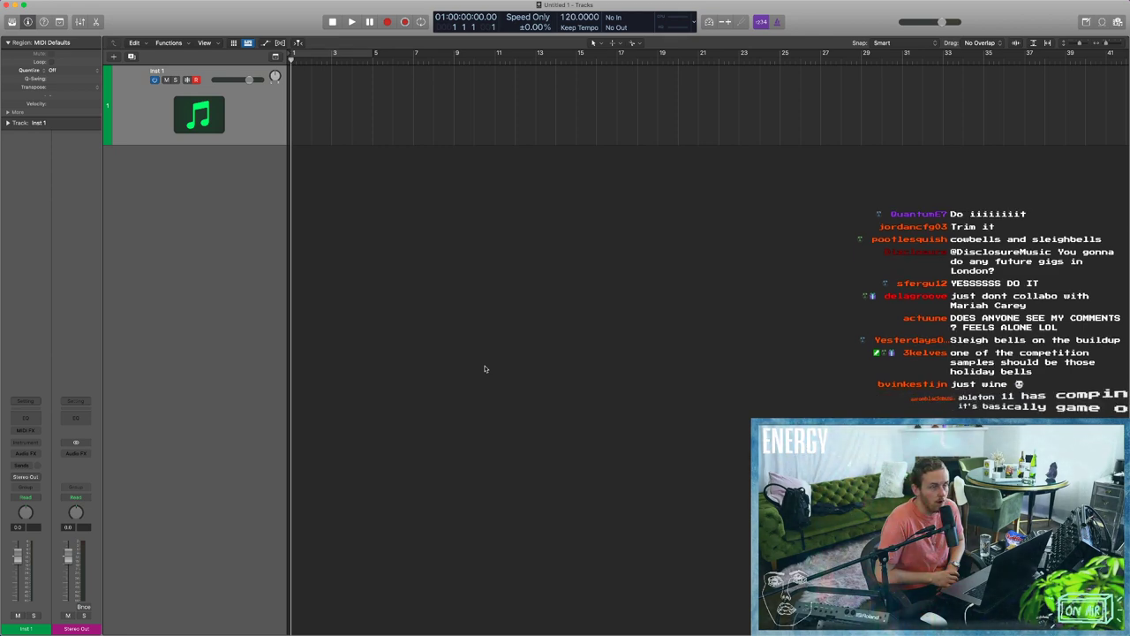
# Show the mixer and check the program's version information.
pyautogui.press('x')
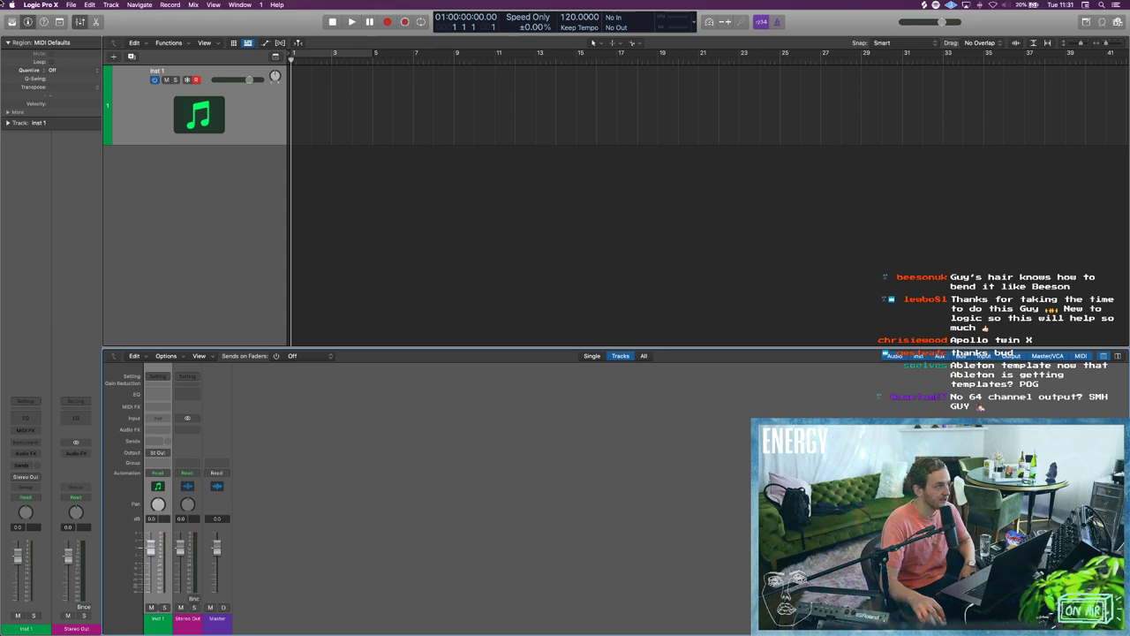
pyautogui.click(32, 5)
pyautogui.click(53, 13)
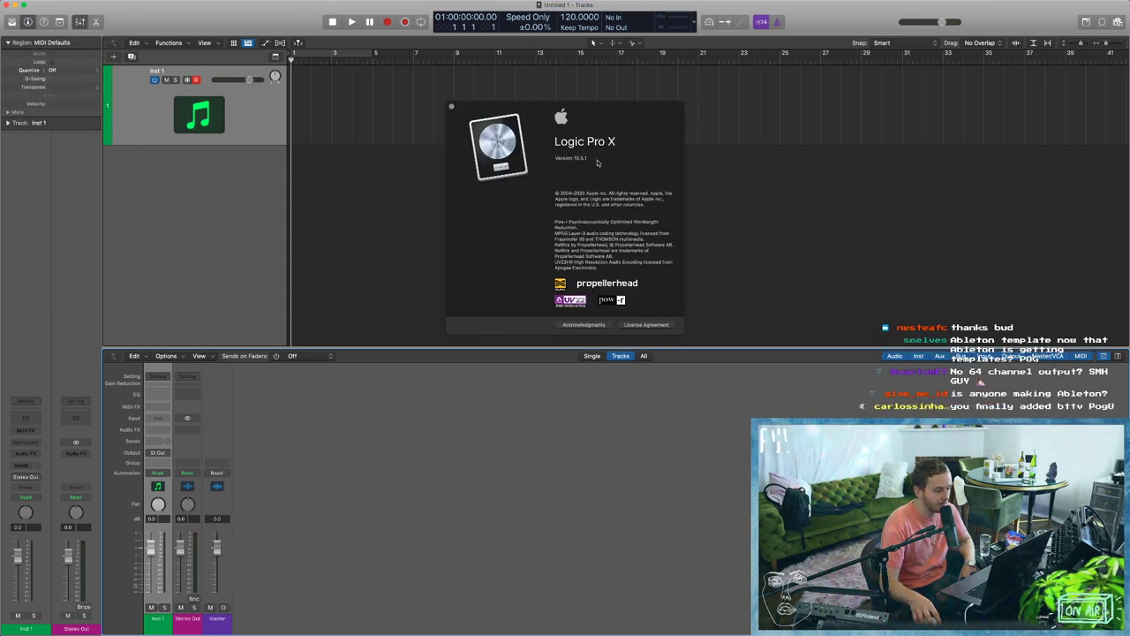
pyautogui.click(451, 108)
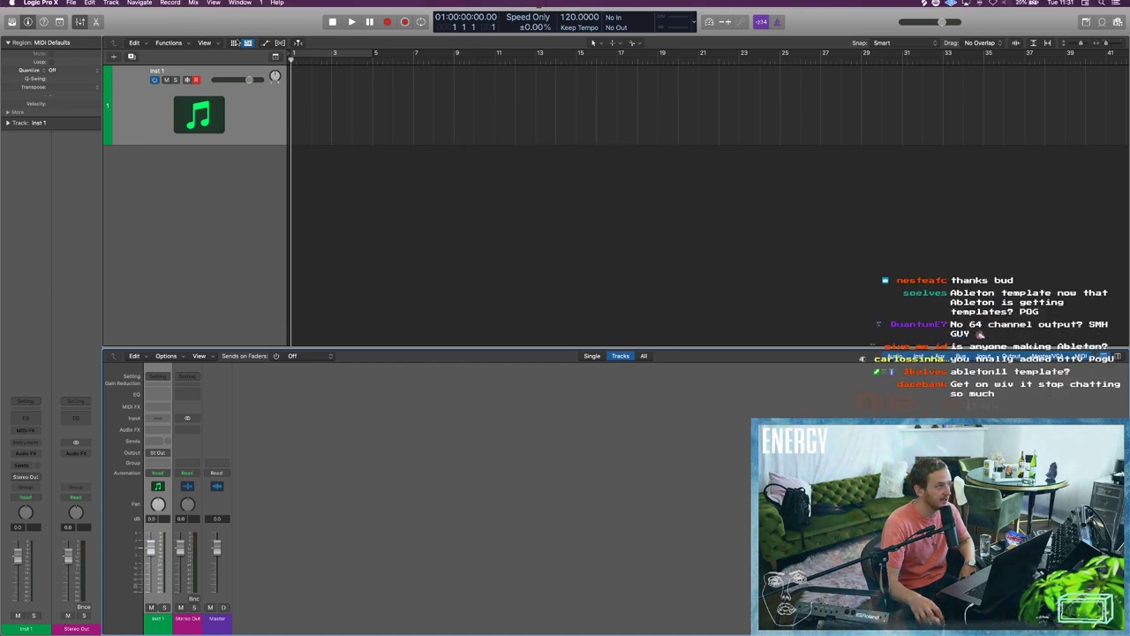
# Look at the Live Loops grid, and hide both the grid and the mixer again.
pyautogui.click(234, 43)
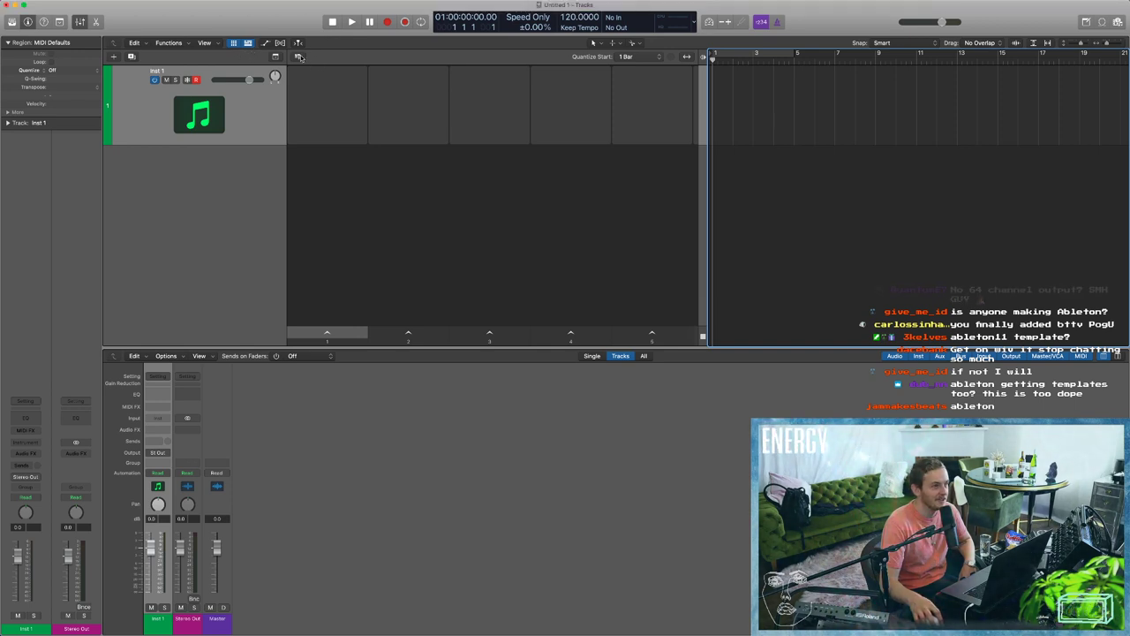
pyautogui.click(234, 43)
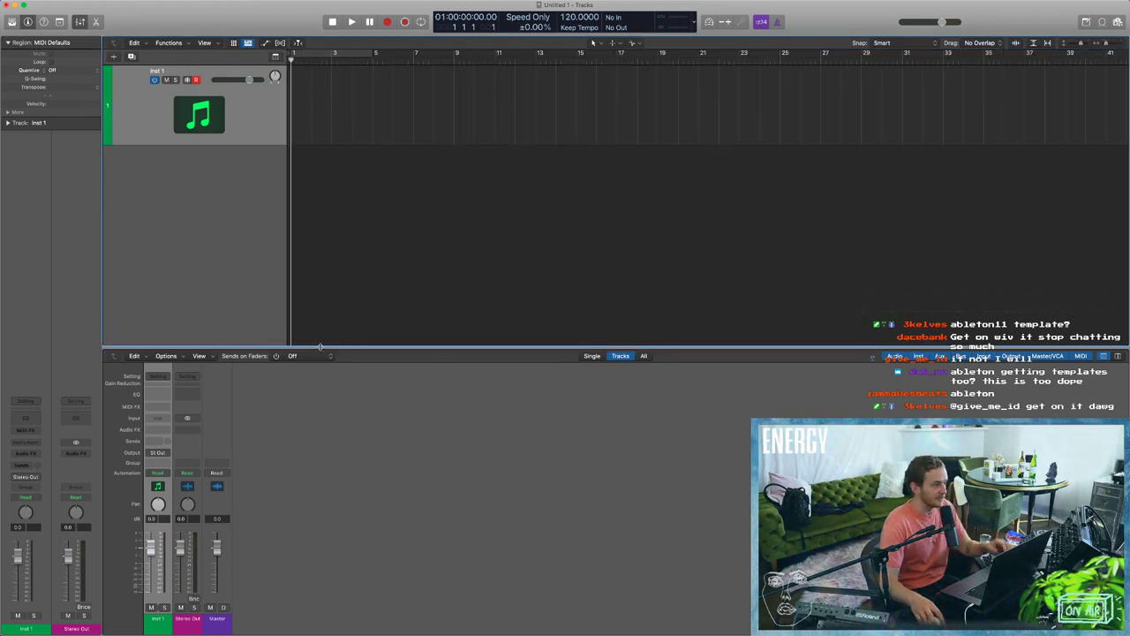
pyautogui.press('x')
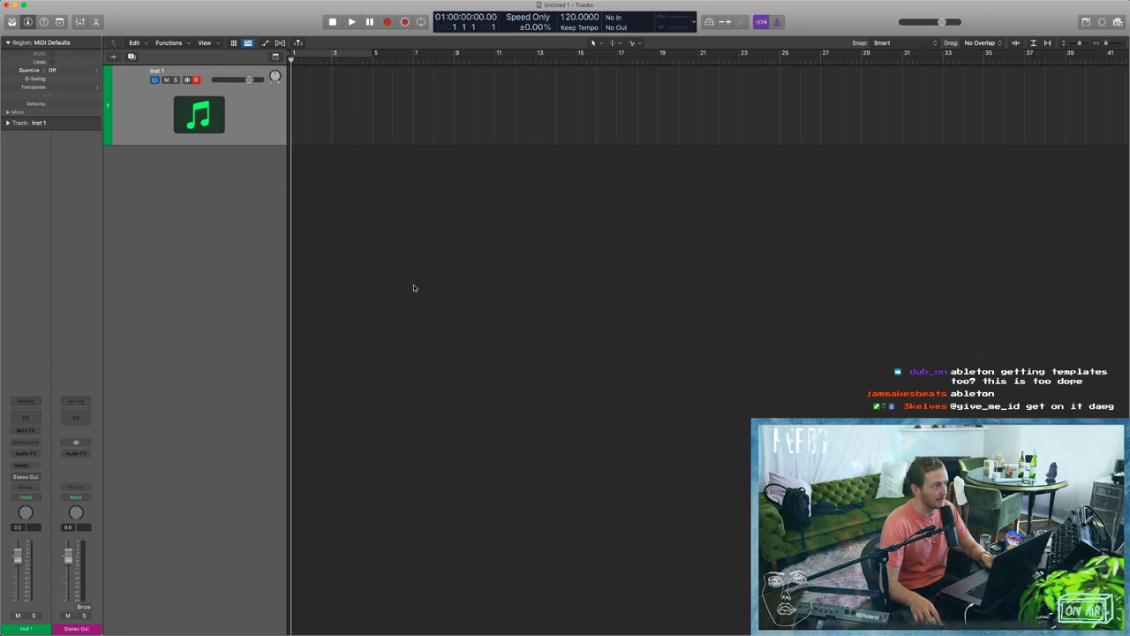
# Set the project tempo to 125 BPM and rename the first instrument track as Side Chain.
pyautogui.doubleClick(156, 70)
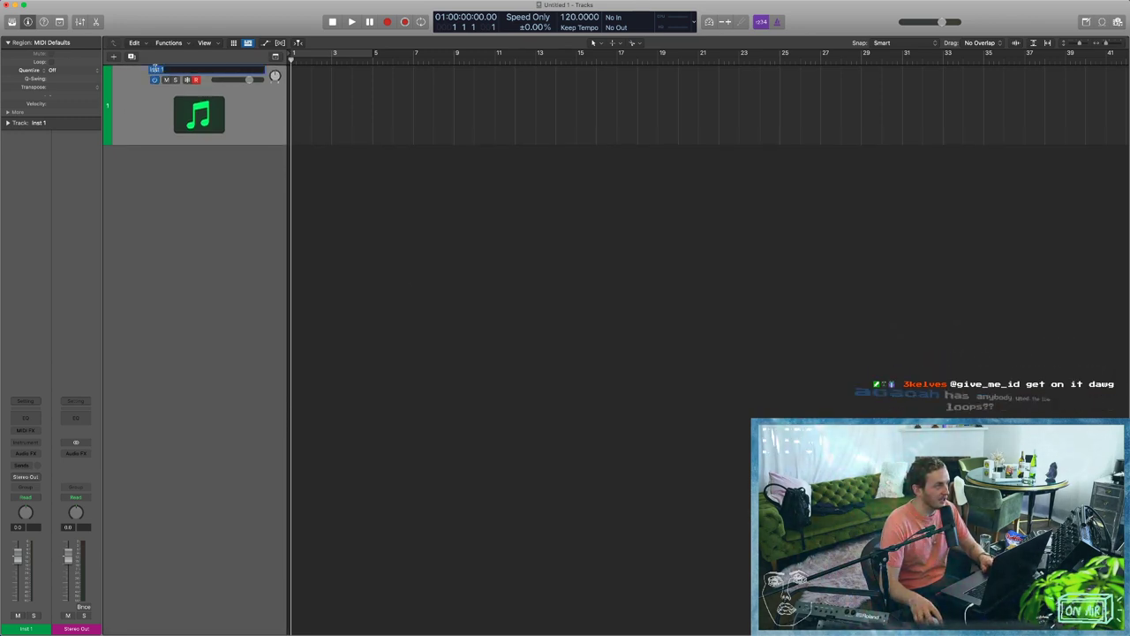
pyautogui.click(394, 151)
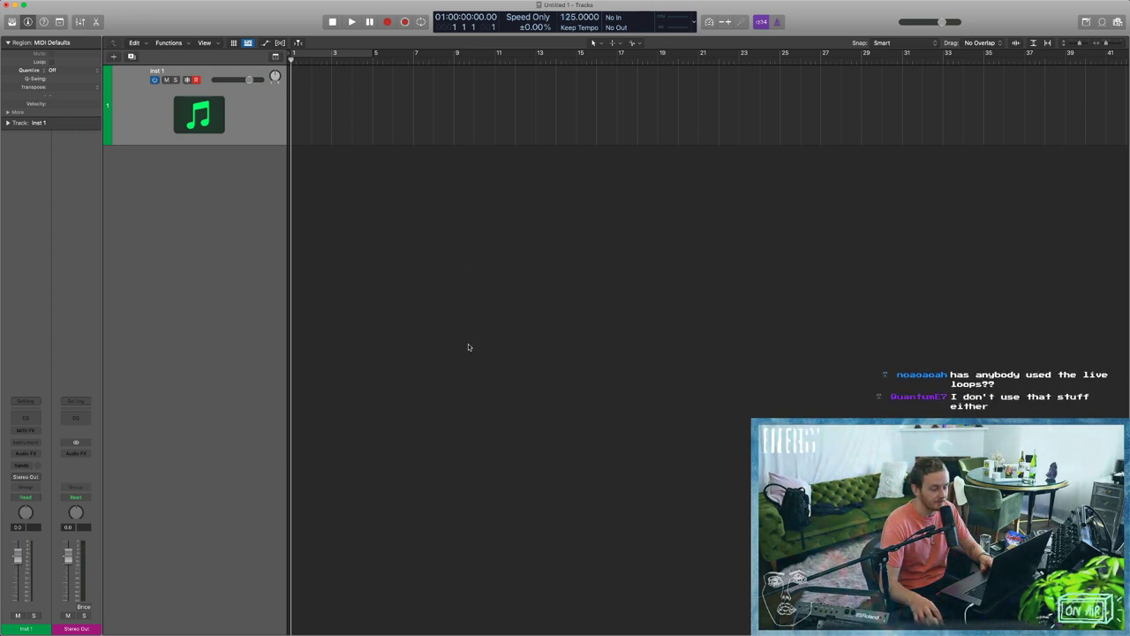
pyautogui.doubleClick(177, 74)
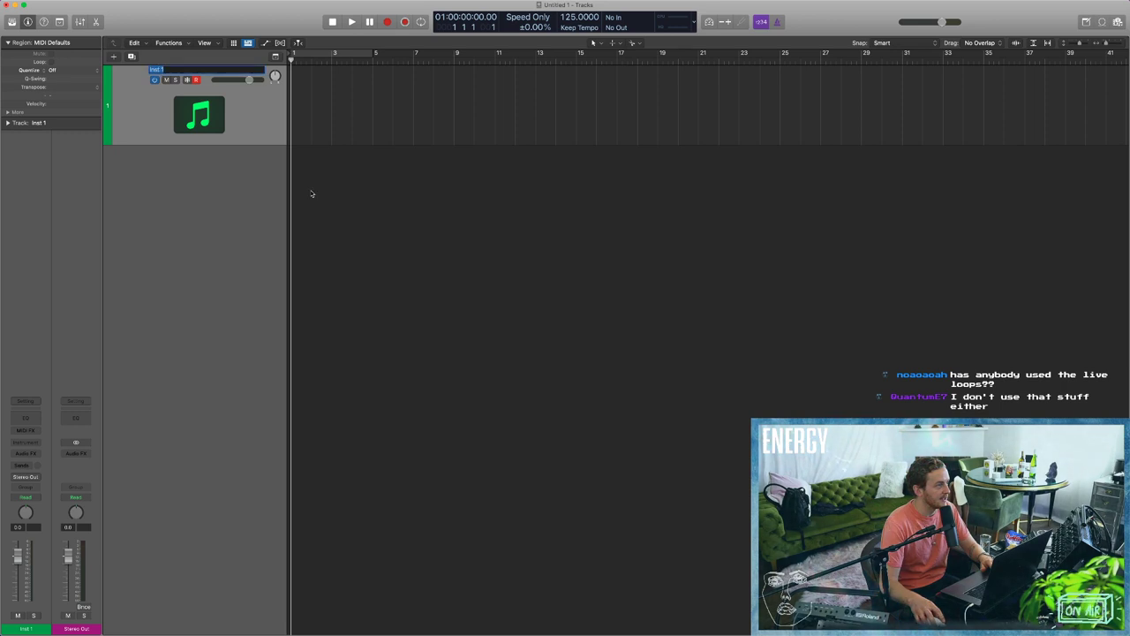
pyautogui.write('Side')
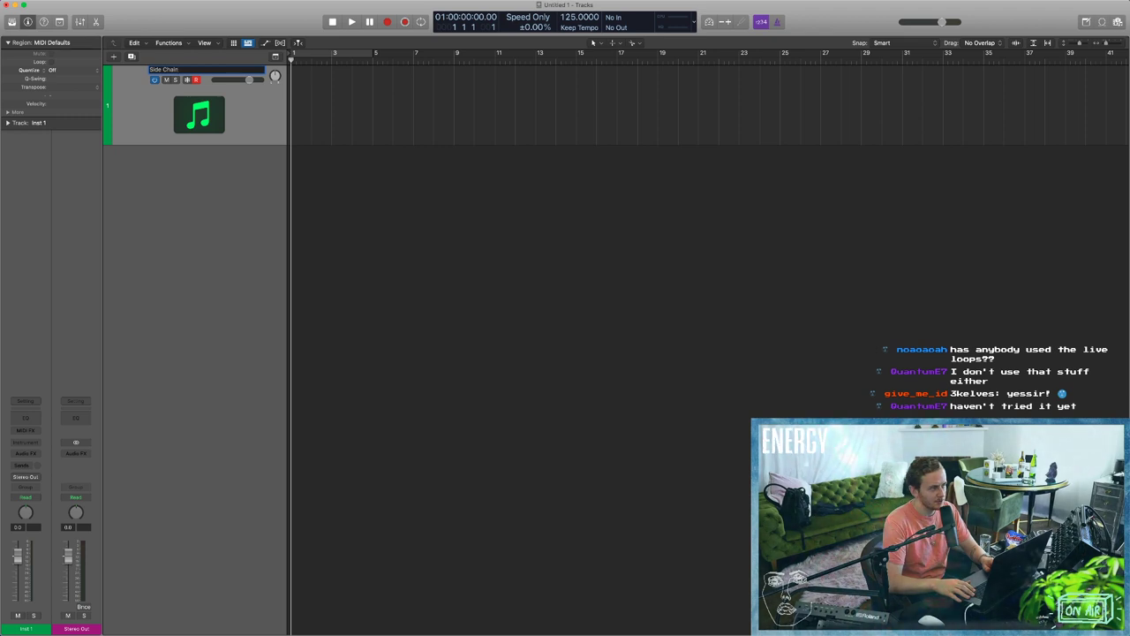
pyautogui.write(' Chain')
pyautogui.press('Return')
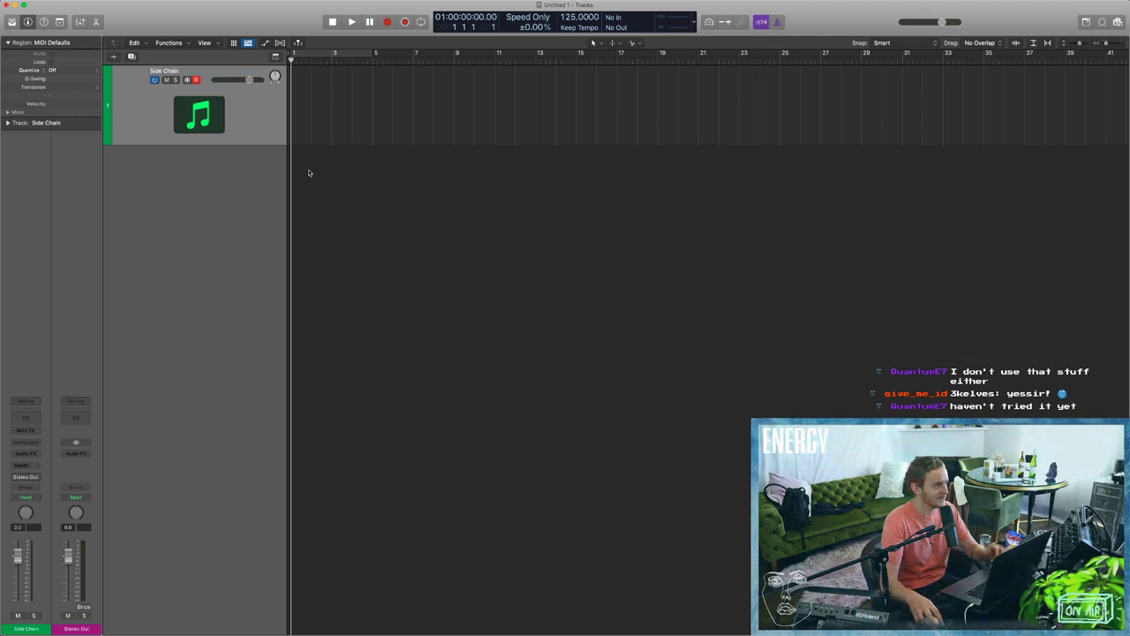
# Color the Side Chain track blue and give it the orange metronome icon.
pyautogui.hotkey('alt', 'c')
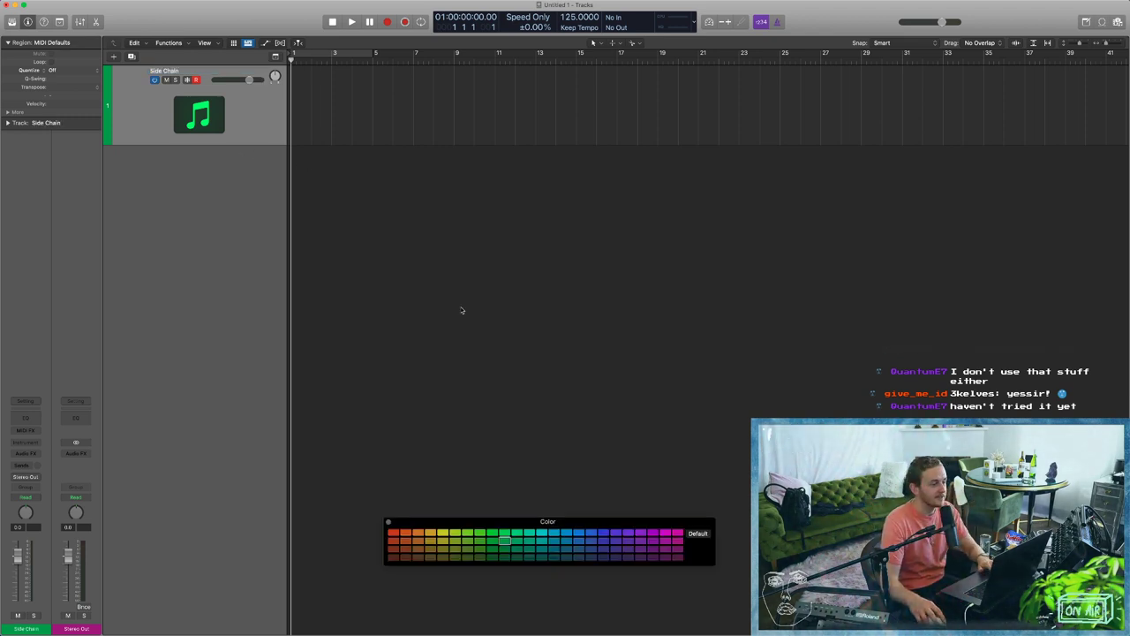
pyautogui.click(592, 543)
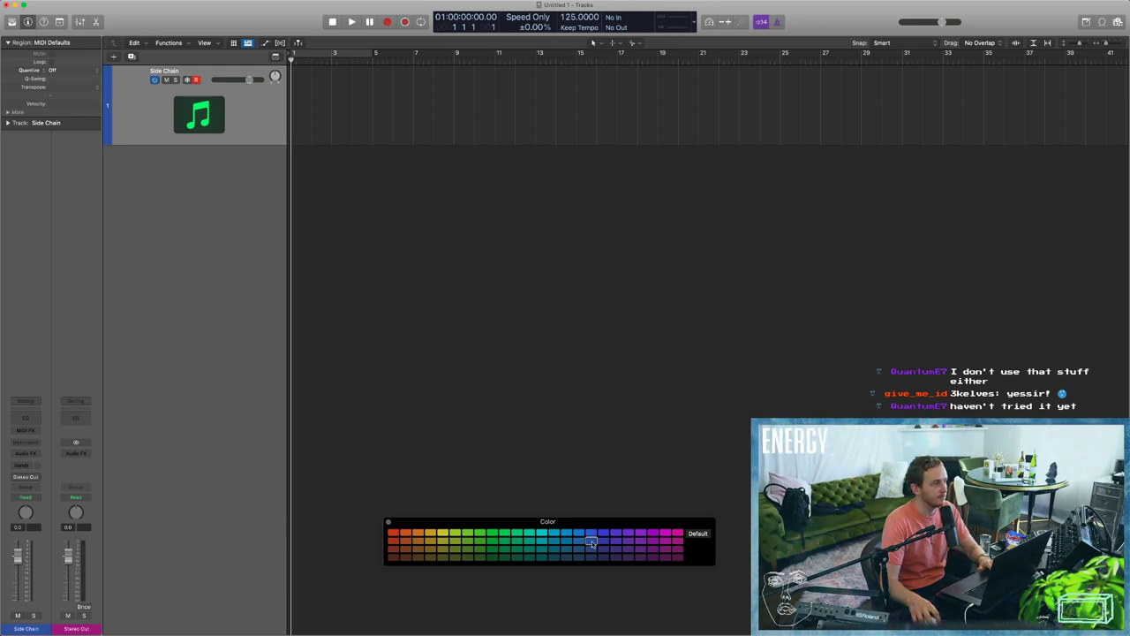
pyautogui.click(389, 523)
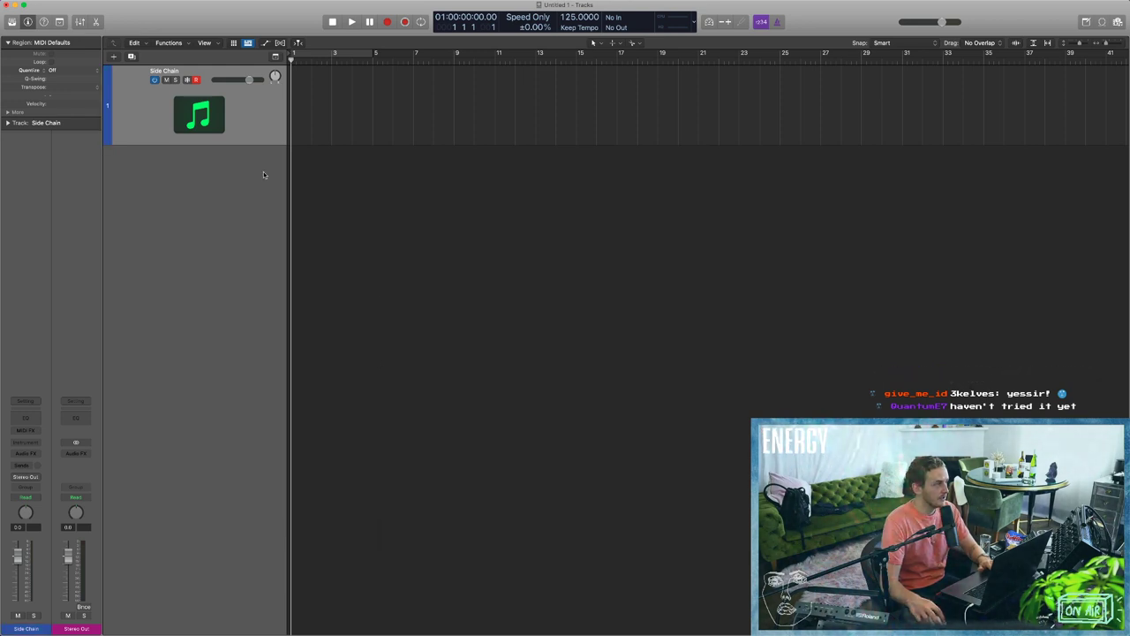
pyautogui.click(200, 111)
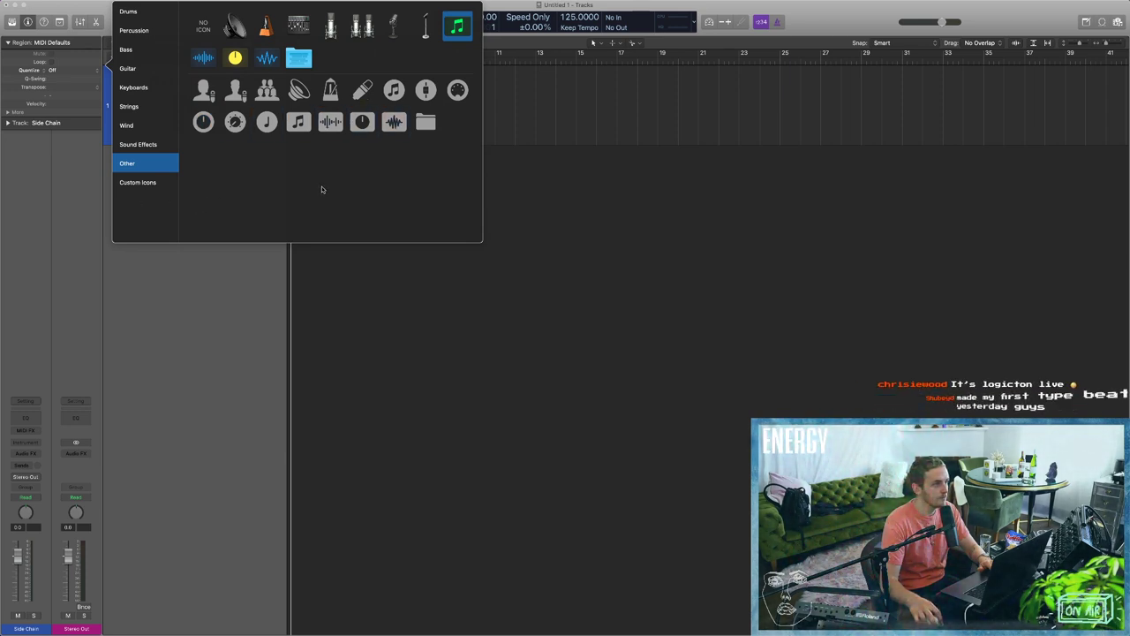
pyautogui.click(266, 27)
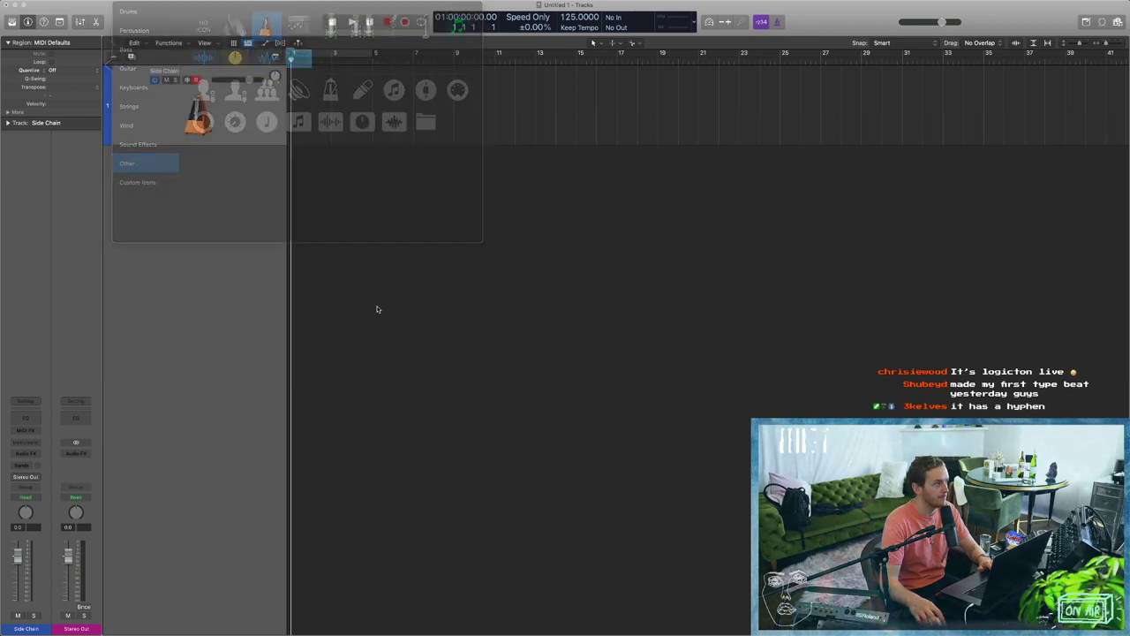
# Load the Klopfgeist utility instrument on the Side Chain track.
pyautogui.click(26, 441)
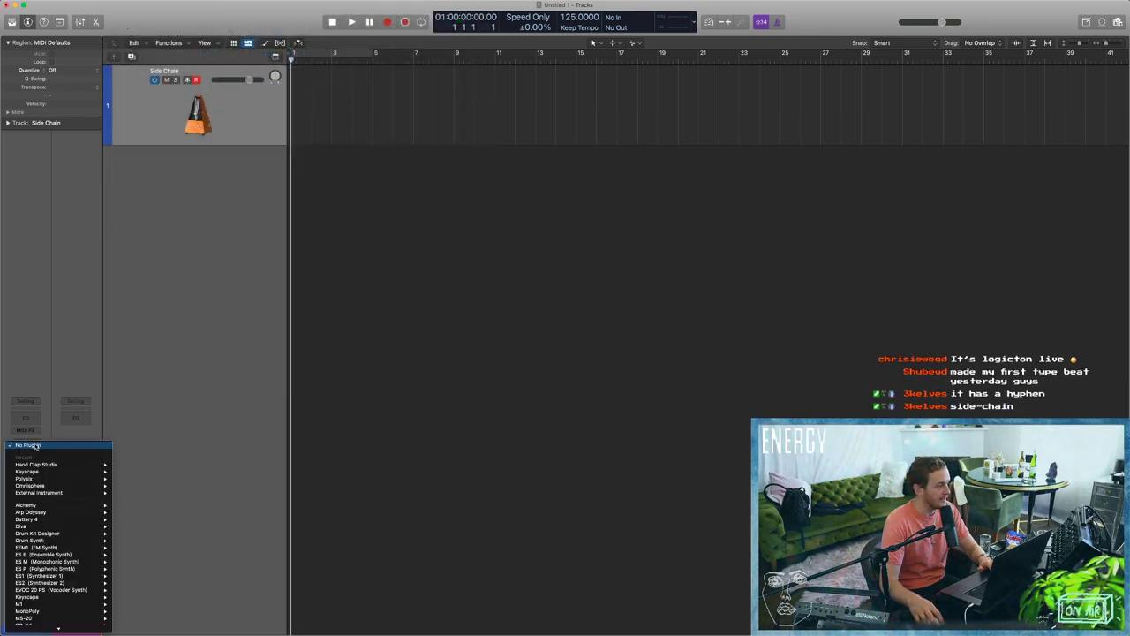
pyautogui.moveTo(59, 629)
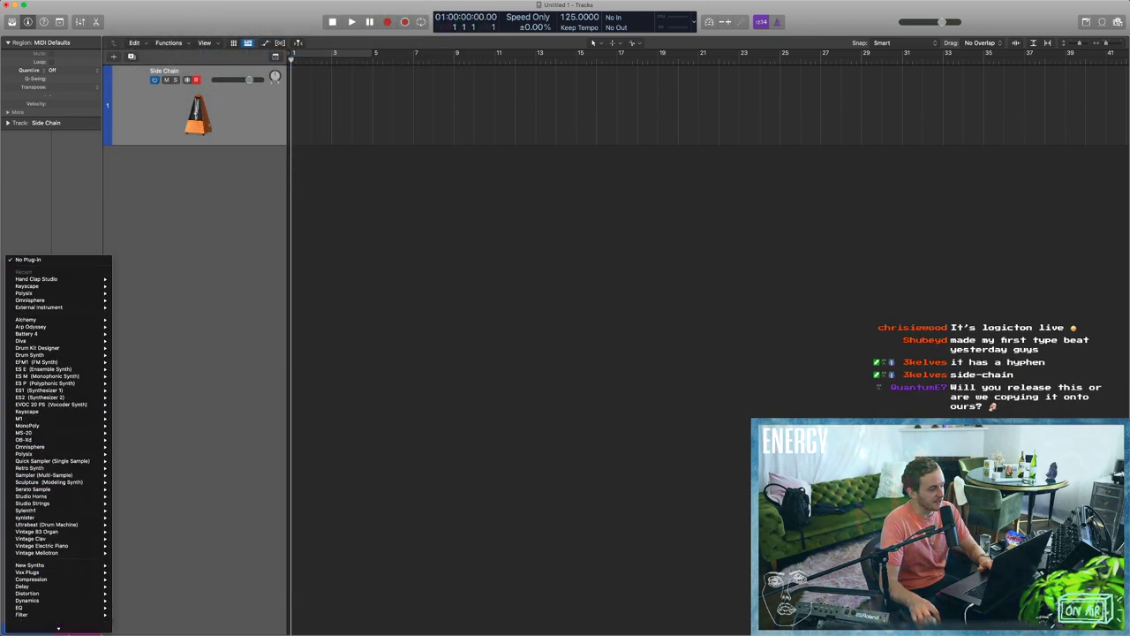
pyautogui.moveTo(62, 579)
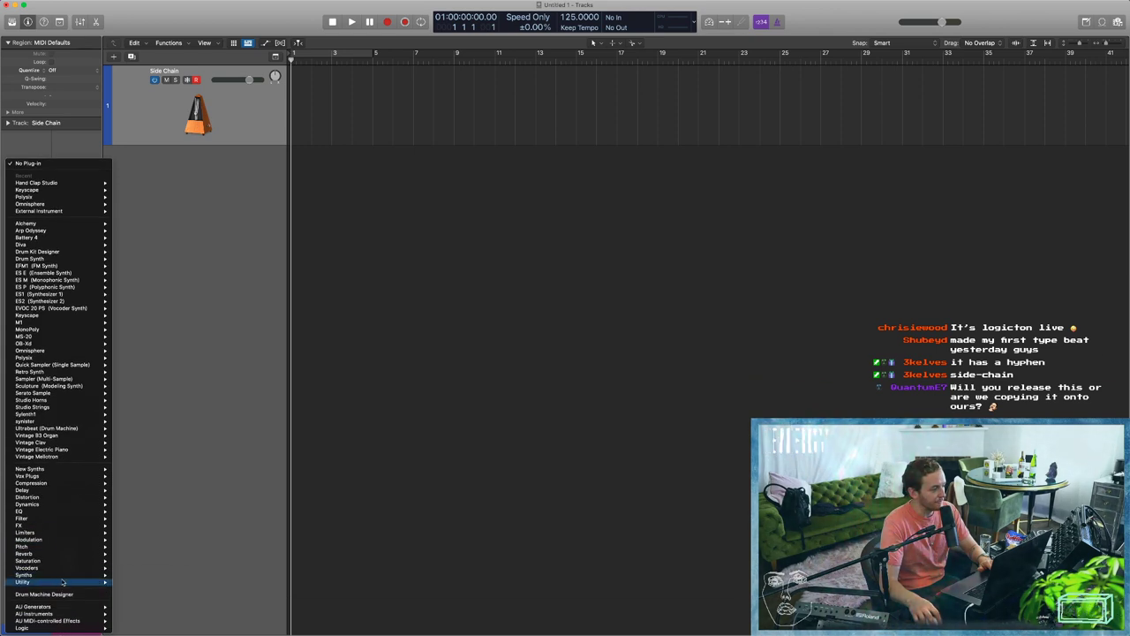
pyautogui.moveTo(137, 582)
pyautogui.moveTo(155, 599)
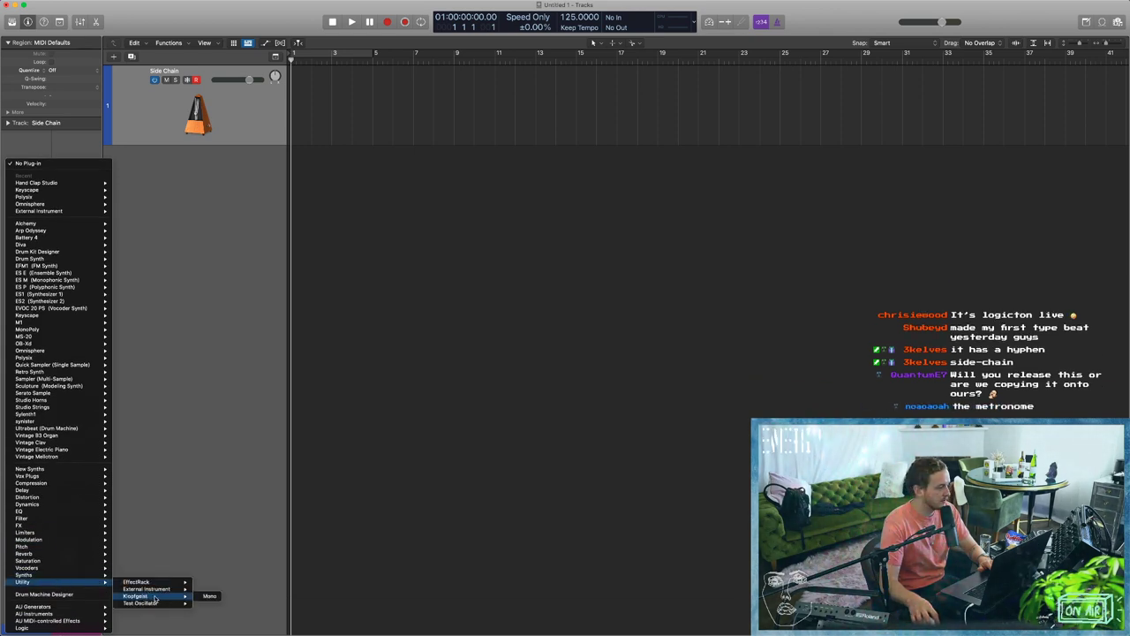
pyautogui.click(155, 598)
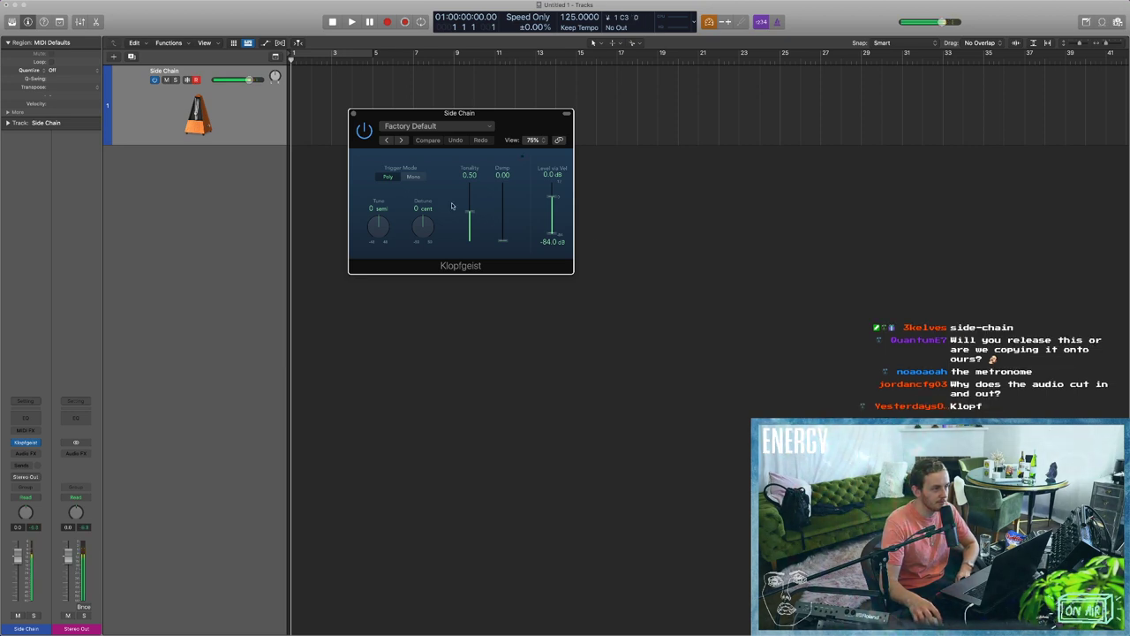
# Set Klopfgeist's tonality to 0.60 and its tune to 28 semitones, and close the plug-in.
pyautogui.moveTo(471, 215); pyautogui.dragTo(471, 258)
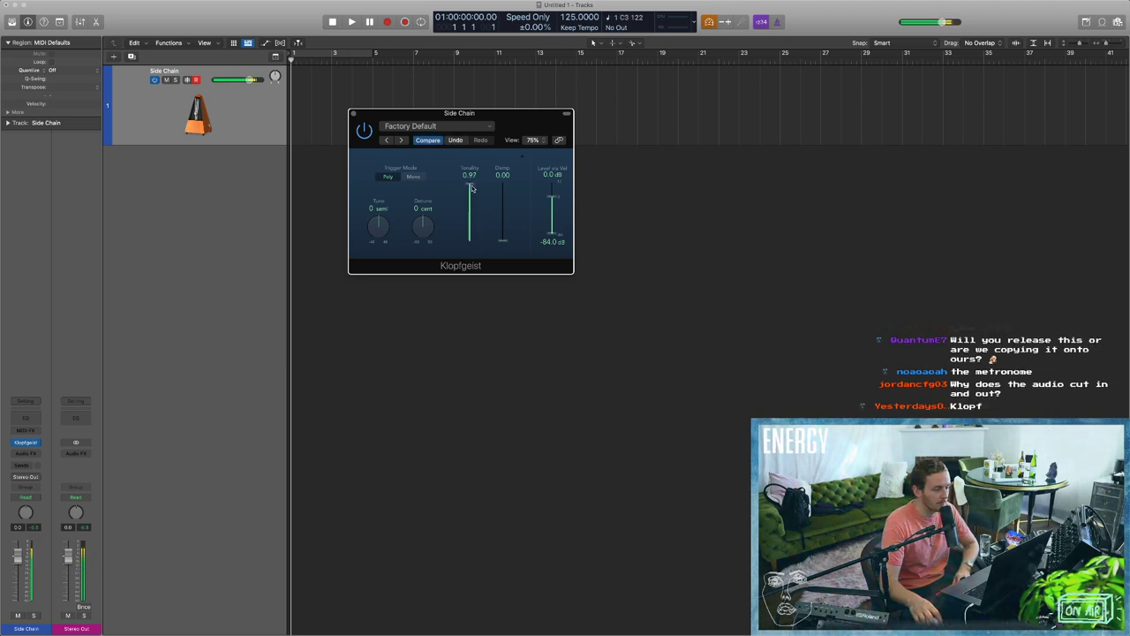
pyautogui.moveTo(471, 188); pyautogui.dragTo(505, 250)
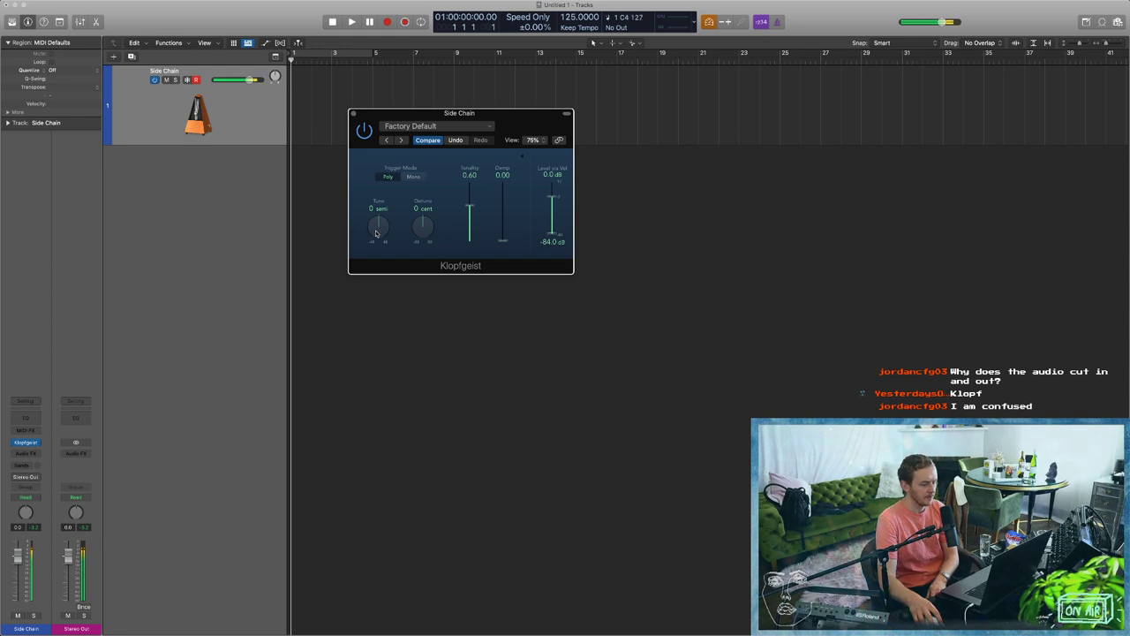
pyautogui.moveTo(377, 226); pyautogui.dragTo(377, 192)
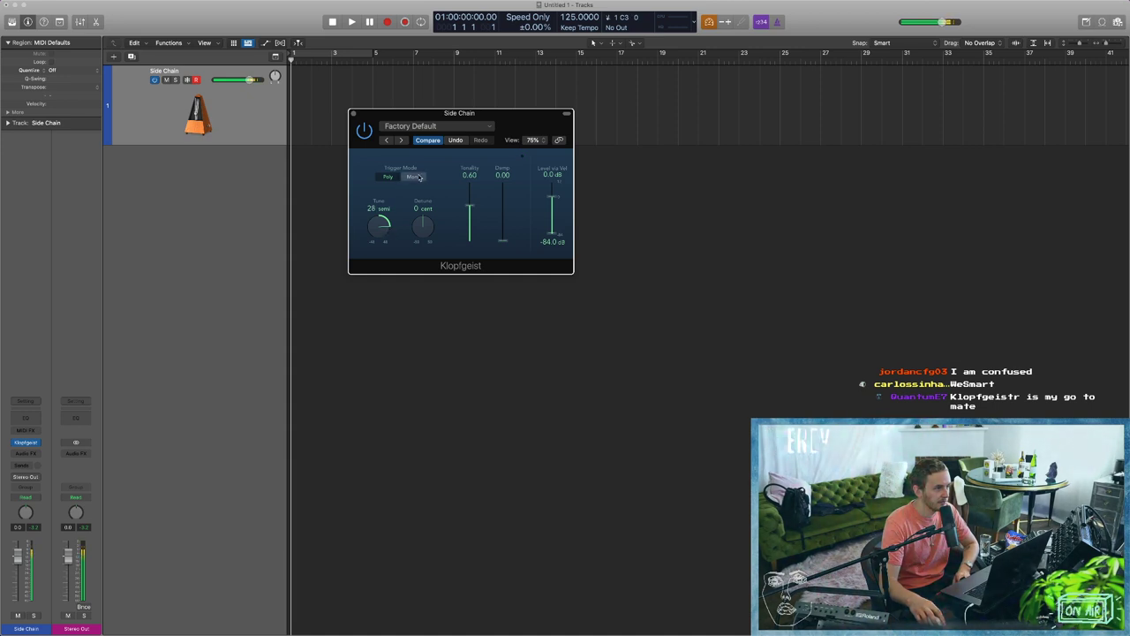
pyautogui.click(353, 114)
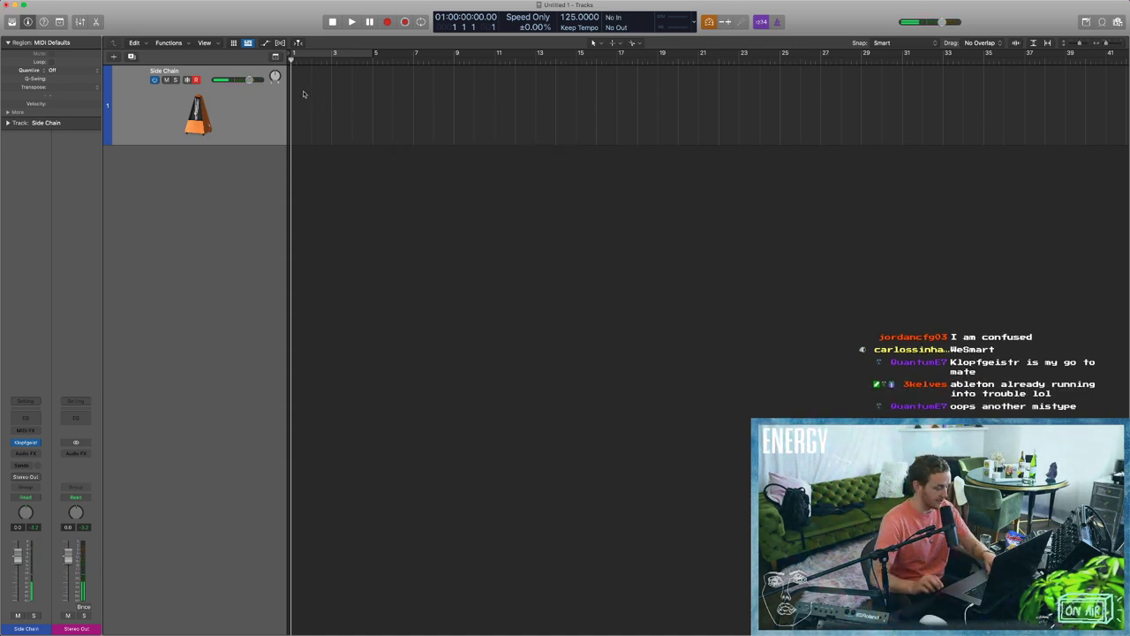
# Record one bar with a C3 note on each beat on the Side Chain track, and select all four notes in the Piano Roll.
pyautogui.press('r')
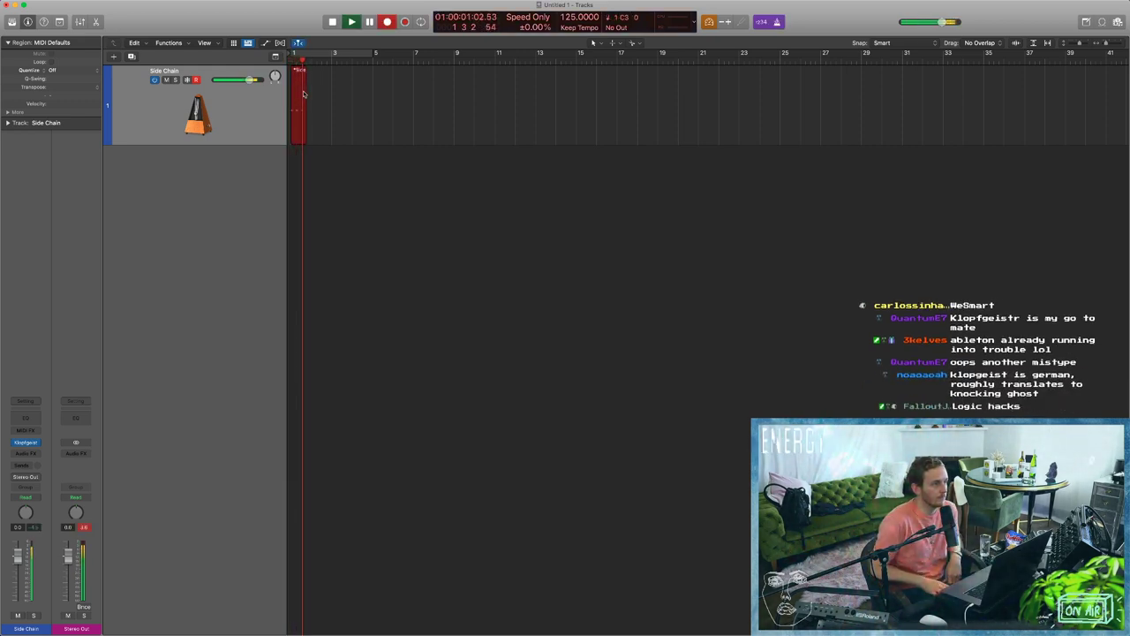
pyautogui.press('space')
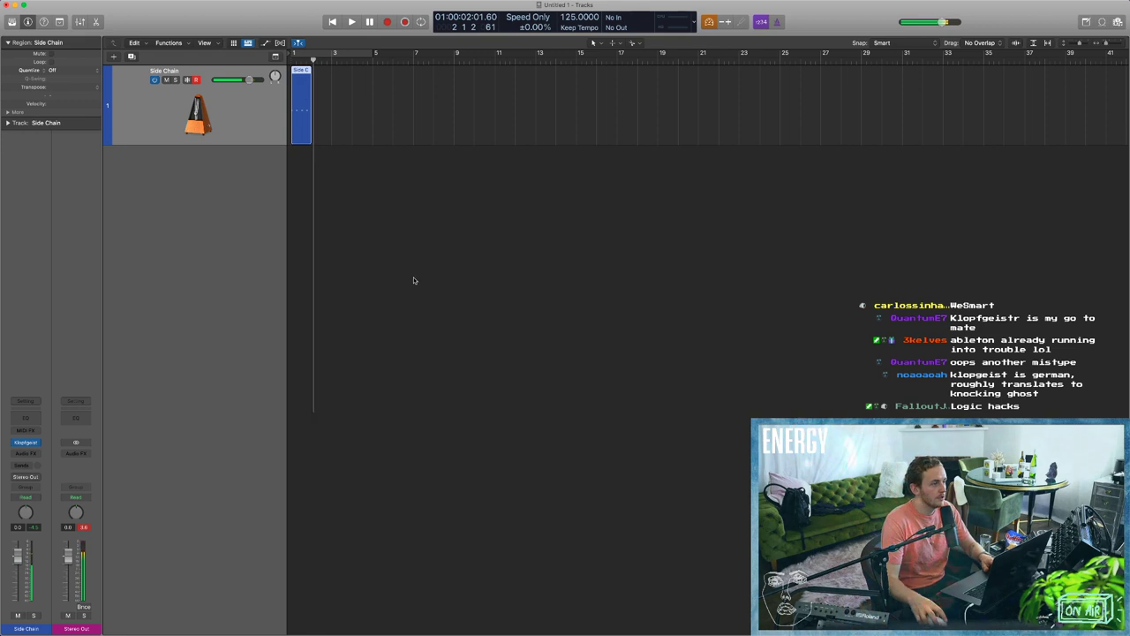
pyautogui.press('p')
pyautogui.press('super+Left')
pyautogui.press('super+a')
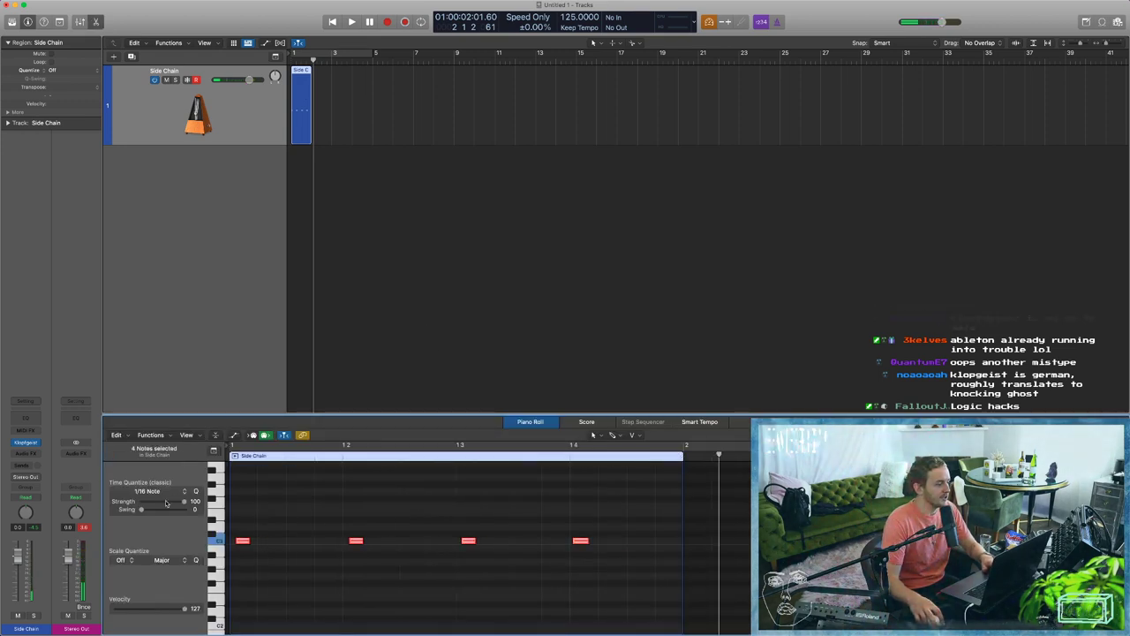
# Quantize the four recorded notes to 1/16 and shorten them slightly in an enlarged Piano Roll.
pyautogui.moveTo(205, 501); pyautogui.dragTo(229, 500)
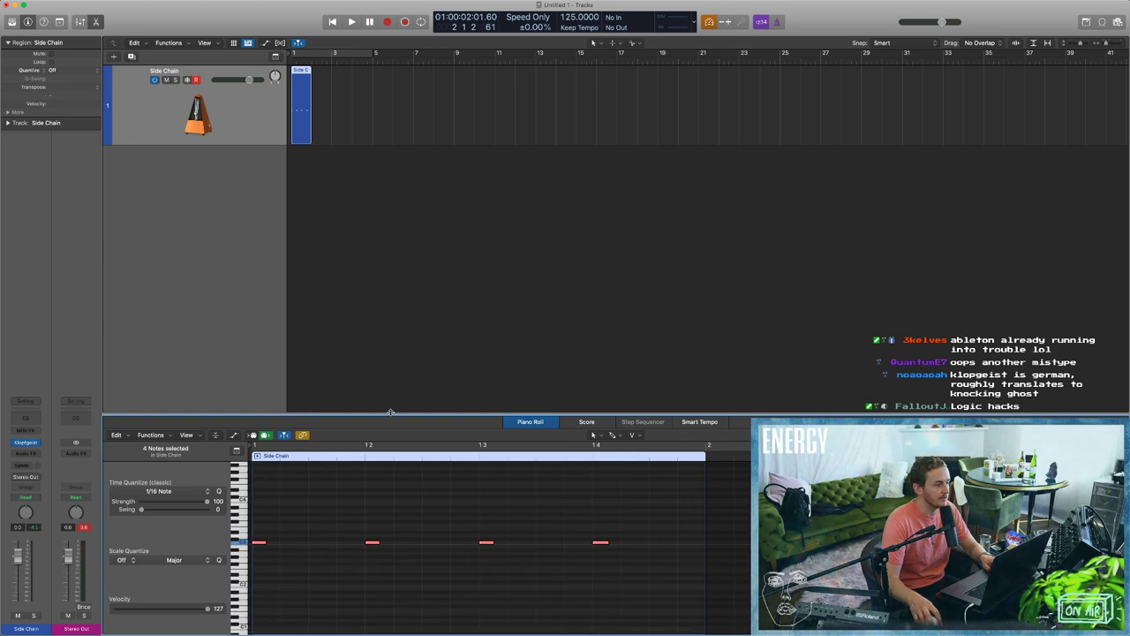
pyautogui.moveTo(391, 413); pyautogui.dragTo(399, 379)
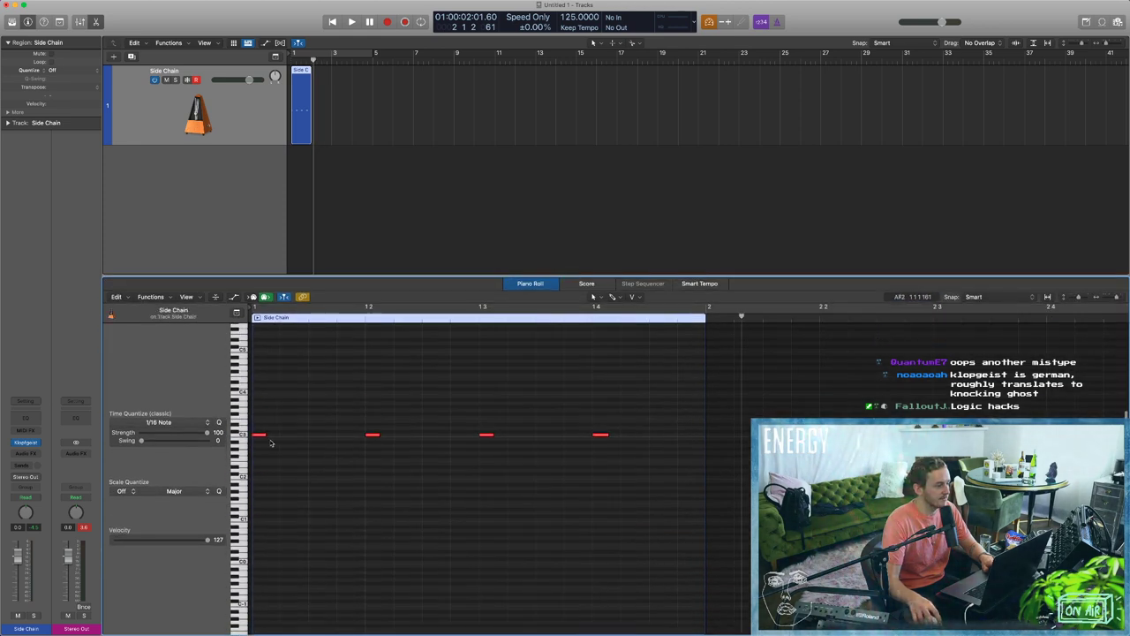
pyautogui.moveTo(263, 434); pyautogui.dragTo(259, 433)
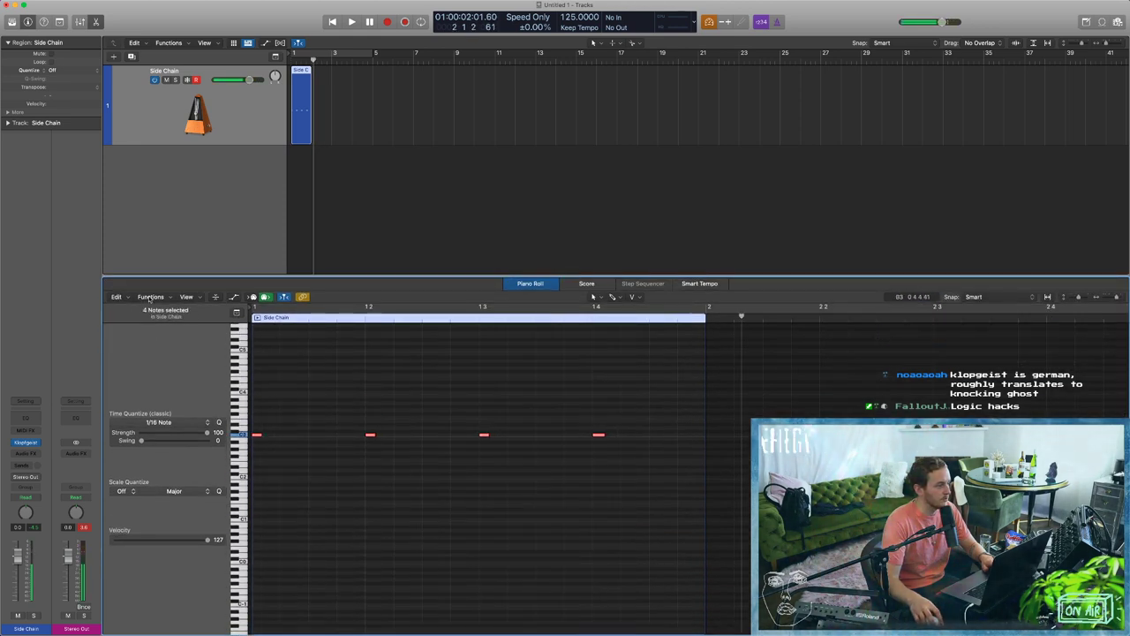
# Force the four notes legato and shorten them all to equal short hits on each beat, closing the Piano Roll.
pyautogui.hotkey('shift', '\\')
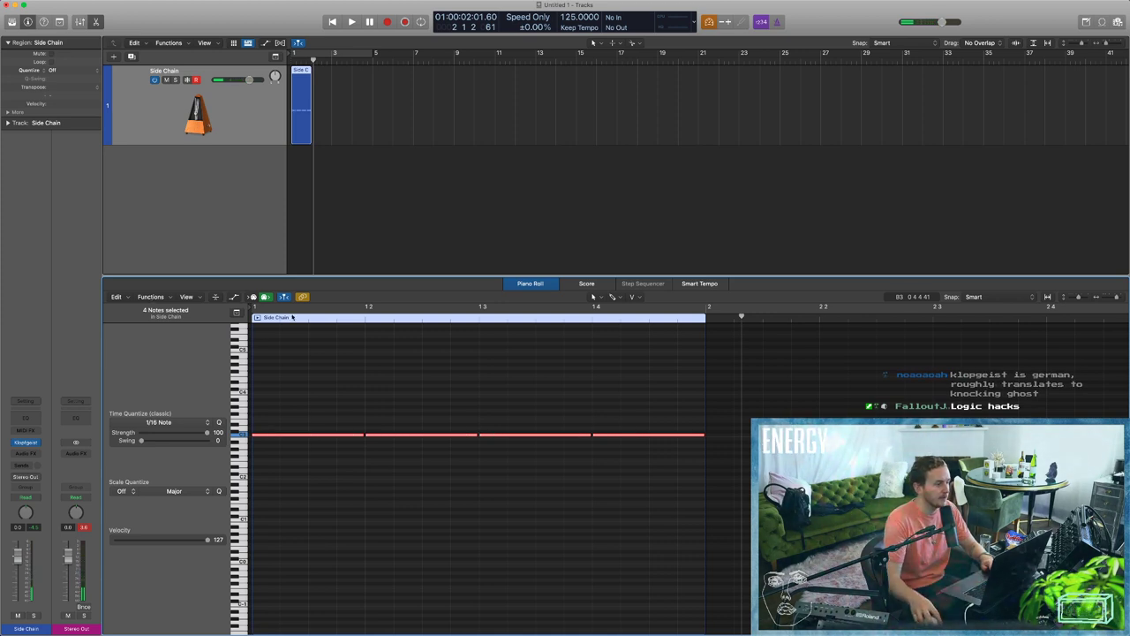
pyautogui.moveTo(361, 435); pyautogui.dragTo(263, 441)
pyautogui.click(332, 380)
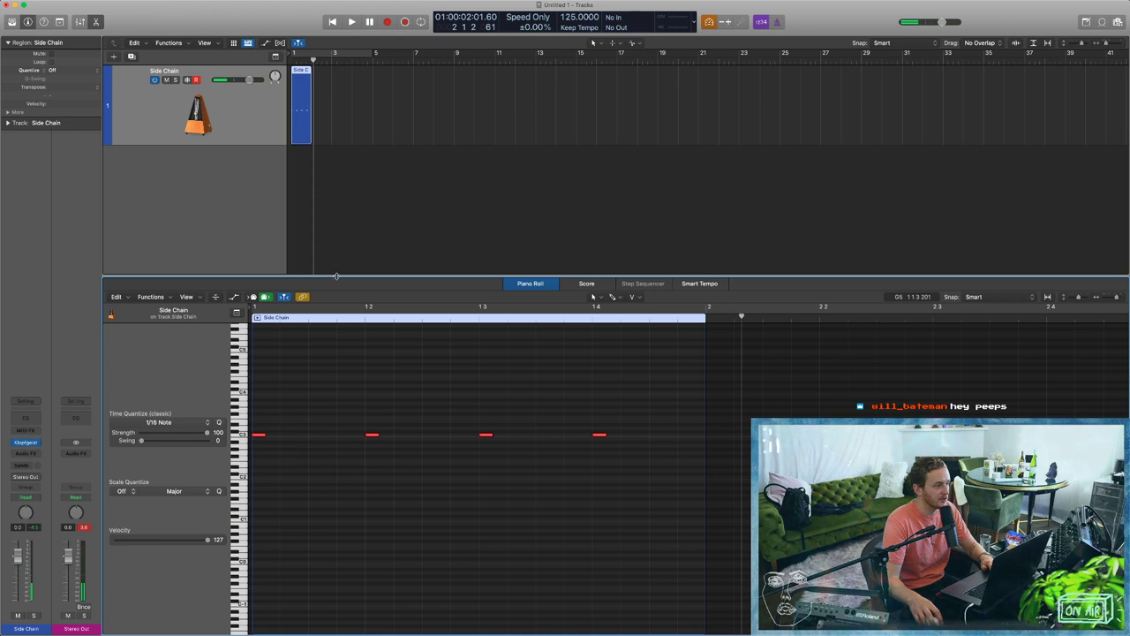
pyautogui.press('p')
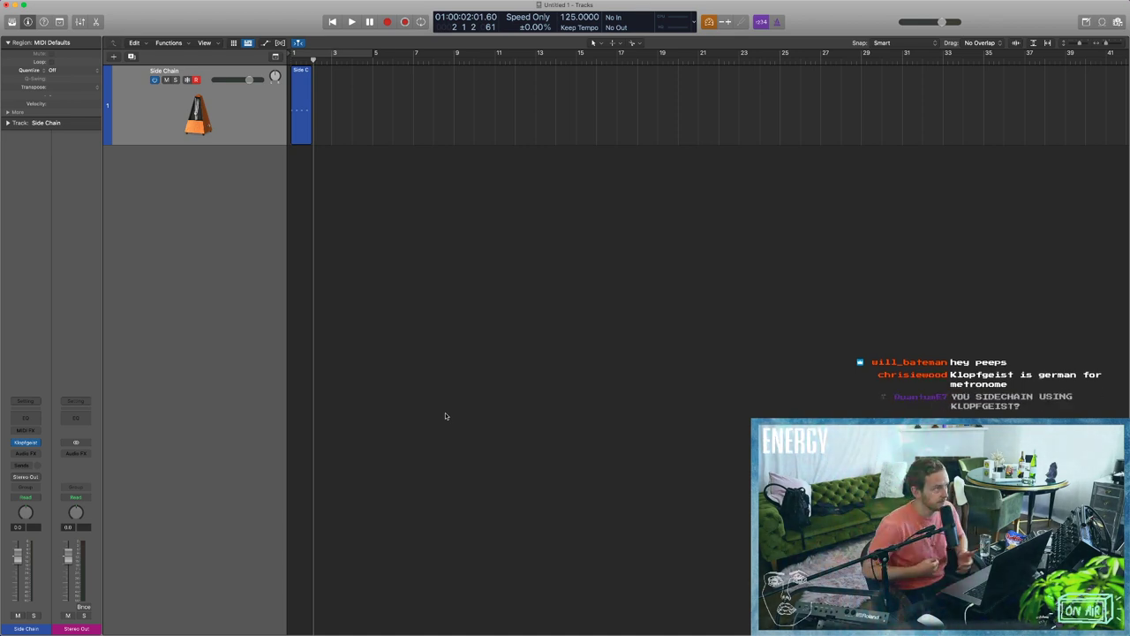
# Copy the one-bar Side Chain region along its track to fill bars 1 to 4.
pyautogui.click(297, 84)
pyautogui.moveTo(305, 87); pyautogui.dragTo(325, 89)
pyautogui.moveTo(375, 87); pyautogui.dragTo(339, 88)
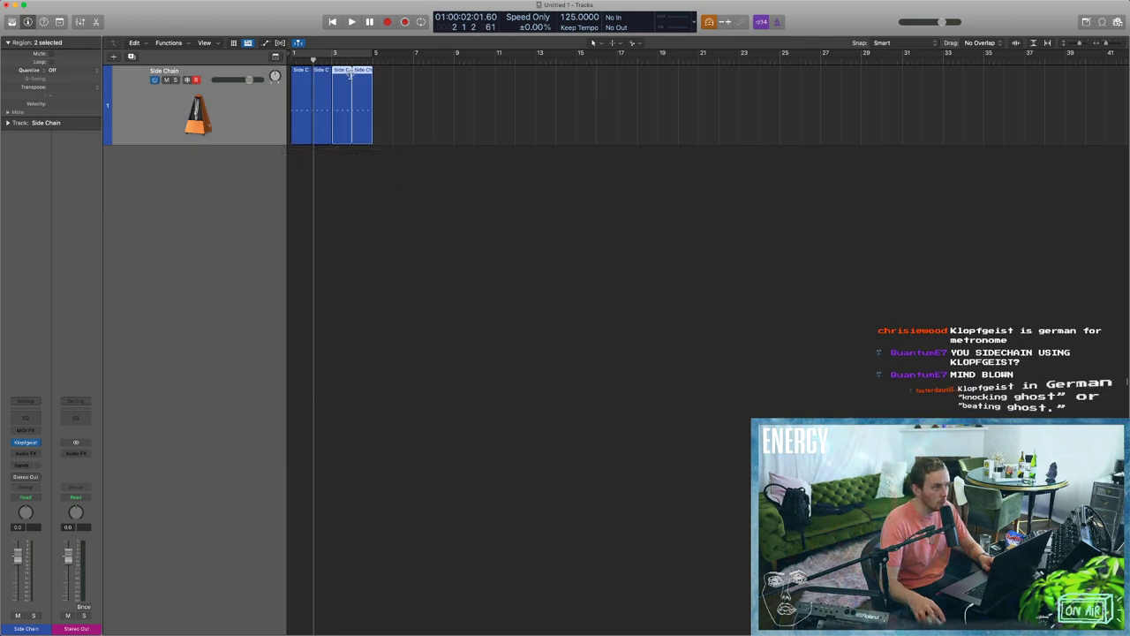
# Turn on a cycle range over bars 1 to 4 and join the four Side Chain regions into one.
pyautogui.click(349, 53)
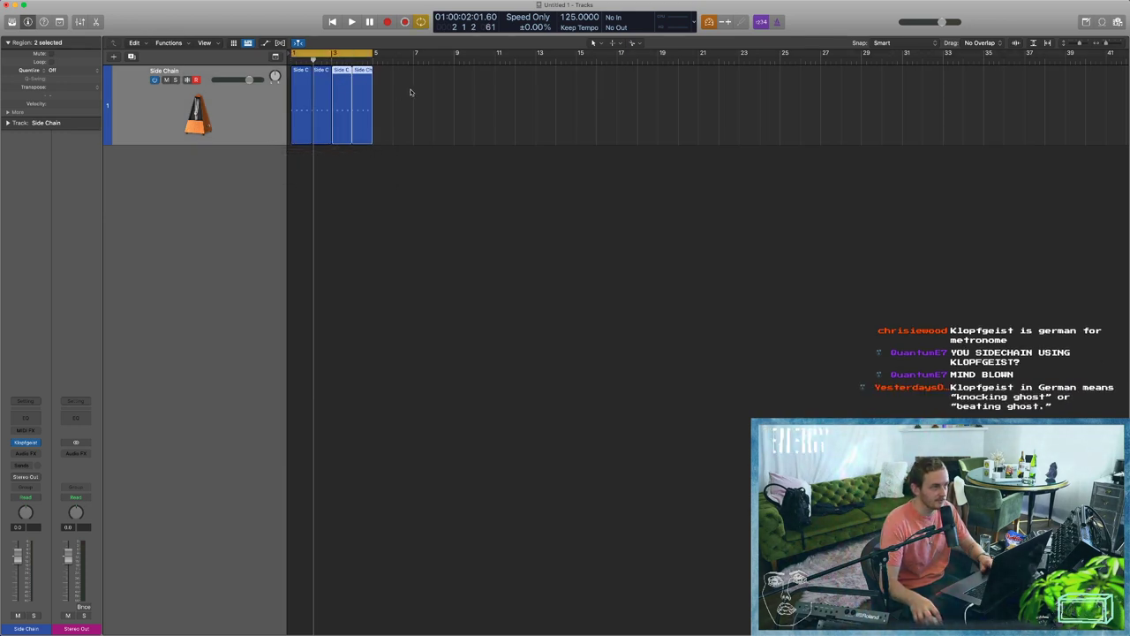
pyautogui.press('super+a')
pyautogui.press('super+j')
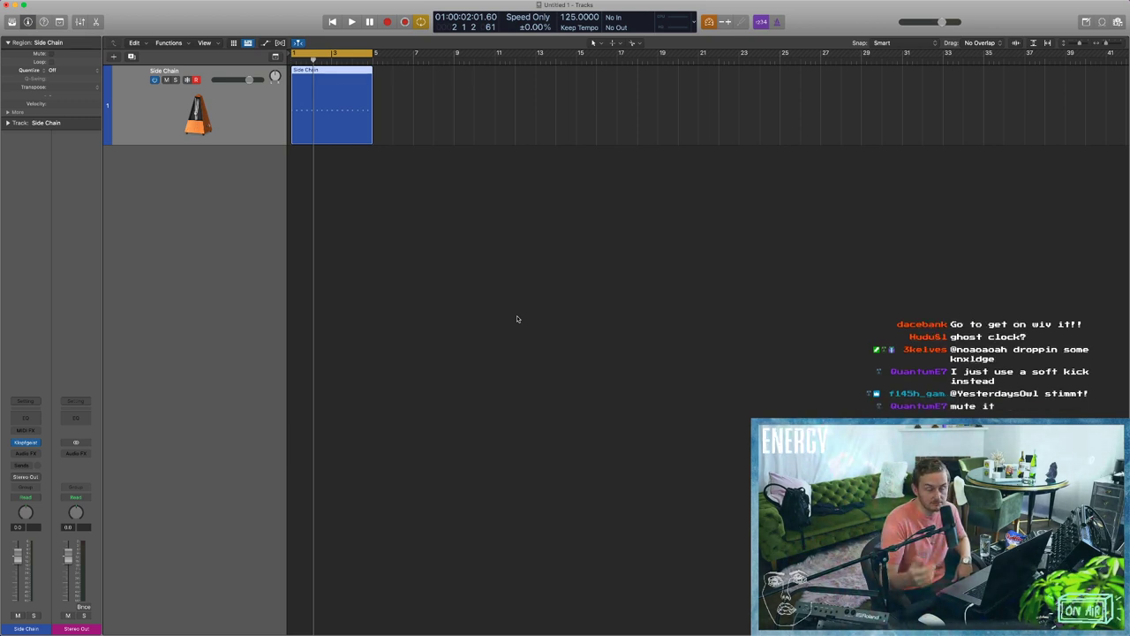
pyautogui.click(412, 189)
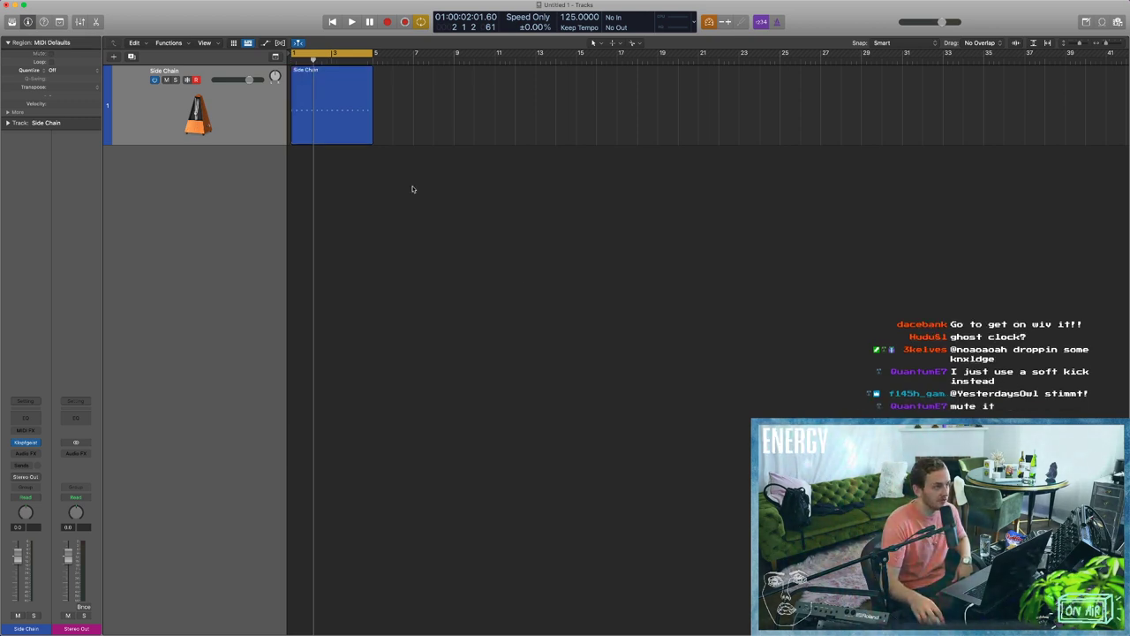
# Loop the joined Side Chain region up to bar 17 and extend the cycle range to bar 17.
pyautogui.press('l')
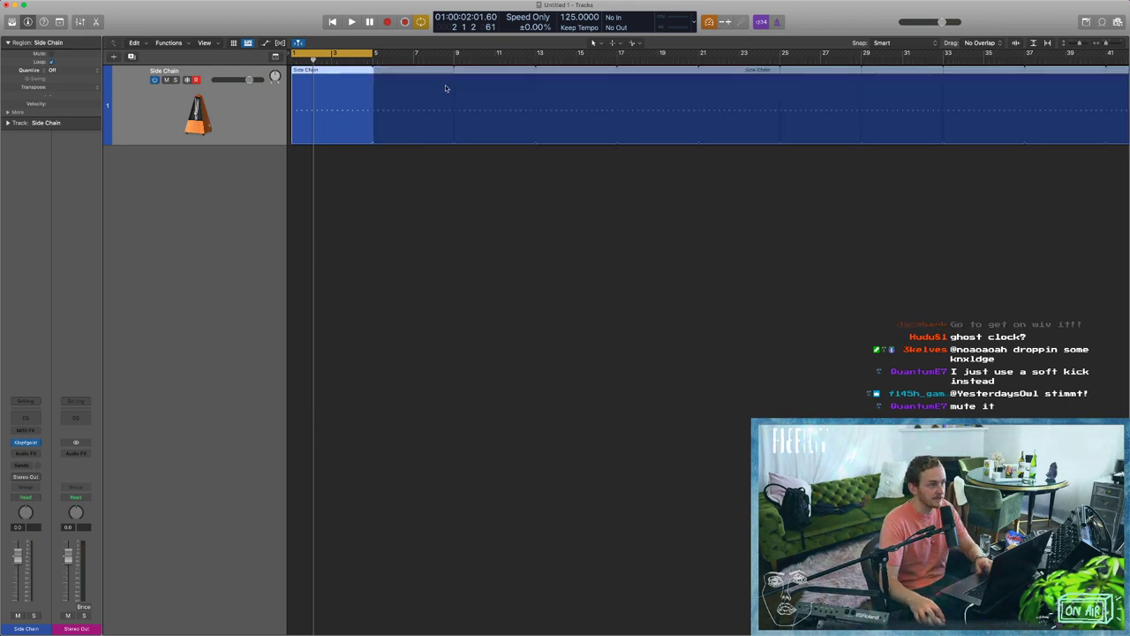
pyautogui.click(617, 69)
pyautogui.scroll(-3, 578, 242)
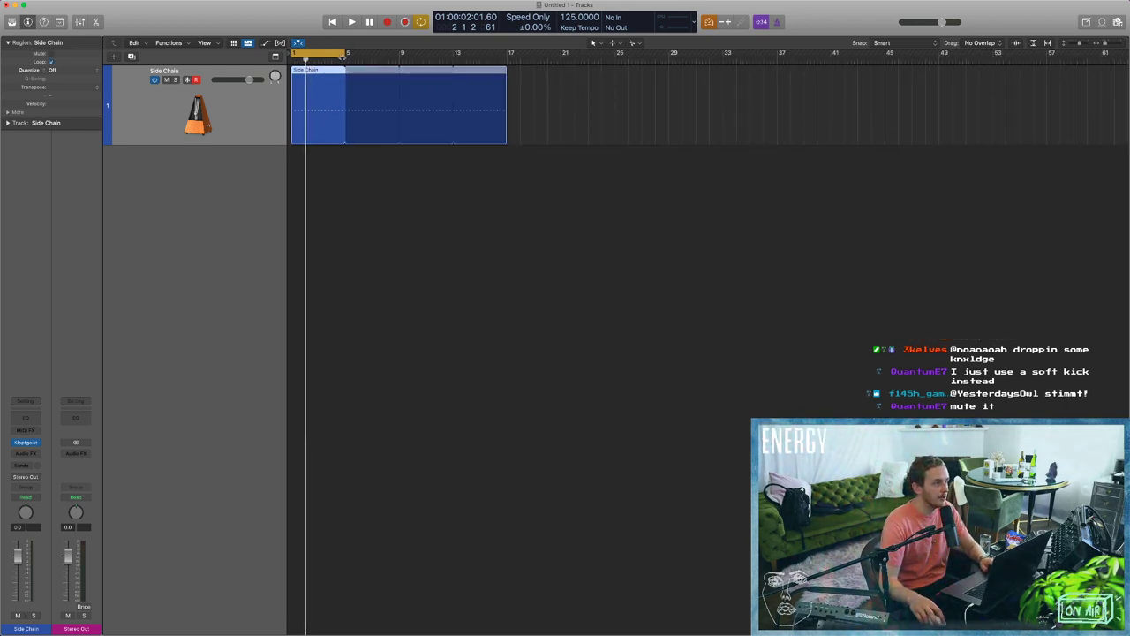
pyautogui.moveTo(343, 57); pyautogui.dragTo(511, 57)
pyautogui.click(446, 210)
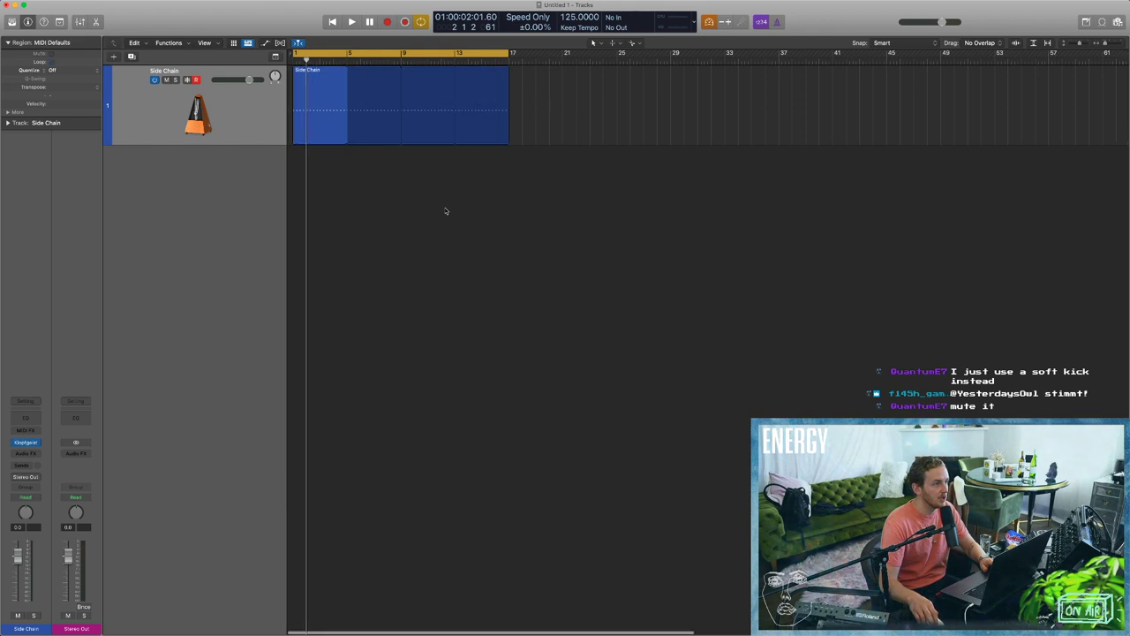
# Route the Side Chain track's output to Bus 1 and name the new aux channel "Side Chain Bus".
pyautogui.press('space')
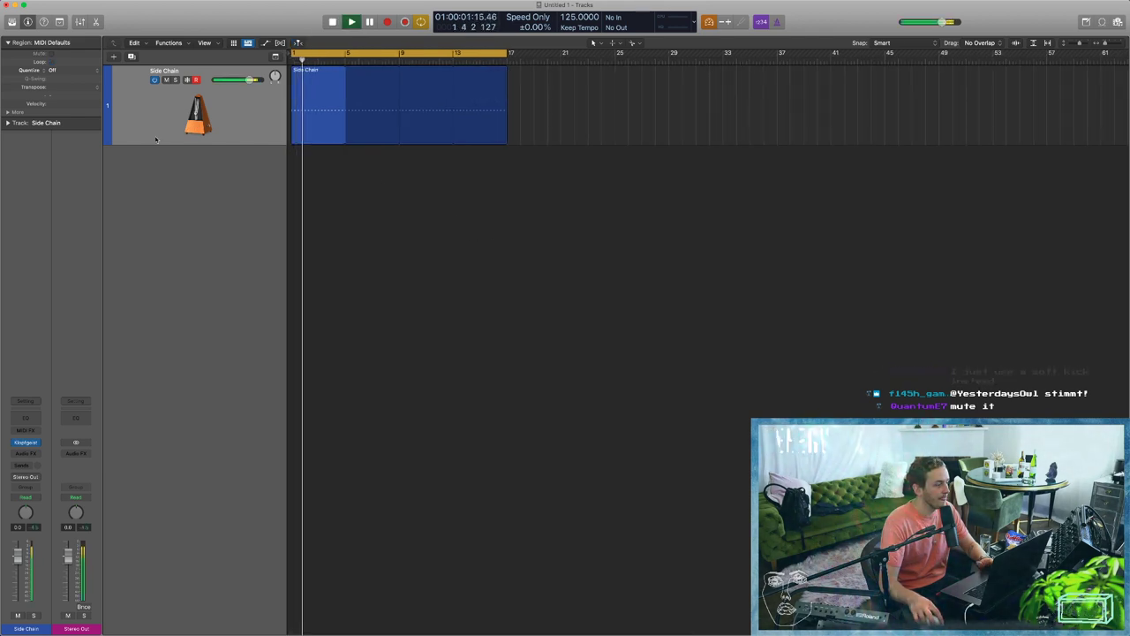
pyautogui.press('space')
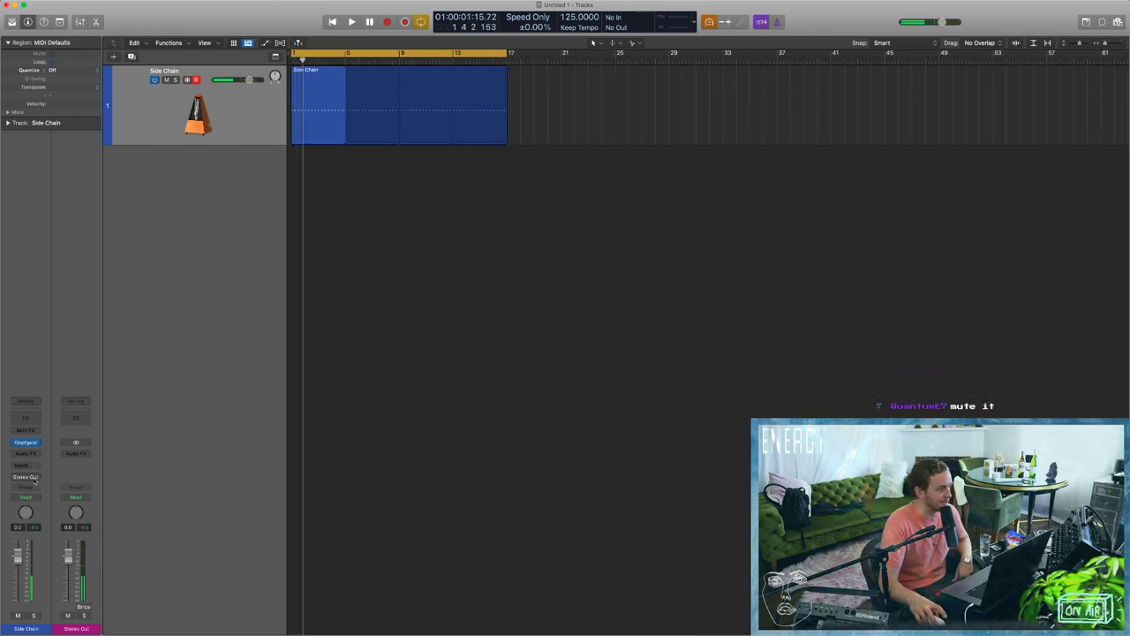
pyautogui.click(26, 477)
pyautogui.moveTo(35, 500)
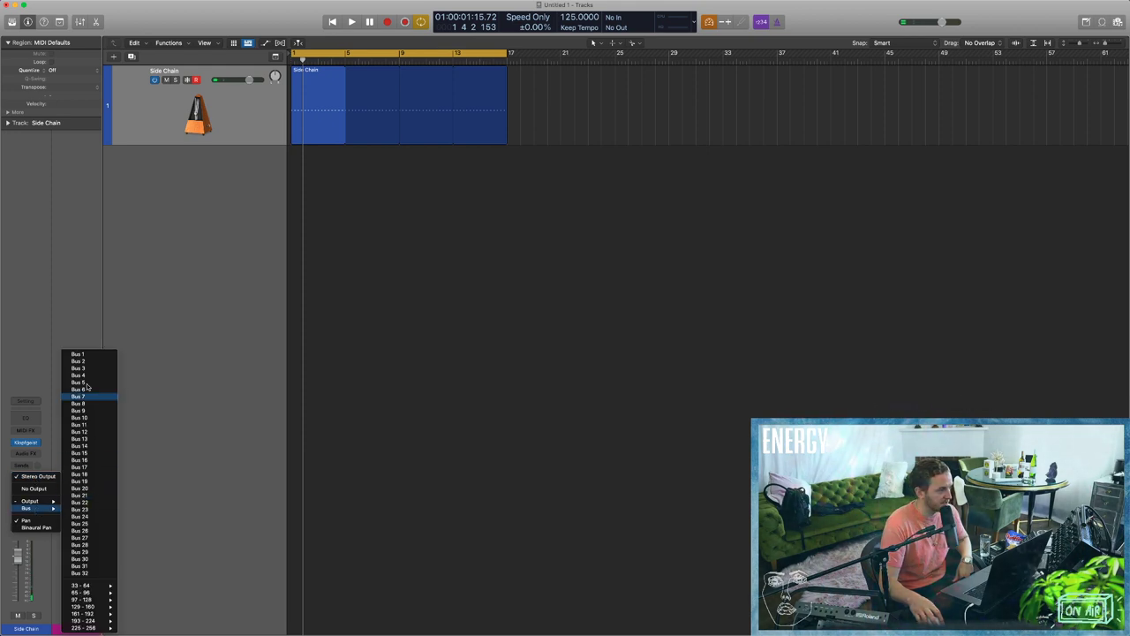
pyautogui.click(89, 357)
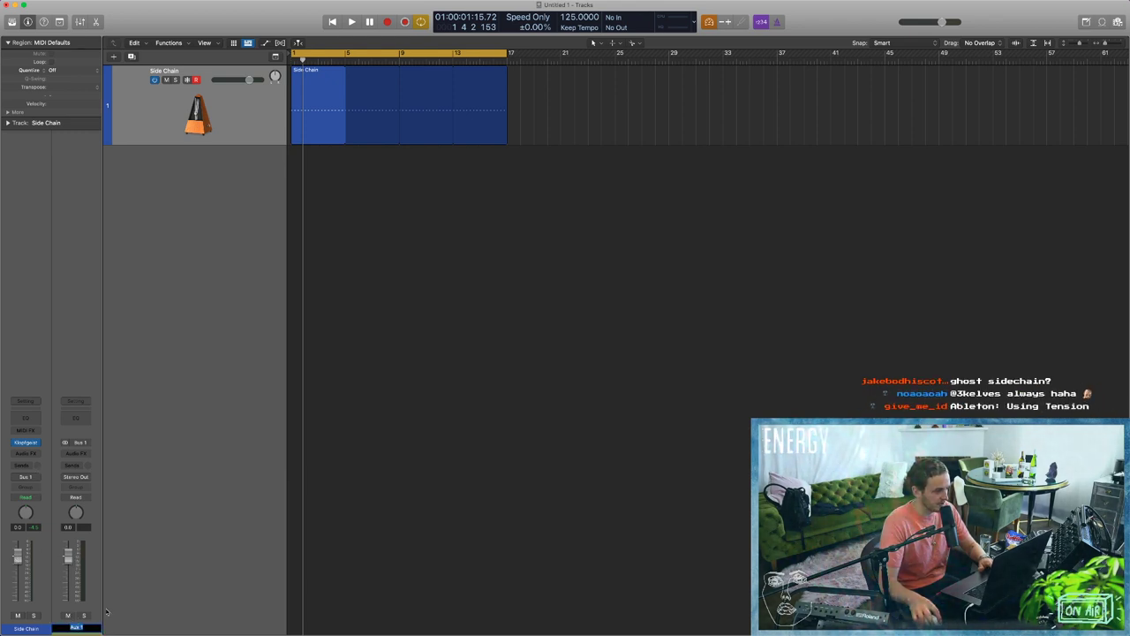
pyautogui.write('Side Chain Bus')
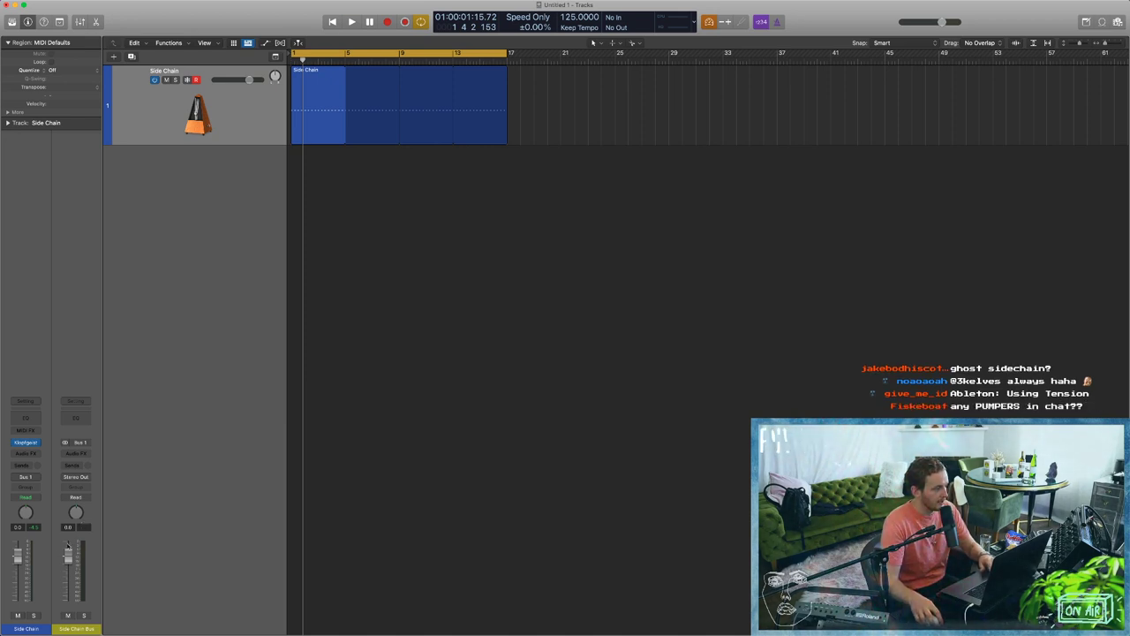
# Try silencing the Side Chain Bus by lowering its fader fully and muting it while the trigger plays.
pyautogui.press('space')
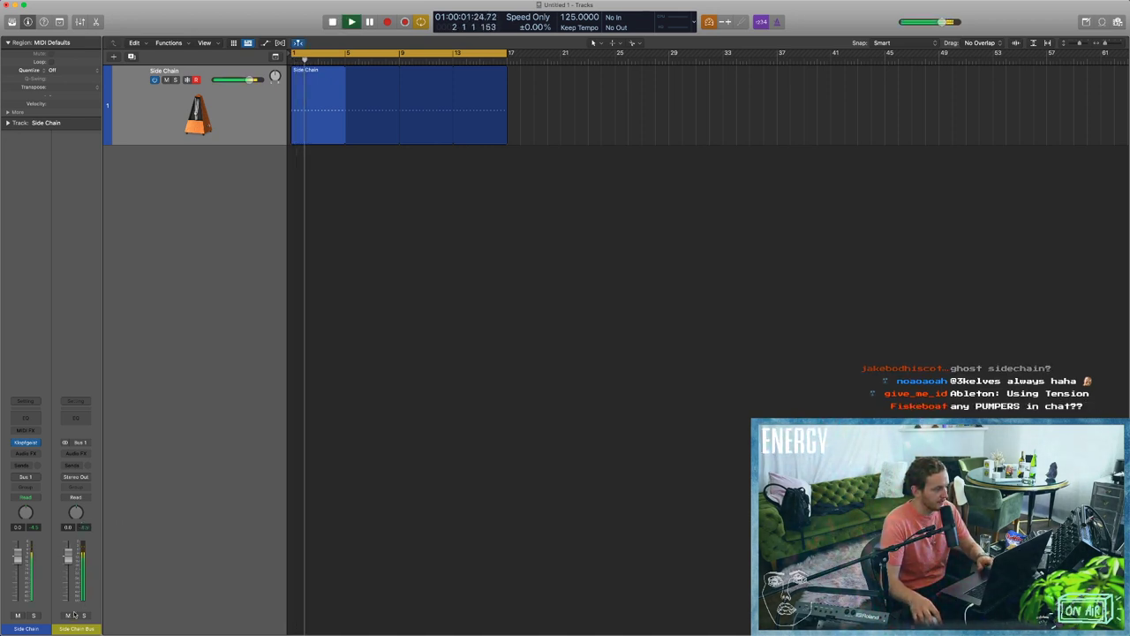
pyautogui.press('space')
pyautogui.moveTo(68, 556); pyautogui.dragTo(79, 606)
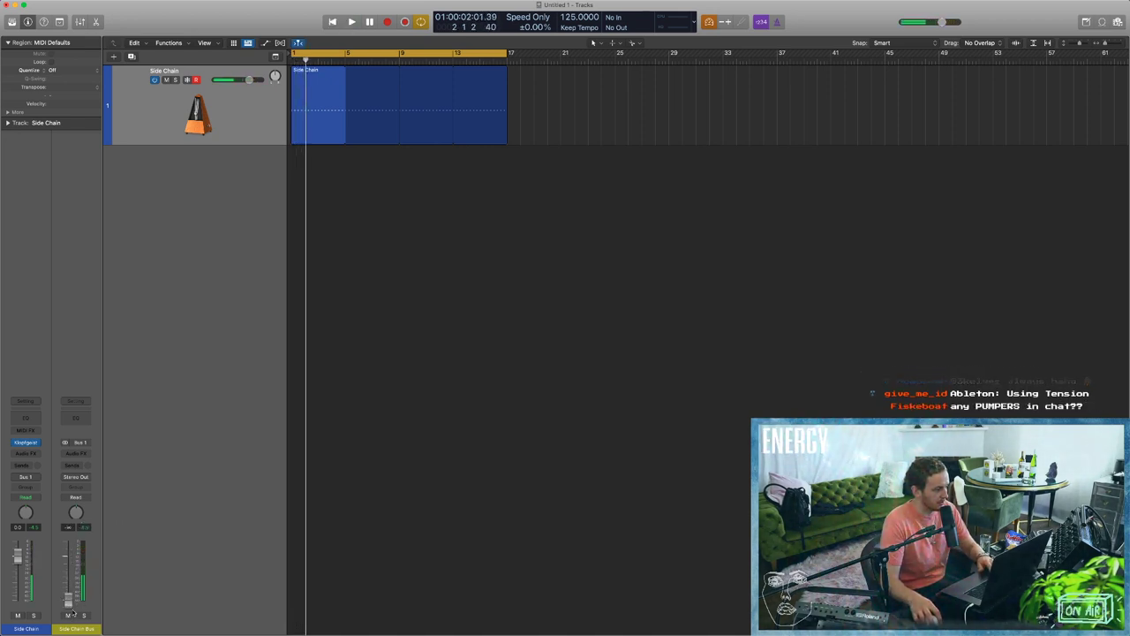
pyautogui.press('space')
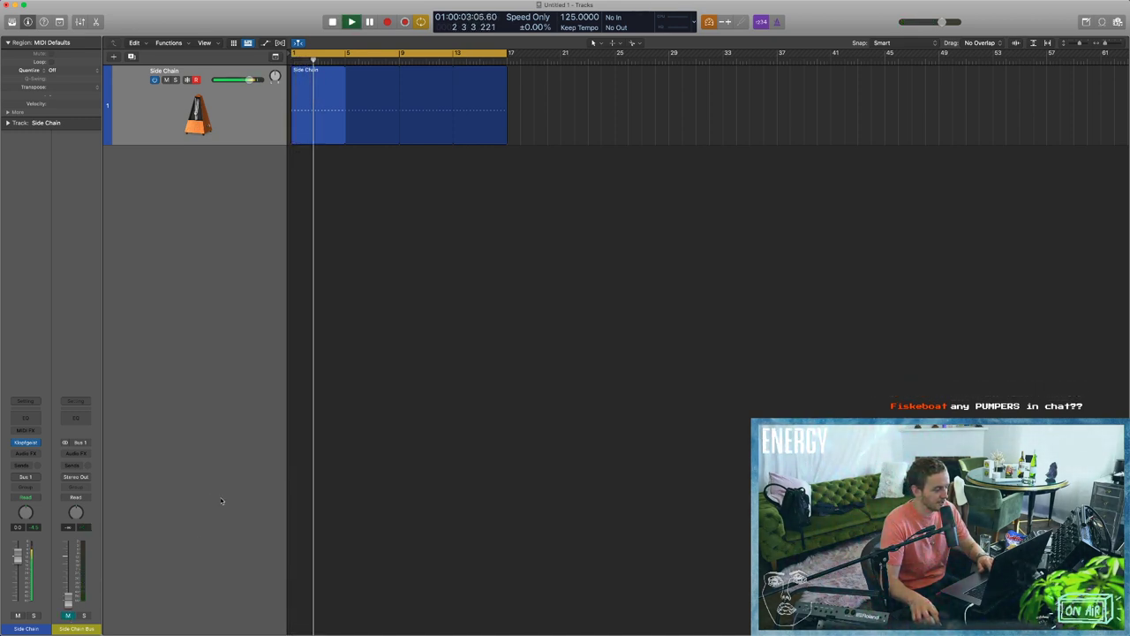
pyautogui.press('space')
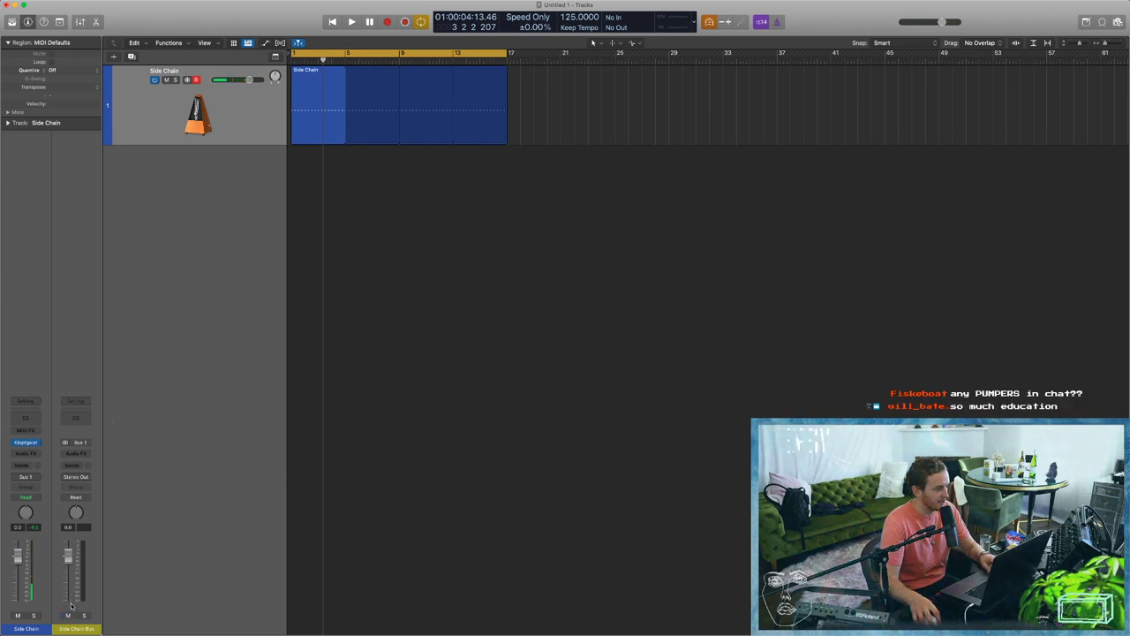
# Set the Side Chain track's output to No Output and add a send to Bus 1.
pyautogui.click(26, 476)
pyautogui.click(26, 474)
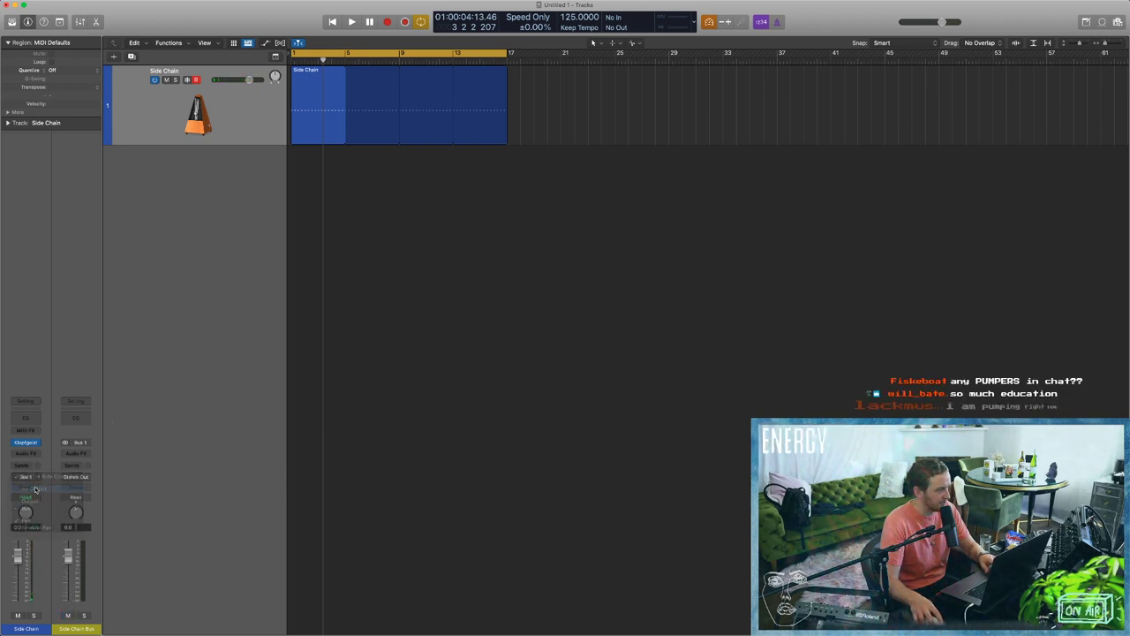
pyautogui.click(21, 466)
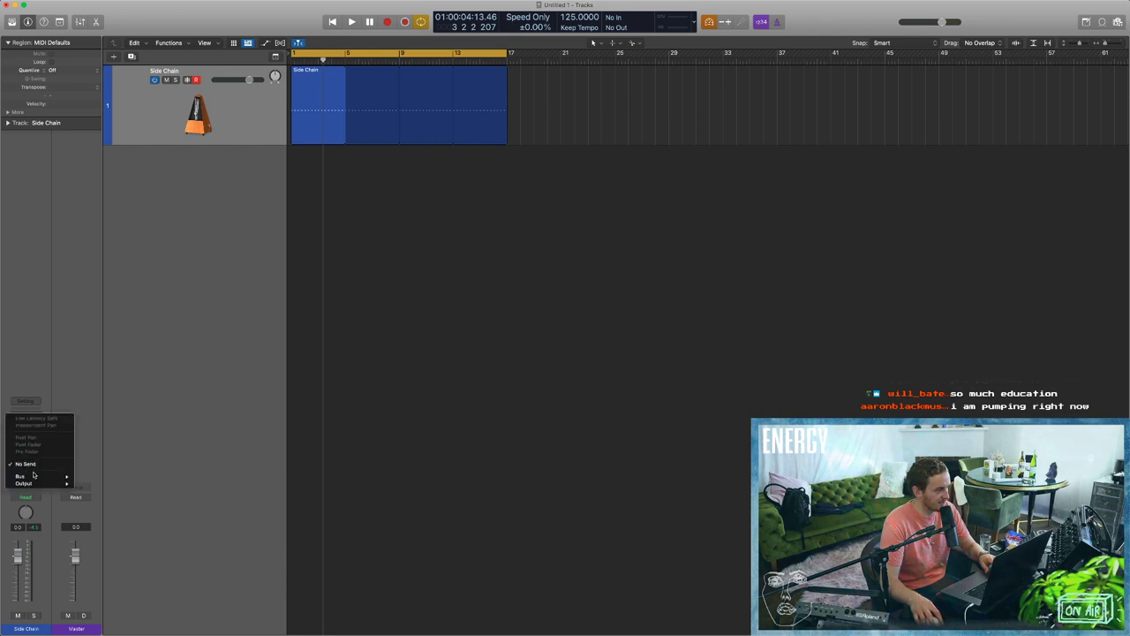
pyautogui.moveTo(36, 476)
pyautogui.click(106, 354)
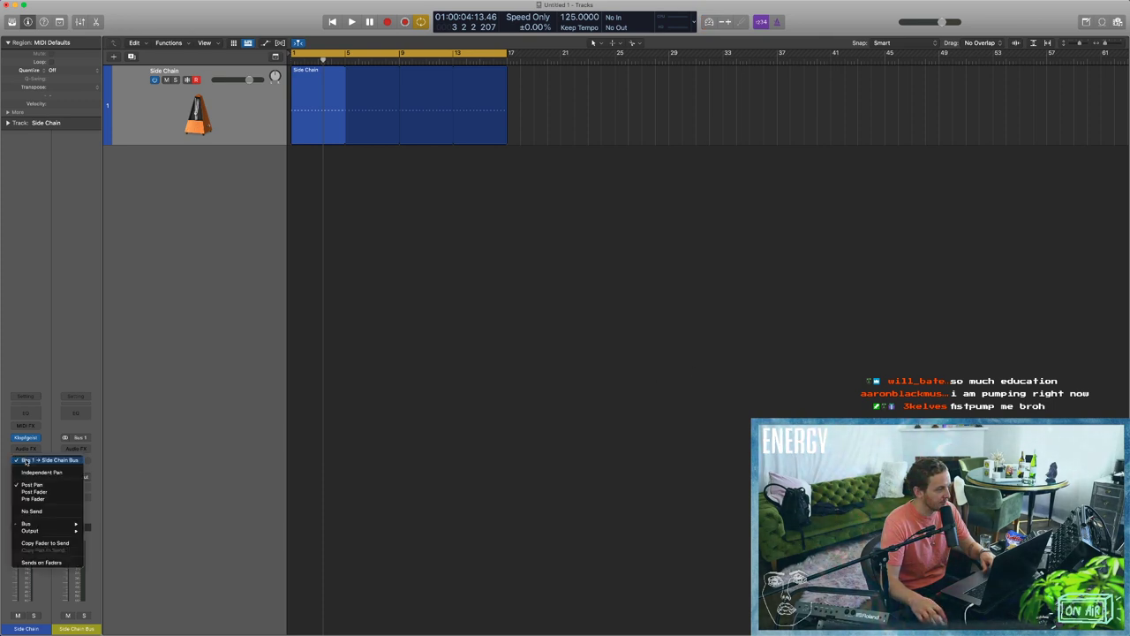
# Make the Bus 1 send Pre Fader and lower the Side Chain track's fader fully, starting playback.
pyautogui.click(22, 460)
pyautogui.moveTo(18, 555); pyautogui.dragTo(17, 601)
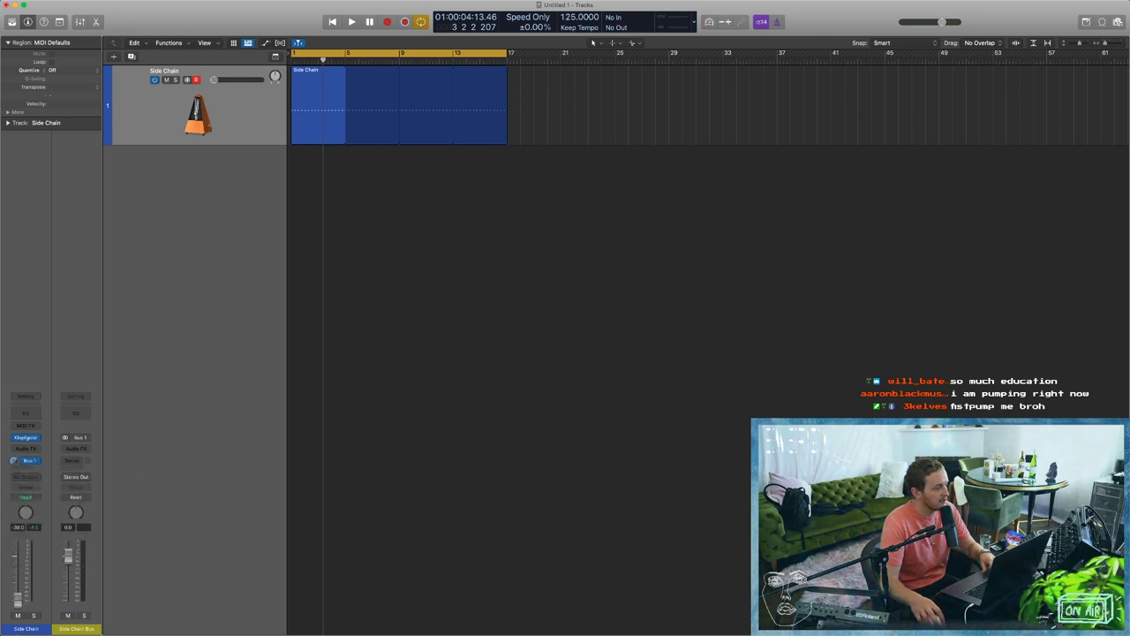
pyautogui.press('space')
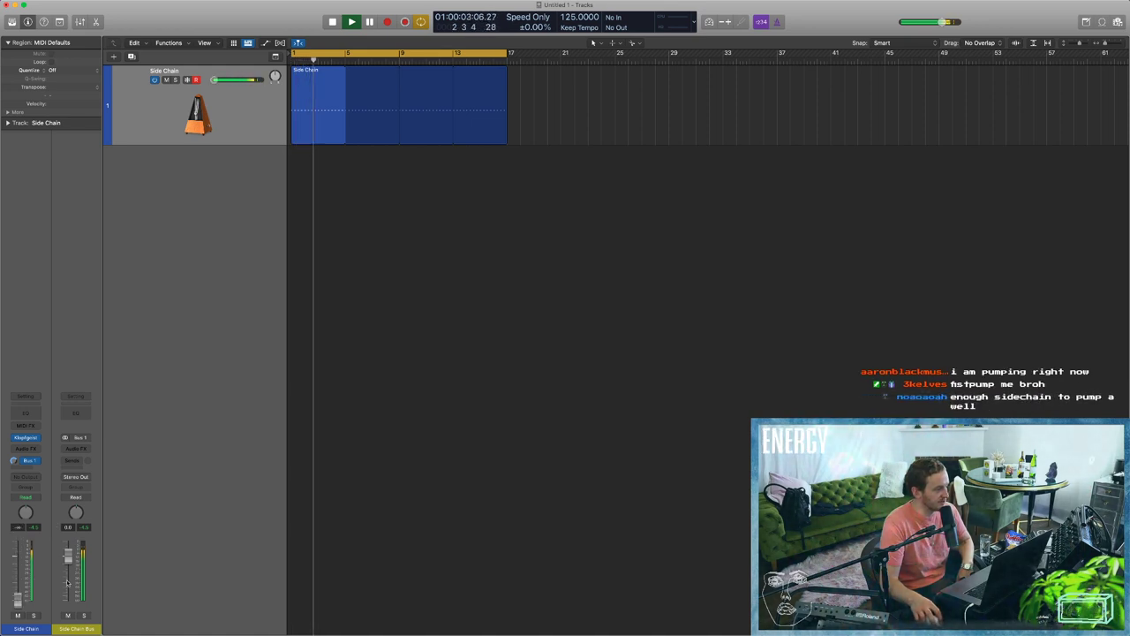
# Try muting and fully lowering the Side Chain Bus during playback, and restore its fader to 0.0 and unmute it.
pyautogui.click(68, 615)
pyautogui.moveTo(68, 556); pyautogui.dragTo(68, 603)
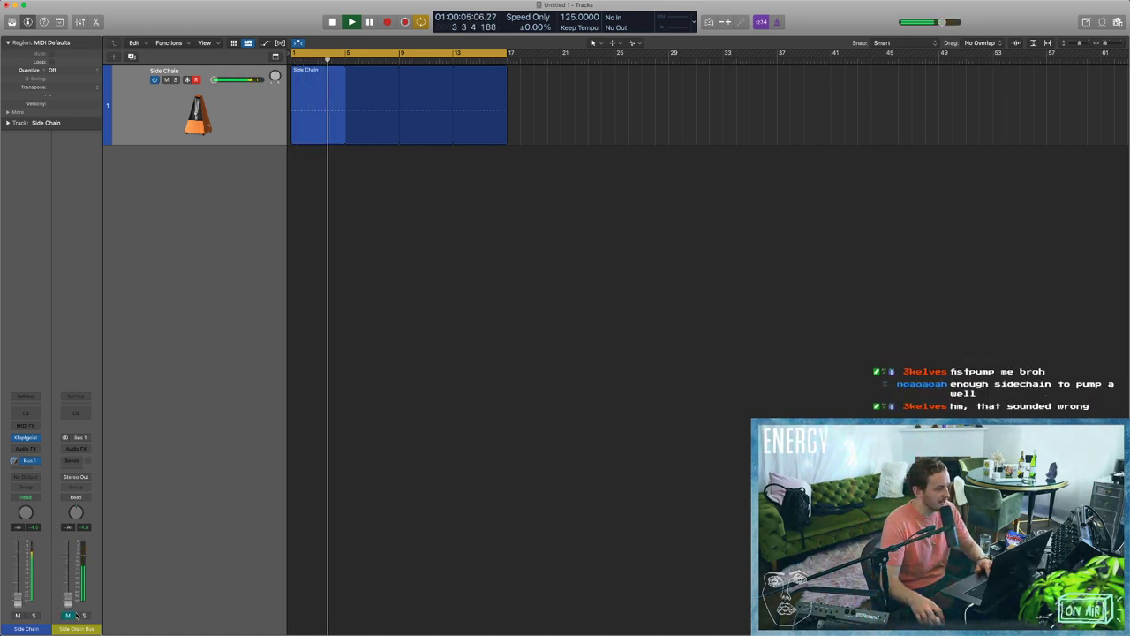
pyautogui.click(17, 615)
pyautogui.click(18, 616)
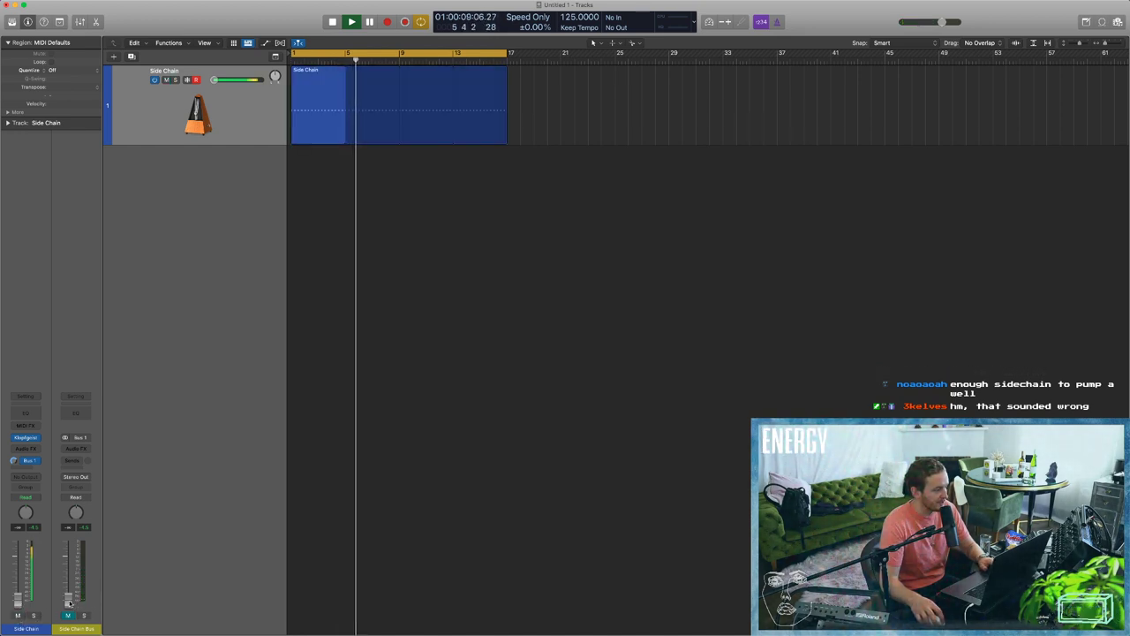
pyautogui.keyDown('alt'); pyautogui.click(68, 600); pyautogui.keyUp('alt')
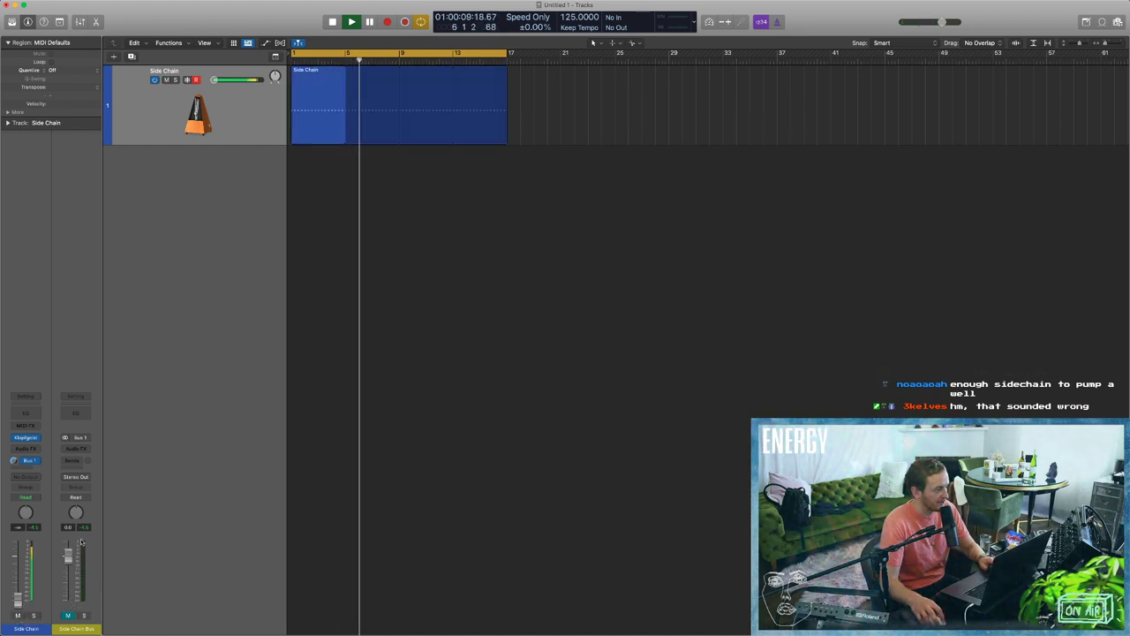
pyautogui.click(69, 615)
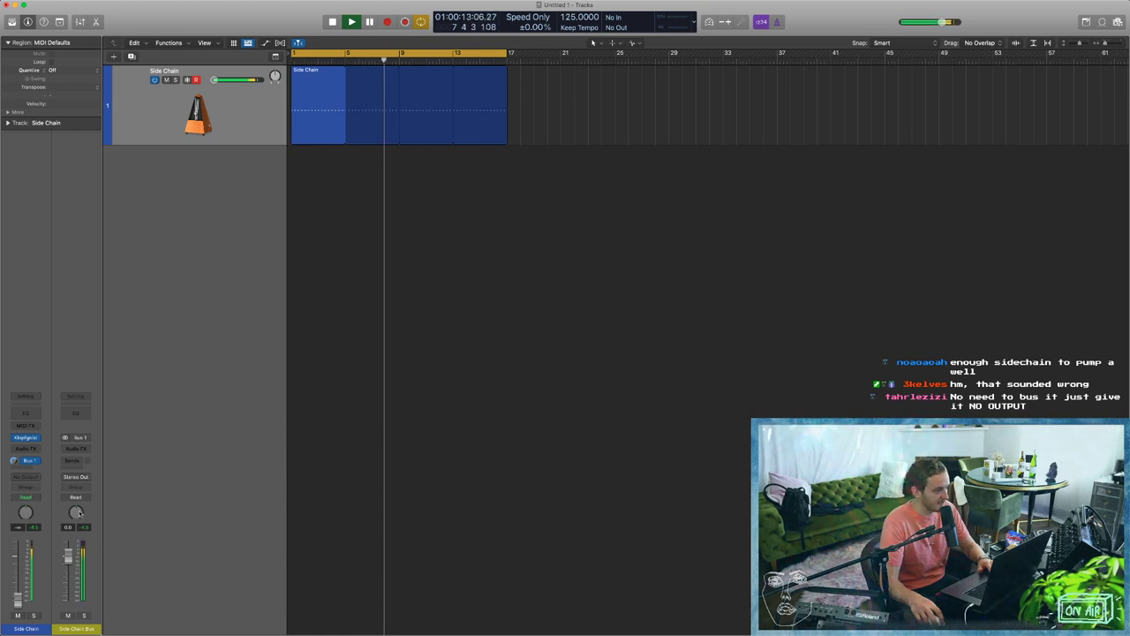
# Set the Side Chain Bus output to No Output and keep the Bus 1 send on Pre Fader.
pyautogui.click(81, 477)
pyautogui.click(81, 484)
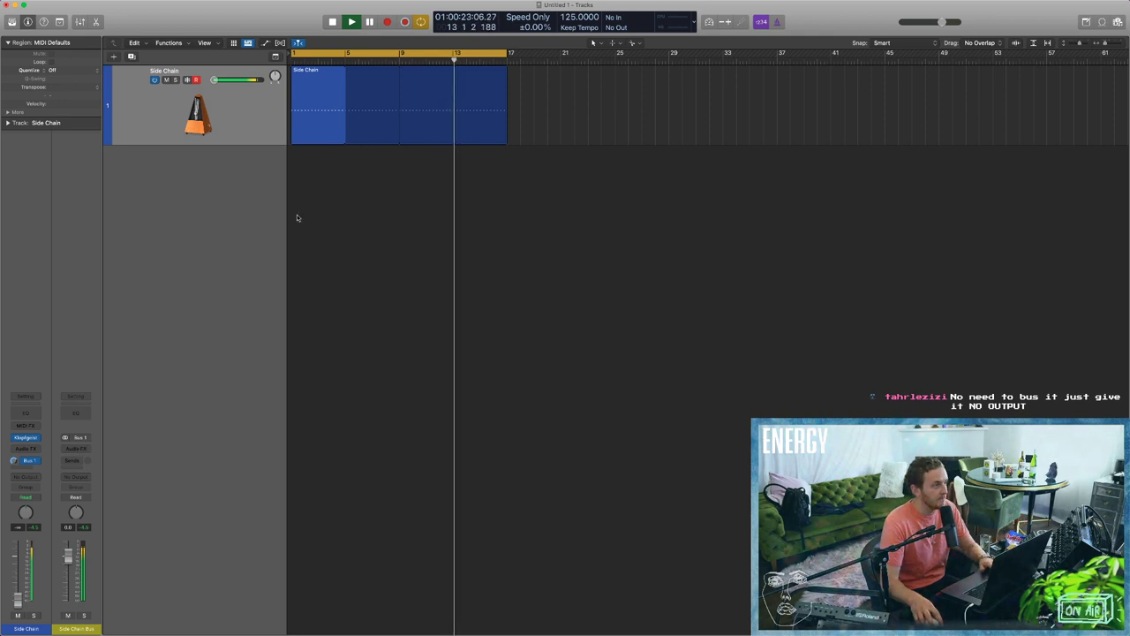
pyautogui.press('space')
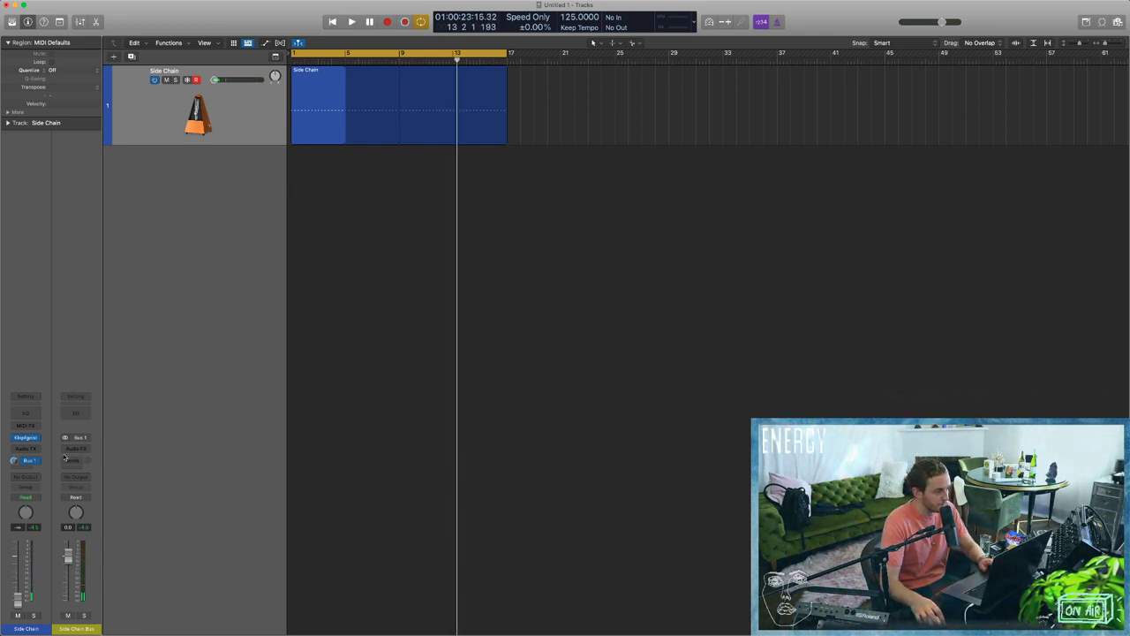
pyautogui.click(36, 461)
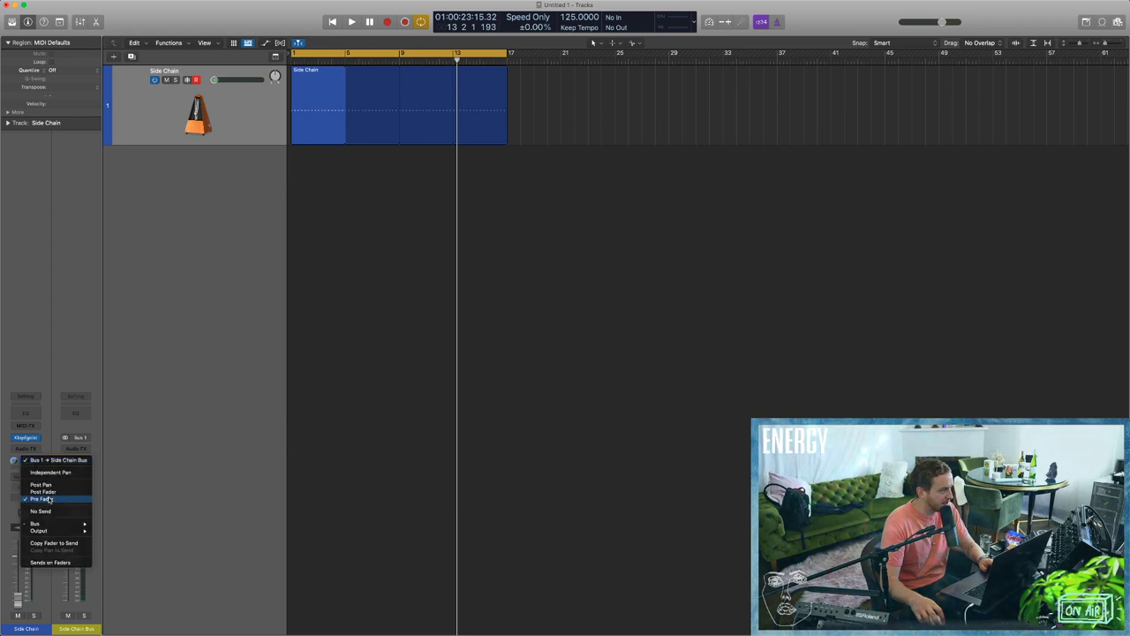
pyautogui.click(50, 499)
# Add a Classic Electric Piano software instrument track and record four bars of chords from bar 1.
pyautogui.press('super+Left')
pyautogui.doubleClick(199, 206)
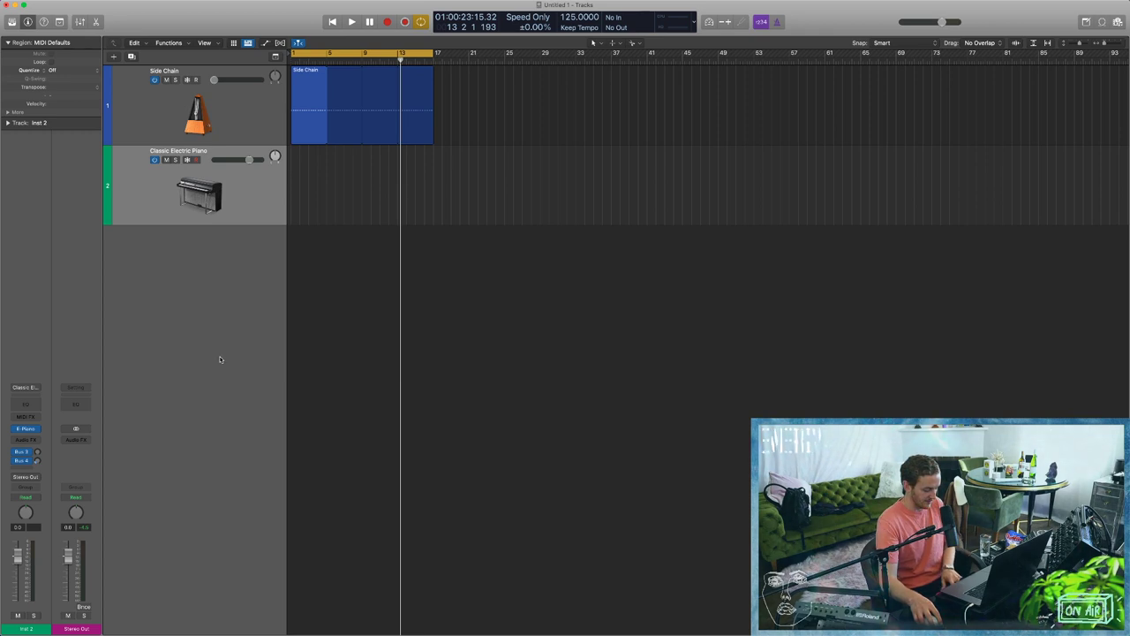
pyautogui.press('r')
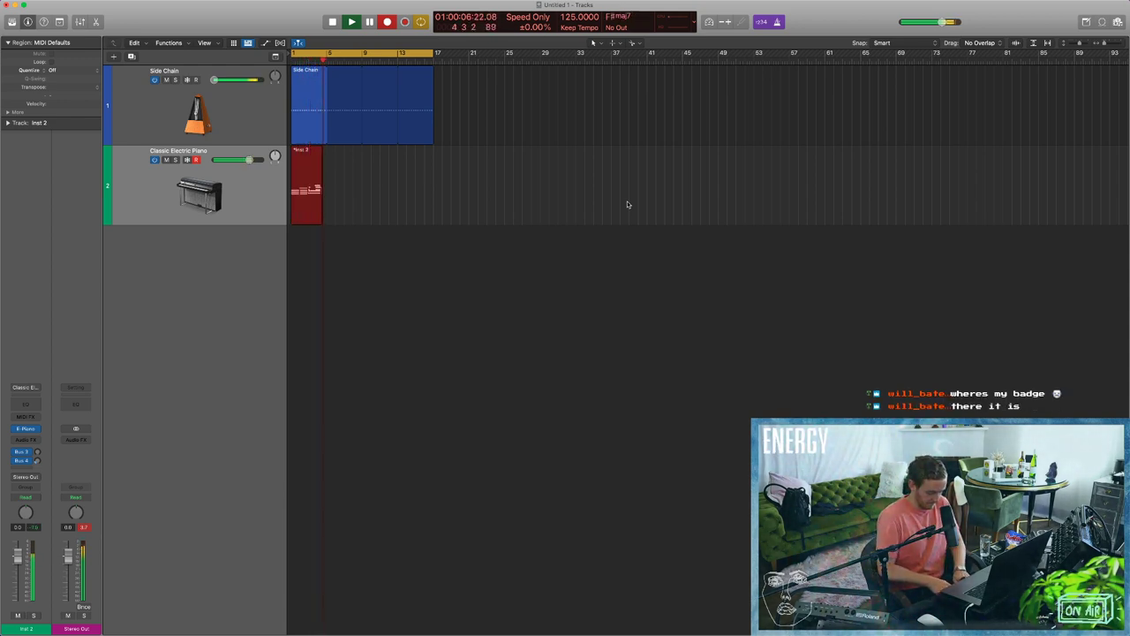
pyautogui.press('space')
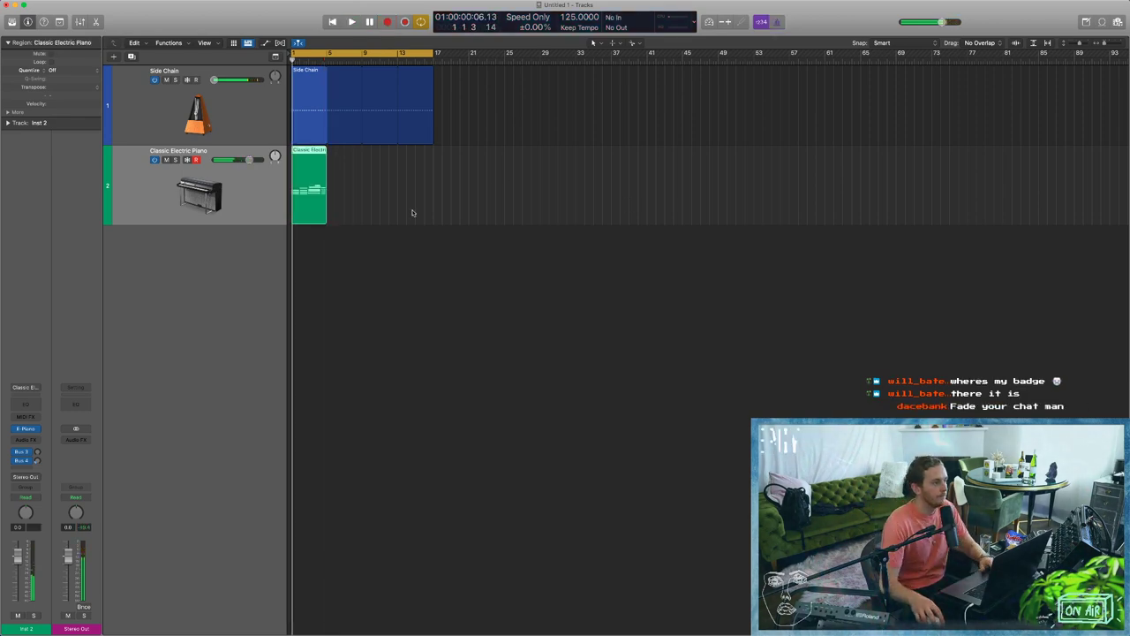
# Quantize the recorded piano chords to 1/8 notes in the Piano Roll and force them legato.
pyautogui.press('p')
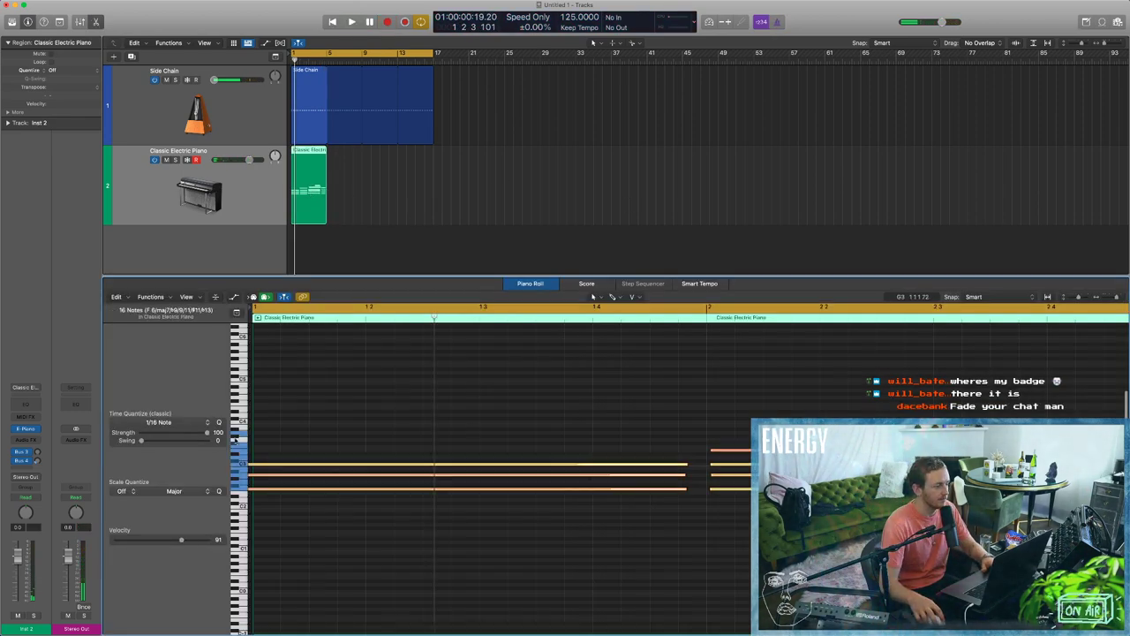
pyautogui.click(177, 423)
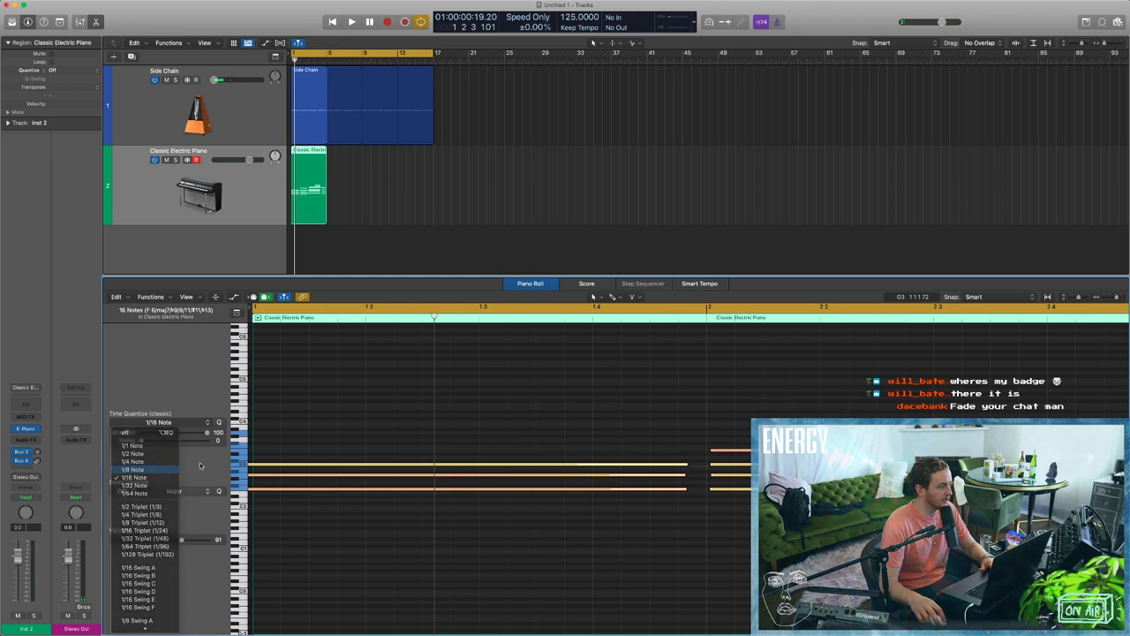
pyautogui.click(190, 437)
pyautogui.press('space')
pyautogui.hotkey('shift', '\\')
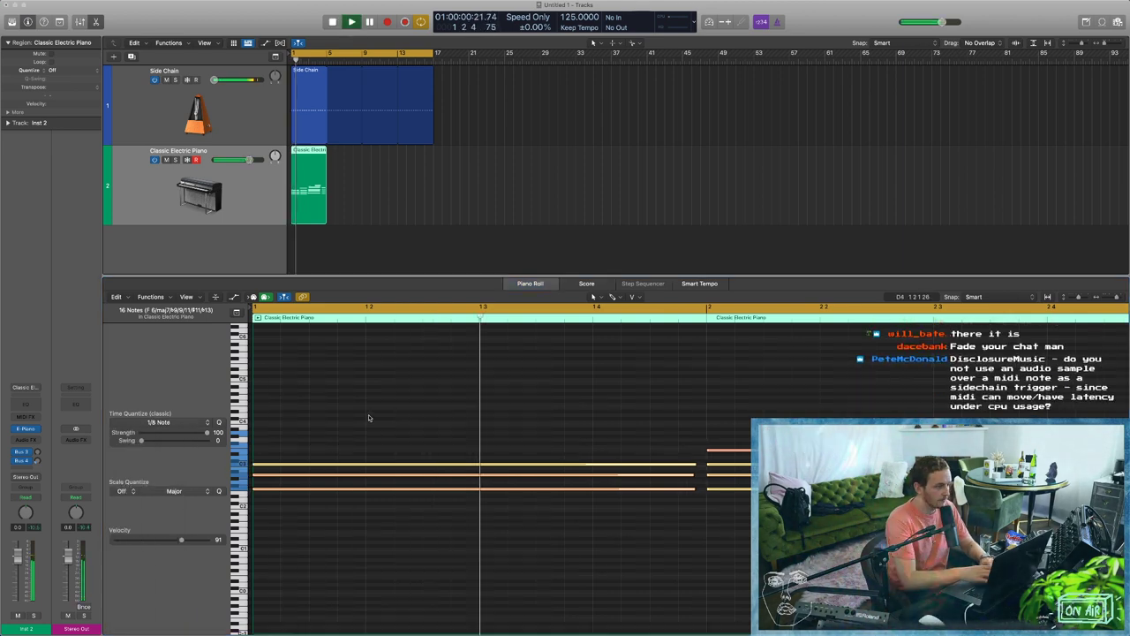
# Close the Piano Roll and loop the Classic Electric Piano region along its track.
pyautogui.click(533, 196)
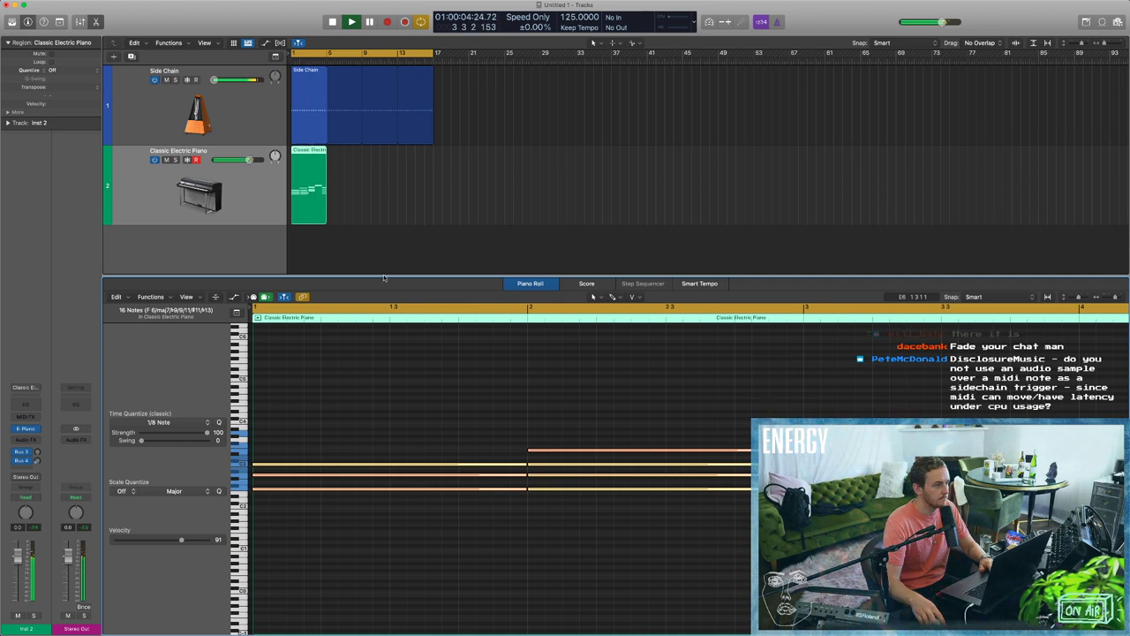
pyautogui.press('e')
pyautogui.press('l')
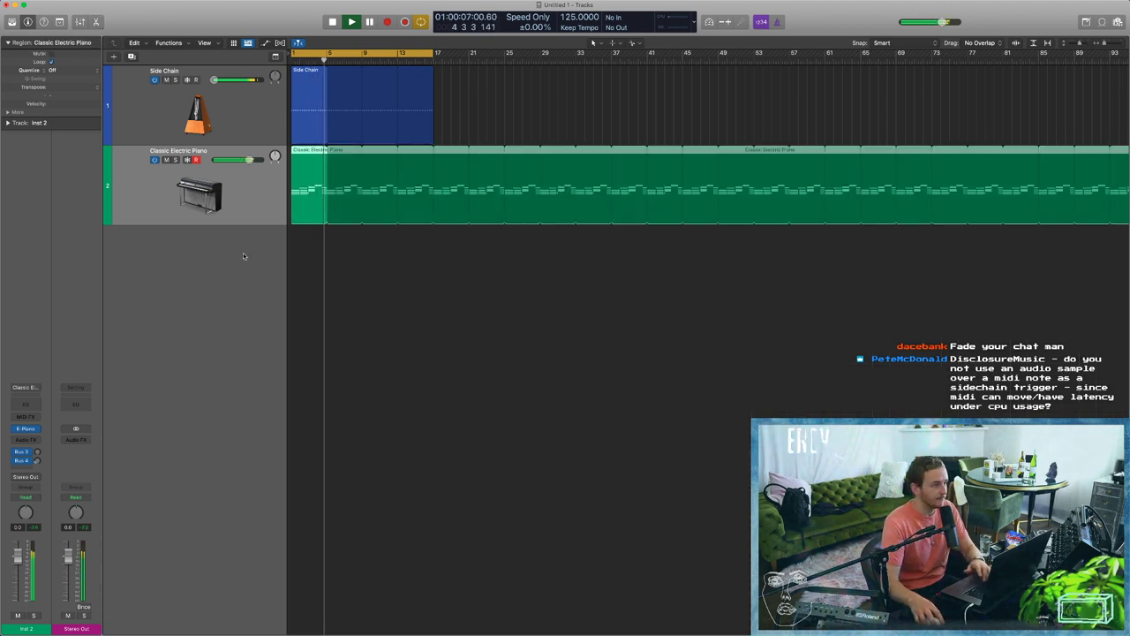
# Insert a Compressor on the Classic Electric Piano track and set its side chain source to Bus 1.
pyautogui.click(28, 439)
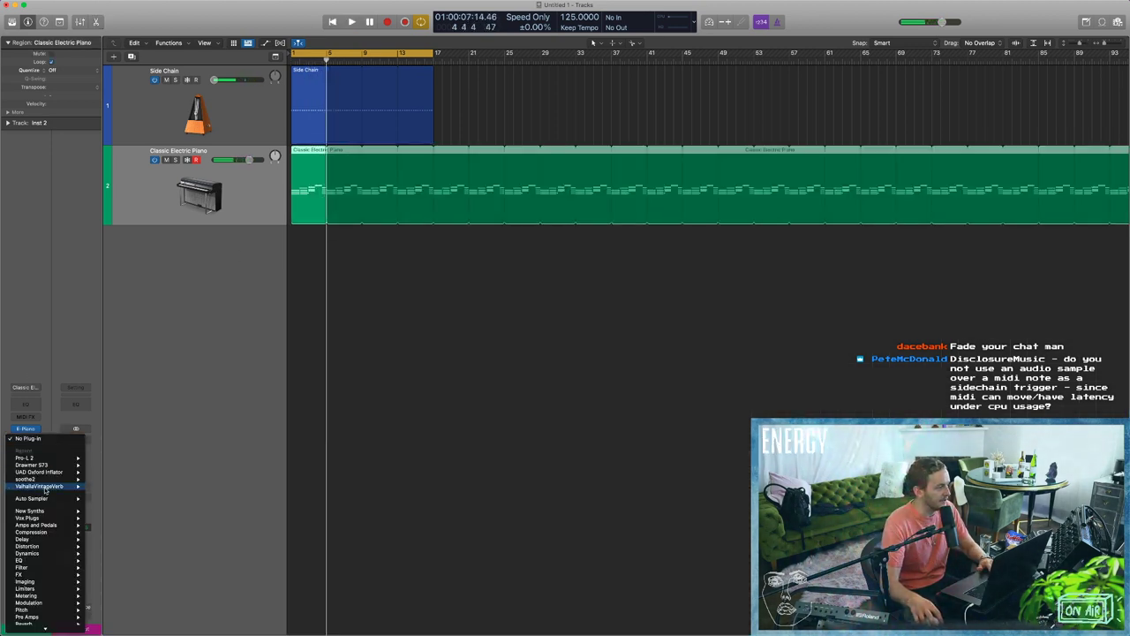
pyautogui.moveTo(43, 519)
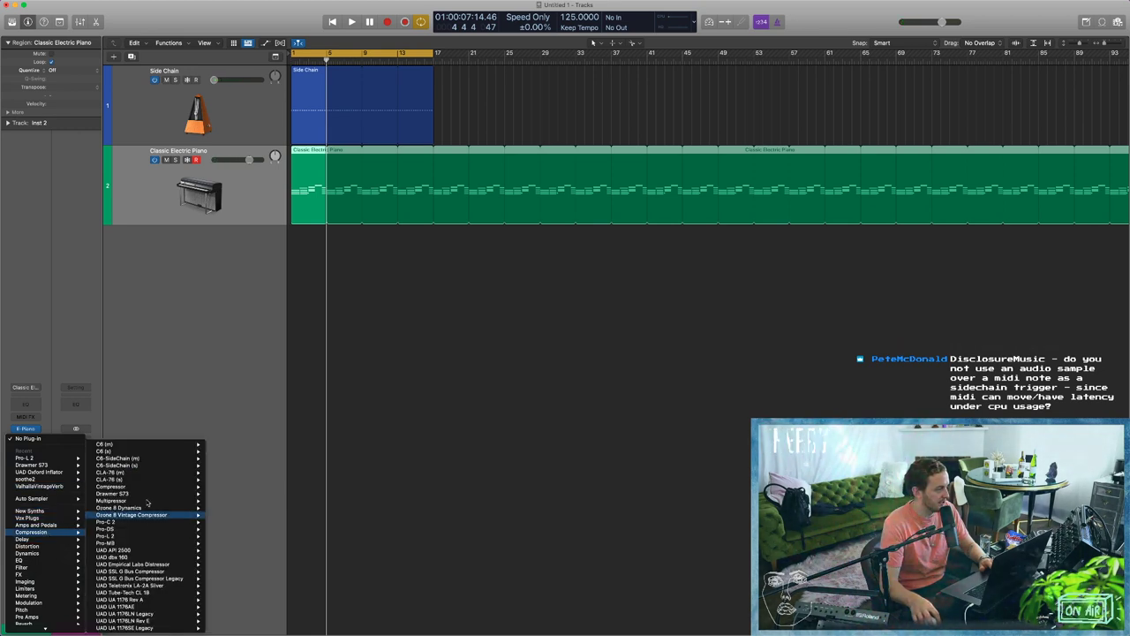
pyautogui.click(164, 488)
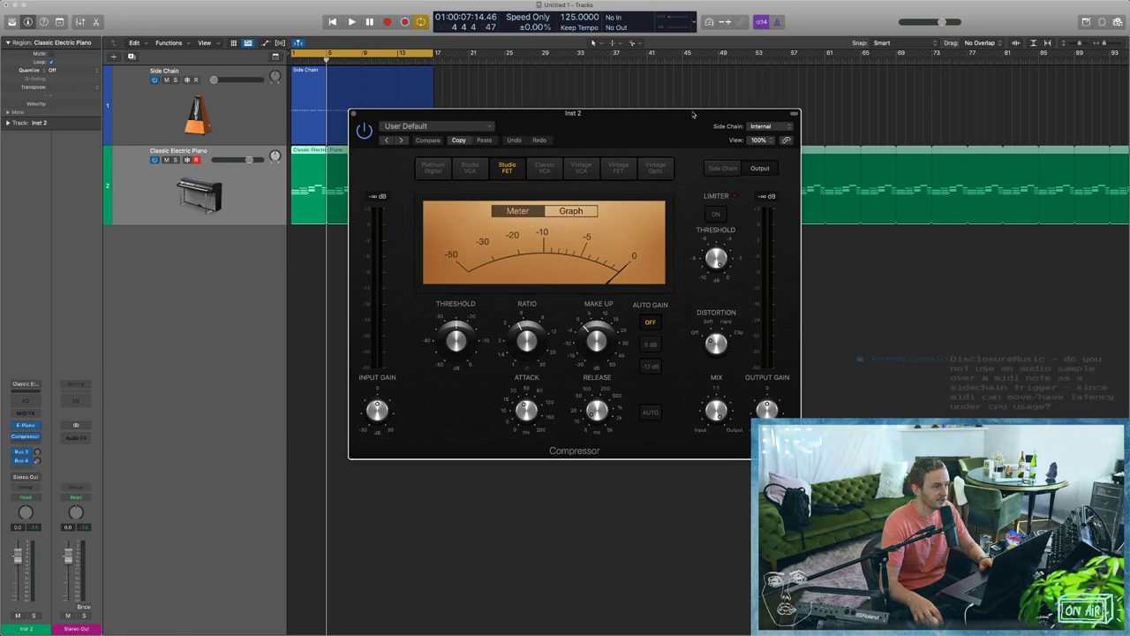
pyautogui.moveTo(774, 130); pyautogui.dragTo(663, 115)
pyautogui.click(649, 112)
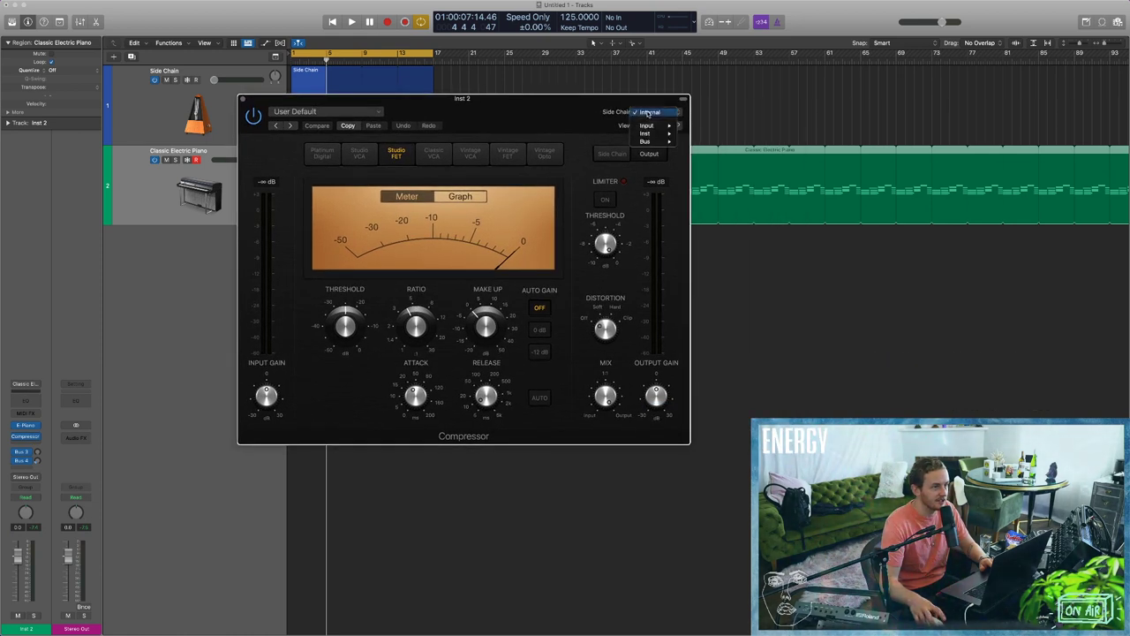
pyautogui.moveTo(658, 141)
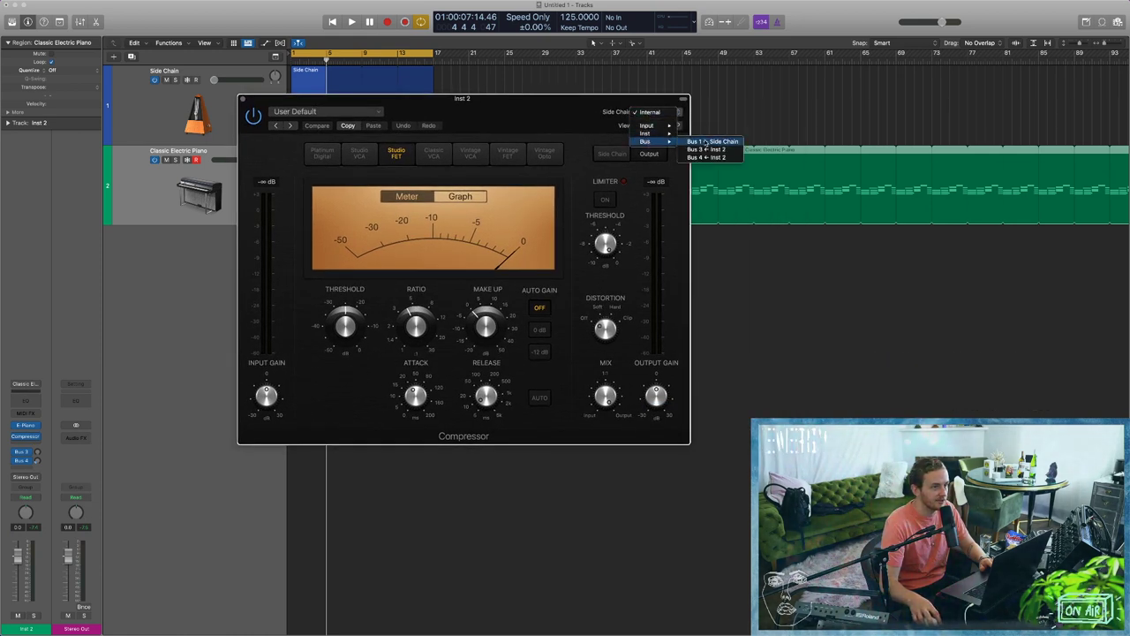
pyautogui.click(705, 143)
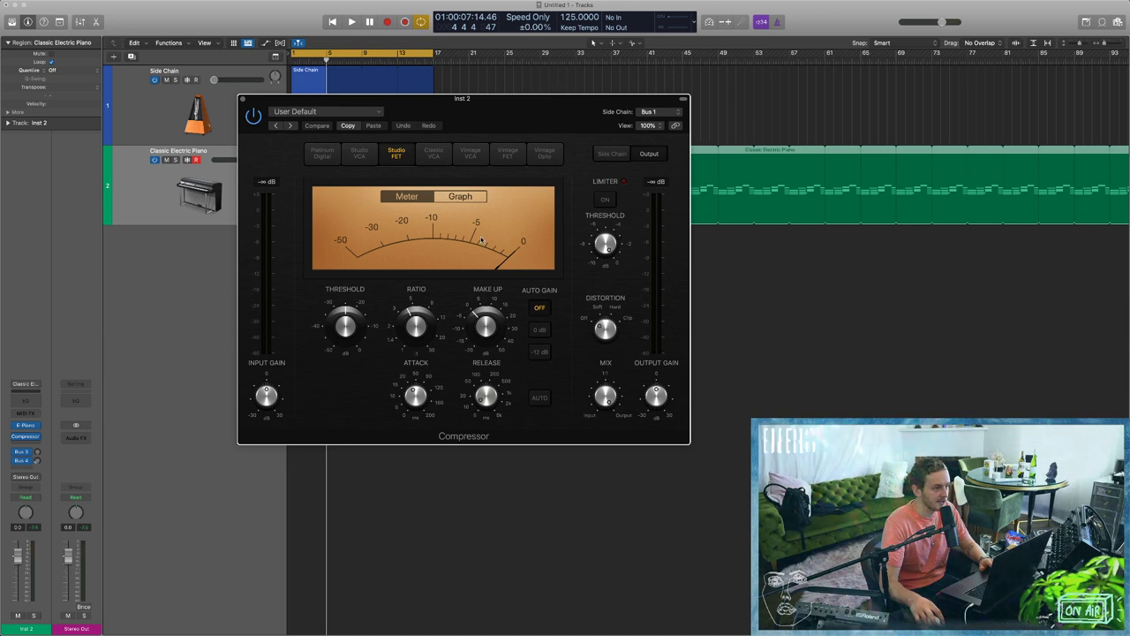
# Try several of the Compressor's circuit types, including Vintage FET, Studio VCA and Platinum Digital, and settle on Vintage Opto.
pyautogui.click(436, 153)
pyautogui.click(508, 154)
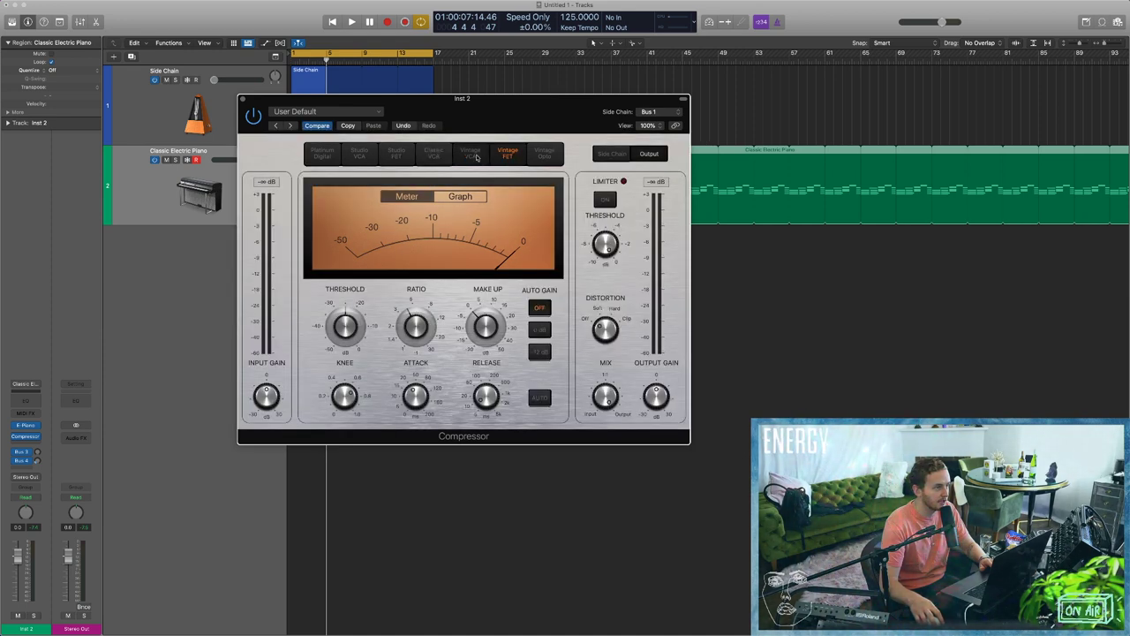
pyautogui.click(471, 154)
pyautogui.click(364, 159)
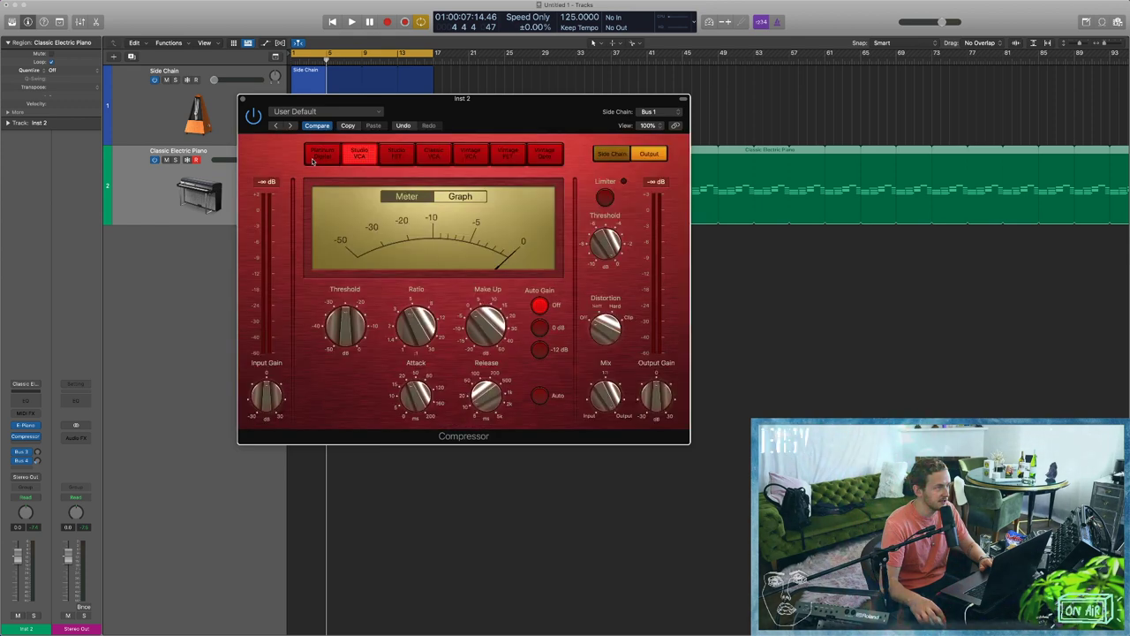
pyautogui.click(316, 159)
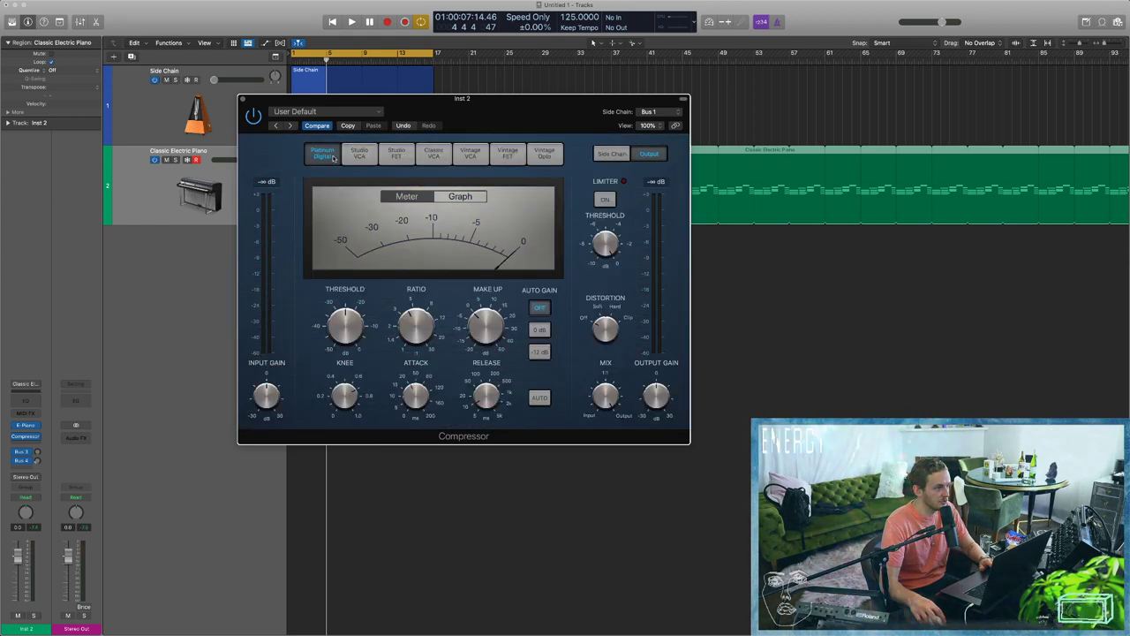
pyautogui.click(544, 155)
# Show the Compressor's graph display, set the attack to 2.0 ms and the ratio to 8.3:1, and lower the threshold.
pyautogui.click(459, 197)
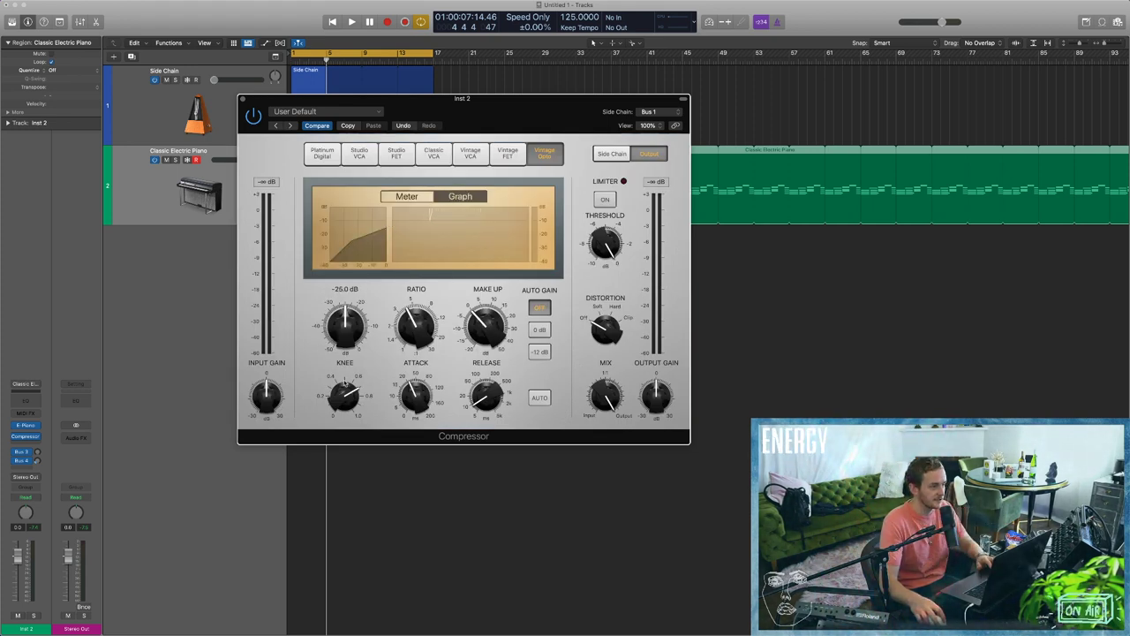
pyautogui.moveTo(421, 405); pyautogui.dragTo(421, 436)
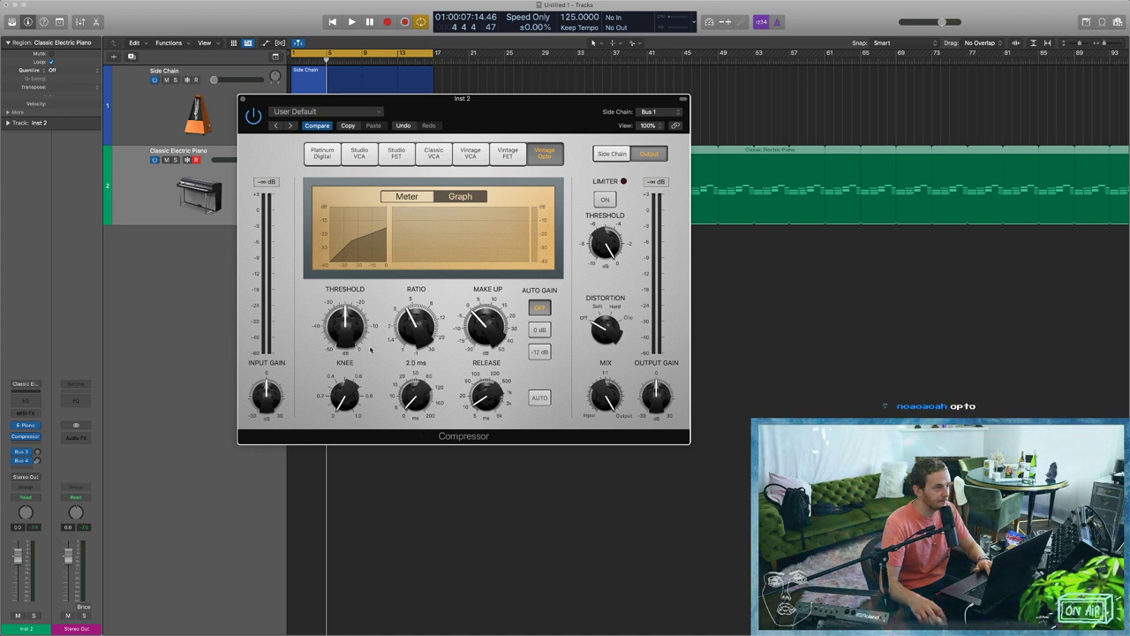
pyautogui.moveTo(343, 319); pyautogui.dragTo(342, 331)
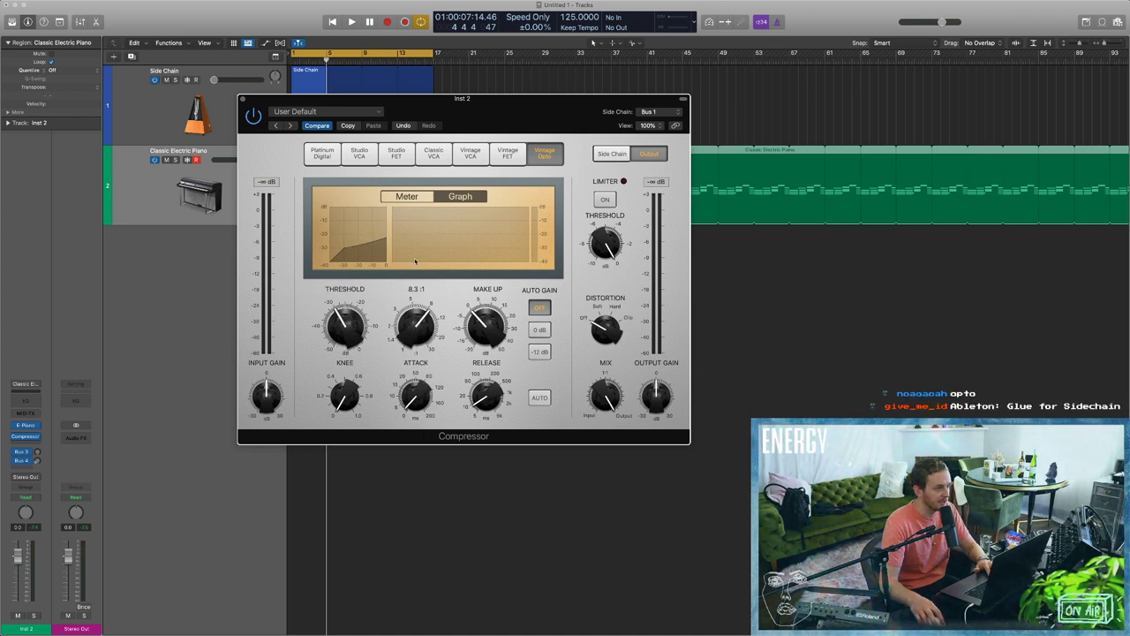
# Load the SideChain preset in the Compressor and adjust its threshold.
pyautogui.click(353, 111)
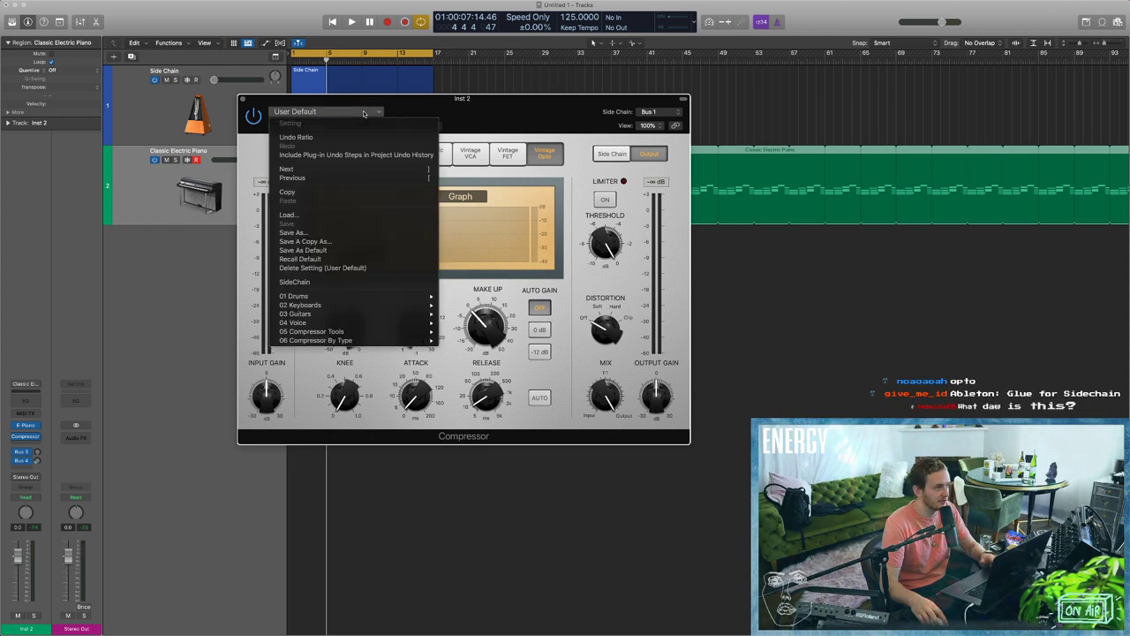
pyautogui.click(310, 282)
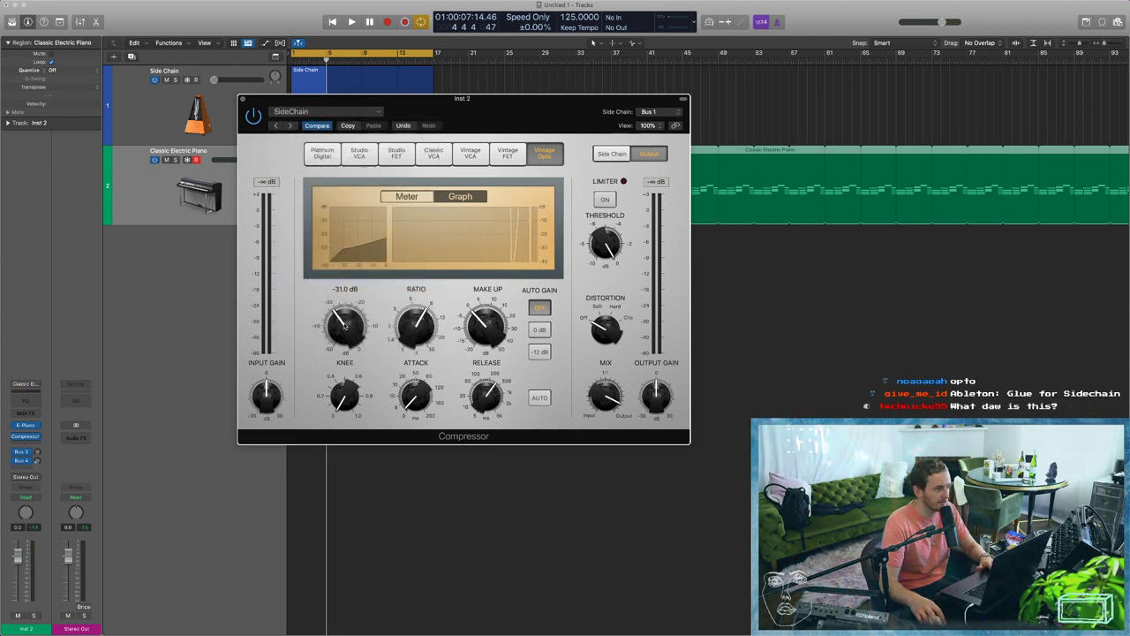
pyautogui.scroll(1, 345, 325)
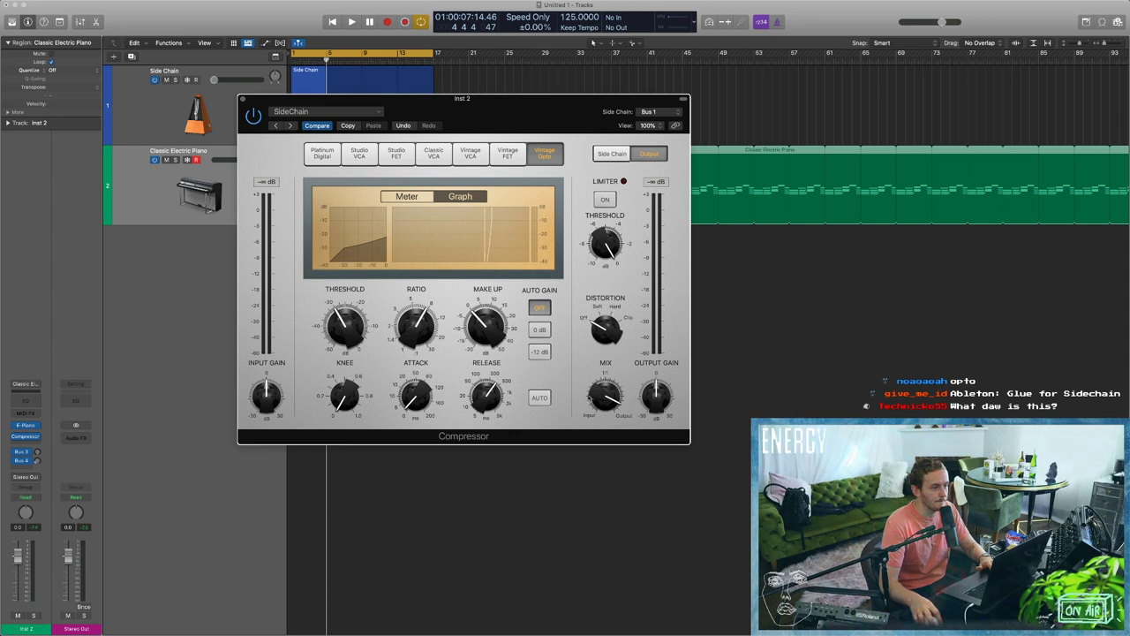
# Play the project with the Compressor's meter display shown and try different release times, ending at 390 ms.
pyautogui.press('space')
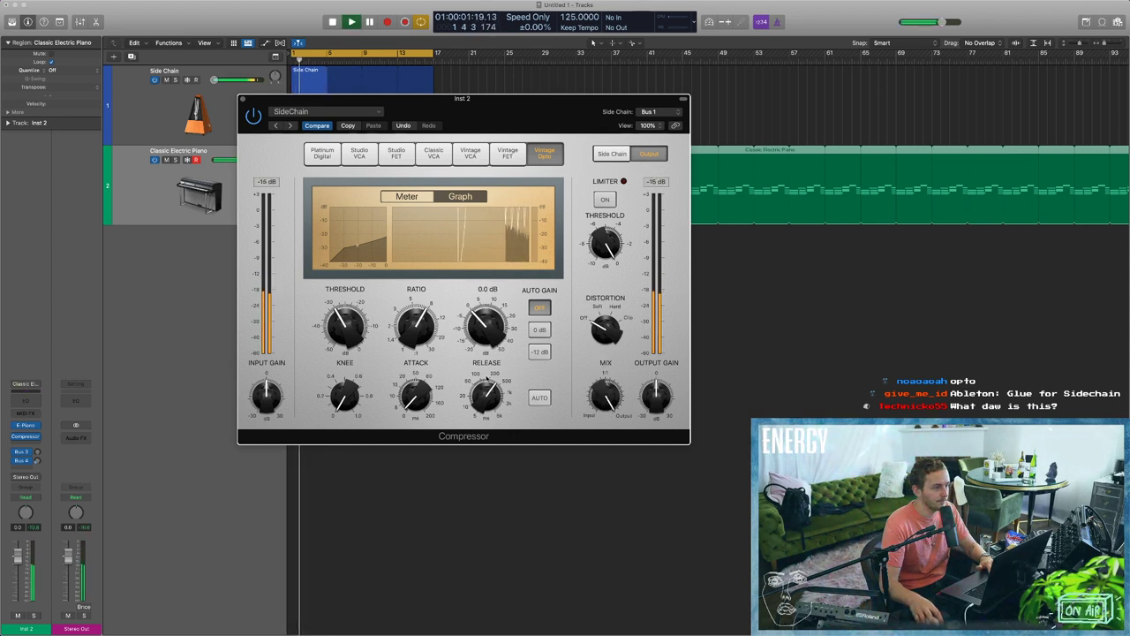
pyautogui.click(406, 196)
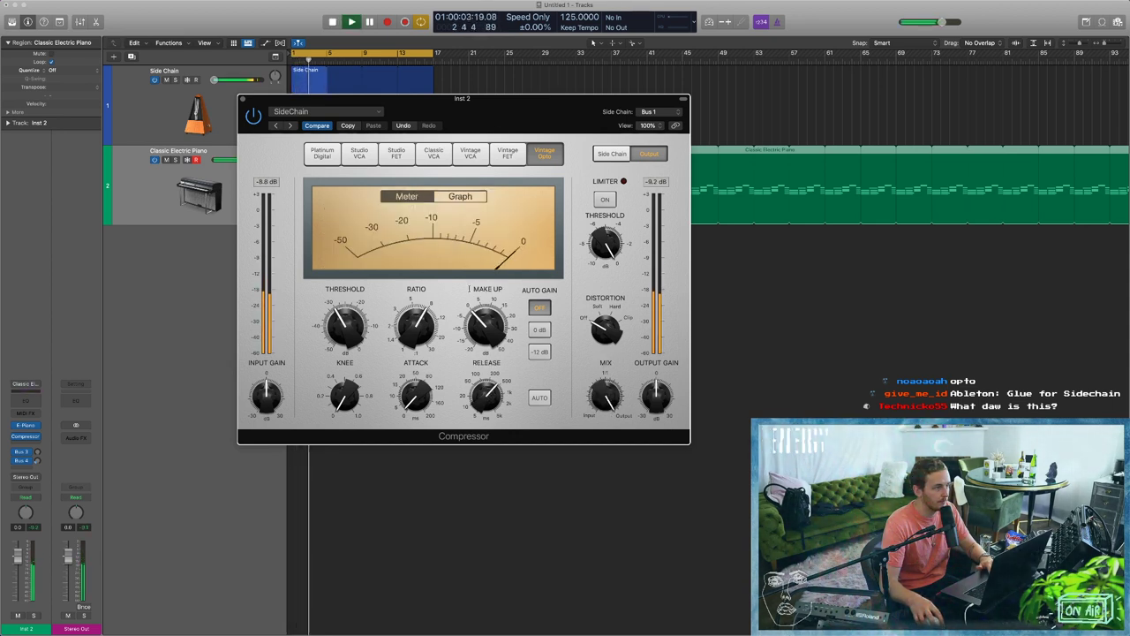
pyautogui.moveTo(487, 396); pyautogui.dragTo(485, 389)
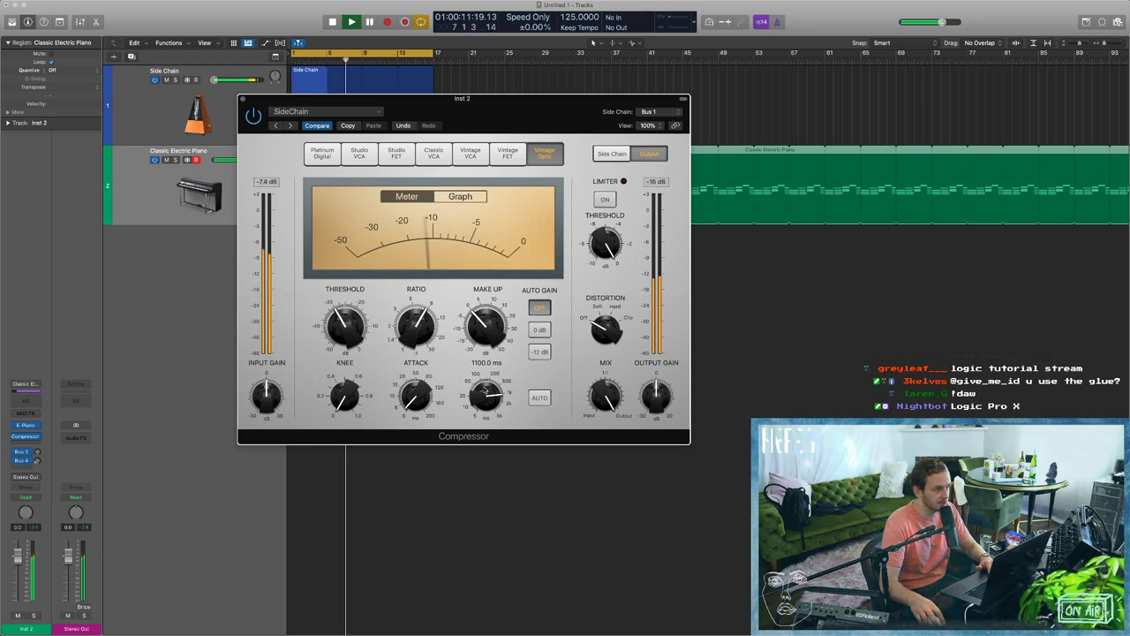
pyautogui.moveTo(485, 390); pyautogui.dragTo(484, 420)
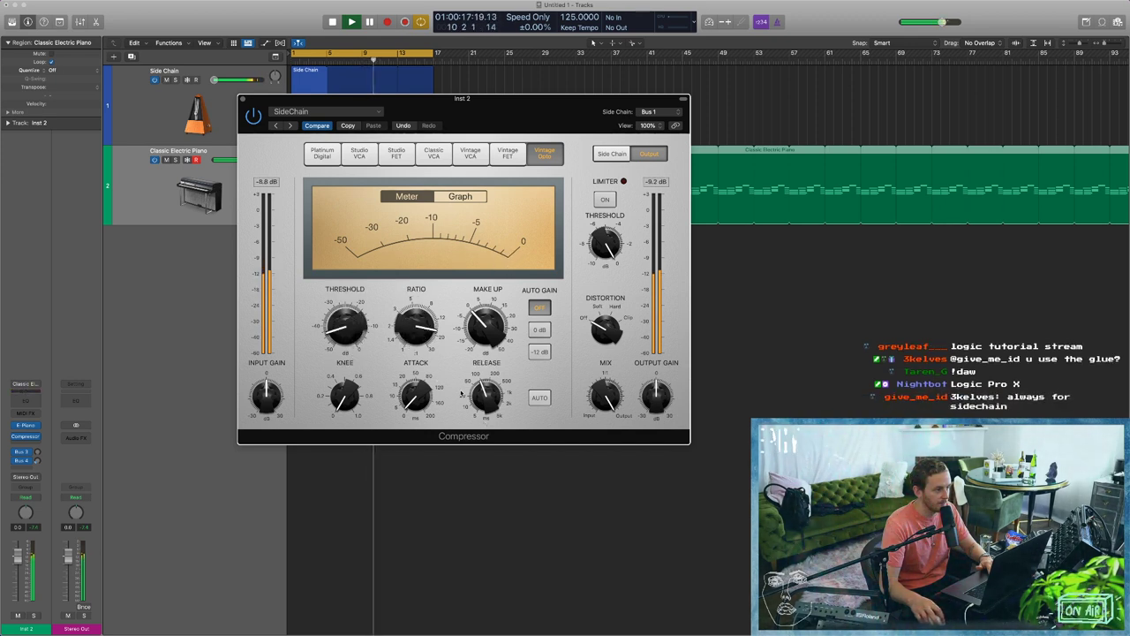
pyautogui.moveTo(485, 395); pyautogui.dragTo(477, 349)
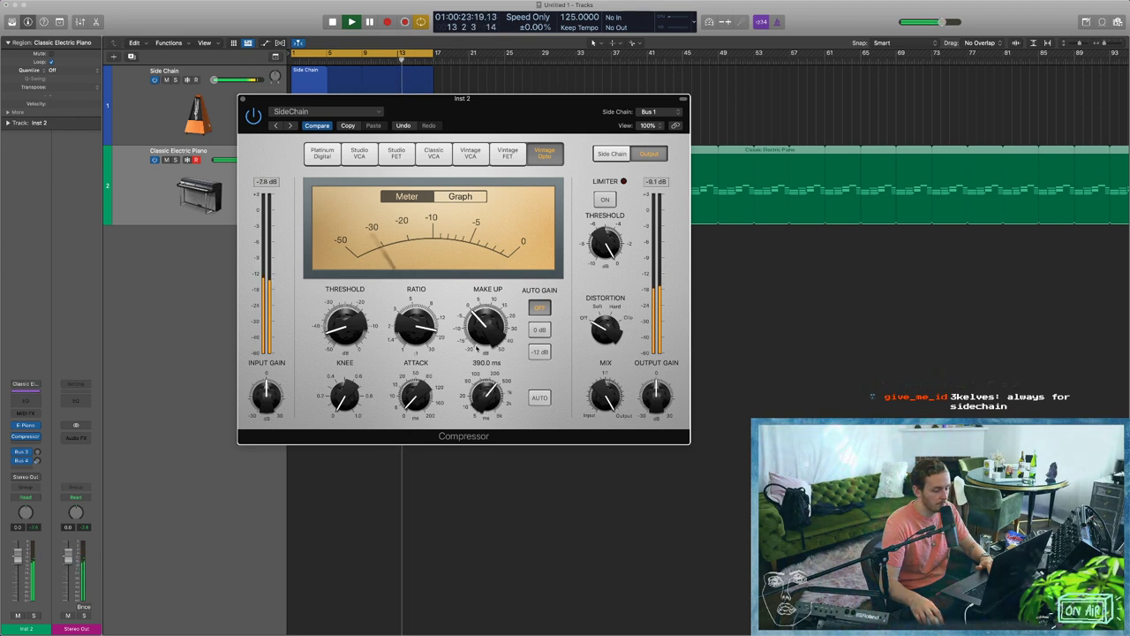
# Stop playback, compare with the Compressor's earlier settings, choose the SideChain preset again and close the plug-in window.
pyautogui.click(319, 127)
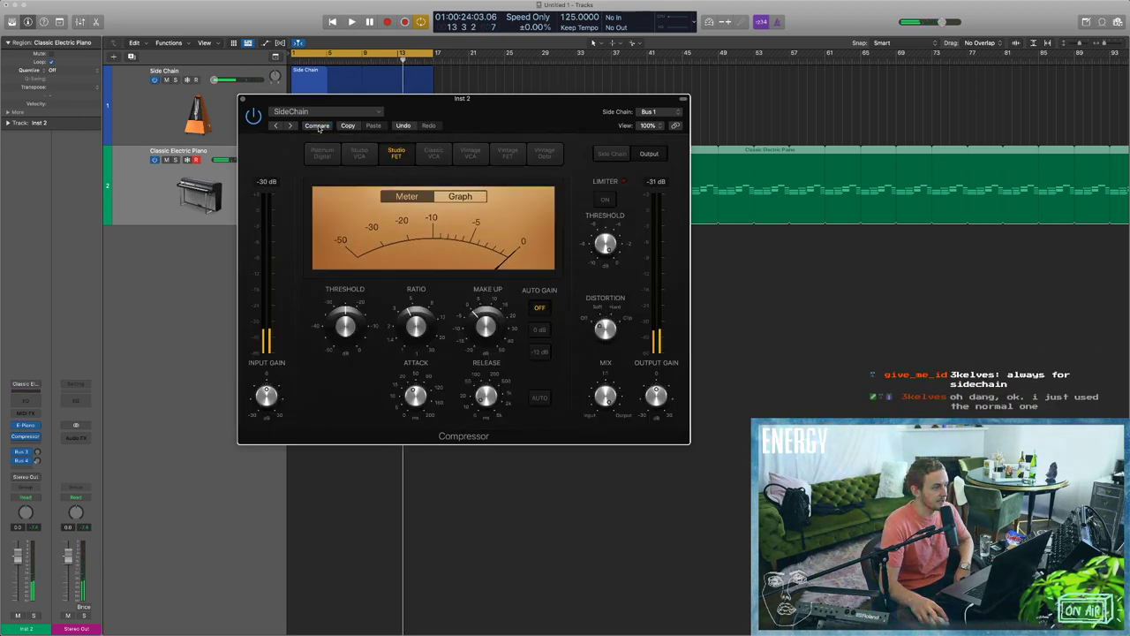
pyautogui.click(320, 112)
pyautogui.click(319, 282)
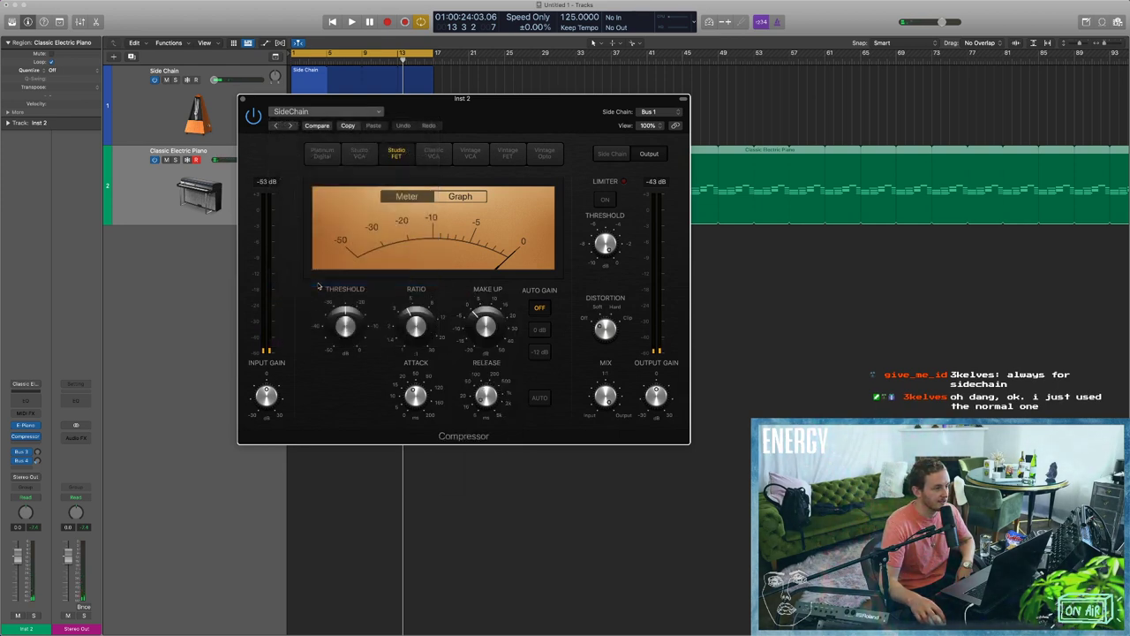
pyautogui.click(243, 100)
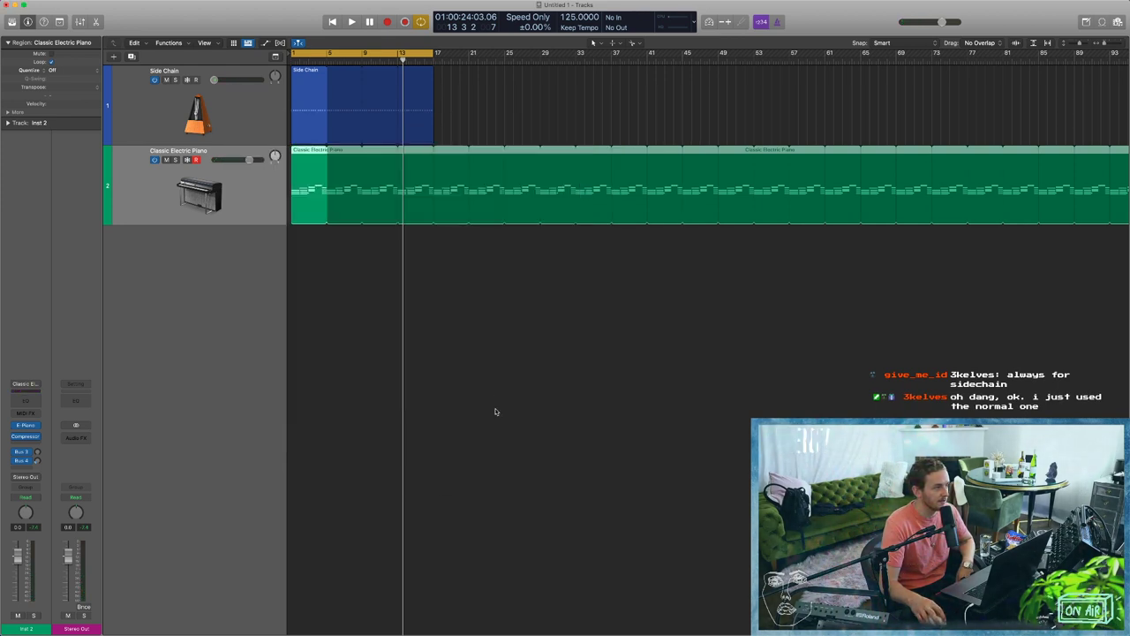
# Undo the Compressor insert, the region loop and the earlier piano edits until the Classic Electric Piano track is removed.
pyautogui.click(492, 408)
pyautogui.press('super+z')
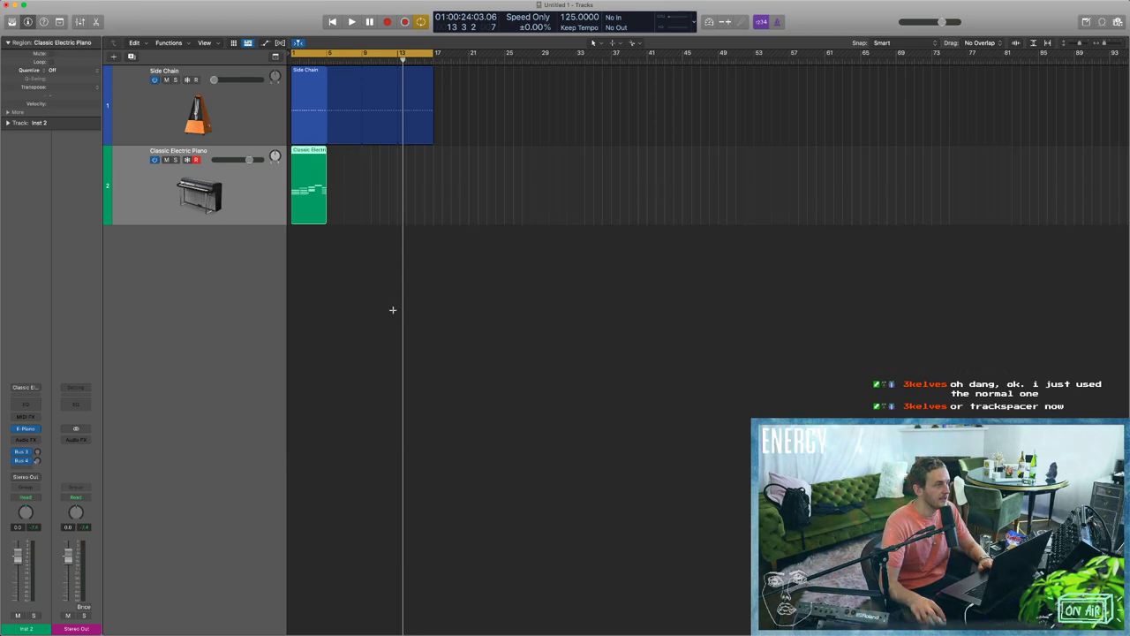
pyautogui.press('super+z')
pyautogui.press('super+z')
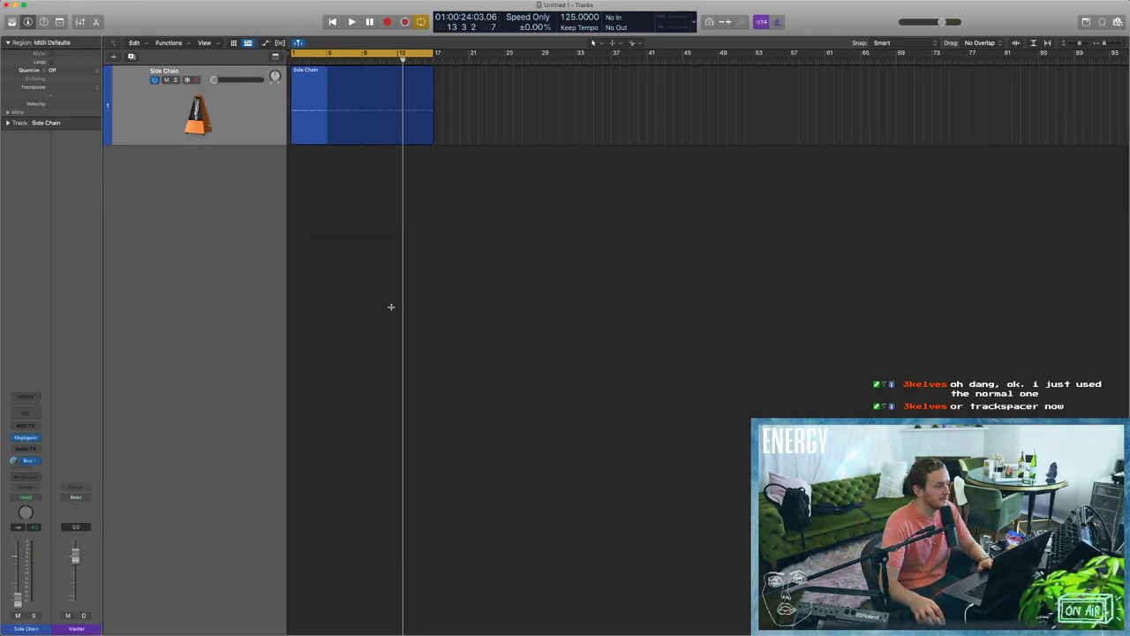
# Check the remaining channel strips in the Mixer and inspect the looped Side Chain region.
pyautogui.press('x')
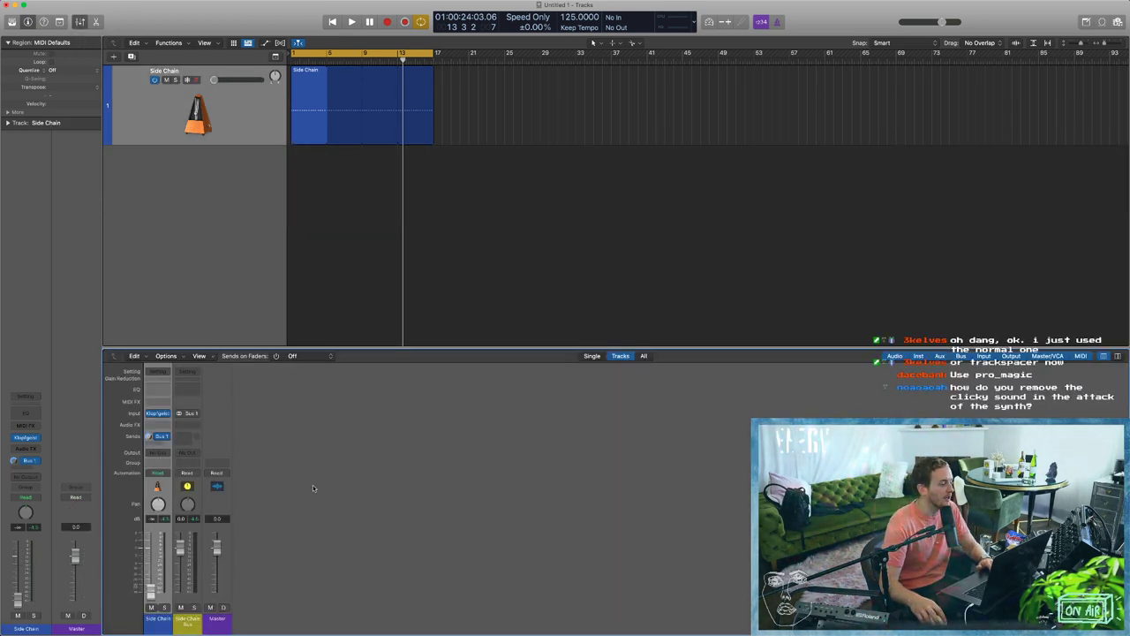
pyautogui.press('x')
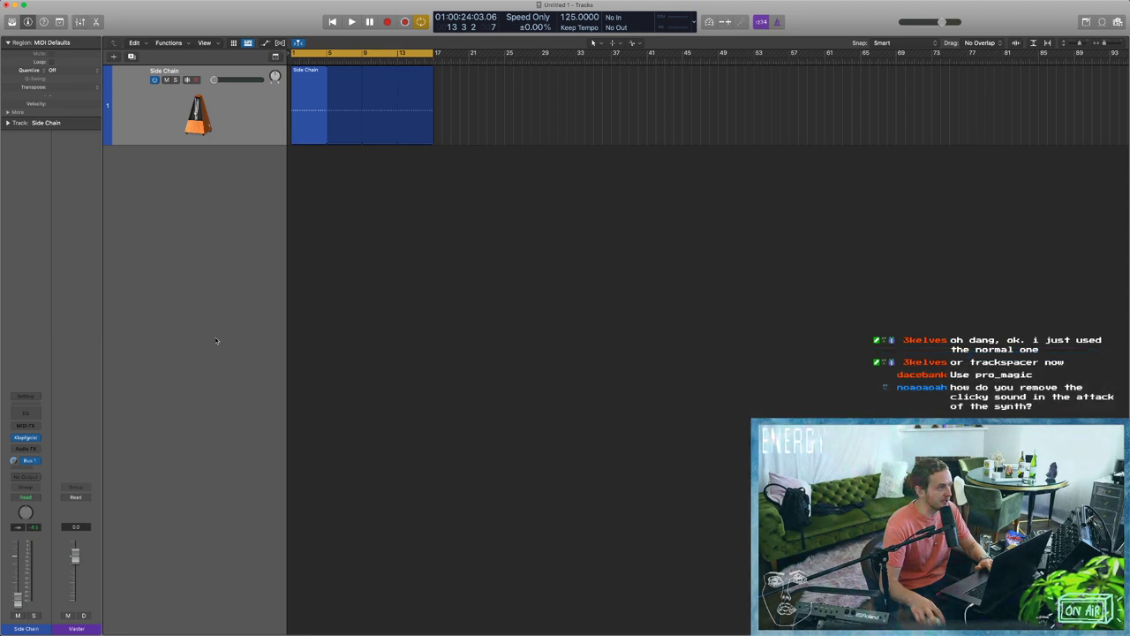
pyautogui.click(308, 97)
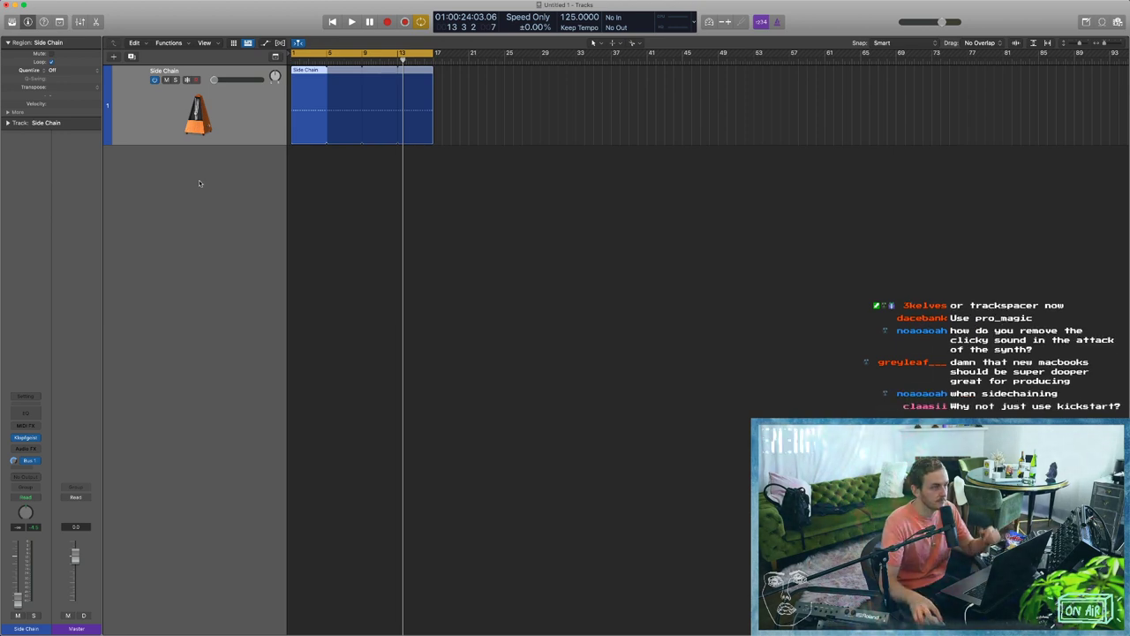
pyautogui.click(364, 212)
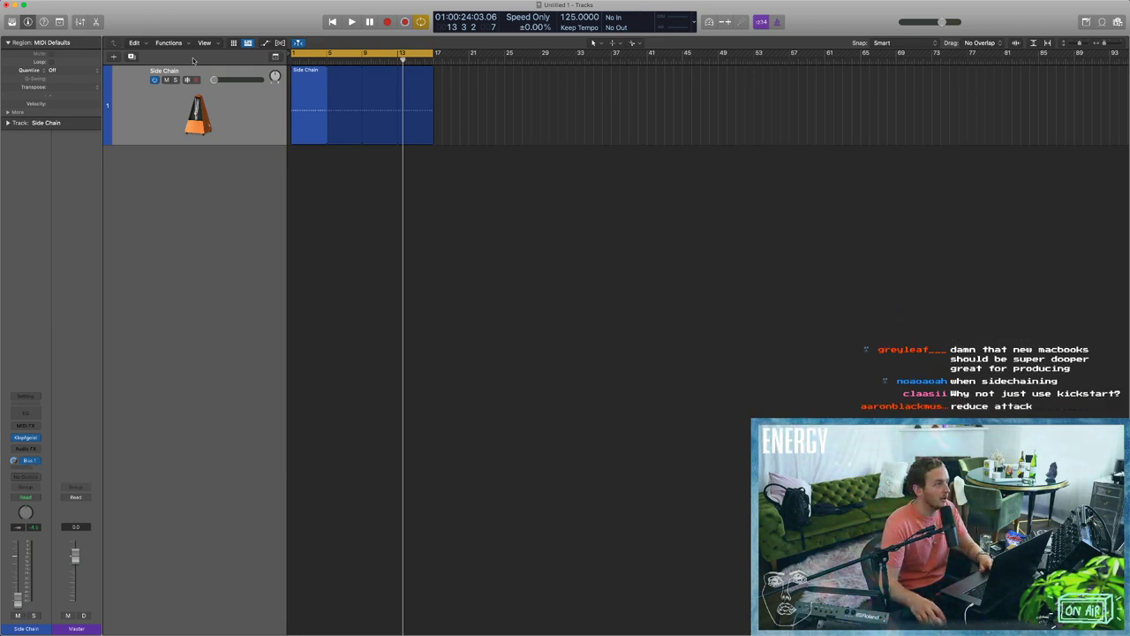
pyautogui.click(113, 56)
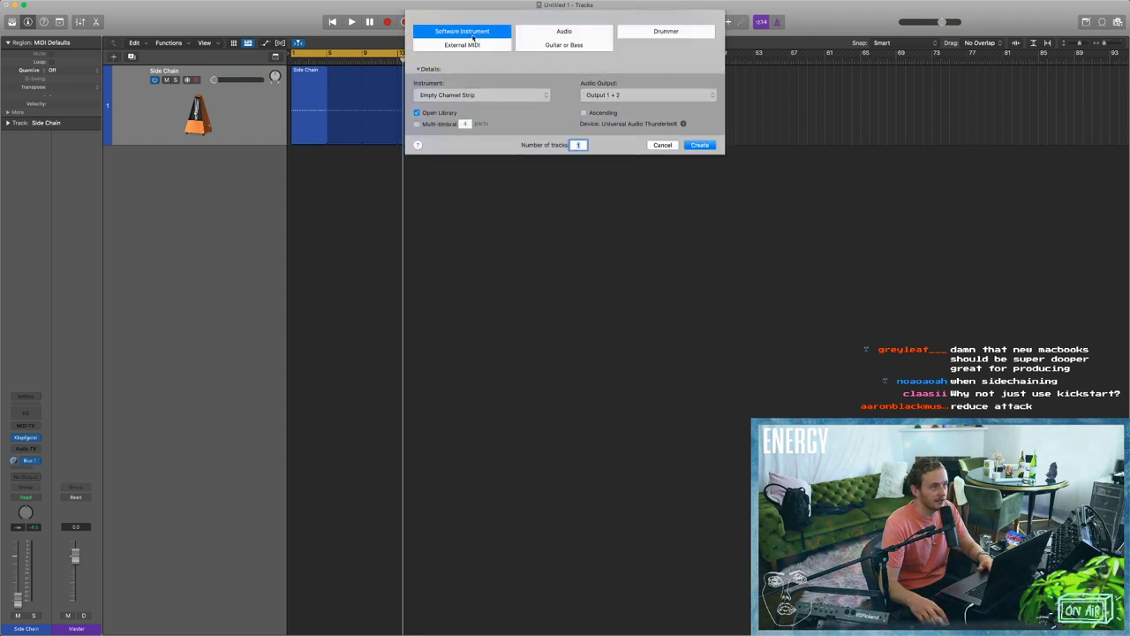
pyautogui.click(458, 92)
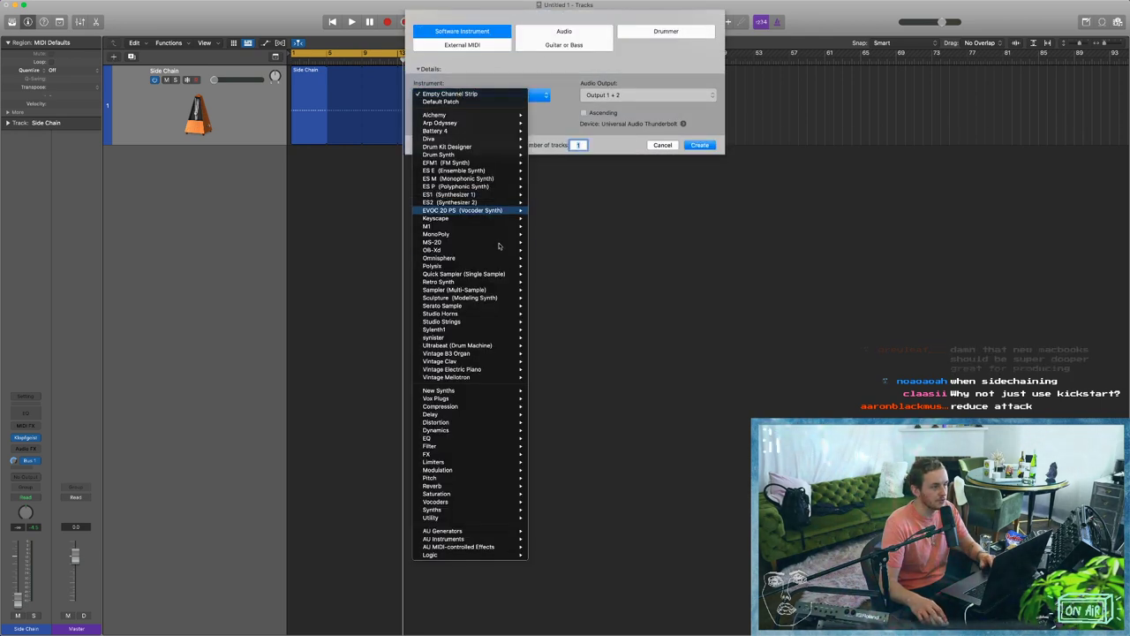
pyautogui.moveTo(484, 403)
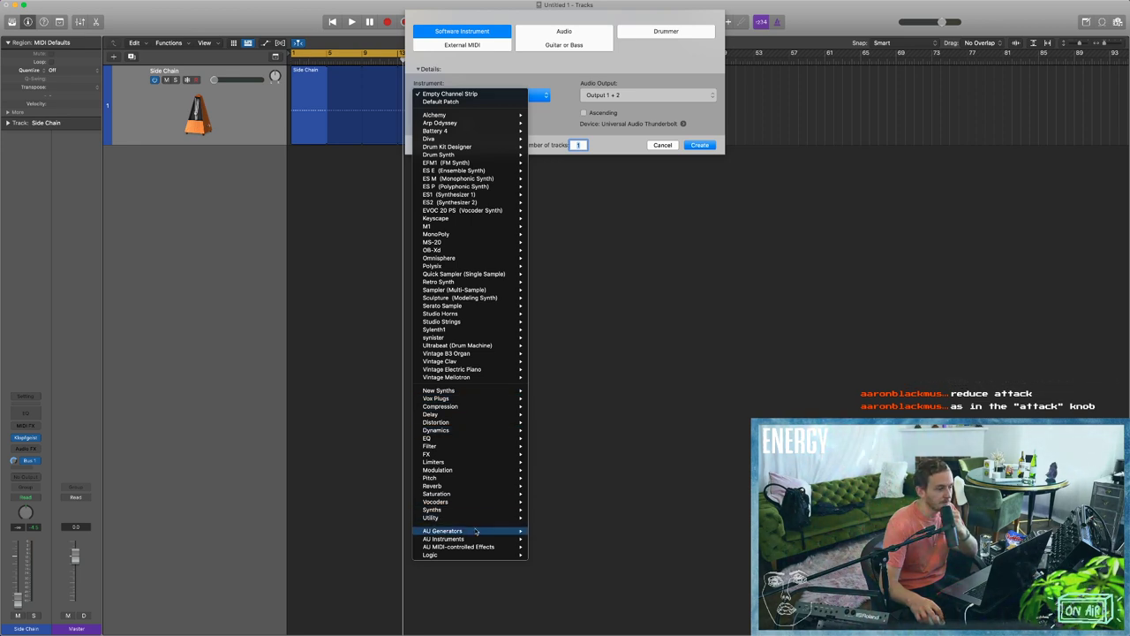
pyautogui.moveTo(475, 554)
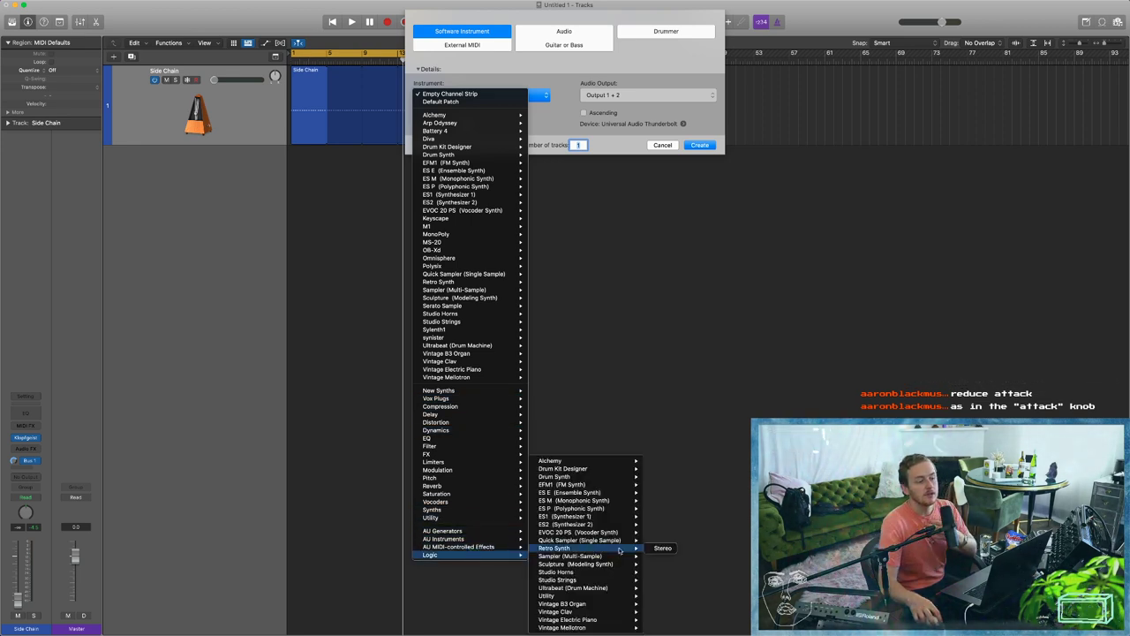
pyautogui.moveTo(583, 474)
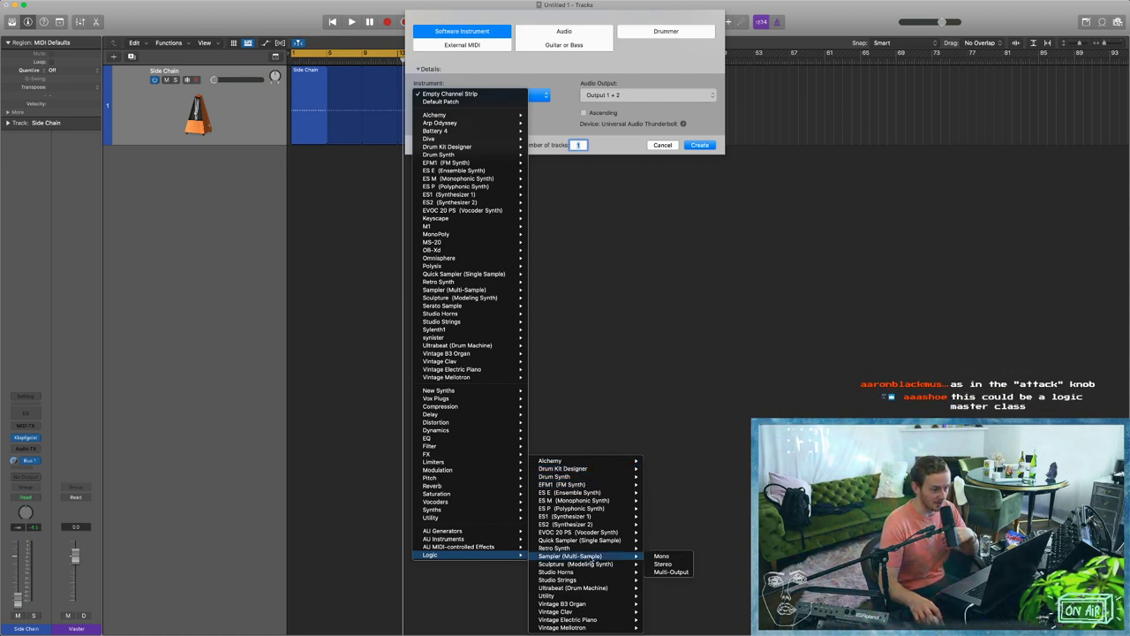
pyautogui.moveTo(585, 590)
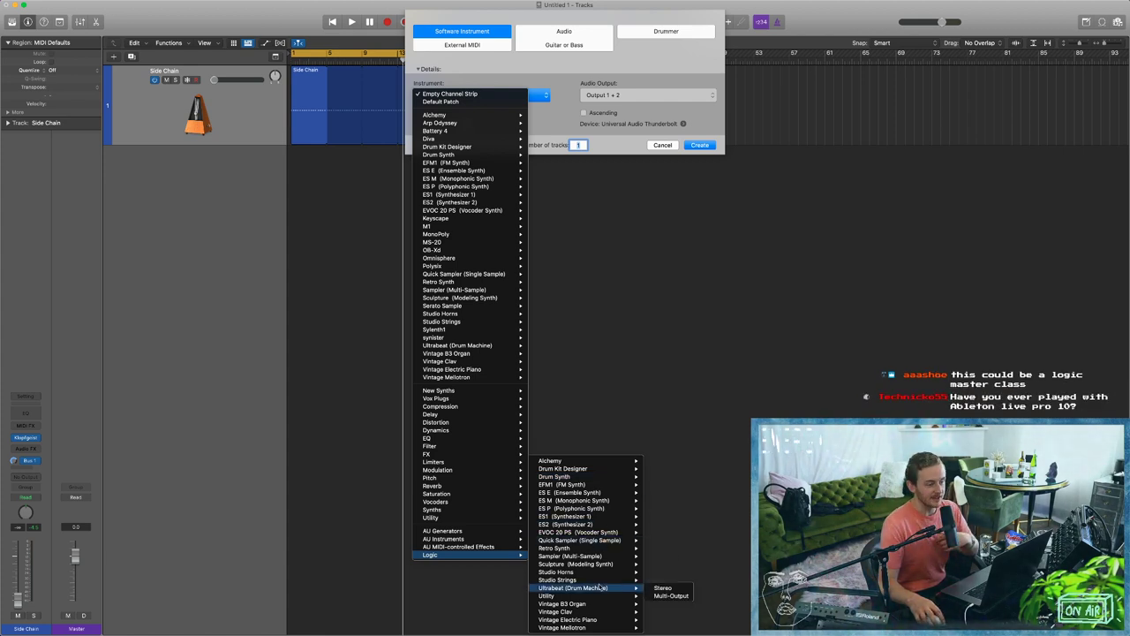
pyautogui.click(671, 596)
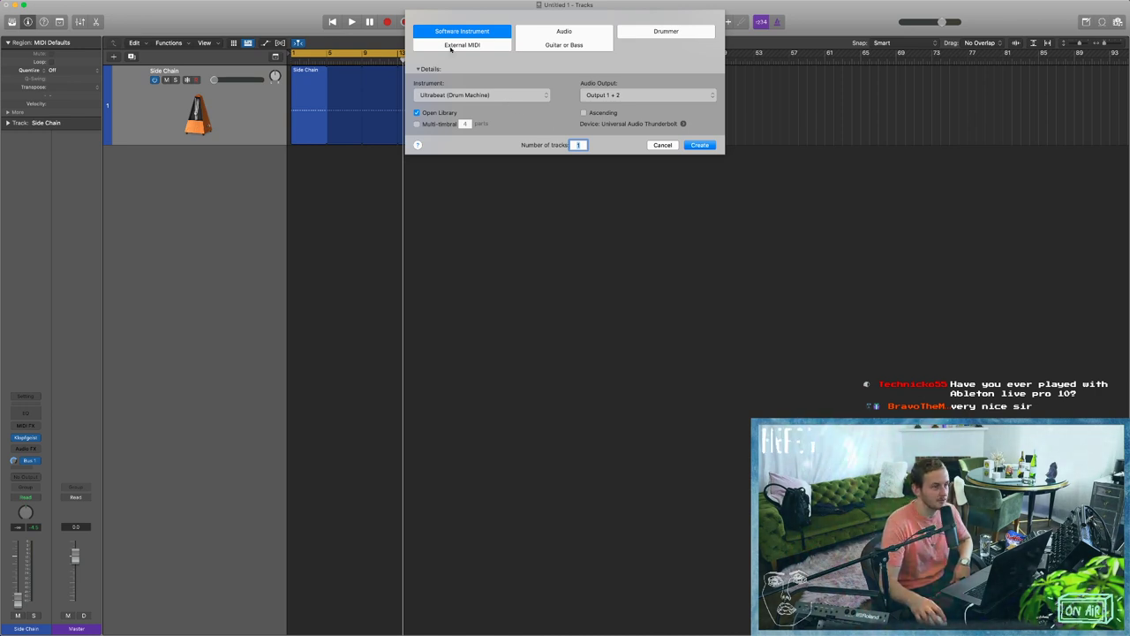
pyautogui.click(670, 95)
pyautogui.moveTo(600, 109)
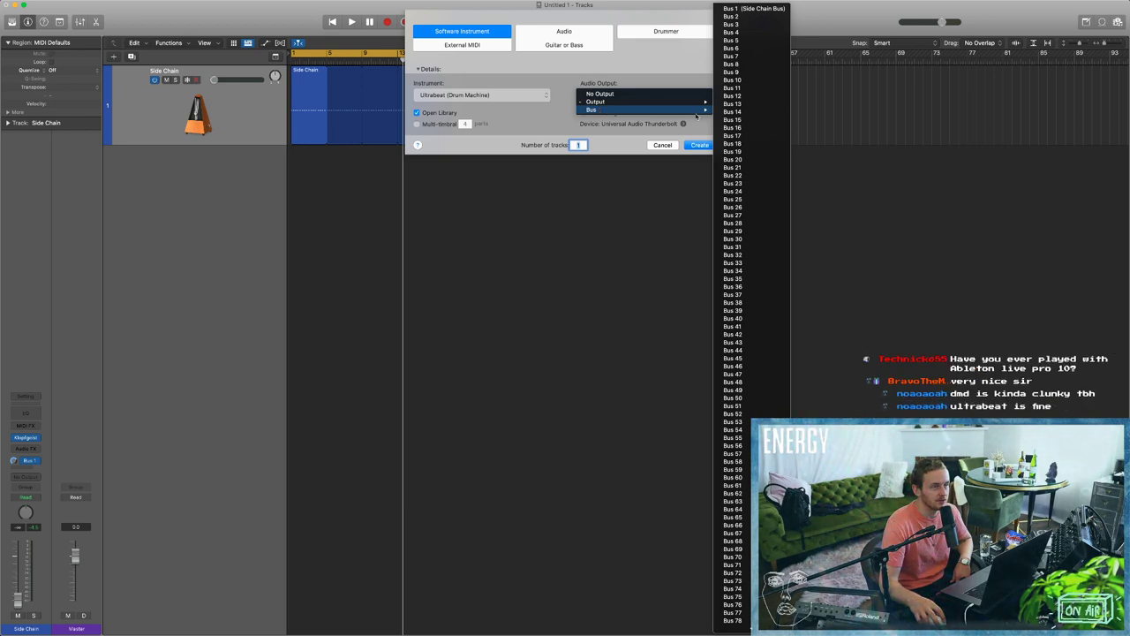
pyautogui.click(676, 133)
pyautogui.click(664, 145)
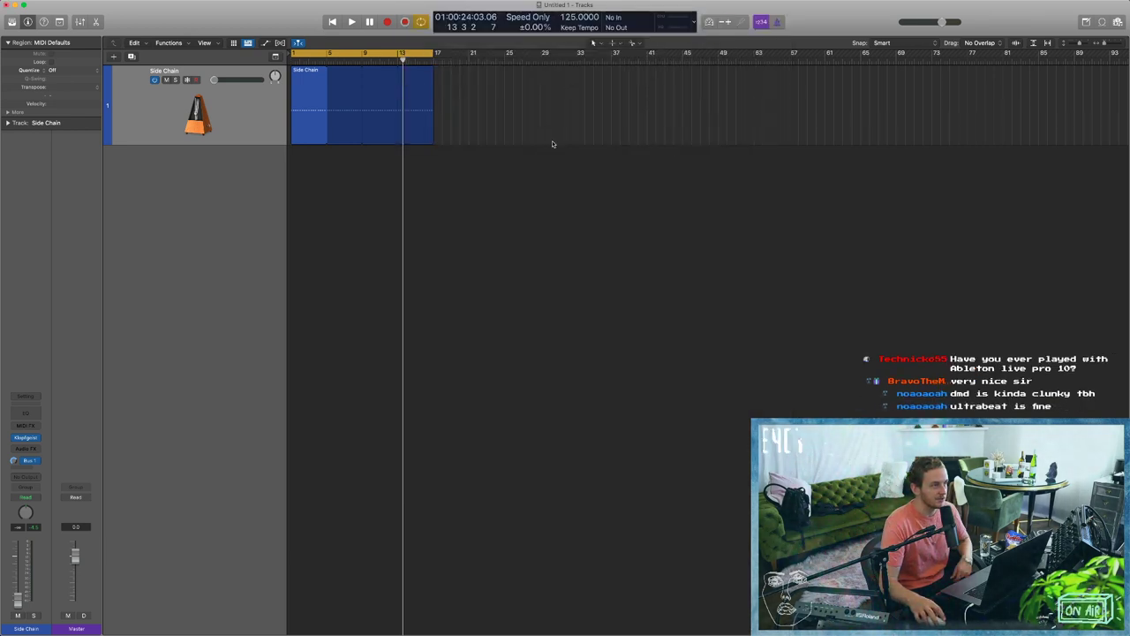
# Create one new audio track with audio input Input 1 and output Output 1 + 2.
pyautogui.click(113, 57)
pyautogui.click(564, 31)
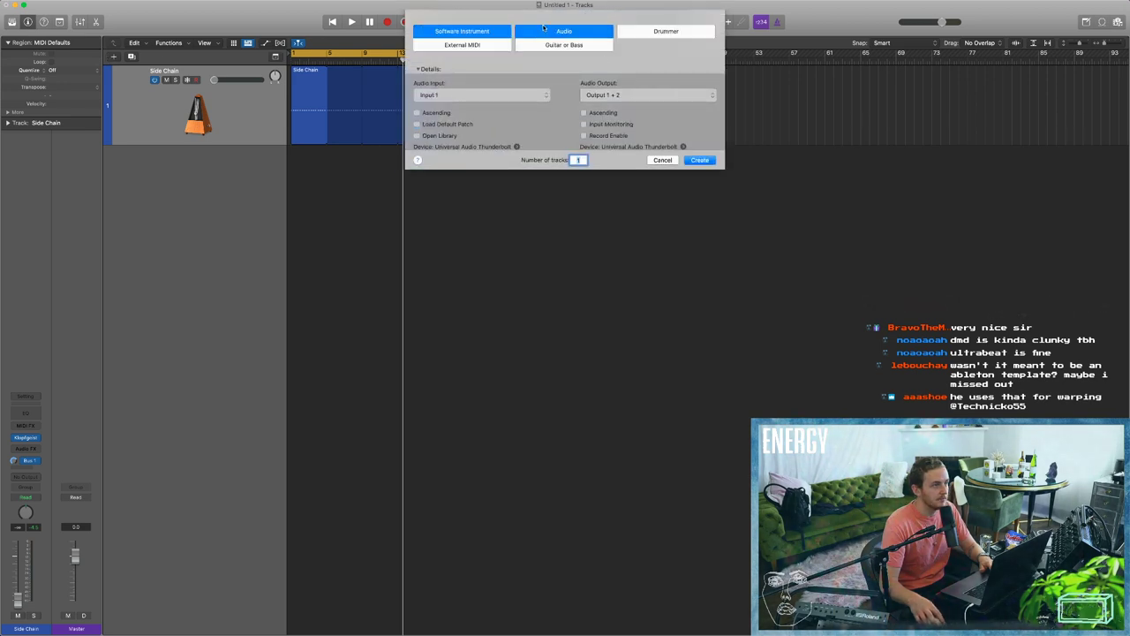
pyautogui.click(699, 159)
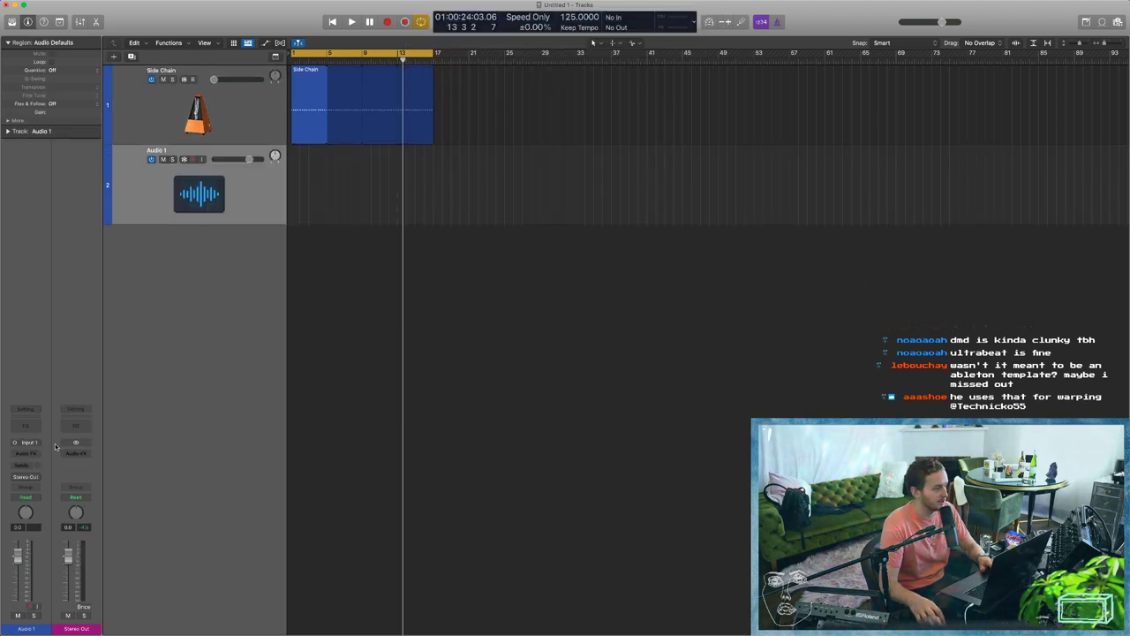
# Add a send to Bus 2 on the audio track and rename the resulting aux channel Reverb.
pyautogui.click(23, 465)
pyautogui.moveTo(28, 477)
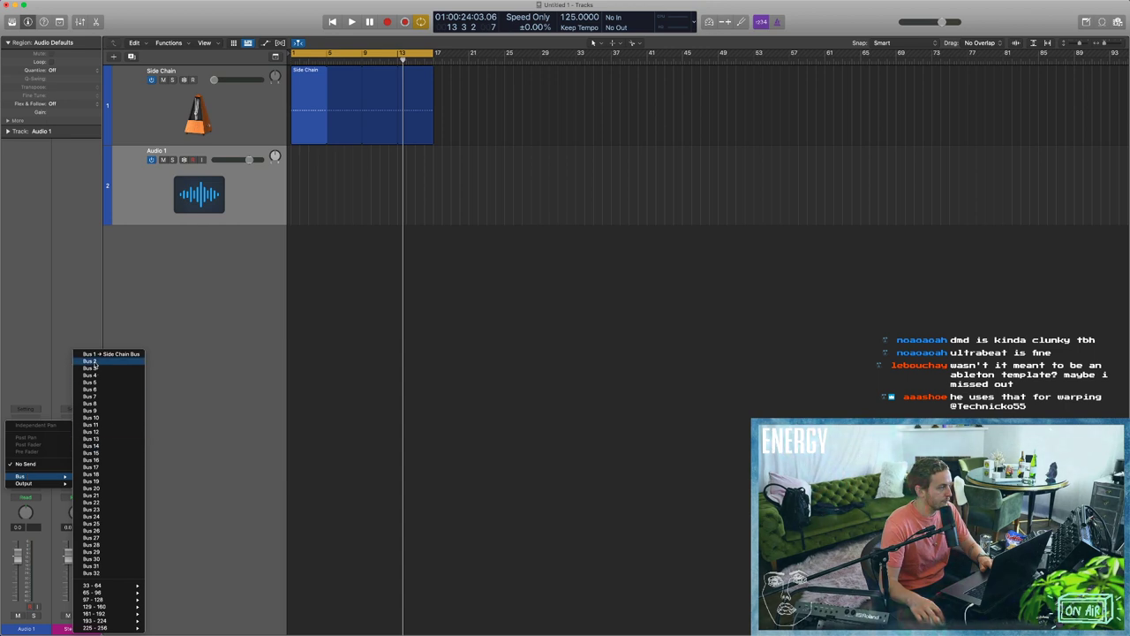
pyautogui.click(91, 361)
pyautogui.doubleClick(78, 628)
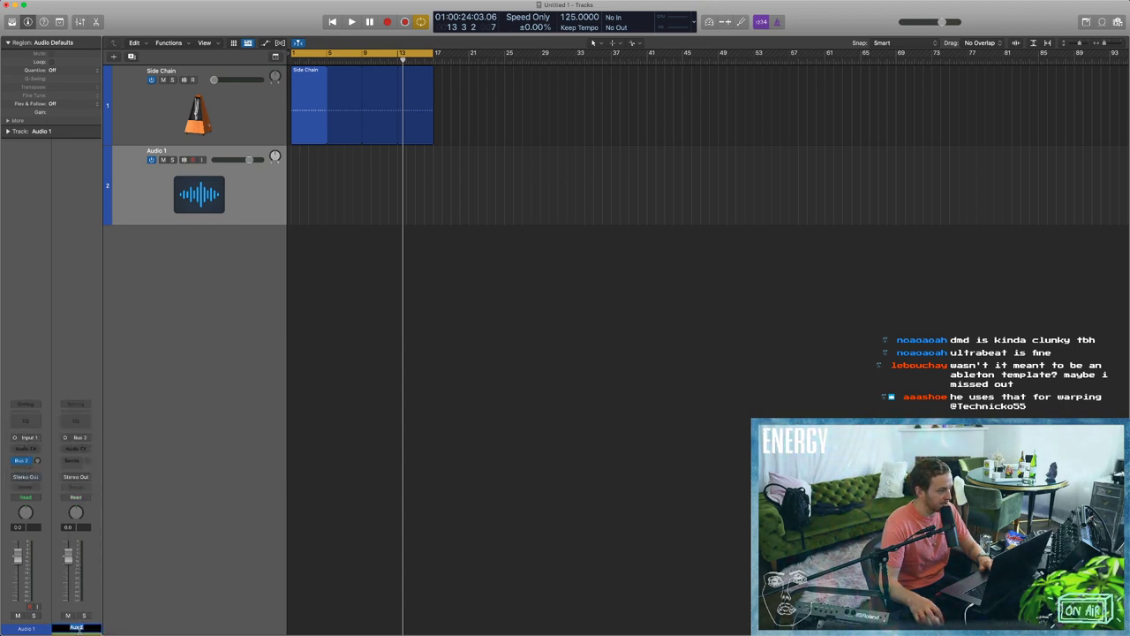
pyautogui.write('R')
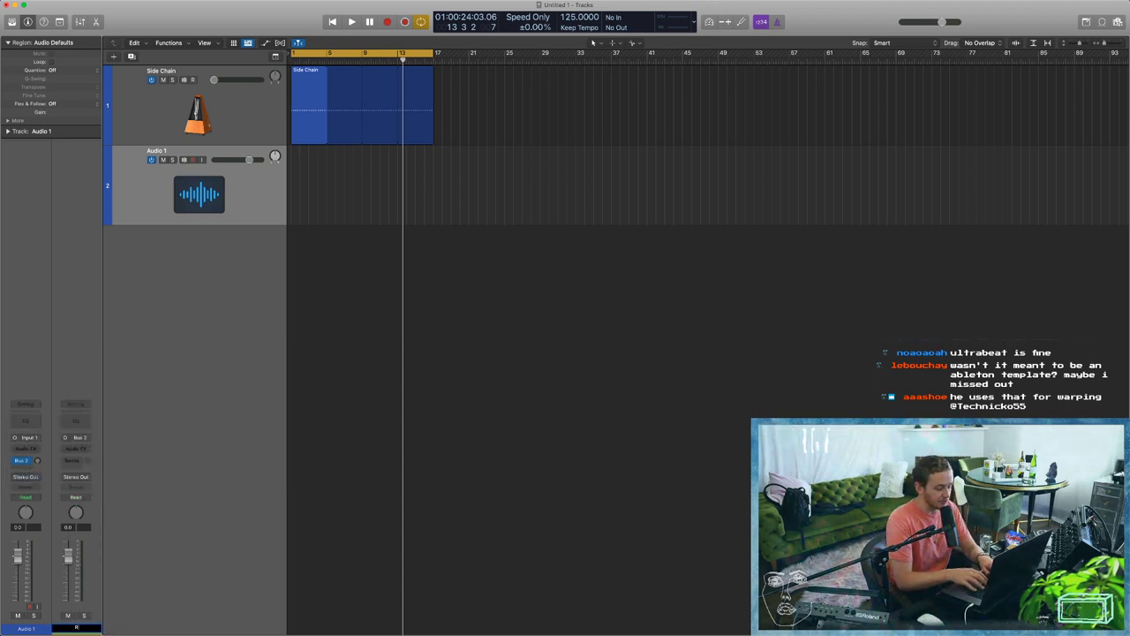
pyautogui.write('everb')
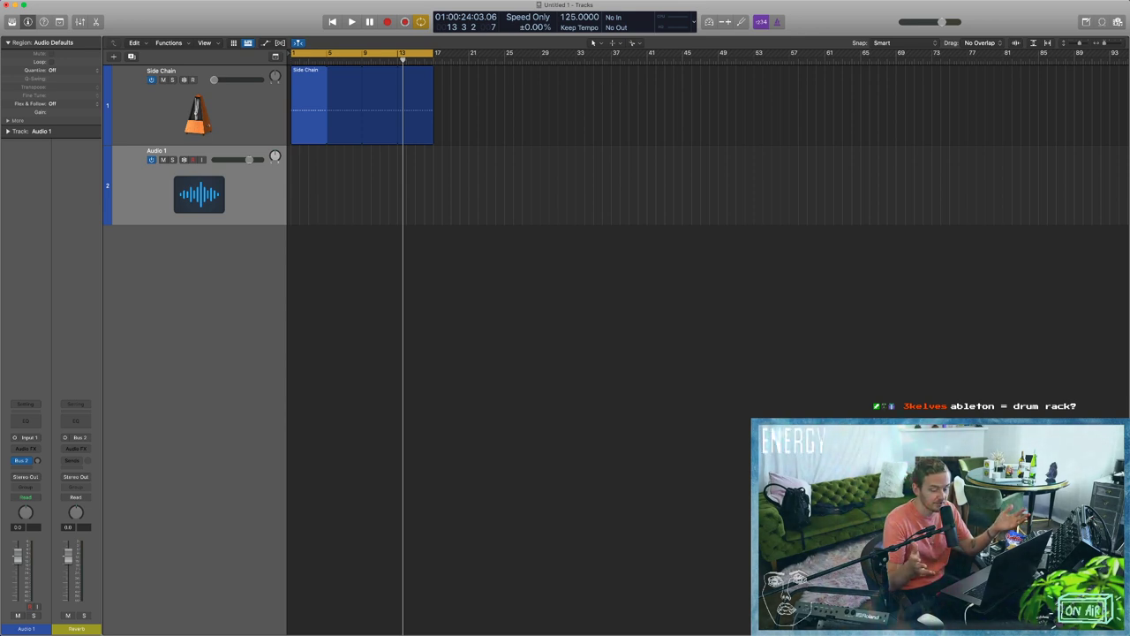
# Insert ChromaVerb in its Mono->Stereo version on the Reverb channel strip.
pyautogui.click(79, 461)
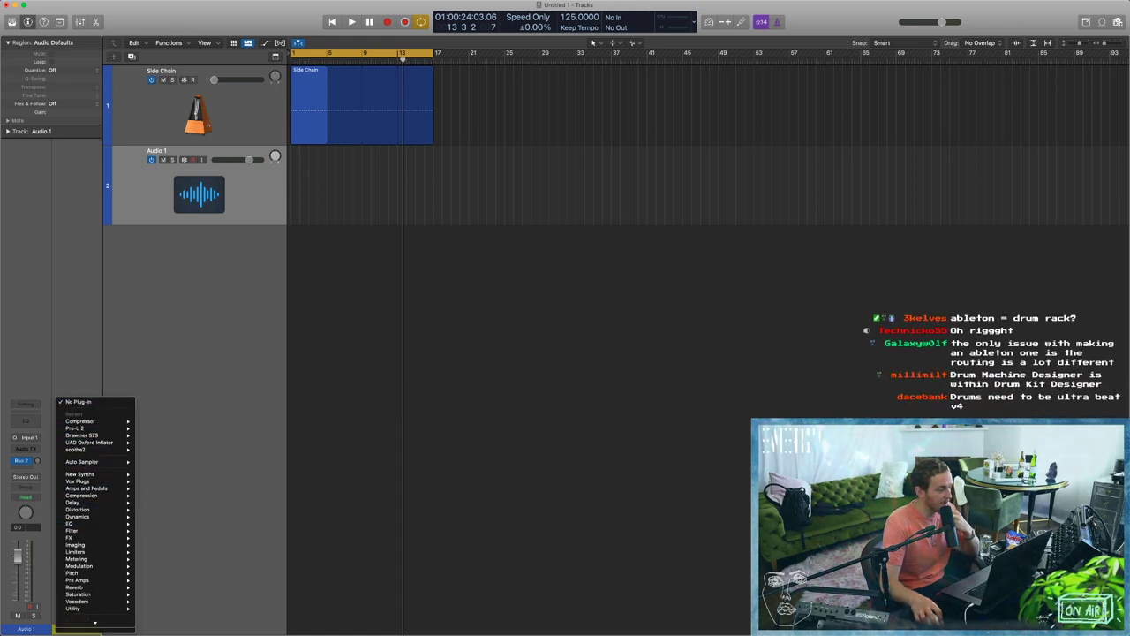
pyautogui.moveTo(102, 590)
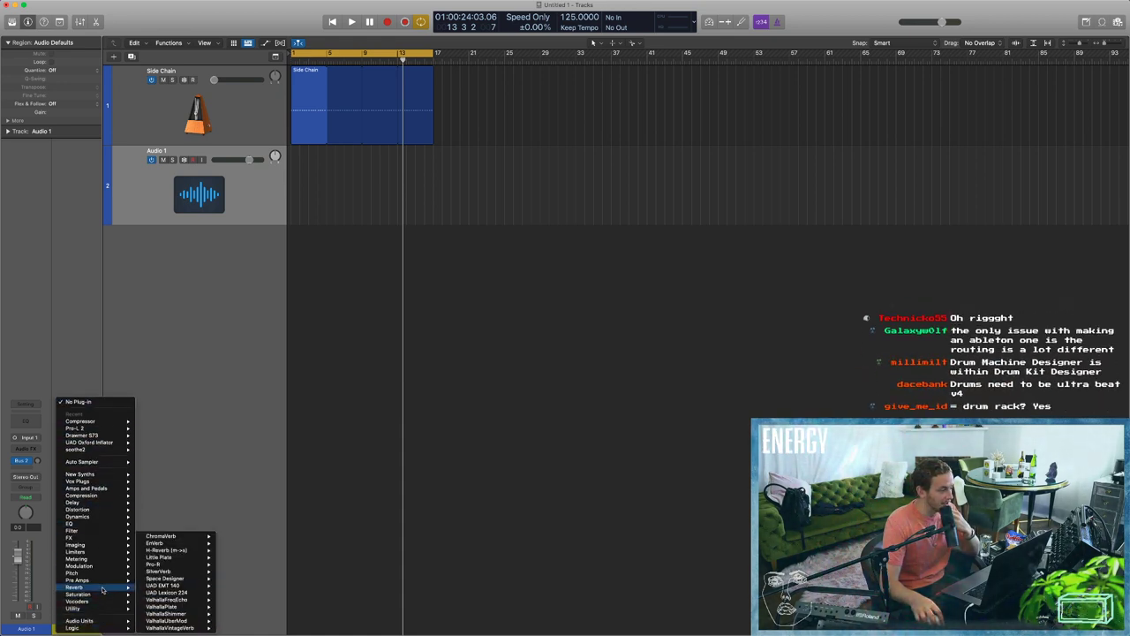
pyautogui.moveTo(165, 587)
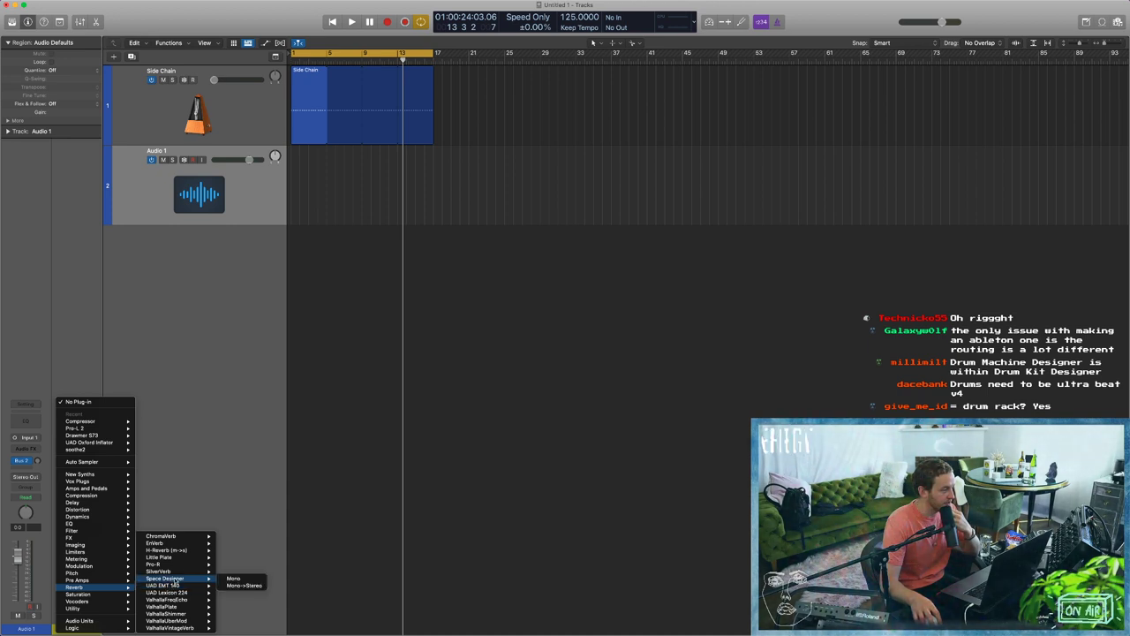
pyautogui.moveTo(177, 536)
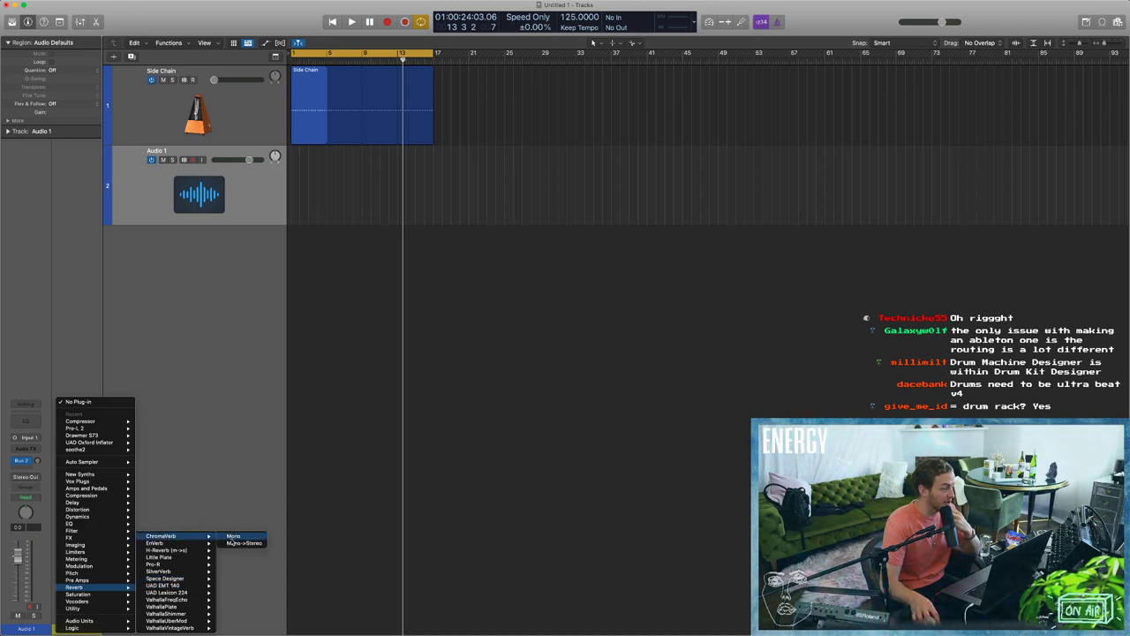
pyautogui.click(231, 544)
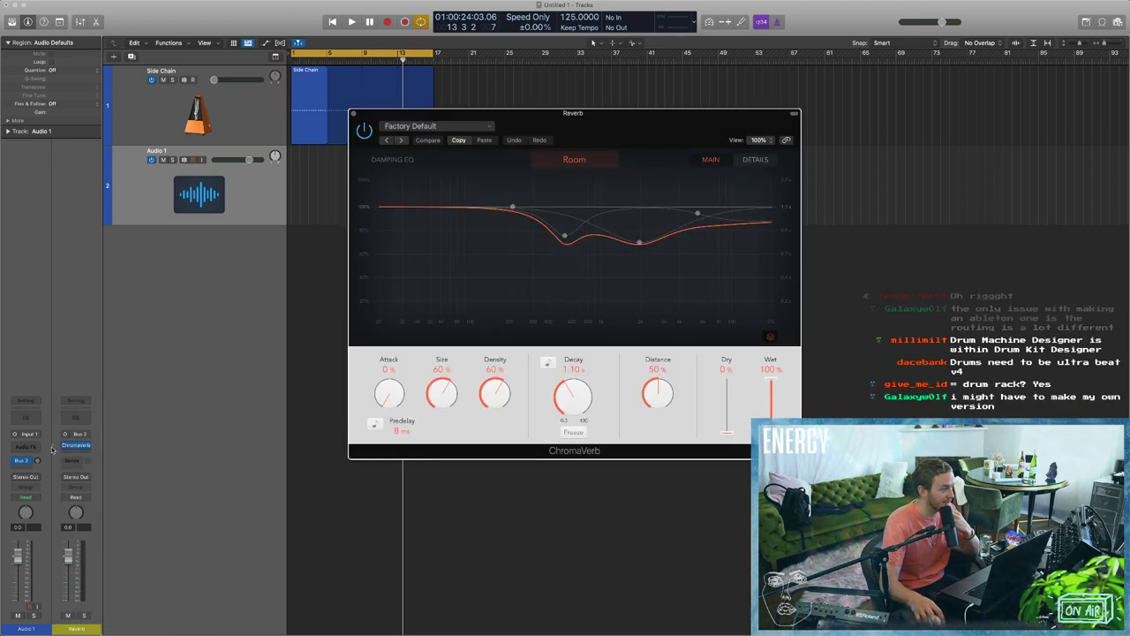
pyautogui.click(90, 446)
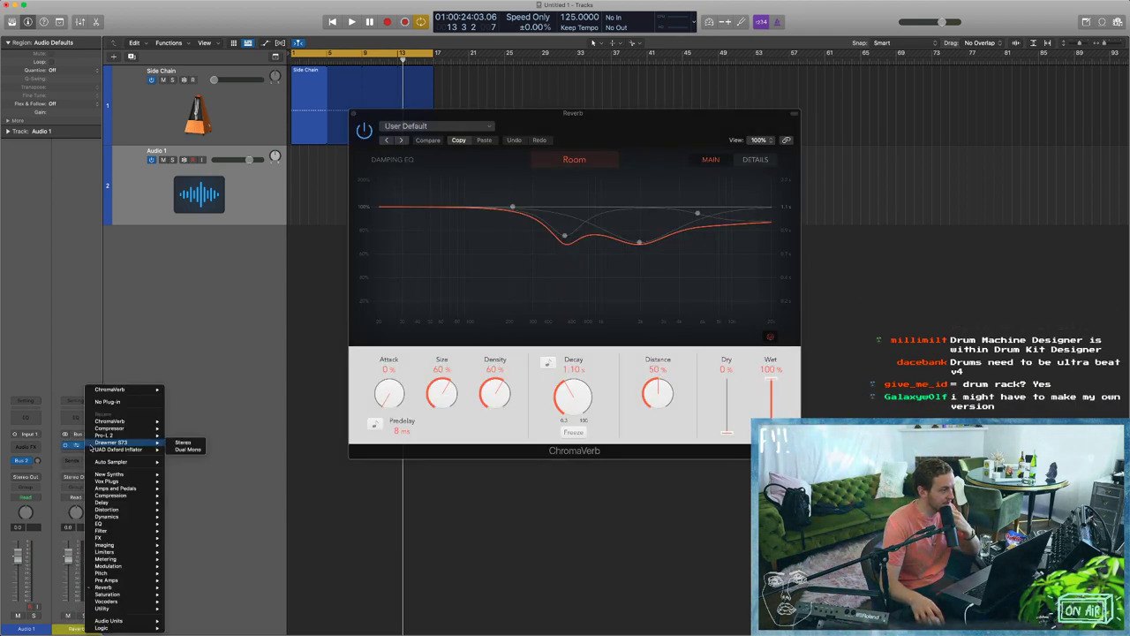
pyautogui.click(510, 270)
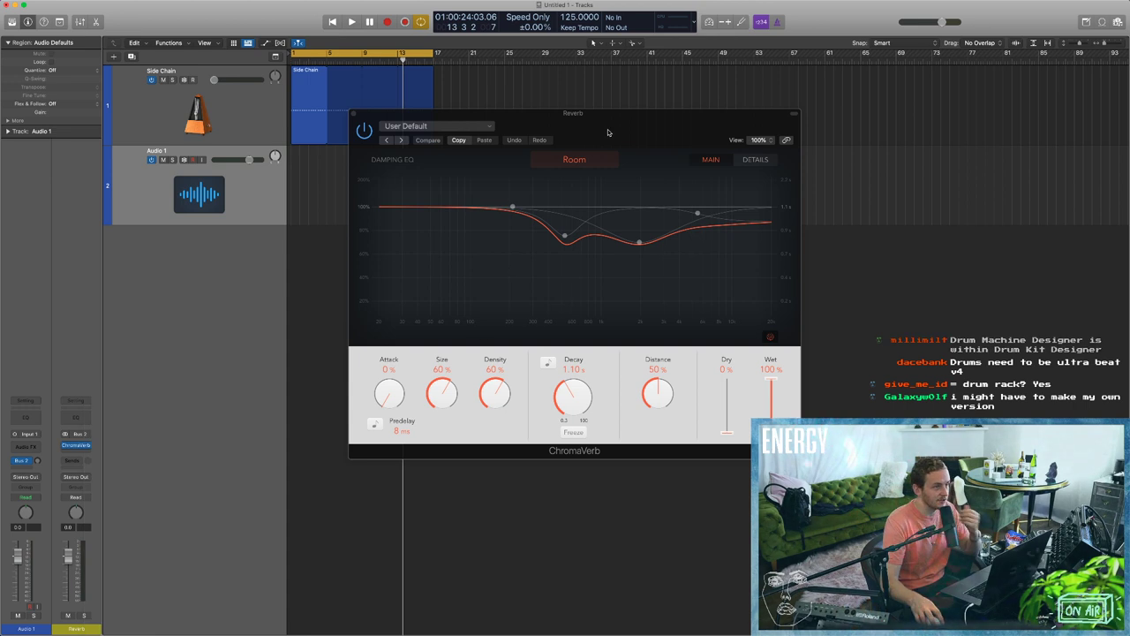
pyautogui.click(598, 167)
pyautogui.click(574, 160)
# Send the Side Chain track to the Reverb bus (Bus 2) in Pre Fader mode, raising the send level while the project plays.
pyautogui.click(254, 121)
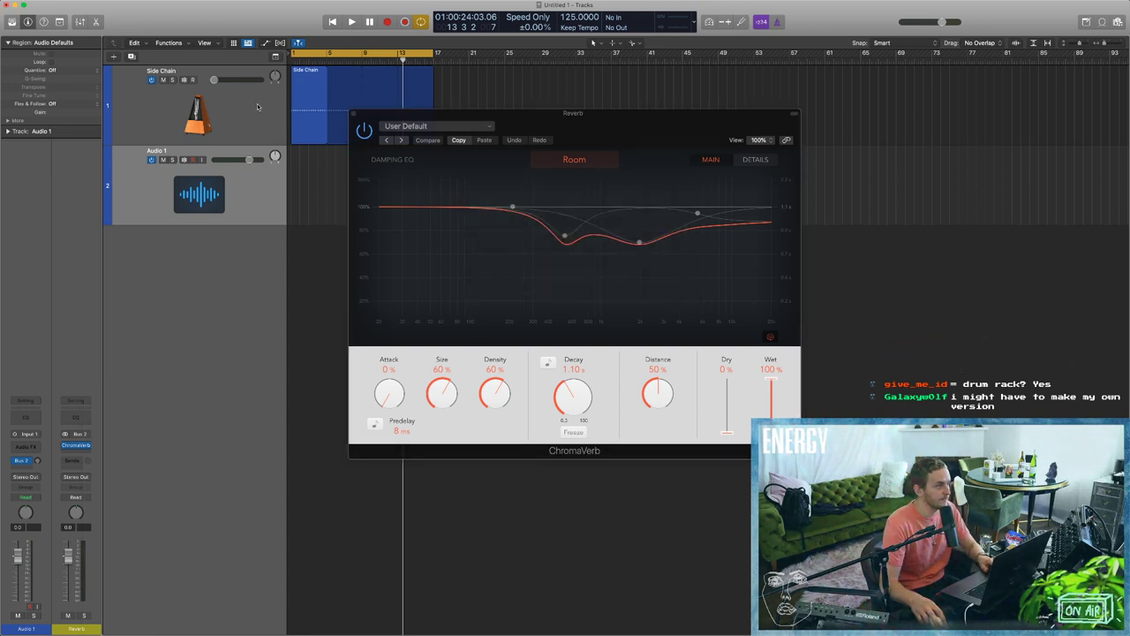
pyautogui.click(29, 478)
pyautogui.moveTo(35, 478)
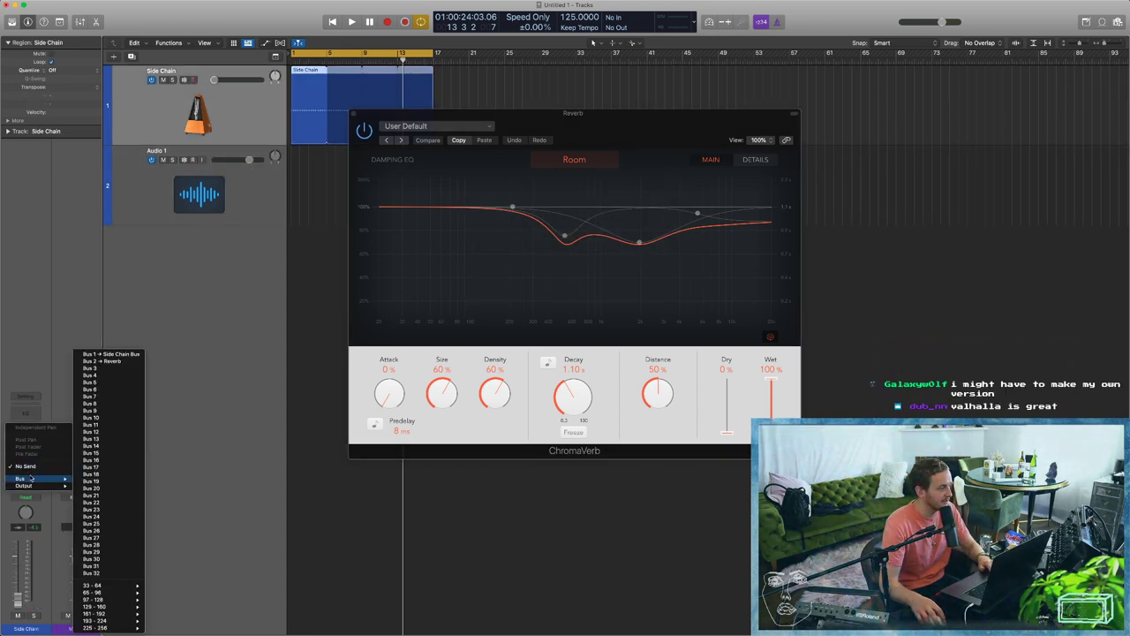
pyautogui.click(102, 362)
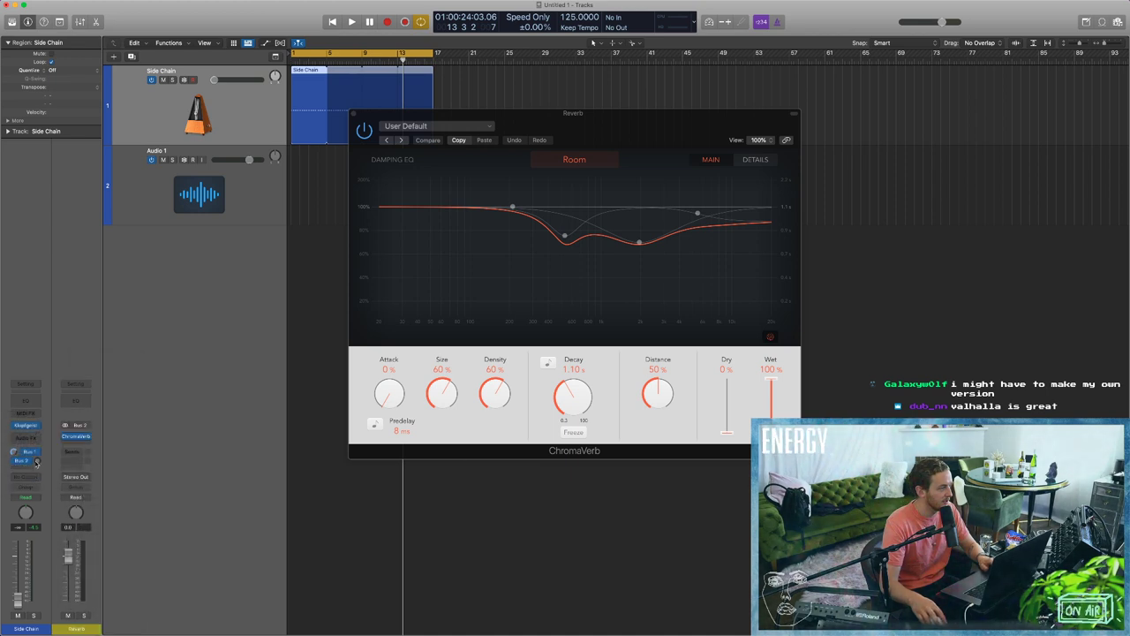
pyautogui.press('space')
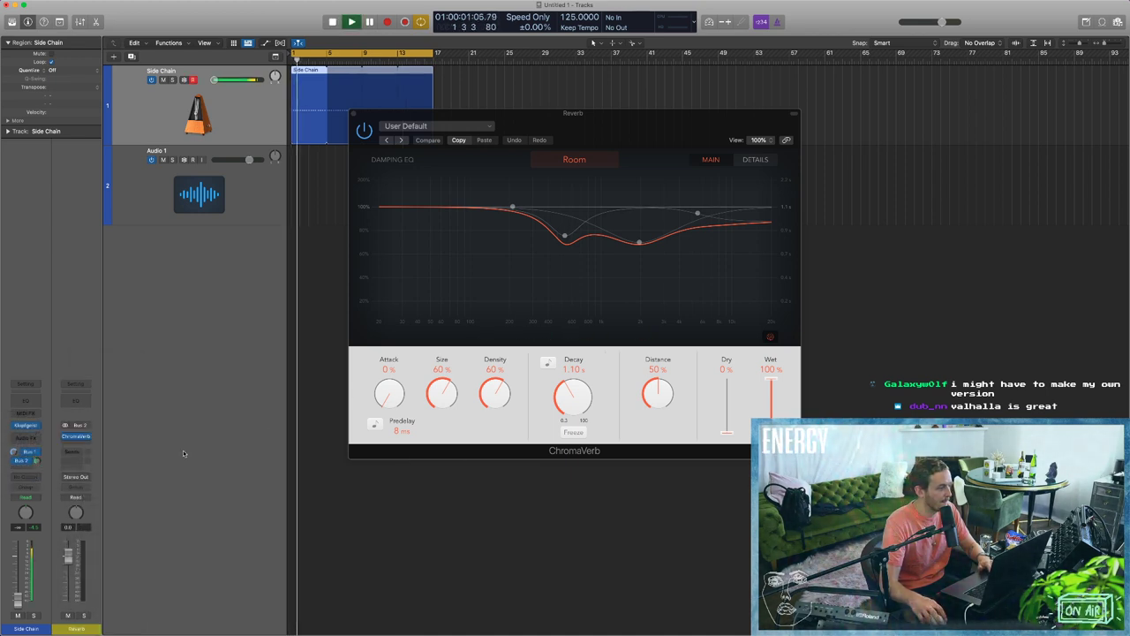
pyautogui.click(22, 461)
pyautogui.click(33, 500)
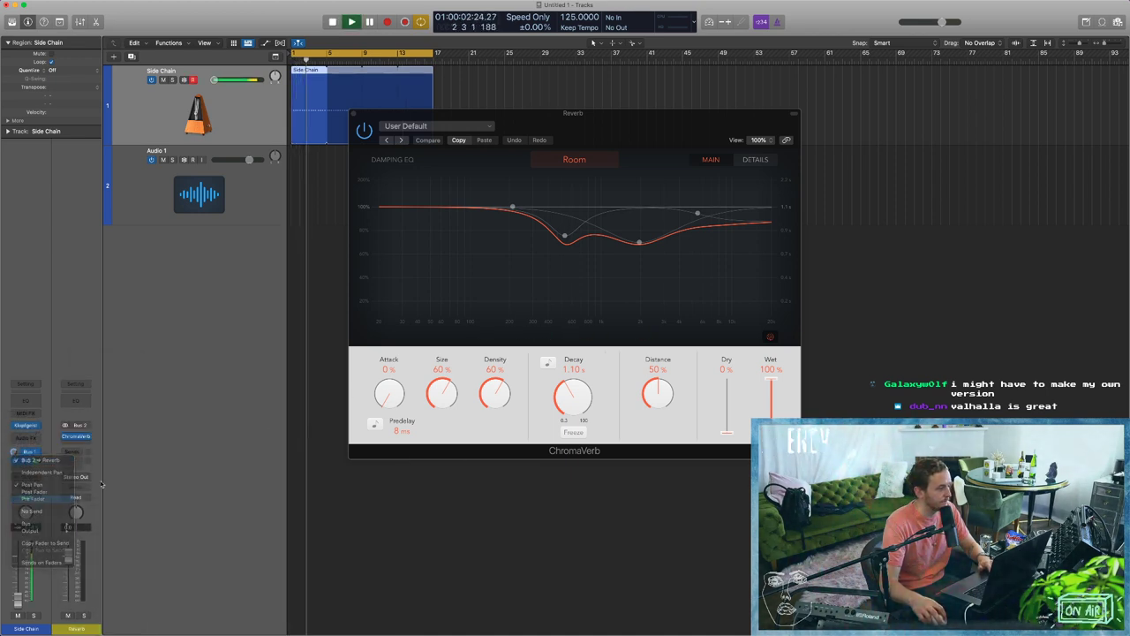
# Change ChromaVerb's room type to Concert Hall.
pyautogui.click(574, 159)
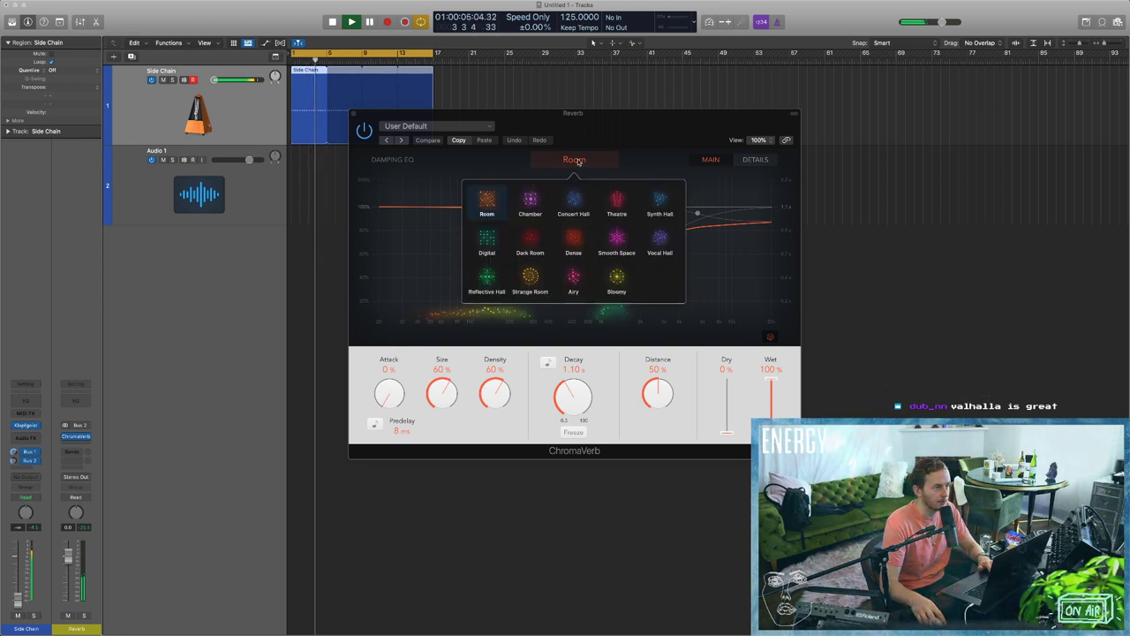
pyautogui.click(573, 201)
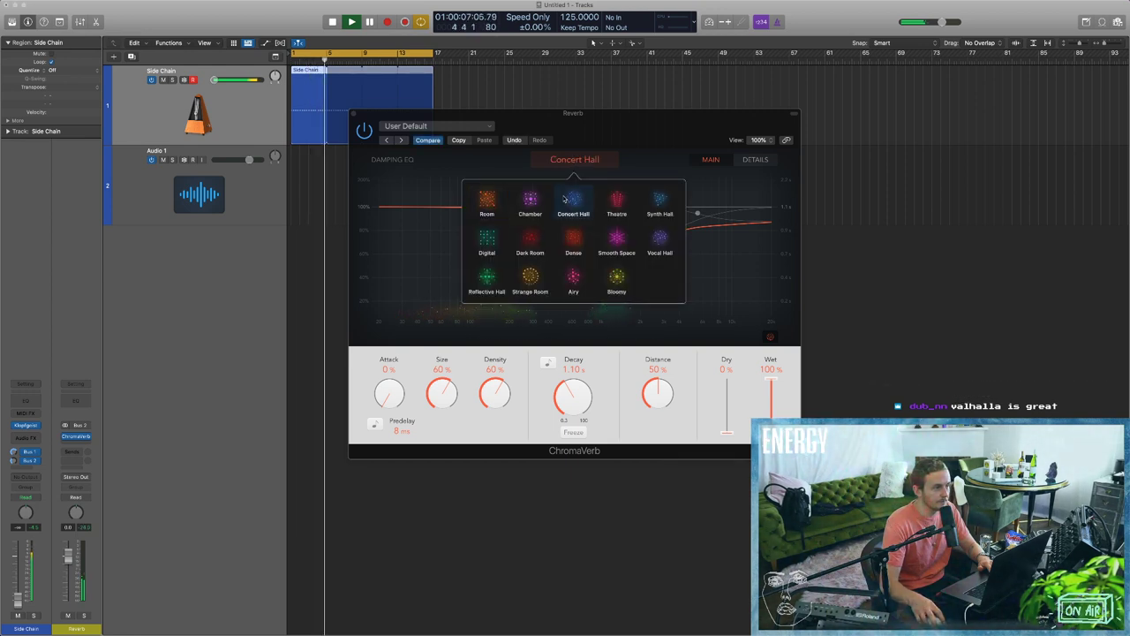
pyautogui.click(569, 139)
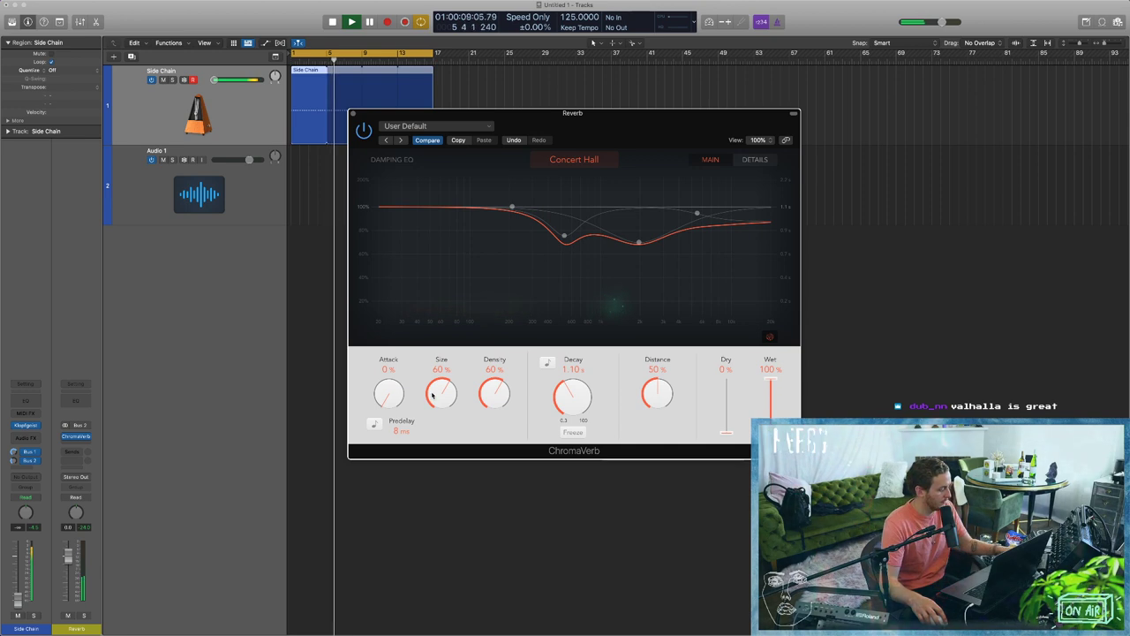
# Set ChromaVerb's Decay to 2.90 s, lower the low damping EQ band to about 156 Hz with ratio 0.56, and stop playback.
pyautogui.moveTo(959, 4)
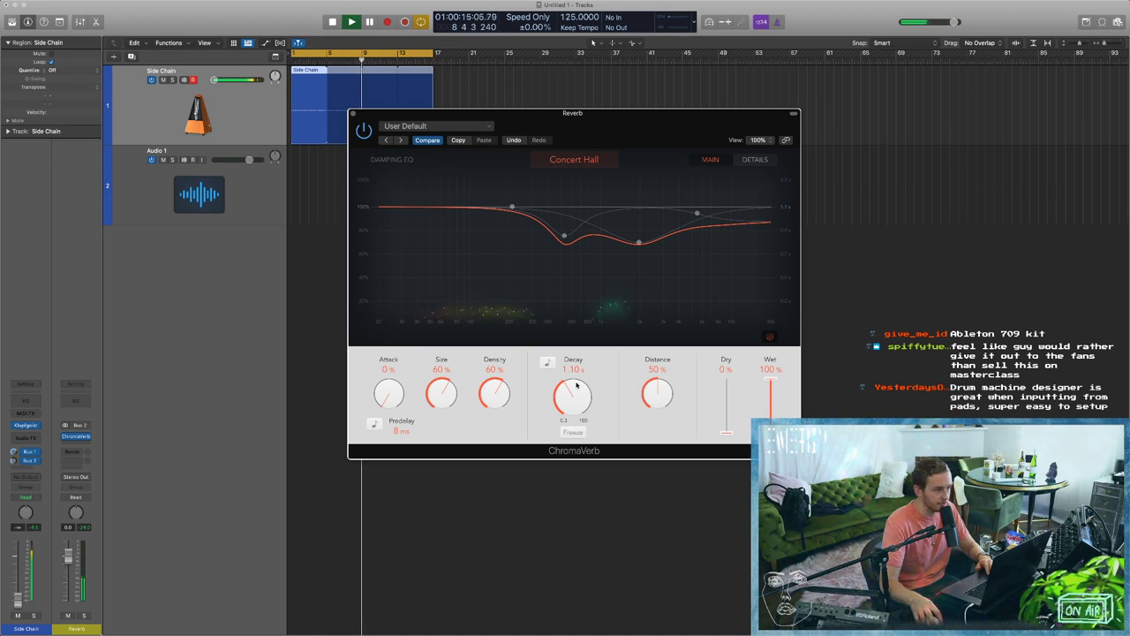
pyautogui.moveTo(559, 393); pyautogui.dragTo(563, 377)
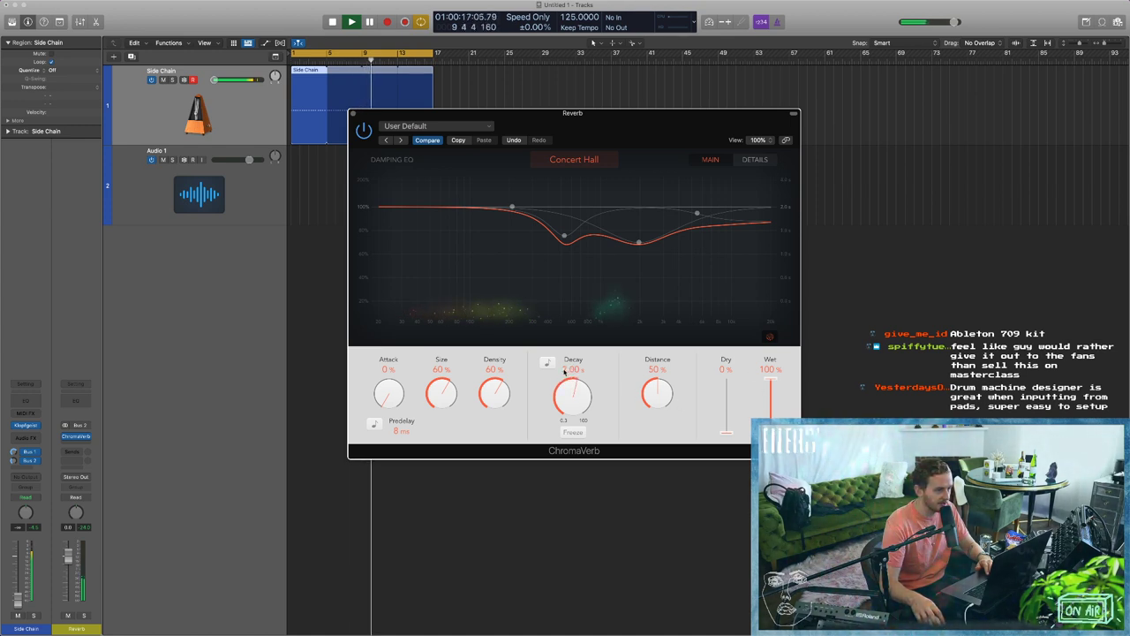
pyautogui.moveTo(522, 209); pyautogui.dragTo(504, 258)
pyautogui.press('Return')
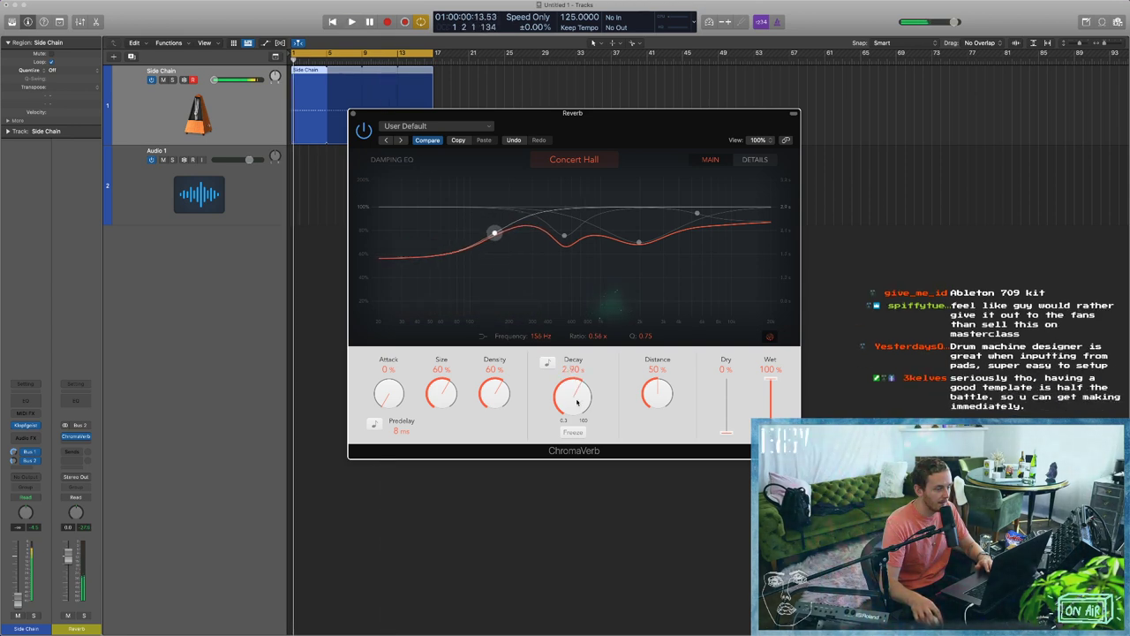
# Set ChromaVerb's Attack to 0 % and Predelay to 20 ms, and play the project briefly to audition the reverb.
pyautogui.press('Return')
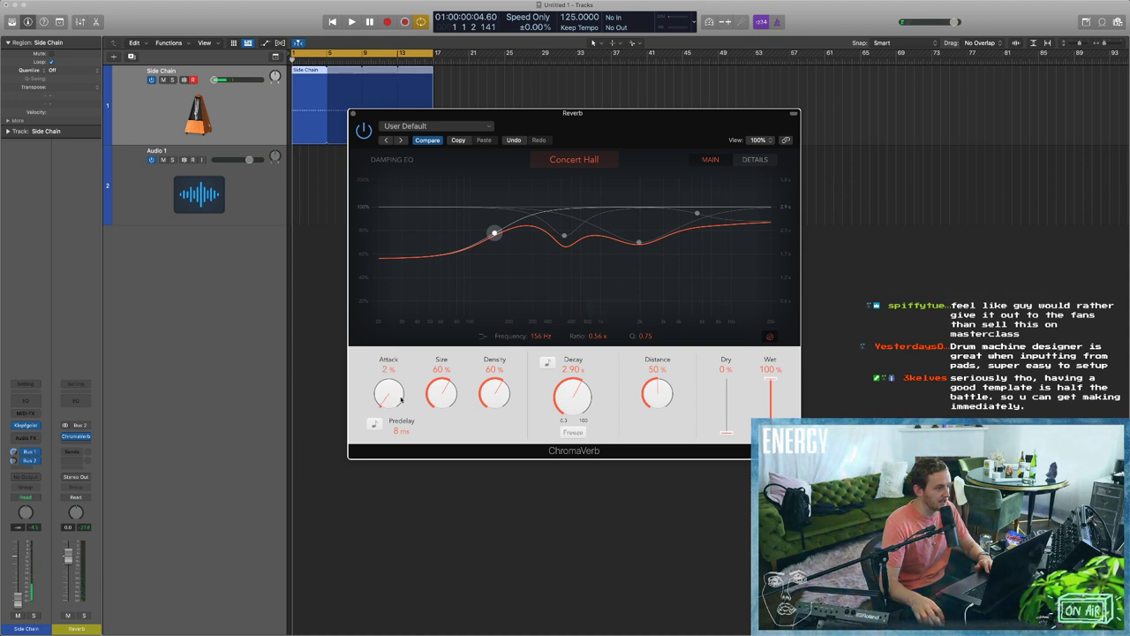
pyautogui.moveTo(401, 399); pyautogui.dragTo(402, 430)
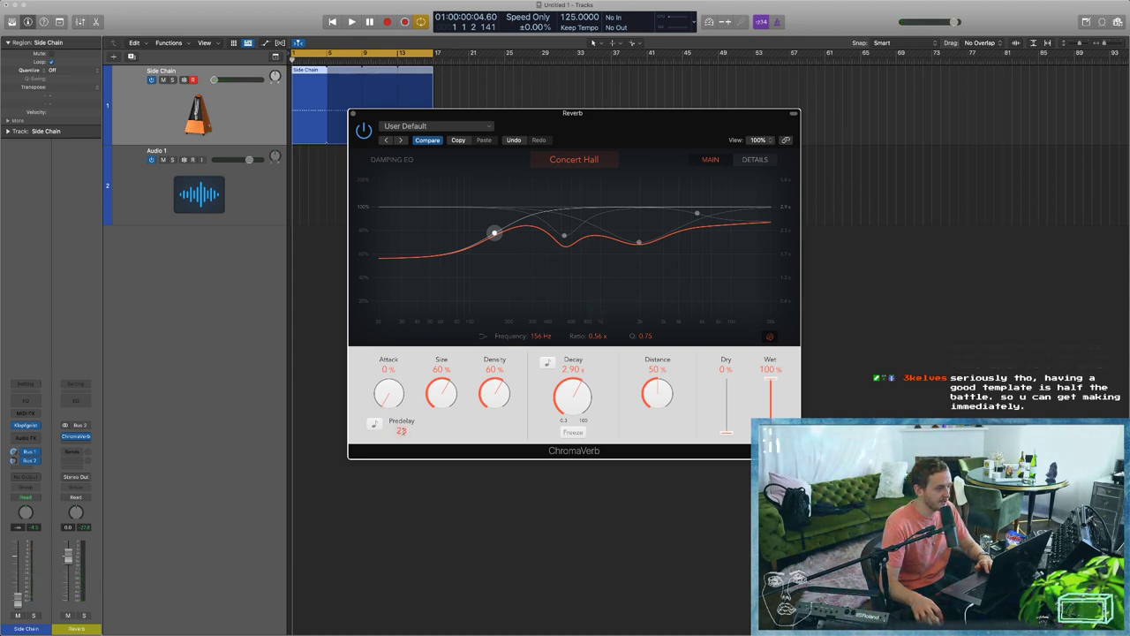
pyautogui.press('space')
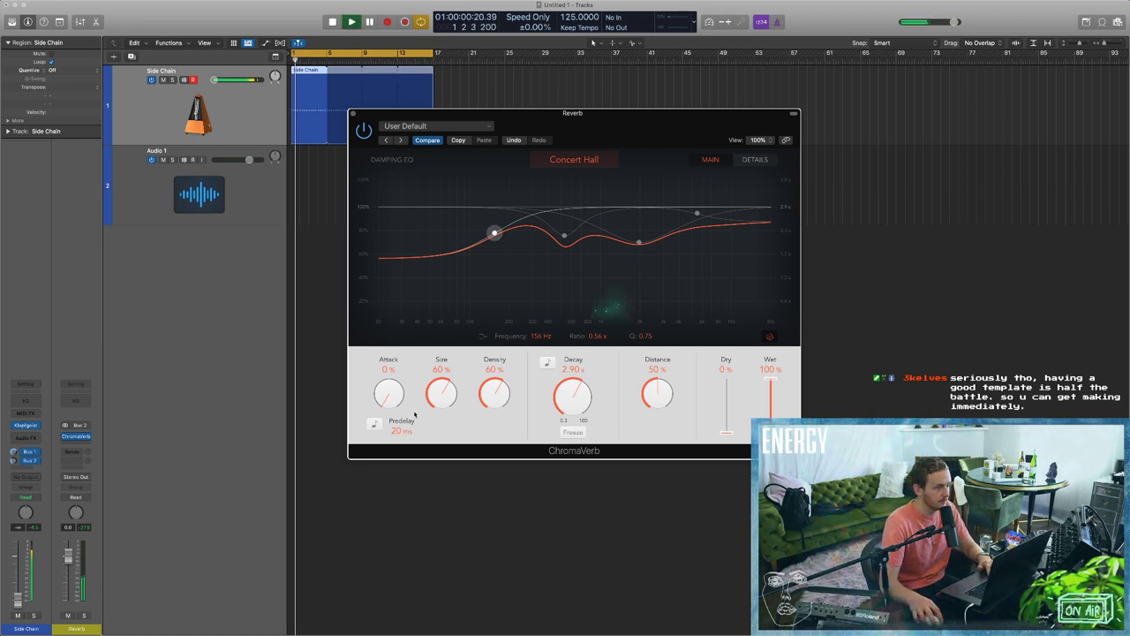
pyautogui.press('space')
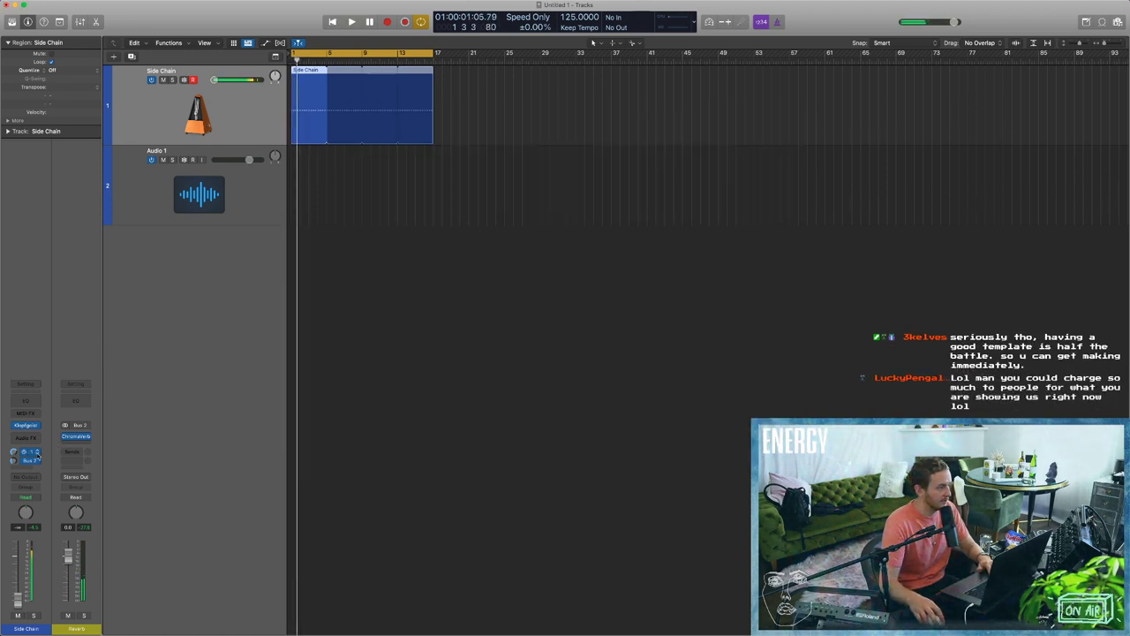
# Remove the Side Chain track's send to the Reverb bus and select the Audio 1 track.
pyautogui.click(32, 461)
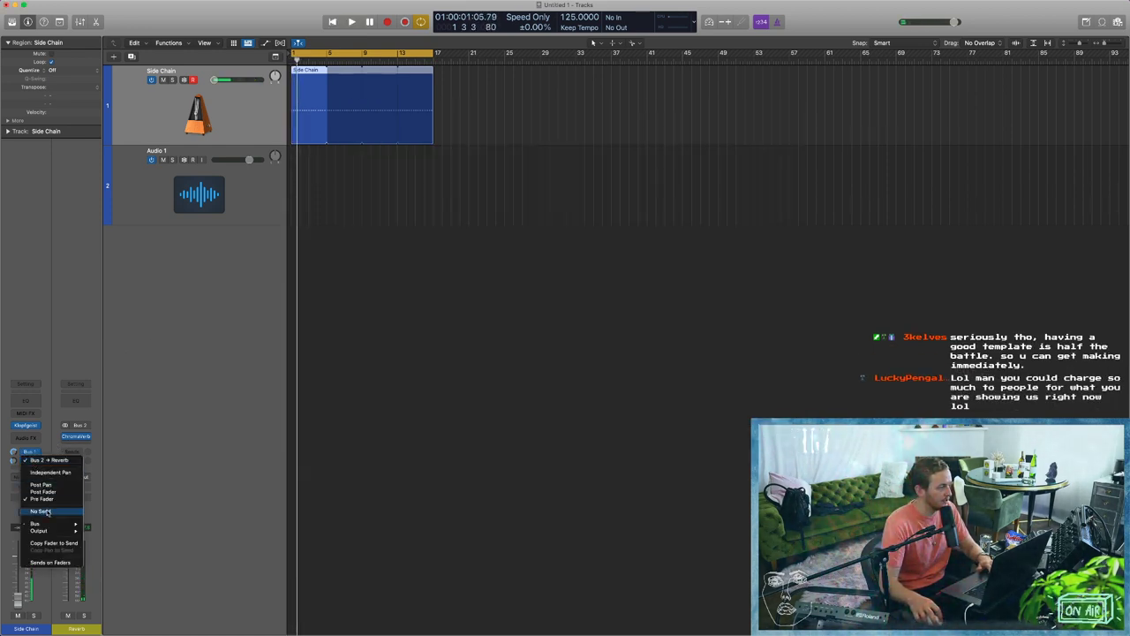
pyautogui.click(52, 505)
pyautogui.press('Down')
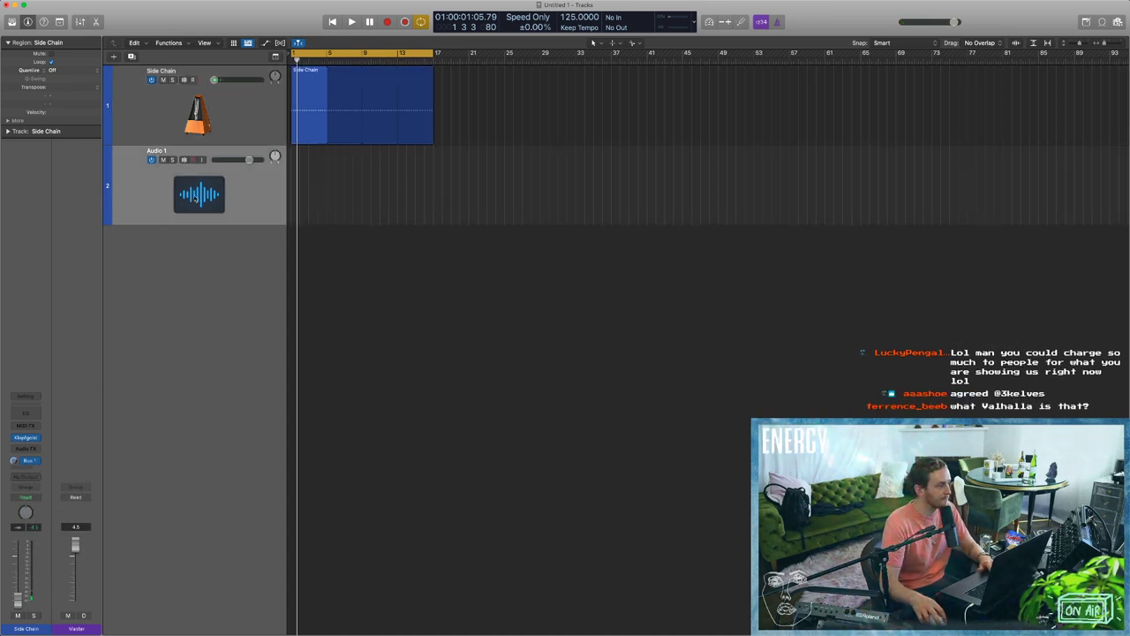
# Reassign Audio 1's send from the Reverb bus to Bus 3 and name the new aux channel strip Chorus FX.
pyautogui.click(29, 461)
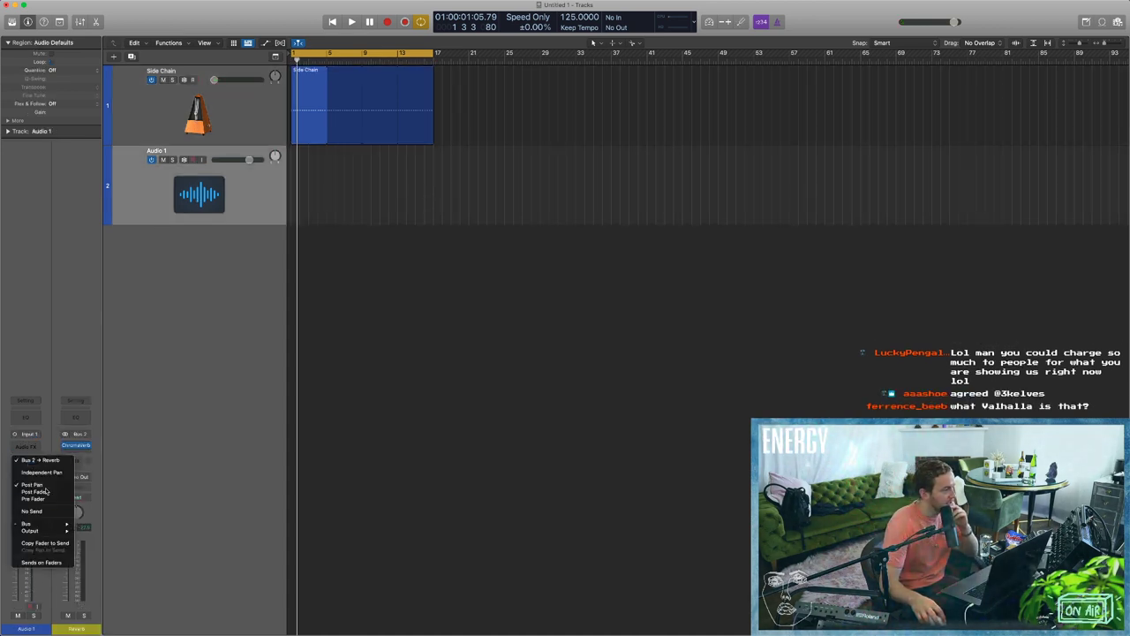
pyautogui.moveTo(38, 523)
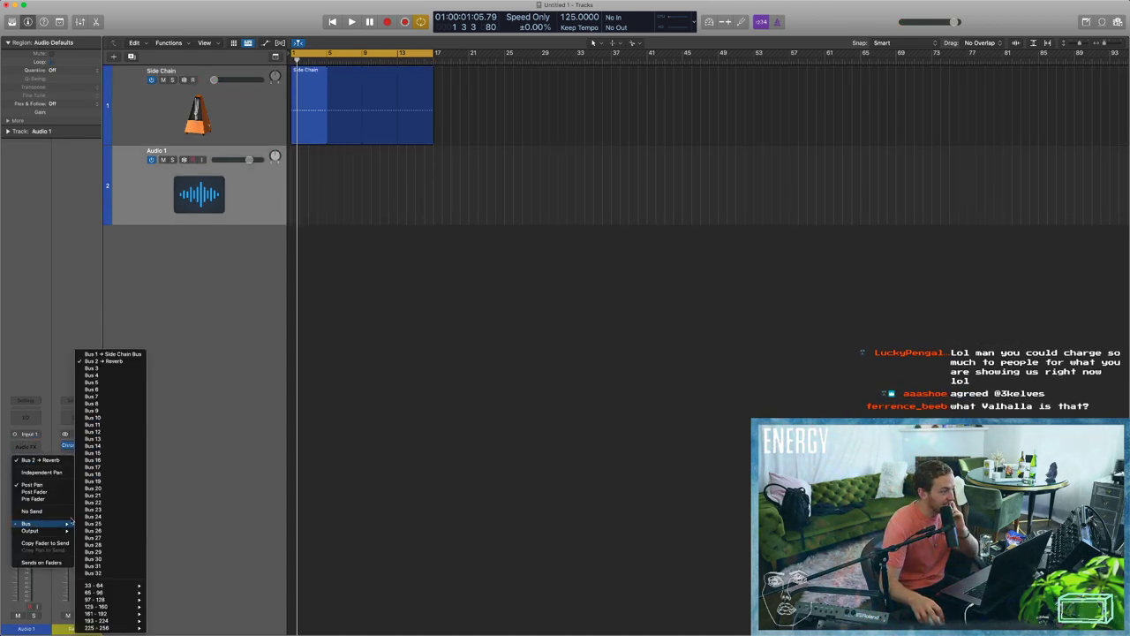
pyautogui.click(106, 369)
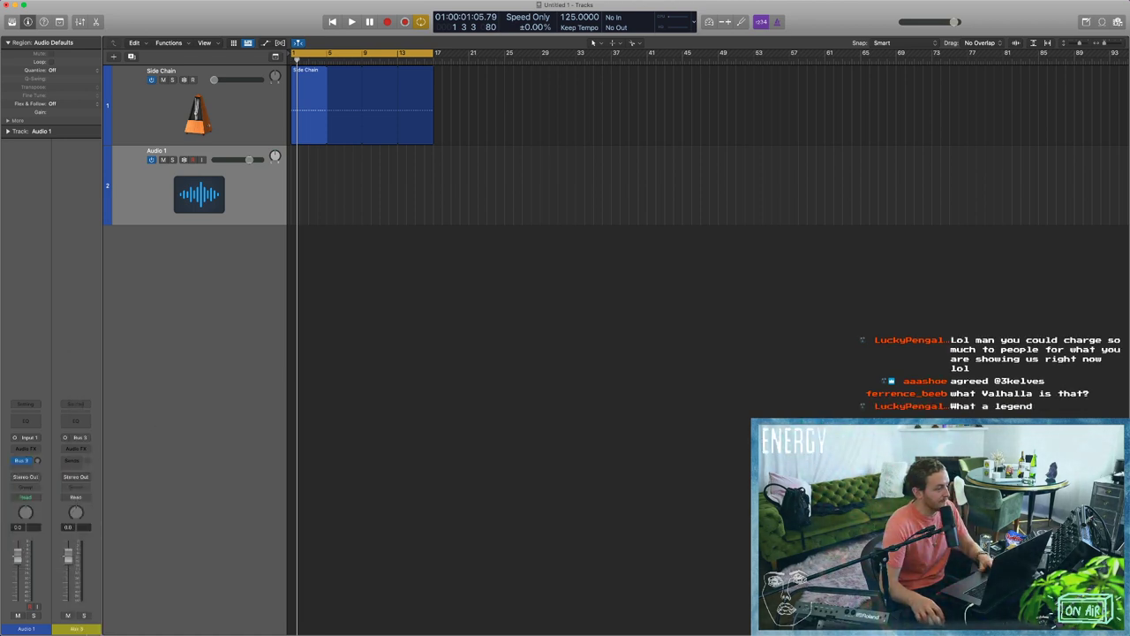
pyautogui.write('Chorus')
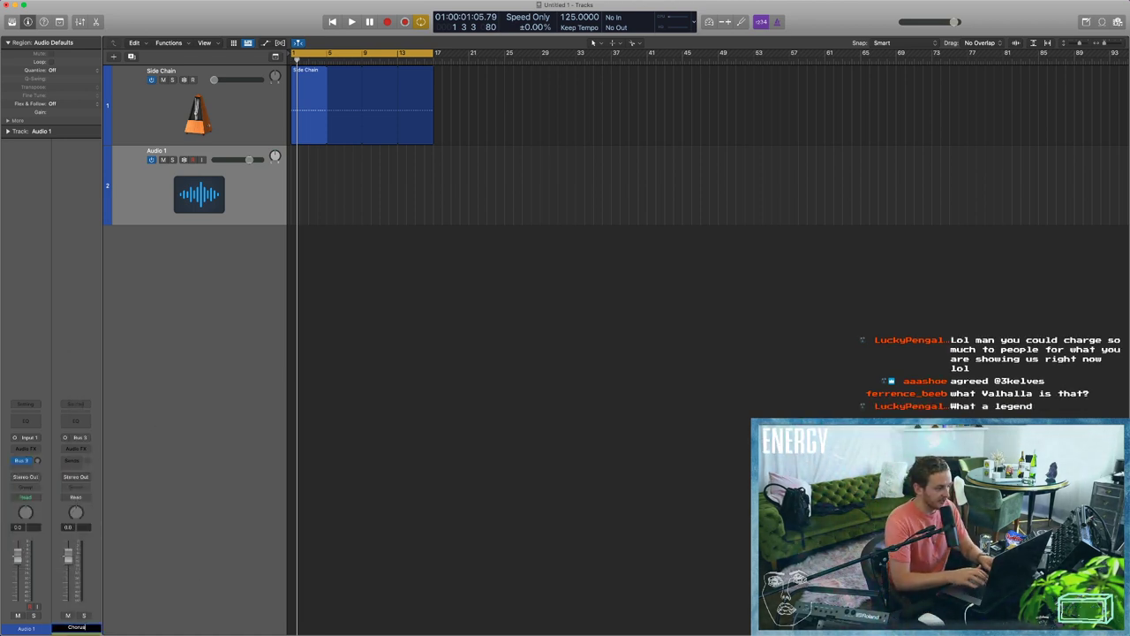
pyautogui.press('Return')
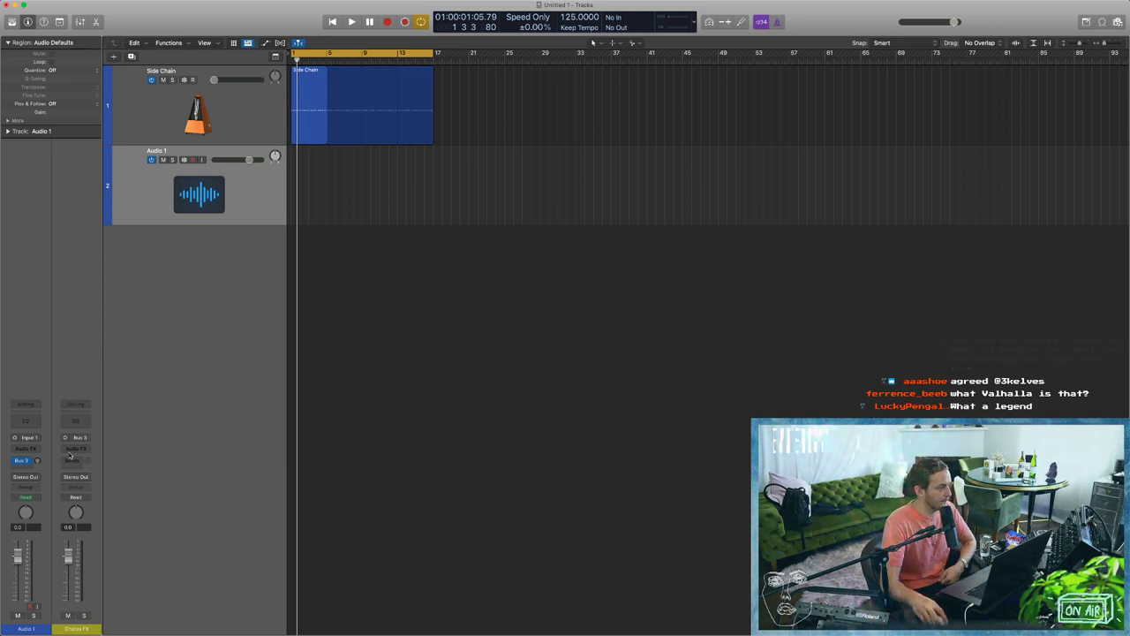
pyautogui.click(76, 448)
pyautogui.click(79, 406)
pyautogui.click(80, 405)
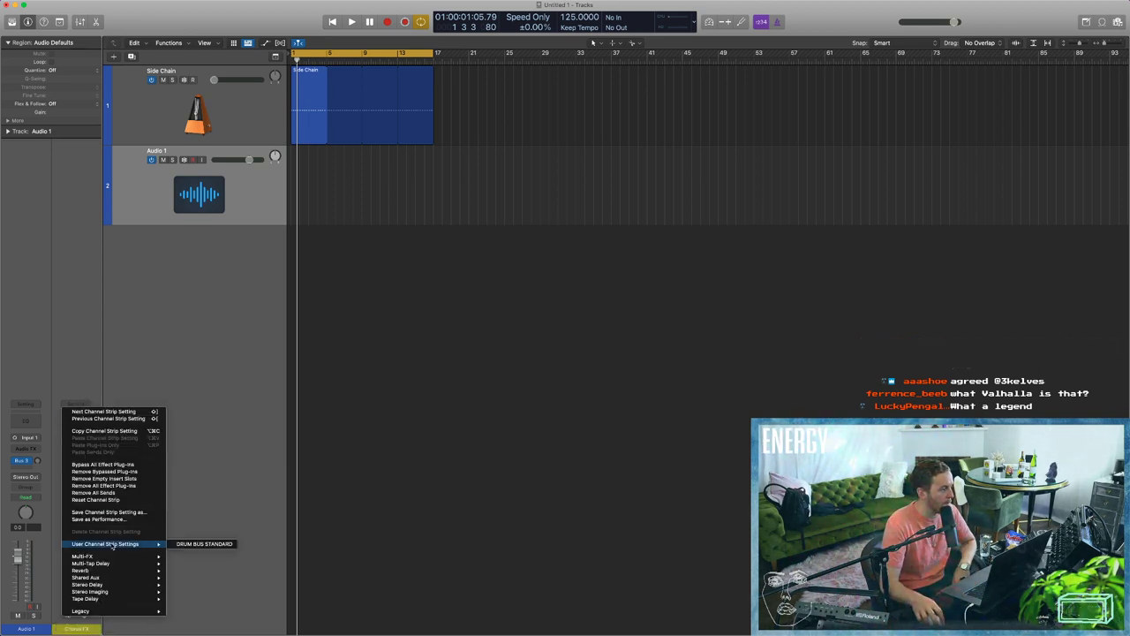
pyautogui.click(35, 328)
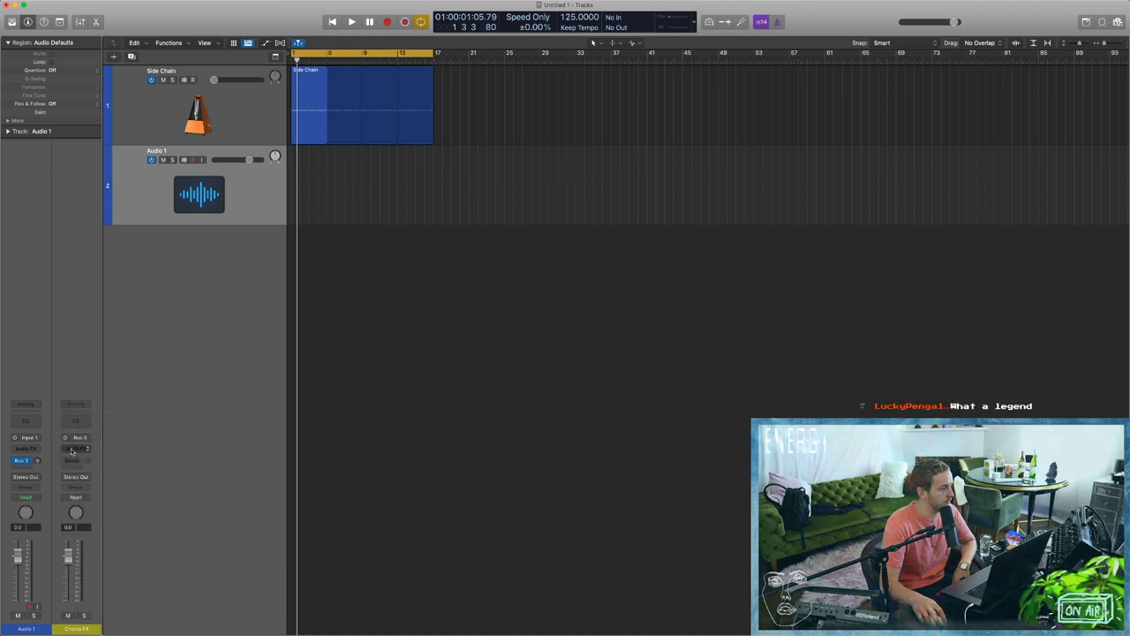
# Insert the Chorus modulation effect on the Chorus FX channel strip.
pyautogui.click(85, 450)
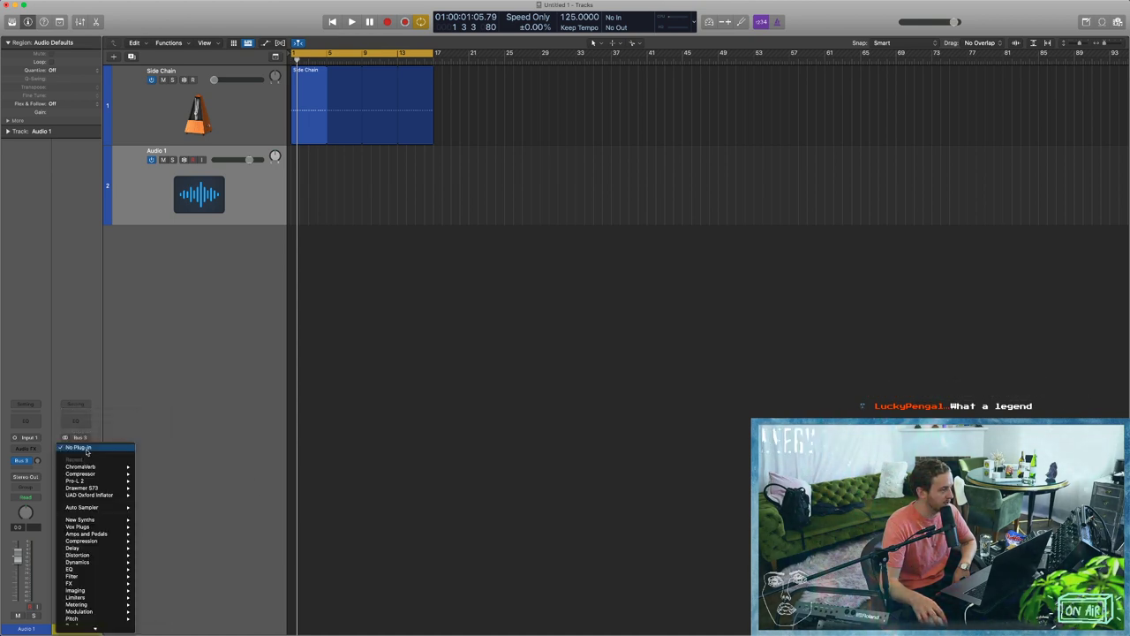
pyautogui.moveTo(89, 467)
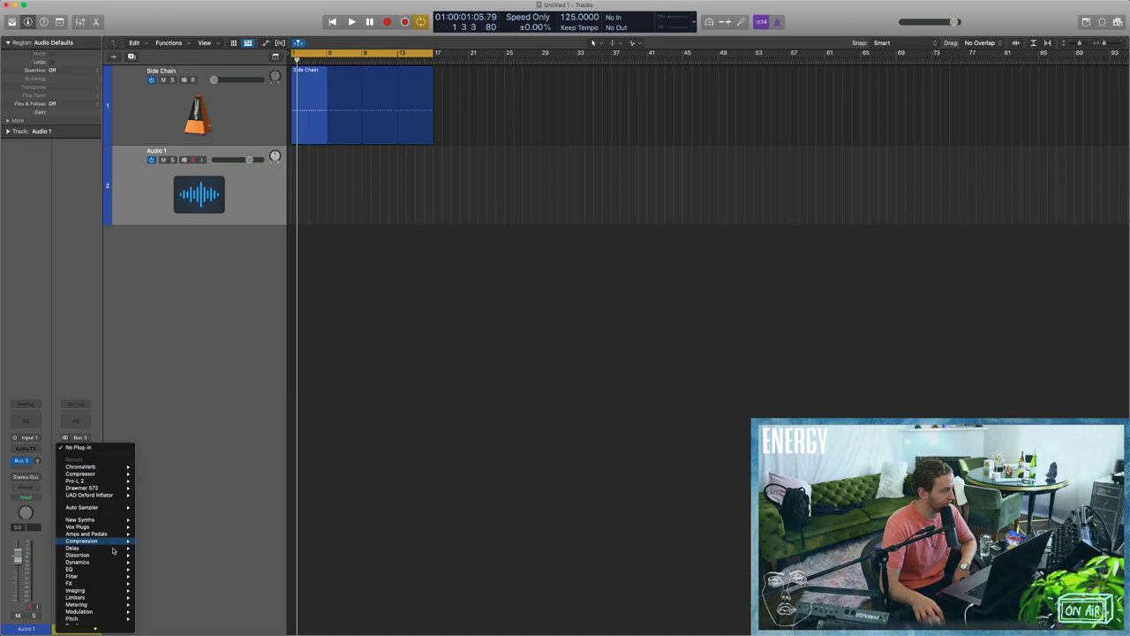
pyautogui.moveTo(97, 611)
pyautogui.moveTo(174, 601)
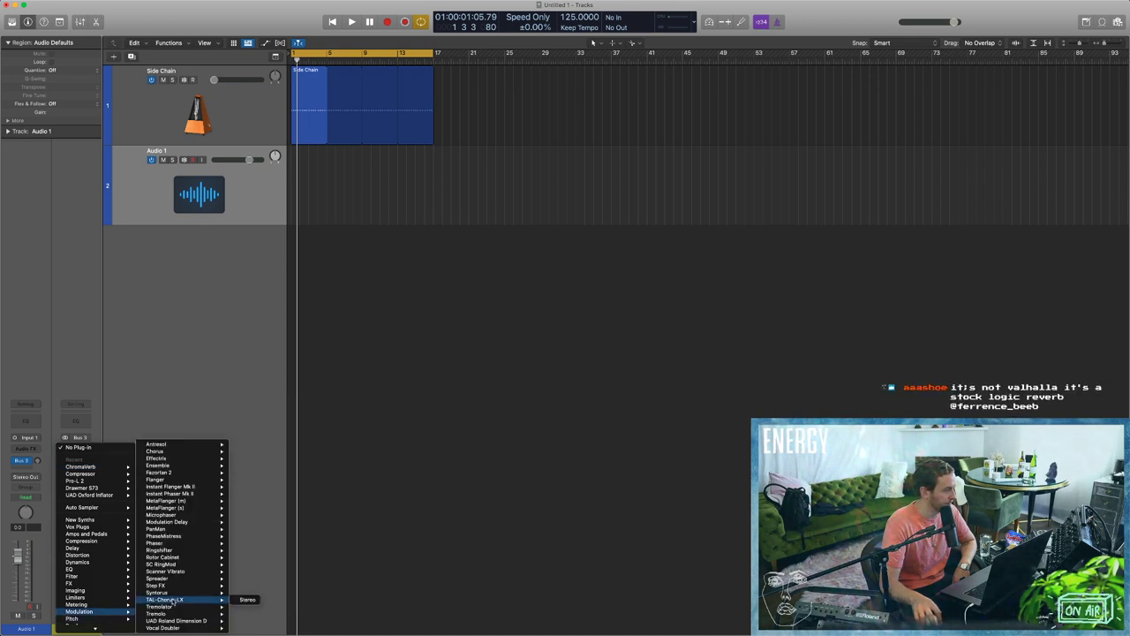
pyautogui.click(170, 452)
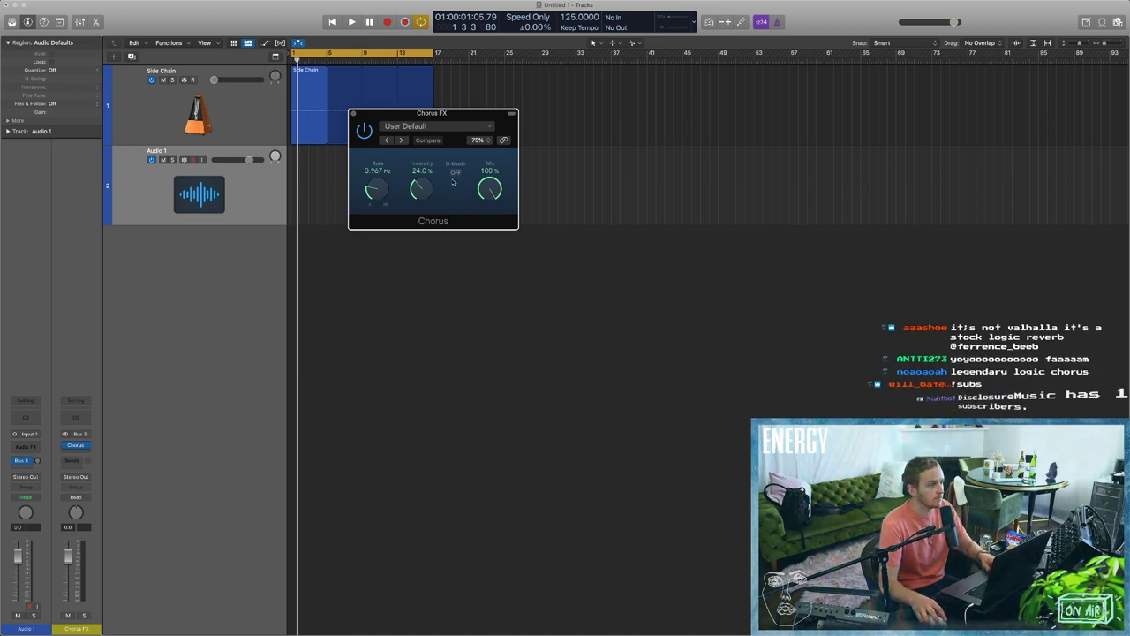
# Set the Chorus effect's Mix to 100 % and close its window.
pyautogui.click(434, 130)
pyautogui.click(459, 167)
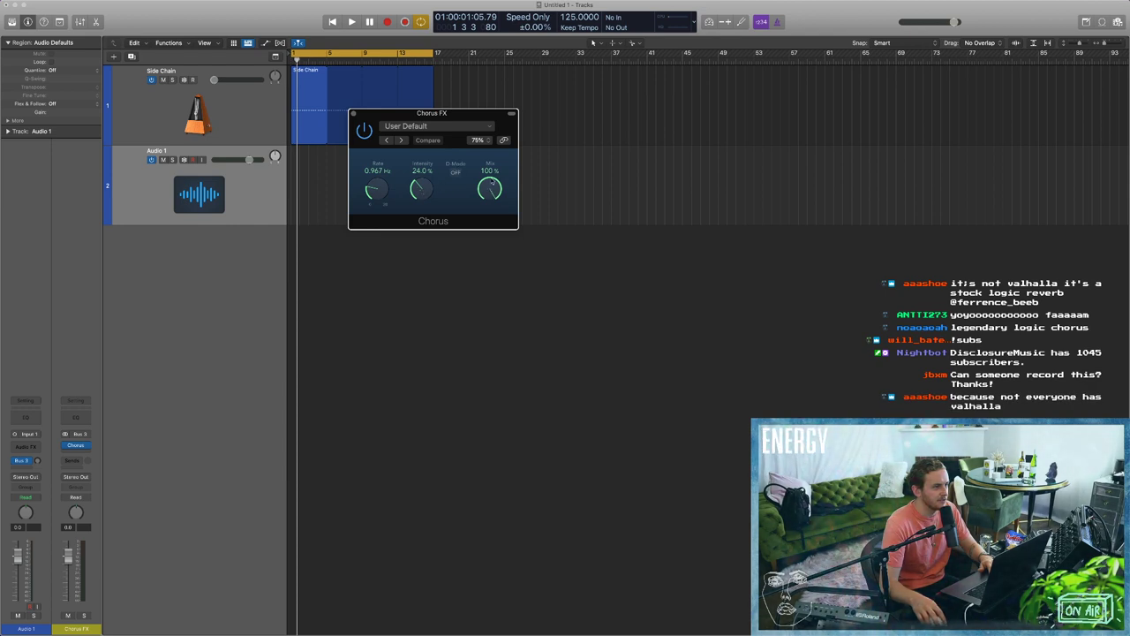
pyautogui.moveTo(490, 188); pyautogui.dragTo(496, 240)
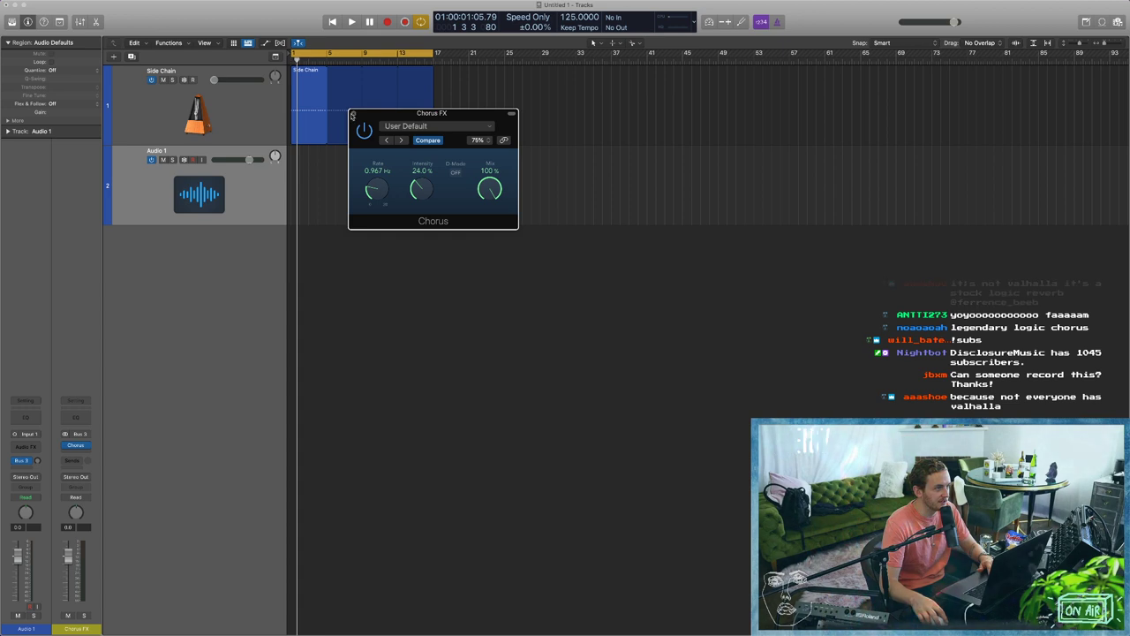
pyautogui.click(353, 114)
# Add a Channel EQ after the Chorus effect on the Chorus FX channel strip.
pyautogui.click(86, 449)
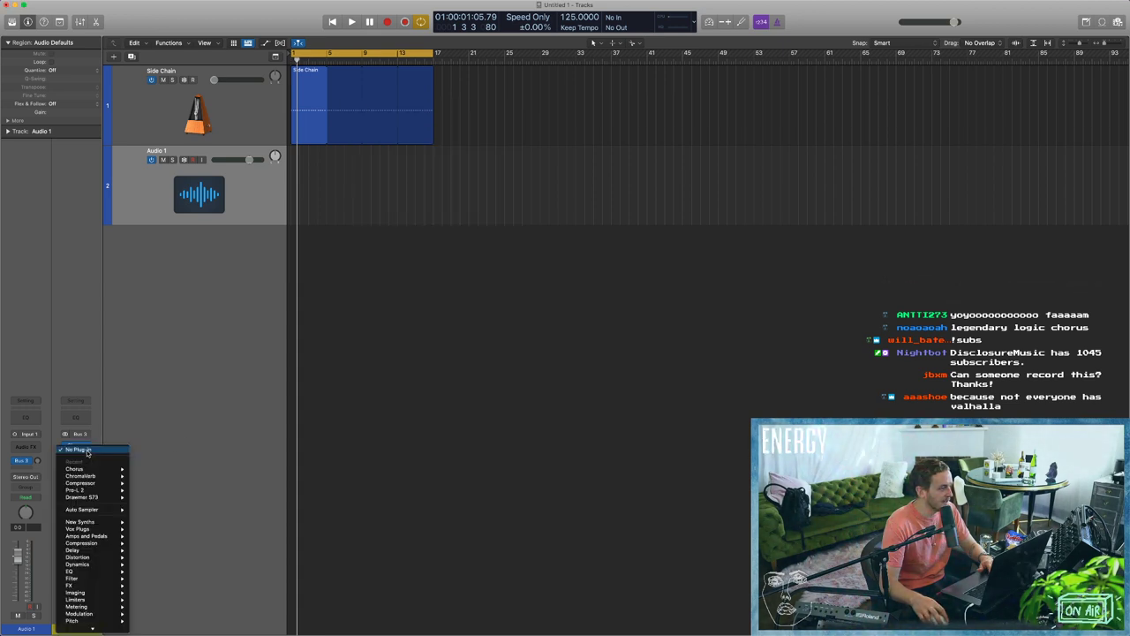
pyautogui.click(78, 408)
pyautogui.click(76, 414)
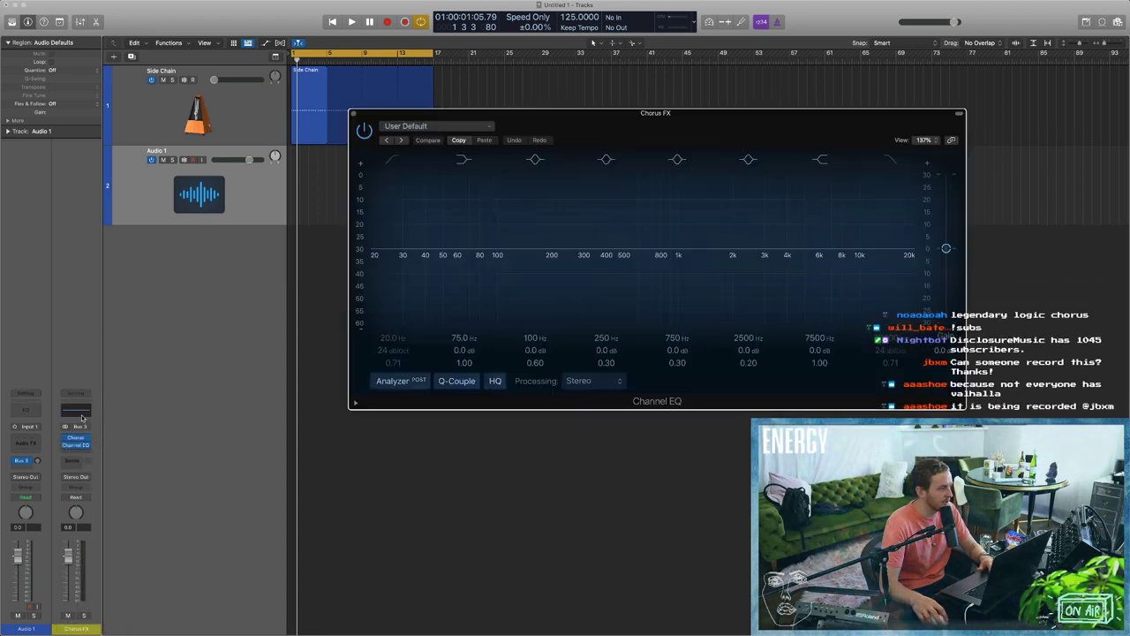
# Enable the Channel EQ's low cut at 136 Hz with a 48 dB/Oct slope and Q of 0.57, and close the EQ window.
pyautogui.click(395, 161)
pyautogui.moveTo(383, 252); pyautogui.dragTo(535, 275)
pyautogui.moveTo(391, 353); pyautogui.dragTo(395, 366)
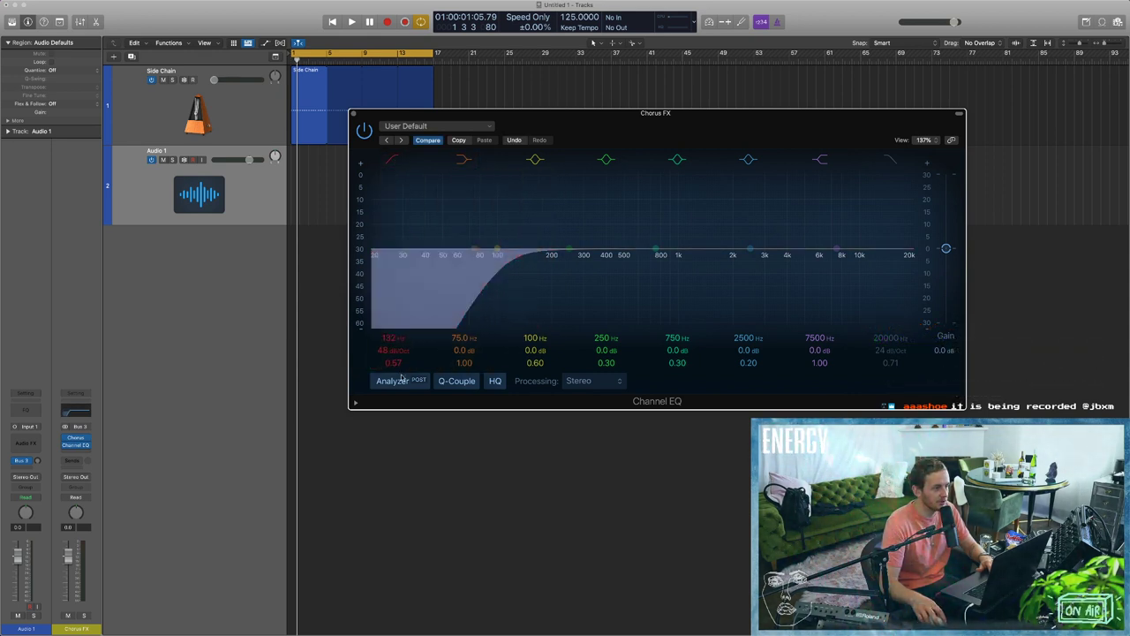
pyautogui.moveTo(522, 312); pyautogui.dragTo(525, 313)
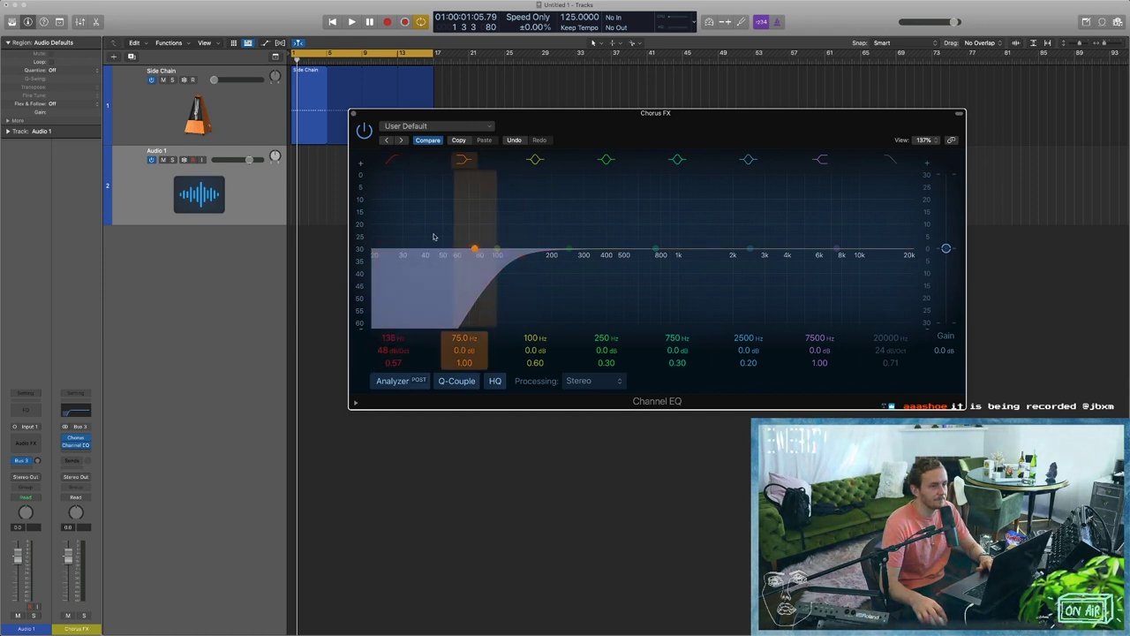
pyautogui.click(355, 114)
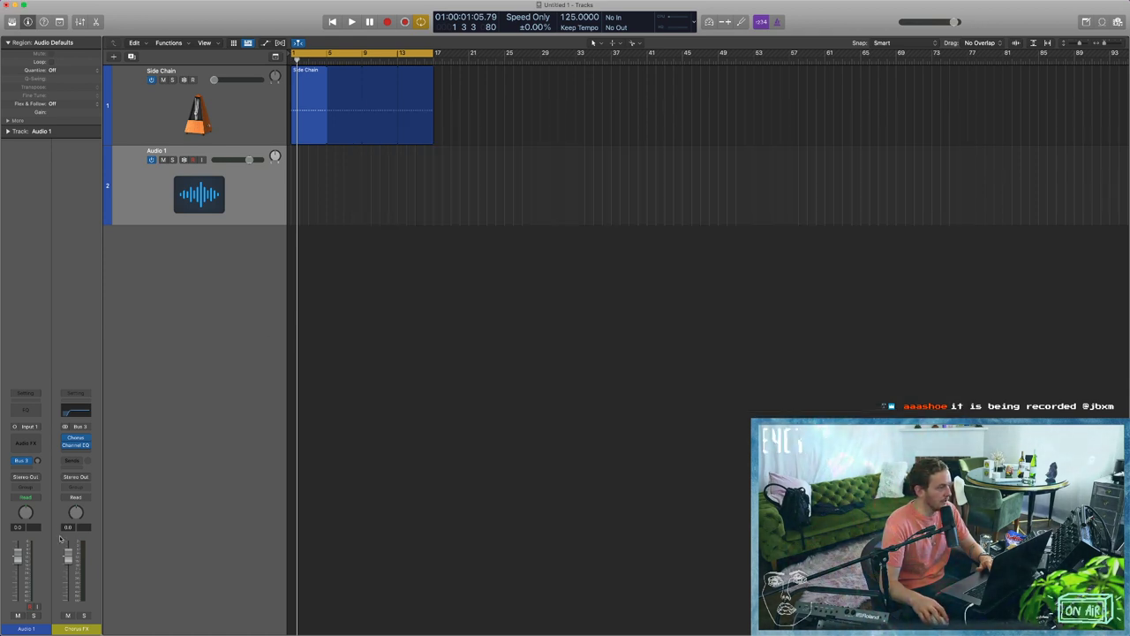
# Insert TAL-Chorus-LX in stereo between Chorus and Channel EQ on the Chorus FX strip, bypass it and close its window.
pyautogui.click(76, 443)
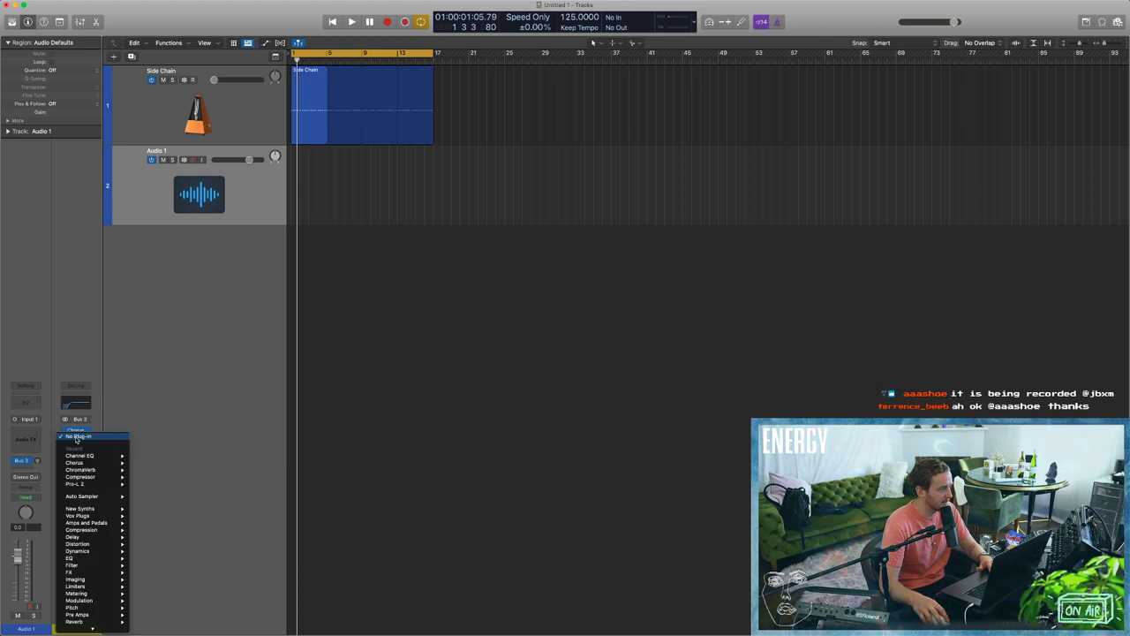
pyautogui.moveTo(95, 609)
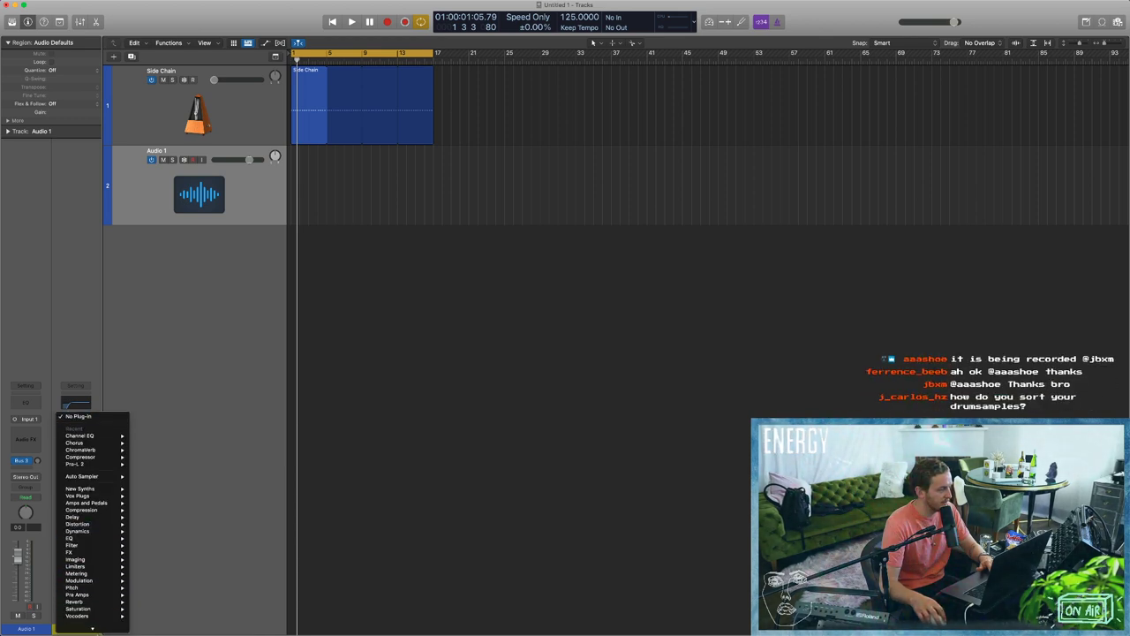
pyautogui.moveTo(99, 568)
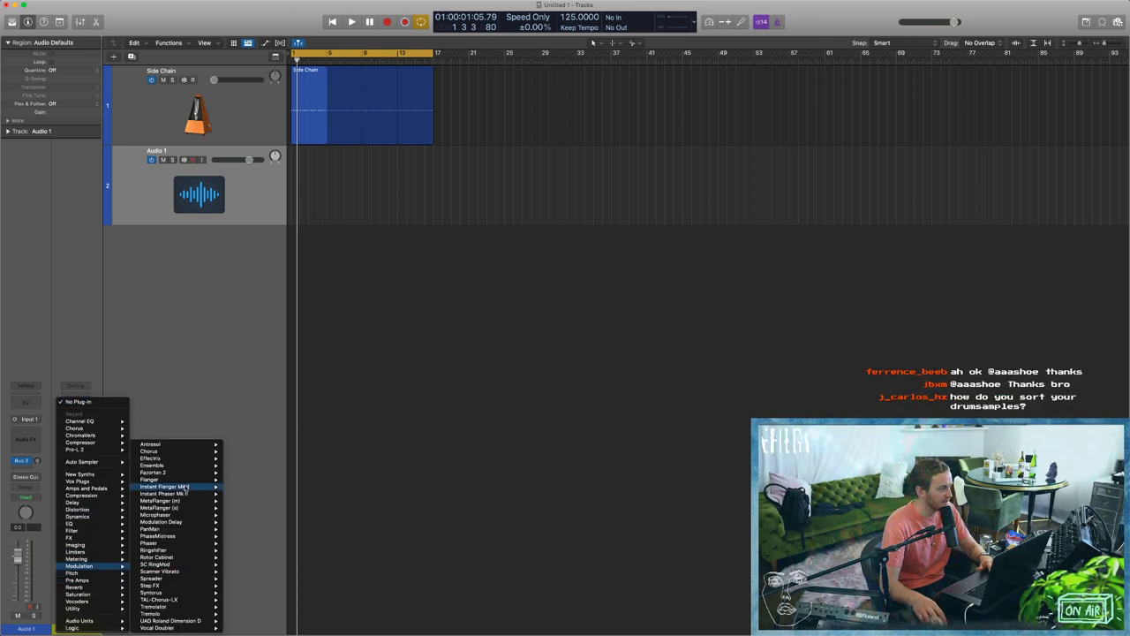
pyautogui.moveTo(178, 460)
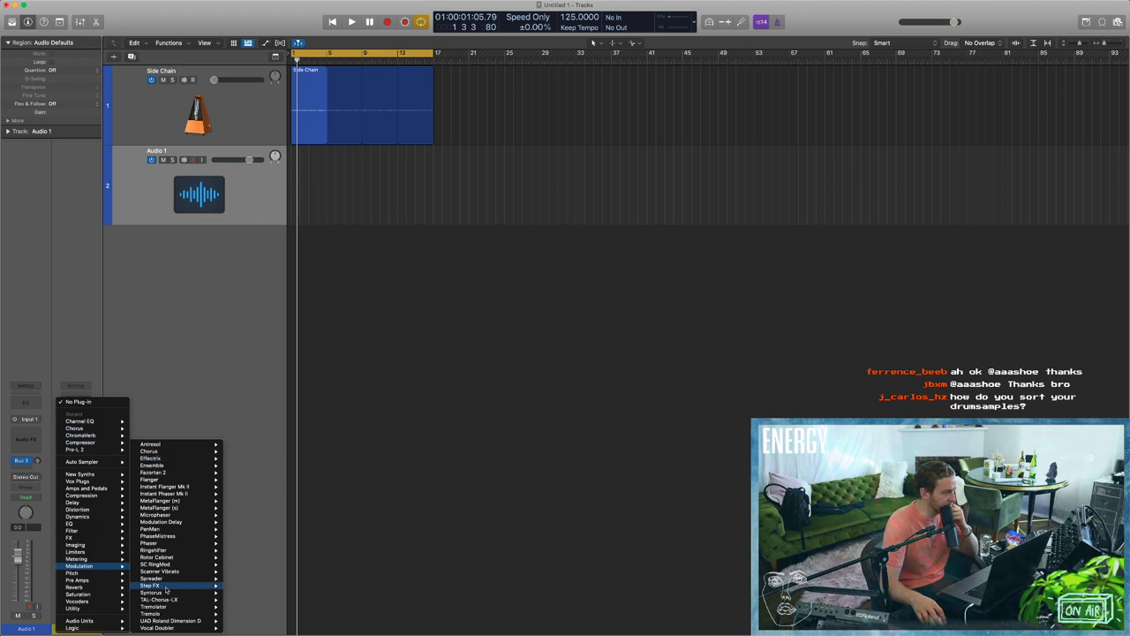
pyautogui.click(240, 601)
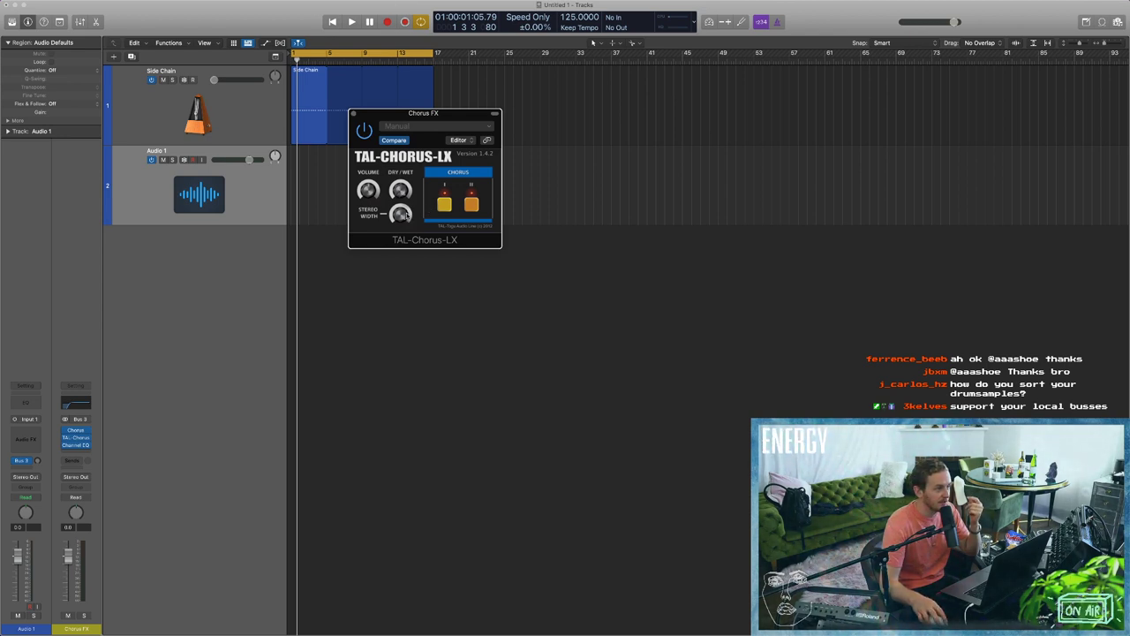
pyautogui.click(352, 113)
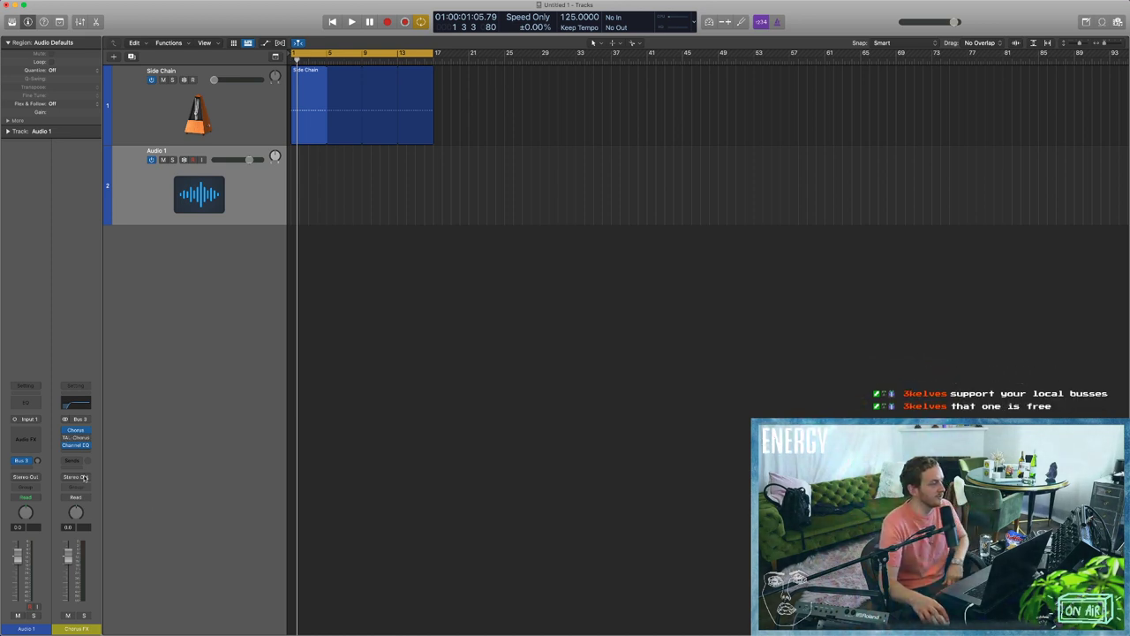
# Reassign Audio 1's send from the Chorus FX bus to Bus 4, creating a new aux channel strip.
pyautogui.click(25, 460)
pyautogui.moveTo(34, 524)
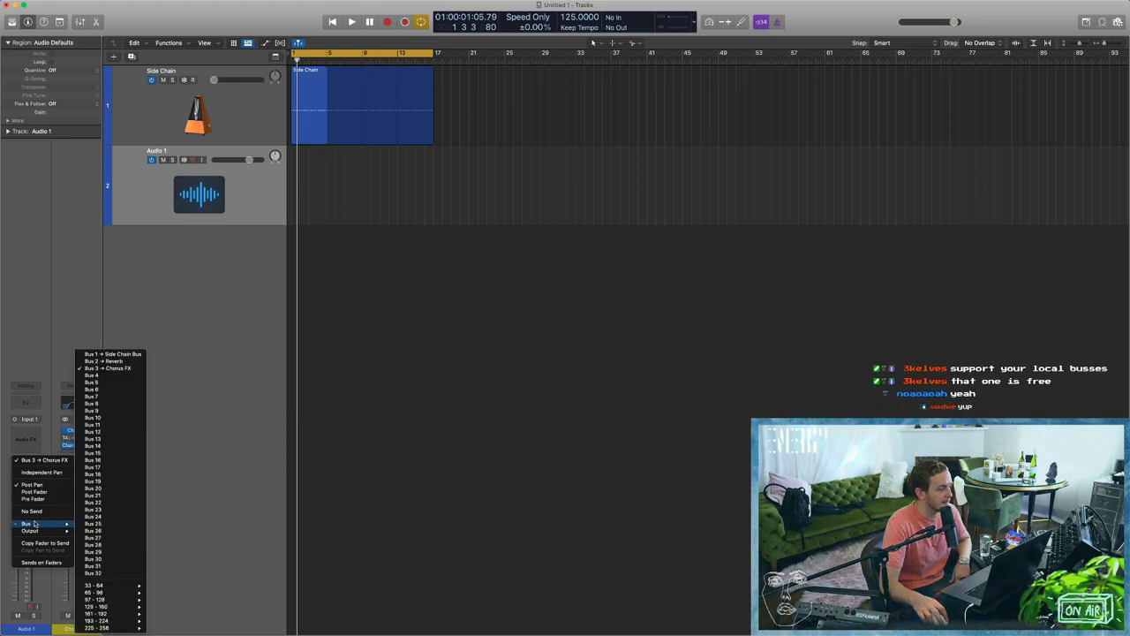
pyautogui.click(104, 377)
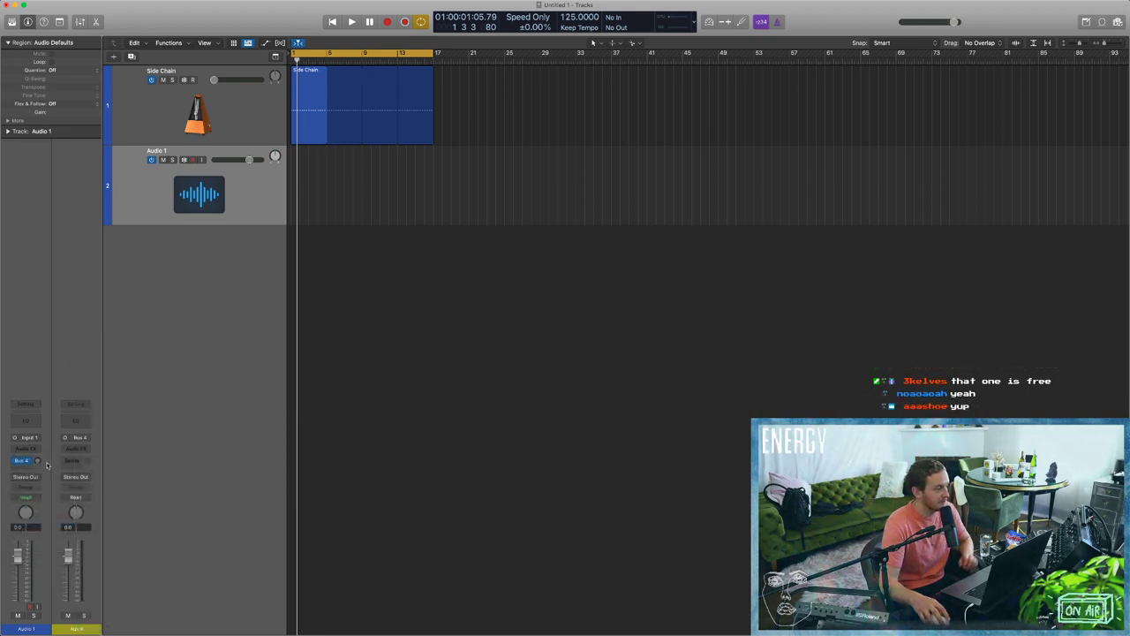
pyautogui.click(76, 447)
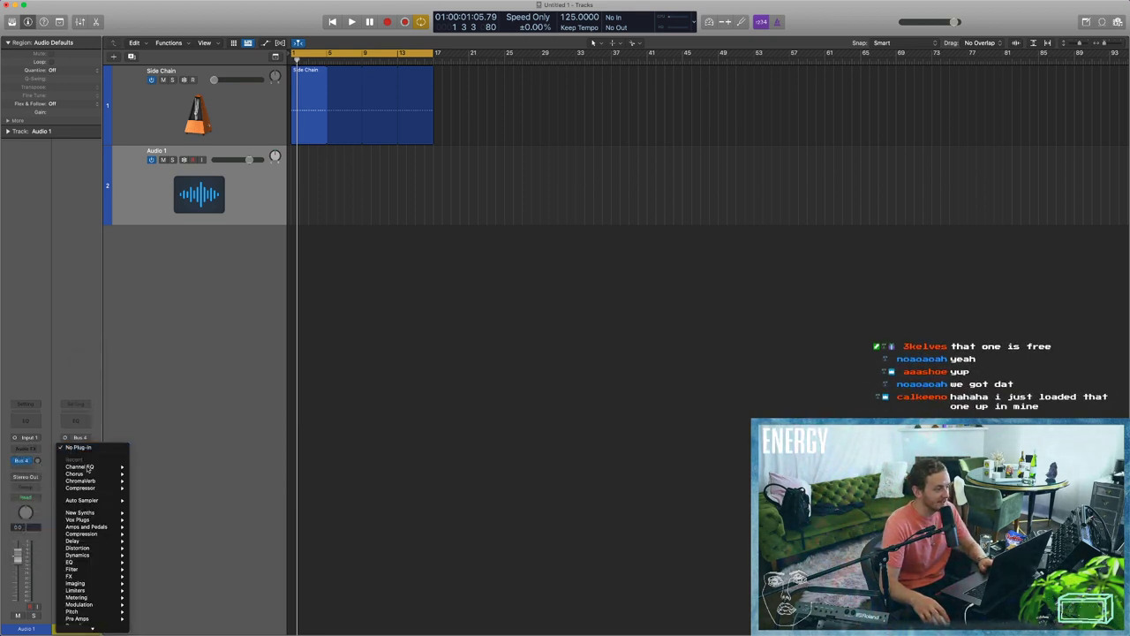
pyautogui.moveTo(97, 482)
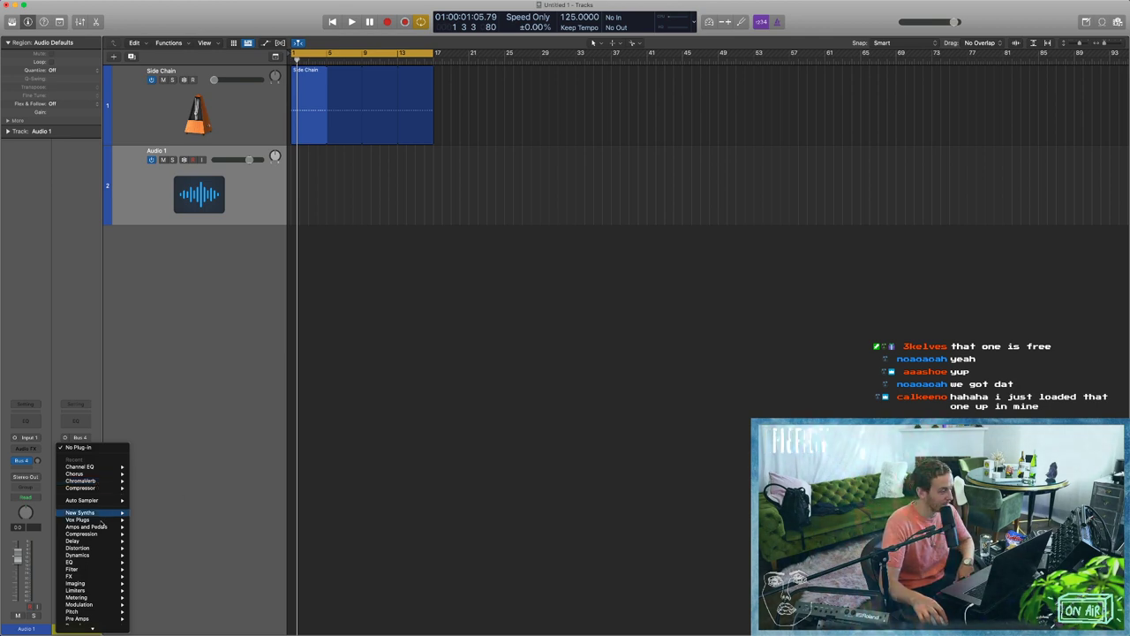
pyautogui.moveTo(99, 528)
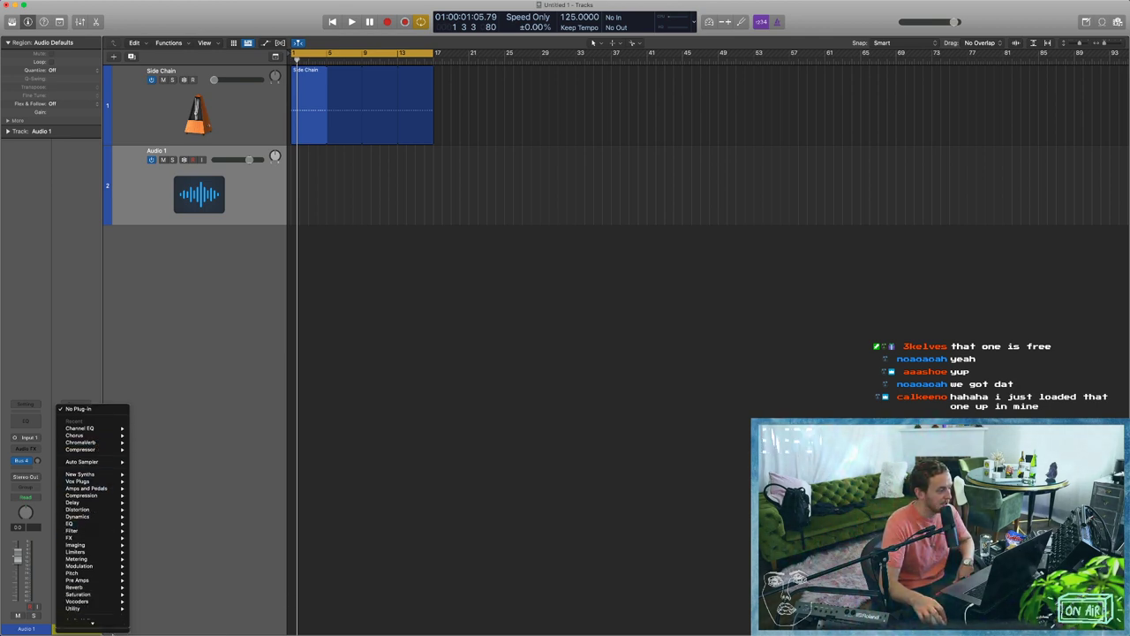
pyautogui.moveTo(115, 566)
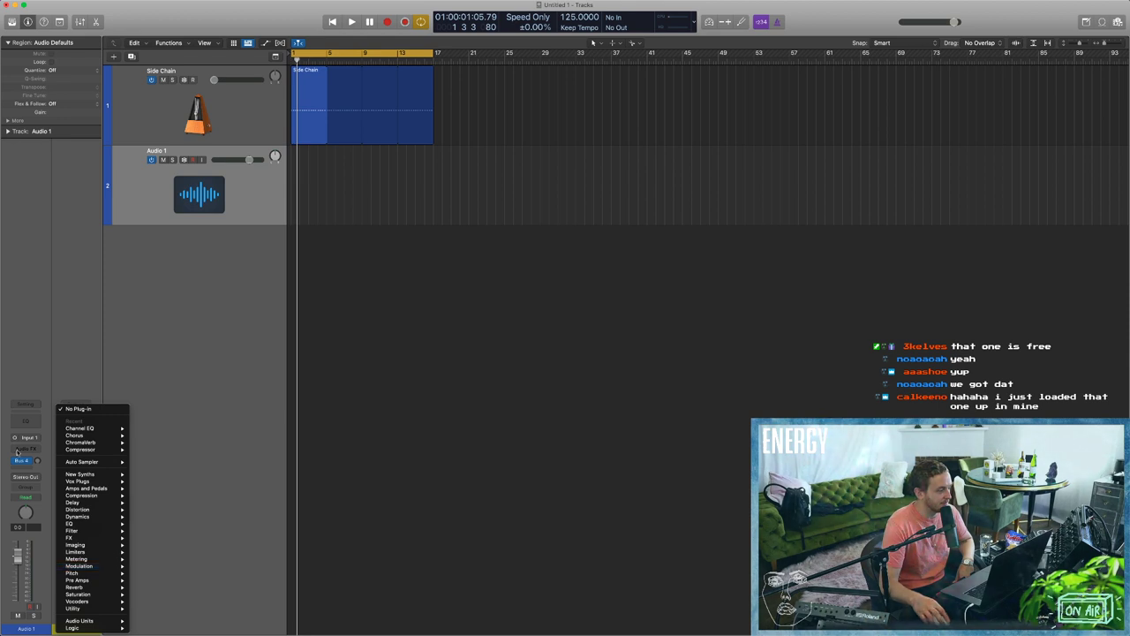
# Rename the new Bus 4 aux channel strip as Mod FX Bus.
pyautogui.click(109, 634)
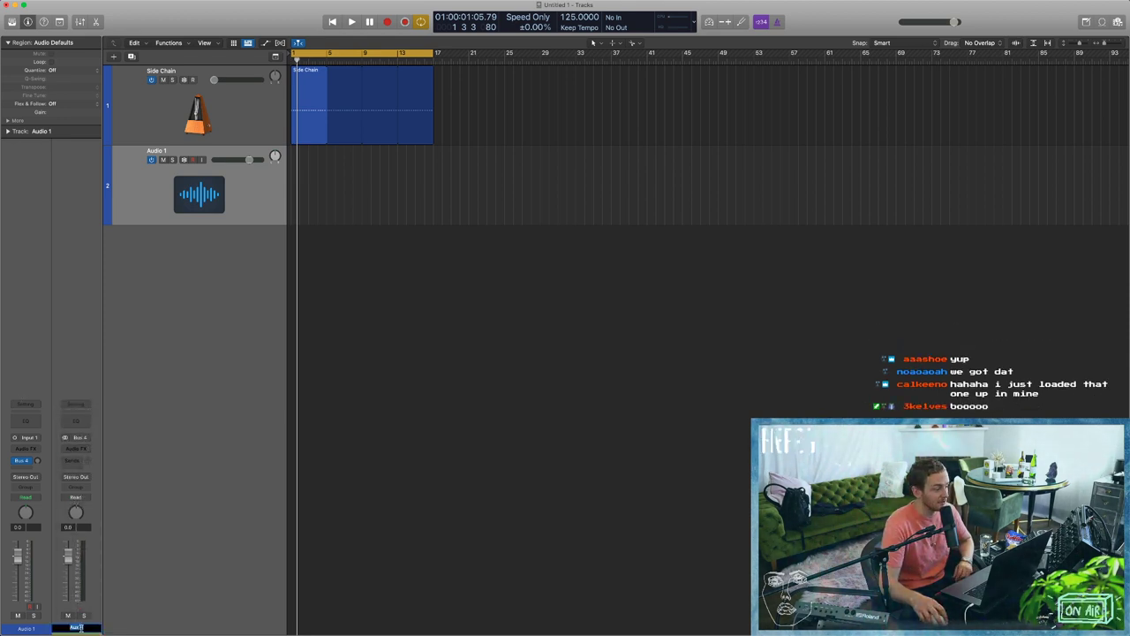
pyautogui.write('Mod FX Bus')
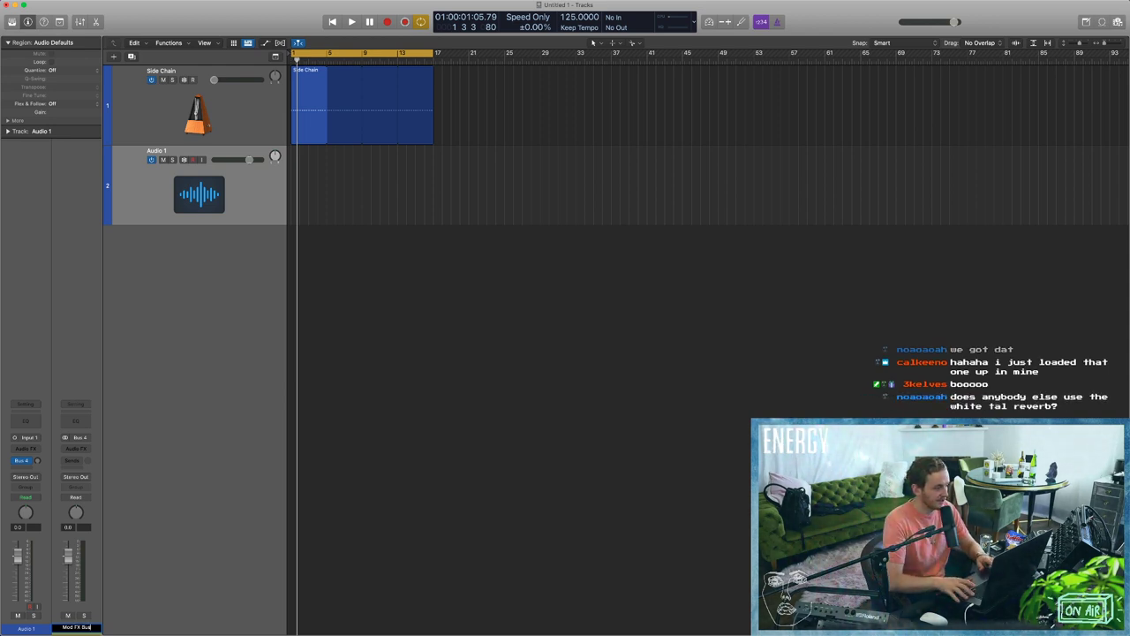
pyautogui.press('Return')
# Insert the Rotor Cabinet modulation effect in the first audio effect slot of the Mod FX Bus strip.
pyautogui.click(80, 448)
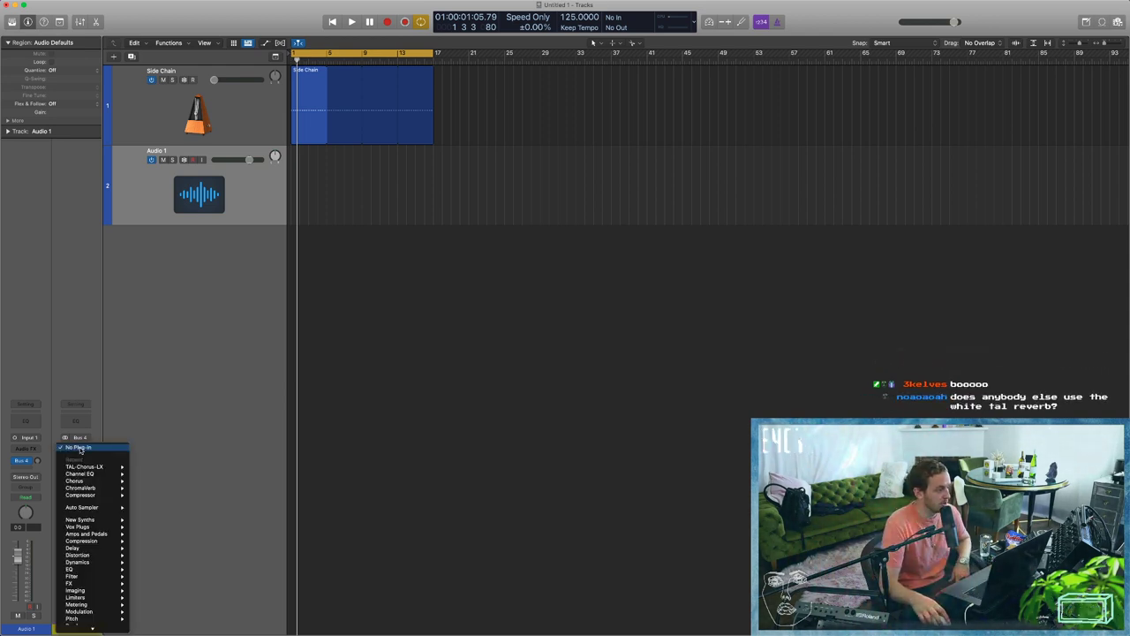
pyautogui.moveTo(100, 585)
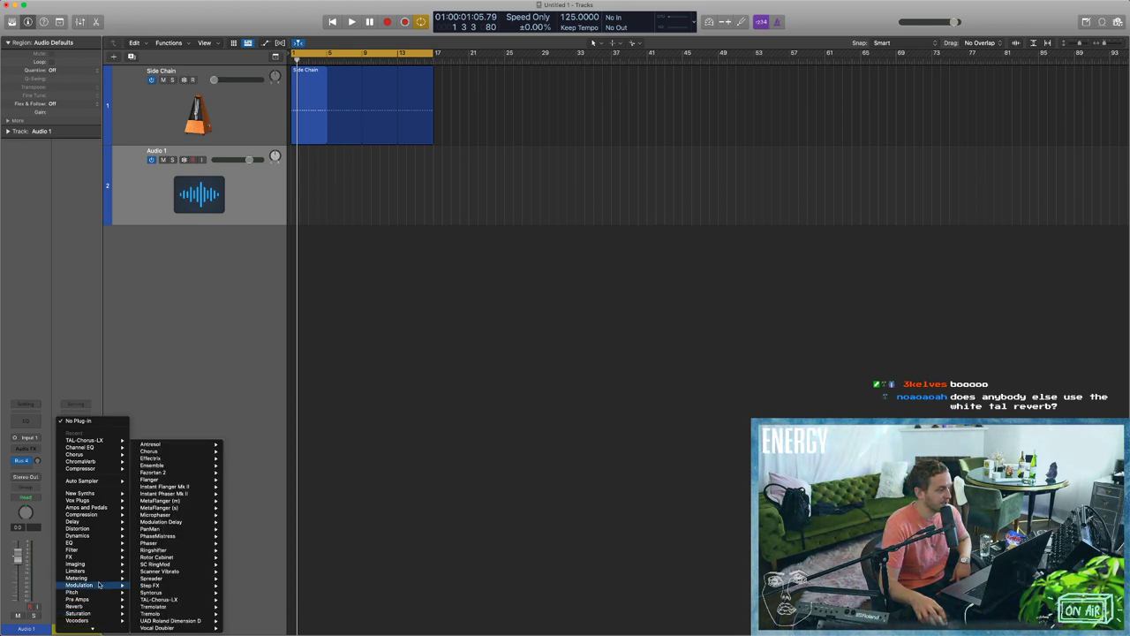
pyautogui.moveTo(168, 466)
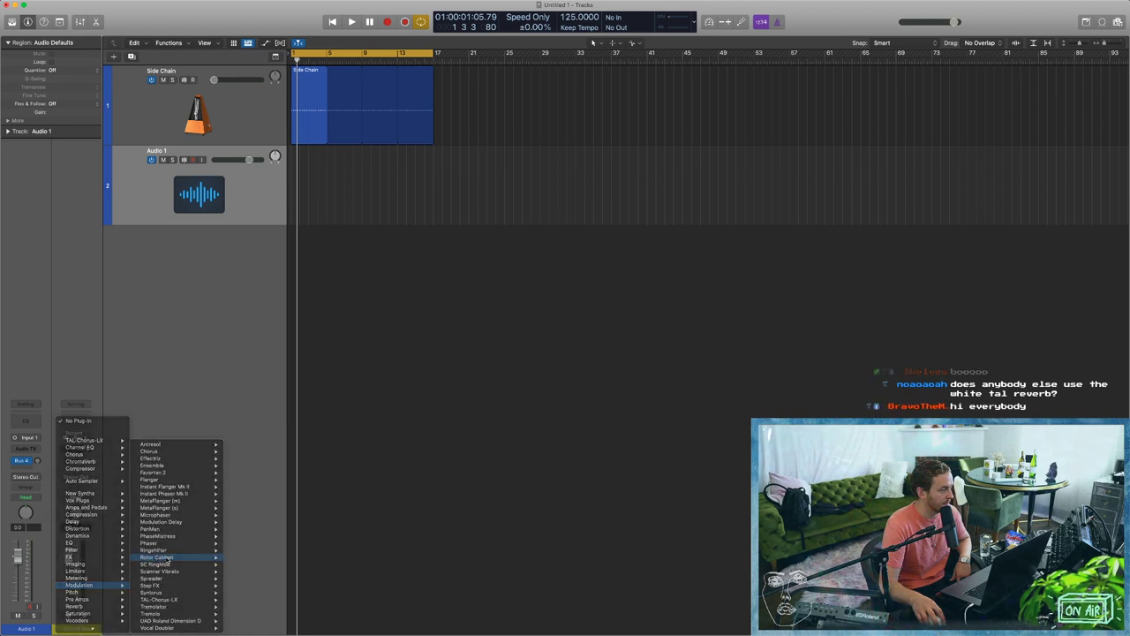
pyautogui.click(456, 385)
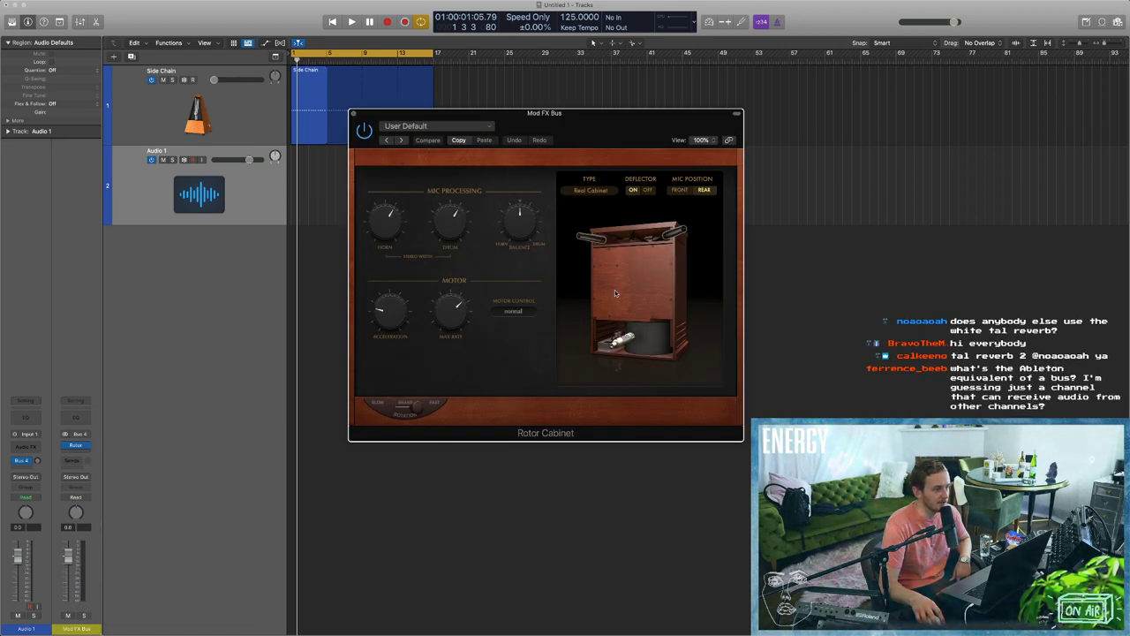
# Set the Rotor Cabinet's rotation to fast, lower its motor max rate slightly and close the plug-in window.
pyautogui.click(437, 404)
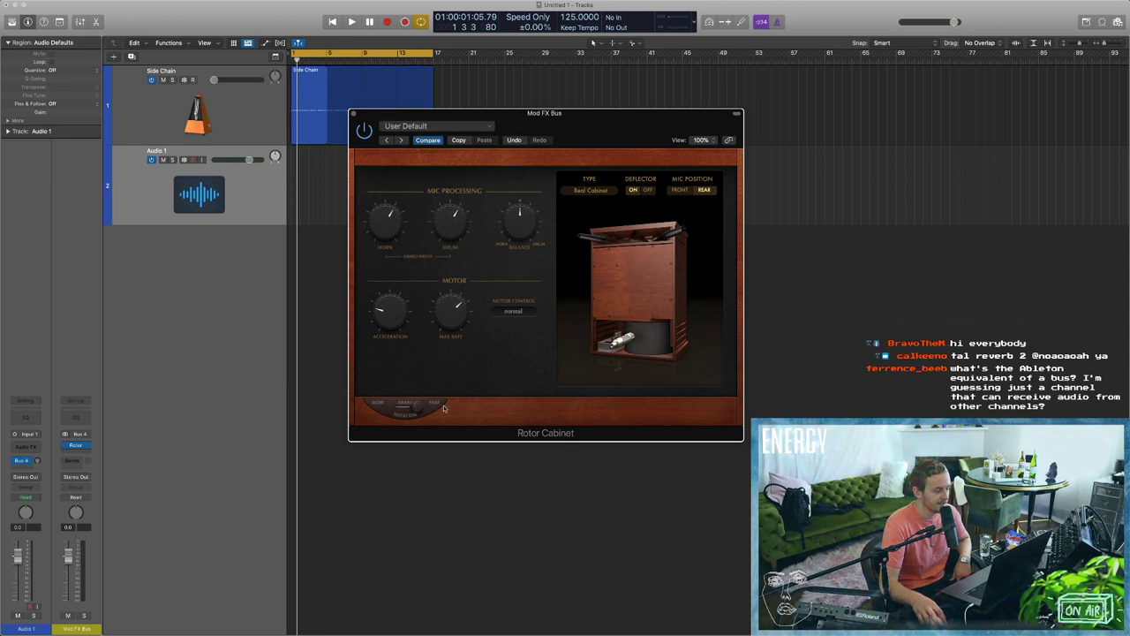
pyautogui.moveTo(455, 330)
pyautogui.moveTo(455, 330); pyautogui.dragTo(455, 397)
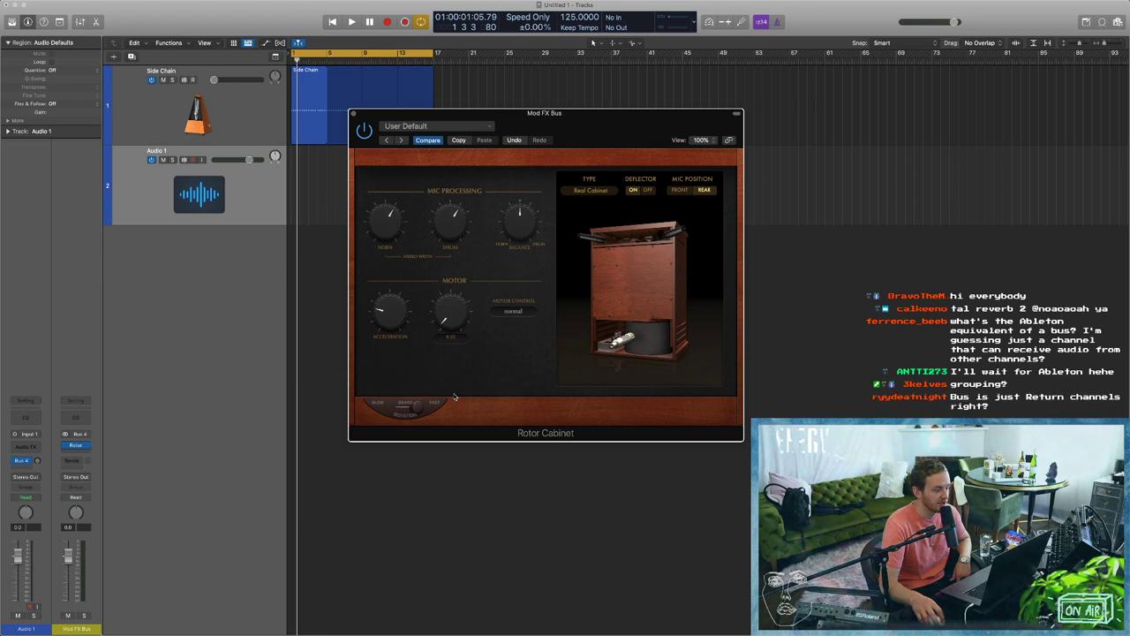
pyautogui.moveTo(455, 397); pyautogui.dragTo(460, 254)
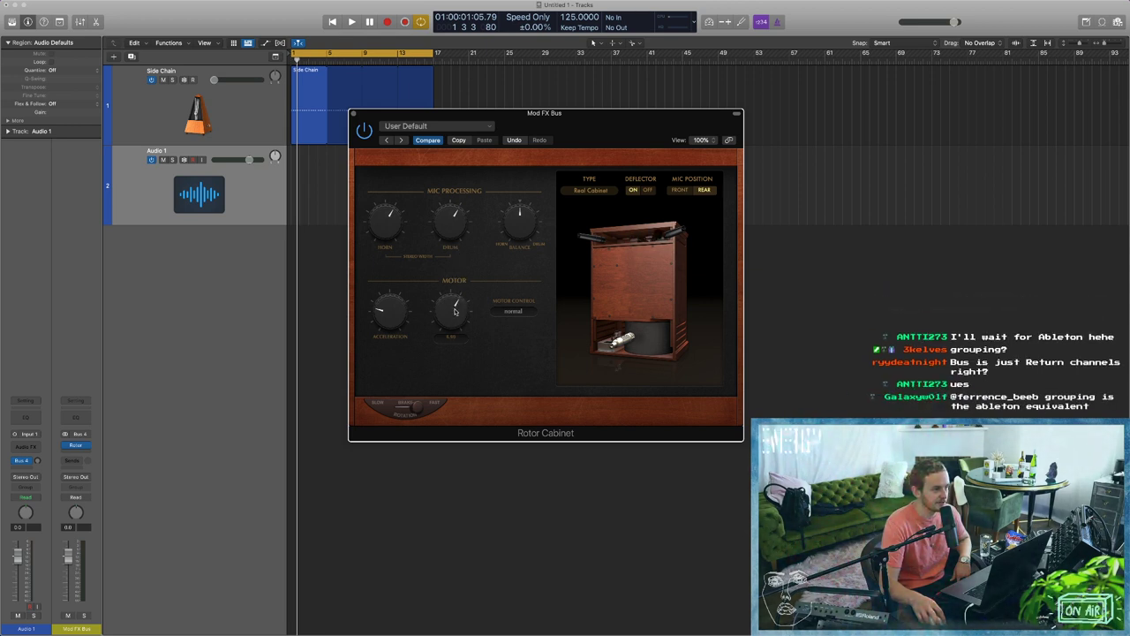
pyautogui.click(355, 113)
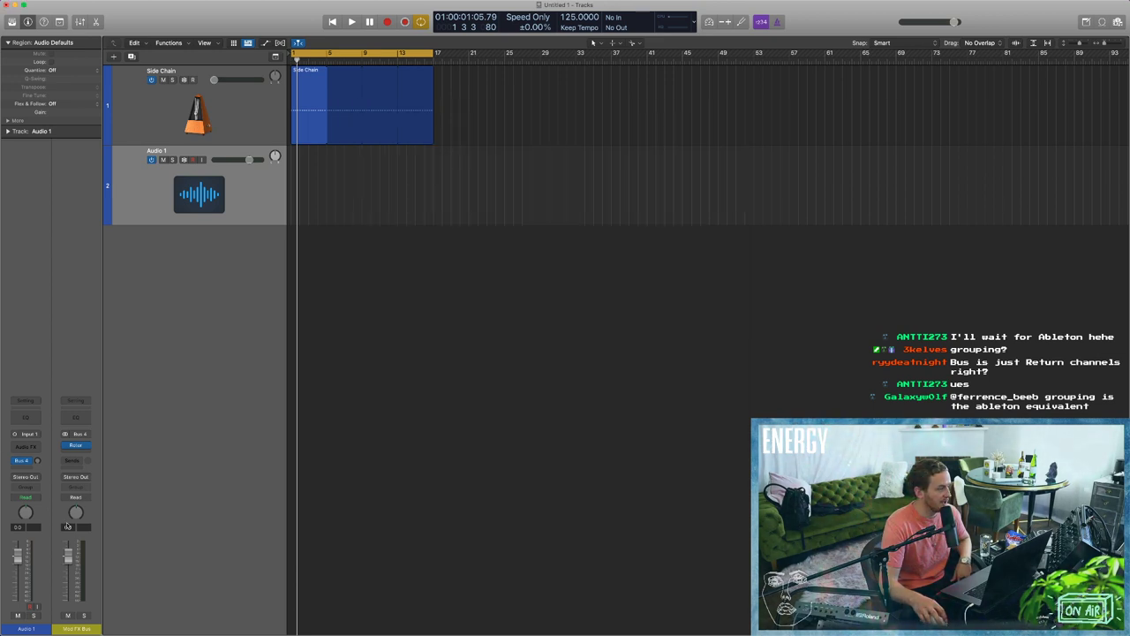
# Insert the Scanner Vibrato modulation effect after Rotor Cabinet on the Mod FX Bus strip.
pyautogui.click(74, 448)
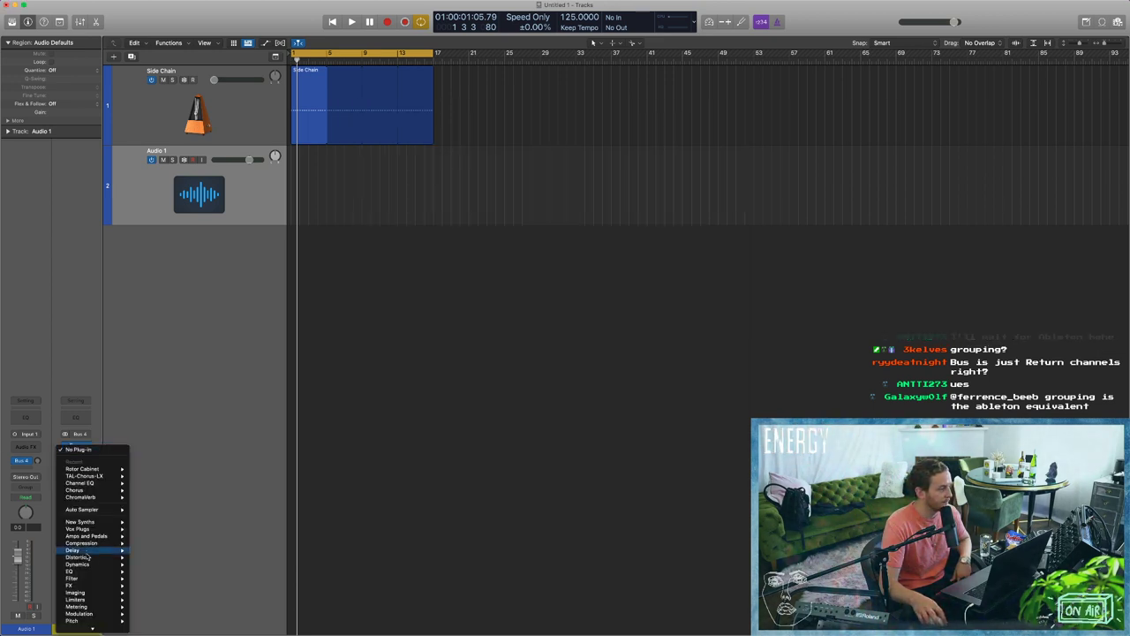
pyautogui.moveTo(92, 581)
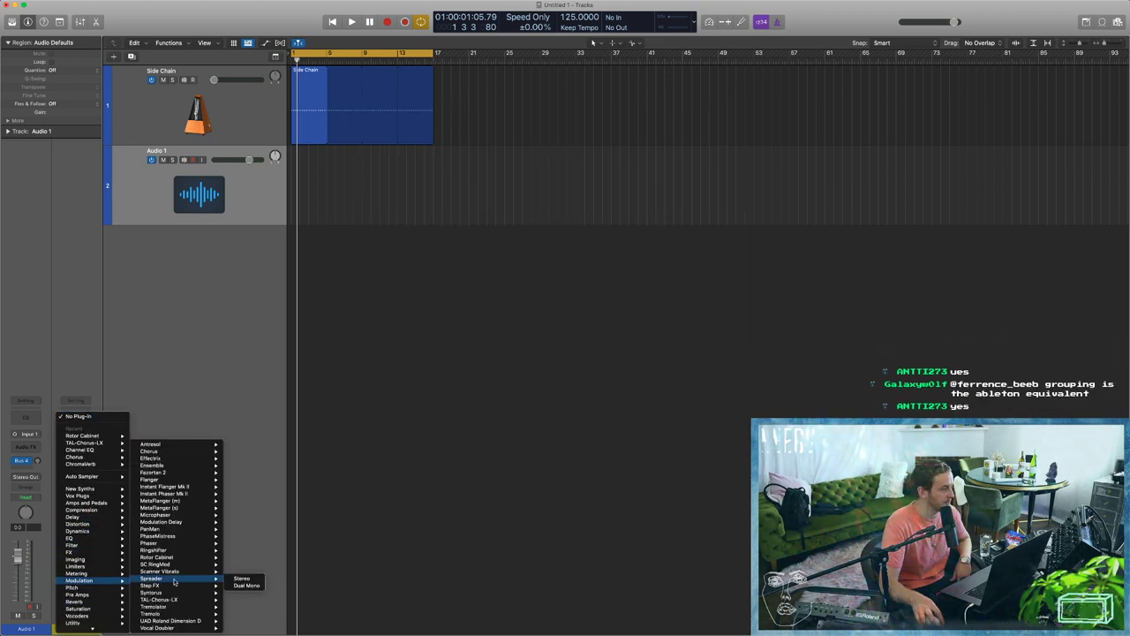
pyautogui.click(176, 573)
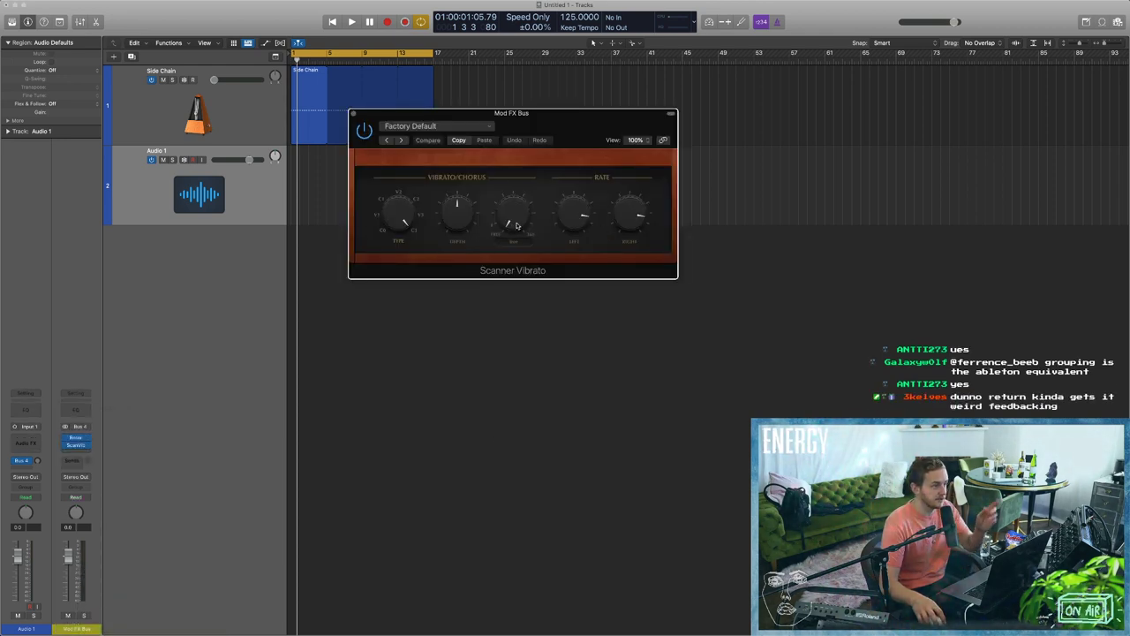
# Set the Scanner Vibrato's type to V3, reduce its left rate and adjust its right rate, and close the plug-in window.
pyautogui.moveTo(413, 218); pyautogui.dragTo(400, 229)
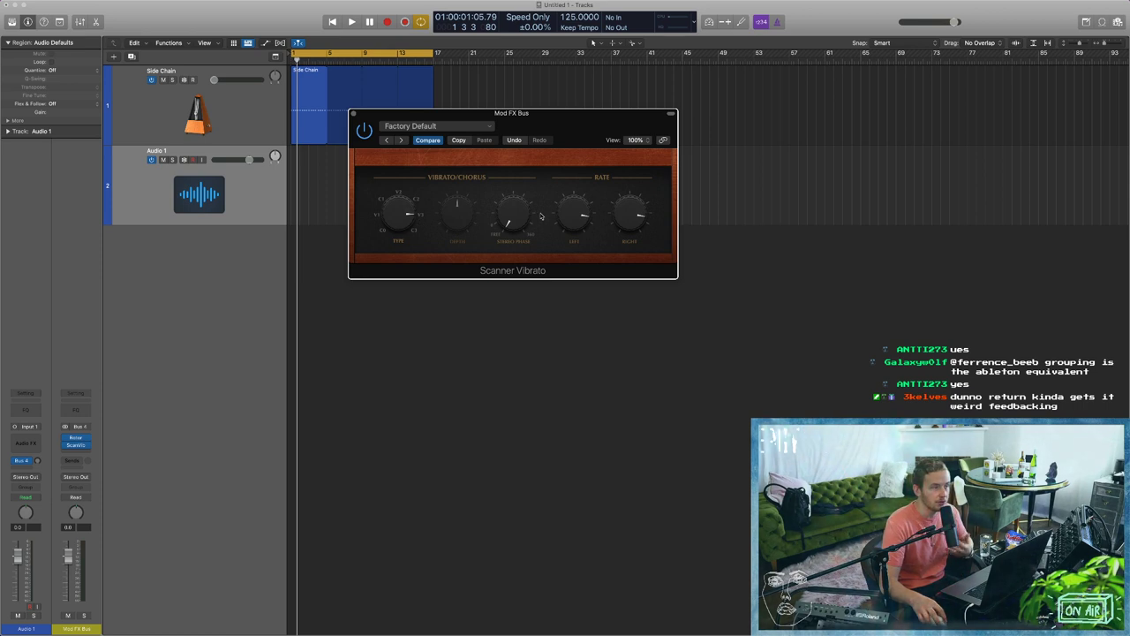
pyautogui.moveTo(512, 215); pyautogui.dragTo(517, 181)
pyautogui.moveTo(529, 73); pyautogui.dragTo(504, 288)
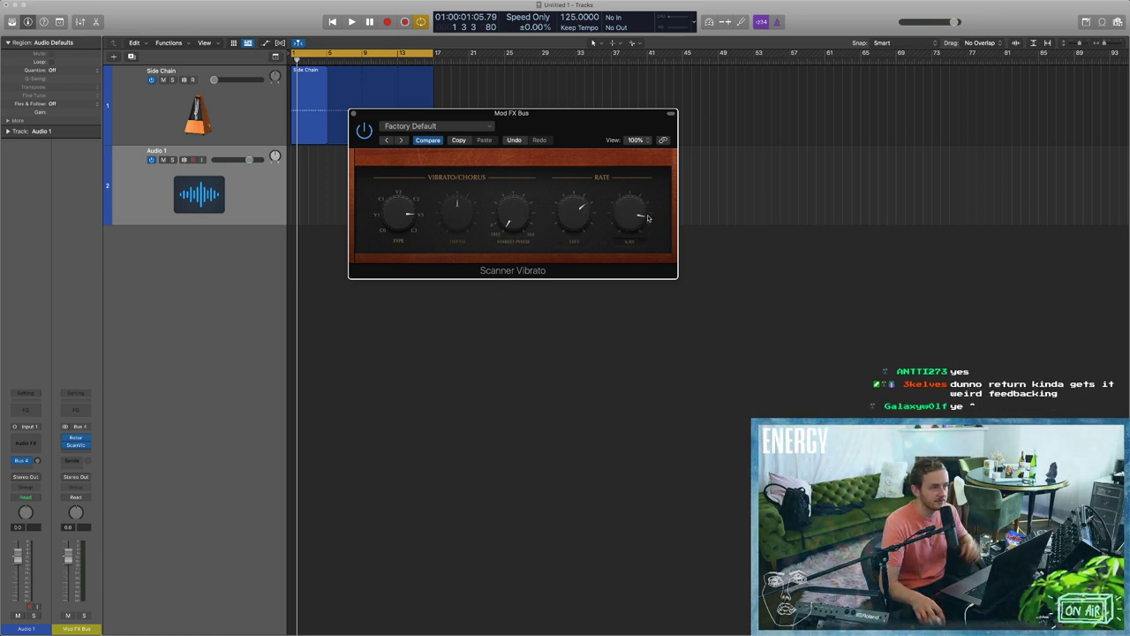
pyautogui.moveTo(641, 219); pyautogui.dragTo(641, 227)
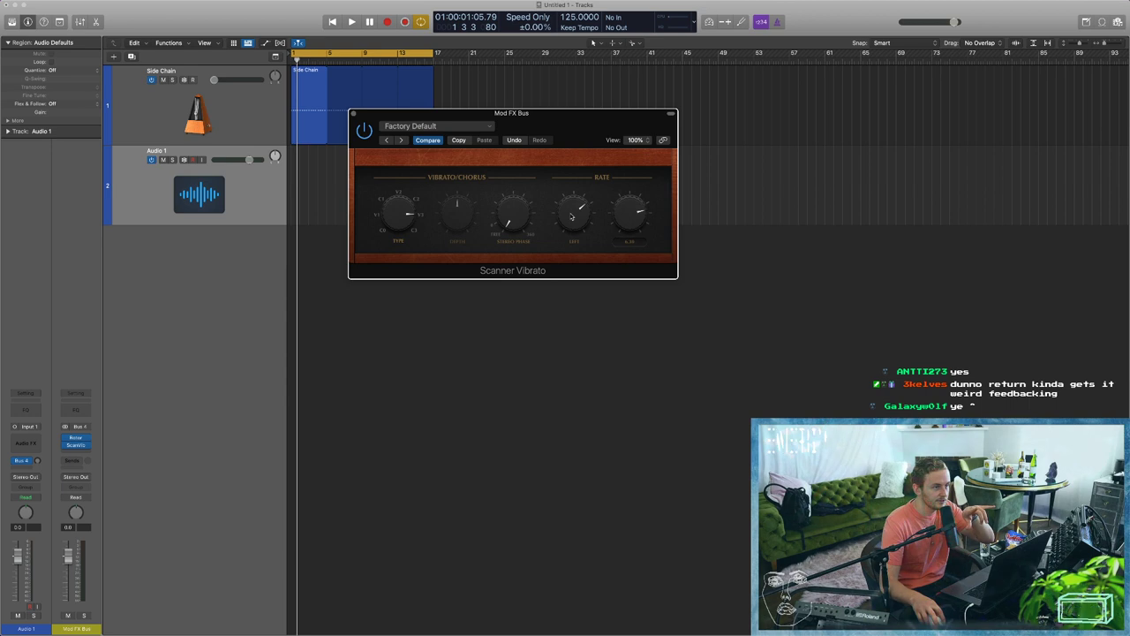
pyautogui.click(353, 114)
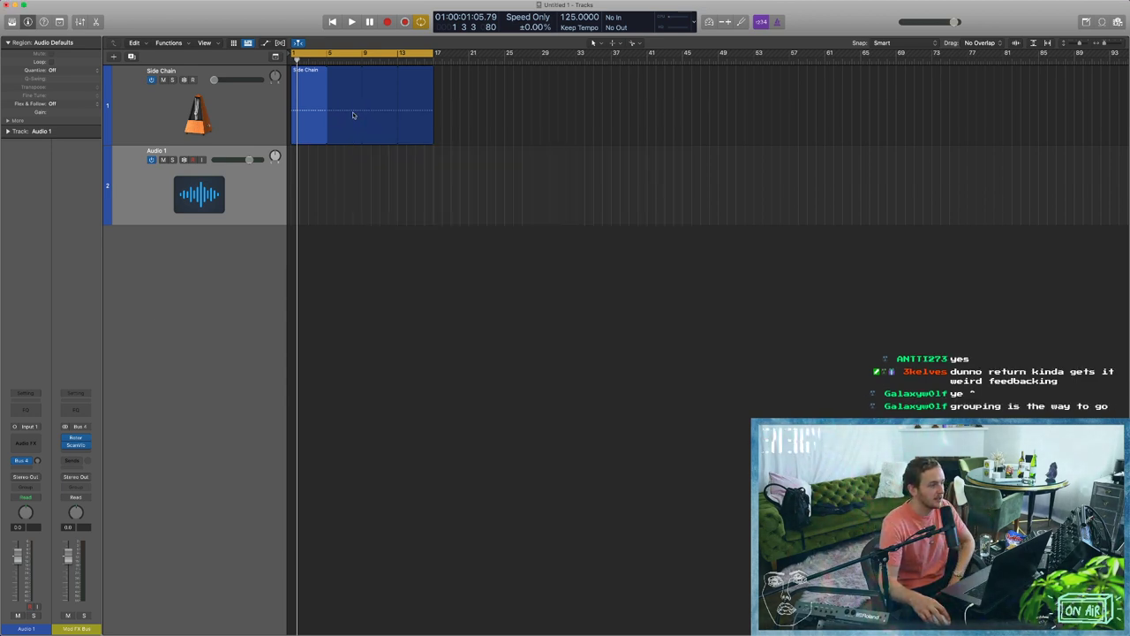
pyautogui.click(68, 445)
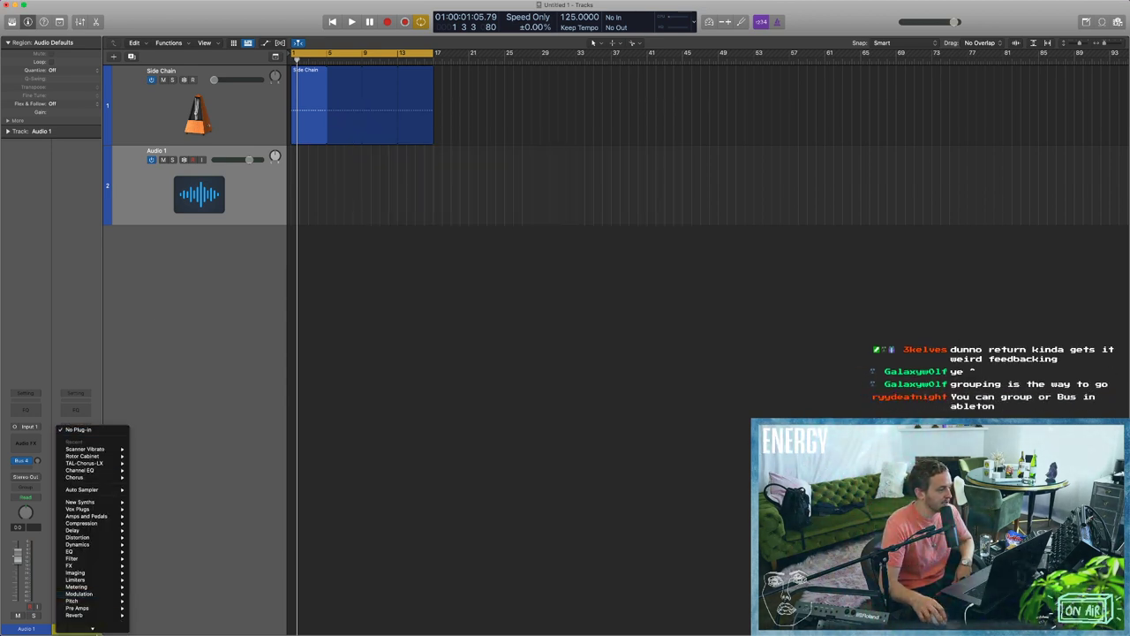
pyautogui.moveTo(84, 574)
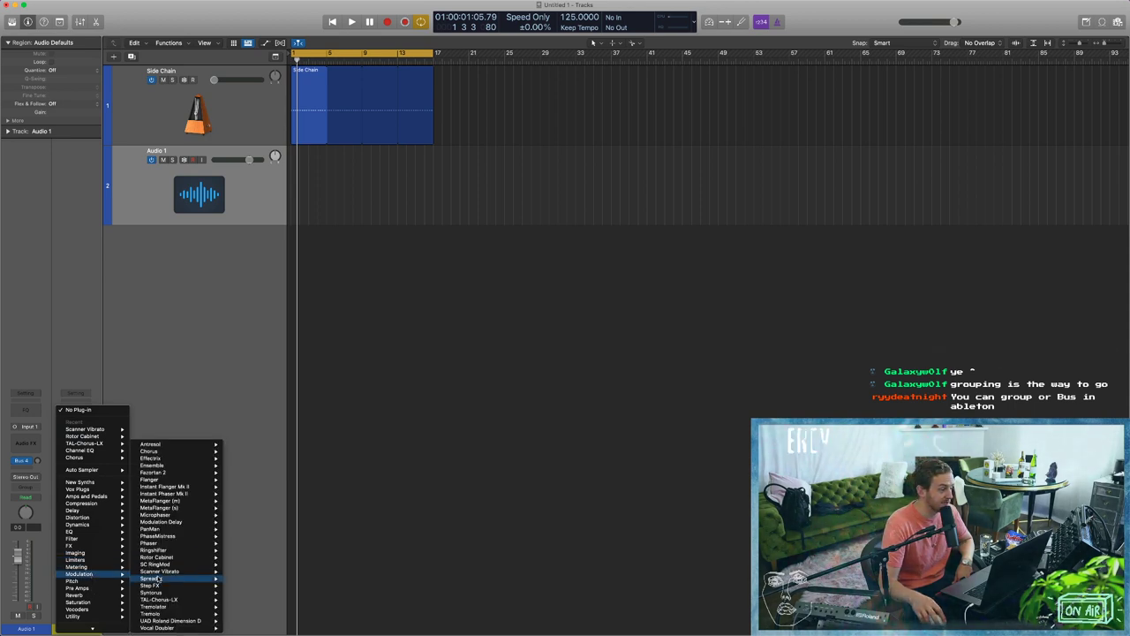
pyautogui.moveTo(157, 579)
pyautogui.moveTo(166, 481)
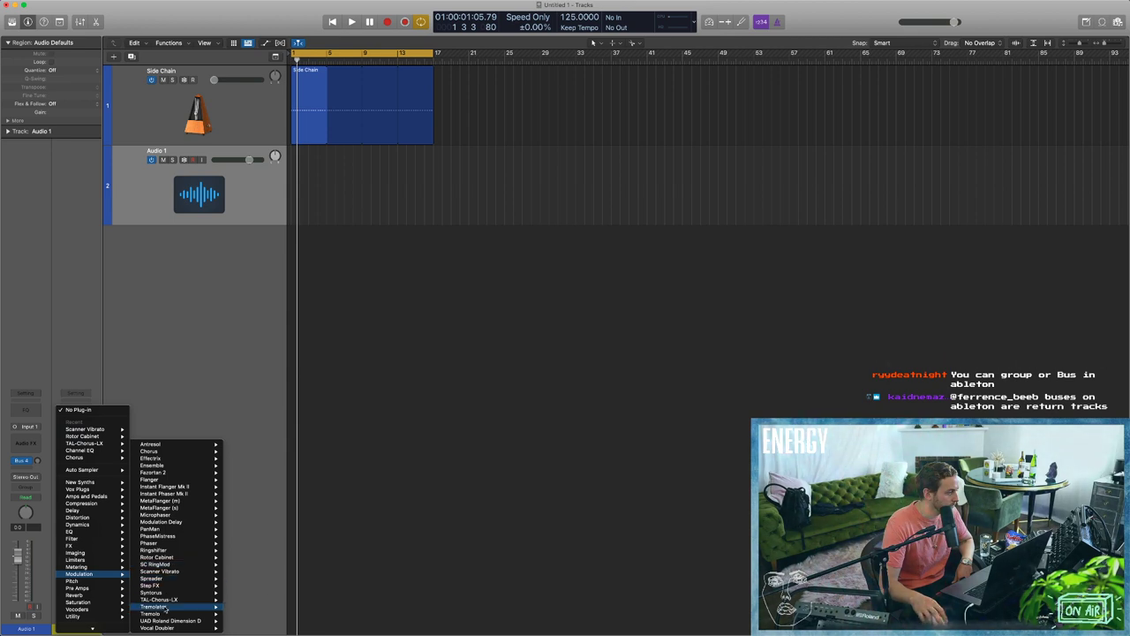
pyautogui.moveTo(181, 627)
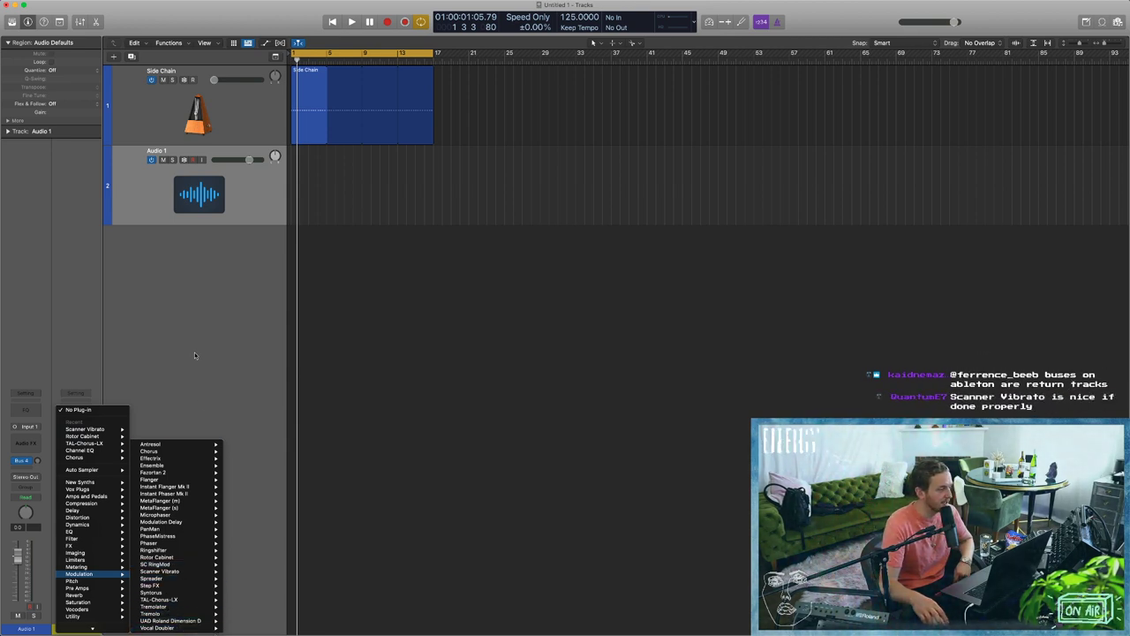
pyautogui.click(194, 351)
# Add a Channel EQ after Scanner Vibrato on the Mod FX Bus strip.
pyautogui.click(89, 451)
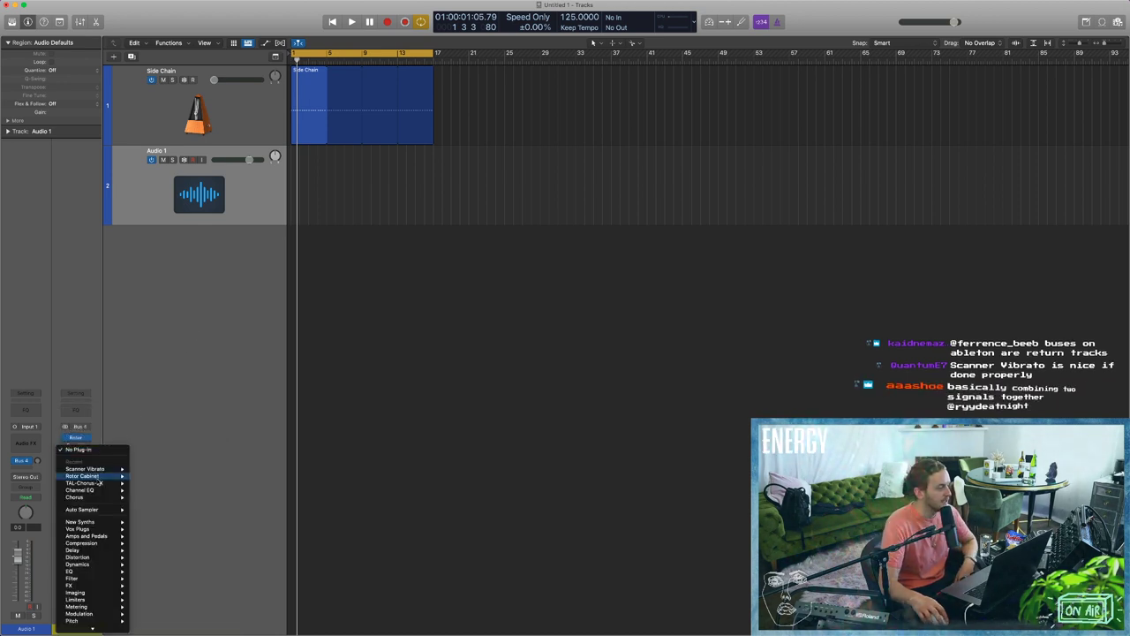
pyautogui.click(76, 409)
pyautogui.click(76, 409)
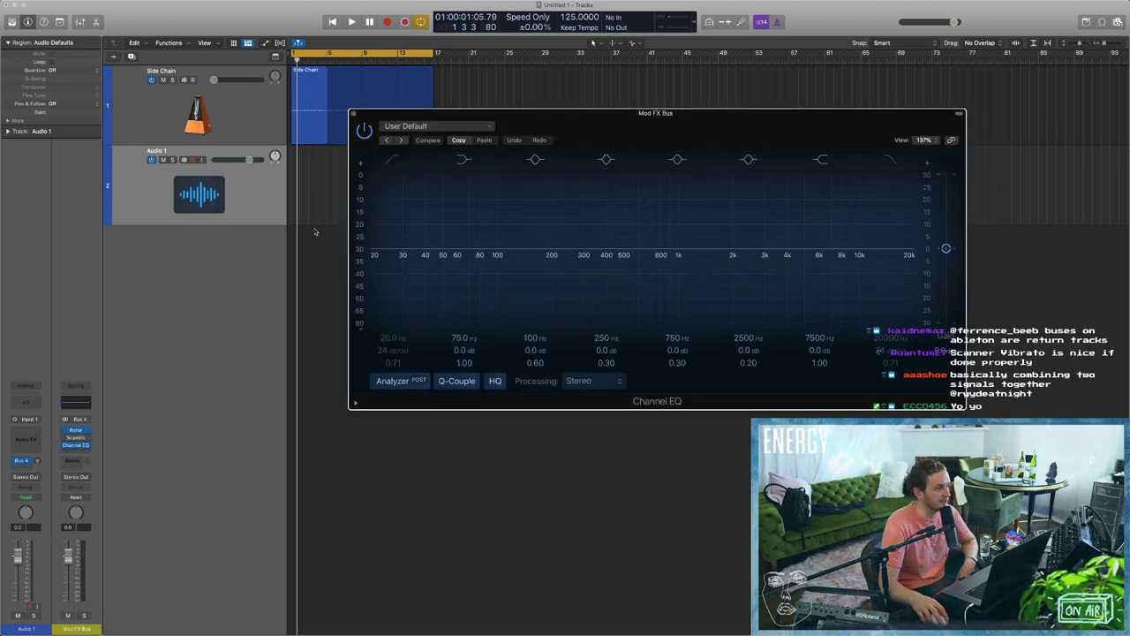
# Enable the Channel EQ's low cut at 109 Hz with a 48 dB/Oct slope and Q of 0.60, and close the EQ window.
pyautogui.click(392, 161)
pyautogui.moveTo(386, 270); pyautogui.dragTo(540, 311)
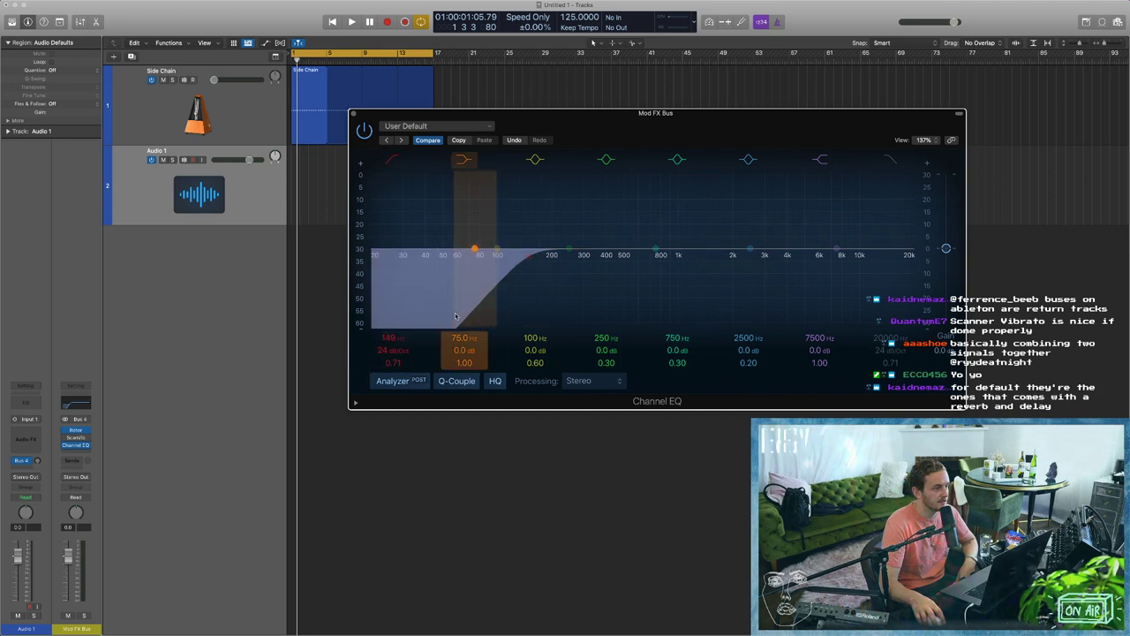
pyautogui.moveTo(395, 351); pyautogui.dragTo(395, 362)
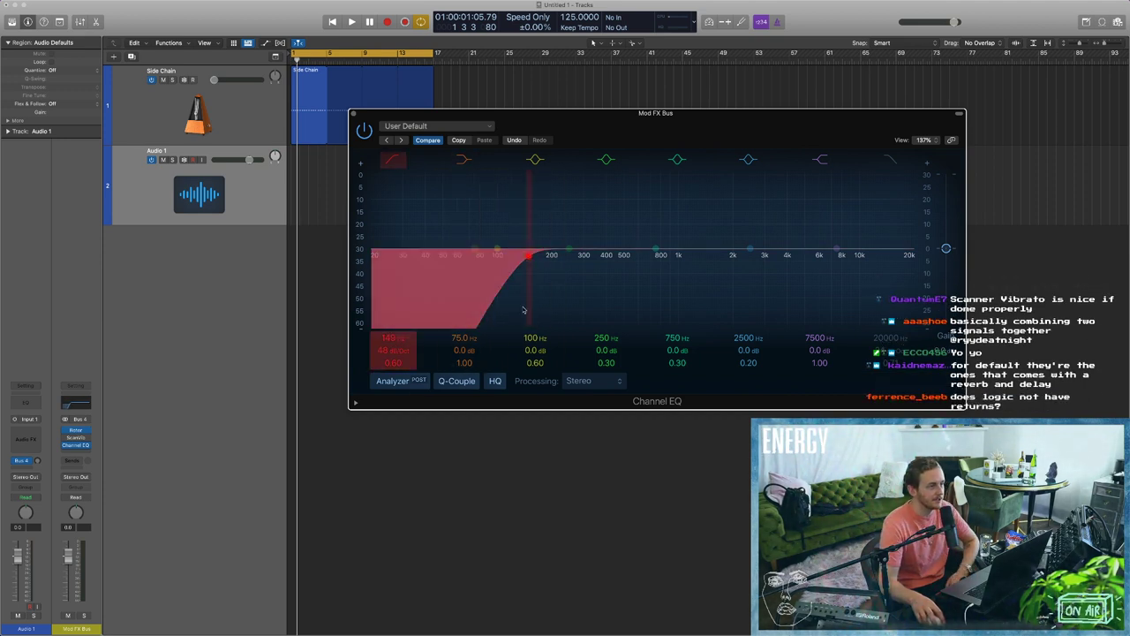
pyautogui.moveTo(525, 311); pyautogui.dragTo(501, 310)
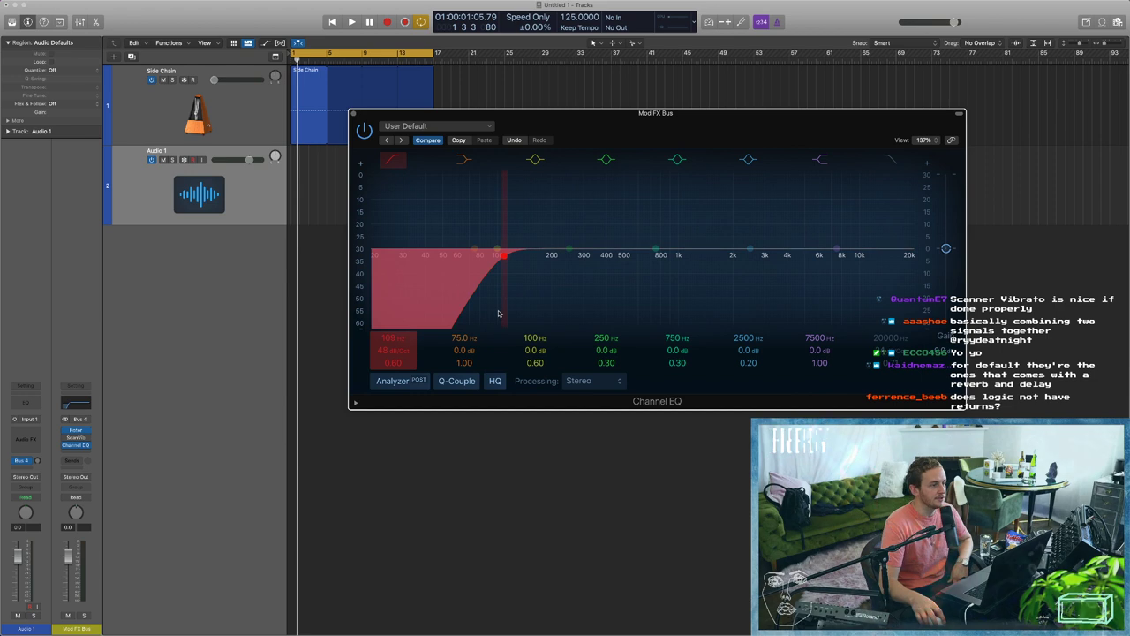
pyautogui.click(352, 113)
# Show the mixer and color the Side Chain Bus channel strip dark brown.
pyautogui.press('x')
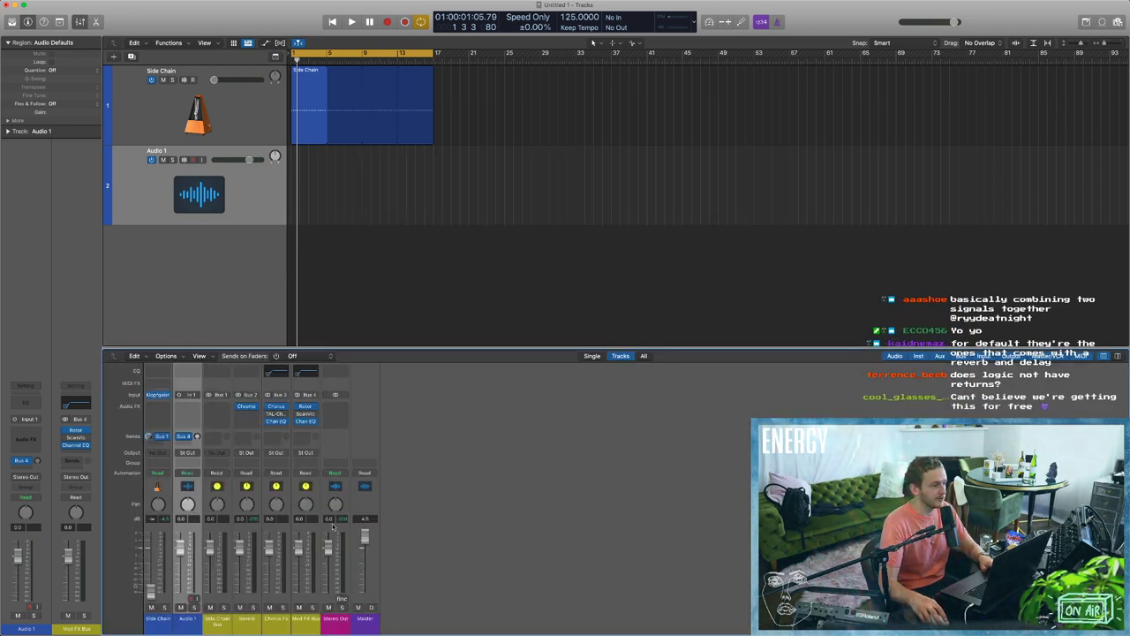
pyautogui.click(279, 621)
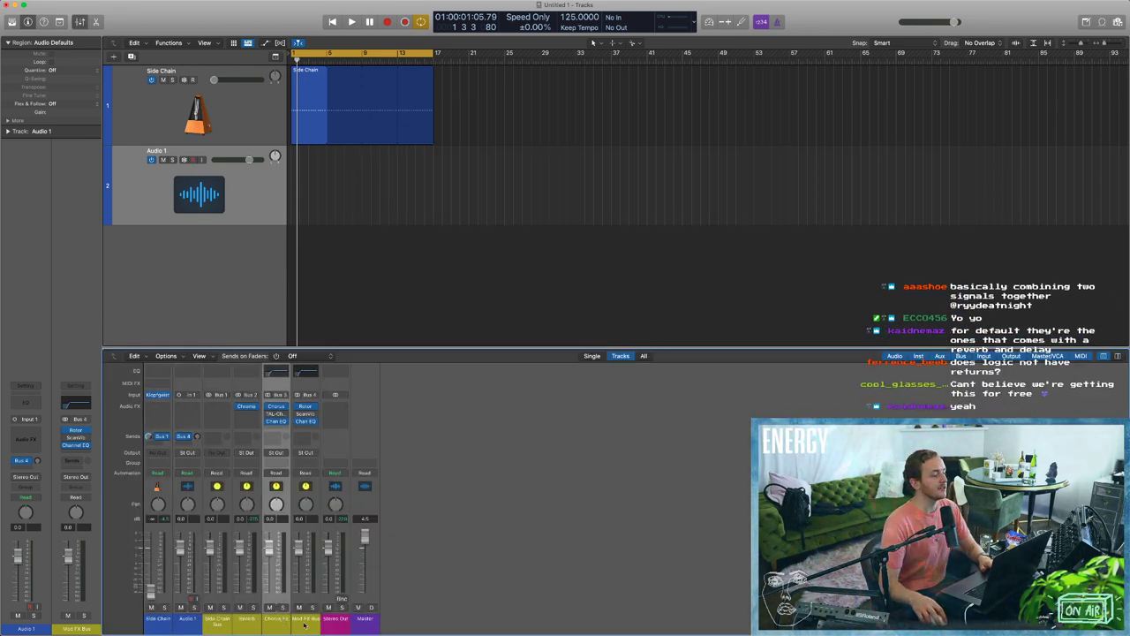
pyautogui.click(306, 622)
pyautogui.click(276, 622)
pyautogui.click(248, 623)
pyautogui.click(219, 623)
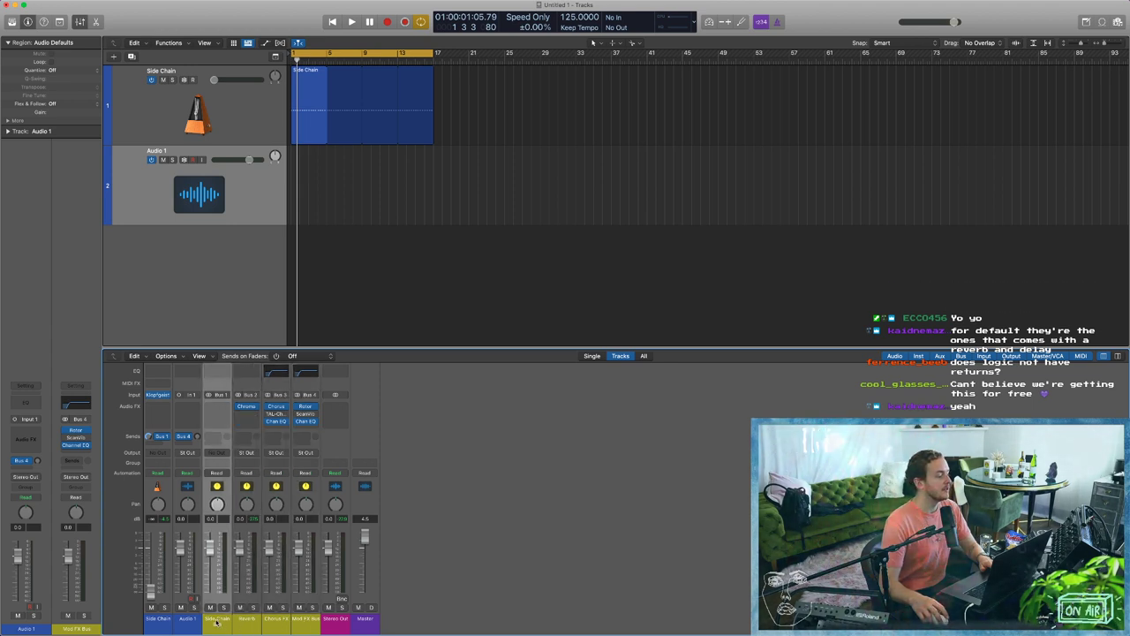
pyautogui.hotkey('alt', 'c')
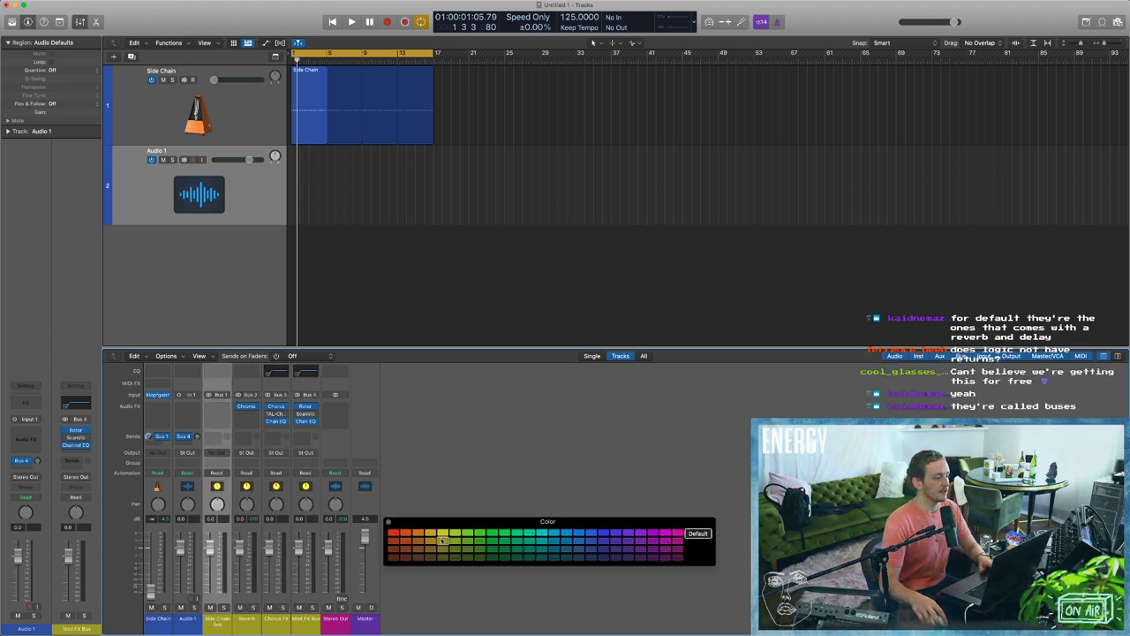
pyautogui.click(430, 557)
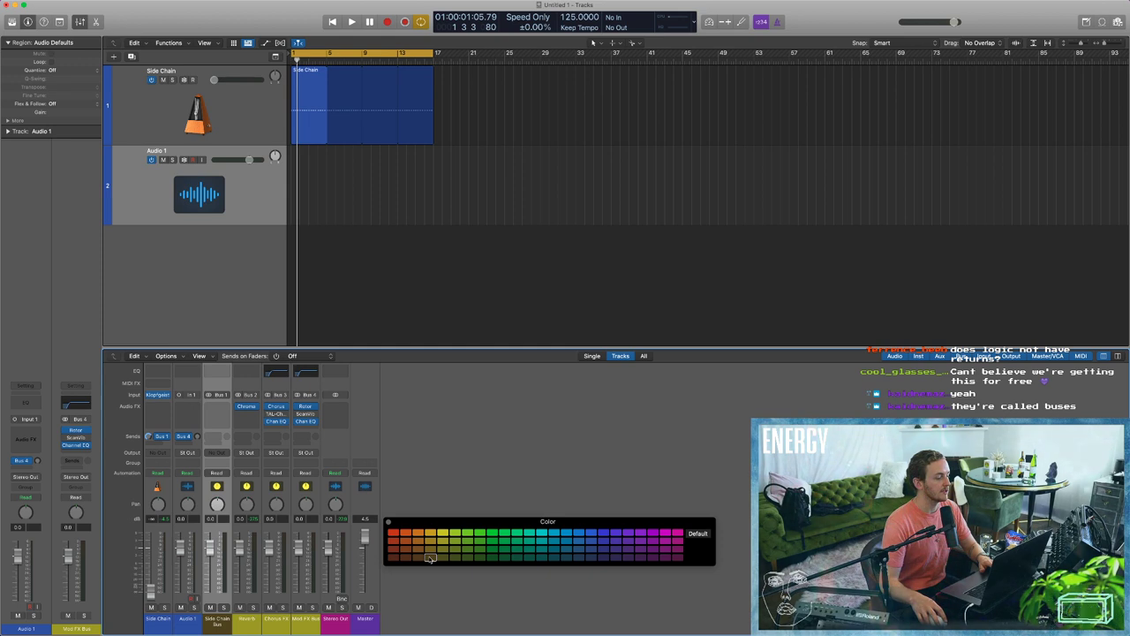
# Recolor the Side Chain Bus channel strip orange-brown, check the color of the other bus strips, and close the color palette.
pyautogui.click(405, 550)
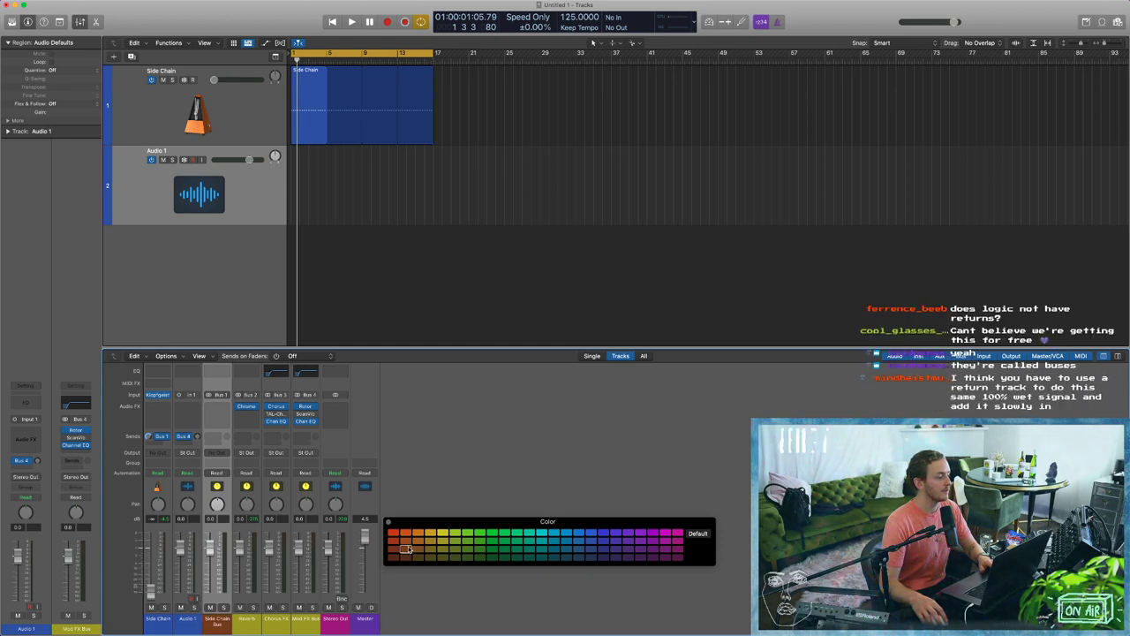
pyautogui.click(428, 551)
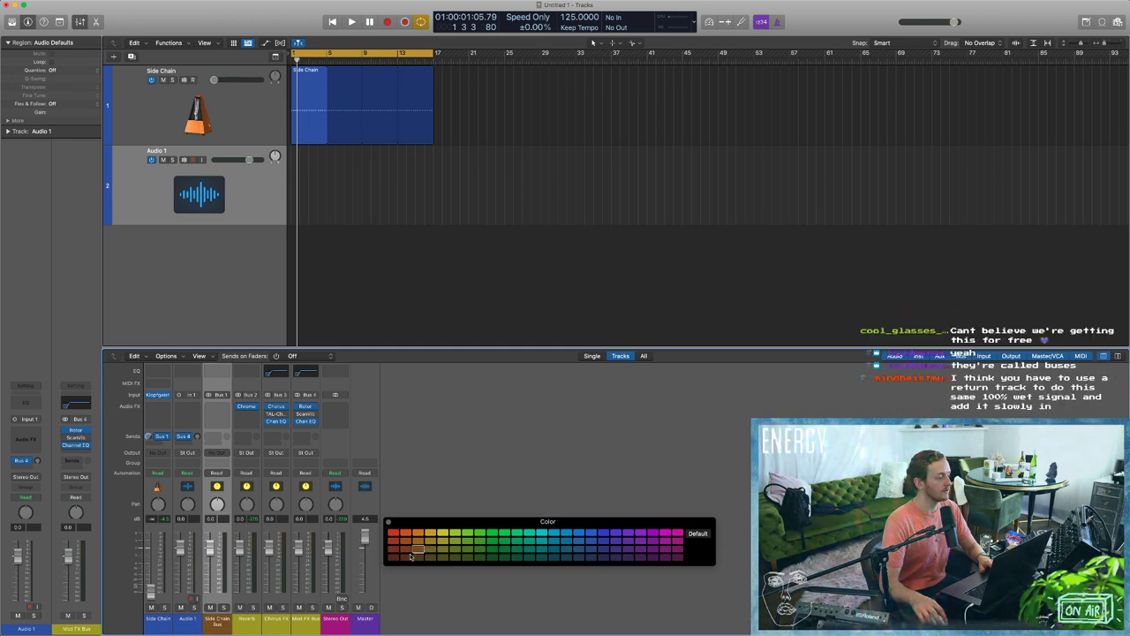
pyautogui.press('Right')
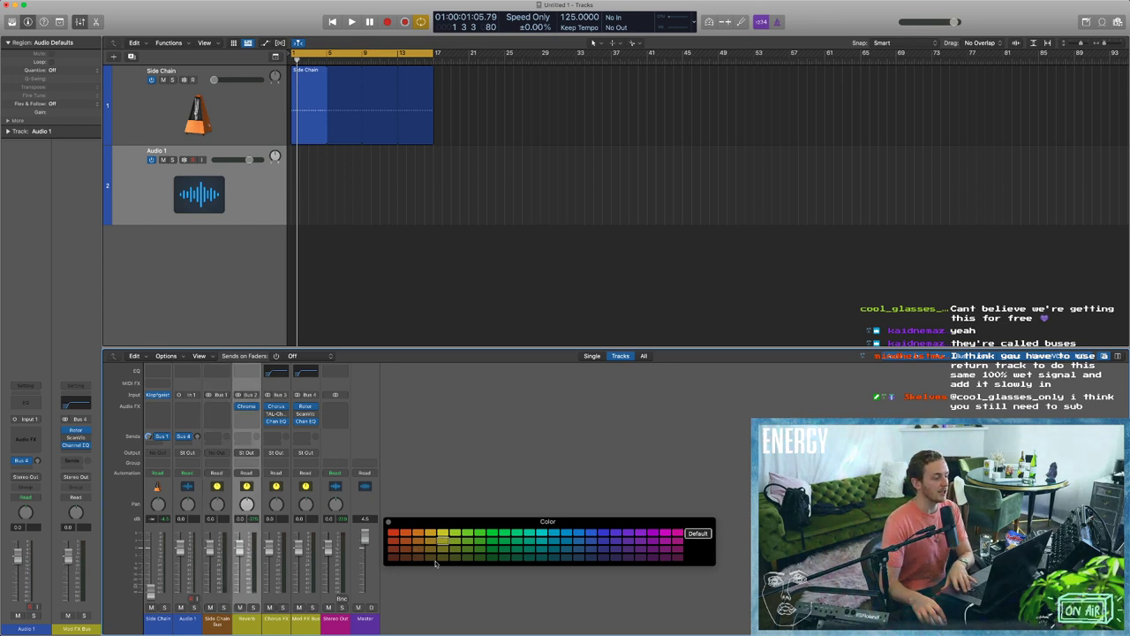
pyautogui.press('Right')
pyautogui.press('Right')
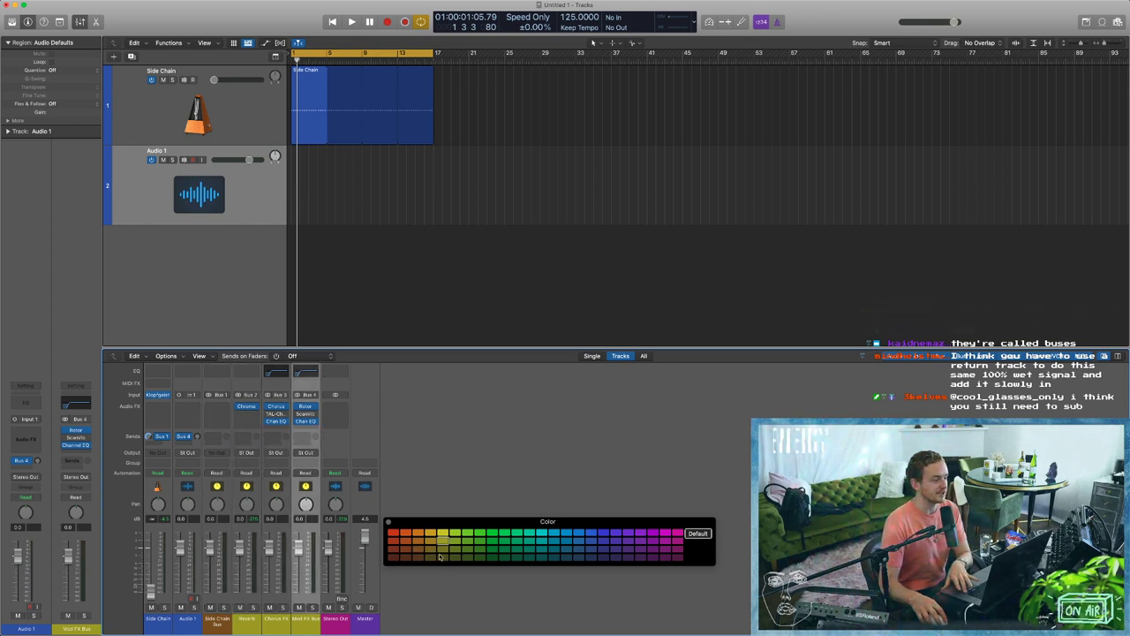
pyautogui.press('Left')
pyautogui.press('Left')
pyautogui.press('Right')
pyautogui.press('Right')
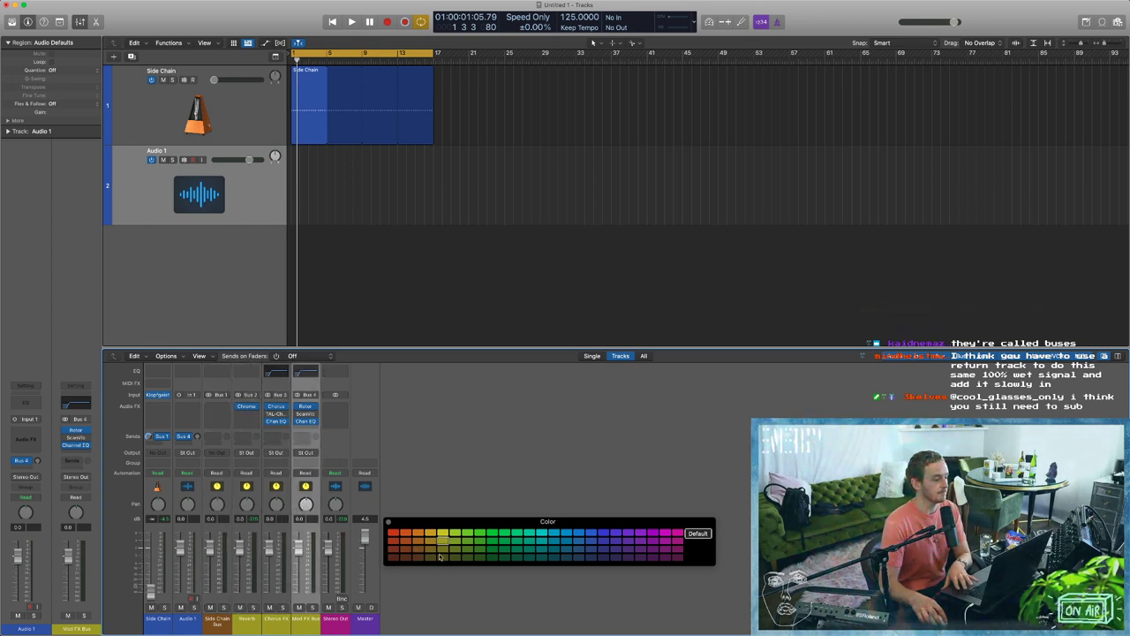
pyautogui.click(388, 522)
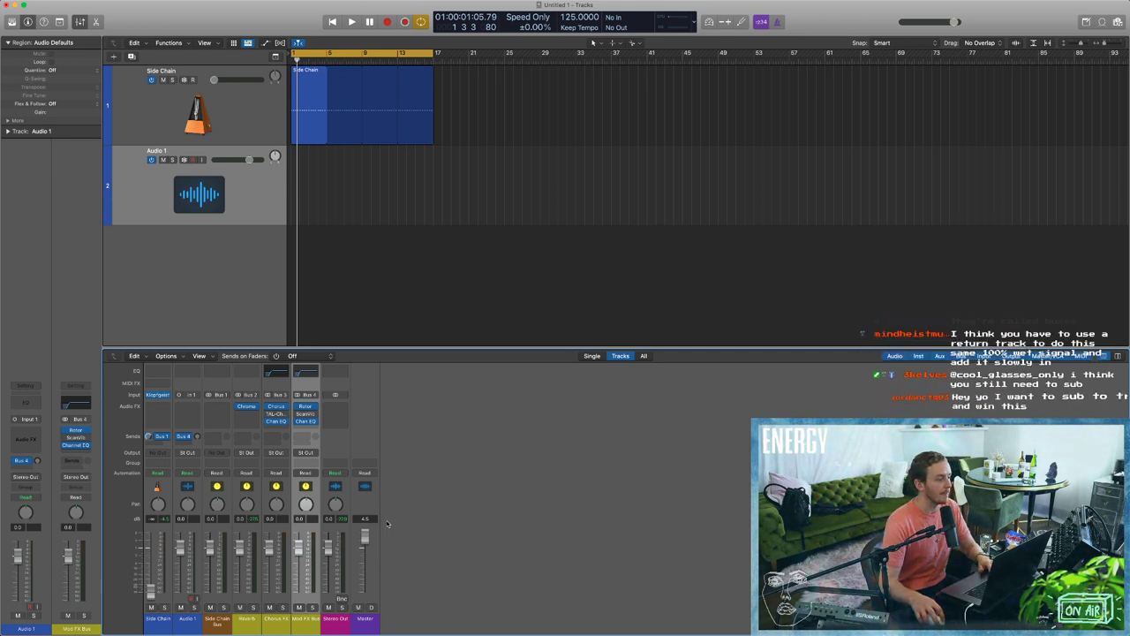
# Switch the Audio 1 track's send to Bus 10 and rename the new aux channel strip Drum Bus.
pyautogui.click(194, 623)
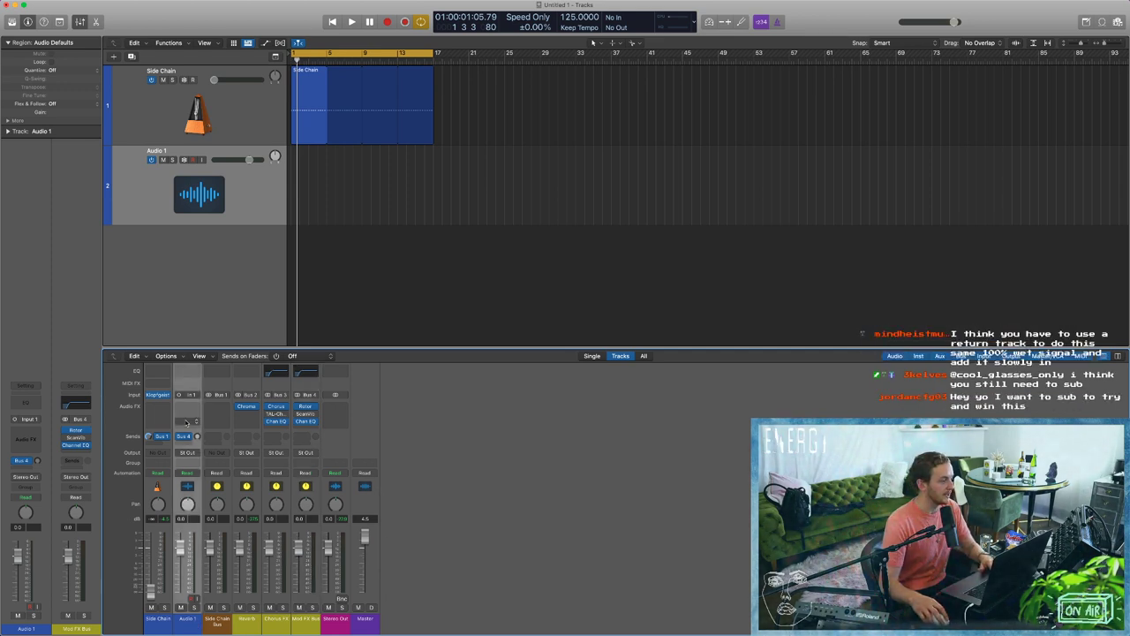
pyautogui.click(192, 438)
pyautogui.moveTo(200, 500)
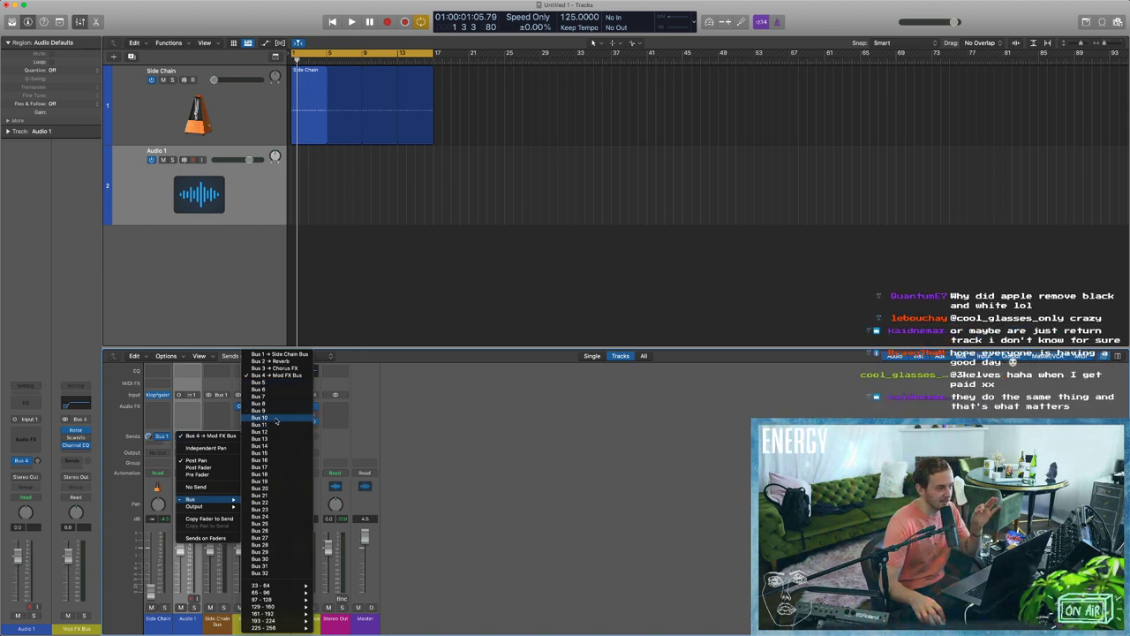
pyautogui.click(275, 420)
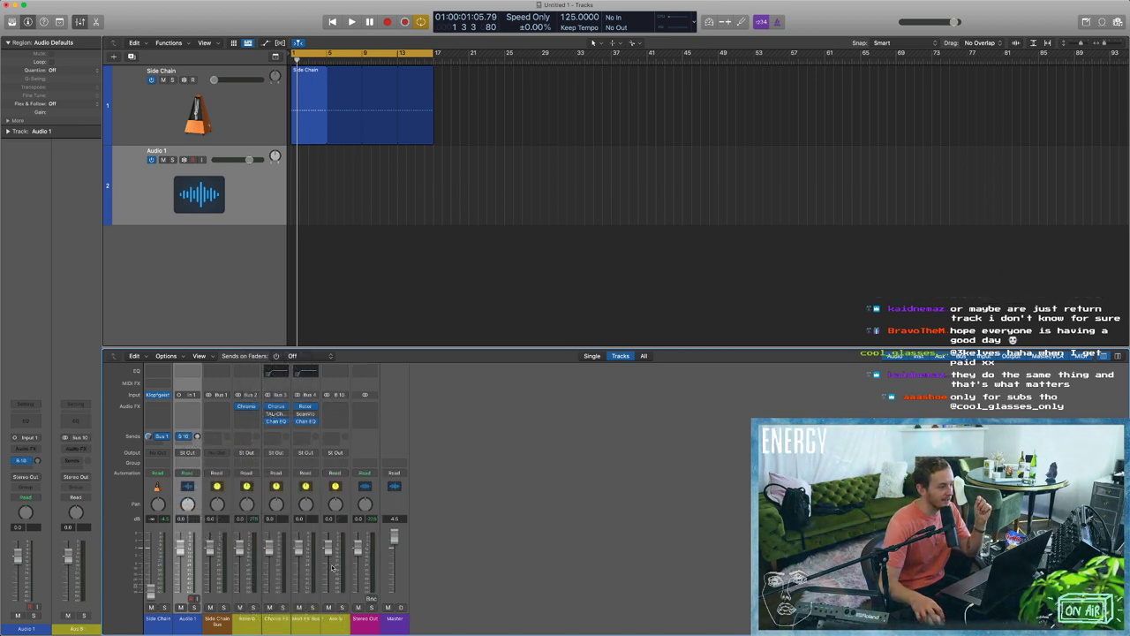
pyautogui.doubleClick(336, 619)
pyautogui.write('Drum')
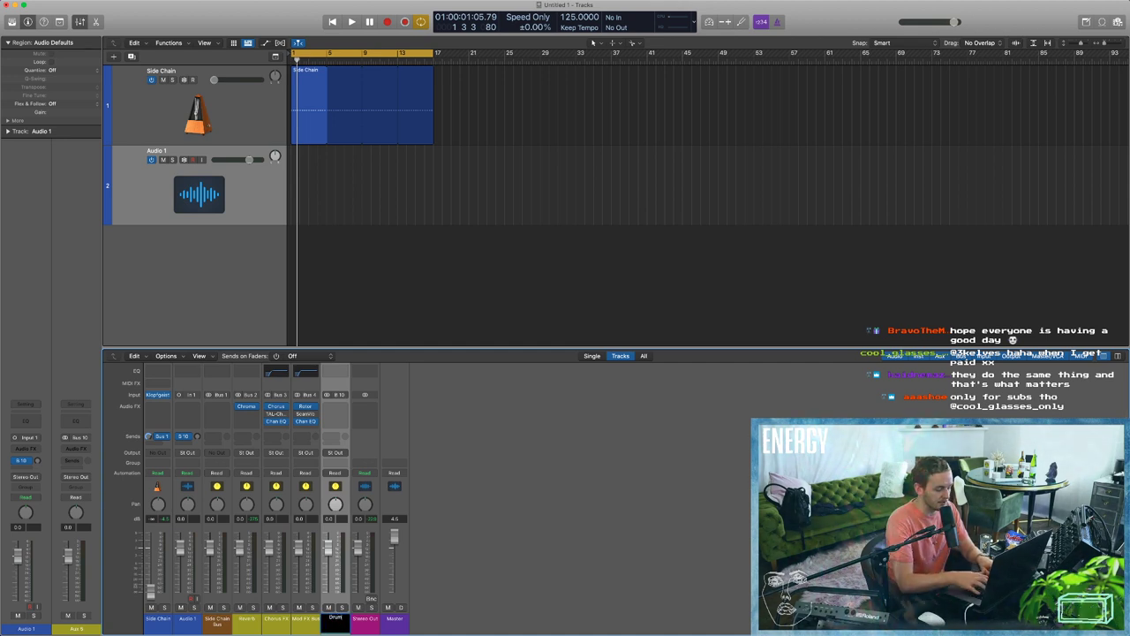
pyautogui.write(' bus')
pyautogui.press('Return')
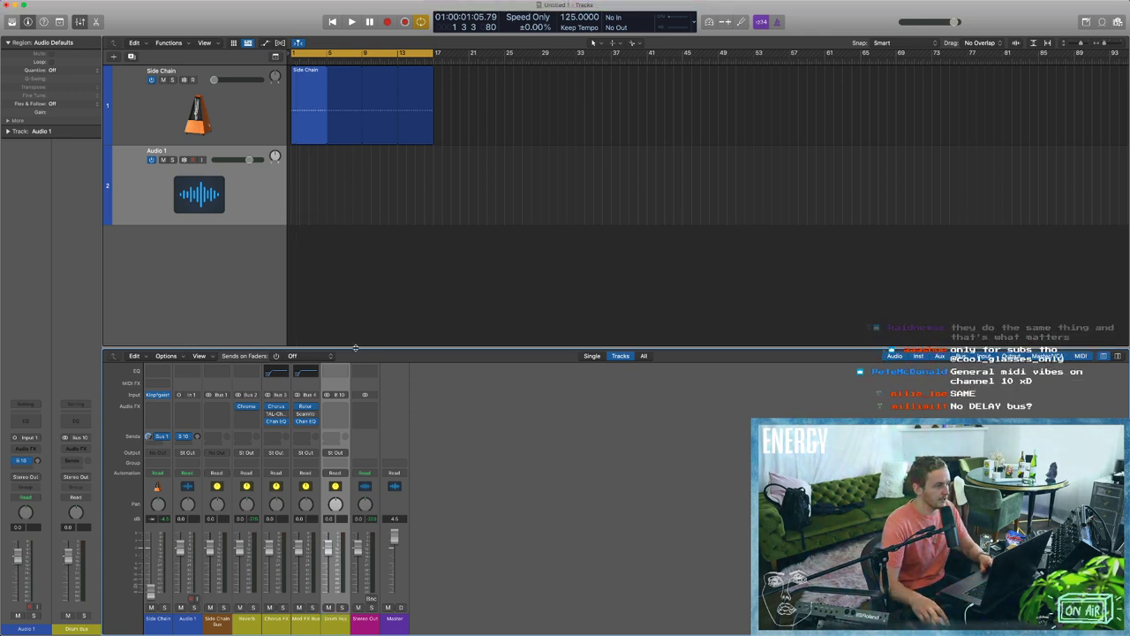
# Delete the Audio 1 track and create an Ultrabeat software instrument track with its output on Bus 10 (Drum Bus), keeping the mixer and library hidden.
pyautogui.press('x')
pyautogui.press('super+BackSpace')
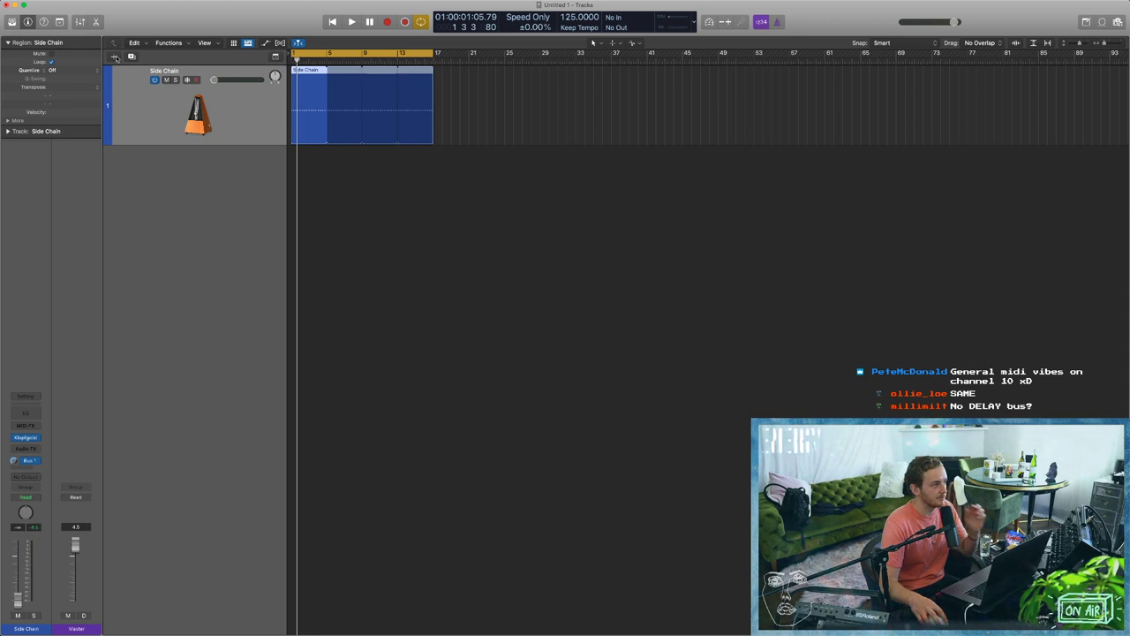
pyautogui.press('alt+super+n')
pyautogui.click(462, 31)
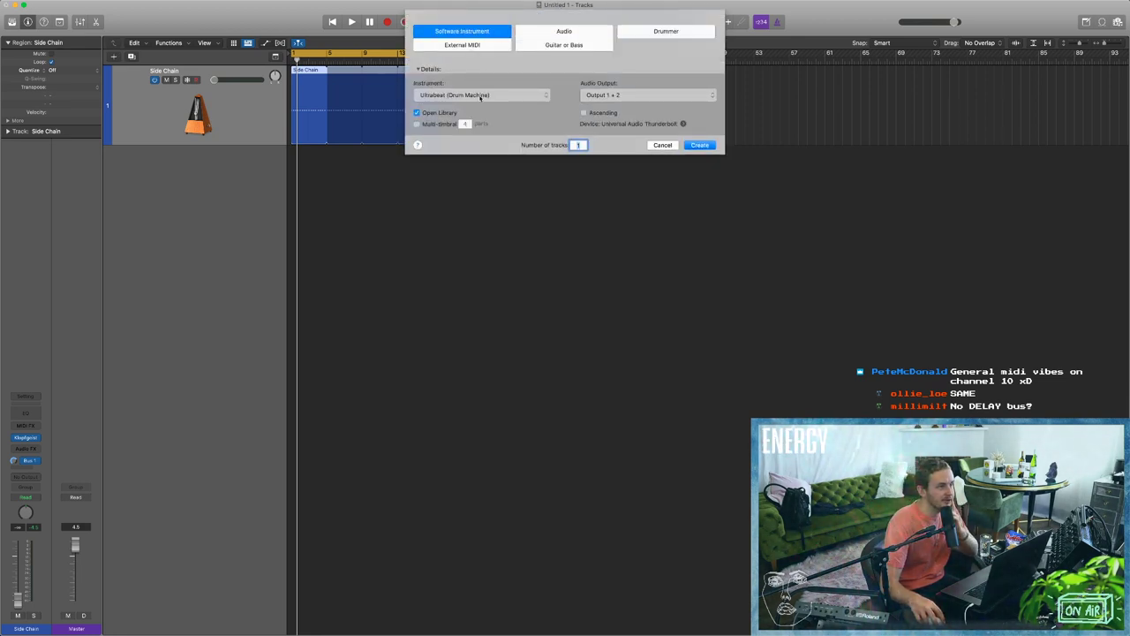
pyautogui.click(639, 94)
pyautogui.moveTo(654, 109)
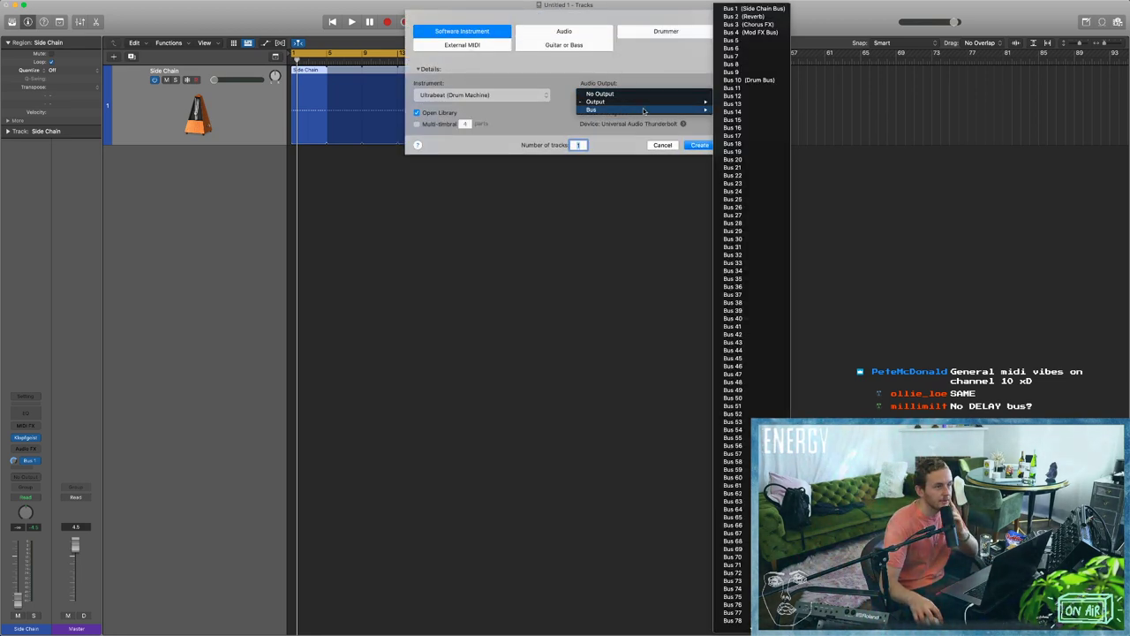
pyautogui.click(749, 80)
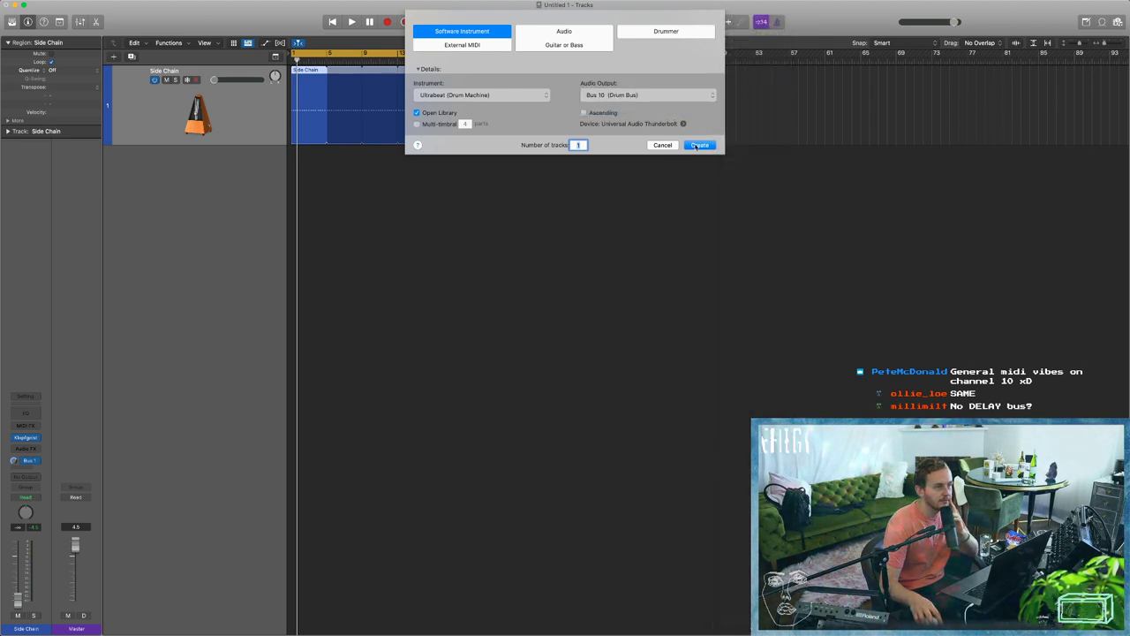
pyautogui.press('Return')
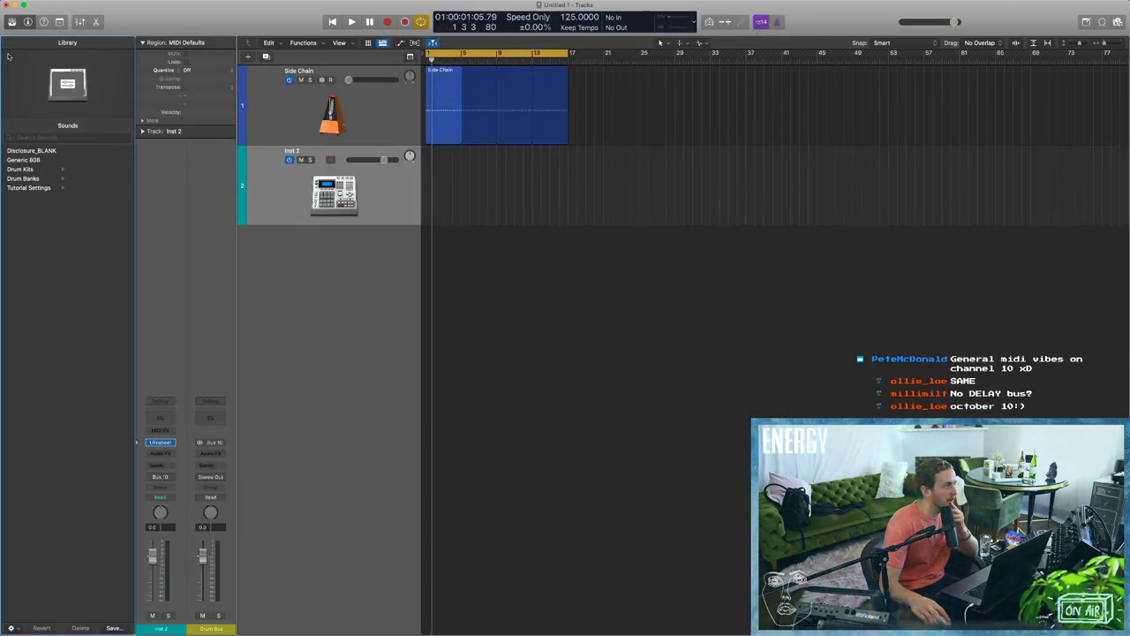
pyautogui.click(12, 20)
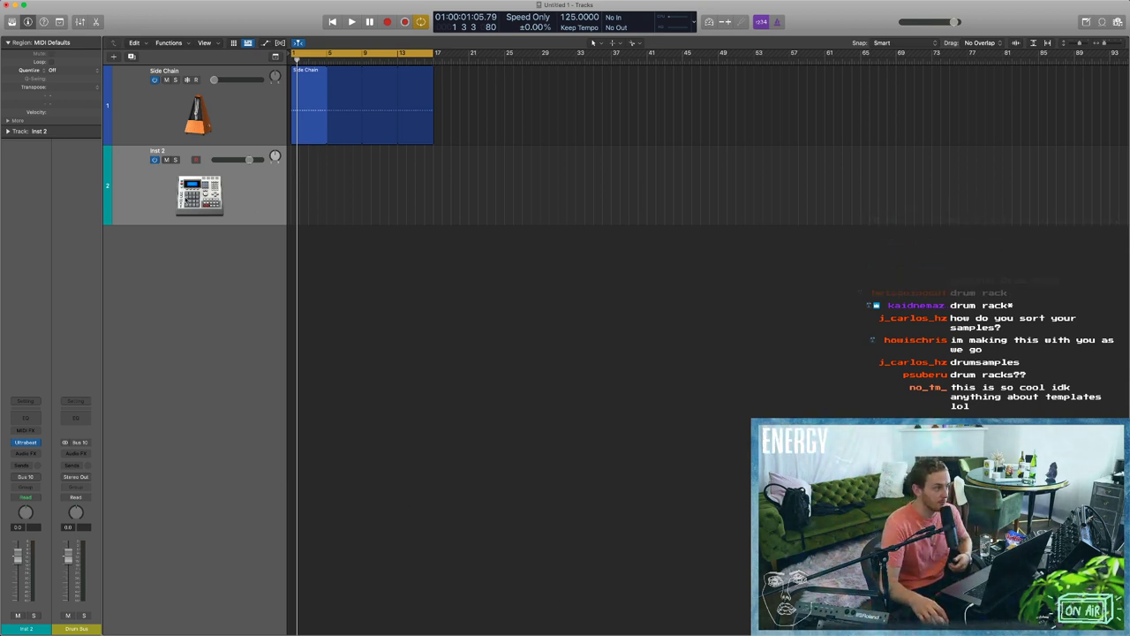
# Keep the drum machine icon on the new instrument track and rename the track Ultrabeat Kit.
pyautogui.rightClick(193, 197)
pyautogui.click(162, 256)
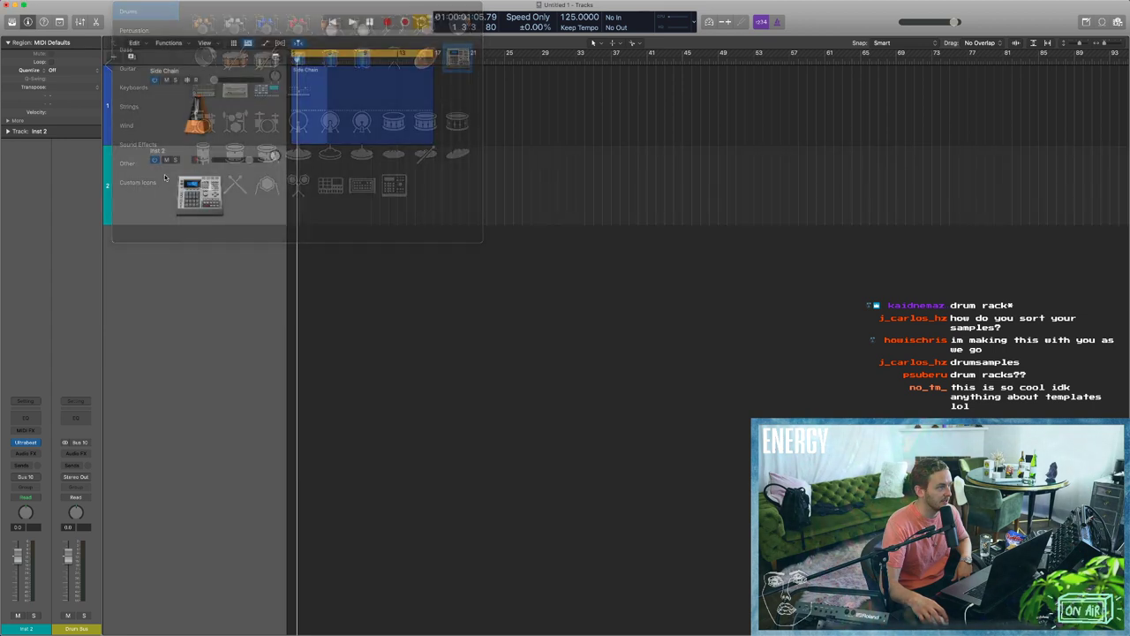
pyautogui.doubleClick(159, 151)
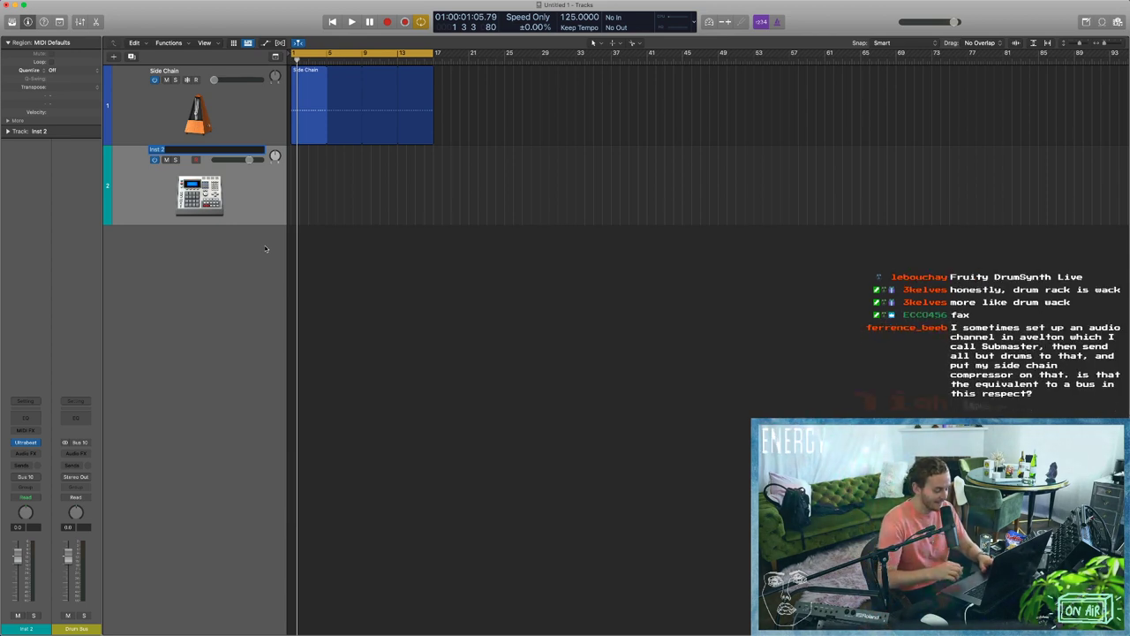
pyautogui.write('Ultrabeat Kit')
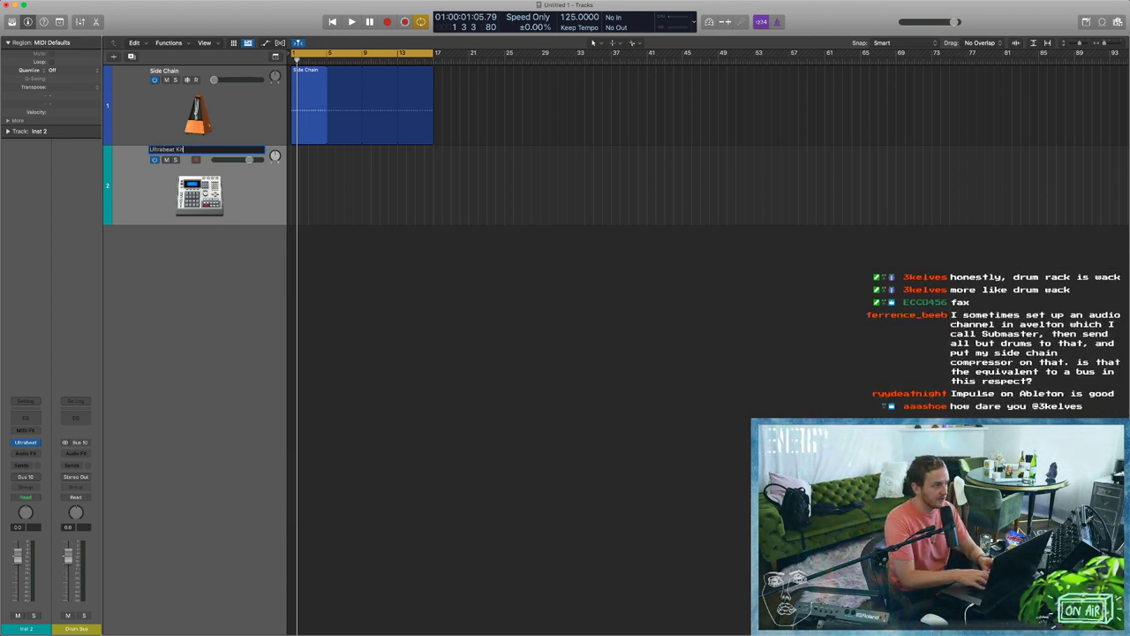
pyautogui.press('Return')
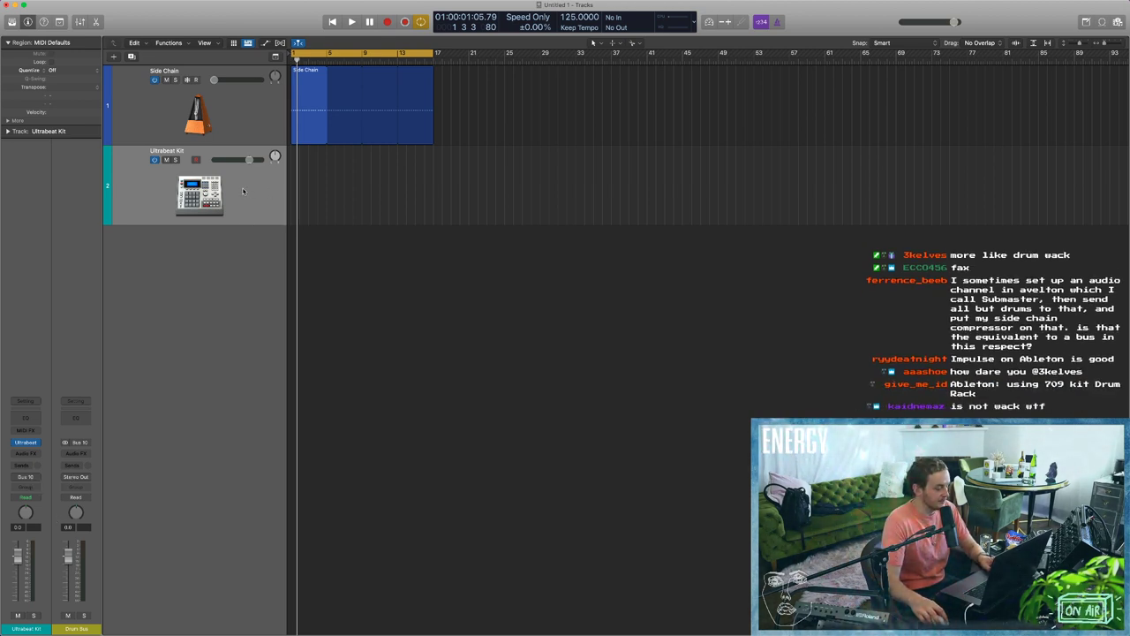
# Create a Summing Stack from the Ultrabeat Kit track.
pyautogui.rightClick(244, 189)
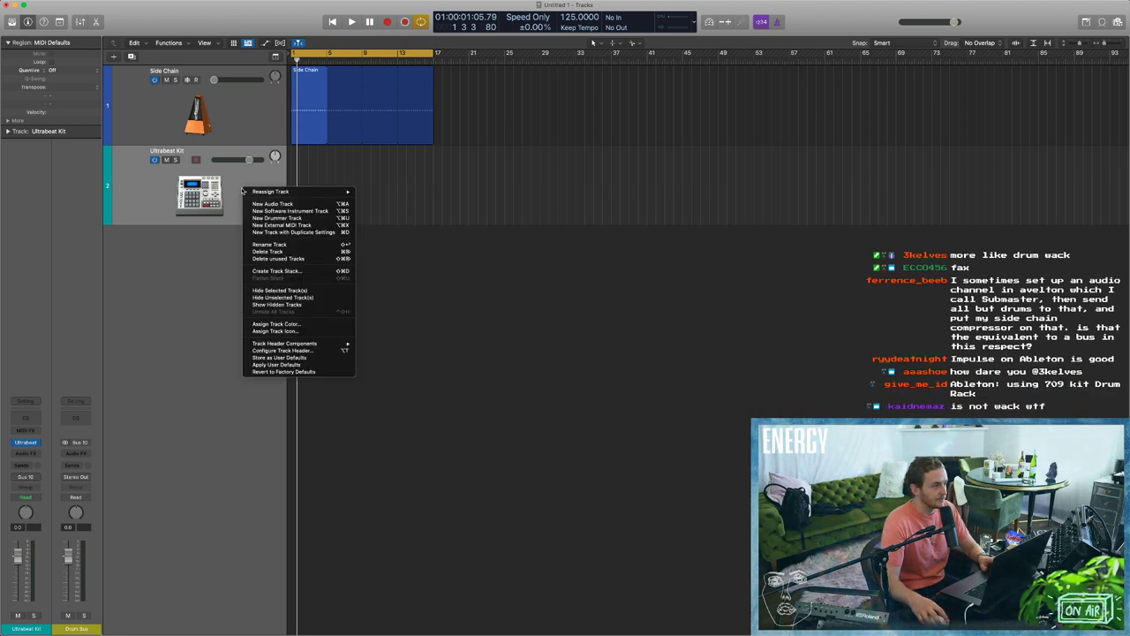
pyautogui.click(265, 272)
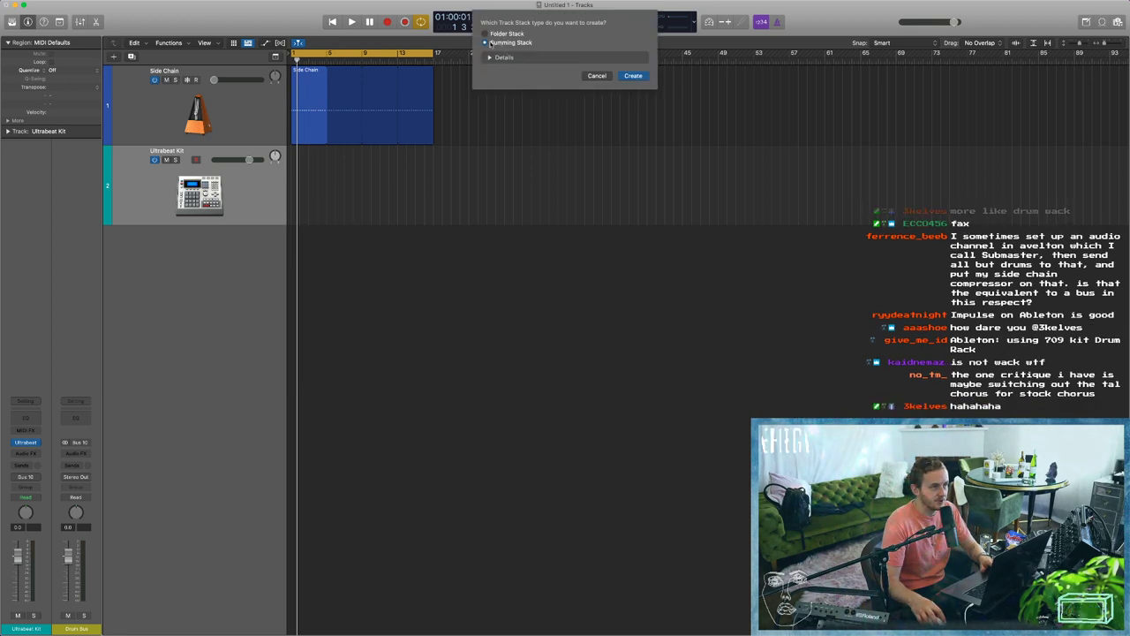
pyautogui.press('Return')
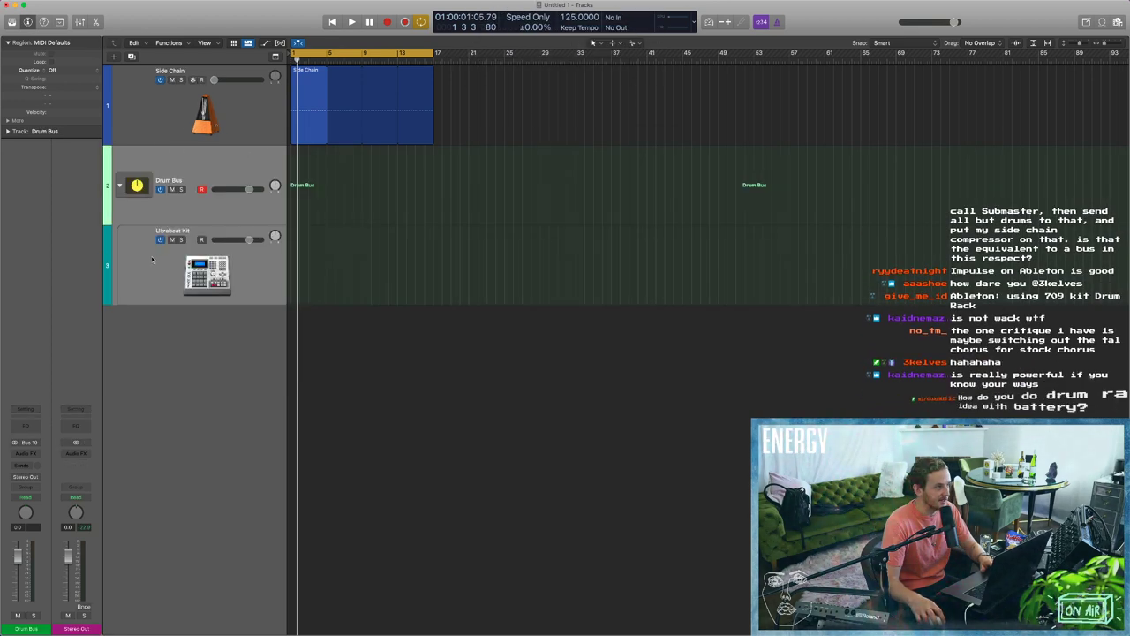
# Collapse and expand the Drum Bus stack and compare the channel strips of Drum Bus and its Ultrabeat Kit track.
pyautogui.click(179, 168)
pyautogui.press('Down')
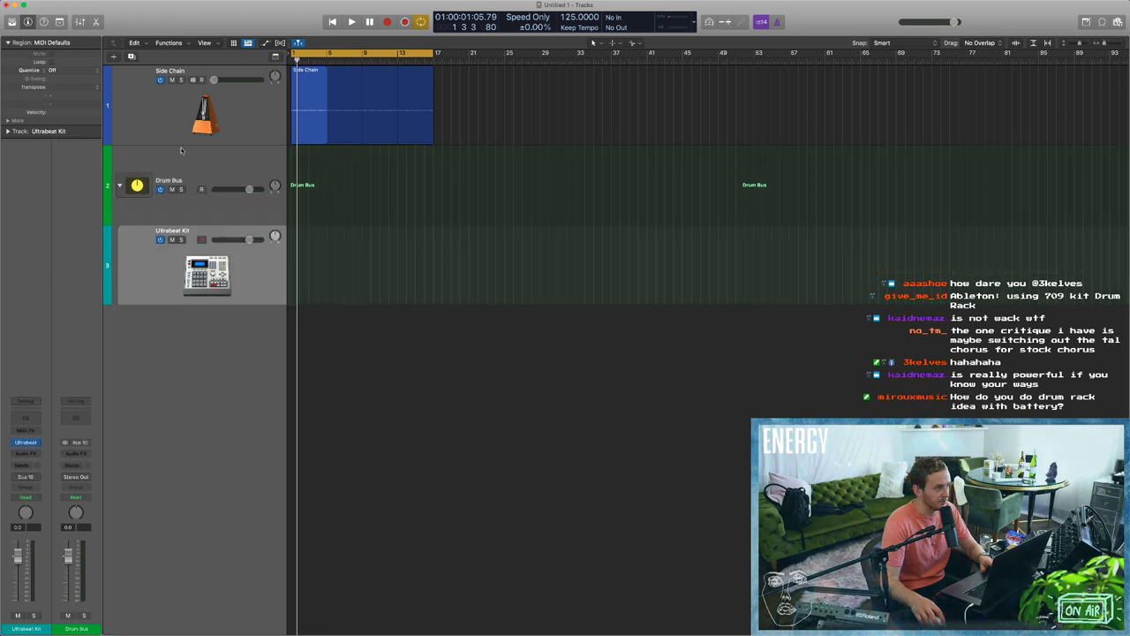
pyautogui.click(181, 150)
pyautogui.click(120, 186)
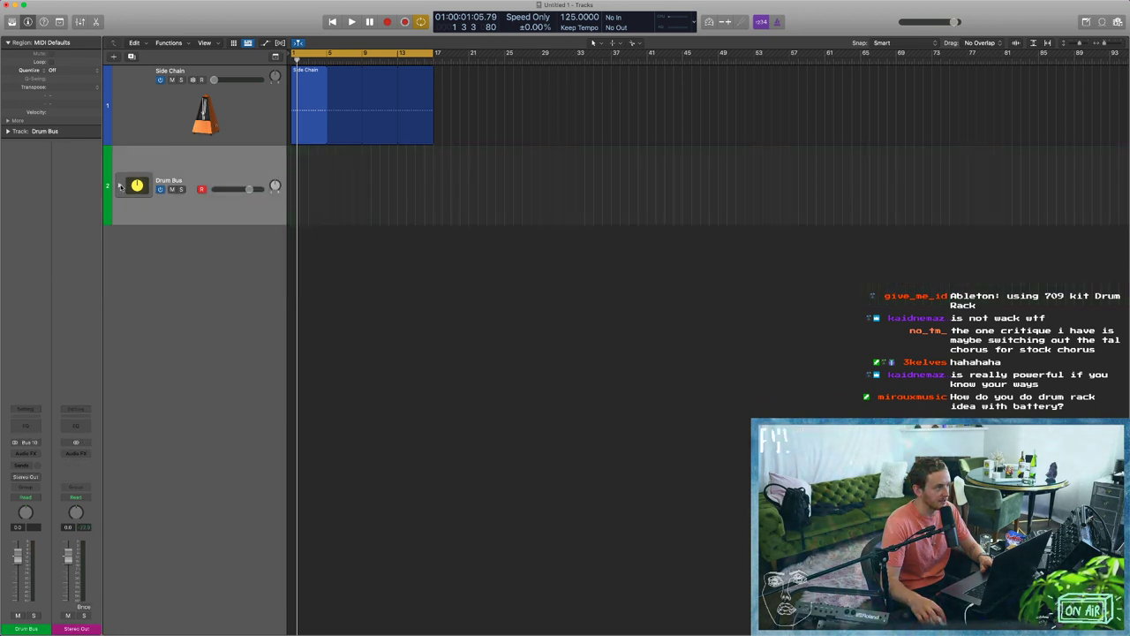
pyautogui.click(120, 185)
pyautogui.click(120, 185)
pyautogui.click(120, 185)
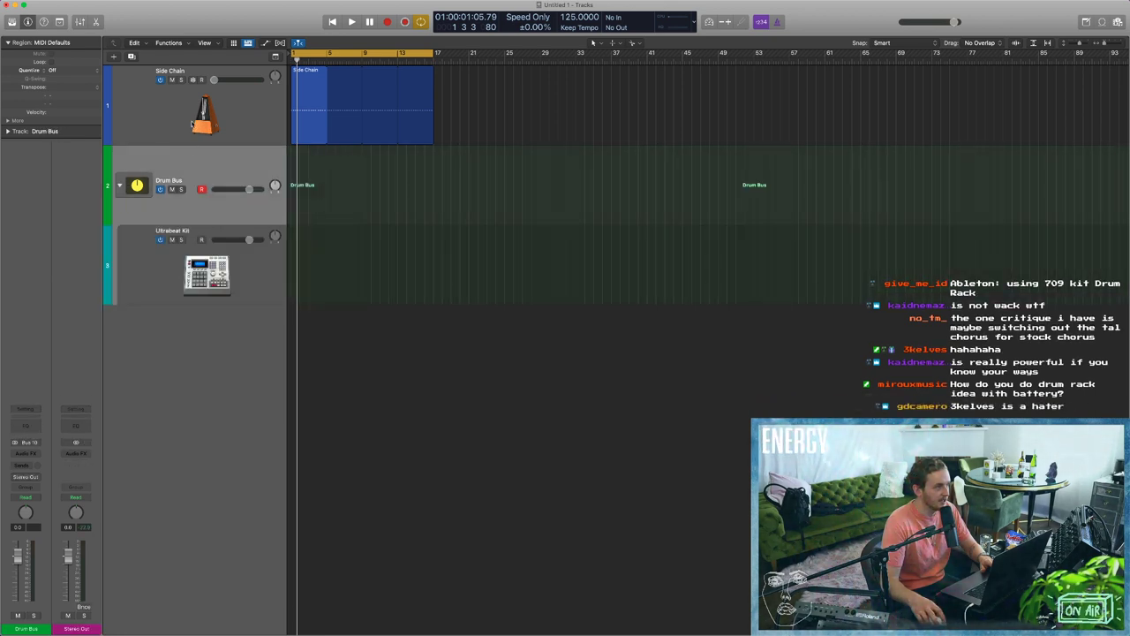
pyautogui.click(186, 295)
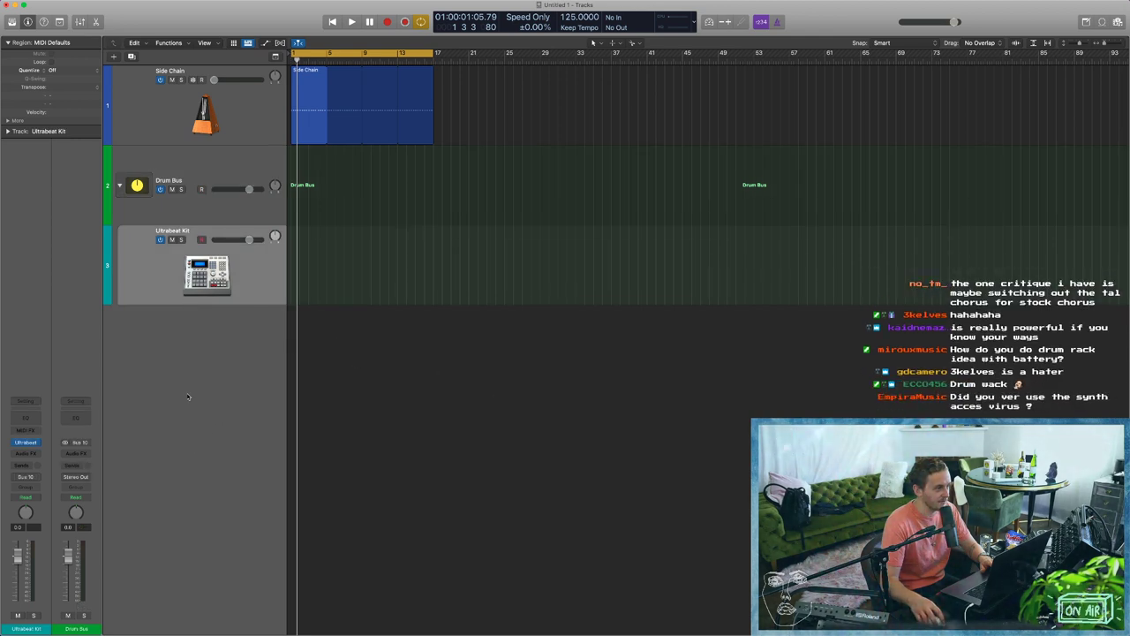
pyautogui.click(173, 168)
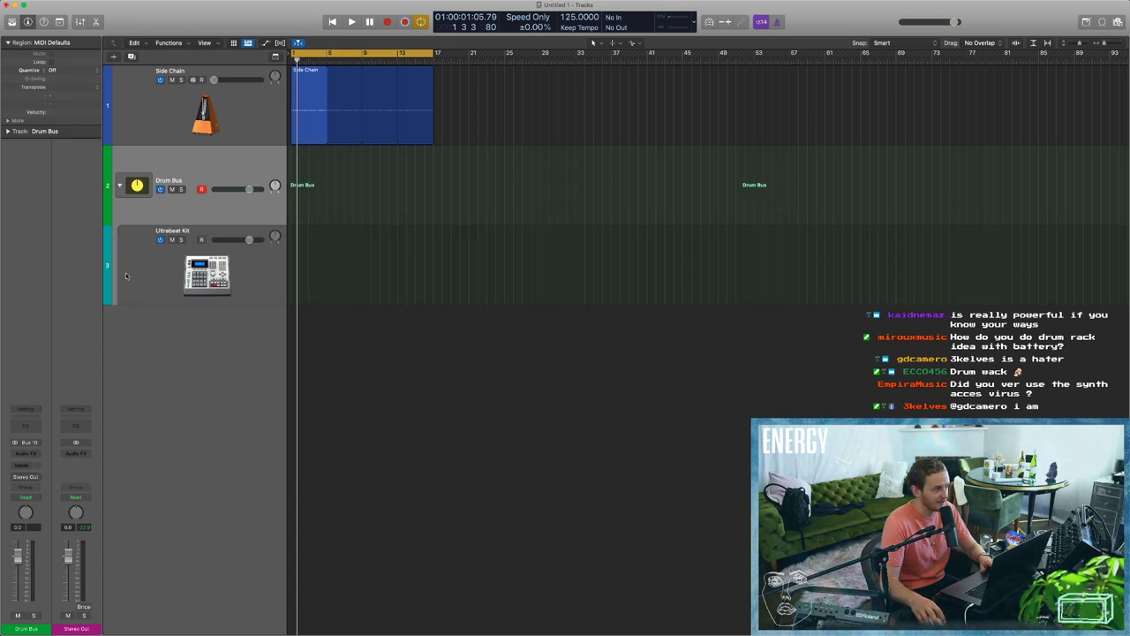
pyautogui.press('Down')
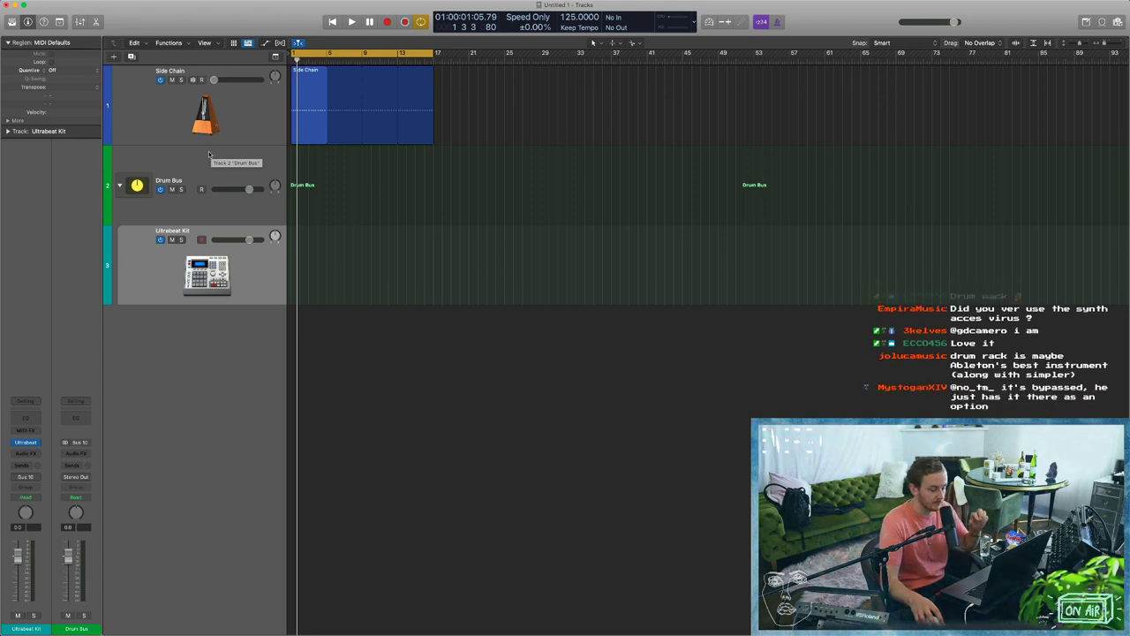
# Color the Drum Bus stack and its Ultrabeat Kit track the same teal blue.
pyautogui.click(150, 152)
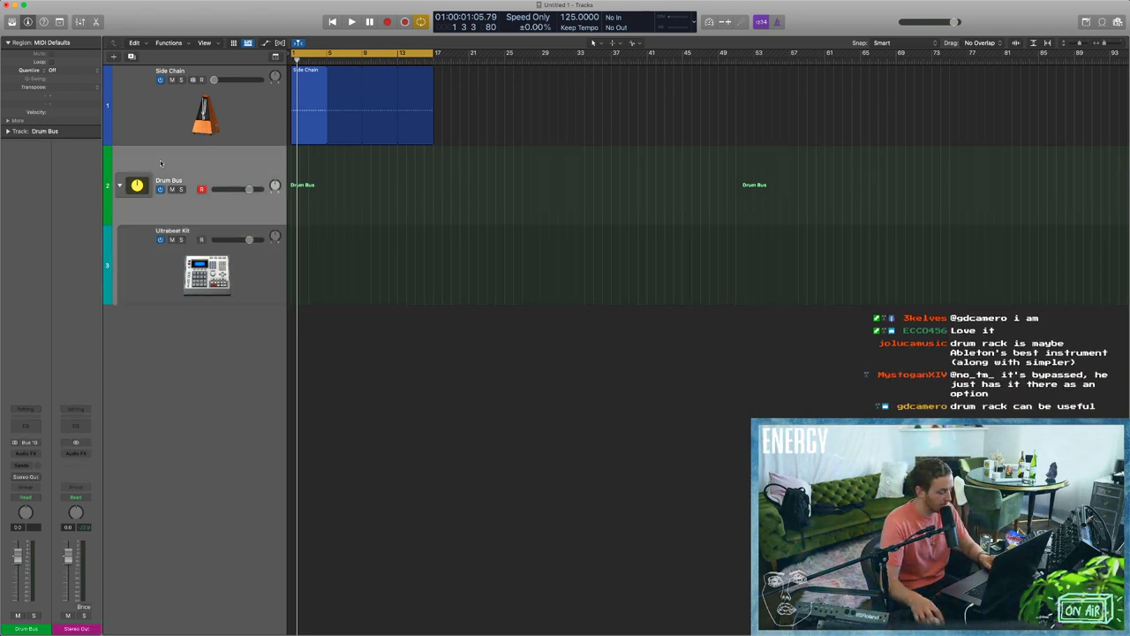
pyautogui.rightClick(150, 152)
pyautogui.click(195, 283)
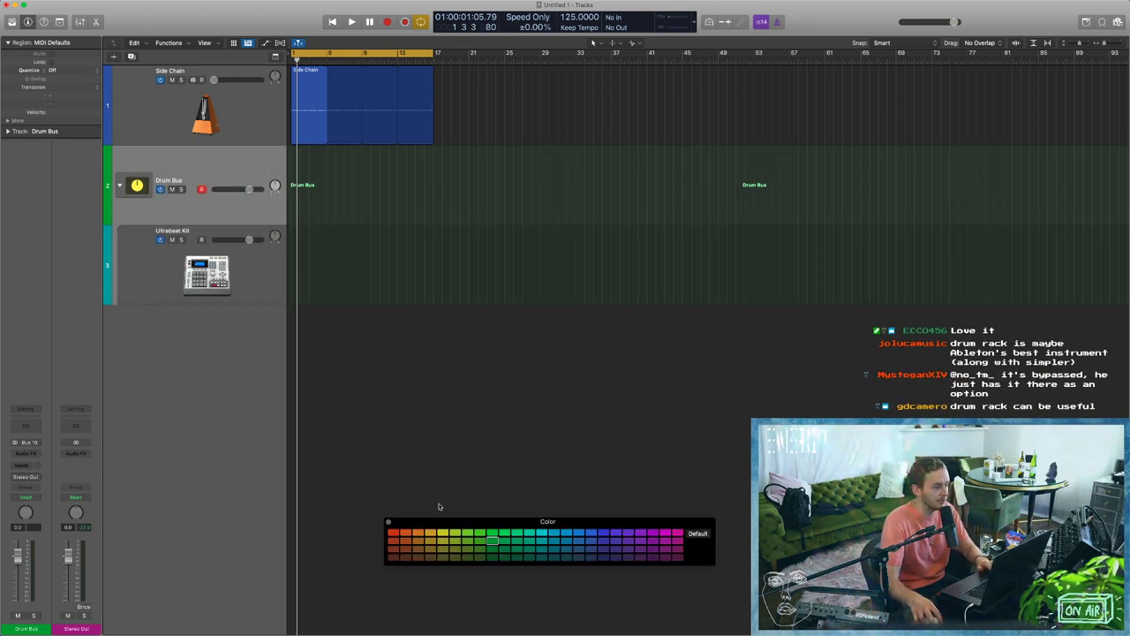
pyautogui.click(578, 542)
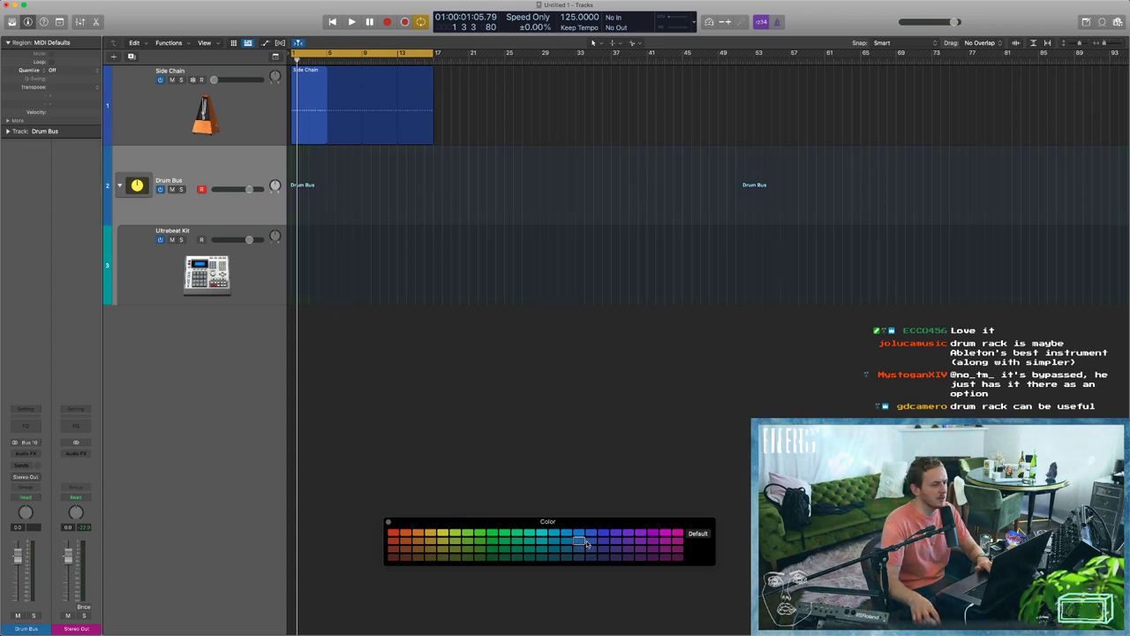
pyautogui.click(553, 541)
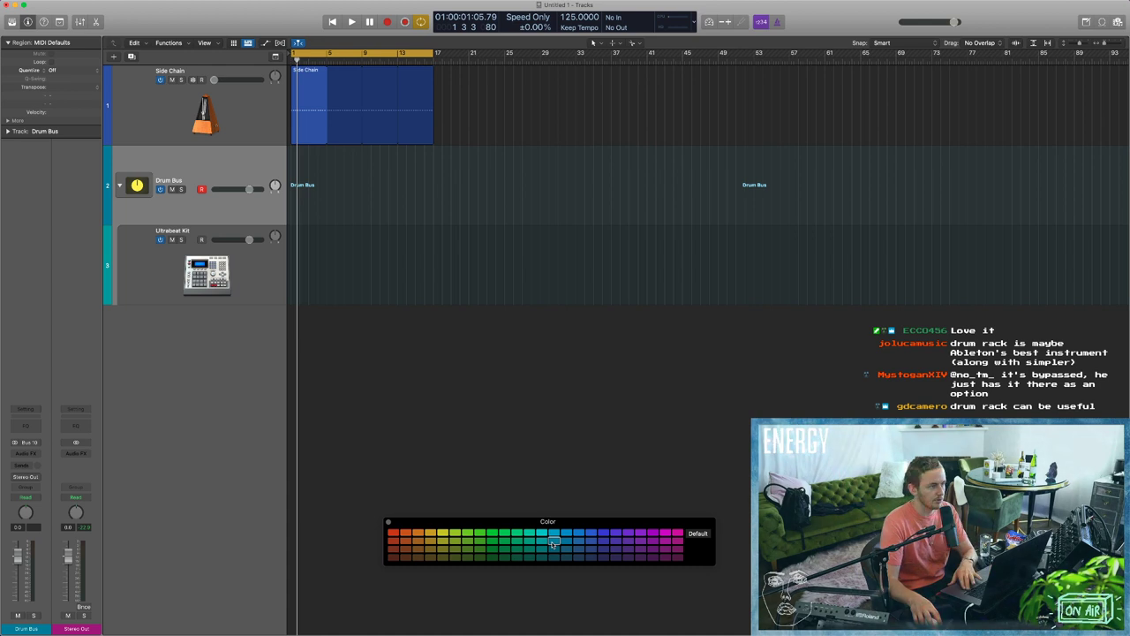
pyautogui.press('Down')
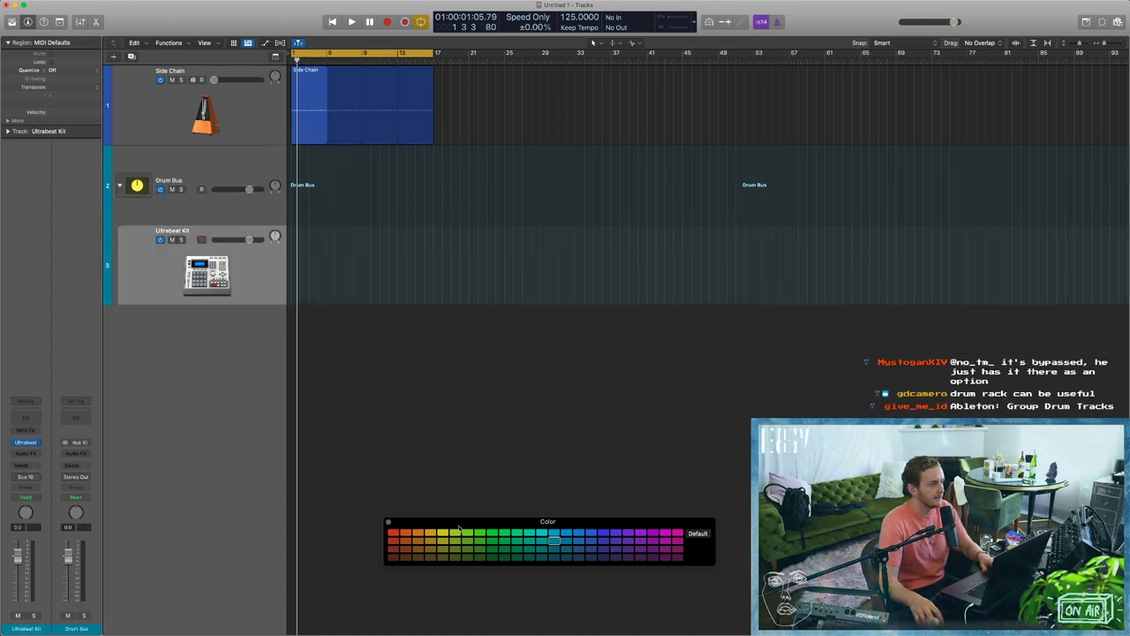
# Close the color palette, show the mixer, and select the Mod FX Bus channel strip among the effect returns.
pyautogui.click(388, 523)
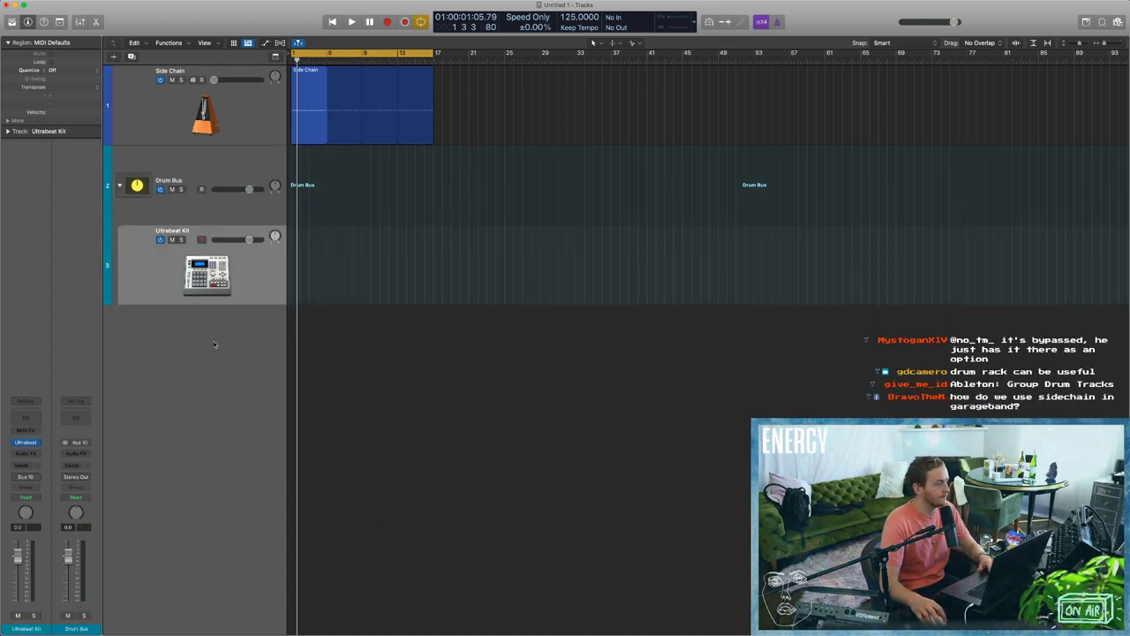
pyautogui.click(201, 179)
pyautogui.click(245, 292)
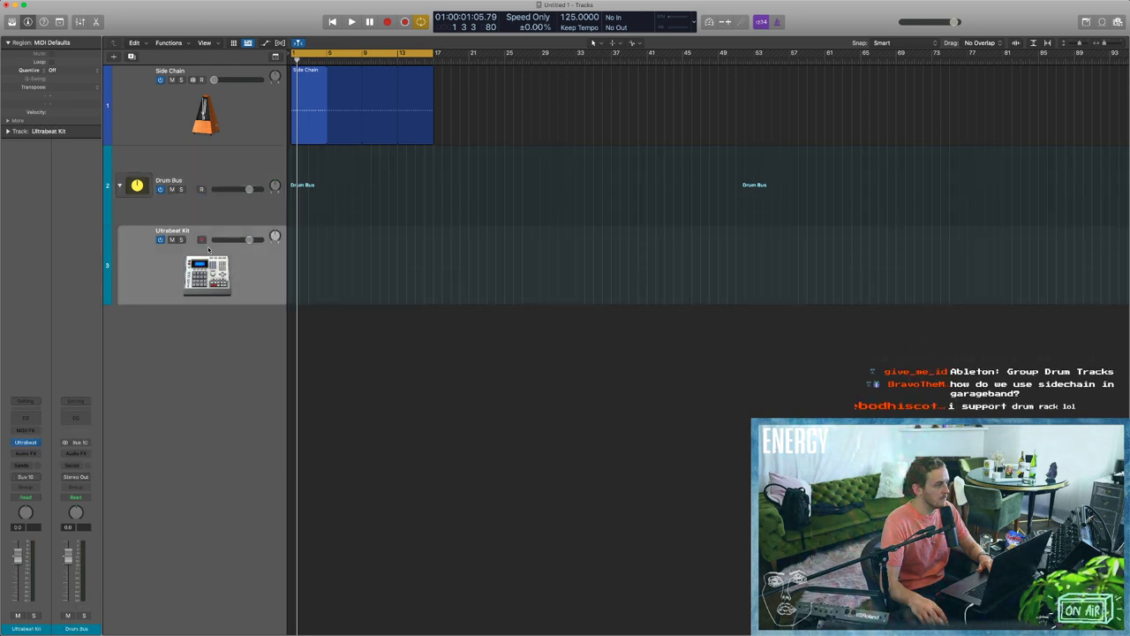
pyautogui.press('x')
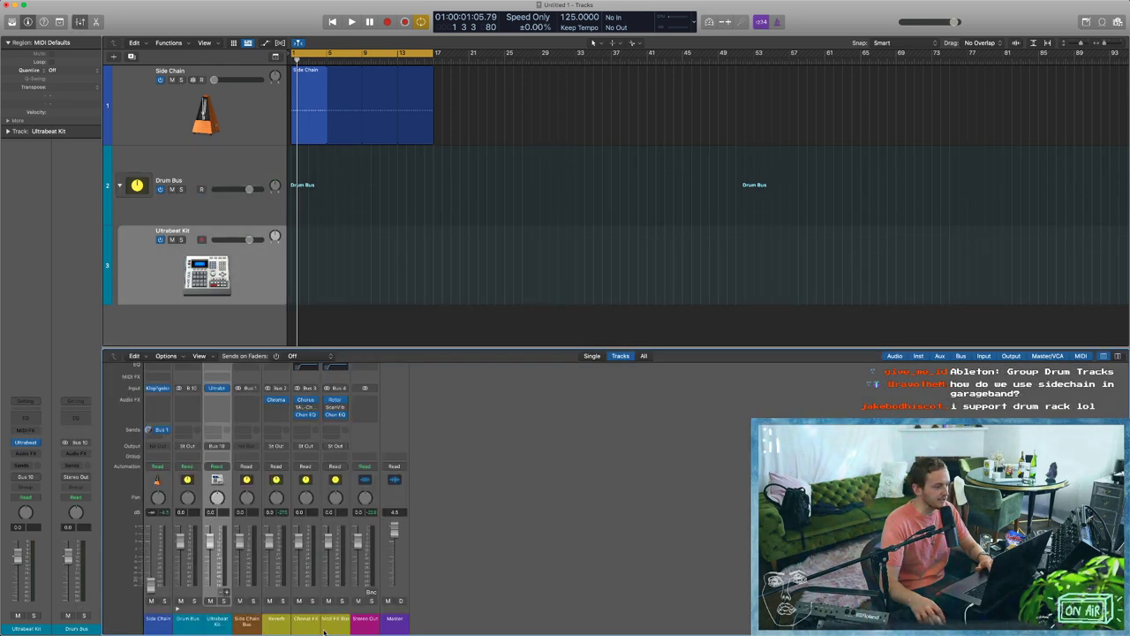
pyautogui.click(324, 631)
pyautogui.click(282, 626)
pyautogui.click(323, 627)
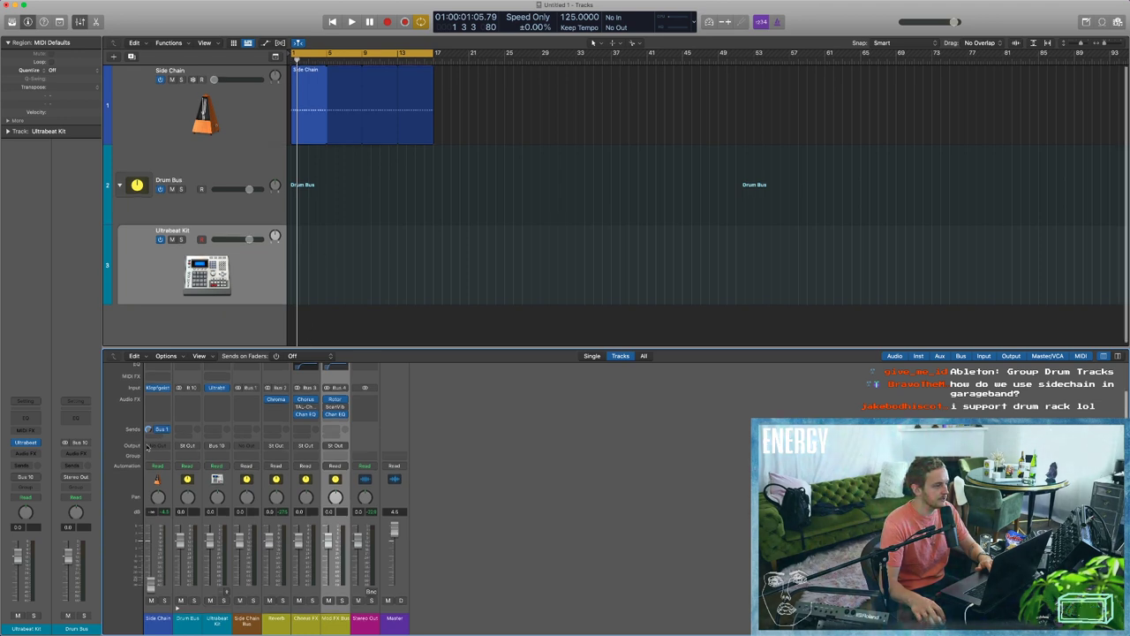
# Add a Bus 5 send to the Ultrabeat Kit channel strip and rename the resulting aux channel Delay FX.
pyautogui.click(216, 431)
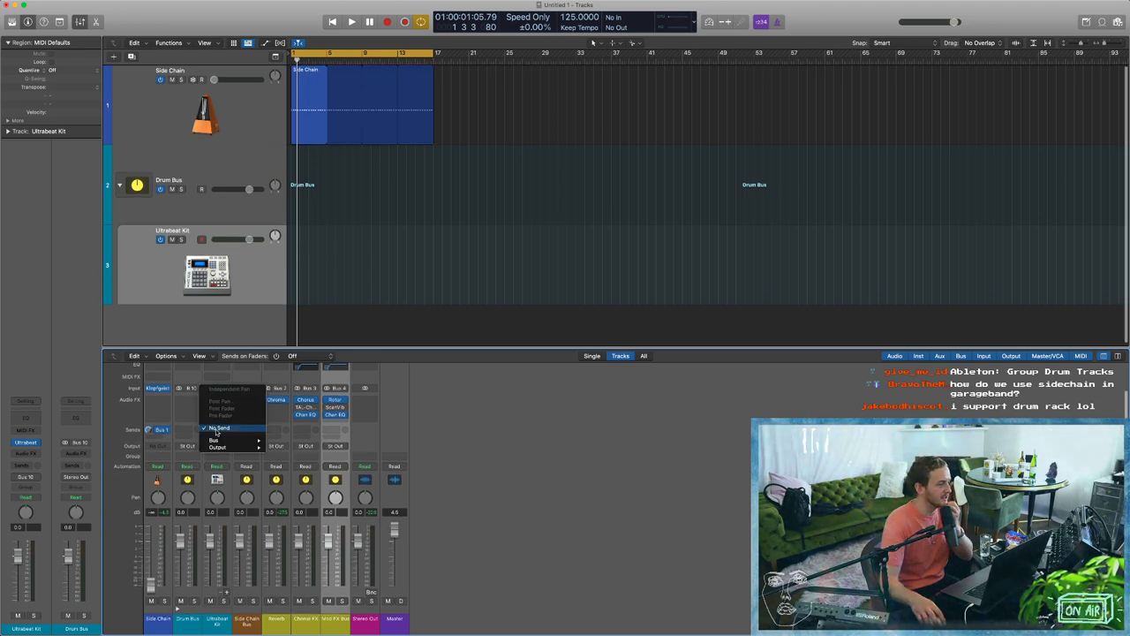
pyautogui.moveTo(234, 440)
pyautogui.click(305, 384)
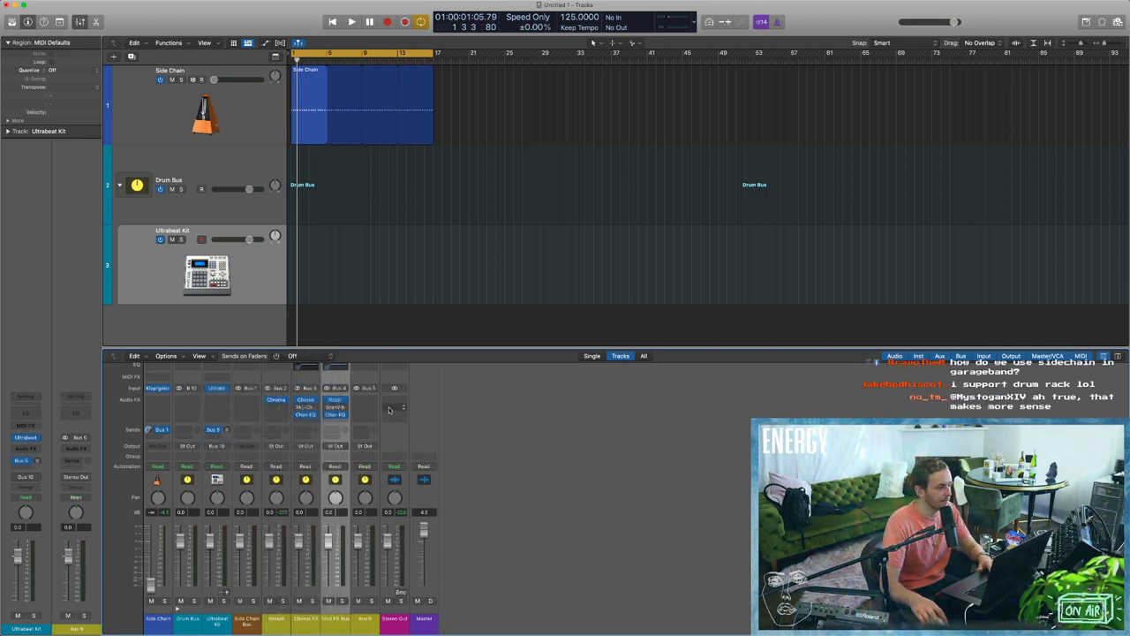
pyautogui.doubleClick(364, 619)
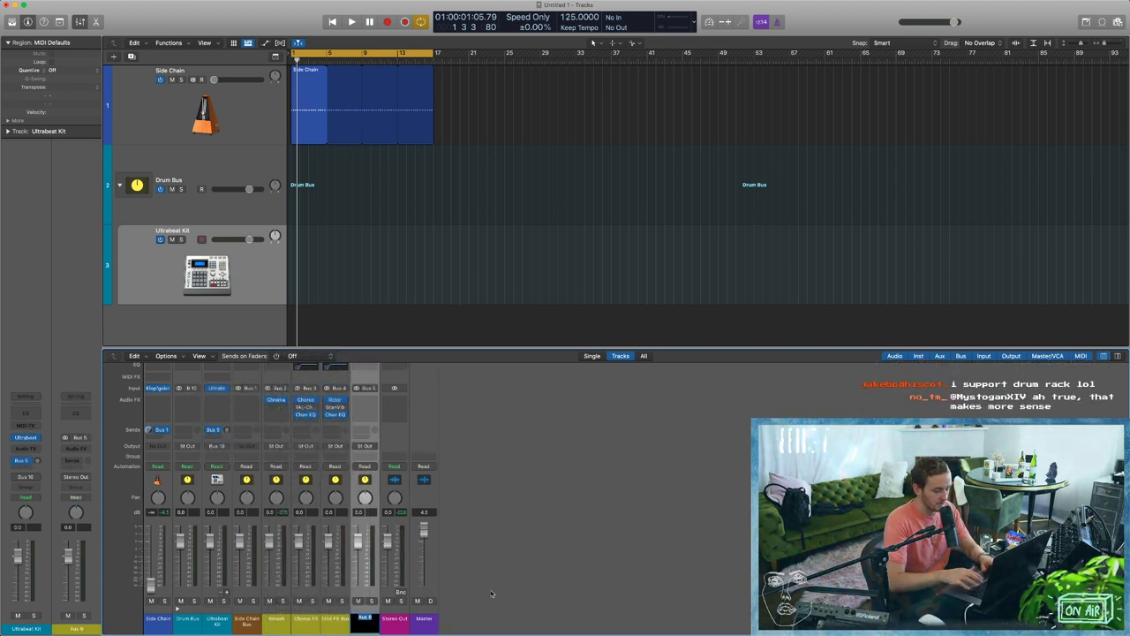
pyautogui.write('Delay FX')
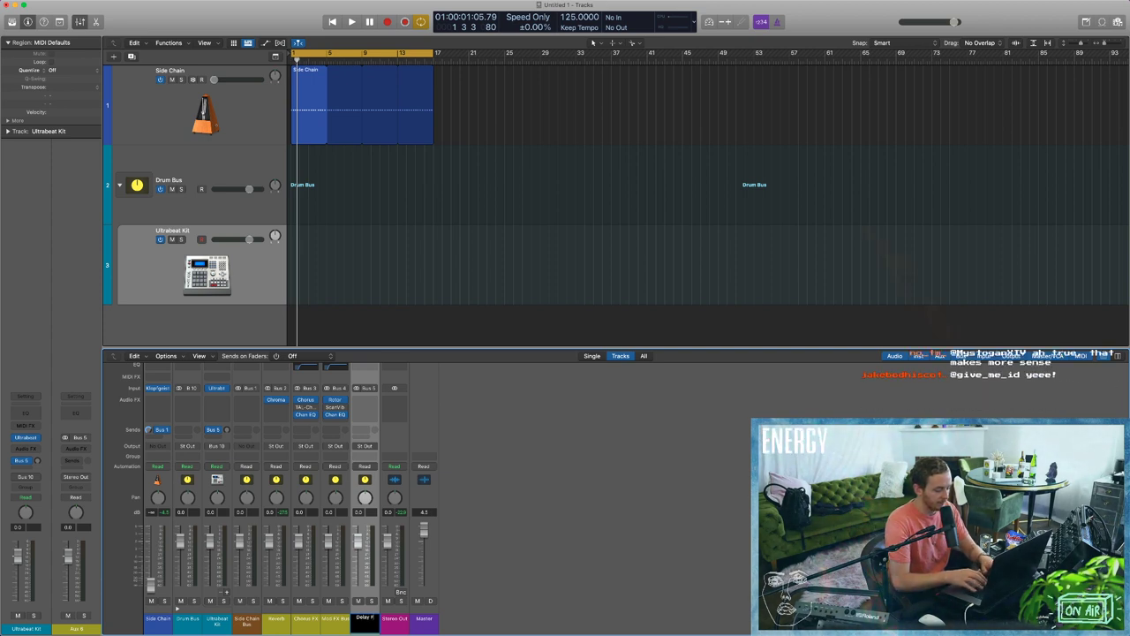
pyautogui.press('Return')
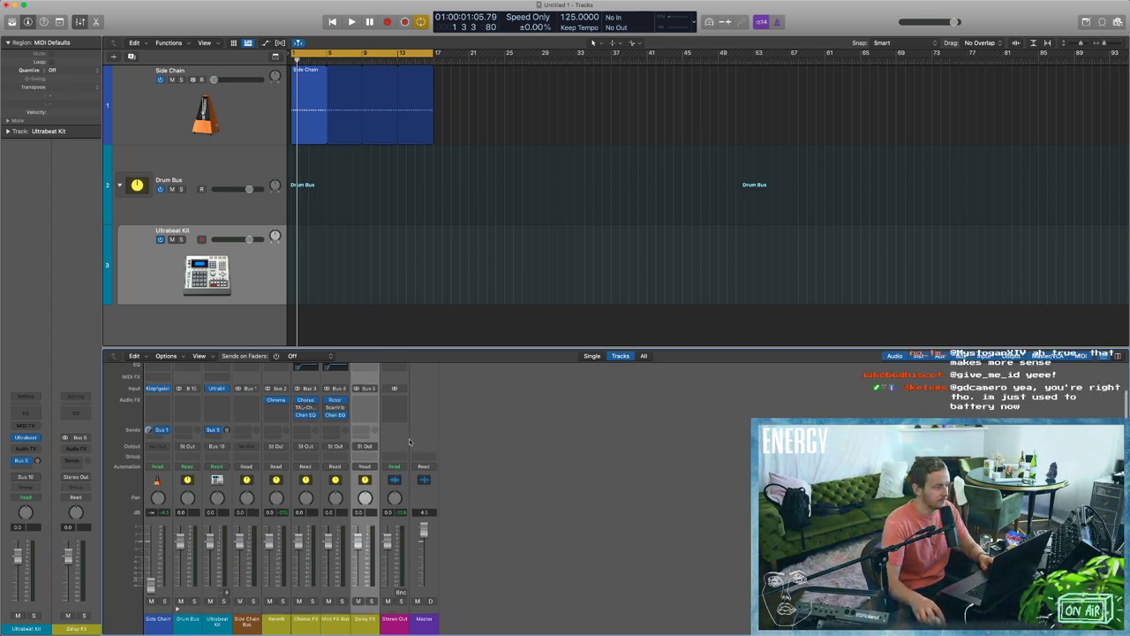
# Insert the stereo version of the Stereo Delay plug-in on the Delay FX channel strip.
pyautogui.click(365, 402)
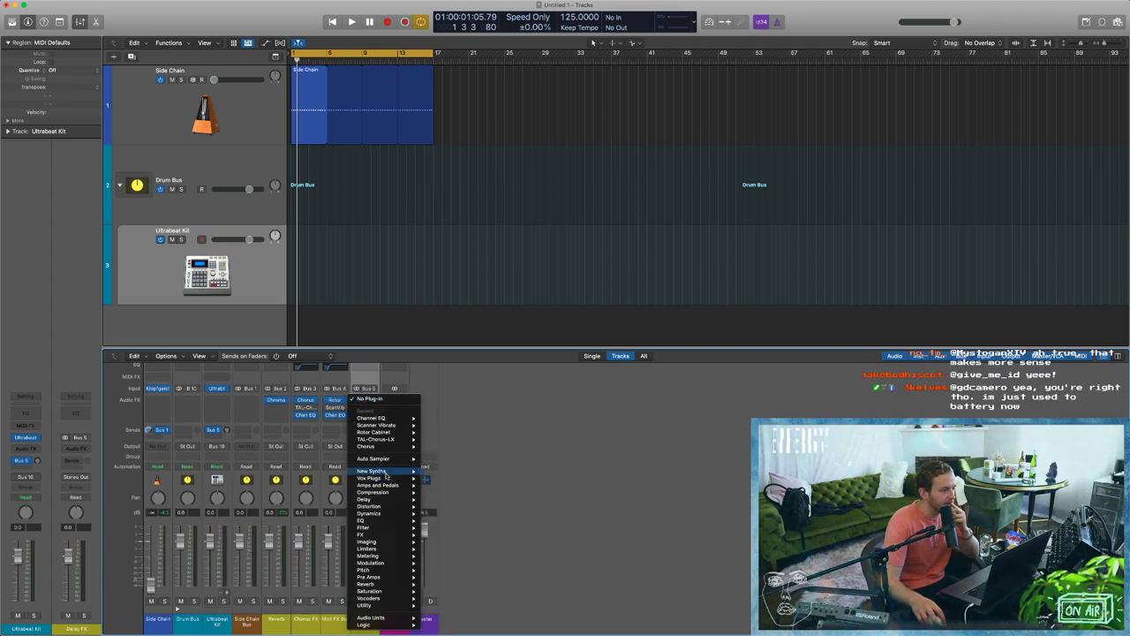
pyautogui.moveTo(390, 500)
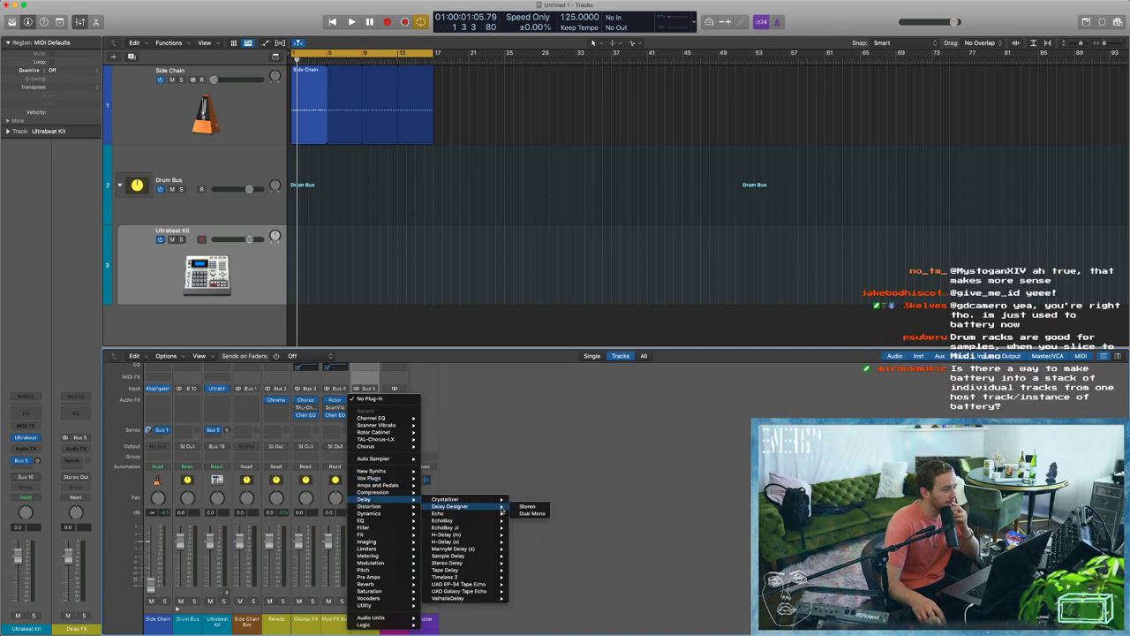
pyautogui.moveTo(461, 559)
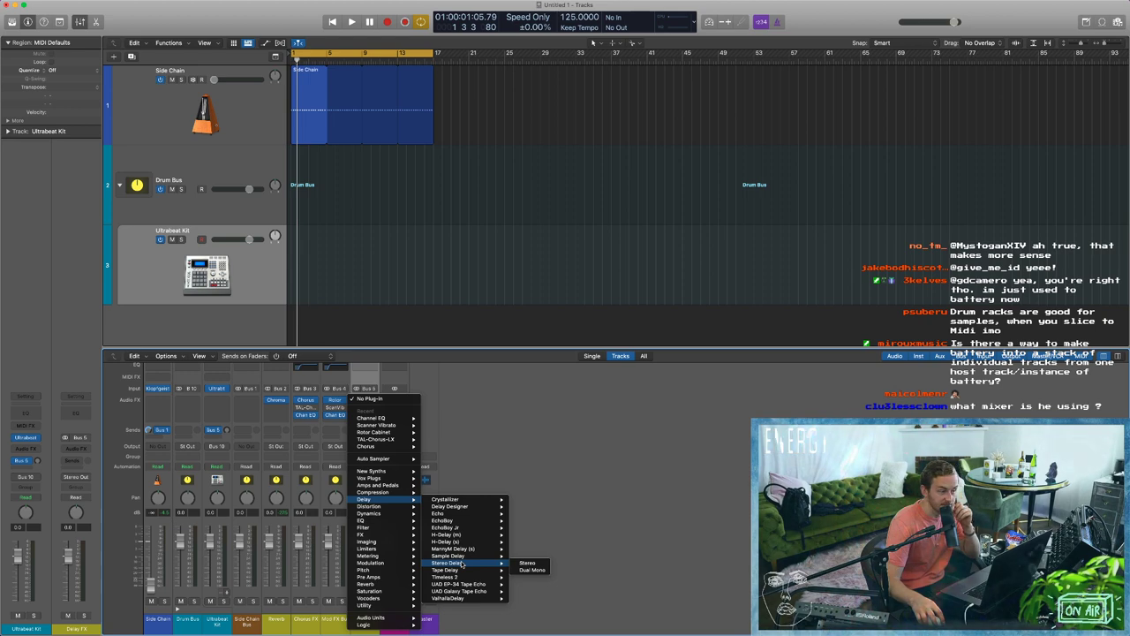
pyautogui.click(528, 563)
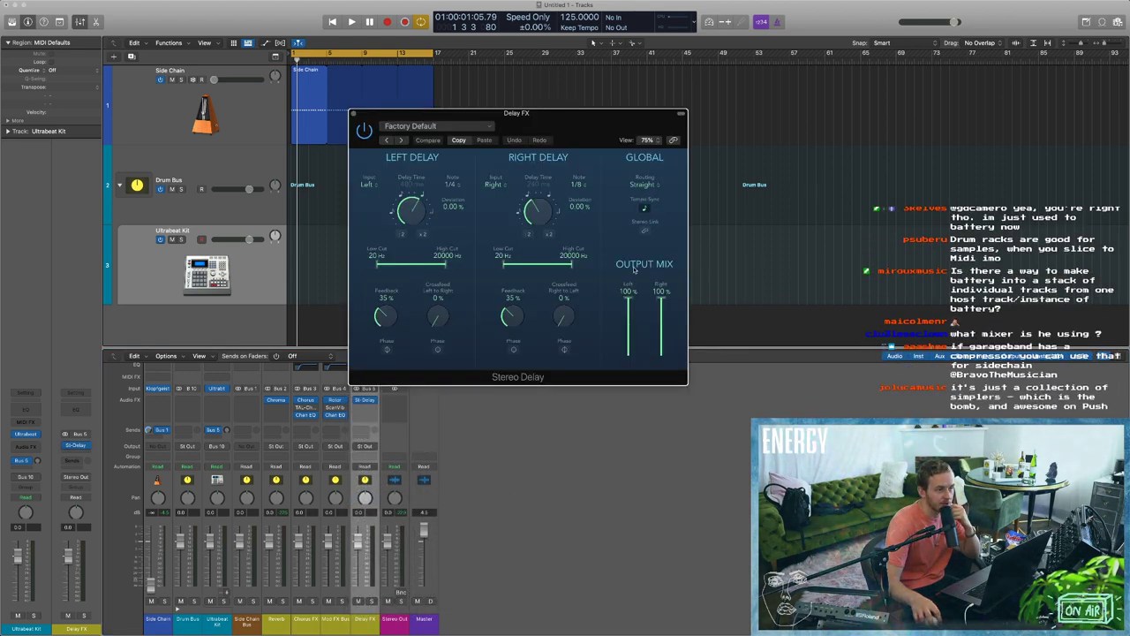
# Enable Stereo Link in Stereo Delay and set the low cut to 490 Hz and the high cut to 10000 Hz.
pyautogui.click(645, 229)
pyautogui.moveTo(378, 266); pyautogui.dragTo(407, 272)
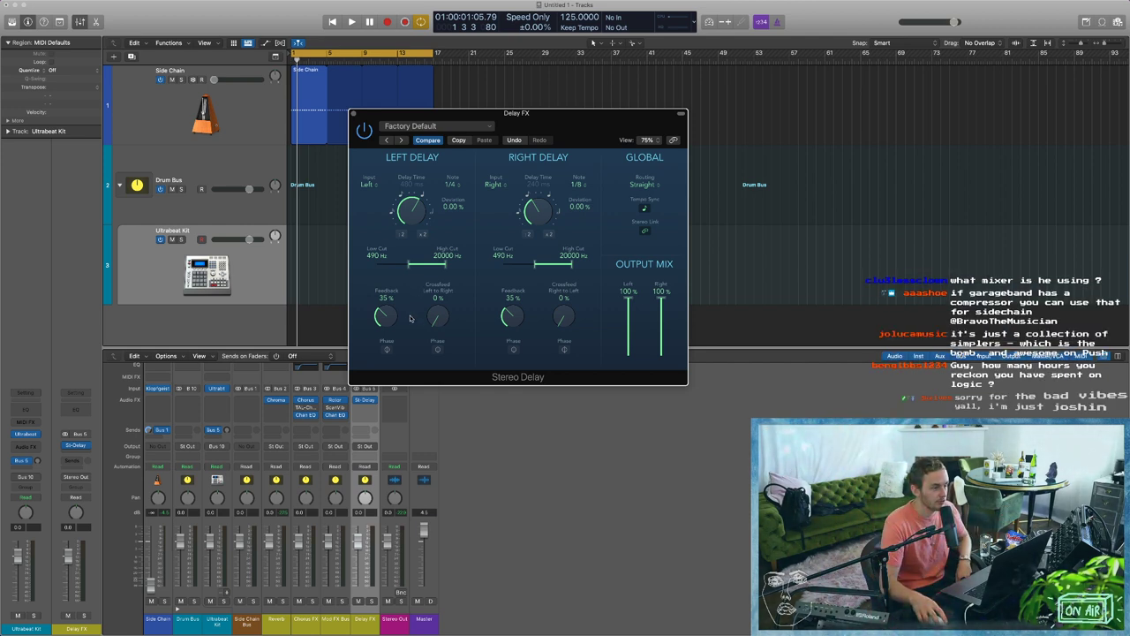
pyautogui.moveTo(447, 264); pyautogui.dragTo(439, 267)
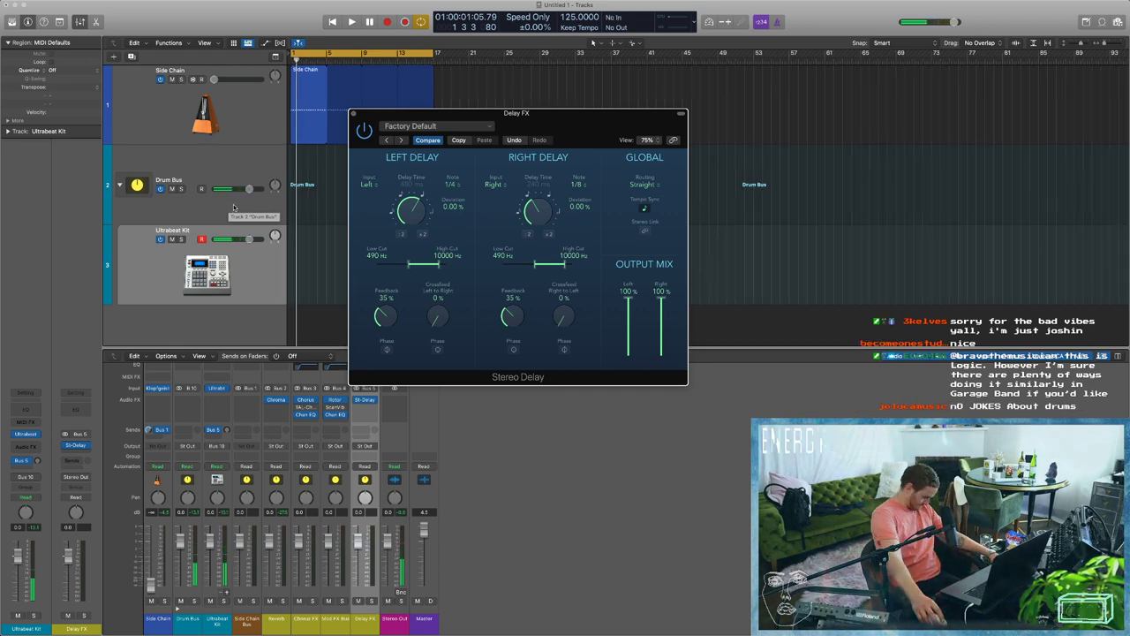
# Load the Generic 808 setting into the Ultrabeat instrument on the Ultrabeat Kit track and close its window.
pyautogui.click(219, 389)
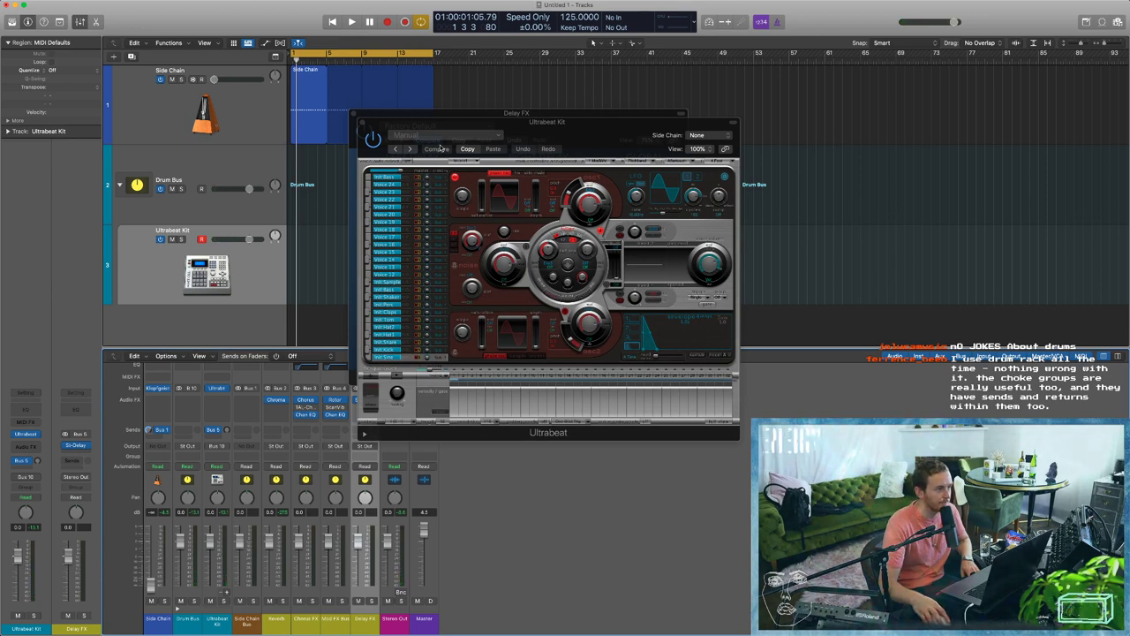
pyautogui.moveTo(439, 147); pyautogui.dragTo(370, 130)
pyautogui.click(392, 115)
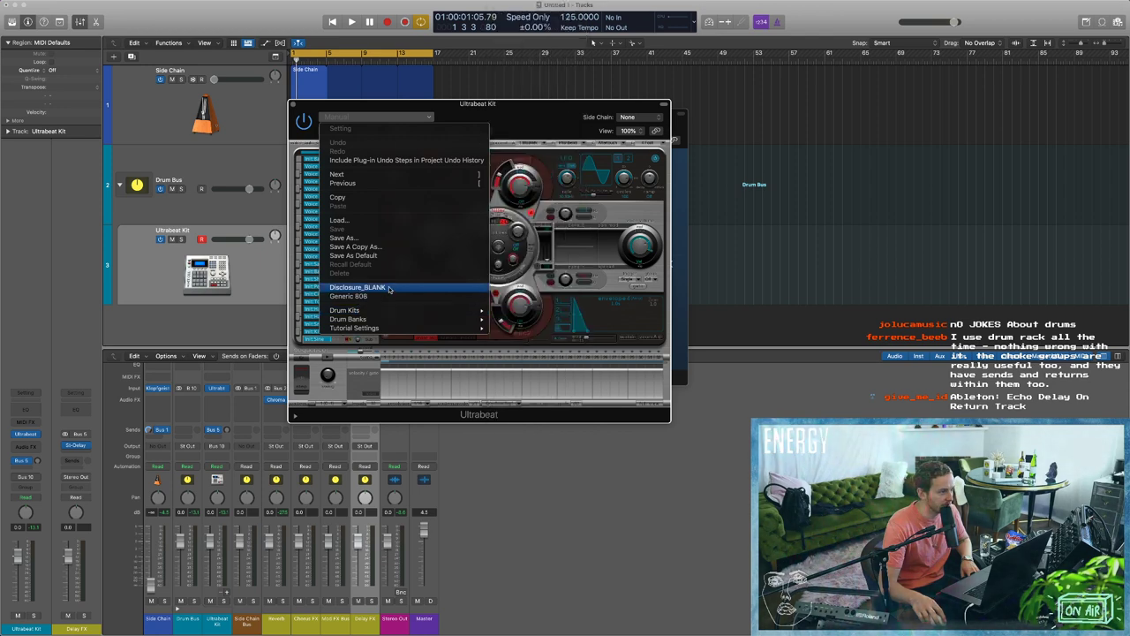
pyautogui.click(388, 287)
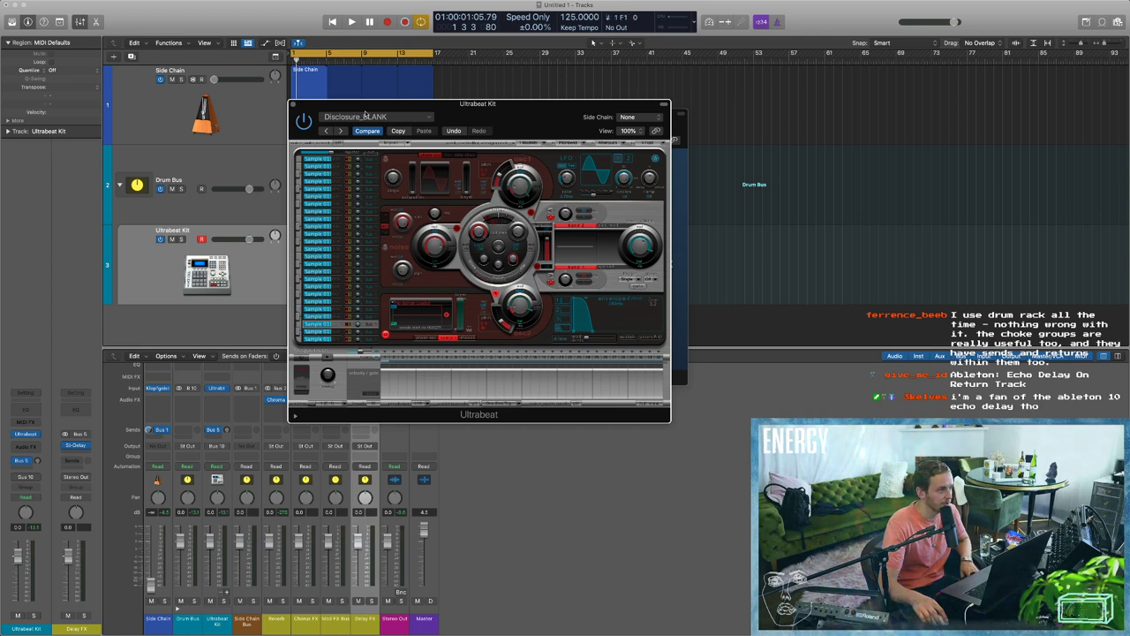
pyautogui.click(362, 116)
pyautogui.click(361, 296)
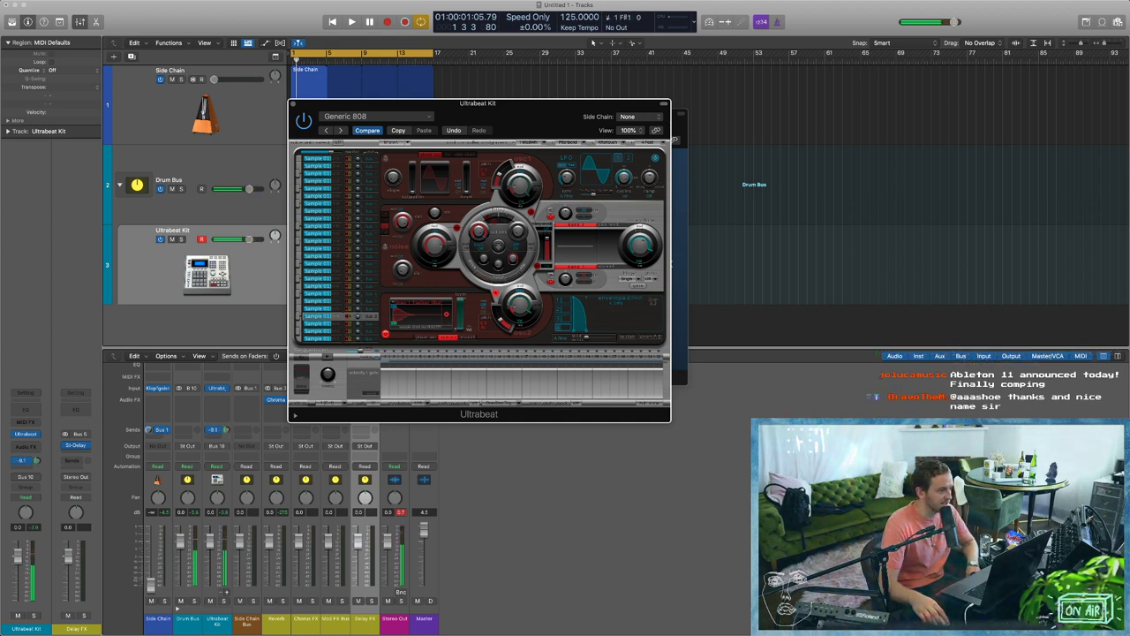
pyautogui.click(295, 103)
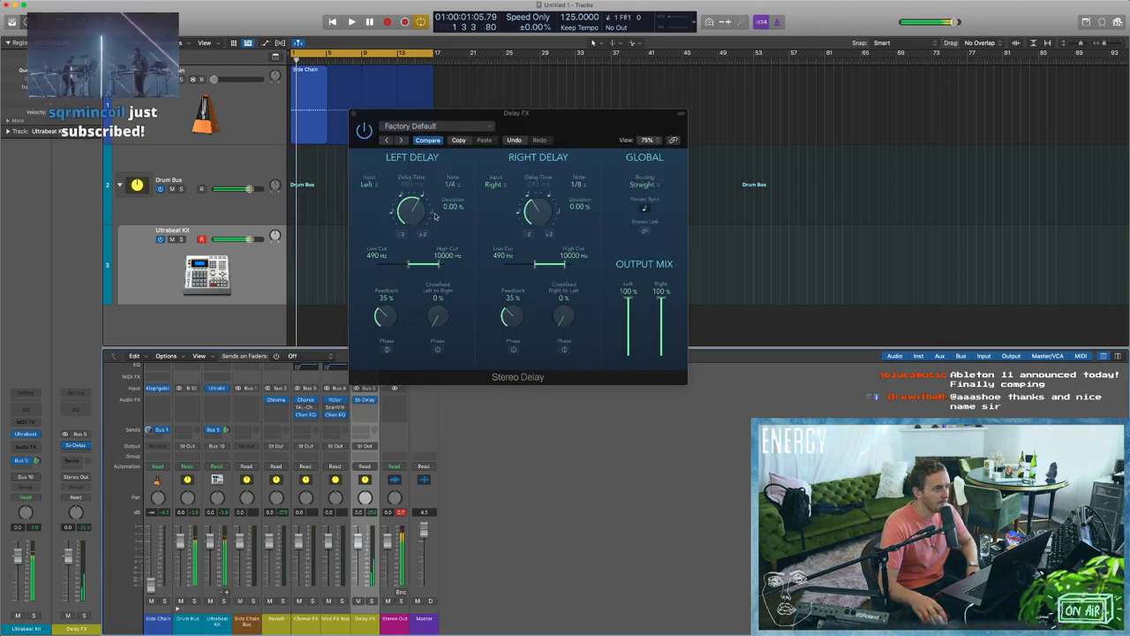
# Set Stereo Delay's left note to 1/8, right deviation to +6.33%, and linked feedback to 47% on both sides.
pyautogui.click(402, 234)
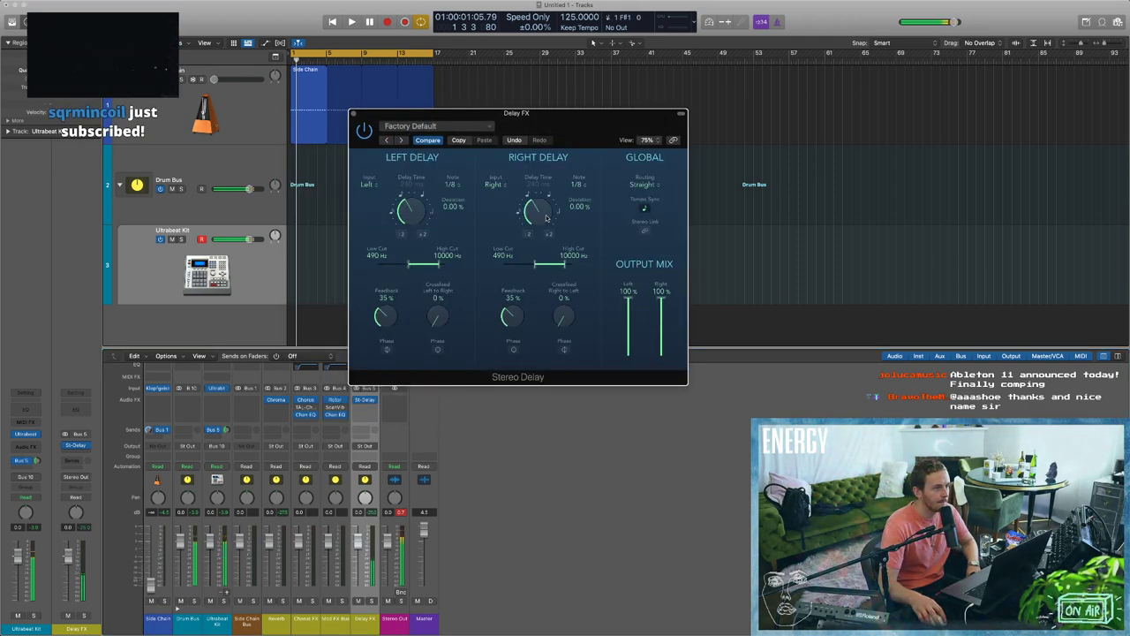
pyautogui.moveTo(540, 217); pyautogui.dragTo(532, 207)
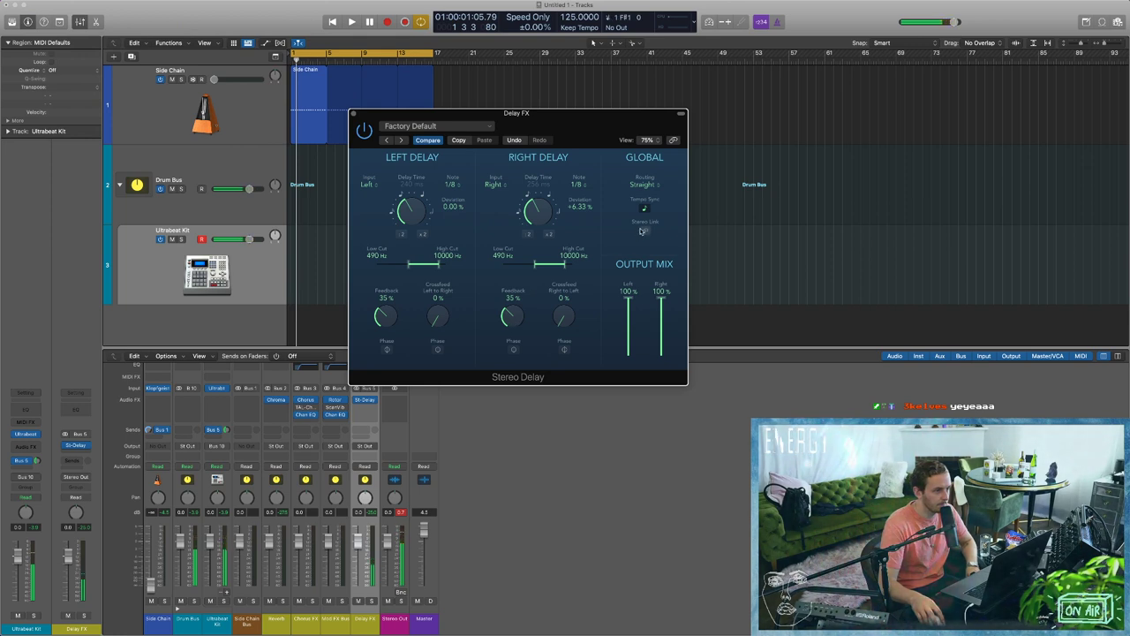
pyautogui.moveTo(508, 309); pyautogui.dragTo(573, 391)
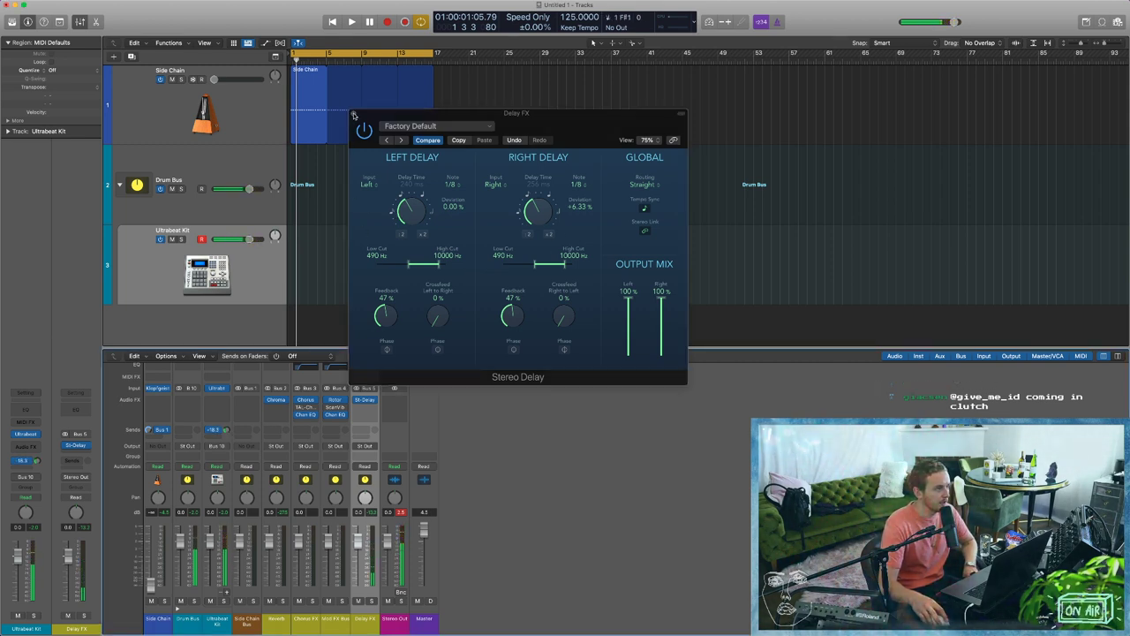
# Close the Stereo Delay window and insert Space Designer after it on the Delay FX channel strip.
pyautogui.click(356, 401)
pyautogui.click(372, 416)
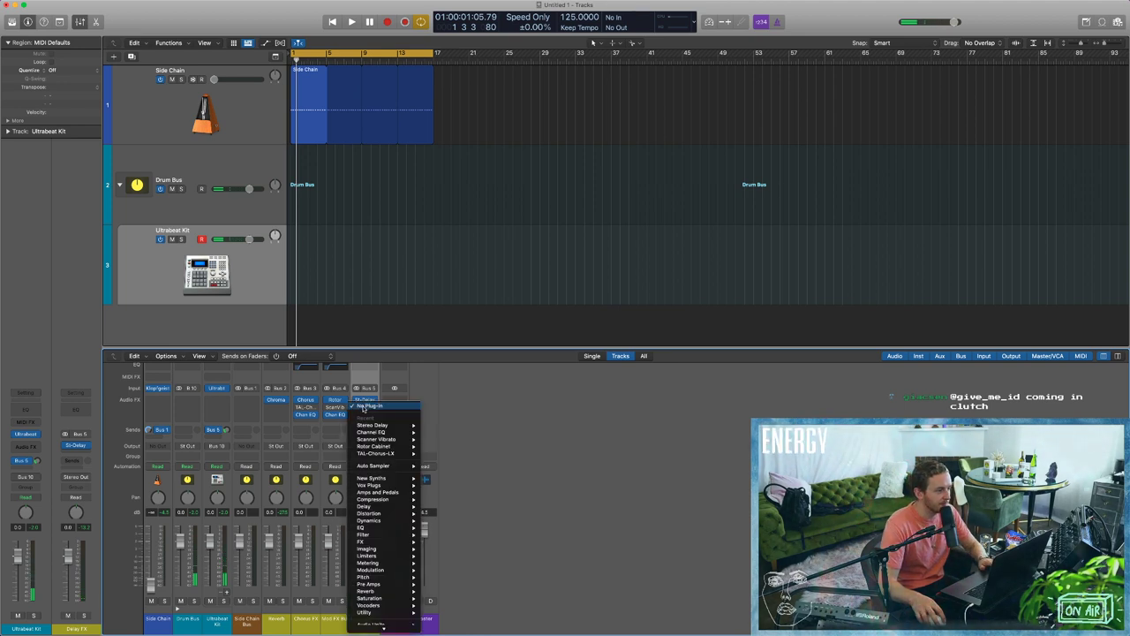
pyautogui.moveTo(381, 487)
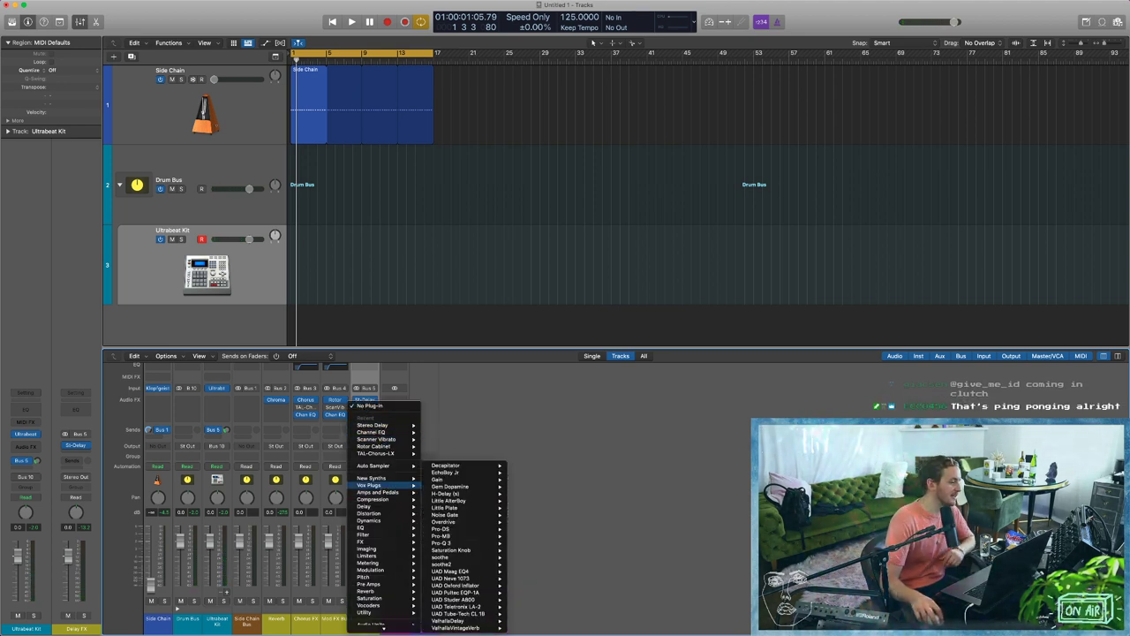
pyautogui.moveTo(415, 591)
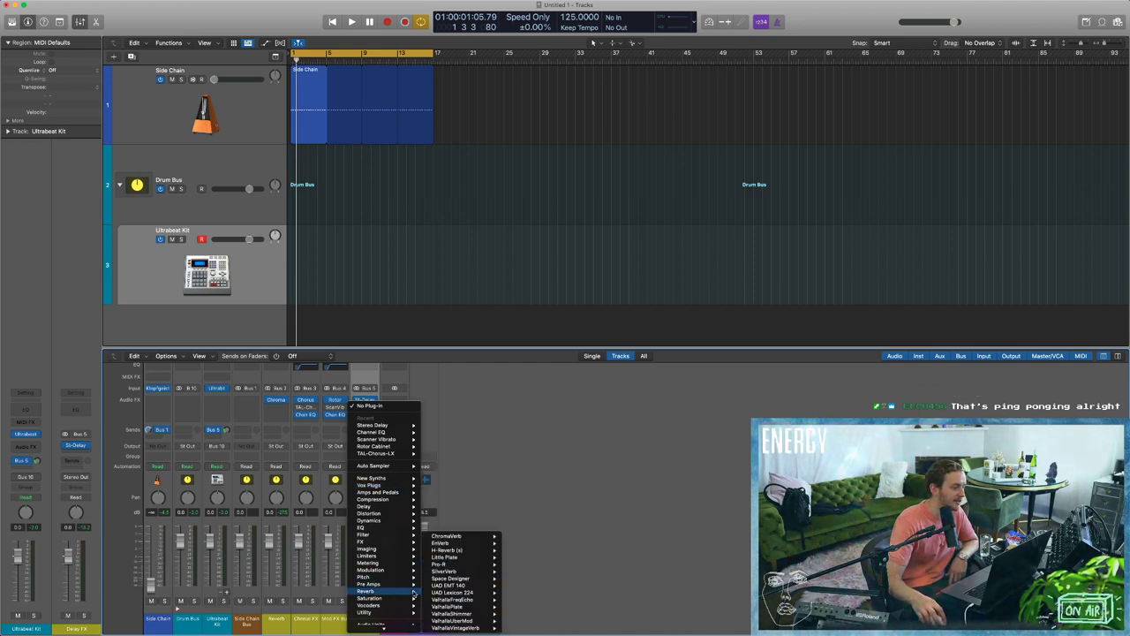
pyautogui.click(450, 578)
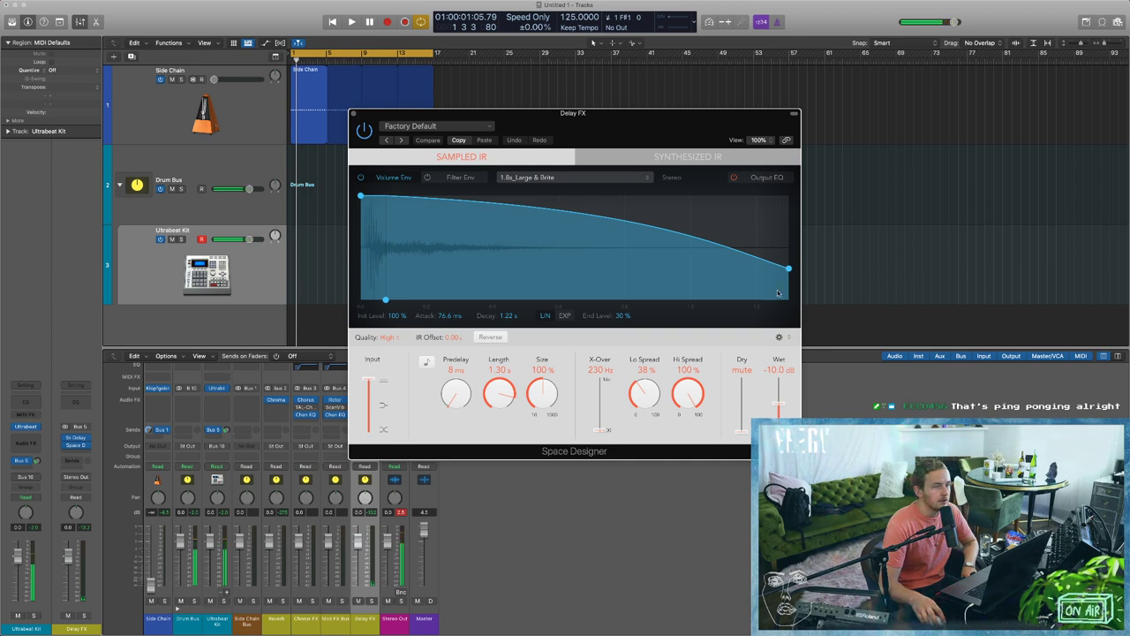
# Set Space Designer's dry level to 0.0 dB, predelay to 26 ms, length to 1.43 s and wet level to -24.0 dB, and close its window.
pyautogui.moveTo(775, 402); pyautogui.dragTo(777, 406)
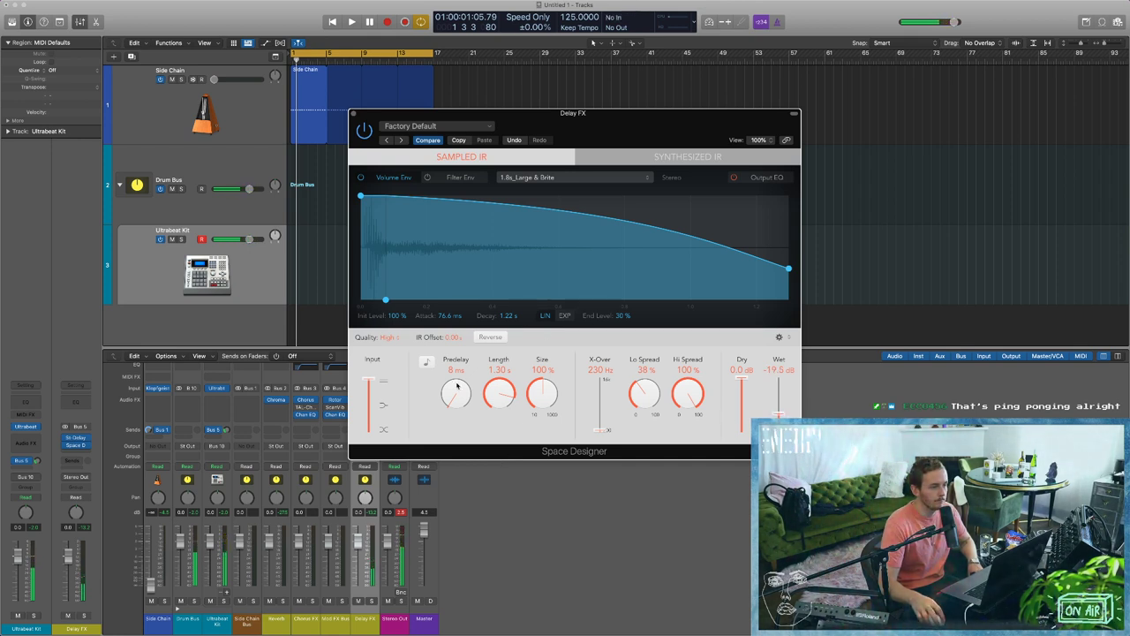
pyautogui.moveTo(497, 395); pyautogui.dragTo(463, 392)
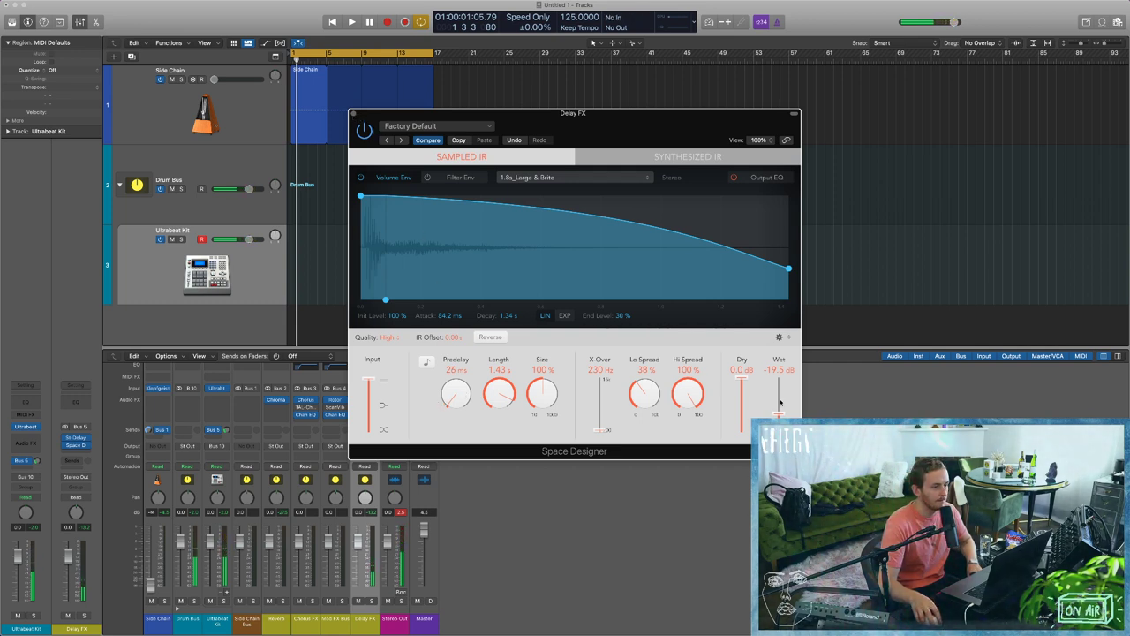
pyautogui.moveTo(779, 431); pyautogui.dragTo(781, 419)
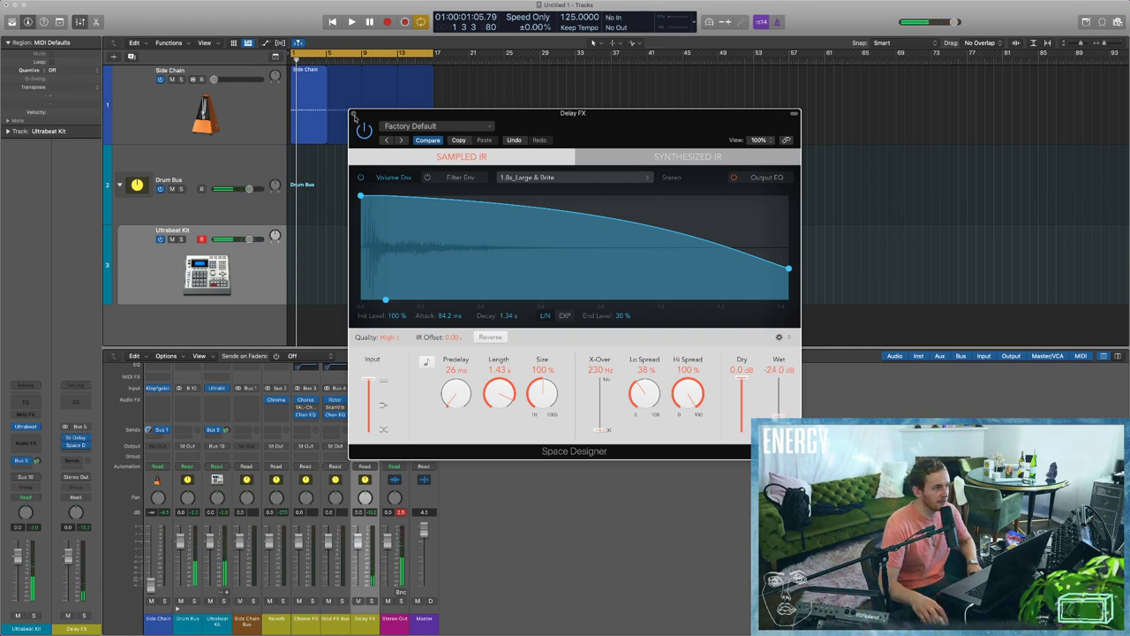
pyautogui.click(353, 114)
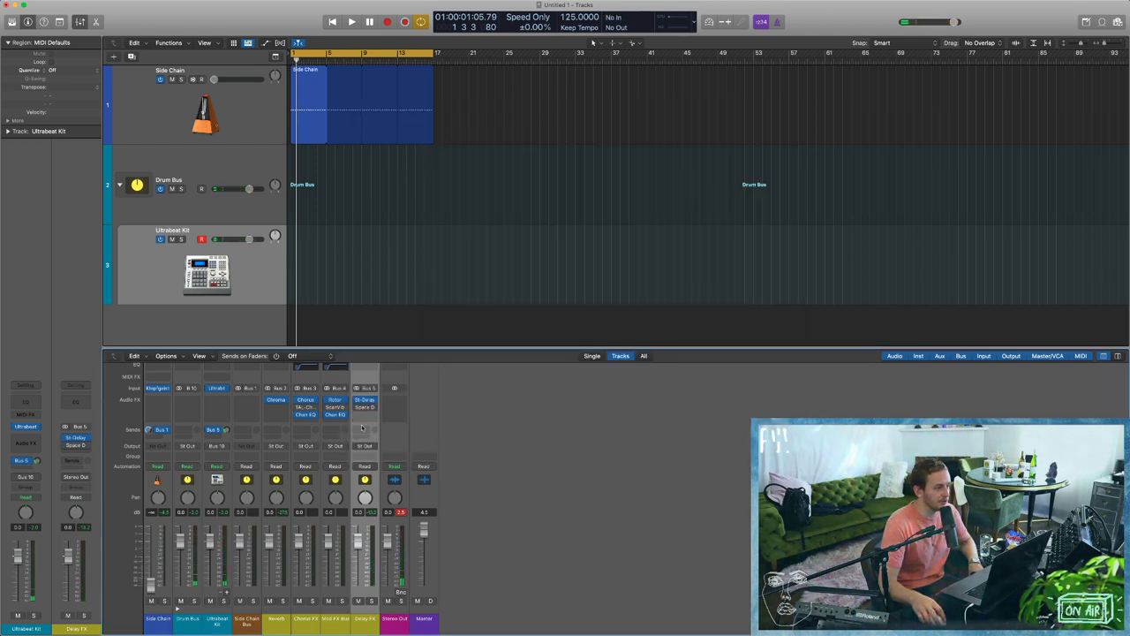
# Try to add a send to Bus 2 (Reverb) on the Delay FX channel strip.
pyautogui.click(361, 428)
pyautogui.moveTo(380, 440)
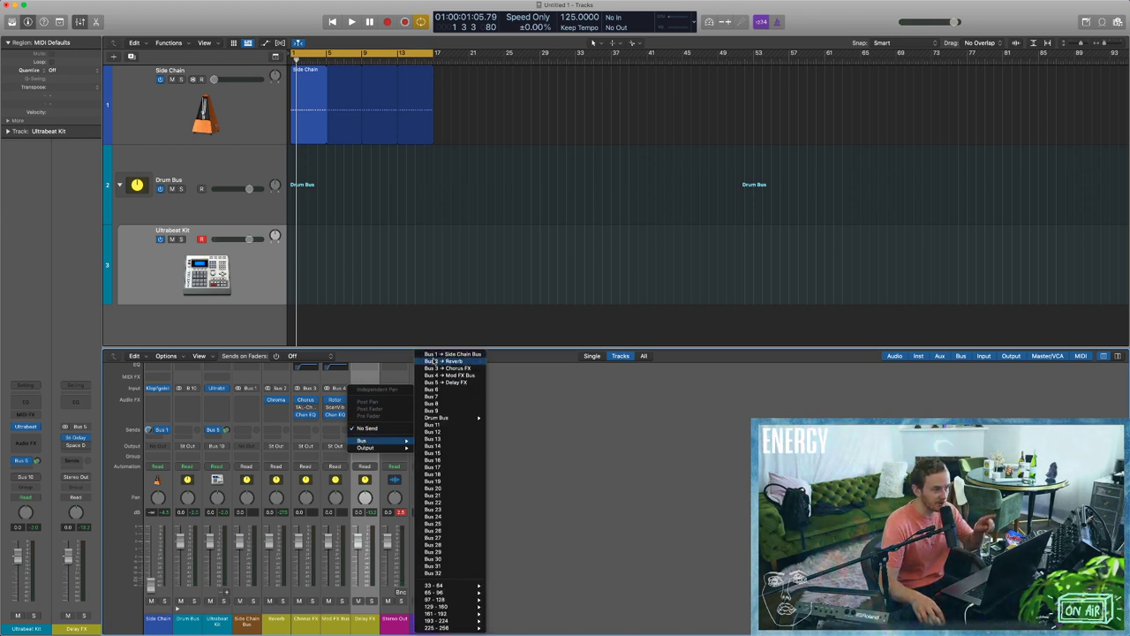
pyautogui.click(433, 361)
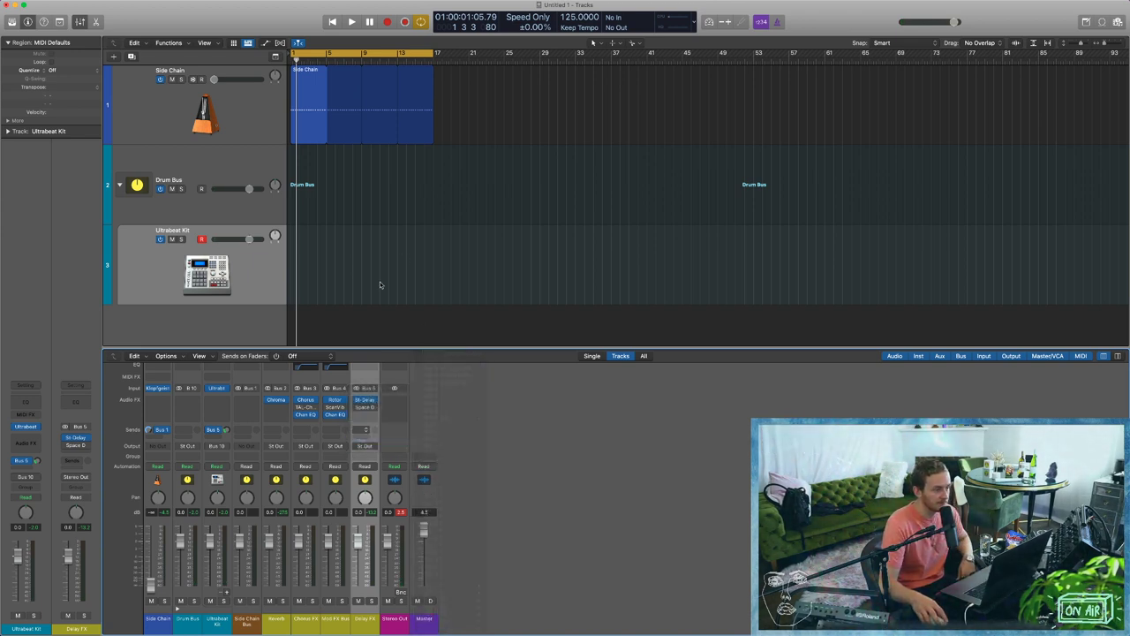
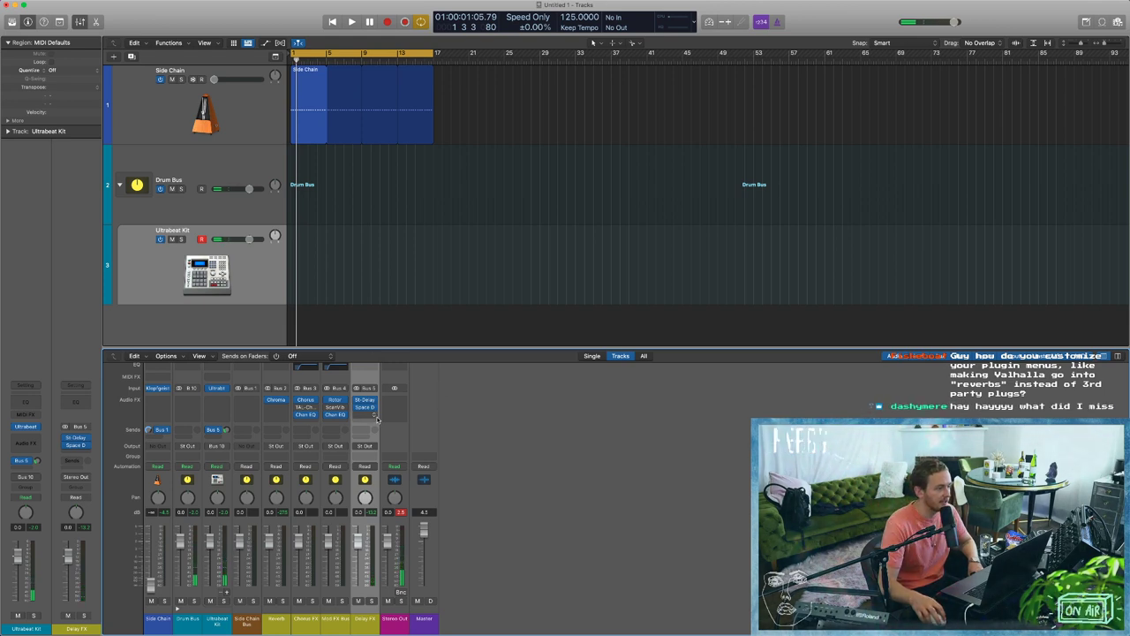
# Rename the Delay FX channel strip as 1/8th Delay FX and check its input bus assignments.
pyautogui.doubleClick(364, 619)
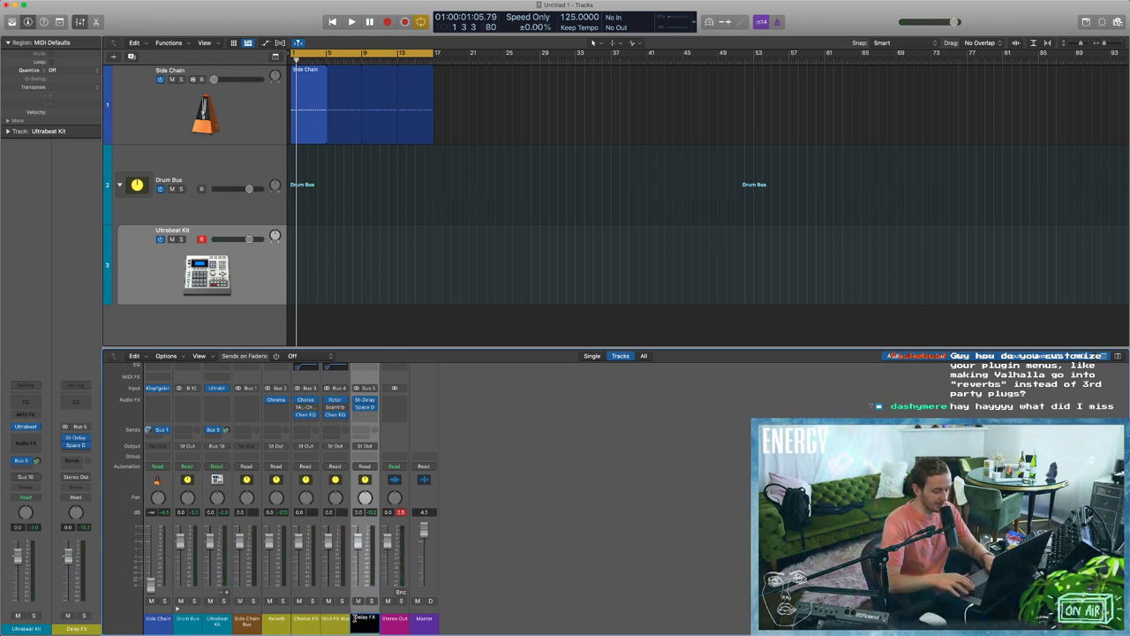
pyautogui.press('Return')
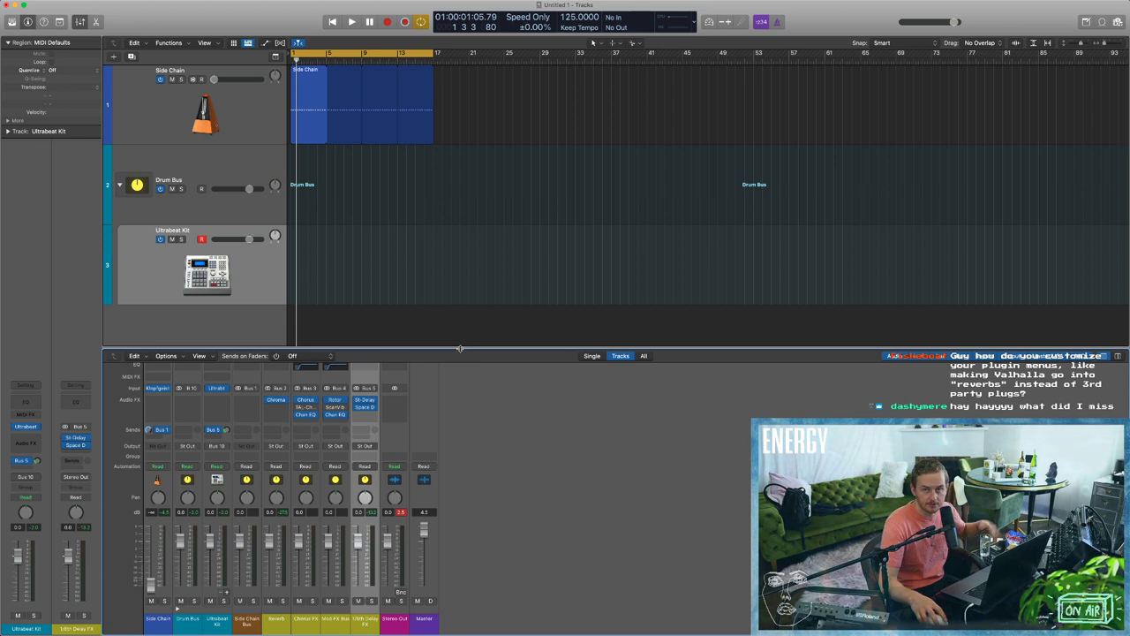
pyautogui.click(364, 388)
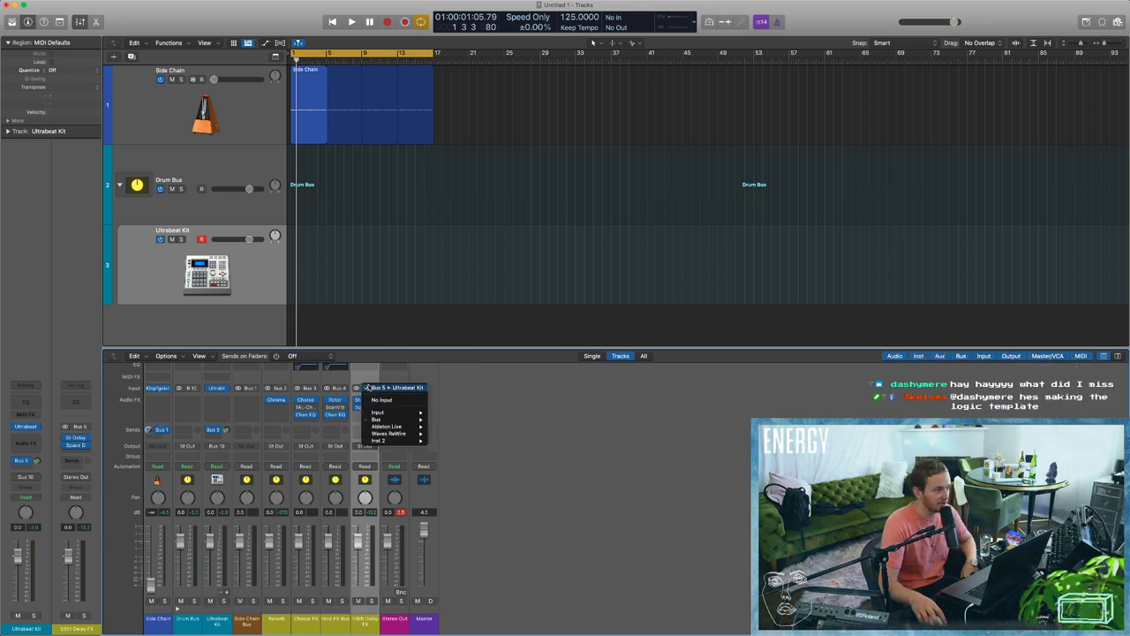
pyautogui.moveTo(378, 419)
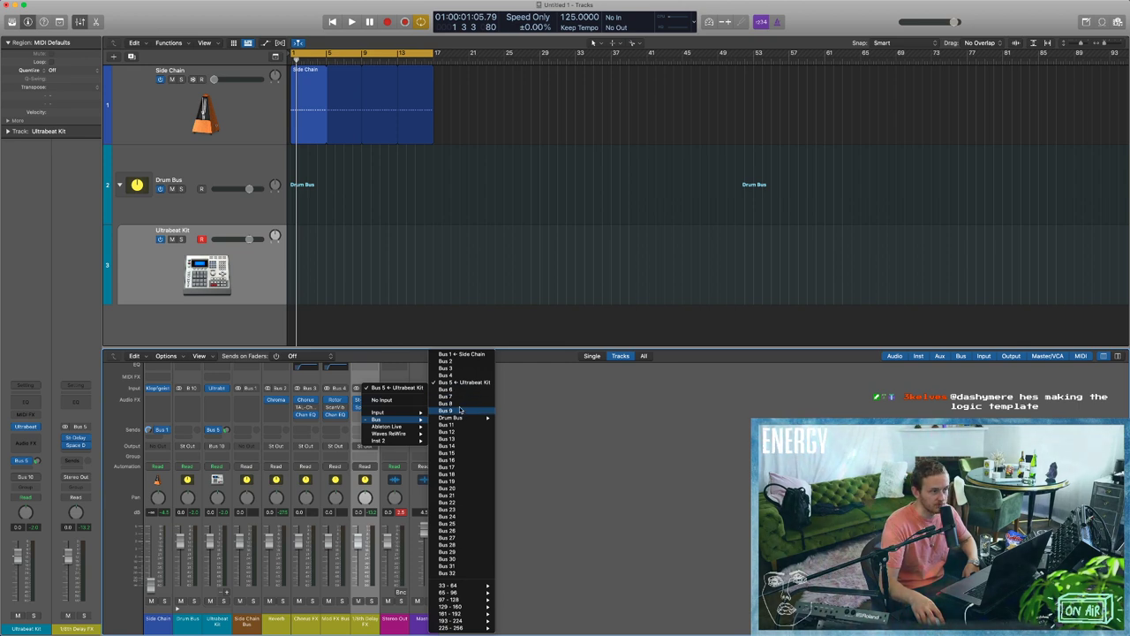
pyautogui.click(429, 277)
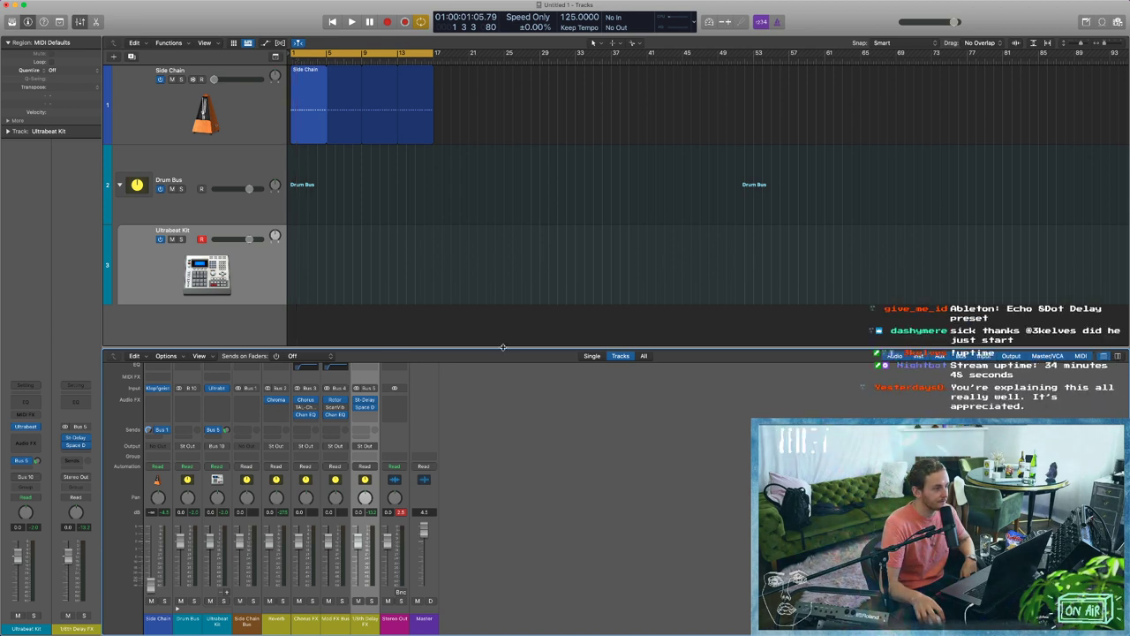
# Open the Ultrabeat Kit instrument window, load the Disclosure_BLANK setting and select its lowest sample slot.
pyautogui.press('x')
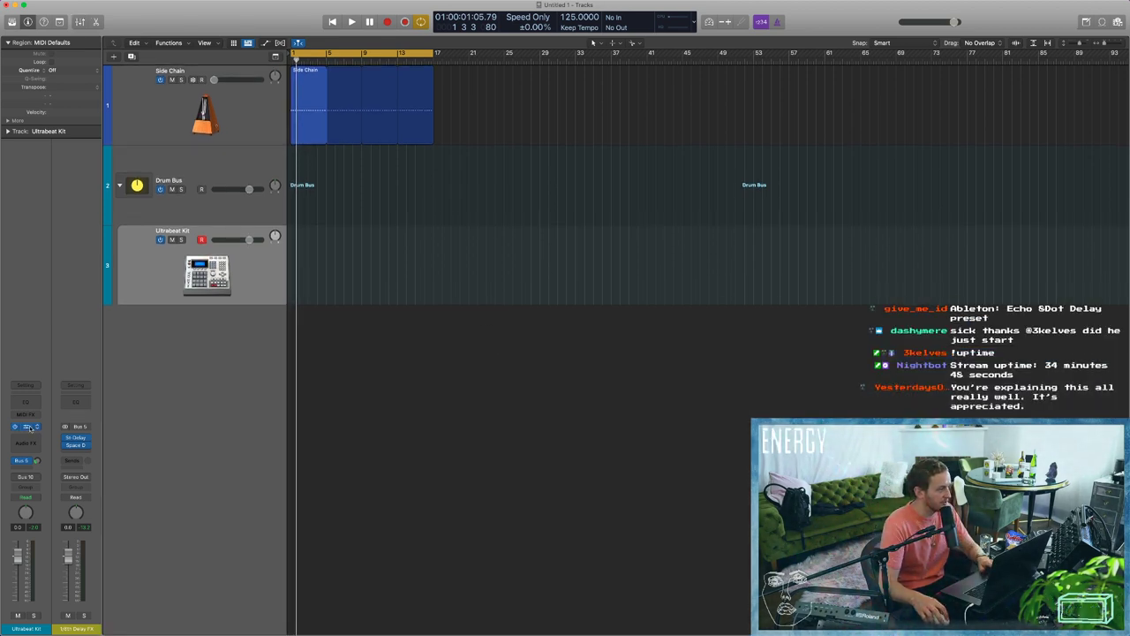
pyautogui.press('v')
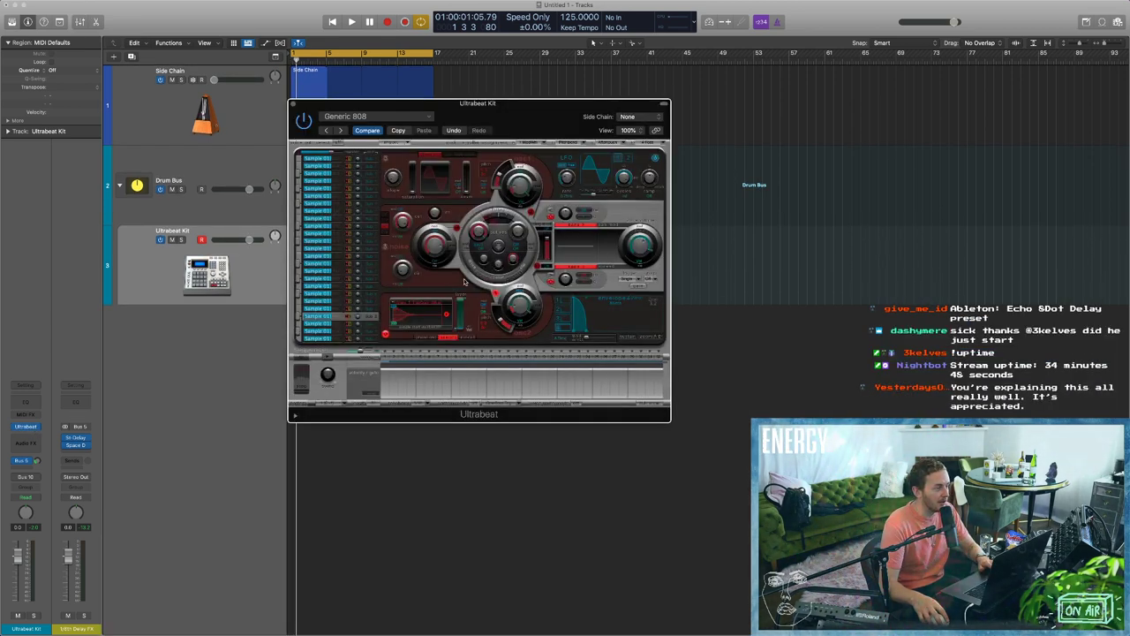
pyautogui.click(374, 117)
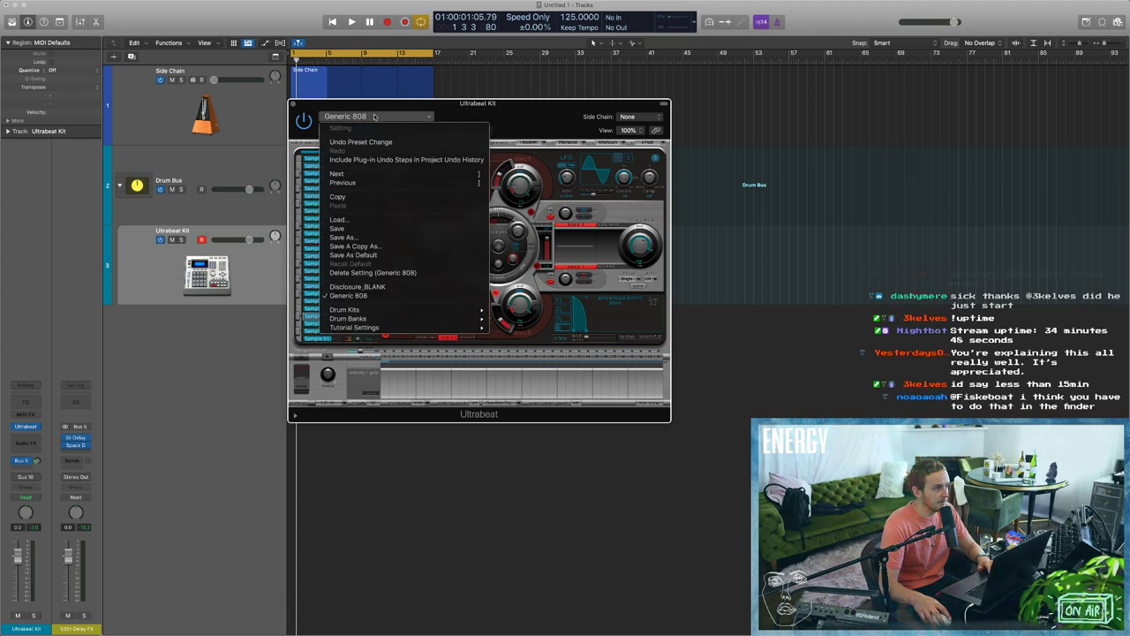
pyautogui.click(376, 286)
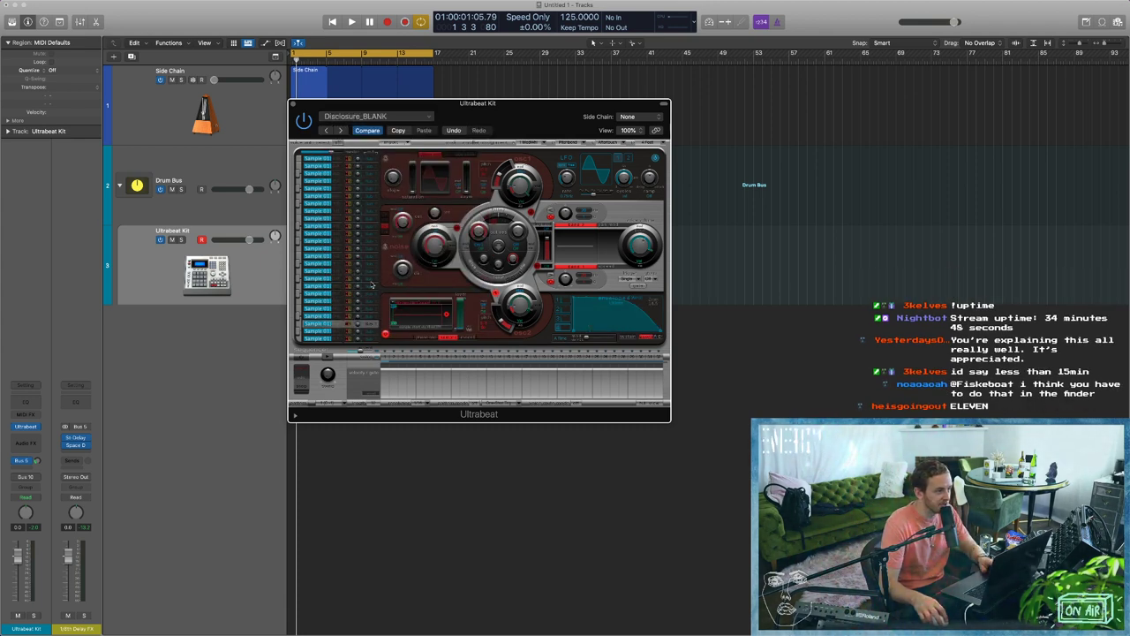
pyautogui.click(341, 339)
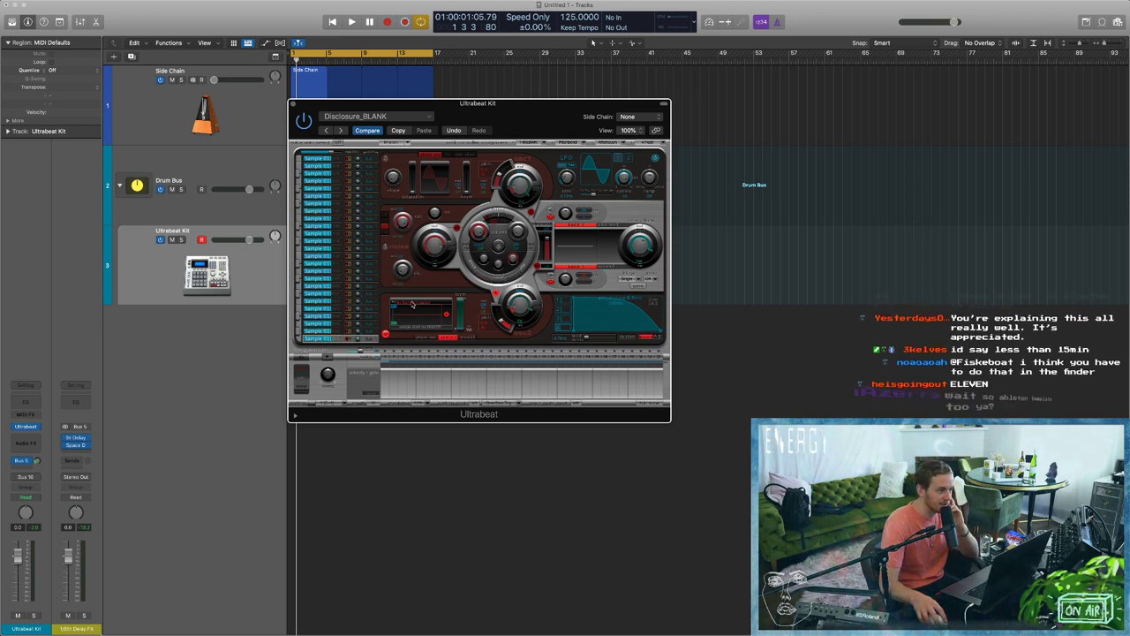
# Load the Grimy 909 drum kit in Ultrabeat and remove the Bus 5 send from the Ultrabeat Kit channel.
pyautogui.click(378, 117)
pyautogui.moveTo(383, 311)
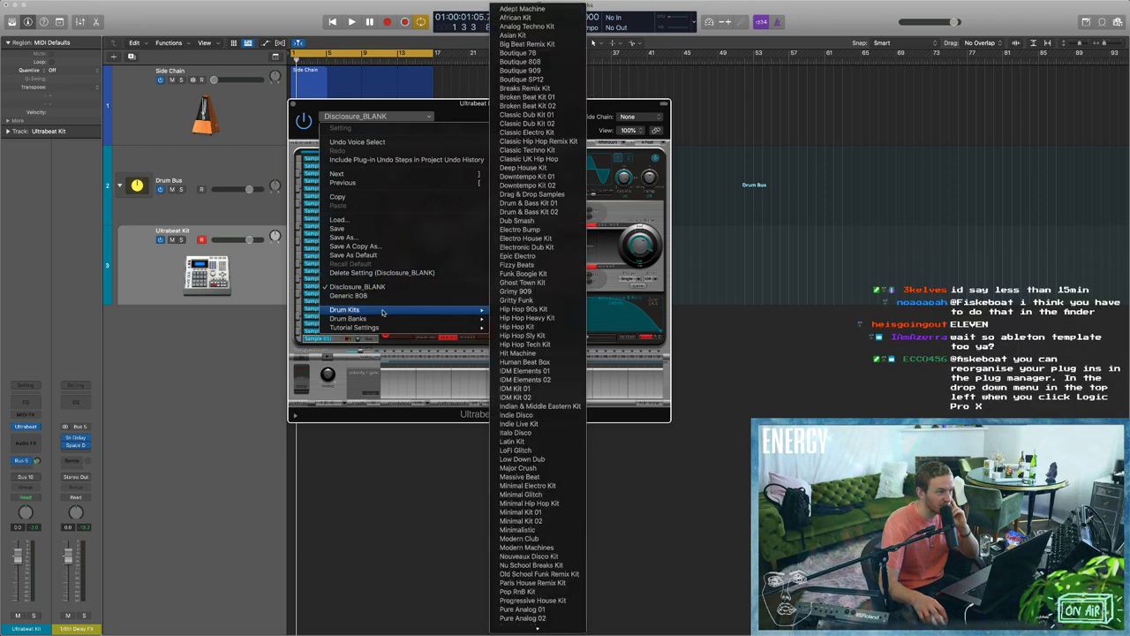
pyautogui.click(538, 293)
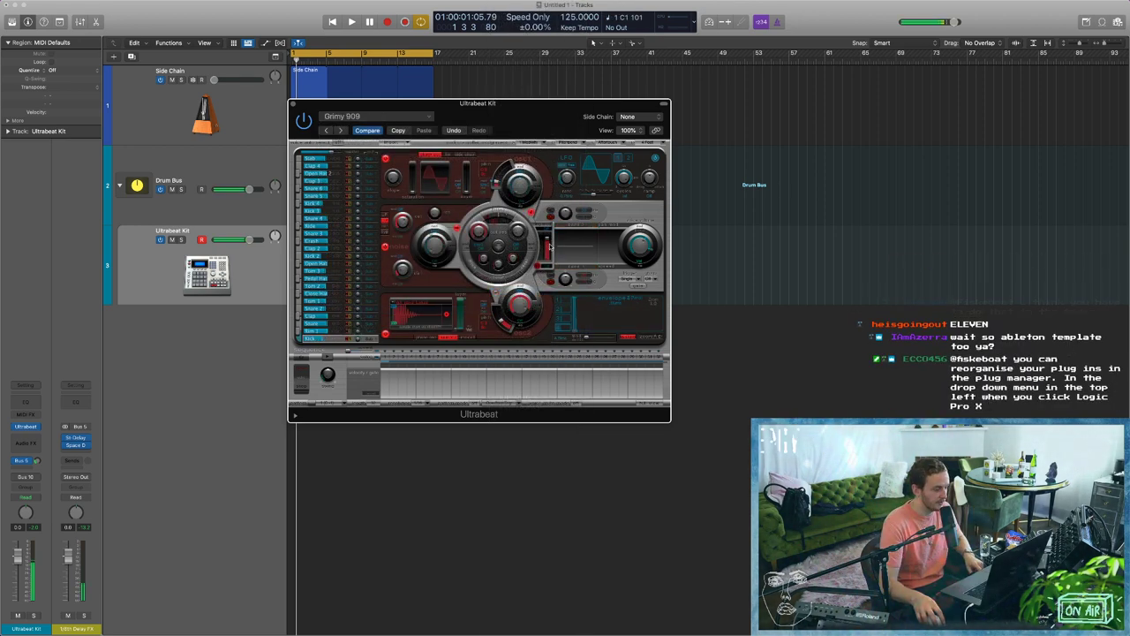
pyautogui.click(27, 460)
pyautogui.click(33, 511)
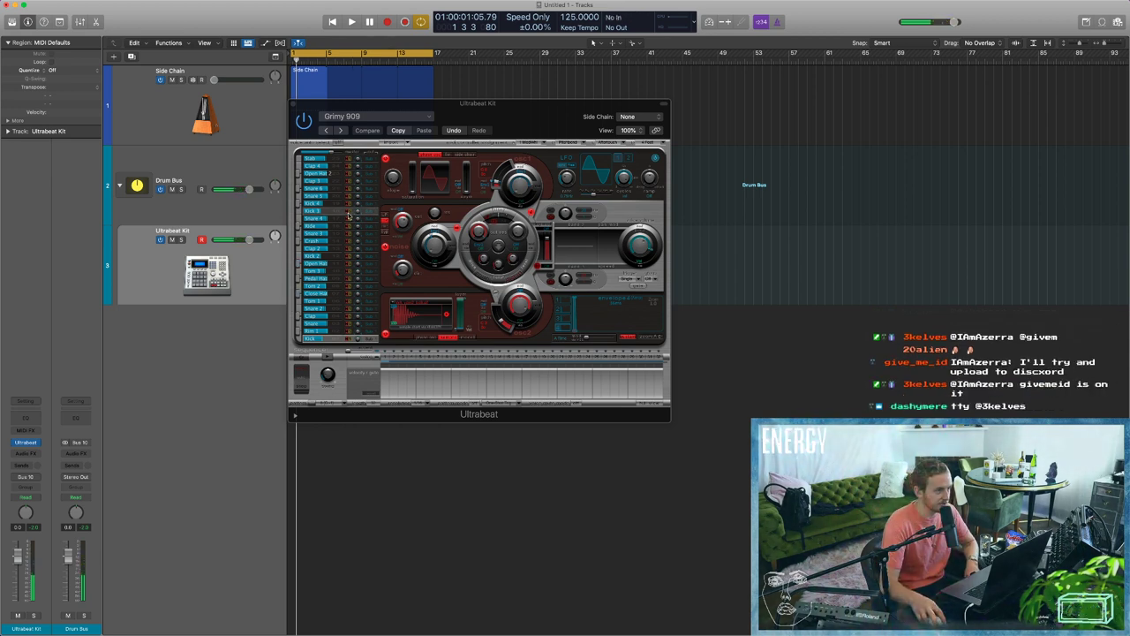
# Load the Boutique 909 drum kit in Ultrabeat and select its Clap sound to audition the kit.
pyautogui.click(366, 115)
pyautogui.moveTo(397, 310)
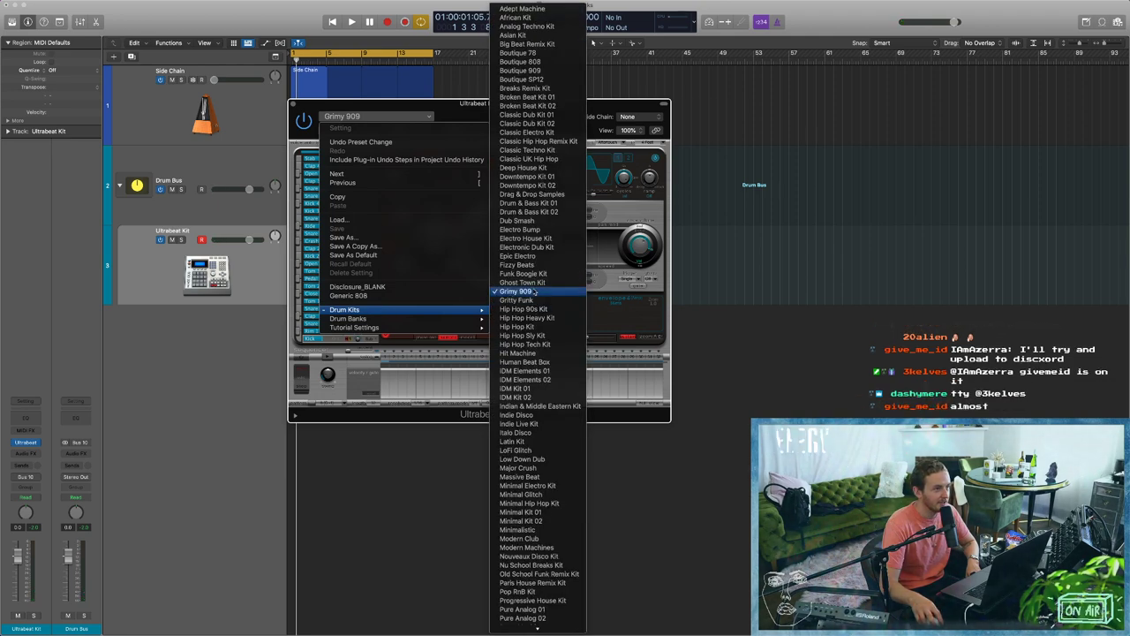
pyautogui.click(527, 75)
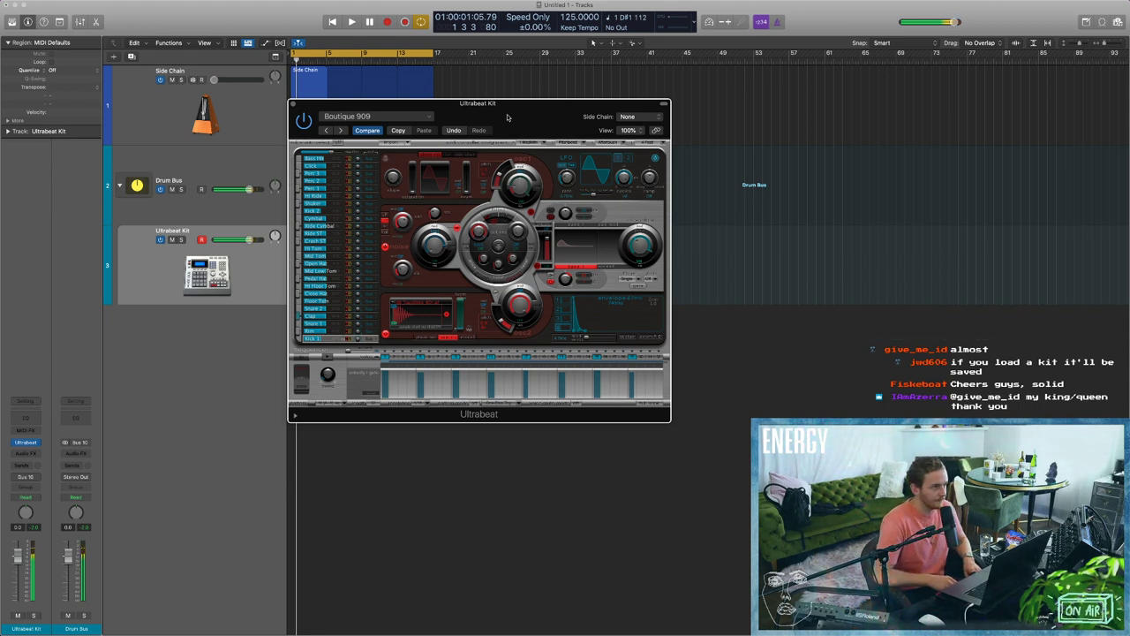
pyautogui.click(335, 317)
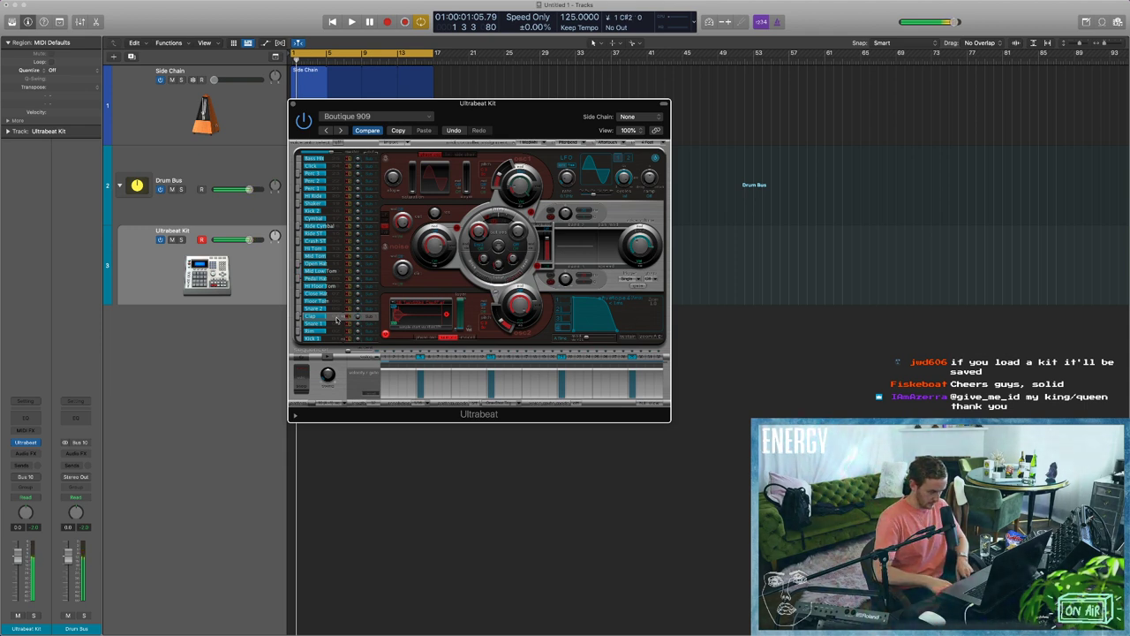
# Load the Grimy 909 drum kit again, close the Ultrabeat window and show the mixer.
pyautogui.click(371, 116)
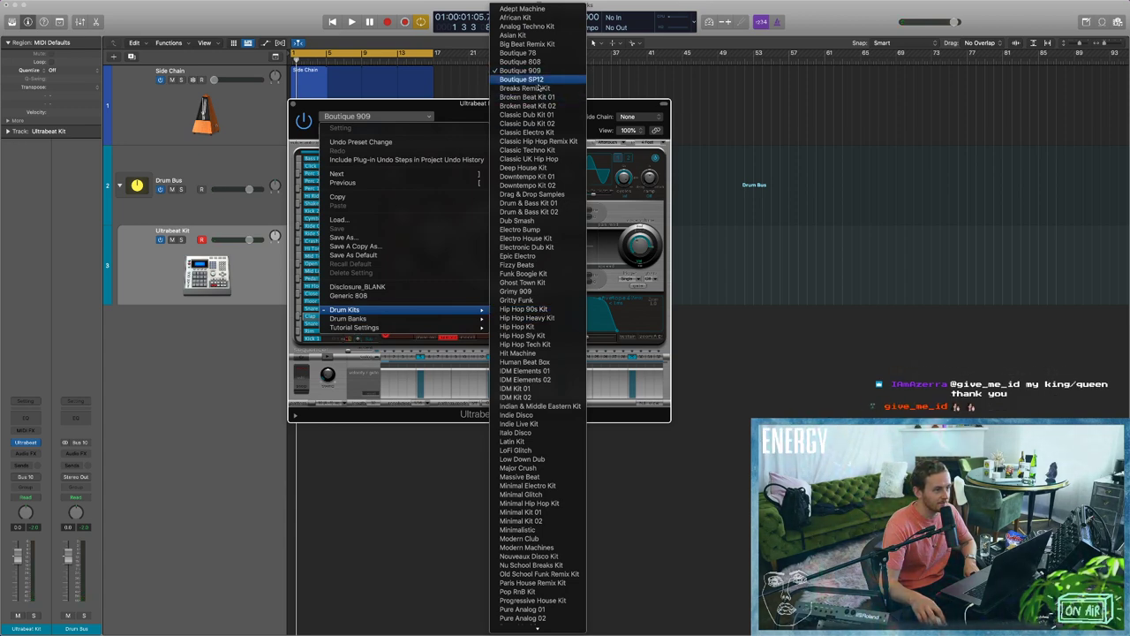
pyautogui.click(516, 291)
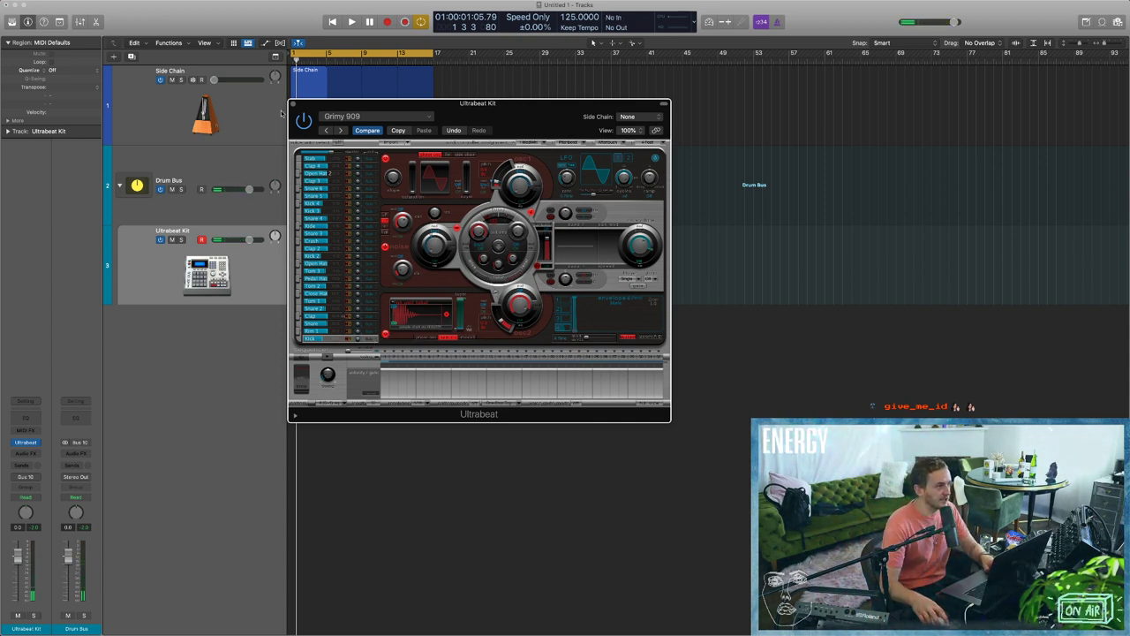
pyautogui.click(294, 103)
pyautogui.press('x')
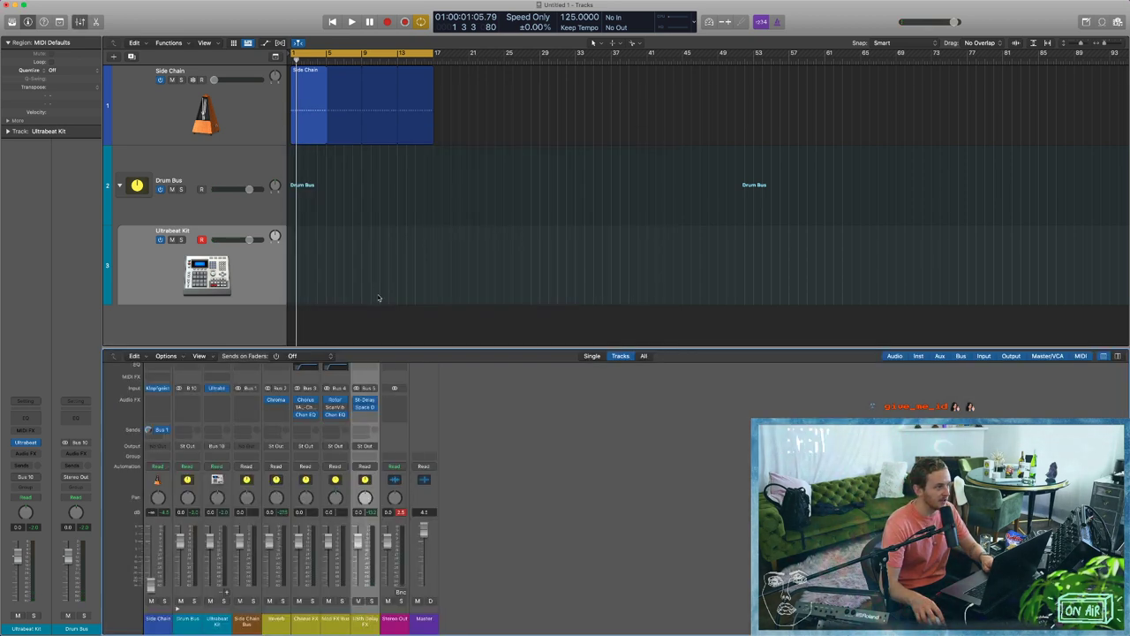
# Add ten aux channel strips for the Ultrabeat Kit's separate outputs, starting at UB 3-4.
pyautogui.click(227, 492)
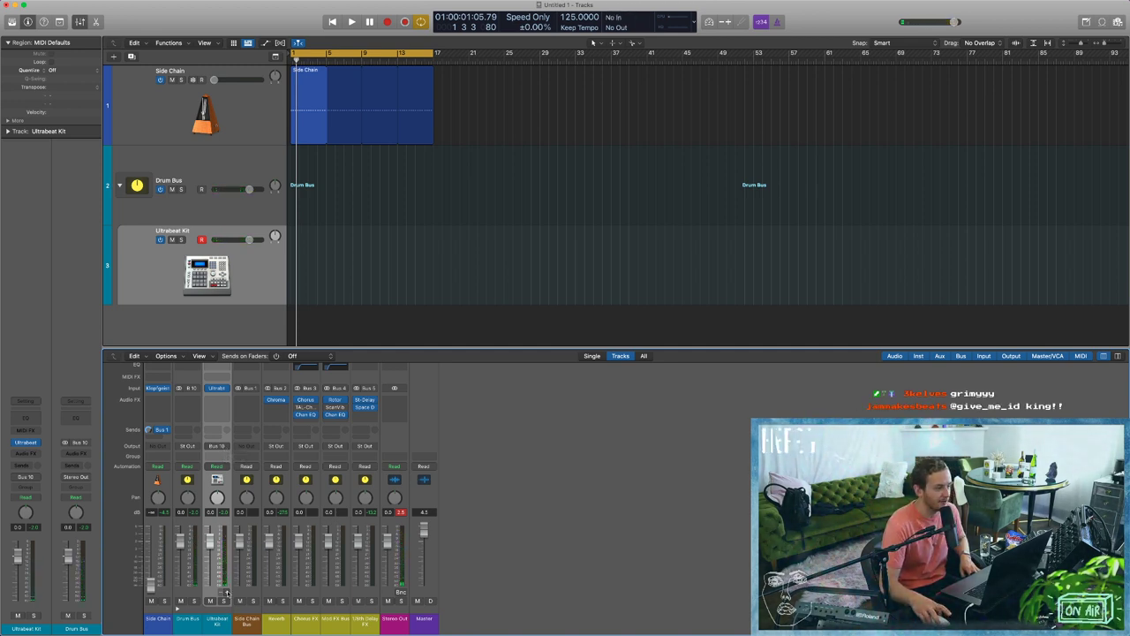
pyautogui.click(225, 591)
pyautogui.click(225, 592)
pyautogui.click(226, 591)
pyautogui.click(225, 592)
pyautogui.click(226, 592)
pyautogui.click(225, 591)
pyautogui.click(226, 591)
pyautogui.click(226, 592)
pyautogui.click(225, 592)
pyautogui.click(225, 592)
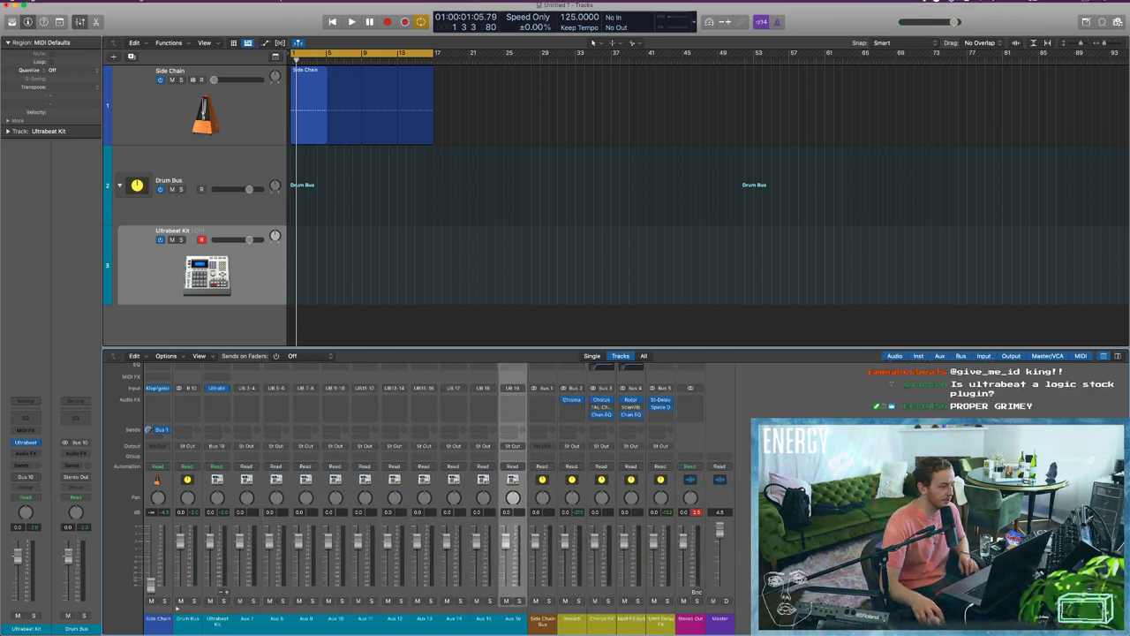
# Undo the last three aux channel strip additions so that UB 15-16 is the last one.
pyautogui.press('super+z')
pyautogui.press('super+z')
pyautogui.press('super+z')
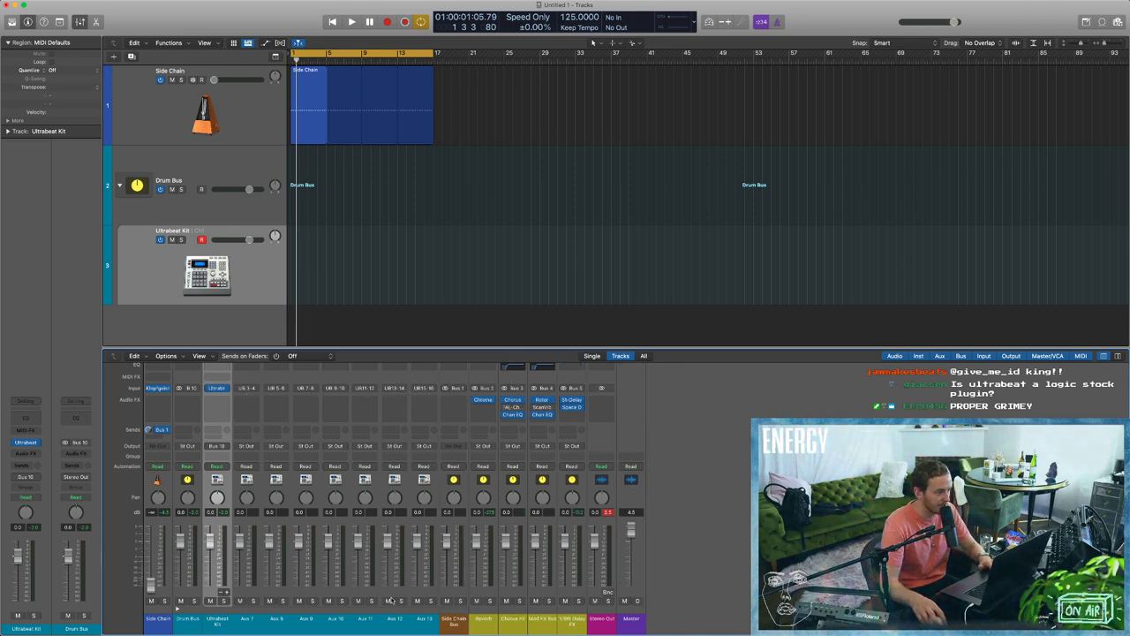
# Route the outputs of Aux 7 through Aux 13 together to Bus 10 (Drum Bus).
pyautogui.moveTo(426, 625); pyautogui.dragTo(226, 622)
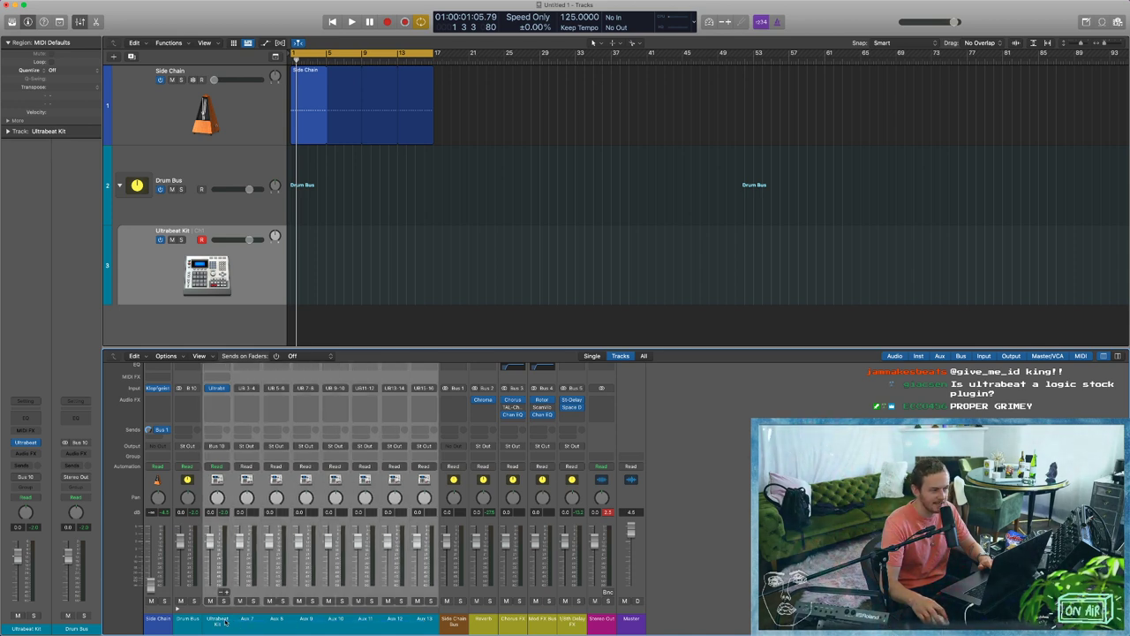
pyautogui.click(226, 623)
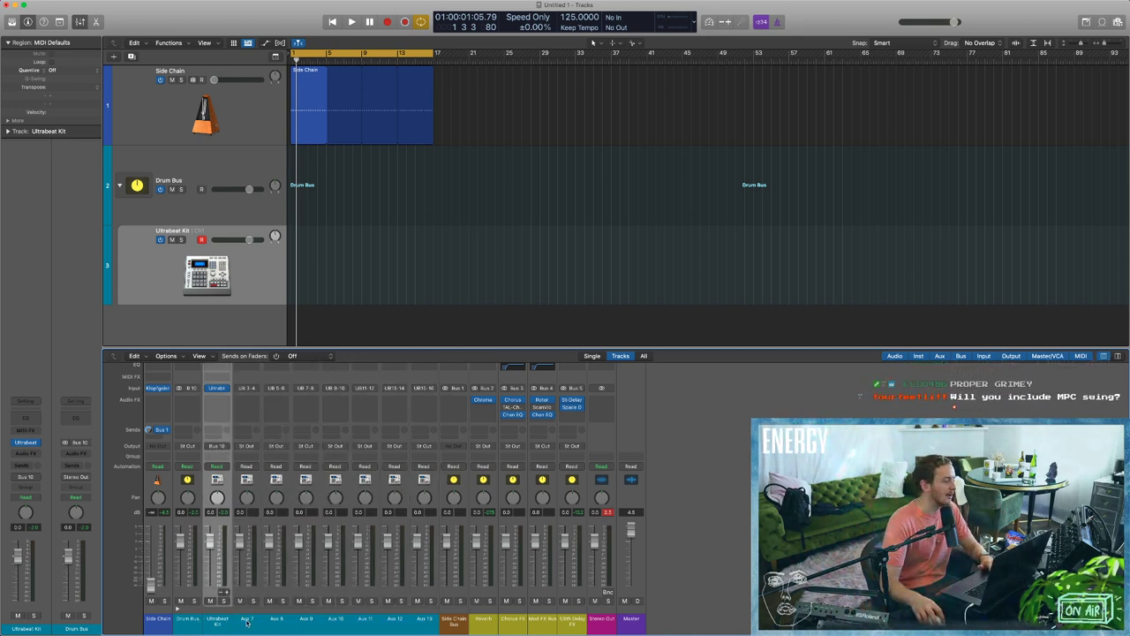
pyautogui.moveTo(247, 624); pyautogui.dragTo(372, 579)
pyautogui.click(248, 446)
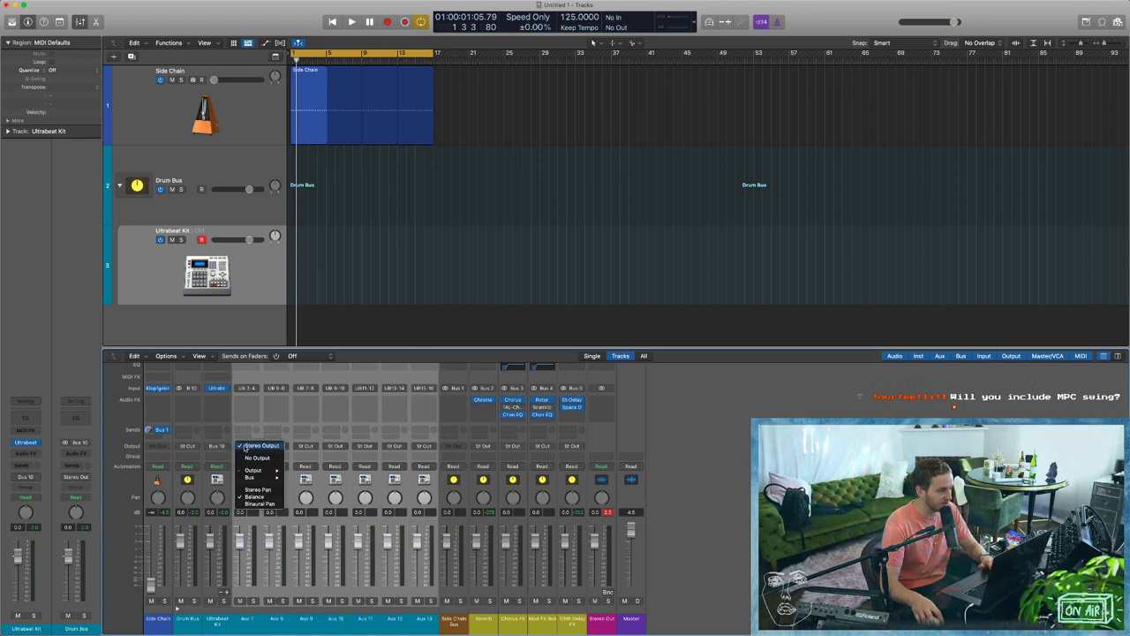
pyautogui.moveTo(256, 477)
pyautogui.moveTo(316, 417)
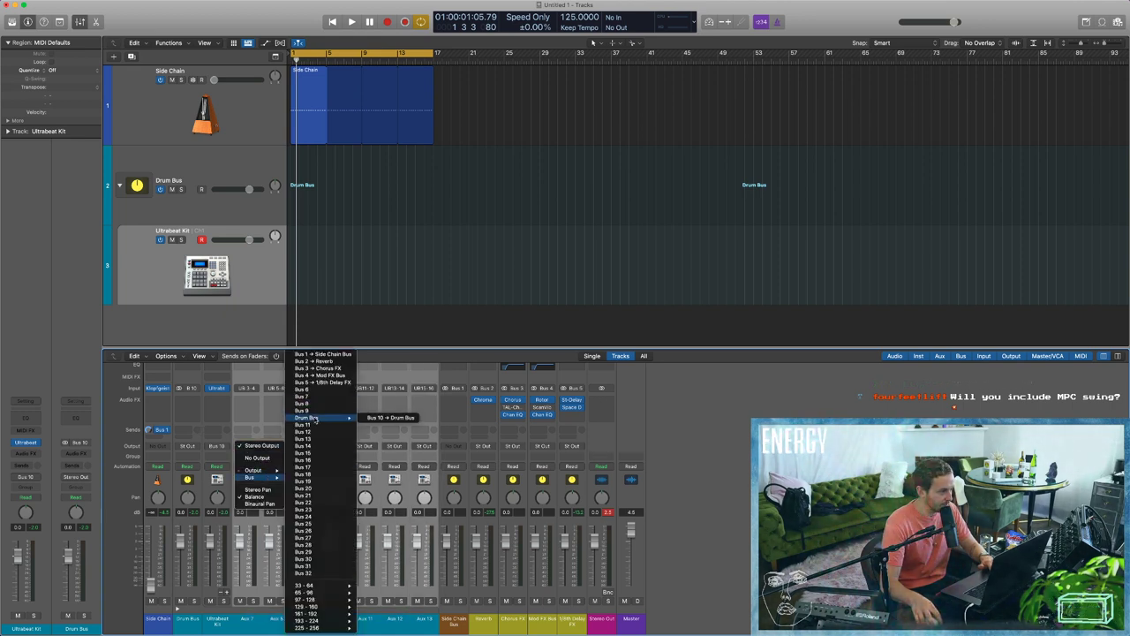
pyautogui.click(379, 419)
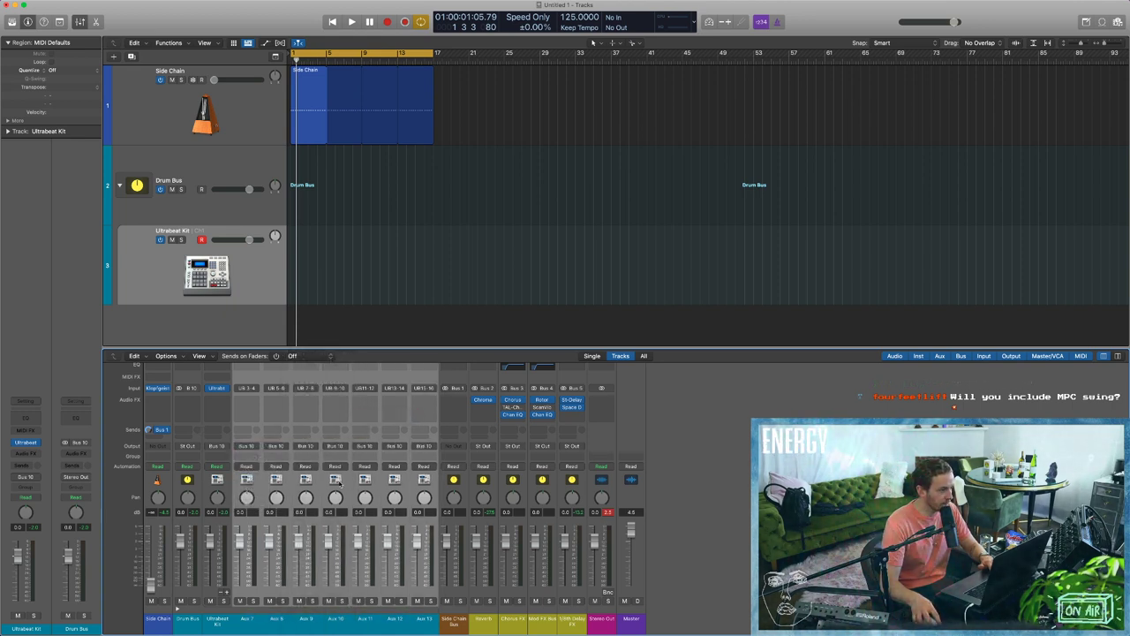
# Lower the faders of Ultrabeat Kit and Aux 7 through Aux 13 together to -3.2 dB.
pyautogui.click(221, 626)
pyautogui.moveTo(228, 624); pyautogui.dragTo(415, 618)
pyautogui.moveTo(333, 546); pyautogui.dragTo(333, 554)
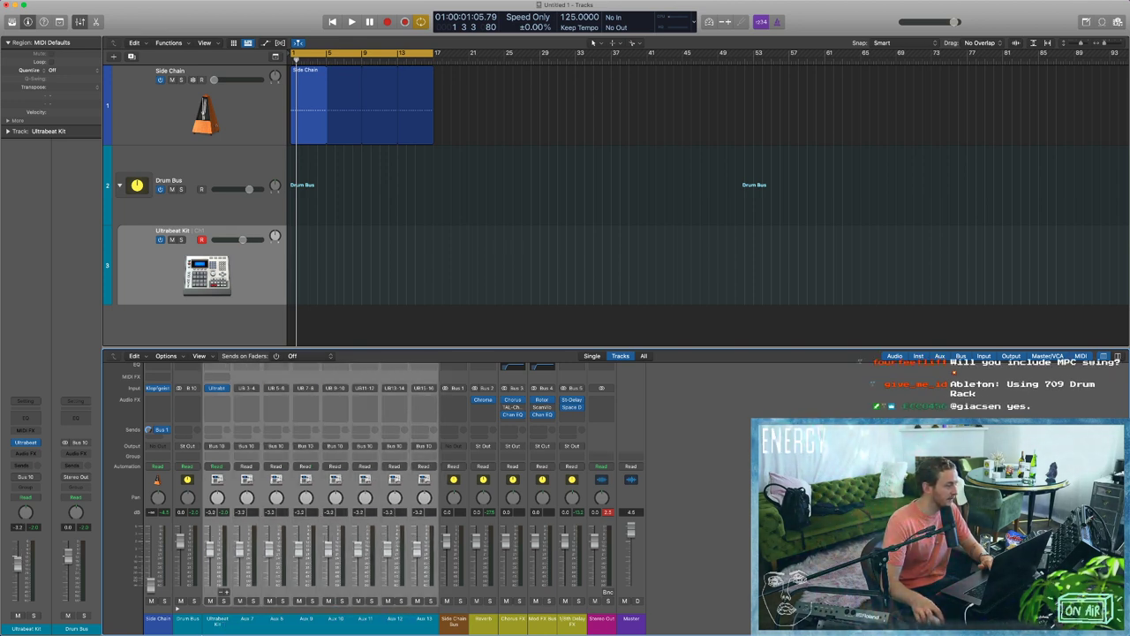
# Copy the Ultrabeat Kit name onto Aux 7 (UB 3-4) and change it to Ultrabeat Kick.
pyautogui.doubleClick(246, 619)
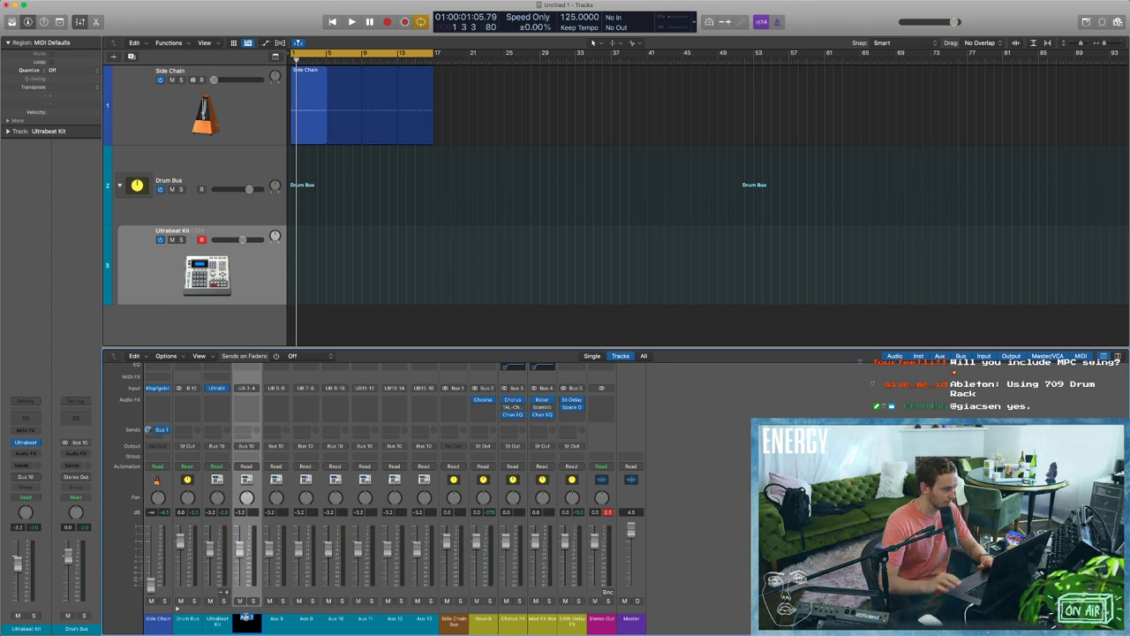
pyautogui.hotkey('shift', 'Tab')
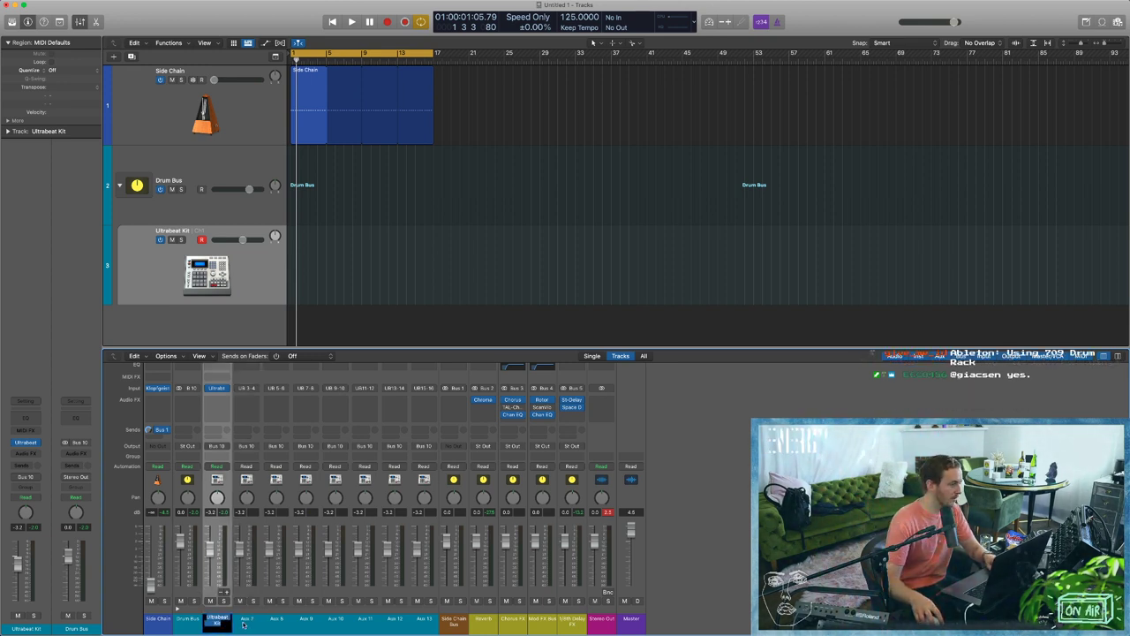
pyautogui.moveTo(244, 623); pyautogui.dragTo(426, 620)
pyautogui.doubleClick(241, 619)
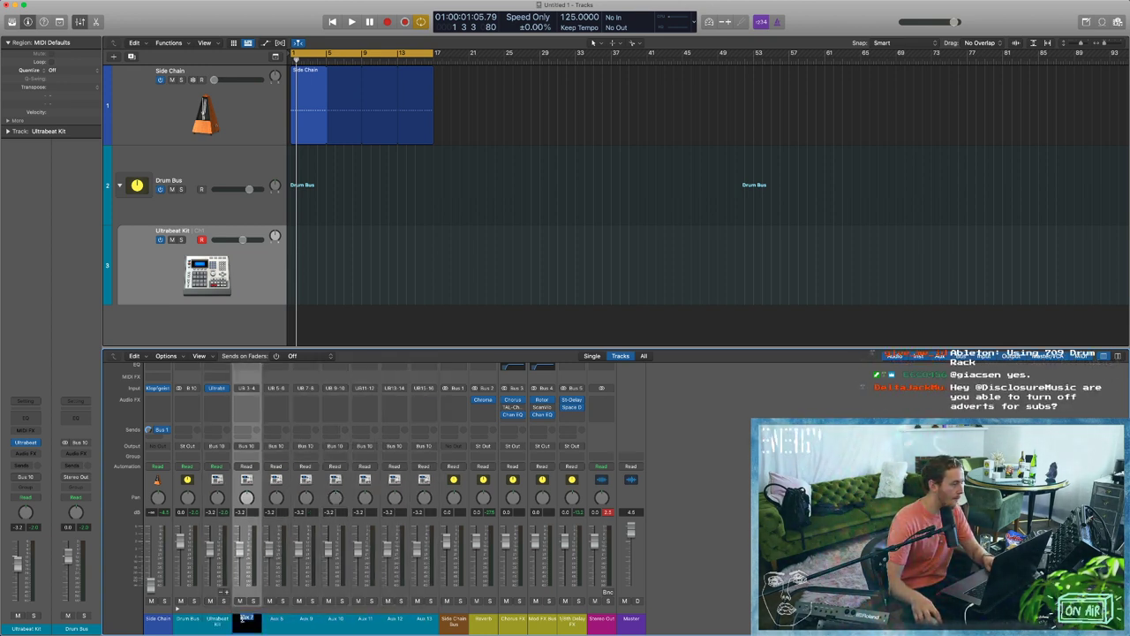
pyautogui.press('Return')
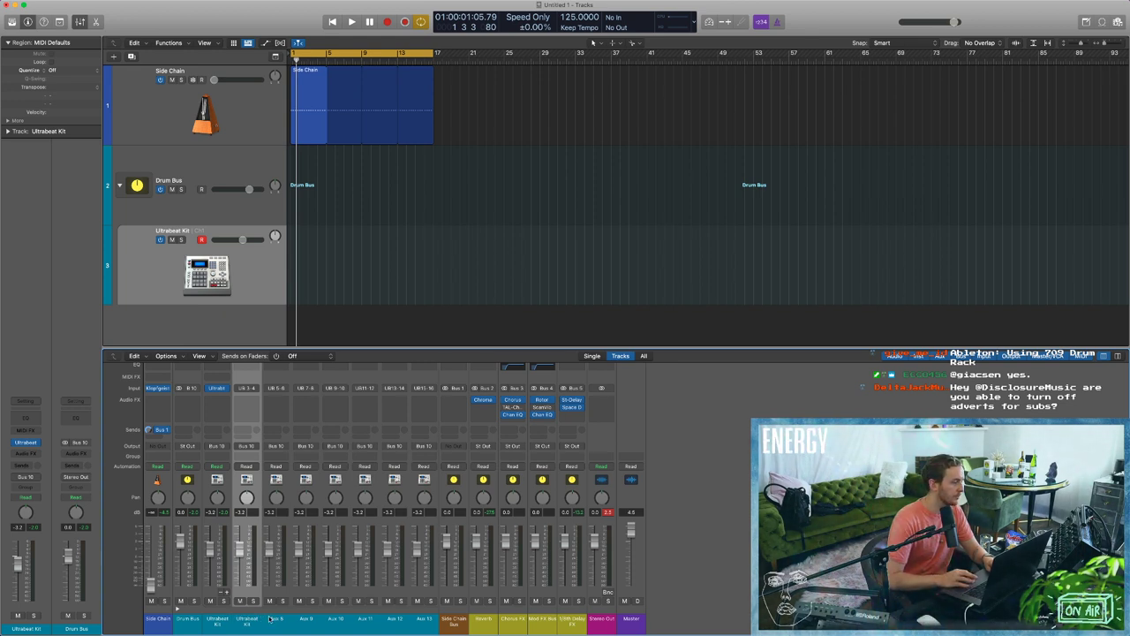
pyautogui.doubleClick(248, 620)
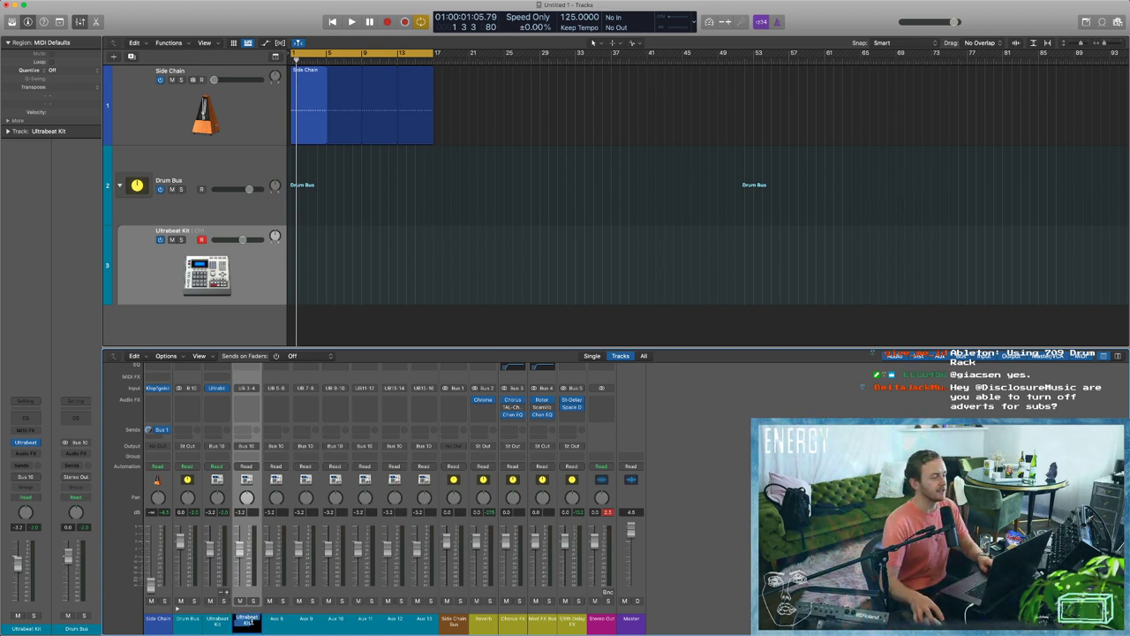
pyautogui.press('Right')
pyautogui.press('BackSpace')
pyautogui.write('ck')
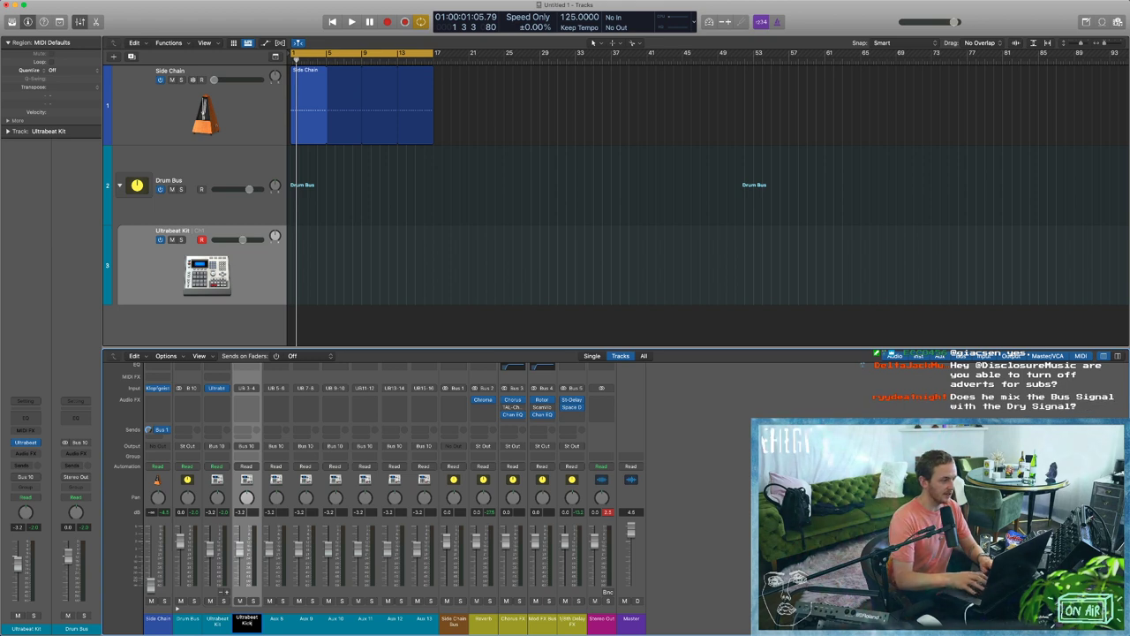
pyautogui.press('Return')
# Rename the UB 5-6 aux channel (Aux 8) to Ultrabeat Snr and the UB 7-8 aux channel (Aux 9) to Ultrabeat Clap.
pyautogui.doubleClick(276, 618)
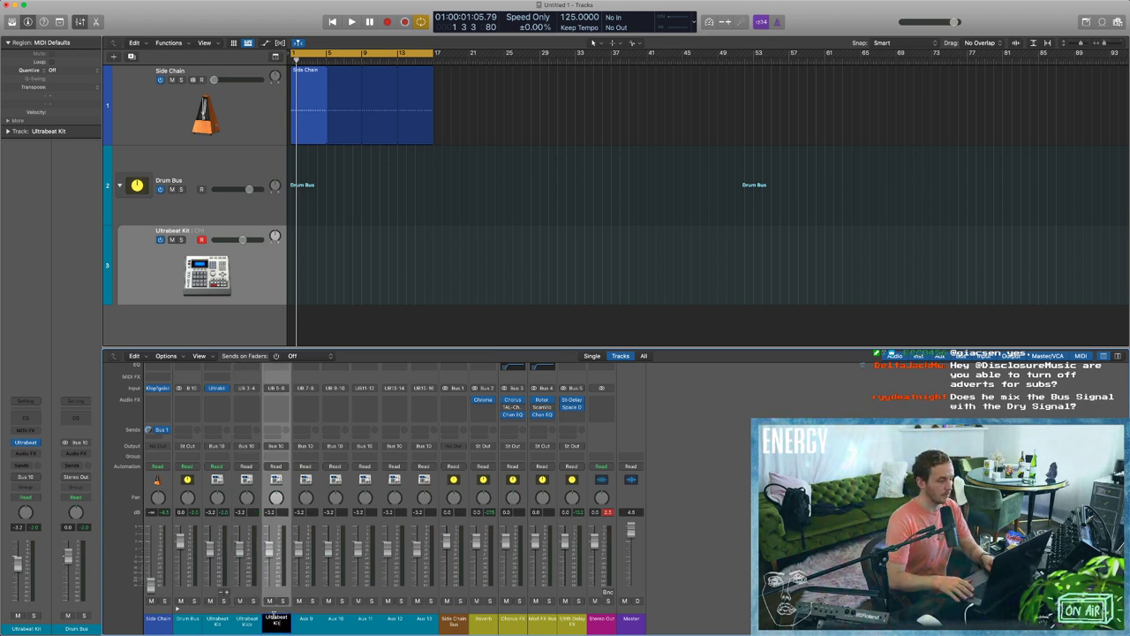
pyautogui.write('Ultrabeat Sn')
pyautogui.press('Return')
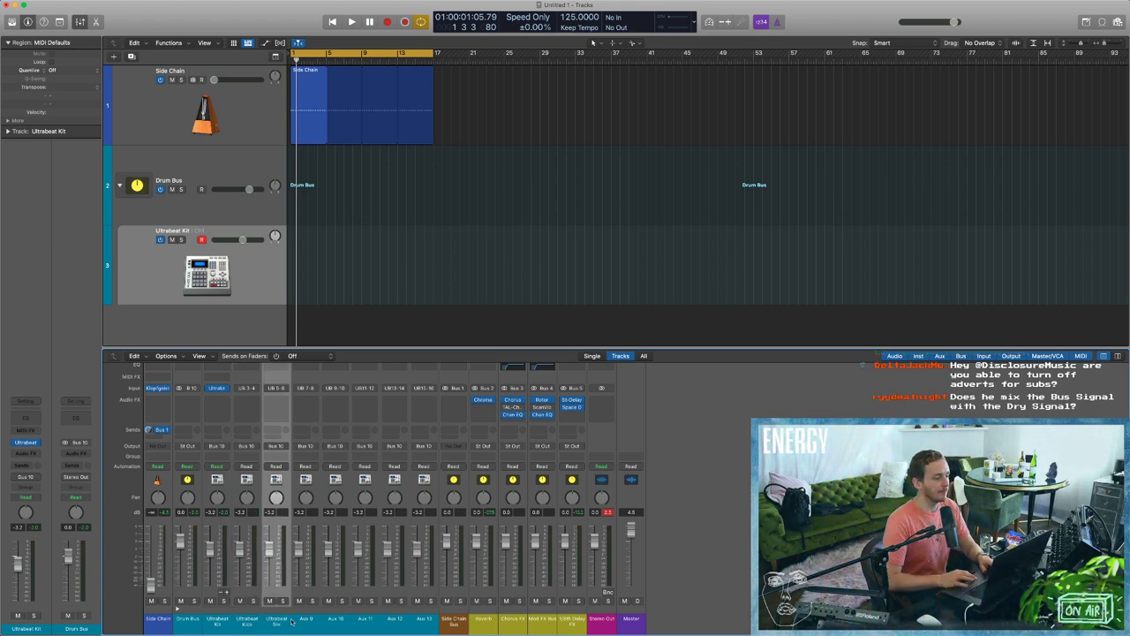
pyautogui.doubleClick(305, 618)
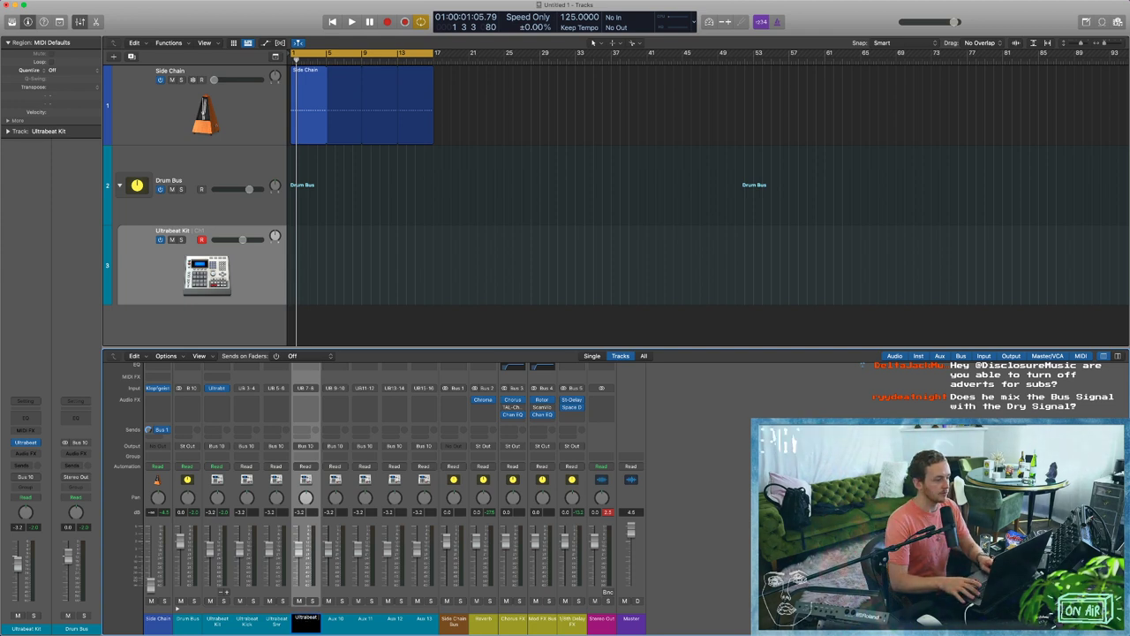
pyautogui.write('Ultrabeat Clap')
pyautogui.press('Return')
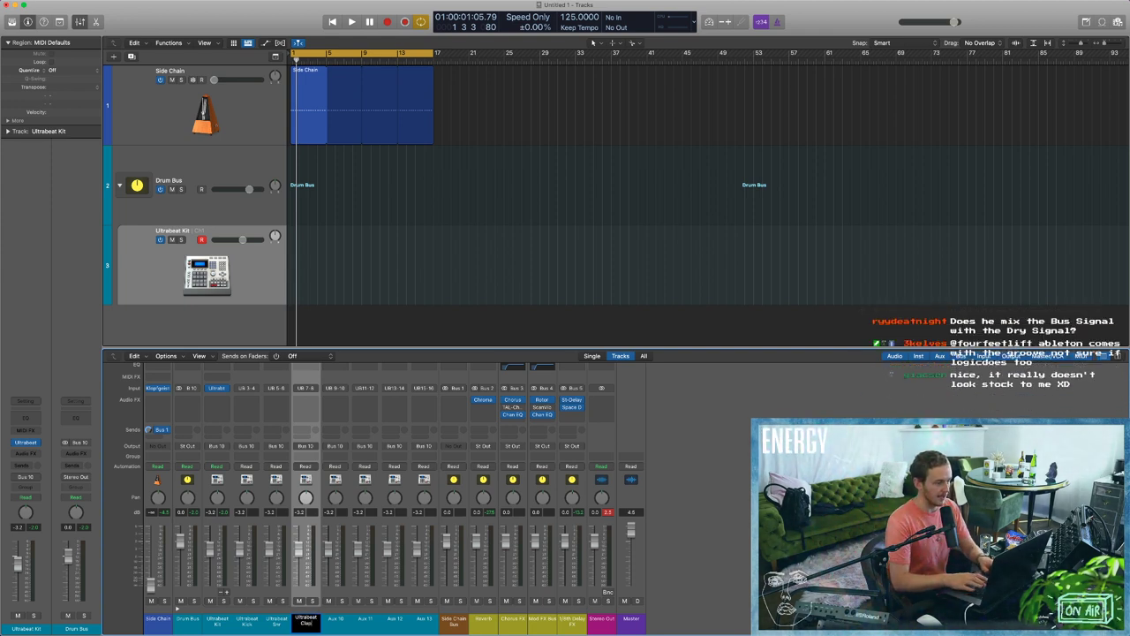
# Rename the UB 9-10 aux channel (Aux 10) to Ultrabeat Hat Closed and the UB 11-12 aux channel (Aux 11) to Ultrabeat Hat Open.
pyautogui.doubleClick(334, 619)
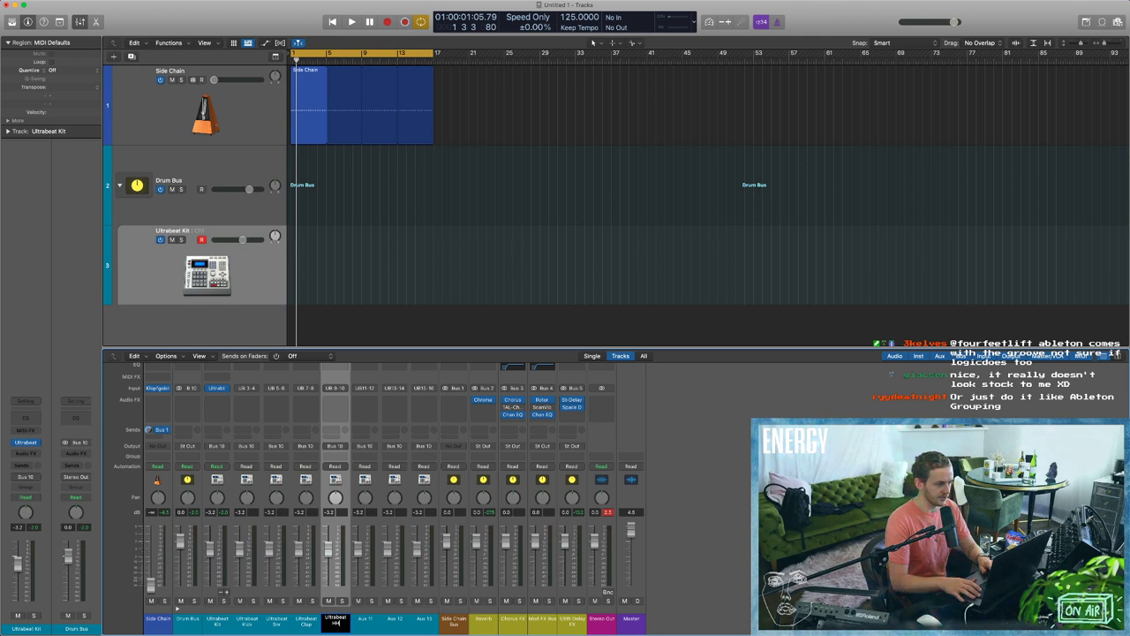
pyautogui.press('BackSpace')
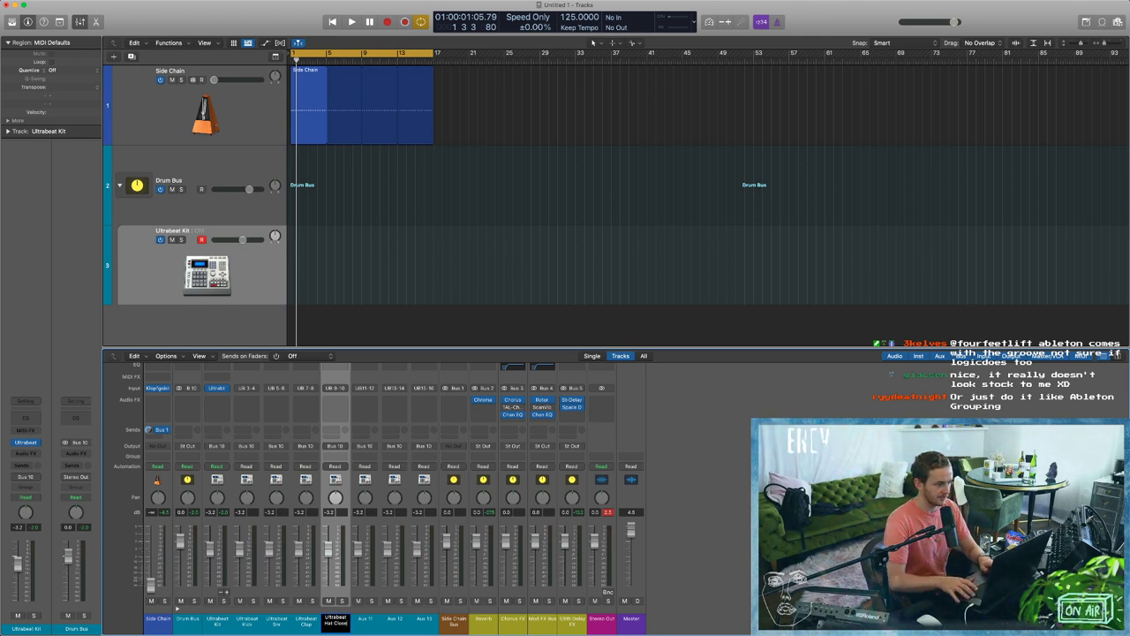
pyautogui.press('Return')
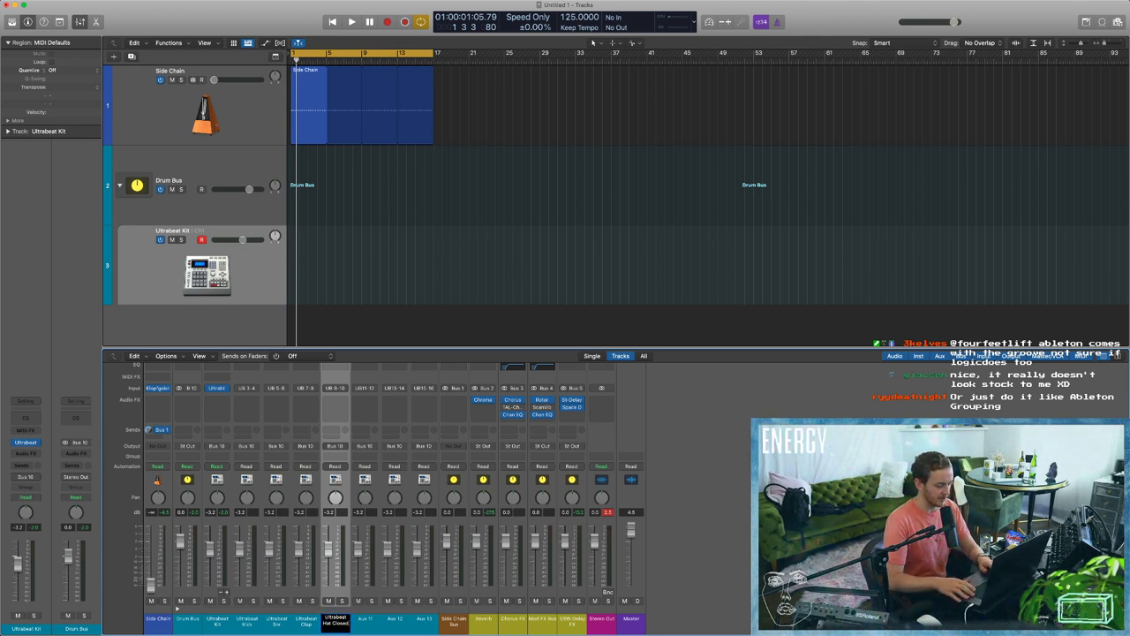
pyautogui.click(370, 622)
pyautogui.doubleClick(369, 622)
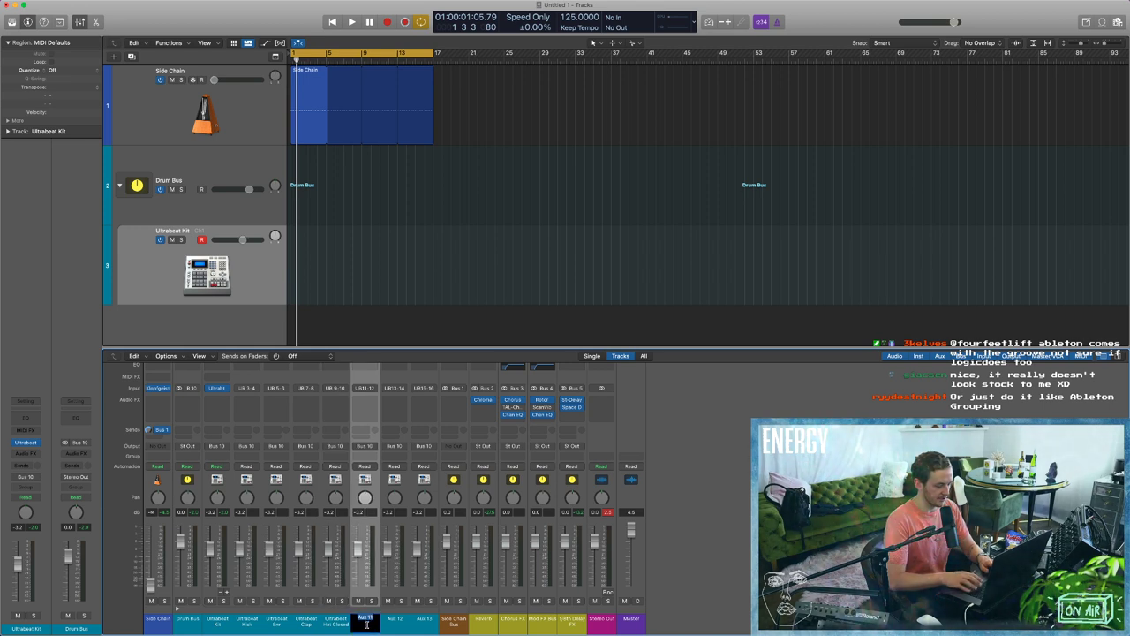
pyautogui.write('Ultrabeat Hat')
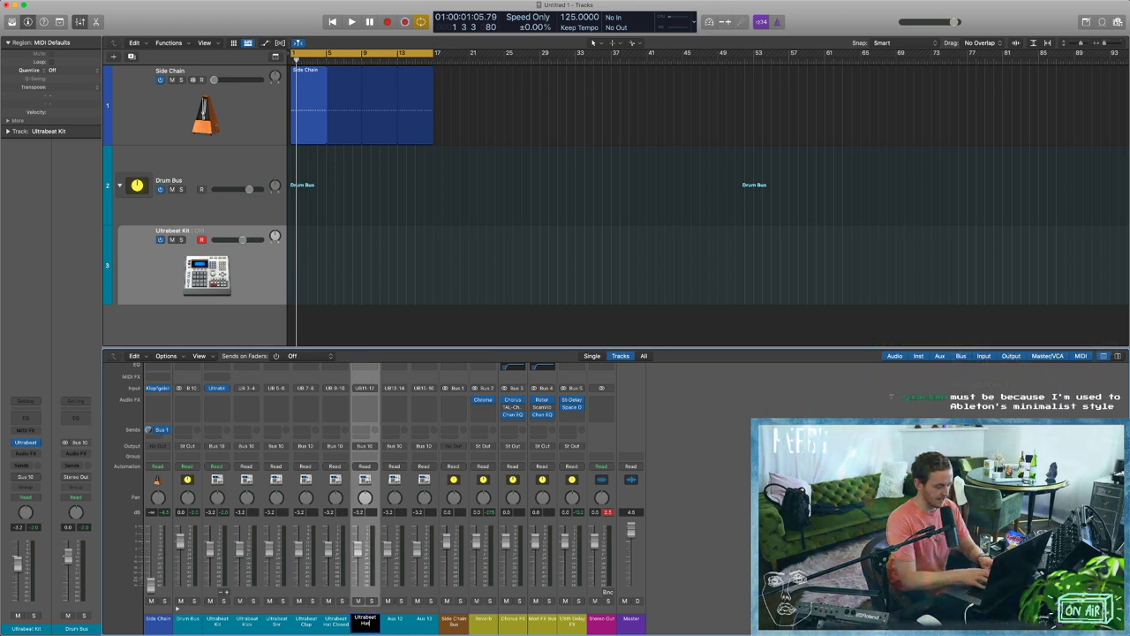
pyautogui.write(' Open')
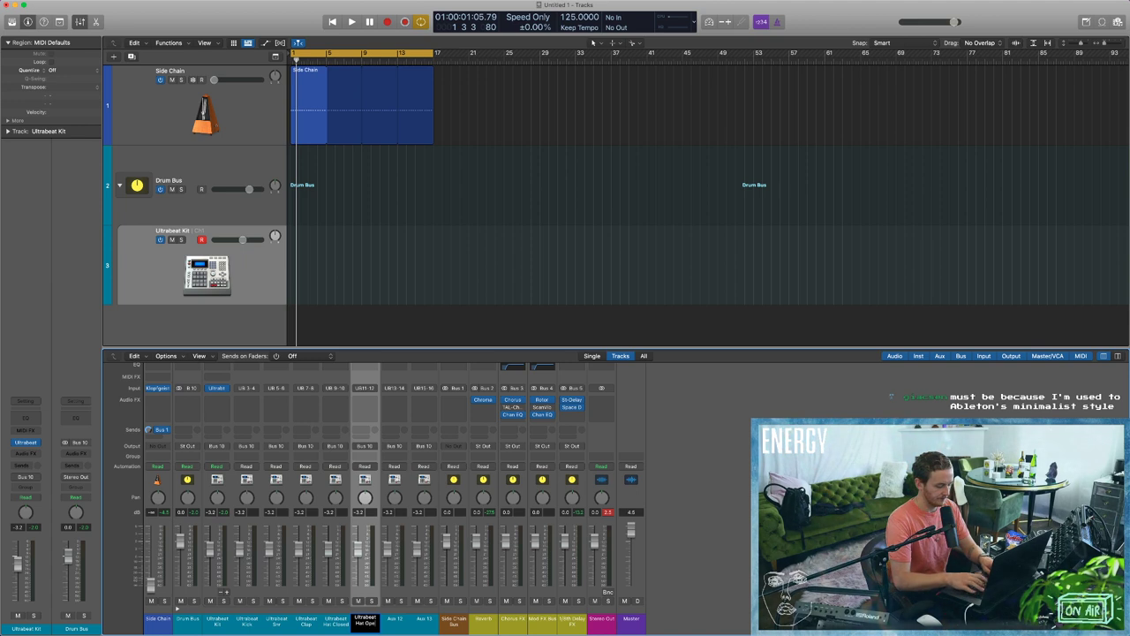
pyautogui.press('Return')
# Rename the UB 13-14 aux channel (Aux 12) to Ultrabeat Toms and the UB 15-16 aux channel (Aux 13) to Ultrabeat Ride/Cyb.
pyautogui.doubleClick(400, 622)
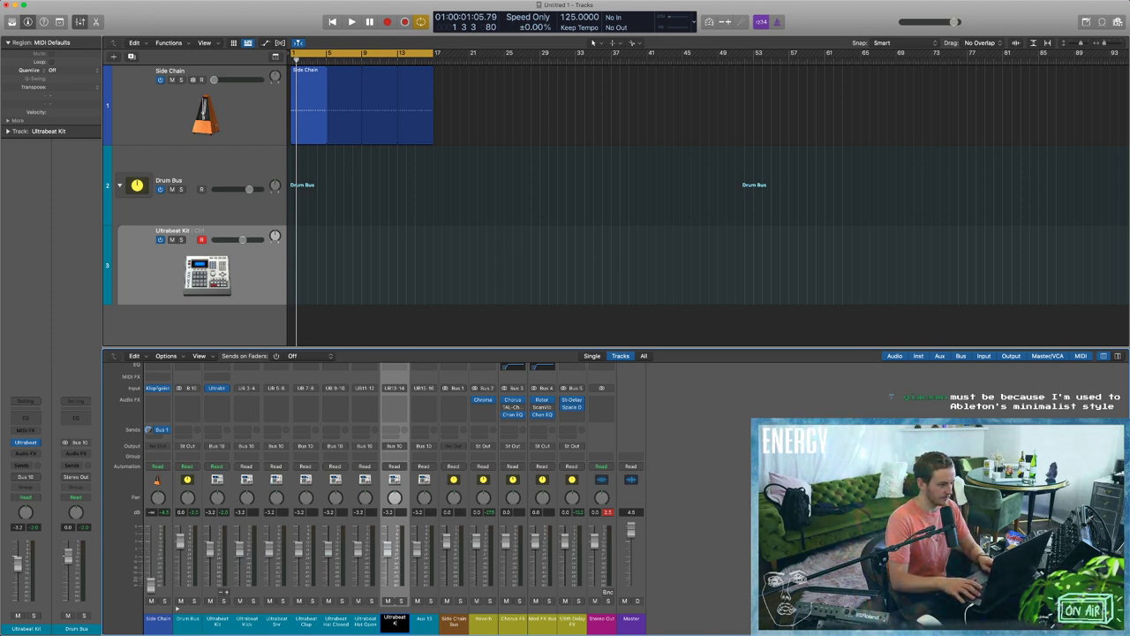
pyautogui.write('Ultrabeat Tom')
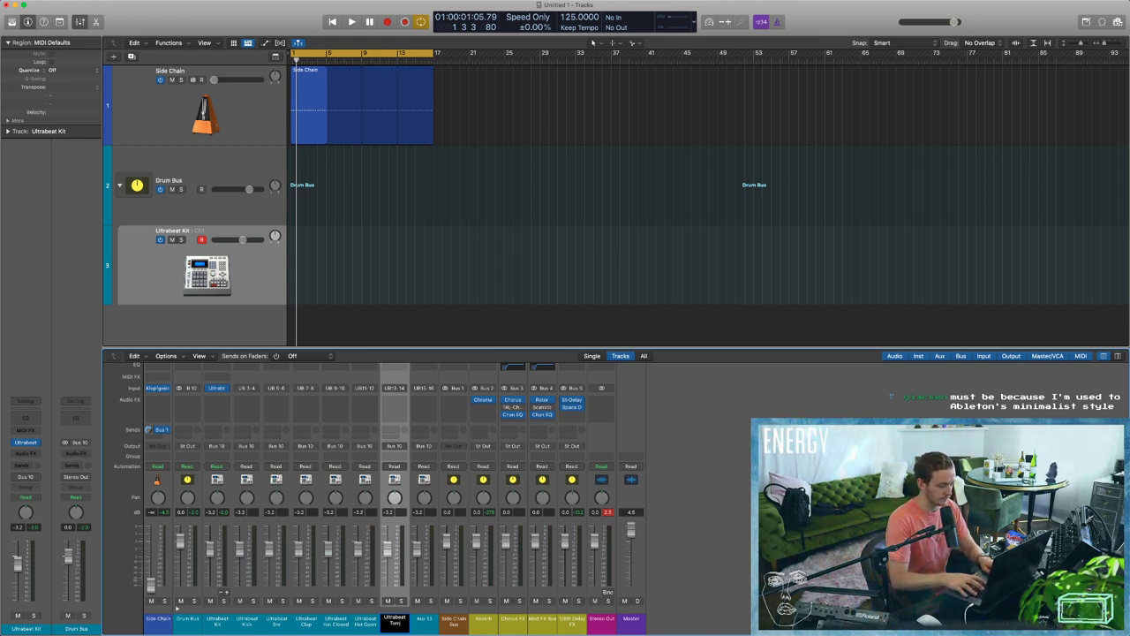
pyautogui.write('s')
pyautogui.press('Return')
pyautogui.doubleClick(425, 620)
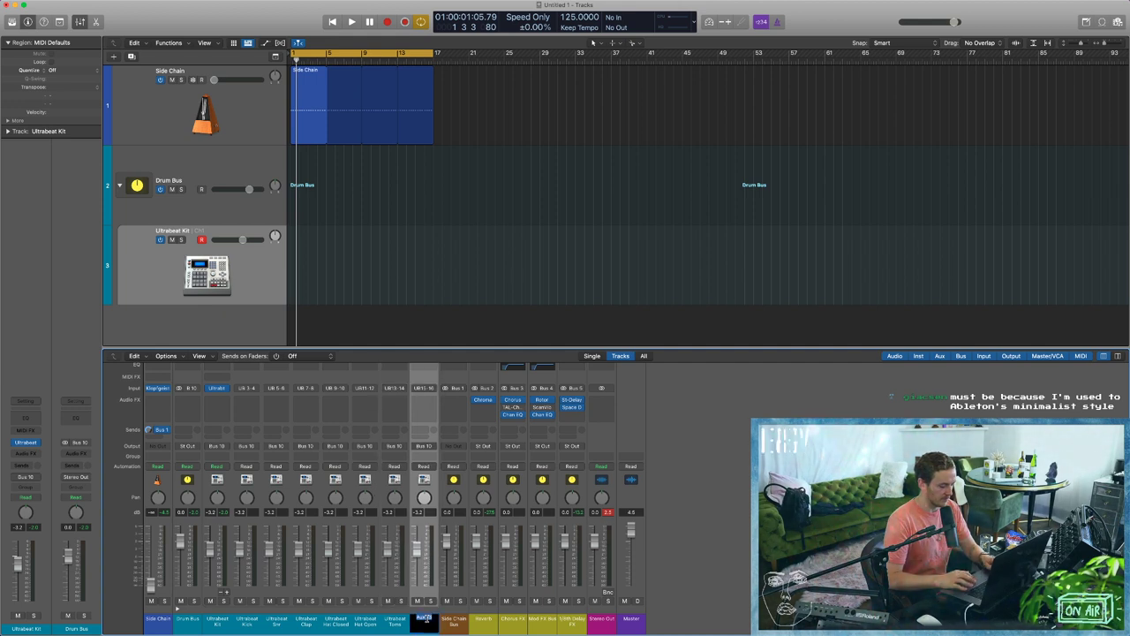
pyautogui.write('Ultrabeat Ki')
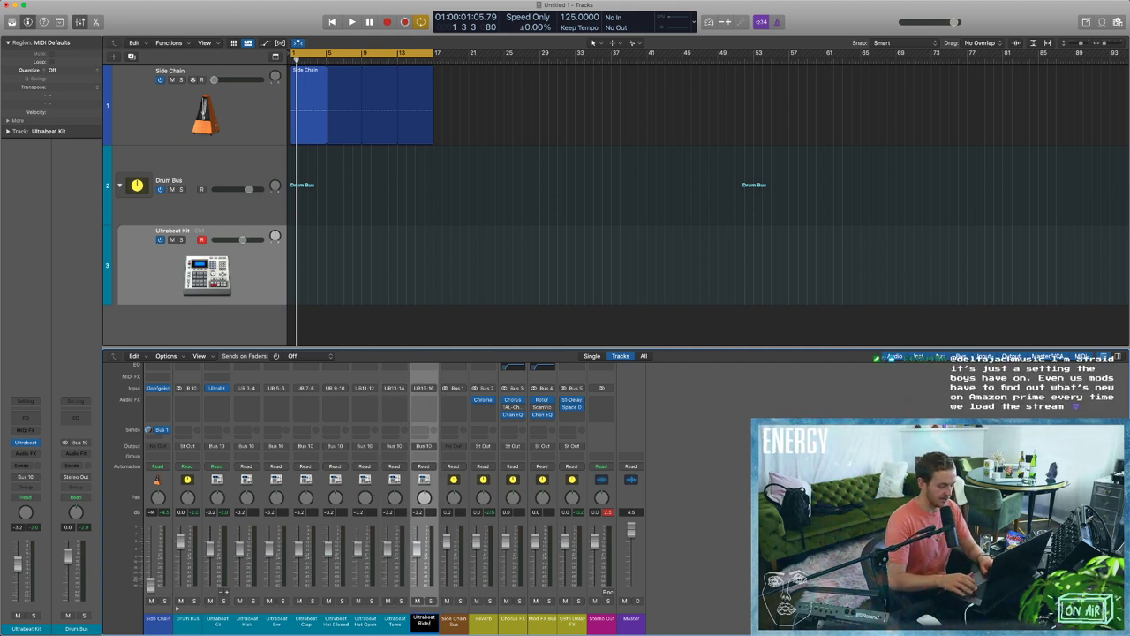
pyautogui.press('Return')
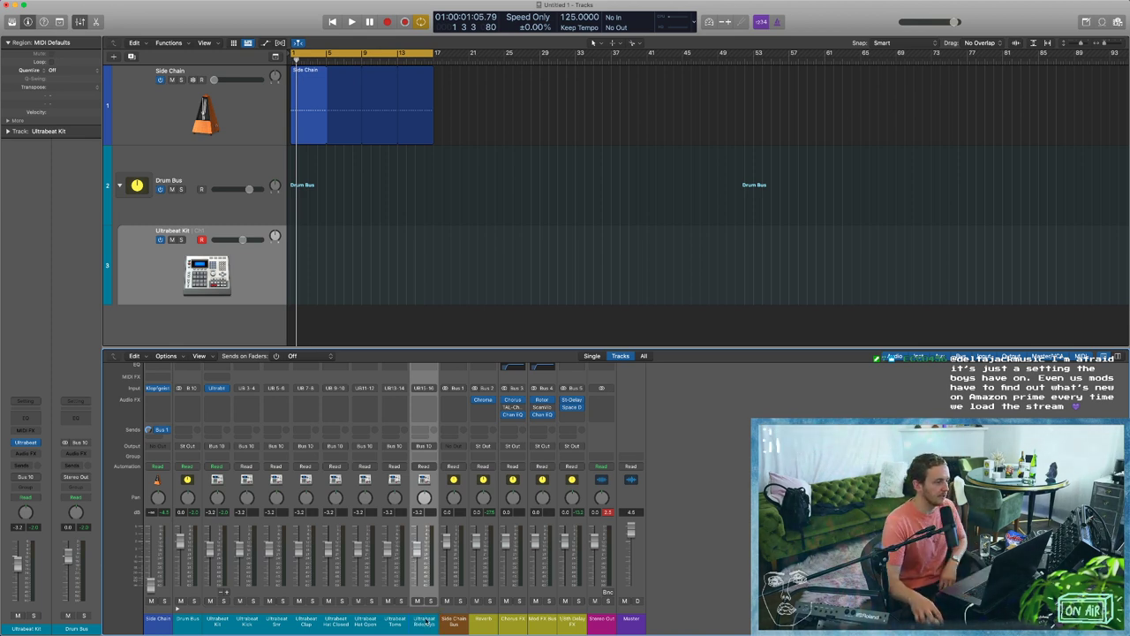
pyautogui.click(225, 593)
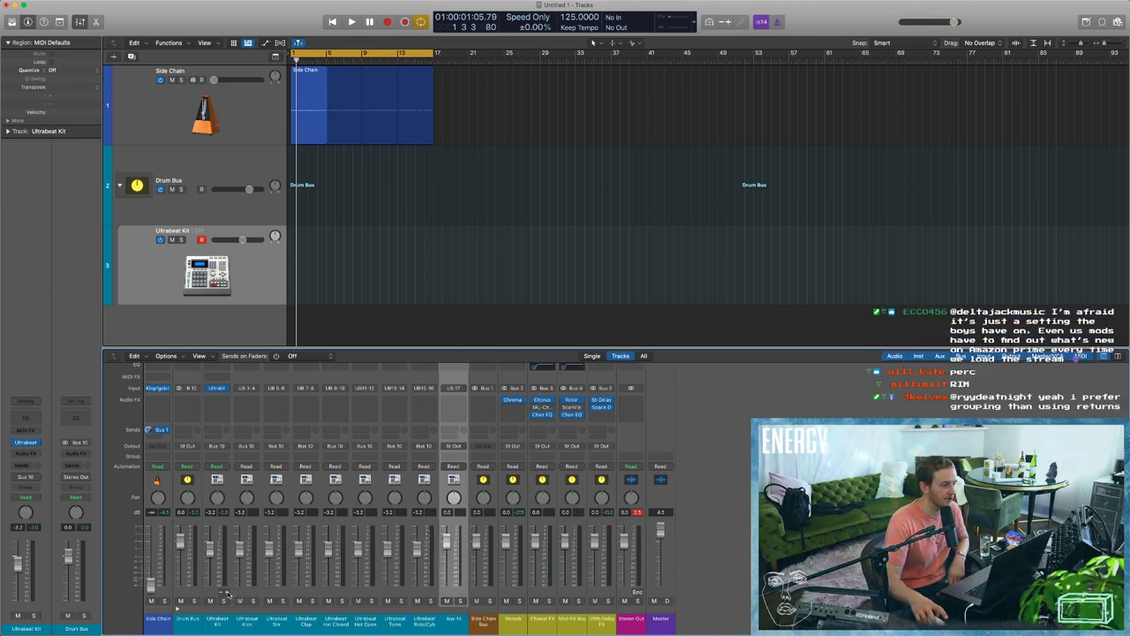
pyautogui.click(225, 593)
pyautogui.press('super+z')
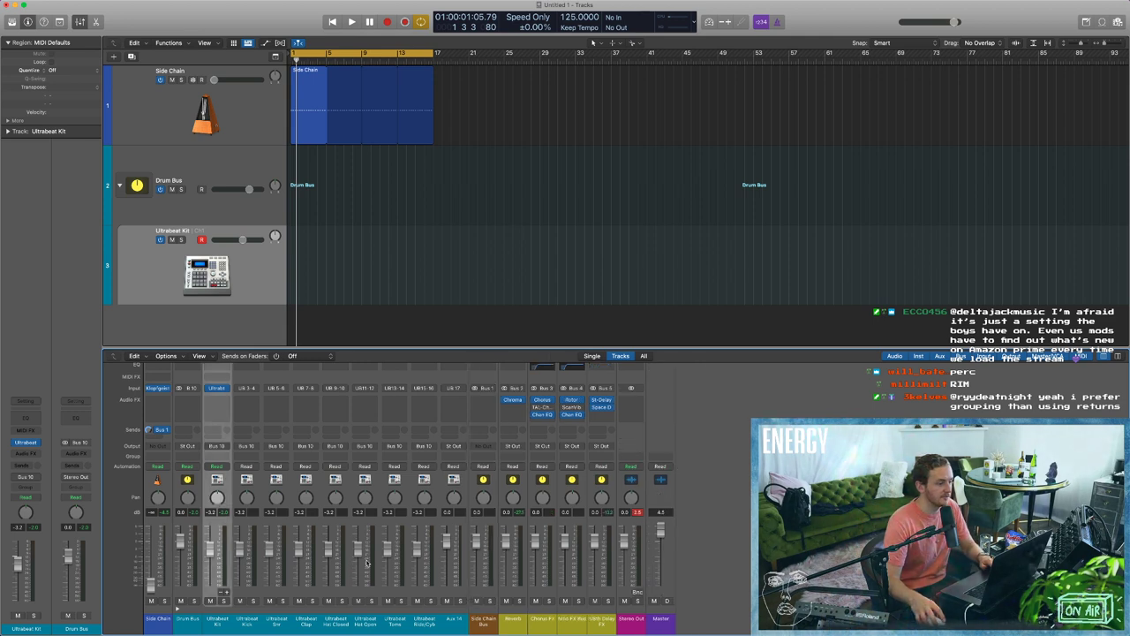
pyautogui.press('super+z')
# Reset only the Ultrabeat Kit channel's fader to 0.0 dB.
pyautogui.moveTo(425, 625); pyautogui.dragTo(212, 620)
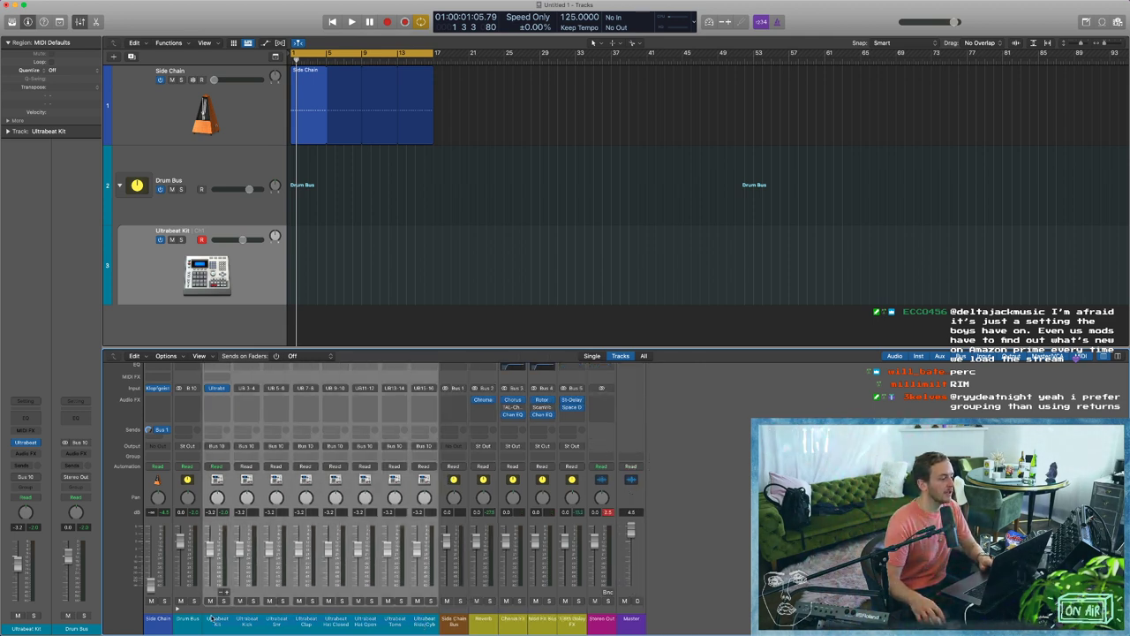
pyautogui.click(212, 623)
pyautogui.keyDown('alt'); pyautogui.click(209, 546); pyautogui.keyUp('alt')
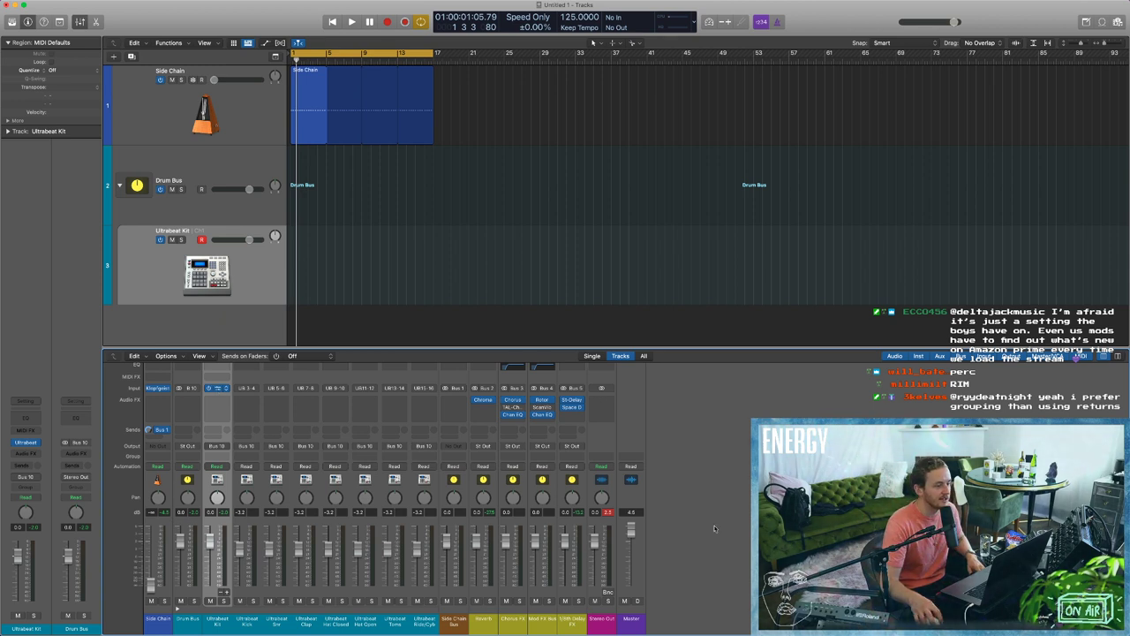
# Open the Ultrabeat Kit instrument, enable the kick voice's first EQ band and set its gain to about -11 dB.
pyautogui.click(217, 388)
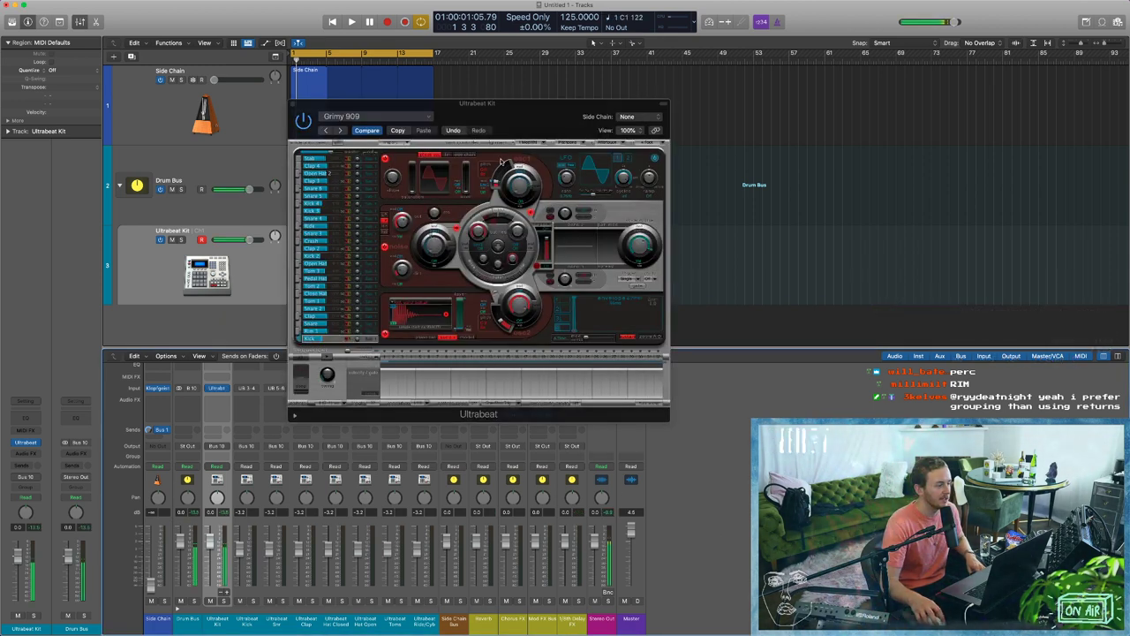
pyautogui.click(522, 305)
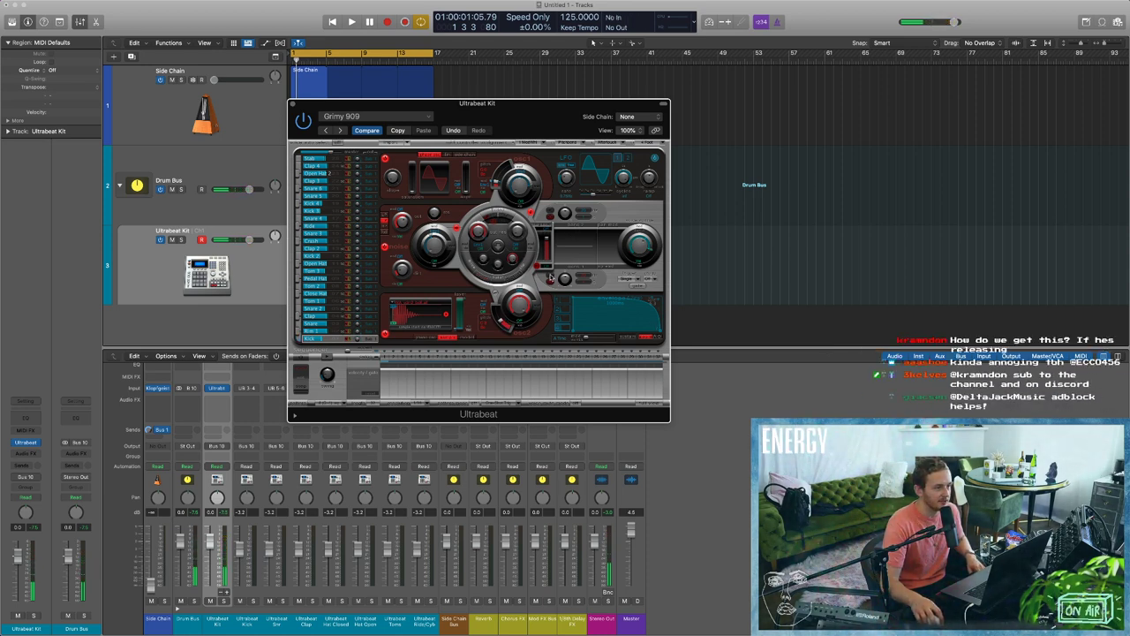
pyautogui.click(550, 212)
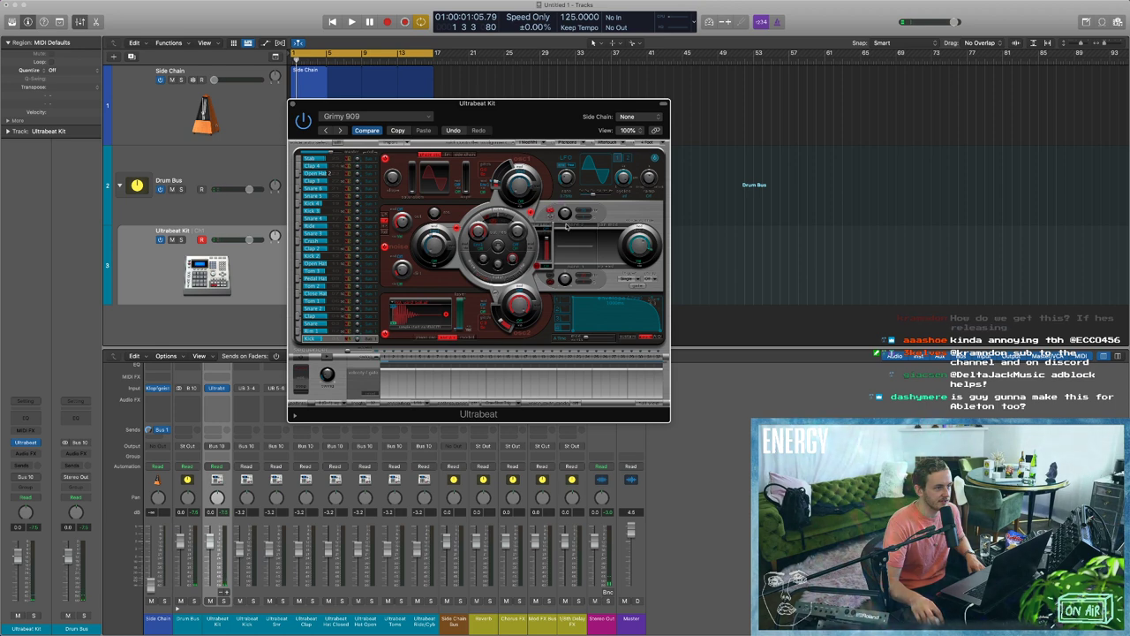
pyautogui.moveTo(565, 214); pyautogui.dragTo(565, 224)
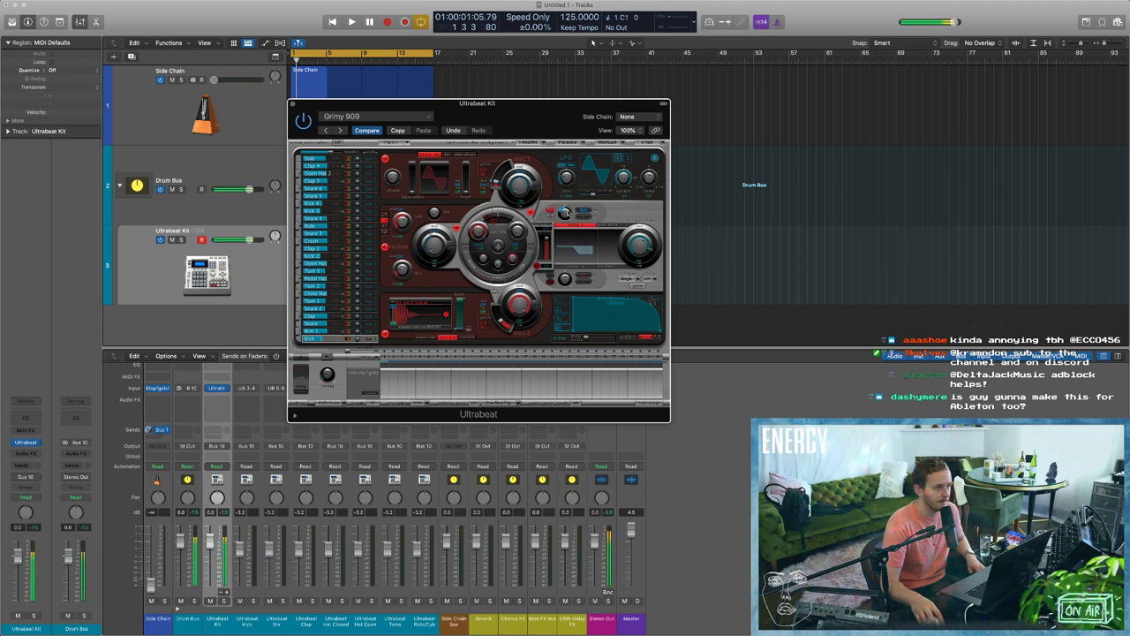
pyautogui.moveTo(568, 218)
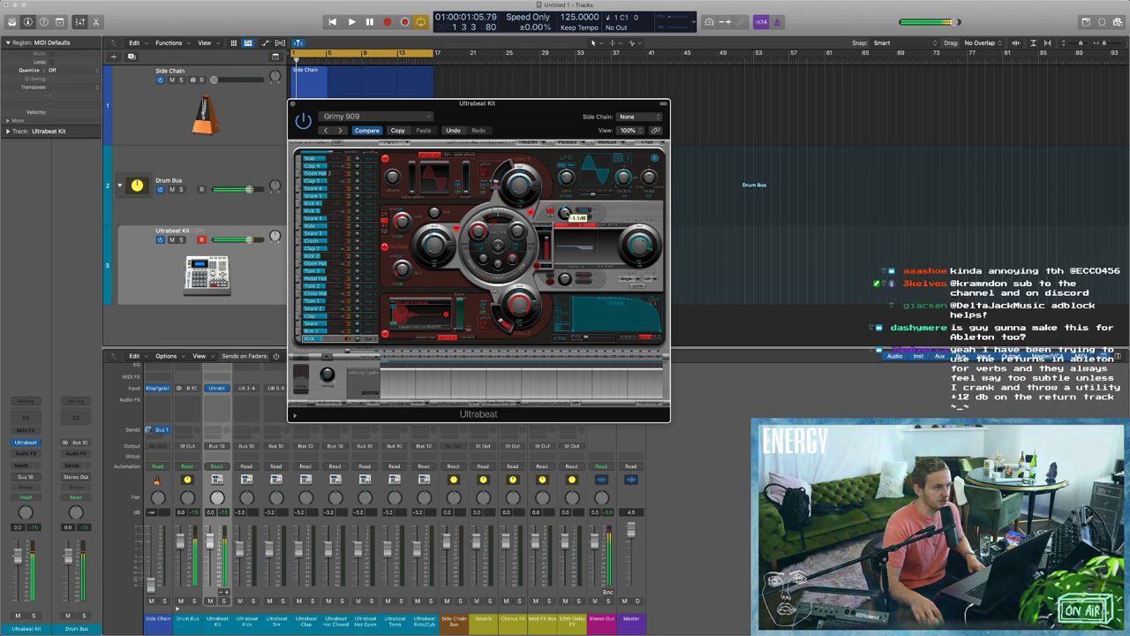
pyautogui.moveTo(568, 202); pyautogui.dragTo(569, 218)
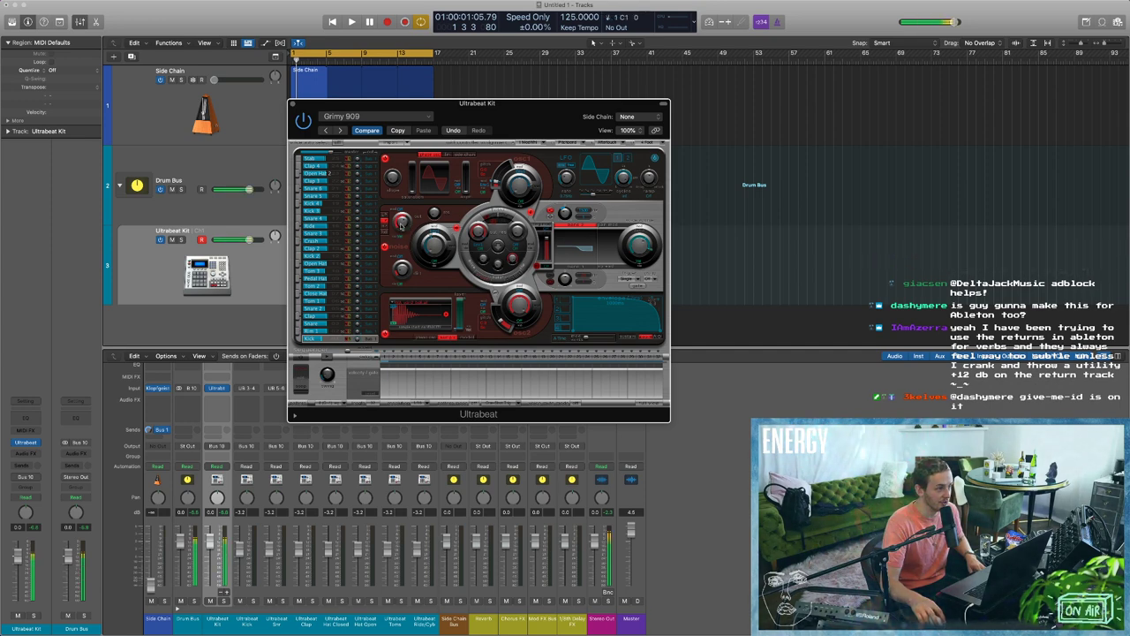
# Set the kick voice's noise generator level to about -7 dB and its oscillator 2 pitch to about 220 Hz.
pyautogui.moveTo(434, 244); pyautogui.dragTo(435, 234)
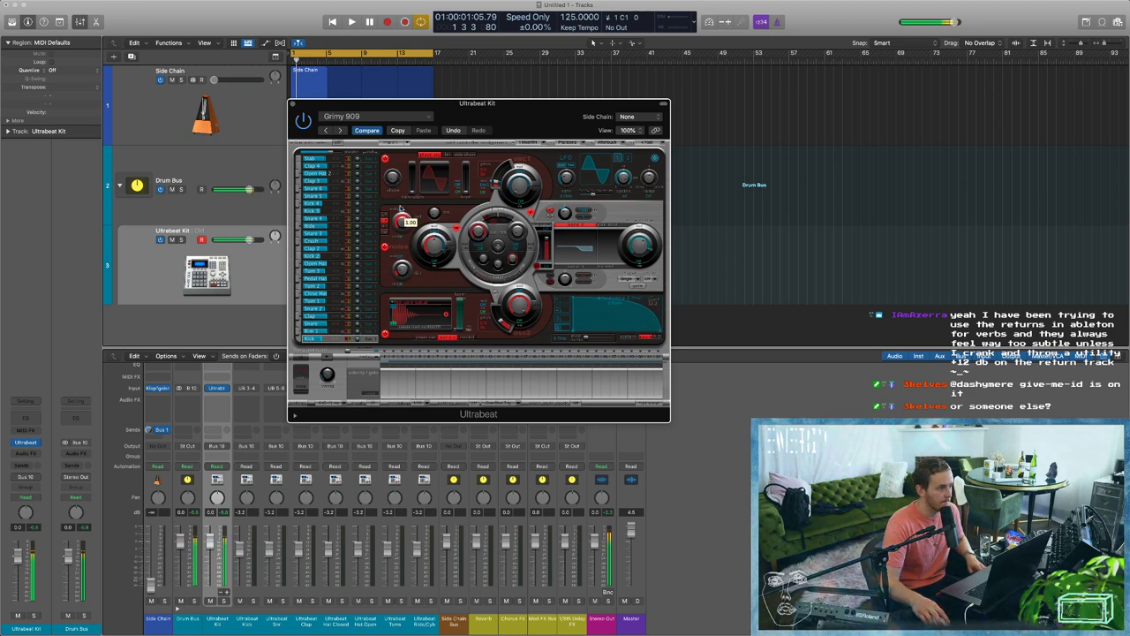
pyautogui.moveTo(431, 245); pyautogui.dragTo(429, 256)
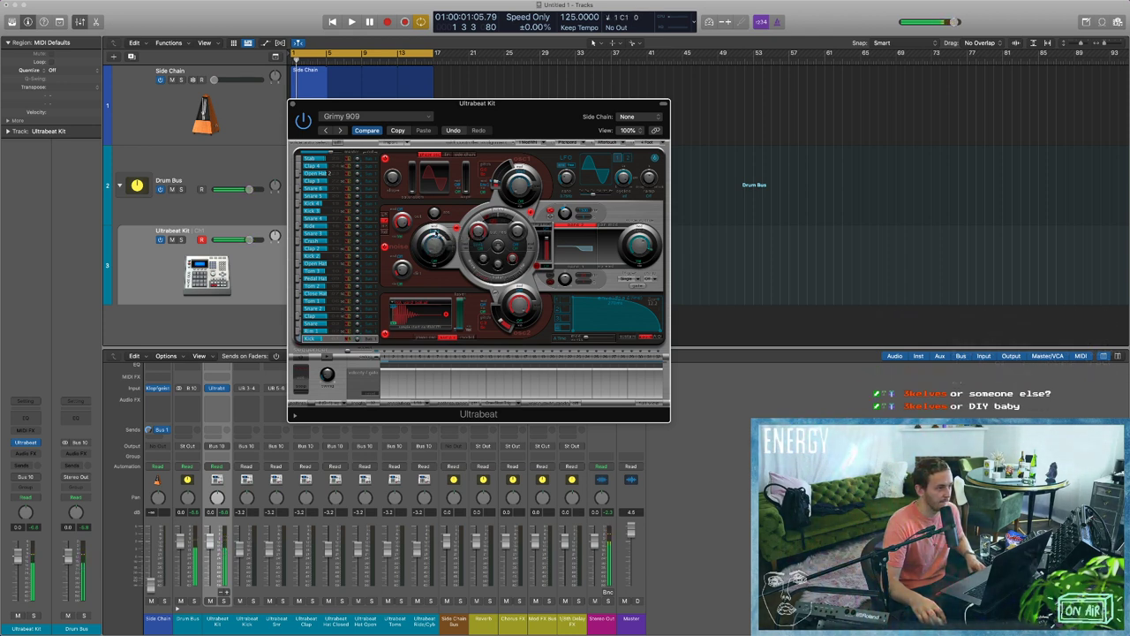
pyautogui.moveTo(440, 240); pyautogui.dragTo(445, 245)
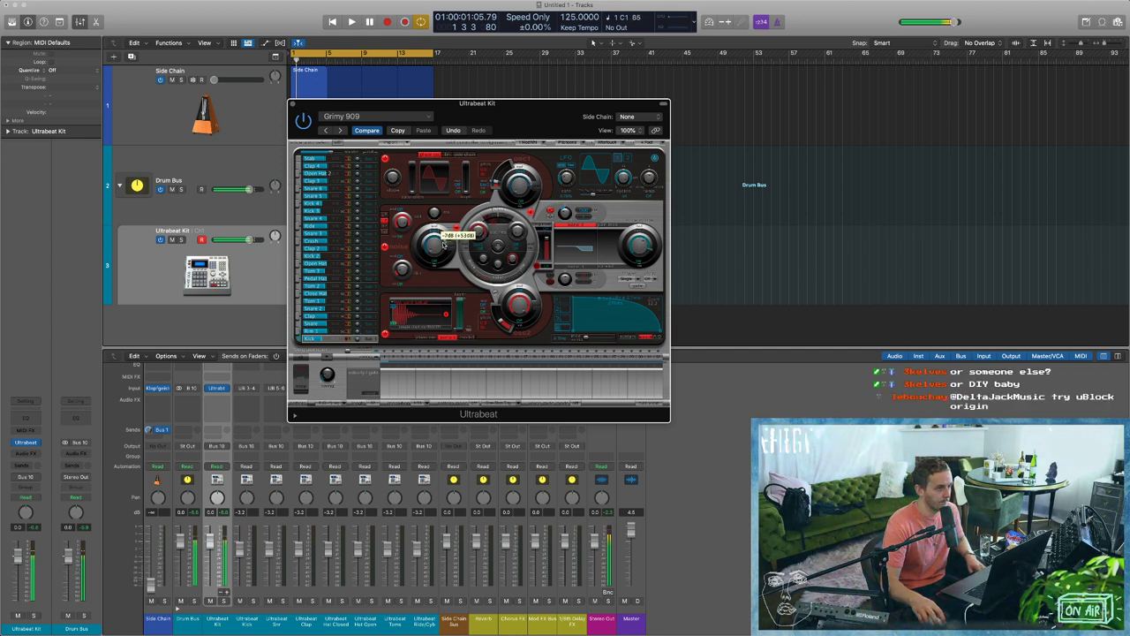
pyautogui.moveTo(504, 323)
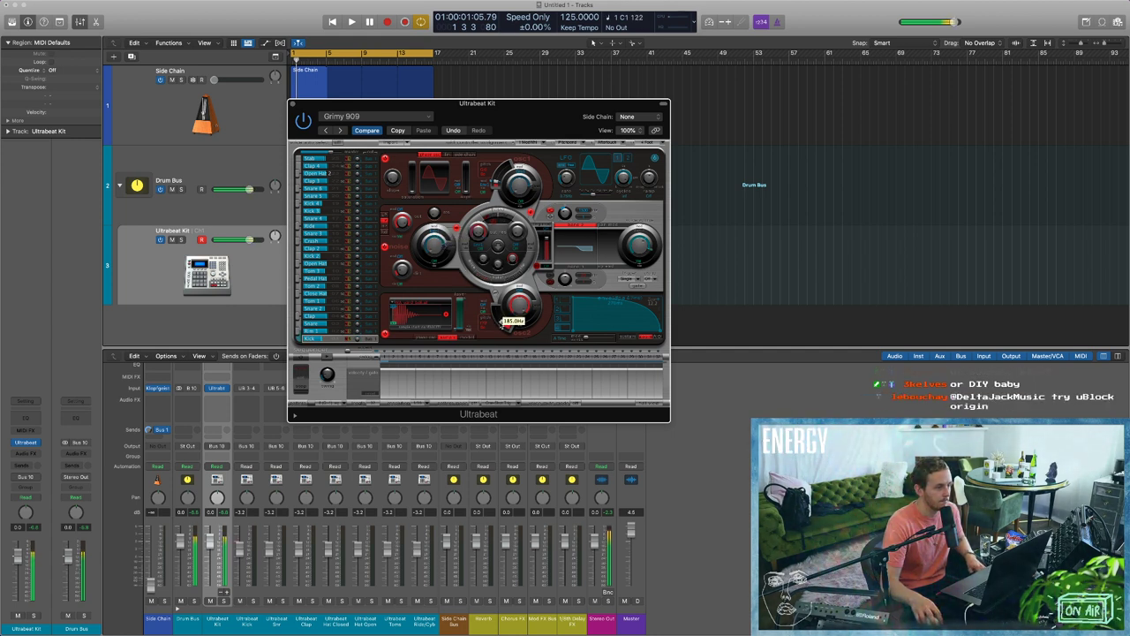
pyautogui.scroll(3, 504, 324)
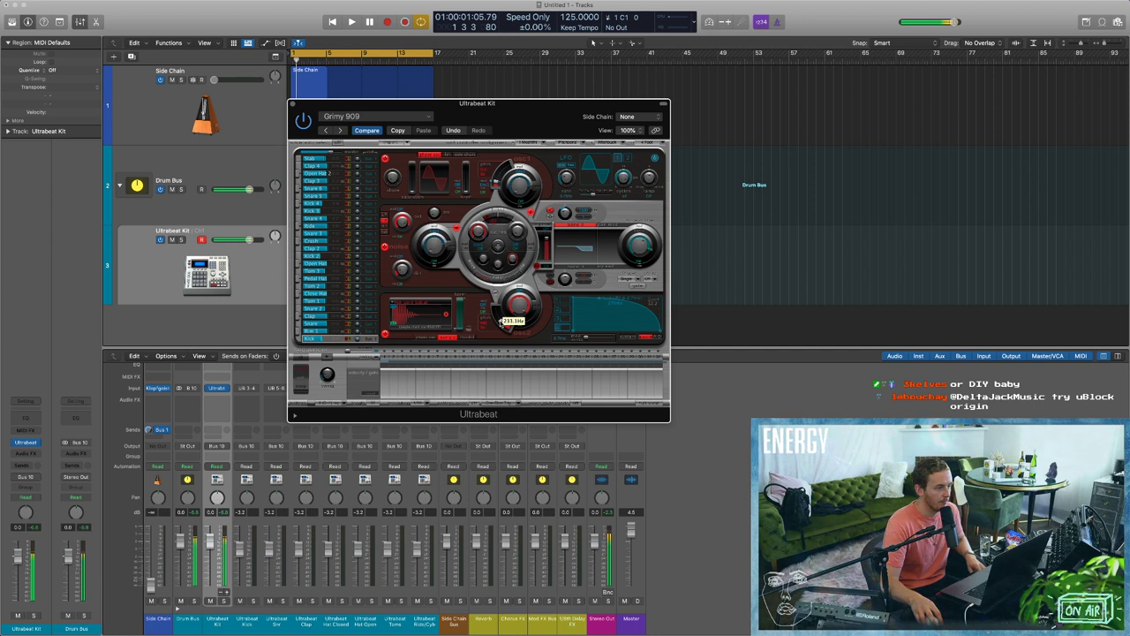
pyautogui.scroll(-3, 503, 323)
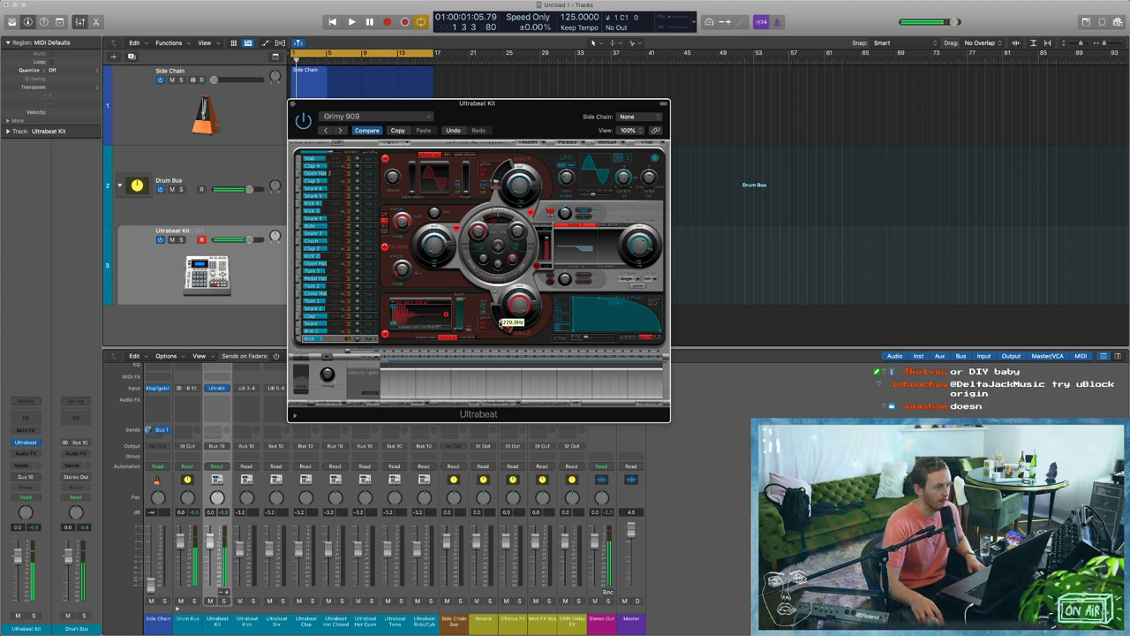
pyautogui.moveTo(566, 215)
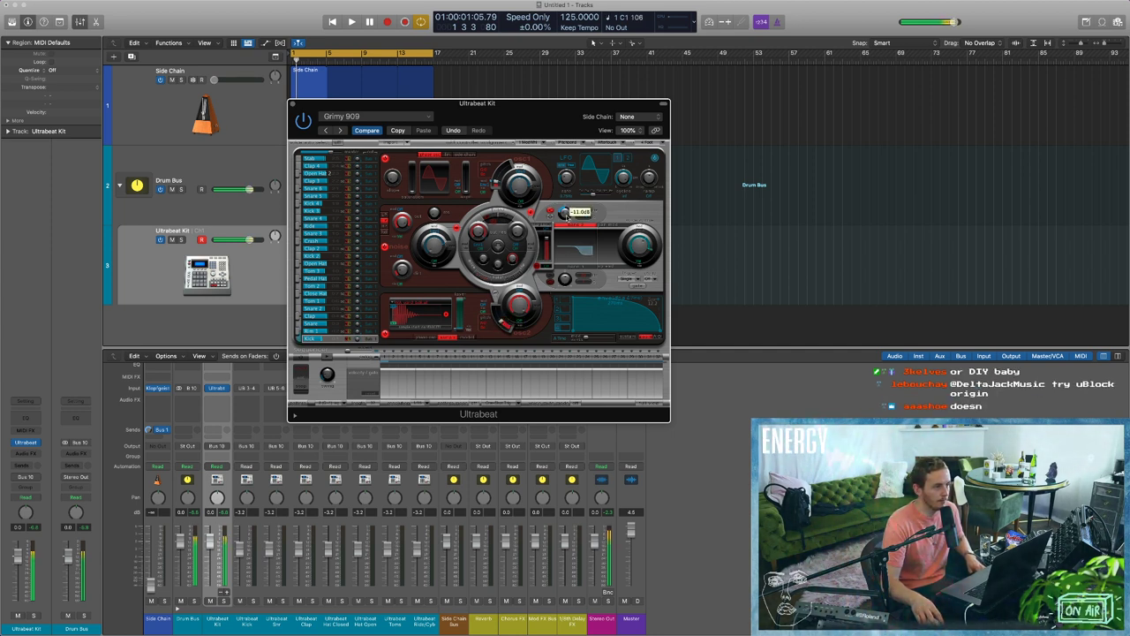
pyautogui.moveTo(431, 247)
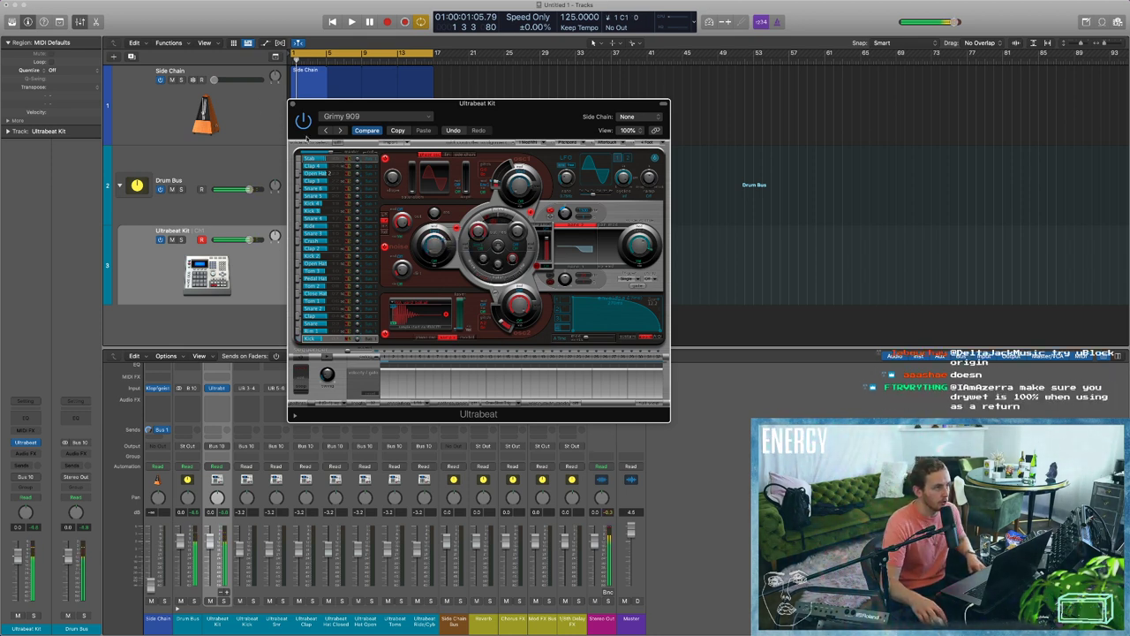
# Route the Snare and Snare 2 voices to Sub Group 2 (3-4) and set the Ultrabeat Kick channel's fader to -1.9 dB.
pyautogui.click(350, 322)
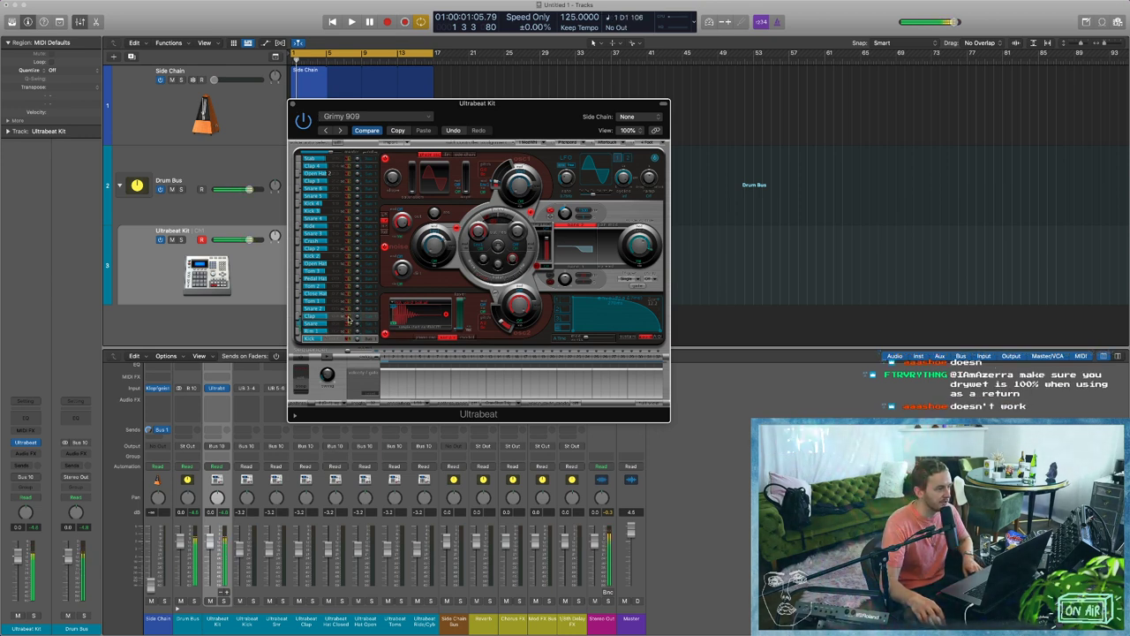
pyautogui.click(337, 309)
pyautogui.click(335, 324)
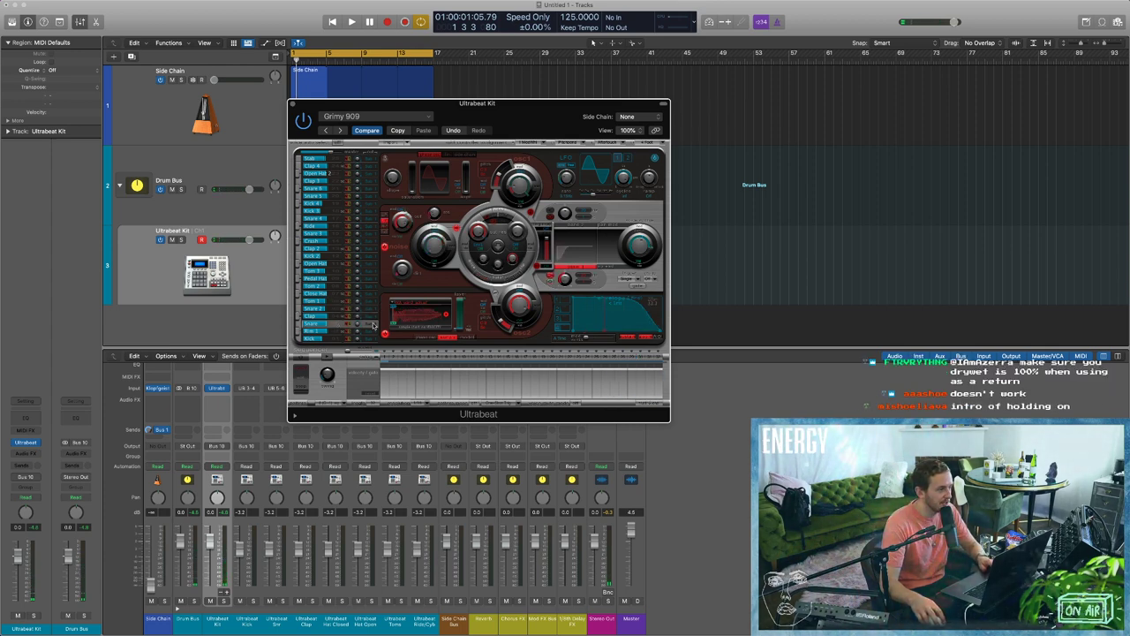
pyautogui.click(374, 325)
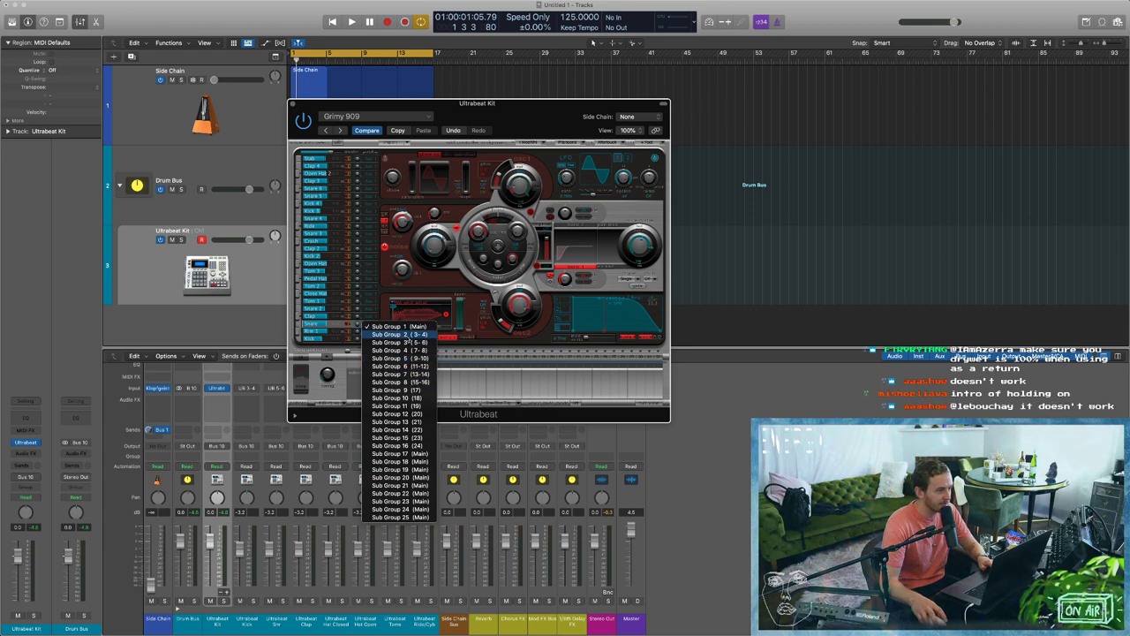
pyautogui.click(354, 308)
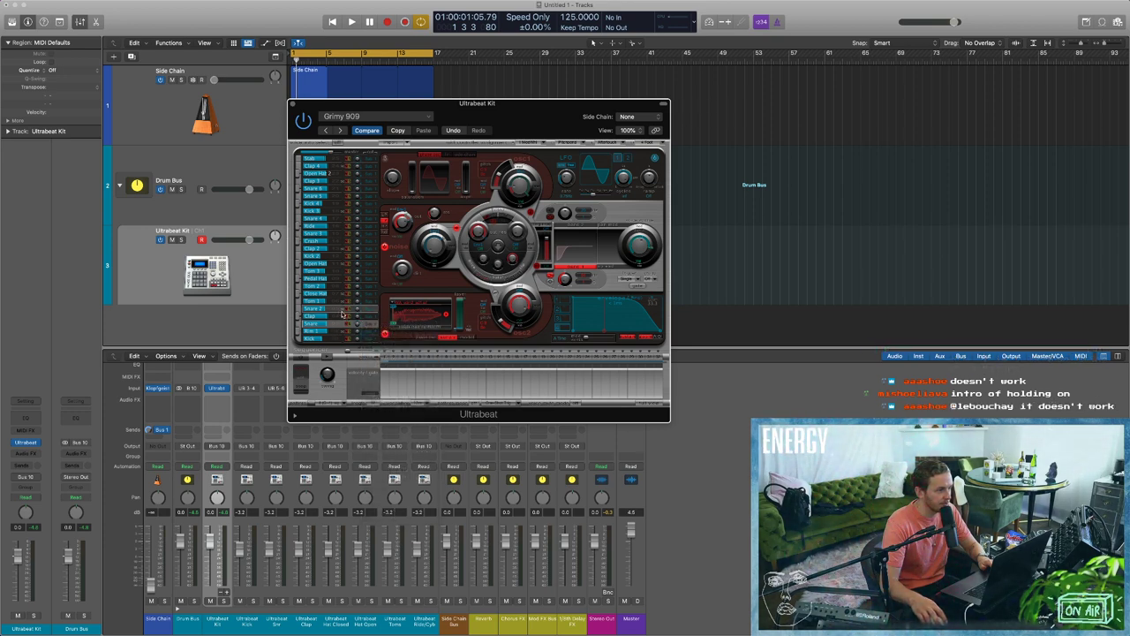
pyautogui.click(363, 310)
pyautogui.click(391, 319)
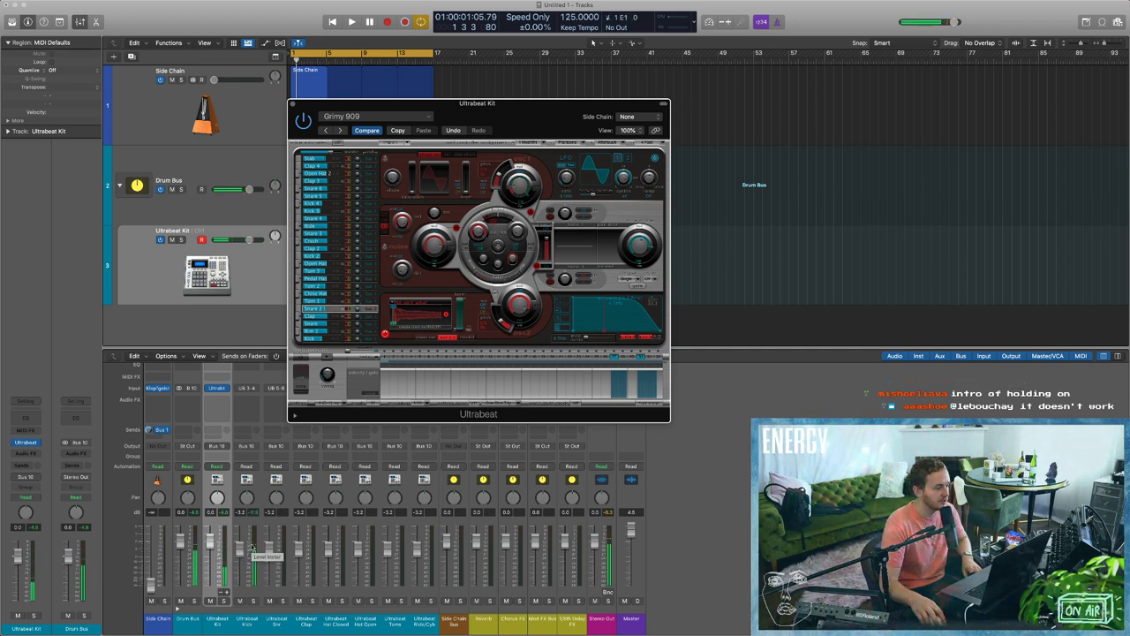
pyautogui.click(244, 550)
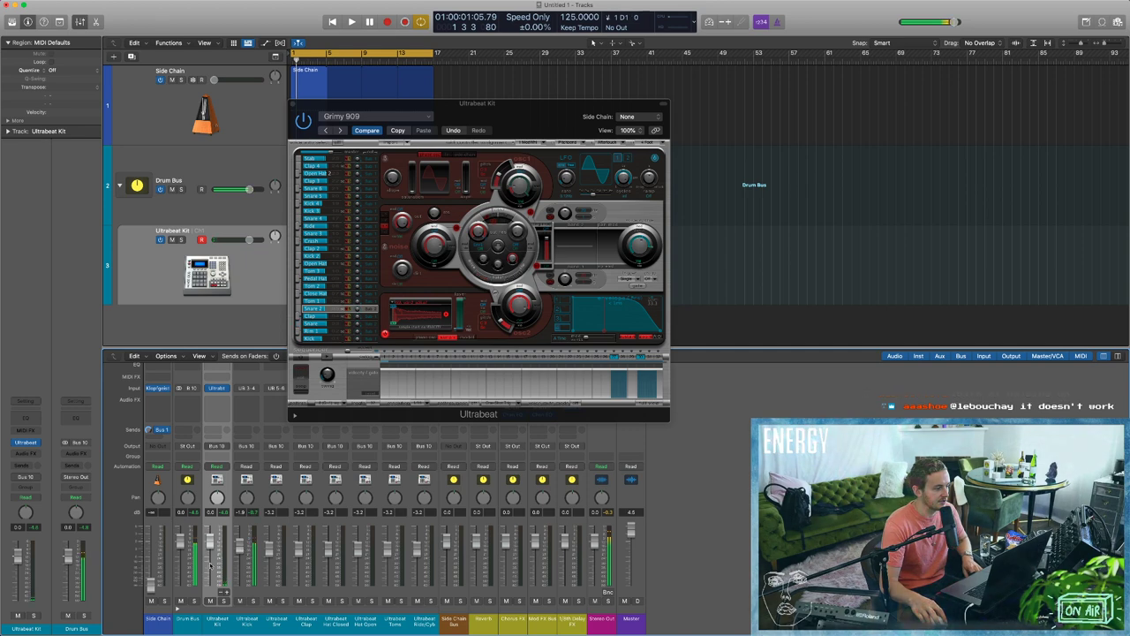
pyautogui.click(221, 402)
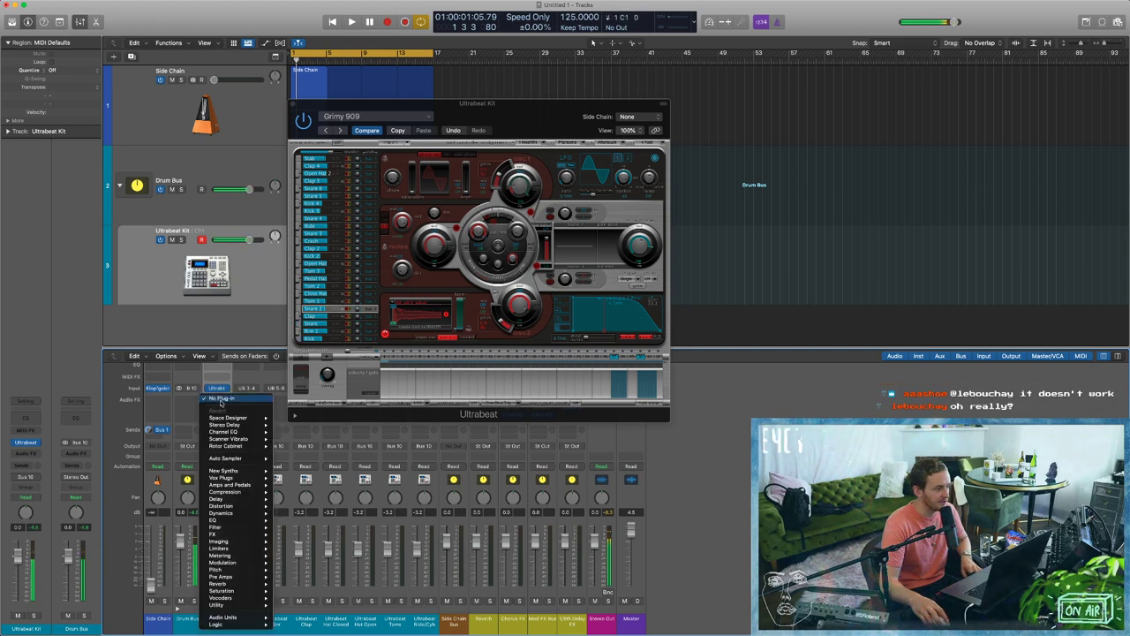
pyautogui.press('Escape')
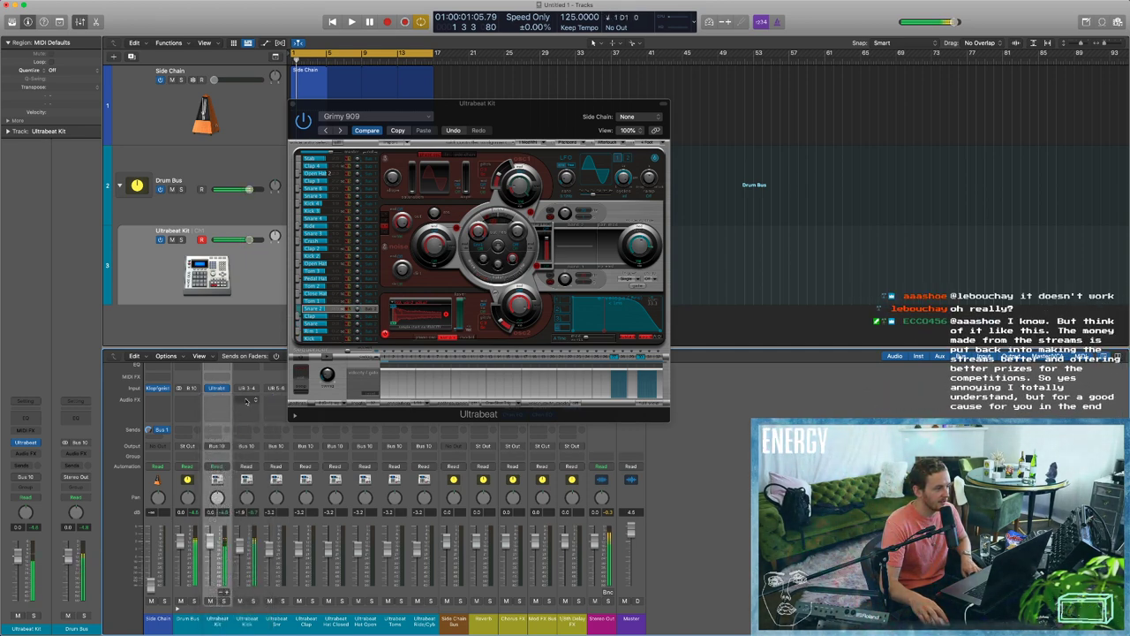
pyautogui.click(246, 400)
pyautogui.click(250, 376)
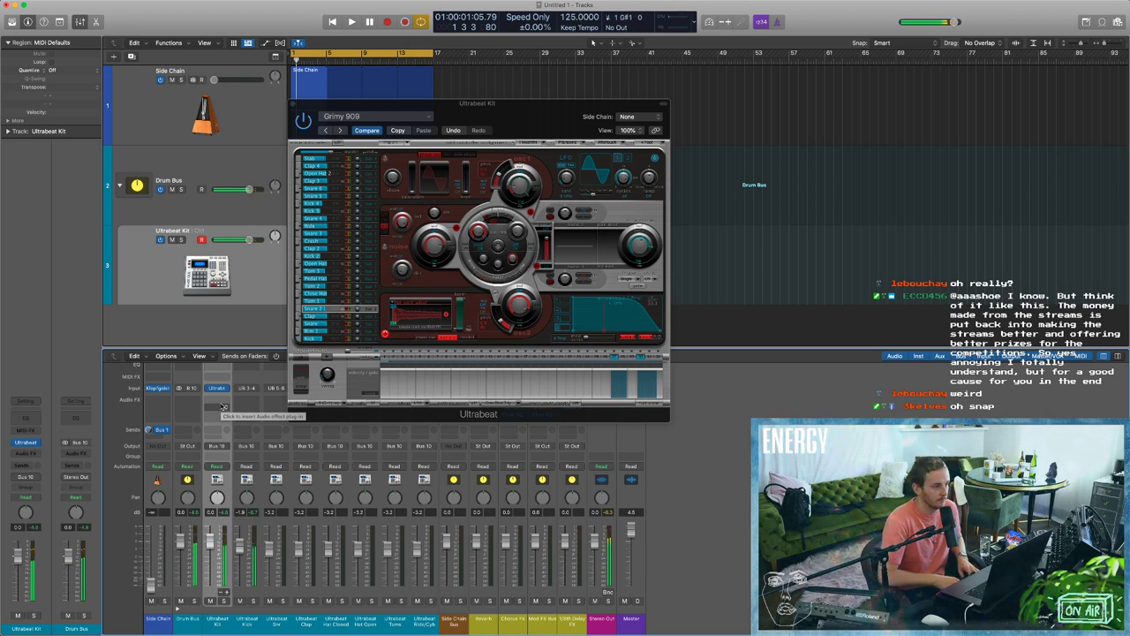
# Route the closed hat and pedal hat voices to Sub Group 5 (9-10) and the first open hat voice to Sub Group 6 (11-12).
pyautogui.click(347, 295)
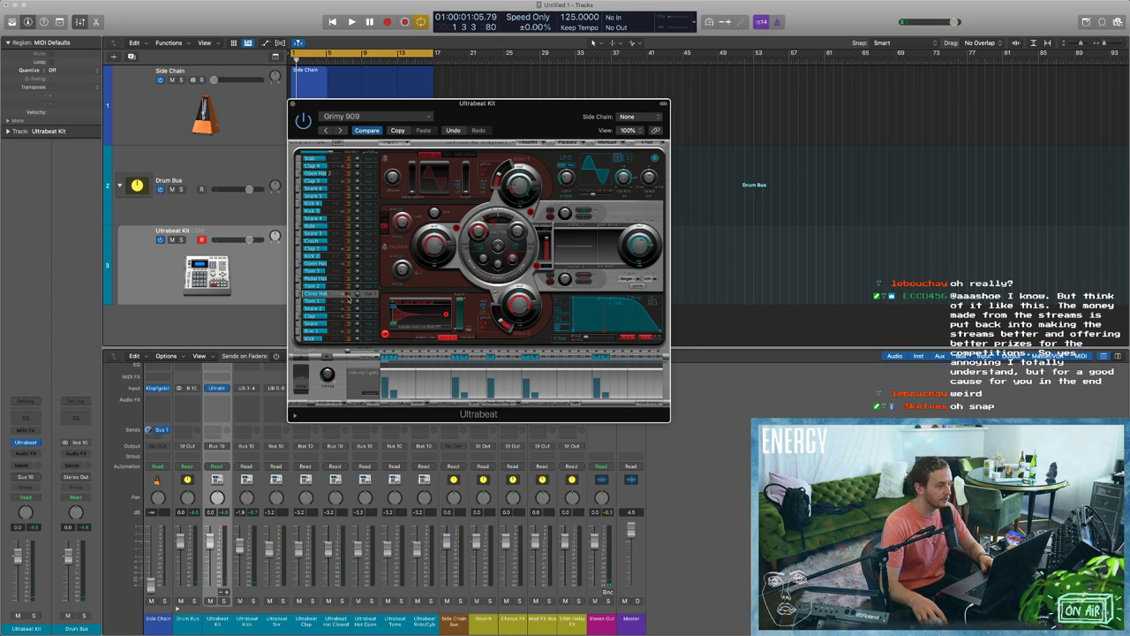
pyautogui.moveTo(373, 107); pyautogui.dragTo(494, 104)
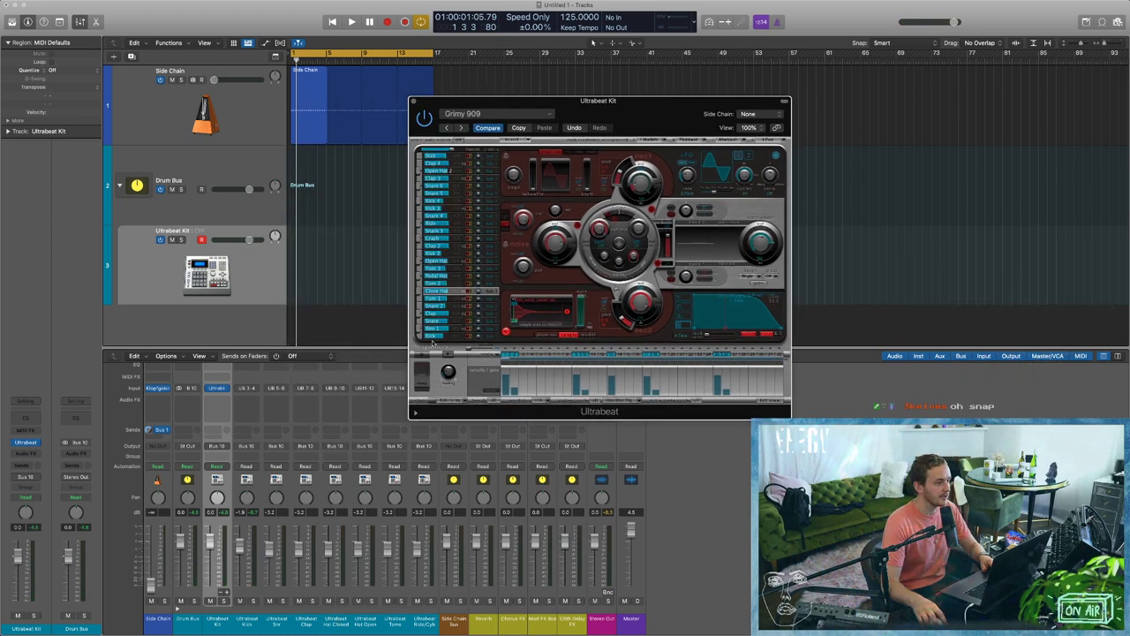
pyautogui.click(482, 291)
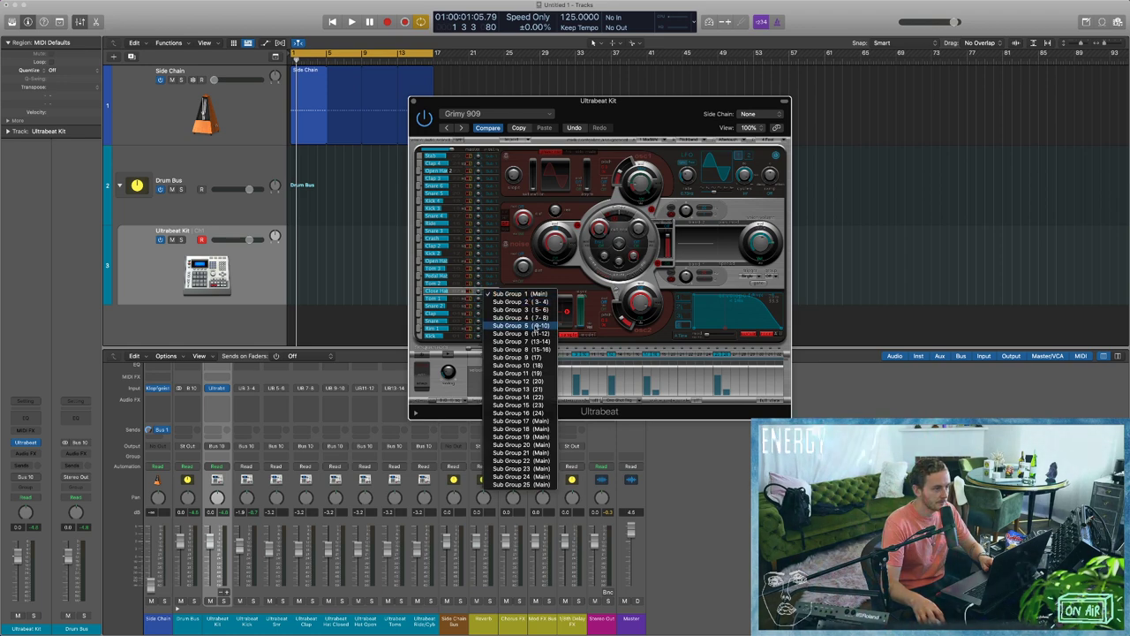
pyautogui.click(537, 326)
pyautogui.click(482, 277)
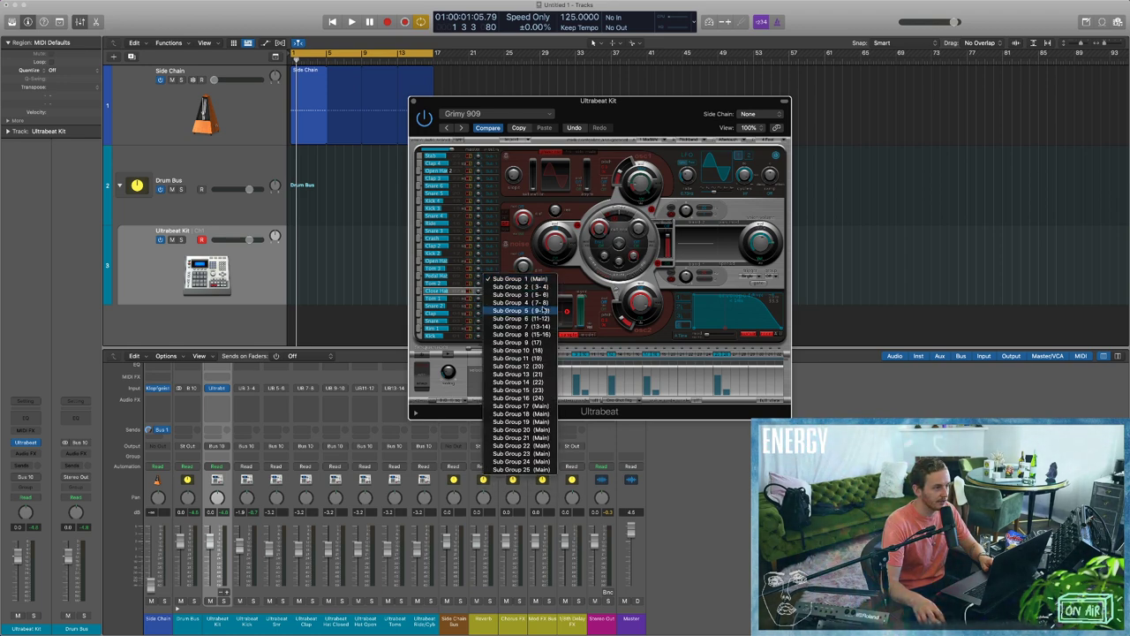
pyautogui.click(536, 311)
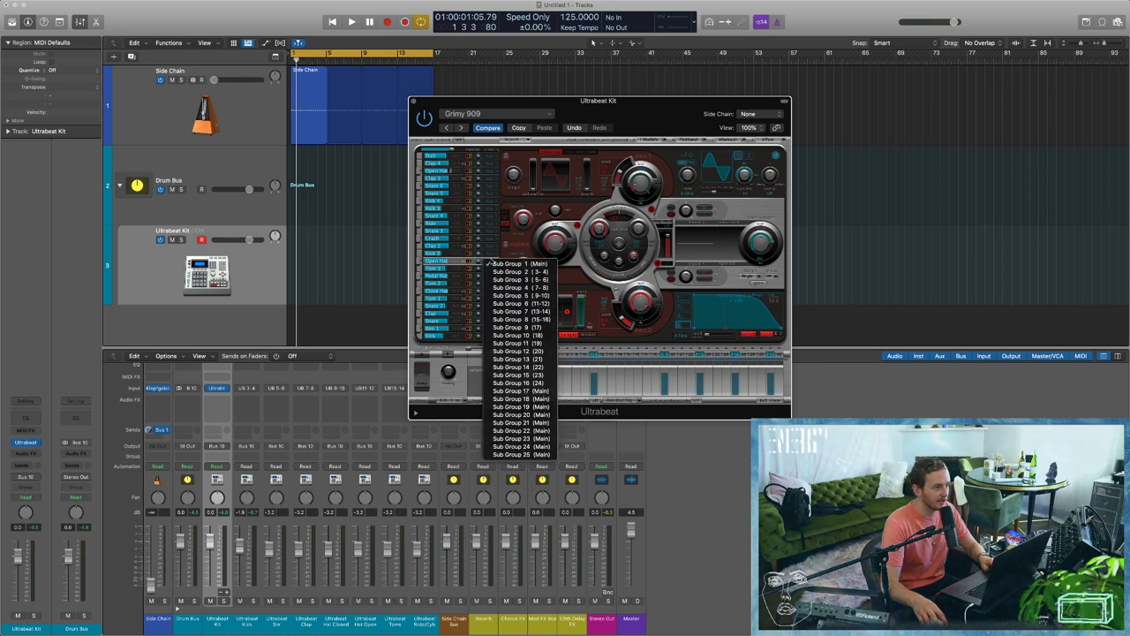
pyautogui.click(482, 262)
pyautogui.click(536, 295)
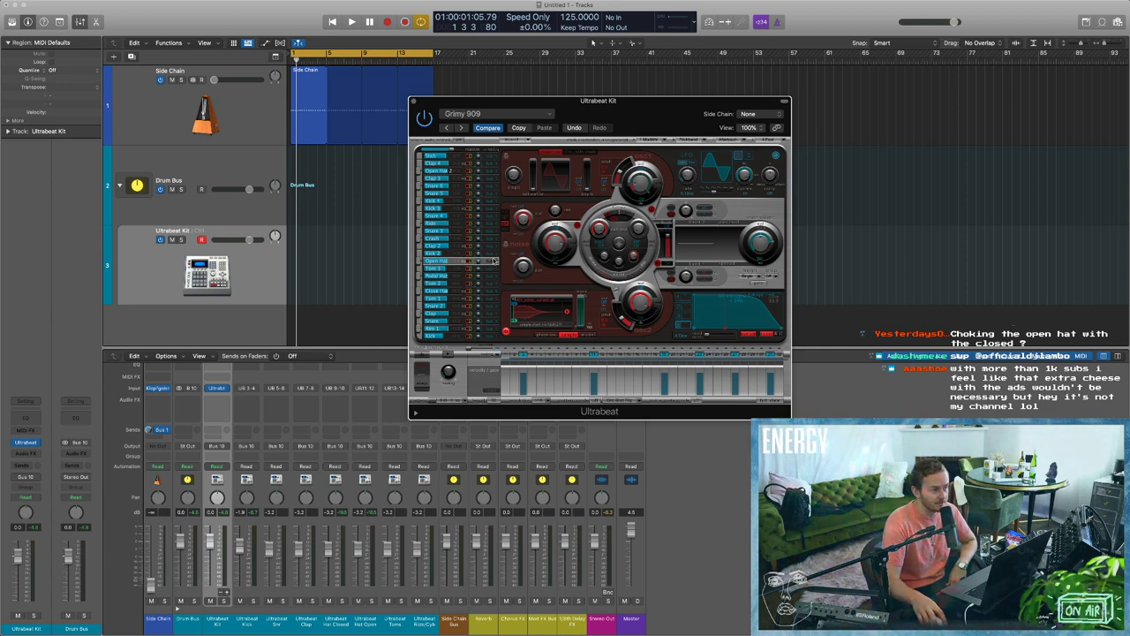
# Route the Clap voice's output to Sub Group 4 (7-8).
pyautogui.moveTo(226, 391)
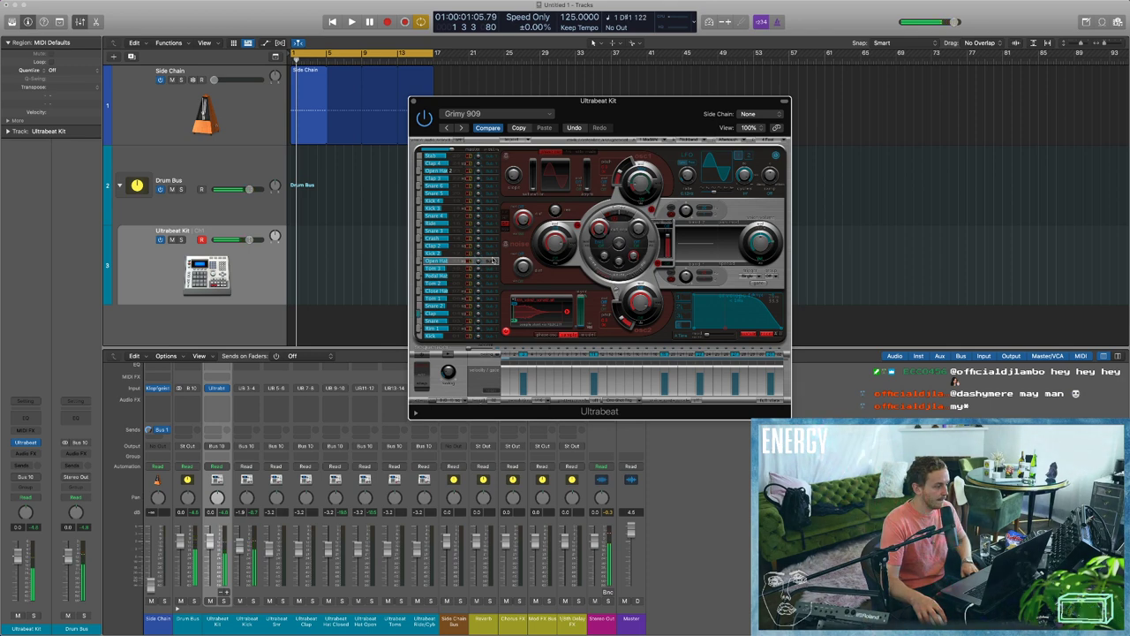
pyautogui.click(488, 323)
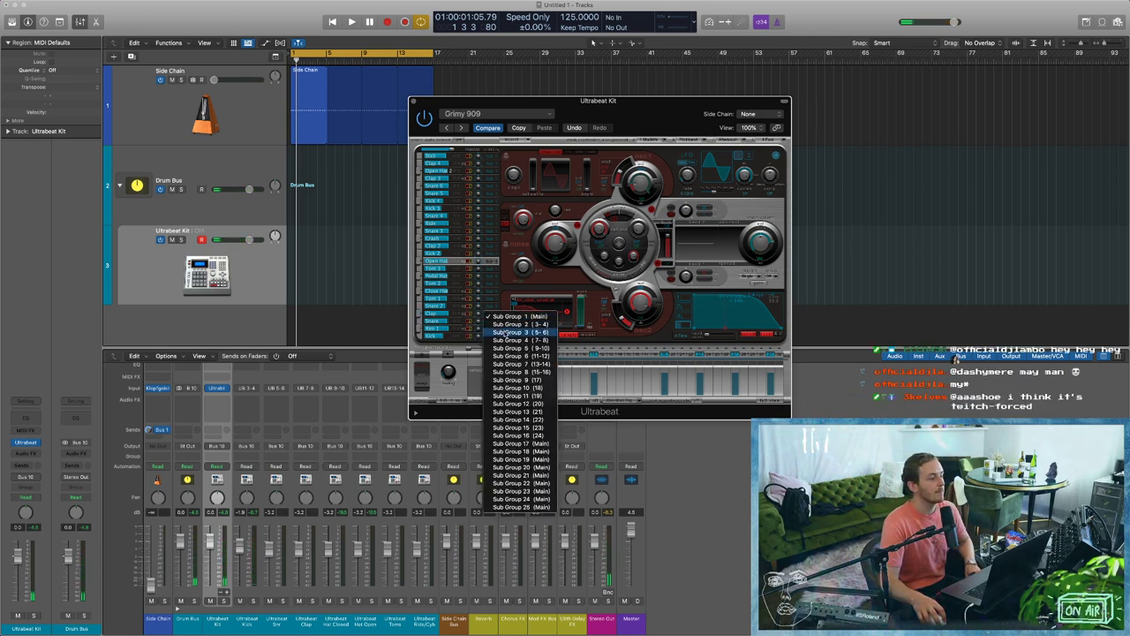
pyautogui.click(506, 334)
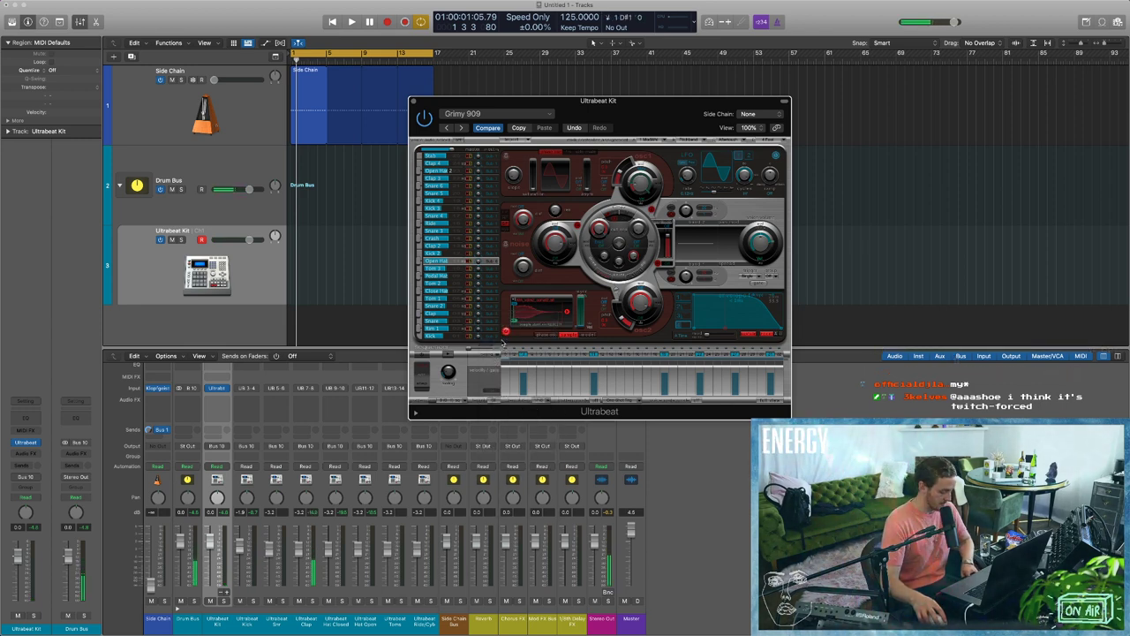
# Route the Tom 3, Tom 2 and Tom 1 voices to Sub Group 7 (13-14).
pyautogui.click(490, 272)
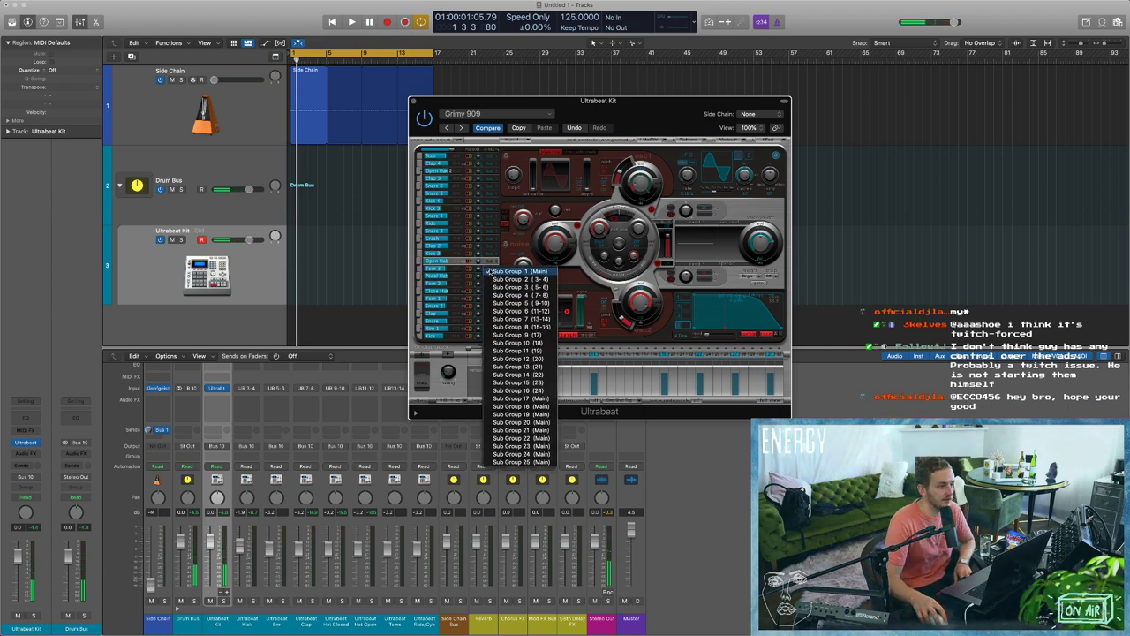
pyautogui.click(508, 297)
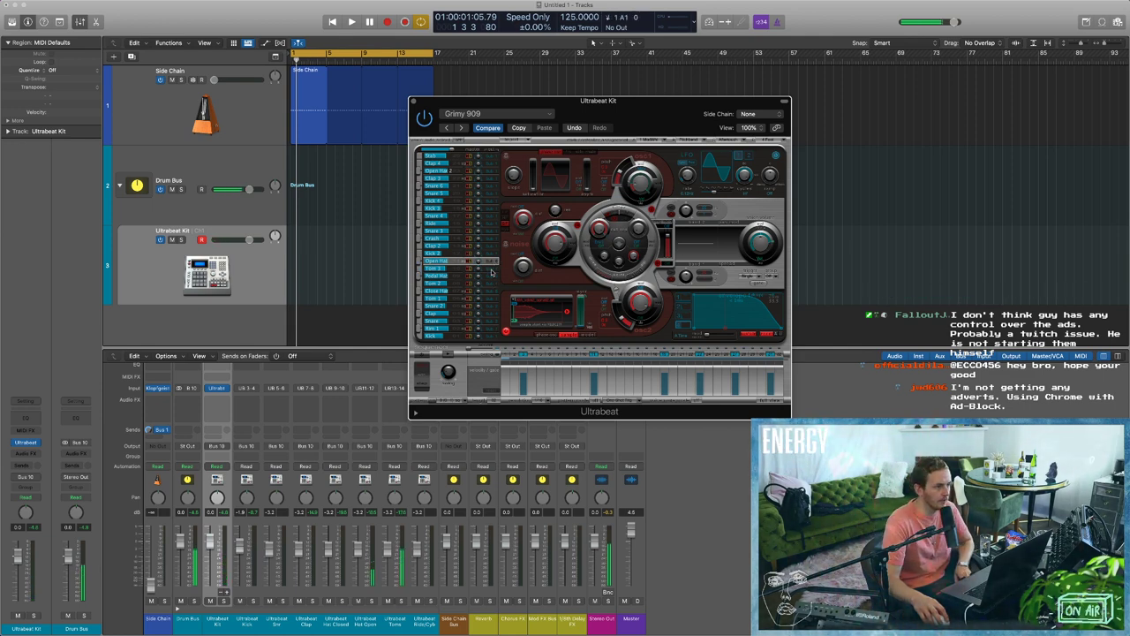
pyautogui.click(492, 272)
pyautogui.click(488, 275)
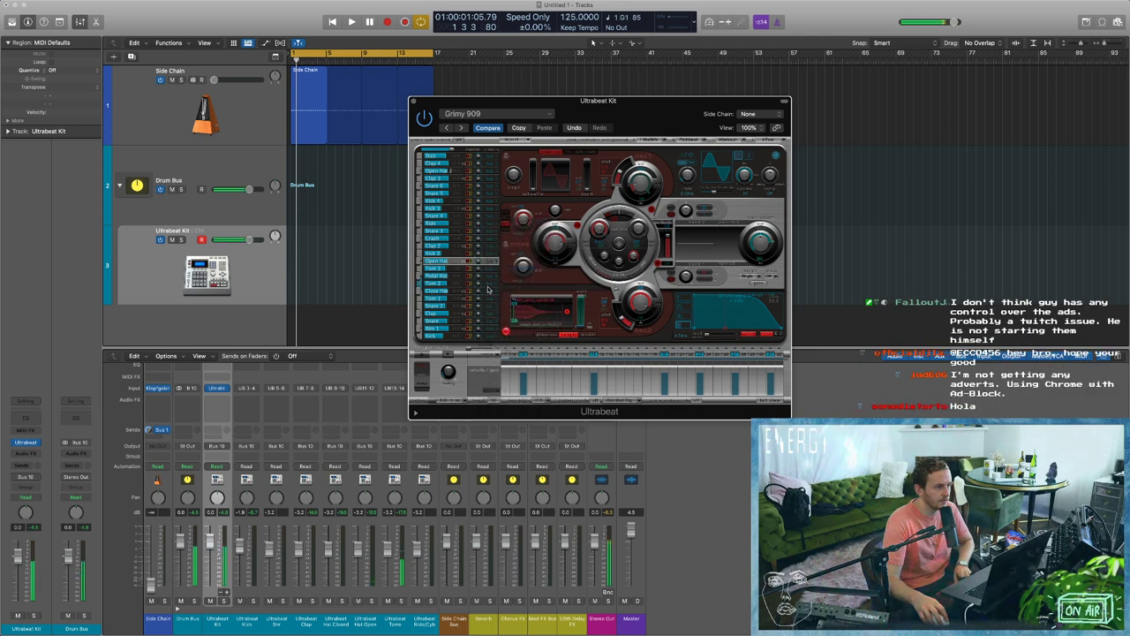
pyautogui.rightClick(488, 290)
pyautogui.click(506, 329)
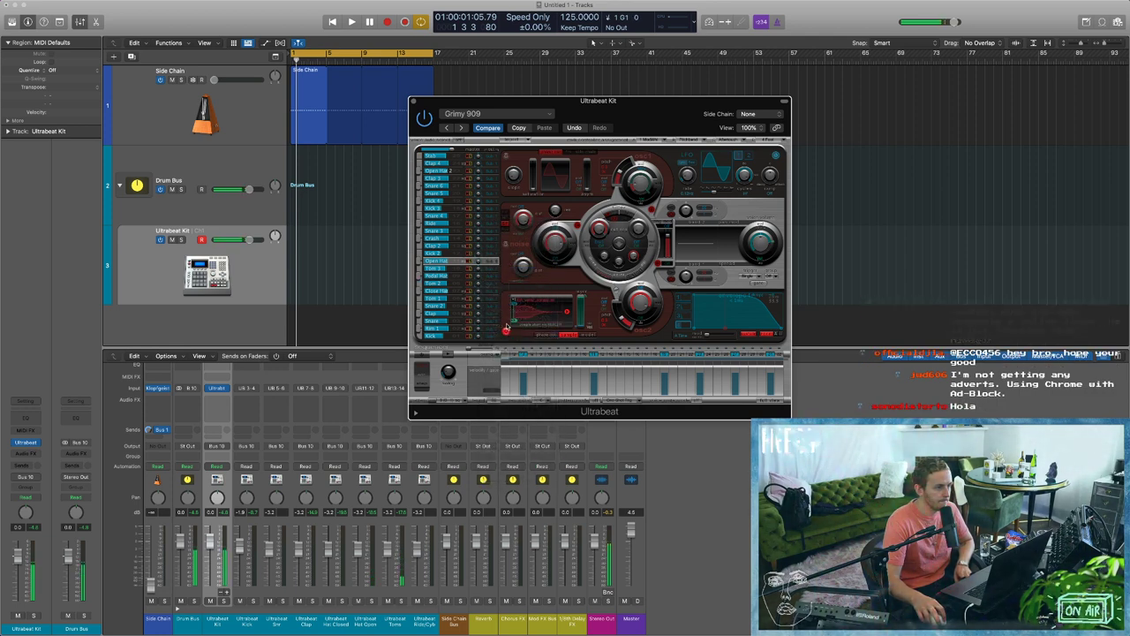
pyautogui.click(491, 299)
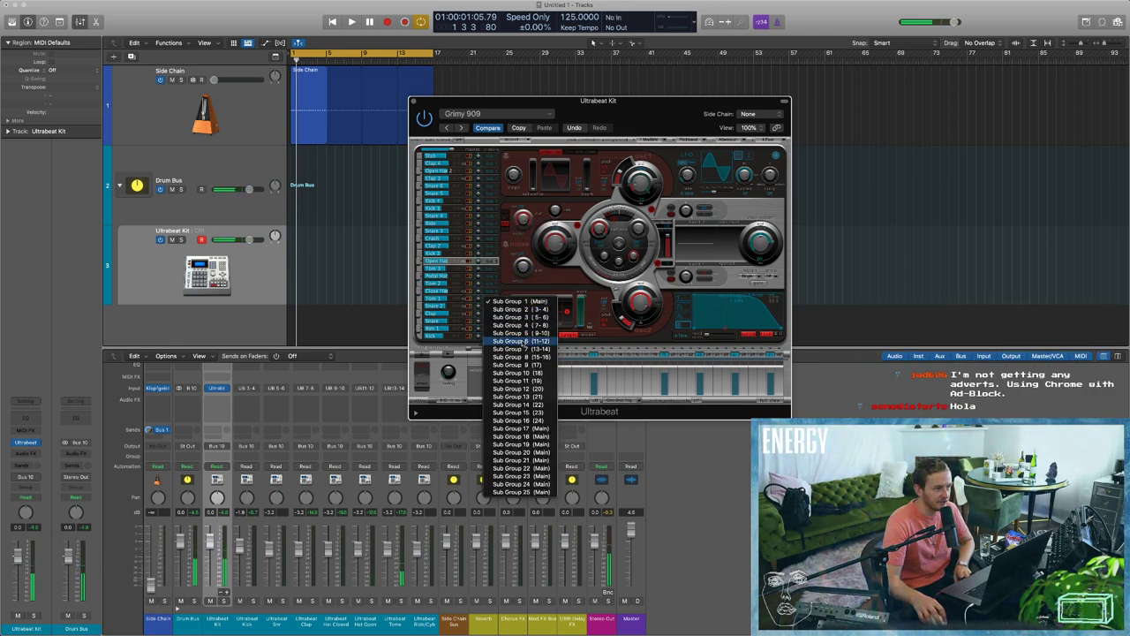
pyautogui.click(521, 349)
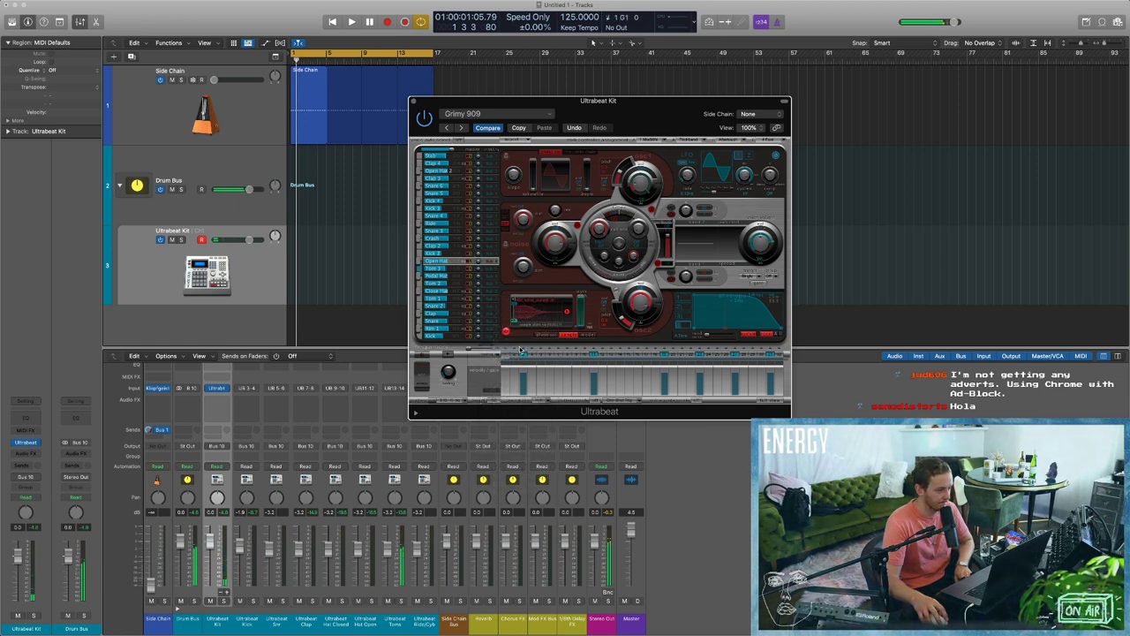
# Turn the volume fully down for every voice from Kick 2 up to Stab, except Ride and Crash.
pyautogui.moveTo(479, 271); pyautogui.dragTo(480, 262)
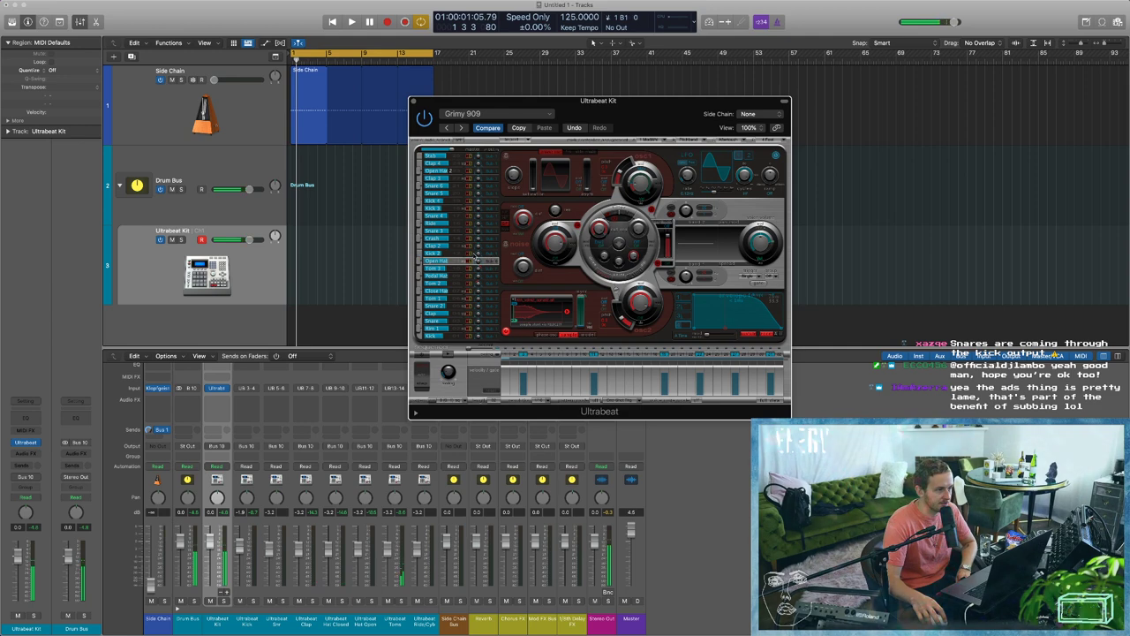
pyautogui.moveTo(438, 253); pyautogui.dragTo(351, 253)
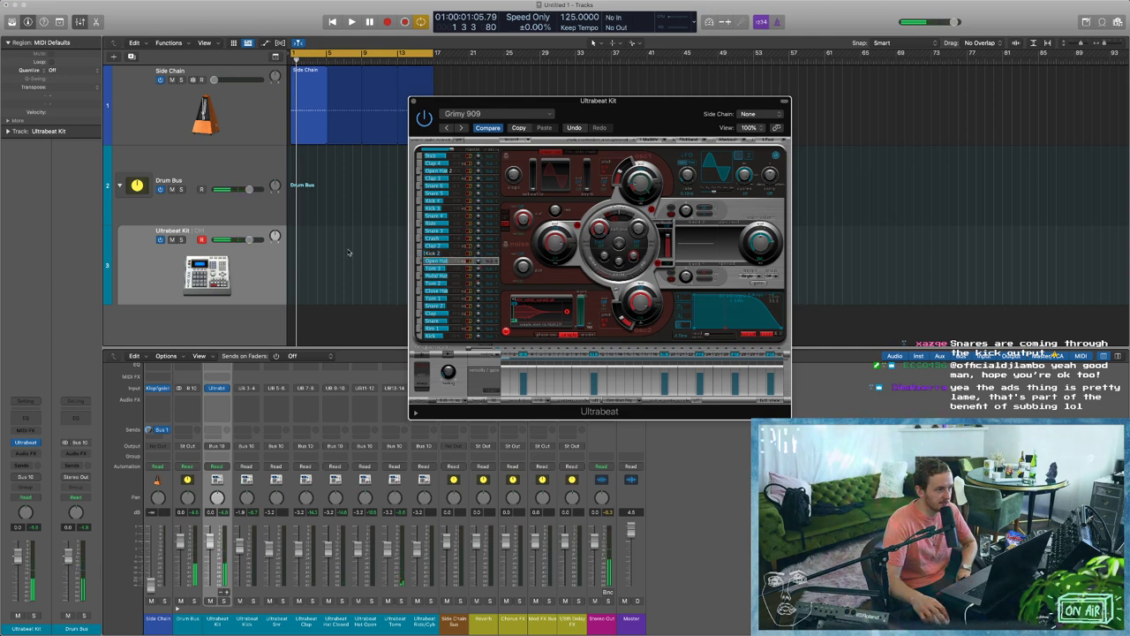
pyautogui.click(487, 250)
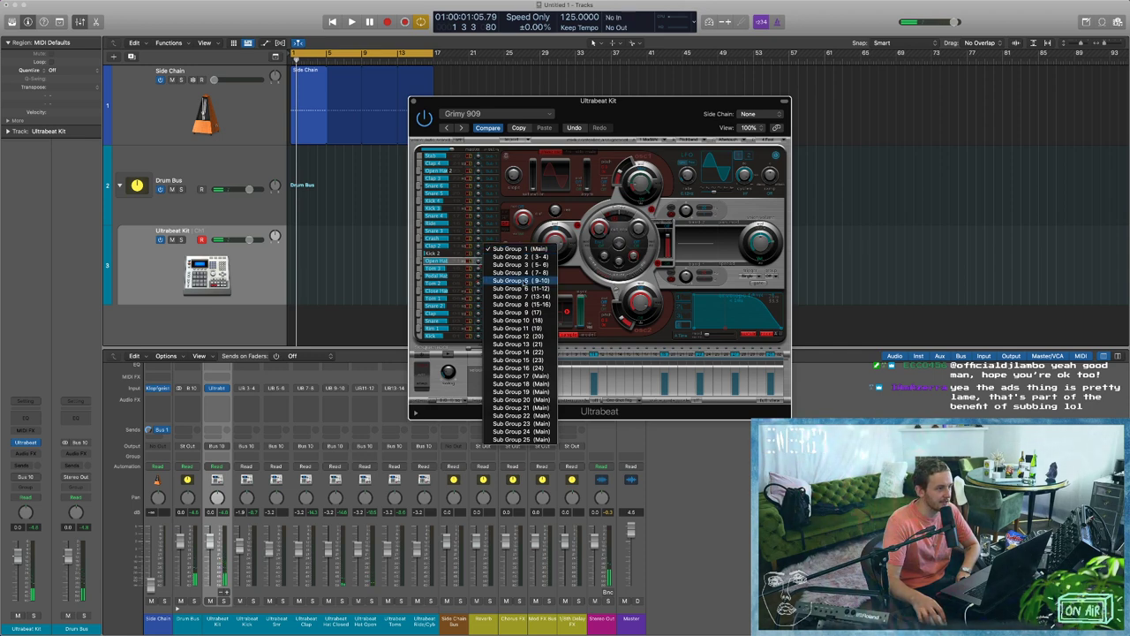
pyautogui.click(459, 250)
pyautogui.moveTo(448, 246); pyautogui.dragTo(389, 232)
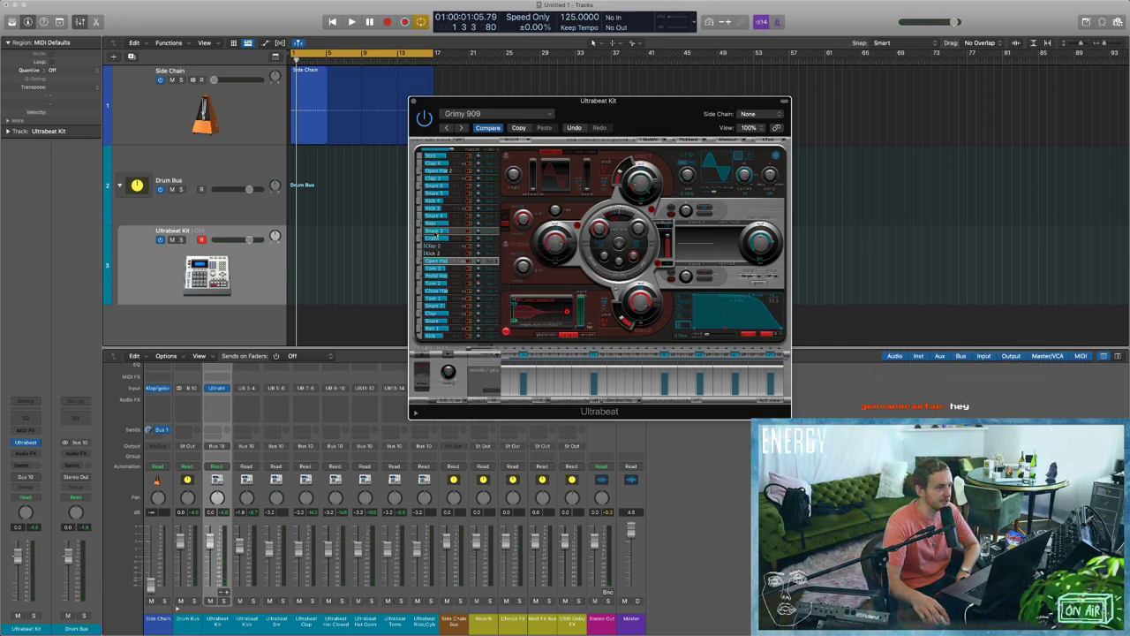
pyautogui.click(431, 201)
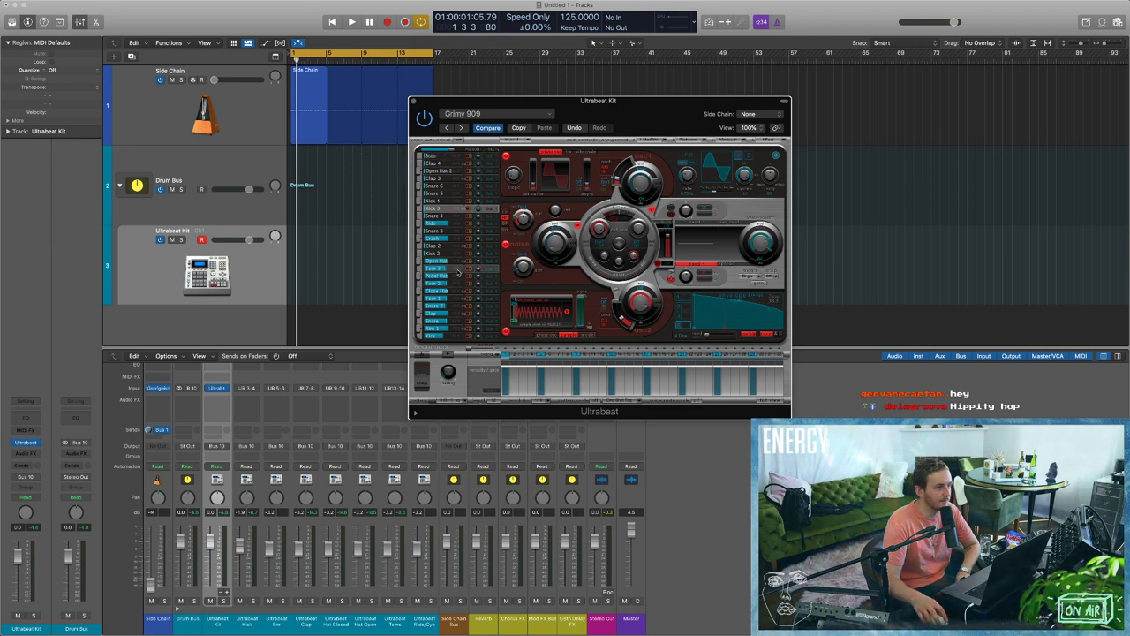
# Reshape the Ride voice's envelope and route the Ride and Crash voices to Sub Group 8 (15-16).
pyautogui.click(461, 222)
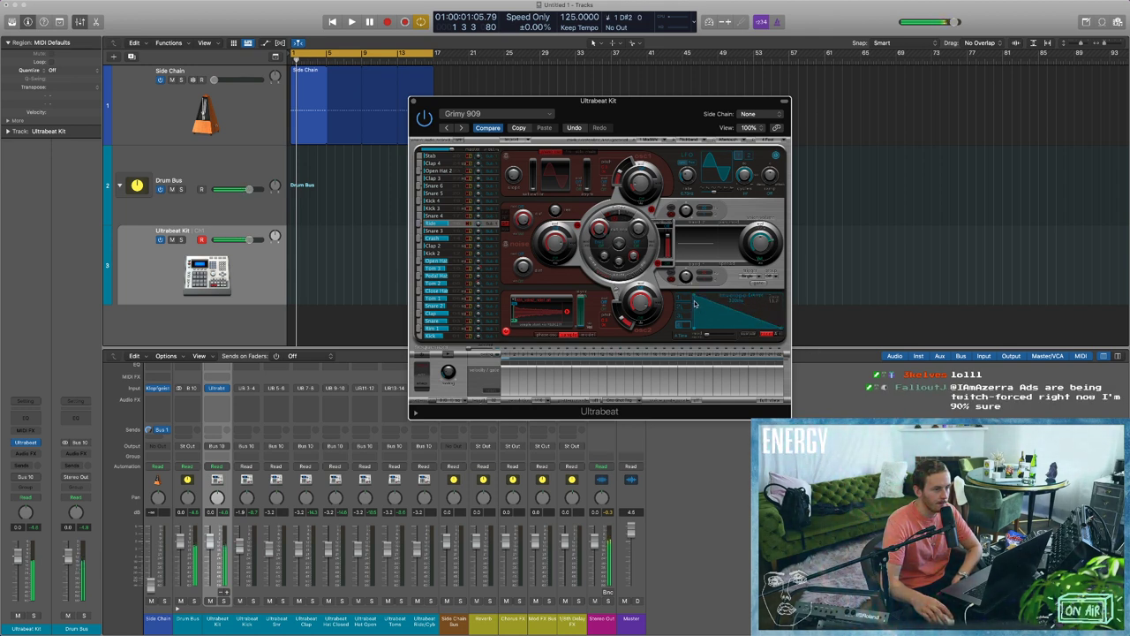
pyautogui.moveTo(698, 328); pyautogui.dragTo(710, 322)
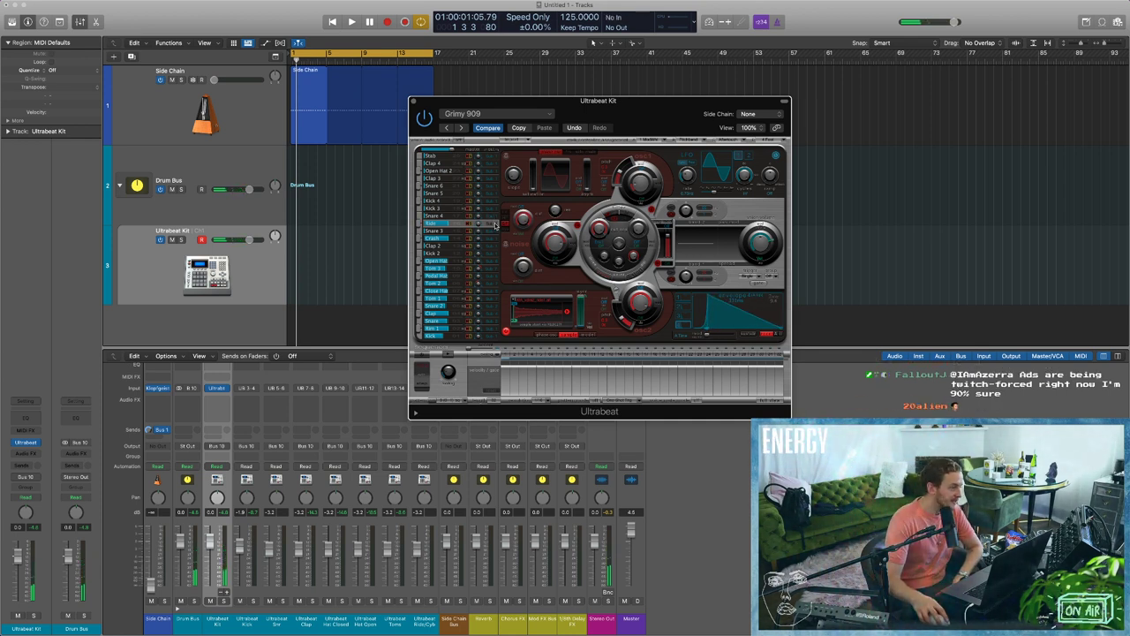
pyautogui.moveTo(485, 109); pyautogui.dragTo(439, 103)
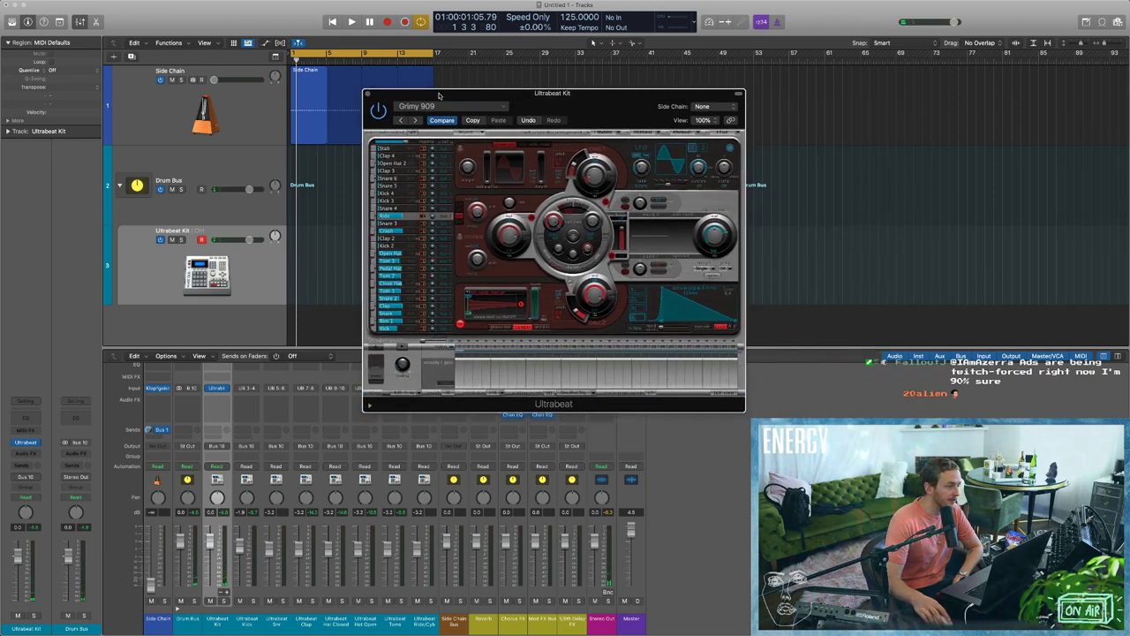
pyautogui.click(442, 218)
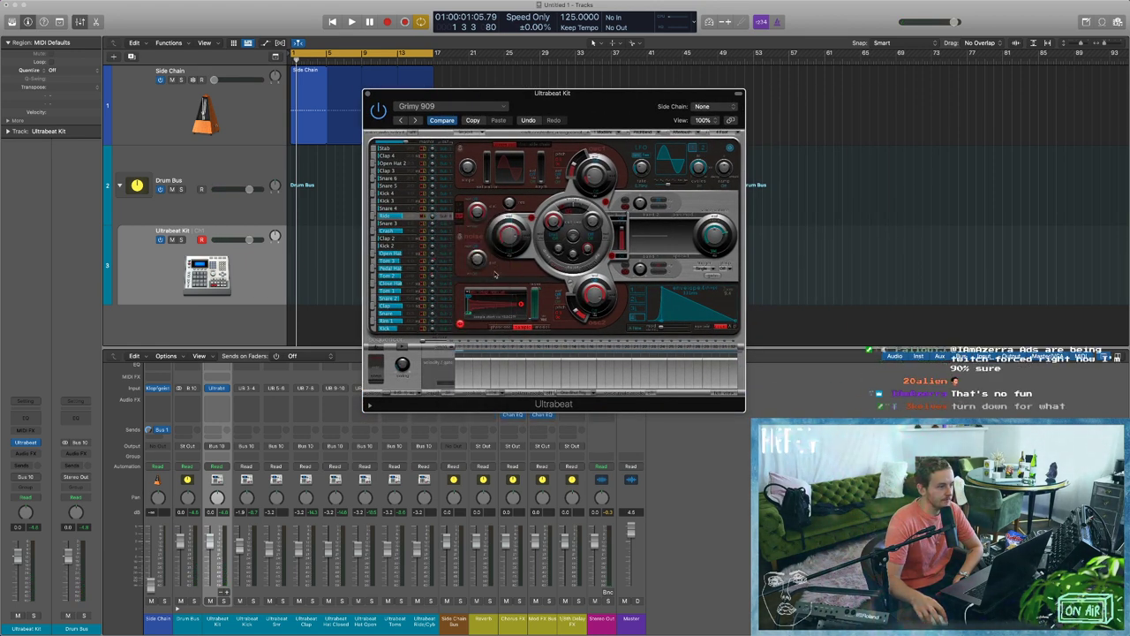
pyautogui.click(446, 242)
pyautogui.click(446, 242)
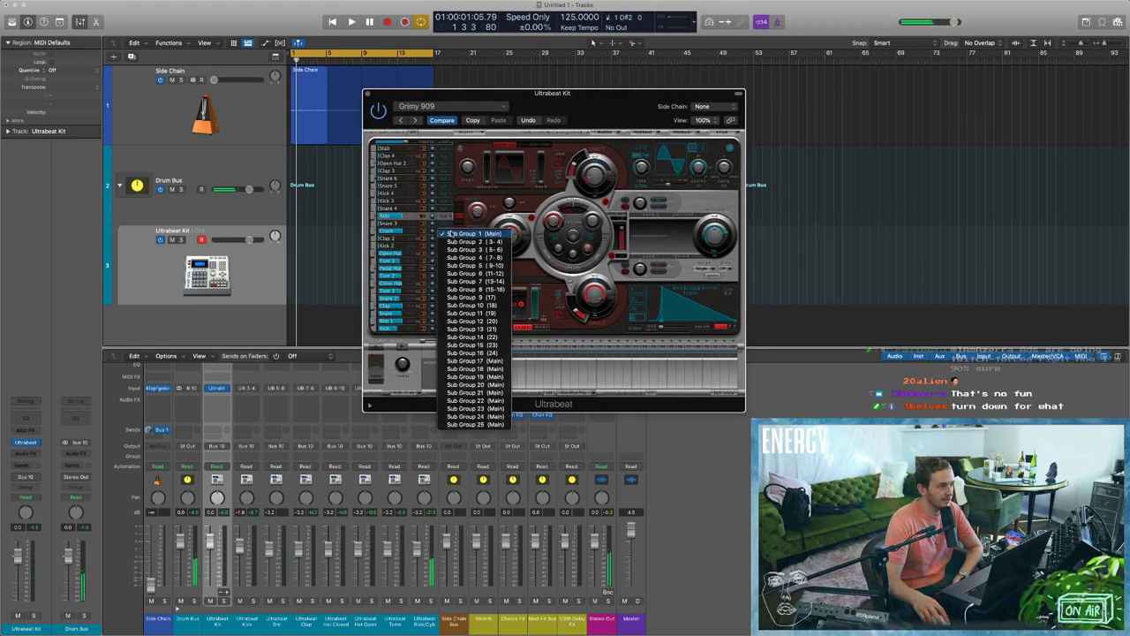
pyautogui.click(498, 291)
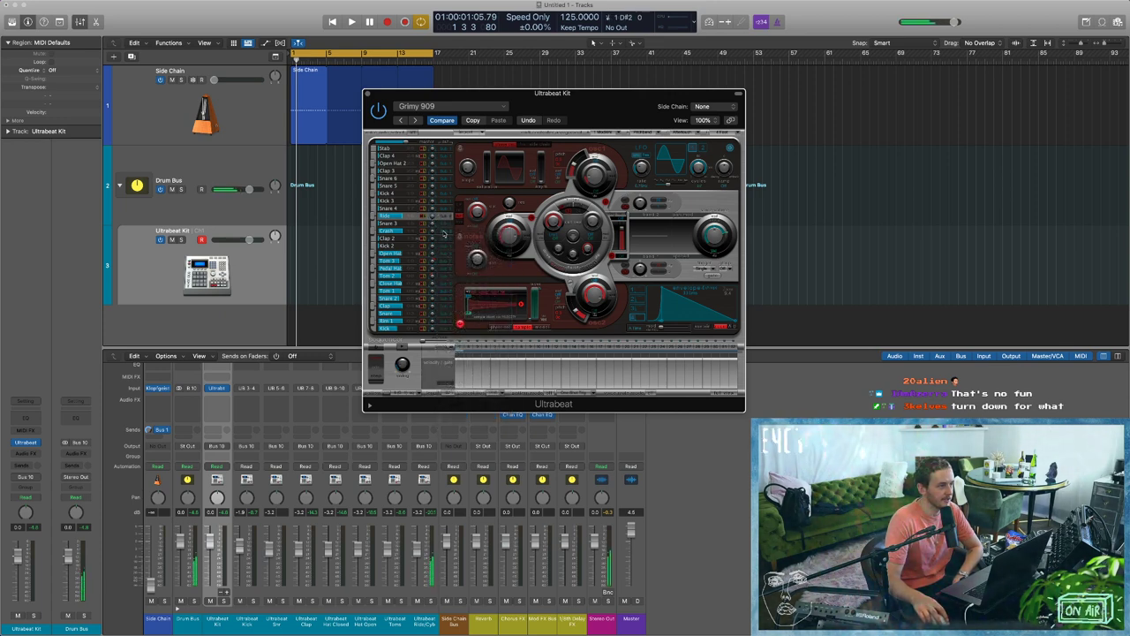
pyautogui.click(444, 234)
pyautogui.click(433, 236)
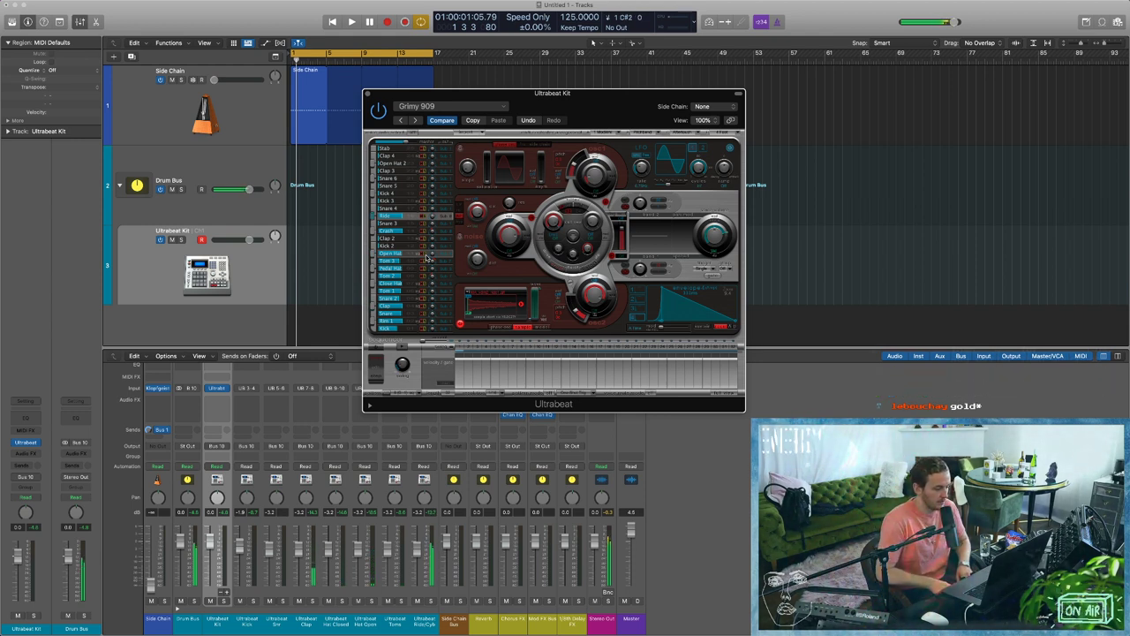
# Move the Ultrabeat window aside and record a short drum pattern on the Ultrabeat Kit track from bar 1.
pyautogui.moveTo(382, 94); pyautogui.dragTo(467, 91)
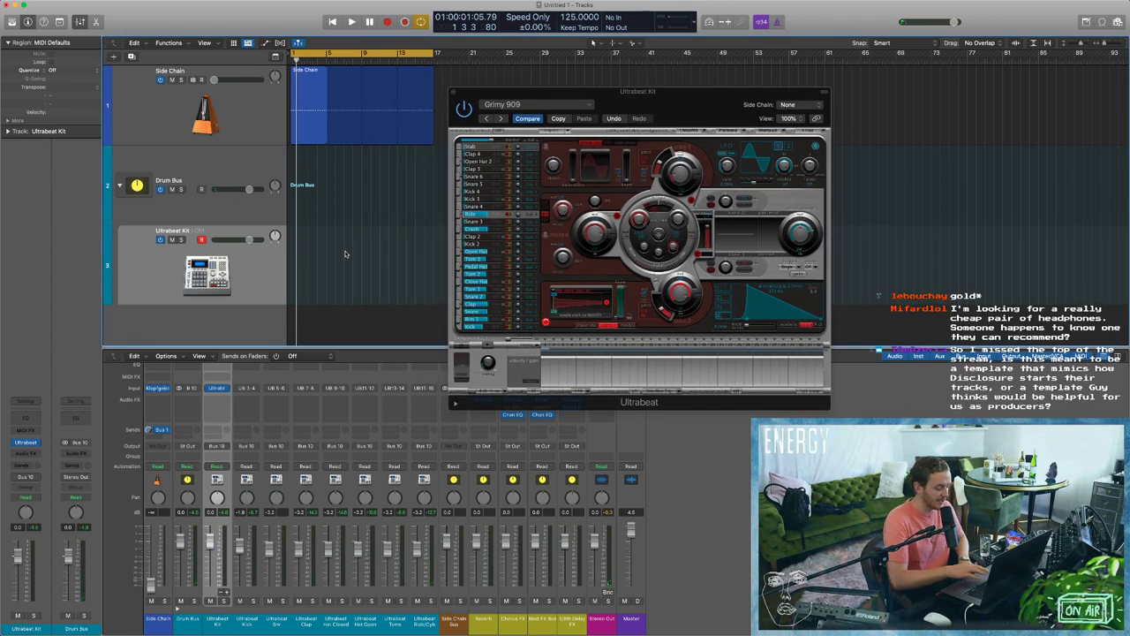
pyautogui.press('r')
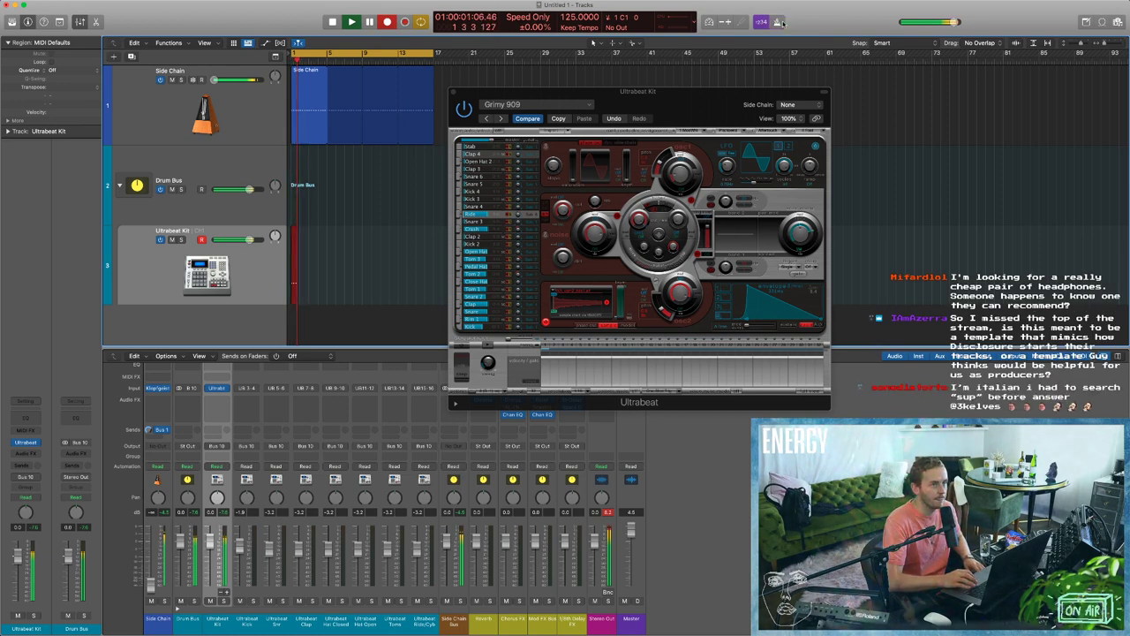
pyautogui.press('space')
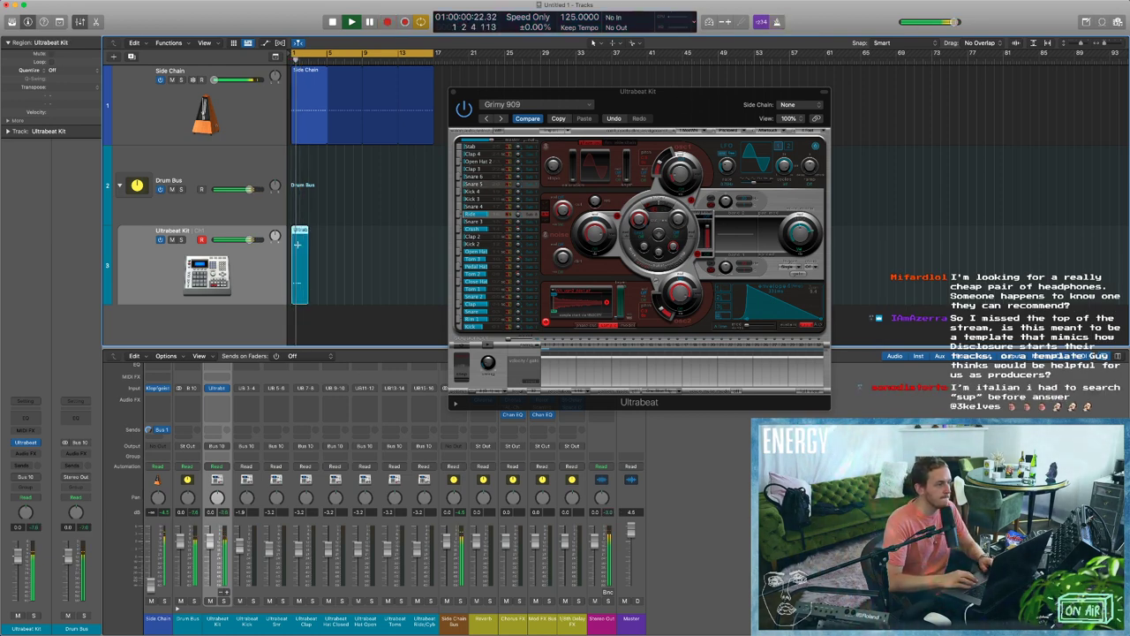
# Trim the recorded Ultrabeat Kit region to its first bar, choosing Keep for notes that cross the split point.
pyautogui.moveTo(303, 248); pyautogui.dragTo(341, 248)
pyautogui.click(313, 258)
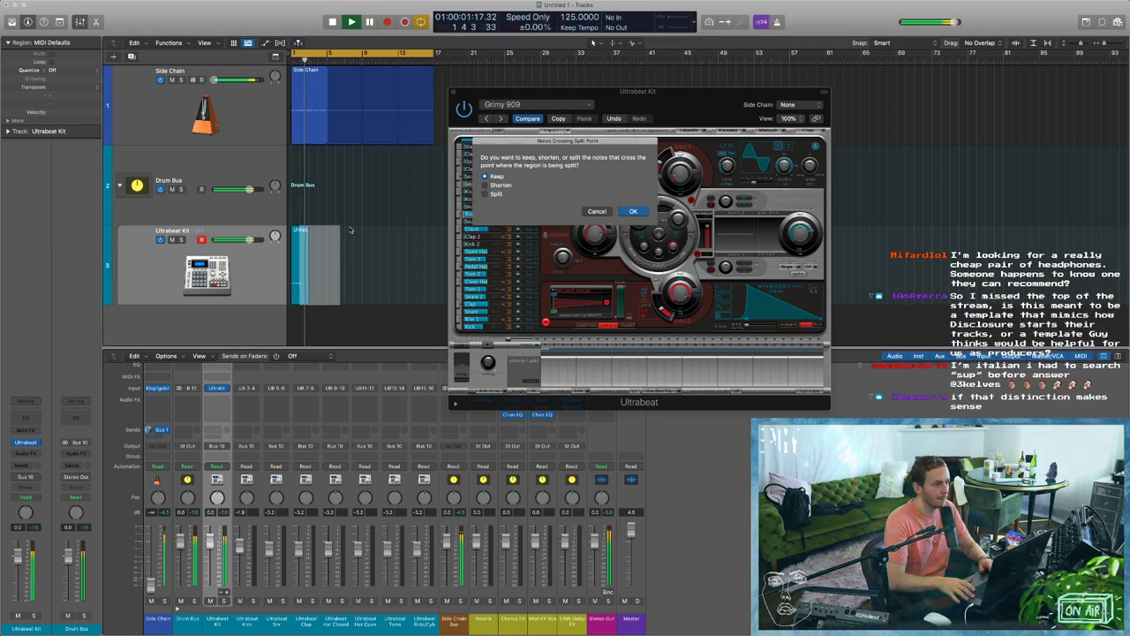
pyautogui.press('Return')
# Open the trimmed Ultrabeat Kit region in the Piano Roll and quantize all its notes to 1/32 Note.
pyautogui.press('p')
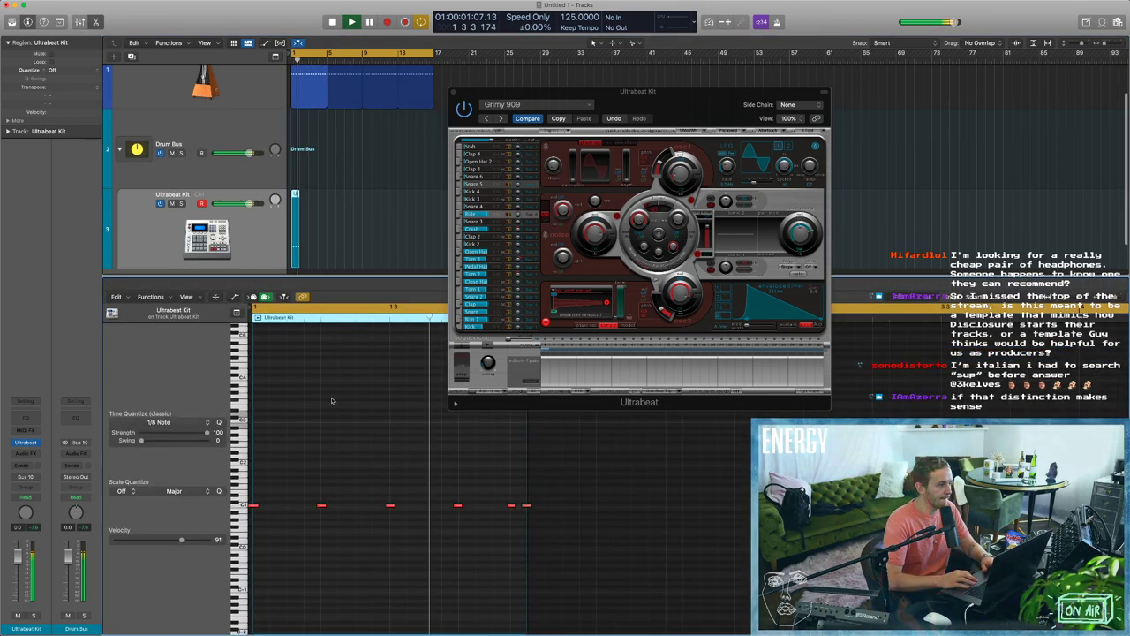
pyautogui.press('super+a')
pyautogui.click(198, 429)
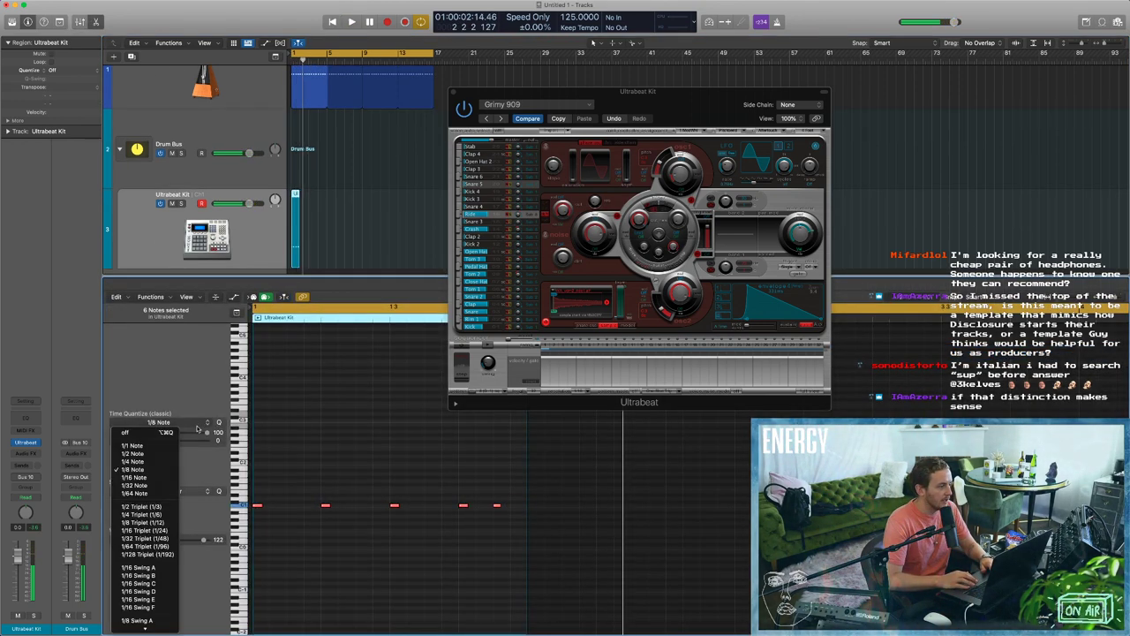
pyautogui.click(166, 485)
pyautogui.click(162, 424)
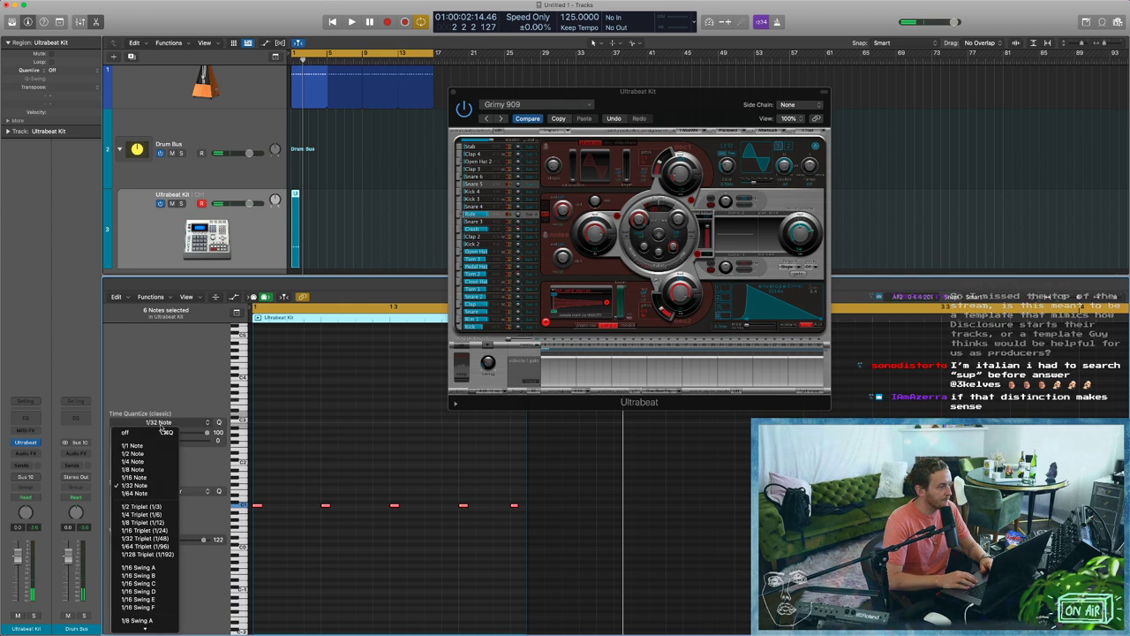
# Quantize the selected kick notes in the Ultrabeat Kit region to 1/16 Note and clear the note selection.
pyautogui.click(164, 477)
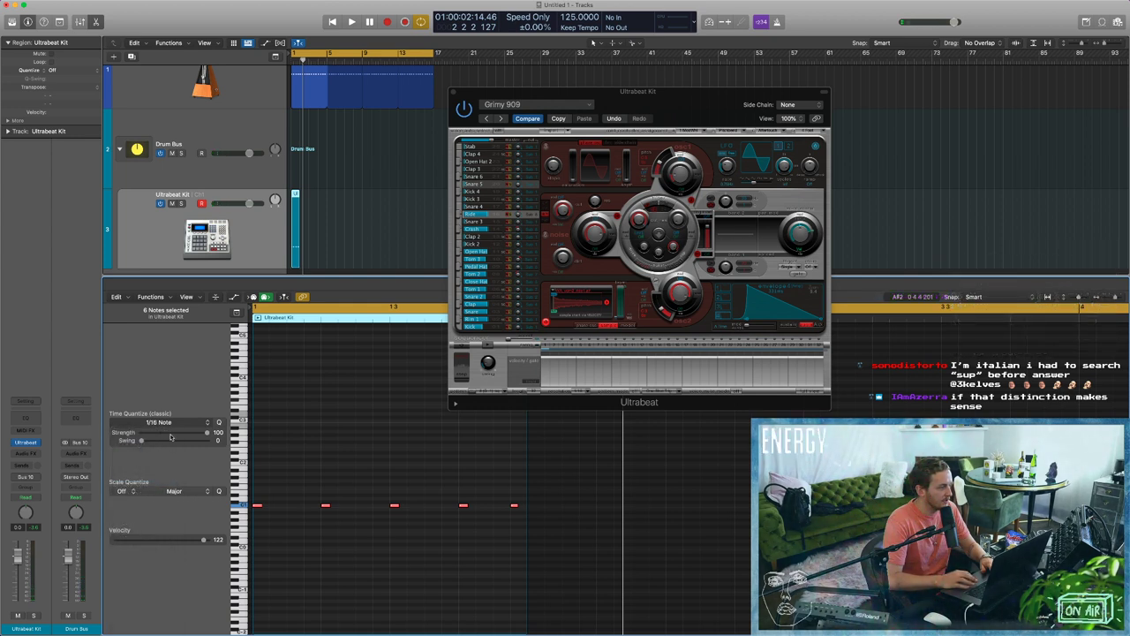
pyautogui.click(302, 435)
pyautogui.click(73, 76)
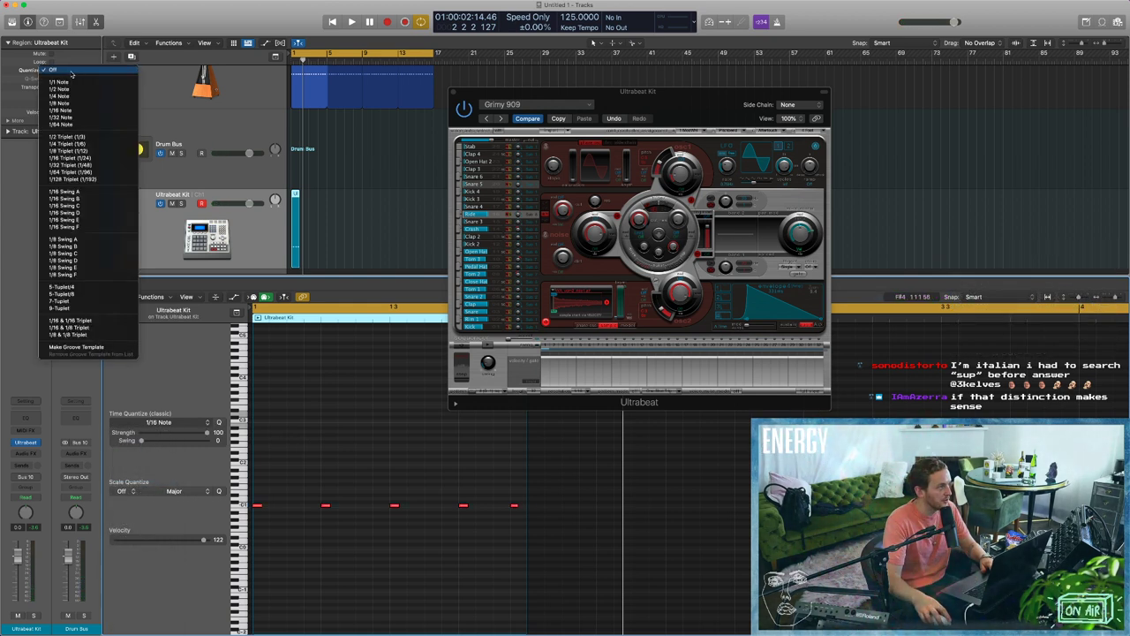
pyautogui.click(349, 164)
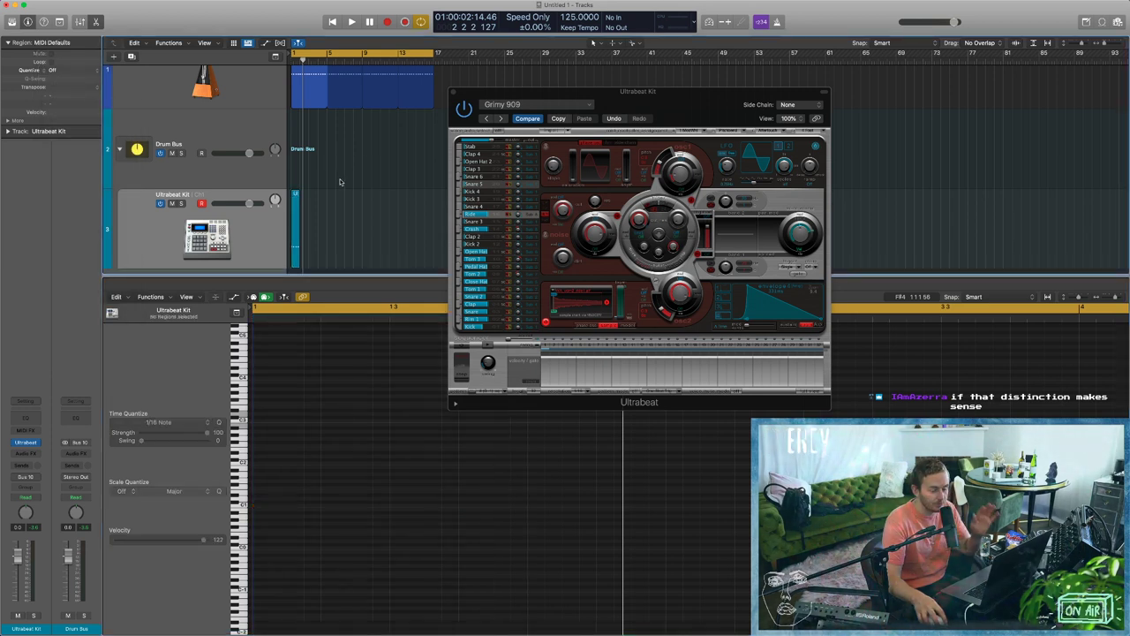
pyautogui.click(62, 71)
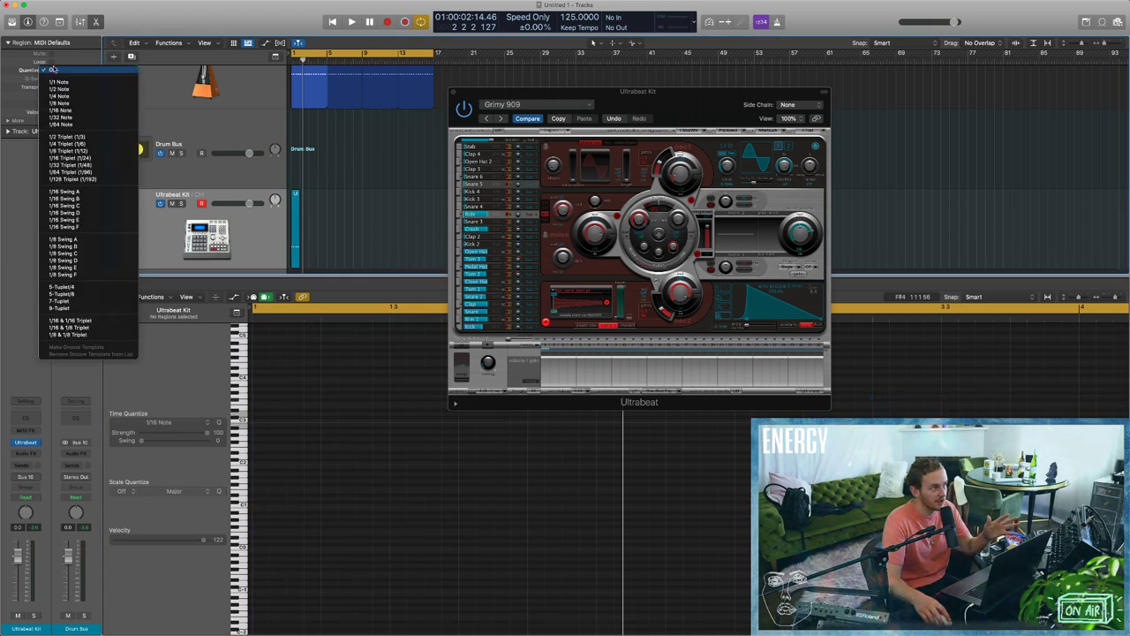
pyautogui.click(53, 69)
pyautogui.click(246, 209)
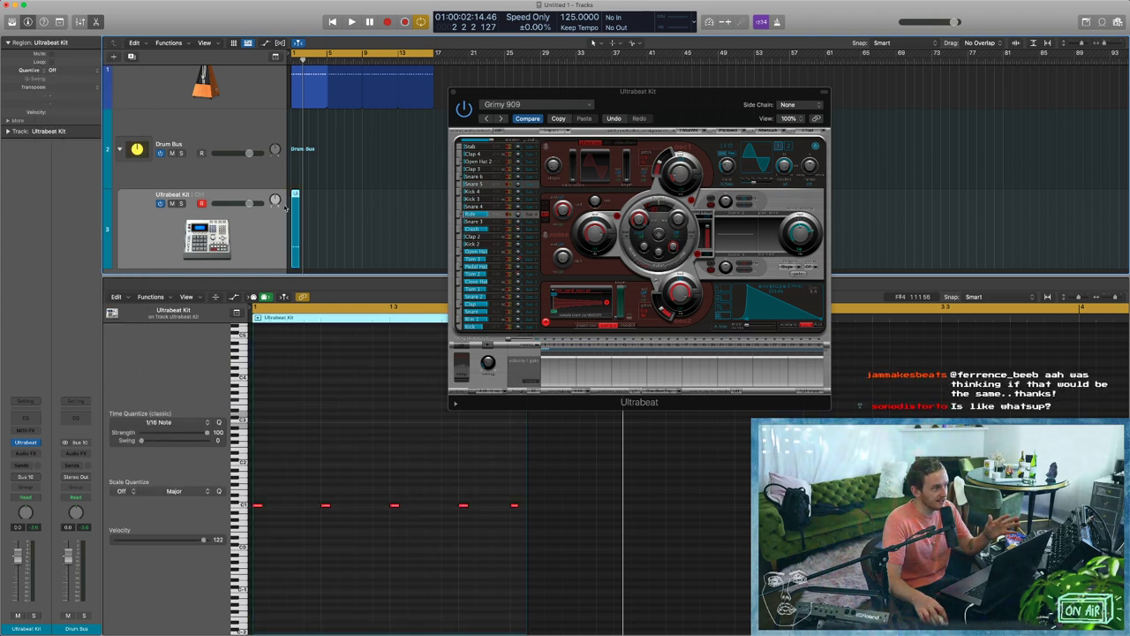
# With no region selected, try 1/16 Note and 1/16 Swing D as the MIDI default quantize setting.
pyautogui.click(331, 190)
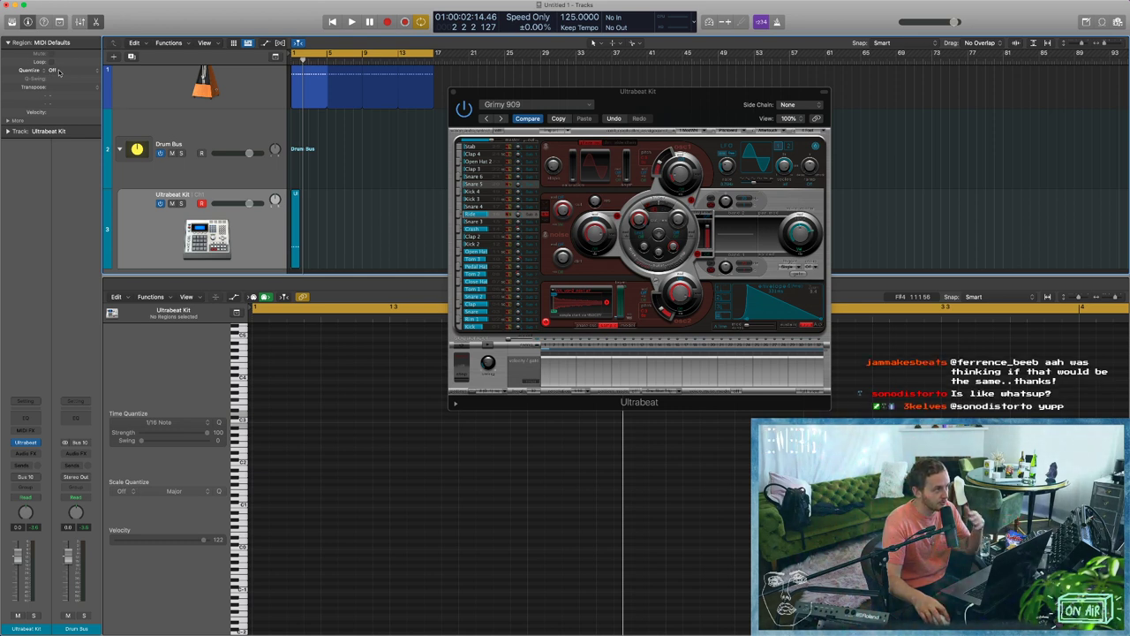
pyautogui.click(58, 70)
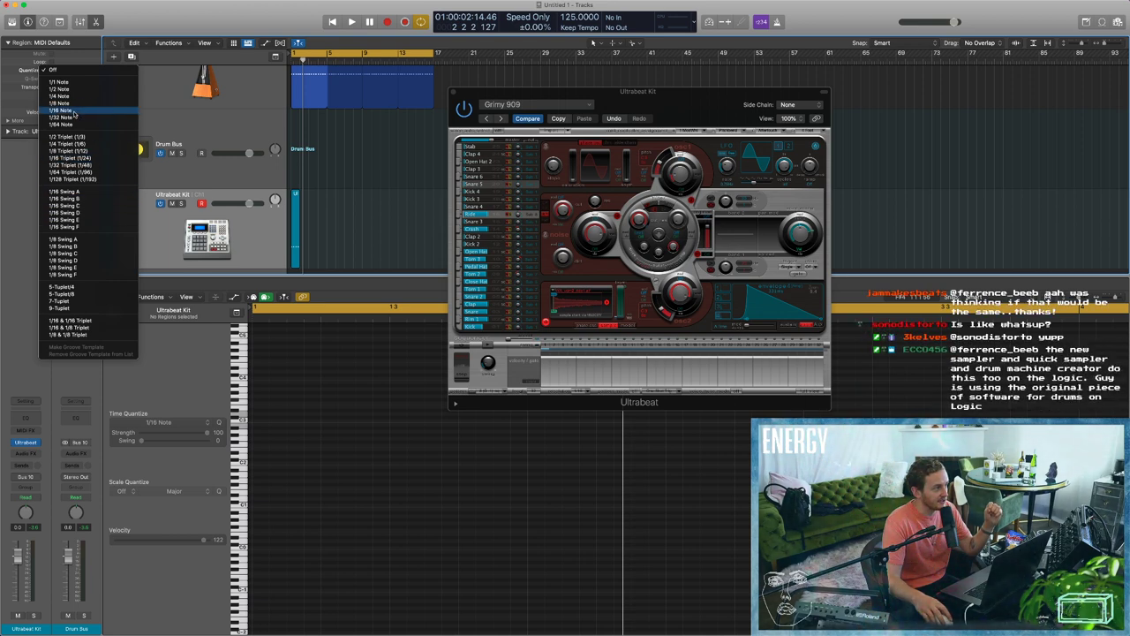
pyautogui.click(73, 110)
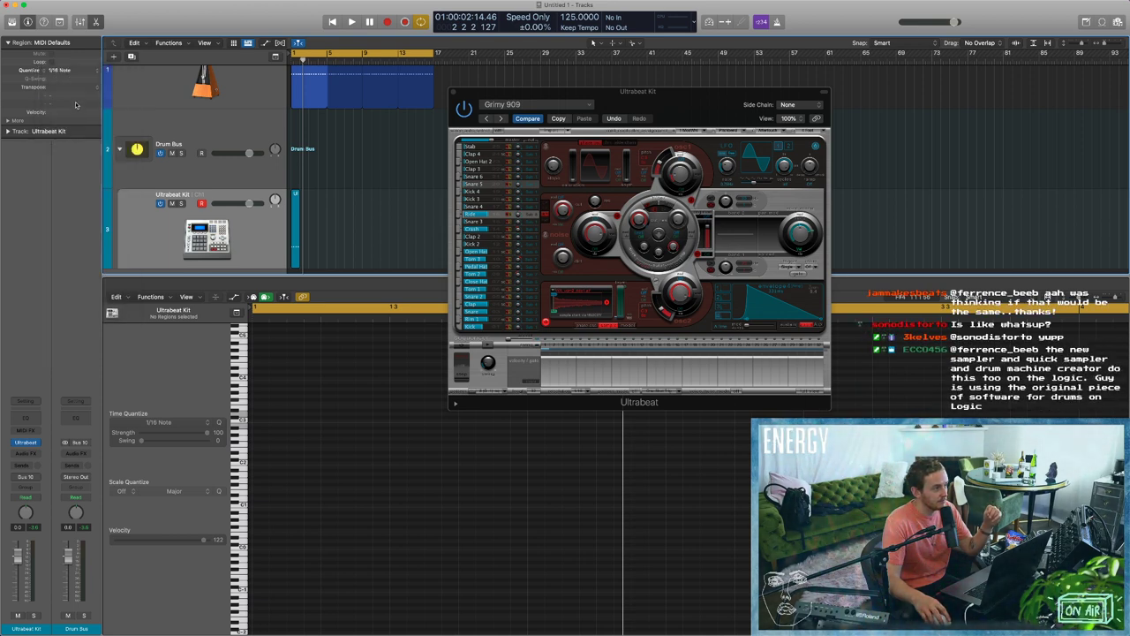
pyautogui.click(66, 72)
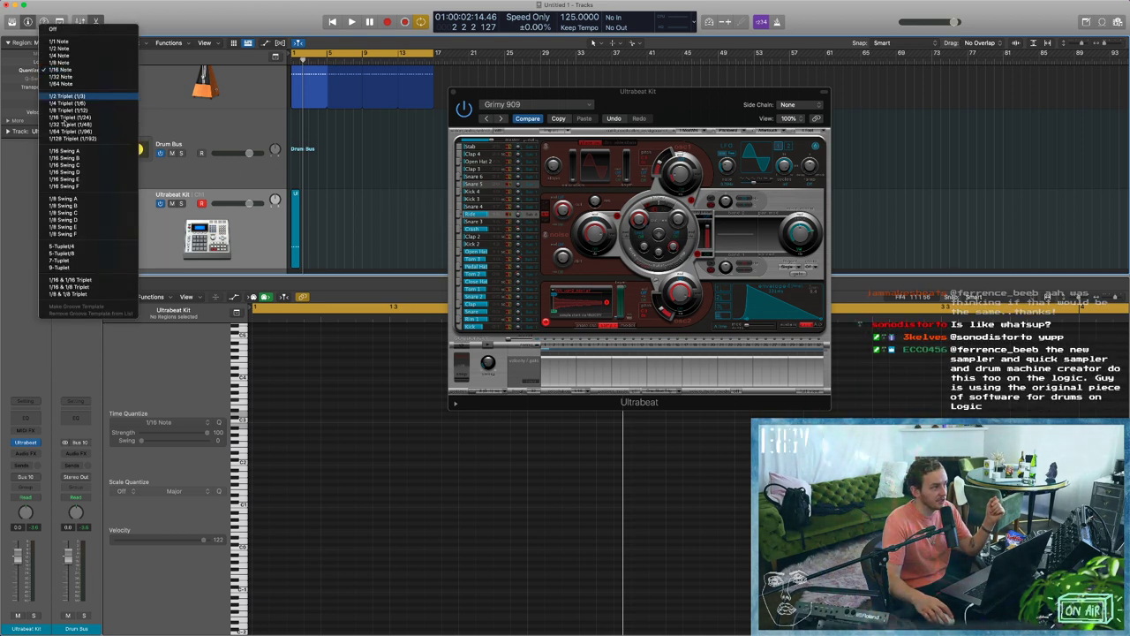
pyautogui.click(78, 174)
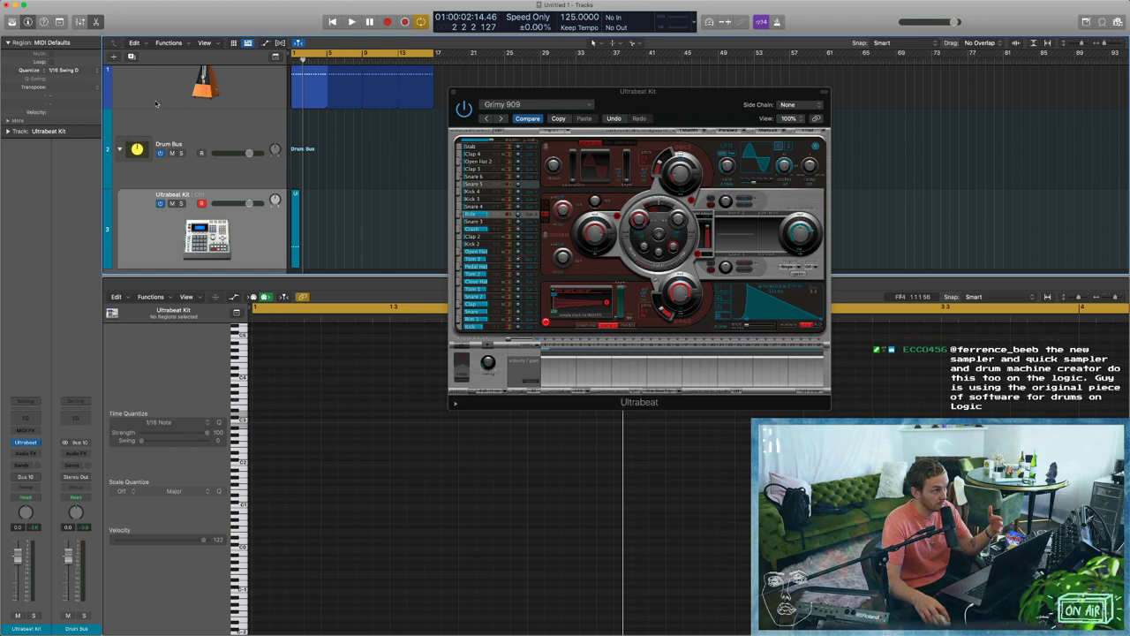
# Set the MIDI default quantize value to 1/16 Note.
pyautogui.click(82, 70)
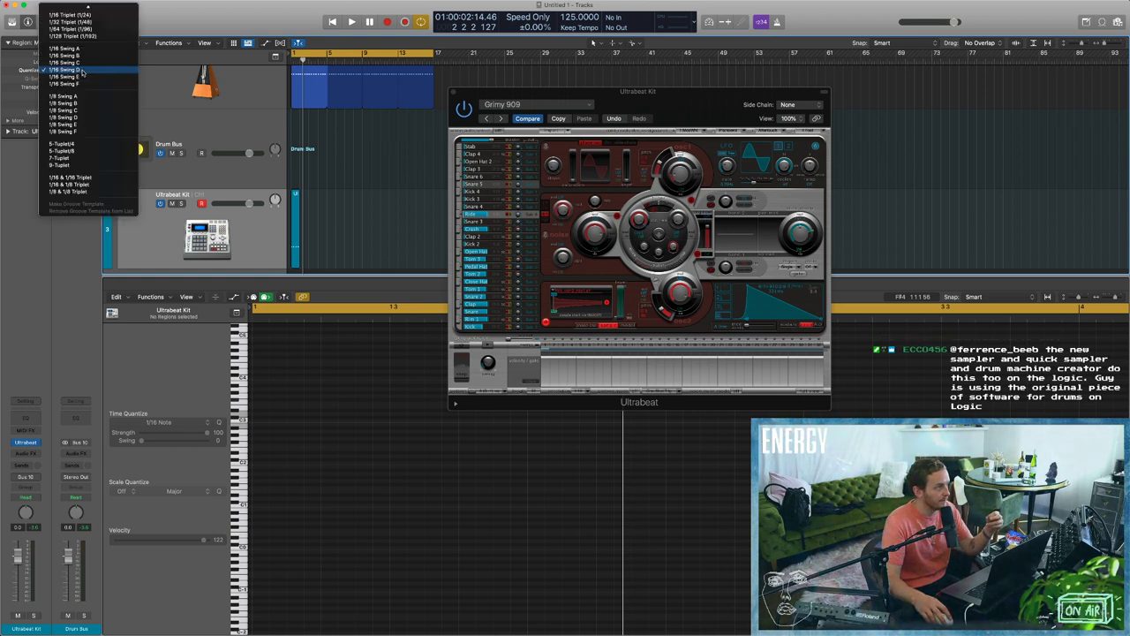
pyautogui.moveTo(77, 8)
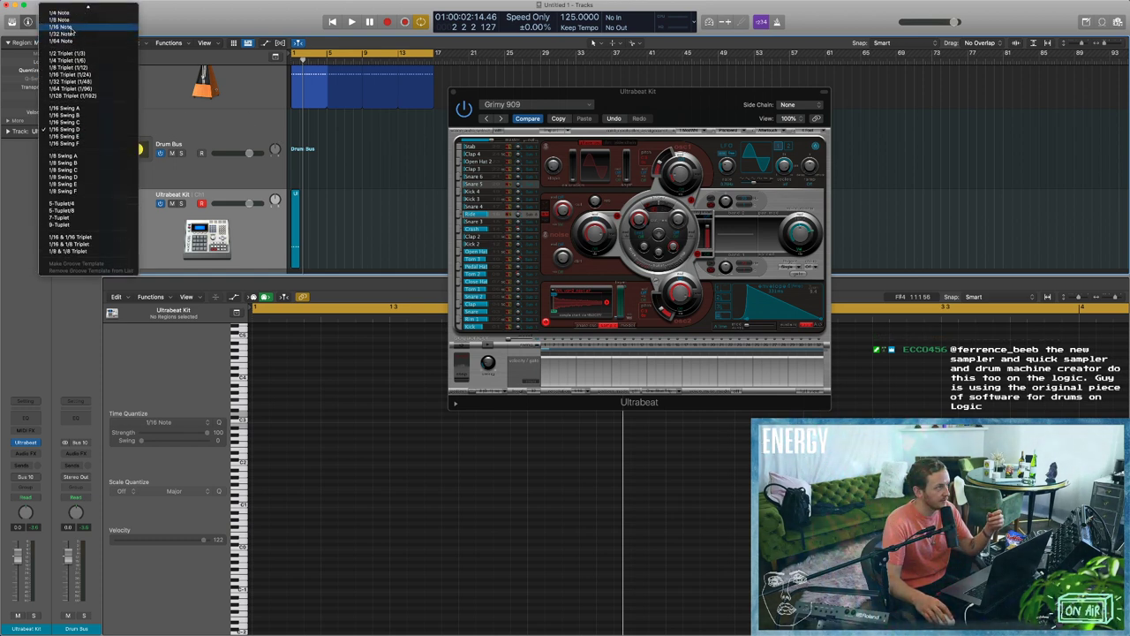
pyautogui.click(71, 29)
# Record closed and open hi-hat notes over the kick pattern in the Ultrabeat Kit region.
pyautogui.click(297, 210)
pyautogui.click(326, 504)
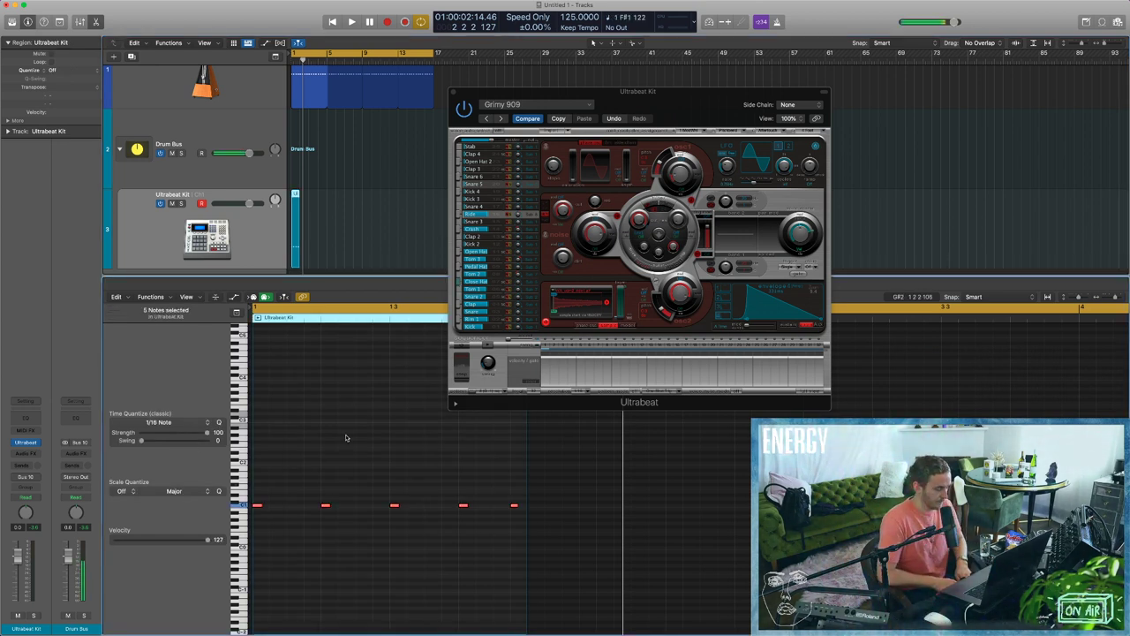
pyautogui.press('r')
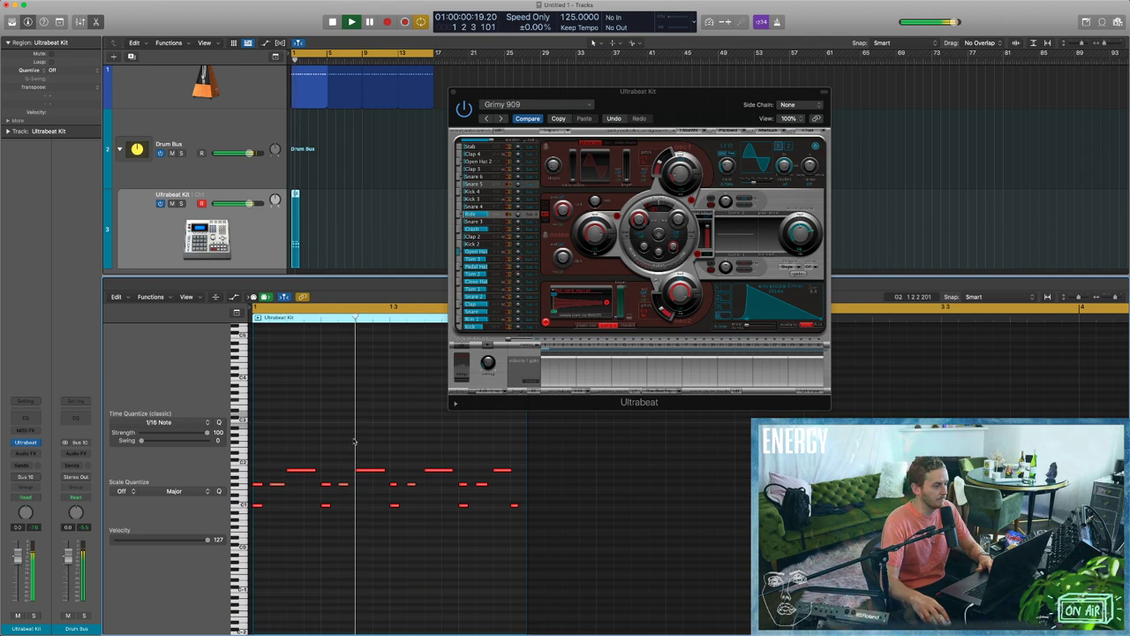
# Quantize all notes in the drum region to 1/16 Note and shorten them together, playing the result.
pyautogui.press('super+a')
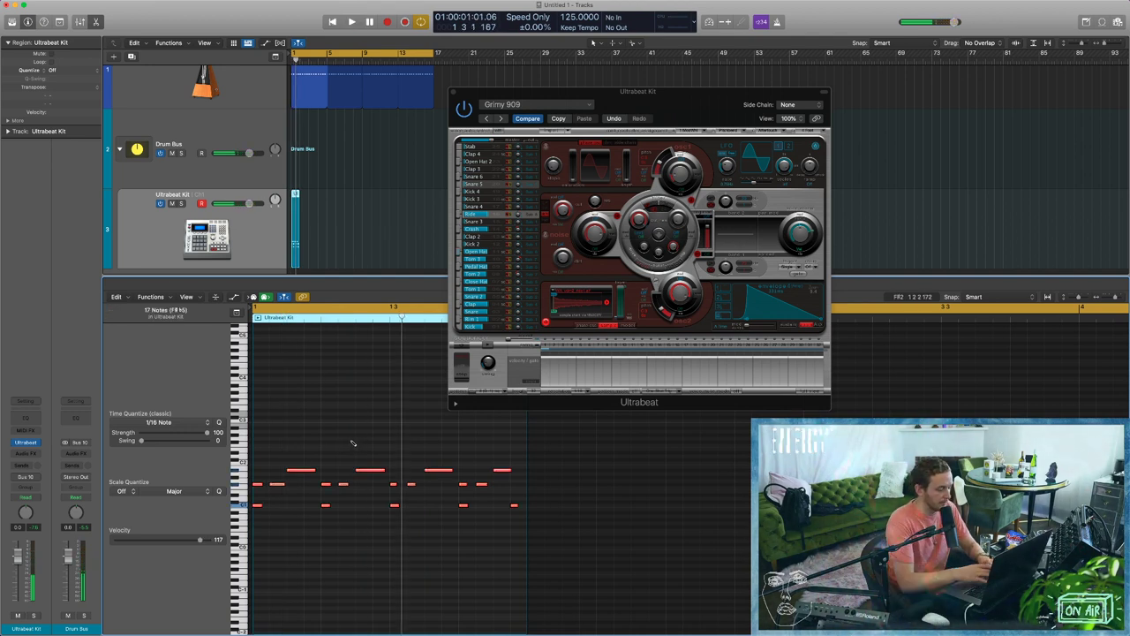
pyautogui.press('q')
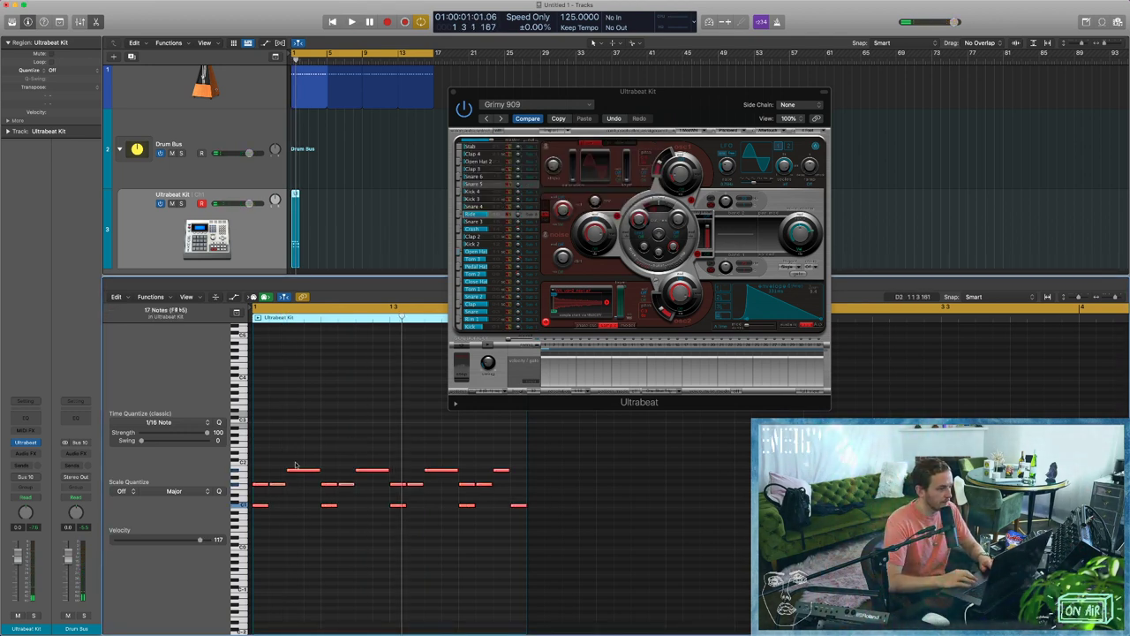
pyautogui.moveTo(271, 508); pyautogui.dragTo(258, 507)
pyautogui.press('space')
pyautogui.click(383, 428)
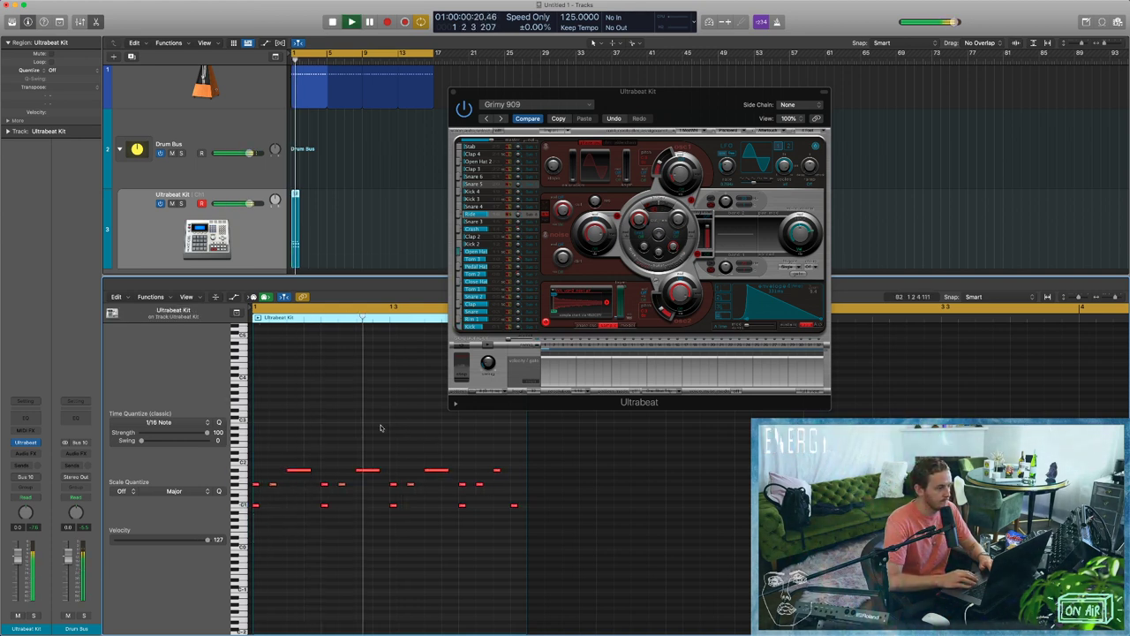
# Turn on looping for the Ultrabeat Kit region and play the repeating pattern.
pyautogui.press('space')
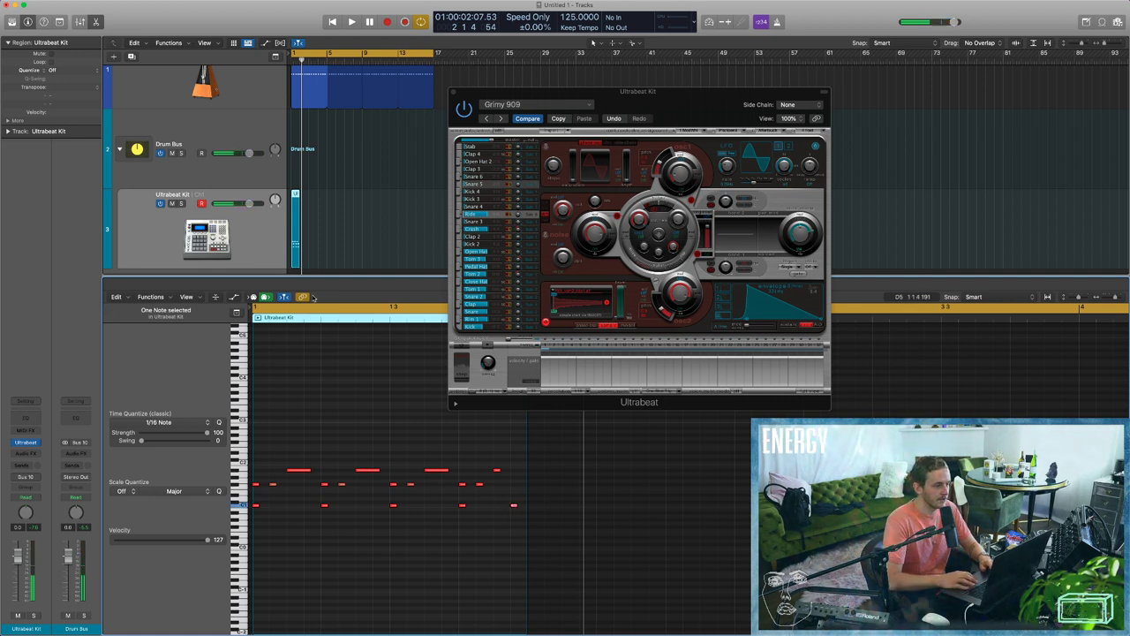
pyautogui.press('l')
pyautogui.press('space')
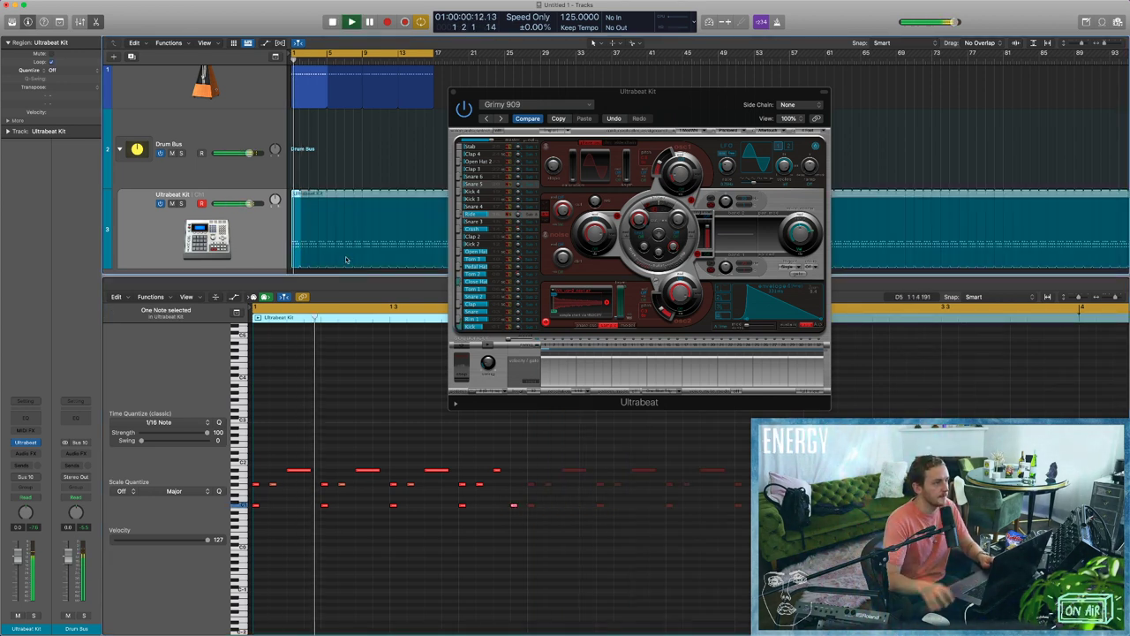
pyautogui.click(407, 450)
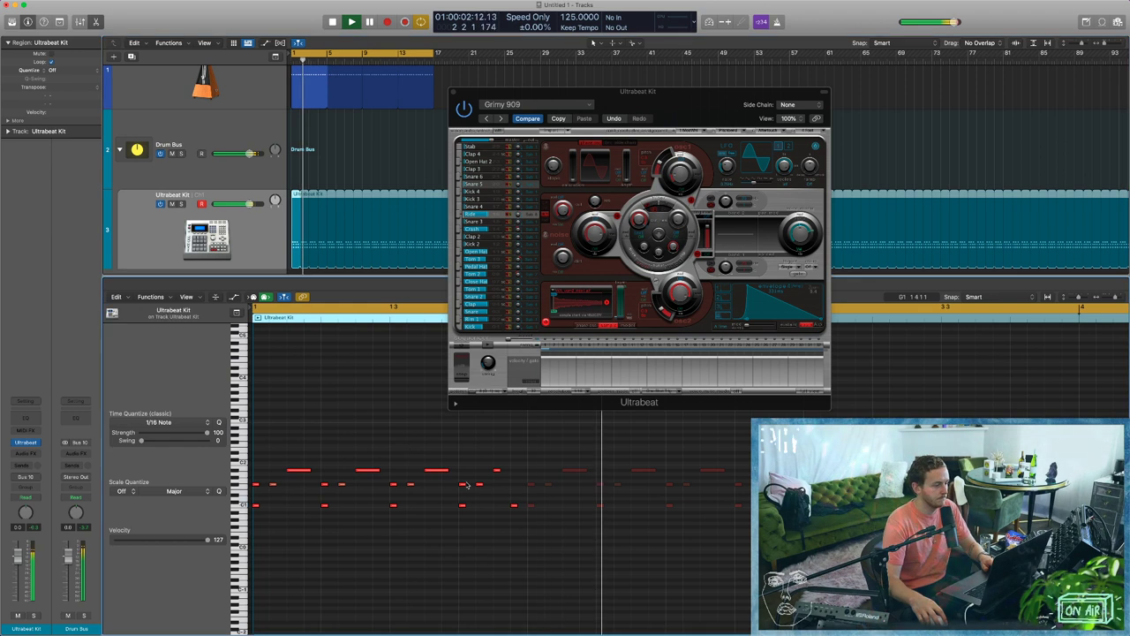
# Lengthen the last open hi-hat note and add a closed hi-hat note above the bar's final kick.
pyautogui.moveTo(498, 471); pyautogui.dragTo(515, 486)
pyautogui.click(515, 486)
pyautogui.click(449, 446)
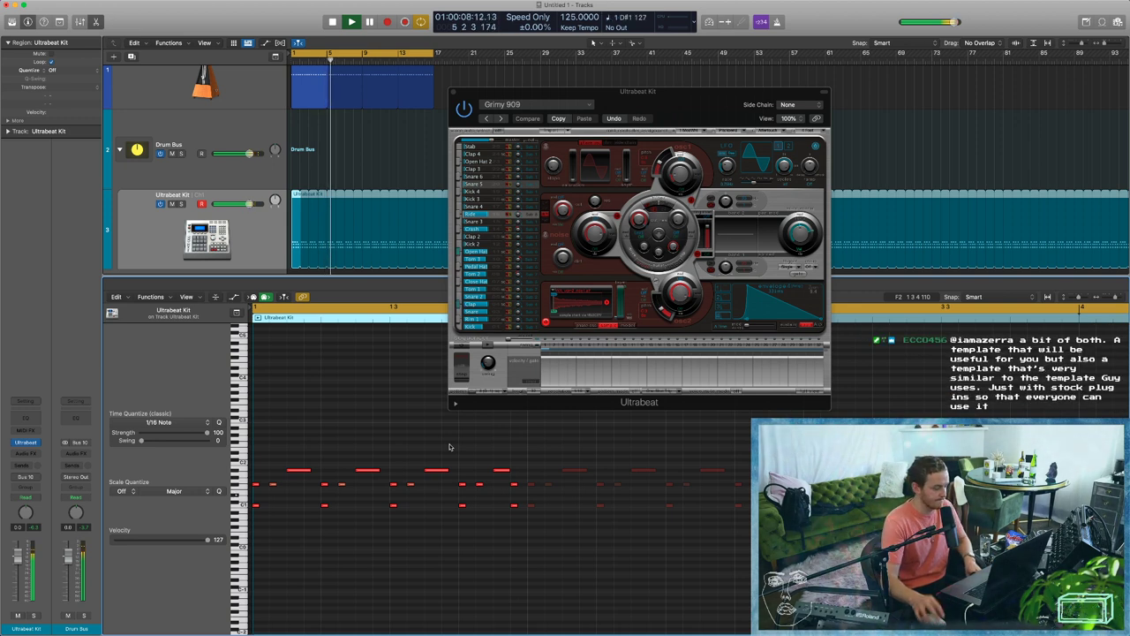
# Record claps on beats 2 and 4 and syncopated tom hits into the looped drum region, playing back the pattern.
pyautogui.press('r')
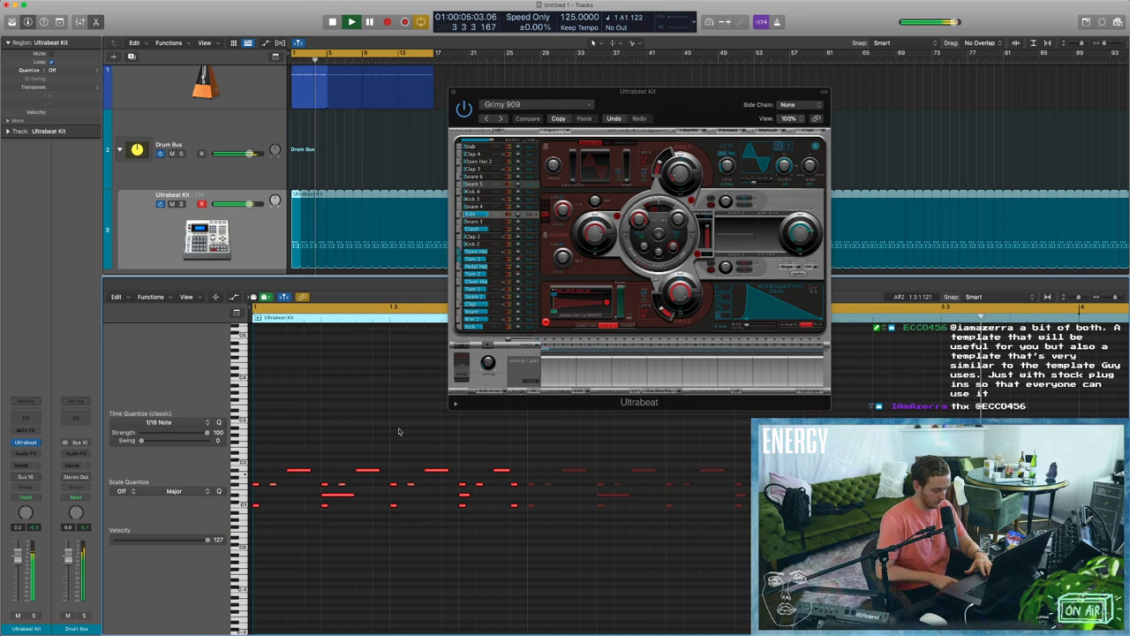
pyautogui.press('r')
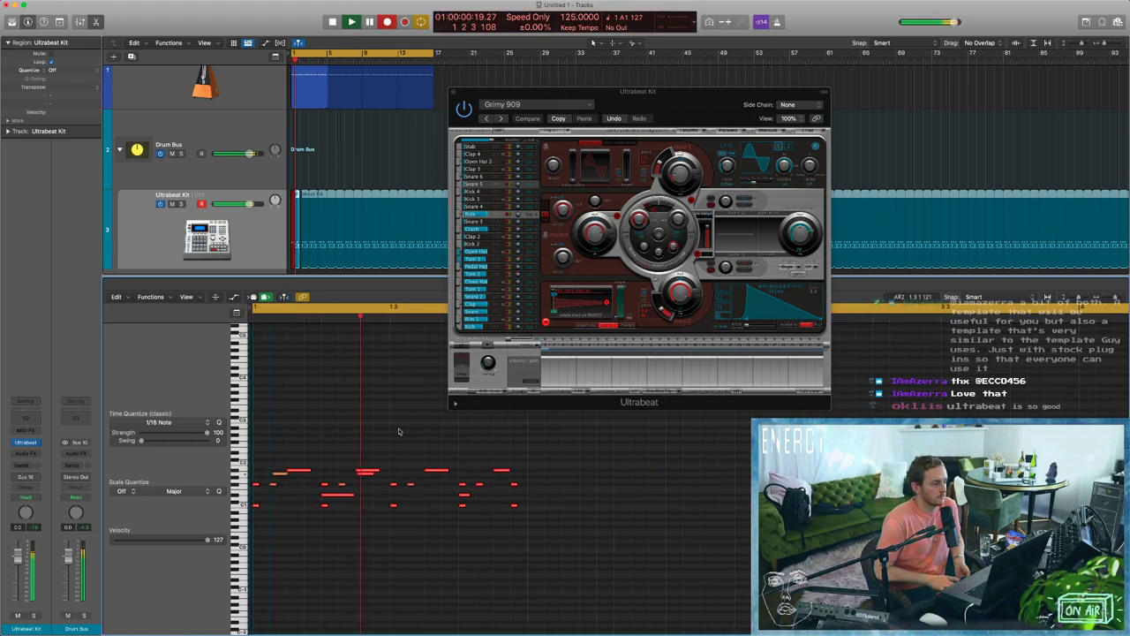
pyautogui.press('space')
pyautogui.press('space')
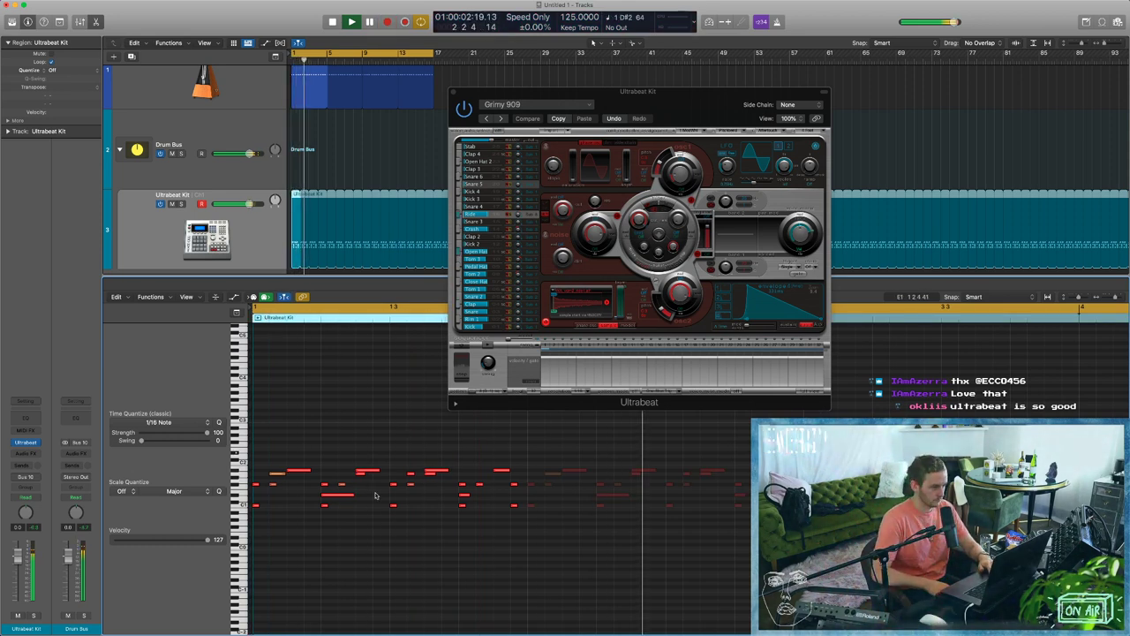
pyautogui.press('space')
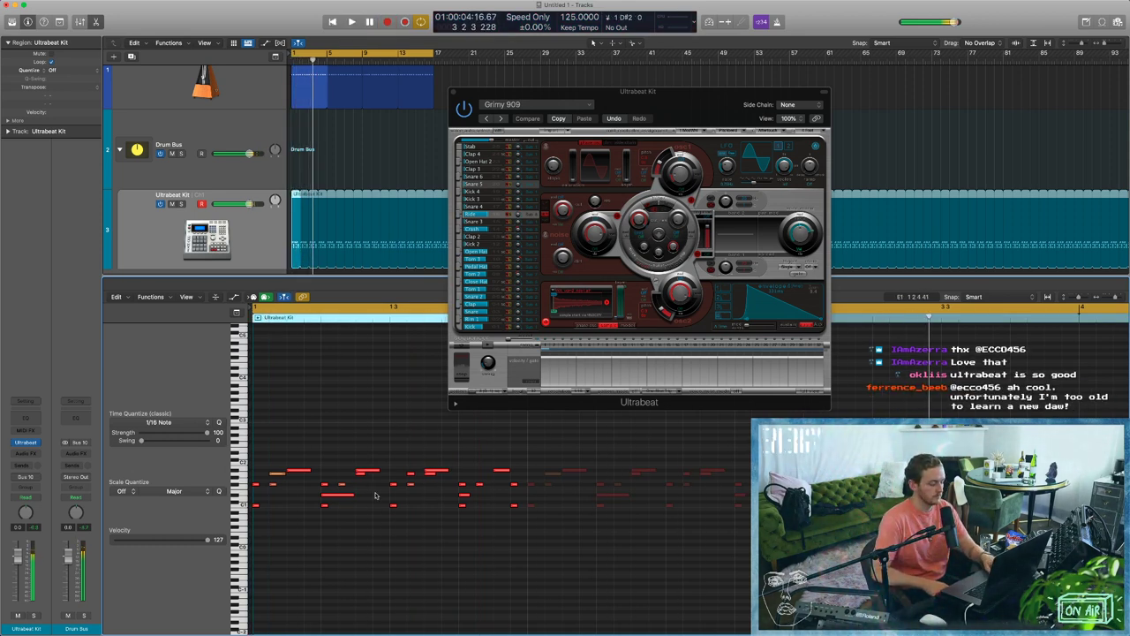
# Record D#2 ride notes into the looped drum region, starting on beats 2 and 4, and play it back.
pyautogui.press('r')
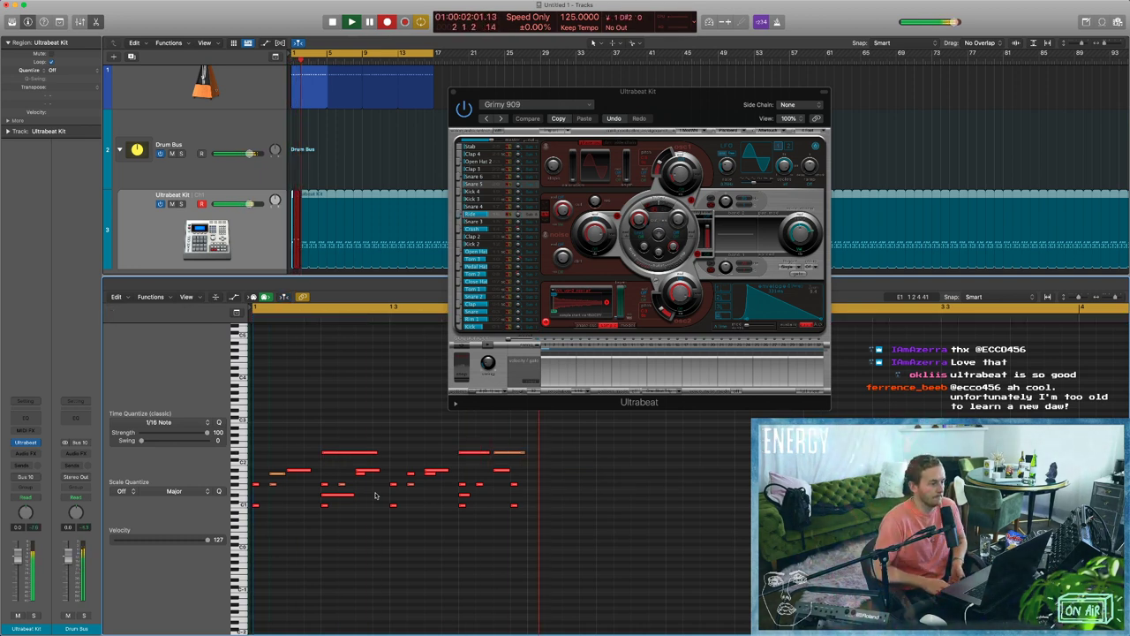
pyautogui.press('space')
pyautogui.press('space')
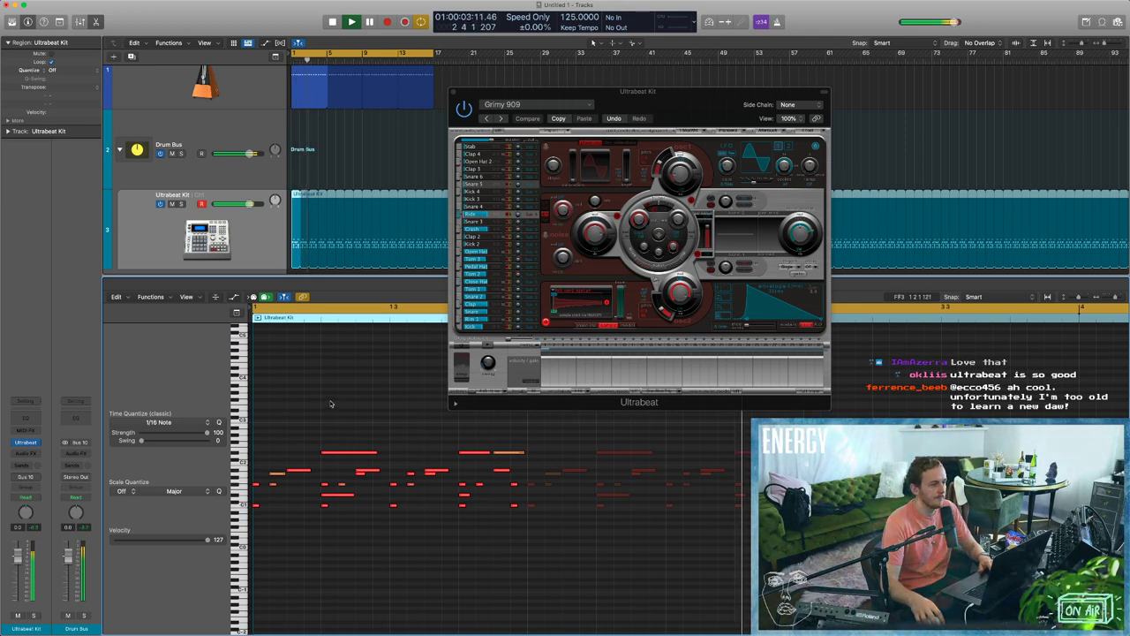
pyautogui.press('space')
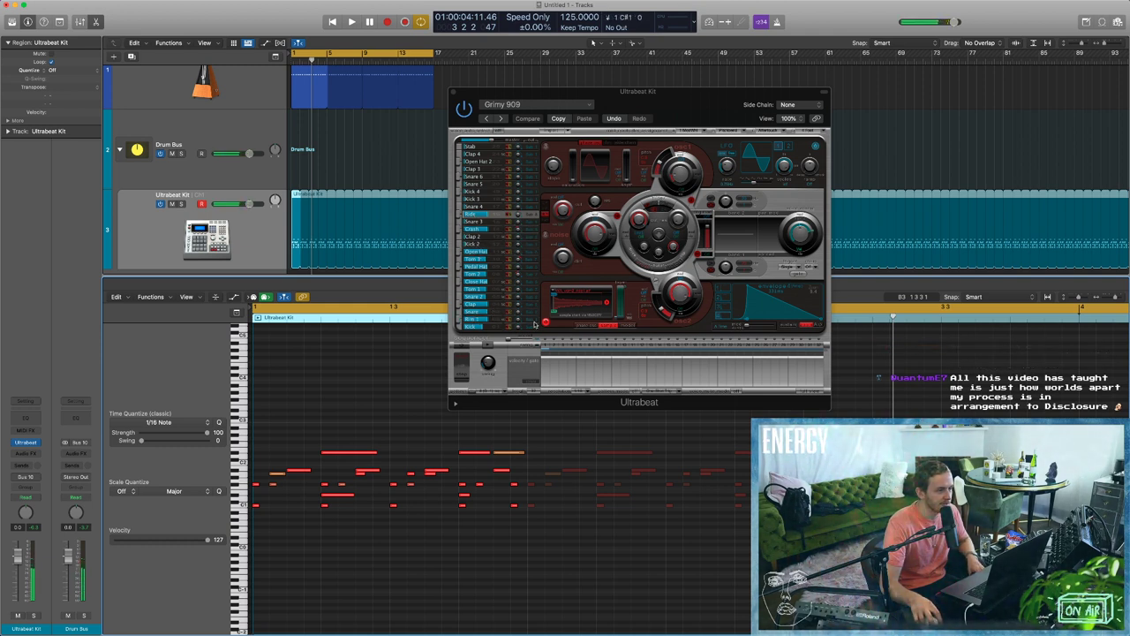
# Show the mixer and rename the Ultrabeat Clap channel to "Ultrabeat Clap / Rim".
pyautogui.press('x')
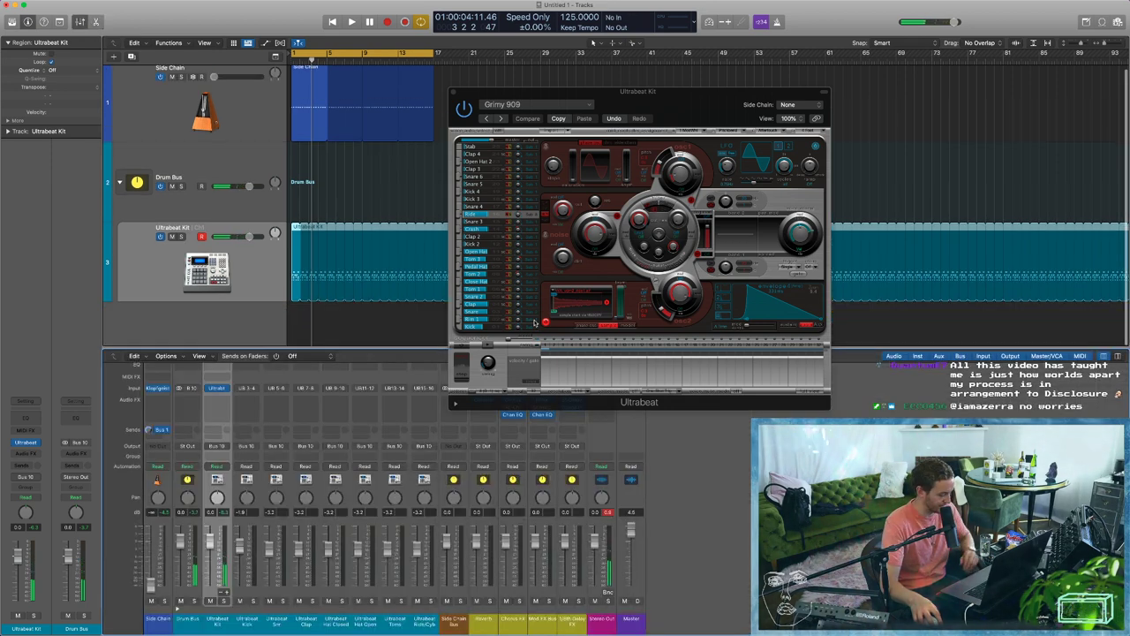
pyautogui.click(308, 621)
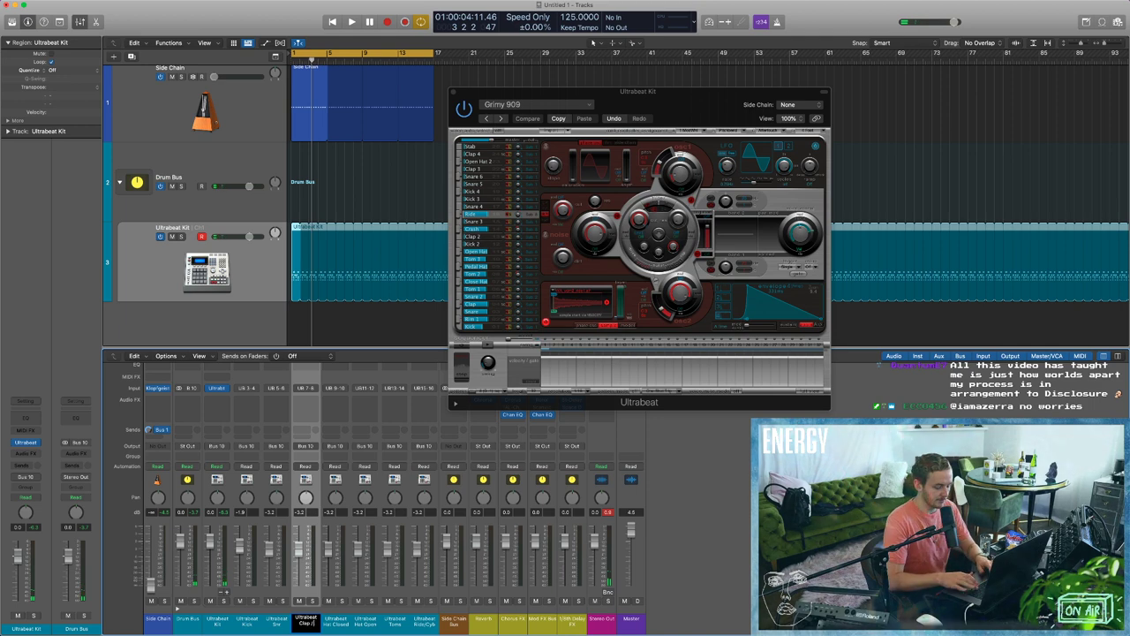
pyautogui.press('Return')
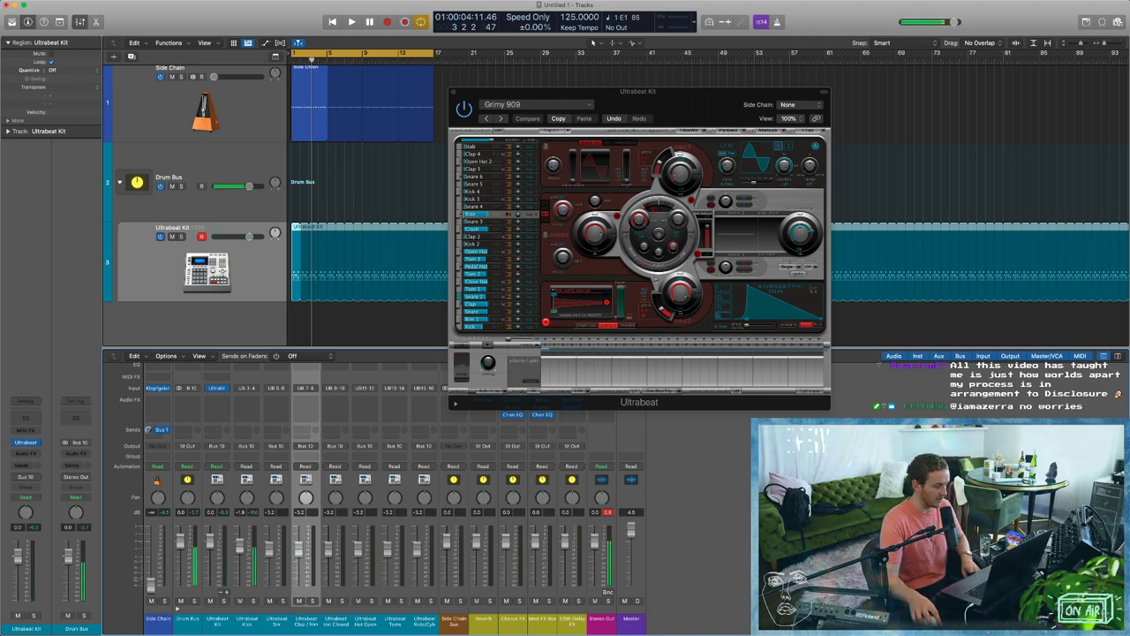
# Route Ultrabeat's Rim 1 voice to Sub Group 4 (7-8) and lengthen its envelope decay.
pyautogui.click(531, 323)
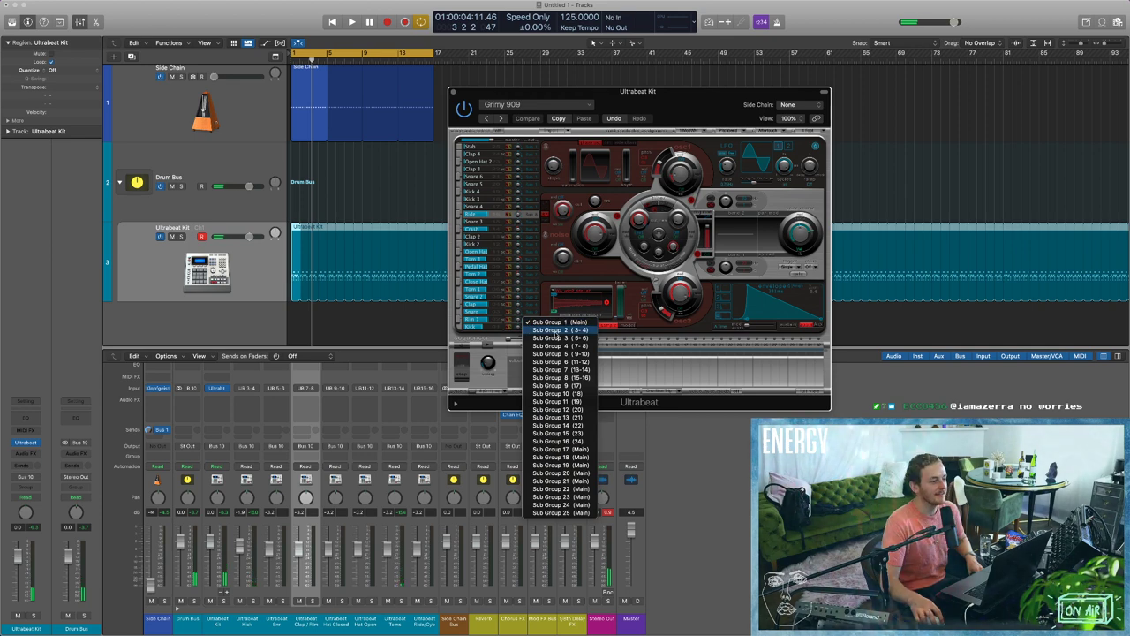
pyautogui.click(557, 346)
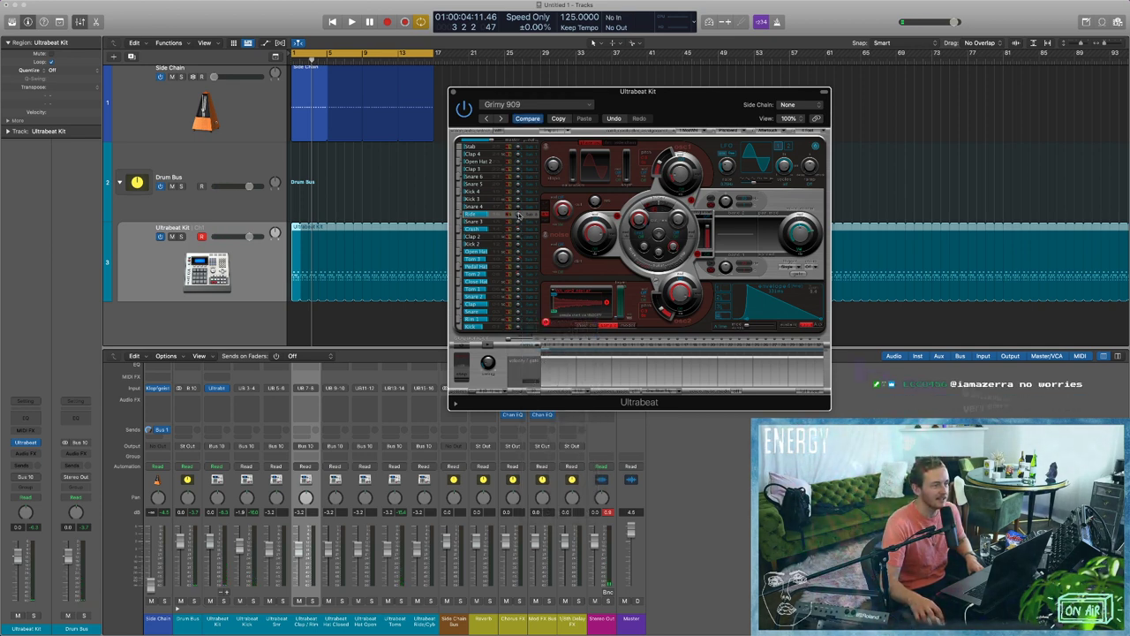
pyautogui.click(500, 319)
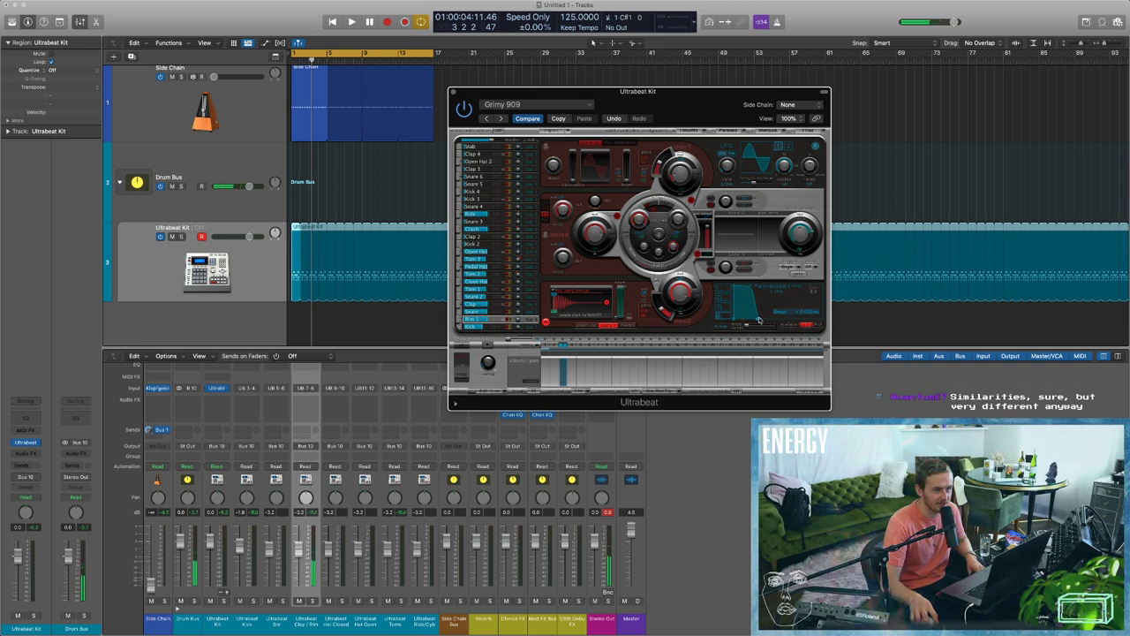
pyautogui.moveTo(759, 321); pyautogui.dragTo(1022, 315)
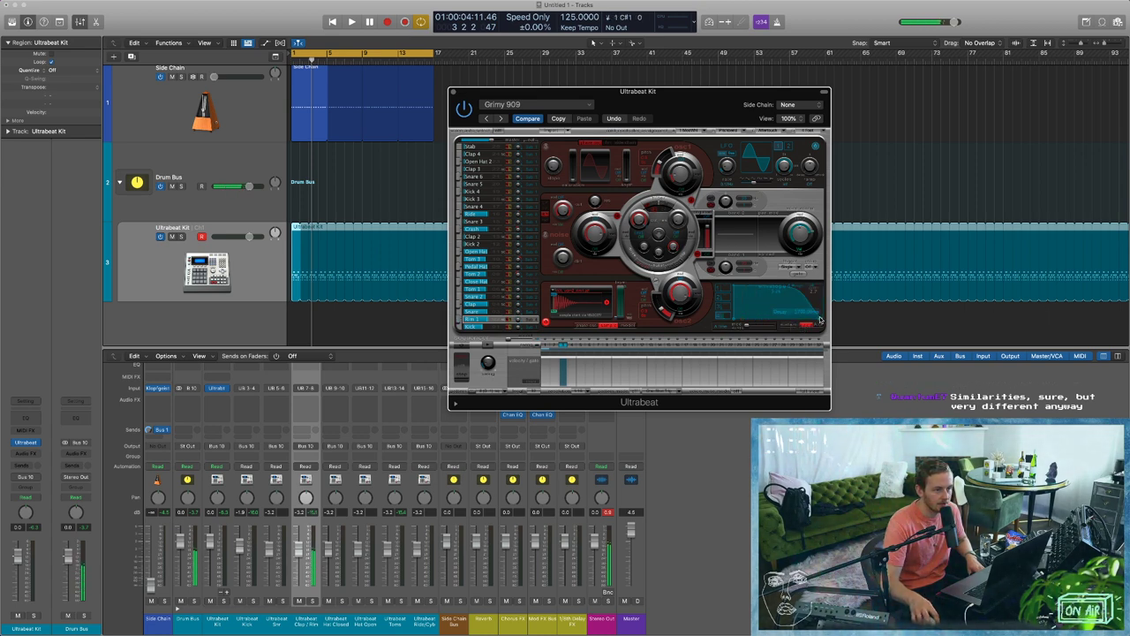
# Tighten the decay of the Rim 1 voice's envelope, close Ultrabeat and play back the pattern.
pyautogui.moveTo(821, 320); pyautogui.dragTo(656, 265)
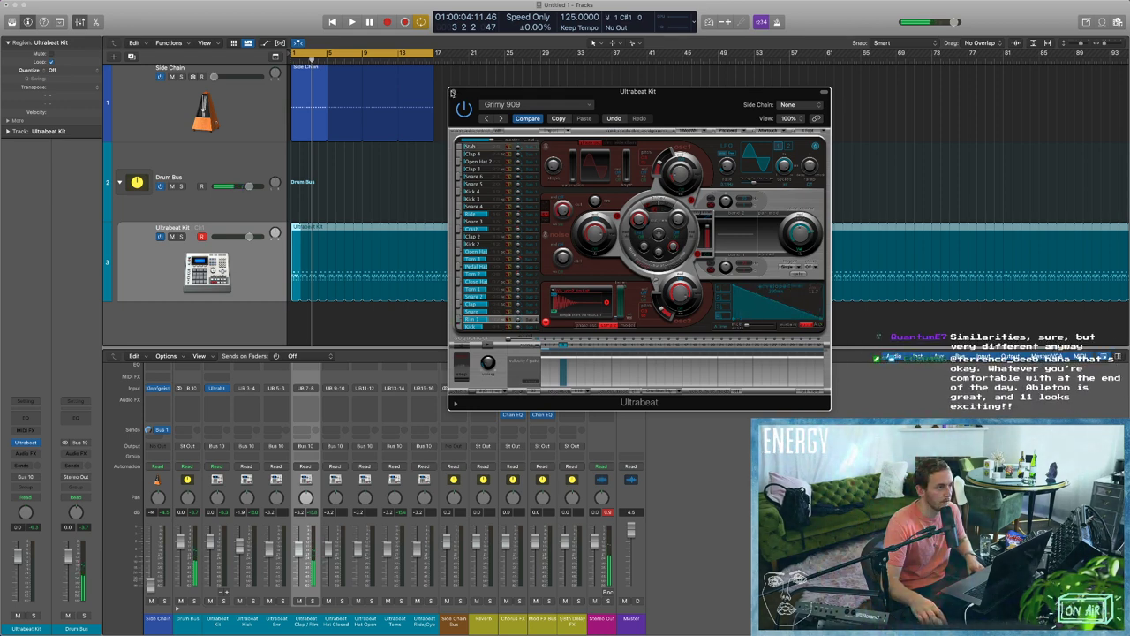
pyautogui.click(453, 91)
pyautogui.press('space')
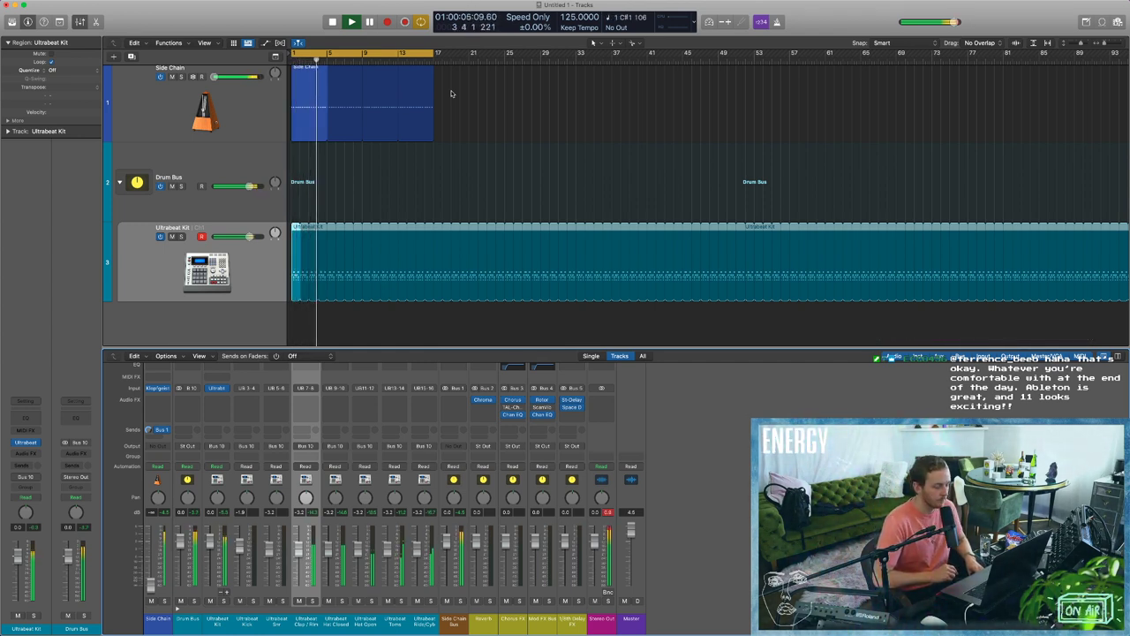
# Record C#1 rim hits into the looped drum region and play the pattern back.
pyautogui.press('space')
pyautogui.press('space')
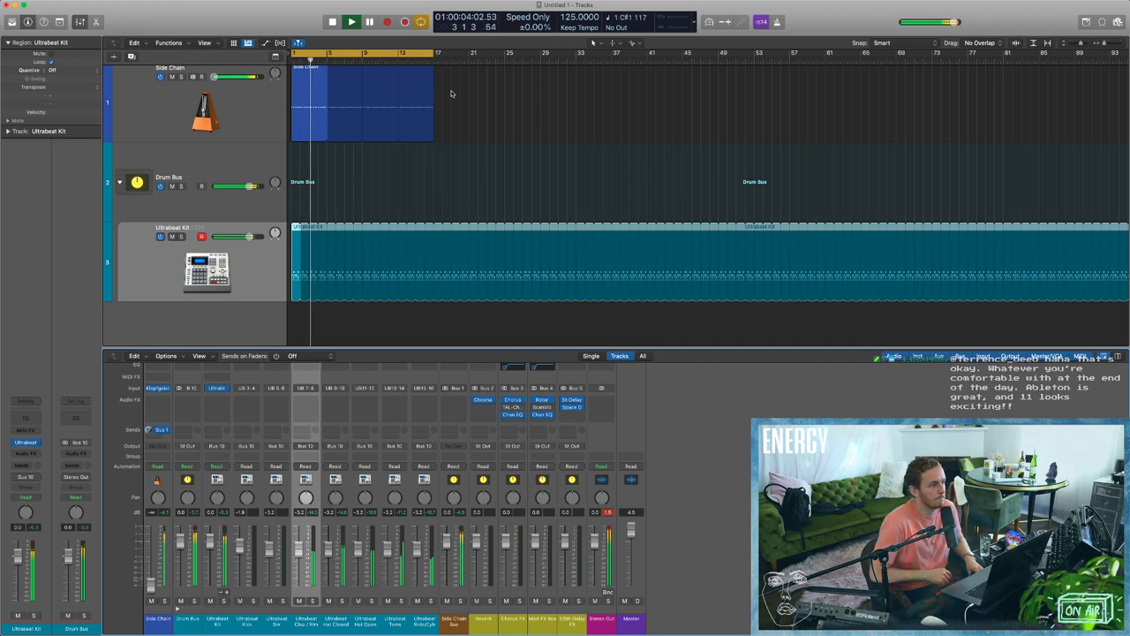
pyautogui.press('r')
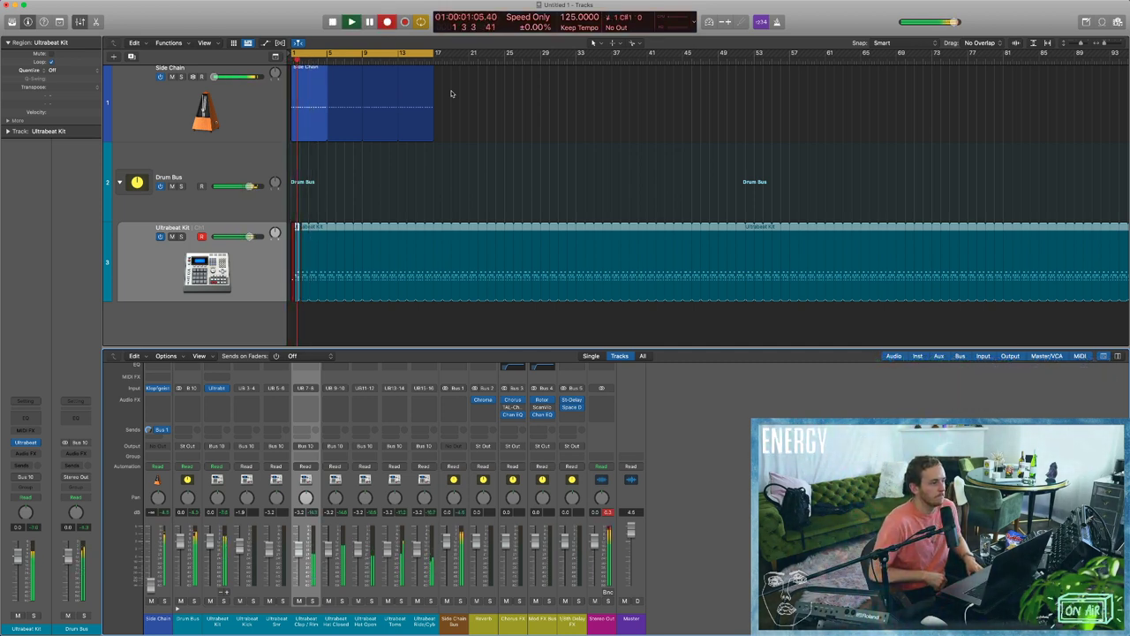
pyautogui.press('space')
pyautogui.press('space')
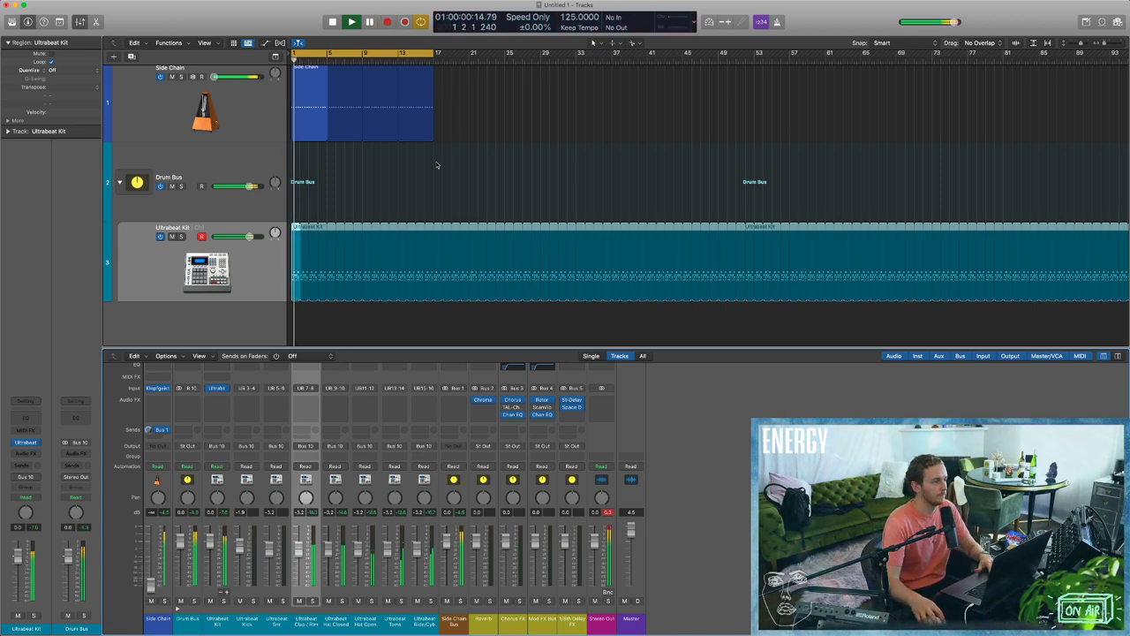
# In the drum region's Piano Roll, move the last C#1 rim note to the second sixteenth of beat 4 and play it back.
pyautogui.click(381, 321)
pyautogui.doubleClick(301, 246)
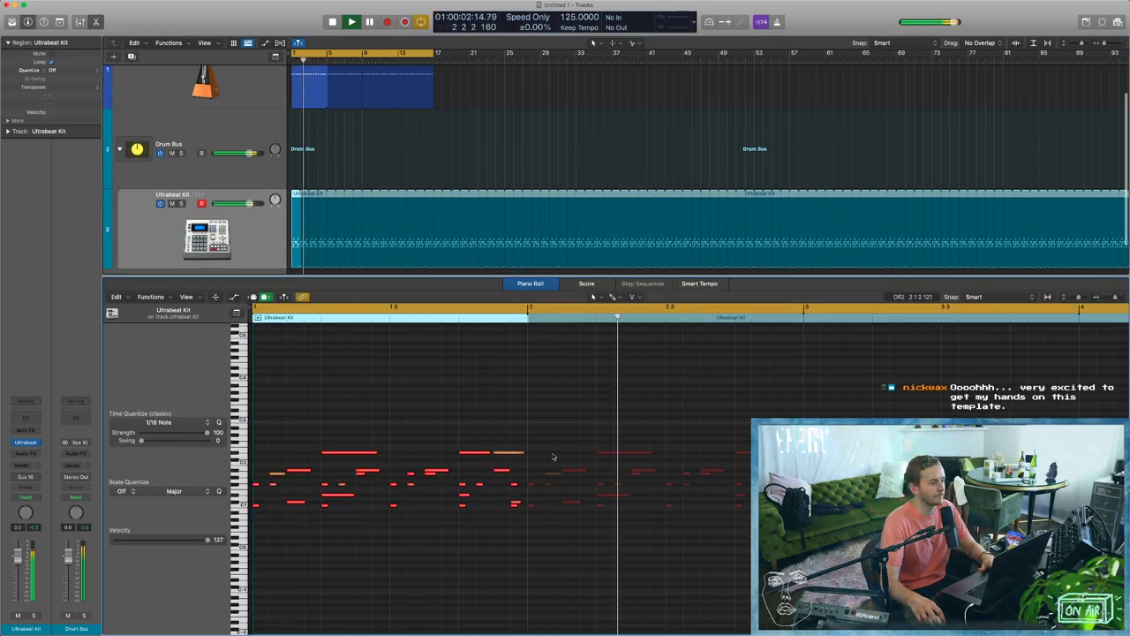
pyautogui.press('space')
pyautogui.click(513, 503)
pyautogui.moveTo(513, 502); pyautogui.dragTo(478, 502)
pyautogui.press('space')
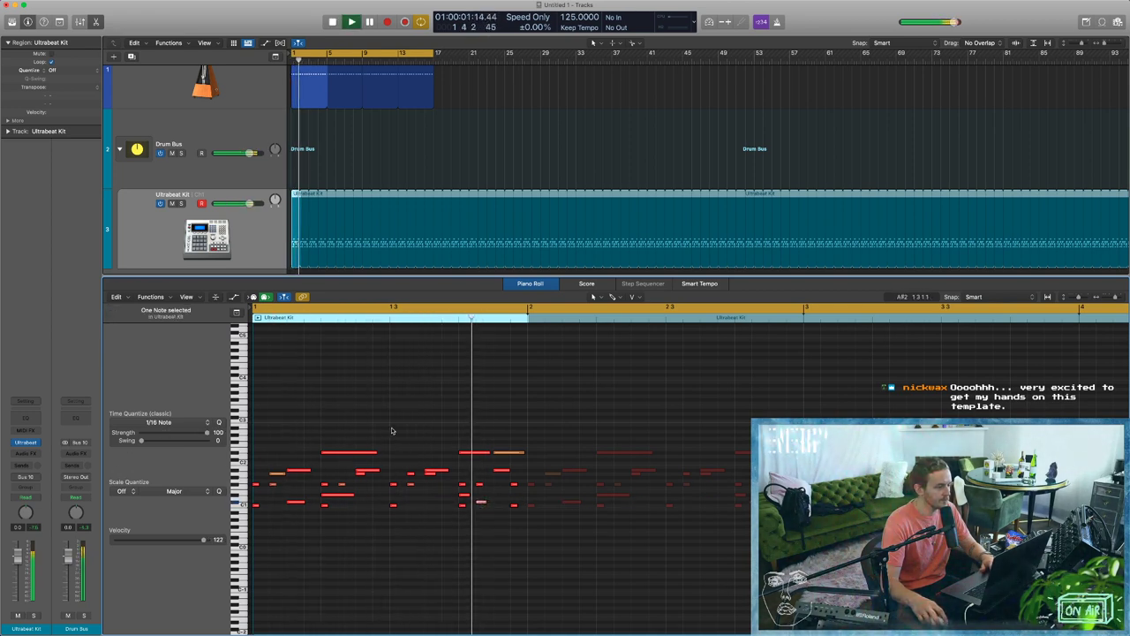
# Copy the moved C#1 rim note to the third sixteenth of beat 4 and listen to the pattern.
pyautogui.press('space')
pyautogui.click(515, 502)
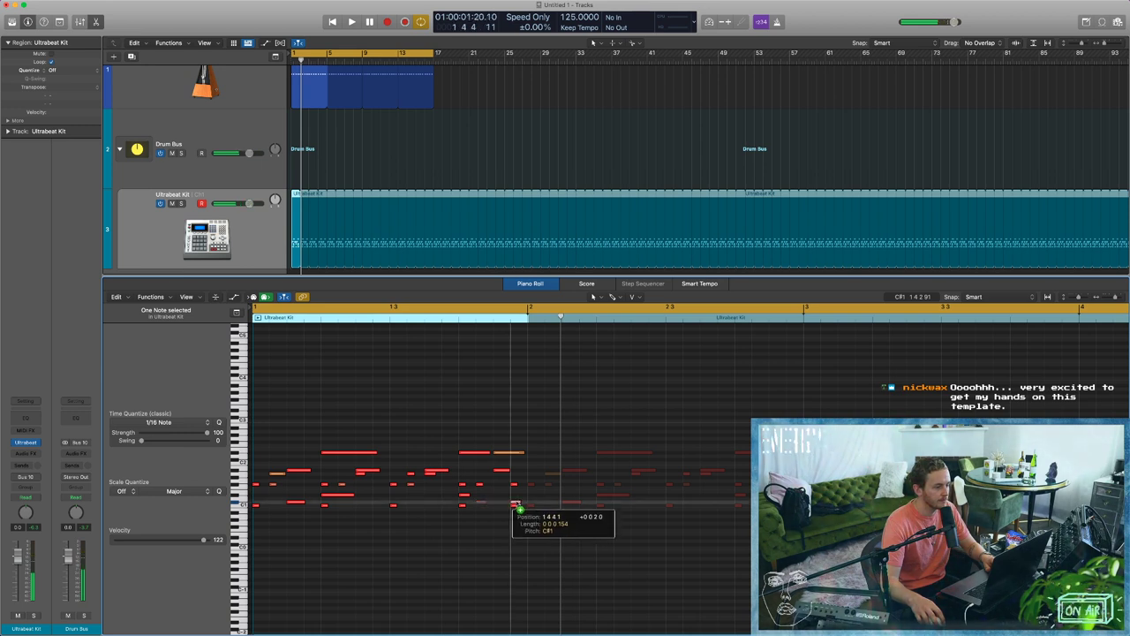
pyautogui.press('space')
pyautogui.moveTo(515, 503); pyautogui.dragTo(498, 503)
pyautogui.click(485, 538)
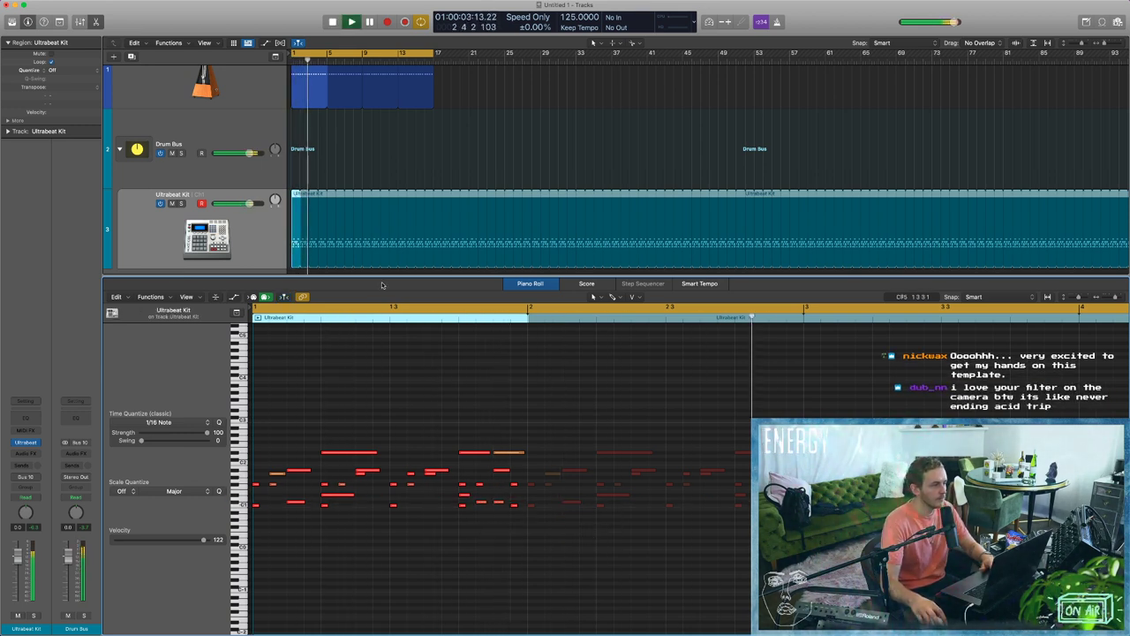
# Close the Piano Roll, show the mixer and play the pattern from the start to check the channel levels.
pyautogui.press('space')
pyautogui.press('e')
pyautogui.click(345, 318)
pyautogui.scroll(3, 345, 318)
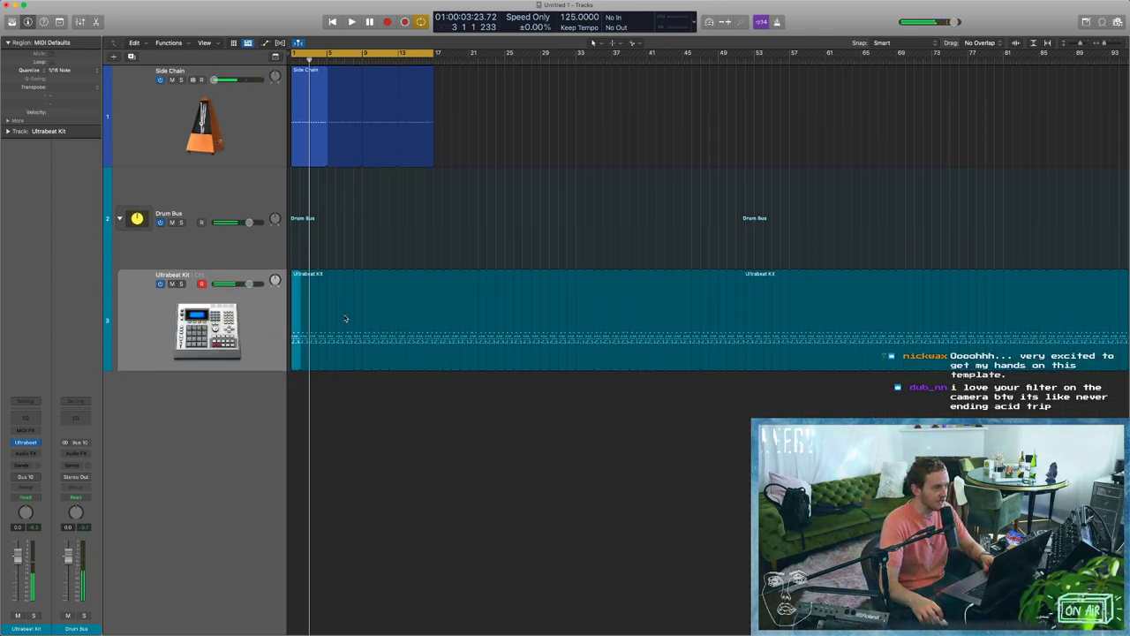
pyautogui.hscroll(5, 340, 312)
pyautogui.hscroll(-2, 339, 313)
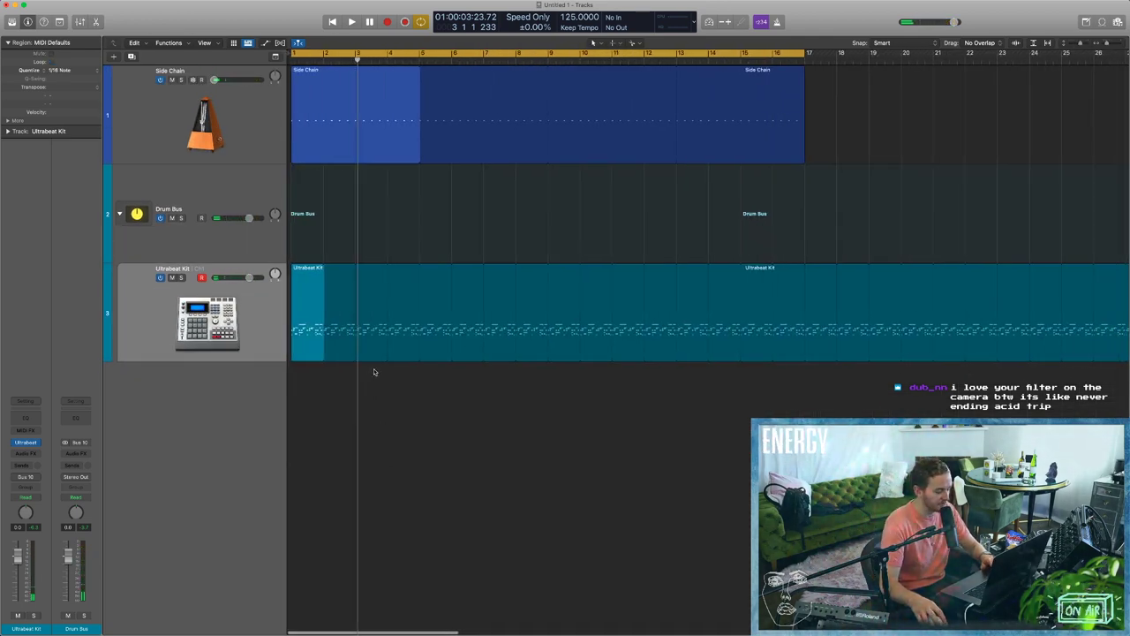
pyautogui.press('x')
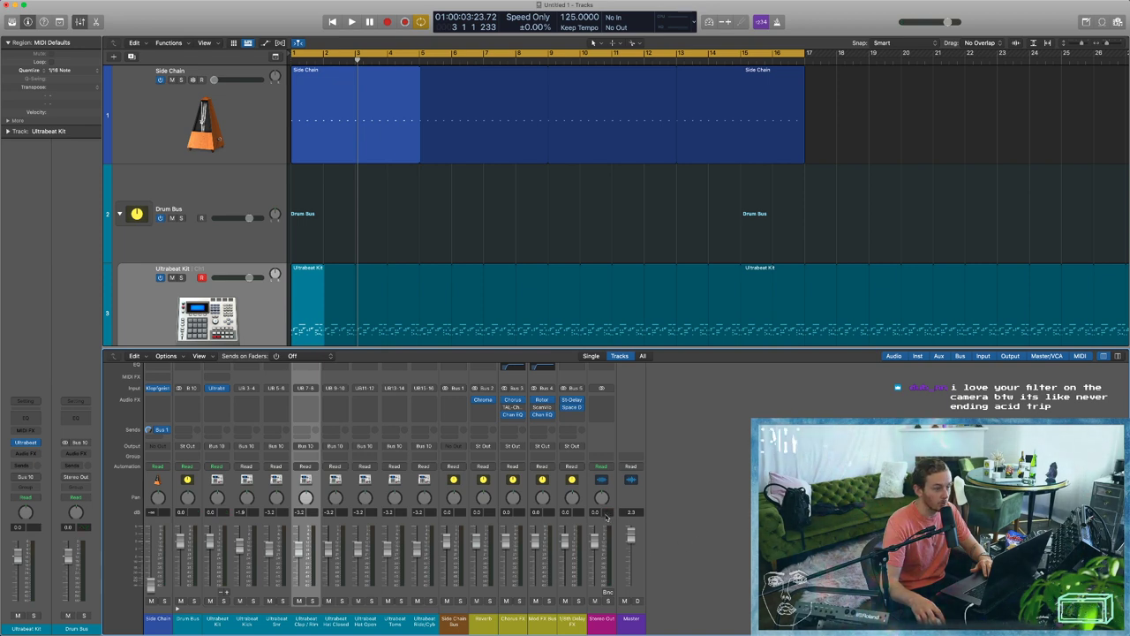
pyautogui.press('Return')
pyautogui.press('space')
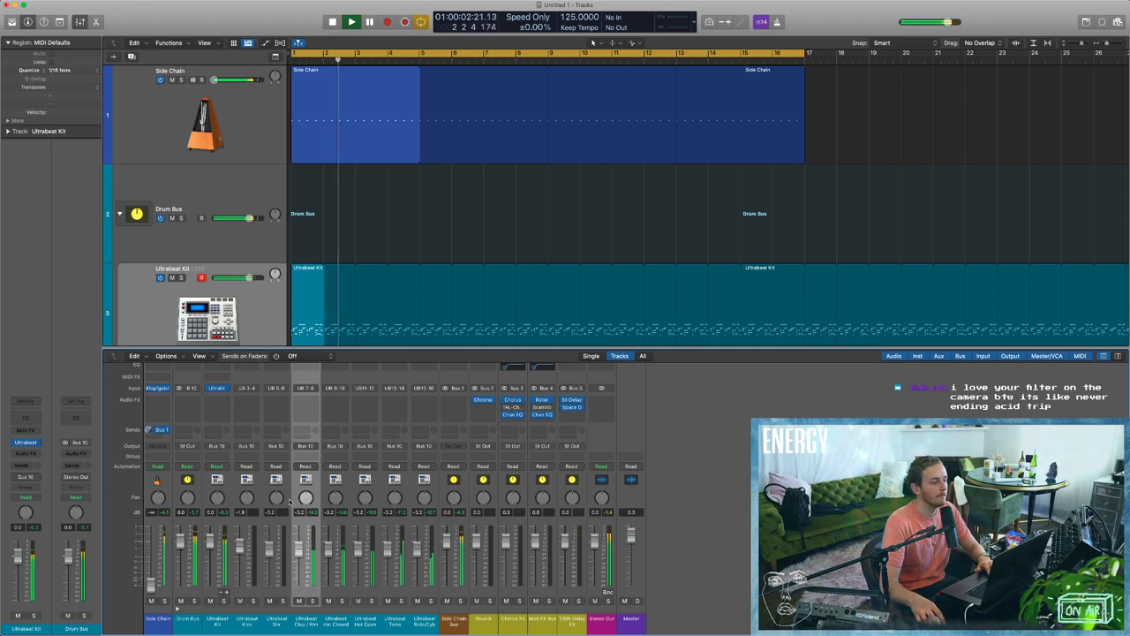
# Rename the Ultrabeat Clap / Rim channel to "Ultrabeat Clap" and the Ultrabeat Kick channel to "Ultrabeat Rim".
pyautogui.click(249, 623)
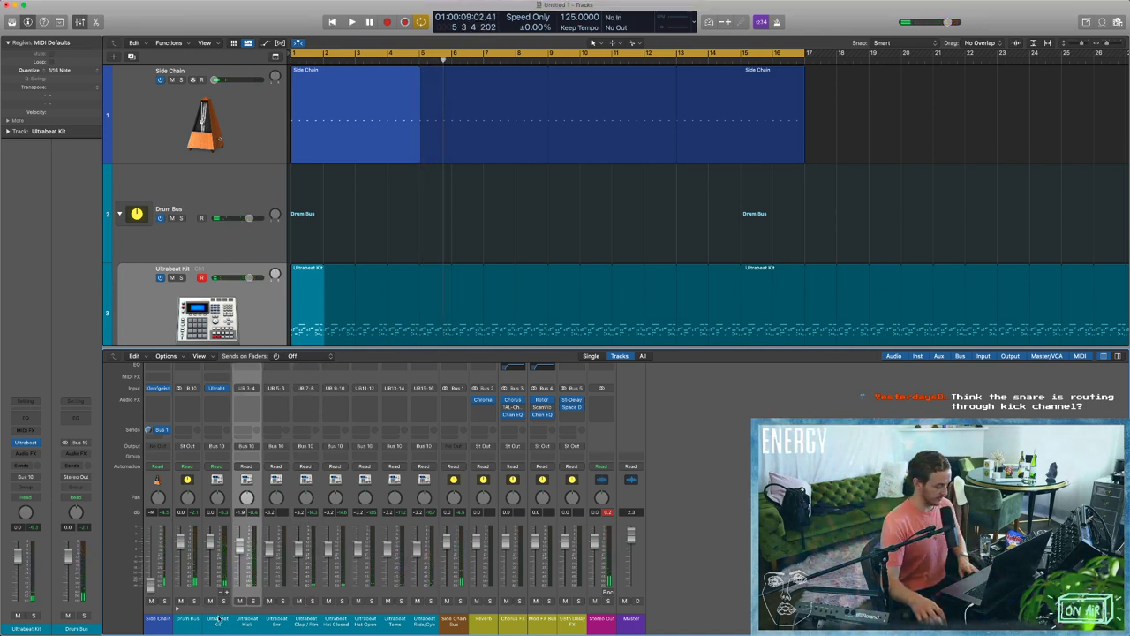
pyautogui.click(217, 622)
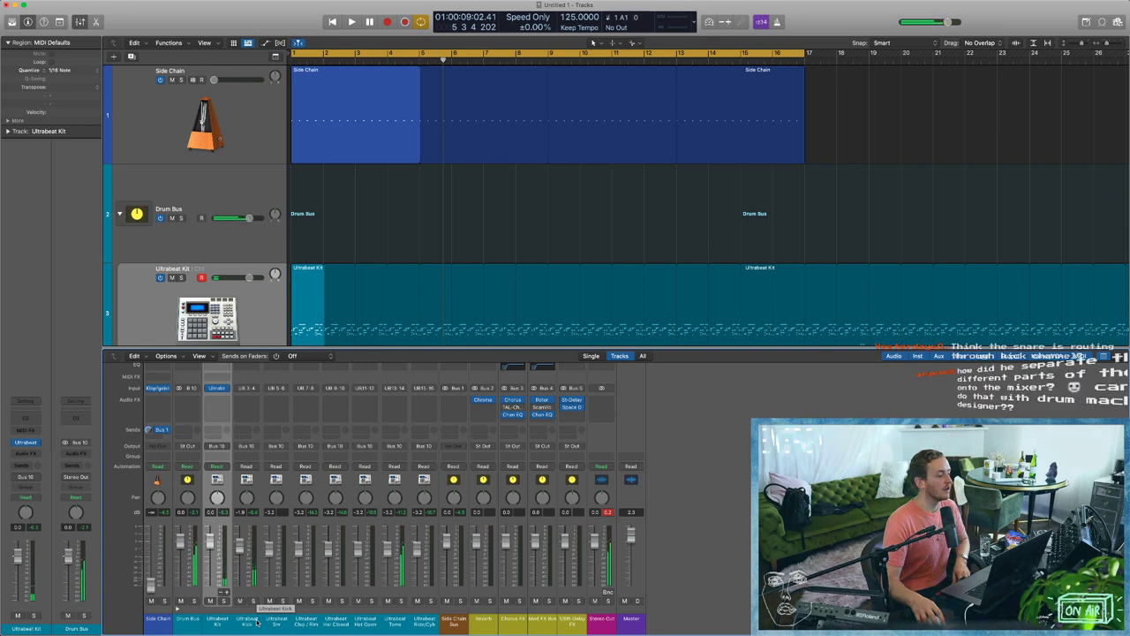
pyautogui.click(246, 623)
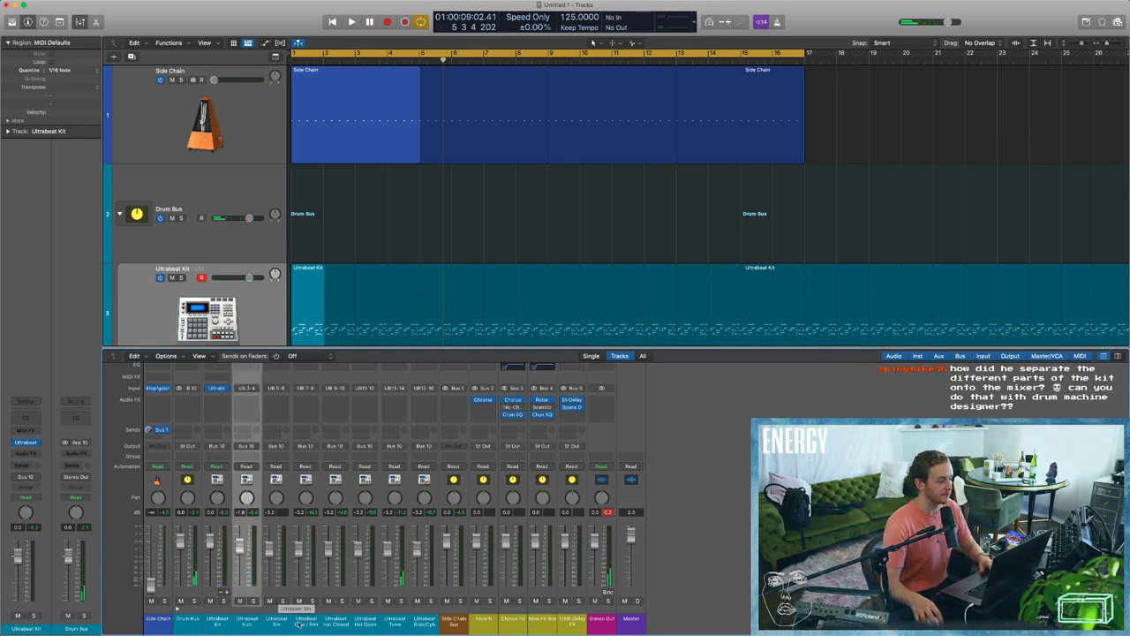
pyautogui.click(304, 623)
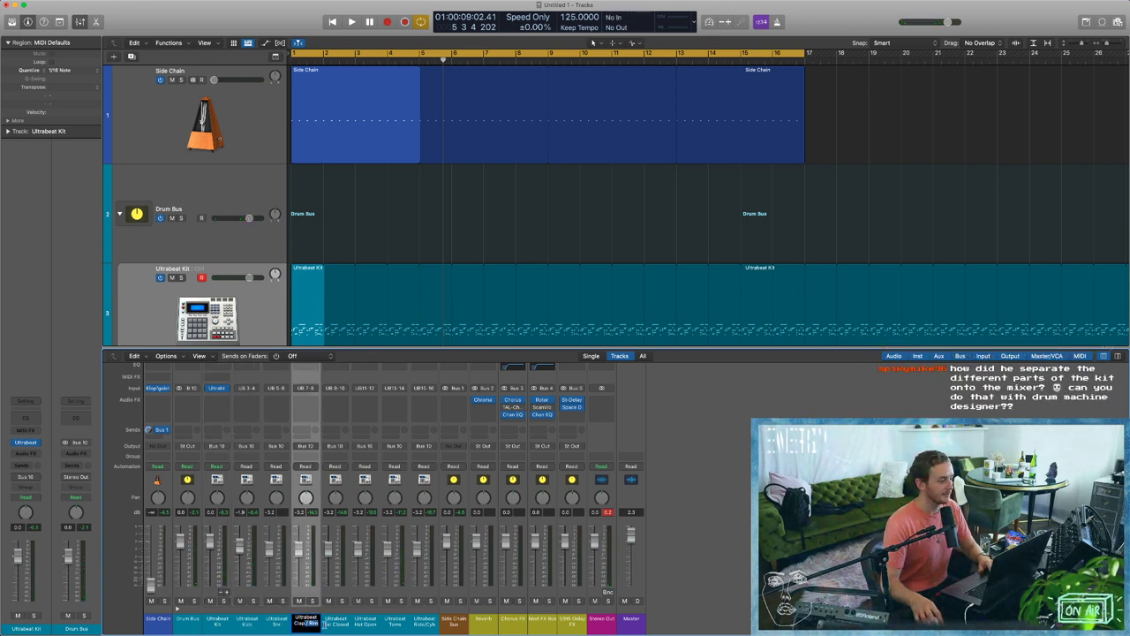
pyautogui.click(248, 623)
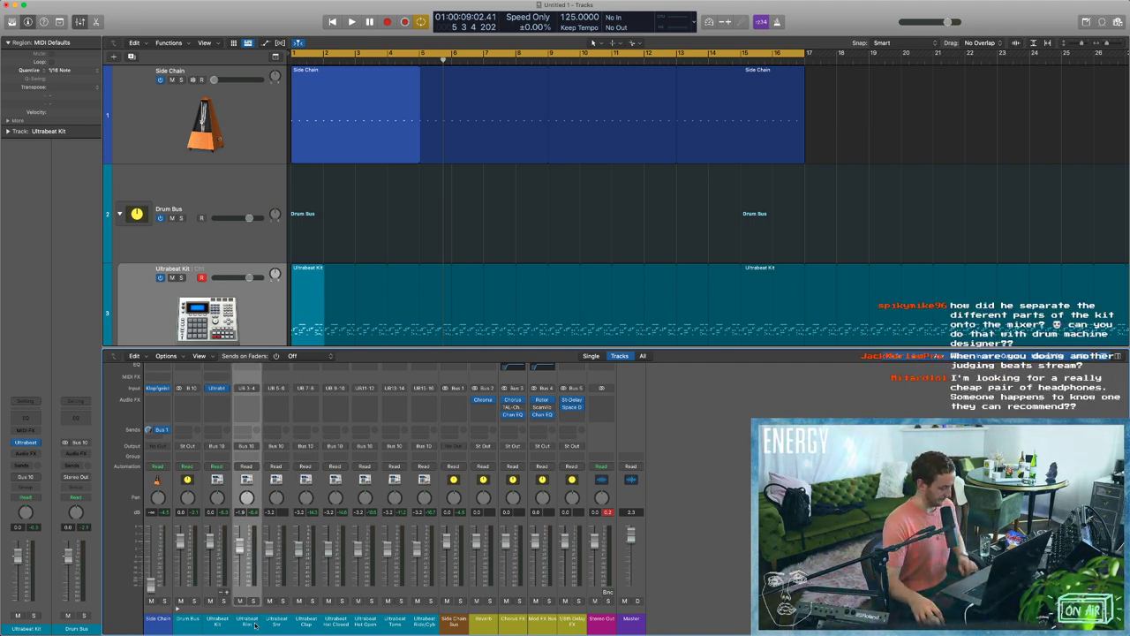
# Route Ultrabeat's Rim 1 voice to Sub Group 2 (3-4) and play the pattern from the start.
pyautogui.click(219, 390)
pyautogui.click(217, 388)
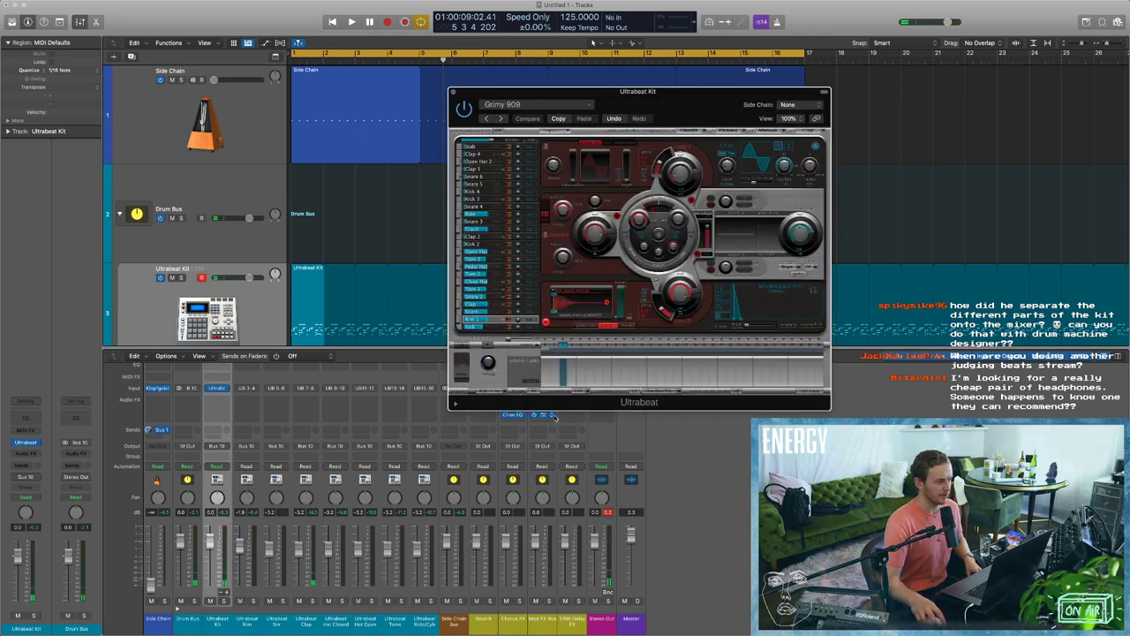
pyautogui.click(536, 323)
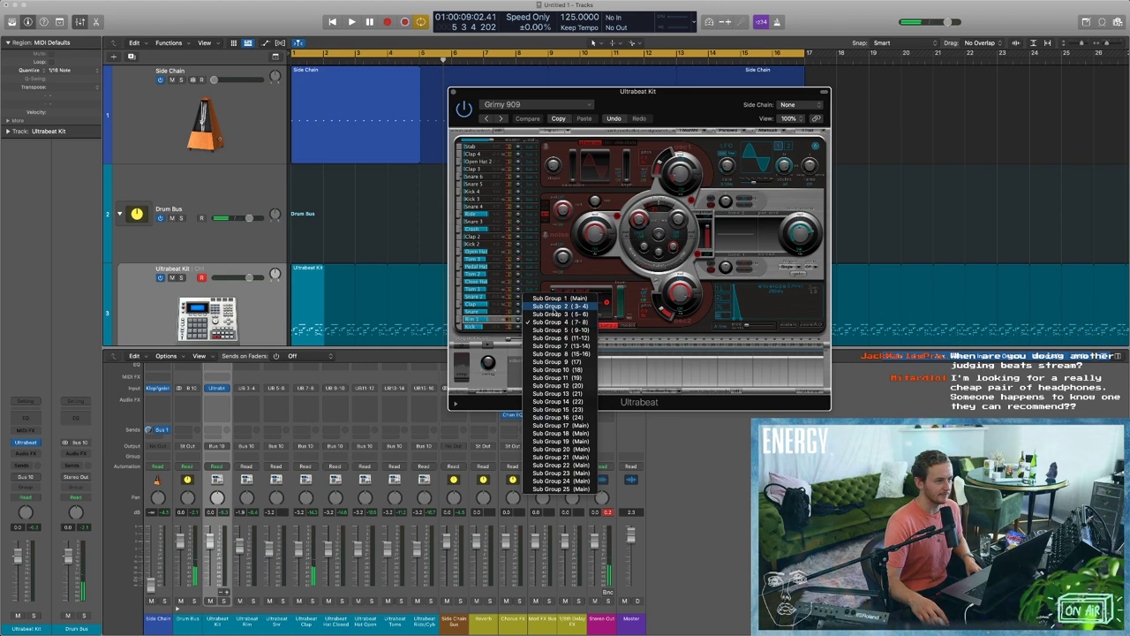
pyautogui.click(538, 307)
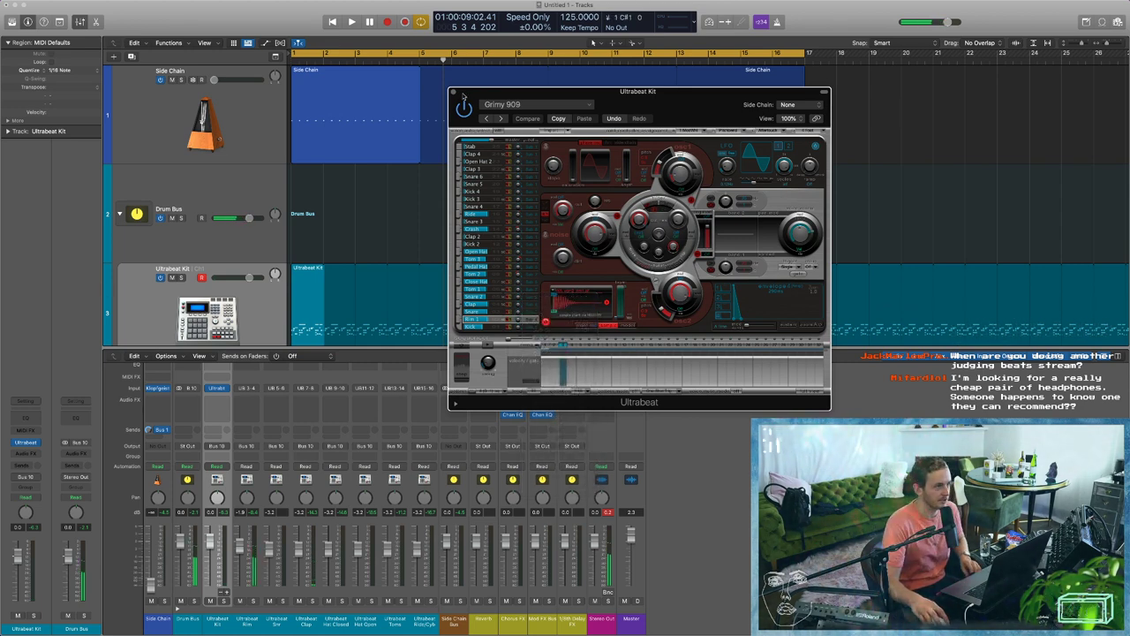
pyautogui.click(453, 92)
pyautogui.press('Return')
pyautogui.press('space')
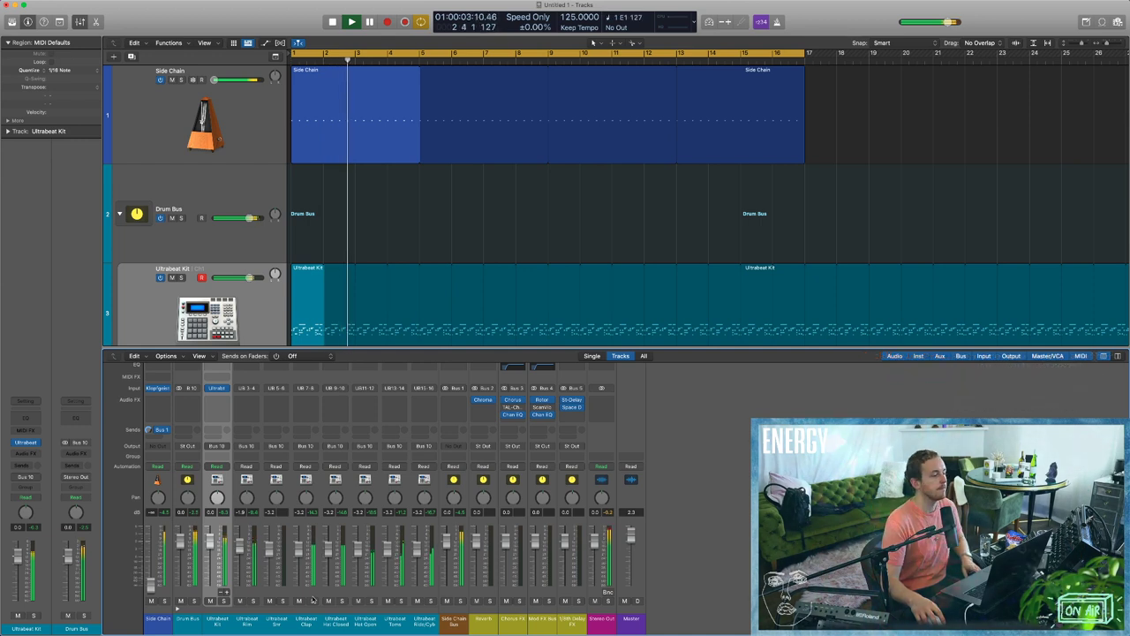
pyautogui.press('space')
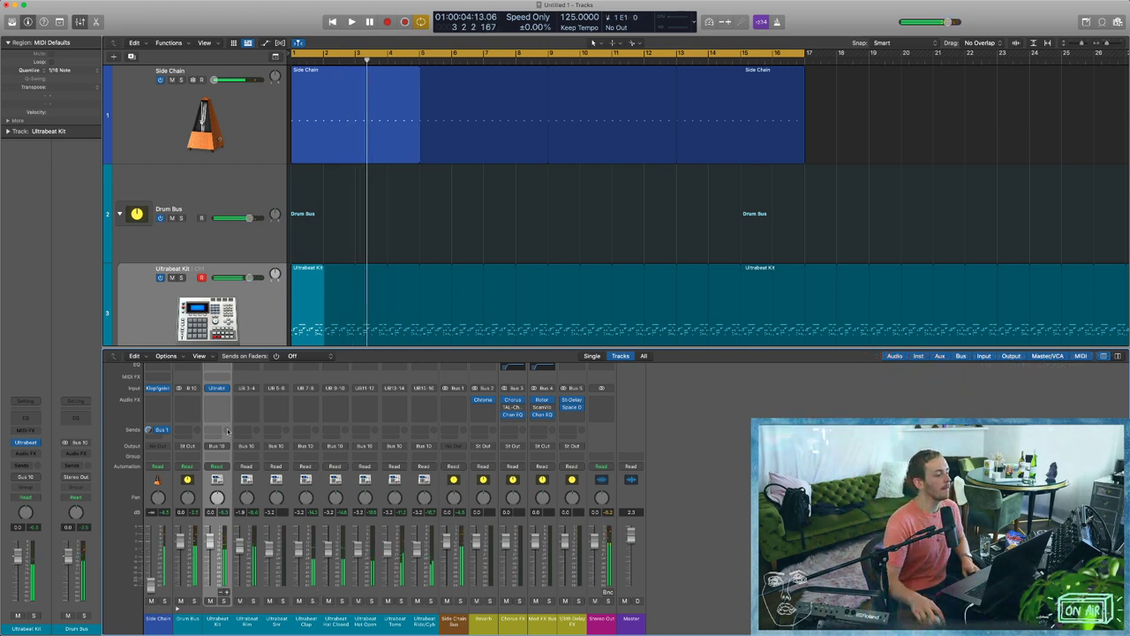
# Route Ultrabeat's Snare and Snare 2 voices to Sub Group 3 (5-6) and close the instrument.
pyautogui.click(218, 388)
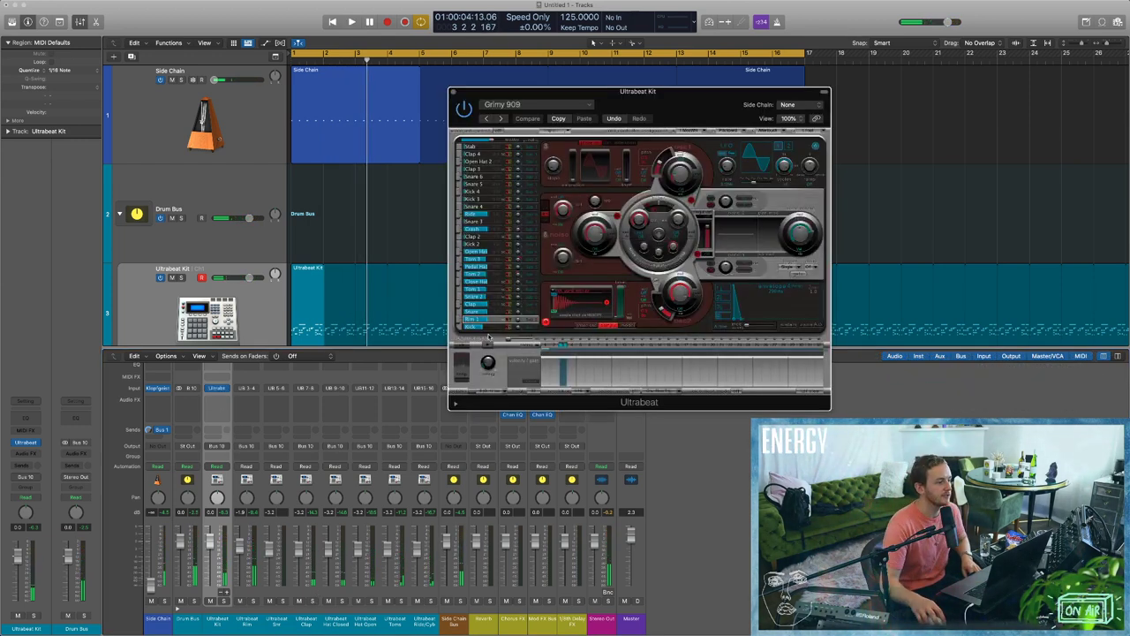
pyautogui.click(527, 303)
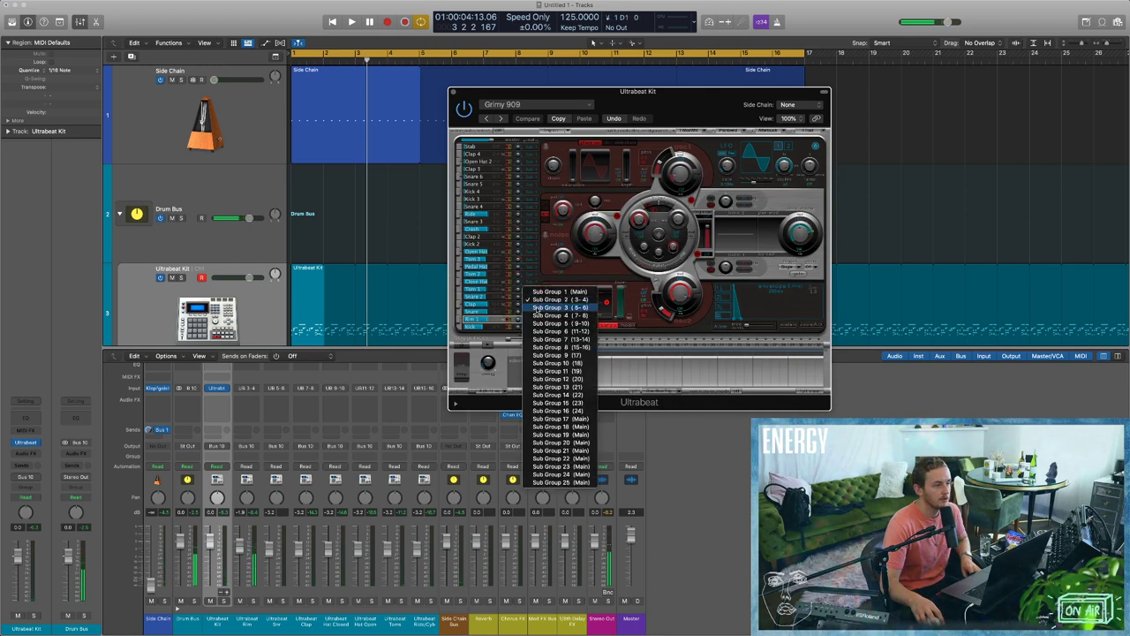
pyautogui.click(530, 313)
pyautogui.click(530, 313)
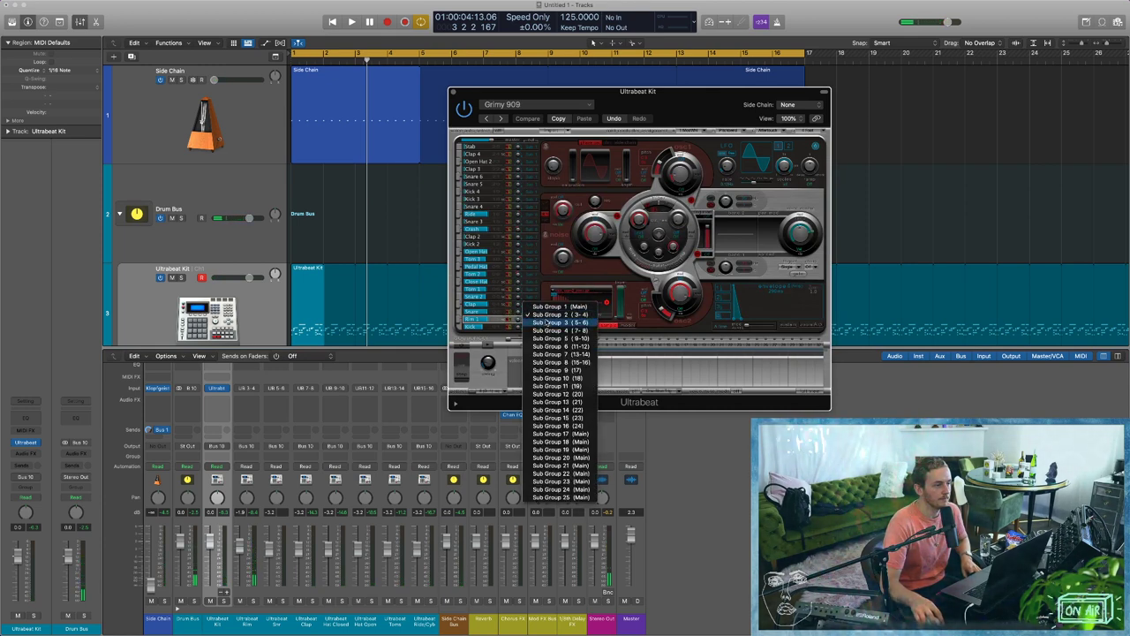
pyautogui.click(549, 323)
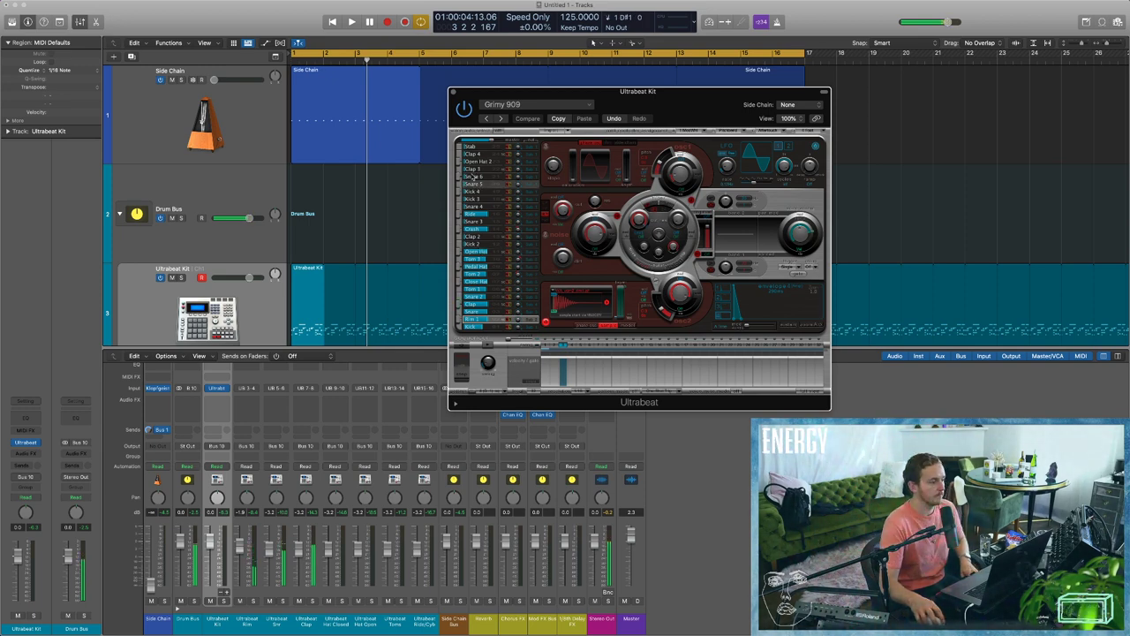
pyautogui.press('super+w')
# Turn off looping on the Ultrabeat Kit region, copy it to fill four bars and join the copies into one region.
pyautogui.click(307, 280)
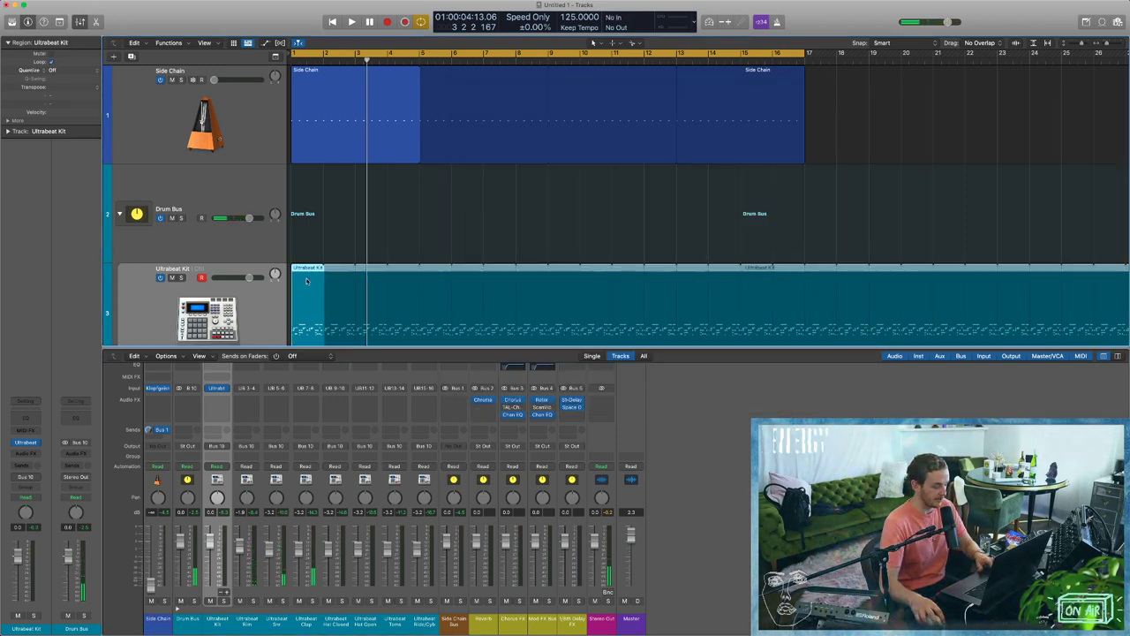
pyautogui.press('l')
pyautogui.moveTo(307, 281); pyautogui.dragTo(343, 288)
pyautogui.moveTo(422, 291); pyautogui.dragTo(271, 292)
pyautogui.press('super+j')
# Record additional drum hits into the four-bar Ultrabeat Kit region and review its notes in the Piano Roll.
pyautogui.press('Return')
pyautogui.press('space')
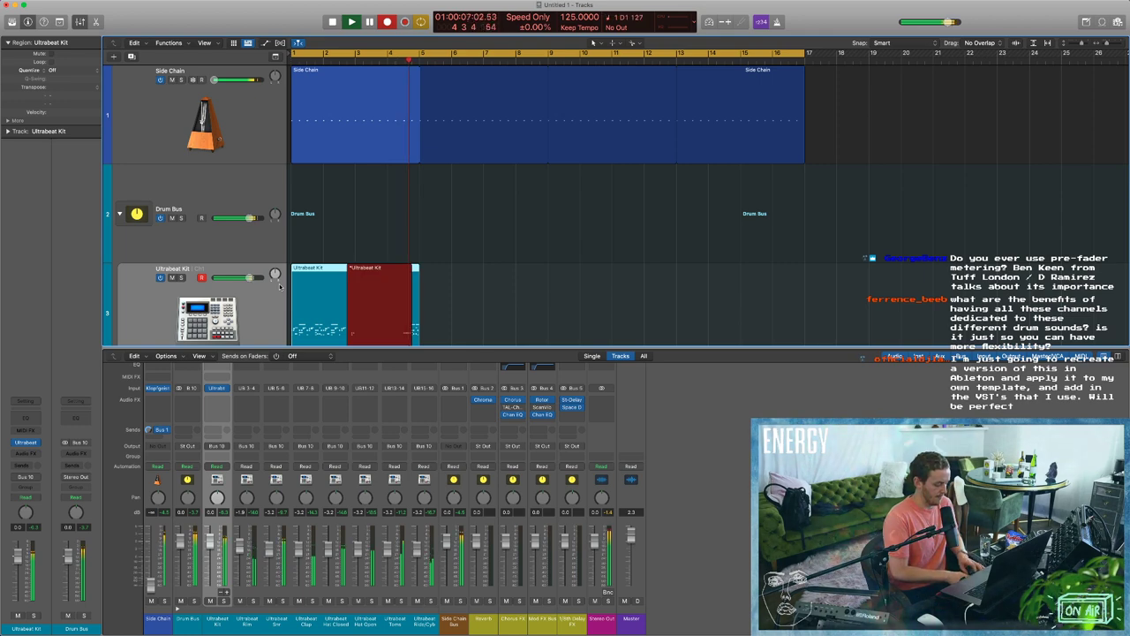
pyautogui.doubleClick(331, 277)
pyautogui.scroll(-2, 484, 522)
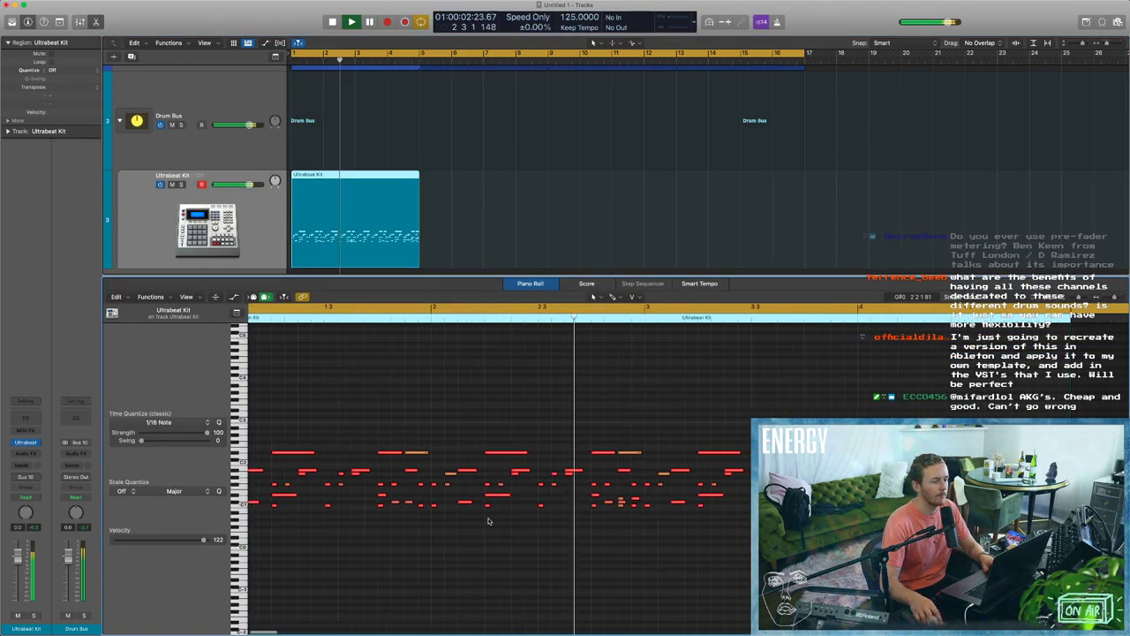
pyautogui.hscroll(2, 578, 519)
pyautogui.hscroll(3, 586, 513)
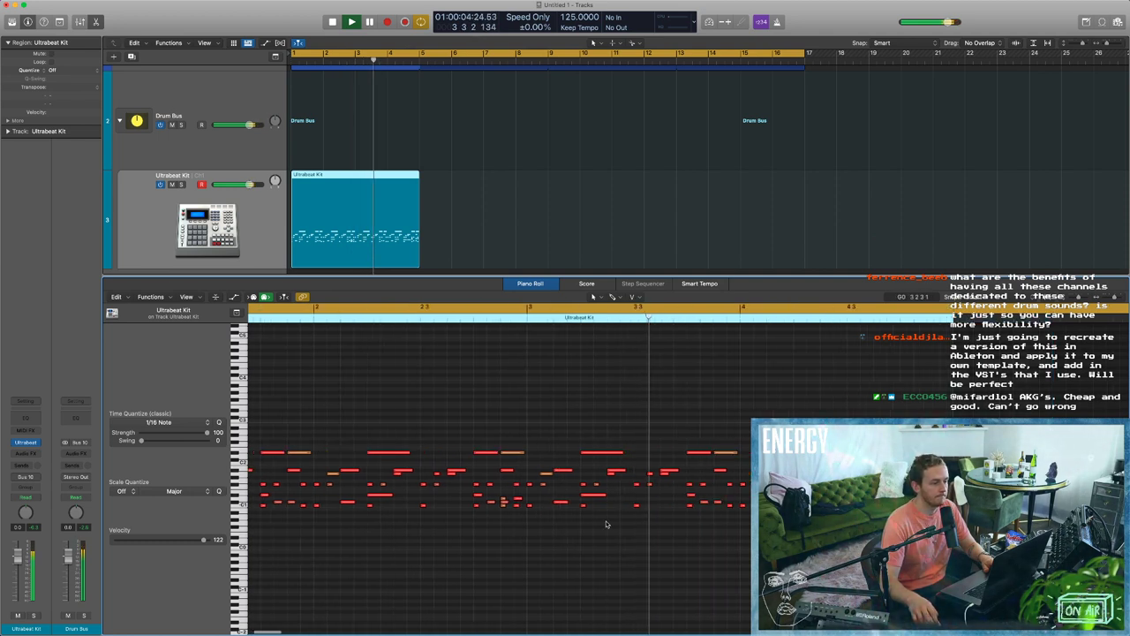
pyautogui.scroll(-5, 608, 524)
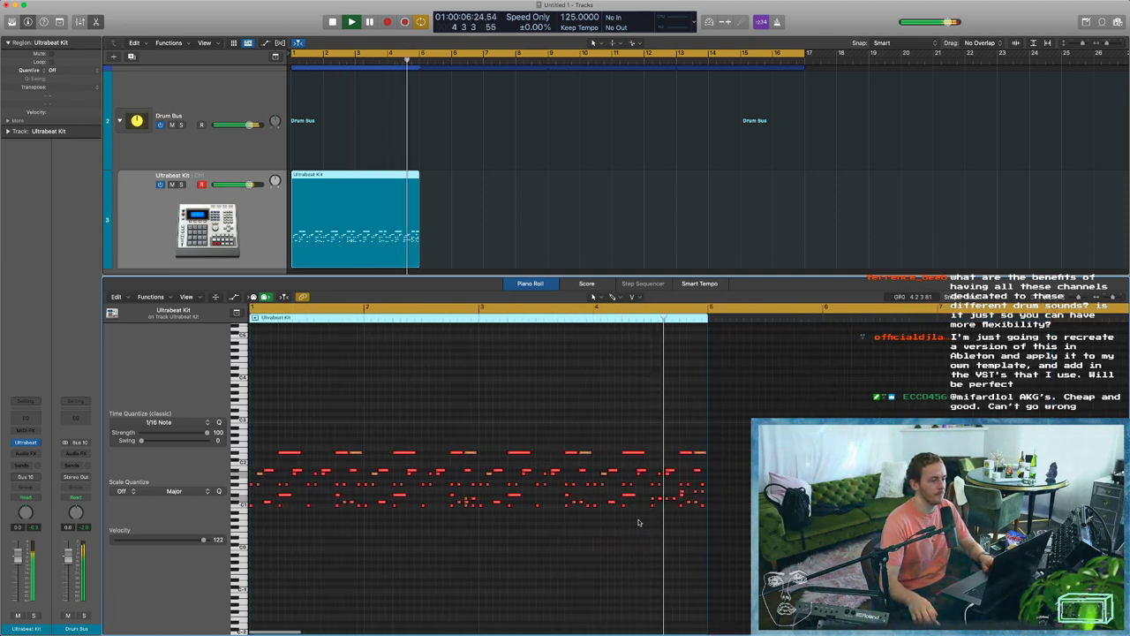
# Stop playback, close the Piano Roll and loop the four-bar Ultrabeat Kit region up to bar 17.
pyautogui.press('space')
pyautogui.press('e')
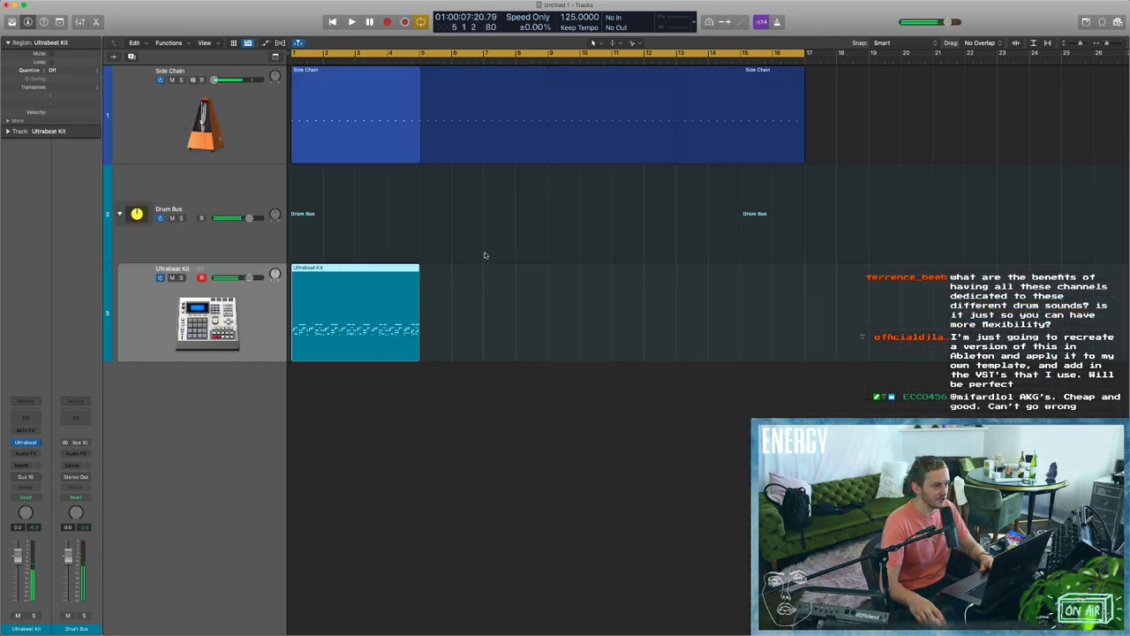
pyautogui.press('l')
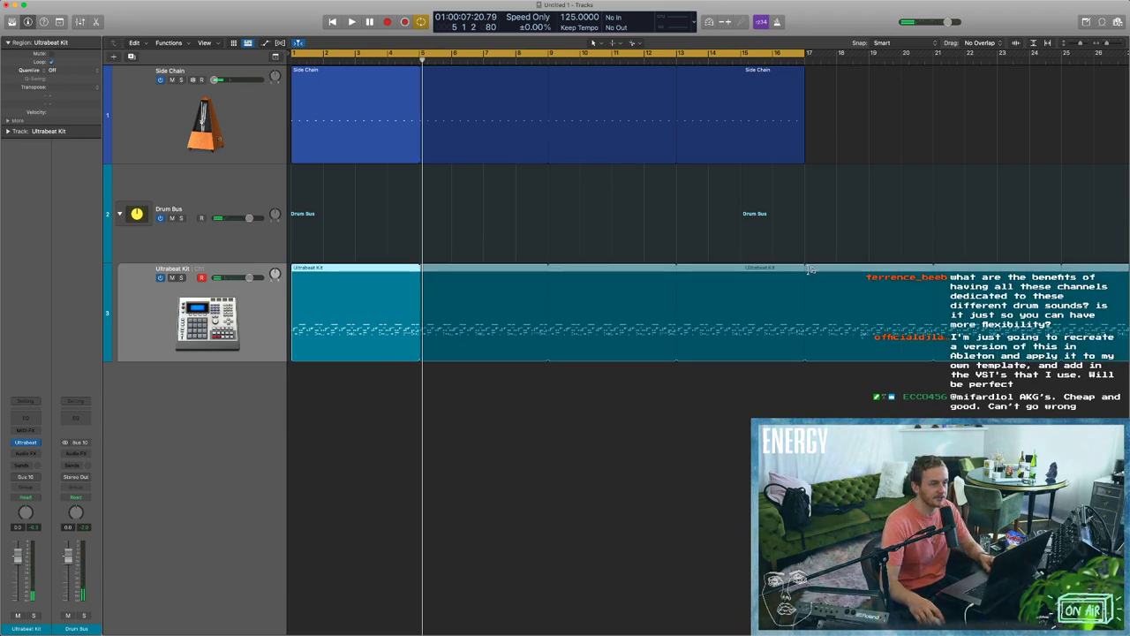
pyautogui.click(471, 429)
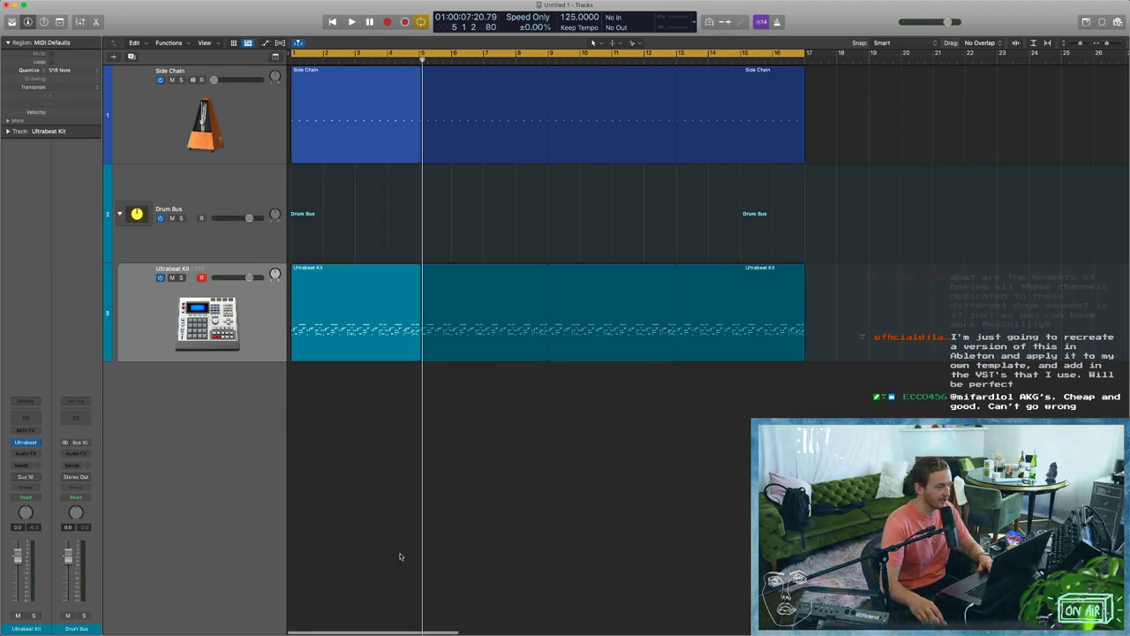
# Show the Mixer, play the project from the start and solo the Ultrabeat Kit channel.
pyautogui.press('x')
pyautogui.press('Return')
pyautogui.press('space')
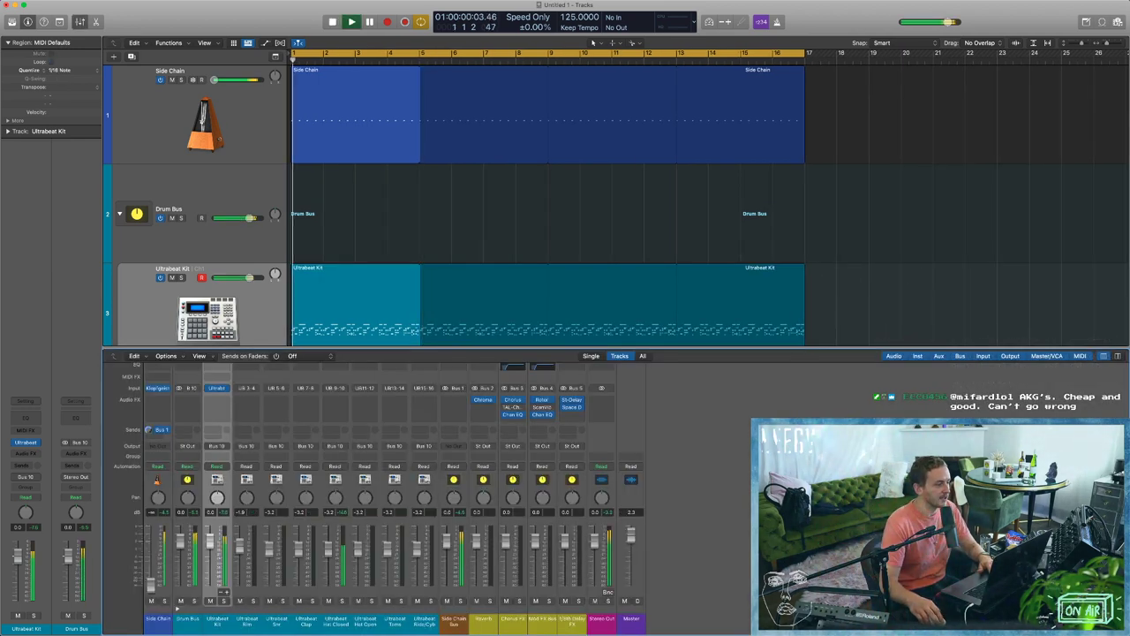
pyautogui.click(223, 601)
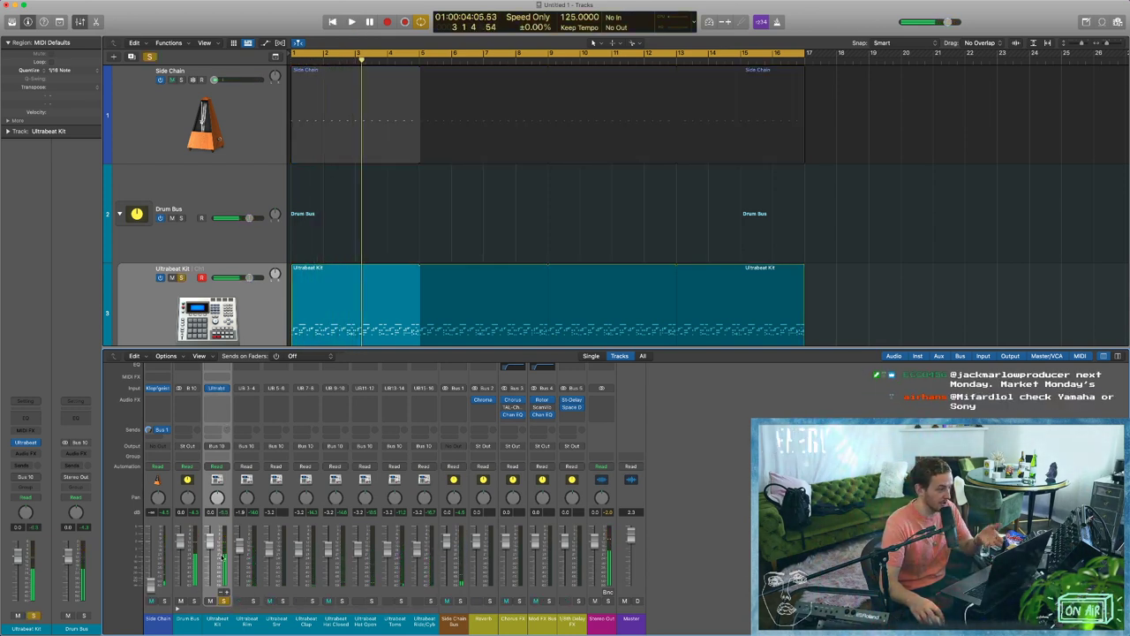
# Open Ultrabeat, adjust the Kick voice's level, and replay the pattern with the Kit channel's peak reading cleared.
pyautogui.click(217, 388)
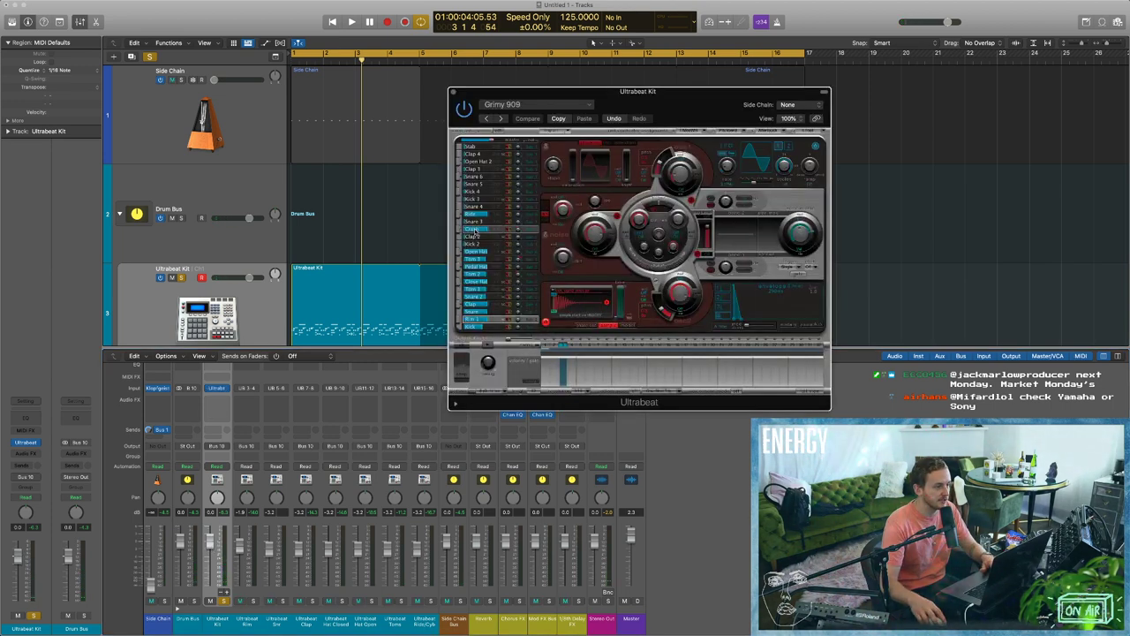
pyautogui.click(495, 329)
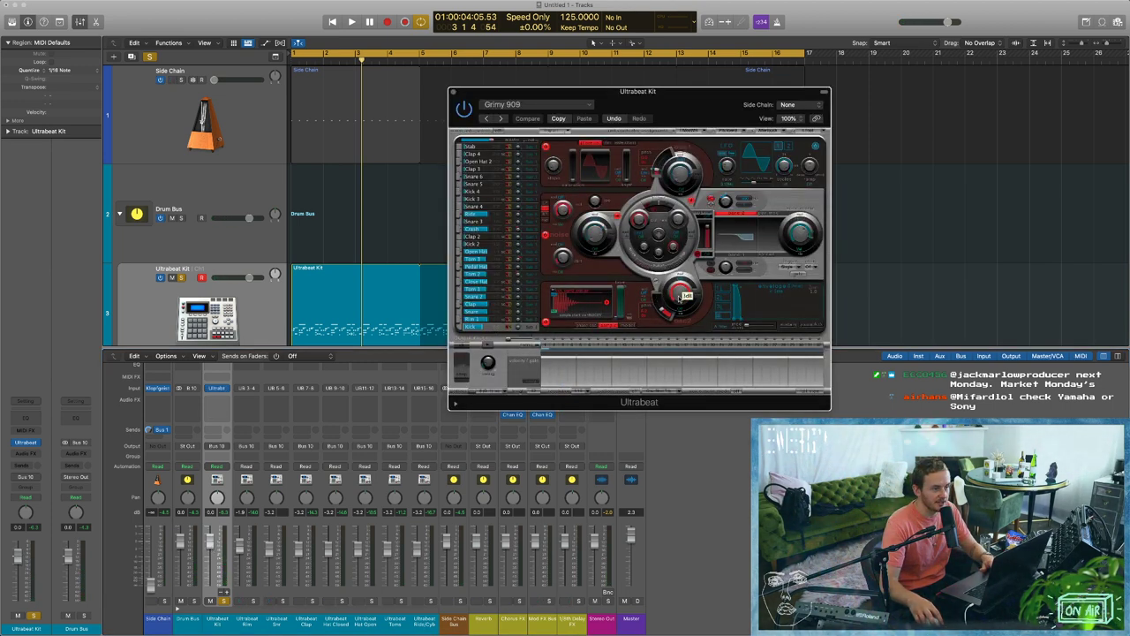
pyautogui.press('space')
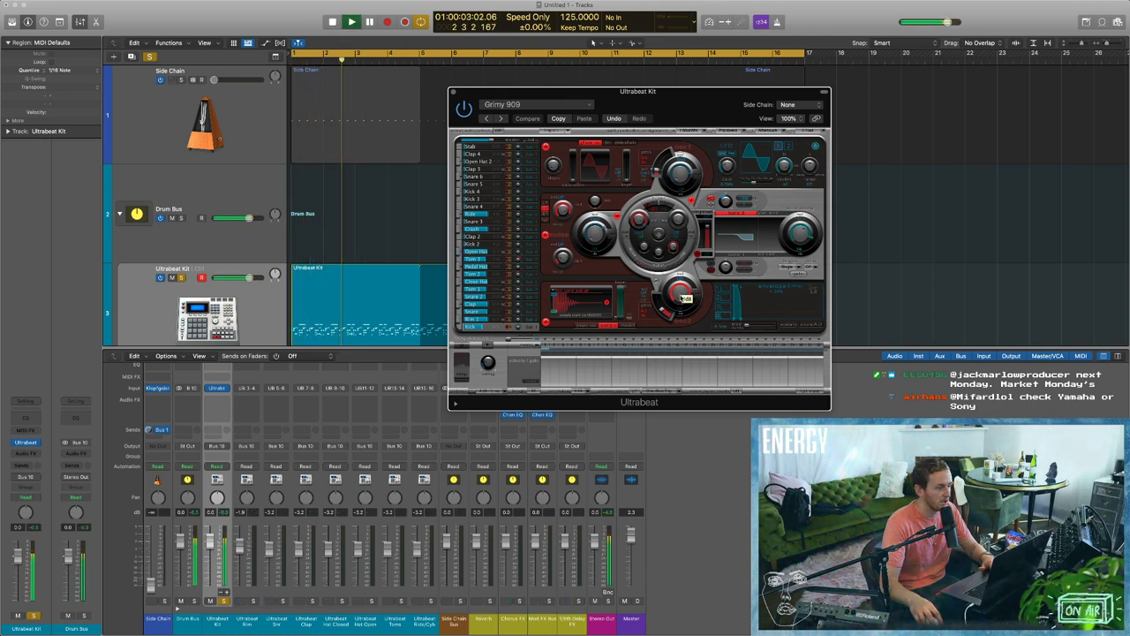
pyautogui.click(224, 512)
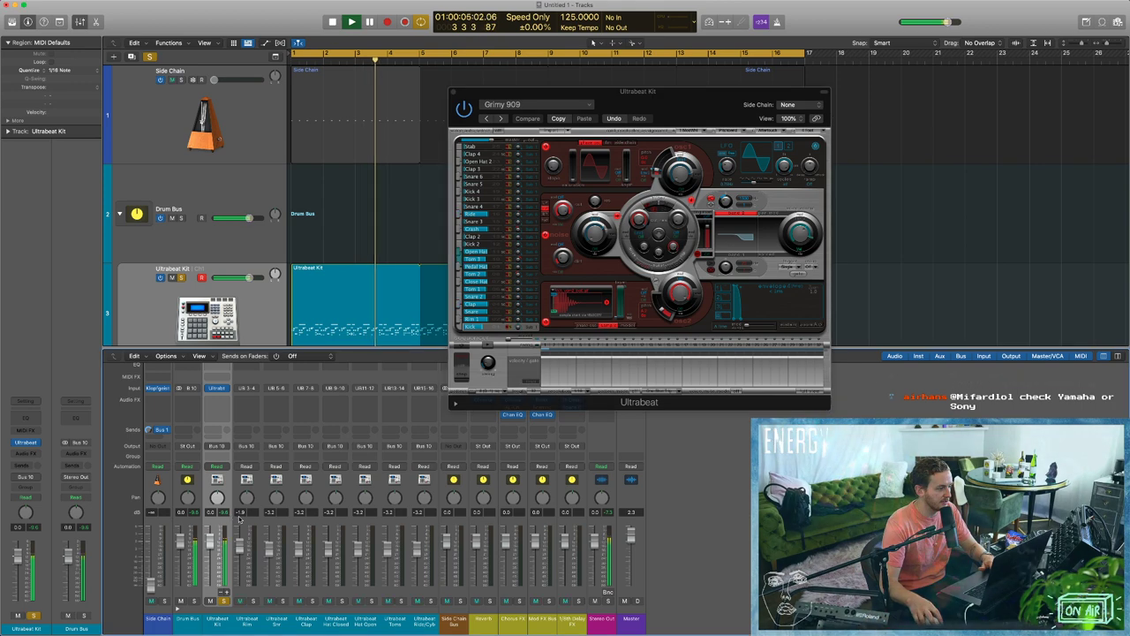
pyautogui.press('space')
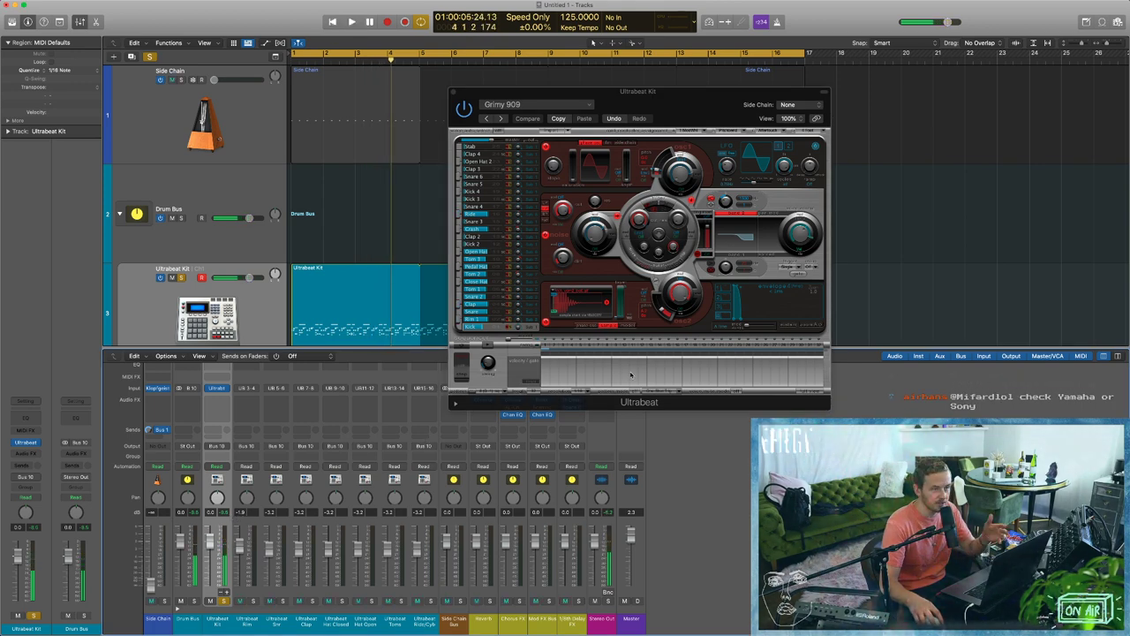
pyautogui.press('space')
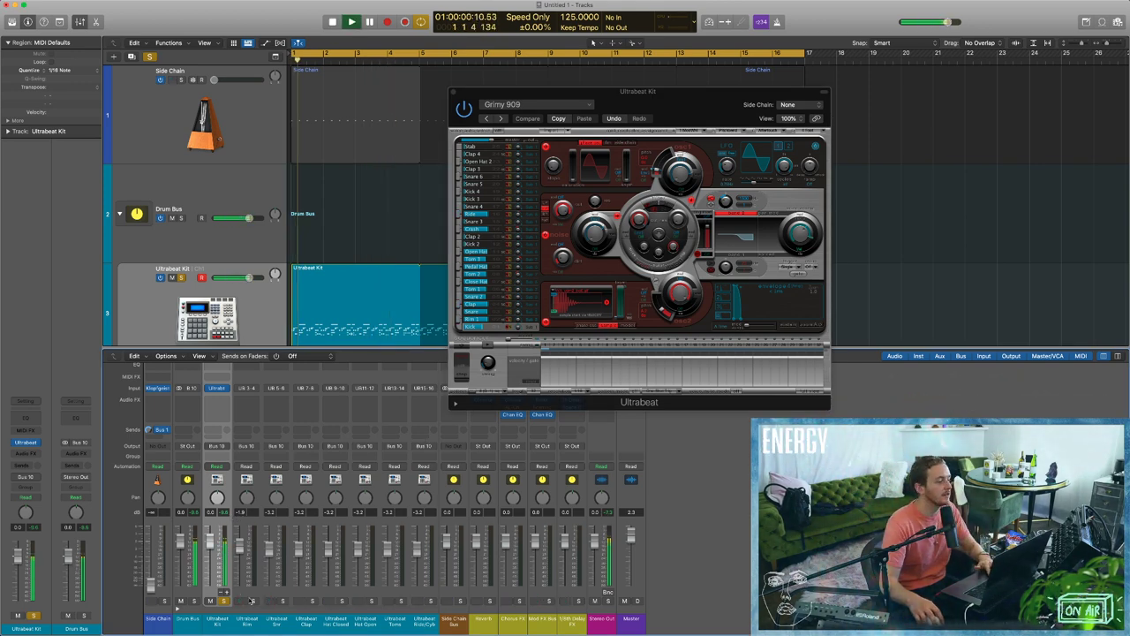
# Solo the Ultrabeat Rim and Snr channels as well and set the Rim fader to -2.4 dB.
pyautogui.click(254, 601)
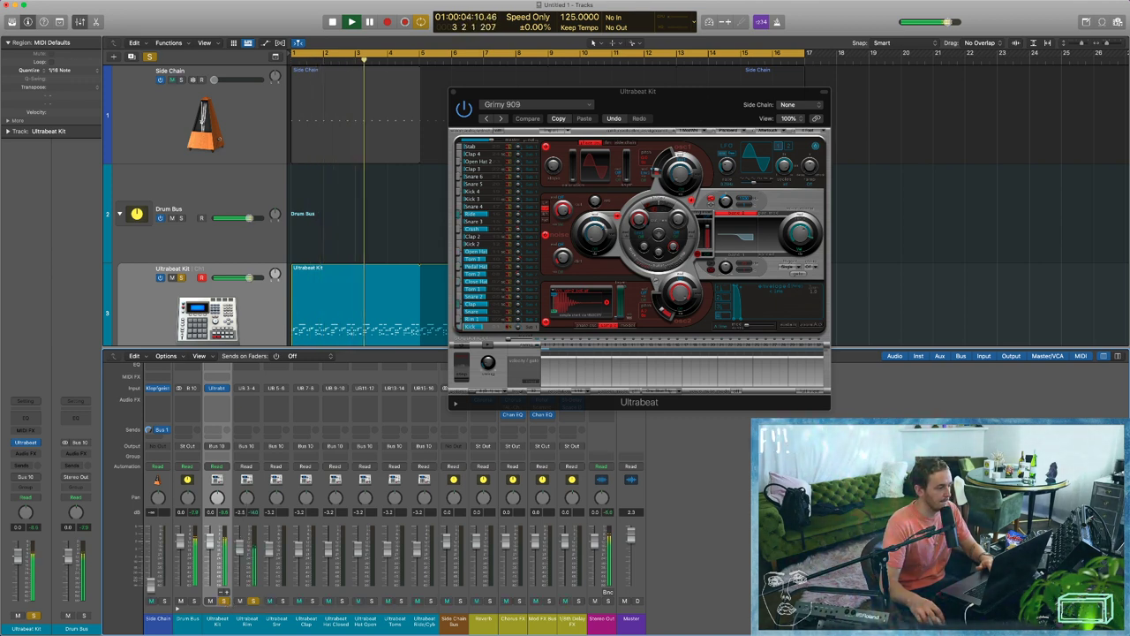
pyautogui.click(282, 600)
pyautogui.press('space')
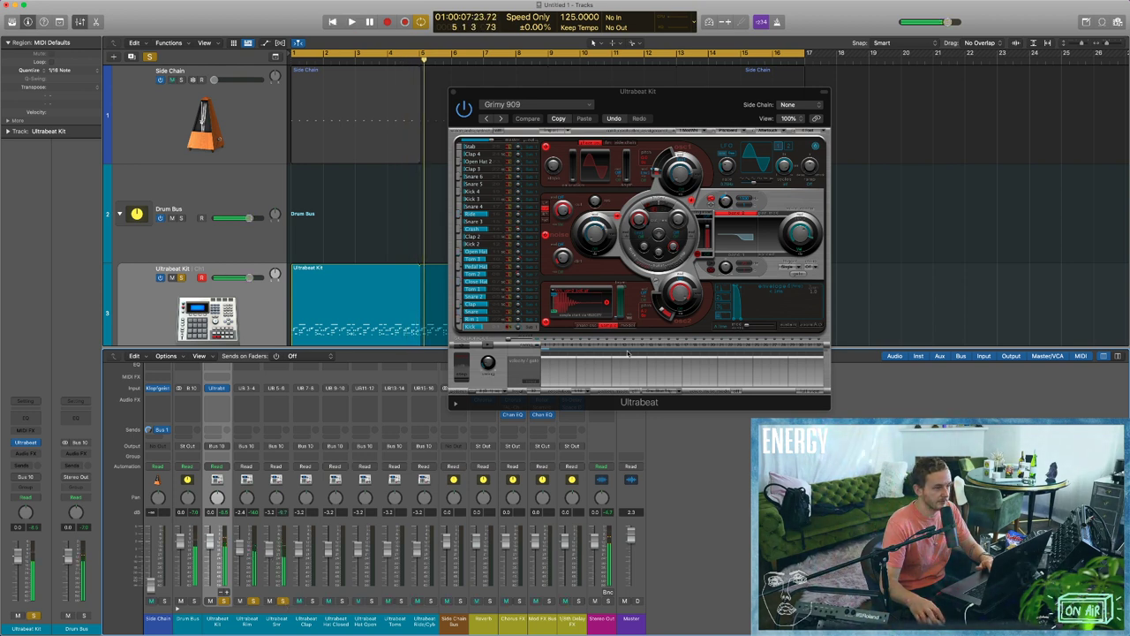
# Adjust the levels of Ultrabeat's Snare 2 and Snare voices and replay the pattern.
pyautogui.click(495, 296)
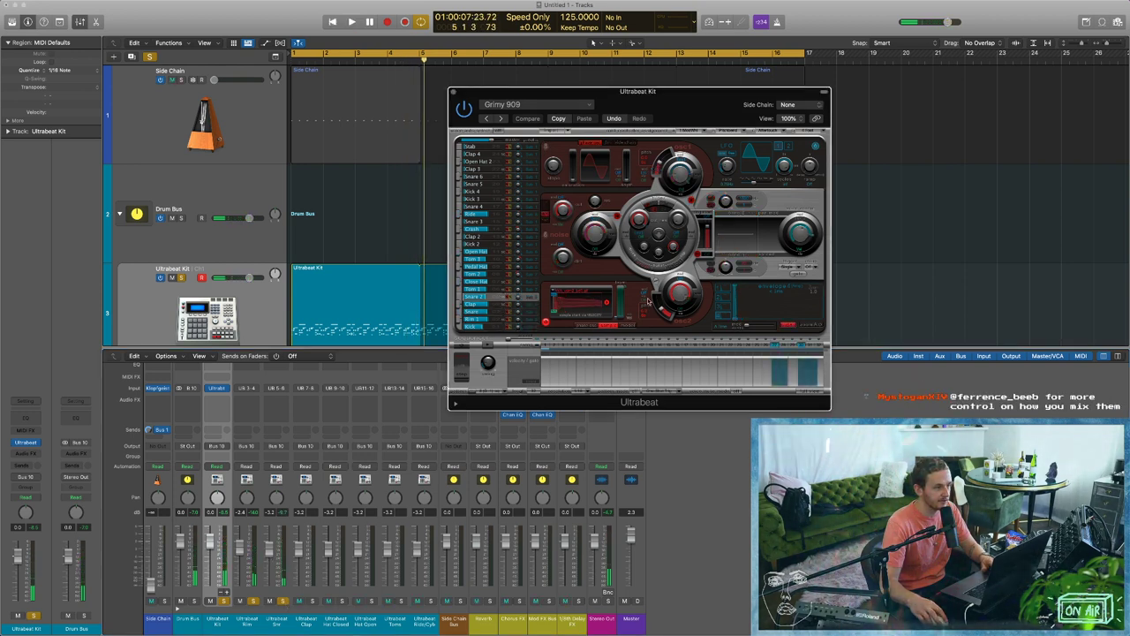
pyautogui.click(486, 313)
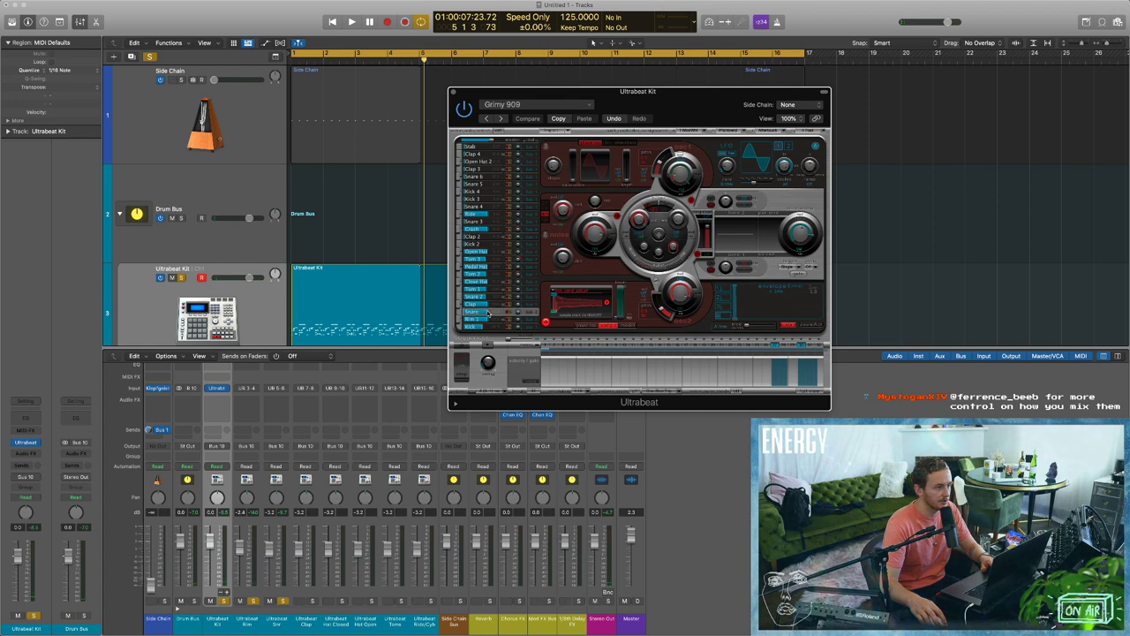
pyautogui.moveTo(482, 298)
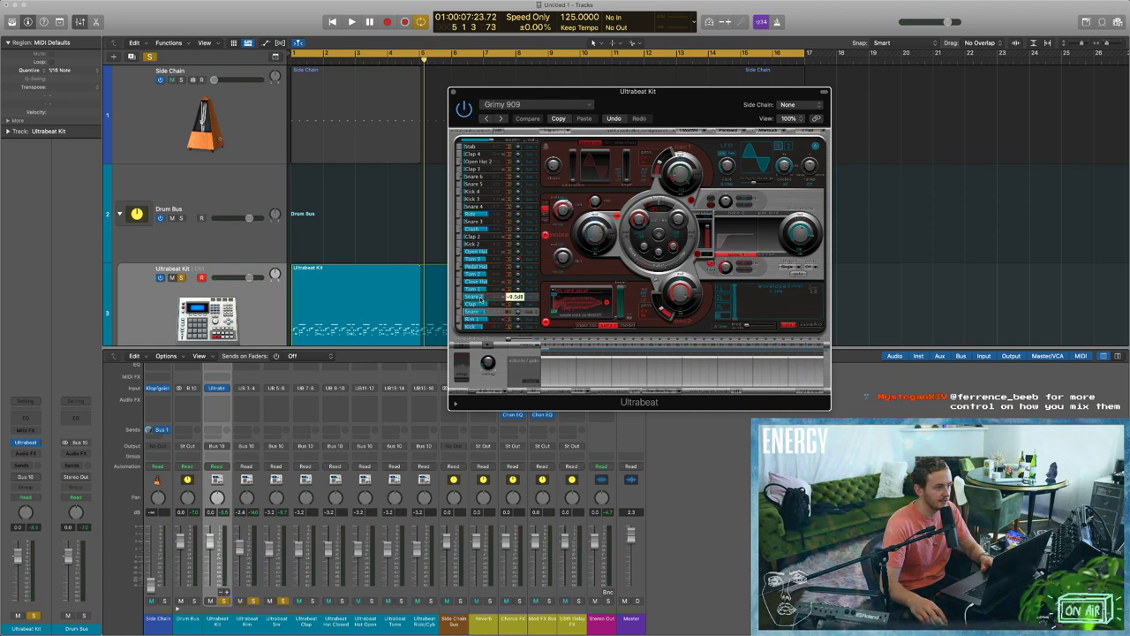
pyautogui.press('space')
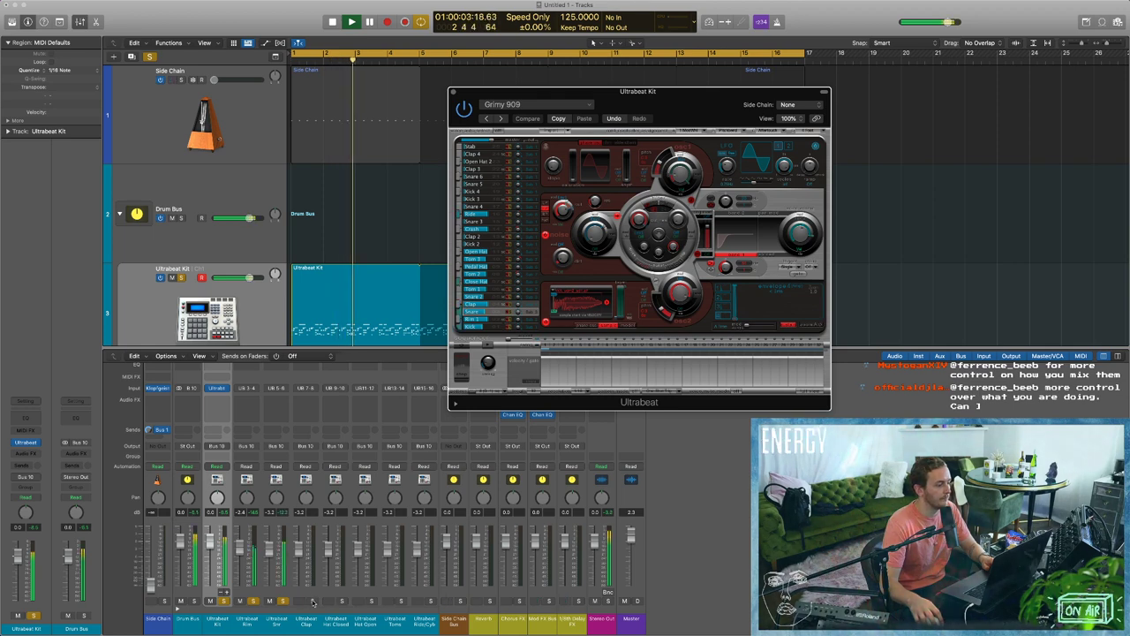
# Solo Clap, Hat Closed and Hat Open, and set Snr to -3.9, Clap to -3.5, Hat Closed to -5.1 and Hat Open to -2.7 dB.
pyautogui.click(283, 602)
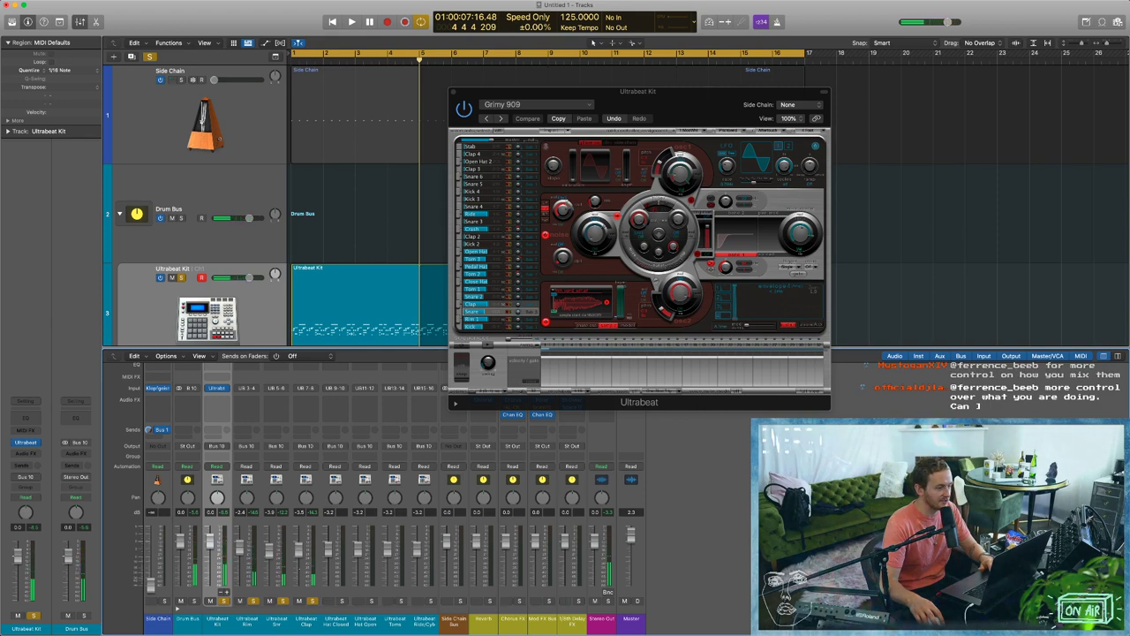
pyautogui.press('Return')
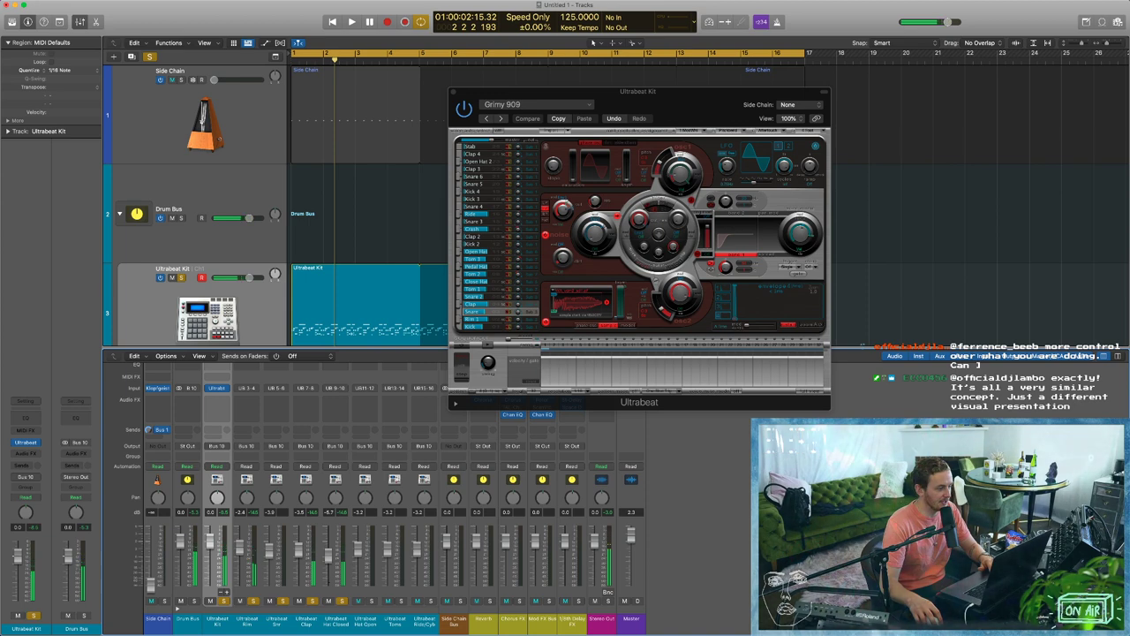
pyautogui.press('Return')
pyautogui.click(495, 281)
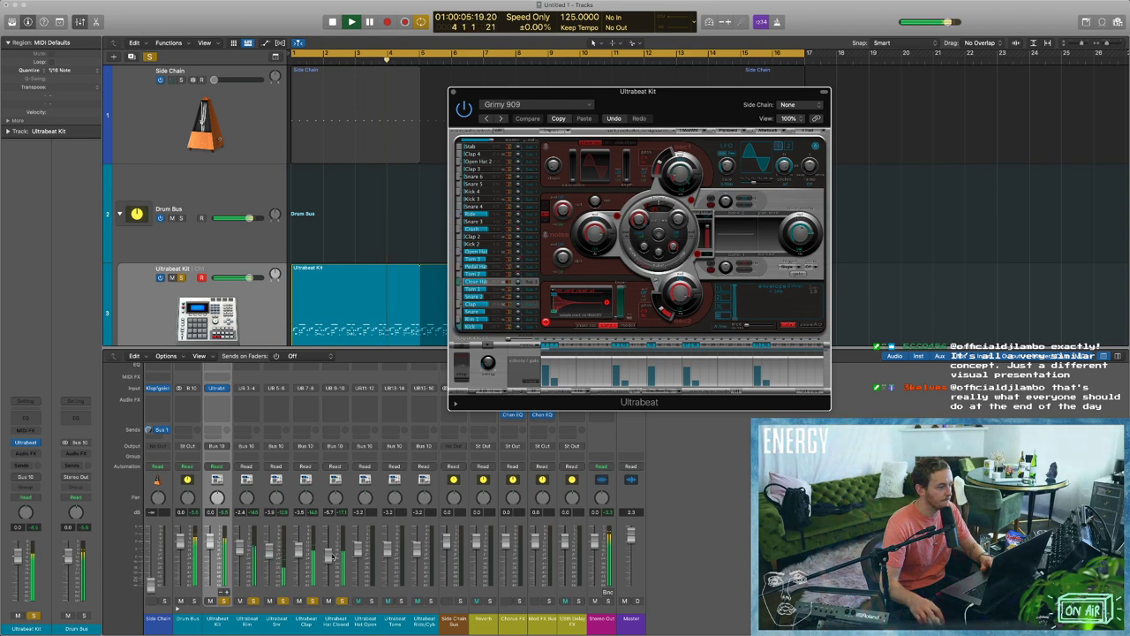
pyautogui.click(372, 602)
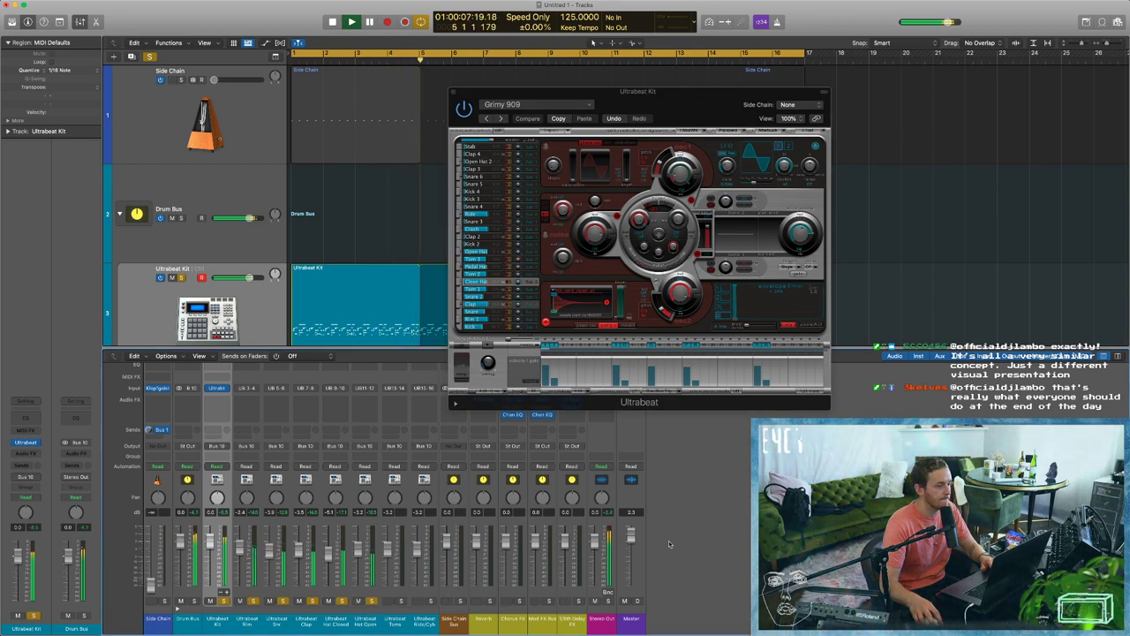
# Restart the pattern from the beginning and set the Master fader to 3.1 dB.
pyautogui.press('space')
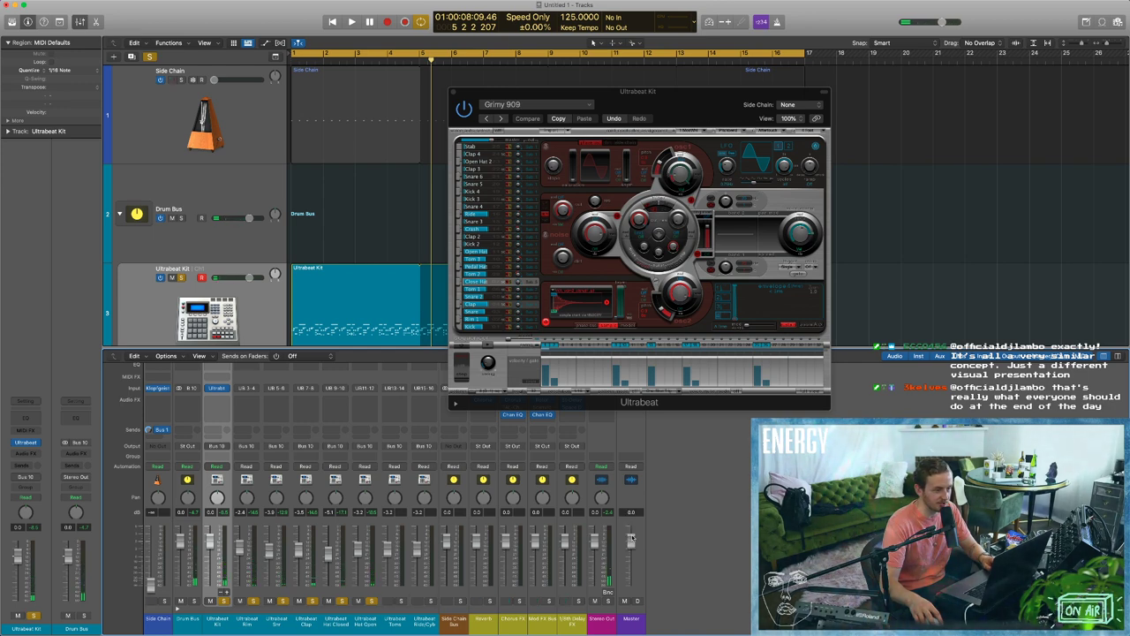
pyautogui.press('Return')
pyautogui.press('space')
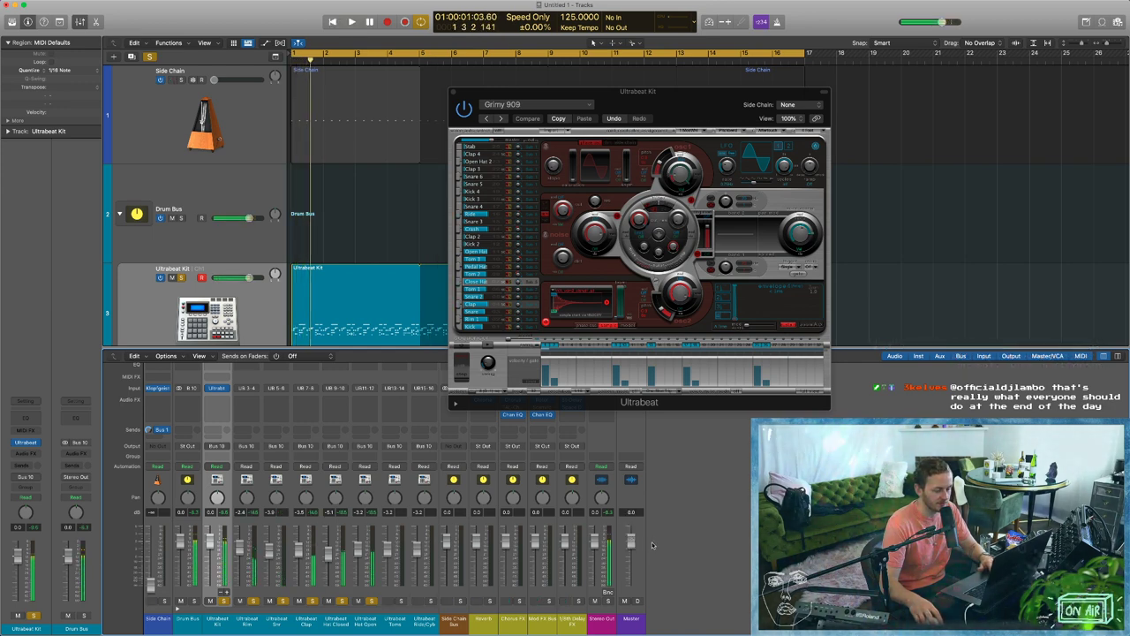
pyautogui.press('space')
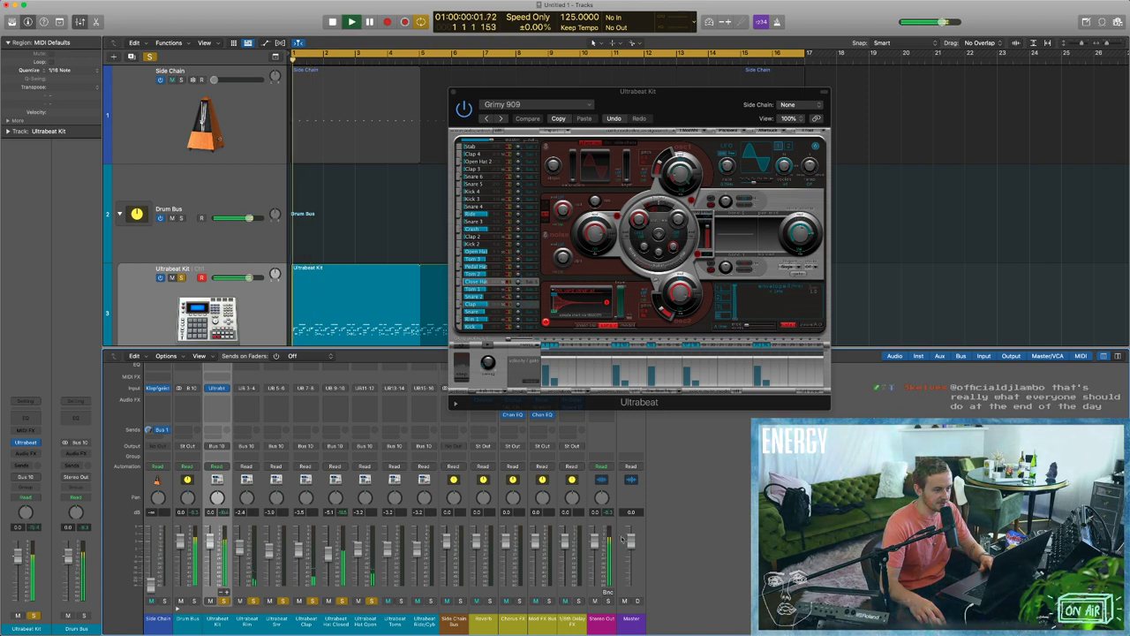
pyautogui.press('space')
pyautogui.press('space')
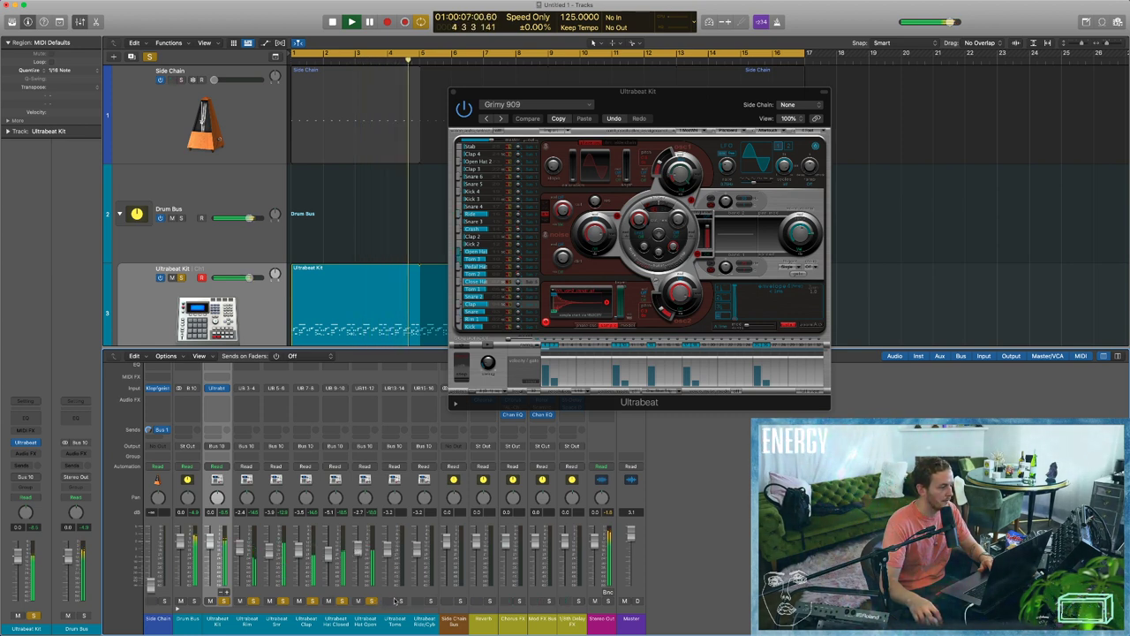
# Solo the Toms and Ride/Cym channels, lower their faders to about -5.8 and -4.8 dB, and stop playback.
pyautogui.click(402, 603)
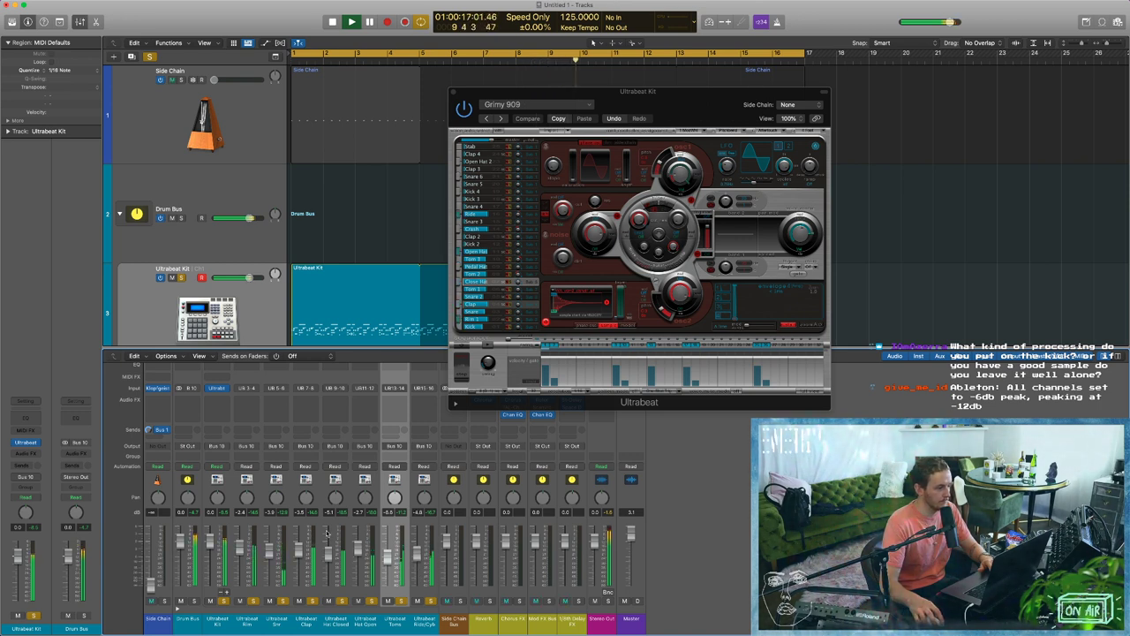
pyautogui.click(478, 252)
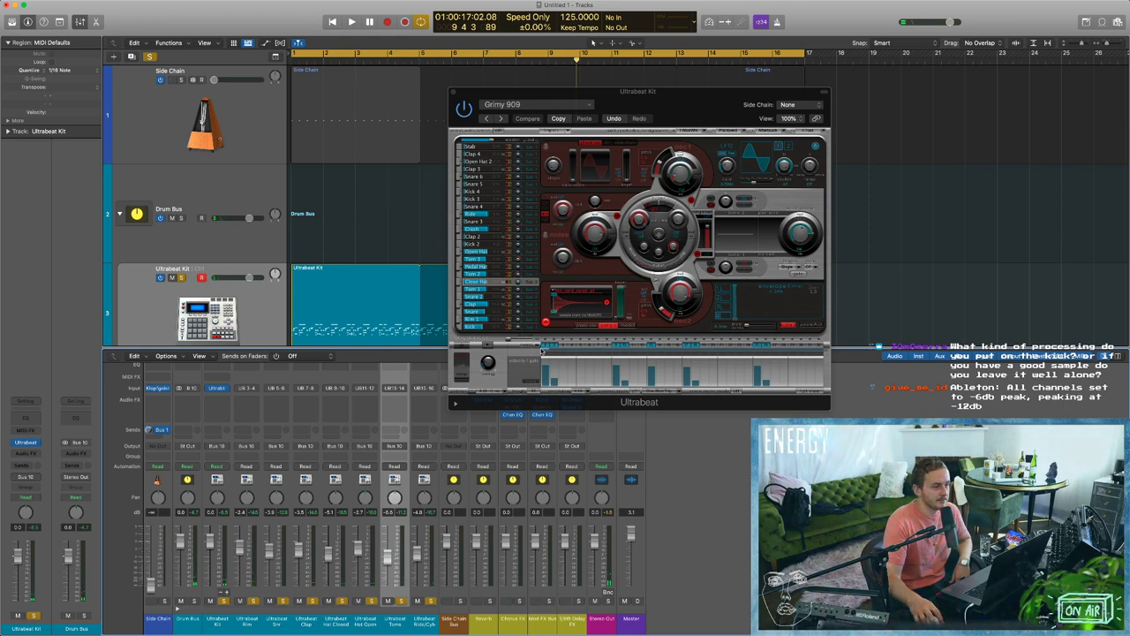
pyautogui.click(513, 351)
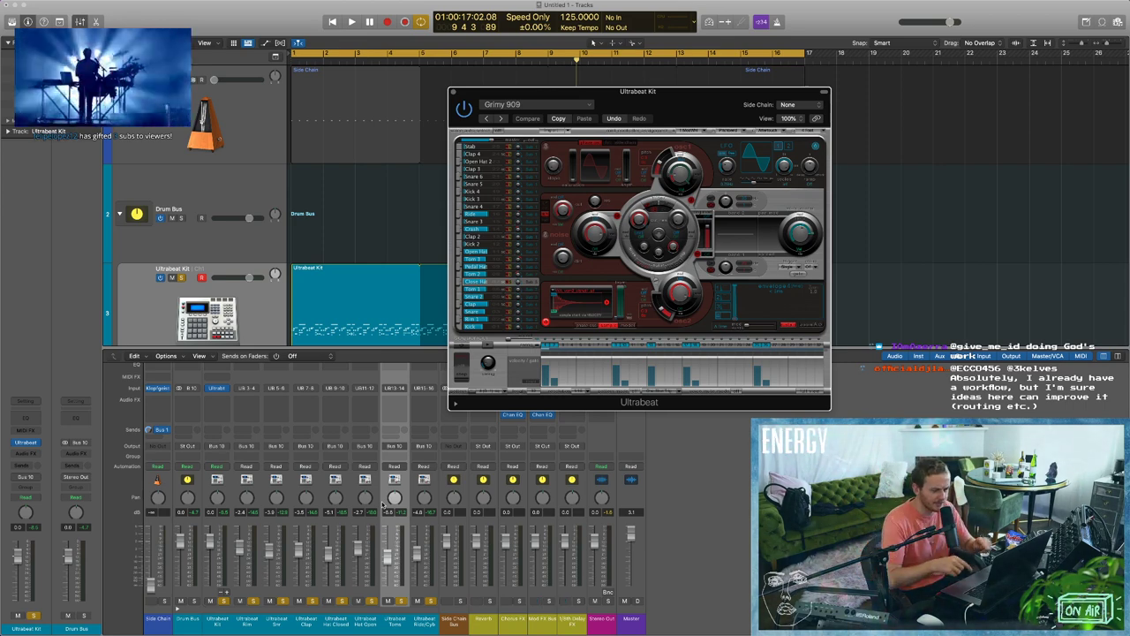
# Close Ultrabeat and review the drum channels' levels, first all together from Kit to Ride/Cym, then Kit, Rim and Snr individually.
pyautogui.click(453, 92)
pyautogui.moveTo(217, 623); pyautogui.dragTo(431, 625)
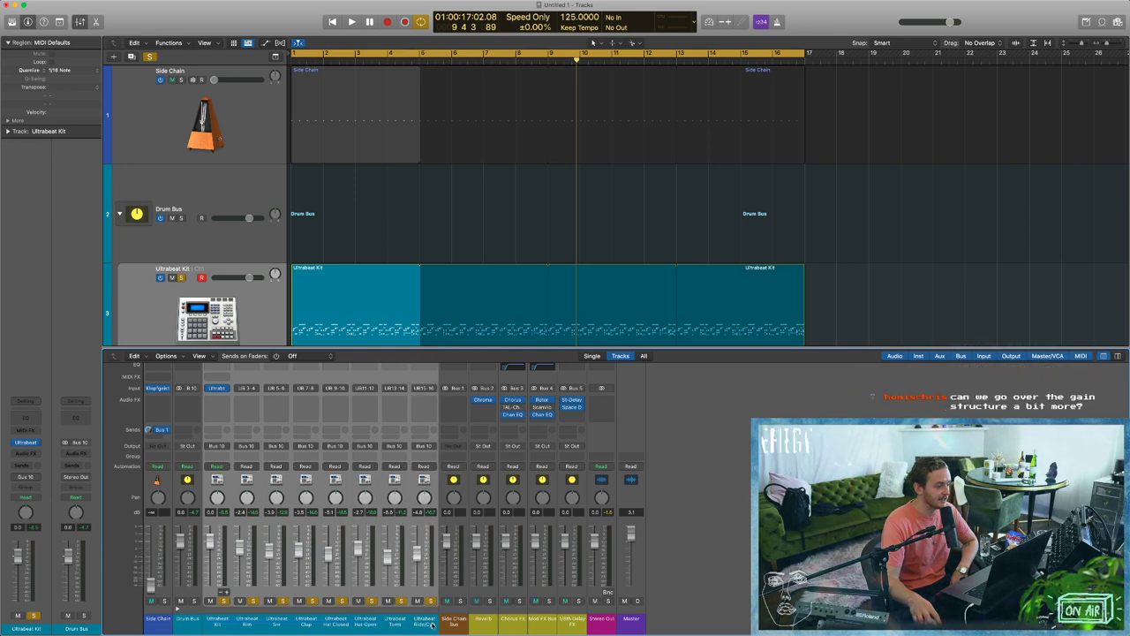
pyautogui.click(221, 623)
pyautogui.click(252, 623)
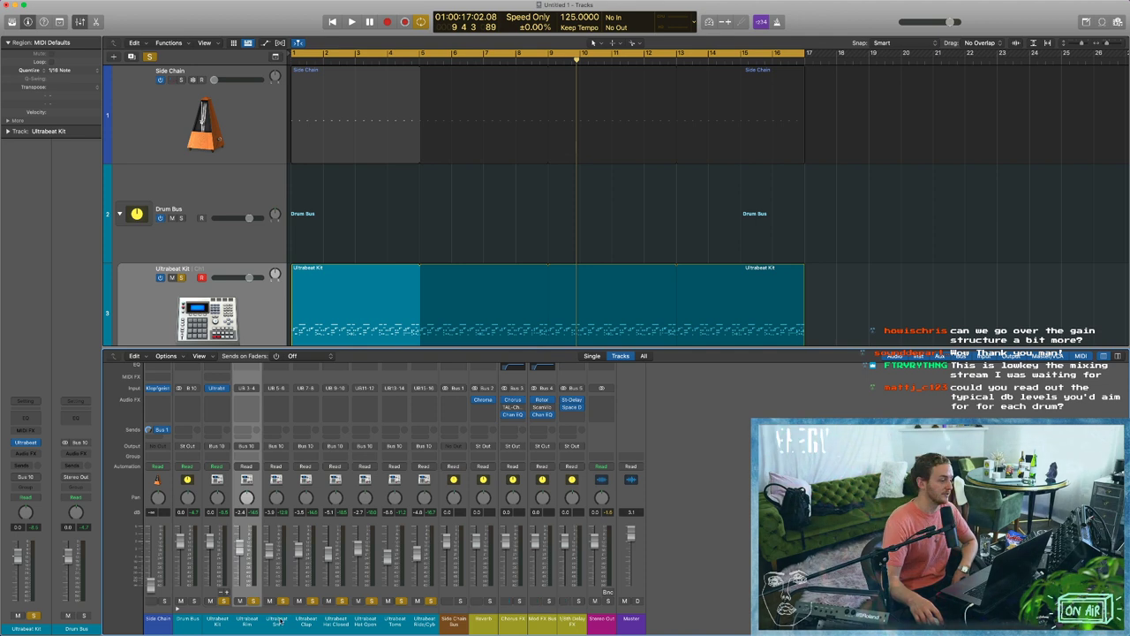
pyautogui.click(266, 624)
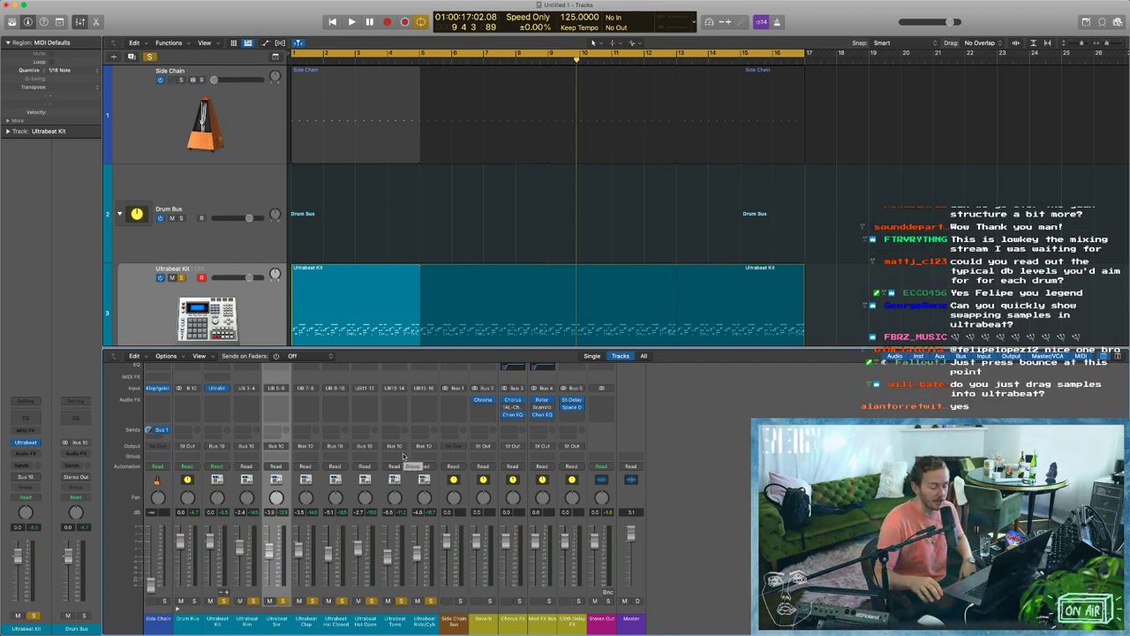
# Reopen Ultrabeat and reveal the closed hat voice's sample in Finder.
pyautogui.click(26, 443)
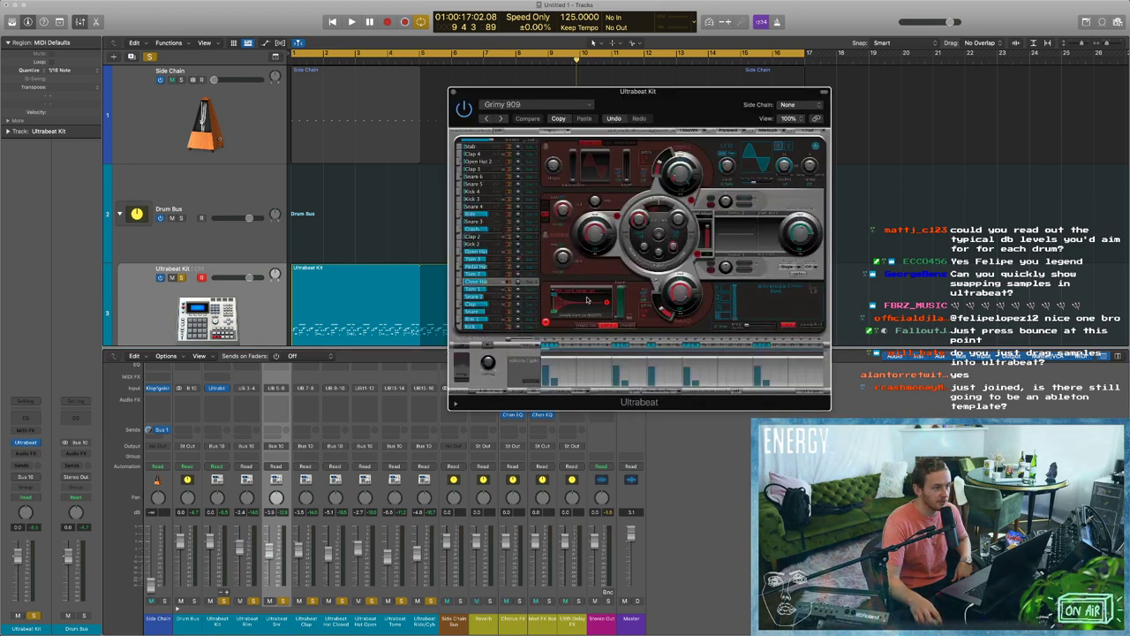
pyautogui.click(572, 300)
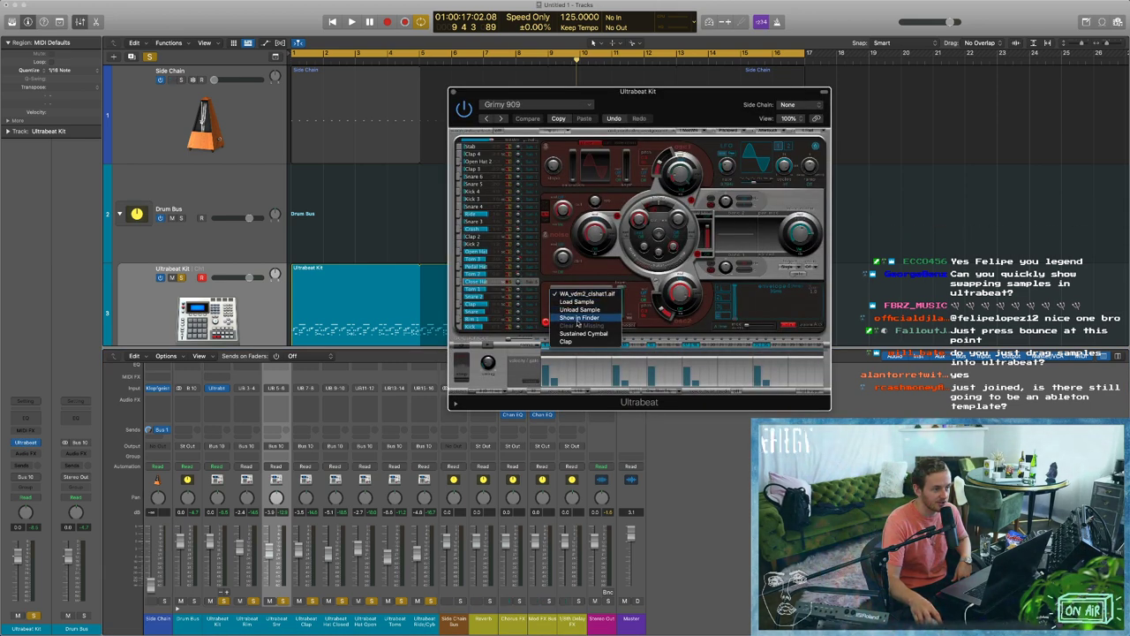
pyautogui.click(579, 318)
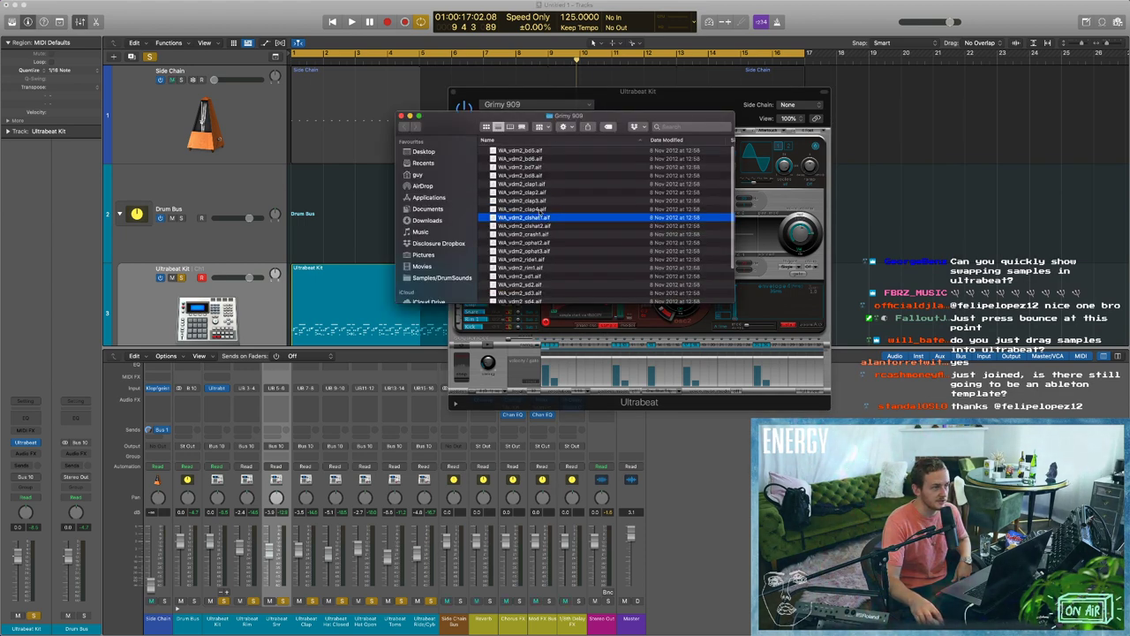
# Select WA_vdm2_clshat2.aif in the Grimy 909 folder and place the Finder window beside Ultrabeat to demonstrate swapping in a sample.
pyautogui.click(543, 202)
pyautogui.press('Down')
pyautogui.press('Down')
pyautogui.press('Down')
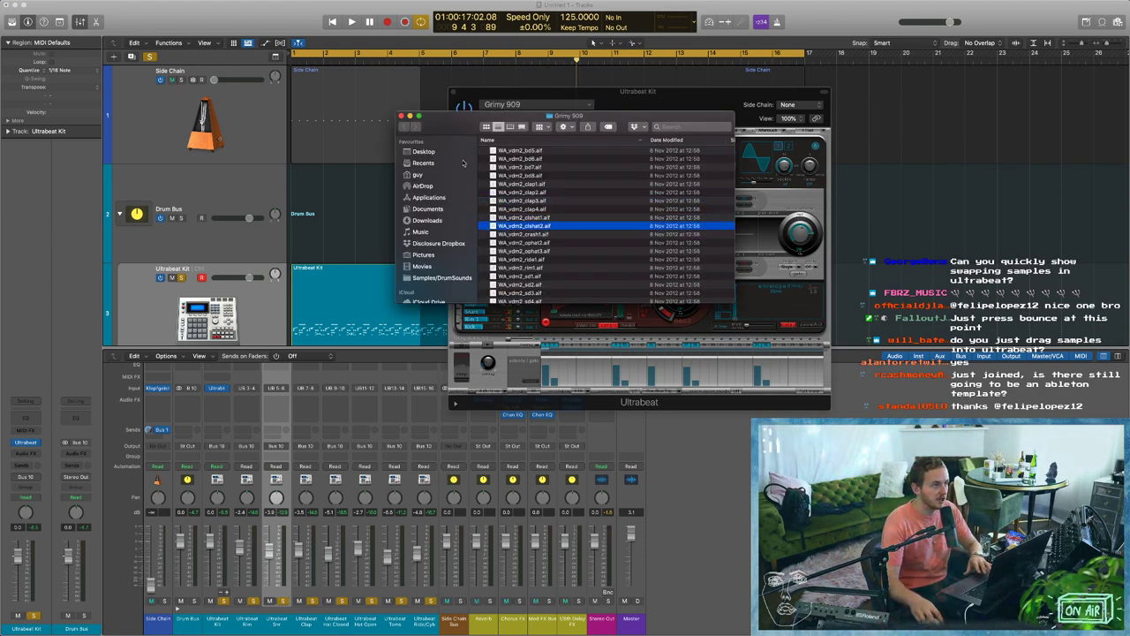
pyautogui.moveTo(457, 129); pyautogui.dragTo(181, 168)
pyautogui.moveTo(247, 264); pyautogui.dragTo(341, 271)
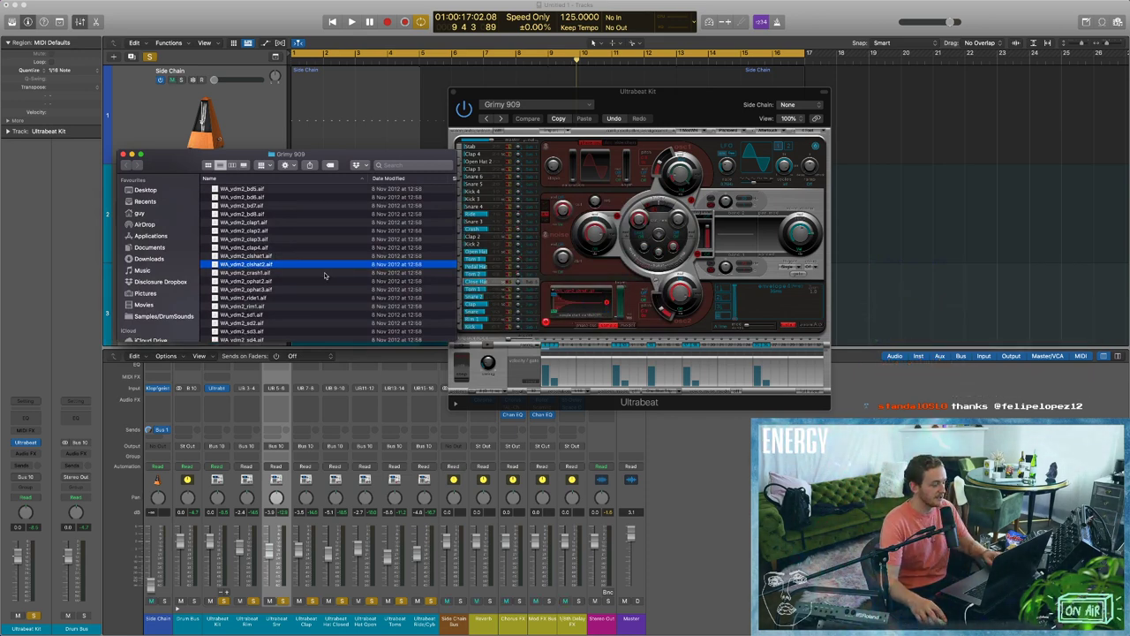
pyautogui.click(326, 273)
# Return to Ultrabeat in Logic Pro and turn on Oscillator 1 for the closed hat voice.
pyautogui.press('super+Tab')
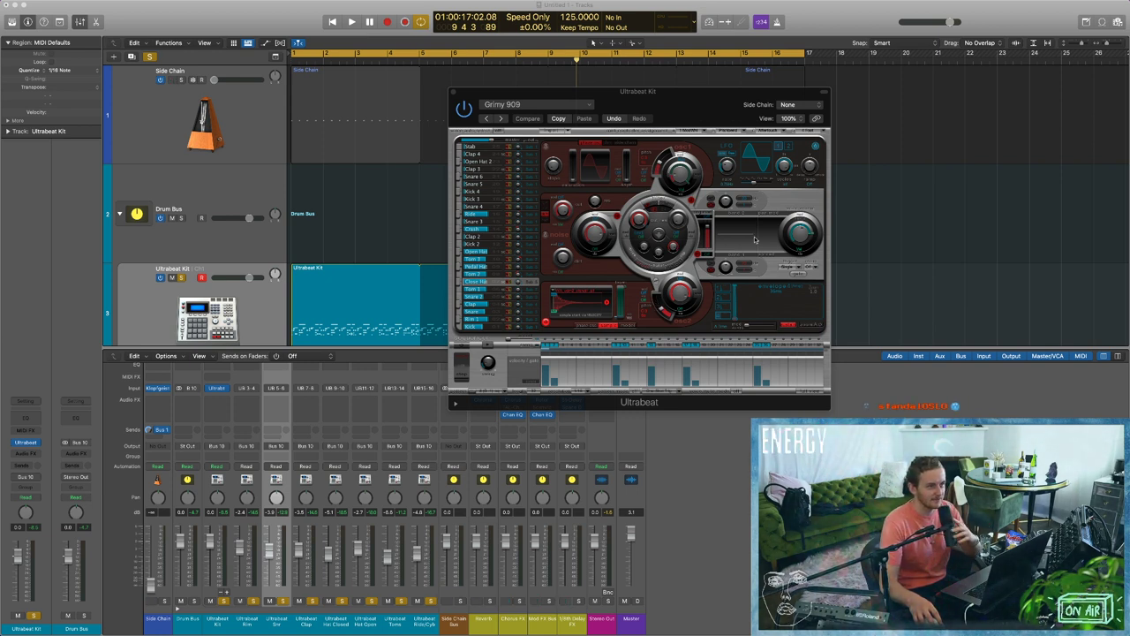
pyautogui.click(546, 148)
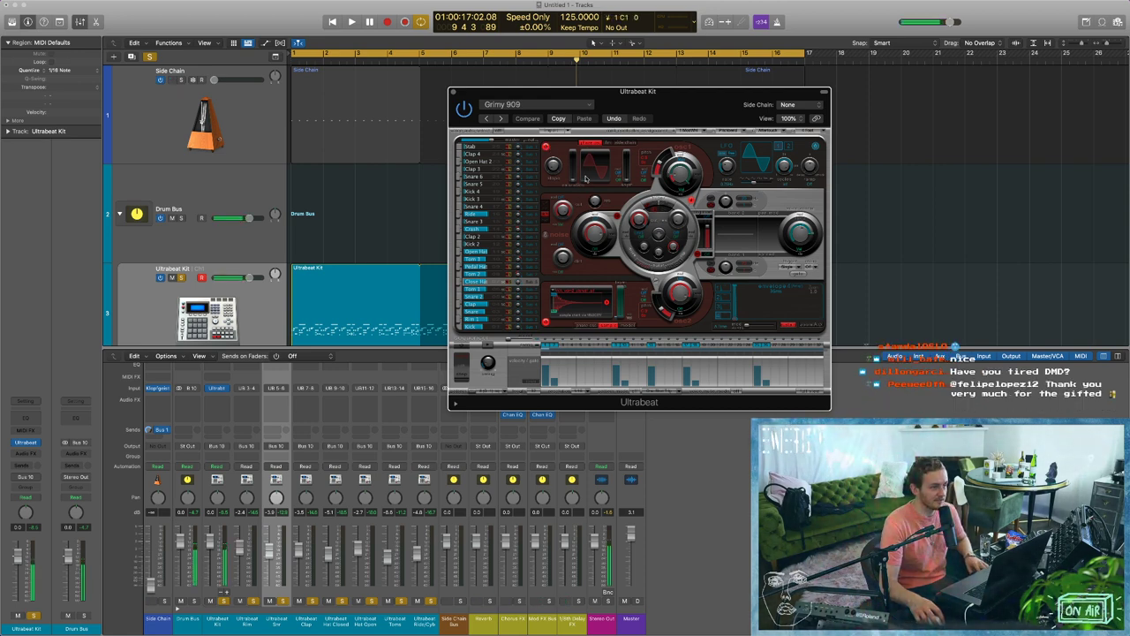
# Select the Kick 4 voice, turn off its Oscillator 2 and adjust the pitch of Oscillator 1.
pyautogui.click(487, 193)
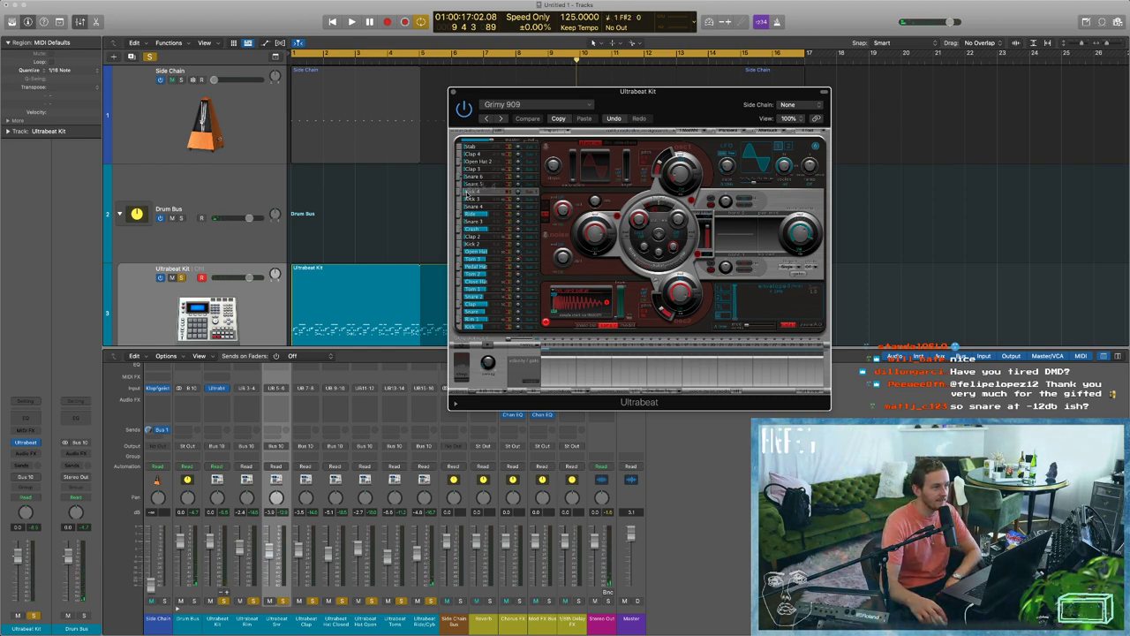
pyautogui.moveTo(466, 194); pyautogui.dragTo(487, 195)
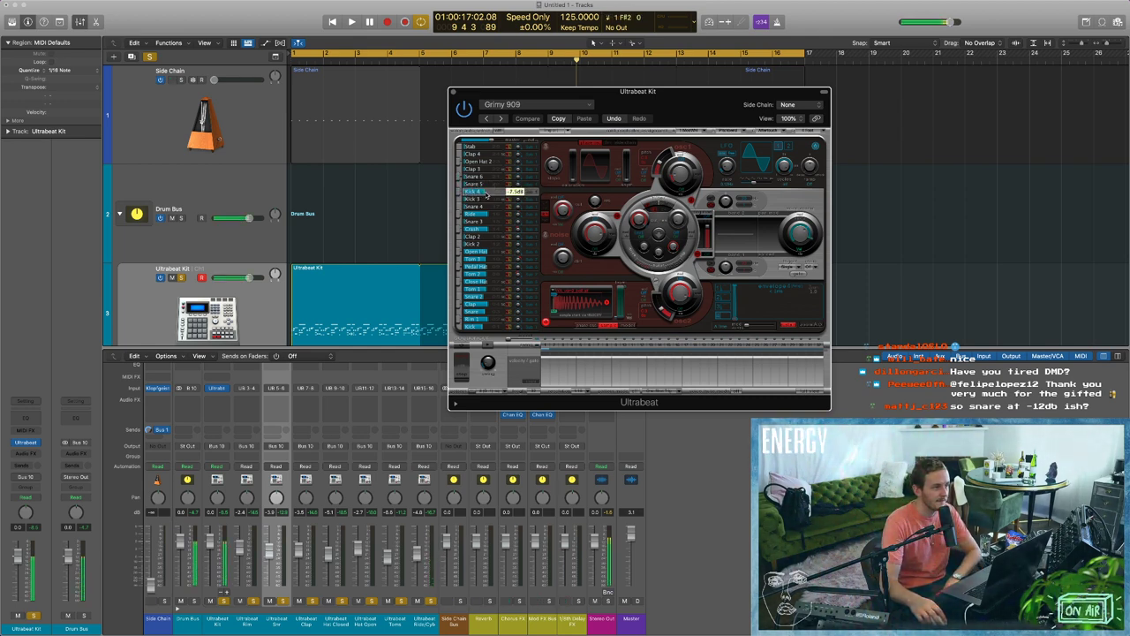
pyautogui.click(546, 324)
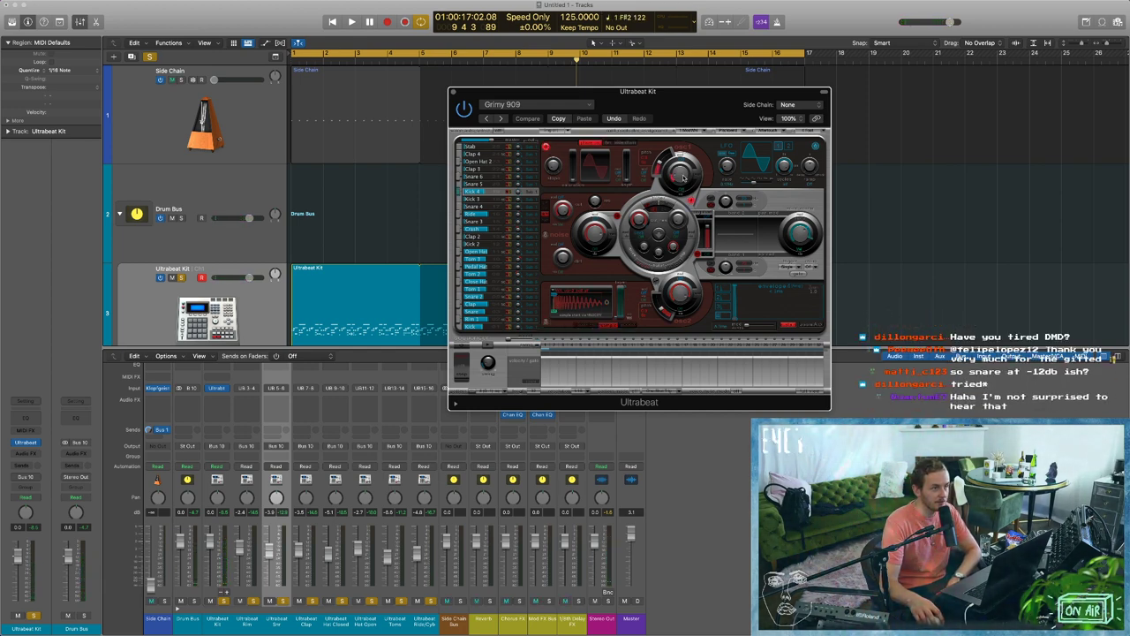
pyautogui.moveTo(684, 179); pyautogui.dragTo(689, 154)
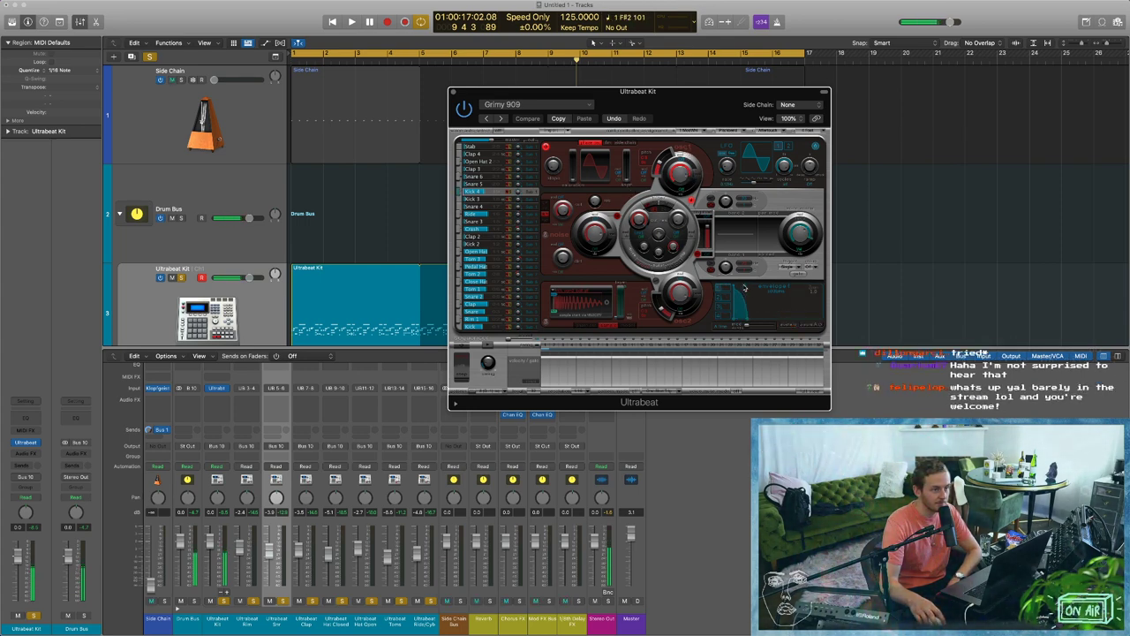
# Shorten Envelope 1's decay for Kick 4 and assign Env1 to modulate Oscillator 1's pitch, raising the modulation amount.
pyautogui.moveTo(748, 319); pyautogui.dragTo(739, 318)
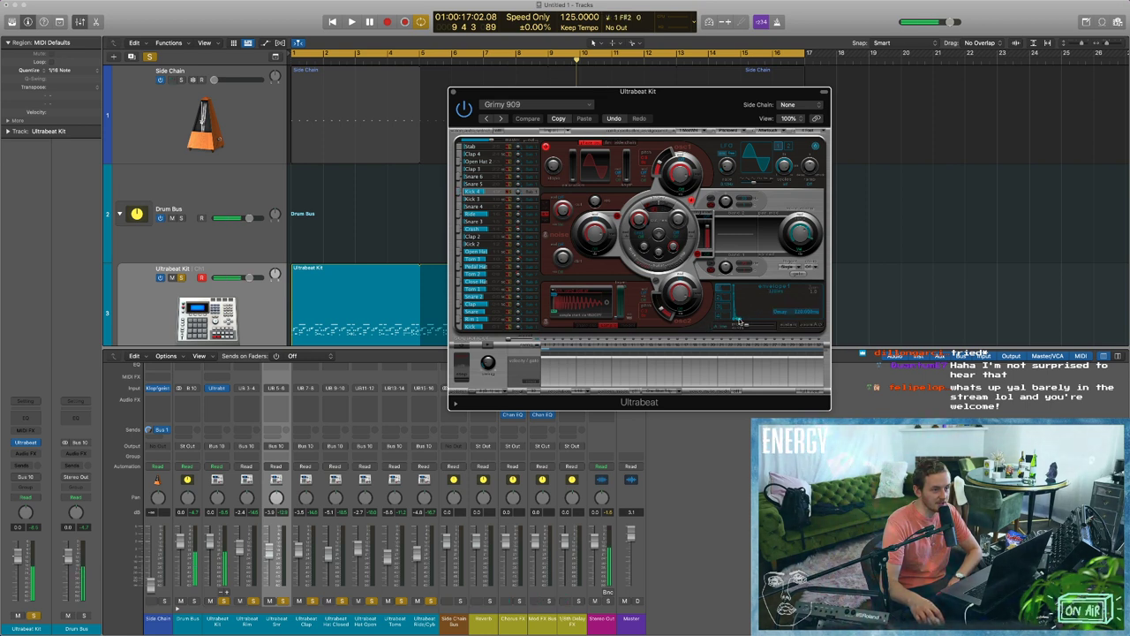
pyautogui.click(638, 178)
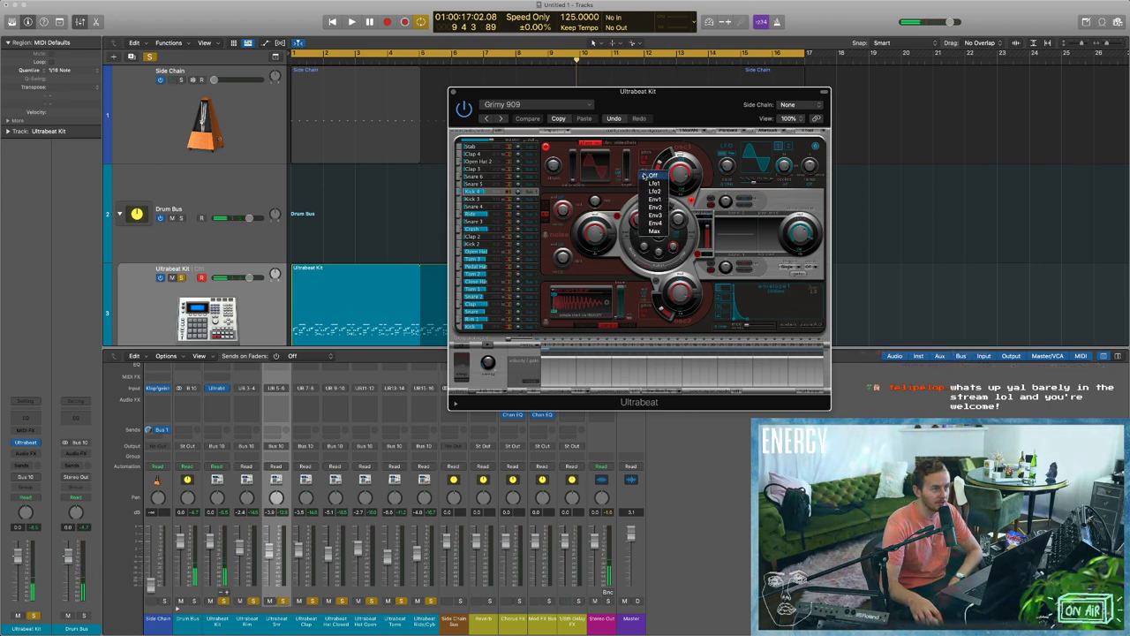
pyautogui.click(652, 201)
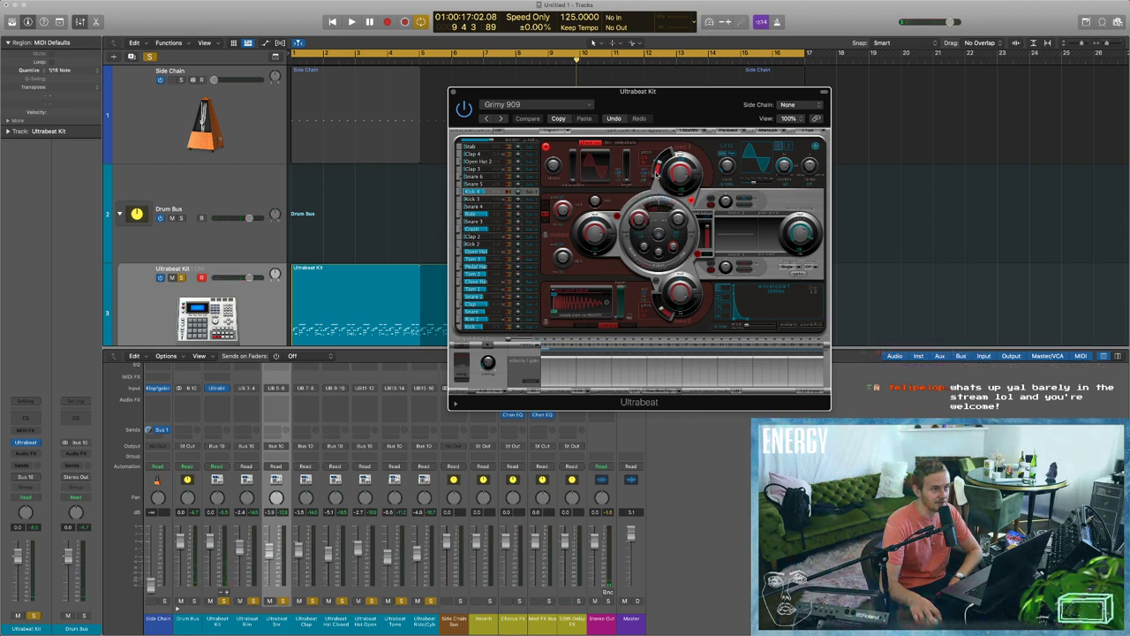
pyautogui.moveTo(658, 168)
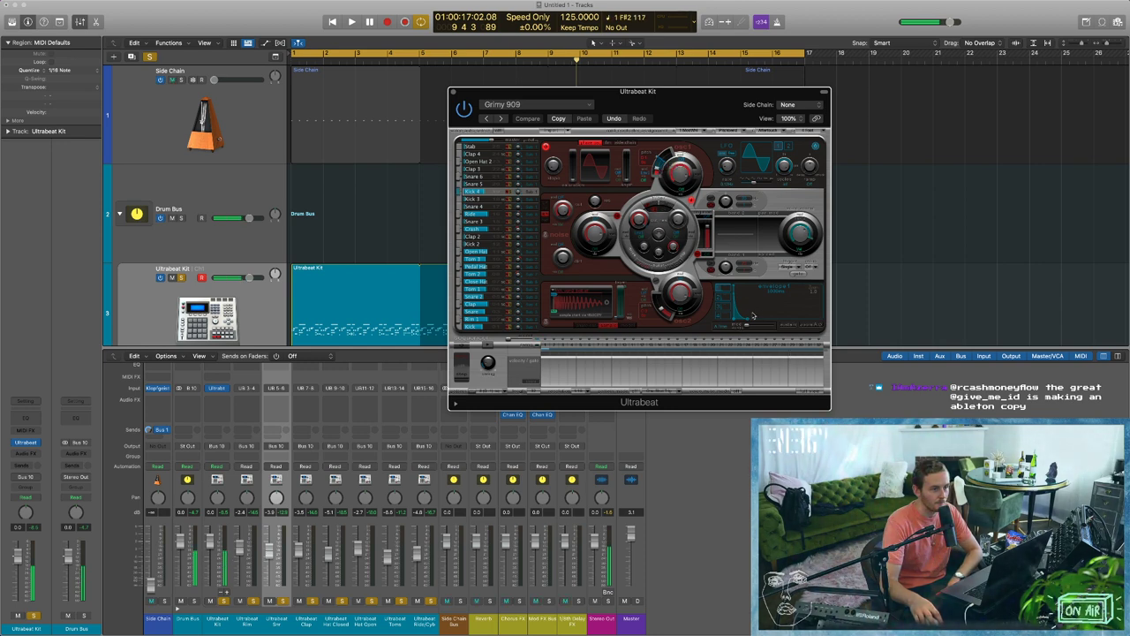
# Lengthen and reshape Envelope 1's decay curve for Kick 4, and adjust Oscillator 1's waveform shape.
pyautogui.moveTo(739, 321)
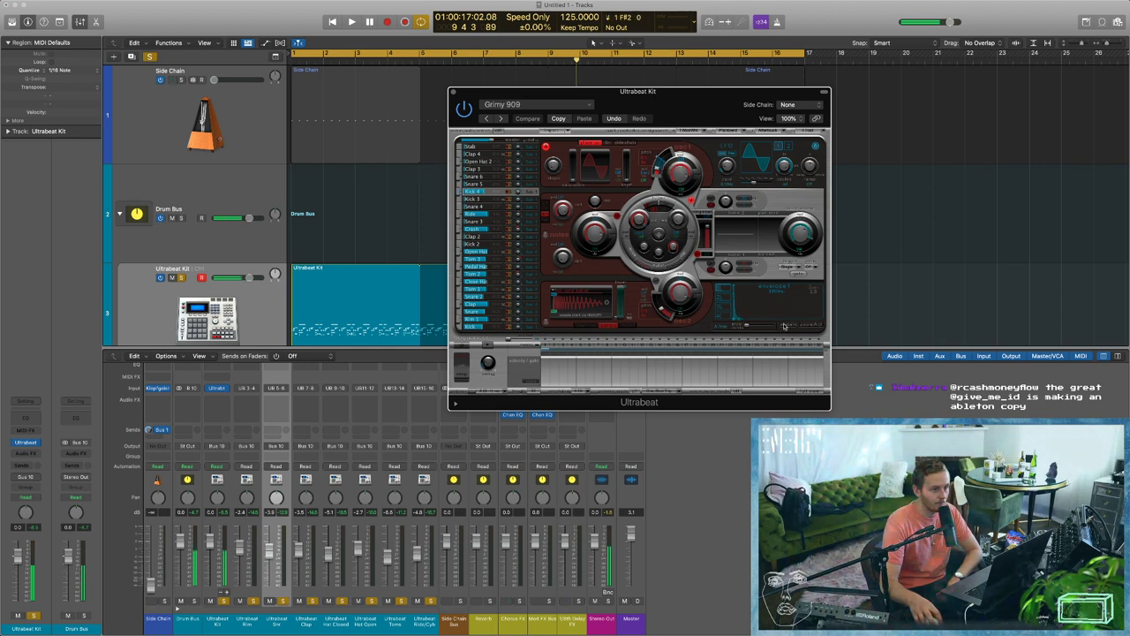
pyautogui.moveTo(738, 320); pyautogui.dragTo(813, 325)
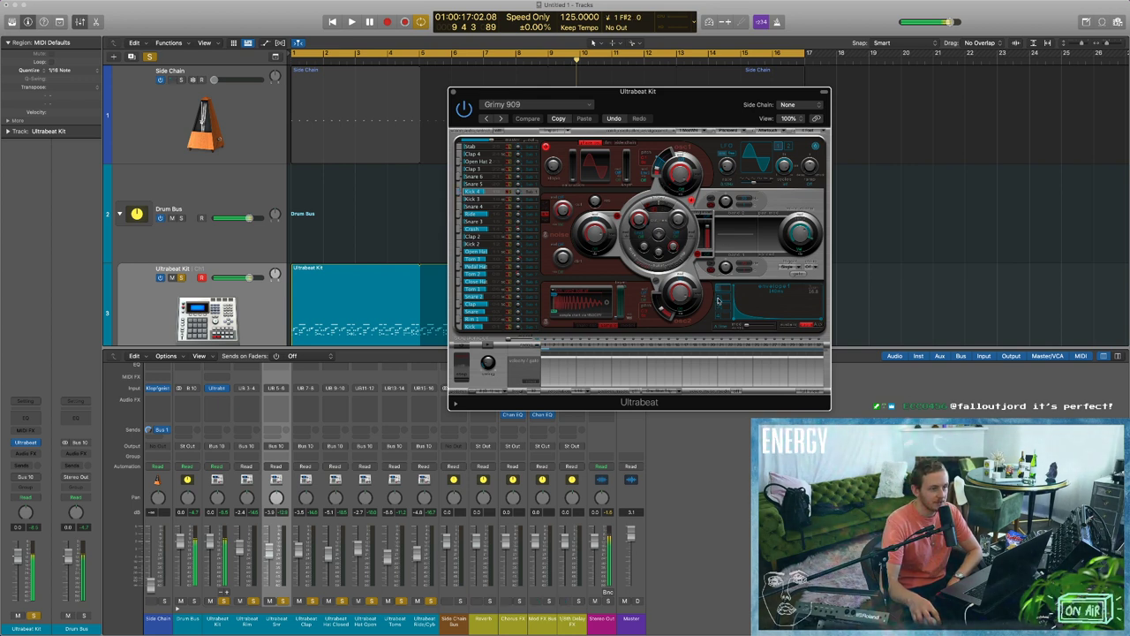
pyautogui.click(723, 318)
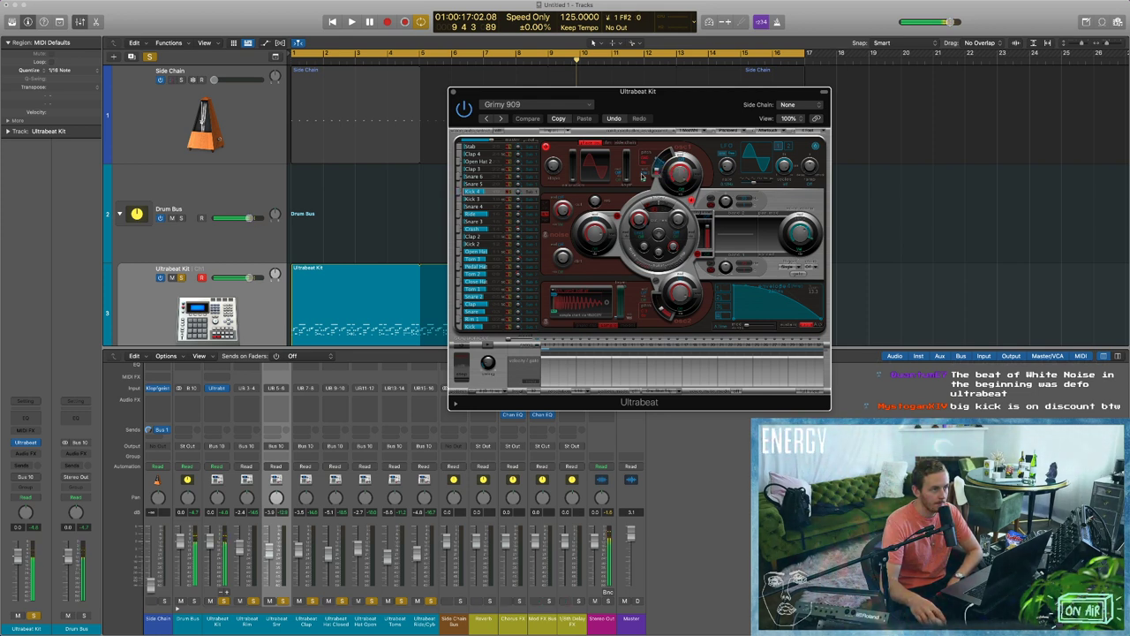
pyautogui.moveTo(572, 175); pyautogui.dragTo(577, 180)
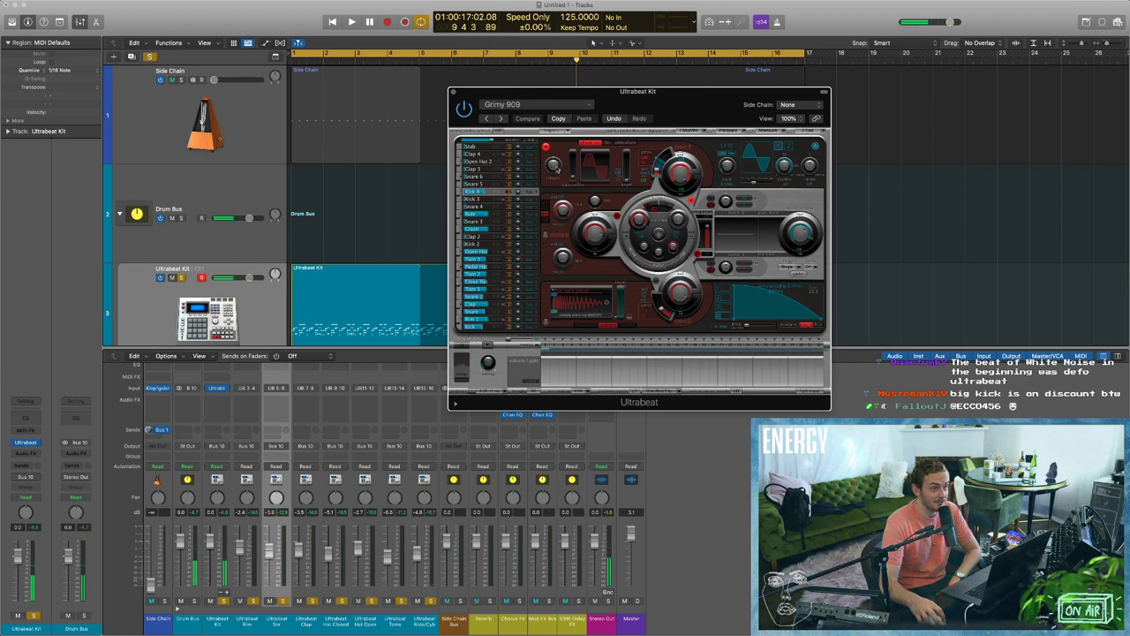
pyautogui.moveTo(573, 177); pyautogui.dragTo(573, 168)
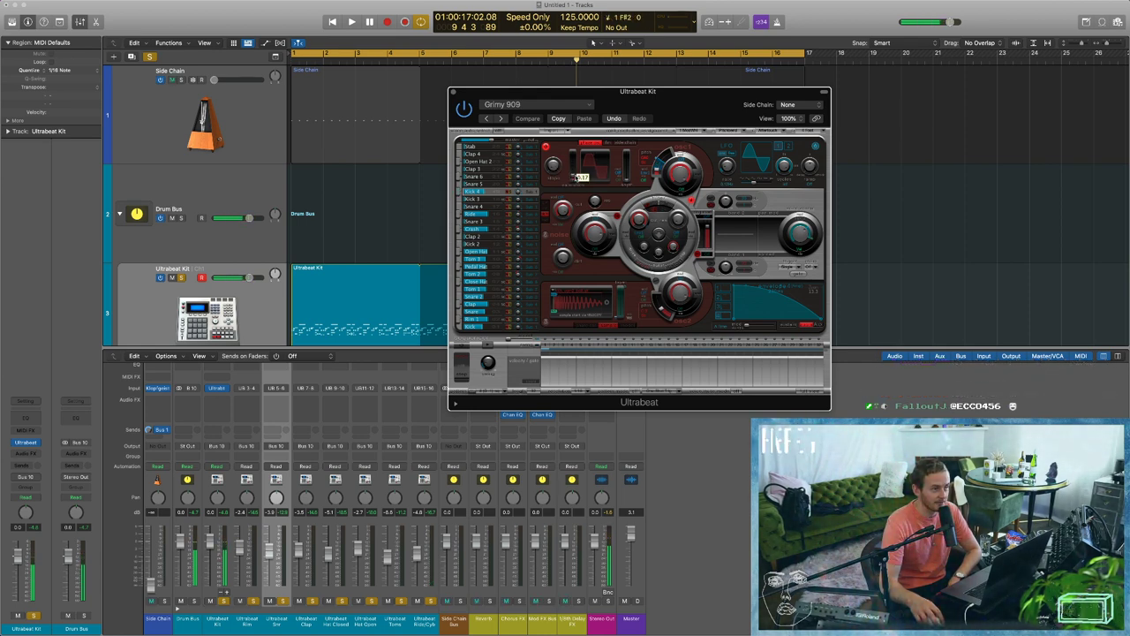
# Rename the Kick 4 voice as Guy Big Kick.
pyautogui.rightClick(479, 192)
pyautogui.moveTo(506, 209)
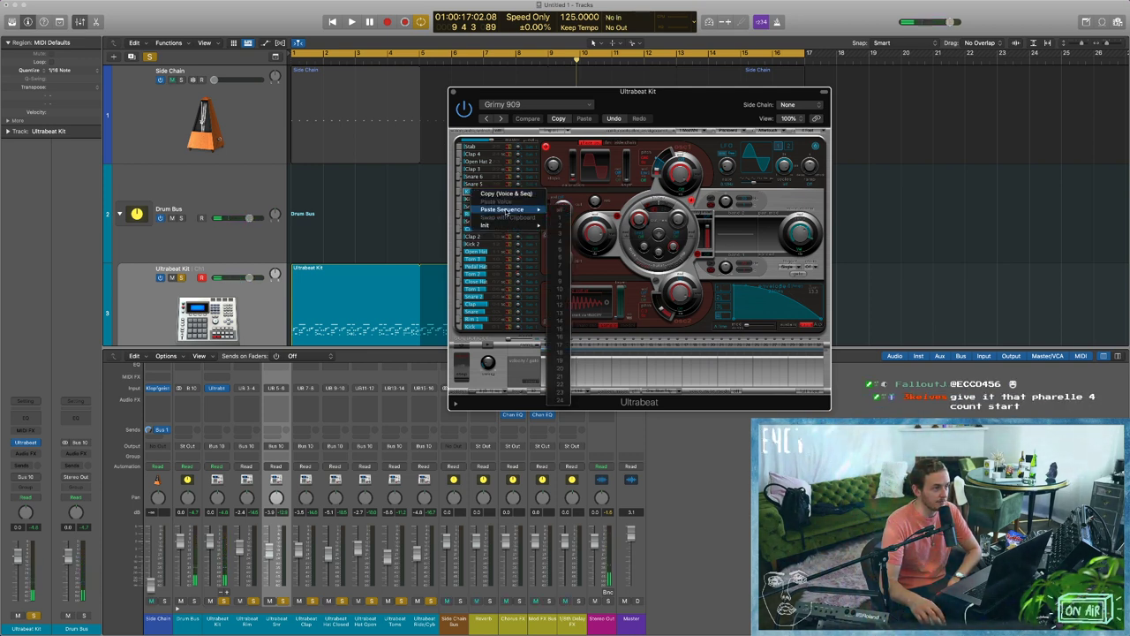
pyautogui.click(470, 194)
pyautogui.doubleClick(471, 194)
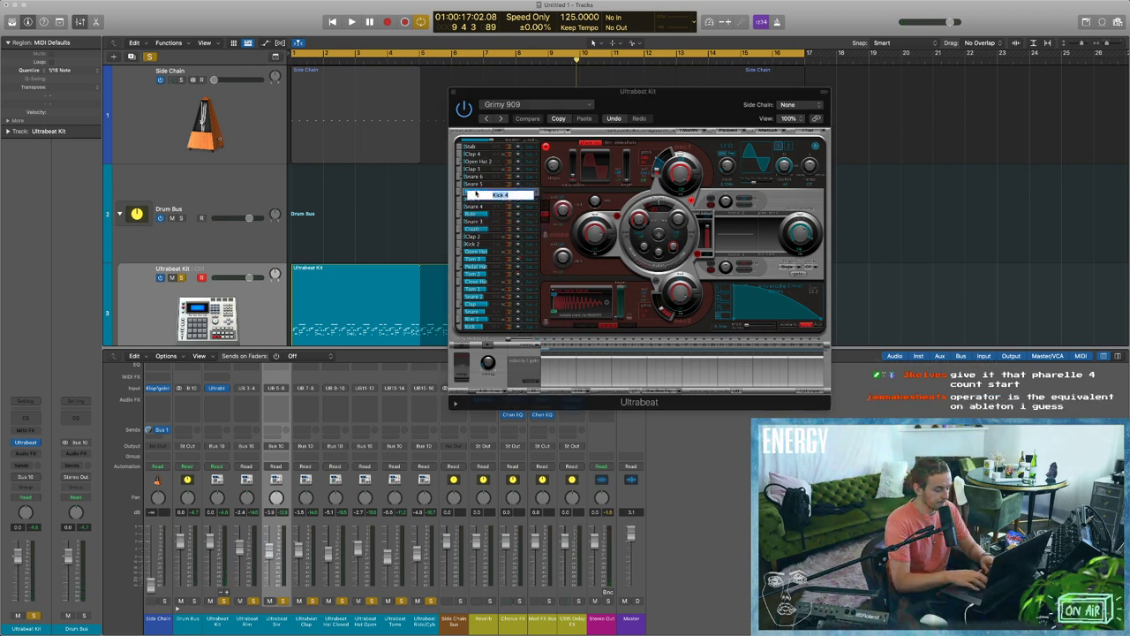
pyautogui.write('Guy')
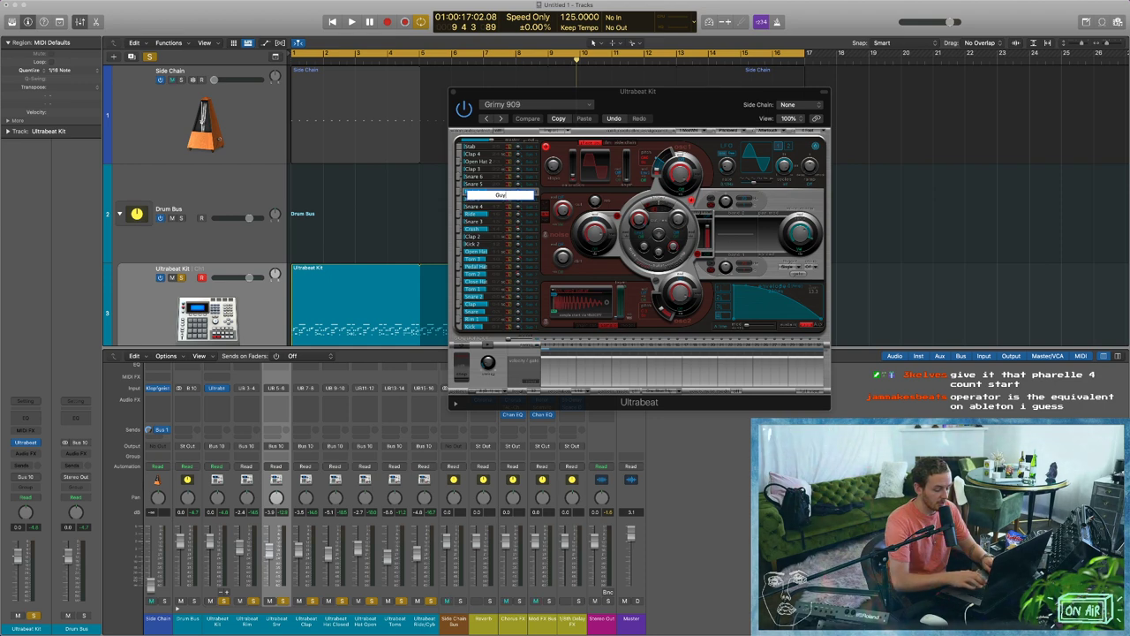
pyautogui.write(' Big')
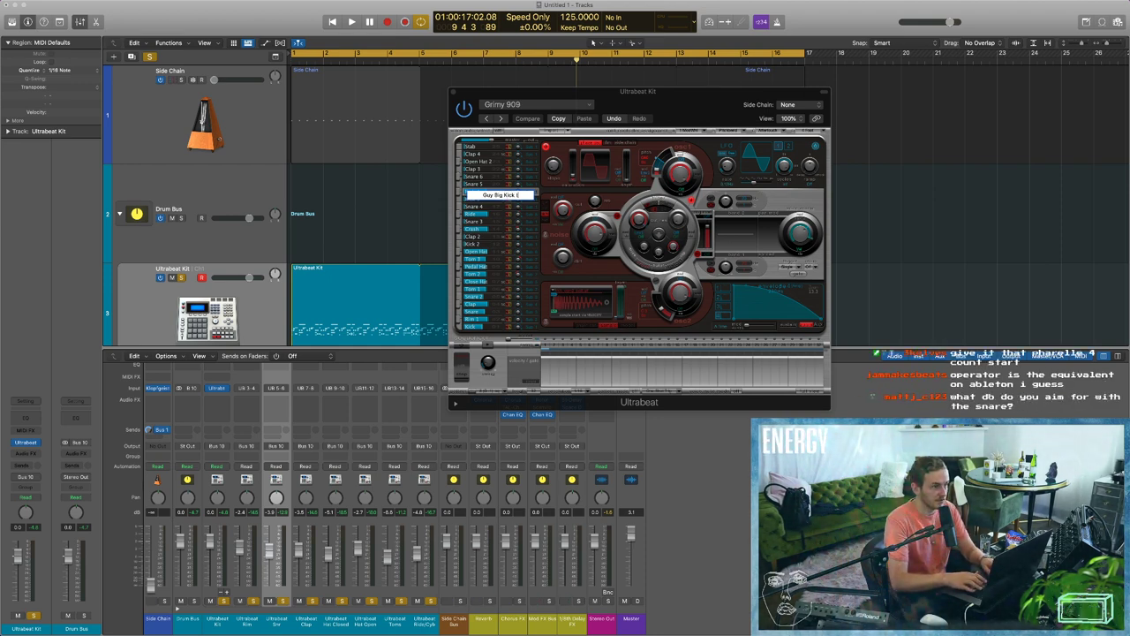
pyautogui.write(' Kick t')
pyautogui.press('BackSpace')
pyautogui.press('BackSpace')
pyautogui.press('BackSpace')
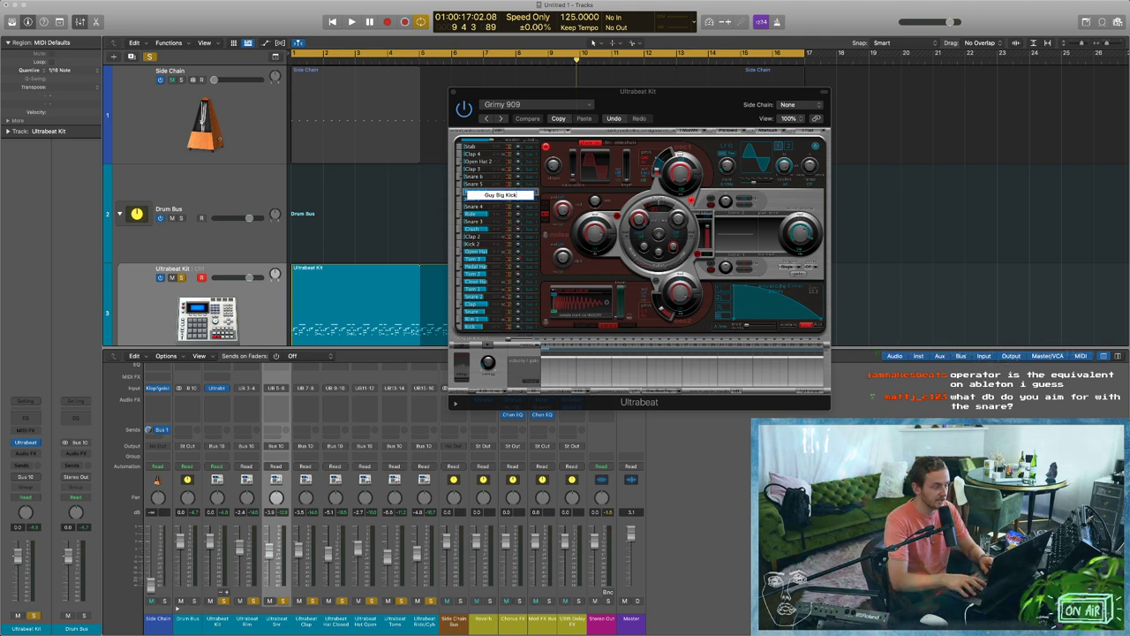
pyautogui.write('k')
pyautogui.press('Return')
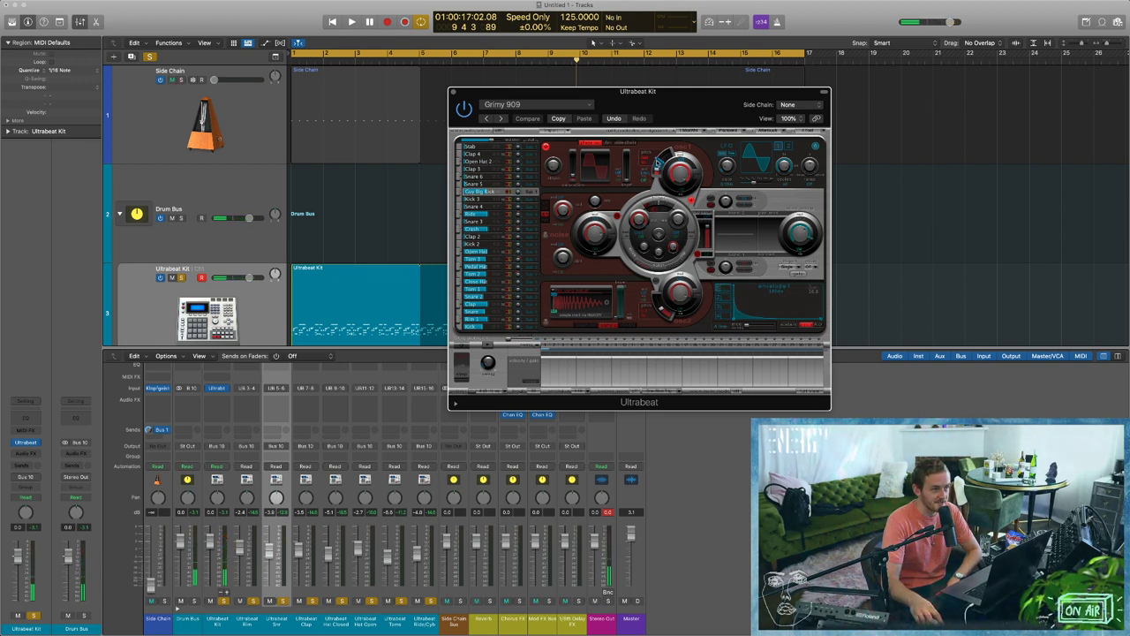
# Fine-tune Guy Big Kick's pitch modulation amount and Oscillator 1 waveform shape, and play the pattern from the start.
pyautogui.moveTo(657, 163); pyautogui.dragTo(661, 159)
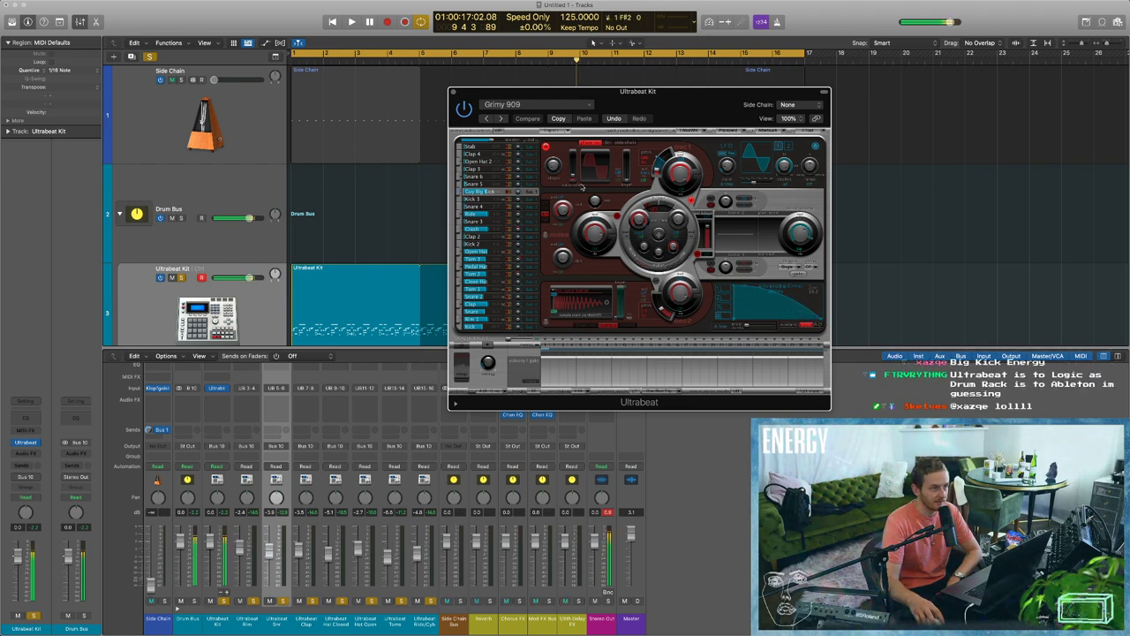
pyautogui.moveTo(659, 162); pyautogui.dragTo(660, 162)
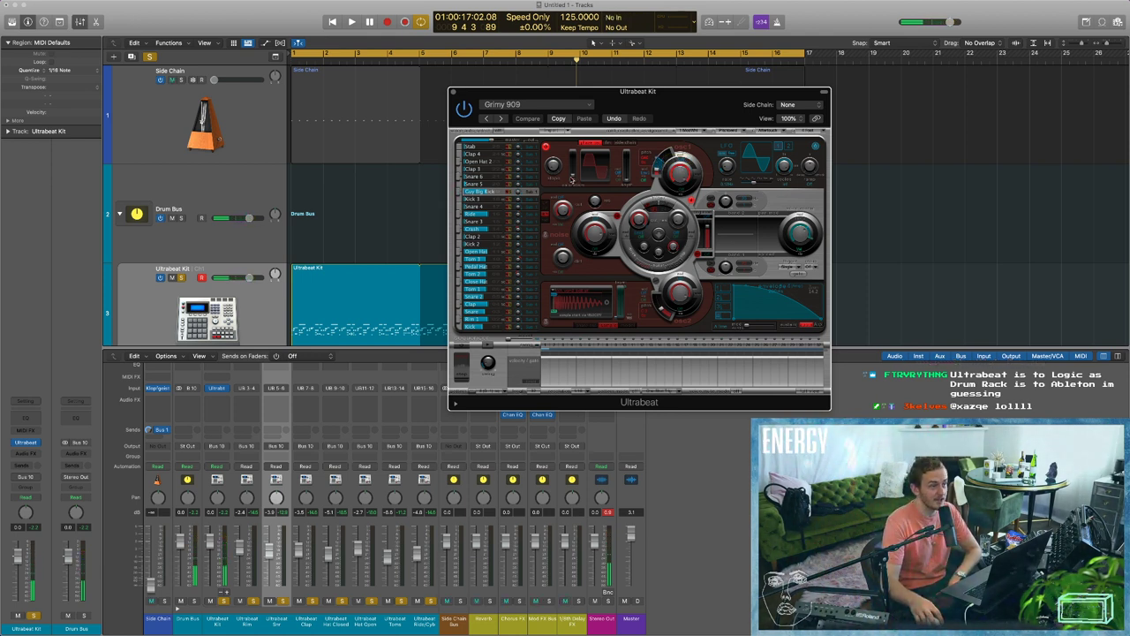
pyautogui.moveTo(572, 178); pyautogui.dragTo(575, 202)
pyautogui.moveTo(574, 180)
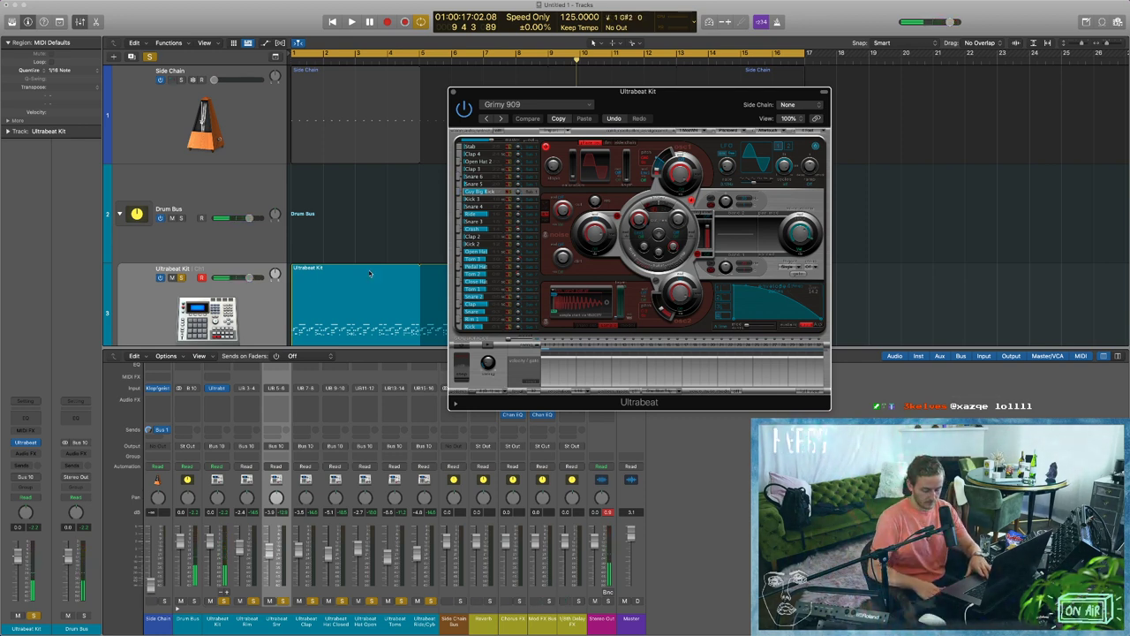
pyautogui.press('Return')
pyautogui.press('space')
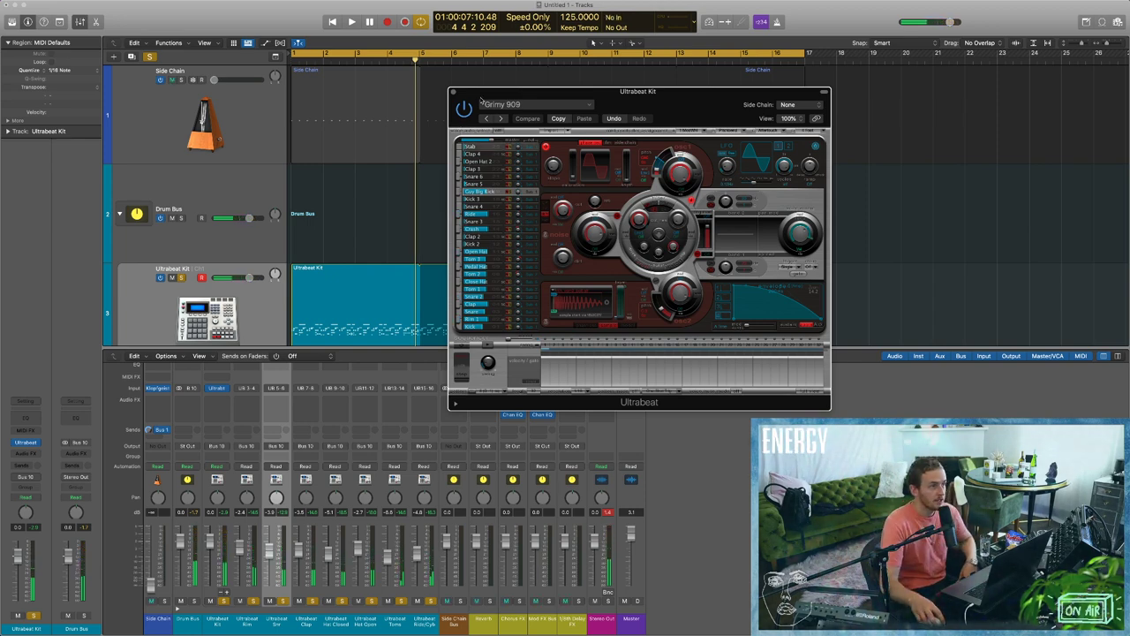
# Check Guy Big Kick's output assignment, keeping it on Sub Group 1 (Main), and close Ultrabeat.
pyautogui.moveTo(480, 99); pyautogui.dragTo(452, 96)
pyautogui.click(509, 191)
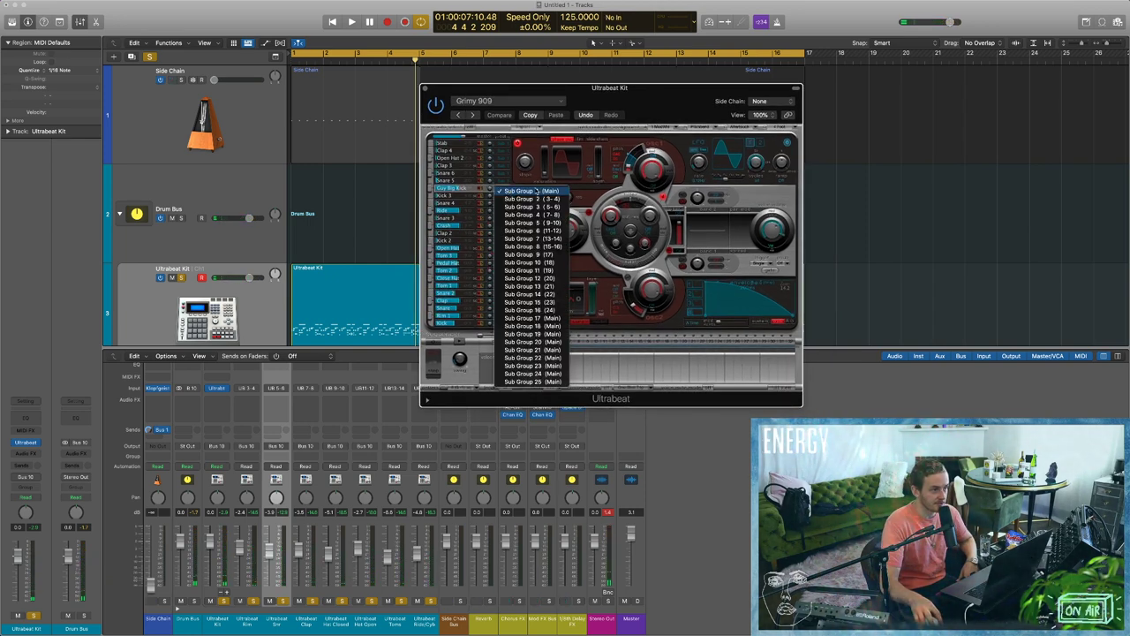
pyautogui.click(536, 190)
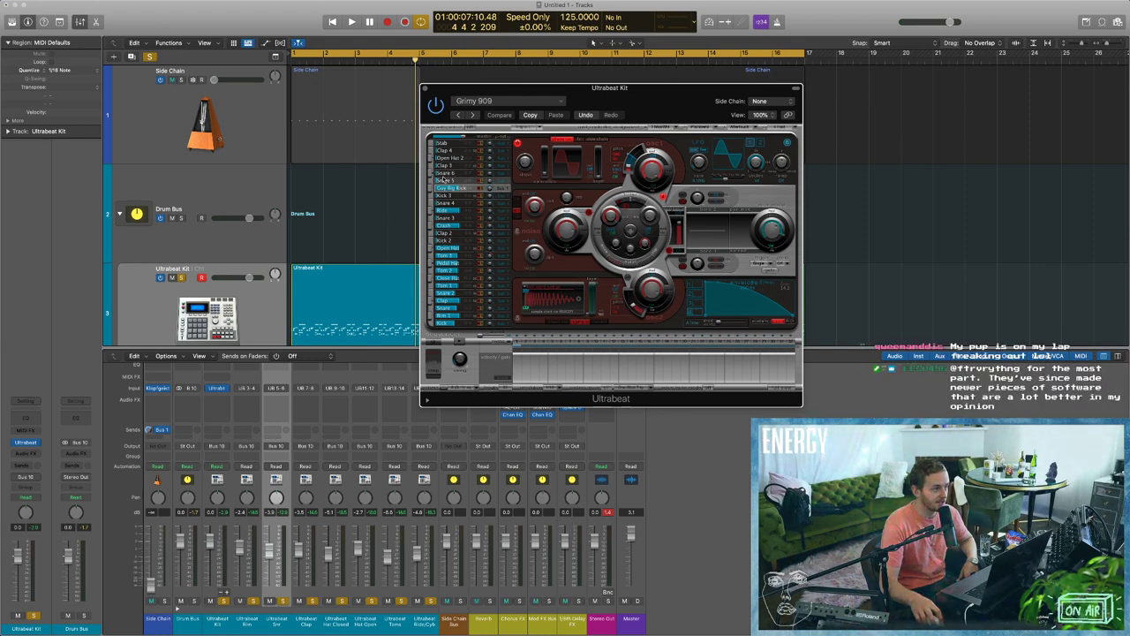
pyautogui.click(425, 89)
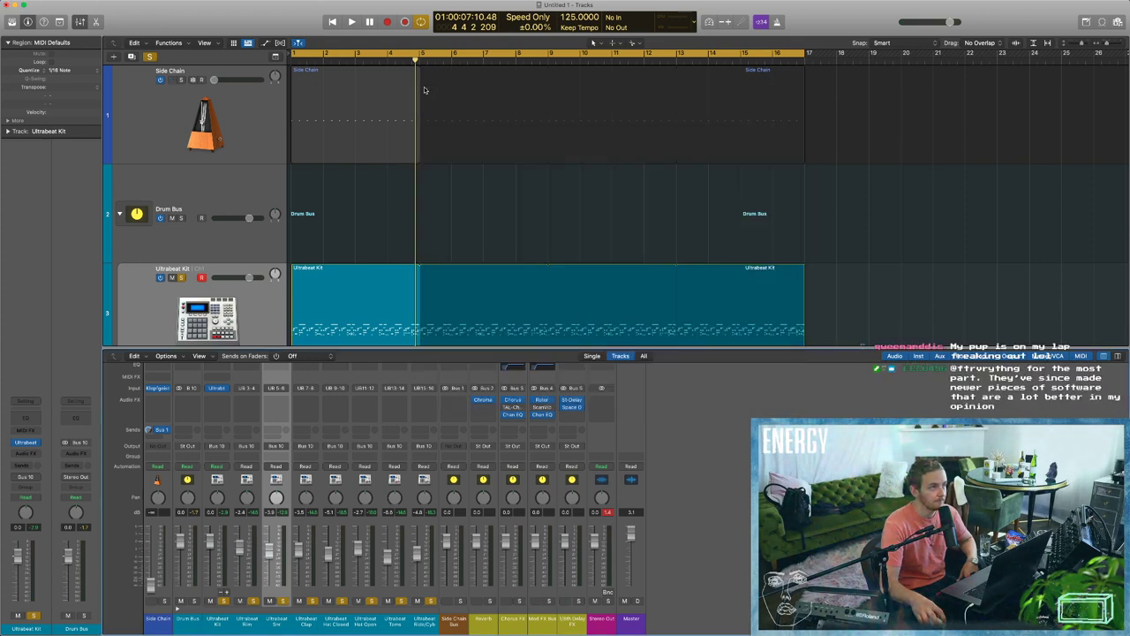
# Select the Drum Bus channel and unsolo all Ultrabeat channels from Kit to Ride/Cym.
pyautogui.scroll(-2, 525, 144)
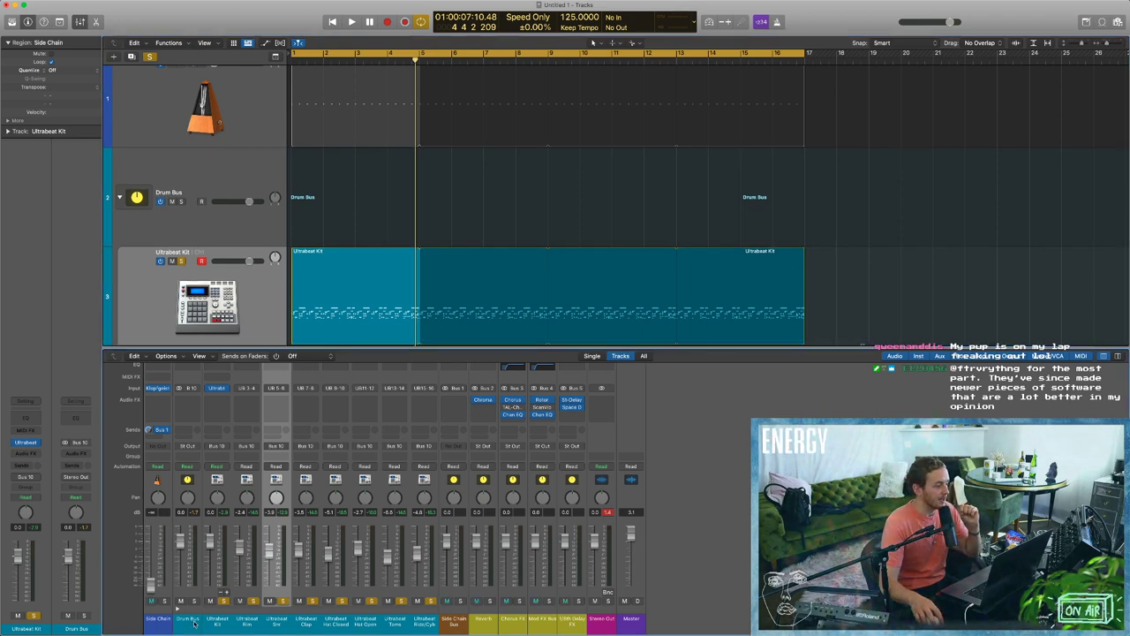
pyautogui.click(180, 593)
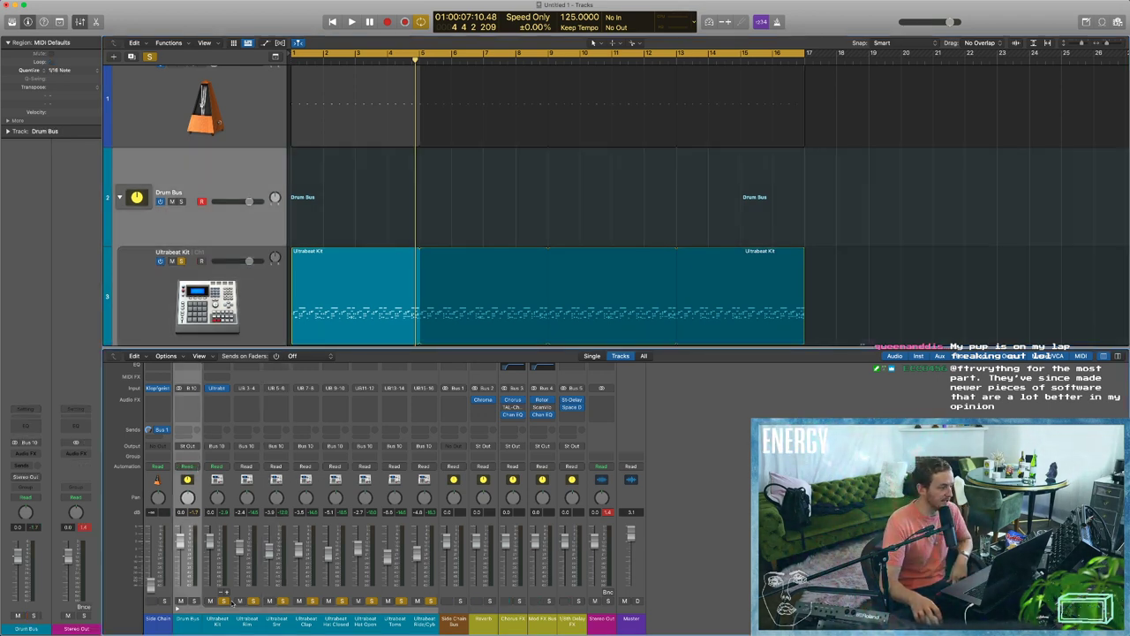
pyautogui.moveTo(225, 602); pyautogui.dragTo(431, 602)
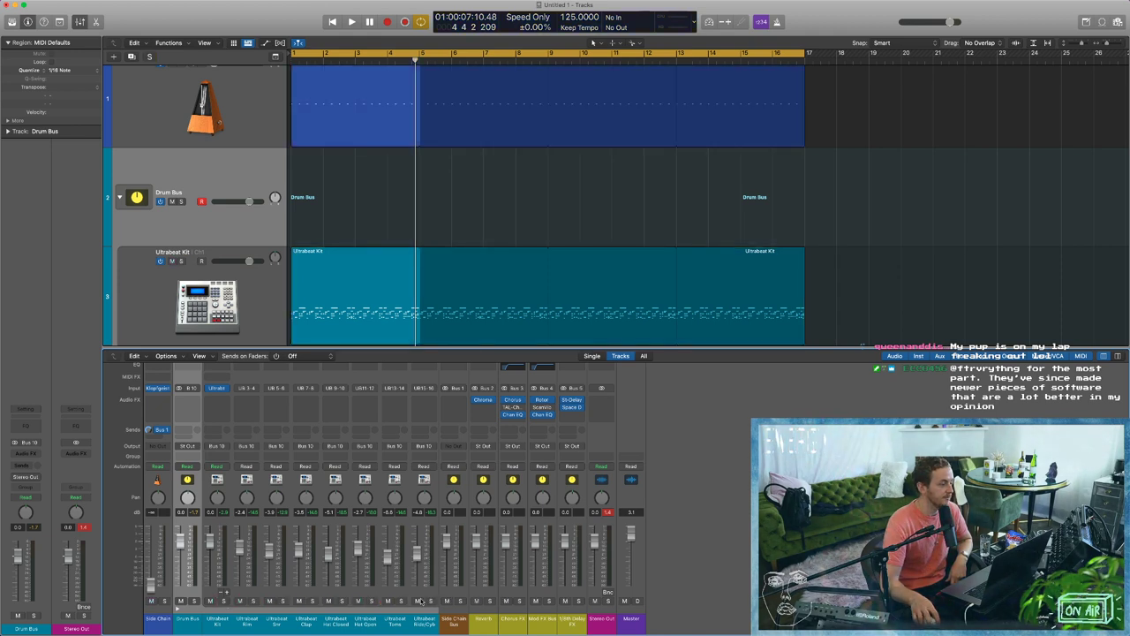
# Select the Stereo Out channel and play the pattern from the start to check the output levels.
pyautogui.click(603, 622)
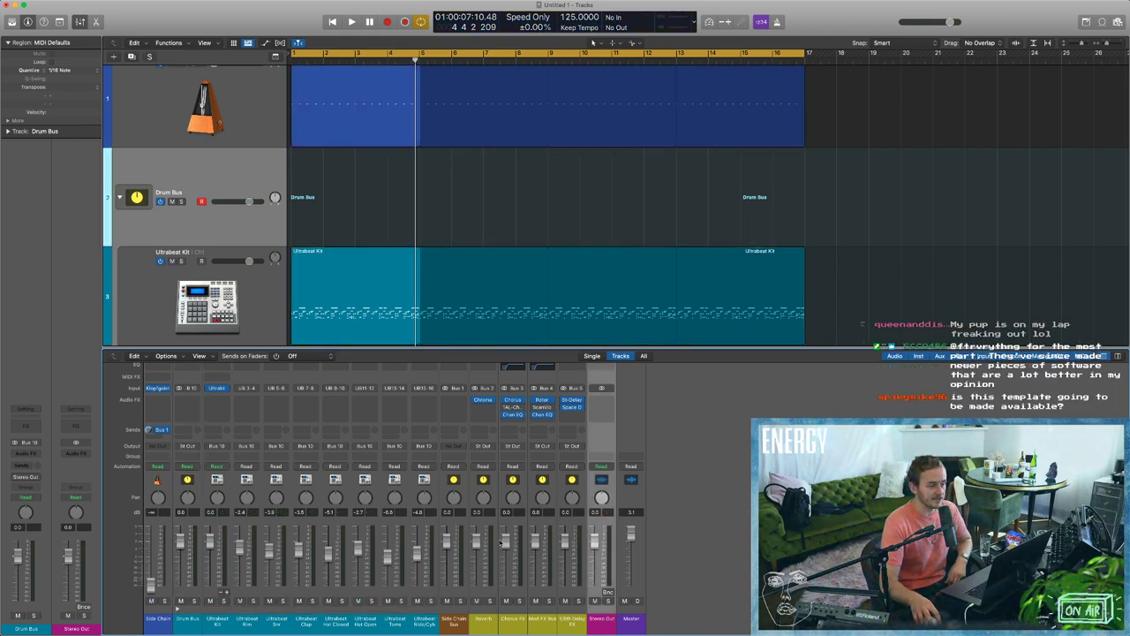
pyautogui.press('Return')
pyautogui.press('space')
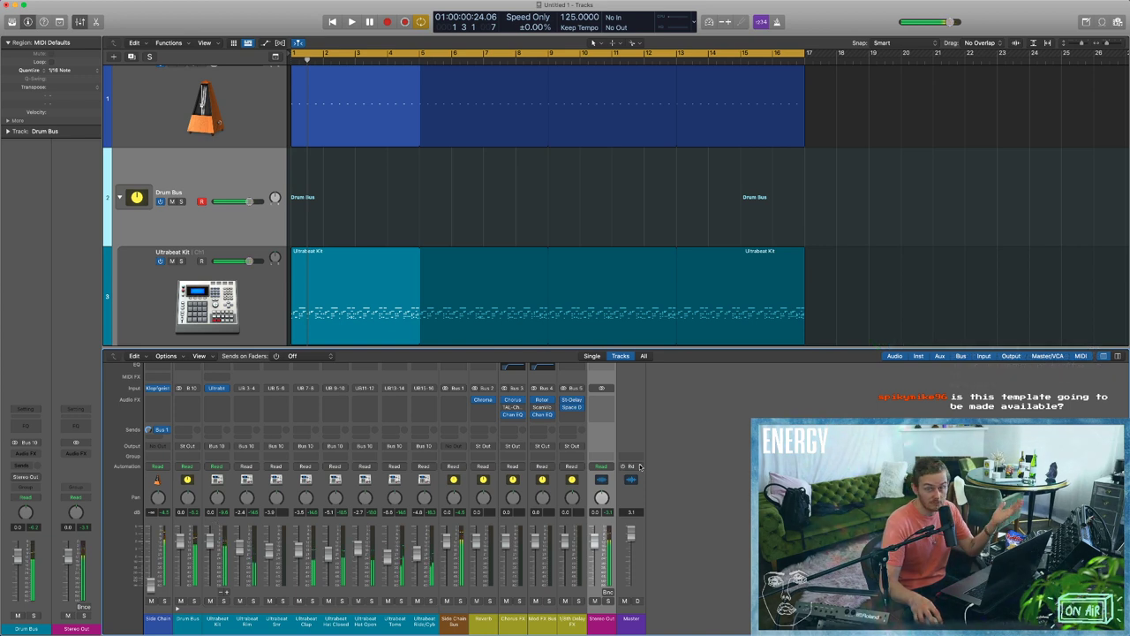
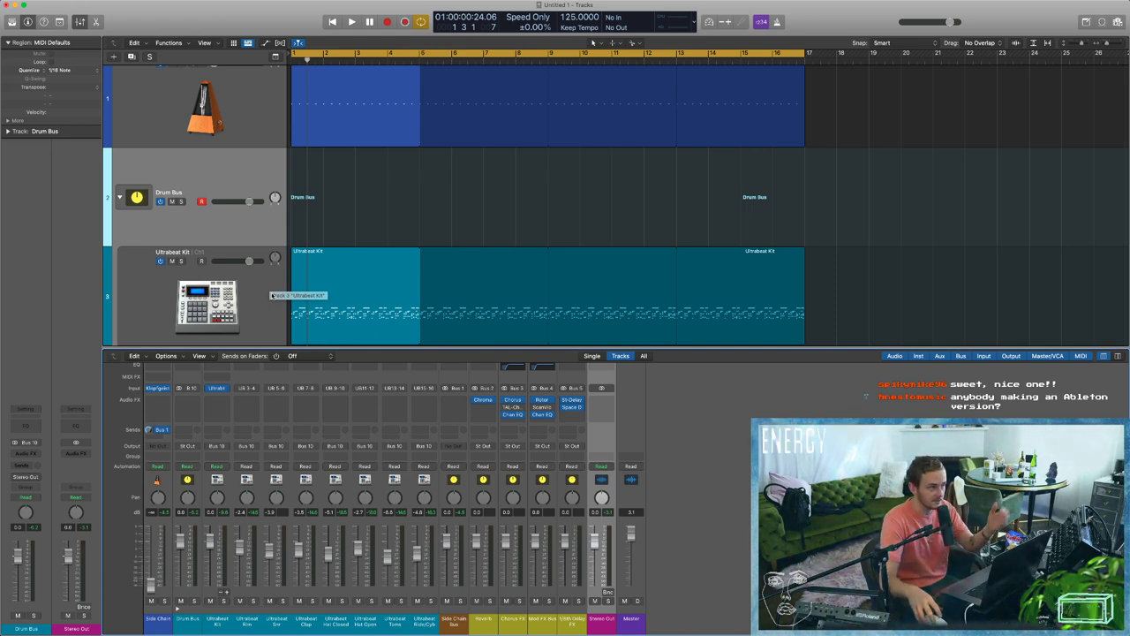
# Route the Drum Bus output to Bus 20 and name the new bus channel ALL INSTRU.
pyautogui.click(34, 478)
pyautogui.moveTo(32, 511)
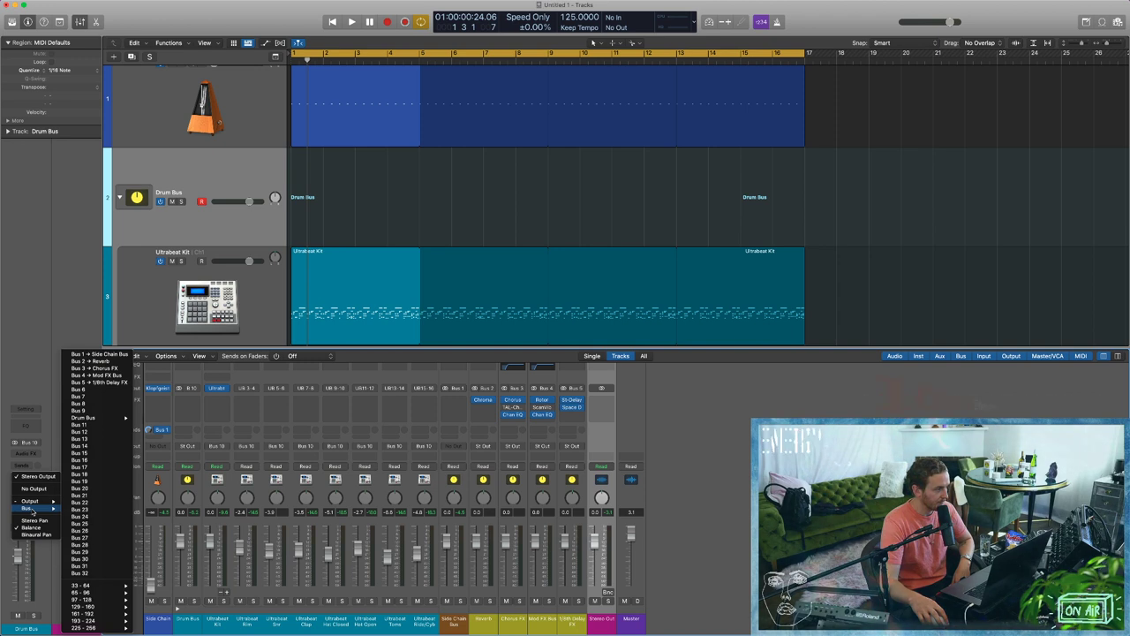
pyautogui.click(97, 490)
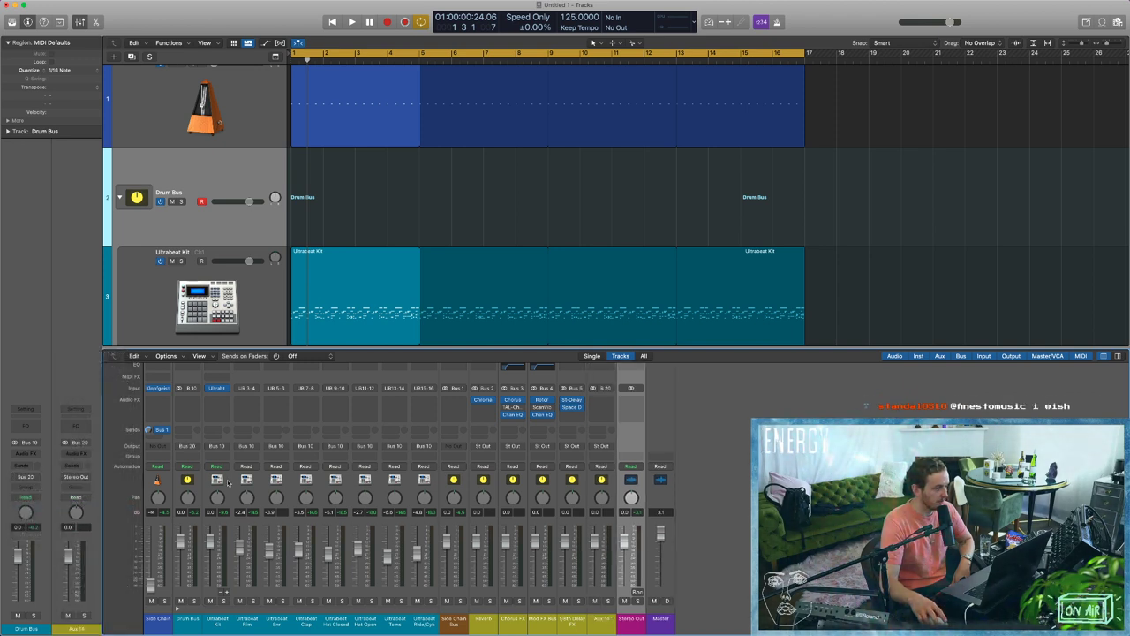
pyautogui.doubleClick(603, 619)
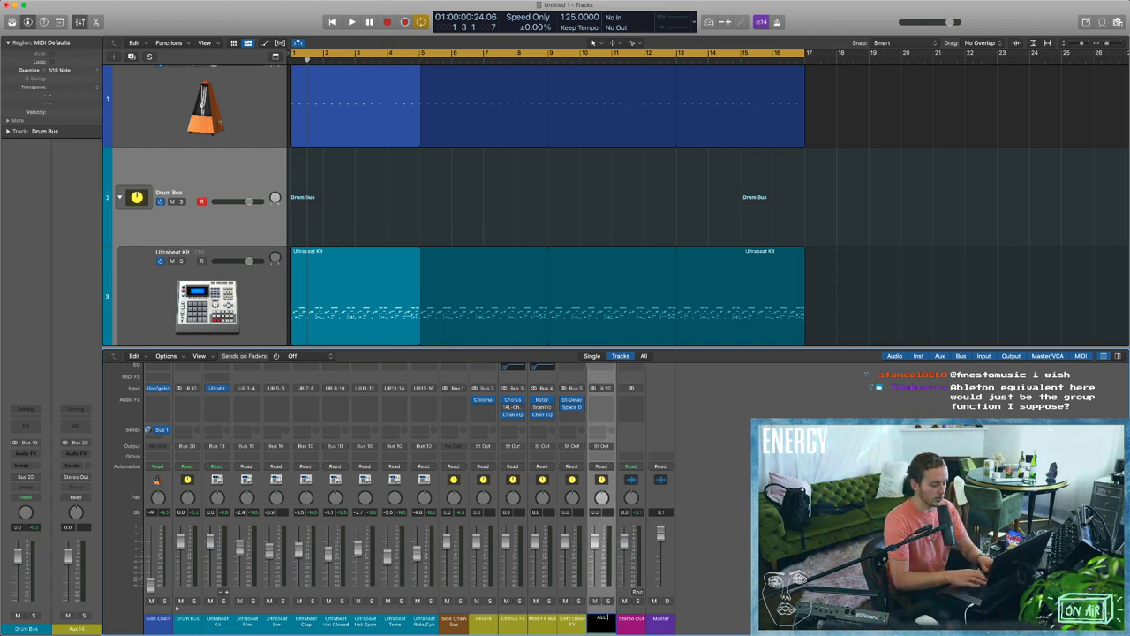
pyautogui.press('Return')
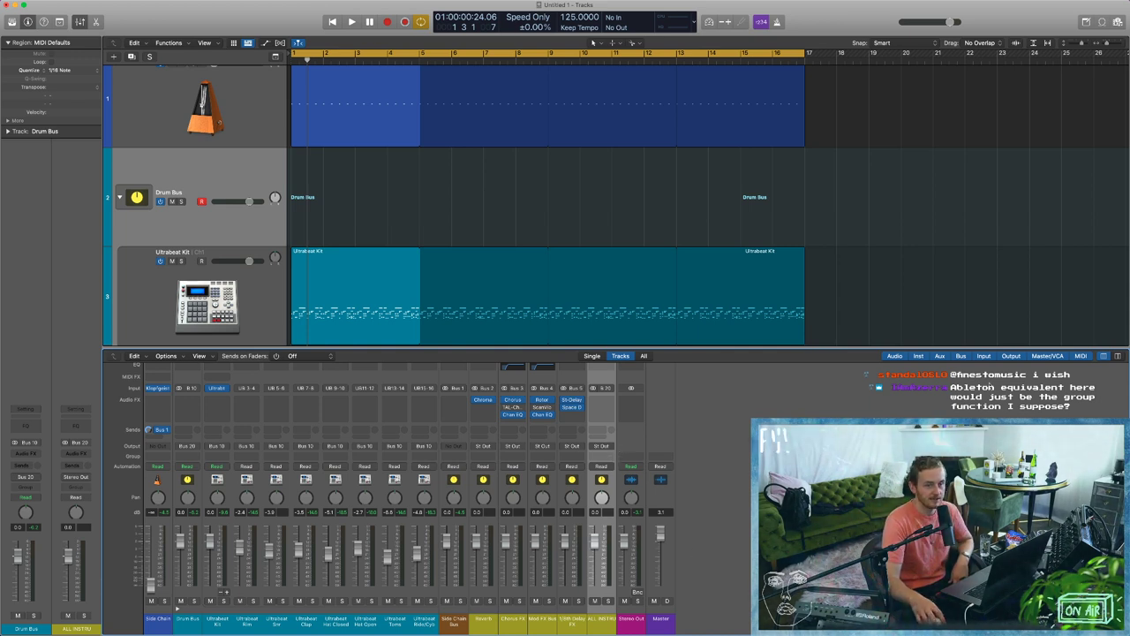
# Widen the mixer's channel strips and color the ALL INSTRU channel dark green.
pyautogui.click(1118, 356)
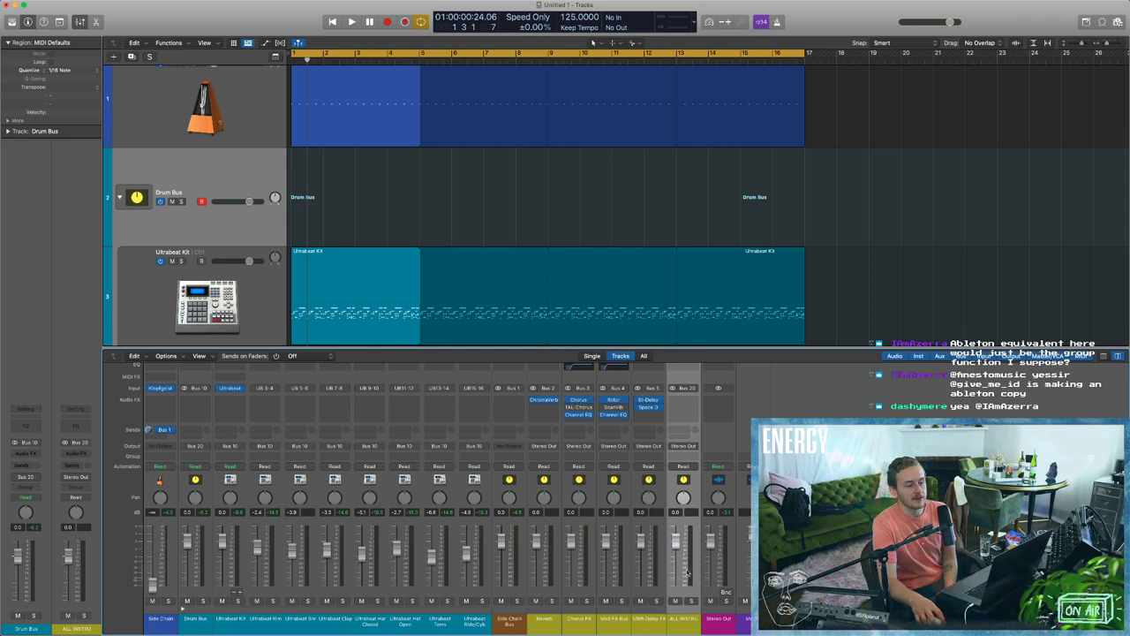
pyautogui.click(687, 627)
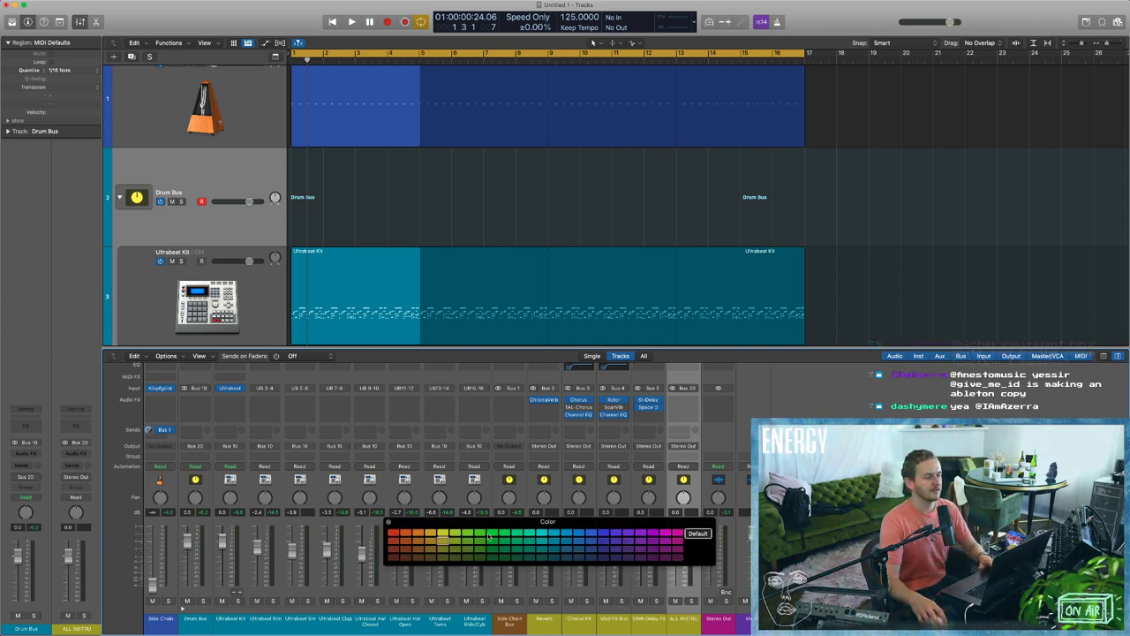
pyautogui.click(490, 537)
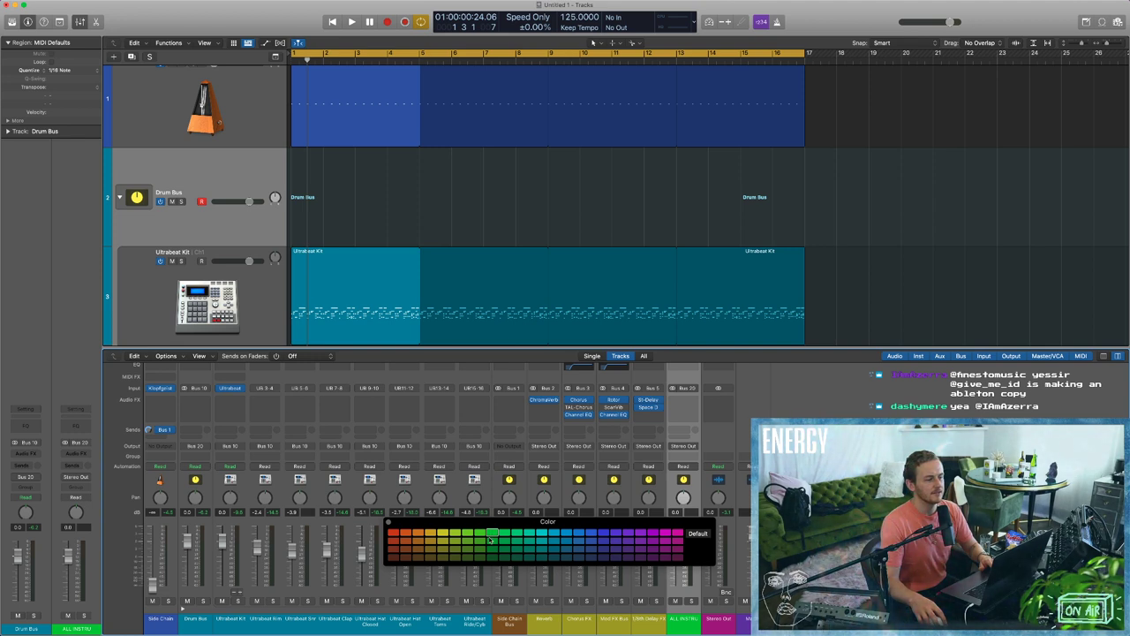
pyautogui.click(492, 543)
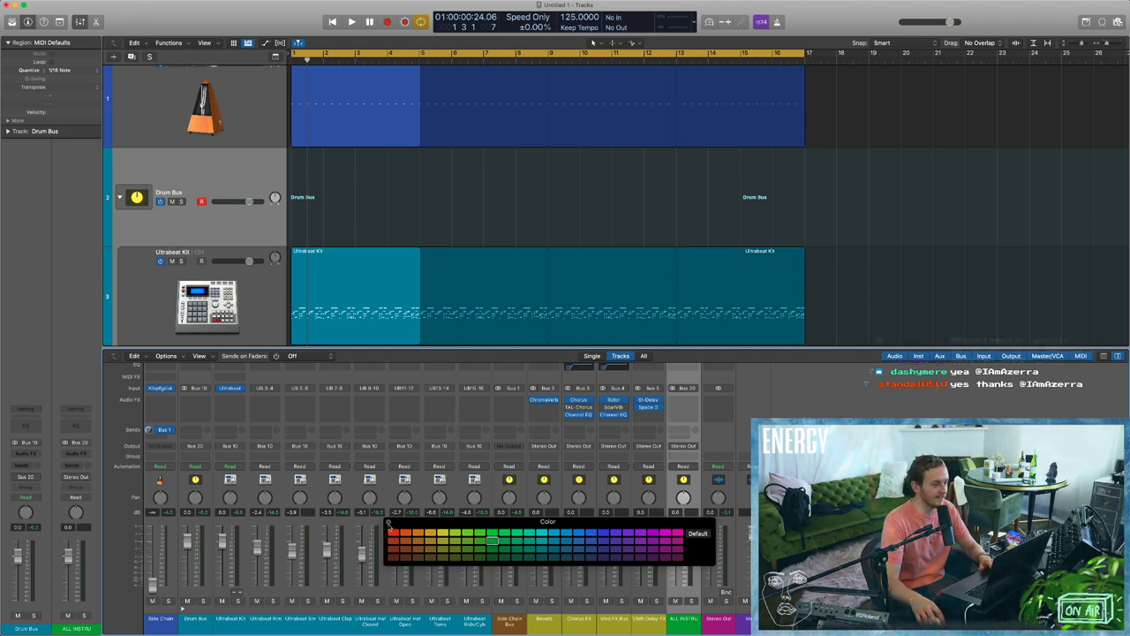
pyautogui.hotkey('alt', 'c')
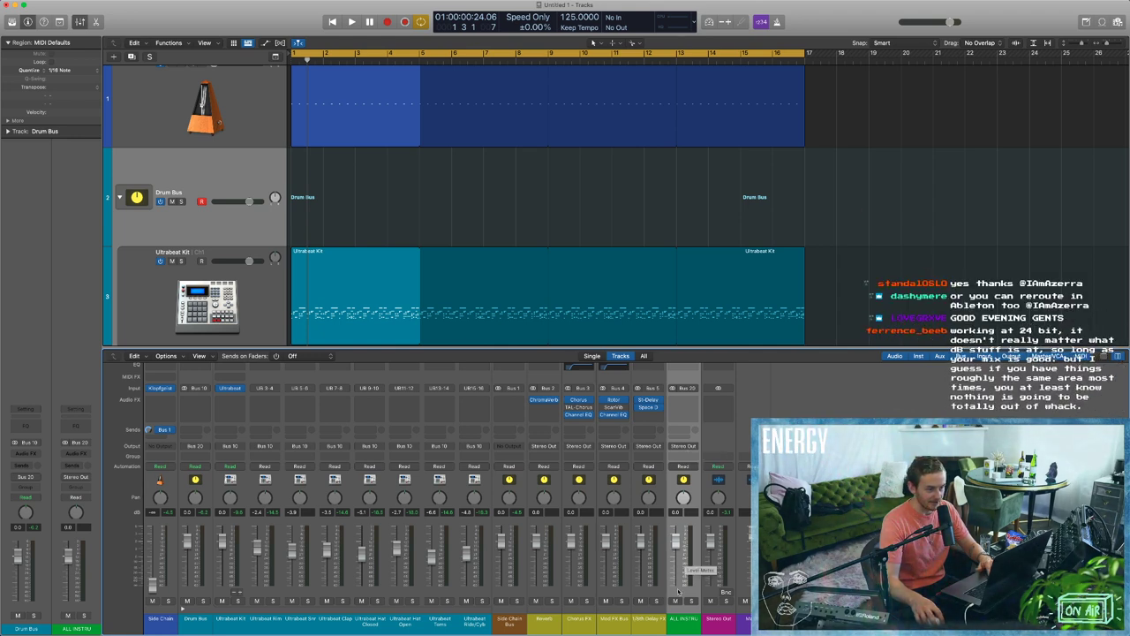
# Play the pattern from the start and toggle the ALL INSTRU channel's mute to check the routing.
pyautogui.click(365, 321)
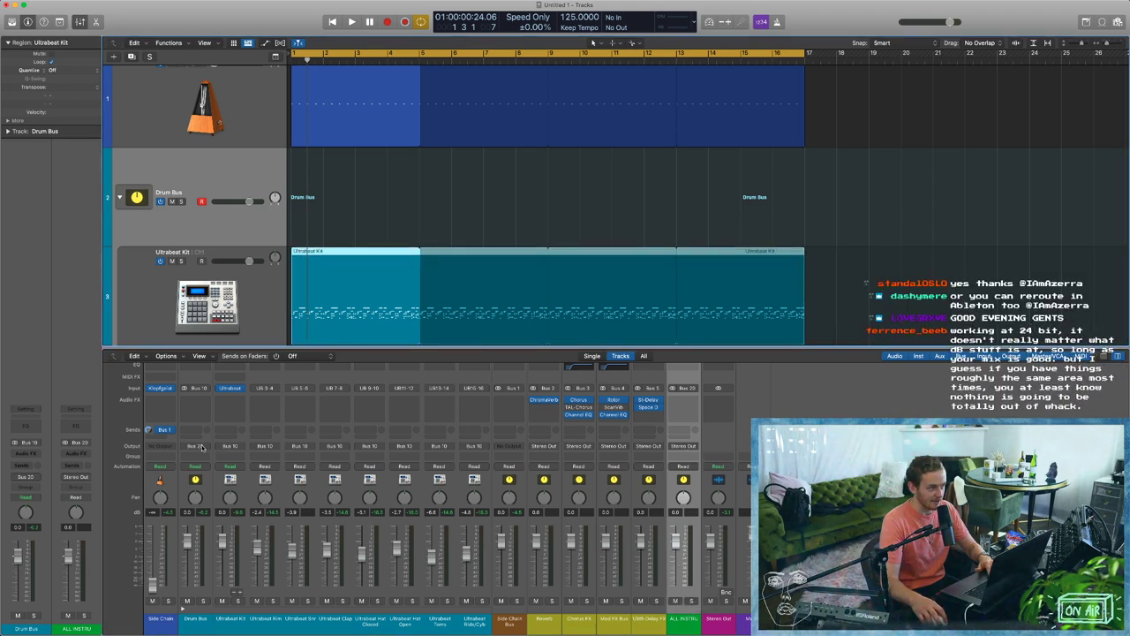
pyautogui.press('space')
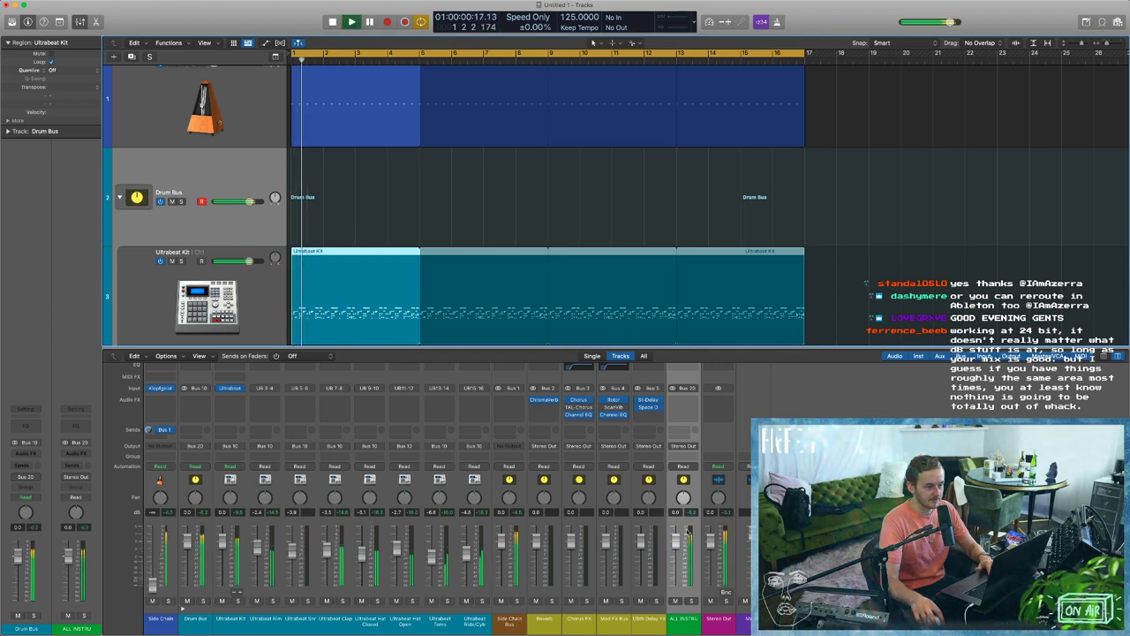
pyautogui.click(676, 603)
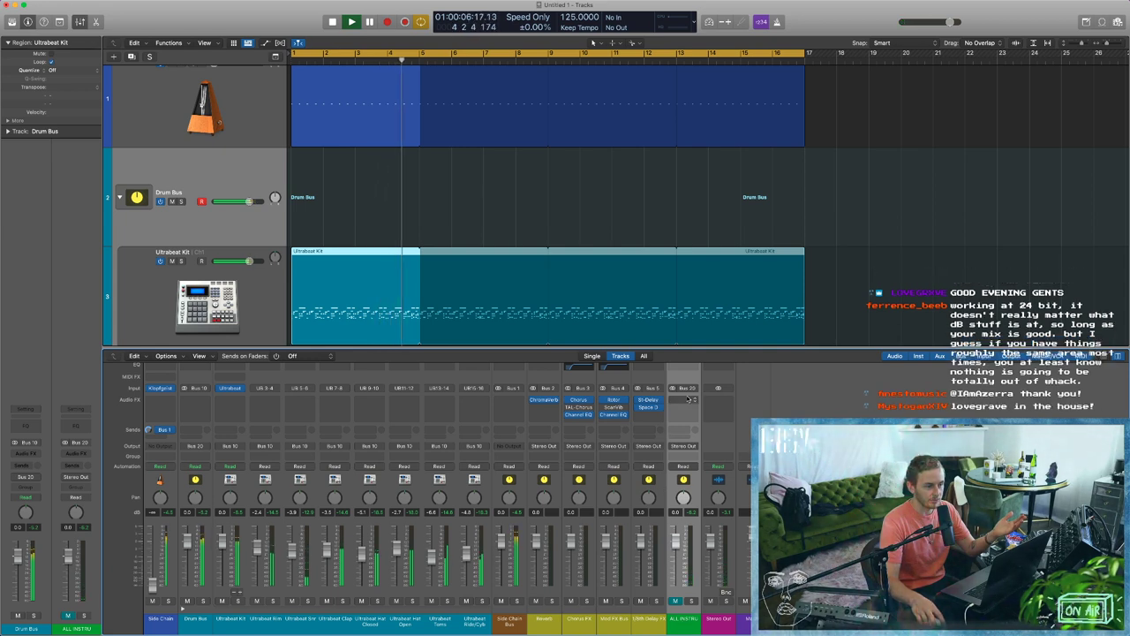
pyautogui.click(676, 602)
pyautogui.click(677, 602)
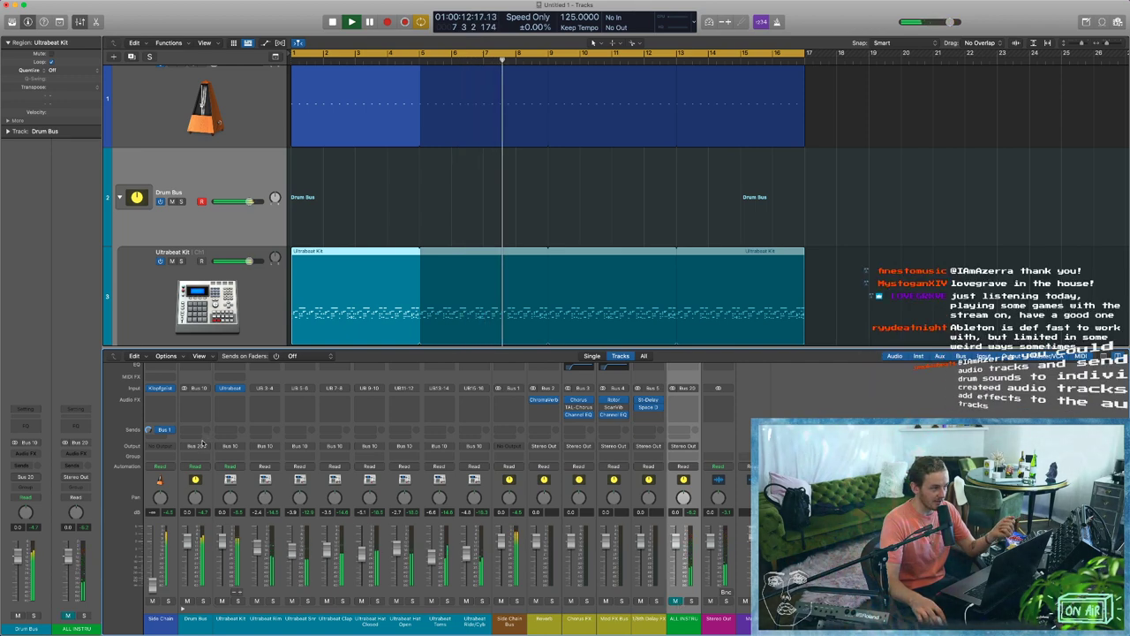
# Collapse and re-expand the Drum Bus stack, and pull the ALL INSTRU fader fully down and back to 0.0 dB.
pyautogui.click(191, 618)
pyautogui.click(184, 609)
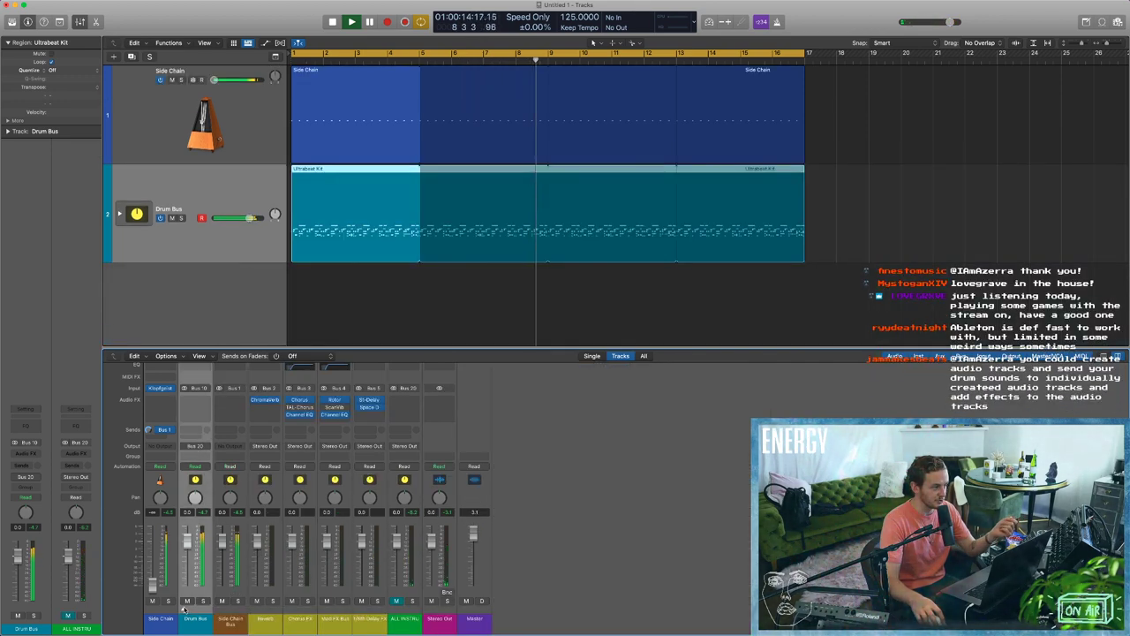
pyautogui.click(185, 609)
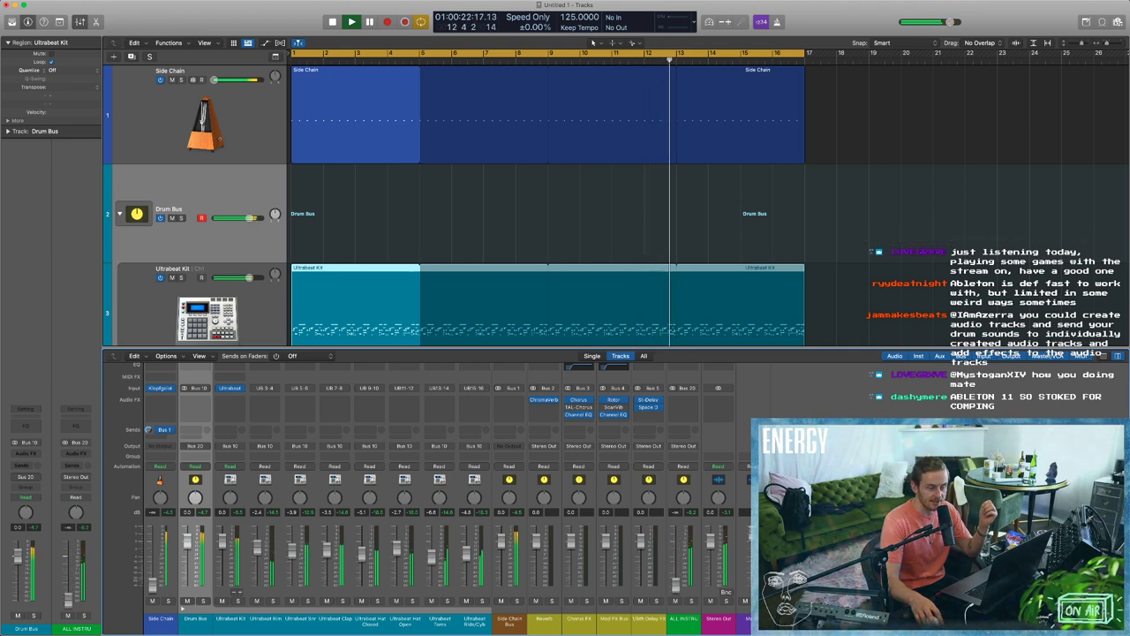
pyautogui.click(695, 402)
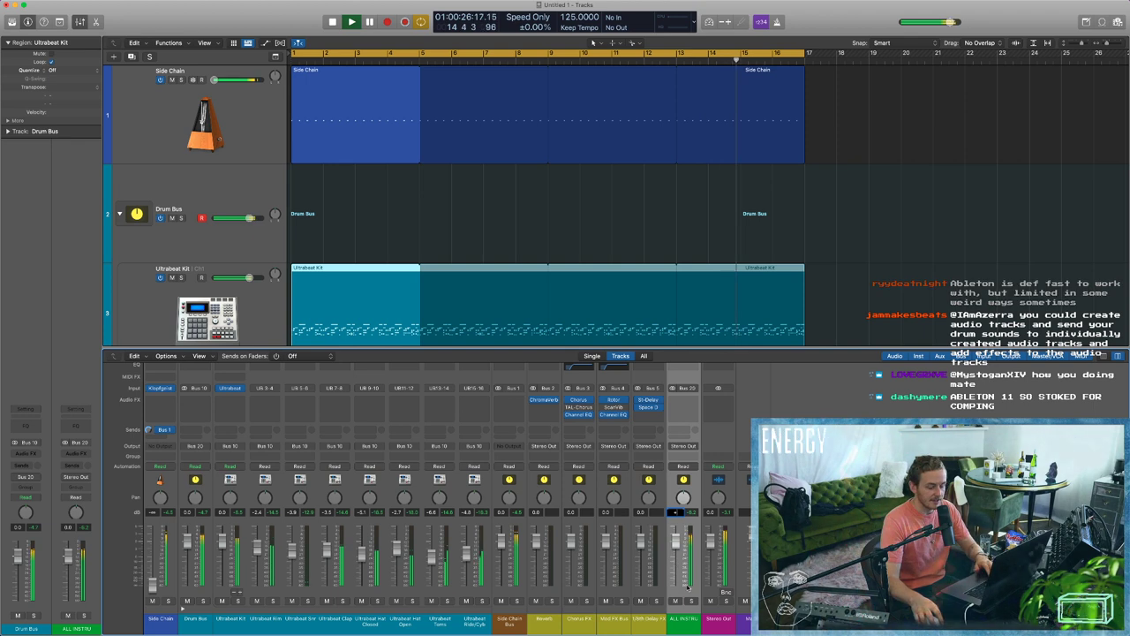
# Try the Remix FX plug-in by inserting it on the ALL INSTRU channel.
pyautogui.click(686, 401)
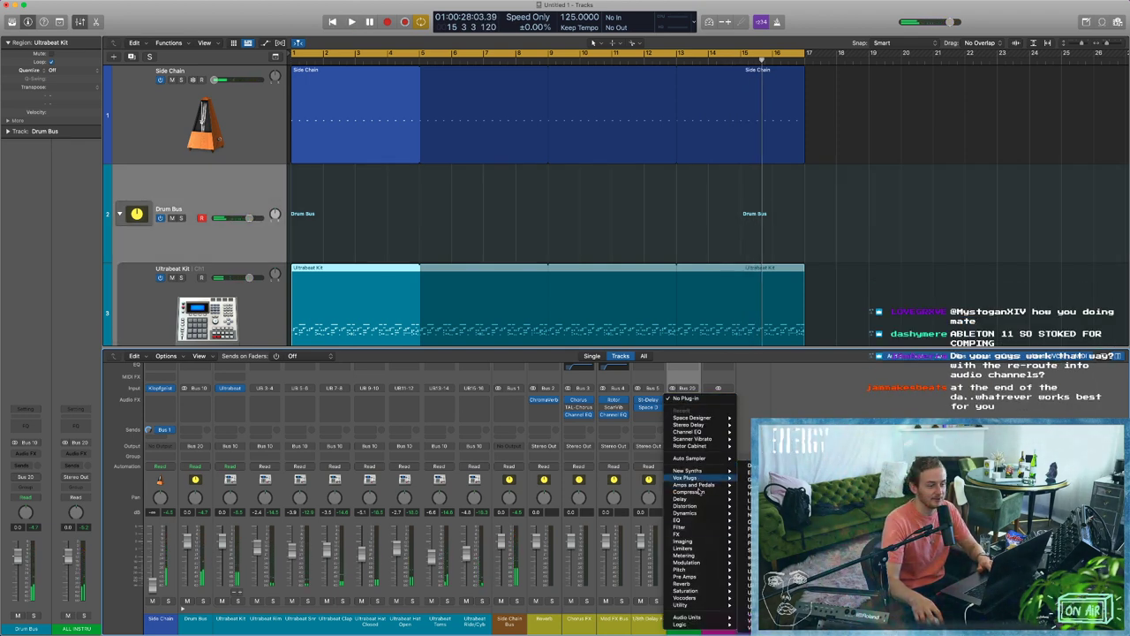
pyautogui.moveTo(699, 565)
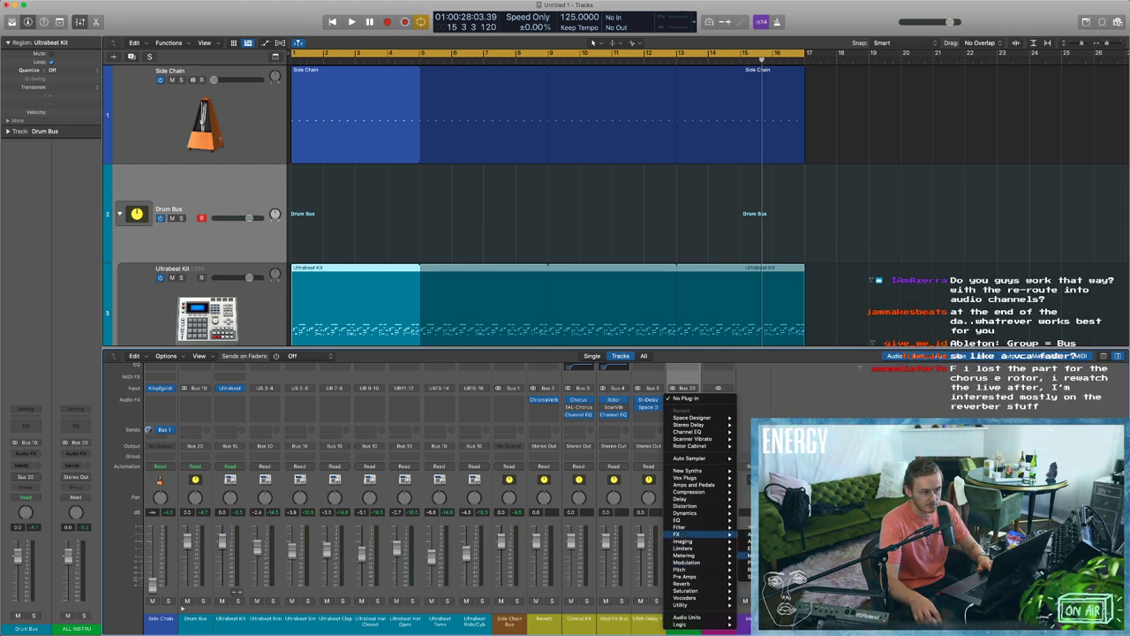
pyautogui.click(767, 570)
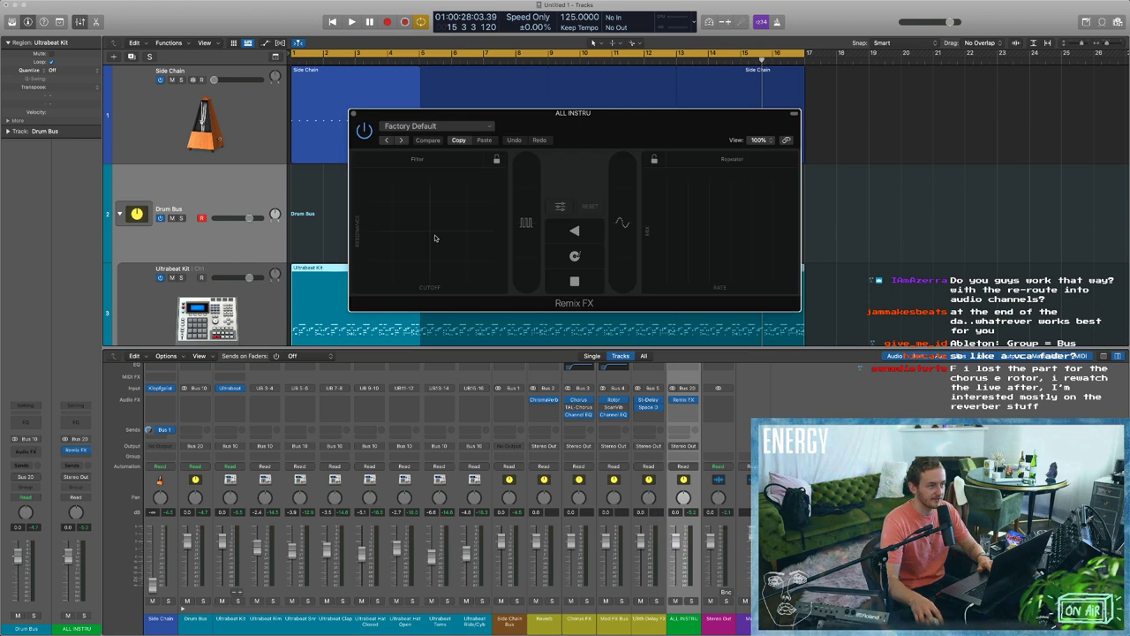
# Play the pattern through Remix FX while working its Repeater pad, and close the plug-in window.
pyautogui.press('space')
pyautogui.moveTo(705, 194); pyautogui.dragTo(738, 201)
pyautogui.click(744, 208)
pyautogui.click(721, 207)
pyautogui.click(705, 209)
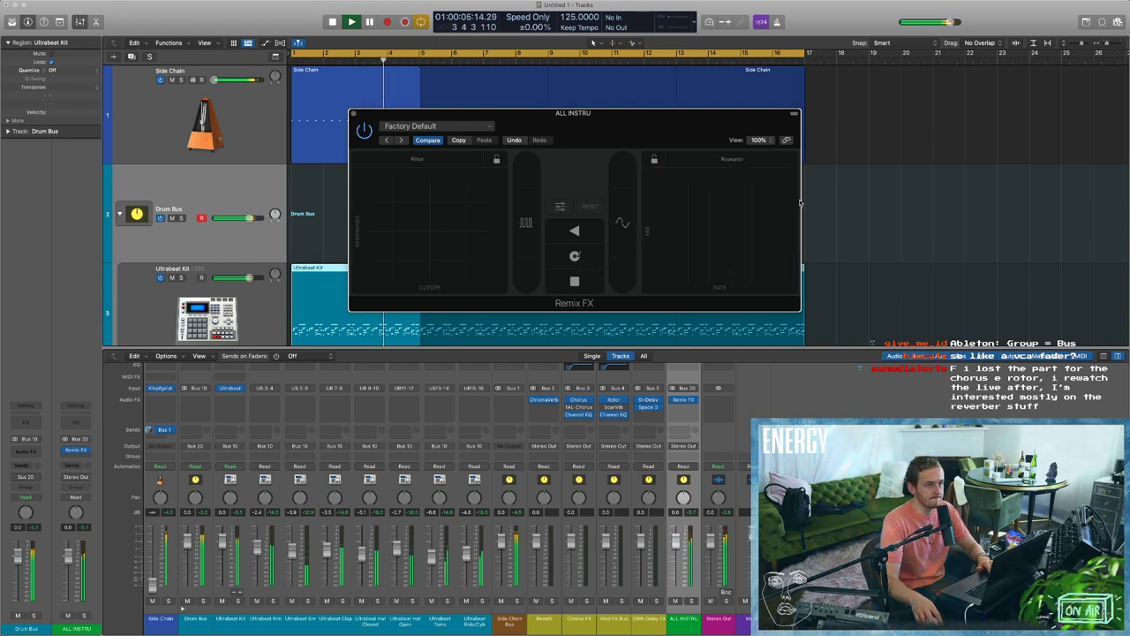
pyautogui.click(353, 113)
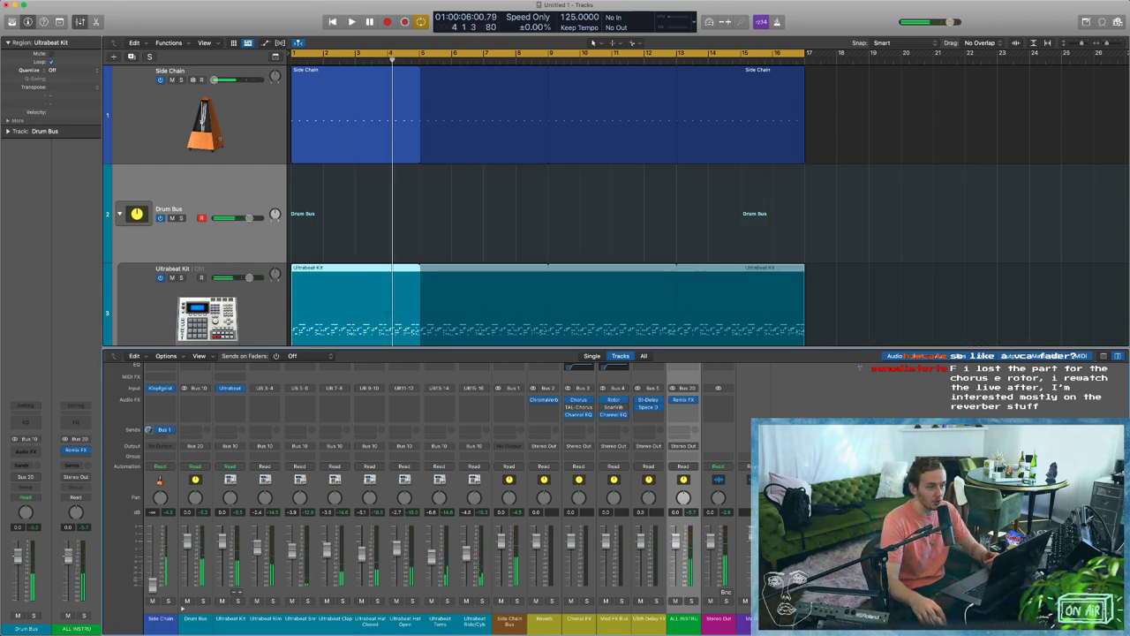
# Dismiss the Stereo Out effect choices and remove Remix FX from the ALL INSTRU channel.
pyautogui.click(726, 402)
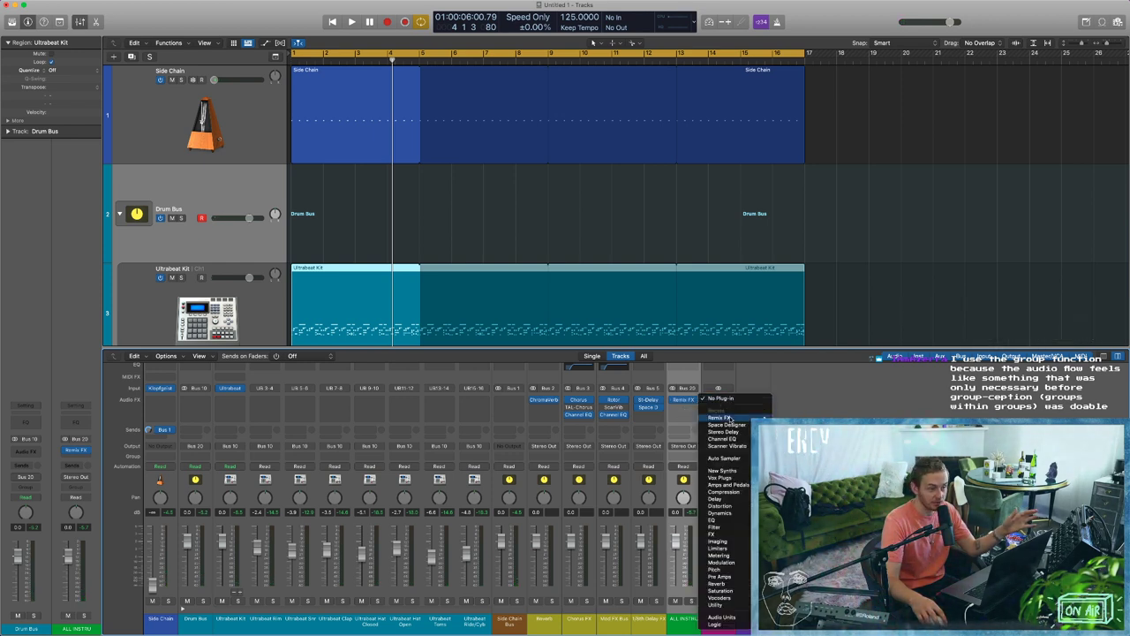
pyautogui.click(620, 408)
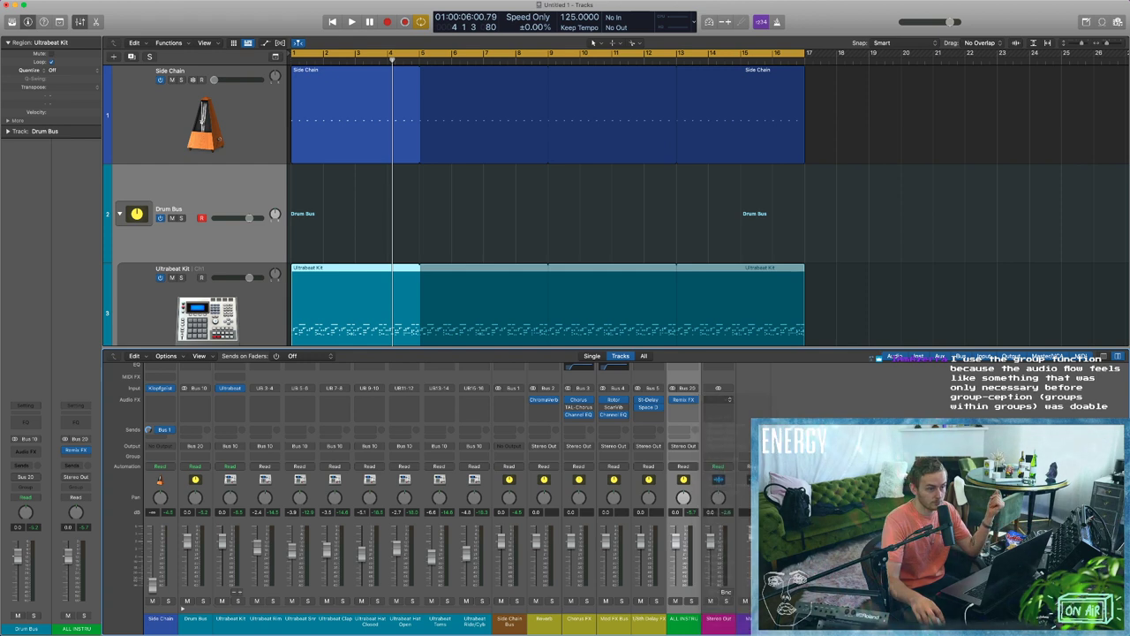
pyautogui.click(698, 405)
pyautogui.click(705, 402)
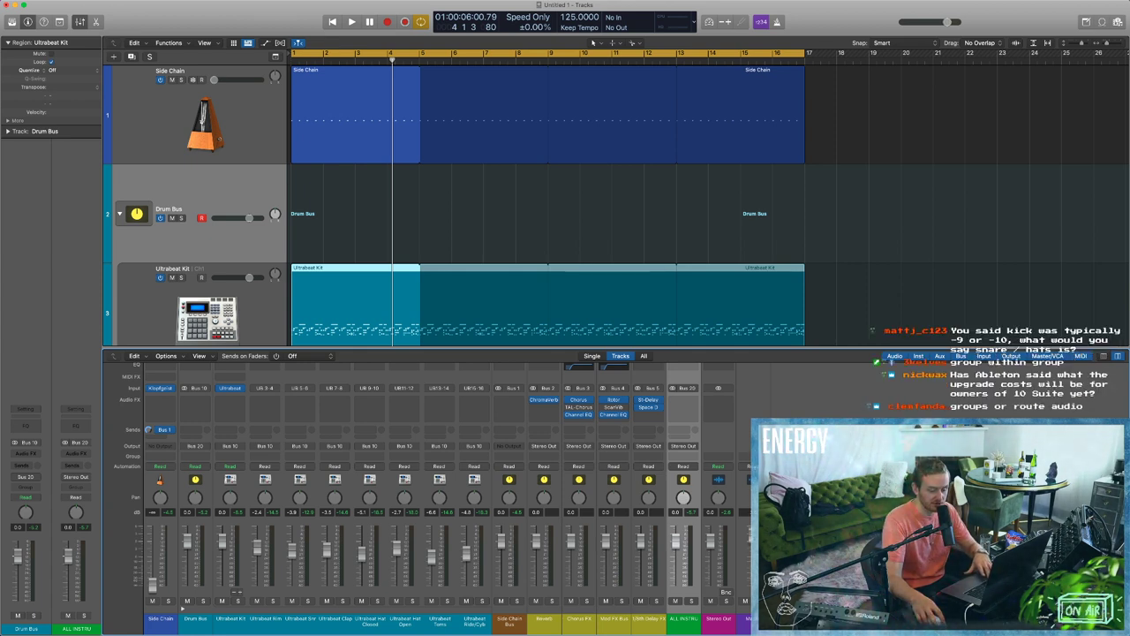
# Play the pattern briefly from the start to check the ALL INSTRU and Stereo Out levels.
pyautogui.press('Return')
pyautogui.press('space')
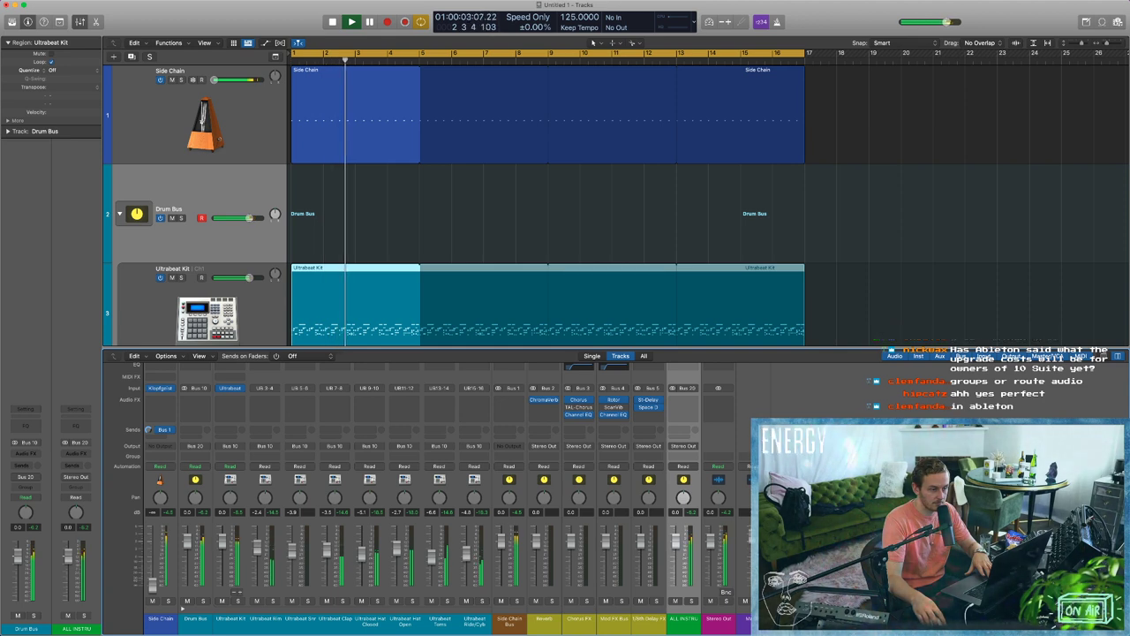
pyautogui.press('space')
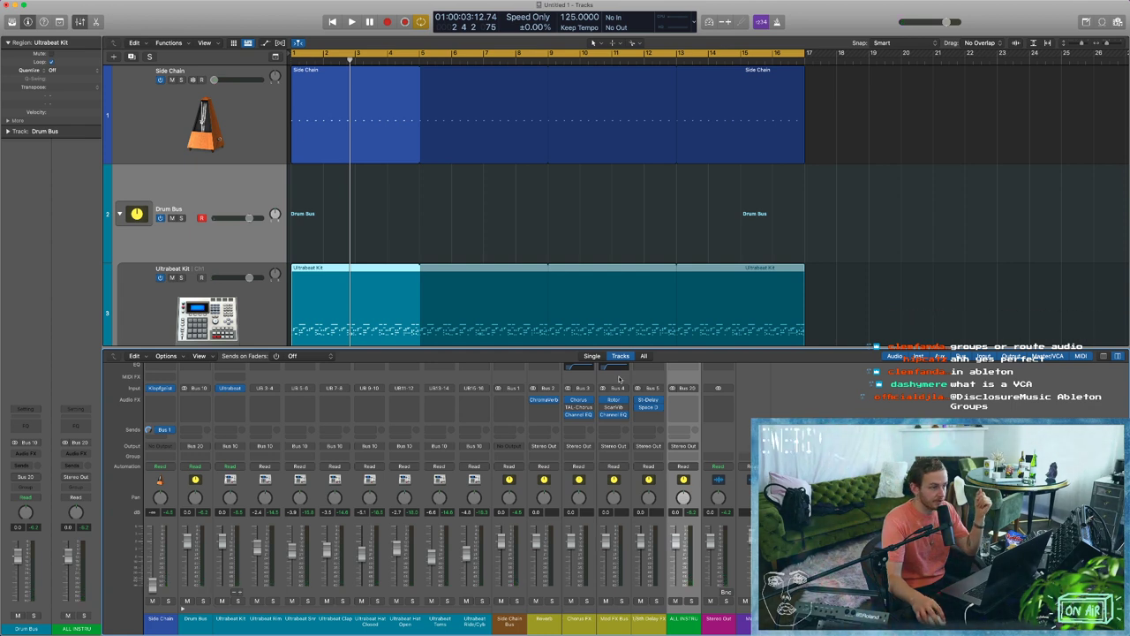
# Hide the mixer and create a new track with duplicate settings below the Ultrabeat Kit track.
pyautogui.press('x')
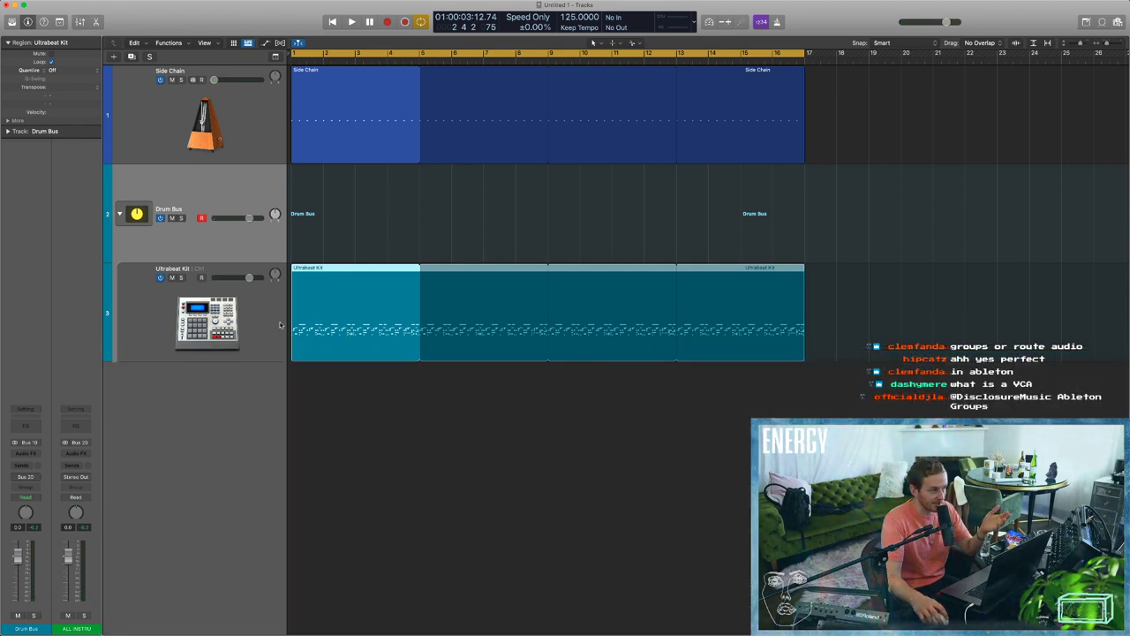
pyautogui.click(119, 214)
pyautogui.click(119, 214)
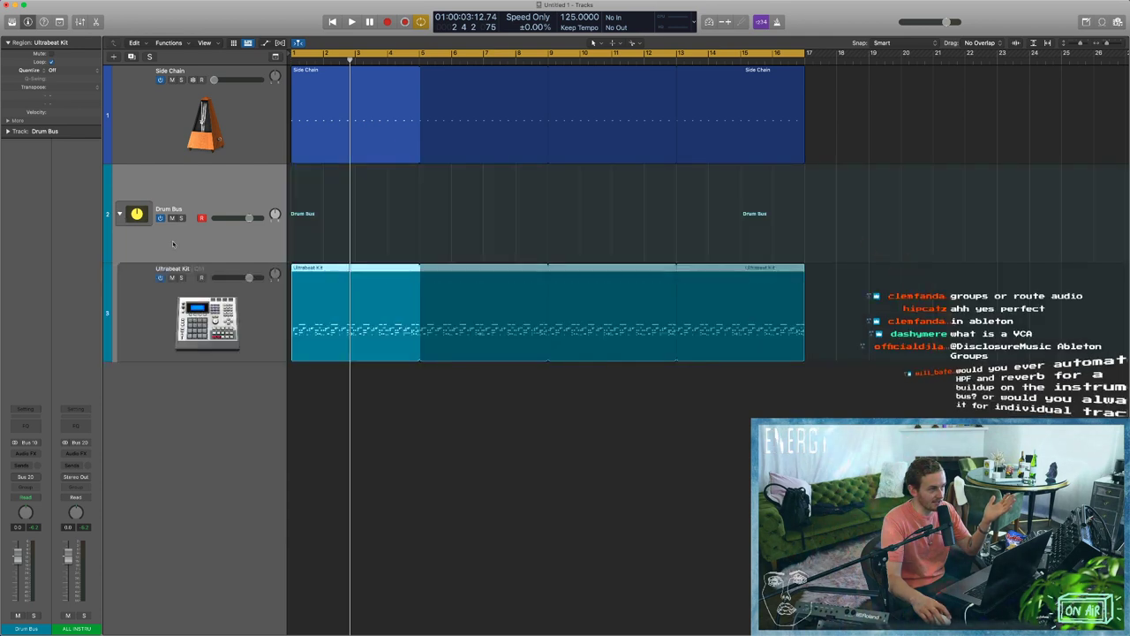
pyautogui.click(238, 356)
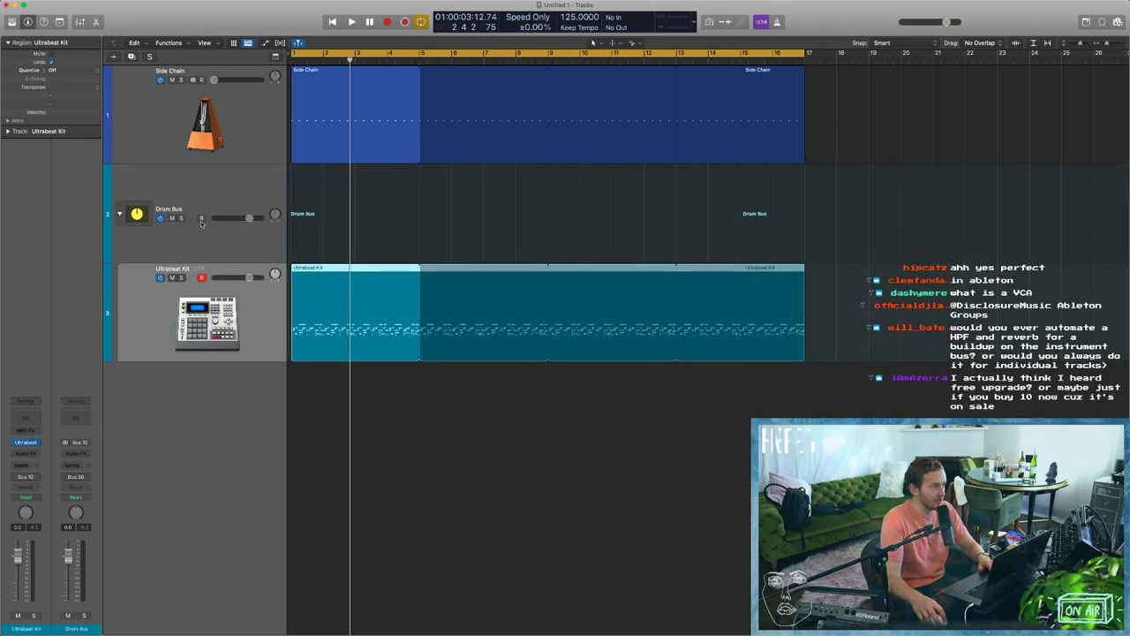
pyautogui.click(130, 57)
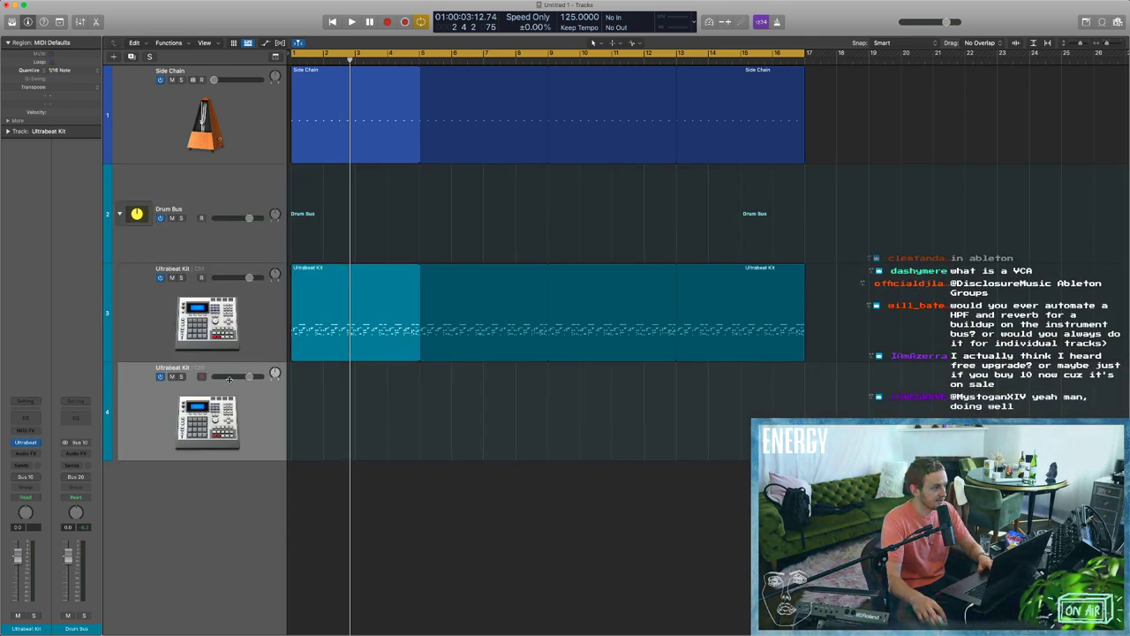
pyautogui.click(187, 372)
# Show the mixer and replace the duplicate Ultrabeat Kit track's instrument with Drum Synth.
pyautogui.press('x')
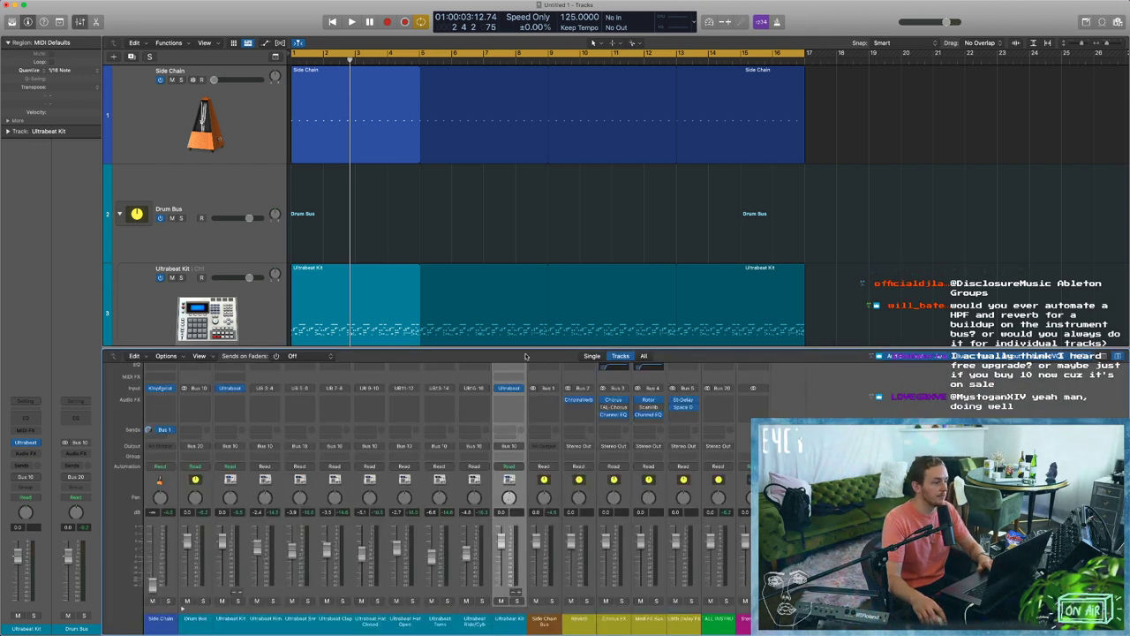
pyautogui.click(509, 387)
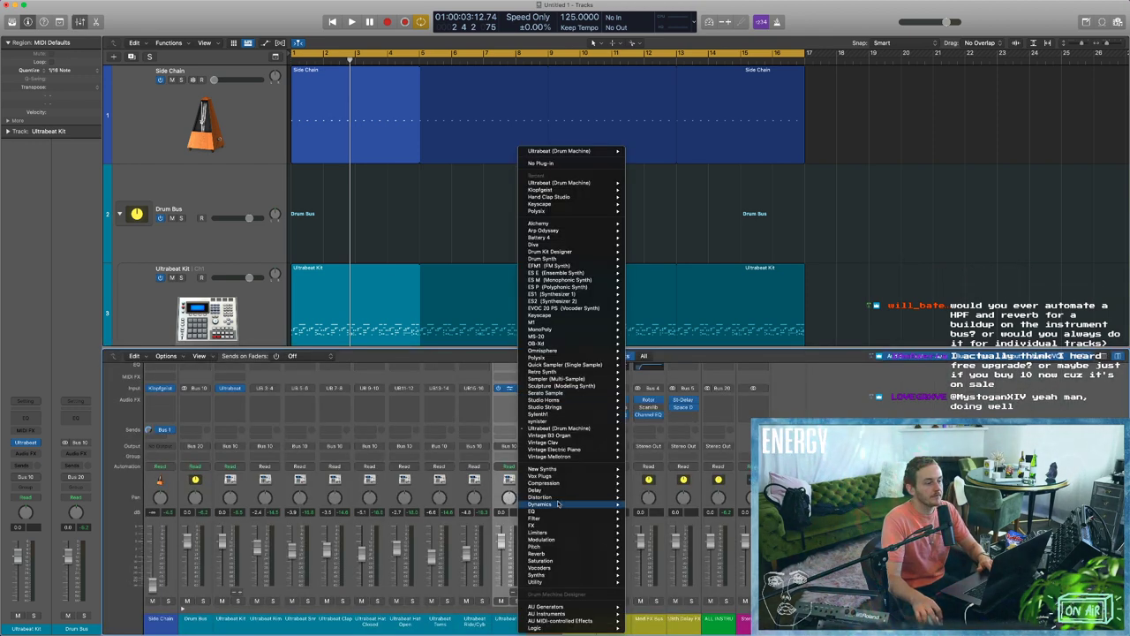
pyautogui.moveTo(559, 613)
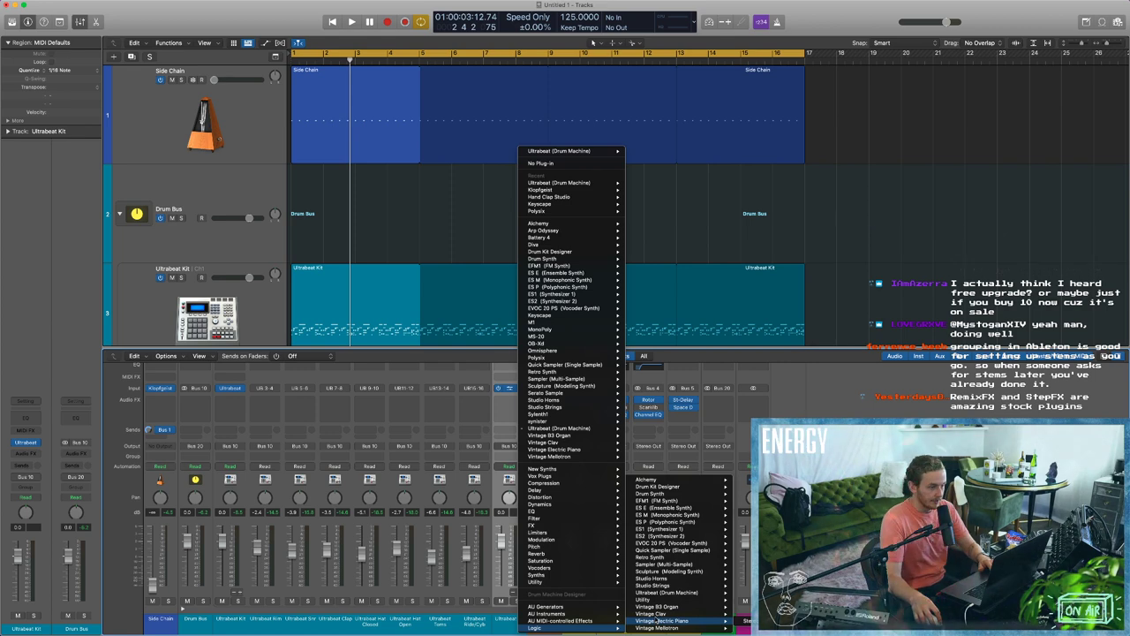
pyautogui.click(654, 493)
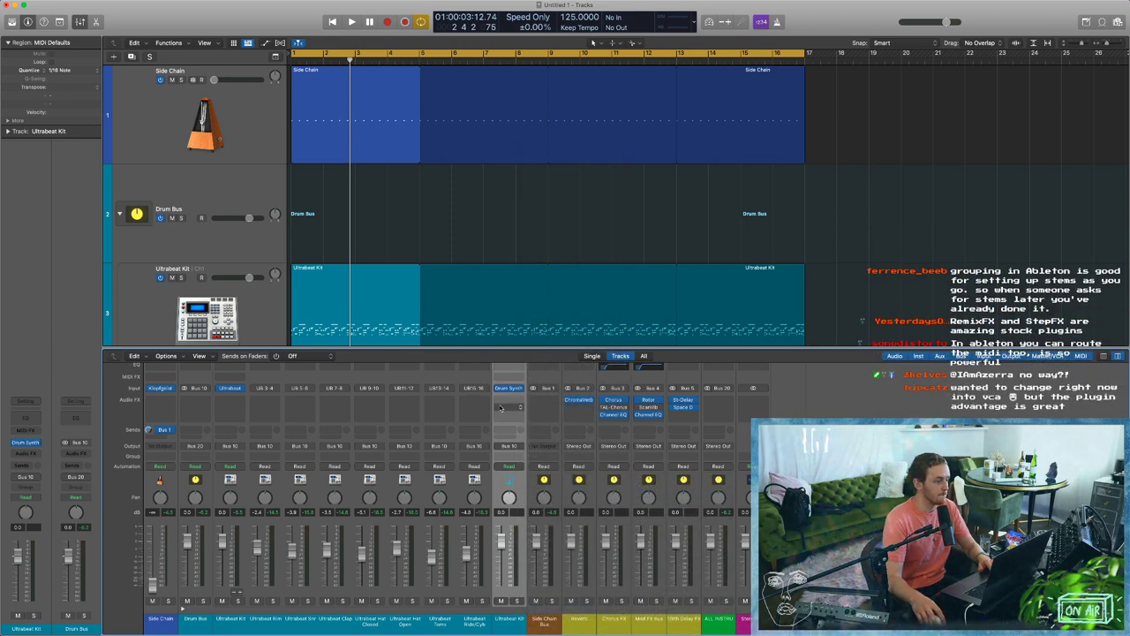
pyautogui.scroll(-3, 204, 306)
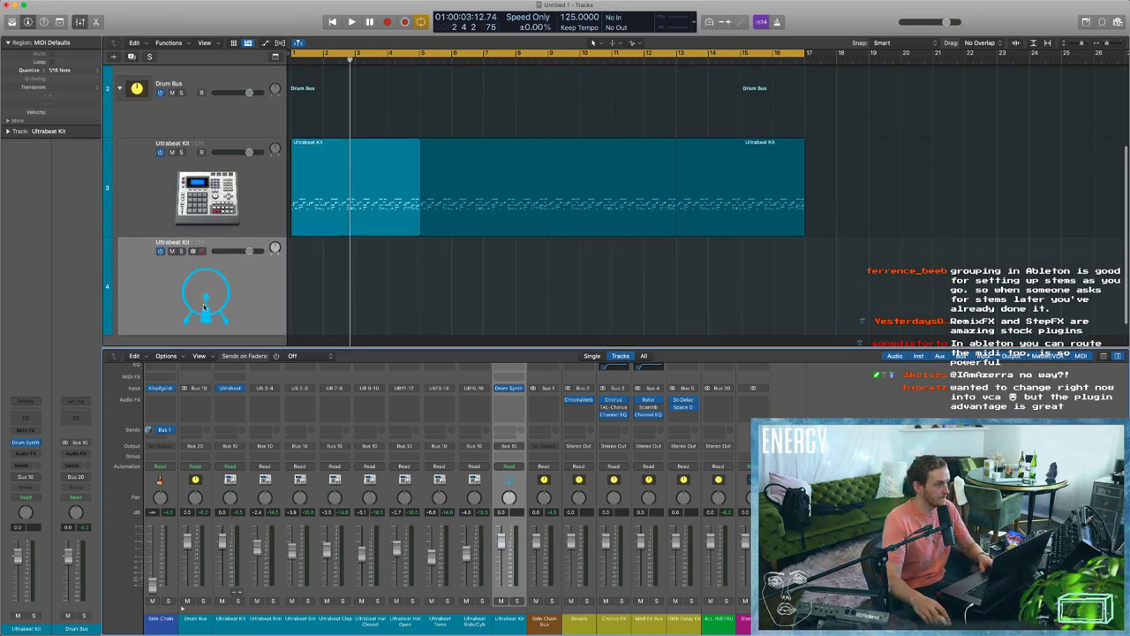
# Hide the mixer and recolor the Drum Synth track to a darker shade of teal.
pyautogui.press('x')
pyautogui.hotkey('alt', 'c')
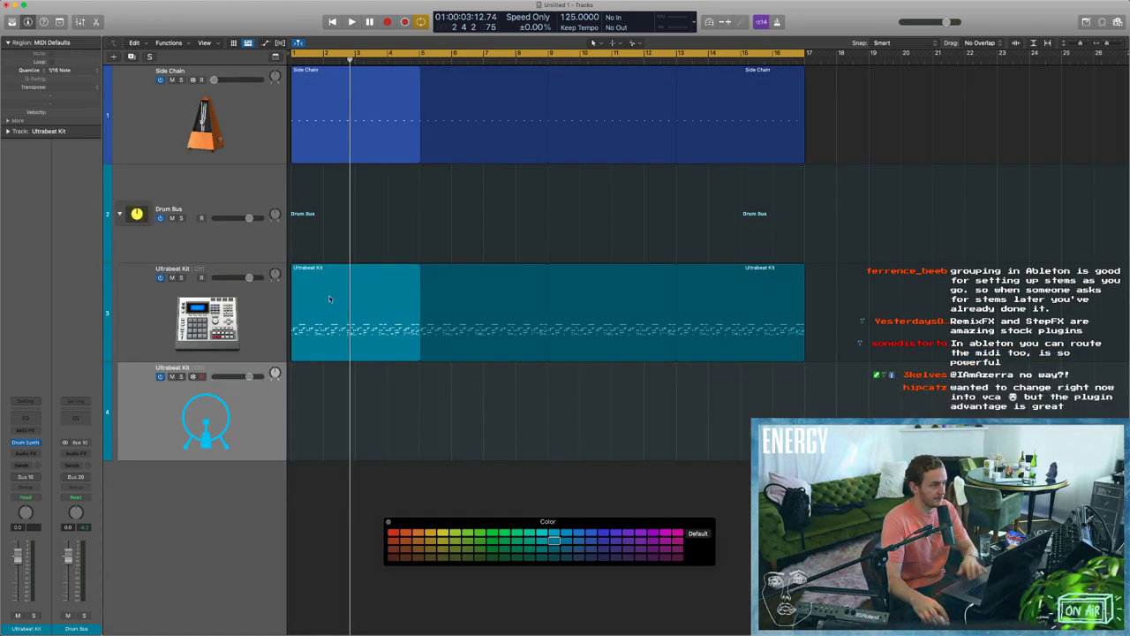
pyautogui.click(556, 551)
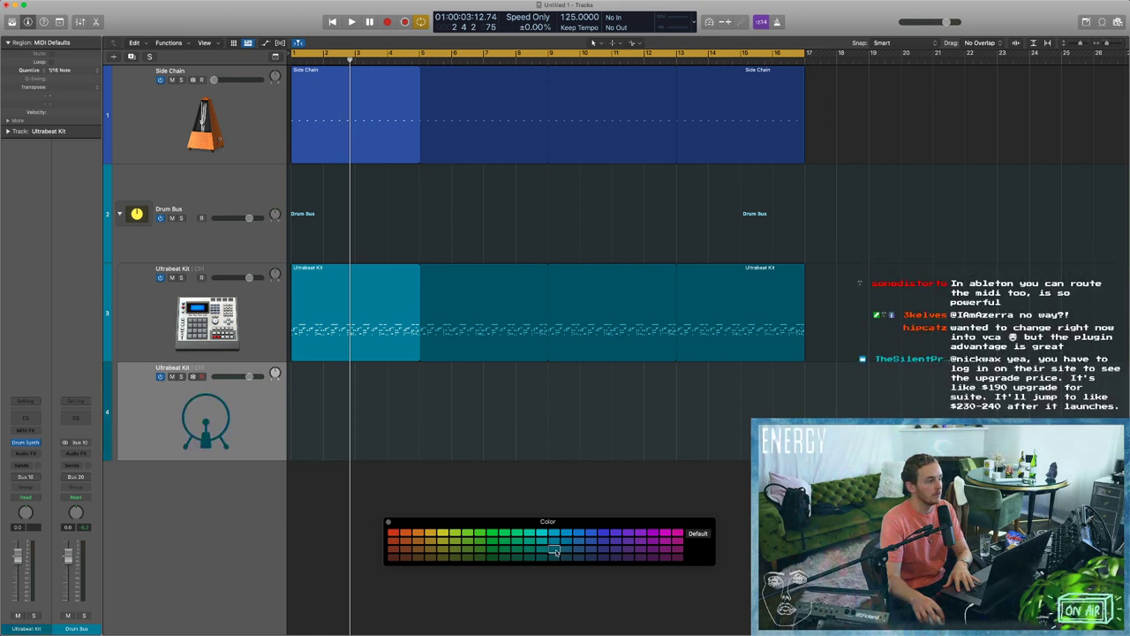
pyautogui.click(388, 522)
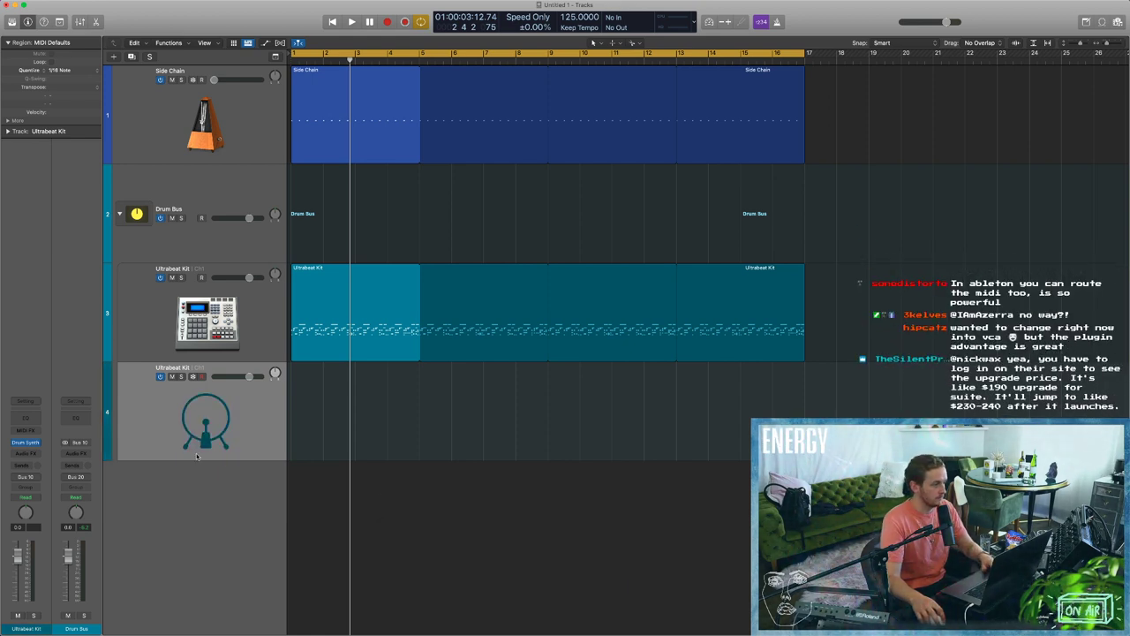
# Set the new track's Drum Synth to the Percussion category with the Shaker sound.
pyautogui.click(26, 442)
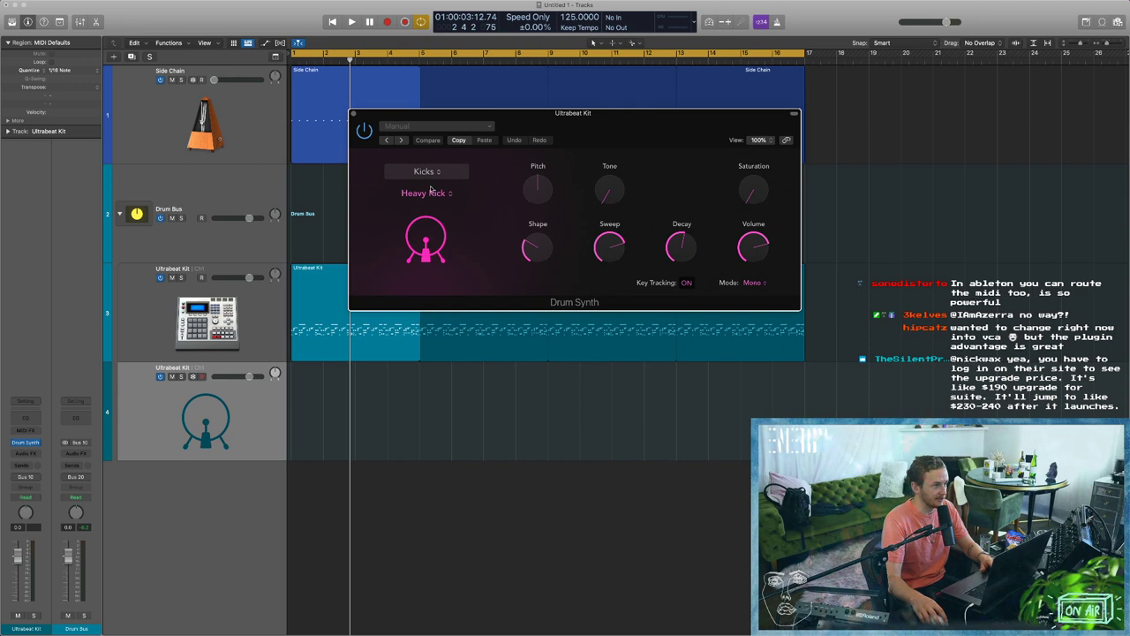
pyautogui.click(428, 173)
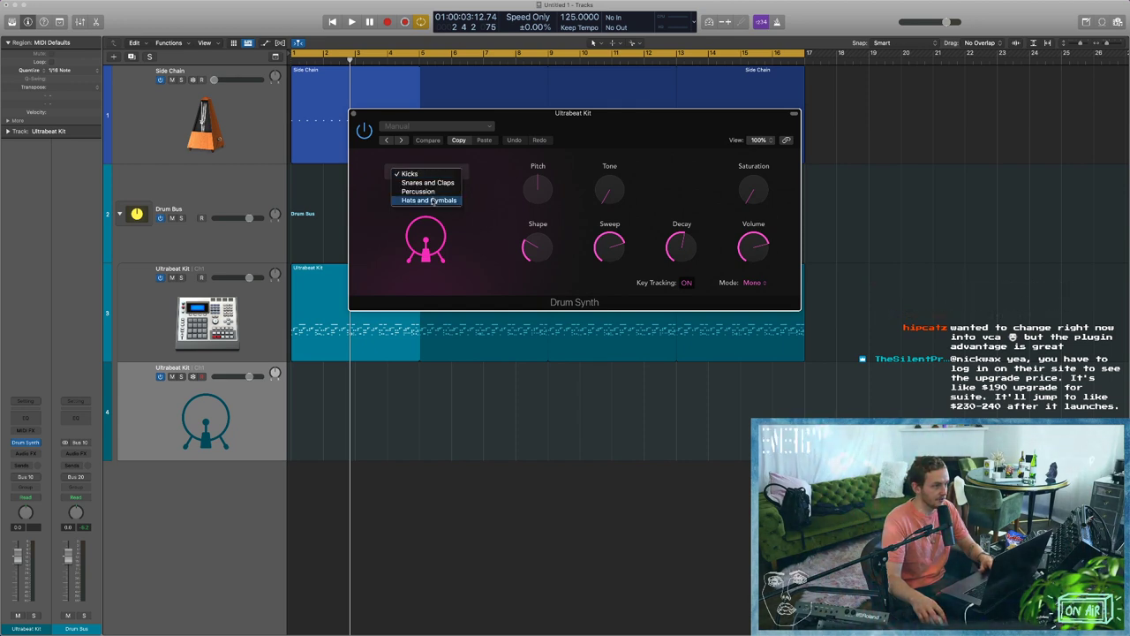
pyautogui.click(419, 192)
pyautogui.click(423, 196)
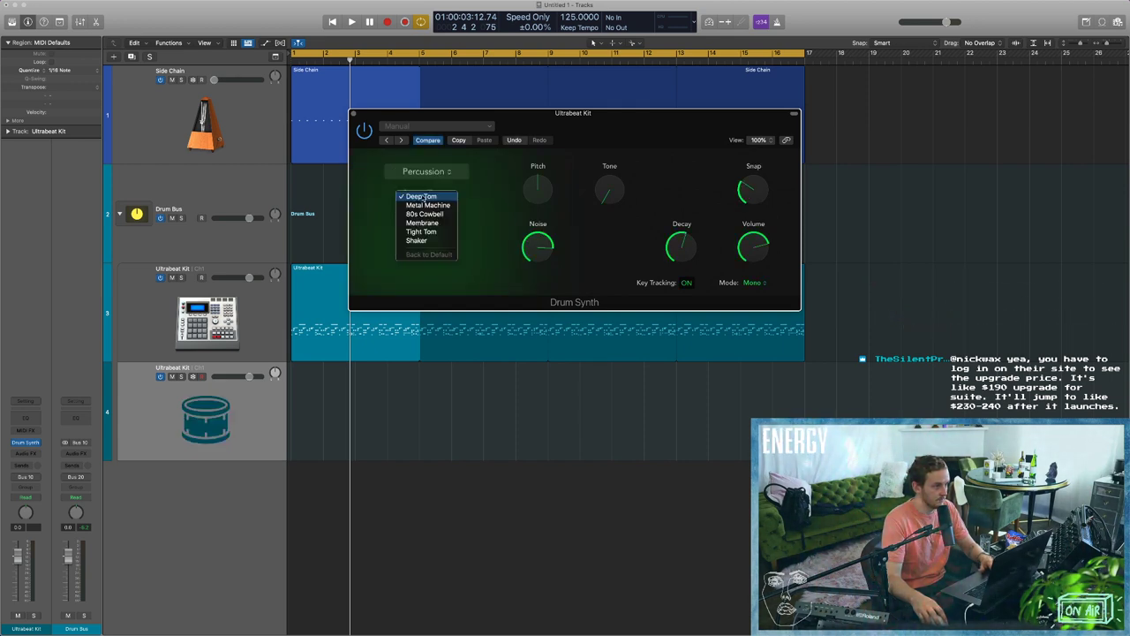
pyautogui.click(439, 242)
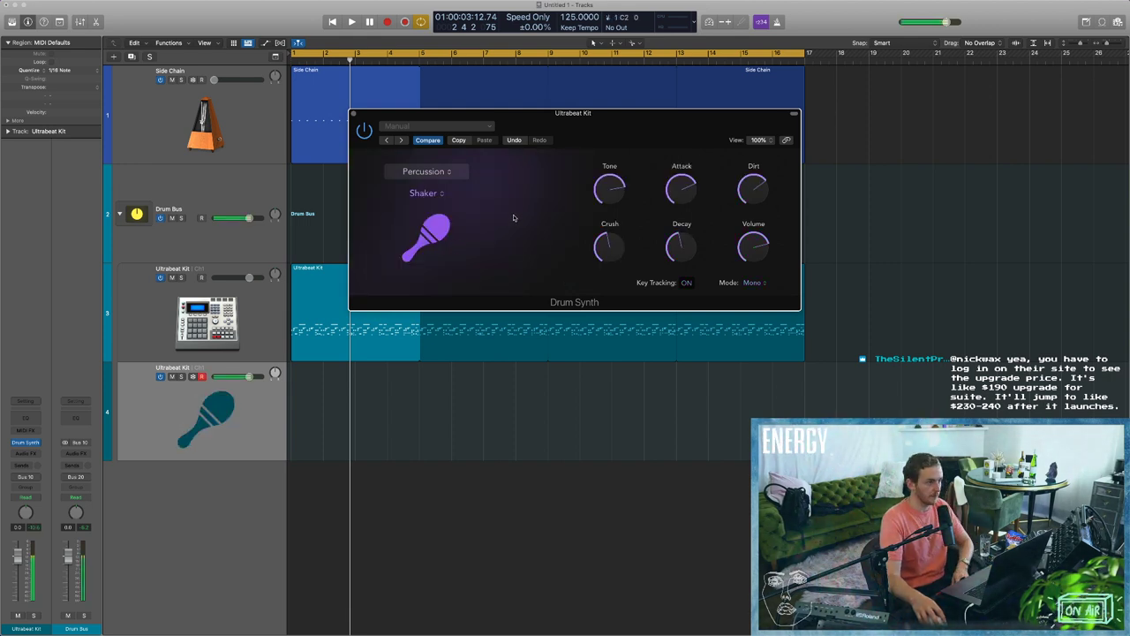
# Shorten the shaker's Decay, audition it against the pattern, set its Volume to -5 dB and close the plug-in.
pyautogui.moveTo(673, 230)
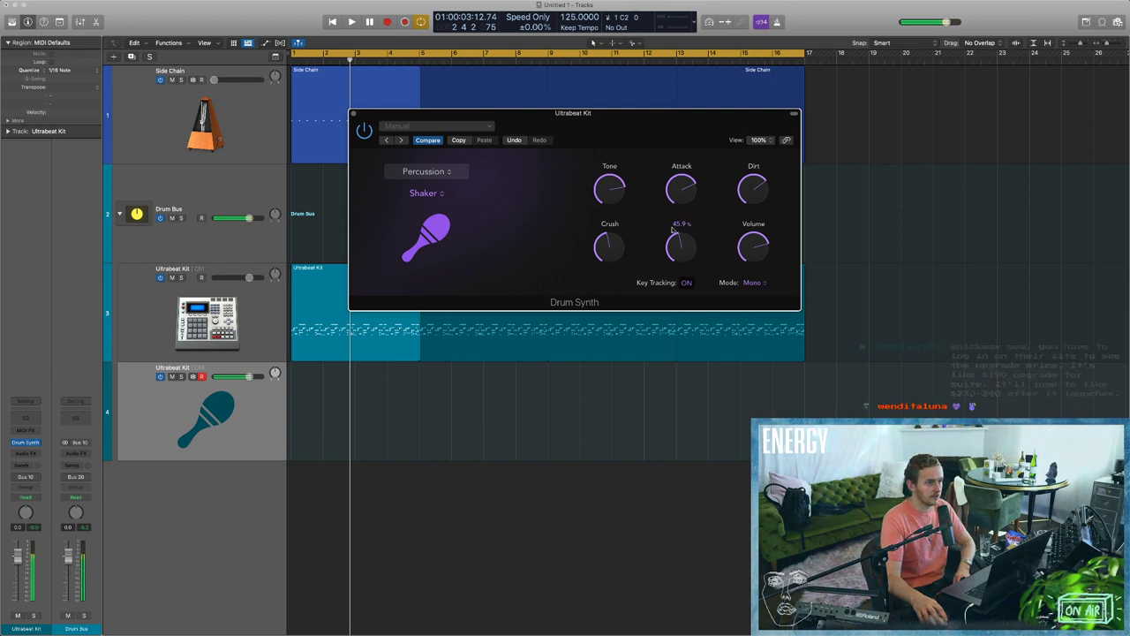
pyautogui.click(687, 282)
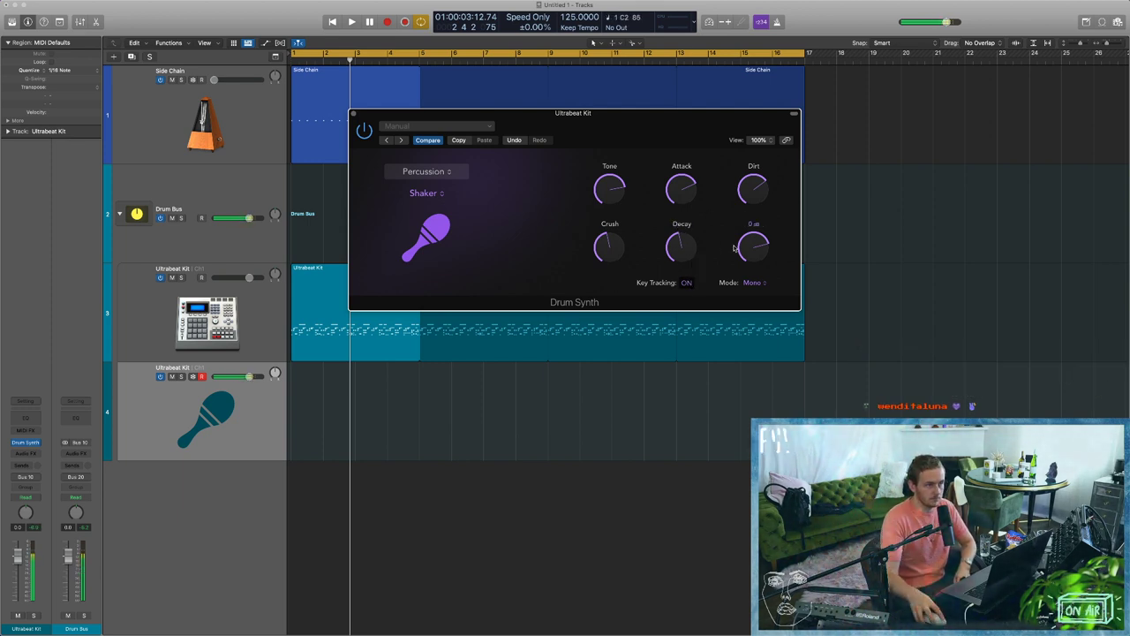
pyautogui.moveTo(681, 247); pyautogui.dragTo(676, 283)
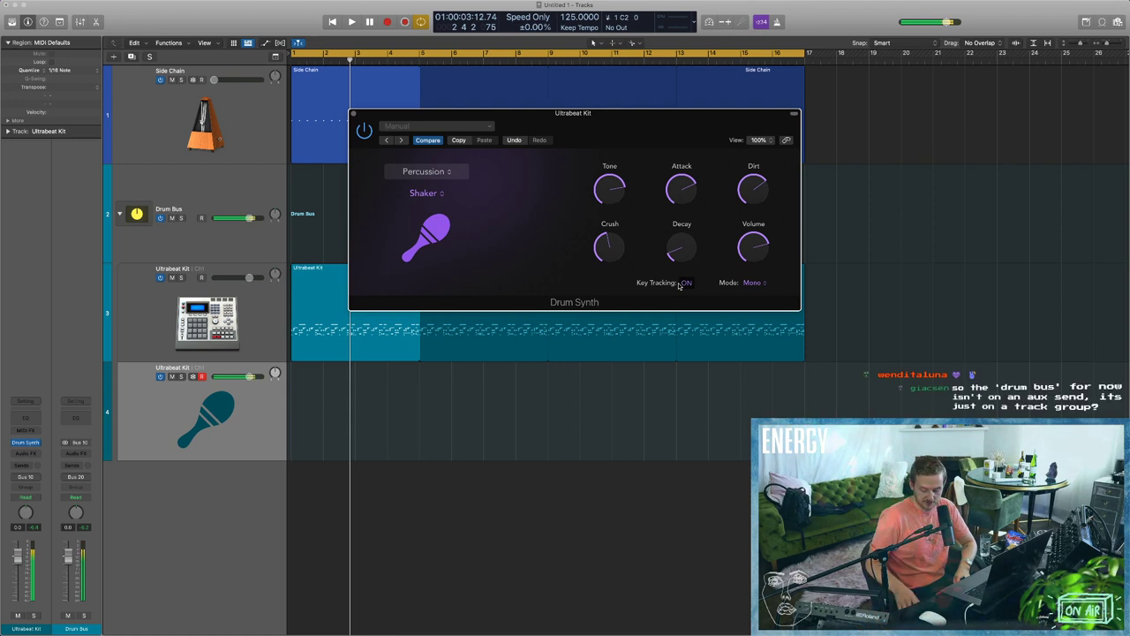
pyautogui.press('space')
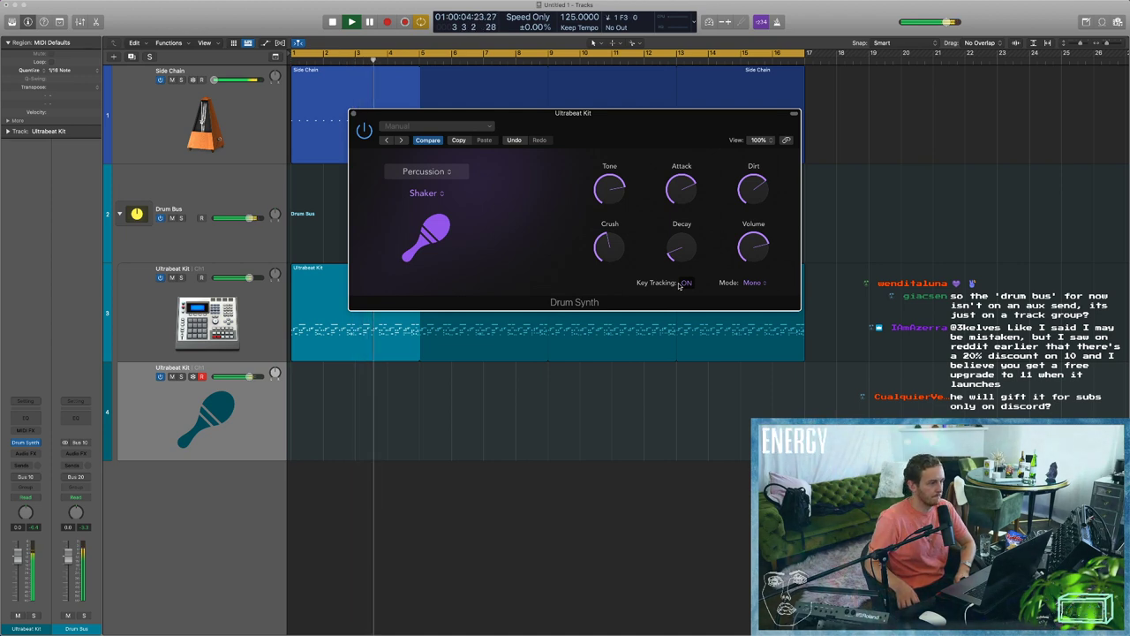
pyautogui.press('space')
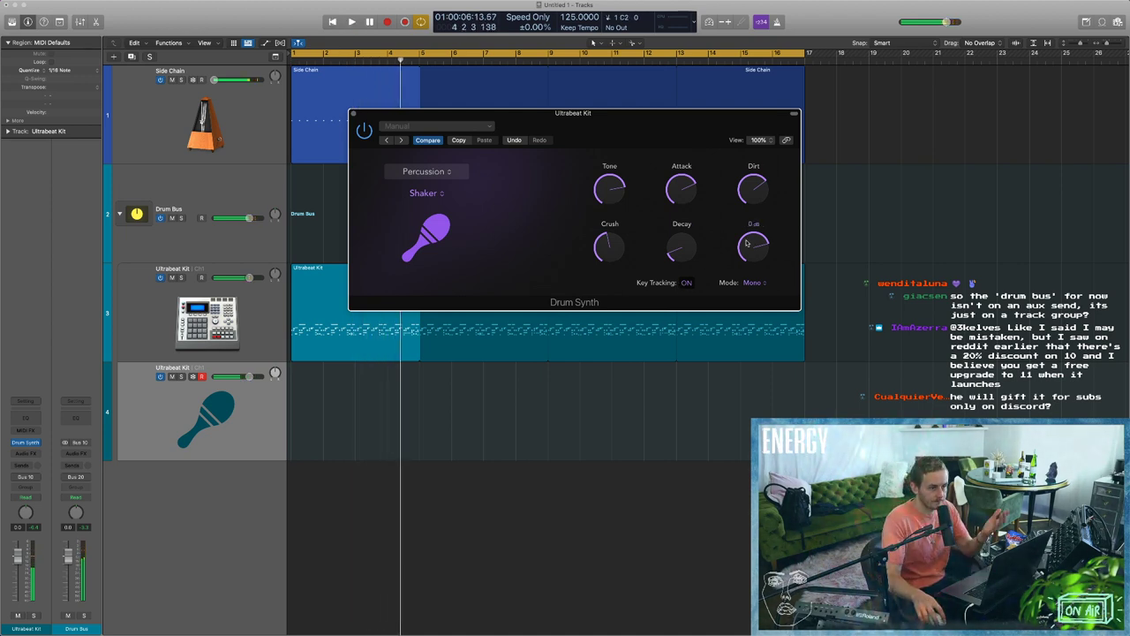
pyautogui.moveTo(747, 240)
pyautogui.mouseDown()
pyautogui.moveTo(746, 267)
pyautogui.moveTo(766, 248)
pyautogui.mouseUp()
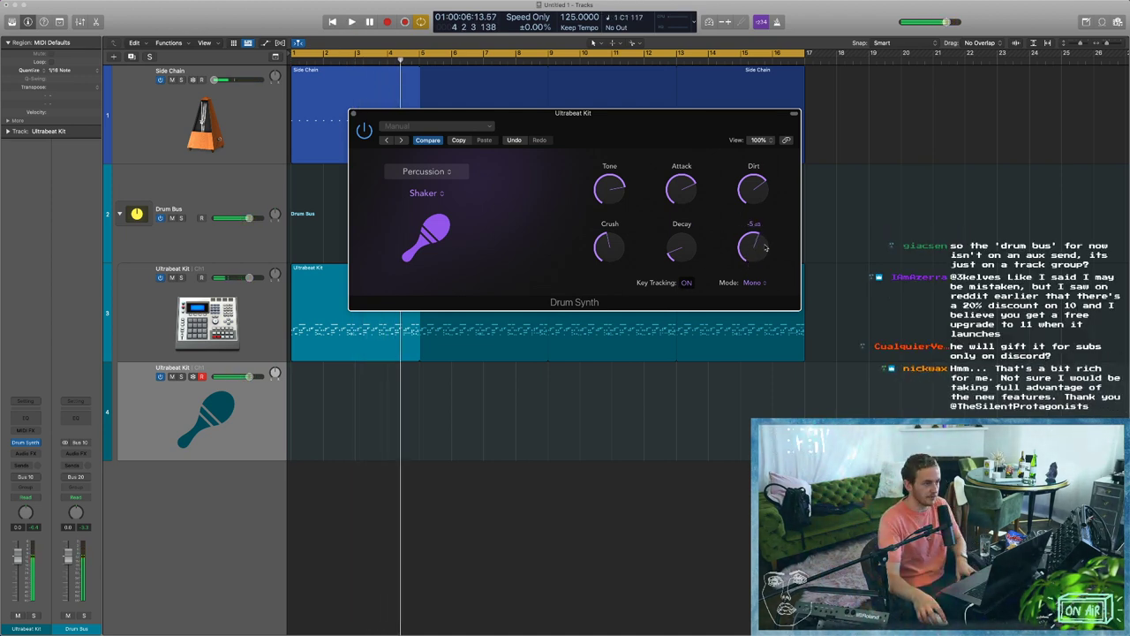
pyautogui.click(354, 115)
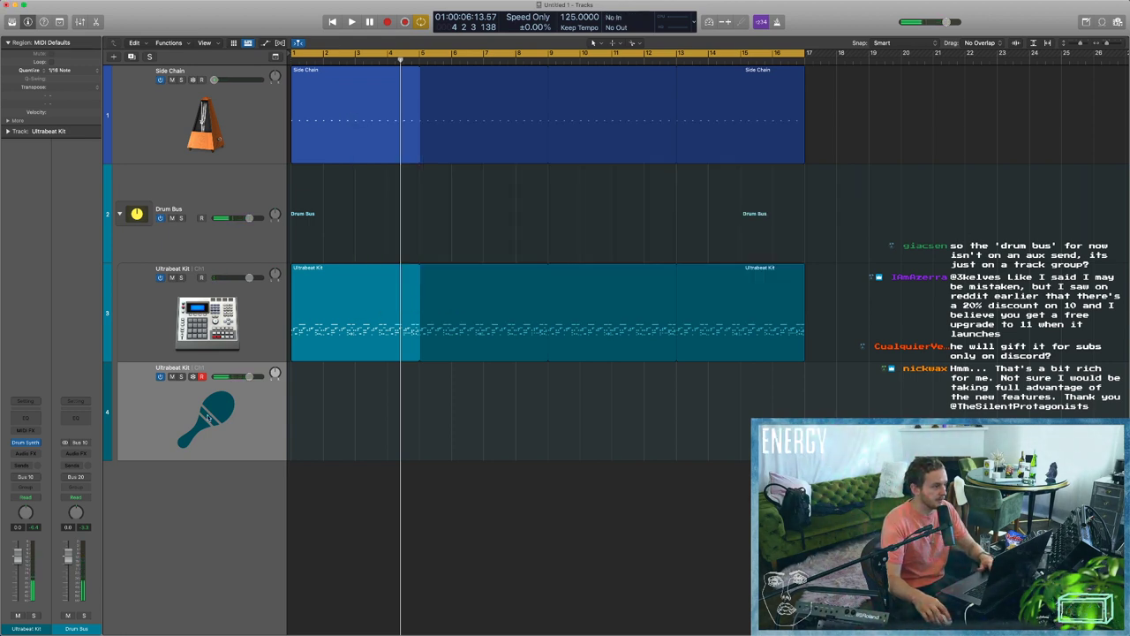
# Rename the Drum Synth track as Shaker and show the mixer.
pyautogui.doubleClick(183, 365)
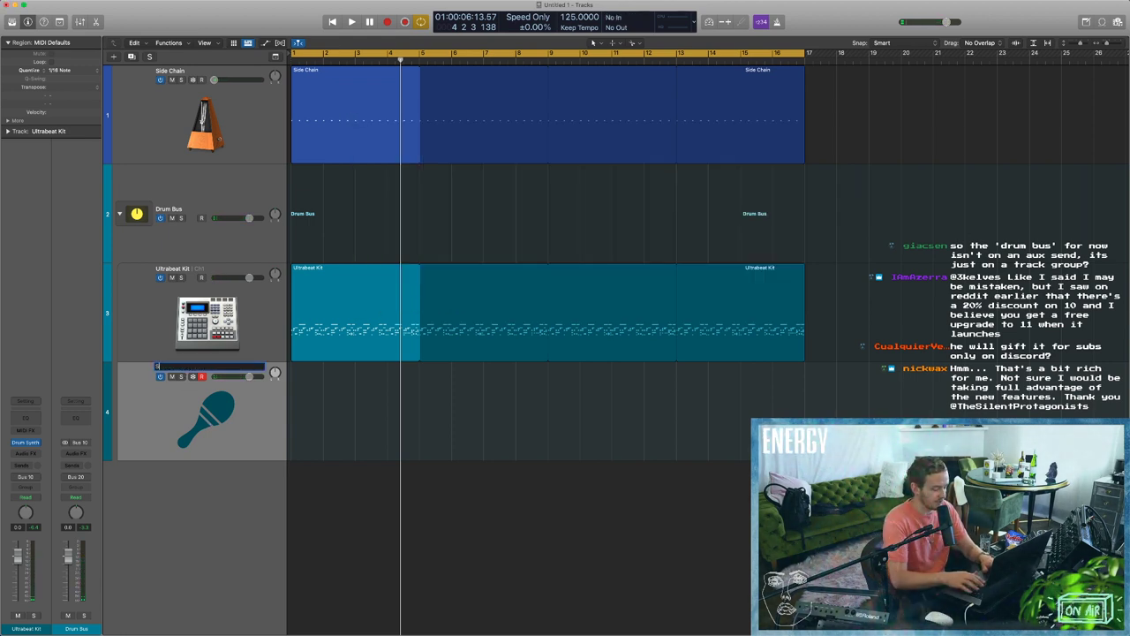
pyautogui.press('Return')
pyautogui.press('x')
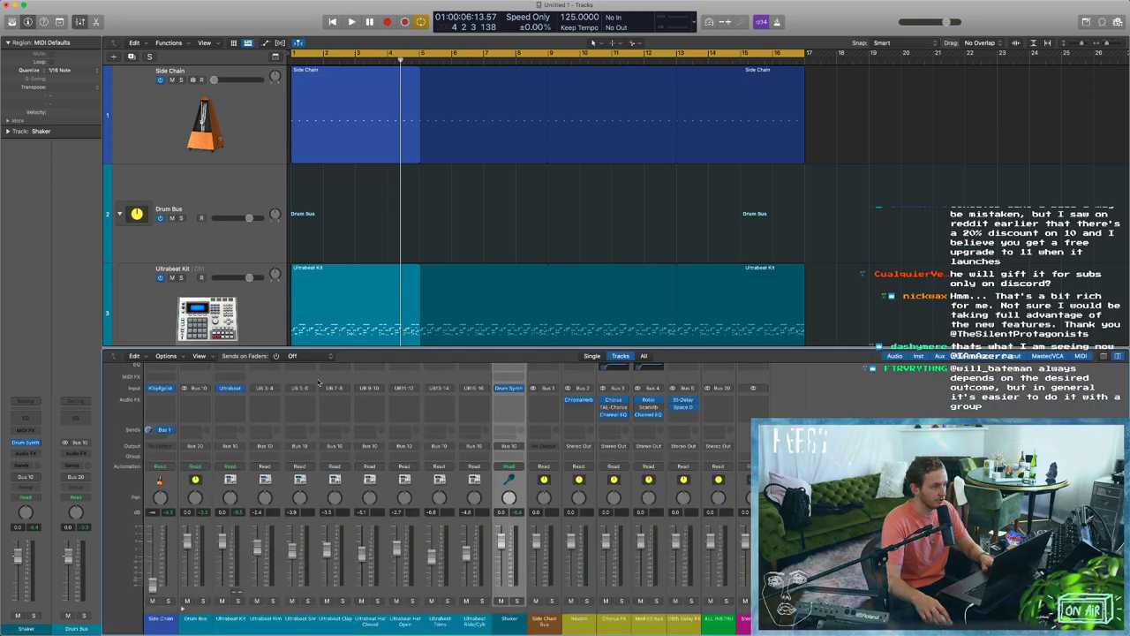
# Collapse and re-expand the Drum Bus stack, and lower the Shaker channel's fader to about -5.5 dB.
pyautogui.scroll(-4, 126, 225)
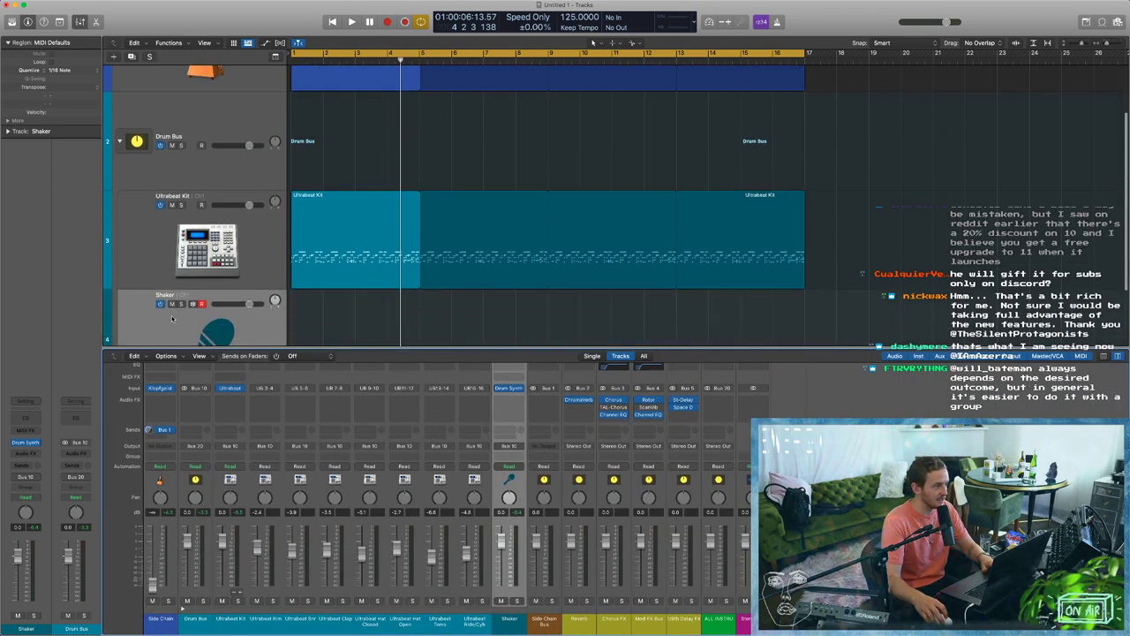
pyautogui.scroll(-3, 126, 226)
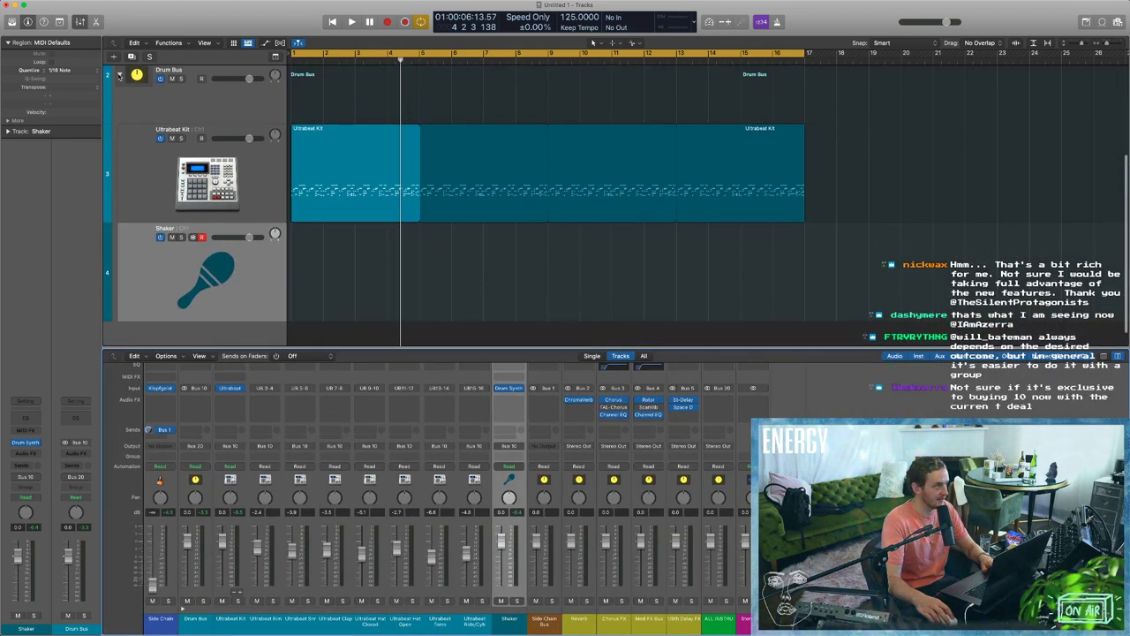
pyautogui.click(119, 74)
pyautogui.click(120, 214)
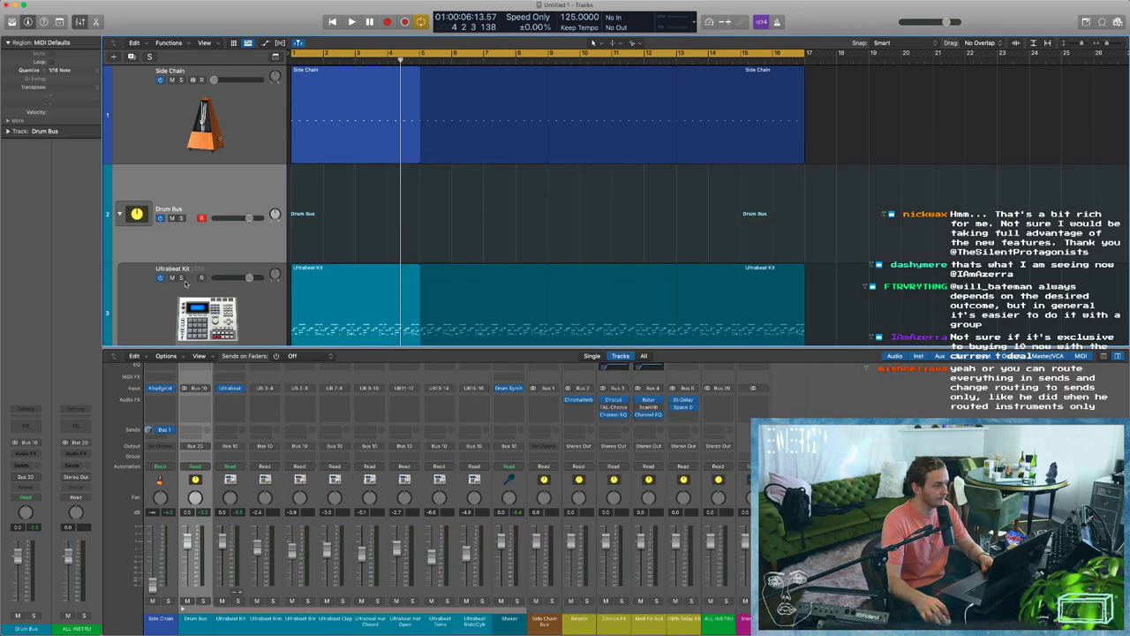
pyautogui.click(510, 570)
pyautogui.moveTo(501, 541); pyautogui.dragTo(501, 551)
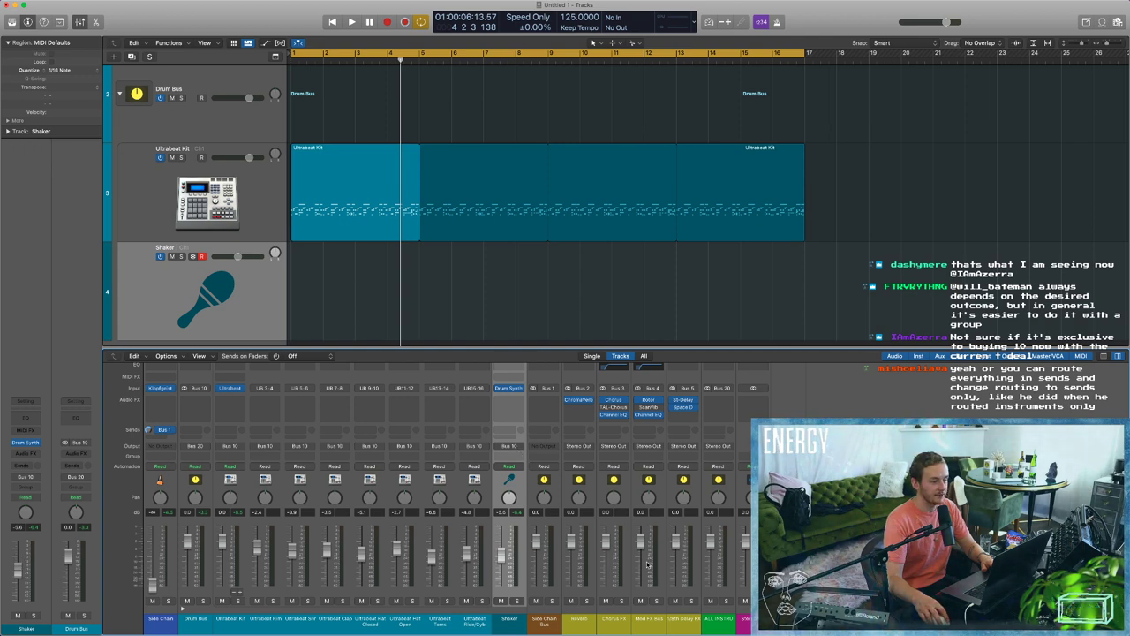
# Play the pattern from the start with the ALL INSTRU channel selected, briefly muting the Drum Bus to check the routing.
pyautogui.click(711, 601)
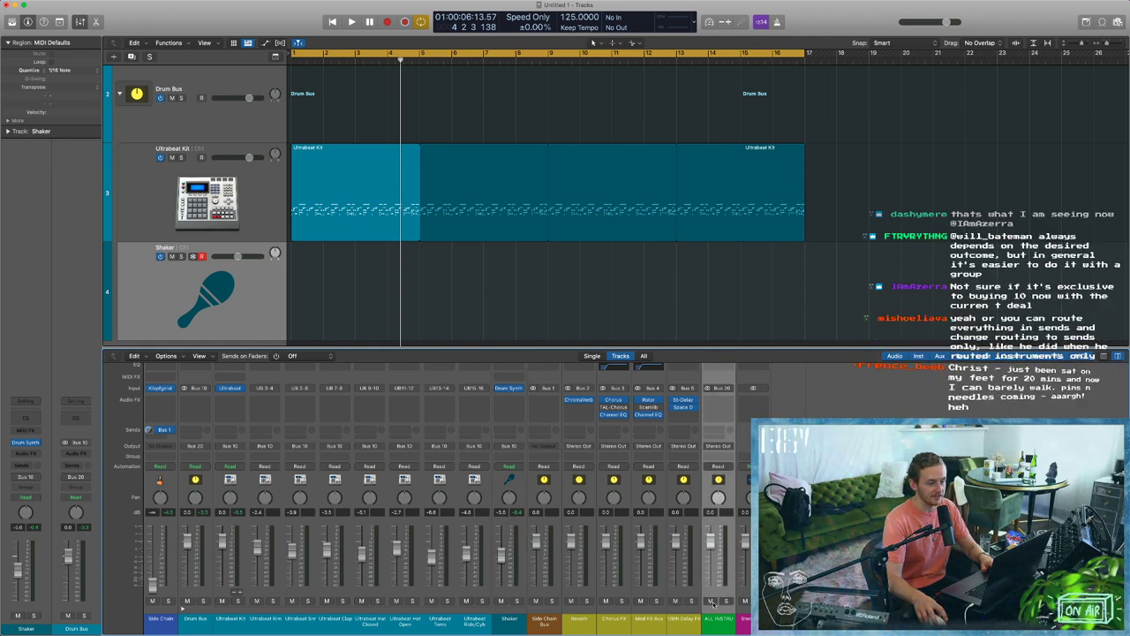
pyautogui.press('space')
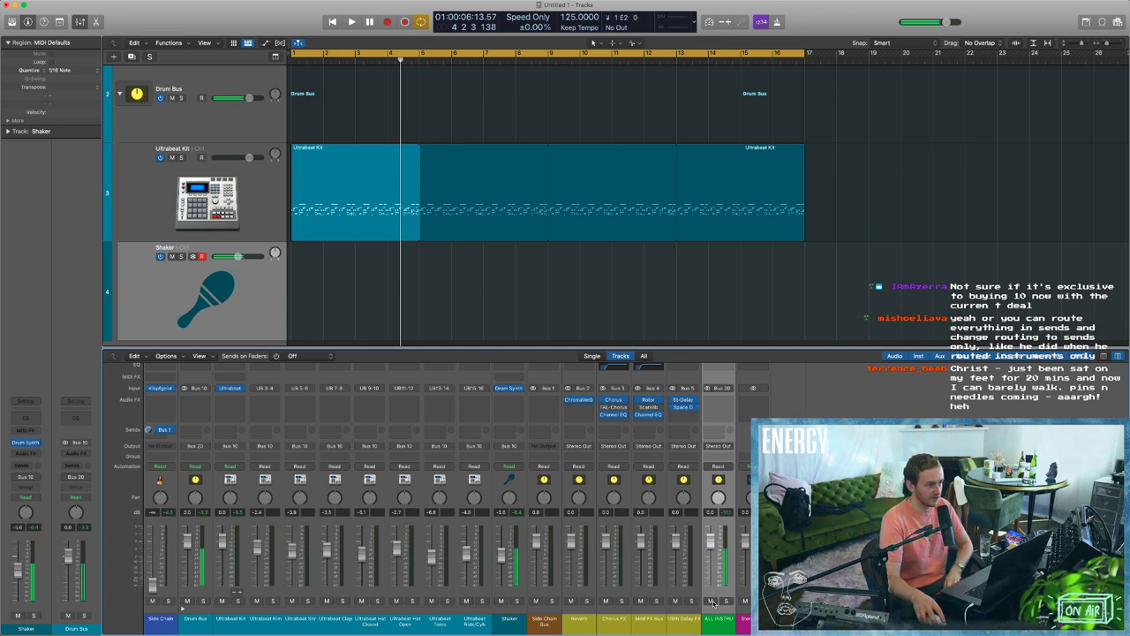
pyautogui.press('Return')
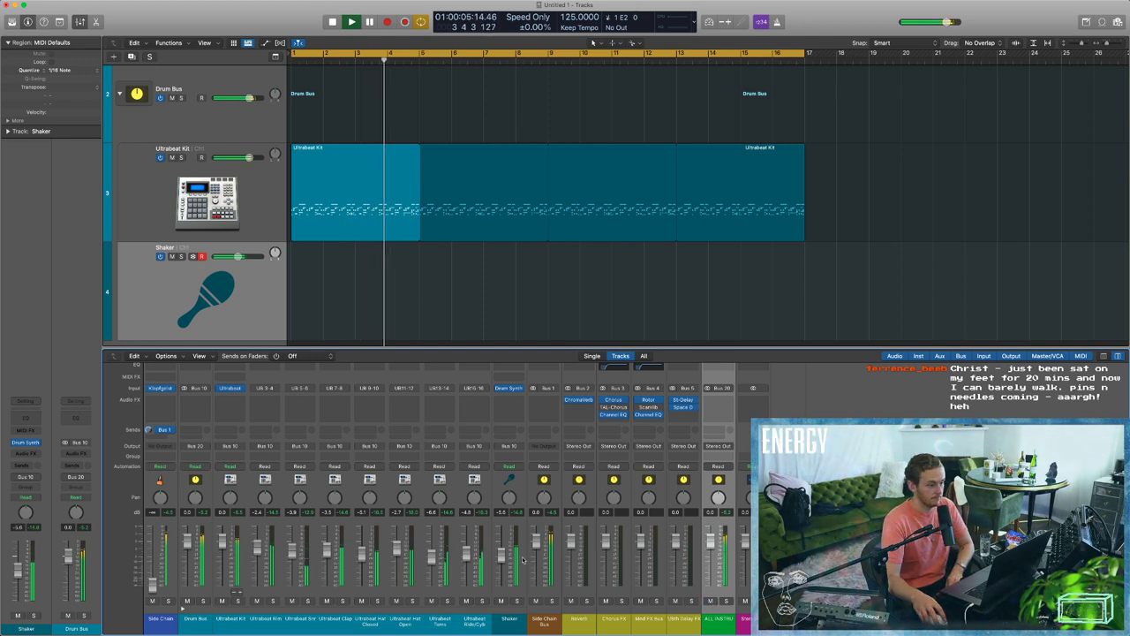
pyautogui.click(187, 602)
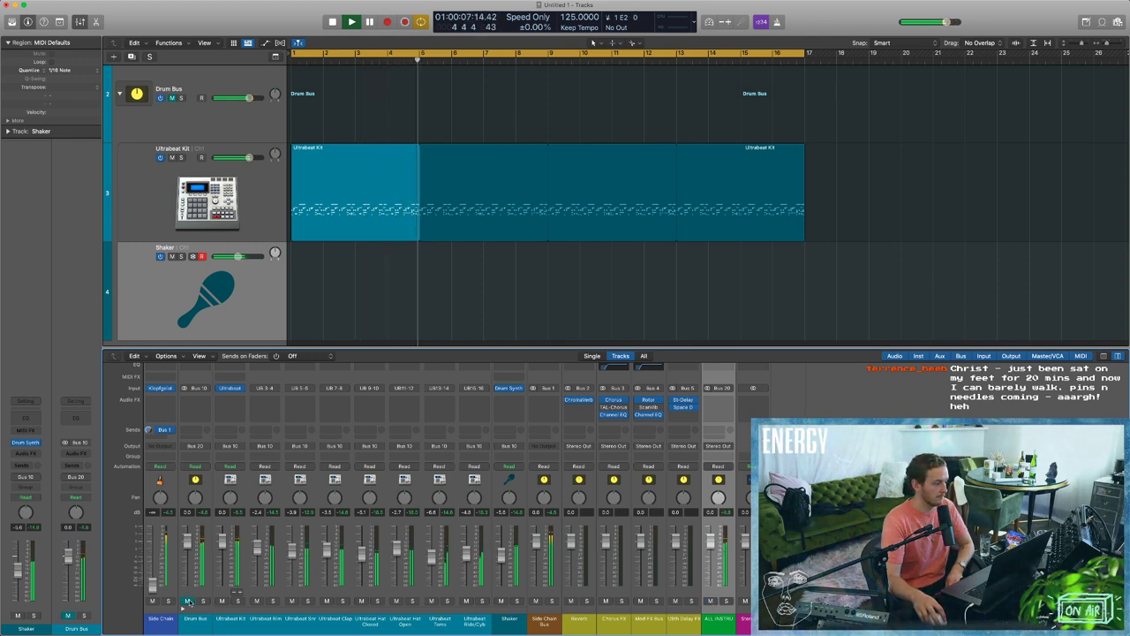
pyautogui.click(202, 601)
pyautogui.click(203, 602)
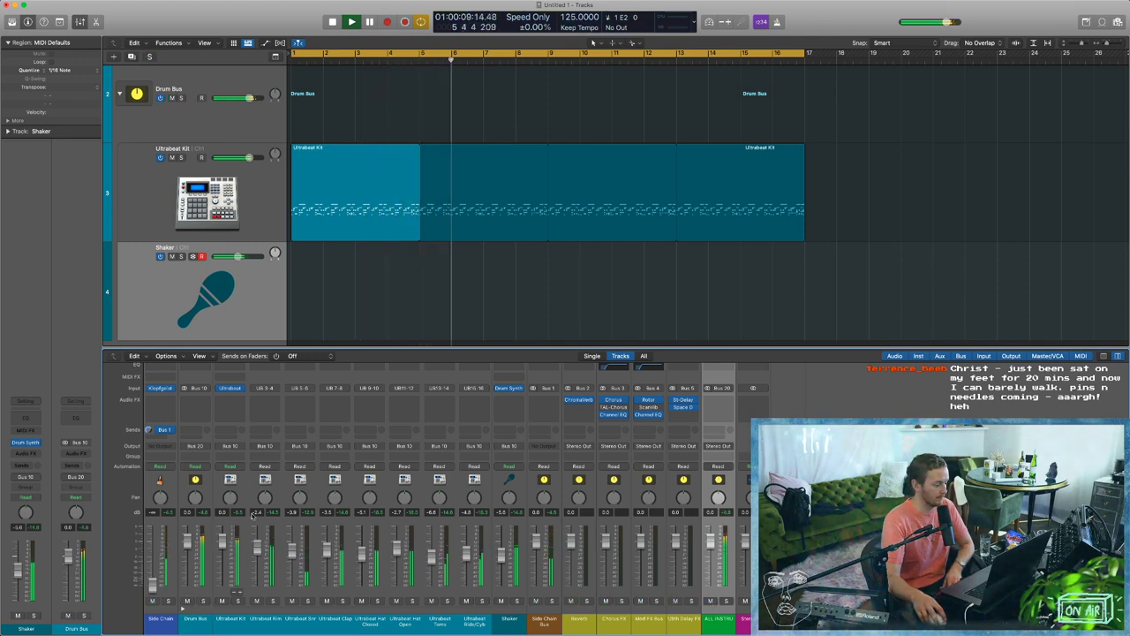
pyautogui.press('space')
# Hide the mixer and delete the Shaker track.
pyautogui.press('x')
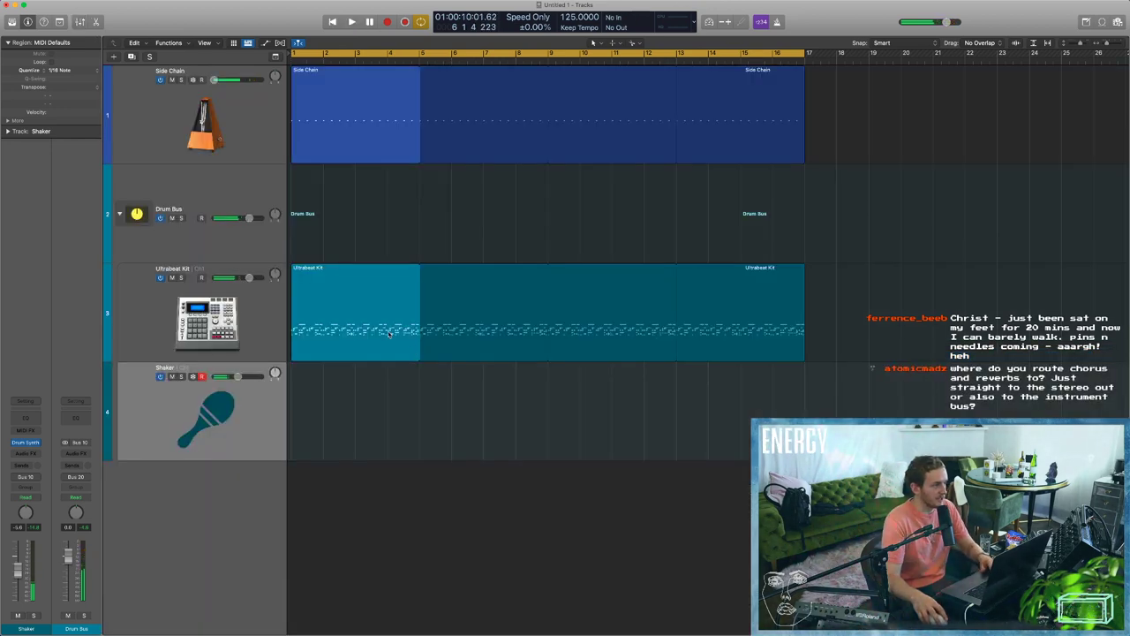
pyautogui.press('super+BackSpace')
pyautogui.click(351, 398)
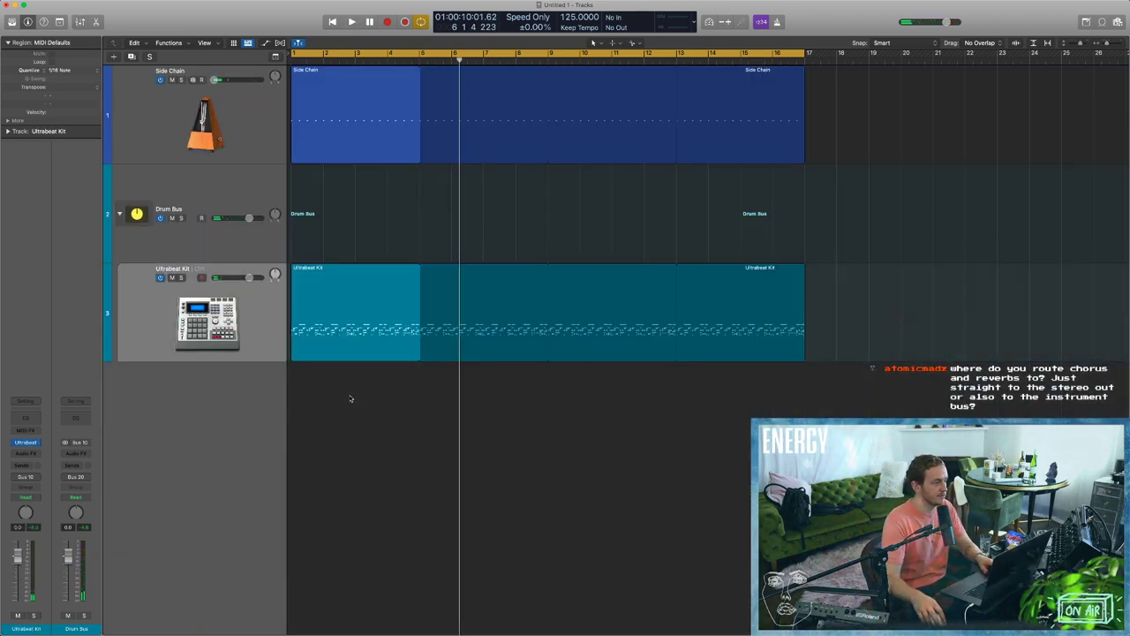
# Delete the looped Ultrabeat Kit region and undo the deletion.
pyautogui.press('super+Left')
pyautogui.press('super+Left')
pyautogui.press('super+Left')
pyautogui.press('super+Left')
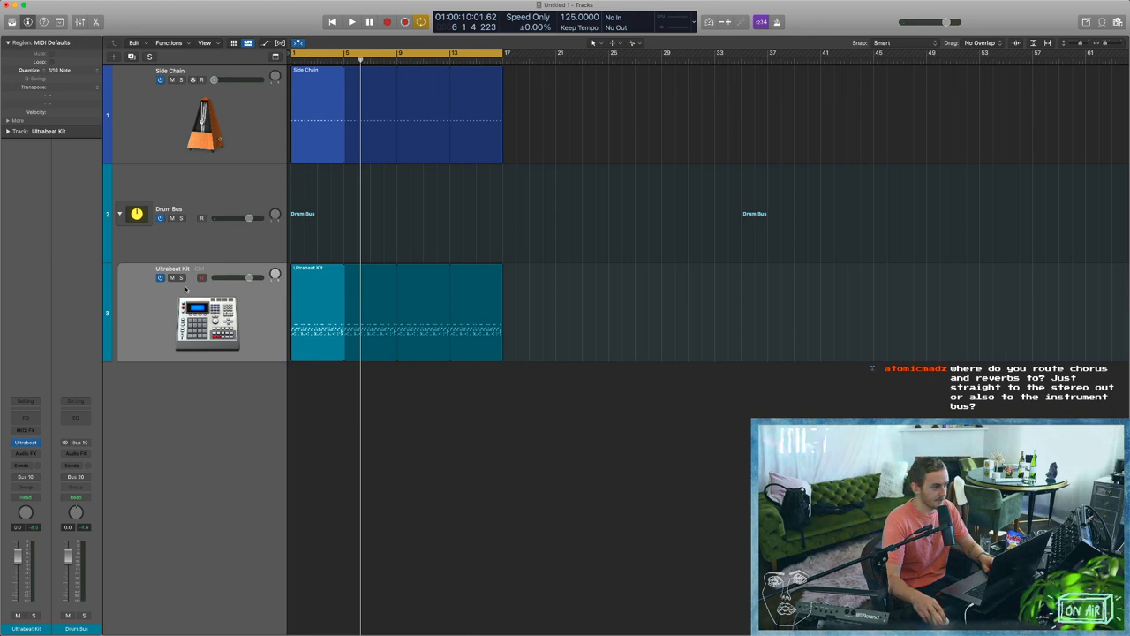
pyautogui.click(340, 320)
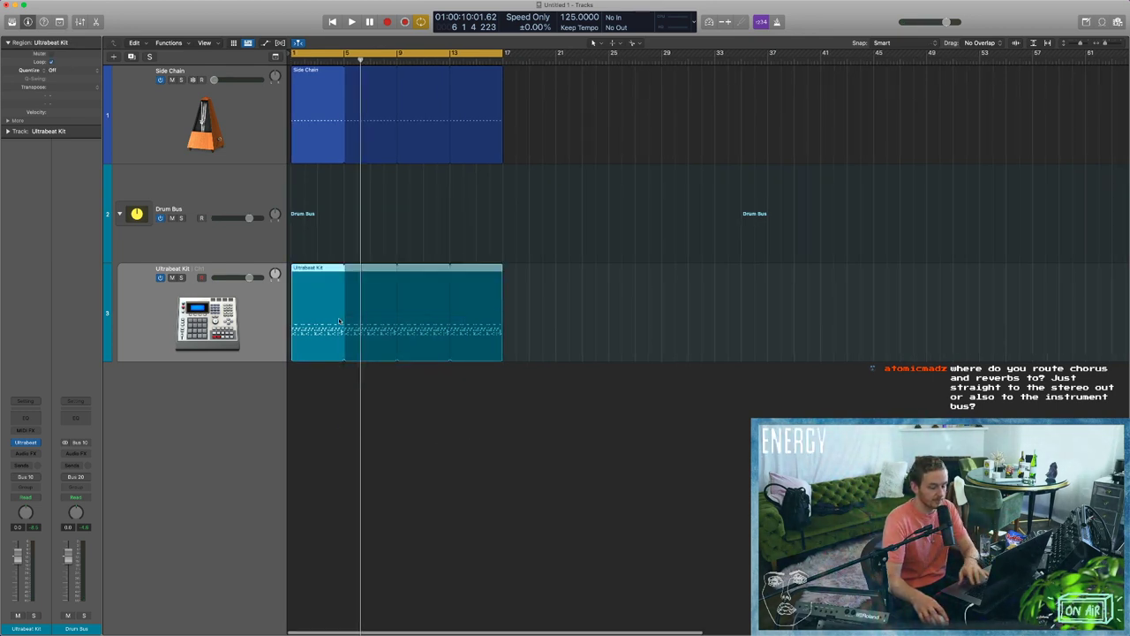
pyautogui.press('Delete')
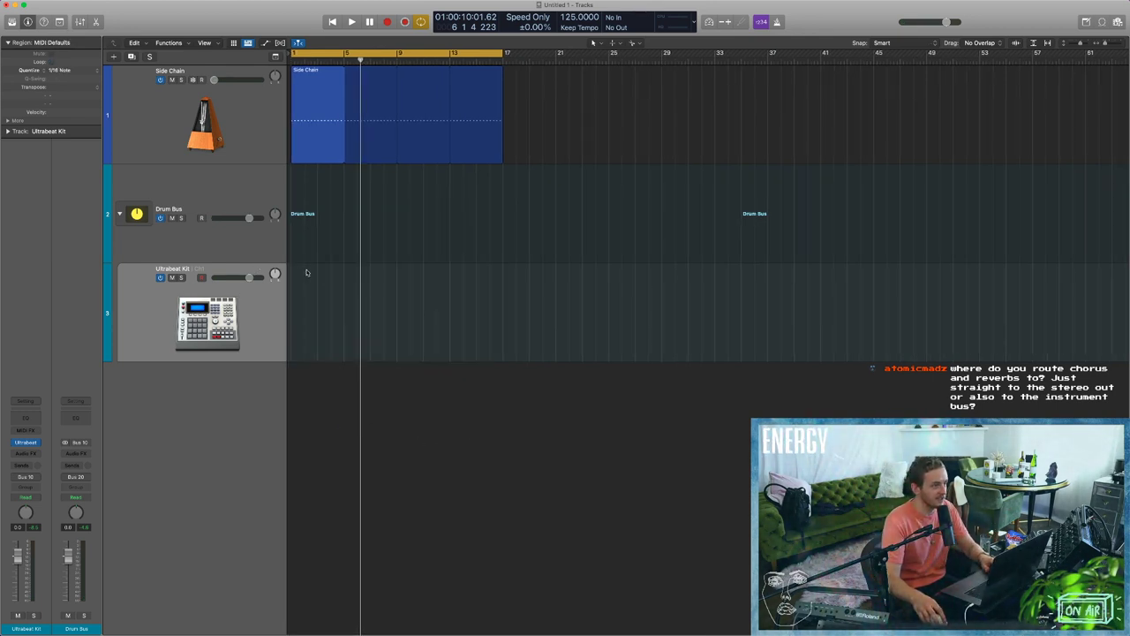
pyautogui.press('super+z')
# Examine the Ultrabeat Kit region's notes in the Piano Roll, and close the editor.
pyautogui.press('p')
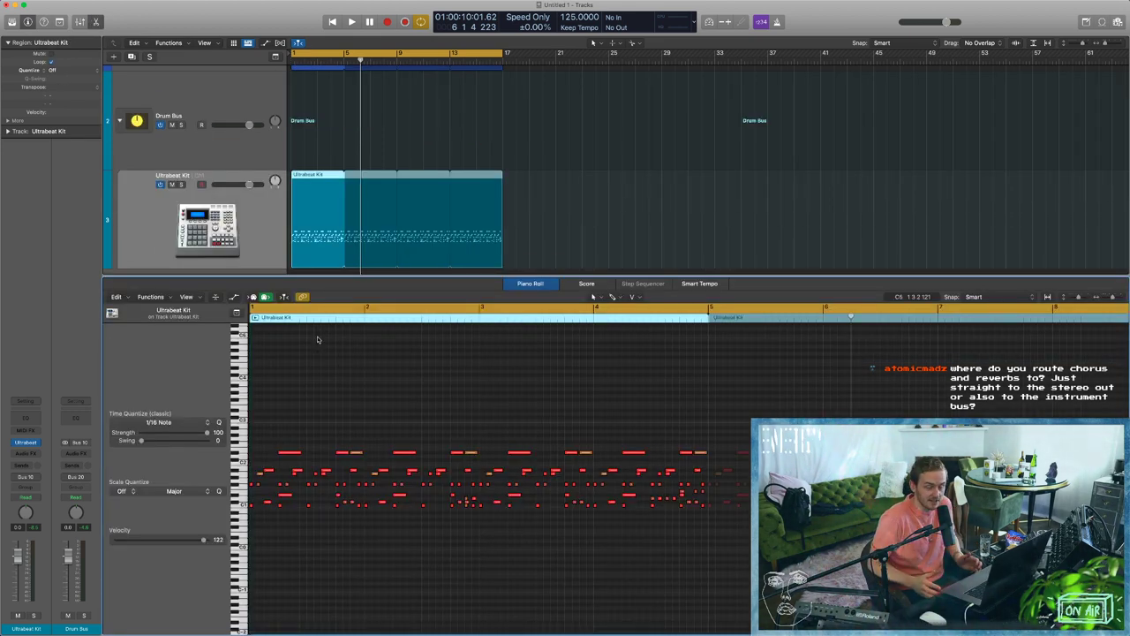
pyautogui.hscroll(-1, 338, 386)
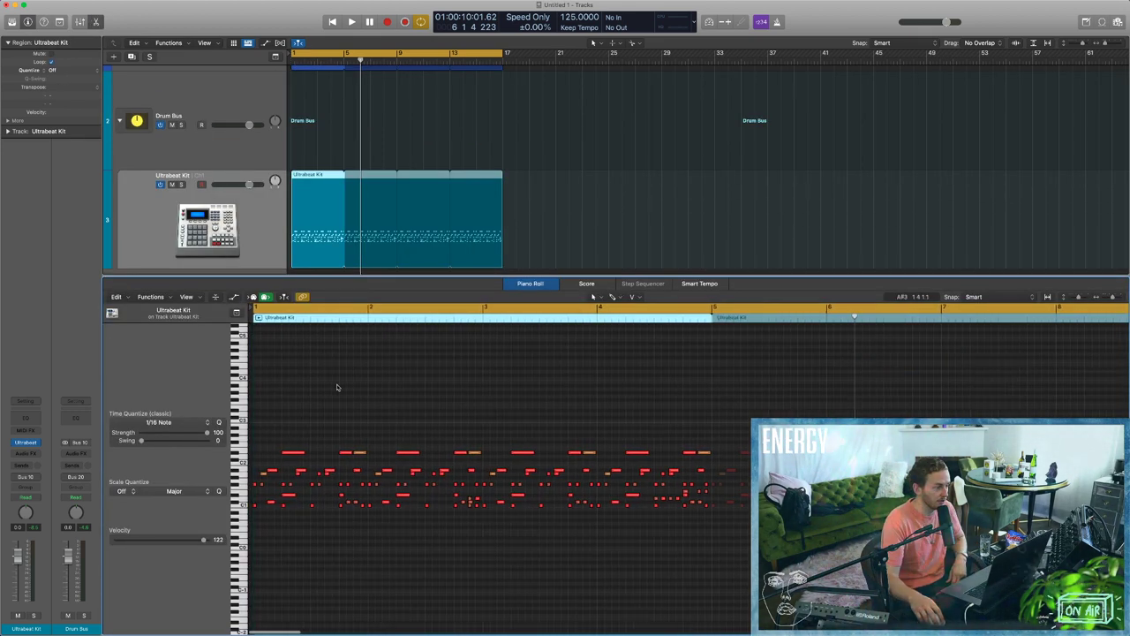
pyautogui.press('p')
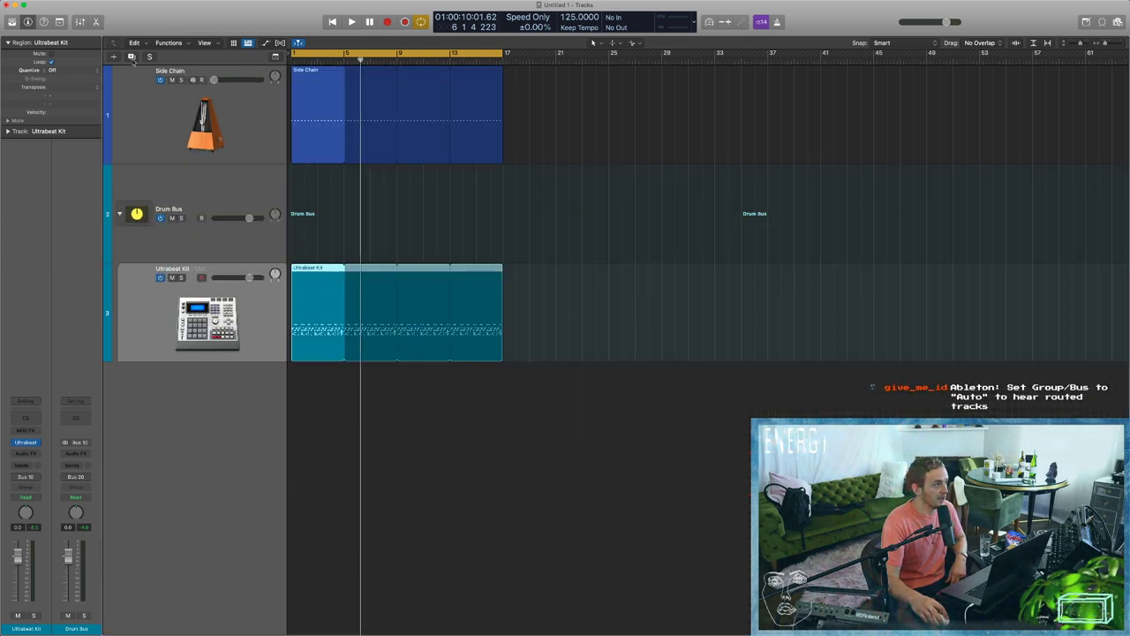
# Create seven new tracks with duplicate settings below the Ultrabeat Kit track, inside the Drum Bus stack.
pyautogui.click(131, 56)
pyautogui.click(131, 57)
pyautogui.click(132, 58)
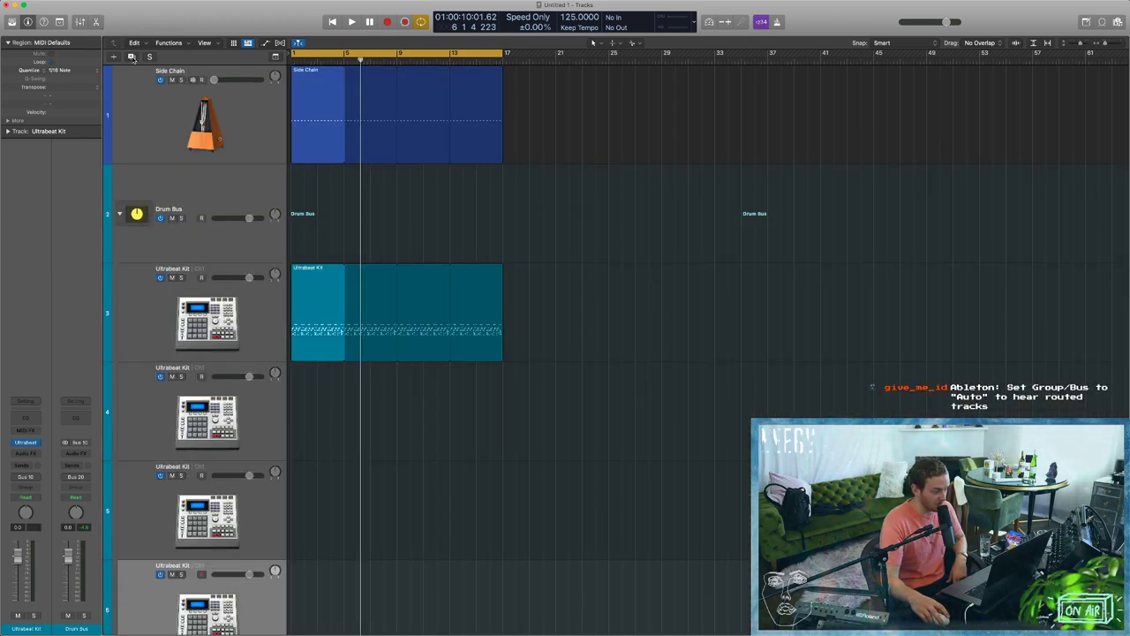
pyautogui.click(132, 58)
pyautogui.click(132, 57)
pyautogui.click(133, 58)
pyautogui.click(132, 58)
pyautogui.scroll(-2, 387, 389)
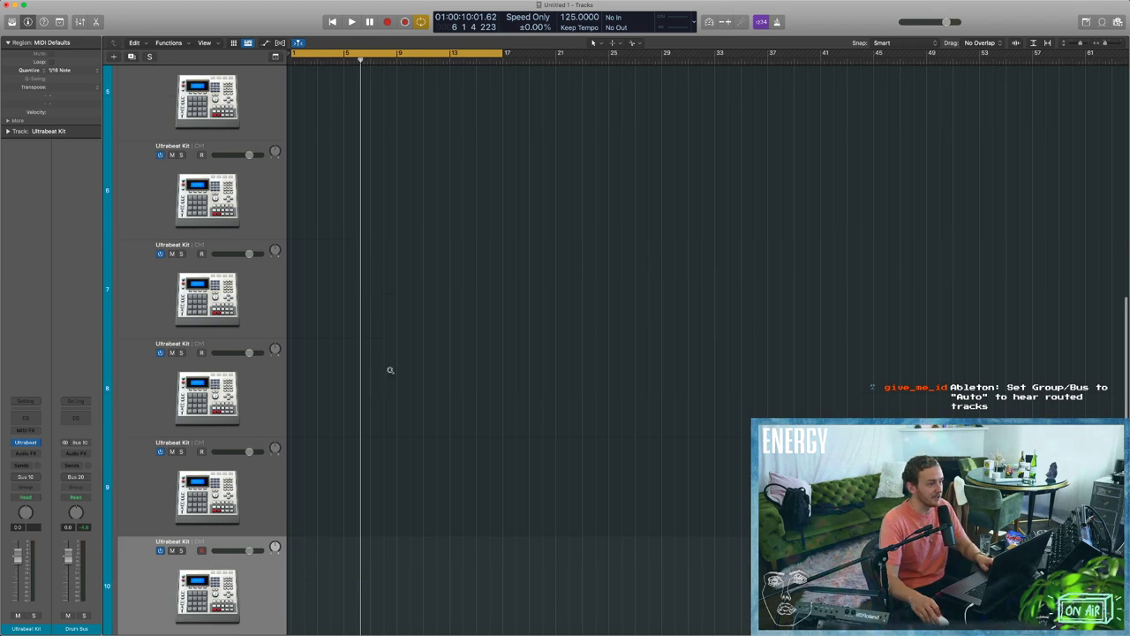
# Copy the looped Ultrabeat Kit region onto the three duplicate tracks directly below it.
pyautogui.press('super+Up')
pyautogui.press('super+Up')
pyautogui.moveTo(321, 202); pyautogui.dragTo(318, 281)
pyautogui.moveTo(318, 284); pyautogui.dragTo(320, 325)
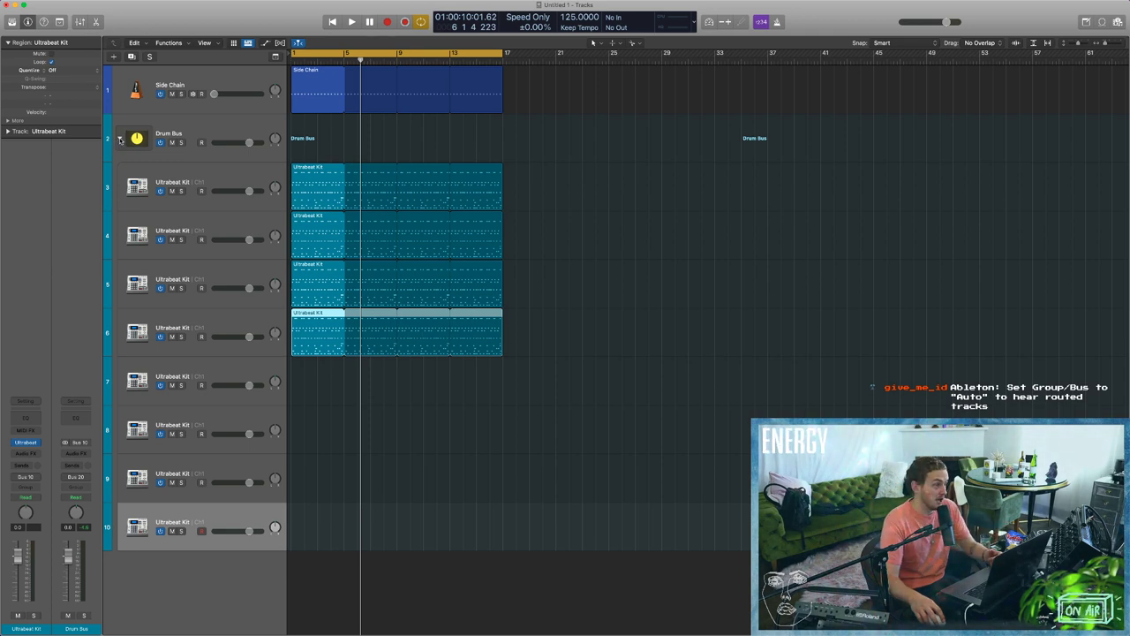
pyautogui.doubleClick(175, 231)
pyautogui.click(432, 416)
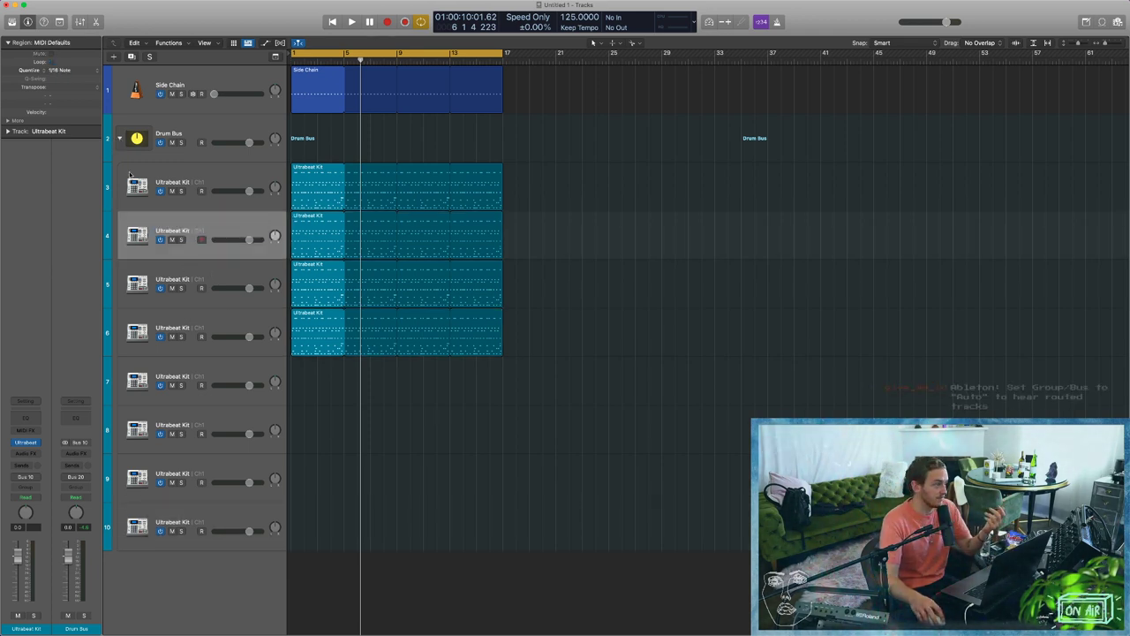
# Undo the region copies and the creation of the seven duplicate Ultrabeat Kit tracks.
pyautogui.press('super+z')
pyautogui.press('super+z')
pyautogui.press('super+z')
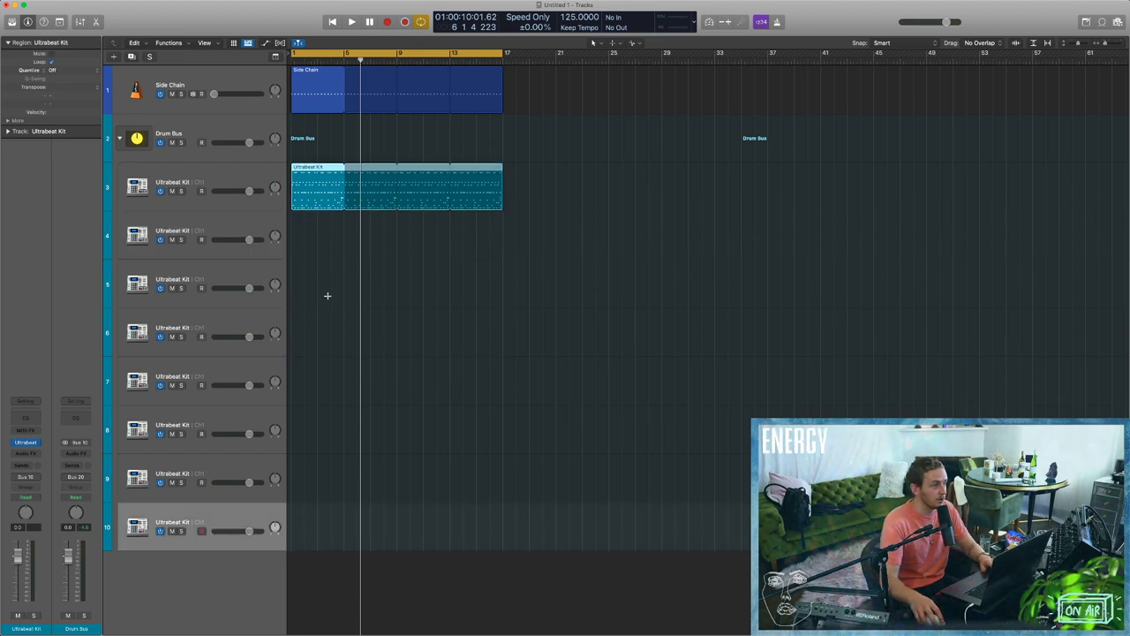
pyautogui.press('super+z')
pyautogui.press('super+z')
pyautogui.press('super+z')
pyautogui.press('super+z')
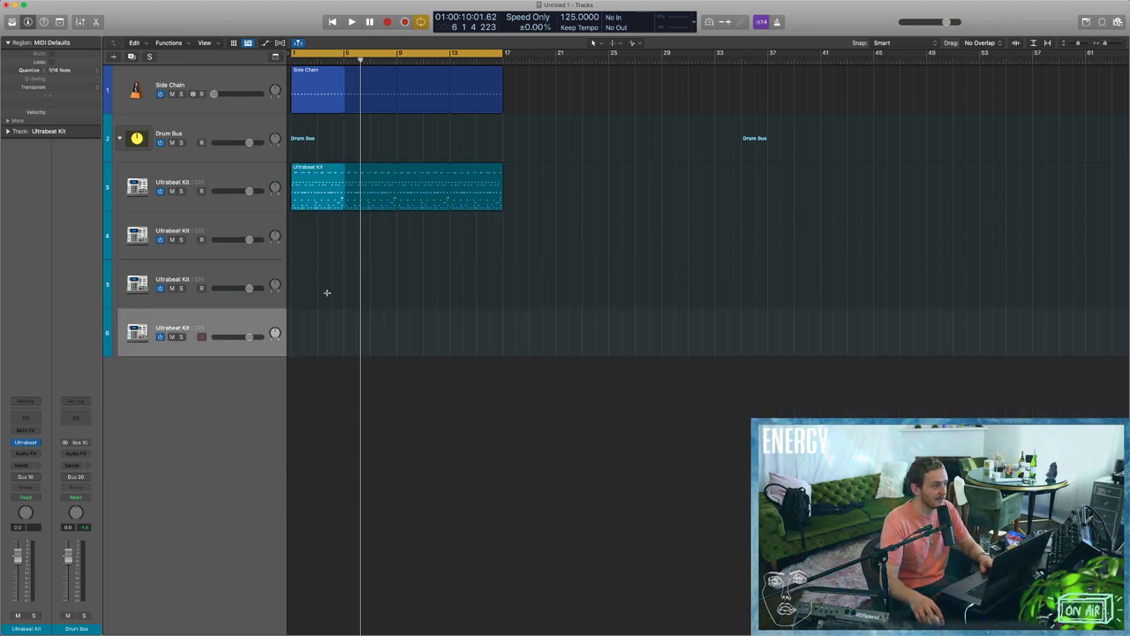
pyautogui.press('super+z')
pyautogui.press('super+z')
pyautogui.press('super+z')
pyautogui.press('super+z')
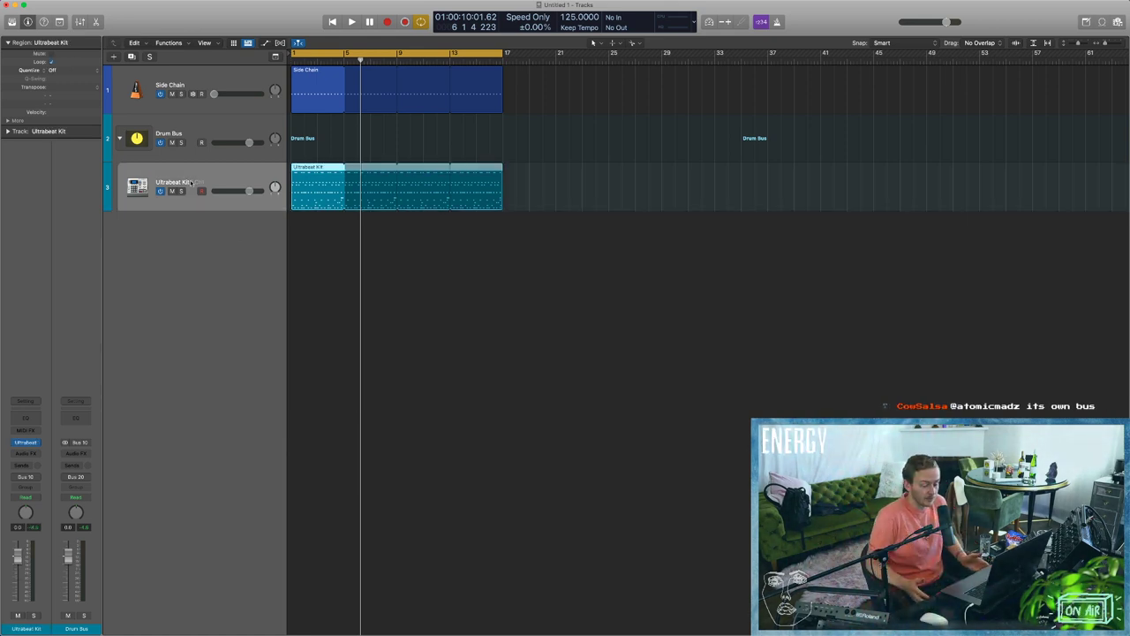
# Create five new tracks with duplicate settings below the Ultrabeat Kit track in the Drum Bus stack.
pyautogui.click(199, 129)
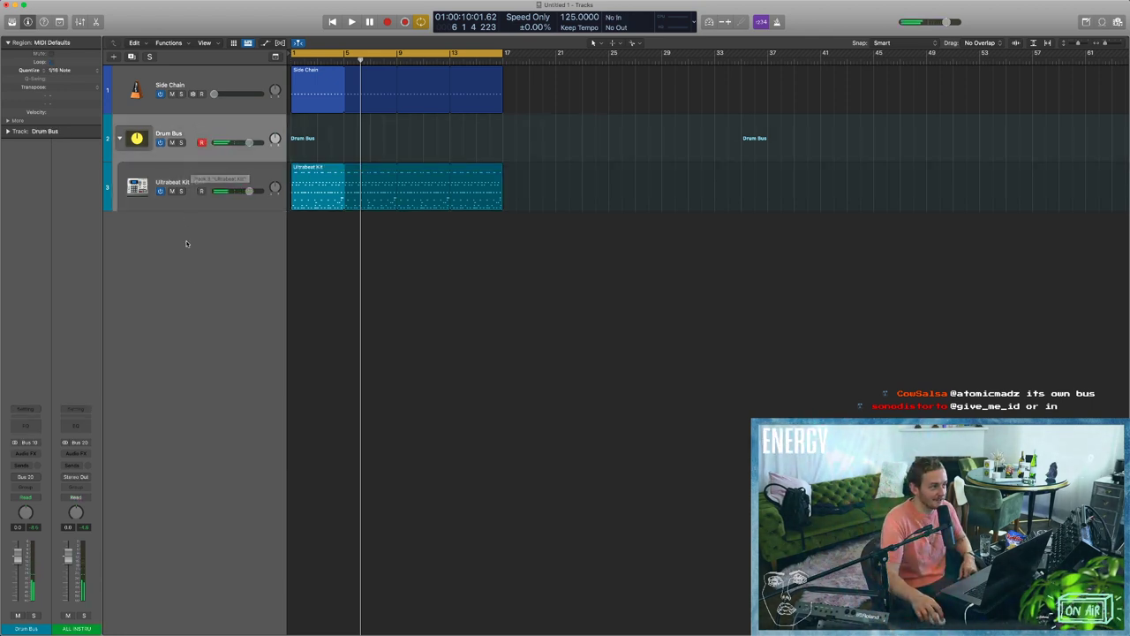
pyautogui.click(182, 173)
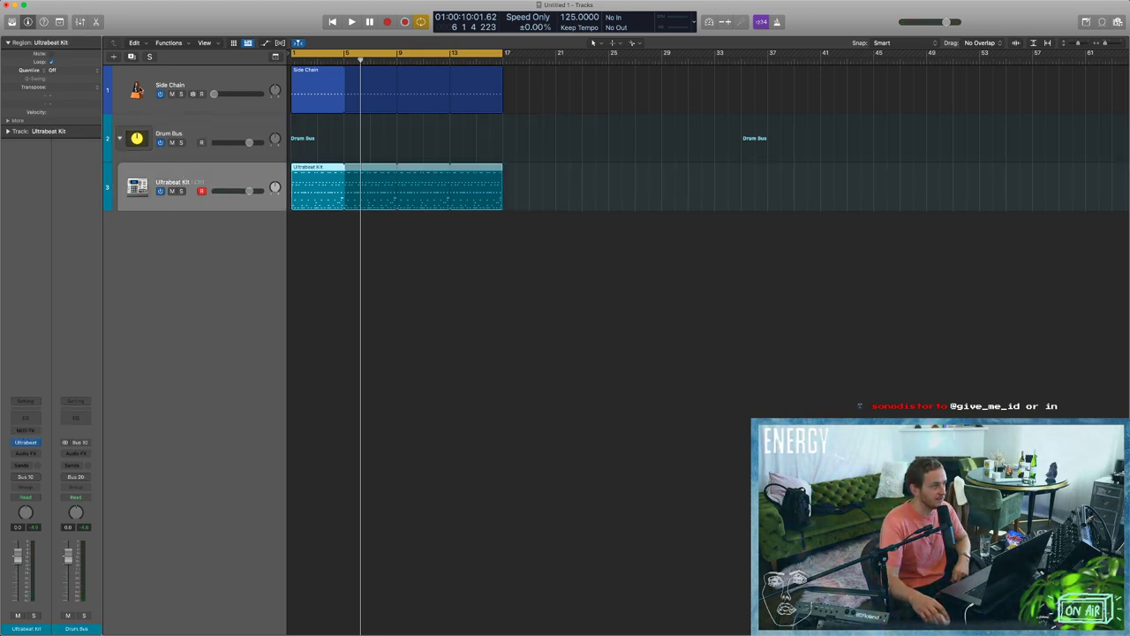
pyautogui.click(131, 57)
pyautogui.click(131, 57)
pyautogui.click(131, 57)
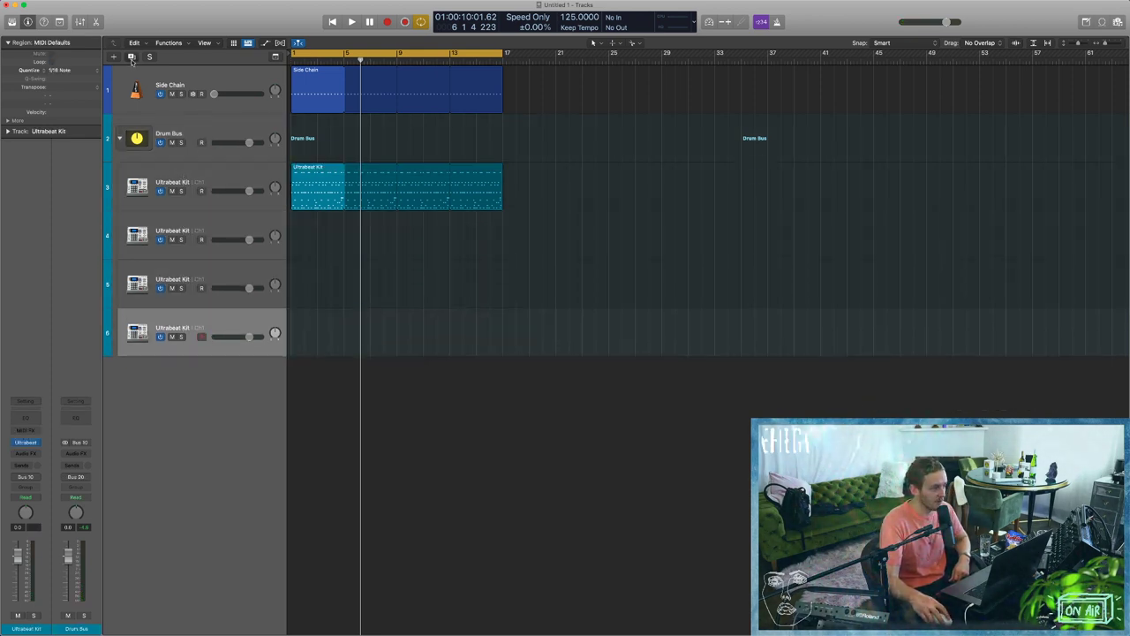
pyautogui.click(131, 57)
pyautogui.click(131, 58)
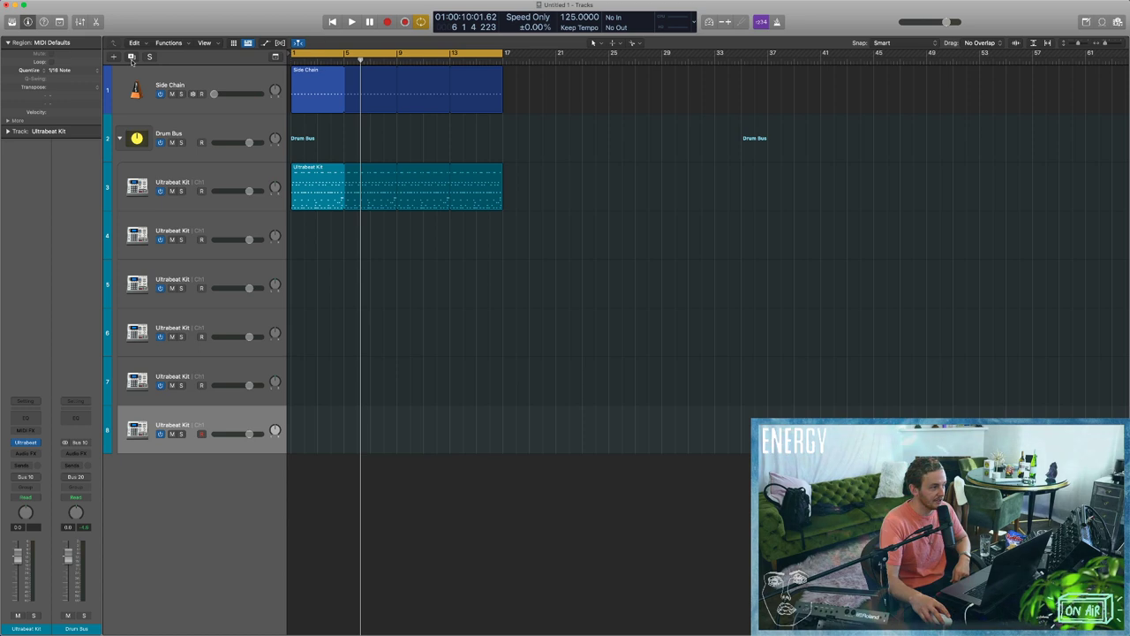
# Look at the Ultrabeat plug-in's drum sounds on the first duplicate track, and close its window.
pyautogui.click(159, 234)
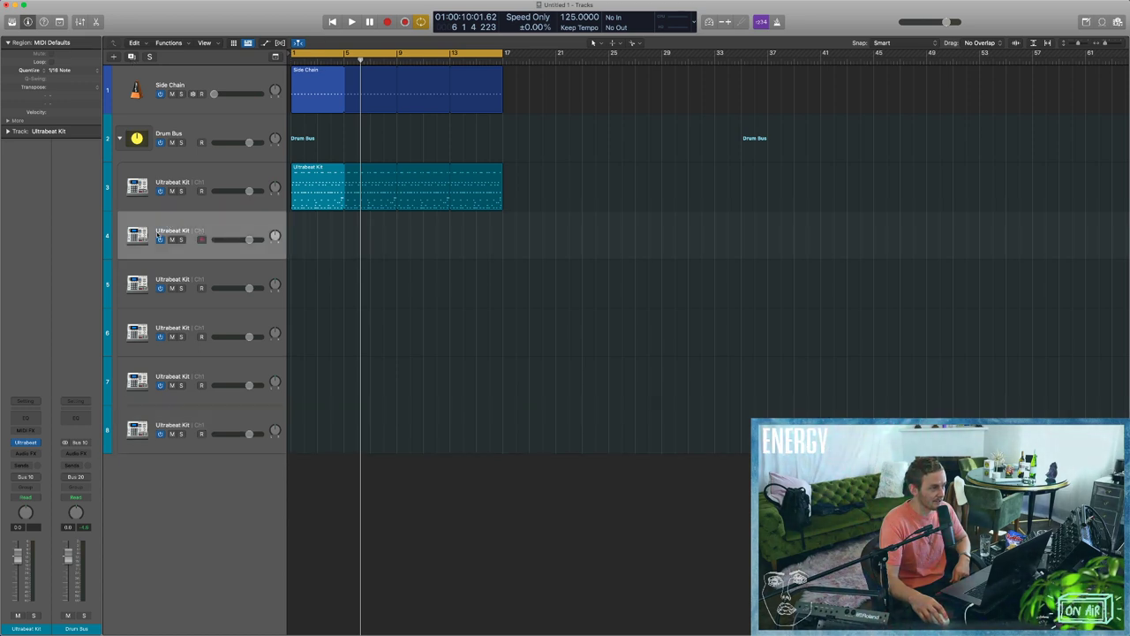
pyautogui.click(26, 442)
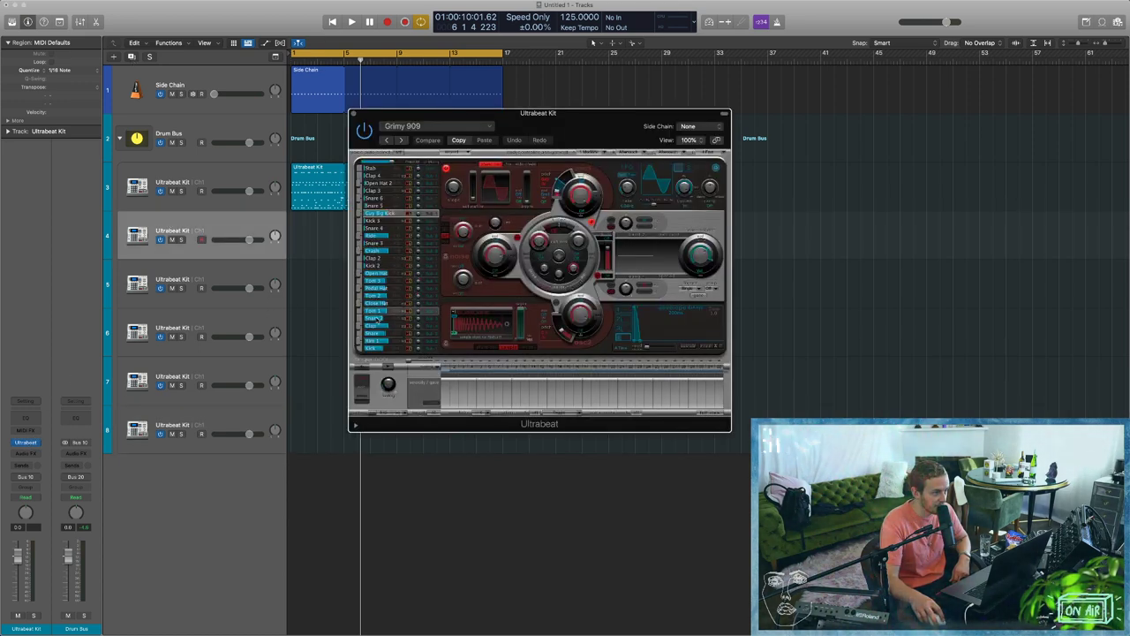
pyautogui.click(354, 114)
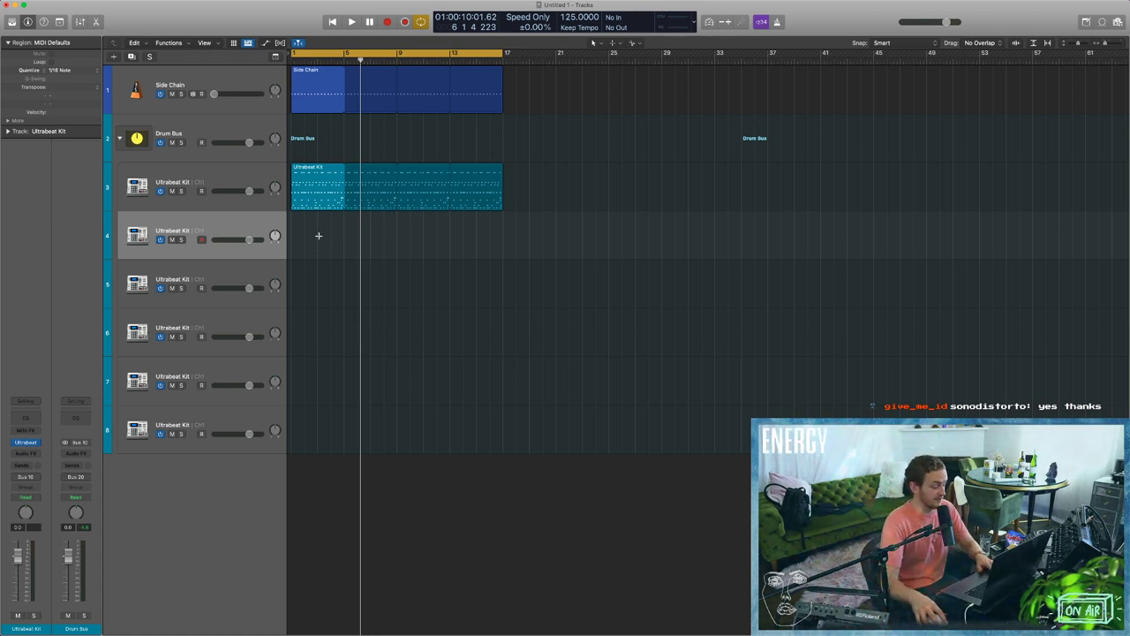
# Delete the five duplicate Ultrabeat Kit tracks, keeping only the track that holds the region.
pyautogui.press('super+BackSpace')
pyautogui.press('super+BackSpace')
pyautogui.press('super+BackSpace')
pyautogui.press('super+BackSpace')
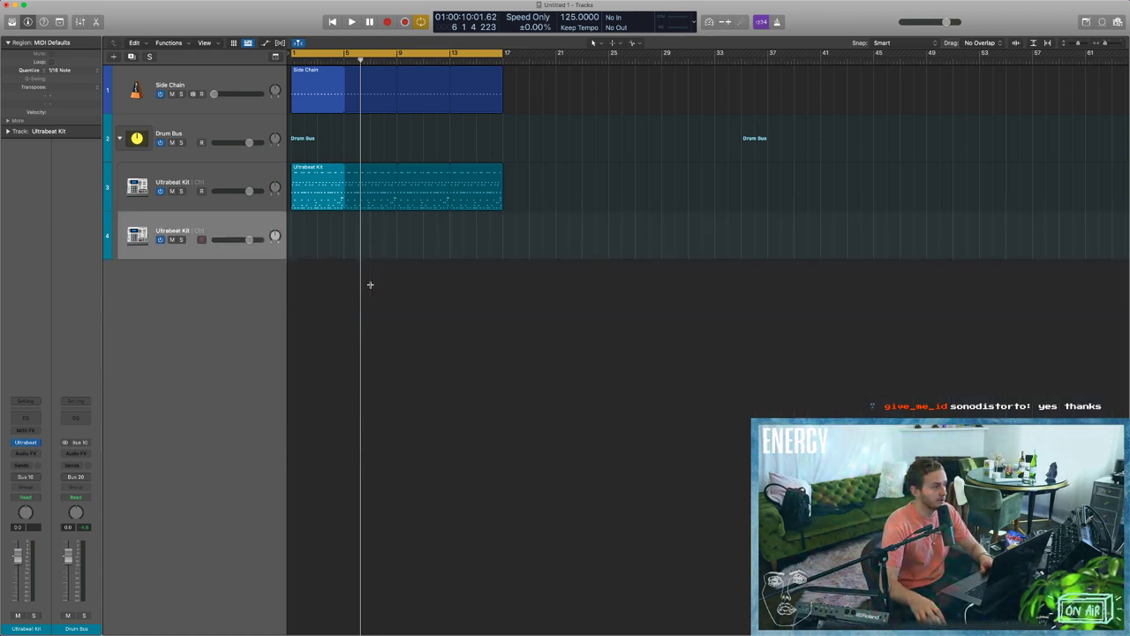
pyautogui.press('super+BackSpace')
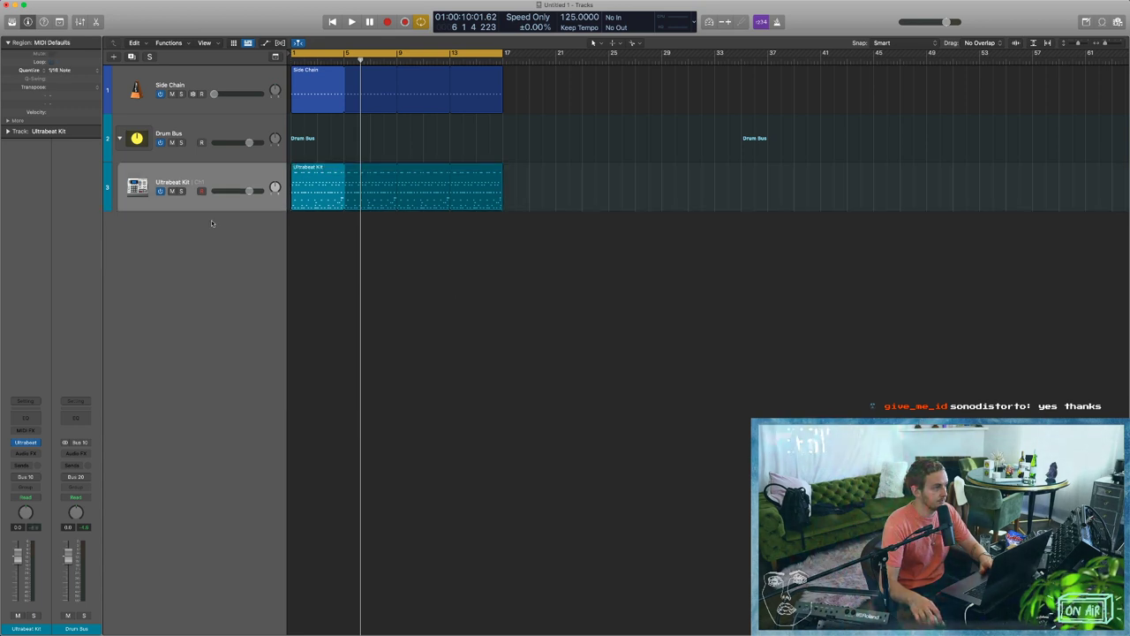
# Rename the Ultrabeat Kit track as Ultrabeat 909 Test and start playback.
pyautogui.doubleClick(184, 182)
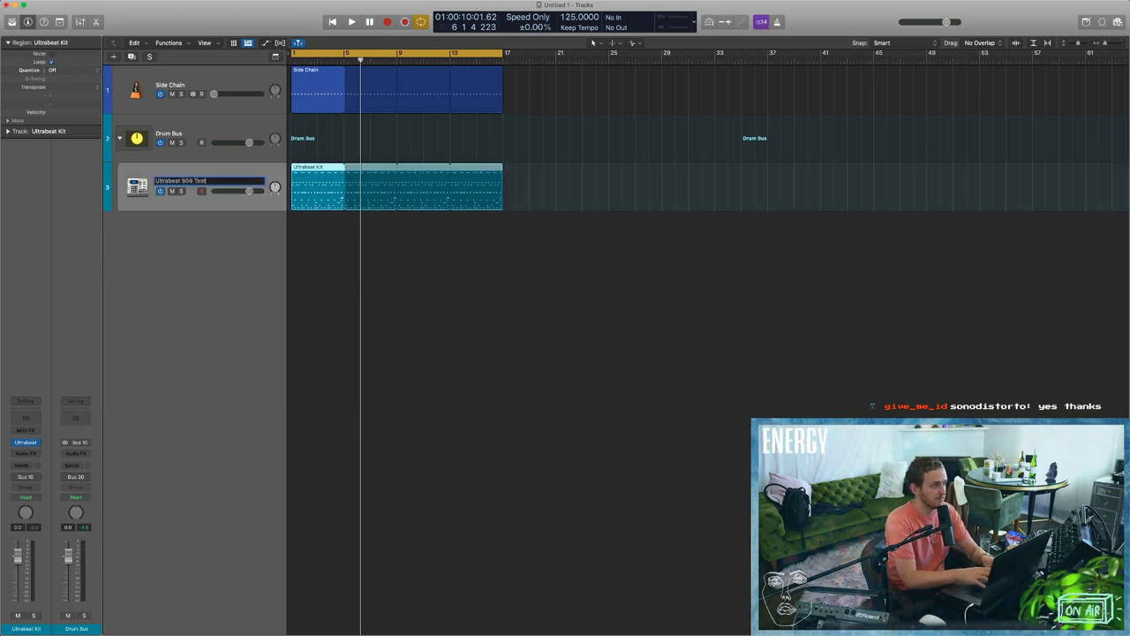
pyautogui.press('Return')
pyautogui.press('space')
pyautogui.click(387, 292)
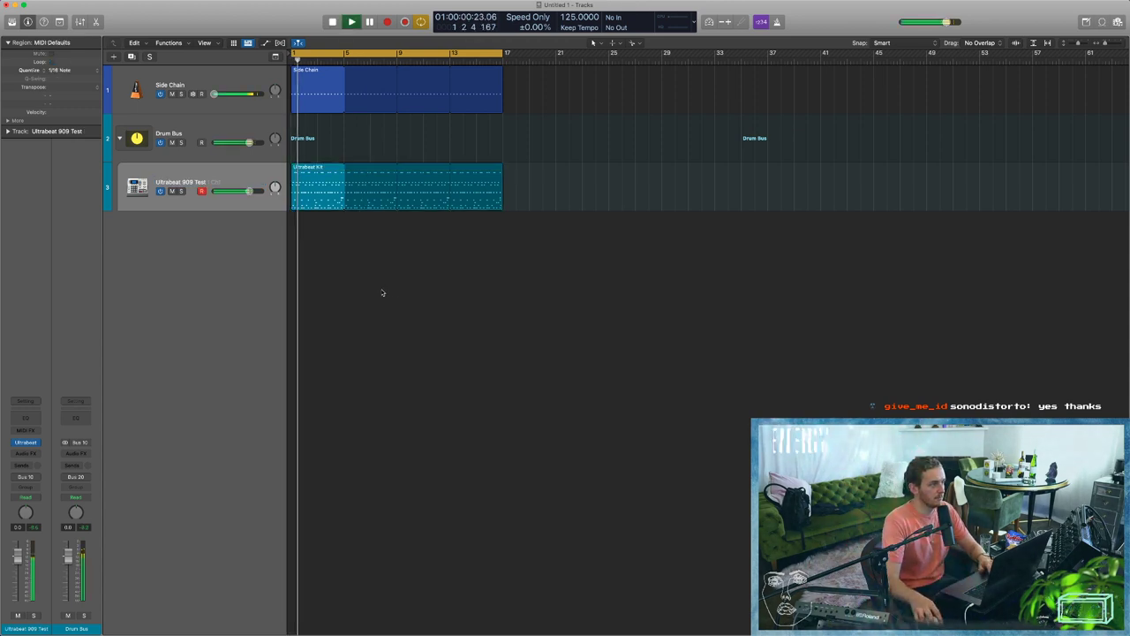
# Show the mixer and play the drum pattern briefly to check the Ultrabeat channels.
pyautogui.press('space')
pyautogui.press('x')
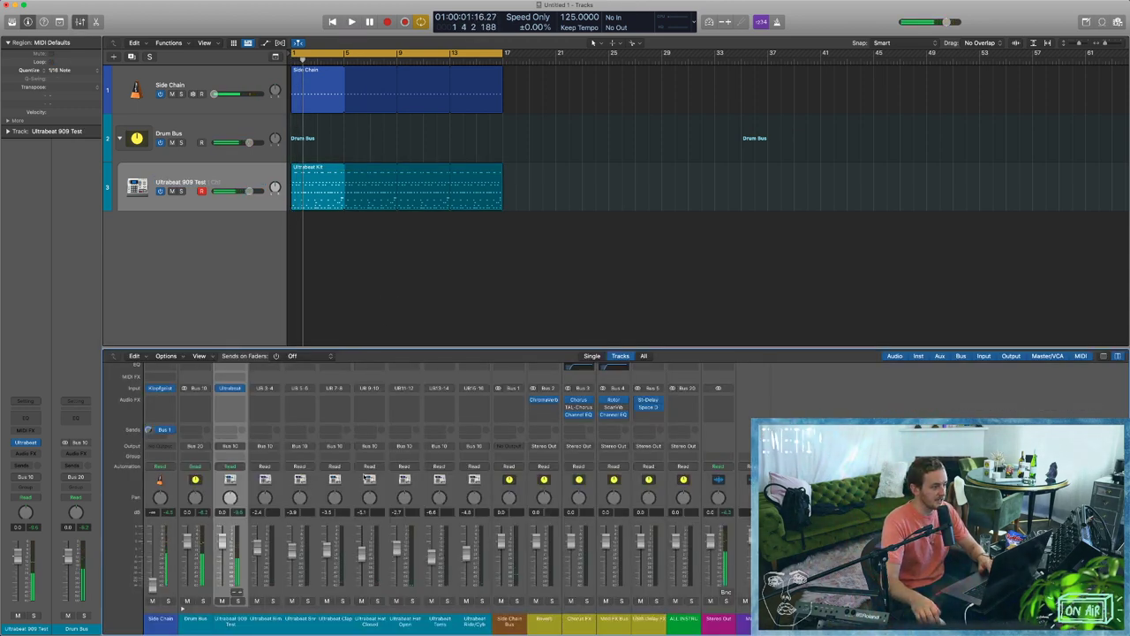
pyautogui.press('space')
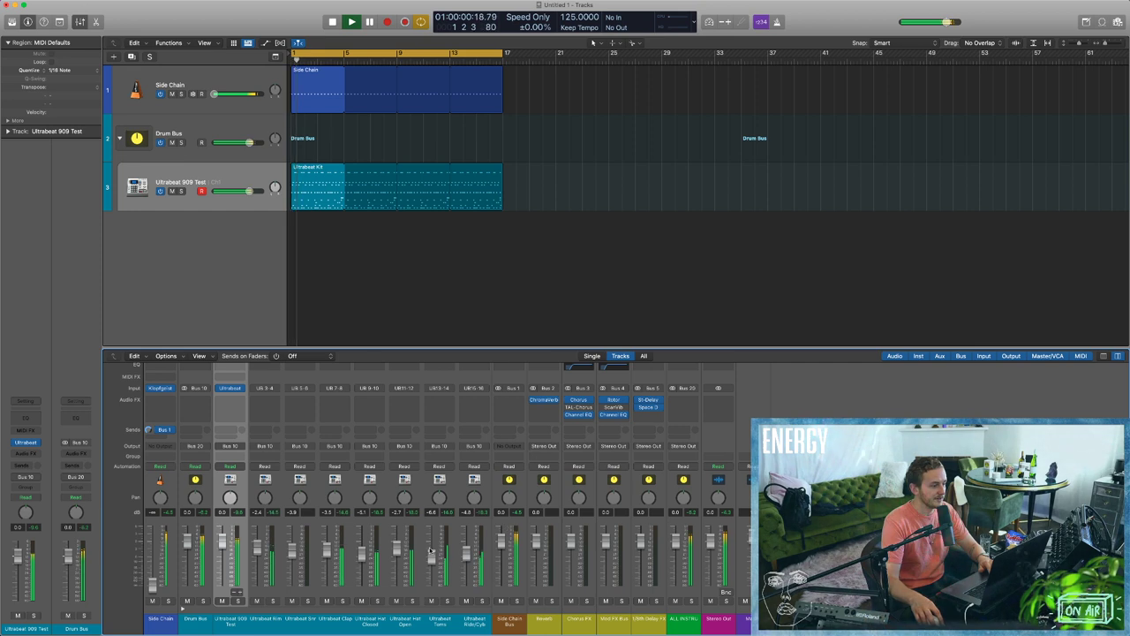
pyautogui.press('space')
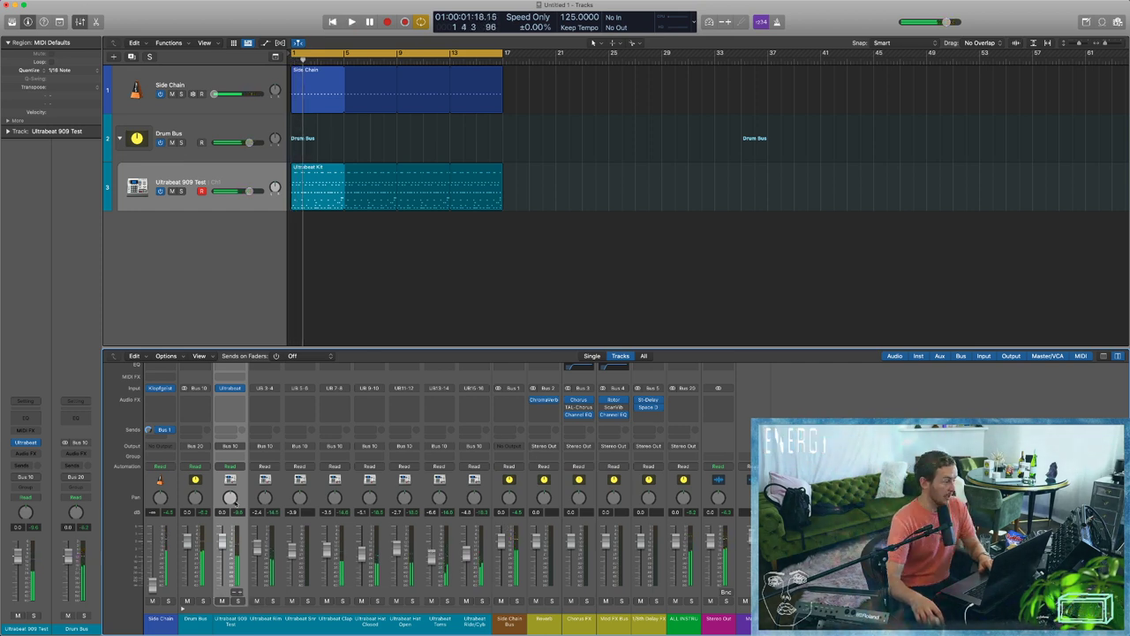
# Insert the Overdrive distortion effect on the Ultrabeat 909 Test channel.
pyautogui.click(230, 401)
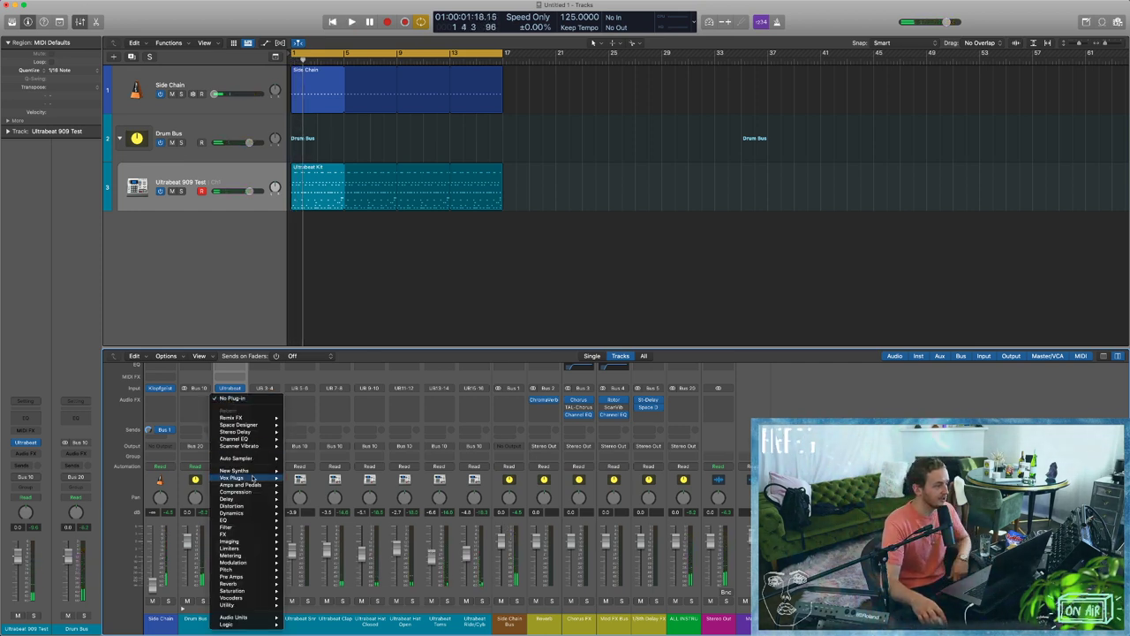
pyautogui.moveTo(243, 477)
pyautogui.moveTo(239, 506)
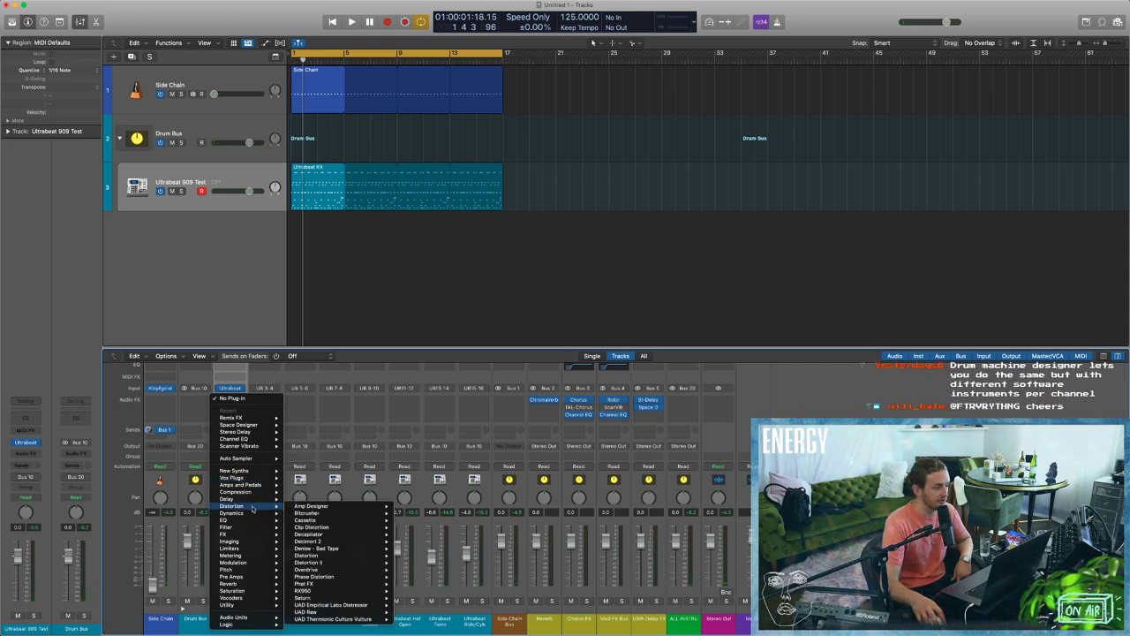
pyautogui.click(306, 569)
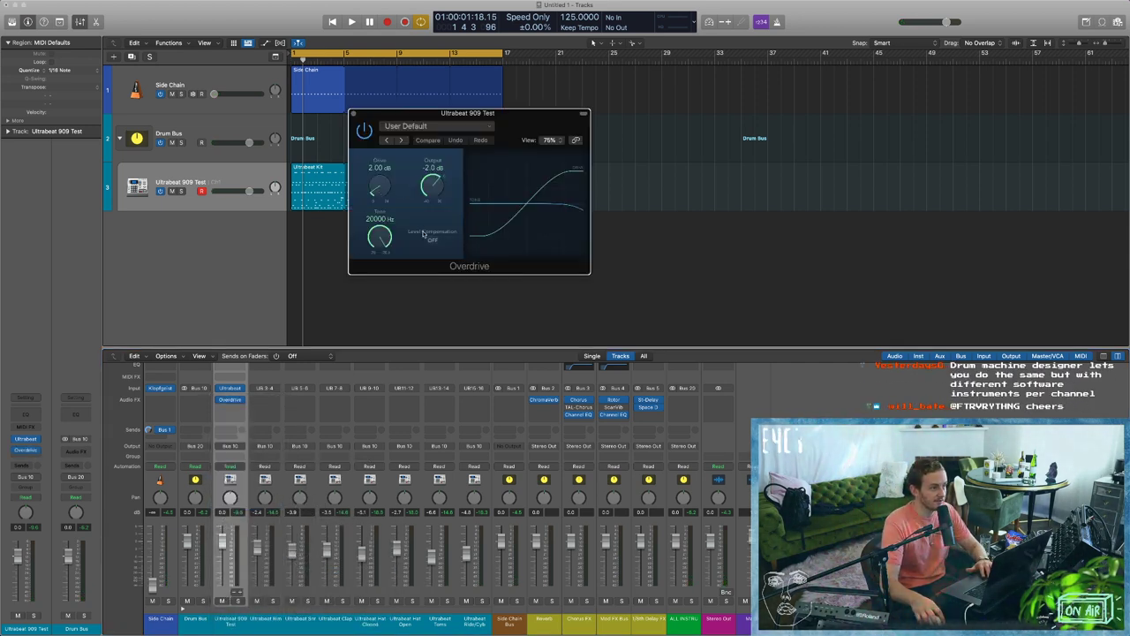
# Solo the Ultrabeat 909 Test channel, audition it through the Overdrive, and close the plug-in window.
pyautogui.press('space')
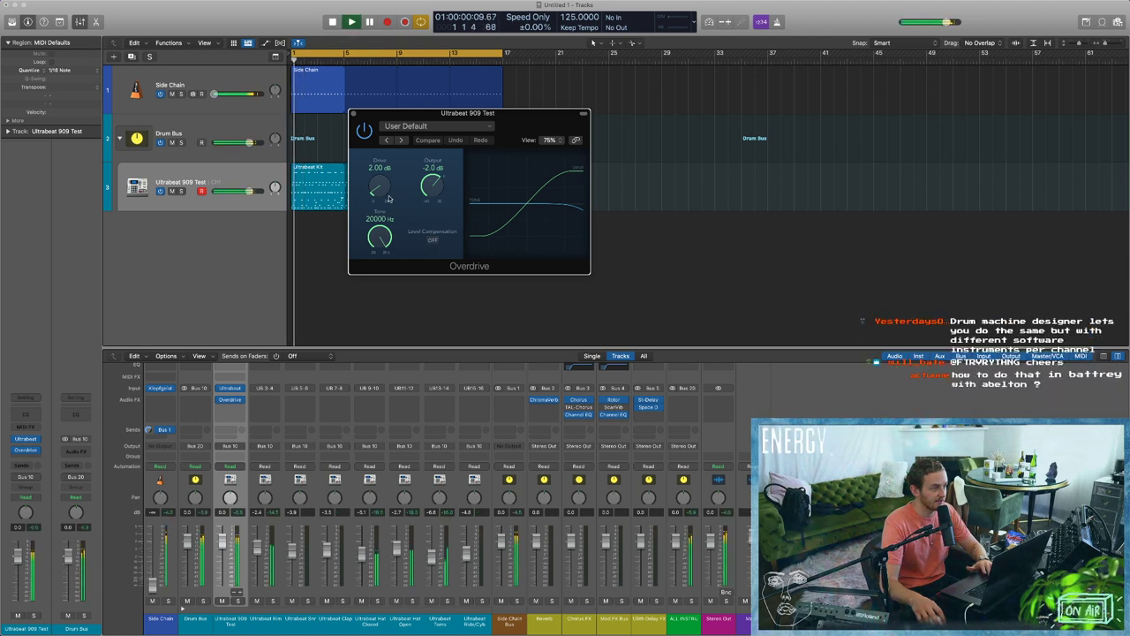
pyautogui.click(238, 601)
pyautogui.moveTo(378, 186)
pyautogui.mouseDown()
pyautogui.moveTo(374, 119)
pyautogui.moveTo(375, 185)
pyautogui.mouseUp()
pyautogui.press('space')
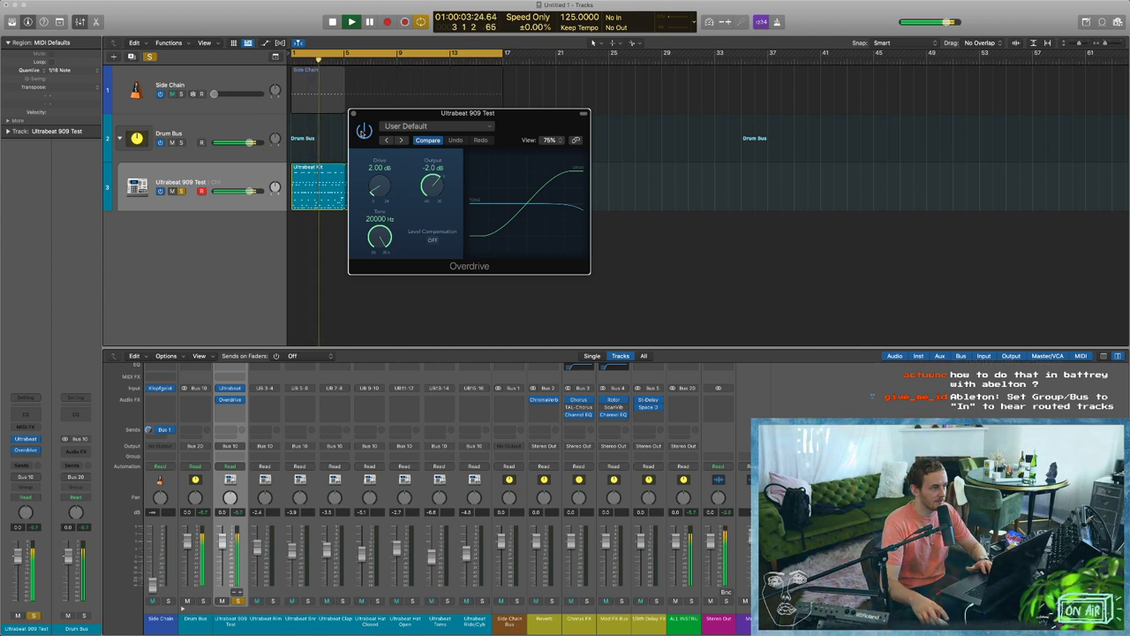
pyautogui.press('space')
pyautogui.click(353, 113)
# Insert a Channel EQ after the Overdrive on the Ultrabeat 909 Test channel, and close its window.
pyautogui.click(222, 406)
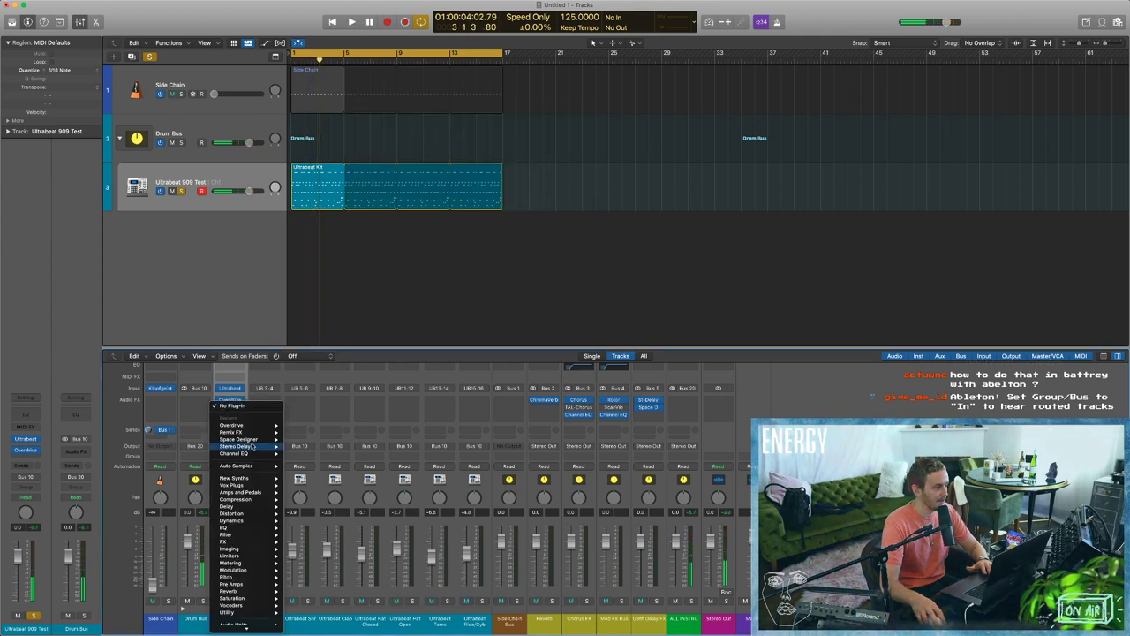
pyautogui.click(234, 376)
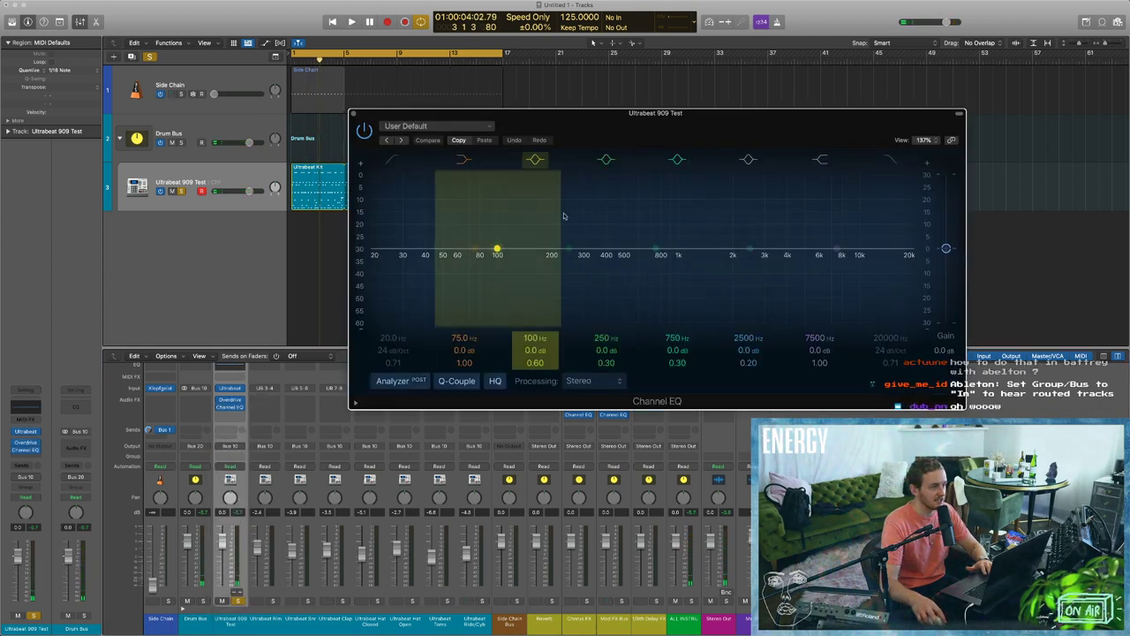
pyautogui.moveTo(610, 114); pyautogui.dragTo(499, 89)
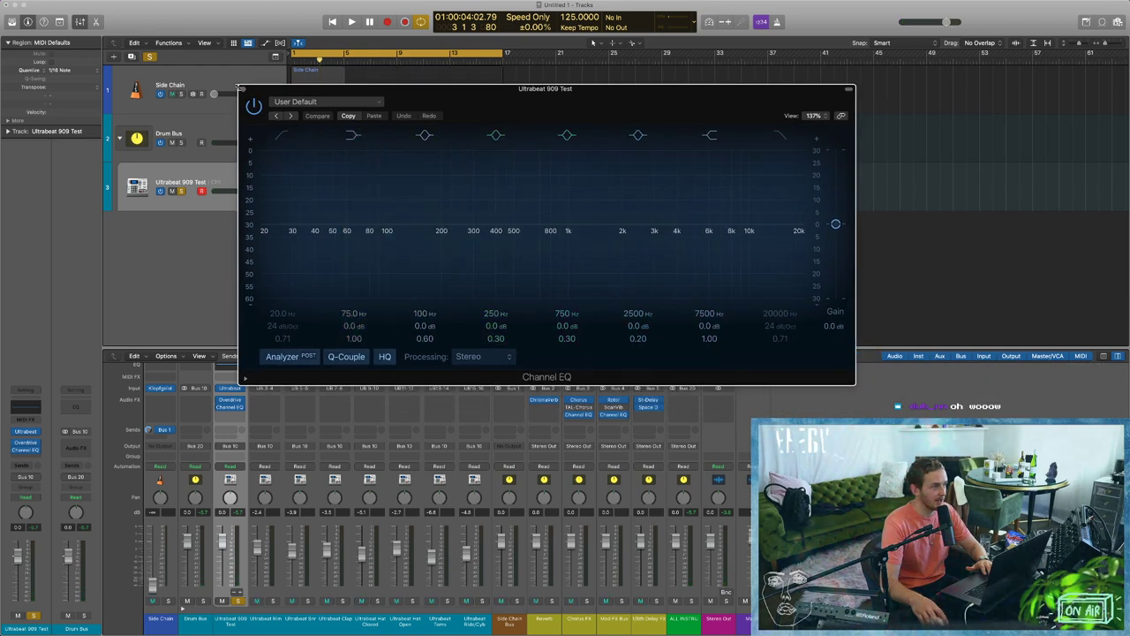
pyautogui.click(242, 90)
# Play the processed 909 channel from the start and solo the Ultrabeat Rim channel as well.
pyautogui.press('space')
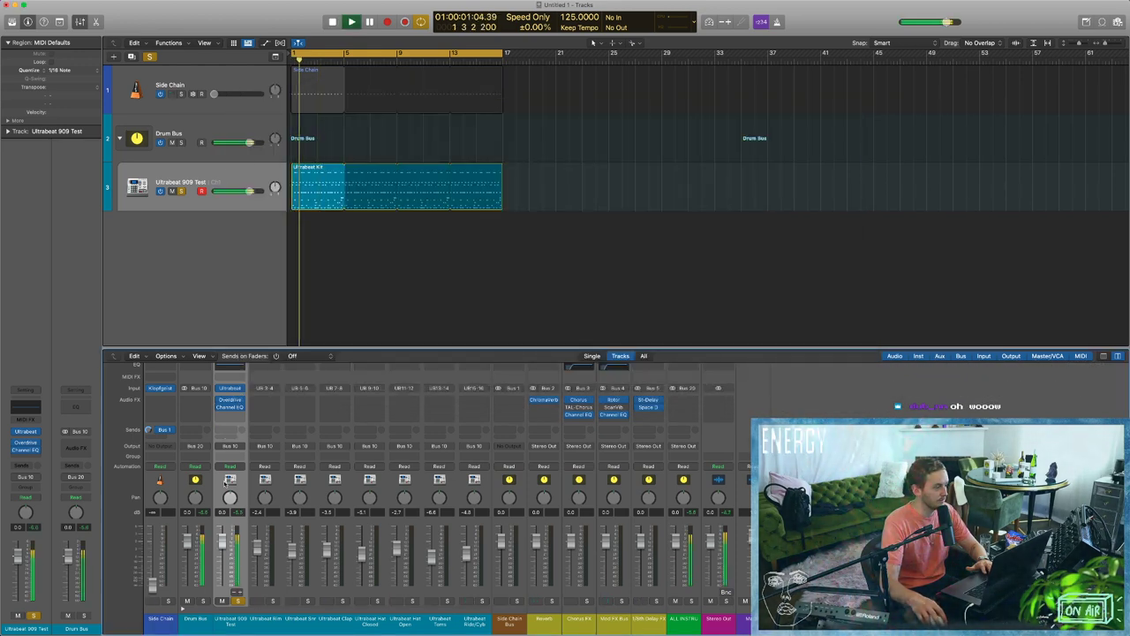
pyautogui.press('Return')
pyautogui.press('space')
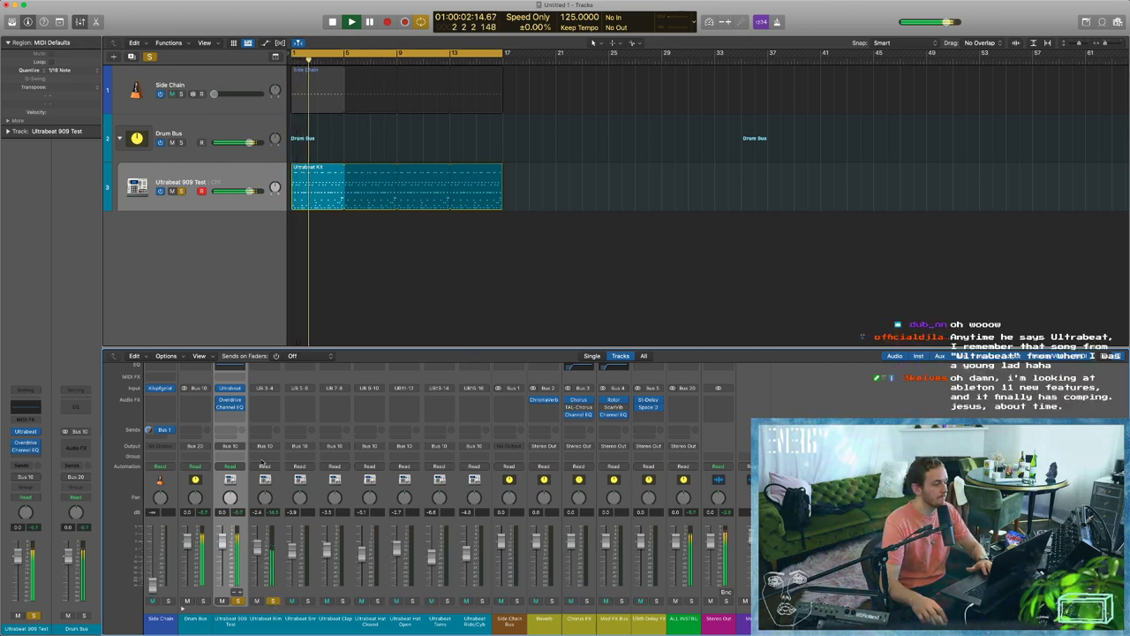
pyautogui.press('space')
# Add a send on the Ultrabeat Rim channel and route it to Bus 2, the Reverb bus.
pyautogui.click(273, 432)
pyautogui.moveTo(265, 440)
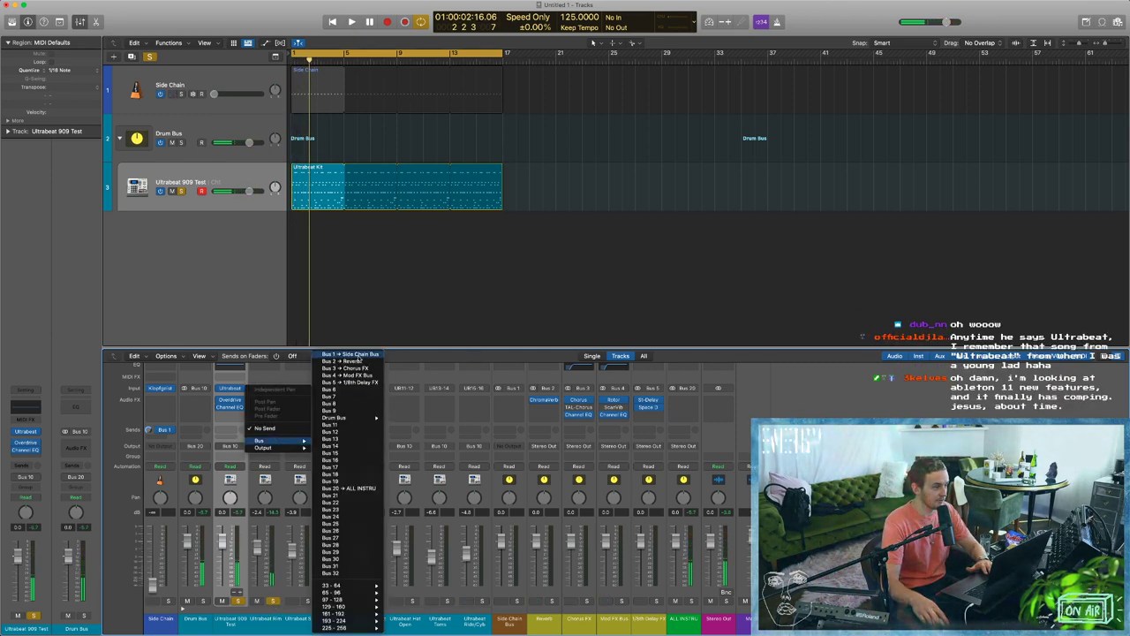
pyautogui.click(327, 357)
pyautogui.click(274, 432)
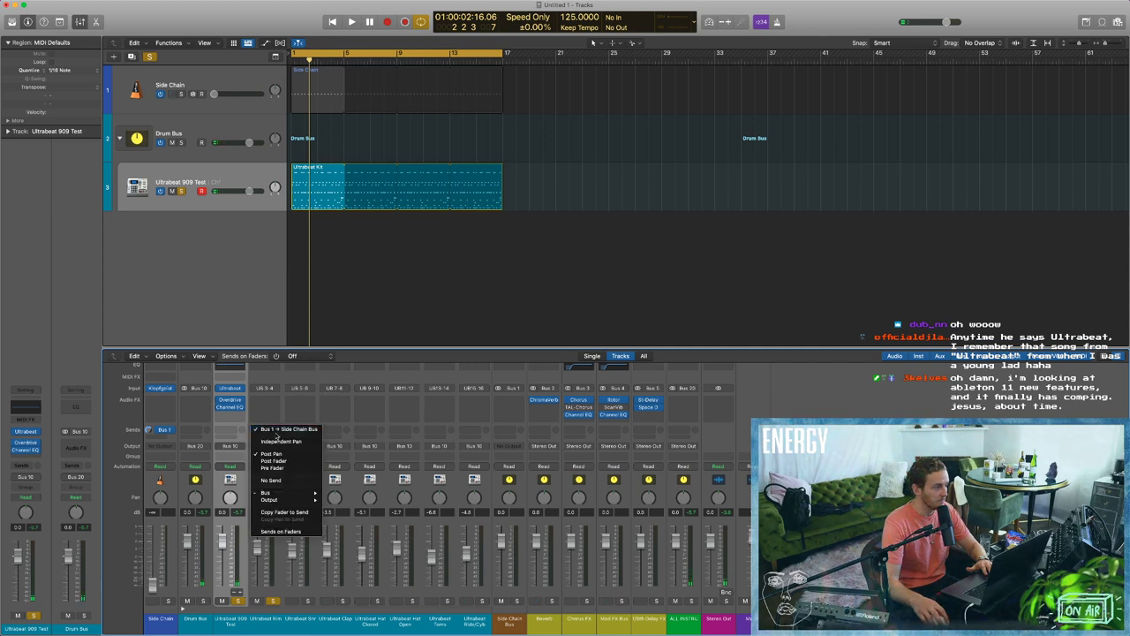
pyautogui.moveTo(265, 491)
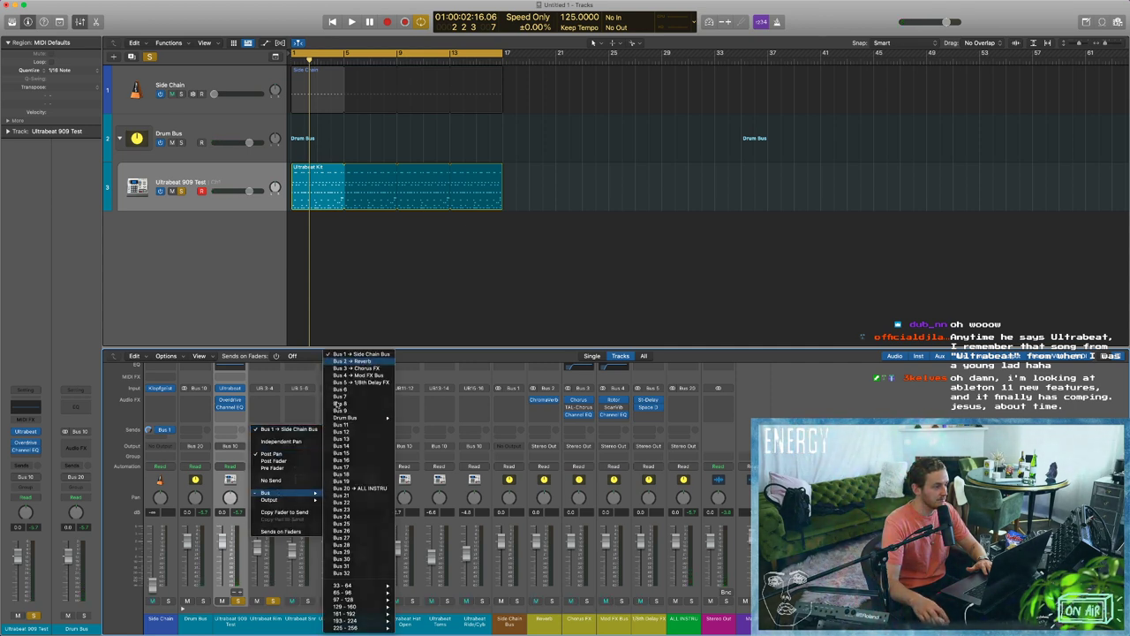
pyautogui.click(336, 366)
# Adjust the Ultrabeat Rim channel's Reverb send level while auditioning the drum pattern.
pyautogui.press('space')
pyautogui.moveTo(276, 430)
pyautogui.mouseDown()
pyautogui.moveTo(276, 413)
pyautogui.moveTo(276, 441)
pyautogui.mouseUp()
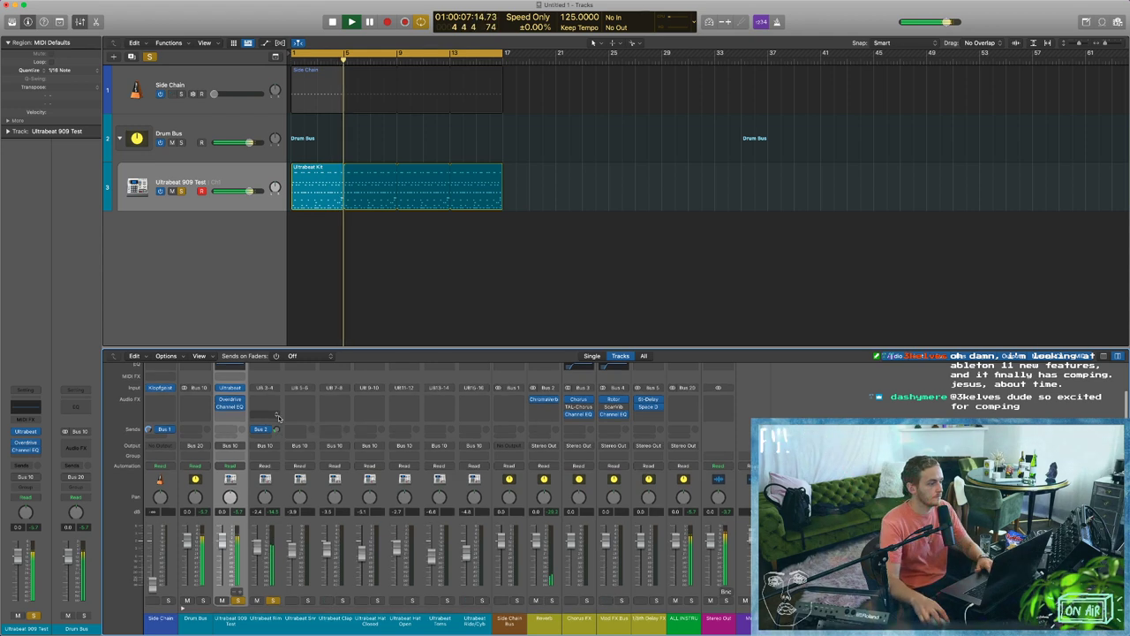
pyautogui.scroll(-1, 277, 427)
pyautogui.press('space')
pyautogui.moveTo(276, 429); pyautogui.dragTo(276, 439)
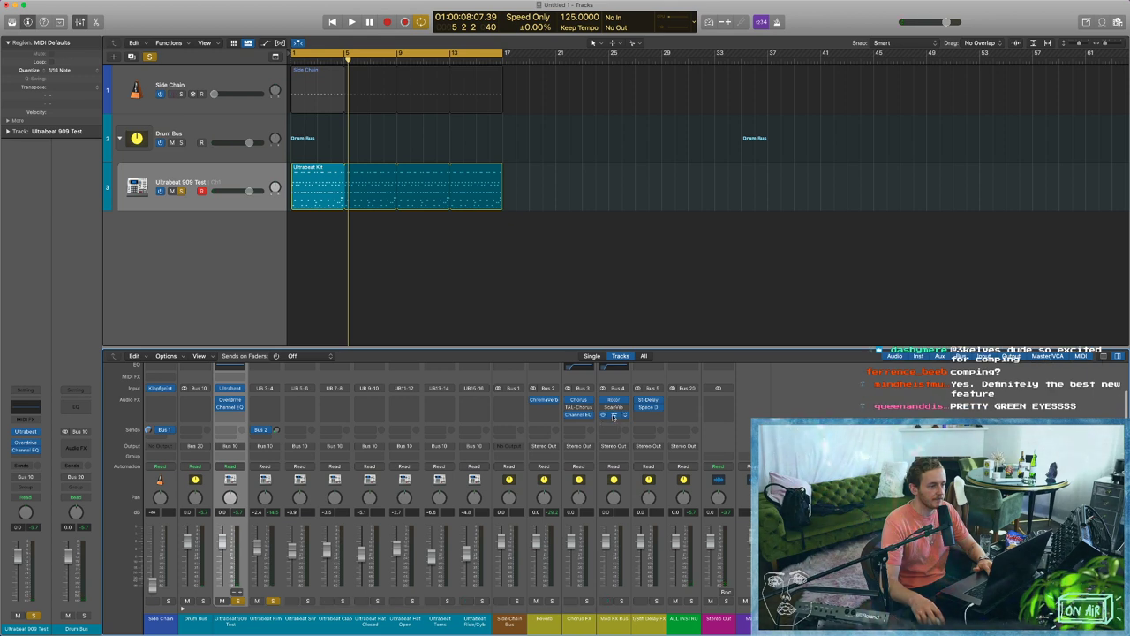
pyautogui.click(546, 404)
pyautogui.moveTo(551, 428)
pyautogui.click(616, 425)
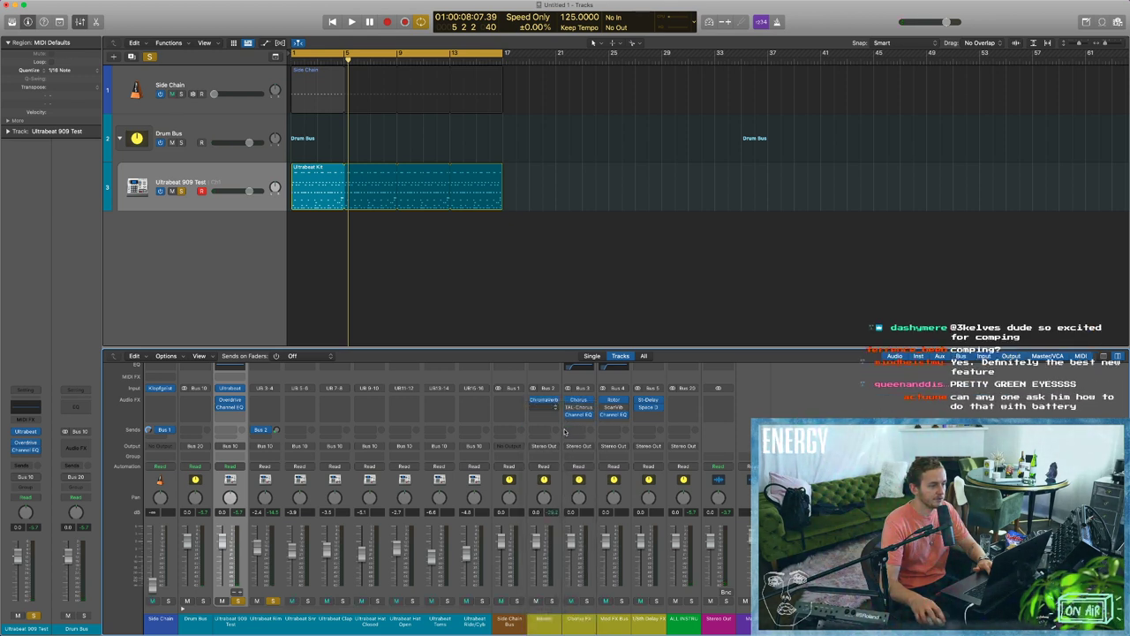
# Add a Channel EQ after ChromaVerb on the Reverb bus, and retouch the Ultrabeat Rim channel's Reverb send during playback.
pyautogui.press('space')
pyautogui.click(399, 273)
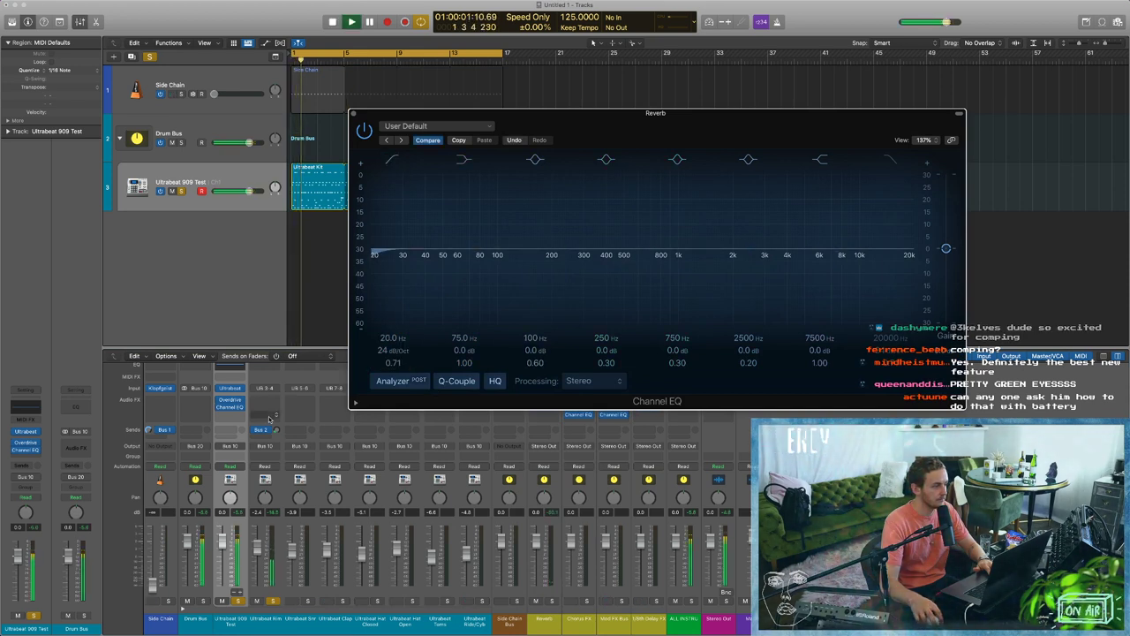
pyautogui.moveTo(277, 431); pyautogui.dragTo(277, 404)
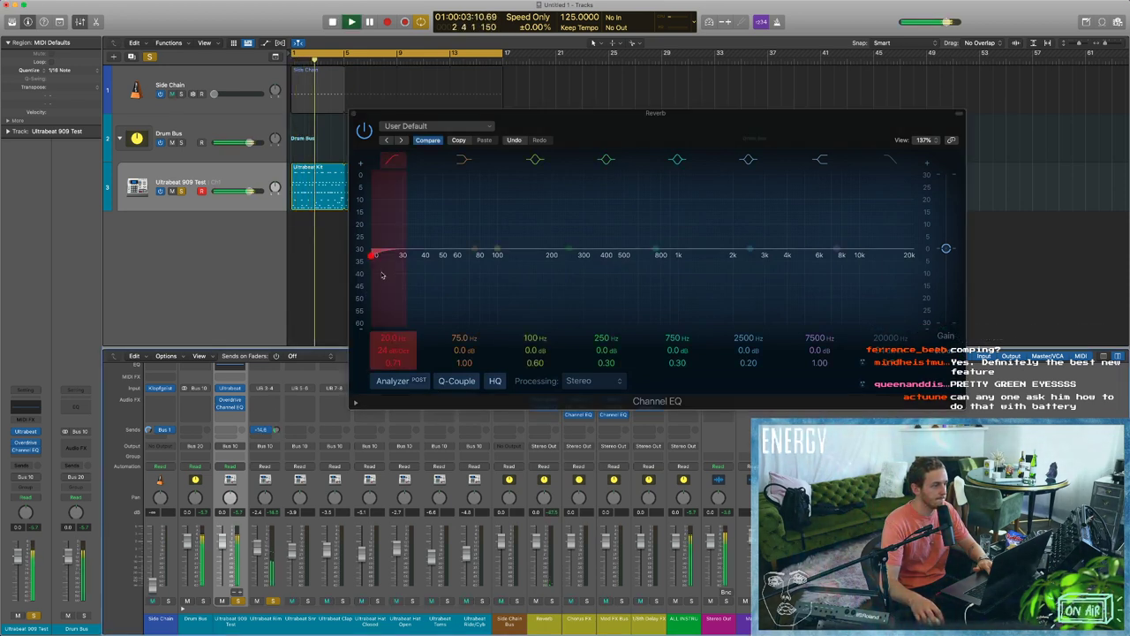
# Set the Reverb EQ's low cut to 370 Hz at 48 dB/Oct with a Q of 0.48, and disable the fifth band.
pyautogui.moveTo(395, 270); pyautogui.dragTo(644, 300)
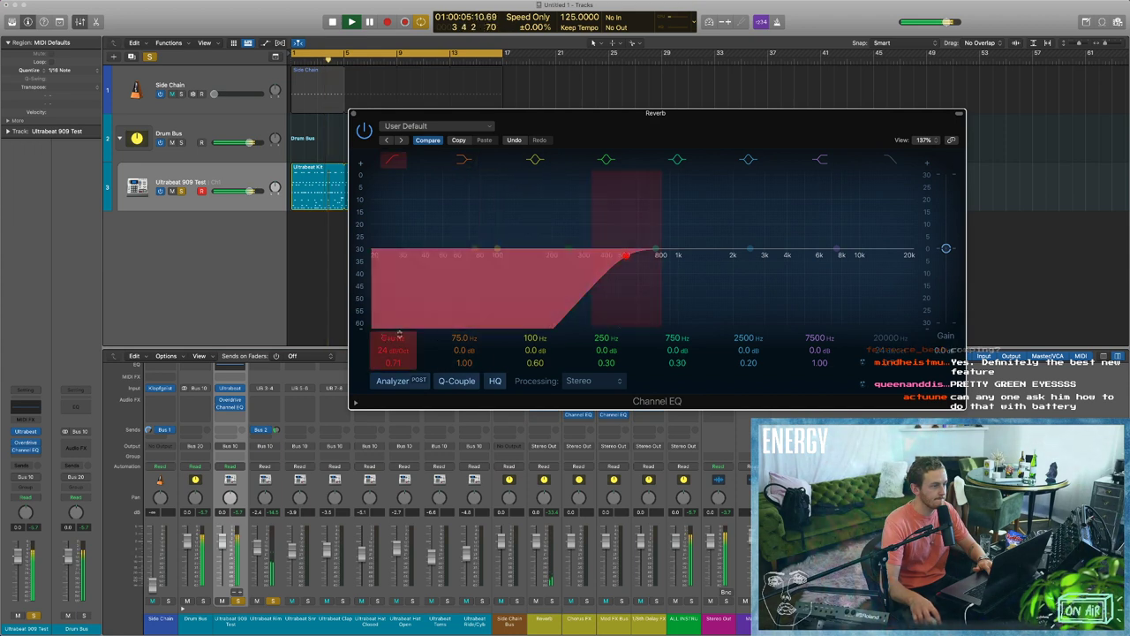
pyautogui.moveTo(402, 351); pyautogui.dragTo(407, 376)
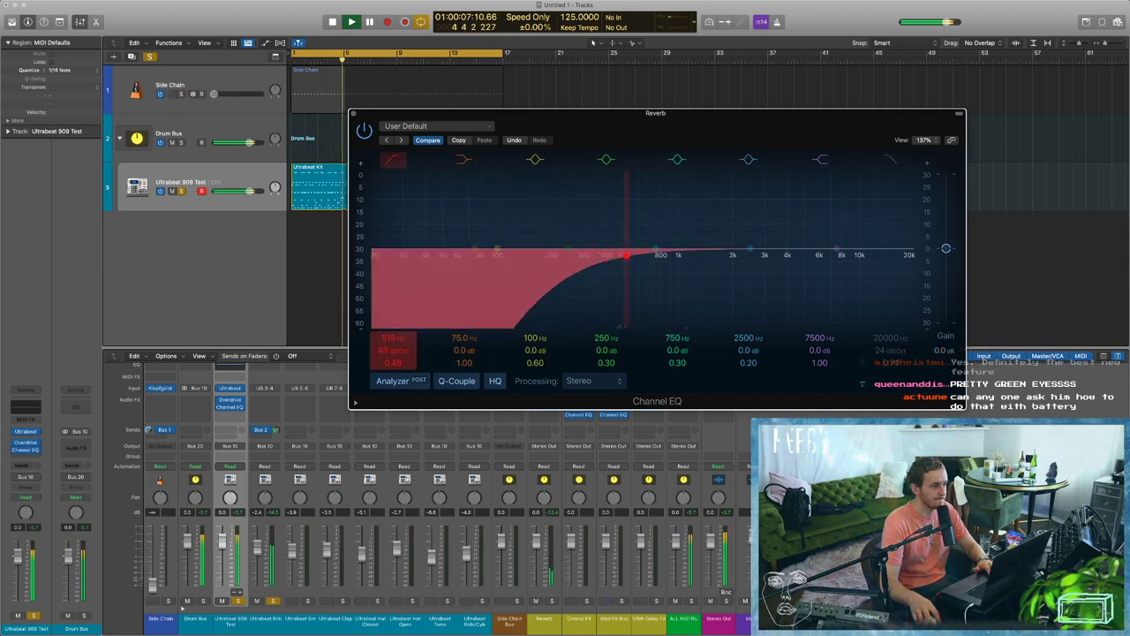
pyautogui.moveTo(678, 307); pyautogui.dragTo(668, 308)
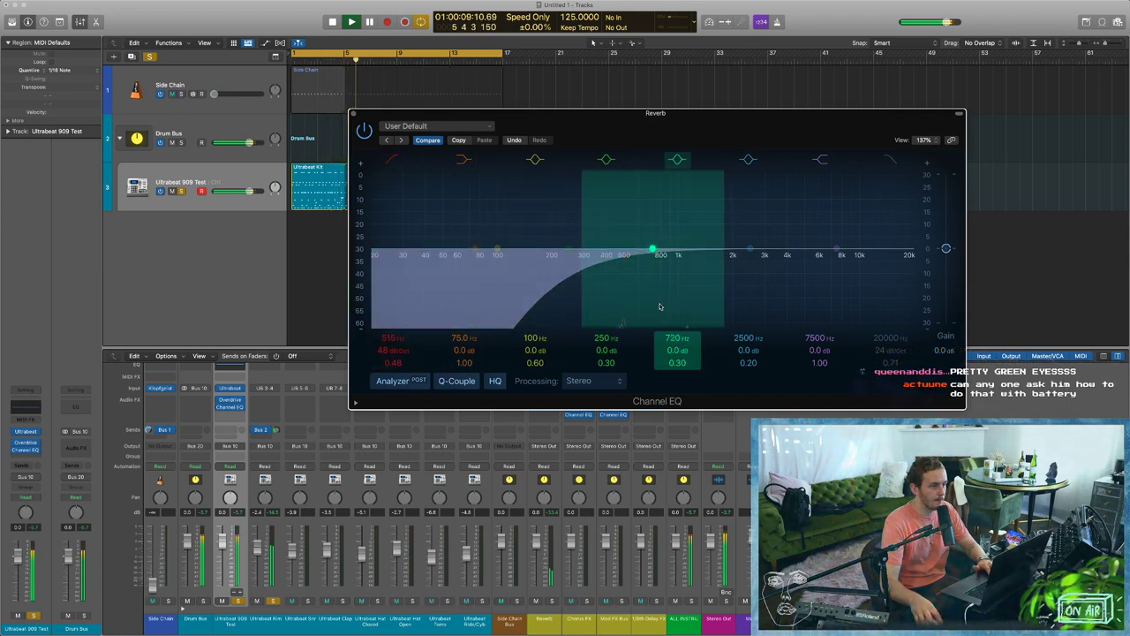
pyautogui.click(678, 162)
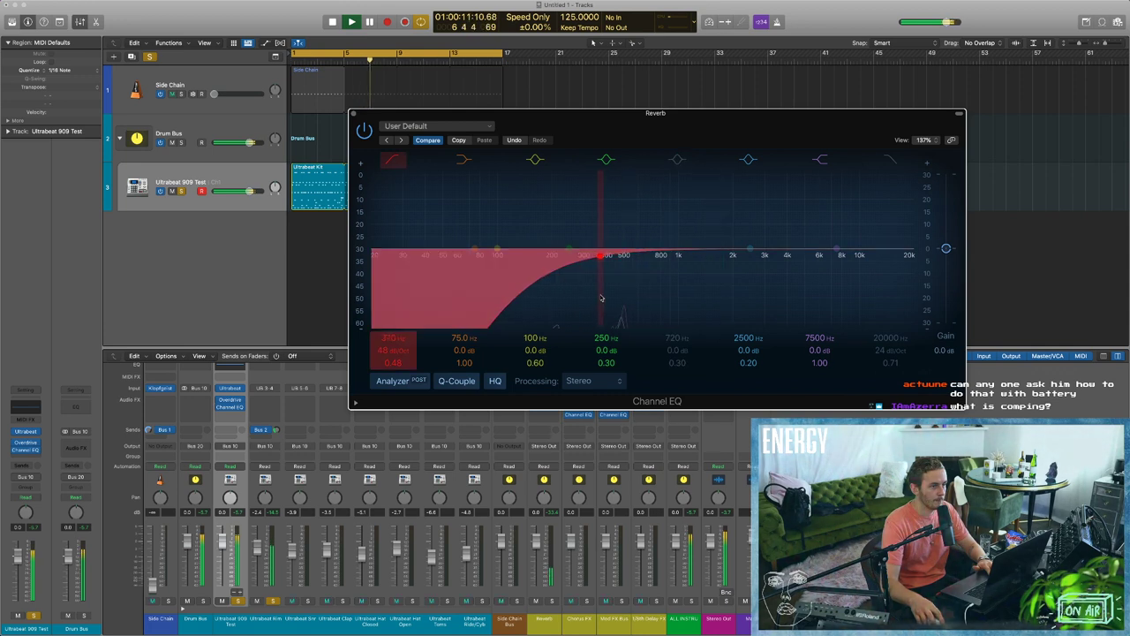
# Enable the Reverb EQ's high cut at 5700 Hz, 12 dB/Oct and Q 0.67, stop playback and close the EQ window.
pyautogui.click(892, 161)
pyautogui.moveTo(890, 338); pyautogui.dragTo(890, 350)
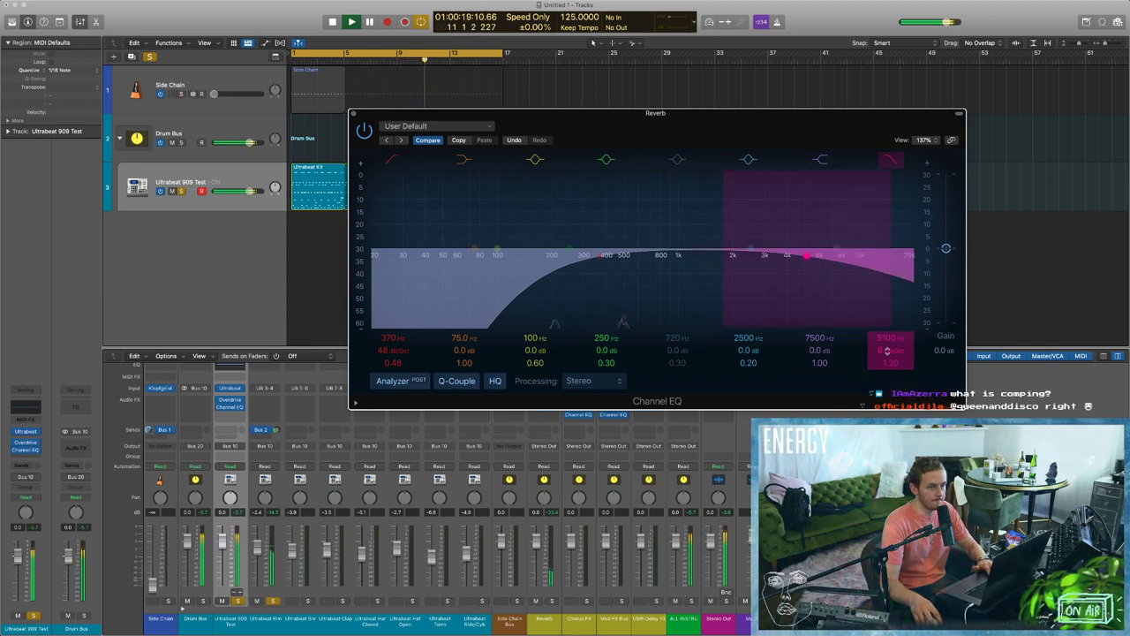
pyautogui.moveTo(891, 350); pyautogui.dragTo(891, 371)
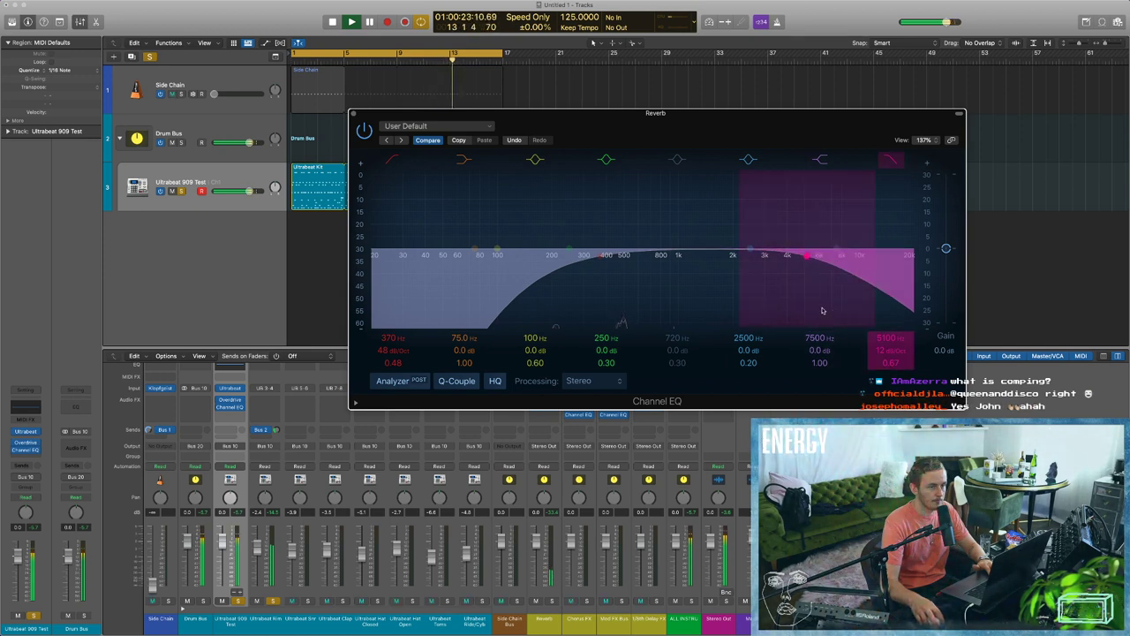
pyautogui.moveTo(822, 310); pyautogui.dragTo(831, 310)
pyautogui.press('space')
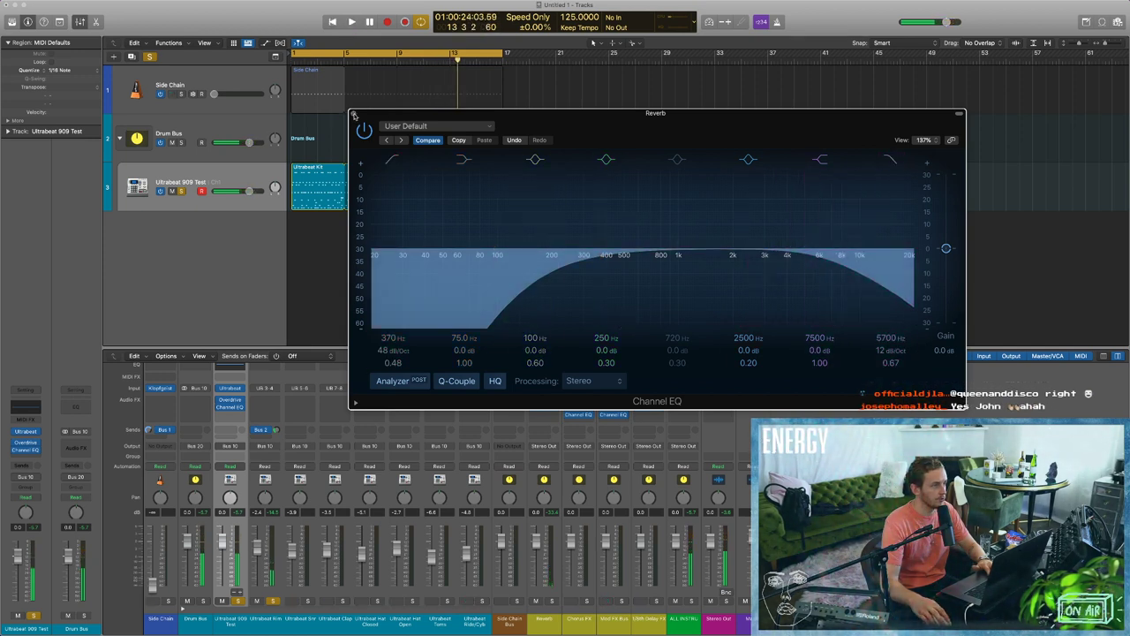
pyautogui.click(354, 114)
# Solo the Ultrabeat Clap channel during playback and insert a stereo Compressor on it.
pyautogui.press('space')
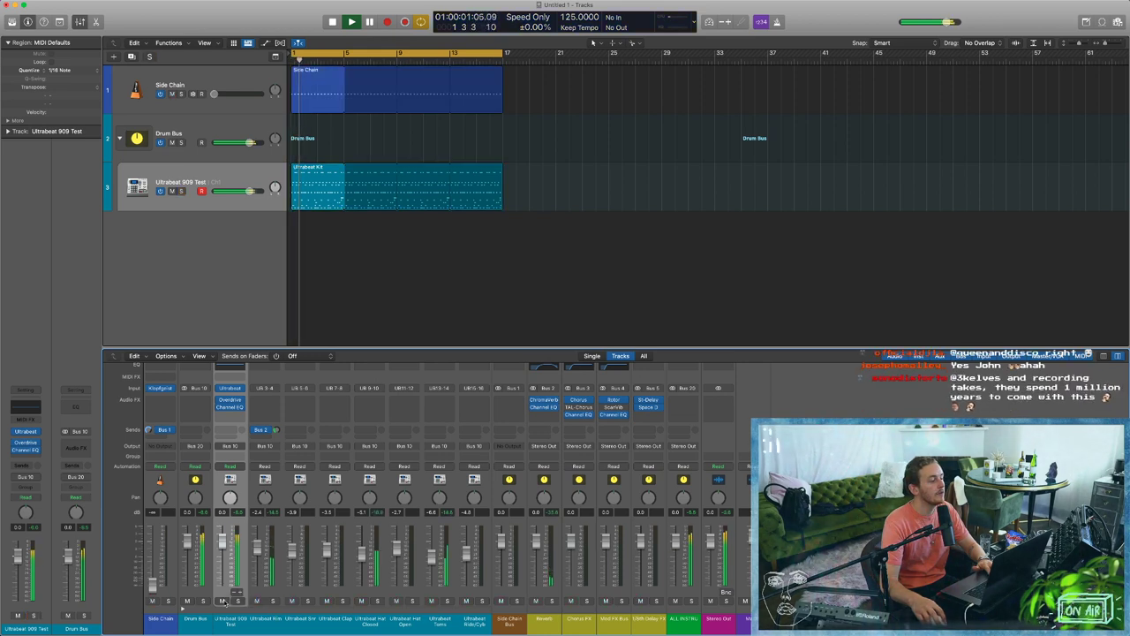
pyautogui.click(343, 600)
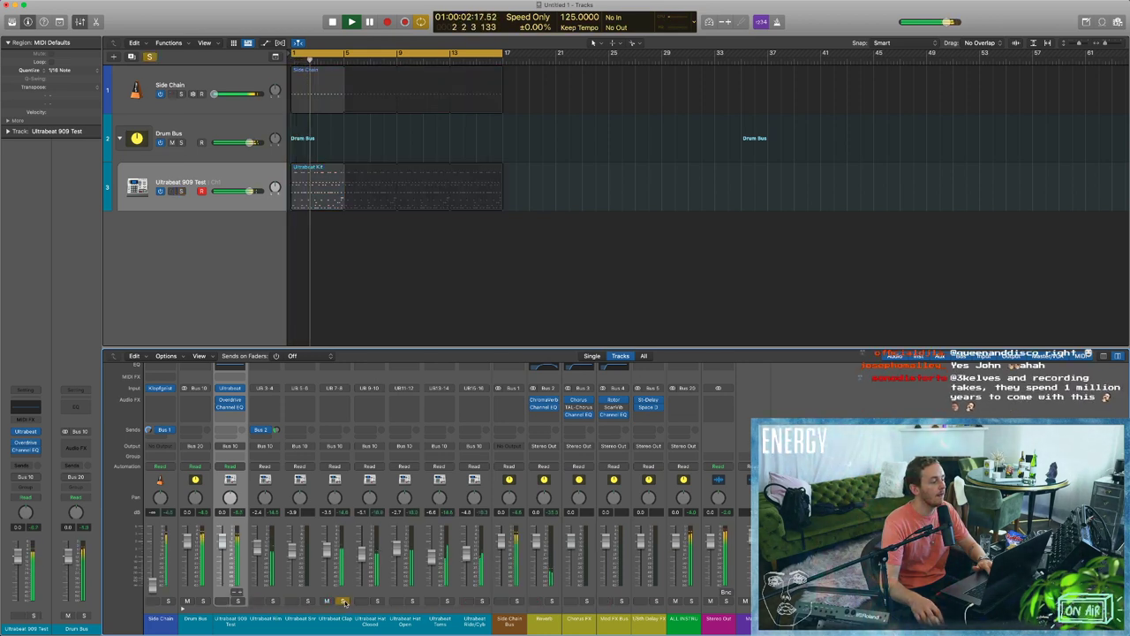
pyautogui.click(329, 404)
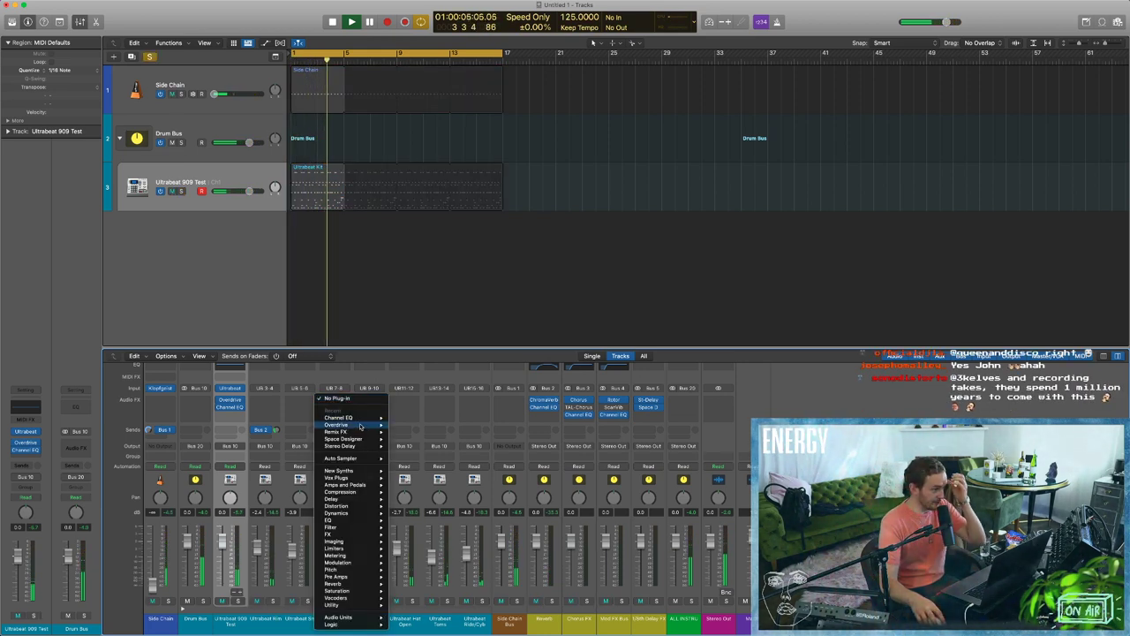
pyautogui.moveTo(354, 492)
pyautogui.moveTo(433, 491)
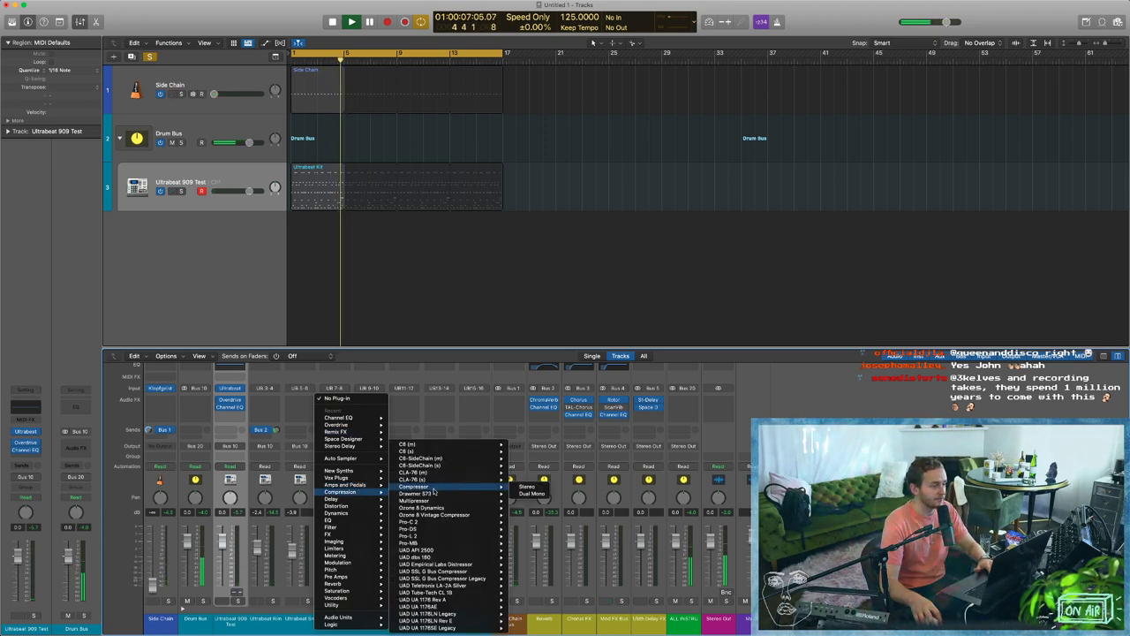
pyautogui.click(528, 486)
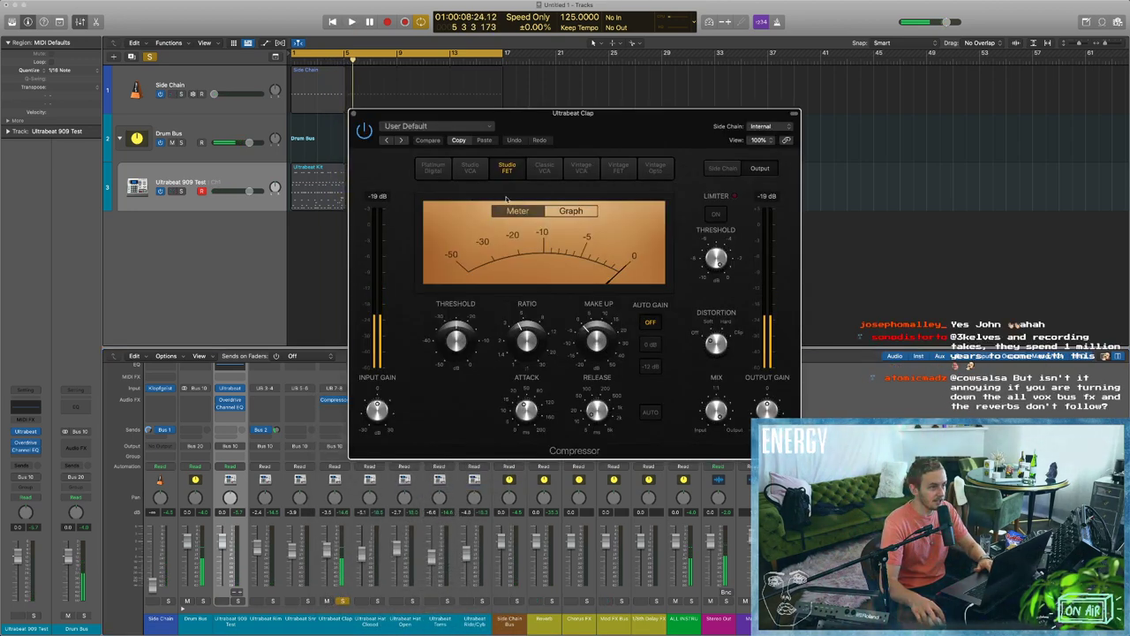
# Switch the clap Compressor to Classic VCA, with a threshold of -29.5 dB and 5.0 dB of make-up gain.
pyautogui.click(544, 167)
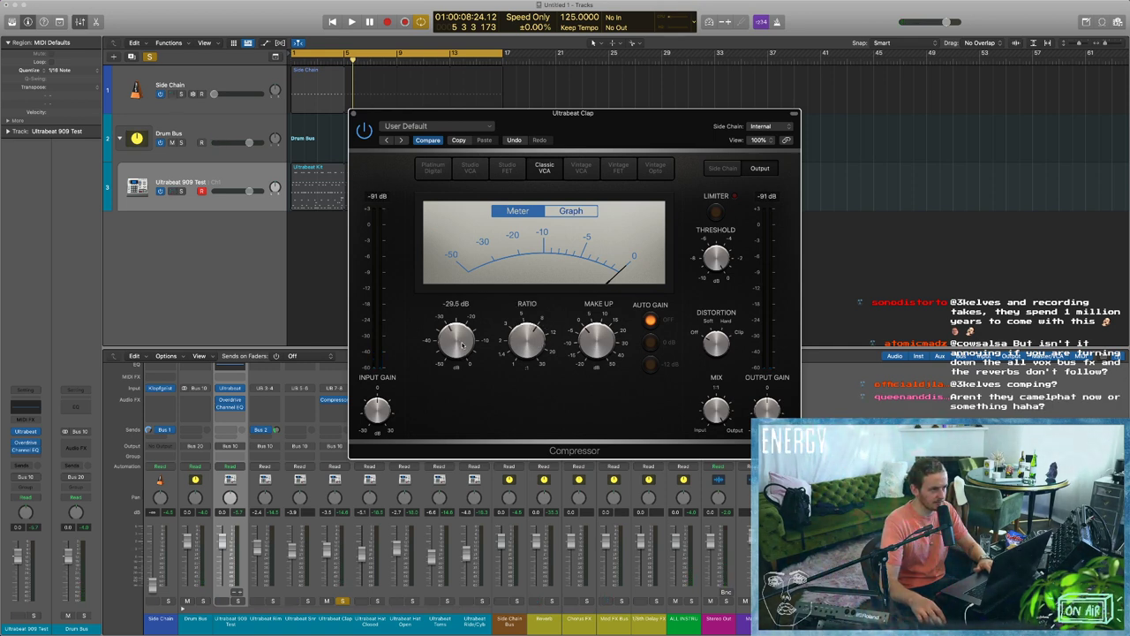
pyautogui.press('Return')
pyautogui.press('space')
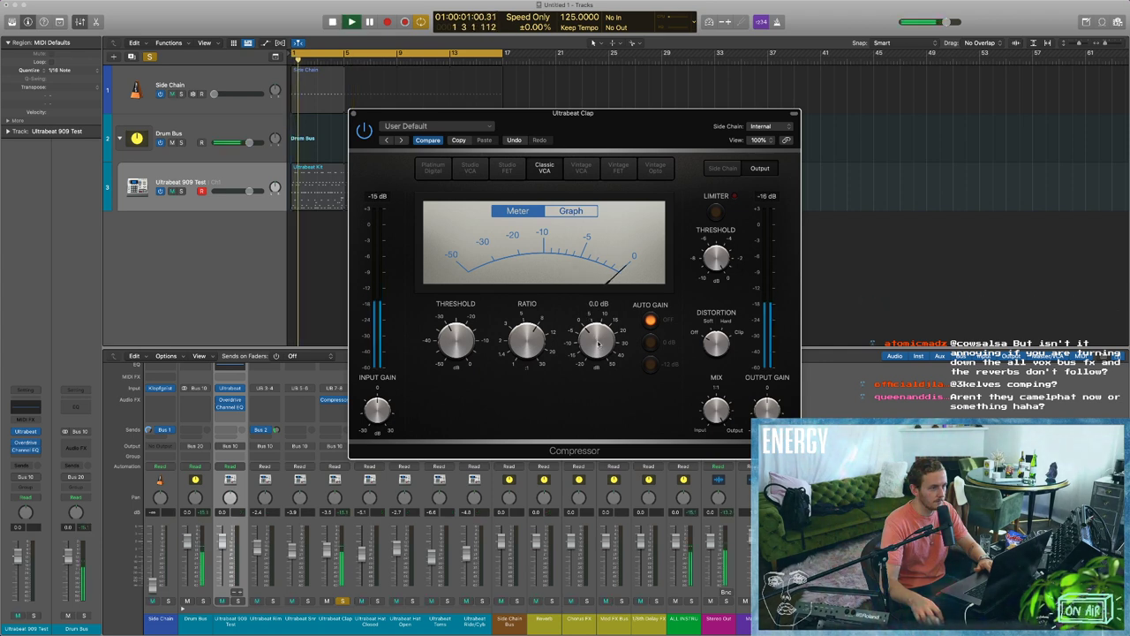
pyautogui.moveTo(598, 345); pyautogui.dragTo(604, 336)
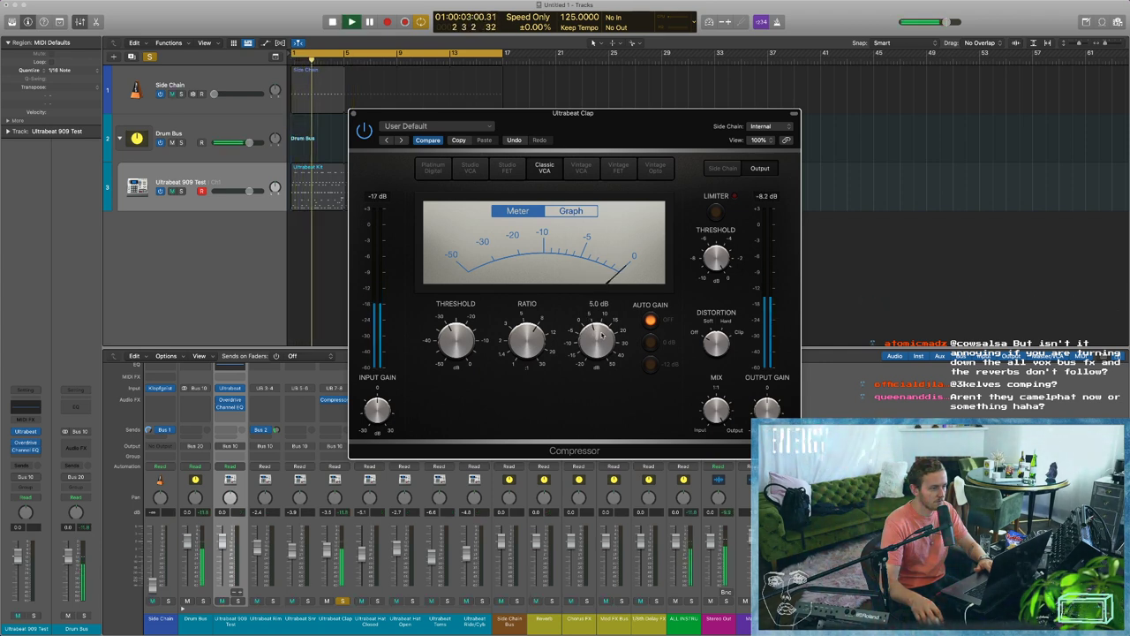
# Audition the compressed clap from the start, fine-tune the Compressor's ratio, and close its window.
pyautogui.press('Return')
pyautogui.press('space')
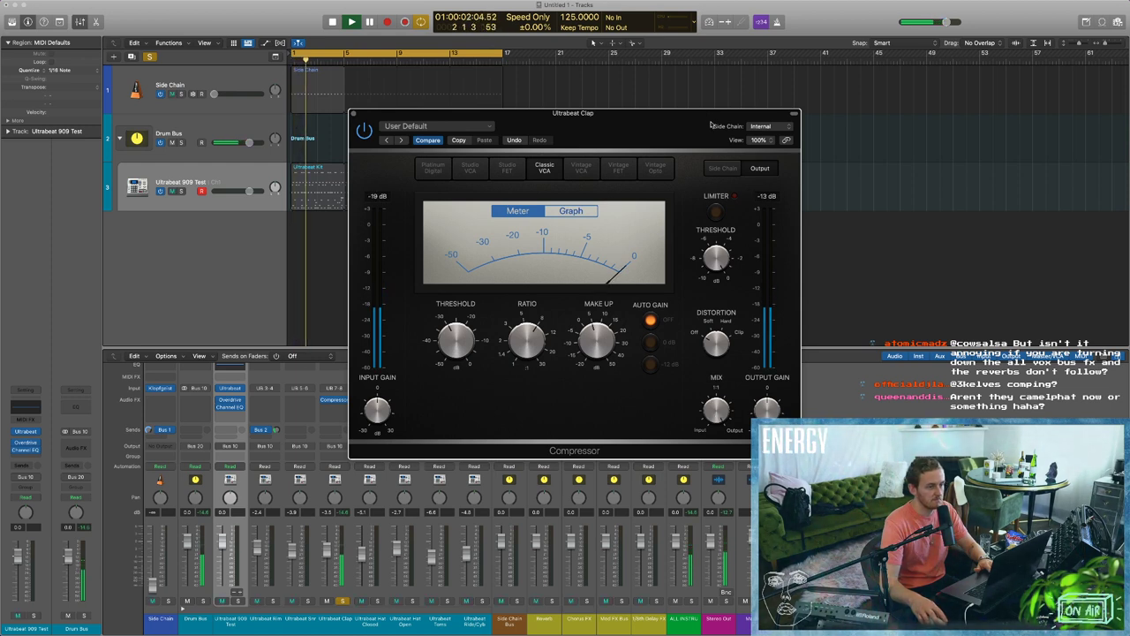
pyautogui.press('space')
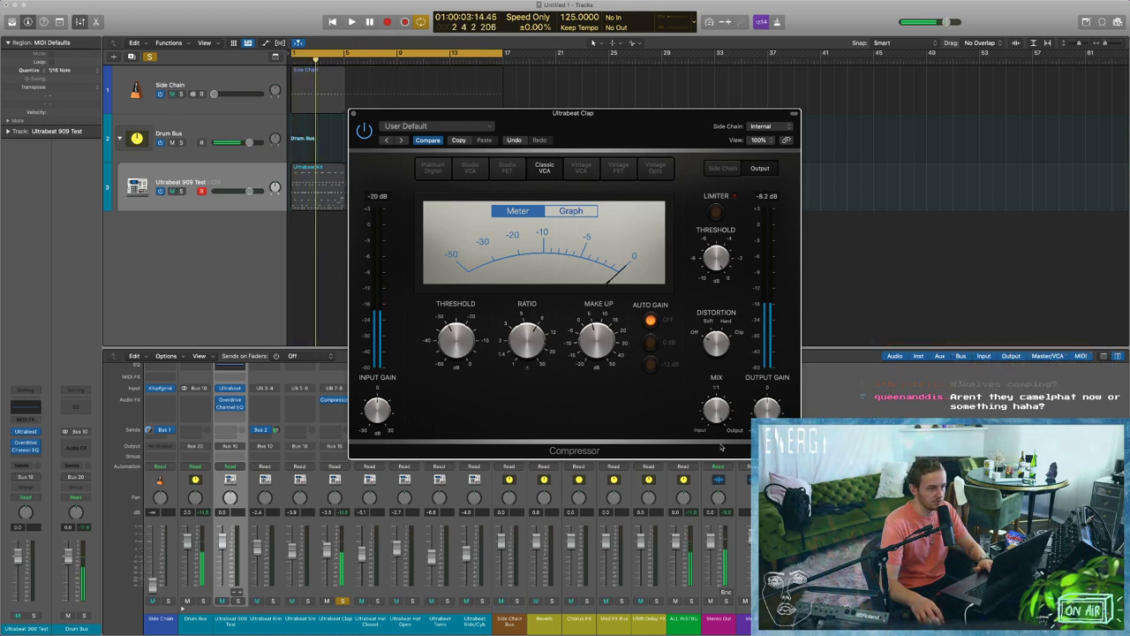
pyautogui.press('Return')
pyautogui.press('space')
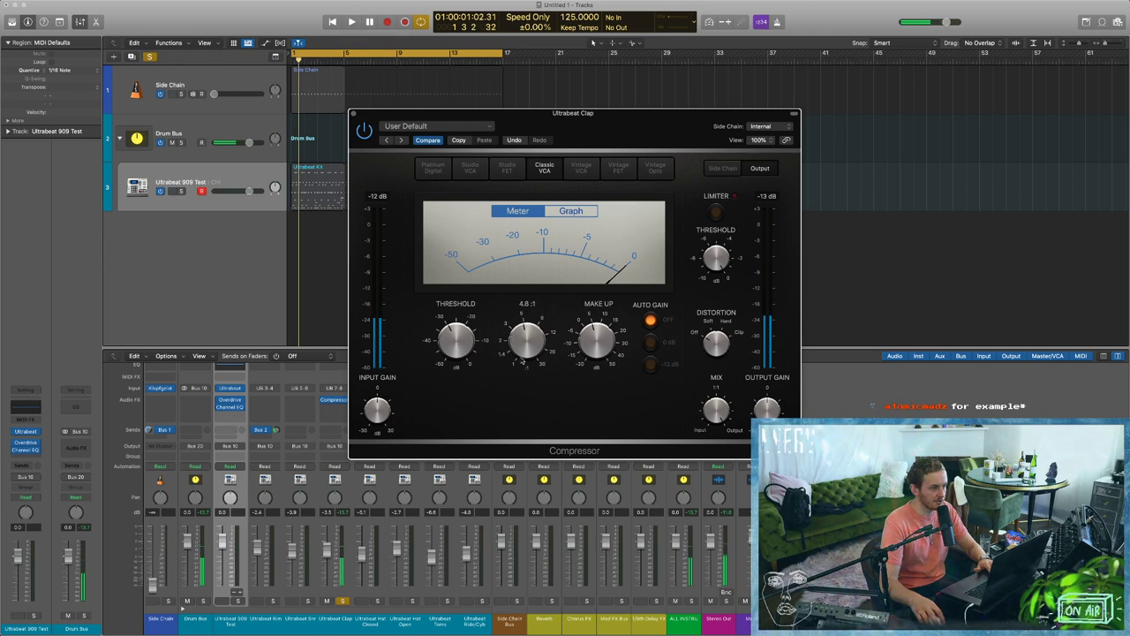
pyautogui.press('space')
pyautogui.moveTo(530, 342); pyautogui.dragTo(530, 346)
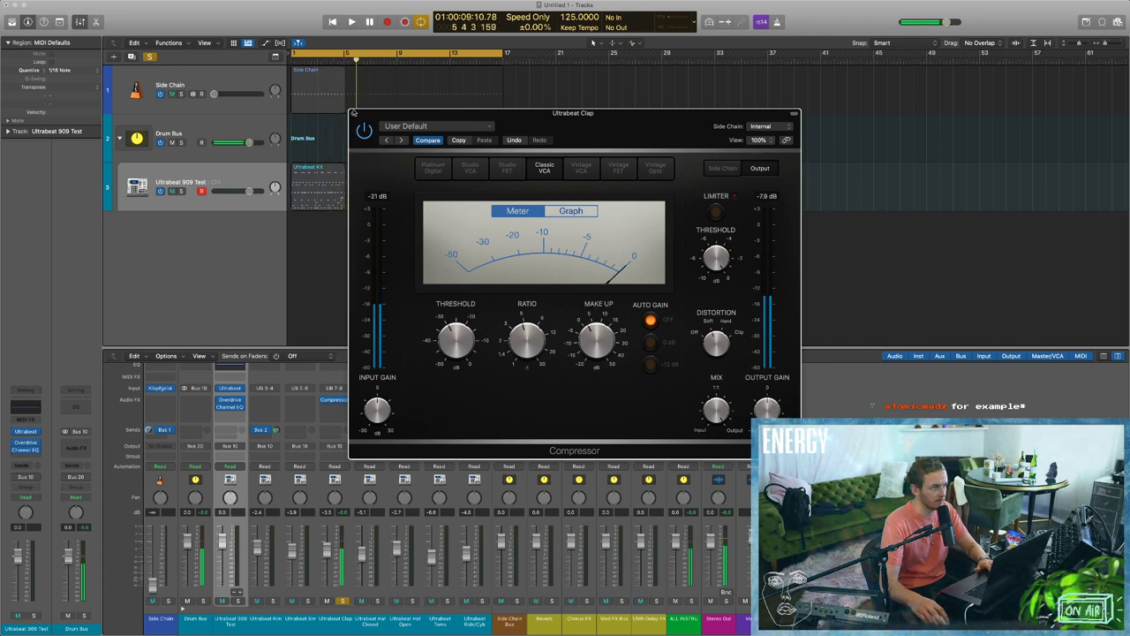
pyautogui.click(353, 113)
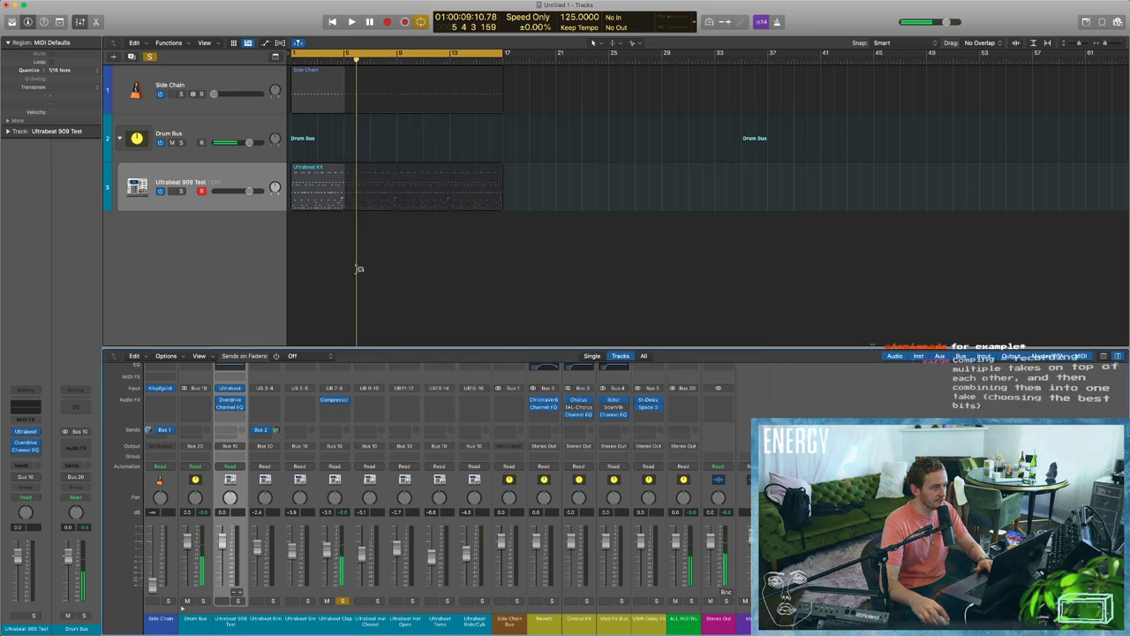
# Insert a stereo Channel EQ after the Compressor on the Ultrabeat Clap channel, and close its window.
pyautogui.click(334, 407)
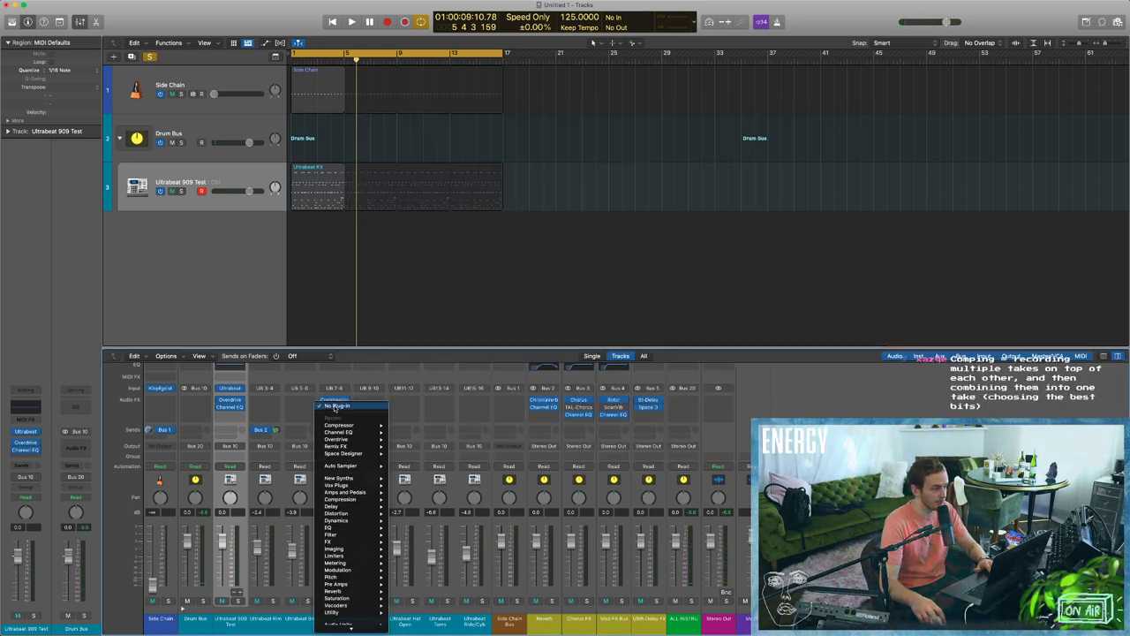
pyautogui.moveTo(357, 432)
pyautogui.click(407, 433)
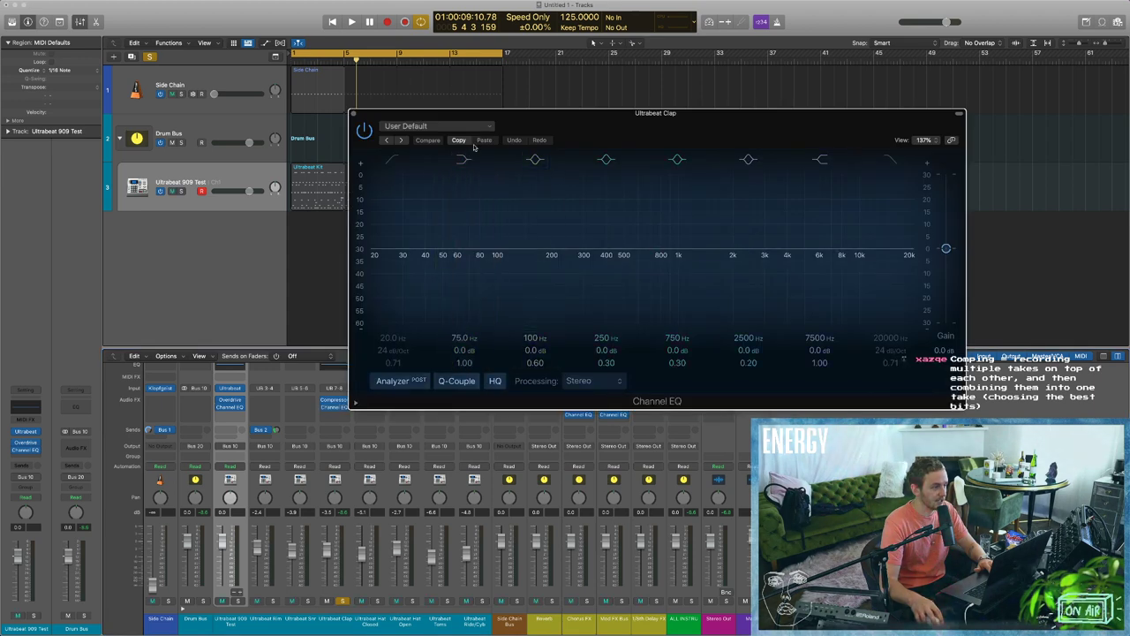
pyautogui.click(353, 114)
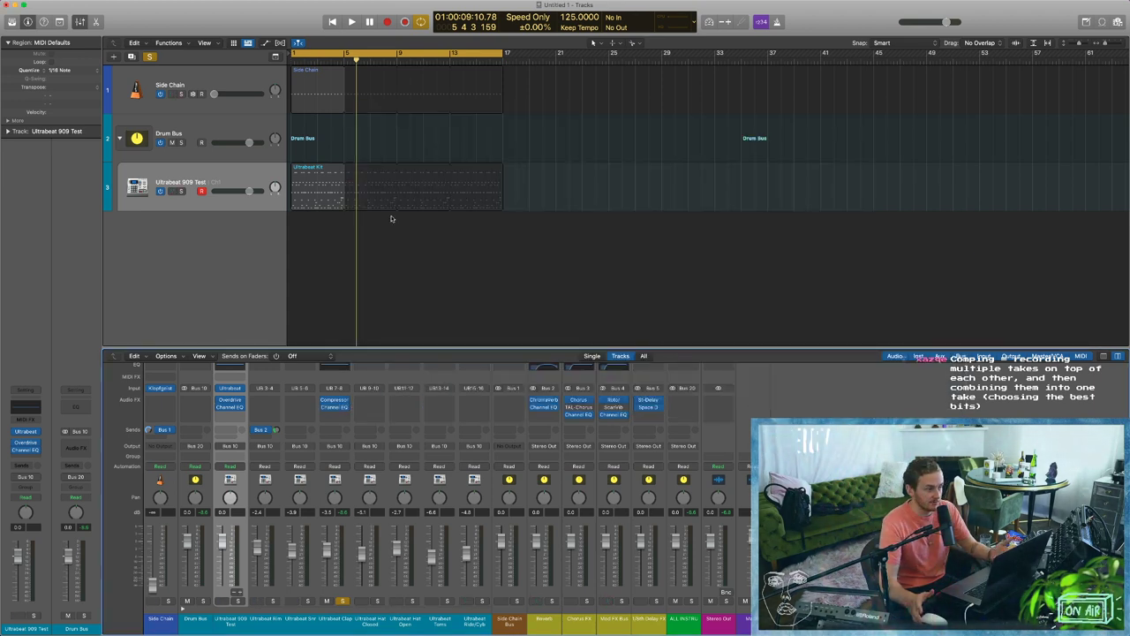
# Add a send to Bus 2 on the Ultrabeat Clap channel and adjust its level while playing from the start.
pyautogui.click(333, 430)
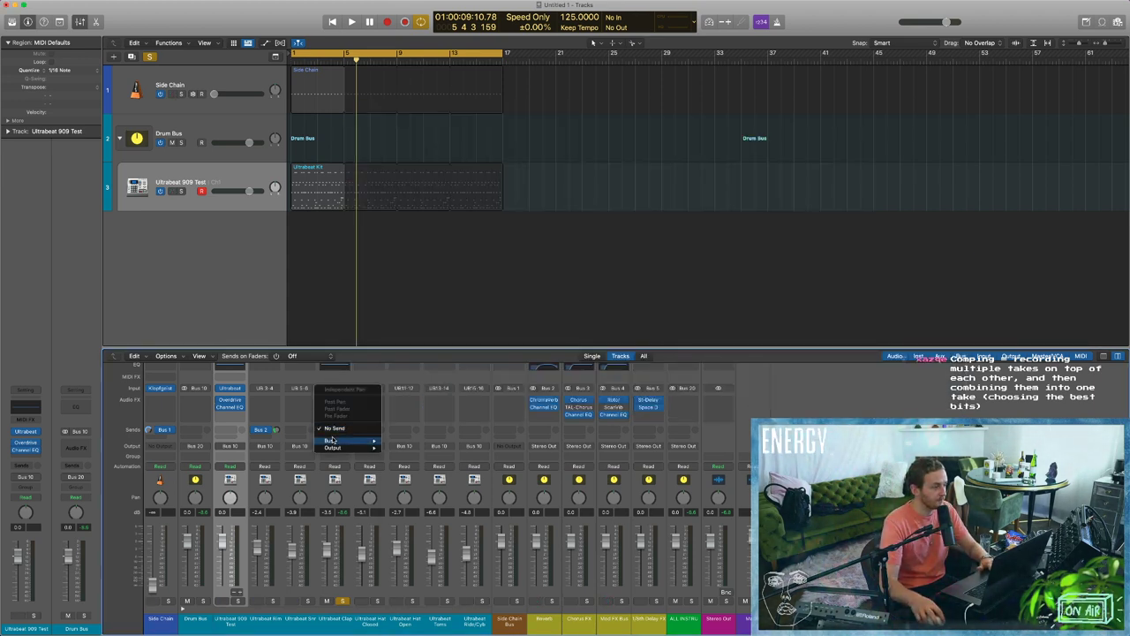
pyautogui.moveTo(332, 440)
pyautogui.click(425, 362)
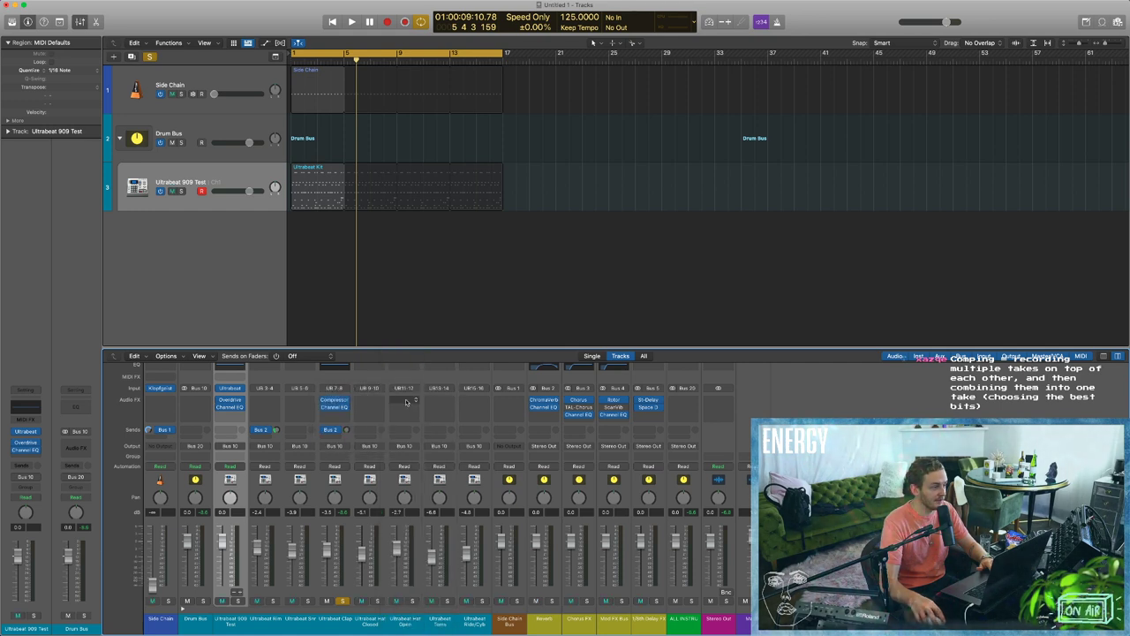
pyautogui.press('Return')
pyautogui.press('space')
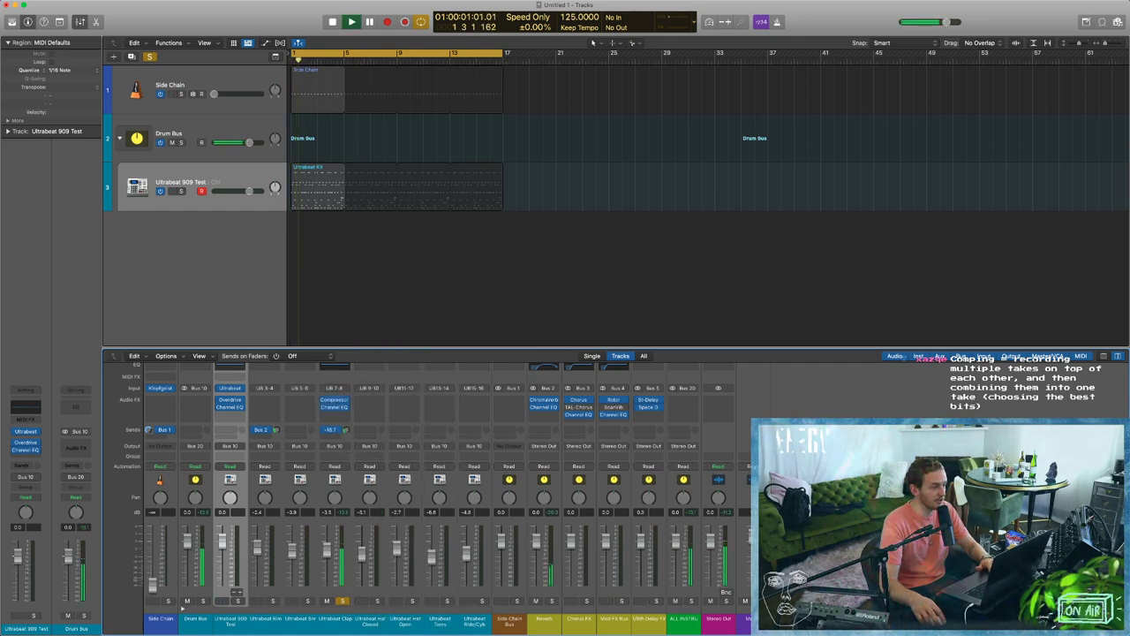
pyautogui.moveTo(347, 430); pyautogui.dragTo(346, 436)
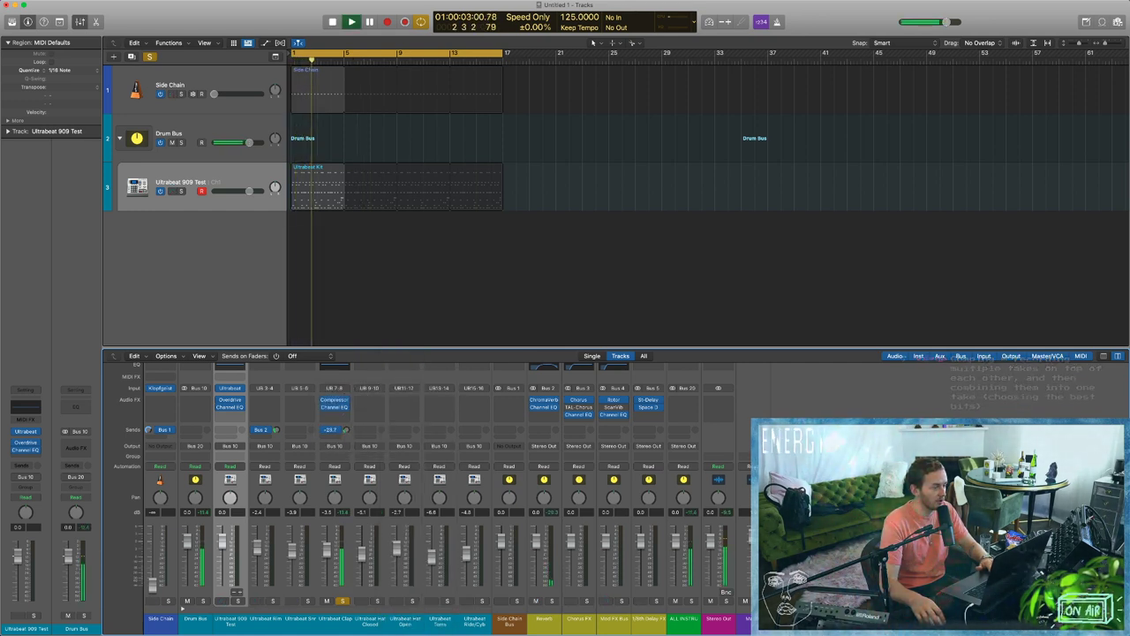
# Reshape the Reverb bus ChromaVerb's damping curve with points at 1740 Hz and 530 Hz, set Decay to 1.90 s, and close it.
pyautogui.click(544, 400)
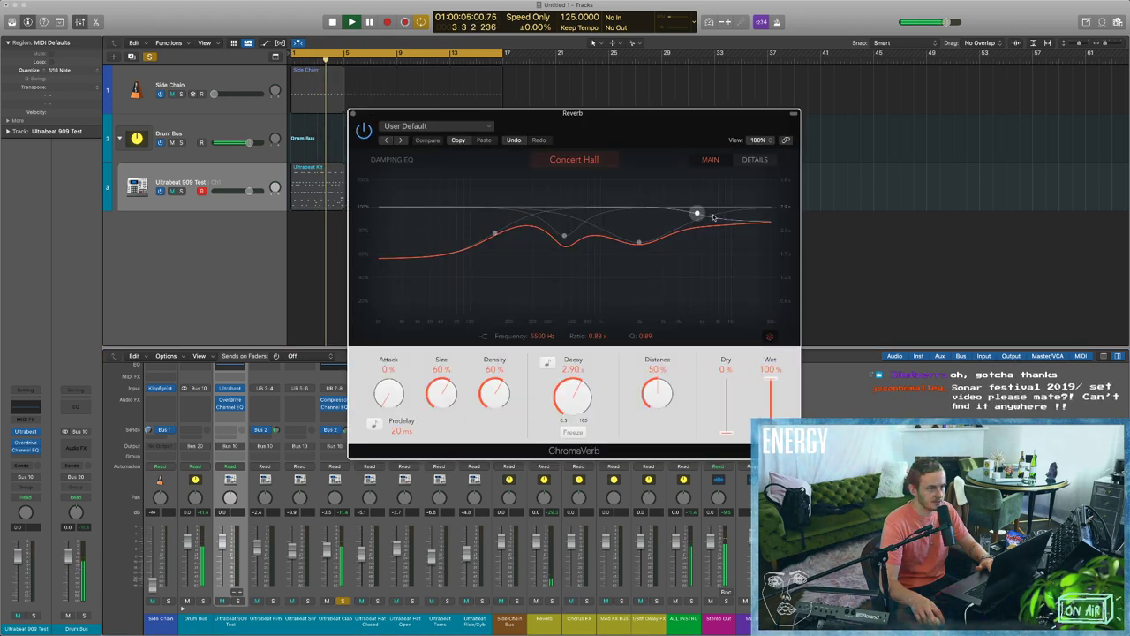
pyautogui.moveTo(695, 215); pyautogui.dragTo(631, 208)
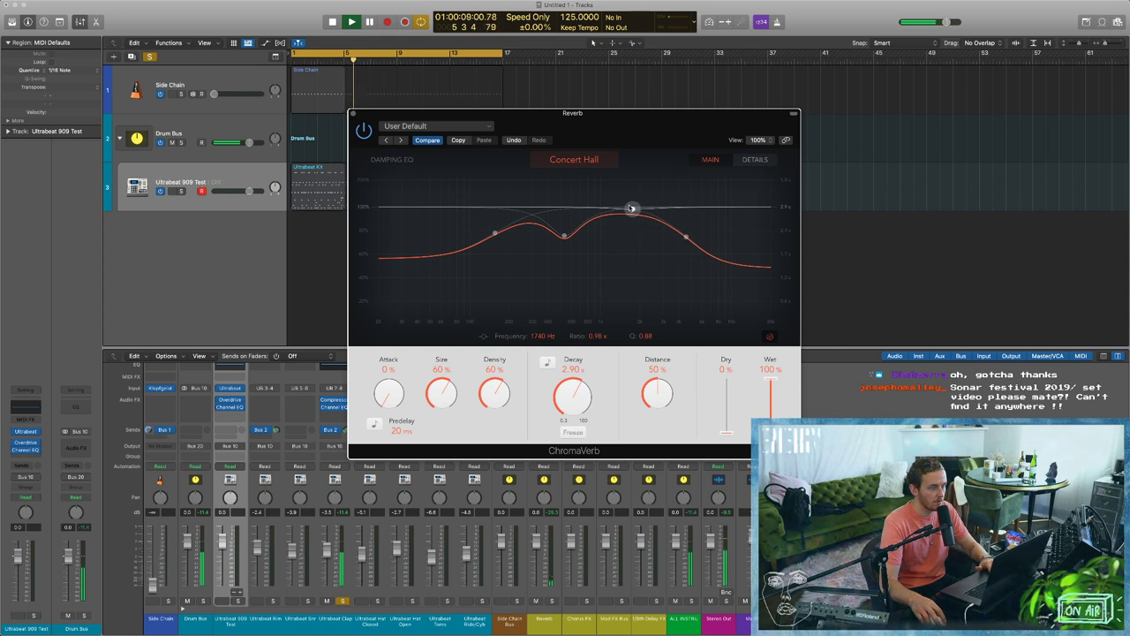
pyautogui.moveTo(567, 231); pyautogui.dragTo(565, 221)
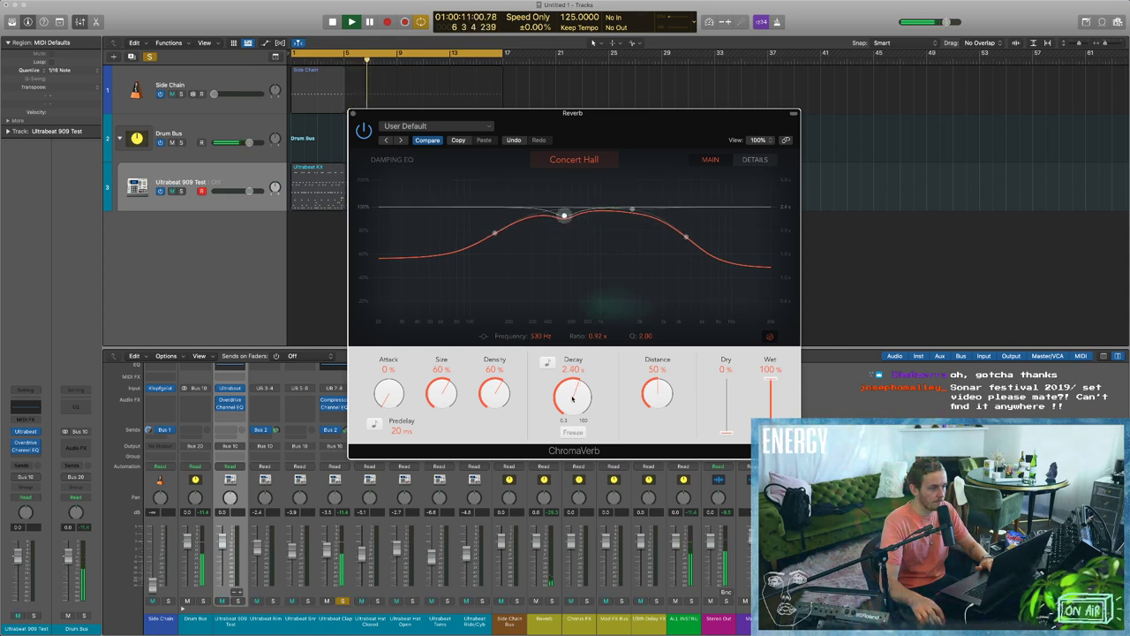
pyautogui.moveTo(572, 399); pyautogui.dragTo(572, 405)
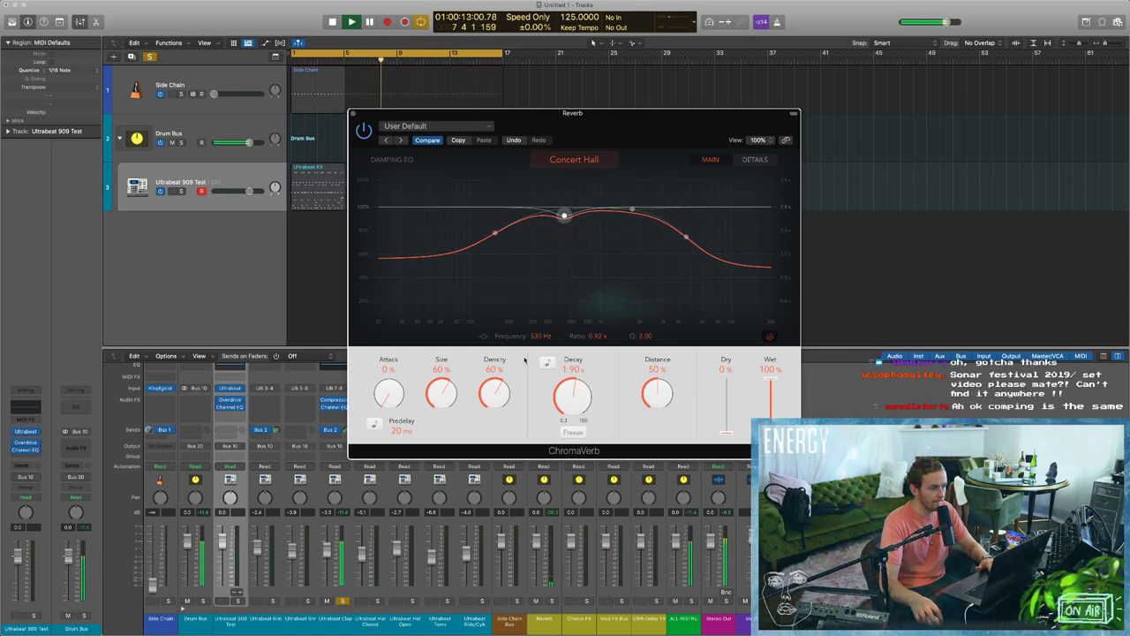
pyautogui.click(353, 113)
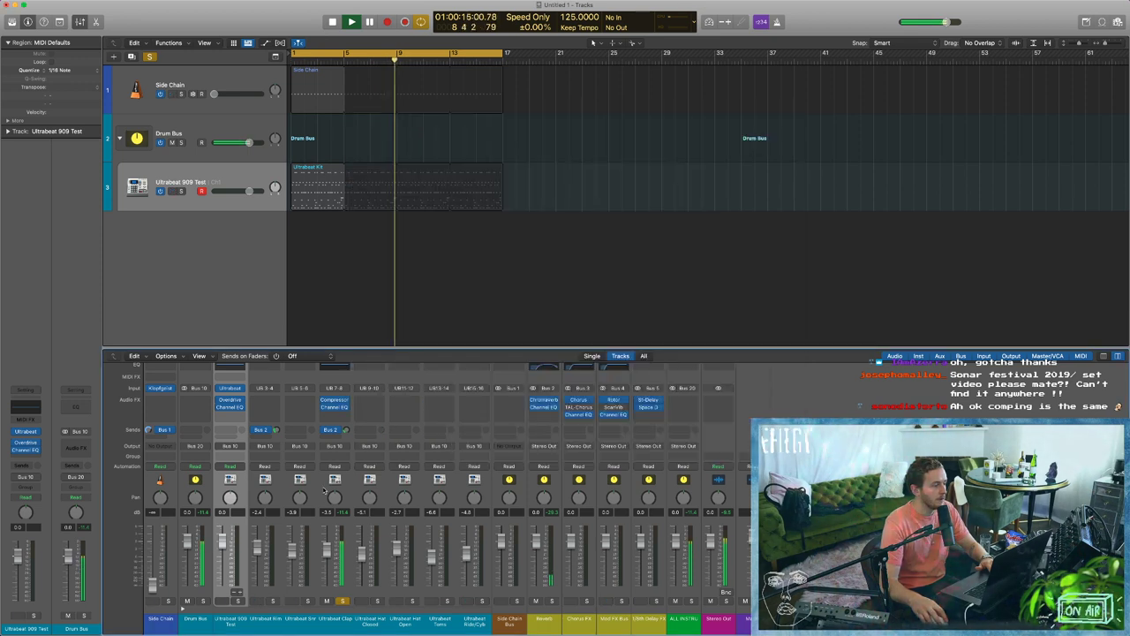
# Solo the Ultrabeat Hat Closed and Hat Open channels, and copy the Channel EQ to the remaining Ultrabeat channels.
pyautogui.moveTo(378, 602); pyautogui.dragTo(405, 604)
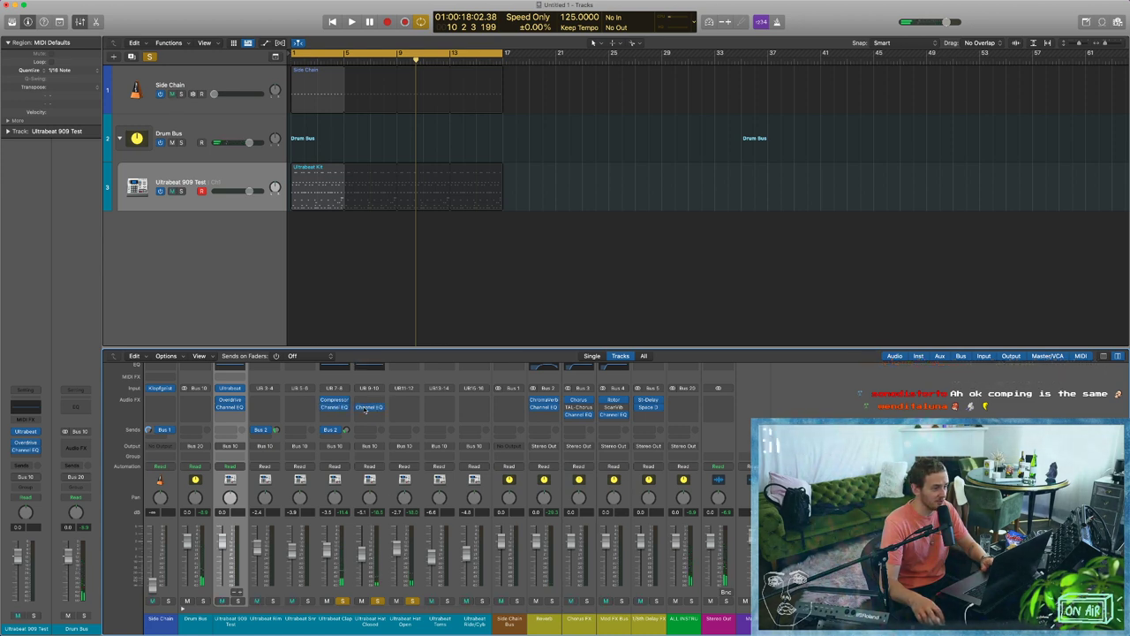
pyautogui.press('space')
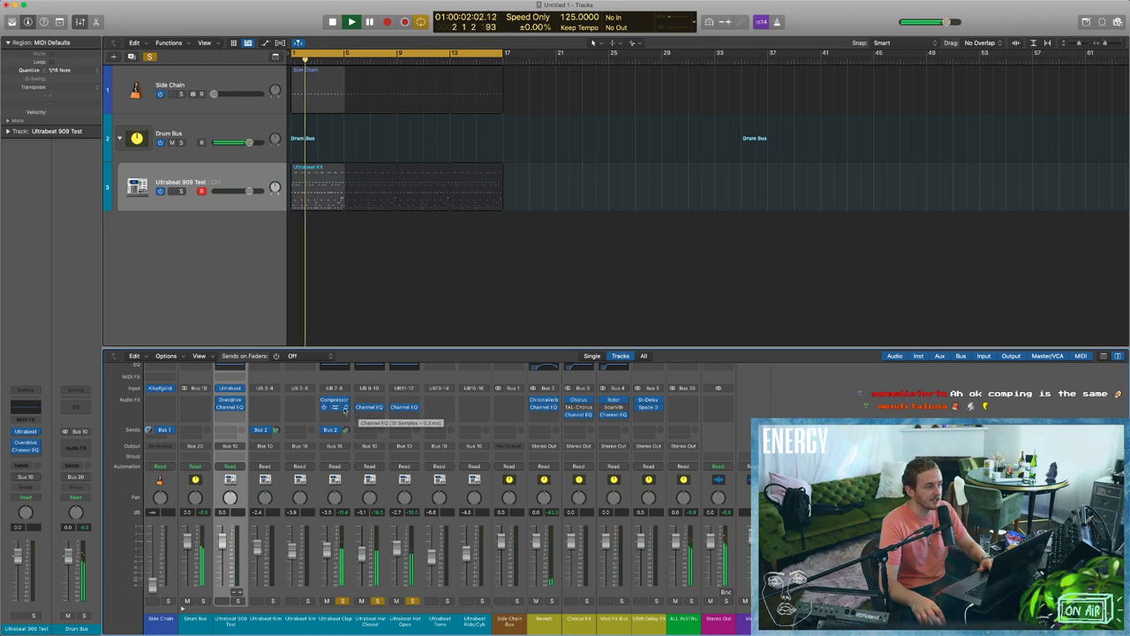
pyautogui.moveTo(337, 411); pyautogui.dragTo(274, 412)
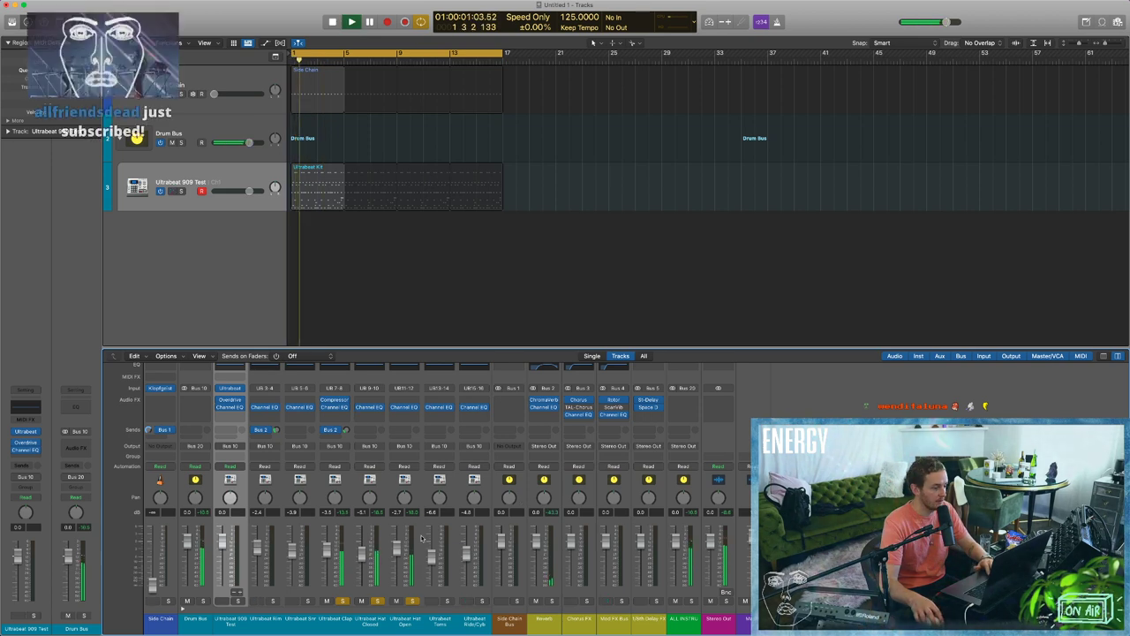
# Copy the Ultrabeat Clap channel's Compressor to the Hat Open and Hat Closed channels, and bypass both copies.
pyautogui.press('space')
pyautogui.moveTo(335, 402); pyautogui.dragTo(397, 402)
pyautogui.click(394, 402)
pyautogui.click(359, 402)
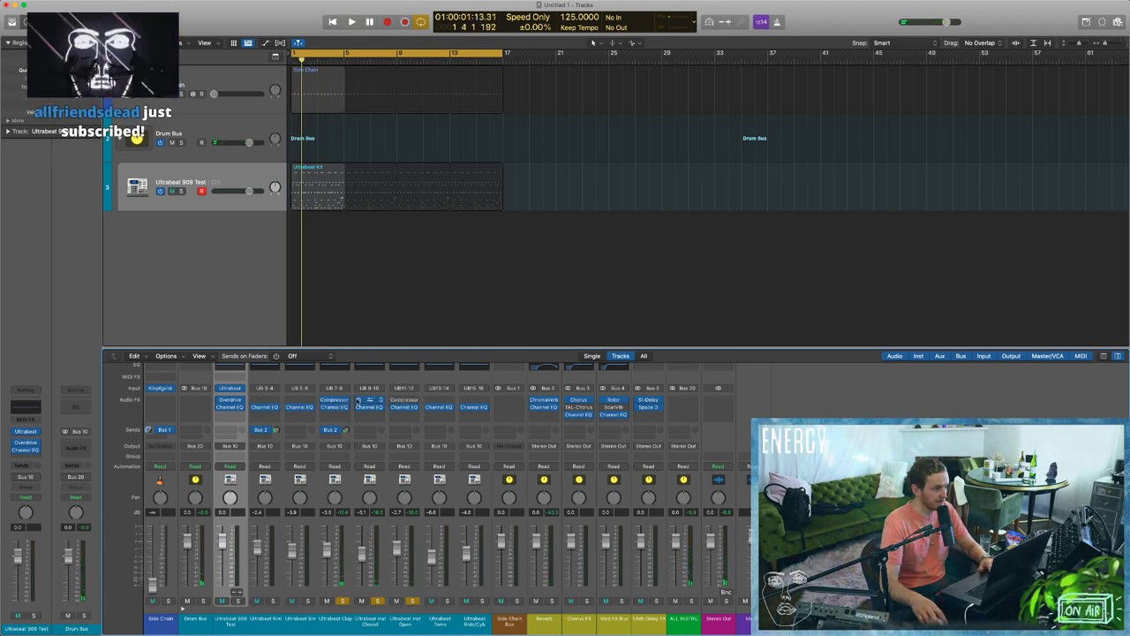
# Solo the Ultrabeat Toms channel during playback, add a send to Bus 2 (Reverb), and adjust its level to about -29 dB.
pyautogui.press('space')
pyautogui.click(447, 601)
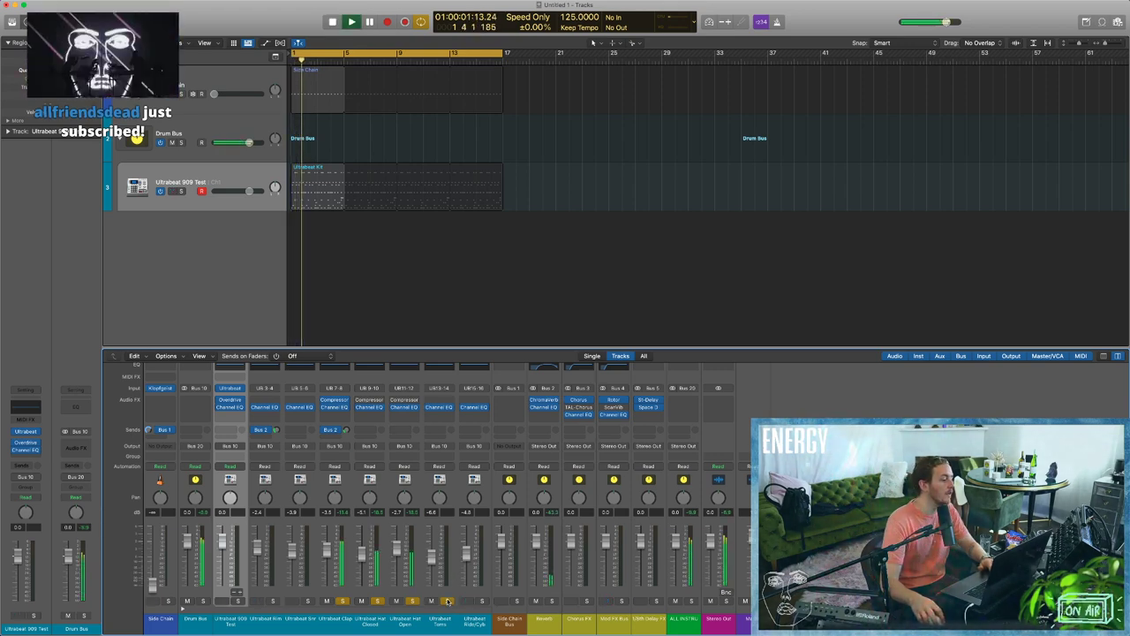
pyautogui.click(446, 429)
pyautogui.moveTo(451, 439)
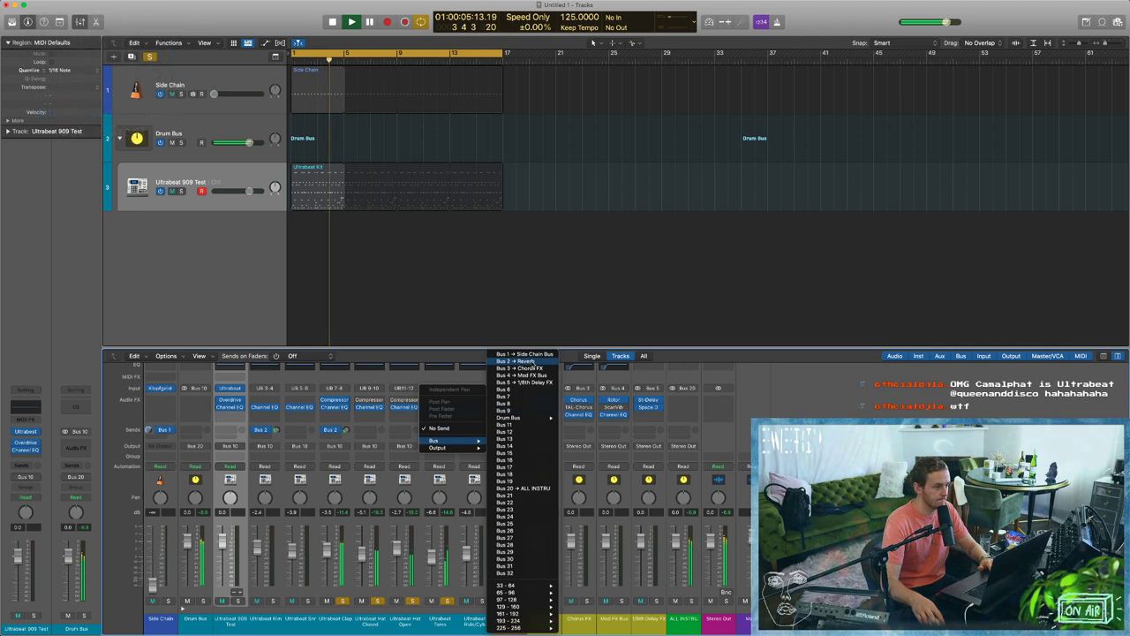
pyautogui.click(508, 371)
pyautogui.moveTo(450, 429)
pyautogui.mouseDown()
pyautogui.moveTo(450, 410)
pyautogui.moveTo(451, 421)
pyautogui.mouseUp()
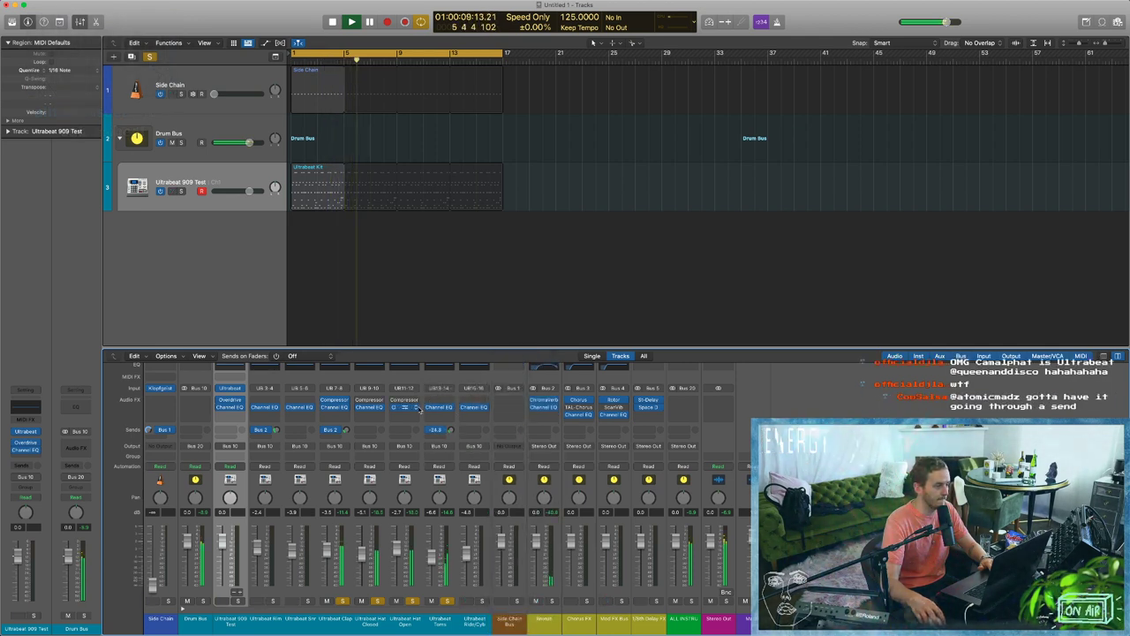
# Copy the bypassed Compressor to the Ultrabeat Toms and Ride/Cyb channels, and audition Ride/Cyb soloed along with the other channels.
pyautogui.press('space')
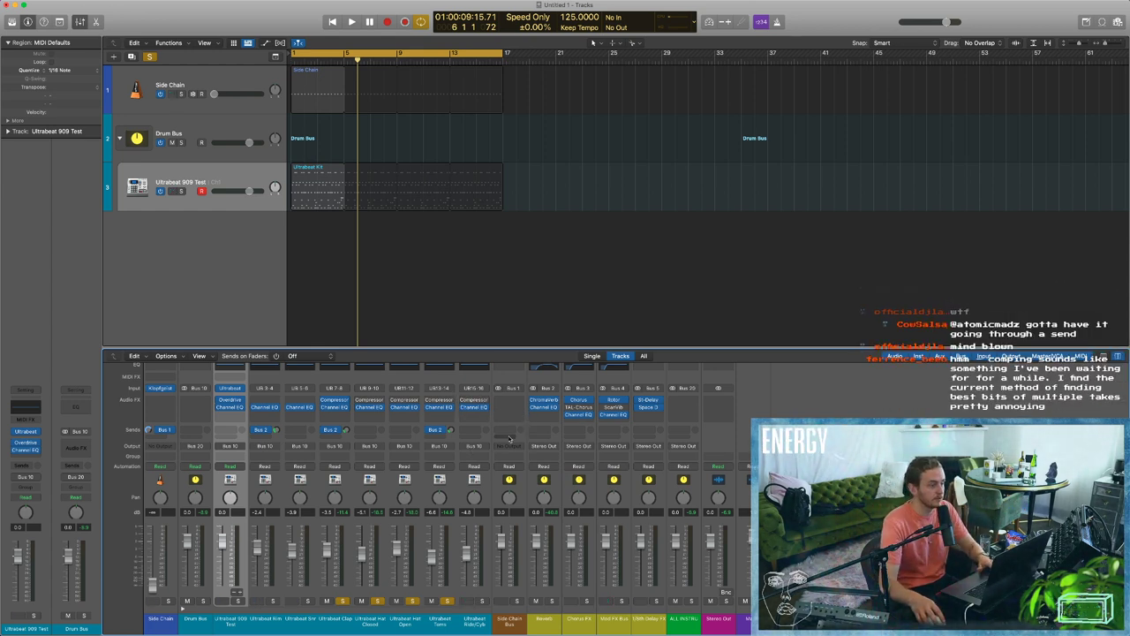
pyautogui.press('Up')
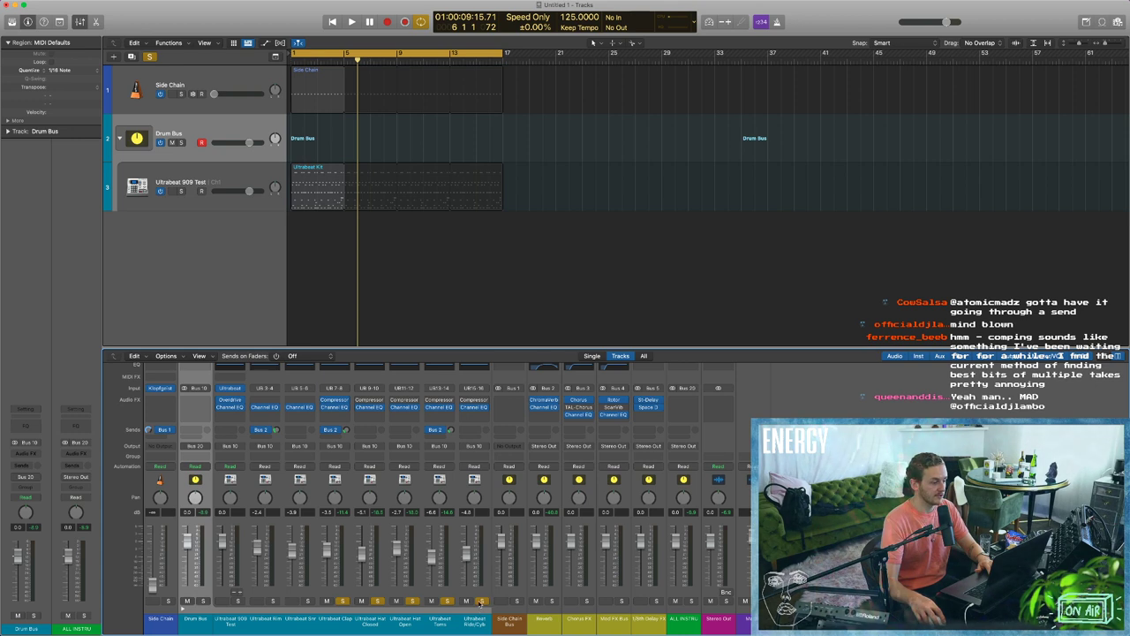
pyautogui.press('space')
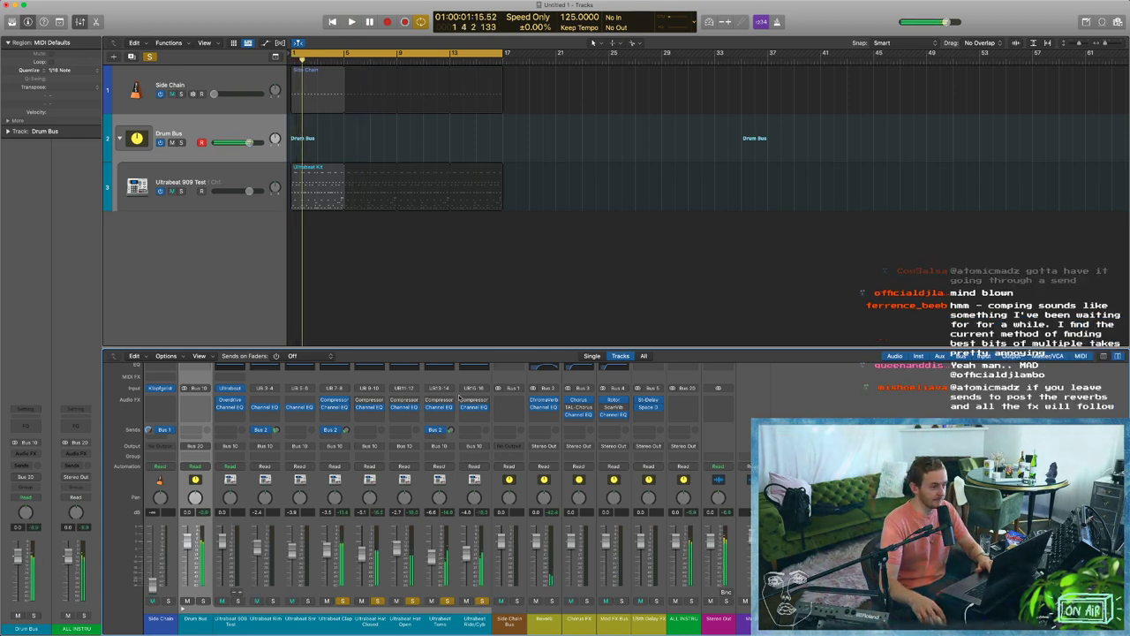
# Add a send to Bus 2 on the Ultrabeat Ride/Cyb channel and set its level to about -31 dB.
pyautogui.click(473, 429)
pyautogui.moveTo(495, 439)
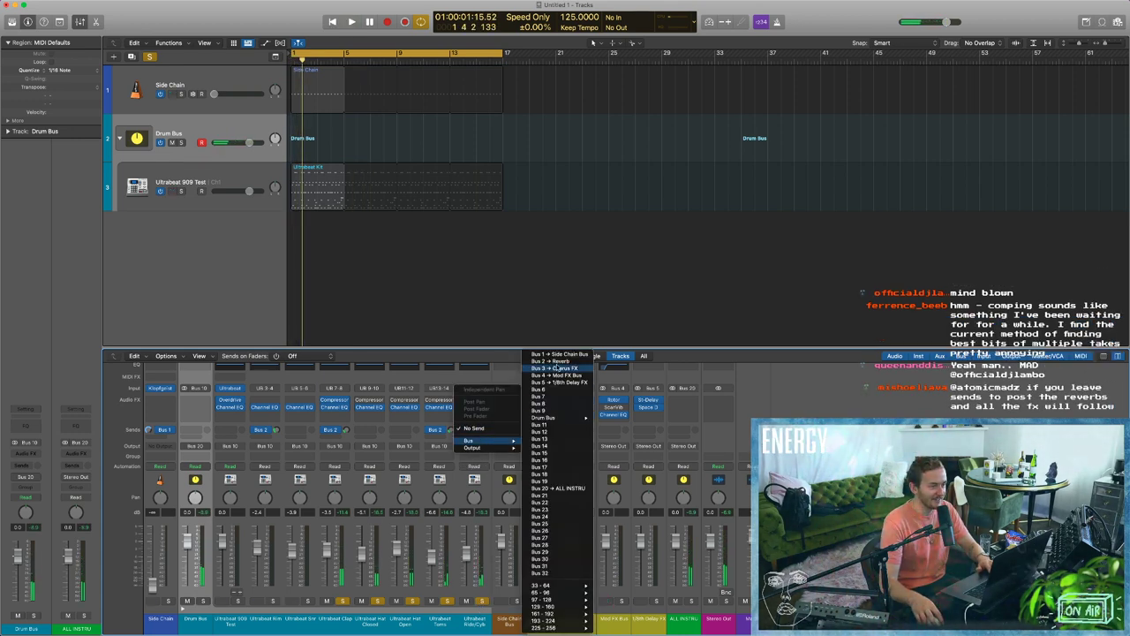
pyautogui.click(547, 368)
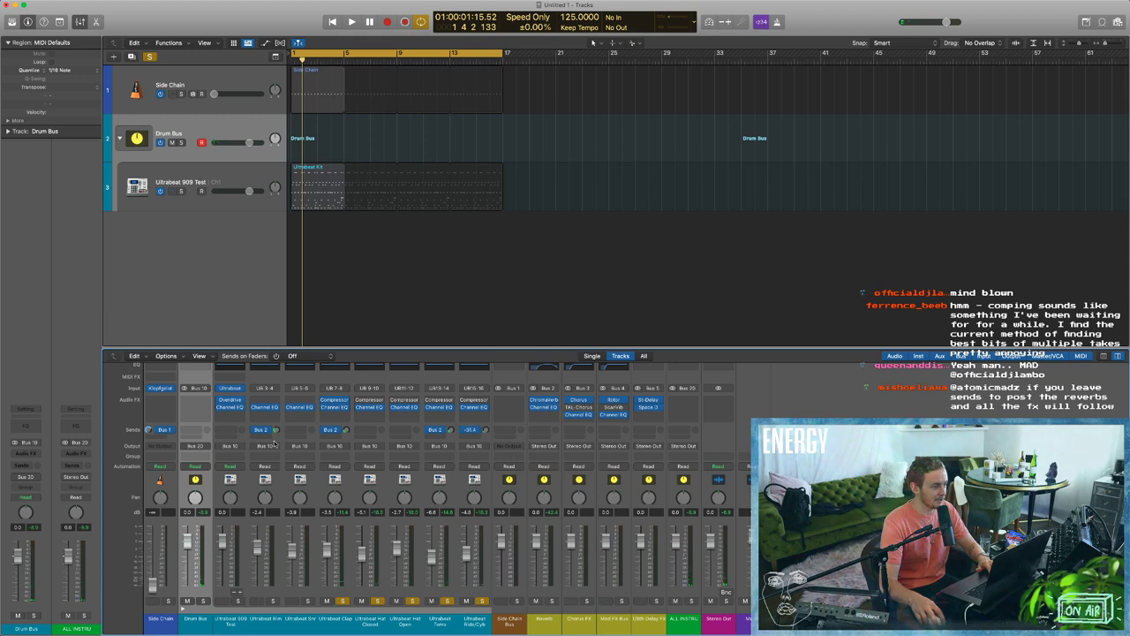
# Solo the Drum Bus to play the full kit, and lower all Ultrabeat channel faders together by 2 dB.
pyautogui.click(232, 625)
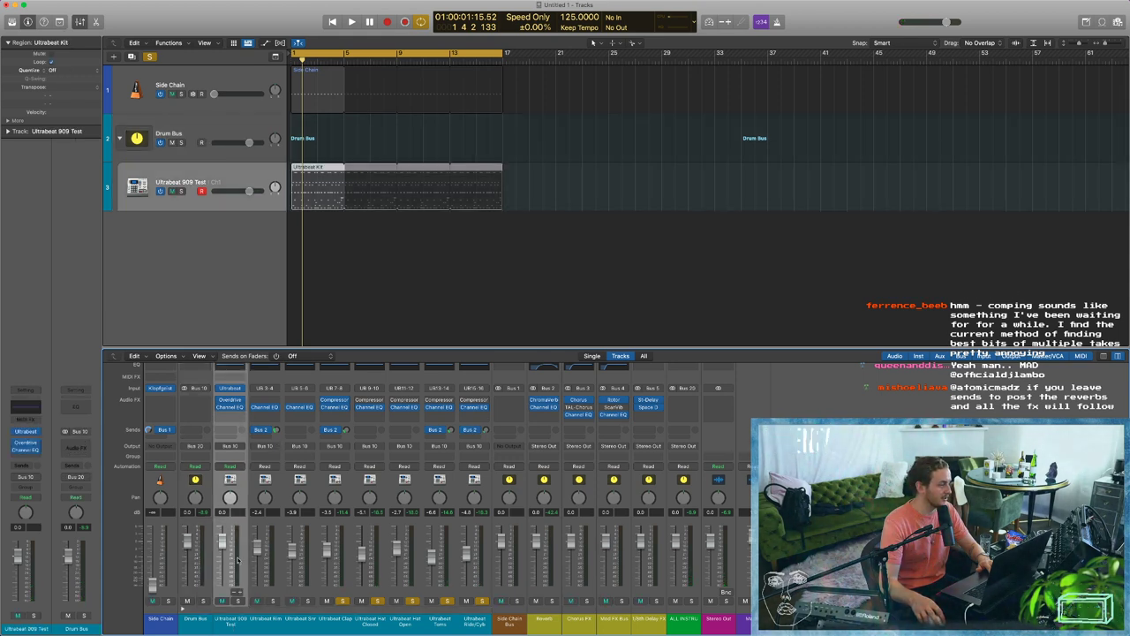
pyautogui.press('space')
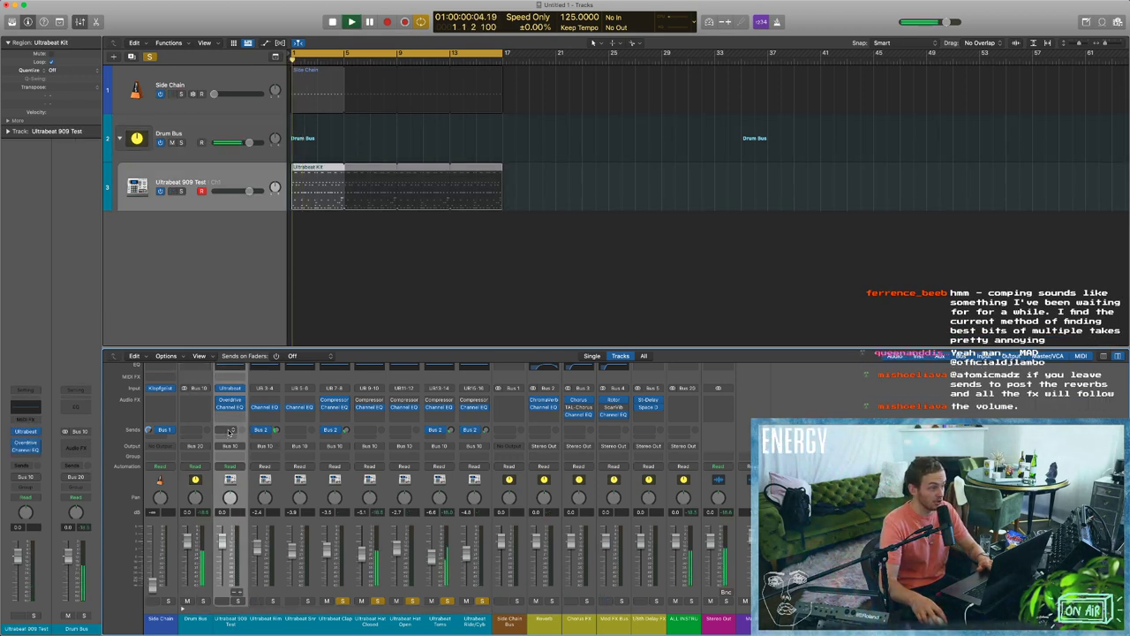
pyautogui.click(204, 600)
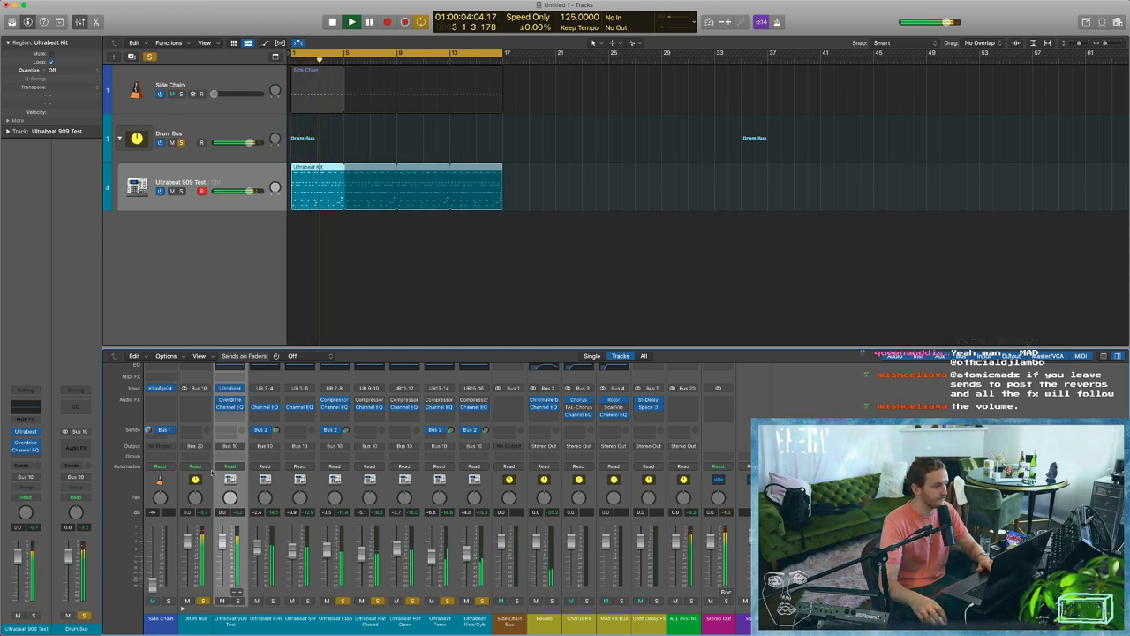
pyautogui.press('space')
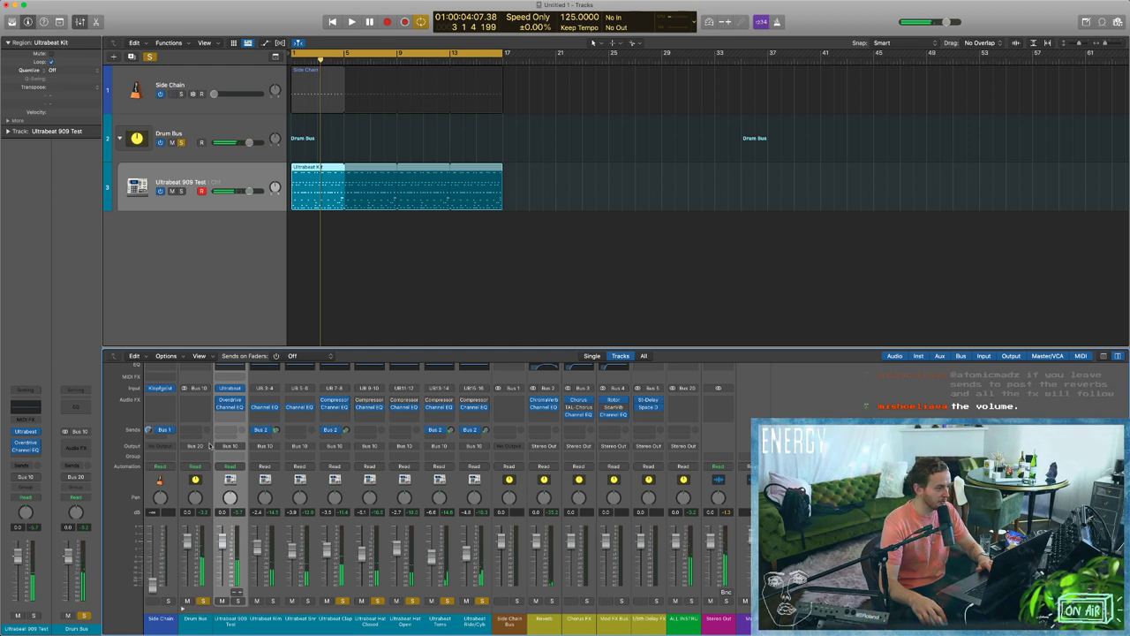
pyautogui.press('space')
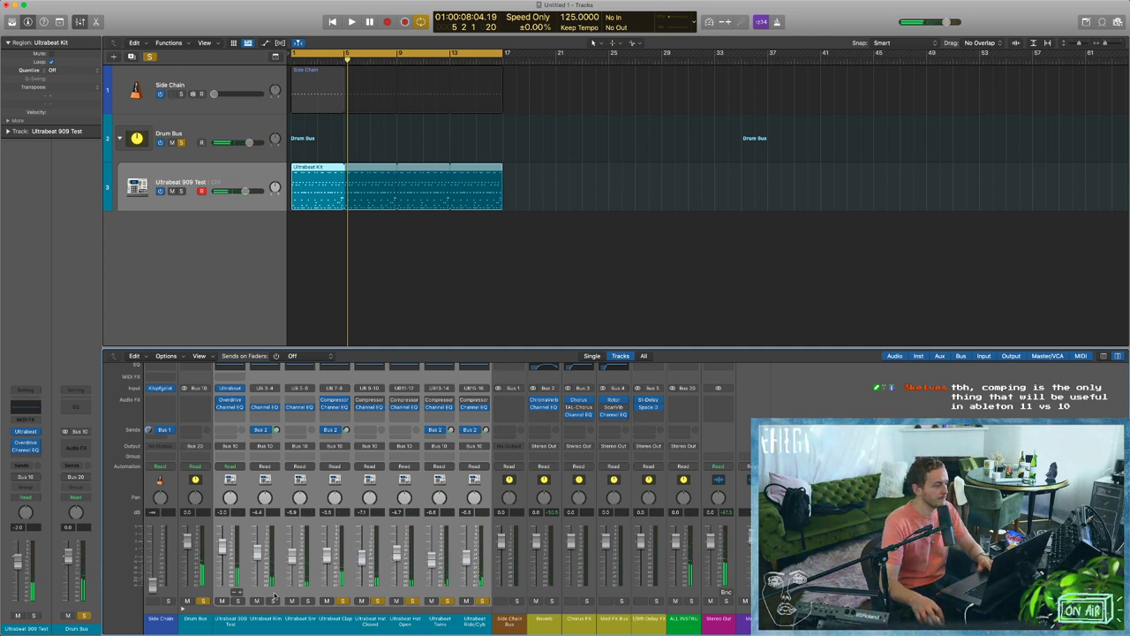
# Try a Tape Delay on the Drum Bus channel, compare its Clean and Diffuse tape head modes, and remove the plug-in.
pyautogui.click(198, 620)
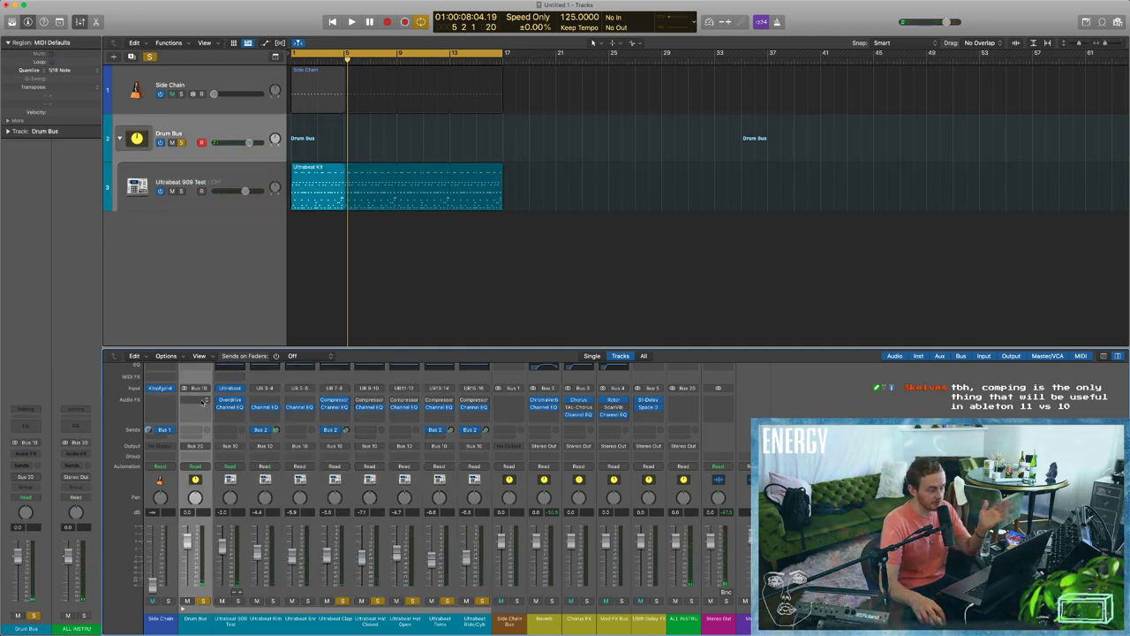
pyautogui.click(205, 402)
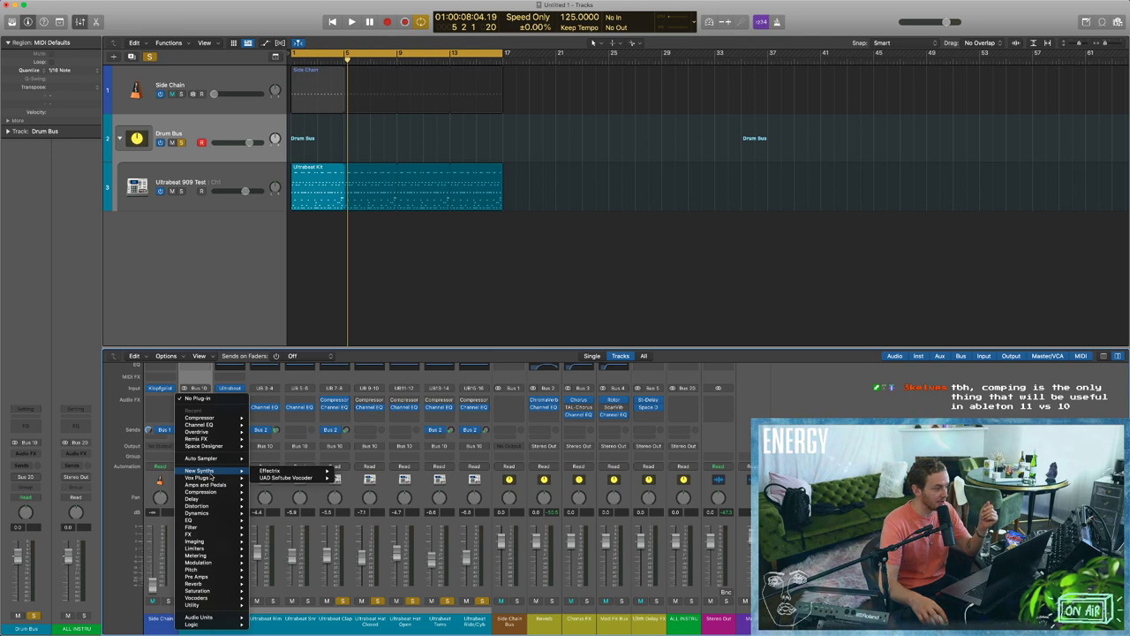
pyautogui.moveTo(212, 479)
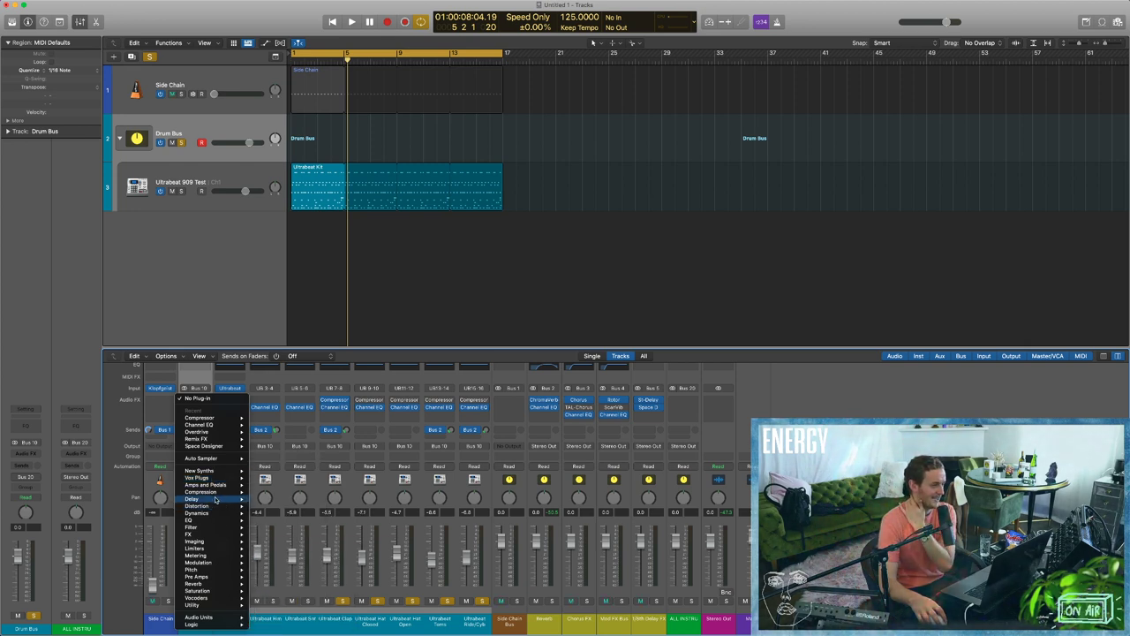
pyautogui.moveTo(214, 499)
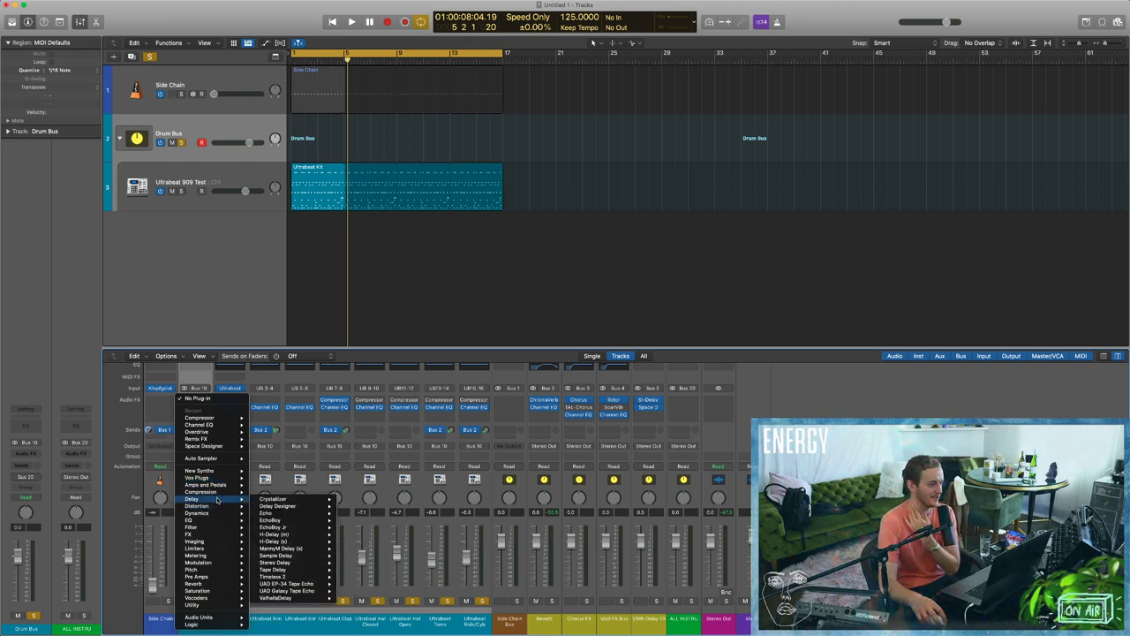
pyautogui.click(274, 570)
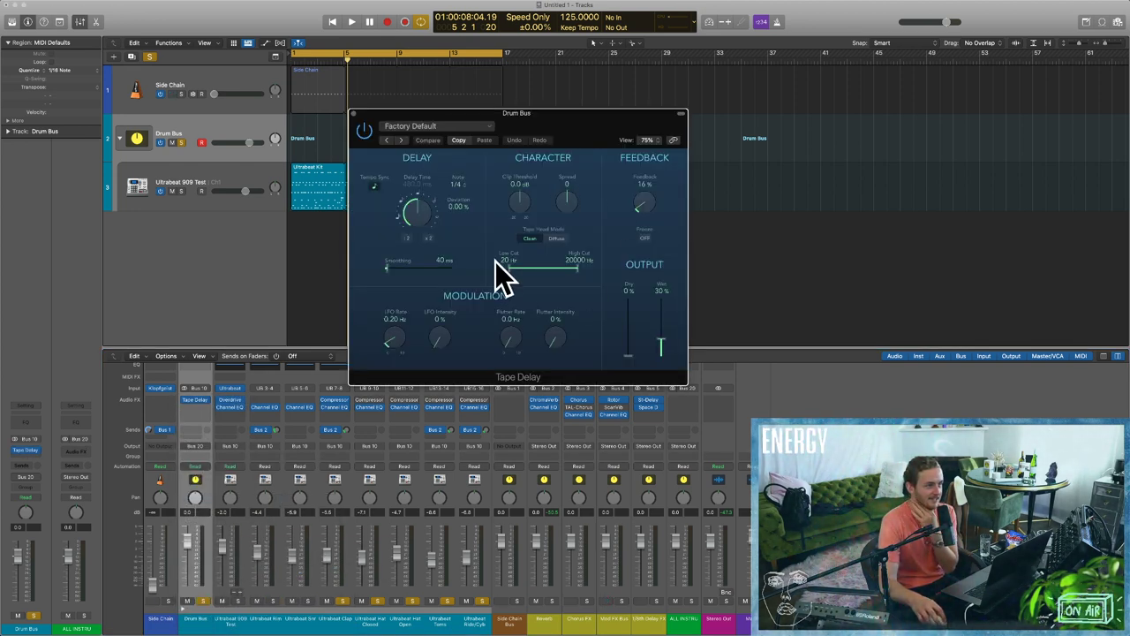
pyautogui.moveTo(570, 130); pyautogui.dragTo(537, 134)
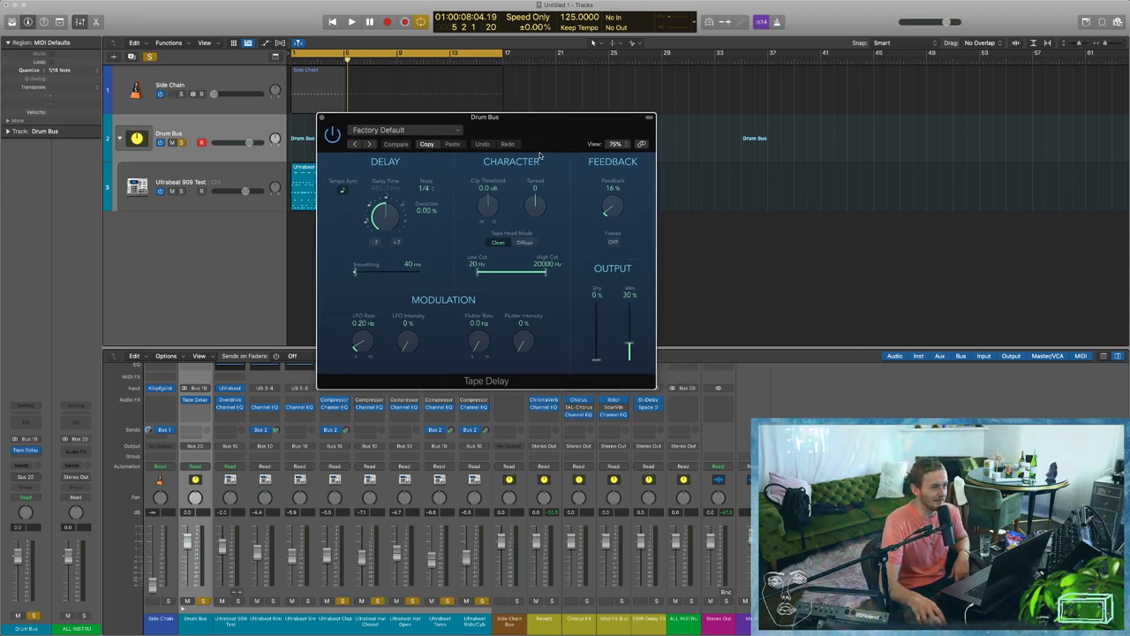
pyautogui.click(520, 243)
pyautogui.click(500, 243)
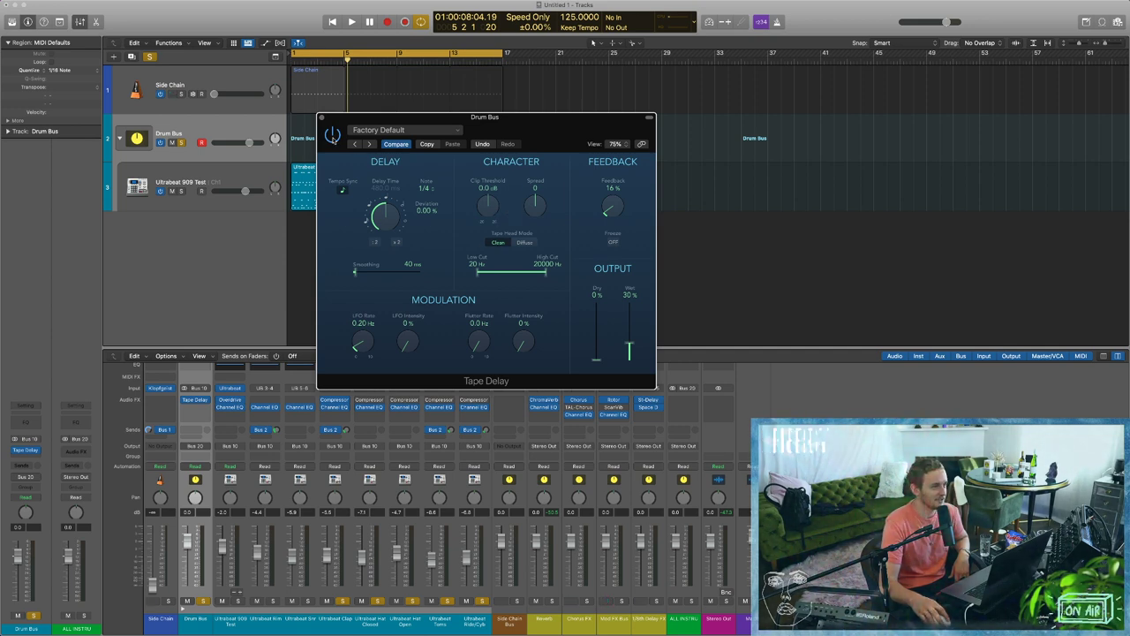
pyautogui.click(323, 117)
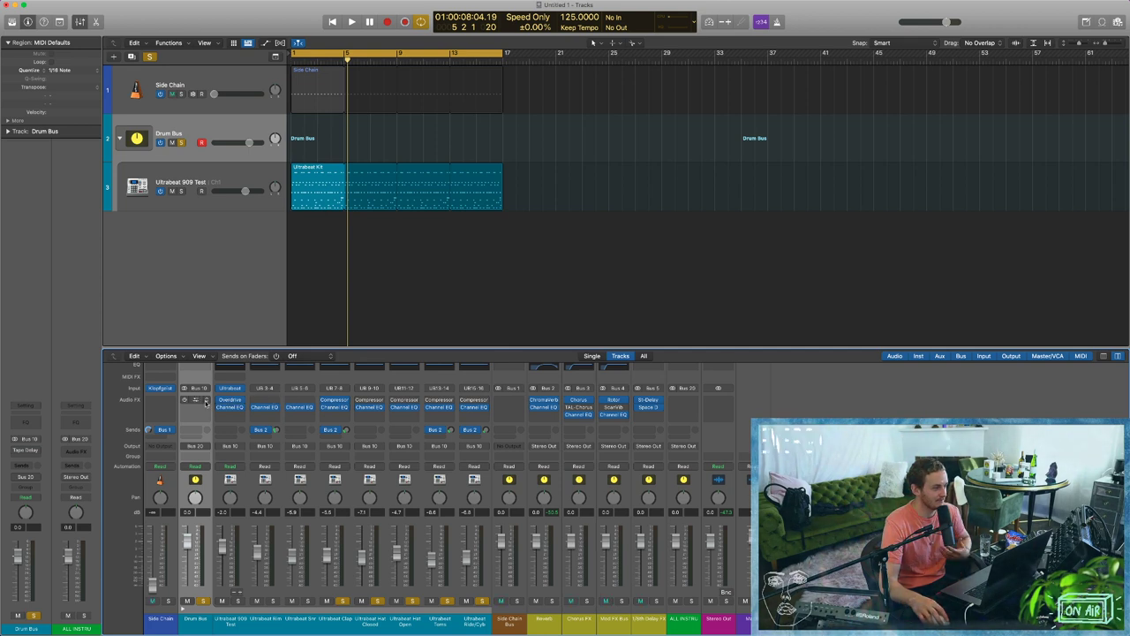
pyautogui.click(230, 406)
pyautogui.click(220, 405)
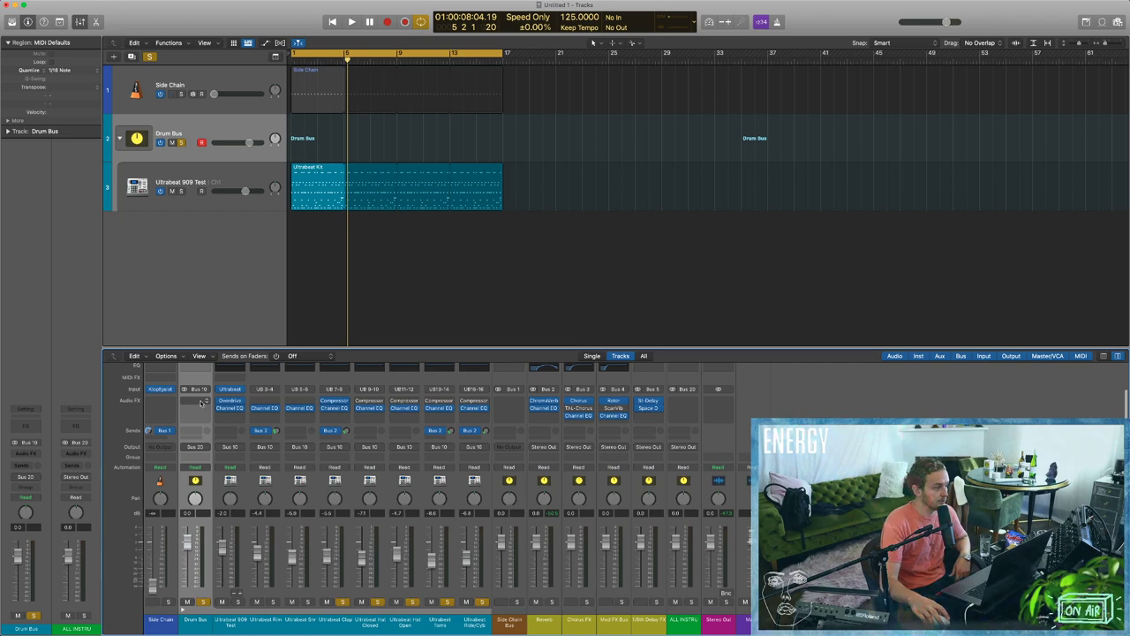
# Insert a stereo Compressor on the Drum Bus channel.
pyautogui.click(196, 402)
pyautogui.moveTo(209, 498)
pyautogui.moveTo(353, 480)
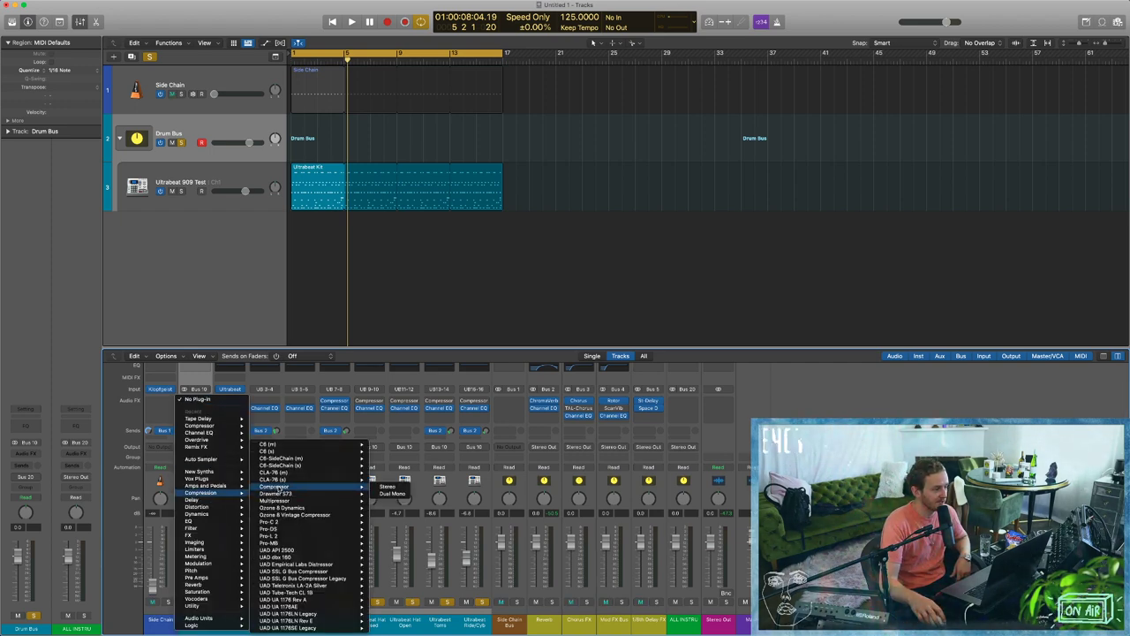
pyautogui.click(393, 482)
pyautogui.moveTo(631, 129); pyautogui.dragTo(543, 112)
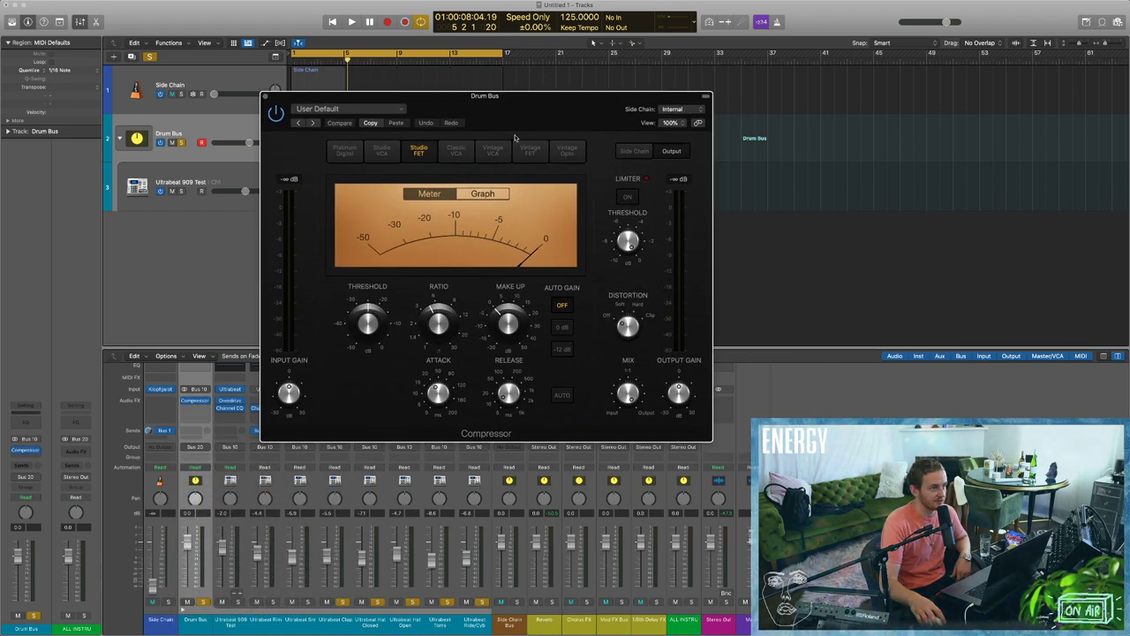
# Switch the Drum Bus Compressor to the Vintage VCA model, adjust its attack, and set the ratio to 2.1:1.
pyautogui.click(492, 150)
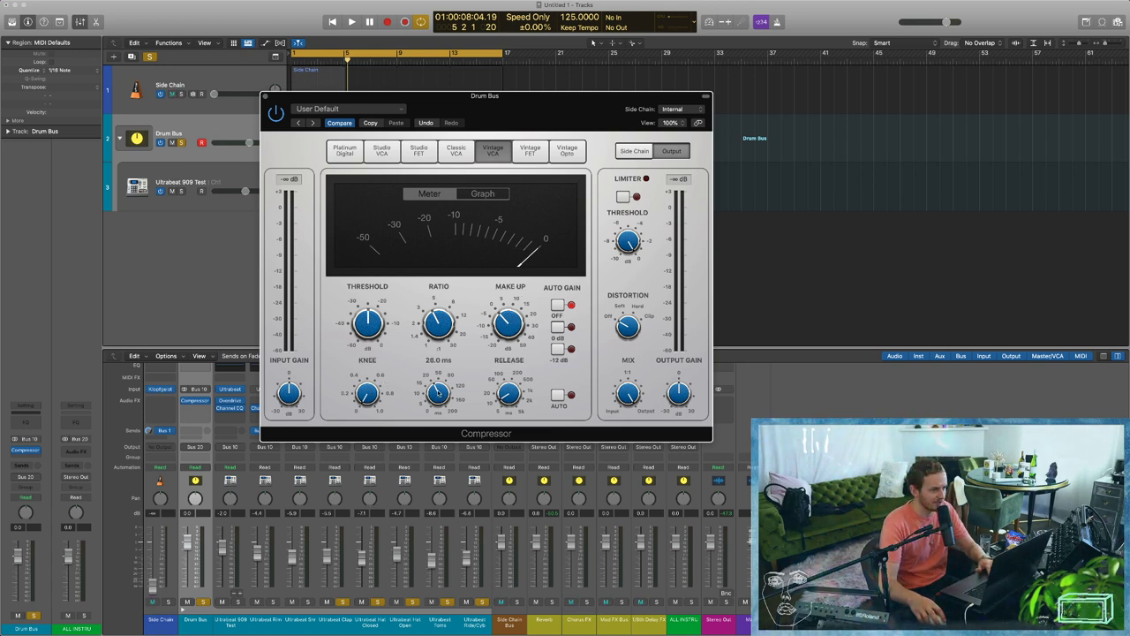
pyautogui.moveTo(435, 411); pyautogui.dragTo(437, 412)
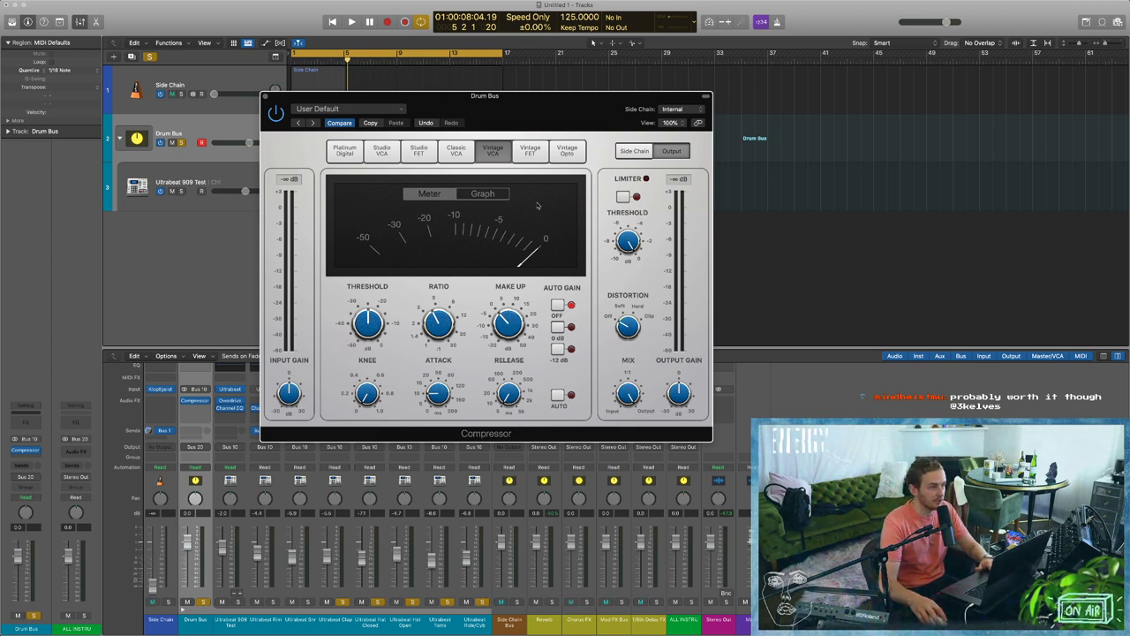
pyautogui.moveTo(440, 324); pyautogui.dragTo(440, 342)
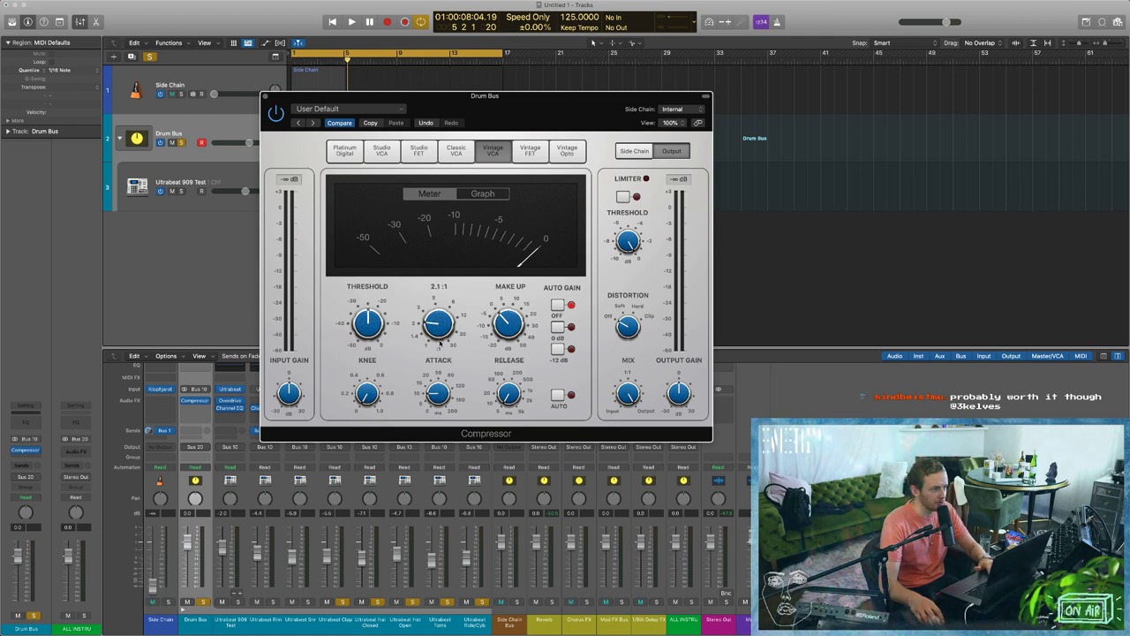
# Play the drums from the start while tuning the Drum Bus Compressor's threshold, and set its knee to 0.0.
pyautogui.press('space')
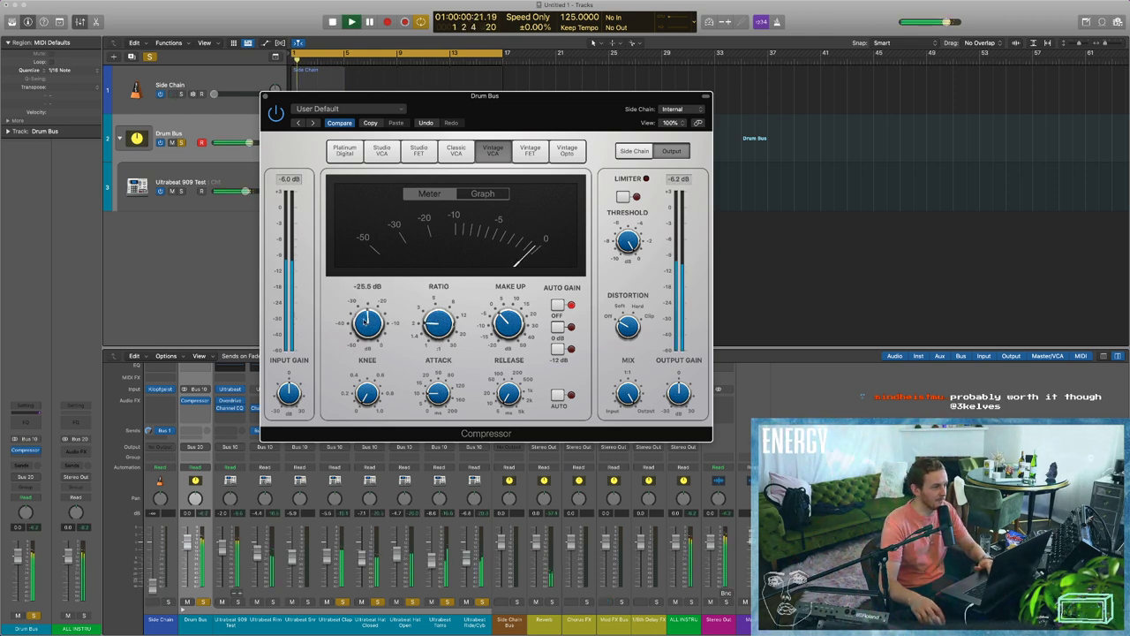
pyautogui.moveTo(366, 352); pyautogui.dragTo(367, 395)
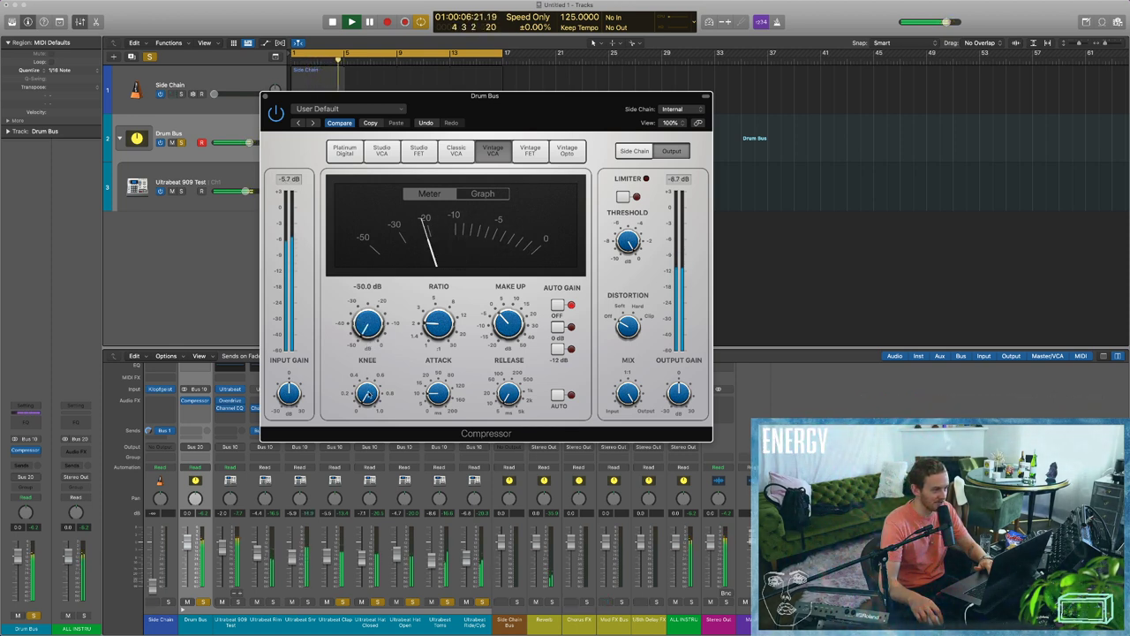
pyautogui.moveTo(372, 390); pyautogui.dragTo(370, 468)
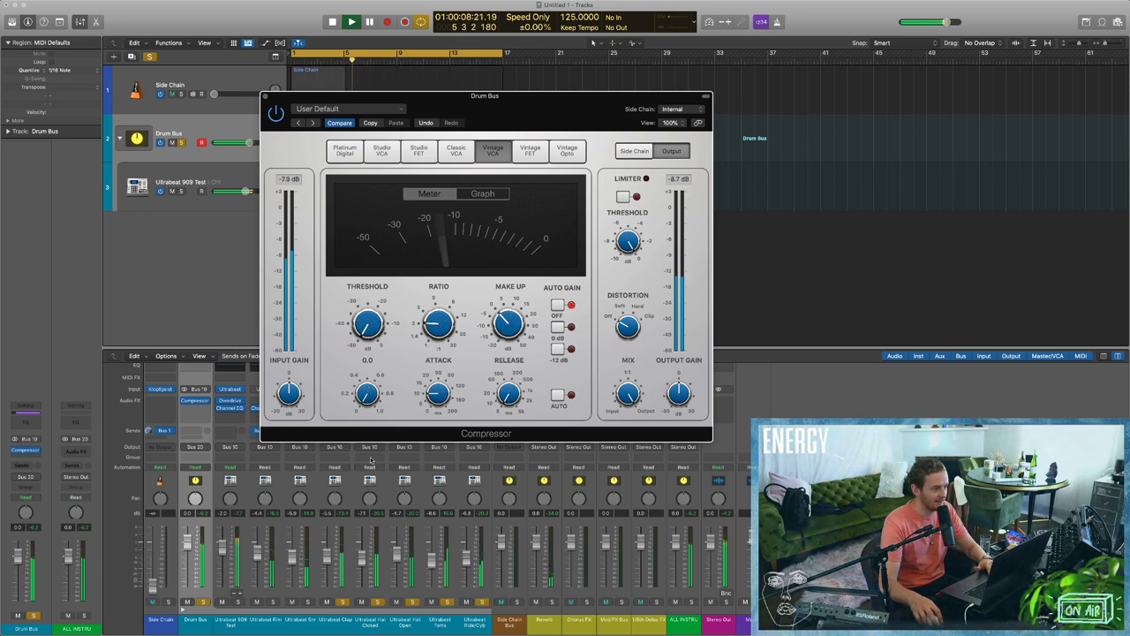
pyautogui.moveTo(367, 327); pyautogui.dragTo(367, 286)
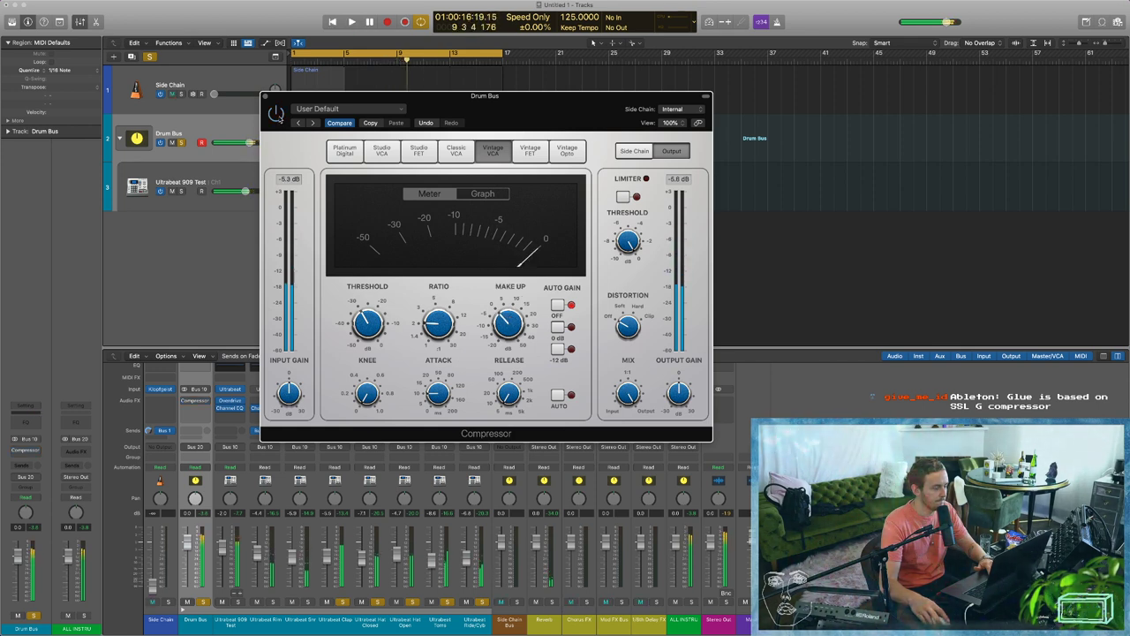
# Set the Drum Bus Compressor's threshold to -27.5 dB and its release to 10.0 ms, auditioning the drums from the start.
pyautogui.moveTo(367, 321); pyautogui.dragTo(367, 316)
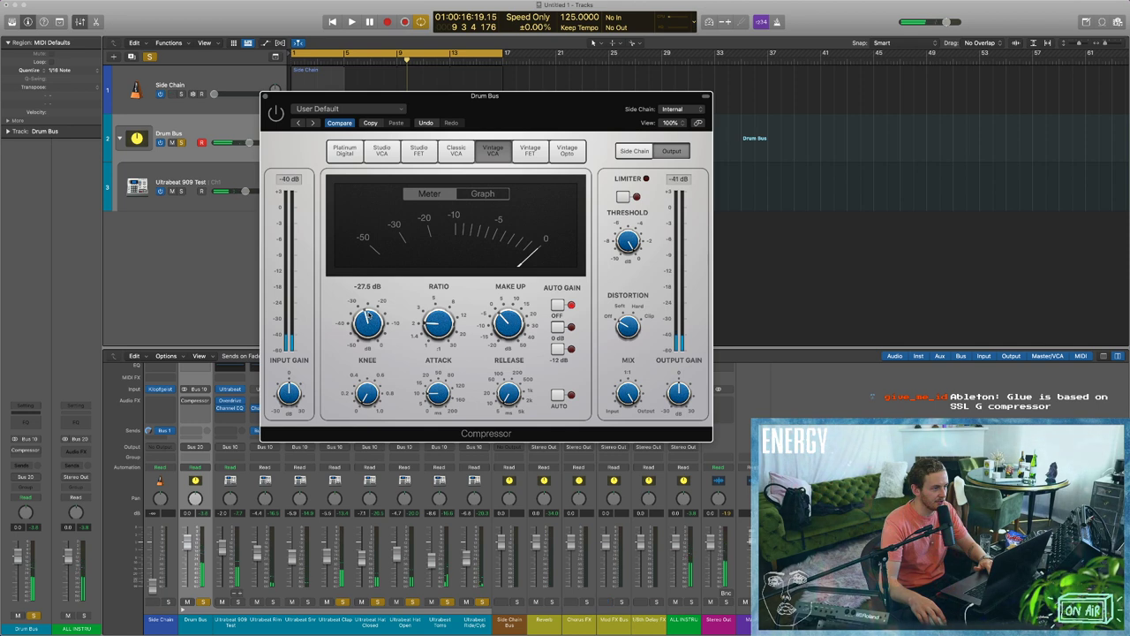
pyautogui.press('Return')
pyautogui.press('space')
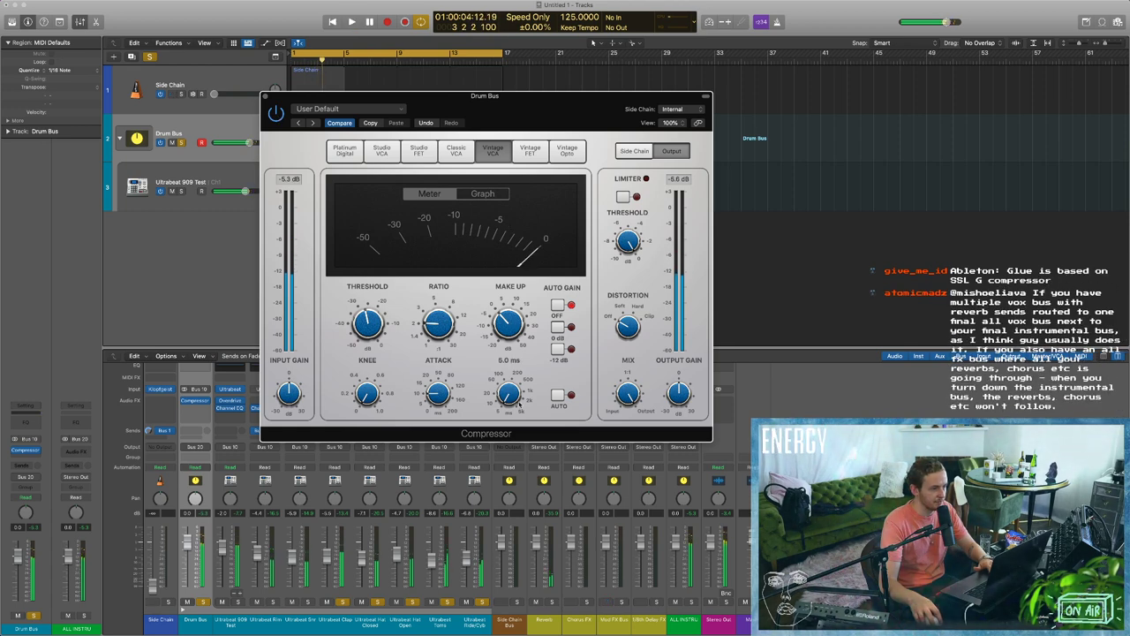
pyautogui.moveTo(518, 403); pyautogui.dragTo(519, 387)
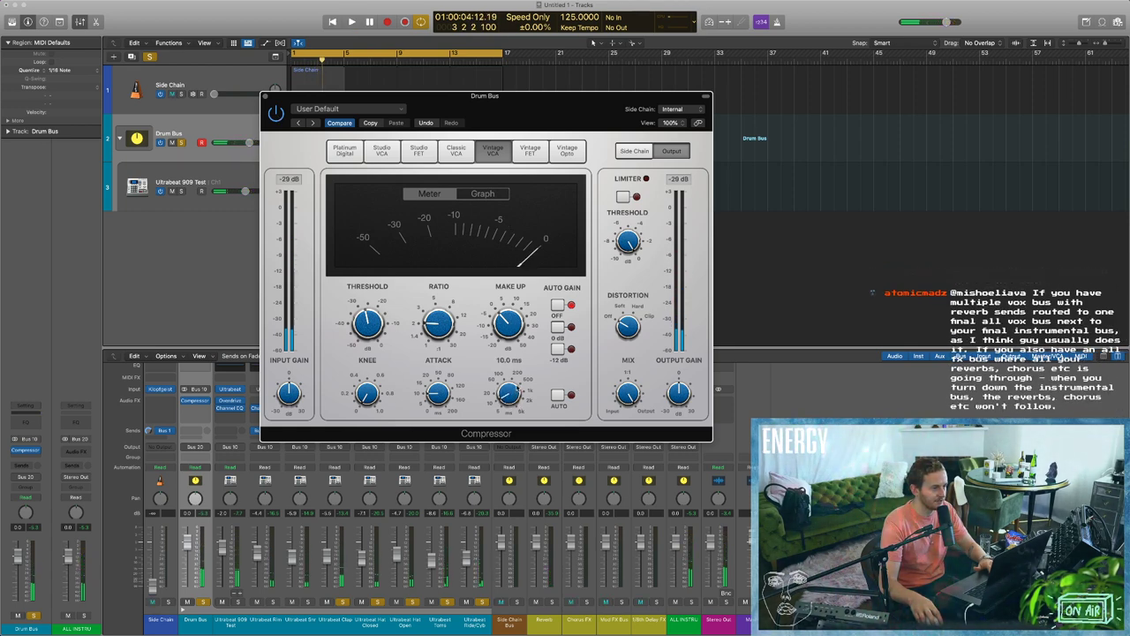
pyautogui.press('space')
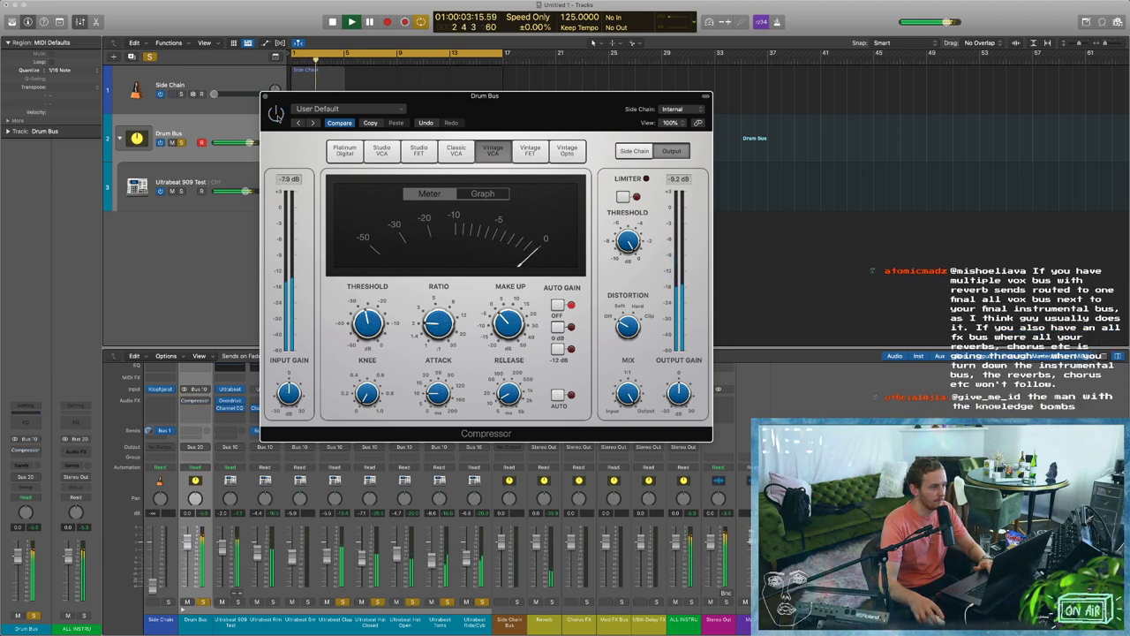
# Set the Drum Bus Compressor's make-up gain to 2.0 dB while the drums play.
pyautogui.moveTo(506, 323)
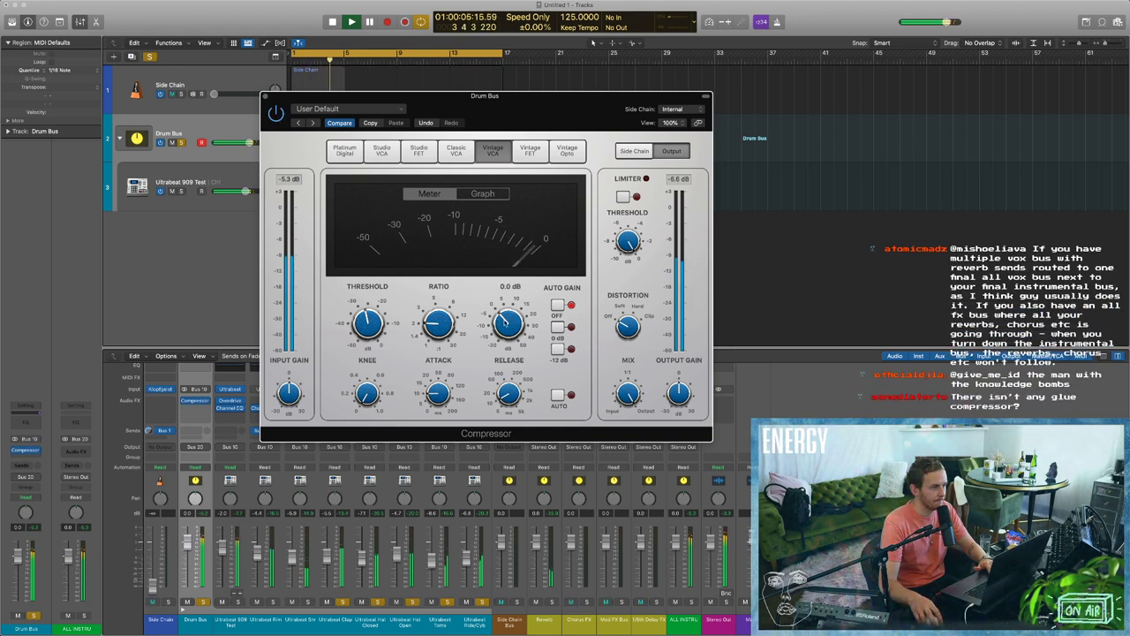
pyautogui.moveTo(506, 318); pyautogui.dragTo(506, 317)
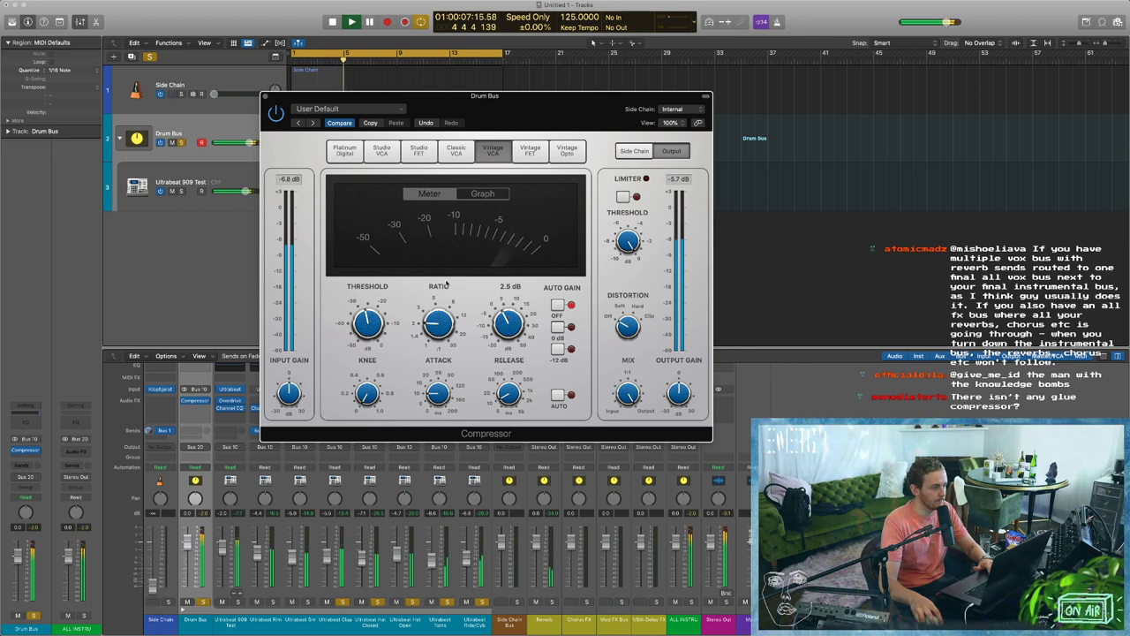
pyautogui.scroll(-1, 517, 323)
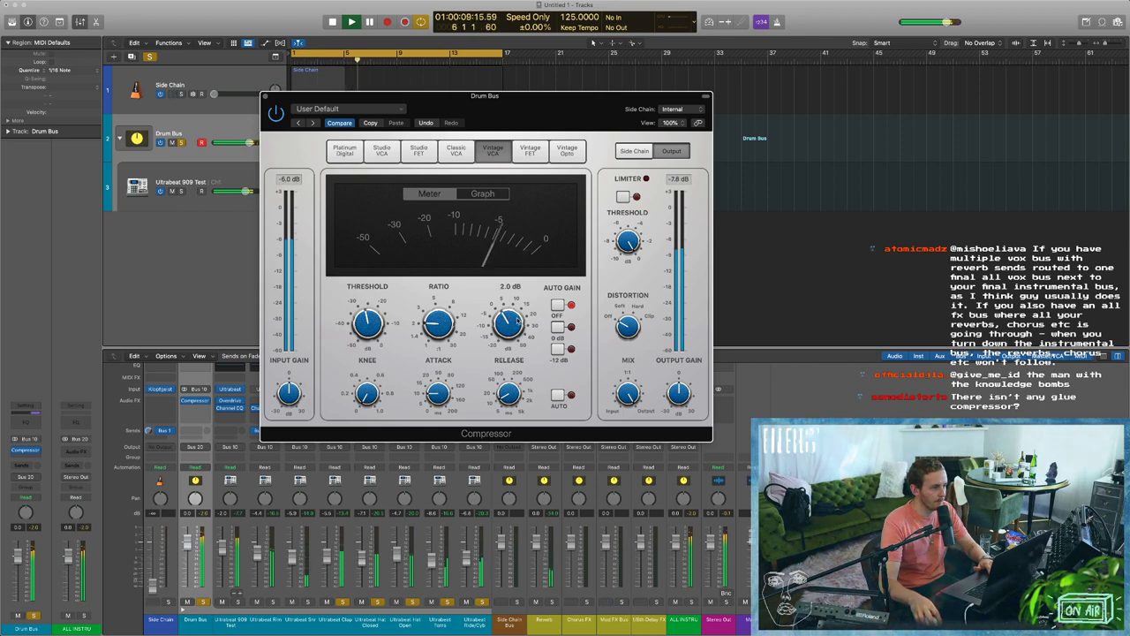
# Set the Drum Bus Compressor's mix to 80% and its threshold to -26.0 dB, listening to the drums.
pyautogui.moveTo(628, 395)
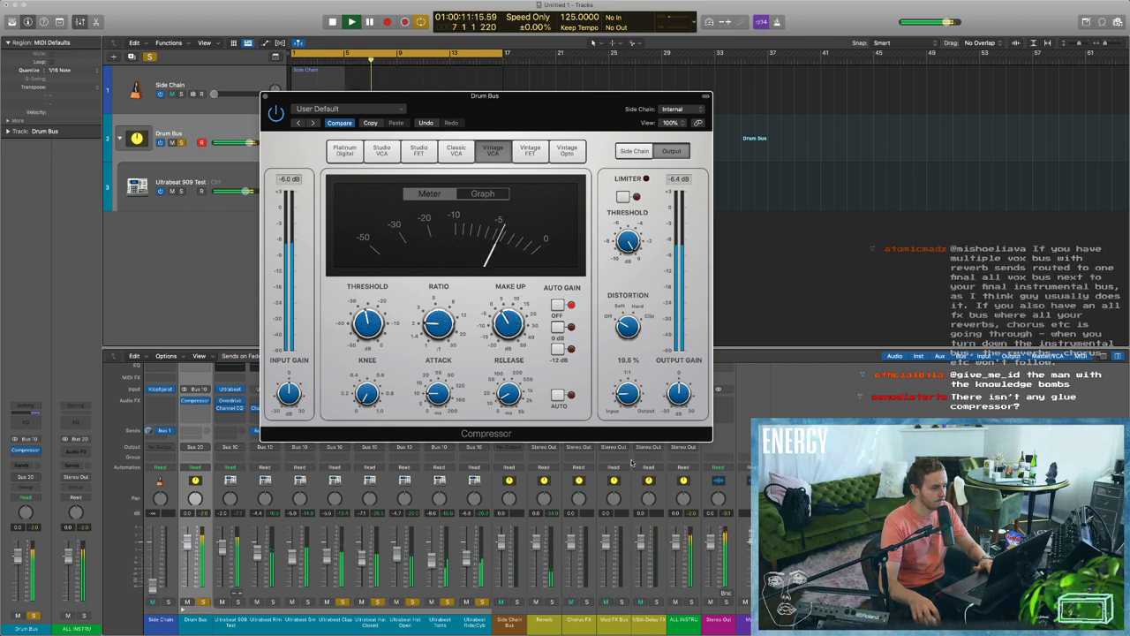
pyautogui.scroll(-3, 629, 394)
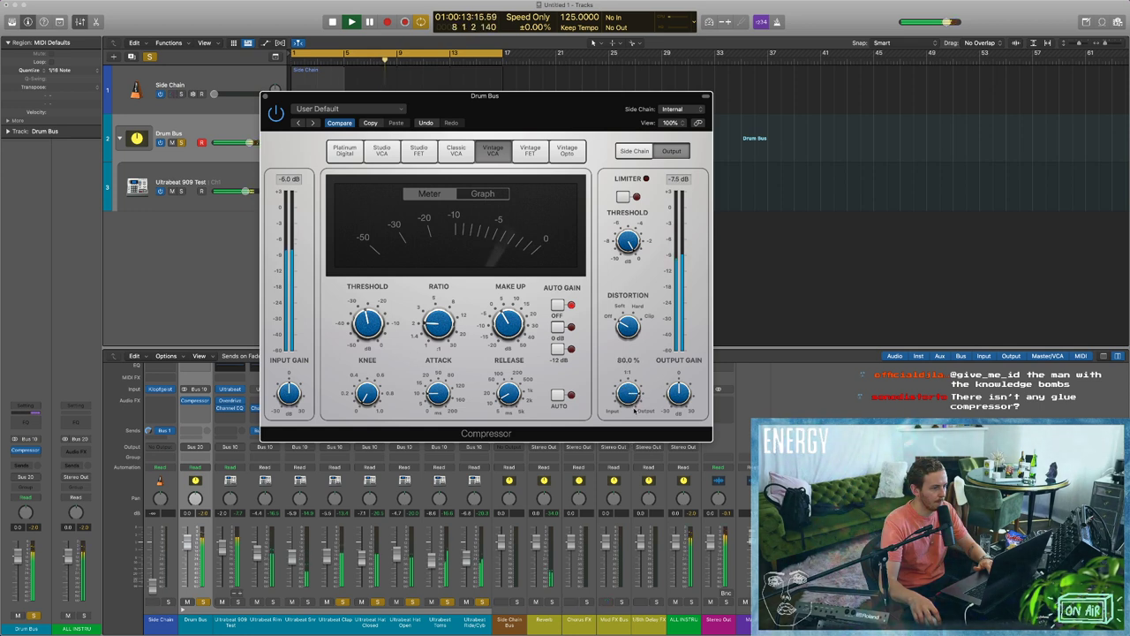
pyautogui.scroll(-4, 634, 410)
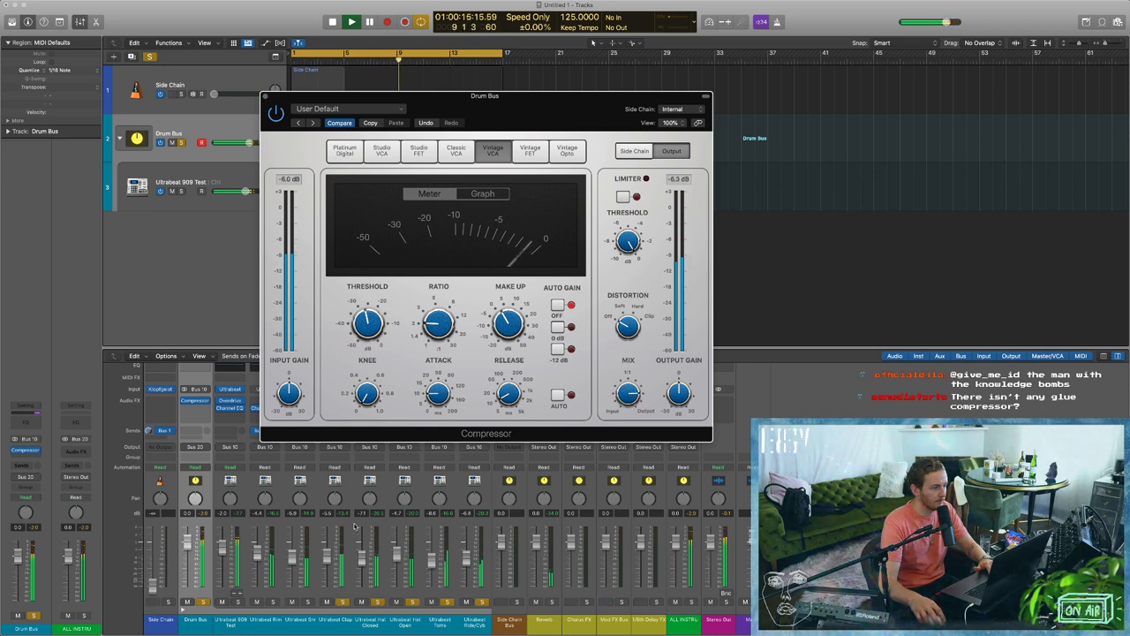
pyautogui.press('space')
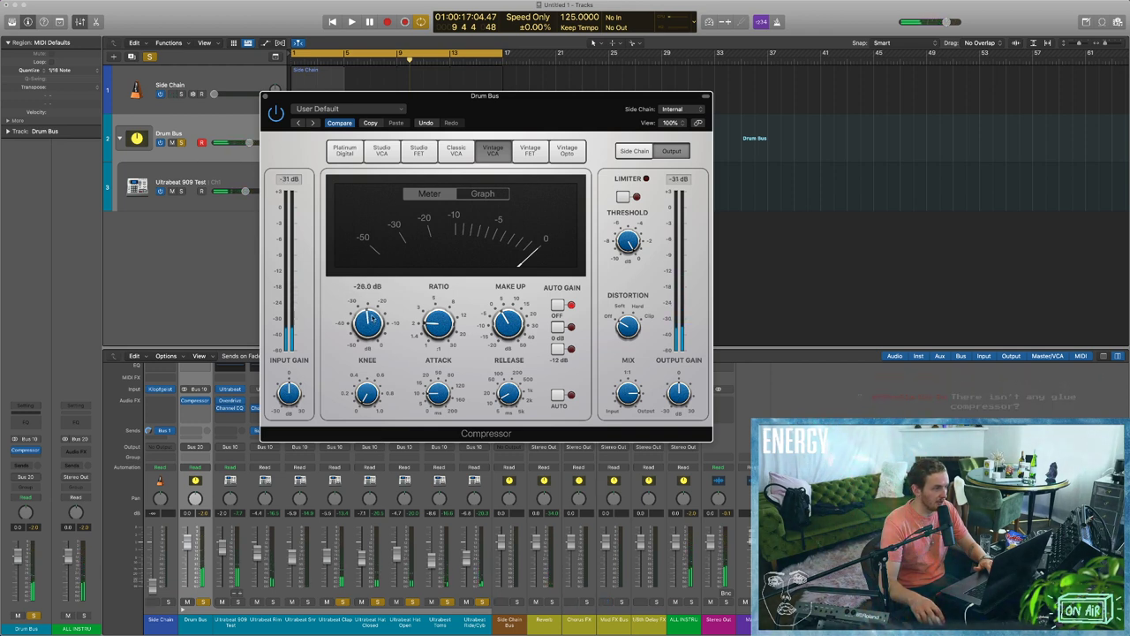
pyautogui.press('space')
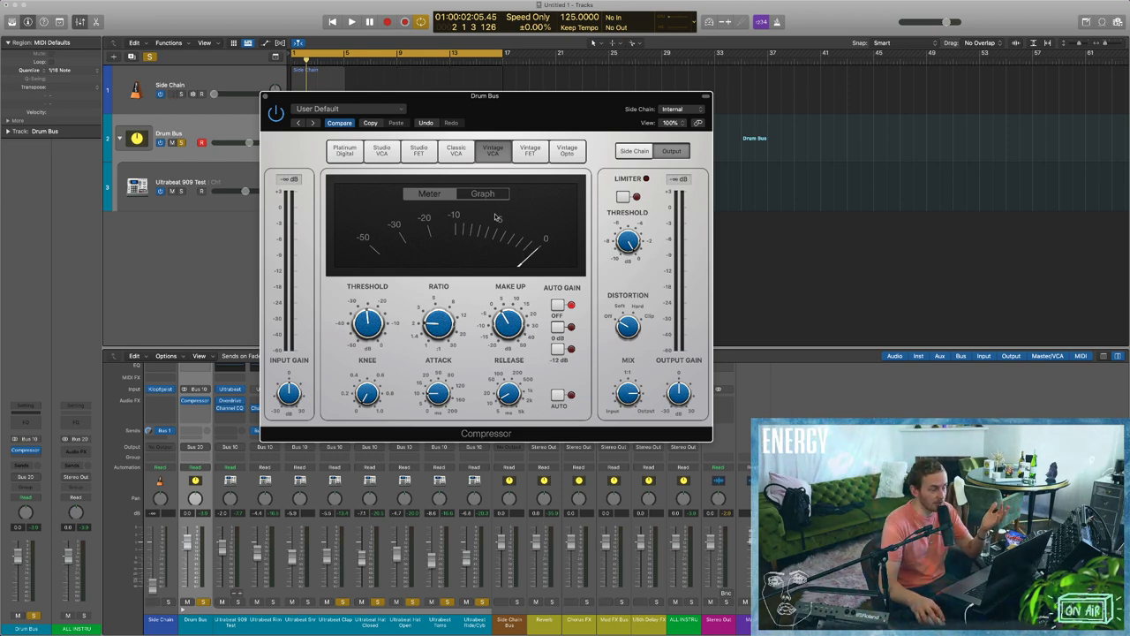
# Try a Vintage Console EQ after the Compressor on the Drum Bus channel, closing the Compressor window.
pyautogui.moveTo(517, 93); pyautogui.dragTo(475, 80)
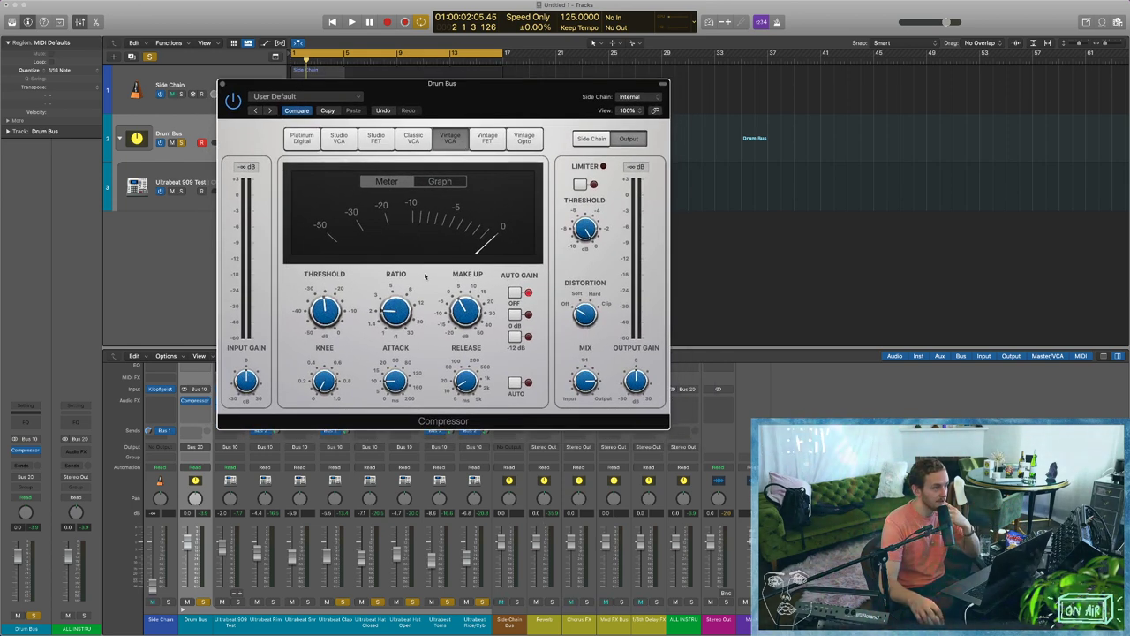
pyautogui.moveTo(452, 311)
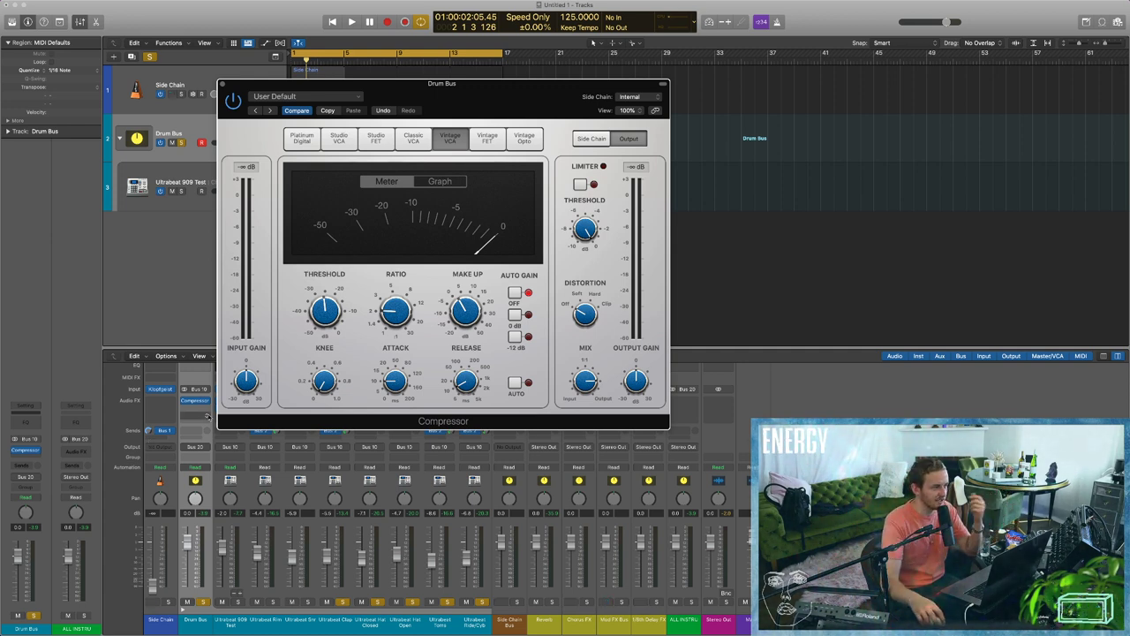
pyautogui.click(196, 411)
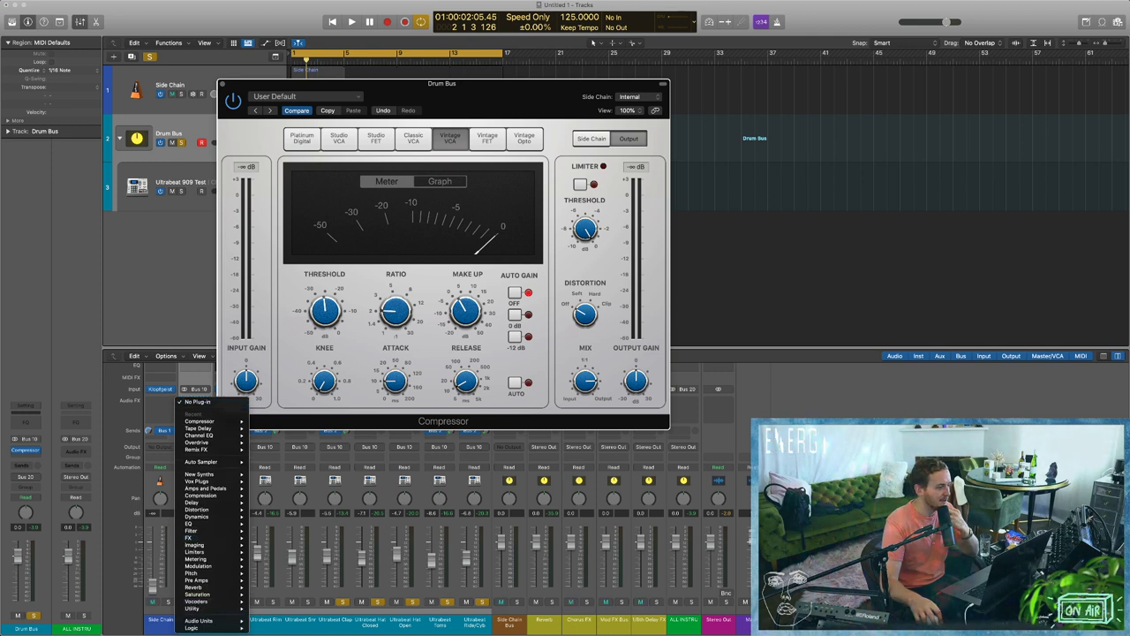
pyautogui.moveTo(201, 628)
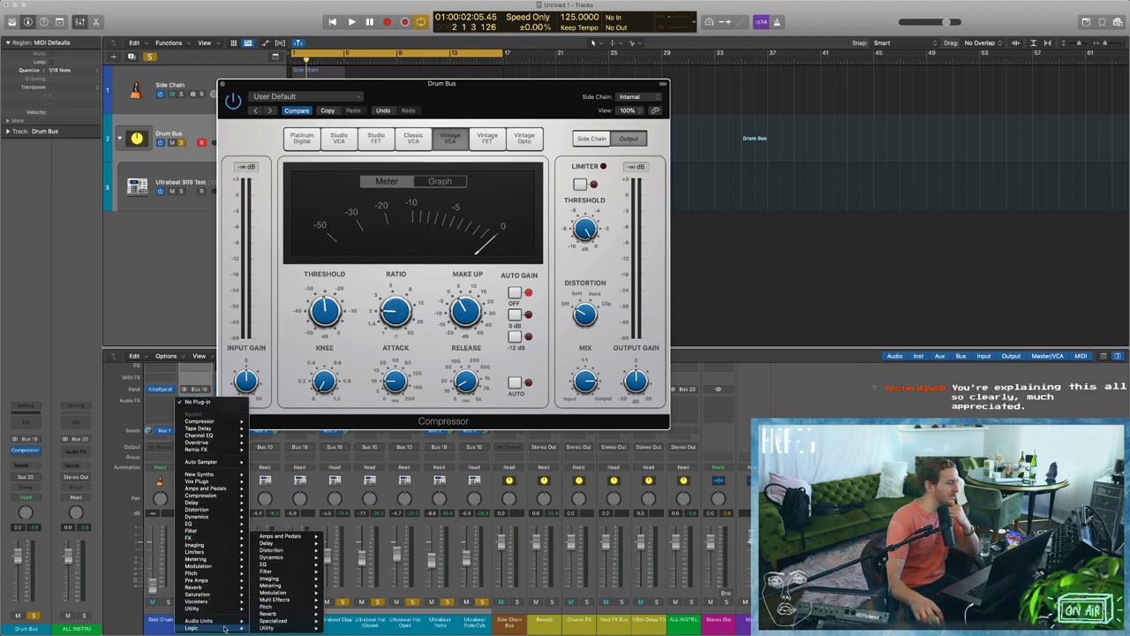
pyautogui.moveTo(266, 607)
pyautogui.moveTo(272, 557)
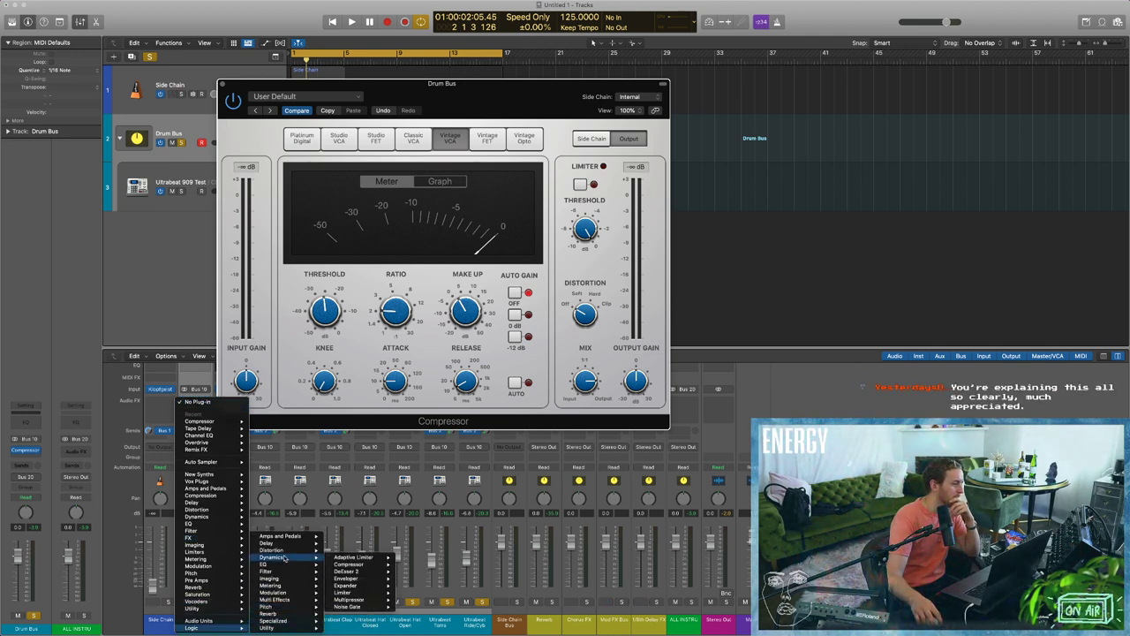
pyautogui.moveTo(358, 607)
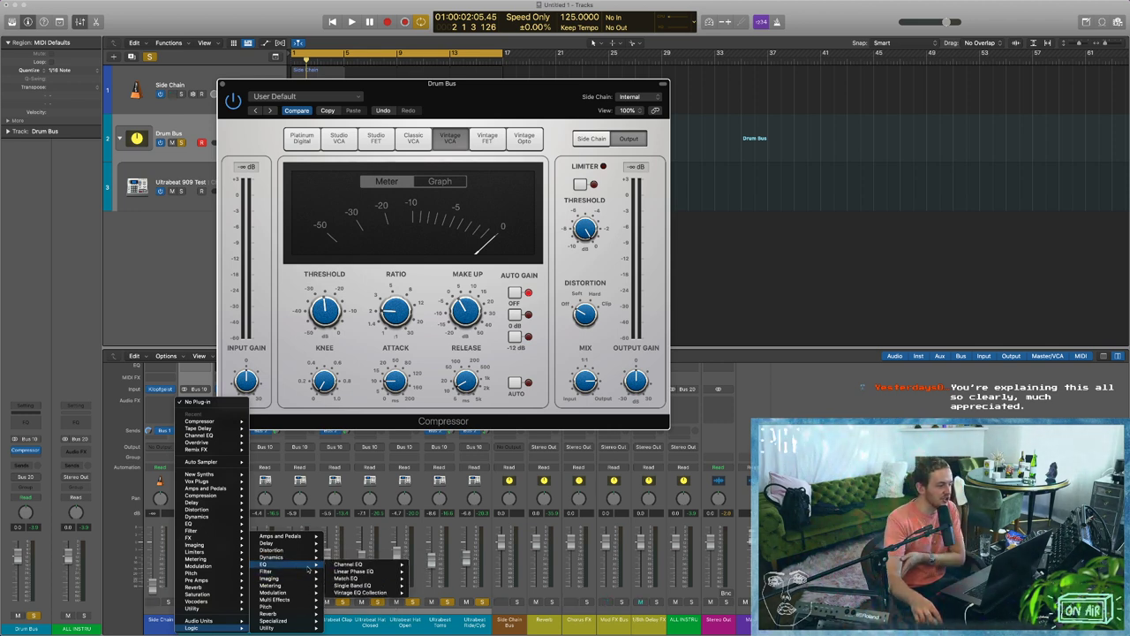
pyautogui.moveTo(348, 566)
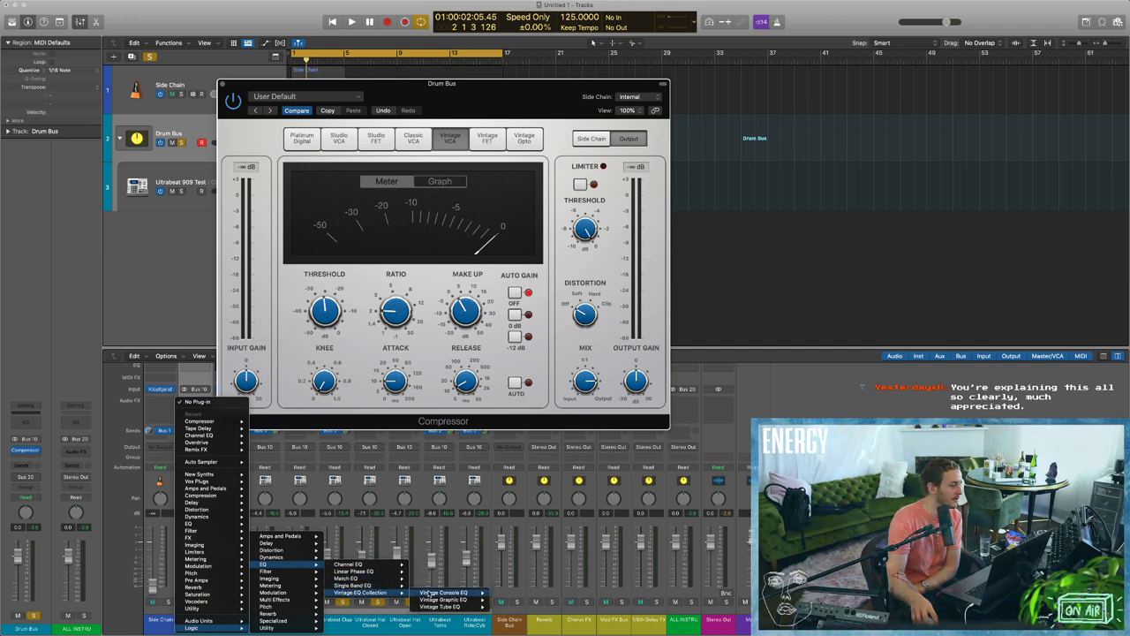
pyautogui.click(438, 559)
pyautogui.click(225, 85)
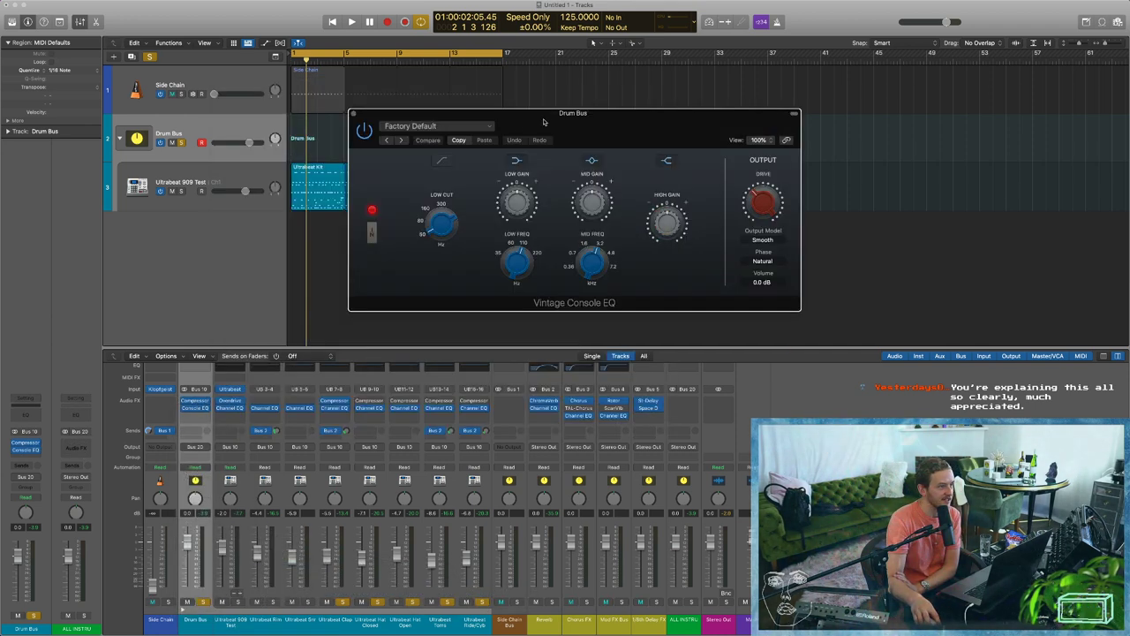
pyautogui.moveTo(555, 120); pyautogui.dragTo(240, 51)
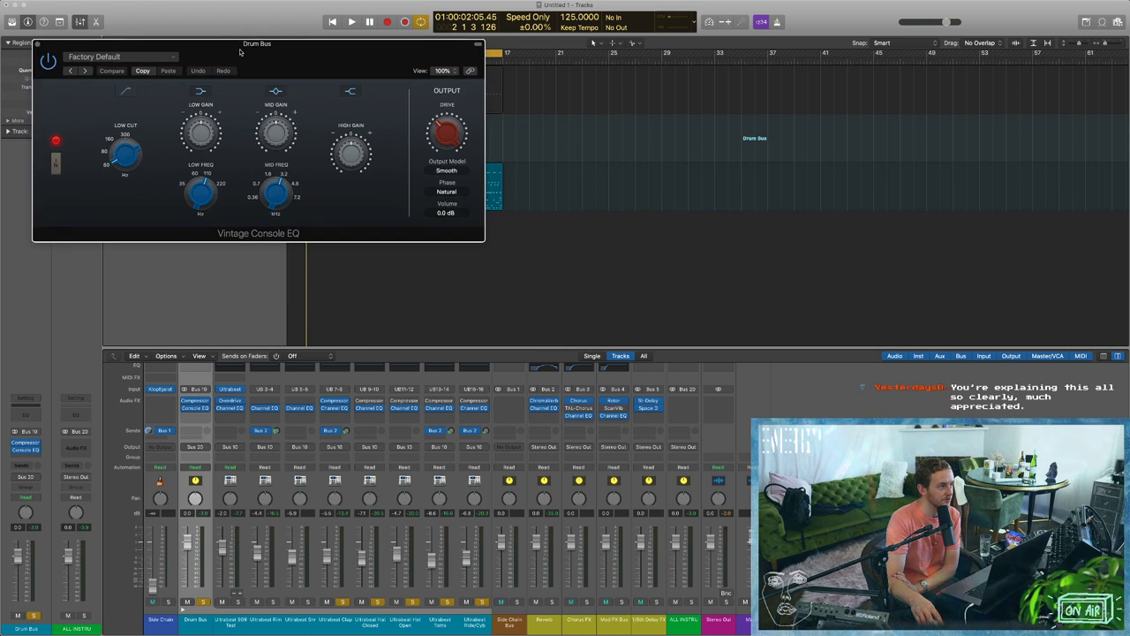
# Try a stereo Vintage Tube EQ after the Console EQ on the Drum Bus channel, and close both EQ windows.
pyautogui.click(213, 419)
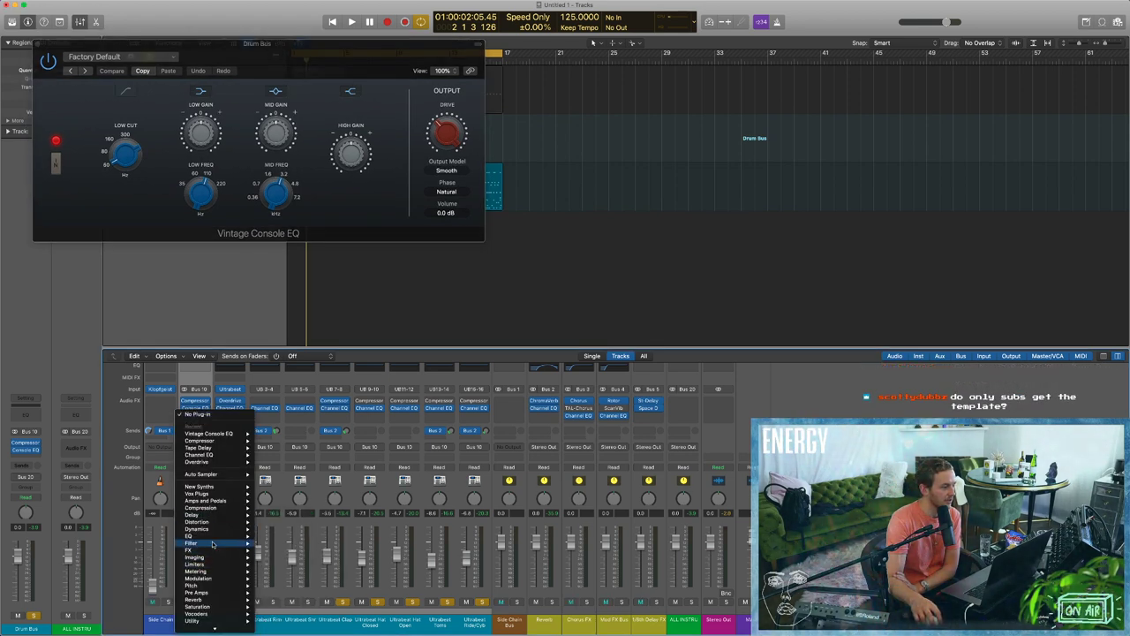
pyautogui.moveTo(212, 536)
pyautogui.moveTo(298, 628)
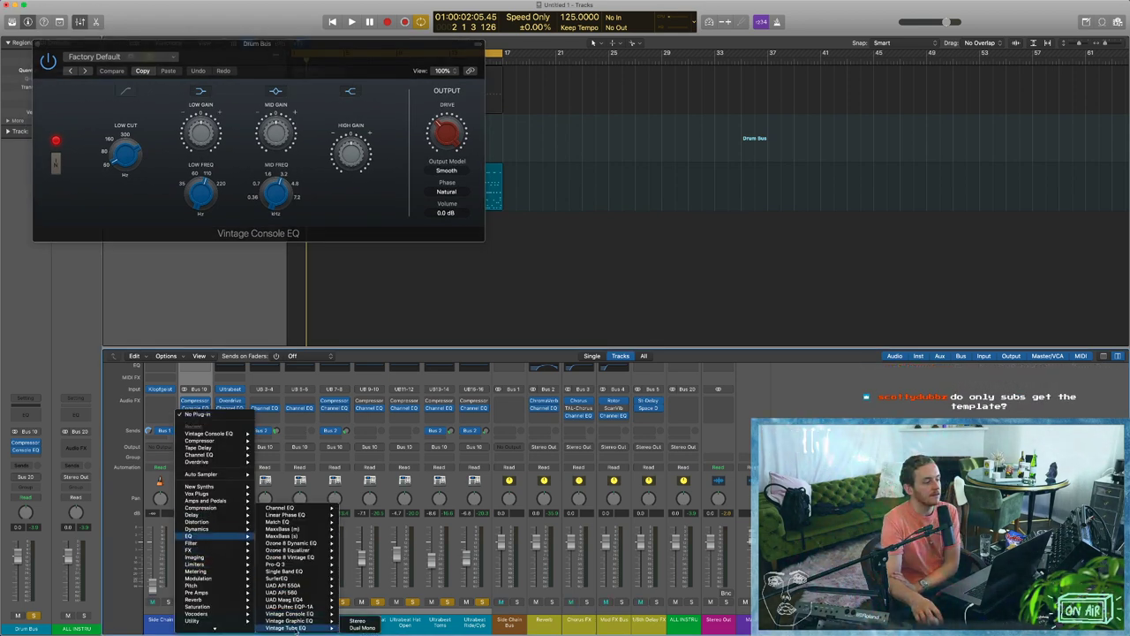
pyautogui.click(358, 620)
pyautogui.moveTo(537, 120); pyautogui.dragTo(385, 91)
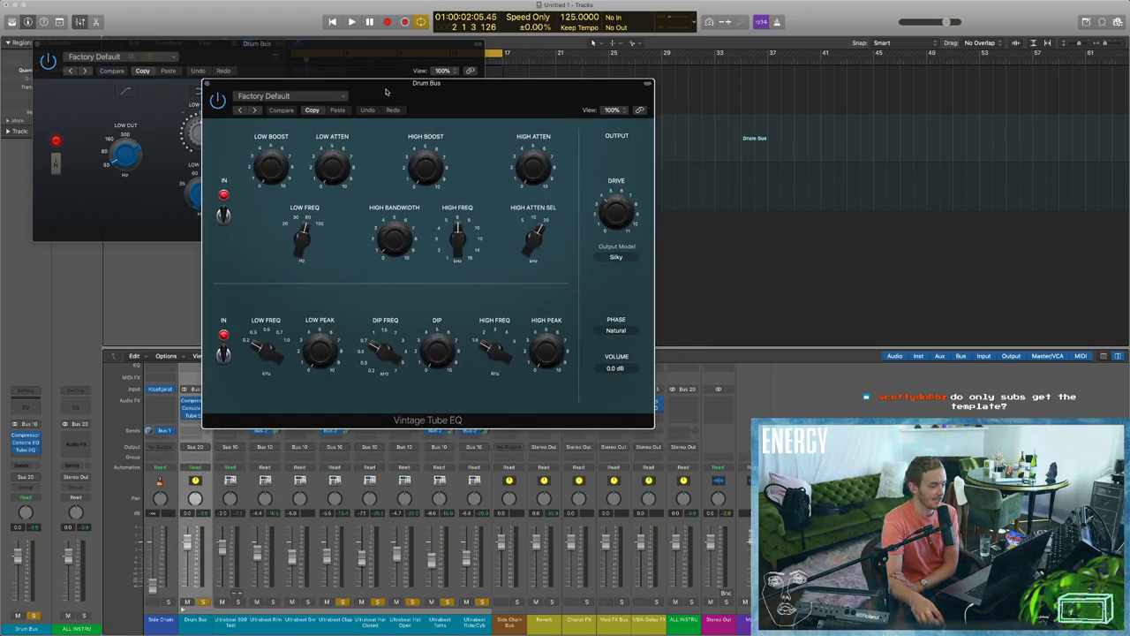
pyautogui.click(207, 86)
pyautogui.click(41, 51)
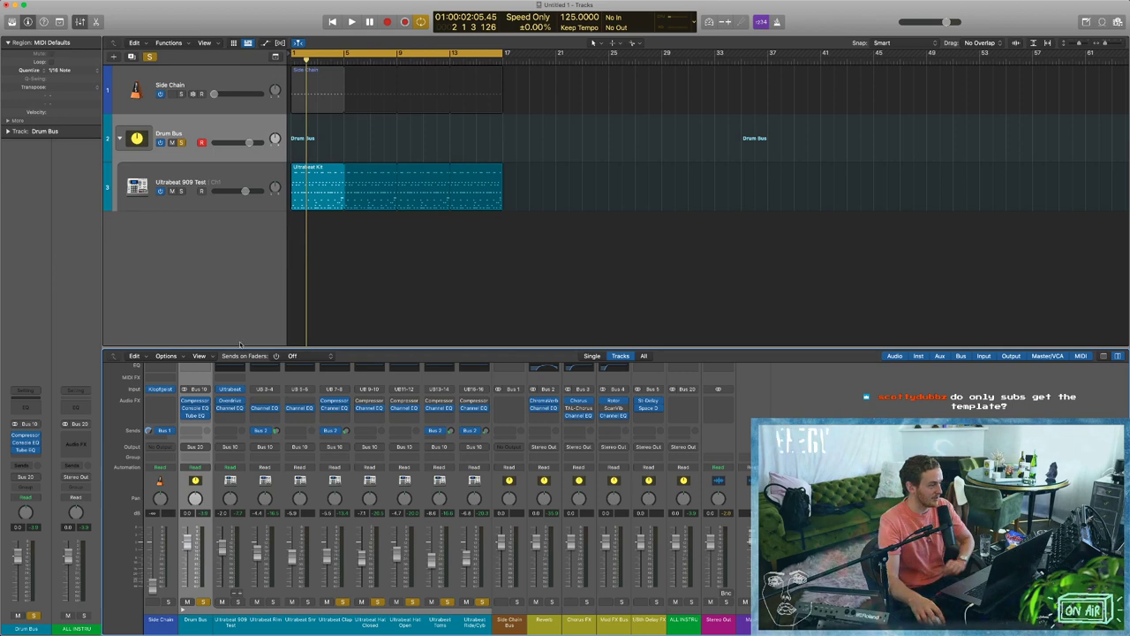
# Reopen the Drum Bus Compressor and compare its Vintage FET, Platinum Digital and Studio VCA models.
pyautogui.click(195, 401)
pyautogui.click(413, 138)
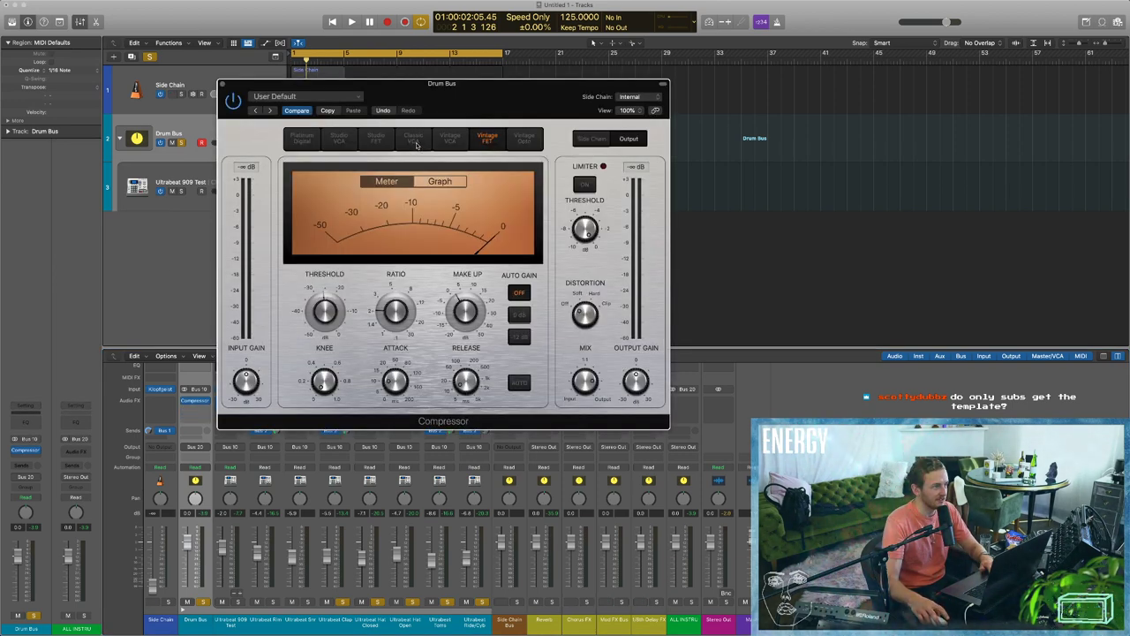
pyautogui.click(376, 140)
pyautogui.click(301, 141)
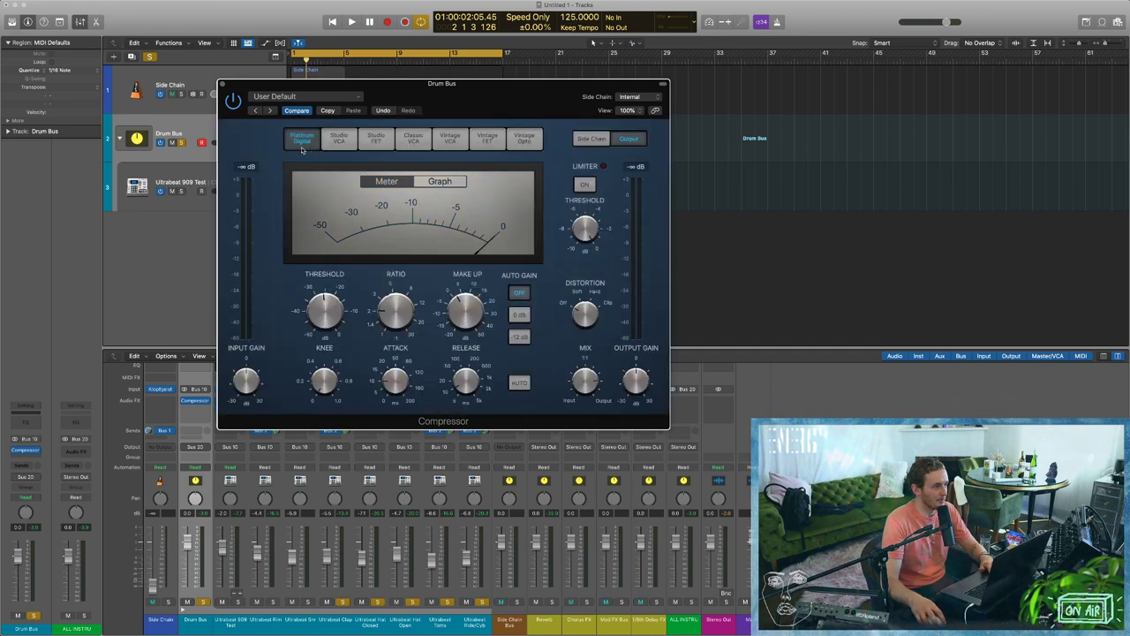
pyautogui.click(347, 141)
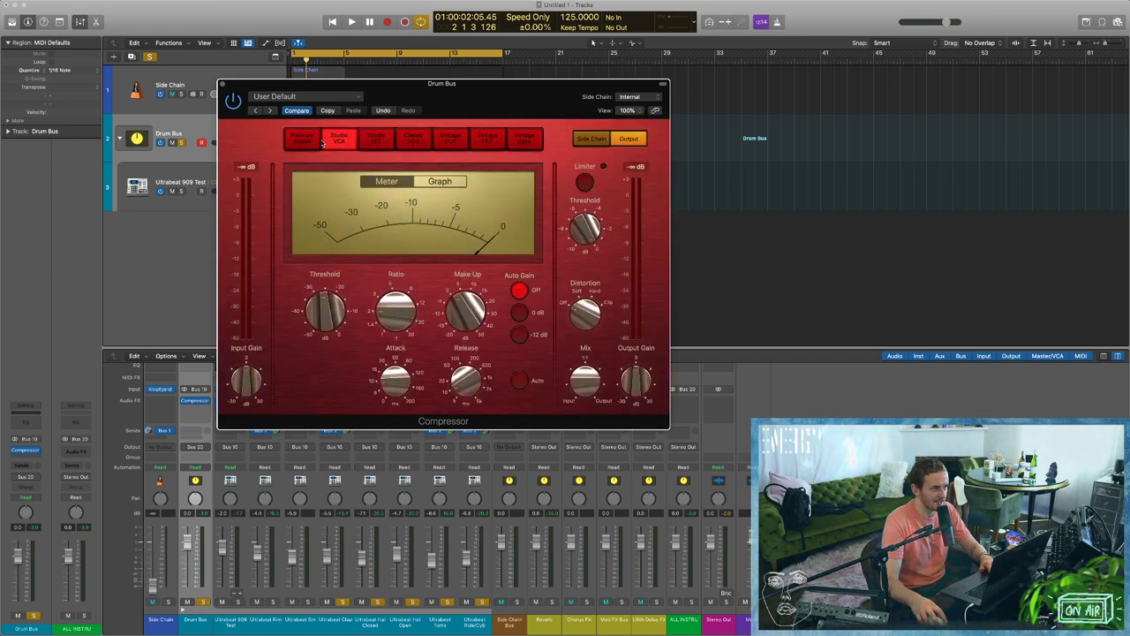
pyautogui.click(311, 142)
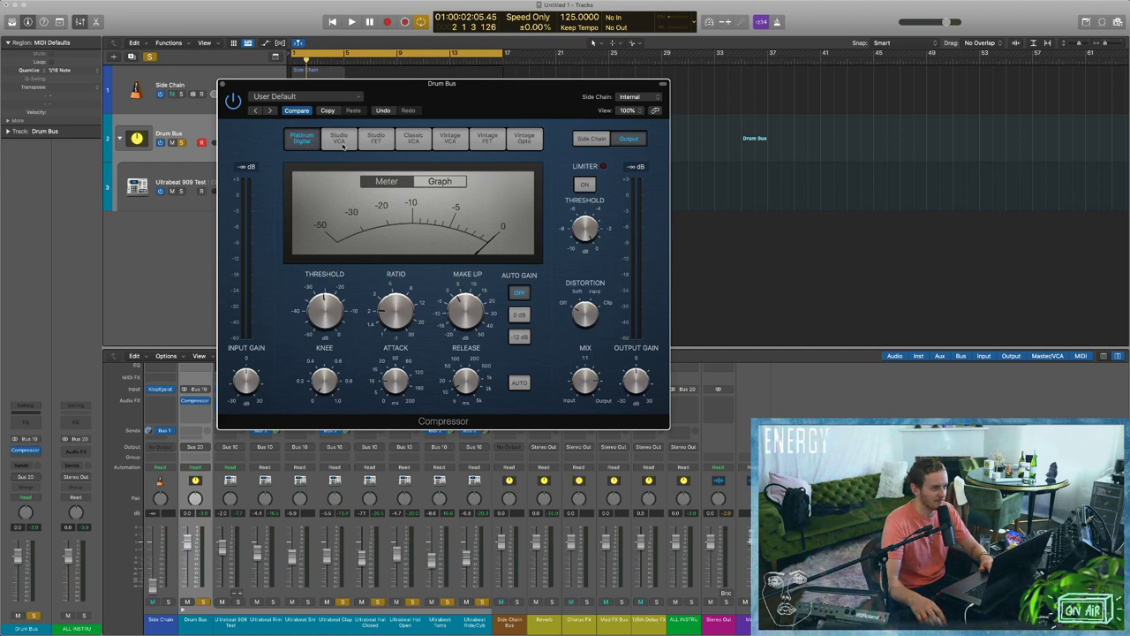
# Step the Drum Bus Compressor through the Studio VCA, Studio FET, Classic VCA and Vintage VCA models, ending on Vintage FET.
pyautogui.click(340, 141)
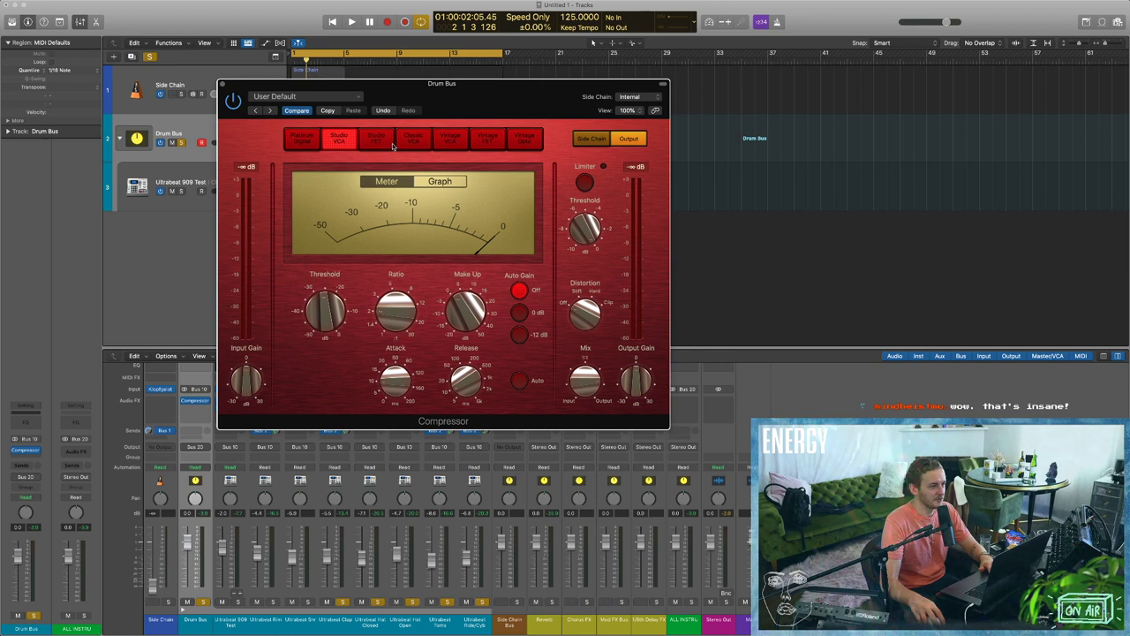
pyautogui.click(376, 139)
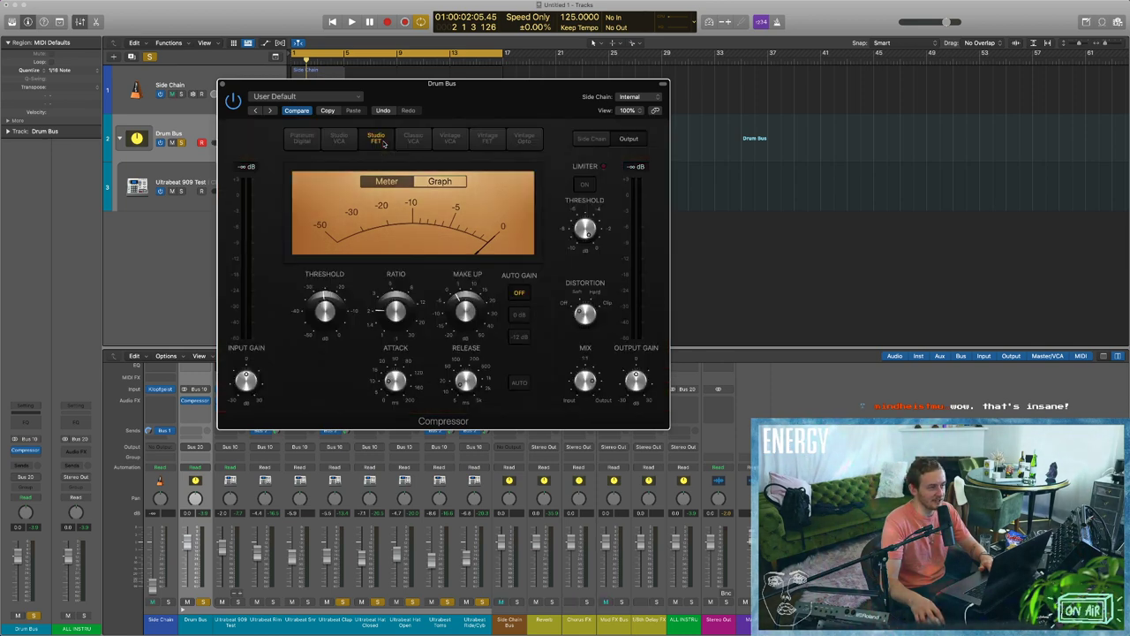
pyautogui.click(413, 139)
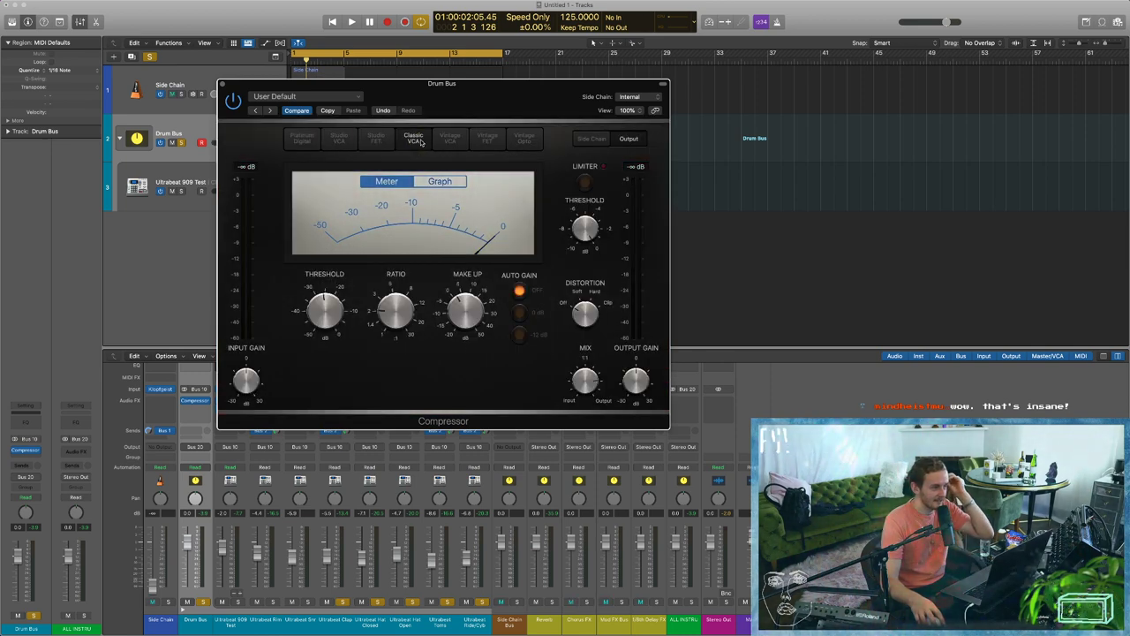
pyautogui.click(441, 140)
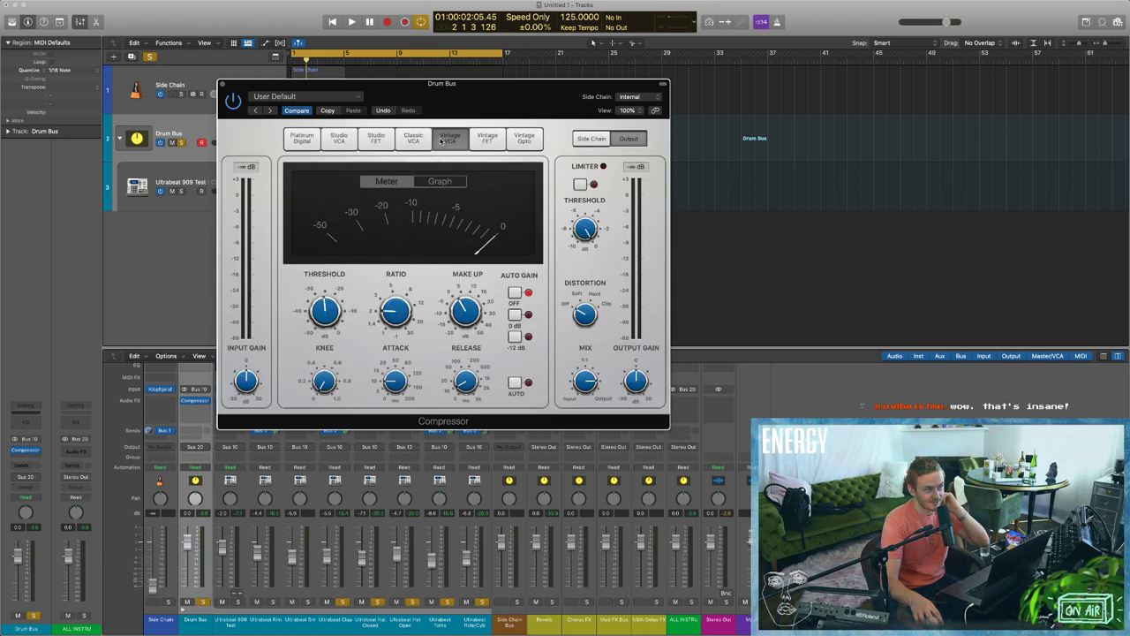
pyautogui.click(485, 139)
pyautogui.moveTo(490, 300)
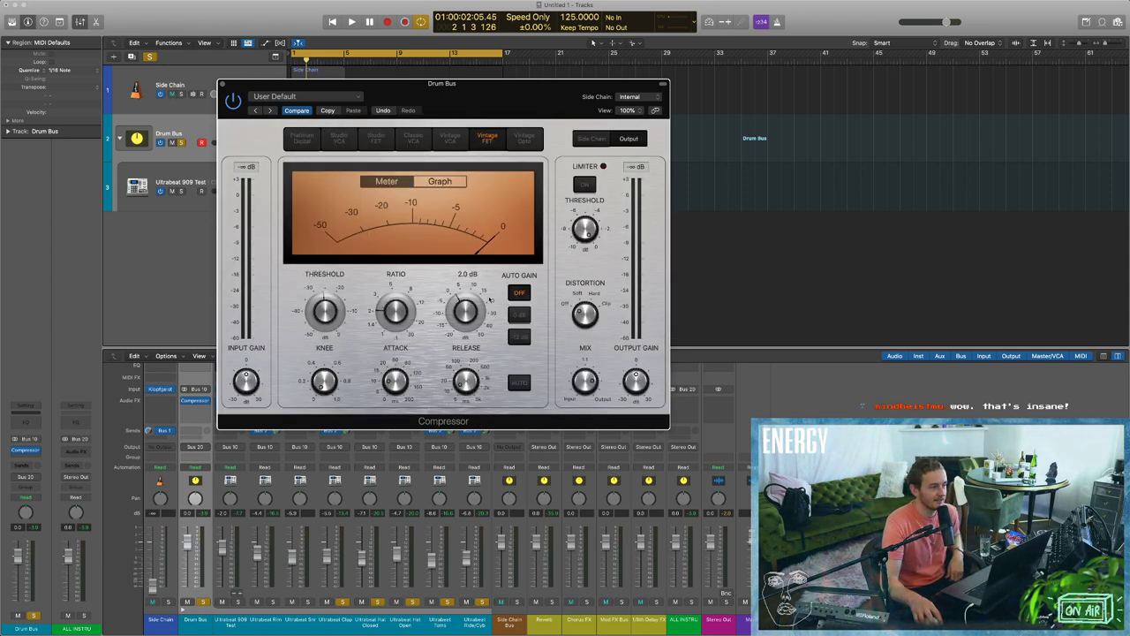
pyautogui.moveTo(393, 307)
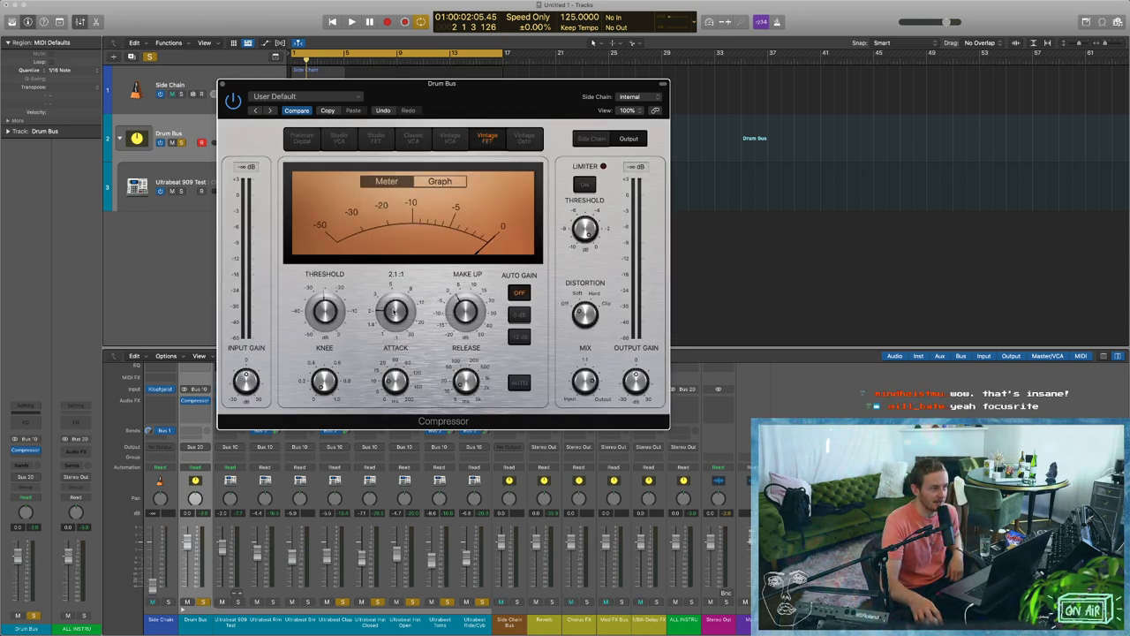
# Compare the Drum Bus Compressor's Studio FET, Vintage FET, Vintage Opto and Classic VCA models, settling on Vintage VCA.
pyautogui.click(374, 138)
pyautogui.click(497, 143)
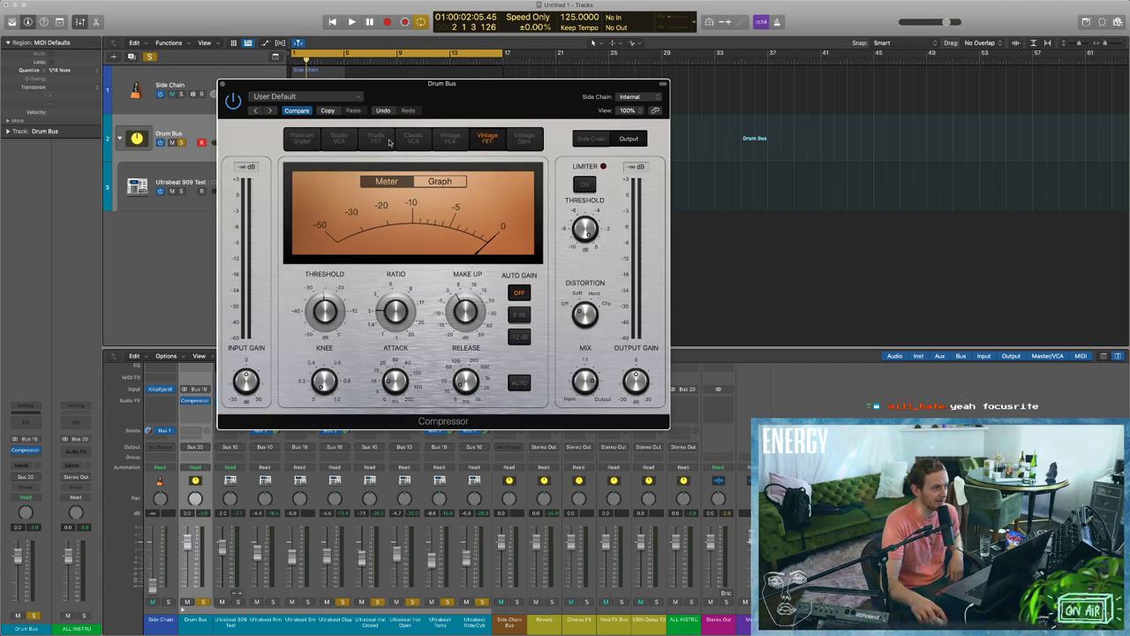
pyautogui.click(389, 141)
pyautogui.click(500, 137)
pyautogui.click(532, 139)
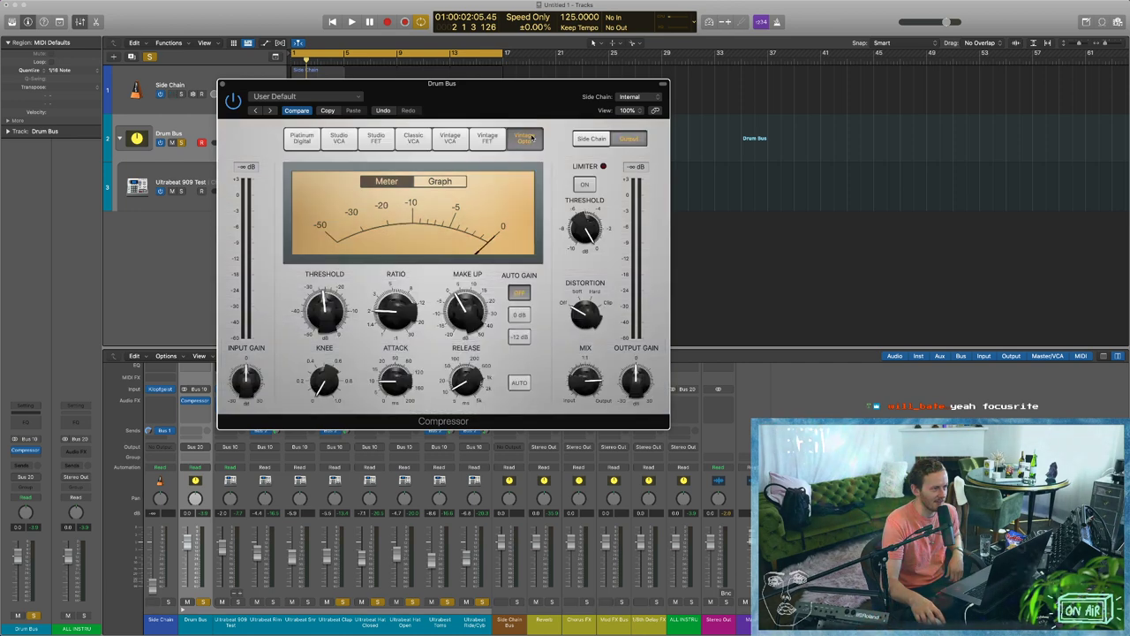
pyautogui.click(422, 139)
pyautogui.click(446, 138)
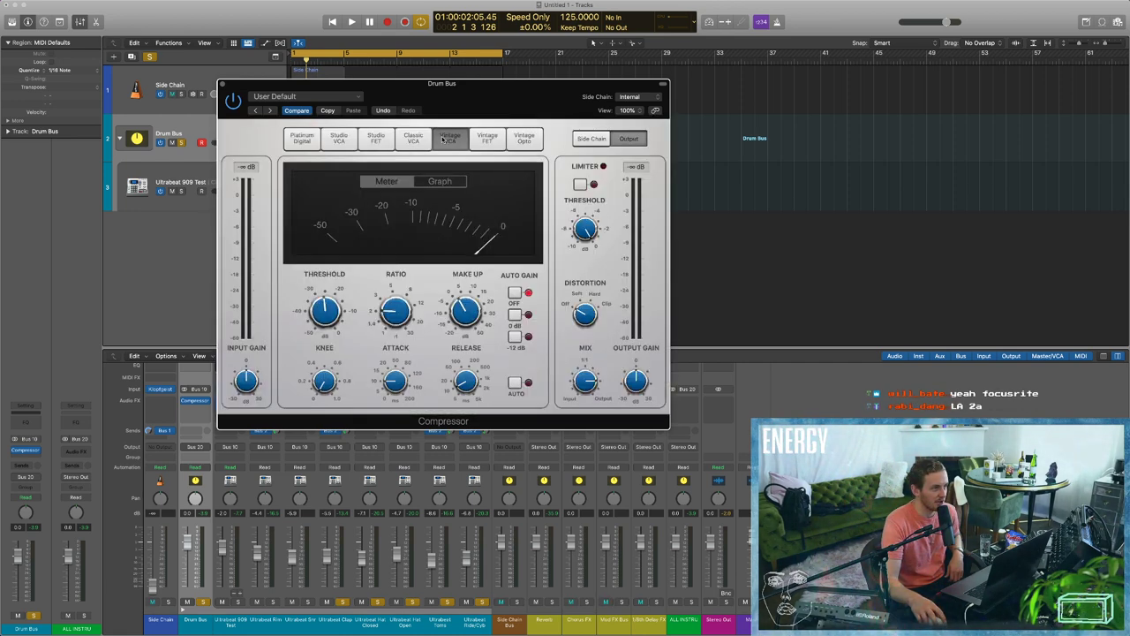
# Audition the Vintage VCA model during playback while sweeping the ratio up to about 4.4:1 and back, and close the Compressor window.
pyautogui.press('space')
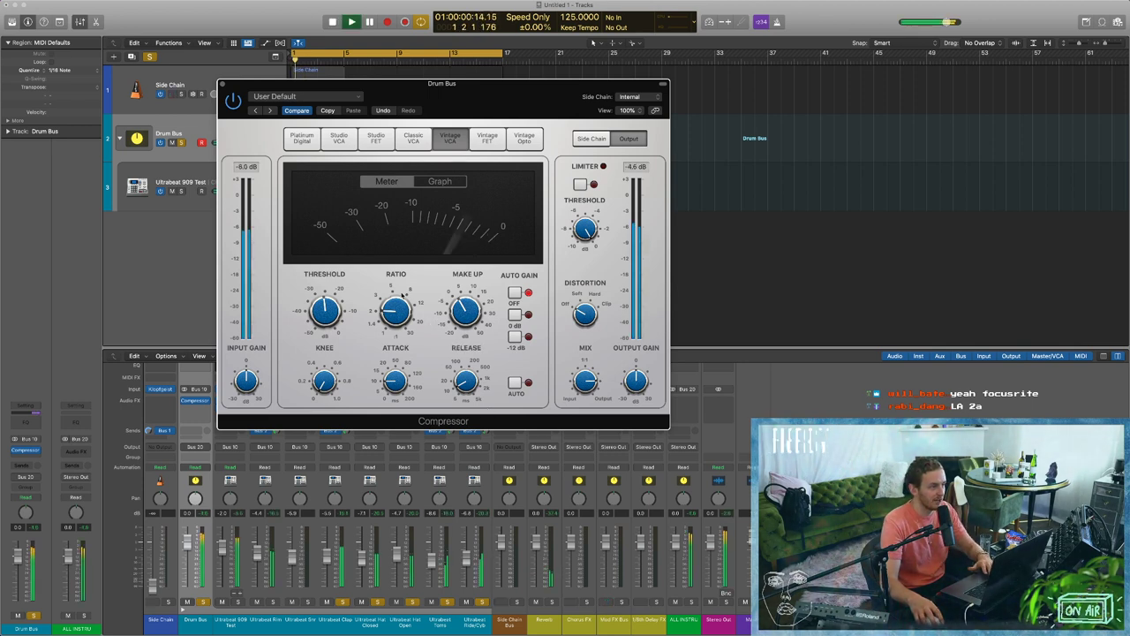
pyautogui.moveTo(397, 291); pyautogui.dragTo(398, 316)
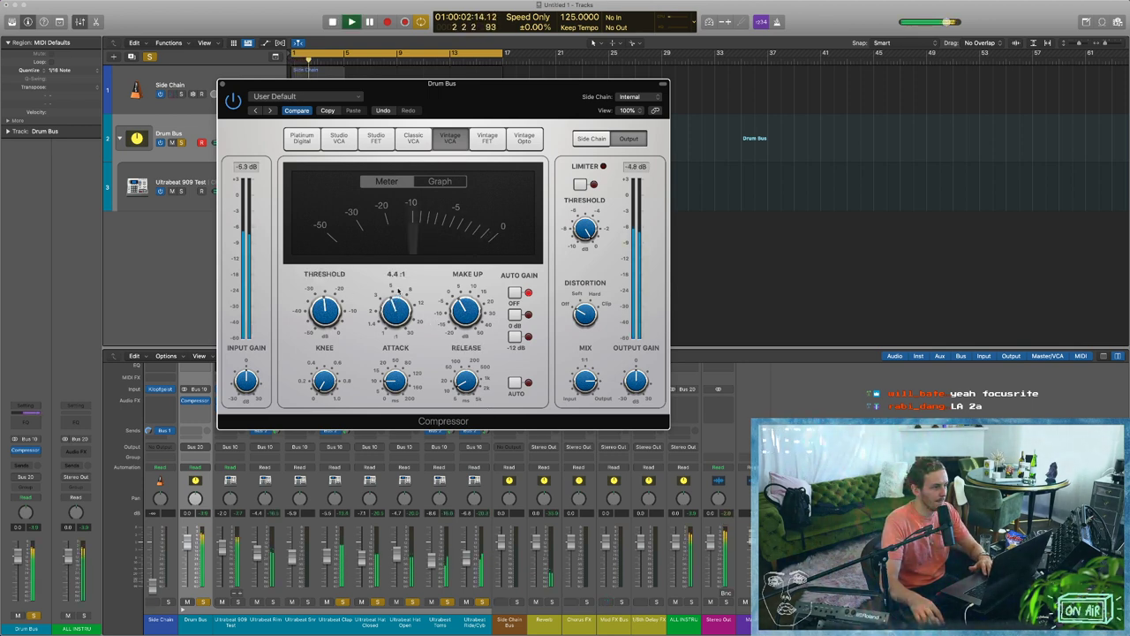
pyautogui.press('space')
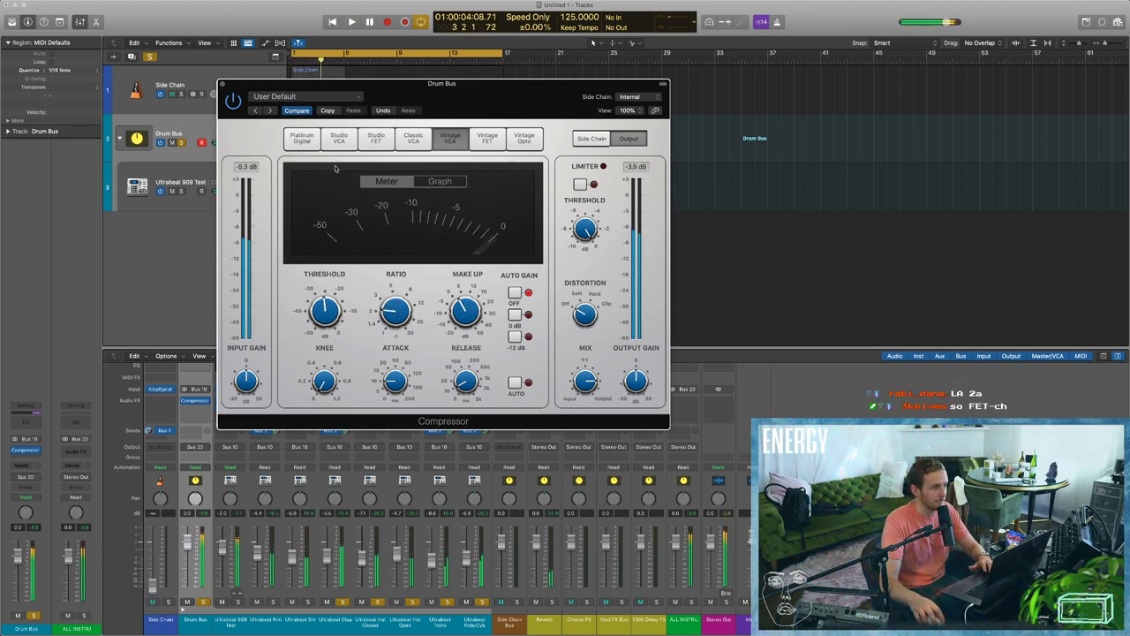
pyautogui.click(223, 84)
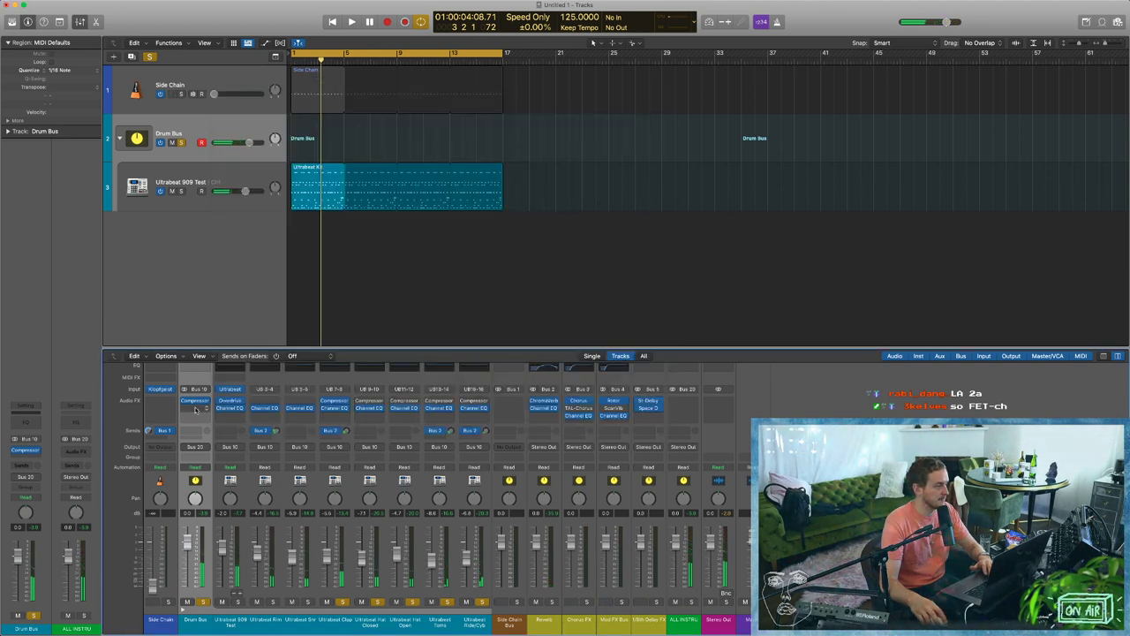
# Try a Distortion plug-in after the Compressor on the Drum Bus channel, and close its window.
pyautogui.click(196, 407)
pyautogui.click(196, 408)
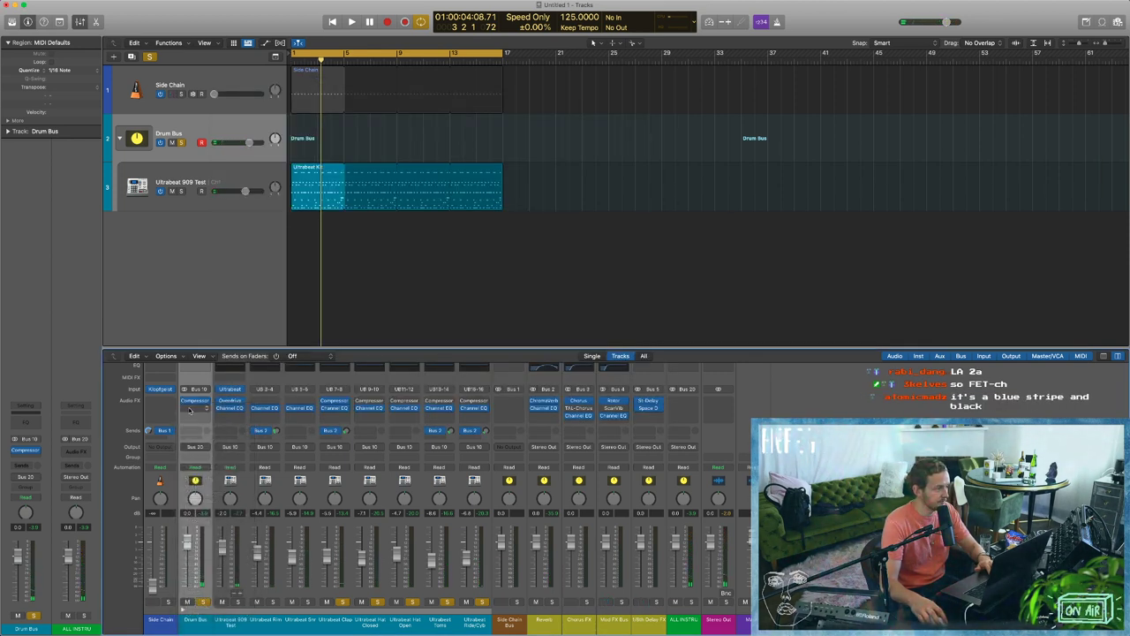
pyautogui.click(190, 409)
pyautogui.moveTo(216, 426)
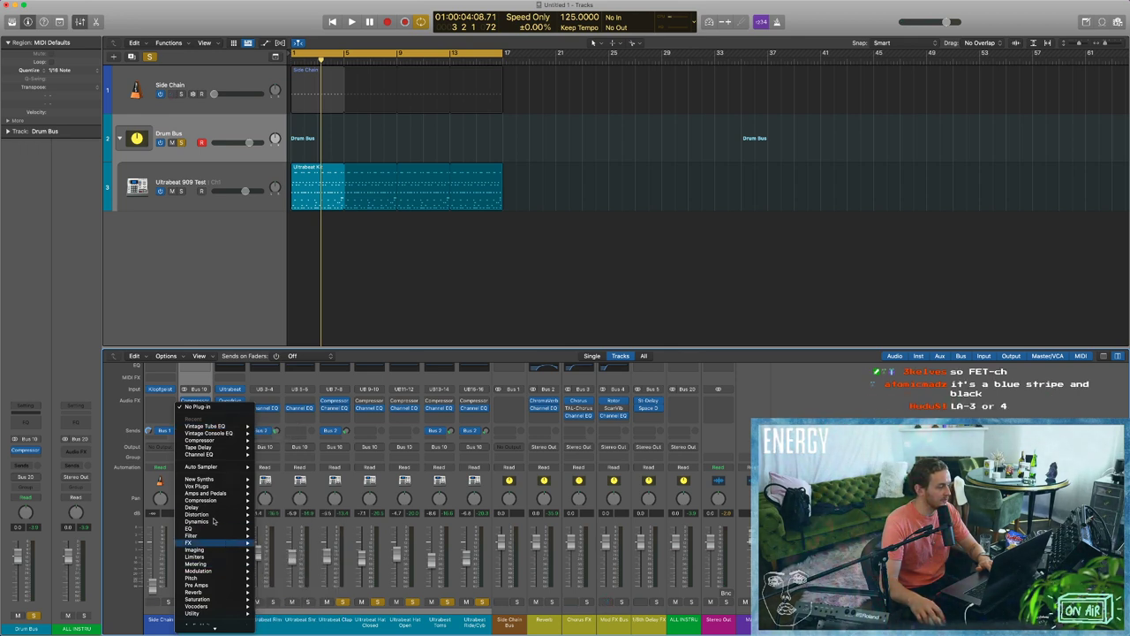
pyautogui.moveTo(203, 514)
pyautogui.moveTo(303, 522)
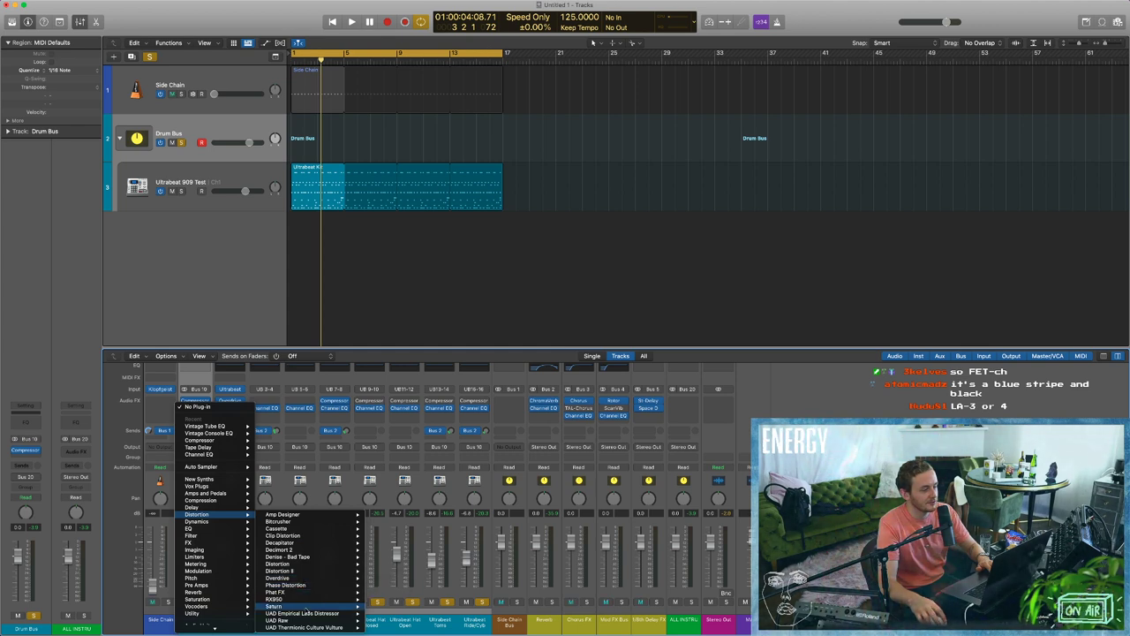
pyautogui.moveTo(308, 607)
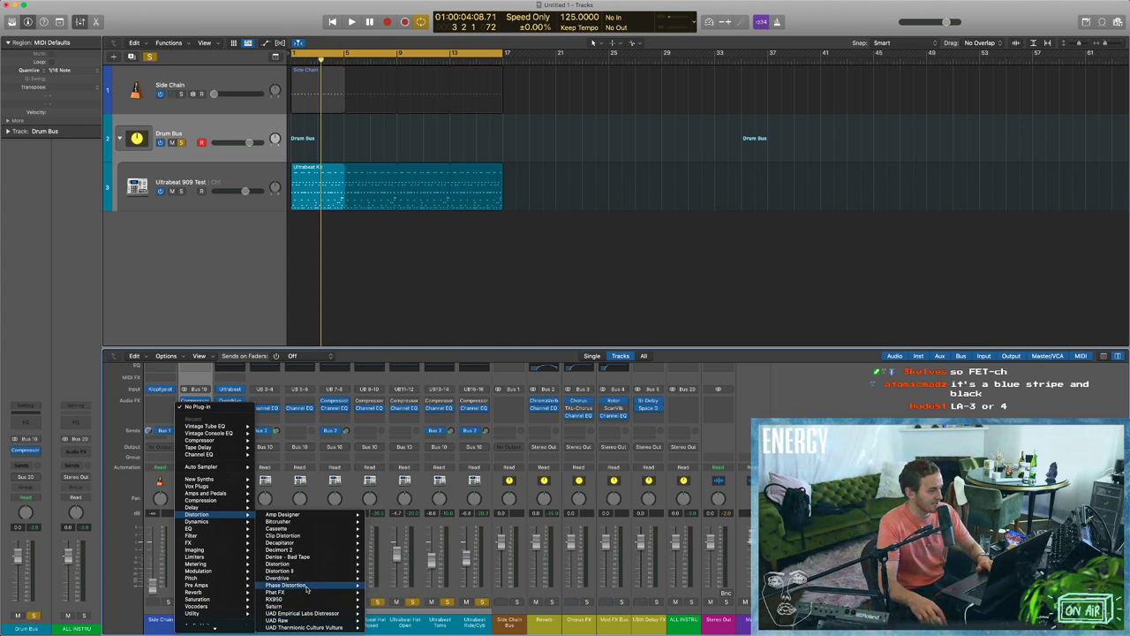
pyautogui.moveTo(308, 581)
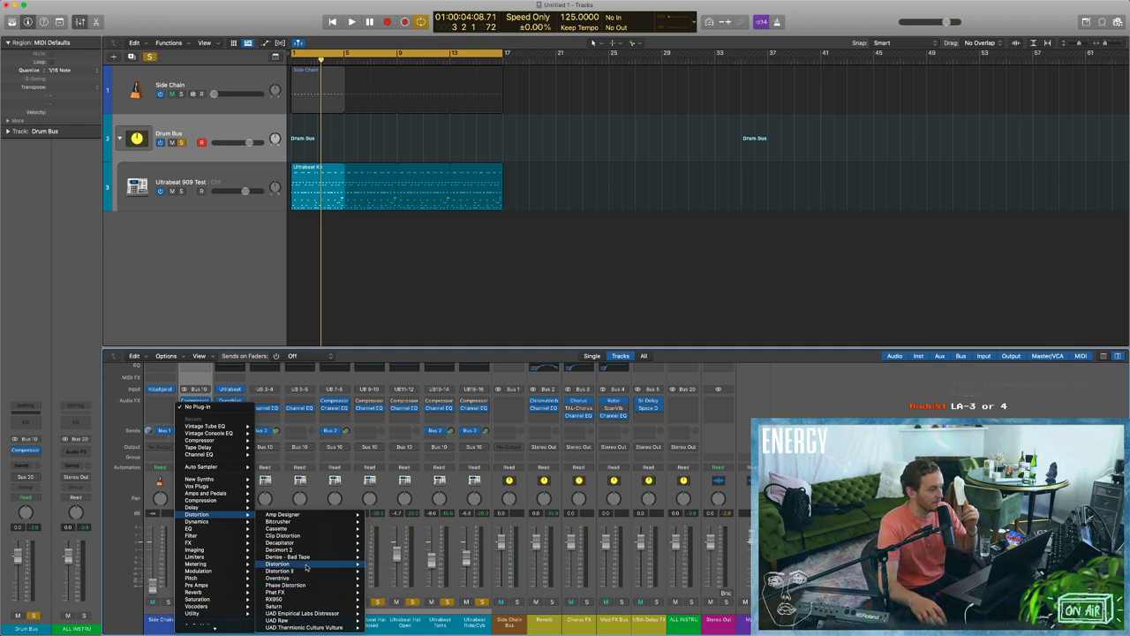
pyautogui.click(383, 579)
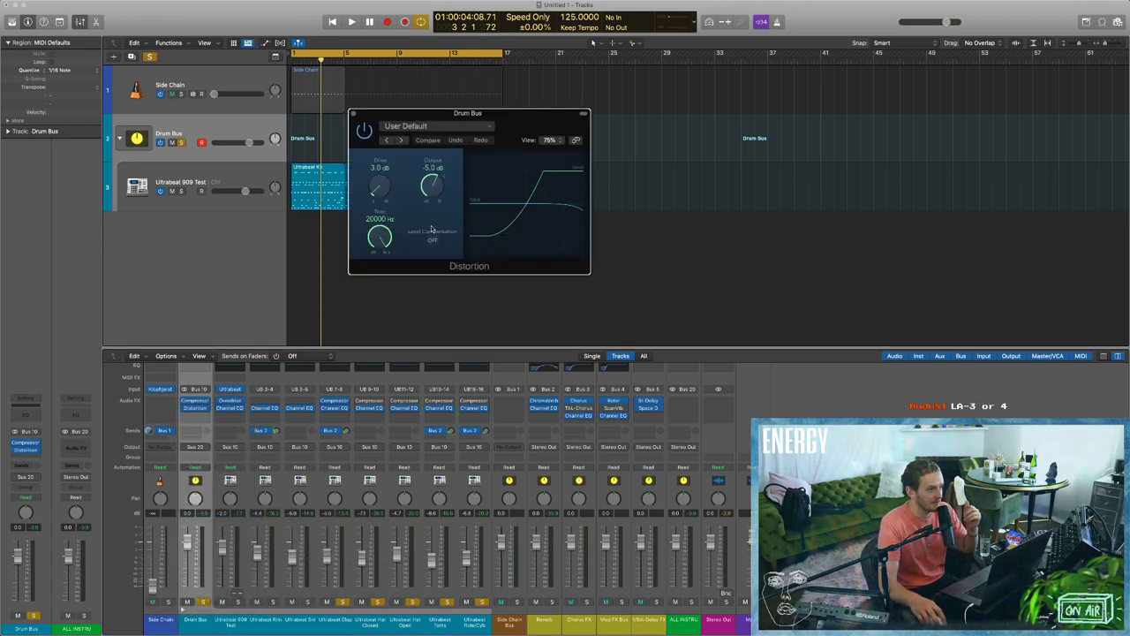
pyautogui.click(354, 114)
# Replace the Distortion on the Drum Bus channel with a stereo Overdrive from Logic's own distortion effects.
pyautogui.click(208, 409)
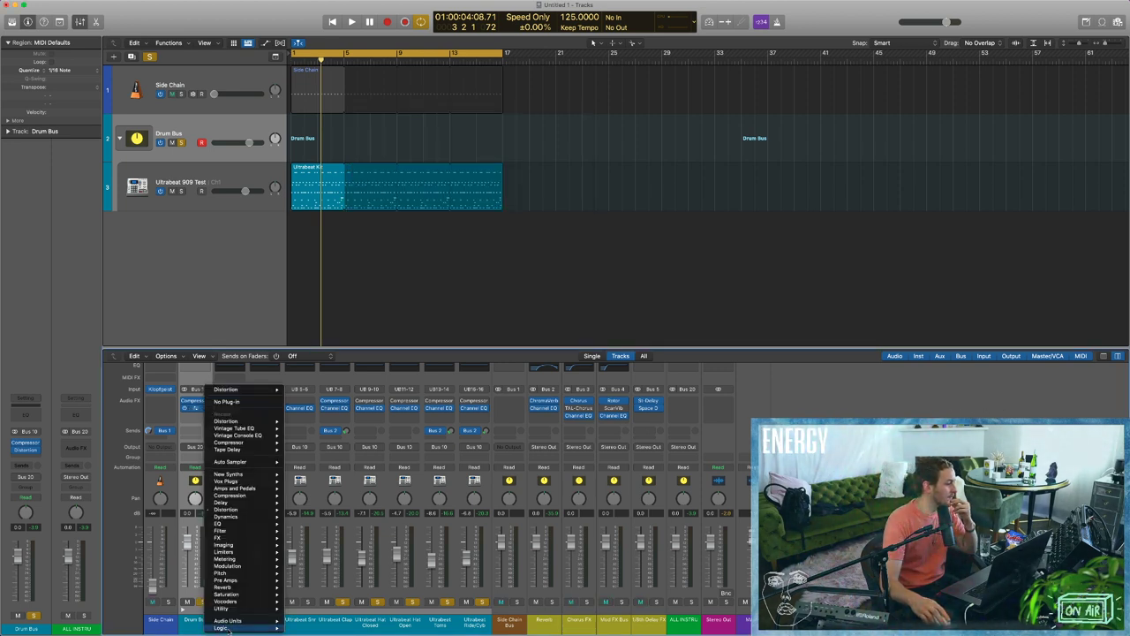
pyautogui.moveTo(232, 627)
pyautogui.moveTo(335, 551)
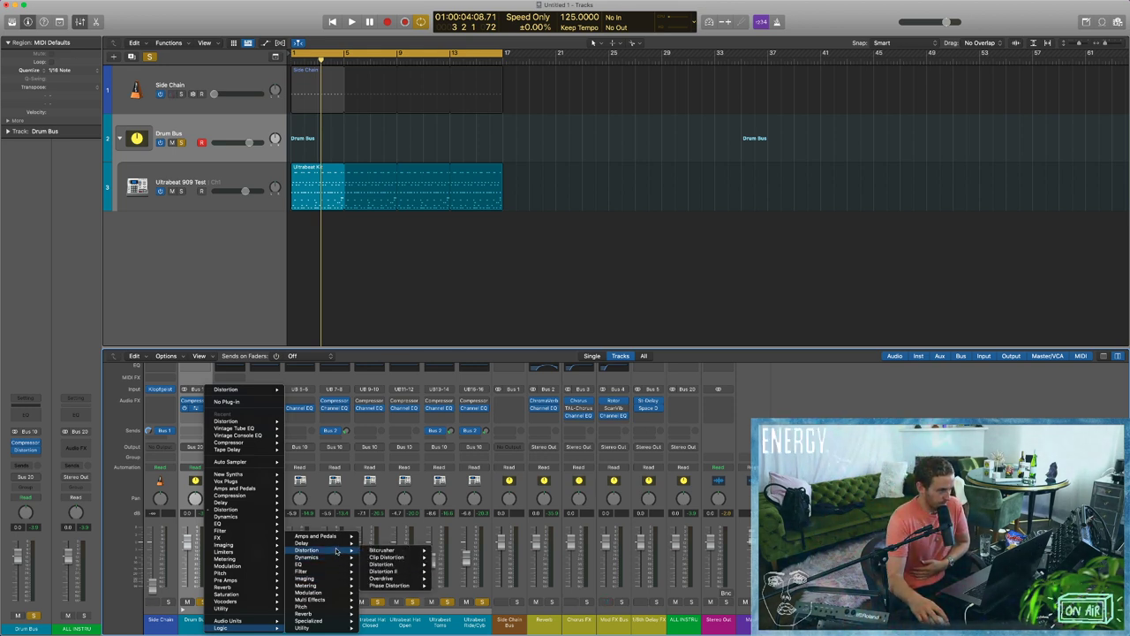
pyautogui.moveTo(415, 581)
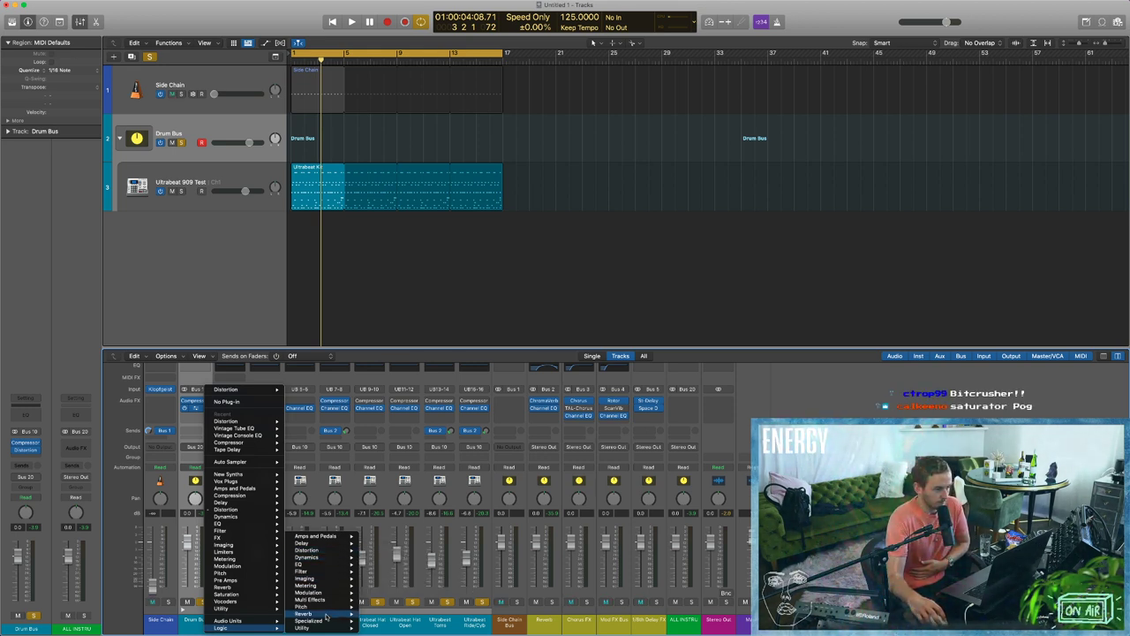
pyautogui.moveTo(322, 628)
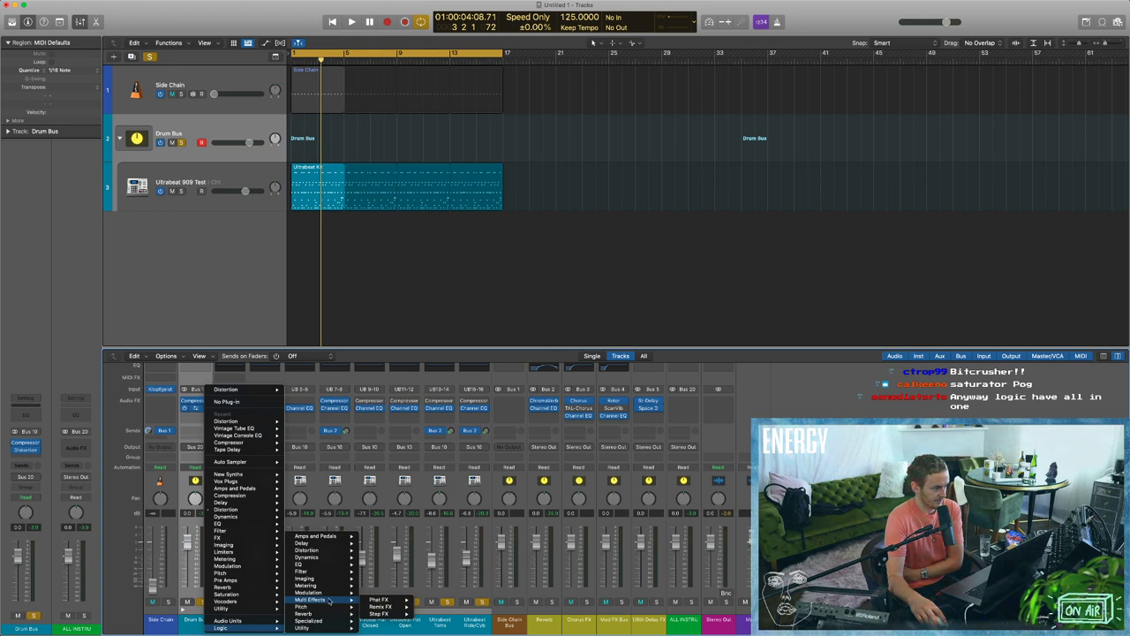
pyautogui.moveTo(328, 580)
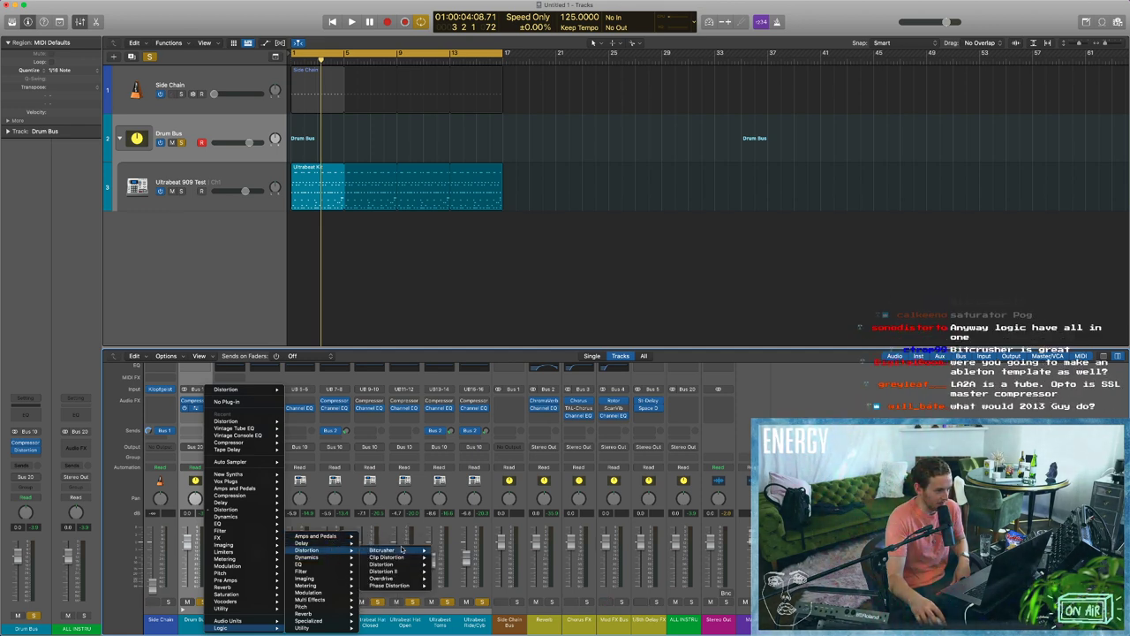
pyautogui.moveTo(401, 558)
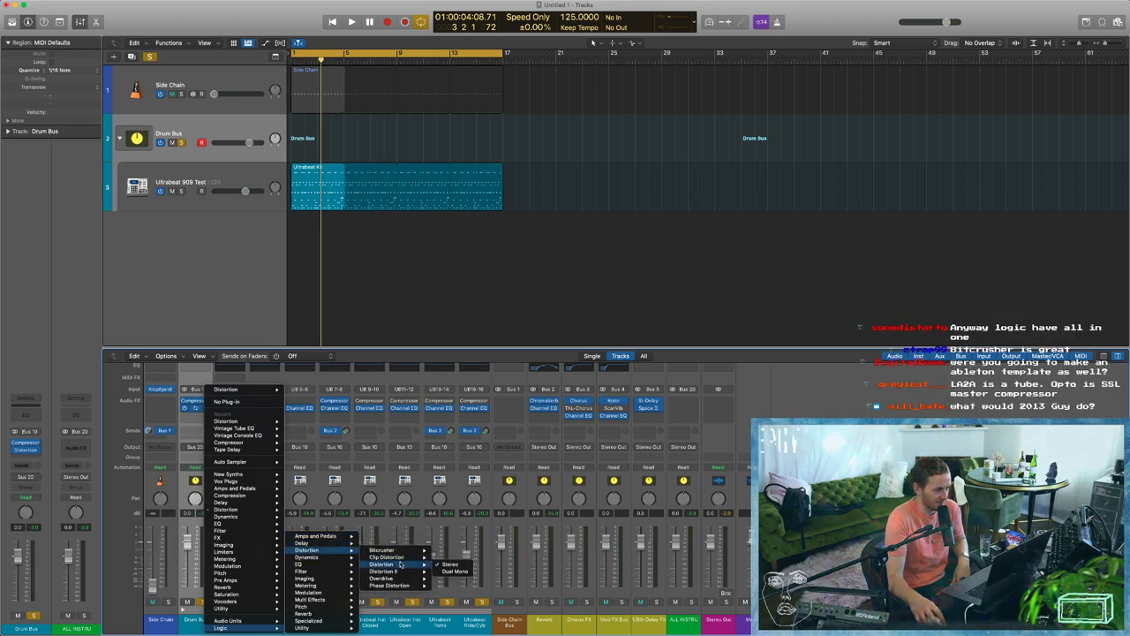
pyautogui.click(449, 577)
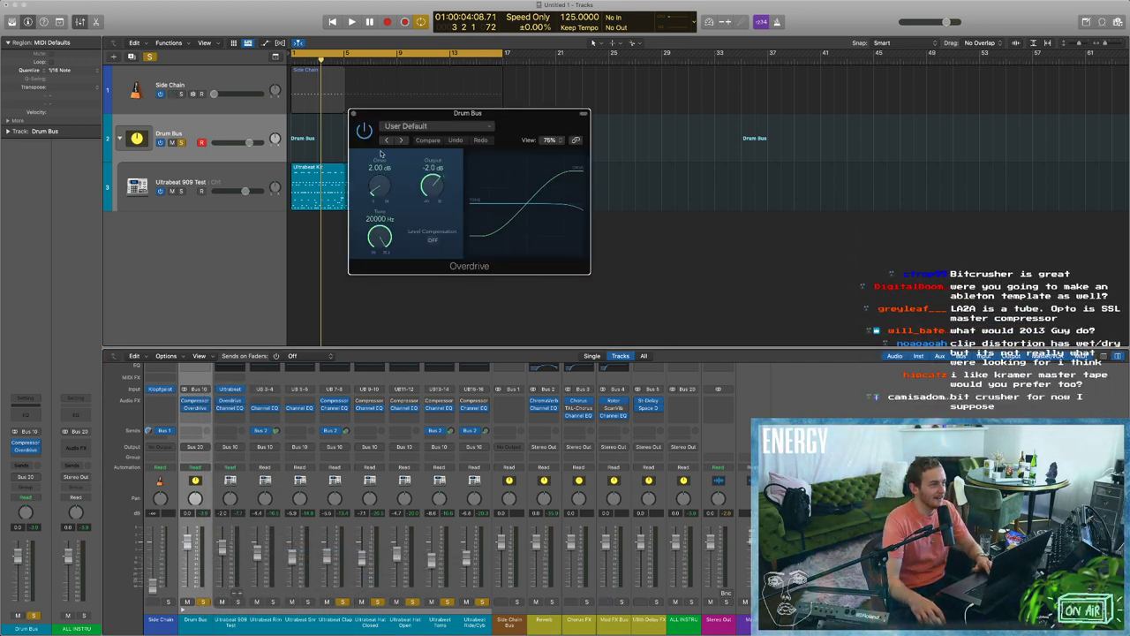
# Play the drums from the start and compare the sound with the Drum Bus Overdrive bypassed and active.
pyautogui.press('space')
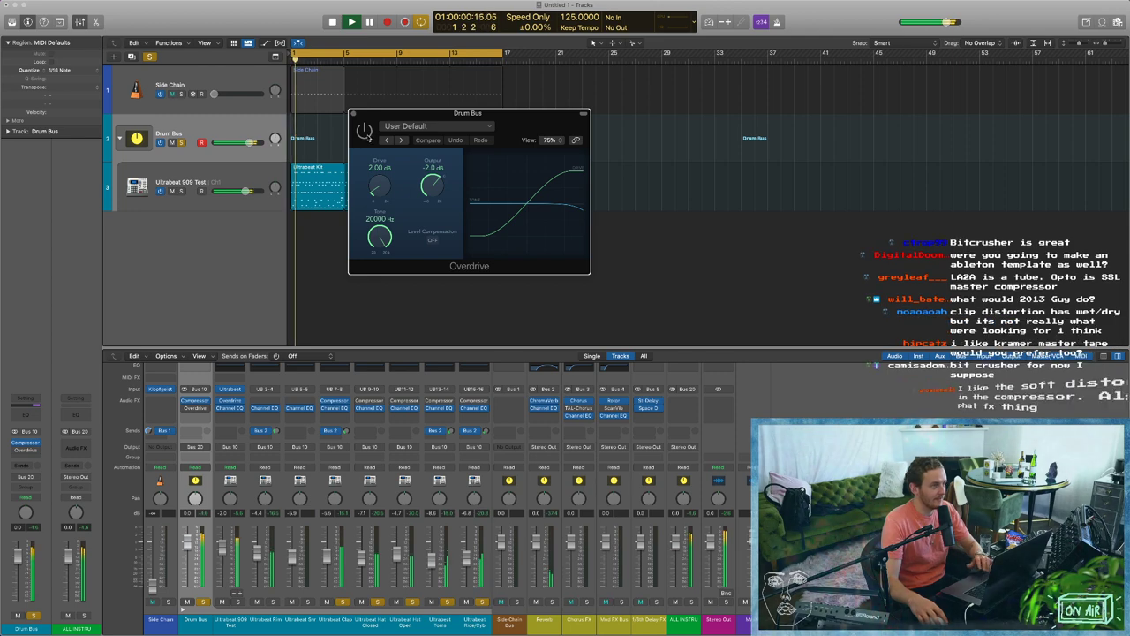
pyautogui.press('space')
pyautogui.press('space')
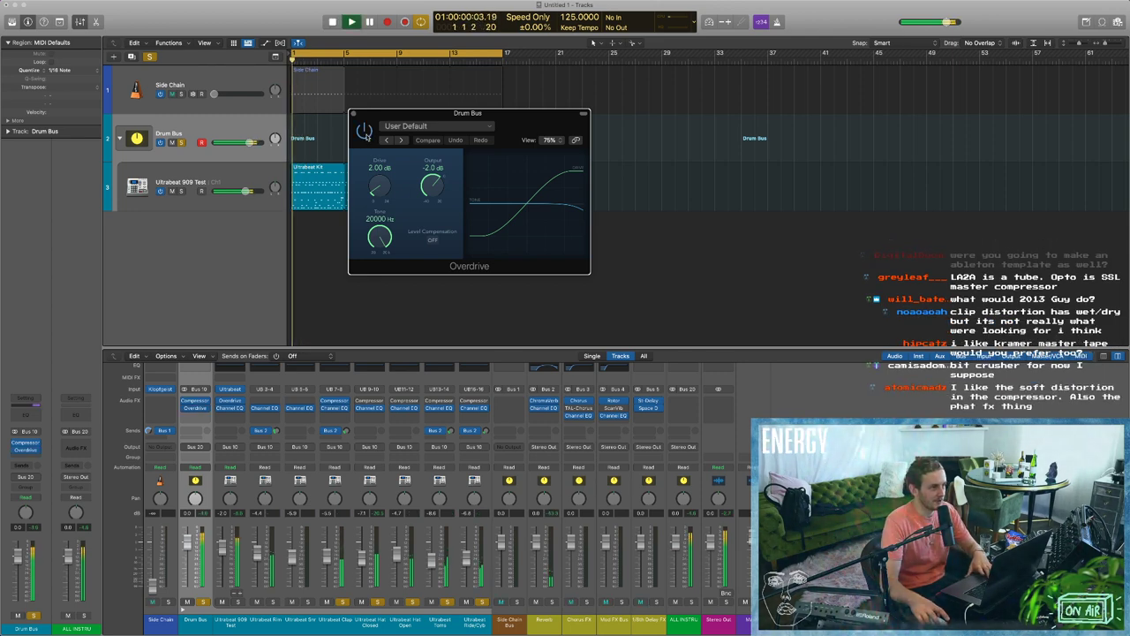
pyautogui.click(365, 134)
# Try the Overdrive at 13.75 dB drive during playback, reduce it to 5 dB with a -6 dB output, and stop playback.
pyautogui.moveTo(387, 188); pyautogui.dragTo(391, 148)
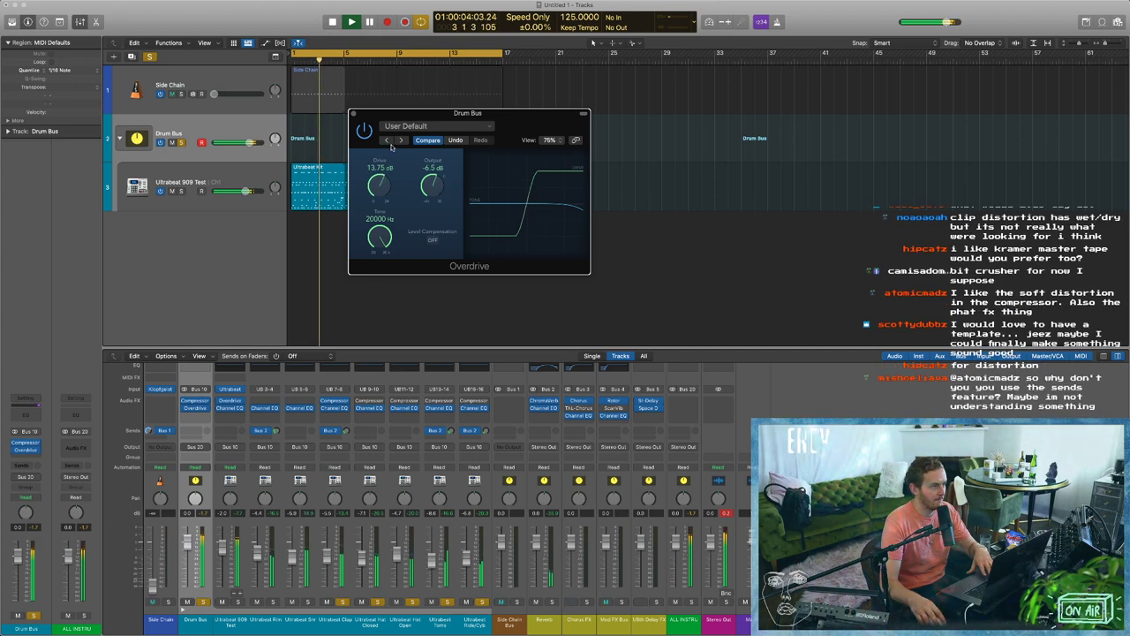
pyautogui.moveTo(448, 196); pyautogui.dragTo(449, 211)
pyautogui.moveTo(374, 187); pyautogui.dragTo(374, 234)
pyautogui.moveTo(432, 186)
pyautogui.mouseDown()
pyautogui.moveTo(432, 161)
pyautogui.moveTo(433, 198)
pyautogui.mouseUp()
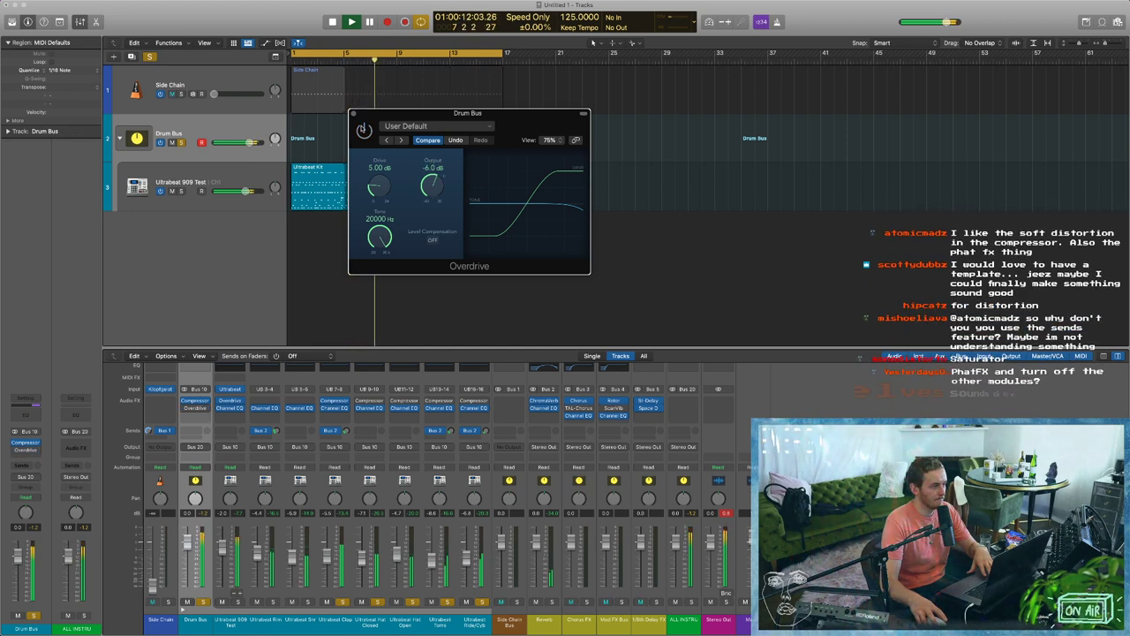
pyautogui.press('space')
# Set the Overdrive's drive to 7.5 dB and its output to -7.5 dB by ear during playback.
pyautogui.moveTo(381, 191)
pyautogui.mouseDown()
pyautogui.moveTo(385, 179)
pyautogui.moveTo(443, 193)
pyautogui.moveTo(375, 177)
pyautogui.mouseUp()
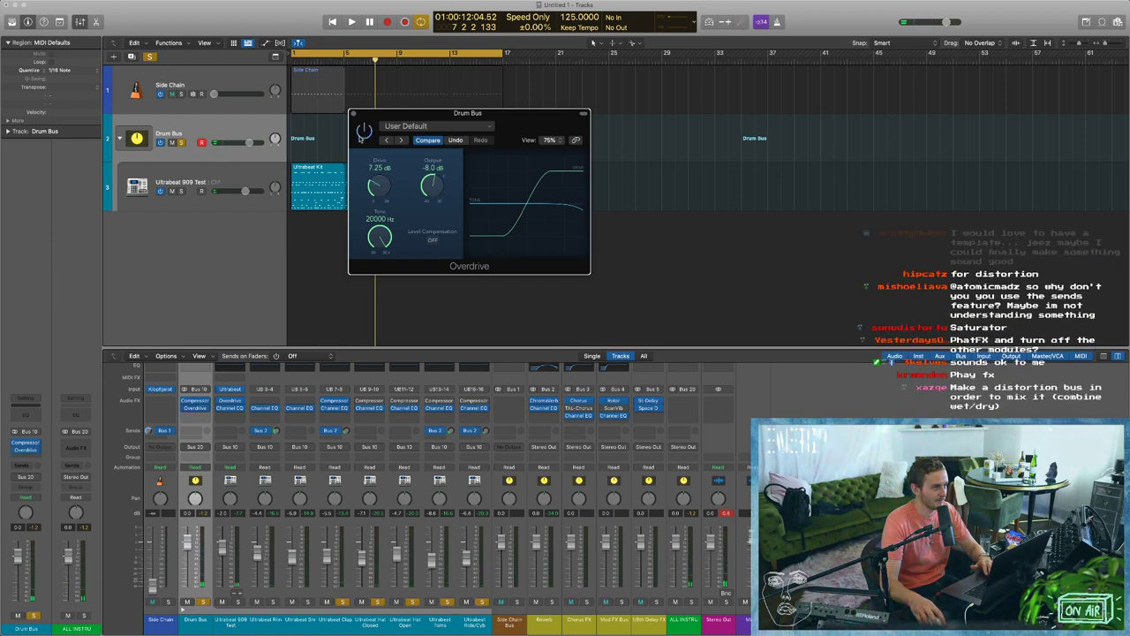
pyautogui.press('space')
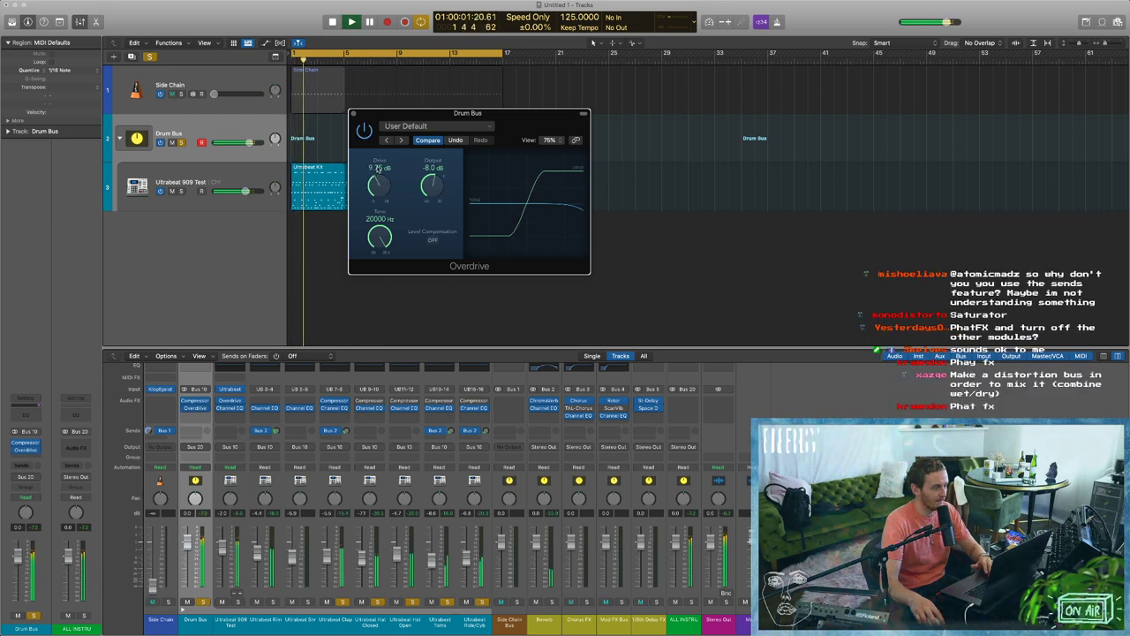
pyautogui.moveTo(379, 174); pyautogui.dragTo(430, 181)
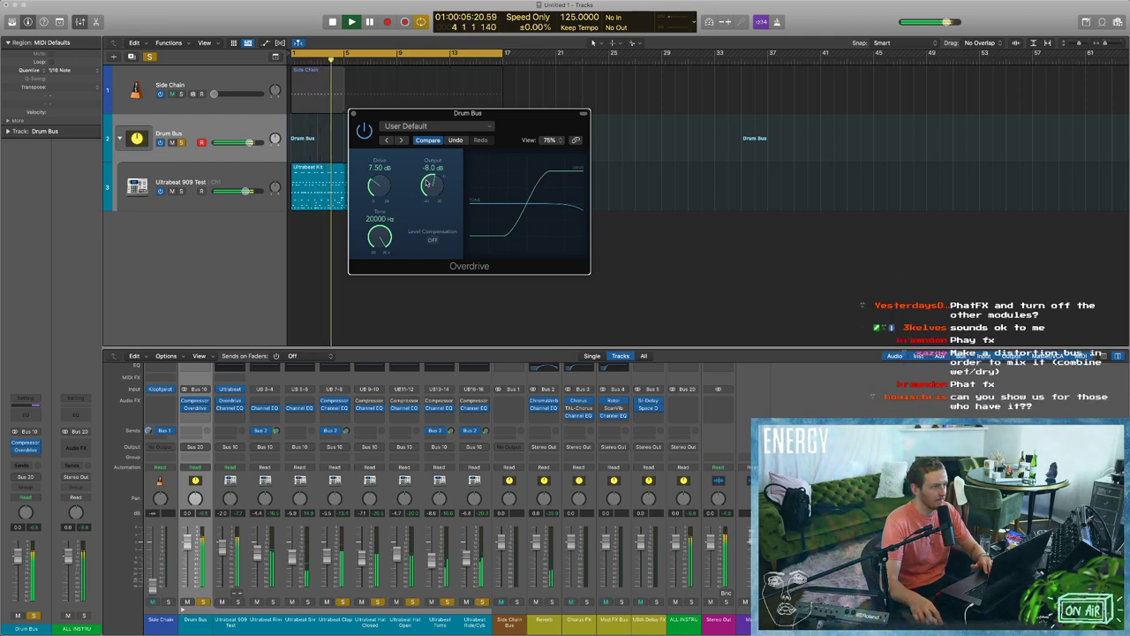
pyautogui.press('space')
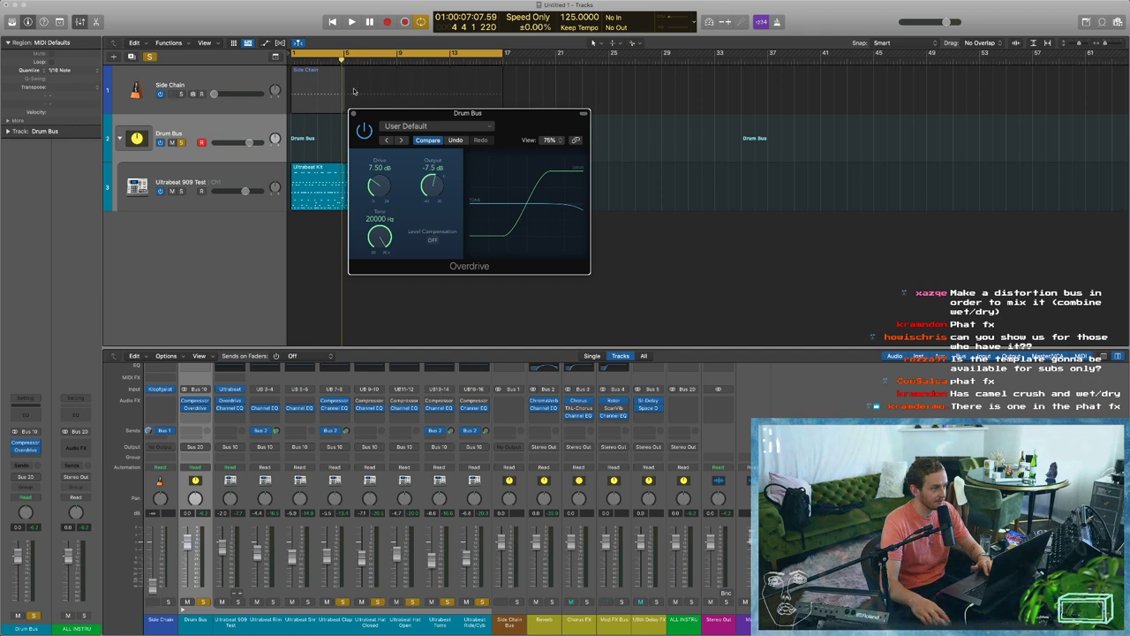
# Add Phat FX after the Overdrive on the Drum Bus channel and switch off its Bandpass module.
pyautogui.click(203, 408)
pyautogui.moveTo(225, 550)
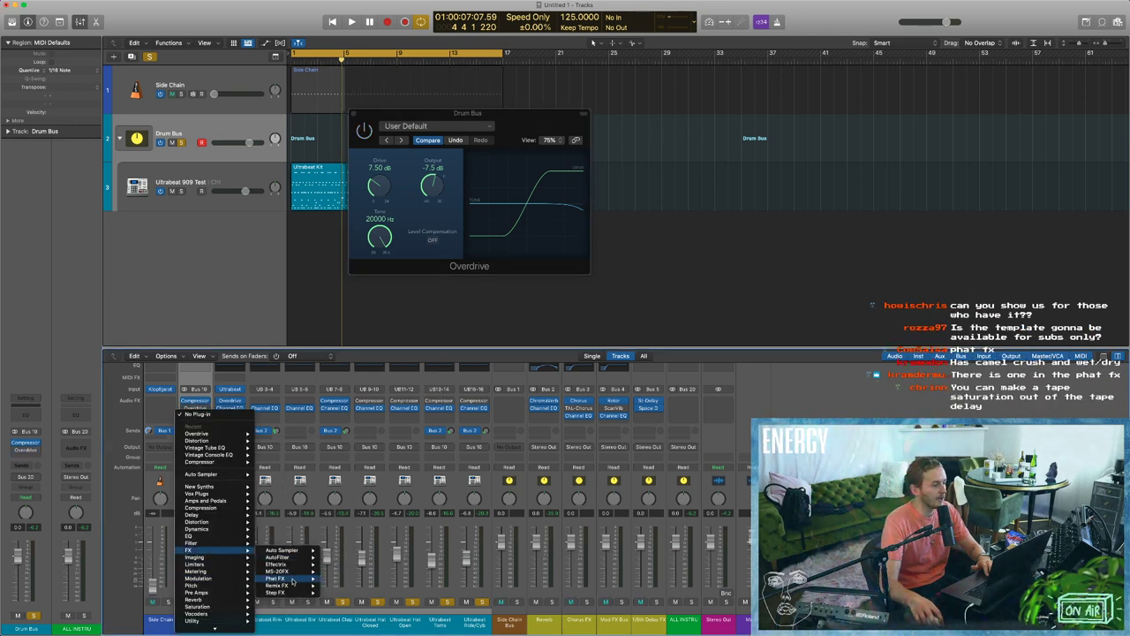
pyautogui.click(291, 579)
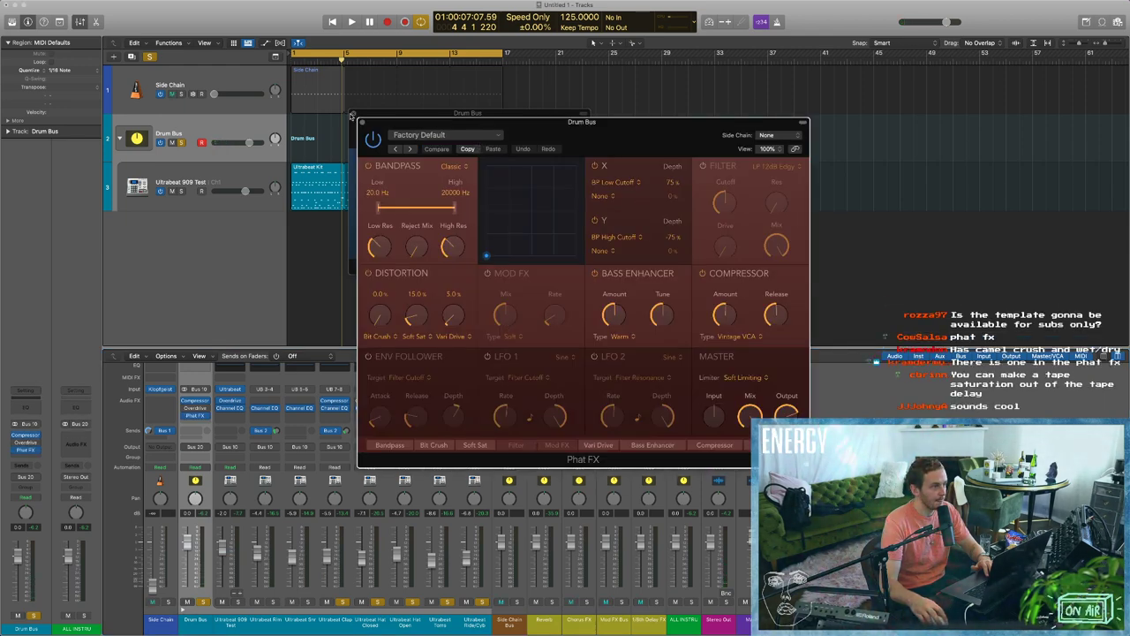
pyautogui.moveTo(409, 124); pyautogui.dragTo(315, 86)
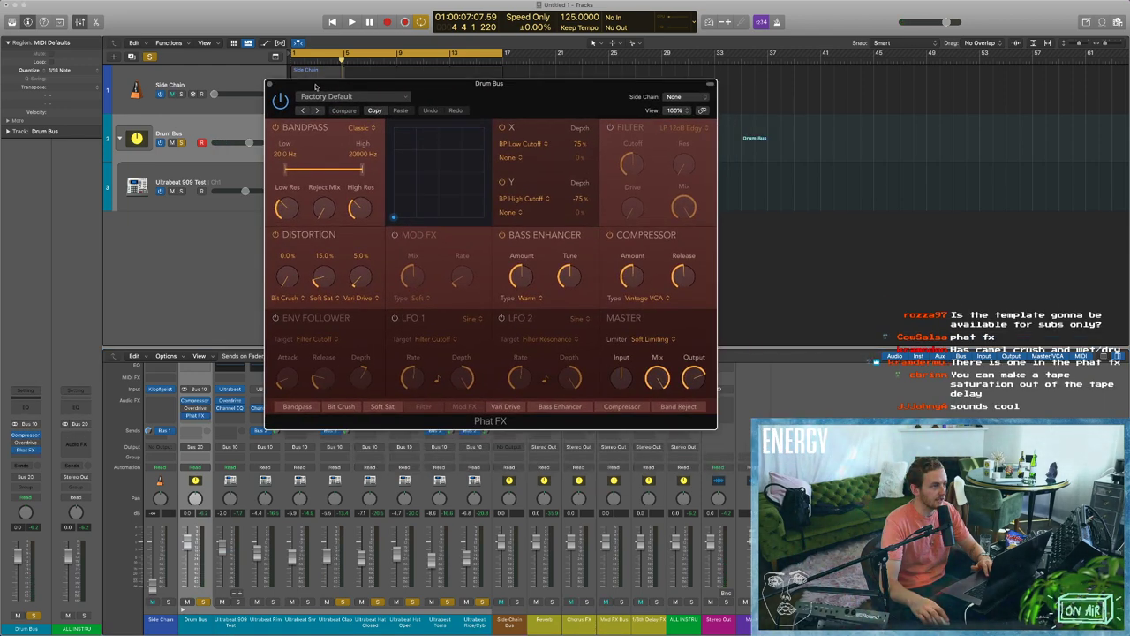
pyautogui.click(275, 128)
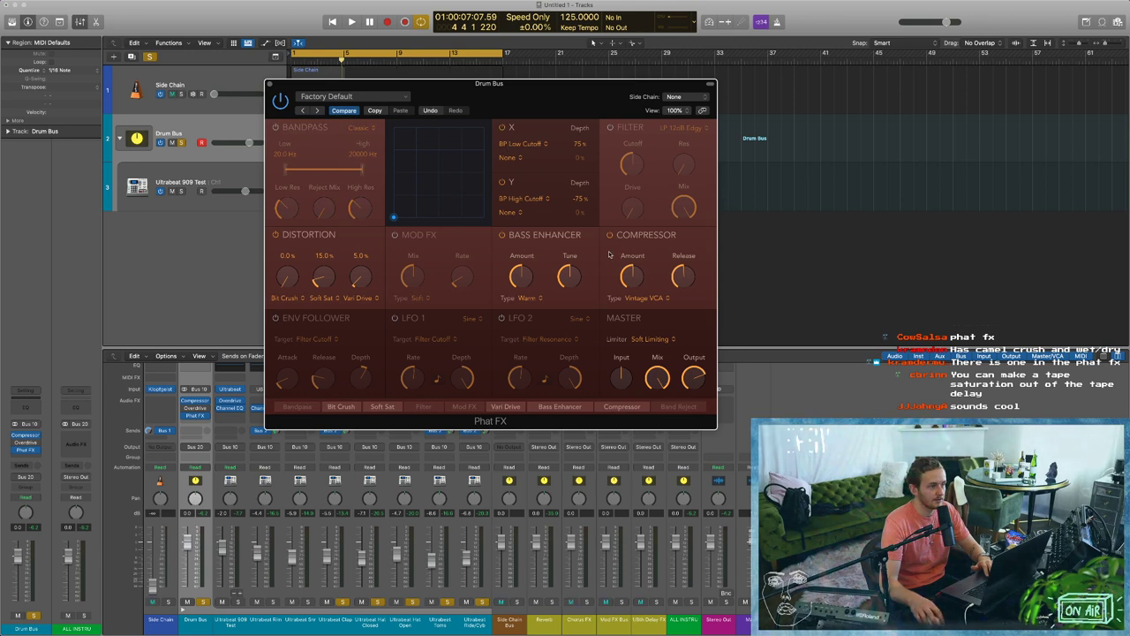
# Set the Phat FX compressor type to Classic and switch off the Compressor and Bass Enhancer sections.
pyautogui.click(649, 298)
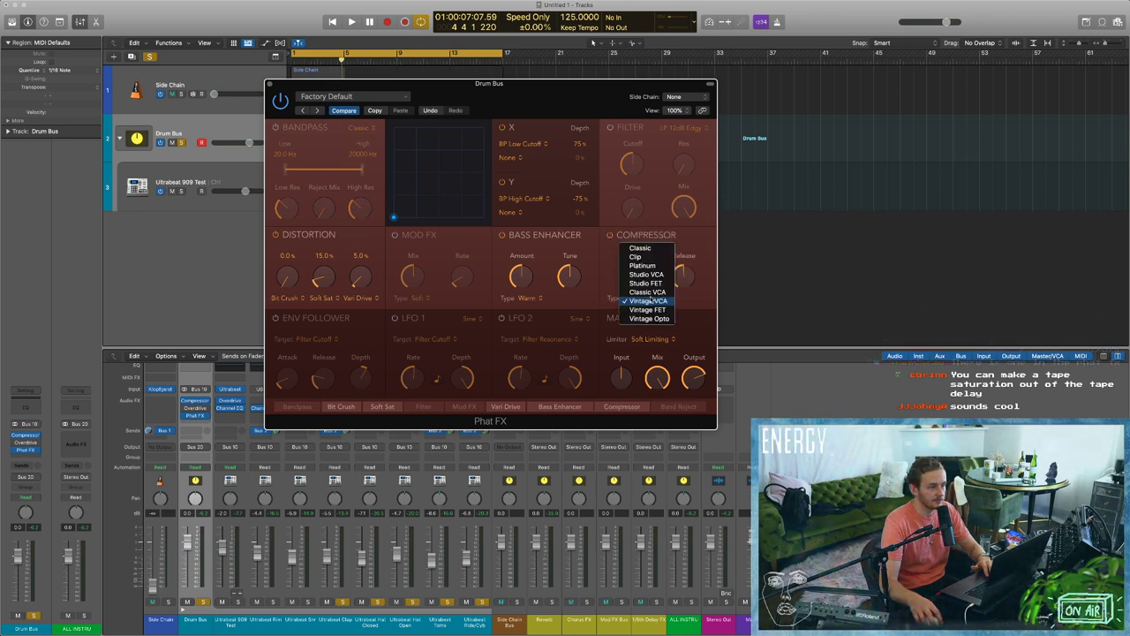
pyautogui.click(652, 250)
pyautogui.click(643, 300)
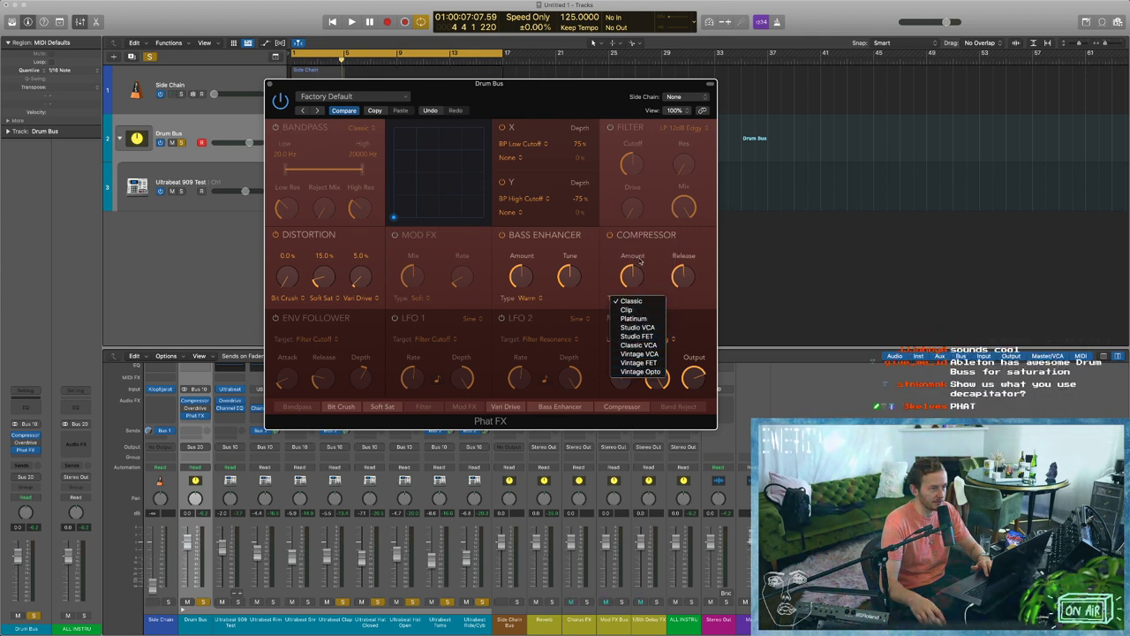
pyautogui.click(612, 237)
pyautogui.click(610, 236)
pyautogui.click(502, 236)
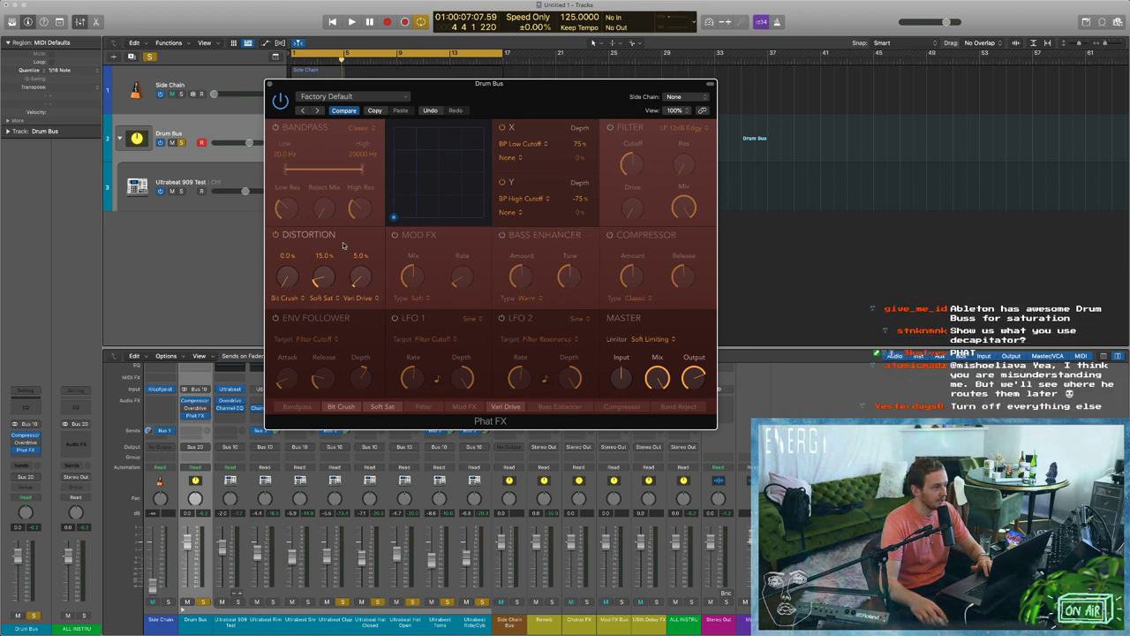
# Turn off the master limiter and reset the master output level to its default, auditioning the drum loop.
pyautogui.click(668, 340)
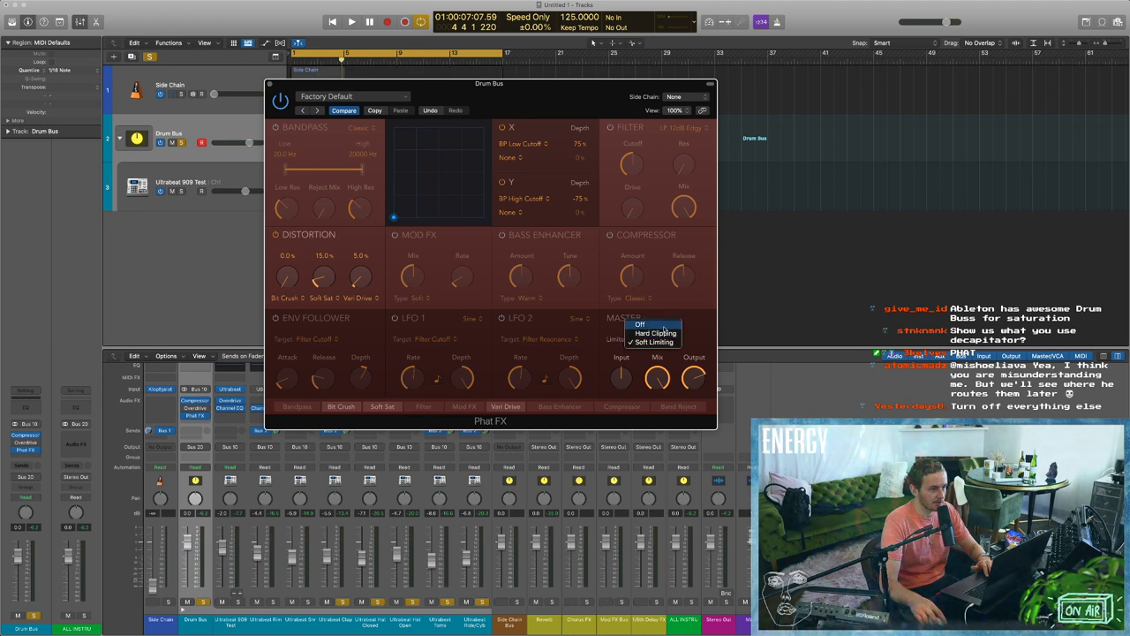
pyautogui.click(652, 328)
pyautogui.keyDown('alt'); pyautogui.click(695, 378); pyautogui.keyUp('alt')
pyautogui.press('space')
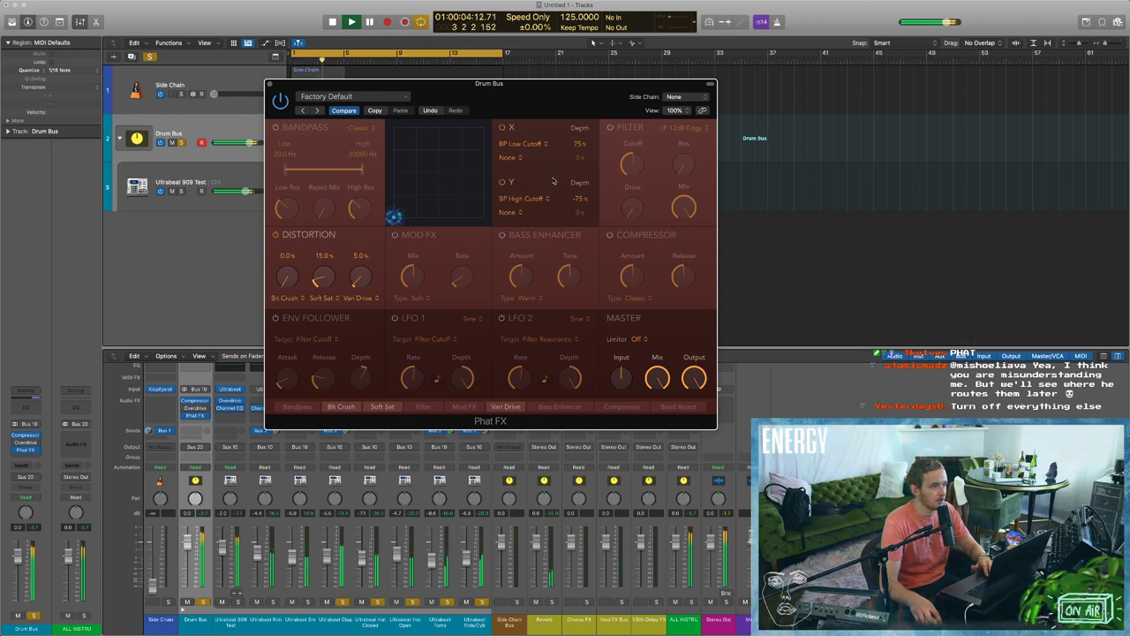
pyautogui.press('space')
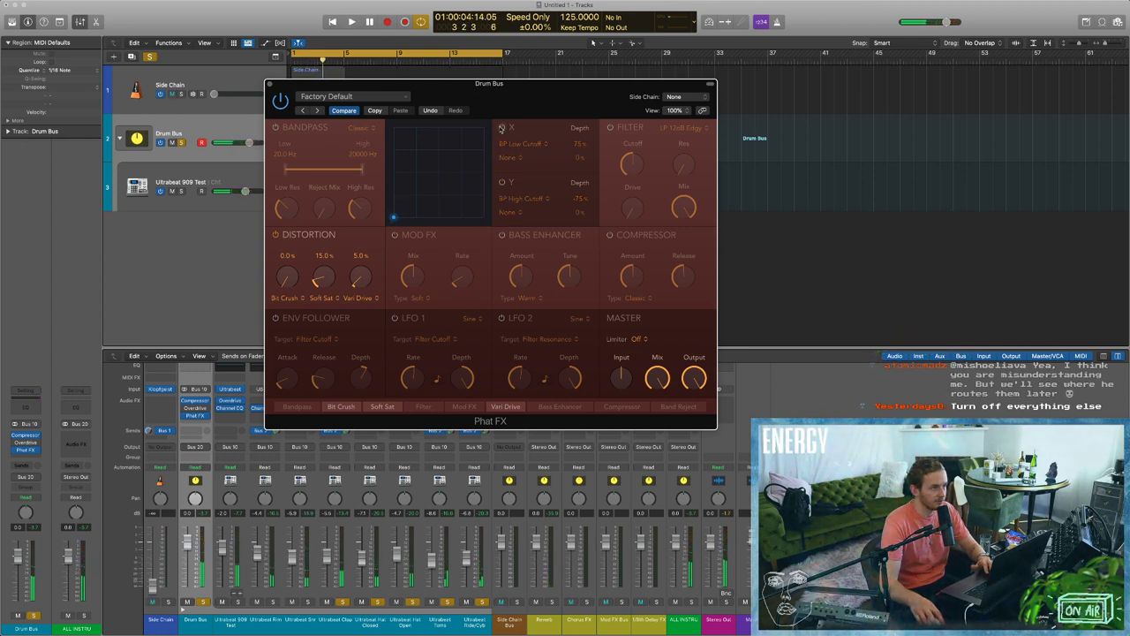
pyautogui.press('space')
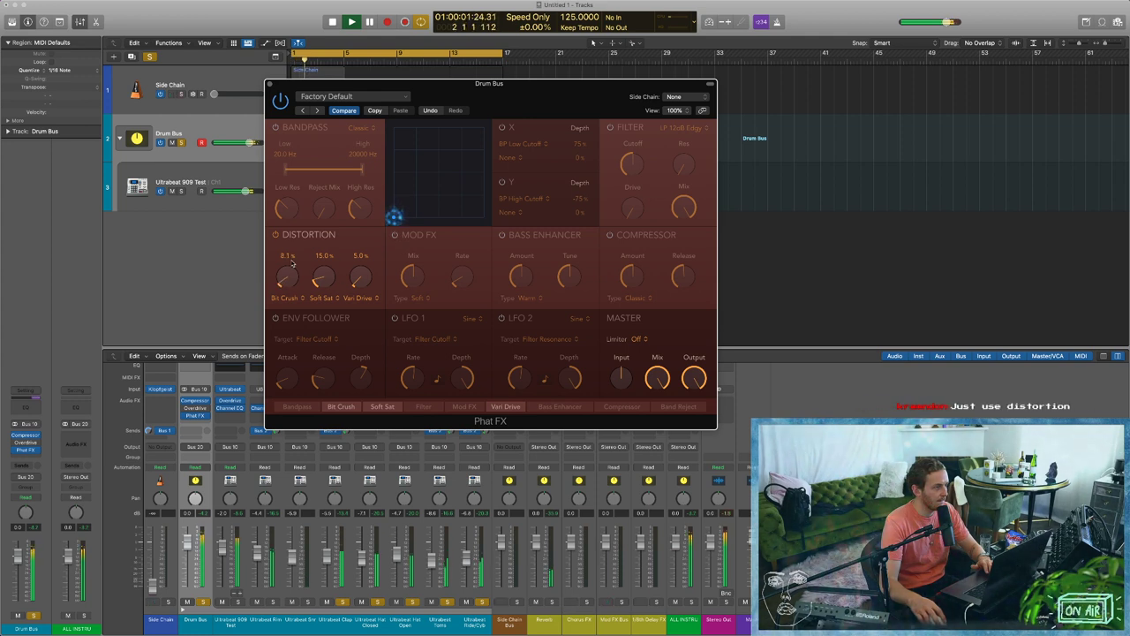
pyautogui.press('space')
# Set the three distortion slots to Soft Saturation, Tube and Exciter, with all their amounts at 0%.
pyautogui.click(296, 299)
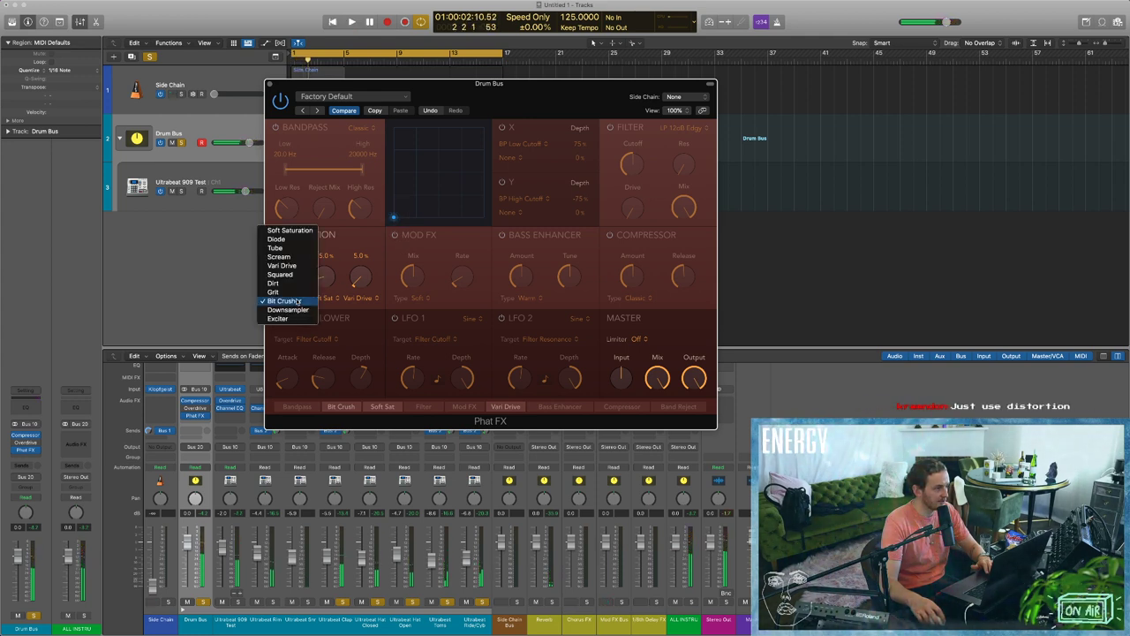
pyautogui.click(298, 232)
pyautogui.moveTo(326, 276); pyautogui.dragTo(338, 368)
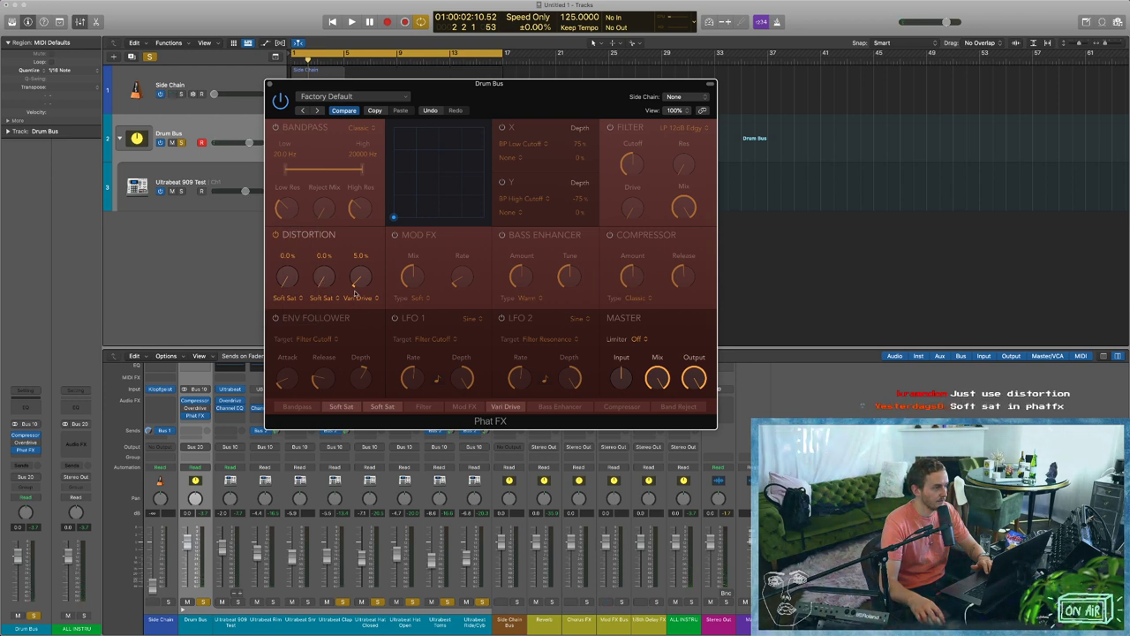
pyautogui.click(326, 299)
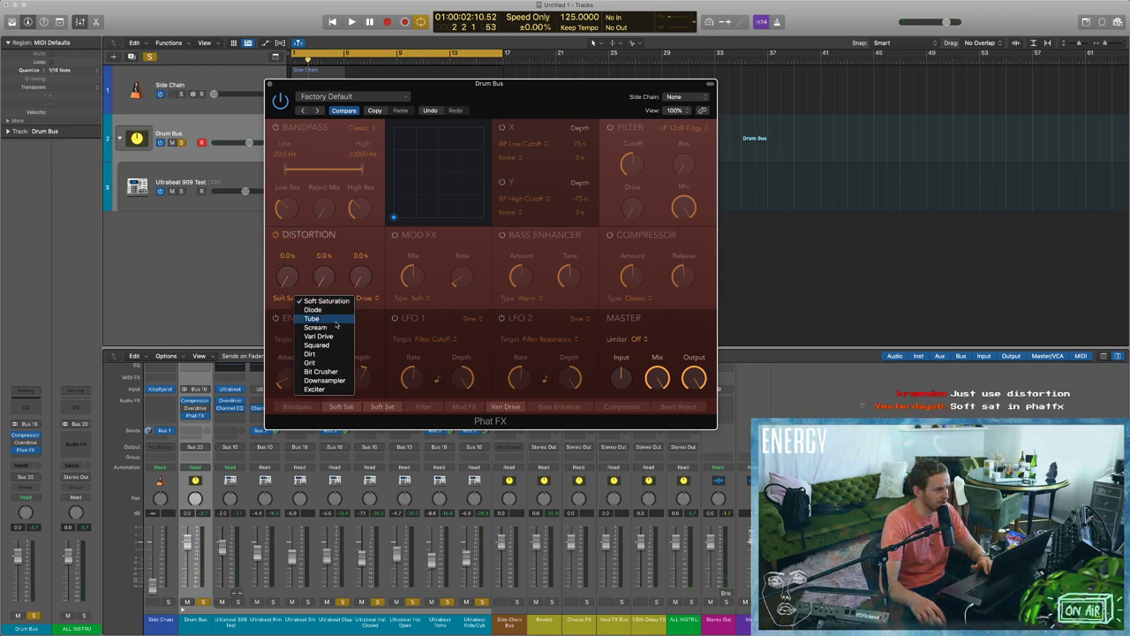
pyautogui.click(336, 323)
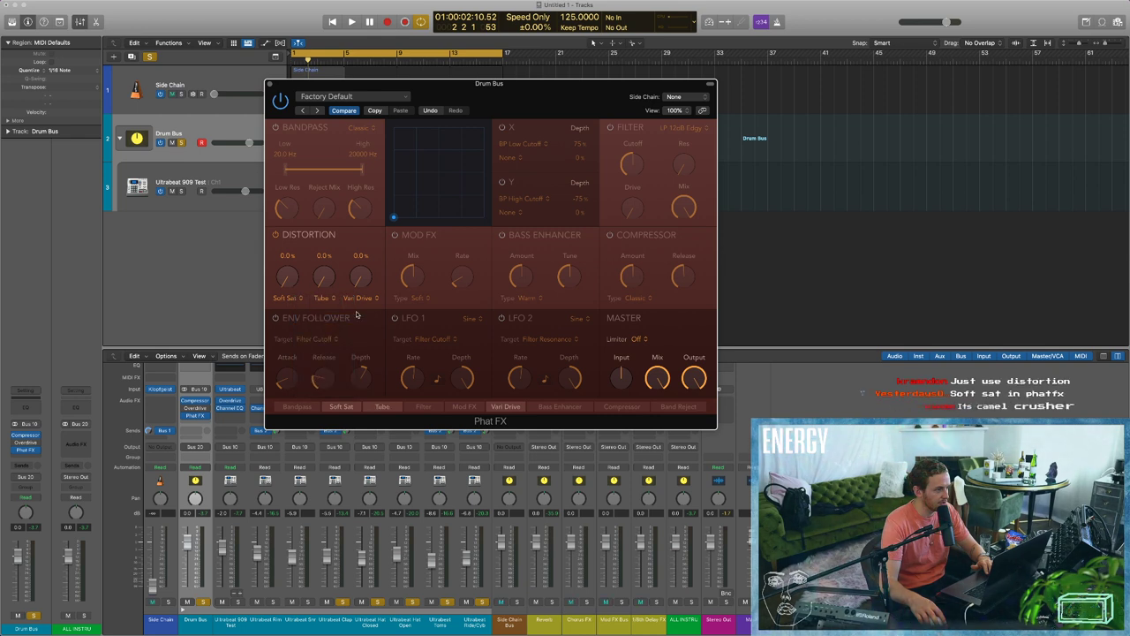
pyautogui.click(364, 299)
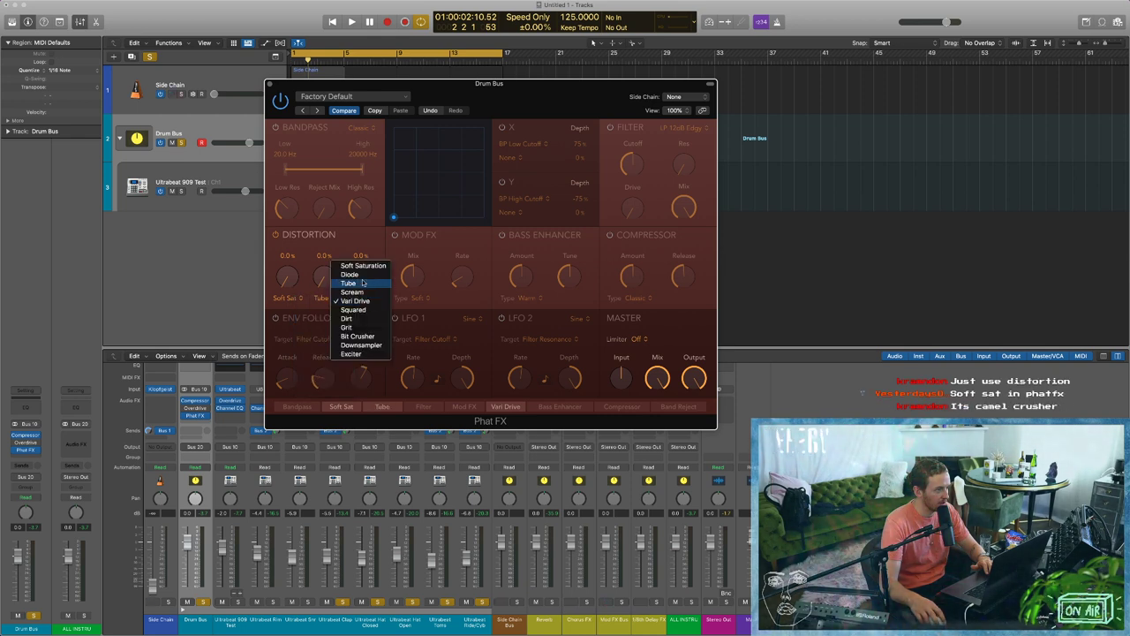
pyautogui.click(351, 353)
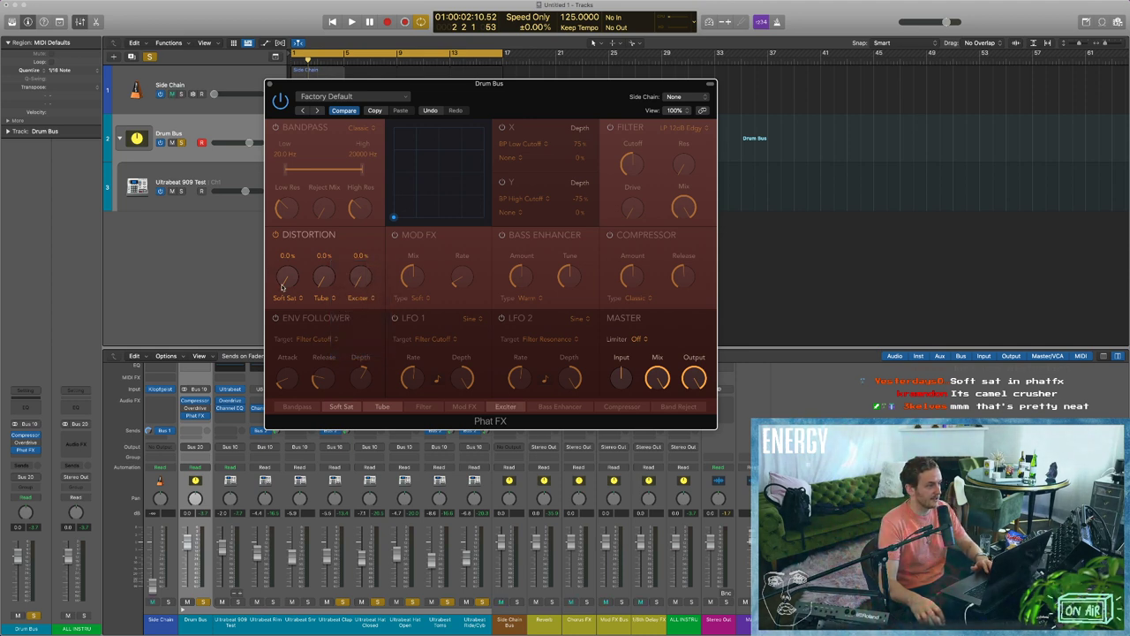
# Try Soft Saturation at about 50% on the drums, lowering the master mix to about 33% and restoring it to 100%.
pyautogui.press('space')
pyautogui.moveTo(283, 287)
pyautogui.mouseDown()
pyautogui.moveTo(288, 205)
pyautogui.moveTo(292, 294)
pyautogui.moveTo(292, 249)
pyautogui.moveTo(293, 280)
pyautogui.mouseUp()
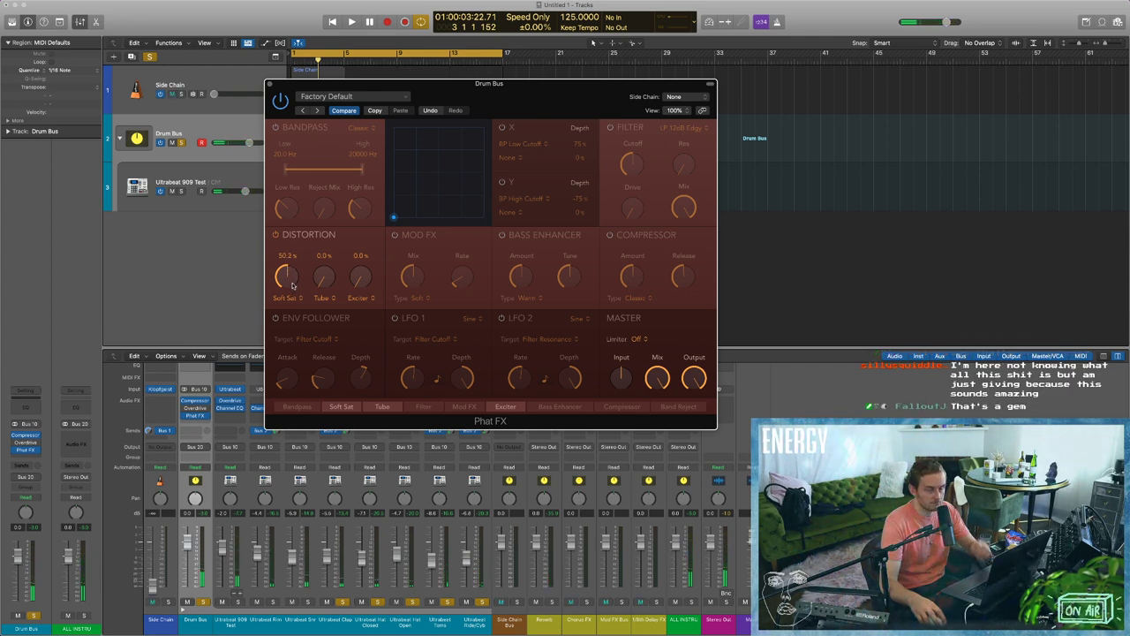
pyautogui.moveTo(661, 378); pyautogui.dragTo(660, 386)
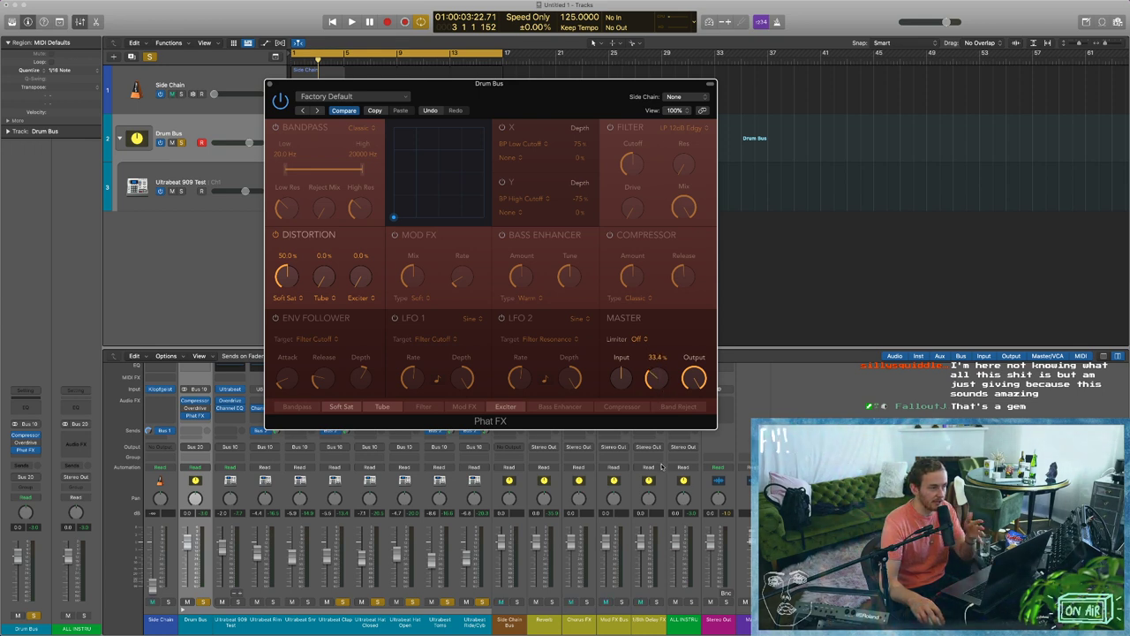
pyautogui.moveTo(665, 405); pyautogui.dragTo(670, 380)
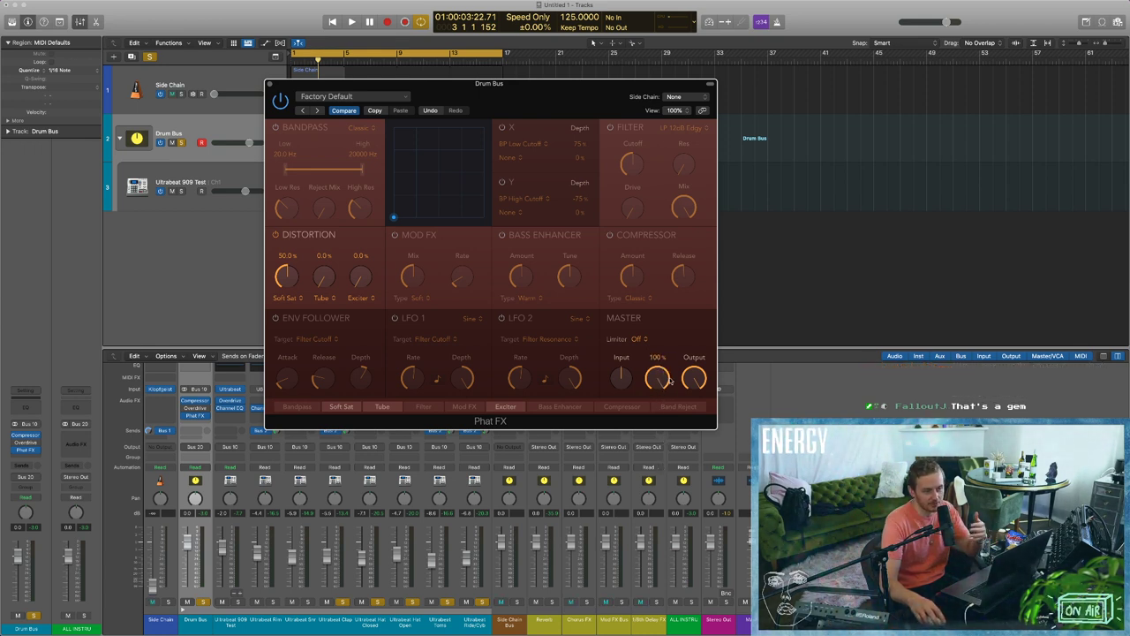
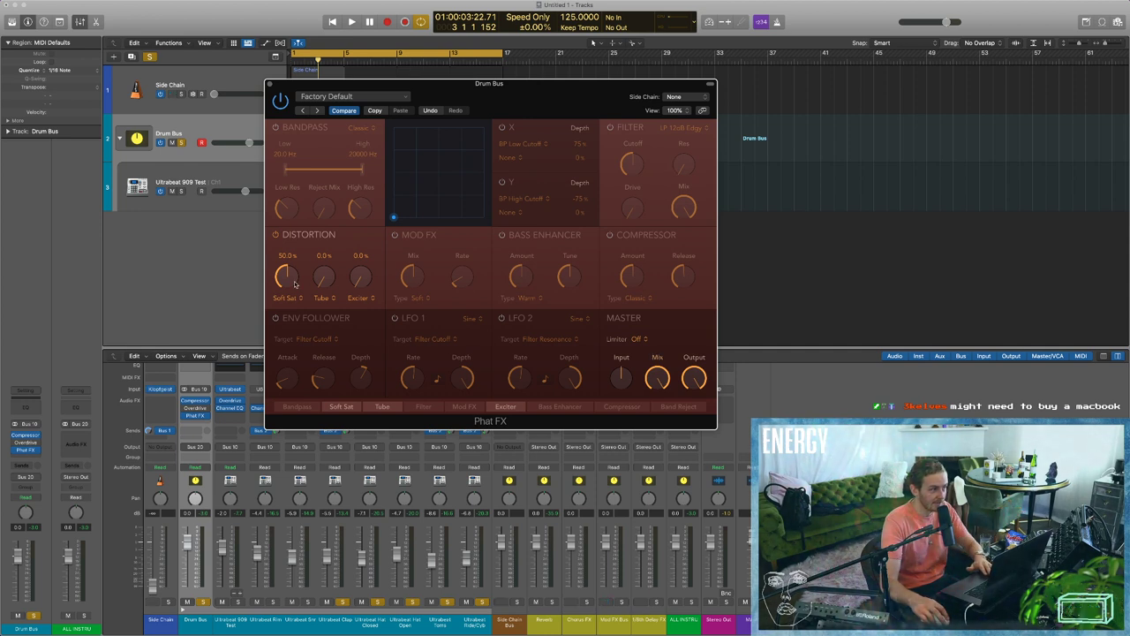
# Raise Soft Saturation to about 78% and compare the drums with the master mix at 0% and 100%.
pyautogui.moveTo(295, 284); pyautogui.dragTo(298, 246)
pyautogui.press('space')
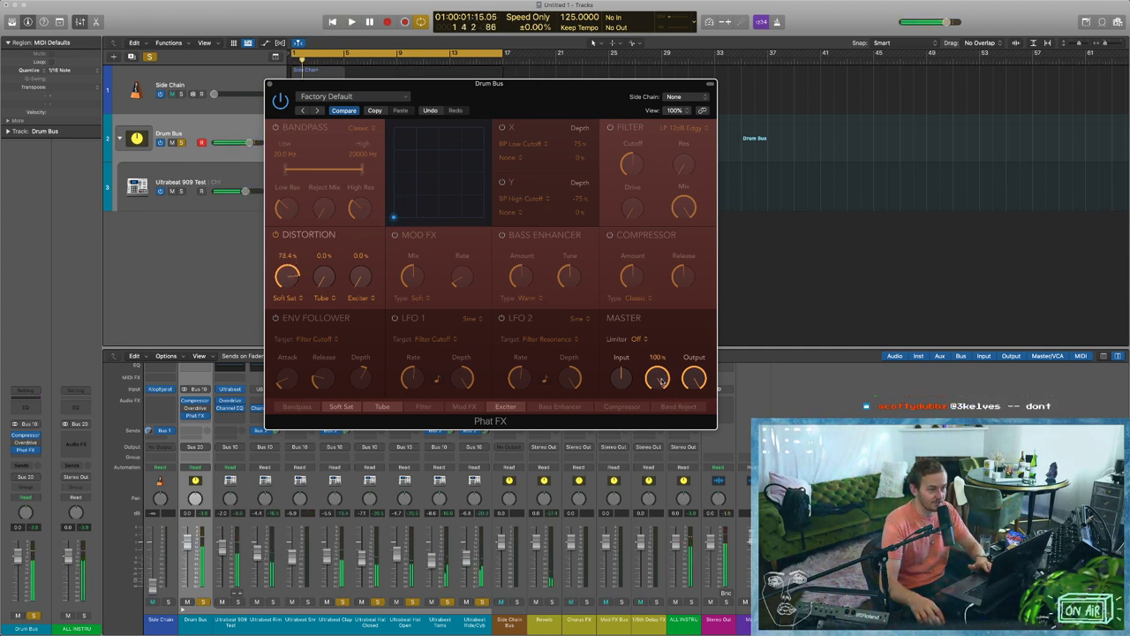
pyautogui.moveTo(660, 380)
pyautogui.mouseDown()
pyautogui.moveTo(660, 347)
pyautogui.moveTo(651, 397)
pyautogui.mouseUp()
pyautogui.press('space')
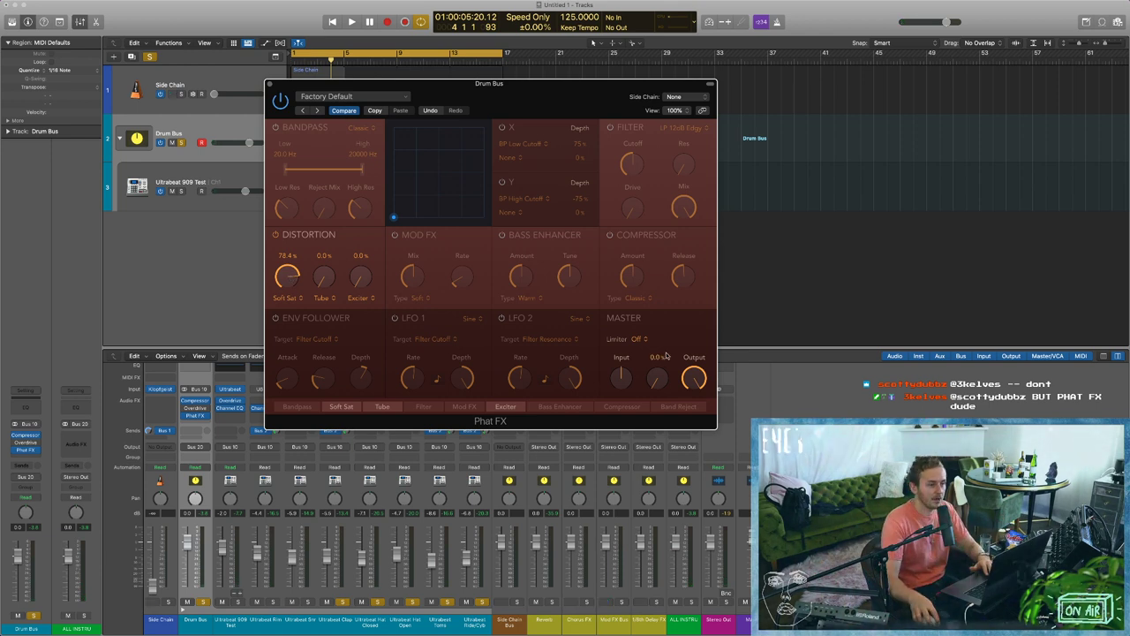
pyautogui.moveTo(669, 368)
pyautogui.mouseDown()
pyautogui.moveTo(669, 353)
pyautogui.moveTo(660, 375)
pyautogui.mouseUp()
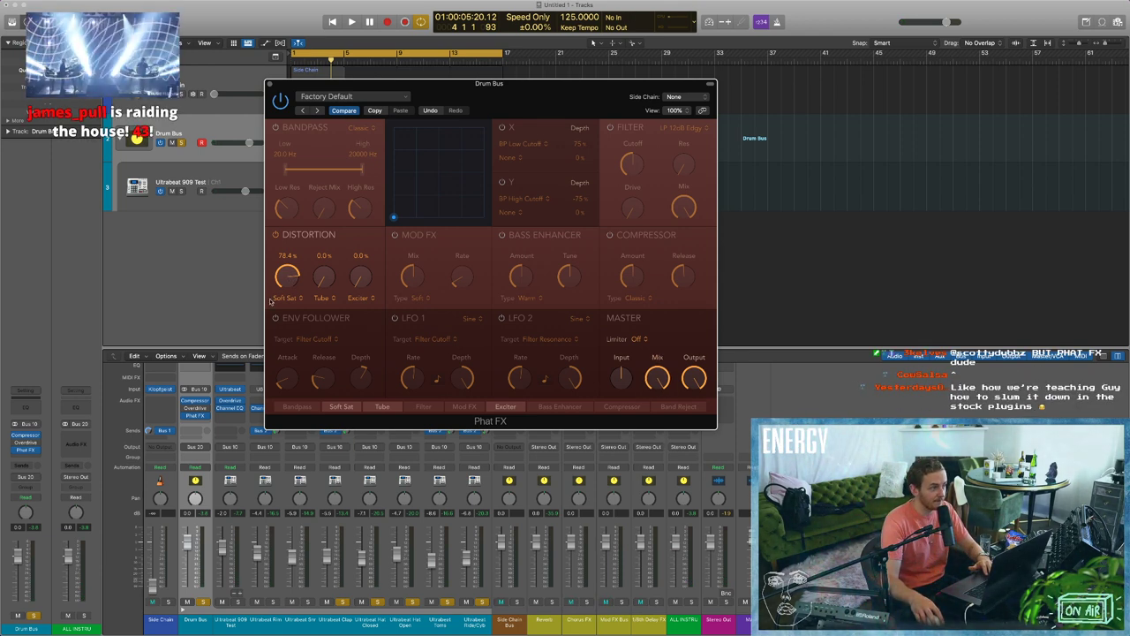
# Adjust the Soft Saturation amount to about 44% while auditioning the drum loop.
pyautogui.moveTo(287, 276); pyautogui.dragTo(284, 338)
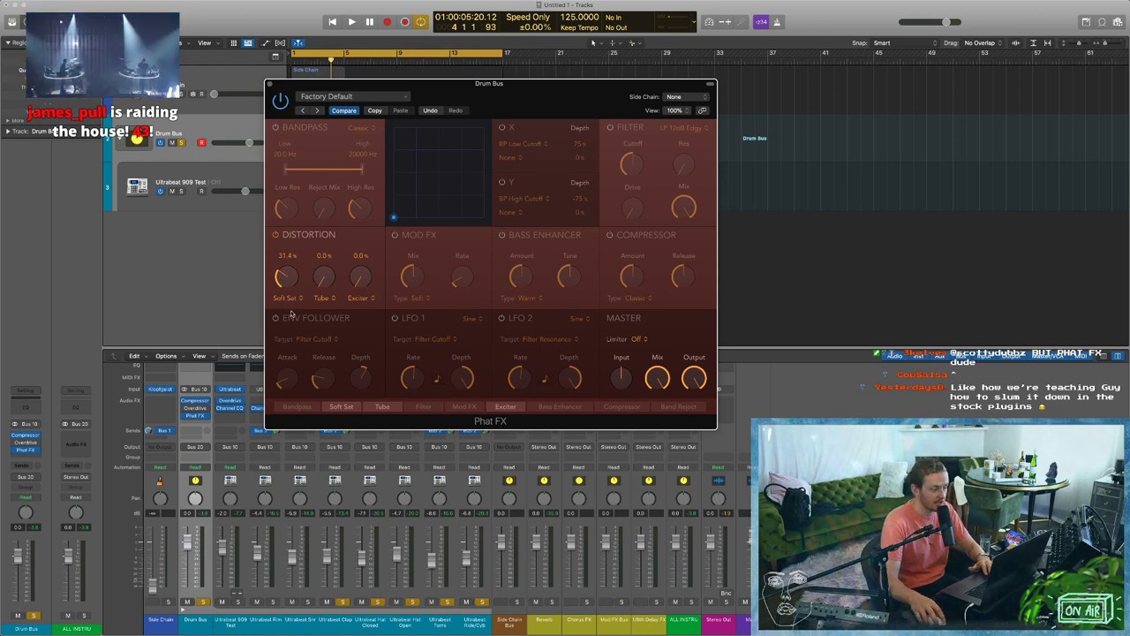
pyautogui.moveTo(295, 278)
pyautogui.mouseDown()
pyautogui.moveTo(294, 288)
pyautogui.moveTo(294, 278)
pyautogui.mouseUp()
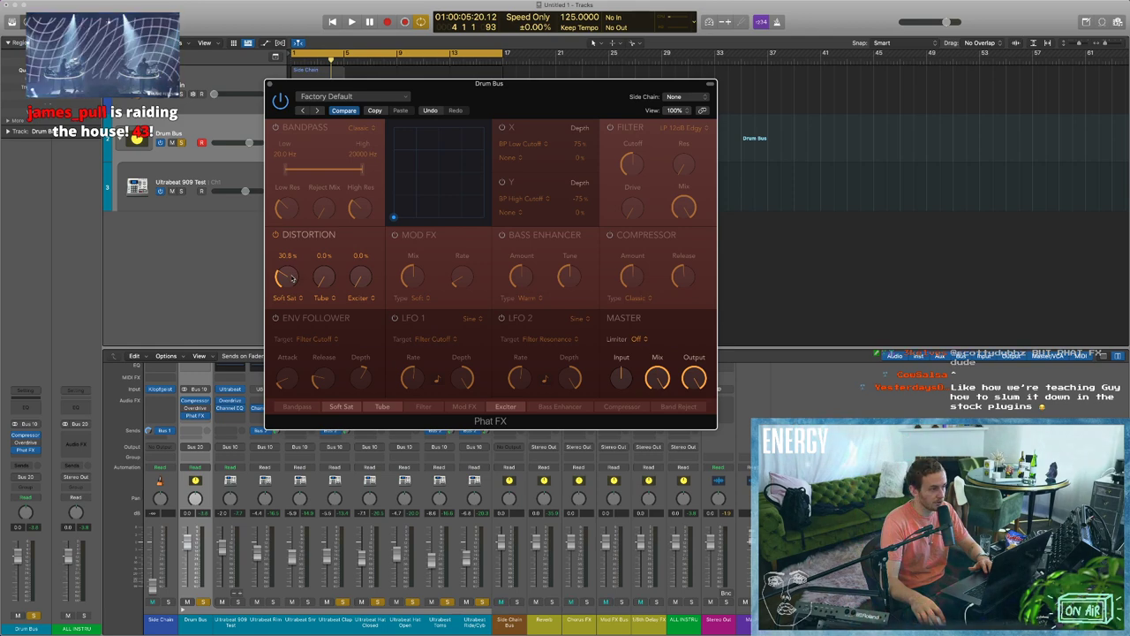
pyautogui.press('space')
pyautogui.moveTo(294, 279); pyautogui.dragTo(291, 256)
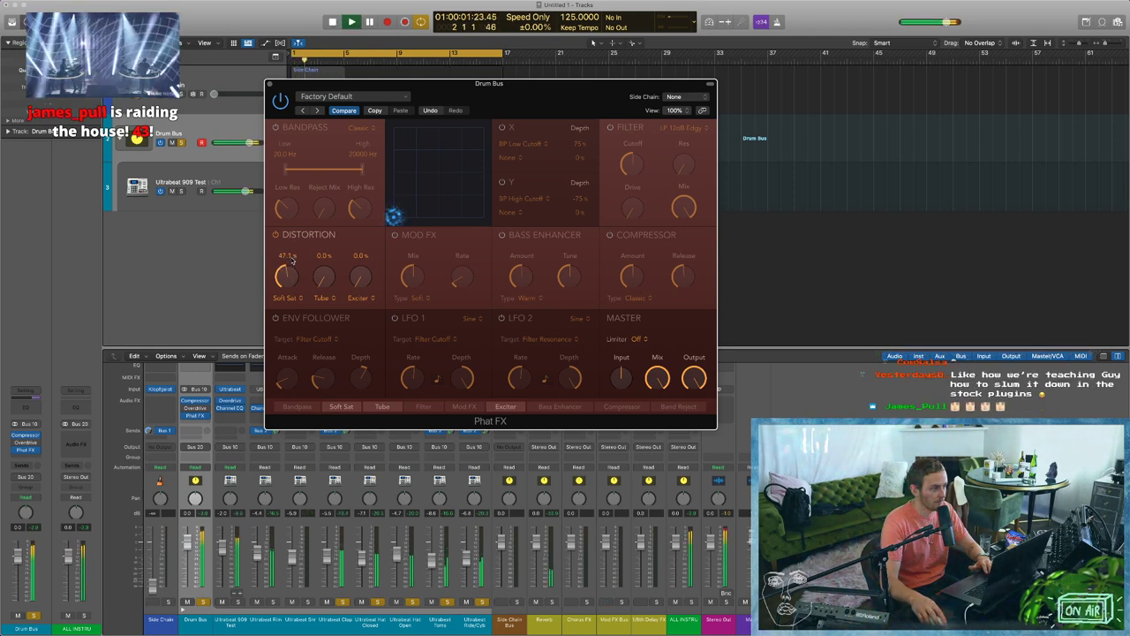
pyautogui.press('space')
pyautogui.moveTo(291, 256); pyautogui.dragTo(292, 279)
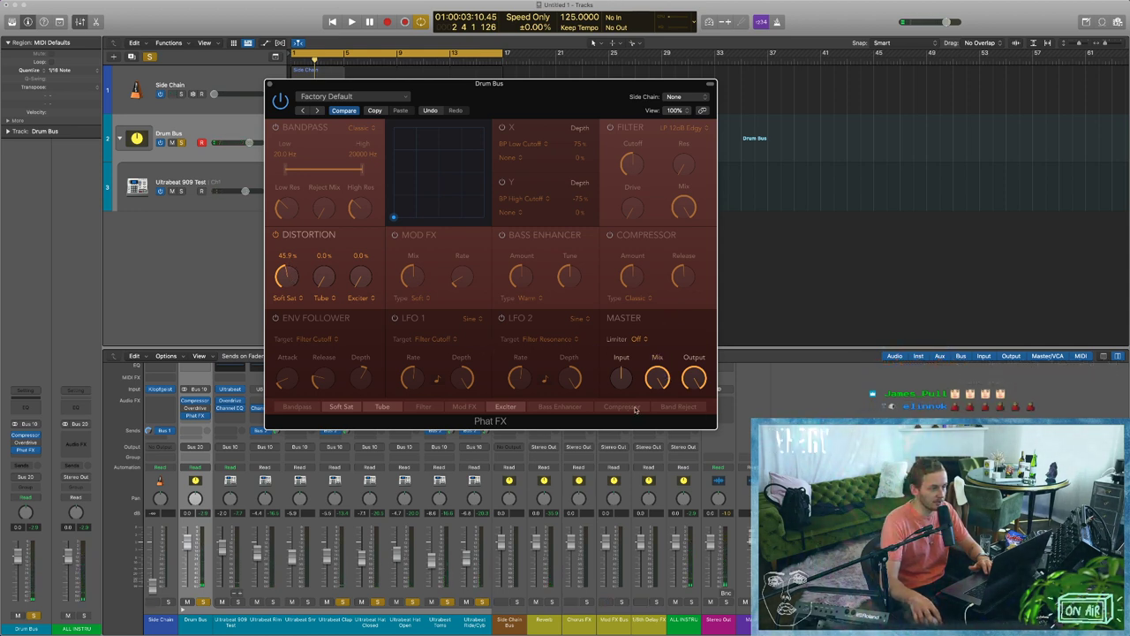
# Try the Tube distortion at about 40% during drum playback and return it to 0%.
pyautogui.press('space')
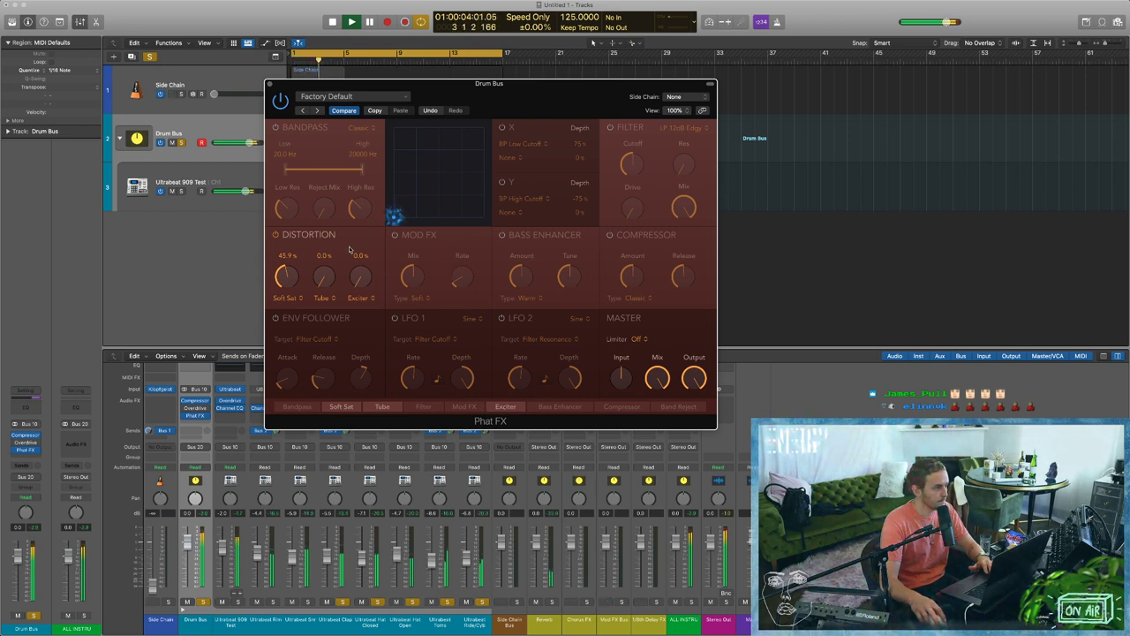
pyautogui.press('space')
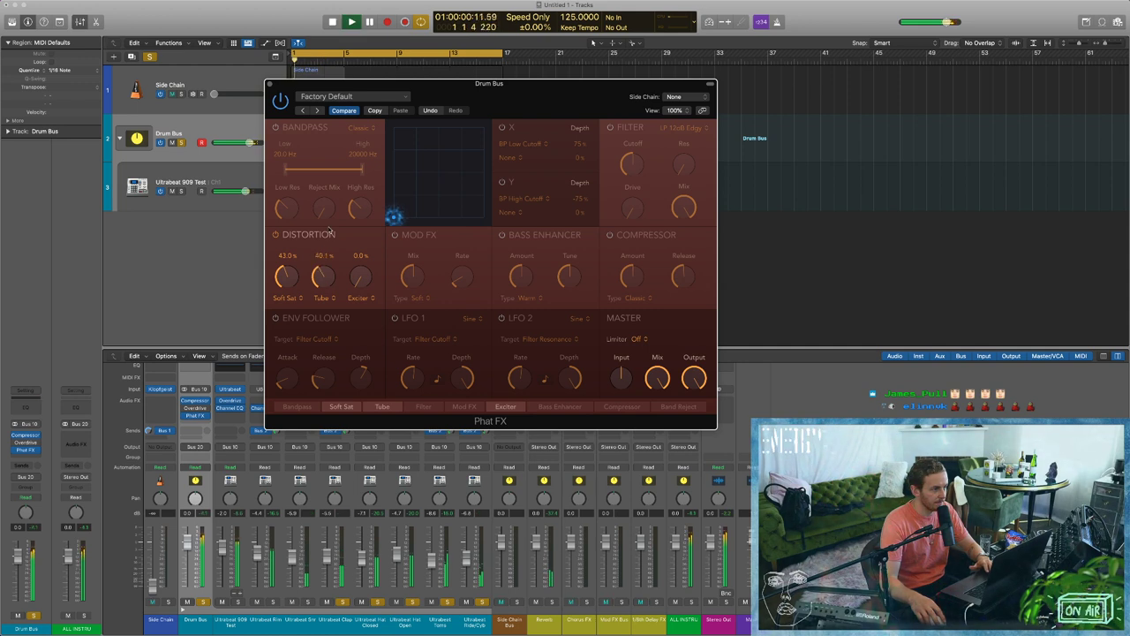
pyautogui.press('space')
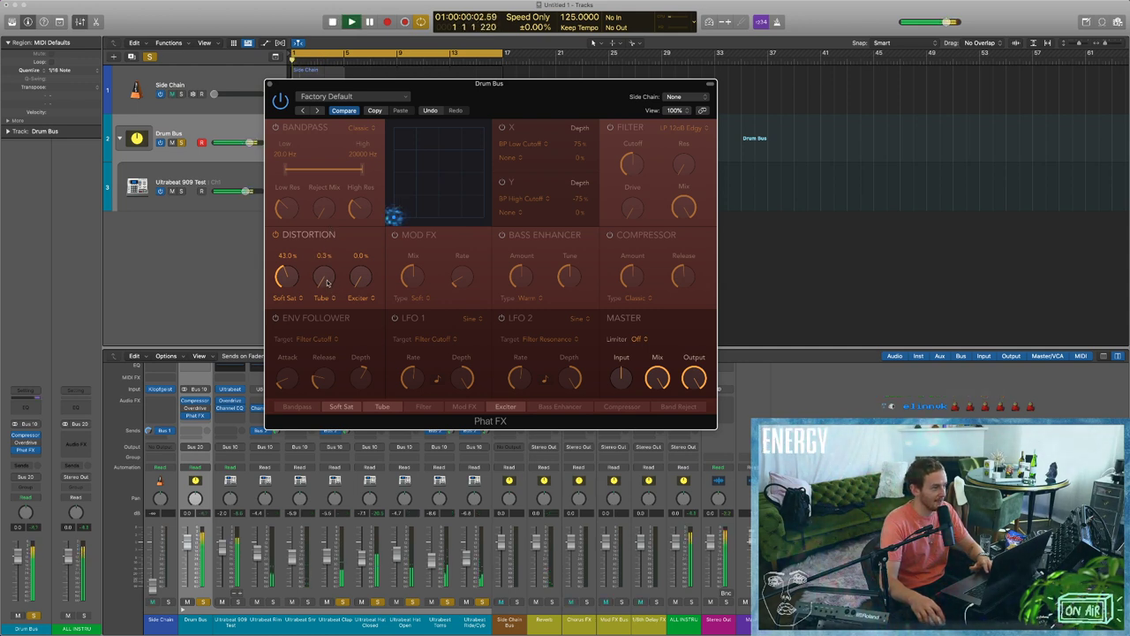
pyautogui.moveTo(328, 262); pyautogui.dragTo(330, 257)
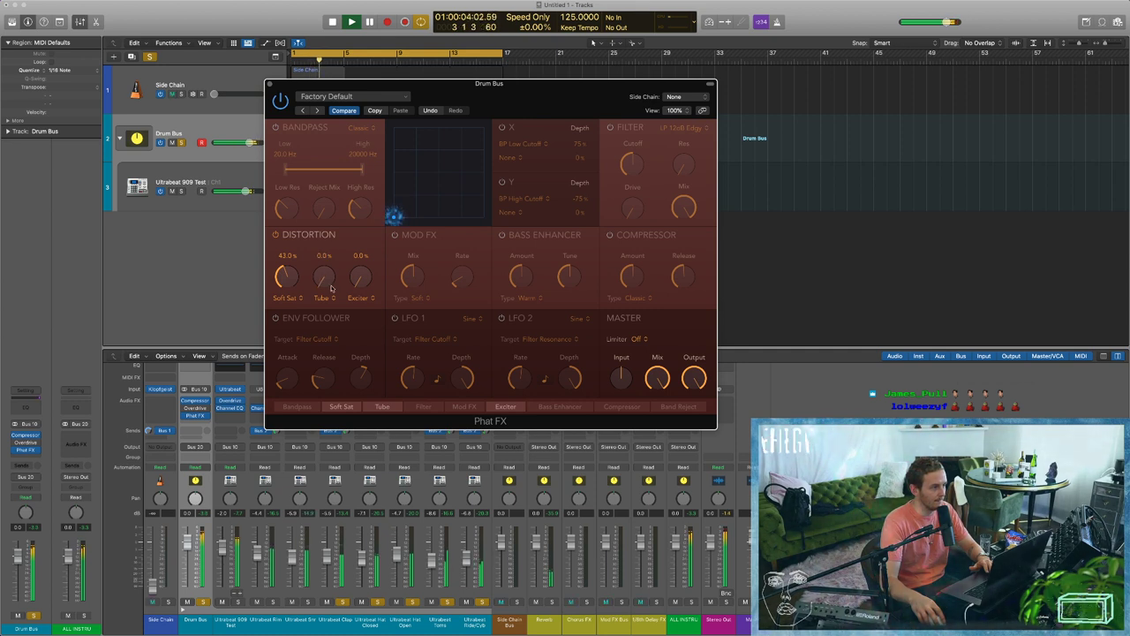
pyautogui.press('space')
# Try the Exciter distortion at about 17% during drum playback and return it to 0%.
pyautogui.press('space')
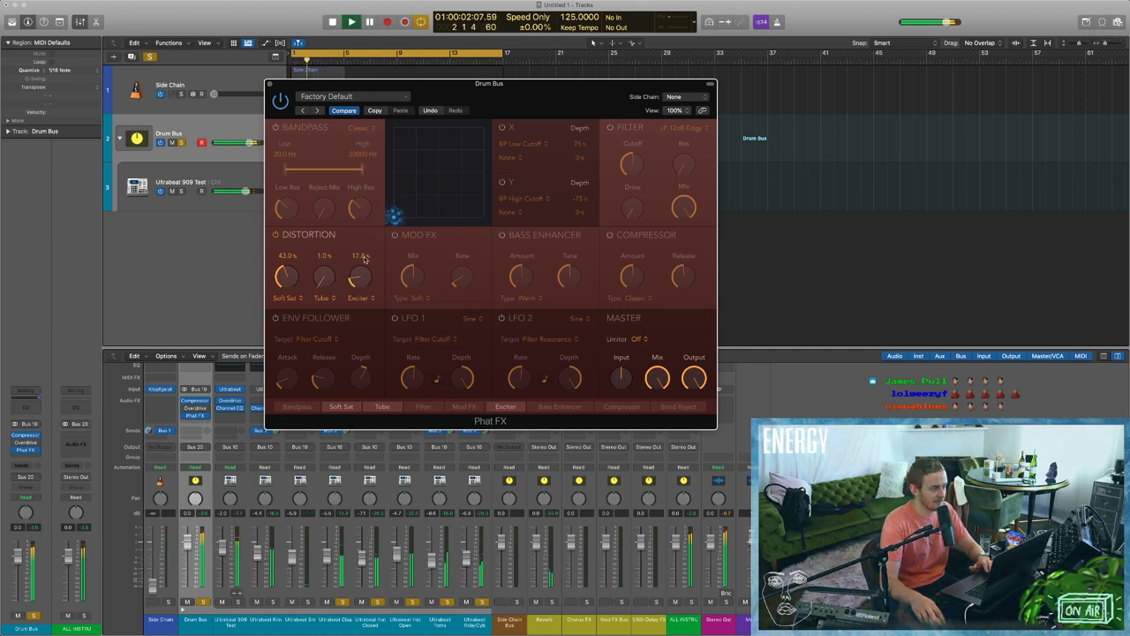
pyautogui.press('space')
pyautogui.click(357, 298)
pyautogui.click(360, 319)
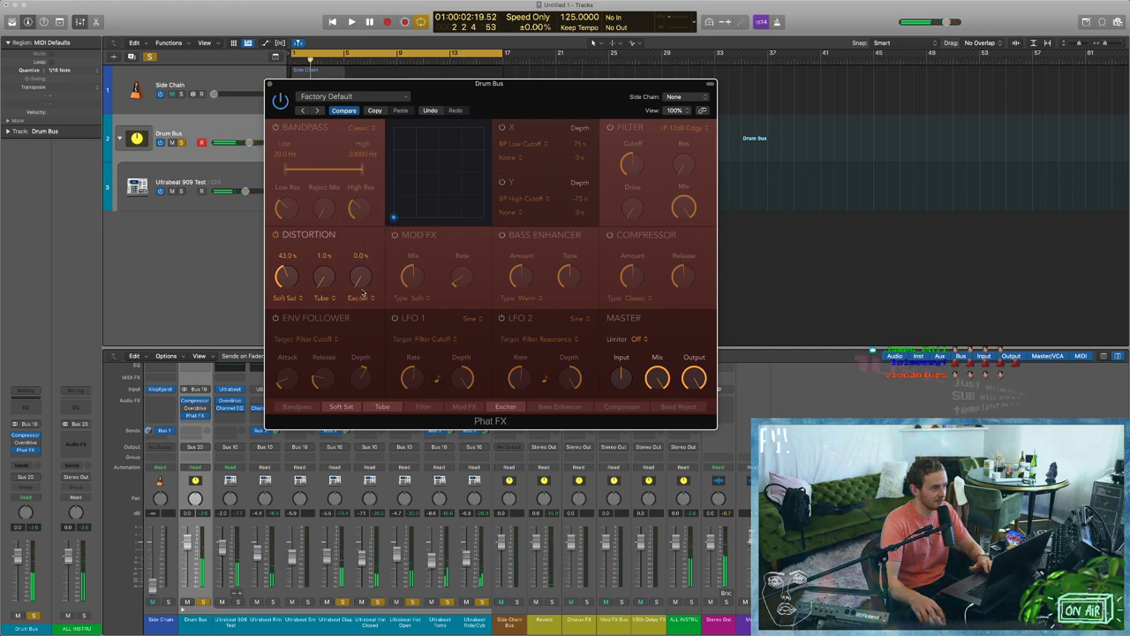
pyautogui.press('space')
pyautogui.press('space')
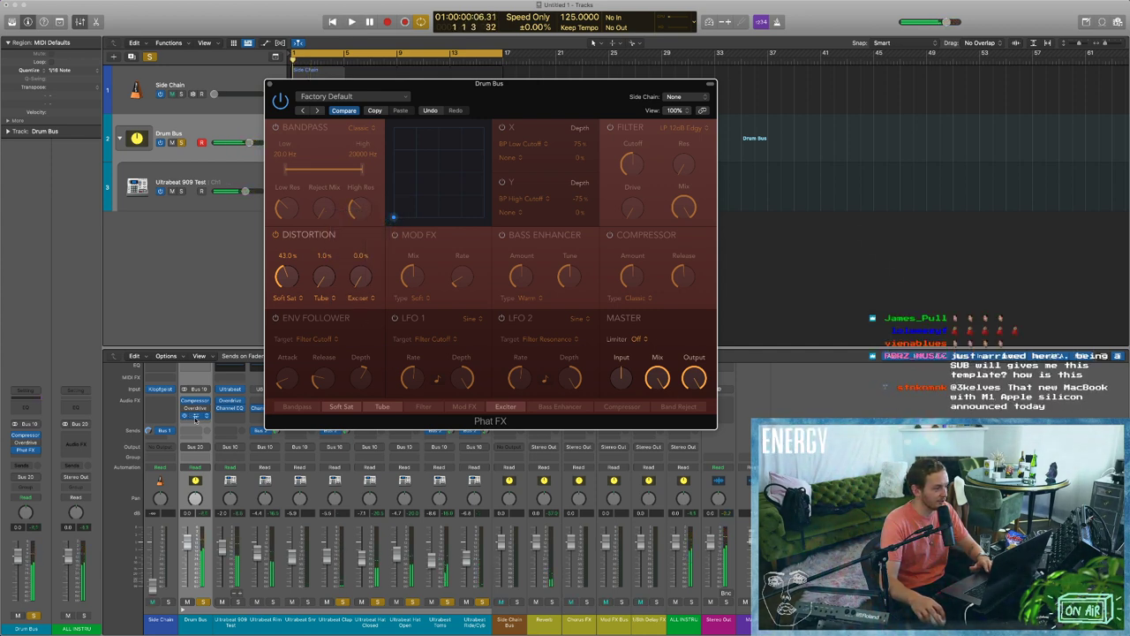
# Remove the Overdrive effect from the Drum Bus channel, keeping only the Compressor and Phat FX.
pyautogui.click(194, 408)
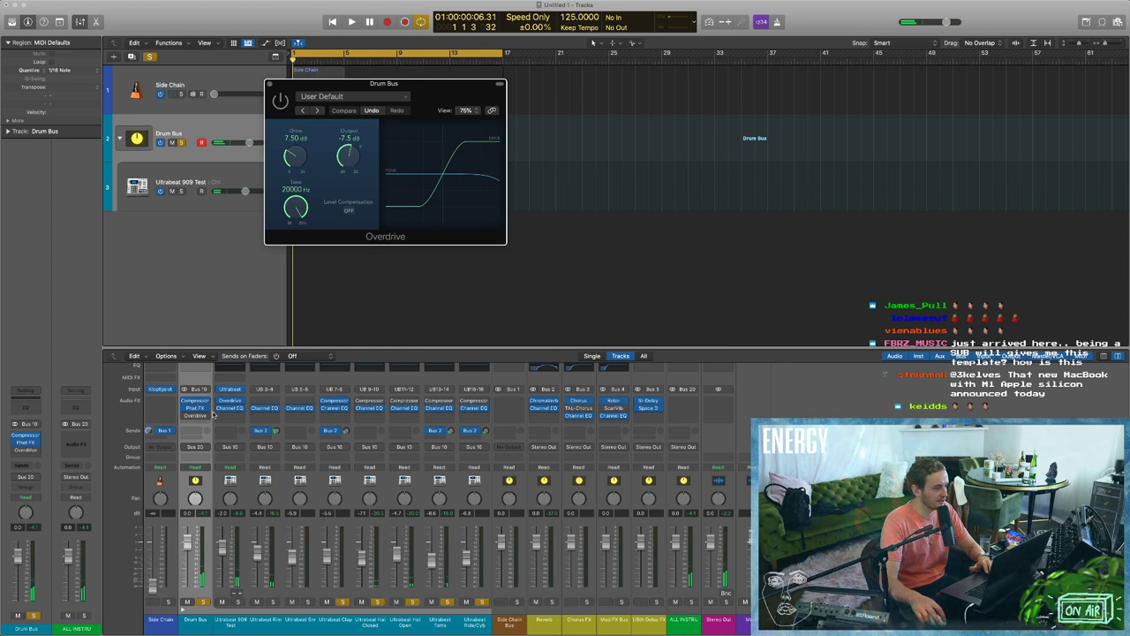
pyautogui.click(209, 415)
pyautogui.click(226, 403)
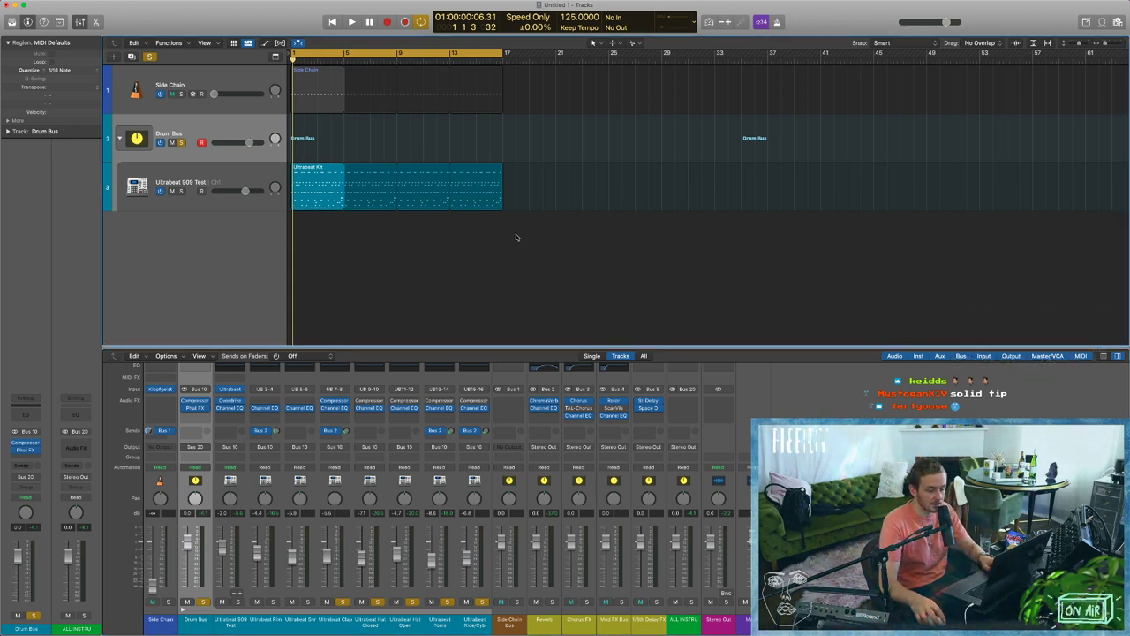
# Increase the track heights in the arrangement and enlarge the mixer area to show the full channel strips.
pyautogui.scroll(2, 516, 236)
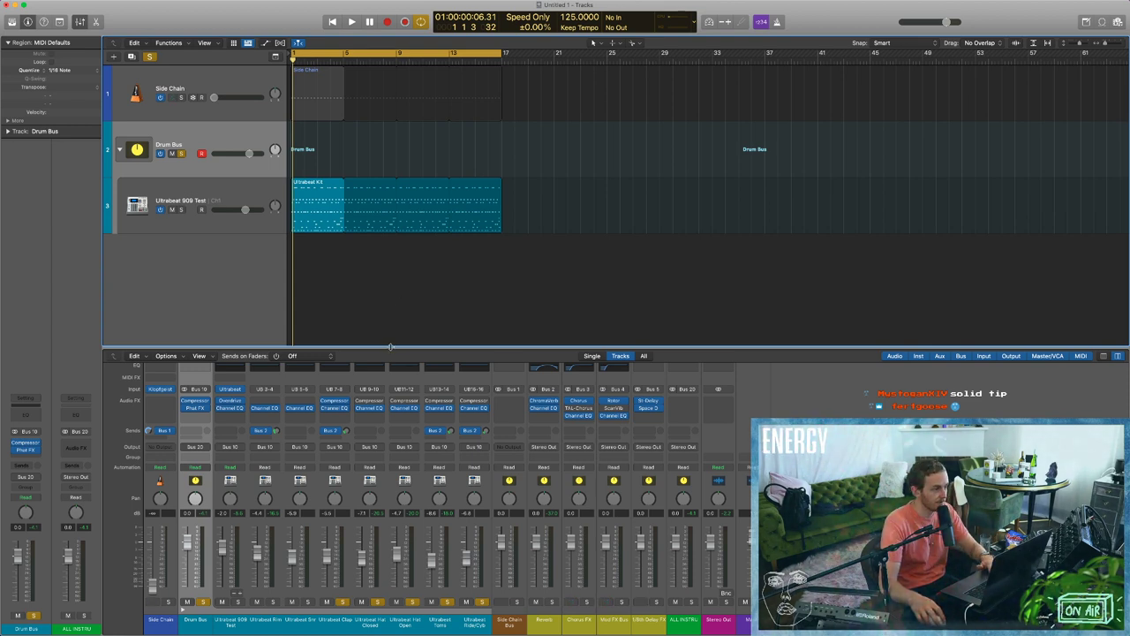
pyautogui.moveTo(390, 346); pyautogui.dragTo(390, 316)
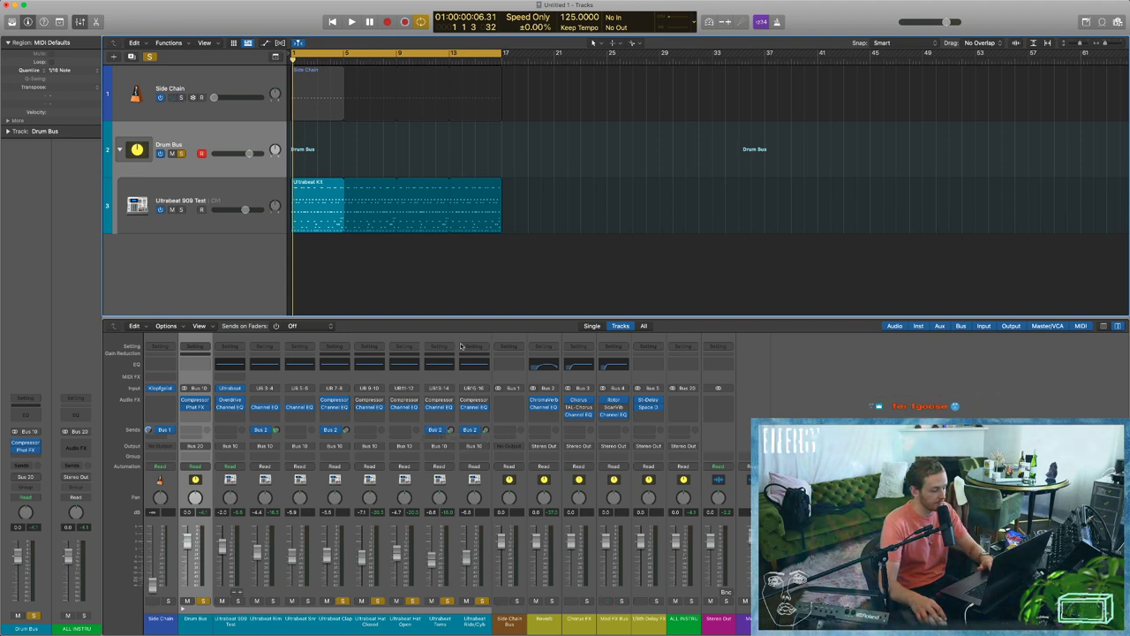
# Play the drums and check the distortion settings in the Drum Bus's Phat FX.
pyautogui.press('space')
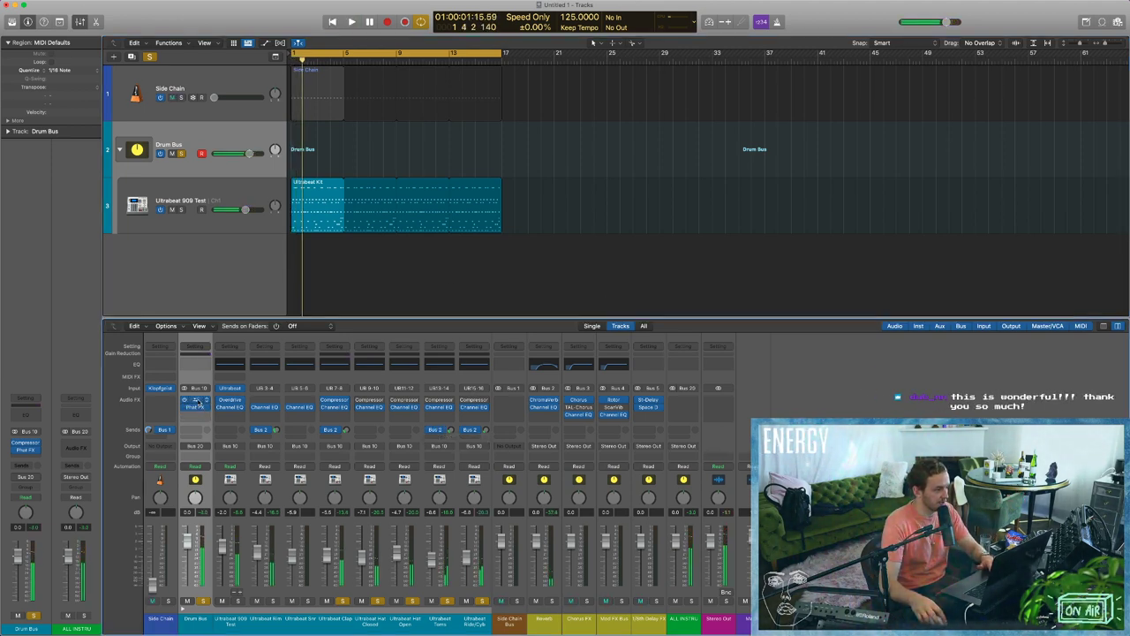
pyautogui.click(196, 405)
pyautogui.click(196, 406)
pyautogui.click(196, 406)
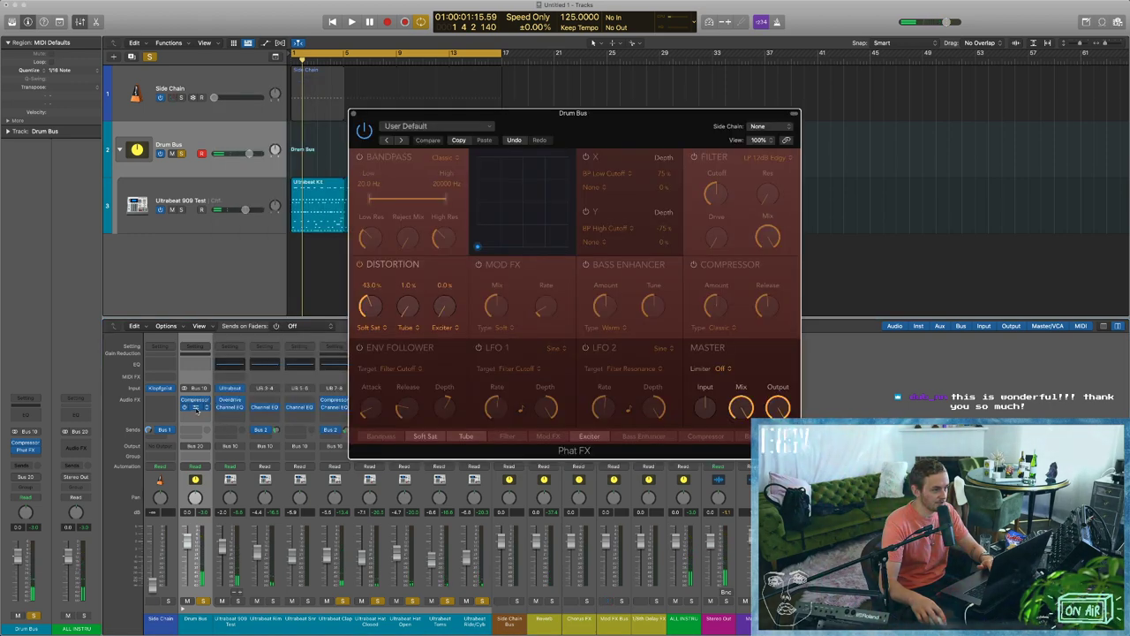
pyautogui.click(196, 407)
pyautogui.click(196, 412)
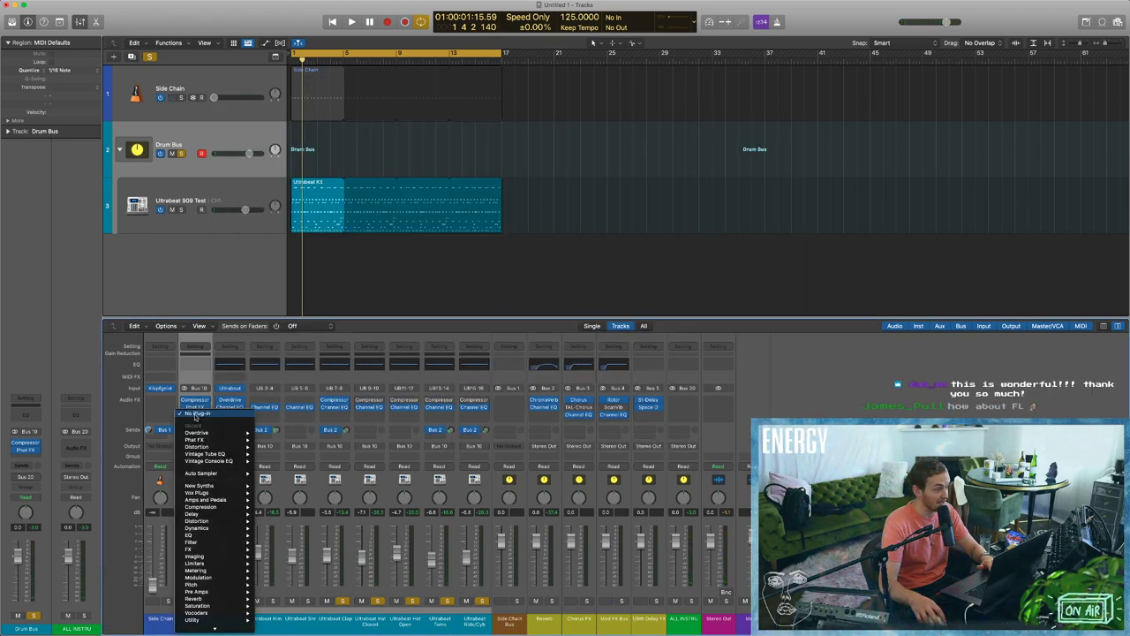
pyautogui.moveTo(231, 531)
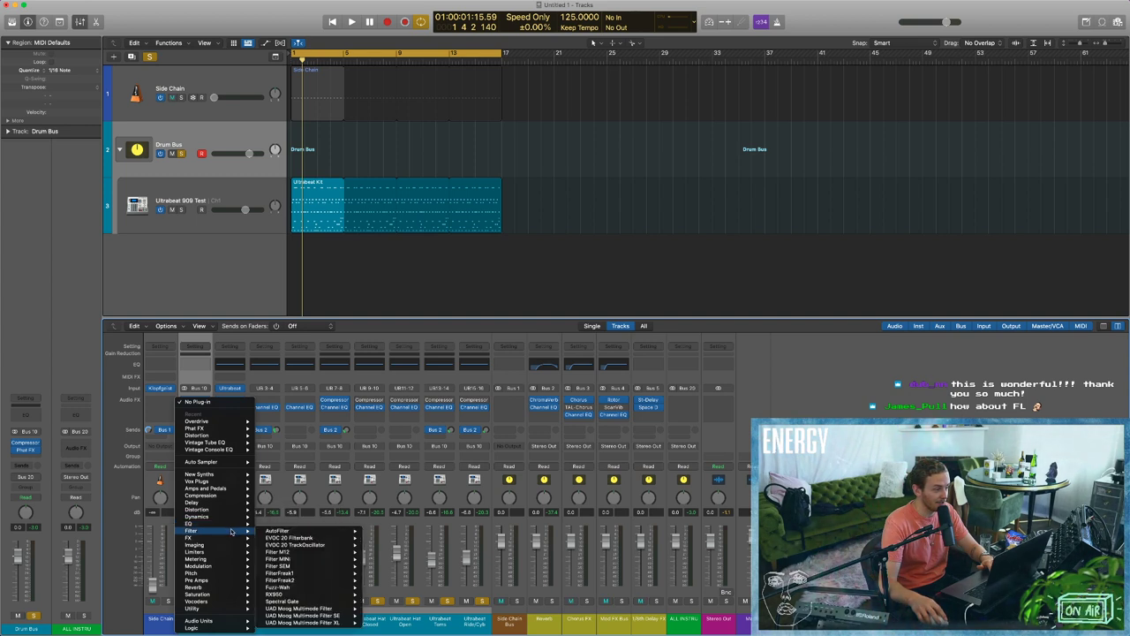
pyautogui.moveTo(214, 565)
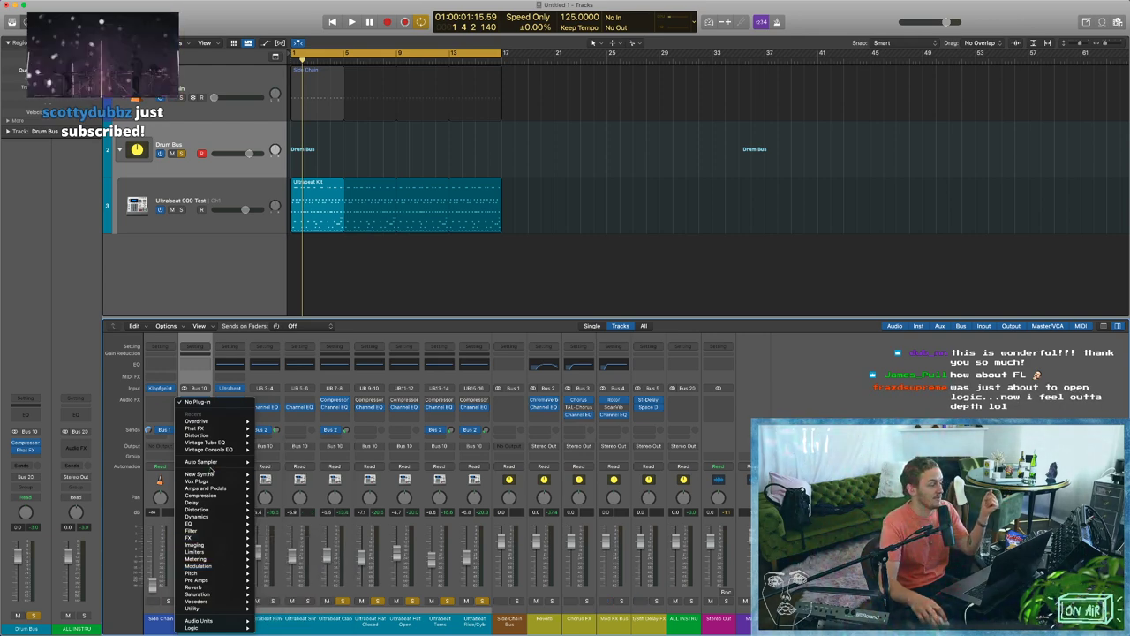
pyautogui.moveTo(202, 481)
pyautogui.moveTo(305, 554)
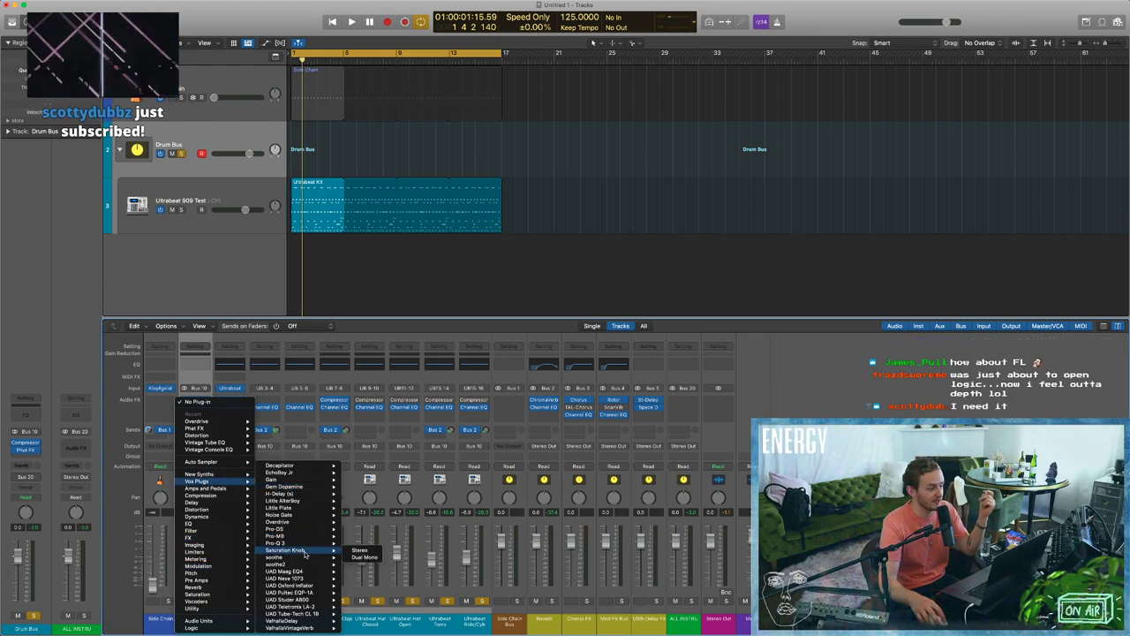
pyautogui.moveTo(311, 581)
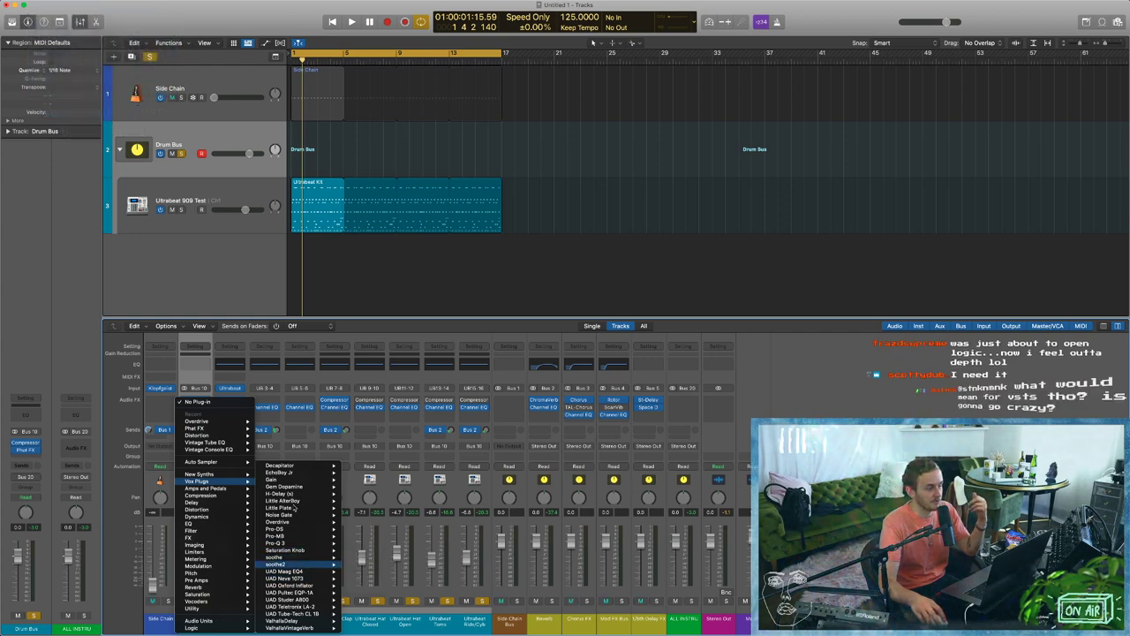
pyautogui.click(204, 377)
# Try a Channel EQ, replaced by a stereo Vintage Console EQ, after Phat FX on the Drum Bus.
pyautogui.click(192, 366)
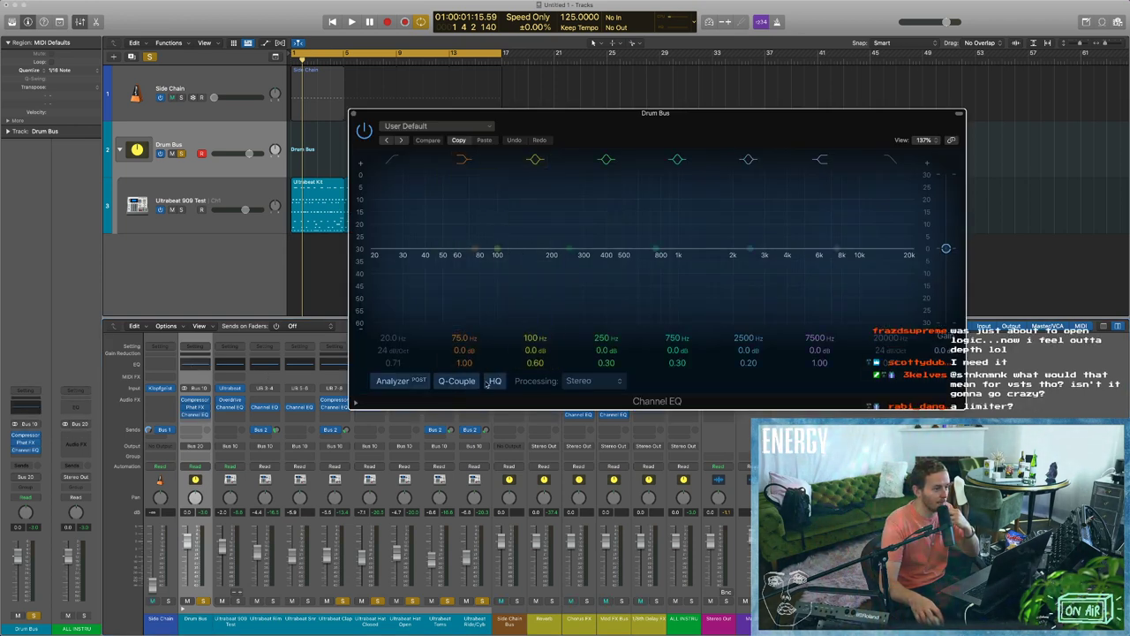
pyautogui.click(207, 415)
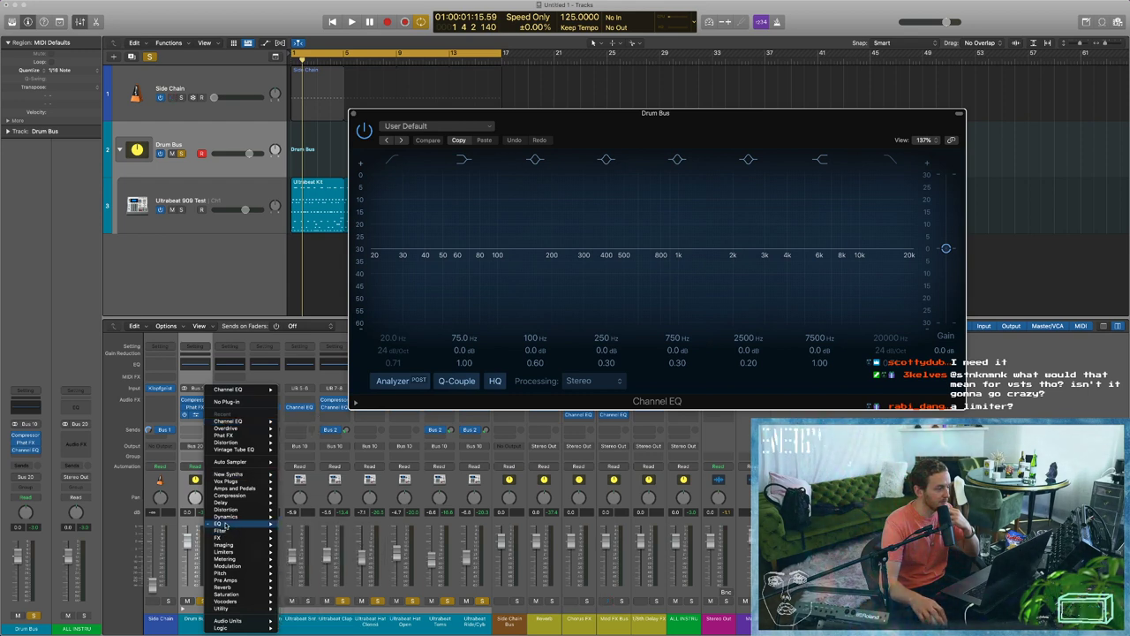
pyautogui.moveTo(323, 586)
pyautogui.moveTo(331, 616)
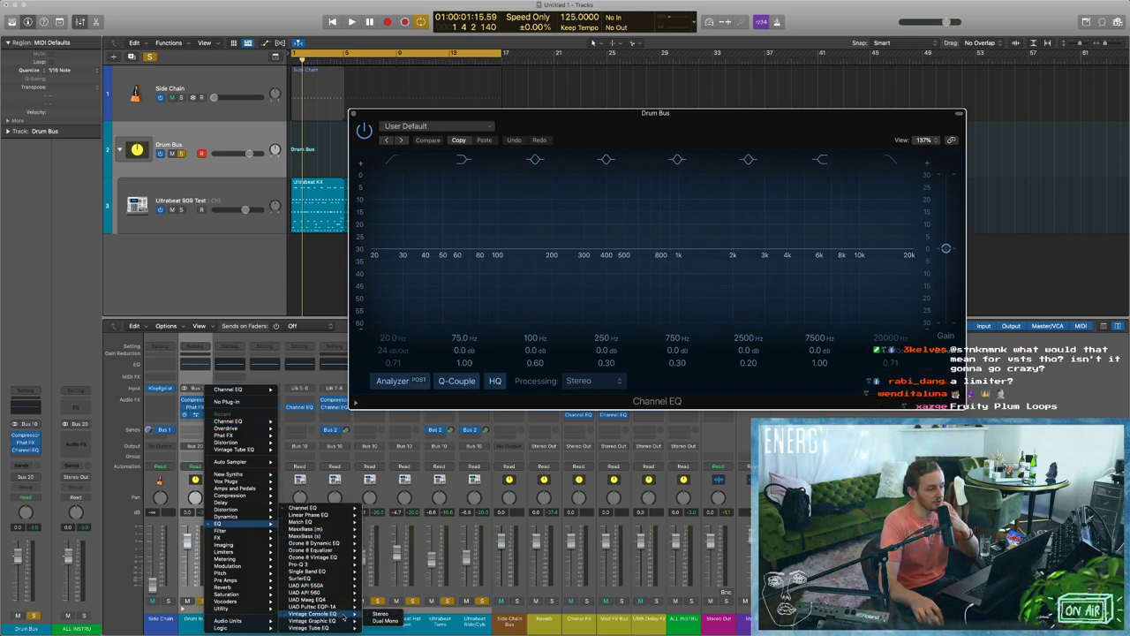
pyautogui.click(380, 613)
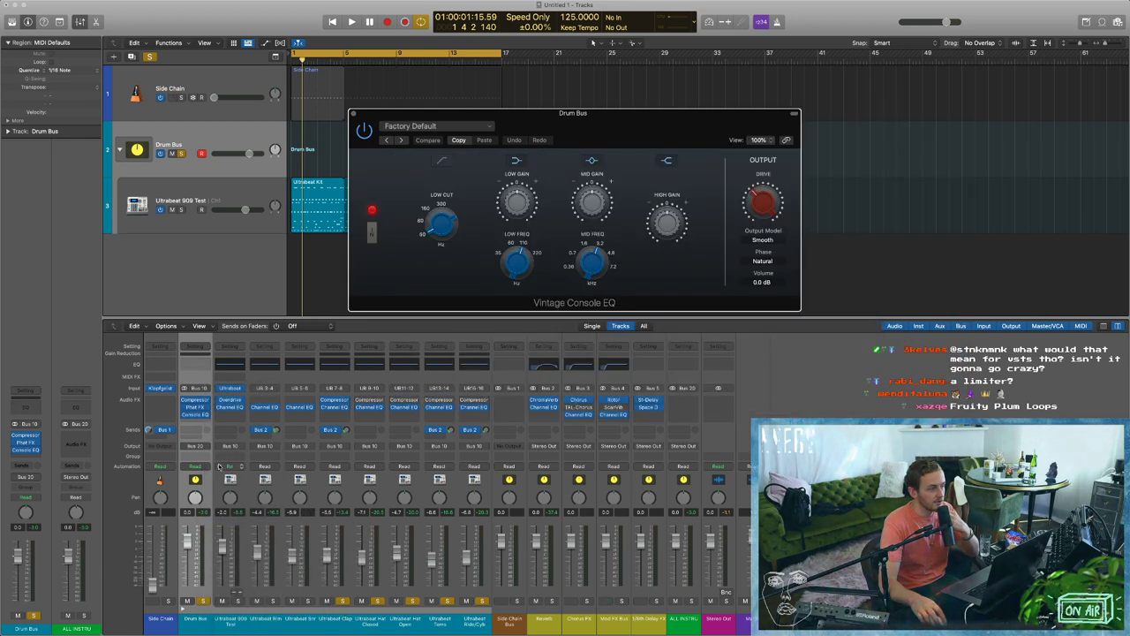
# Switch the Drum Bus EQ to Vintage Tube EQ and slightly raise its low boost during drum playback.
pyautogui.click(210, 414)
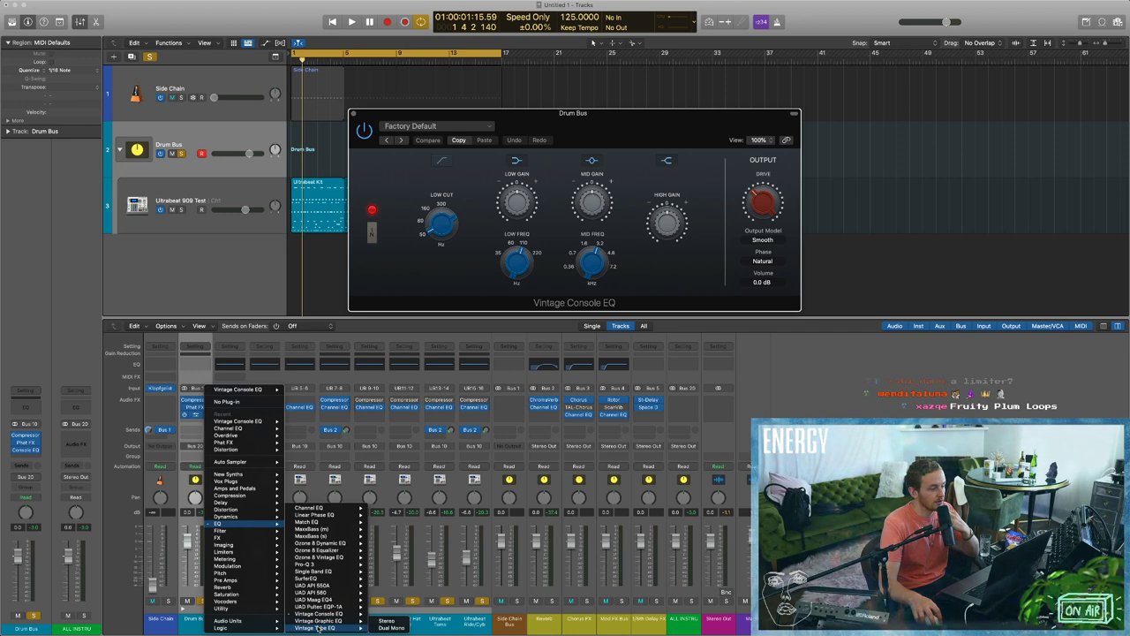
pyautogui.click(319, 626)
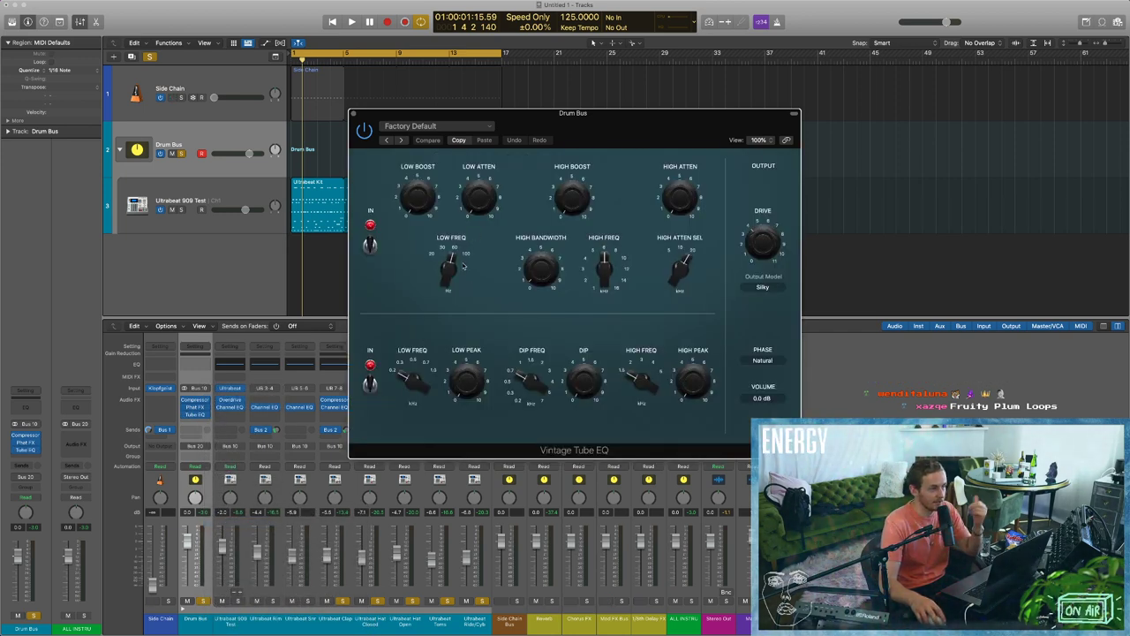
pyautogui.press('space')
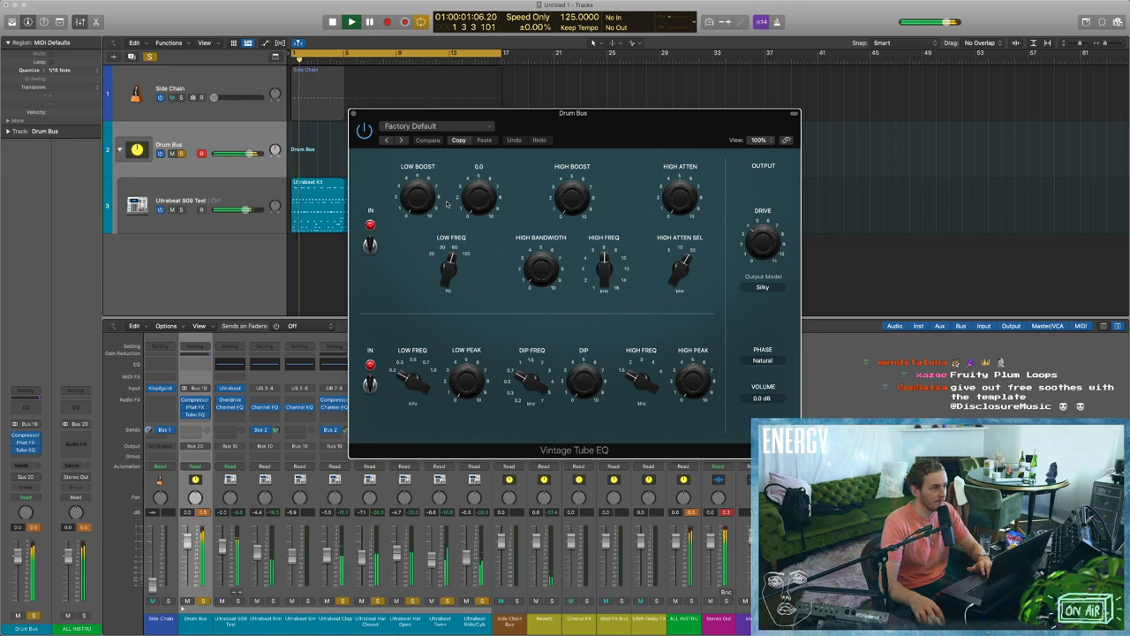
pyautogui.moveTo(432, 182)
pyautogui.mouseDown()
pyautogui.moveTo(428, 152)
pyautogui.moveTo(428, 166)
pyautogui.mouseUp()
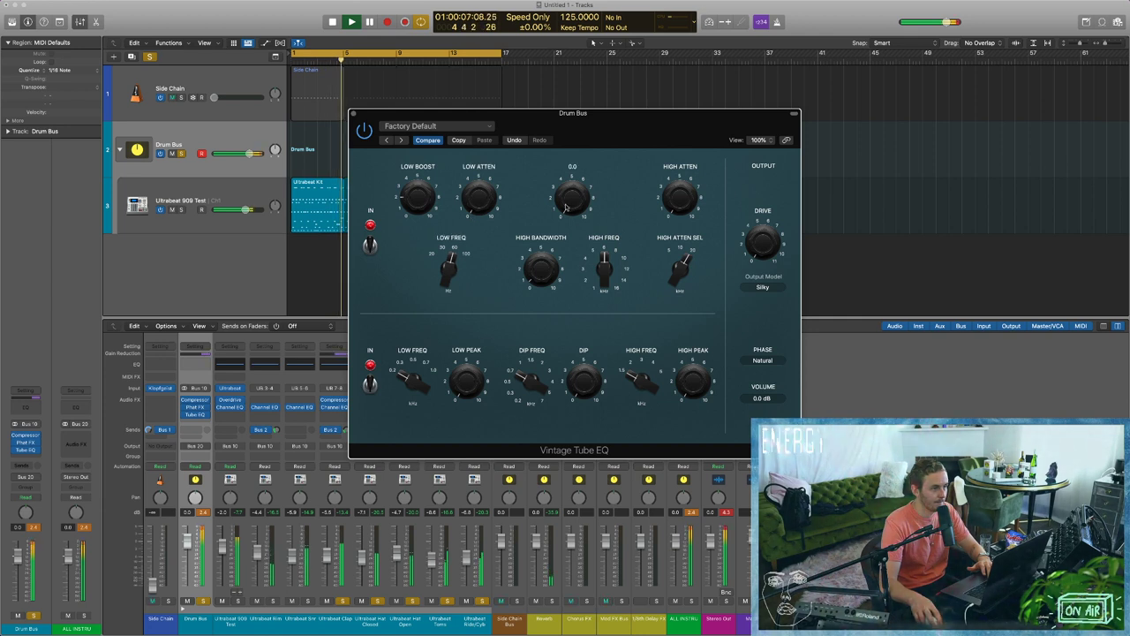
# Set the Tube EQ's high boost to 3.6 near 9.7 kHz and high attenuation to 0.9, adjust the high bandwidth, and compare against bypass.
pyautogui.moveTo(566, 207); pyautogui.dragTo(569, 153)
pyautogui.moveTo(587, 265); pyautogui.dragTo(599, 250)
pyautogui.moveTo(542, 272); pyautogui.dragTo(551, 214)
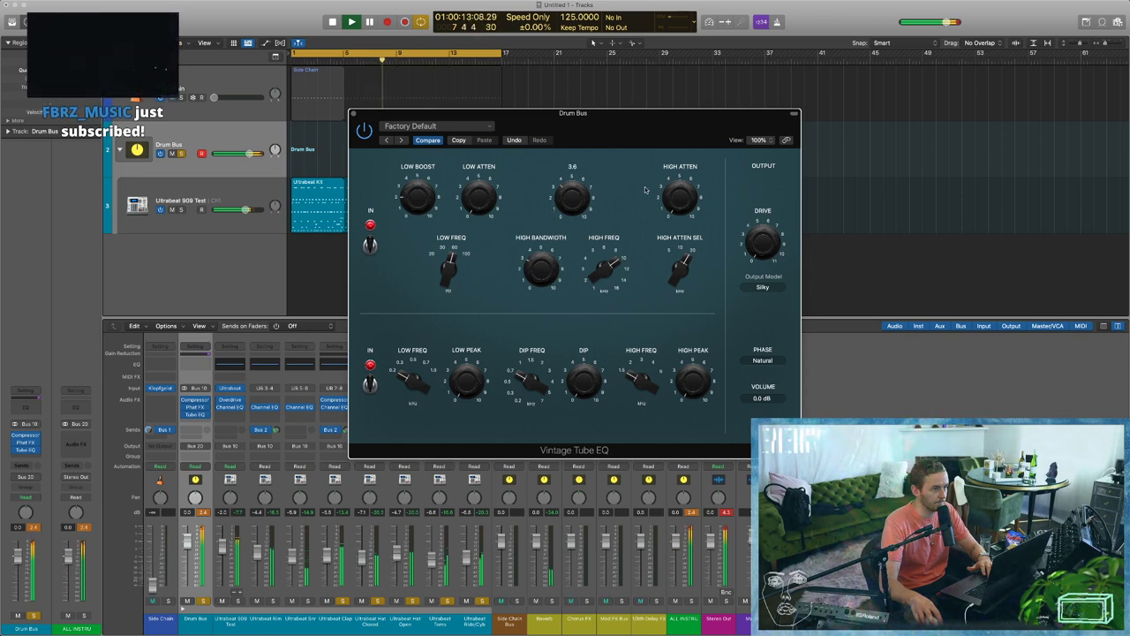
pyautogui.moveTo(680, 196); pyautogui.dragTo(614, 190)
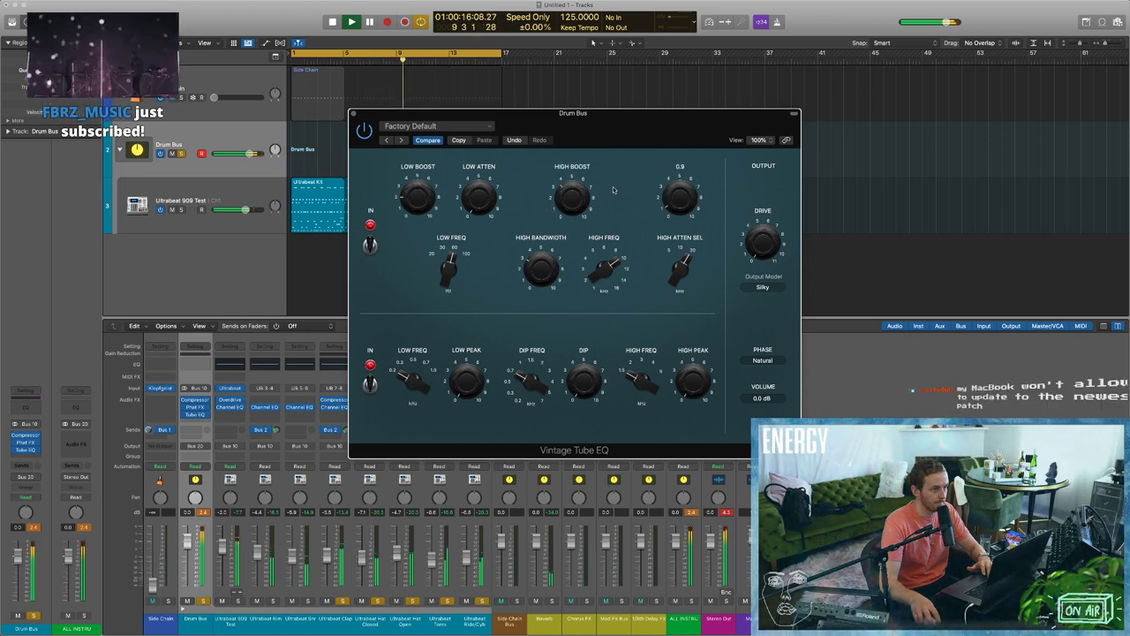
pyautogui.click(369, 137)
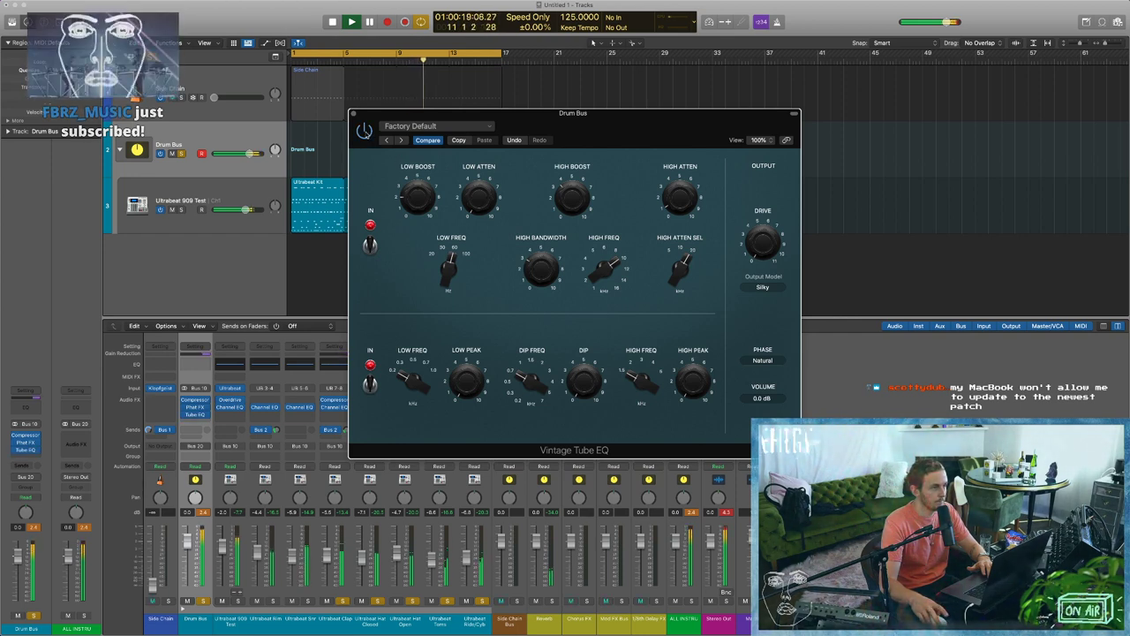
# Adjust the Vintage Tube EQ's output drive and lower its volume to -2.9 dB.
pyautogui.click(764, 241)
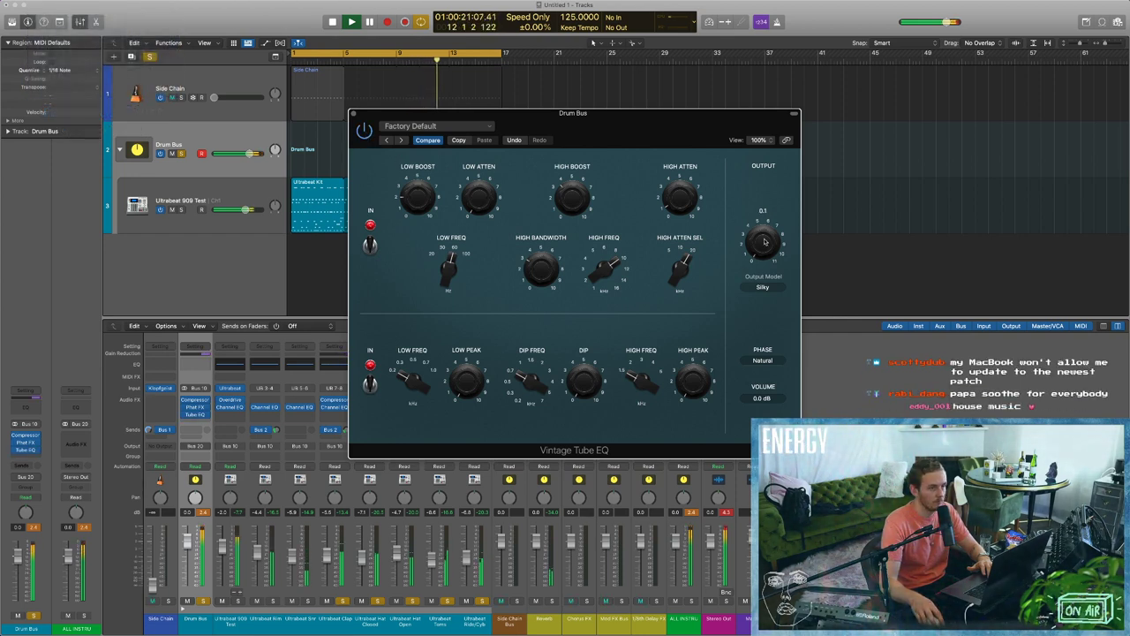
pyautogui.moveTo(764, 172); pyautogui.dragTo(761, 159)
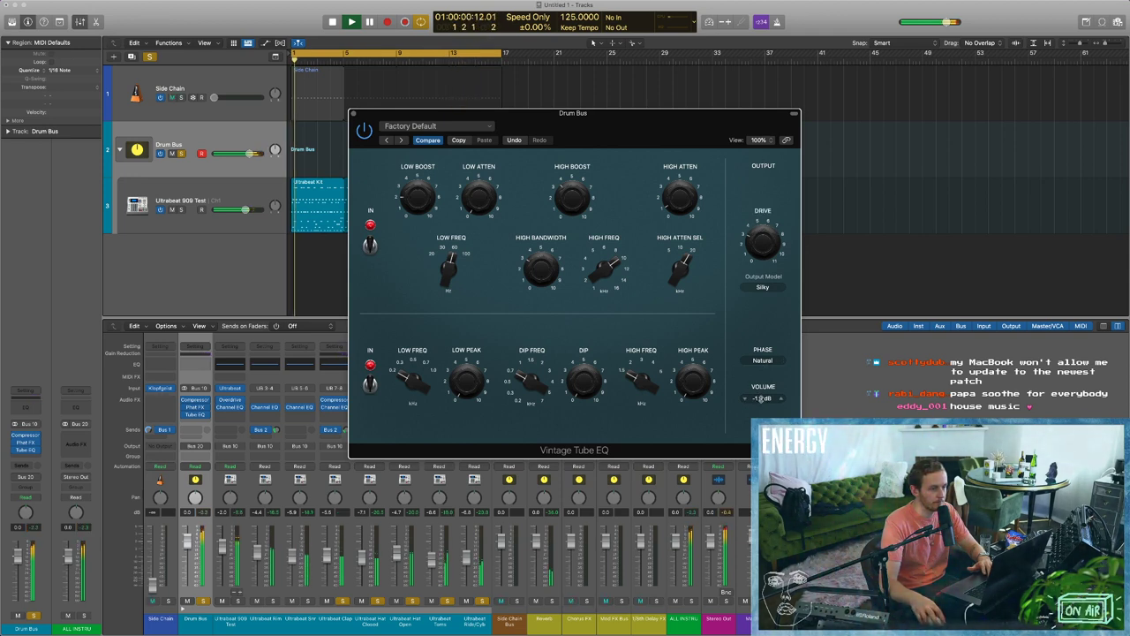
pyautogui.moveTo(761, 398); pyautogui.dragTo(762, 405)
pyautogui.press('space')
pyautogui.press('space')
# Compare the drums with the Tube EQ bypassed and active, and set its output volume to -2.6 dB.
pyautogui.click(366, 132)
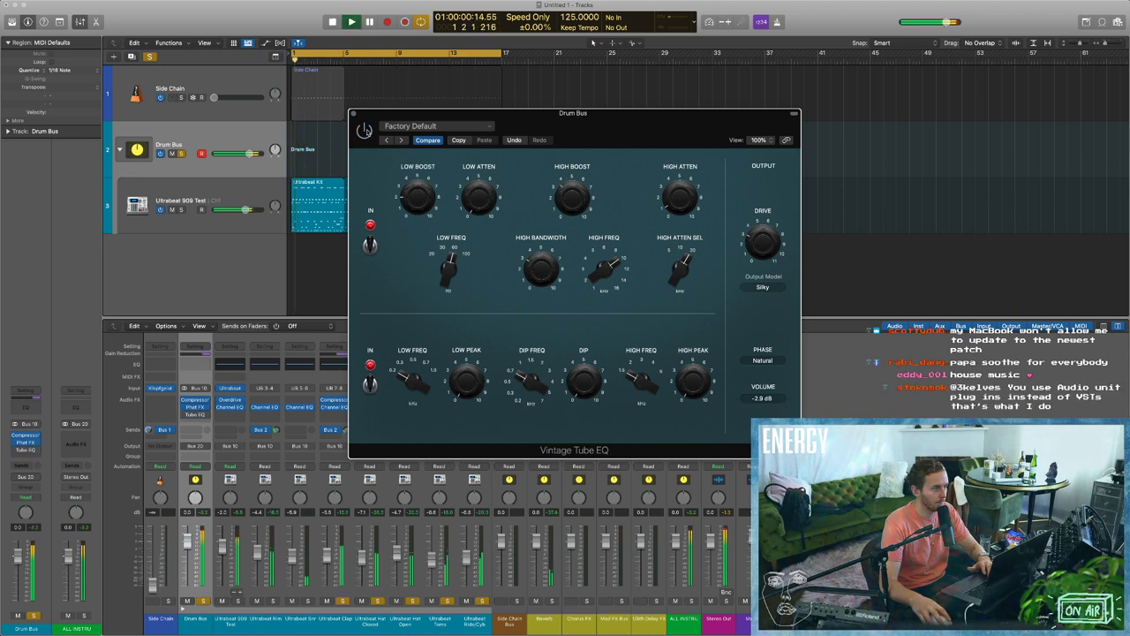
pyautogui.click(365, 129)
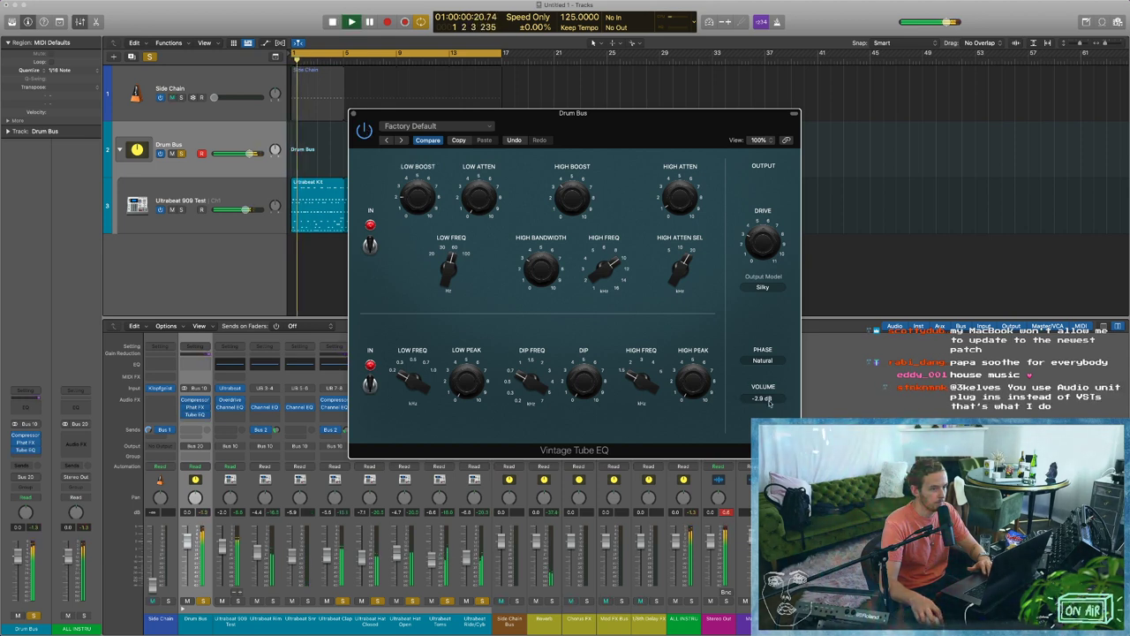
pyautogui.moveTo(770, 401); pyautogui.dragTo(769, 399)
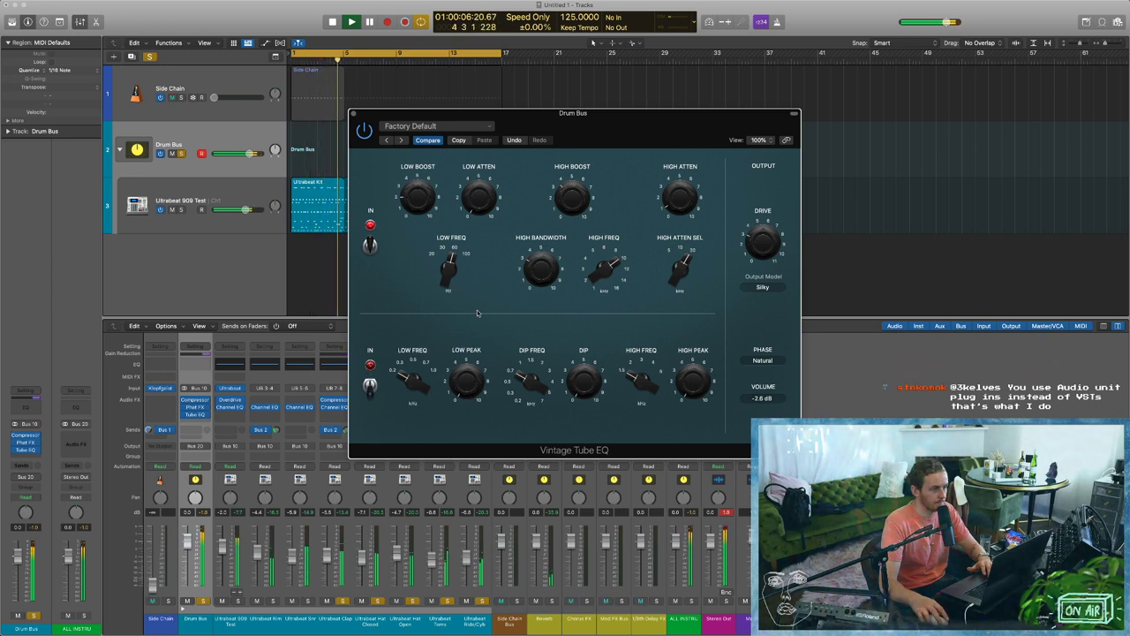
# Try the Tube EQ's high attenuation frequency at about 7.8 kHz and turn it back up.
pyautogui.press('space')
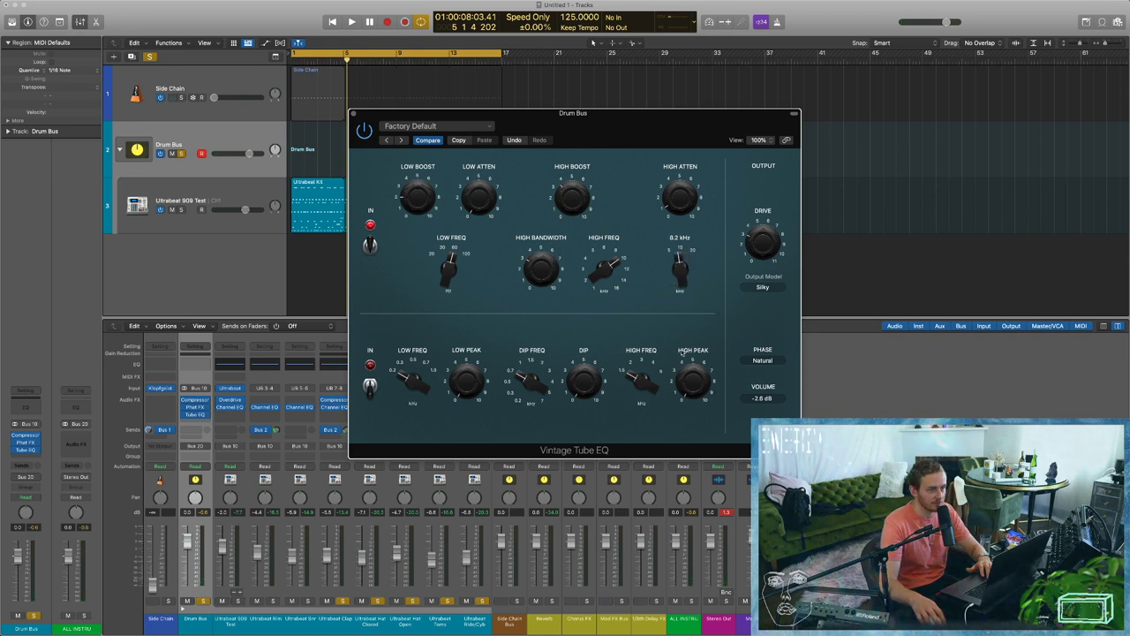
pyautogui.moveTo(685, 377); pyautogui.dragTo(680, 350)
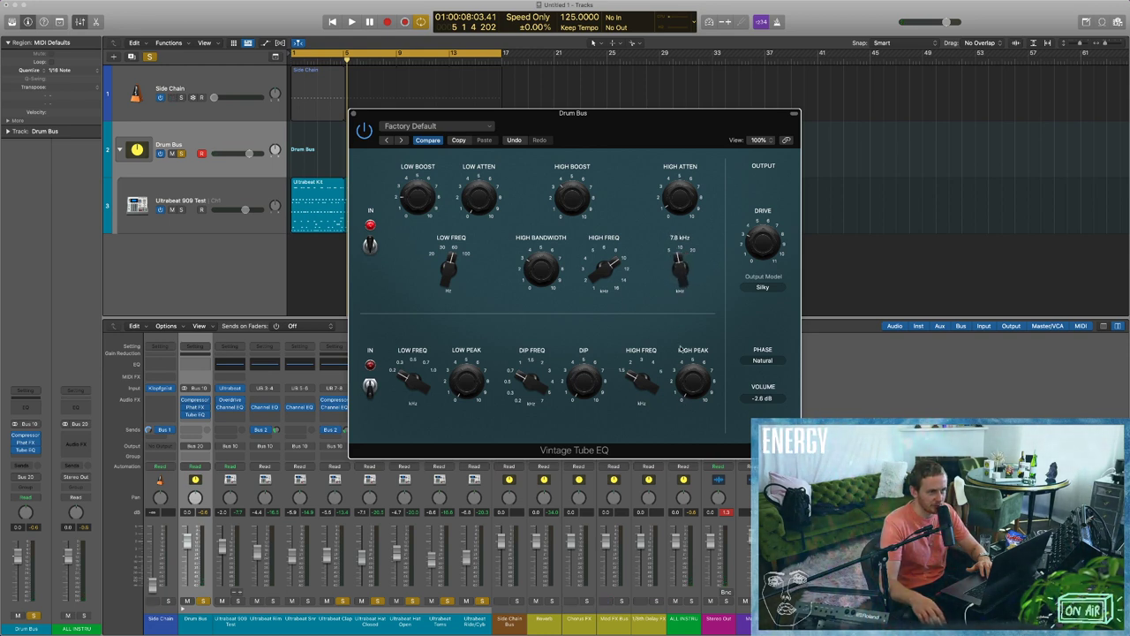
pyautogui.moveTo(680, 423); pyautogui.dragTo(680, 285)
# Listen to the drums through the Vintage Tube EQ, stop playback and close the EQ window.
pyautogui.press('space')
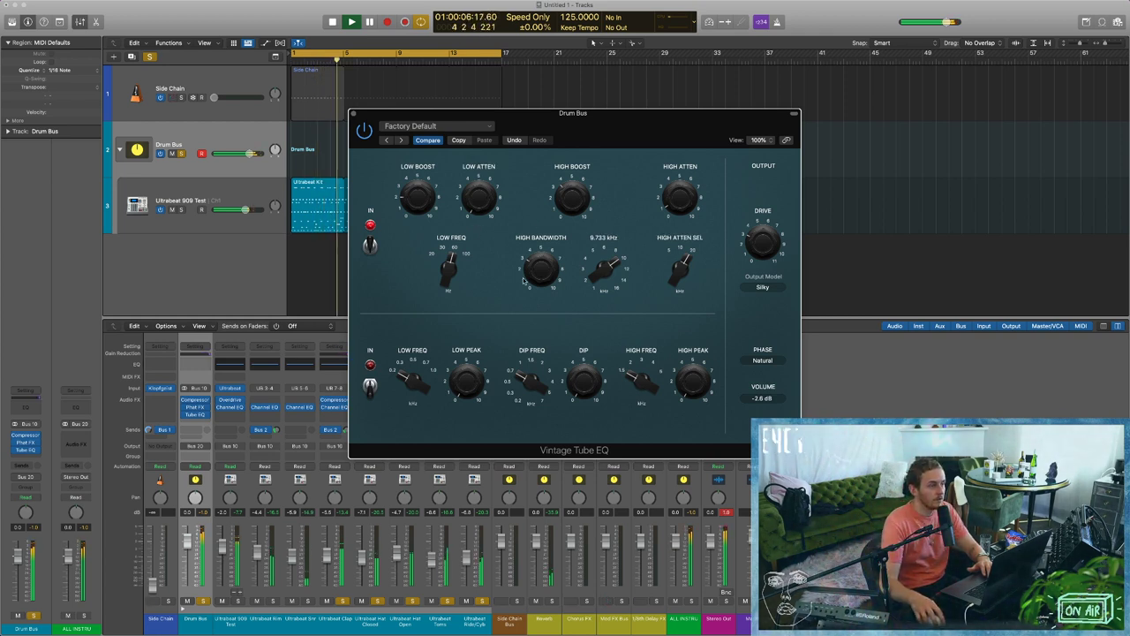
pyautogui.press('space')
pyautogui.click(354, 114)
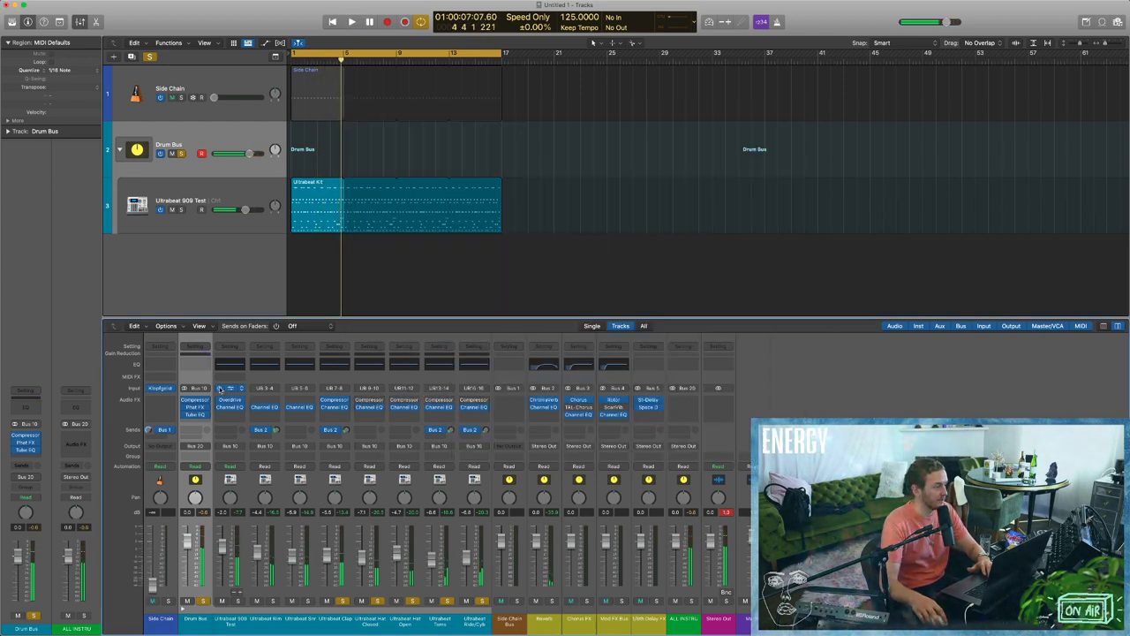
# Add a Limiter after the Vintage Tube EQ on the Drum Bus channel.
pyautogui.click(201, 423)
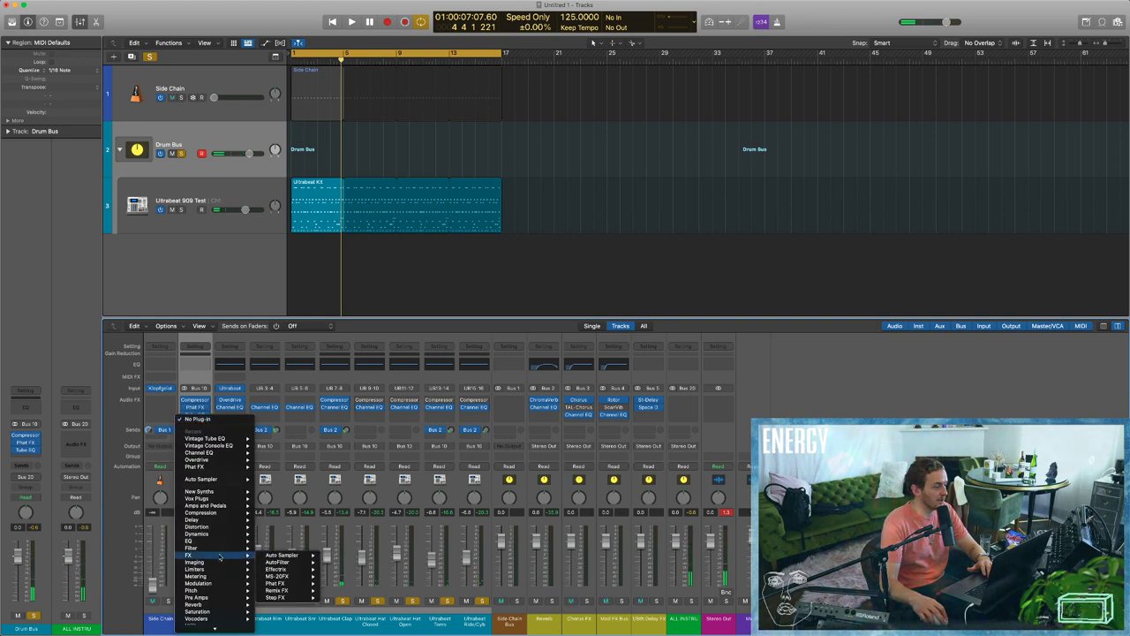
pyautogui.moveTo(221, 534)
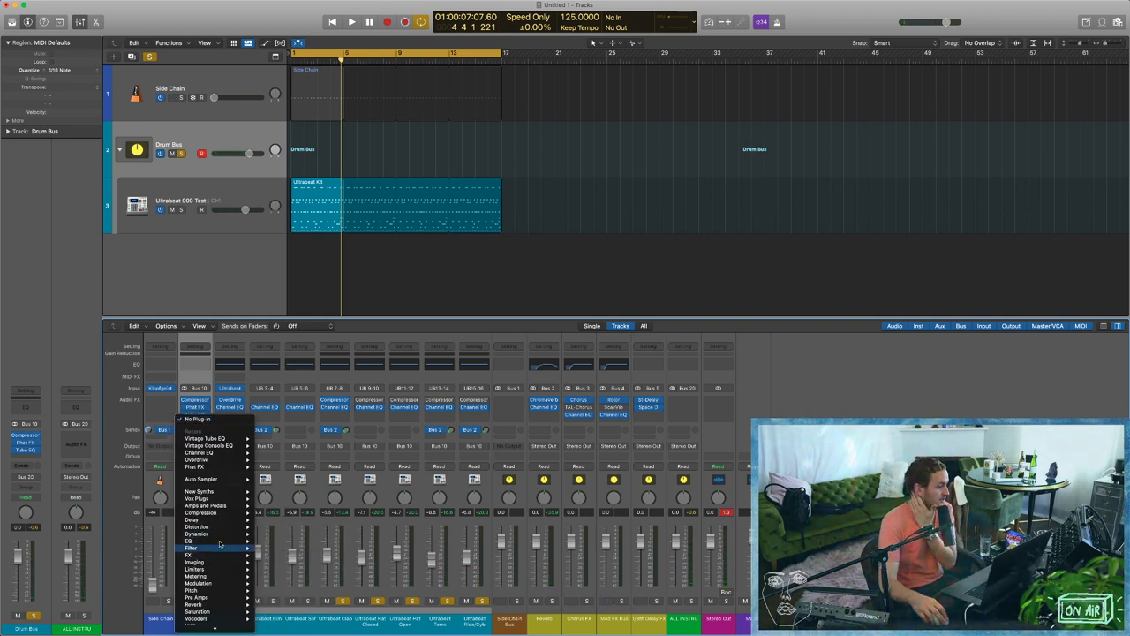
pyautogui.moveTo(214, 499)
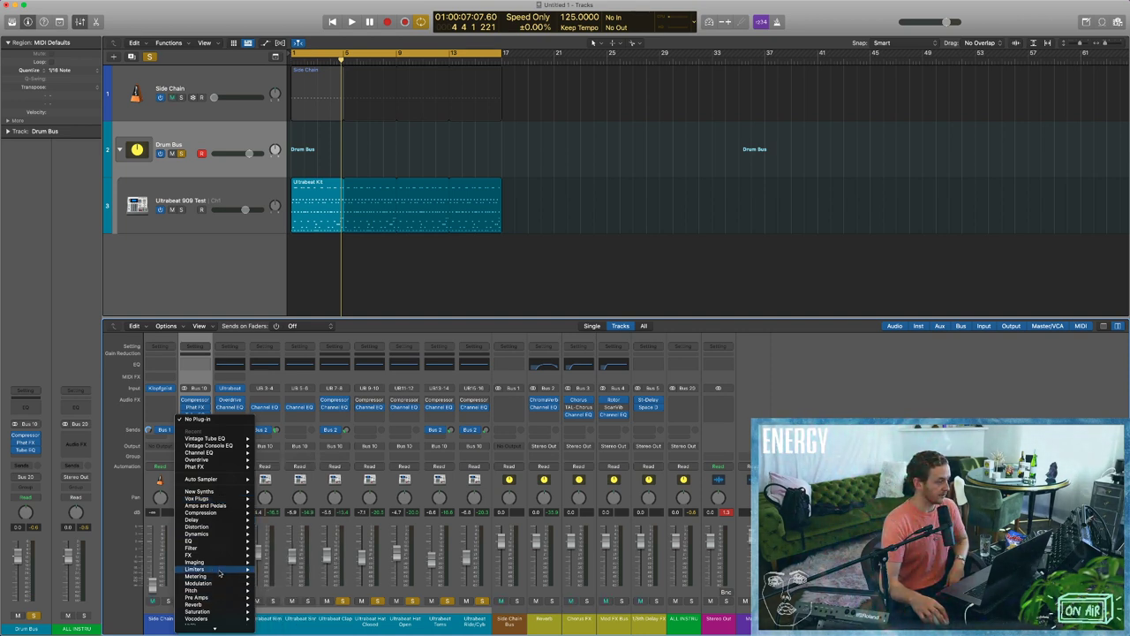
pyautogui.moveTo(195, 569)
pyautogui.moveTo(312, 579)
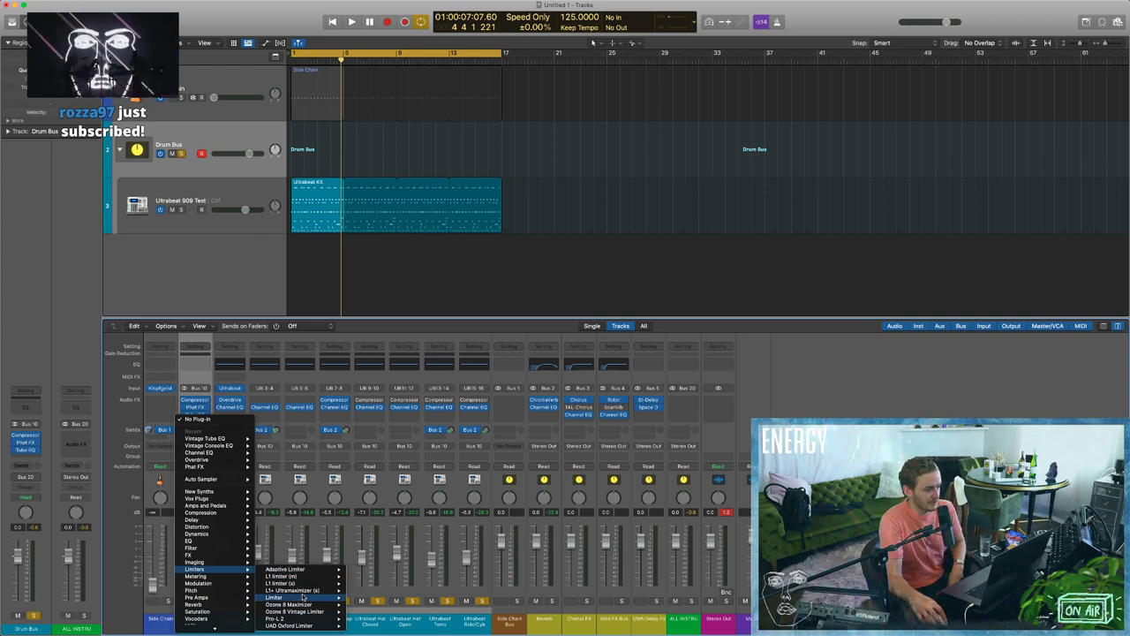
pyautogui.moveTo(301, 599)
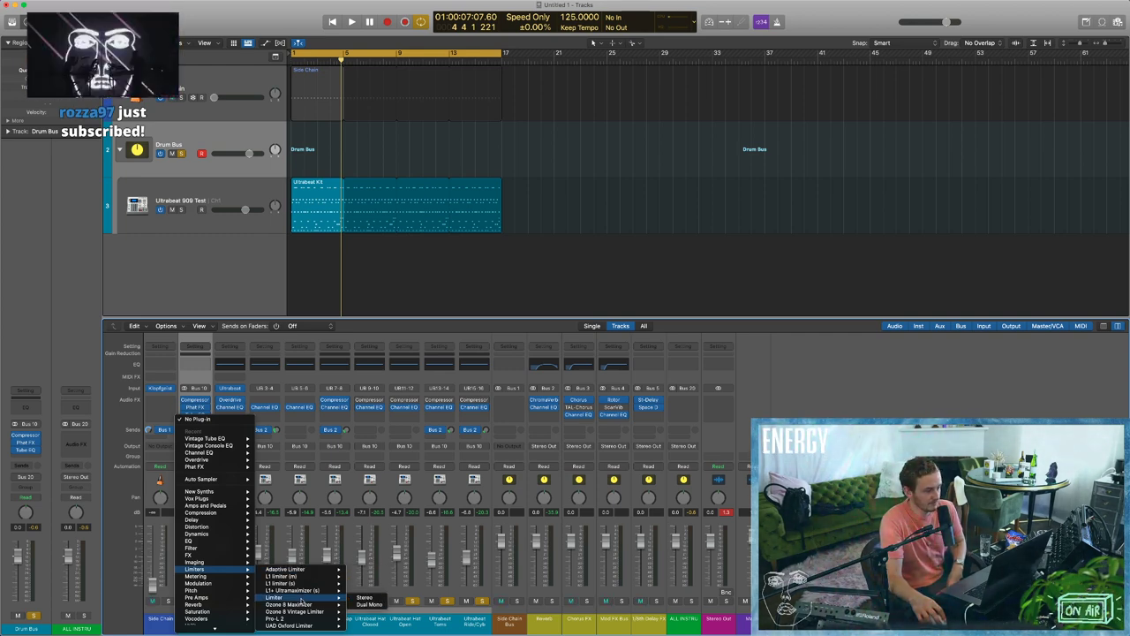
pyautogui.click(301, 599)
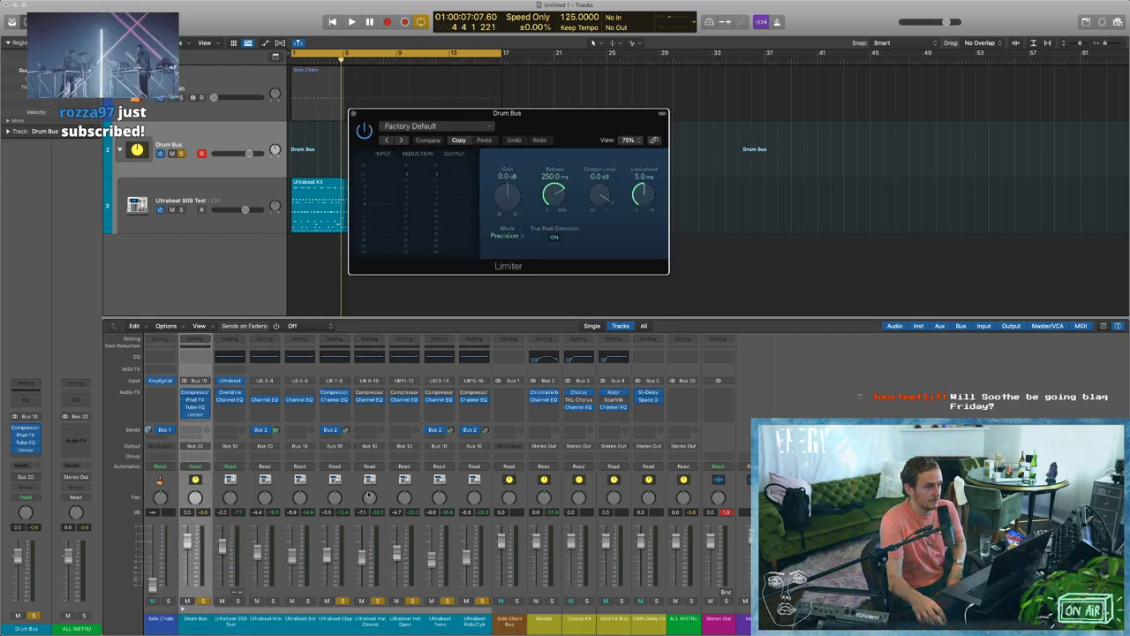
# Keep the Drum Bus Limiter in Precision mode and set its release to 100 ms and lookahead to 2 ms.
pyautogui.click(510, 236)
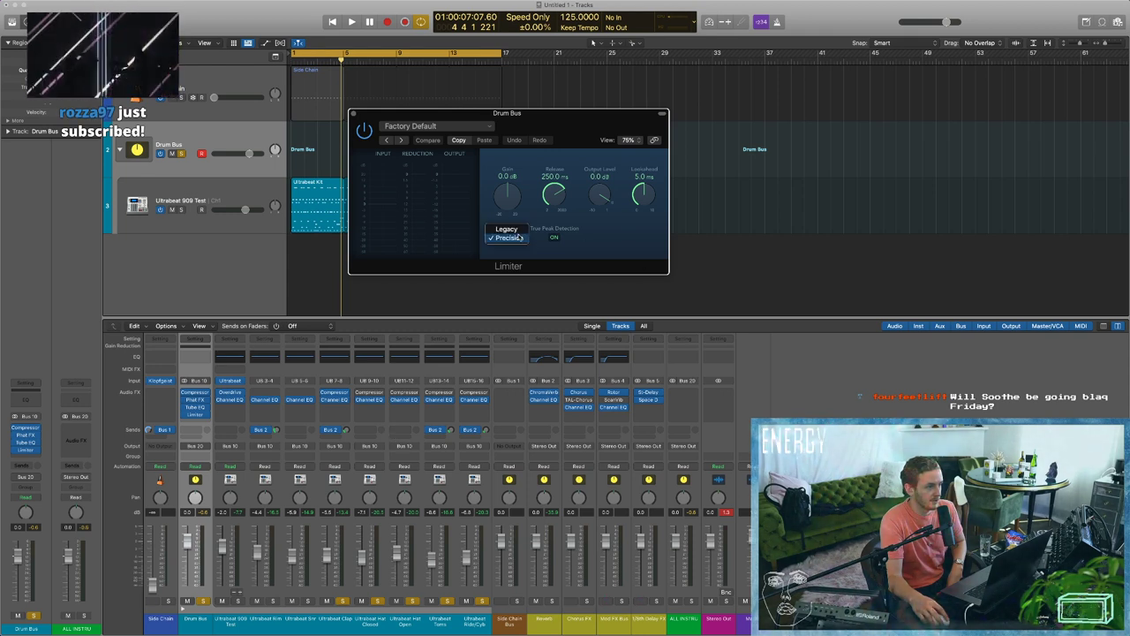
pyautogui.click(518, 239)
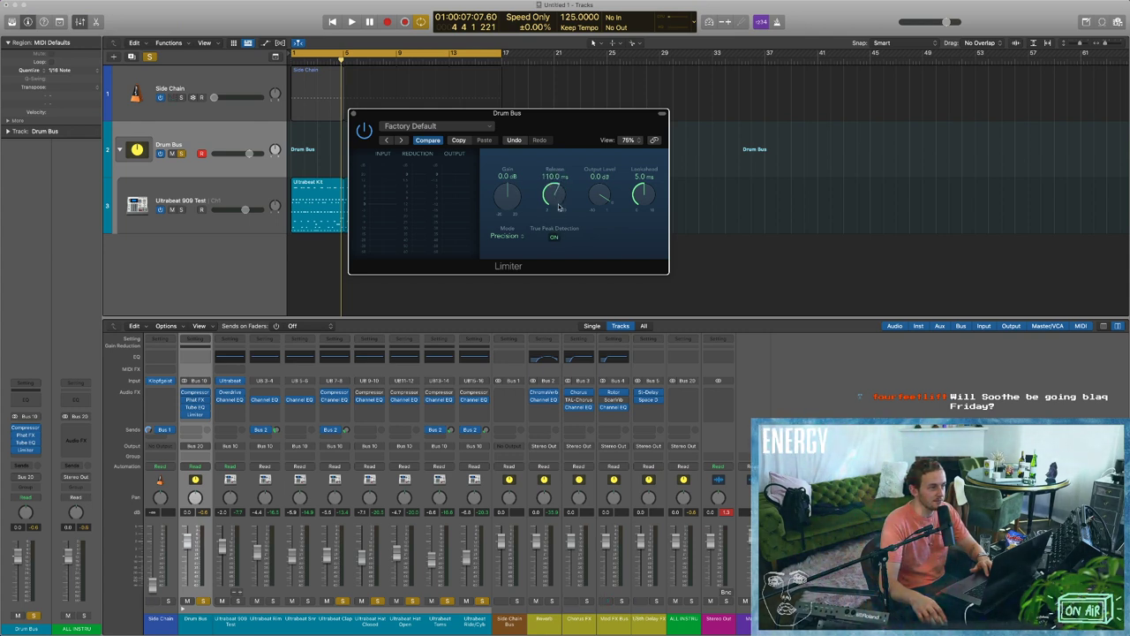
pyautogui.moveTo(559, 206); pyautogui.dragTo(559, 209)
pyautogui.press('space')
pyautogui.press('space')
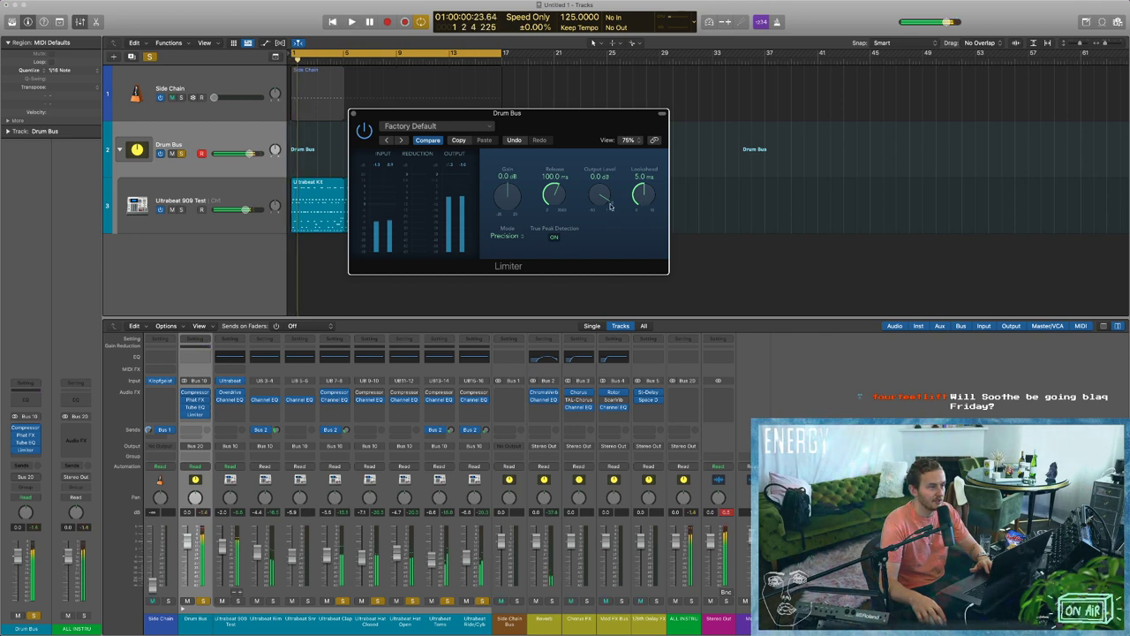
pyautogui.moveTo(642, 199); pyautogui.dragTo(642, 228)
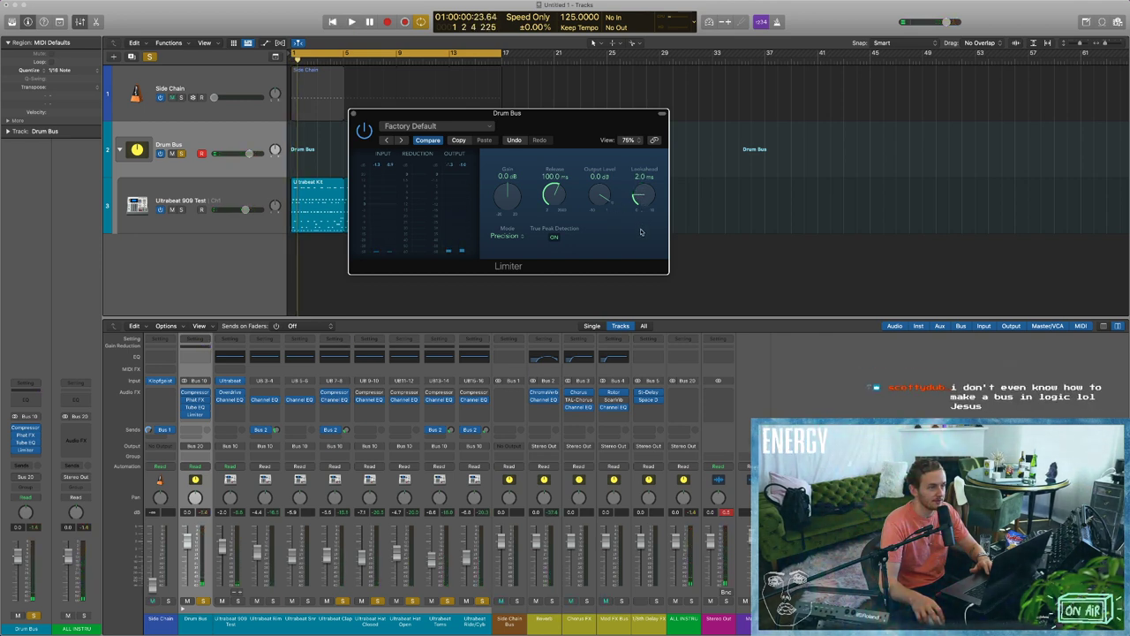
# Set the Limiter's output level to -8.0 dB and its gain to +3.8 dB while listening to the drums.
pyautogui.press('space')
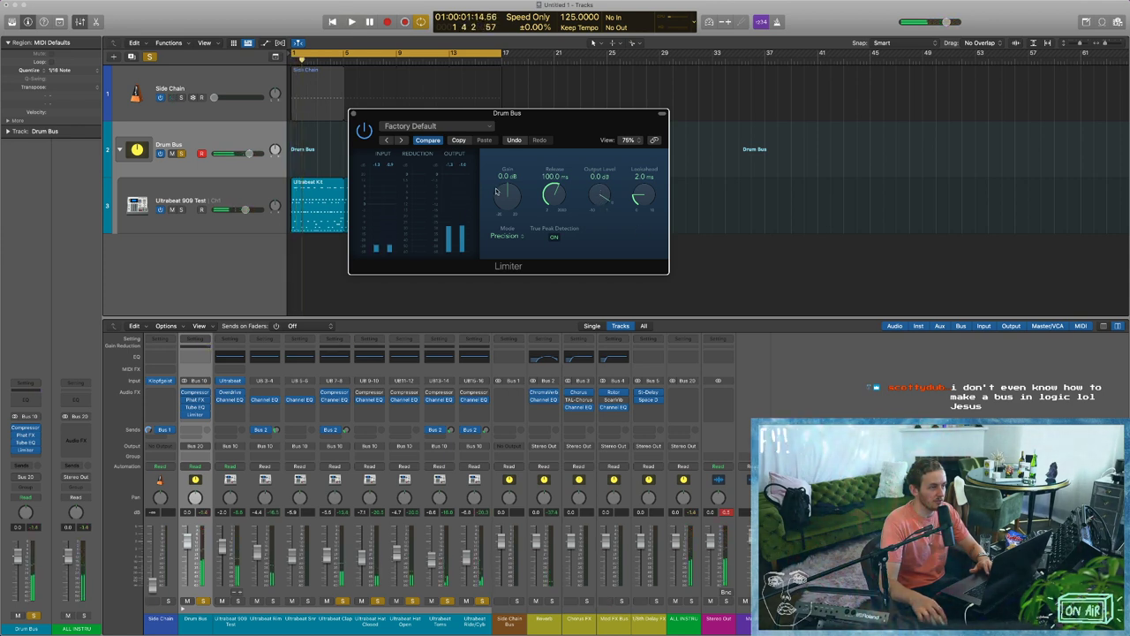
pyautogui.moveTo(496, 191); pyautogui.dragTo(509, 187)
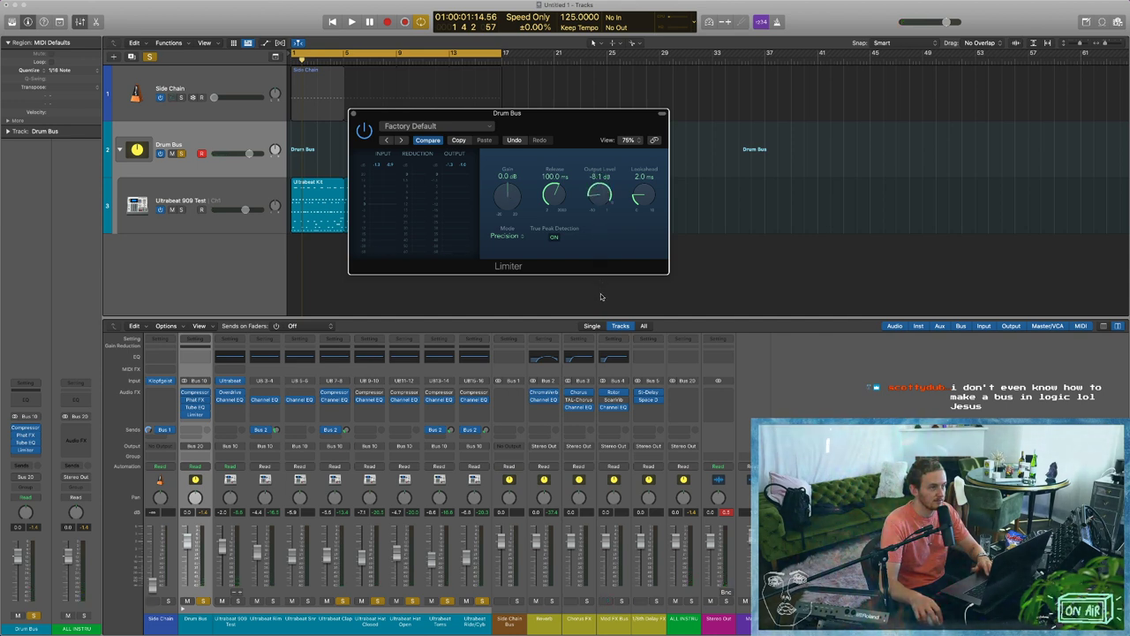
pyautogui.press('space')
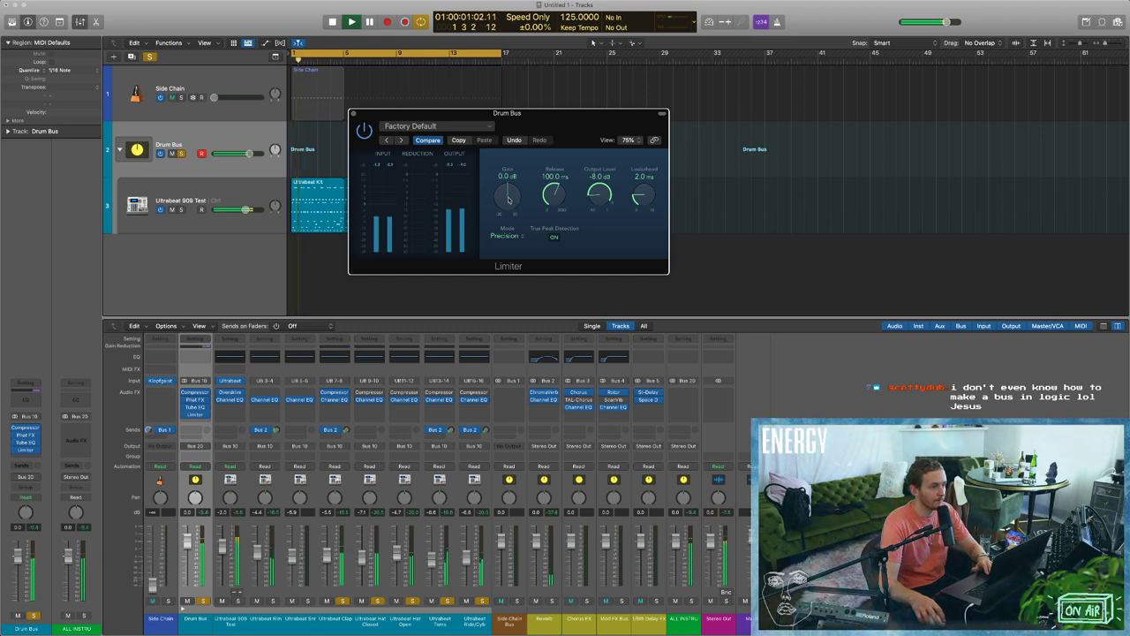
pyautogui.moveTo(508, 200); pyautogui.dragTo(508, 190)
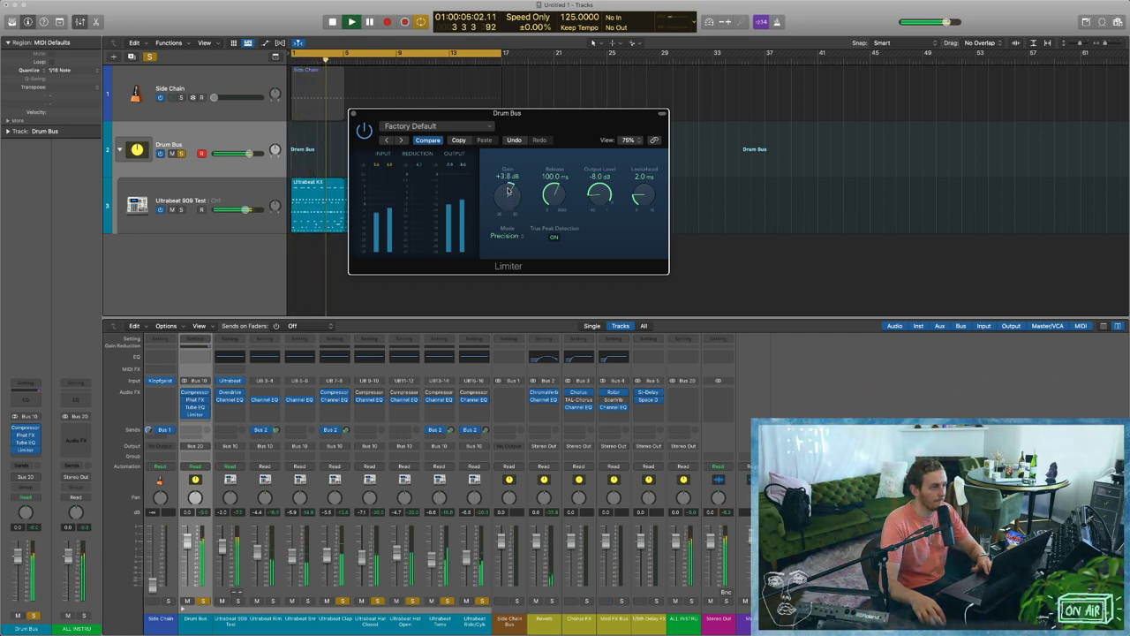
# Bypass the Limiter and lower the Vintage Tube EQ's output volume to -3.9 dB during playback.
pyautogui.press('space')
pyautogui.click(366, 132)
pyautogui.press('space')
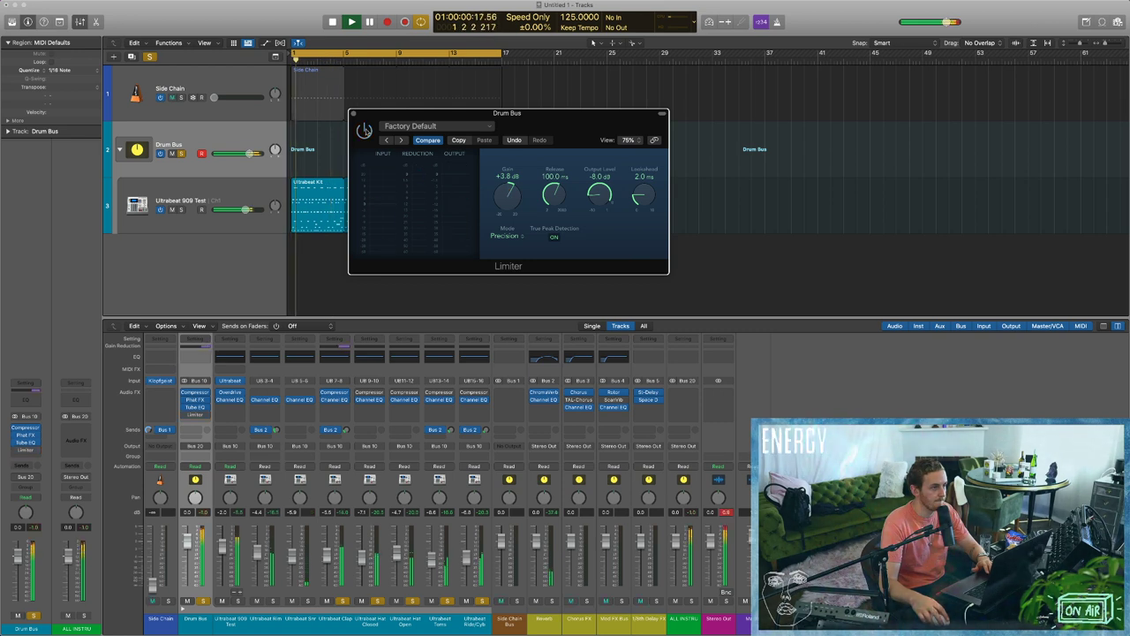
pyautogui.click(195, 407)
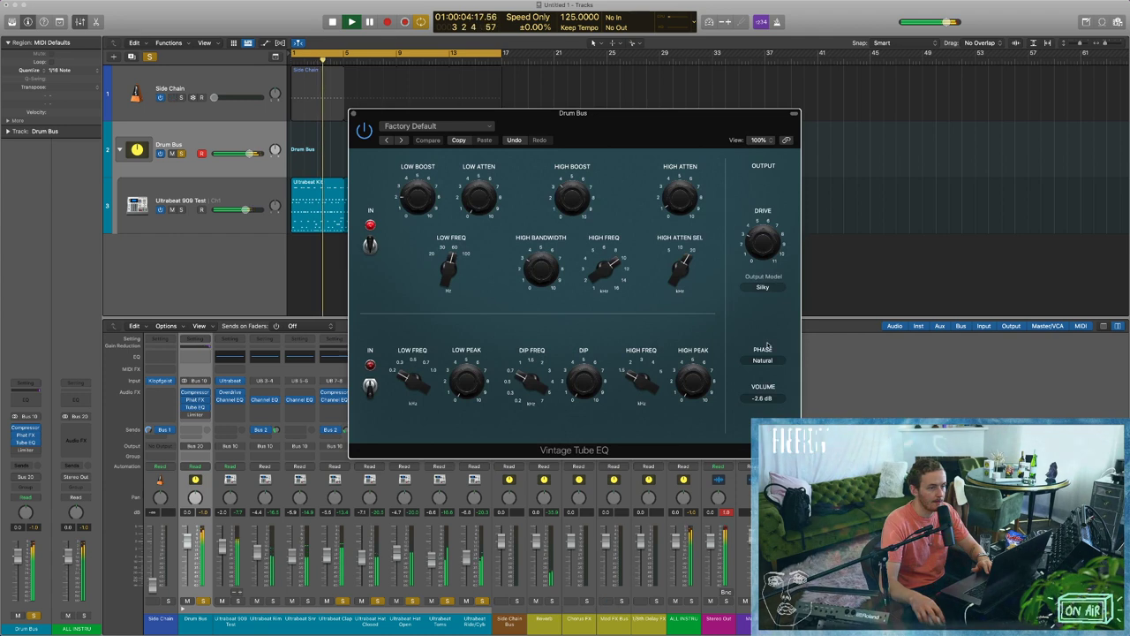
pyautogui.moveTo(763, 399); pyautogui.dragTo(763, 410)
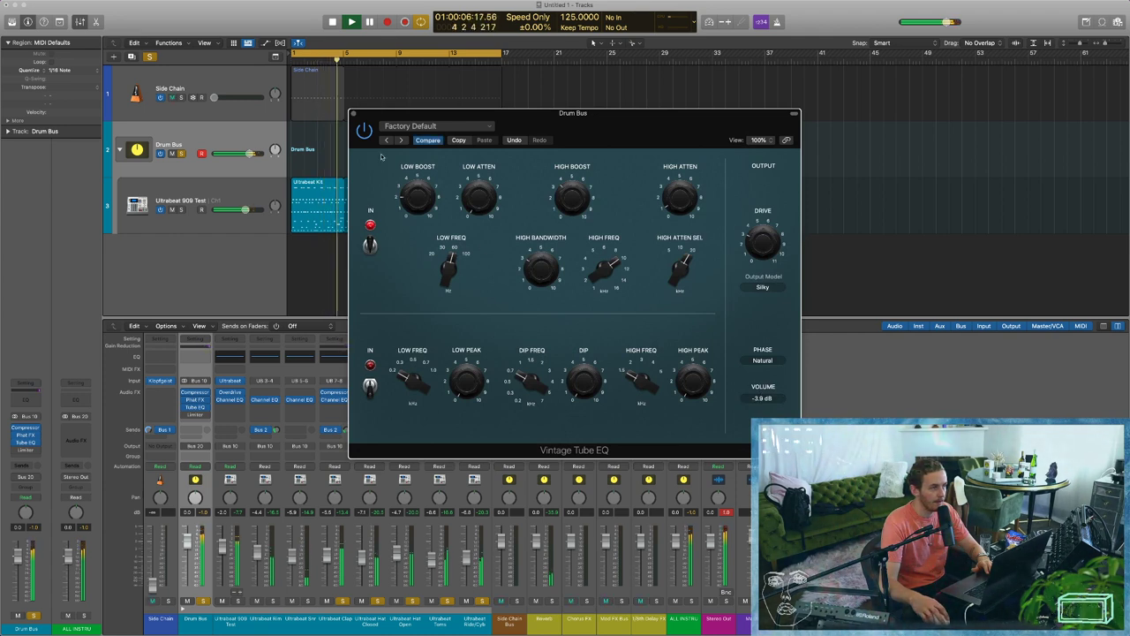
pyautogui.click(353, 114)
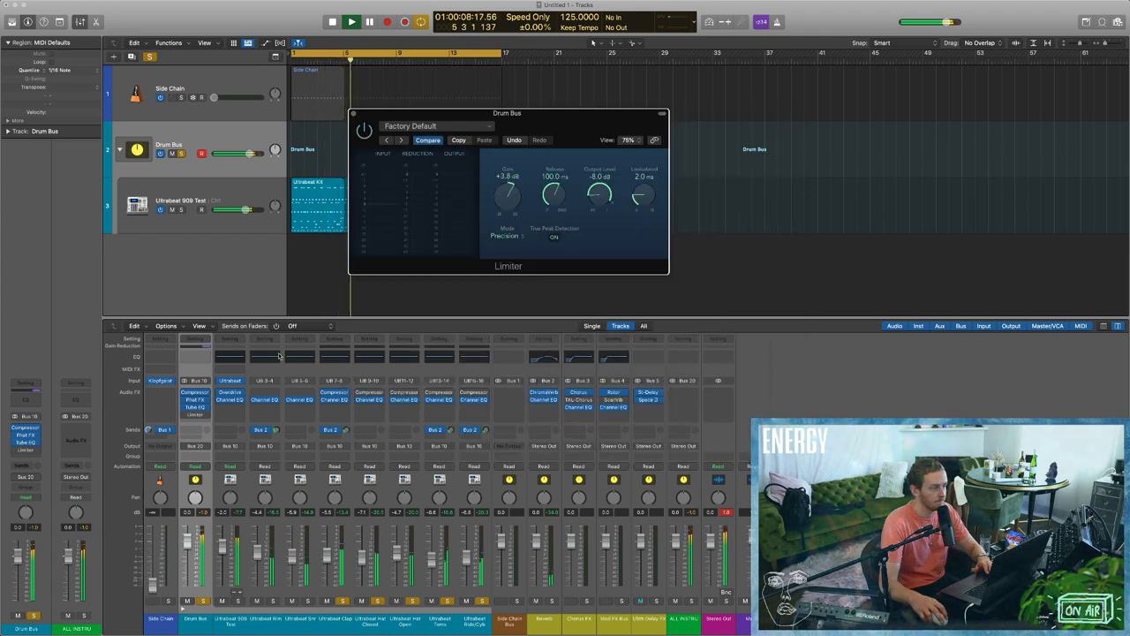
# Lower the master output of Phat FX on the Drum Bus and close its window.
pyautogui.click(183, 393)
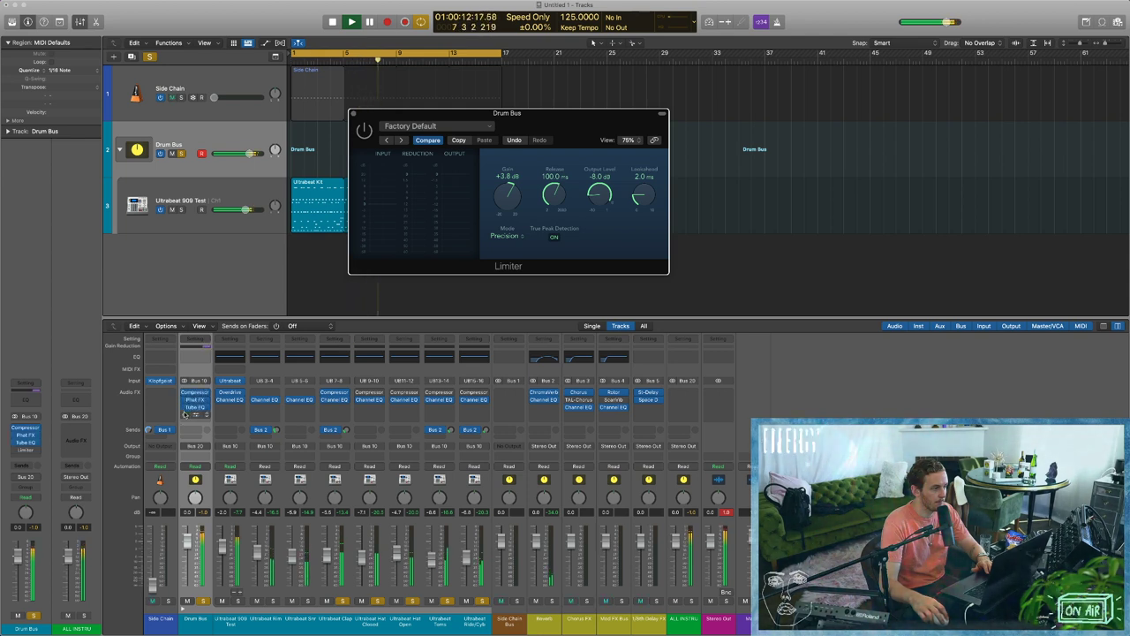
pyautogui.click(194, 400)
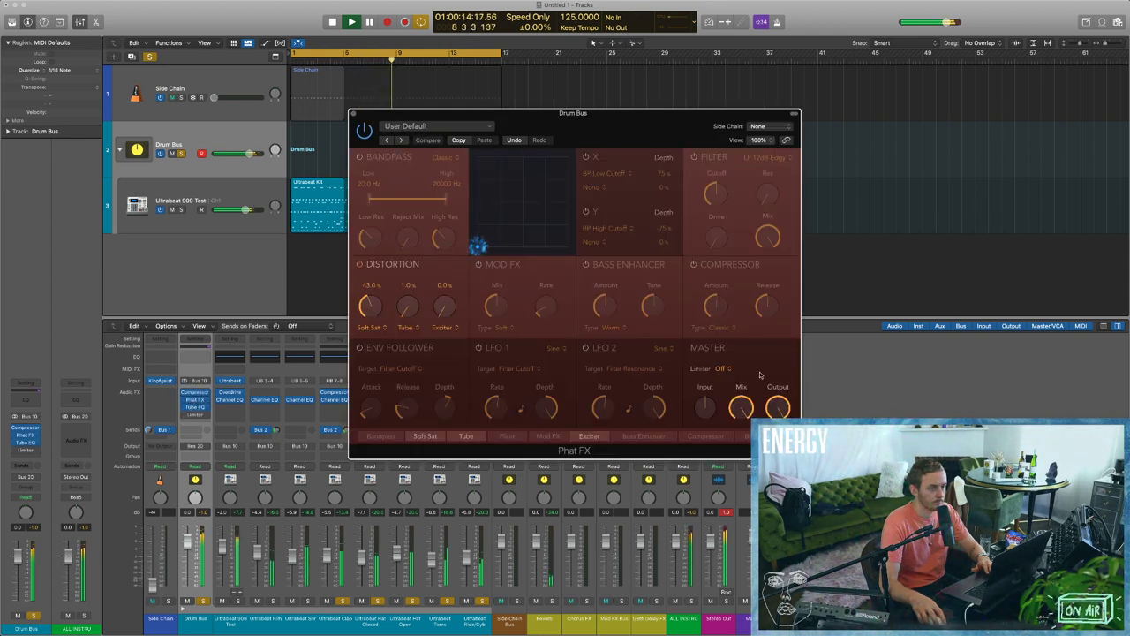
pyautogui.moveTo(772, 406); pyautogui.dragTo(771, 416)
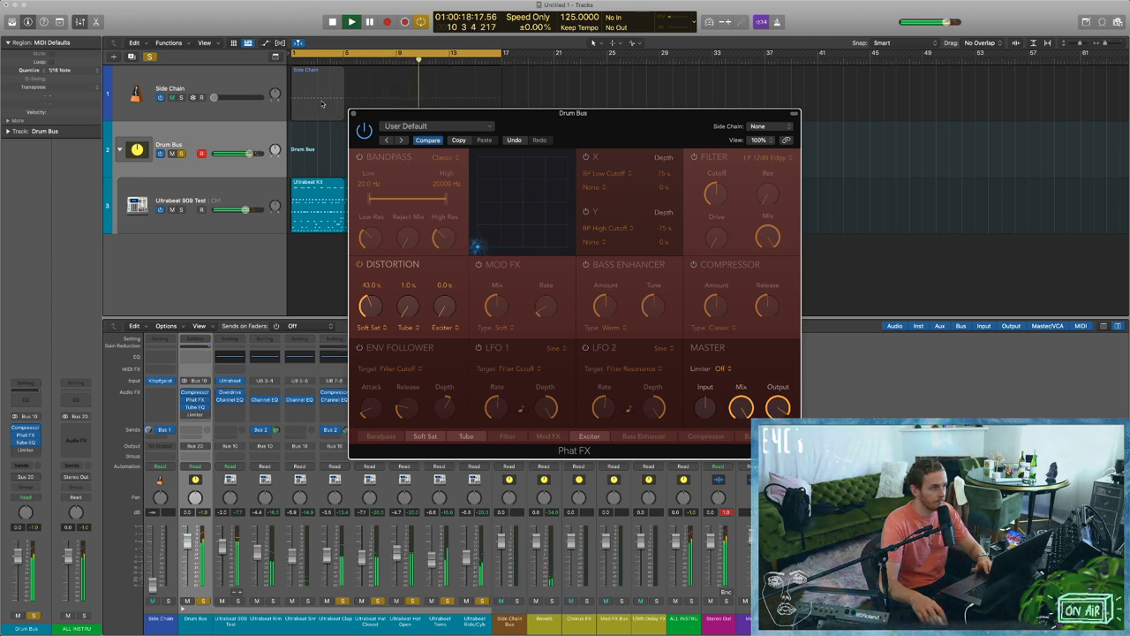
pyautogui.click(354, 113)
# Compare the drums with Tube EQ and Phat FX bypassed and Phat FX active, with its master output at -3.2 dB.
pyautogui.click(185, 407)
pyautogui.press('space')
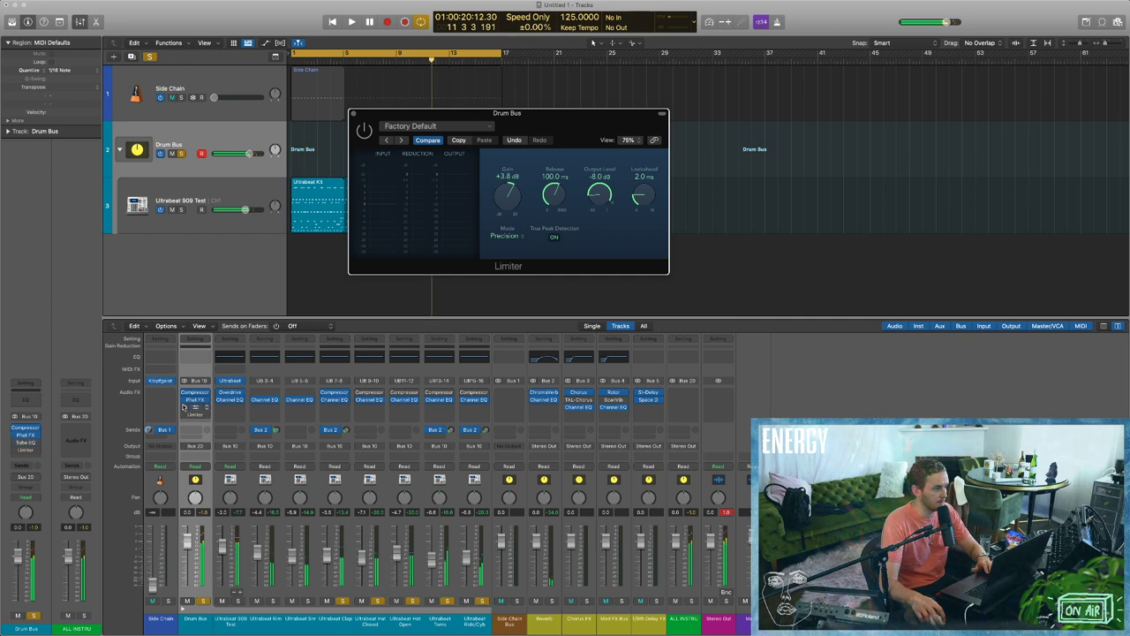
pyautogui.click(185, 401)
pyautogui.press('space')
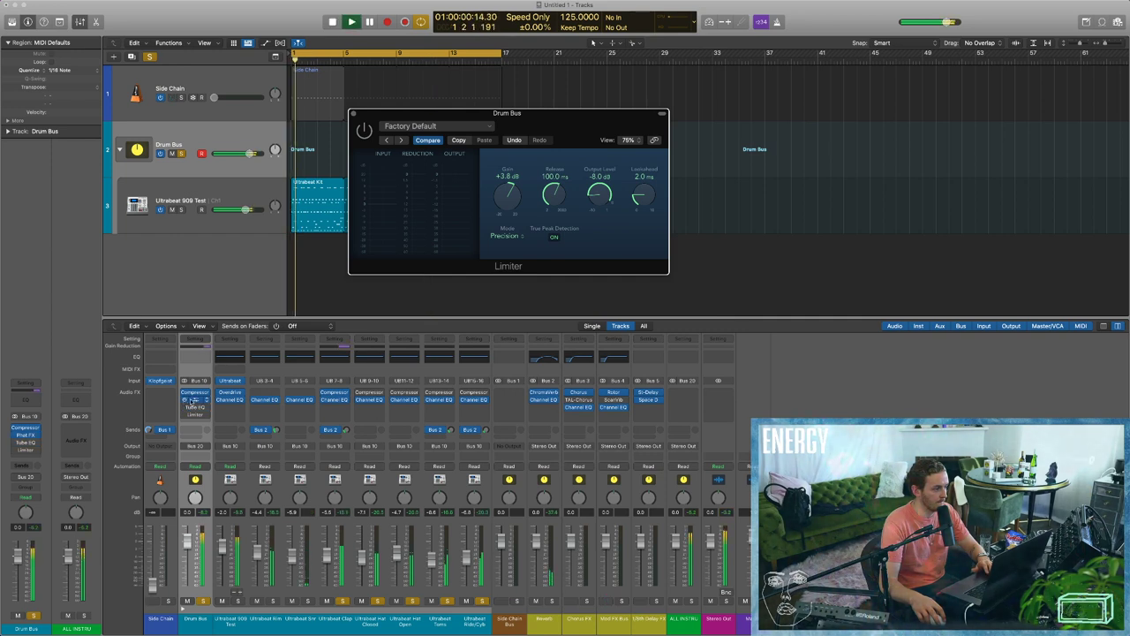
pyautogui.click(194, 399)
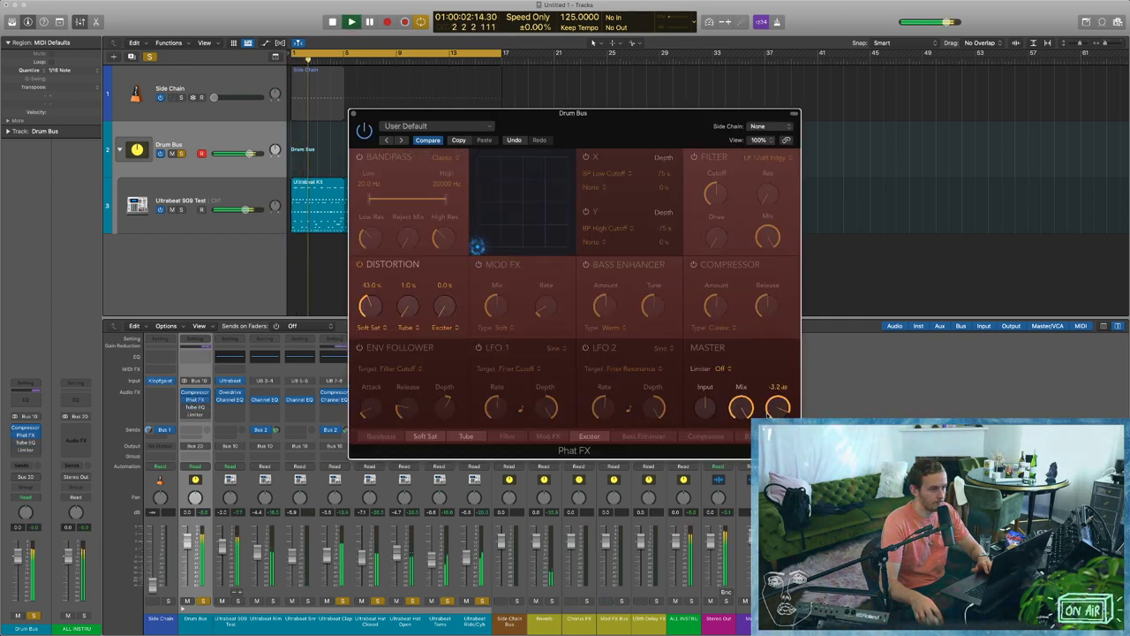
pyautogui.click(193, 413)
pyautogui.press('Return')
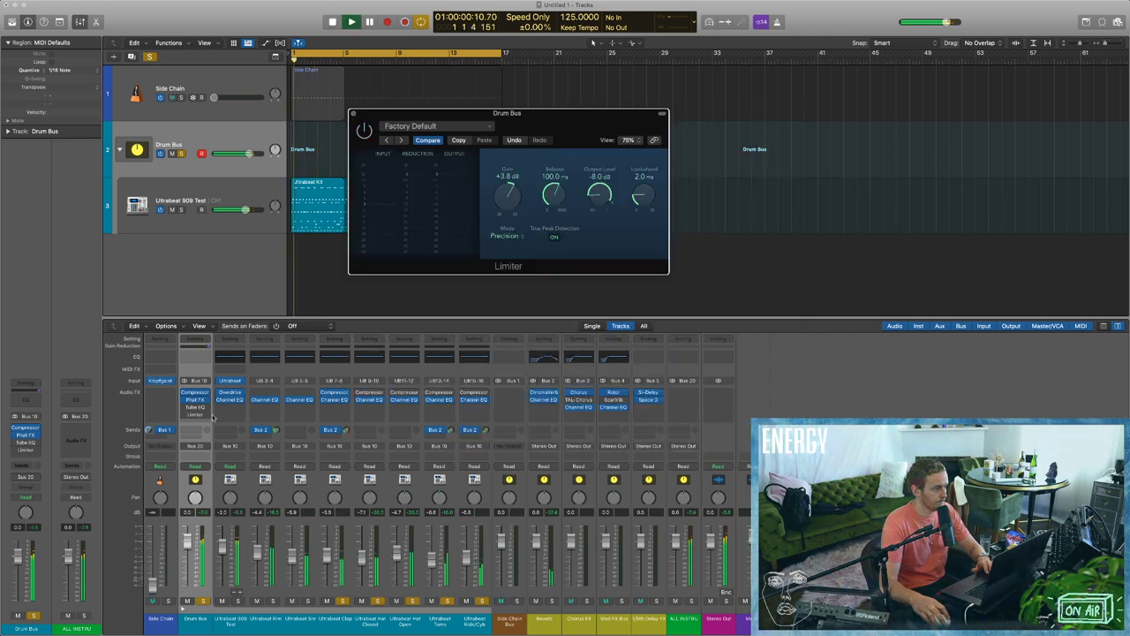
# Reactivate the Vintage Tube EQ on the Drum Bus and raise its output volume to match the bypassed level.
pyautogui.click(194, 407)
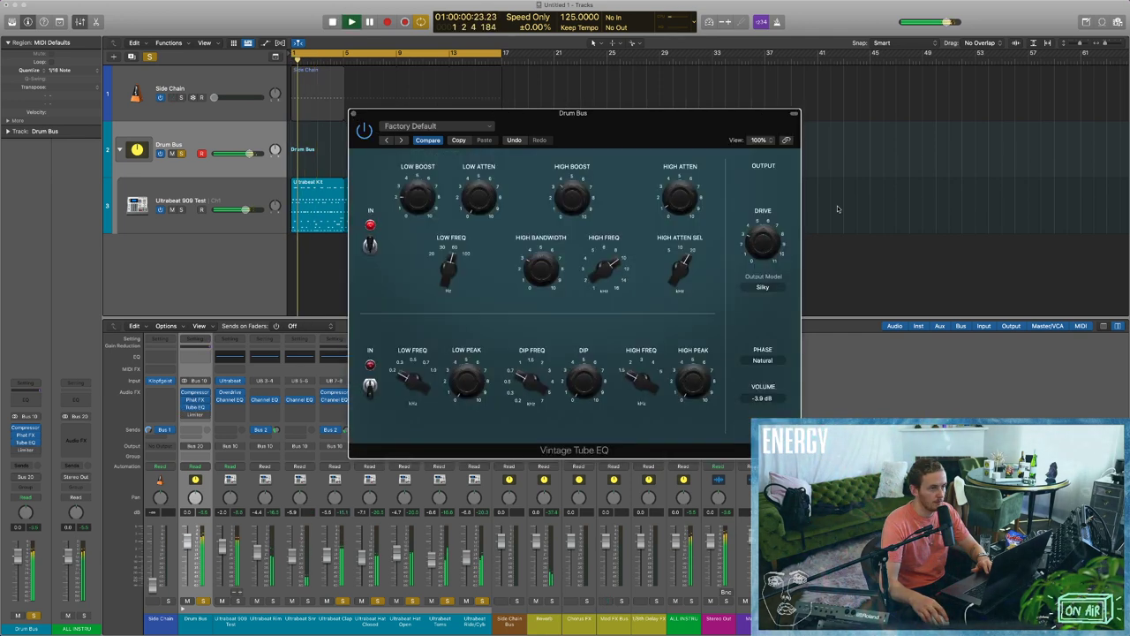
pyautogui.moveTo(763, 400)
pyautogui.mouseDown()
pyautogui.moveTo(763, 382)
pyautogui.moveTo(763, 396)
pyautogui.mouseUp()
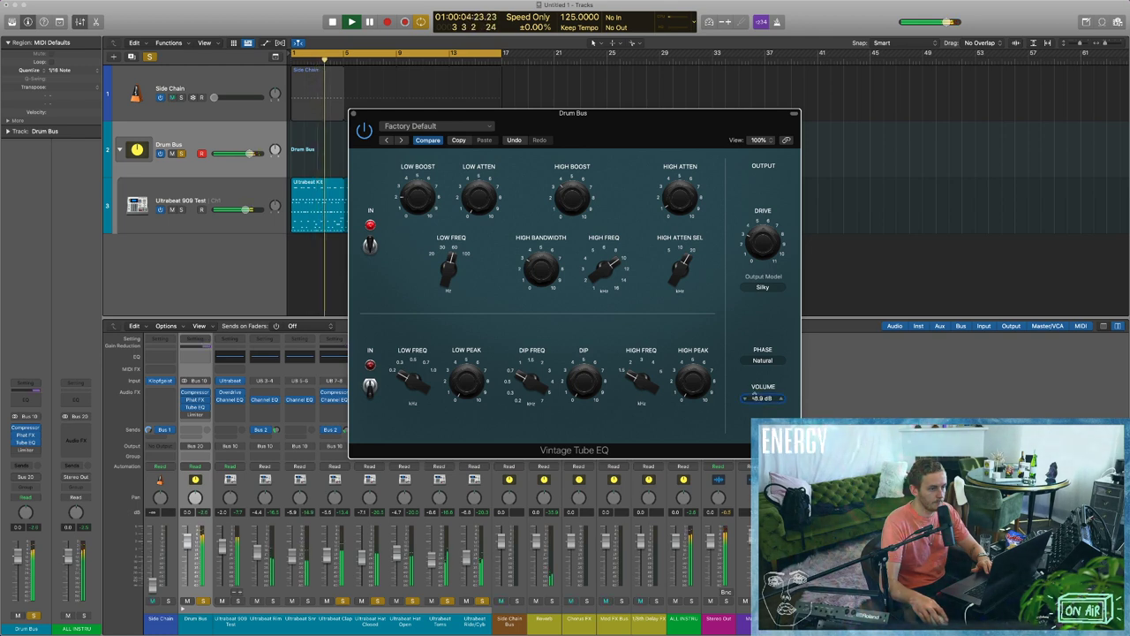
pyautogui.click(189, 412)
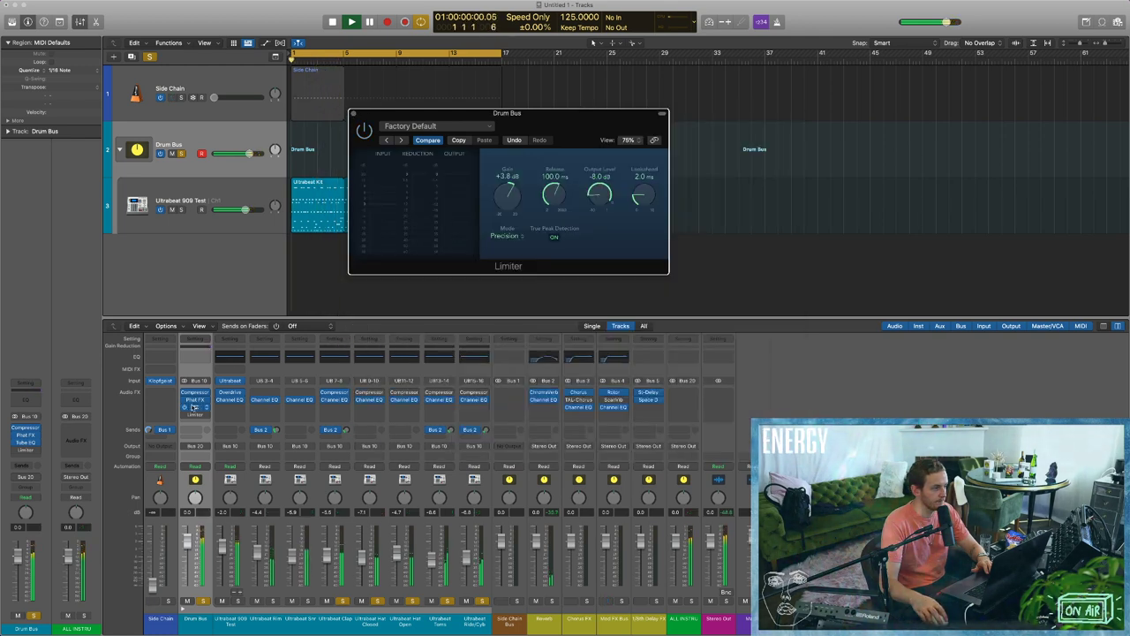
# Reactivate the Limiter and set its gain to +5.9 dB and release to 210 ms during playback.
pyautogui.press('space')
pyautogui.press('space')
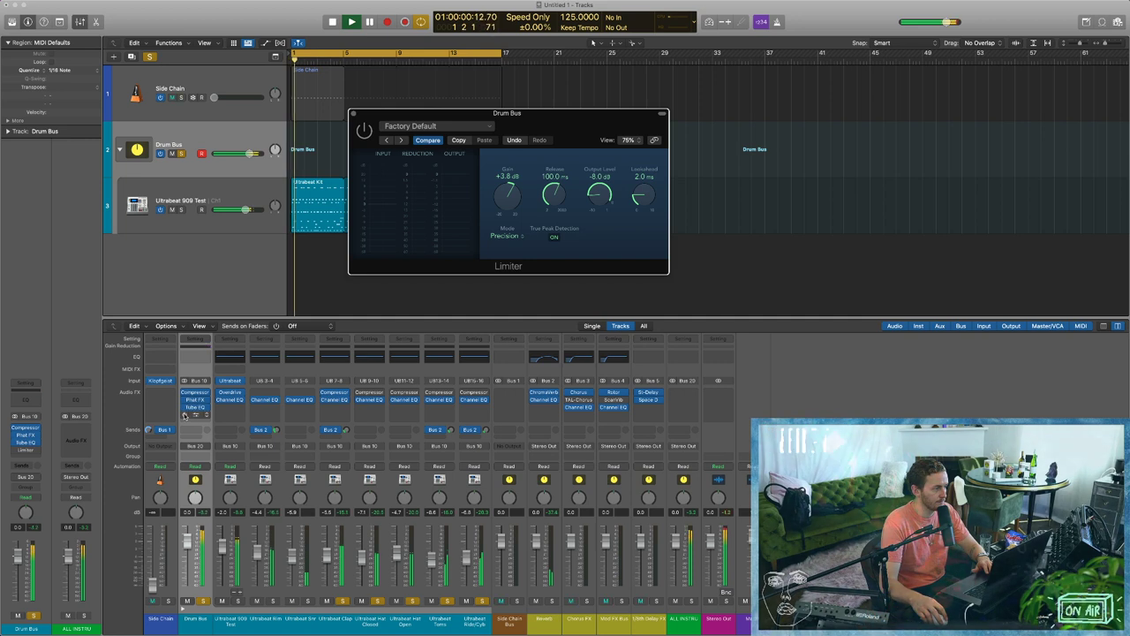
pyautogui.moveTo(511, 203); pyautogui.dragTo(511, 193)
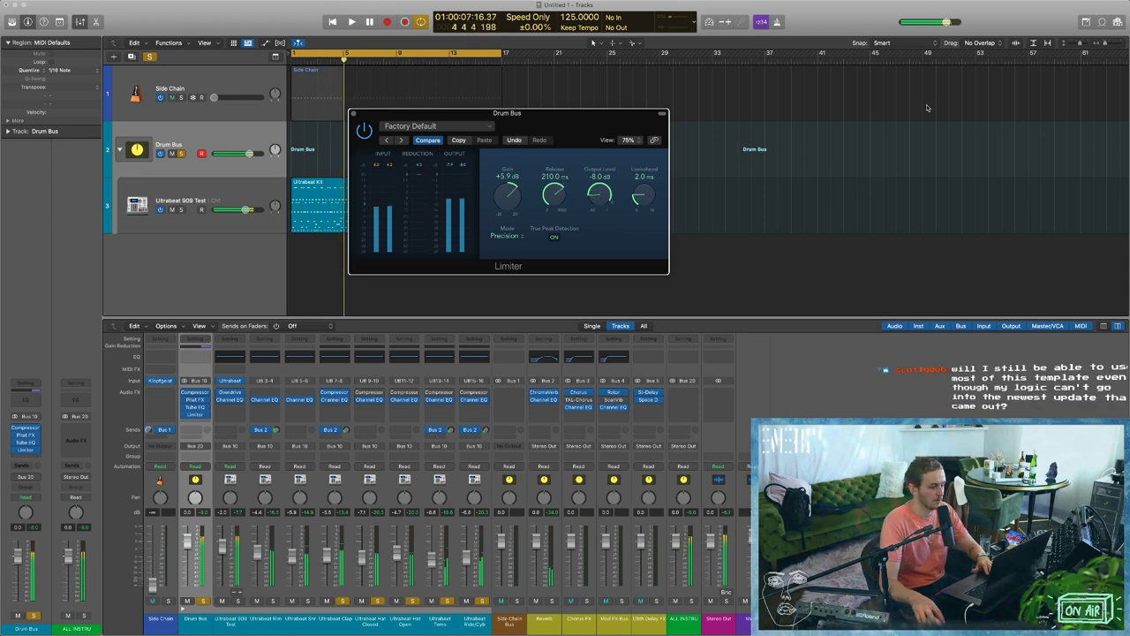
# Raise the master volume to +3.4 dB, listen to the drums through the full chain and close the Limiter.
pyautogui.moveTo(950, 22); pyautogui.dragTo(956, 22)
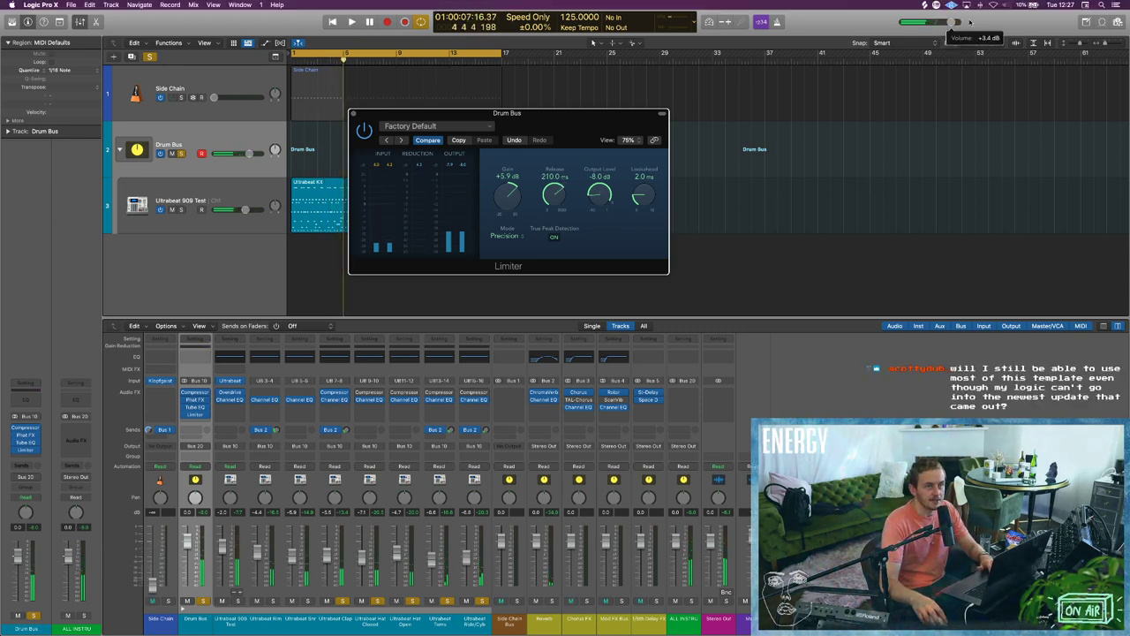
pyautogui.press('space')
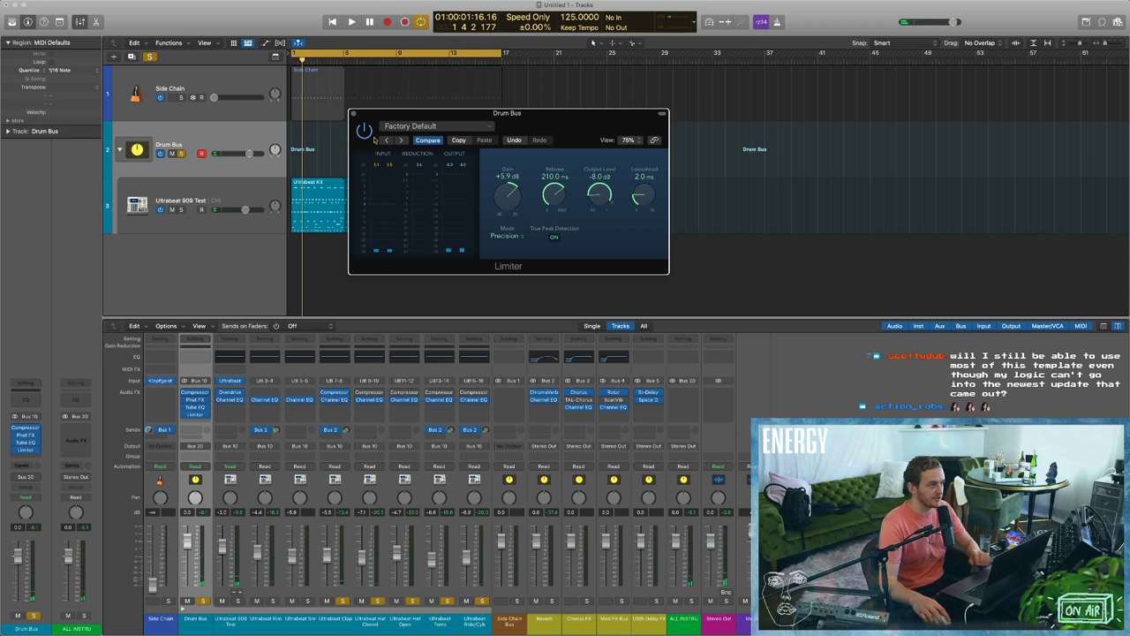
pyautogui.click(354, 113)
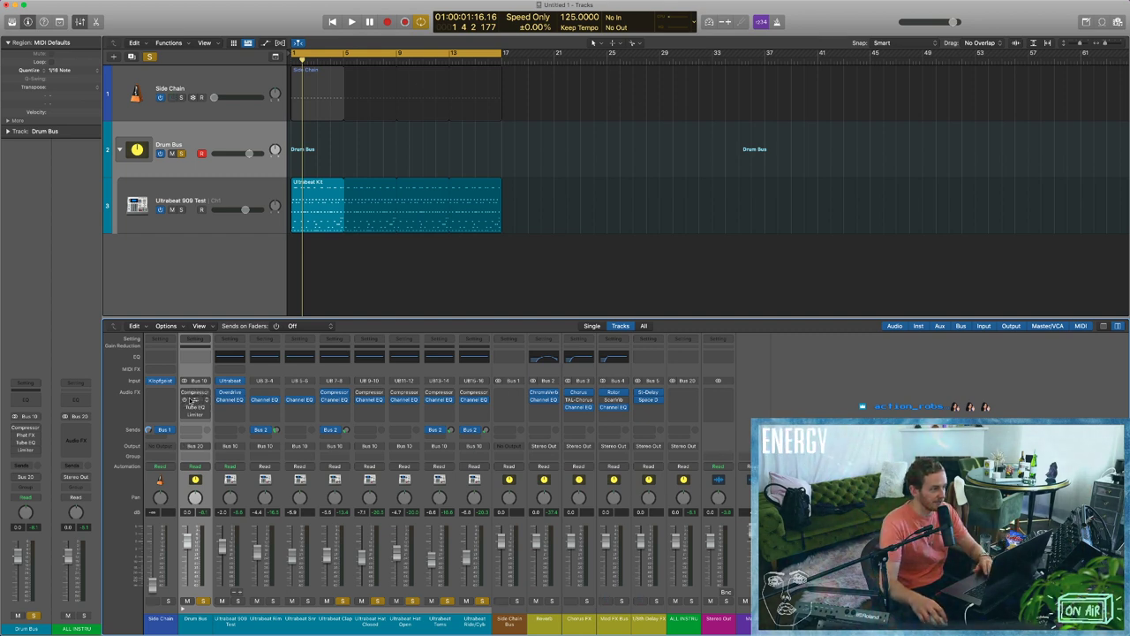
# Listen to the drums from the start with all four Drum Bus effects bypassed for comparison.
pyautogui.press('space')
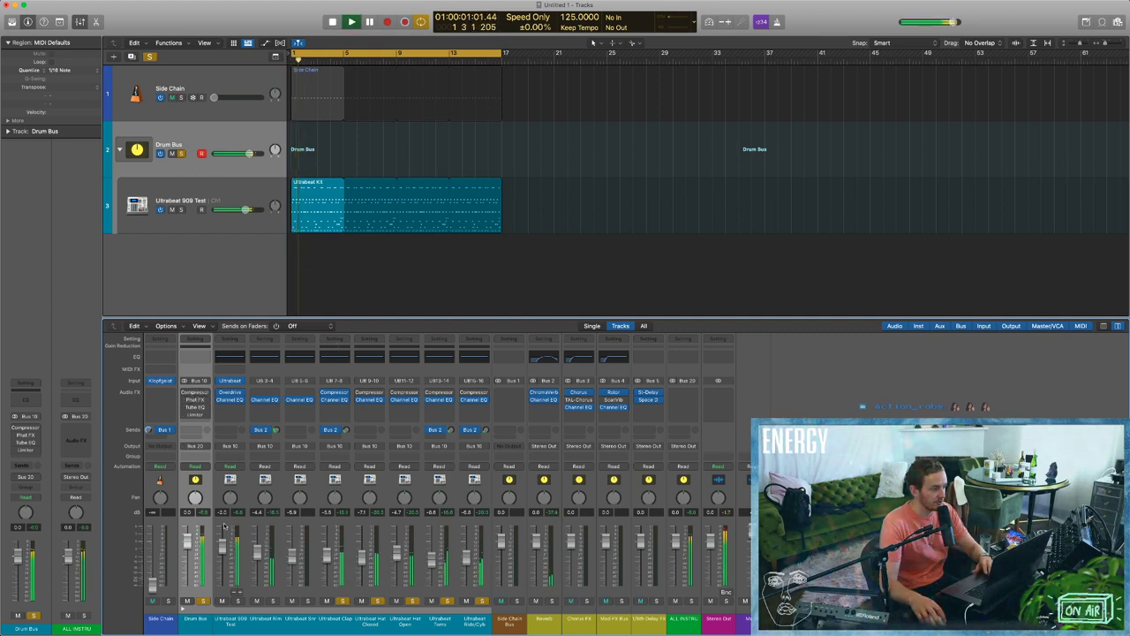
pyautogui.press('space')
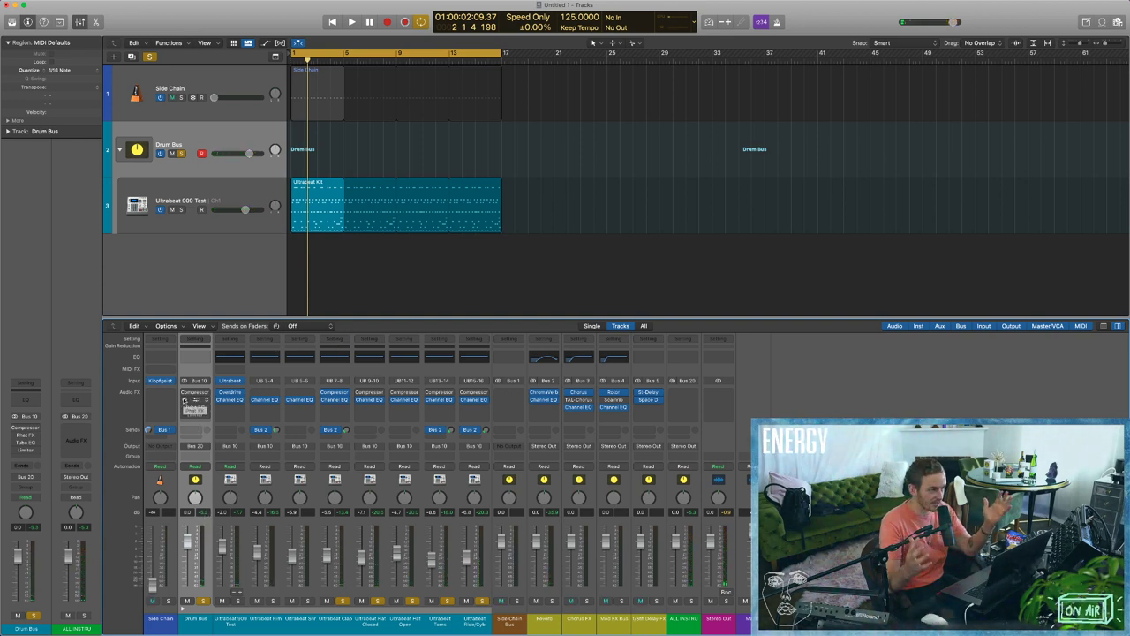
pyautogui.press('Return')
pyautogui.press('space')
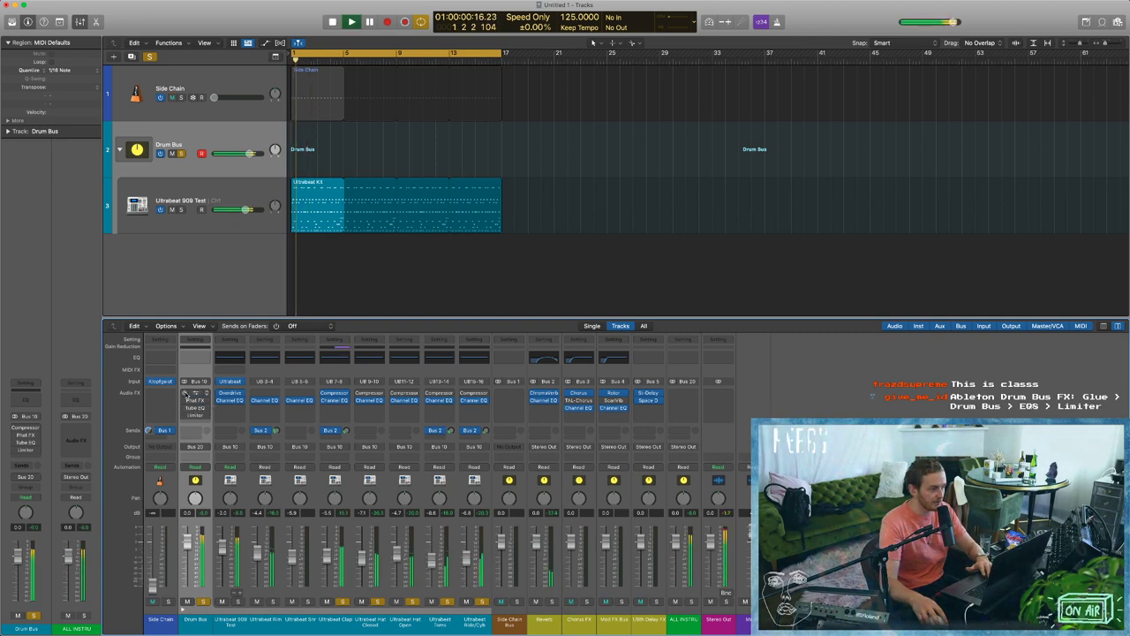
pyautogui.press('space')
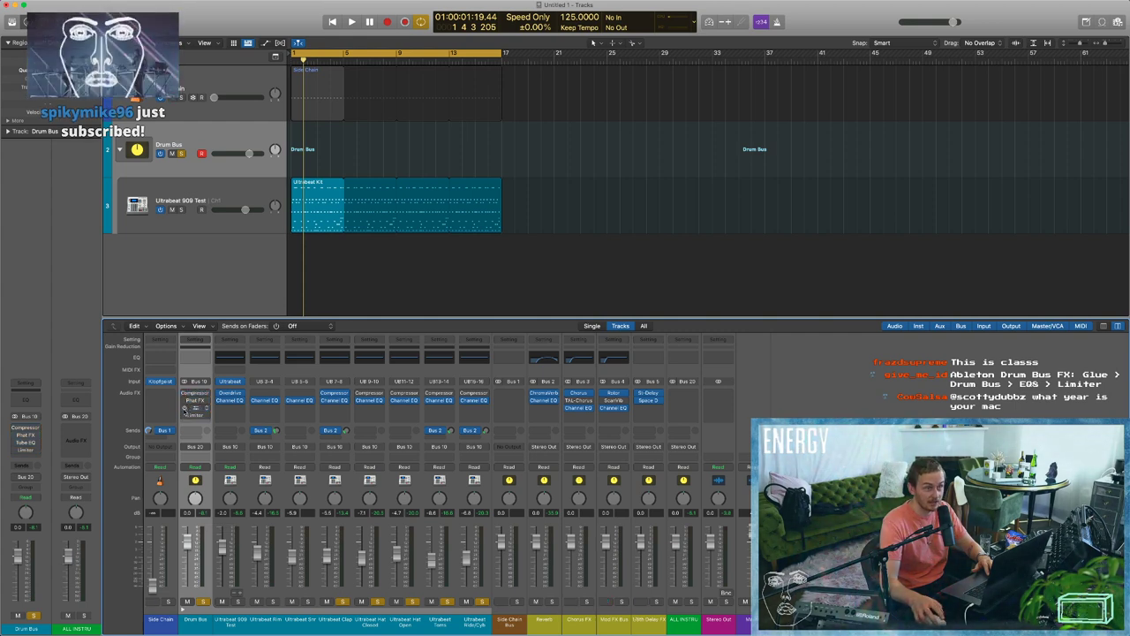
pyautogui.press('space')
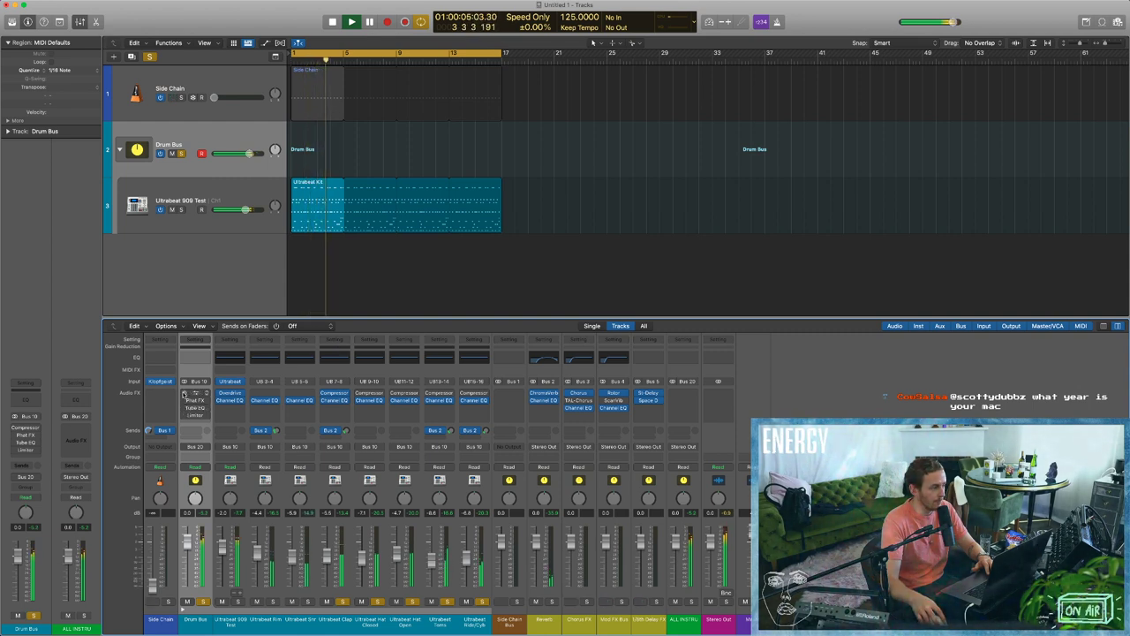
pyautogui.press('space')
# Reactivate all four Drum Bus effects, play the drums from the start and stop playback.
pyautogui.moveTo(184, 395); pyautogui.dragTo(185, 408)
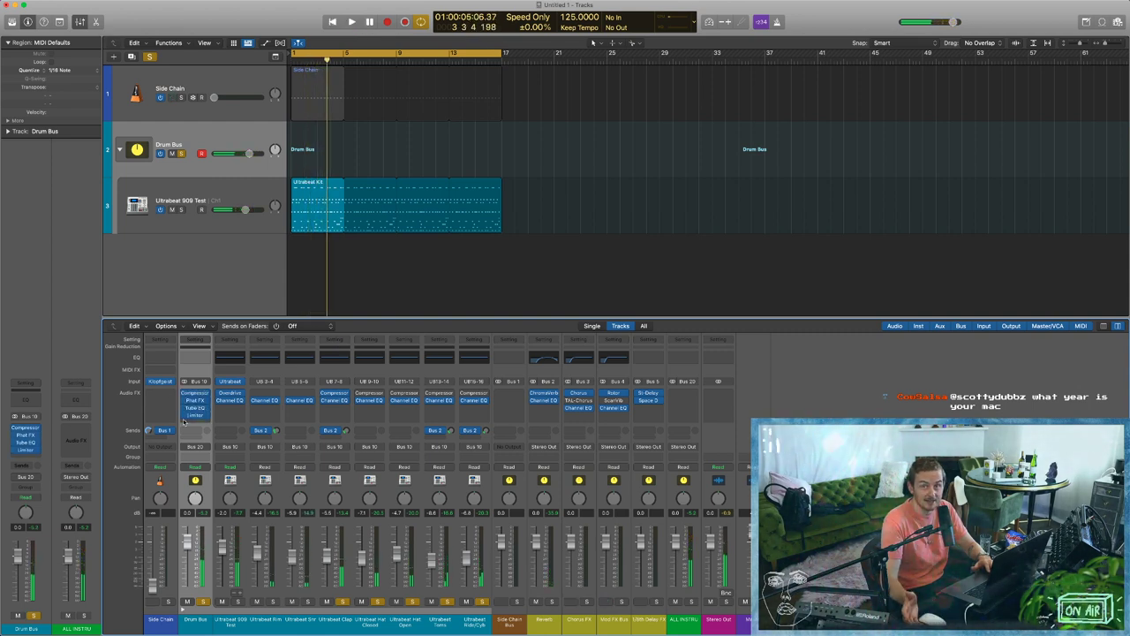
pyautogui.press('Return')
pyautogui.press('space')
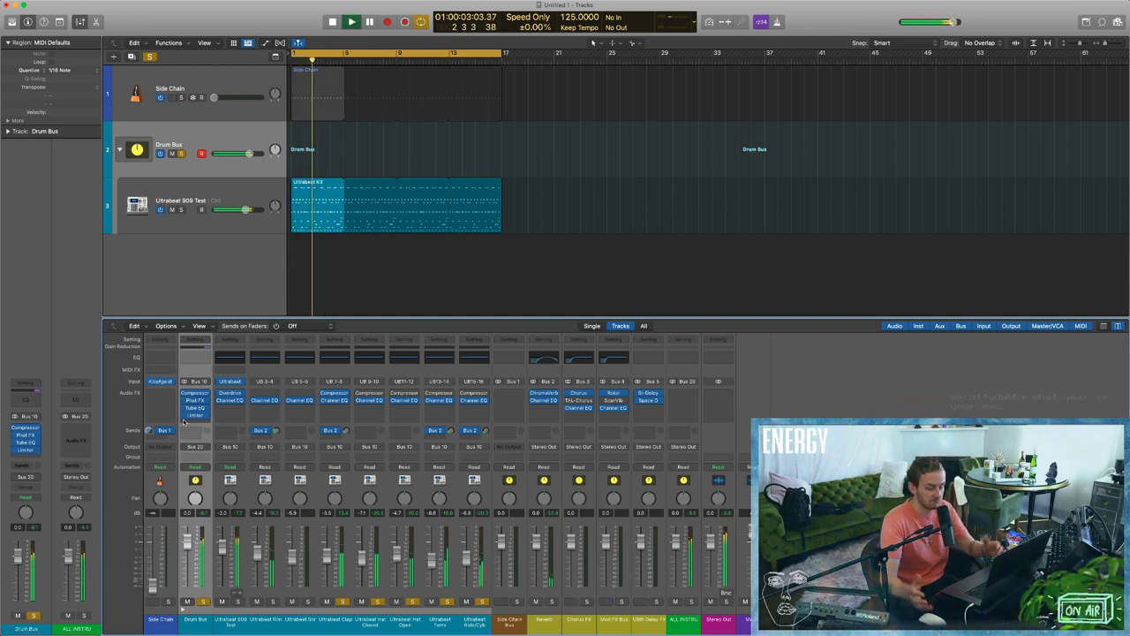
pyautogui.press('space')
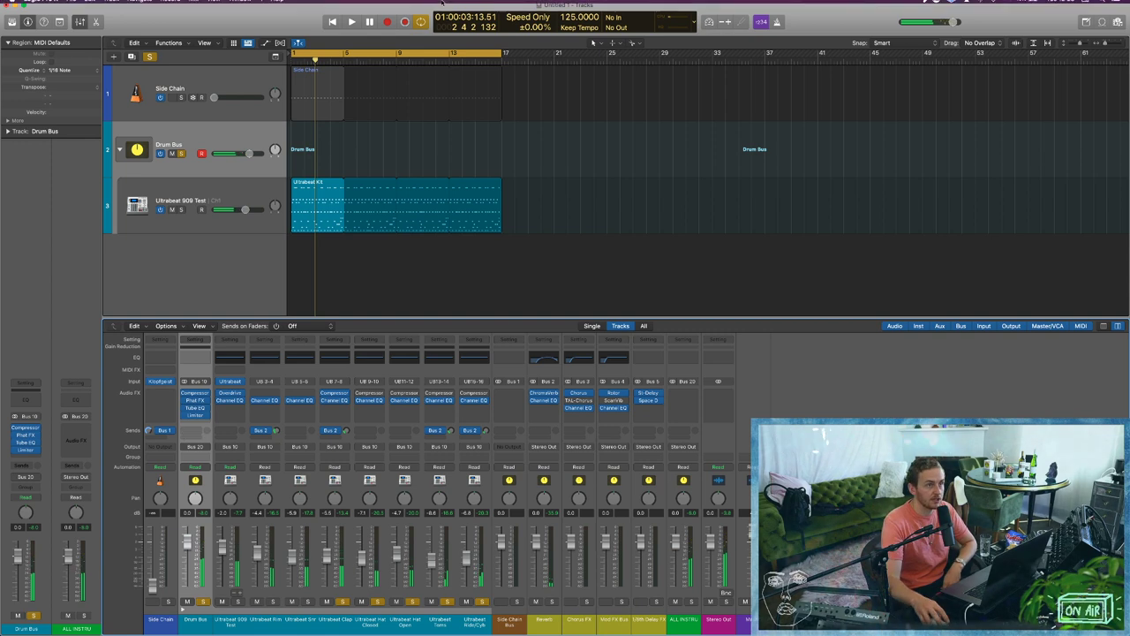
# Check the laptop's battery status and dismiss the battery information.
pyautogui.moveTo(670, 3)
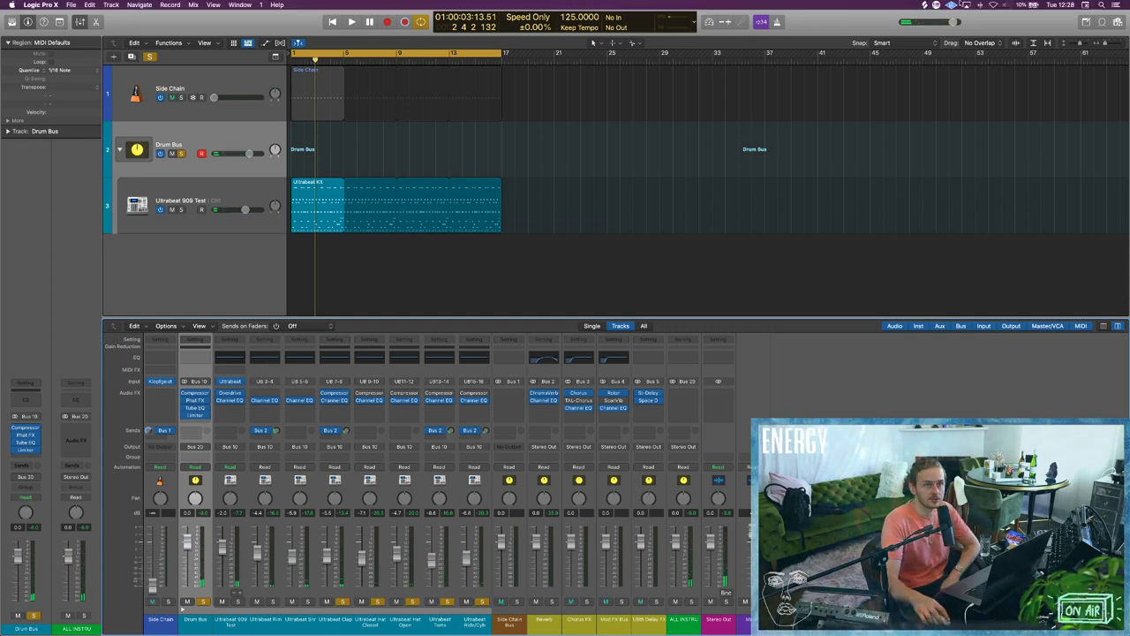
pyautogui.click(1032, 7)
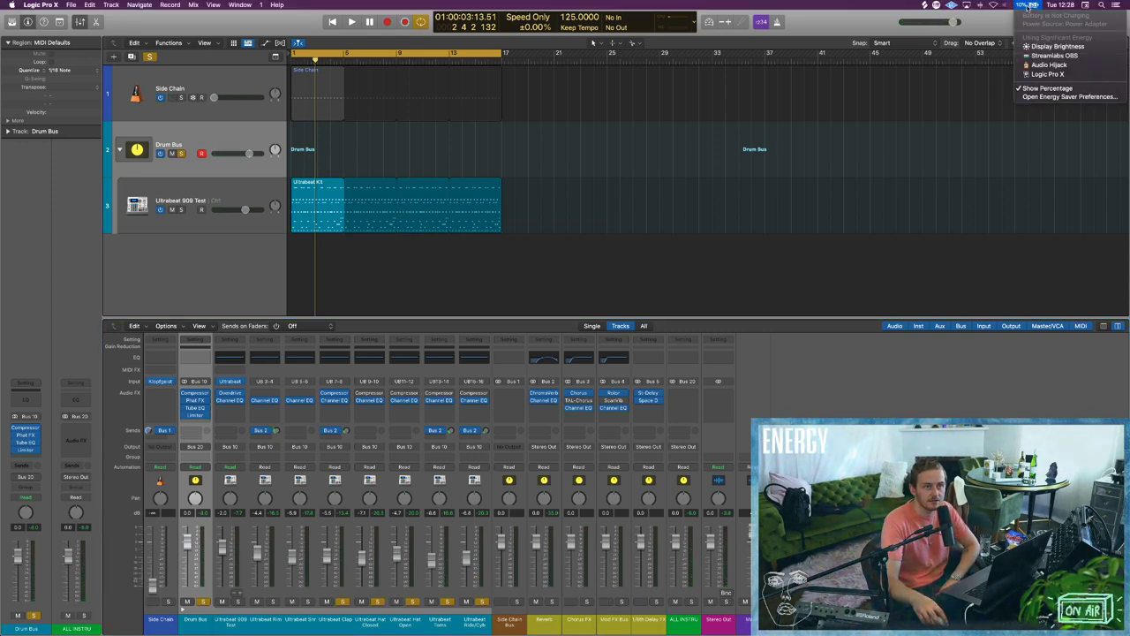
pyautogui.click(1028, 8)
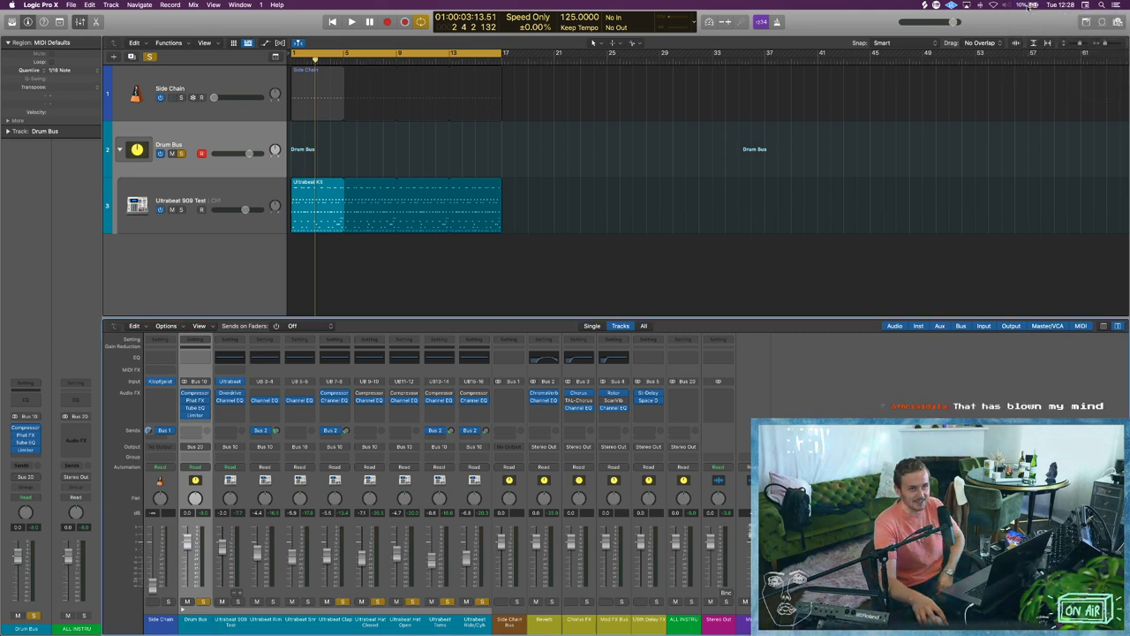
pyautogui.click(669, 201)
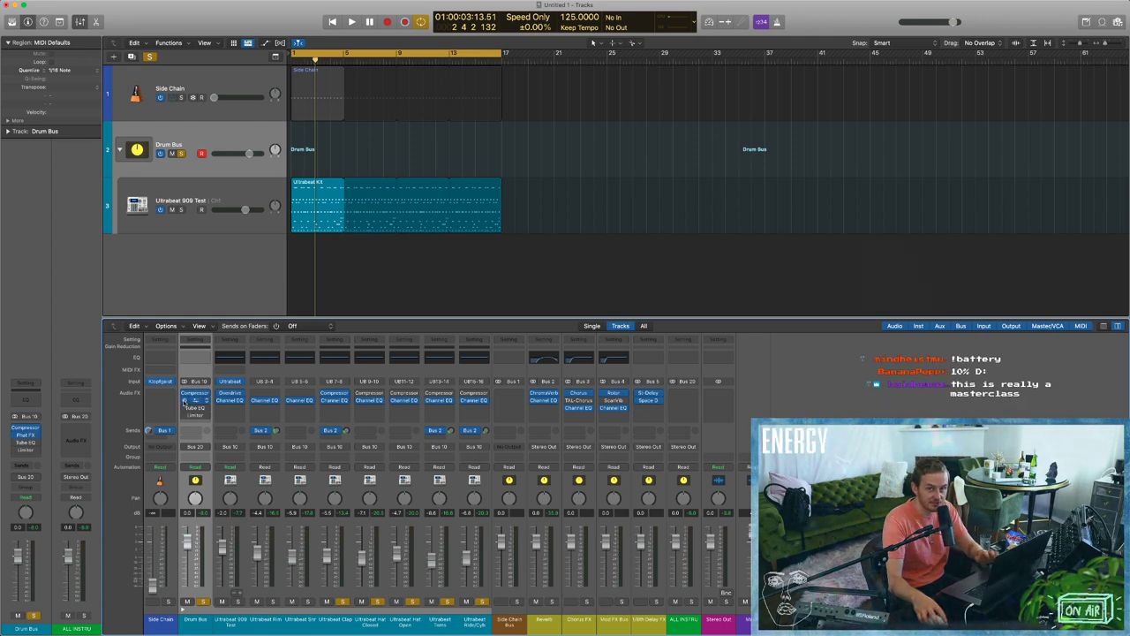
# Open Phat FX on the Drum Bus, compare the drums' level with the effect bypassed and active, and close it.
pyautogui.press('space')
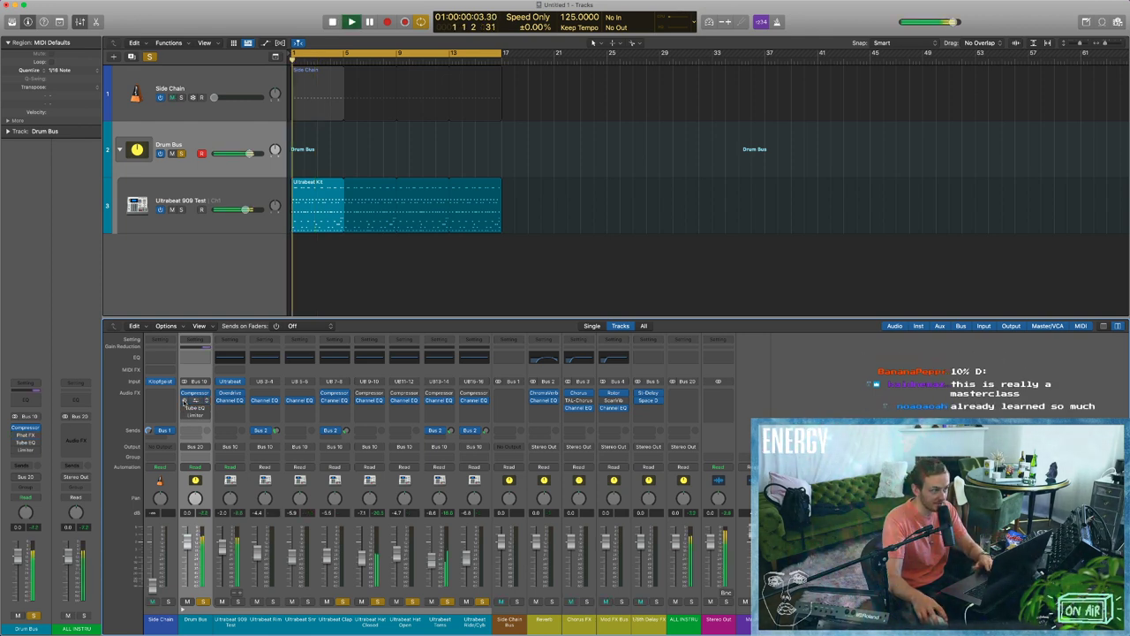
pyautogui.click(187, 401)
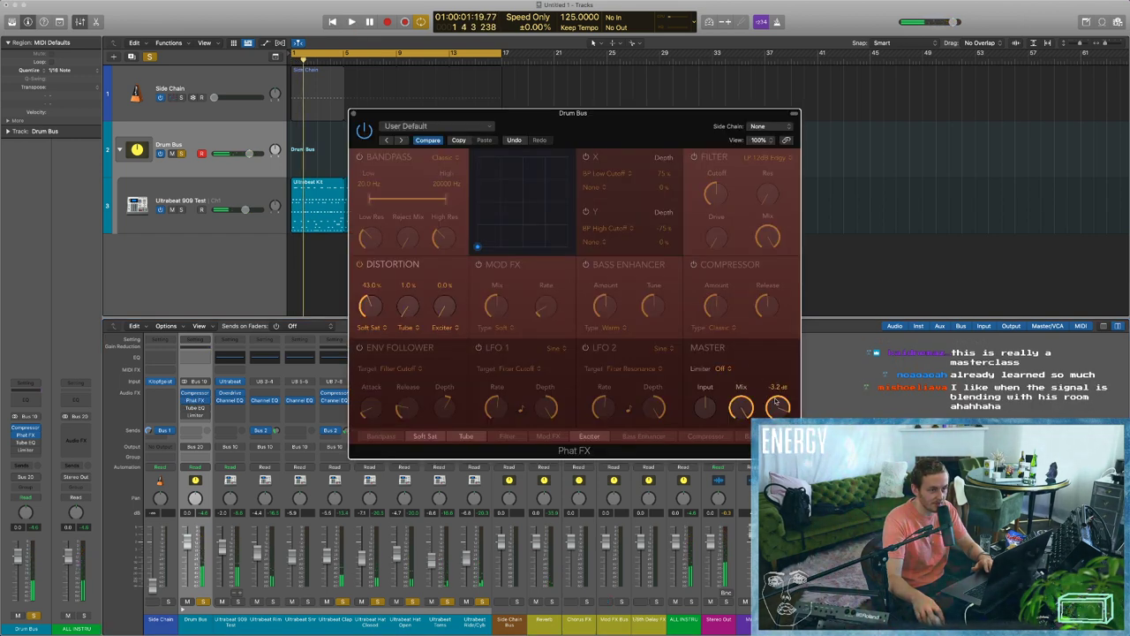
pyautogui.press('space')
pyautogui.click(365, 132)
pyautogui.press('space')
pyautogui.press('space')
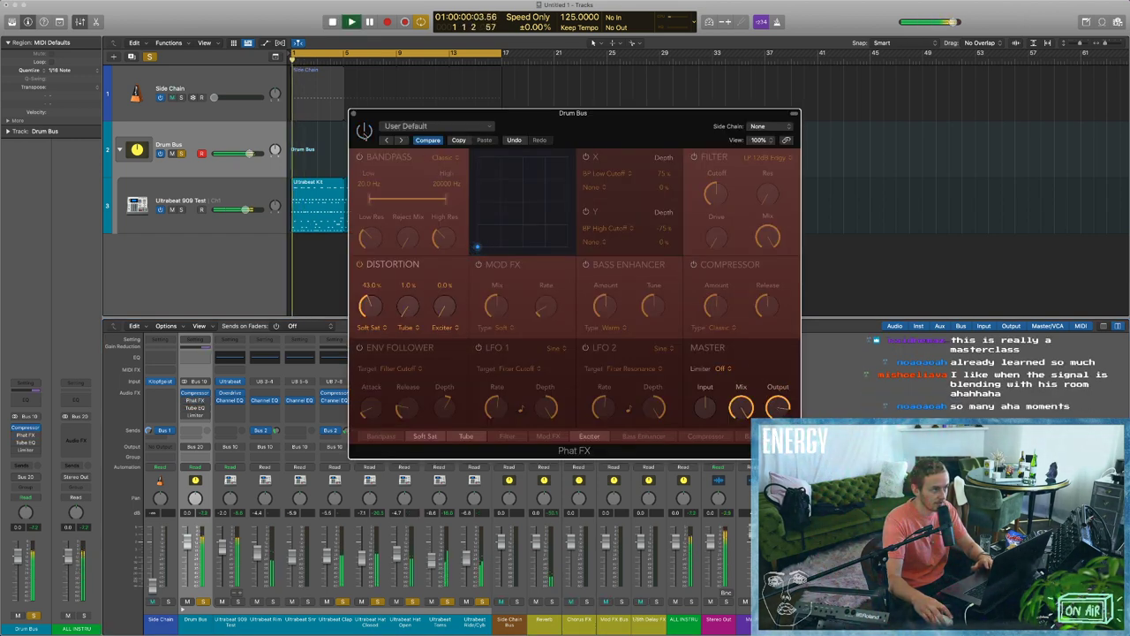
pyautogui.press('space')
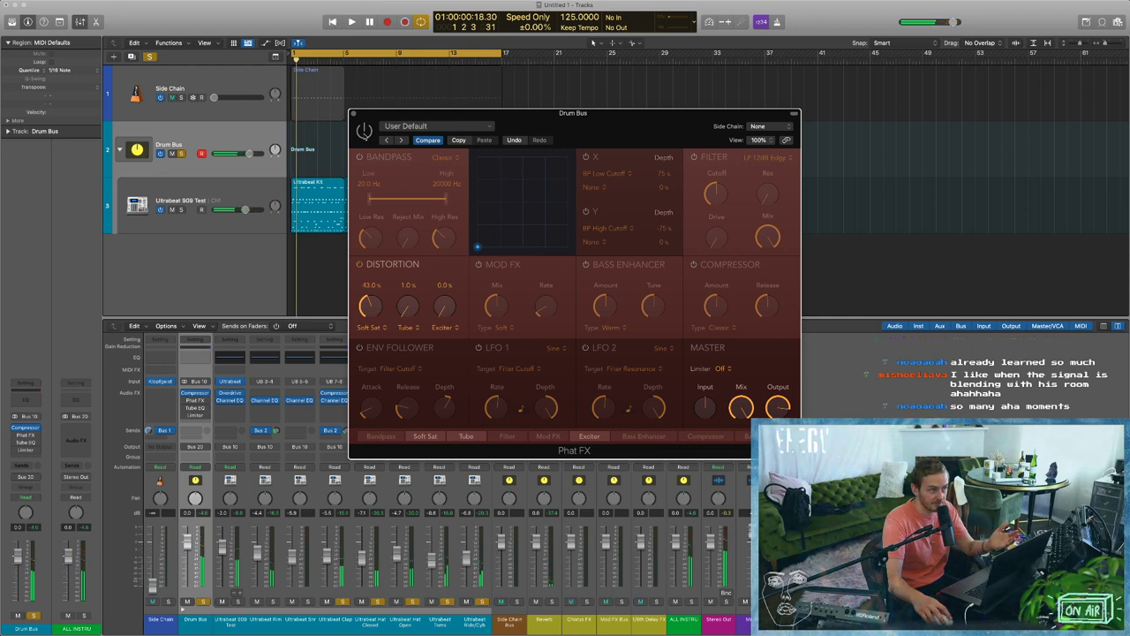
pyautogui.press('space')
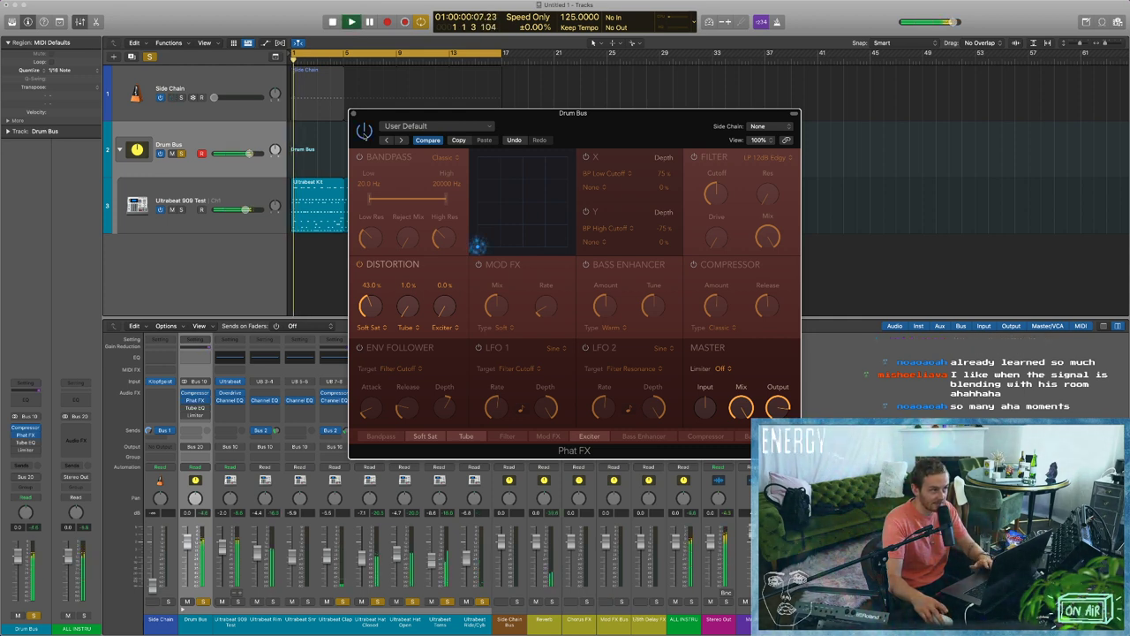
pyautogui.press('space')
pyautogui.press('space')
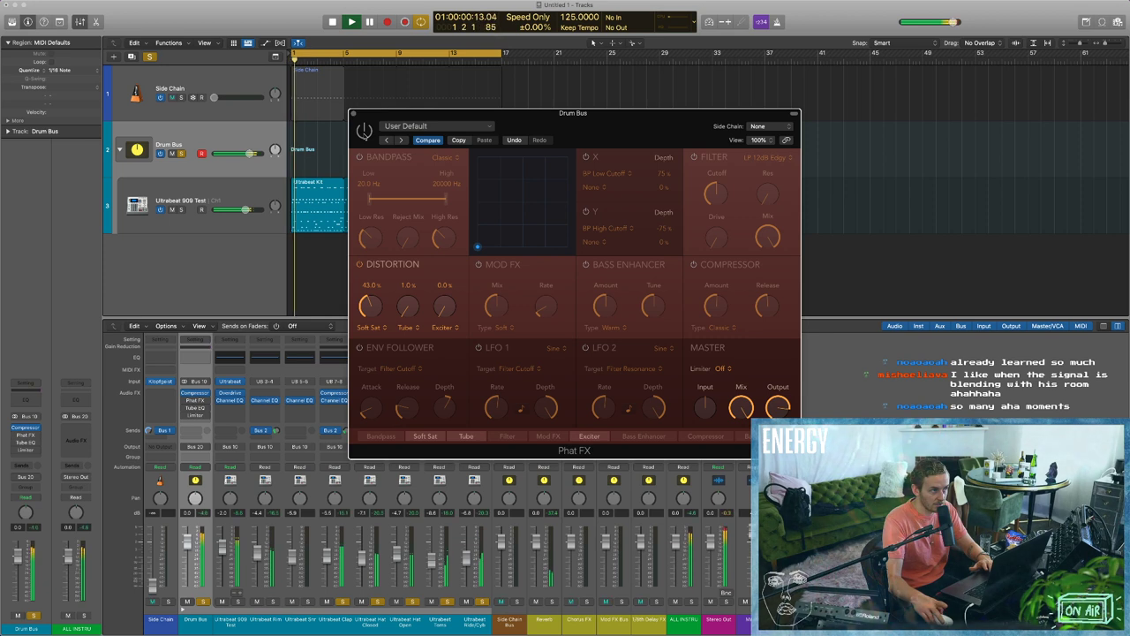
pyautogui.click(353, 113)
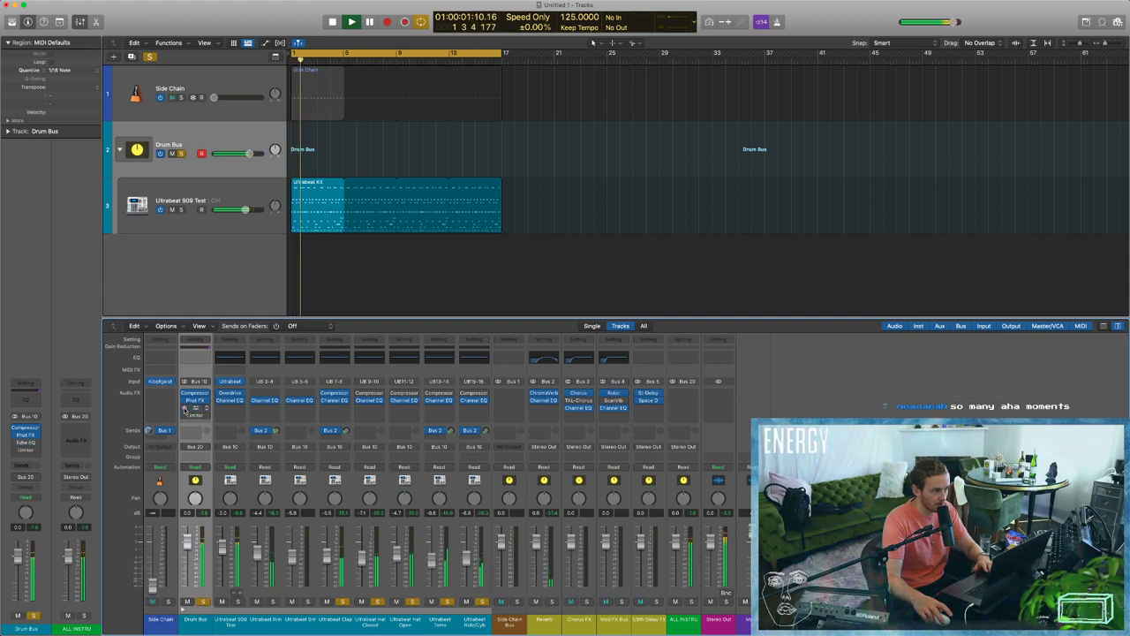
# Lower the Drum Bus Vintage Tube EQ's volume to -1.8 dB during playback and close the effect.
pyautogui.press('Return')
pyautogui.click(195, 408)
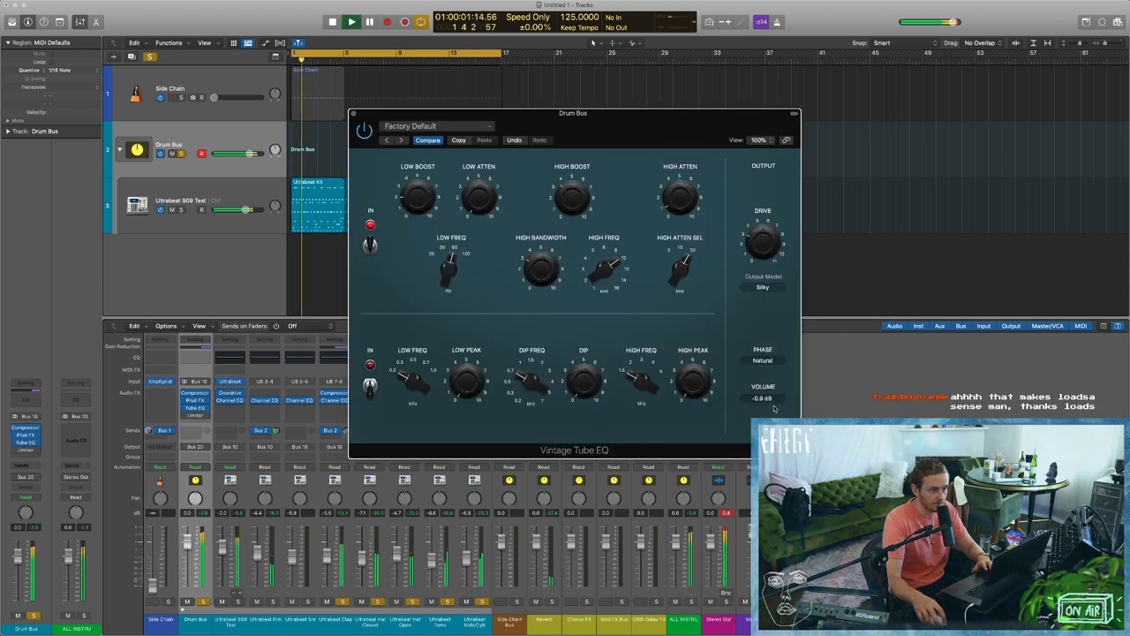
pyautogui.moveTo(761, 396); pyautogui.dragTo(762, 424)
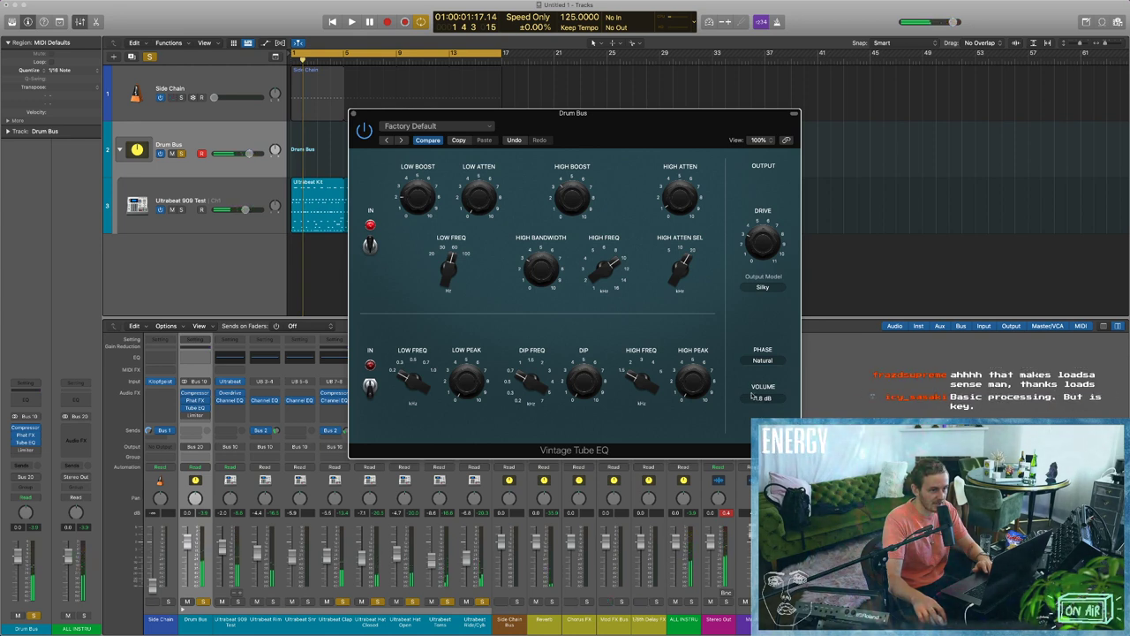
pyautogui.click(195, 408)
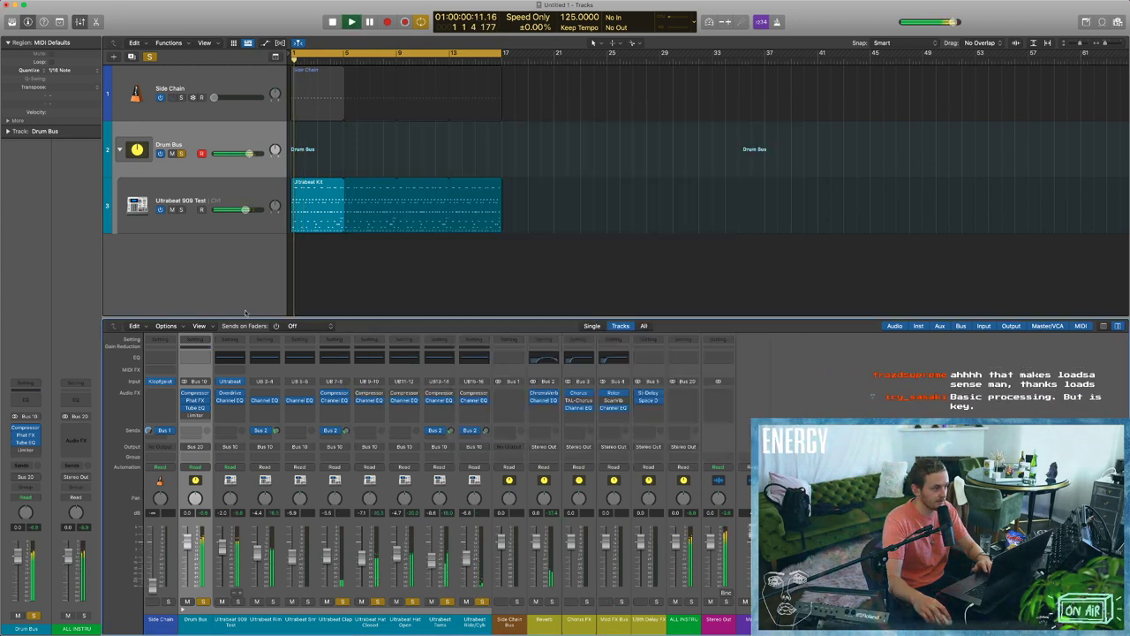
# Raise the Drum Bus Limiter's gain to +7.0 dB during playback, stop the drums and close the effect.
pyautogui.click(195, 415)
pyautogui.press('space')
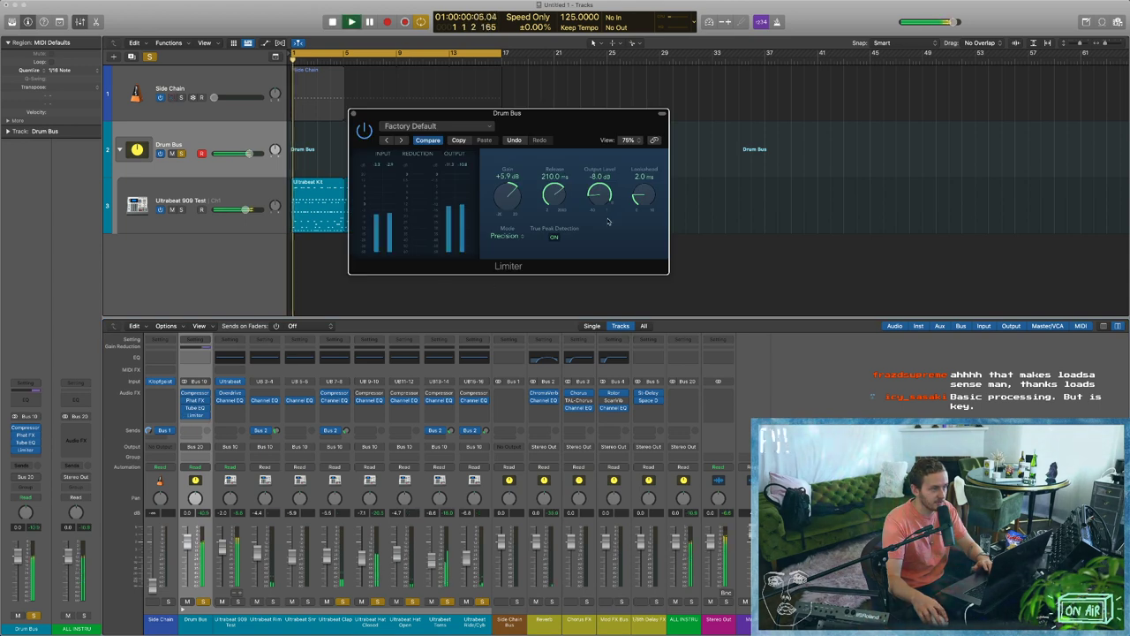
pyautogui.moveTo(512, 200); pyautogui.dragTo(513, 198)
pyautogui.press('space')
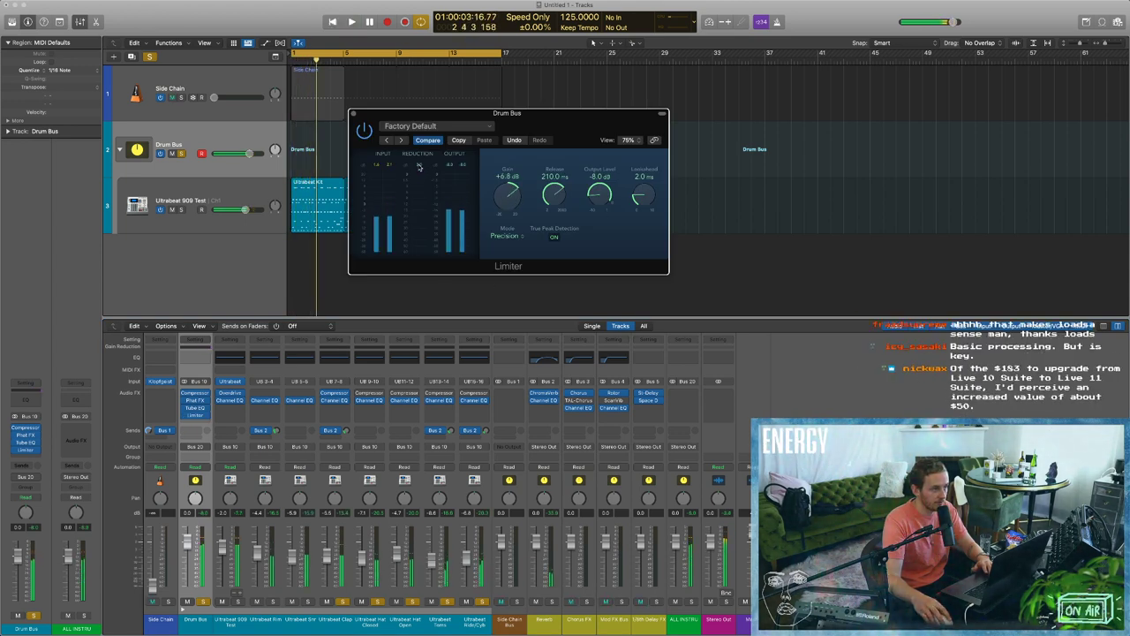
pyautogui.press('space')
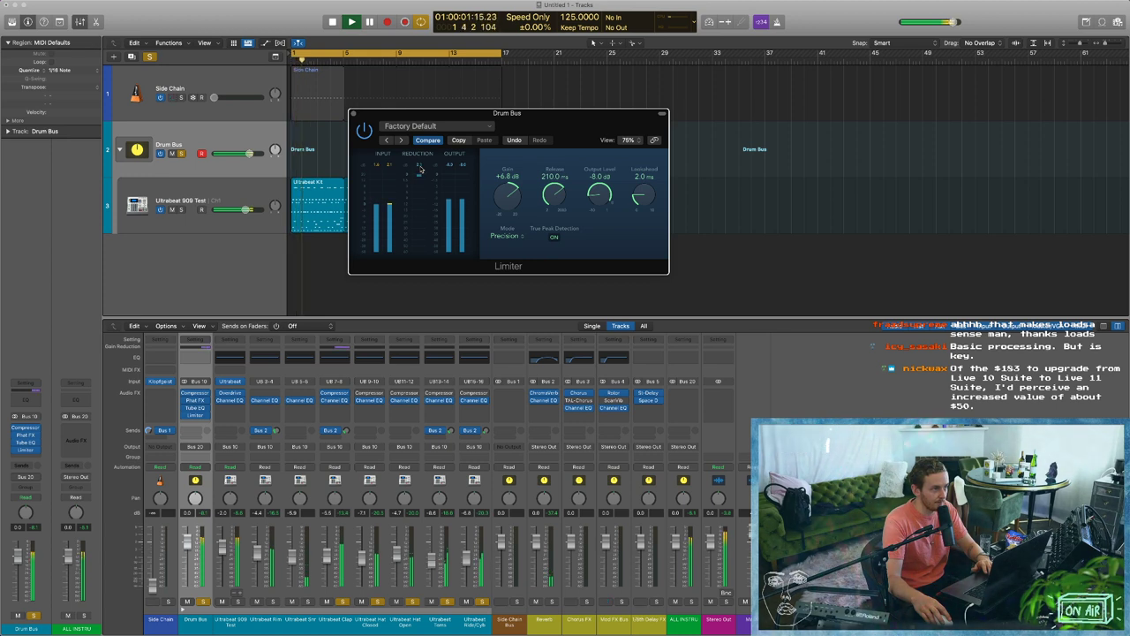
pyautogui.moveTo(512, 197)
pyautogui.mouseDown()
pyautogui.moveTo(515, 186)
pyautogui.moveTo(513, 196)
pyautogui.mouseUp()
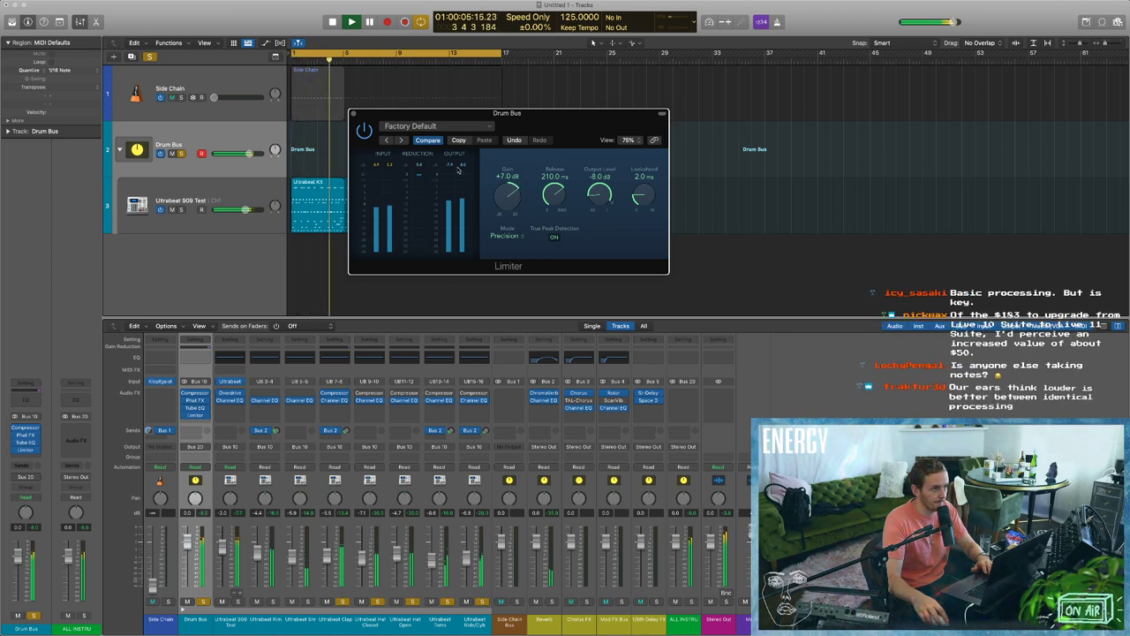
pyautogui.press('space')
pyautogui.click(353, 114)
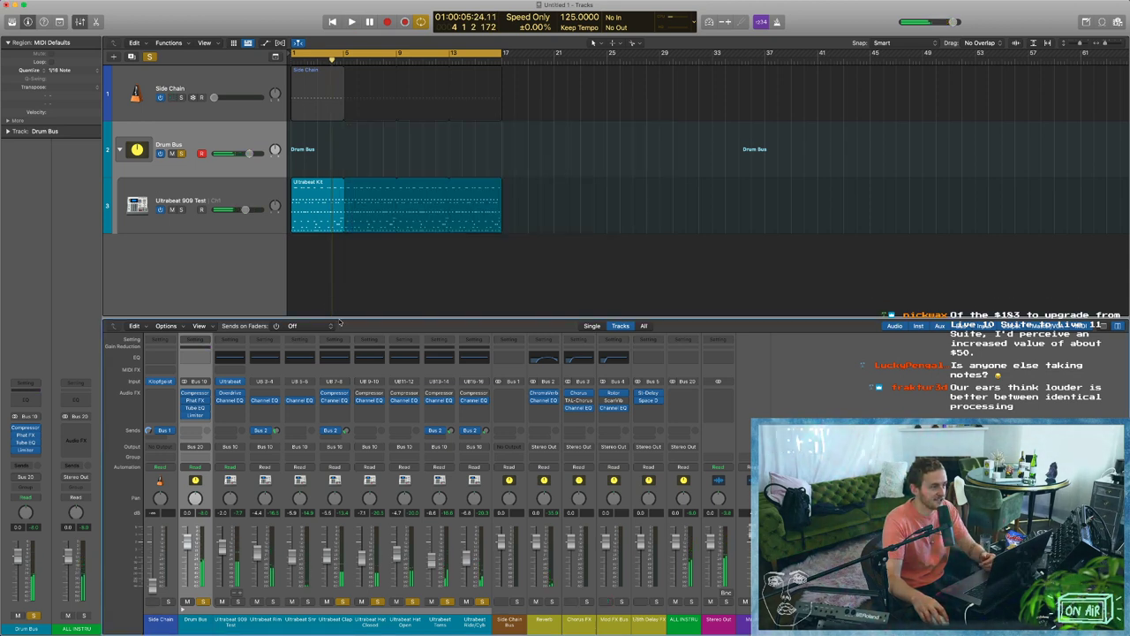
# Reopen the Drum Bus Limiter with the mixer hidden and play the drums briefly through it.
pyautogui.moveTo(719, 2)
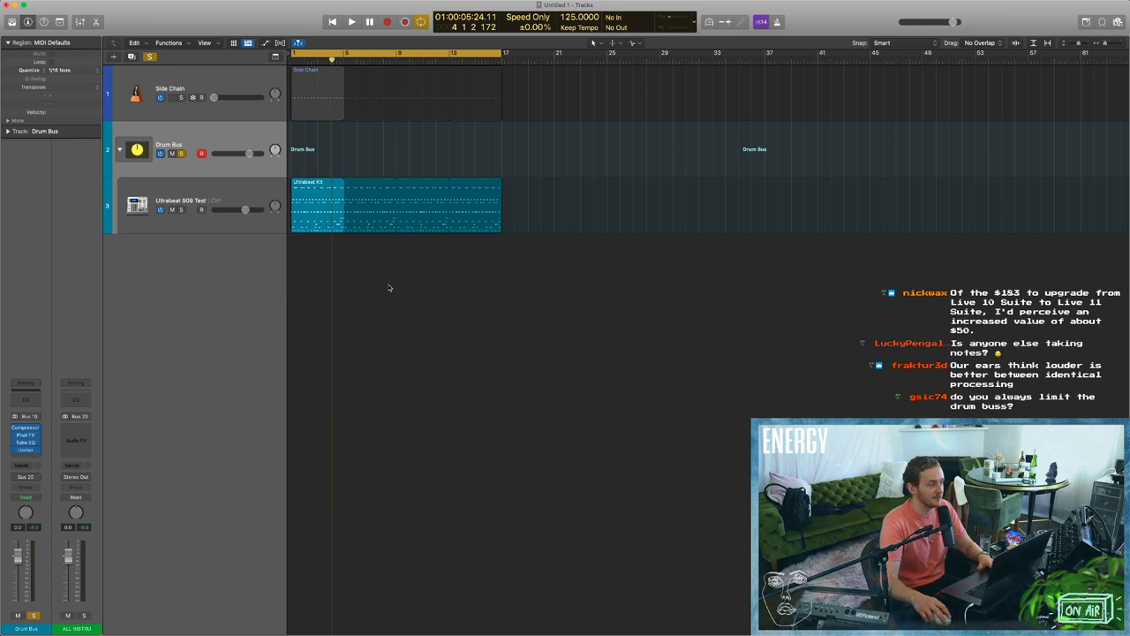
pyautogui.click(332, 192)
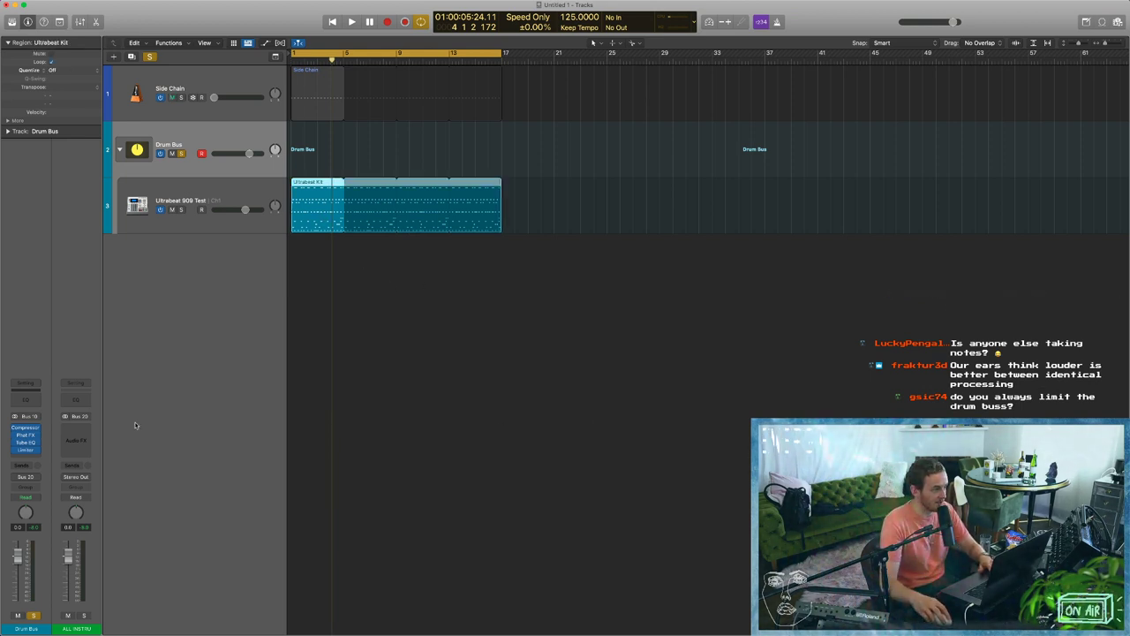
pyautogui.click(25, 450)
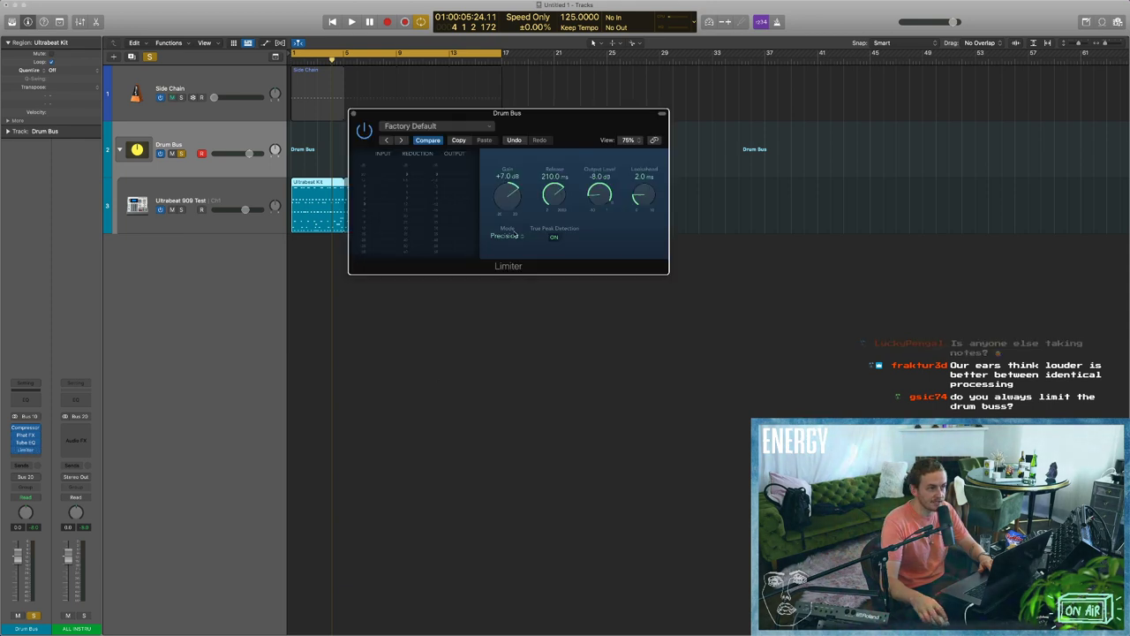
pyautogui.press('space')
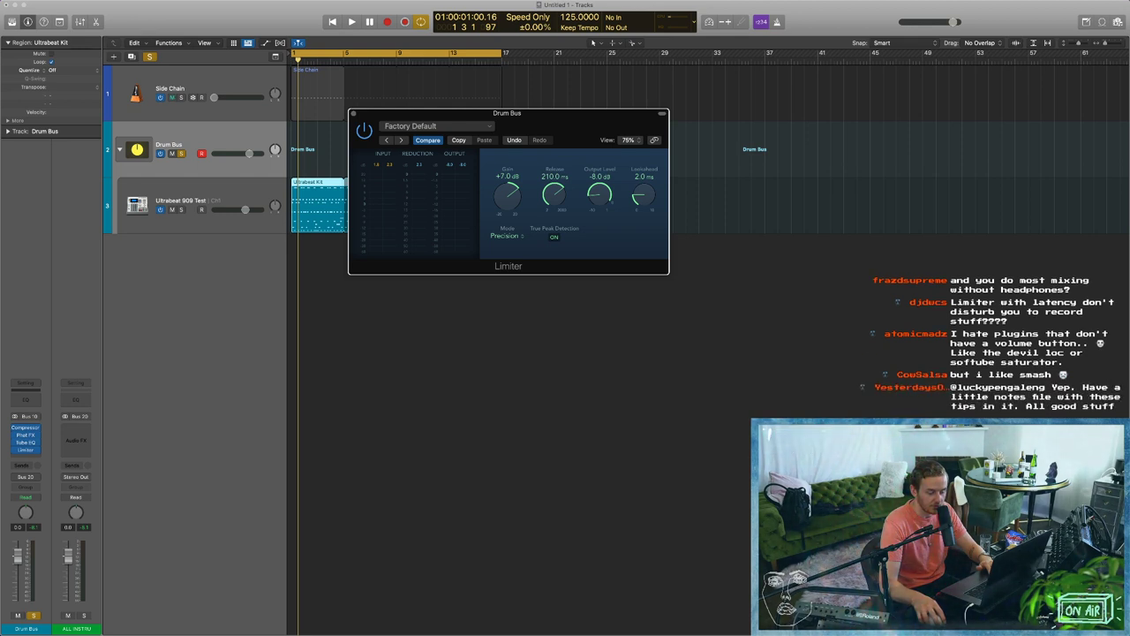
# Test the Ultrabeat 909 Test track's response with Low Latency Mode on and off, and close the Limiter.
pyautogui.click(709, 22)
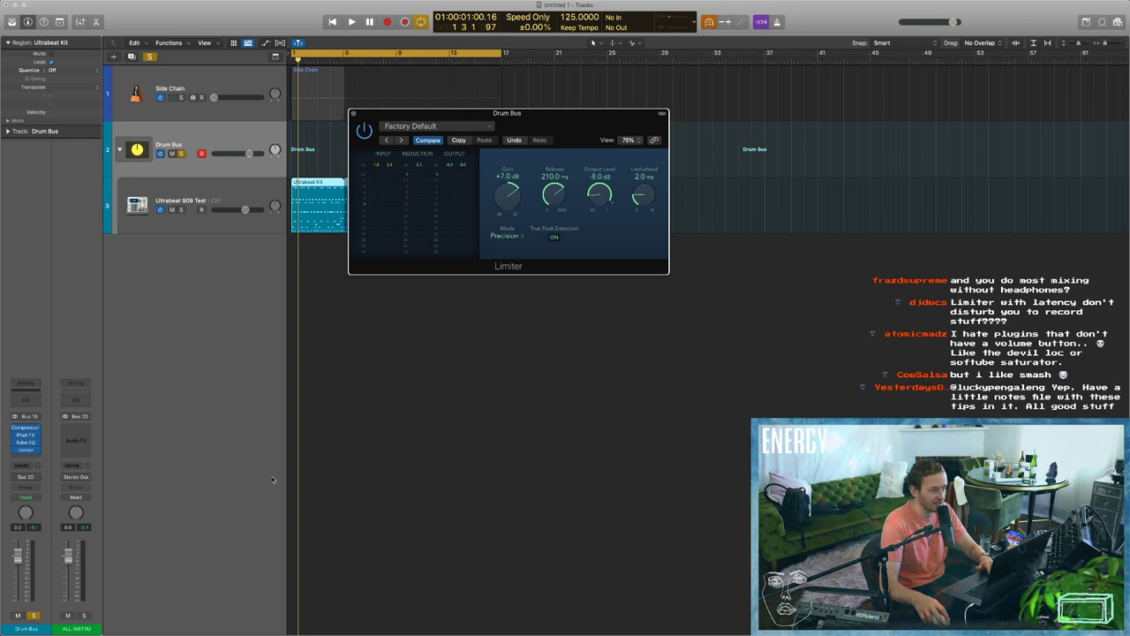
pyautogui.click(191, 190)
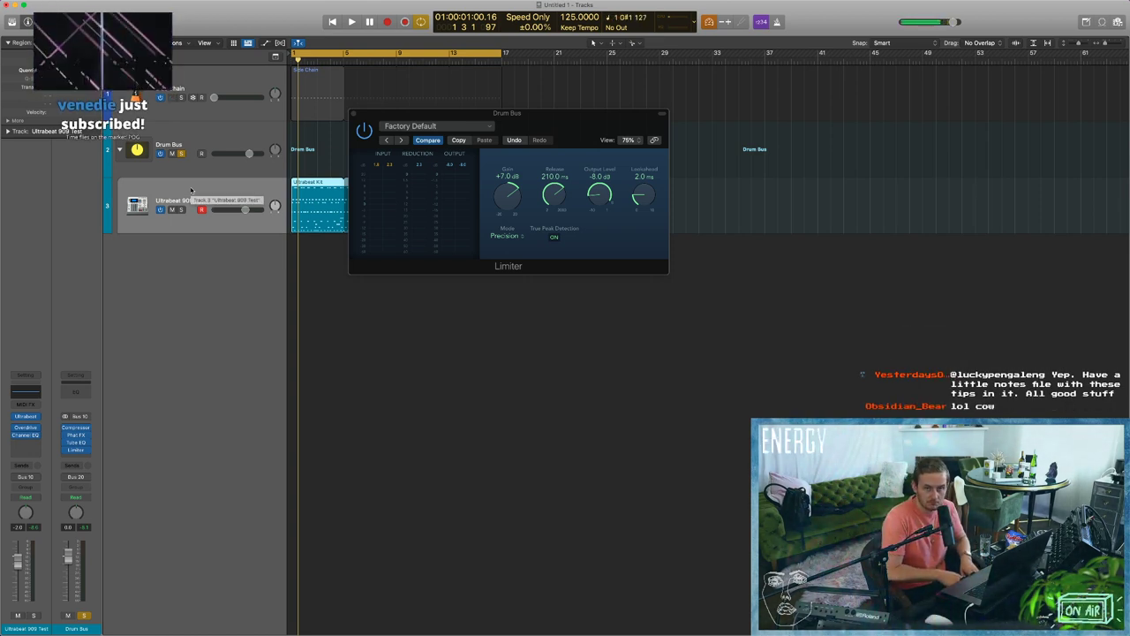
pyautogui.click(709, 23)
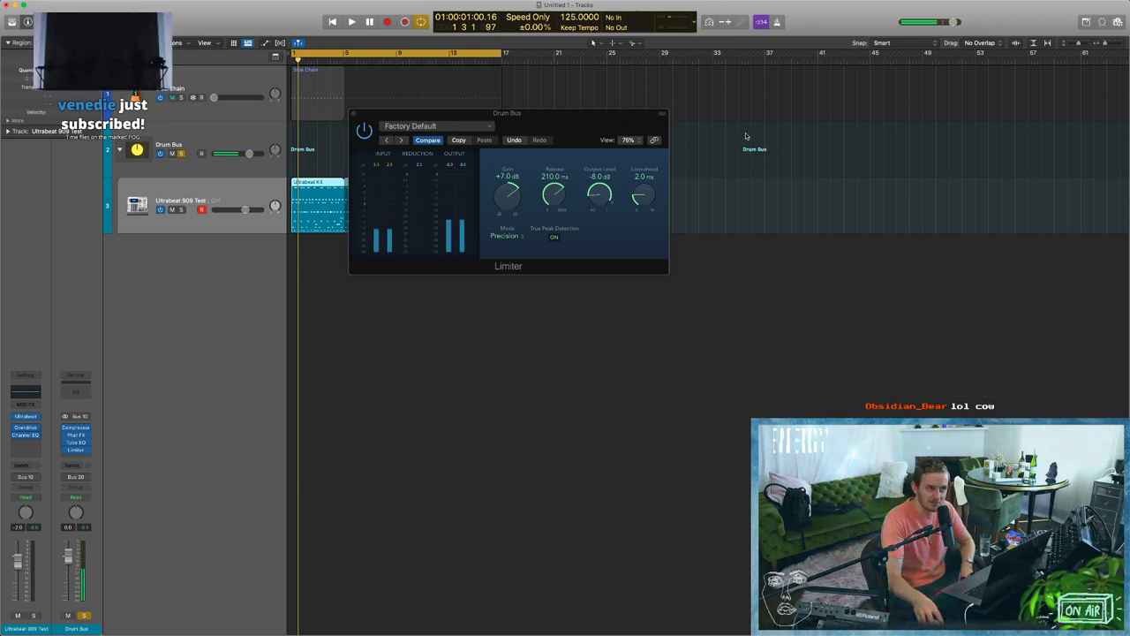
pyautogui.moveTo(644, 196); pyautogui.dragTo(636, 299)
pyautogui.click(709, 22)
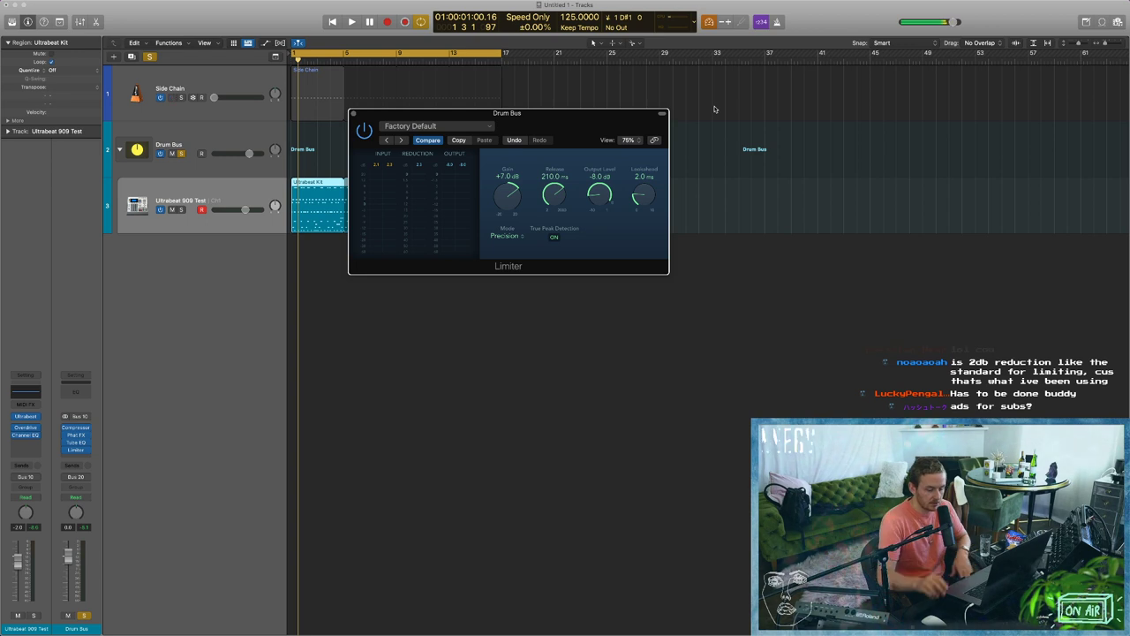
pyautogui.click(354, 114)
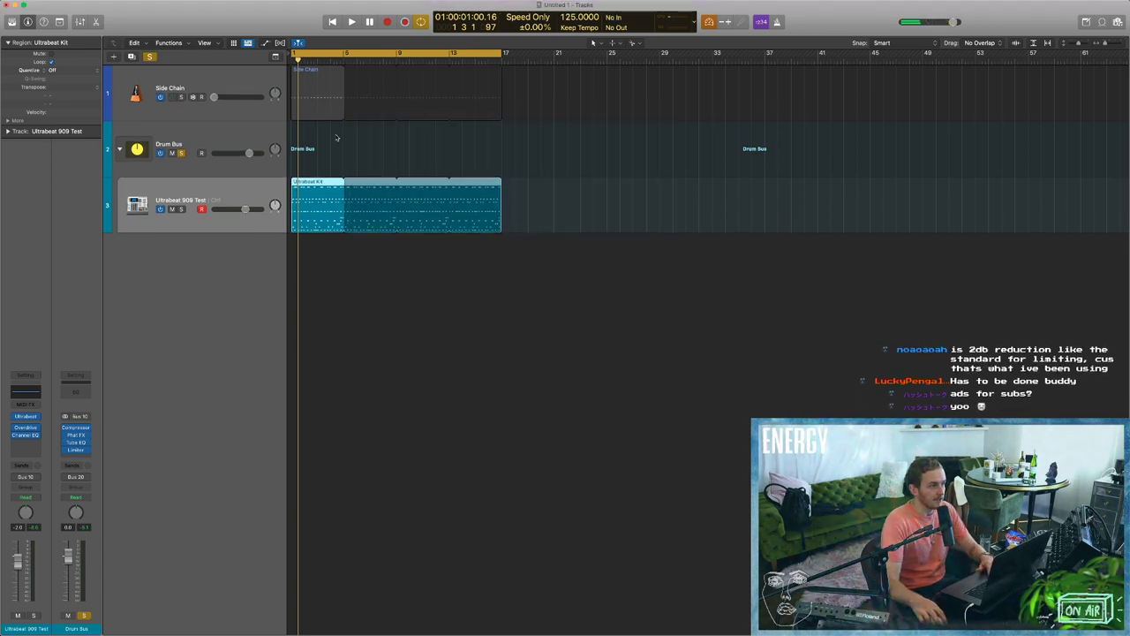
# Clear the Drum Bus solo and all remaining channel solos during playback, and stop the project.
pyautogui.click(227, 221)
pyautogui.press('space')
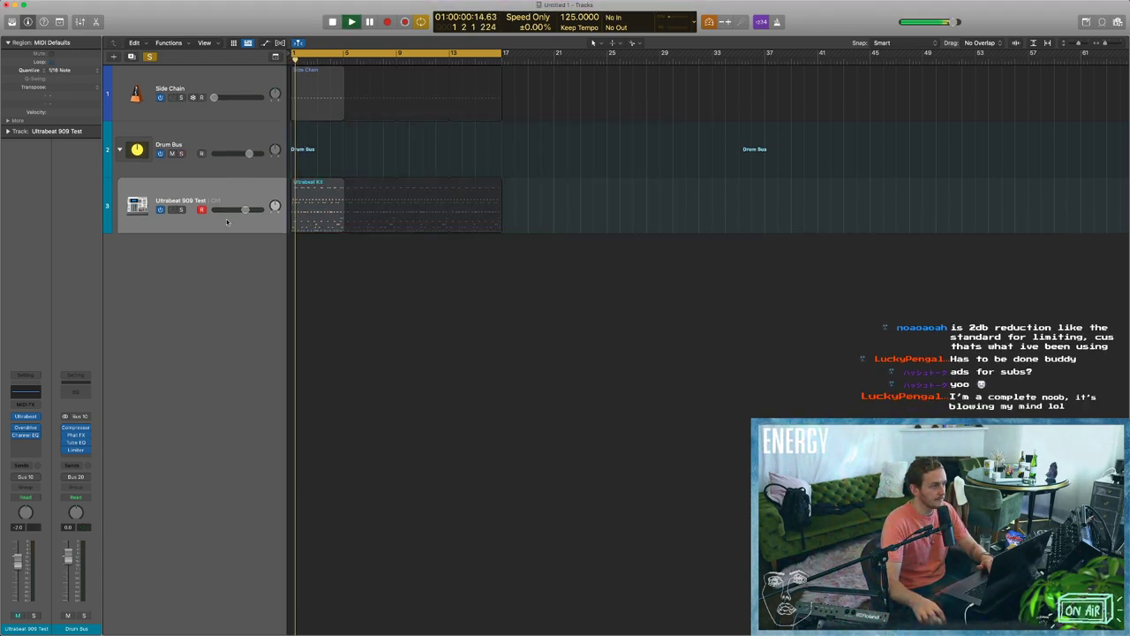
pyautogui.hotkey('ctrl', 's')
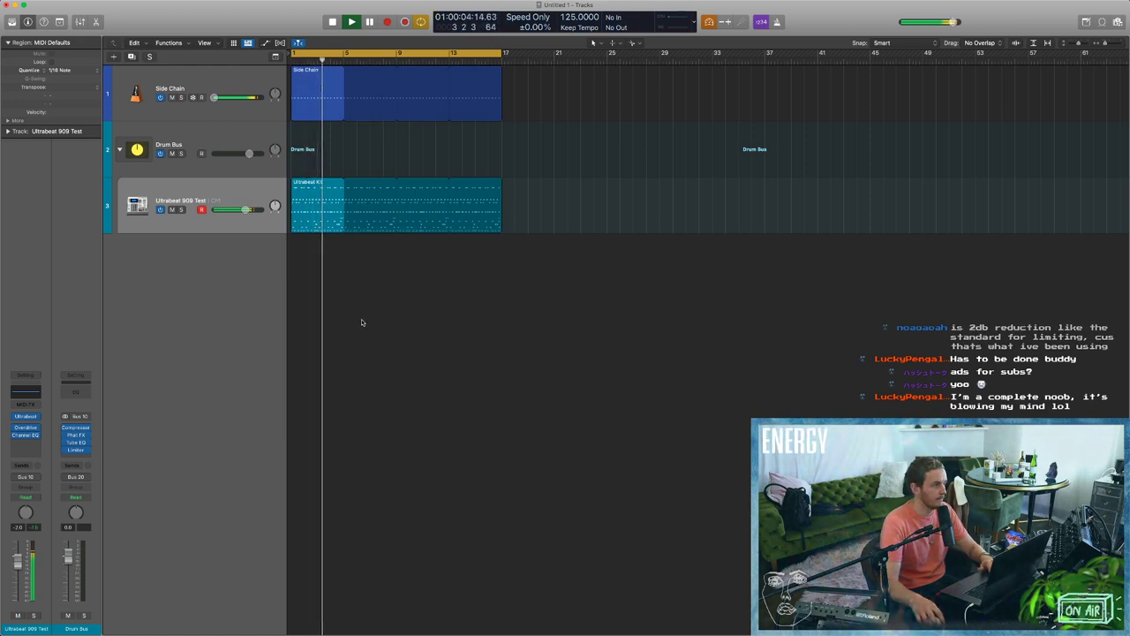
pyautogui.press('space')
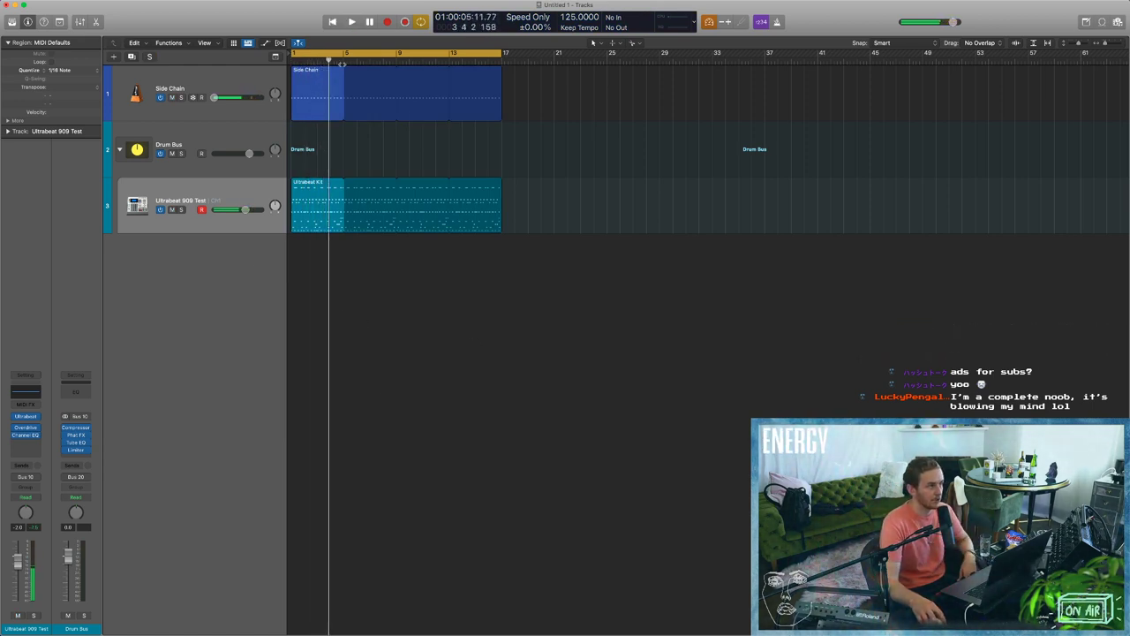
# Turn off Low Latency Mode and show the mixer.
pyautogui.click(306, 106)
pyautogui.click(311, 205)
pyautogui.click(340, 276)
pyautogui.click(709, 23)
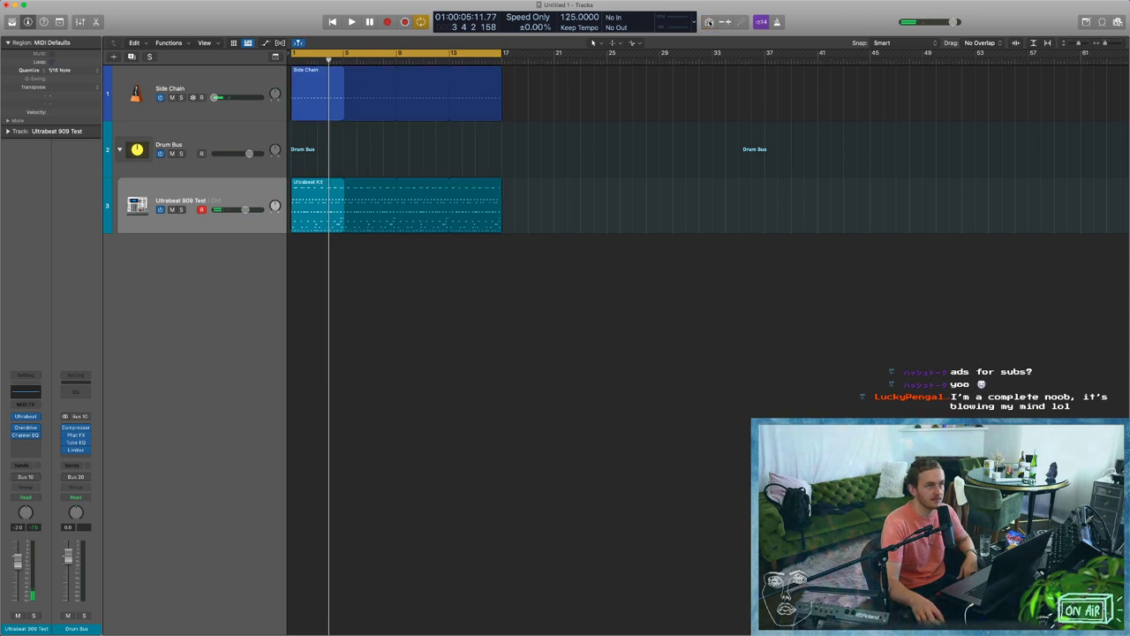
pyautogui.press('x')
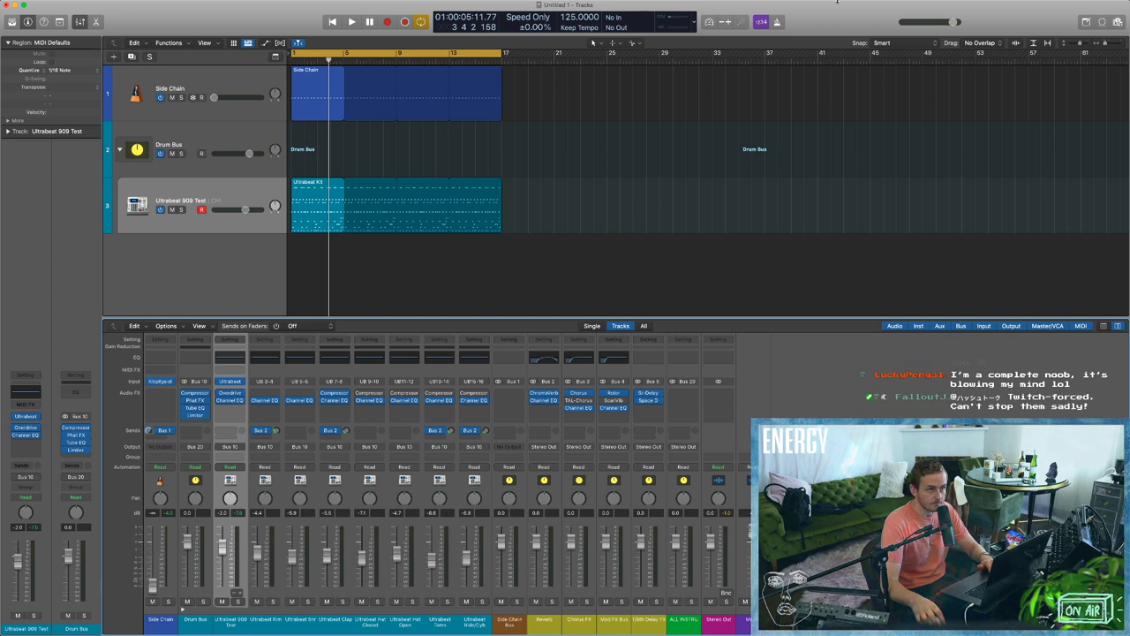
# Check the laptop's battery status once more.
pyautogui.moveTo(838, 4)
pyautogui.click(1020, 4)
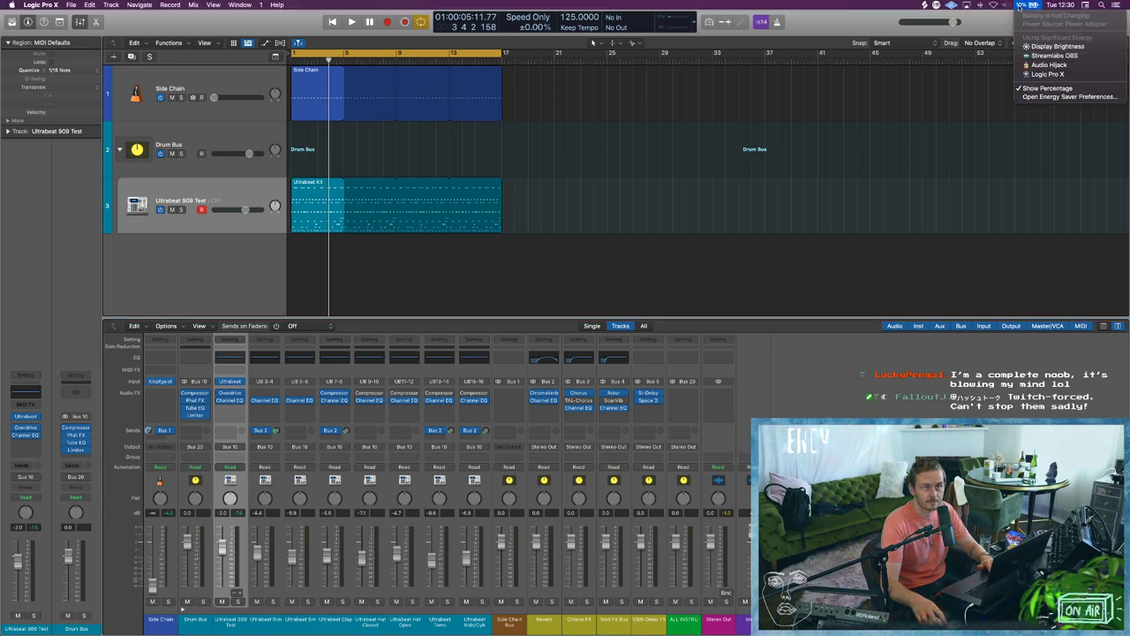
pyautogui.click(1022, 4)
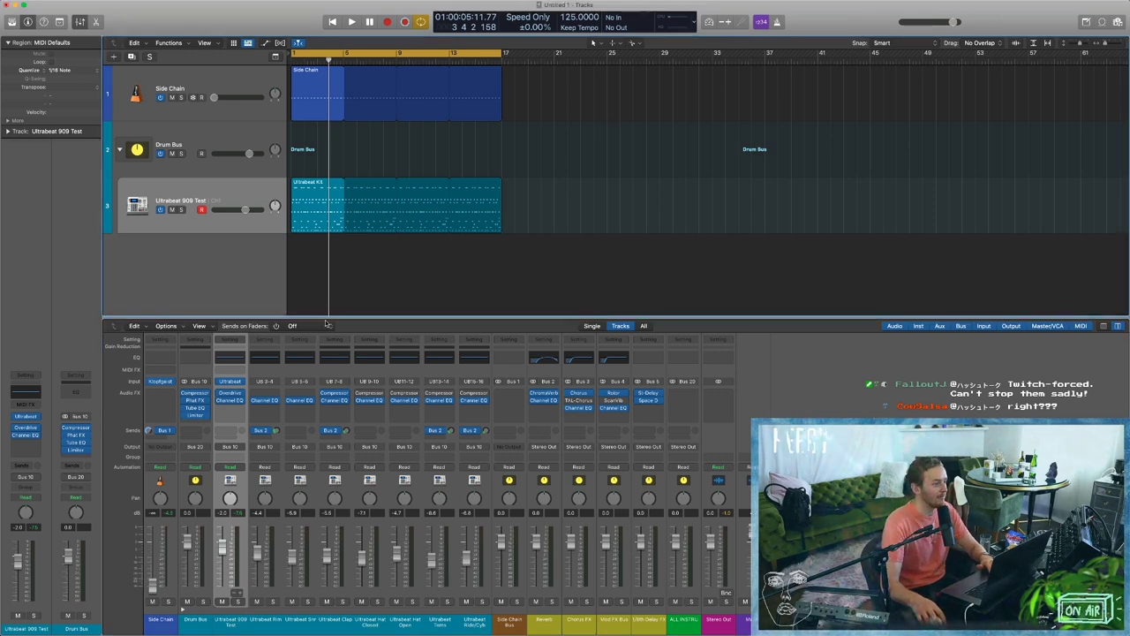
# Hide the mixer and create one software instrument track with ES P (Polyphonic Synth), output to Bus 11, closing the library.
pyautogui.press('x')
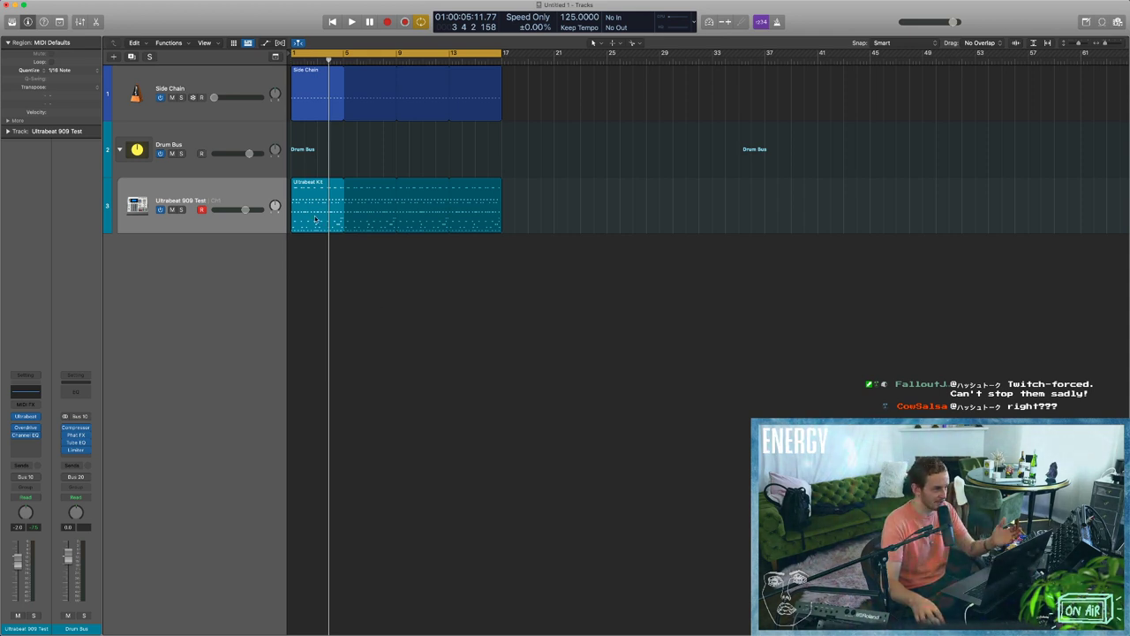
pyautogui.click(203, 171)
pyautogui.click(201, 191)
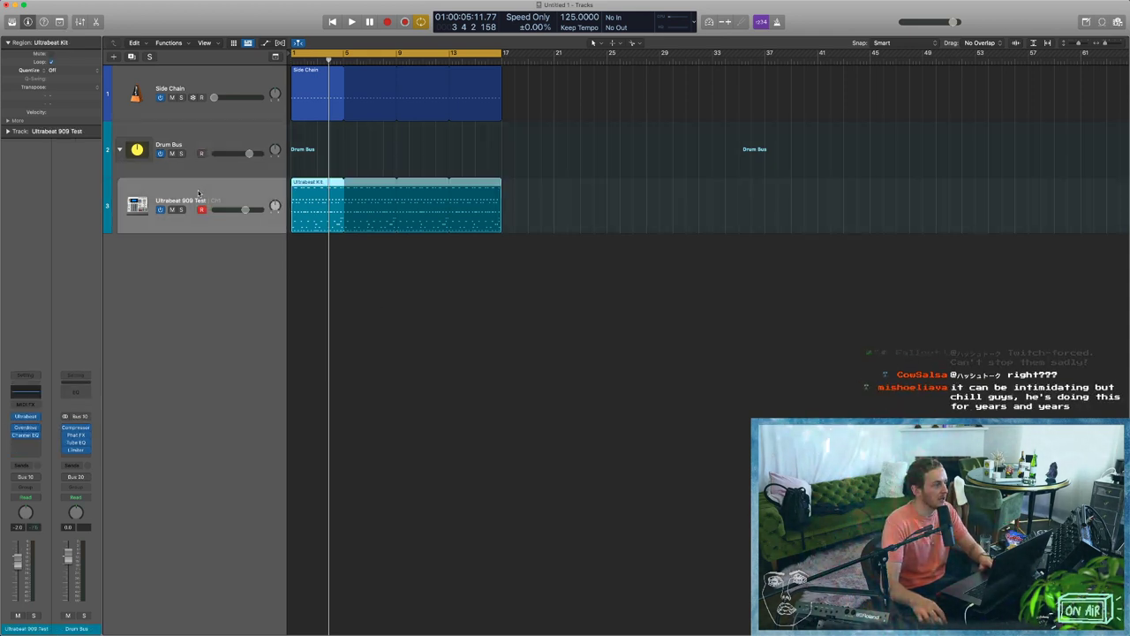
pyautogui.click(112, 57)
pyautogui.click(460, 95)
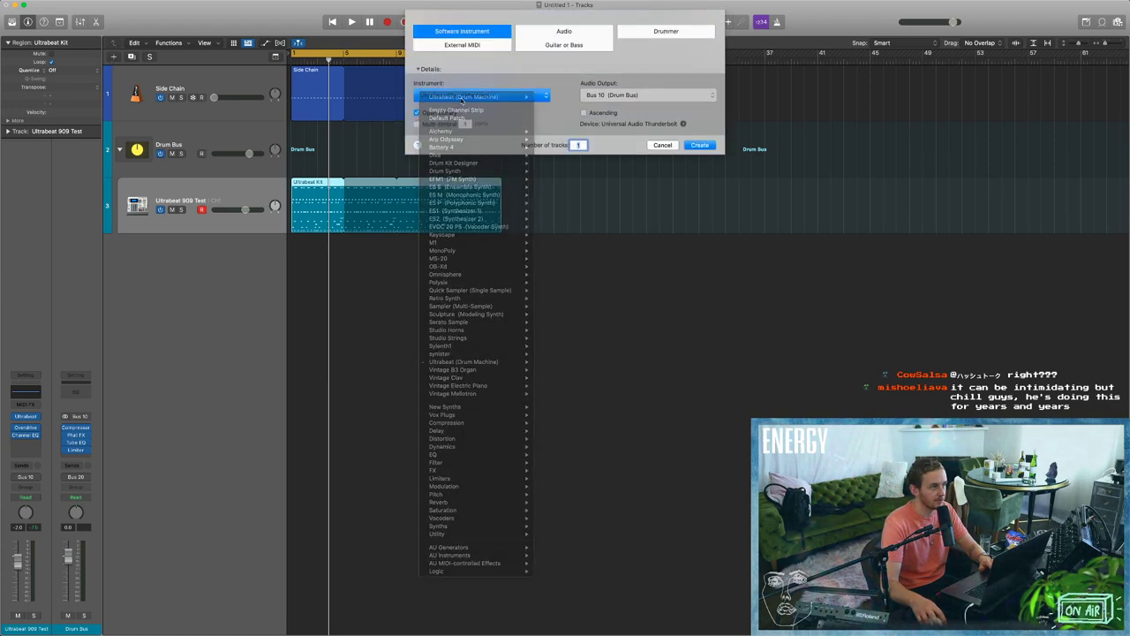
pyautogui.click(548, 202)
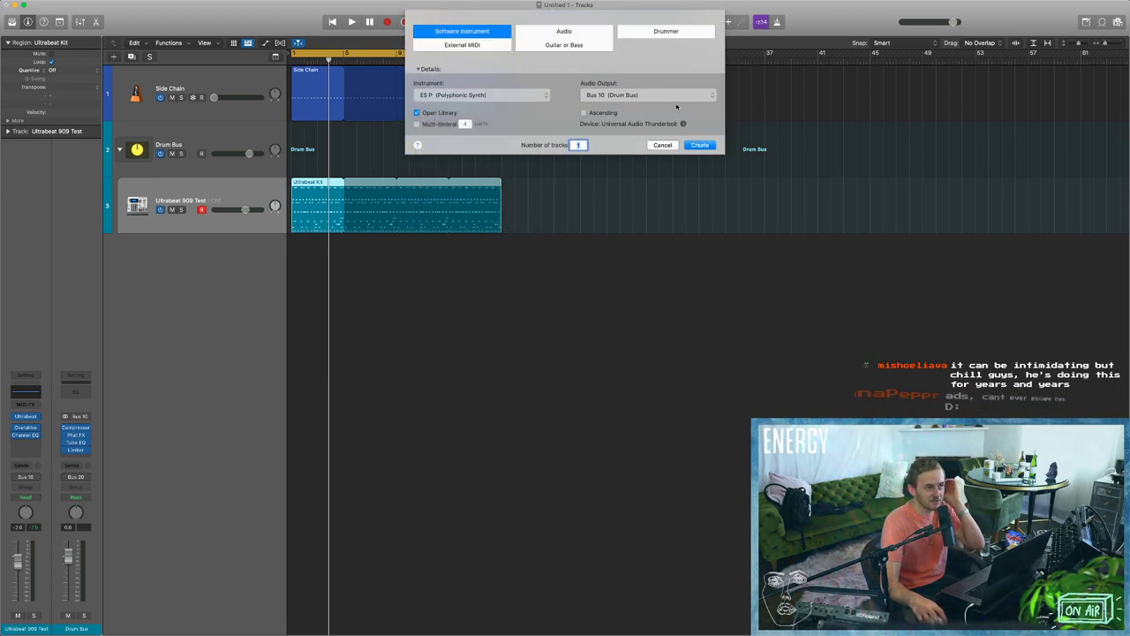
pyautogui.click(653, 95)
pyautogui.moveTo(658, 110)
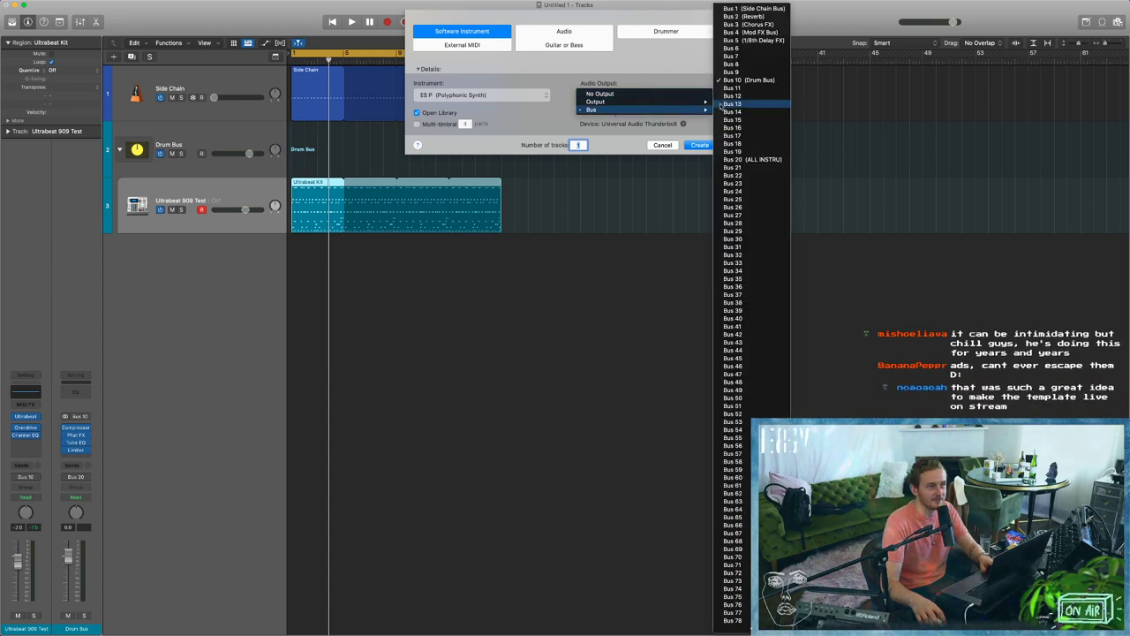
pyautogui.click(735, 93)
pyautogui.click(700, 145)
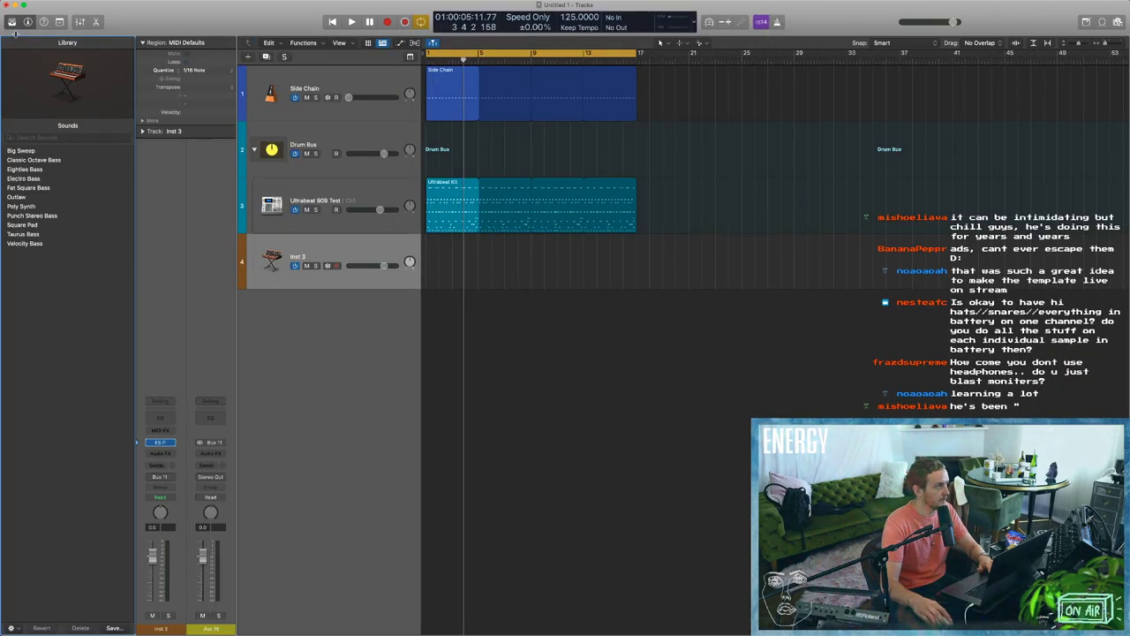
pyautogui.press('y')
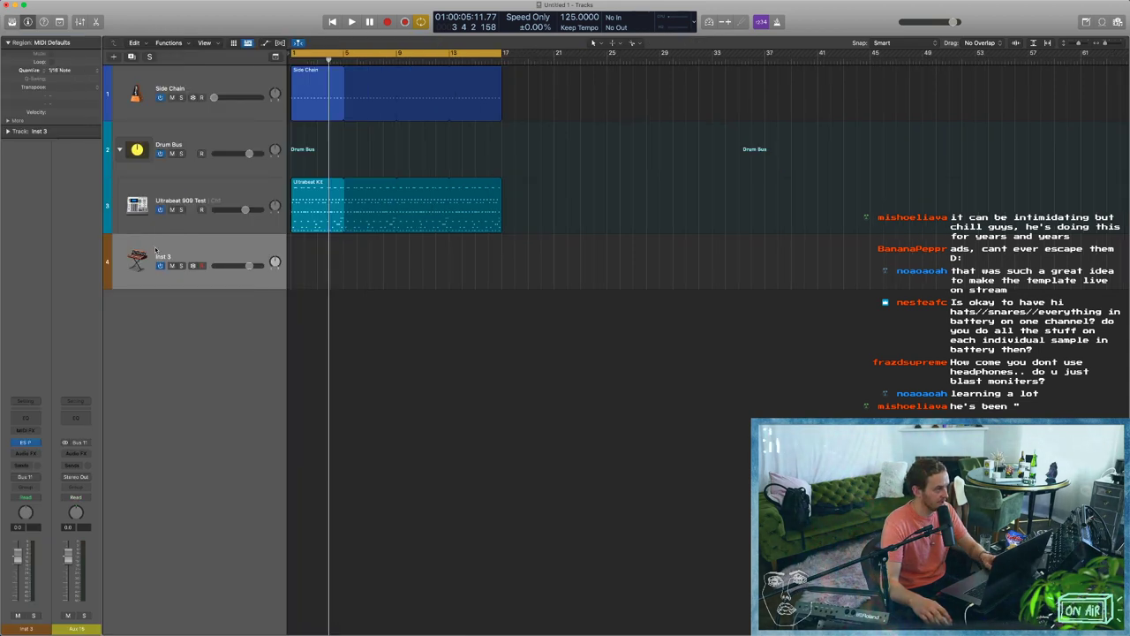
# Put the new ES P instrument track into a summing track stack and rename the stack Bass Bus.
pyautogui.rightClick(161, 253)
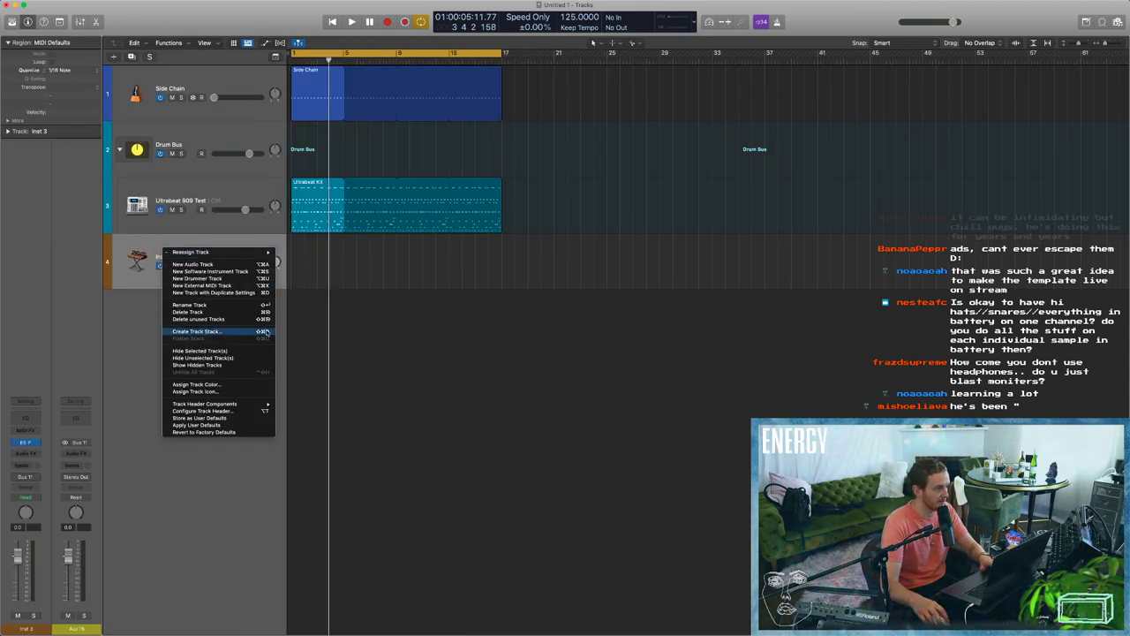
pyautogui.click(203, 332)
pyautogui.click(633, 76)
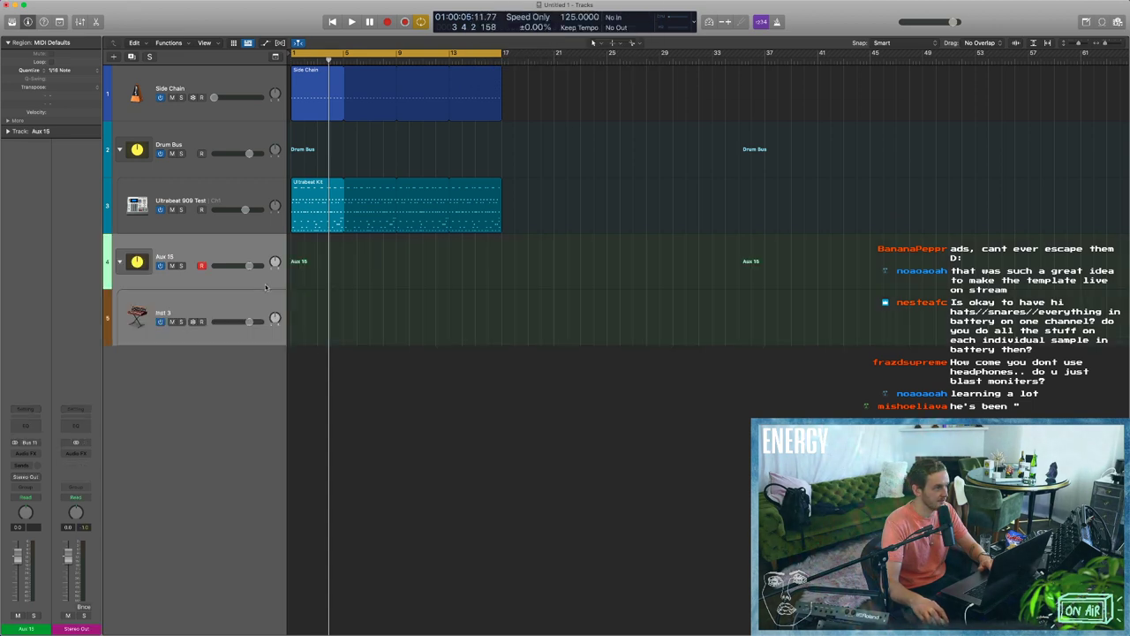
pyautogui.click(222, 263)
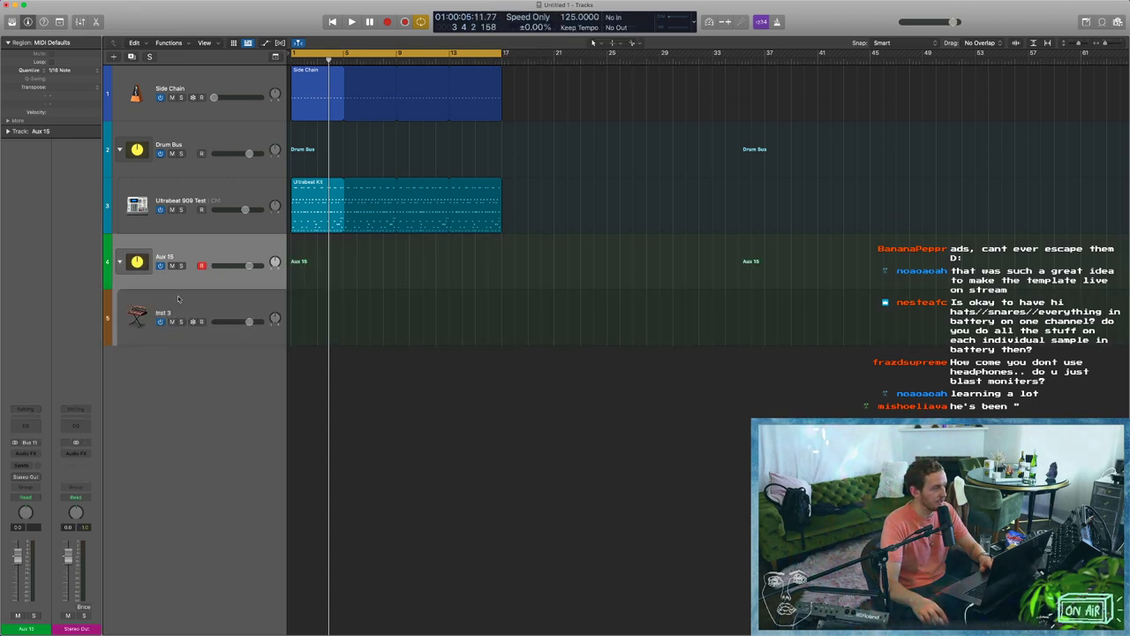
pyautogui.click(181, 312)
pyautogui.doubleClick(167, 256)
pyautogui.write('Bass Bus')
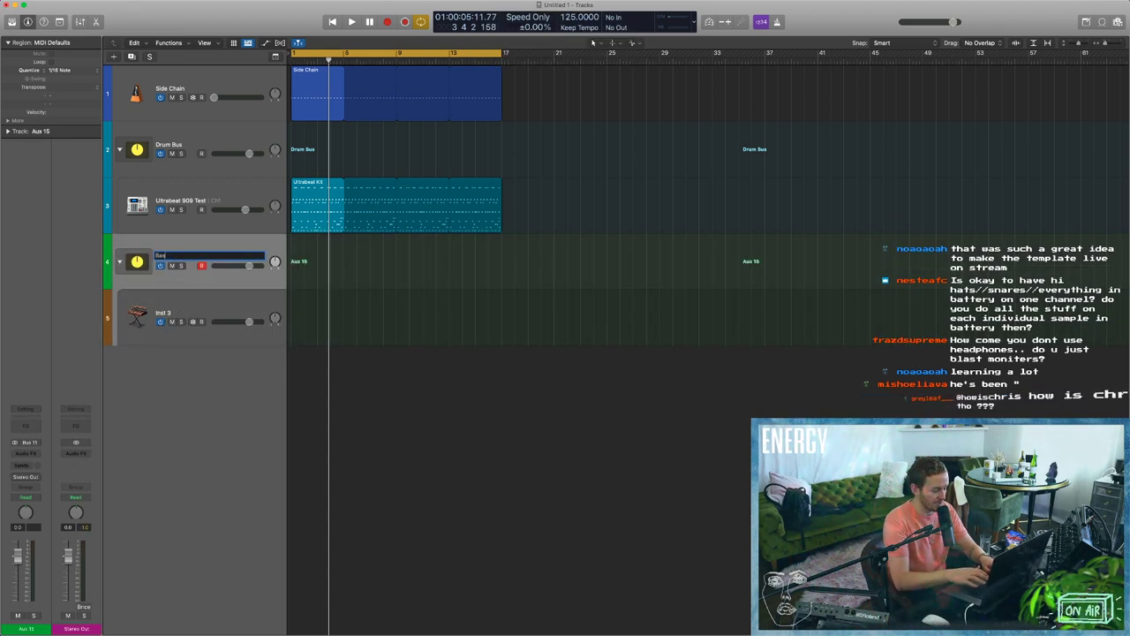
pyautogui.press('Return')
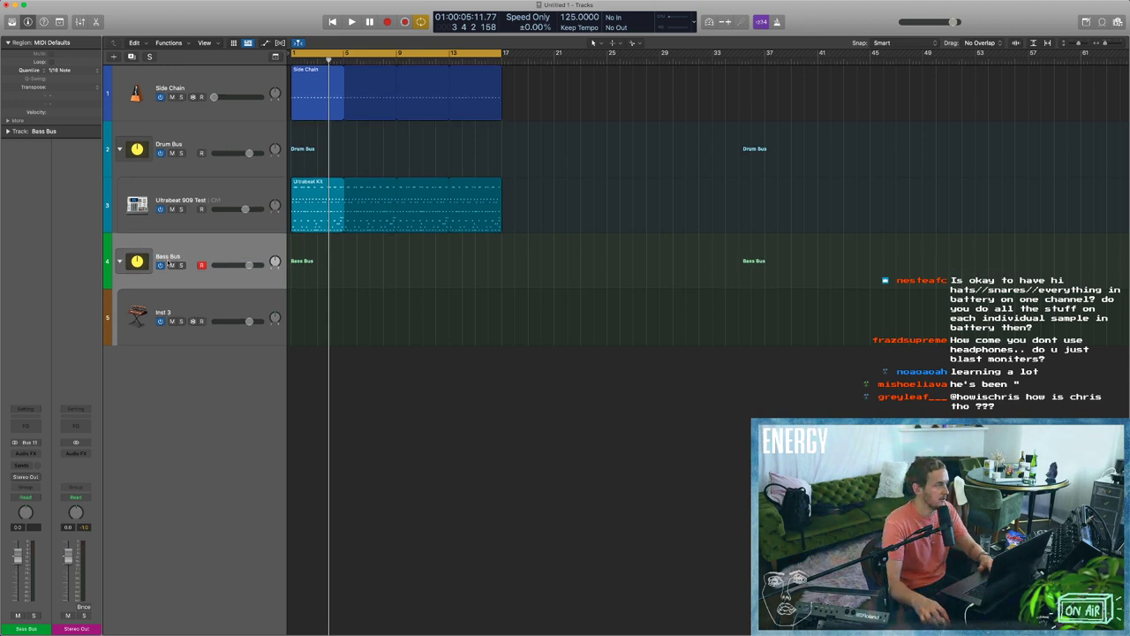
# Color the Bass Bus stack and the instrument track inside it purple, and close the color palette.
pyautogui.hotkey('alt', 'c')
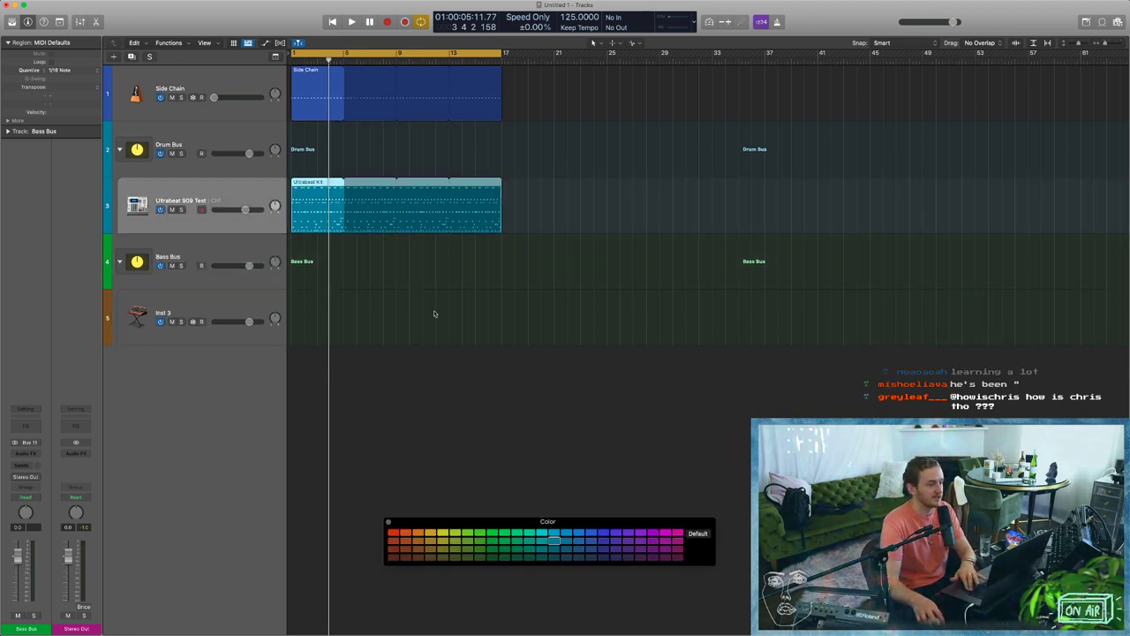
pyautogui.click(641, 540)
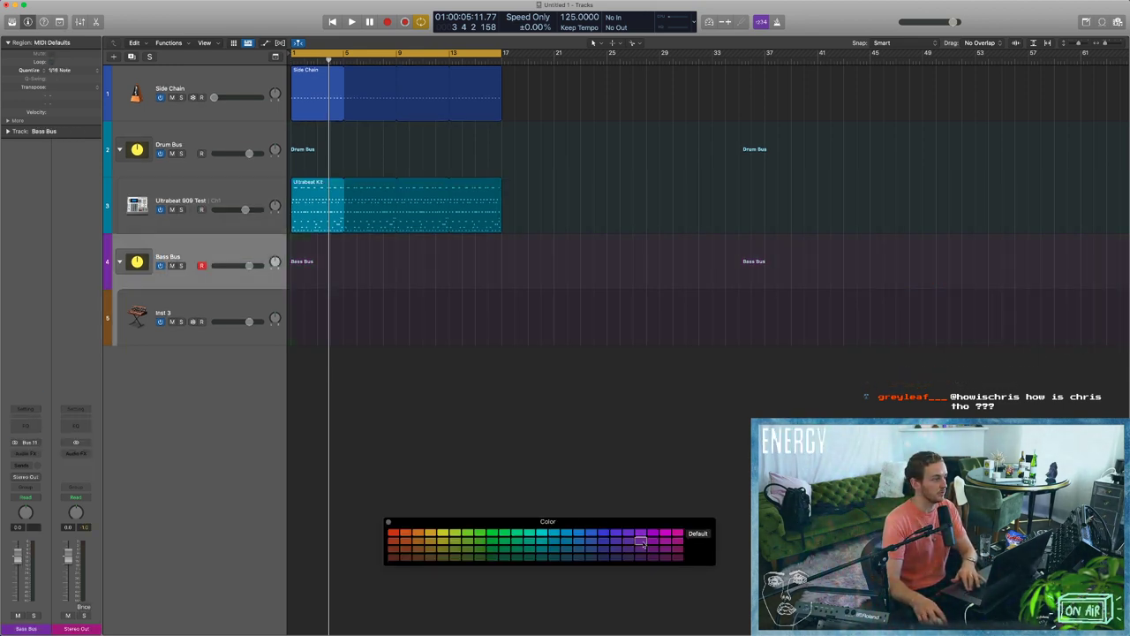
pyautogui.press('Down')
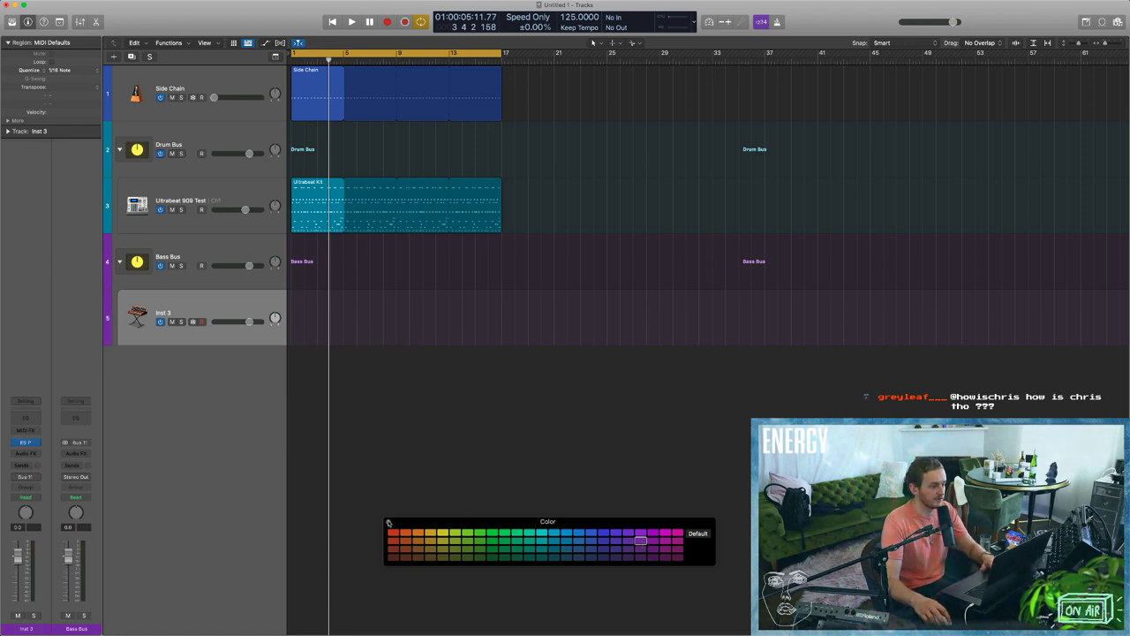
pyautogui.click(389, 522)
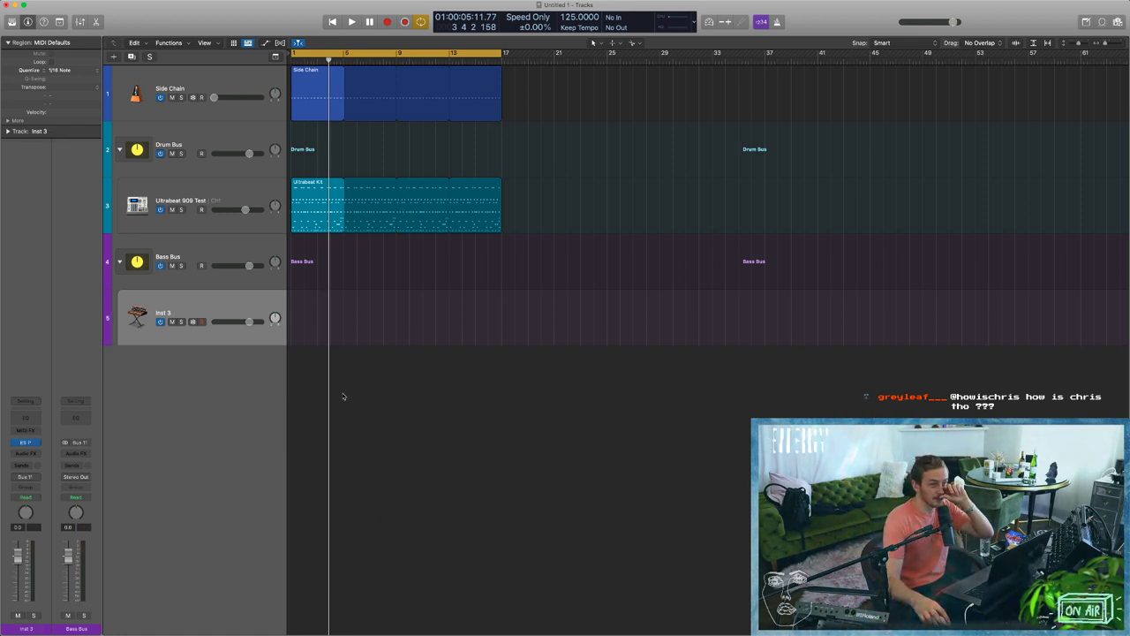
# Rename the instrument track inside the Bass Bus stack ESP Bass.
pyautogui.doubleClick(164, 312)
pyautogui.write('ESP Bass')
pyautogui.press('Return')
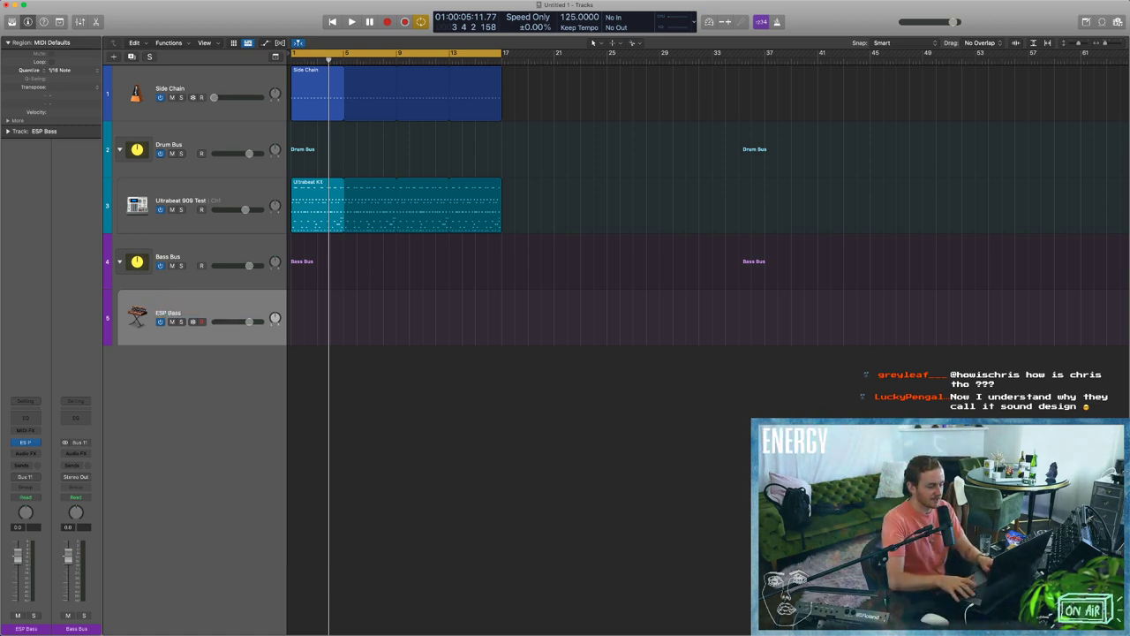
# Scale the ES P synth window on ESP Bass to 127% and lower its third and fourth oscillator sliders to the minimum.
pyautogui.click(26, 441)
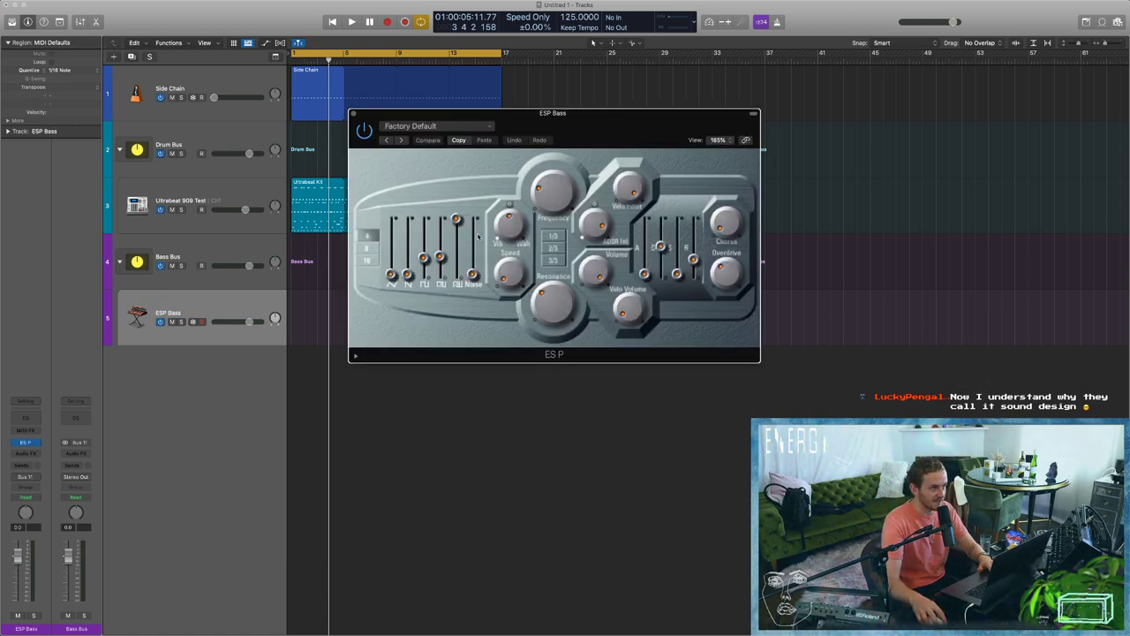
pyautogui.moveTo(574, 221); pyautogui.dragTo(508, 212)
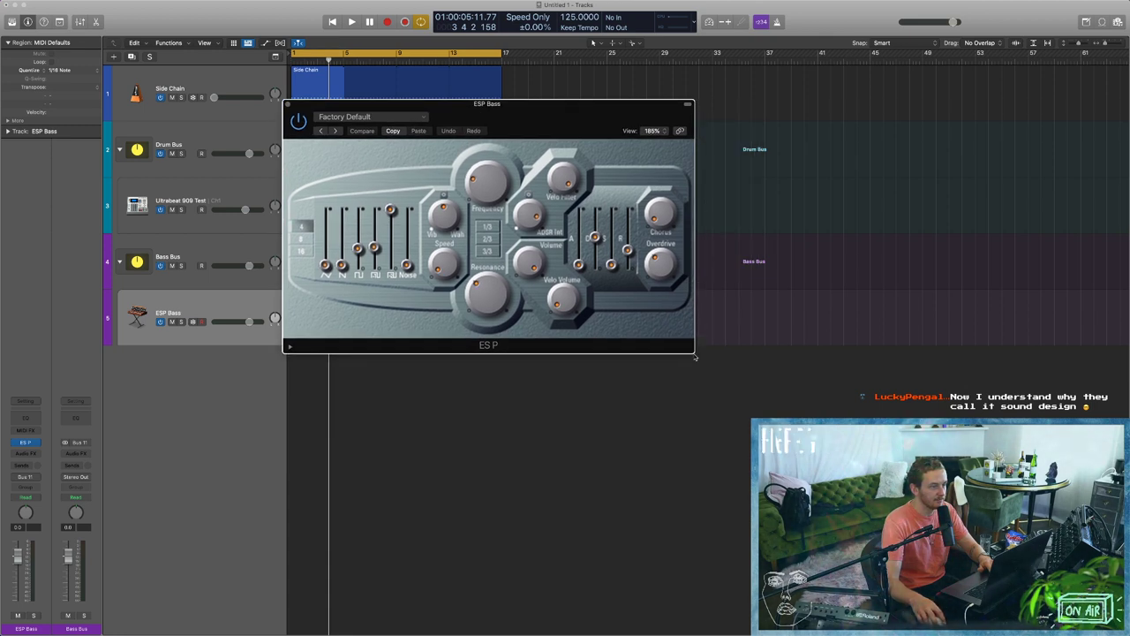
pyautogui.click(654, 131)
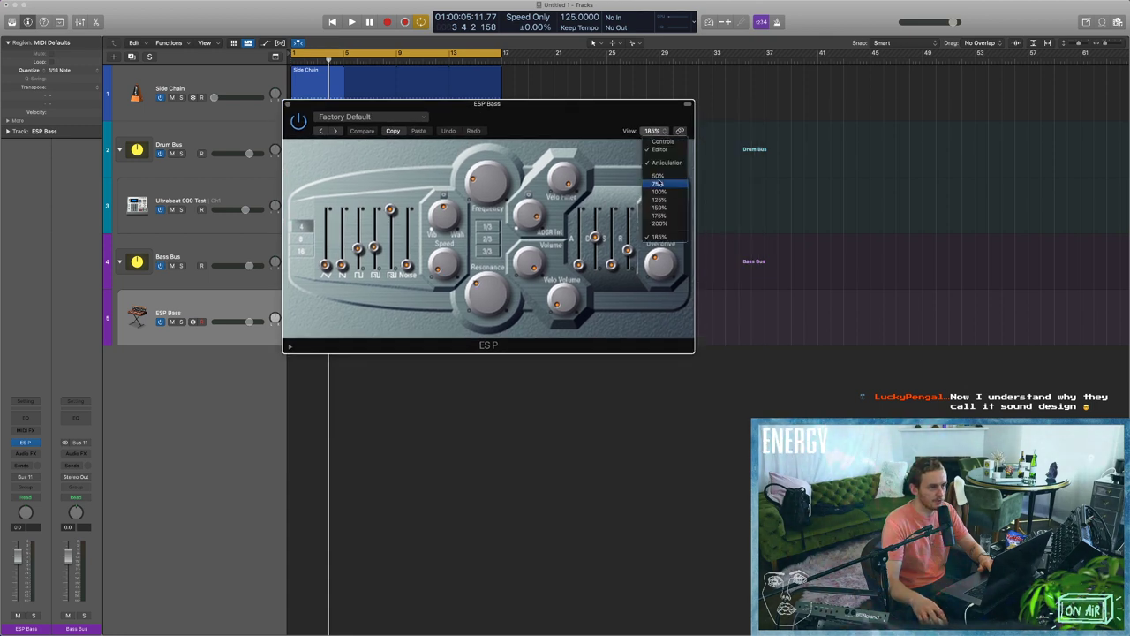
pyautogui.click(660, 192)
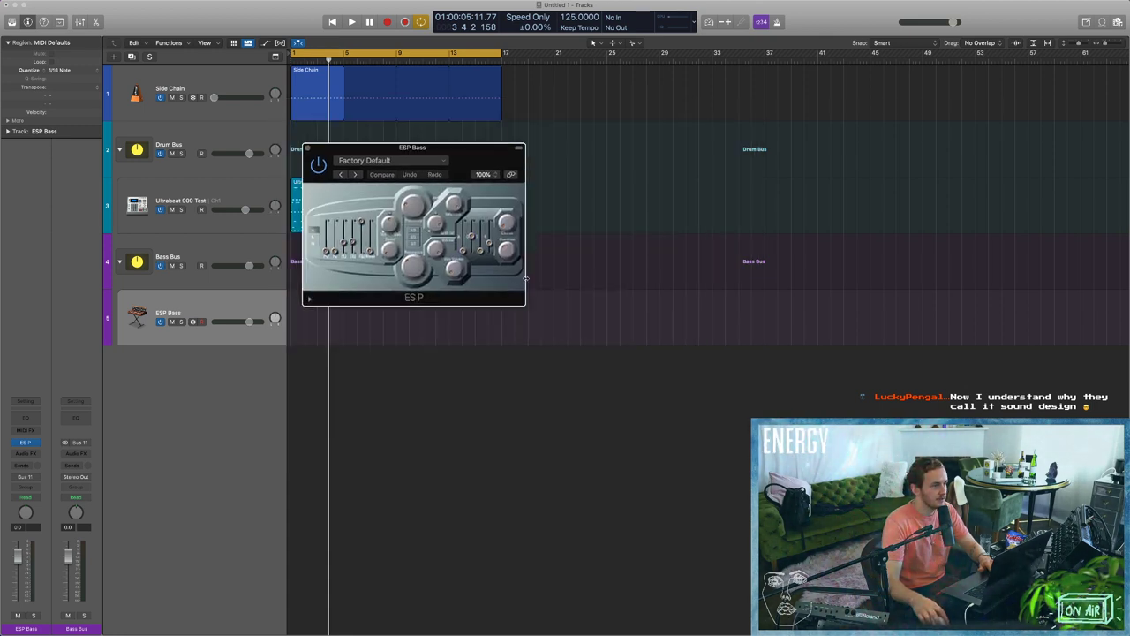
pyautogui.moveTo(527, 309); pyautogui.dragTo(583, 335)
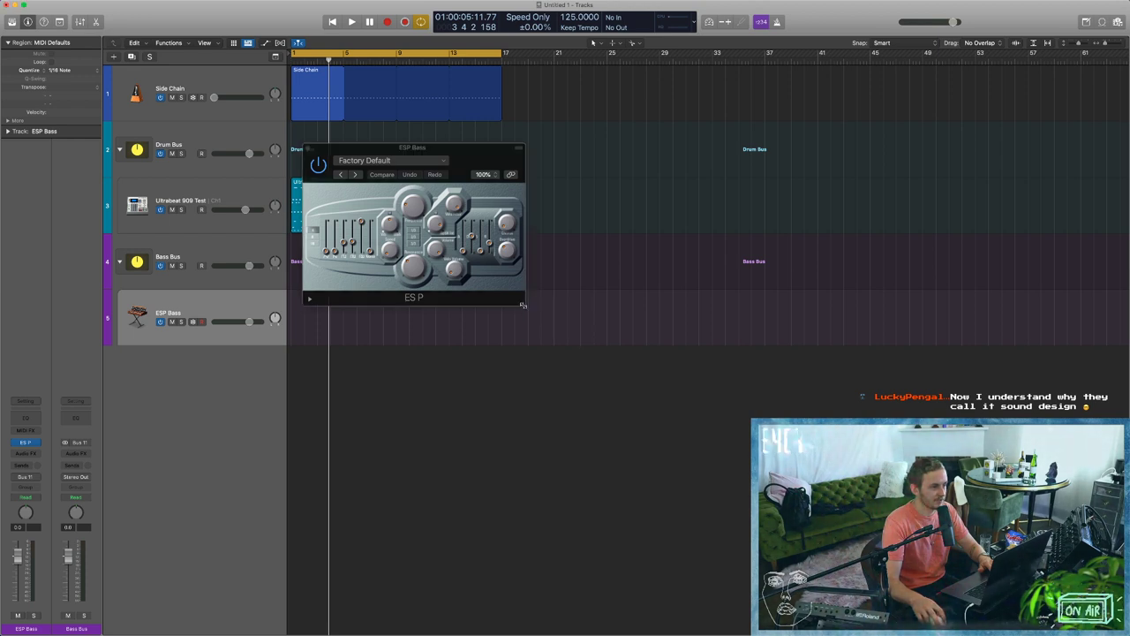
pyautogui.moveTo(523, 305); pyautogui.dragTo(567, 333)
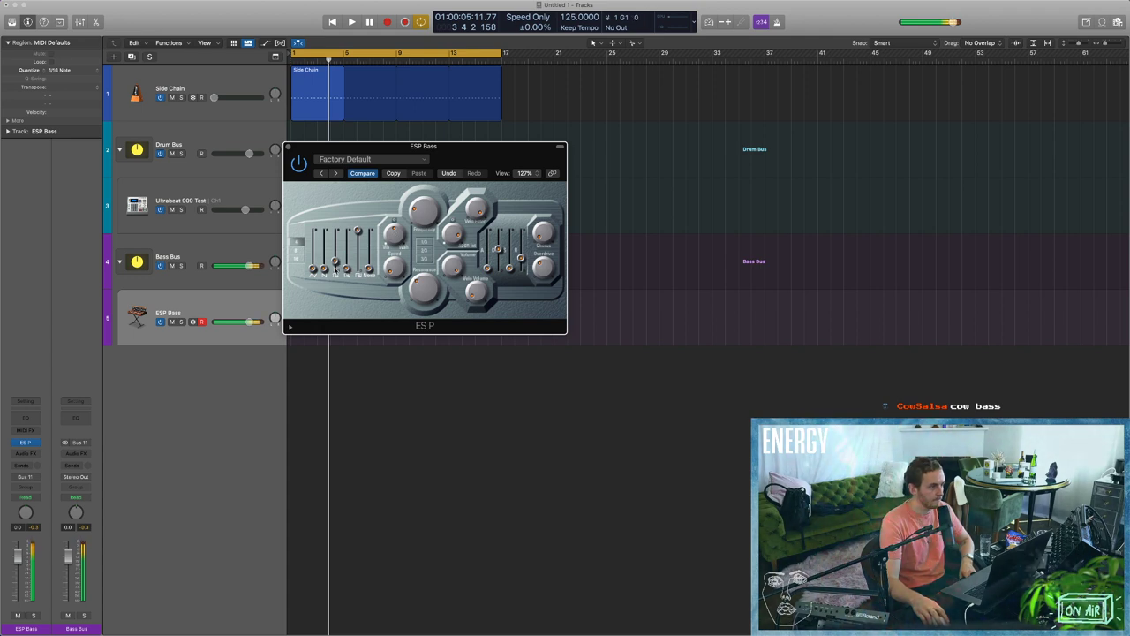
pyautogui.moveTo(334, 257); pyautogui.dragTo(335, 270)
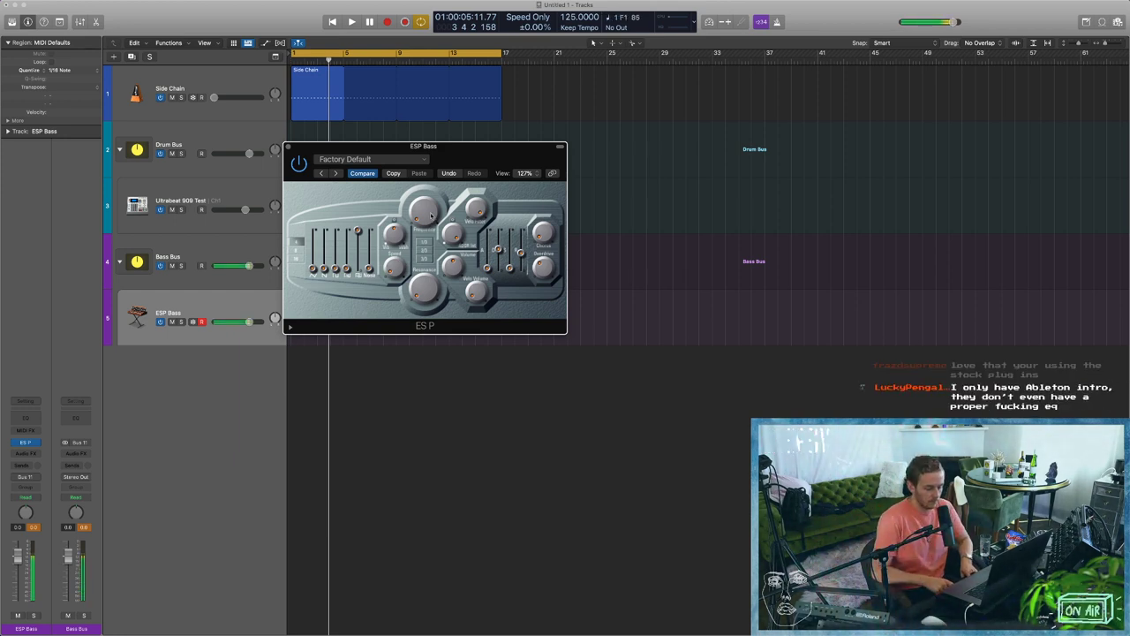
pyautogui.press('space')
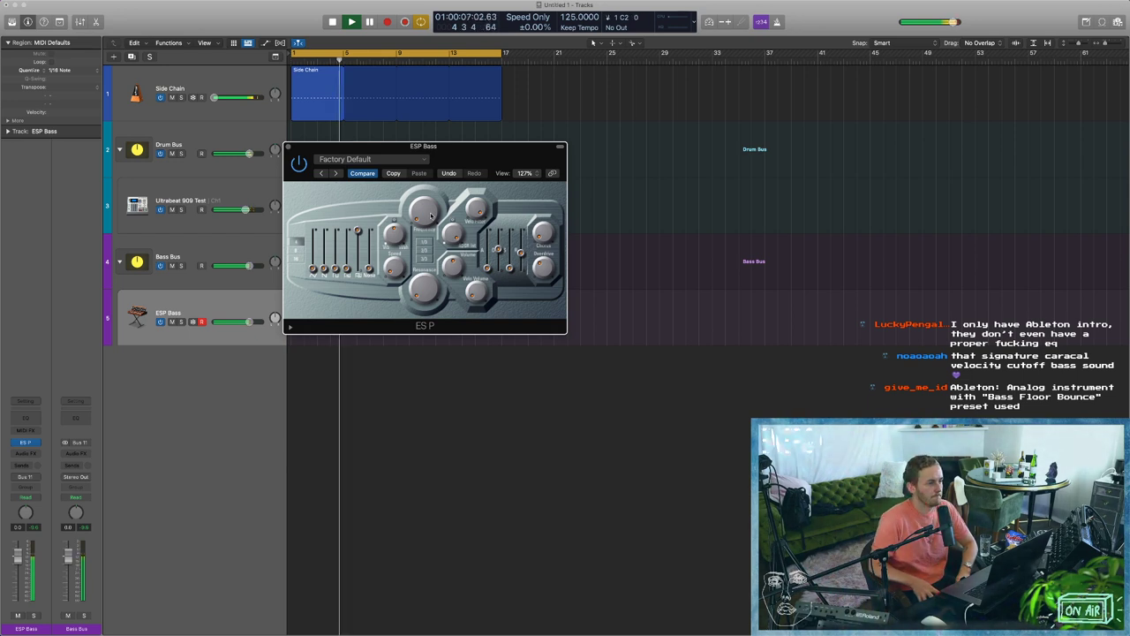
pyautogui.press('r')
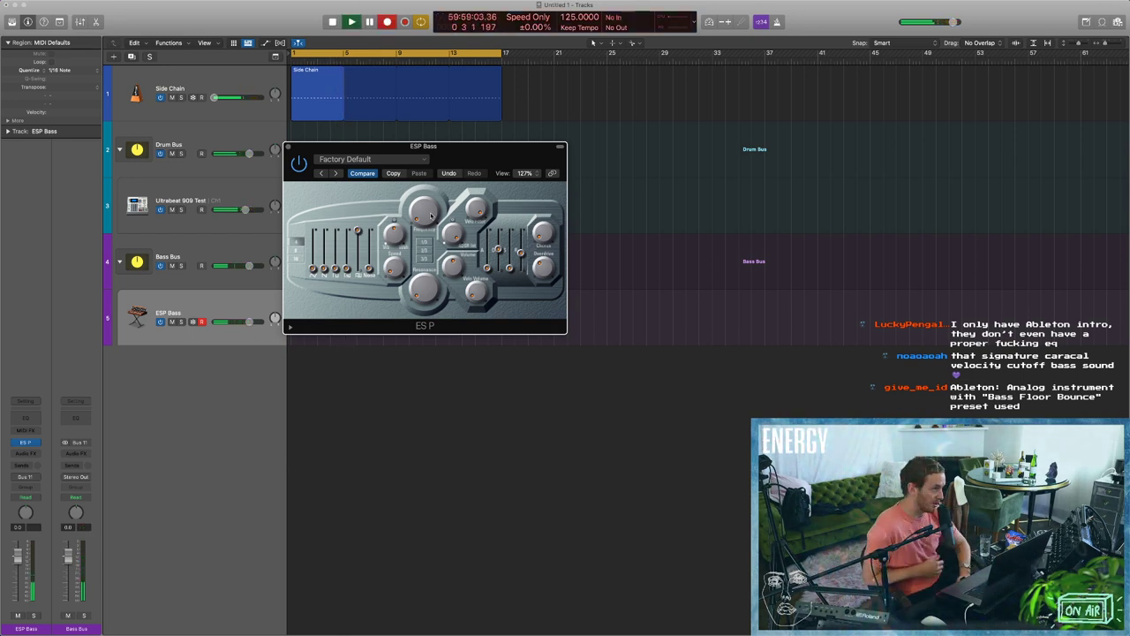
pyautogui.press('space')
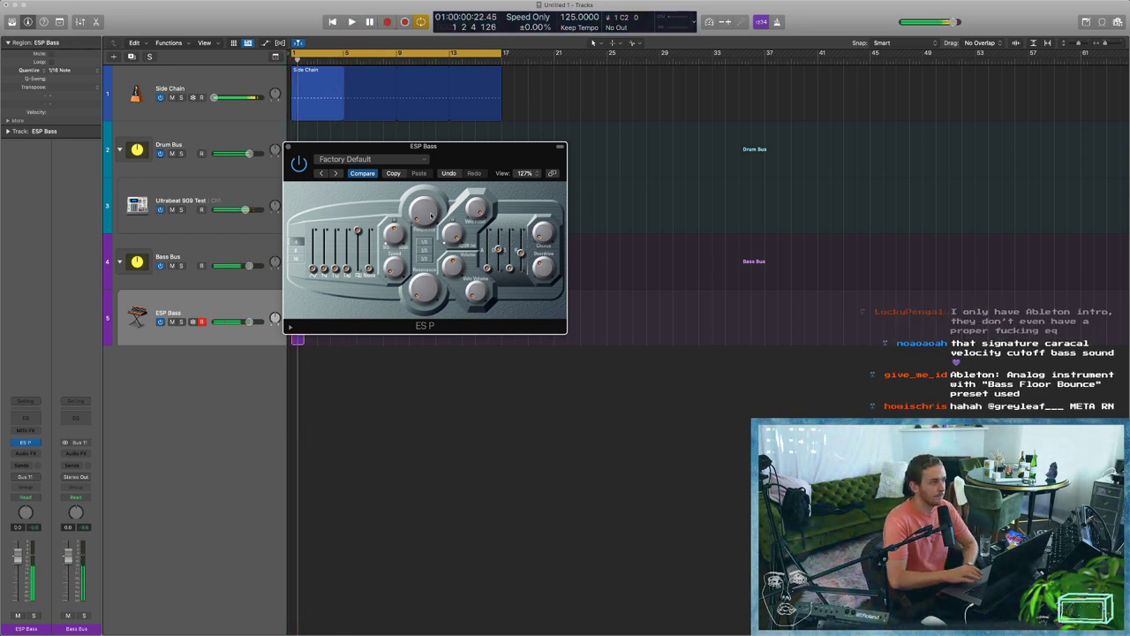
pyautogui.moveTo(302, 334); pyautogui.dragTo(293, 332)
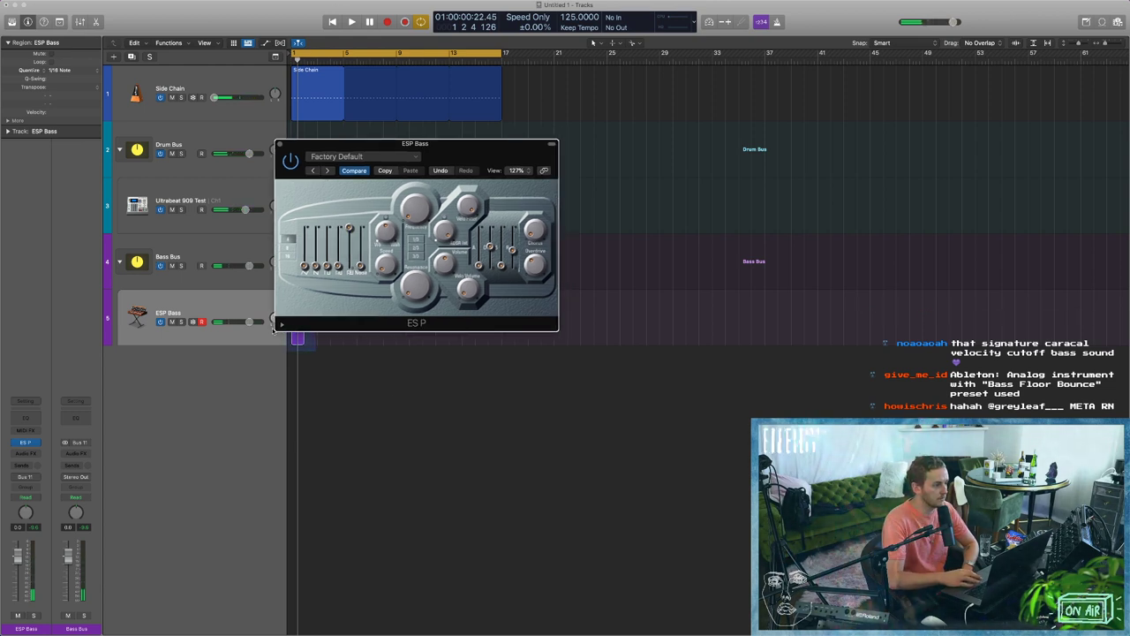
pyautogui.press('Delete')
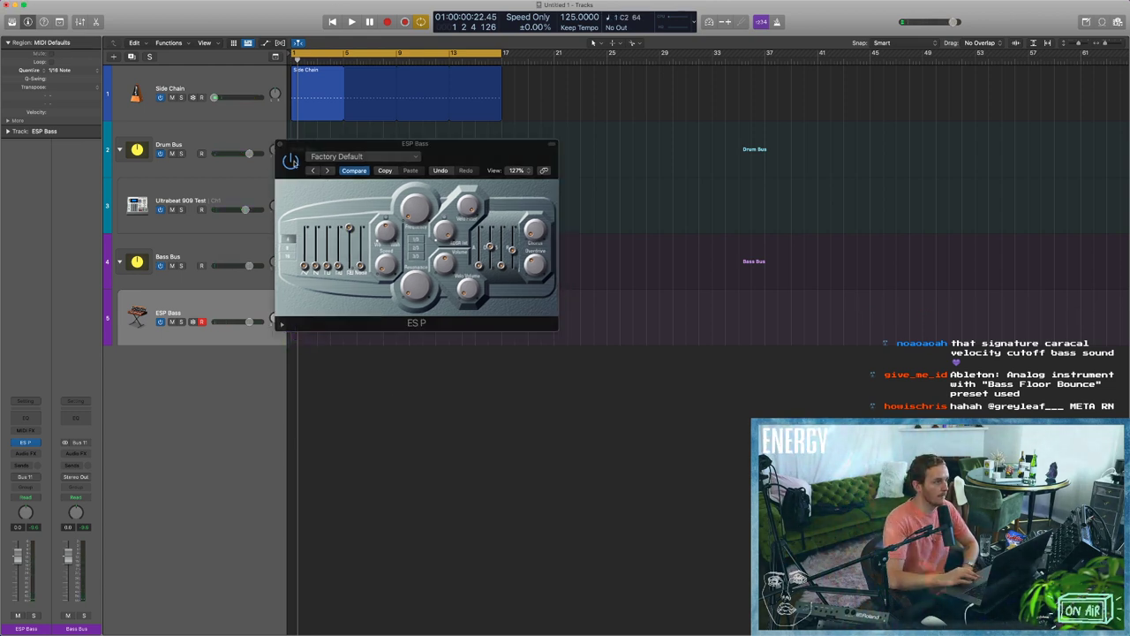
# Turn on Low Latency Mode and the metronome, and record a bass take of about four bars on the ESP Bass track.
pyautogui.click(280, 144)
pyautogui.click(710, 23)
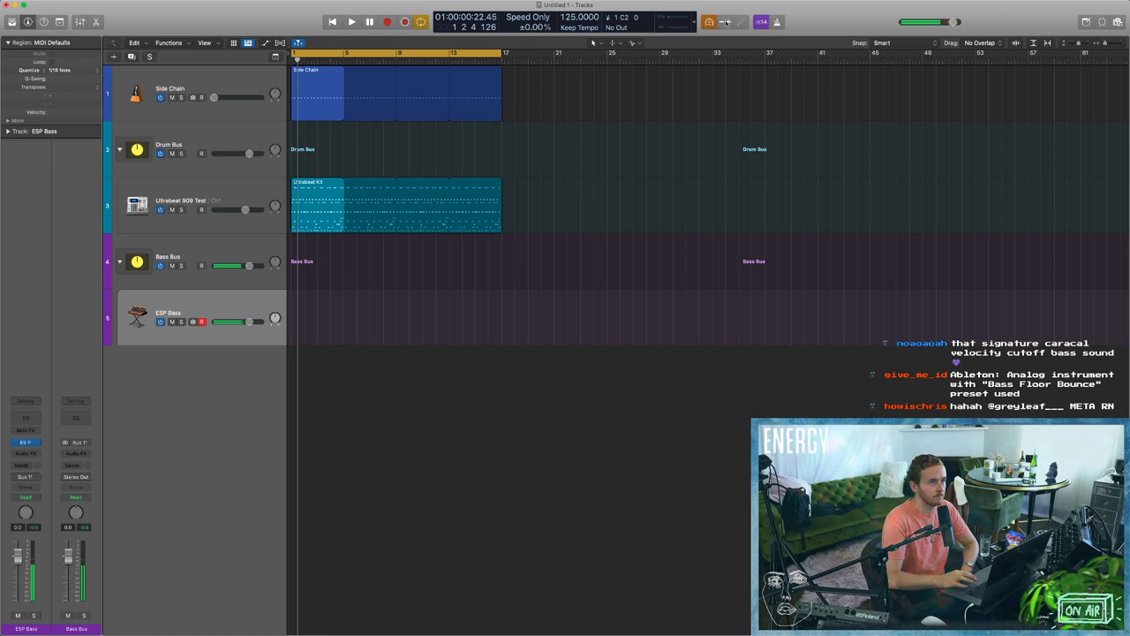
pyautogui.click(772, 23)
pyautogui.press('space')
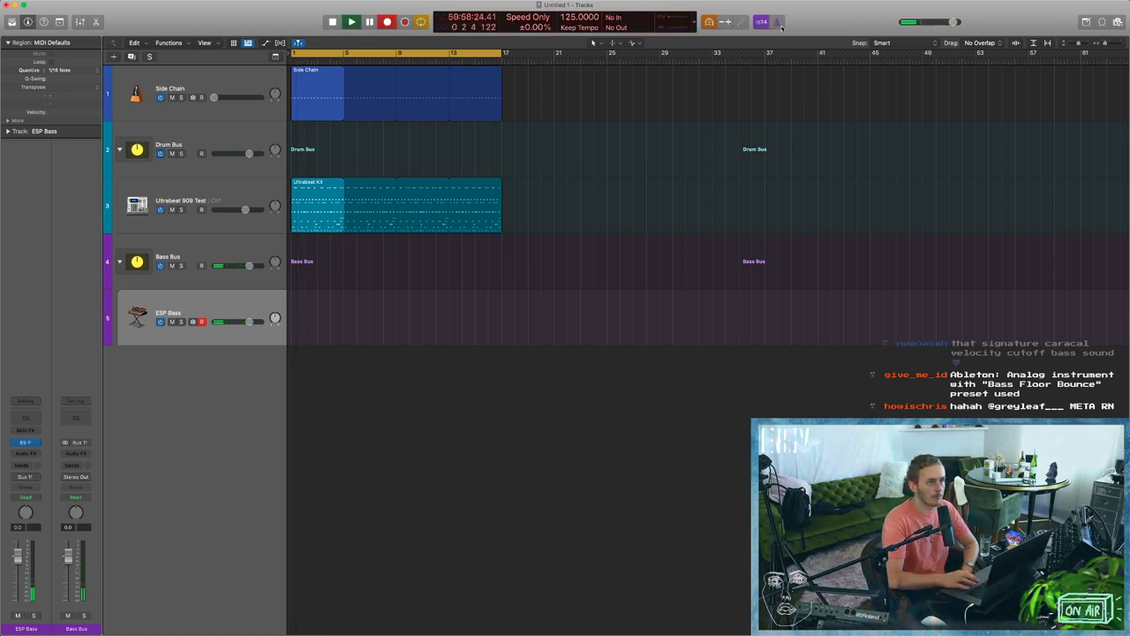
pyautogui.rightClick(777, 21)
pyautogui.click(794, 50)
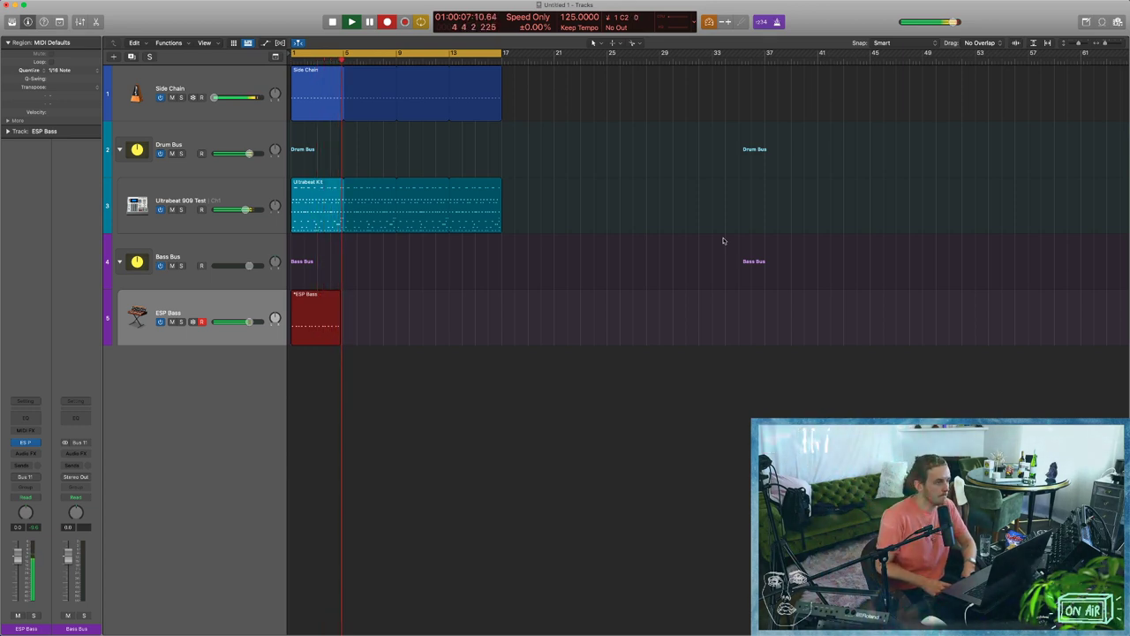
pyautogui.press('space')
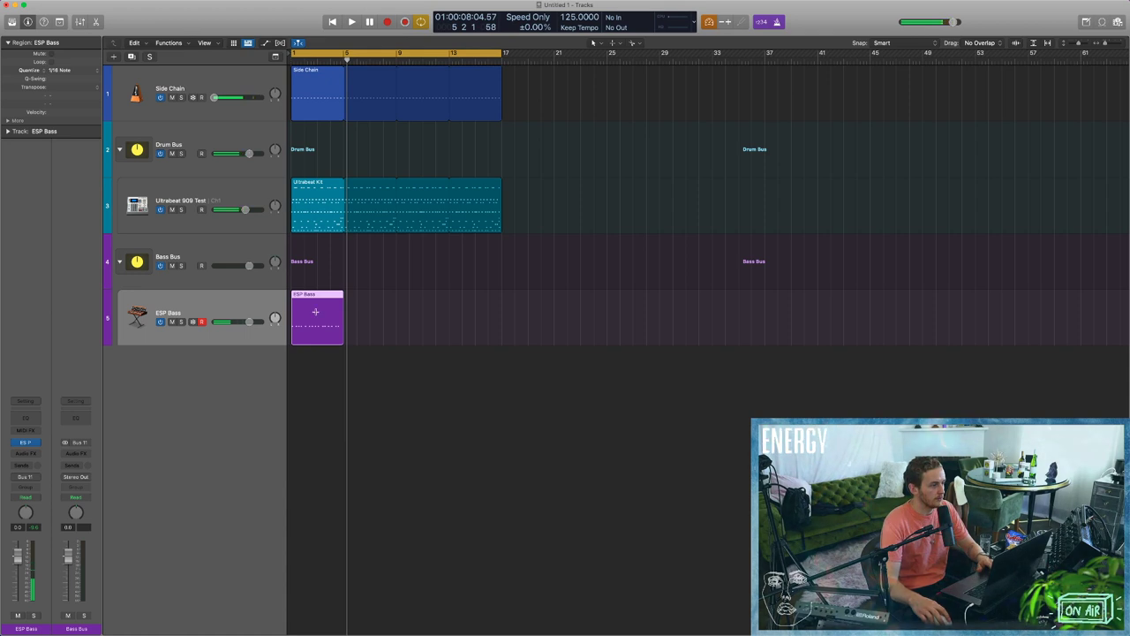
# Shorten the recorded ESP Bass region to its first two bars and loop it.
pyautogui.moveTo(316, 312); pyautogui.dragTo(260, 319)
pyautogui.press('Delete')
pyautogui.moveTo(329, 323); pyautogui.dragTo(300, 320)
pyautogui.press('l')
# Start playback, end the ESP Bass loop at bar 17 and slightly lower the master volume.
pyautogui.press('space')
pyautogui.moveTo(542, 296); pyautogui.dragTo(501, 296)
pyautogui.click(392, 397)
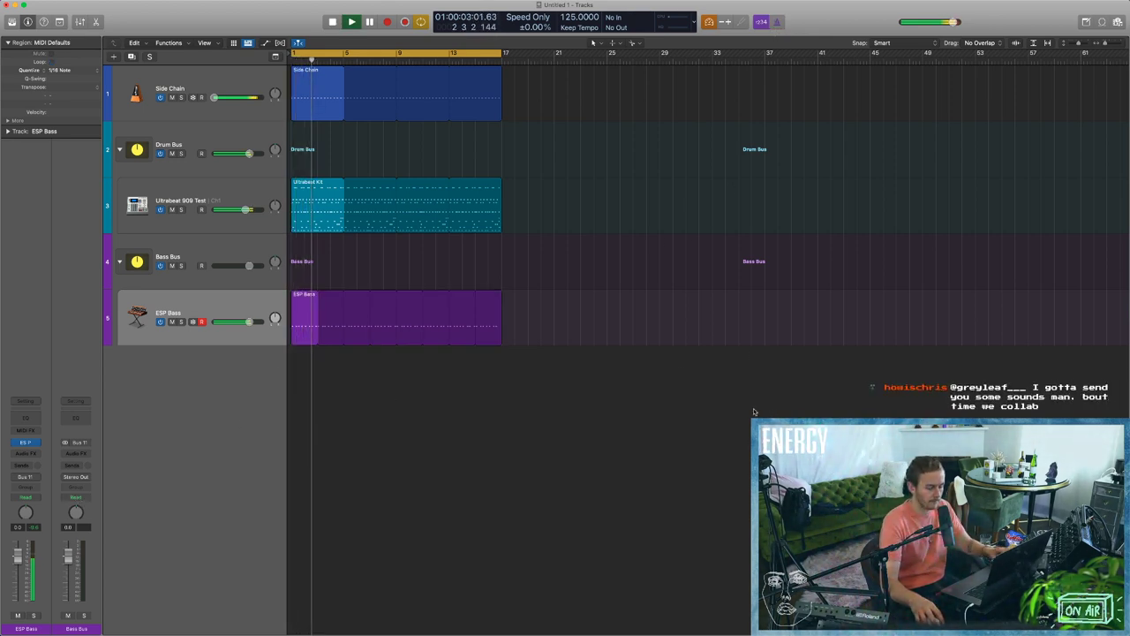
pyautogui.moveTo(944, 24); pyautogui.dragTo(939, 26)
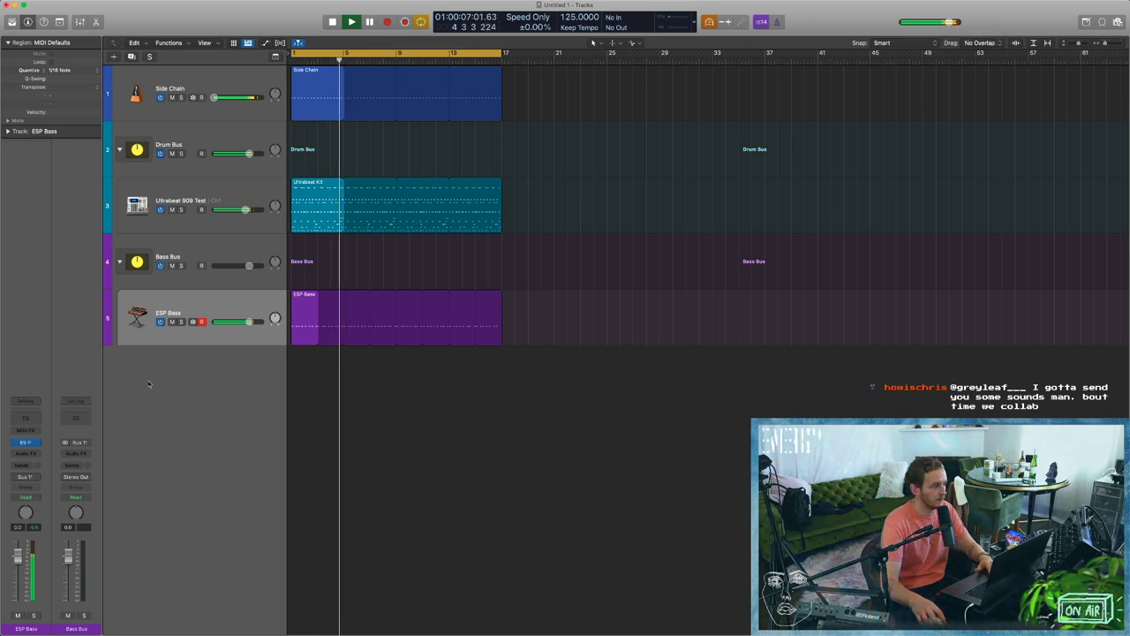
# Audition the bass with the ES P synth's second oscillator slider raised to the maximum, and return that slider to the minimum.
pyautogui.press('space')
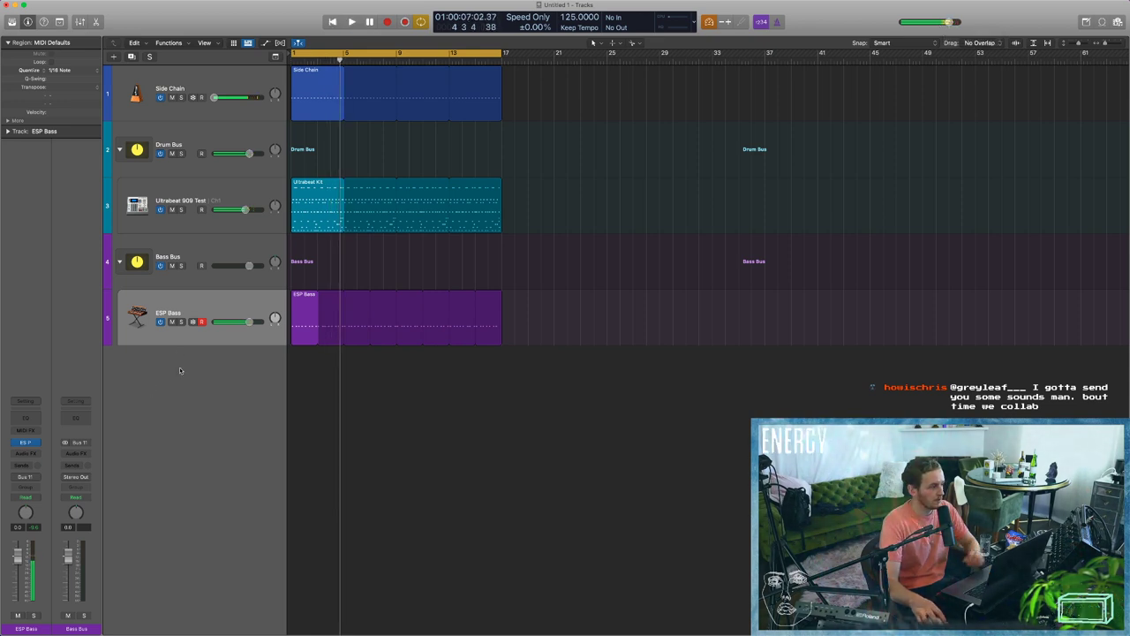
pyautogui.click(27, 441)
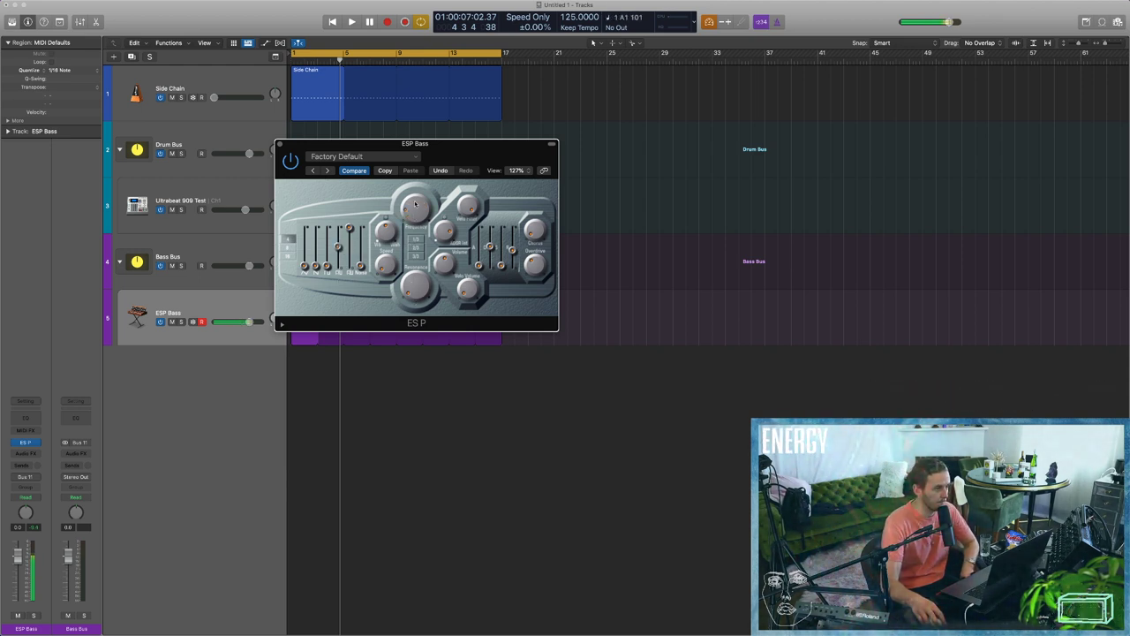
pyautogui.press('space')
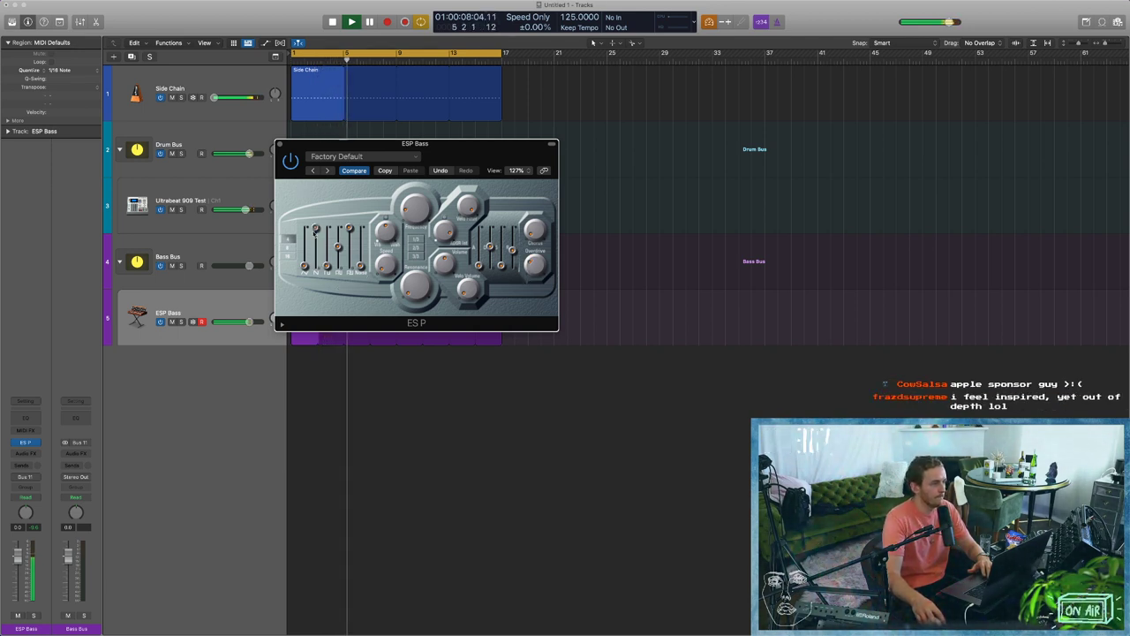
pyautogui.moveTo(316, 265); pyautogui.dragTo(319, 296)
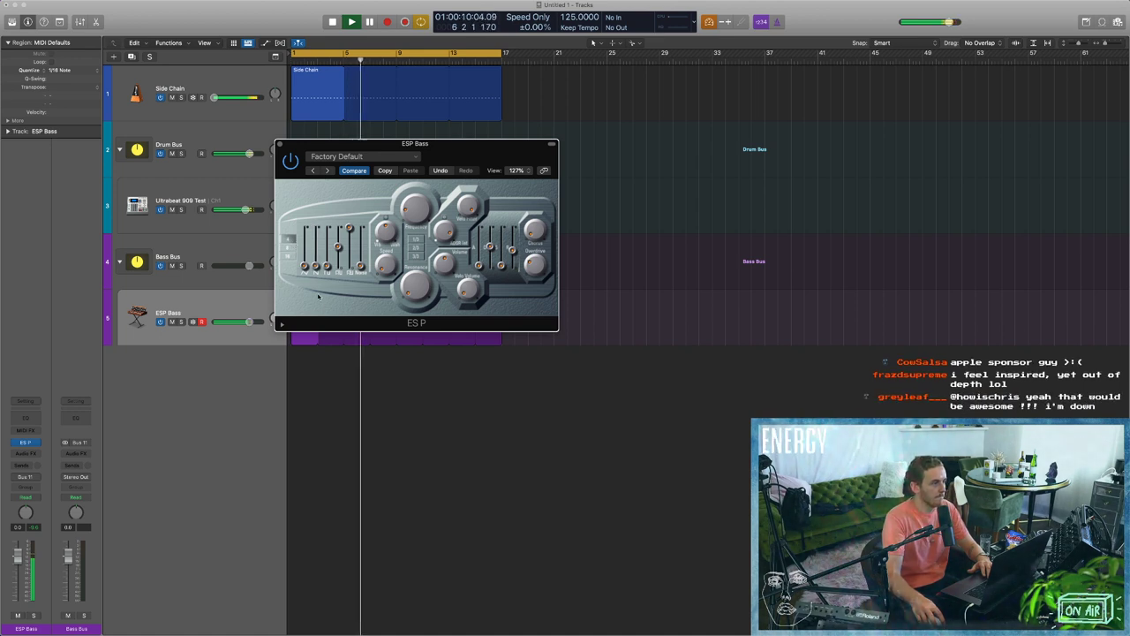
pyautogui.click(280, 143)
pyautogui.press('space')
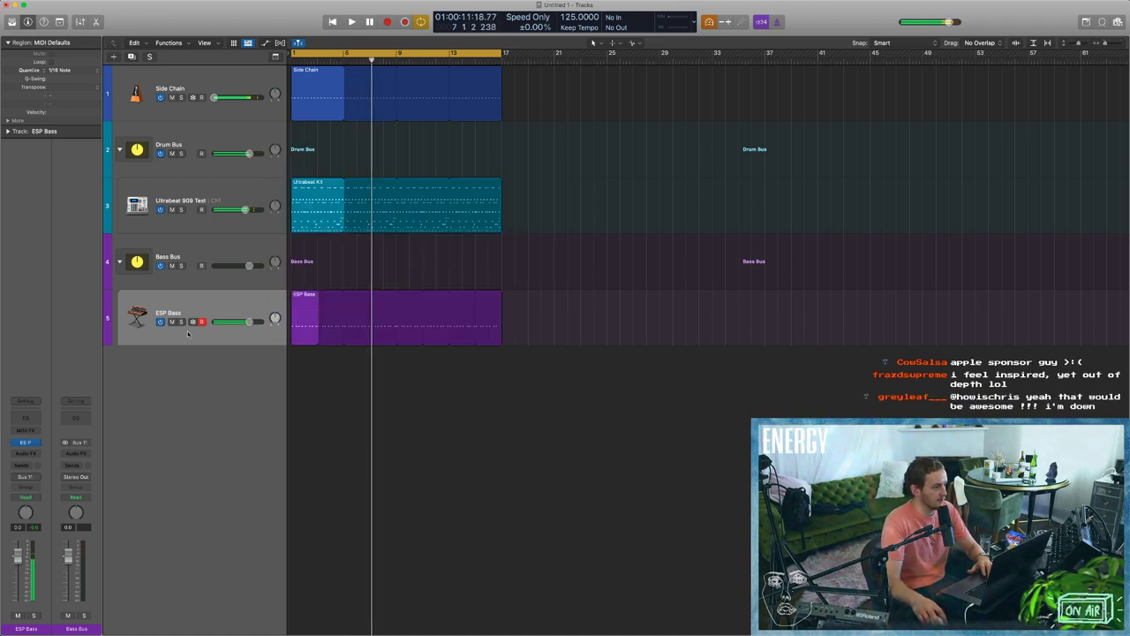
# Solo the ESP Bass track and play it from the beginning of the project.
pyautogui.click(181, 321)
pyautogui.press('Return')
pyautogui.press('space')
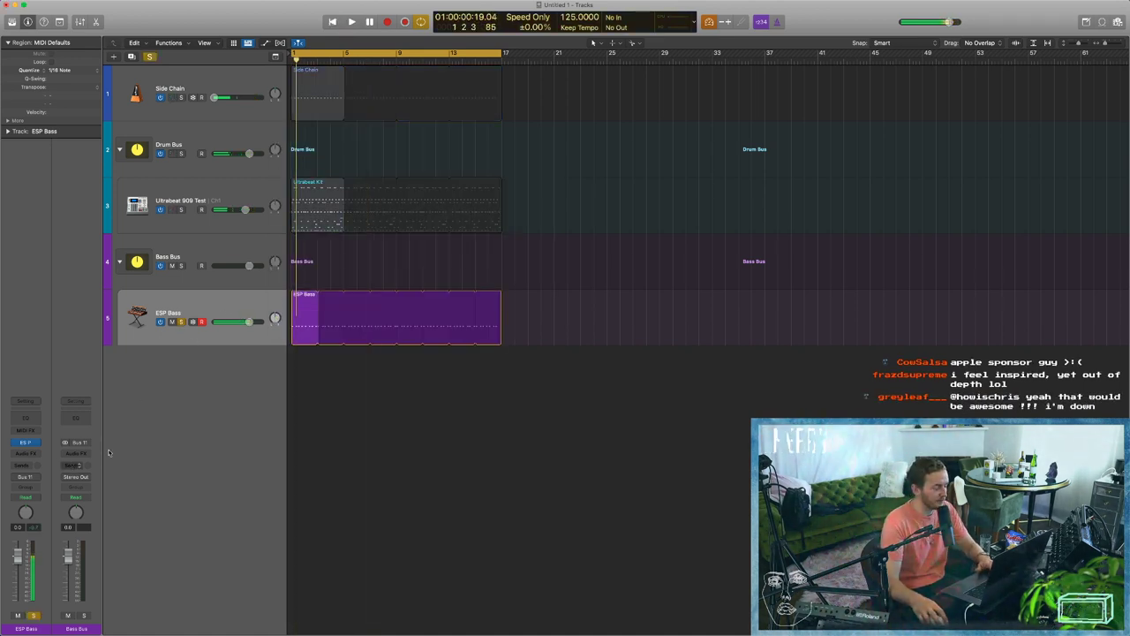
# Show the mixer and route the Bass Bus channel's output to Bus 20.
pyautogui.press('x')
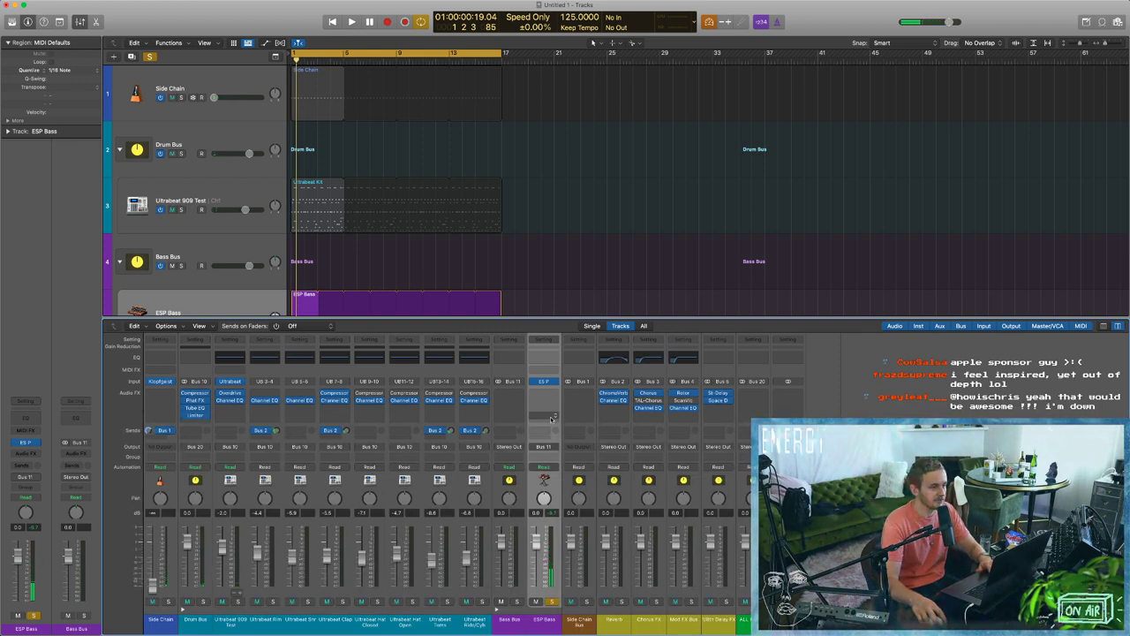
pyautogui.click(515, 451)
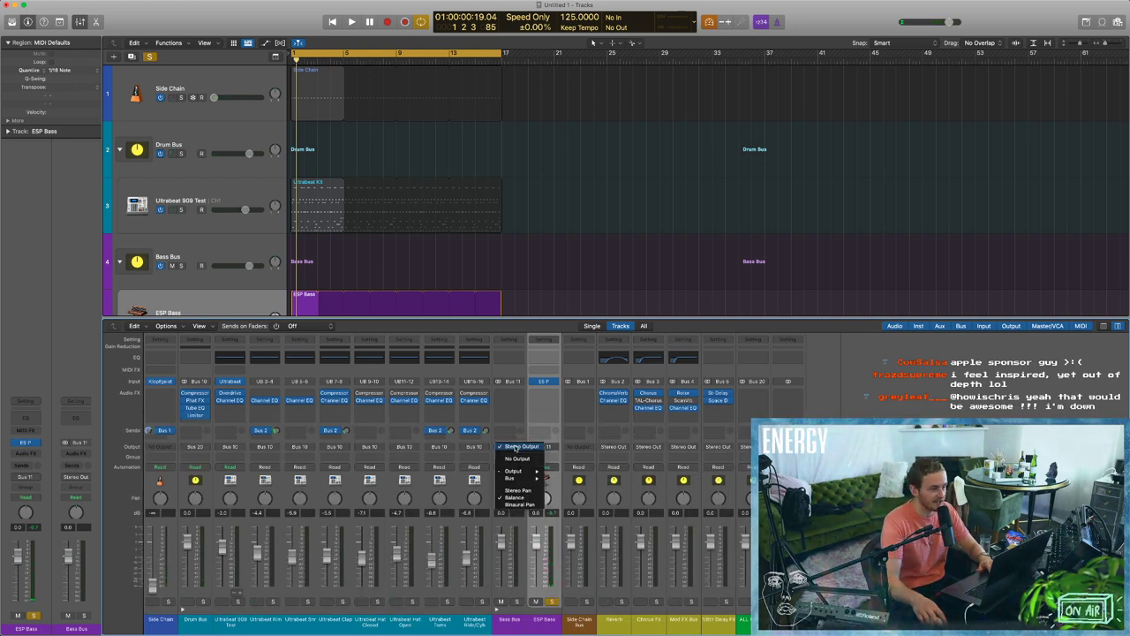
pyautogui.moveTo(522, 479)
pyautogui.click(593, 488)
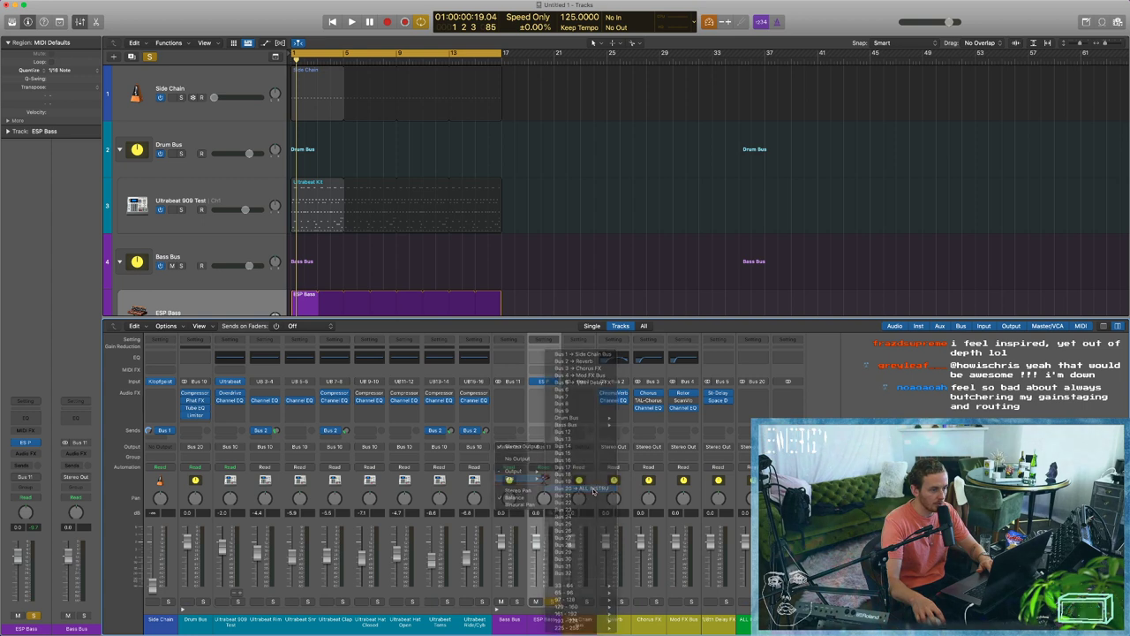
# Listen to the soloed ESP Bass track and review its ES P synth settings during playback.
pyautogui.press('space')
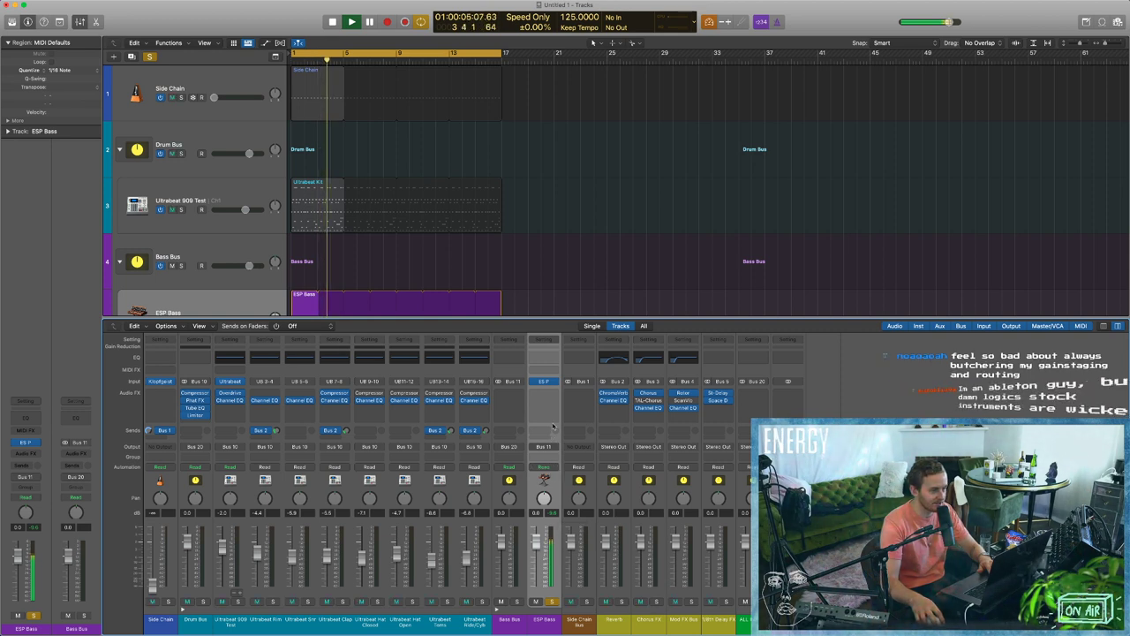
pyautogui.click(544, 380)
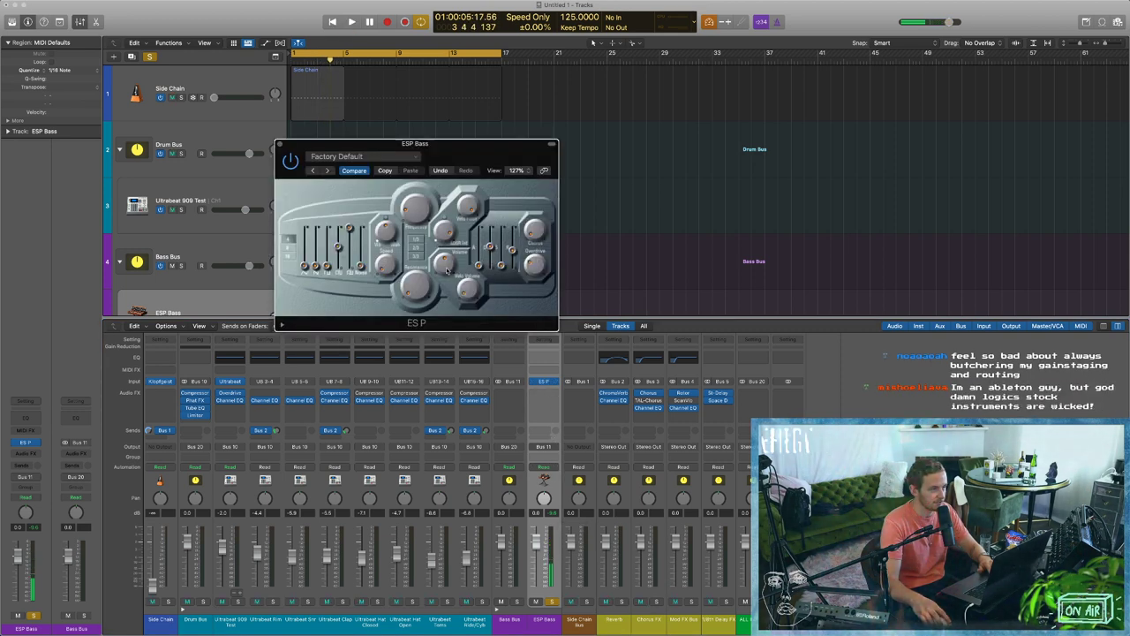
pyautogui.press('Return')
pyautogui.press('space')
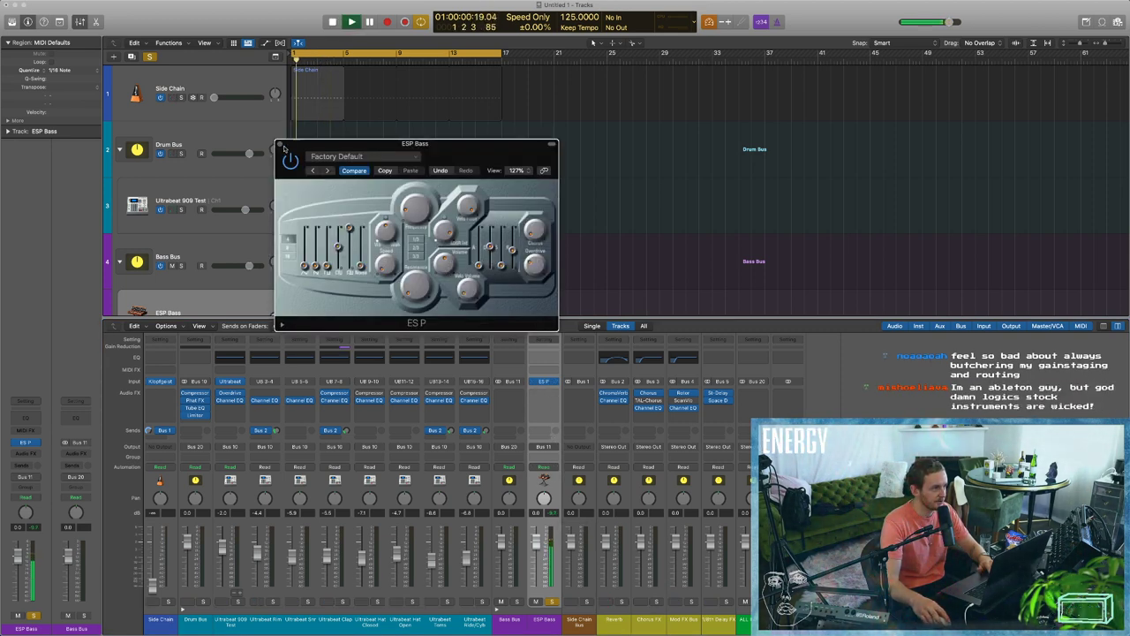
pyautogui.click(281, 145)
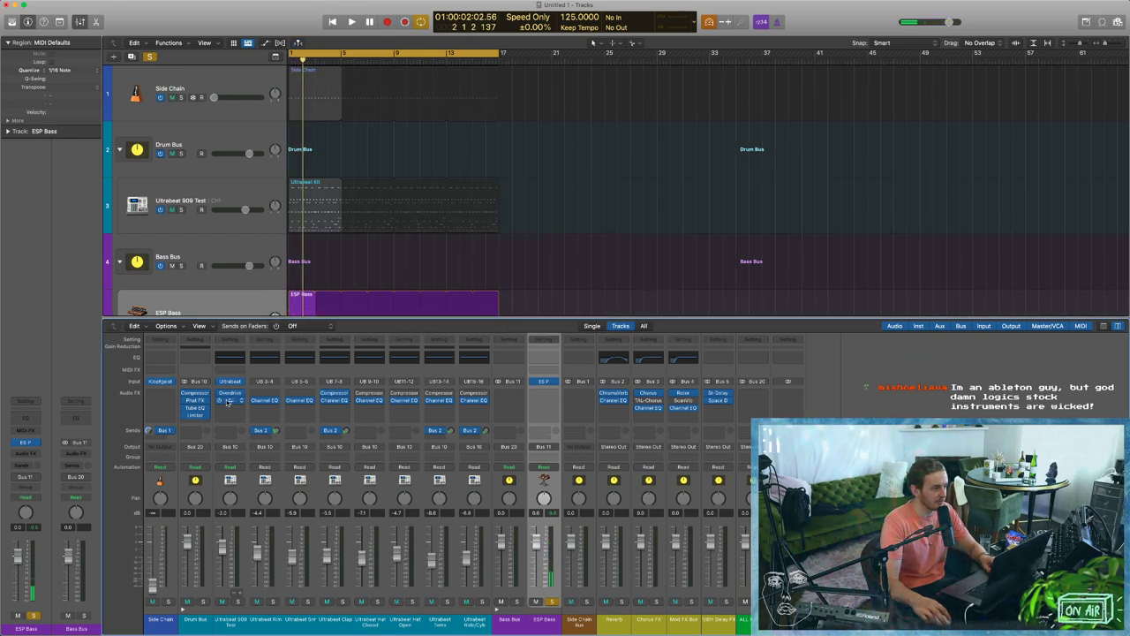
# Insert Phat FX on the ESP Bass channel and set its Soft Sat distortion to 56.3% during playback.
pyautogui.click(545, 394)
pyautogui.press('space')
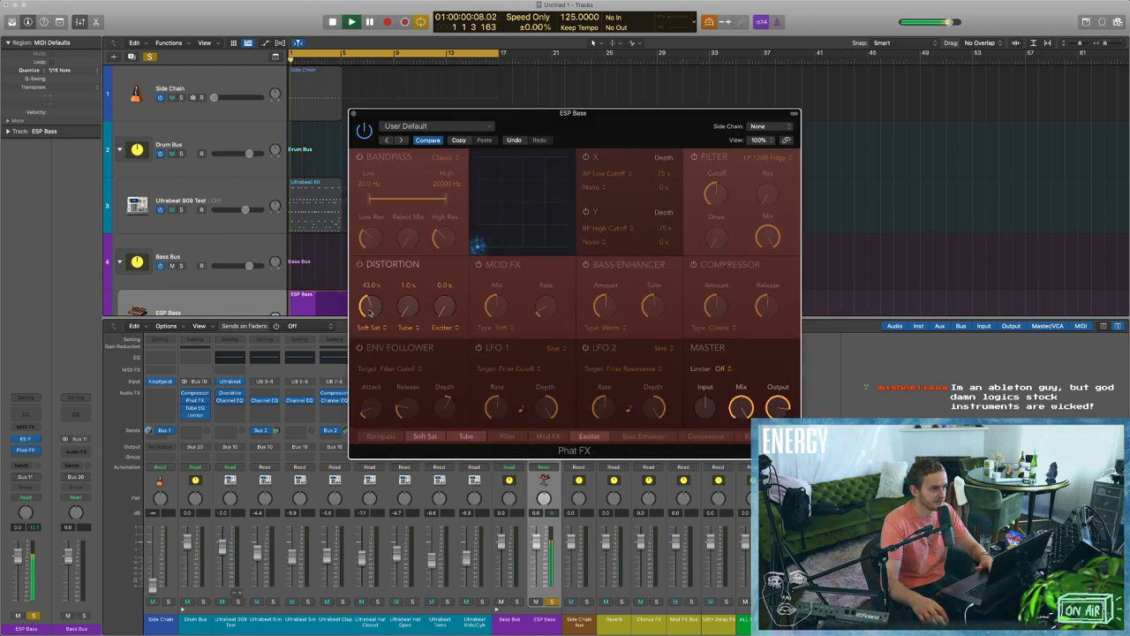
pyautogui.moveTo(370, 308)
pyautogui.mouseDown()
pyautogui.moveTo(372, 275)
pyautogui.moveTo(372, 298)
pyautogui.mouseUp()
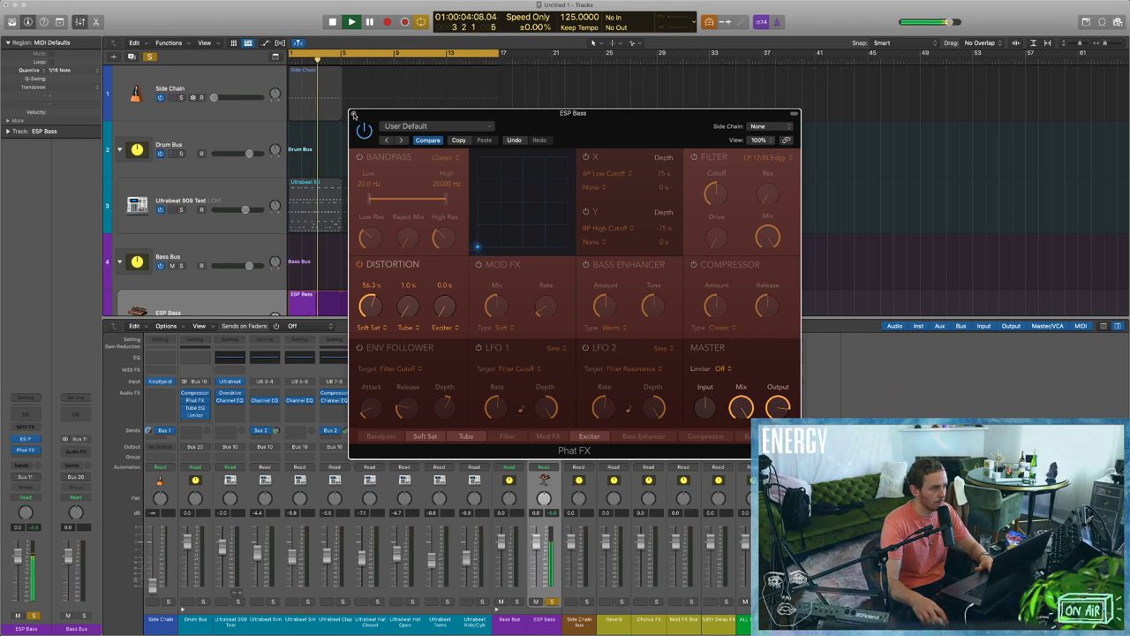
pyautogui.click(354, 114)
pyautogui.press('space')
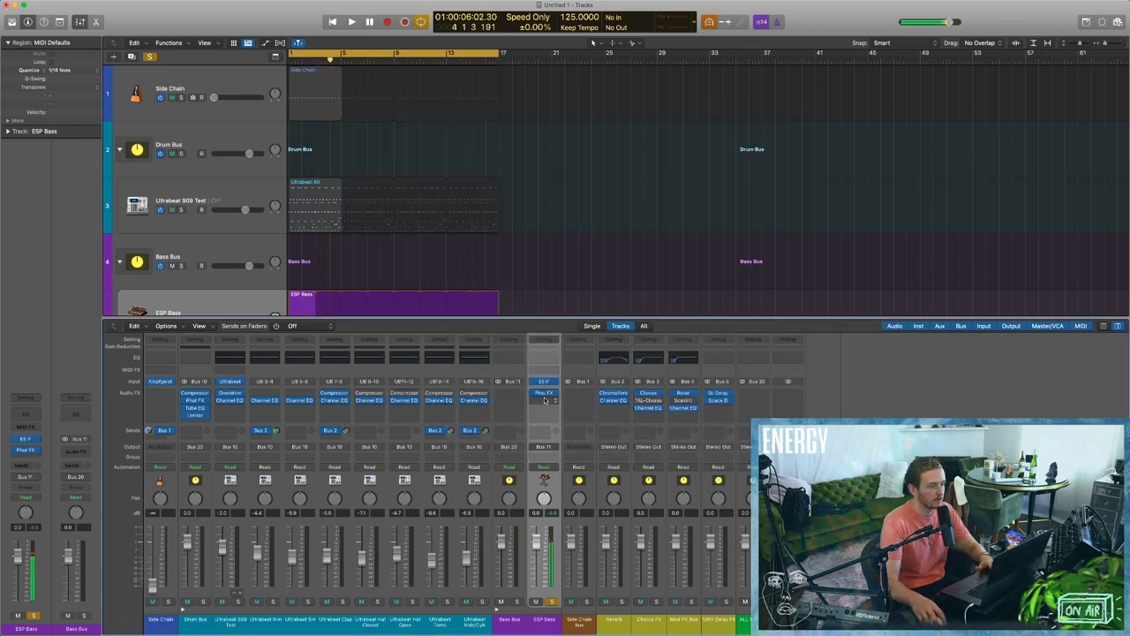
# Bypass Phat FX on ESP Bass, insert a Compressor ahead of it and start playback.
pyautogui.moveTo(545, 403); pyautogui.dragTo(544, 402)
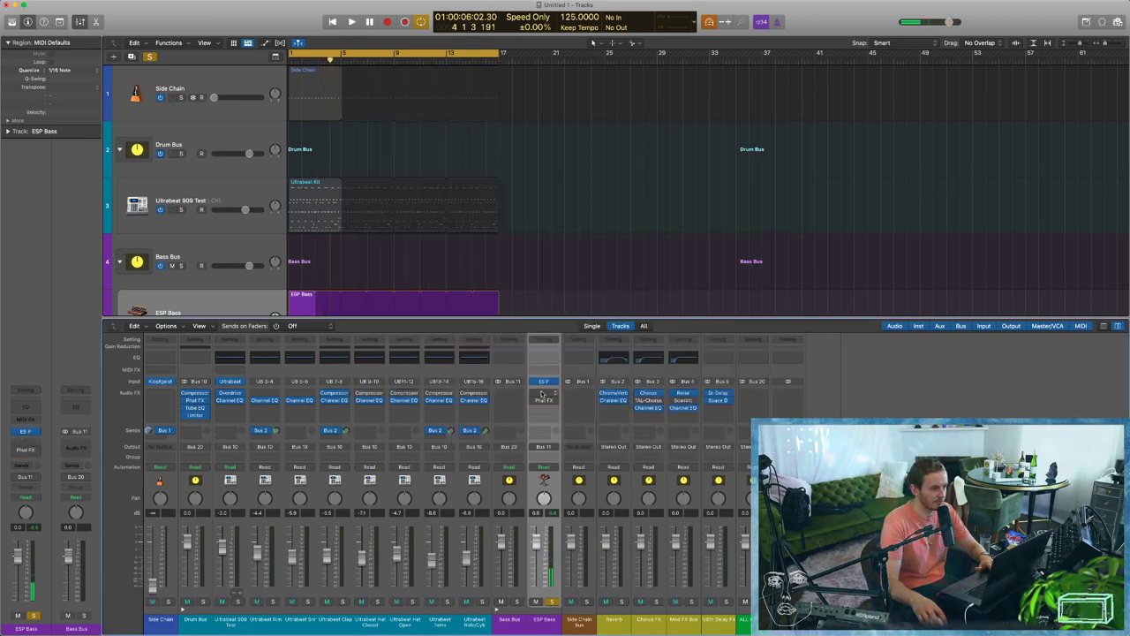
pyautogui.click(535, 393)
pyautogui.press('space')
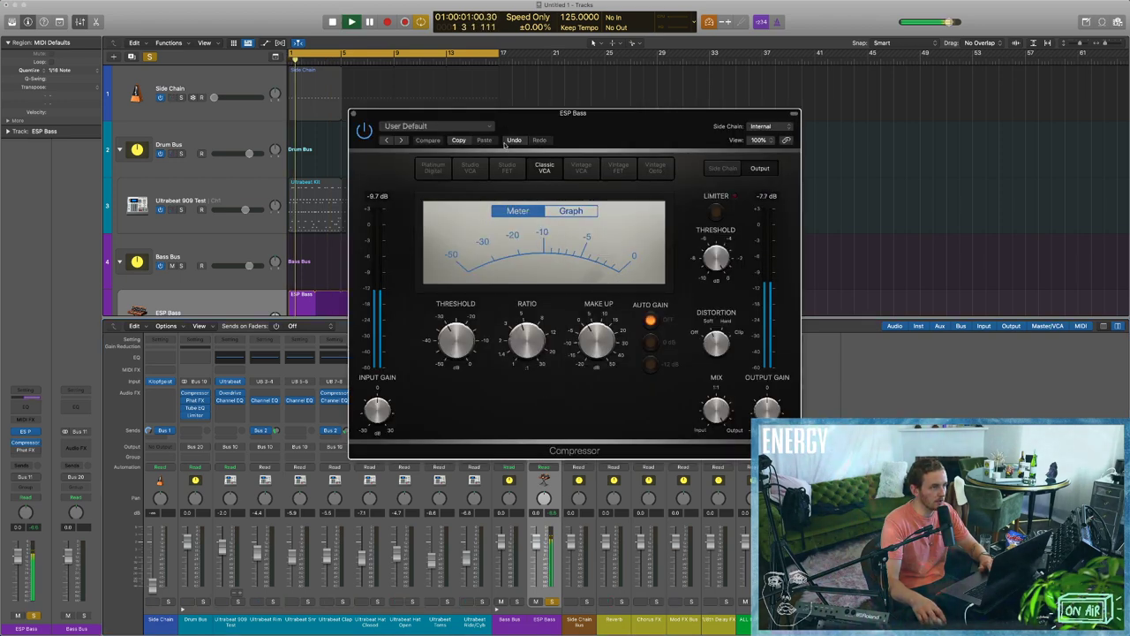
# Set the ESP Bass Compressor to the Classic VCA model with a 2.2:1 ratio and 2.0 dB of make-up gain.
pyautogui.click(581, 169)
pyautogui.click(543, 166)
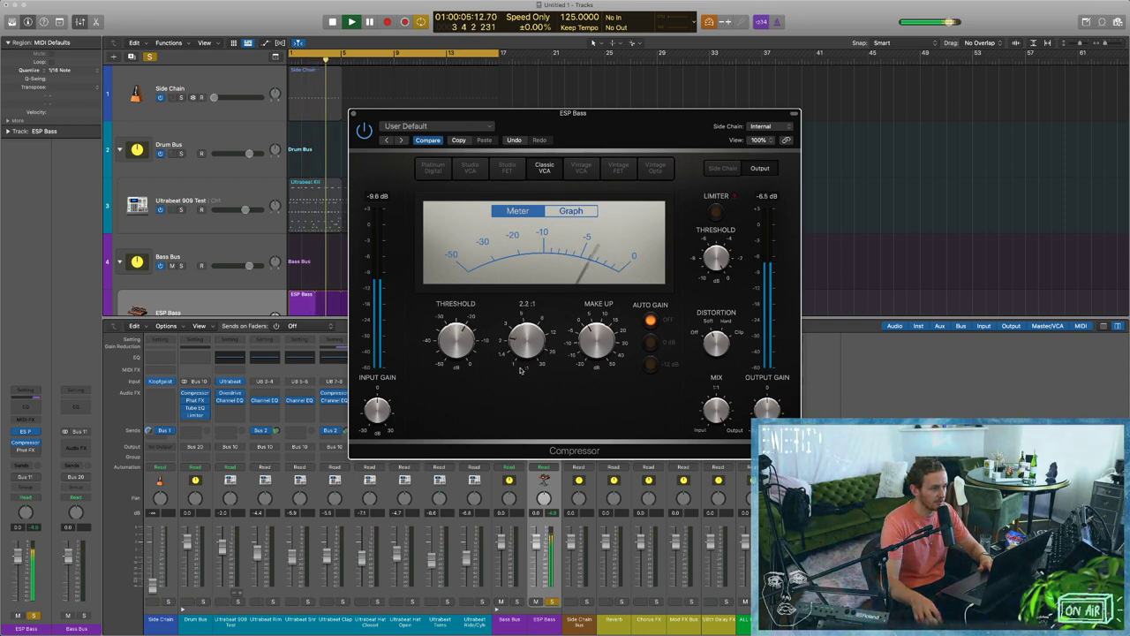
pyautogui.moveTo(467, 341); pyautogui.dragTo(469, 359)
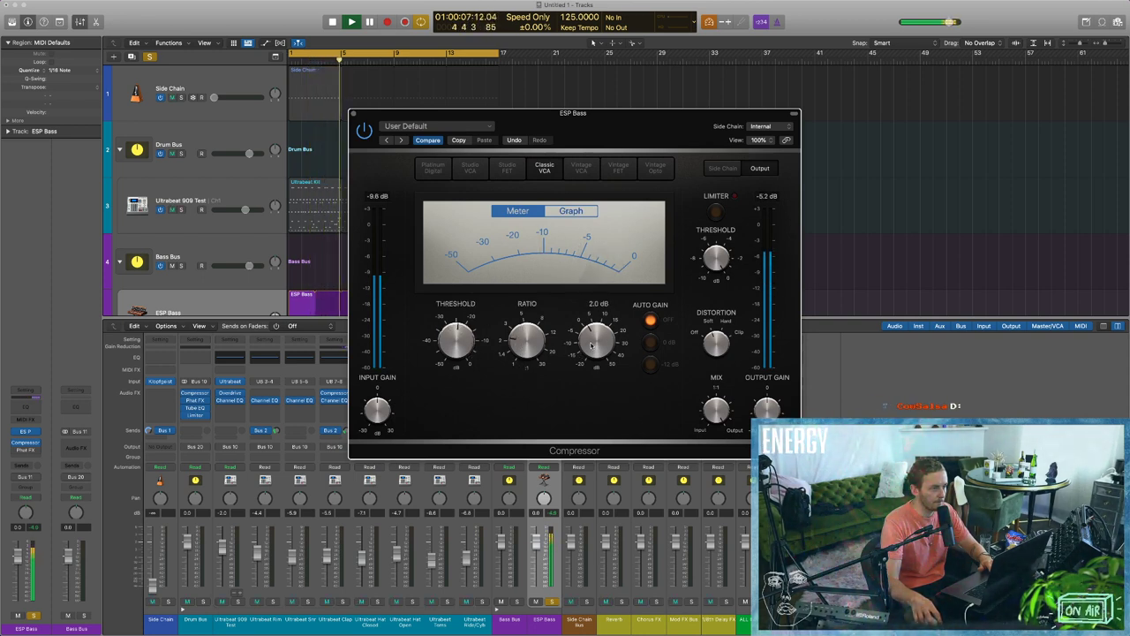
# Compare the bass with the Compressor's mix at 0% and 100%, and set the ratio to 3.9:1.
pyautogui.moveTo(729, 413); pyautogui.dragTo(727, 525)
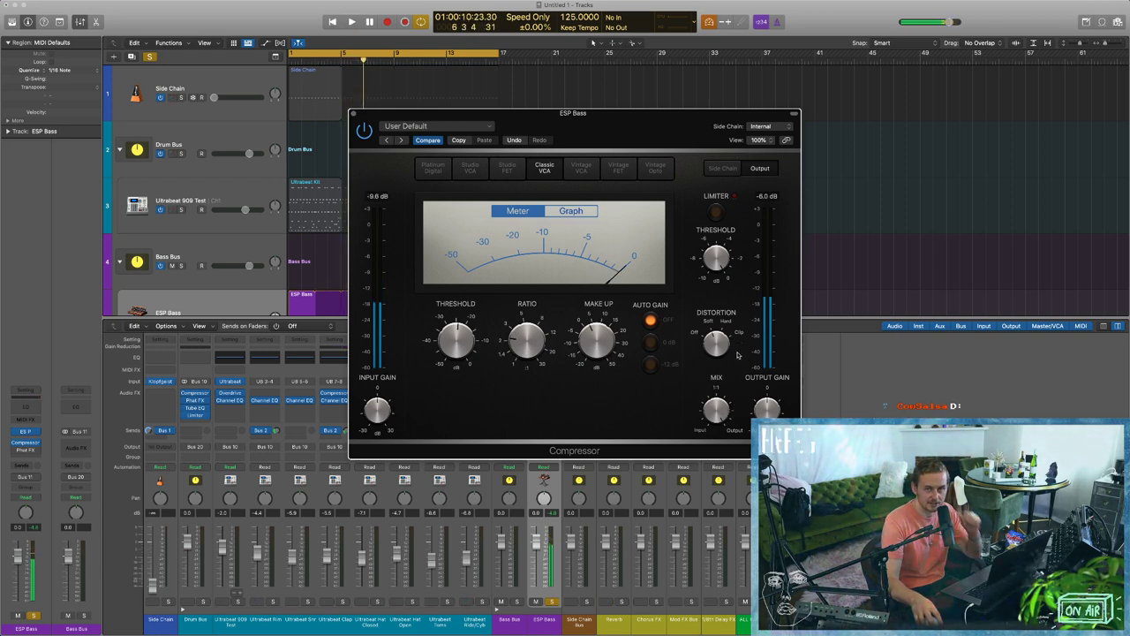
pyautogui.press('space')
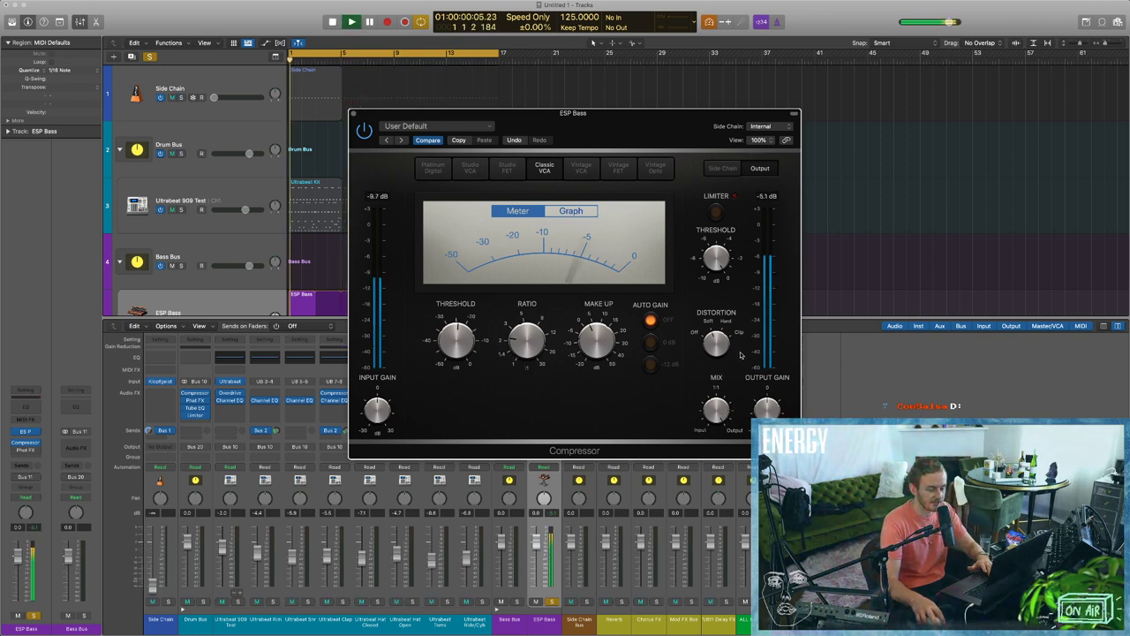
pyautogui.moveTo(720, 413)
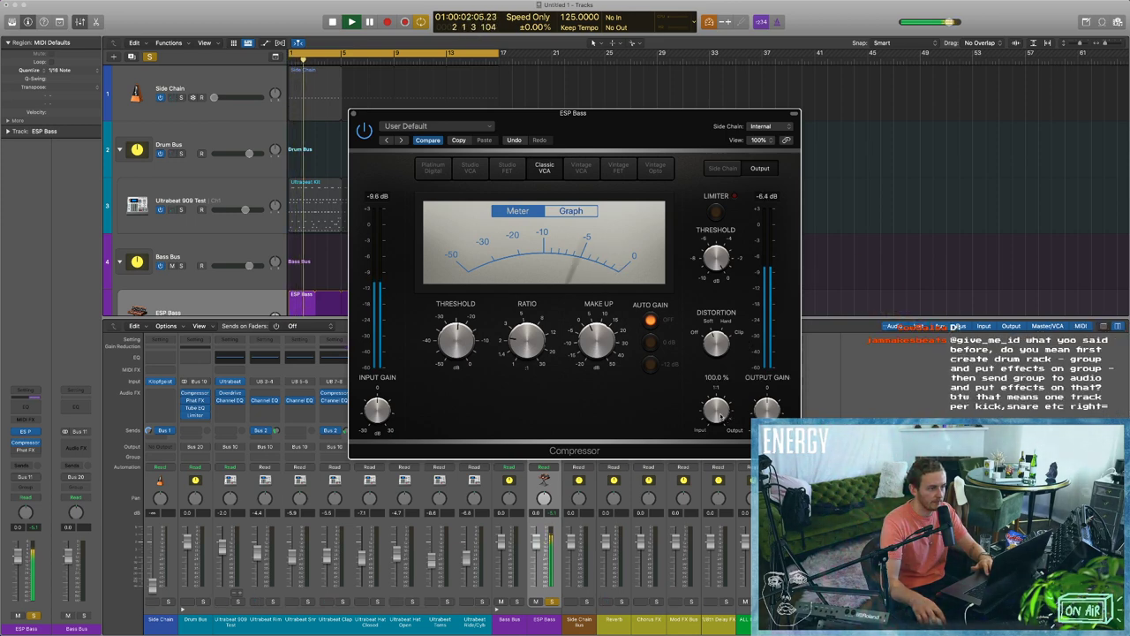
pyautogui.moveTo(542, 321)
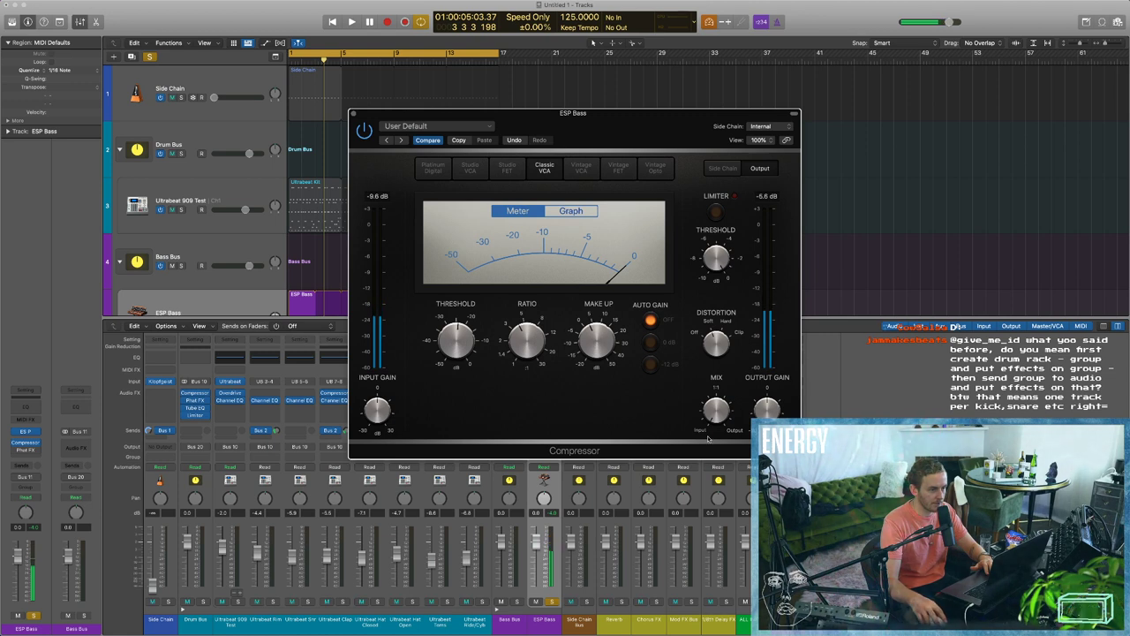
pyautogui.press('space')
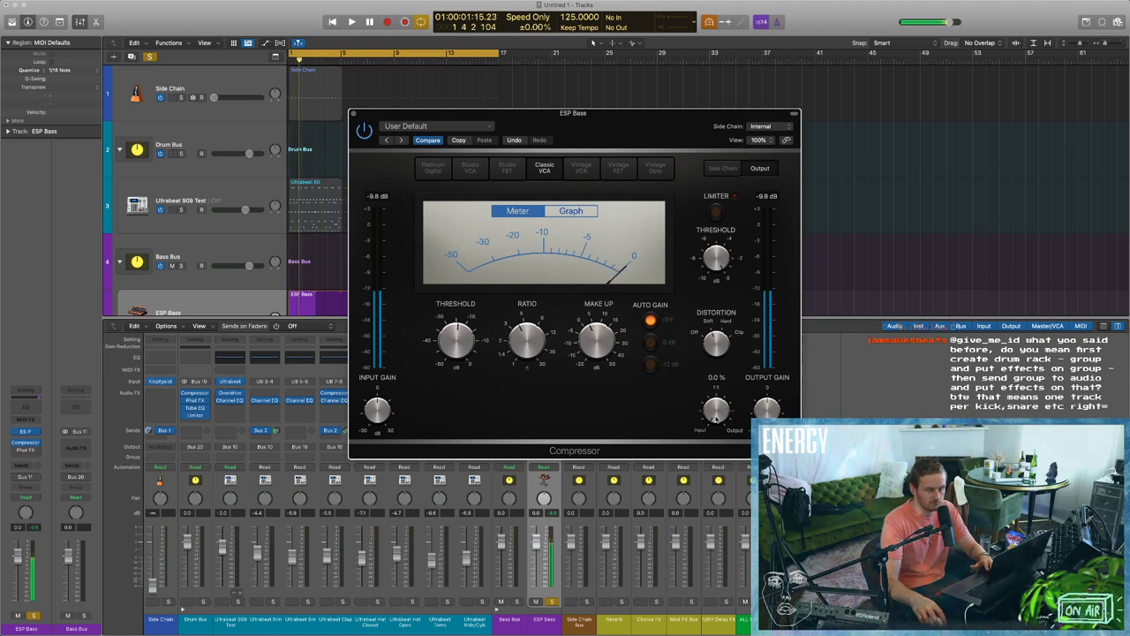
pyautogui.press('space')
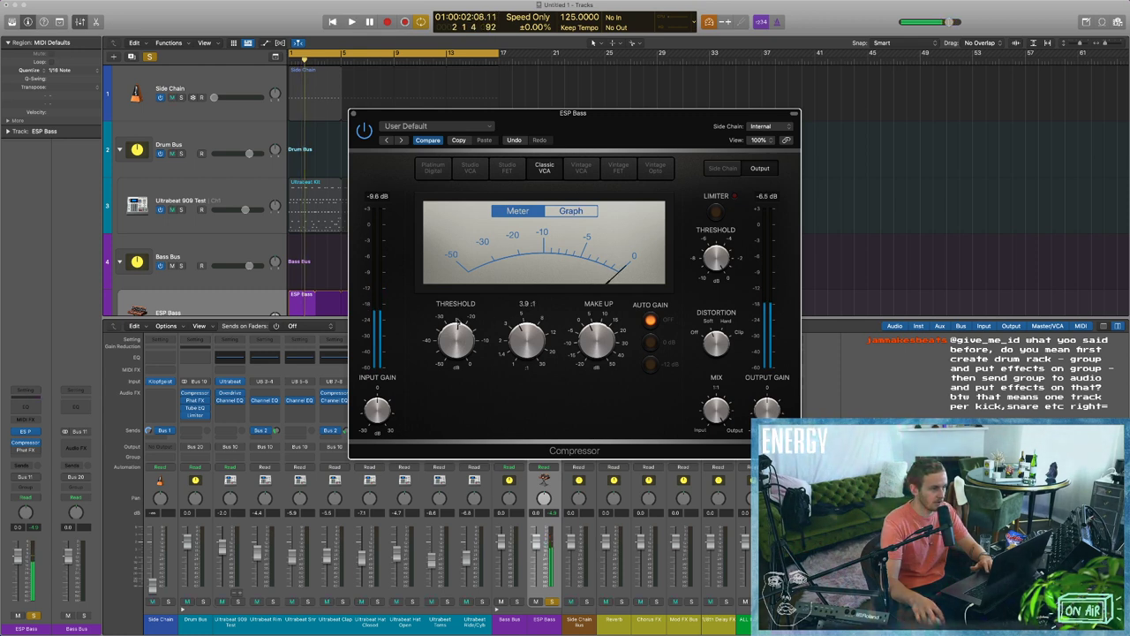
pyautogui.press('space')
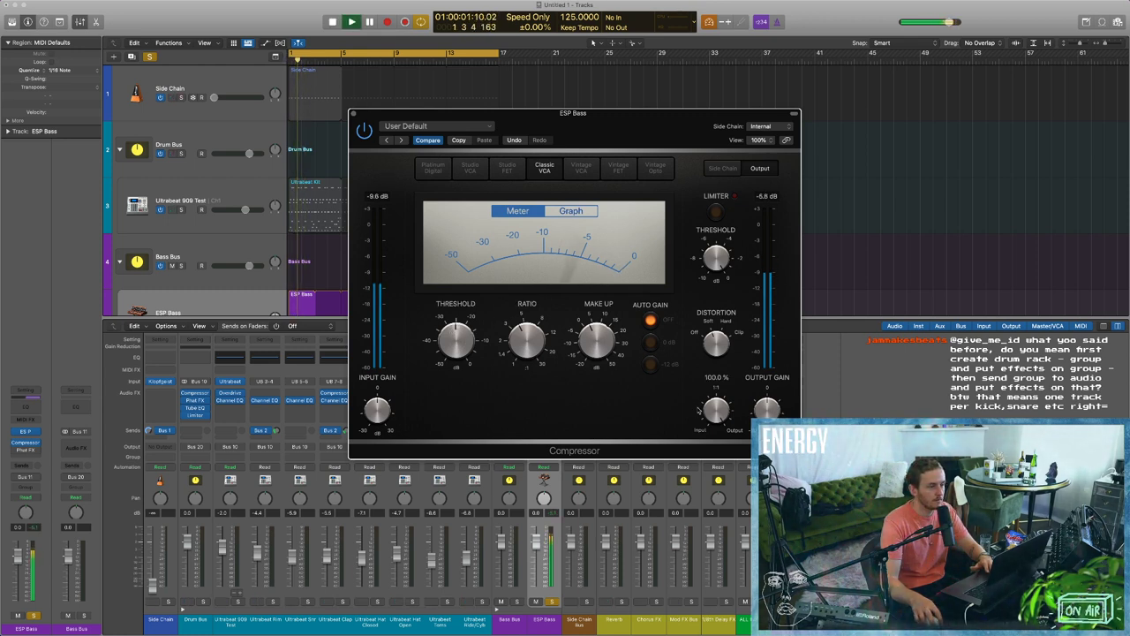
# Set the ESP Bass Compressor's mix to 69%, resume playback and close the Compressor window.
pyautogui.press('space')
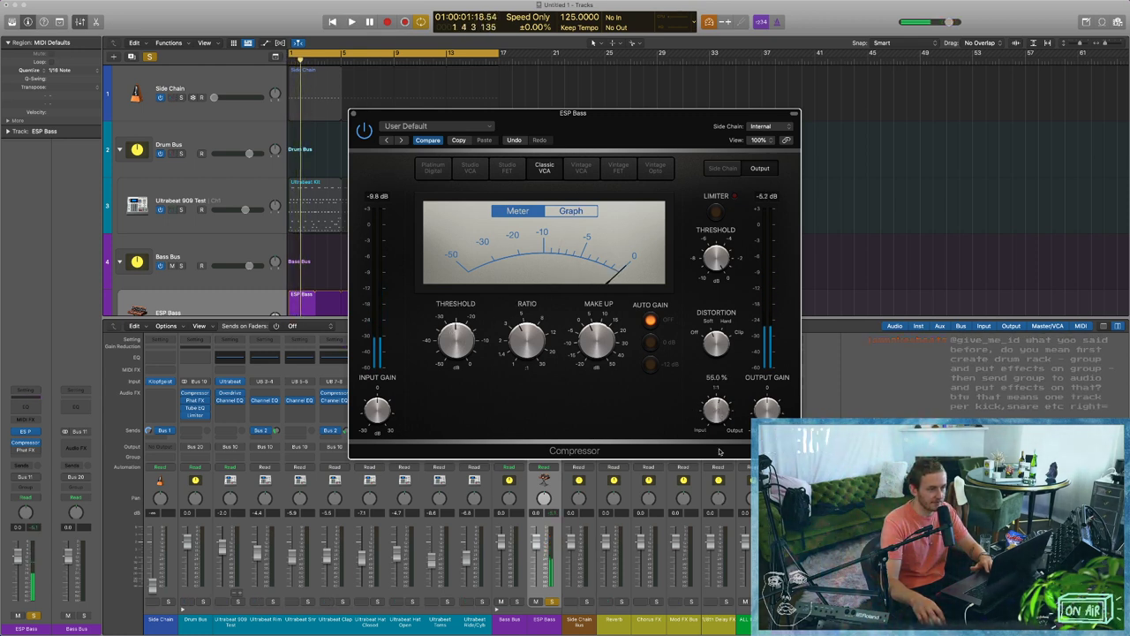
pyautogui.moveTo(719, 412); pyautogui.dragTo(722, 435)
pyautogui.press('space')
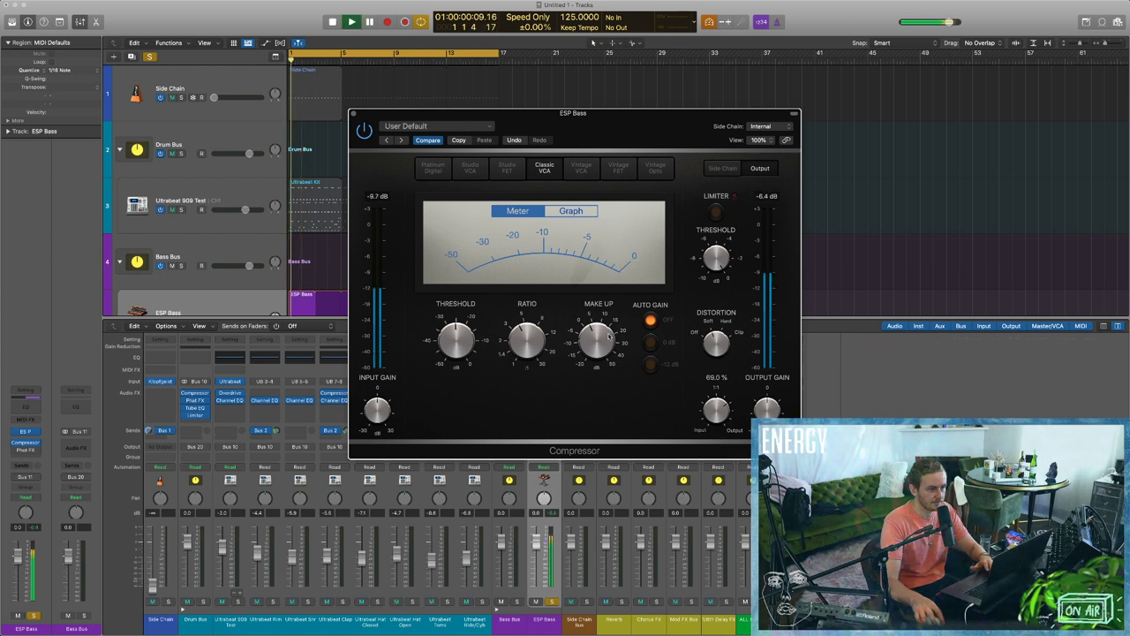
pyautogui.click(353, 113)
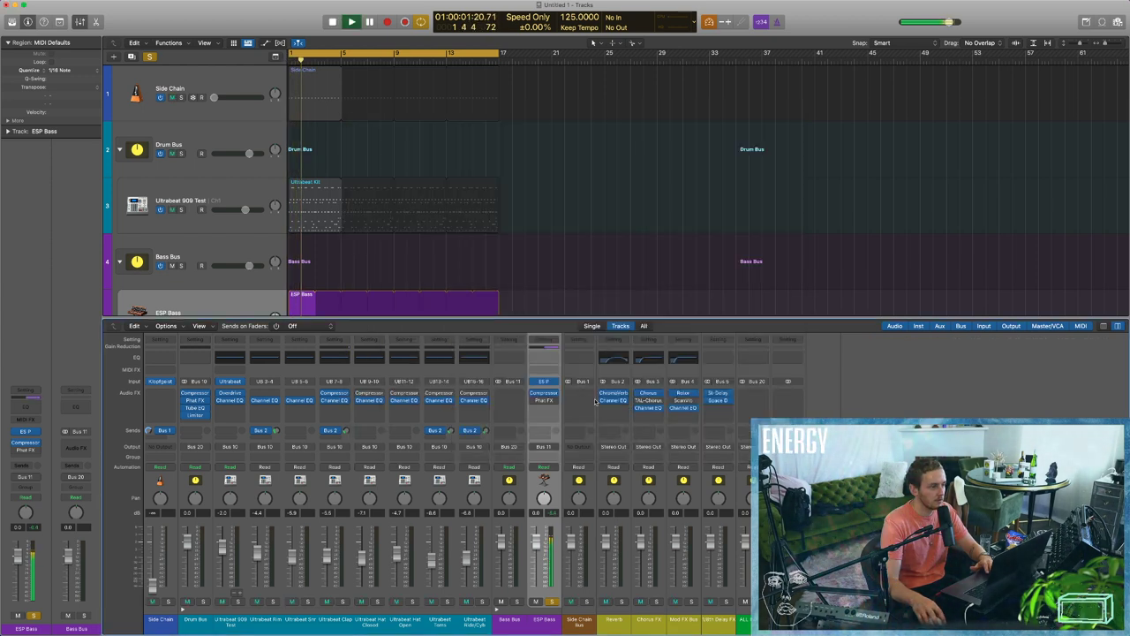
# Re-enable Phat FX on ESP Bass, set its master output to -4.6 dB and close its window.
pyautogui.click(543, 399)
pyautogui.press('Return')
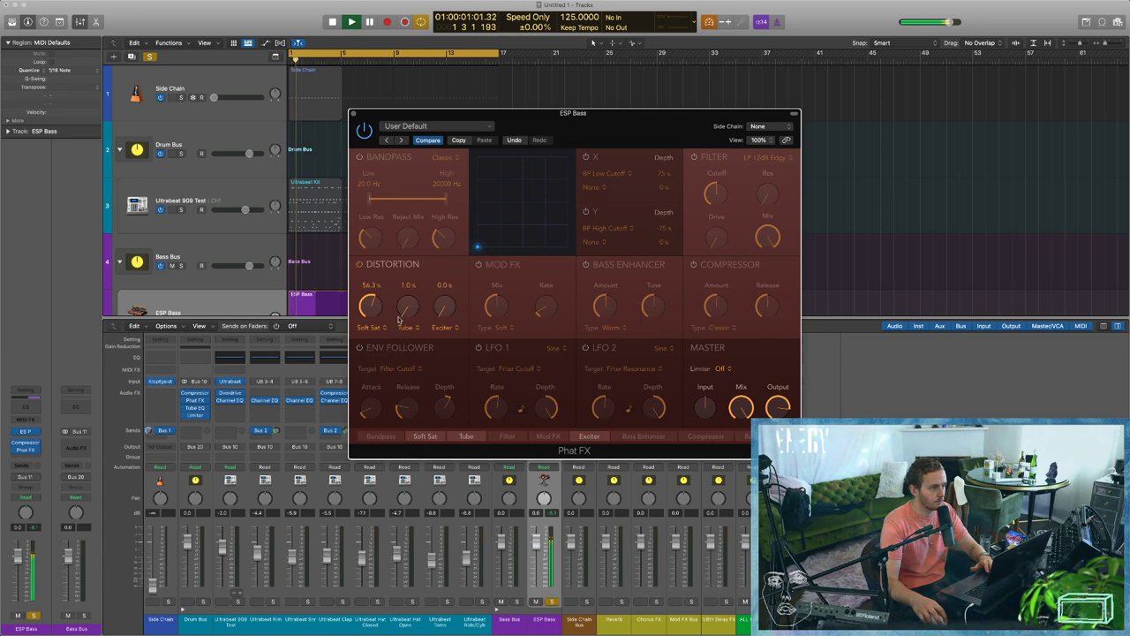
pyautogui.moveTo(785, 417)
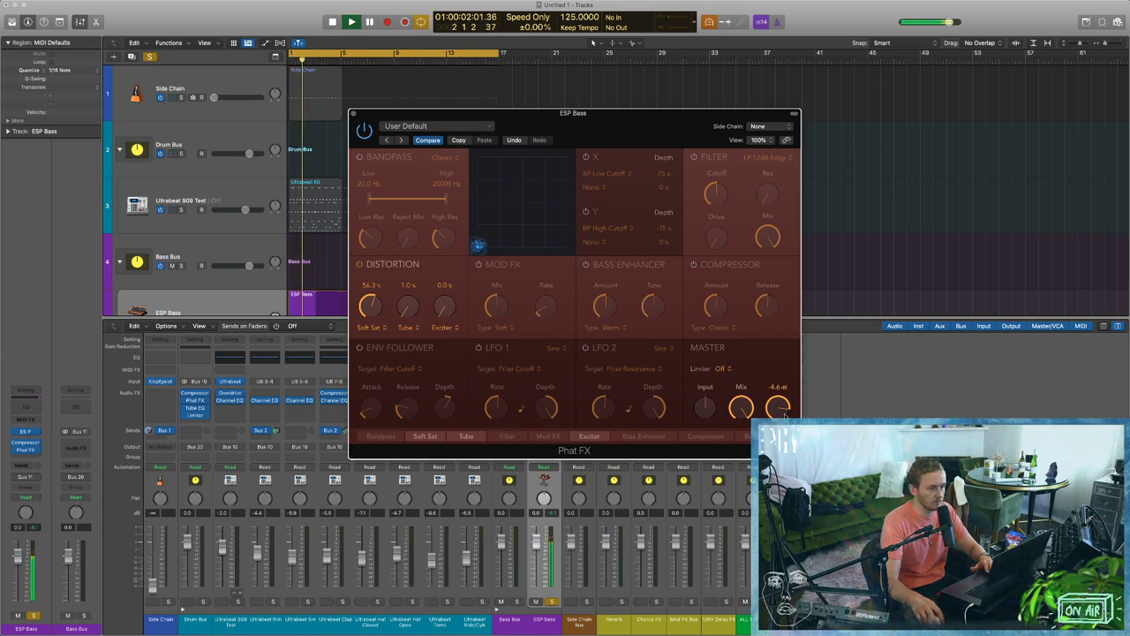
pyautogui.click(353, 114)
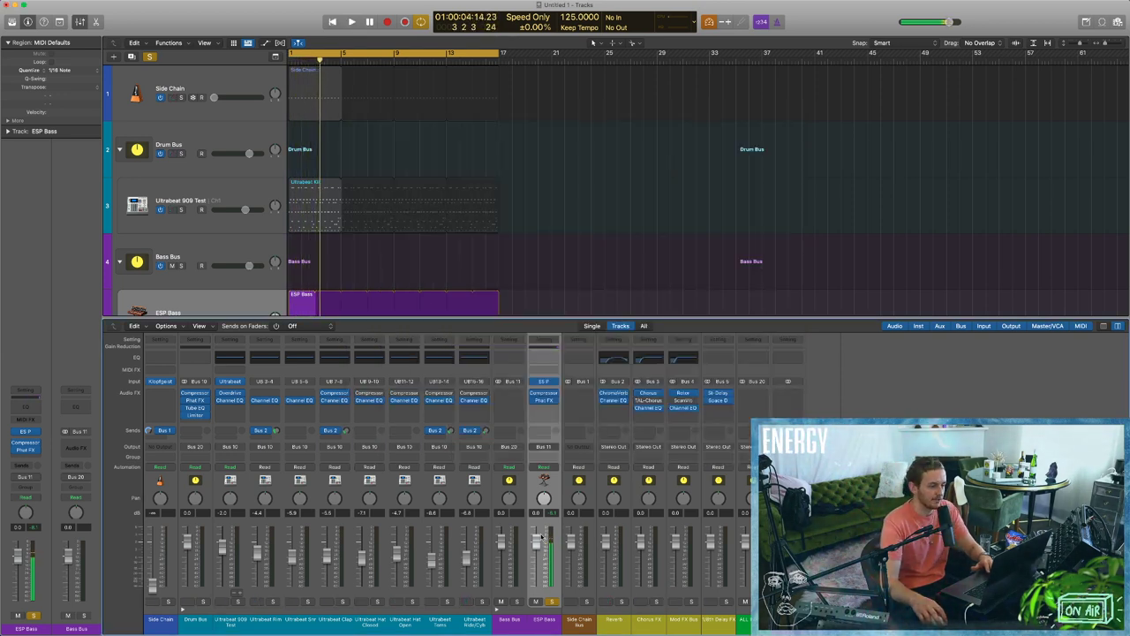
# Insert a stereo Vintage Console EQ in the ESP Bass channel's empty slot after Phat FX and start playback.
pyautogui.click(543, 408)
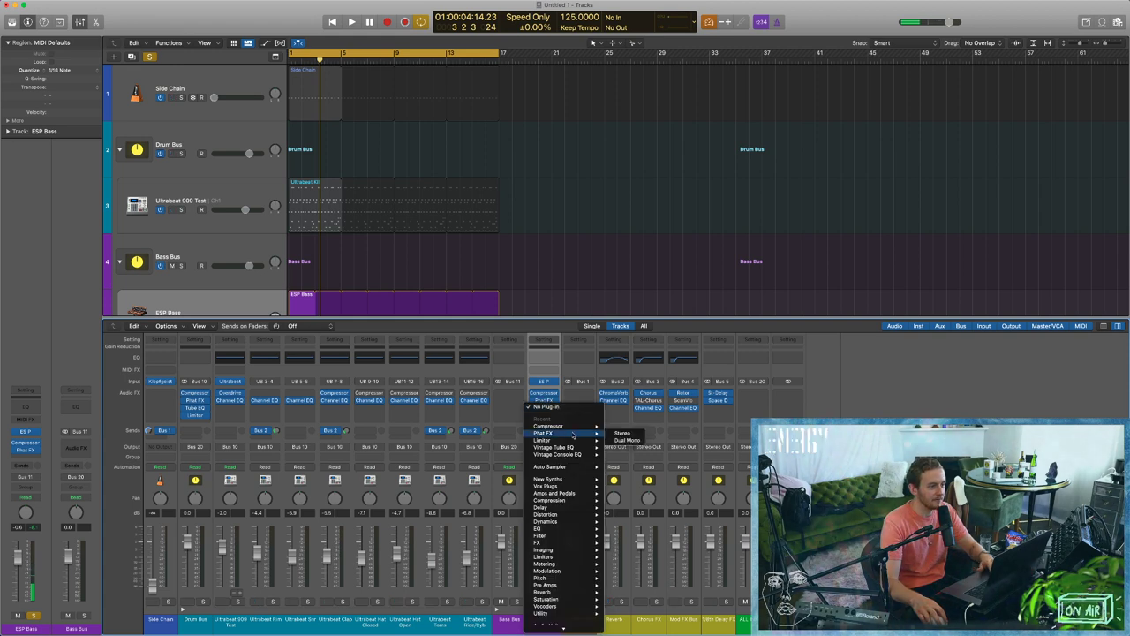
pyautogui.moveTo(576, 450)
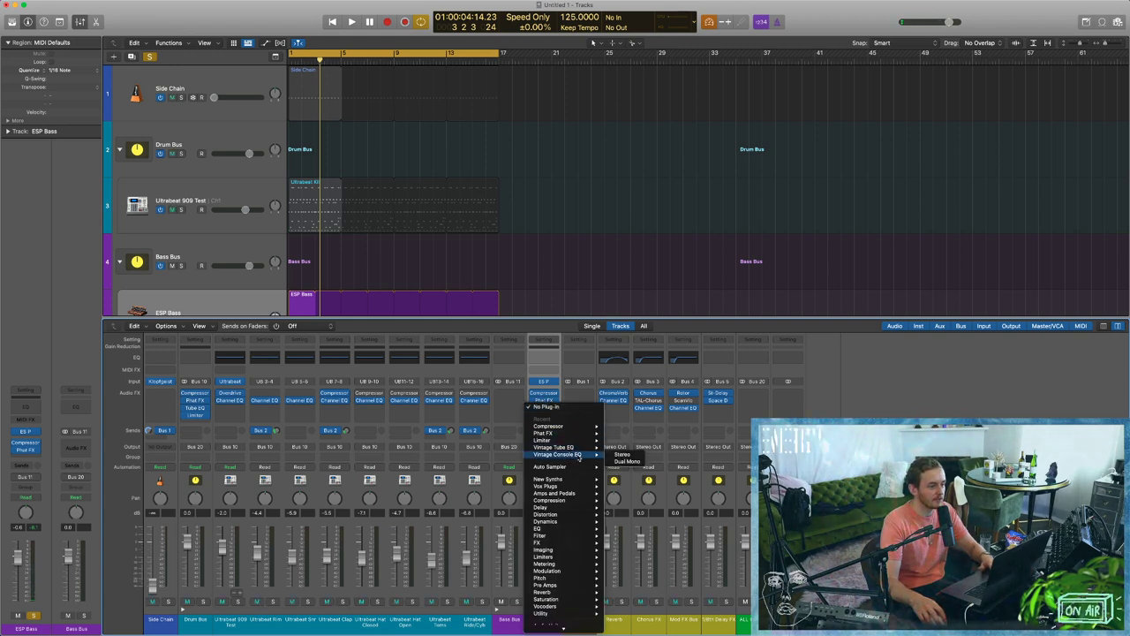
pyautogui.click(576, 454)
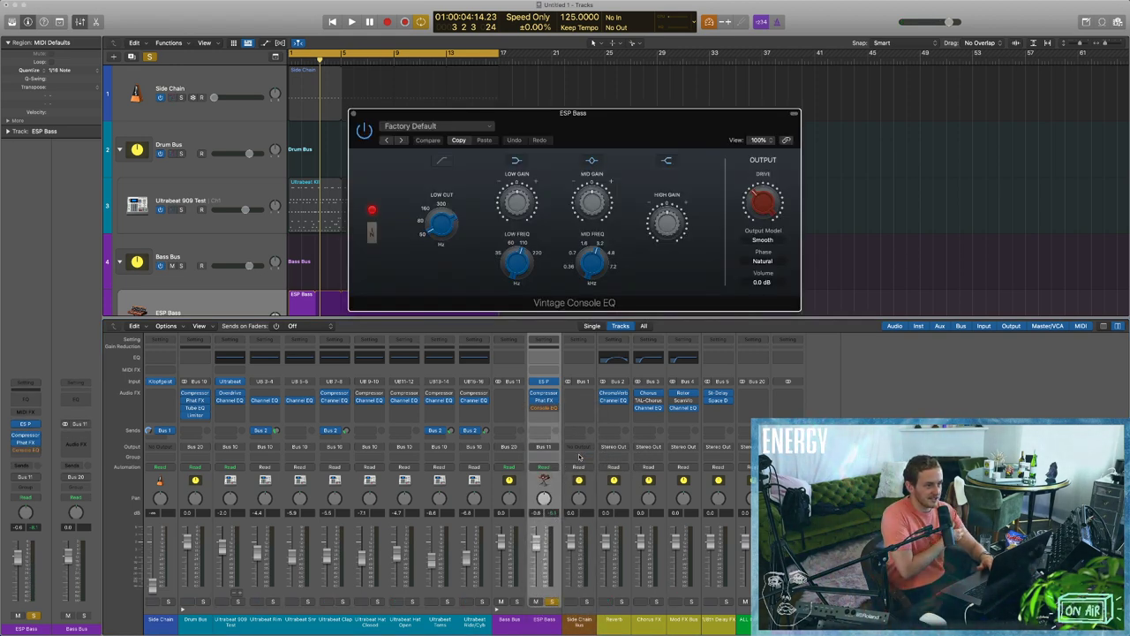
pyautogui.press('space')
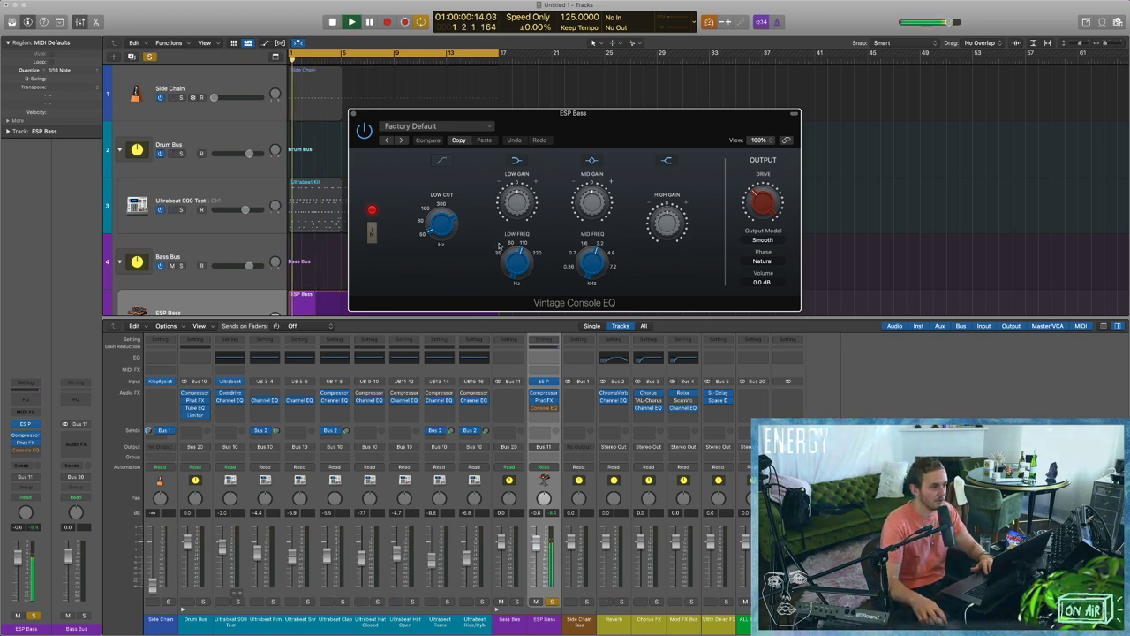
# Sweep the Vintage Console EQ's low band during playback, set its low frequency to about 53.5 Hz and adjust the low gain.
pyautogui.moveTo(516, 261); pyautogui.dragTo(512, 286)
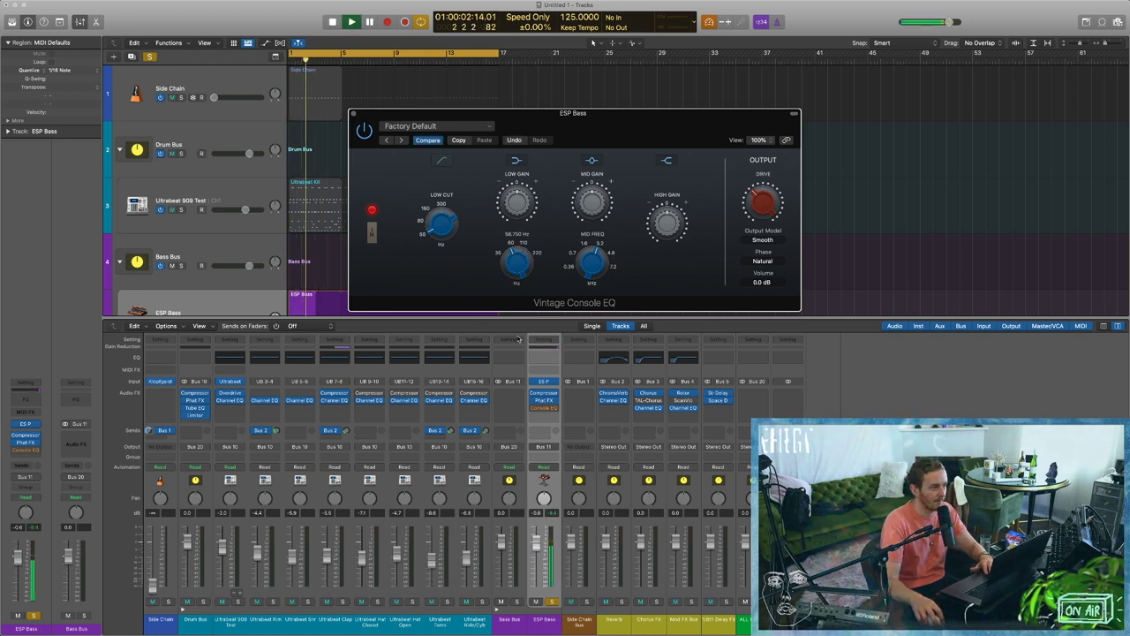
pyautogui.moveTo(519, 182); pyautogui.dragTo(521, 171)
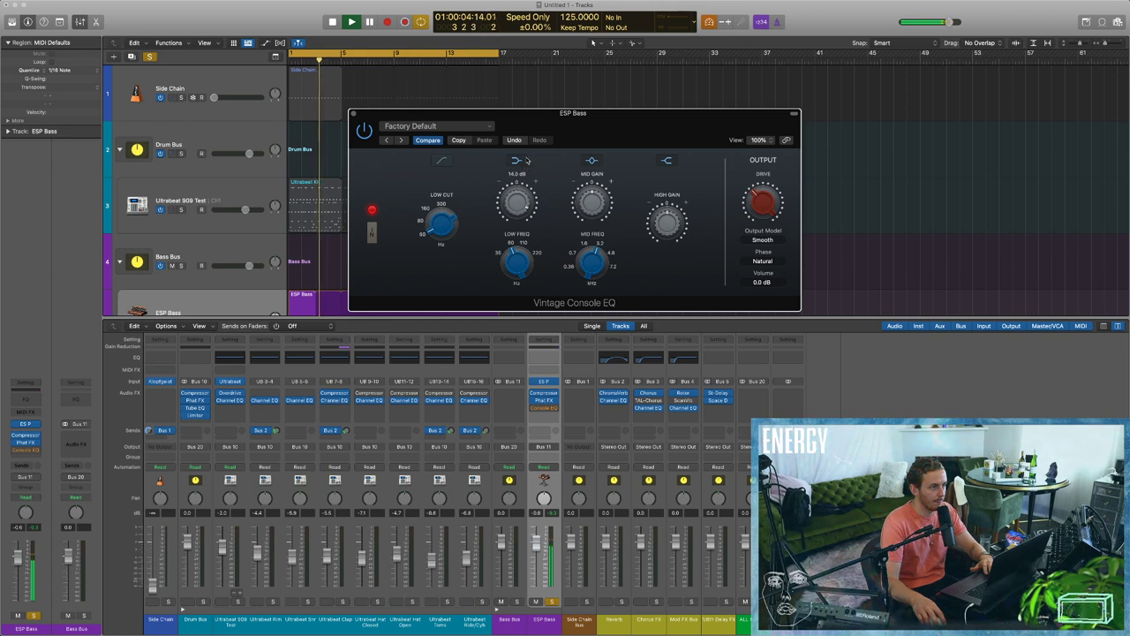
pyautogui.moveTo(521, 264); pyautogui.dragTo(520, 274)
pyautogui.moveTo(521, 203); pyautogui.dragTo(523, 194)
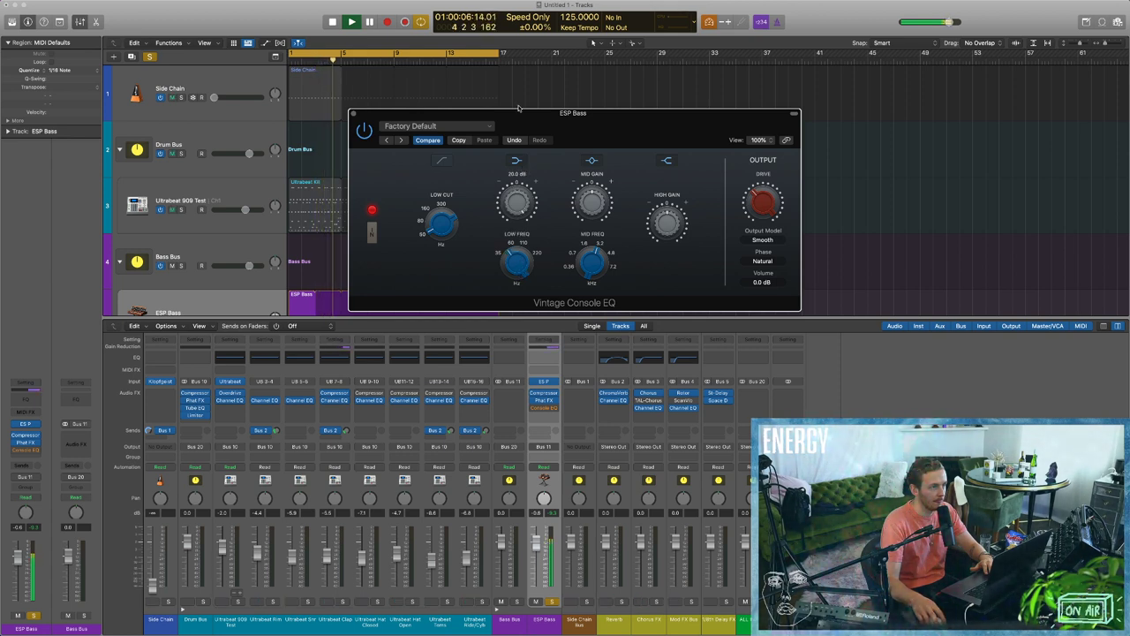
pyautogui.moveTo(521, 261); pyautogui.dragTo(527, 228)
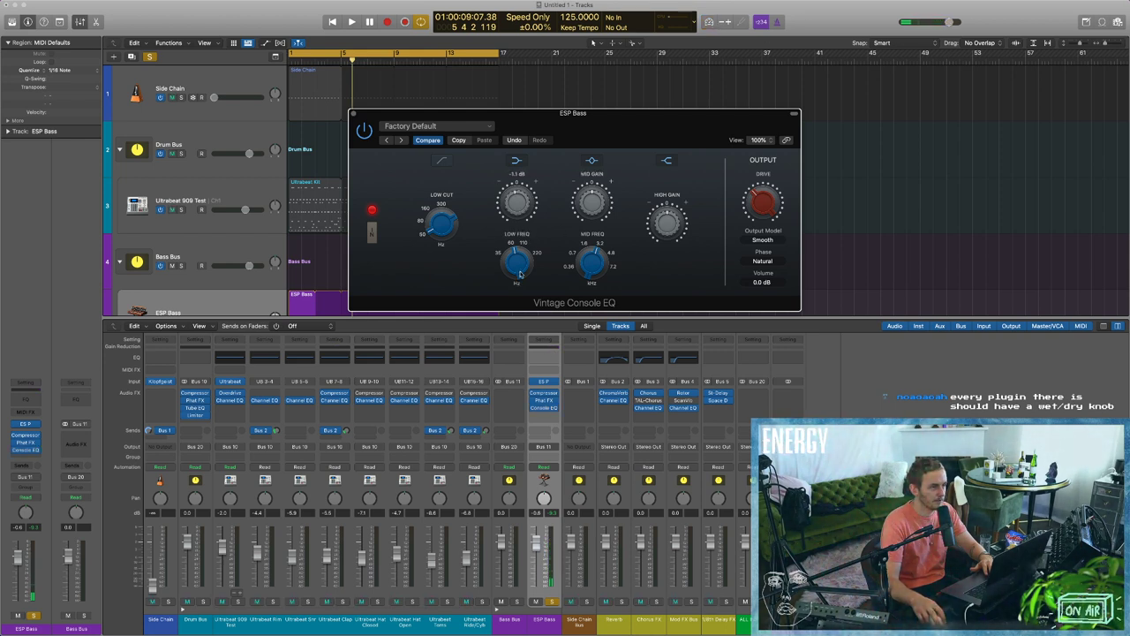
pyautogui.press('space')
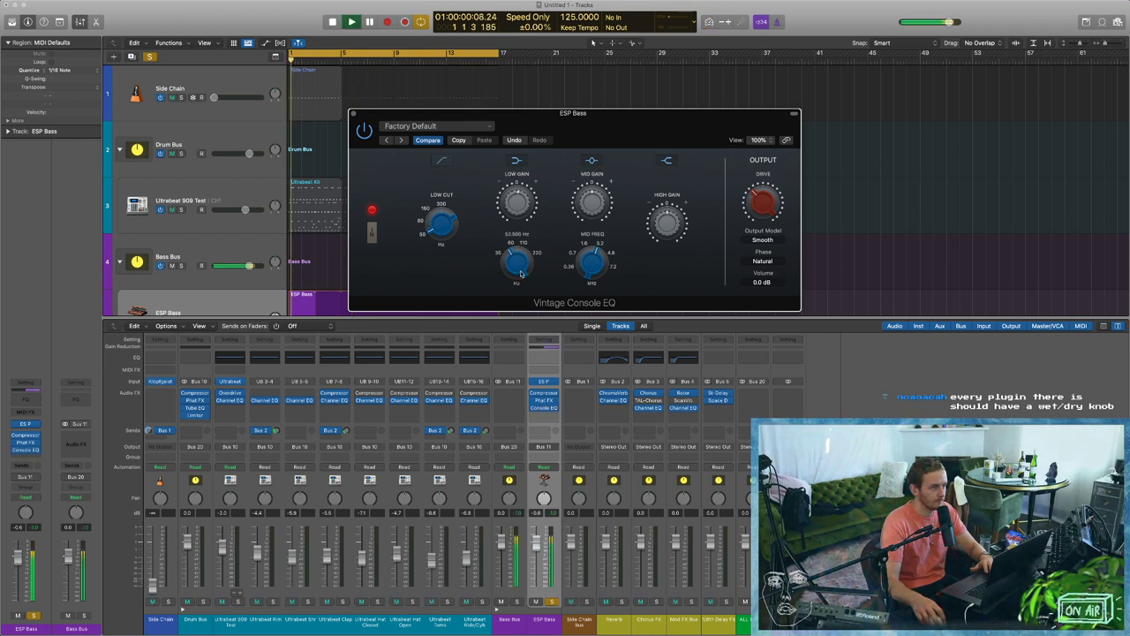
pyautogui.moveTo(521, 202)
pyautogui.mouseDown()
pyautogui.moveTo(523, 172)
pyautogui.moveTo(528, 193)
pyautogui.mouseUp()
# Review the Vintage Console EQ's output models, try Linear phase and return the phase to Natural.
pyautogui.click(762, 239)
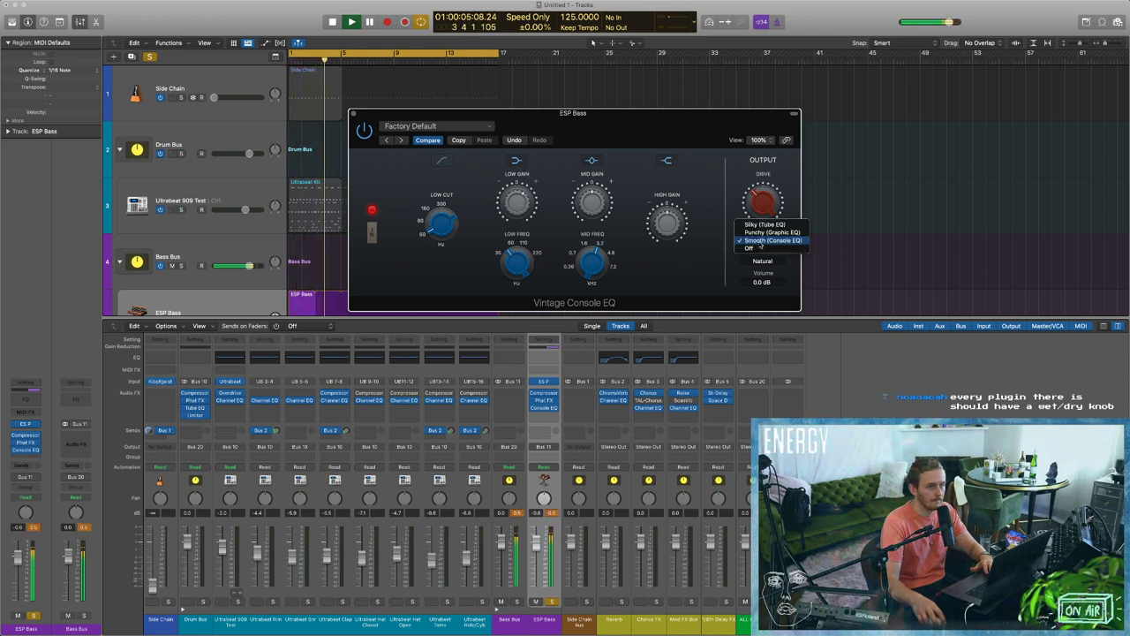
pyautogui.click(716, 259)
pyautogui.click(762, 260)
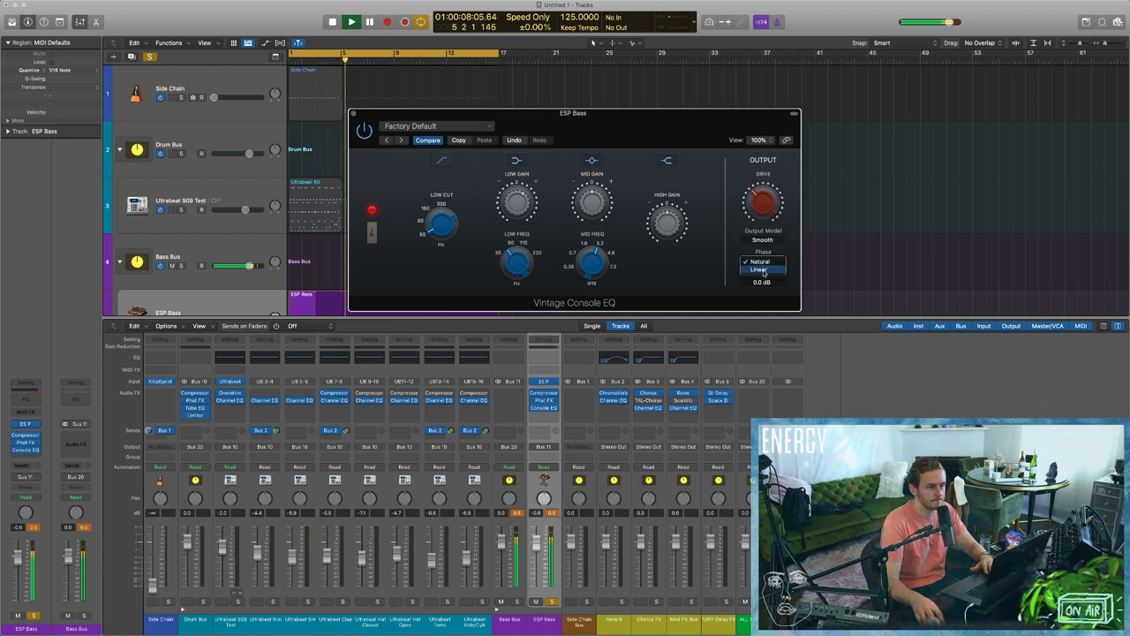
pyautogui.click(764, 271)
pyautogui.click(761, 253)
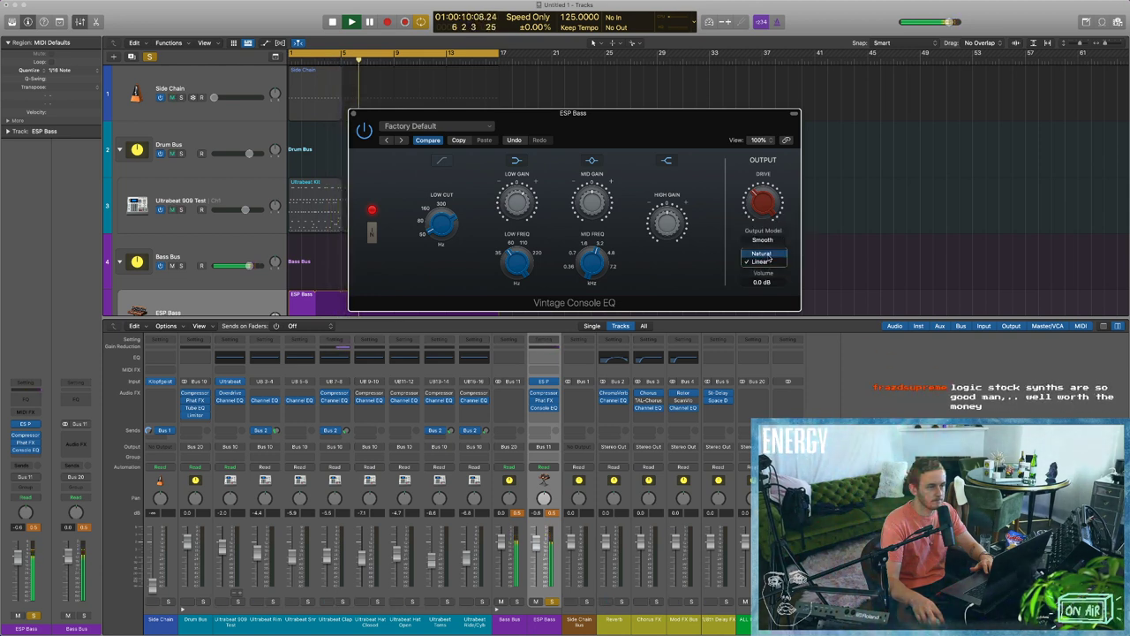
# Set the Vintage Console EQ's mid frequency to about 3.789 kHz, adjust the high gain, close its window and replay the bass.
pyautogui.press('space')
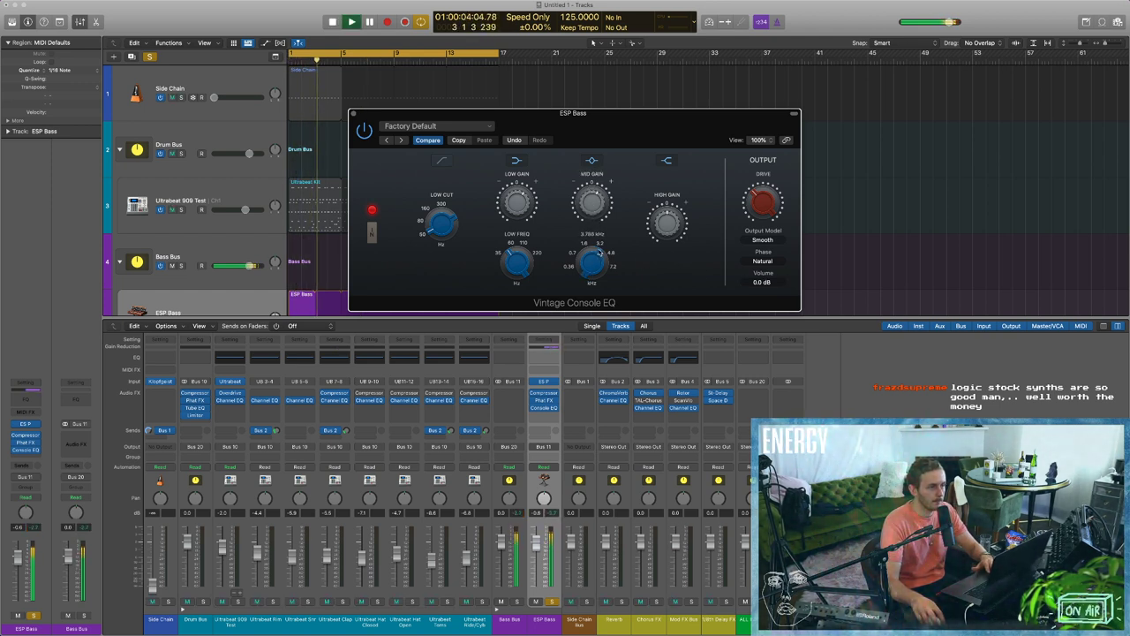
pyautogui.moveTo(661, 202); pyautogui.dragTo(662, 227)
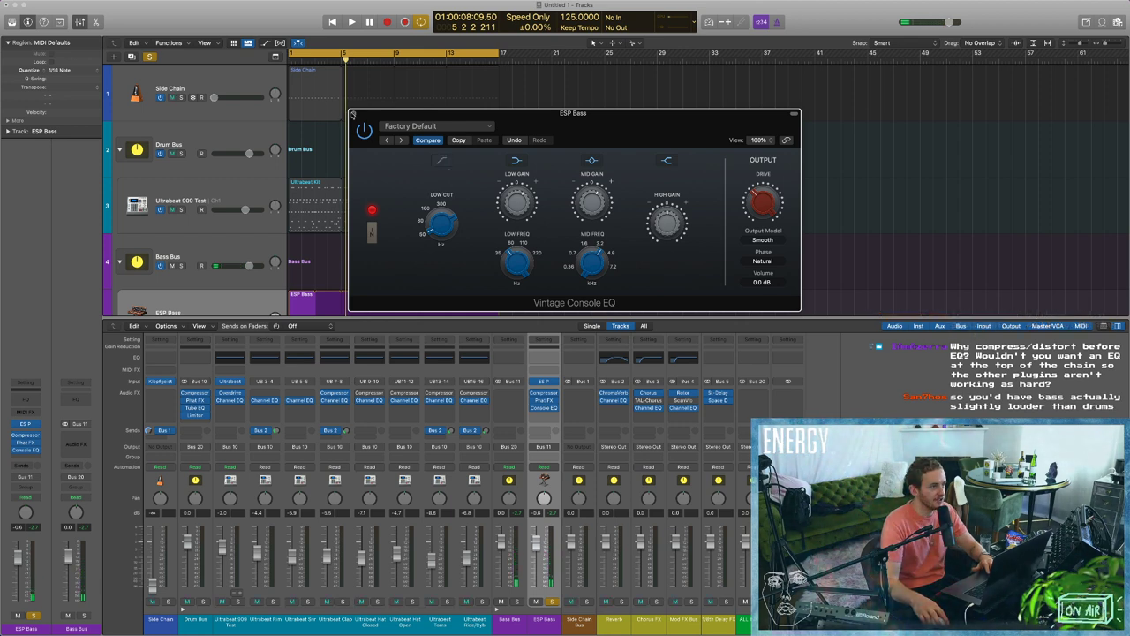
pyautogui.click(354, 115)
pyautogui.press('space')
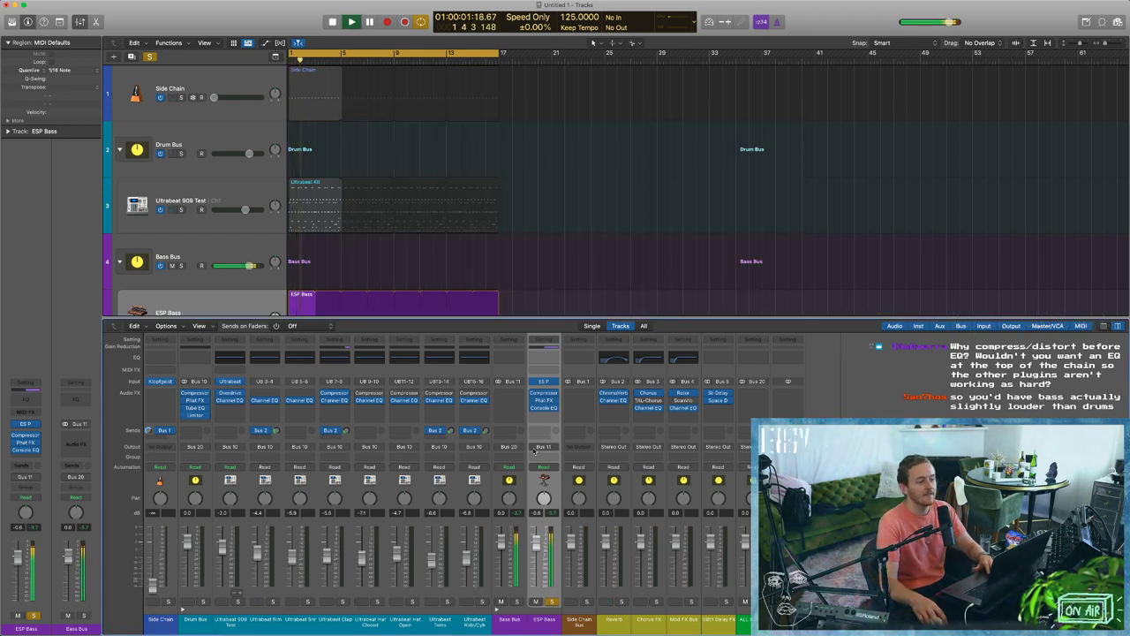
pyautogui.press('Return')
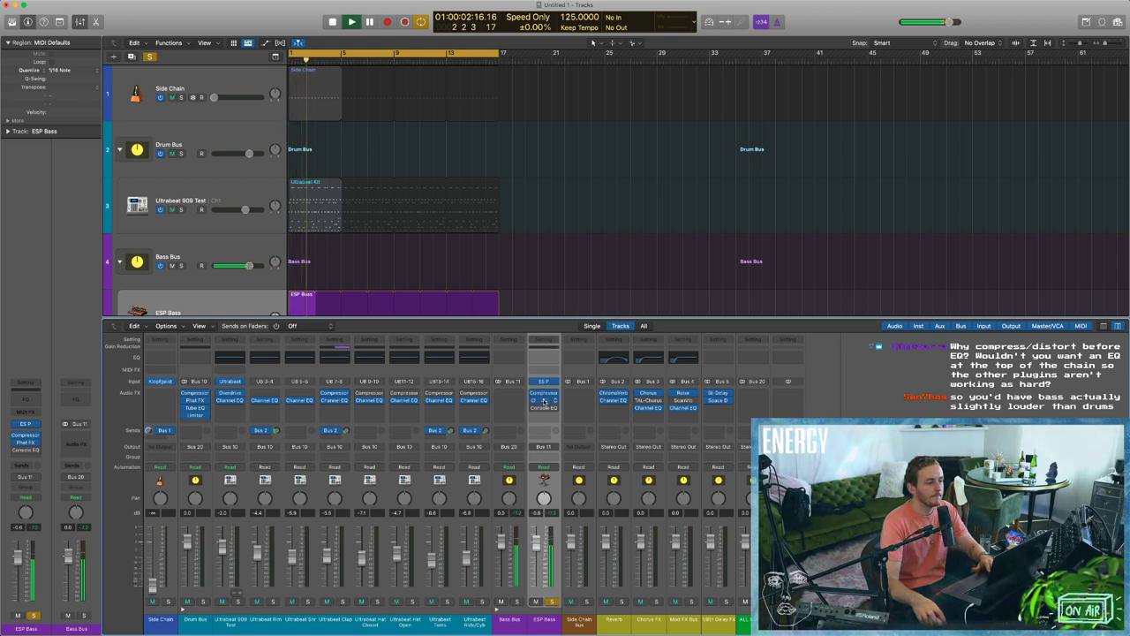
# Reopen the ESP Bass Vintage Console EQ, set its output volume to -2.3 dB and close its window.
pyautogui.click(544, 405)
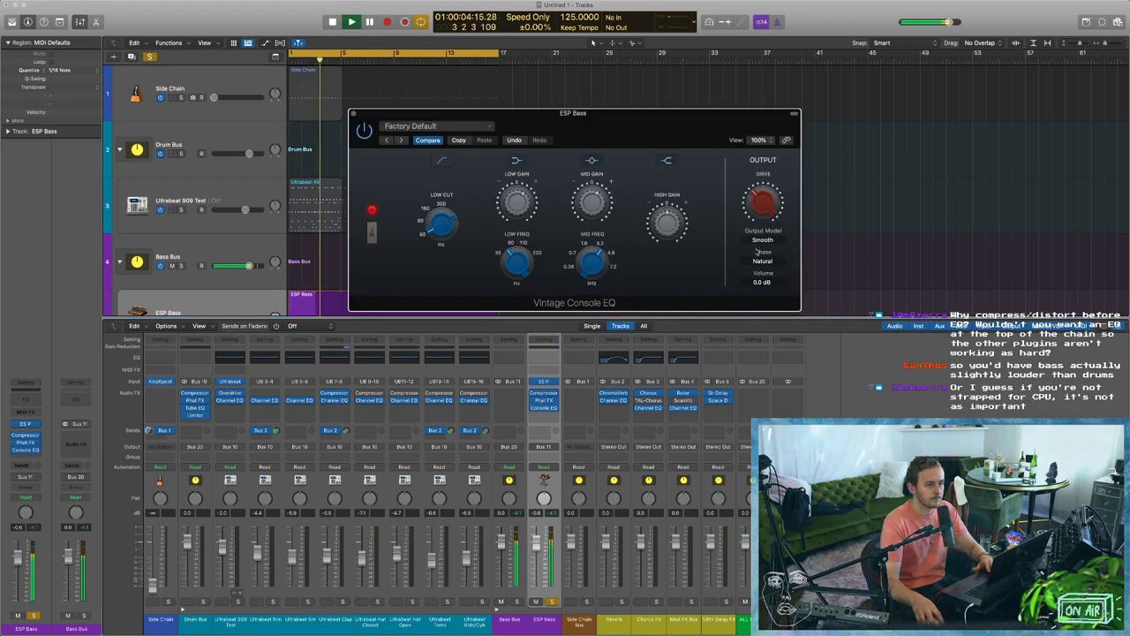
pyautogui.press('space')
pyautogui.moveTo(762, 283); pyautogui.dragTo(761, 304)
pyautogui.press('space')
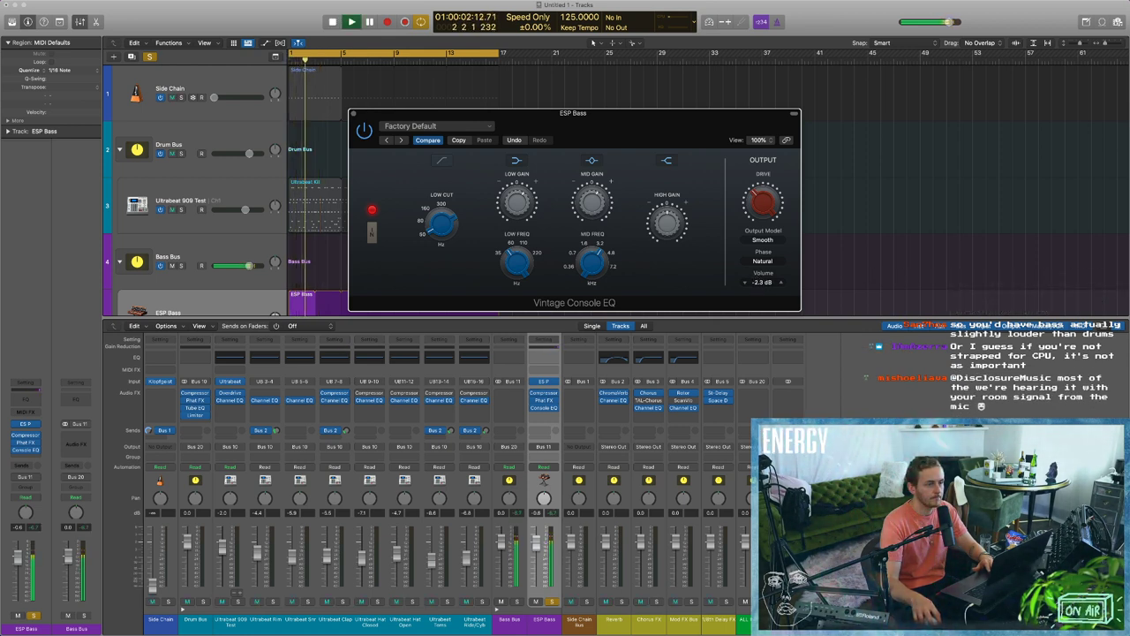
pyautogui.press('space')
pyautogui.click(353, 113)
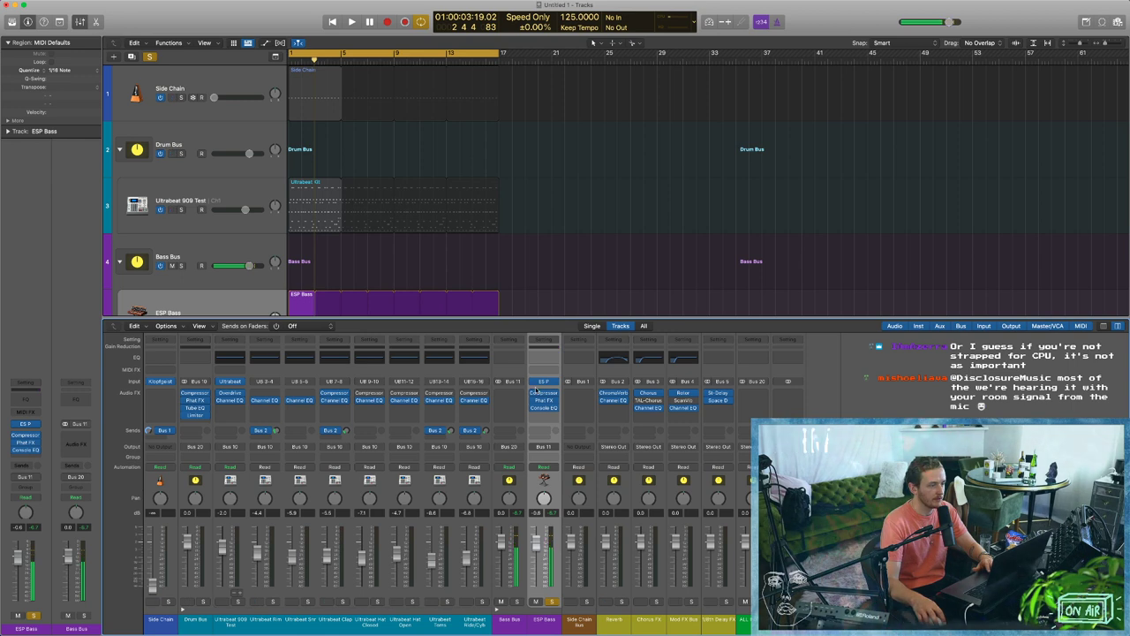
# Compare the ESP Bass from the start with its Compressor, Phat FX and Console EQ bypassed and enabled.
pyautogui.click(532, 415)
pyautogui.click(533, 409)
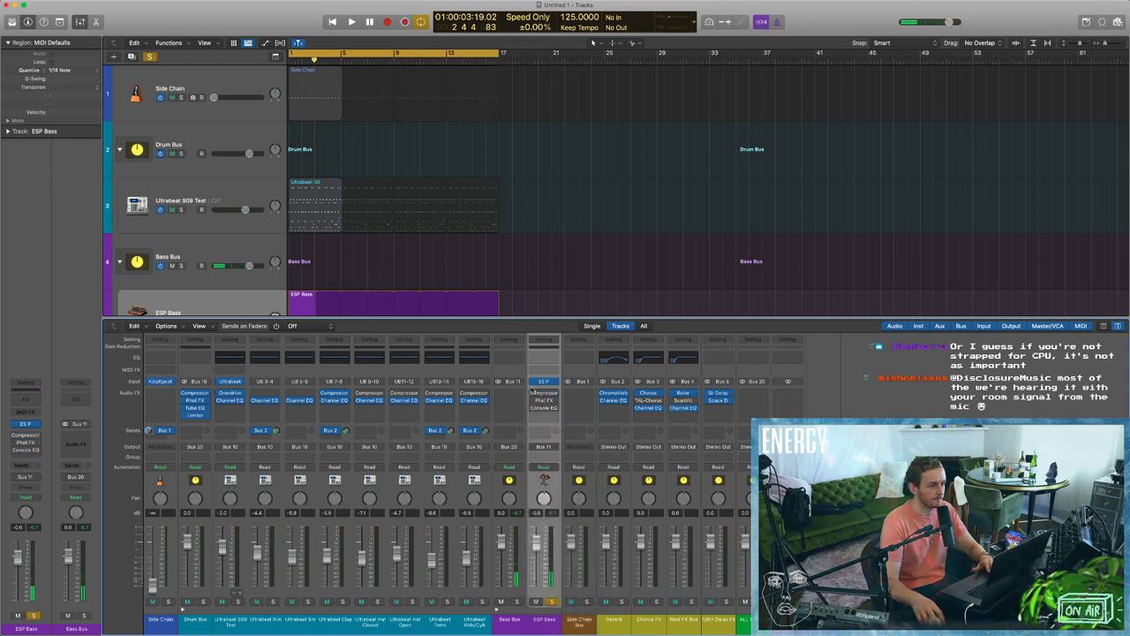
pyautogui.press('Return')
pyautogui.press('space')
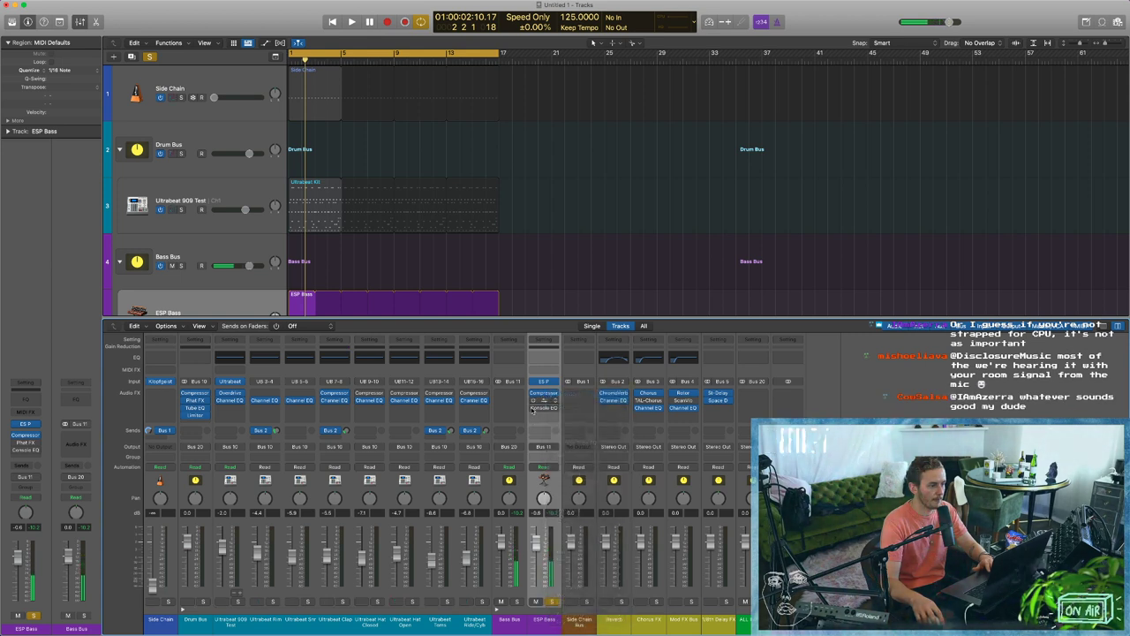
pyautogui.press('Return')
pyautogui.press('space')
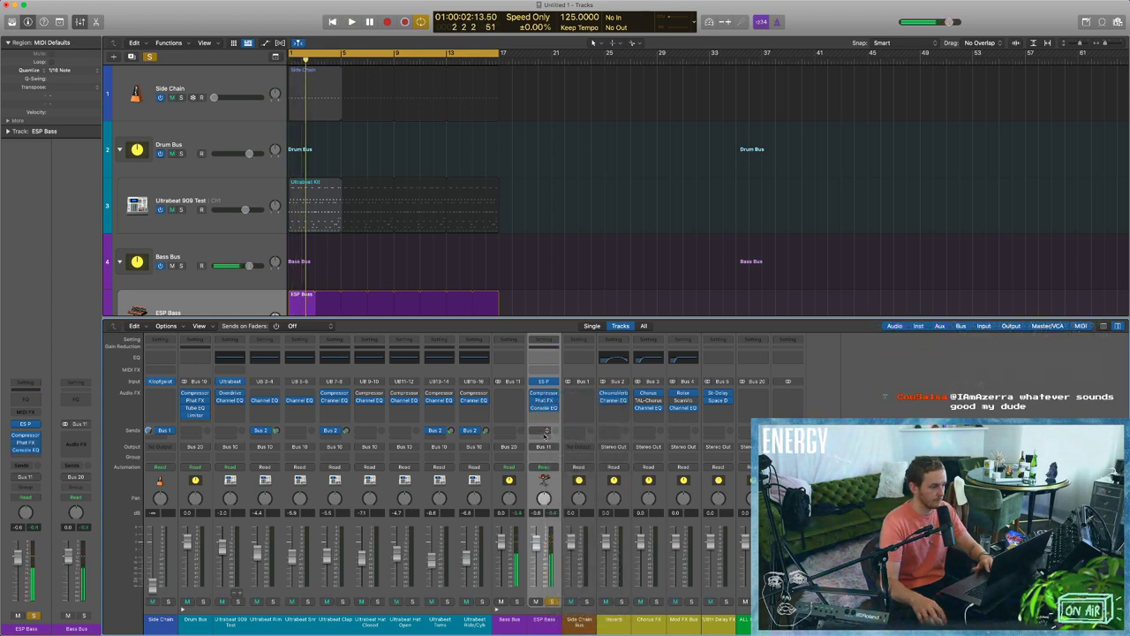
# Add a Bus 3 (Chorus FX) send to the Bass Bus and adjust its send level during playback.
pyautogui.click(509, 431)
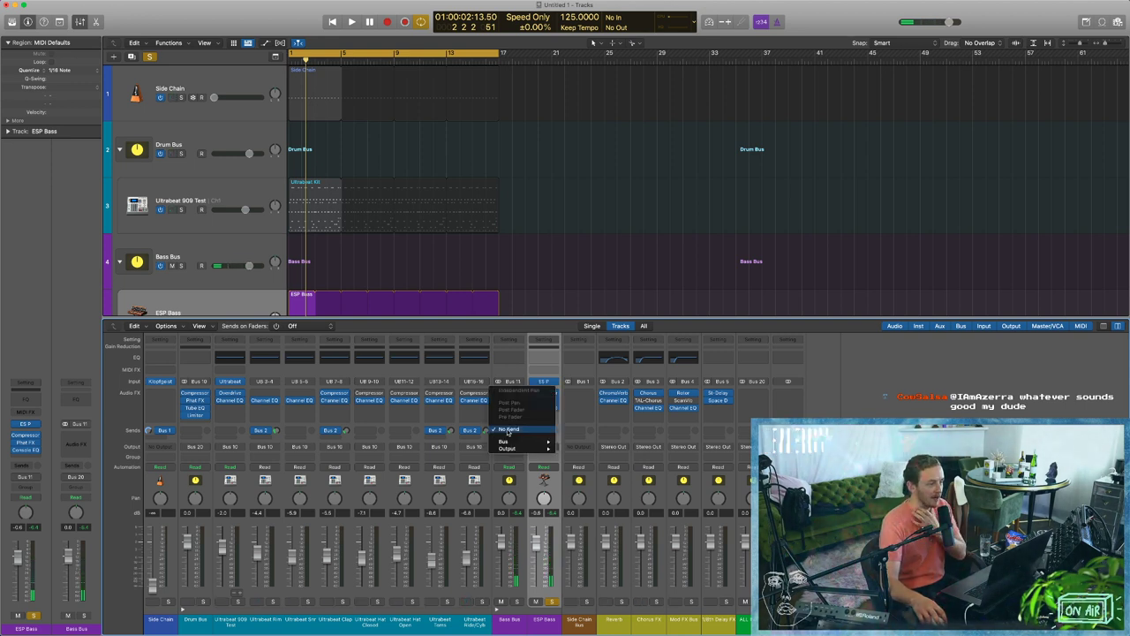
pyautogui.moveTo(517, 441)
pyautogui.click(598, 368)
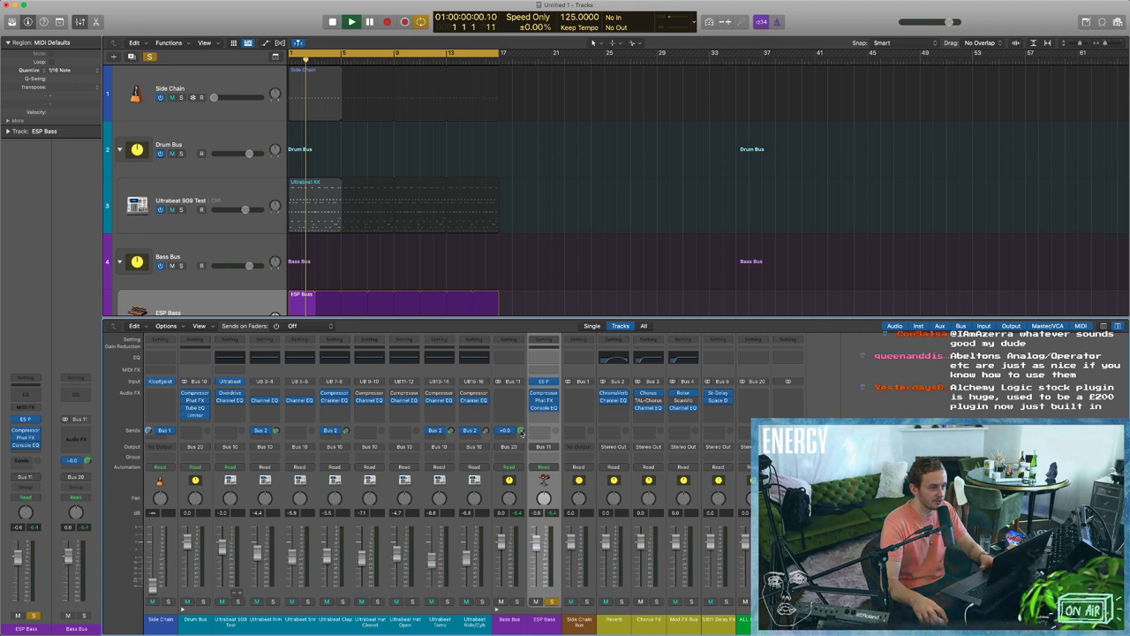
pyautogui.moveTo(521, 432); pyautogui.dragTo(521, 437)
pyautogui.press('space')
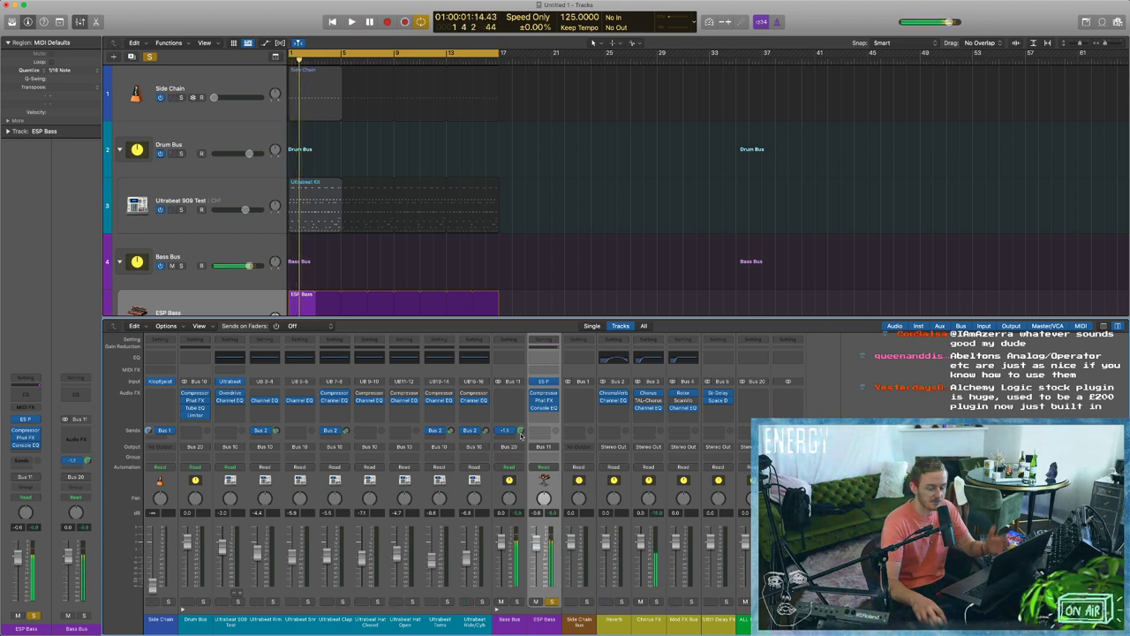
pyautogui.press('space')
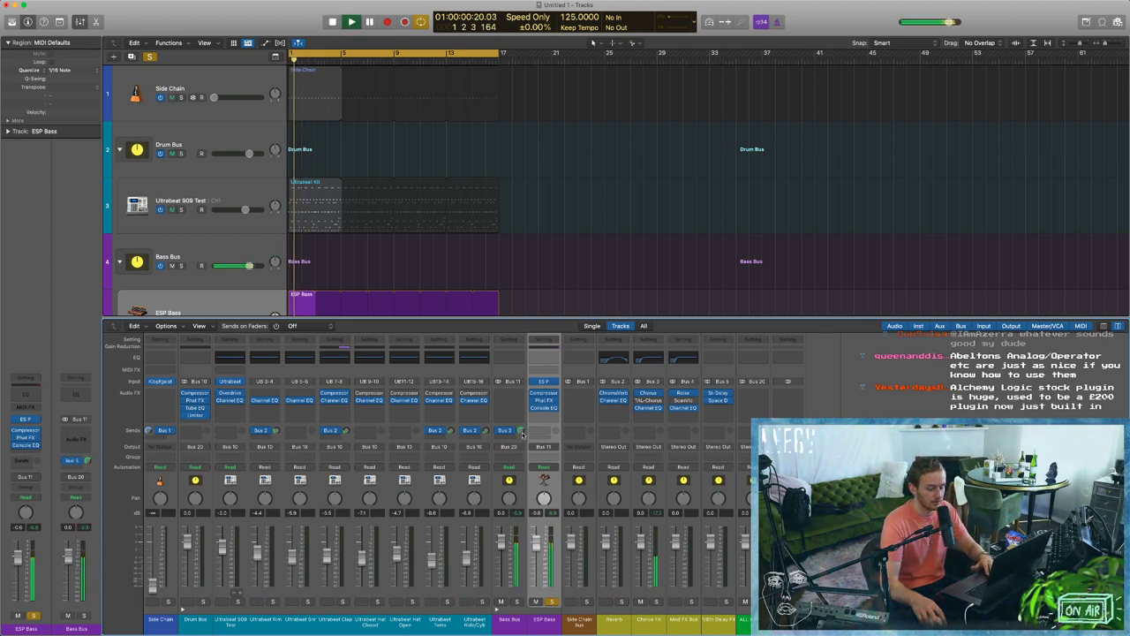
pyautogui.moveTo(522, 434); pyautogui.dragTo(521, 435)
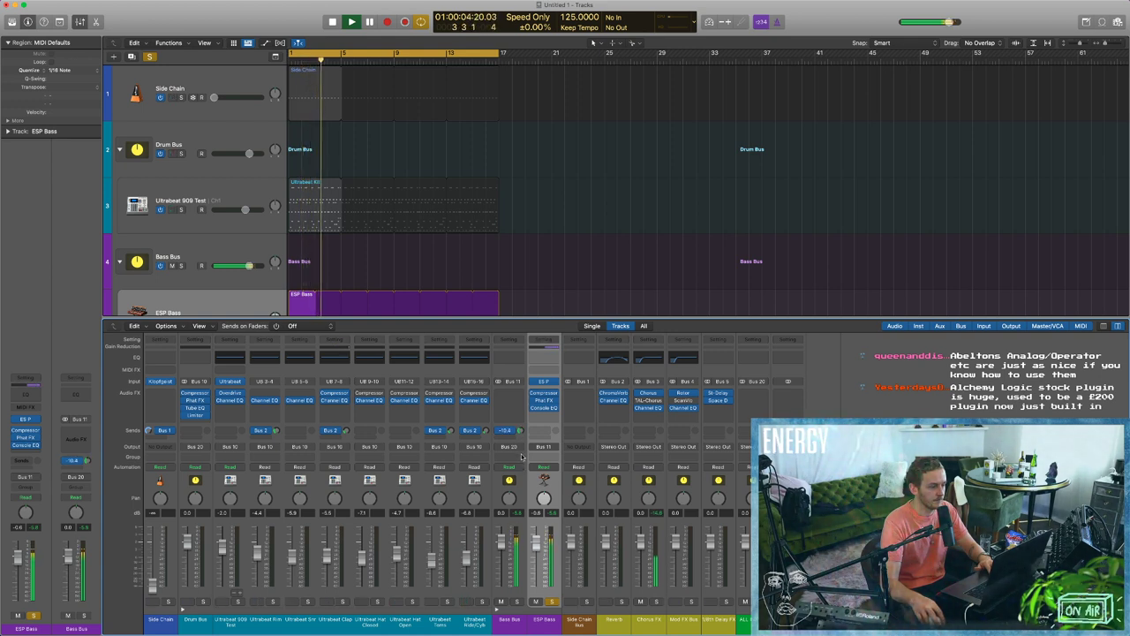
pyautogui.press('space')
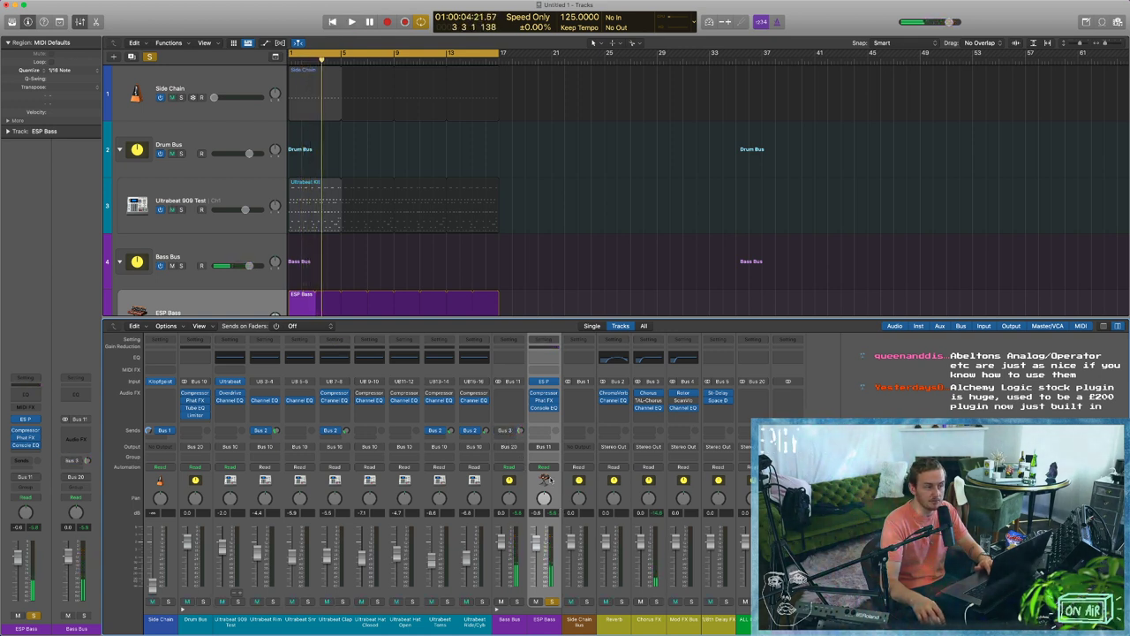
# Add a Bus 4 (Mod FX Bus) send to the Bass Bus at about -1.2 dB and check the Mod FX Bus Rotor Cabinet.
pyautogui.press('space')
pyautogui.click(541, 432)
pyautogui.moveTo(538, 449)
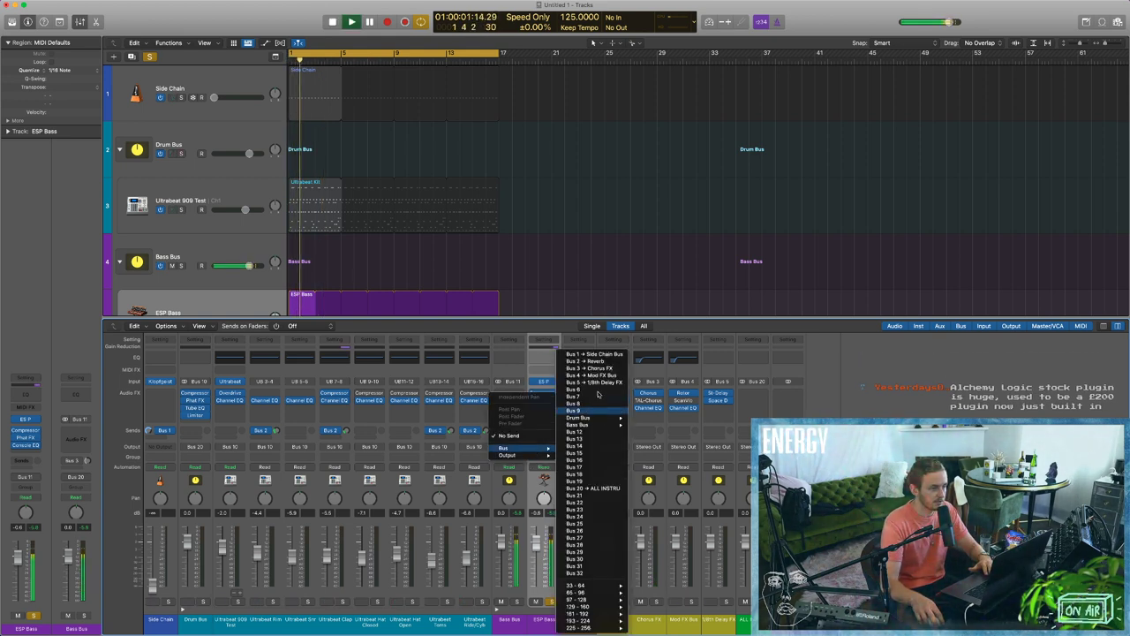
pyautogui.click(593, 378)
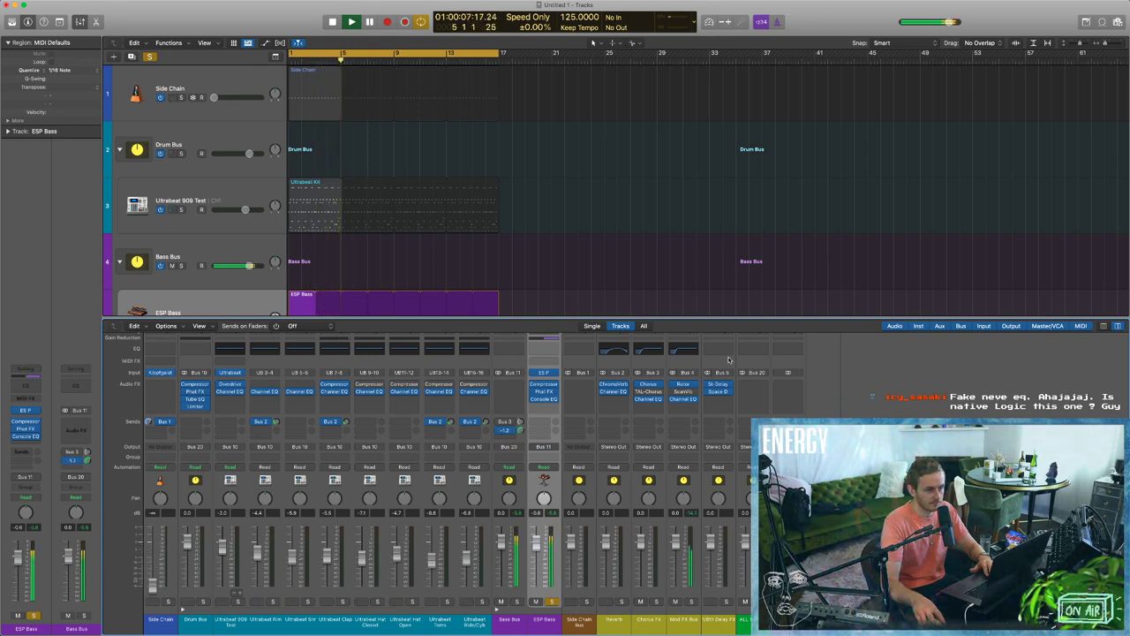
pyautogui.click(684, 385)
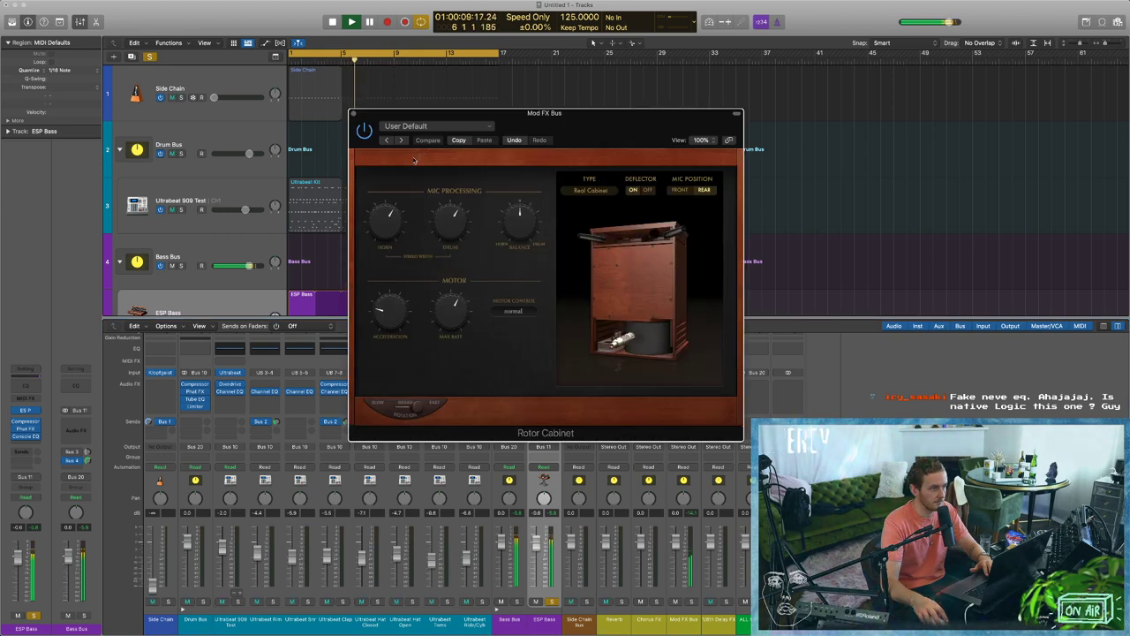
pyautogui.click(354, 114)
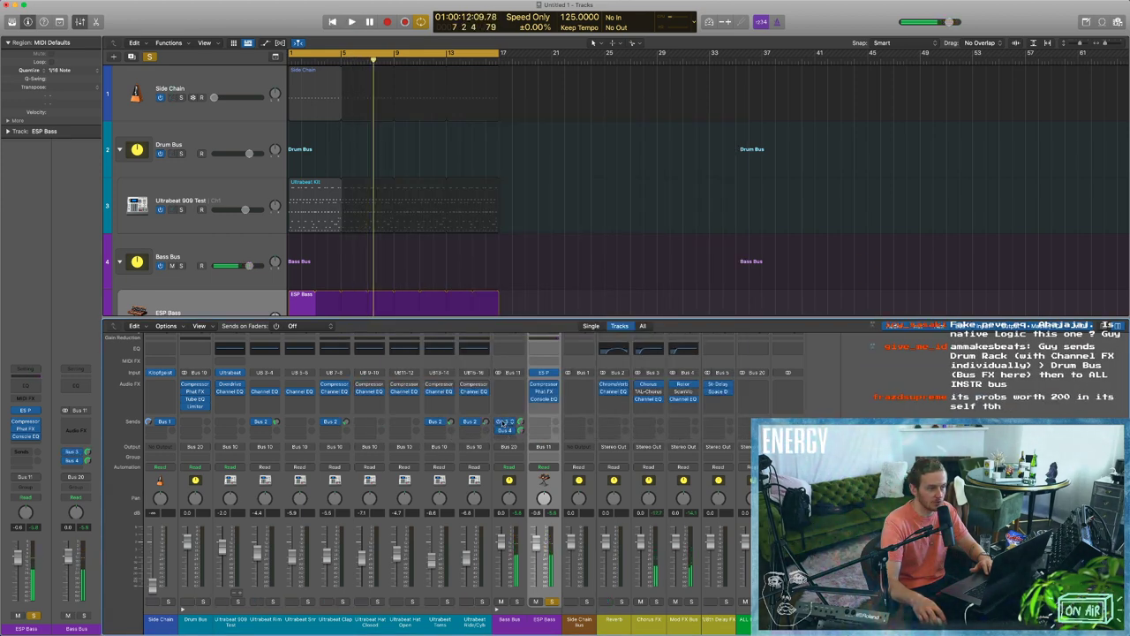
# Compare the bass from the start with the Bass Bus's Bus 3 and Bus 4 sends bypassed and enabled.
pyautogui.press('Return')
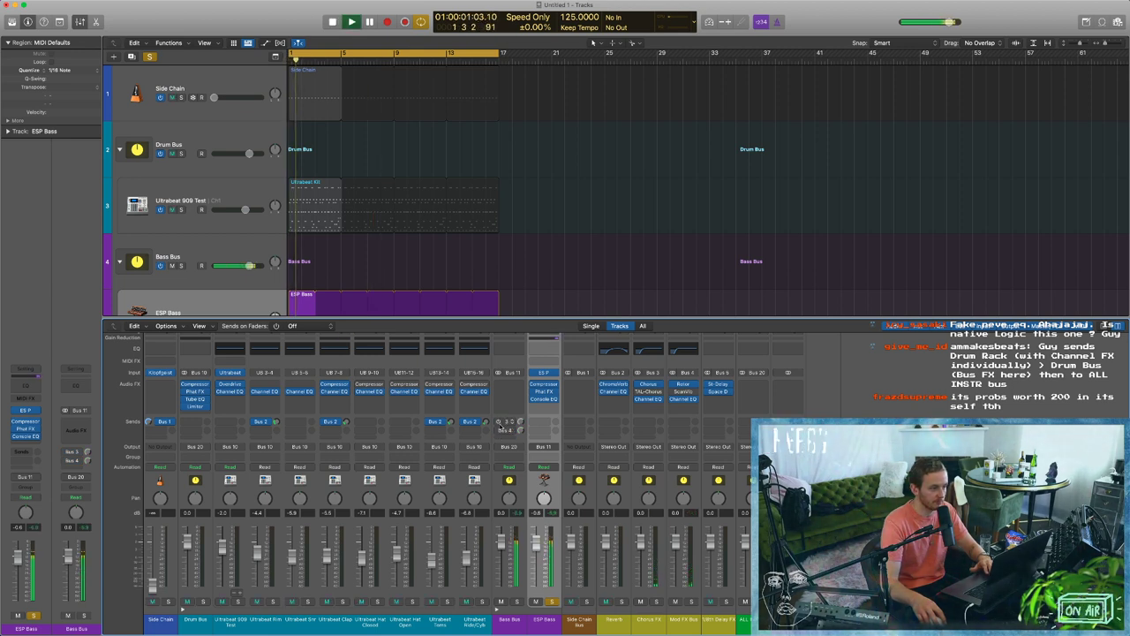
pyautogui.click(500, 432)
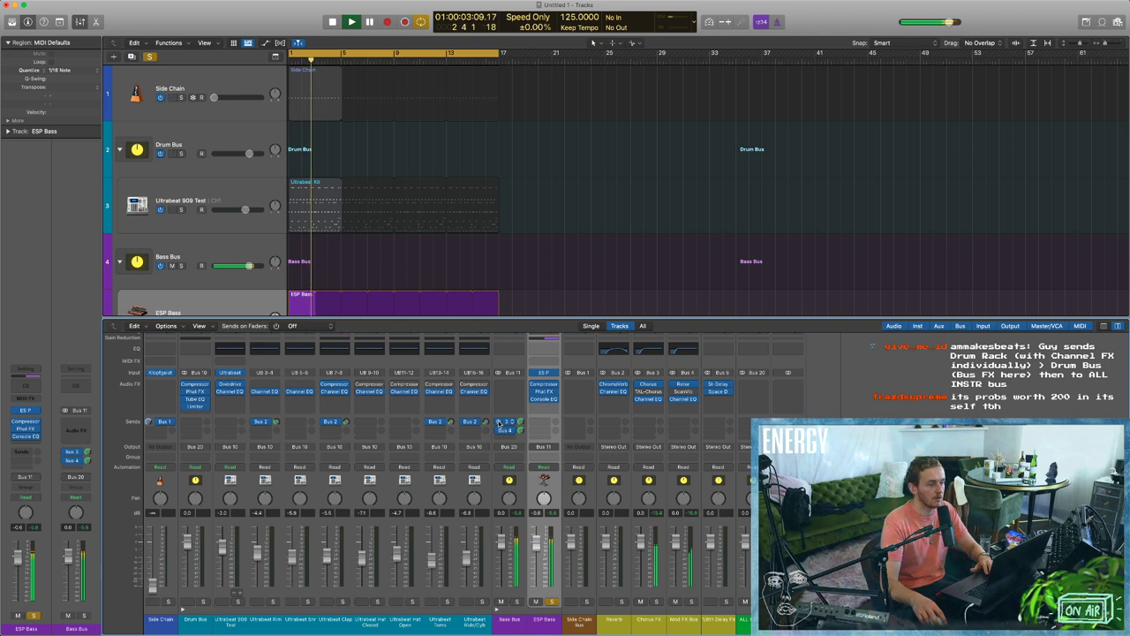
pyautogui.press('space')
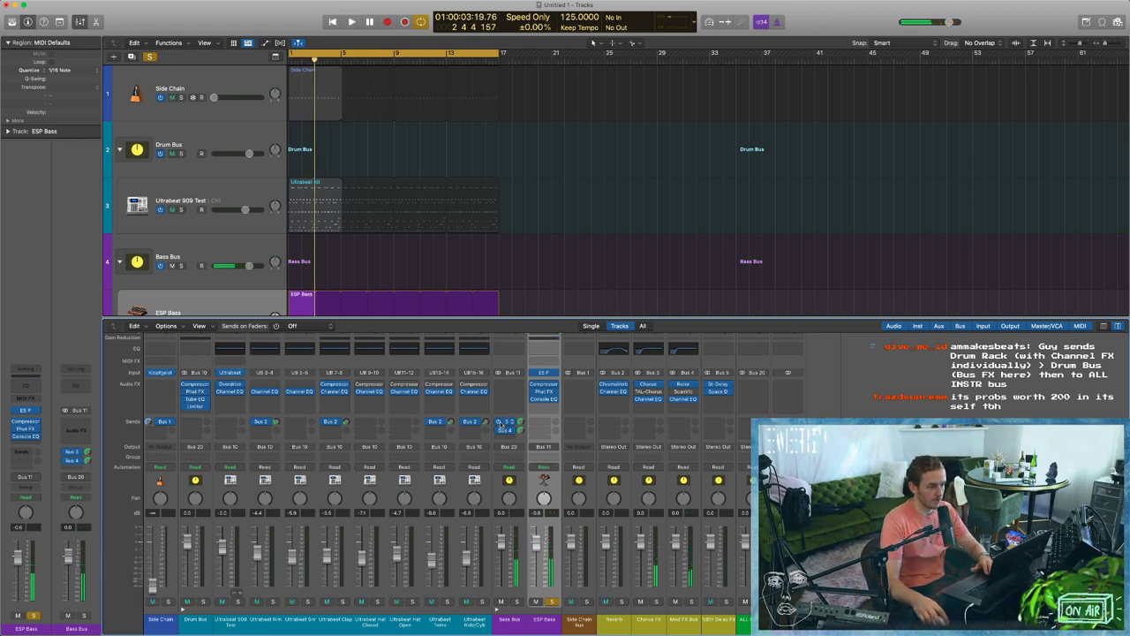
# Insert a Compressor on the Bass Bus, set its side-chain input to Bus 1 and load the SideChain preset.
pyautogui.press('space')
pyautogui.press('space')
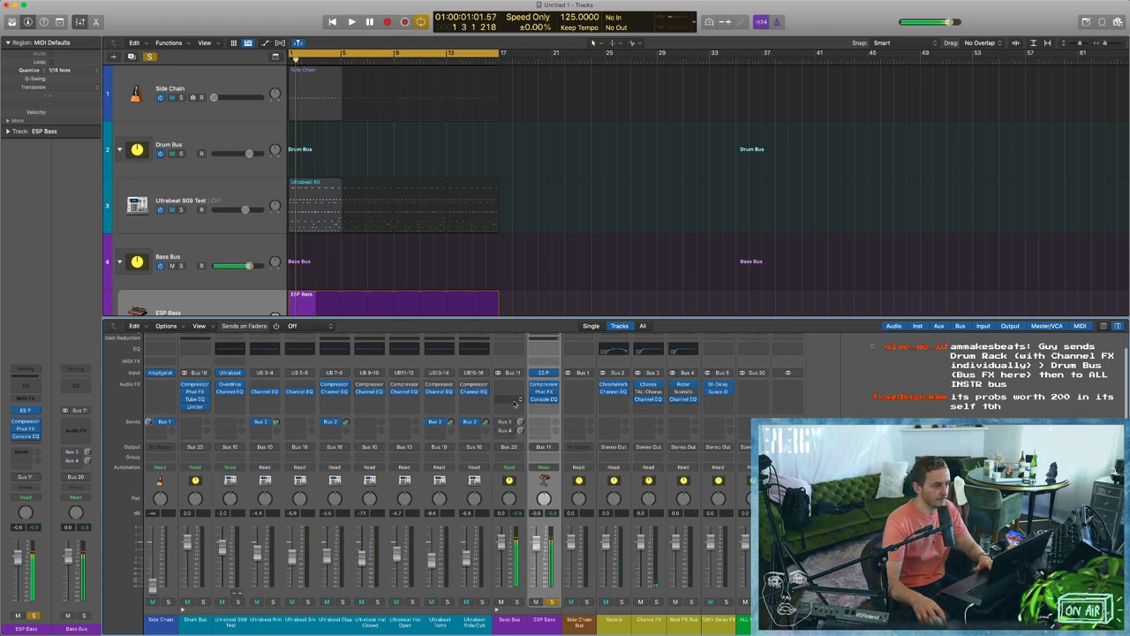
pyautogui.click(513, 407)
pyautogui.click(526, 433)
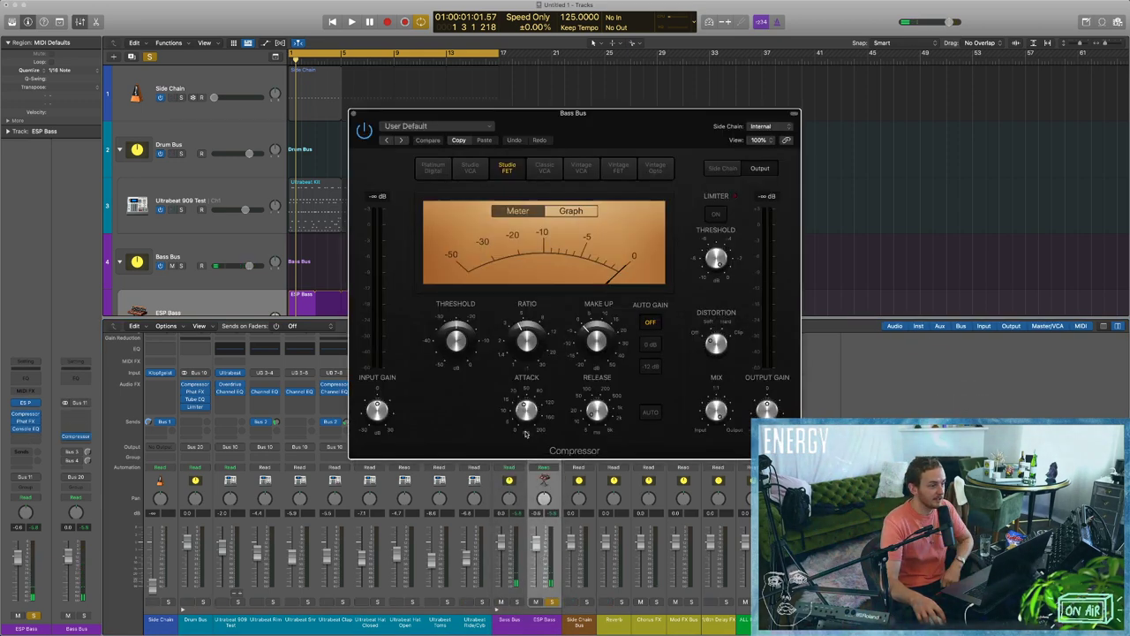
pyautogui.click(762, 126)
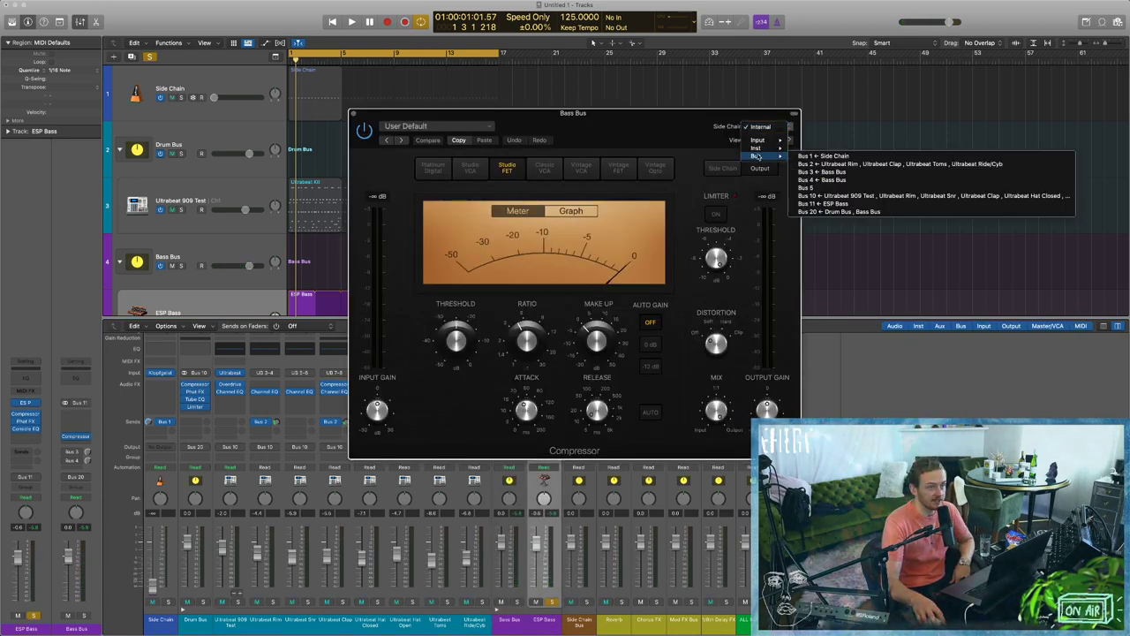
pyautogui.click(757, 157)
pyautogui.click(415, 126)
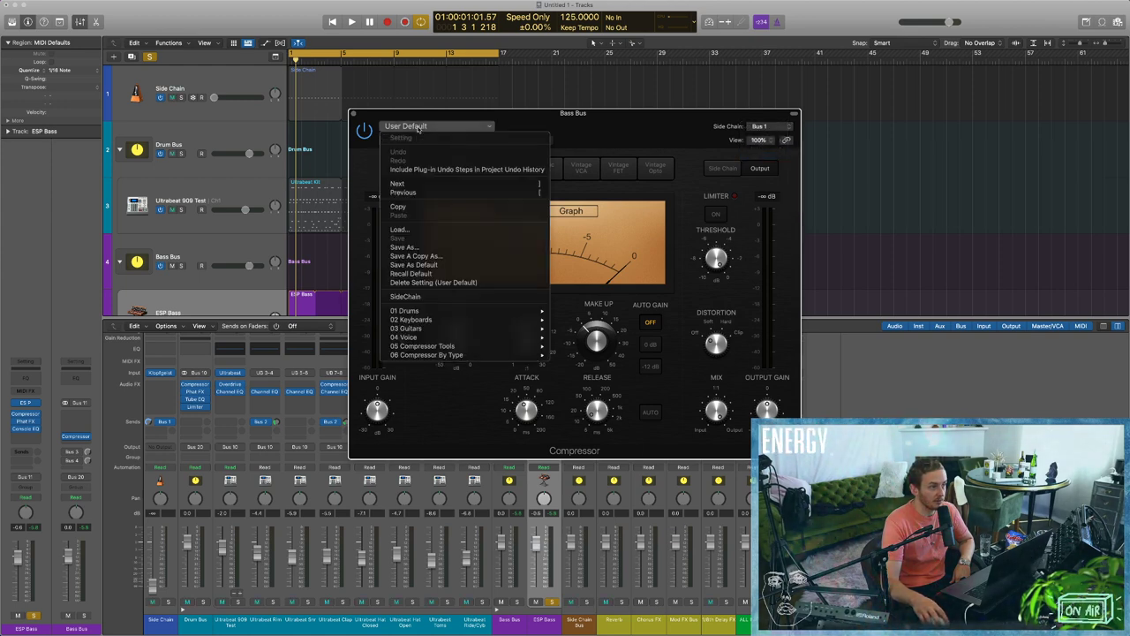
pyautogui.click(422, 299)
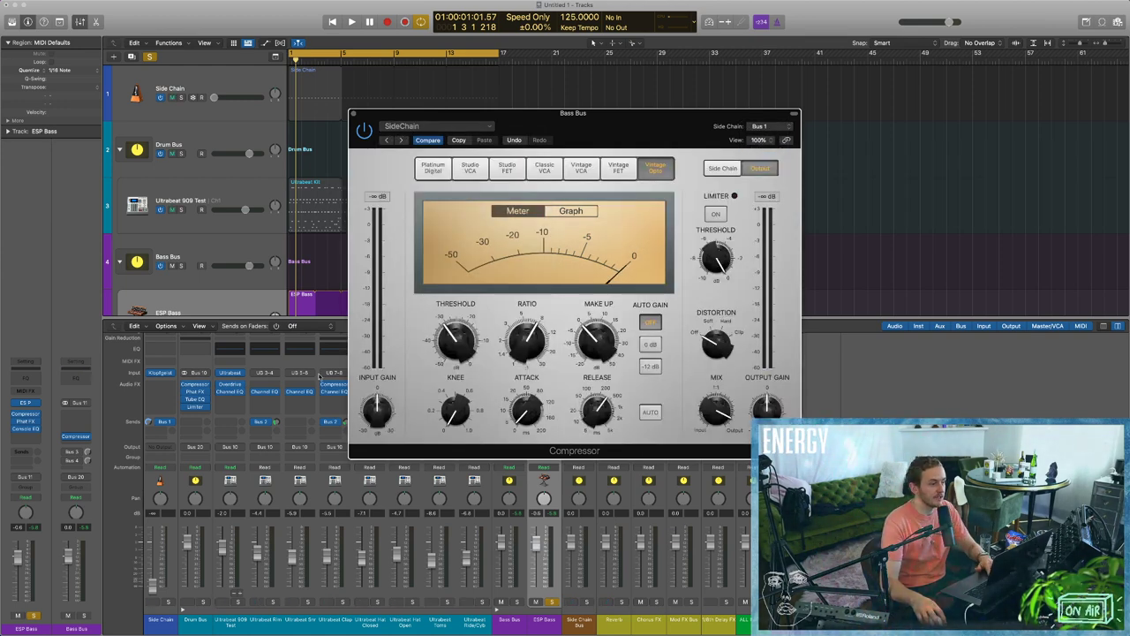
# Solo Side Chain and Ultrabeat 909 Test with the bass and fine-tune the Bass Bus Compressor's release and threshold during playback.
pyautogui.click(181, 98)
pyautogui.press('space')
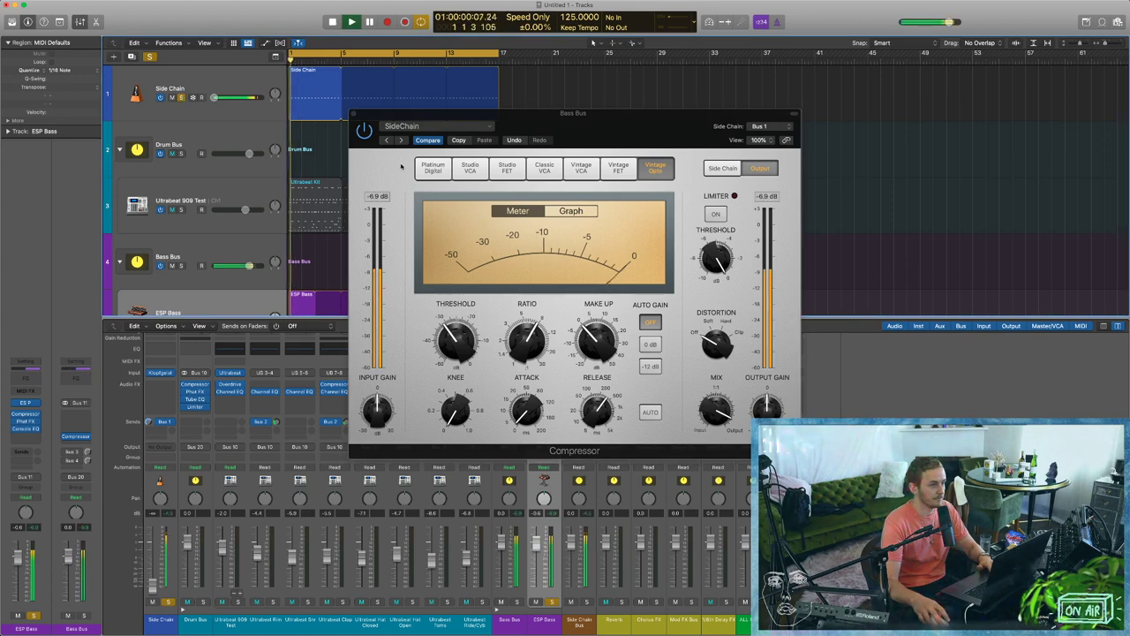
pyautogui.moveTo(600, 412); pyautogui.dragTo(600, 404)
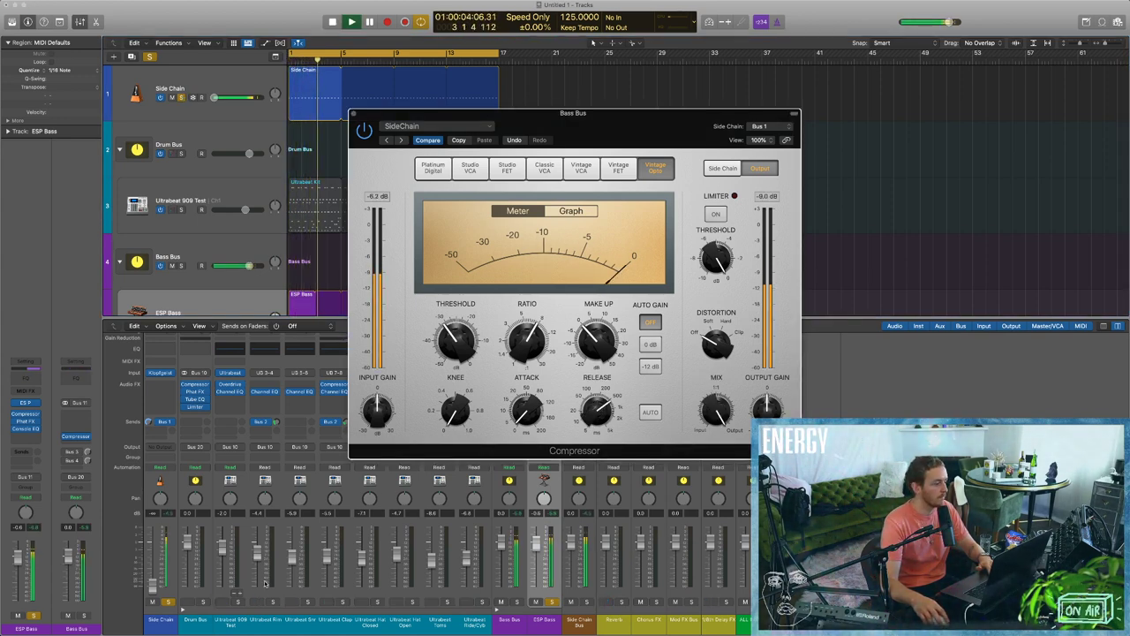
pyautogui.click(239, 601)
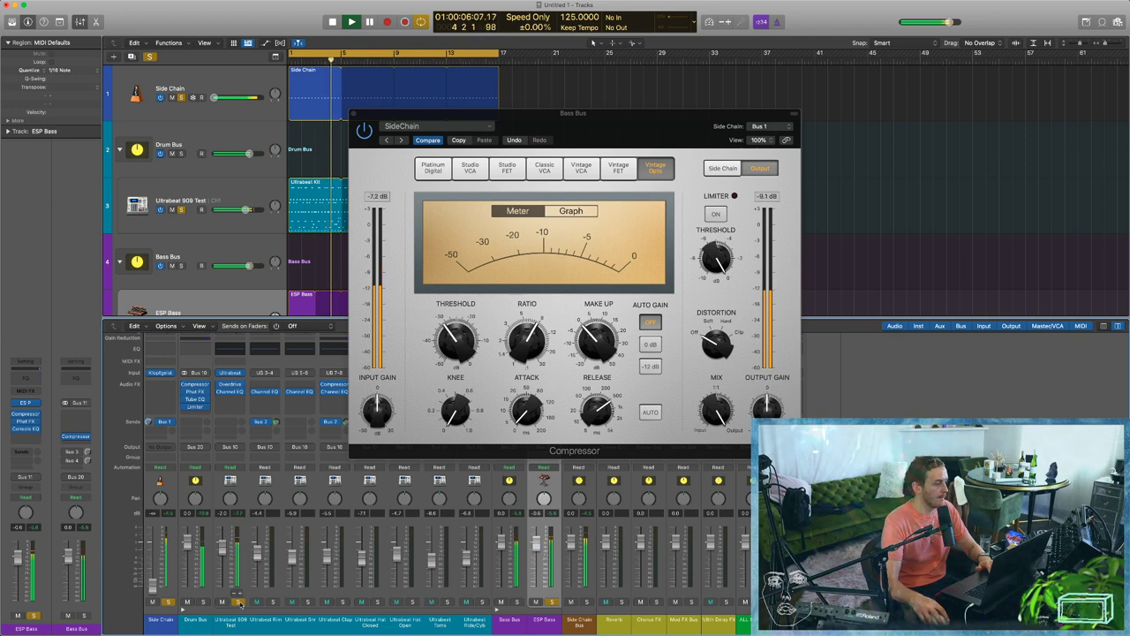
pyautogui.moveTo(462, 345)
pyautogui.mouseDown()
pyautogui.moveTo(463, 368)
pyautogui.moveTo(467, 341)
pyautogui.mouseUp()
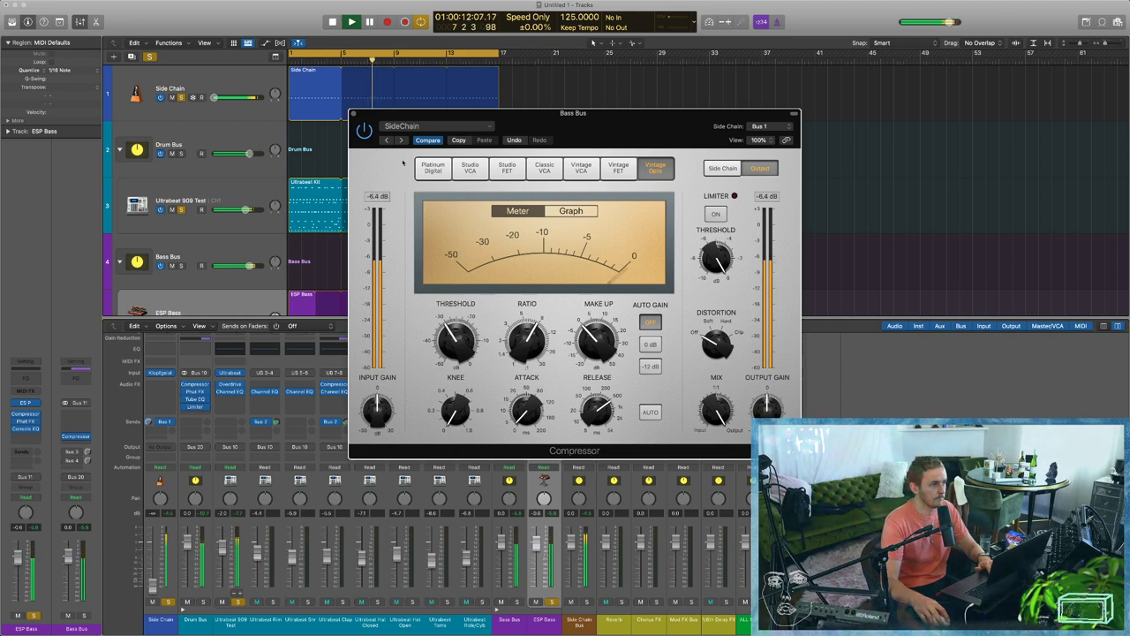
pyautogui.click(353, 114)
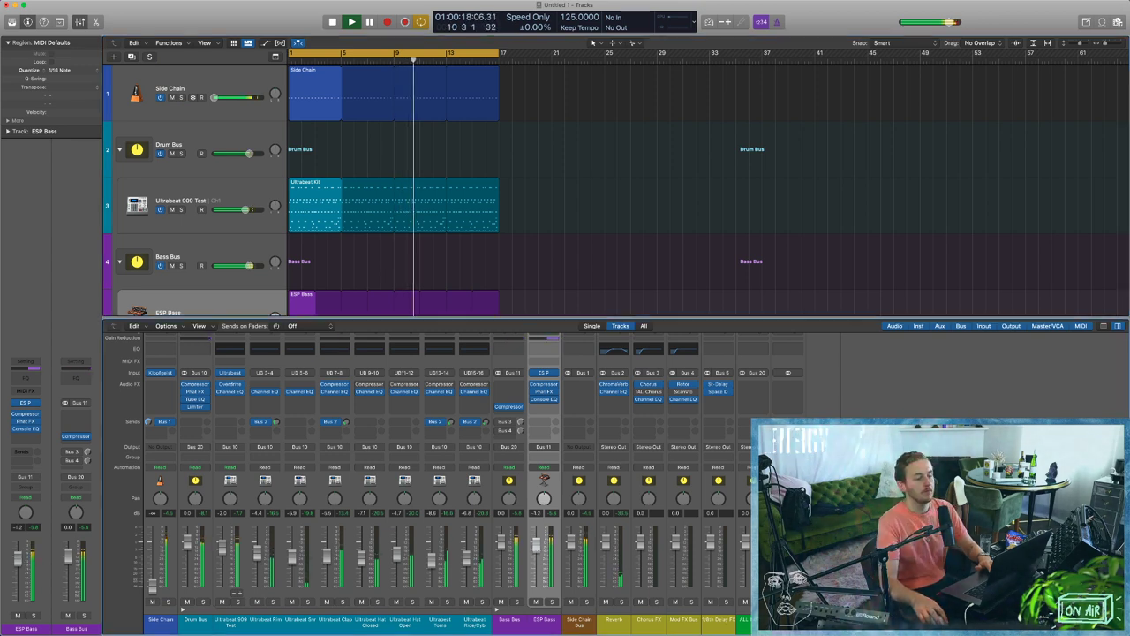
# Lower the ESP Bass level to about -2.4 dB, stop playback and hide the mixer.
pyautogui.moveTo(535, 547); pyautogui.dragTo(535, 552)
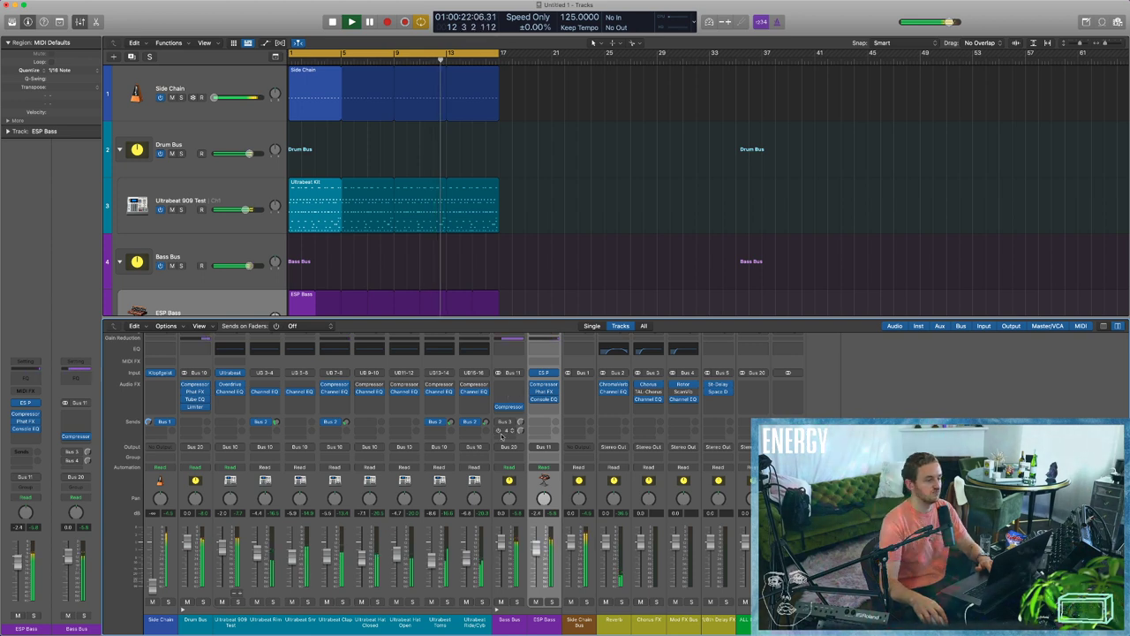
pyautogui.press('space')
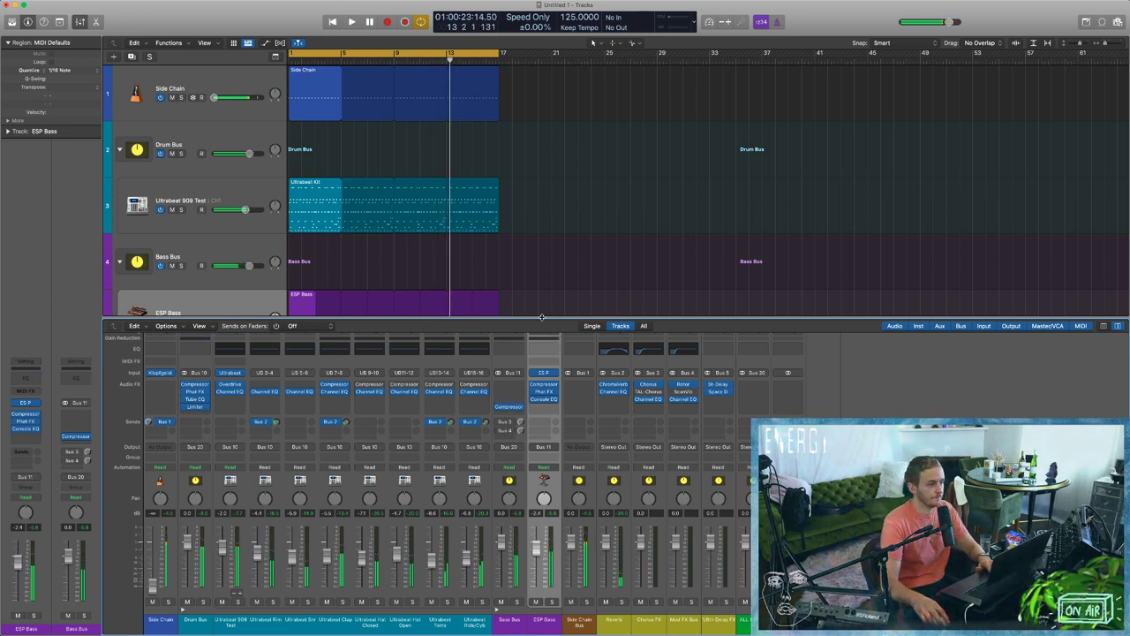
pyautogui.press('x')
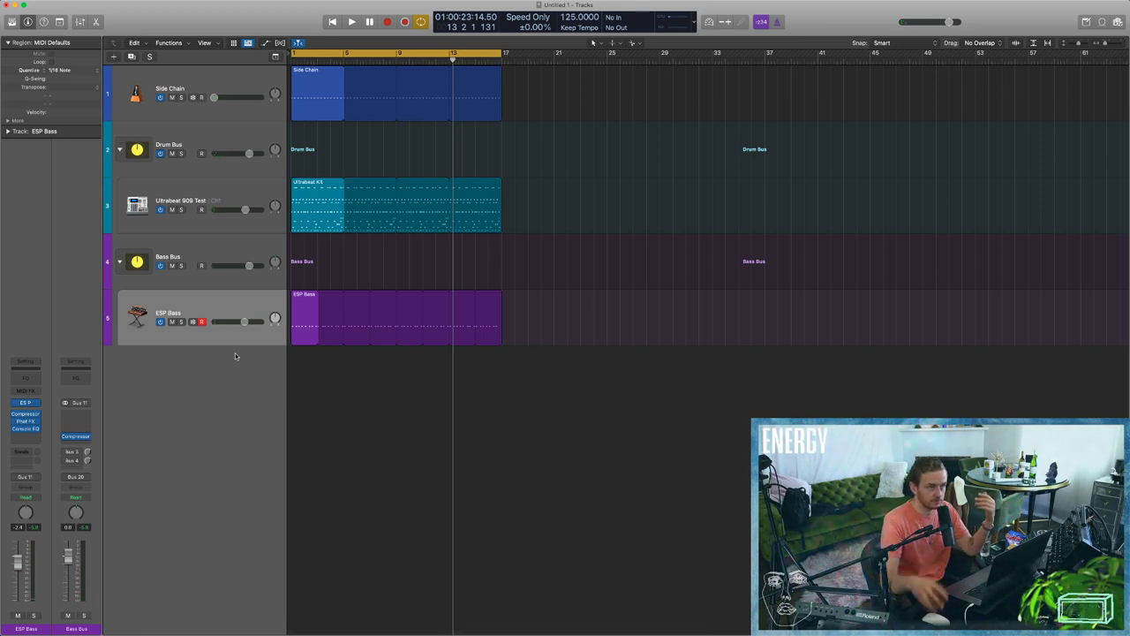
# Add a Bus 2 (Reverb) send to the Bass Bus.
pyautogui.moveTo(163, 4)
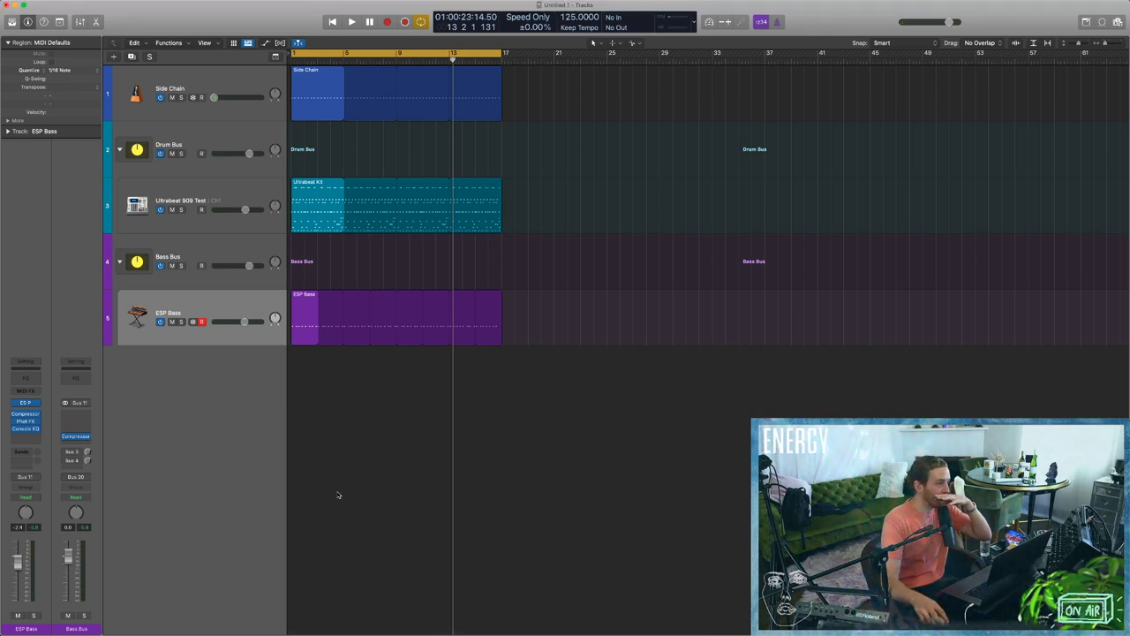
pyautogui.click(213, 250)
pyautogui.click(206, 294)
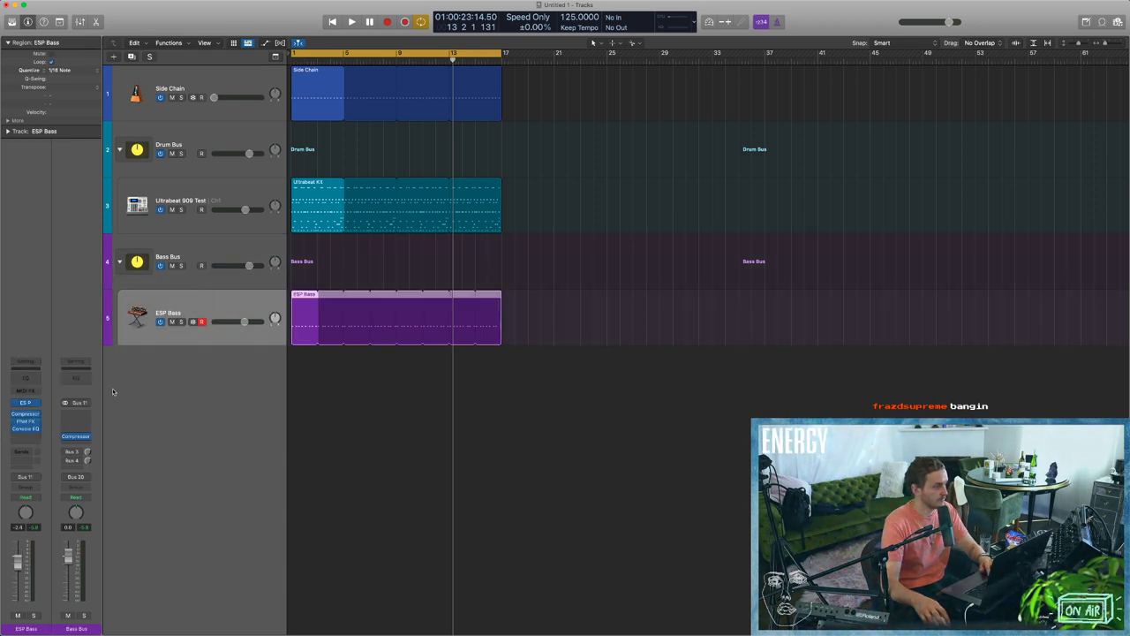
pyautogui.click(77, 469)
pyautogui.moveTo(88, 478)
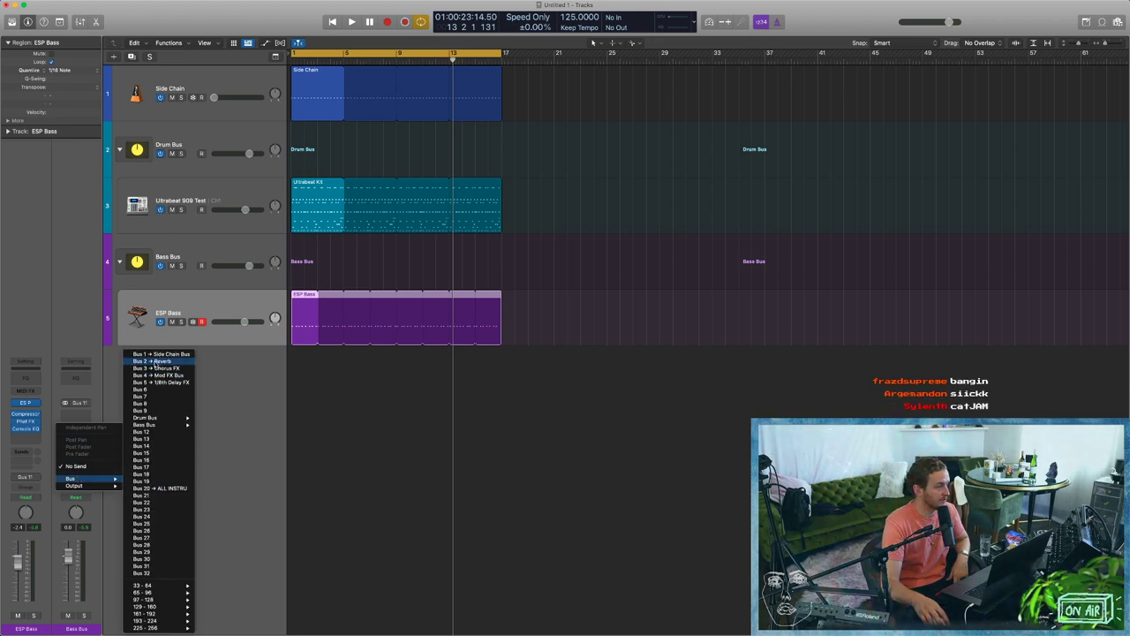
pyautogui.click(168, 362)
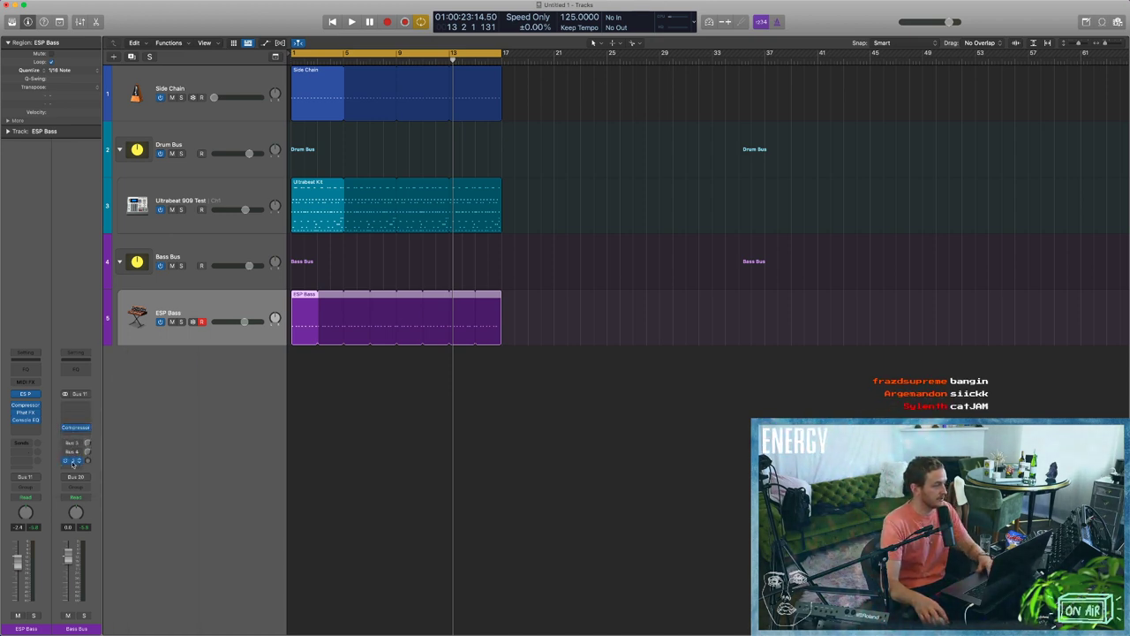
# Check the project's processing load in the Performance Meter.
pyautogui.click(336, 434)
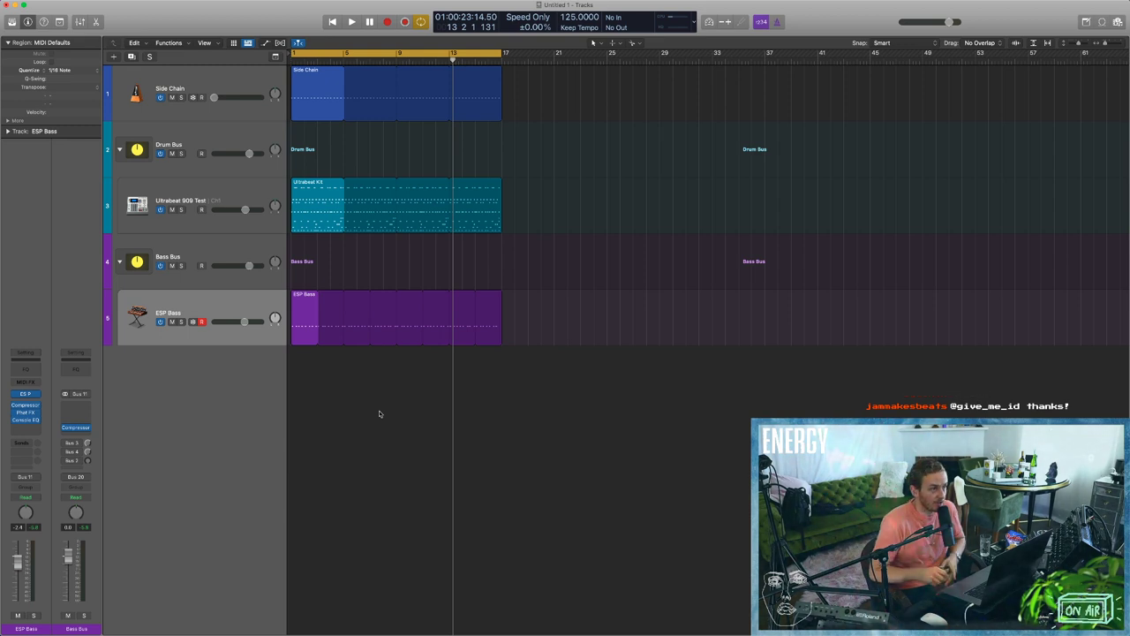
pyautogui.click(672, 17)
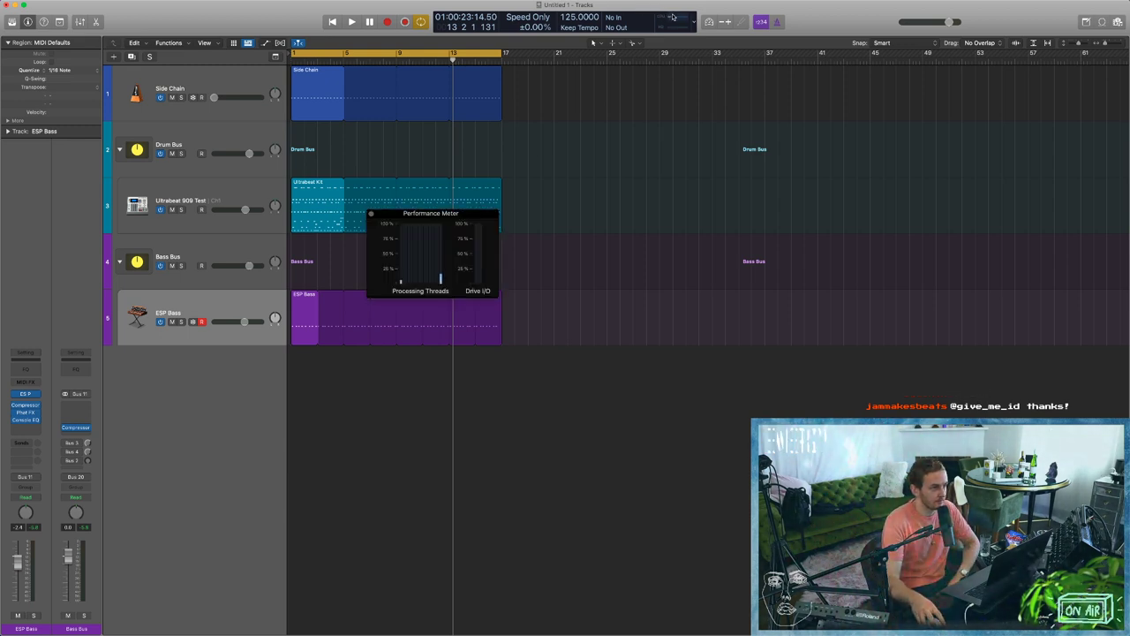
pyautogui.click(673, 17)
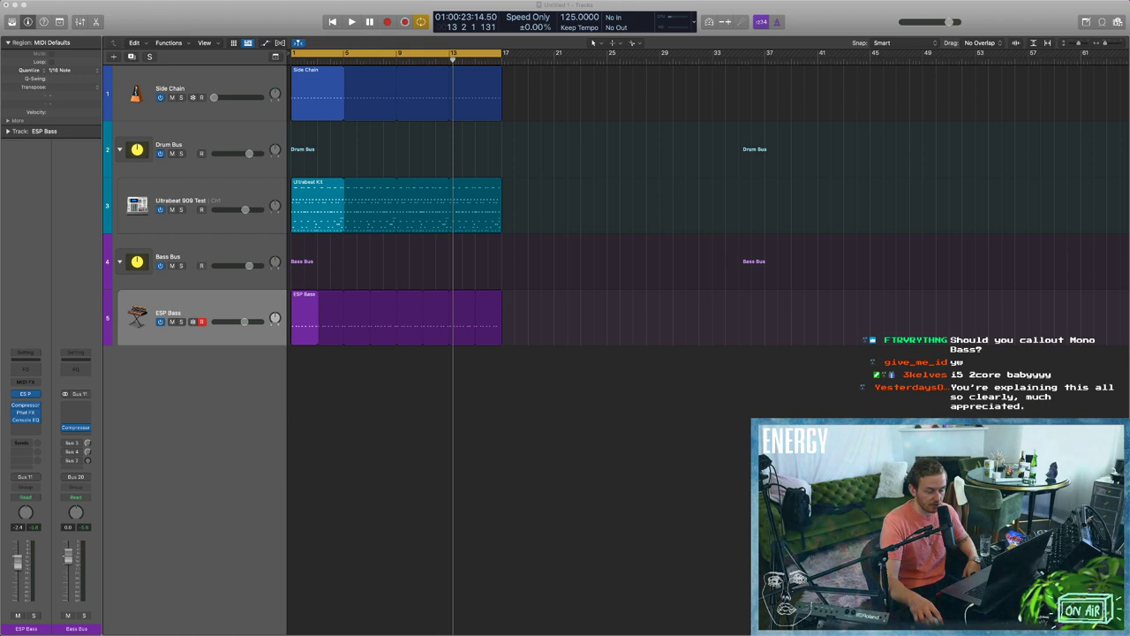
# Insert Ozone 8 Imager before the Bass Bus Compressor, dismiss the updater crash report and watch the bass's stereo image during playback.
pyautogui.click(27, 428)
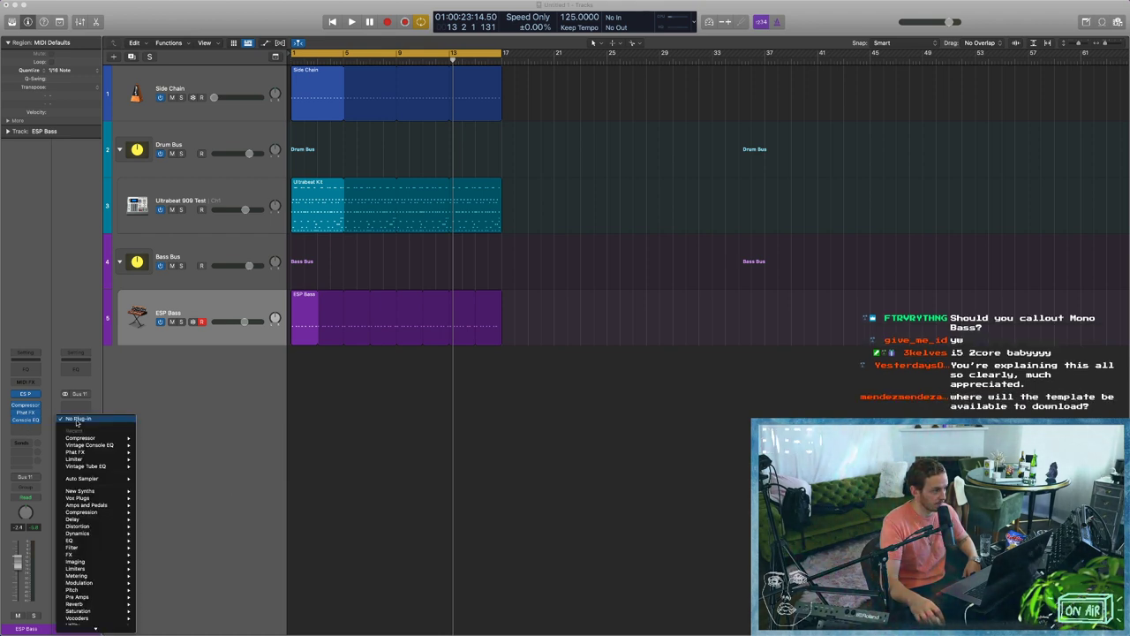
pyautogui.moveTo(107, 563)
pyautogui.moveTo(181, 569)
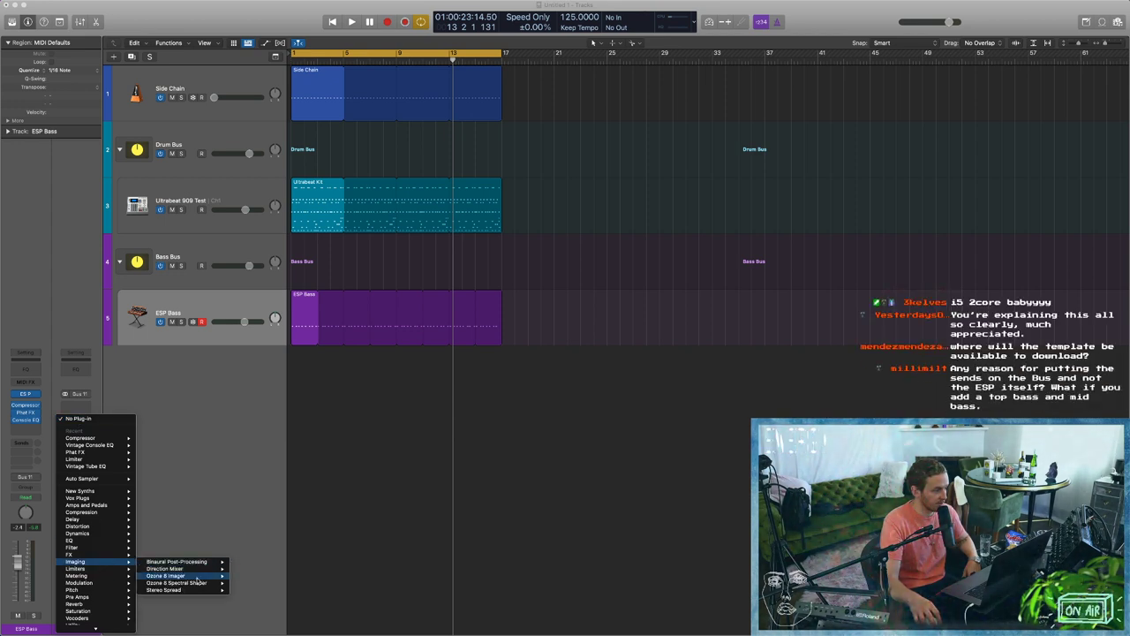
pyautogui.click(303, 524)
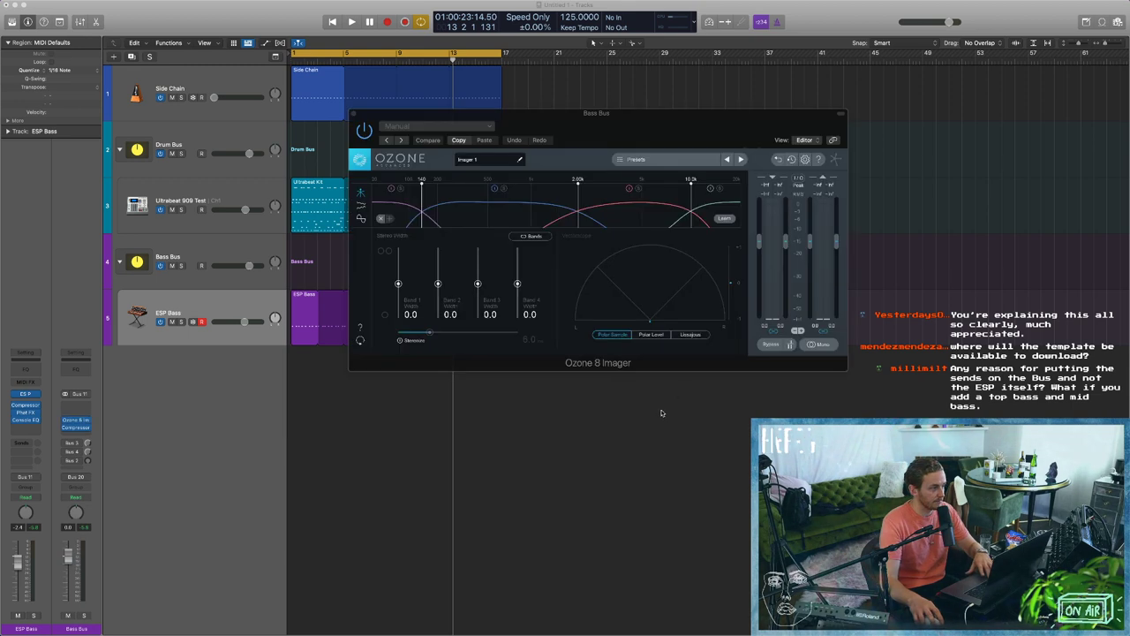
pyautogui.press('space')
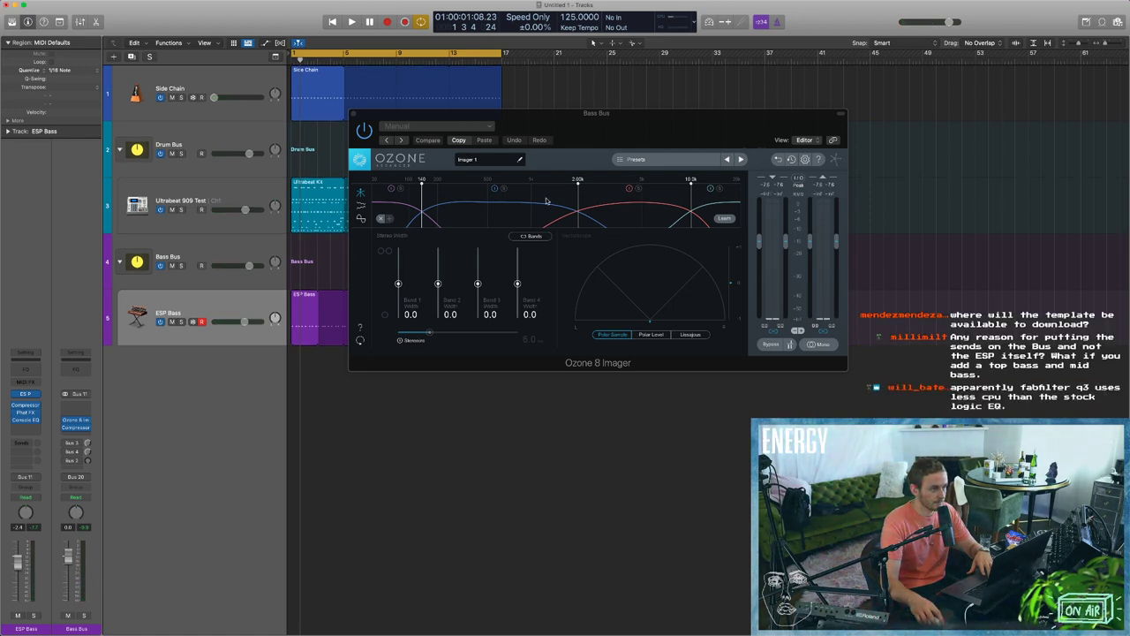
pyautogui.press('space')
pyautogui.moveTo(572, 126); pyautogui.dragTo(482, 117)
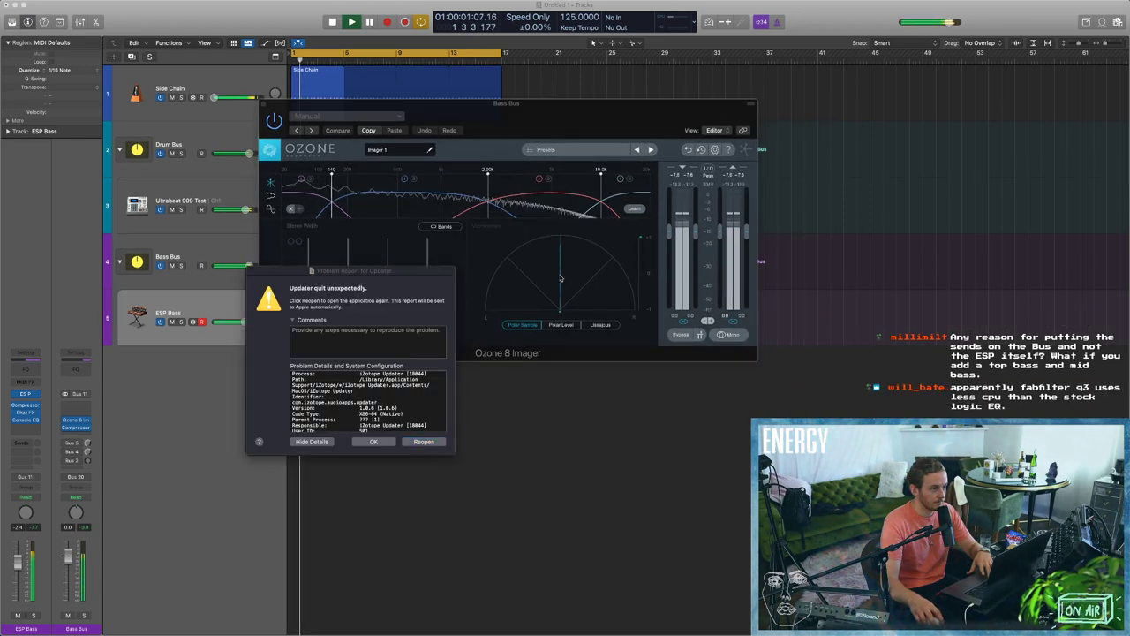
pyautogui.click(523, 347)
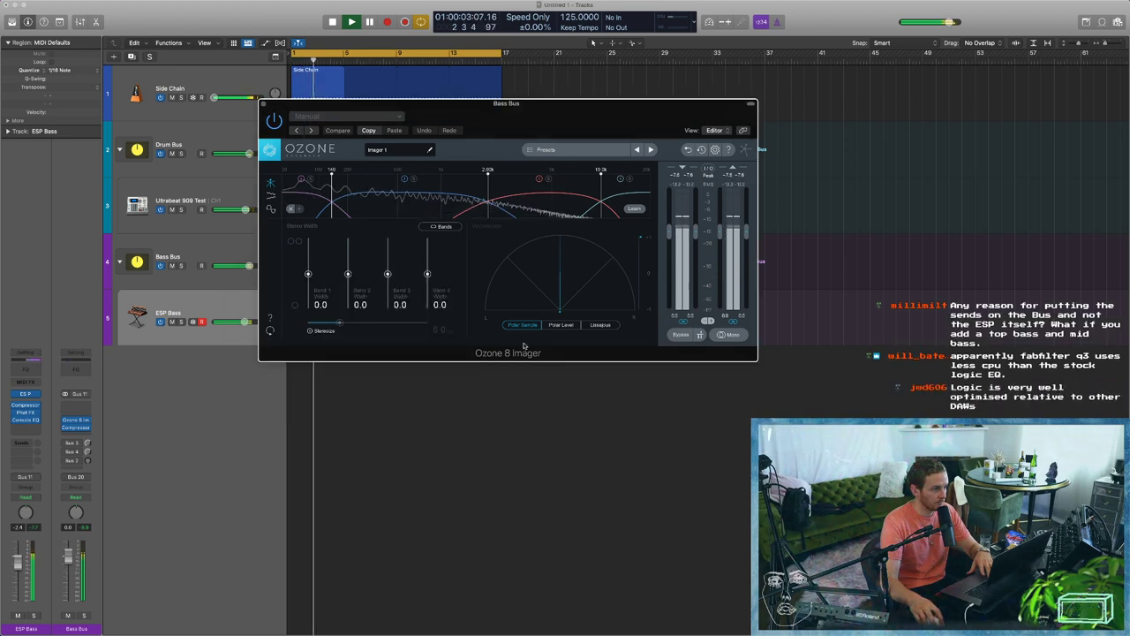
# Set the Imager's band 1, 2 and 3 widths to 100 and compare the bass with Stereoize on and off.
pyautogui.moveTo(348, 274)
pyautogui.mouseDown()
pyautogui.moveTo(348, 258)
pyautogui.moveTo(309, 237)
pyautogui.mouseUp()
pyautogui.press('space')
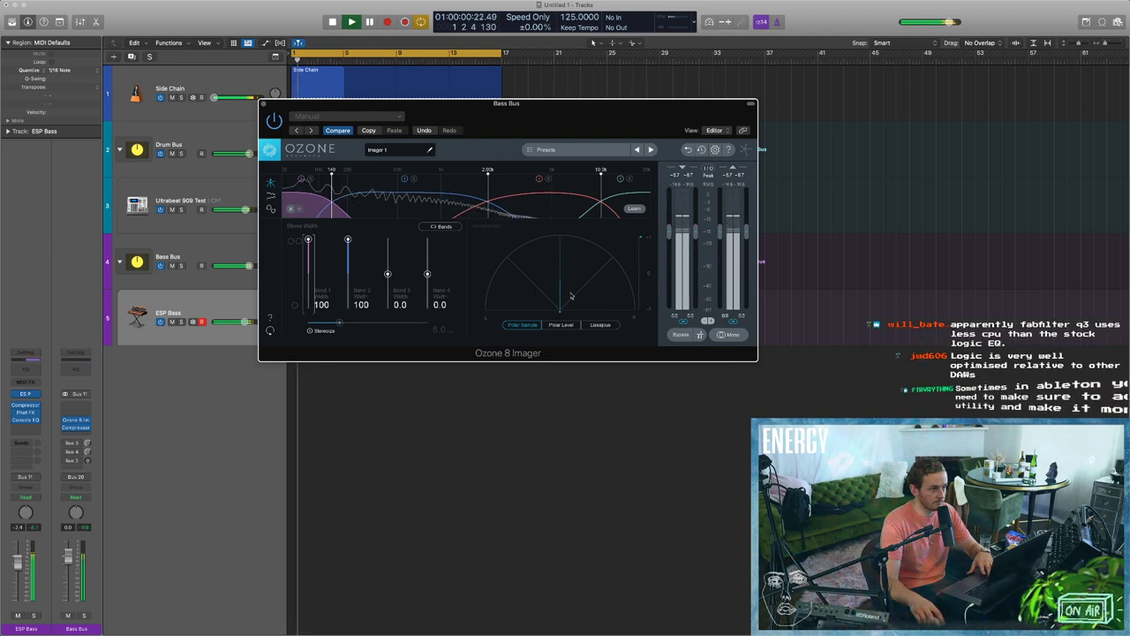
pyautogui.press('space')
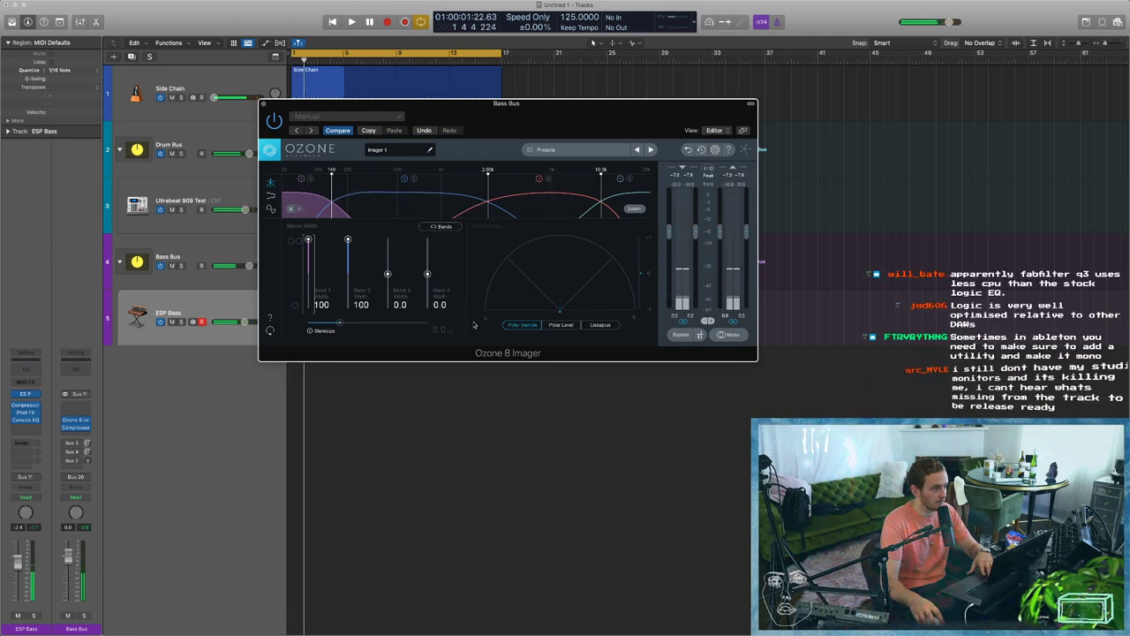
pyautogui.moveTo(387, 273); pyautogui.dragTo(386, 239)
pyautogui.press('space')
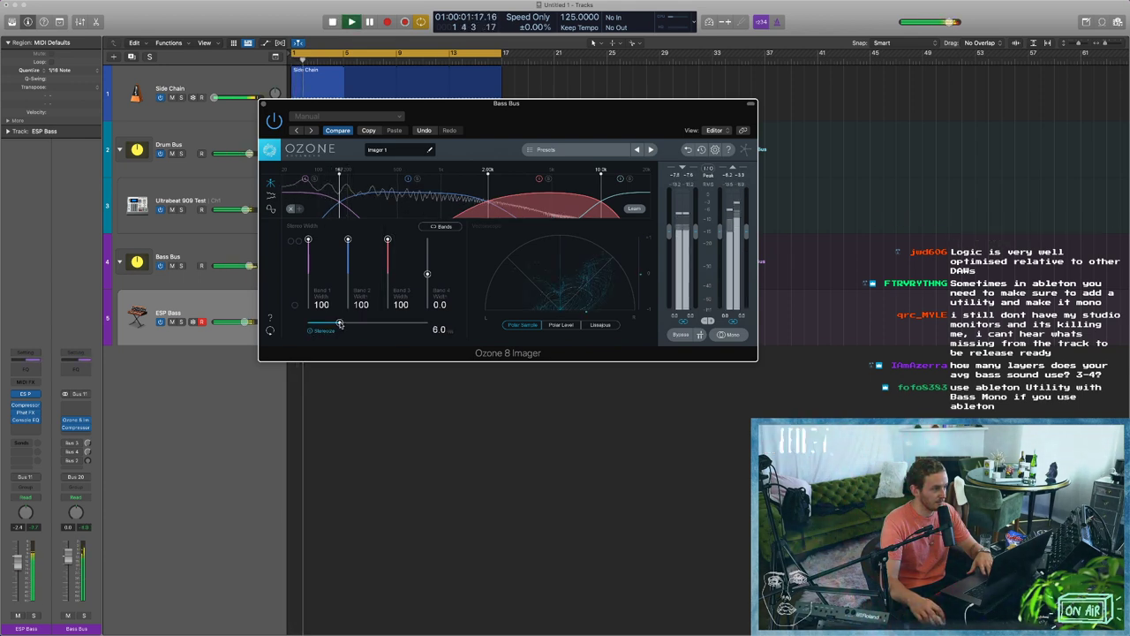
pyautogui.press('space')
pyautogui.press('space')
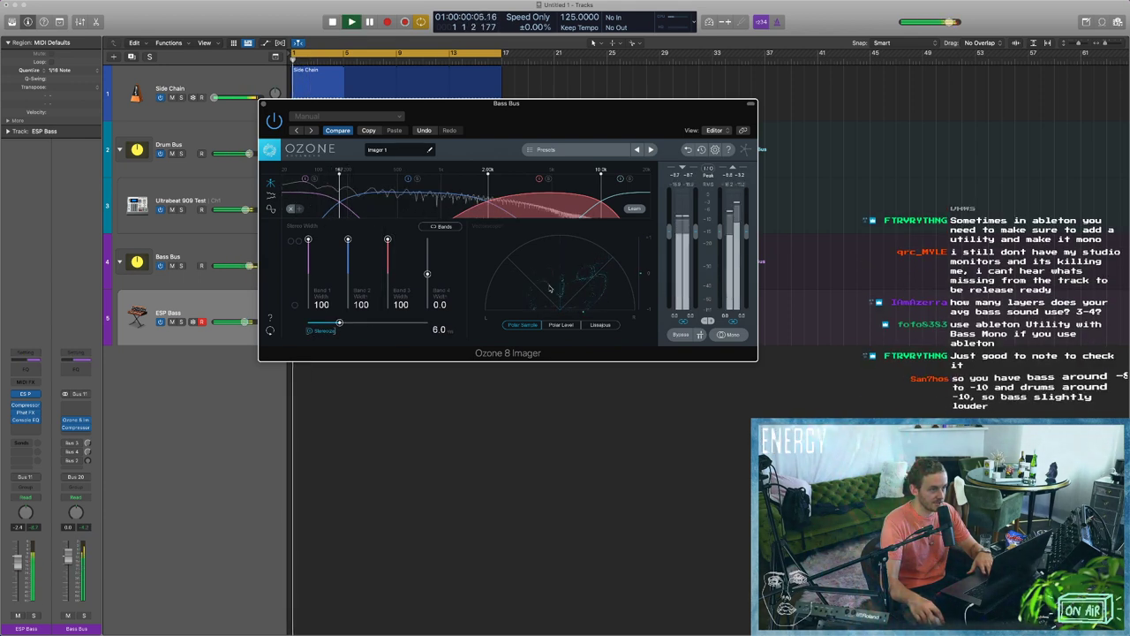
pyautogui.press('space')
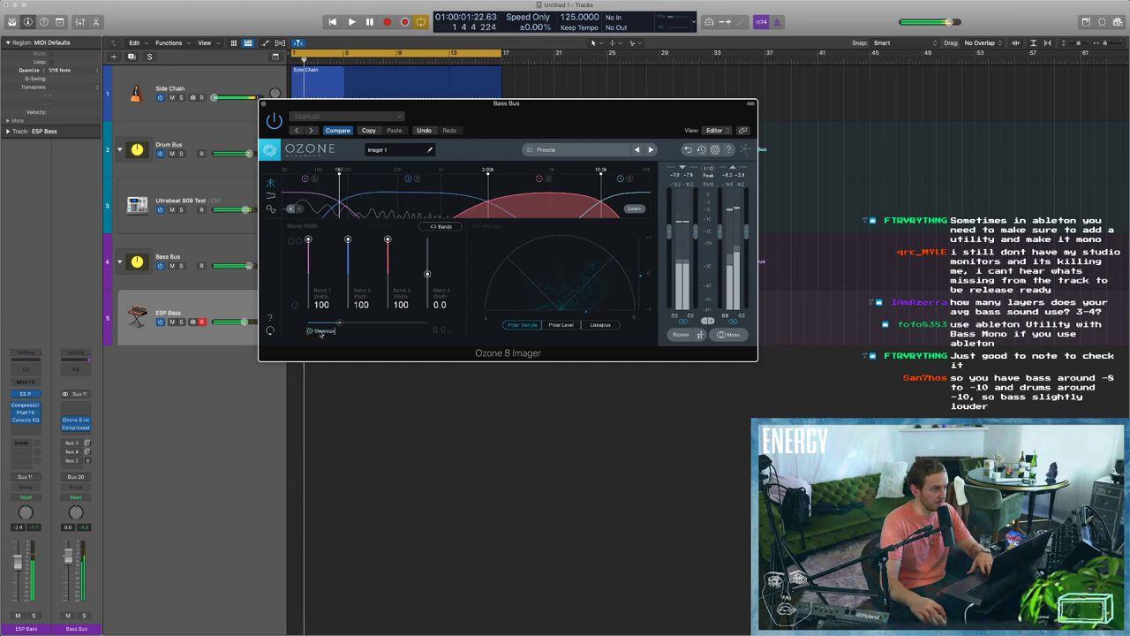
pyautogui.press('space')
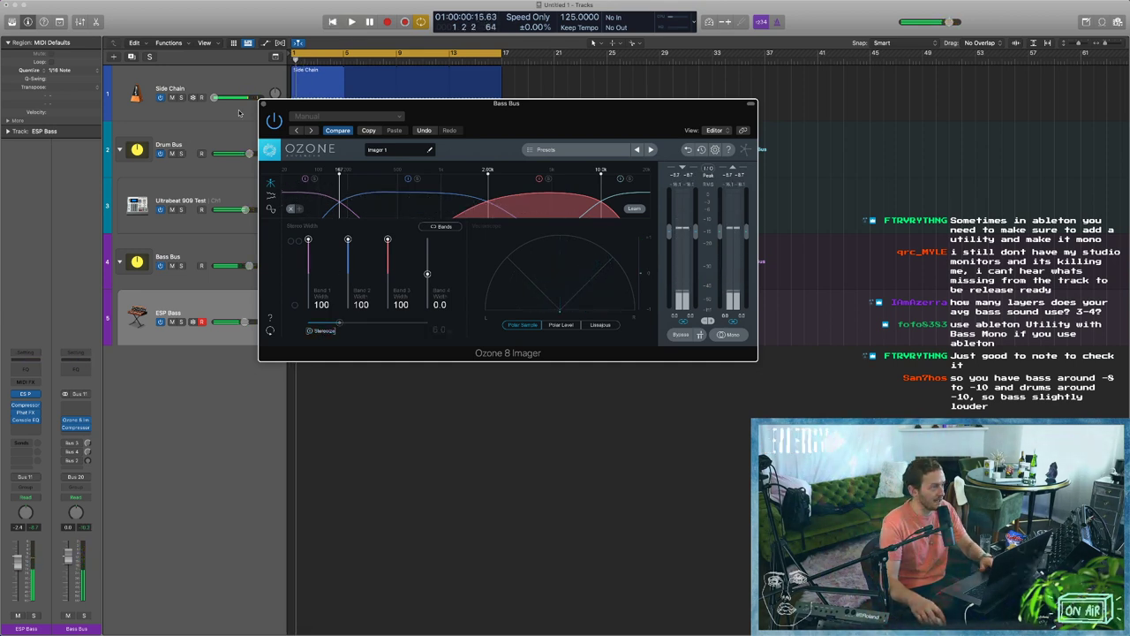
# Close the Ozone 8 Imager and remove it from the Bass Bus.
pyautogui.click(261, 103)
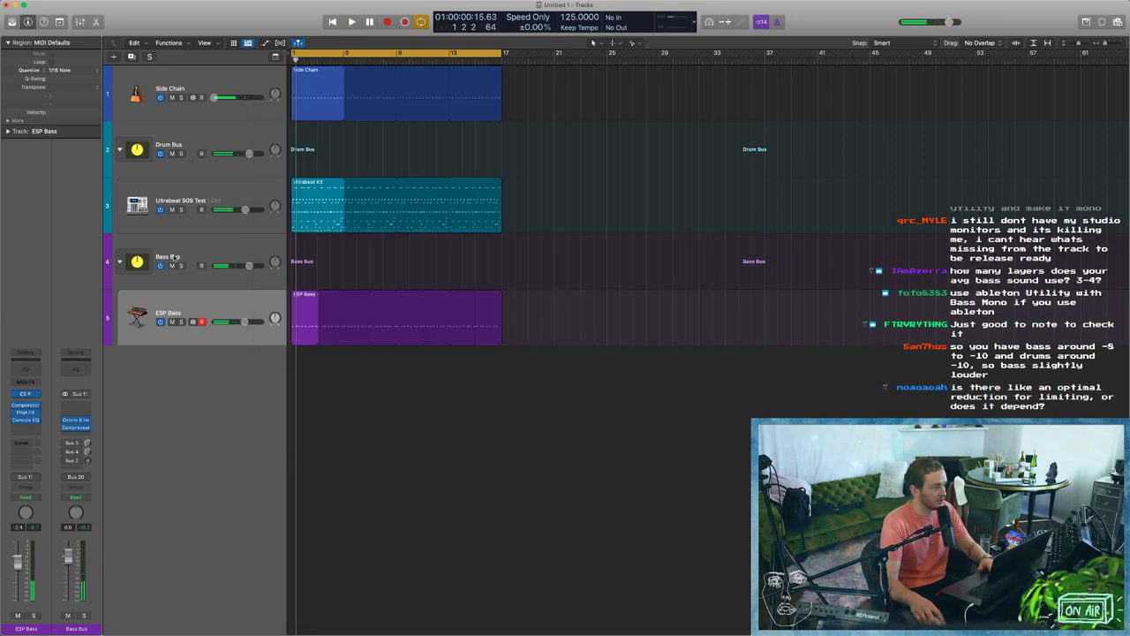
pyautogui.click(87, 421)
pyautogui.click(109, 403)
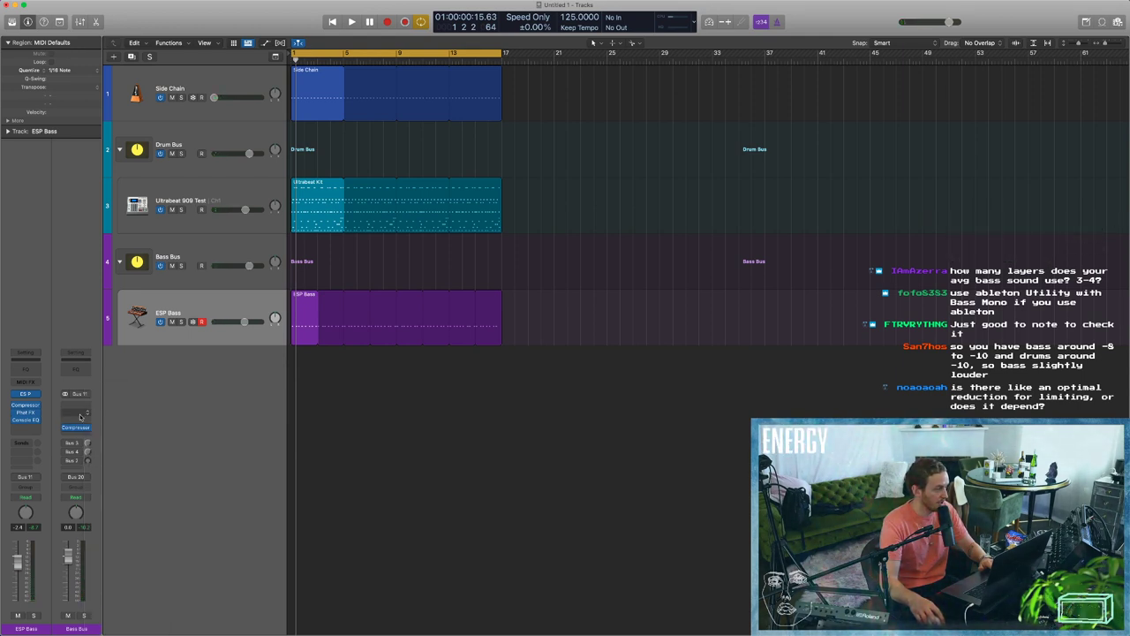
# Insert a Direction Mixer before the Bass Bus Compressor and solo the Bass Bus during playback.
pyautogui.click(79, 414)
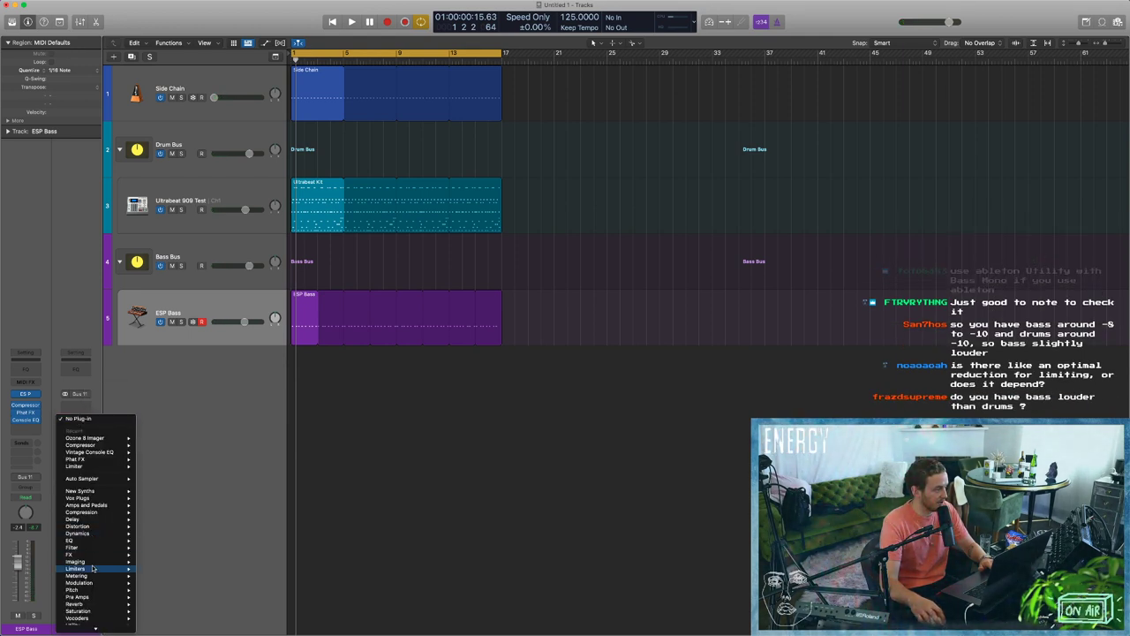
pyautogui.moveTo(96, 562)
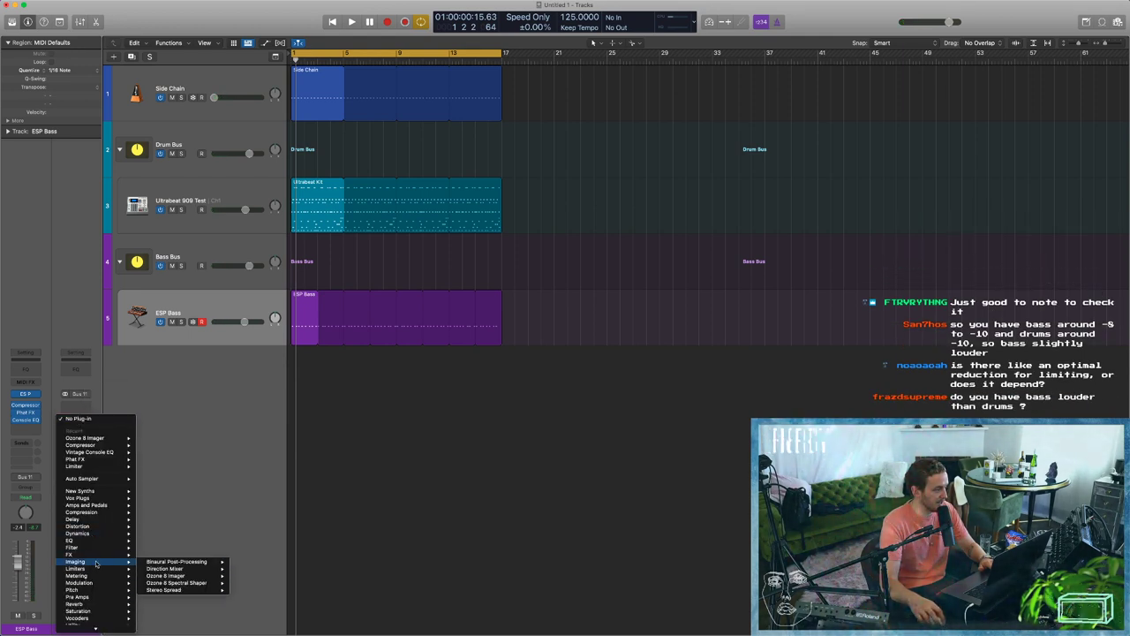
pyautogui.click(182, 569)
pyautogui.moveTo(438, 237); pyautogui.dragTo(771, 254)
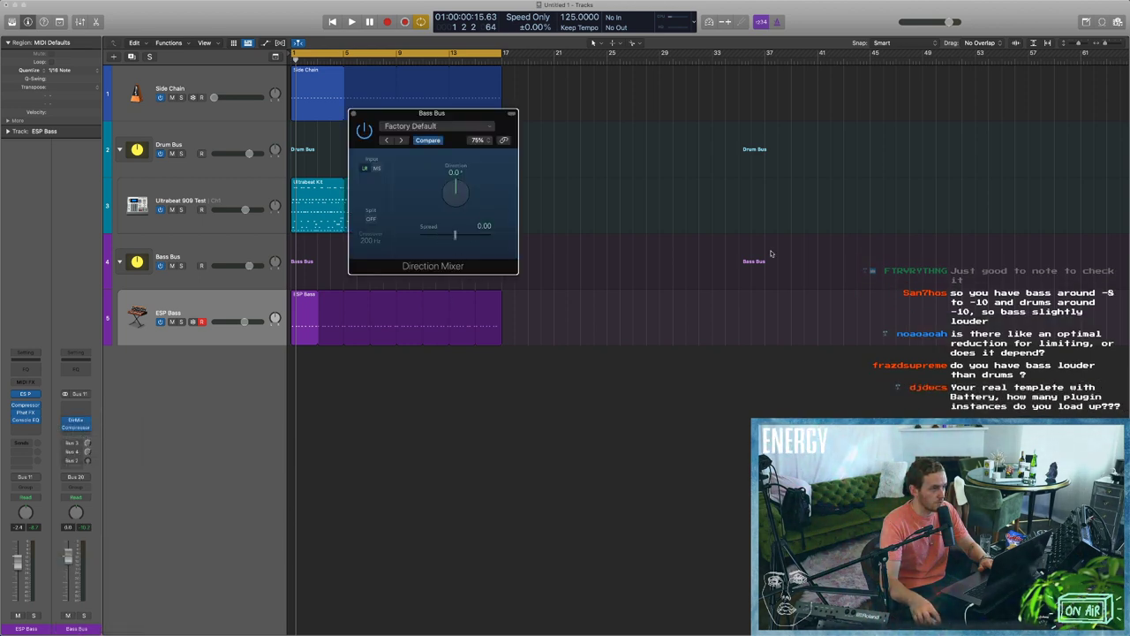
pyautogui.press('space')
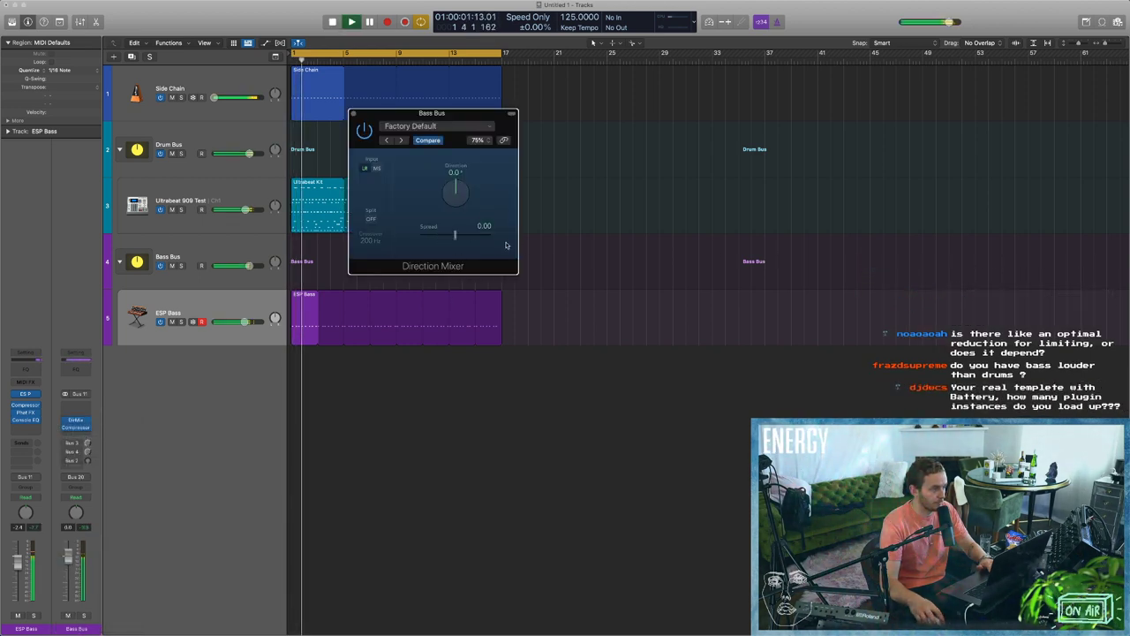
pyautogui.click(85, 614)
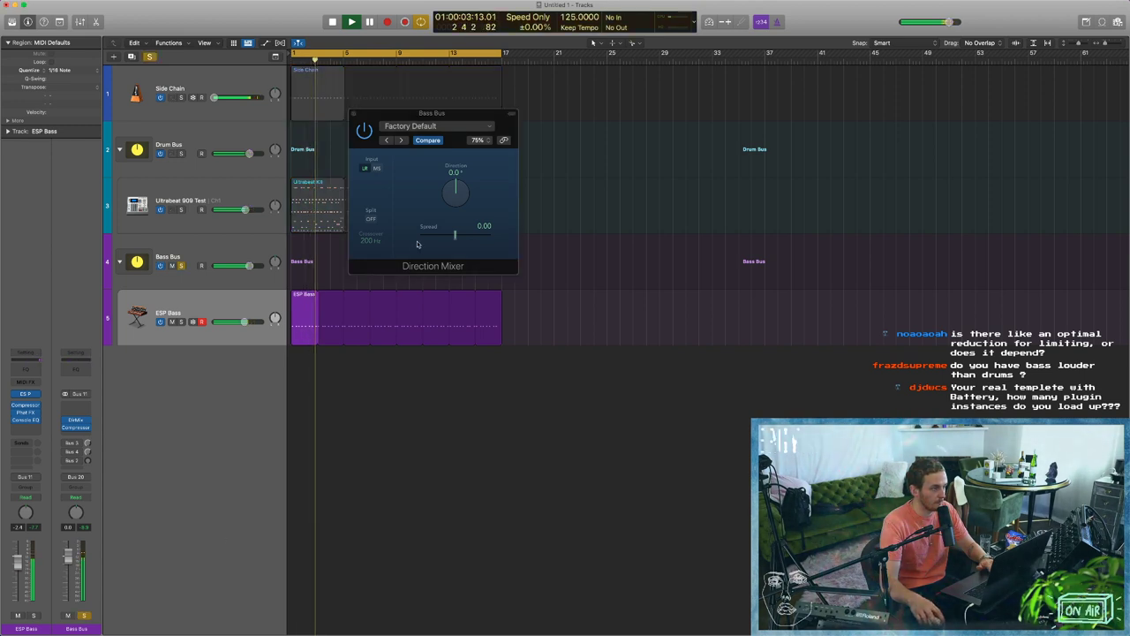
# Try a Spread of 1.00 in the Bass Bus Direction Mixer and return it to 0.00.
pyautogui.click(449, 238)
pyautogui.moveTo(437, 239); pyautogui.dragTo(510, 242)
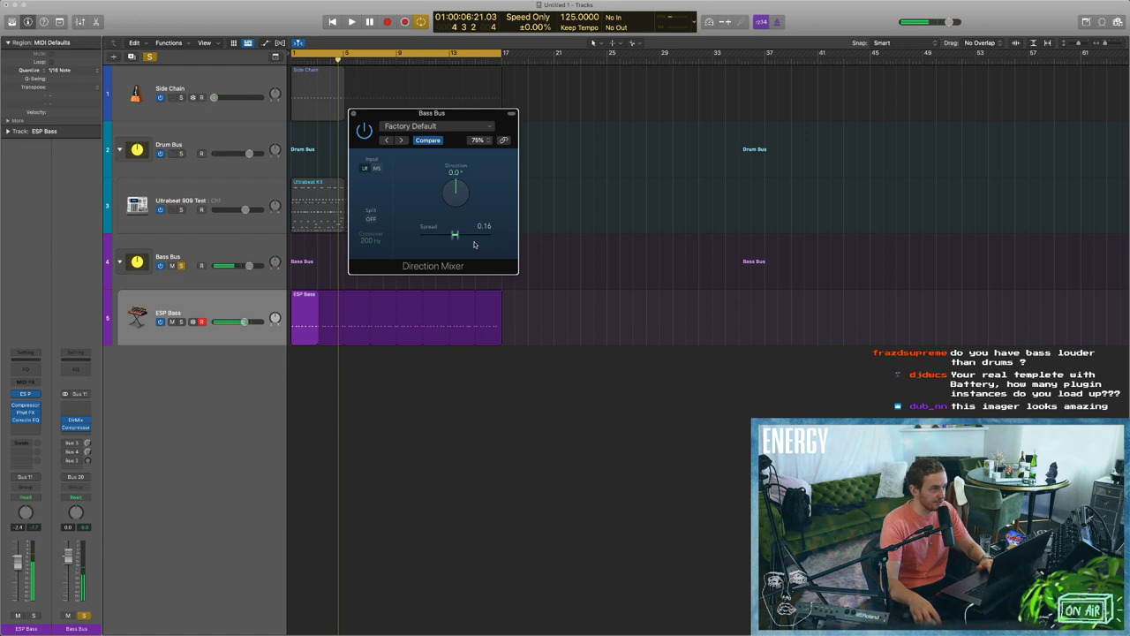
pyautogui.moveTo(481, 246); pyautogui.dragTo(488, 244)
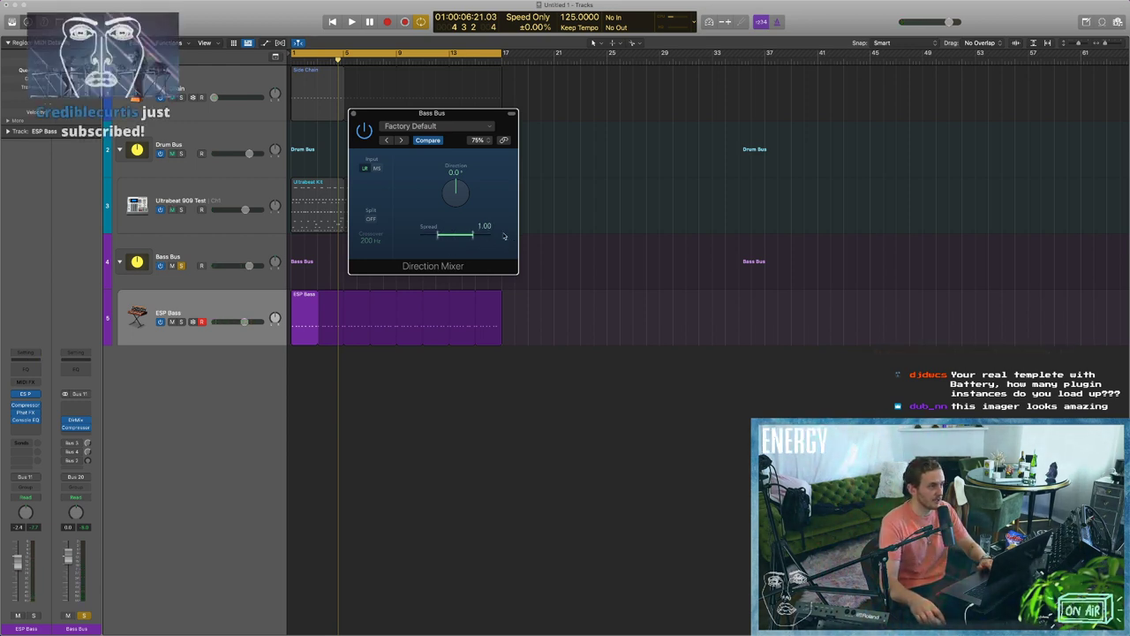
pyautogui.moveTo(441, 239); pyautogui.dragTo(462, 238)
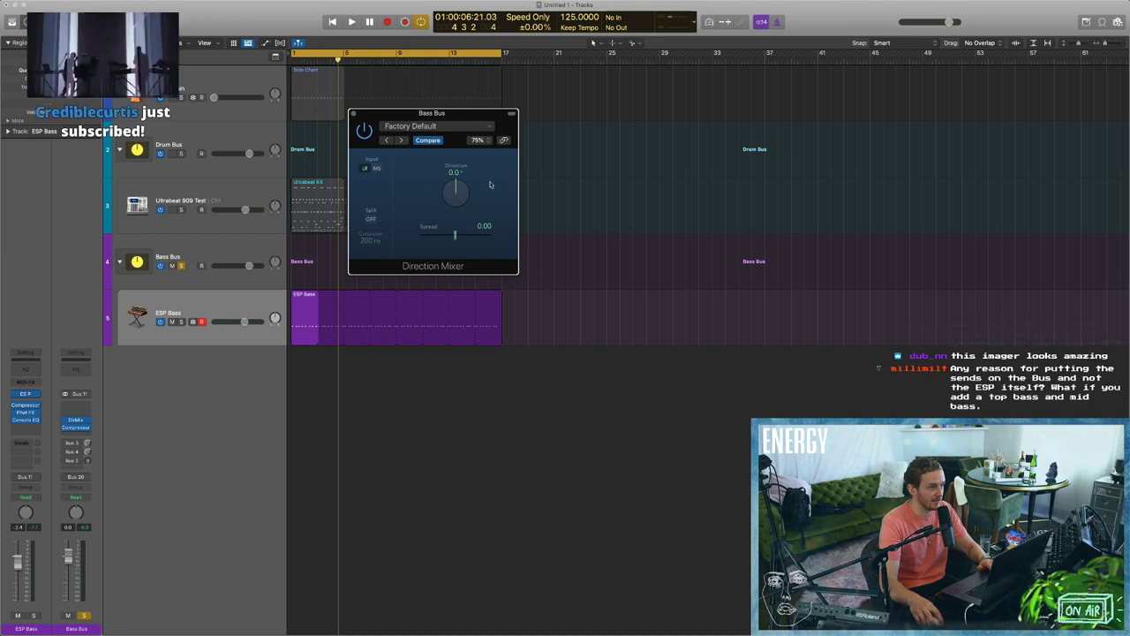
# Bypass and close the Direction Mixer, and activate the Bass Bus sends to Bus 3 and Bus 4.
pyautogui.click(353, 113)
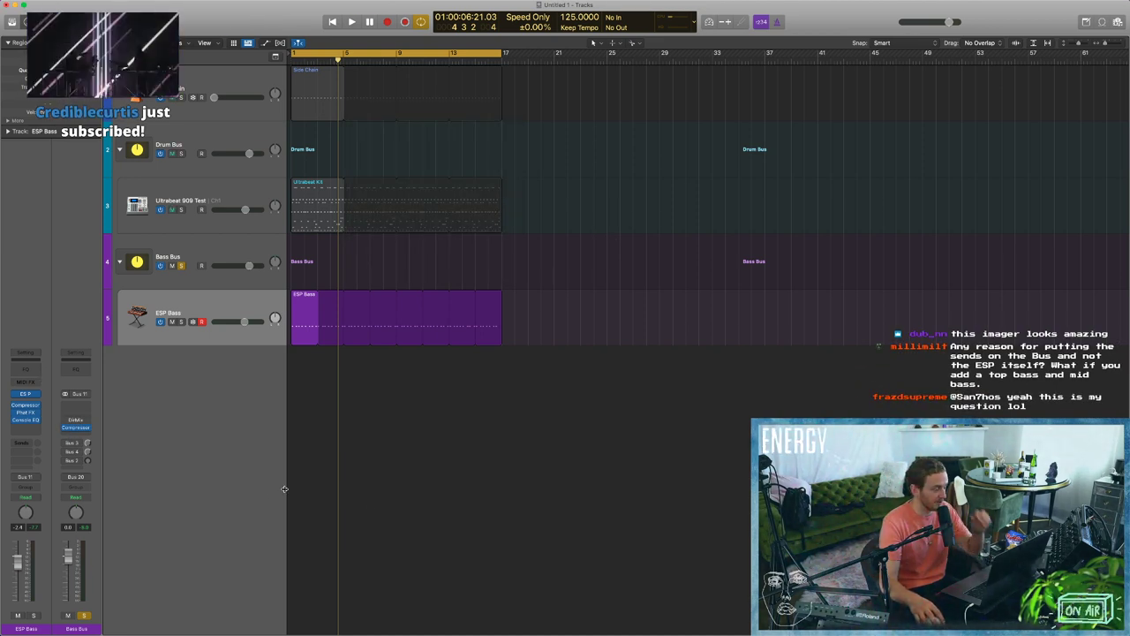
pyautogui.click(66, 444)
pyautogui.click(65, 452)
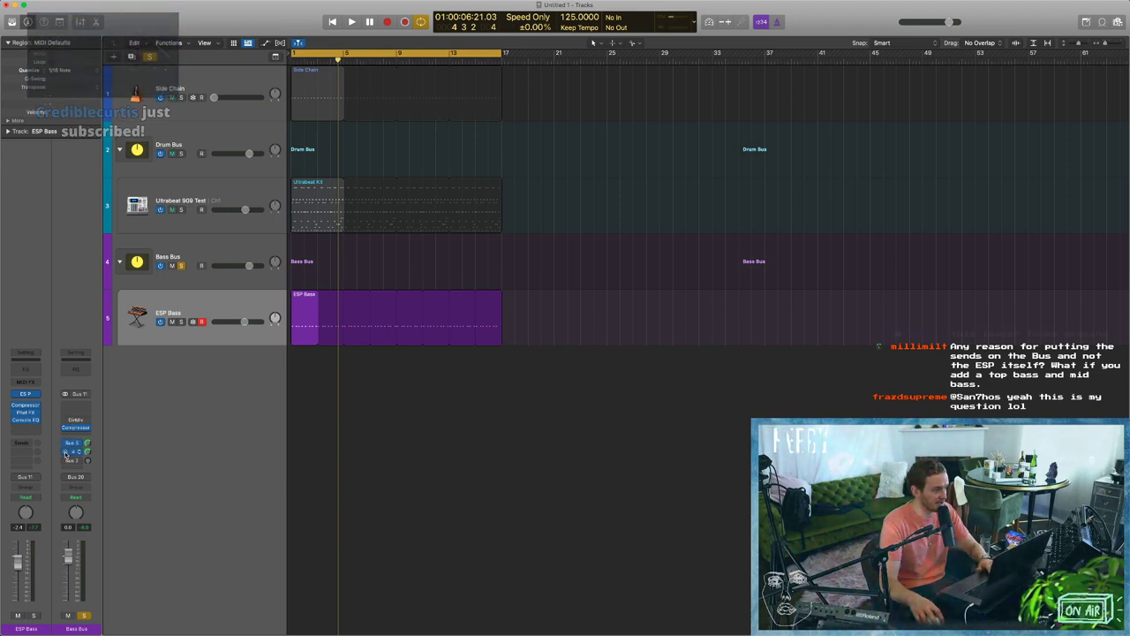
# Check the Channel EQ on the Chorus FX channel in the mixer and unsolo the Bass Bus.
pyautogui.press('x')
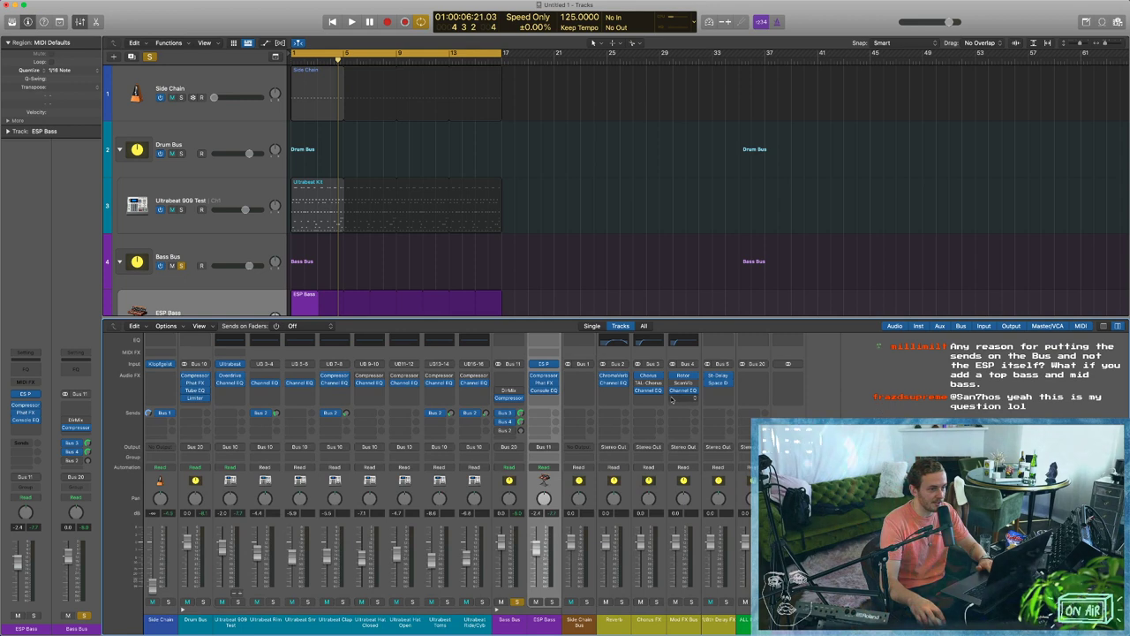
pyautogui.click(649, 391)
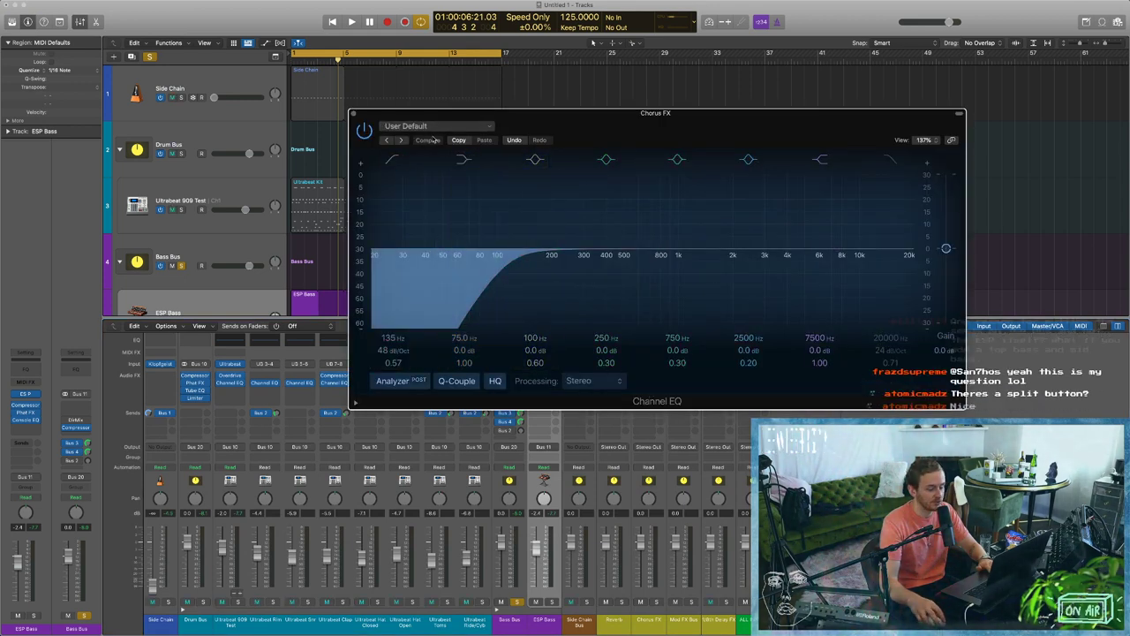
pyautogui.click(364, 112)
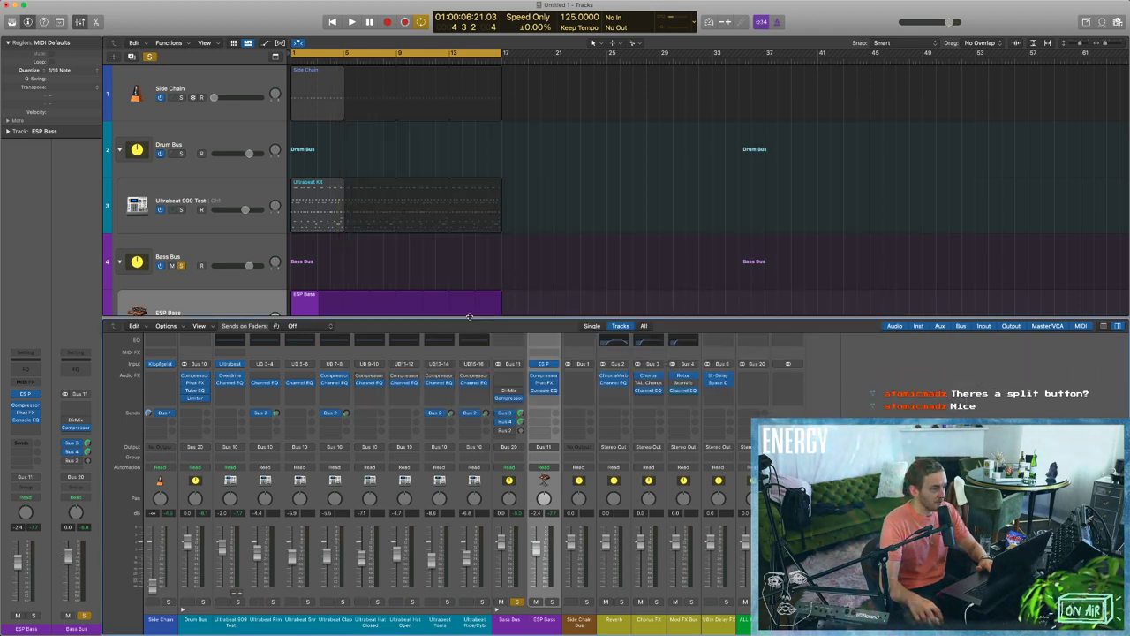
pyautogui.press('x')
pyautogui.click(181, 266)
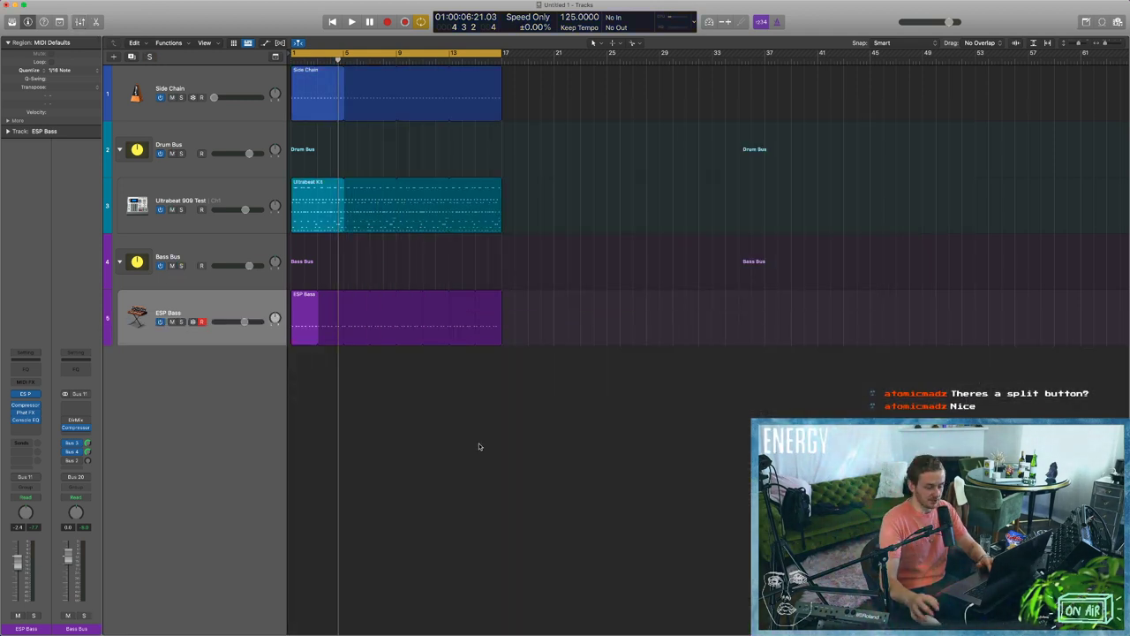
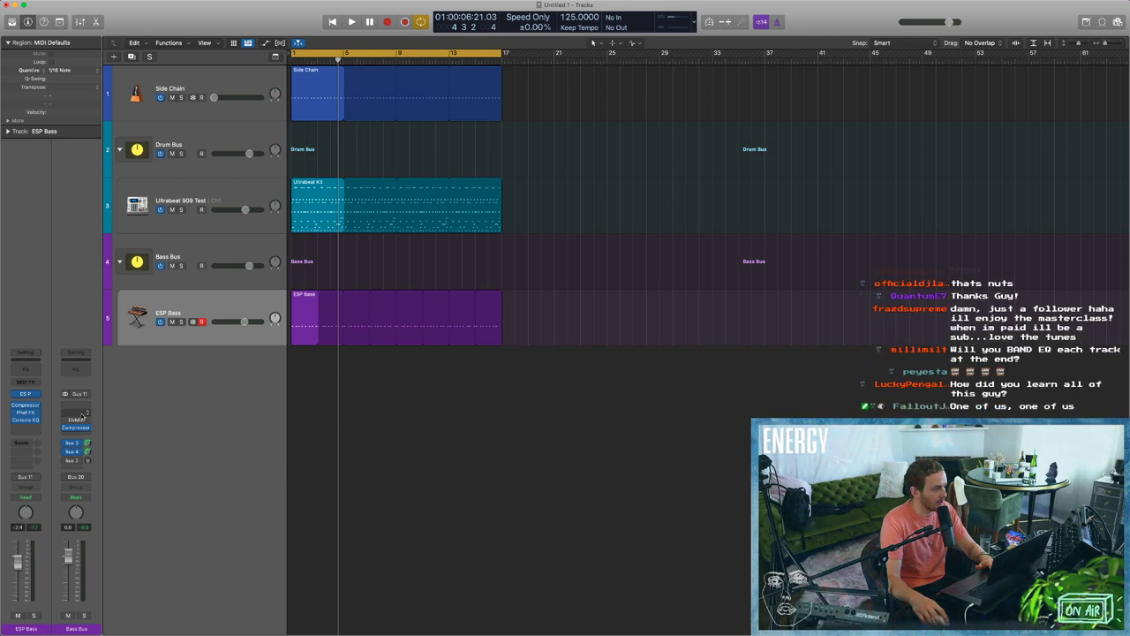
# Insert a Compressor and Phat FX before the Bass Bus Direction Mixer, and leave all the bus's inserts and sends bypassed.
pyautogui.click(76, 412)
pyautogui.click(81, 401)
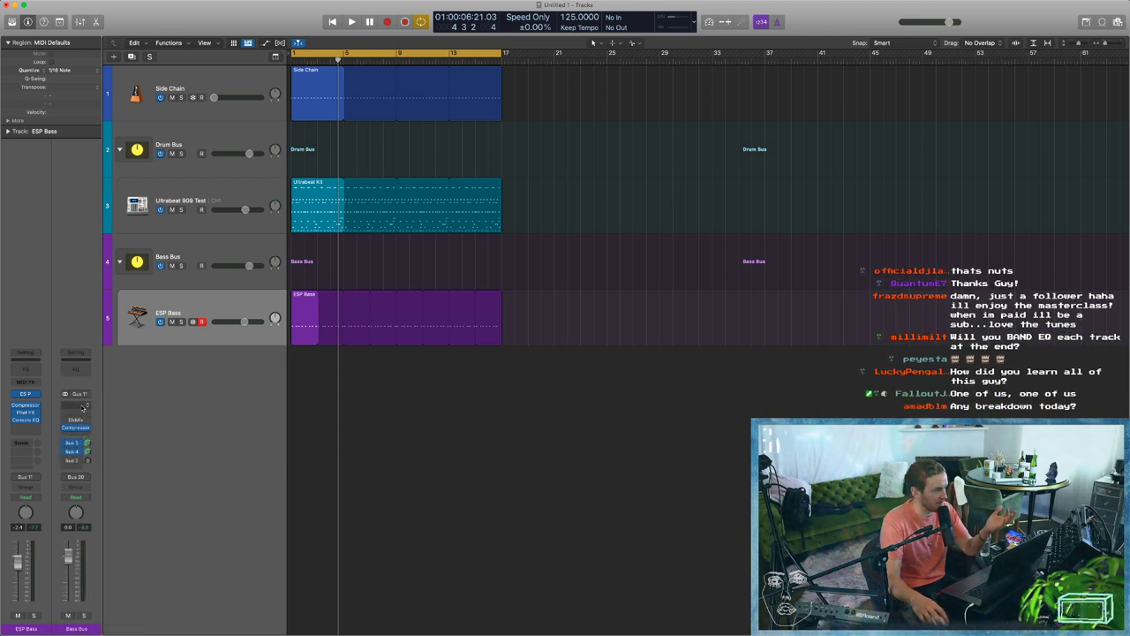
pyautogui.click(76, 404)
pyautogui.moveTo(100, 437)
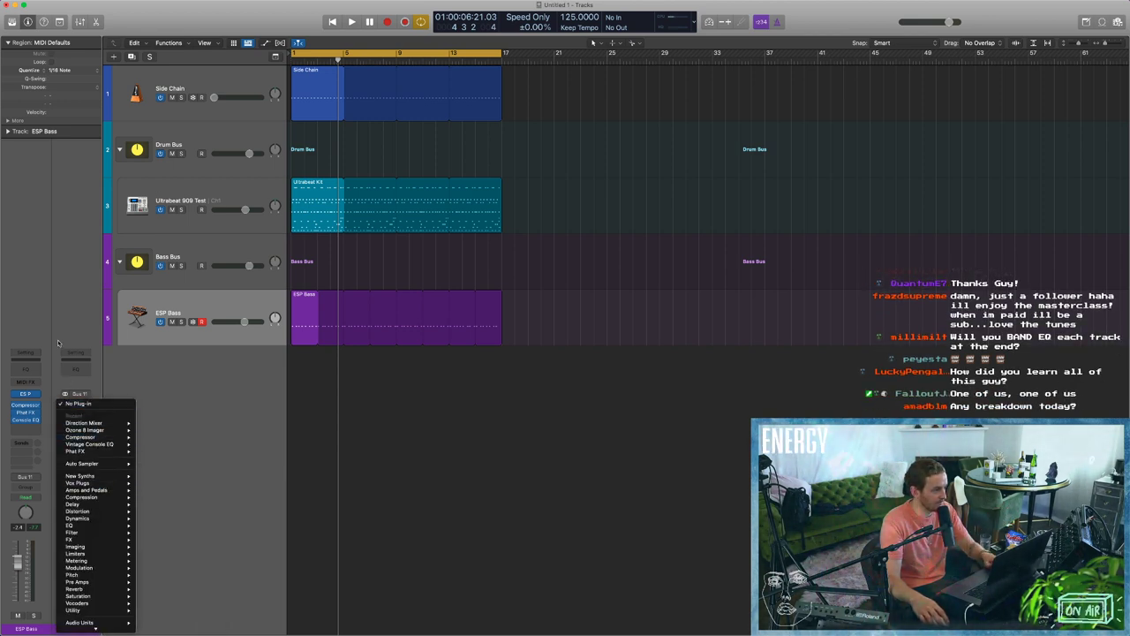
pyautogui.click(154, 436)
pyautogui.press('x')
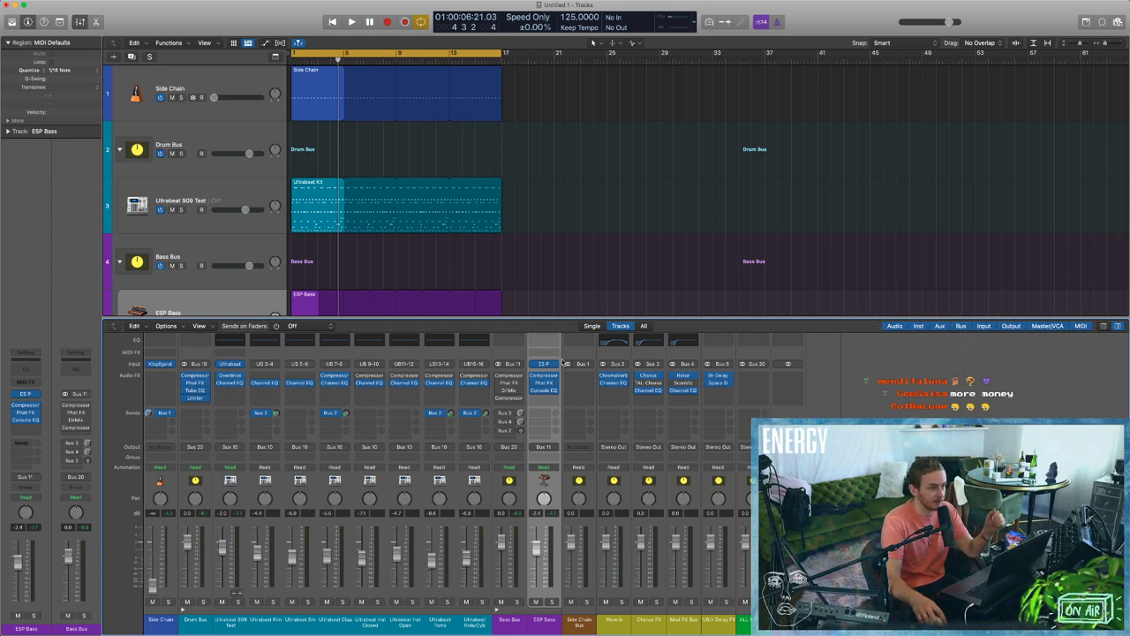
pyautogui.press('x')
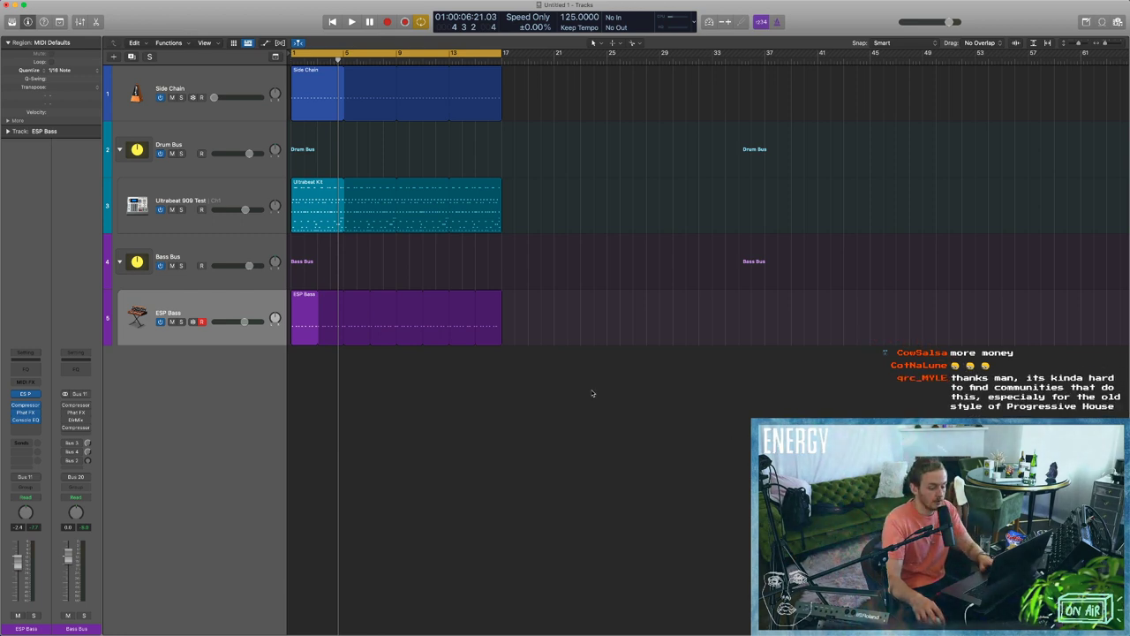
# Create one software instrument track with the EVOC 20 PS (Vocoder Synth) and hide the Library.
pyautogui.click(113, 57)
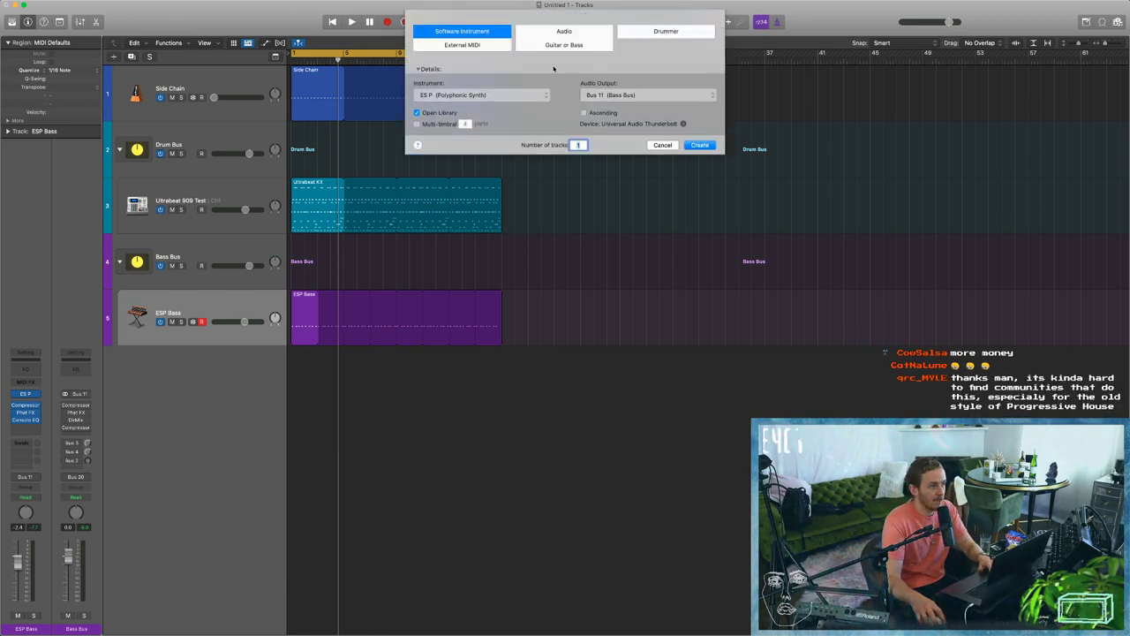
pyautogui.click(482, 94)
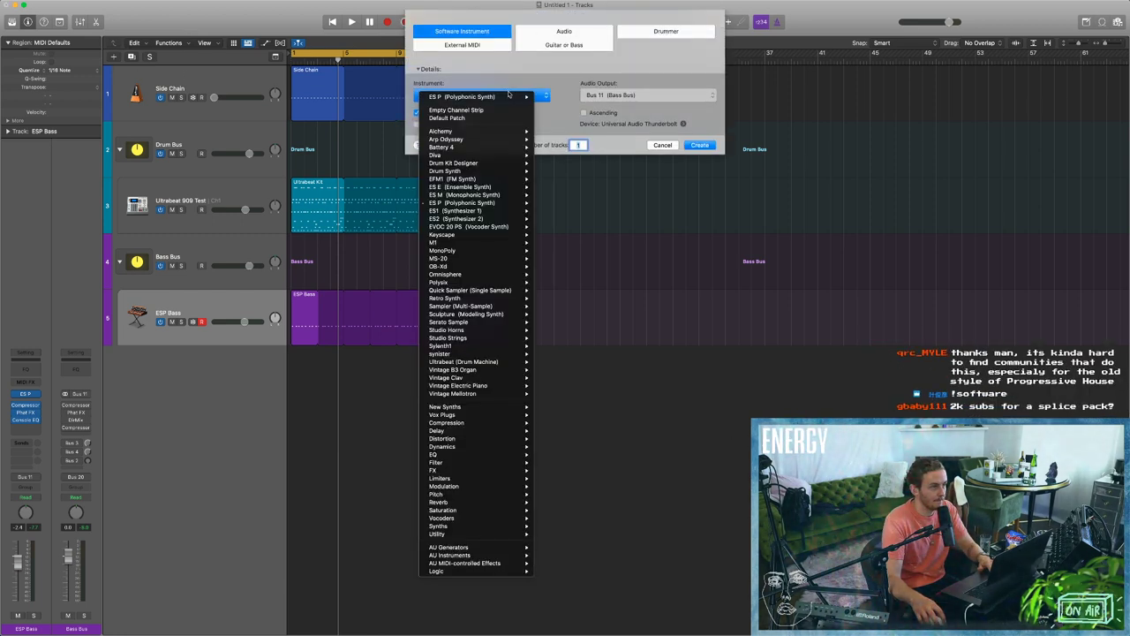
pyautogui.moveTo(507, 229)
pyautogui.click(553, 227)
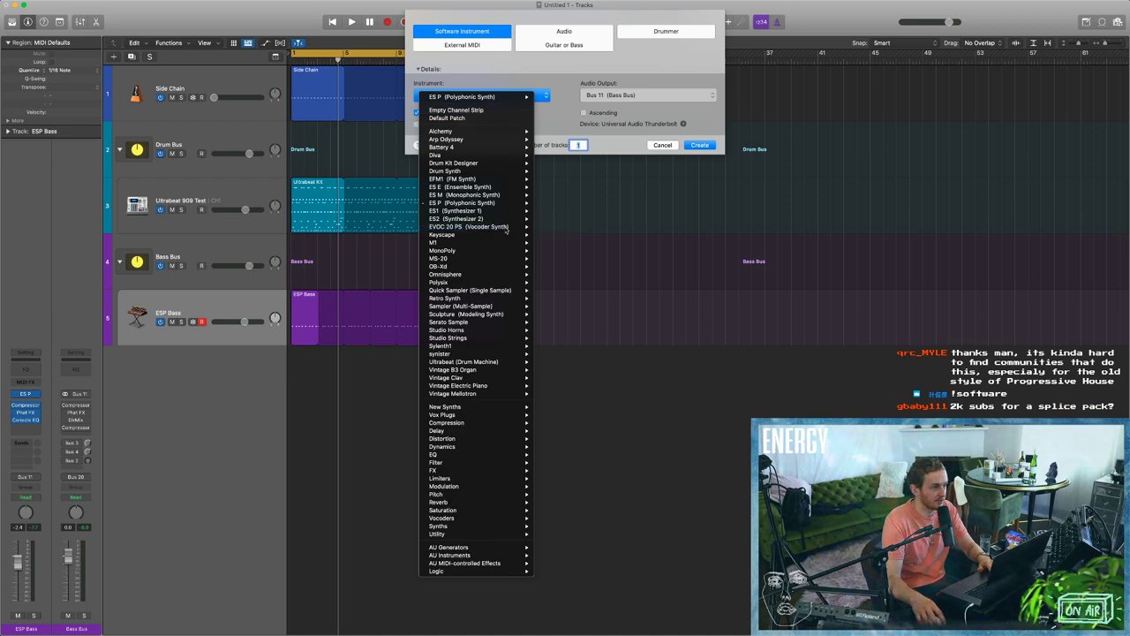
pyautogui.press('Return')
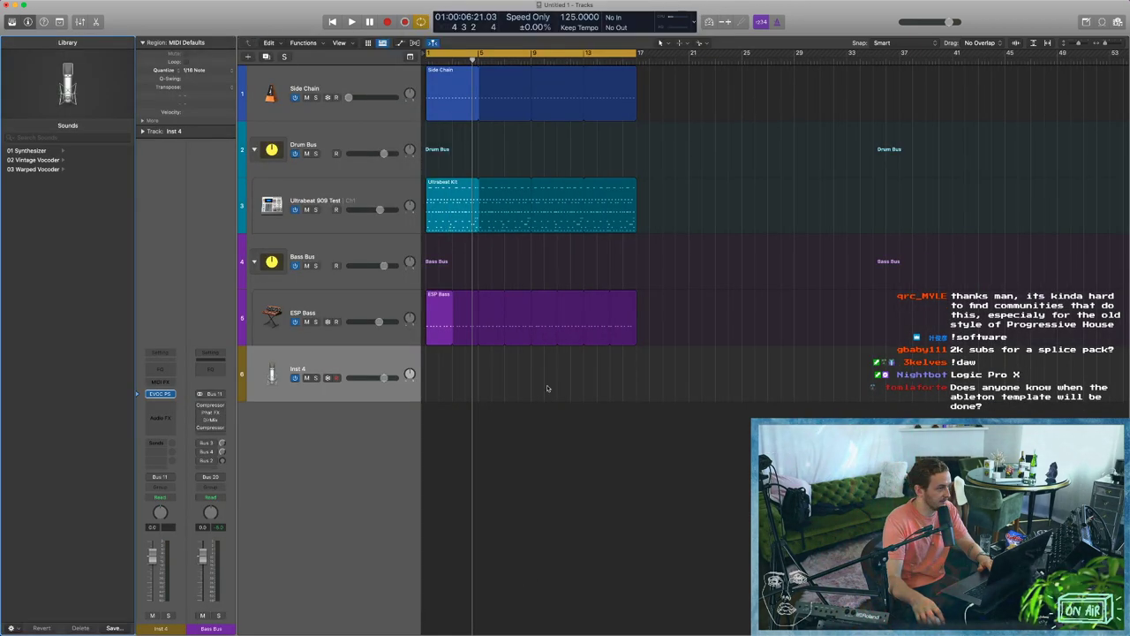
pyautogui.click(11, 22)
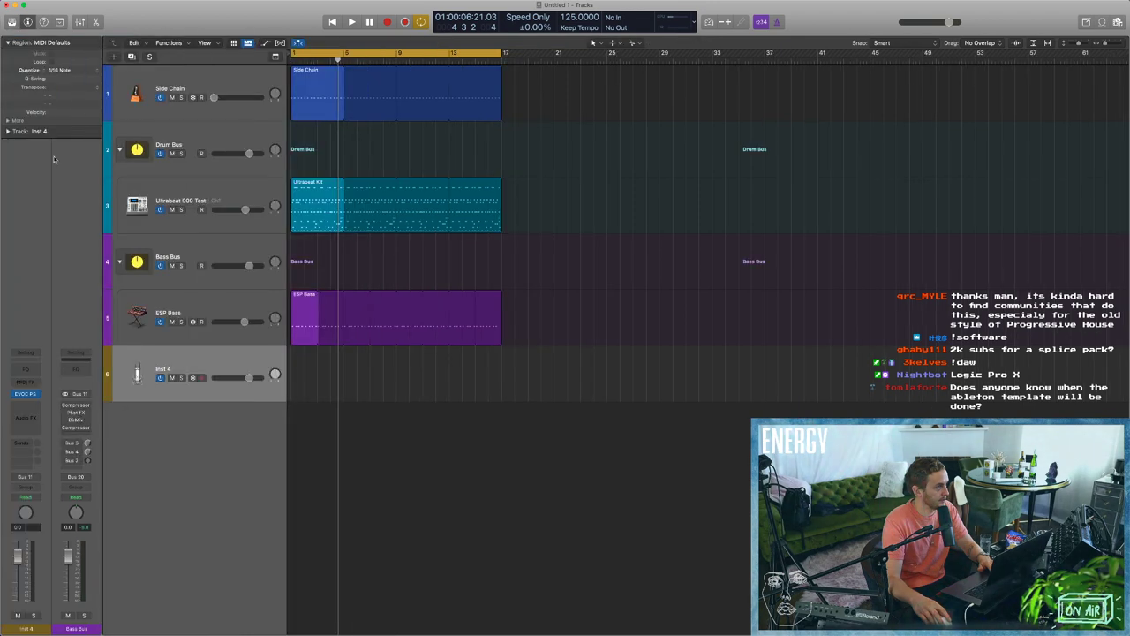
# Assign a keyboard icon from the Keyboards category to the new EVOC 20 PS track.
pyautogui.doubleClick(162, 370)
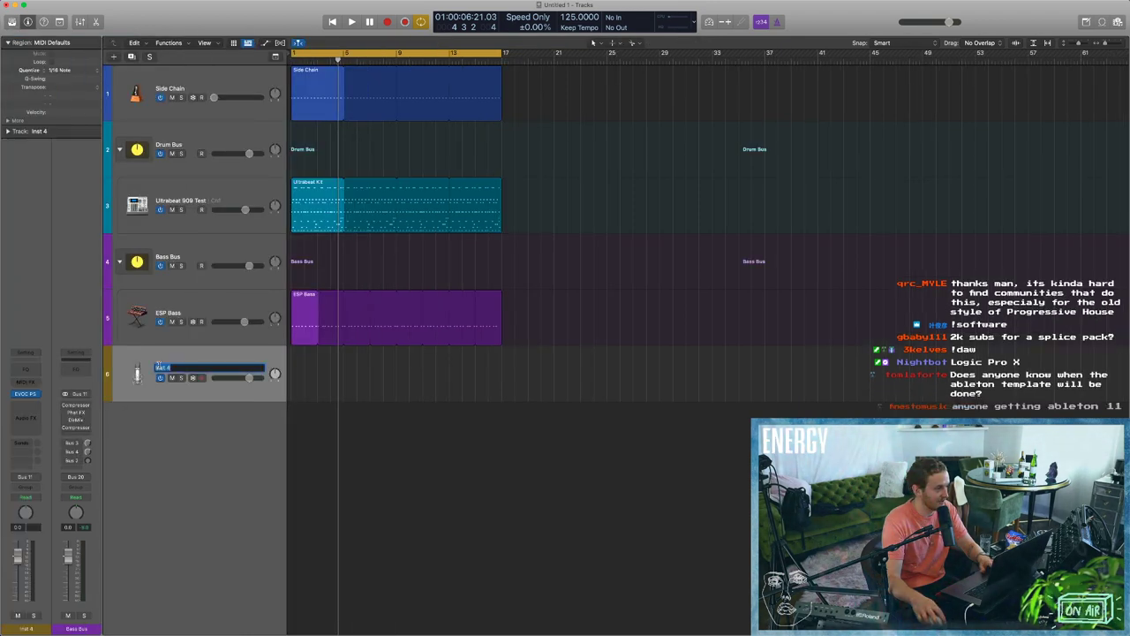
pyautogui.click(334, 478)
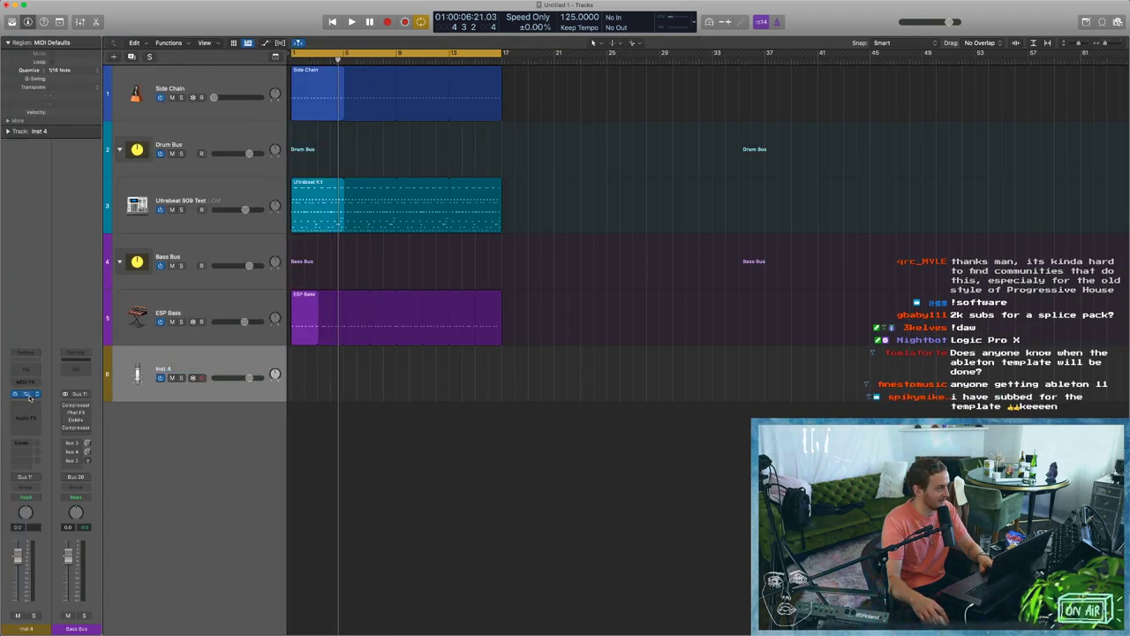
pyautogui.rightClick(136, 376)
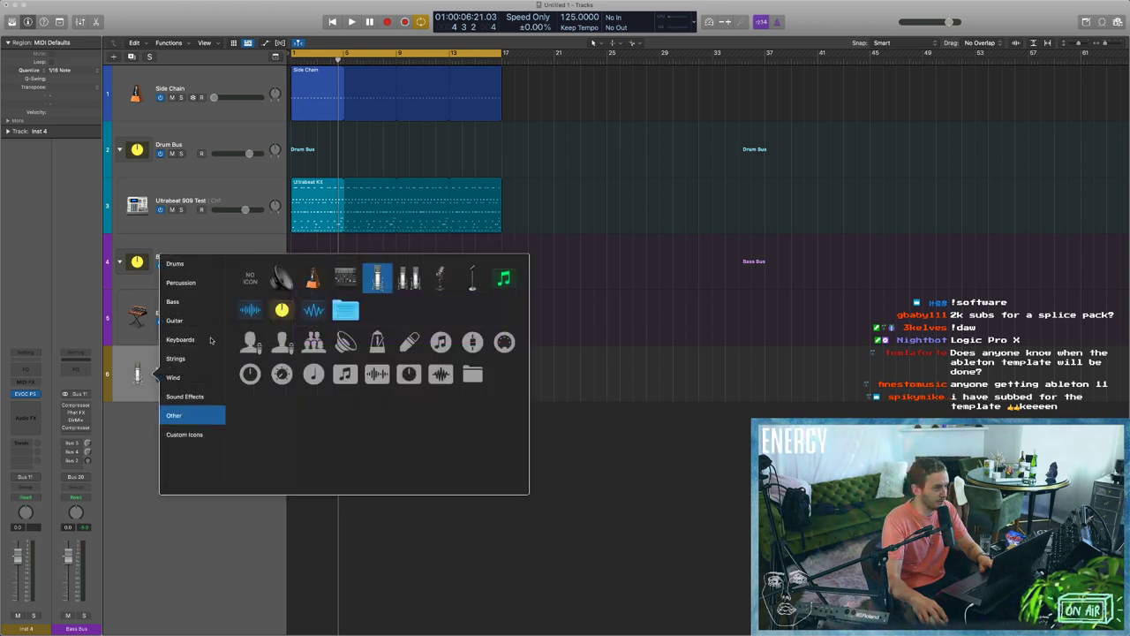
pyautogui.click(185, 339)
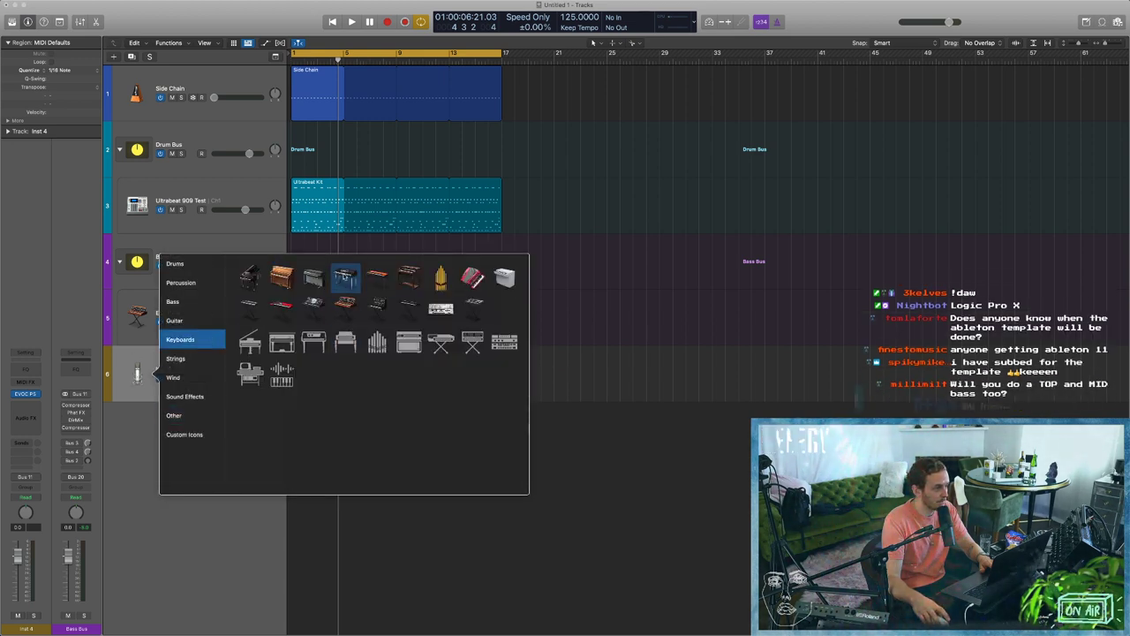
pyautogui.click(474, 309)
# Rename the EVOC 20 PS track as Disclosure Sinesssss.
pyautogui.doubleClick(173, 367)
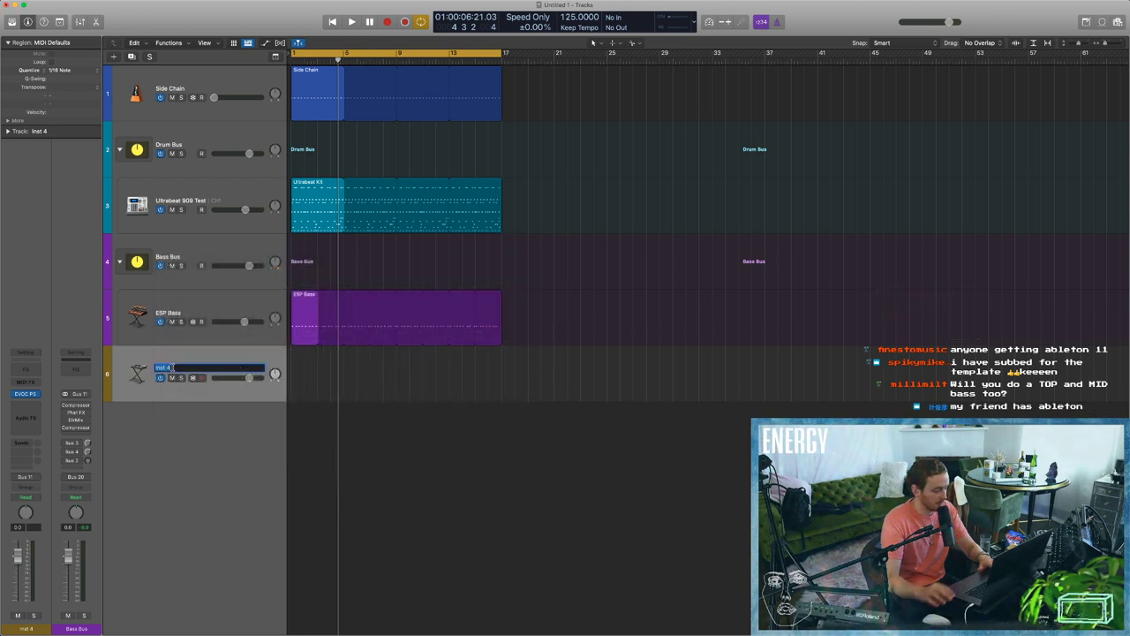
pyautogui.write('Disclosure')
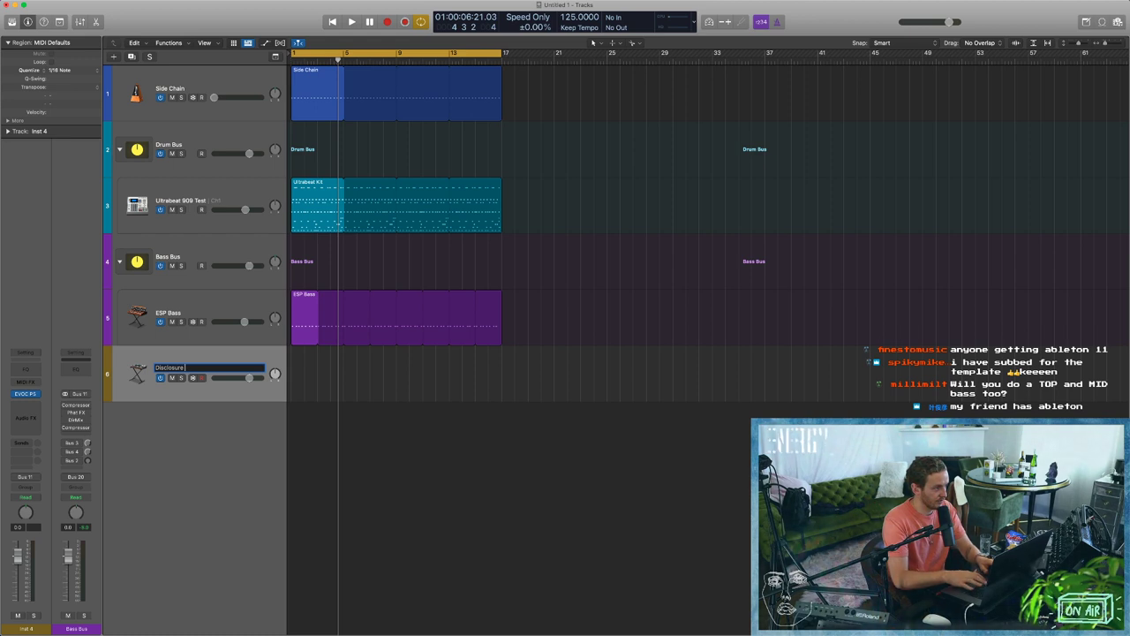
pyautogui.write(' Sinesssss')
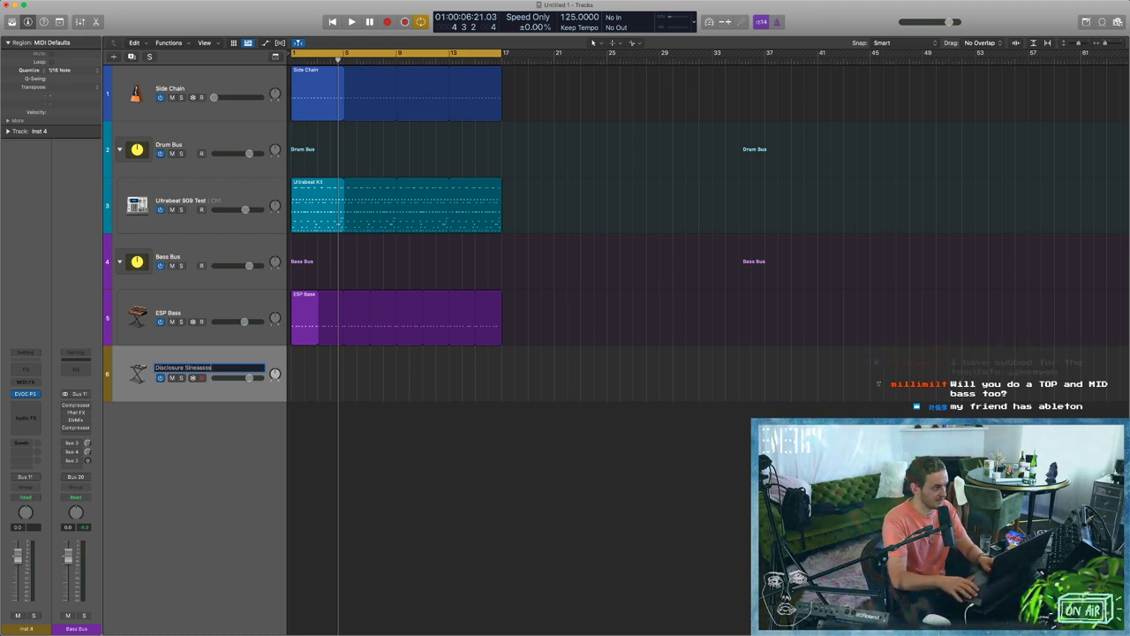
pyautogui.press('Return')
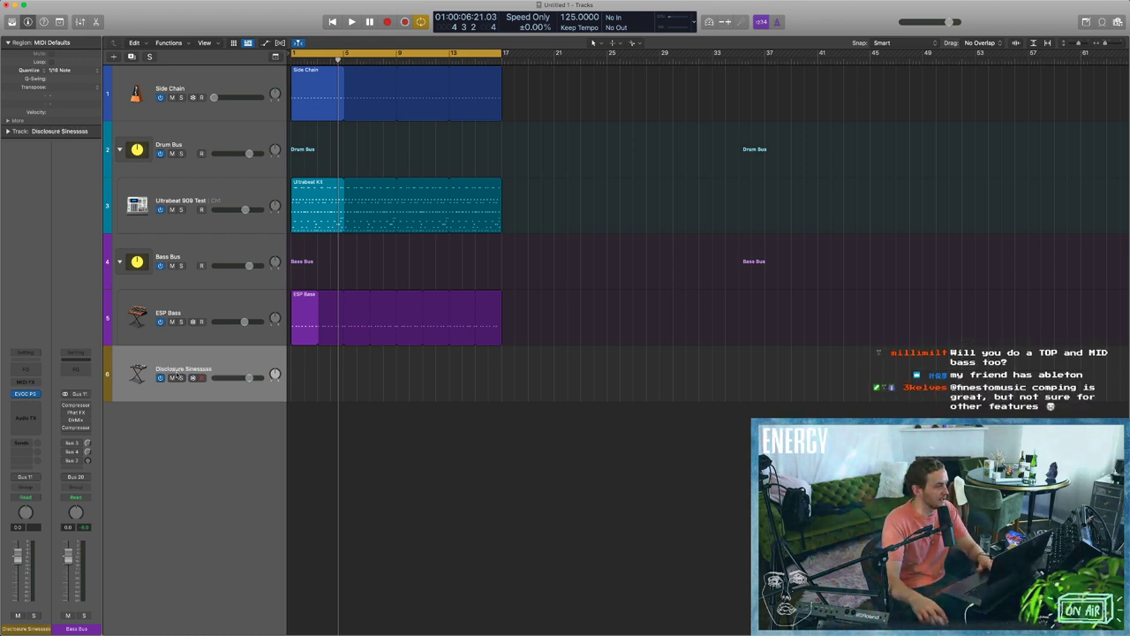
# Route the output of the Disclosure Sinesssss track to Bus 12.
pyautogui.click(27, 478)
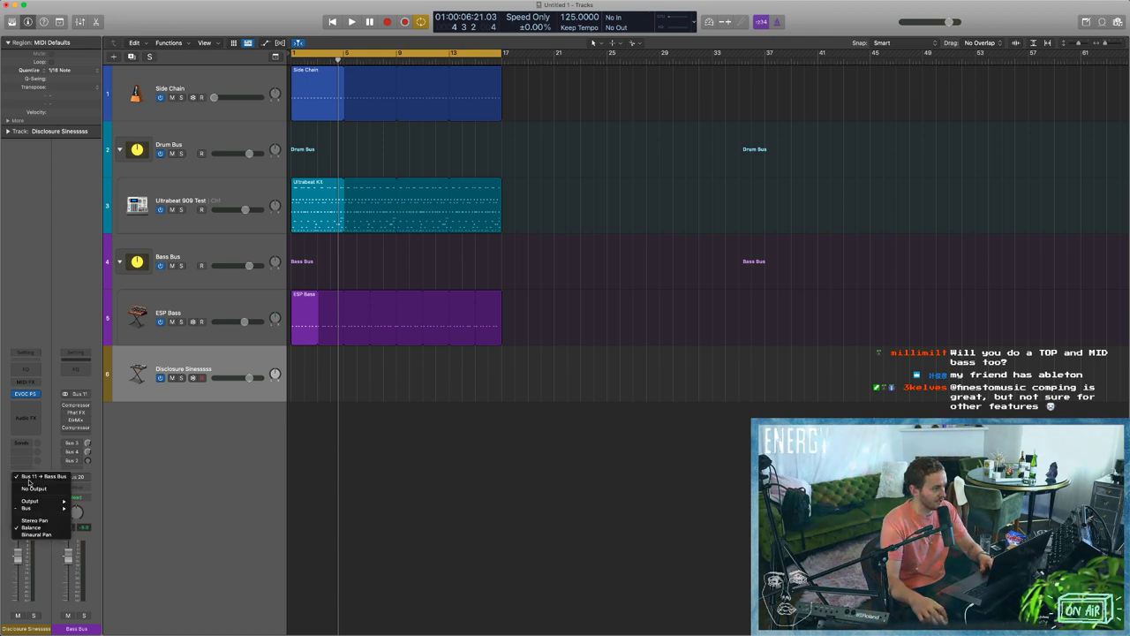
pyautogui.moveTo(27, 508)
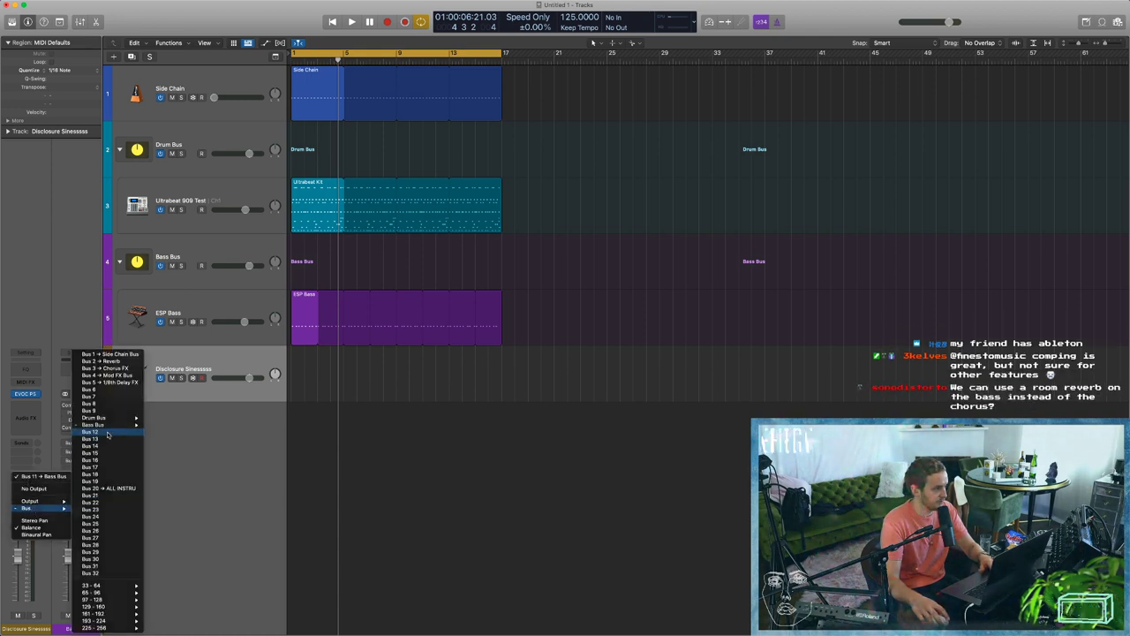
pyautogui.click(103, 432)
# Put the Disclosure Sinesssss track into a summing track stack and name the stack Pads Bus.
pyautogui.rightClick(174, 360)
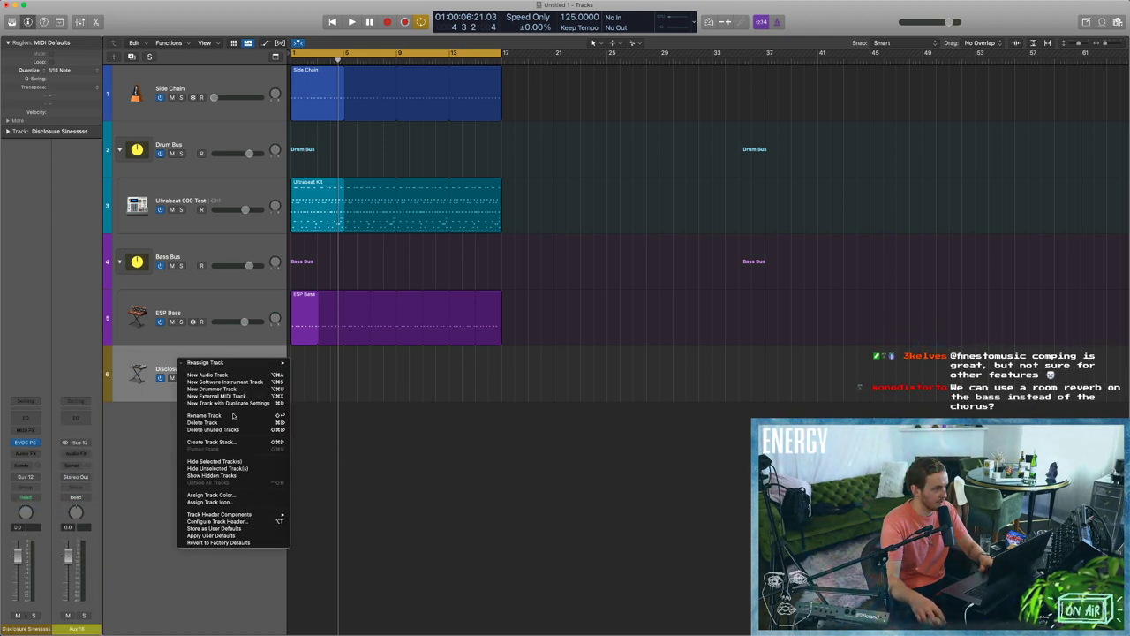
pyautogui.click(221, 443)
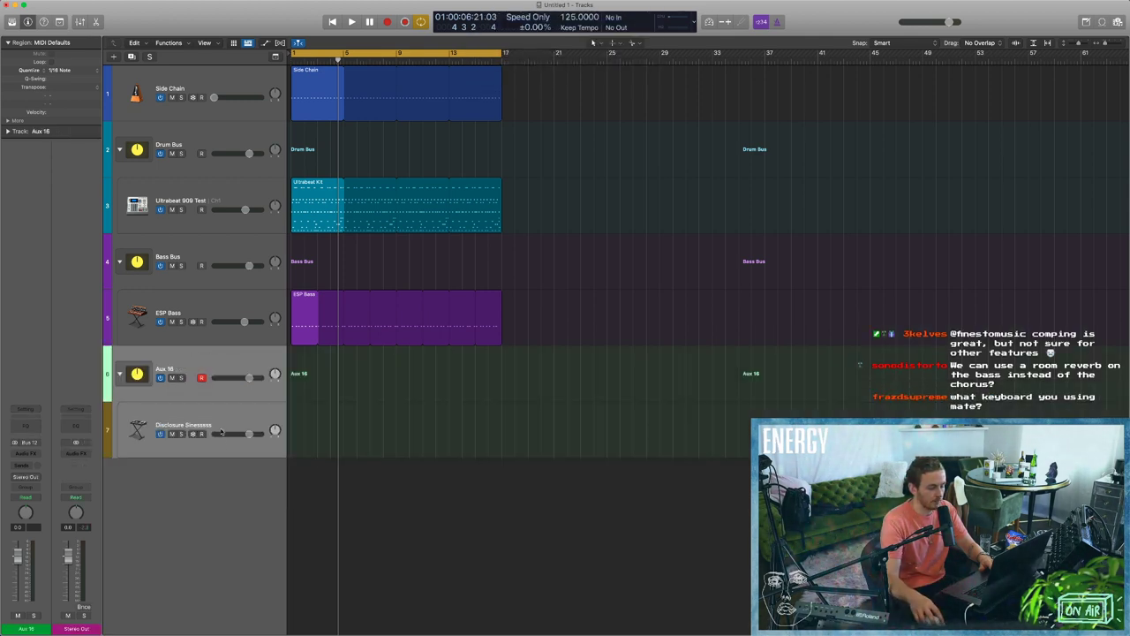
pyautogui.doubleClick(174, 364)
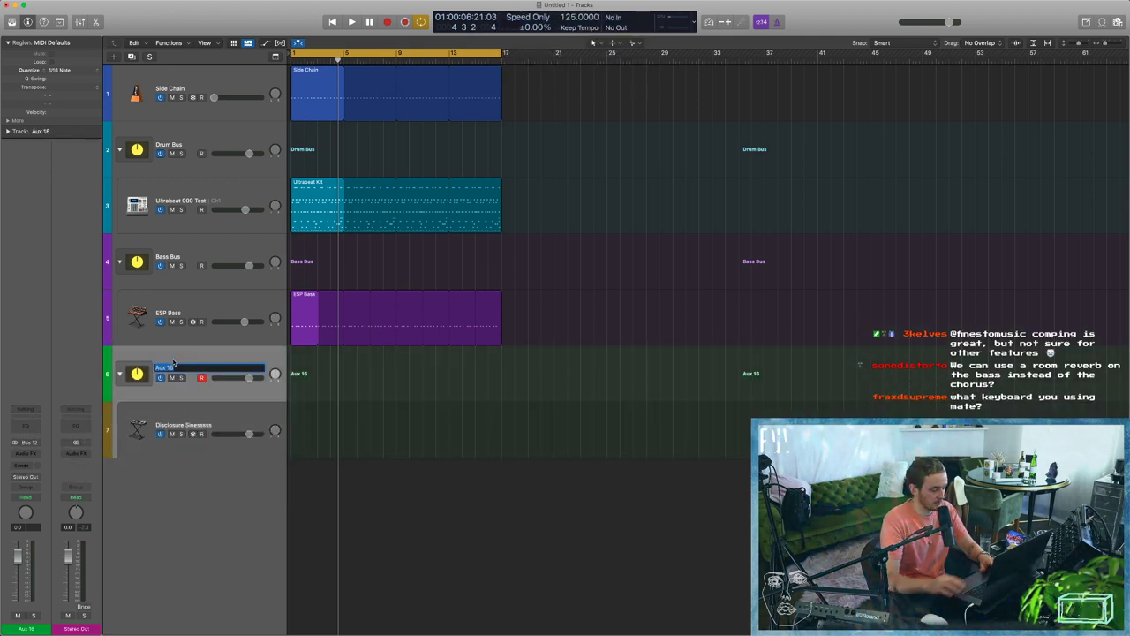
pyautogui.write('Pads')
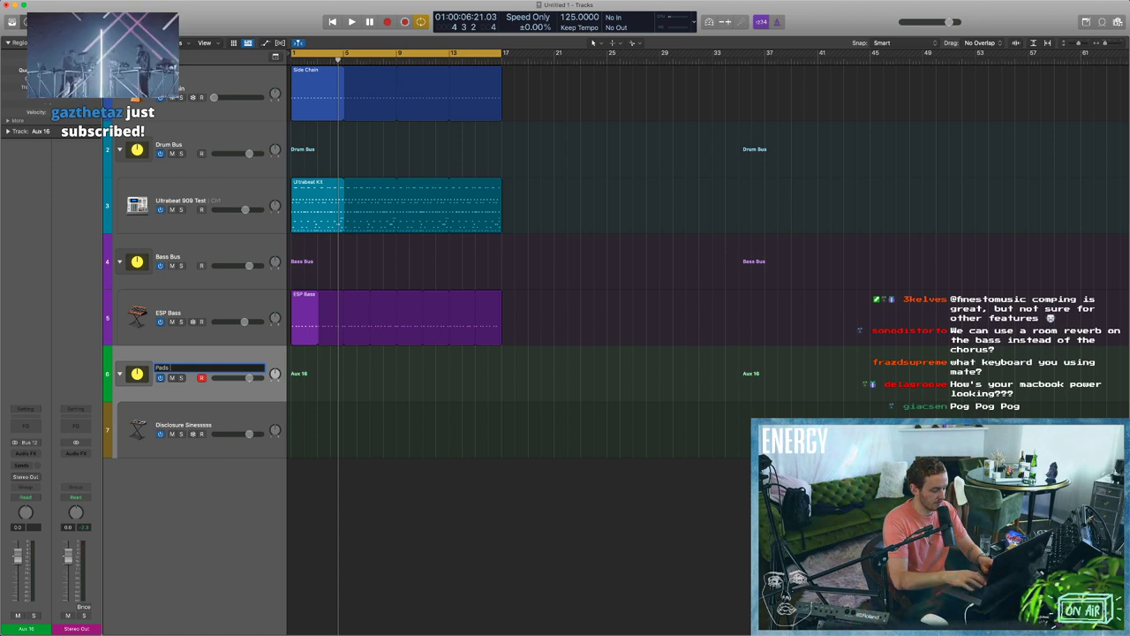
pyautogui.write(' Bus')
pyautogui.press('Return')
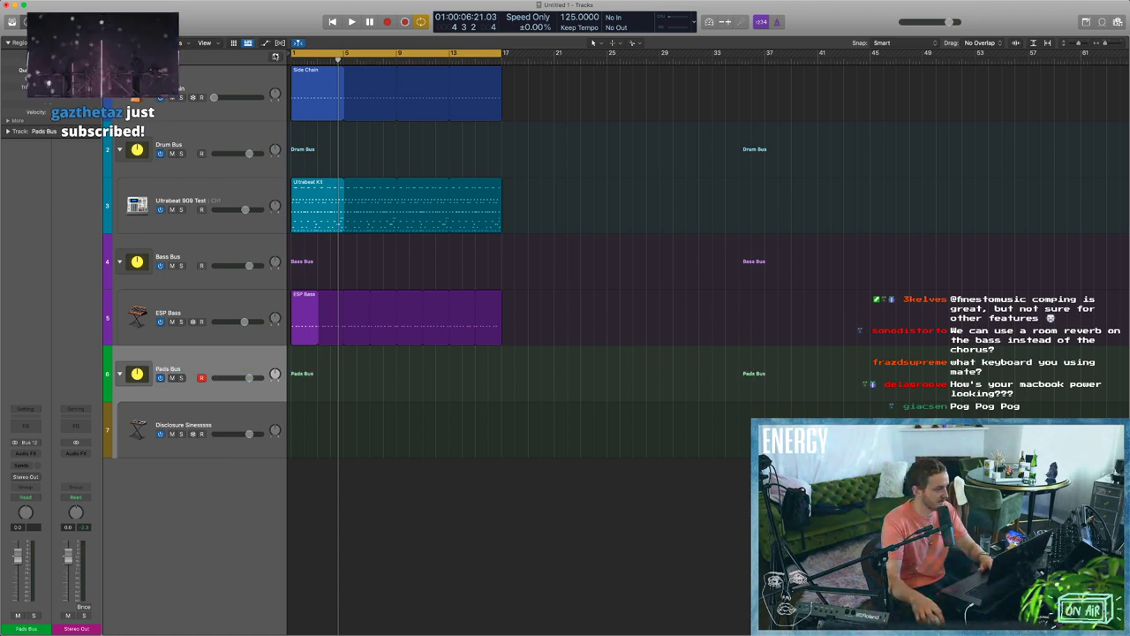
# Color the Pads Bus stack and its Disclosure Sinesssss track green and close the color palette.
pyautogui.hotkey('alt', 'c')
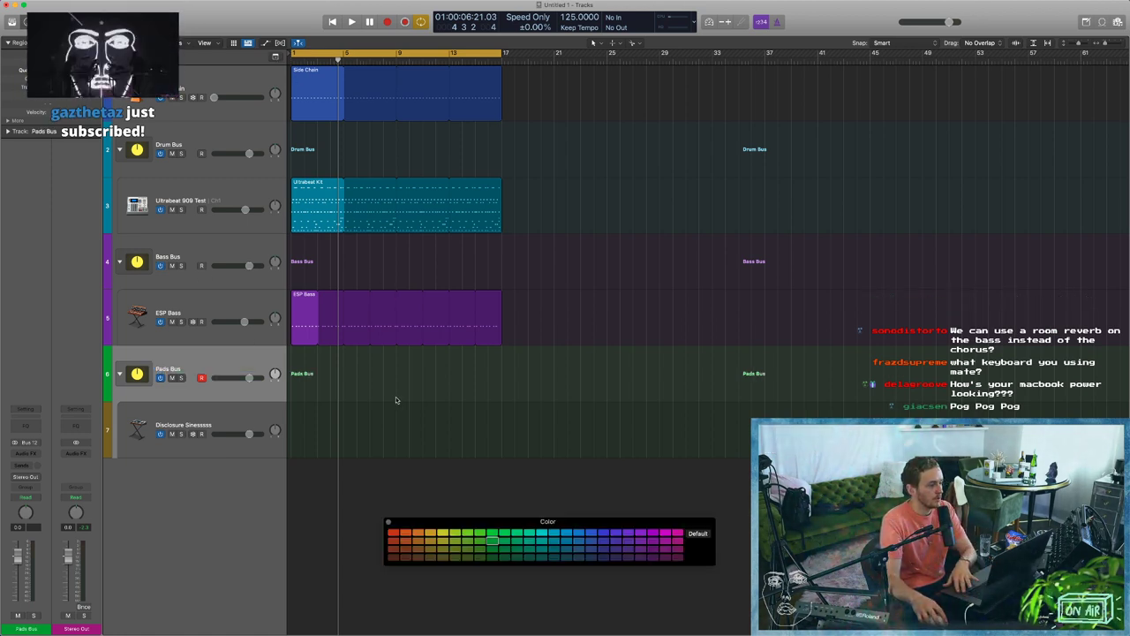
pyautogui.click(446, 406)
pyautogui.press('Up')
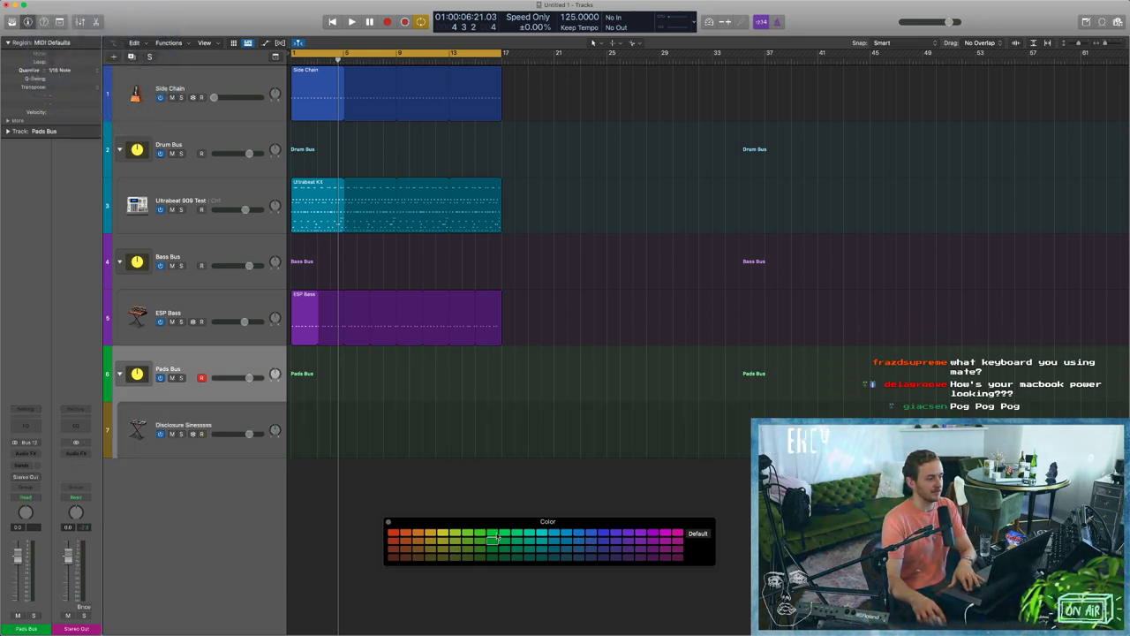
pyautogui.click(481, 541)
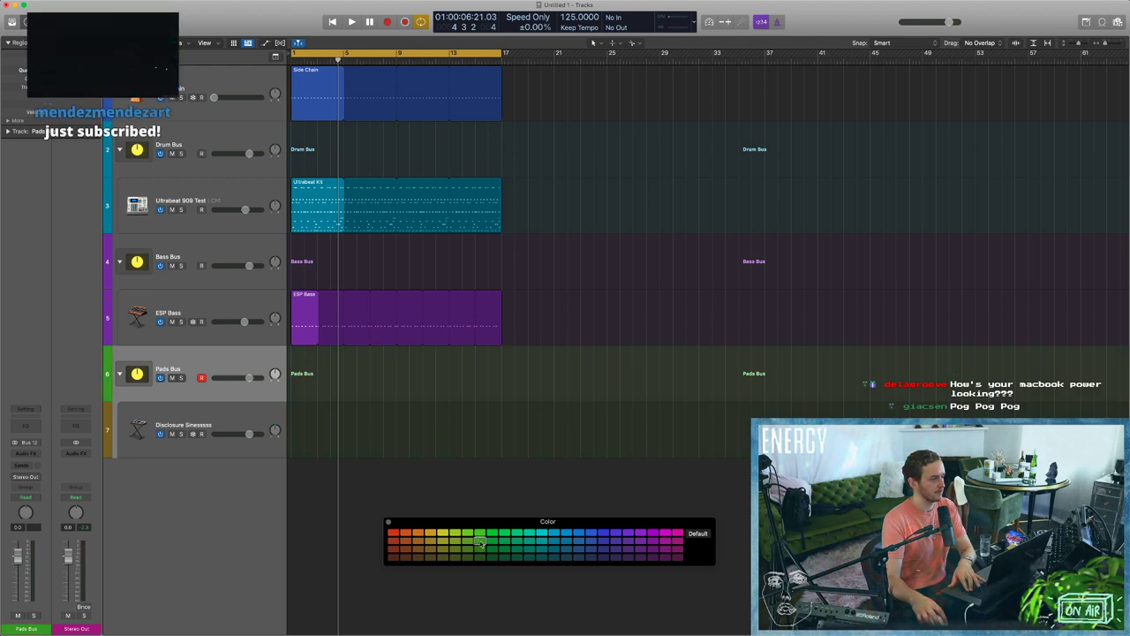
pyautogui.press('Down')
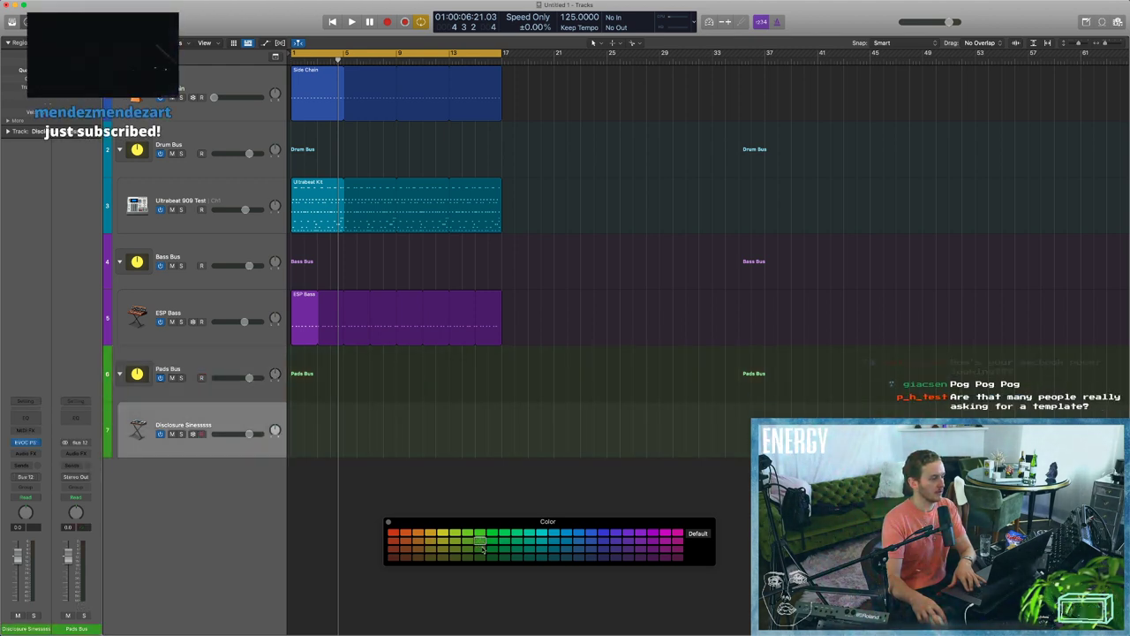
pyautogui.press('Up')
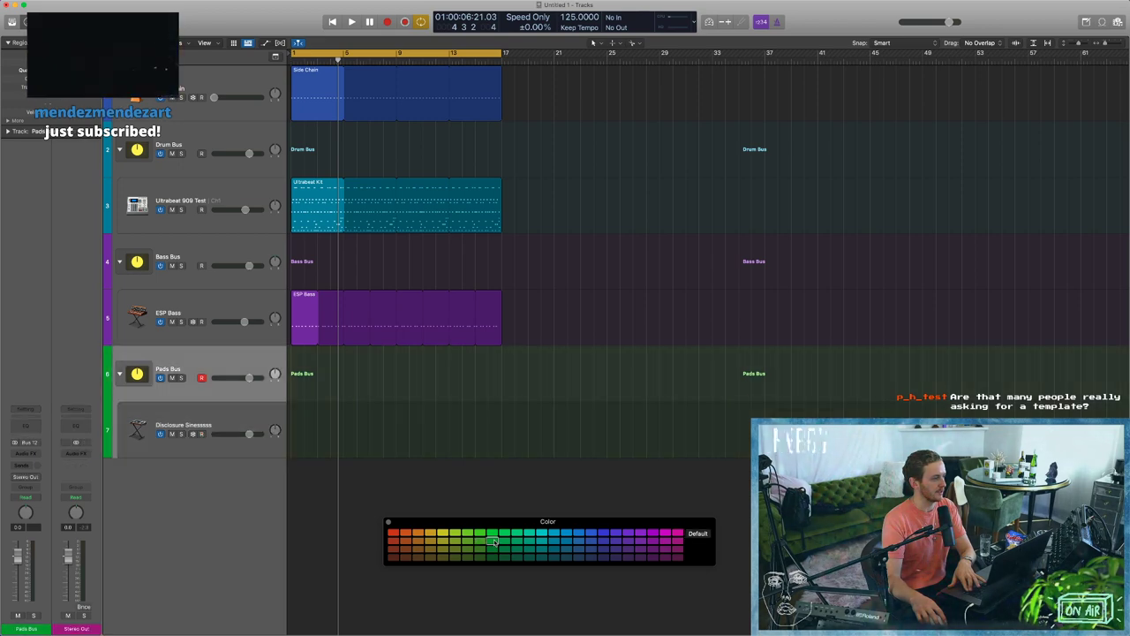
pyautogui.click(388, 522)
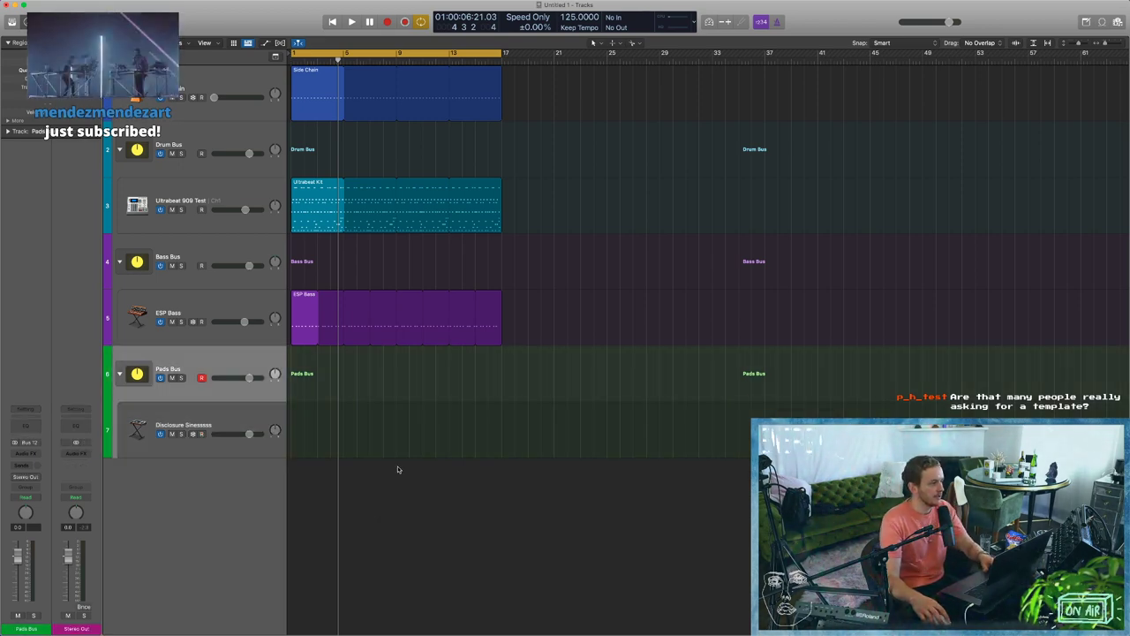
pyautogui.hscroll(-1, 397, 467)
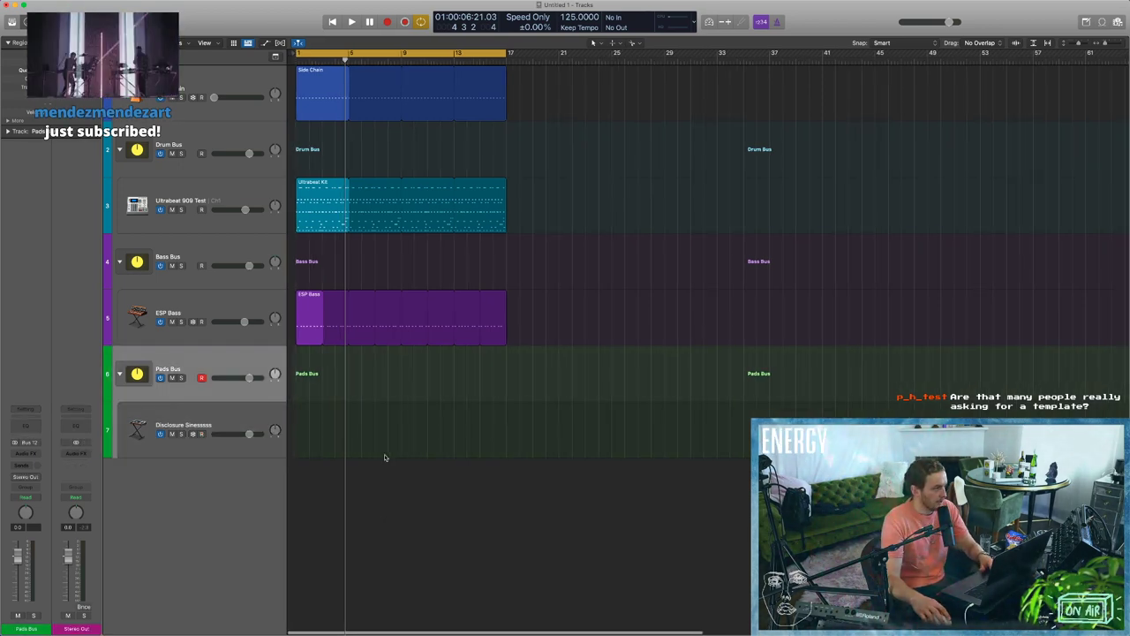
# Assign a drum kit icon to the Drum Bus and an electric bass guitar icon to the Bass Bus.
pyautogui.rightClick(137, 150)
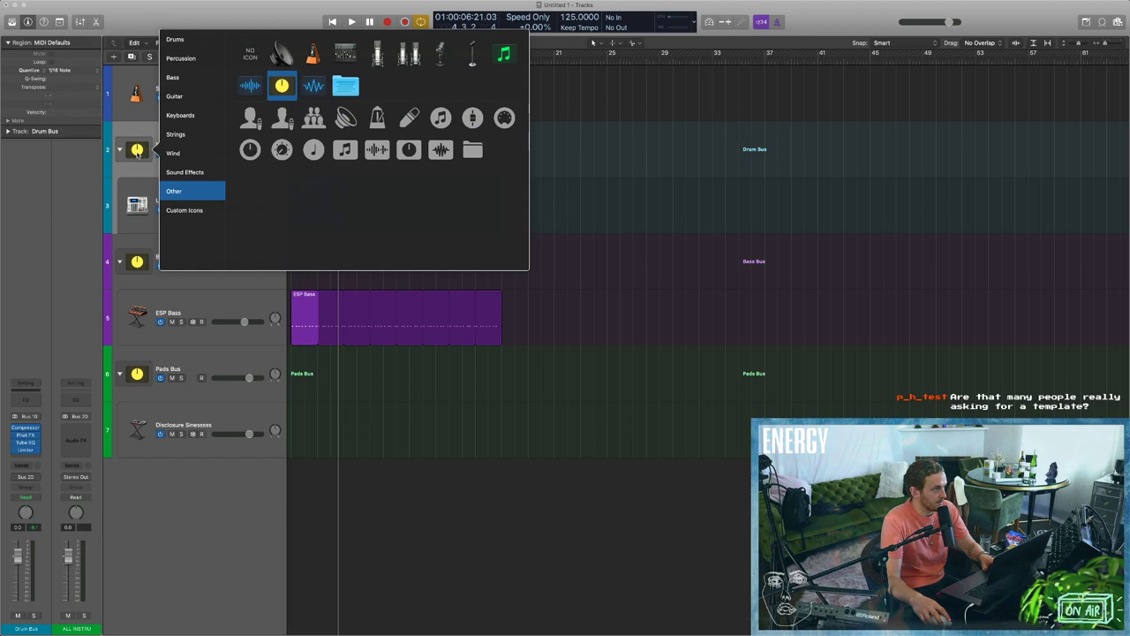
pyautogui.click(175, 39)
pyautogui.click(250, 54)
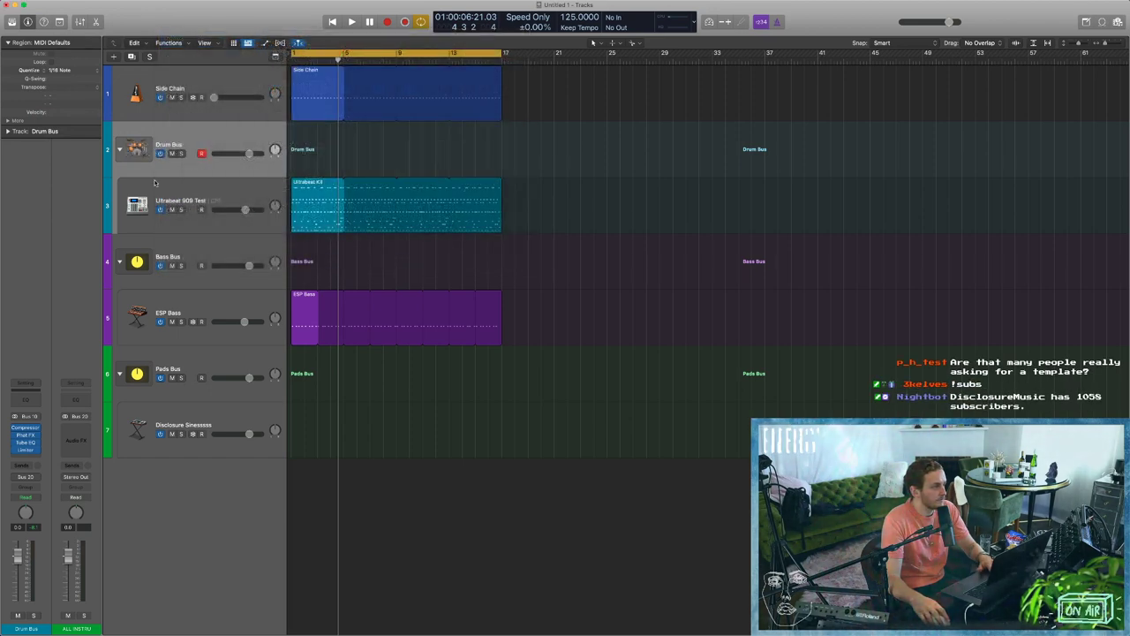
pyautogui.rightClick(137, 261)
pyautogui.click(186, 188)
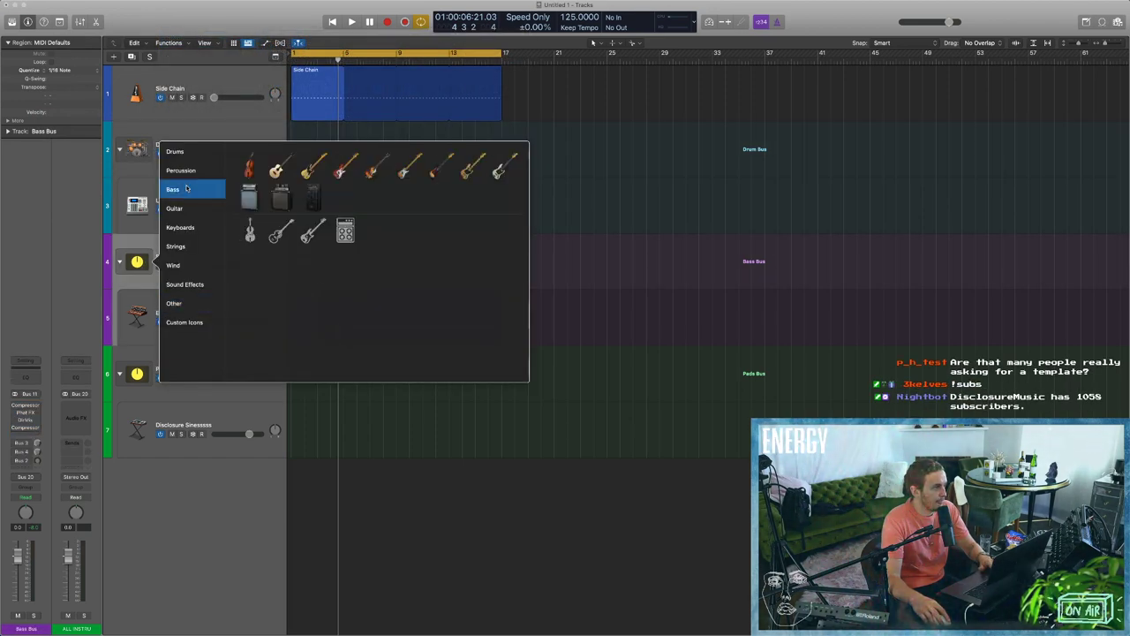
pyautogui.click(341, 166)
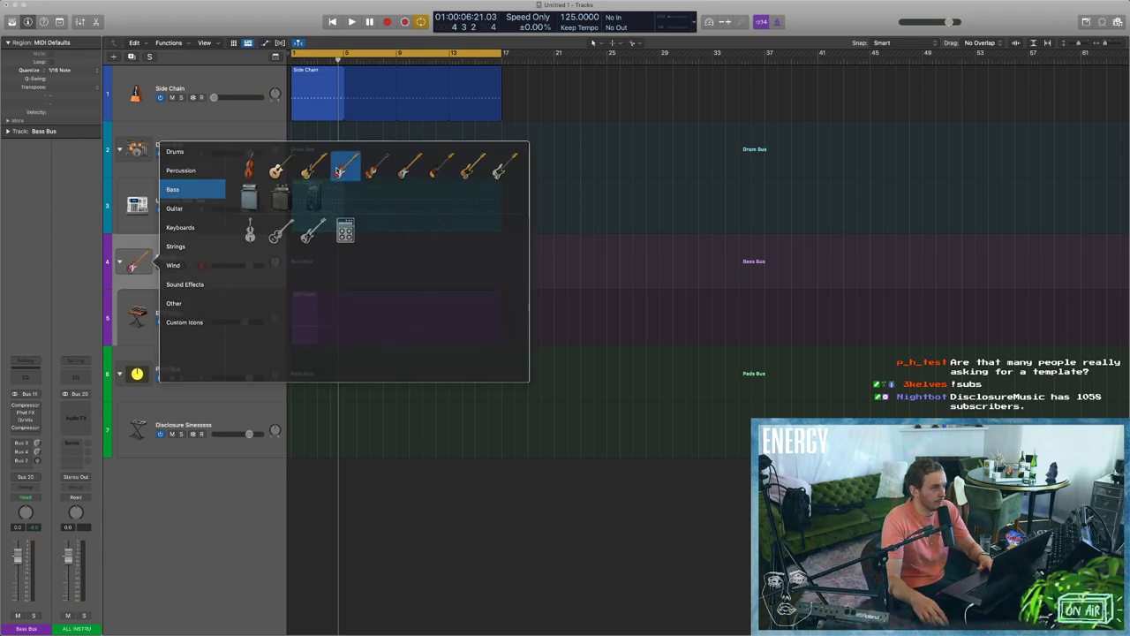
# Assign a synthesizer icon from the Keyboards category to the Pads Bus.
pyautogui.rightClick(137, 374)
pyautogui.click(189, 344)
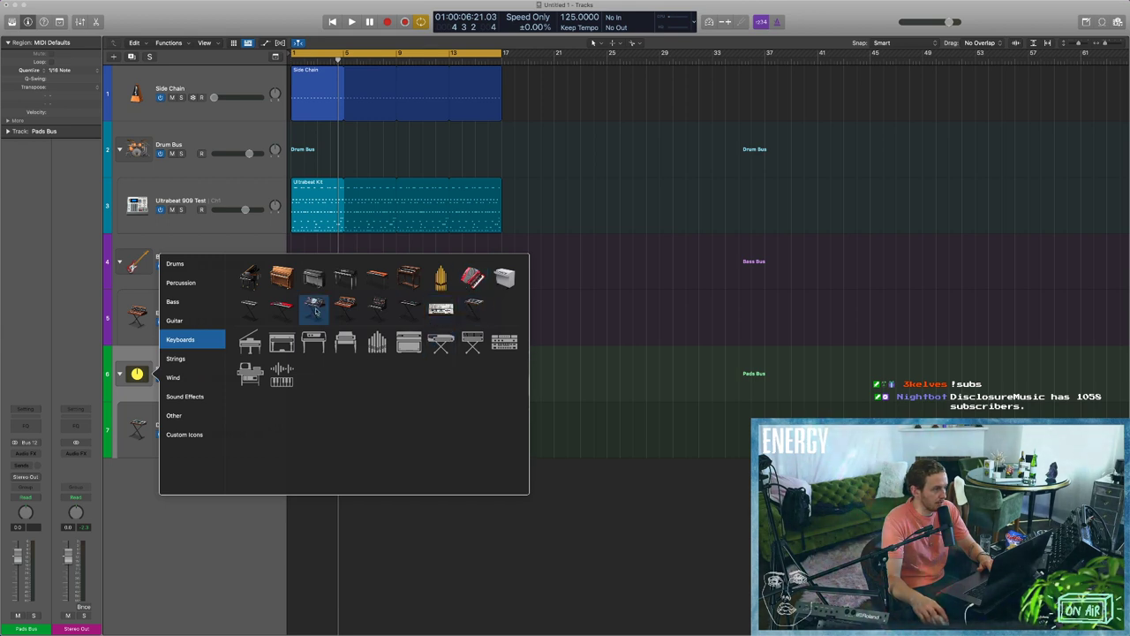
pyautogui.click(313, 308)
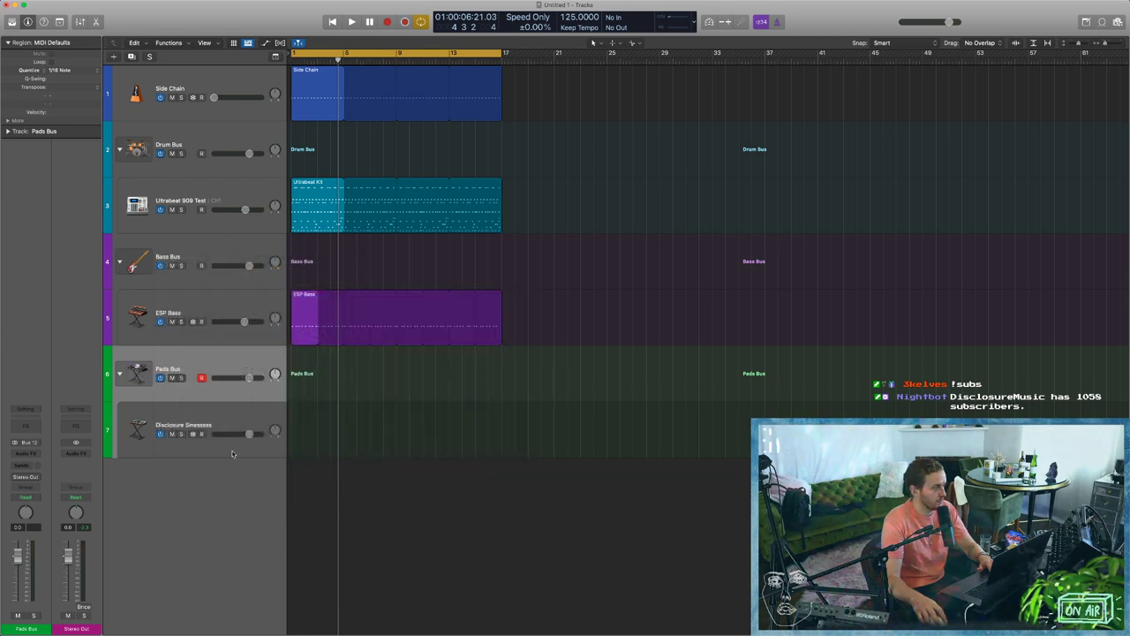
# Open the EVOC 20 PolySynth on the Disclosure Sinesssss track and set its signal to Syn.
pyautogui.click(187, 426)
pyautogui.click(25, 442)
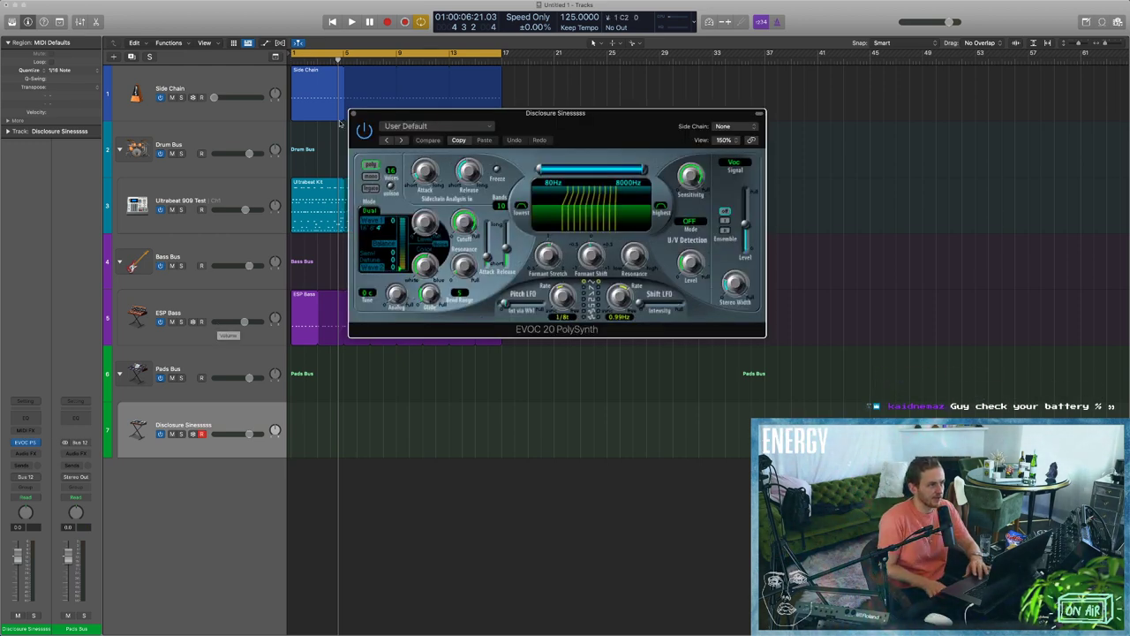
pyautogui.click(388, 128)
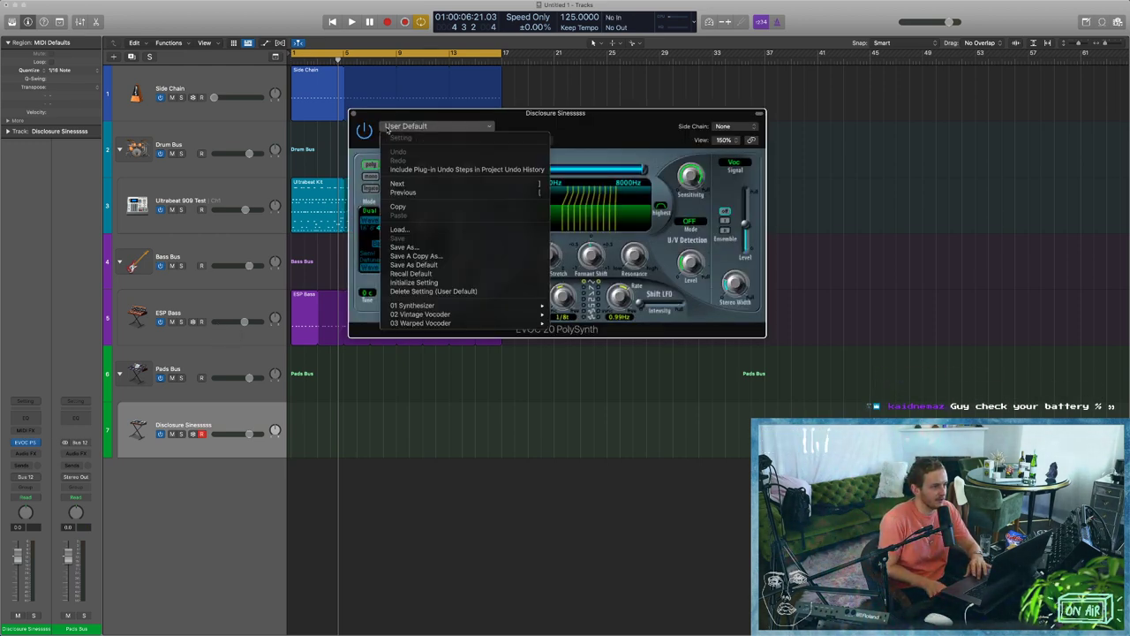
pyautogui.click(547, 127)
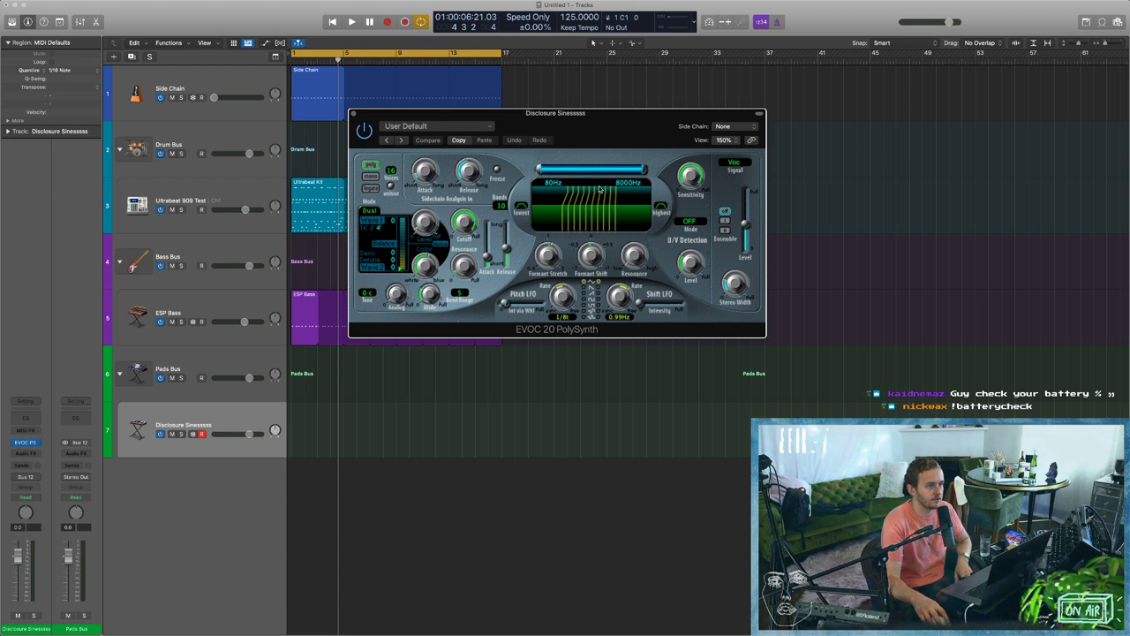
pyautogui.click(732, 164)
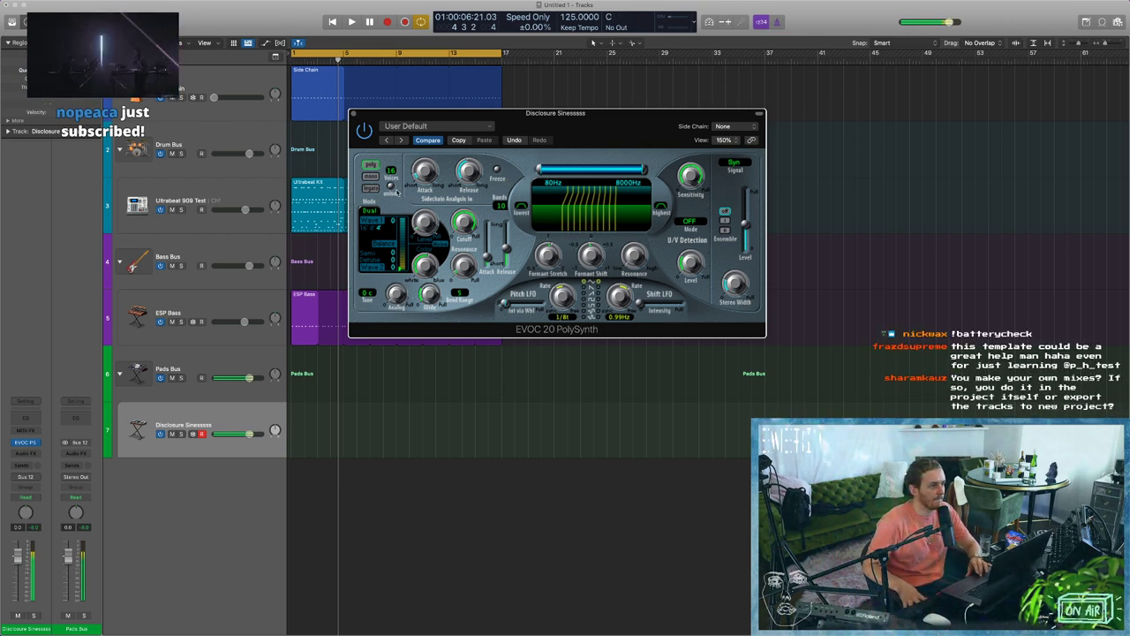
# Set the synth's oscillators to FM mode, adjust its noise, ensemble, pitch LFO and attack controls, and close the plug-in.
pyautogui.click(370, 212)
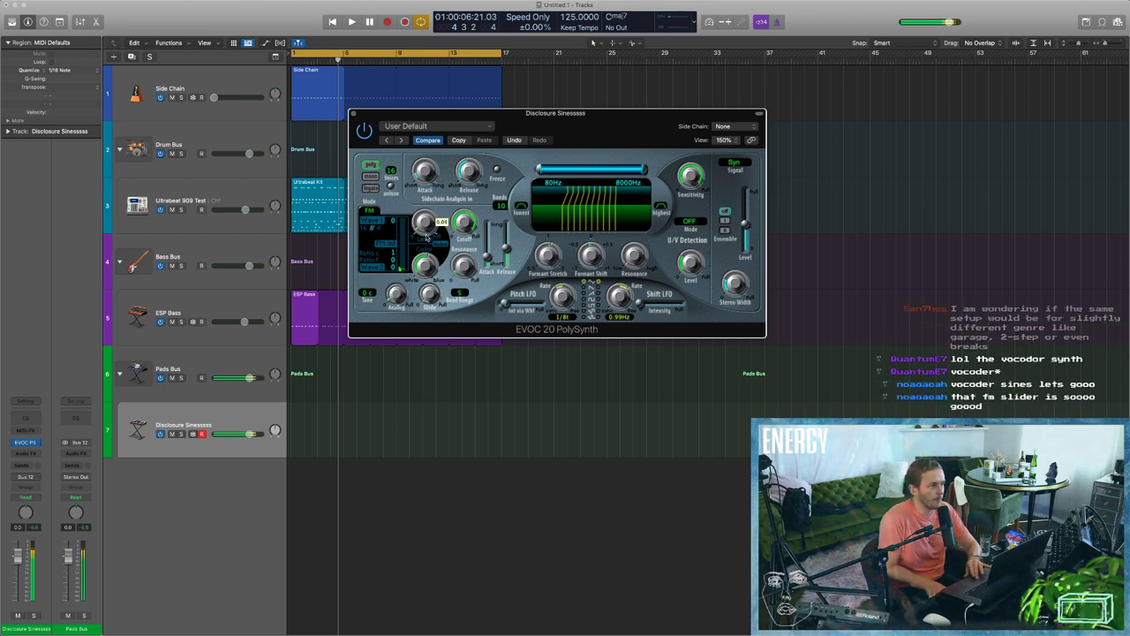
pyautogui.moveTo(426, 226); pyautogui.dragTo(428, 239)
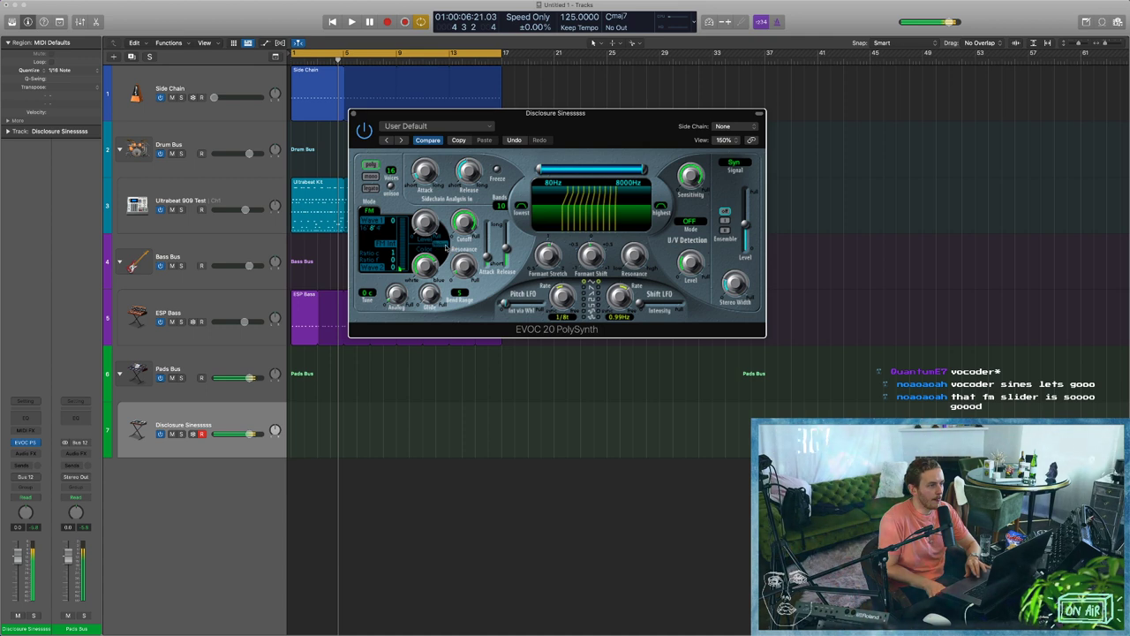
pyautogui.click(725, 229)
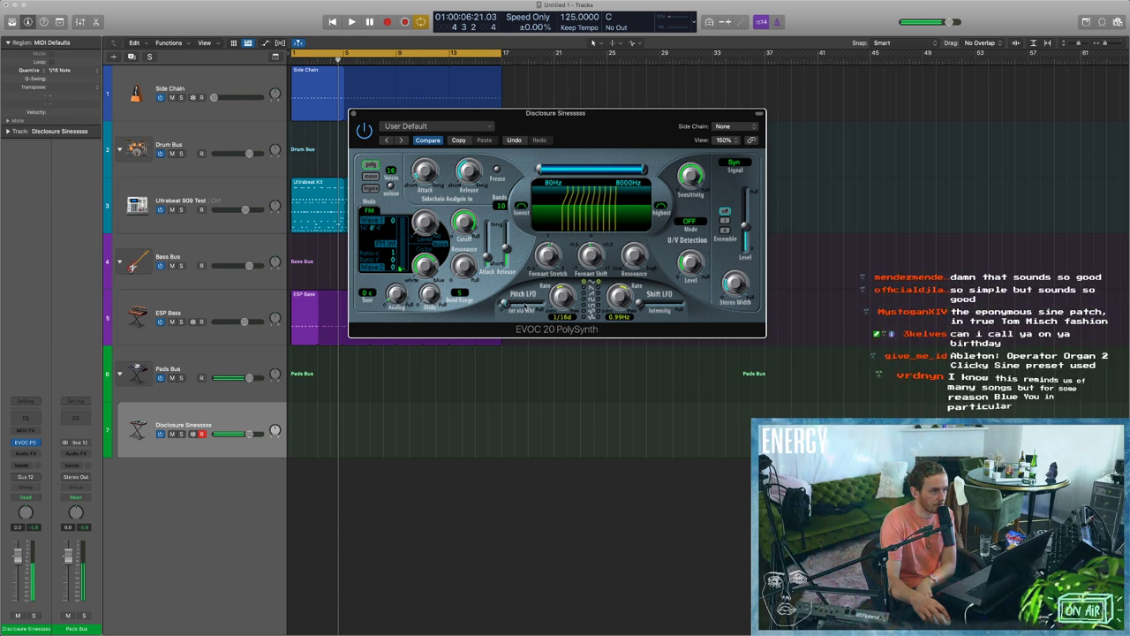
pyautogui.moveTo(504, 305); pyautogui.dragTo(503, 307)
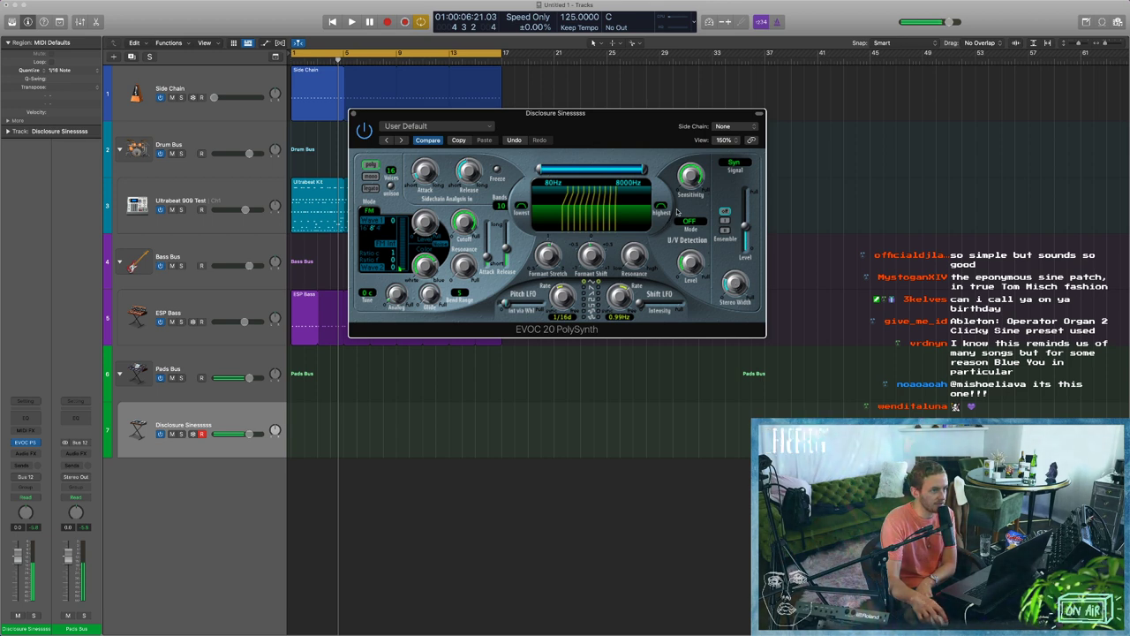
pyautogui.moveTo(487, 257)
pyautogui.mouseDown()
pyautogui.moveTo(509, 261)
pyautogui.moveTo(488, 259)
pyautogui.mouseUp()
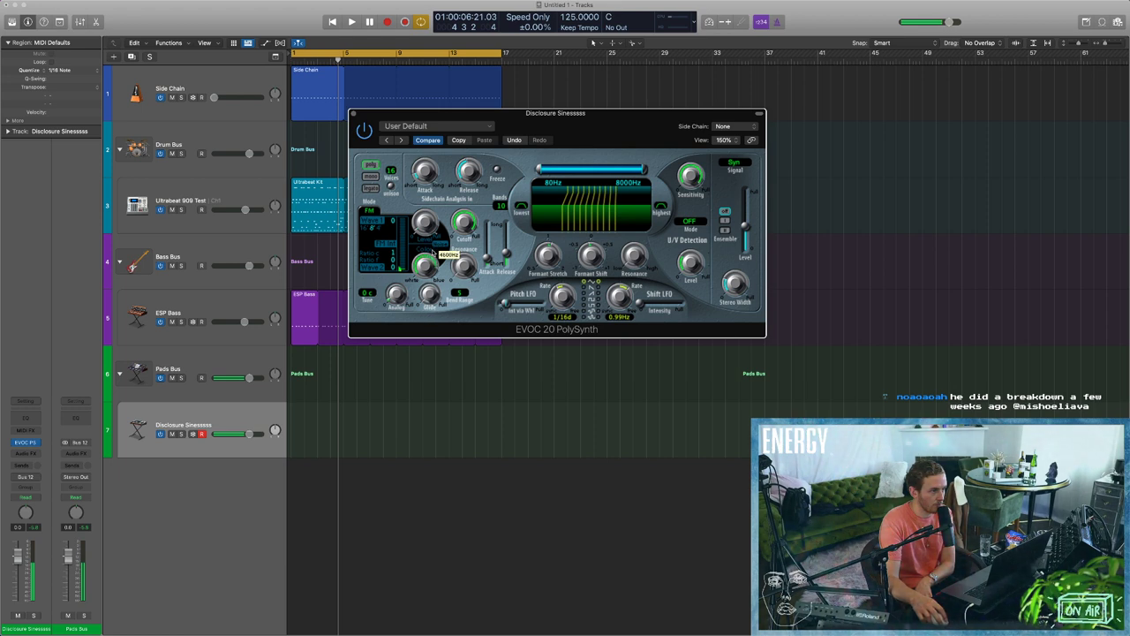
pyautogui.moveTo(436, 261); pyautogui.dragTo(434, 272)
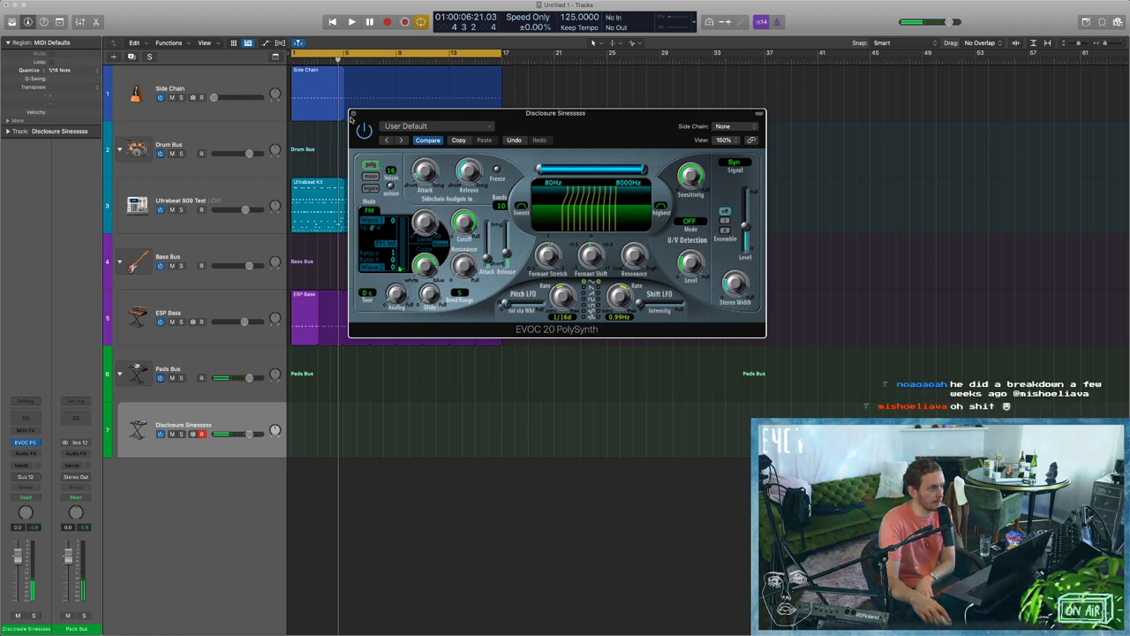
pyautogui.click(351, 116)
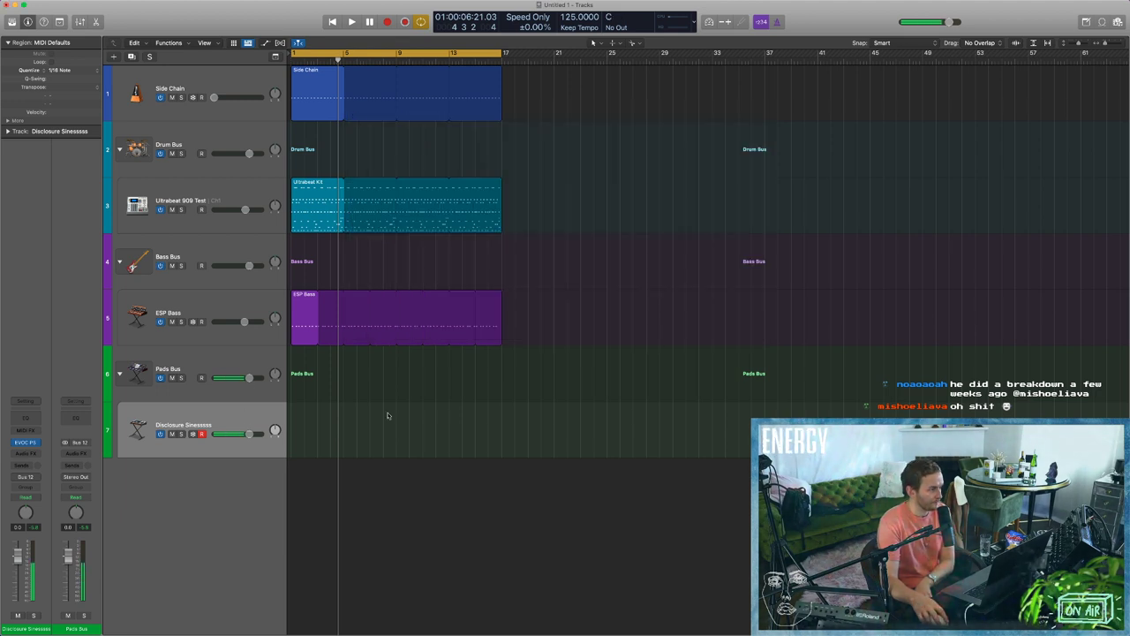
# Play the project along with the synth and record a sustained chord on the Disclosure Sinesssss track from bar 1.
pyautogui.press('Return')
pyautogui.press('space')
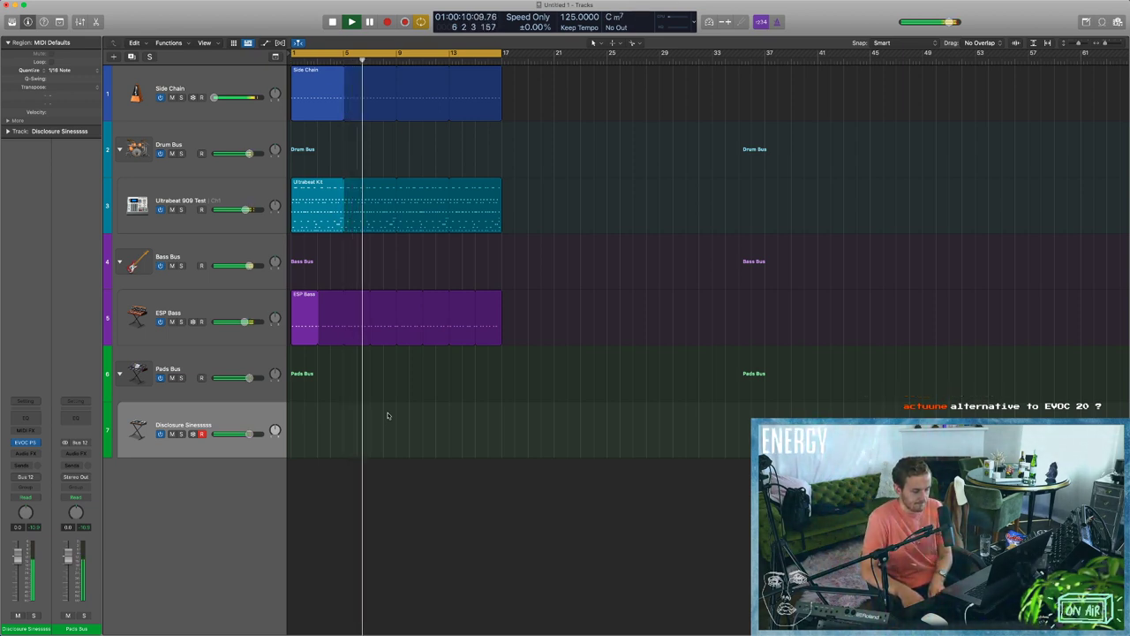
pyautogui.press('r')
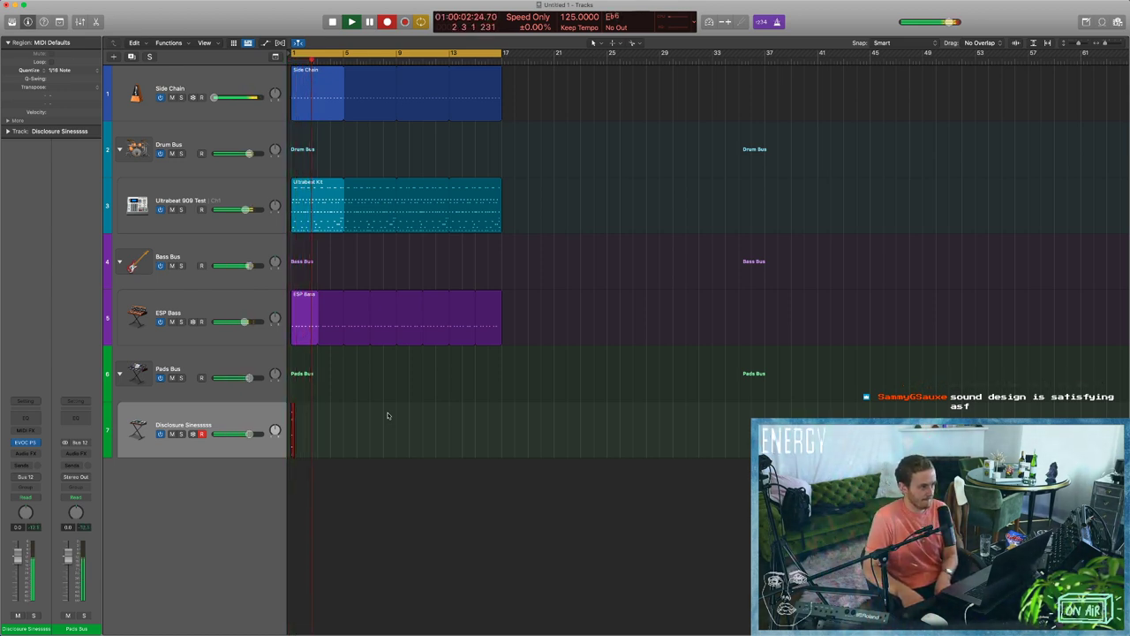
pyautogui.press('space')
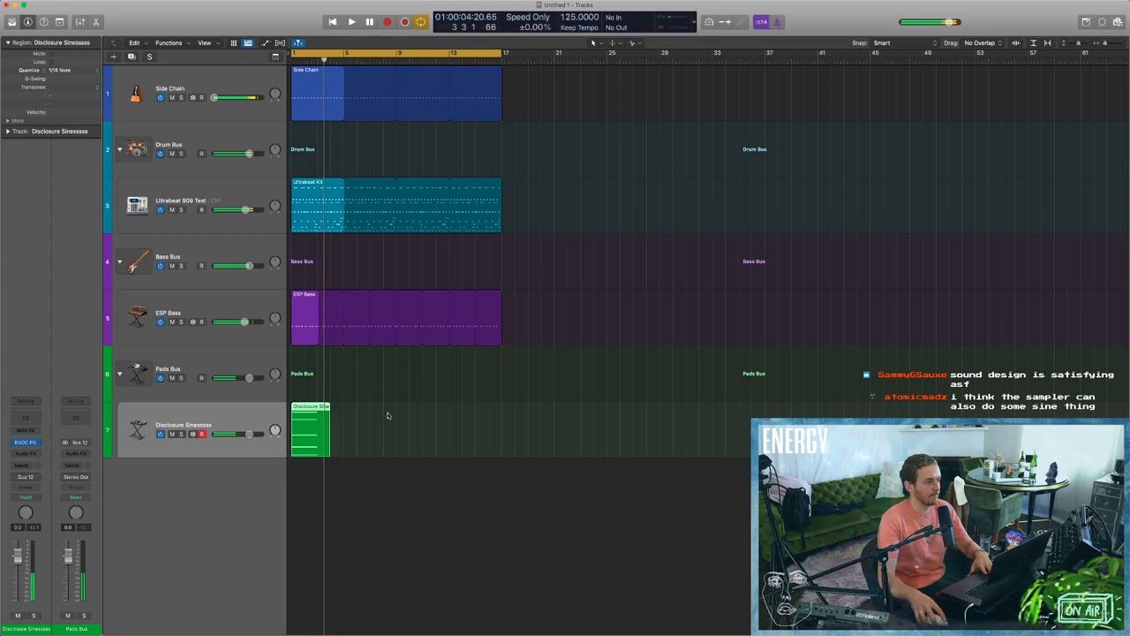
# Lengthen the recorded Disclosure Sinesssss region to 5 bars and play the track soloed.
pyautogui.press('space')
pyautogui.moveTo(329, 454); pyautogui.dragTo(356, 455)
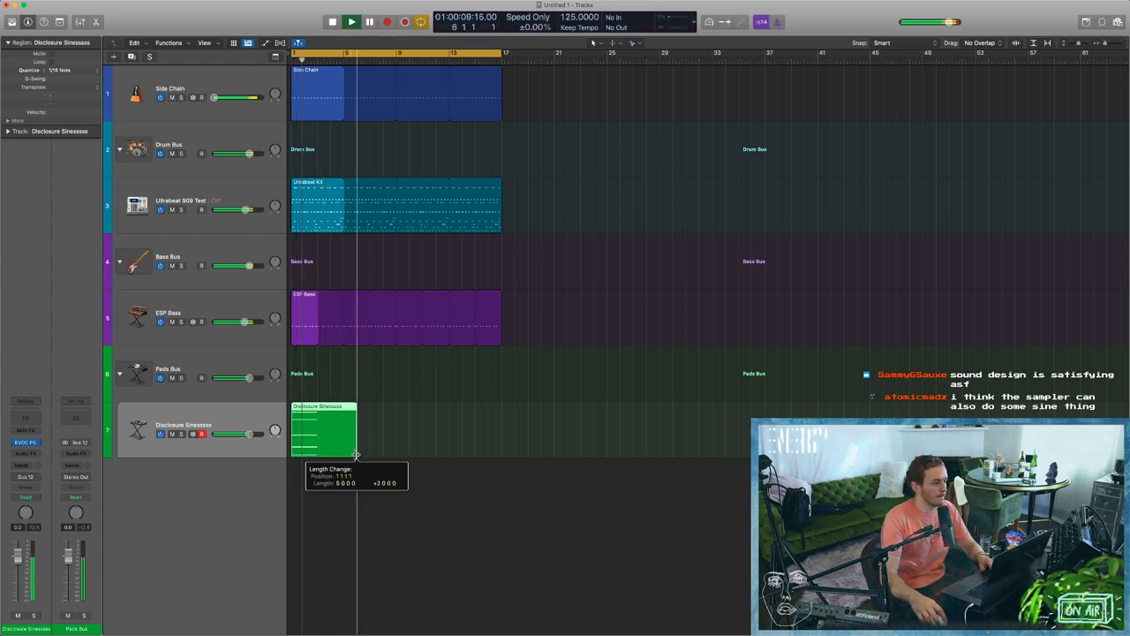
pyautogui.click(181, 433)
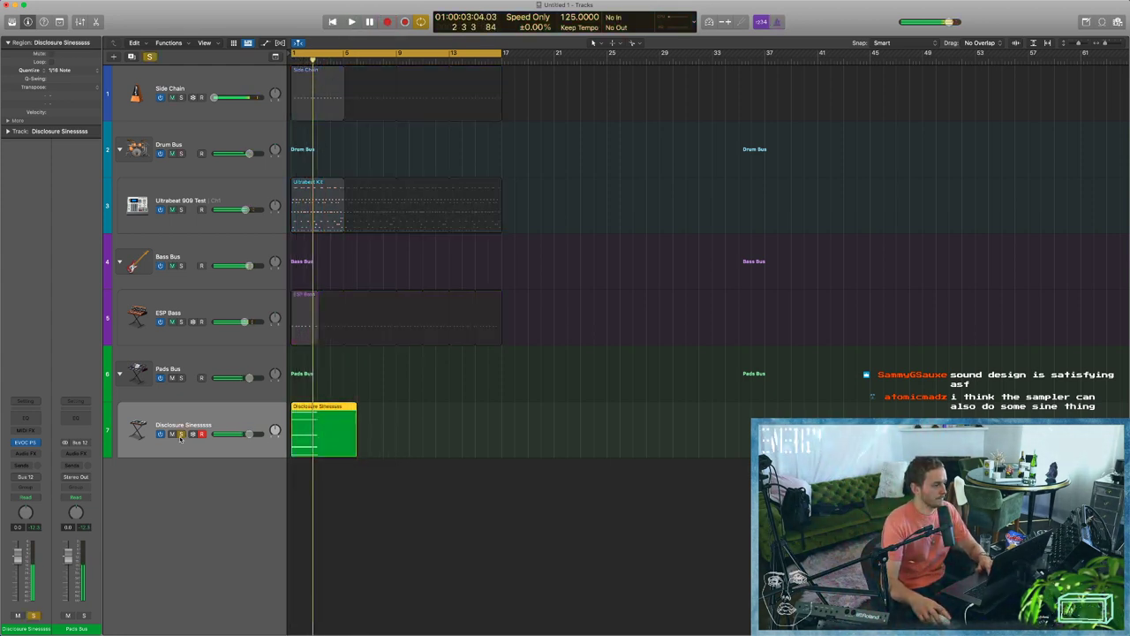
pyautogui.press('space')
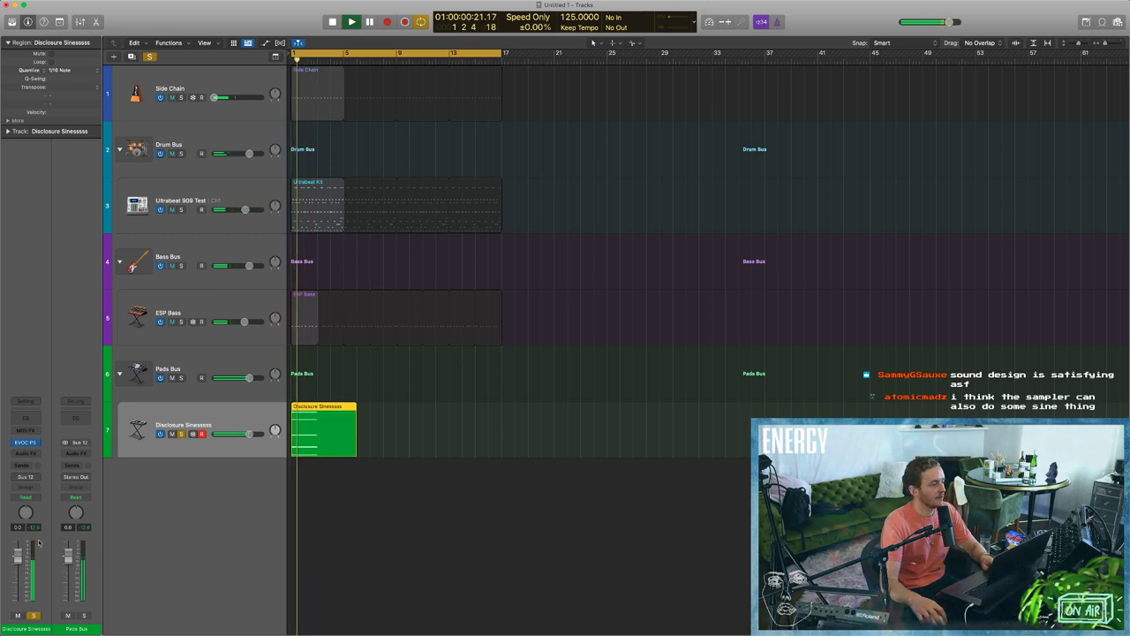
# Stop playback, slightly adjust the output level of the EVOC 20 PolySynth on the Disclosure Sinesssss track, and close the plug-in.
pyautogui.click(25, 442)
pyautogui.press('space')
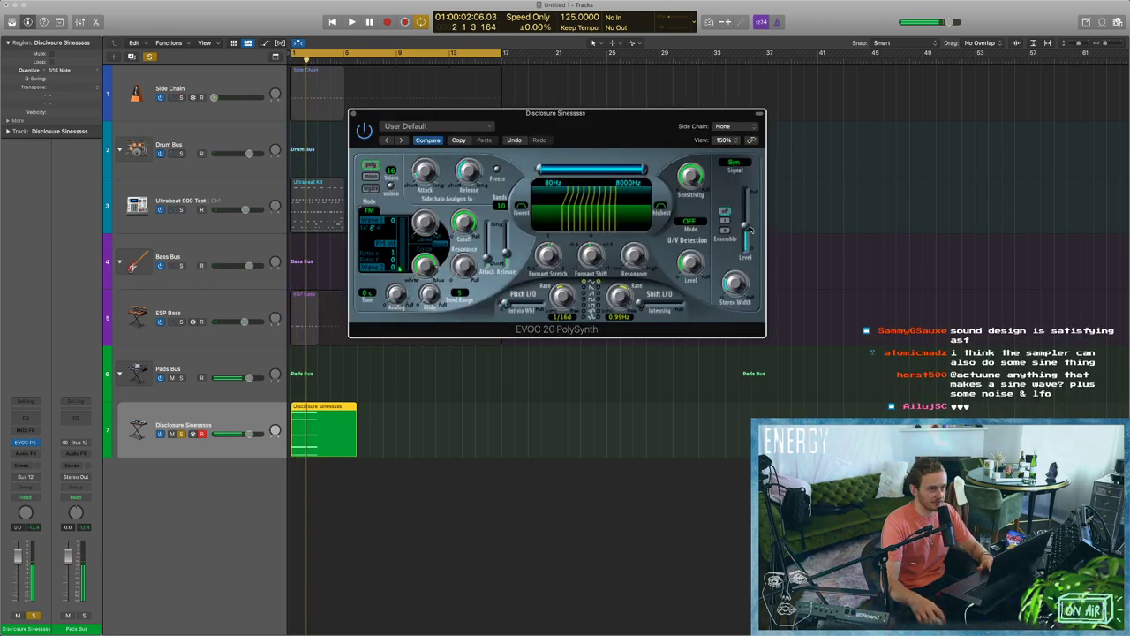
pyautogui.moveTo(748, 229); pyautogui.dragTo(750, 227)
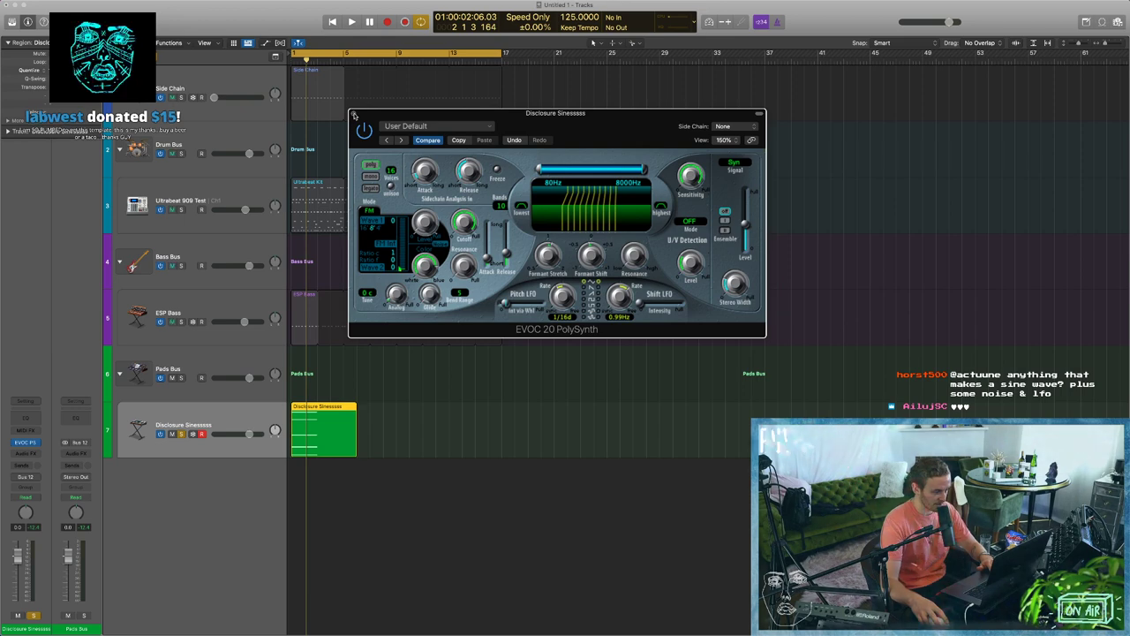
pyautogui.click(354, 114)
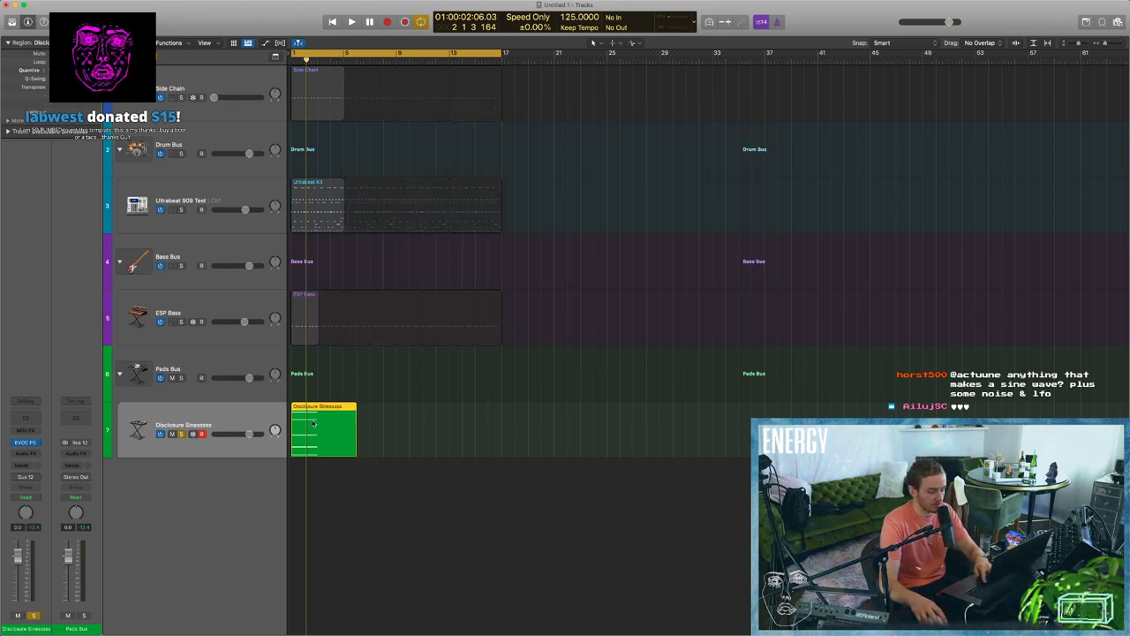
# Loop the Disclosure Sinesssss region, end all track loops at bar 9, and shorten that region to 4 bars.
pyautogui.press('l')
pyautogui.click(477, 380)
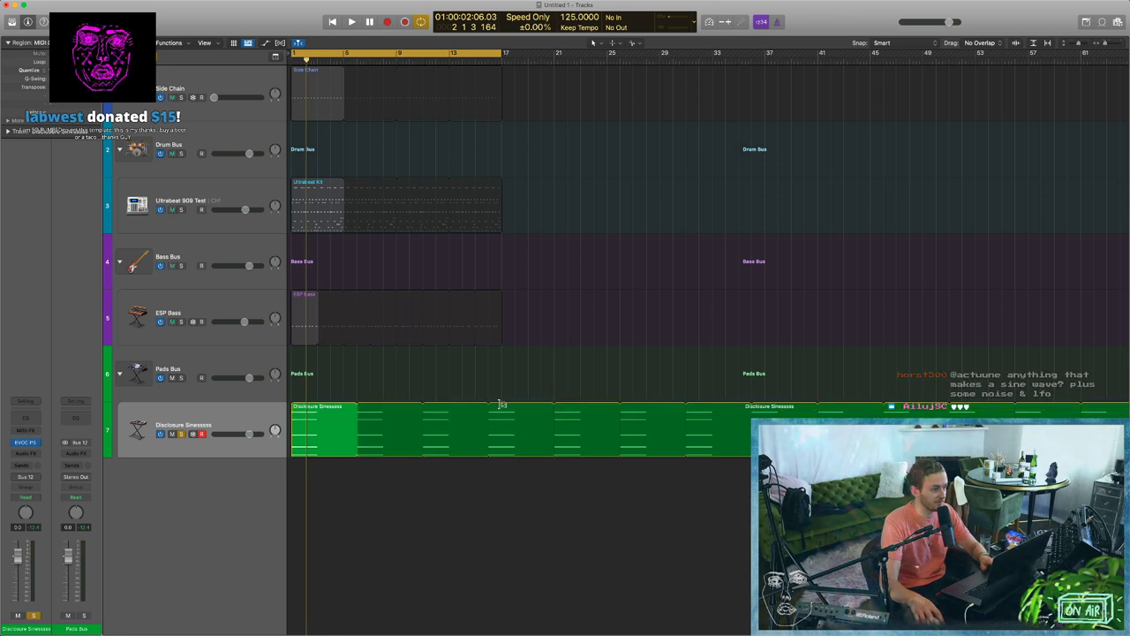
pyautogui.moveTo(477, 380); pyautogui.dragTo(413, 97)
pyautogui.moveTo(501, 82); pyautogui.dragTo(396, 84)
pyautogui.moveTo(423, 410); pyautogui.dragTo(344, 454)
pyautogui.click(500, 361)
pyautogui.press('space')
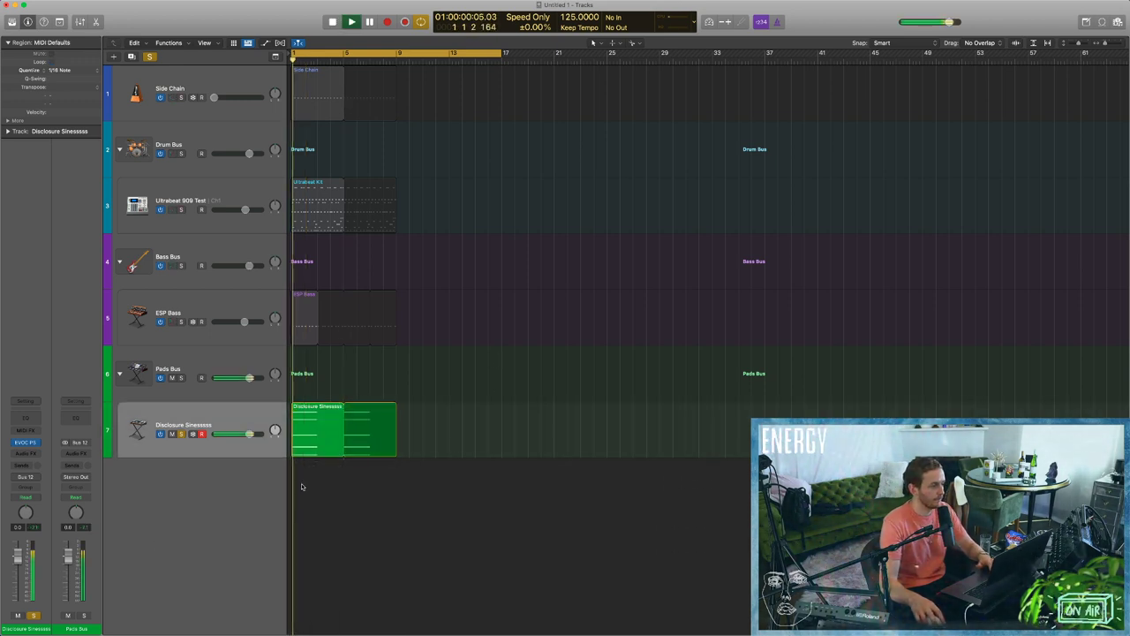
# Set the velocity of all chord notes in the Disclosure Sinesssss region to 127 in the Piano Roll and audition them.
pyautogui.press('space')
pyautogui.doubleClick(332, 433)
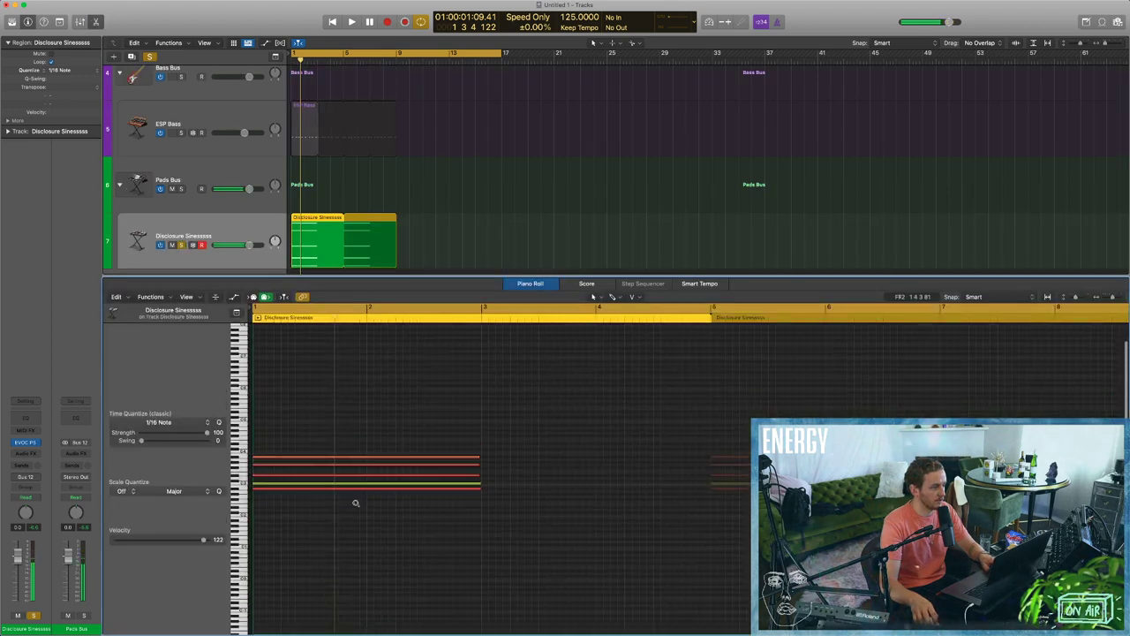
pyautogui.press('super+a')
pyautogui.press('a')
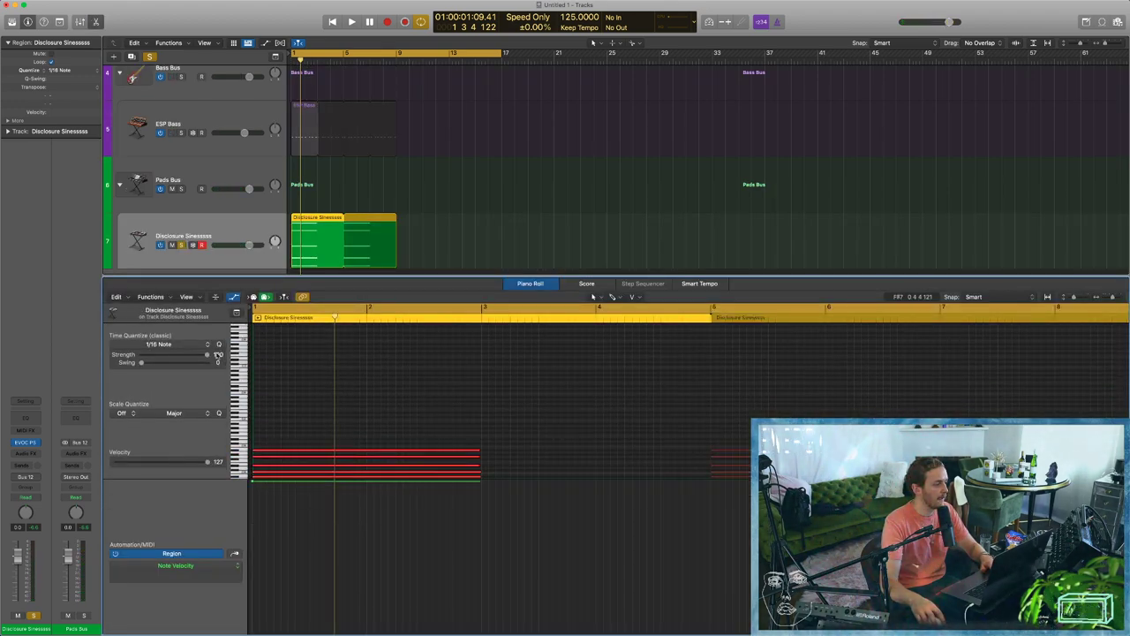
pyautogui.press('space')
pyautogui.scroll(-3, 263, 428)
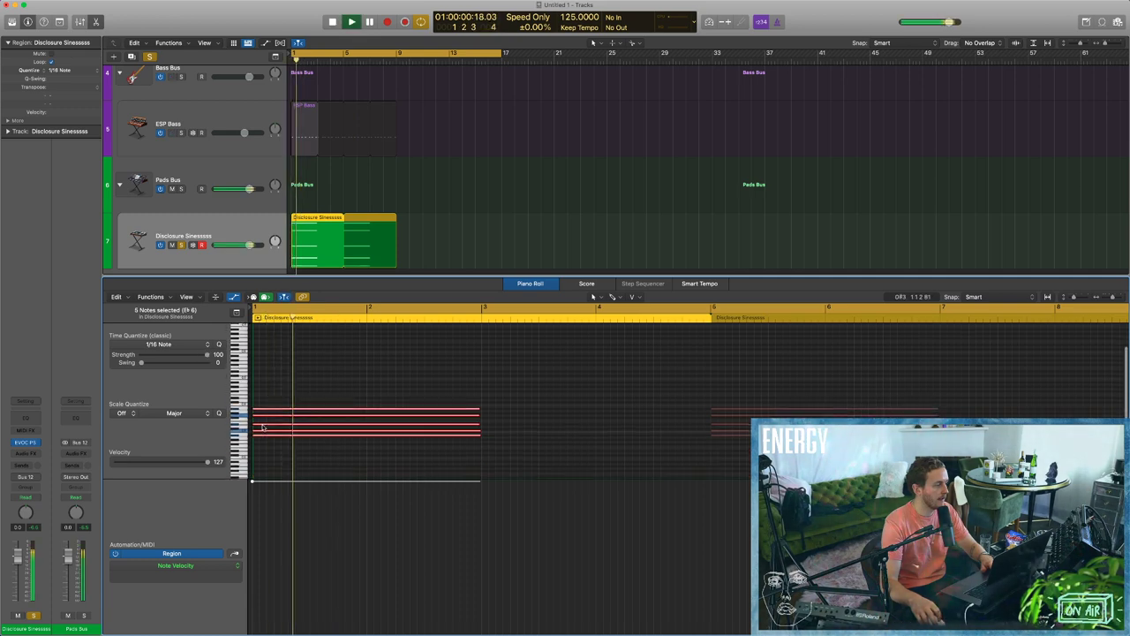
pyautogui.click(256, 449)
pyautogui.scroll(3, 262, 433)
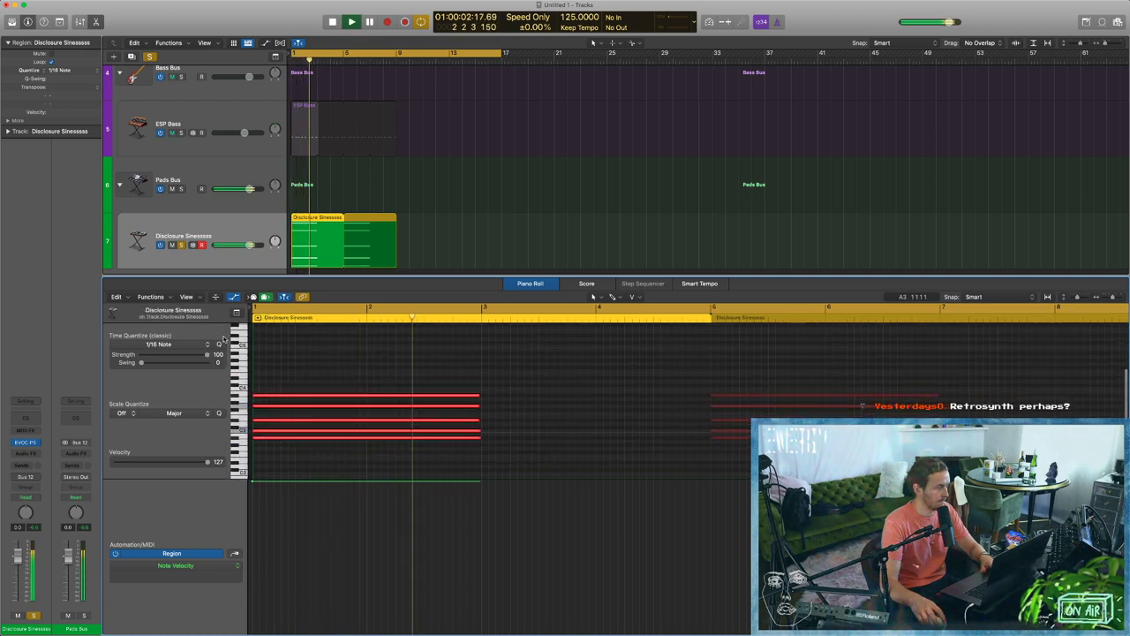
pyautogui.press('a')
pyautogui.press('space')
# Add two low bass notes under the chord, the lowest on C1, and play the result.
pyautogui.click(269, 437)
pyautogui.moveTo(269, 437); pyautogui.dragTo(274, 518)
pyautogui.press('space')
pyautogui.scroll(-1, 274, 519)
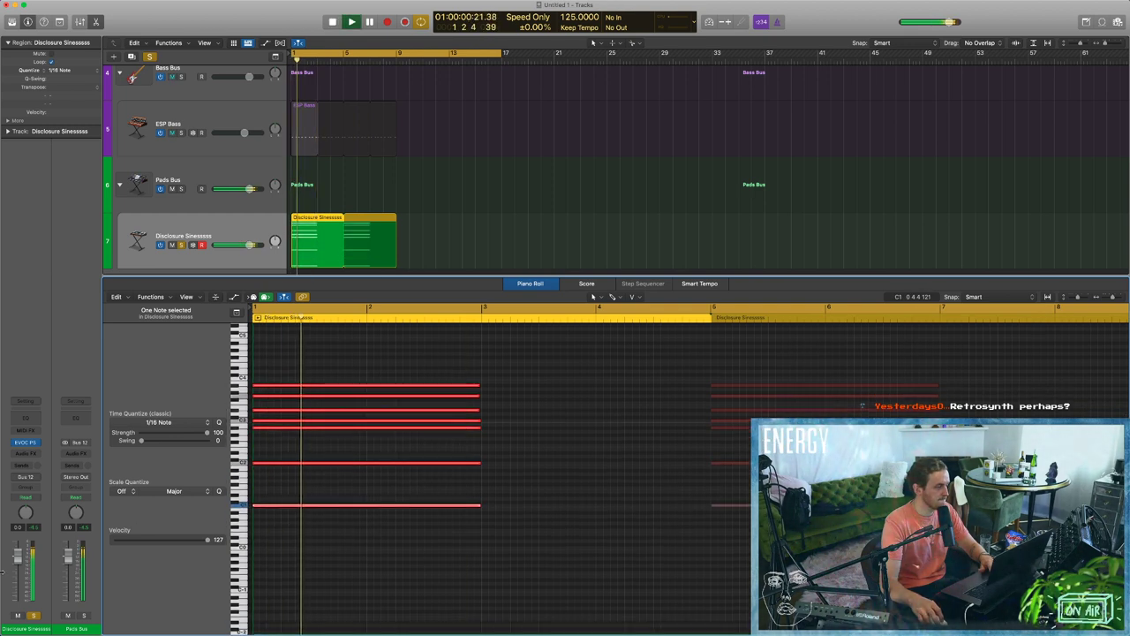
# Lower the Disclosure Sinesssss channel volume to about -2.8 dB and close the Piano Roll.
pyautogui.moveTo(15, 562); pyautogui.dragTo(16, 568)
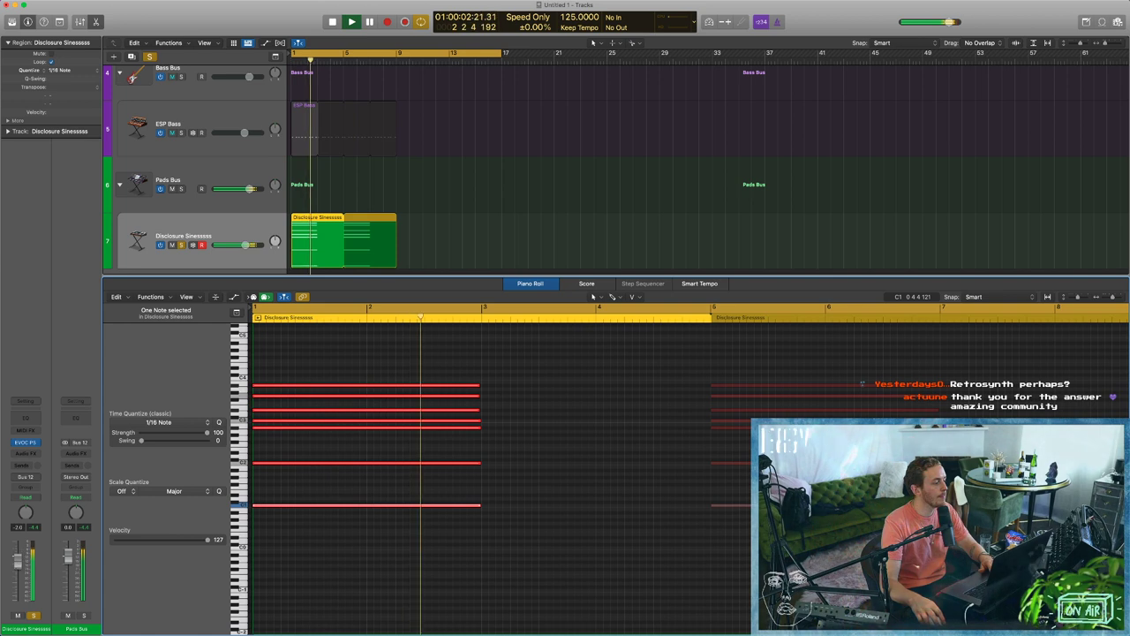
pyautogui.click(344, 370)
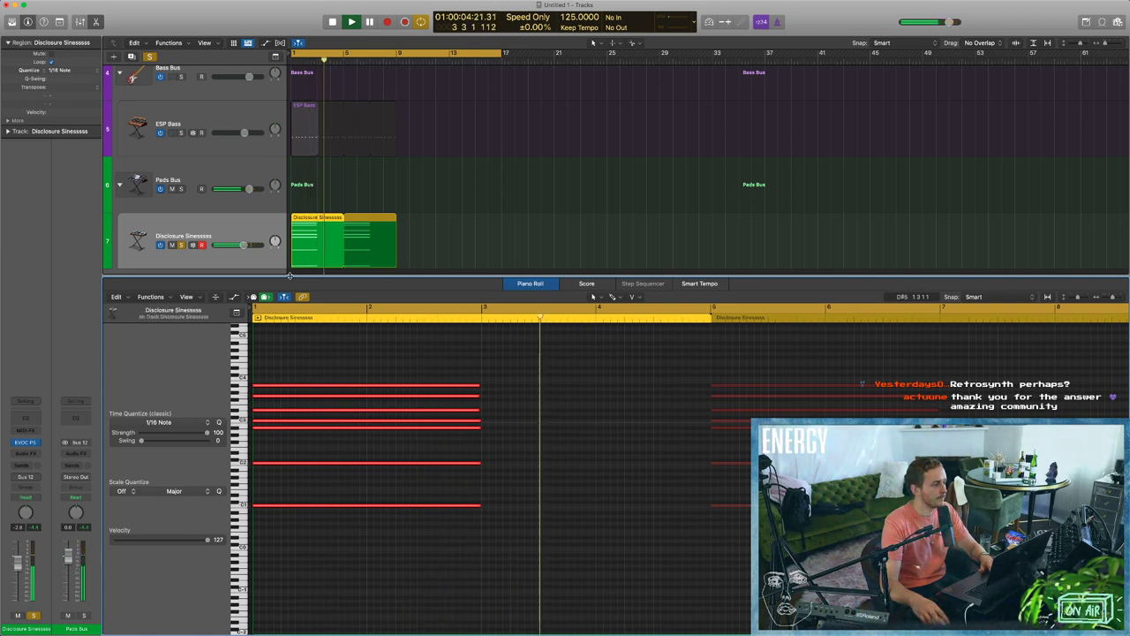
pyautogui.press('p')
# Add a send from Disclosure Sinesssss to Bus 3 (Chorus FX) and raise its level to about -2.3 dB in the Mixer.
pyautogui.click(26, 465)
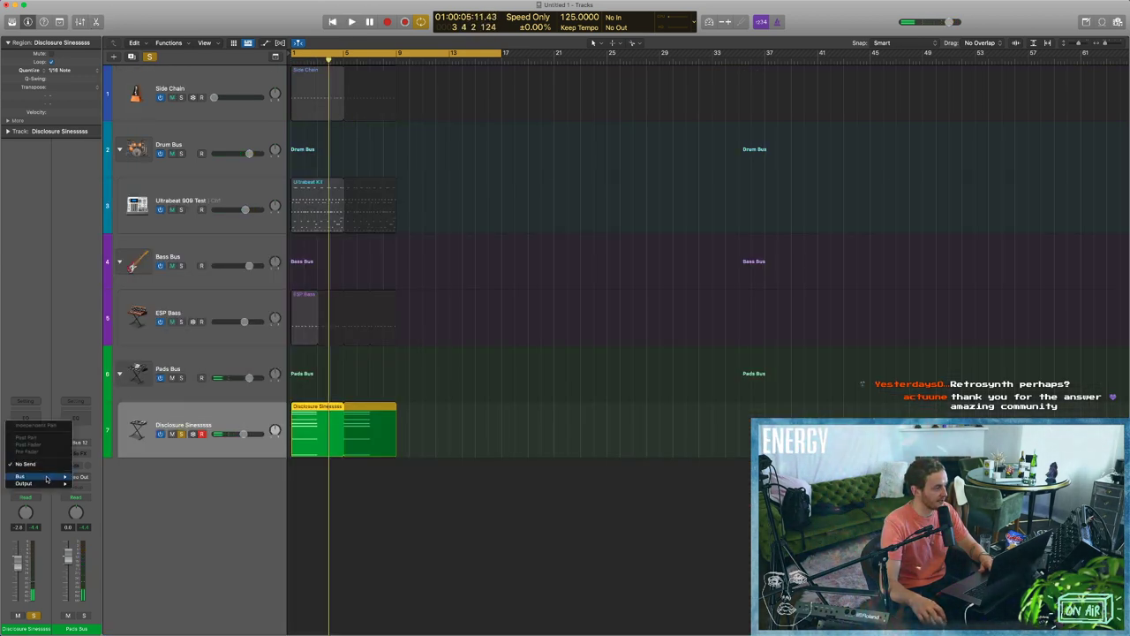
pyautogui.moveTo(26, 476)
pyautogui.click(110, 368)
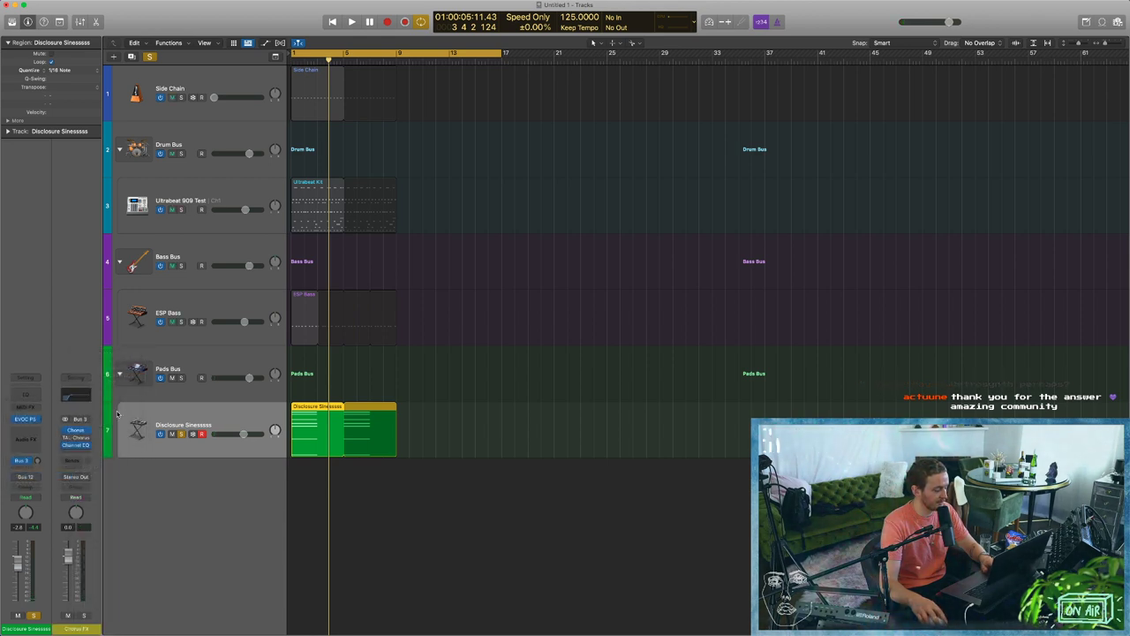
pyautogui.press('x')
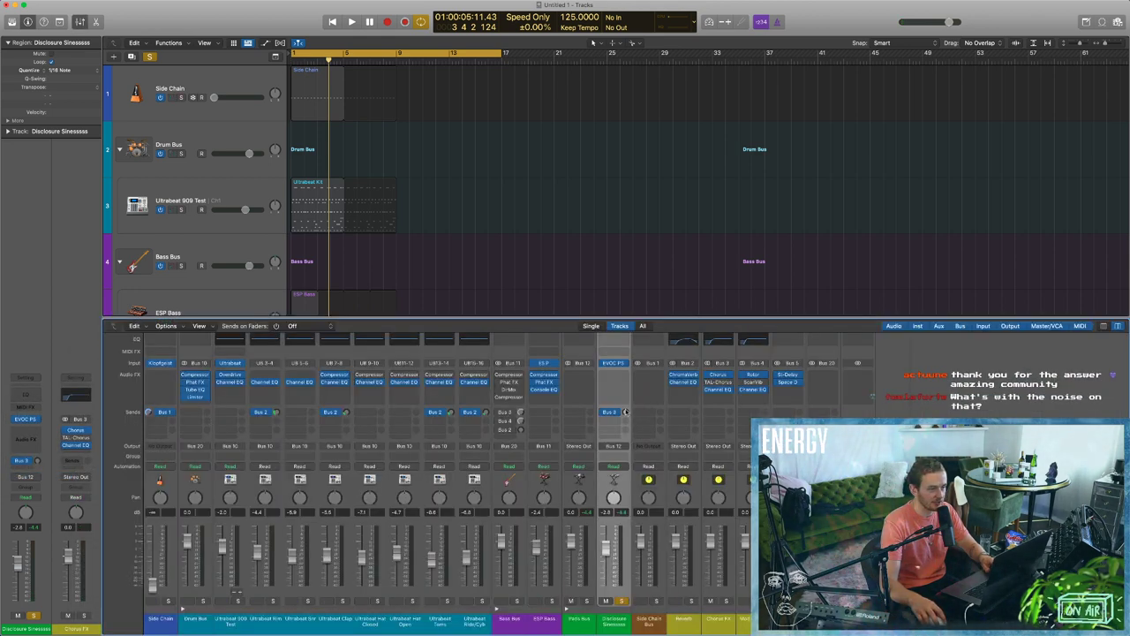
pyautogui.press('space')
pyautogui.moveTo(628, 417); pyautogui.dragTo(628, 422)
pyautogui.press('space')
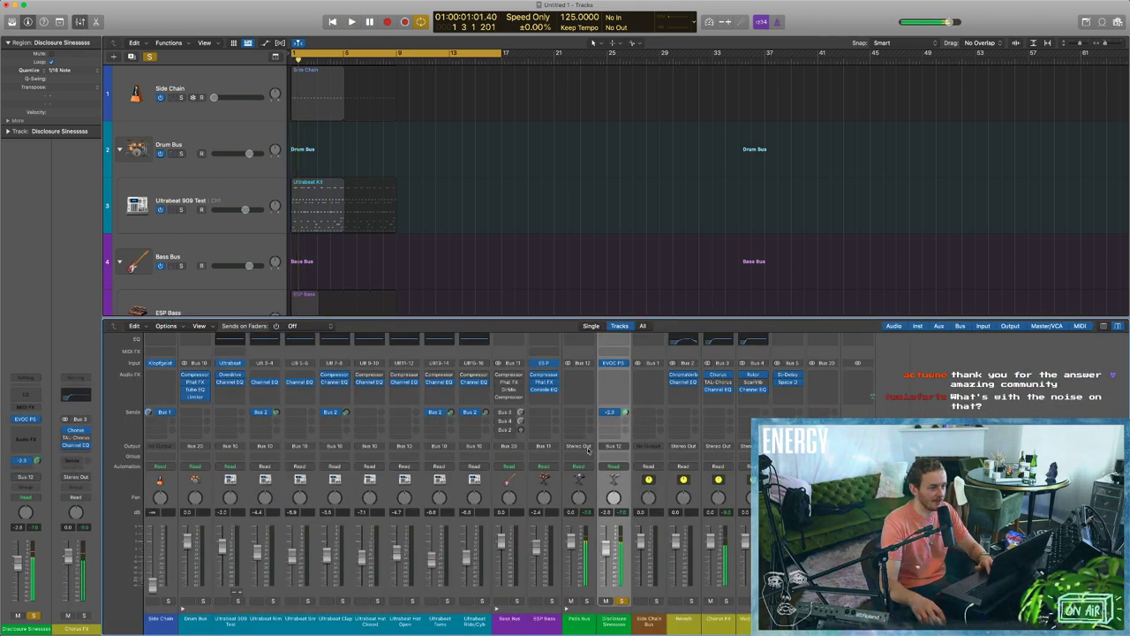
# Route the Pads Bus output to Bus 20, the all-instruments bus, and audition the soloed pad.
pyautogui.click(589, 449)
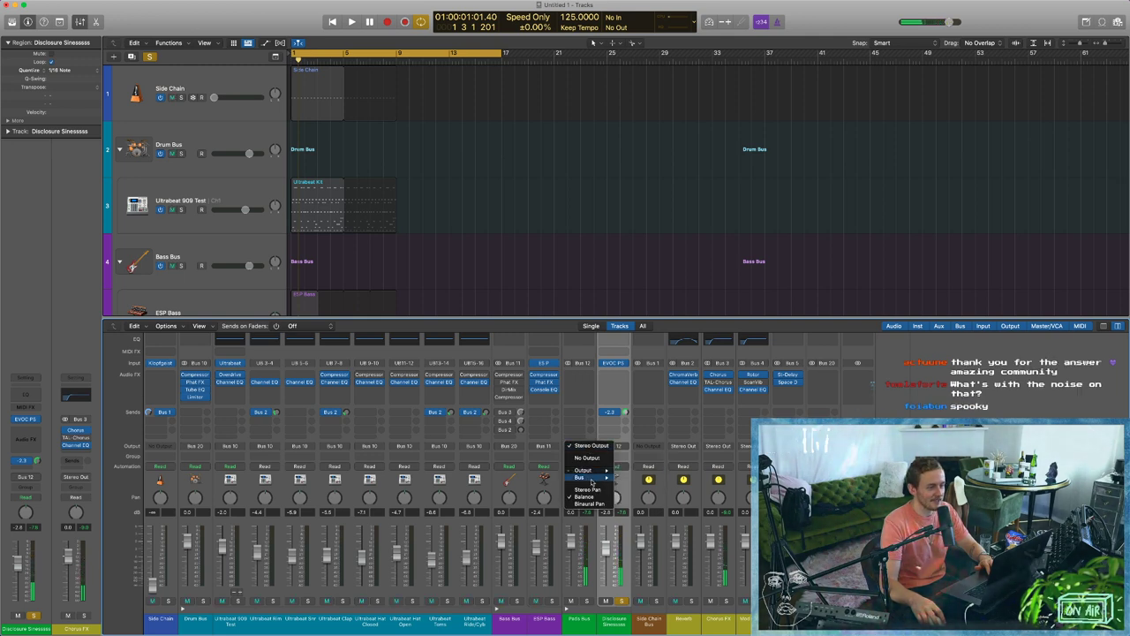
pyautogui.moveTo(608, 477)
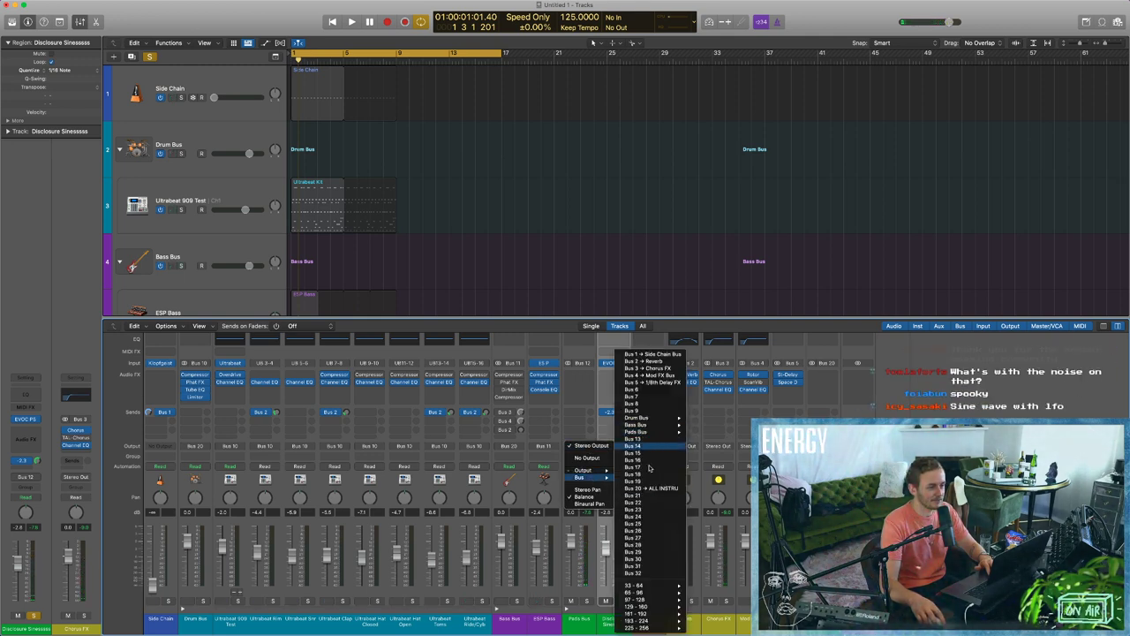
pyautogui.click(650, 489)
pyautogui.press('space')
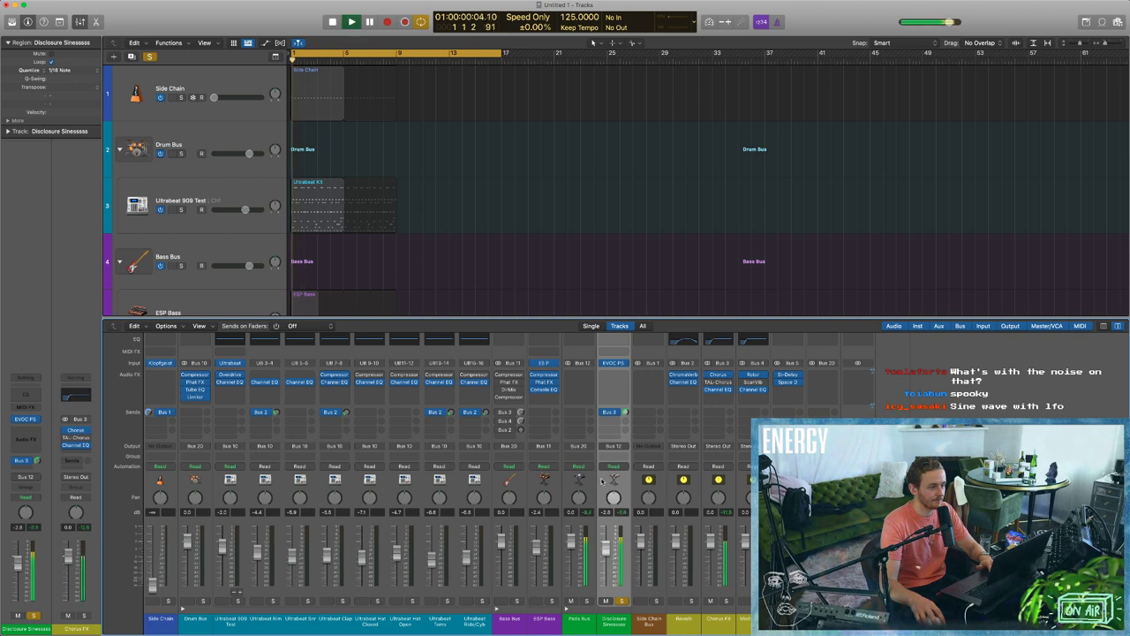
pyautogui.press('space')
pyautogui.press('space')
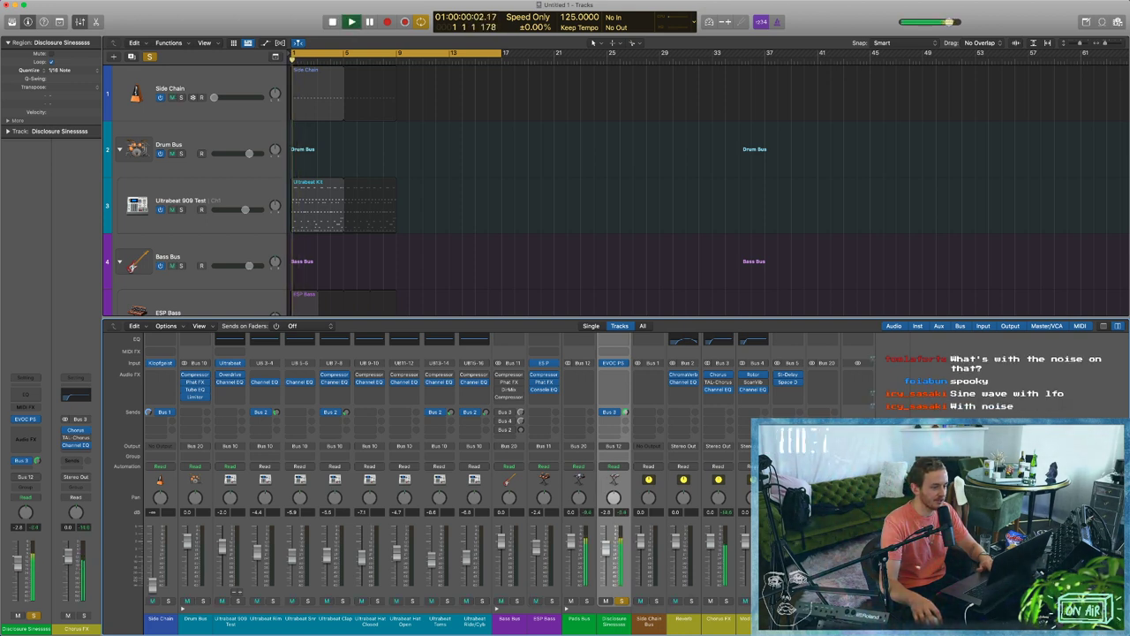
pyautogui.press('space')
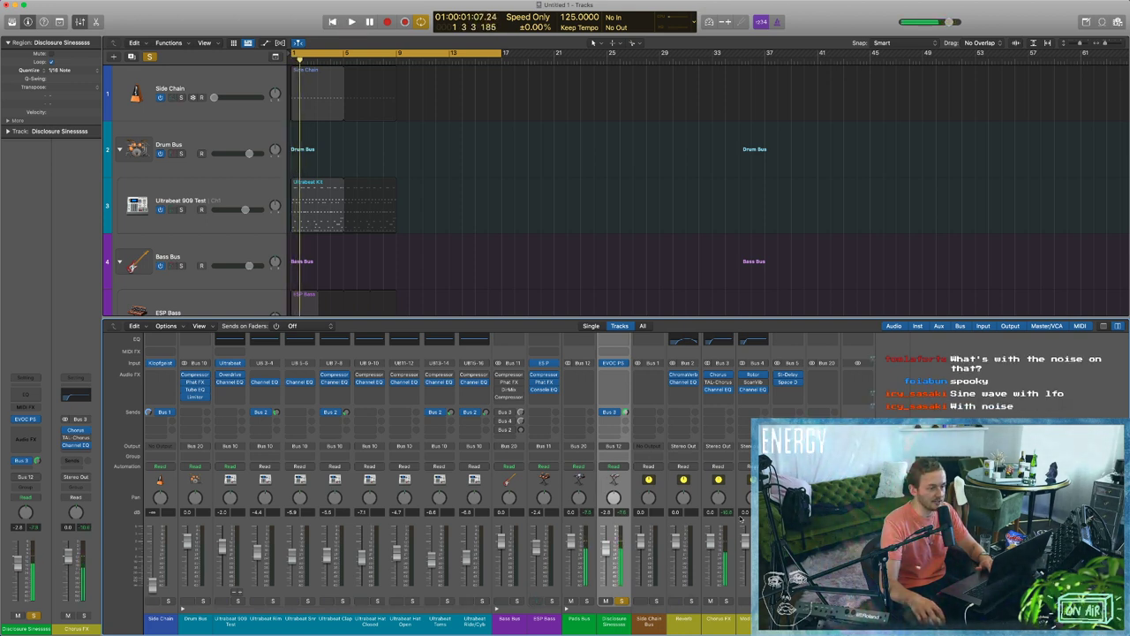
# Select the Reverb, Chorus FX, Mod FX and 1/8th Delay FX channels and route their outputs to Bus 20.
pyautogui.moveTo(685, 619); pyautogui.dragTo(788, 619)
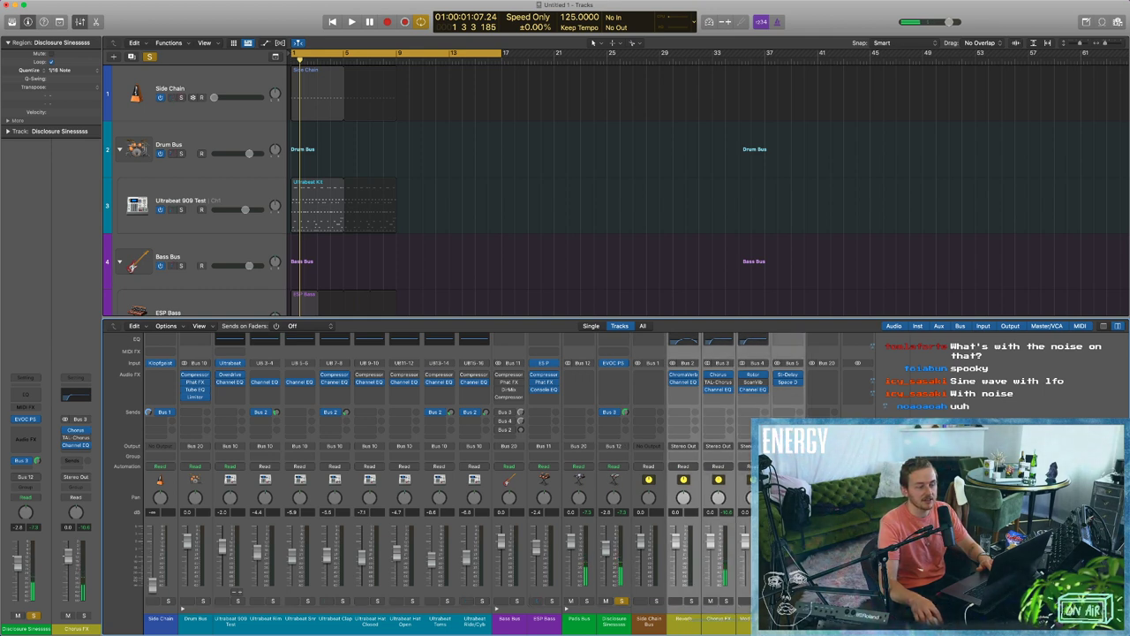
pyautogui.click(684, 446)
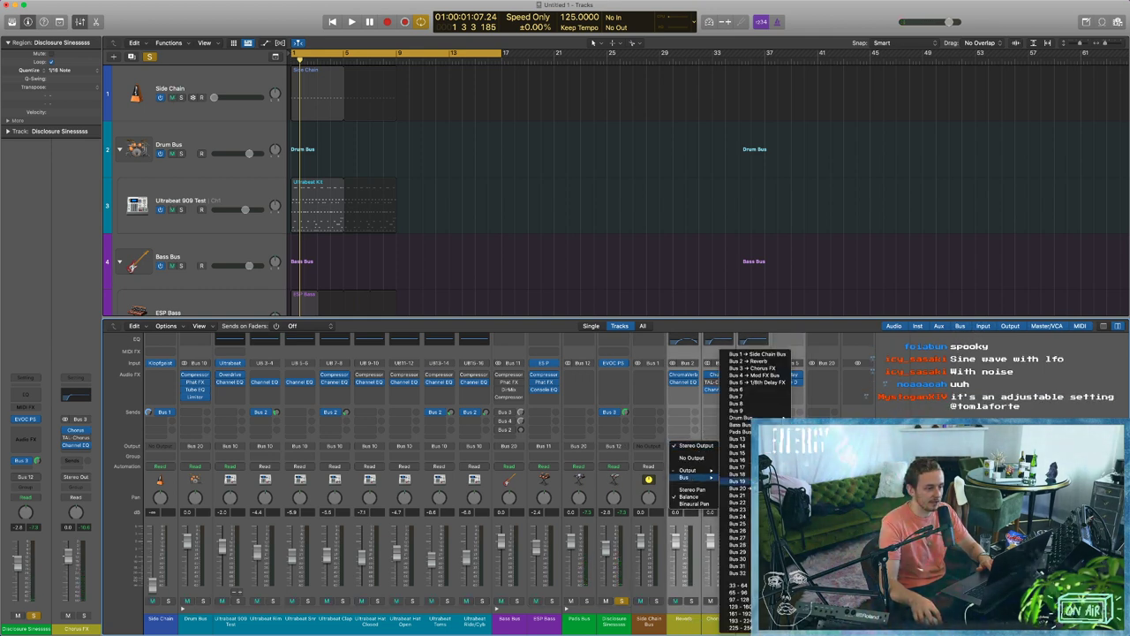
pyautogui.click(741, 488)
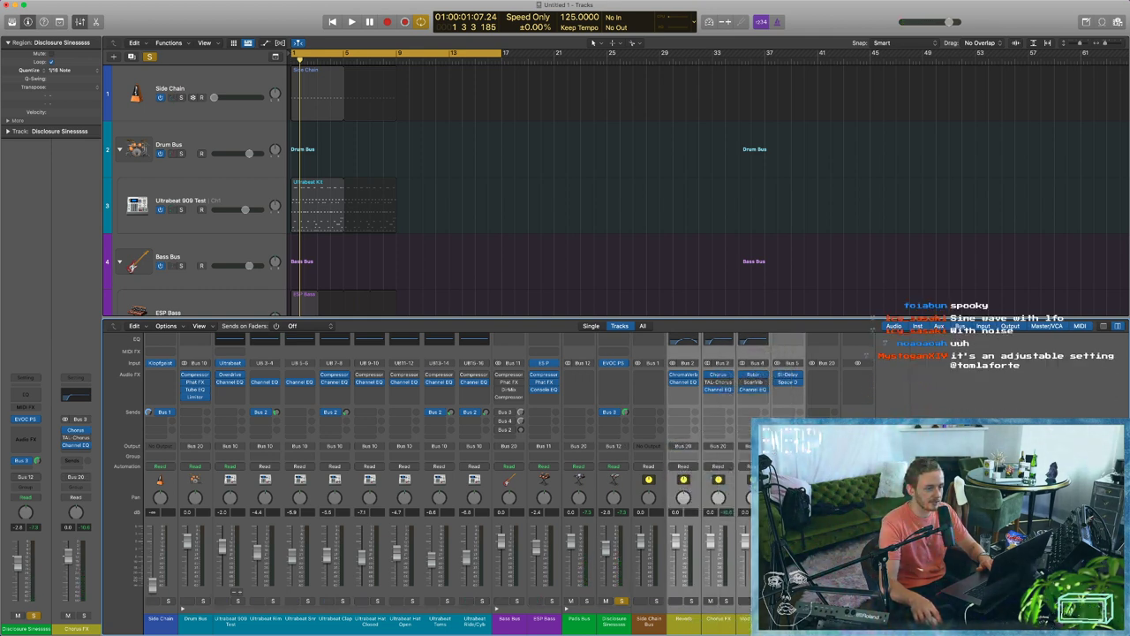
# Turn off solo on Disclosure Sinesssss, play the pad with the full mix, and close the Mixer.
pyautogui.press('space')
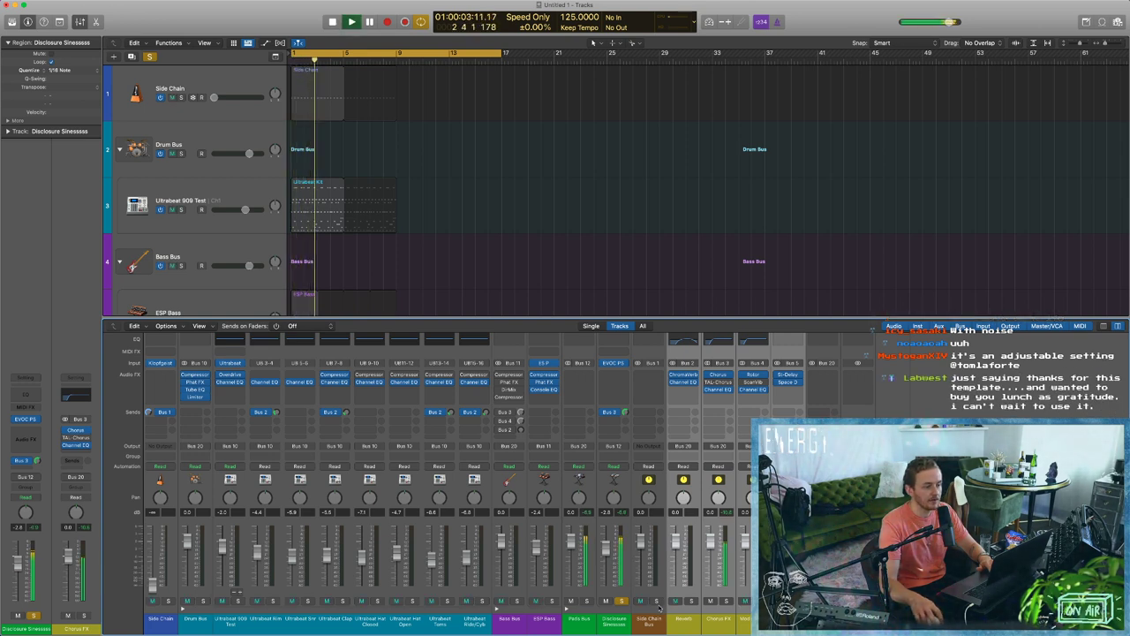
pyautogui.click(624, 602)
pyautogui.press('space')
pyautogui.press('space')
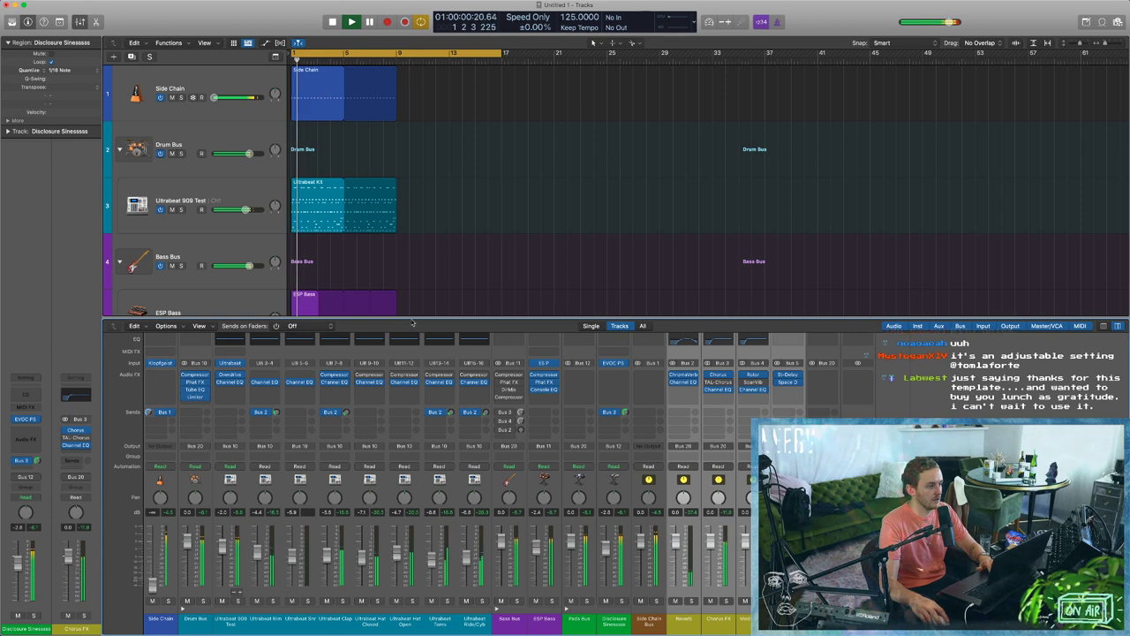
pyautogui.press('x')
pyautogui.click(412, 321)
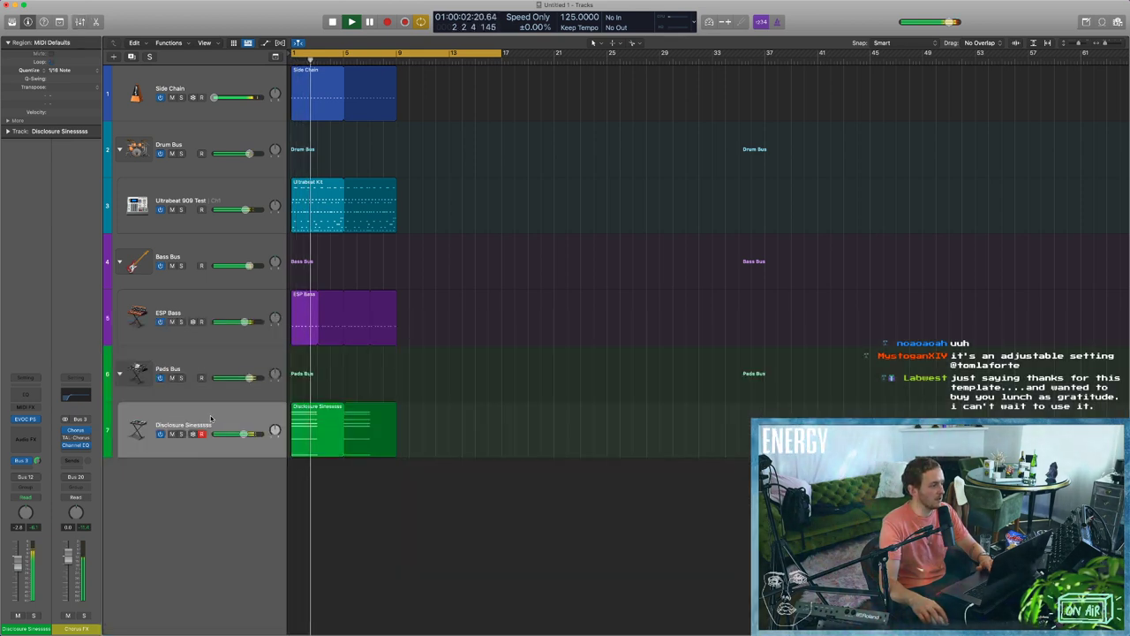
pyautogui.press('space')
# Insert a Channel EQ and a Compressor on the Disclosure Sinesssss channel and close both plug-in windows.
pyautogui.click(152, 413)
pyautogui.click(28, 430)
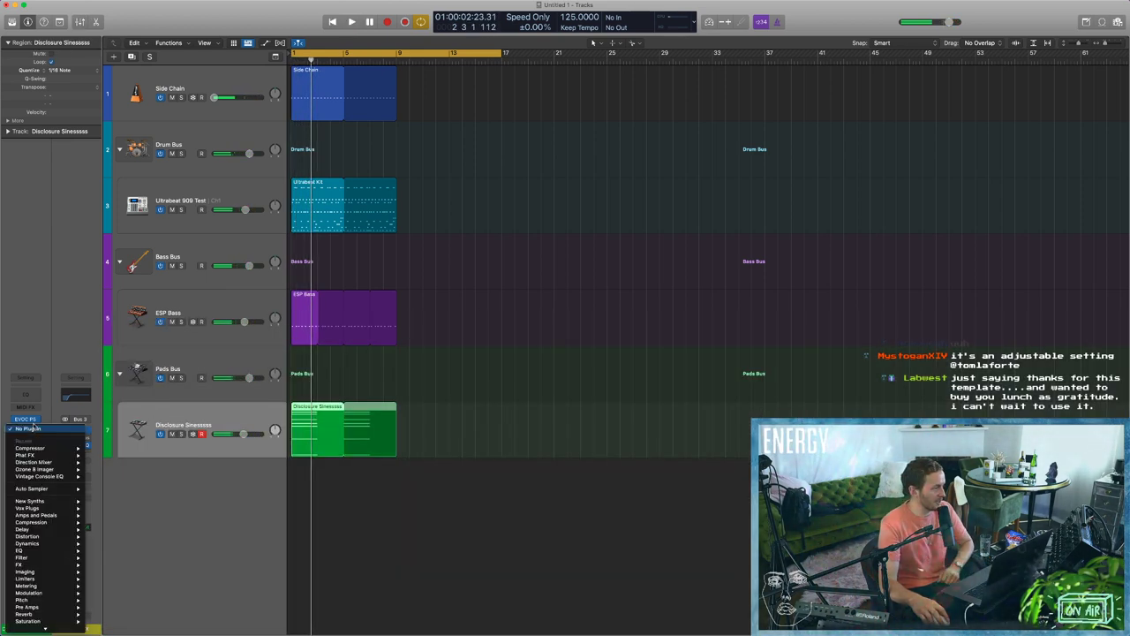
pyautogui.click(33, 398)
pyautogui.click(32, 398)
pyautogui.click(25, 437)
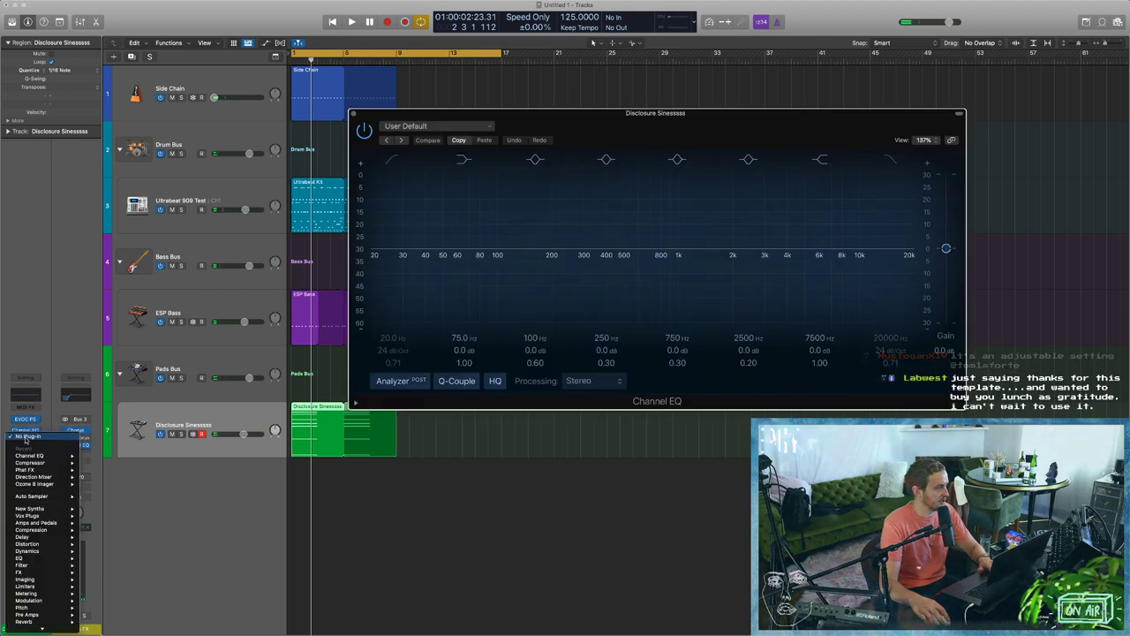
pyautogui.click(17, 437)
pyautogui.click(18, 437)
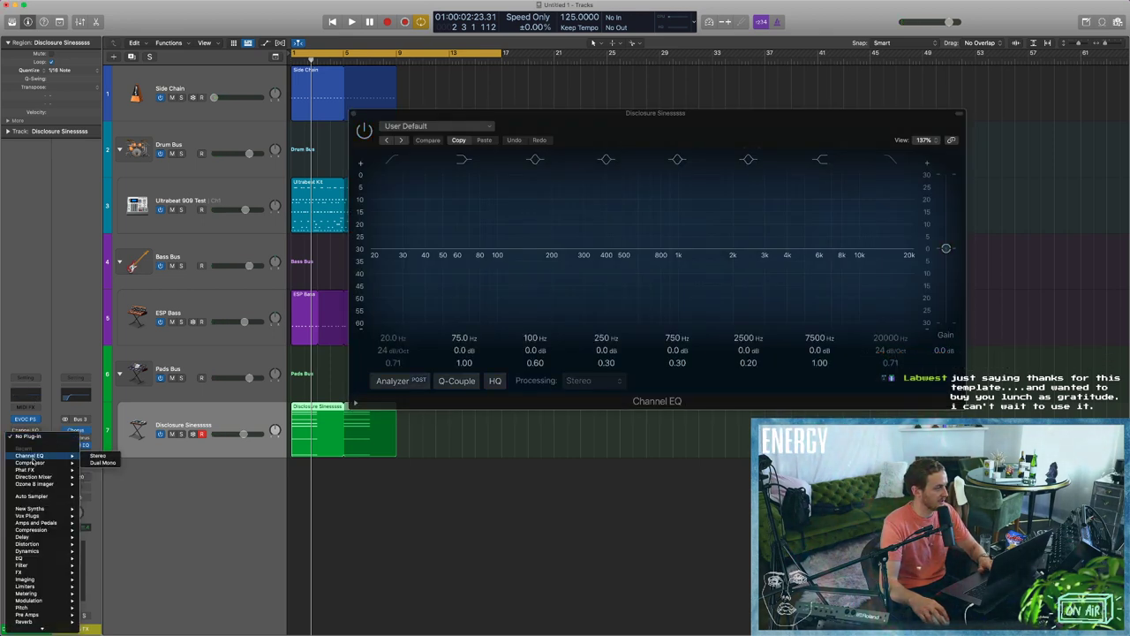
pyautogui.click(308, 391)
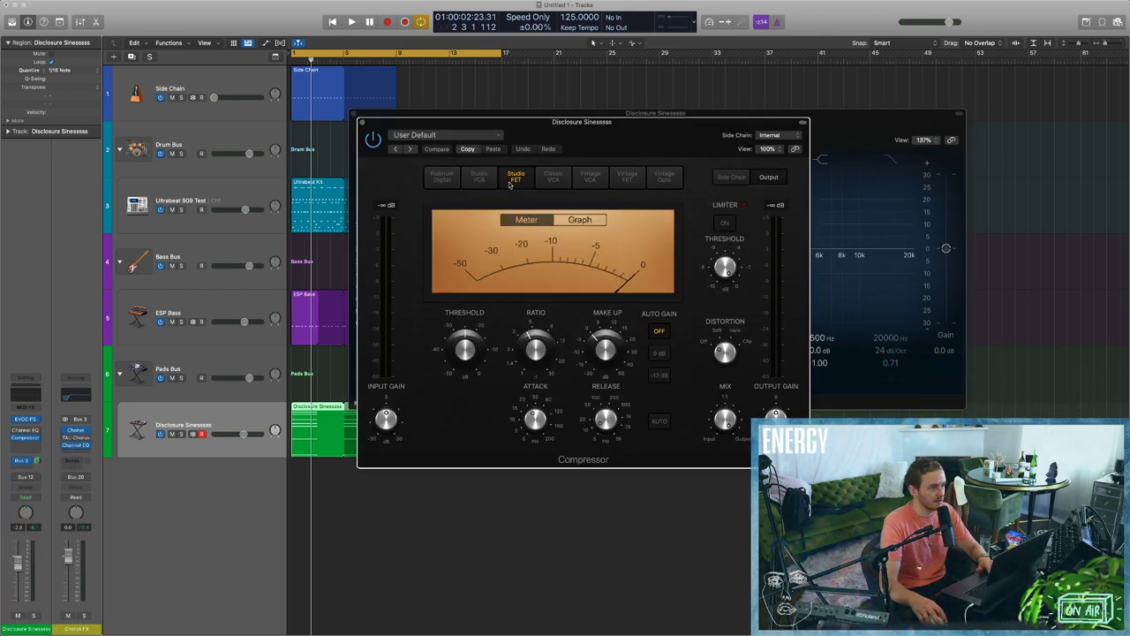
pyautogui.click(363, 124)
pyautogui.click(354, 115)
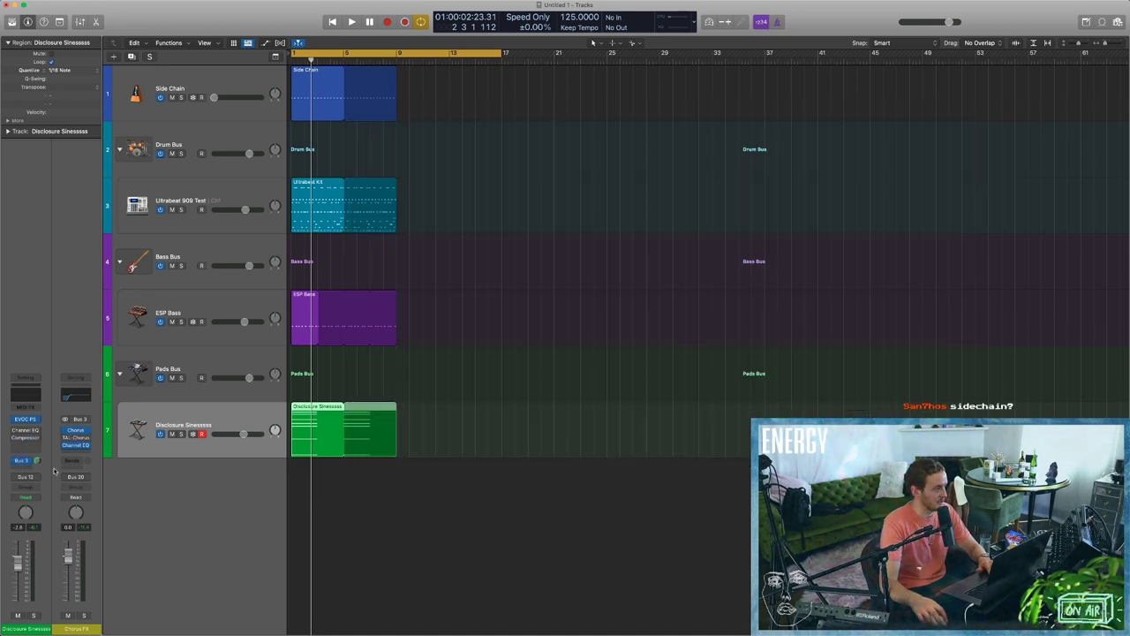
# Deselect the regions and open the output routing options of the Disclosure Sinesssss channel.
pyautogui.click(380, 504)
pyautogui.click(34, 478)
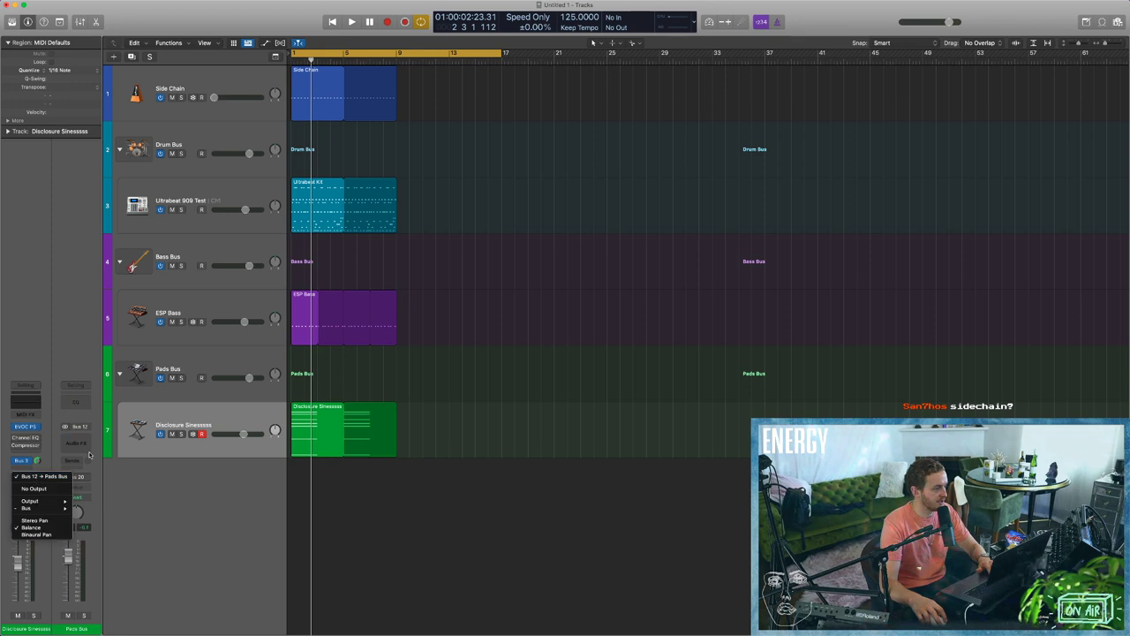
# Insert another Compressor on the Disclosure Sinesssss track and move it further down the effects chain, leaving free slots above it.
pyautogui.click(33, 479)
pyautogui.click(34, 452)
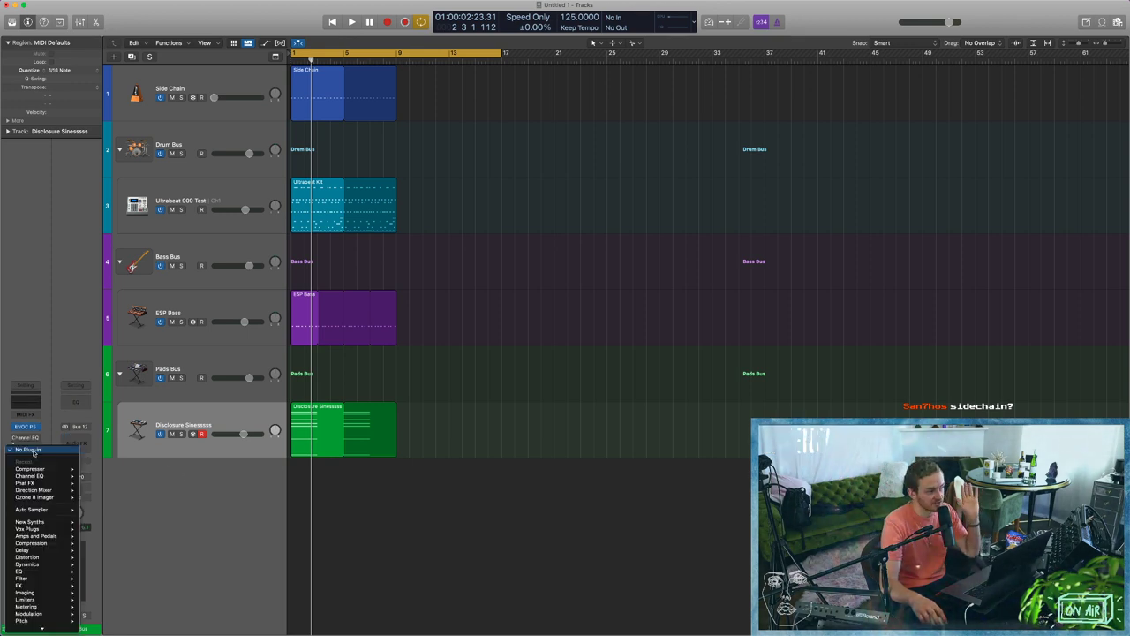
pyautogui.click(97, 469)
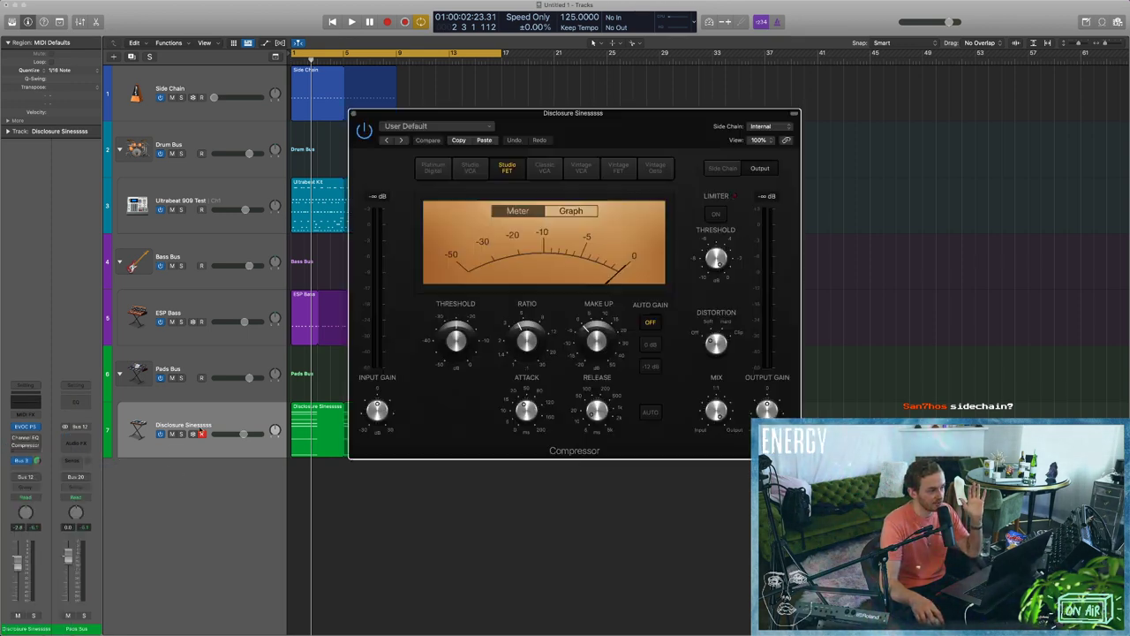
pyautogui.press('x')
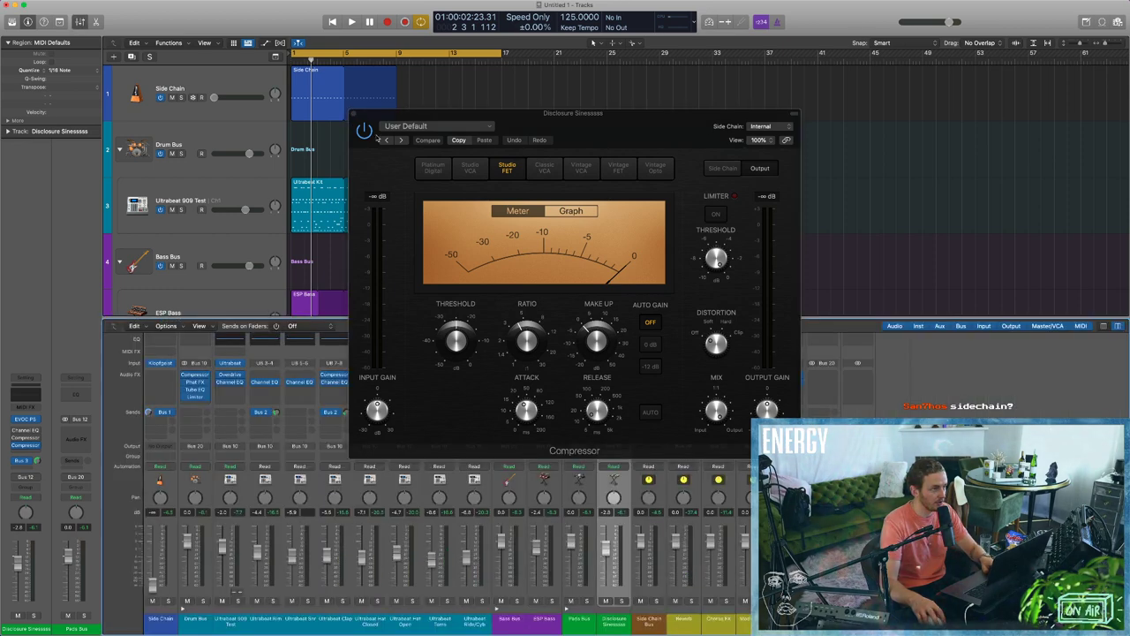
pyautogui.click(354, 115)
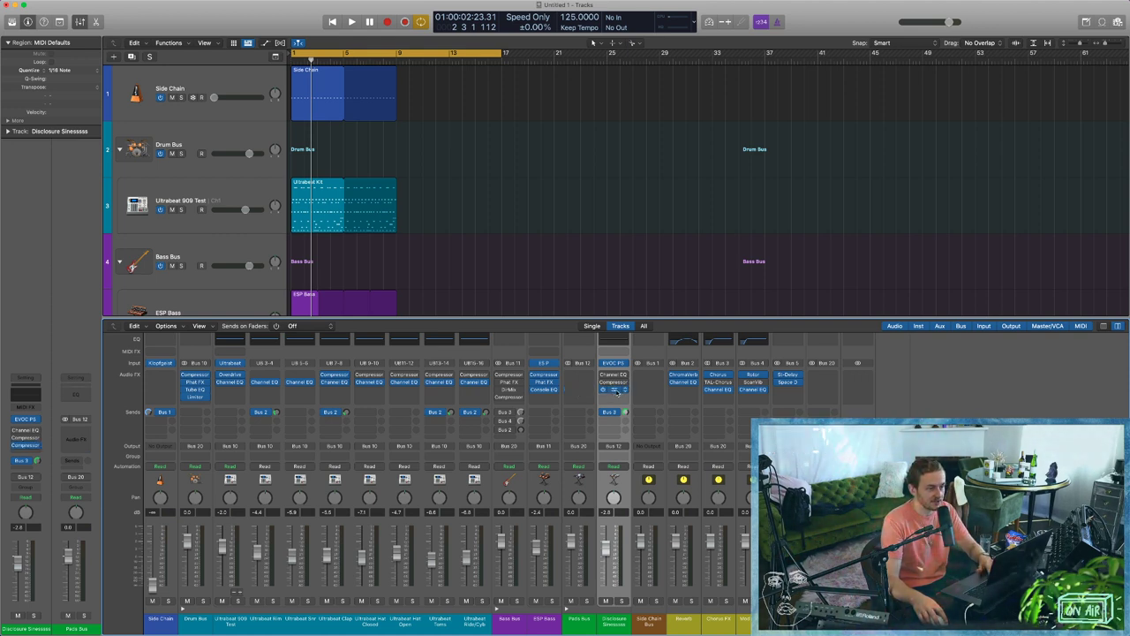
pyautogui.moveTo(614, 403); pyautogui.dragTo(615, 403)
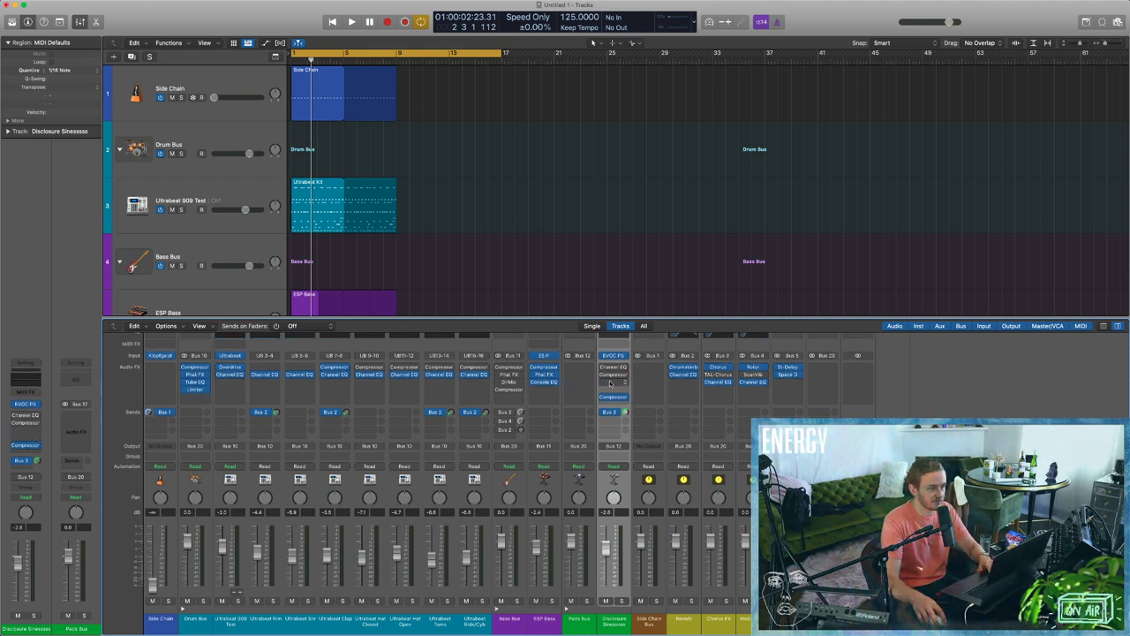
# Insert a Stereo Delay above the last Compressor on the Disclosure Sinesssss channel and set the right delay's deviation to +7.33 %.
pyautogui.click(609, 382)
pyautogui.moveTo(628, 482)
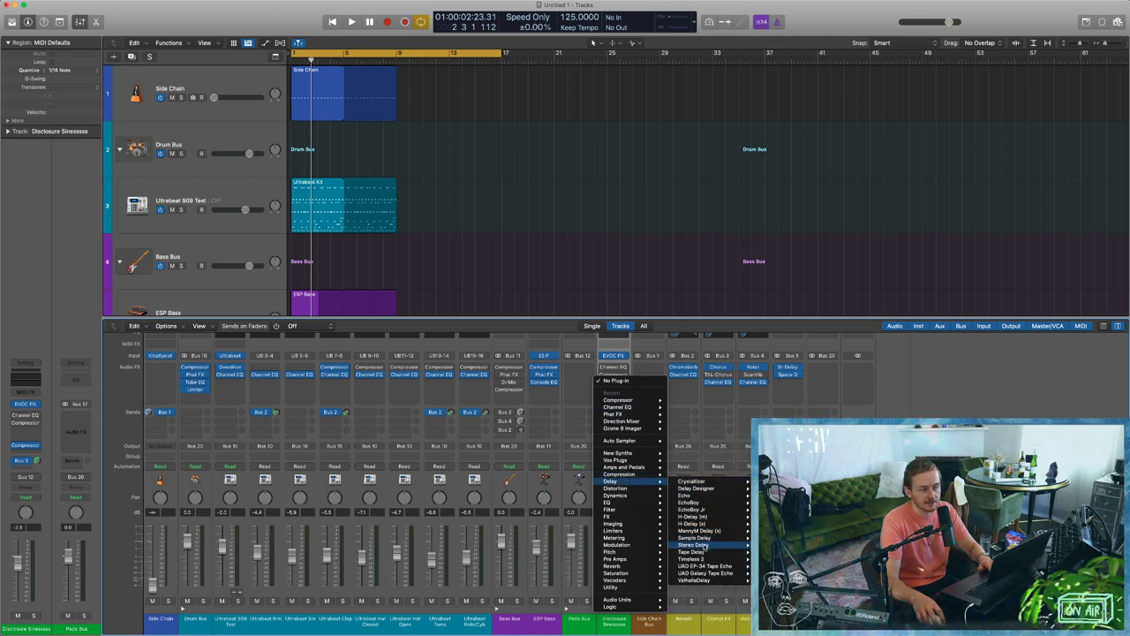
pyautogui.click(694, 545)
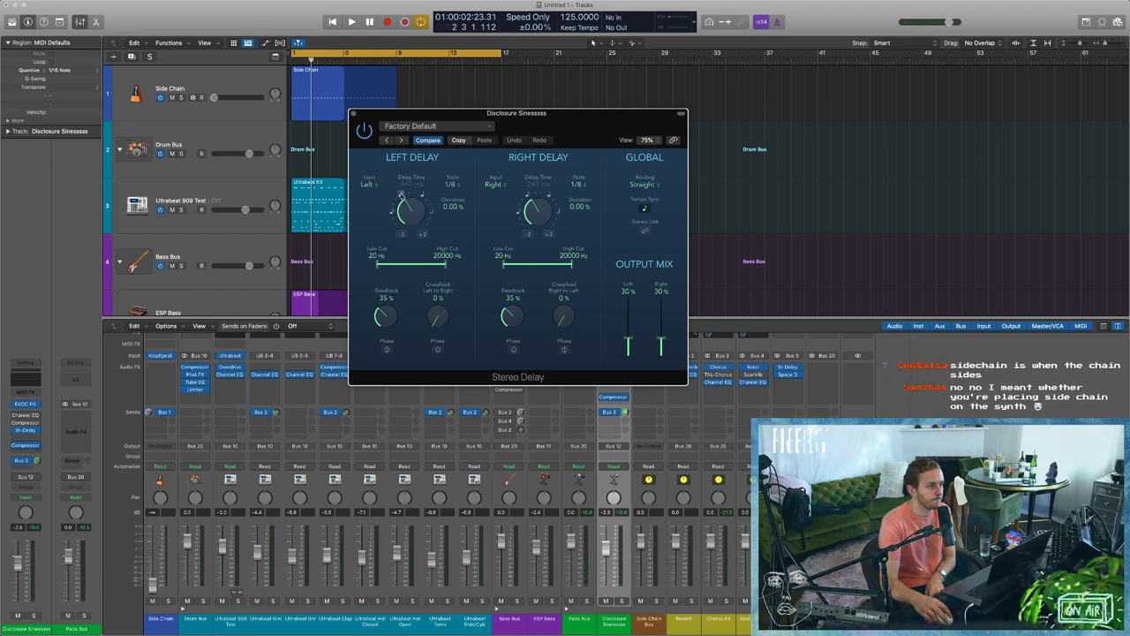
pyautogui.click(402, 194)
pyautogui.moveTo(536, 218); pyautogui.dragTo(536, 215)
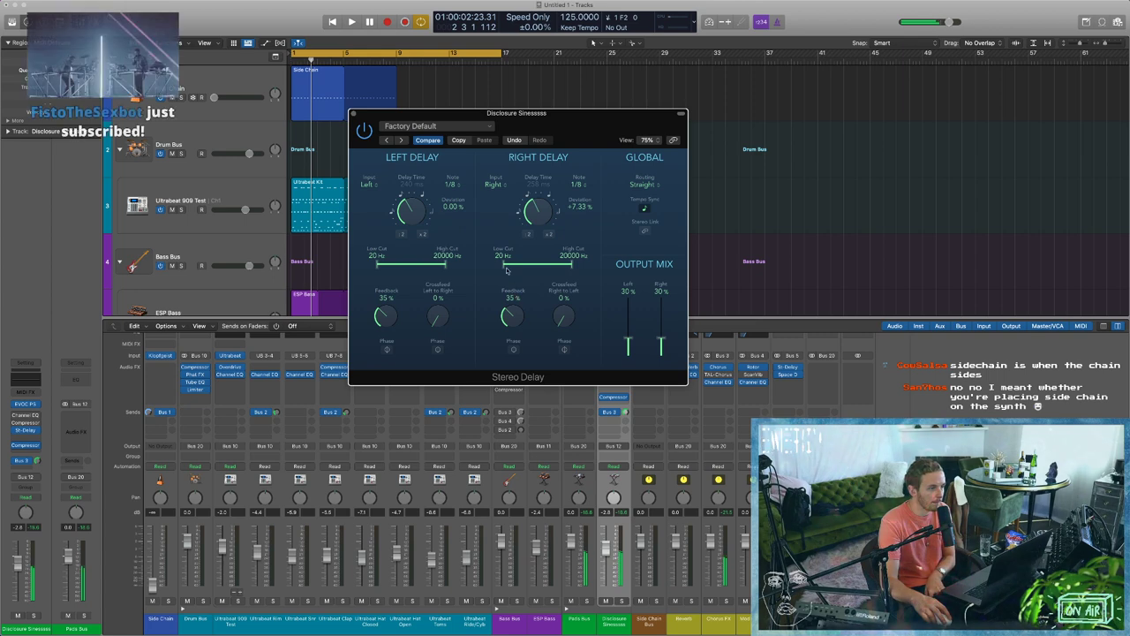
# Enable Stereo Link in the Stereo Delay, with both low cuts at 870 Hz and both output mix levels at 18 %.
pyautogui.click(644, 231)
pyautogui.moveTo(504, 264); pyautogui.dragTo(542, 264)
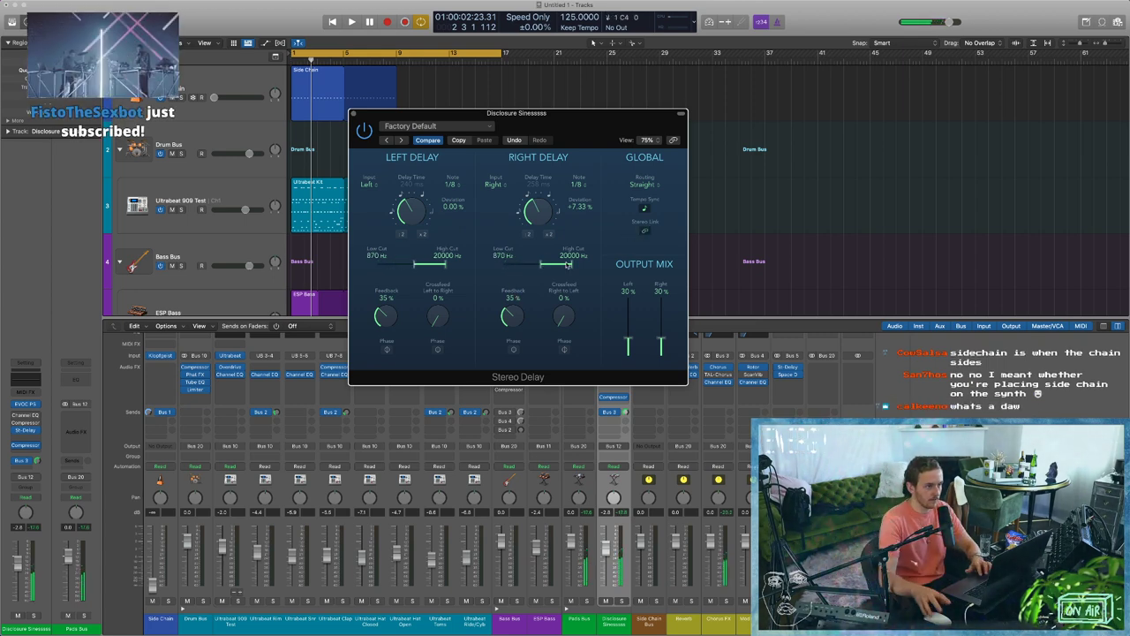
pyautogui.moveTo(625, 349); pyautogui.dragTo(626, 345)
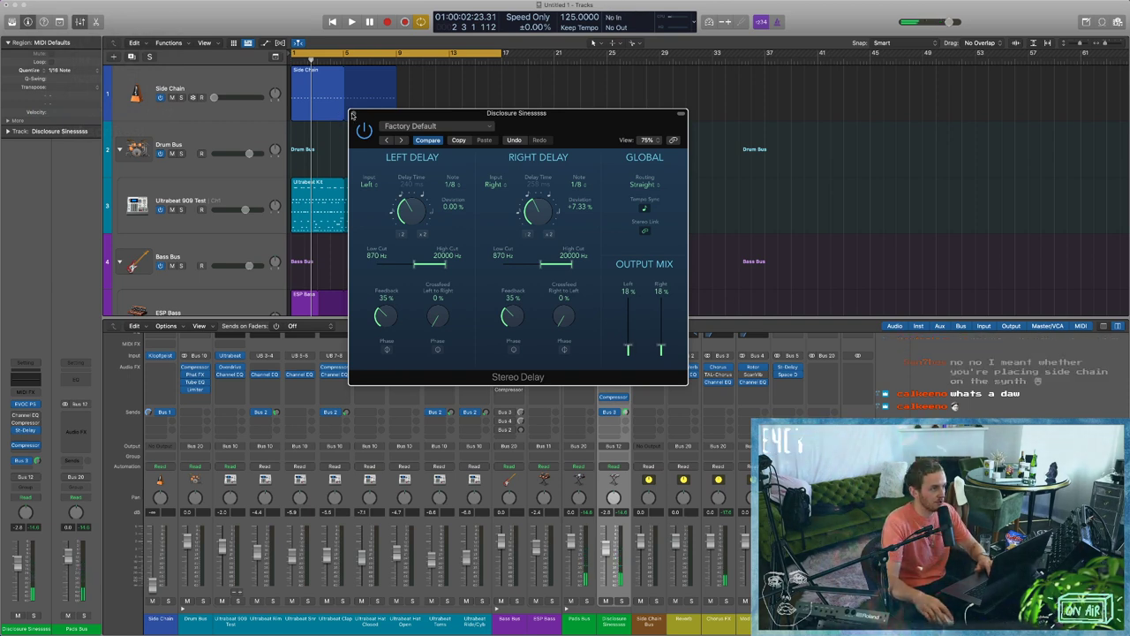
pyautogui.click(353, 113)
# Insert a Space Designer reverb between the Stereo Delay and the last Compressor on the Disclosure Sinesssss channel.
pyautogui.click(616, 396)
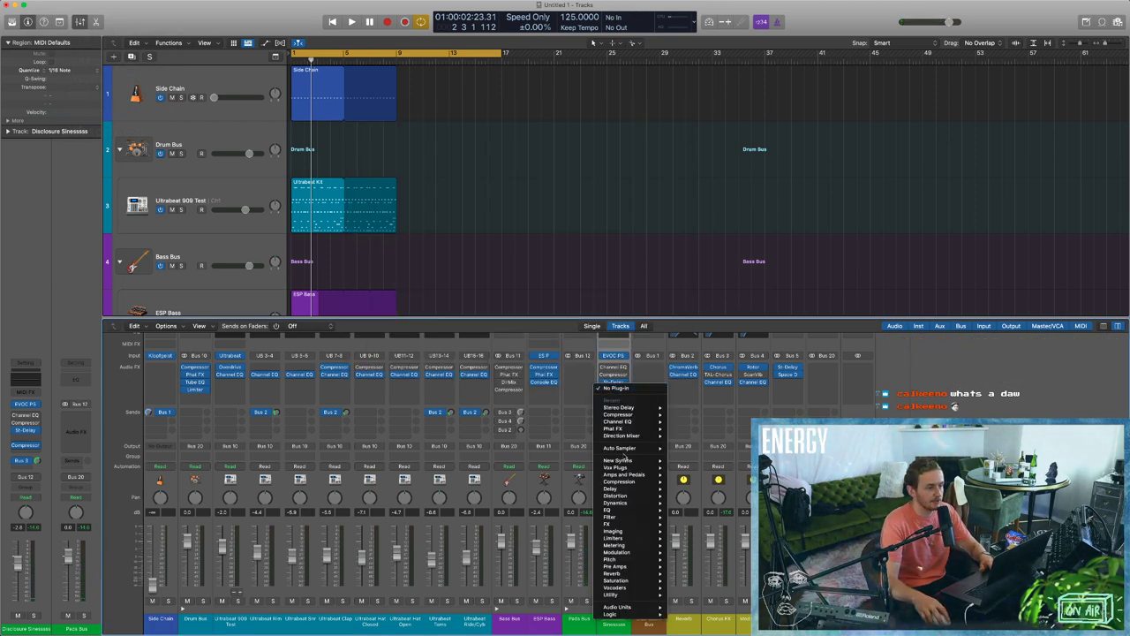
pyautogui.moveTo(629, 547)
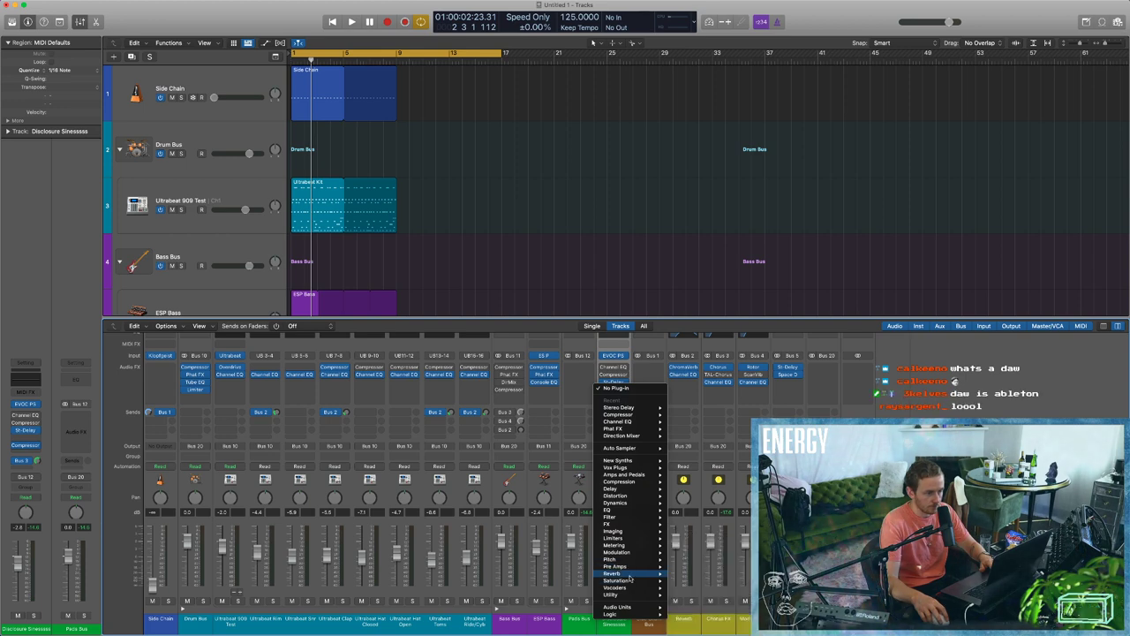
pyautogui.moveTo(627, 573)
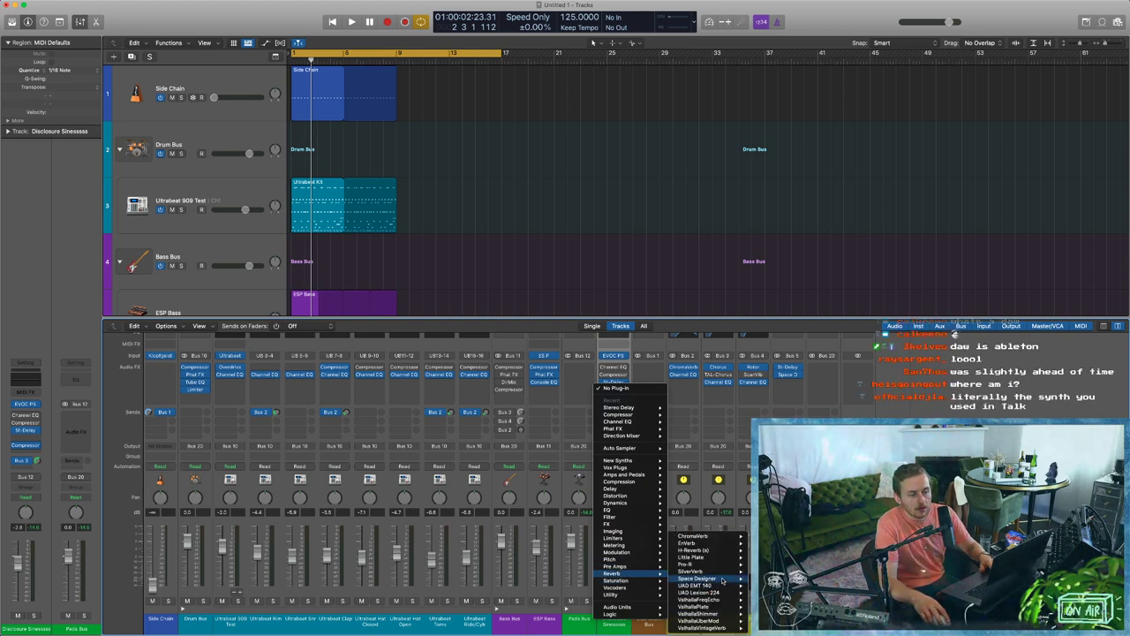
pyautogui.click(722, 578)
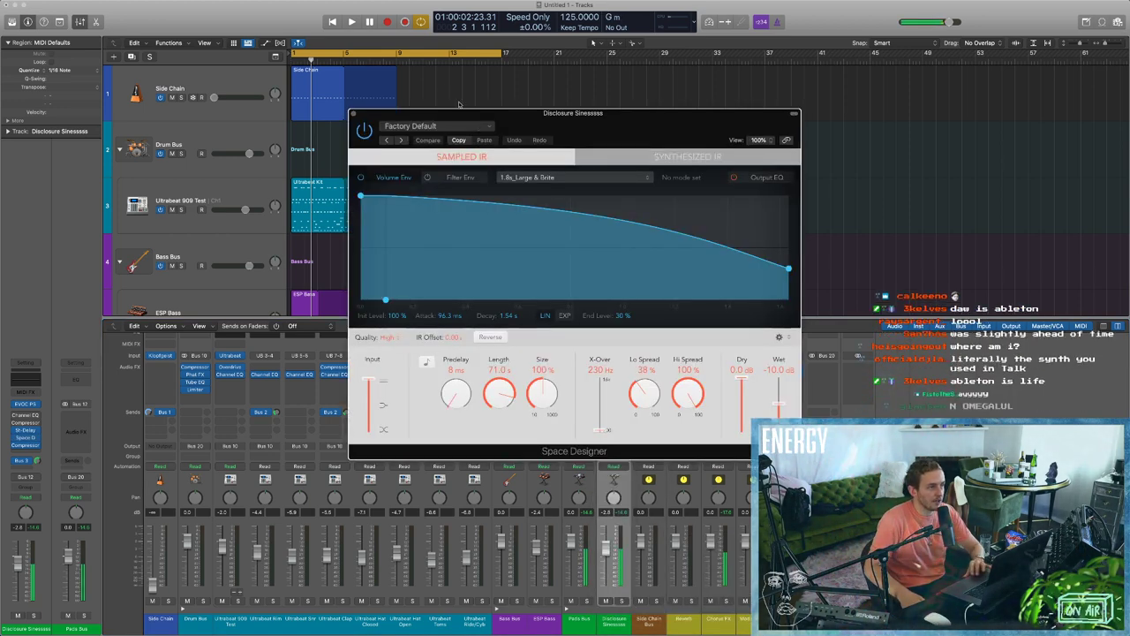
# Try the large indoor space preset 02.1s On Stage in Space Designer and switch to 02.1s Gymnasium.
pyautogui.click(446, 126)
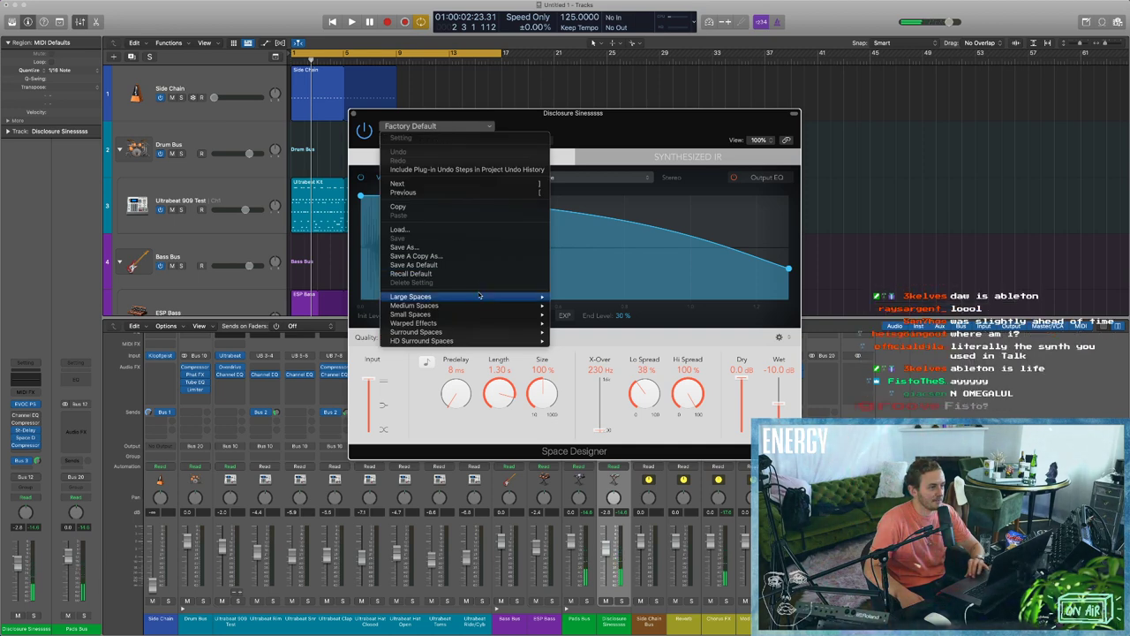
pyautogui.moveTo(512, 296)
pyautogui.moveTo(568, 300)
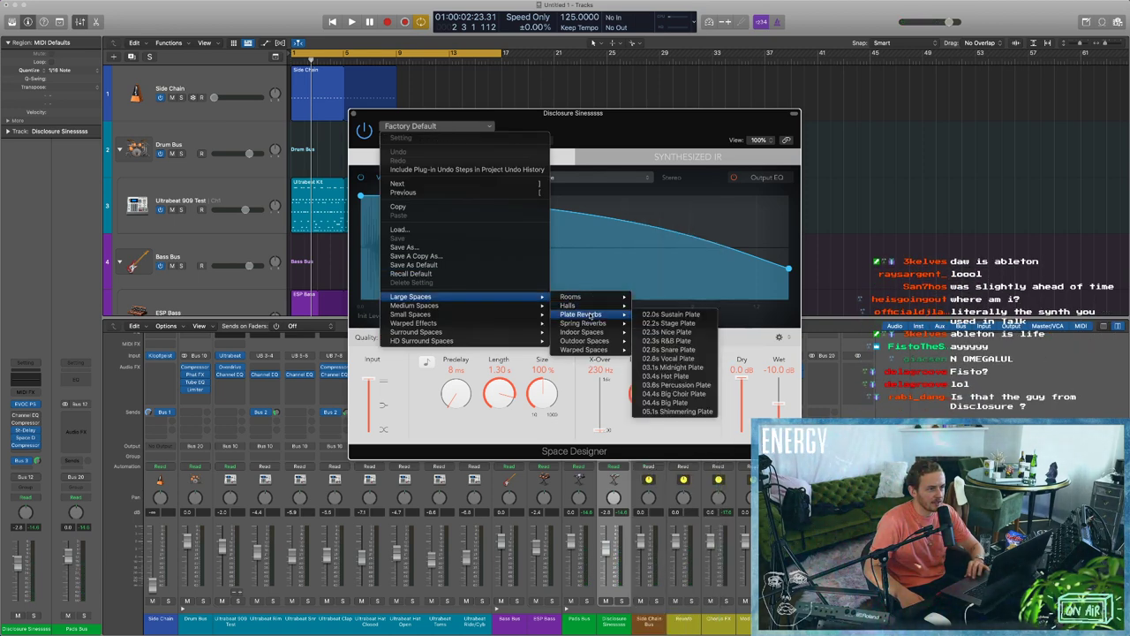
pyautogui.moveTo(603, 334)
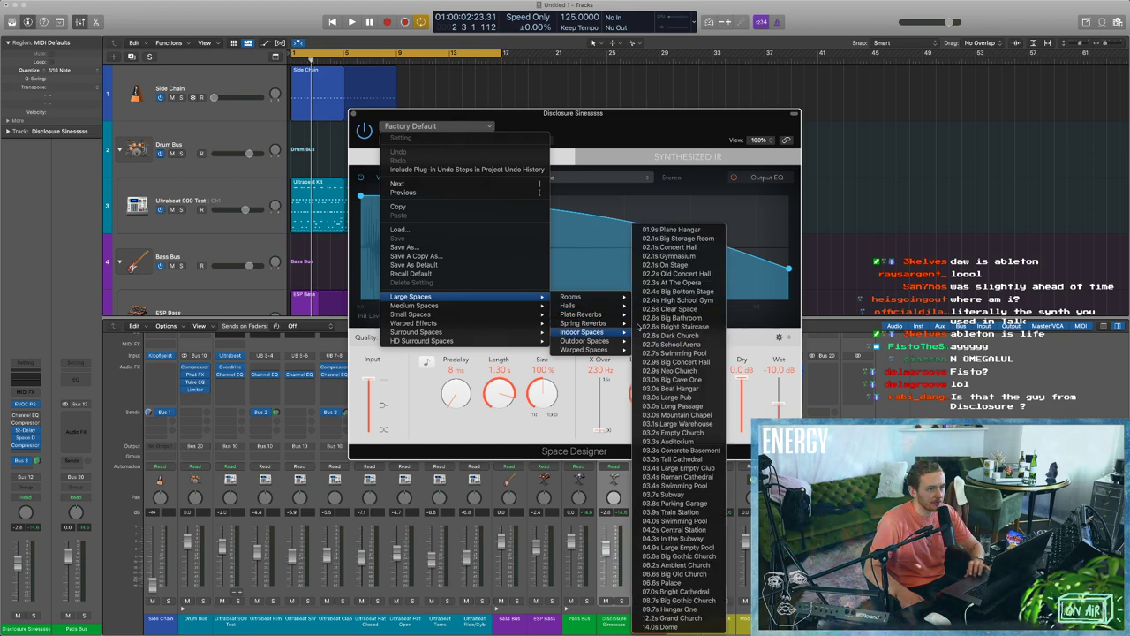
pyautogui.click(692, 264)
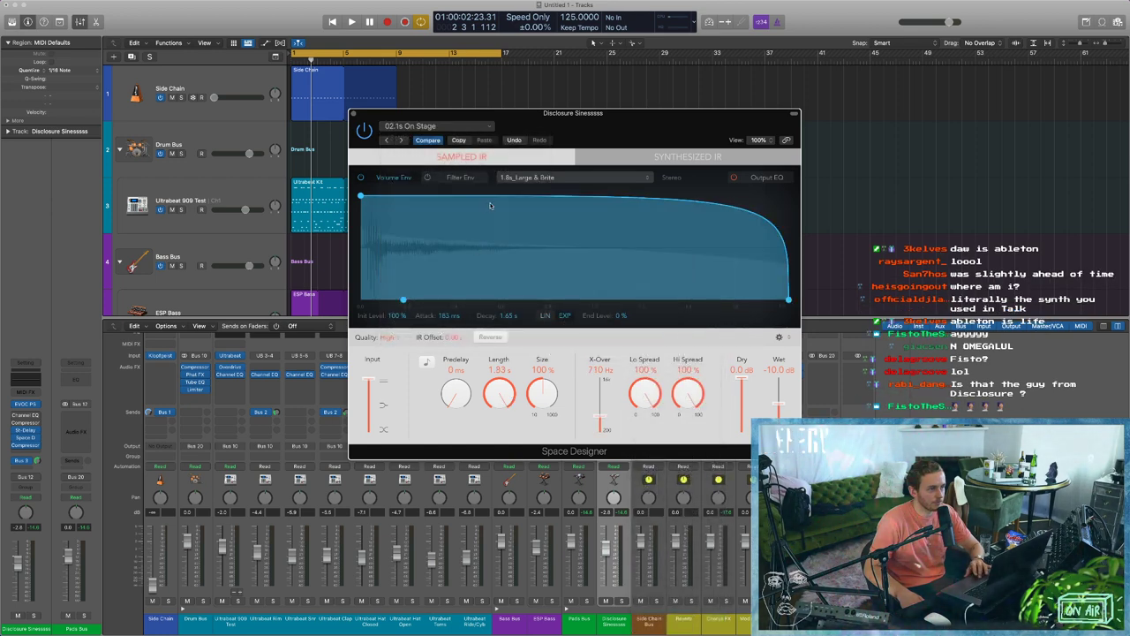
pyautogui.click(622, 179)
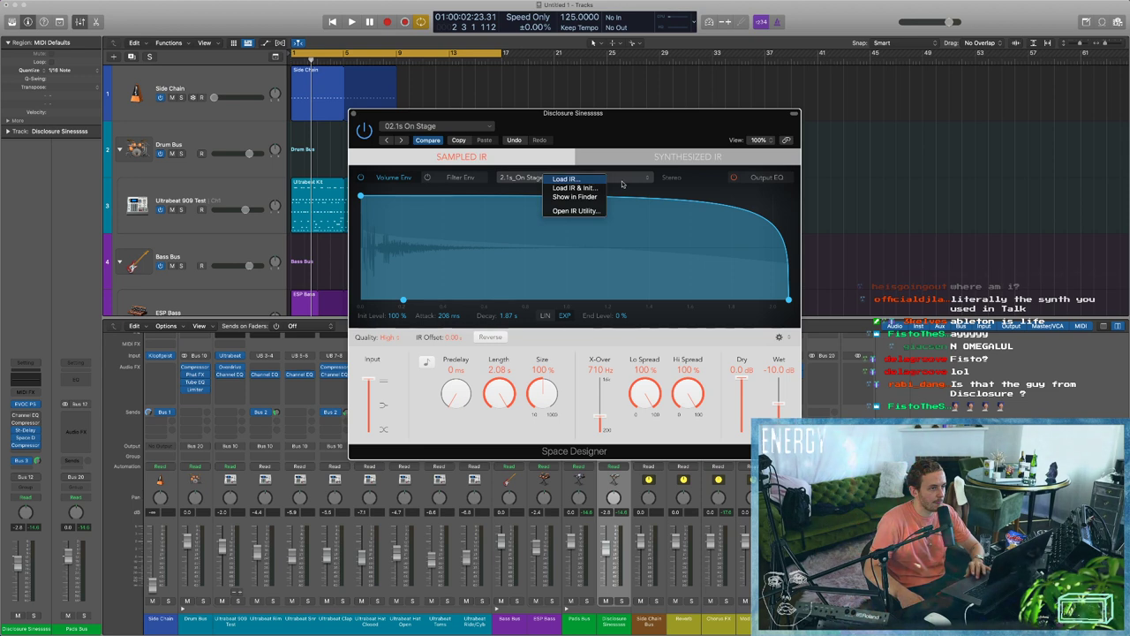
pyautogui.click(509, 161)
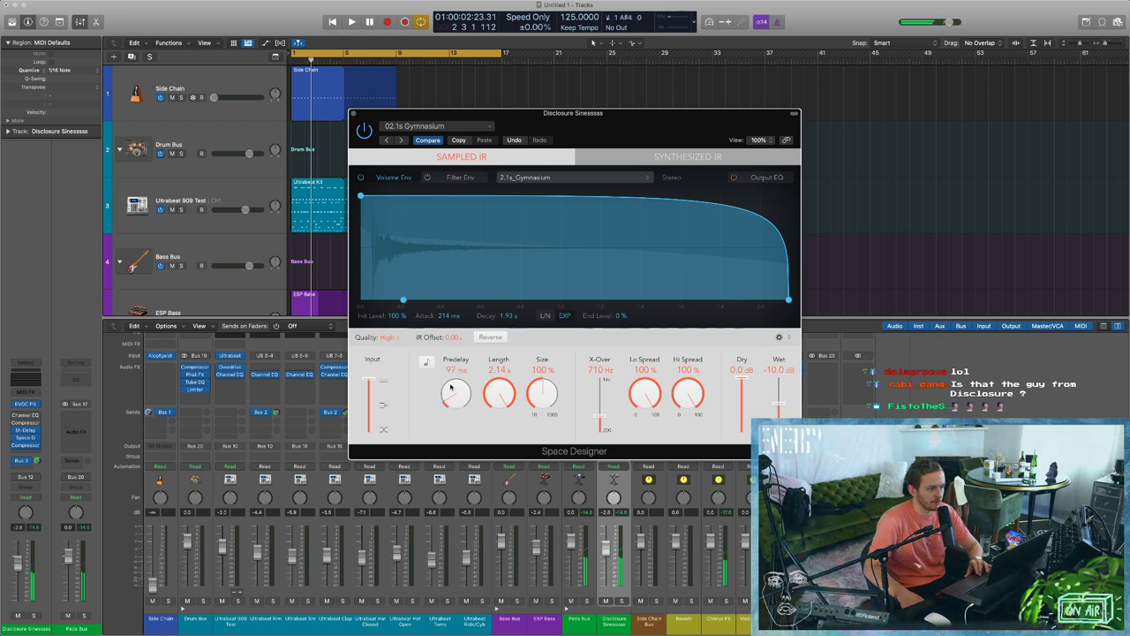
# Set Space Designer's predelay to 0 ms and its wet level to -17.5 dB, and close the reverb and the mixer.
pyautogui.moveTo(461, 378); pyautogui.dragTo(460, 415)
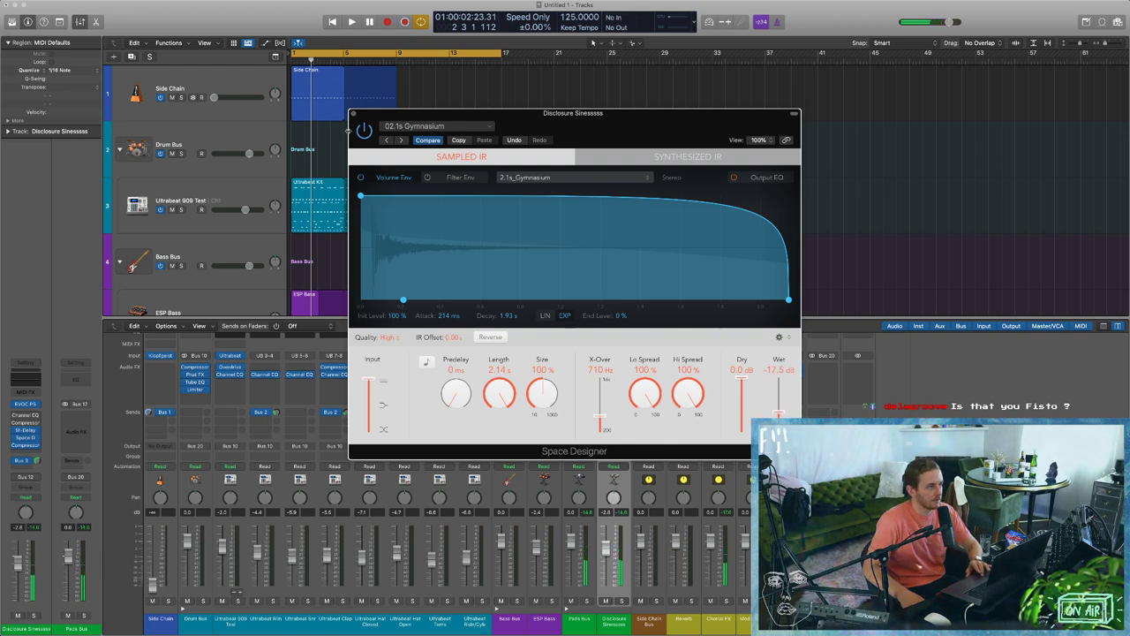
pyautogui.click(354, 114)
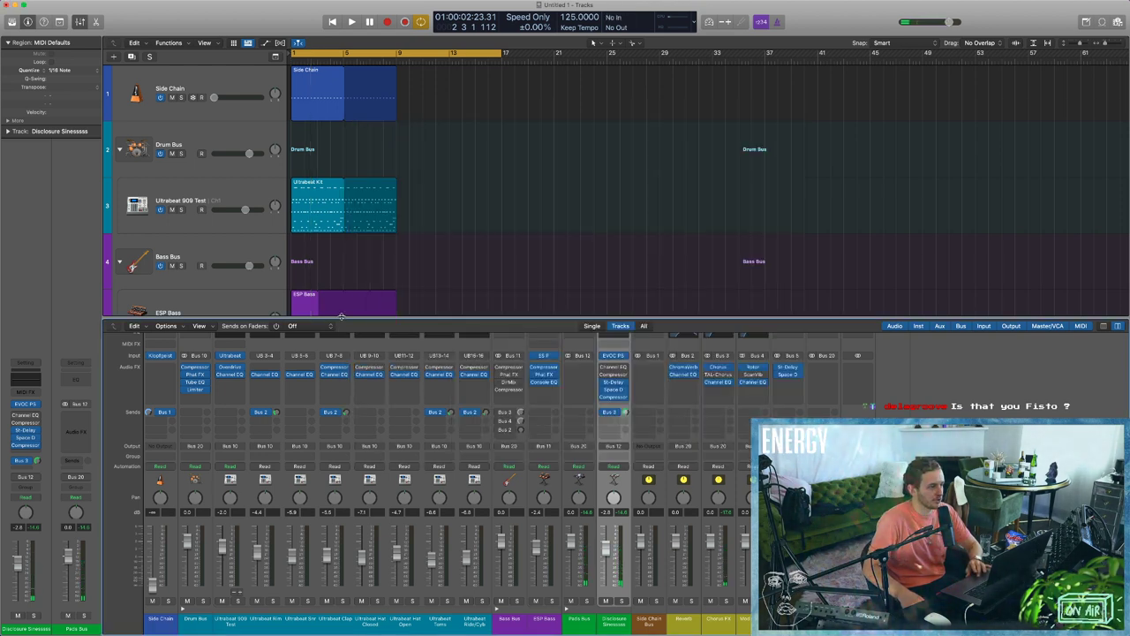
pyautogui.press('x')
# Set the side chain source of the track's last Compressor to Bus 1 and load the SideChain preset.
pyautogui.press('space')
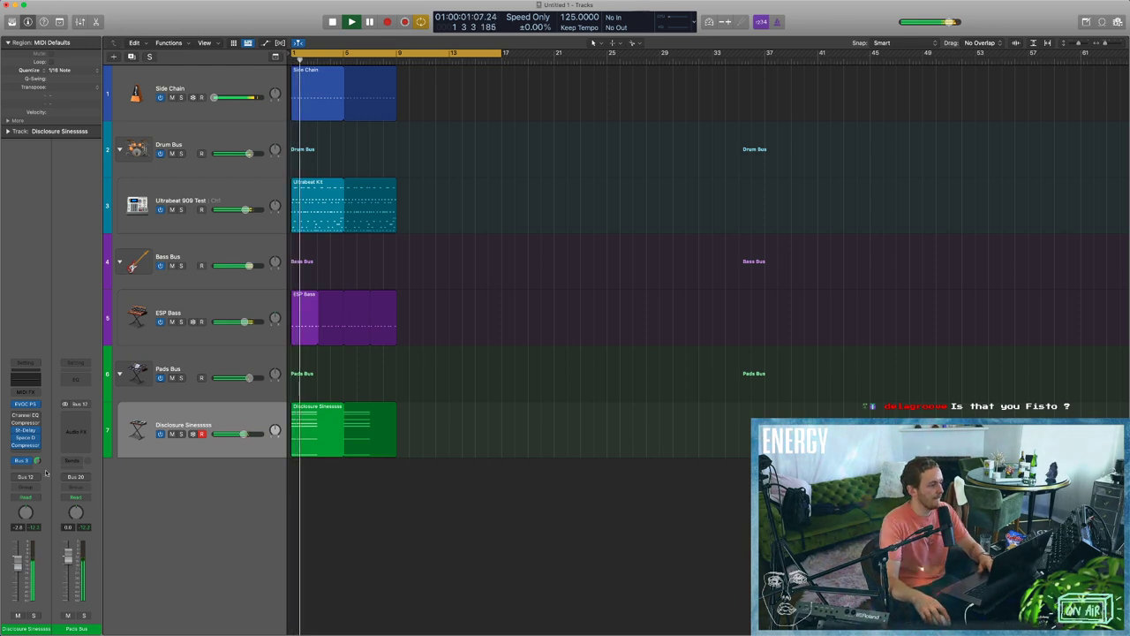
pyautogui.click(24, 444)
pyautogui.click(756, 127)
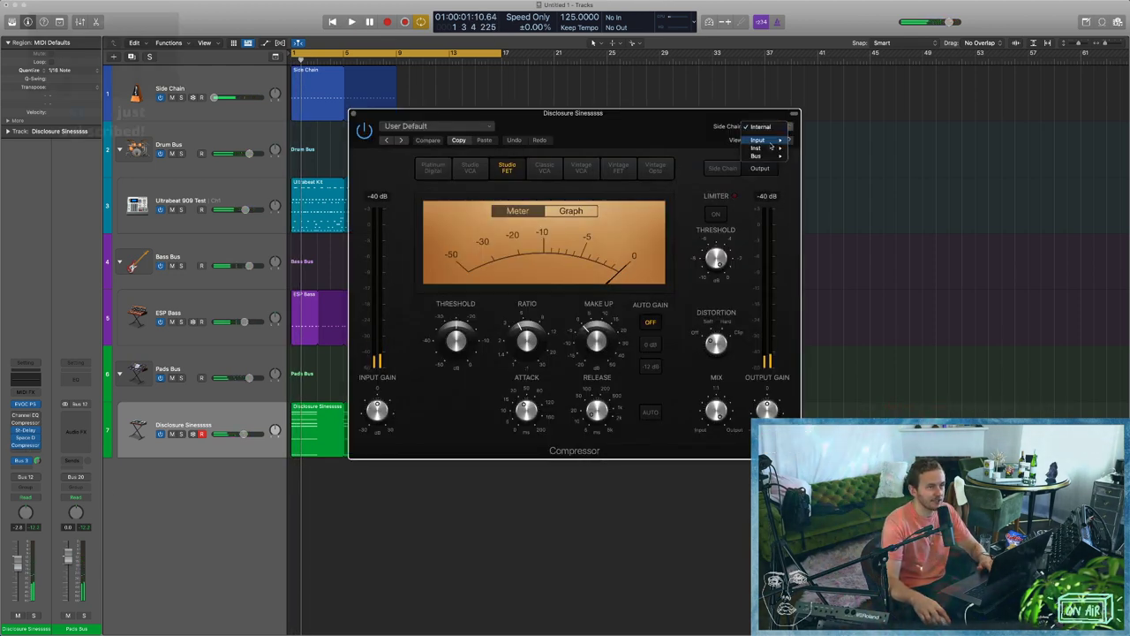
pyautogui.moveTo(764, 156)
pyautogui.click(813, 157)
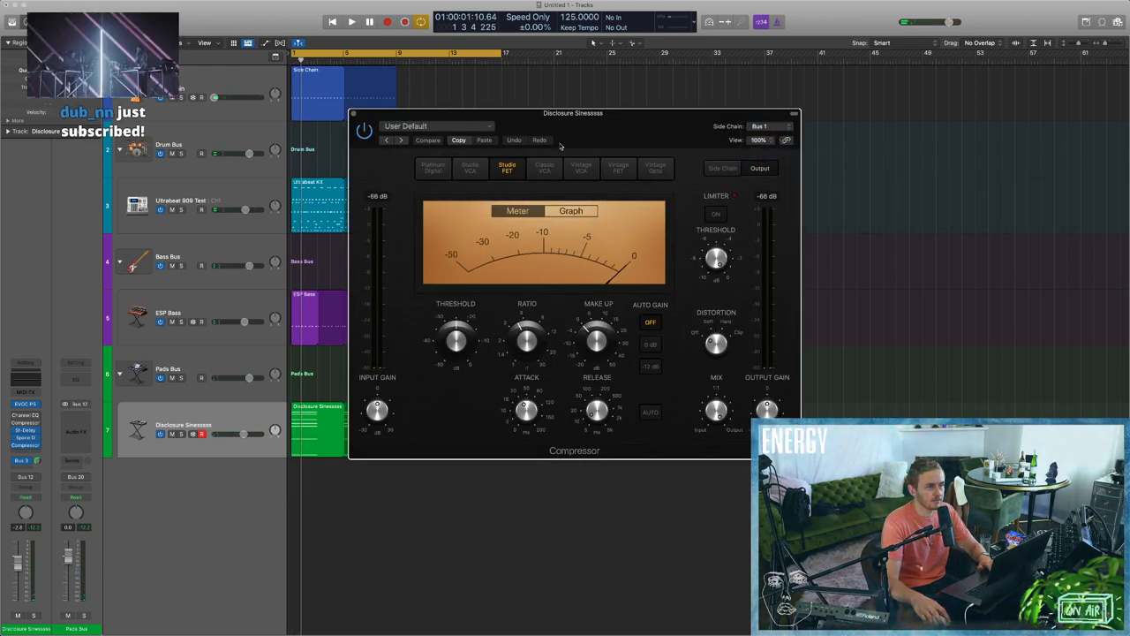
pyautogui.click(433, 126)
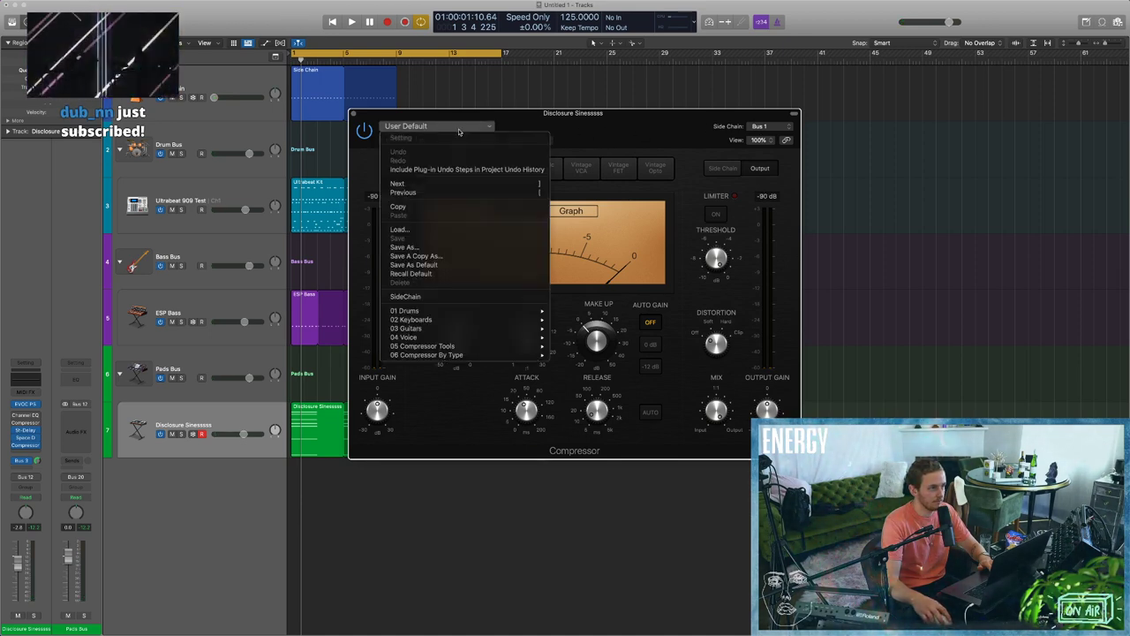
pyautogui.click(417, 298)
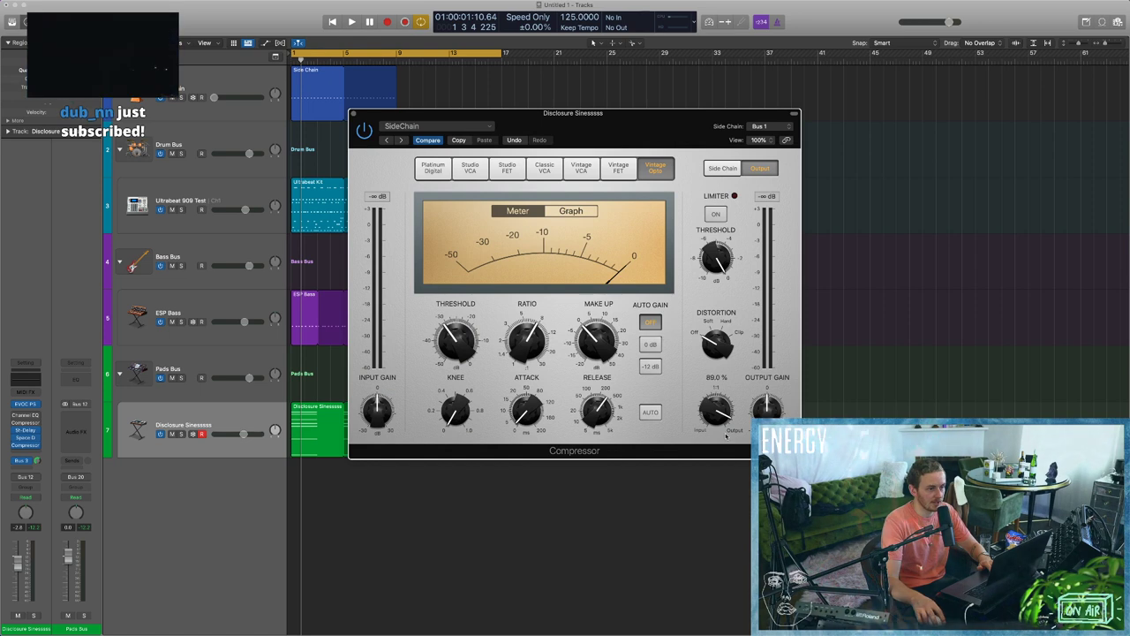
# Compare the Compressor's mix at 5 % and fully at Output while playing the loop, leaving it at Output.
pyautogui.moveTo(718, 411); pyautogui.dragTo(717, 496)
pyautogui.press('space')
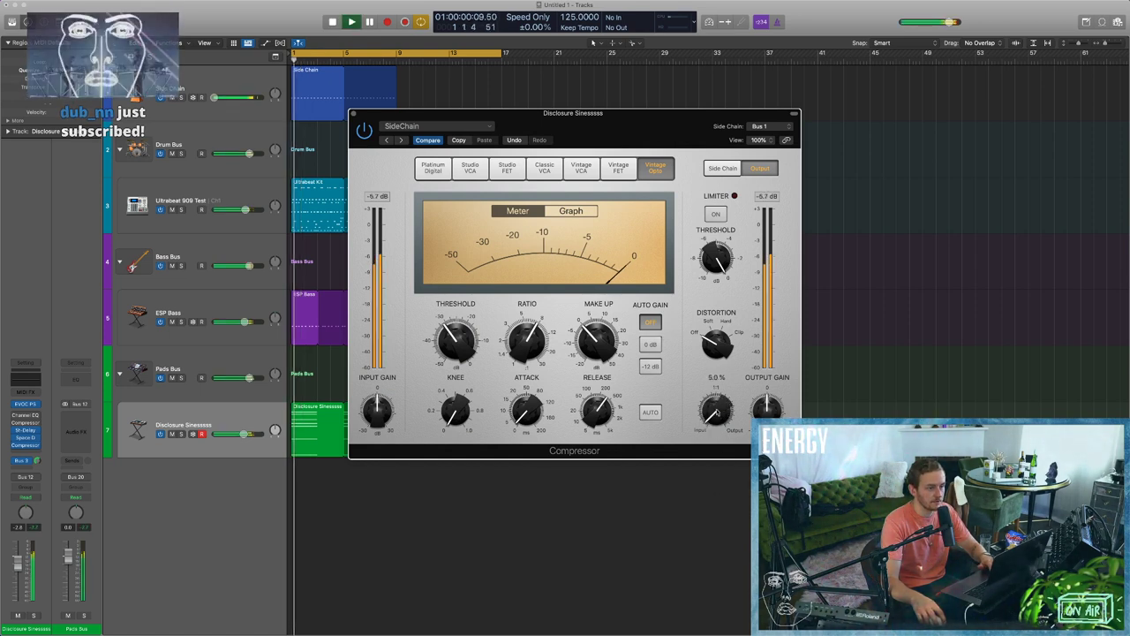
pyautogui.moveTo(718, 412); pyautogui.dragTo(726, 324)
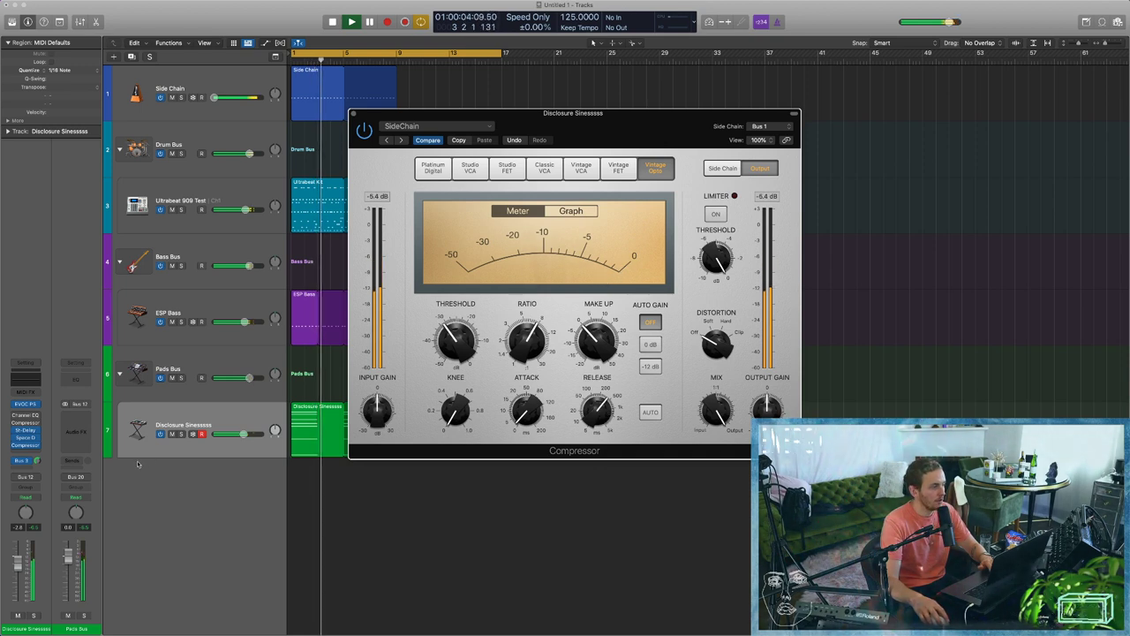
pyautogui.press('Return')
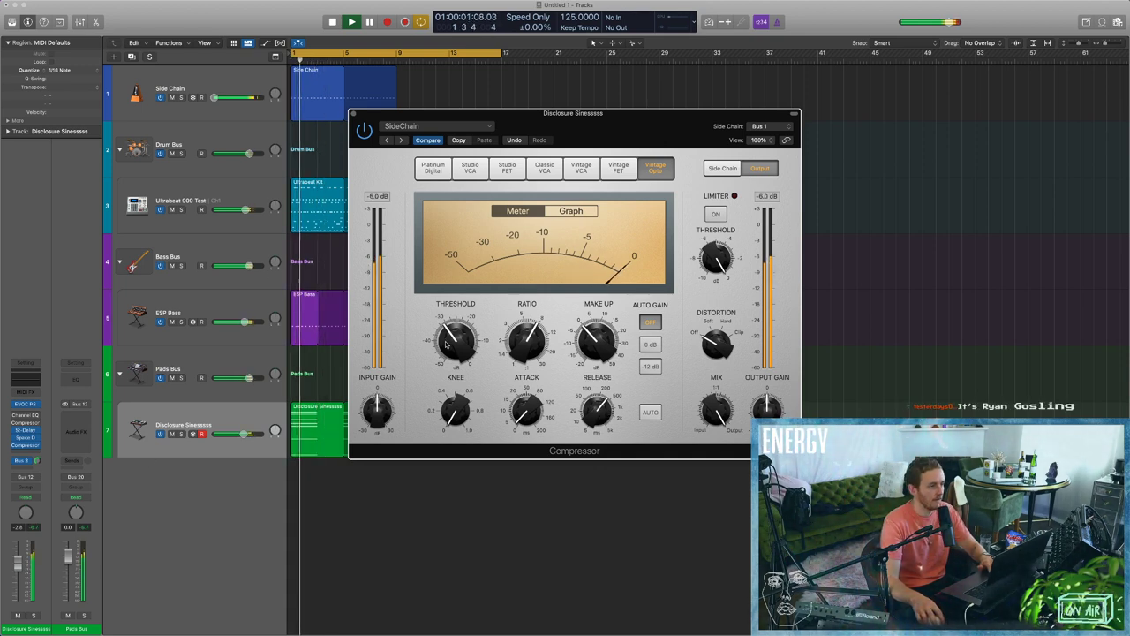
# Lower the sidechain Compressor's threshold during playback, trying -36 dB and -35 dB, and back its mix off from full Output.
pyautogui.click(457, 348)
pyautogui.moveTo(461, 357); pyautogui.dragTo(462, 355)
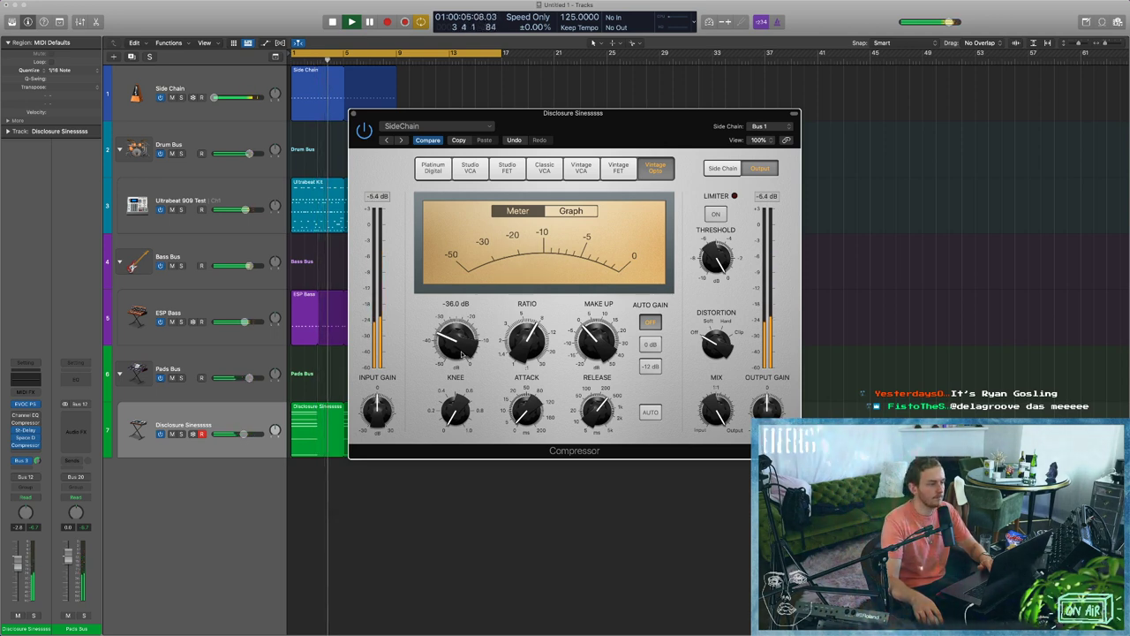
pyautogui.scroll(2, 461, 354)
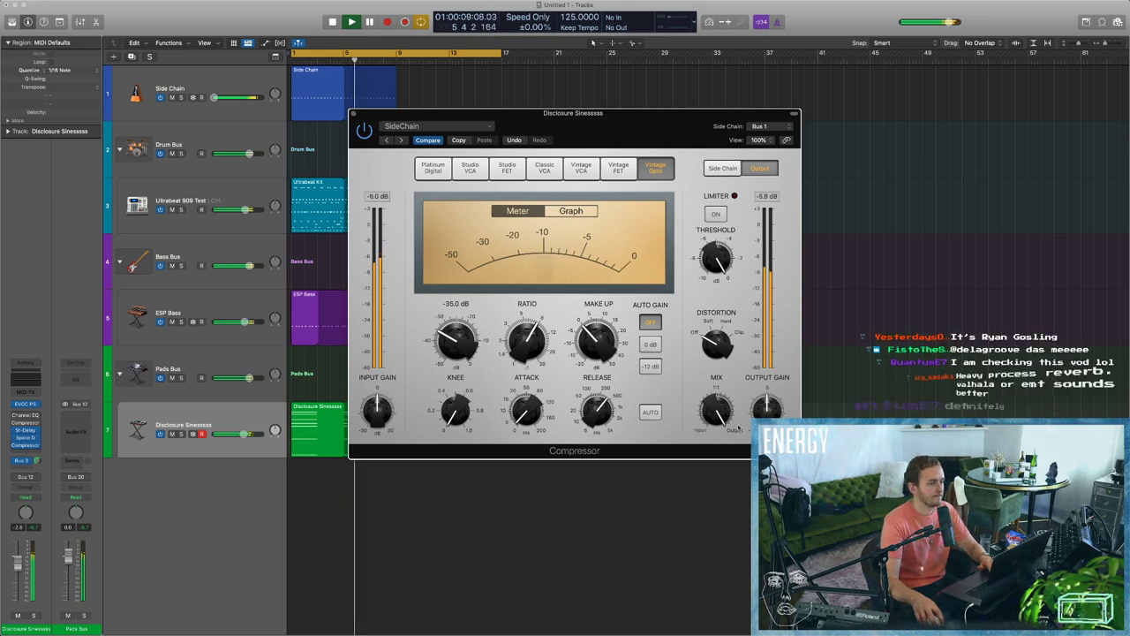
pyautogui.scroll(1, 455, 346)
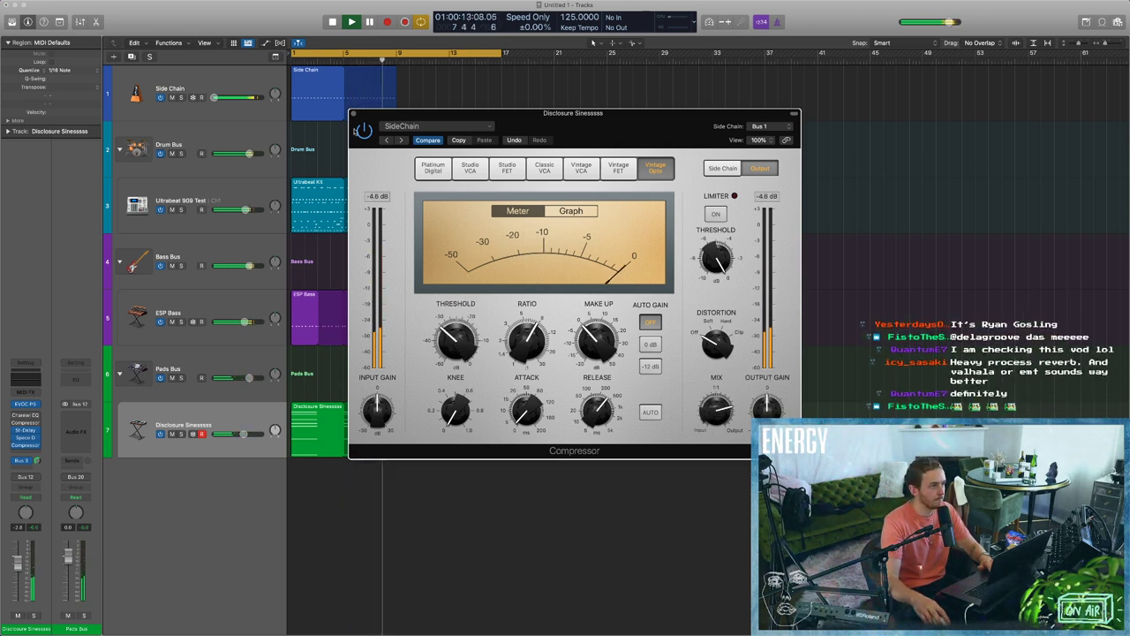
pyautogui.click(353, 113)
# Open the Disclosure Sinesssss region in the Piano Roll, stop playback and select the five upper notes of the chord.
pyautogui.click(315, 428)
pyautogui.doubleClick(316, 427)
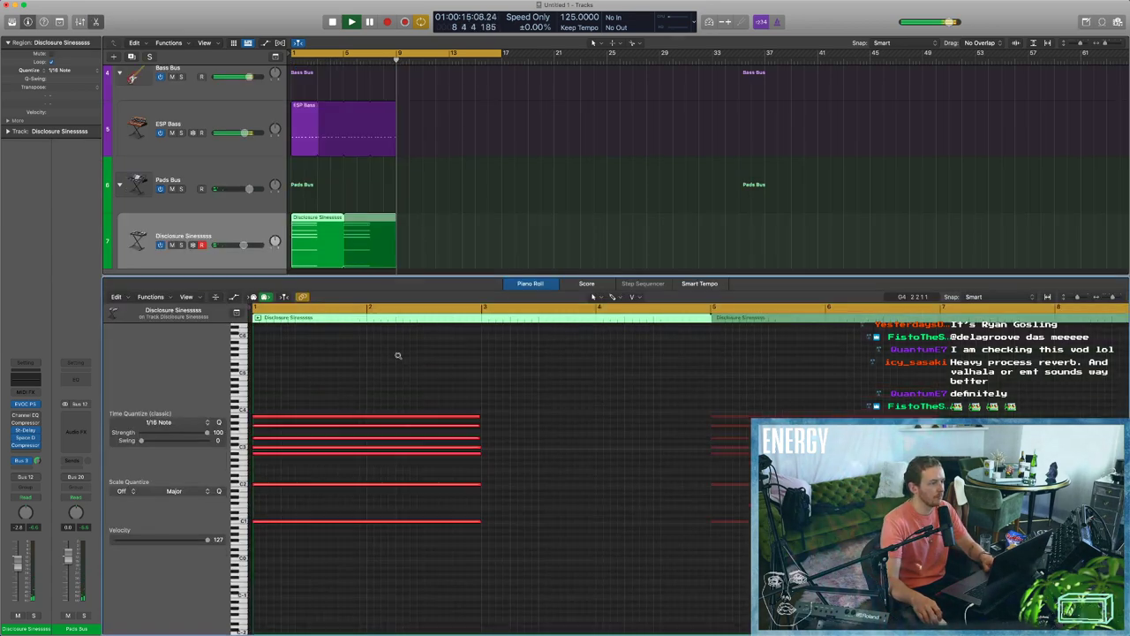
pyautogui.press('space')
pyautogui.moveTo(315, 460); pyautogui.dragTo(294, 489)
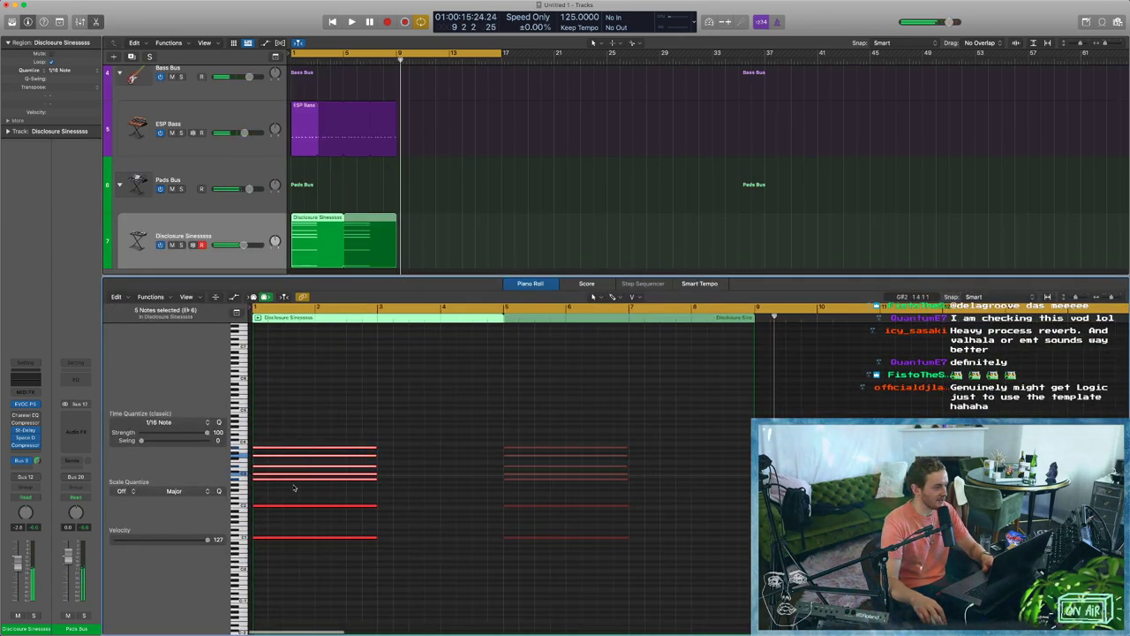
# Copy the chord's four upper notes an octave higher and set the copies' velocity to 19 during playback.
pyautogui.click(264, 481)
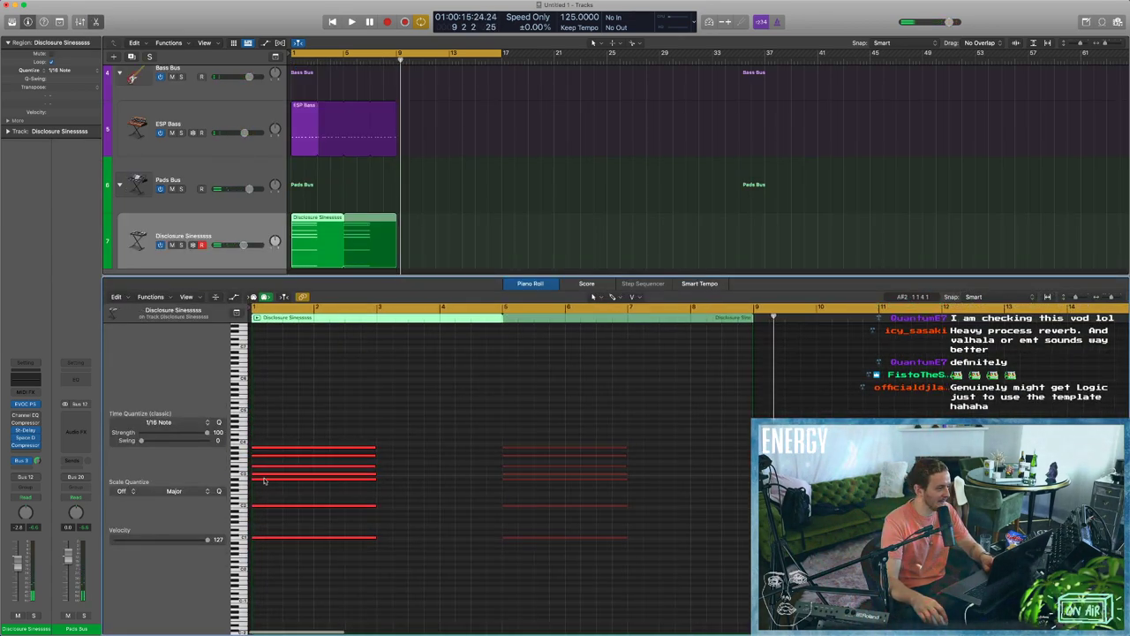
pyautogui.moveTo(269, 457)
pyautogui.mouseDown()
pyautogui.moveTo(269, 476)
pyautogui.moveTo(267, 443)
pyautogui.mouseUp()
pyautogui.press('space')
pyautogui.moveTo(207, 538); pyautogui.dragTo(130, 541)
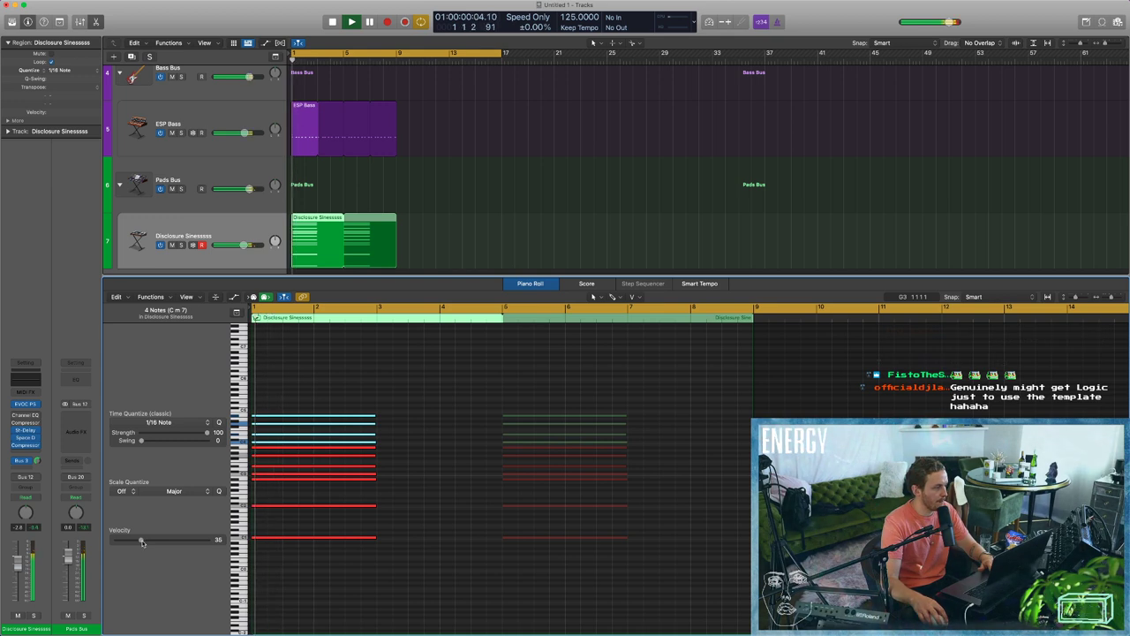
pyautogui.press('space')
# Open the track's EVOC 20 PolySynth and turn its Sensitivity all the way down, replaying the start of the loop repeatedly.
pyautogui.click(25, 404)
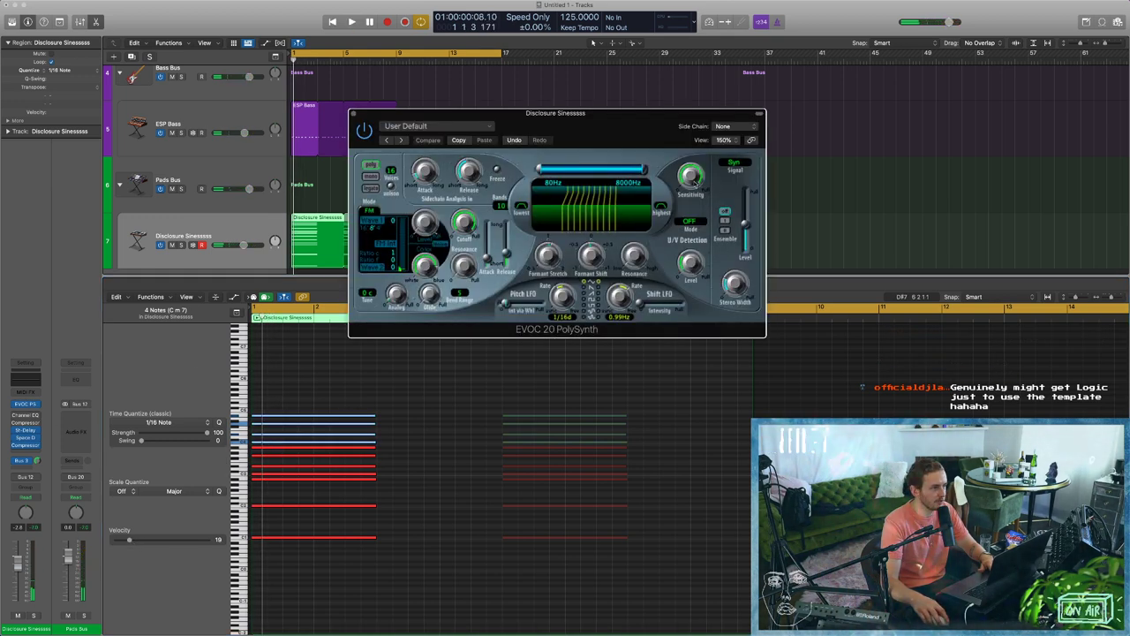
pyautogui.press('space')
pyautogui.press('space')
pyautogui.moveTo(694, 183); pyautogui.dragTo(691, 240)
pyautogui.press('space')
pyautogui.press('space')
pyautogui.press('space')
pyautogui.press('space')
pyautogui.press('space')
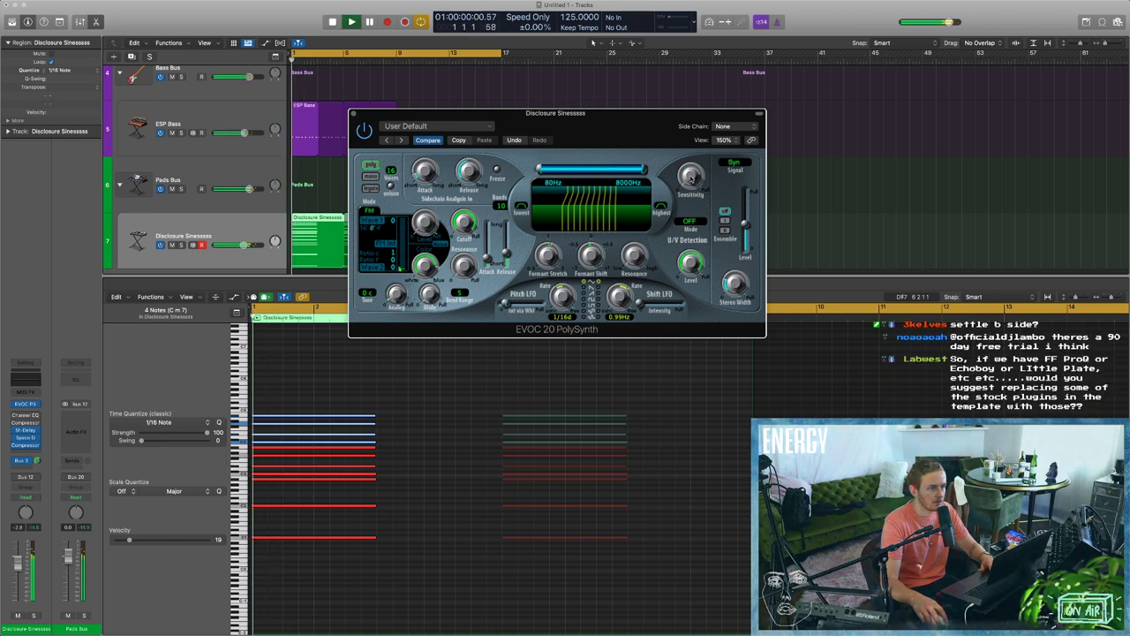
pyautogui.press('space')
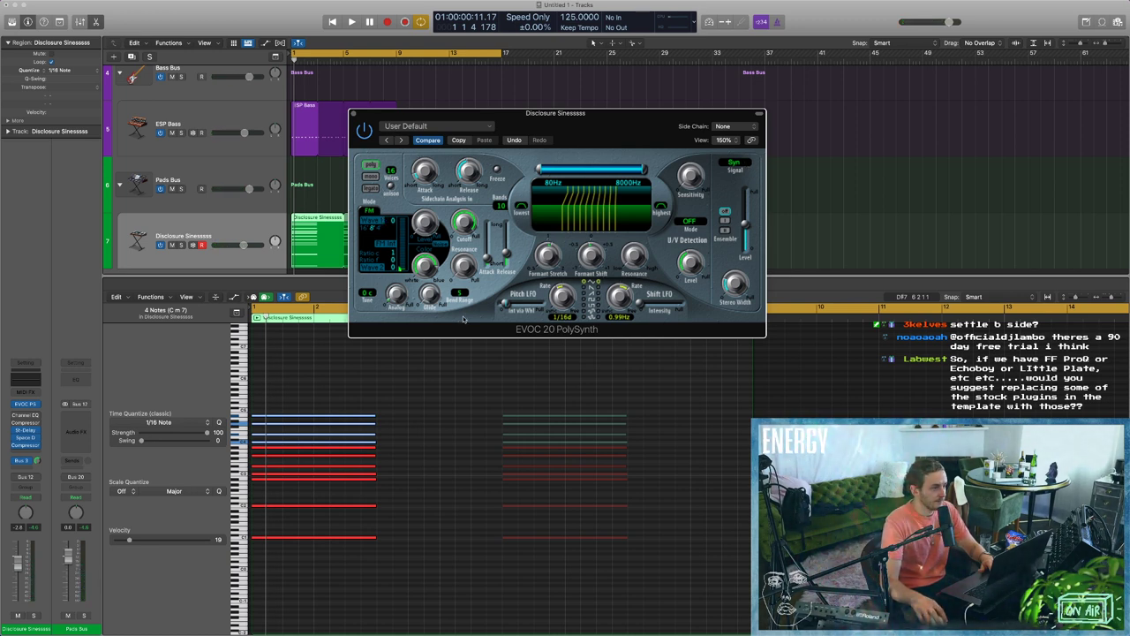
pyautogui.press('space')
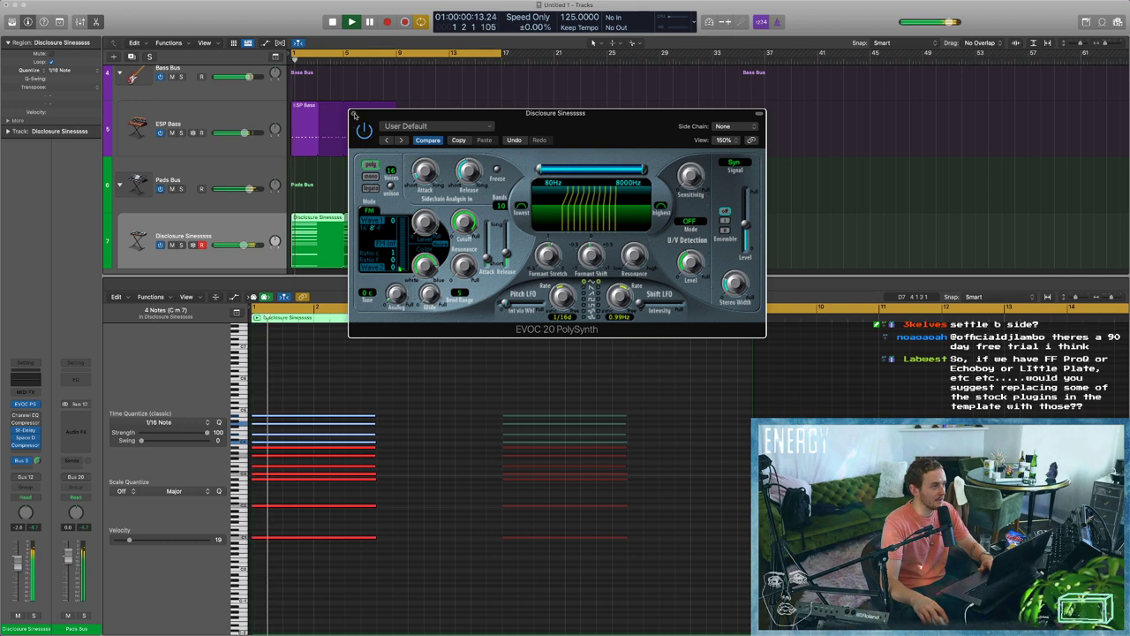
# Close the synth window, mute the four octave-up notes of the chord and replay from the start.
pyautogui.press('super+w')
pyautogui.hotkey('ctrl', 'm')
pyautogui.press('Return')
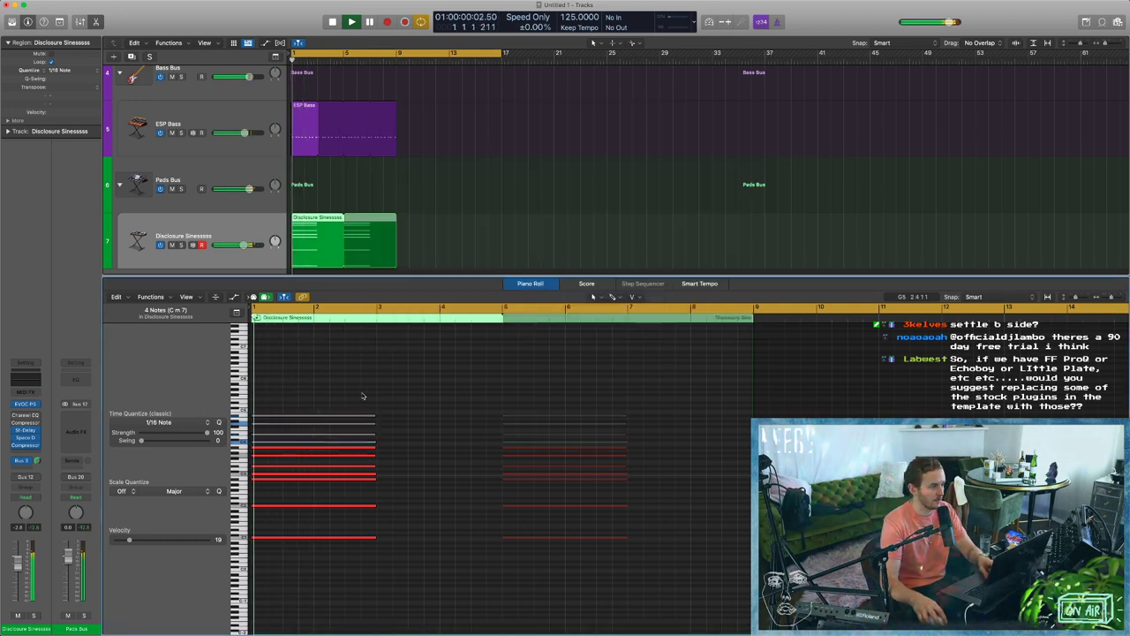
# Replace the Disclosure Sinesssss region's loop with a real copy at bar 5 and join both into one eight-bar region.
pyautogui.moveTo(322, 244); pyautogui.dragTo(375, 241)
pyautogui.press('l')
pyautogui.moveTo(461, 233); pyautogui.dragTo(333, 239)
pyautogui.press('super+j')
# Unmute the four octave-up notes in the second chord at bar 5 and close the Piano Roll.
pyautogui.moveTo(590, 348); pyautogui.dragTo(530, 446)
pyautogui.hotkey('ctrl', 'm')
pyautogui.click(434, 346)
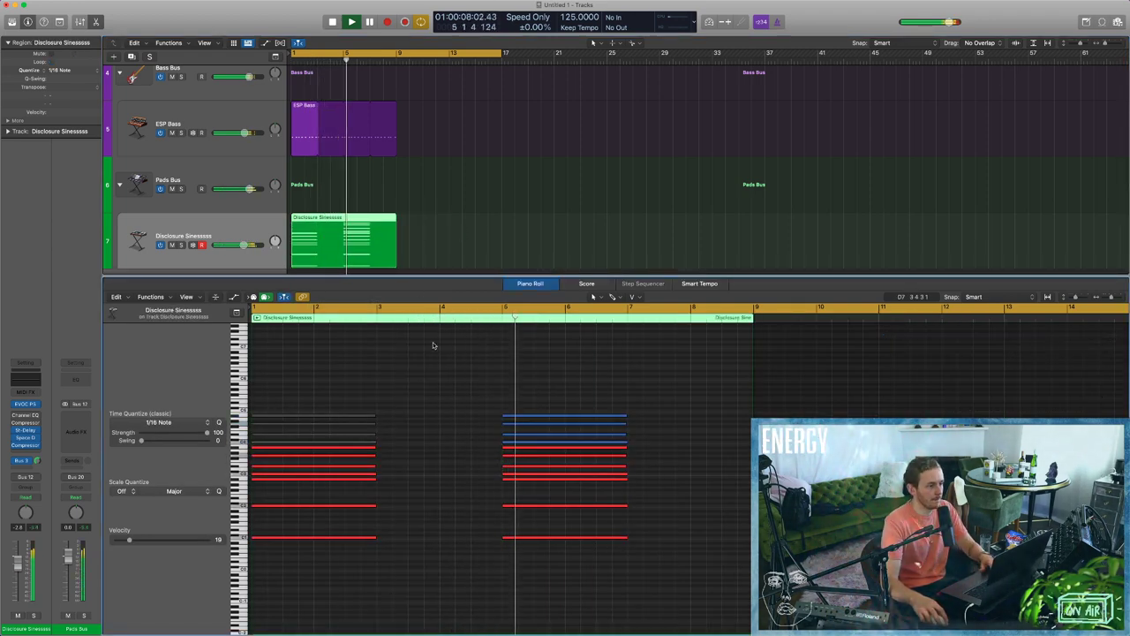
pyautogui.press('p')
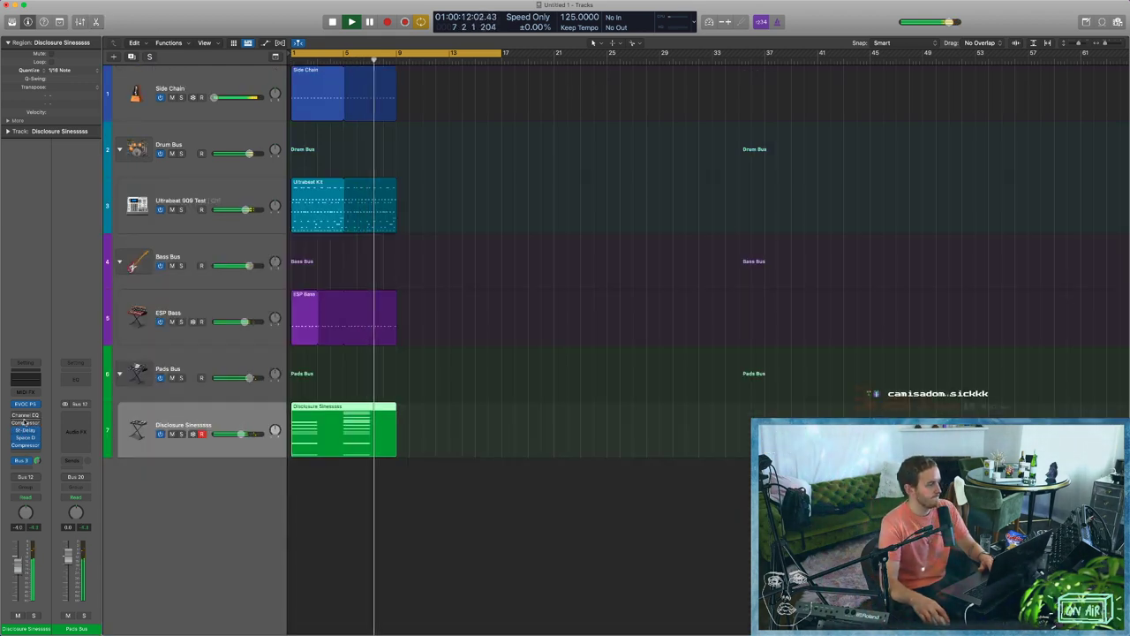
pyautogui.click(622, 395)
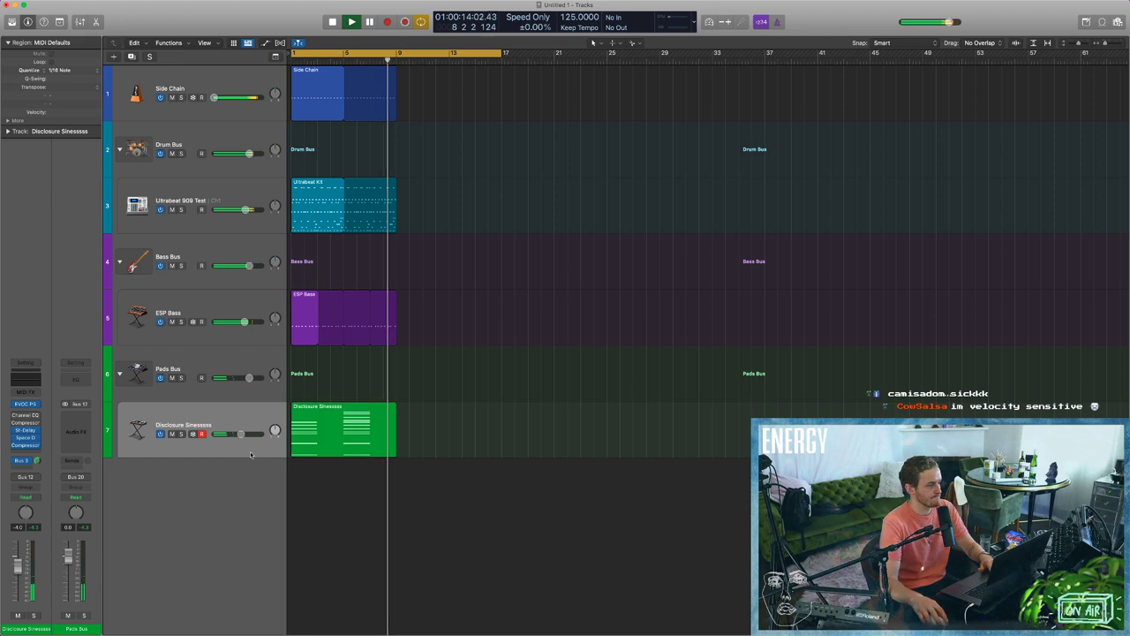
# Audition the Drum Bus and the Bass Bus in solo, one after the other, from the mixer.
pyautogui.press('space')
pyautogui.press('x')
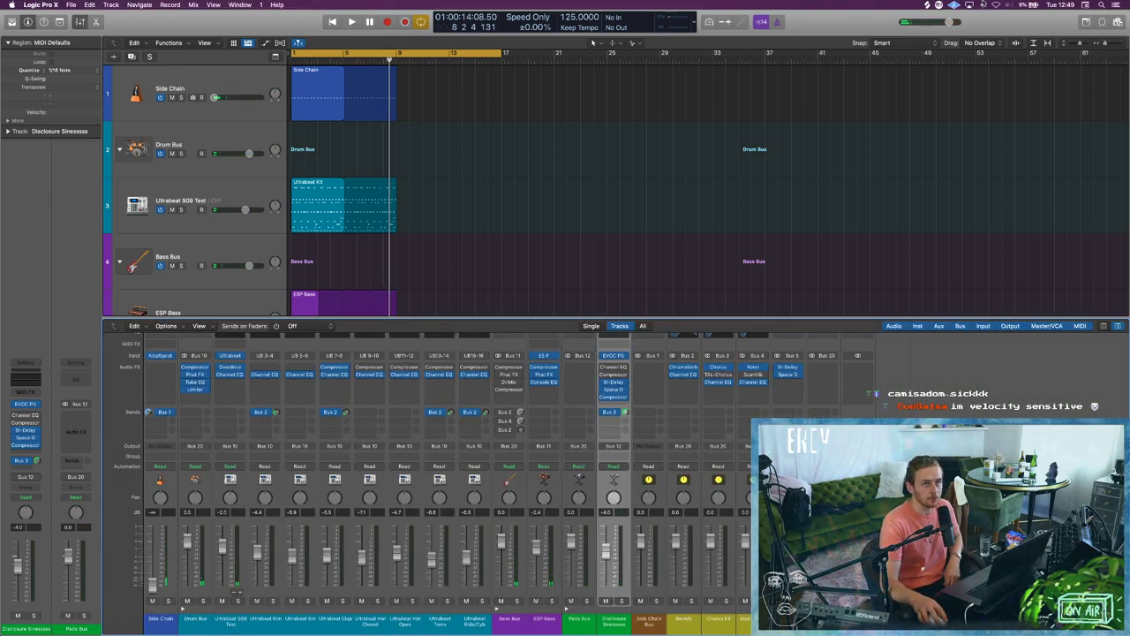
pyautogui.click(203, 600)
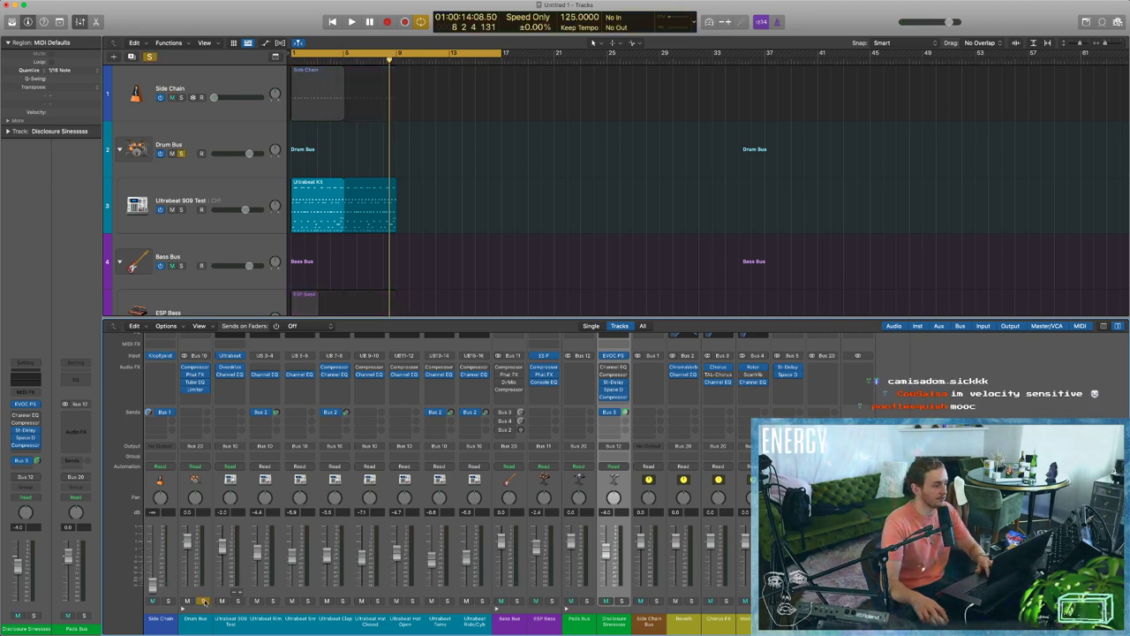
pyautogui.press('Return')
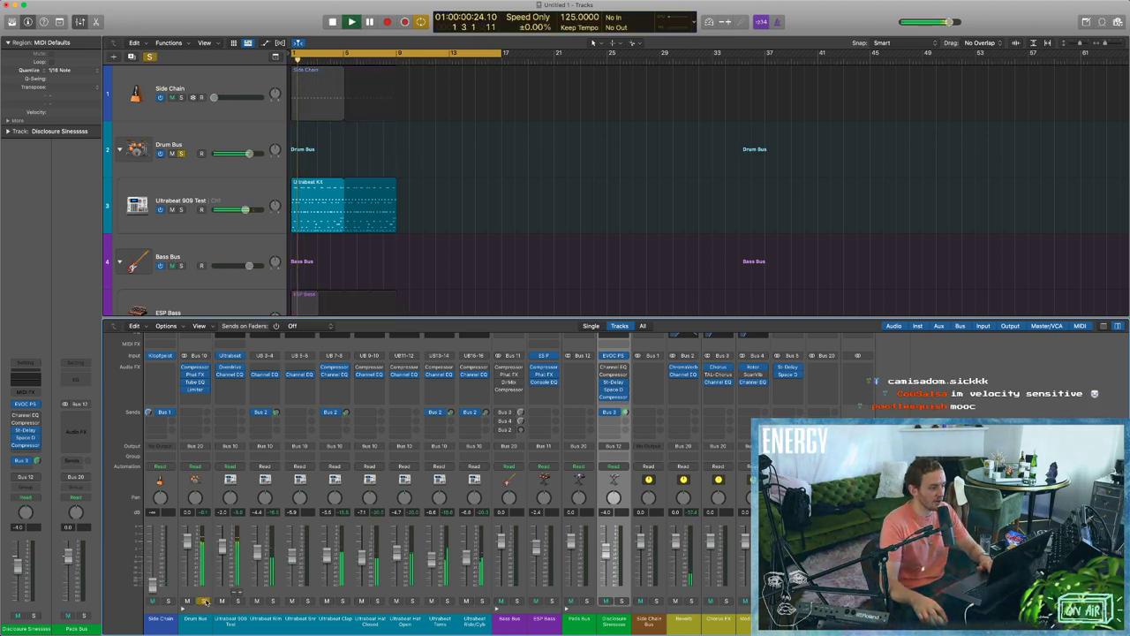
pyautogui.click(203, 600)
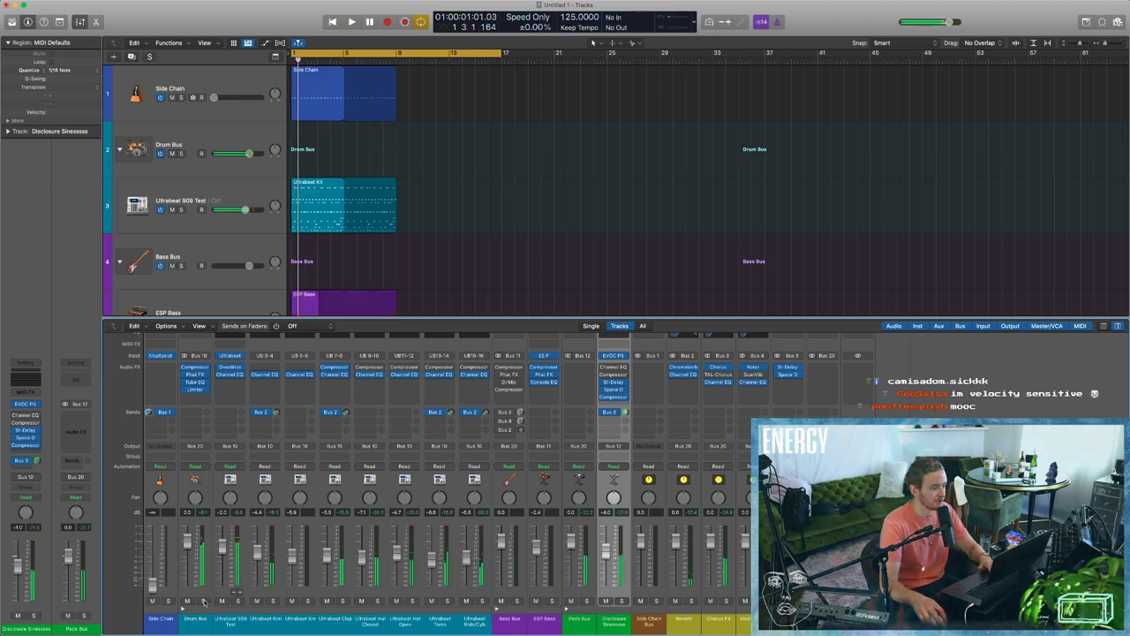
pyautogui.click(518, 602)
pyautogui.press('space')
pyautogui.press('space')
pyautogui.click(517, 603)
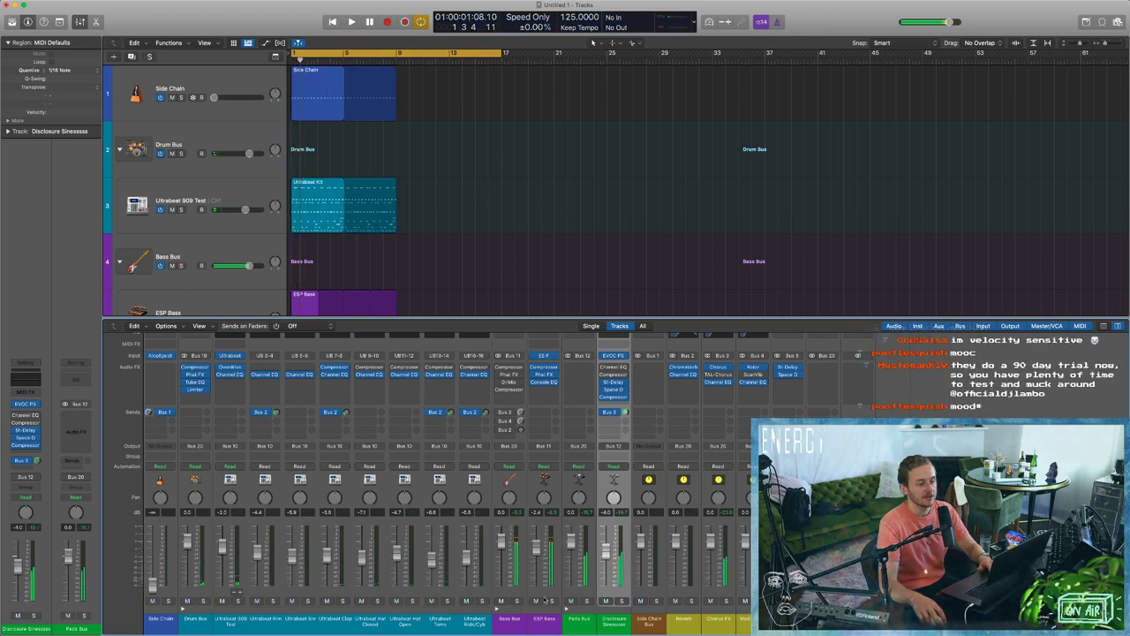
# Audition the Pads Bus in solo, then play the full mix with the Pads Bus unmuted.
pyautogui.click(587, 601)
pyautogui.press('Return')
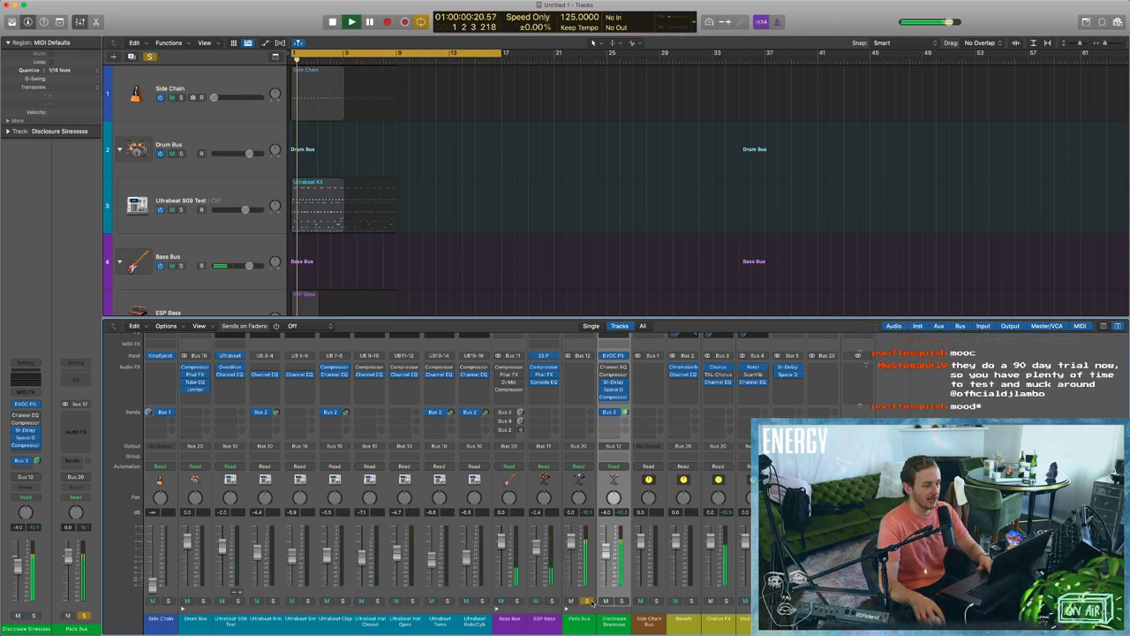
pyautogui.click(587, 601)
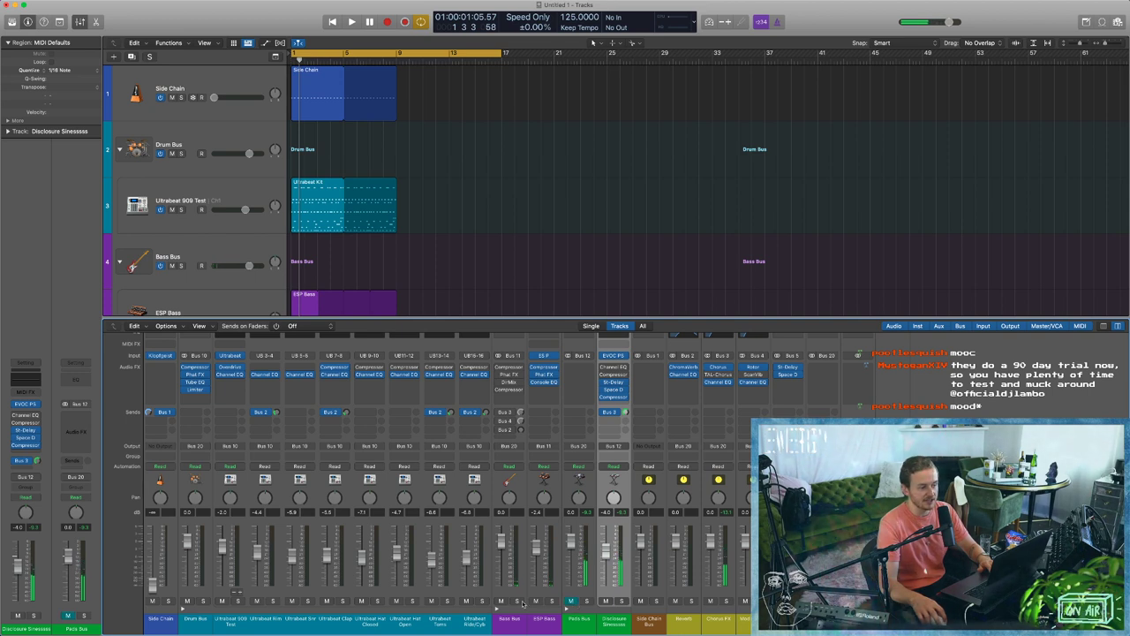
pyautogui.press('space')
pyautogui.click(572, 601)
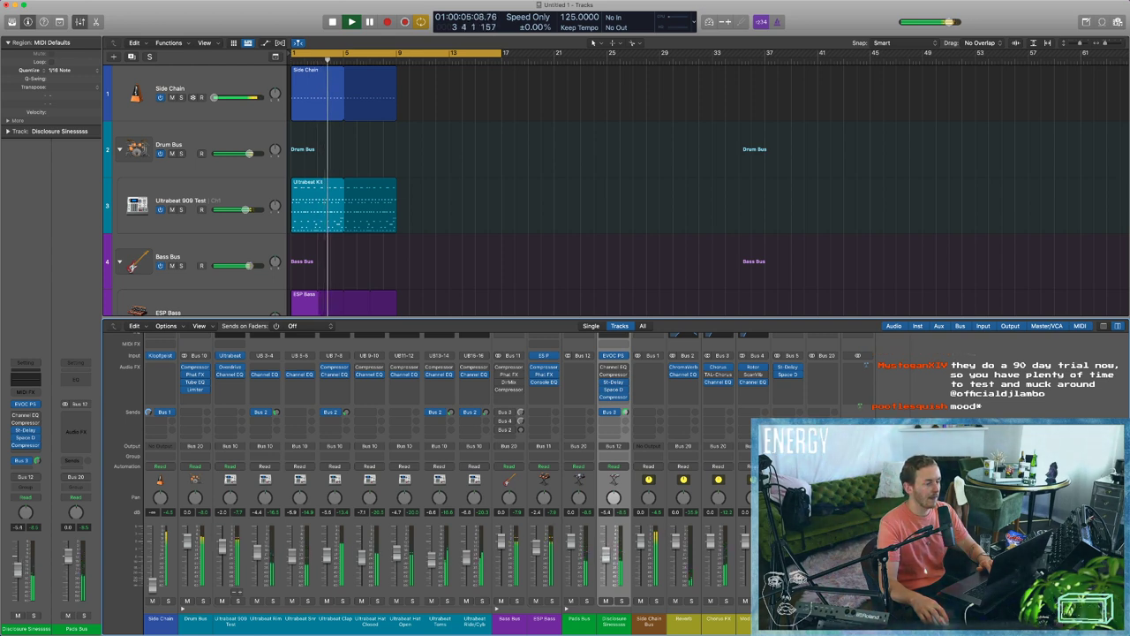
pyautogui.press('space')
# Check the input choices of the Bus 20 channel strip in the mixer and play the full loop from the start.
pyautogui.click(822, 566)
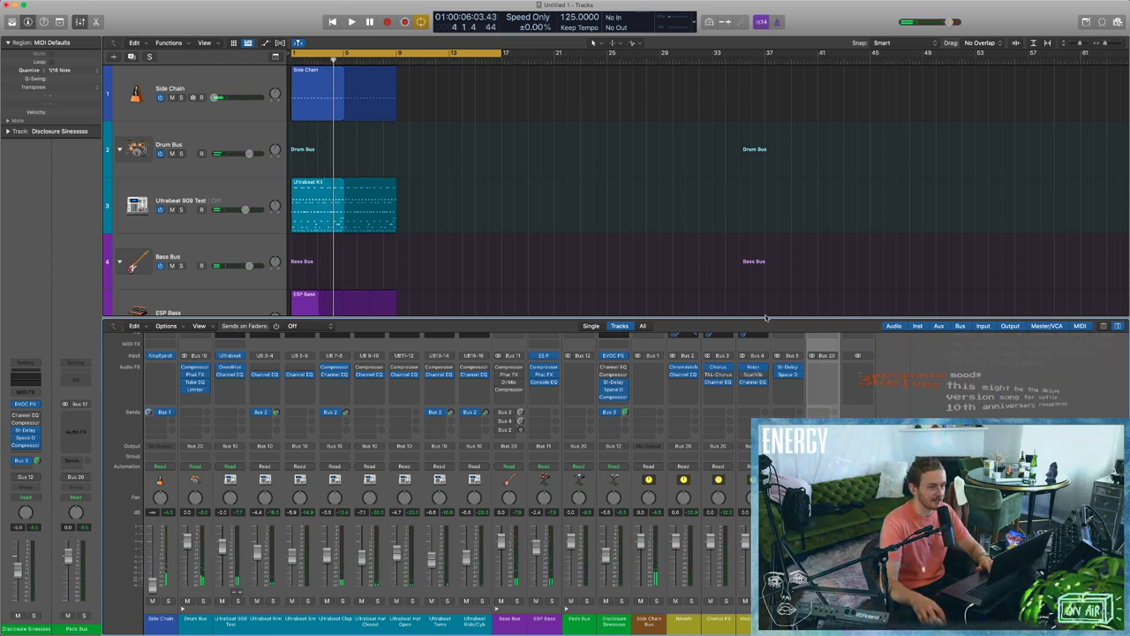
pyautogui.press('x')
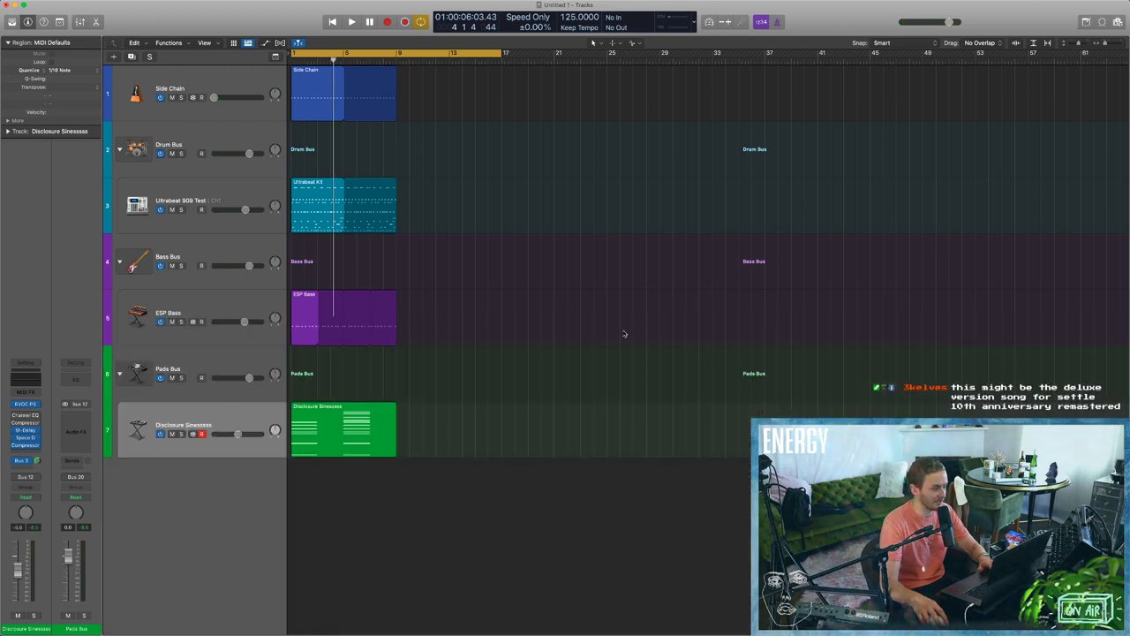
pyautogui.press('x')
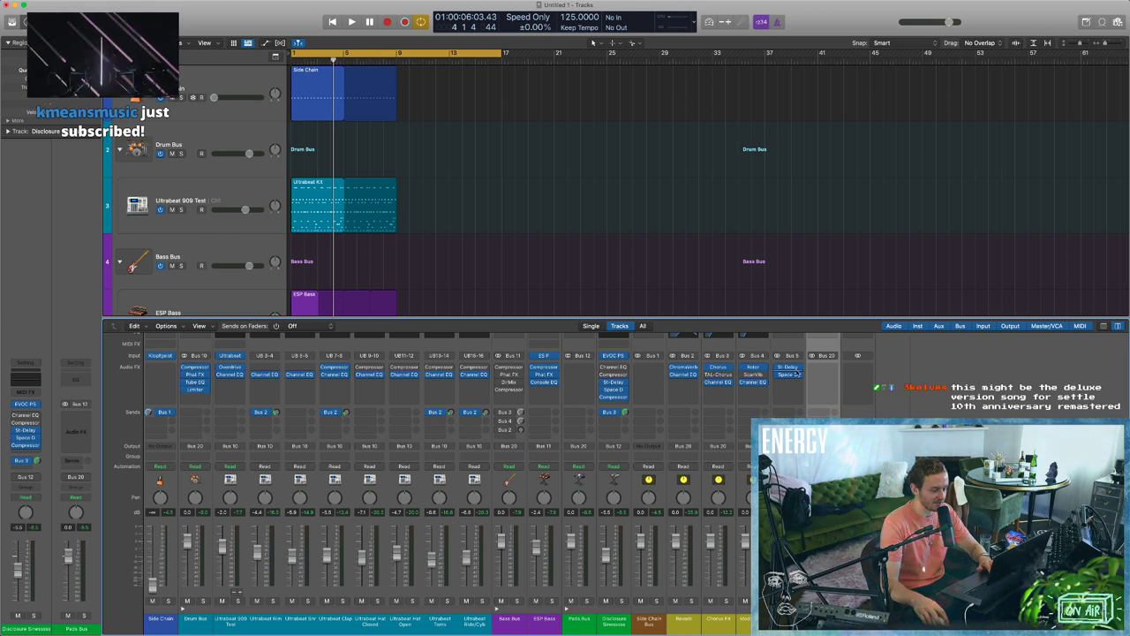
pyautogui.click(824, 357)
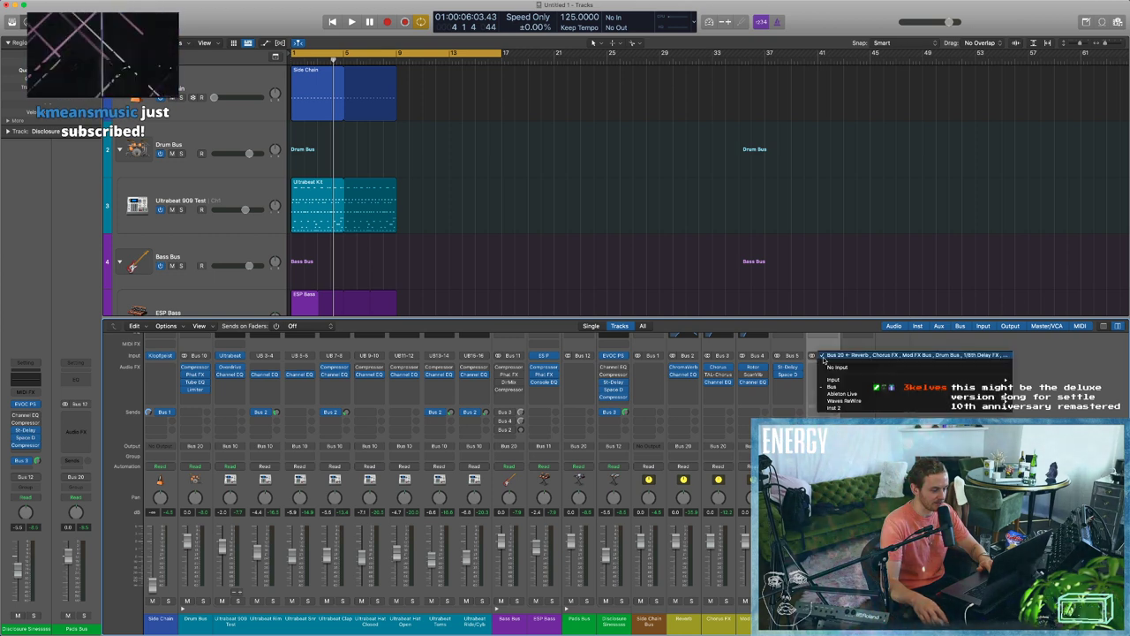
pyautogui.click(813, 263)
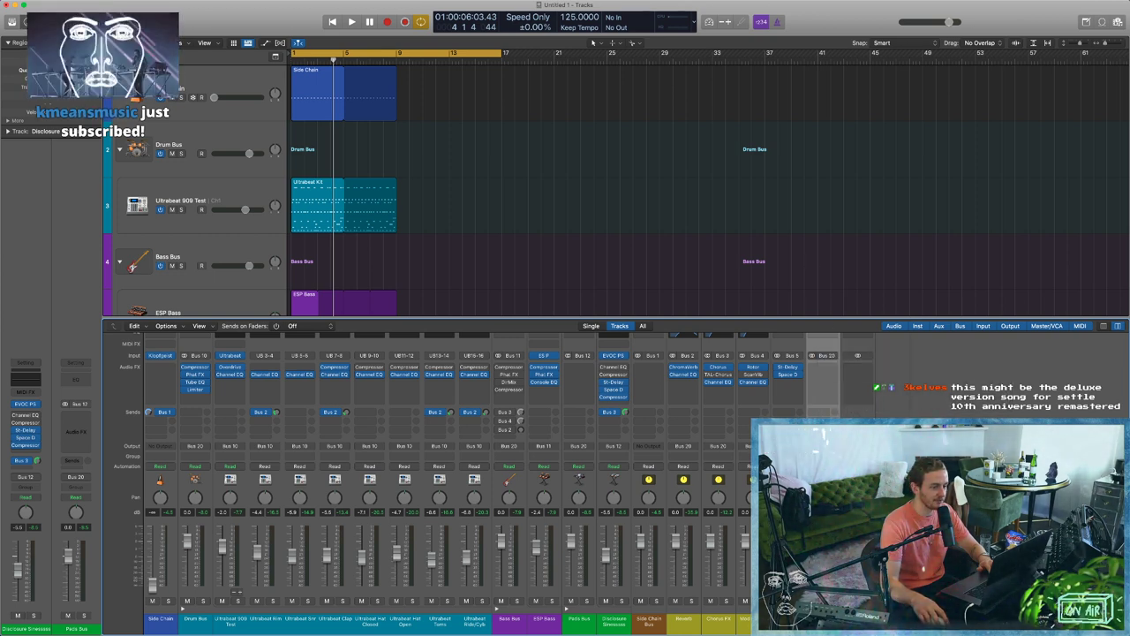
pyautogui.press('Return')
pyautogui.press('space')
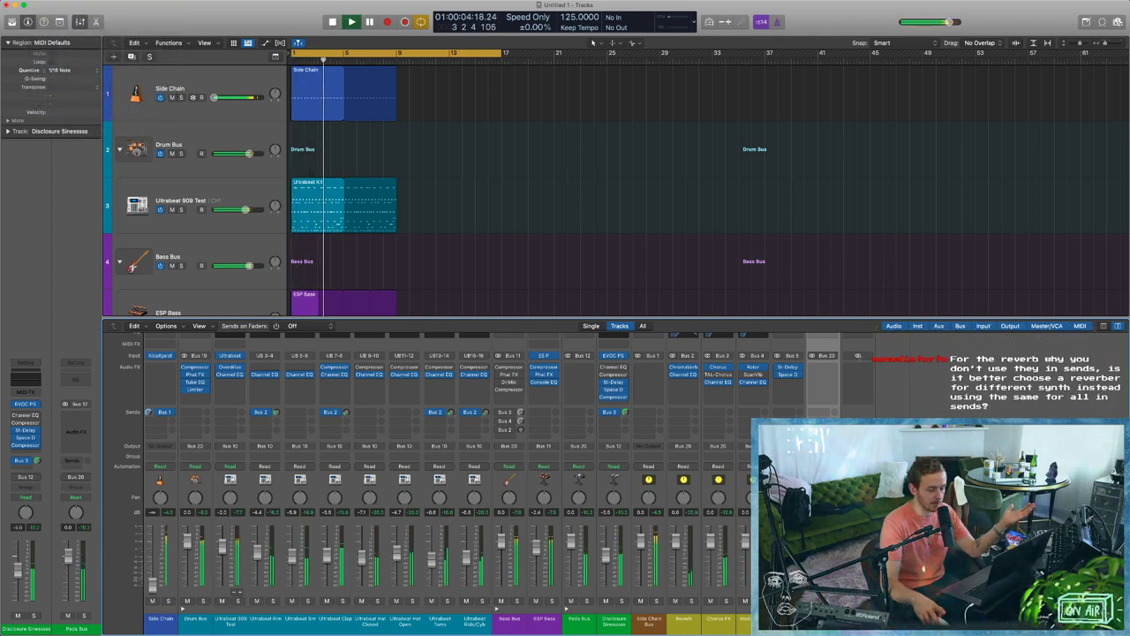
pyautogui.press('space')
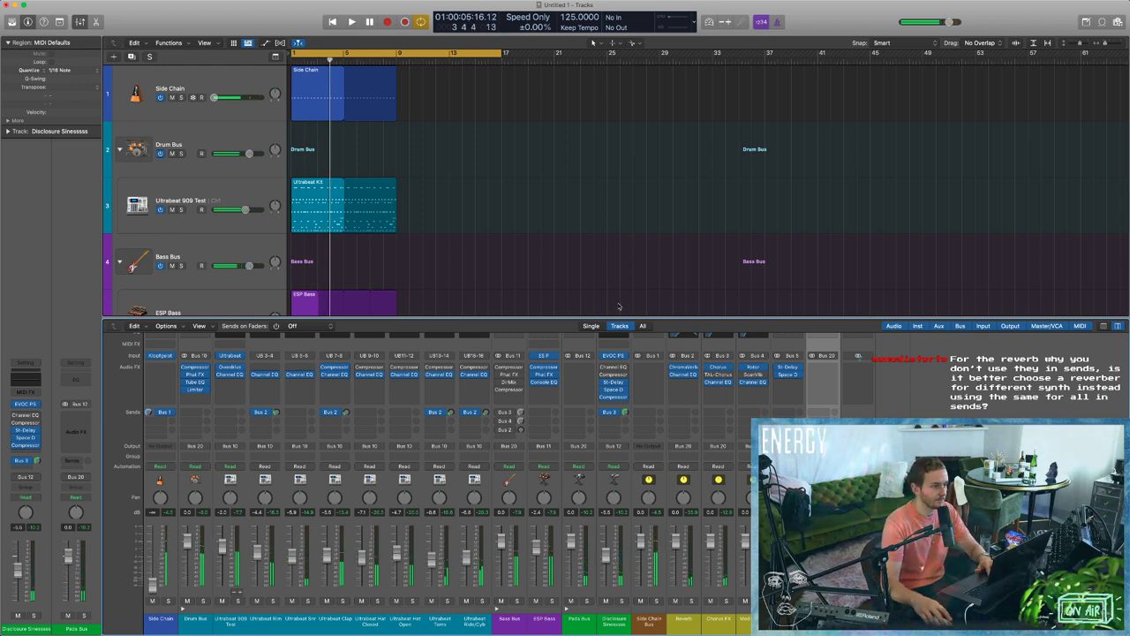
pyautogui.press('x')
pyautogui.click(453, 384)
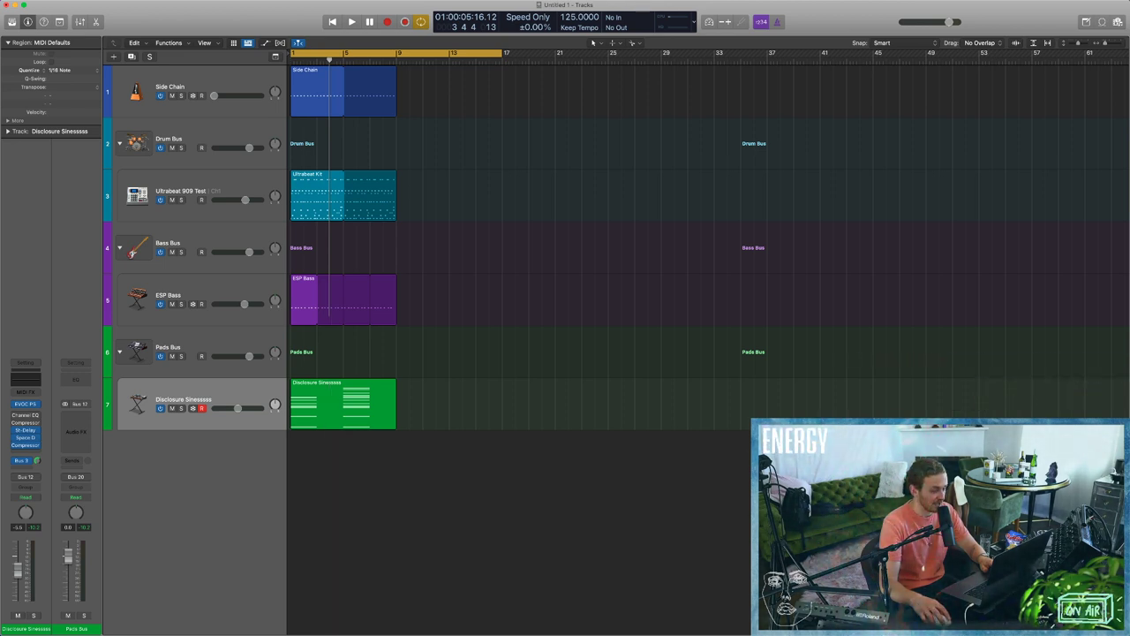
# Show the Reverb channel strip in the mixer, then close the mixer.
pyautogui.press('x')
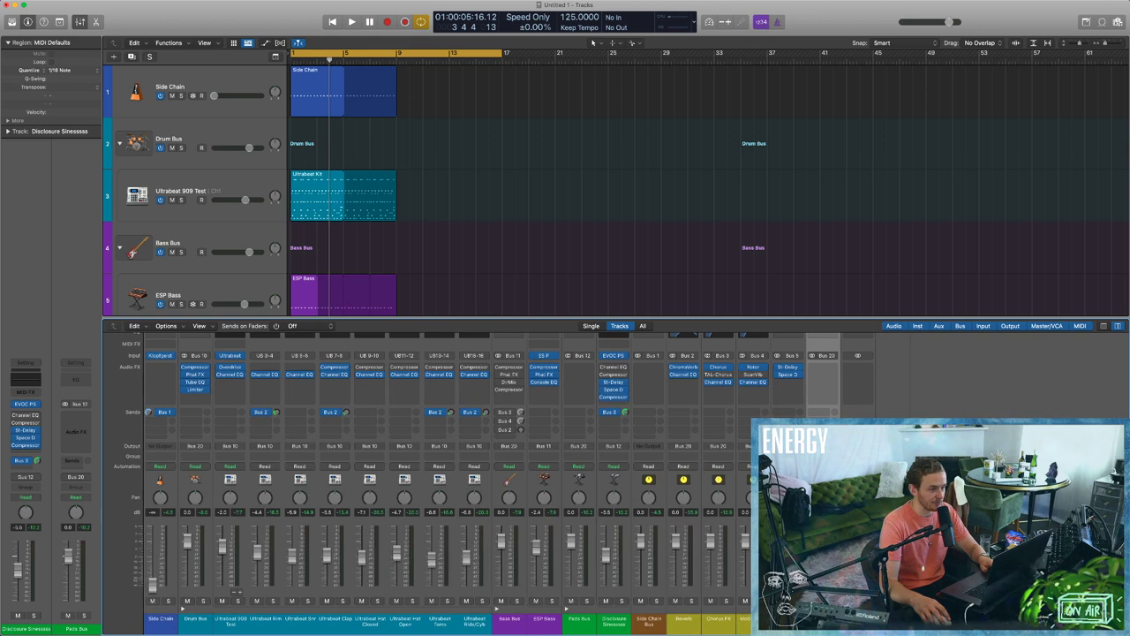
pyautogui.click(686, 623)
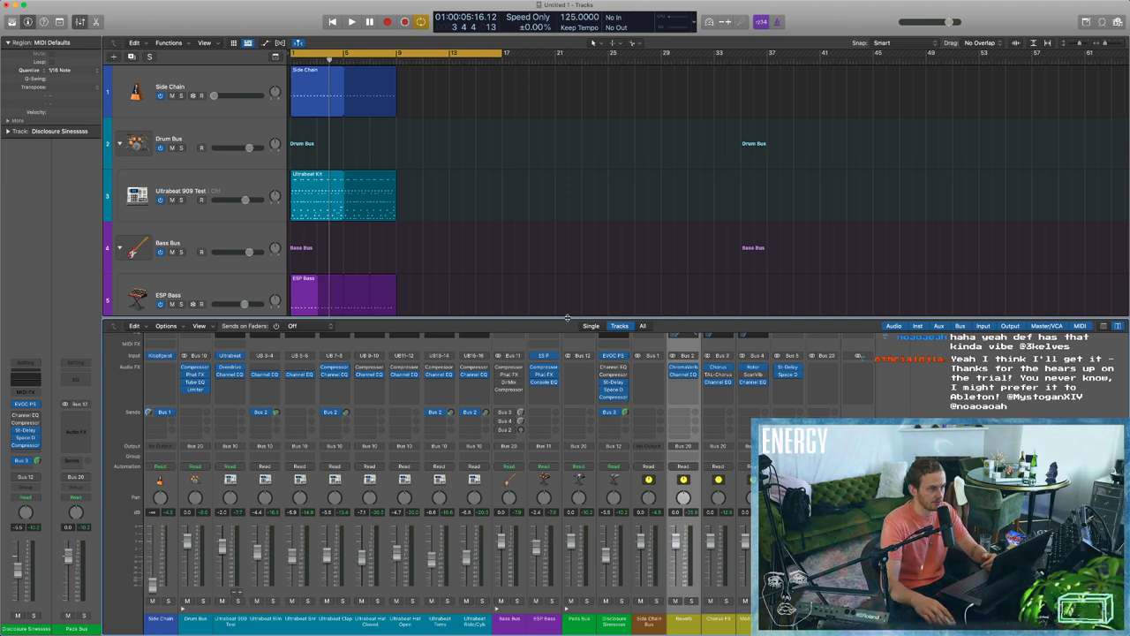
pyautogui.press('x')
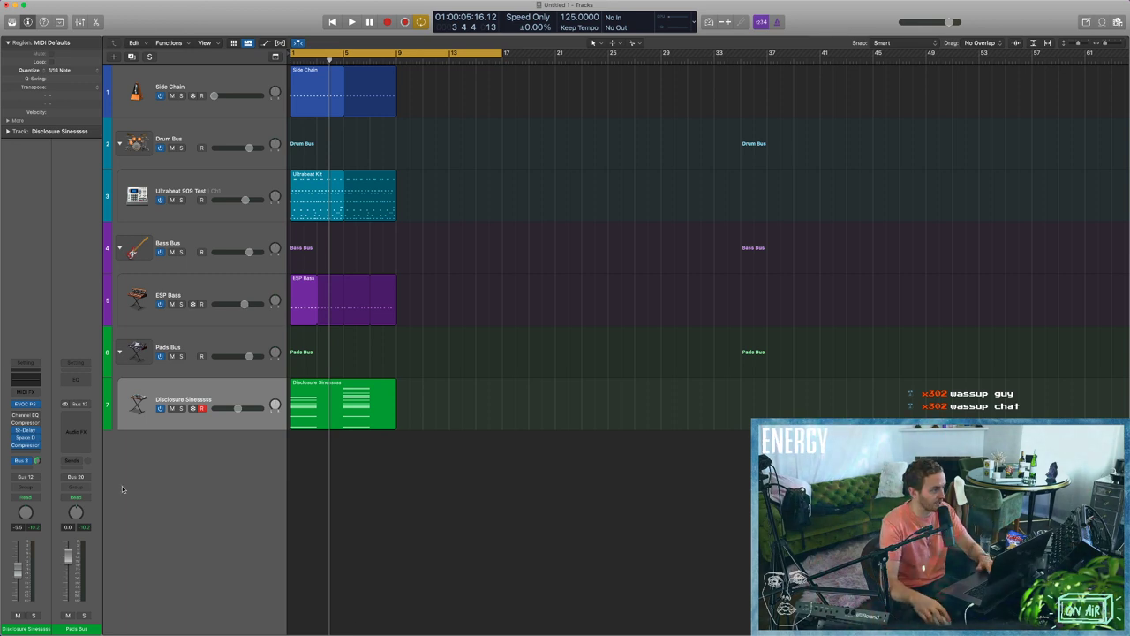
# Look at the Disclosure Sinesssss track's empty Channel EQ and move it below the first Compressor in the effect chain.
pyautogui.click(25, 415)
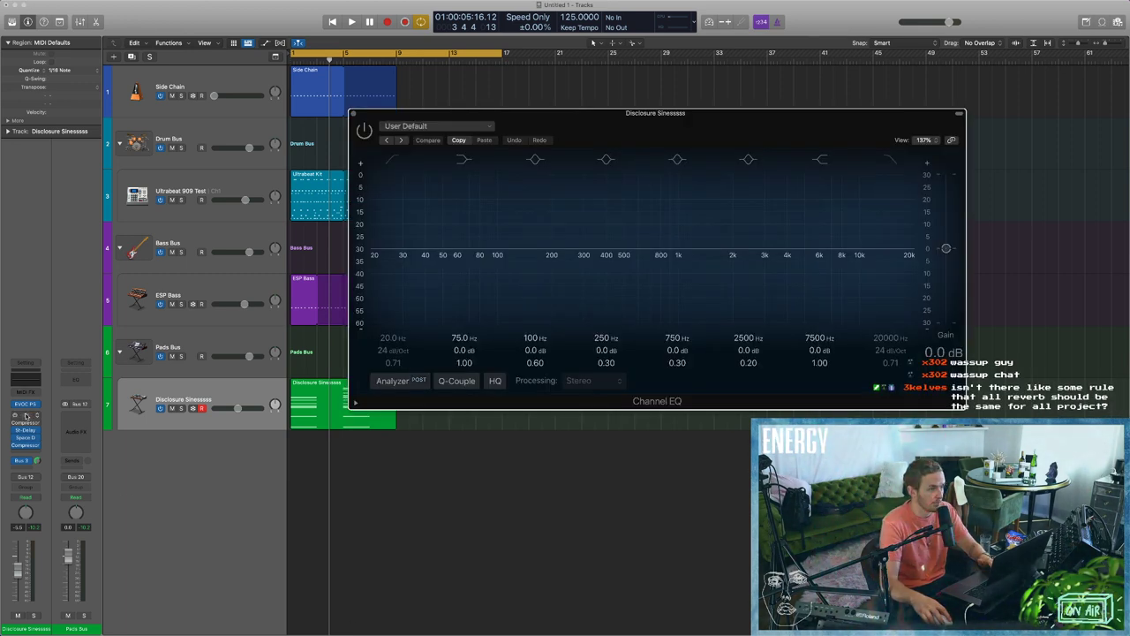
pyautogui.click(25, 415)
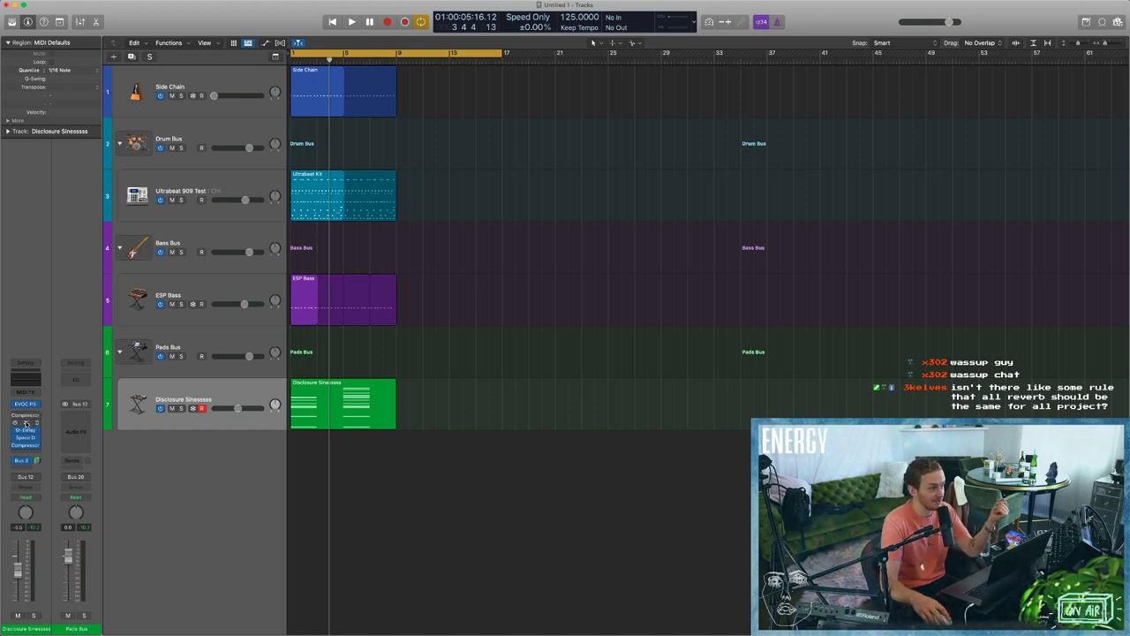
pyautogui.click(25, 422)
pyautogui.click(25, 422)
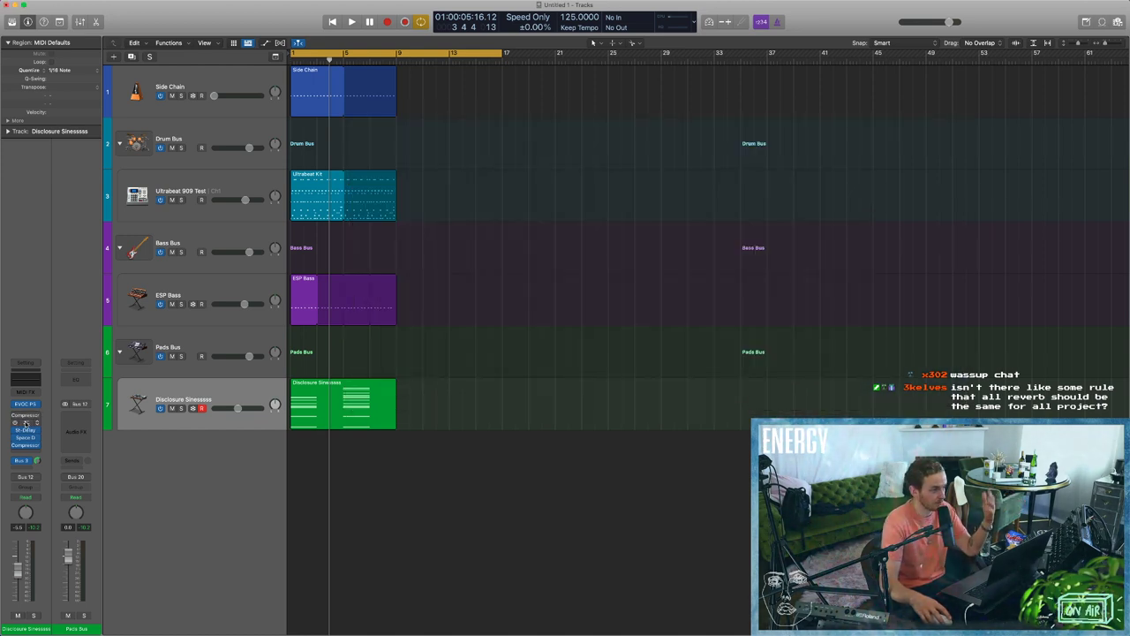
# Try replacing the first Compressor on the Disclosure Sinesssss track with the CLA-76 (s) compressor.
pyautogui.click(26, 413)
pyautogui.click(26, 415)
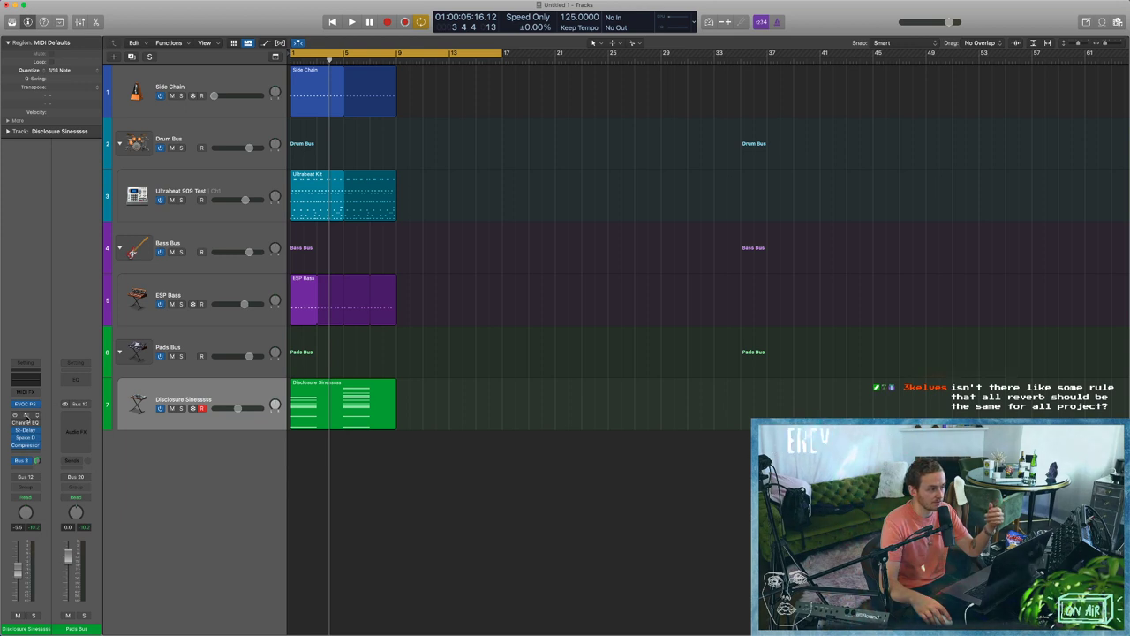
pyautogui.click(26, 417)
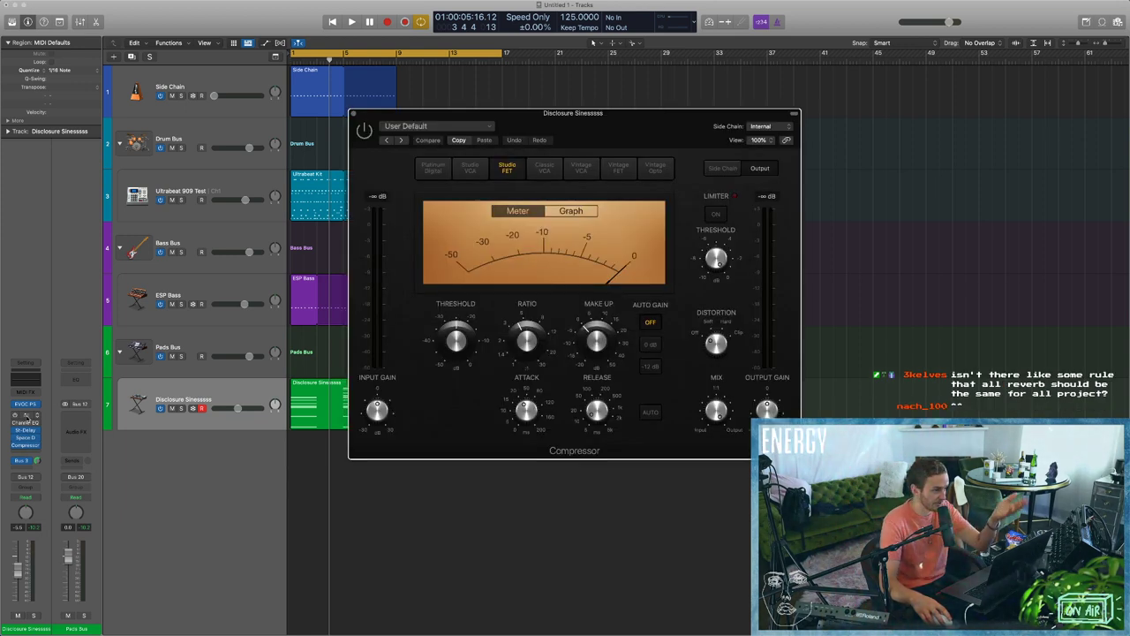
pyautogui.click(26, 417)
pyautogui.click(25, 417)
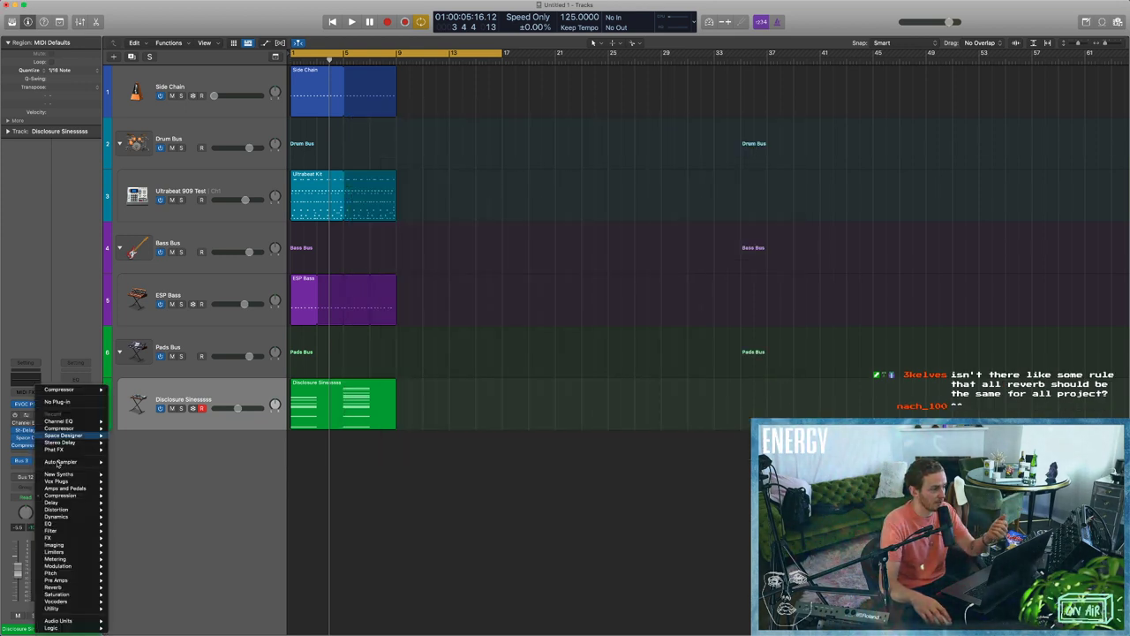
pyautogui.moveTo(61, 489)
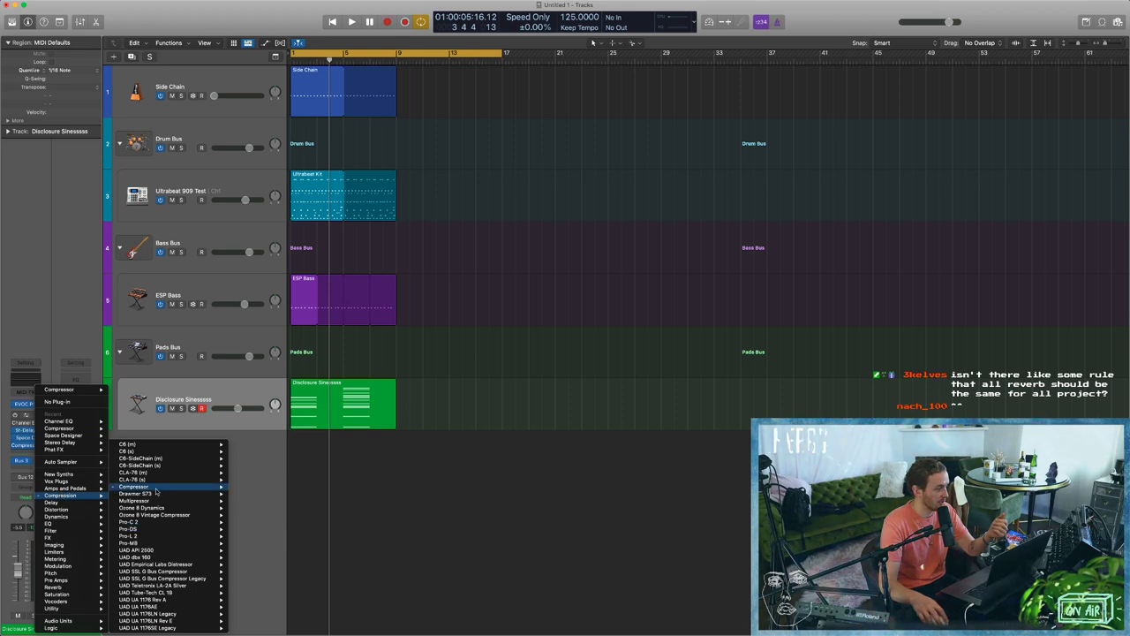
pyautogui.click(153, 481)
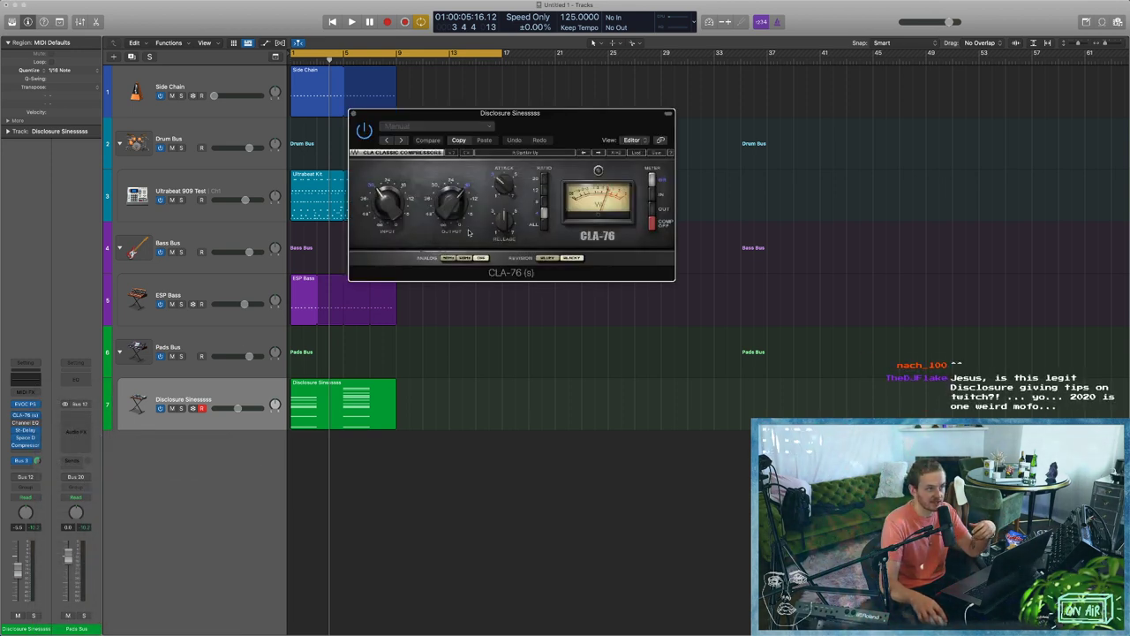
pyautogui.click(354, 113)
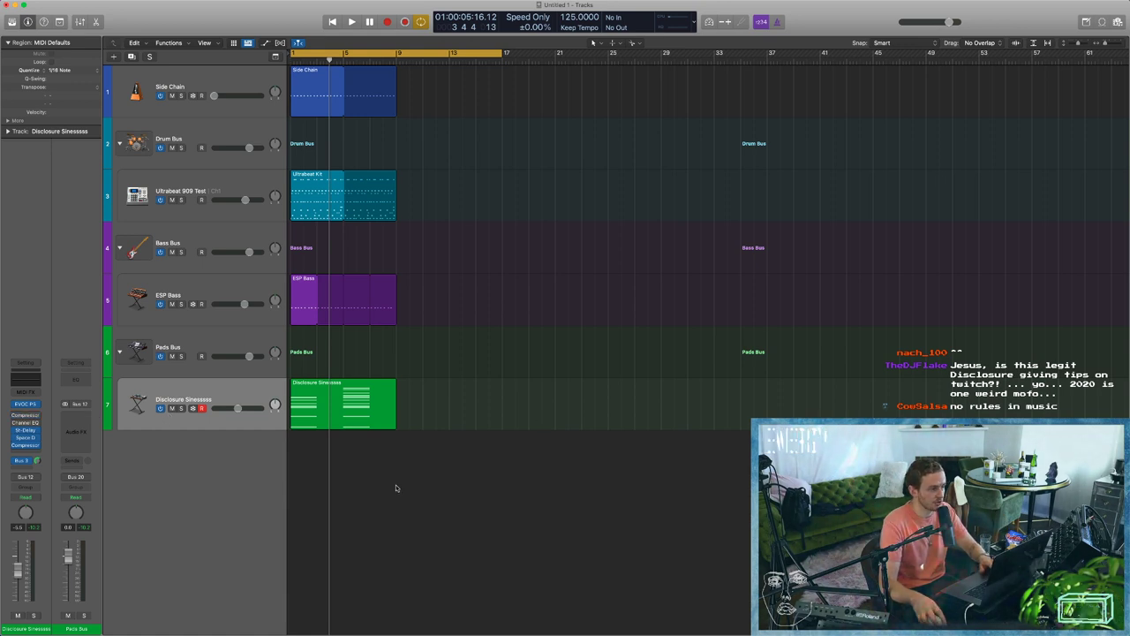
# Add a send from the Disclosure Sinesssss track to Bus 4 (Mod FX Bus), alongside its Bus 3 Chorus FX send.
pyautogui.click(17, 469)
pyautogui.moveTo(56, 478)
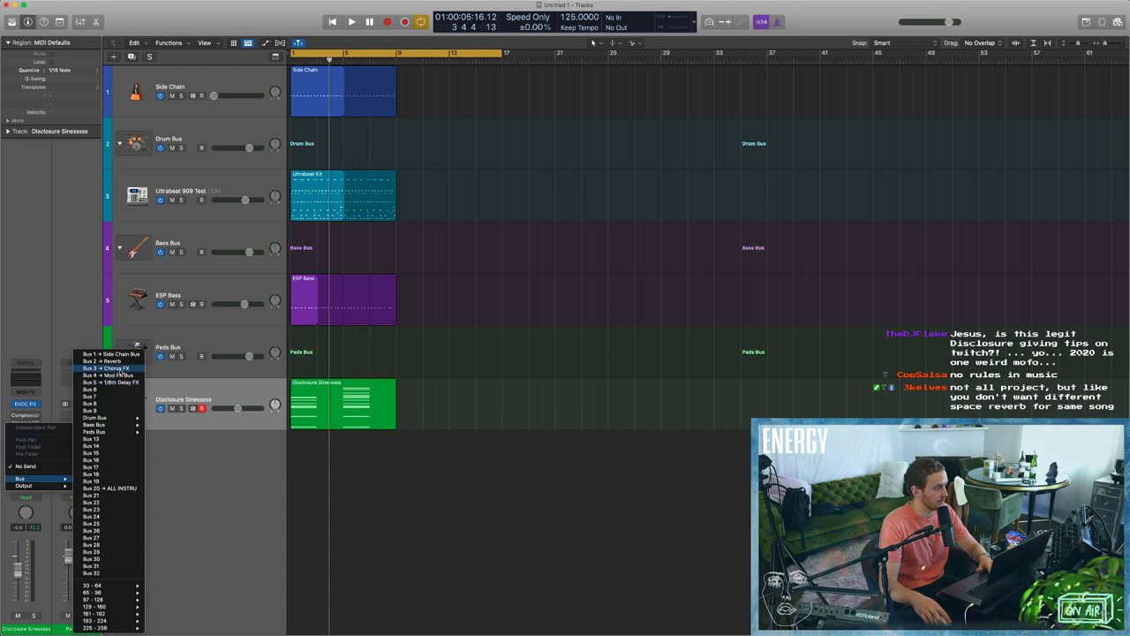
pyautogui.click(121, 374)
pyautogui.click(21, 452)
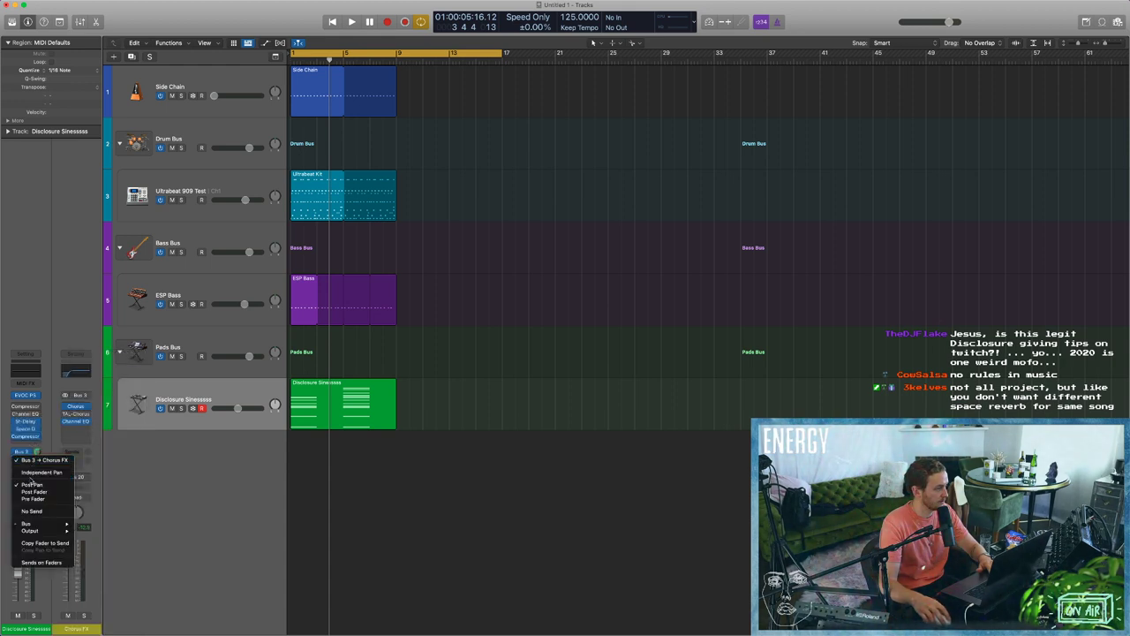
pyautogui.moveTo(36, 523)
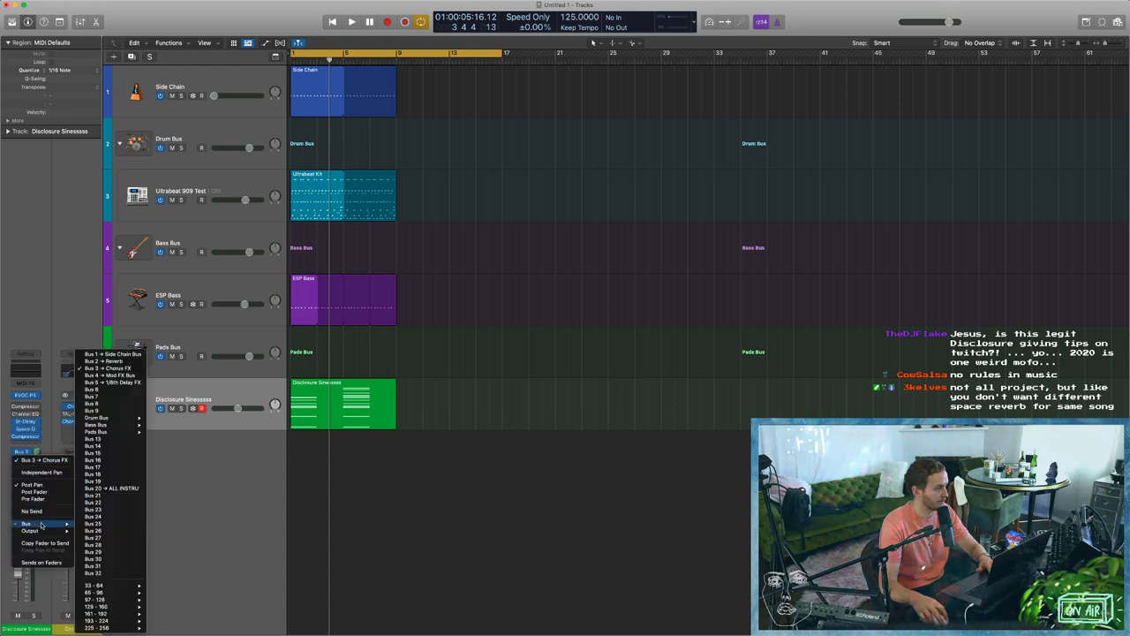
pyautogui.click(128, 375)
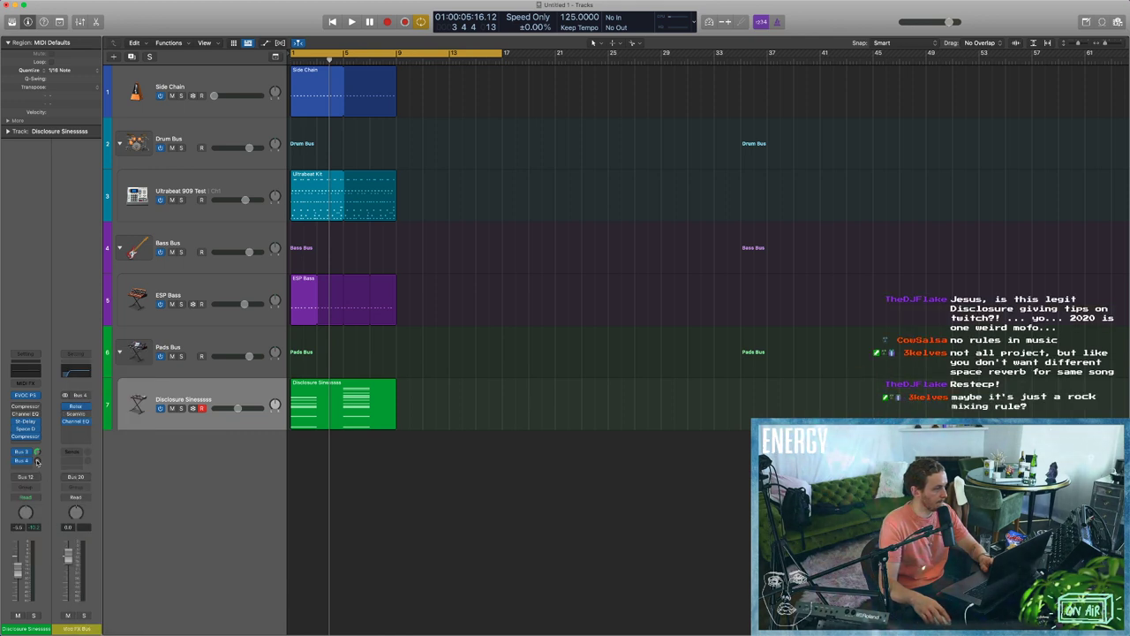
# Raise the Bus 4 send level and play the loop from the start, comparing the pad with both sends bypassed and active.
pyautogui.press('space')
pyautogui.press('space')
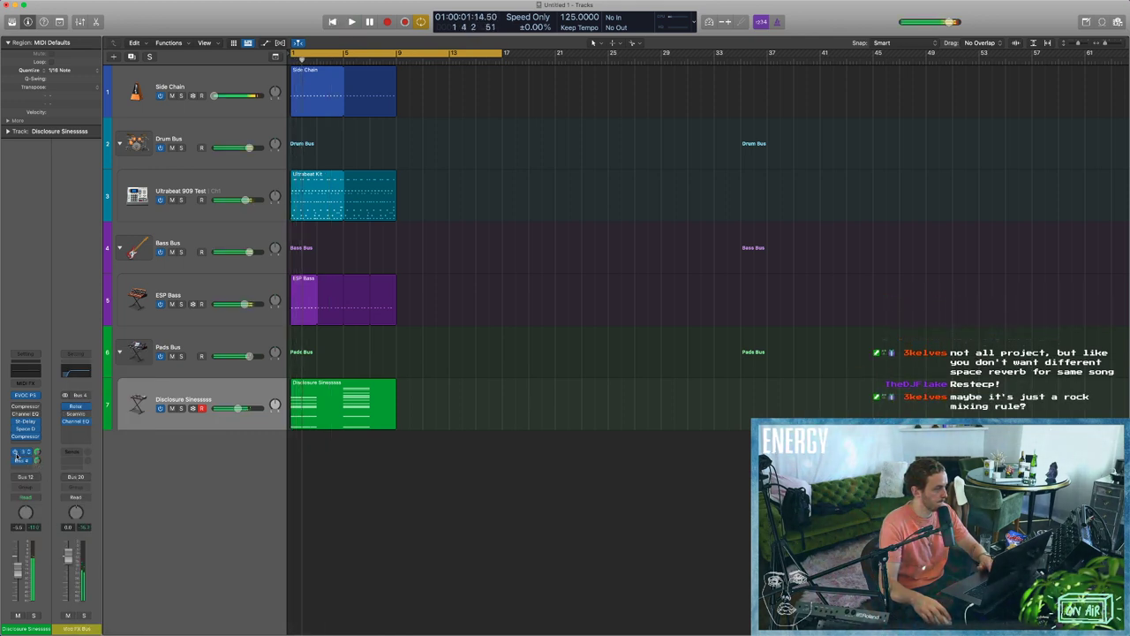
pyautogui.press('space')
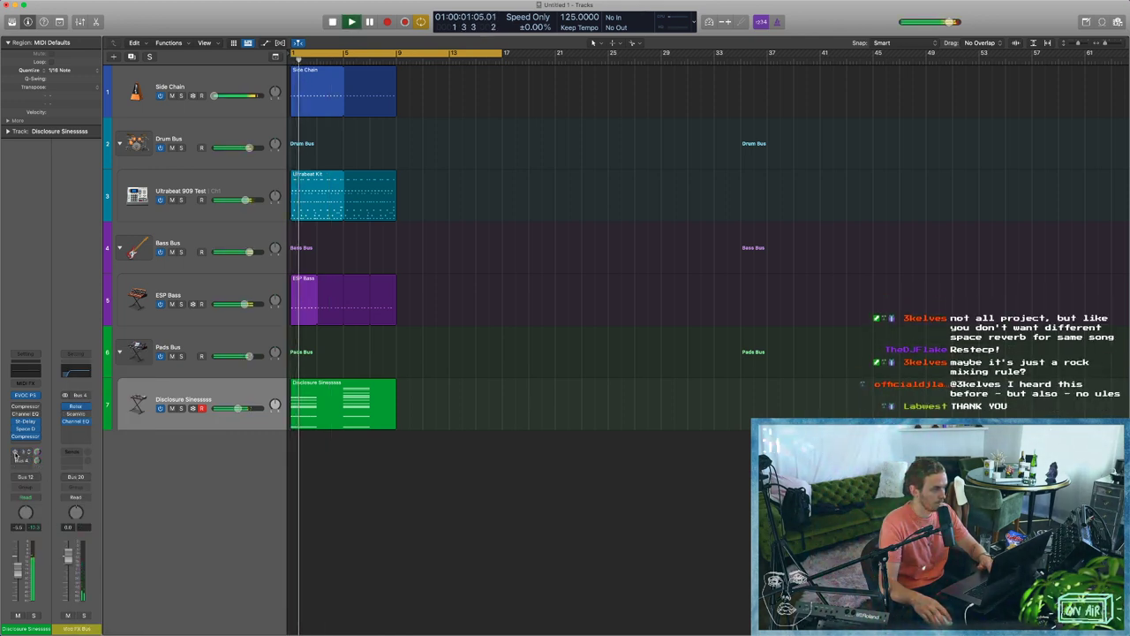
pyautogui.press('space')
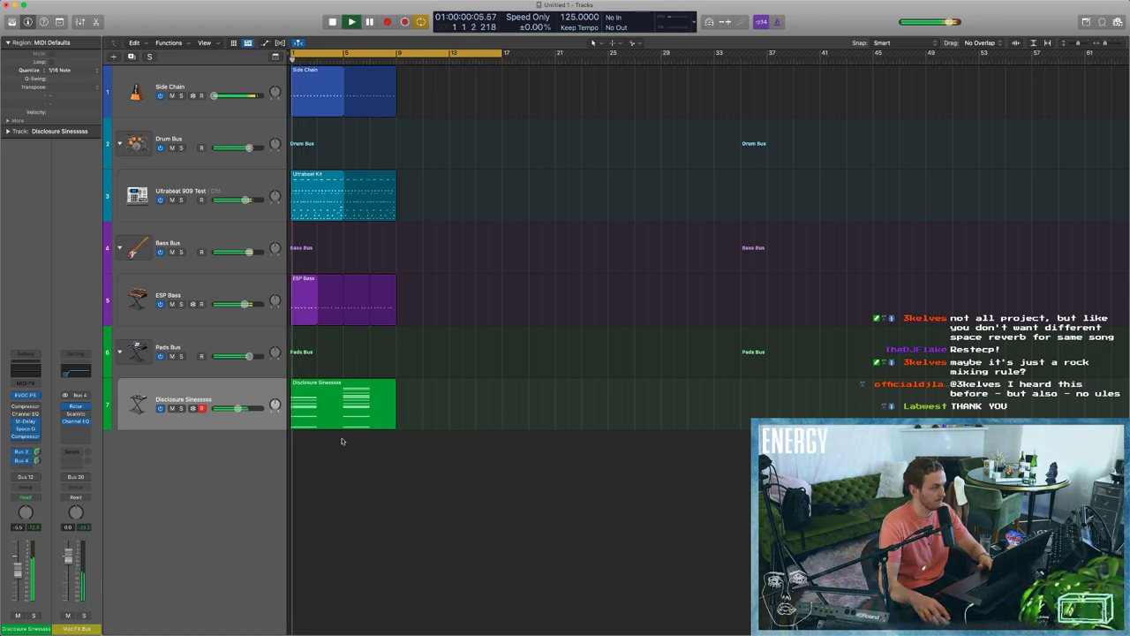
# Set the pad's Space Designer wet level to -22.0 dB and check its output EQ curve.
pyautogui.click(27, 429)
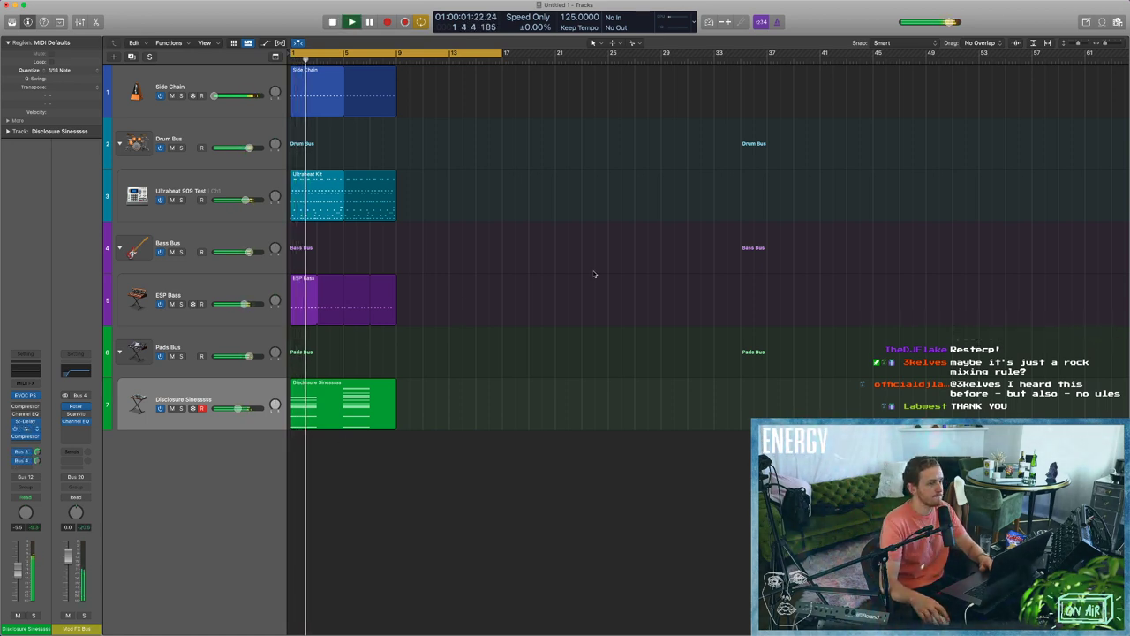
pyautogui.moveTo(780, 408); pyautogui.dragTo(779, 413)
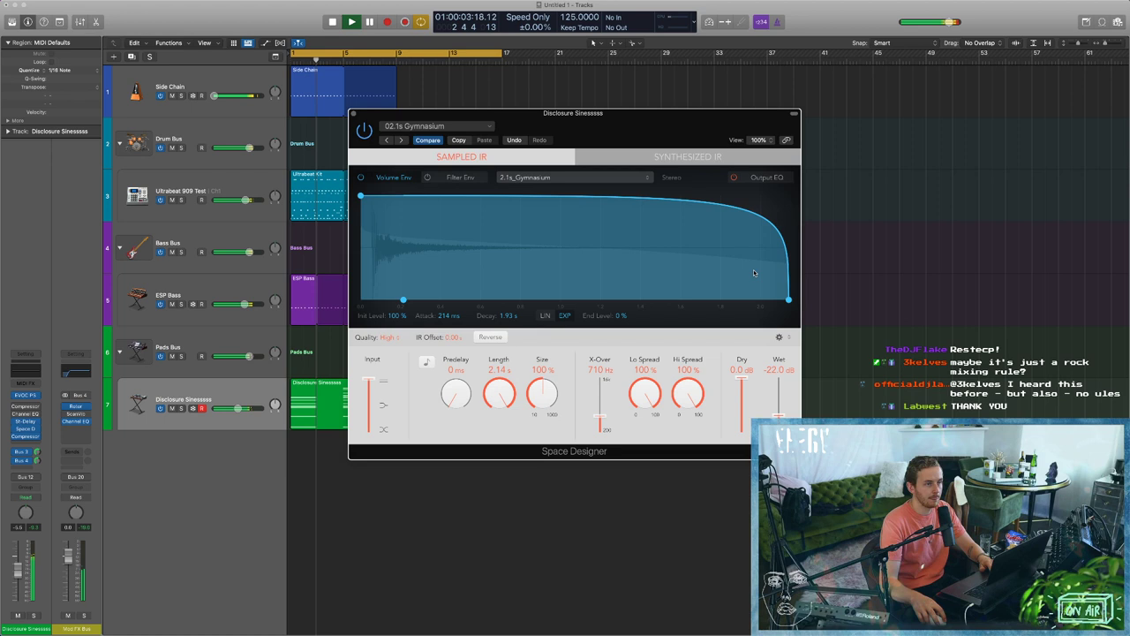
pyautogui.click(765, 177)
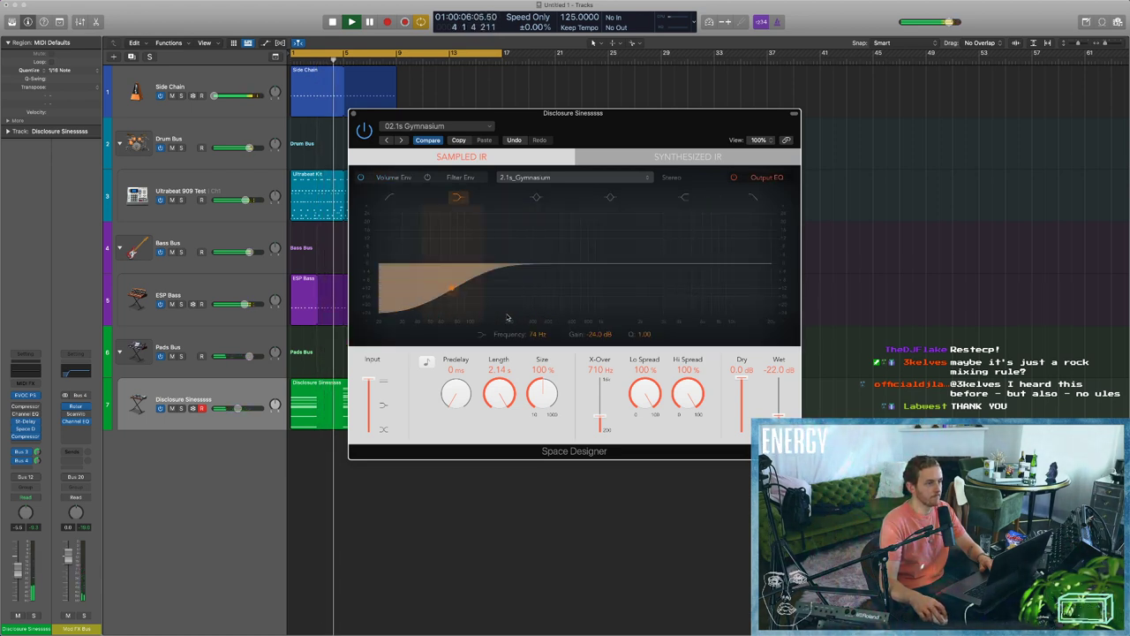
pyautogui.click(353, 114)
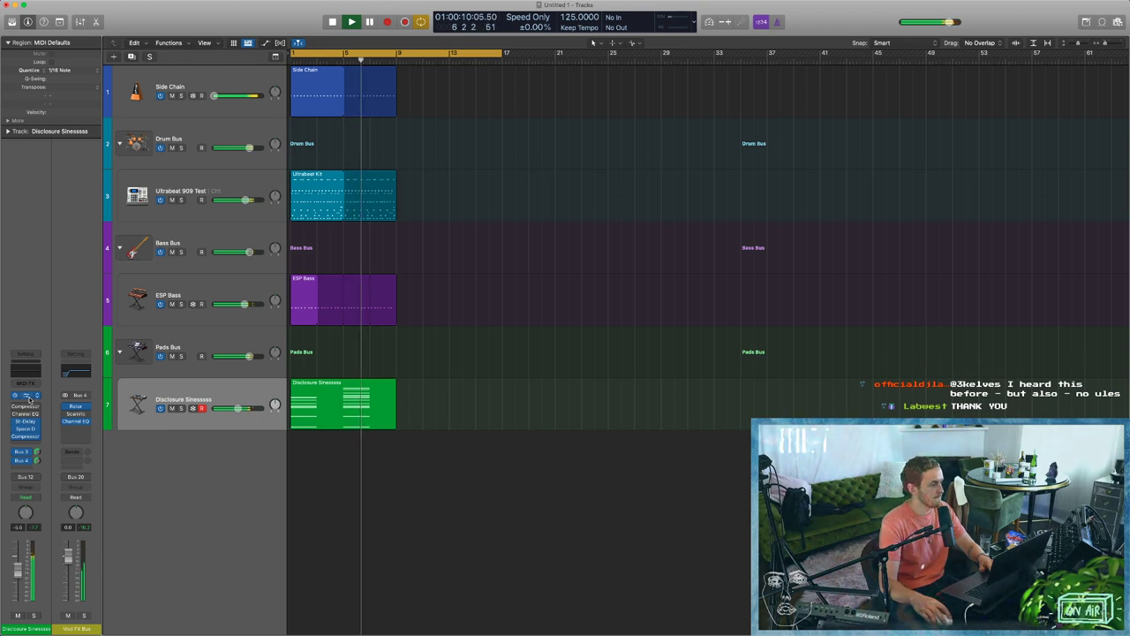
# Lower the EVOC 20 PolySynth's output level slightly and reset the Disclosure Sinesssss channel fader to 0.0 dB.
pyautogui.click(26, 396)
pyautogui.moveTo(746, 226); pyautogui.dragTo(746, 232)
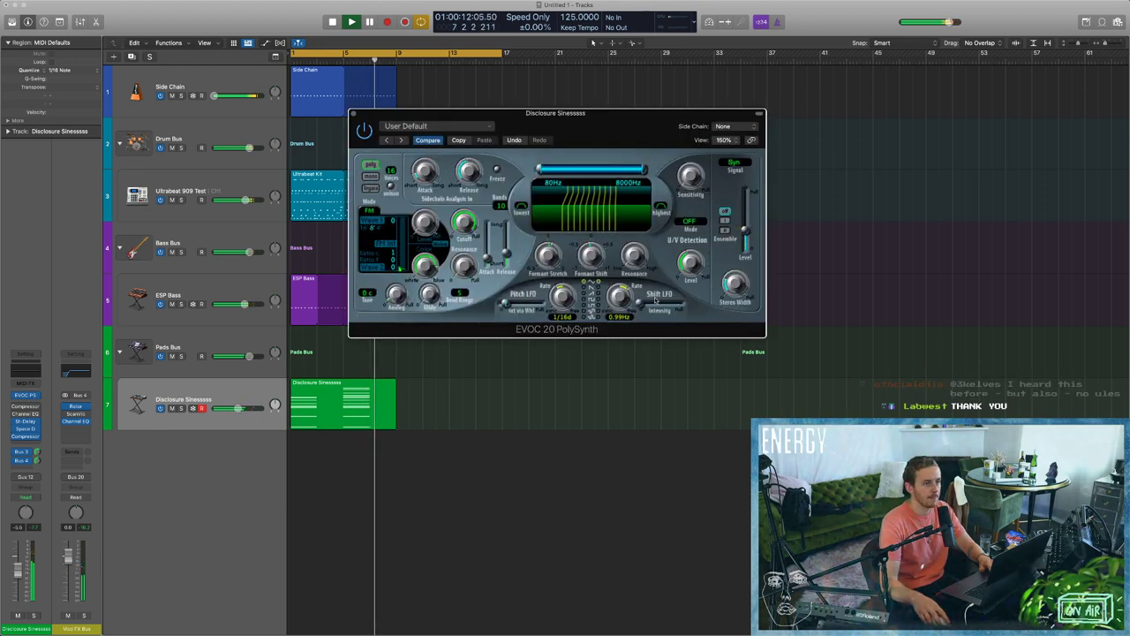
pyautogui.keyDown('alt'); pyautogui.click(19, 568); pyautogui.keyUp('alt')
pyautogui.click(18, 567)
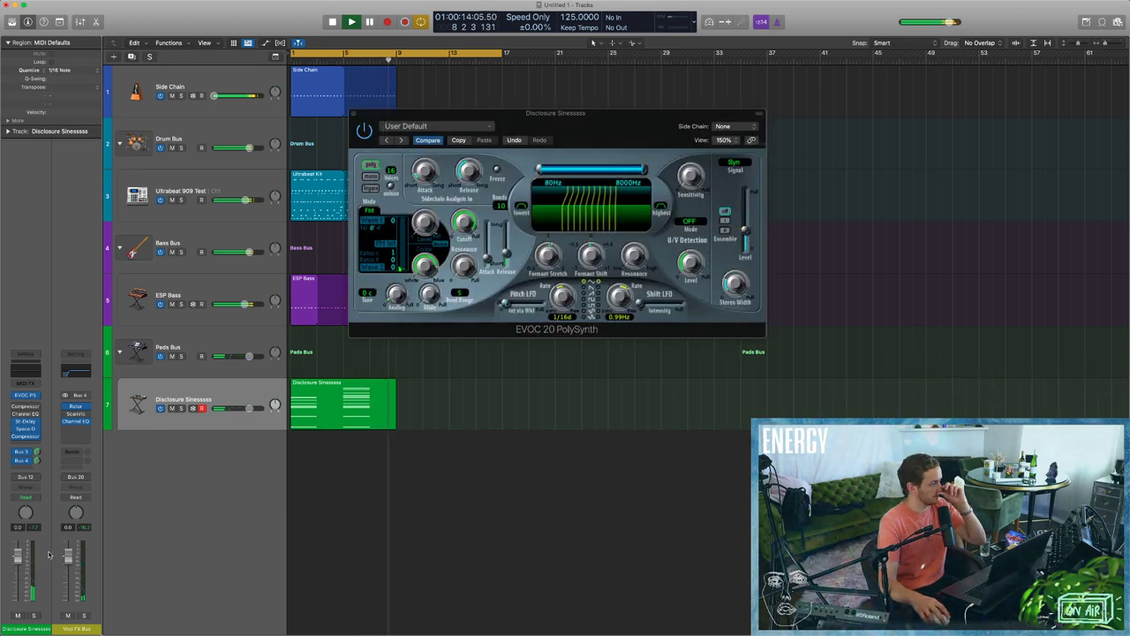
# Play the loop from the start while raising the EVOC 20 PolySynth's level to -12 dB, then close the synth and stop playback.
pyautogui.press('Return')
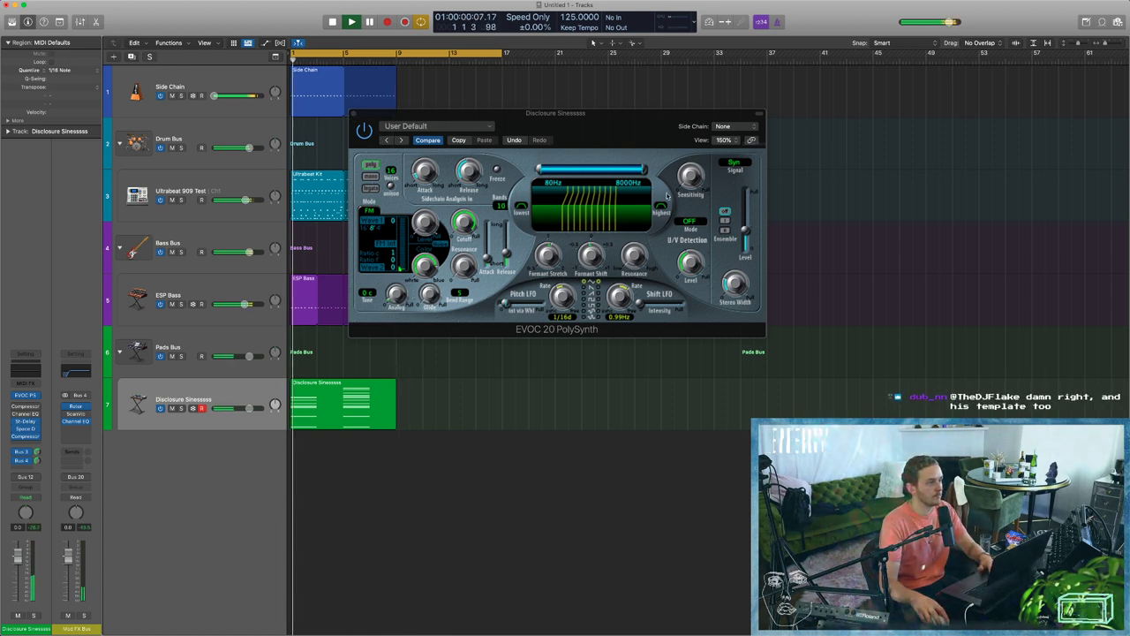
pyautogui.moveTo(744, 247); pyautogui.dragTo(746, 242)
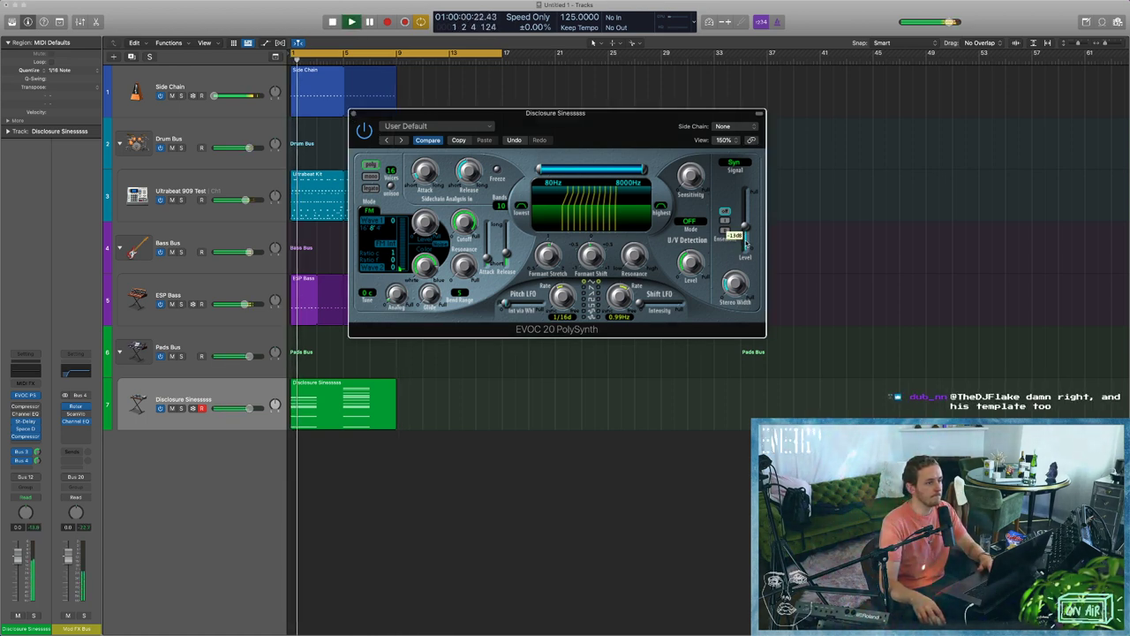
pyautogui.press('space')
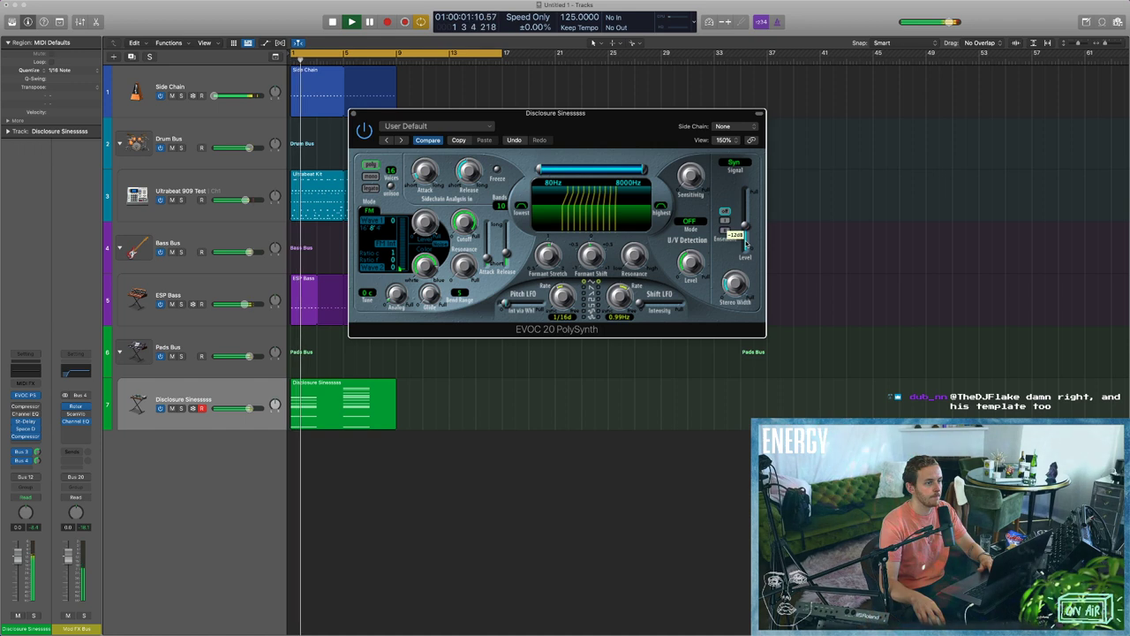
pyautogui.press('space')
pyautogui.press('space')
pyautogui.click(354, 113)
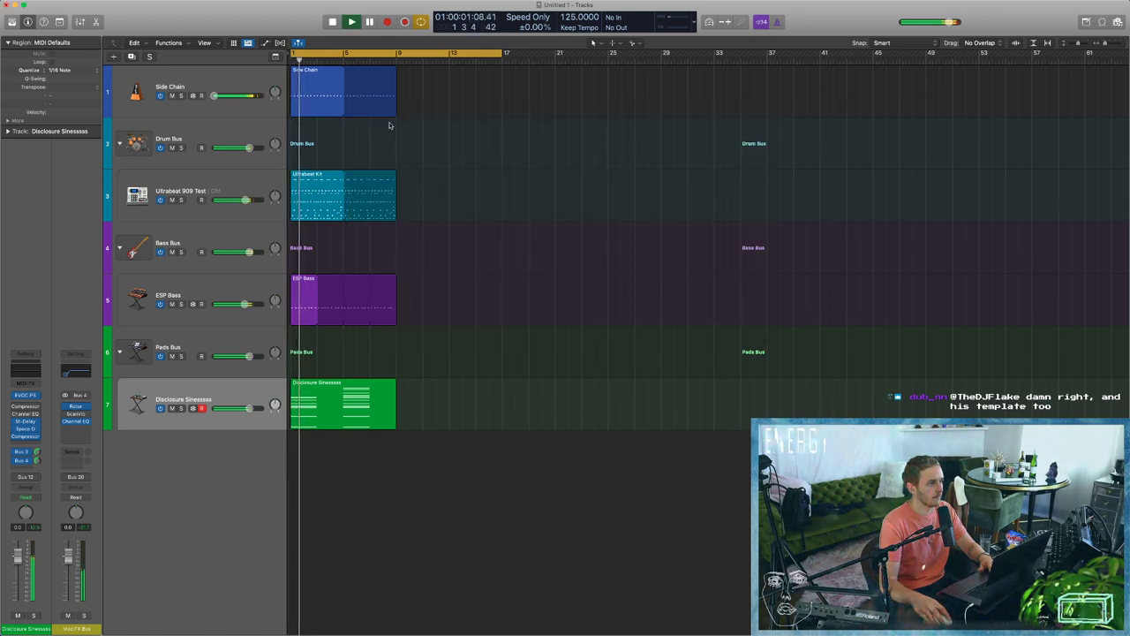
pyautogui.press('space')
# Create one new software instrument track with the ES P (Polyphonic Synth) as its instrument.
pyautogui.scroll(-3, 480, 373)
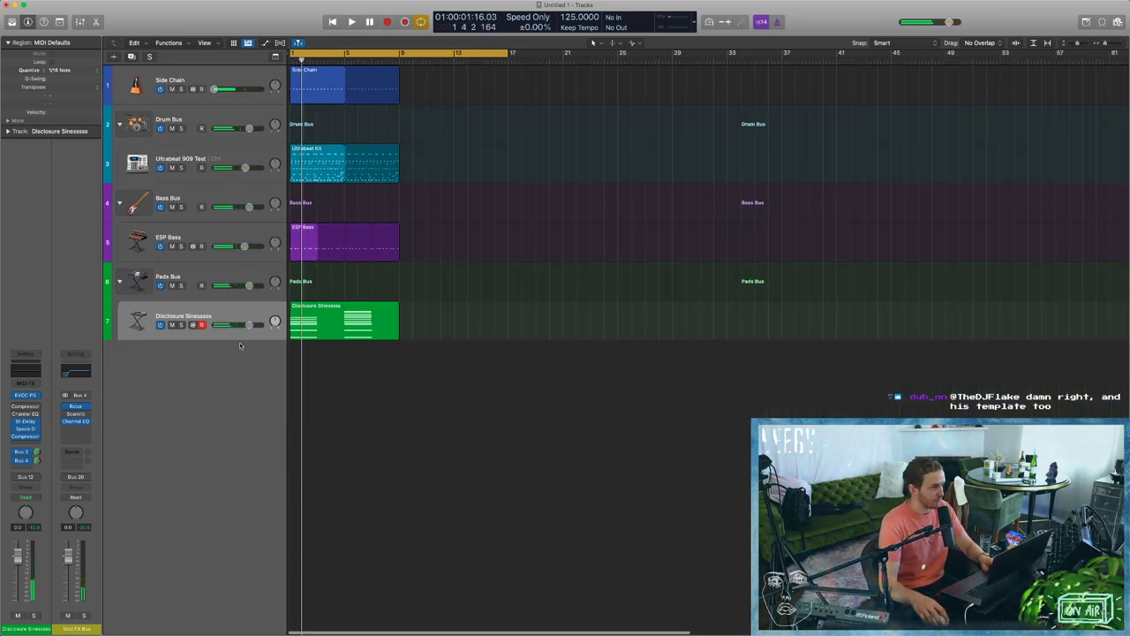
pyautogui.click(114, 56)
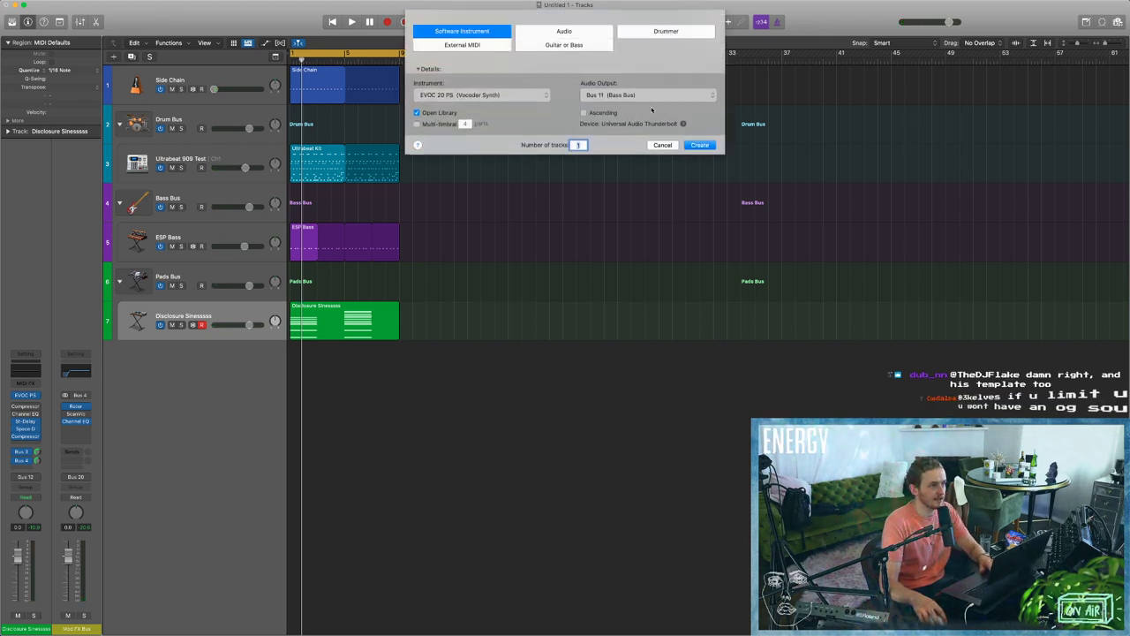
pyautogui.click(495, 95)
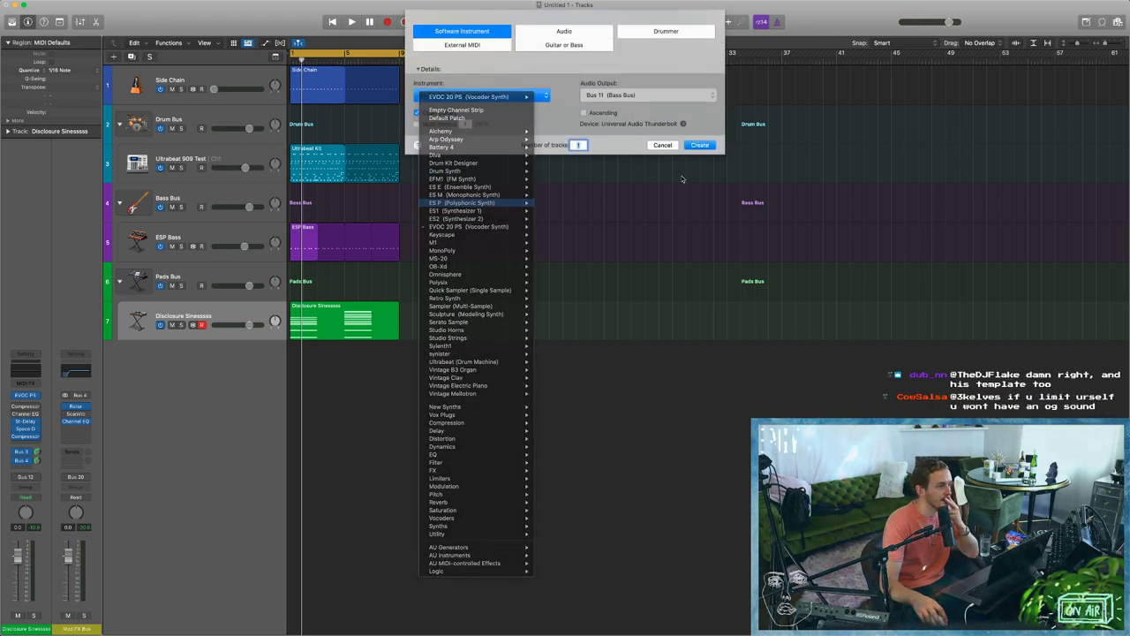
pyautogui.click(492, 203)
pyautogui.press('Return')
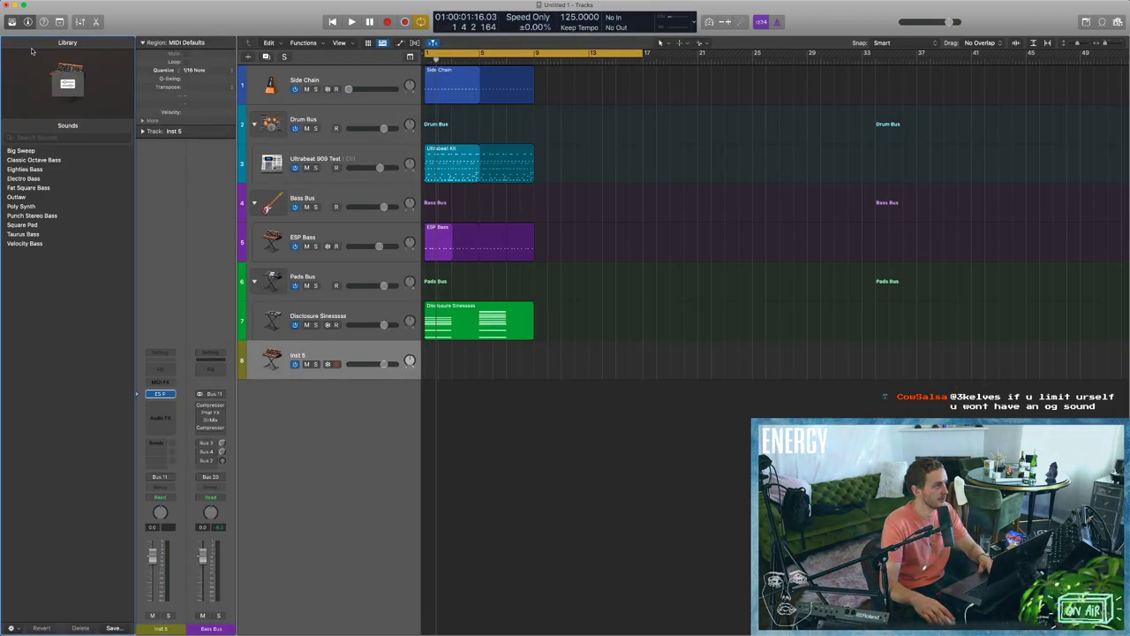
# Hide the Library and move the new ES P track into the Pads Bus stack.
pyautogui.press('y')
pyautogui.moveTo(167, 354); pyautogui.dragTo(168, 313)
pyautogui.moveTo(157, 358); pyautogui.dragTo(133, 350)
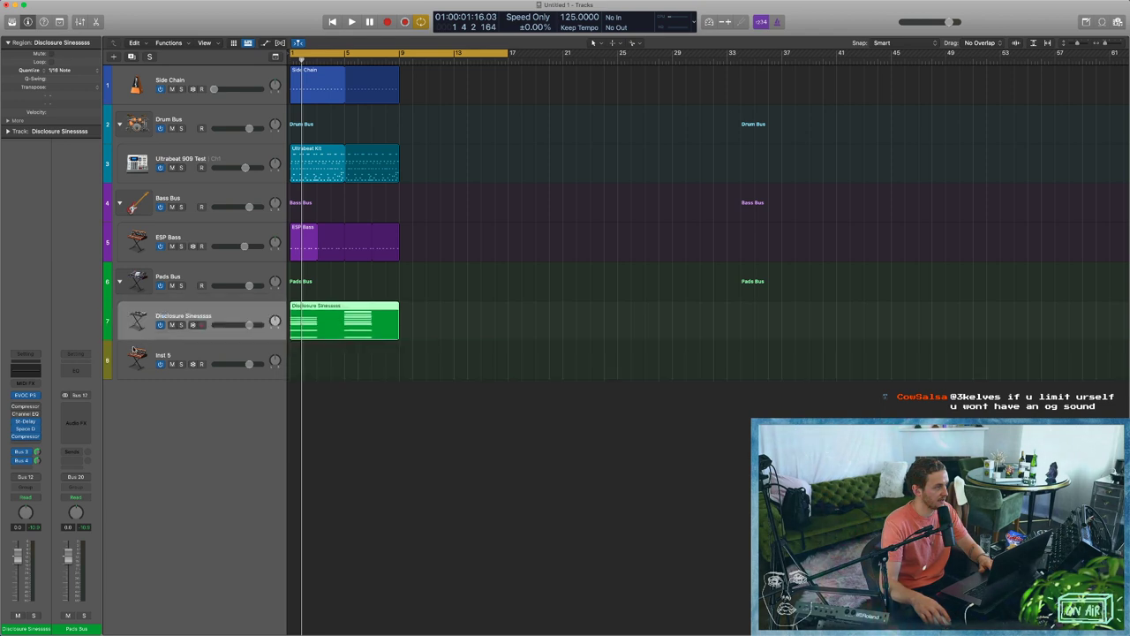
# Rename the new ES P track as Juno Vibe and change its icon to a different keyboard on a stand.
pyautogui.click(149, 353)
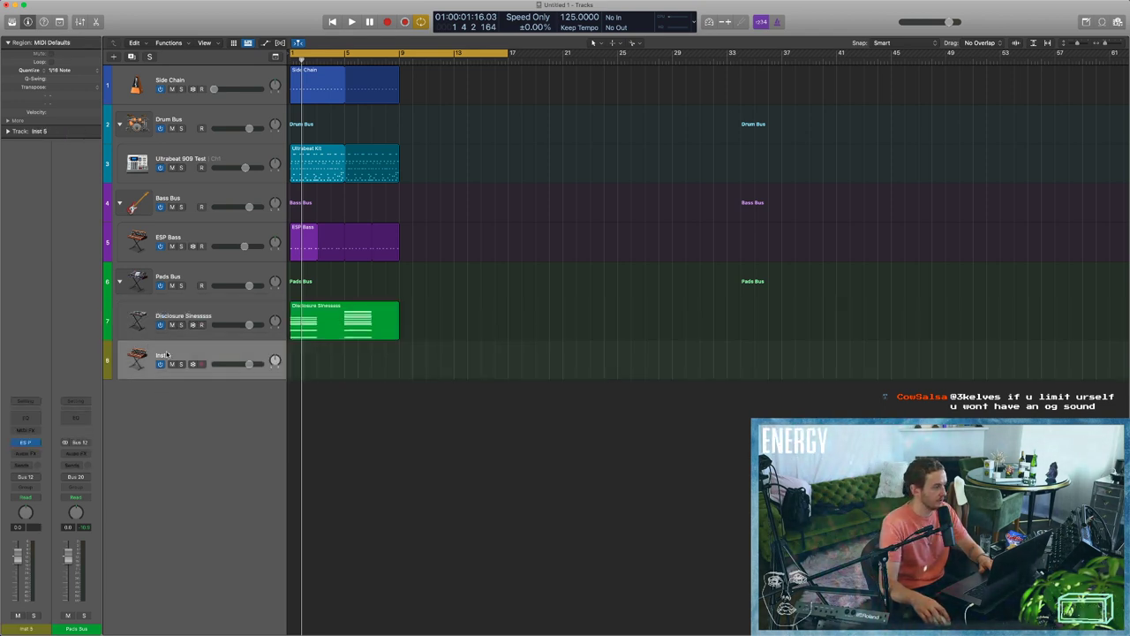
pyautogui.hotkey('shift', 'Return')
pyautogui.write('Juno Vibe')
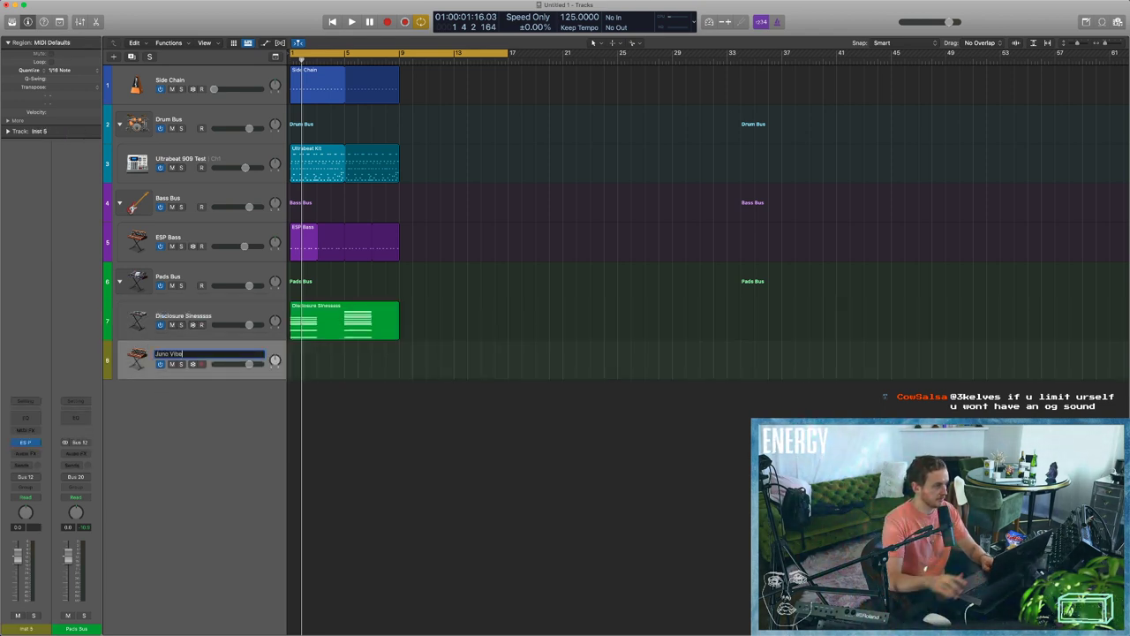
pyautogui.press('Return')
pyautogui.click(128, 361)
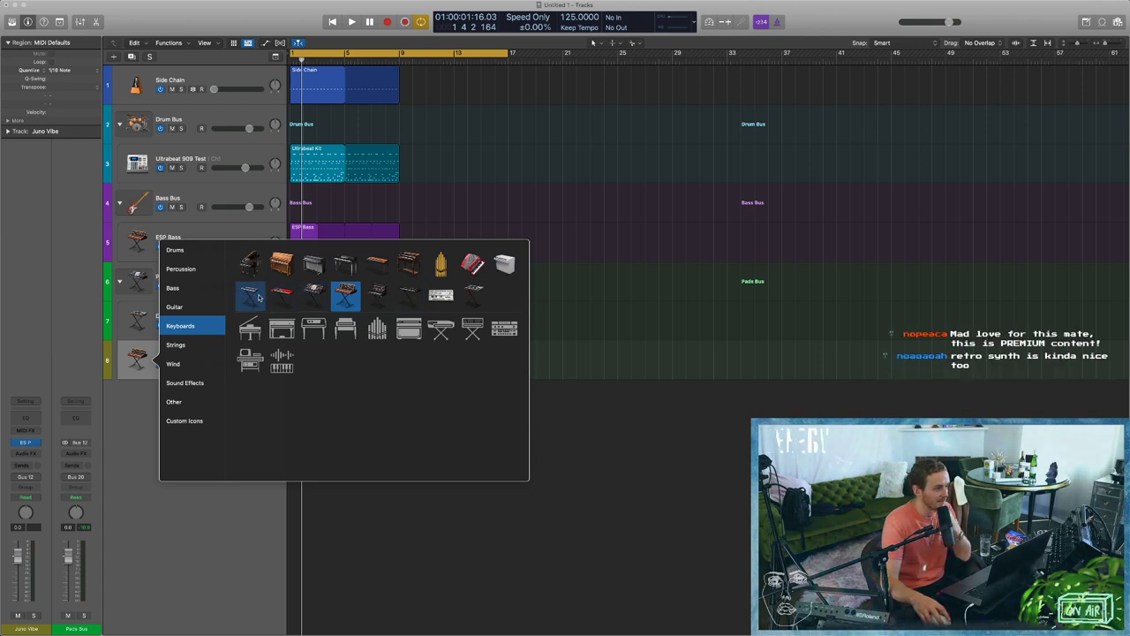
pyautogui.click(410, 292)
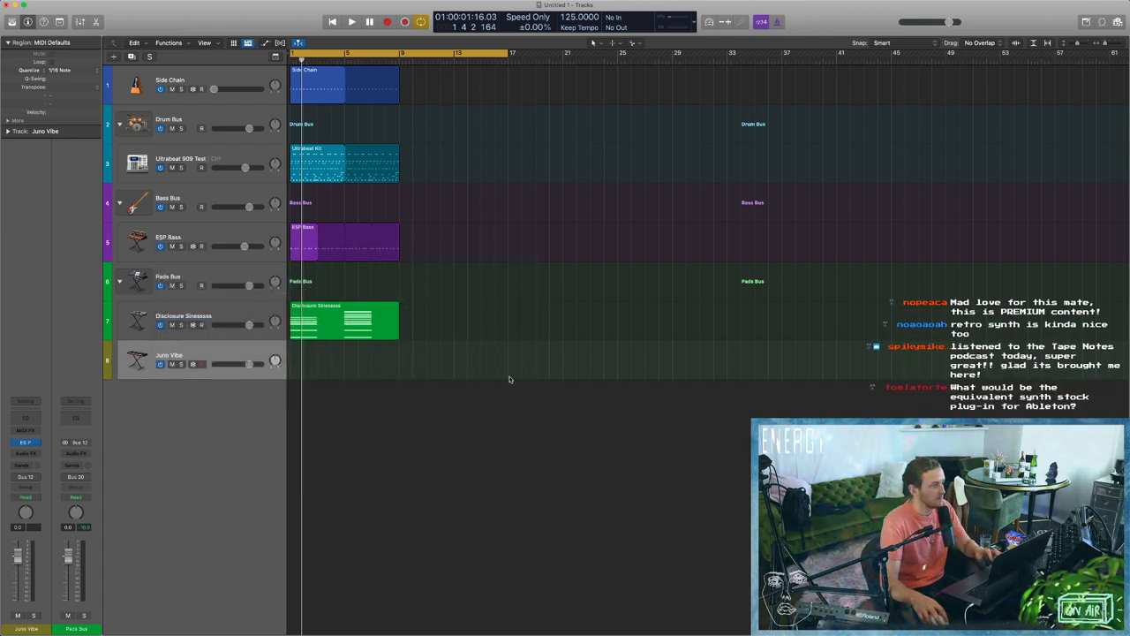
# Open the Juno Vibe track's ES P and shape a sawtooth-only sound with adjusted envelope while playing test chords.
pyautogui.press('space')
pyautogui.press('space')
pyautogui.click(26, 442)
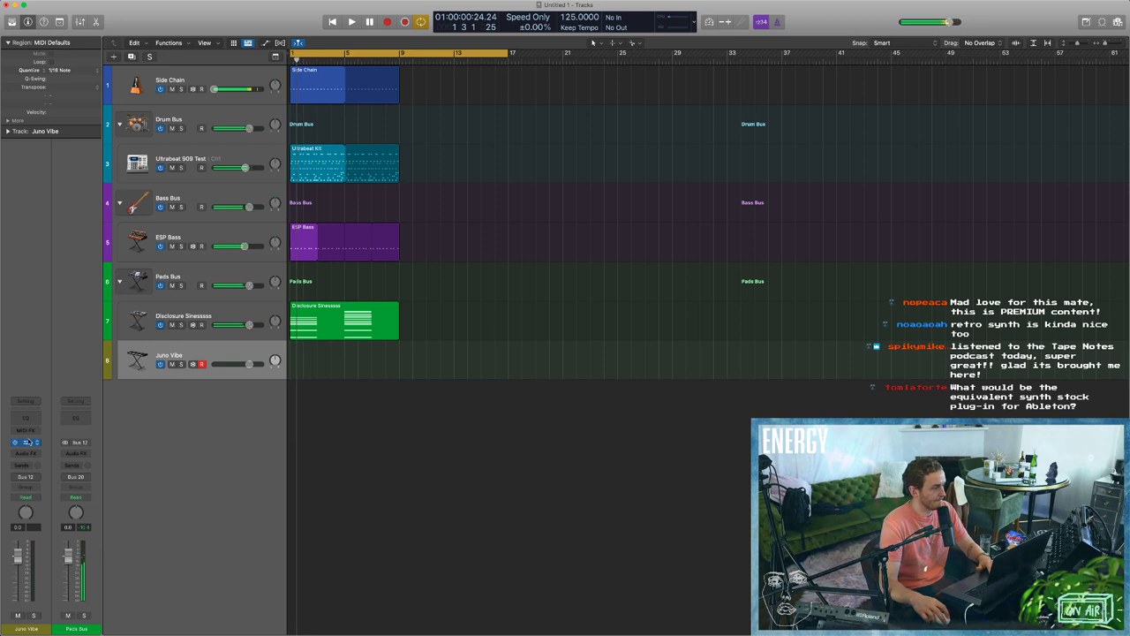
pyautogui.press('a')
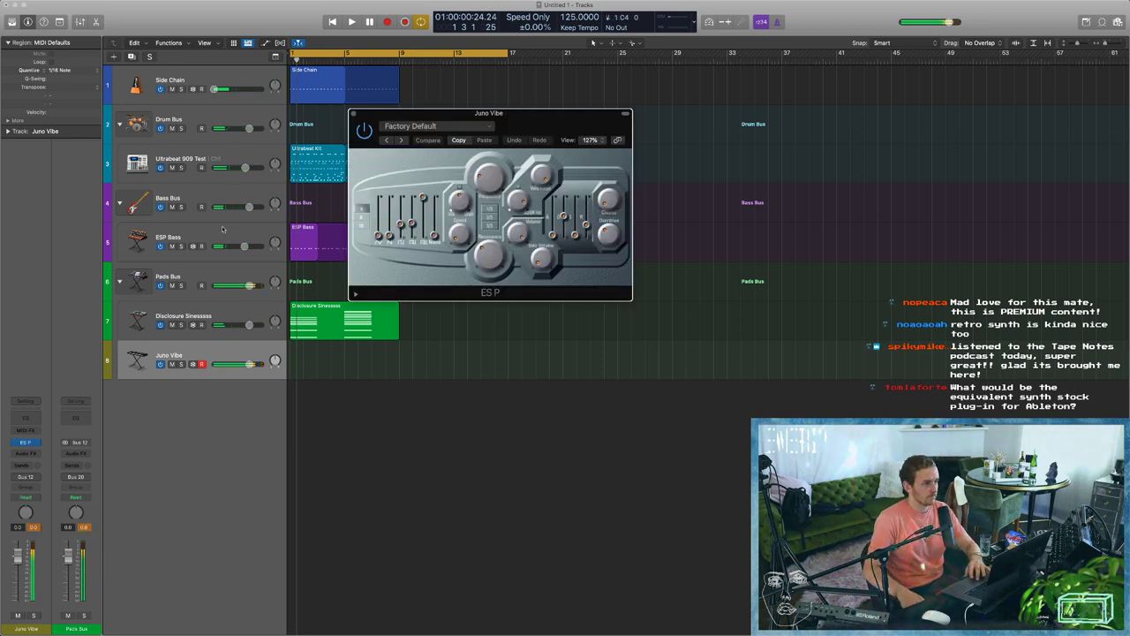
pyautogui.press('a')
pyautogui.press('e')
pyautogui.press('g')
pyautogui.press('u')
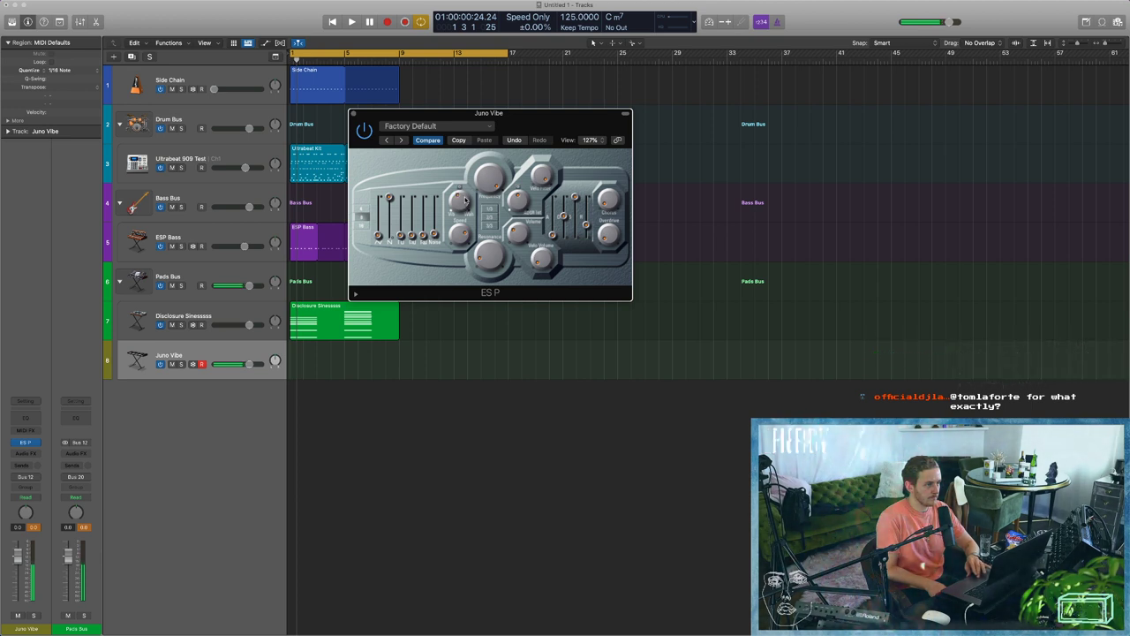
# Play the loop, record a repeated chord stab part on the Juno Vibe track in bars 3 and 4, and play it back.
pyautogui.press('space')
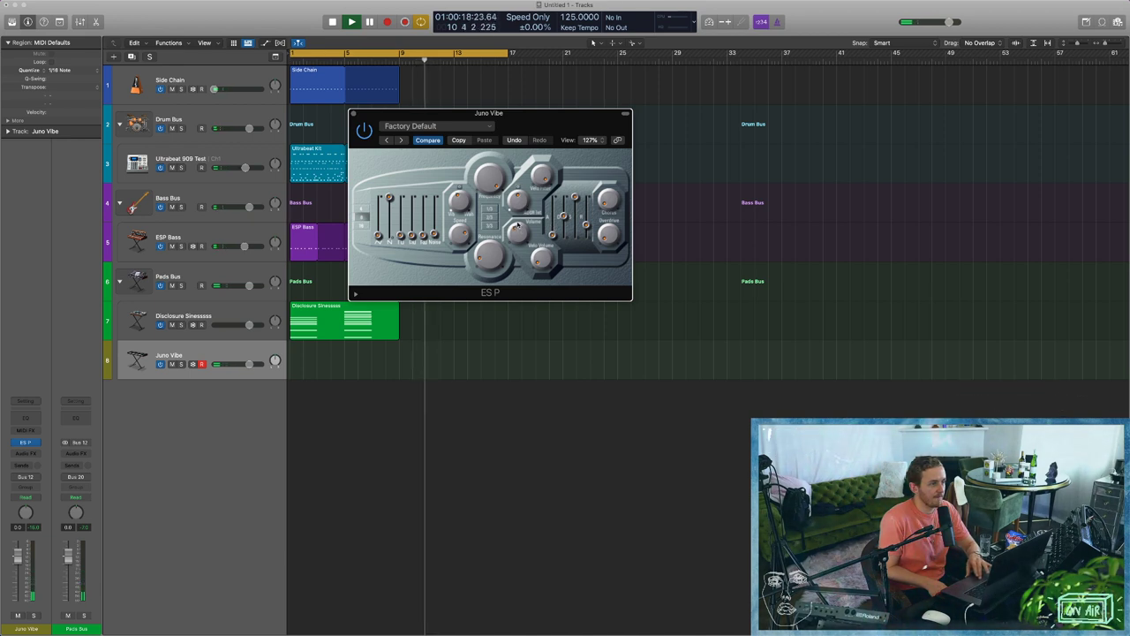
pyautogui.press('space')
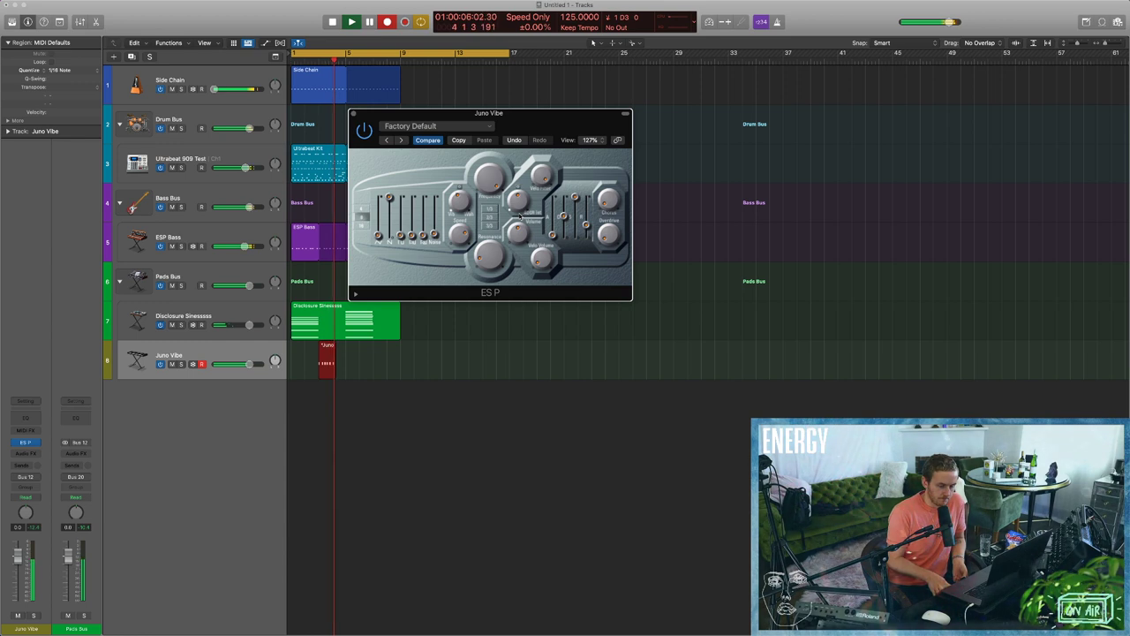
pyautogui.press('space')
pyautogui.press('space')
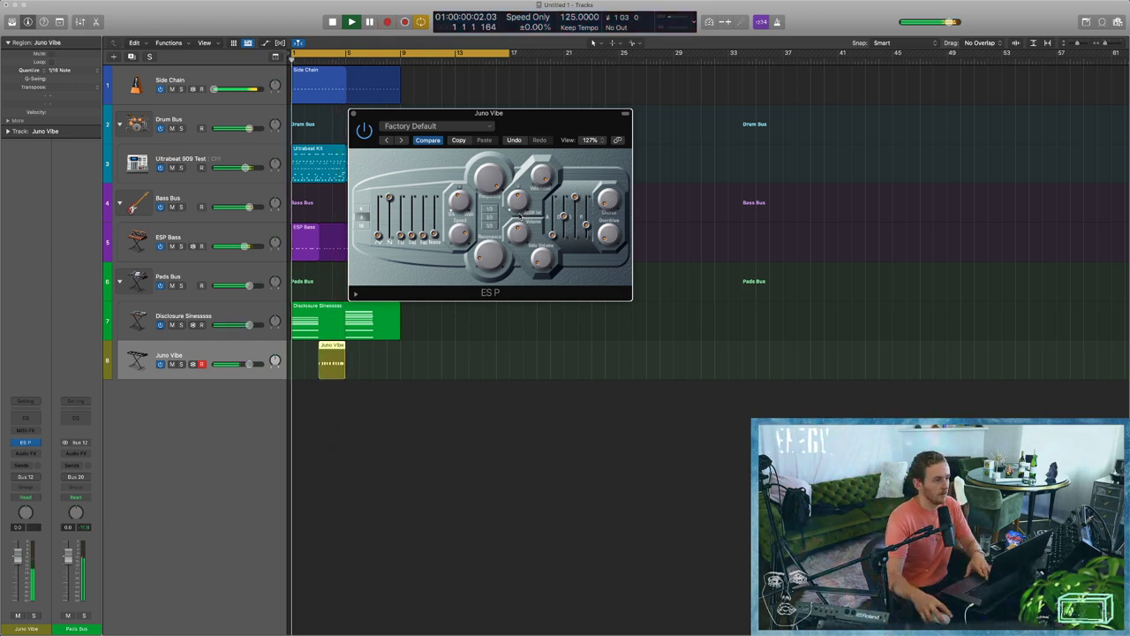
# Close the ES P, extend the Juno Vibe region back to bar 1 and loop it to bar 9.
pyautogui.click(353, 113)
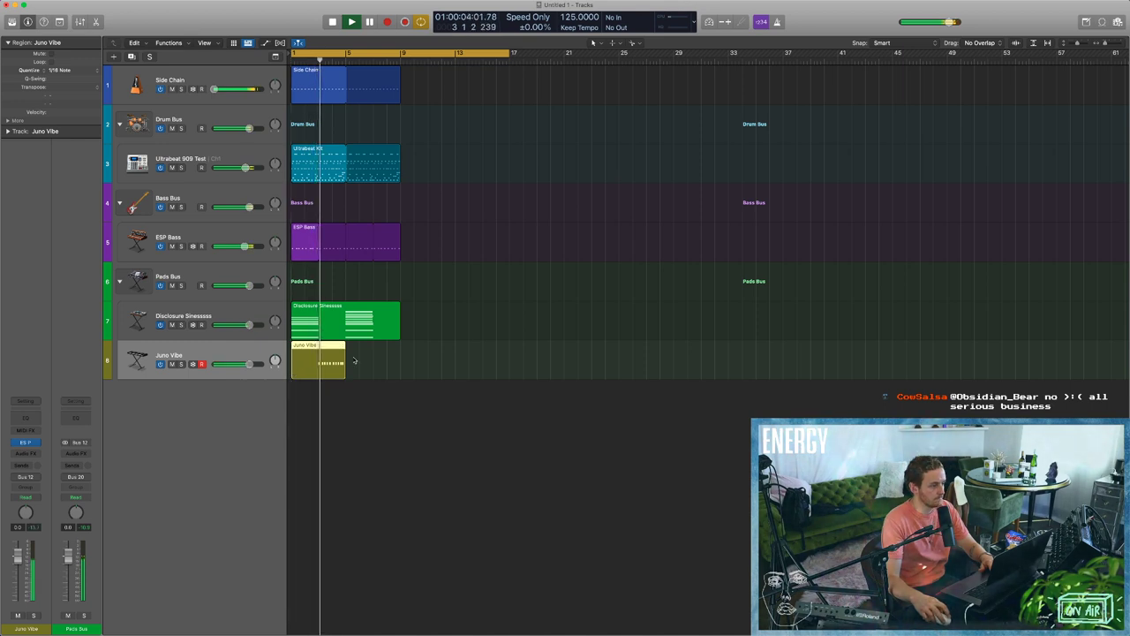
pyautogui.press('l')
pyautogui.moveTo(388, 356); pyautogui.dragTo(399, 350)
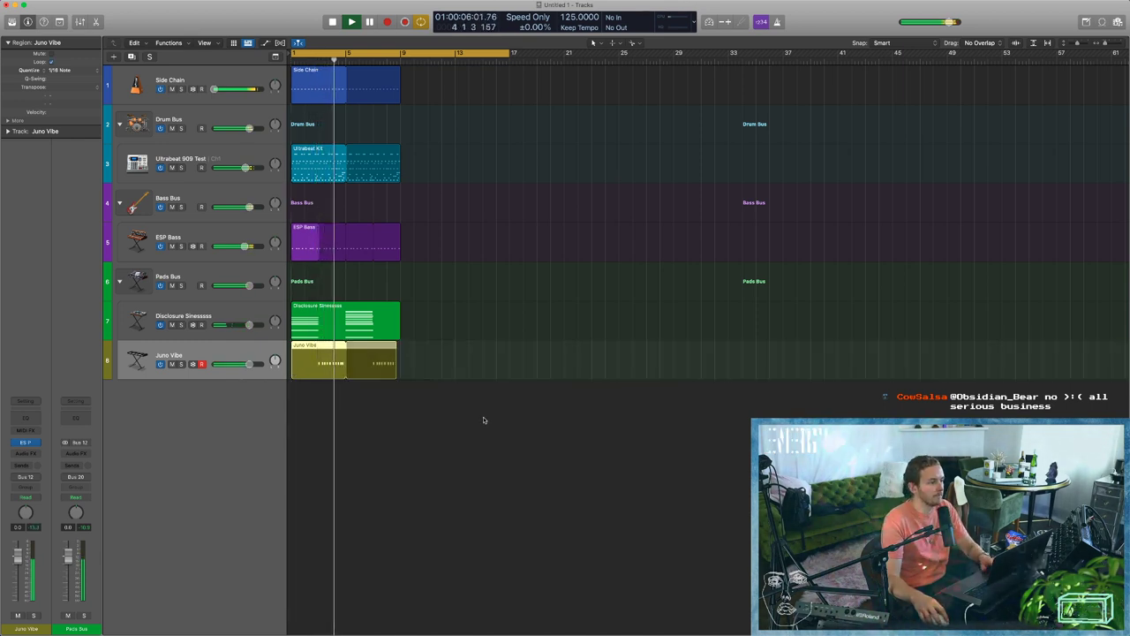
pyautogui.press('space')
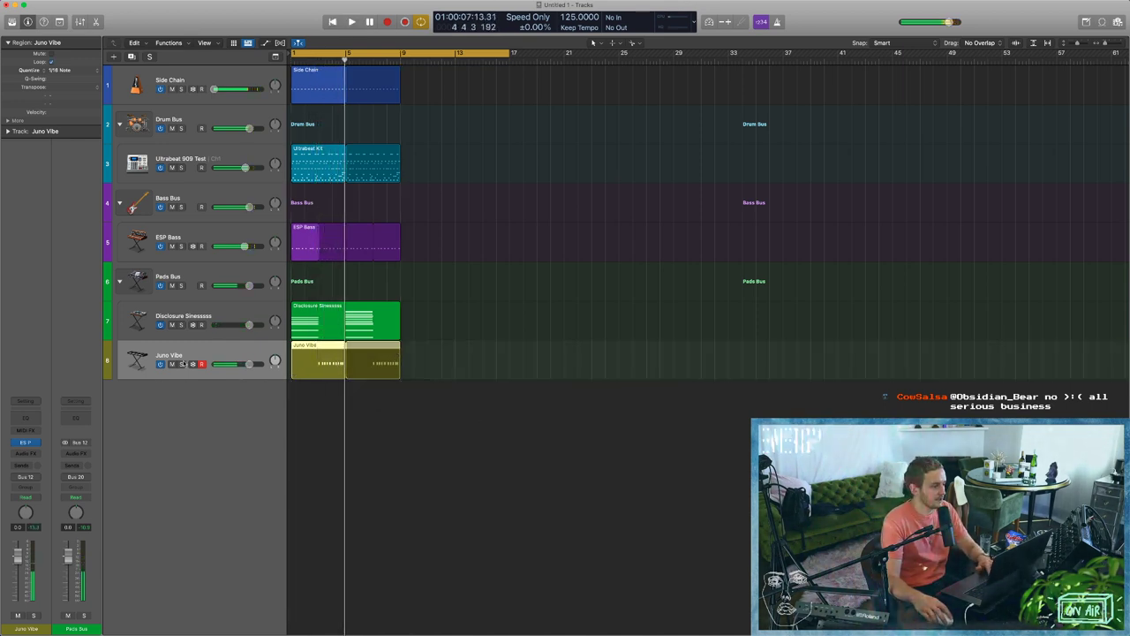
# Solo the Juno Vibe track and color its region a yellowish green from the color palette.
pyautogui.press('s')
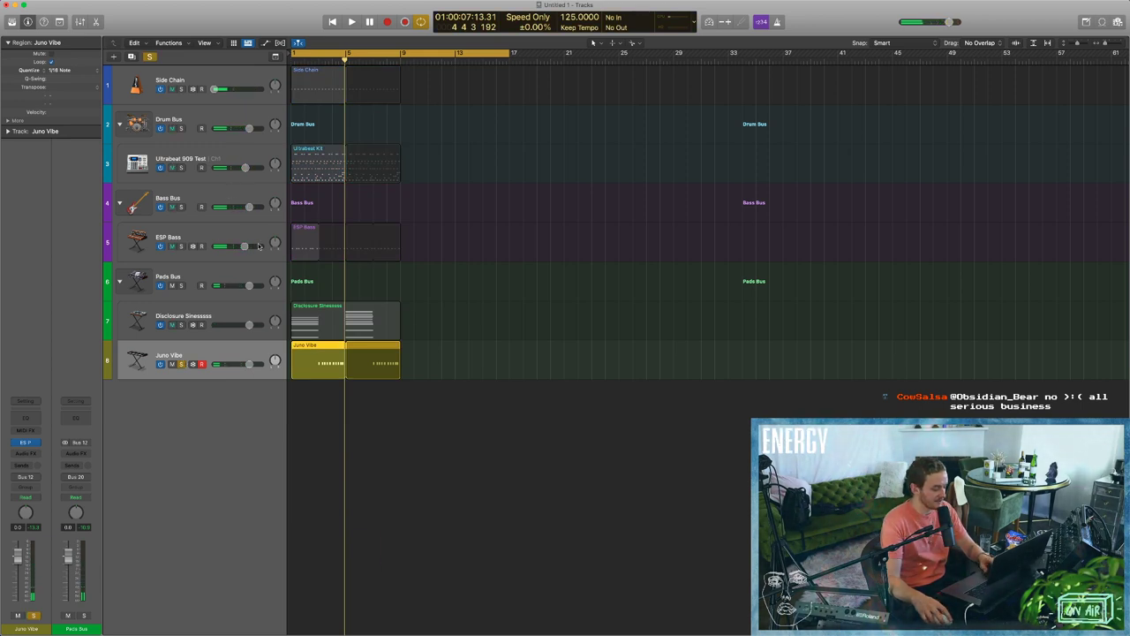
pyautogui.hotkey('alt', 'c')
pyautogui.click(397, 318)
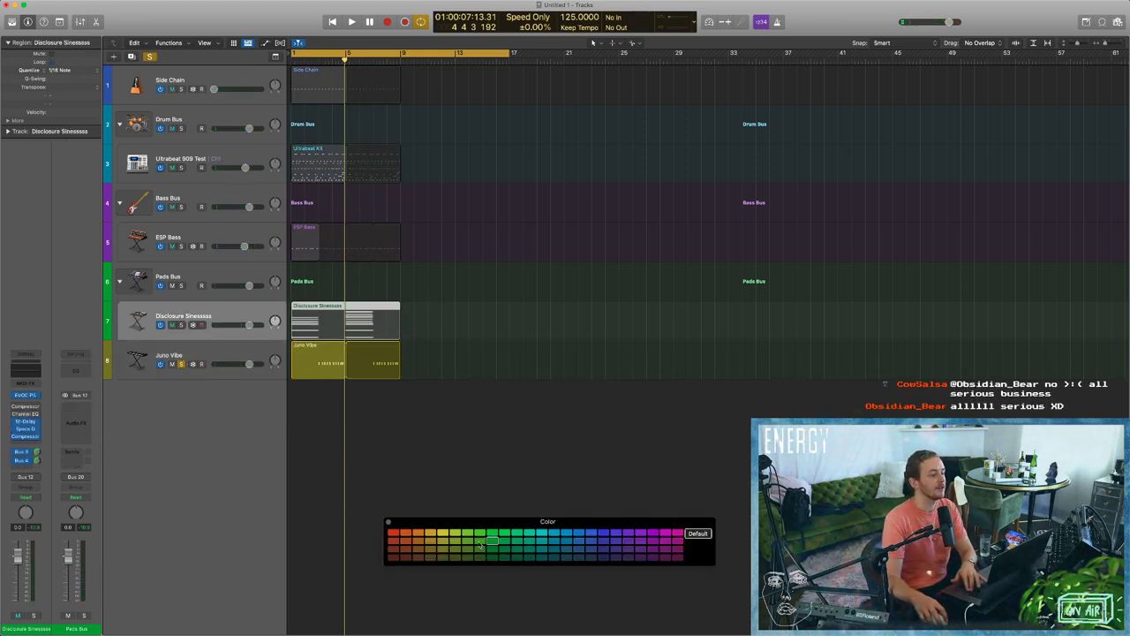
pyautogui.press('Down')
pyautogui.click(481, 542)
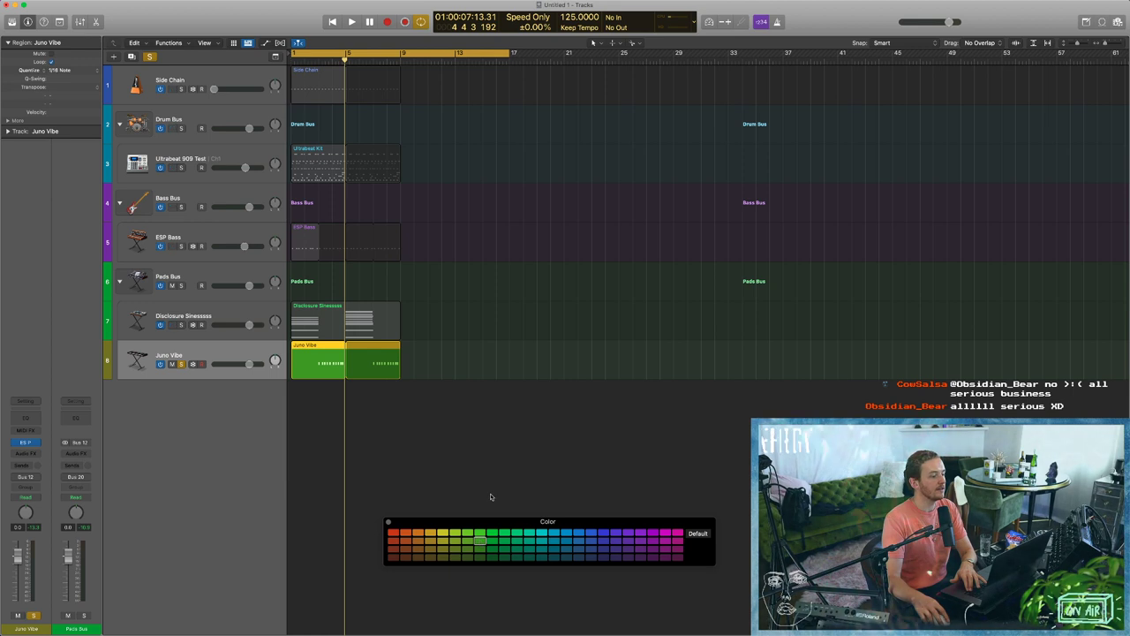
pyautogui.click(491, 497)
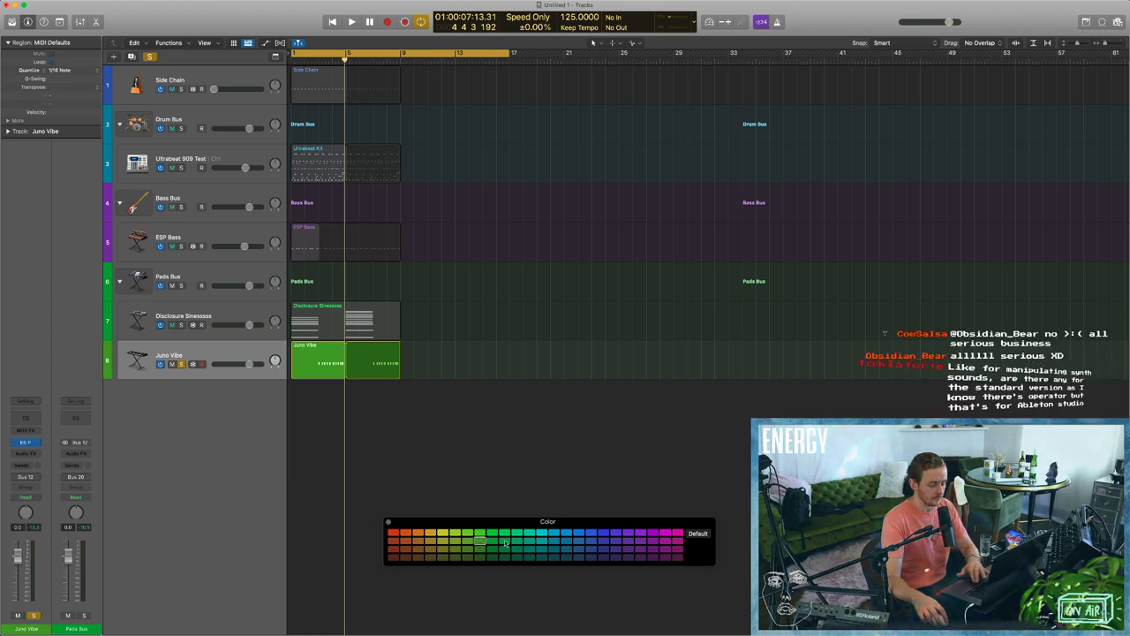
# Recolor the Juno Vibe region a bluer green than the Disclosure Sinesssss region and close the color palette.
pyautogui.press('Up')
pyautogui.press('Up')
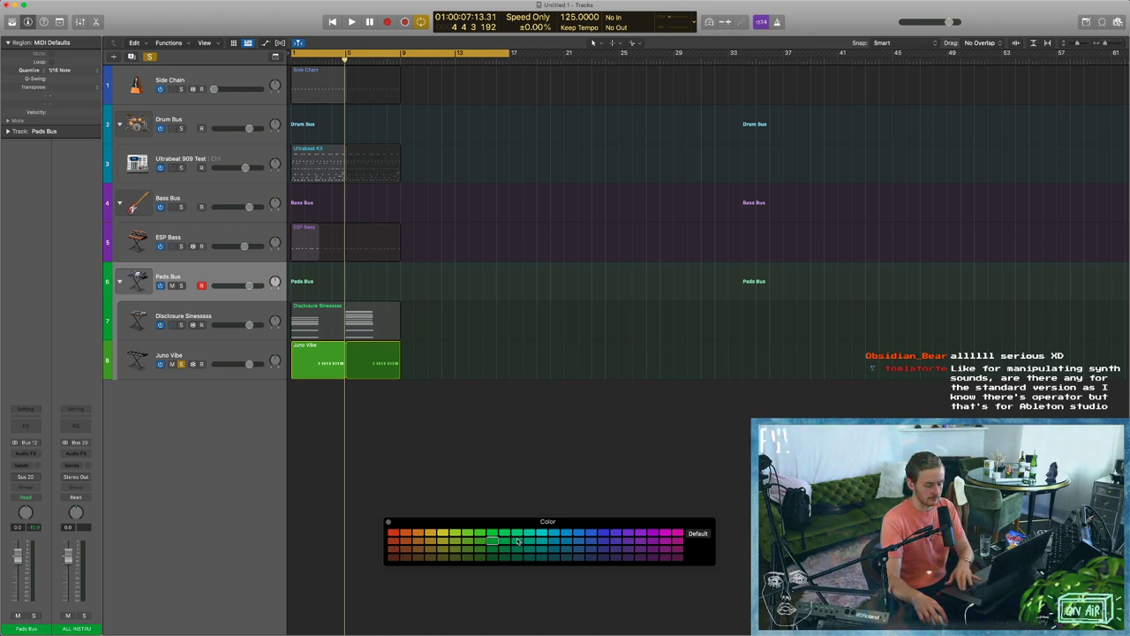
pyautogui.press('Down')
pyautogui.press('Down')
pyautogui.click(506, 543)
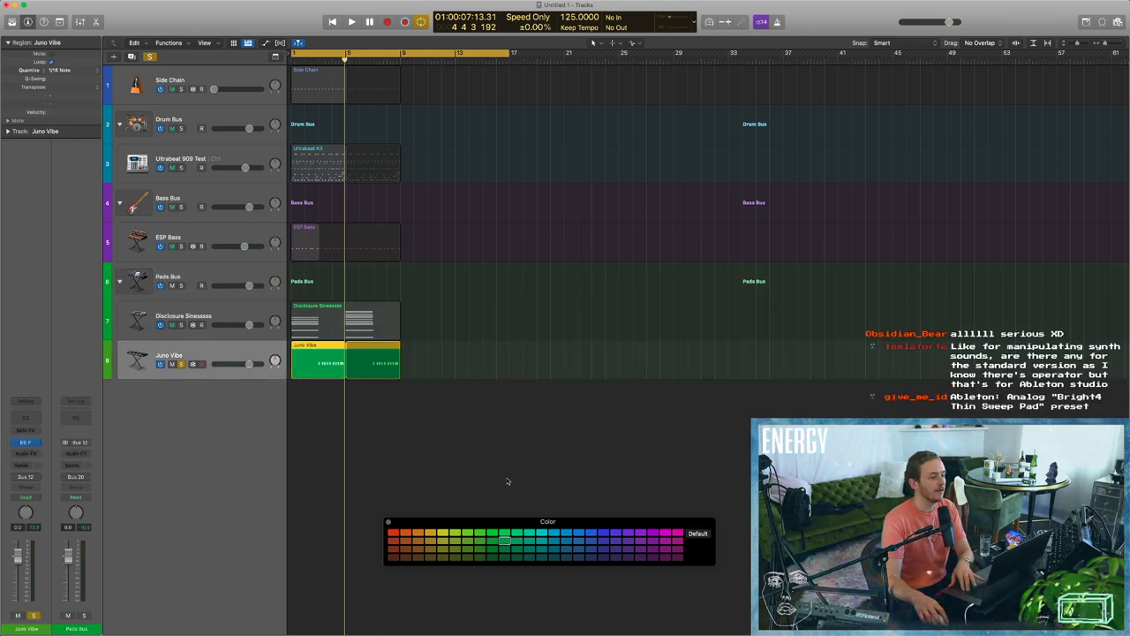
pyautogui.press('space')
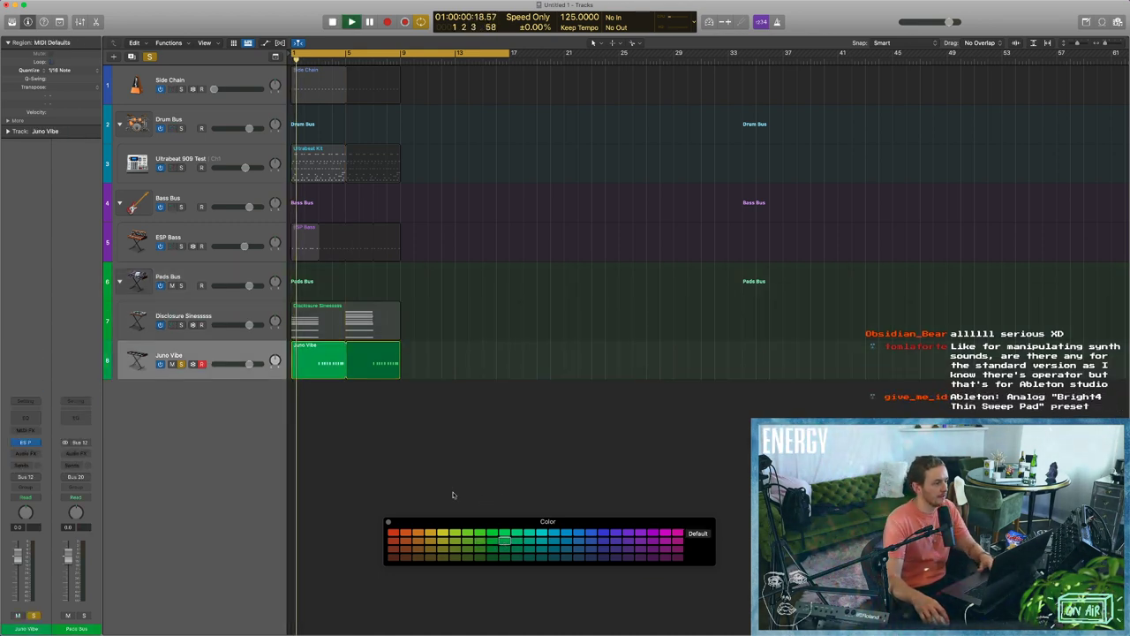
pyautogui.click(389, 522)
# Set the cycle range to bars 3 to 5 around the Juno Vibe stabs and audition the soloed part.
pyautogui.press('space')
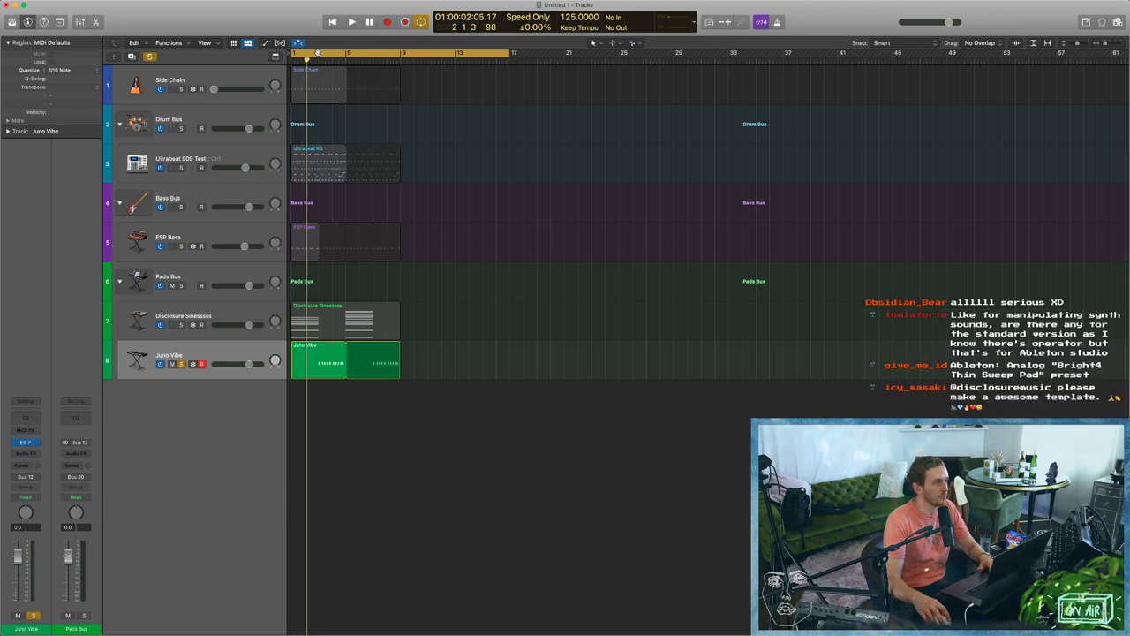
pyautogui.moveTo(317, 53); pyautogui.dragTo(346, 53)
pyautogui.press('space')
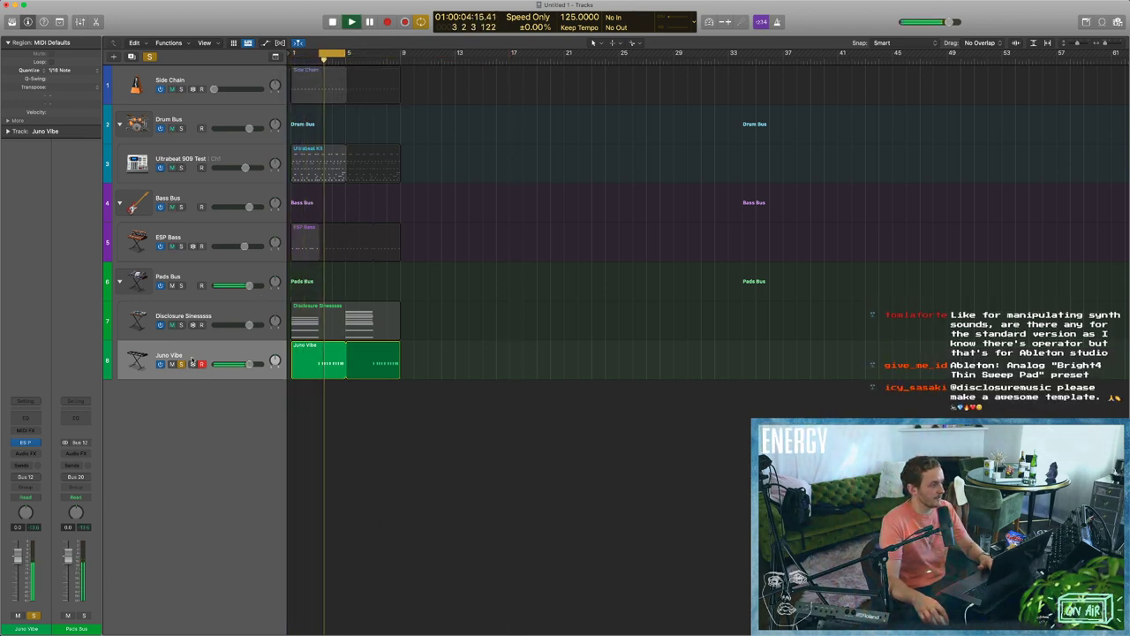
pyautogui.press('space')
# Insert a Compressor on the Juno Vibe track, try its circuit models during playback and choose Vintage FET.
pyautogui.click(27, 453)
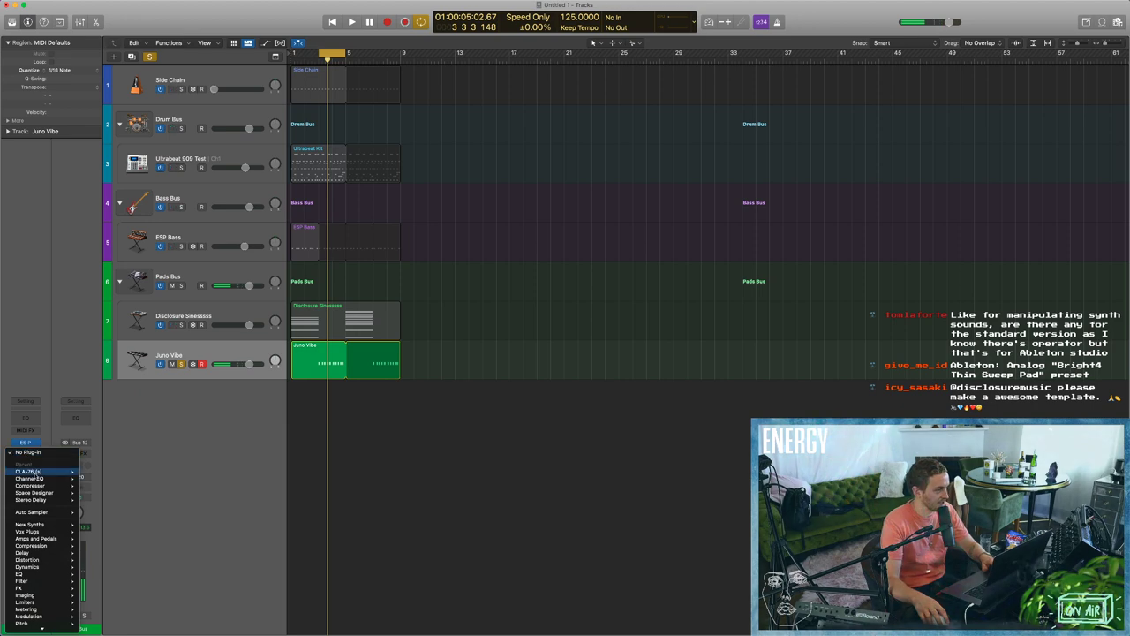
pyautogui.click(30, 484)
pyautogui.press('space')
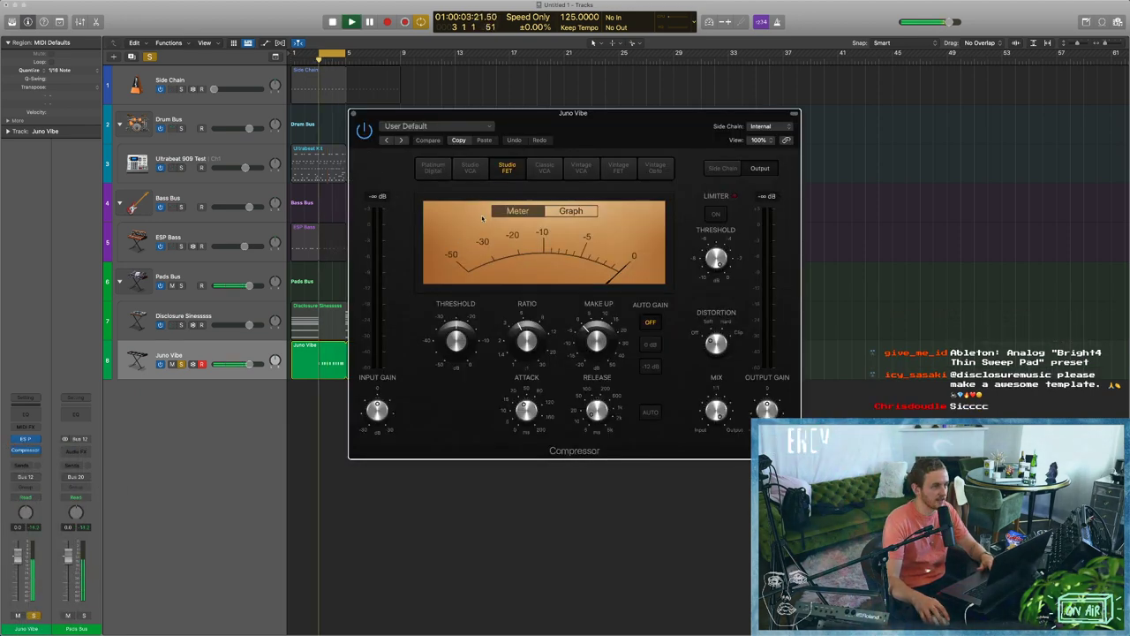
pyautogui.click(544, 168)
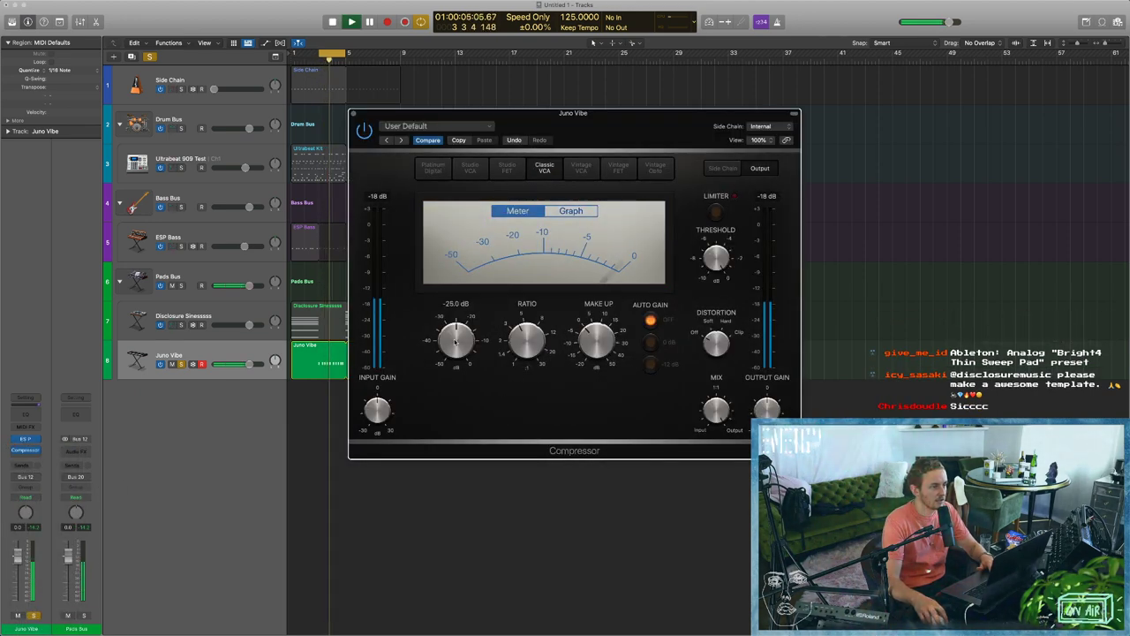
pyautogui.click(581, 168)
pyautogui.click(618, 168)
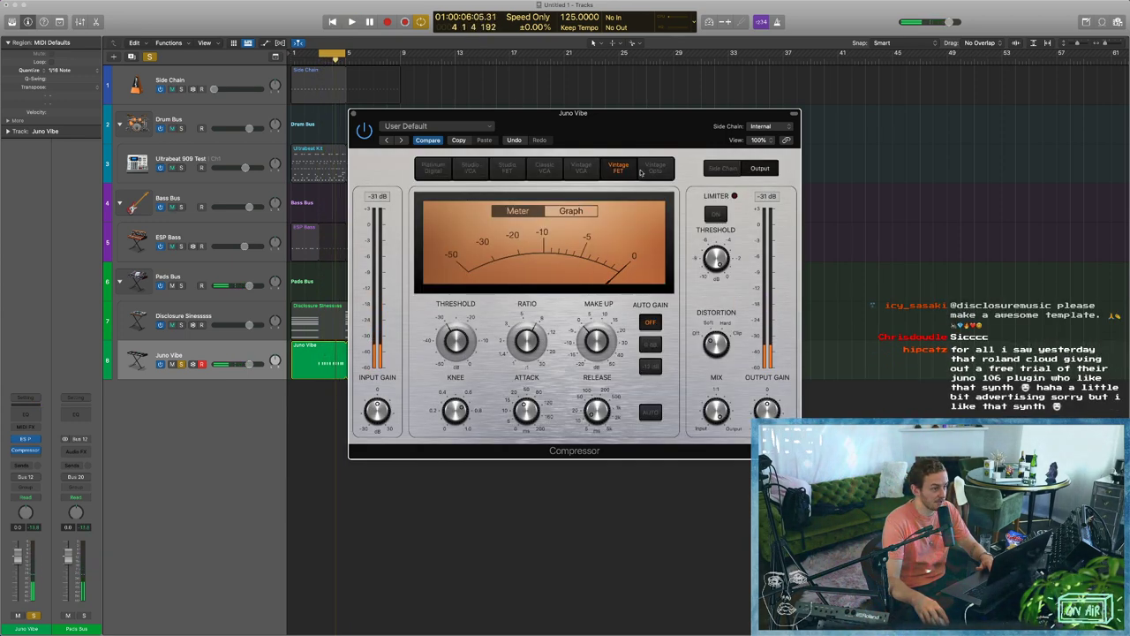
# Set the Compressor's attack to 18.5 ms and make-up gain to about 3.5 dB, adjust its ratio and threshold, and close it.
pyautogui.press('space')
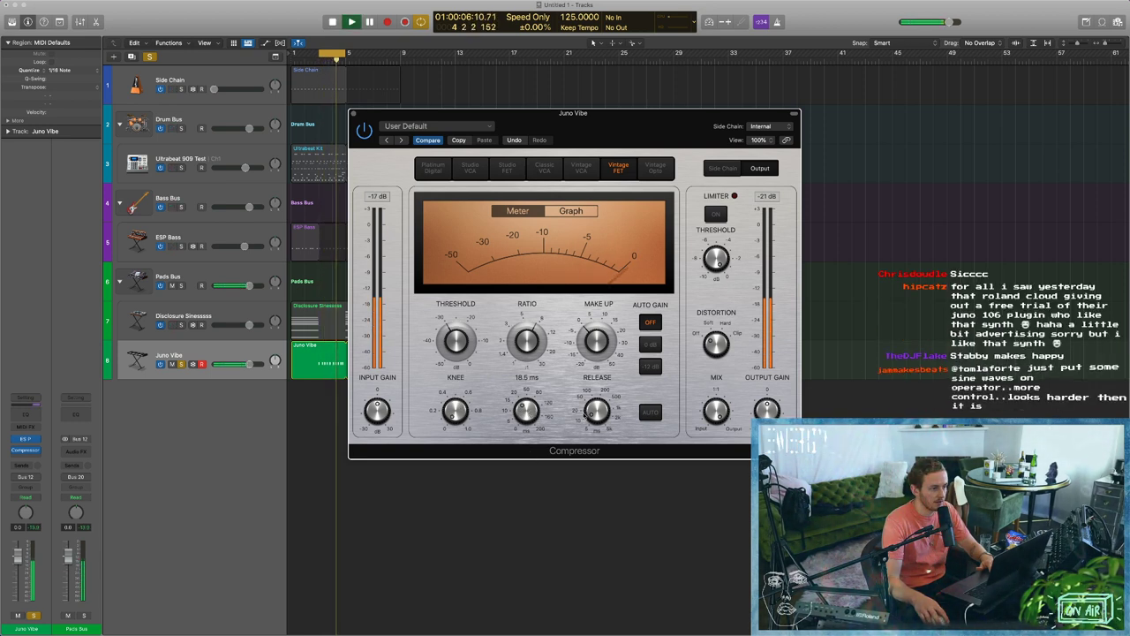
pyautogui.moveTo(596, 340); pyautogui.dragTo(597, 332)
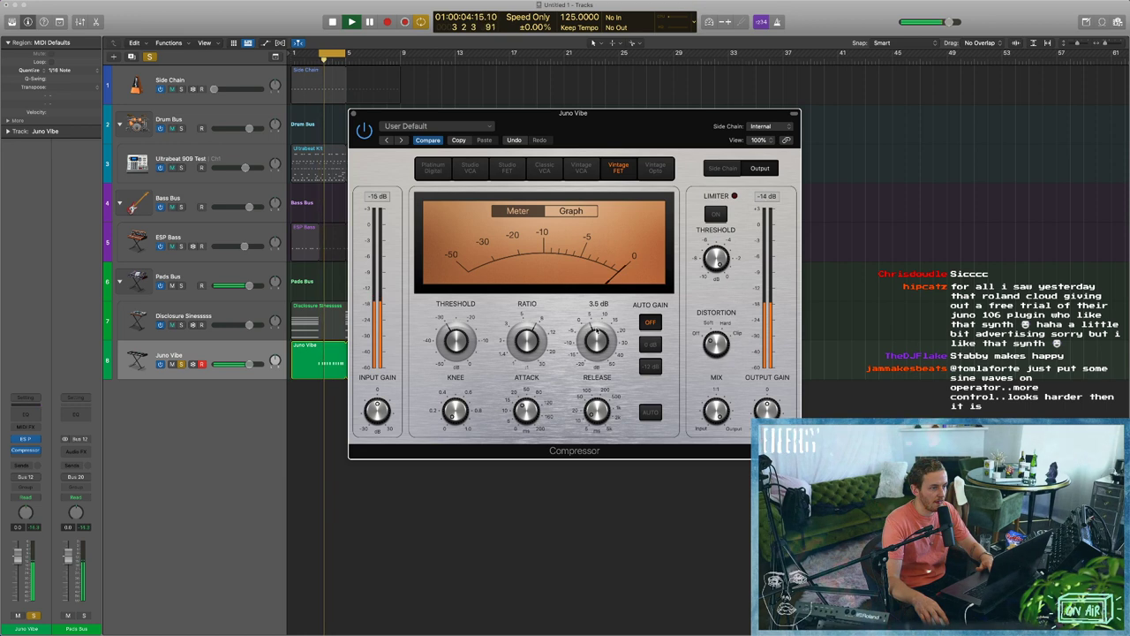
pyautogui.press('space')
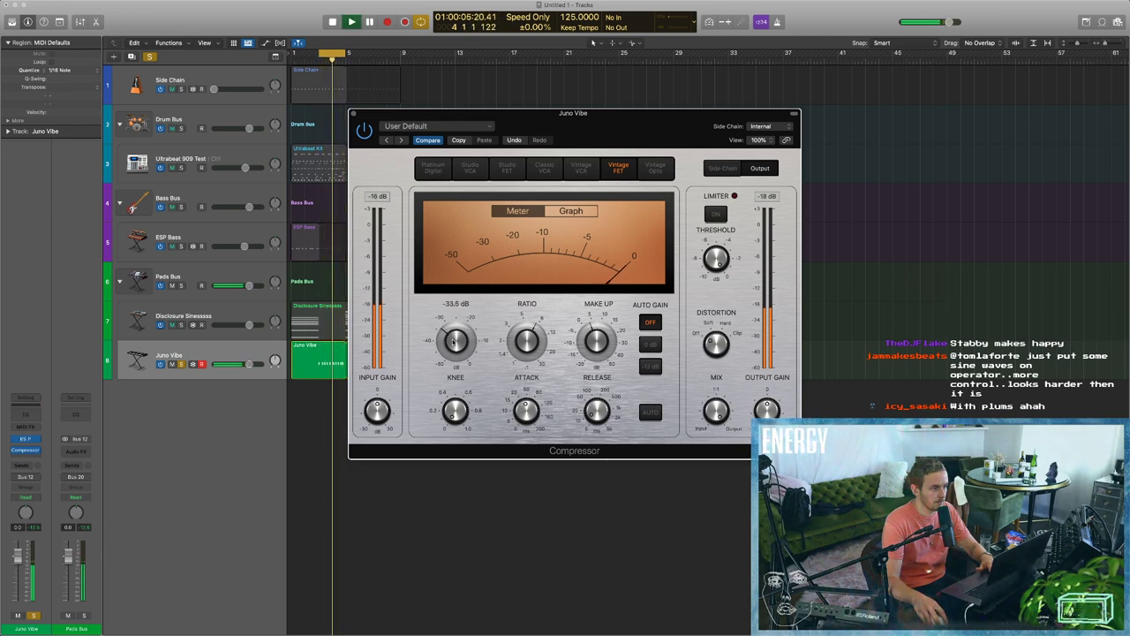
pyautogui.moveTo(453, 342); pyautogui.dragTo(455, 337)
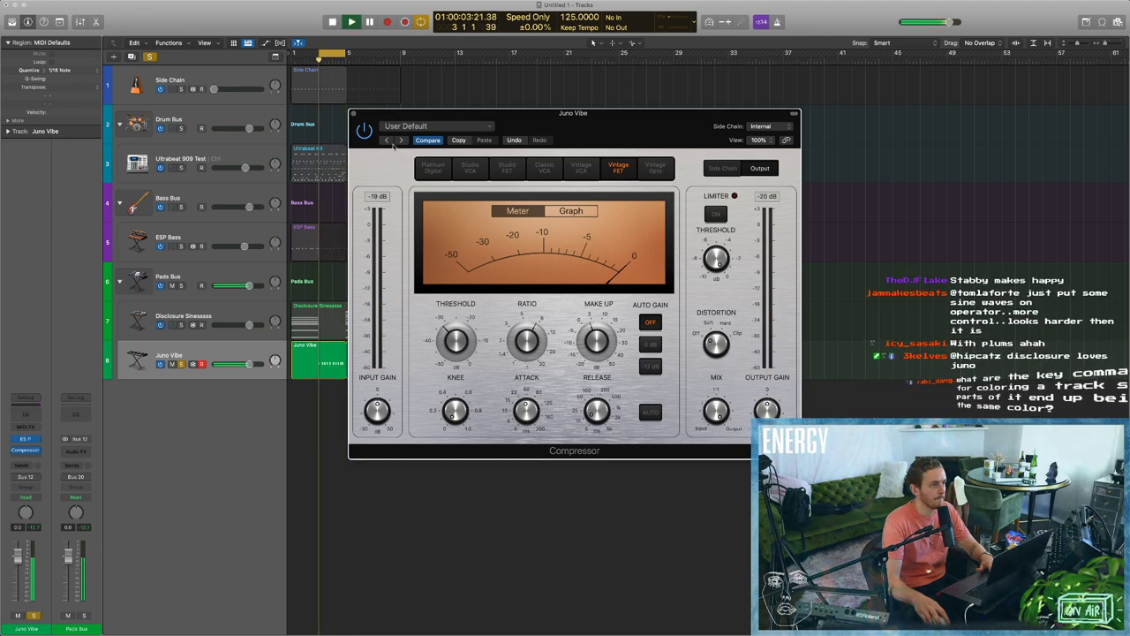
pyautogui.press('super+w')
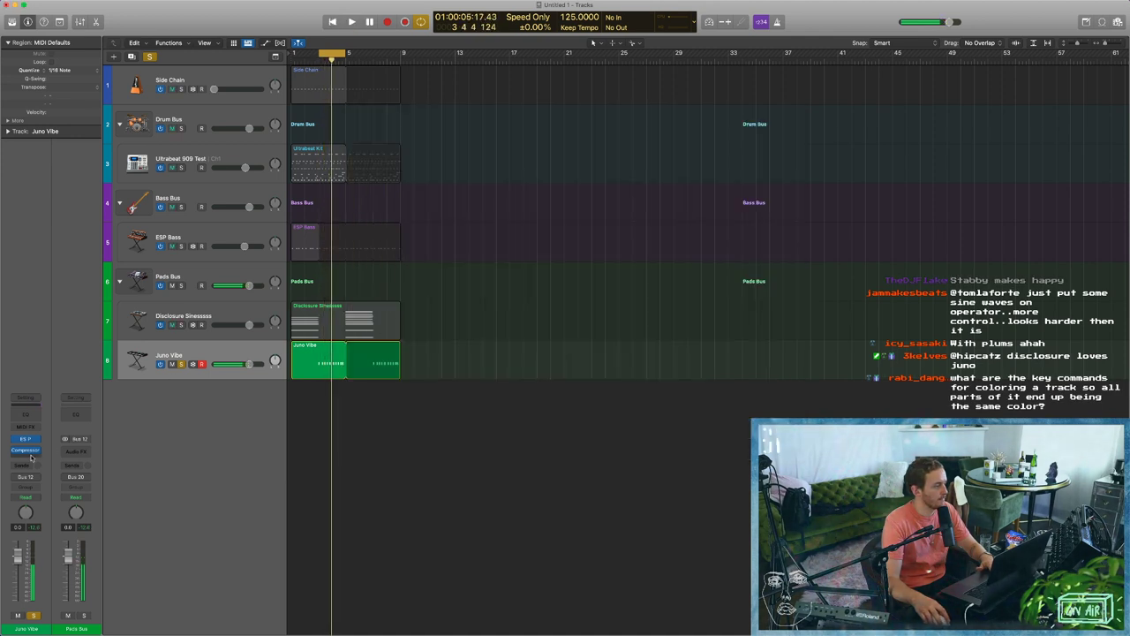
# Add a Channel EQ after the Compressor and enable its low cut at 60.5 Hz with a 36 dB/Oct slope and 0.57 Q.
pyautogui.click(32, 456)
pyautogui.click(33, 487)
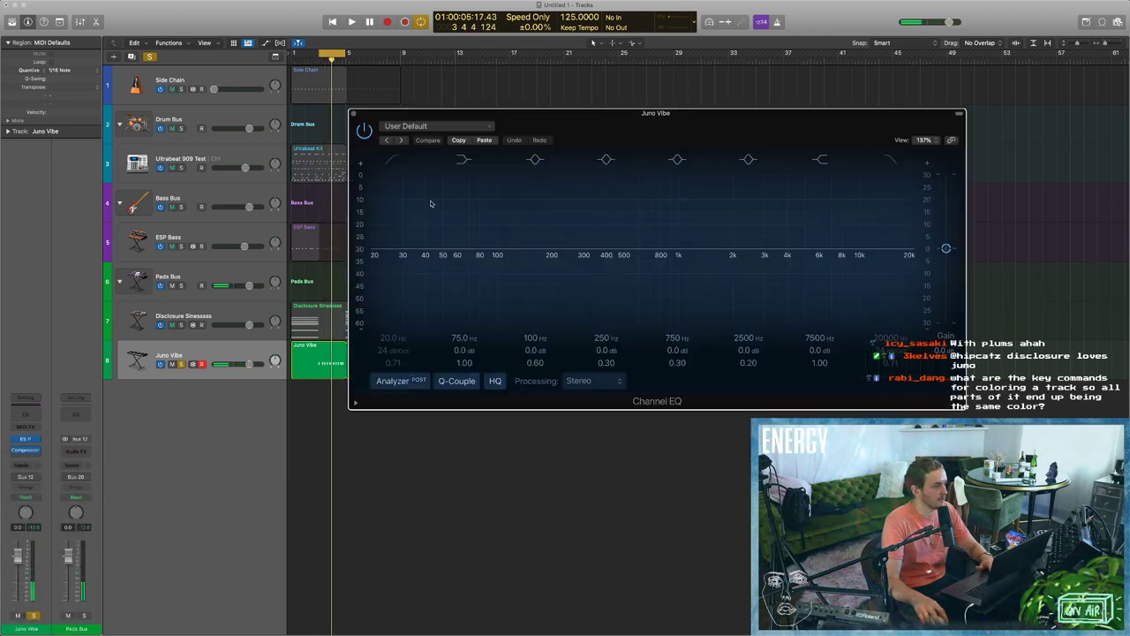
pyautogui.press('space')
pyautogui.click(394, 161)
pyautogui.moveTo(383, 279); pyautogui.dragTo(498, 289)
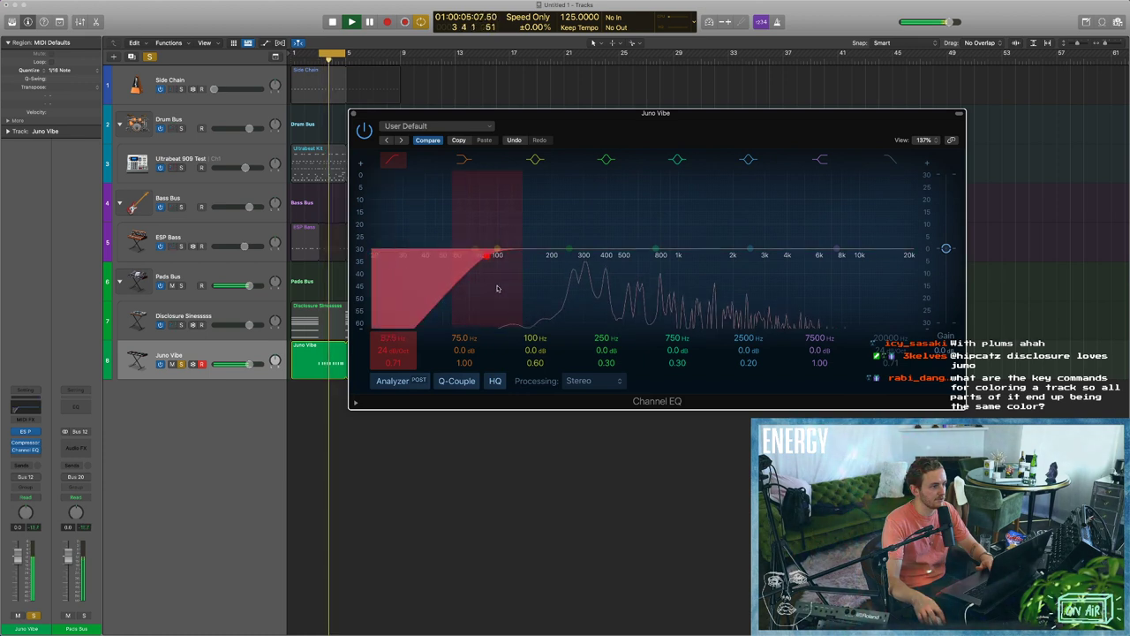
pyautogui.moveTo(393, 352); pyautogui.dragTo(397, 377)
pyautogui.moveTo(490, 310); pyautogui.dragTo(461, 312)
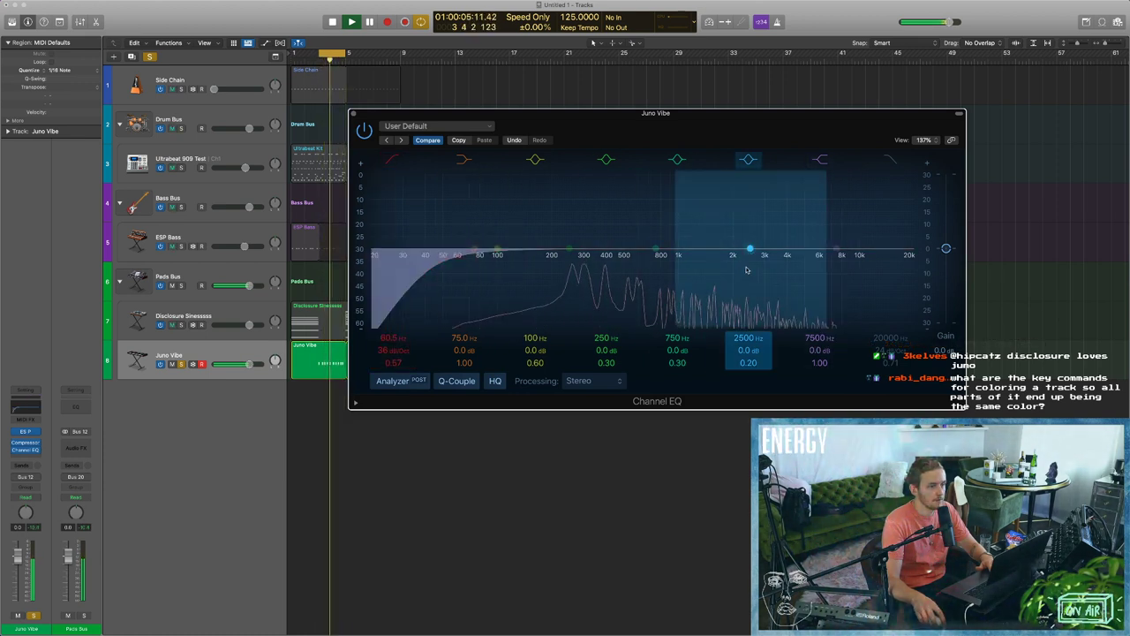
# Boost the Channel EQ's upper-mid band by 2.9 dB at 2260 Hz with a Q of 0.30, and close the EQ.
pyautogui.moveTo(747, 270); pyautogui.dragTo(745, 250)
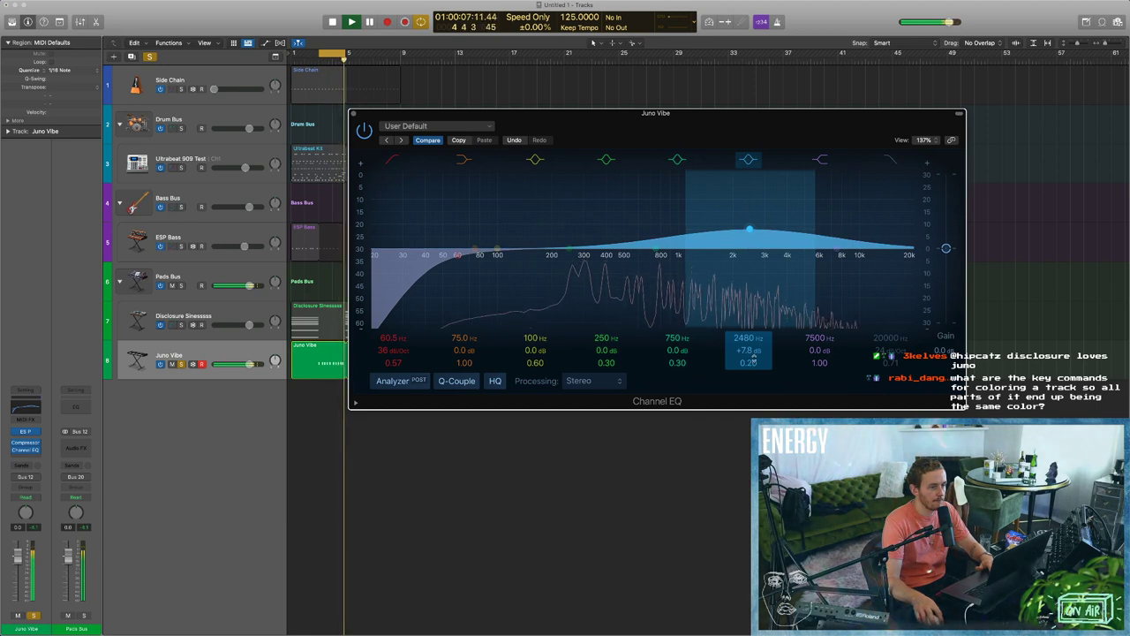
pyautogui.press('space')
pyautogui.moveTo(754, 360); pyautogui.dragTo(754, 351)
pyautogui.moveTo(764, 194); pyautogui.dragTo(757, 208)
pyautogui.press('space')
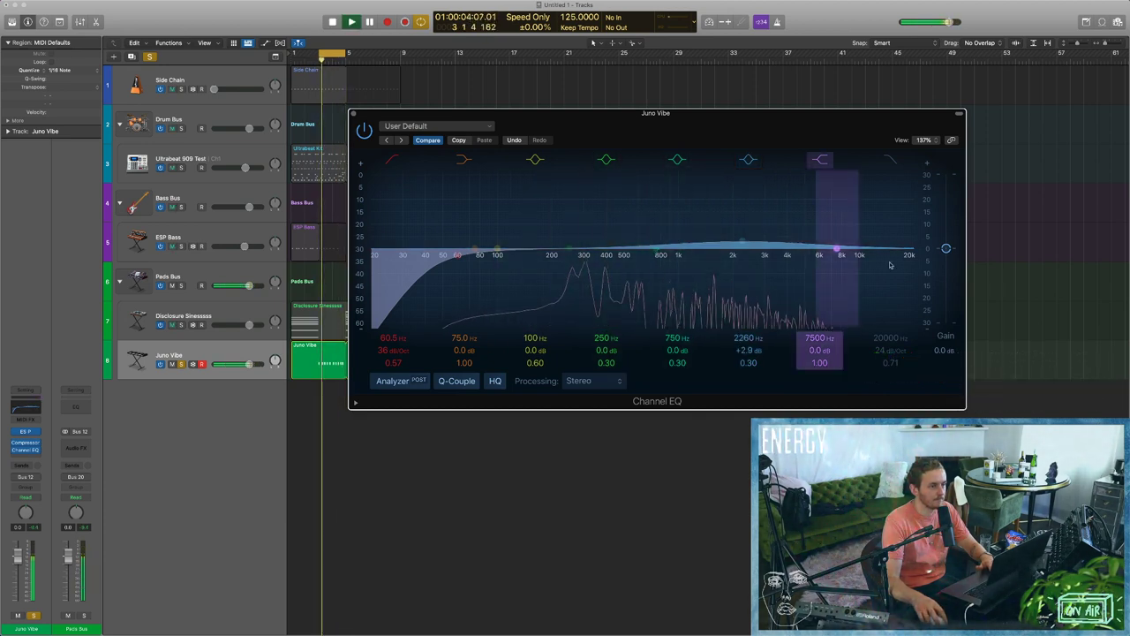
pyautogui.click(29, 417)
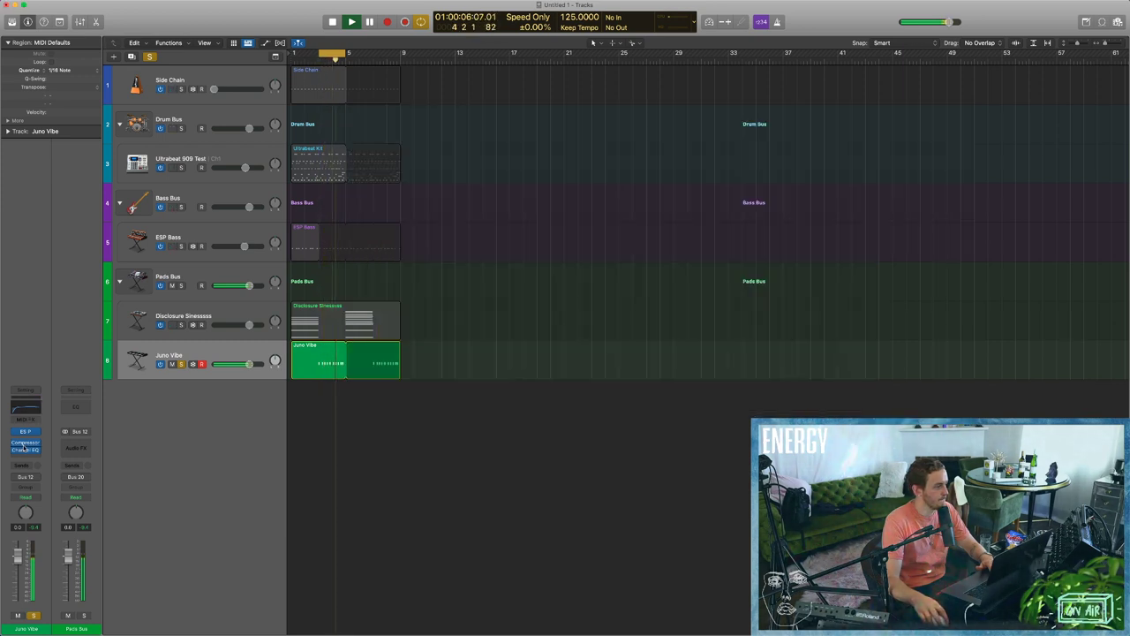
# Stop playback and insert a stereo Echo after the Channel EQ on the Juno Vibe track.
pyautogui.press('space')
pyautogui.click(25, 448)
pyautogui.moveTo(71, 533)
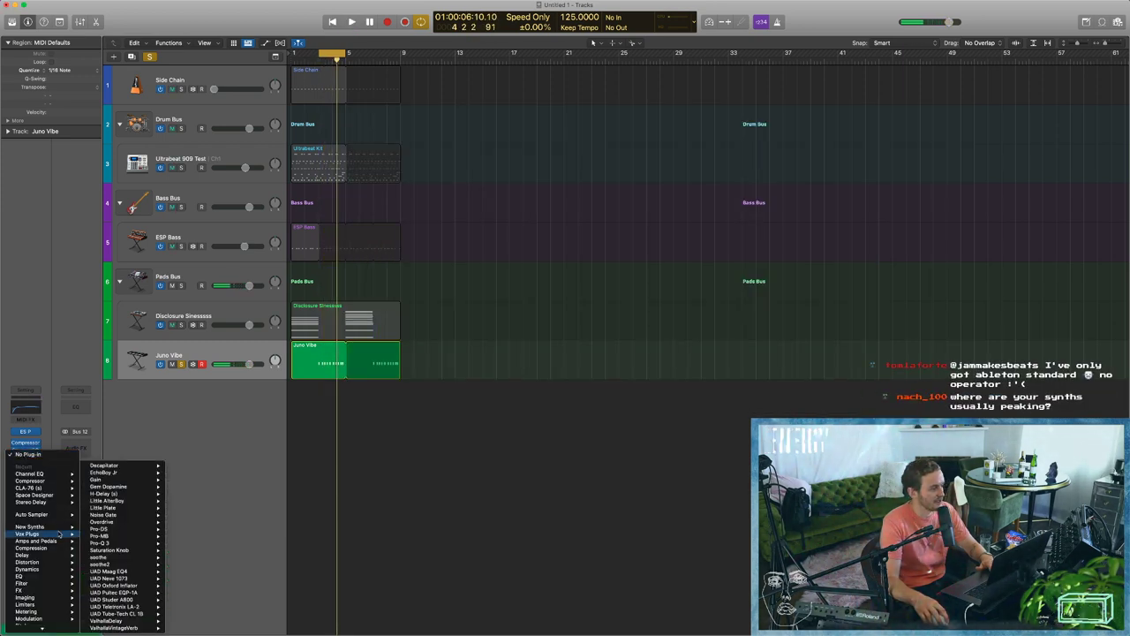
pyautogui.moveTo(51, 556)
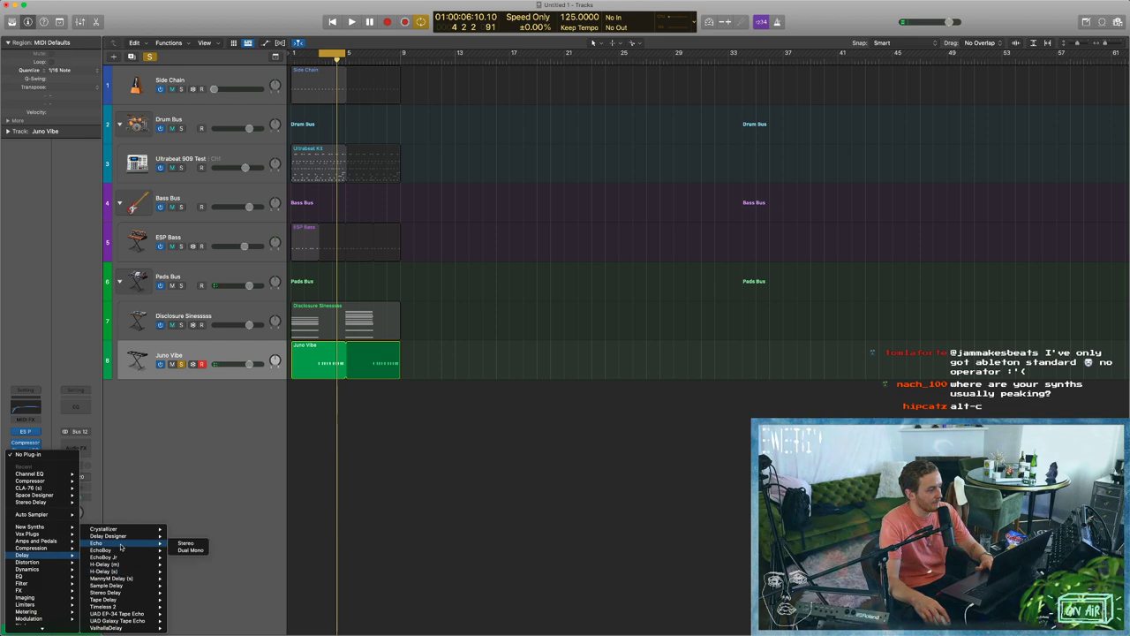
pyautogui.click(186, 542)
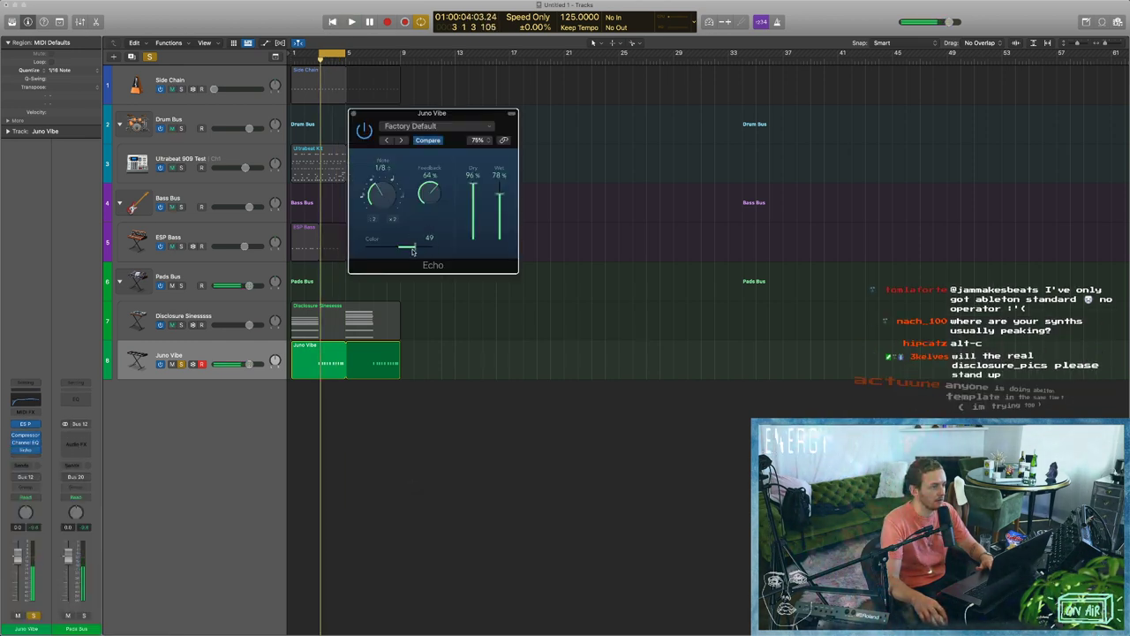
# Adjust the Echo during playback to 100% dry, 22% wet, 36% feedback and a color of -29.
pyautogui.moveTo(430, 250); pyautogui.dragTo(384, 255)
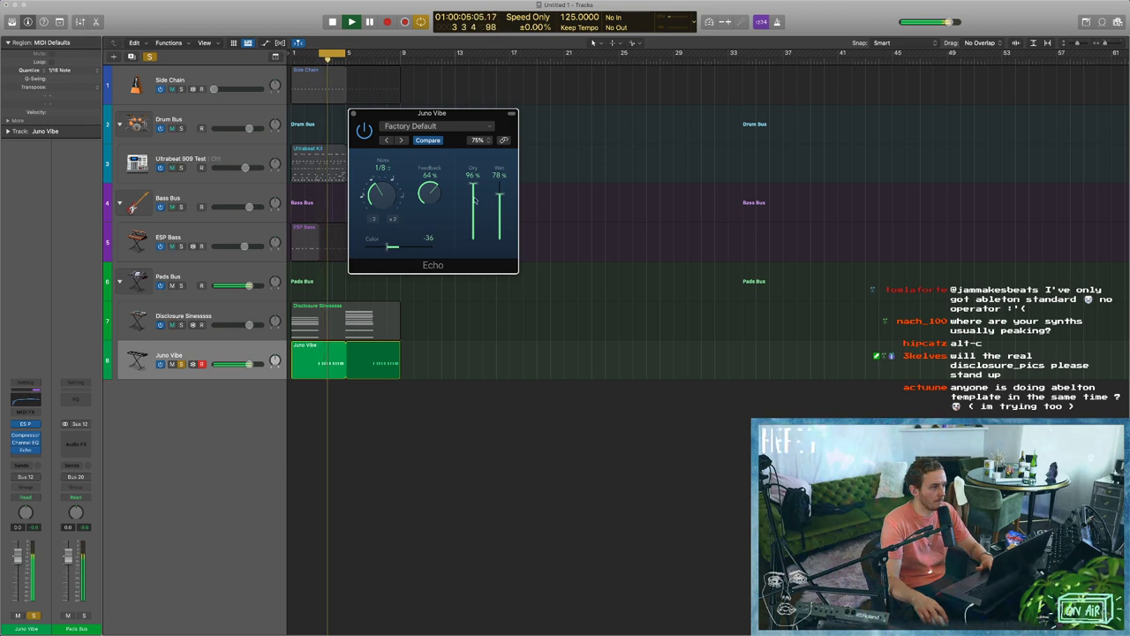
pyautogui.moveTo(474, 198); pyautogui.dragTo(475, 191)
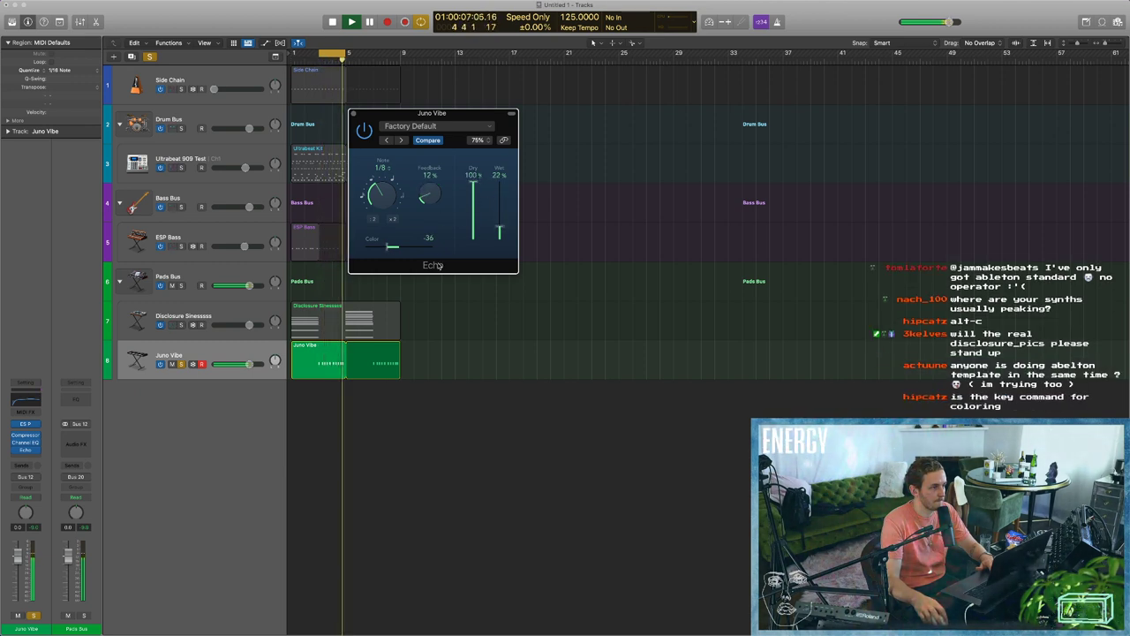
pyautogui.moveTo(372, 191); pyautogui.dragTo(370, 214)
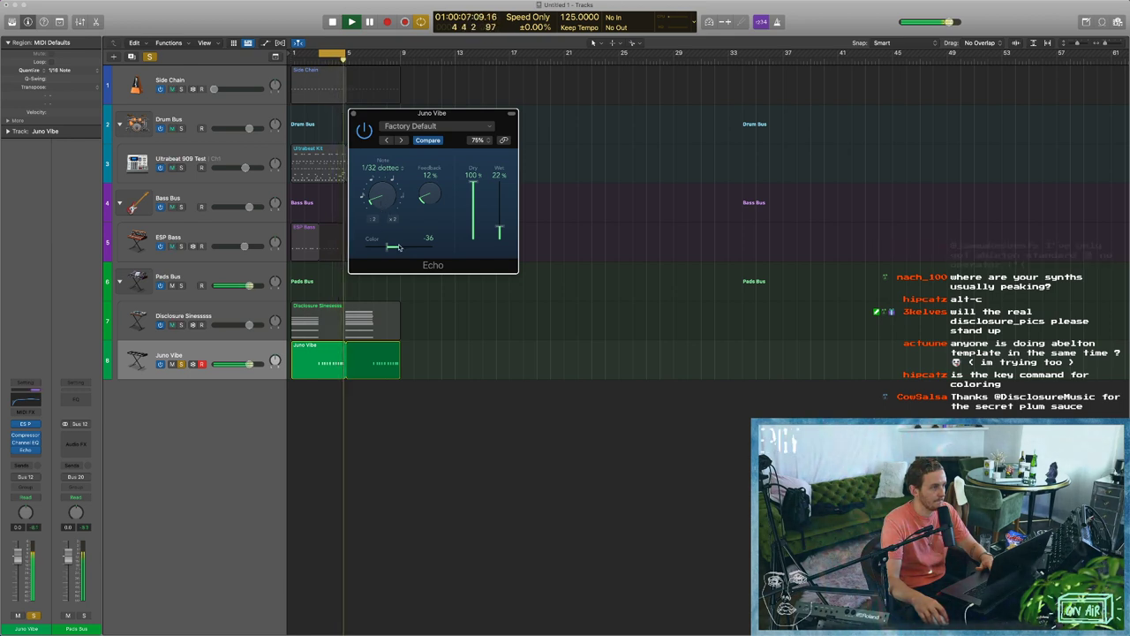
pyautogui.moveTo(407, 252); pyautogui.dragTo(394, 251)
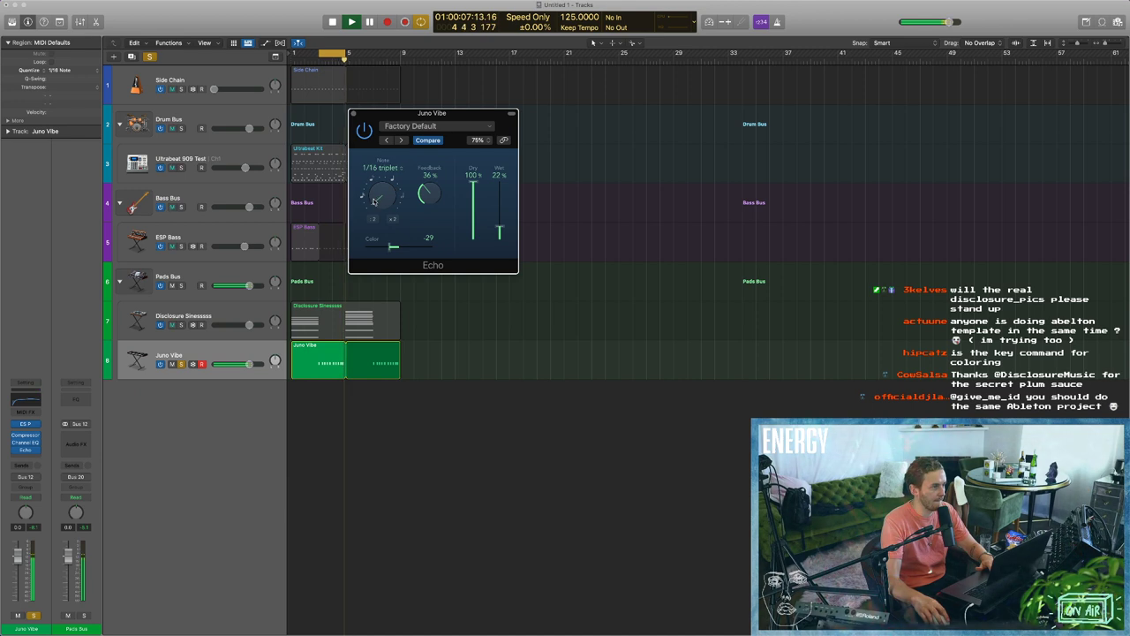
# Set the Echo's note value to 1/32 dotted, wet level to 18% and color to -16, and close it.
pyautogui.click(385, 171)
pyautogui.click(377, 217)
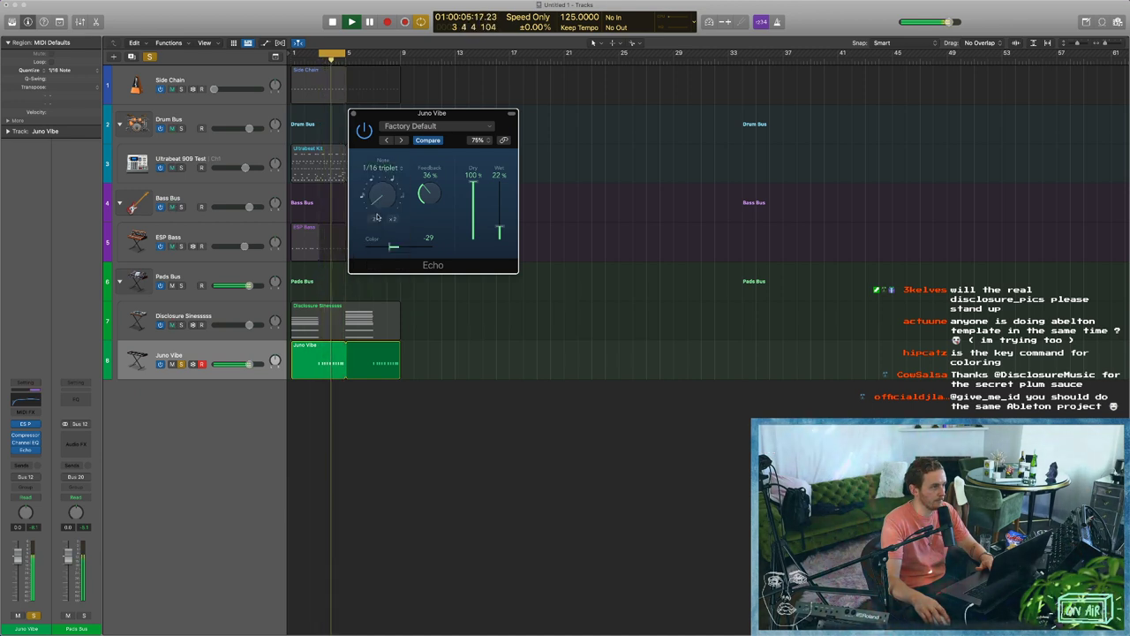
pyautogui.moveTo(382, 197); pyautogui.dragTo(383, 193)
pyautogui.moveTo(501, 227)
pyautogui.mouseDown()
pyautogui.moveTo(505, 200)
pyautogui.moveTo(502, 228)
pyautogui.mouseUp()
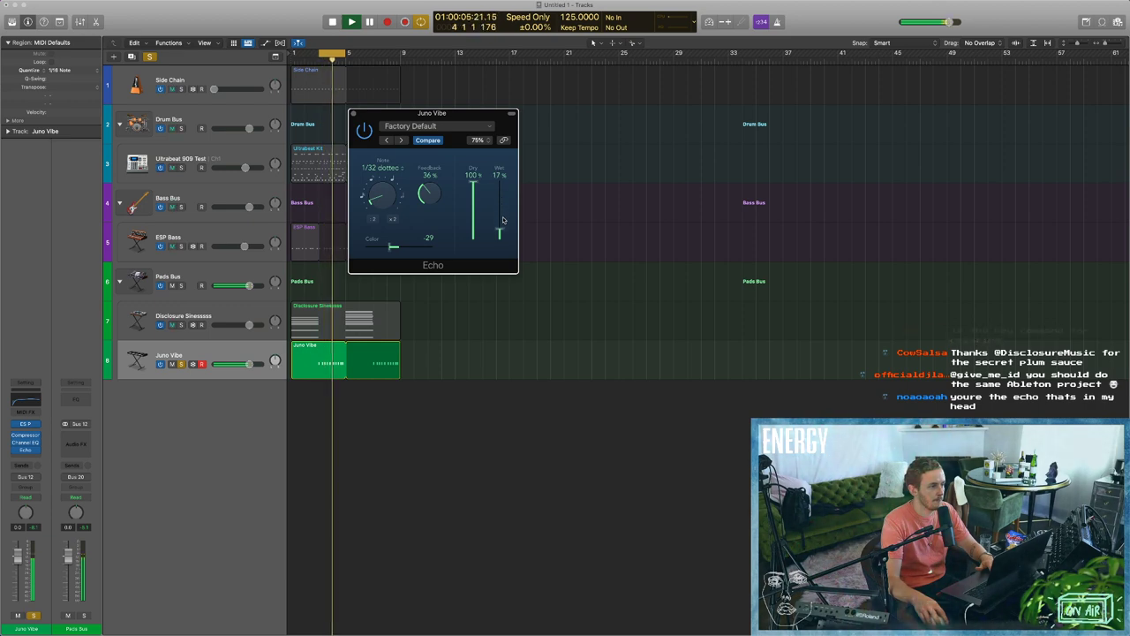
pyautogui.moveTo(394, 247)
pyautogui.mouseDown()
pyautogui.moveTo(432, 251)
pyautogui.moveTo(413, 251)
pyautogui.mouseUp()
pyautogui.press('space')
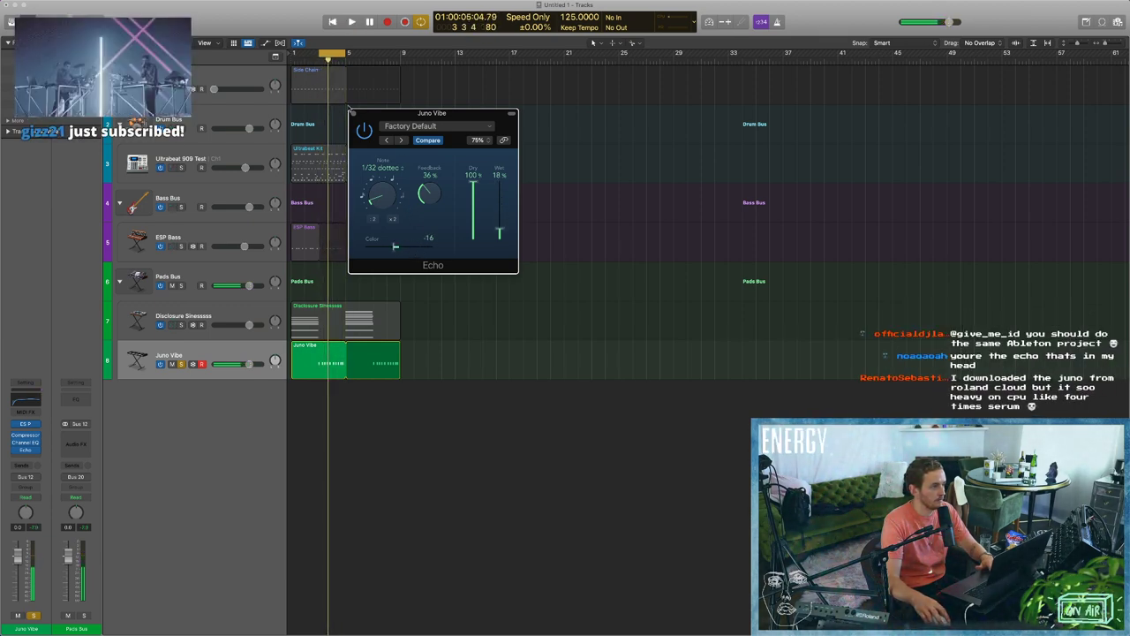
pyautogui.click(354, 113)
# Insert Space Designer after the Echo on the Juno Vibe track and load its 0.3s Wooden Chamber preset.
pyautogui.click(42, 450)
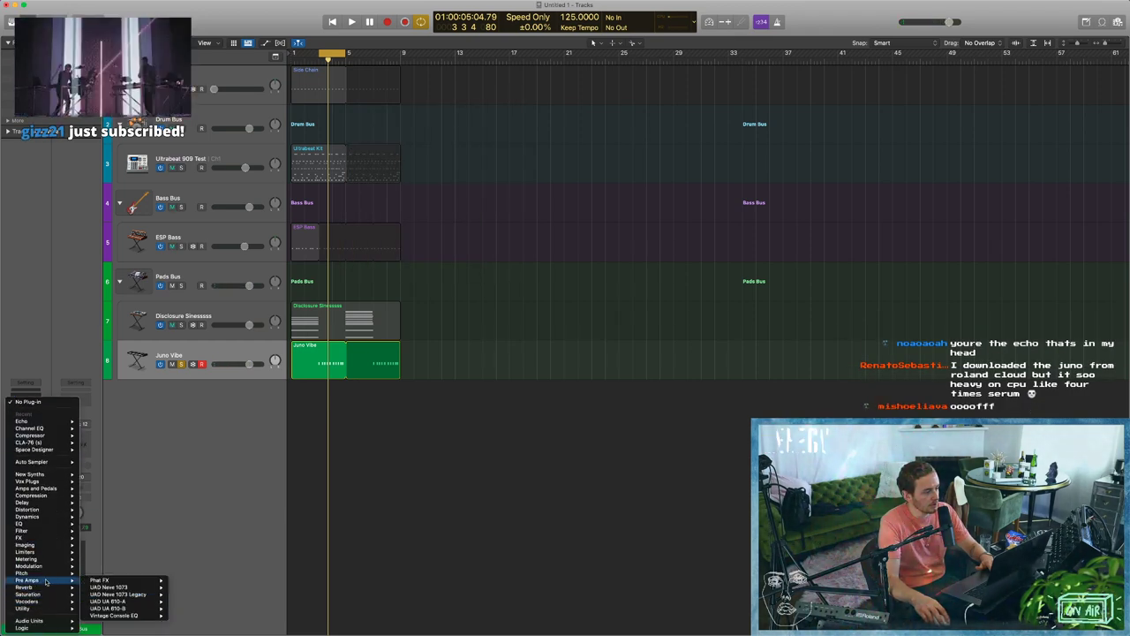
pyautogui.moveTo(53, 588)
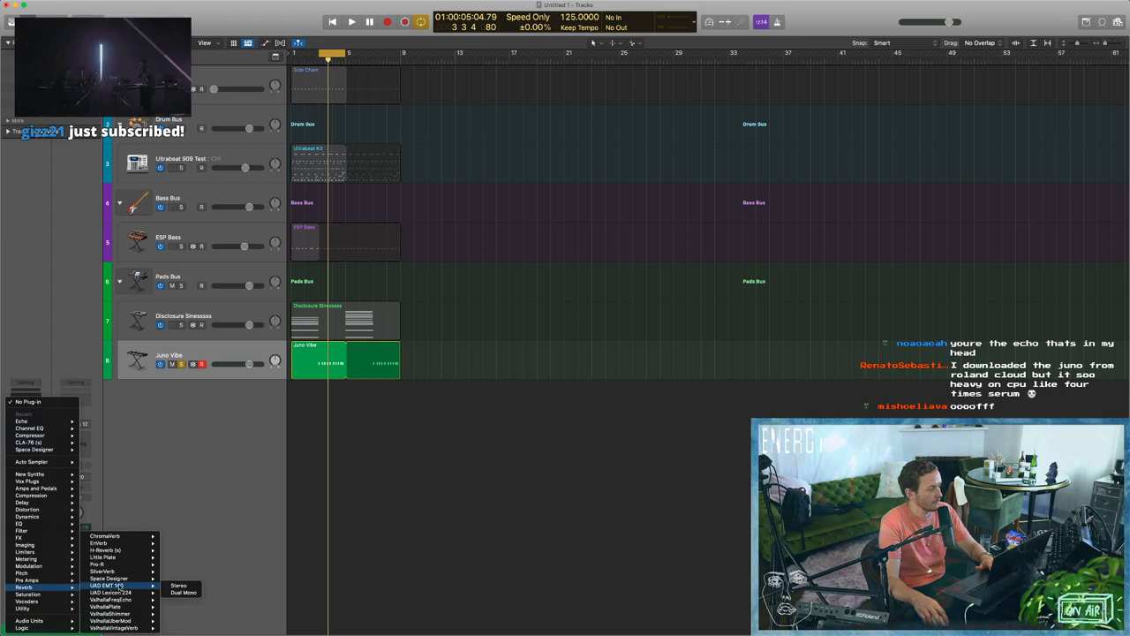
pyautogui.click(571, 3)
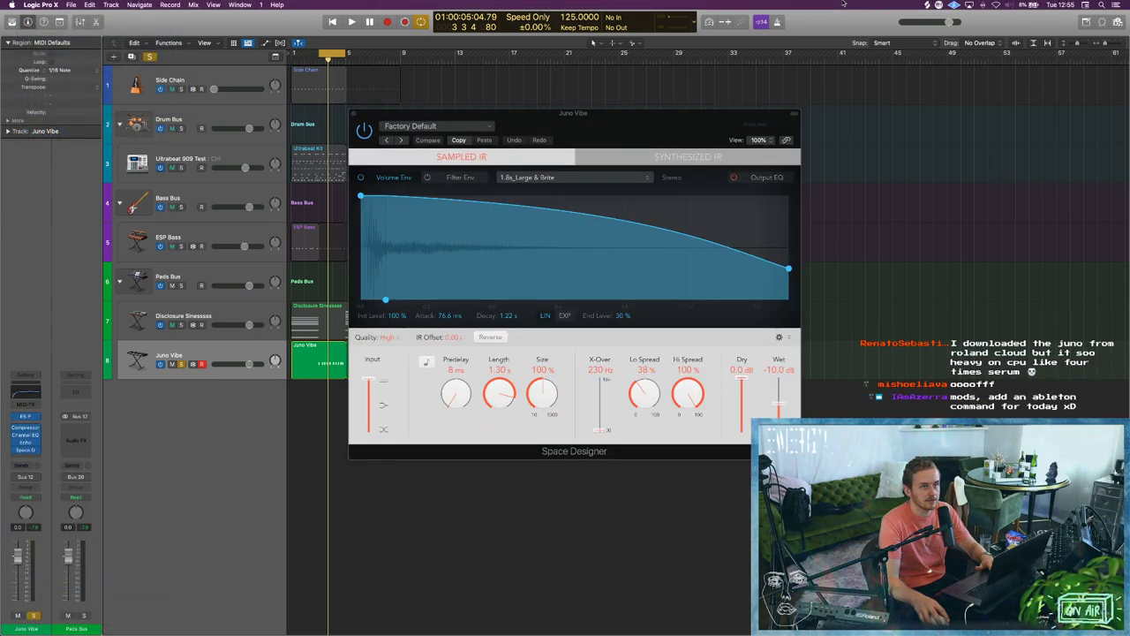
pyautogui.click(447, 129)
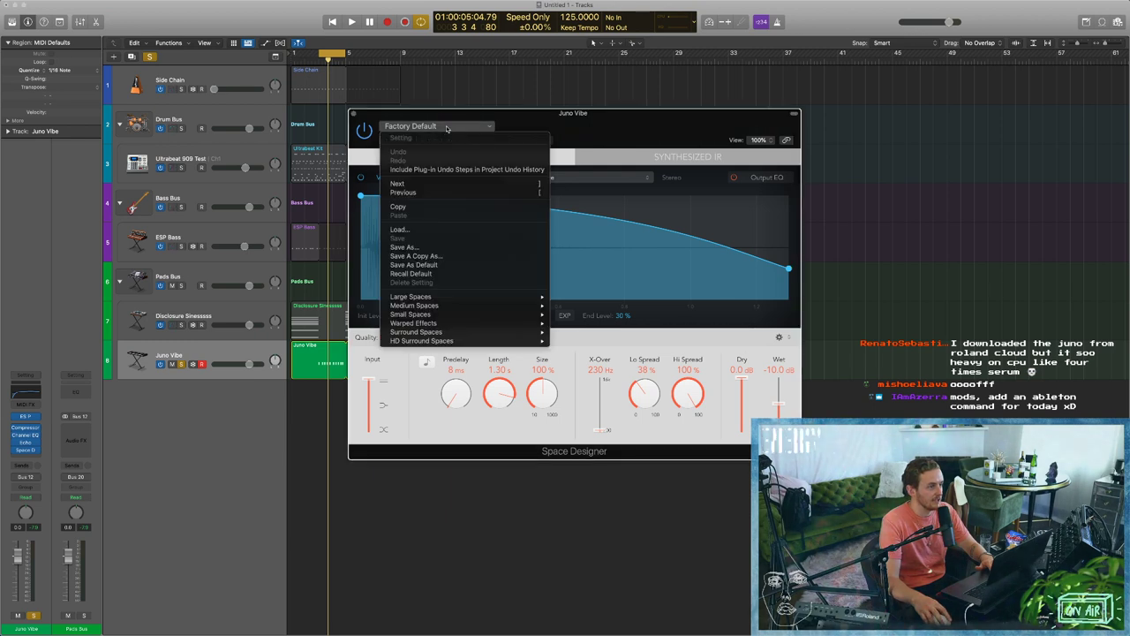
pyautogui.moveTo(433, 306)
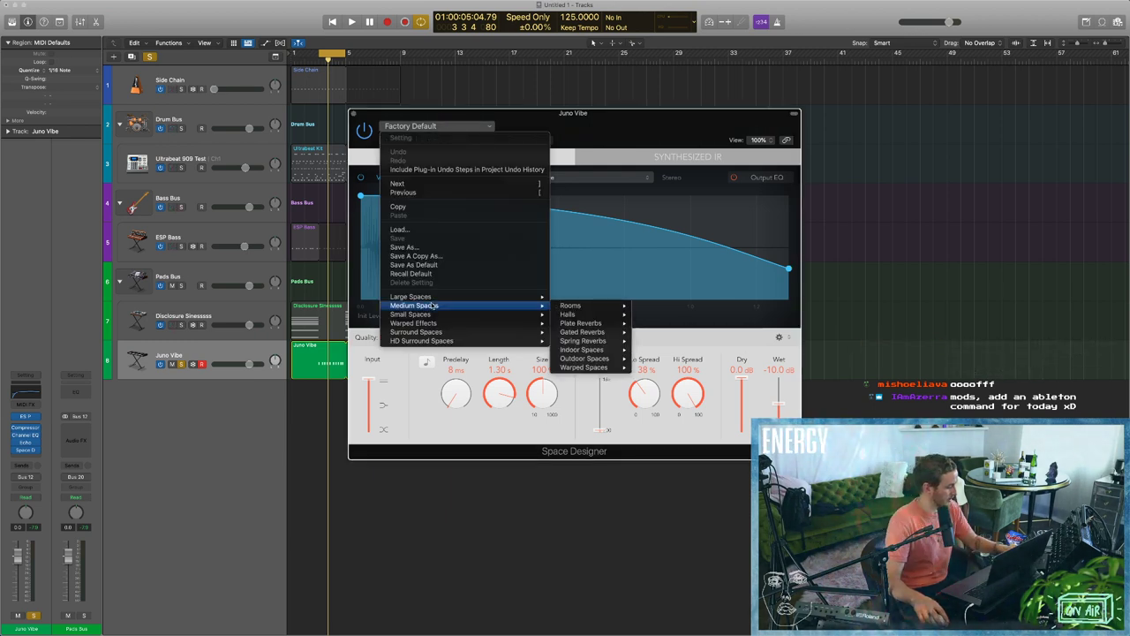
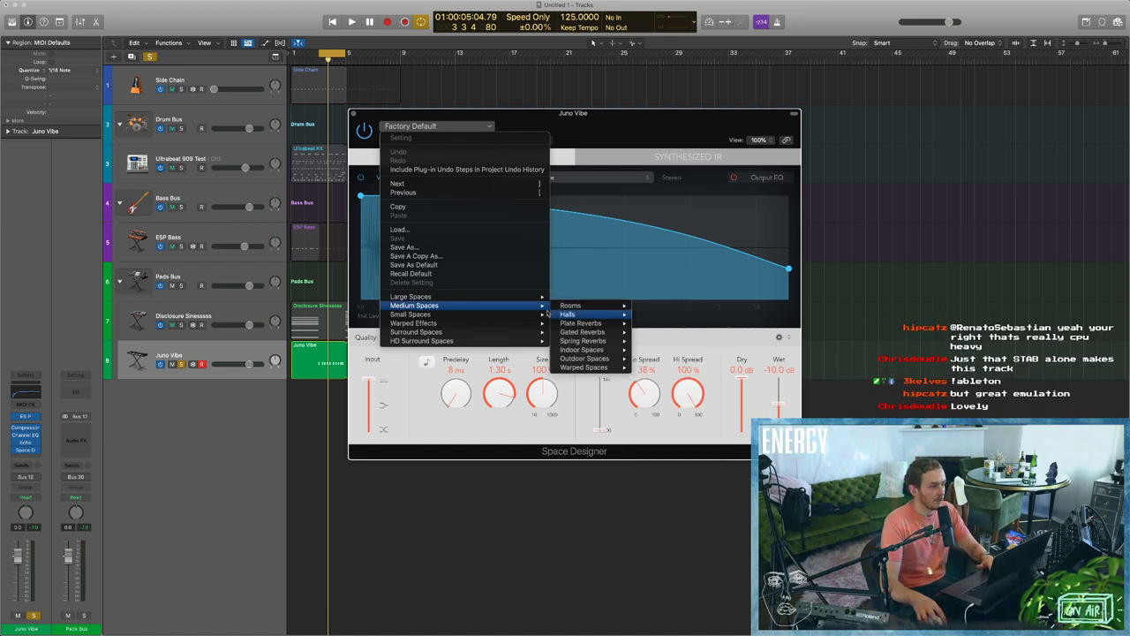
pyautogui.moveTo(546, 314)
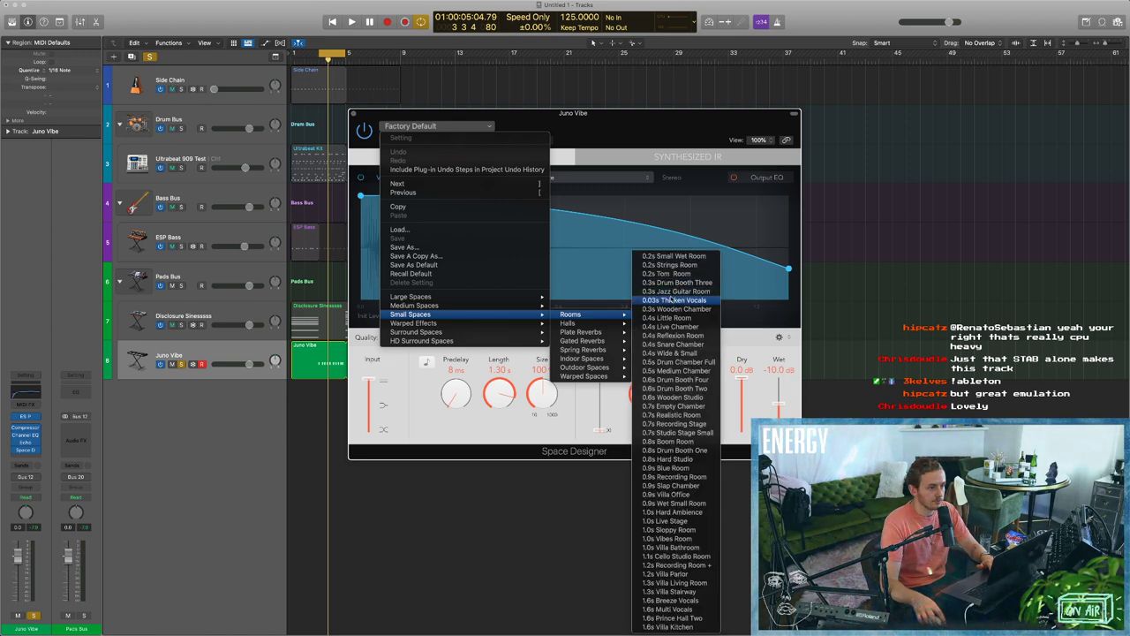
pyautogui.click(675, 309)
# Set Space Designer's wet level to -13.0 dB, audition the reverb in the loop and close it.
pyautogui.press('space')
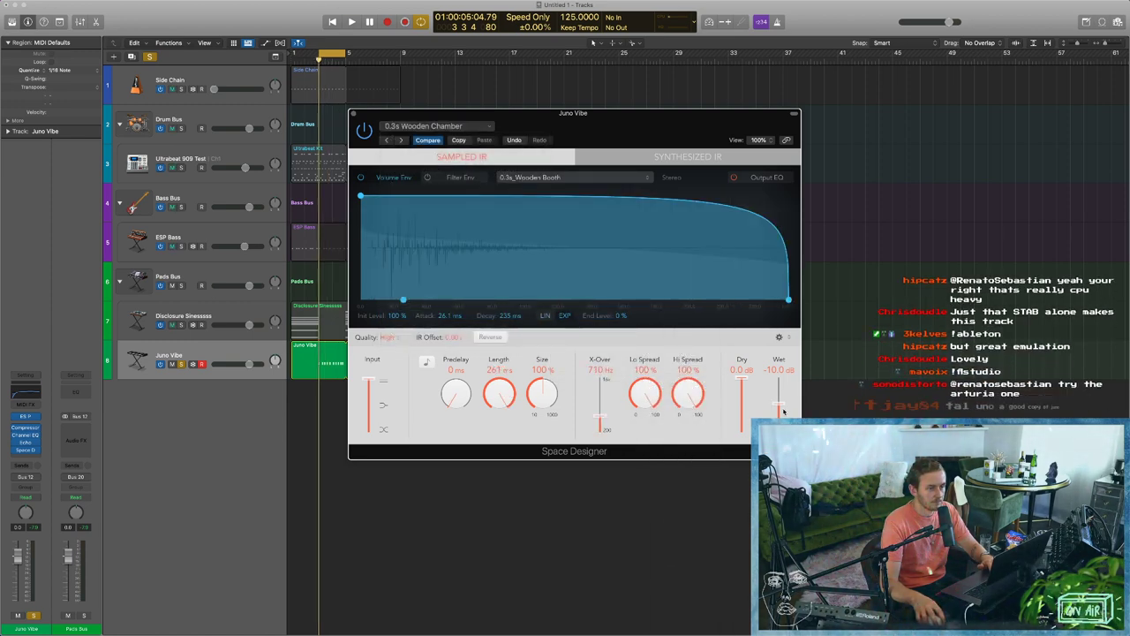
pyautogui.moveTo(779, 404)
pyautogui.mouseDown()
pyautogui.moveTo(779, 431)
pyautogui.moveTo(779, 408)
pyautogui.mouseUp()
pyautogui.press('space')
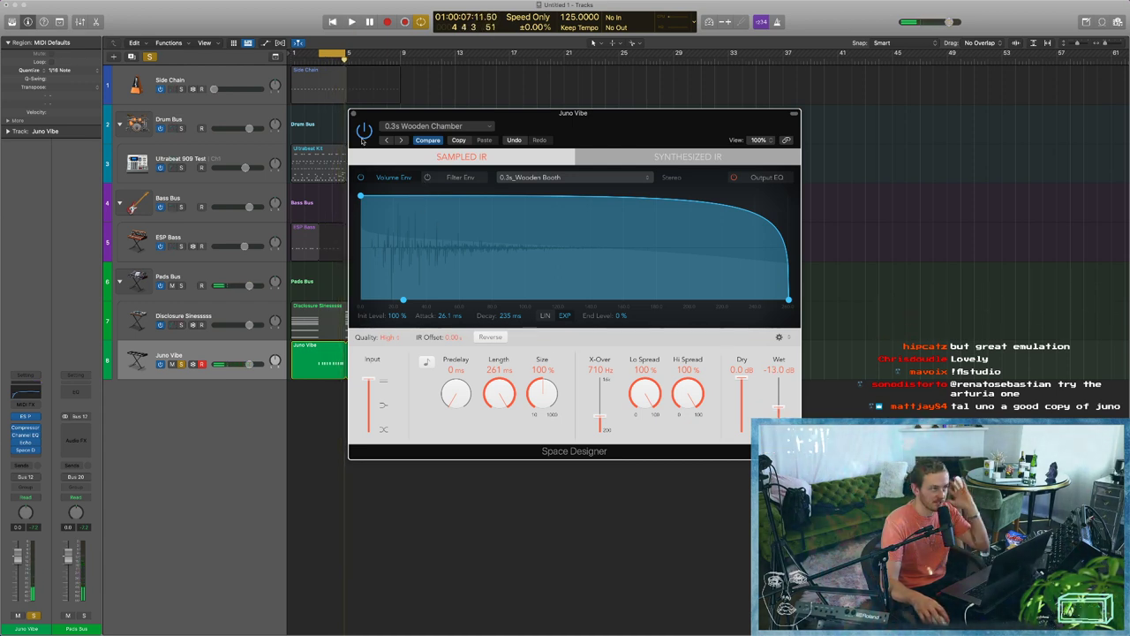
pyautogui.press('space')
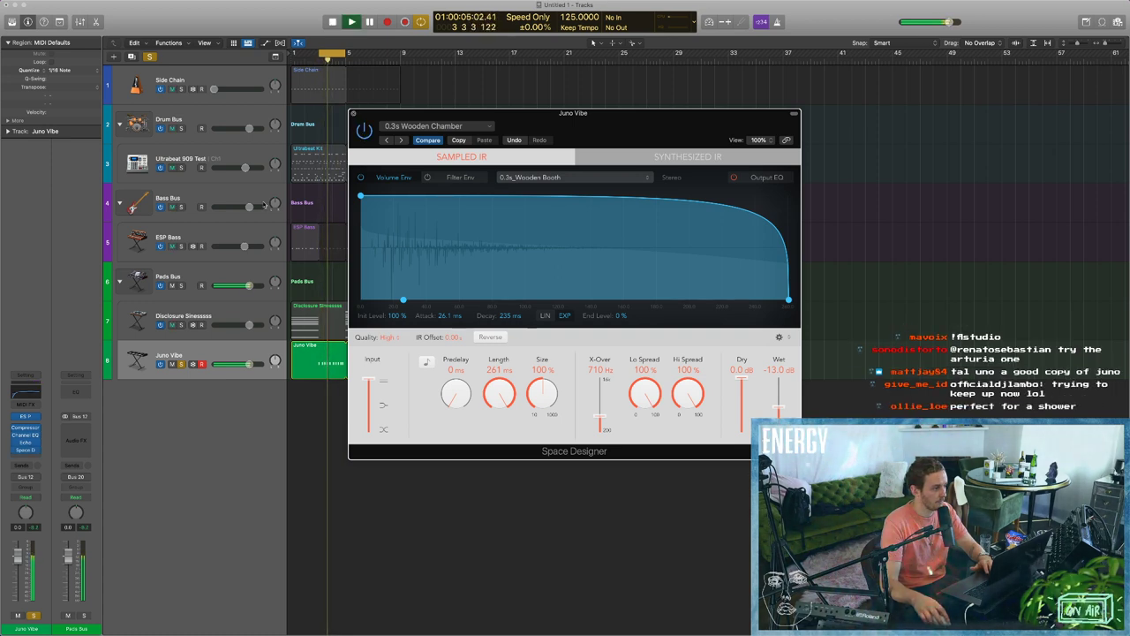
pyautogui.click(354, 114)
# Add a send from Juno Vibe to Bus 3 (Chorus FX), raise its send level, and unsolo the track.
pyautogui.click(27, 466)
pyautogui.moveTo(36, 477)
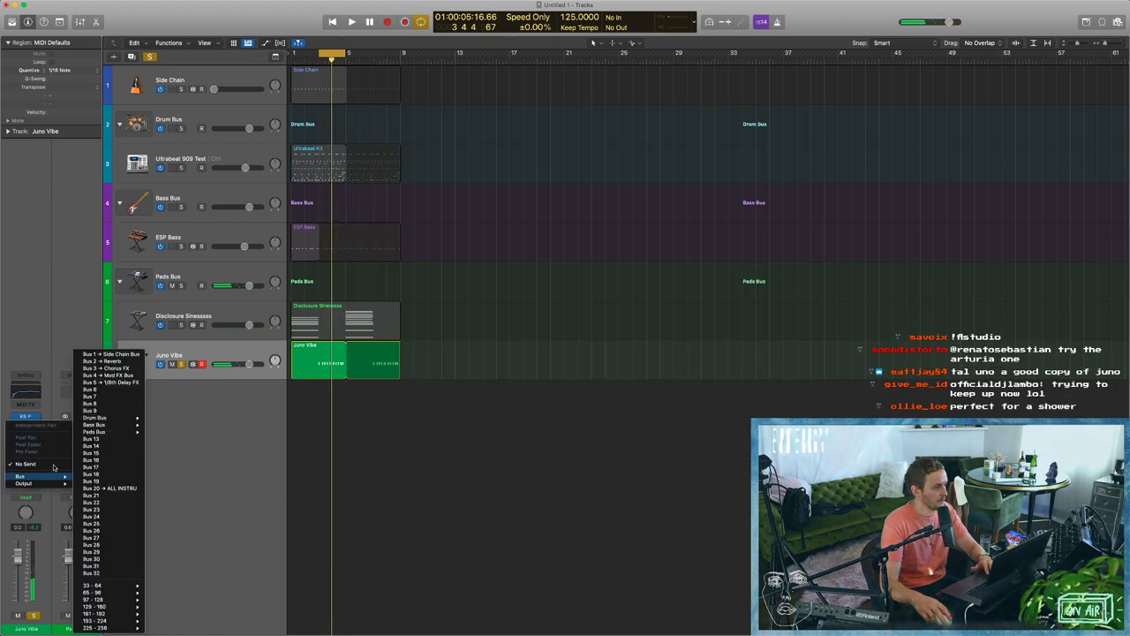
pyautogui.click(108, 368)
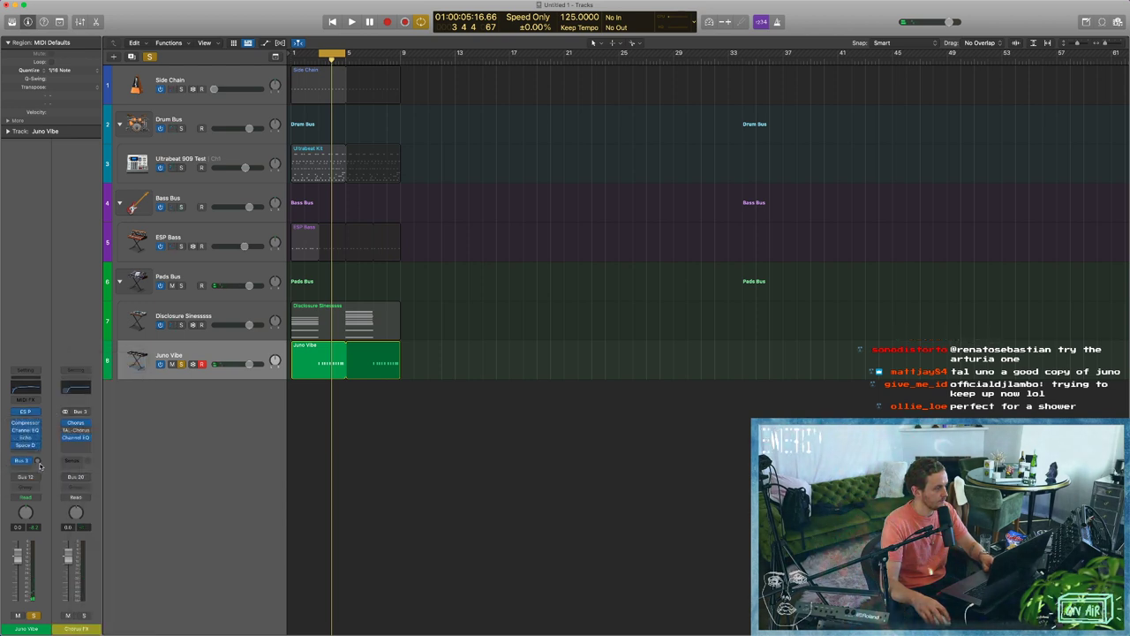
pyautogui.moveTo(38, 462)
pyautogui.mouseDown()
pyautogui.moveTo(39, 442)
pyautogui.moveTo(39, 482)
pyautogui.mouseUp()
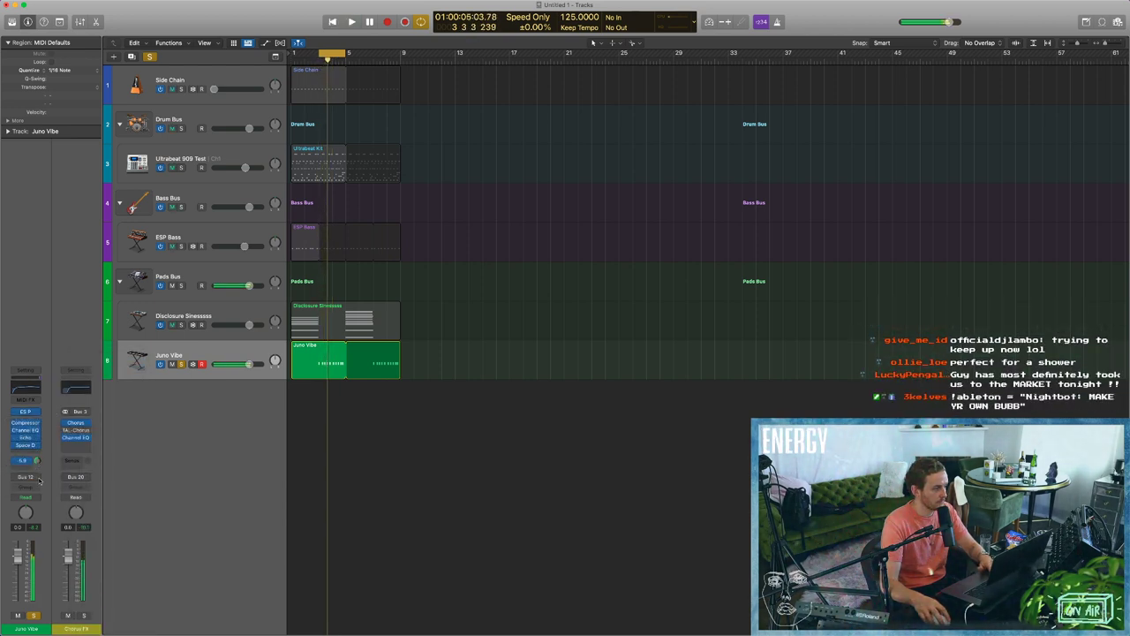
pyautogui.click(181, 364)
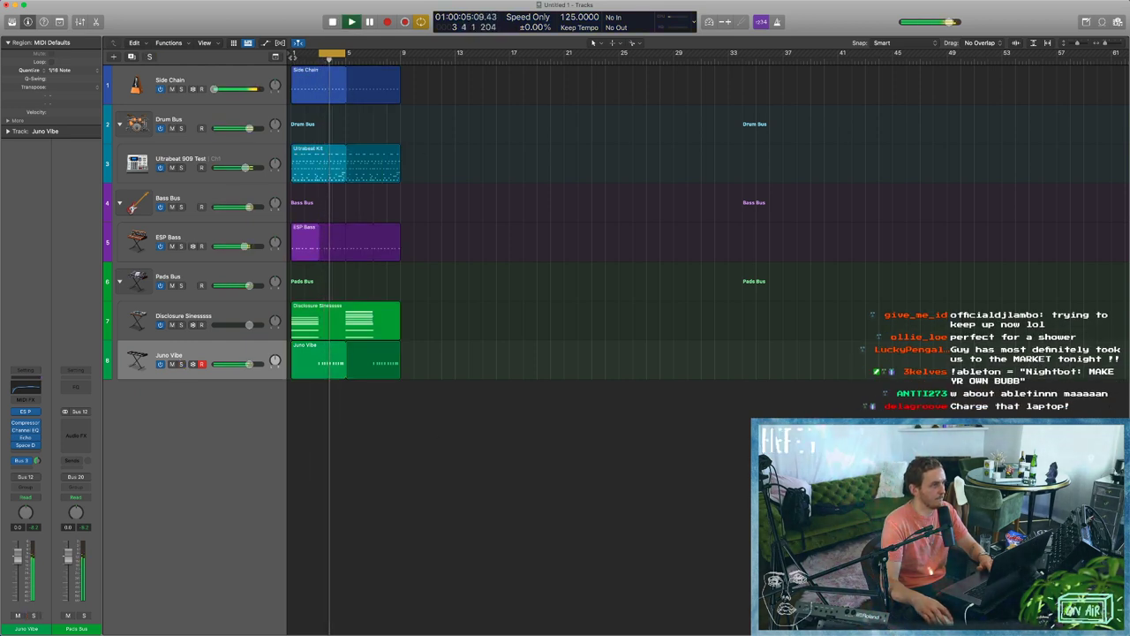
# Extend the cycle range to bars 1–9 and lower Juno Vibe to -1.3 dB and Disclosure Sinesssss to about -2.0 dB.
pyautogui.moveTo(311, 58); pyautogui.dragTo(405, 58)
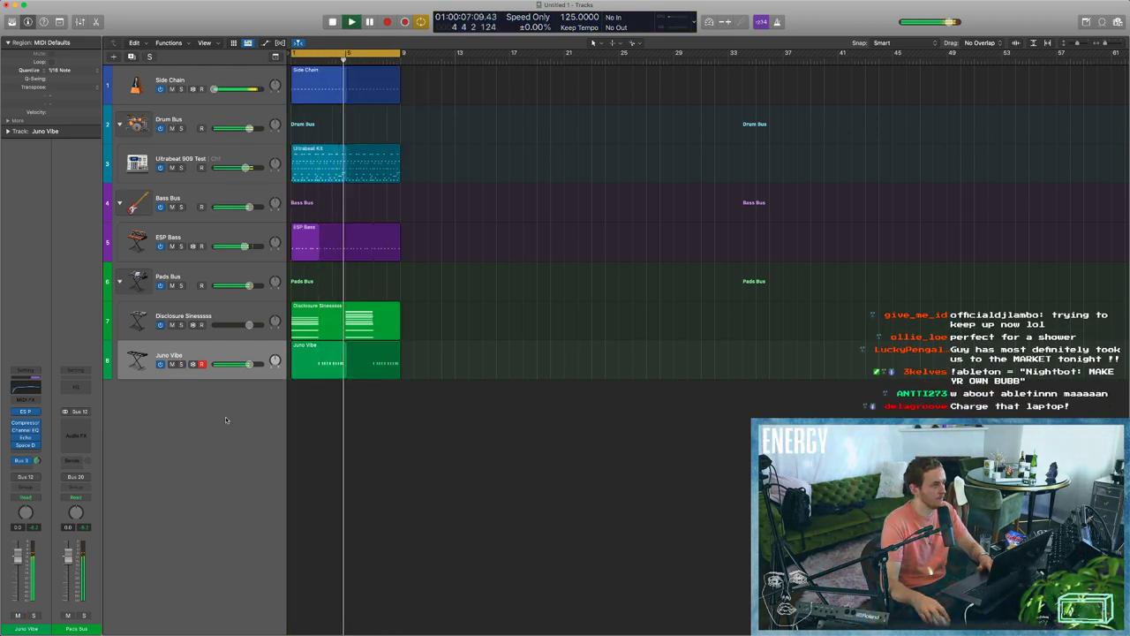
pyautogui.moveTo(250, 364); pyautogui.dragTo(246, 364)
pyautogui.moveTo(250, 325); pyautogui.dragTo(246, 325)
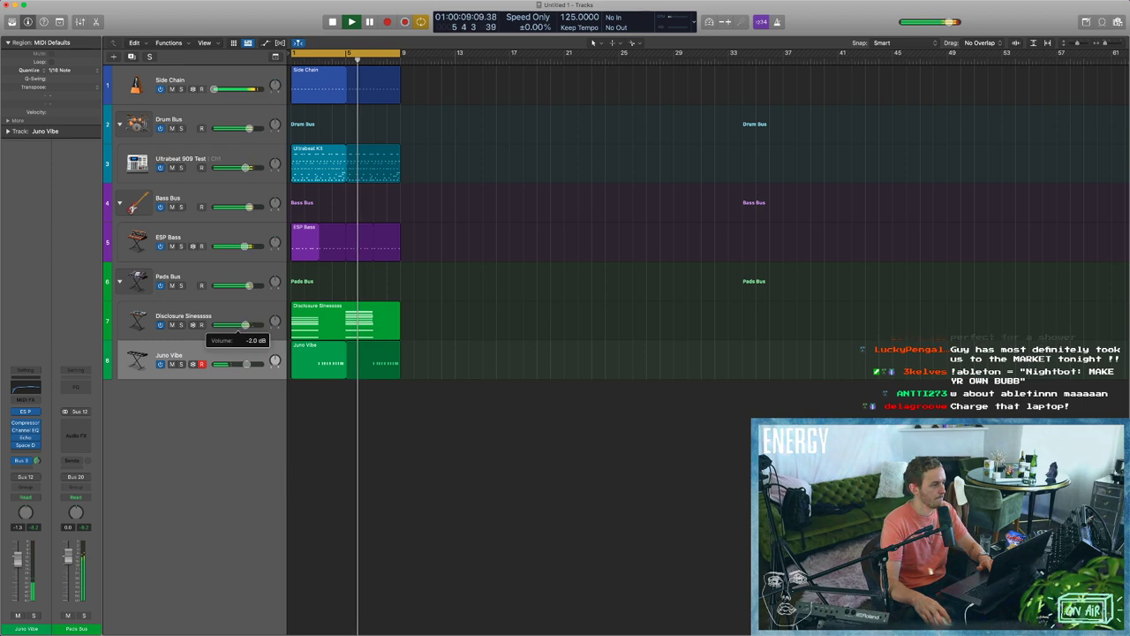
# Copy the SideChain Compressor from Disclosure Sinesssss to the end of Juno Vibe's effects in the mixer and set its mix to about 62%.
pyautogui.press('x')
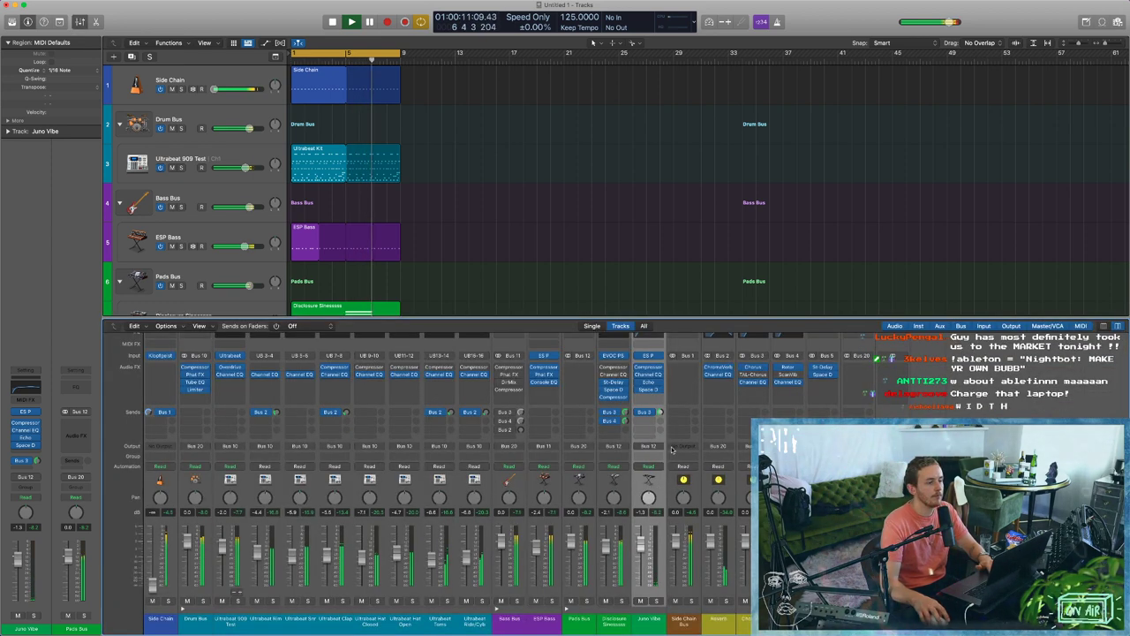
pyautogui.moveTo(614, 397); pyautogui.dragTo(652, 400)
pyautogui.click(651, 398)
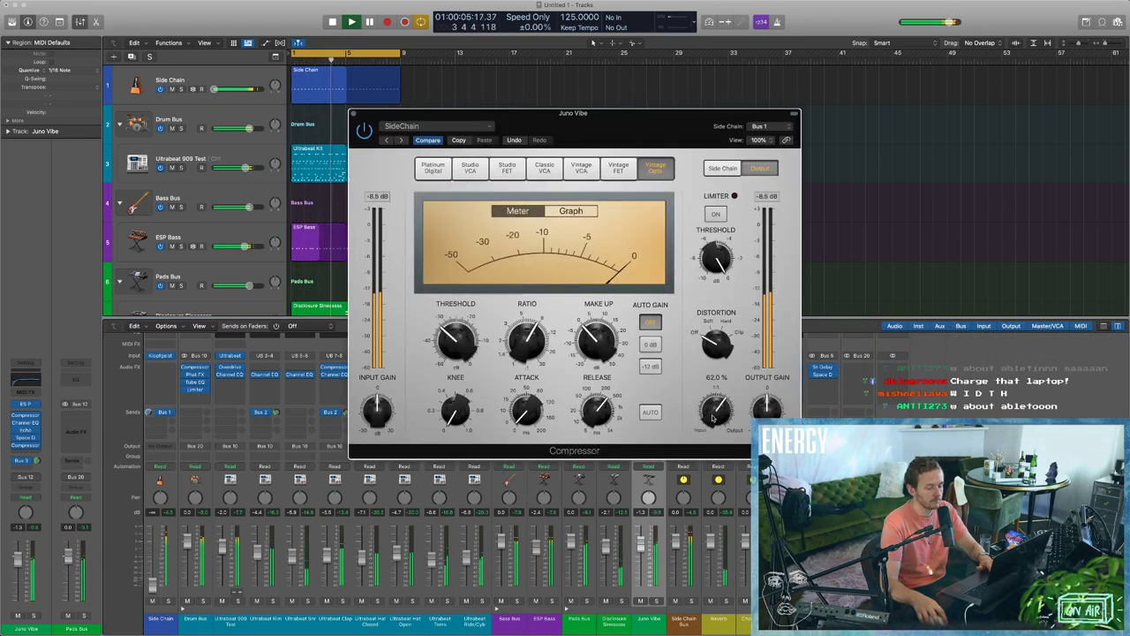
pyautogui.moveTo(714, 411); pyautogui.dragTo(713, 418)
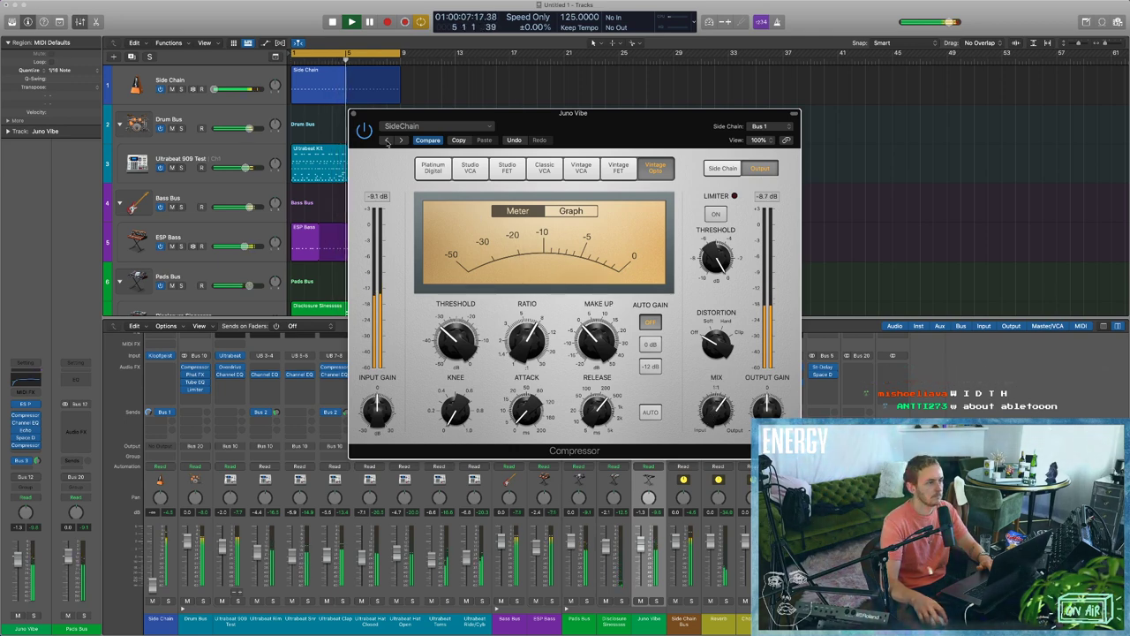
pyautogui.click(356, 114)
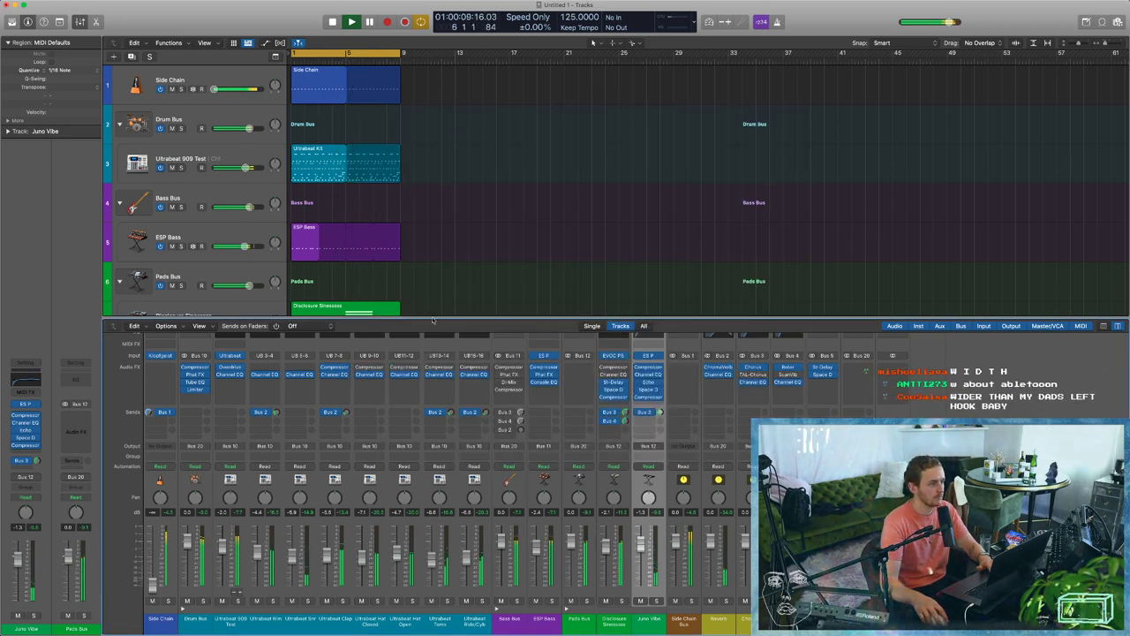
pyautogui.press('x')
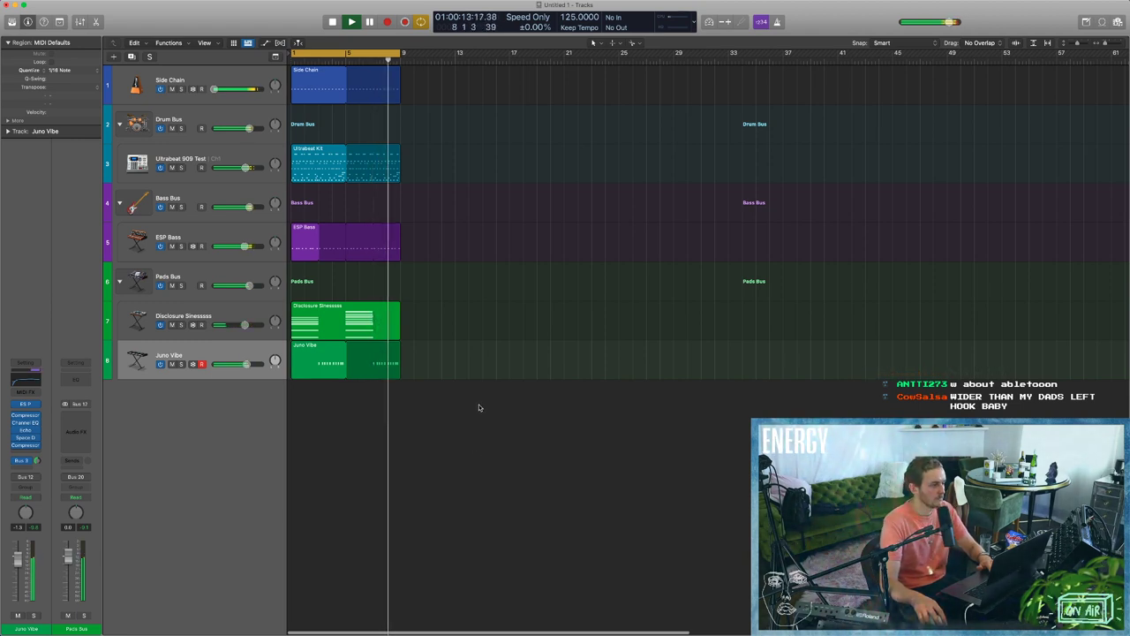
pyautogui.press('space')
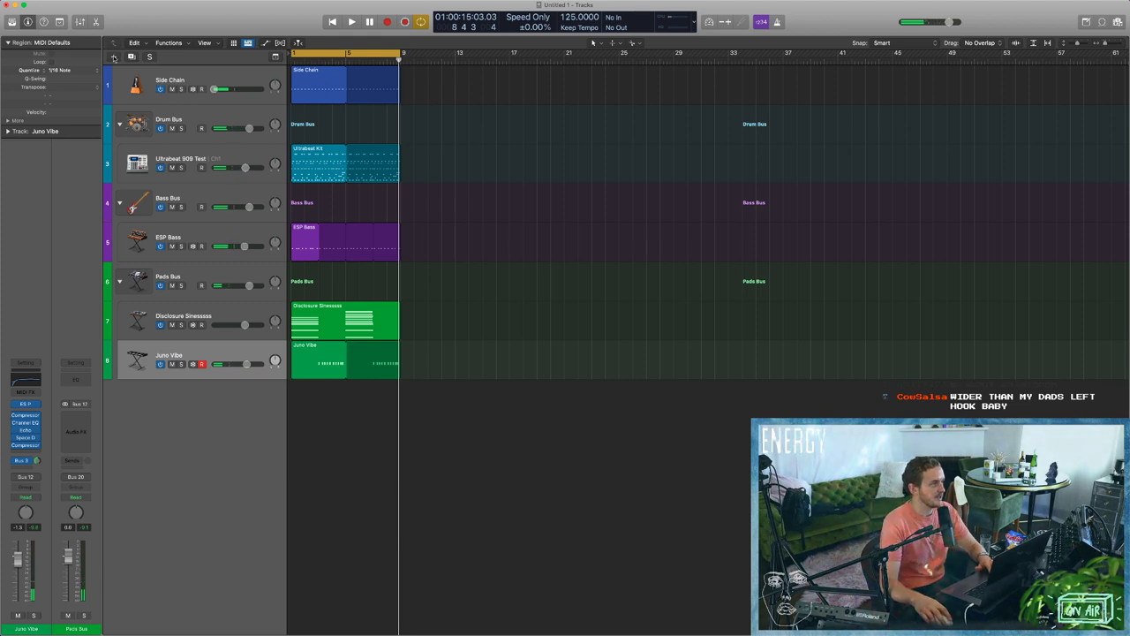
# Create one new audio track with No Input as its audio input and Bus 18 as its output.
pyautogui.click(113, 57)
pyautogui.click(537, 33)
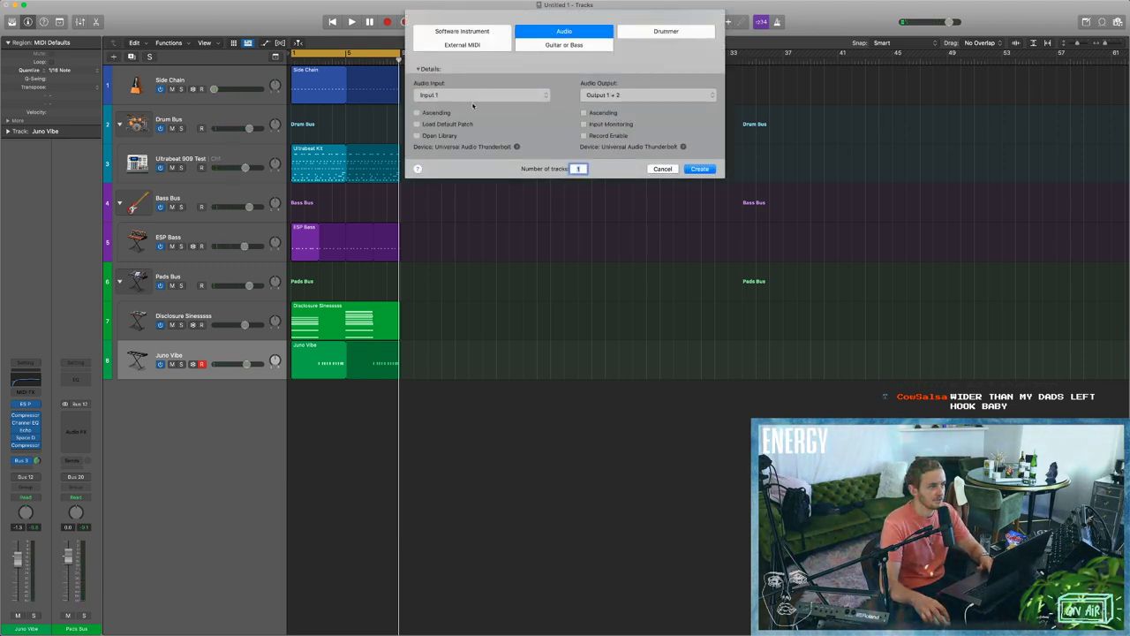
pyautogui.click(477, 95)
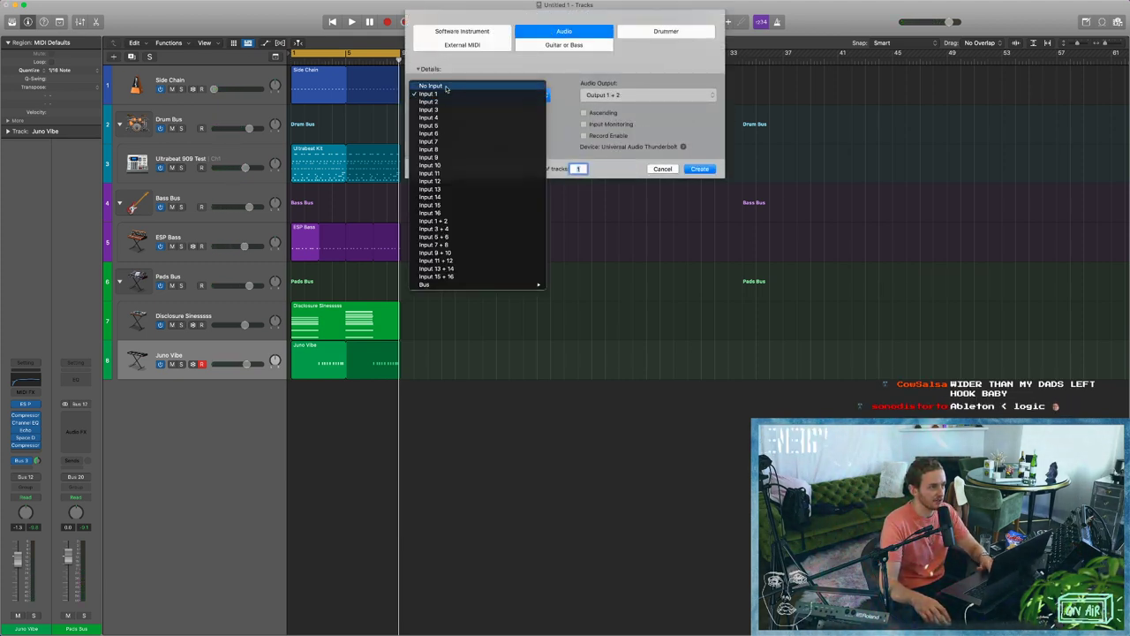
pyautogui.click(442, 87)
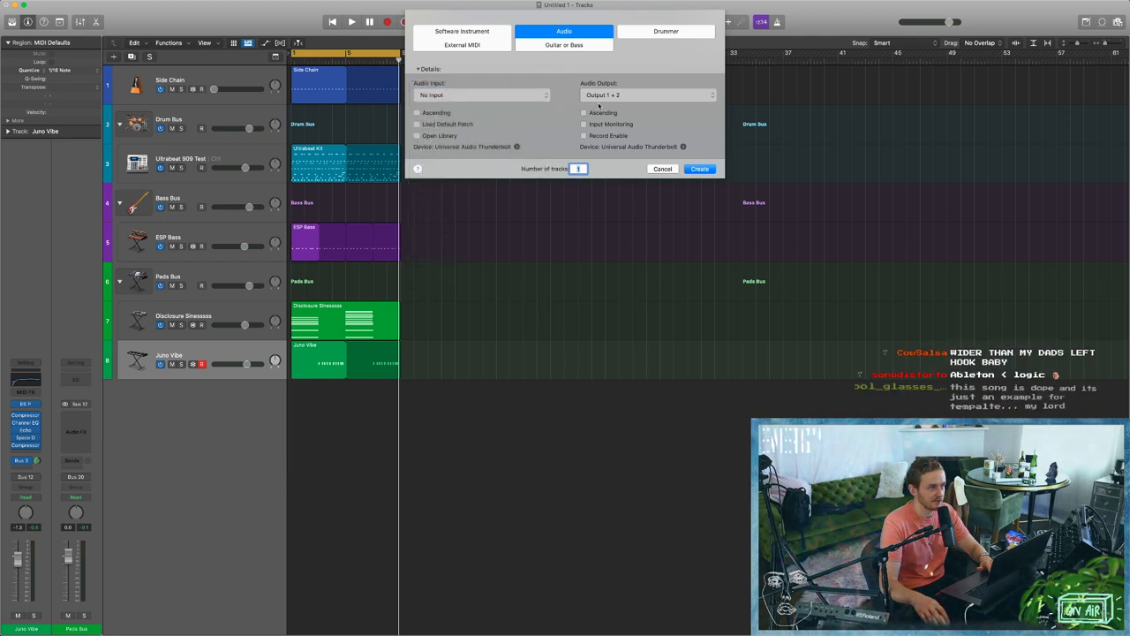
pyautogui.click(654, 96)
pyautogui.moveTo(638, 110)
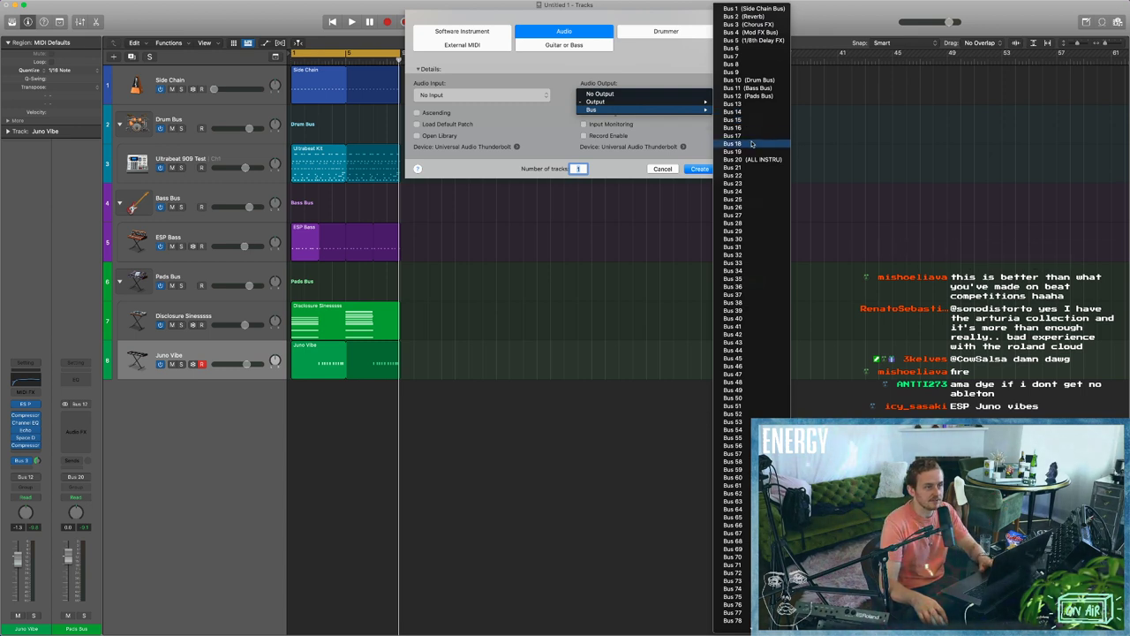
pyautogui.click(753, 144)
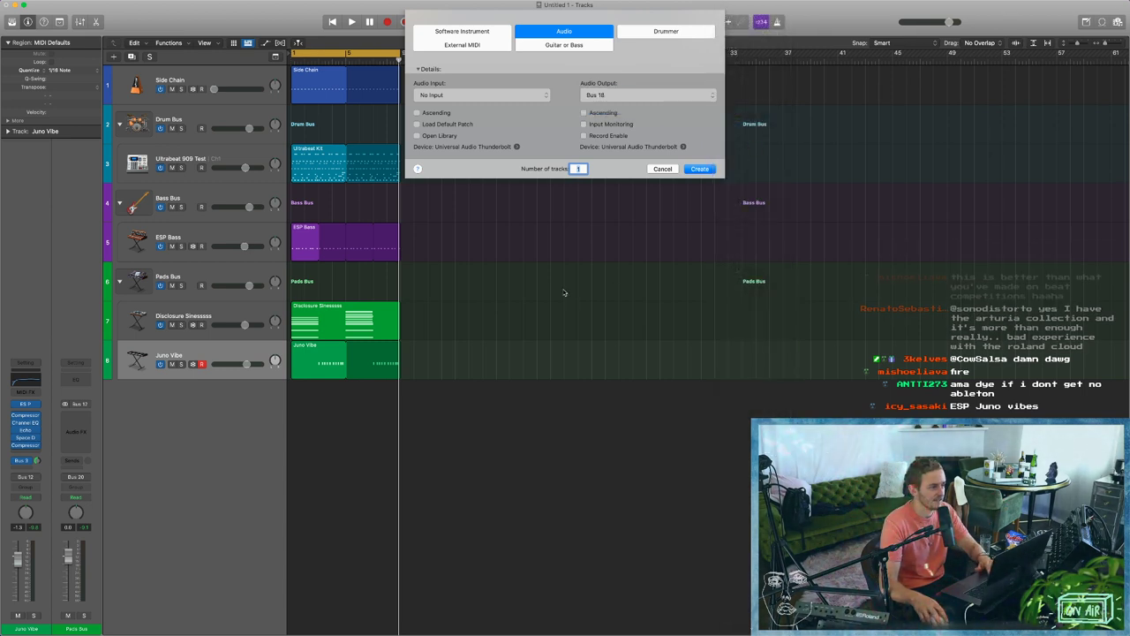
pyautogui.click(699, 169)
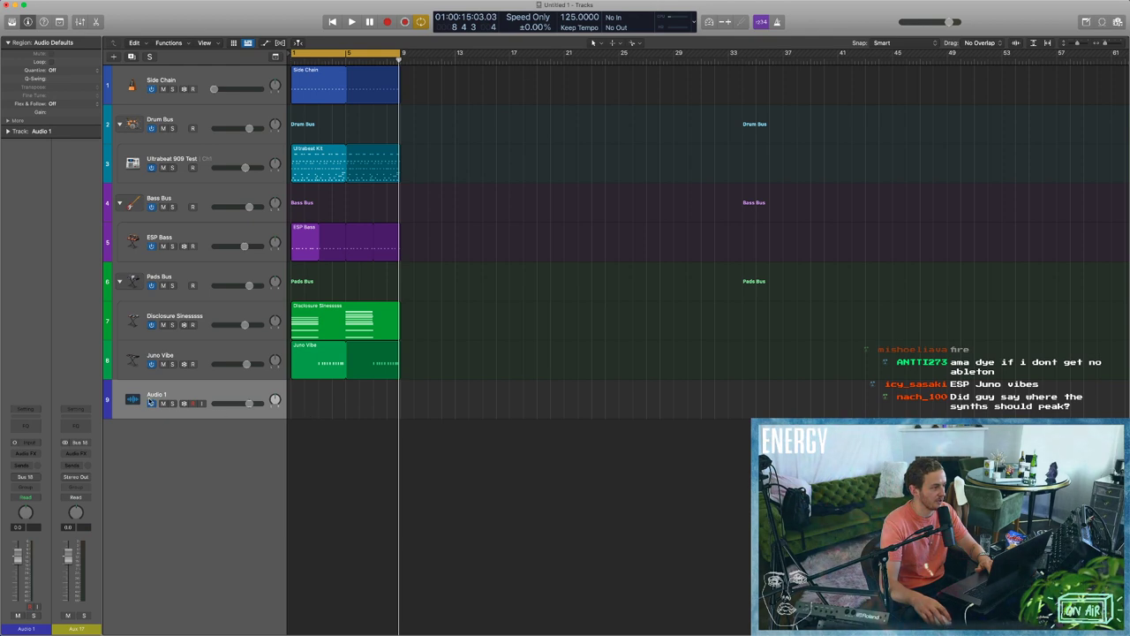
# Rename the new audio track as Scratch Vox.
pyautogui.doubleClick(150, 395)
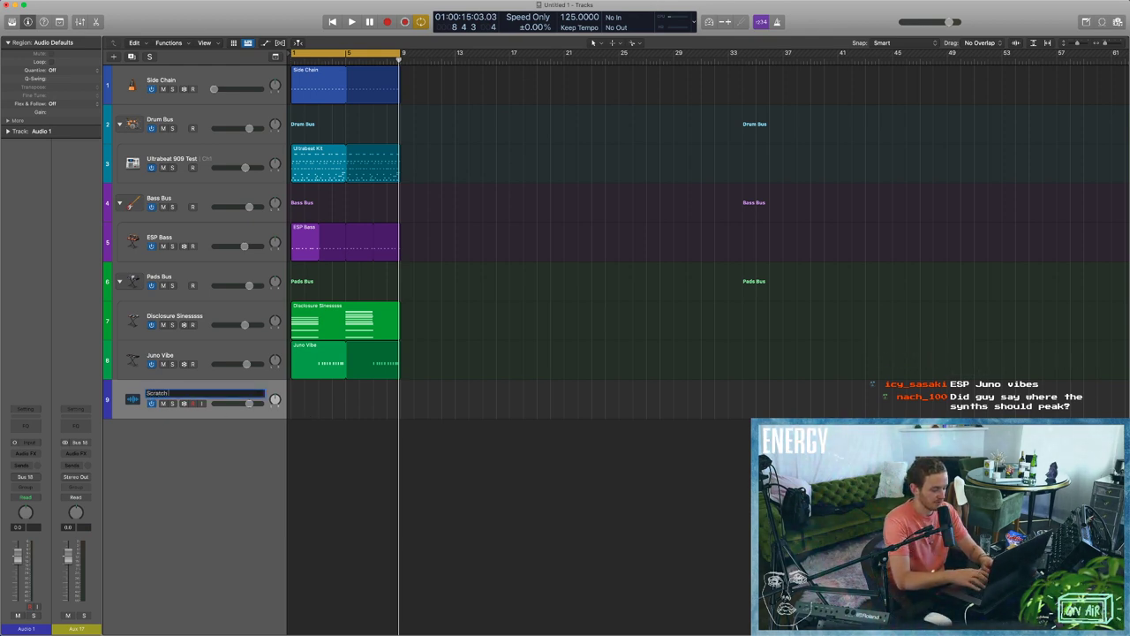
pyautogui.write('Scratch vox')
pyautogui.press('Return')
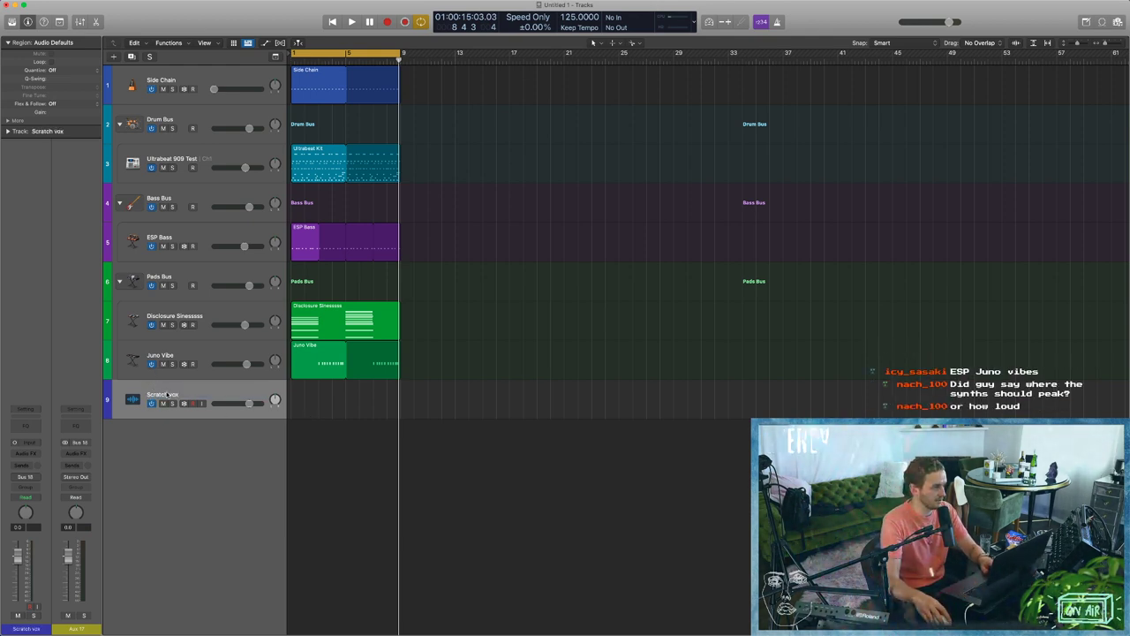
pyautogui.doubleClick(166, 395)
pyautogui.write('Scratch')
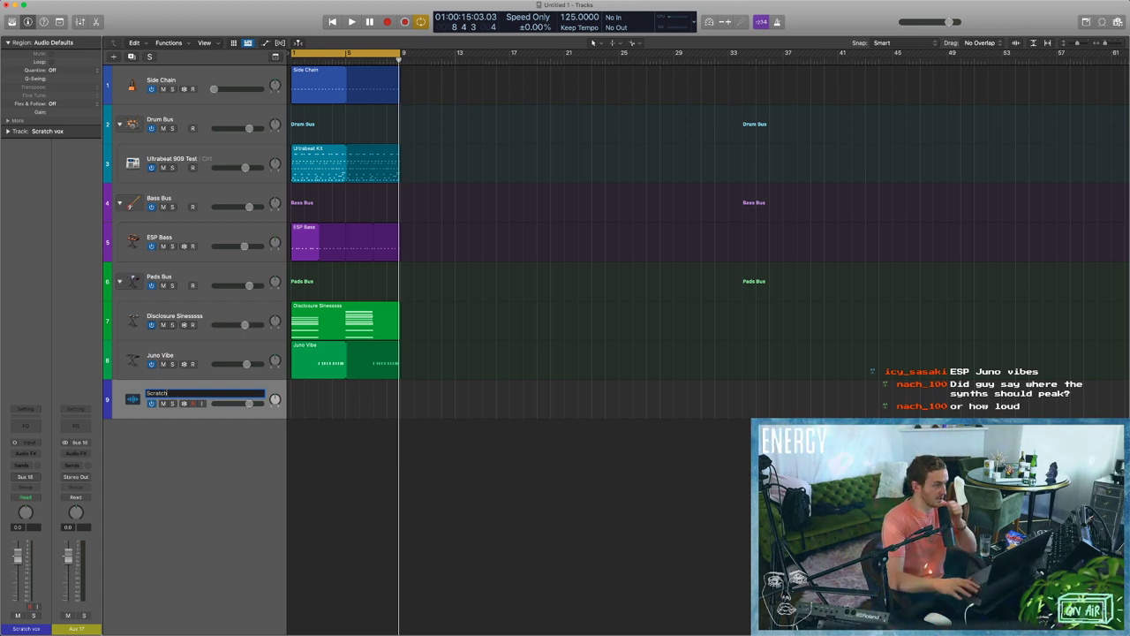
pyautogui.write(' Vox')
pyautogui.press('Return')
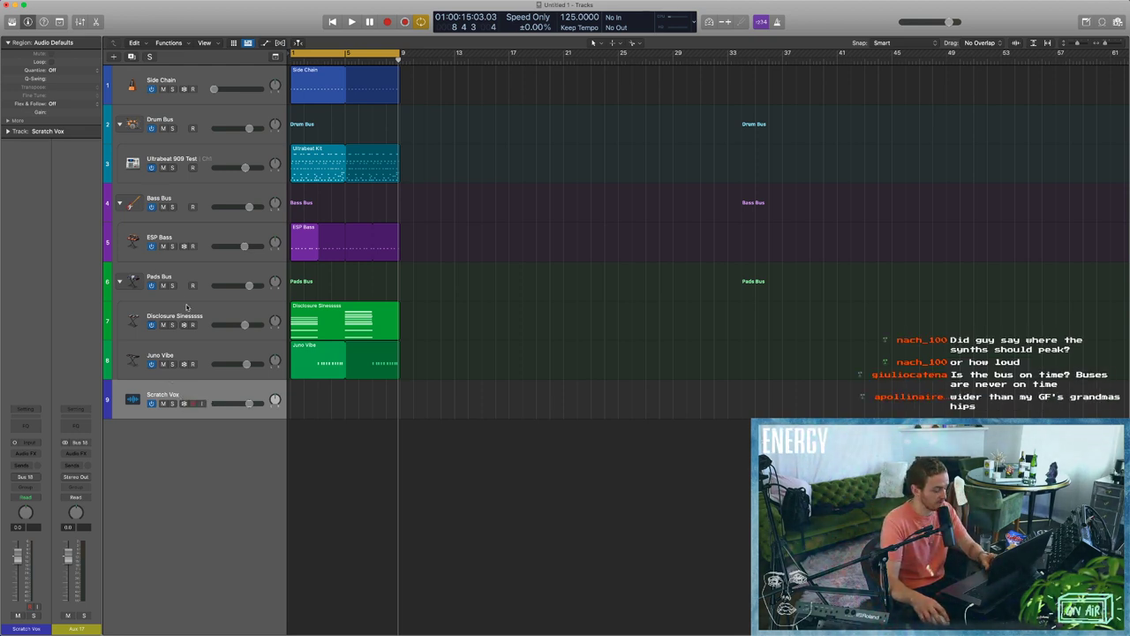
# Create a Summing Stack containing the Scratch Vox track.
pyautogui.rightClick(174, 403)
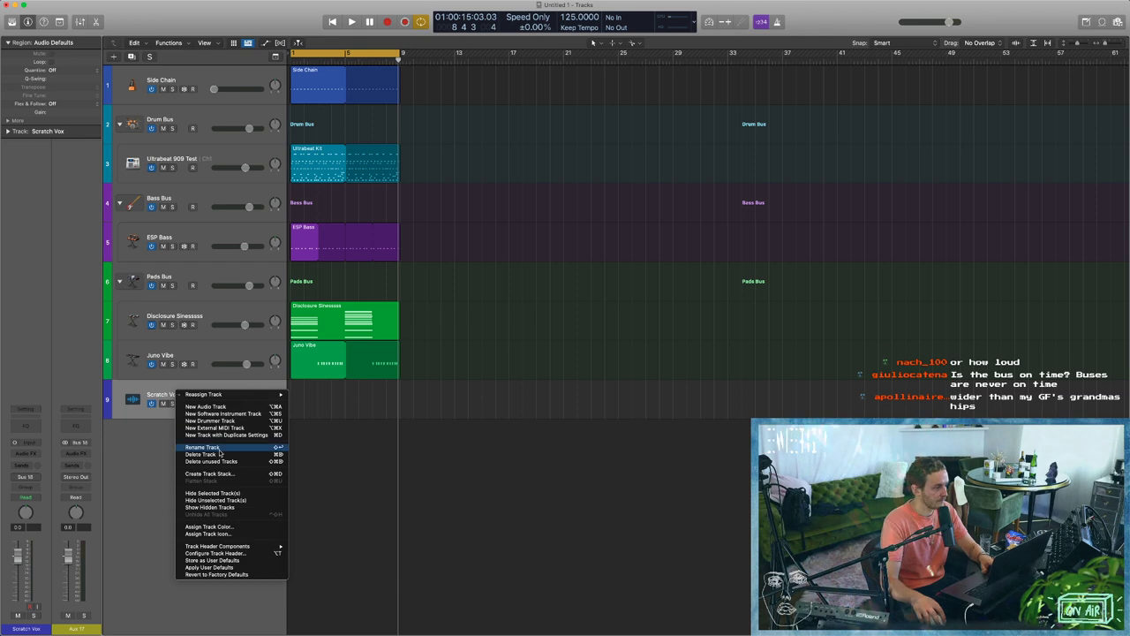
pyautogui.click(649, 400)
pyautogui.press('super+shift+d')
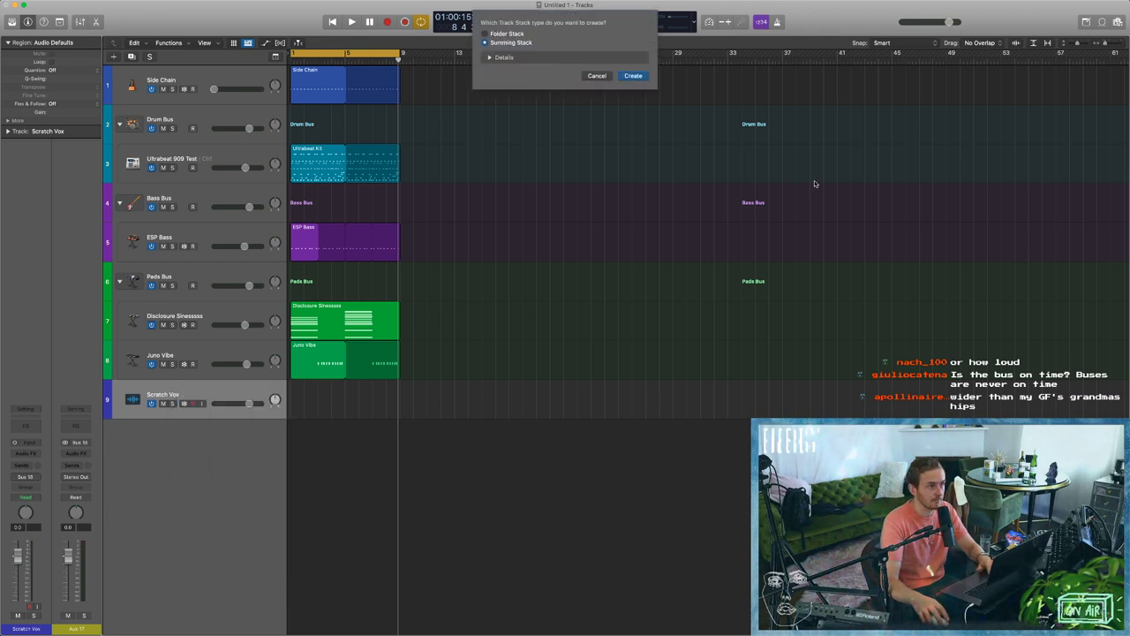
pyautogui.click(634, 77)
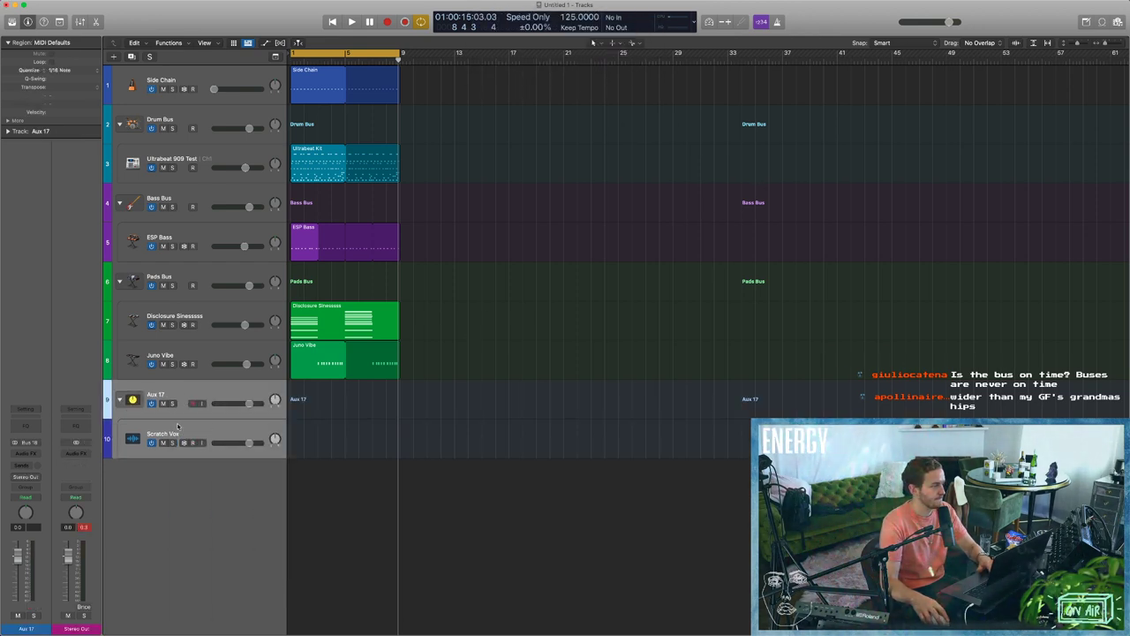
# Rename the new summing stack above Scratch Vox as Scratch Vox Bus.
pyautogui.doubleClick(154, 395)
pyautogui.write('Scratch')
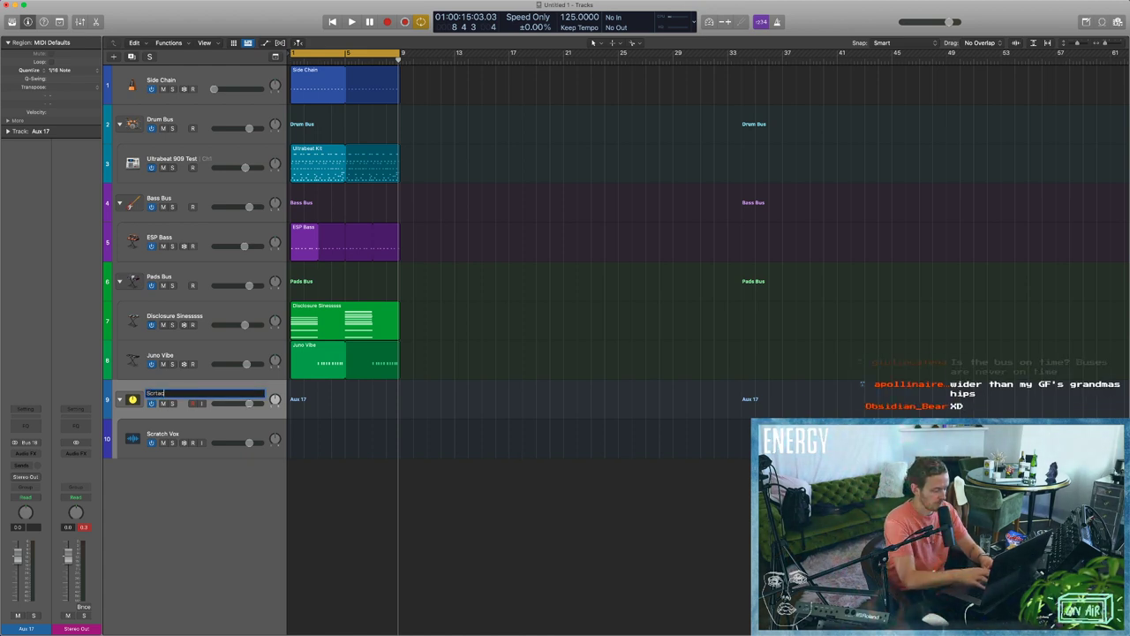
pyautogui.press('BackSpace')
pyautogui.press('BackSpace')
pyautogui.press('BackSpace')
pyautogui.press('BackSpace')
pyautogui.press('BackSpace')
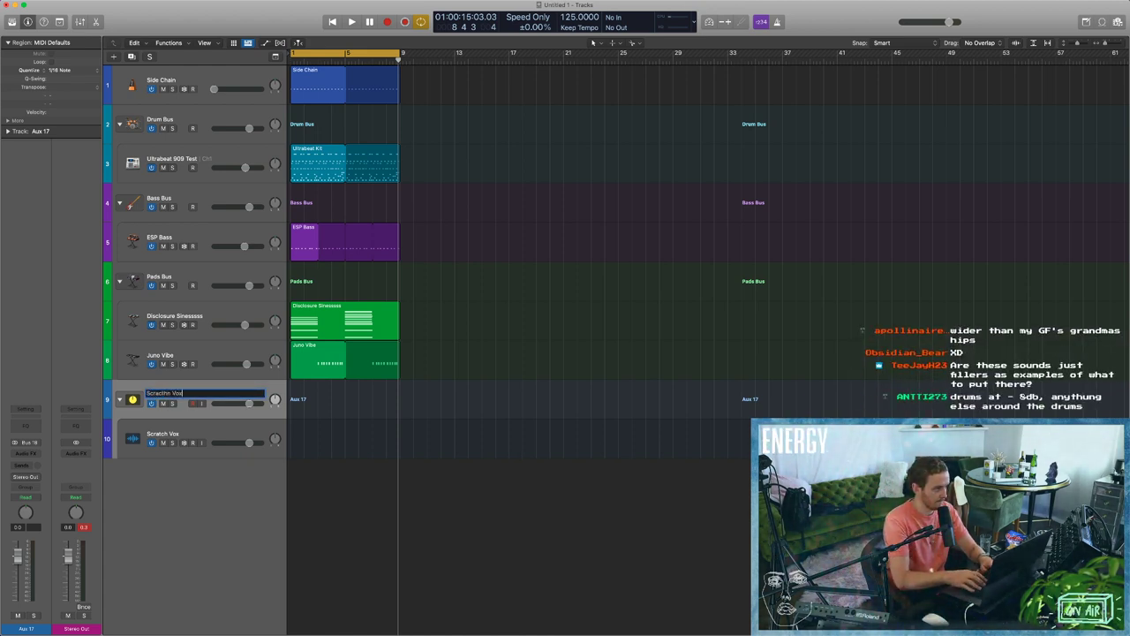
pyautogui.write('racthn Vox Bus')
pyautogui.press('Return')
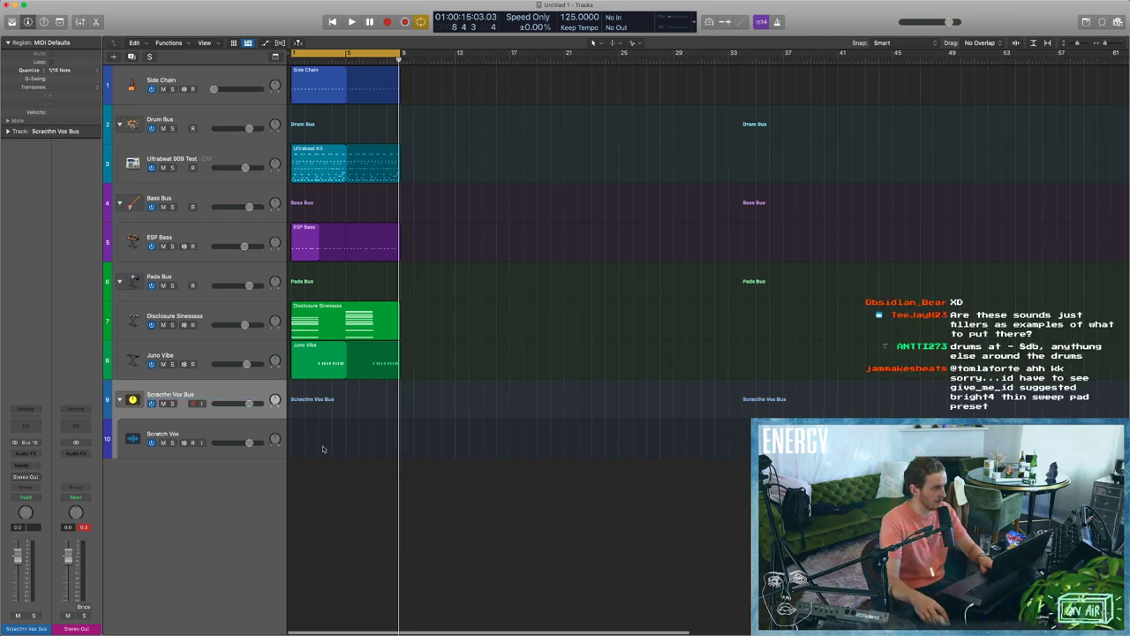
pyautogui.doubleClick(170, 395)
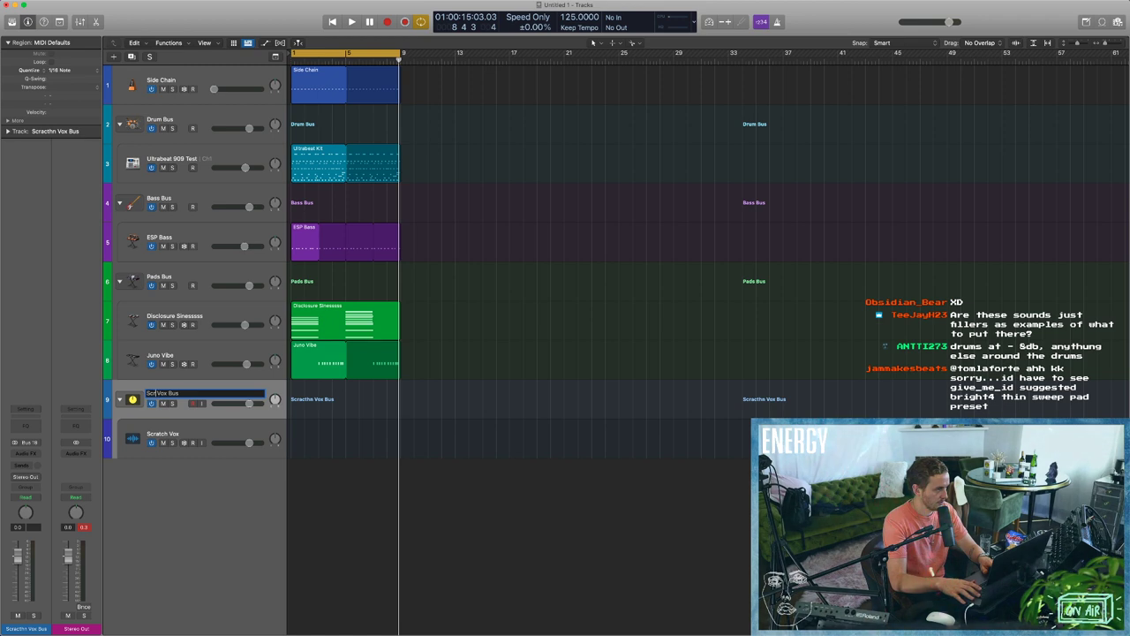
pyautogui.write('Scratch Vox Bus')
pyautogui.press('Return')
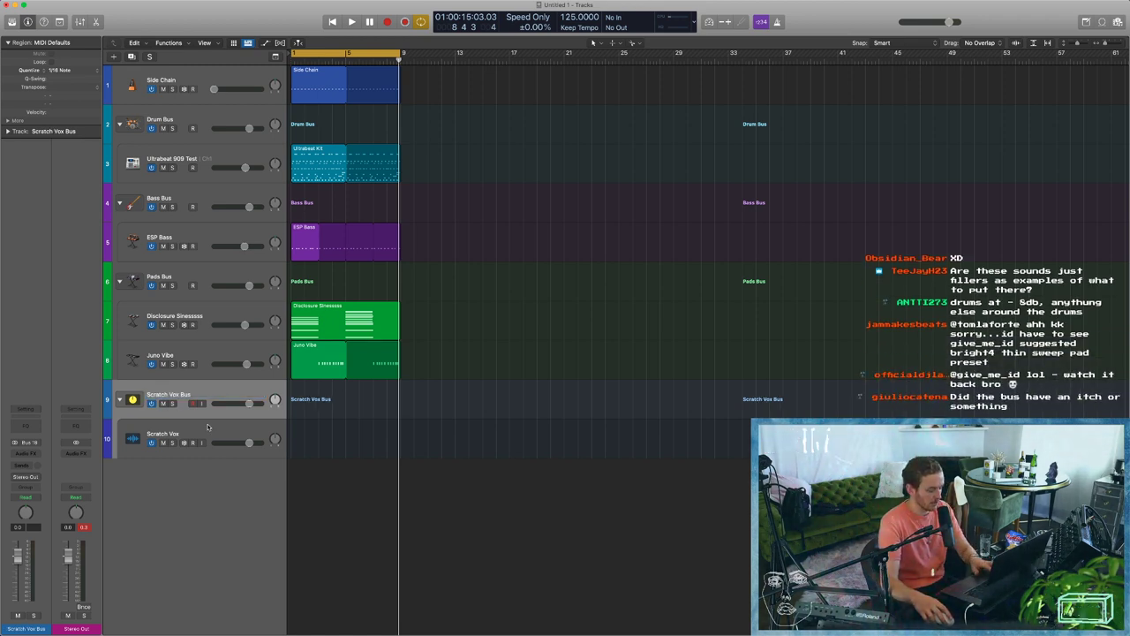
# Color both Scratch Vox Bus and Scratch Vox bright red and close the color palette.
pyautogui.hotkey('alt', 'c')
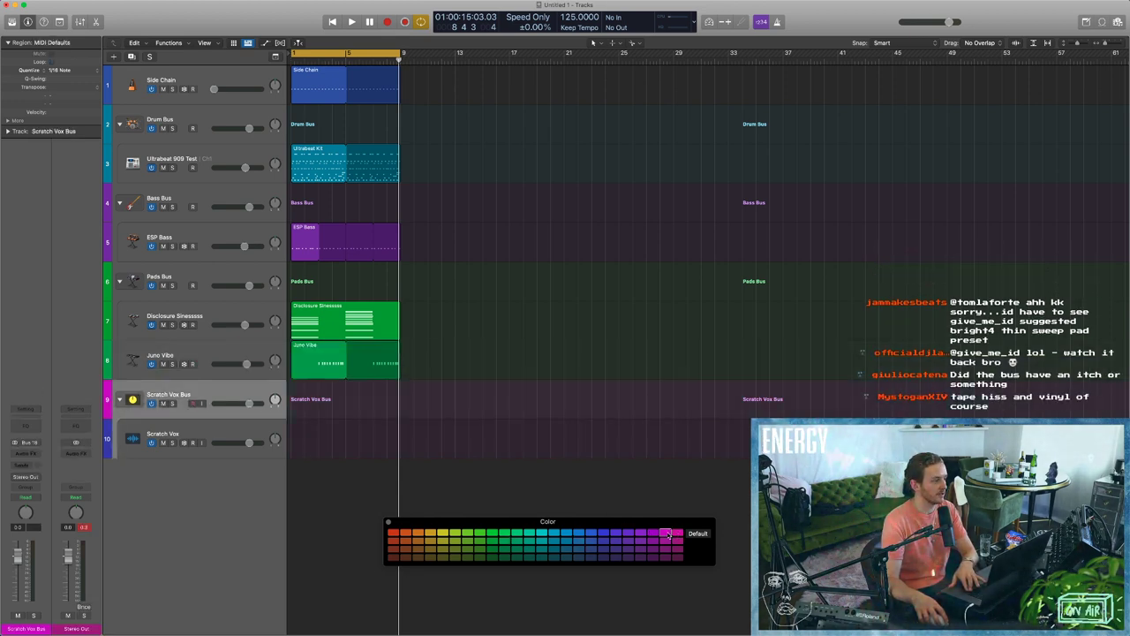
pyautogui.press('Down')
pyautogui.click(665, 532)
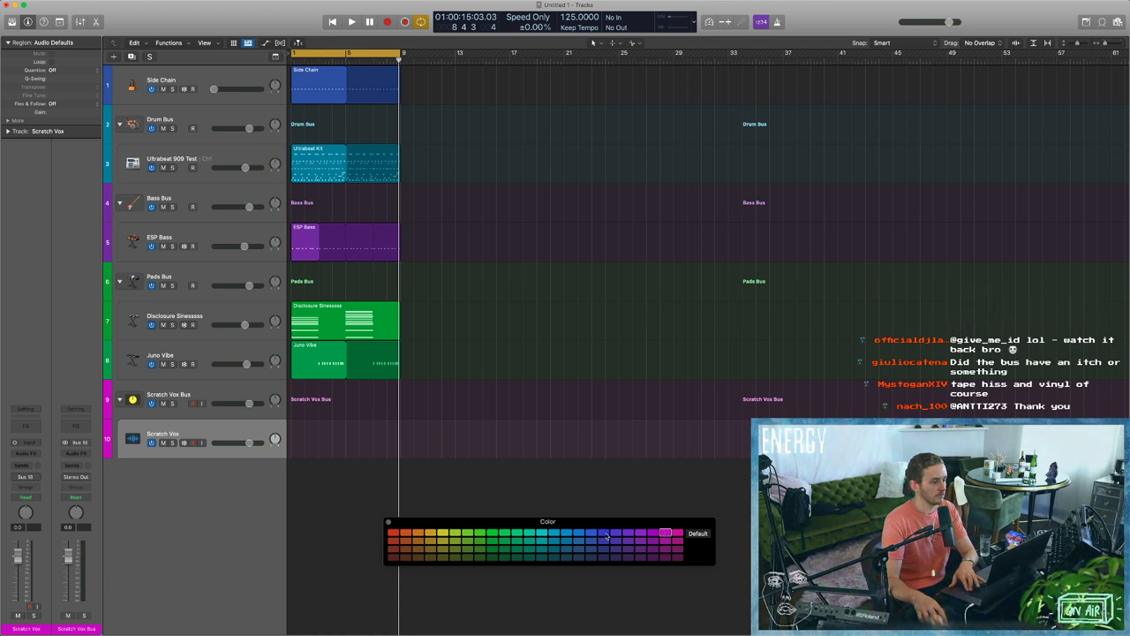
pyautogui.press('Up')
pyautogui.click(393, 532)
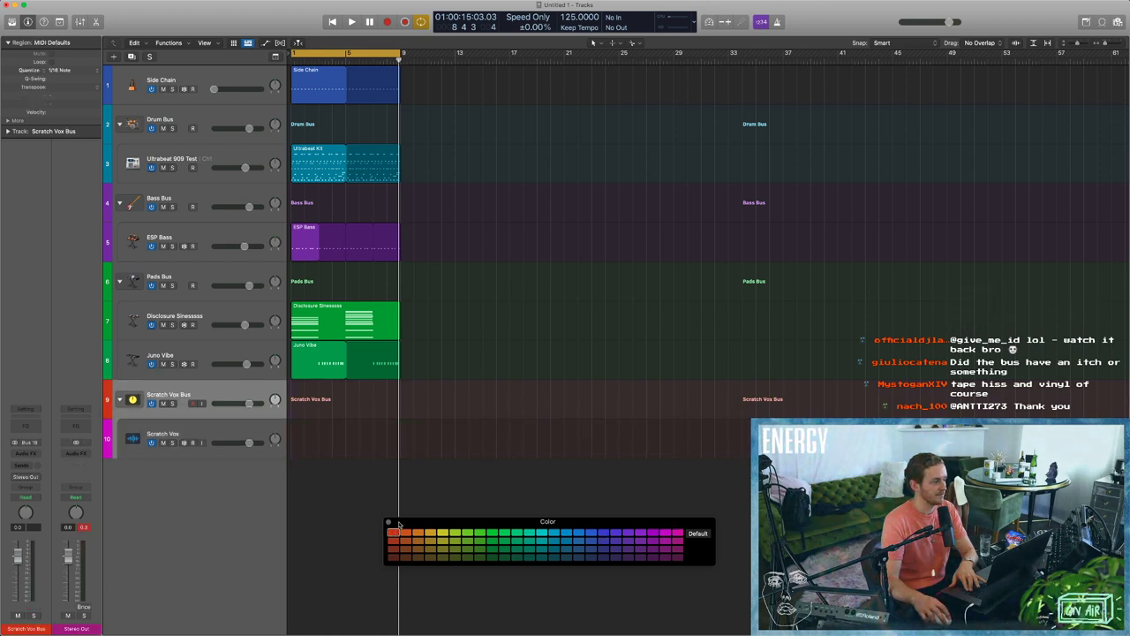
pyautogui.press('Down')
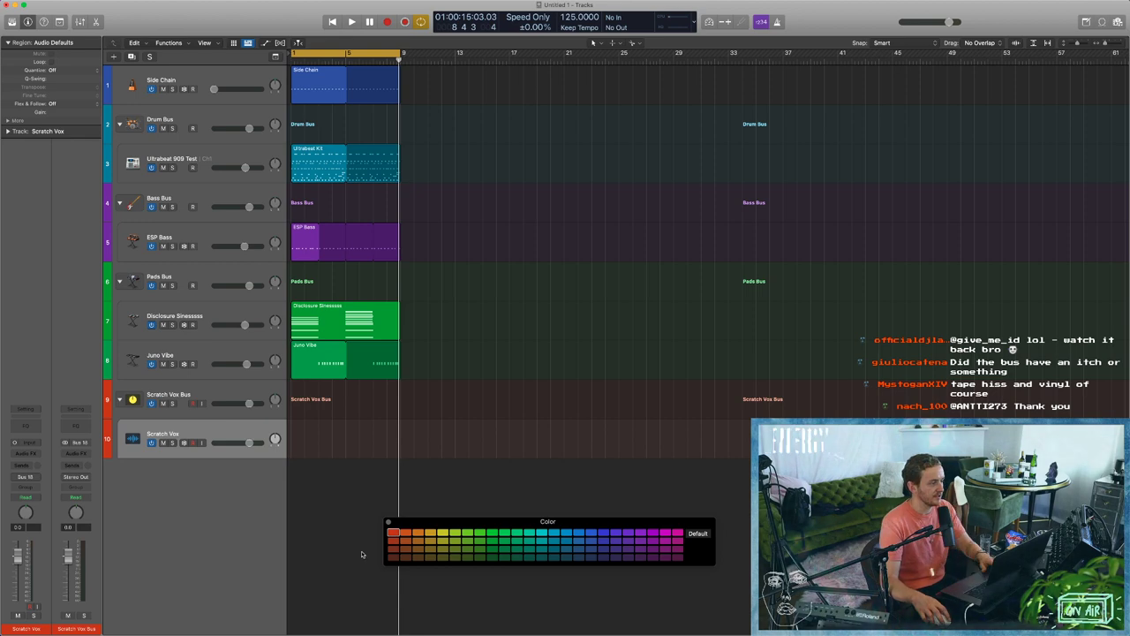
pyautogui.click(385, 523)
# Give Scratch Vox Bus the group-of-people icon and Scratch Vox the single-singer icon.
pyautogui.press('super+Right')
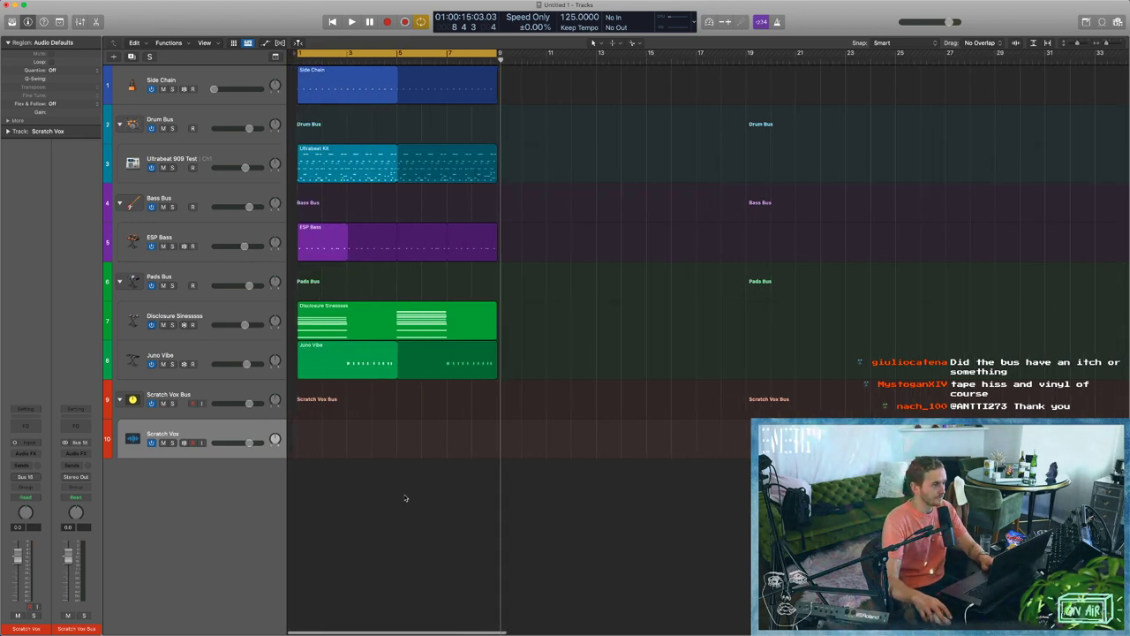
pyautogui.click(132, 400)
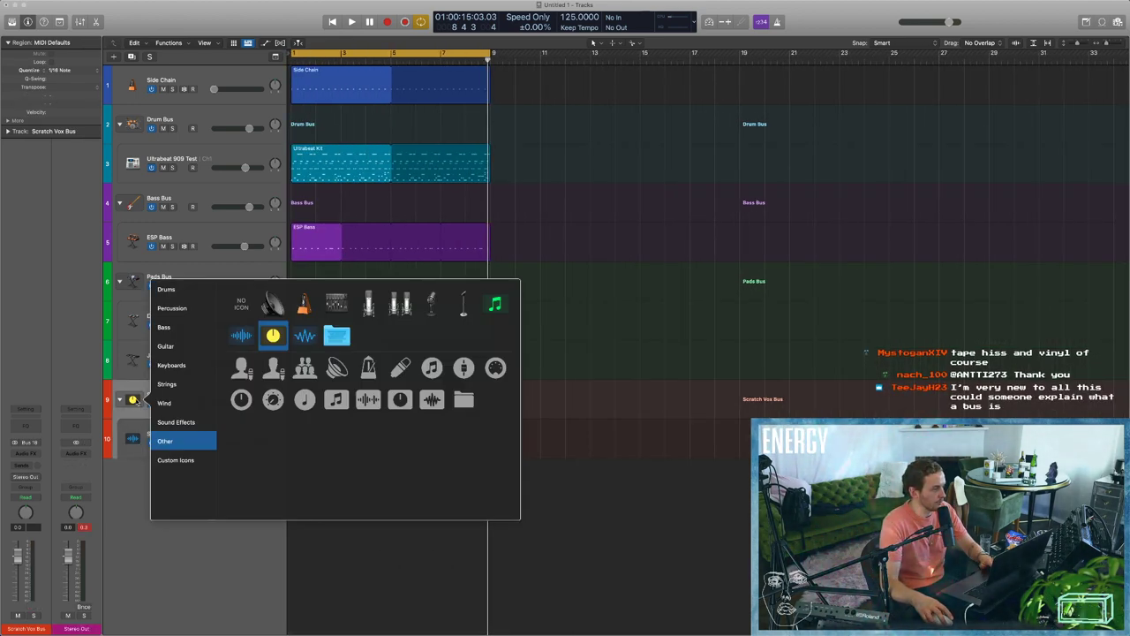
pyautogui.click(299, 376)
pyautogui.rightClick(132, 439)
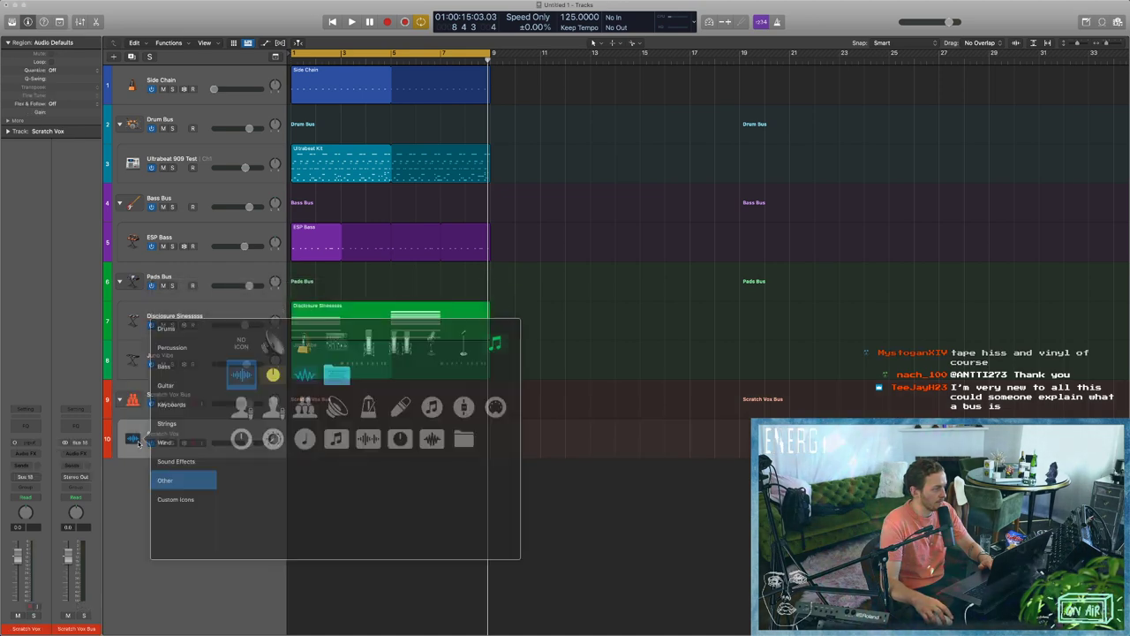
pyautogui.click(241, 406)
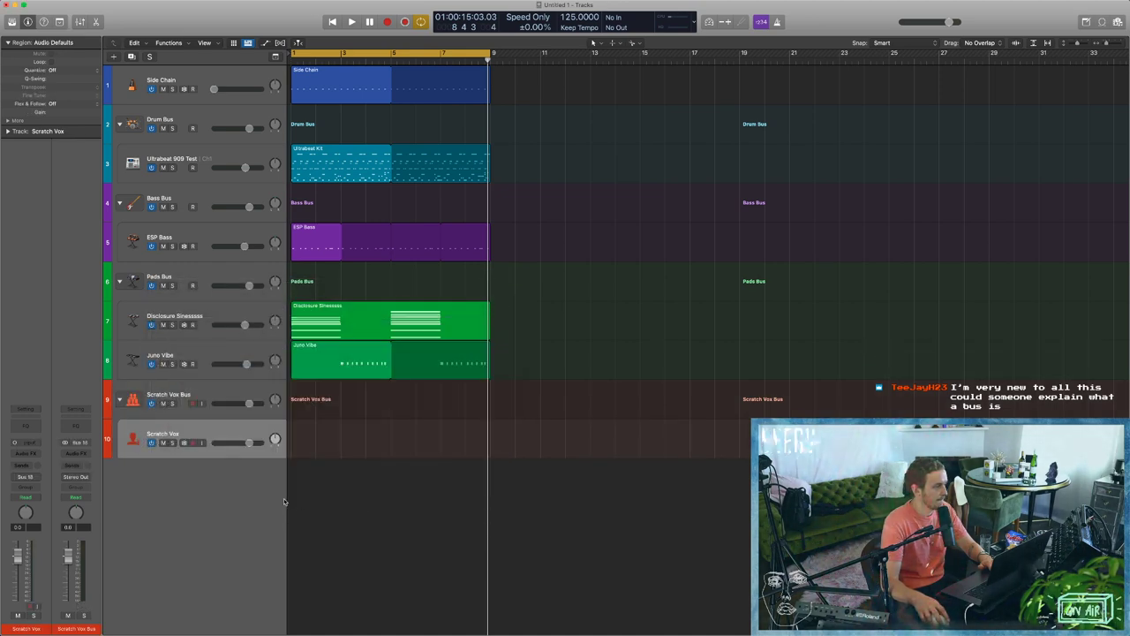
# Play the loop briefly, route Scratch Vox Bus's output to Bus 21 in the mixer and close the mixer.
pyautogui.press('space')
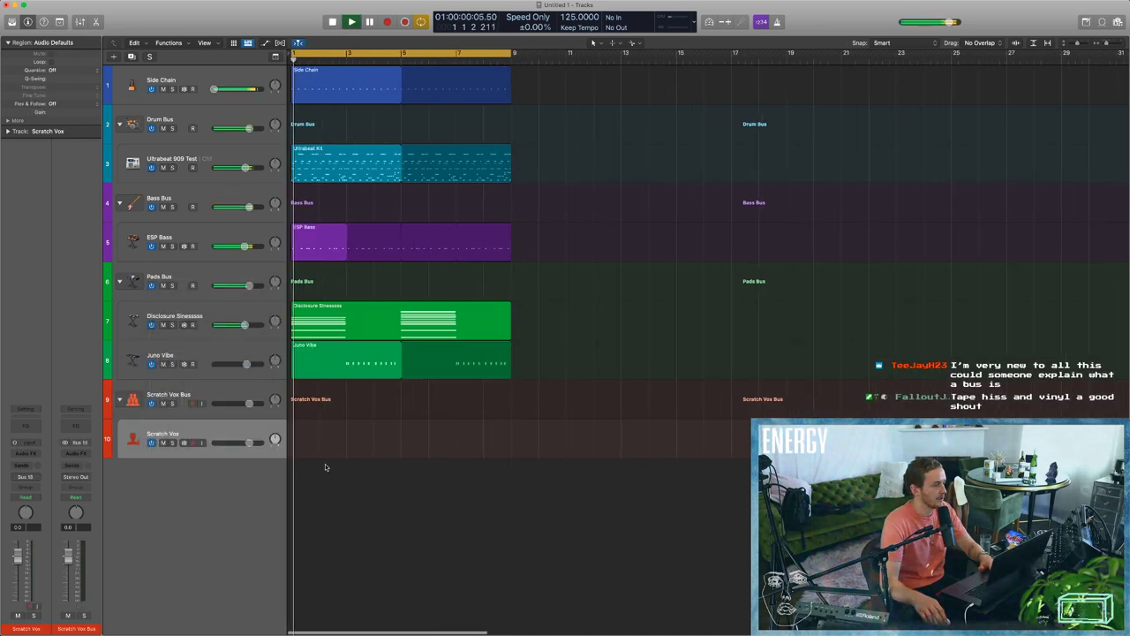
pyautogui.press('space')
pyautogui.press('x')
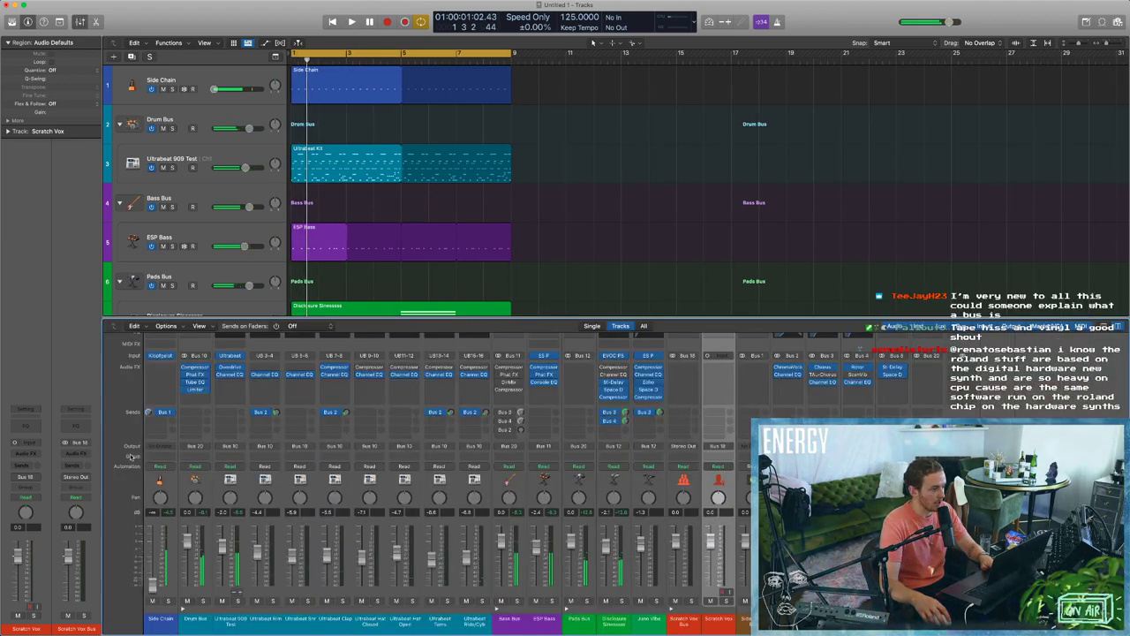
pyautogui.click(689, 454)
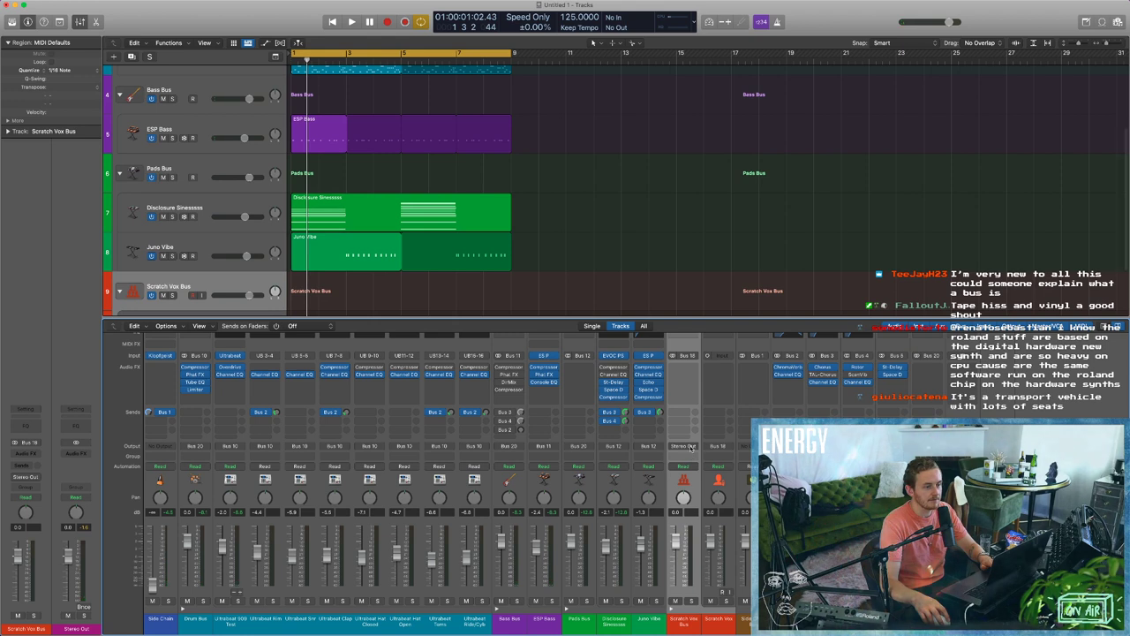
pyautogui.click(692, 447)
pyautogui.moveTo(692, 477)
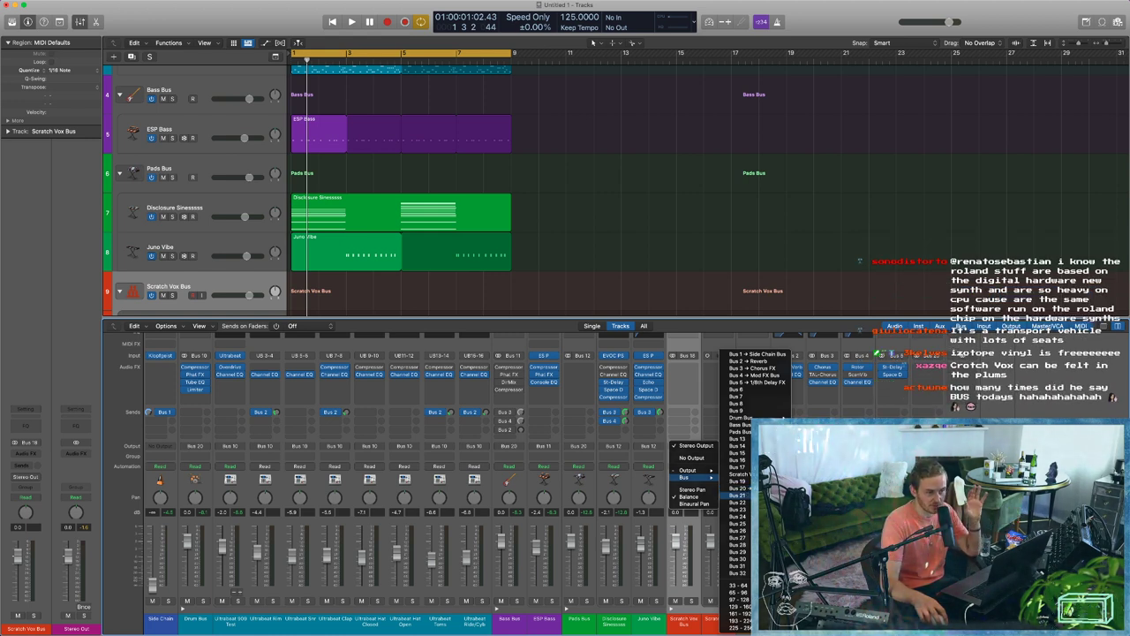
pyautogui.click(737, 495)
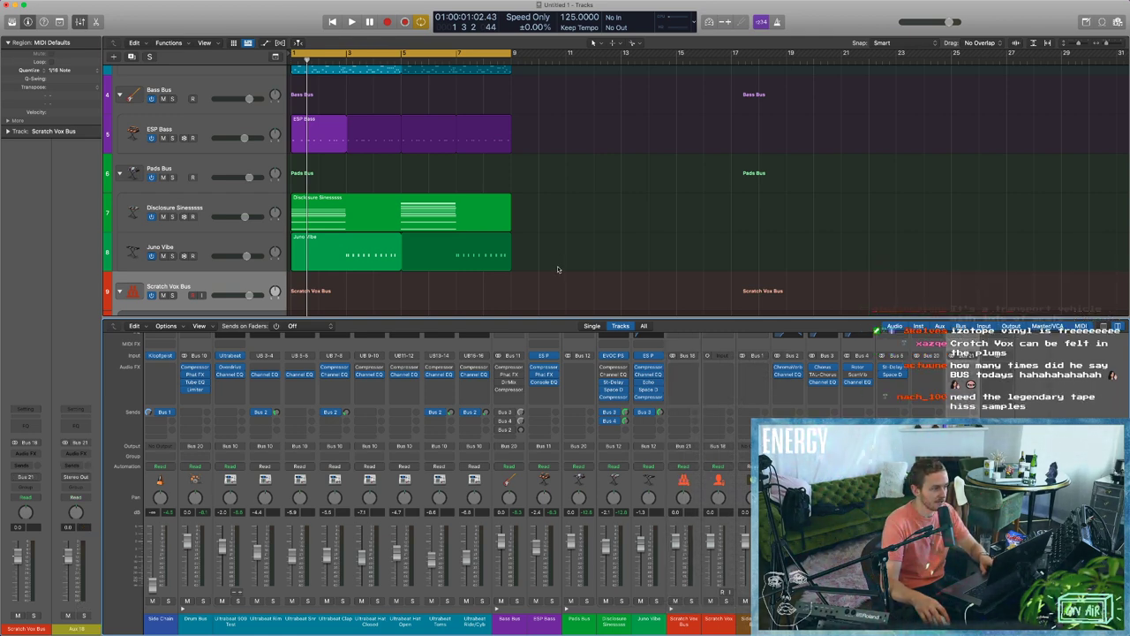
pyautogui.press('x')
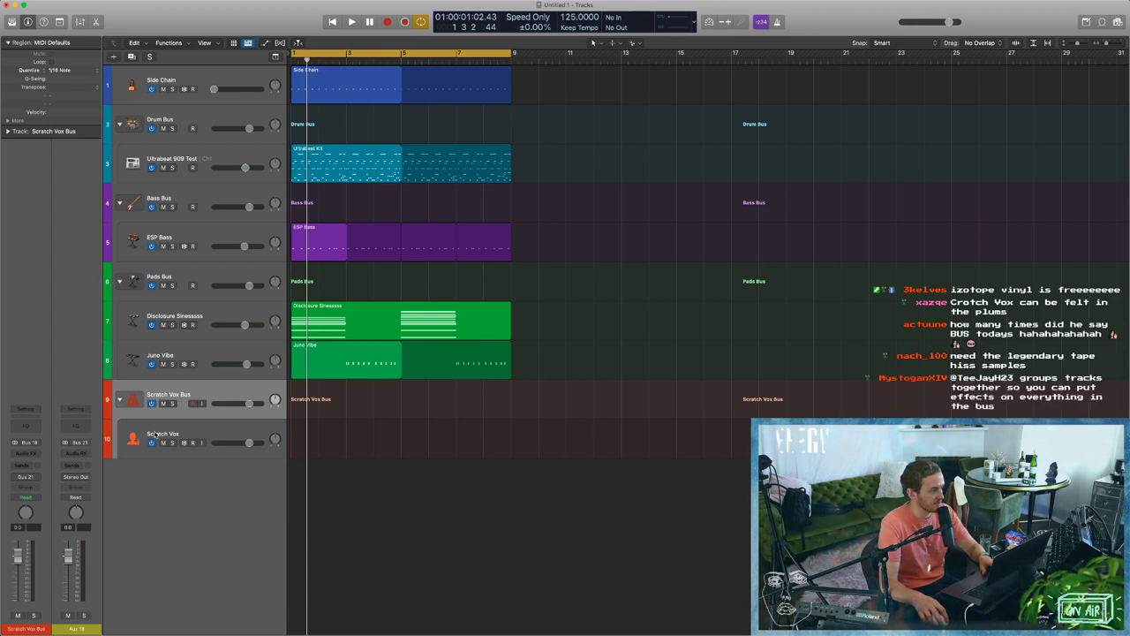
# Rename the aux channel fed by Bus 21 as ALL VOX.
pyautogui.doubleClick(77, 628)
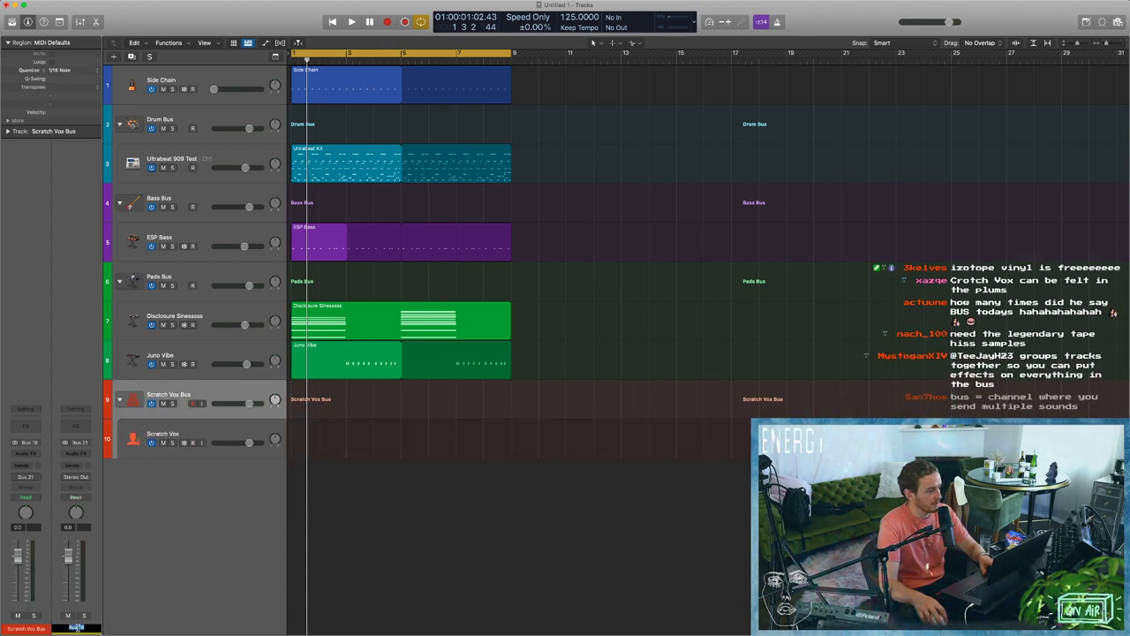
pyautogui.write('ALL VOX')
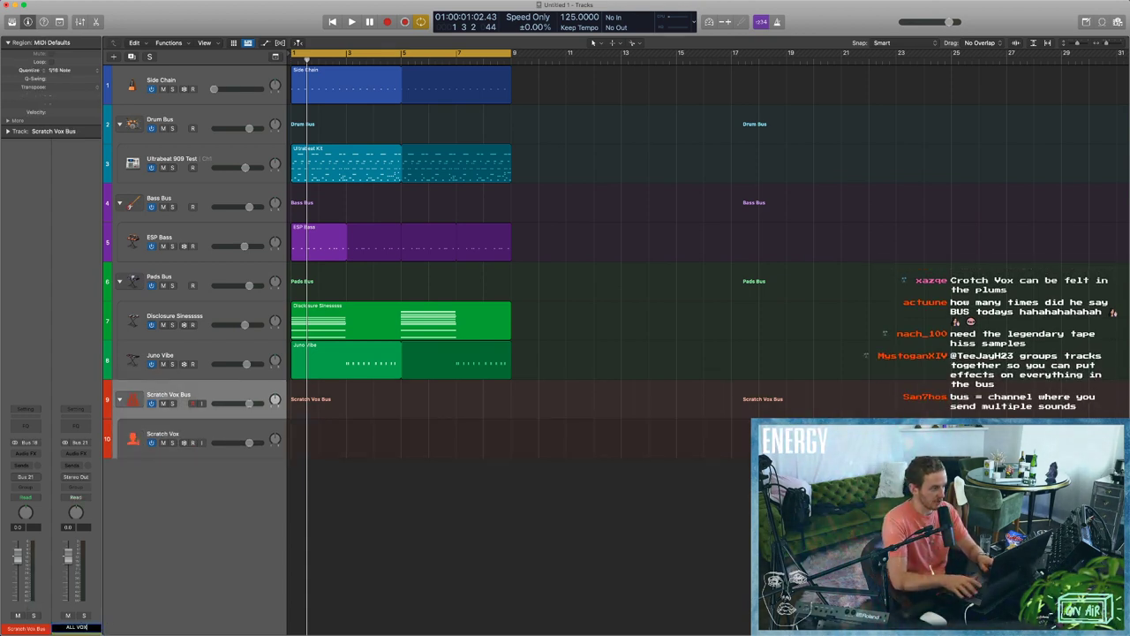
pyautogui.press('Return')
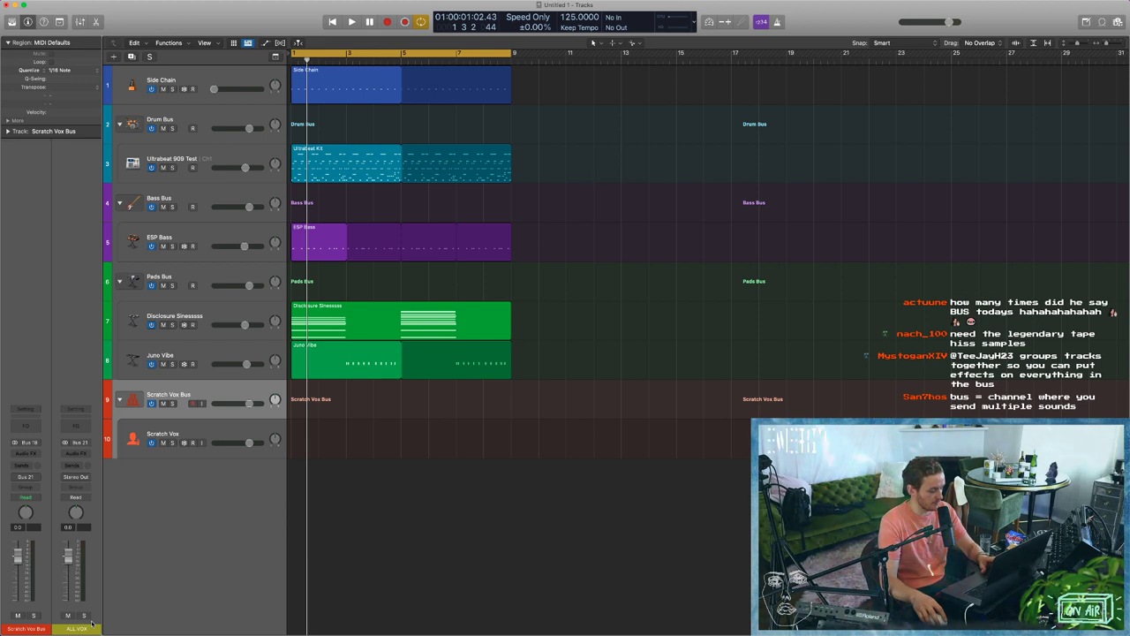
# Color the ALL VOX aux channel green, close the color palette and switch the mixer to narrow channel strips.
pyautogui.hotkey('alt', 'c')
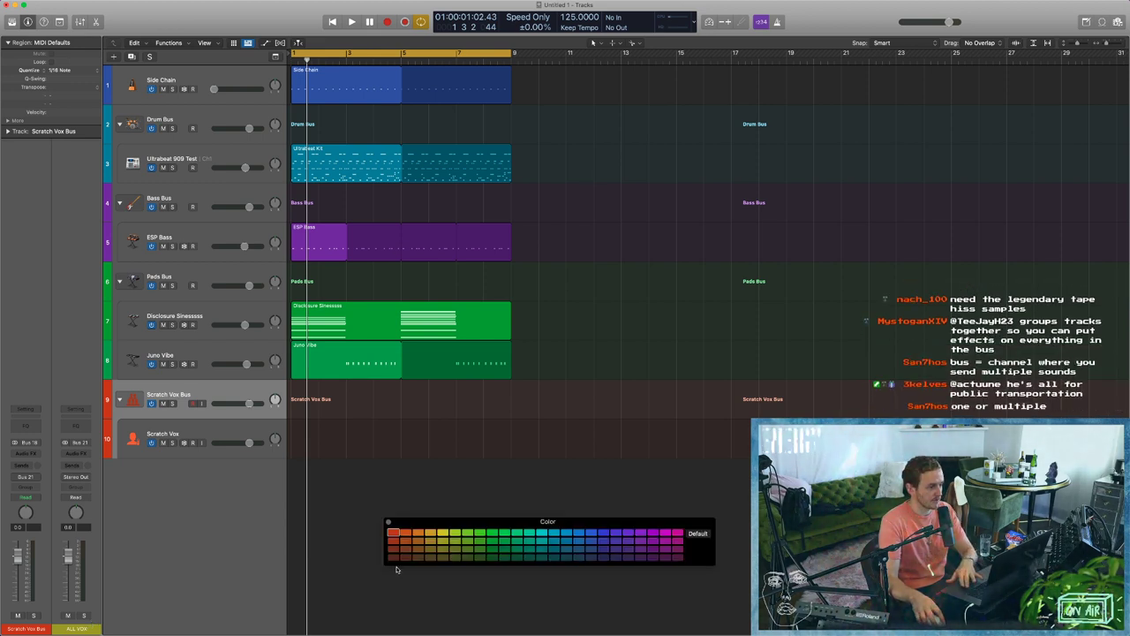
pyautogui.click(504, 533)
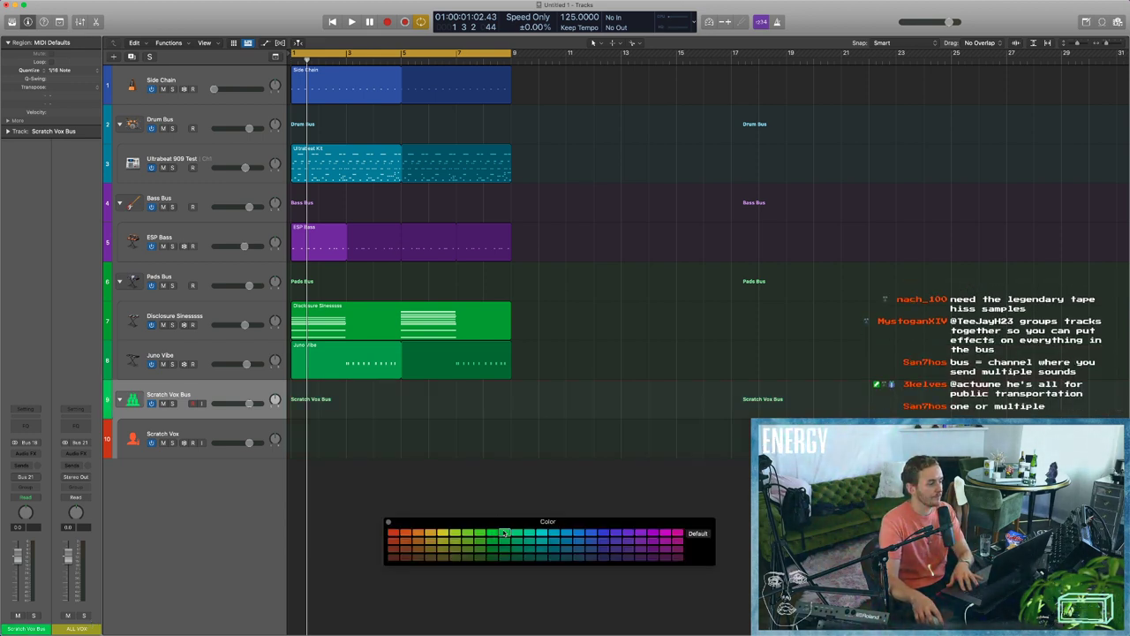
pyautogui.press('super+z')
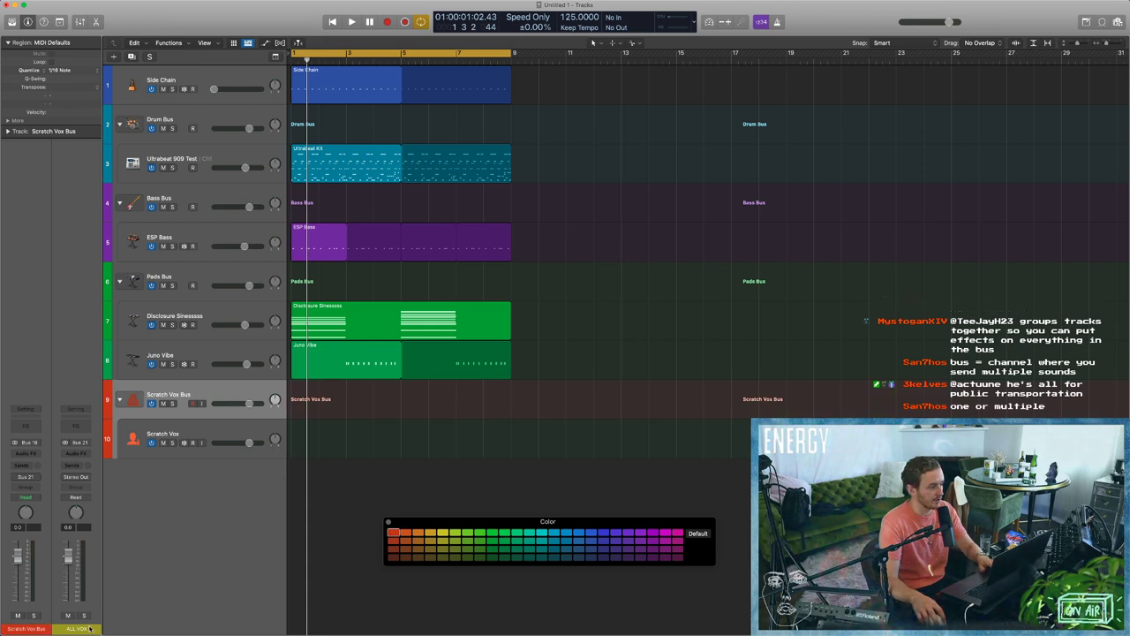
pyautogui.press('x')
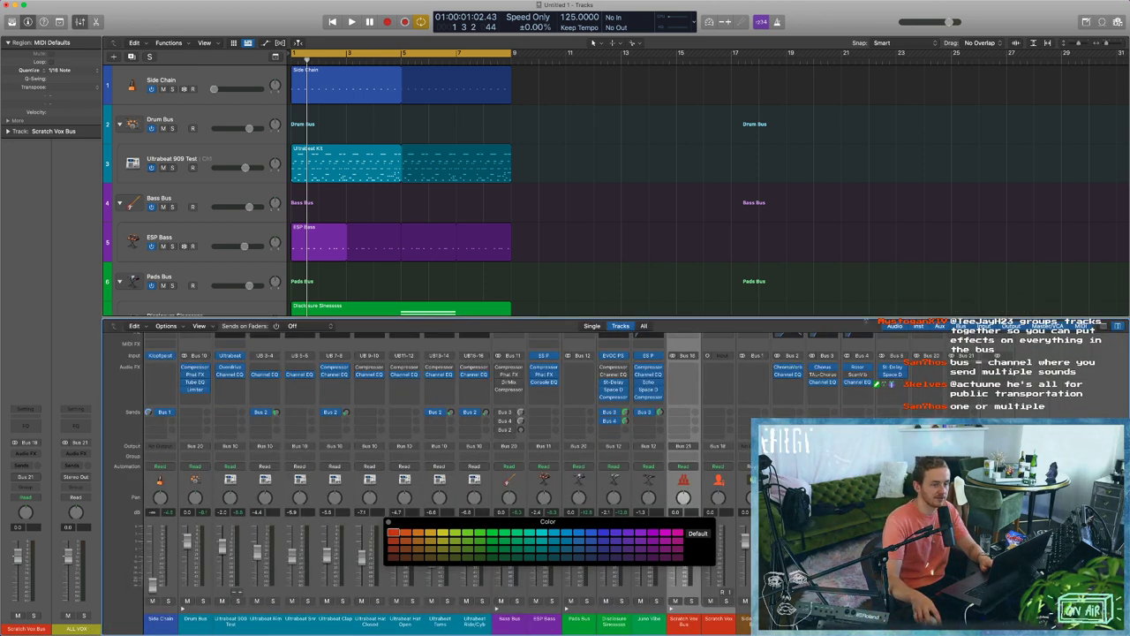
pyautogui.click(963, 609)
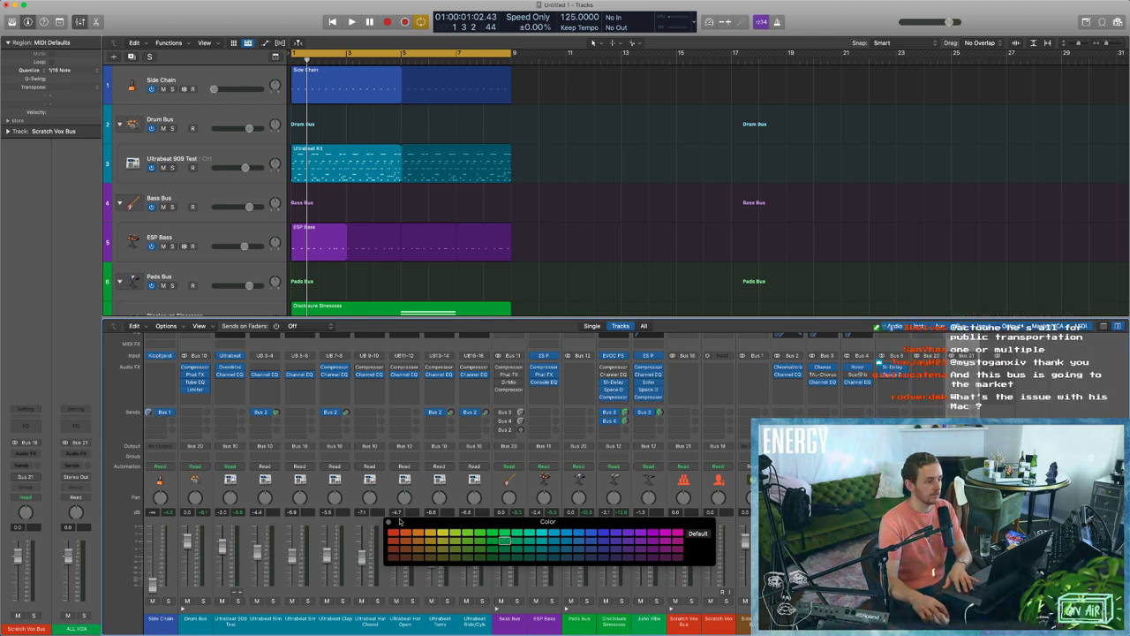
pyautogui.click(389, 523)
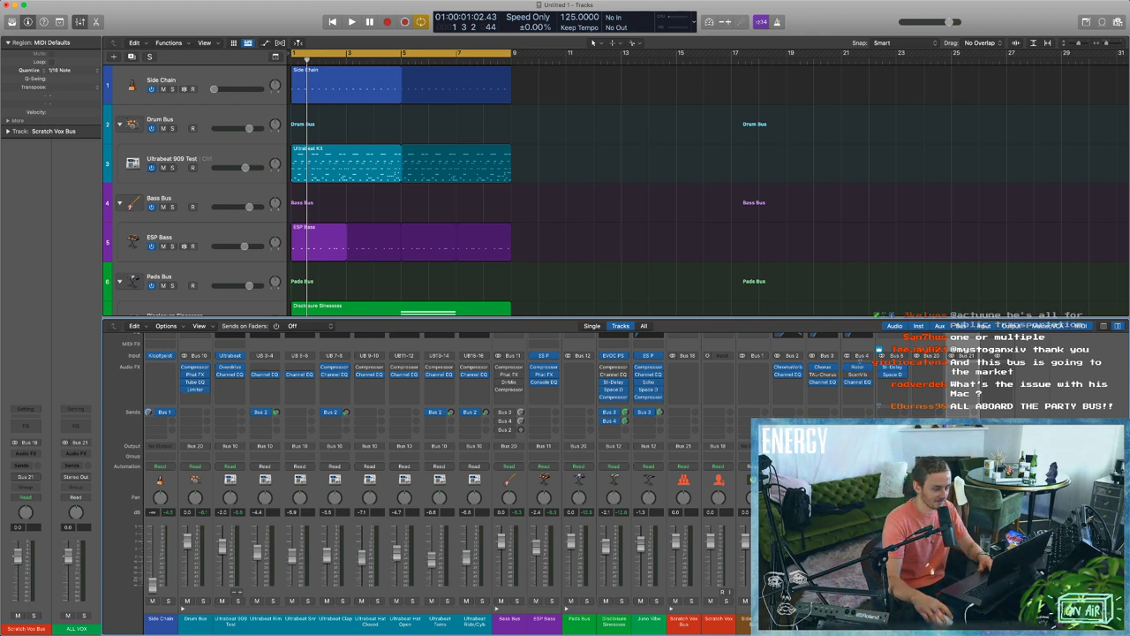
pyautogui.click(1107, 326)
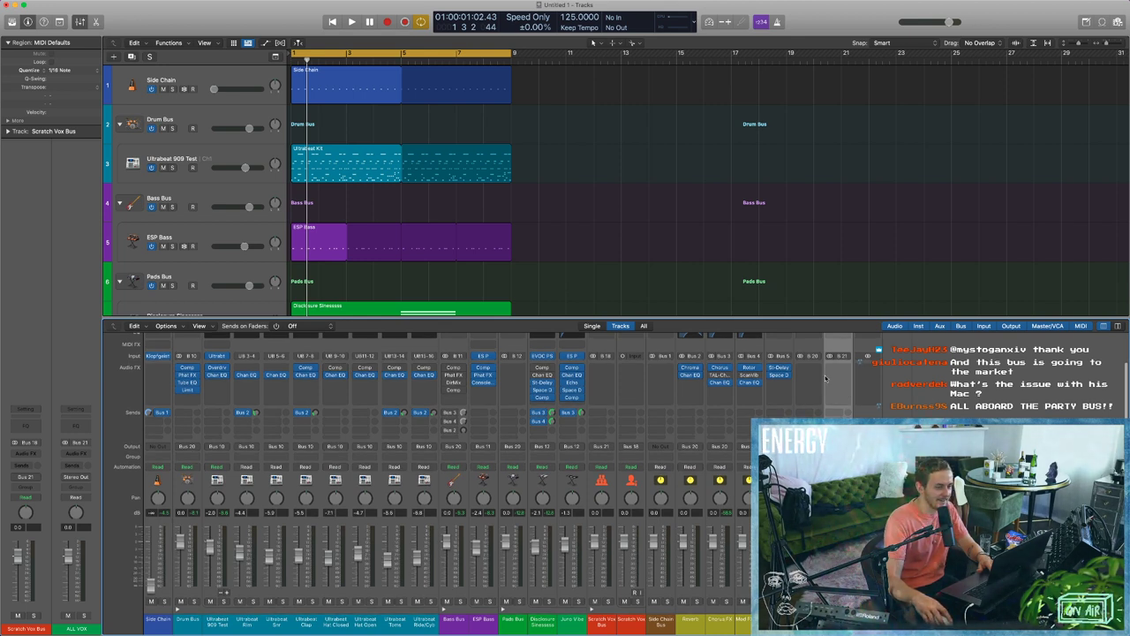
pyautogui.press('x')
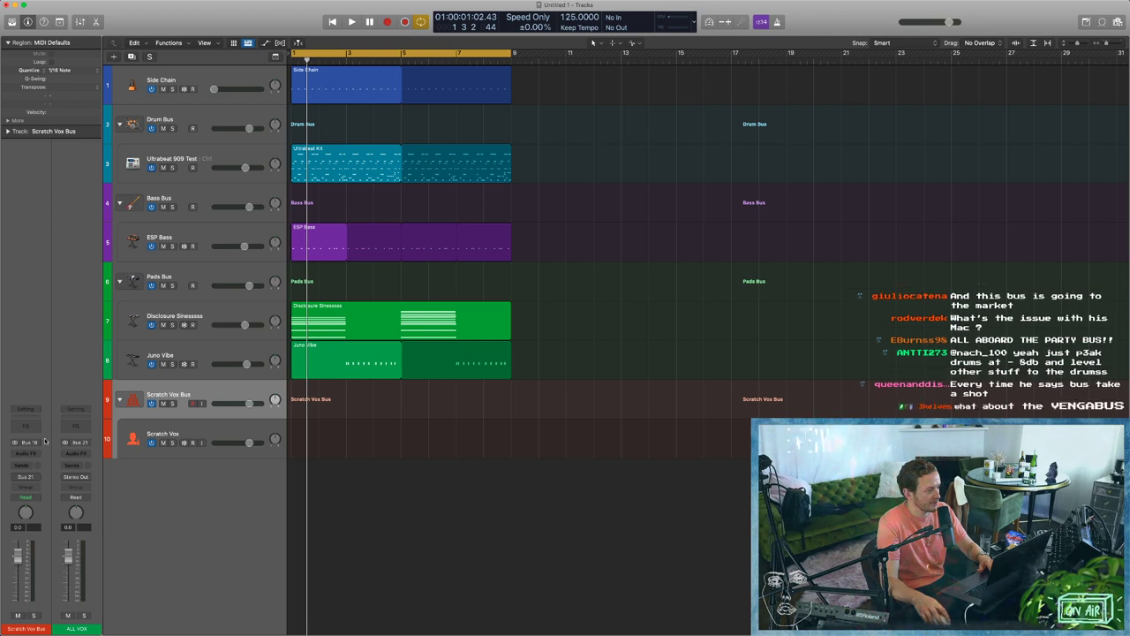
# Set the ALL VOX channel's output to Stereo Output.
pyautogui.click(38, 478)
pyautogui.click(46, 477)
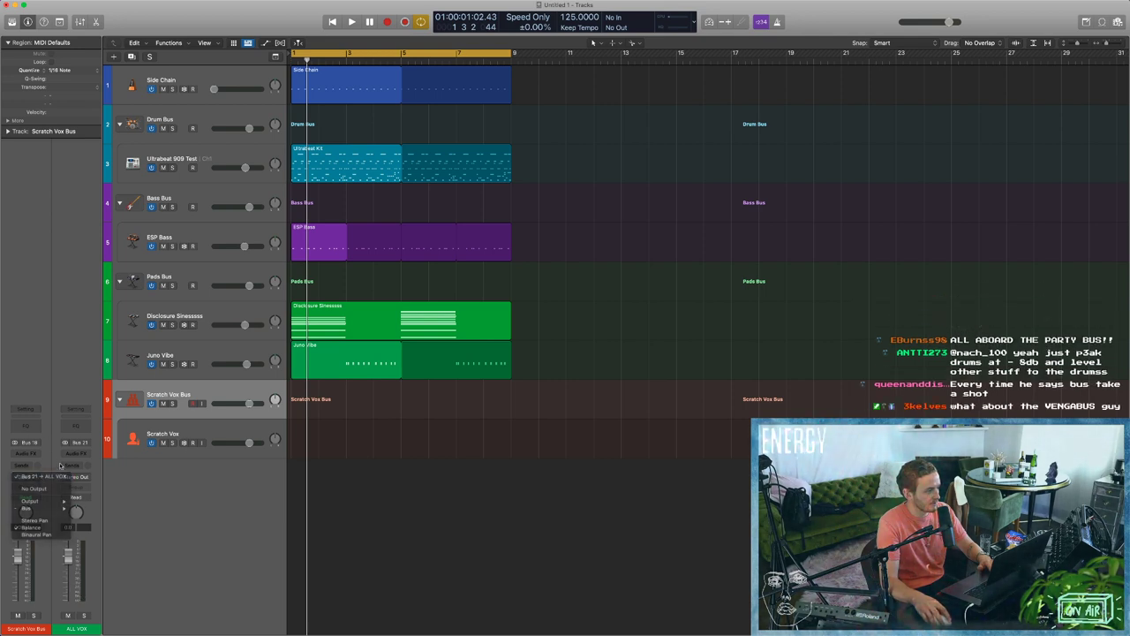
pyautogui.click(77, 477)
pyautogui.moveTo(91, 511)
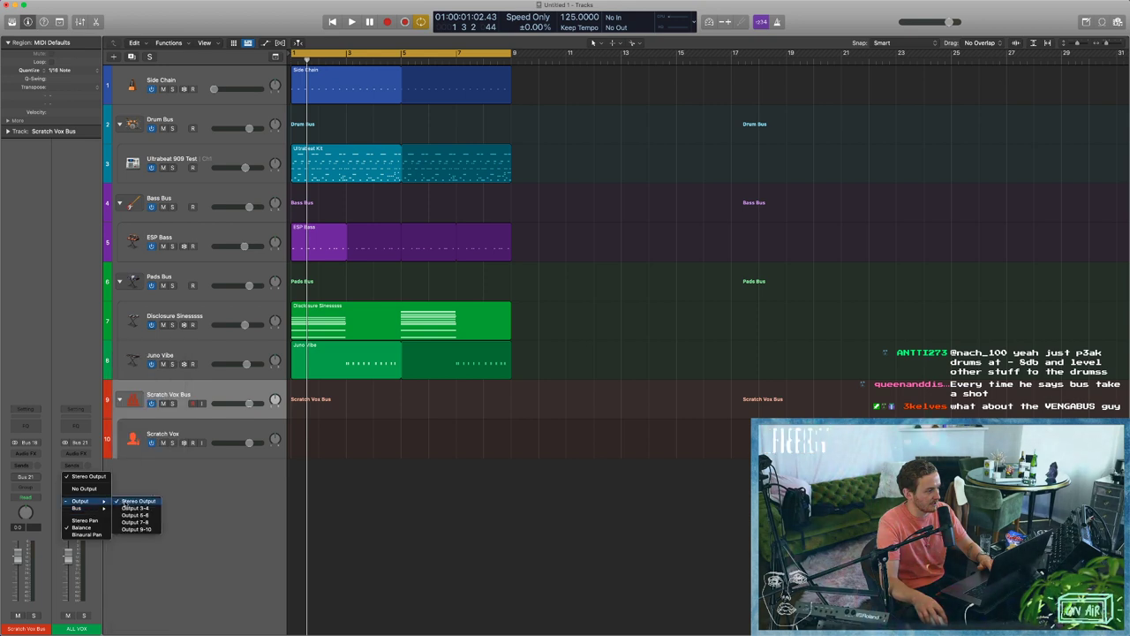
pyautogui.click(133, 501)
# Play the loop briefly with the mixer open to check the channel levels, and close the mixer.
pyautogui.press('space')
pyautogui.press('x')
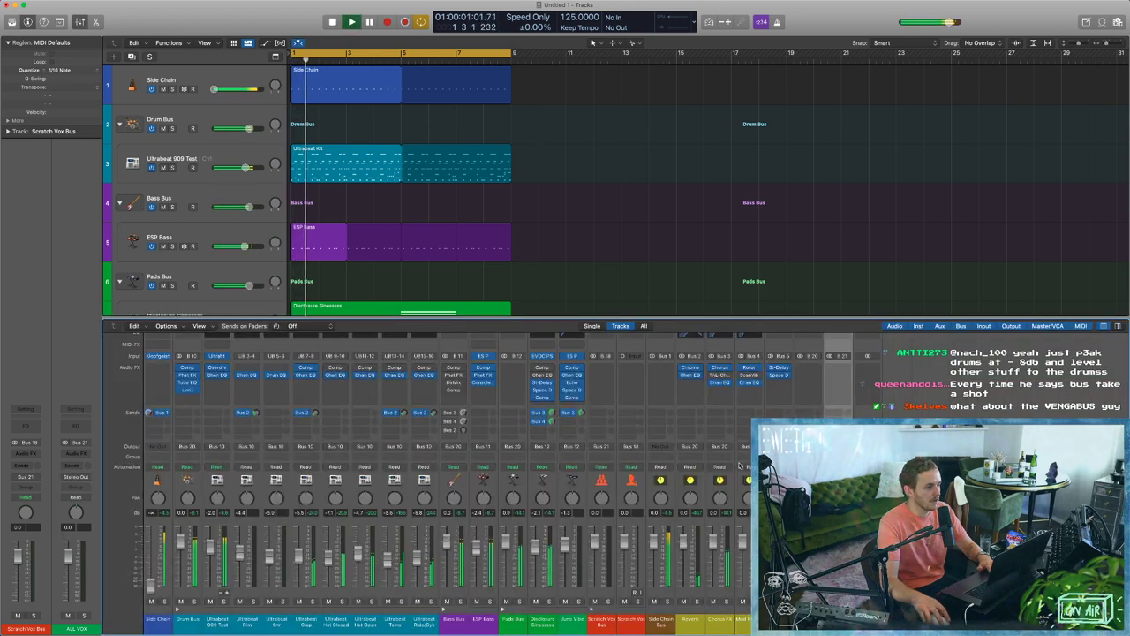
pyautogui.press('space')
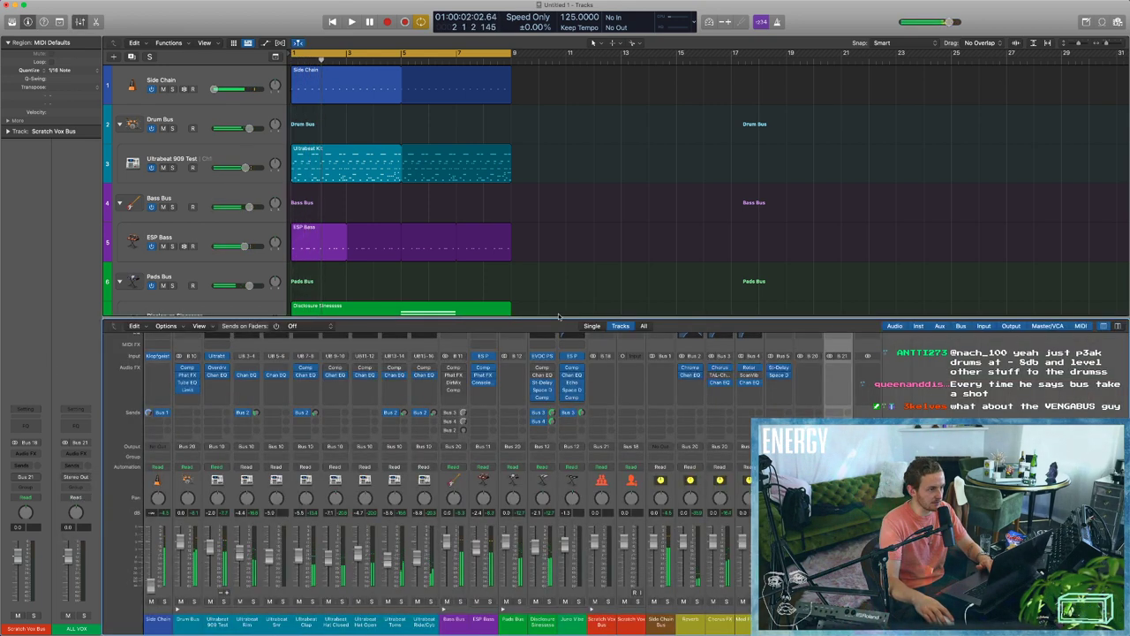
pyautogui.press('x')
# Pull the Scratch Vox track's volume fully down and record-enable it with Input 1 as its source.
pyautogui.click(192, 436)
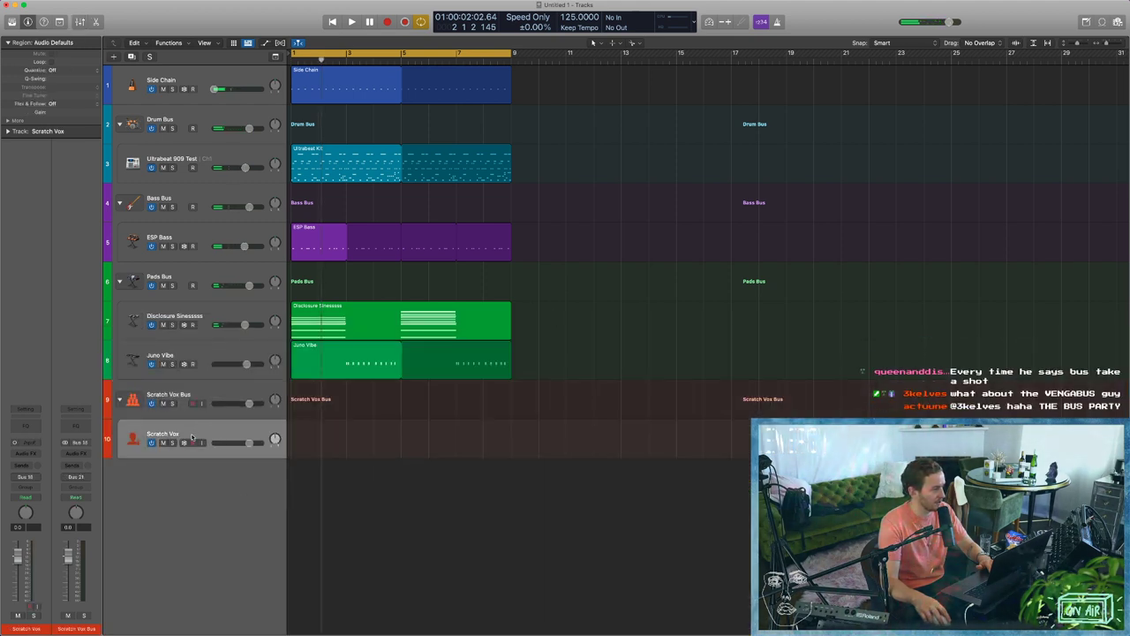
pyautogui.moveTo(249, 441); pyautogui.dragTo(196, 442)
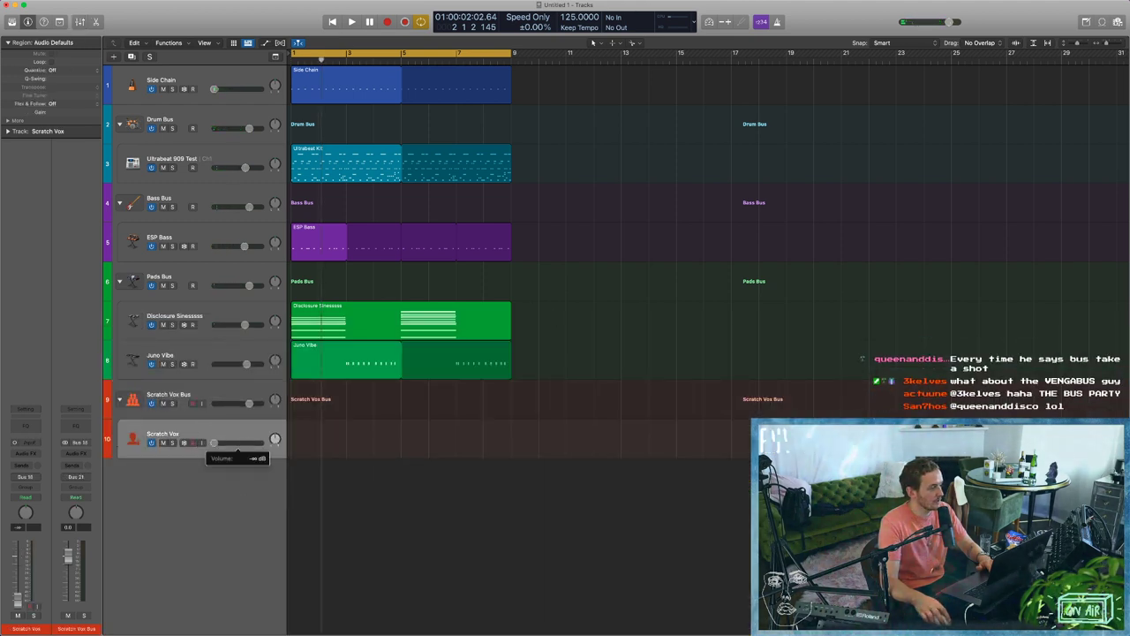
pyautogui.click(196, 442)
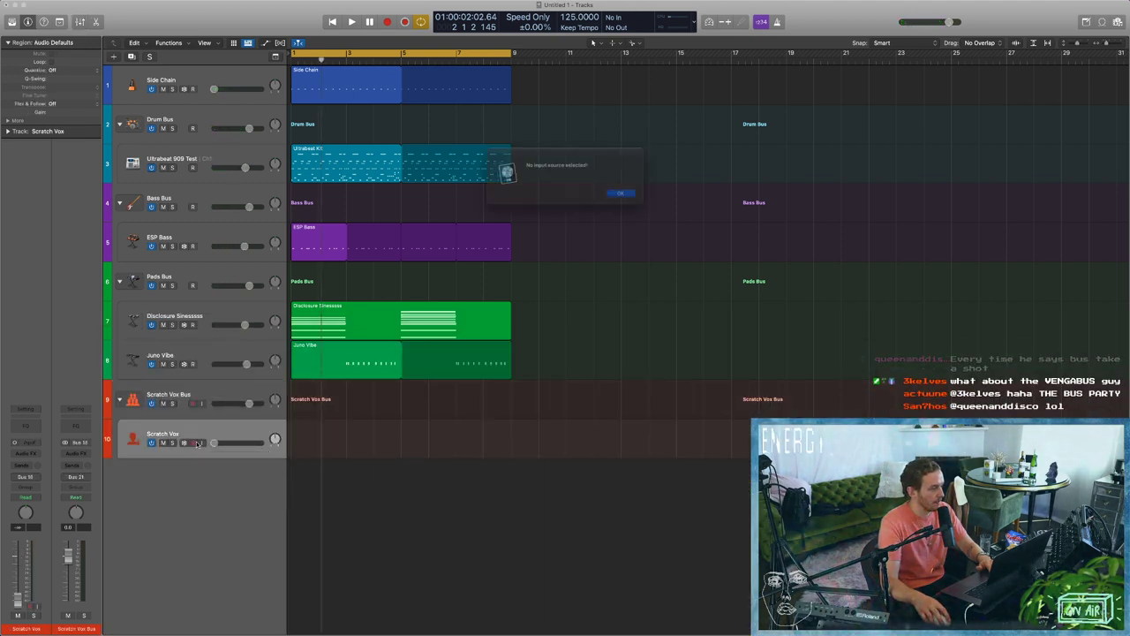
pyautogui.click(630, 197)
pyautogui.click(43, 446)
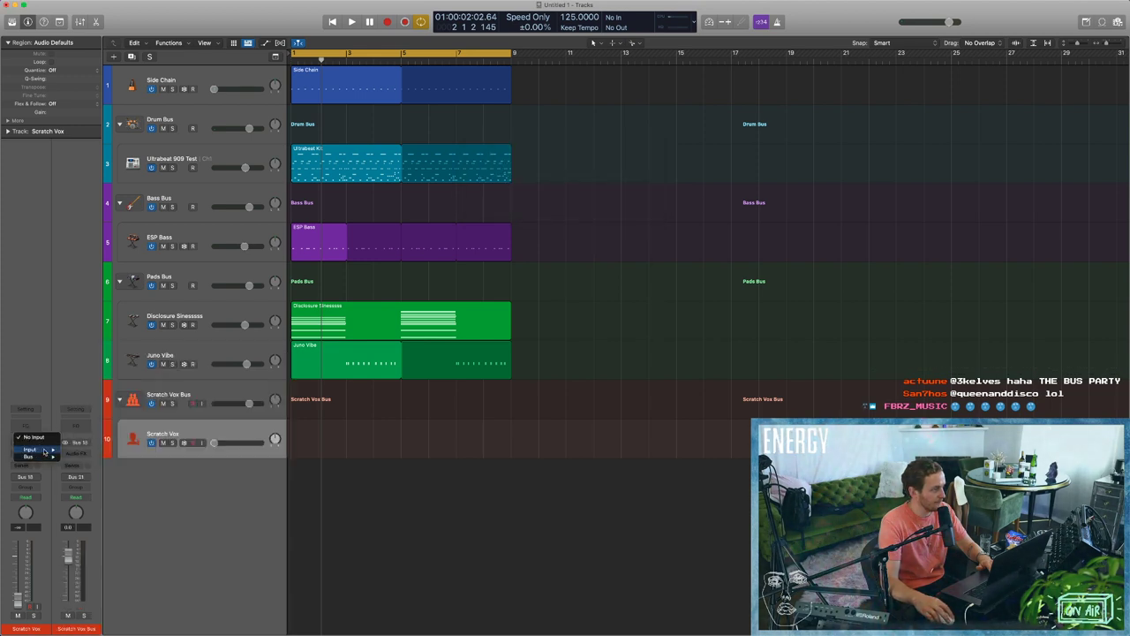
pyautogui.moveTo(44, 450)
pyautogui.click(79, 449)
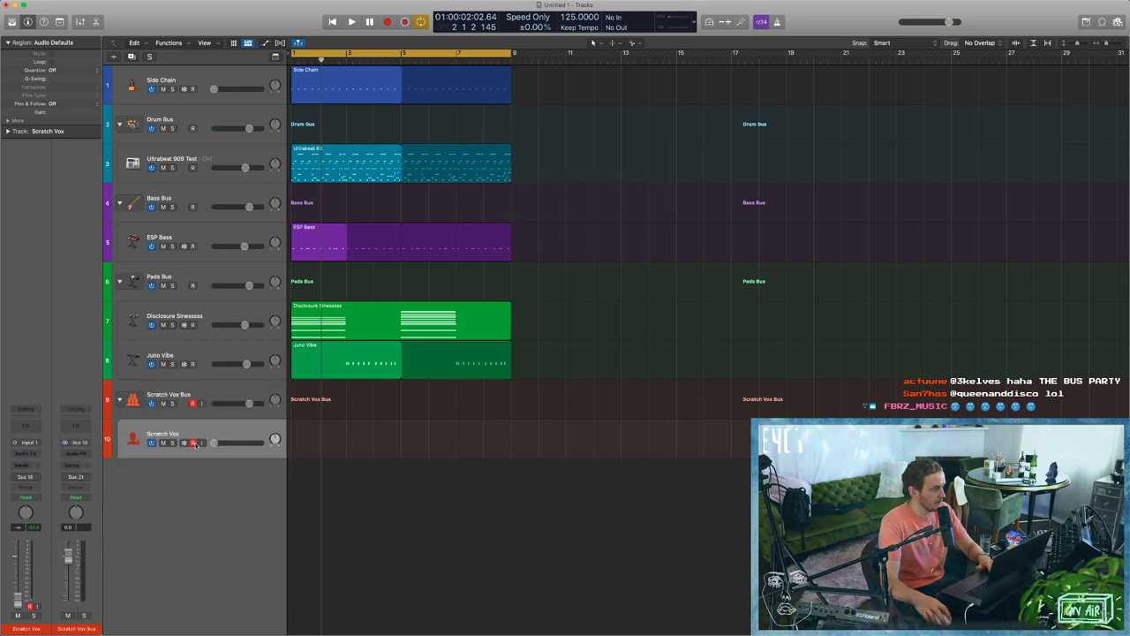
# Turn on Low Latency Mode and record a vocal take of about four bars on Scratch Vox.
pyautogui.press('r')
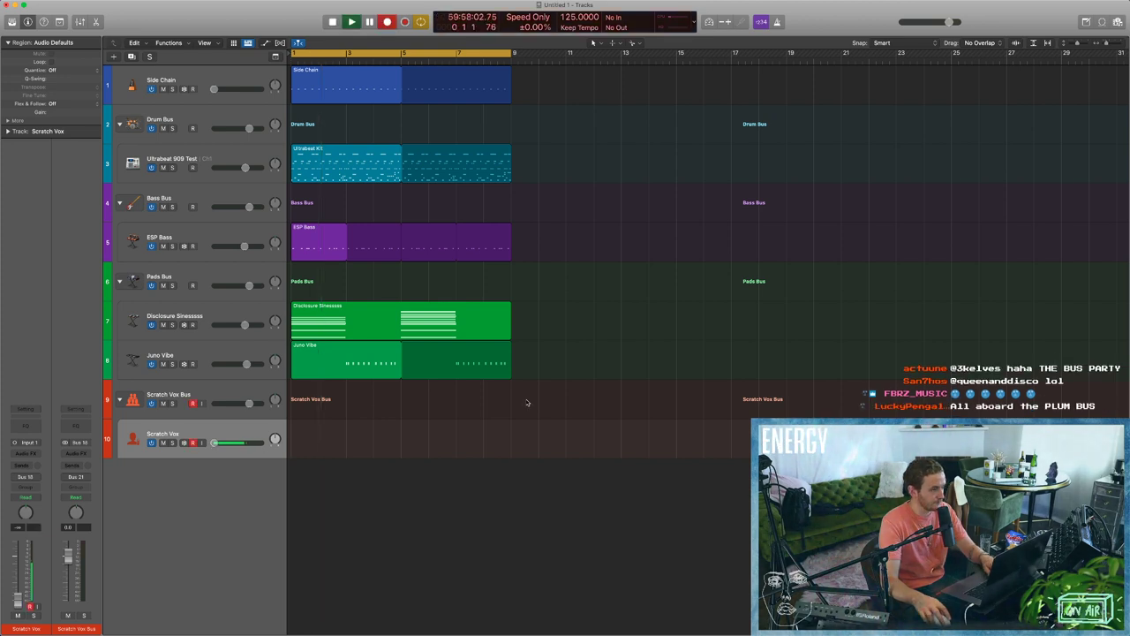
pyautogui.click(710, 22)
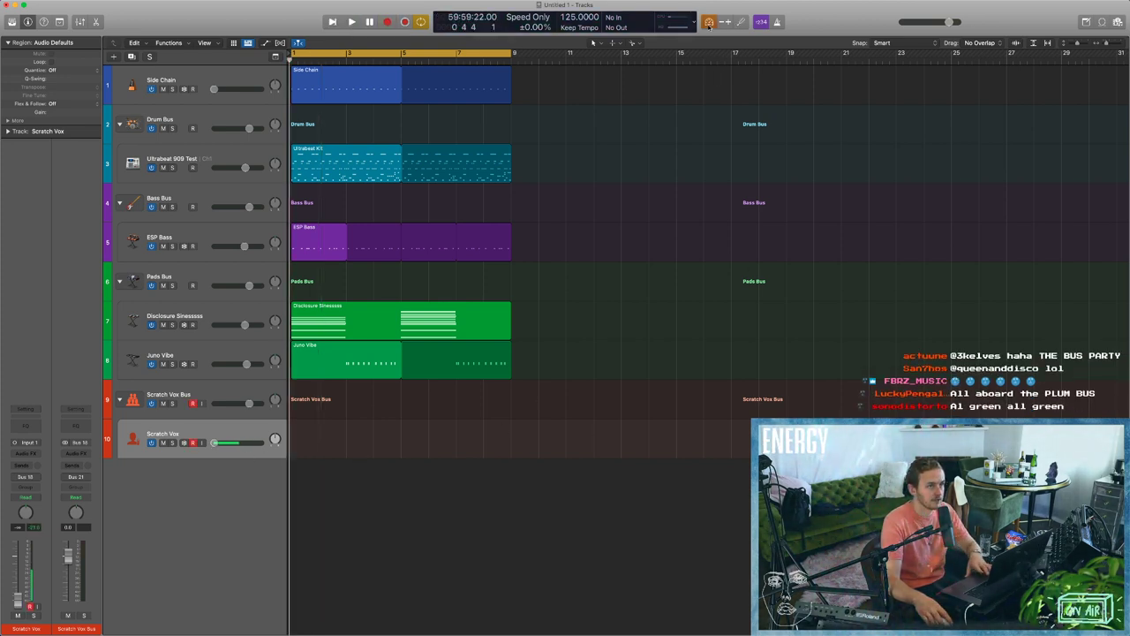
pyautogui.press('r')
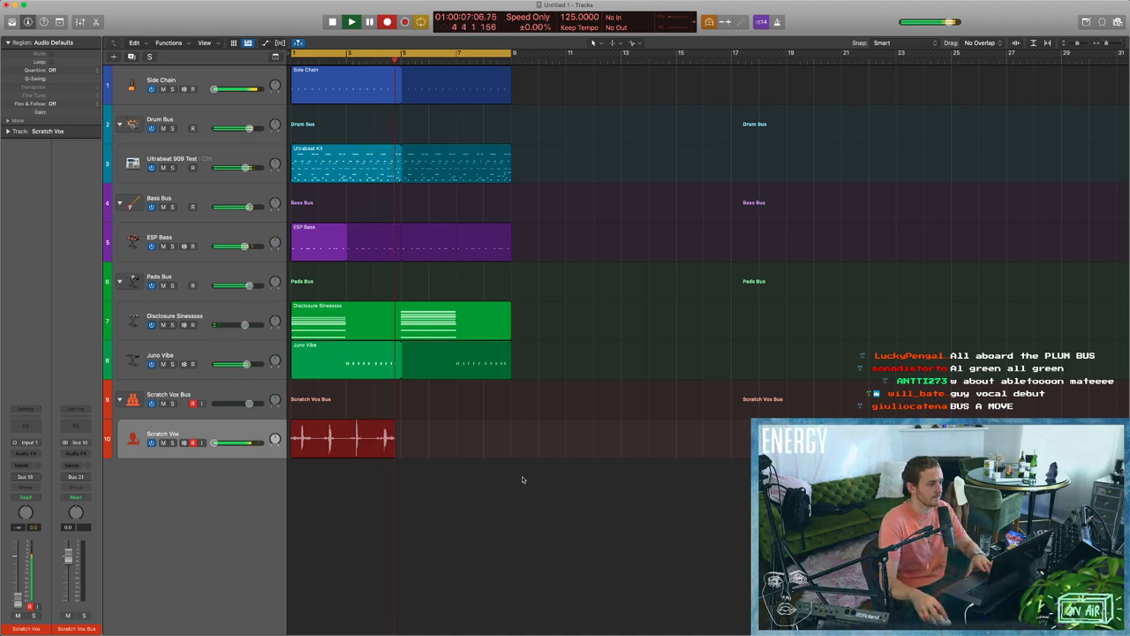
pyautogui.press('space')
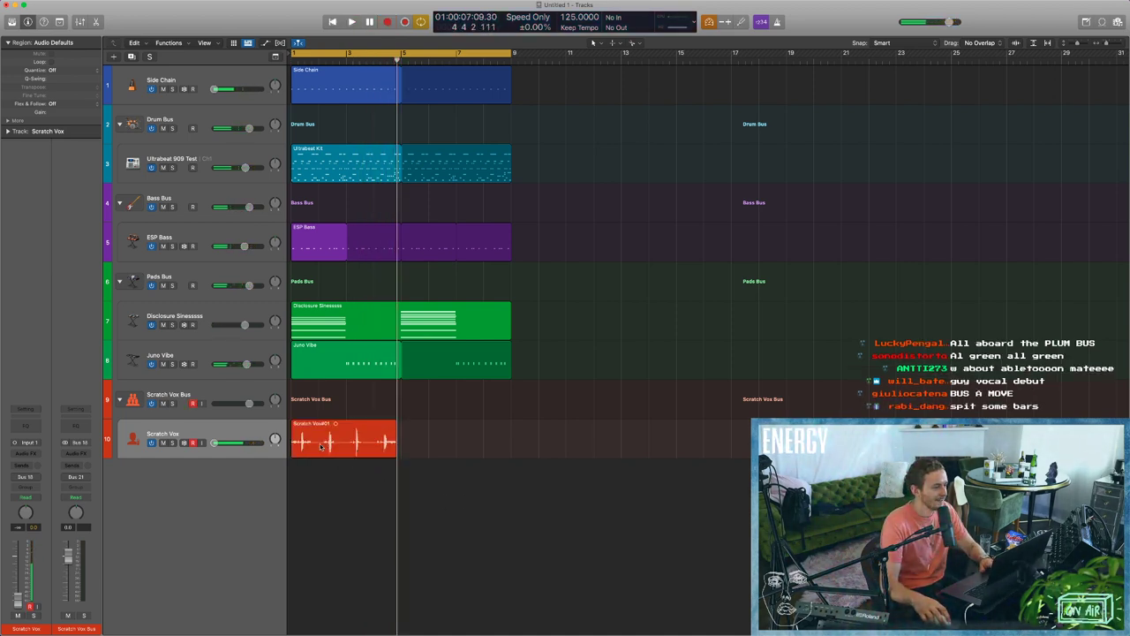
# Trim the silence before the first vocal phrase and cut out the gap between the first and second phrases.
pyautogui.moveTo(322, 446)
pyautogui.mouseDown()
pyautogui.moveTo(277, 444)
pyautogui.moveTo(323, 441)
pyautogui.mouseUp()
pyautogui.press('Delete')
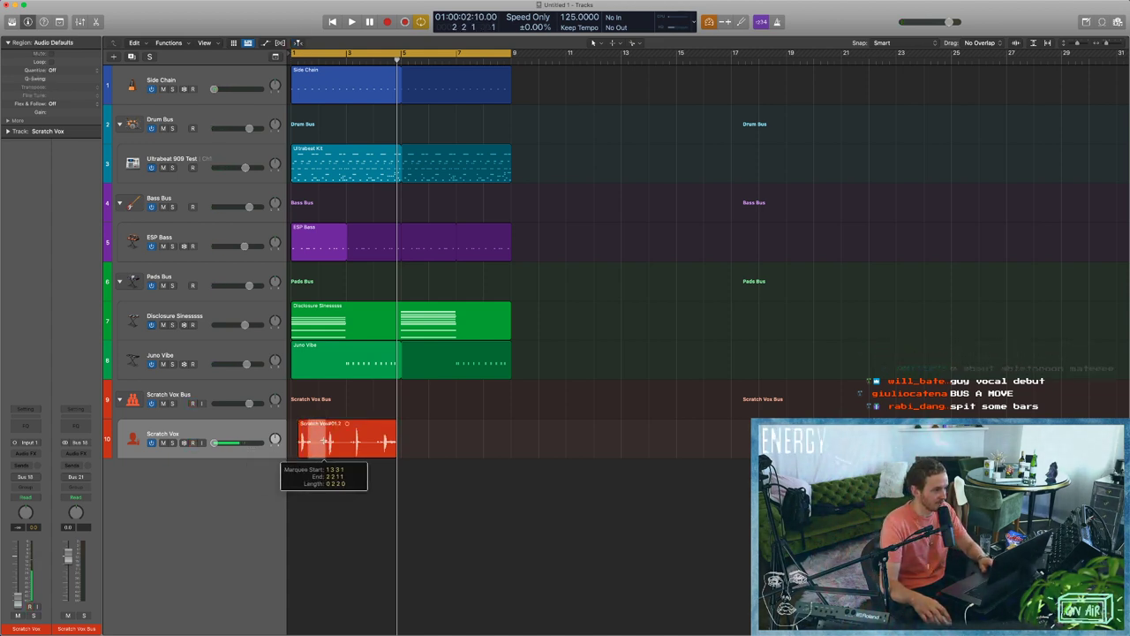
pyautogui.press('Delete')
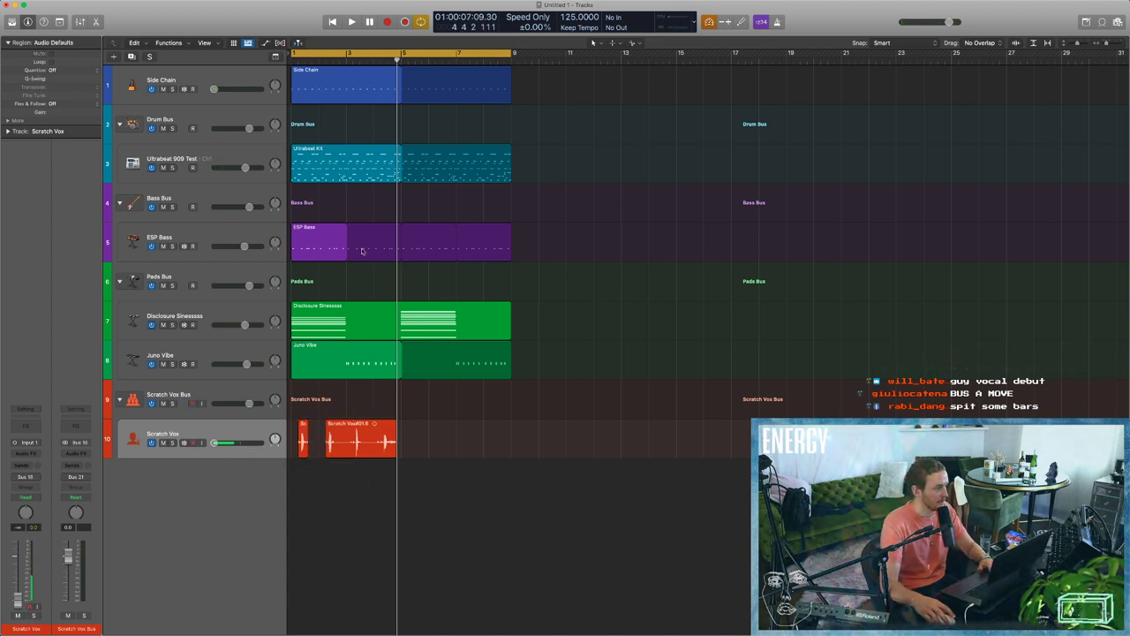
# Play the loop from the start while raising Scratch Vox's volume, and cut out the gap between the second and third vocal phrases.
pyautogui.press('Return')
pyautogui.press('space')
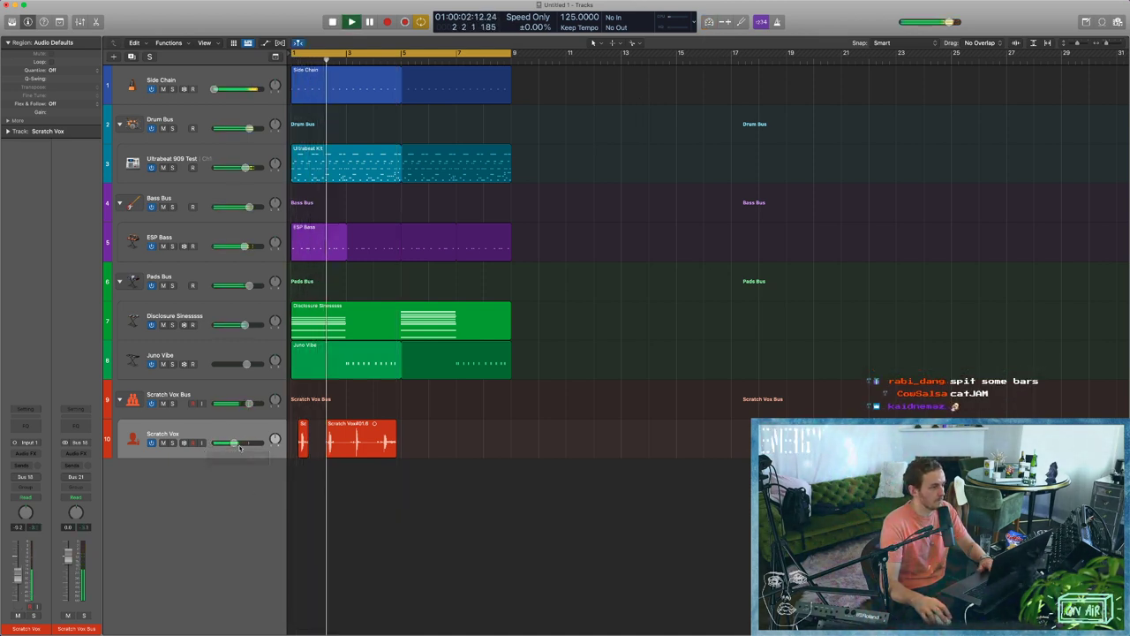
pyautogui.moveTo(341, 440); pyautogui.dragTo(355, 442)
pyautogui.press('x')
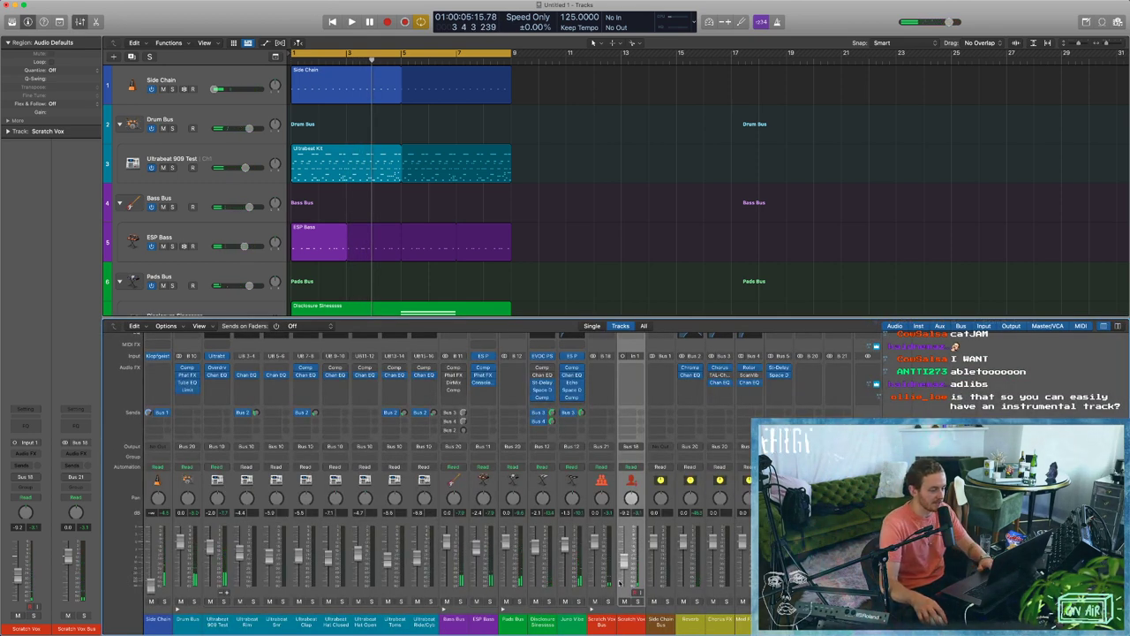
pyautogui.press('x')
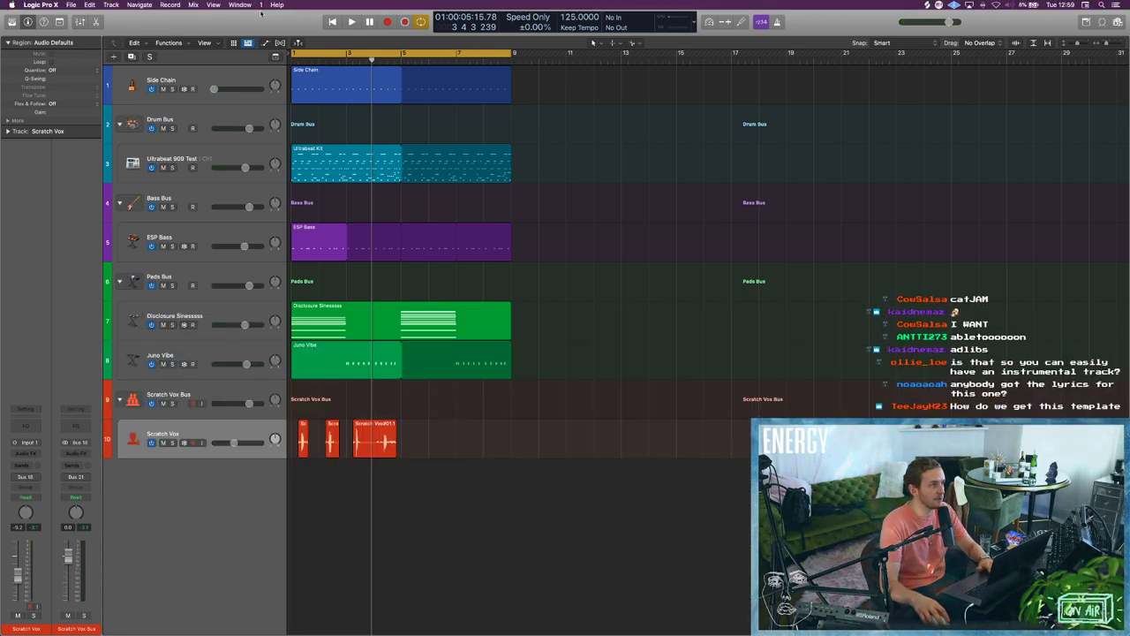
# Open the mixer in its own window and enlarge it to show every channel strip through Master.
pyautogui.click(240, 5)
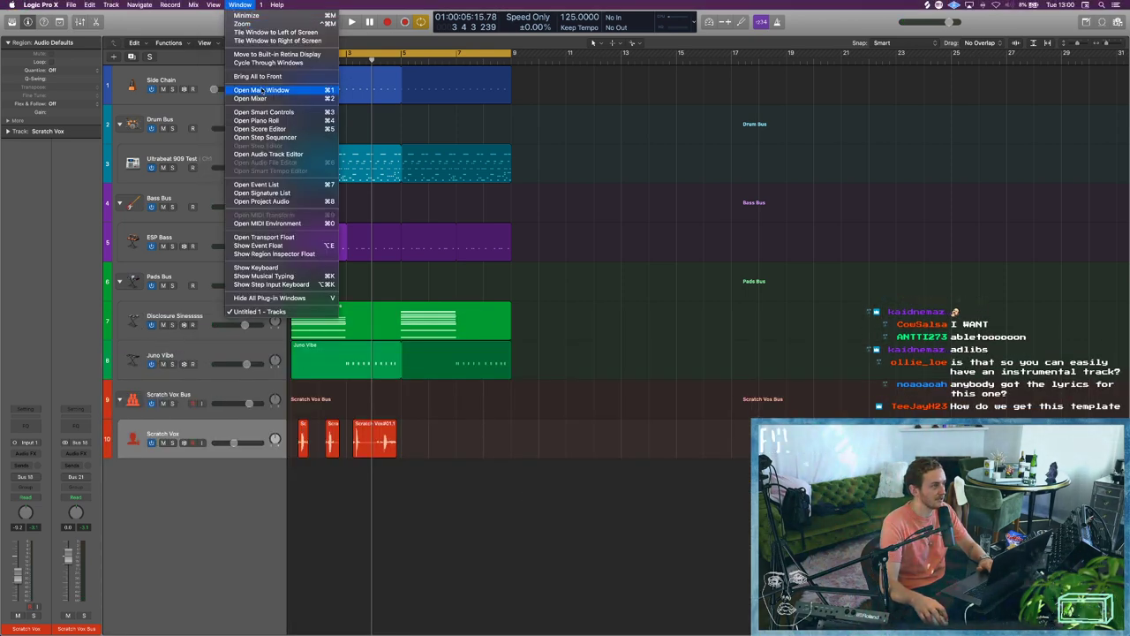
pyautogui.click(660, 146)
pyautogui.press('super+2')
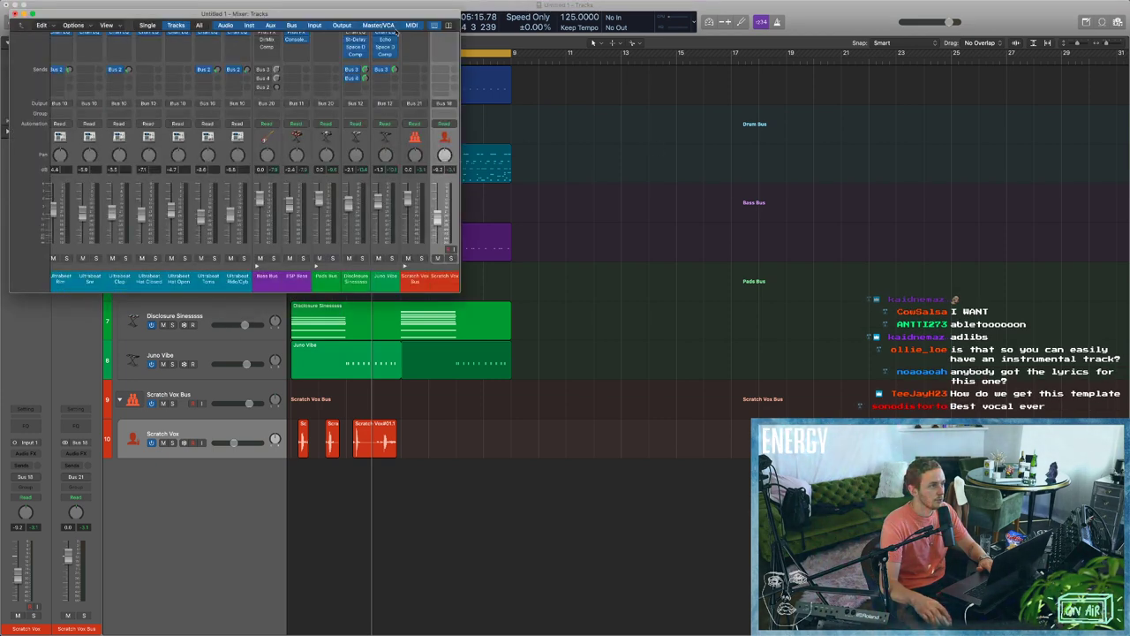
pyautogui.moveTo(460, 298); pyautogui.dragTo(989, 413)
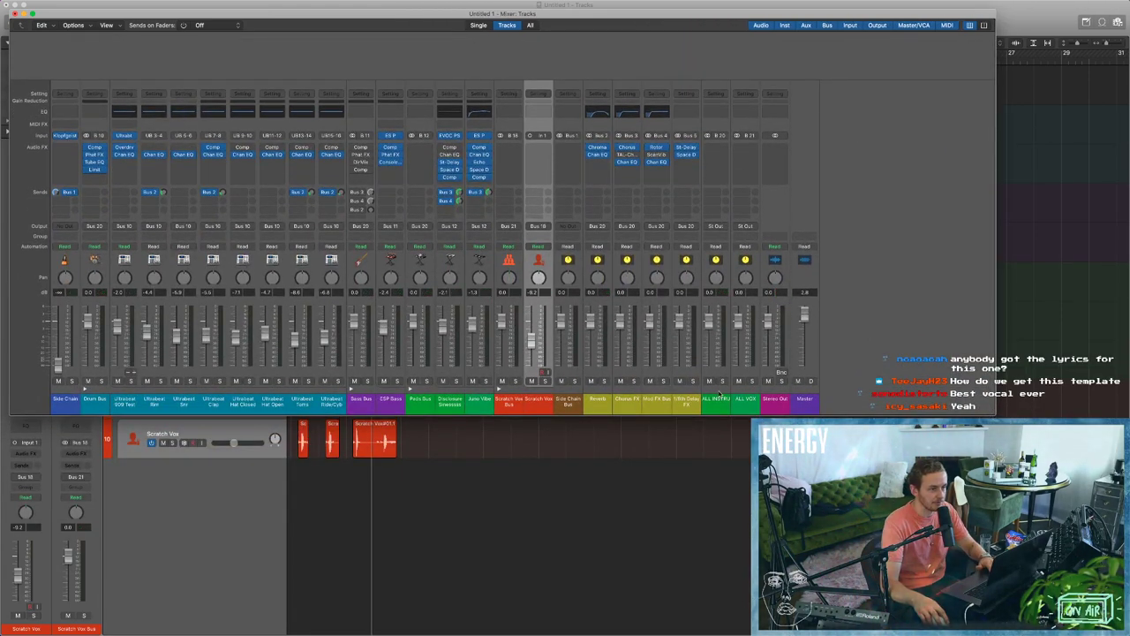
# Play the loop and compare the ALL INSTRU and ALL VOX channels by soloing them separately and together.
pyautogui.click(723, 381)
pyautogui.press('space')
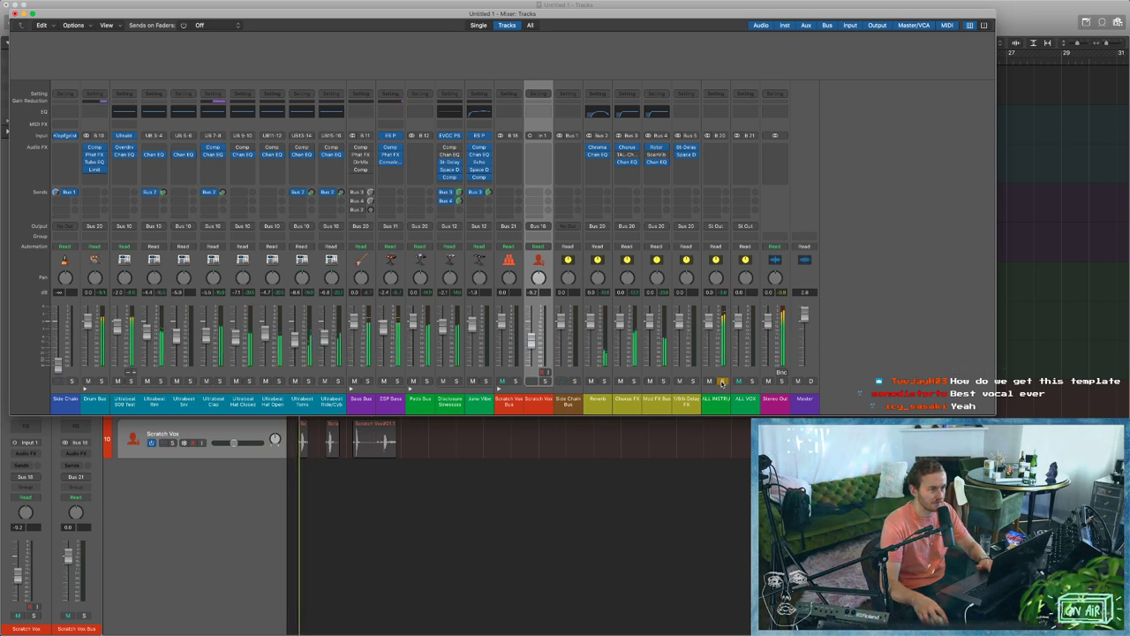
pyautogui.click(750, 382)
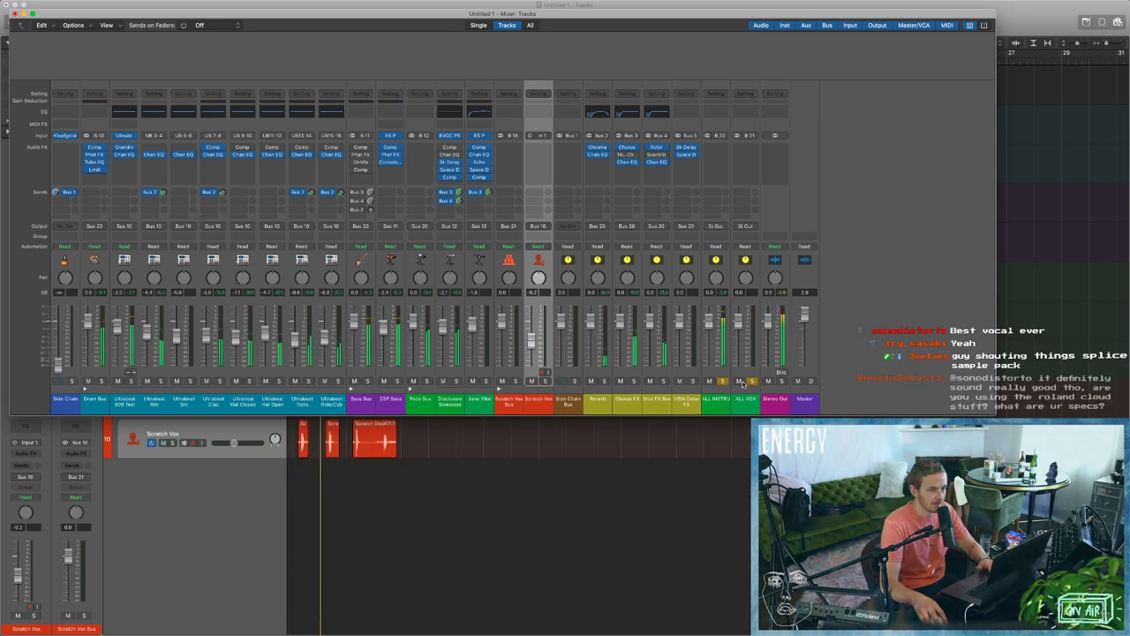
pyautogui.click(723, 381)
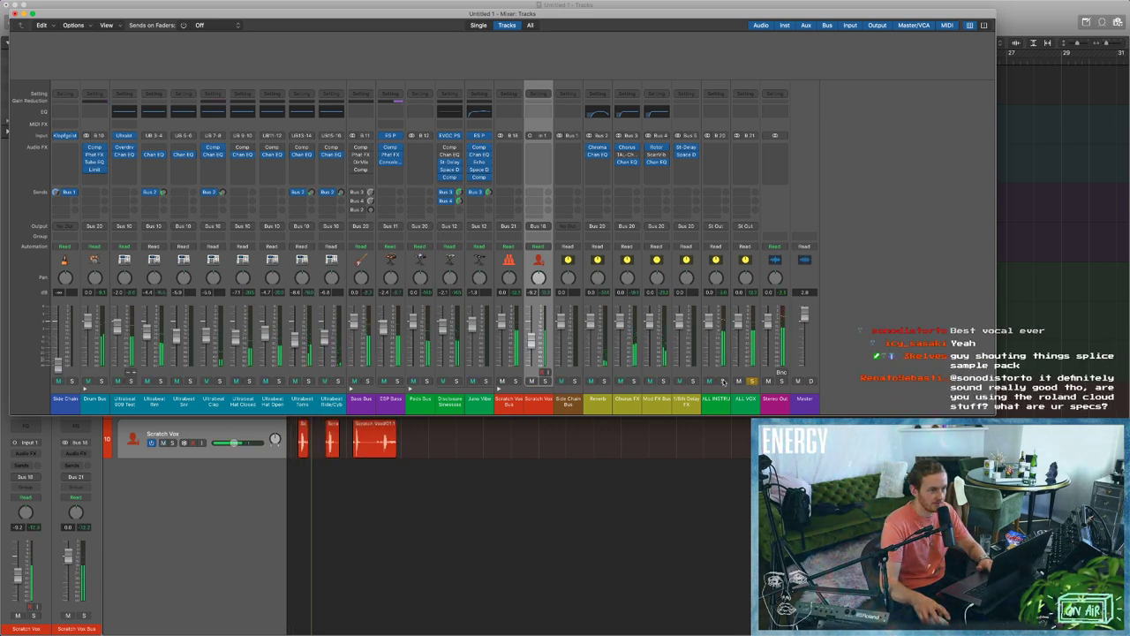
pyautogui.click(722, 381)
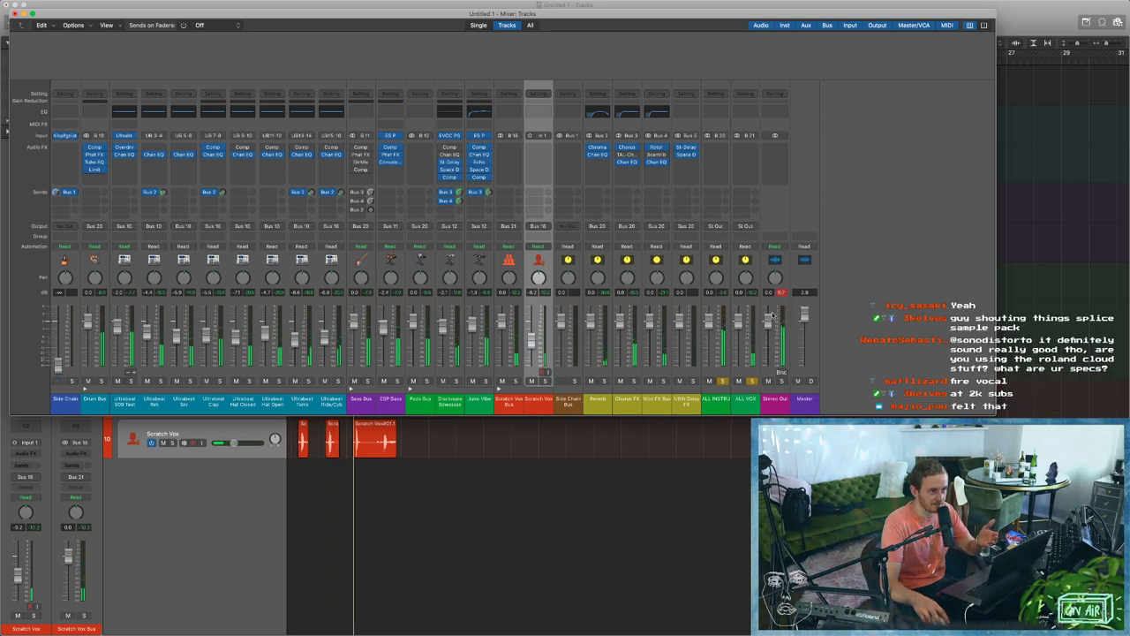
pyautogui.click(746, 402)
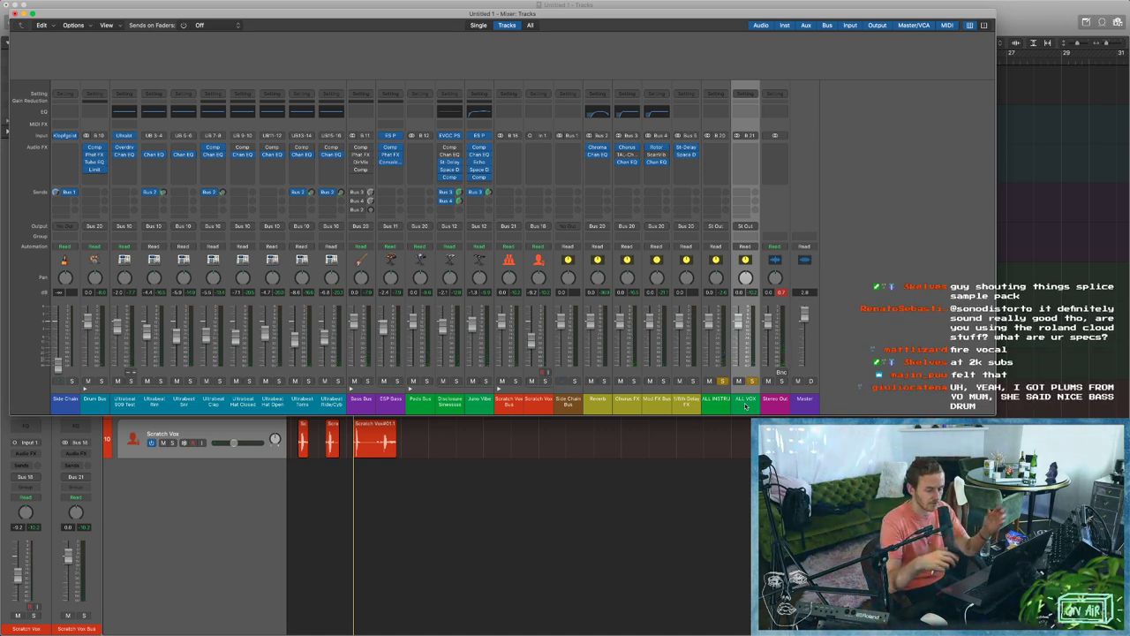
pyautogui.click(725, 409)
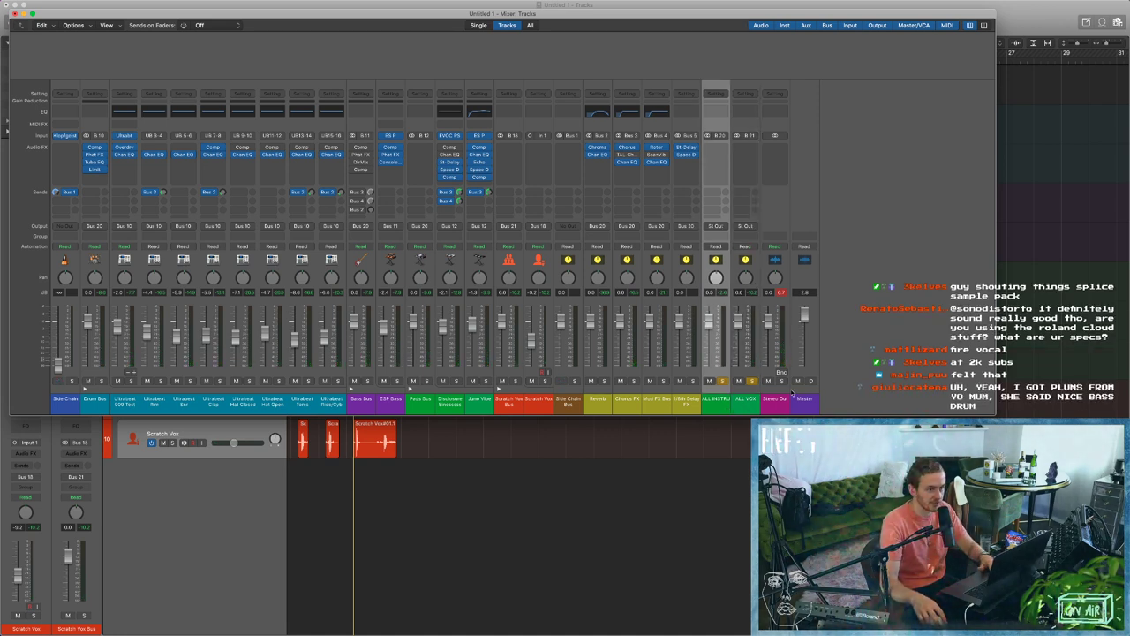
# Clear the Stereo Out channel's peak reading and play the loop to recheck the levels in the mixer.
pyautogui.click(780, 293)
pyautogui.press('space')
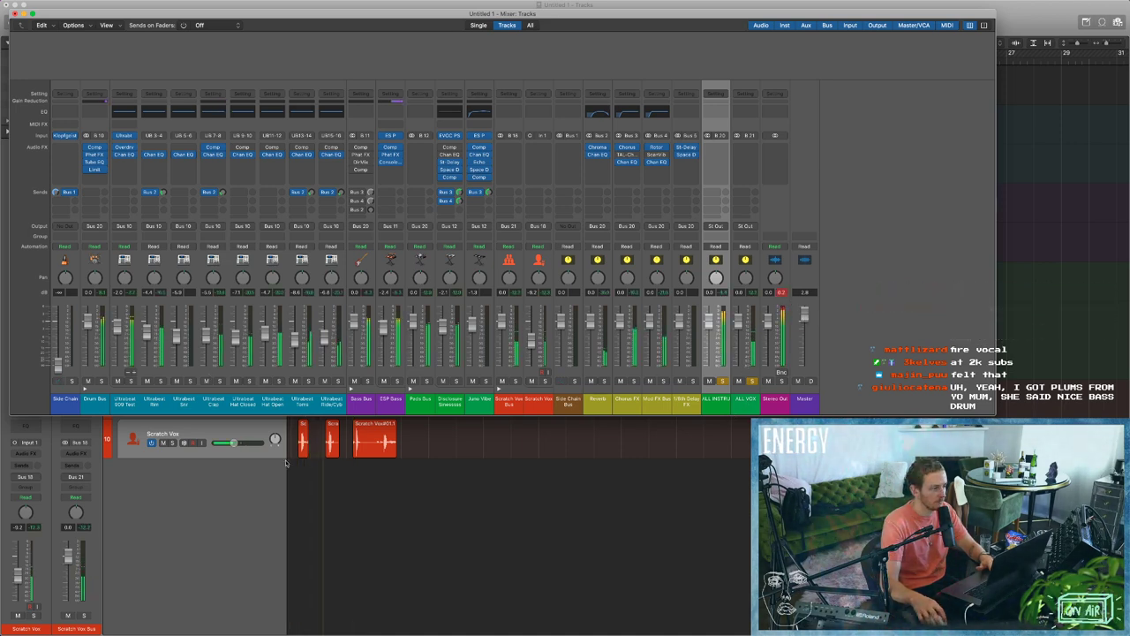
pyautogui.click(14, 15)
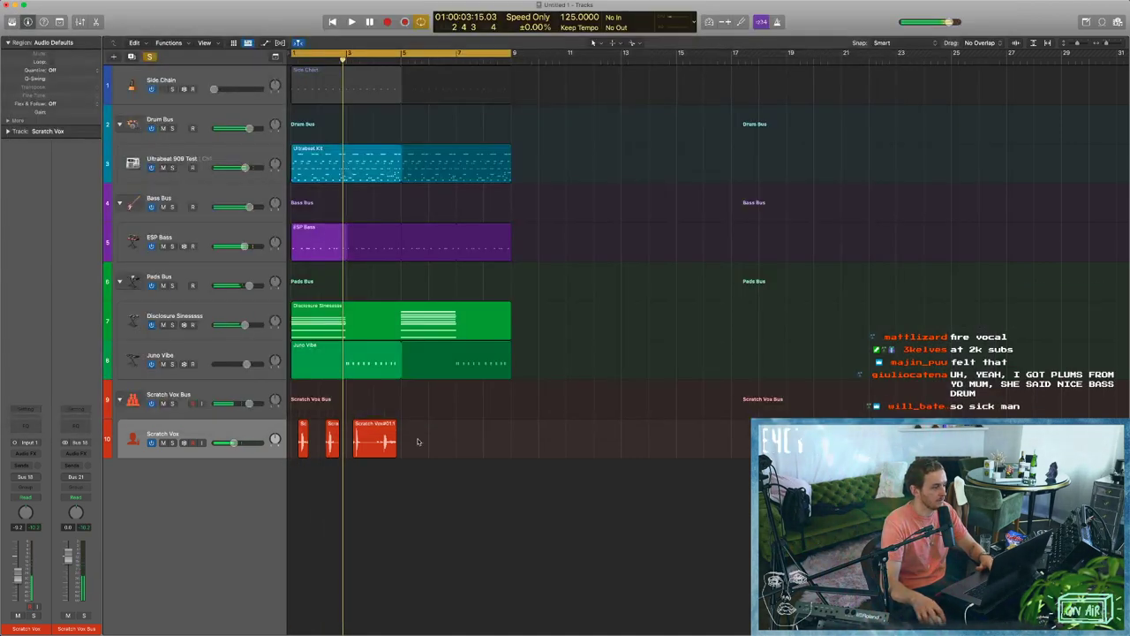
# Delete all three vocal regions from the Scratch Vox track.
pyautogui.moveTo(508, 471); pyautogui.dragTo(294, 414)
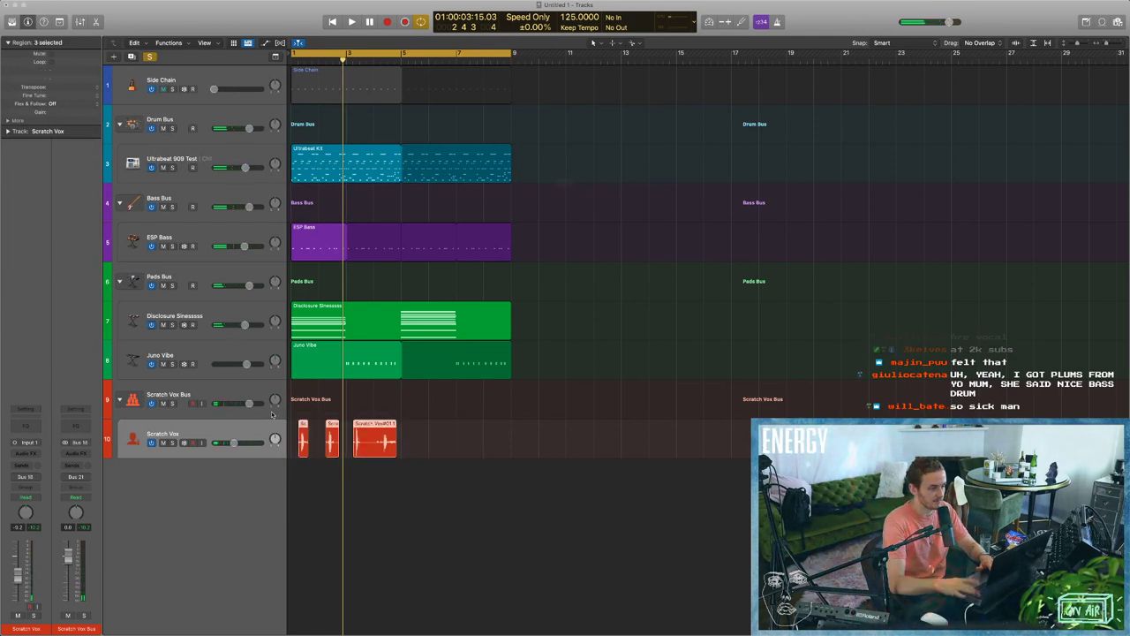
pyautogui.press('Delete')
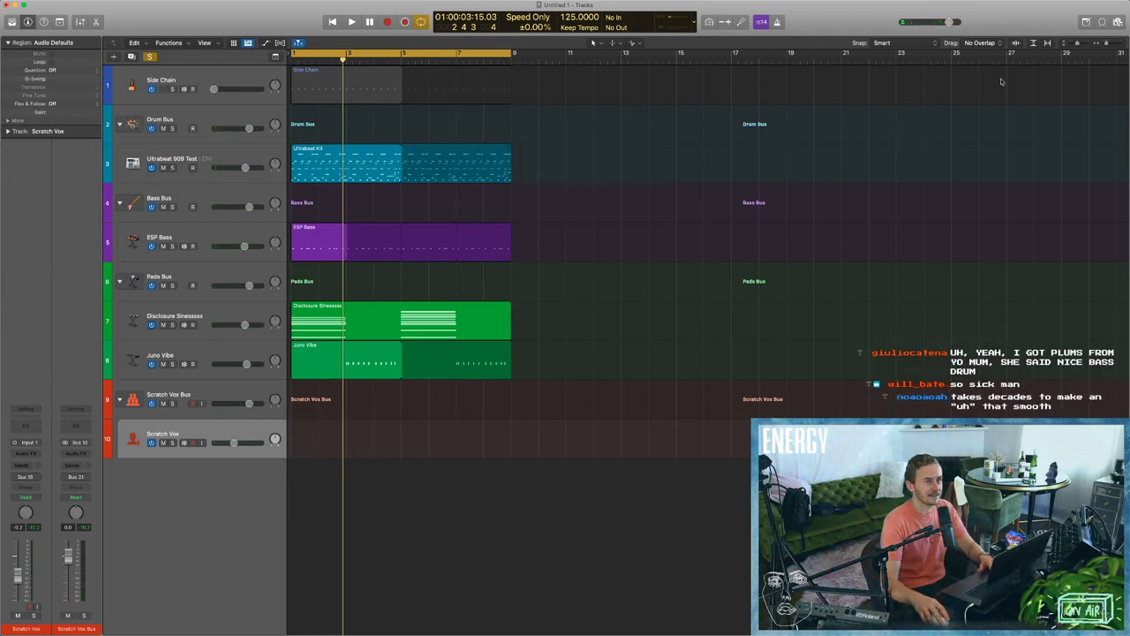
# Check the project's audio browser for leftover unused audio files.
pyautogui.press('f')
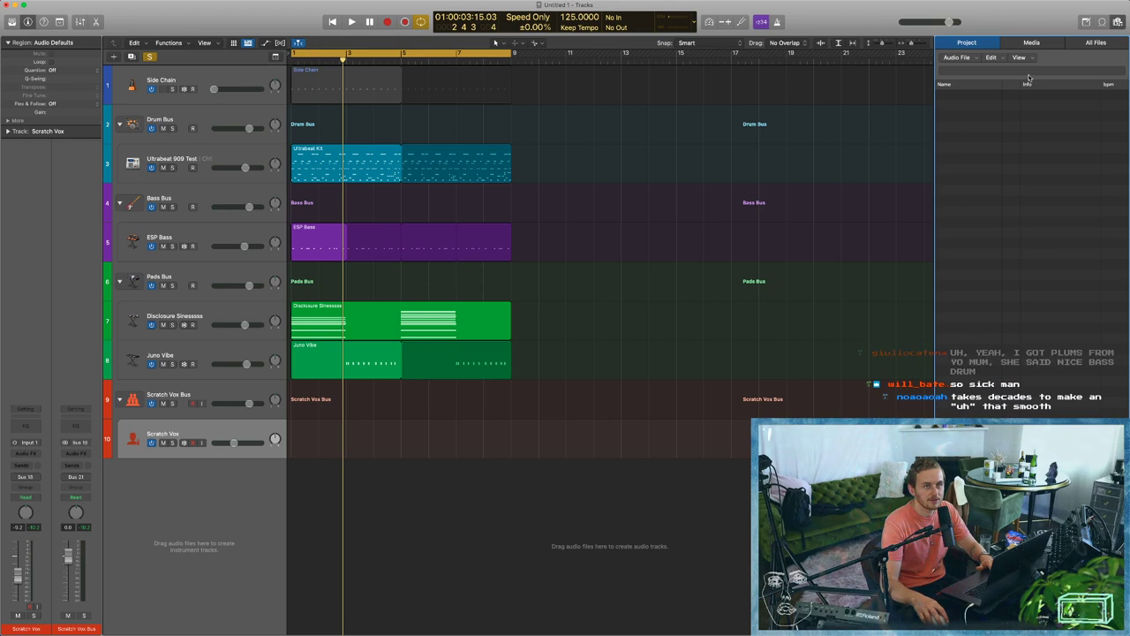
pyautogui.click(1032, 42)
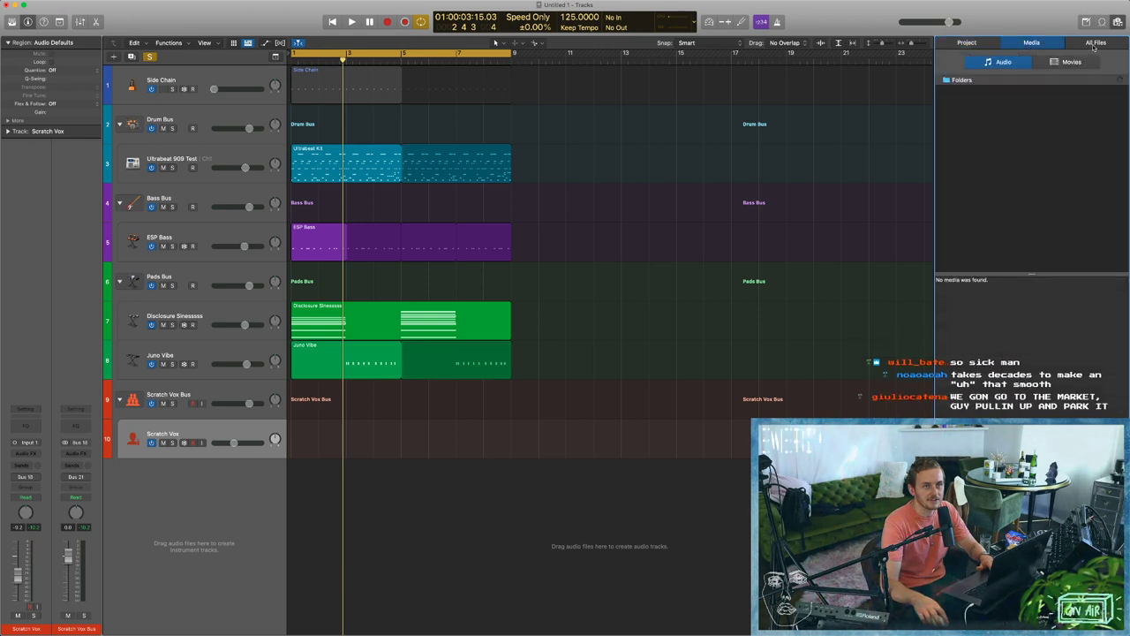
pyautogui.click(992, 43)
pyautogui.click(955, 58)
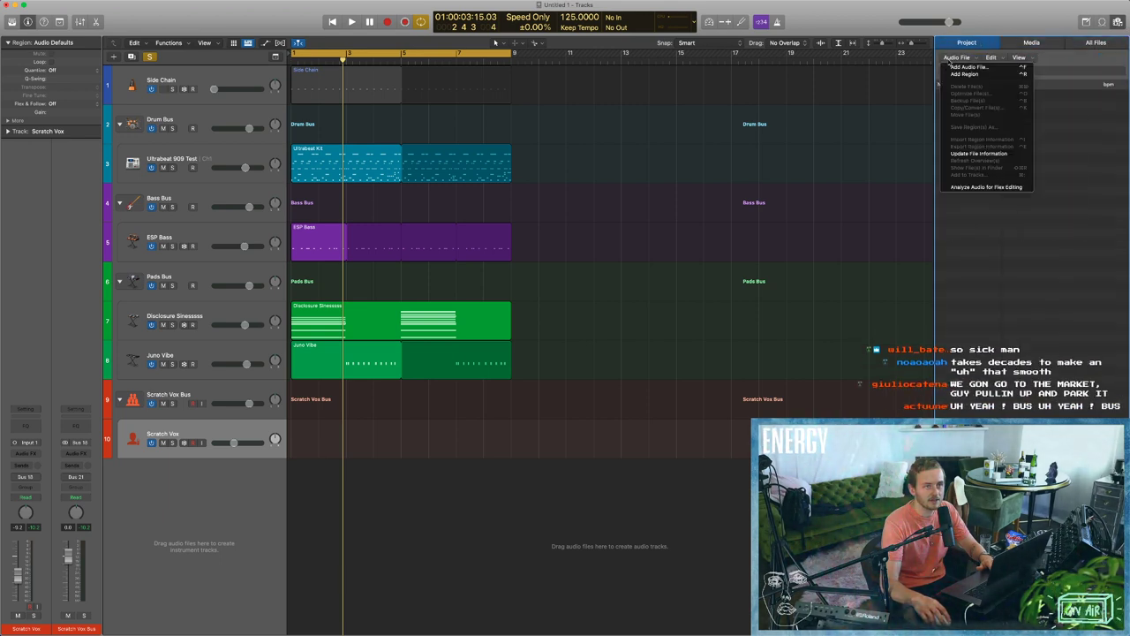
pyautogui.click(990, 58)
pyautogui.click(991, 58)
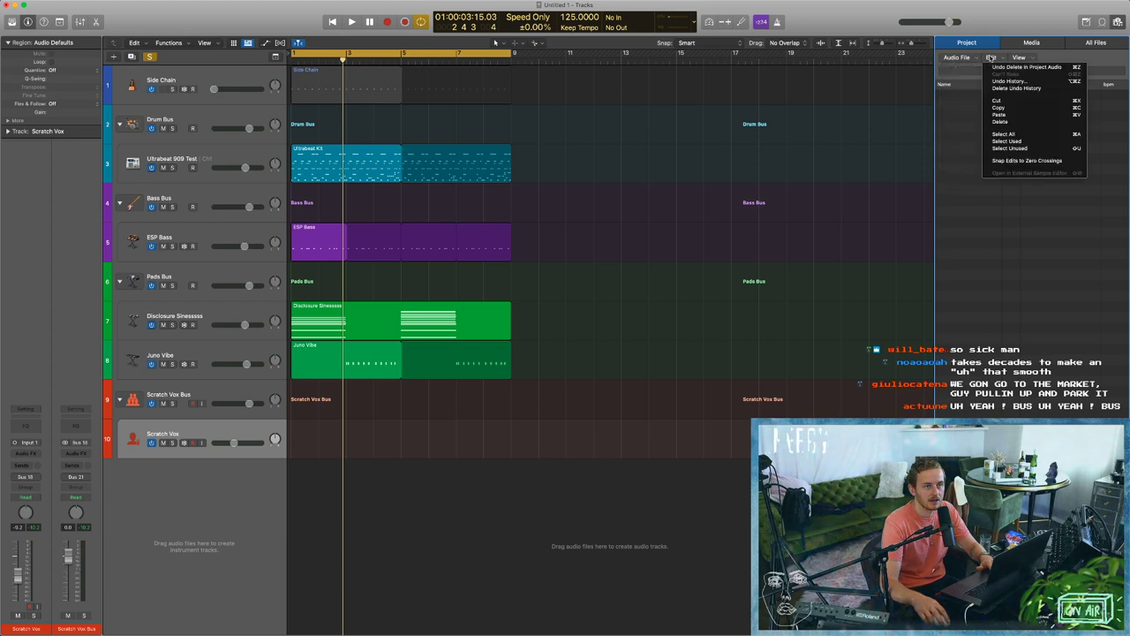
pyautogui.click(1014, 150)
pyautogui.click(1012, 149)
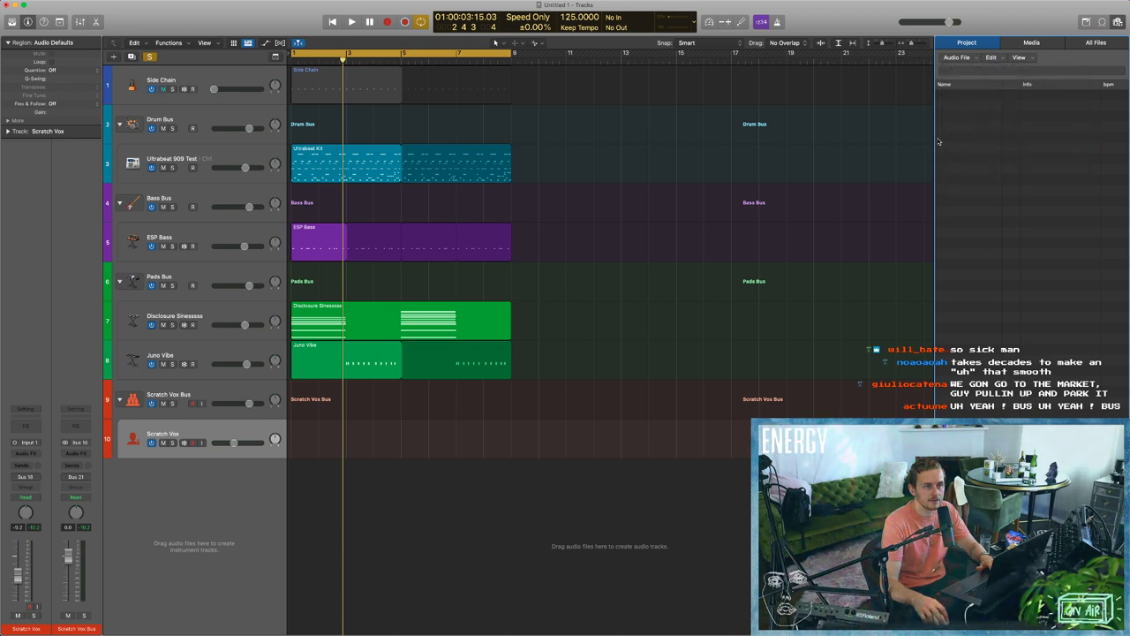
pyautogui.press('f')
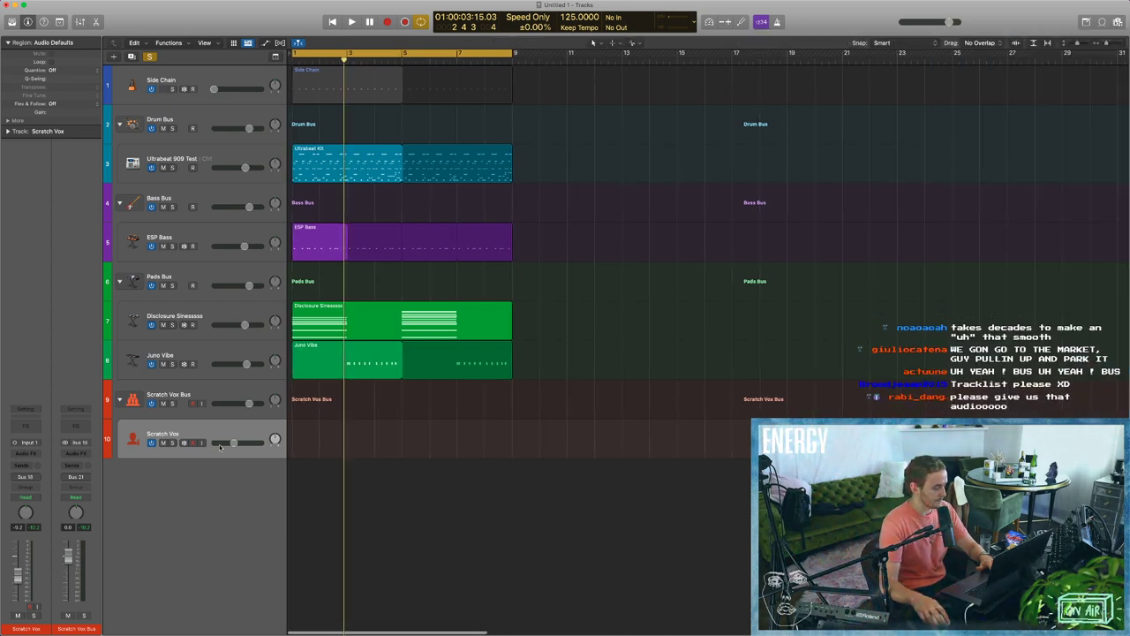
pyautogui.press('x')
pyautogui.press('x')
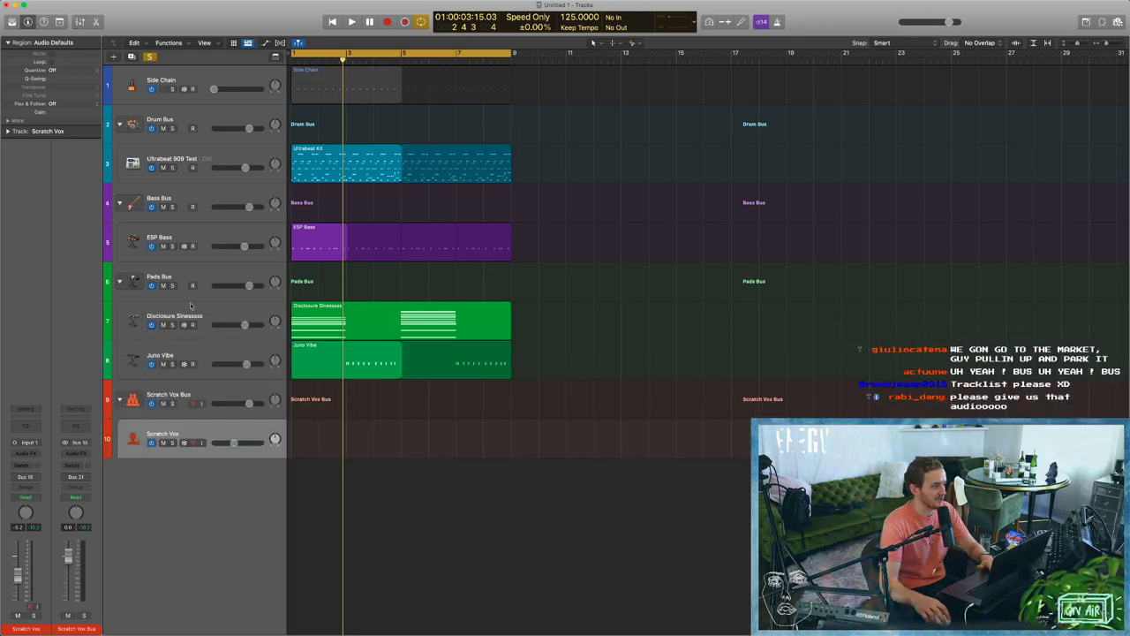
# Remove the input source from the Scratch Vox track and insert a mono Compressor as its first audio effect.
pyautogui.click(29, 444)
pyautogui.click(34, 454)
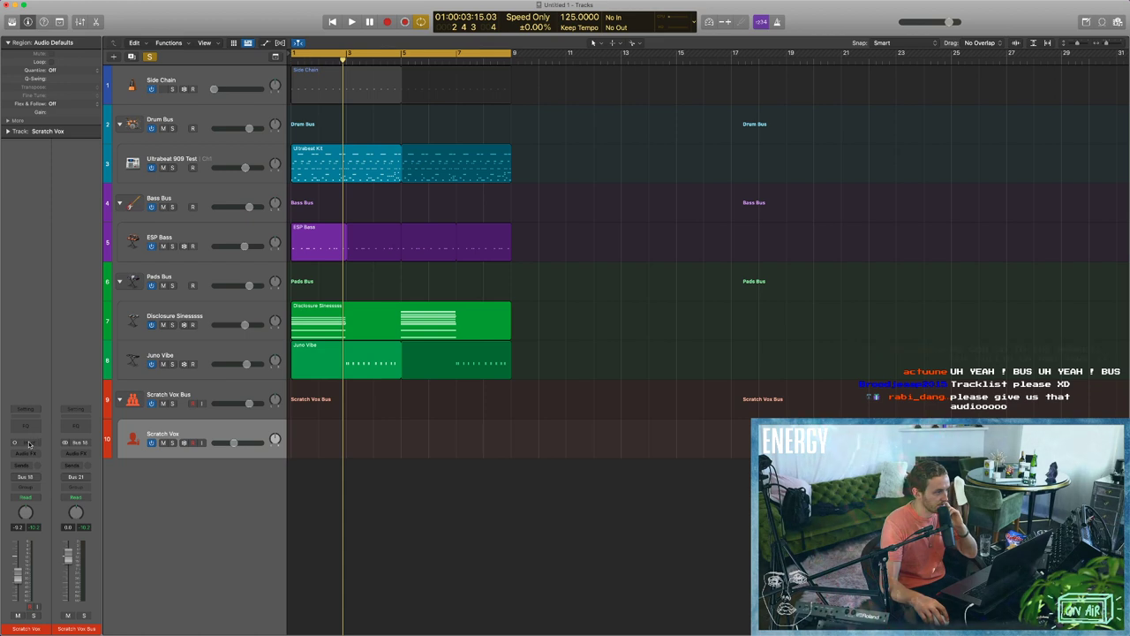
pyautogui.click(29, 453)
pyautogui.moveTo(53, 469)
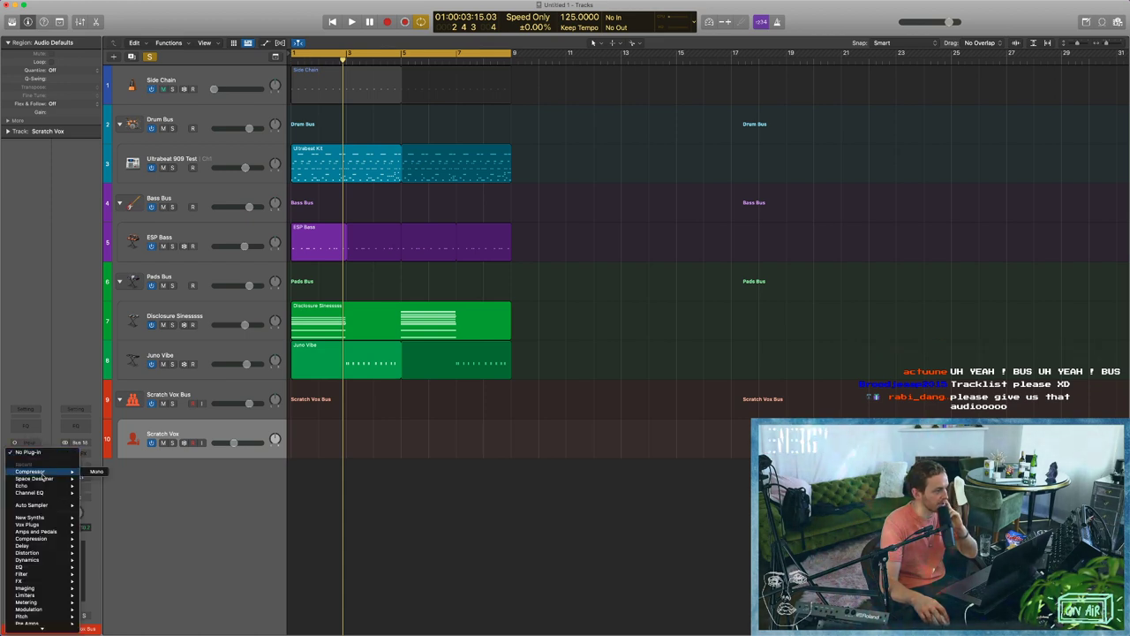
pyautogui.click(93, 473)
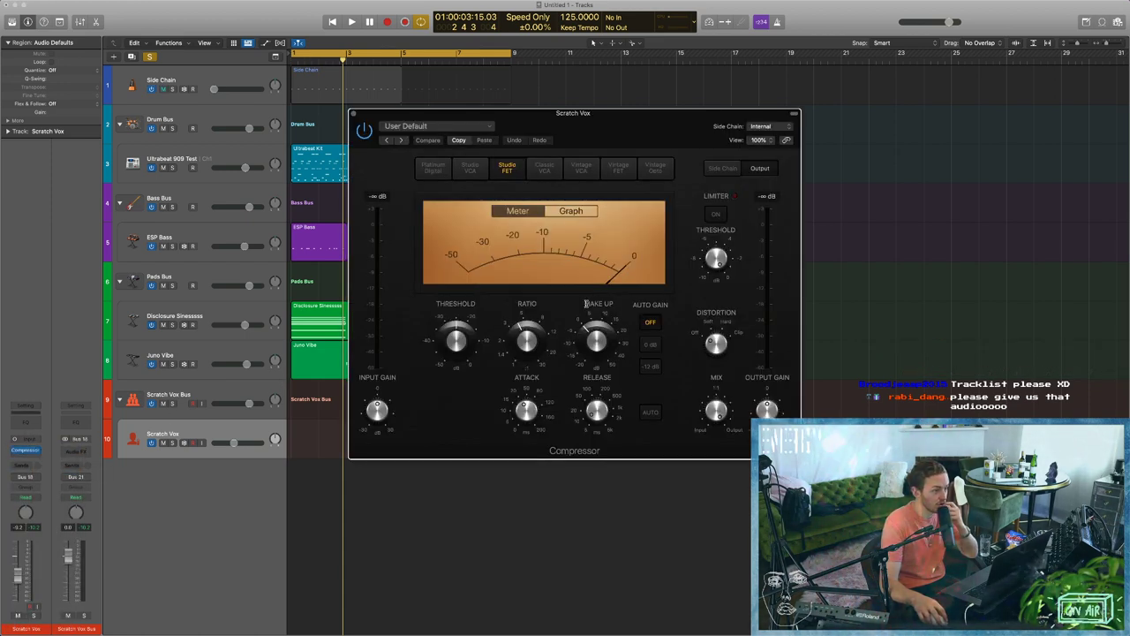
# Try to record-enable the Scratch Vox track and close the Compressor window.
pyautogui.click(192, 442)
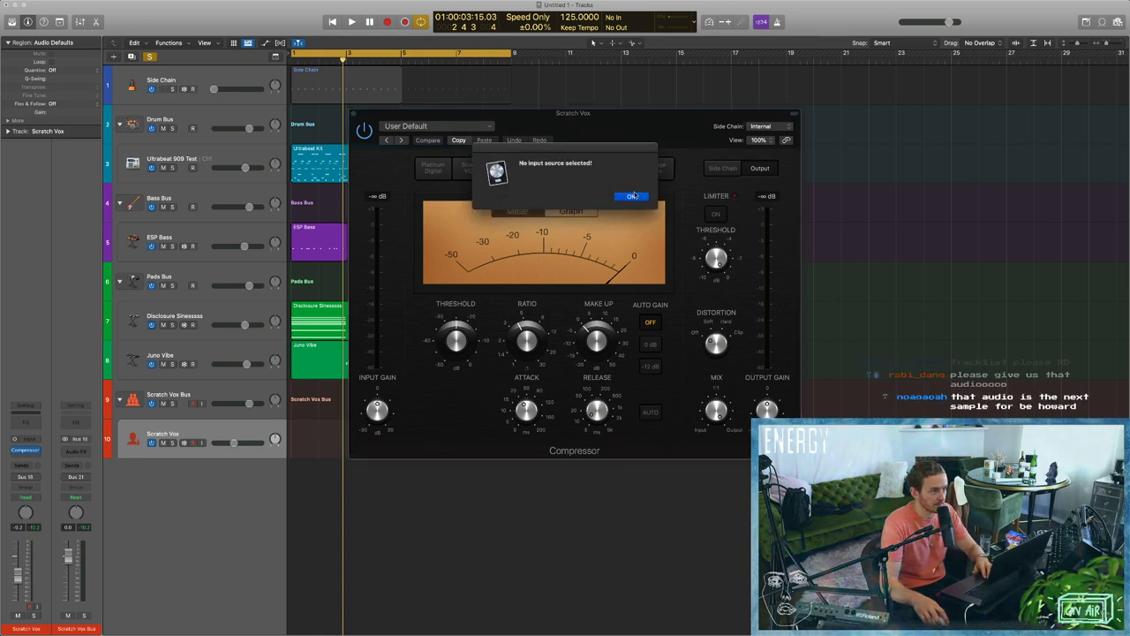
pyautogui.click(631, 196)
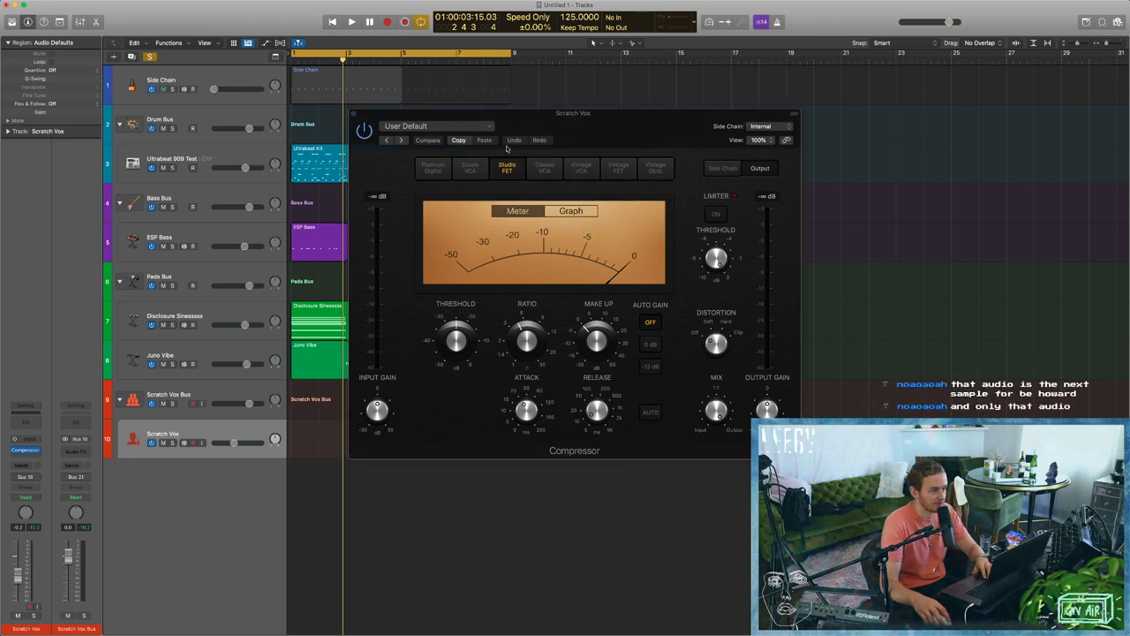
pyautogui.click(353, 115)
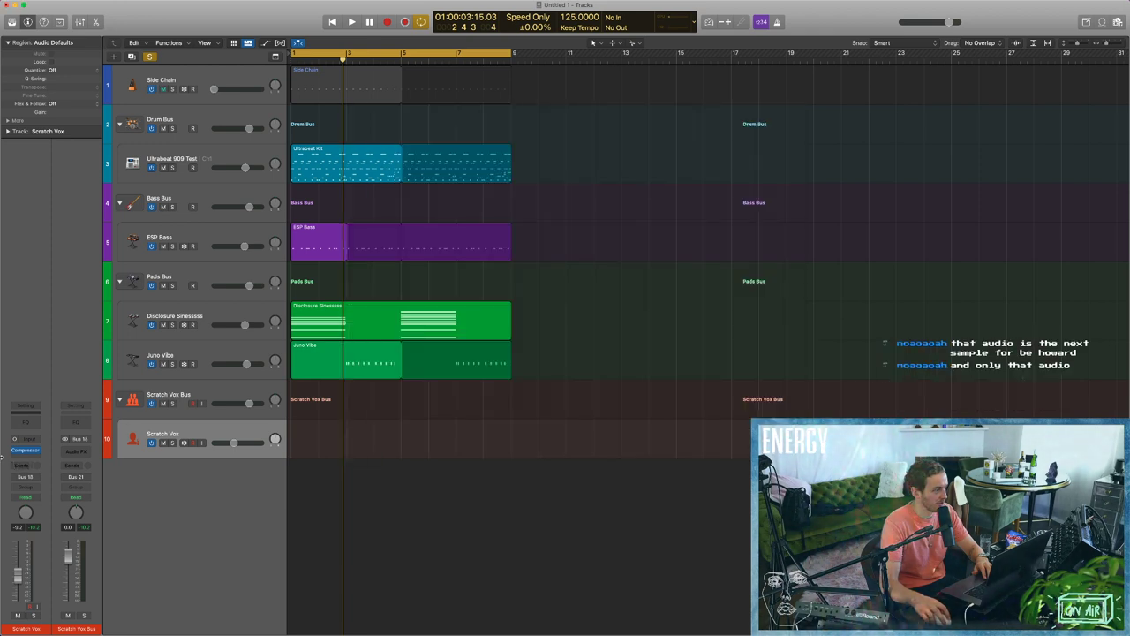
# Insert a Vintage Console EQ after the Compressor on Scratch Vox and bypass both effects.
pyautogui.click(16, 454)
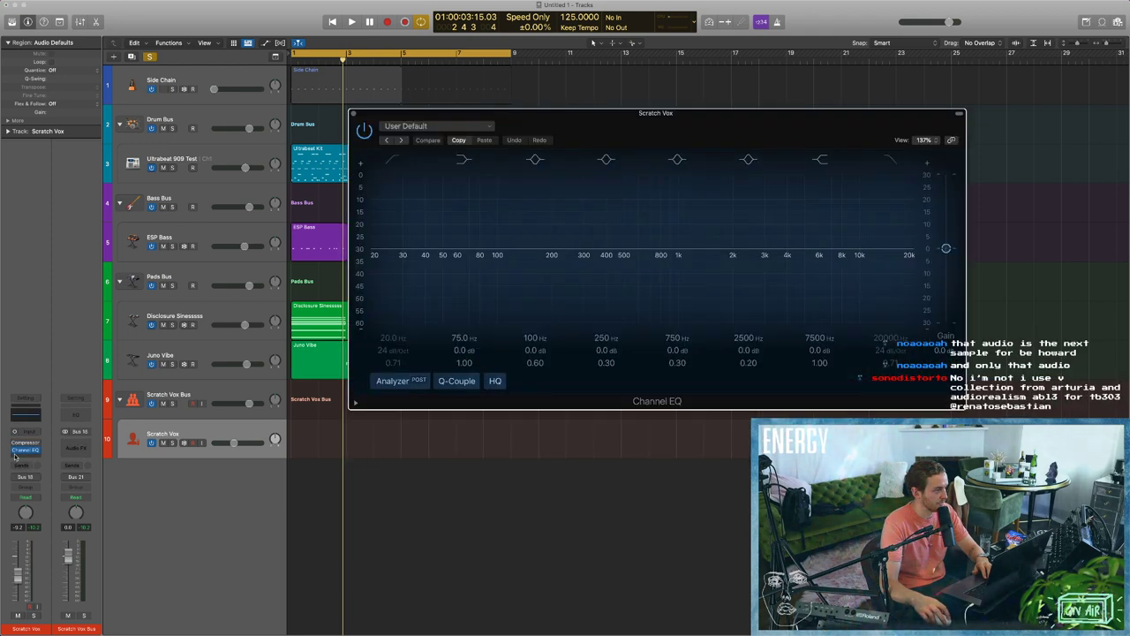
pyautogui.click(37, 453)
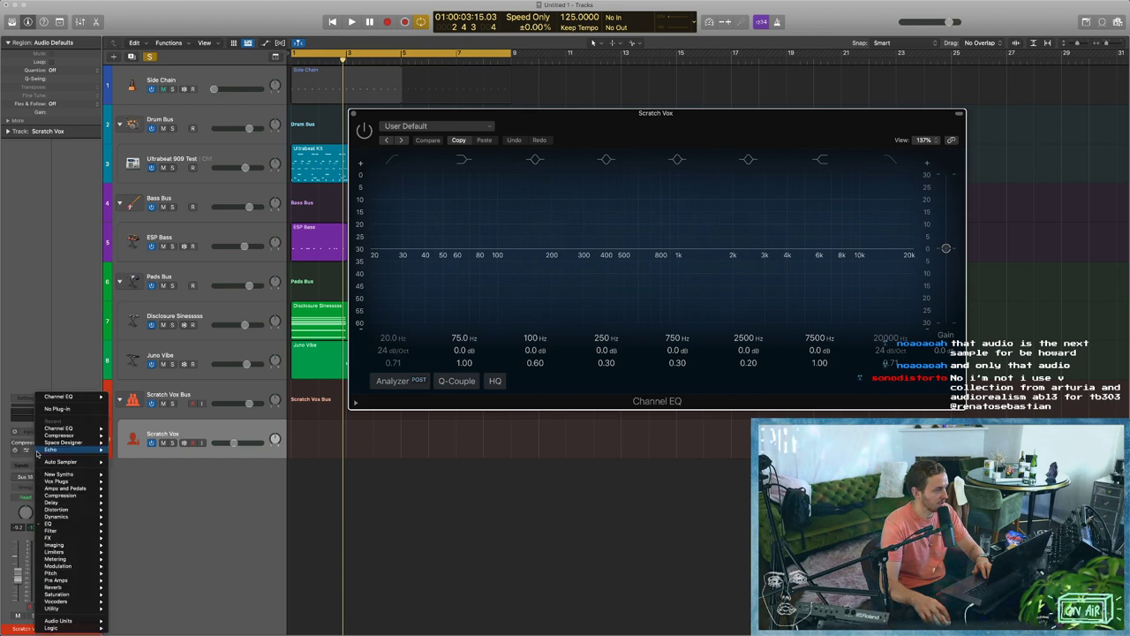
pyautogui.moveTo(64, 526)
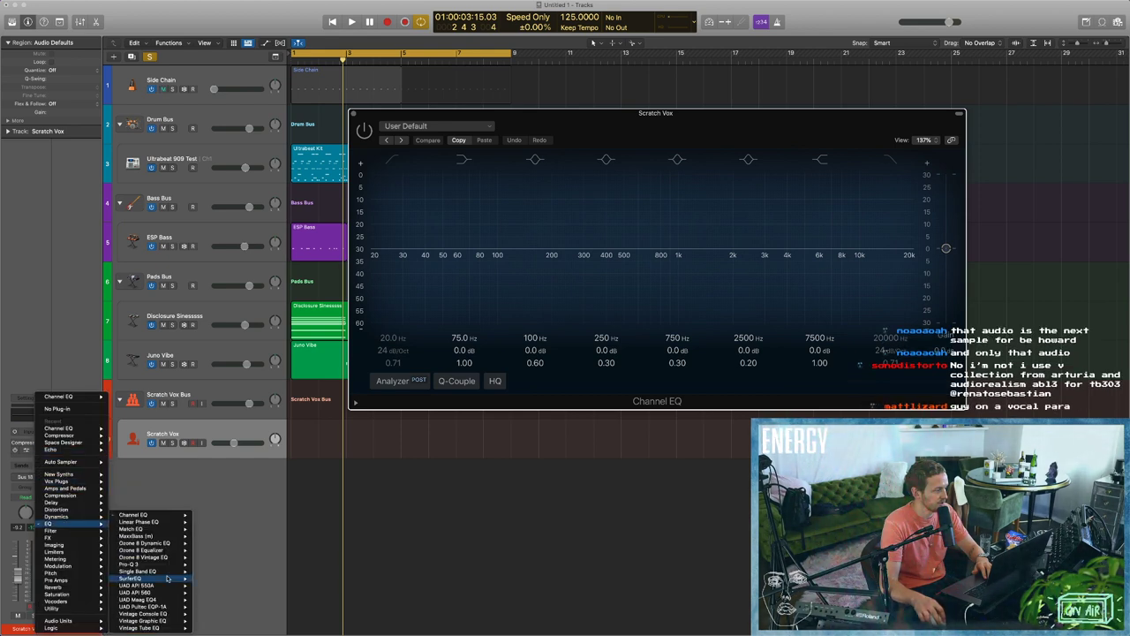
pyautogui.click(169, 615)
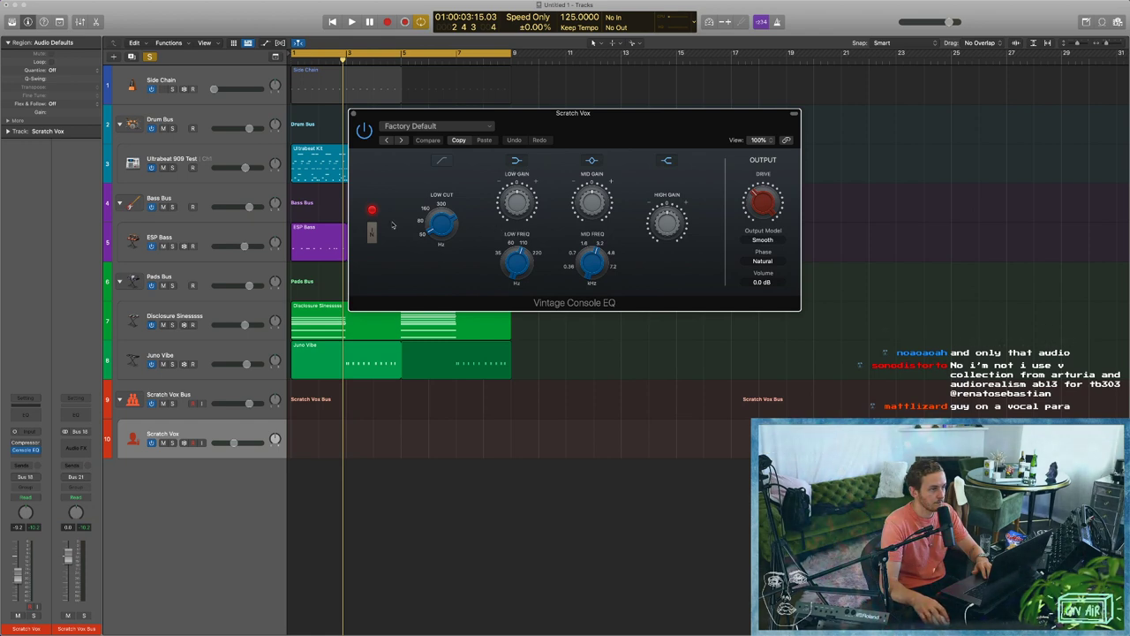
pyautogui.click(12, 450)
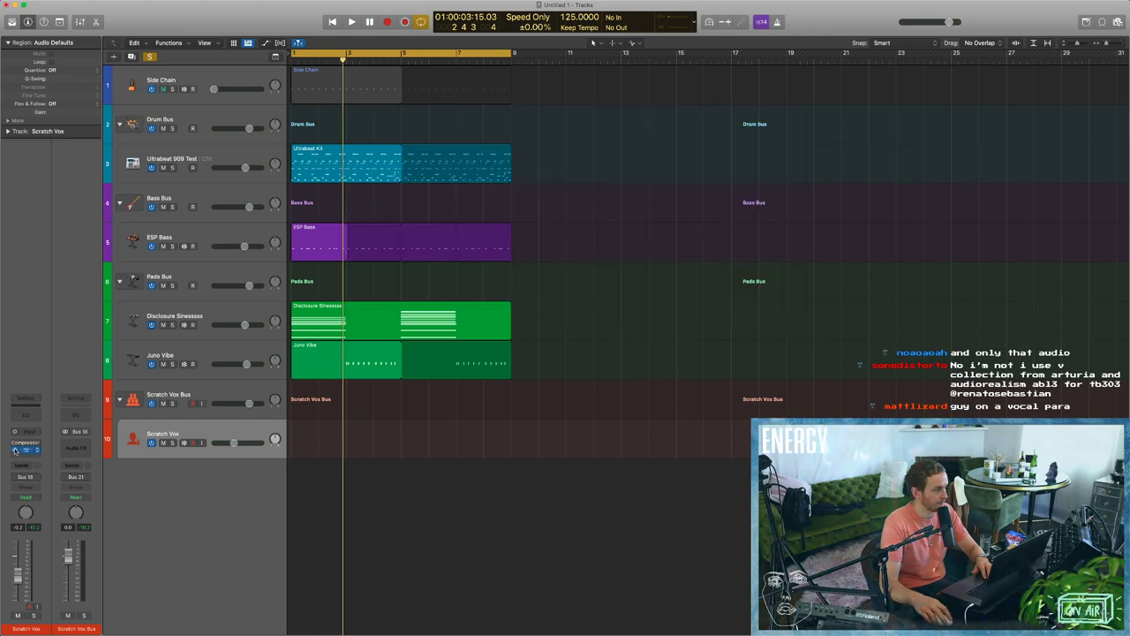
pyautogui.click(14, 451)
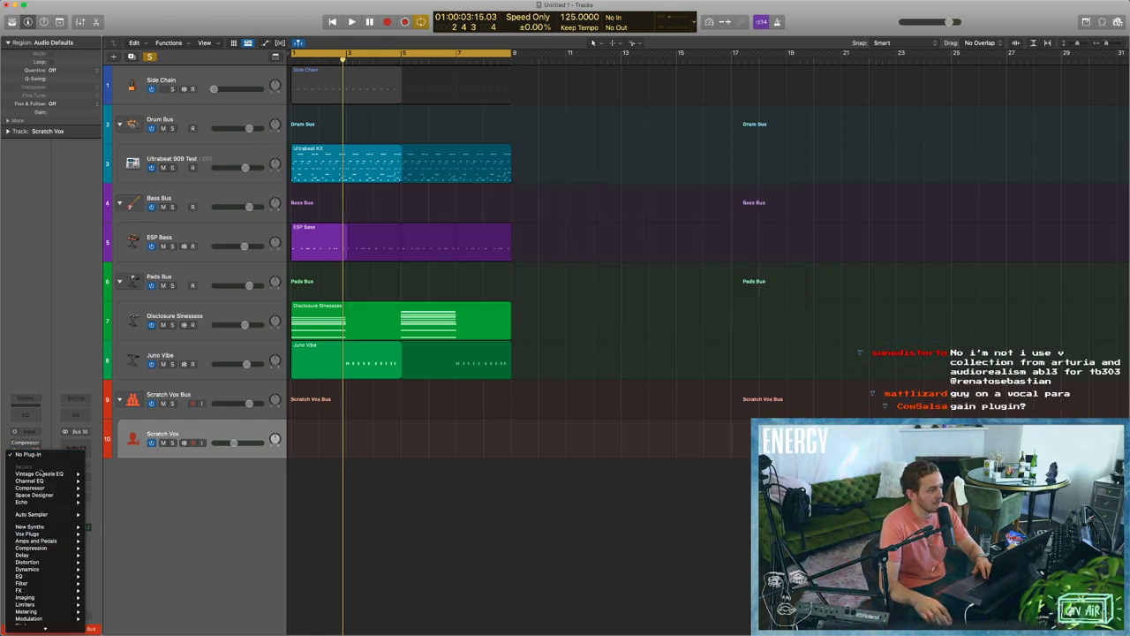
pyautogui.click(113, 489)
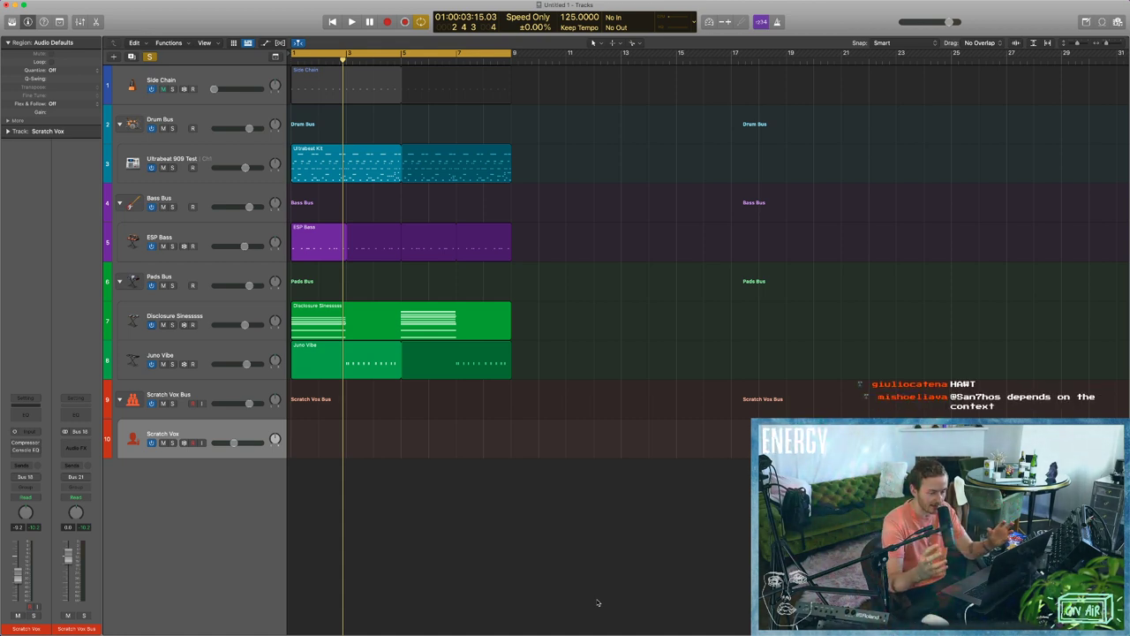
# Insert a DeEsser 2 after the Vintage Console EQ on Scratch Vox and bypass it.
pyautogui.click(22, 455)
pyautogui.moveTo(44, 534)
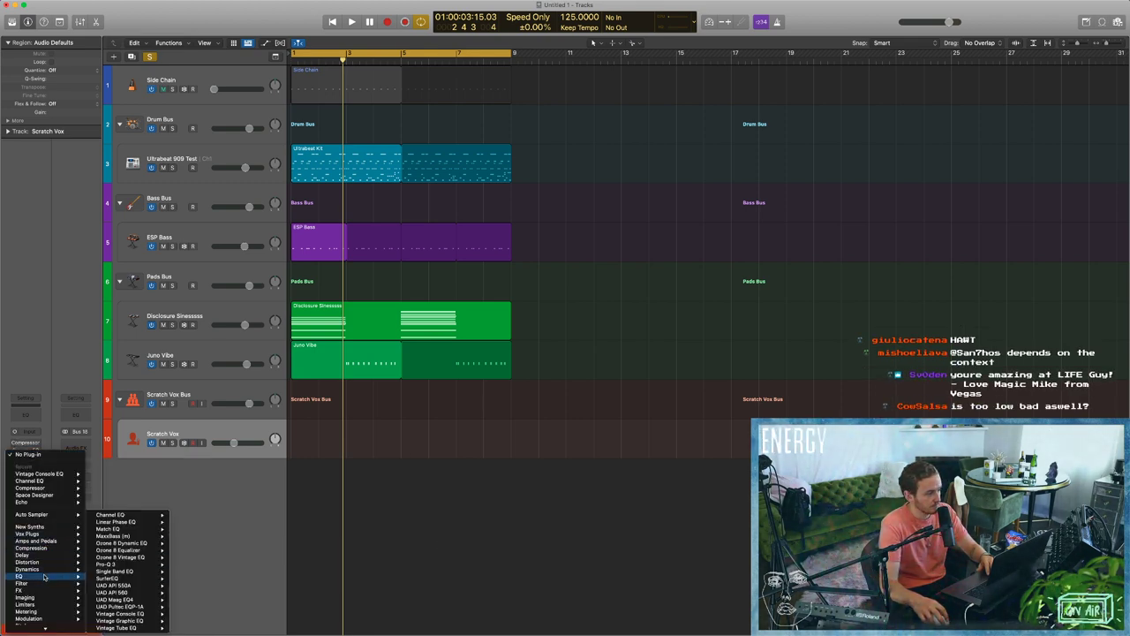
pyautogui.moveTo(46, 570)
pyautogui.moveTo(125, 567)
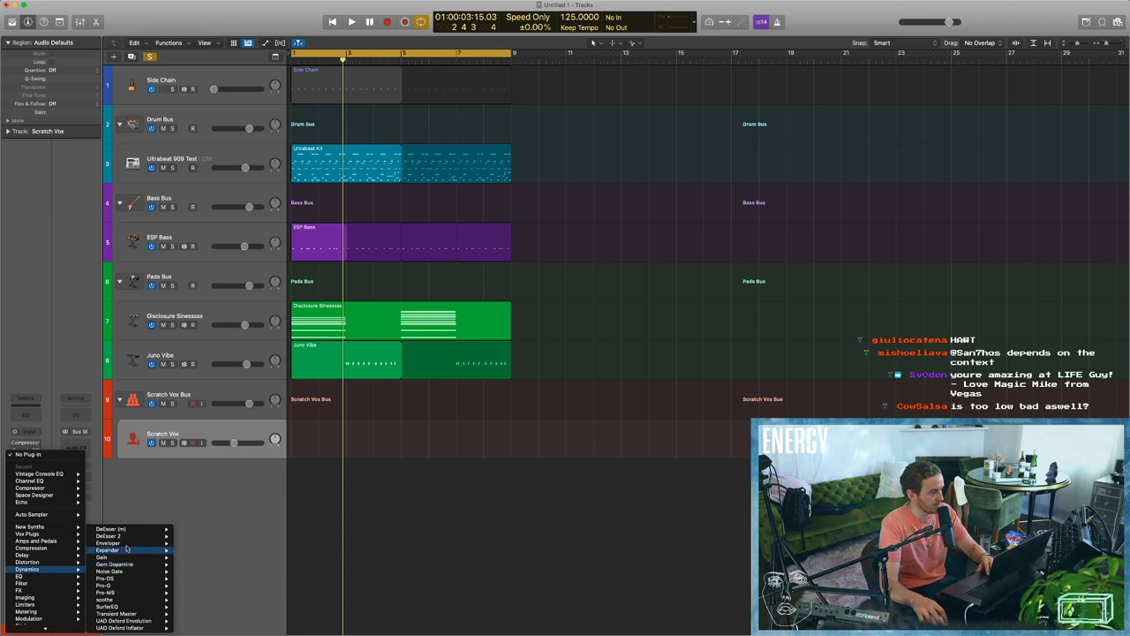
pyautogui.click(189, 536)
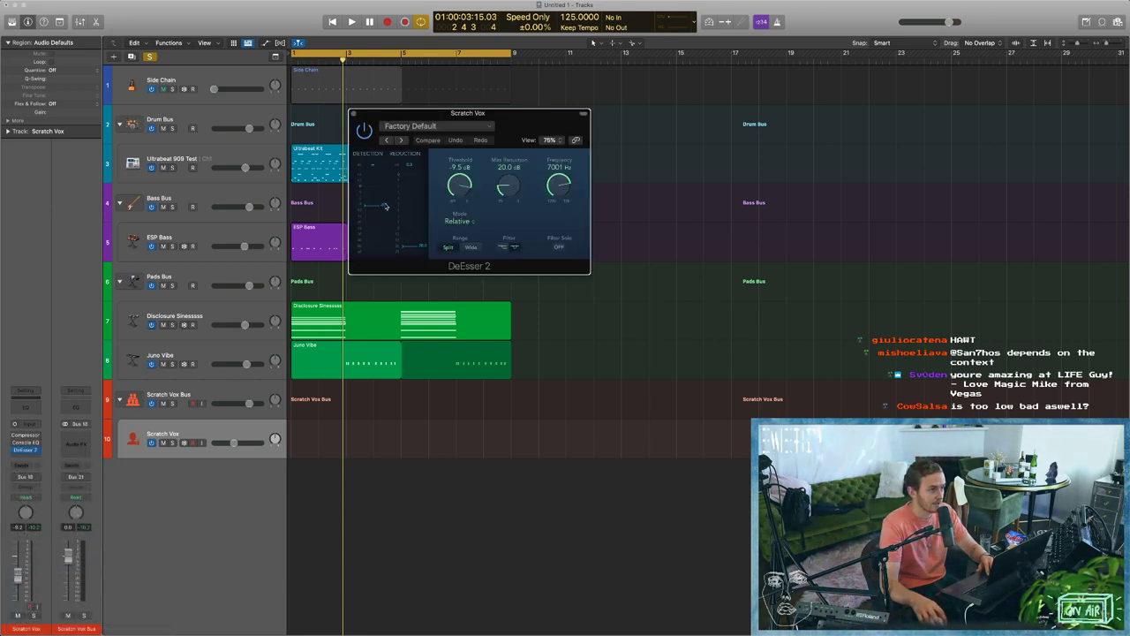
pyautogui.click(354, 115)
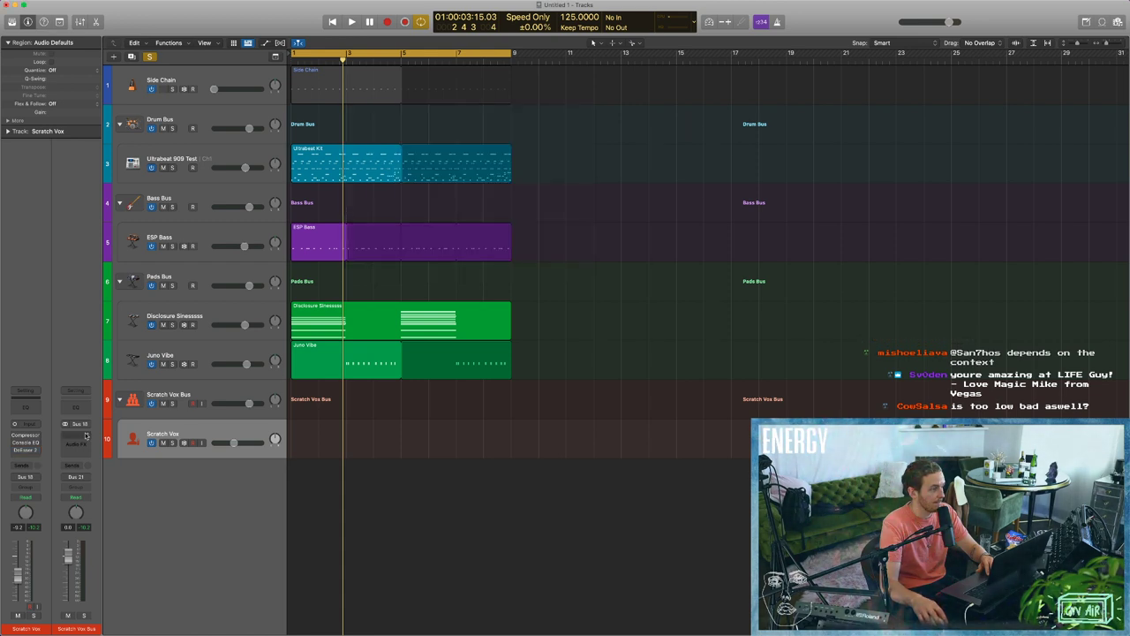
pyautogui.click(26, 466)
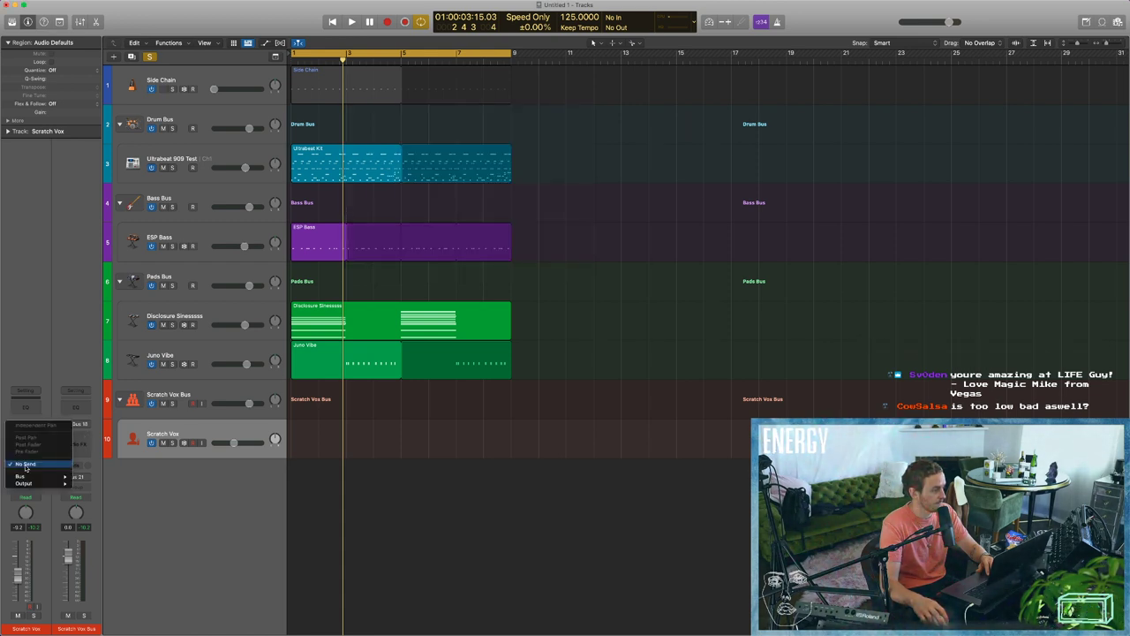
pyautogui.click(30, 360)
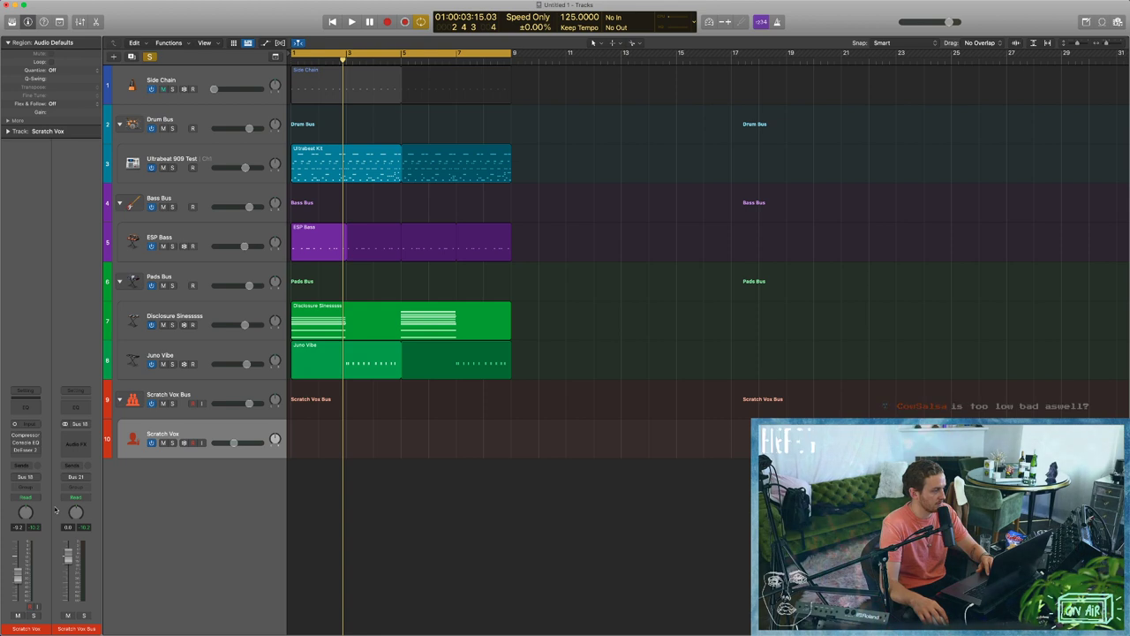
# Copy the ESP Bass channel's Vintage Console EQ to Scratch Vox Bus and insert a bypassed Channel EQ above it.
pyautogui.press('x')
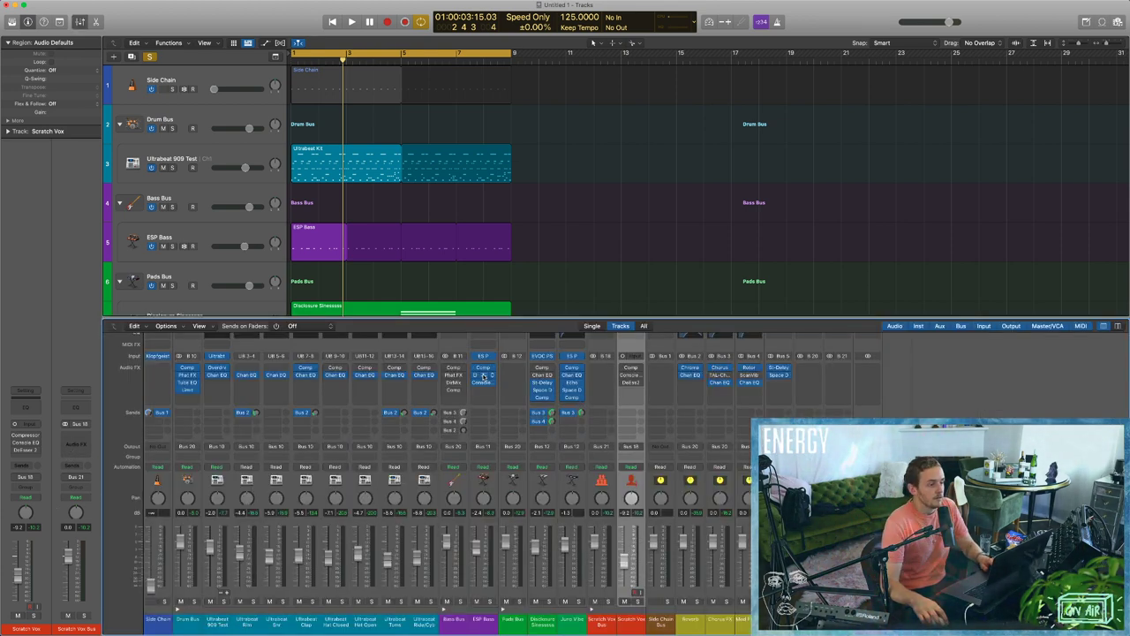
pyautogui.moveTo(483, 377); pyautogui.dragTo(603, 386)
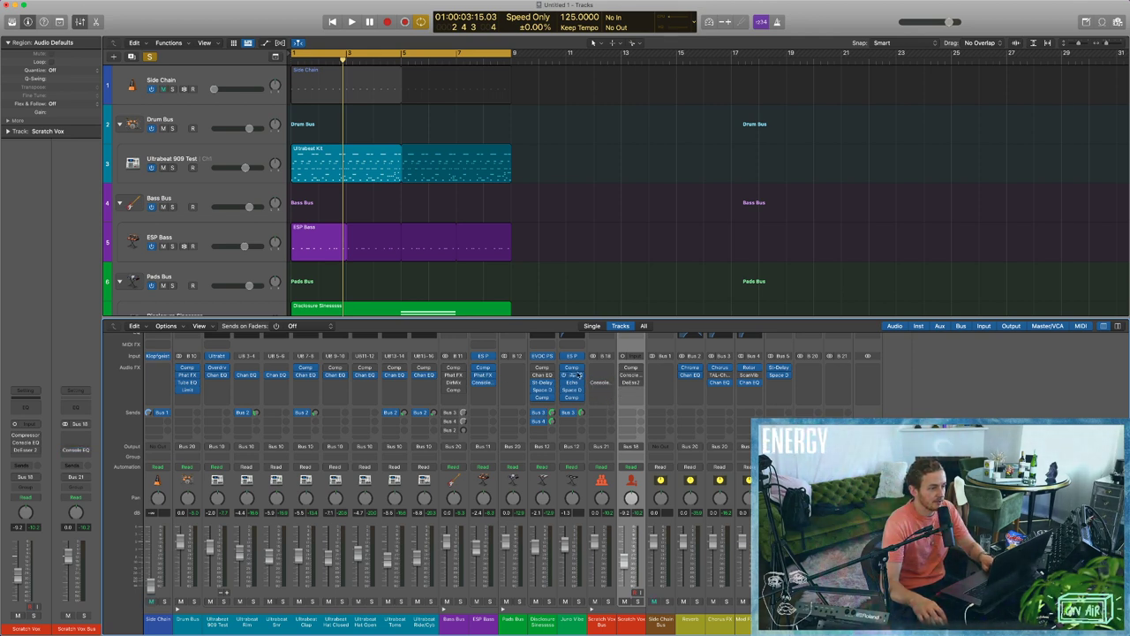
pyautogui.click(630, 339)
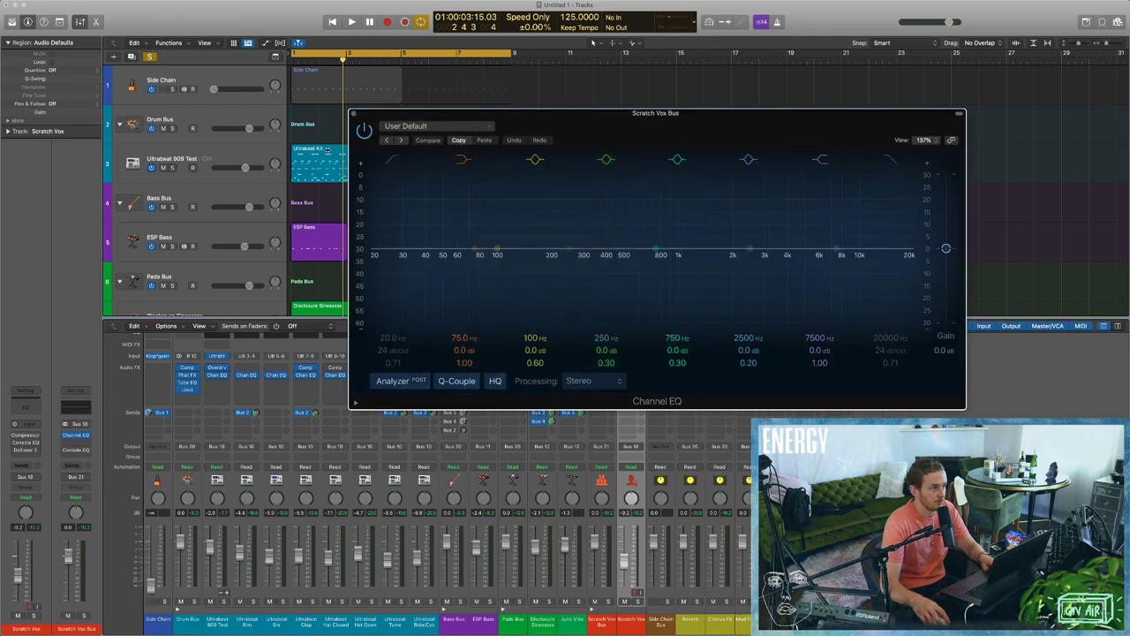
pyautogui.click(354, 115)
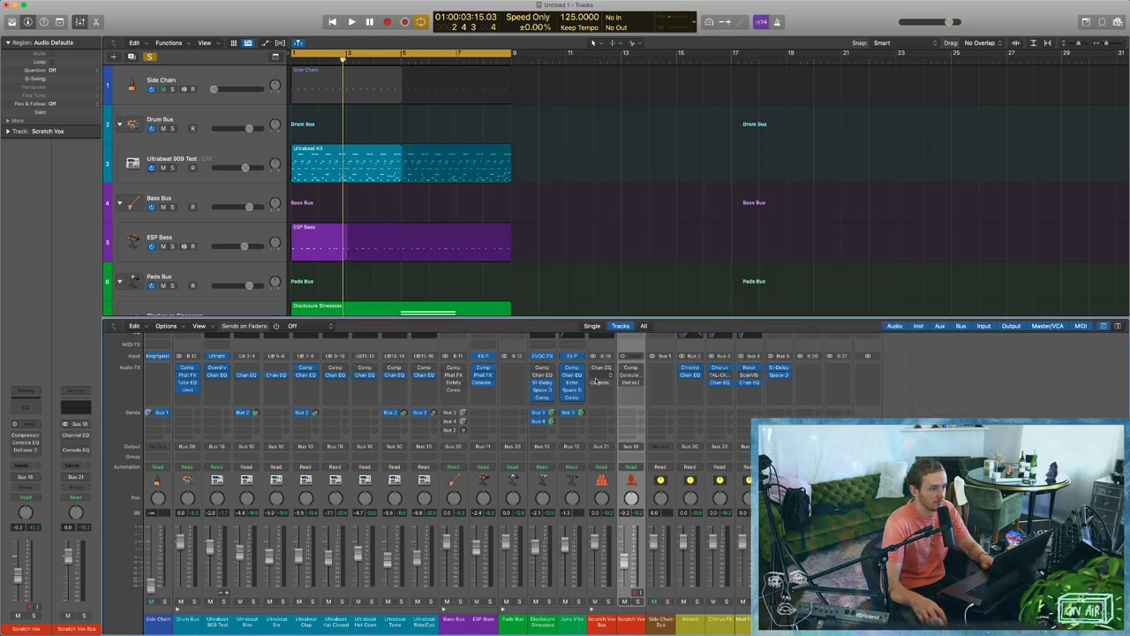
pyautogui.click(604, 383)
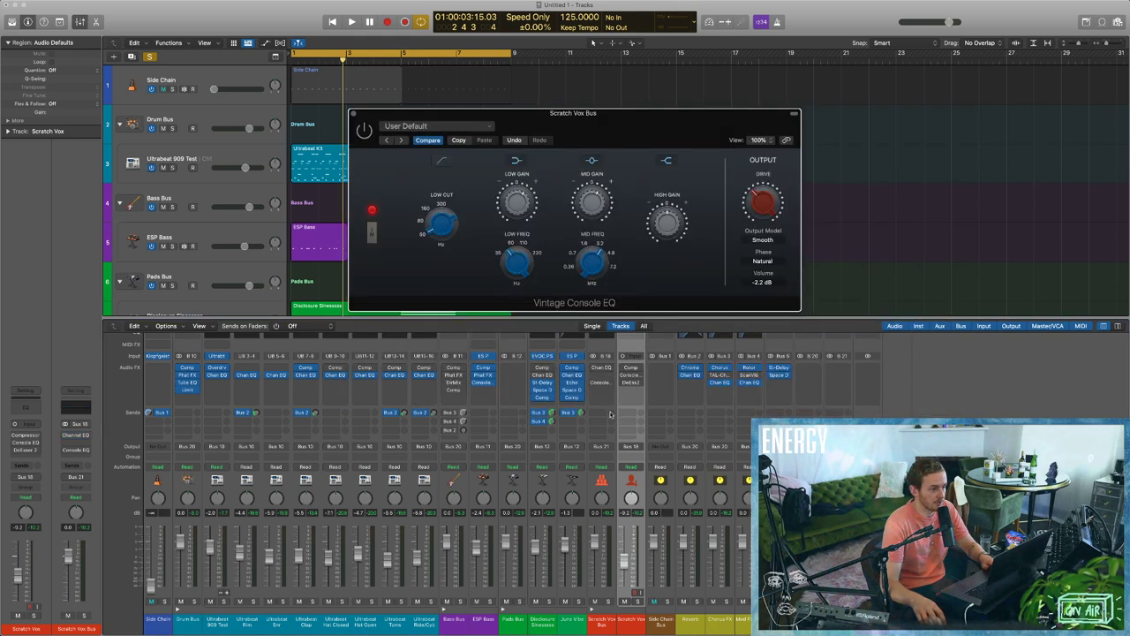
# Add a bypassed Compressor above the Channel EQ on Scratch Vox Bus, and duplicate the Scratch Vox track twice.
pyautogui.click(603, 383)
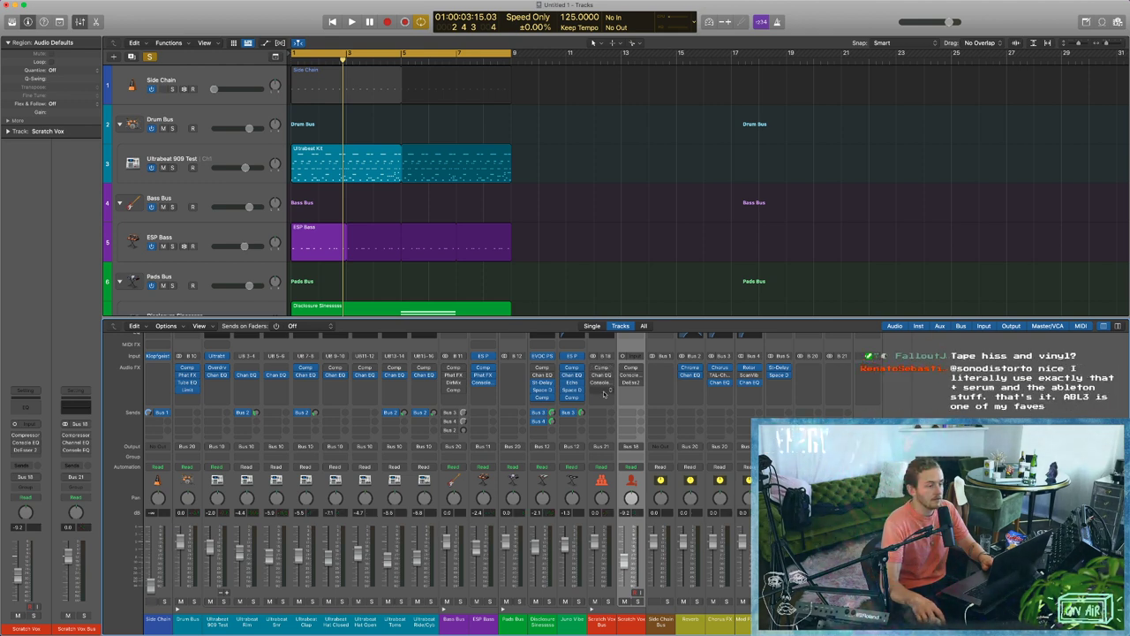
pyautogui.press('x')
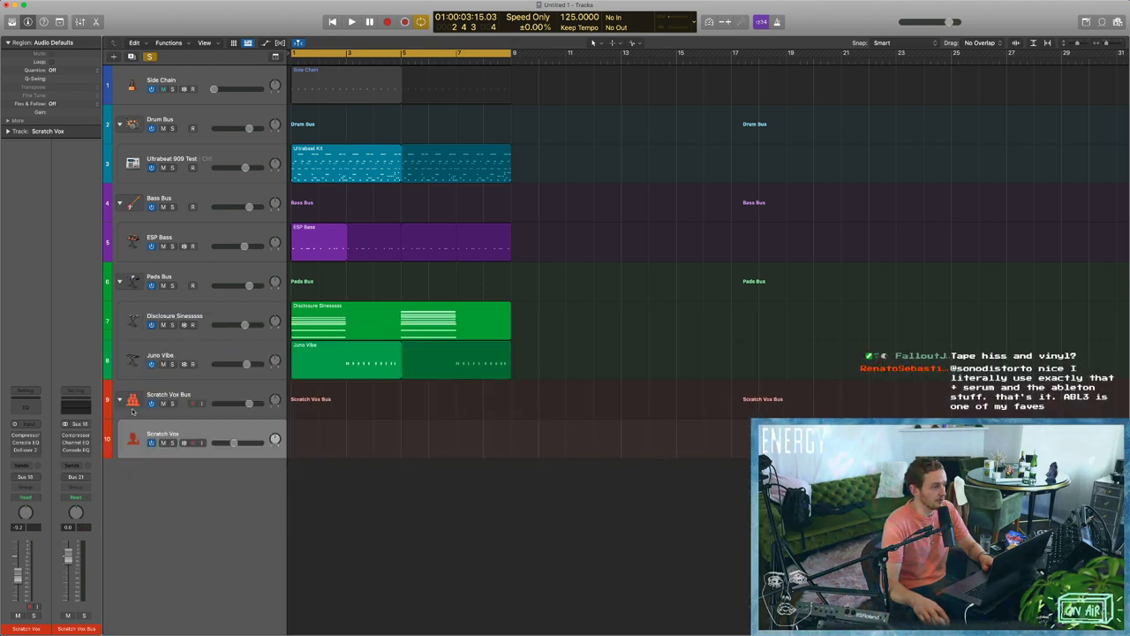
pyautogui.click(131, 57)
pyautogui.click(131, 57)
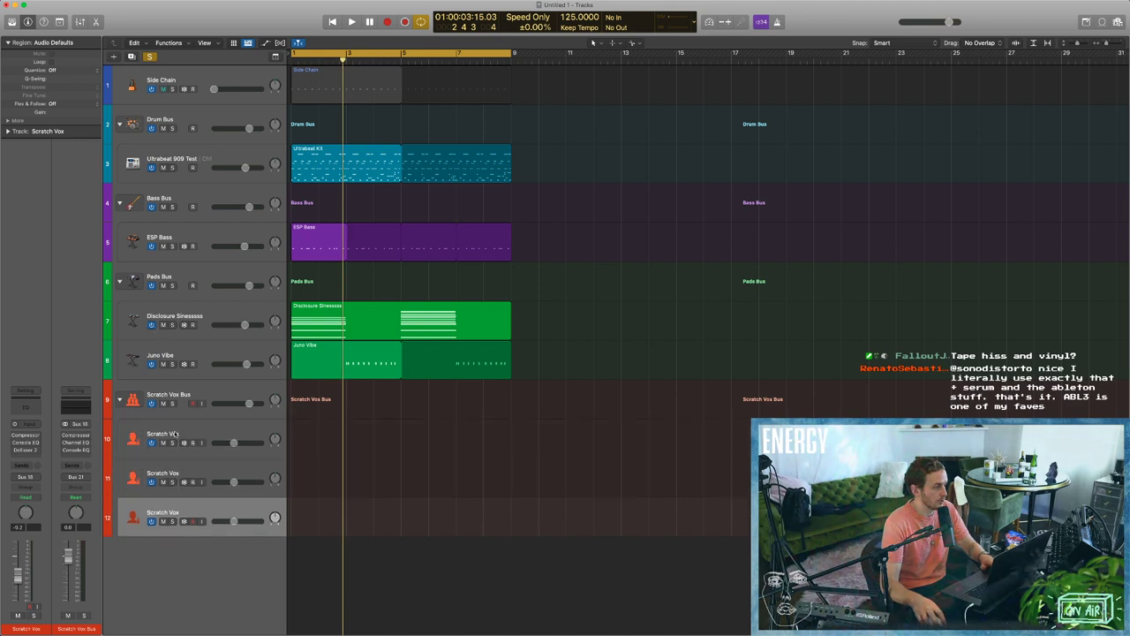
# Rename both duplicated vocal tracks Scratch BV and pan them to opposite sides, the first to -64.
pyautogui.doubleClick(176, 474)
pyautogui.doubleClick(185, 471)
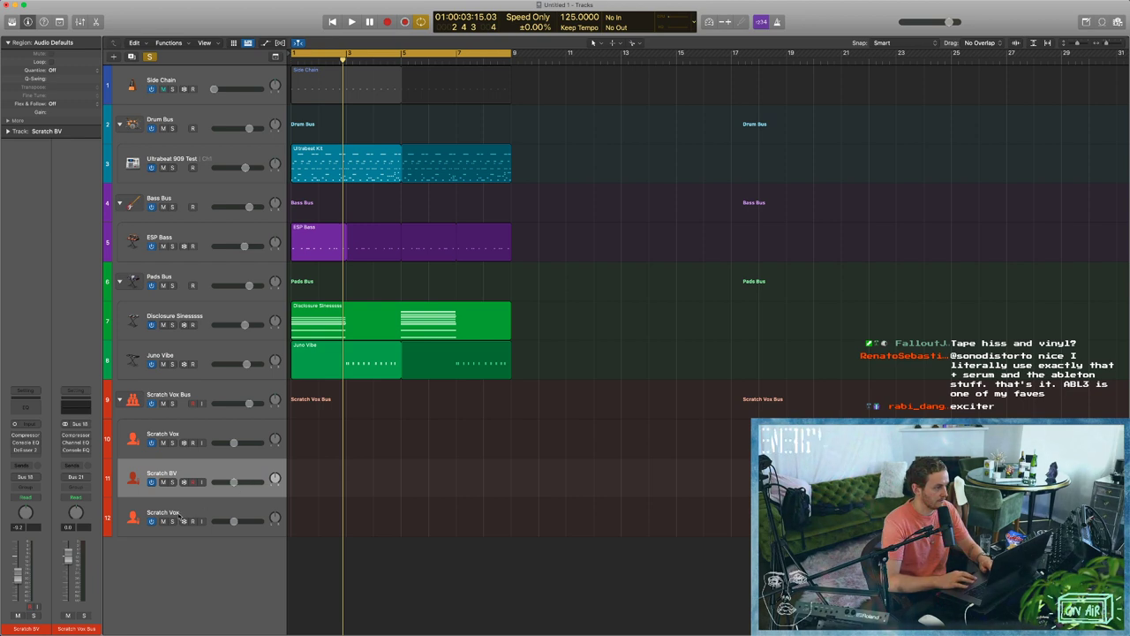
pyautogui.doubleClick(166, 512)
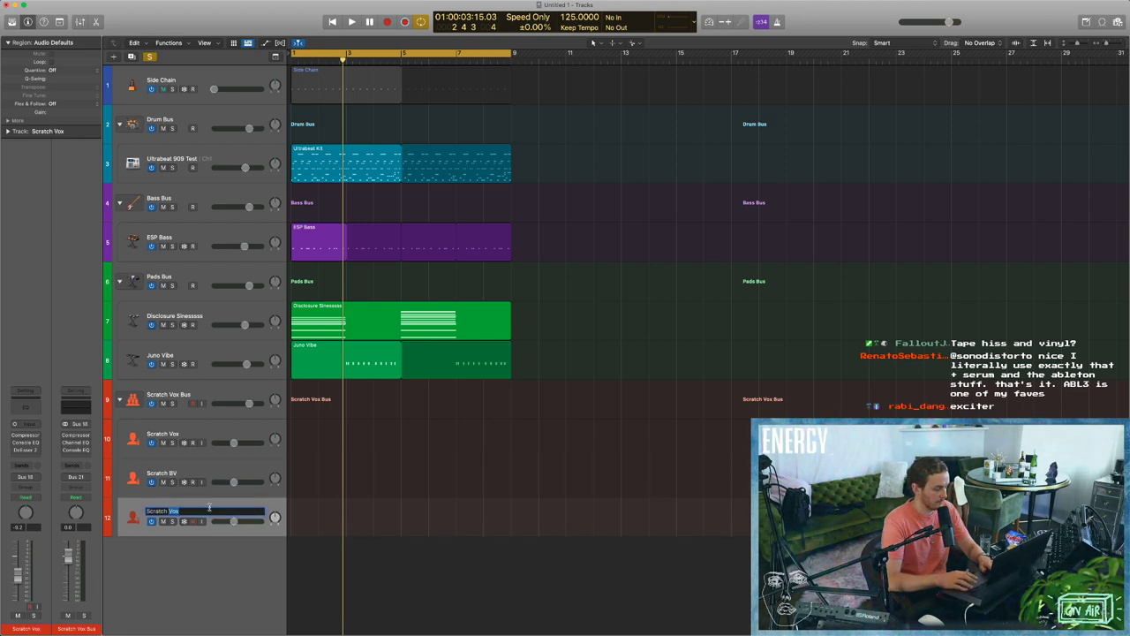
pyautogui.write('Scratch BV')
pyautogui.press('Return')
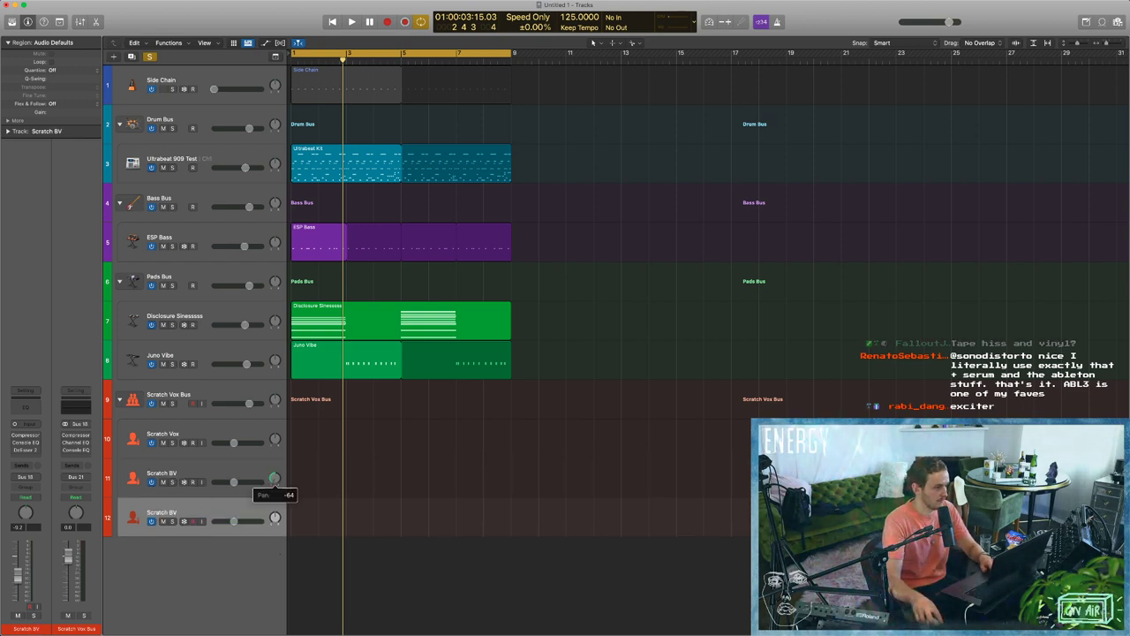
# Raise the Scratch Vox channel level to about -3 dB and slightly lower both Scratch BV faders together.
pyautogui.press('x')
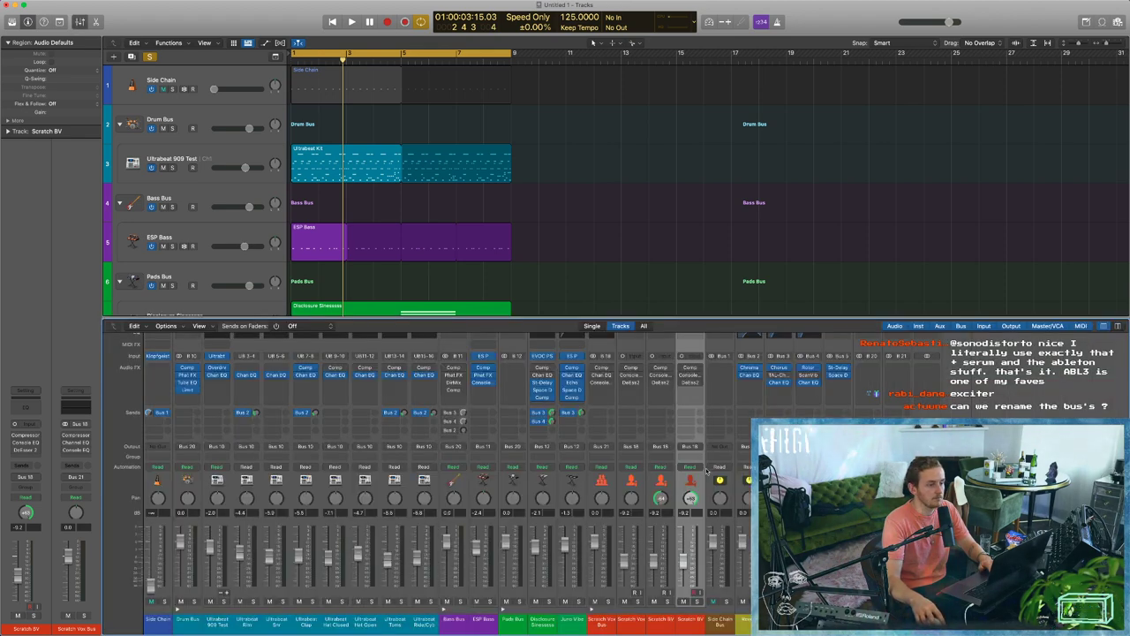
pyautogui.click(650, 563)
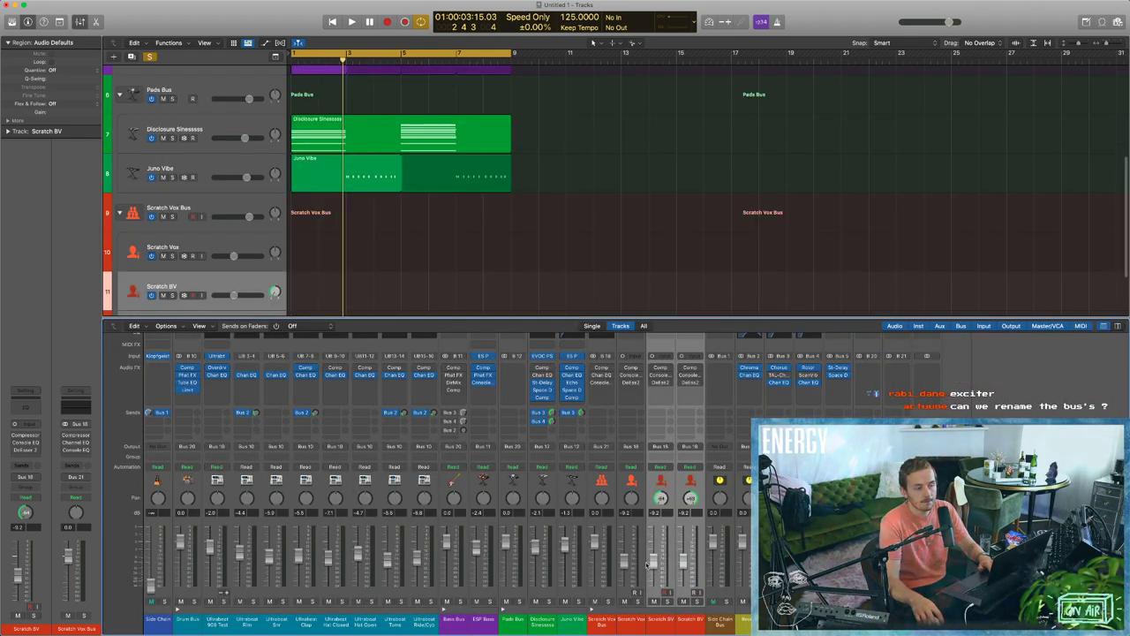
pyautogui.moveTo(623, 570); pyautogui.dragTo(624, 562)
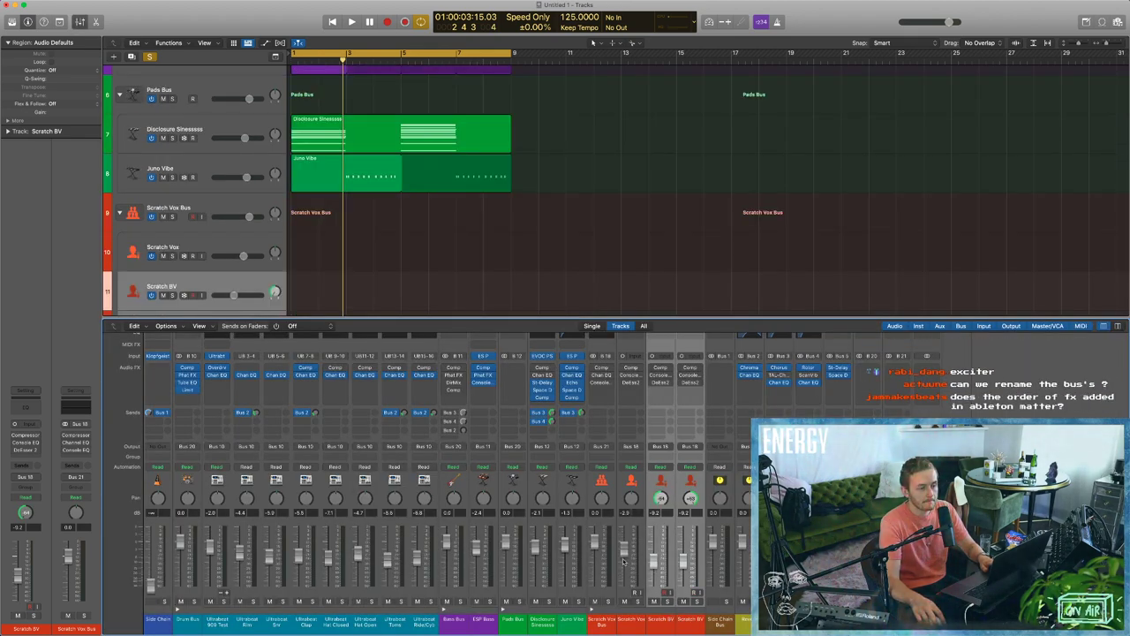
pyautogui.click(713, 601)
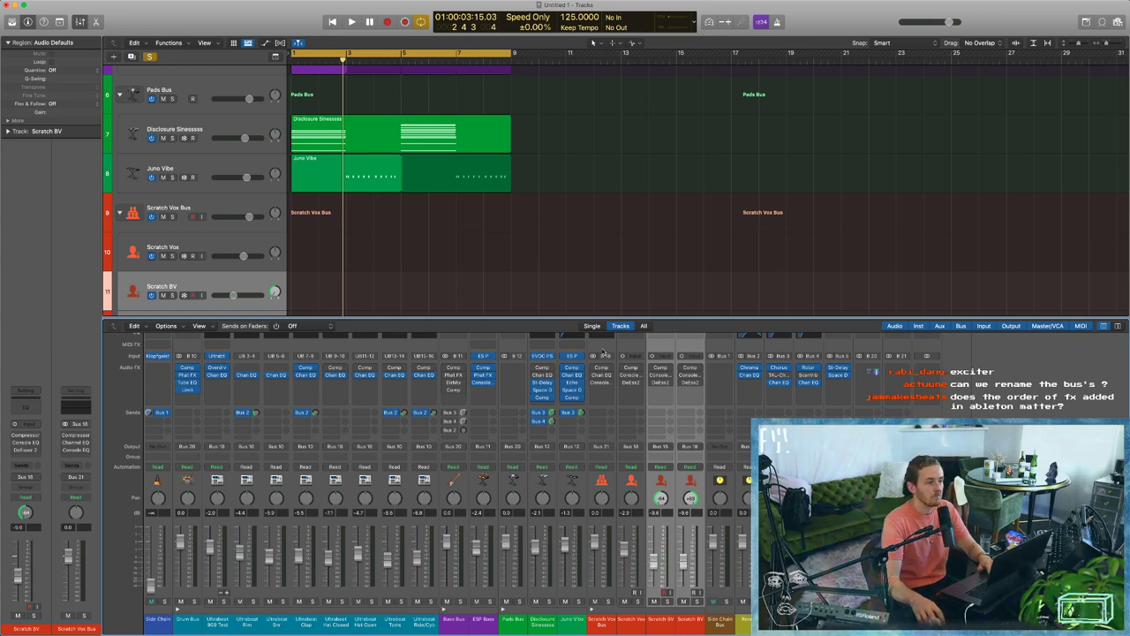
pyautogui.press('x')
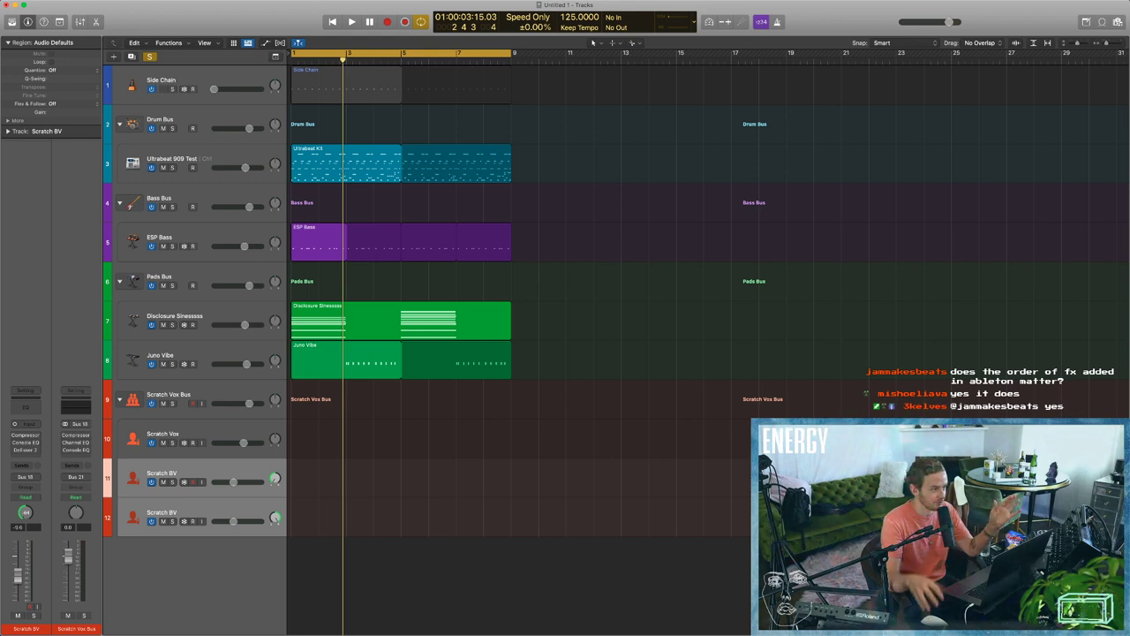
# Collapse the Scratch Vox, Pads, Bass and Drum Bus track stacks.
pyautogui.click(231, 395)
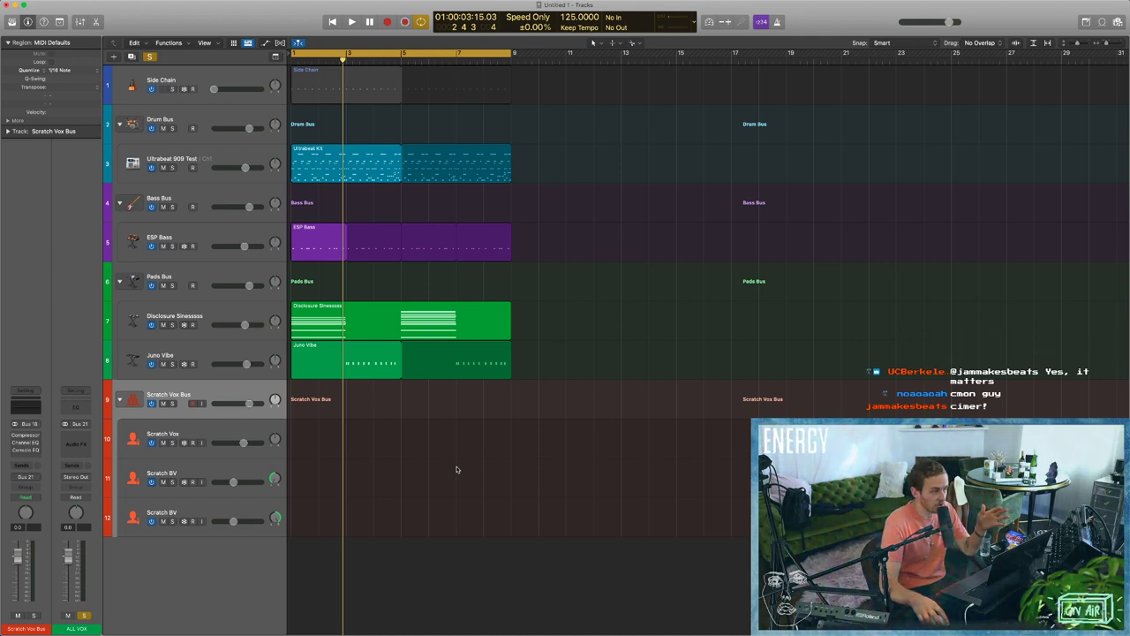
pyautogui.click(122, 402)
pyautogui.click(120, 281)
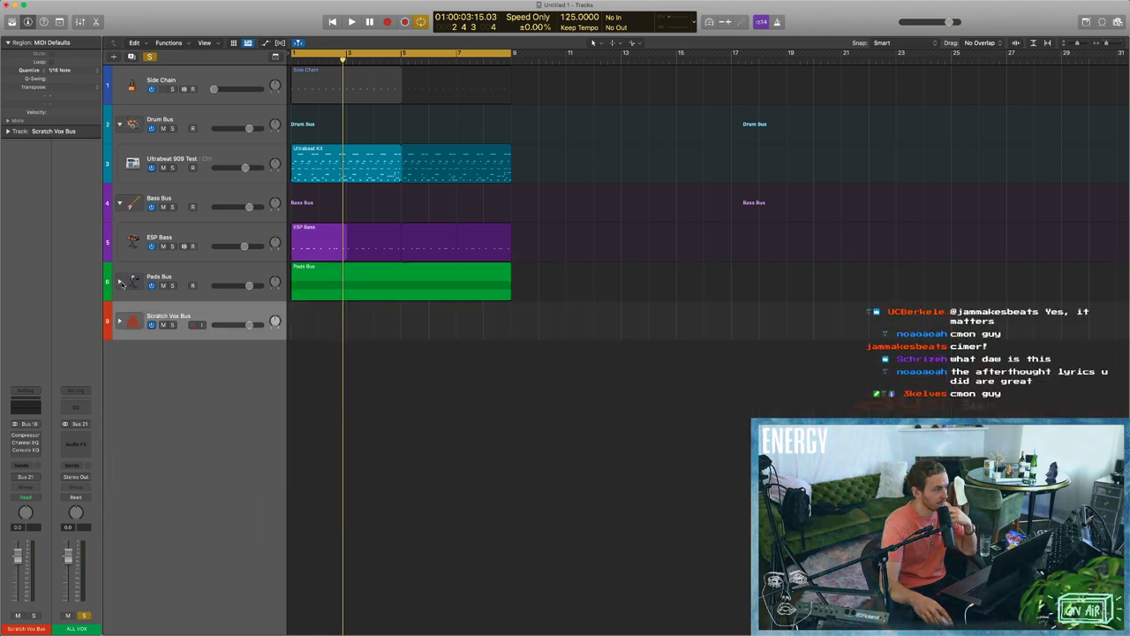
pyautogui.click(120, 203)
pyautogui.click(120, 123)
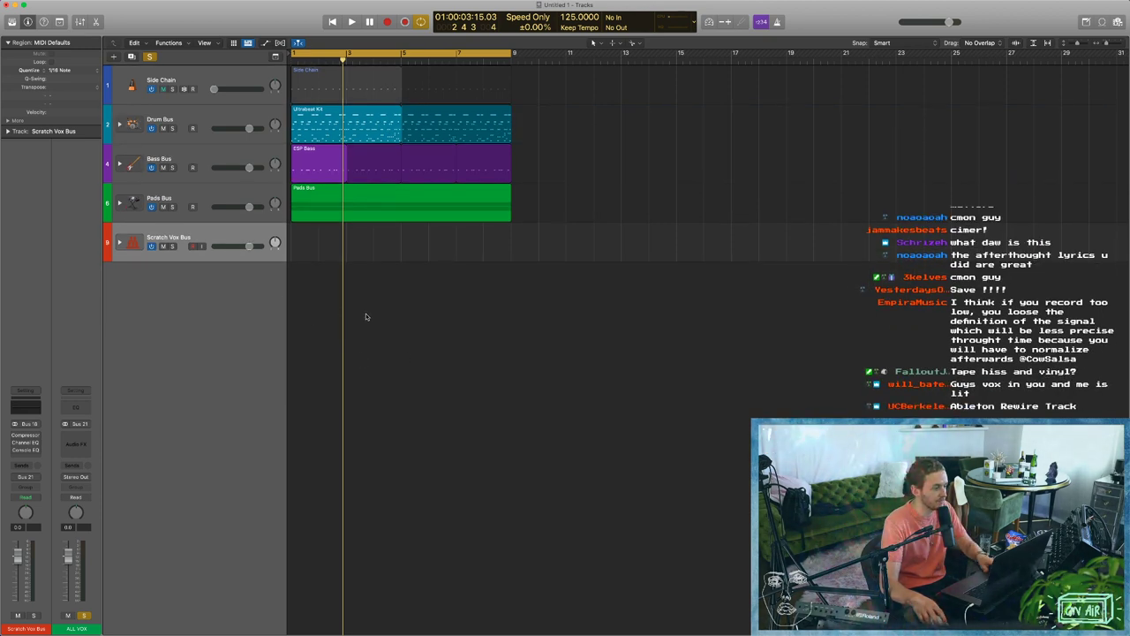
pyautogui.scroll(5, 366, 317)
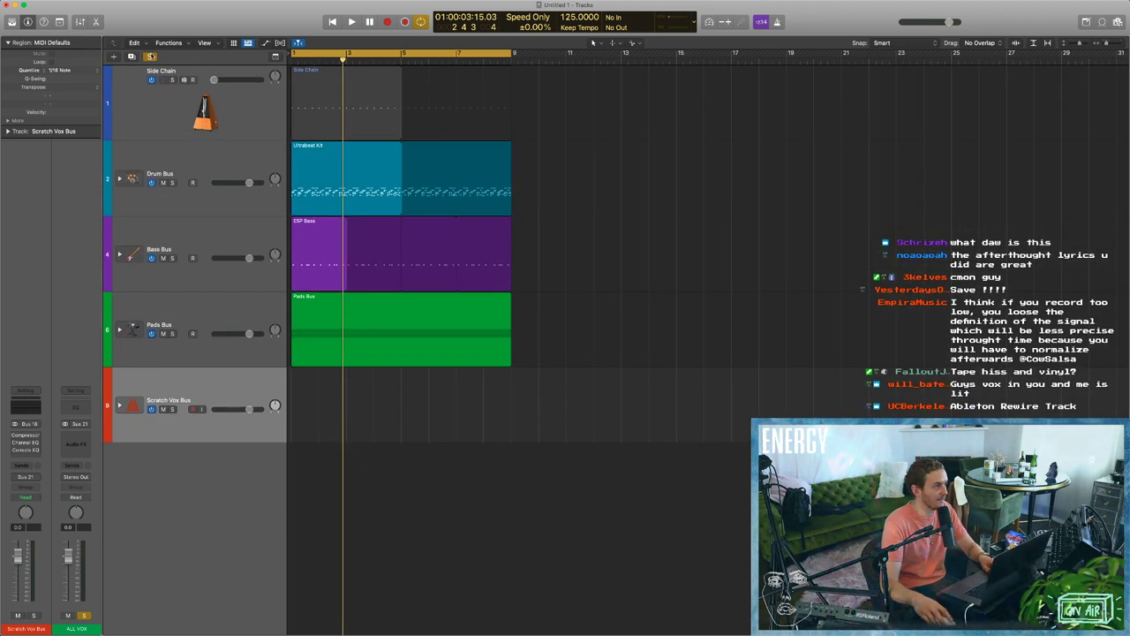
# Clear the active solo and expand the Pads, Bass, Drum and Scratch Vox Bus stacks.
pyautogui.click(151, 57)
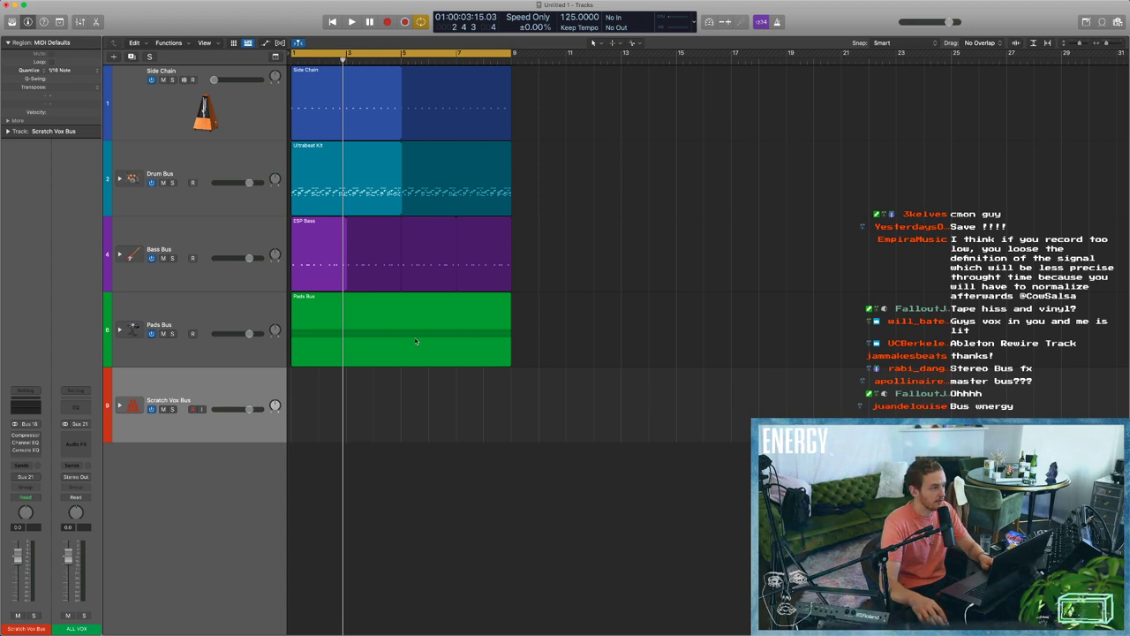
pyautogui.click(218, 319)
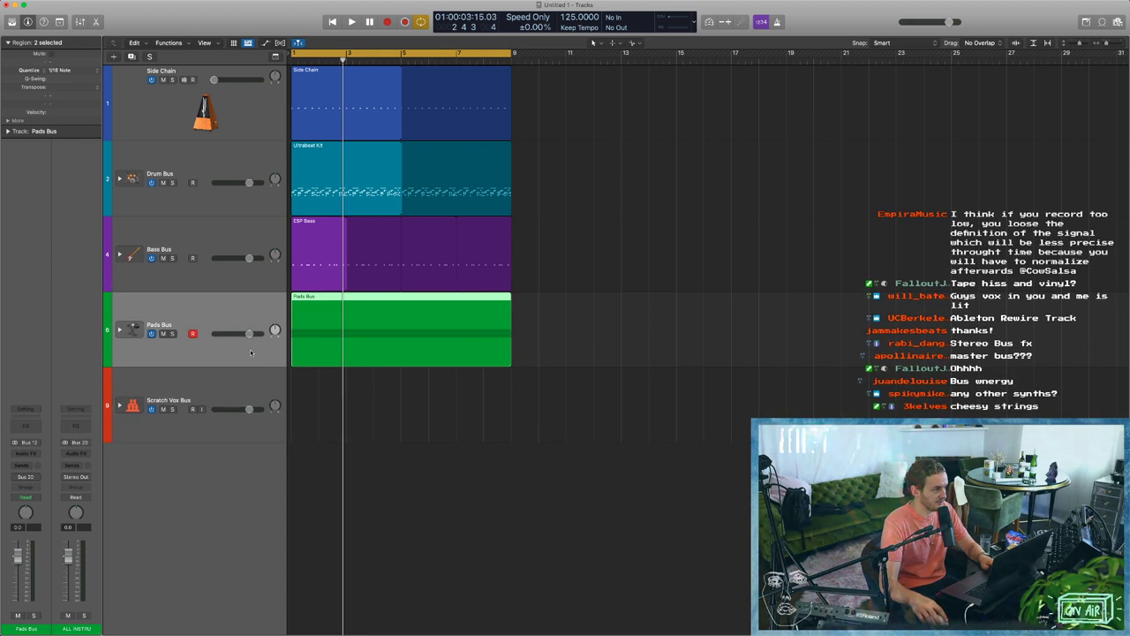
pyautogui.click(119, 329)
pyautogui.click(119, 328)
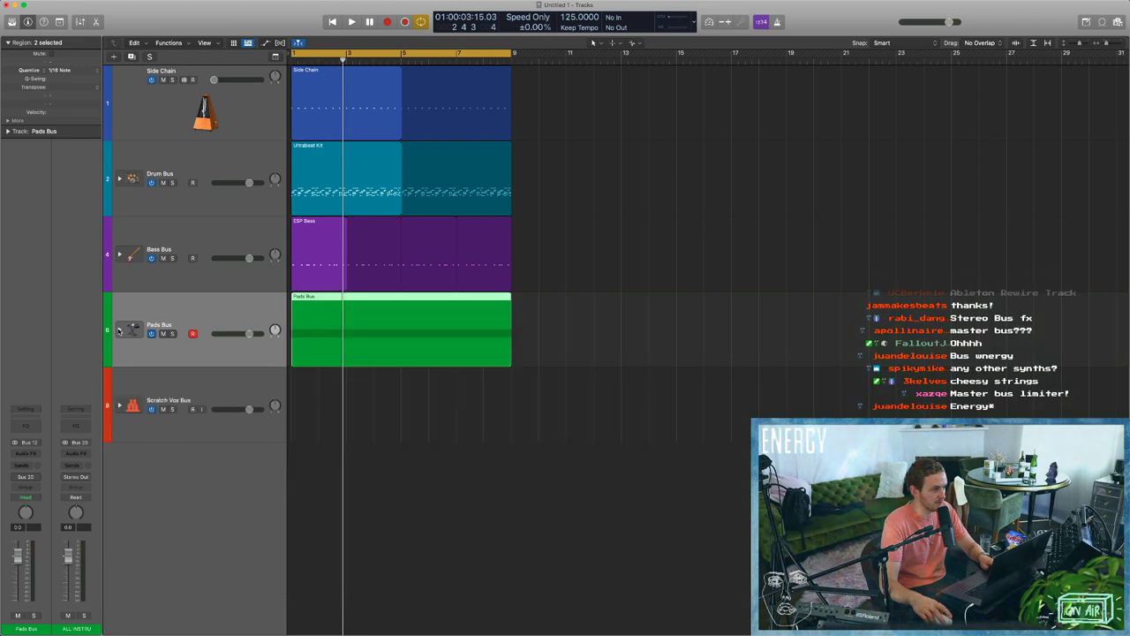
pyautogui.click(121, 329)
pyautogui.click(120, 254)
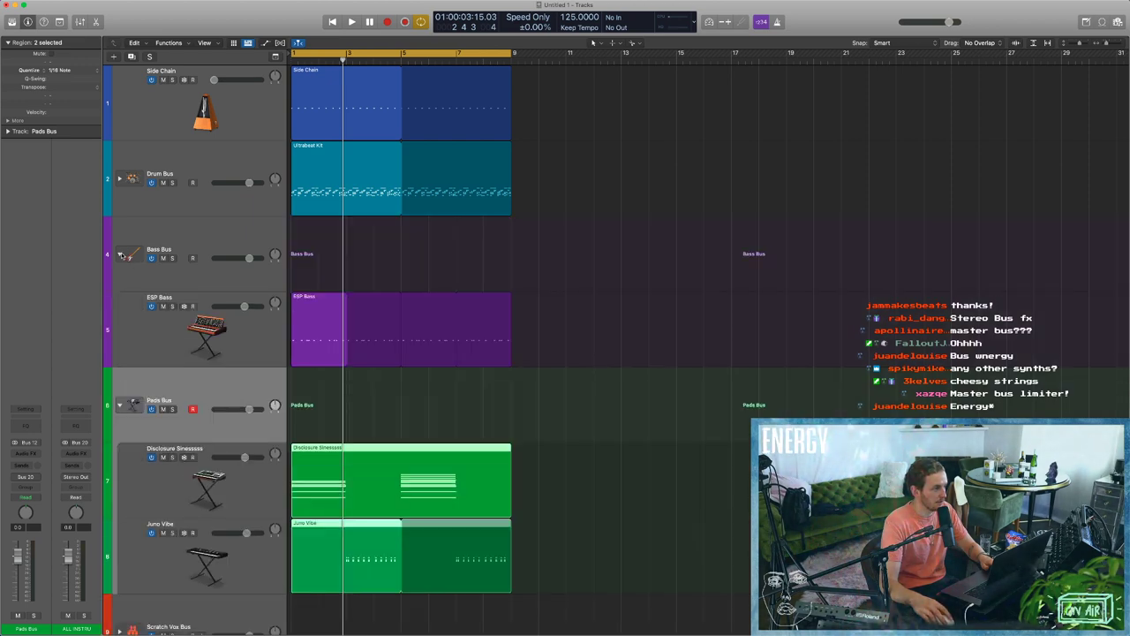
pyautogui.click(120, 178)
pyautogui.scroll(-3, 295, 351)
pyautogui.scroll(-3, 296, 351)
pyautogui.scroll(1, 365, 356)
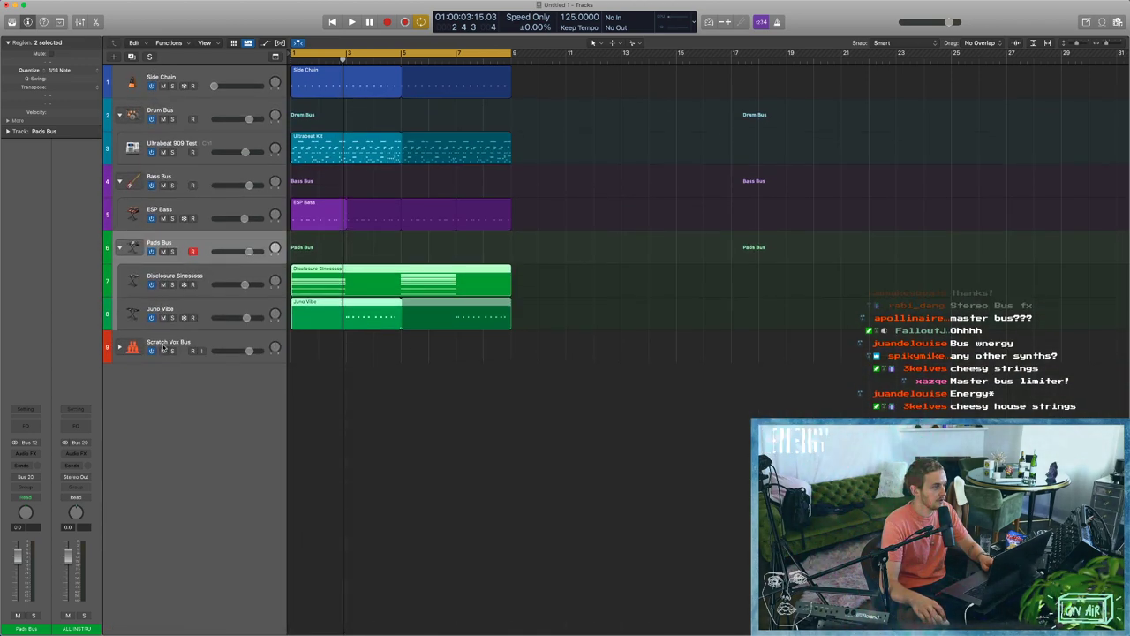
pyautogui.click(120, 347)
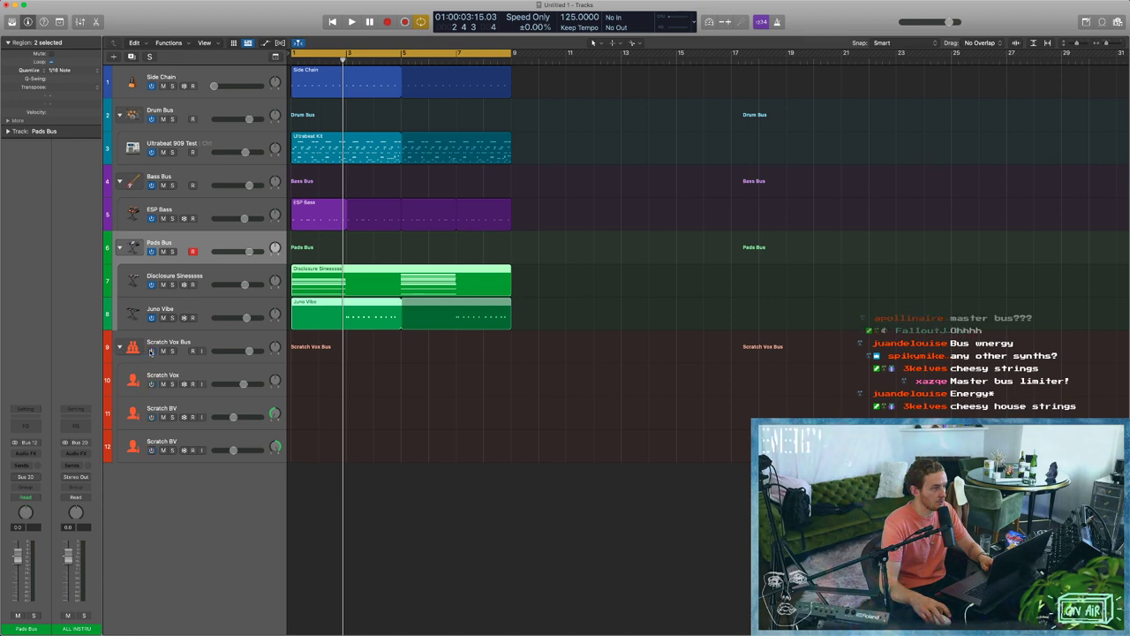
# Switch off the Pads Bus stack, play the loop briefly from the start, and switch the stack back on.
pyautogui.click(152, 251)
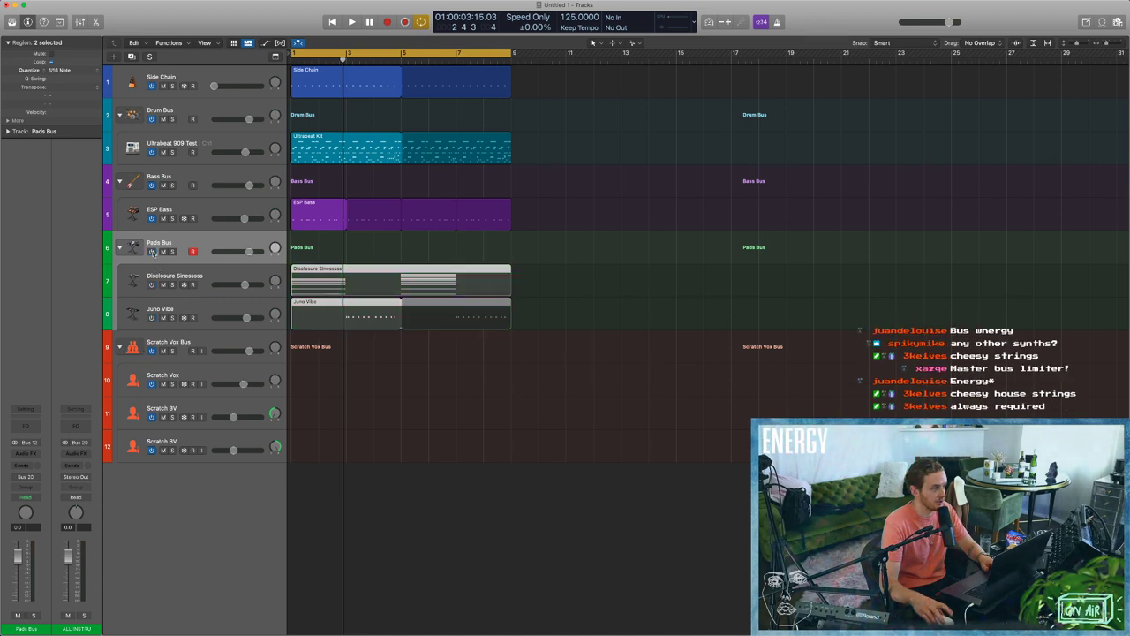
pyautogui.press('Return')
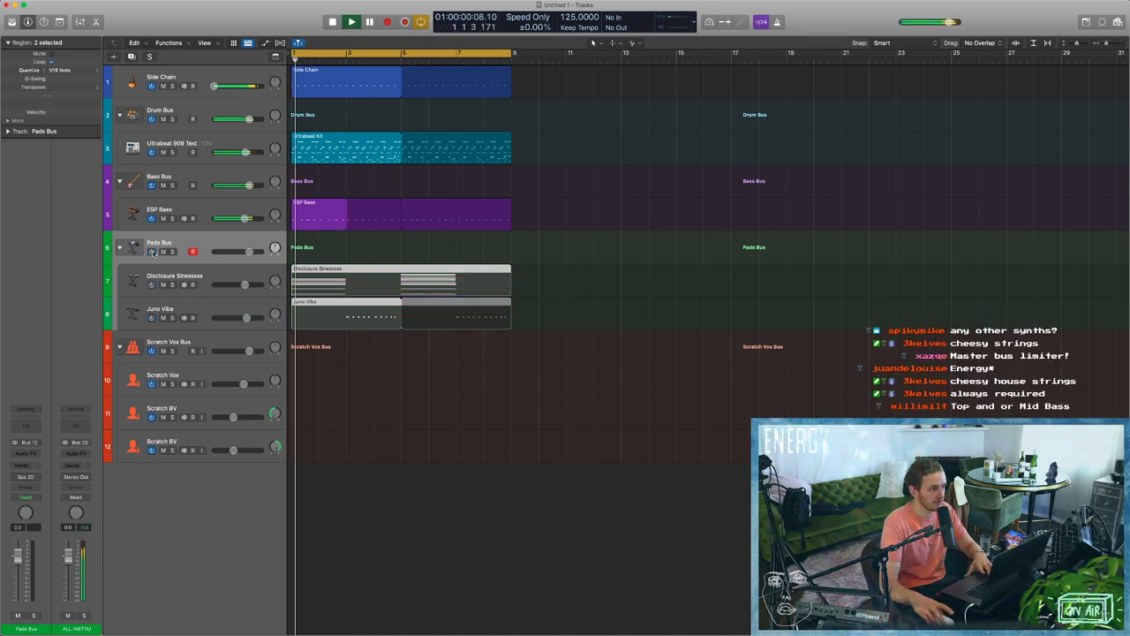
pyautogui.press('space')
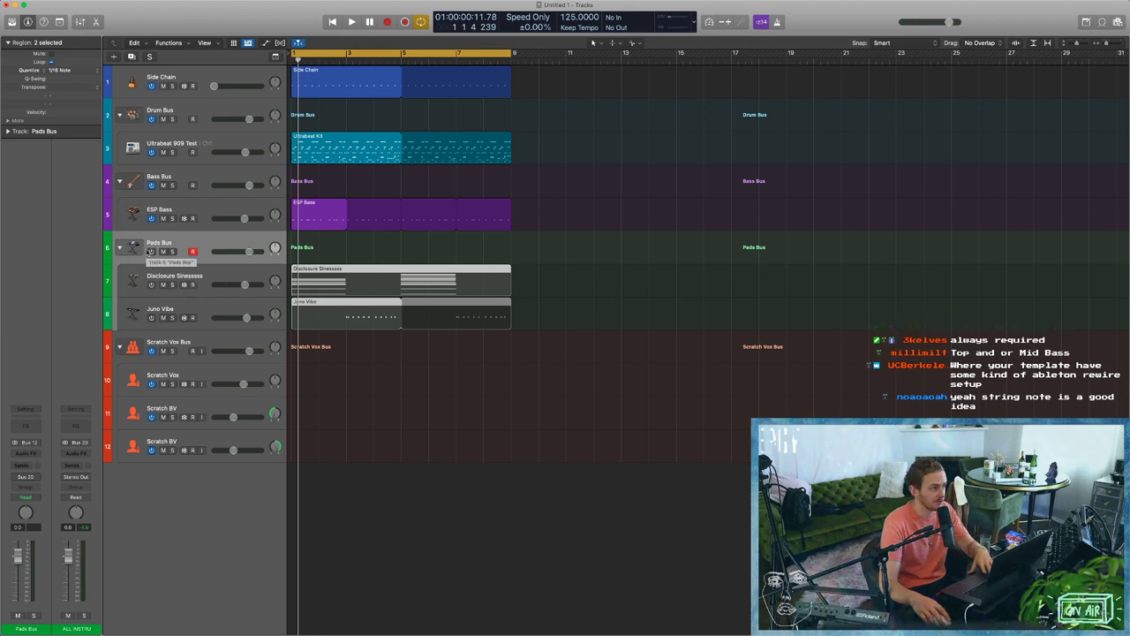
pyautogui.click(150, 252)
# Open the Performance Meter and check processing load during playback while switching the tracks off and back on.
pyautogui.click(671, 18)
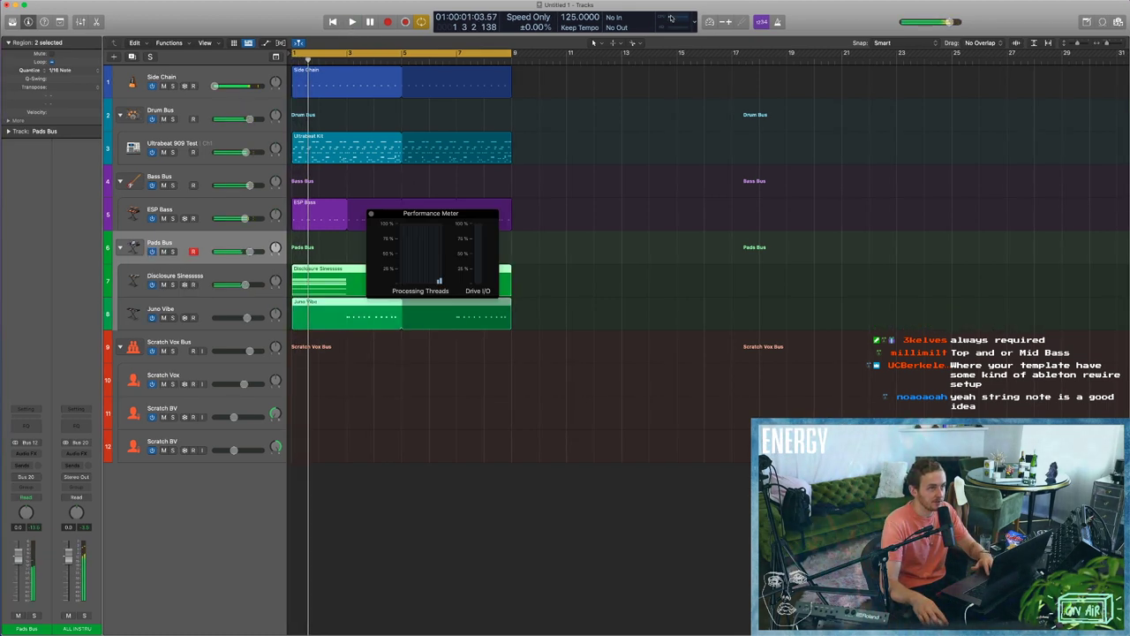
pyautogui.press('space')
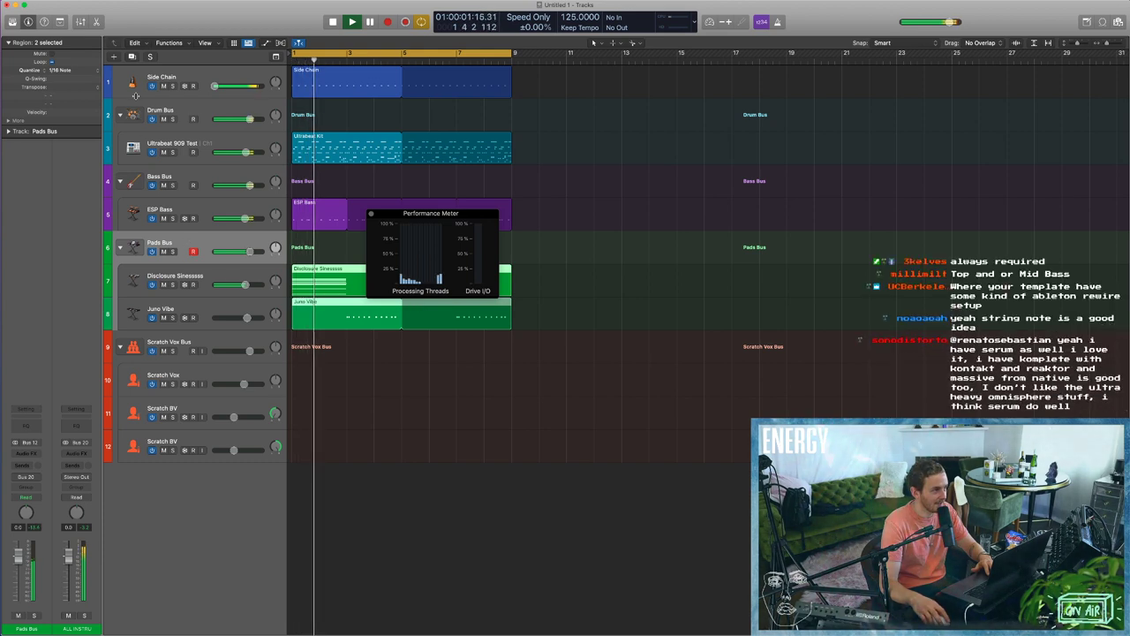
pyautogui.moveTo(152, 86); pyautogui.dragTo(151, 504)
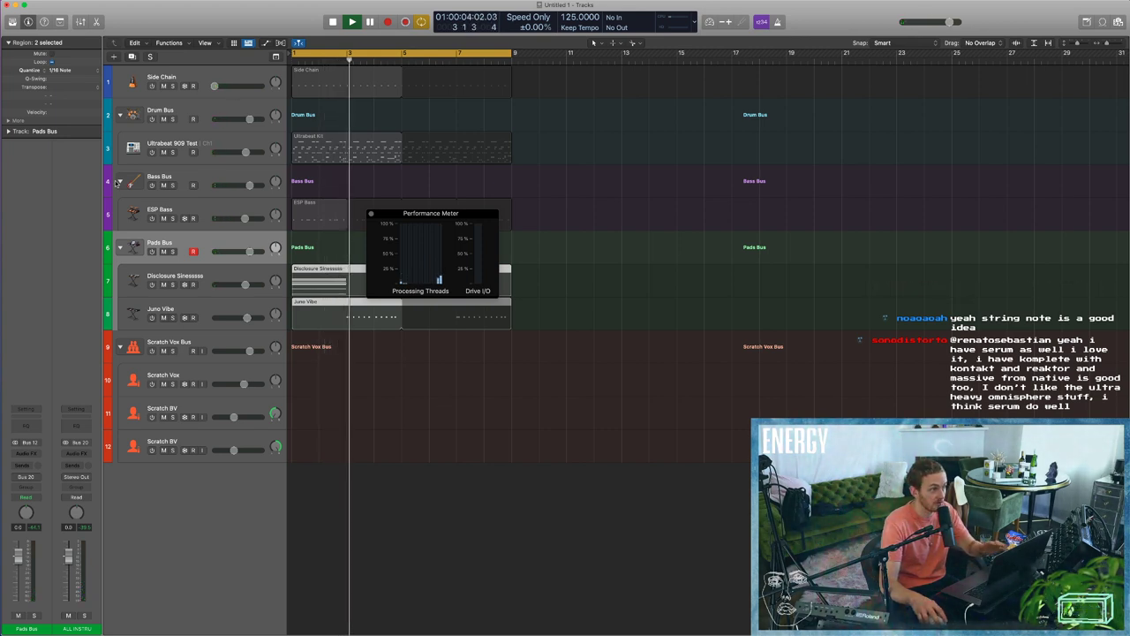
pyautogui.press('space')
pyautogui.moveTo(152, 86); pyautogui.dragTo(157, 475)
# Check the processing load during playback with the vocal tracks off, switch them back on, and close the Performance Meter.
pyautogui.press('space')
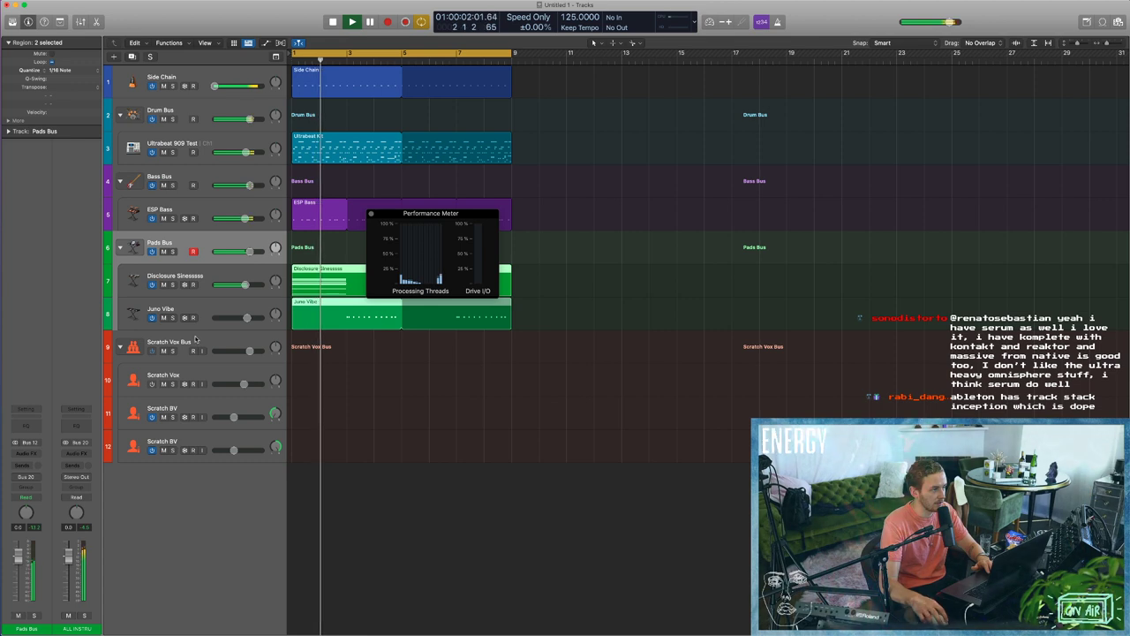
pyautogui.press('space')
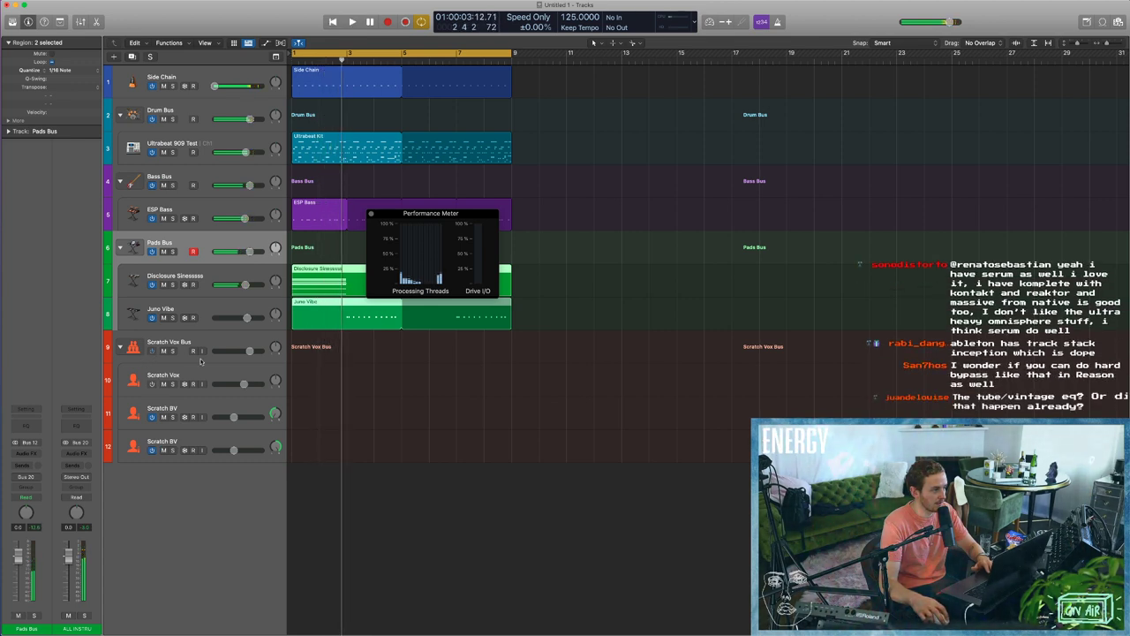
pyautogui.press('Return')
pyautogui.press('space')
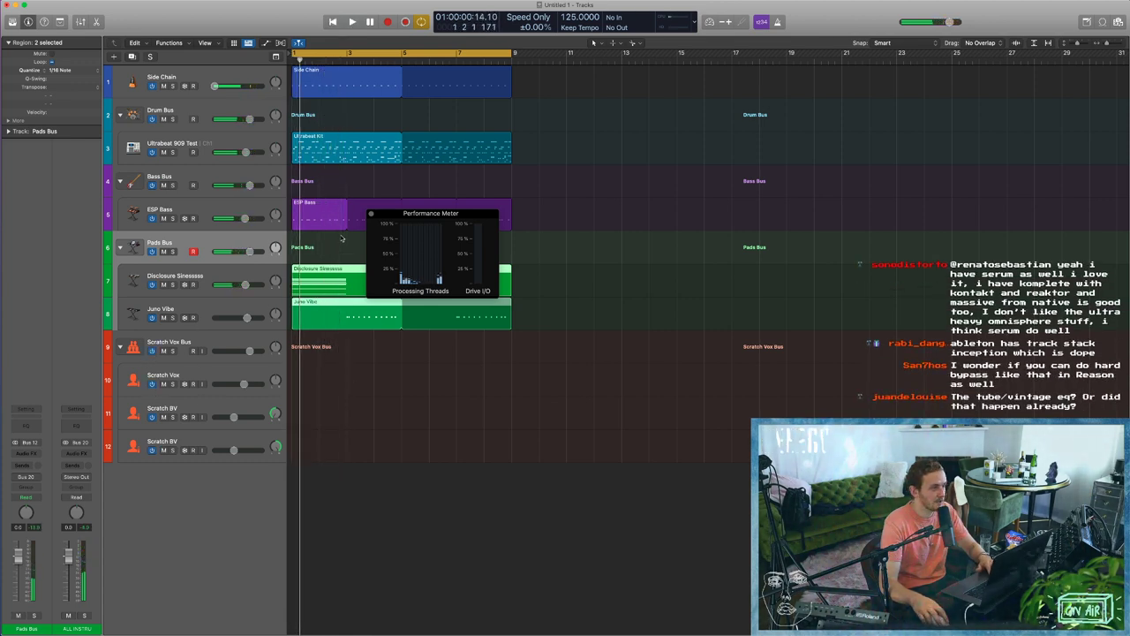
pyautogui.click(371, 214)
pyautogui.click(644, 266)
pyautogui.hscroll(-1, 642, 267)
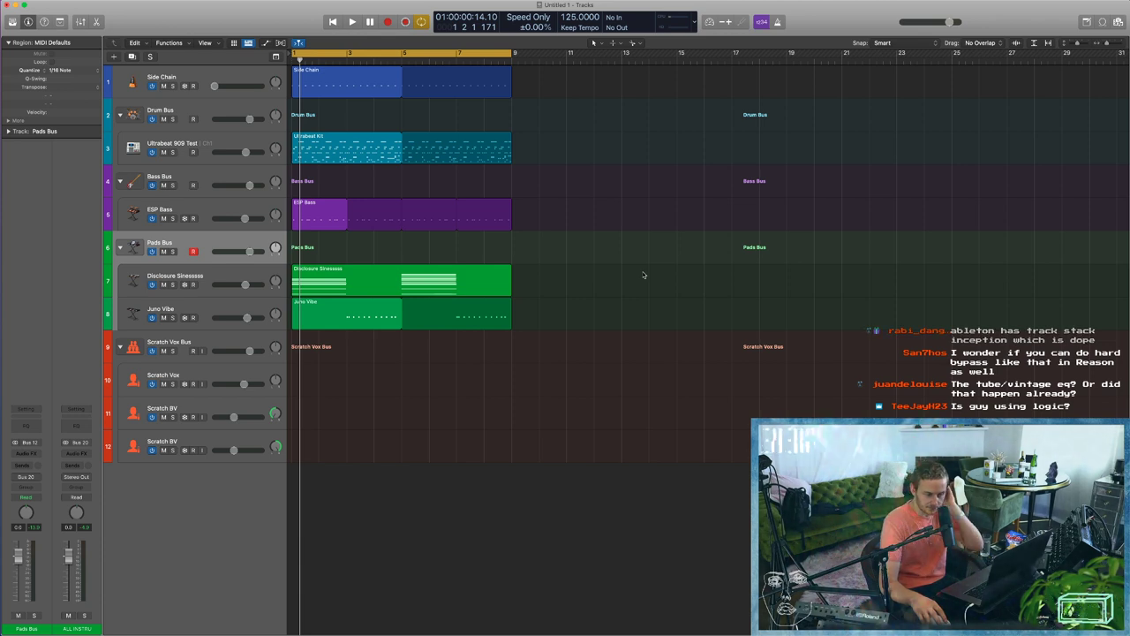
# Duplicate the Juno Vibe track with its settings and assign the copy the neighbouring green shade.
pyautogui.click(212, 311)
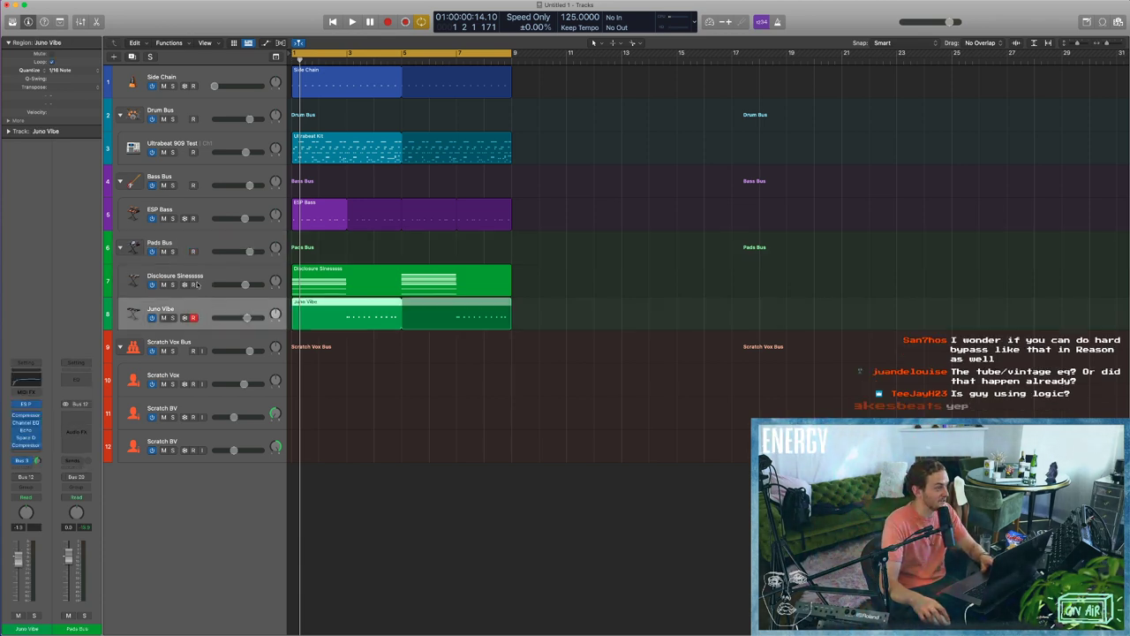
pyautogui.click(132, 57)
pyautogui.hotkey('alt', 'c')
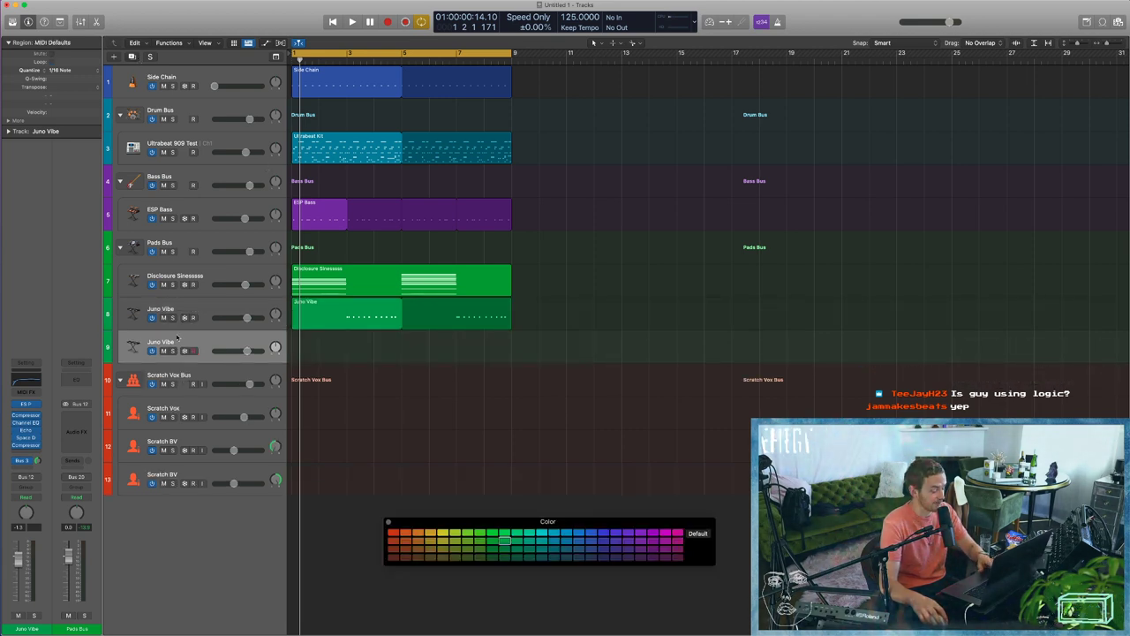
pyautogui.press('Up')
pyautogui.press('Up')
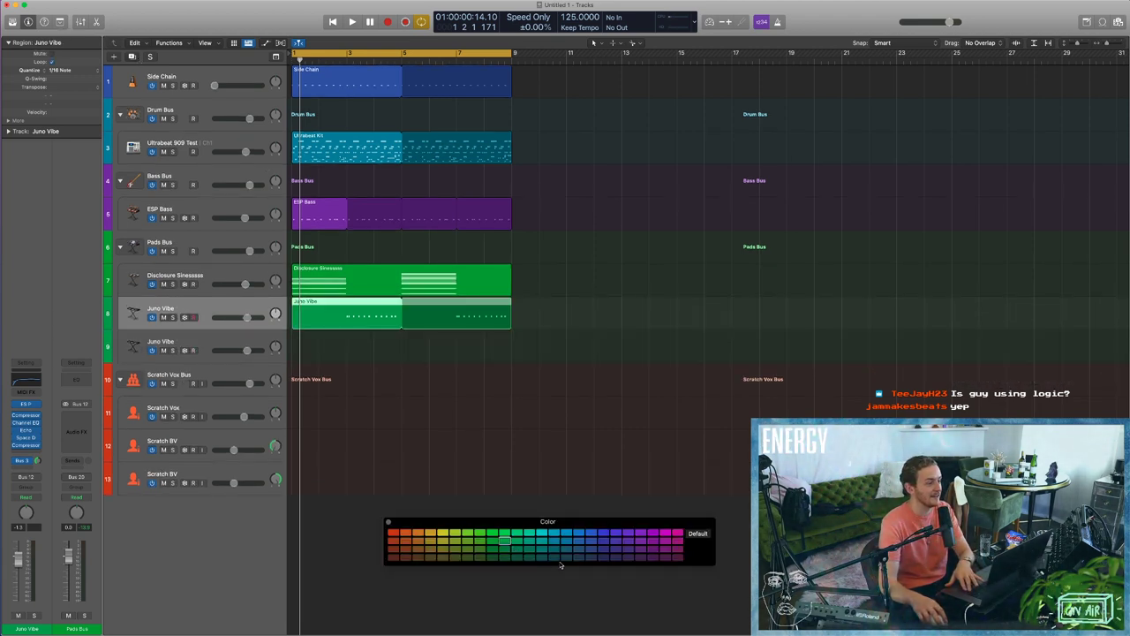
pyautogui.press('Down')
pyautogui.press('Down')
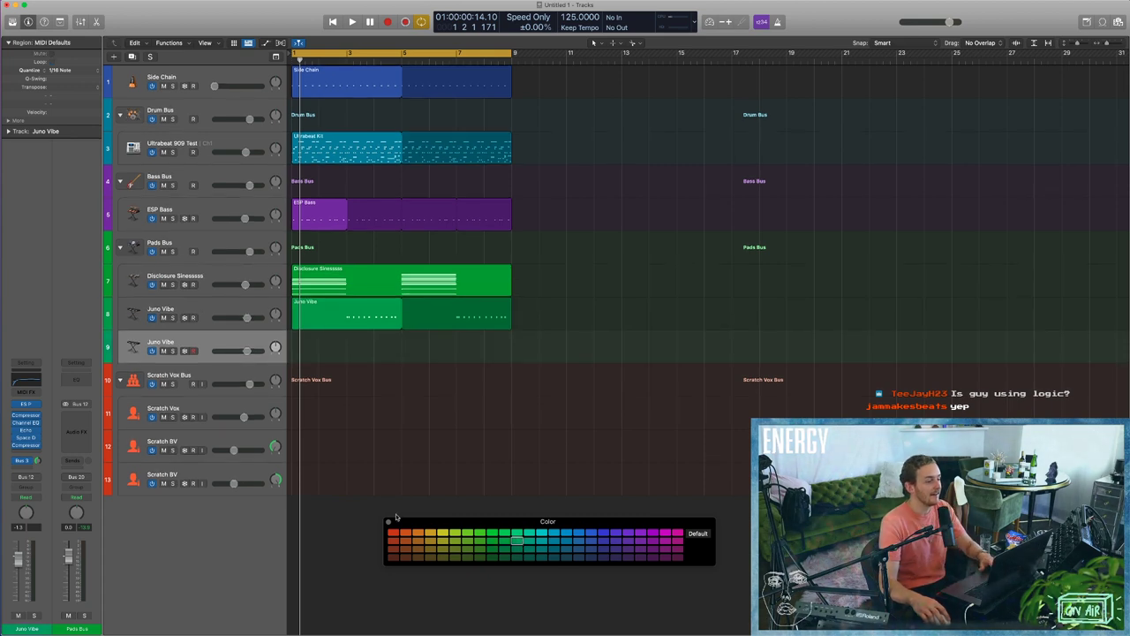
pyautogui.hotkey('alt', 'c')
# Rename the duplicated track Strings and give it a violin icon from the Strings category.
pyautogui.doubleClick(161, 341)
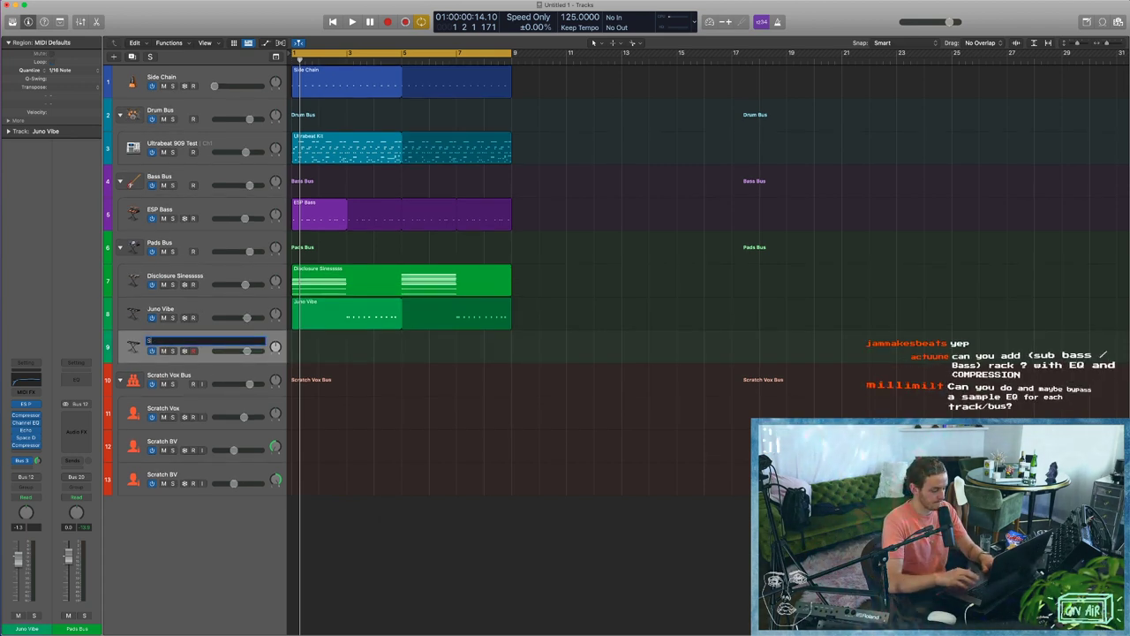
pyautogui.write('Sub')
pyautogui.write('in')
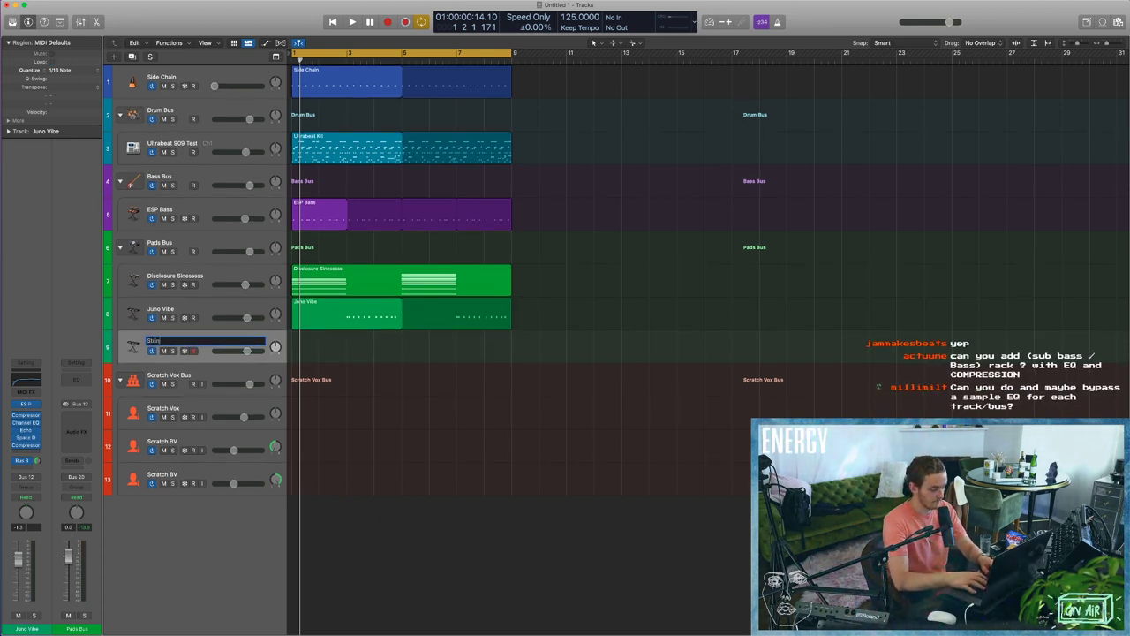
pyautogui.write('gs')
pyautogui.press('Return')
pyautogui.rightClick(132, 346)
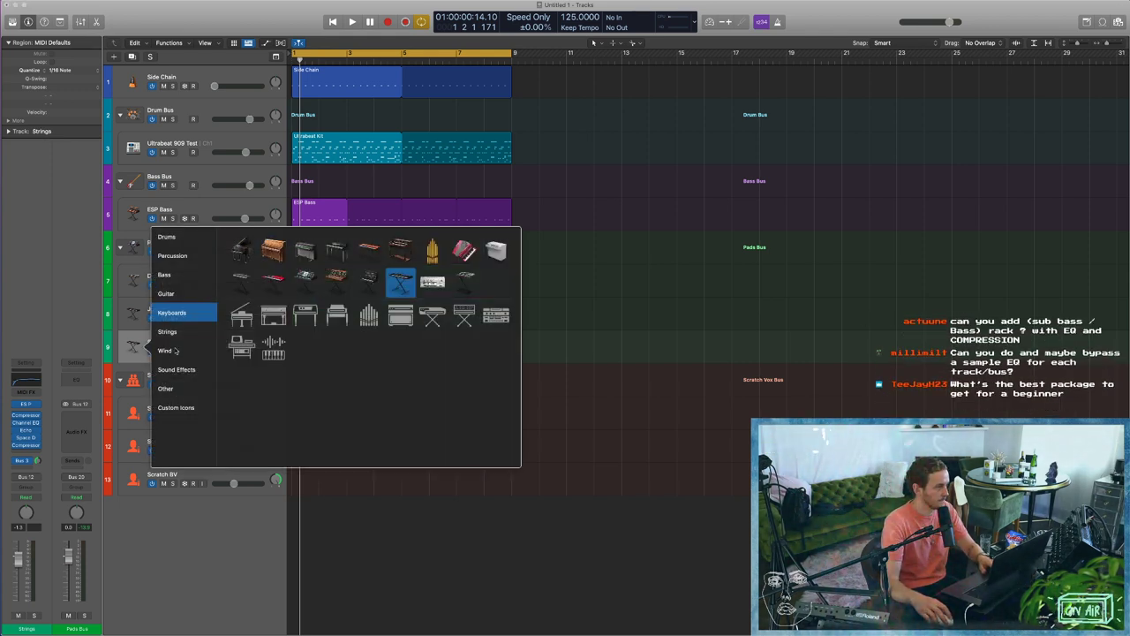
pyautogui.click(168, 332)
pyautogui.click(272, 254)
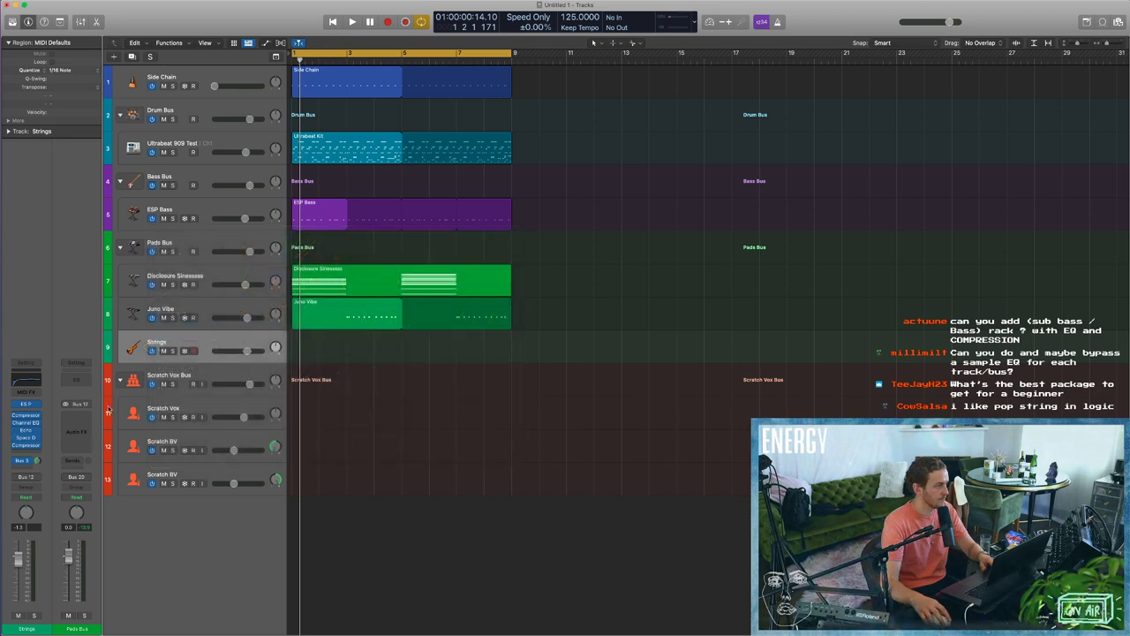
# Bypass the effects on the Strings track and replace its instrument with the multi-output version of Studio Strings.
pyautogui.moveTo(14, 446)
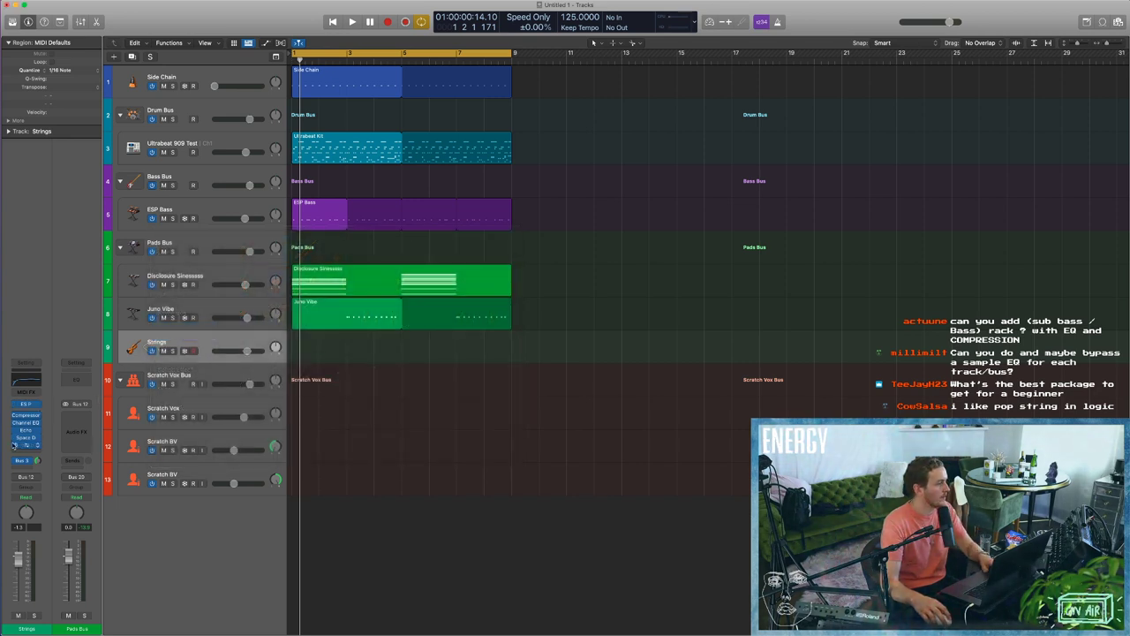
pyautogui.click(25, 364)
pyautogui.click(28, 438)
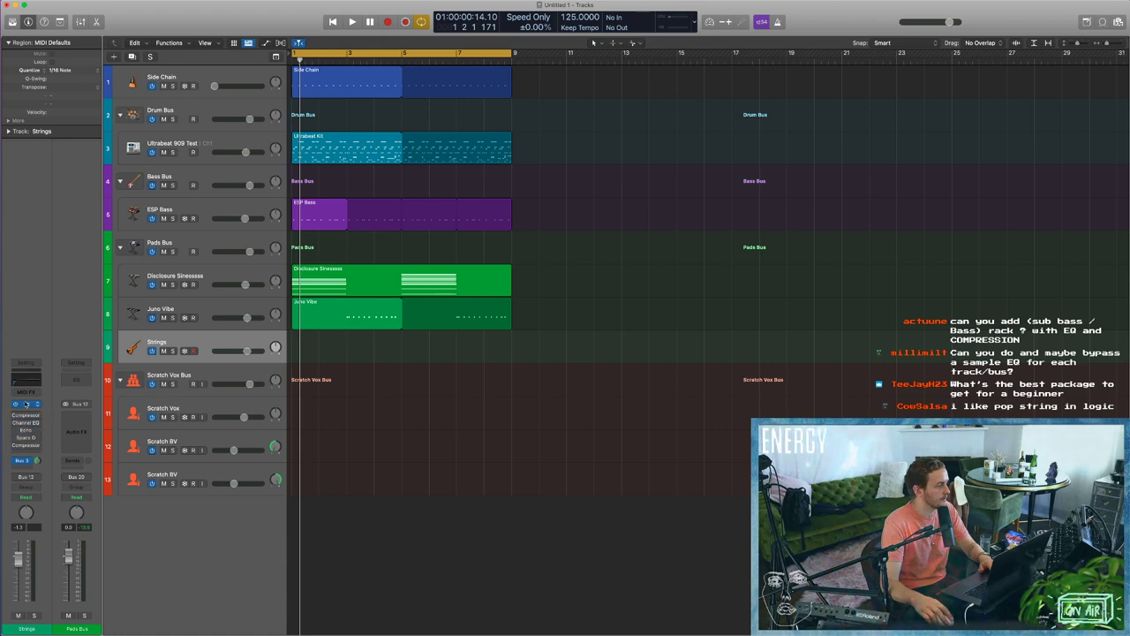
pyautogui.click(26, 403)
pyautogui.moveTo(81, 415)
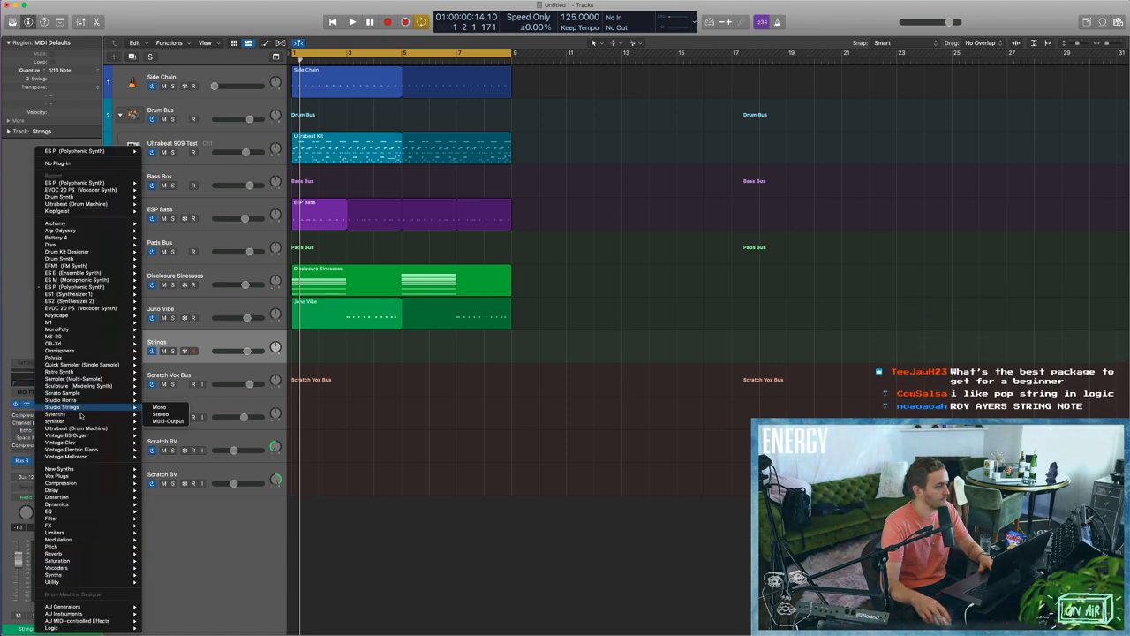
pyautogui.click(159, 407)
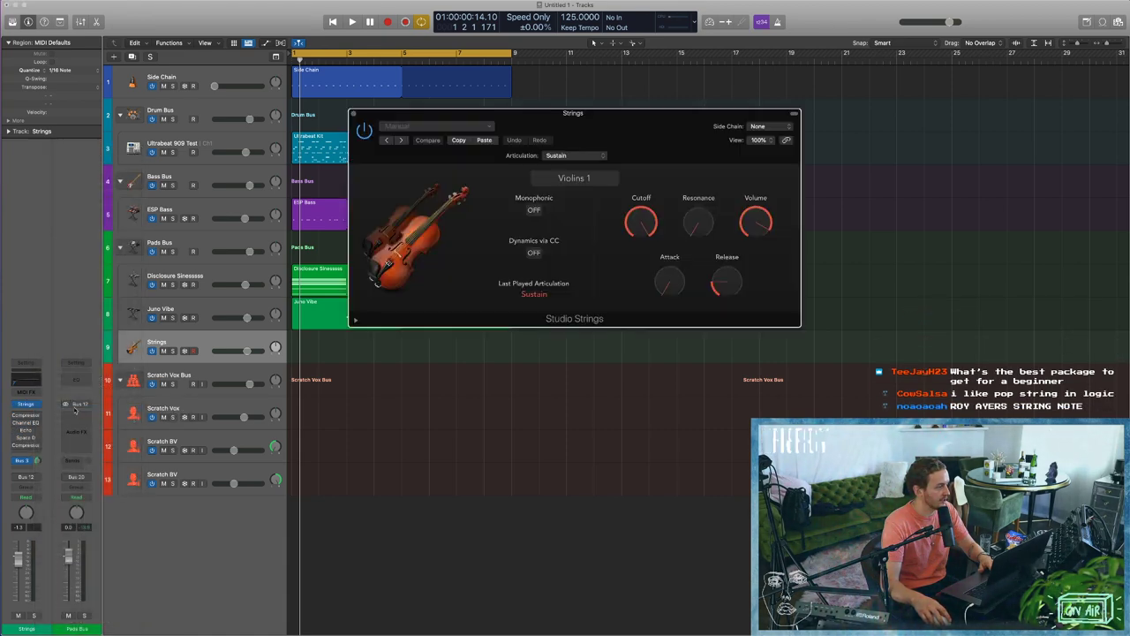
pyautogui.click(41, 408)
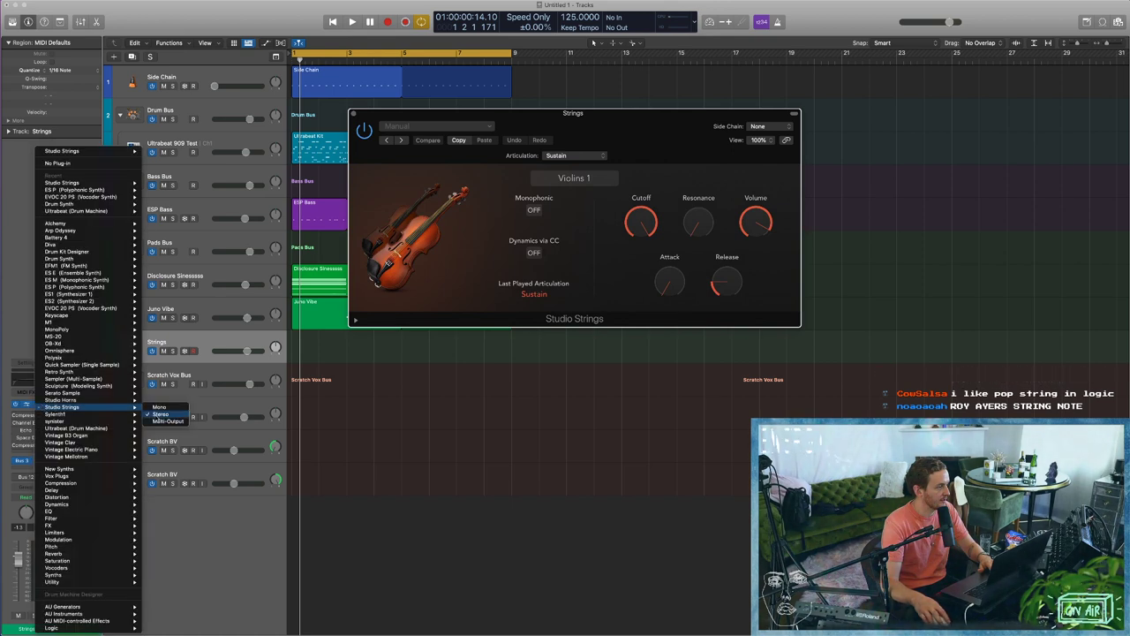
pyautogui.click(167, 422)
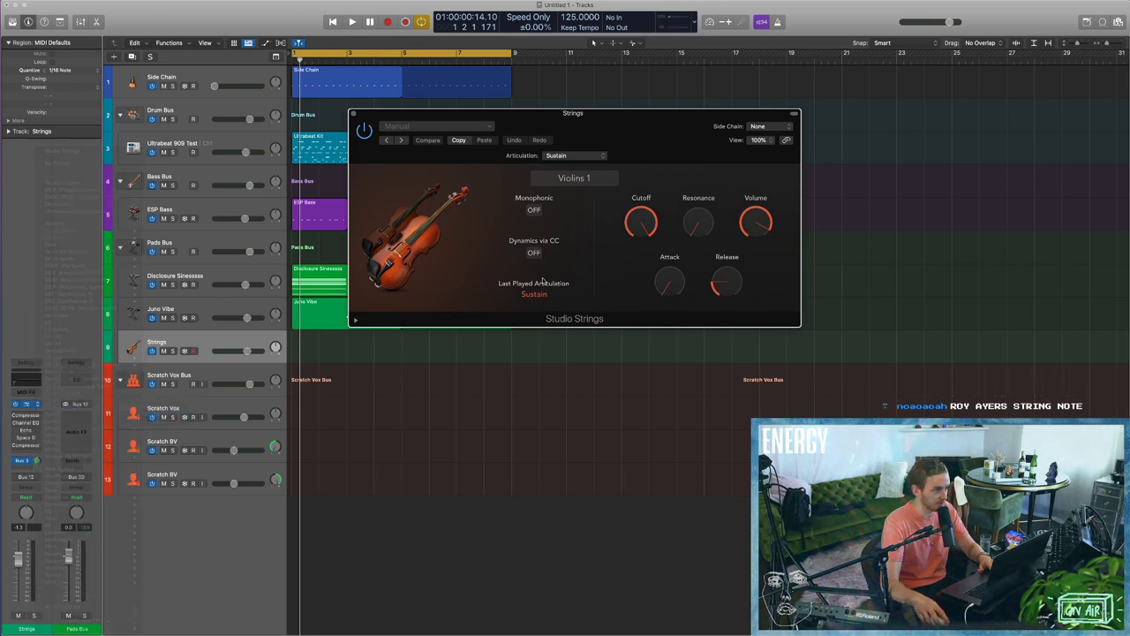
# Lower the Studio Strings volume, enable Extended Keyrange, and raise the resonance, attack and release slightly.
pyautogui.moveTo(773, 209); pyautogui.dragTo(761, 237)
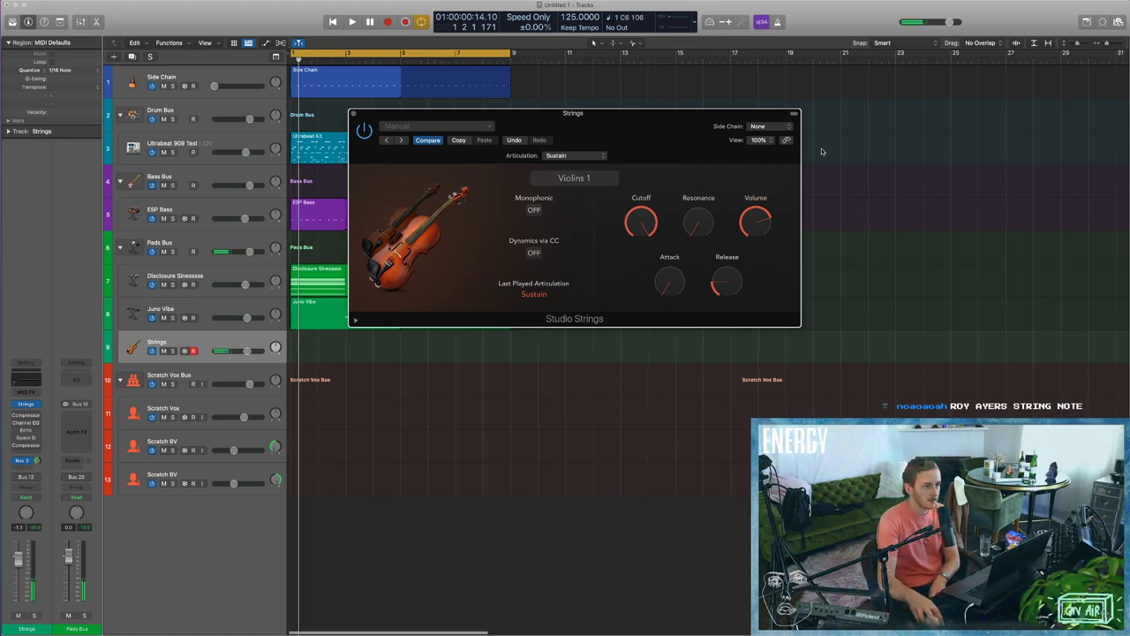
pyautogui.click(355, 320)
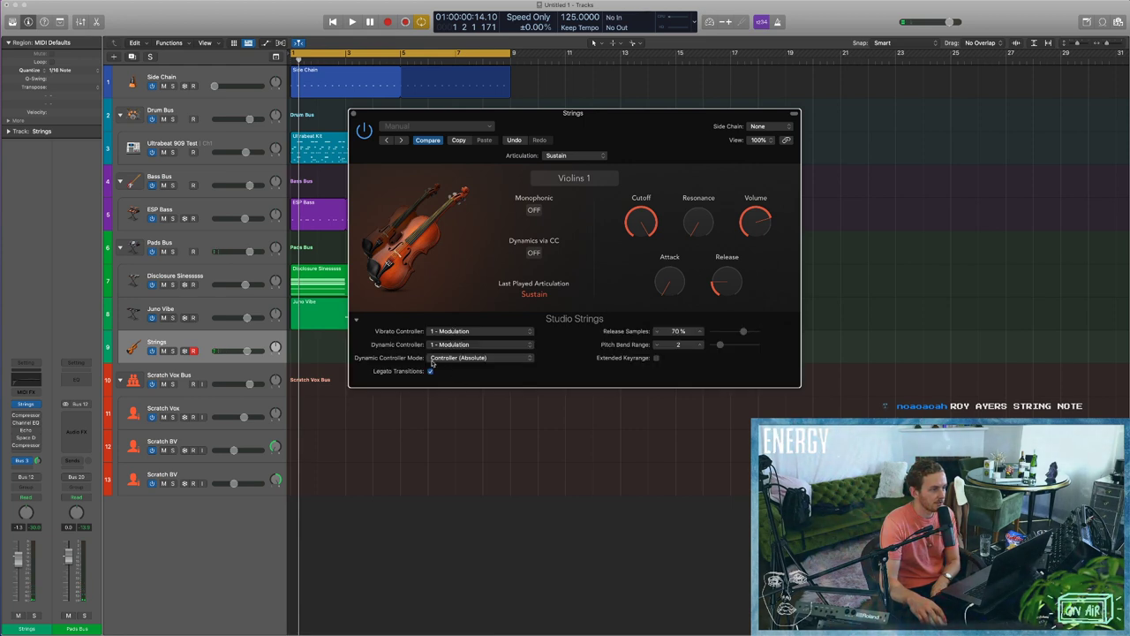
pyautogui.click(656, 357)
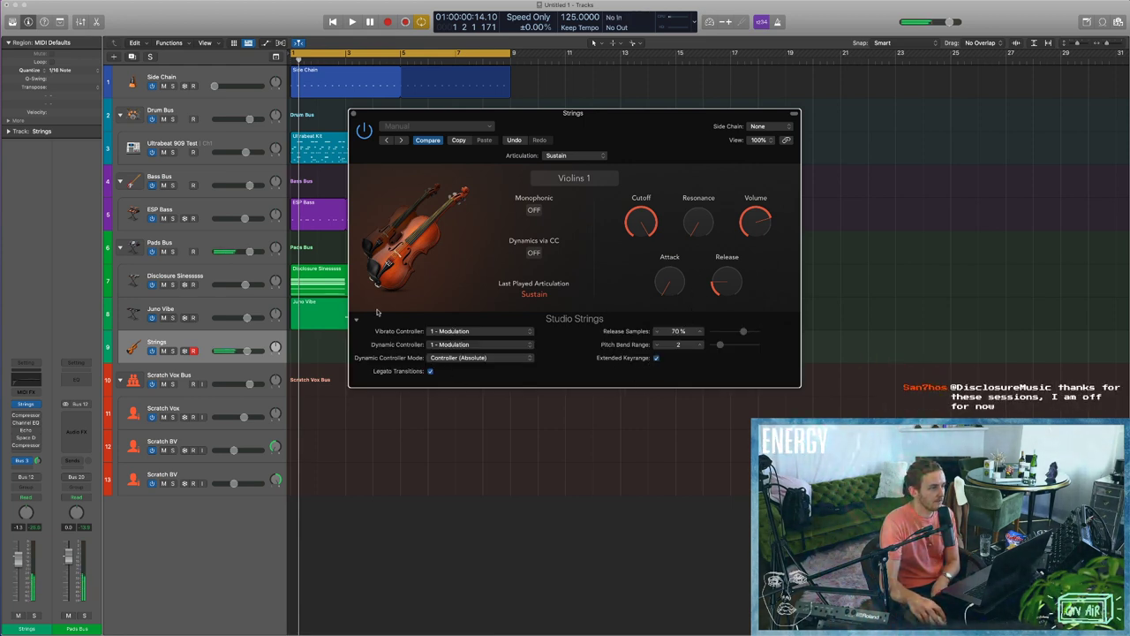
pyautogui.click(356, 318)
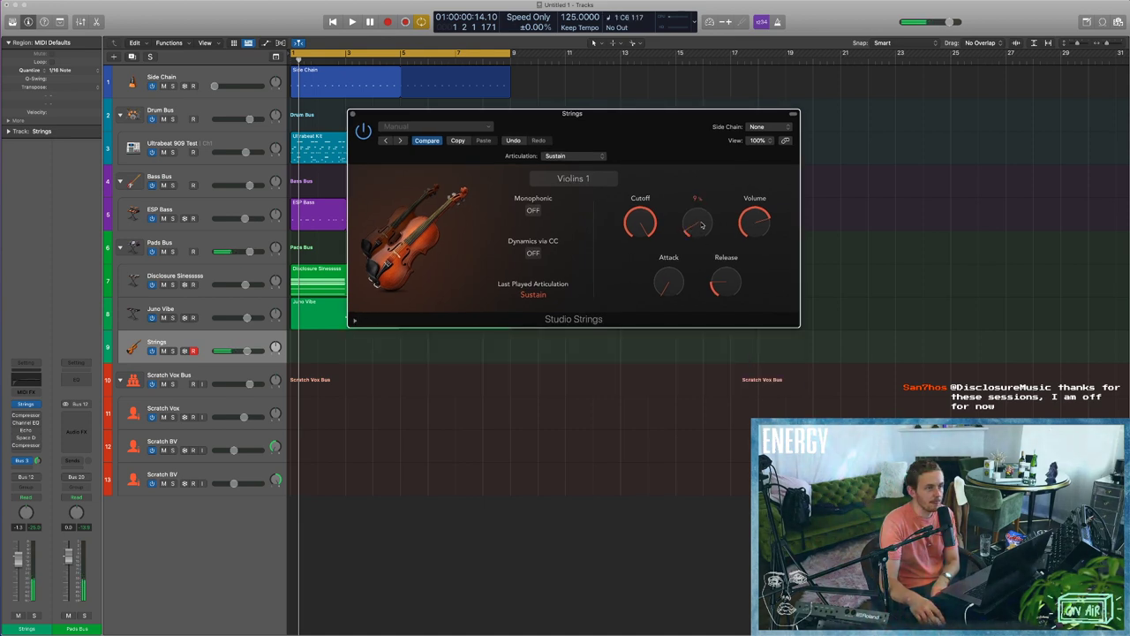
pyautogui.moveTo(662, 284)
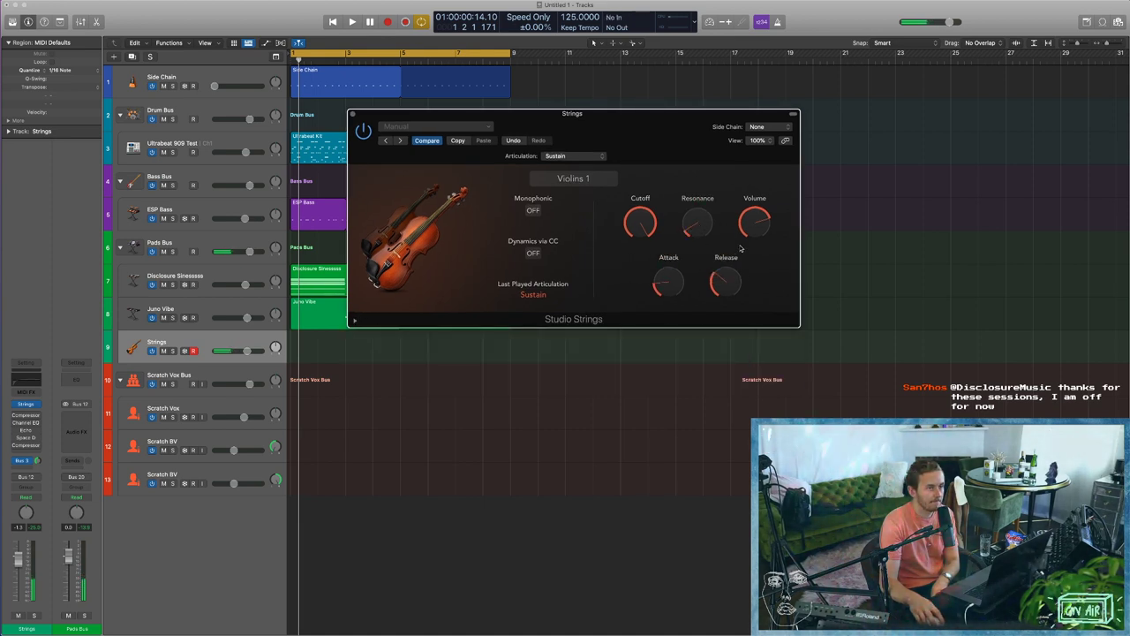
# Close the Studio Strings window and raise the Strings track level to about -0.2 dB while the loop plays.
pyautogui.press('space')
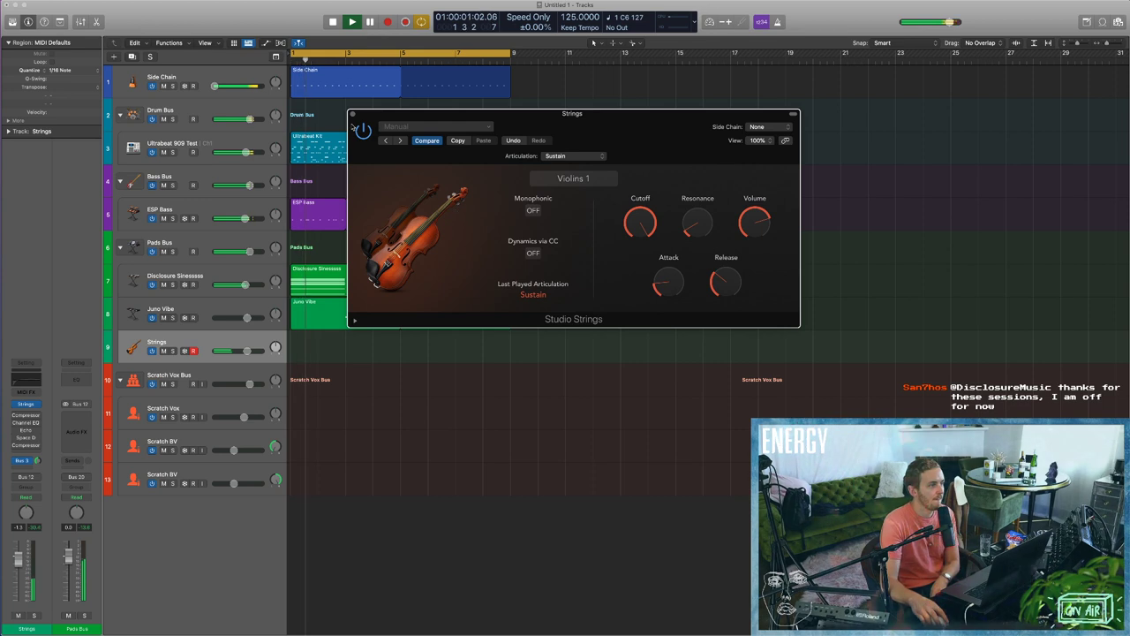
pyautogui.click(352, 114)
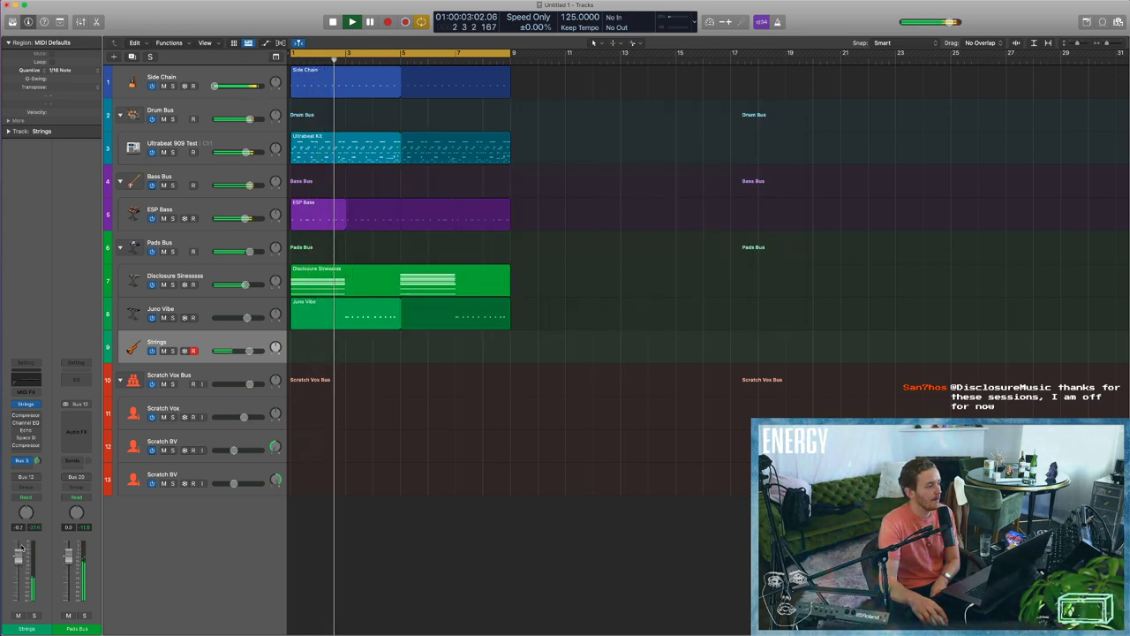
pyautogui.press('space')
# Replace the Echo effect on the Strings track with Stereo Delay and show the Mixer.
pyautogui.click(41, 432)
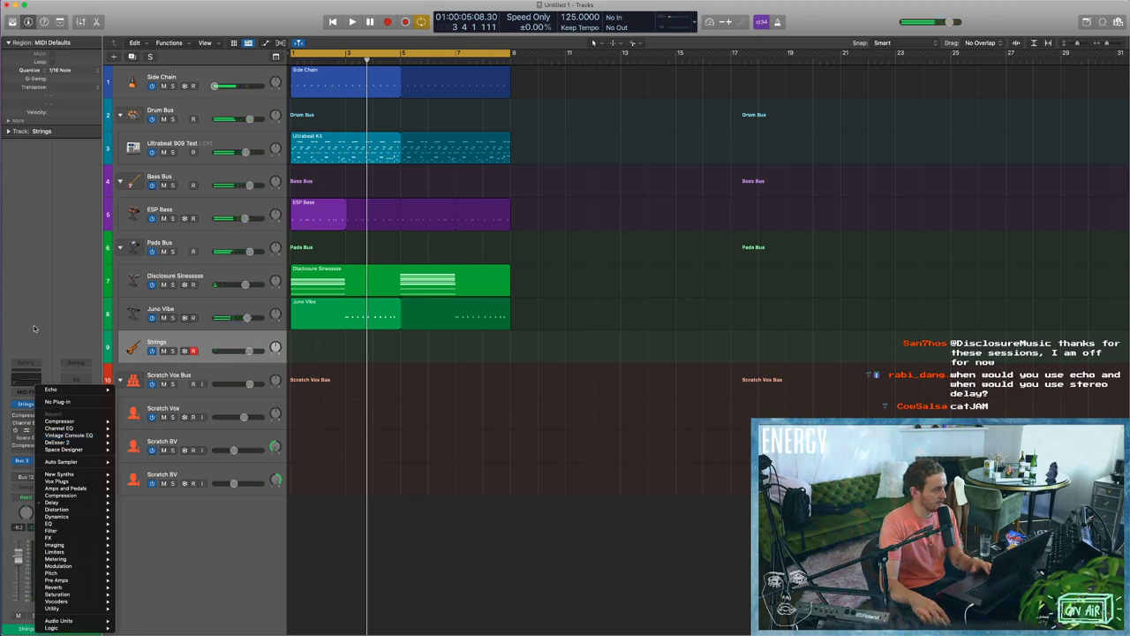
pyautogui.press('Escape')
pyautogui.press('x')
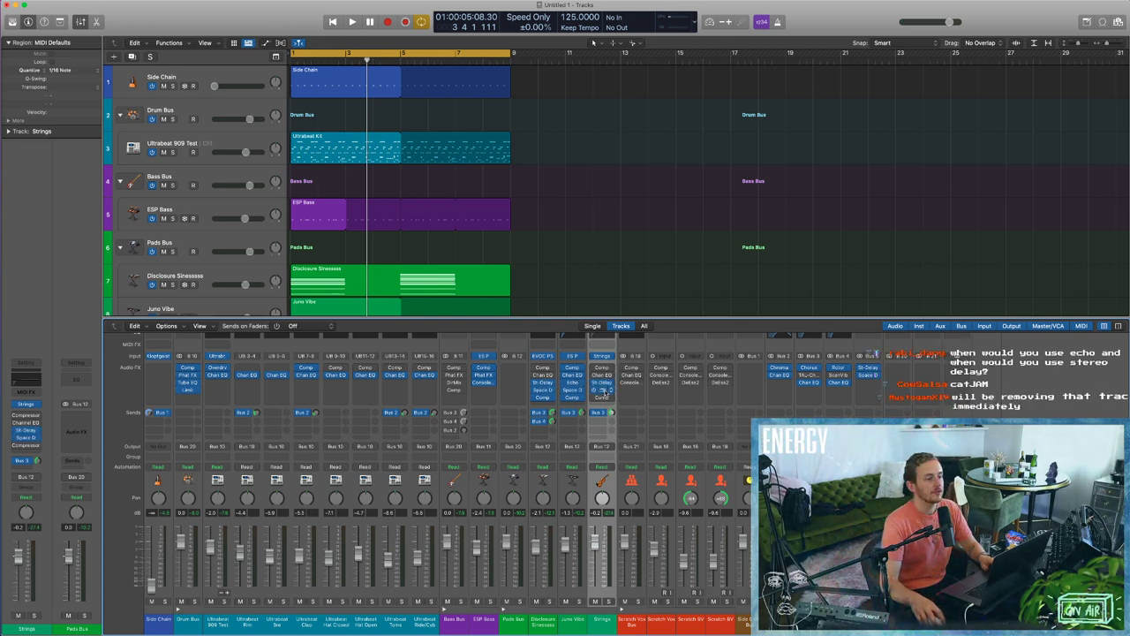
# Load the 02.9s Vocal Hall preset in the Strings track's Space Designer and set the wet level to -19.5 dB.
pyautogui.click(606, 391)
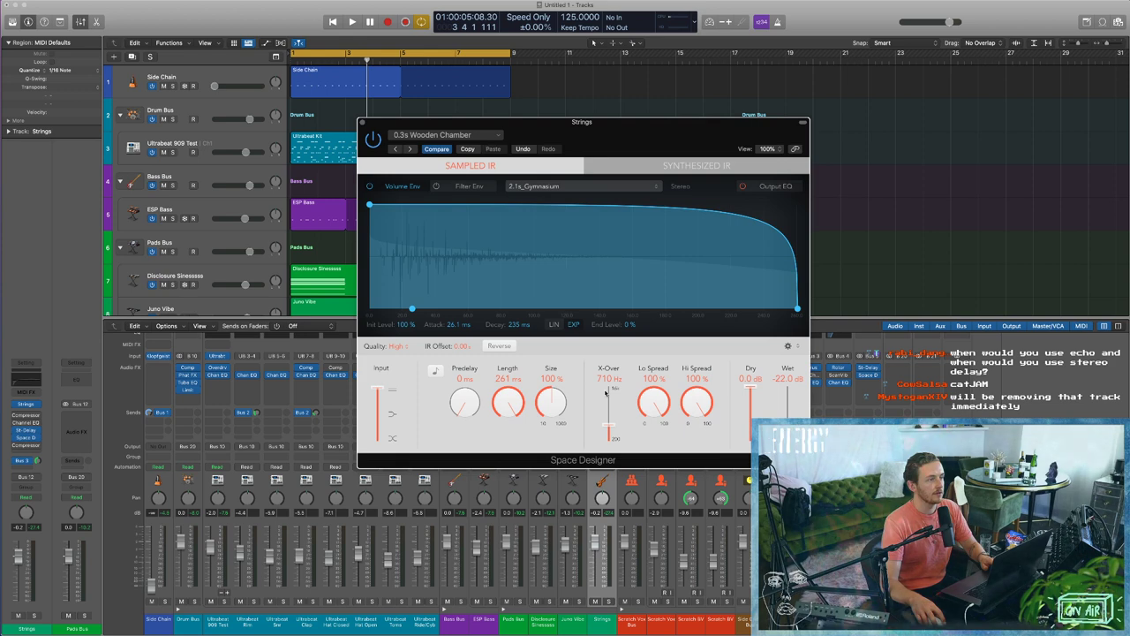
pyautogui.click(437, 134)
pyautogui.moveTo(521, 305)
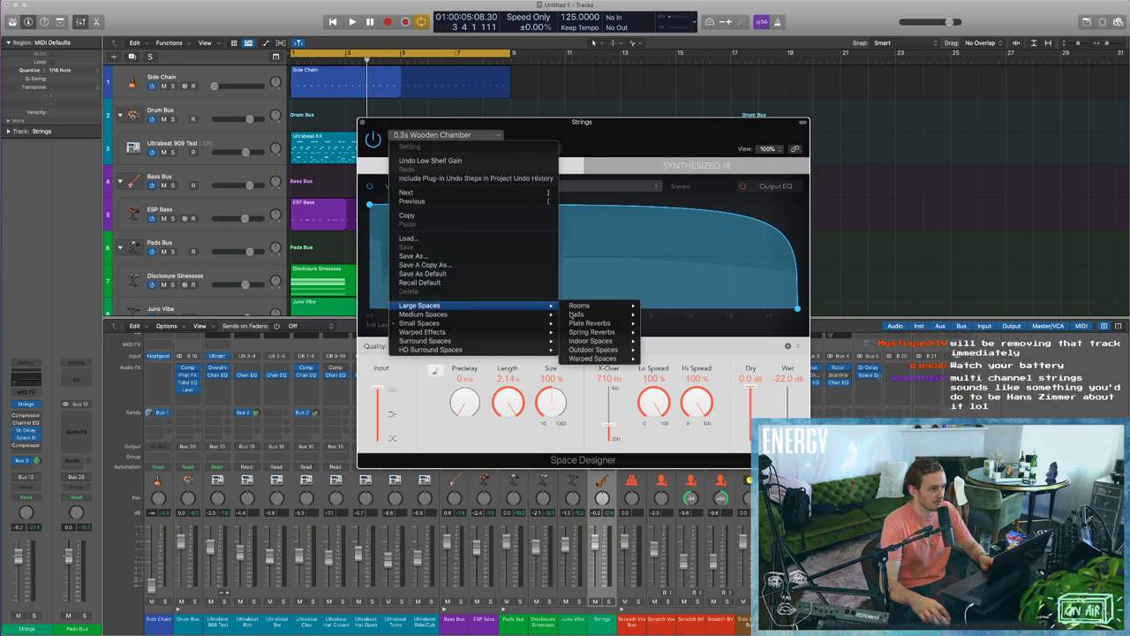
pyautogui.moveTo(602, 316)
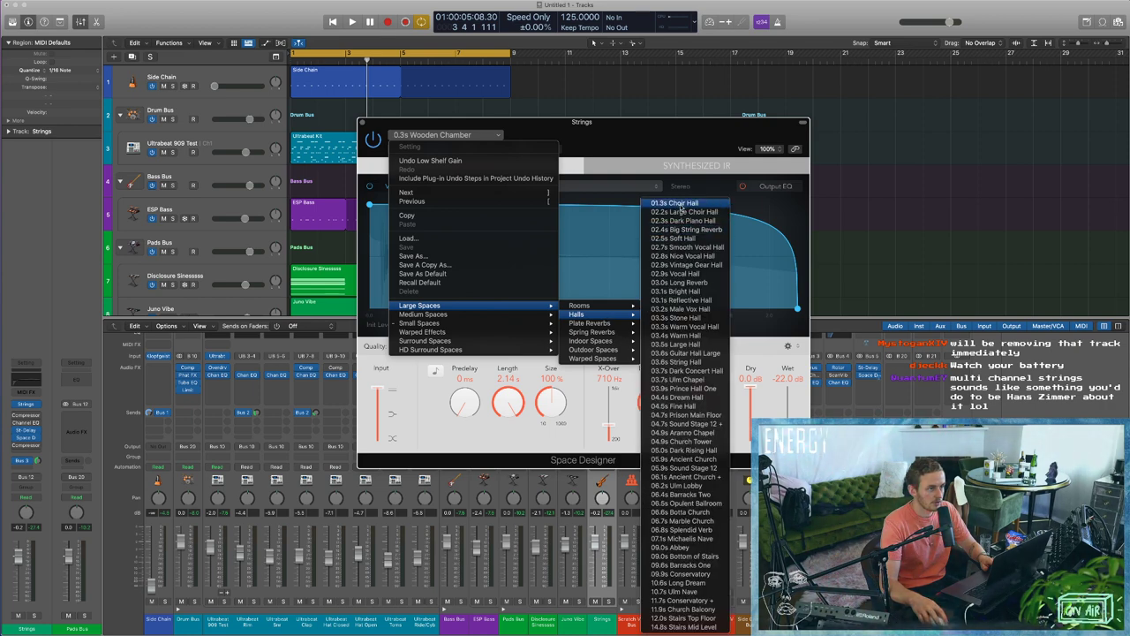
pyautogui.click(702, 273)
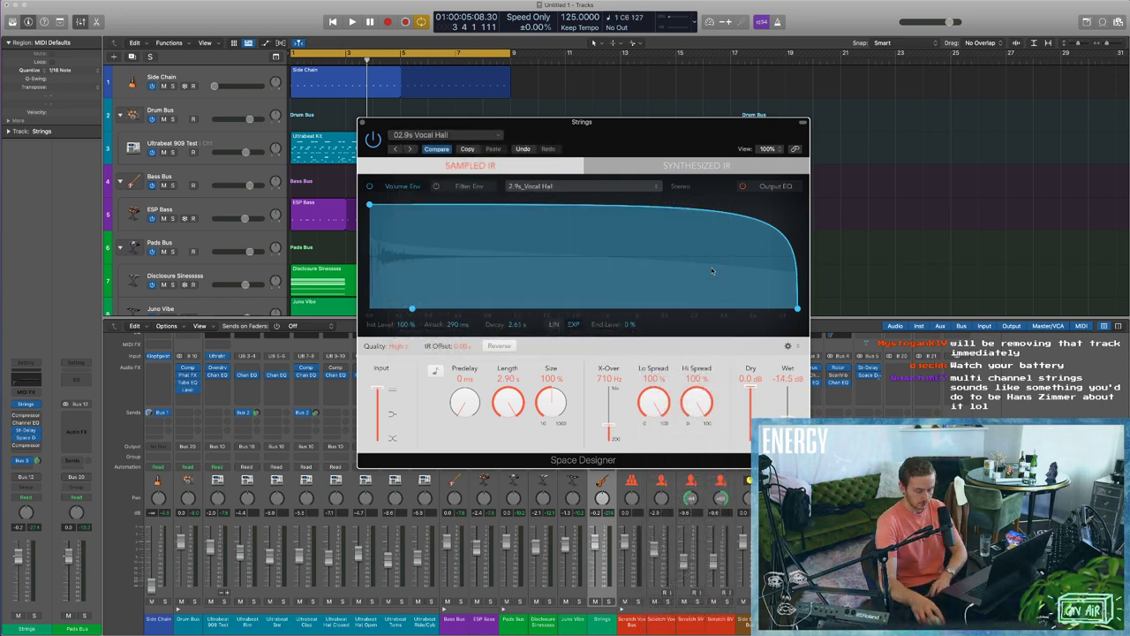
pyautogui.moveTo(796, 397); pyautogui.dragTo(792, 369)
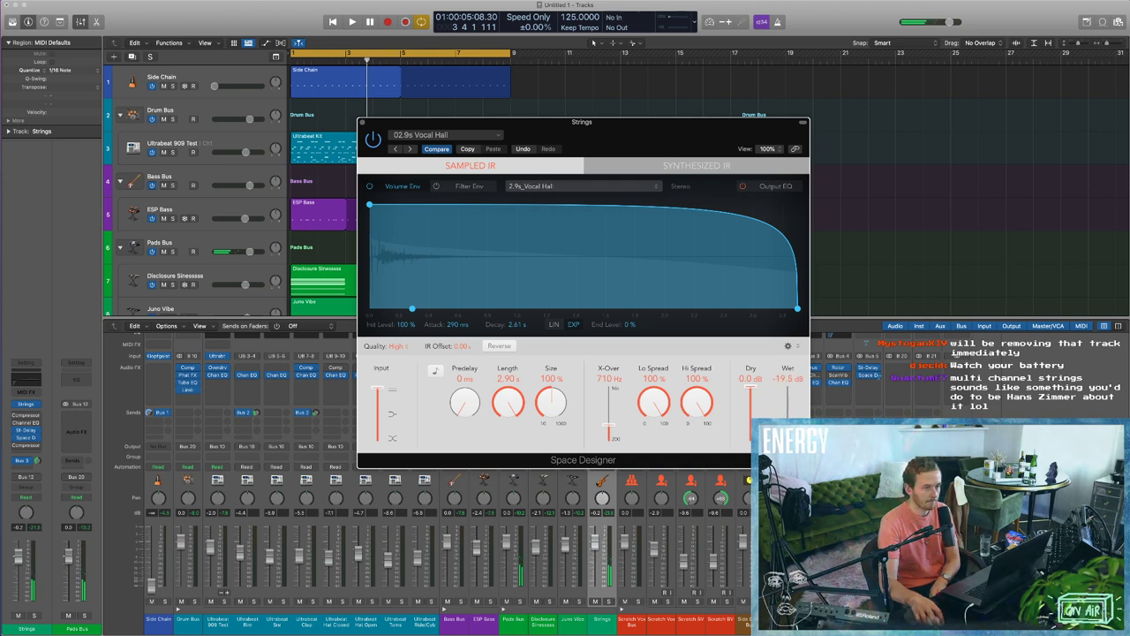
pyautogui.click(362, 122)
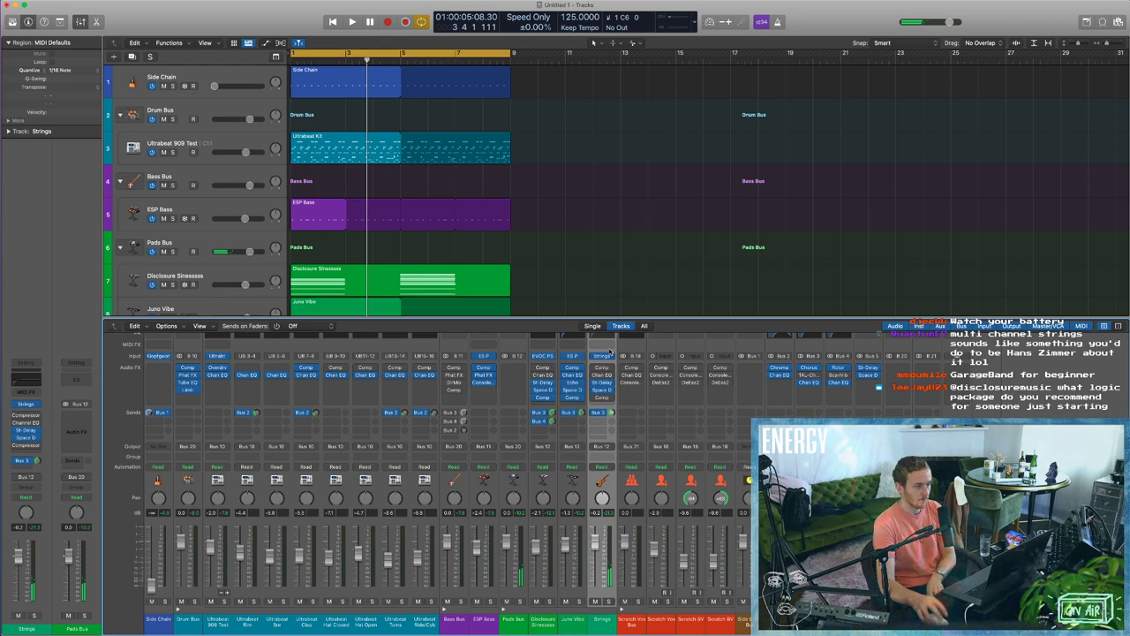
# Play the loop from the start, enable the SideChain compressor on the Strings track, and turn its mix up towards Output.
pyautogui.press('Return')
pyautogui.press('space')
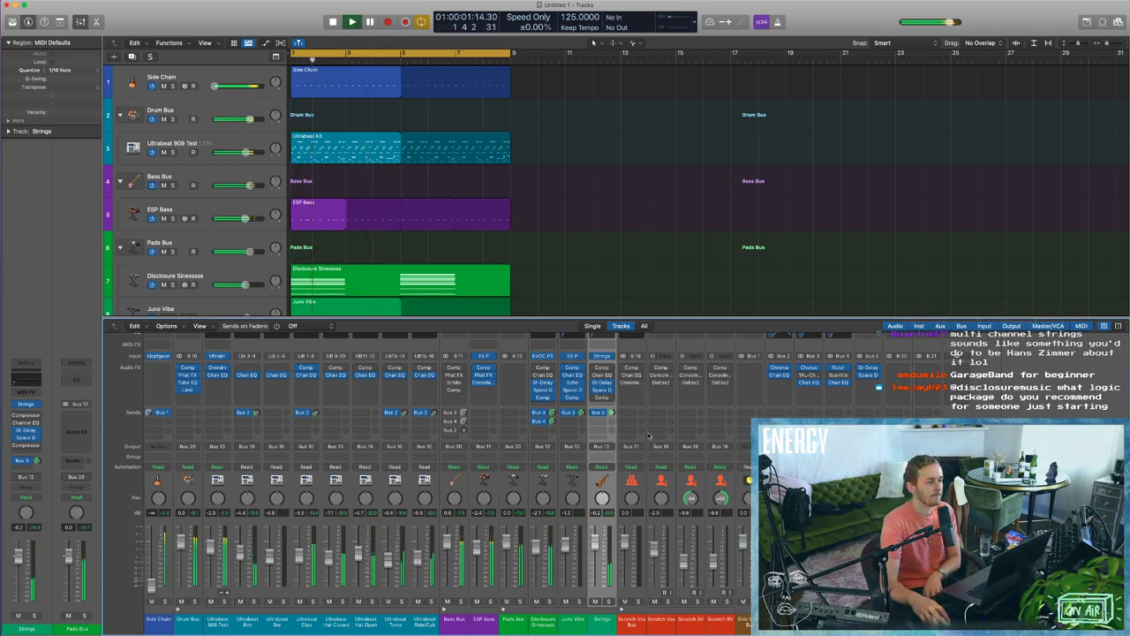
pyautogui.click(601, 367)
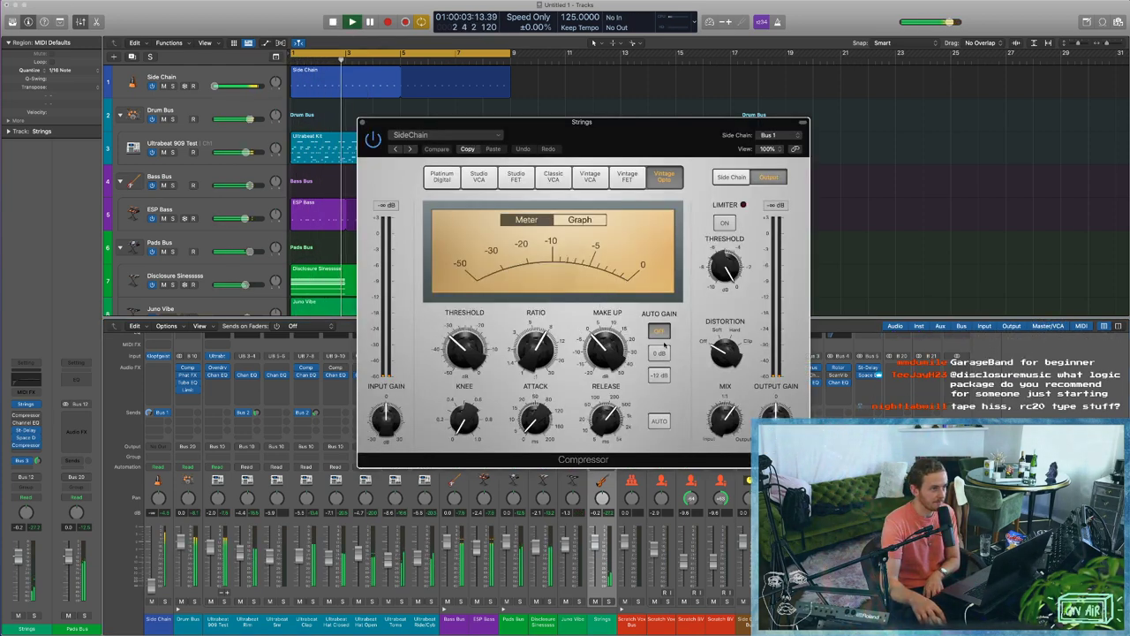
pyautogui.moveTo(725, 396); pyautogui.dragTo(725, 393)
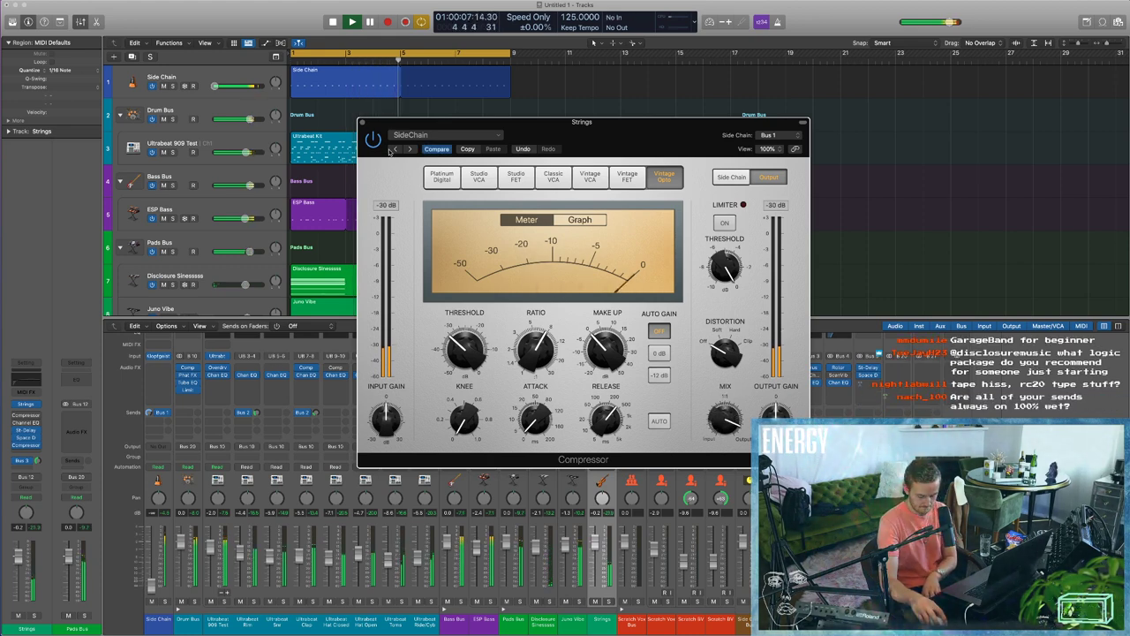
pyautogui.click(362, 122)
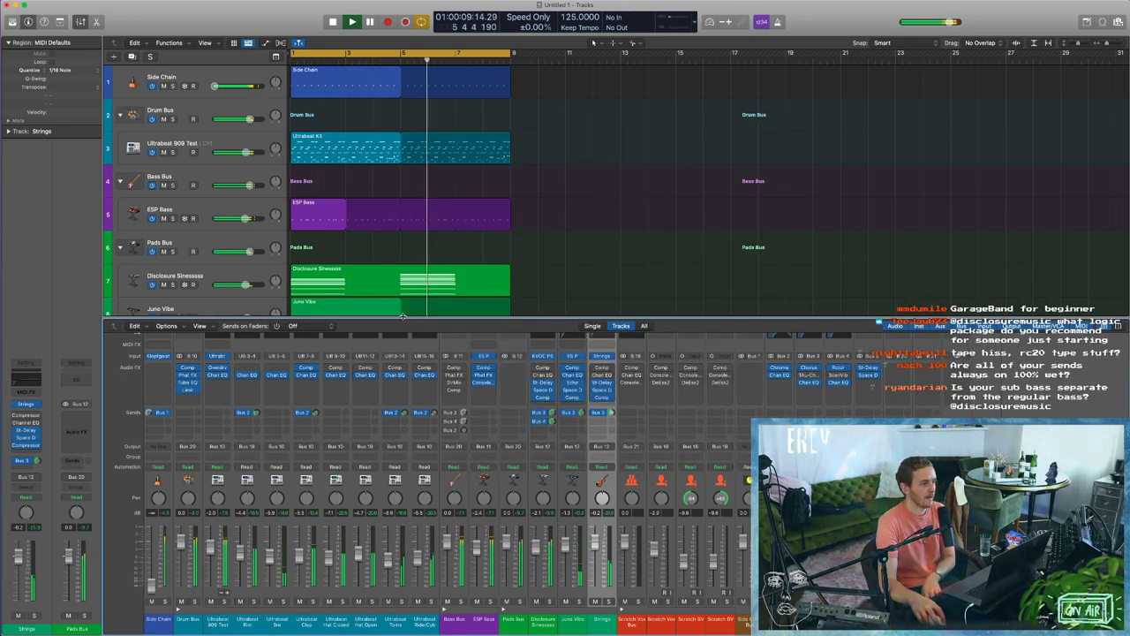
# Hide the Mixer and record a MIDI part on the Strings track over the loop.
pyautogui.press('x')
pyautogui.press('r')
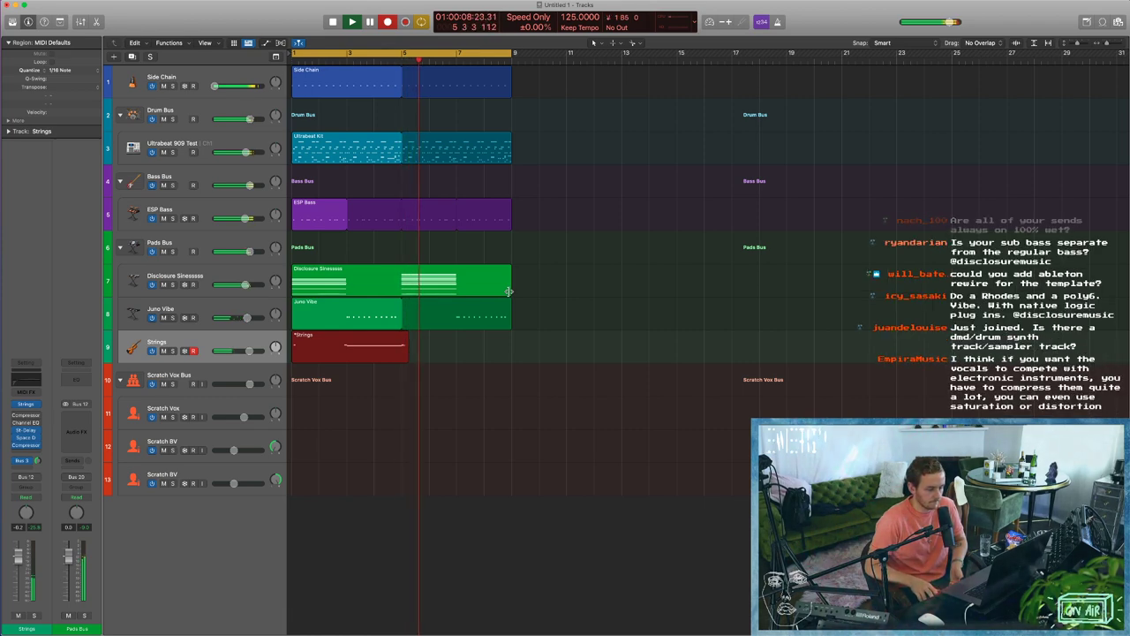
pyautogui.press('space')
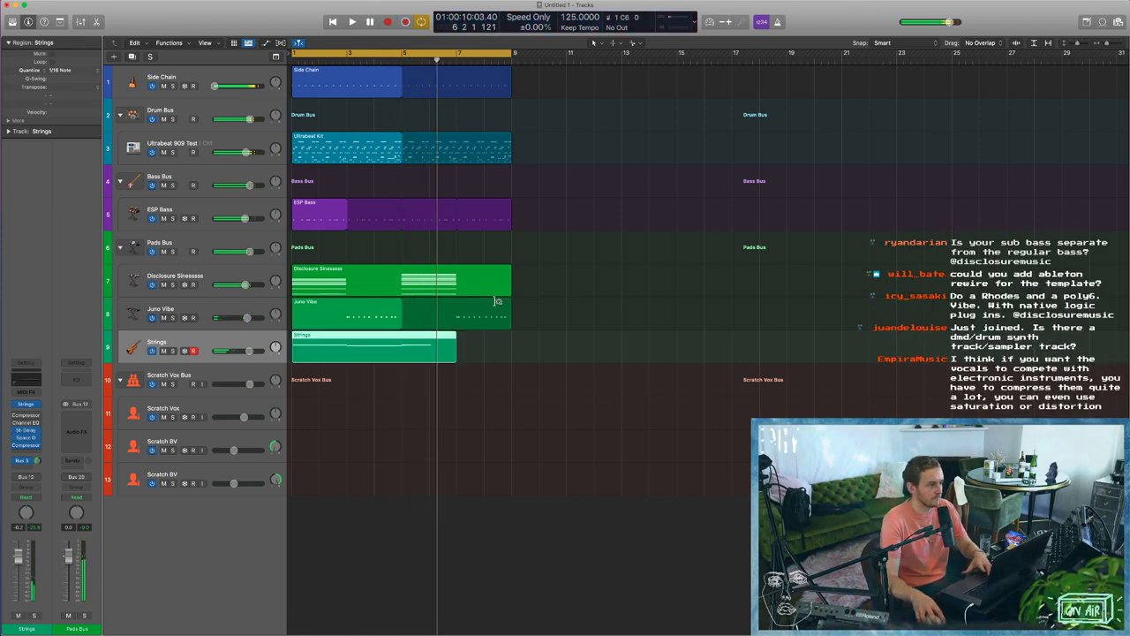
# Open the Strings region in the Piano Roll and align both long notes with their bar lines, starting at bar 1.
pyautogui.doubleClick(423, 352)
pyautogui.moveTo(505, 383); pyautogui.dragTo(537, 421)
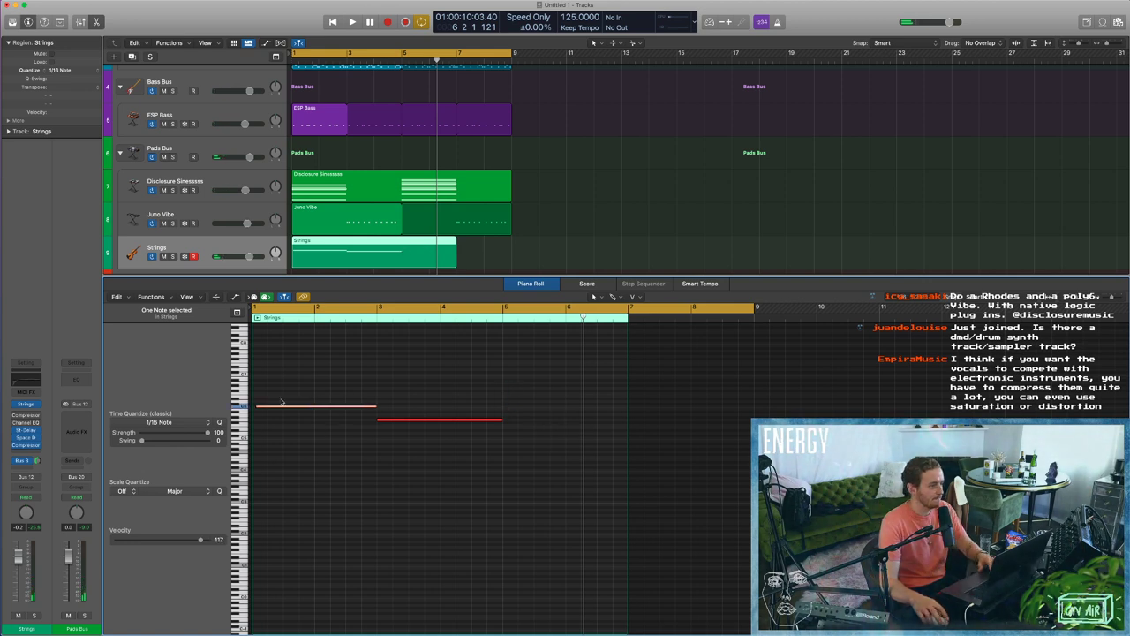
pyautogui.press('super+a')
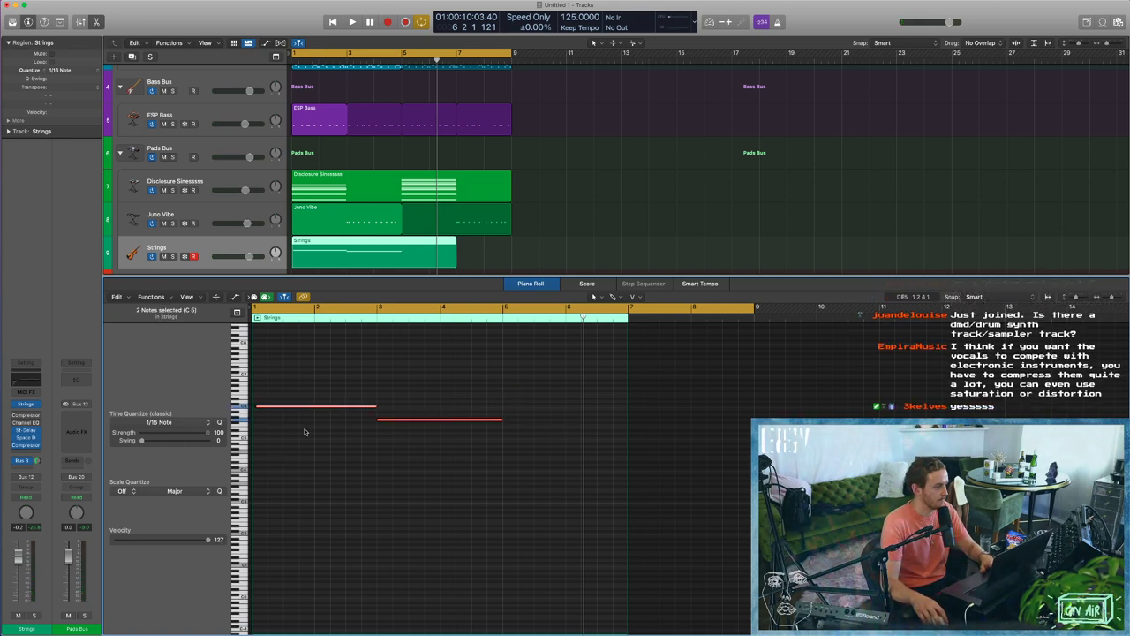
pyautogui.moveTo(259, 409); pyautogui.dragTo(254, 409)
# Shorten the Strings region so that it ends at bar 5.
pyautogui.moveTo(402, 251); pyautogui.dragTo(537, 252)
pyautogui.press('Delete')
pyautogui.click(387, 249)
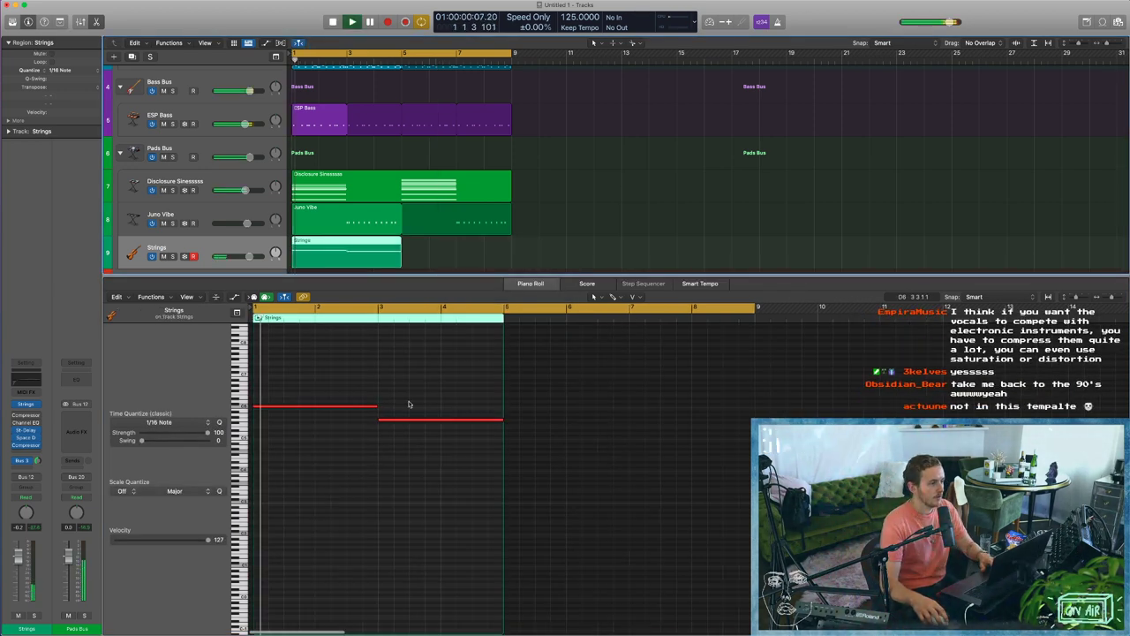
# Loop the Strings region, end the repeats at bar 9, and close the Piano Roll.
pyautogui.press('space')
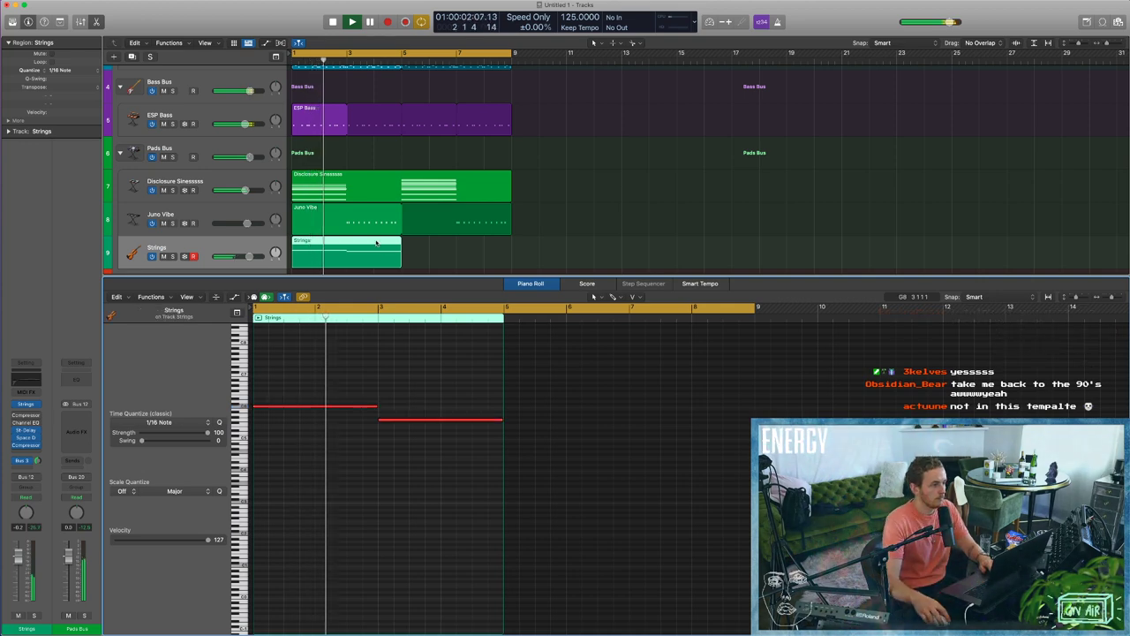
pyautogui.click(368, 253)
pyautogui.press('l')
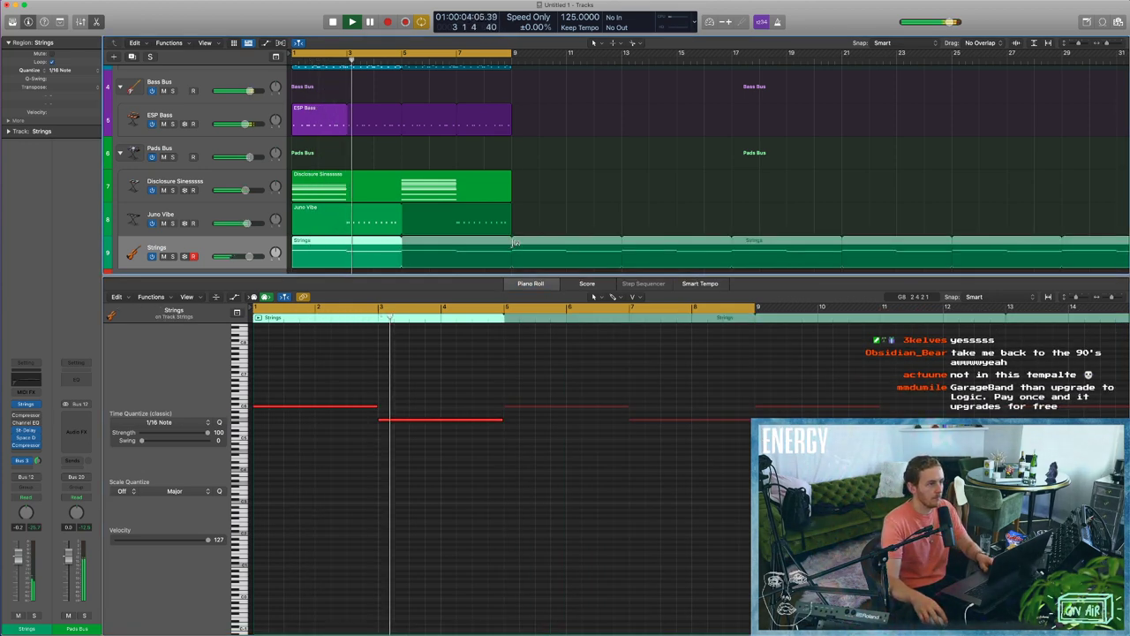
pyautogui.click(510, 252)
pyautogui.press('p')
pyautogui.click(494, 389)
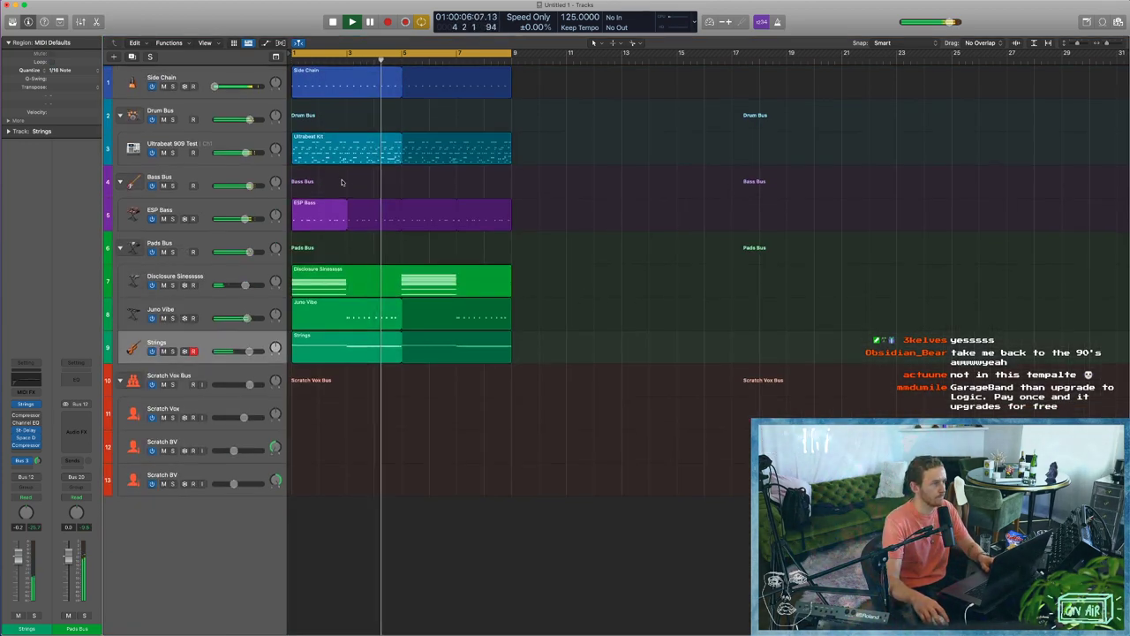
# Show the Mixer, mute the Ultrabeat output channels from Rim to Ride/Cym, and restart the loop.
pyautogui.press('x')
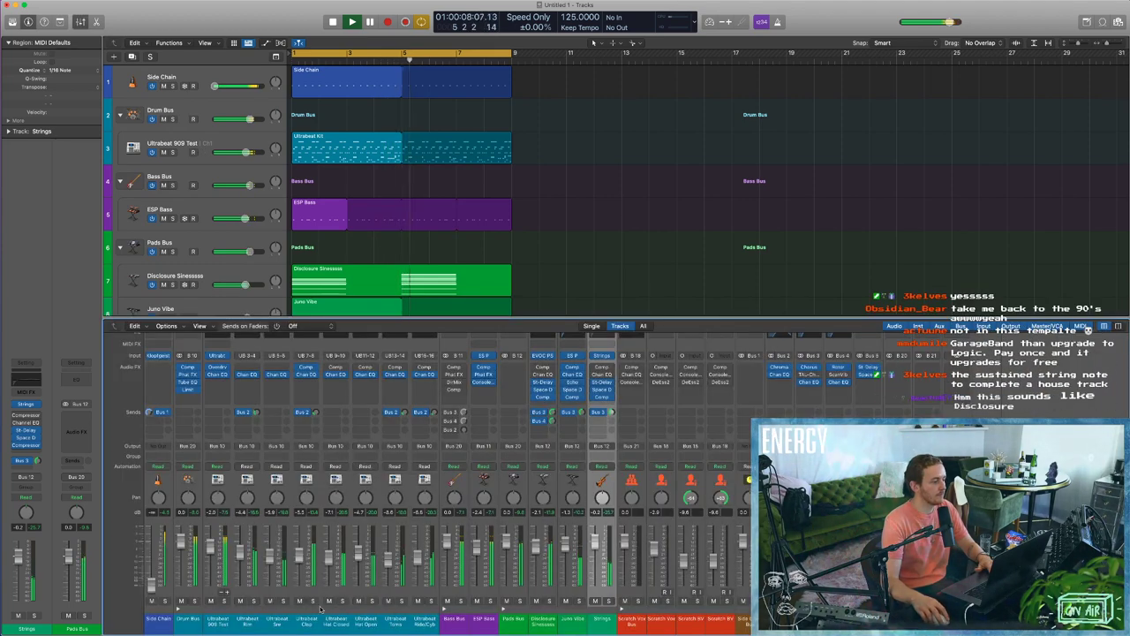
pyautogui.moveTo(240, 601); pyautogui.dragTo(415, 604)
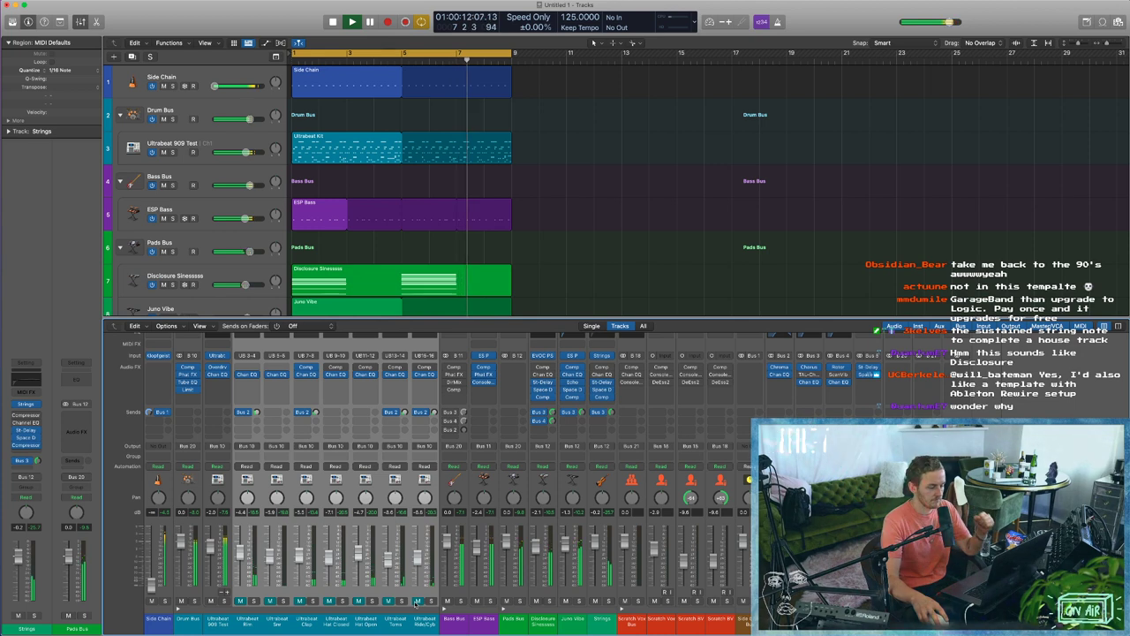
pyautogui.press('space')
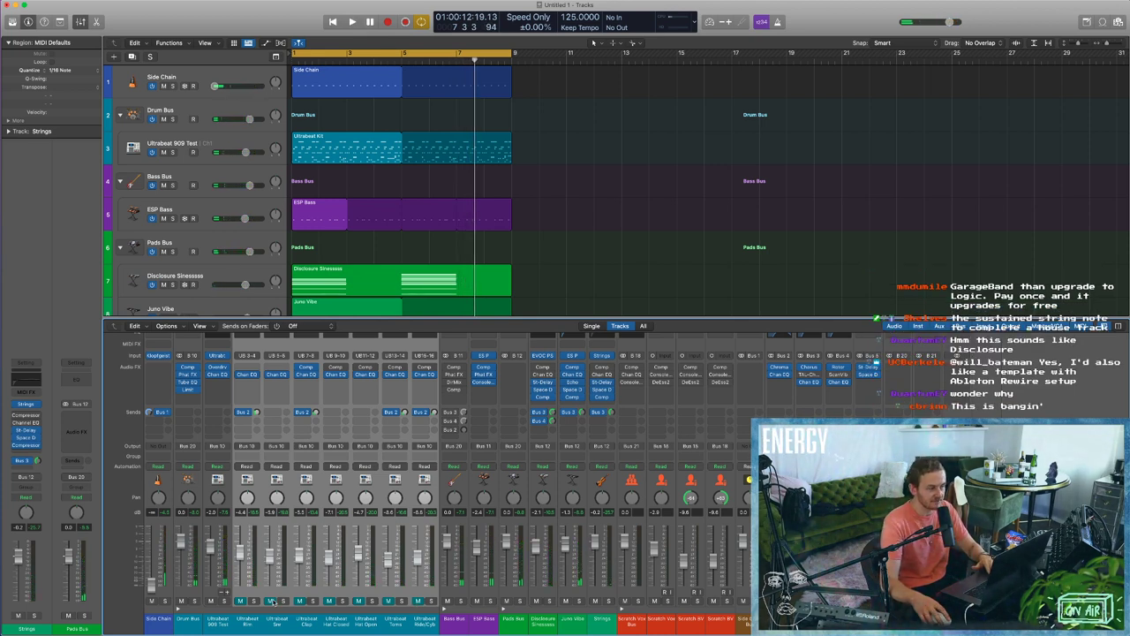
pyautogui.press('space')
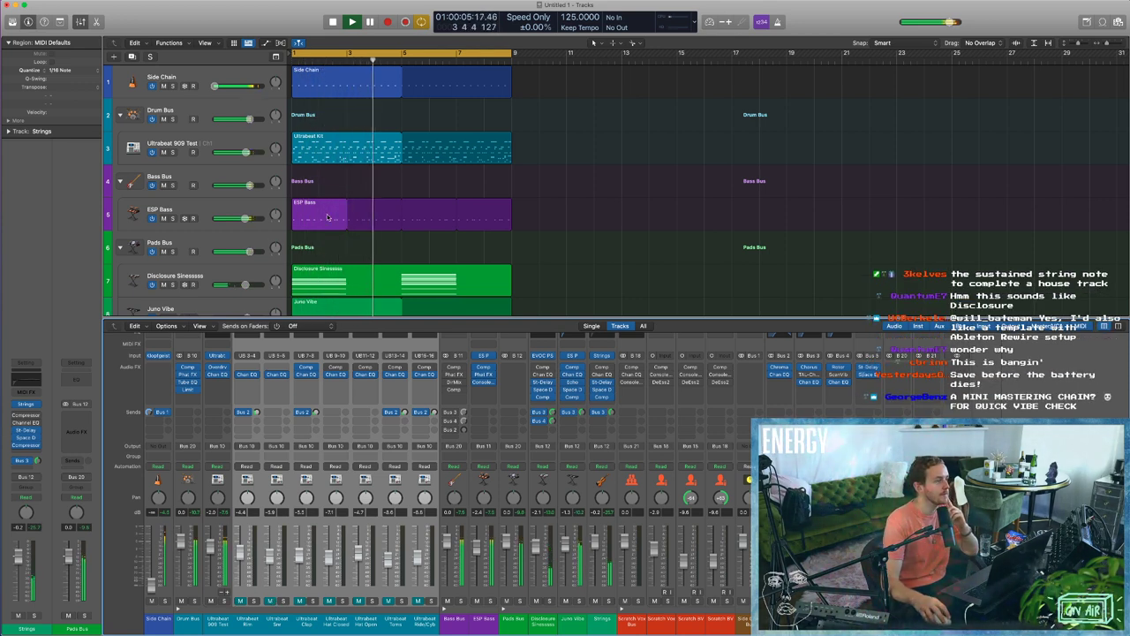
# Try the loop with the Side Chain and Ultrabeat Kit regions muted, restore all drum mutes, and hide the Mixer.
pyautogui.moveTo(346, 182); pyautogui.dragTo(362, 90)
pyautogui.hotkey('ctrl', 'm')
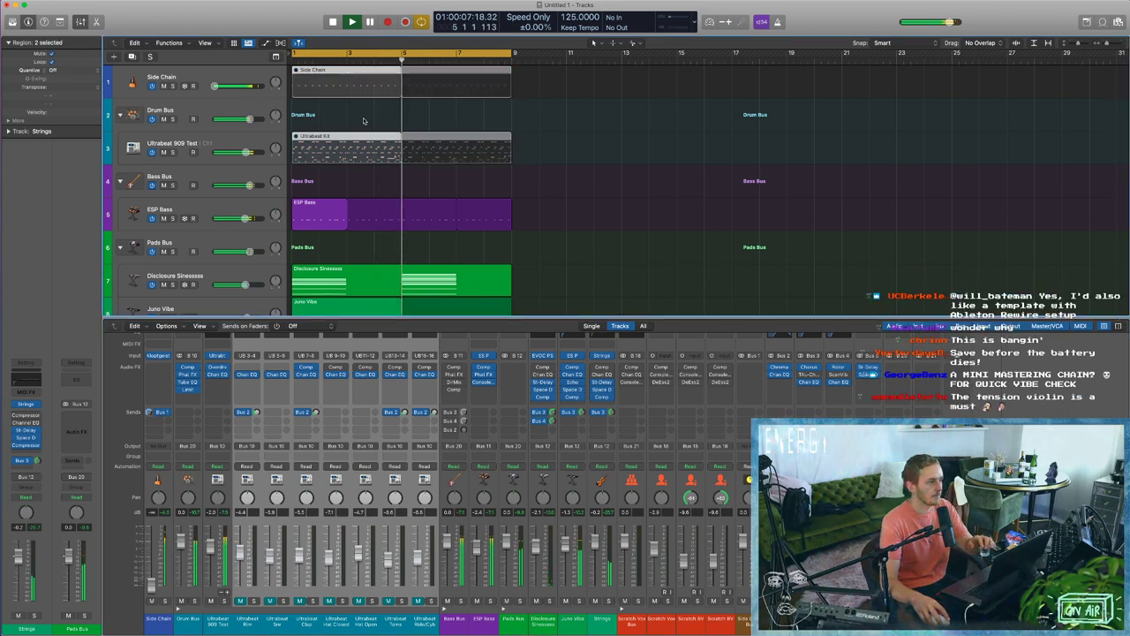
pyautogui.click(297, 601)
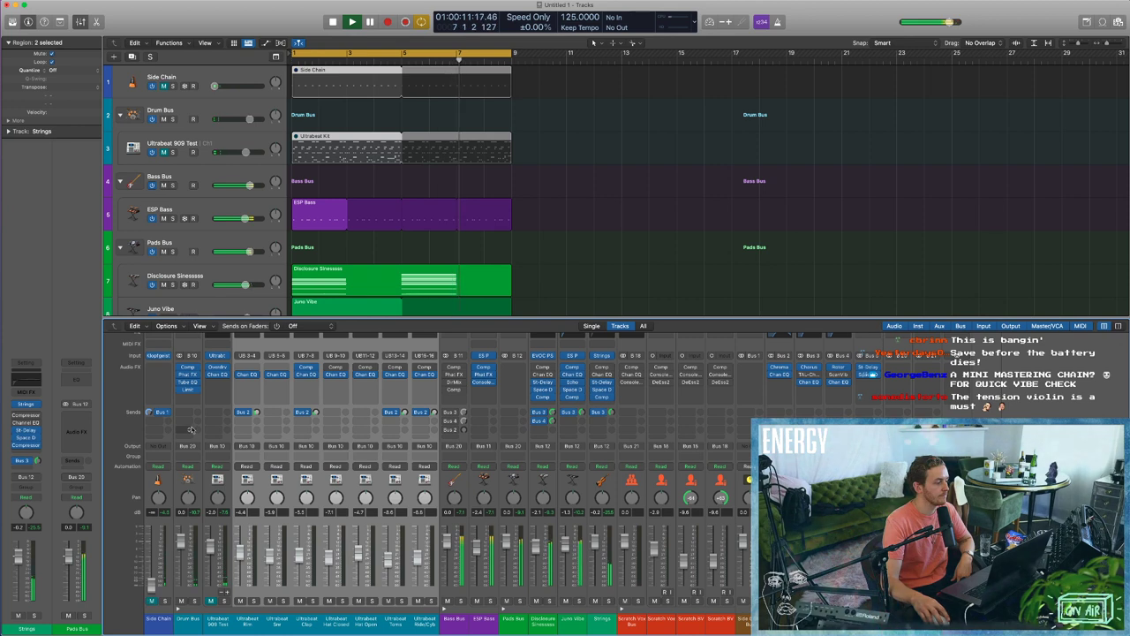
pyautogui.click(315, 86)
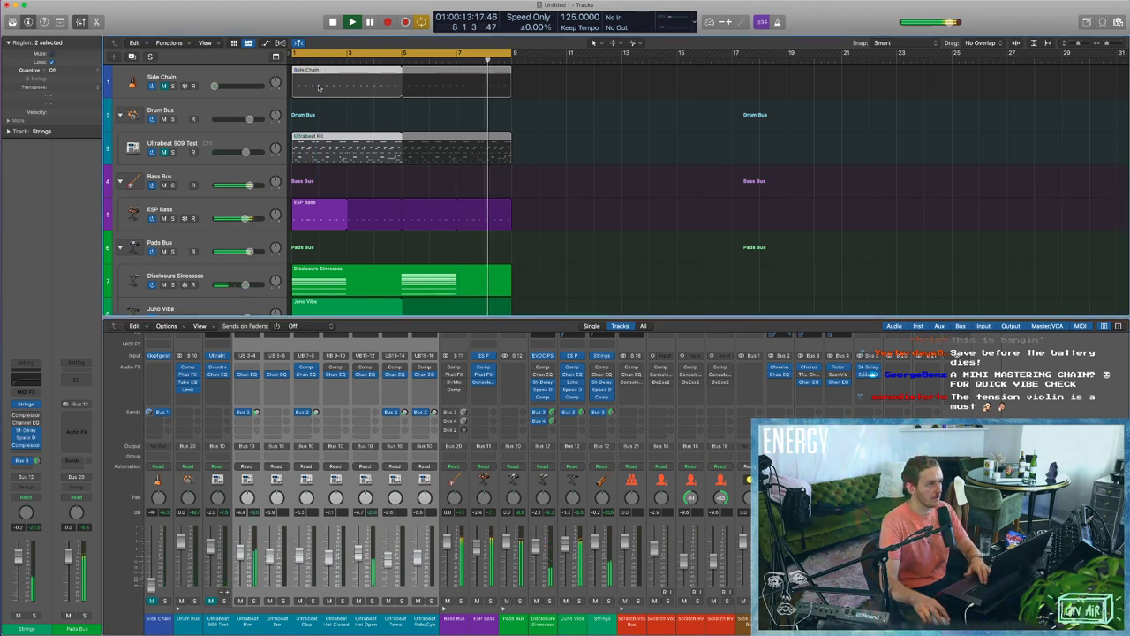
pyautogui.moveTo(211, 602); pyautogui.dragTo(135, 608)
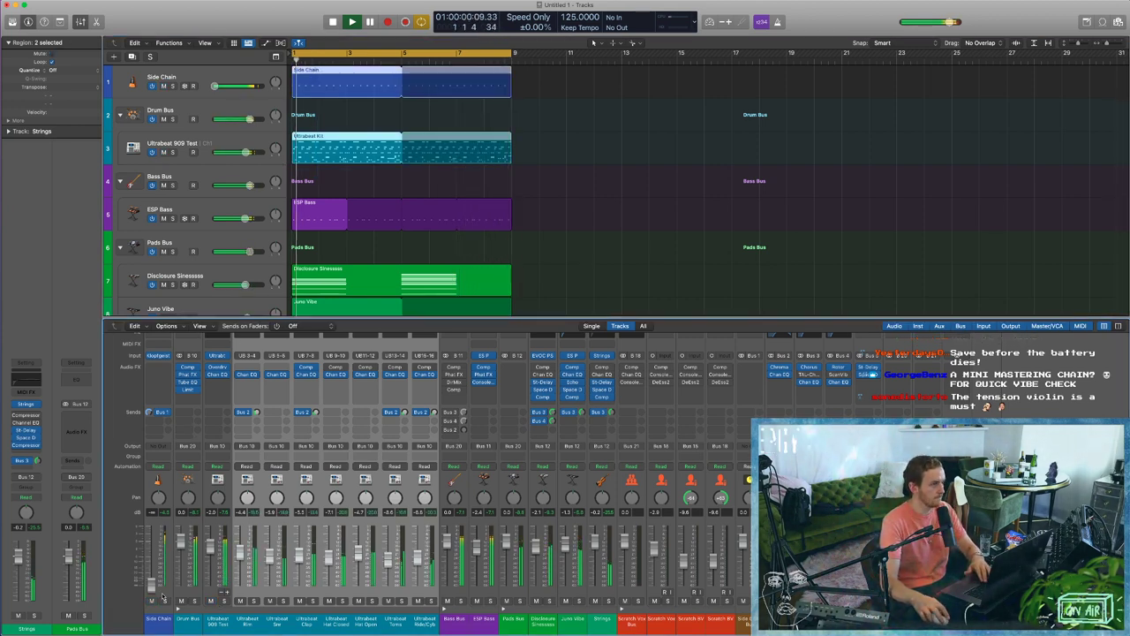
pyautogui.press('x')
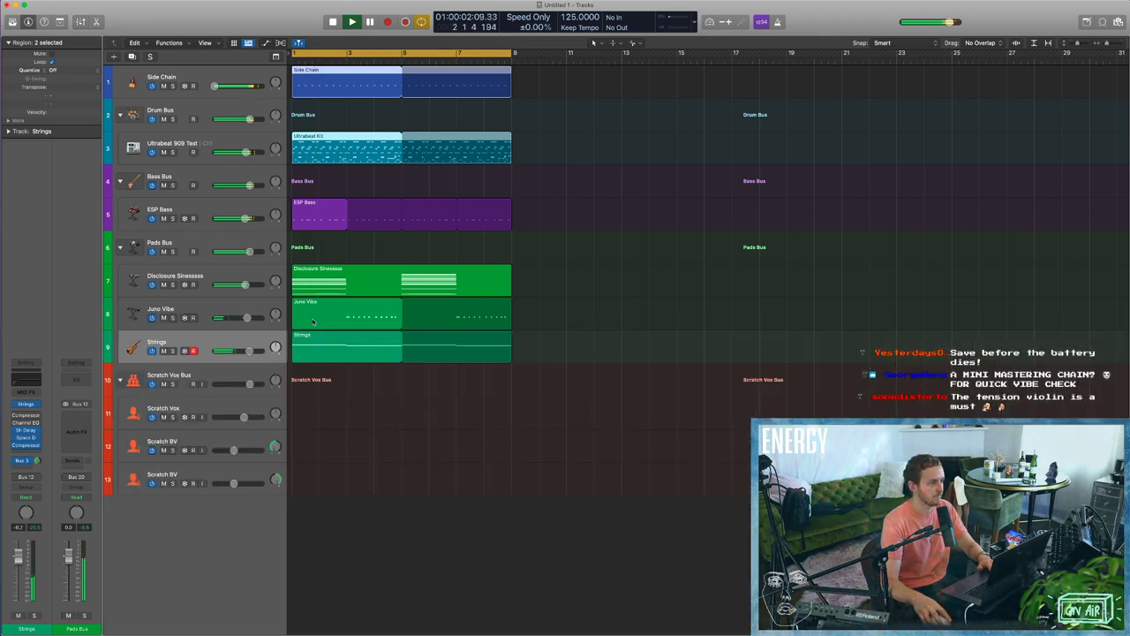
# Lower the Strings track's volume to about -1.9 dB, stop playback, and deselect the regions.
pyautogui.moveTo(16, 558); pyautogui.dragTo(16, 562)
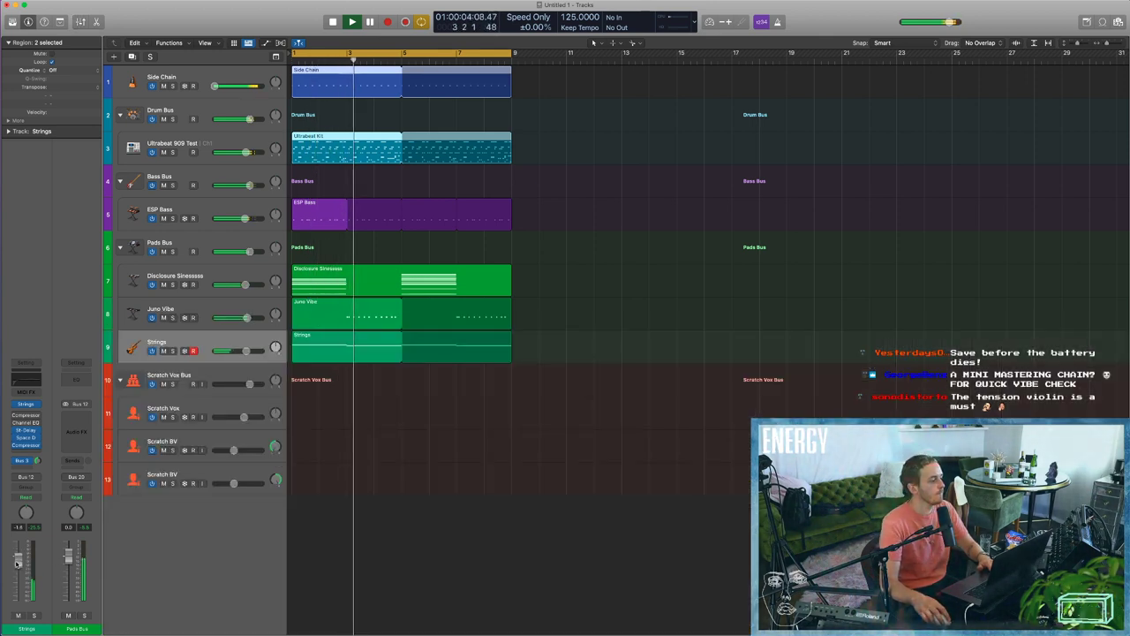
pyautogui.press('space')
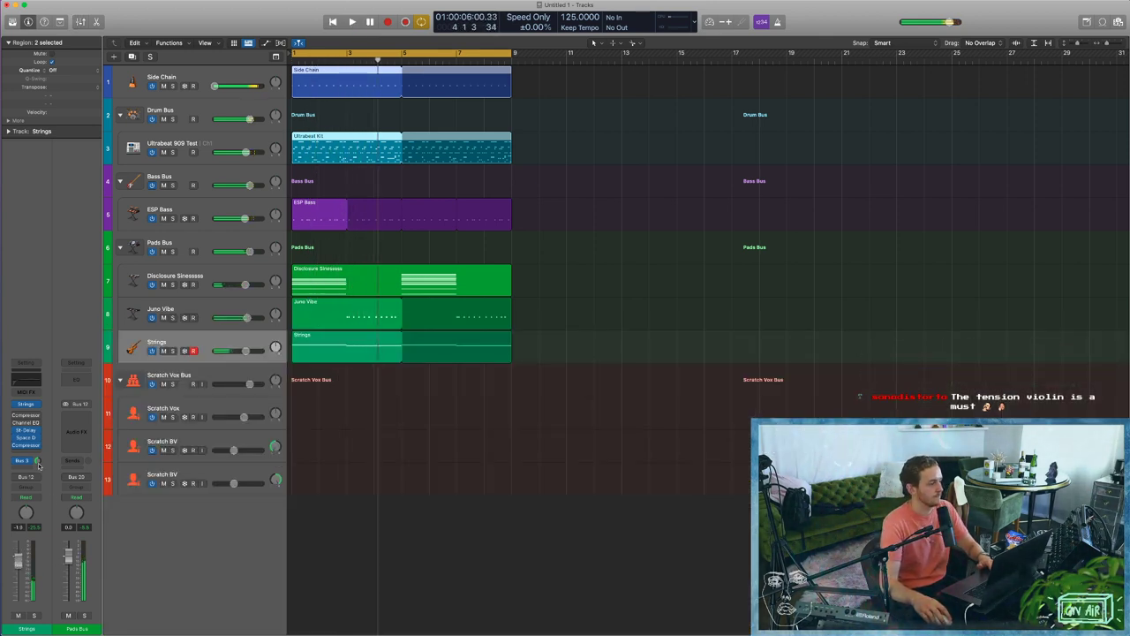
pyautogui.click(553, 455)
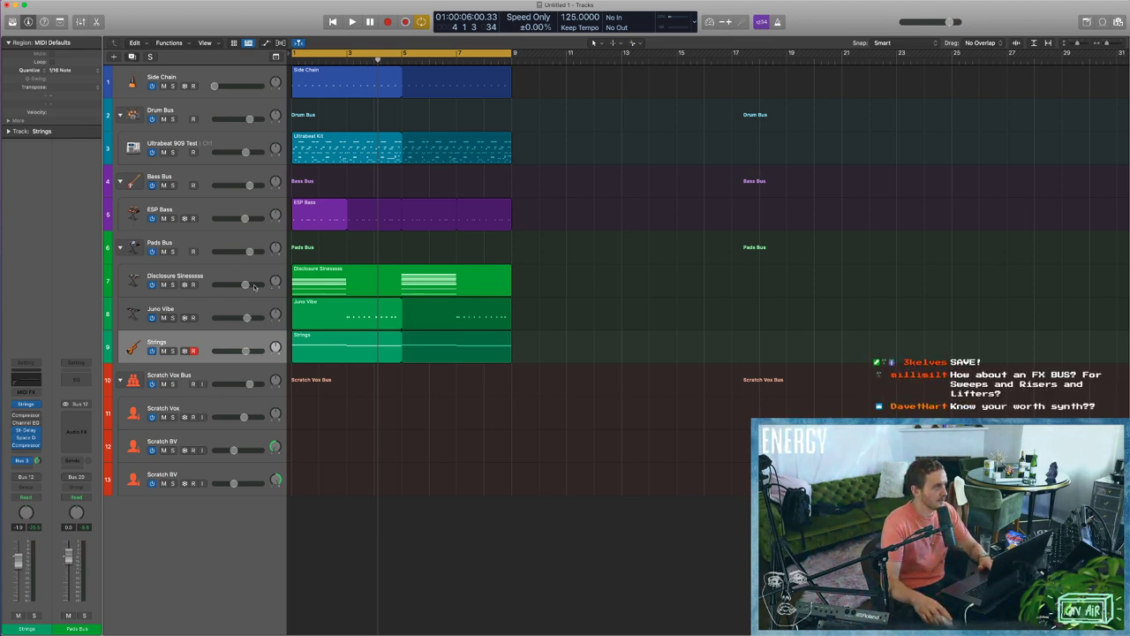
# Duplicate the Strings track with its settings and replace the copy's instrument with a stereo Sampler.
pyautogui.press('super+d')
pyautogui.click(40, 402)
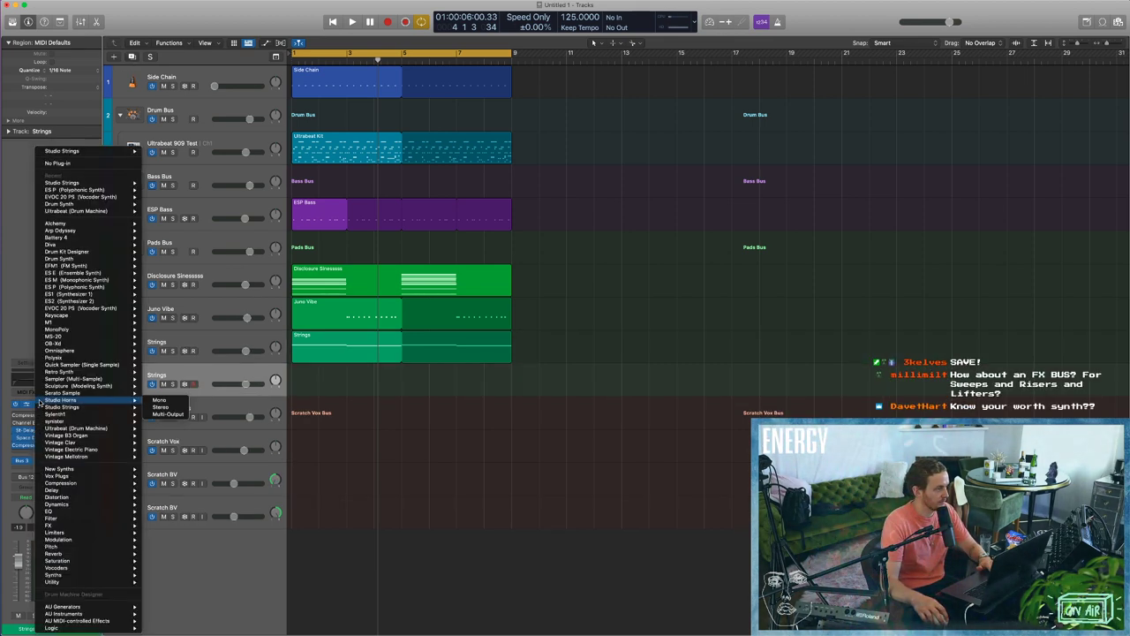
pyautogui.moveTo(70, 333)
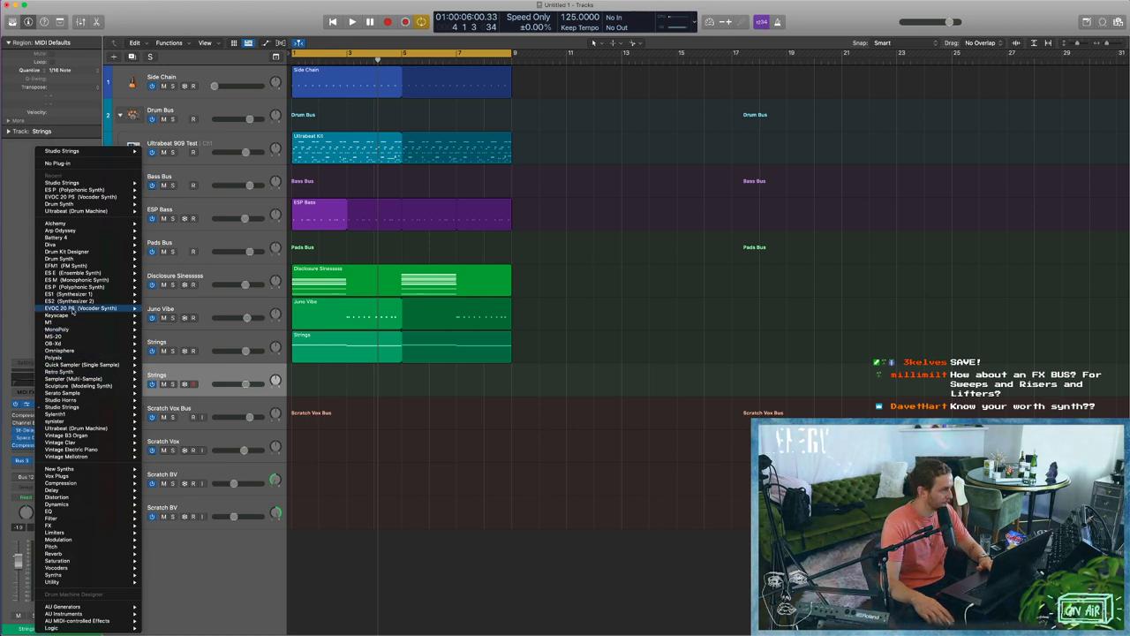
pyautogui.moveTo(76, 273)
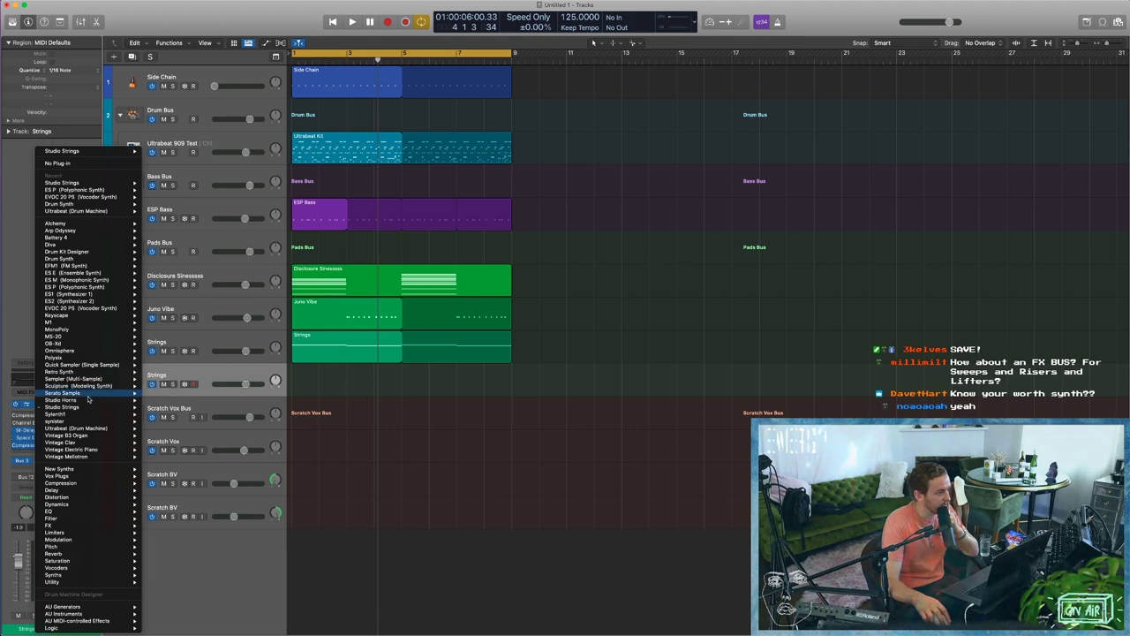
pyautogui.moveTo(90, 380)
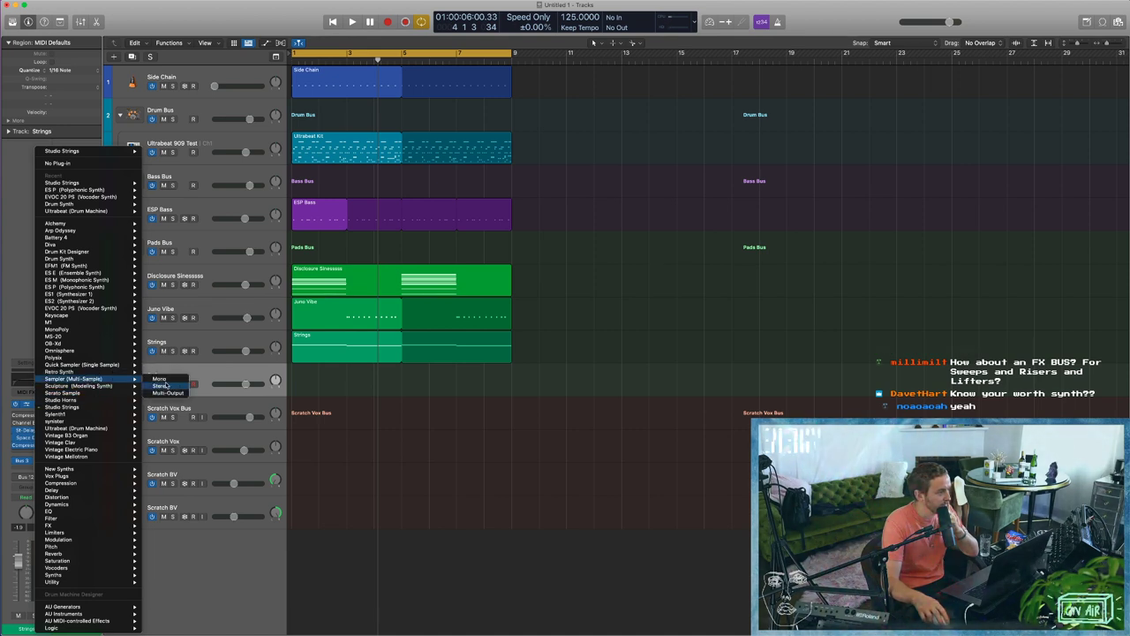
pyautogui.click(163, 386)
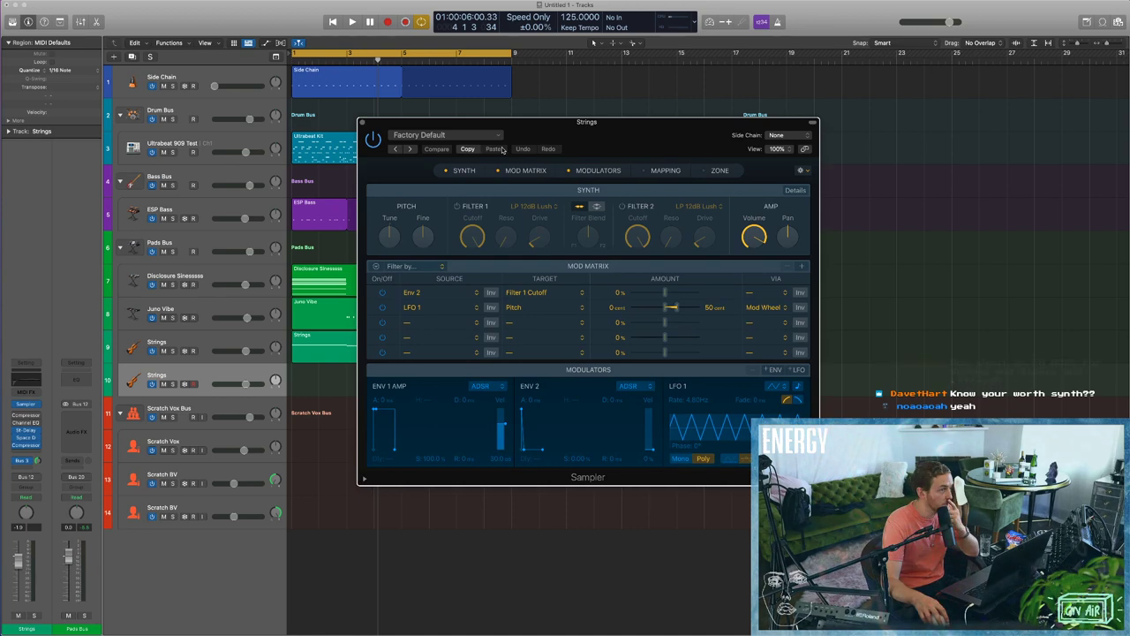
# Load the factory electric piano preset Electric Stage MkII into the duplicated track's Sampler.
pyautogui.click(477, 136)
pyautogui.scroll(-5, 492, 434)
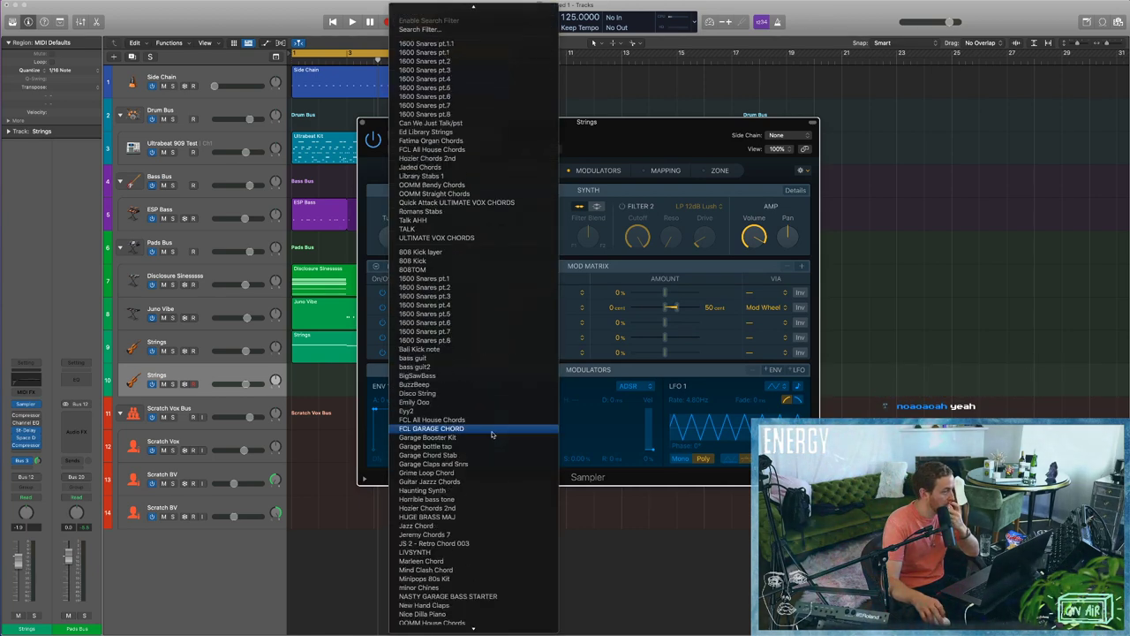
pyautogui.scroll(-3, 492, 433)
pyautogui.scroll(-3, 477, 354)
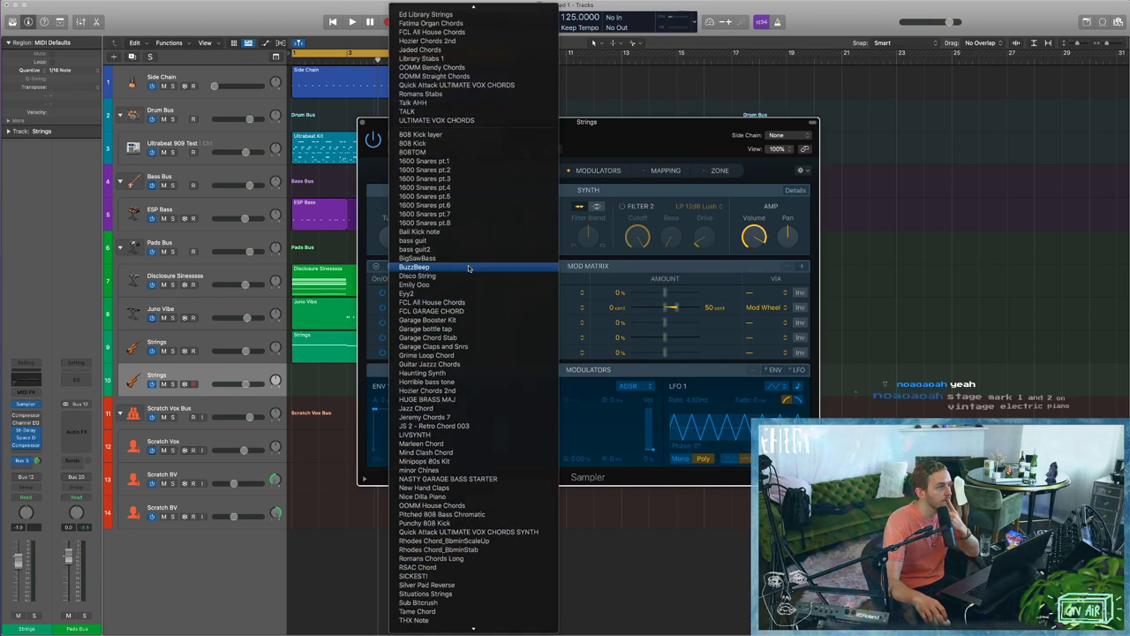
pyautogui.scroll(10, 468, 268)
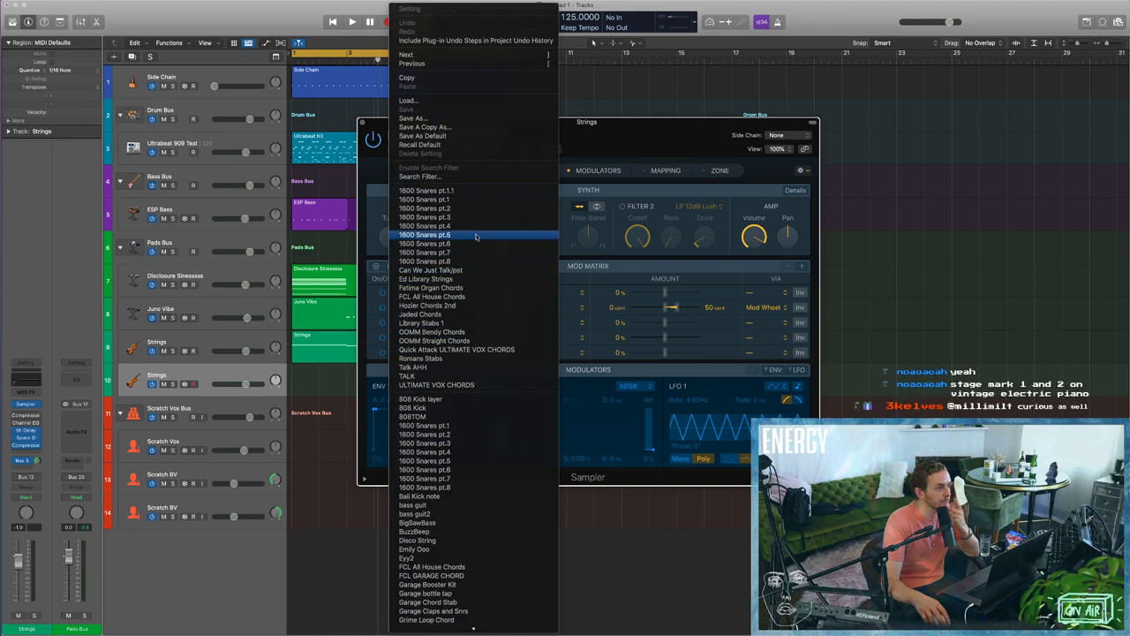
pyautogui.scroll(-12, 474, 273)
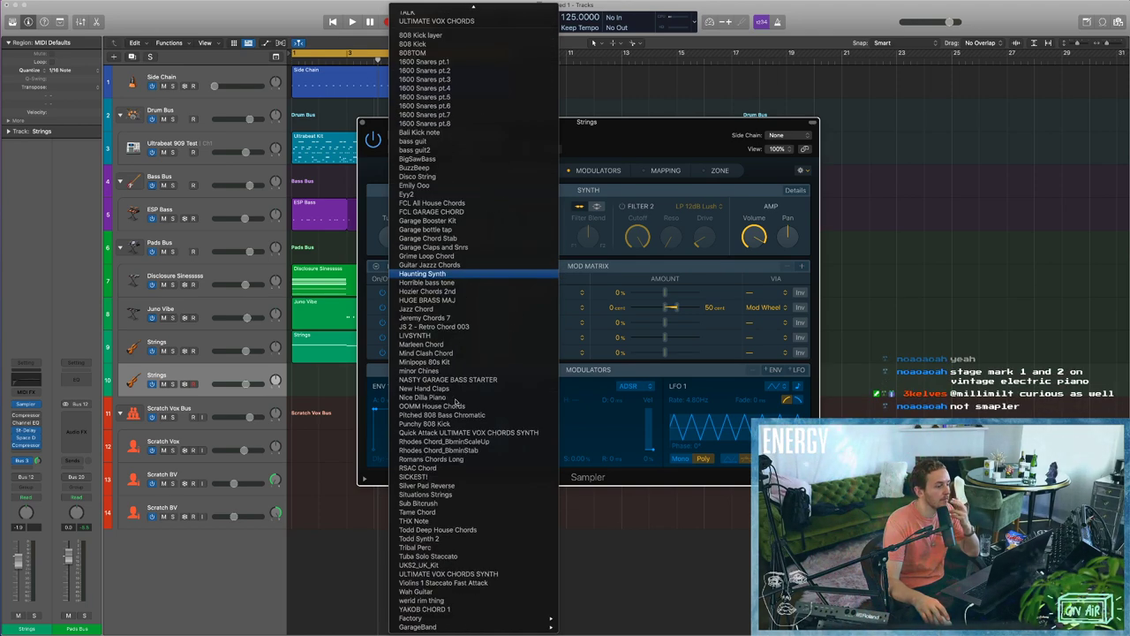
pyautogui.moveTo(425, 620)
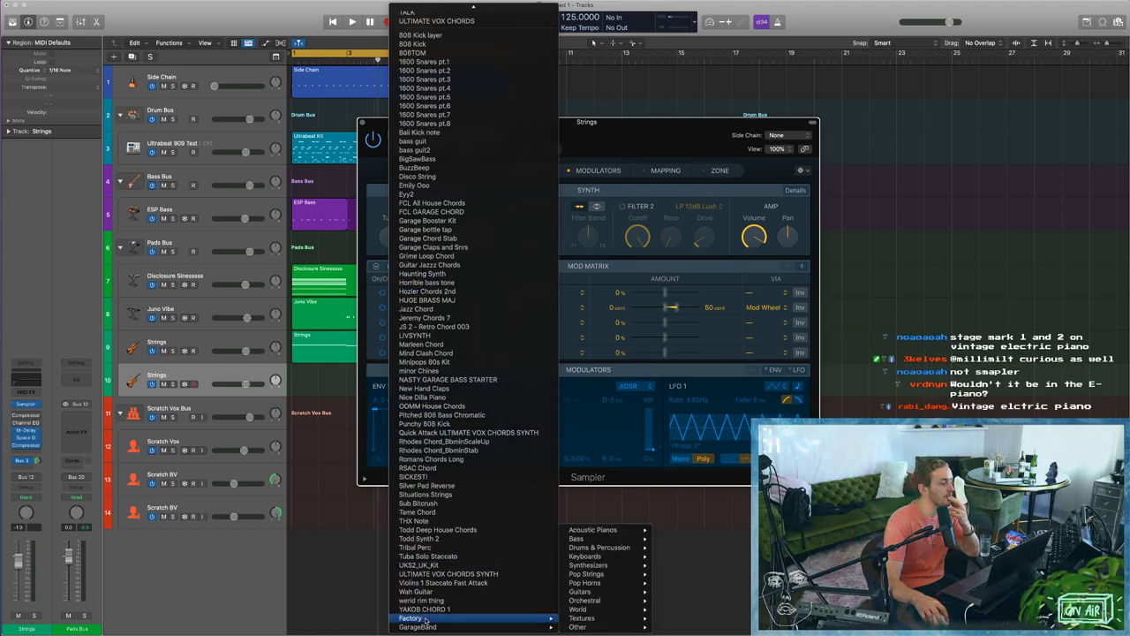
pyautogui.moveTo(606, 596)
pyautogui.moveTo(603, 567)
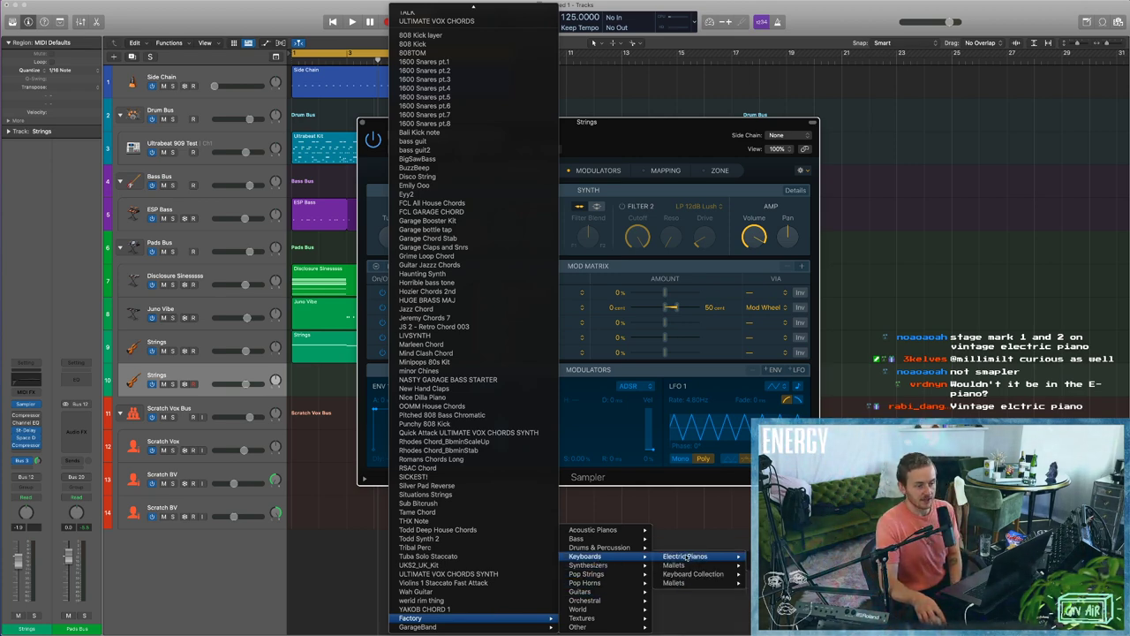
pyautogui.click(786, 557)
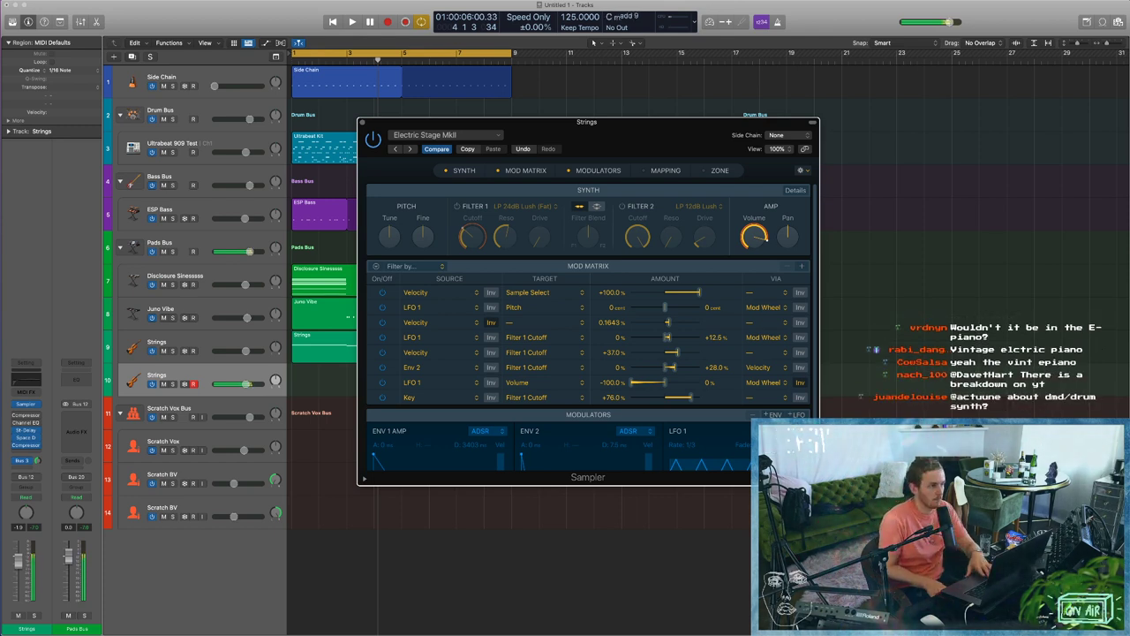
# Record an electric piano part over the loop on the duplicated track, with its Stereo Delay and Space Designer bypassed.
pyautogui.press('space')
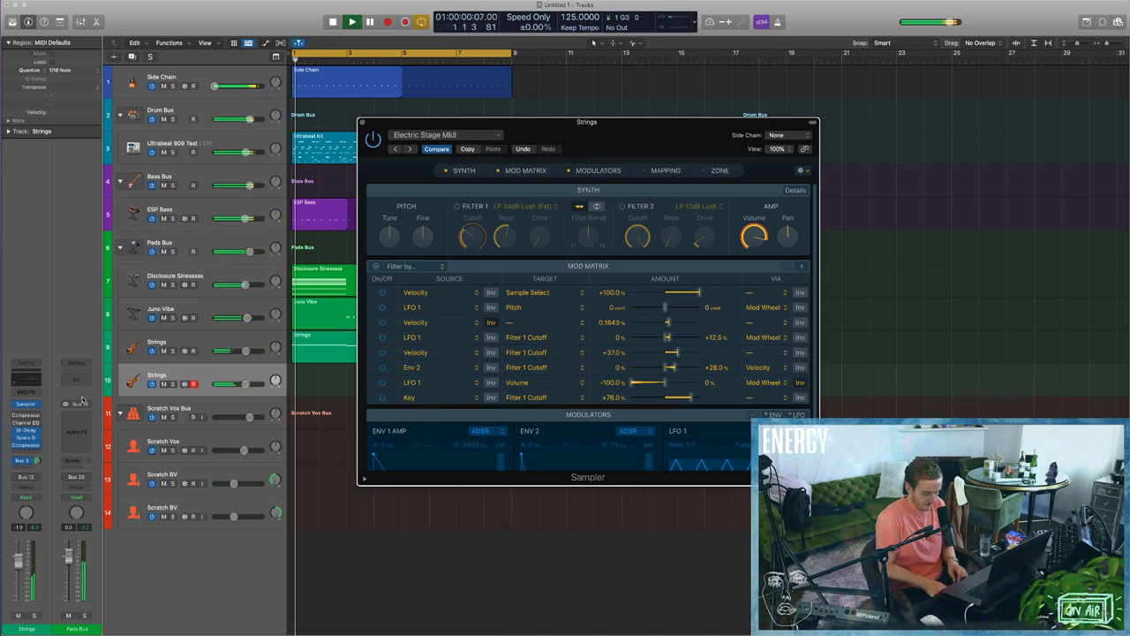
pyautogui.press('r')
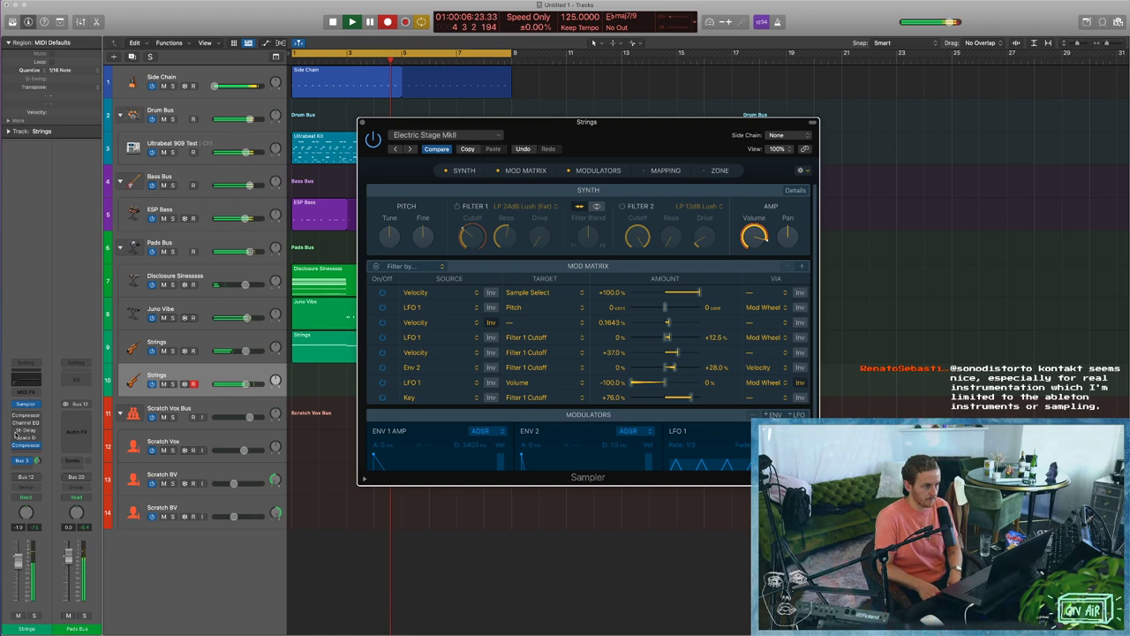
pyautogui.press('space')
# Play the loop from the start, close the Sampler window, and extend the recorded electric piano region's start back to bar 1.
pyautogui.press('space')
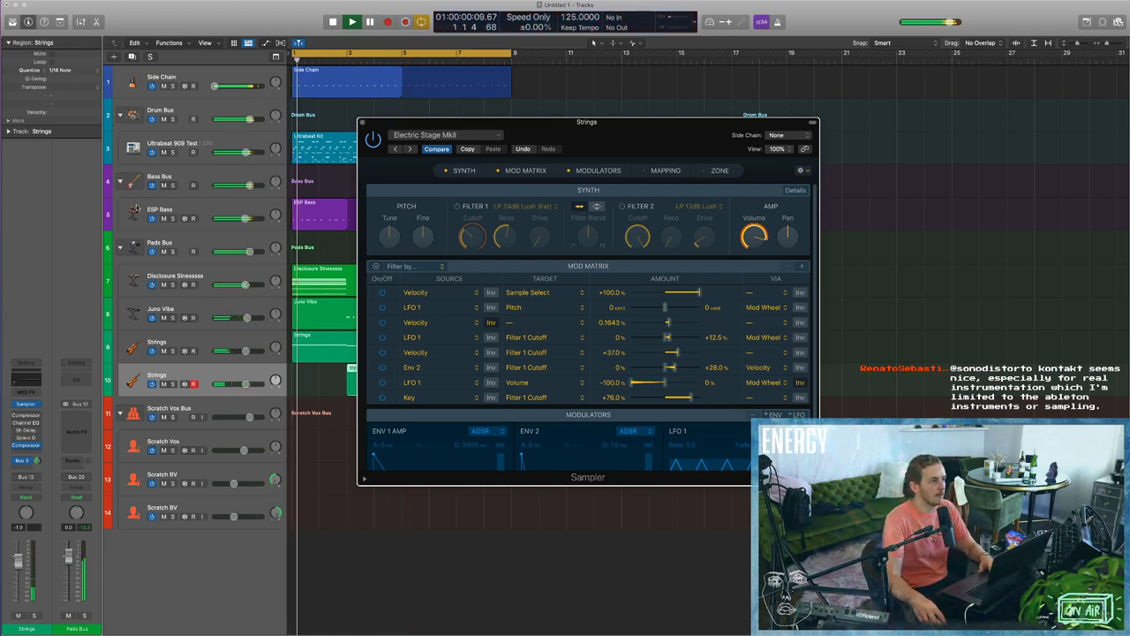
pyautogui.click(363, 123)
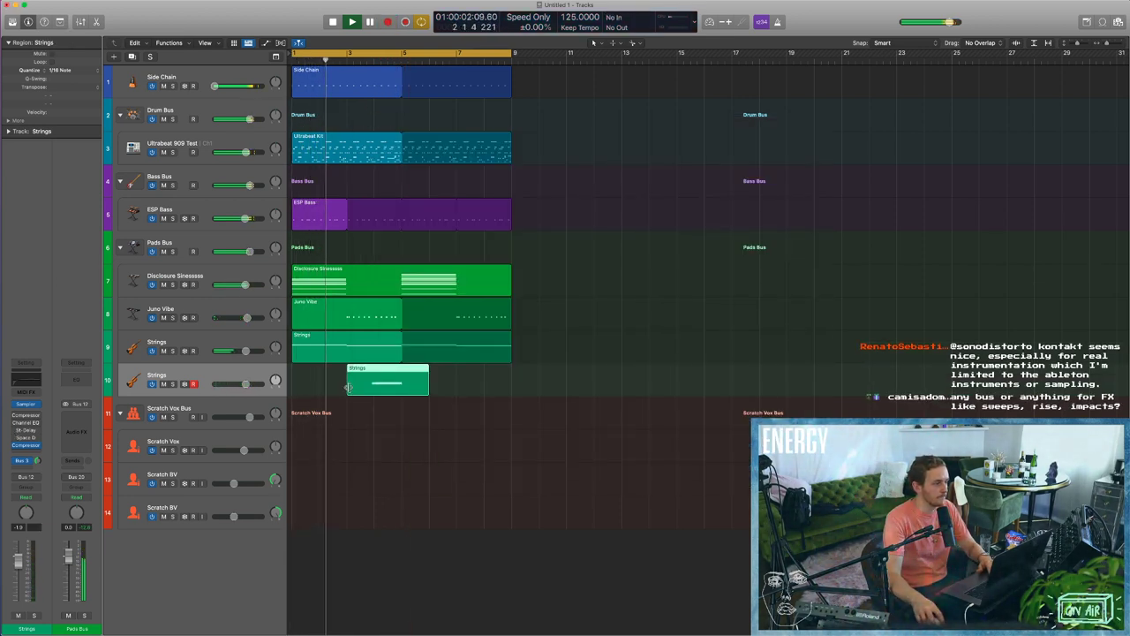
pyautogui.moveTo(347, 382); pyautogui.dragTo(288, 388)
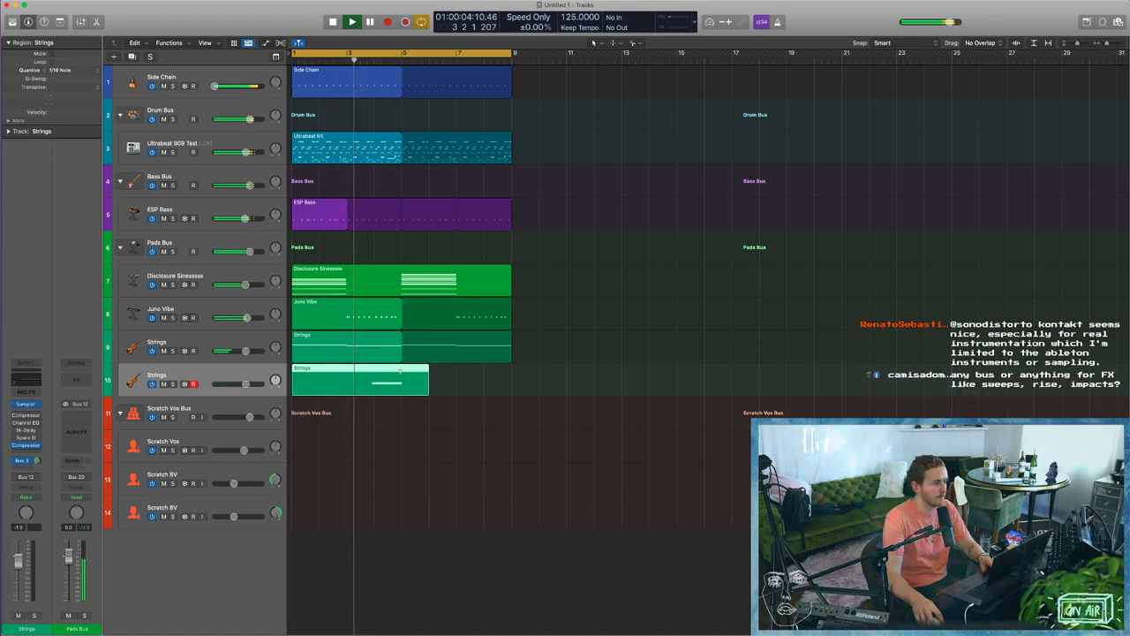
# Trim the end of the electric piano region back to bar 5, leaving a four-bar region starting at bar 1.
pyautogui.moveTo(402, 383); pyautogui.dragTo(544, 395)
pyautogui.press('Delete')
pyautogui.press('Return')
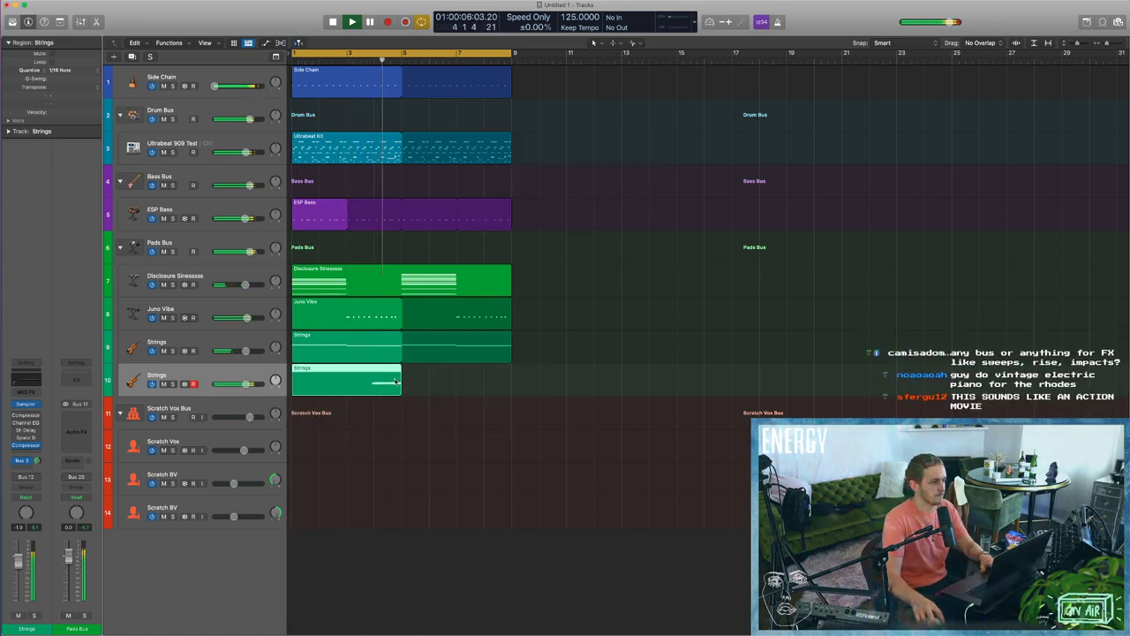
# Set the electric piano notes' quantize strength to 0 in the Piano Roll and level all their velocities to 53.
pyautogui.doubleClick(370, 390)
pyautogui.moveTo(207, 433); pyautogui.dragTo(138, 432)
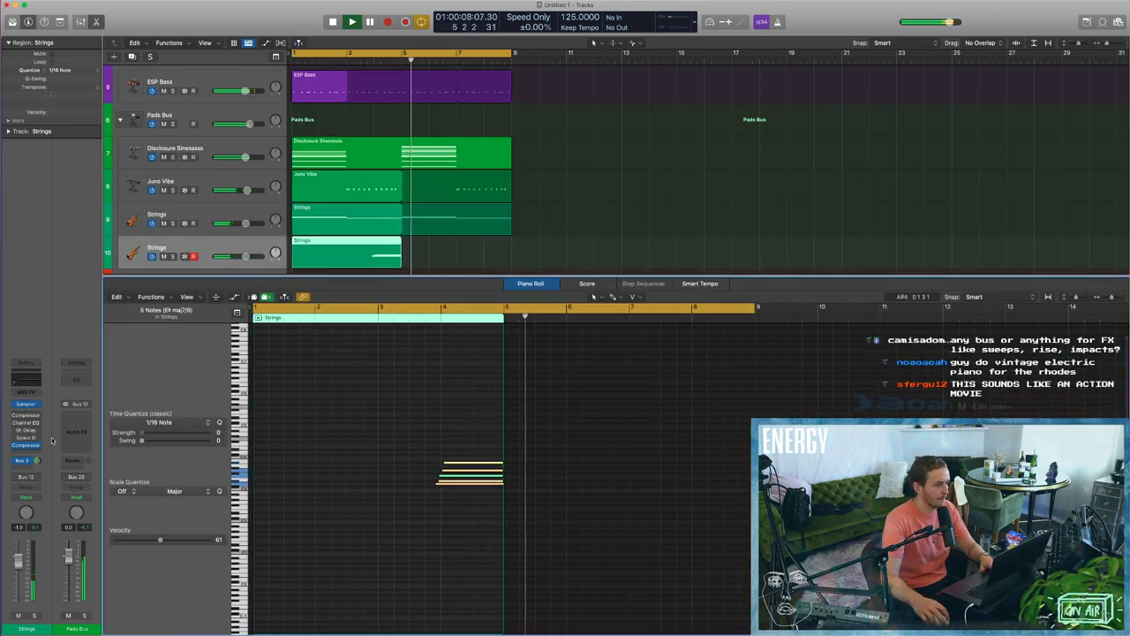
pyautogui.scroll(3, 431, 463)
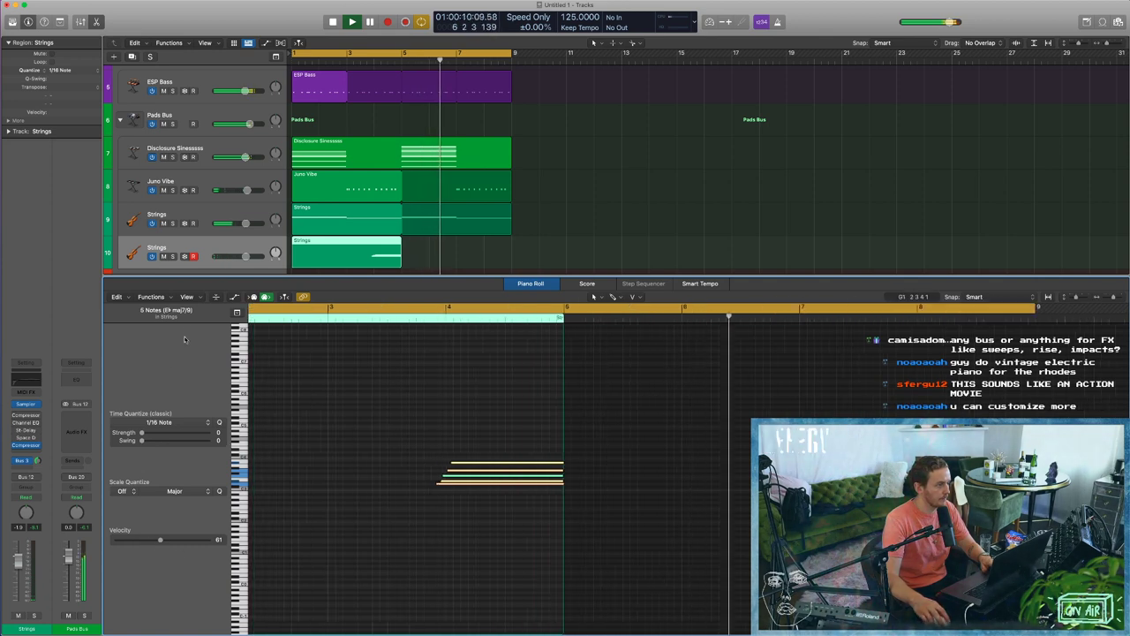
pyautogui.press('a')
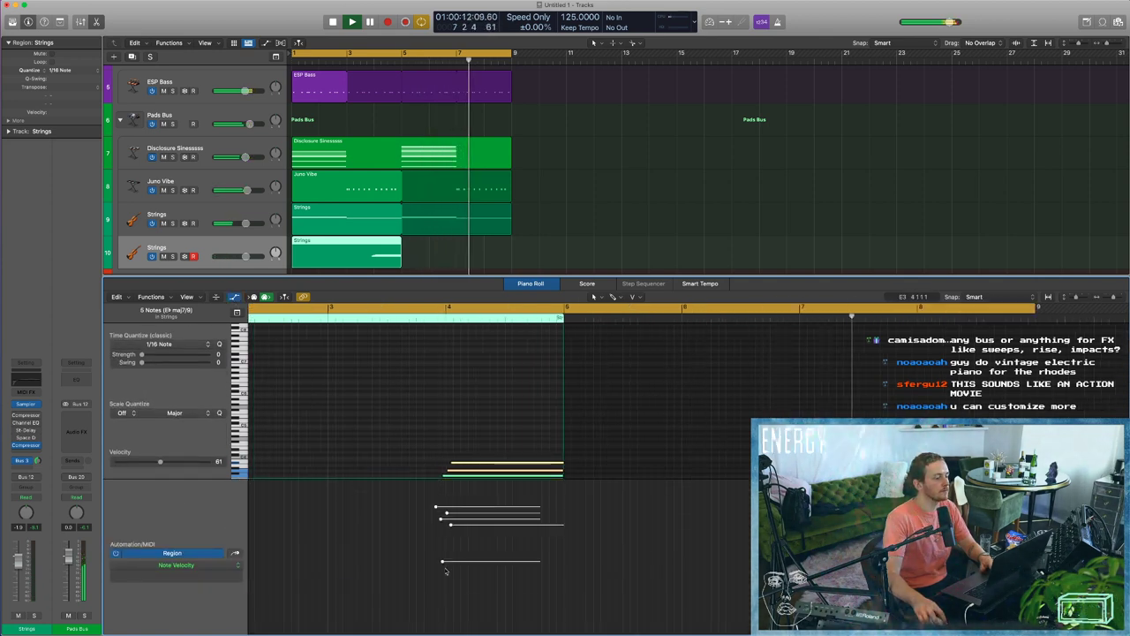
pyautogui.moveTo(444, 507); pyautogui.dragTo(443, 367)
pyautogui.moveTo(446, 480); pyautogui.dragTo(445, 546)
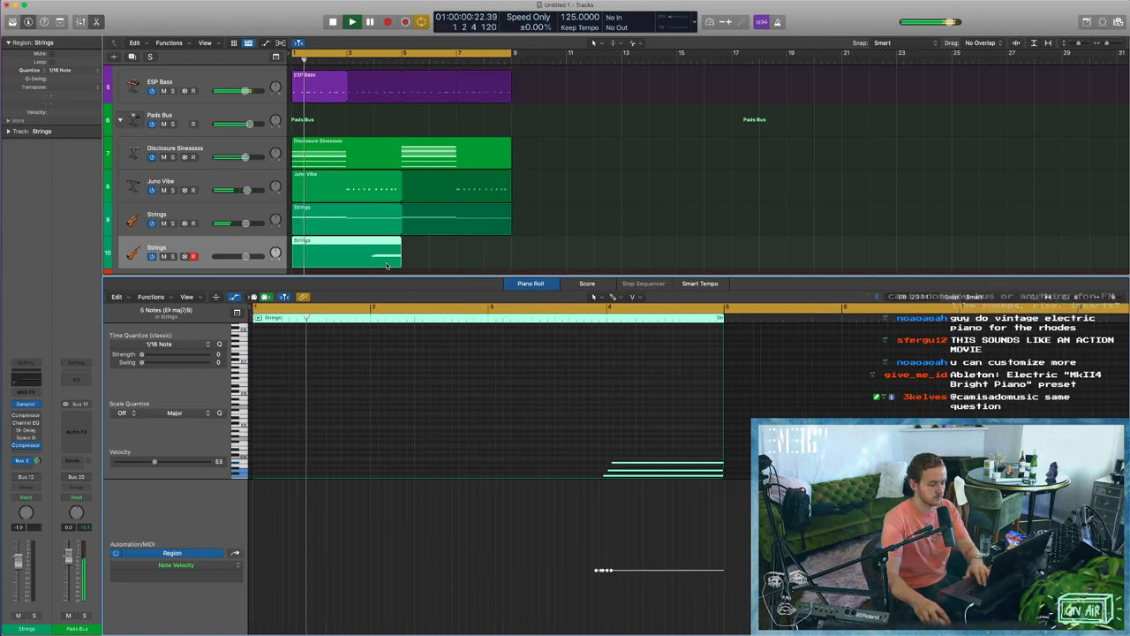
# Loop the electric piano region through to bar 9 and raise its track's Bus 3 send with the Piano Roll closed.
pyautogui.press('l')
pyautogui.click(511, 251)
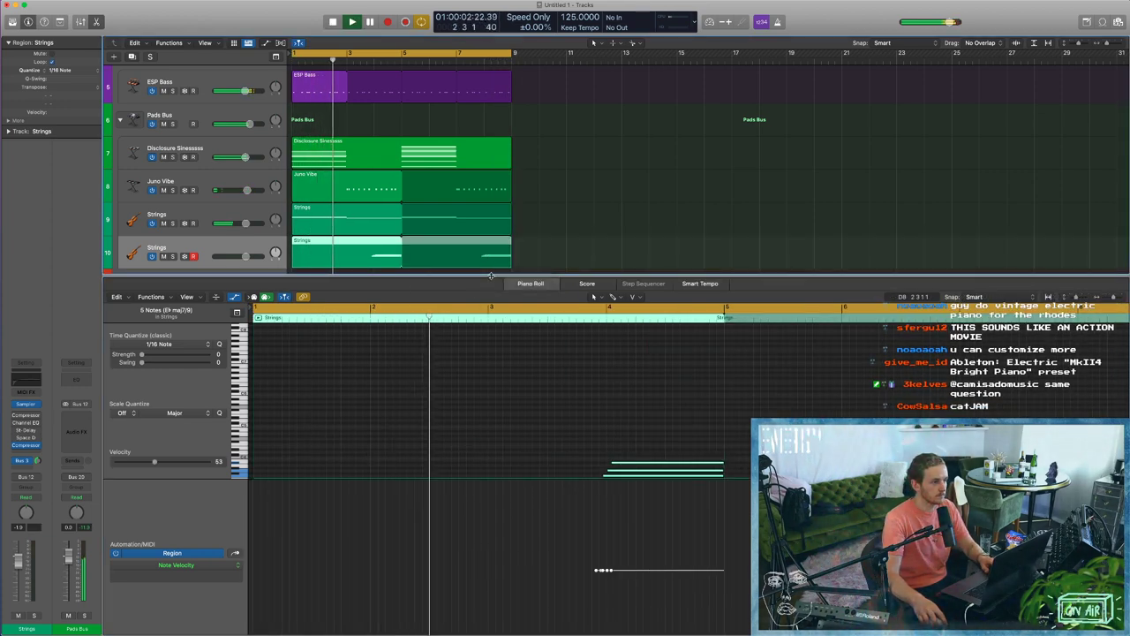
pyautogui.press('p')
pyautogui.moveTo(37, 461); pyautogui.dragTo(35, 451)
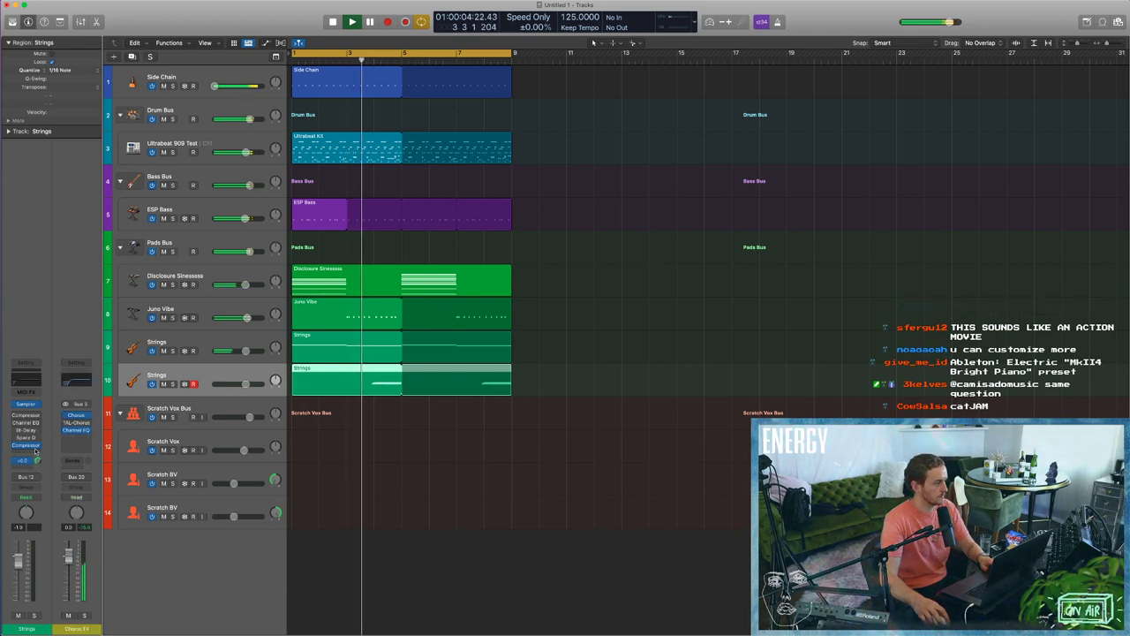
pyautogui.press('space')
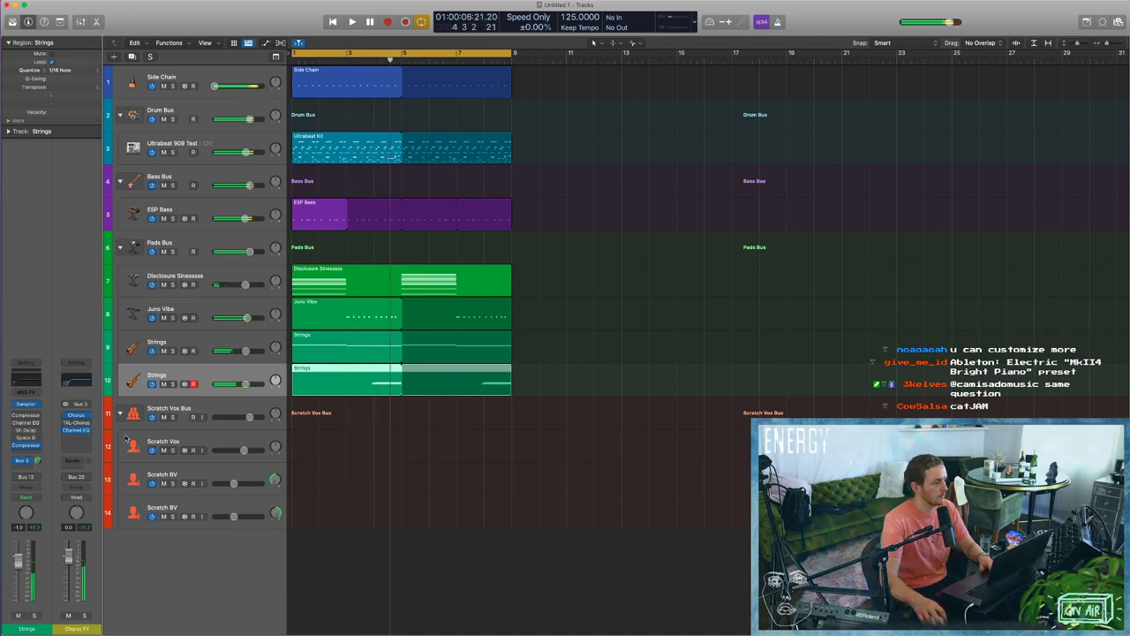
# Rename the second Strings track, track 10, to "Rhodes".
pyautogui.doubleClick(156, 375)
pyautogui.write('Rhodes')
pyautogui.press('Return')
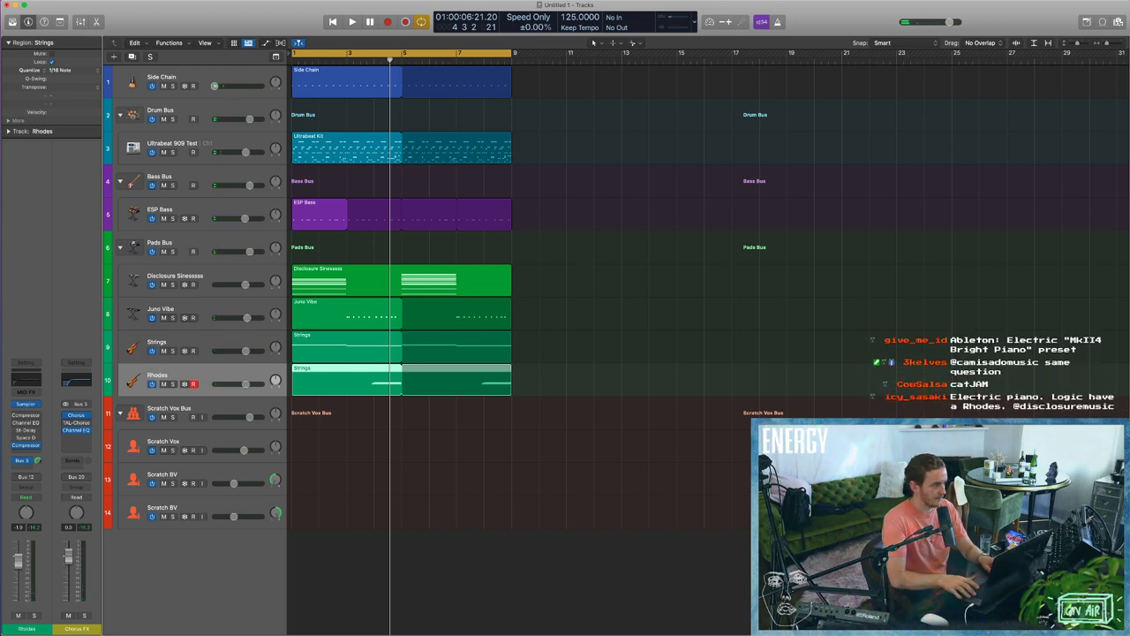
# Loop playback over the Rhodes chord just before bar 5 and solo the Rhodes track.
pyautogui.press('space')
pyautogui.press('space')
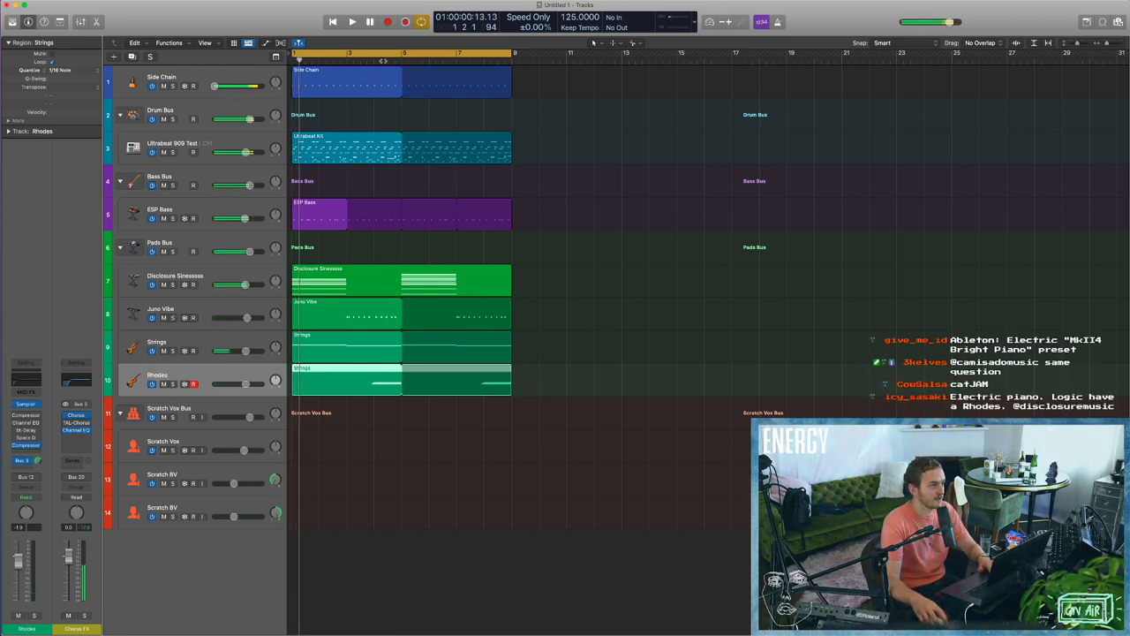
pyautogui.press('c')
pyautogui.moveTo(375, 56); pyautogui.dragTo(406, 57)
pyautogui.press('space')
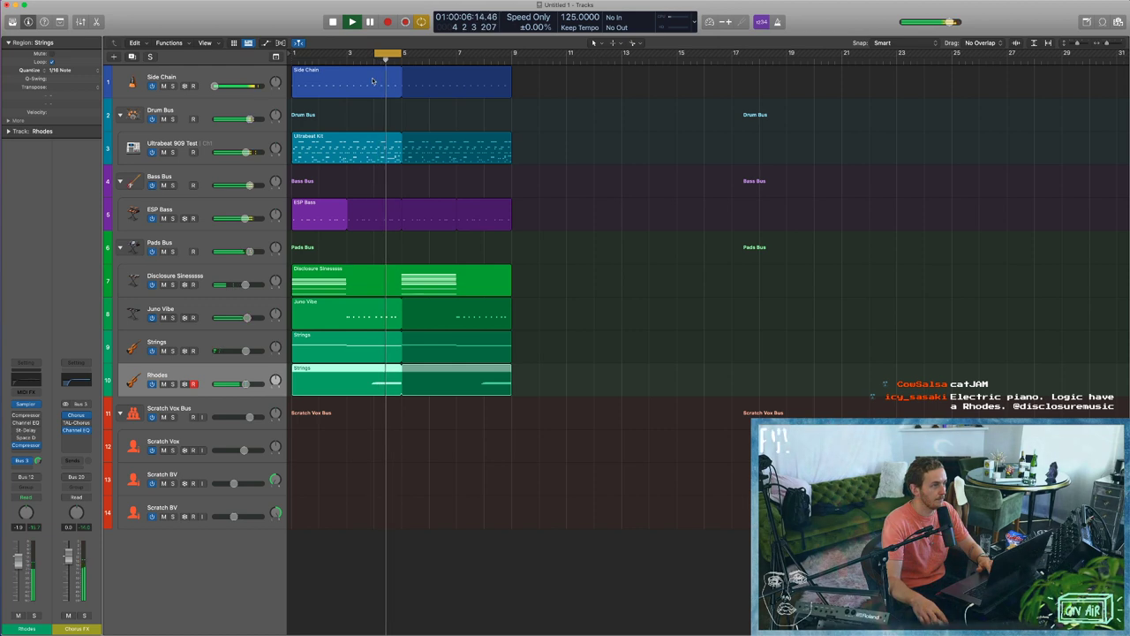
pyautogui.click(173, 383)
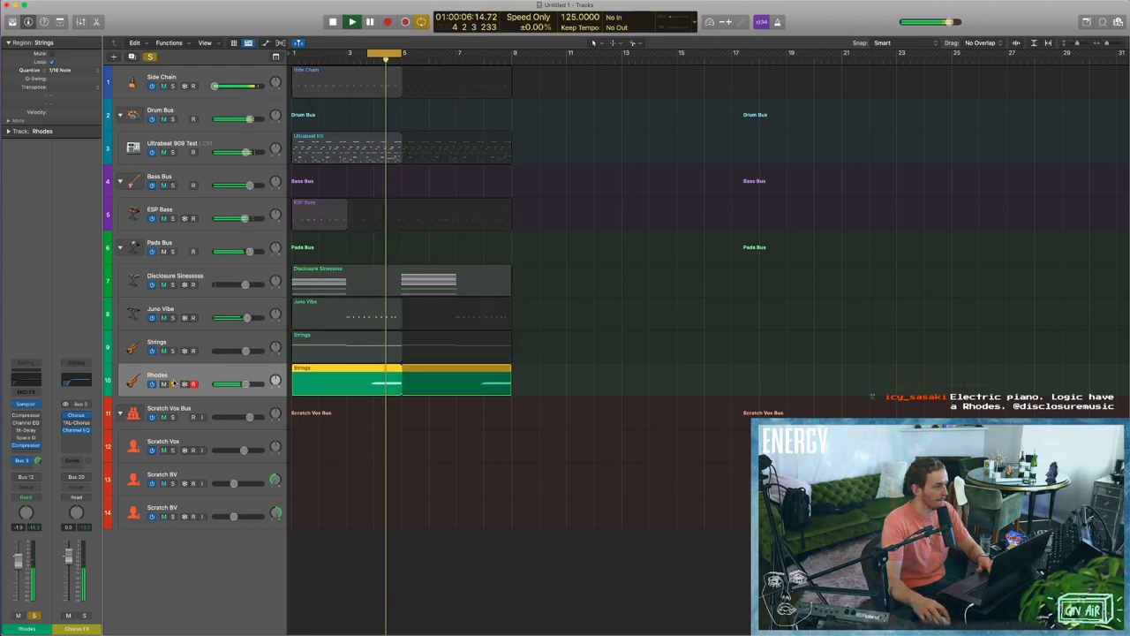
# Enable the Rhodes channel's first Compressor with a -25.5 dB threshold and its Channel EQ with the 1690 Hz and 2260 Hz bands off.
pyautogui.click(25, 415)
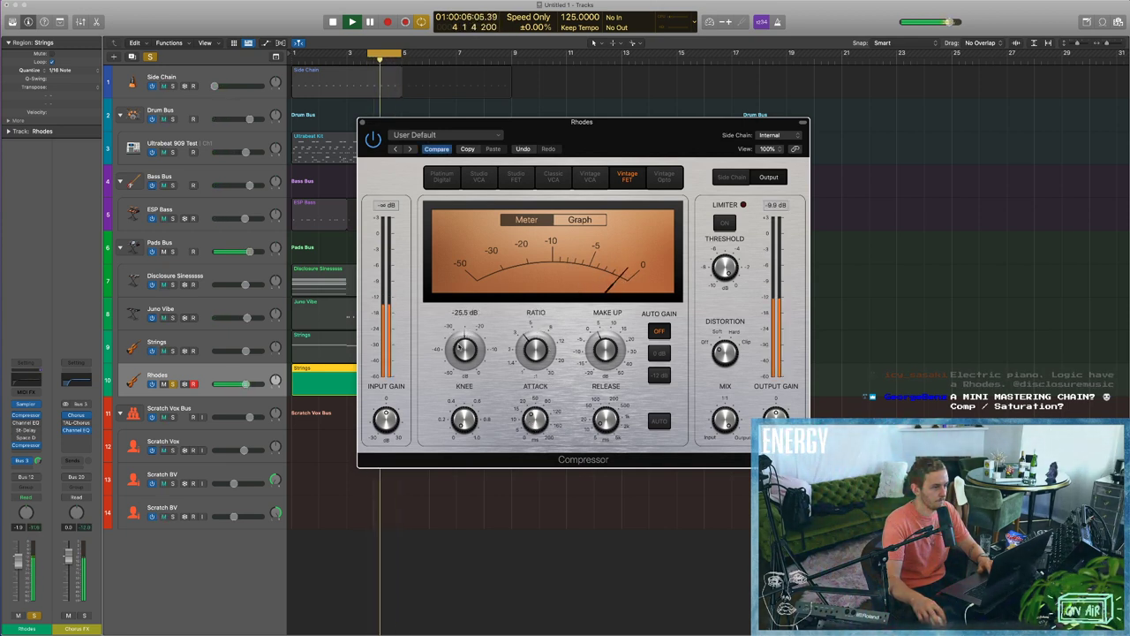
pyautogui.click(362, 122)
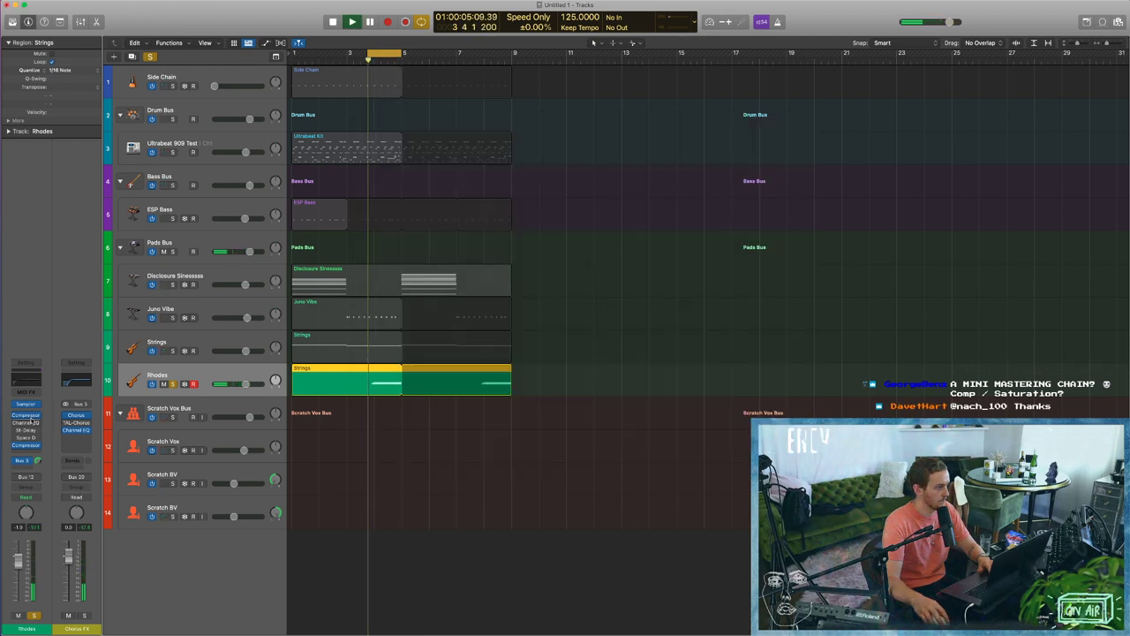
pyautogui.click(26, 423)
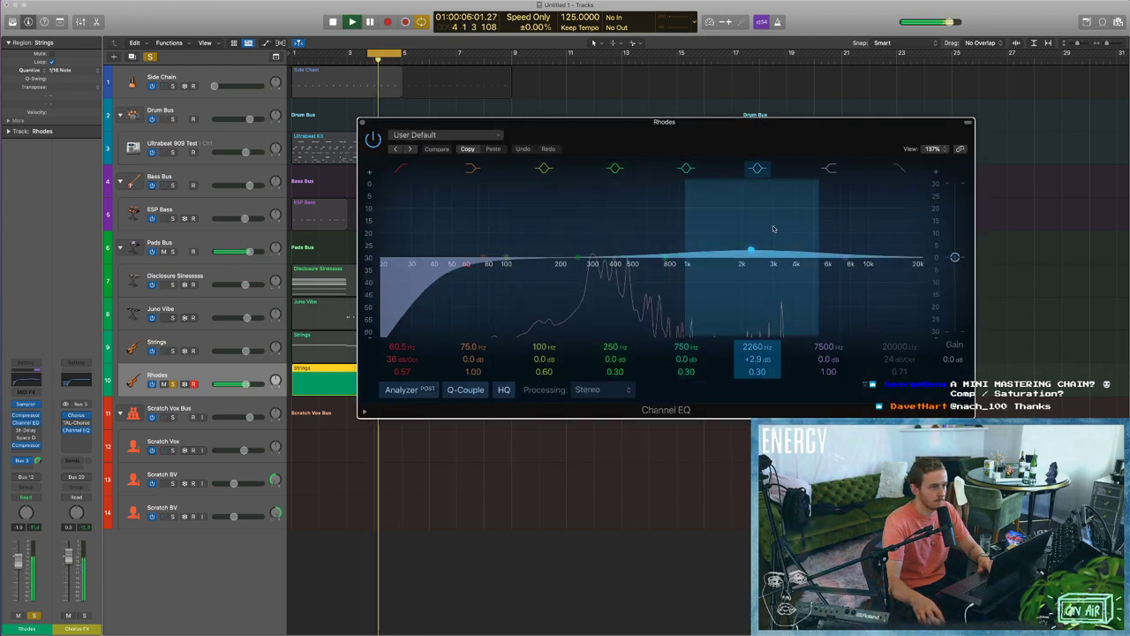
pyautogui.moveTo(620, 190); pyautogui.dragTo(770, 239)
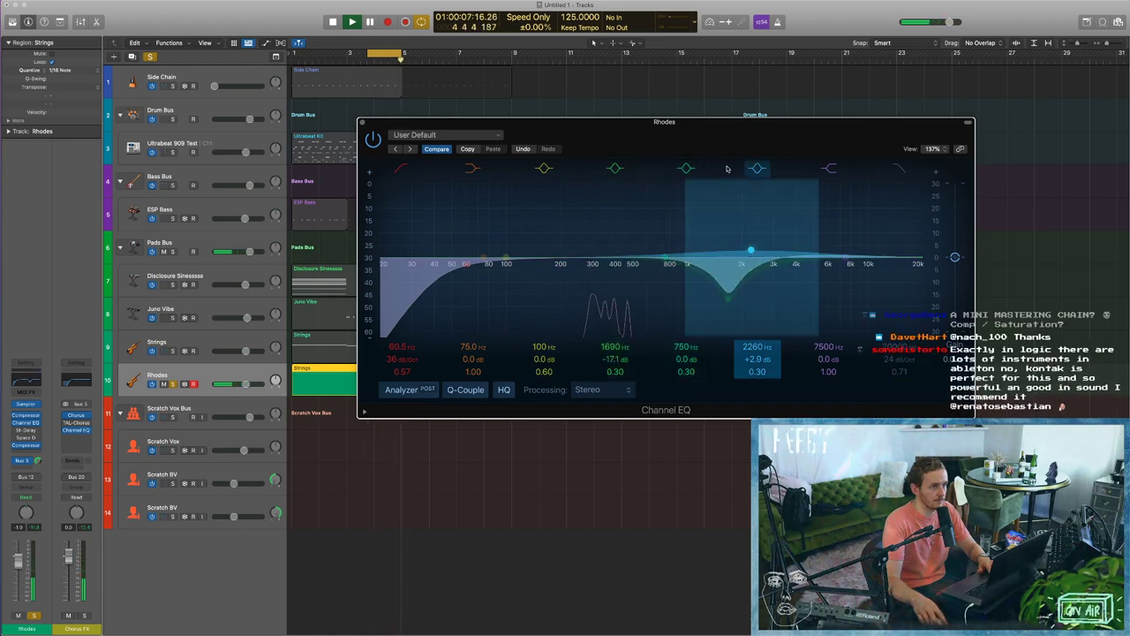
pyautogui.click(756, 168)
pyautogui.click(611, 171)
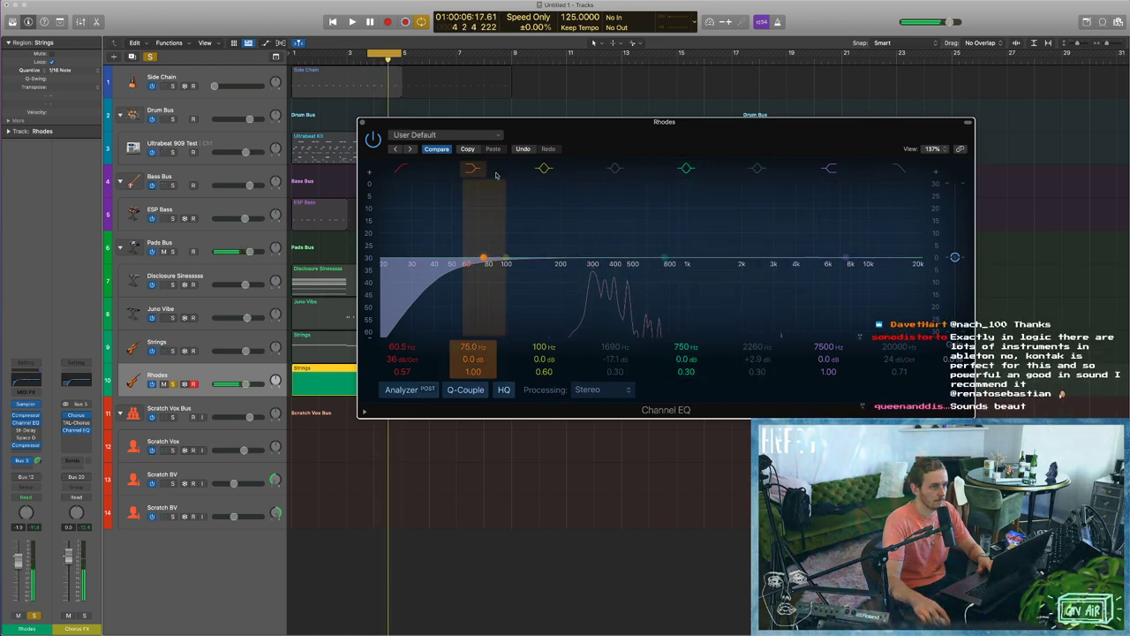
pyautogui.click(362, 122)
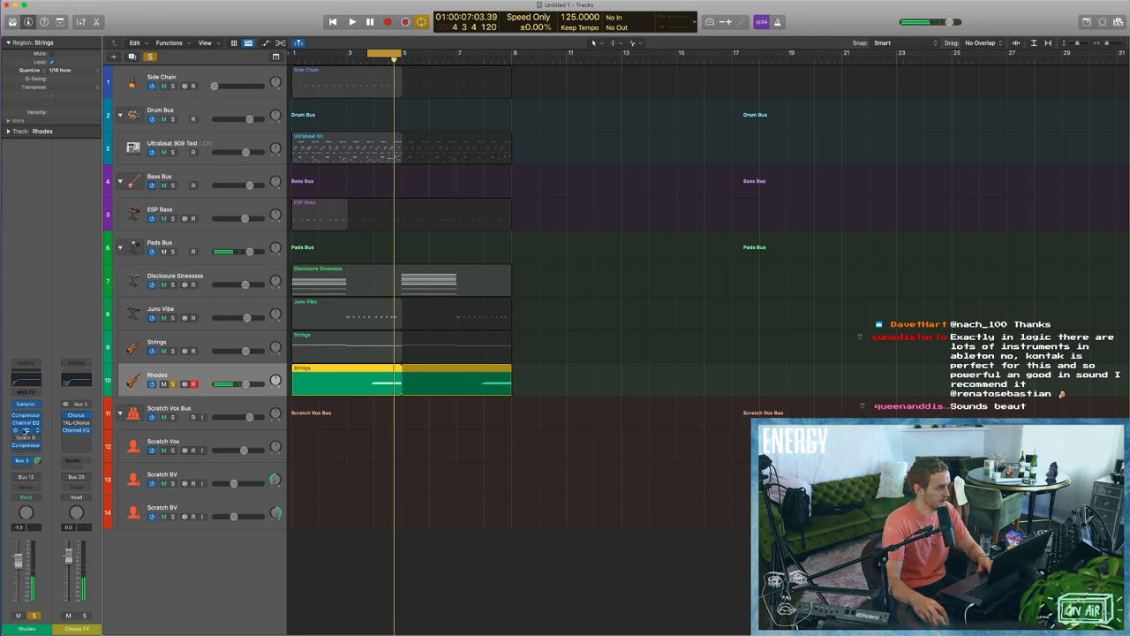
# Enable the Stereo Delay and the Space Designer vocal hall reverb on the Rhodes channel.
pyautogui.click(25, 430)
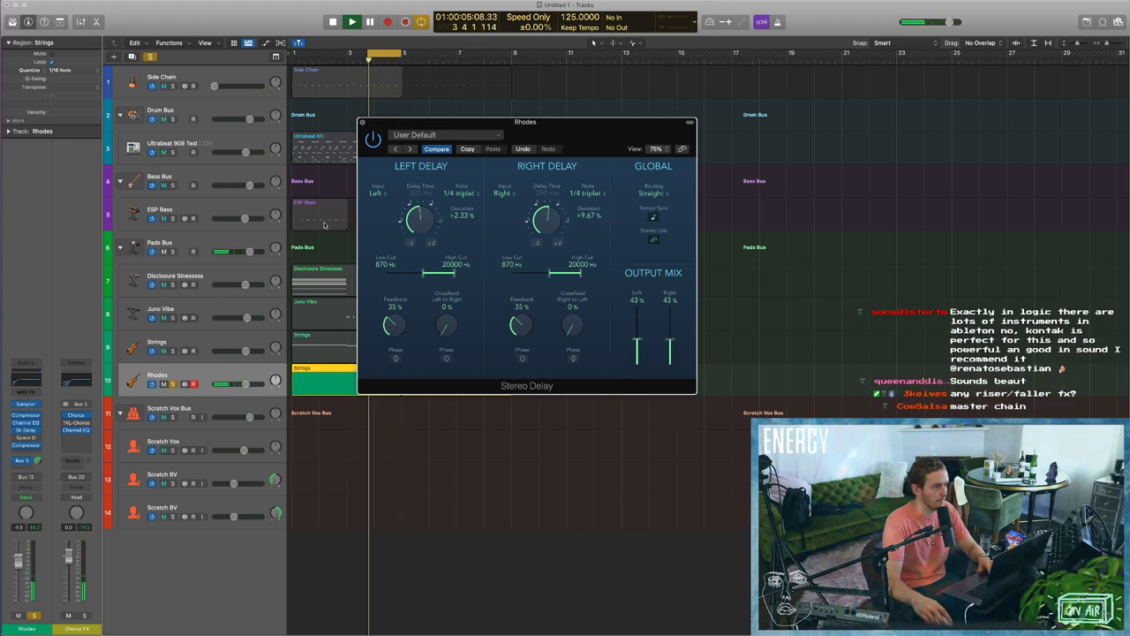
pyautogui.click(362, 123)
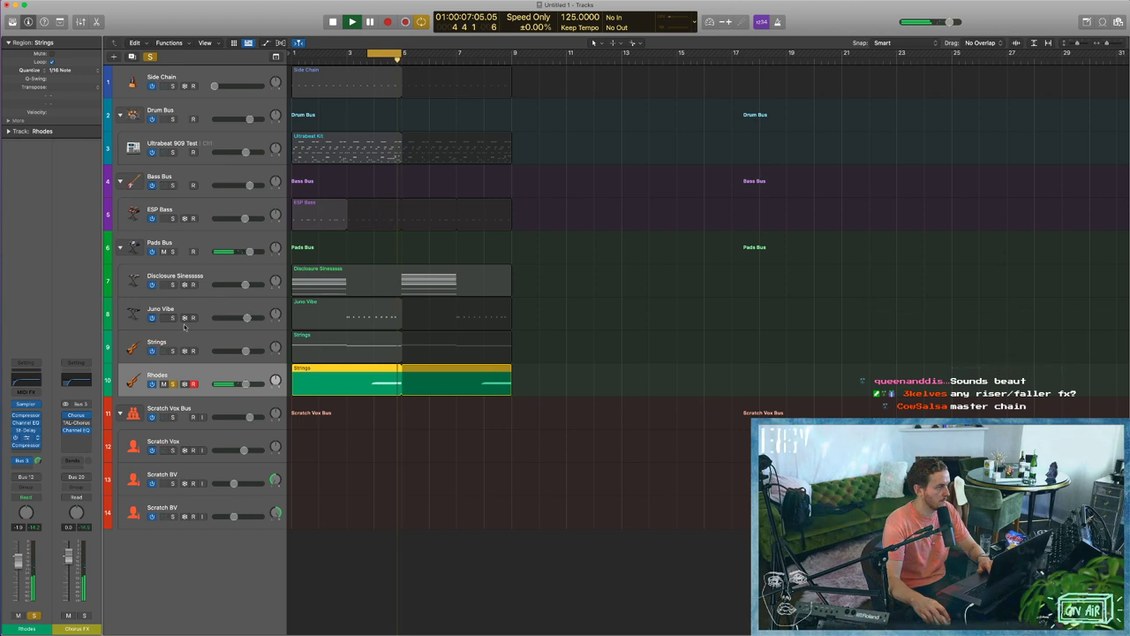
pyautogui.click(16, 439)
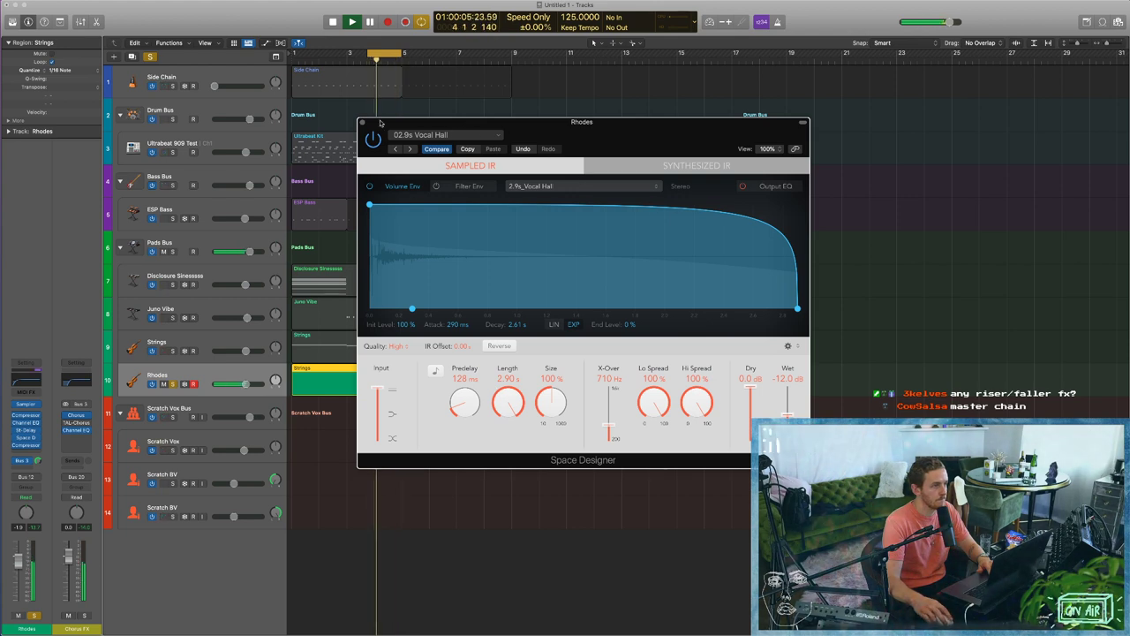
pyautogui.click(363, 121)
# Add a second send on the Rhodes channel to Bus 4, the Mod FX Bus.
pyautogui.click(27, 466)
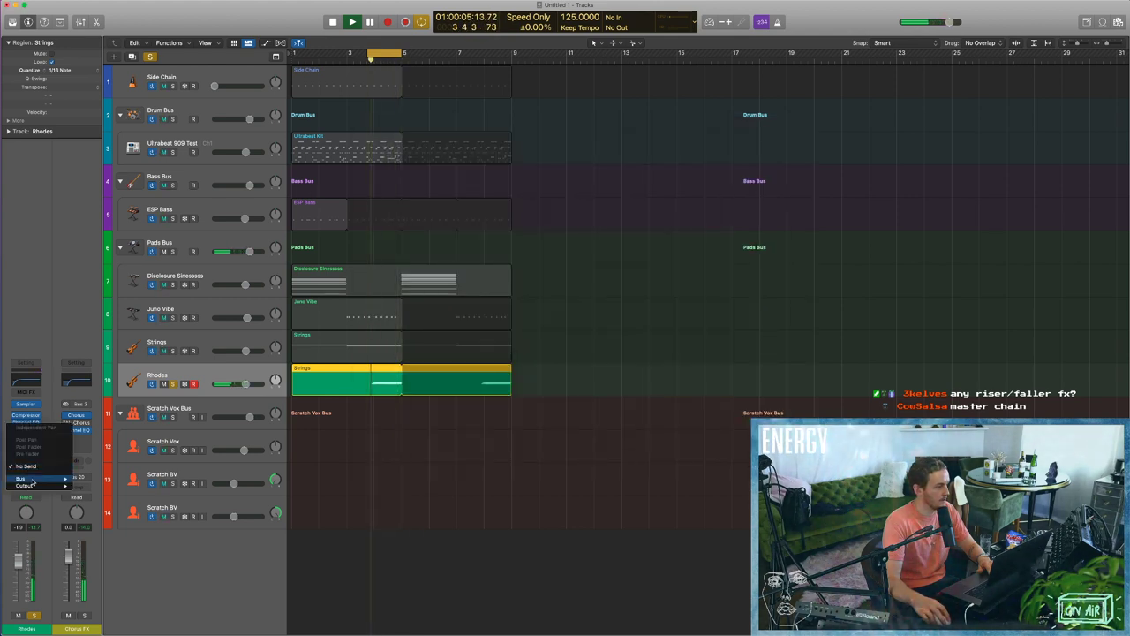
pyautogui.moveTo(23, 478)
pyautogui.click(97, 376)
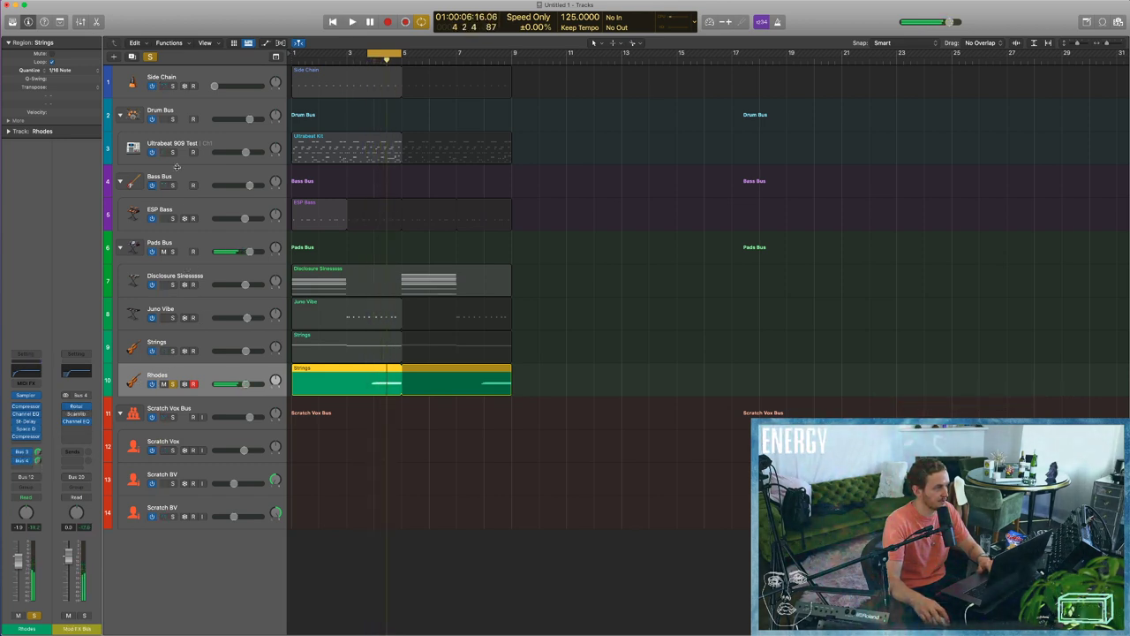
# Solo the side chain and drum tracks alongside Rhodes, and set the Rhodes chord notes' velocity to 67.
pyautogui.moveTo(173, 150); pyautogui.dragTo(172, 85)
pyautogui.press('space')
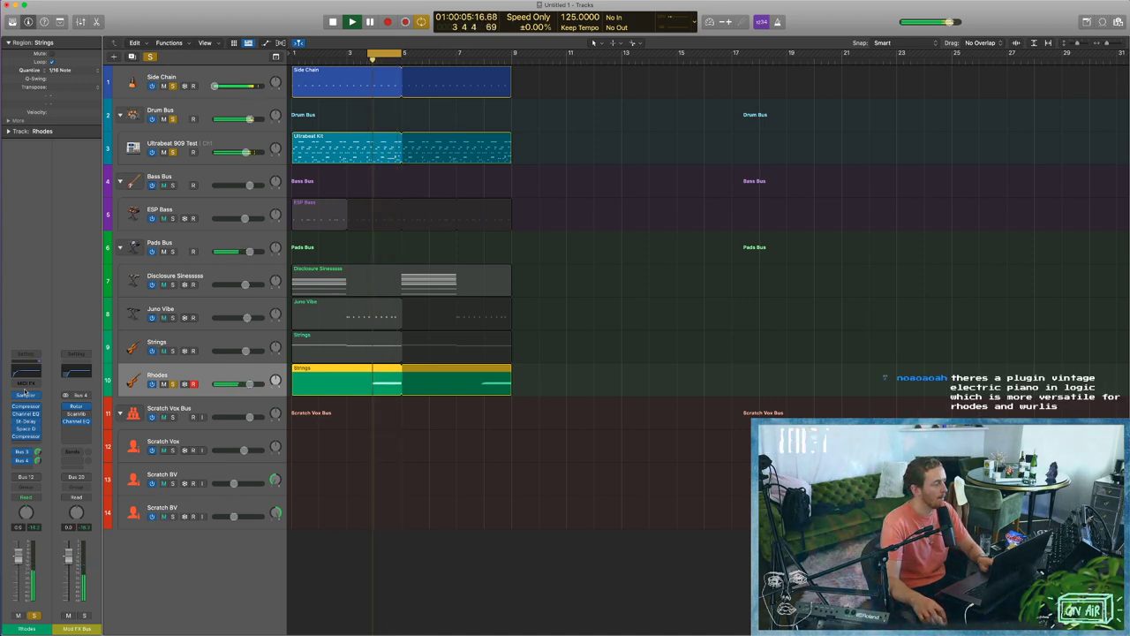
pyautogui.doubleClick(384, 391)
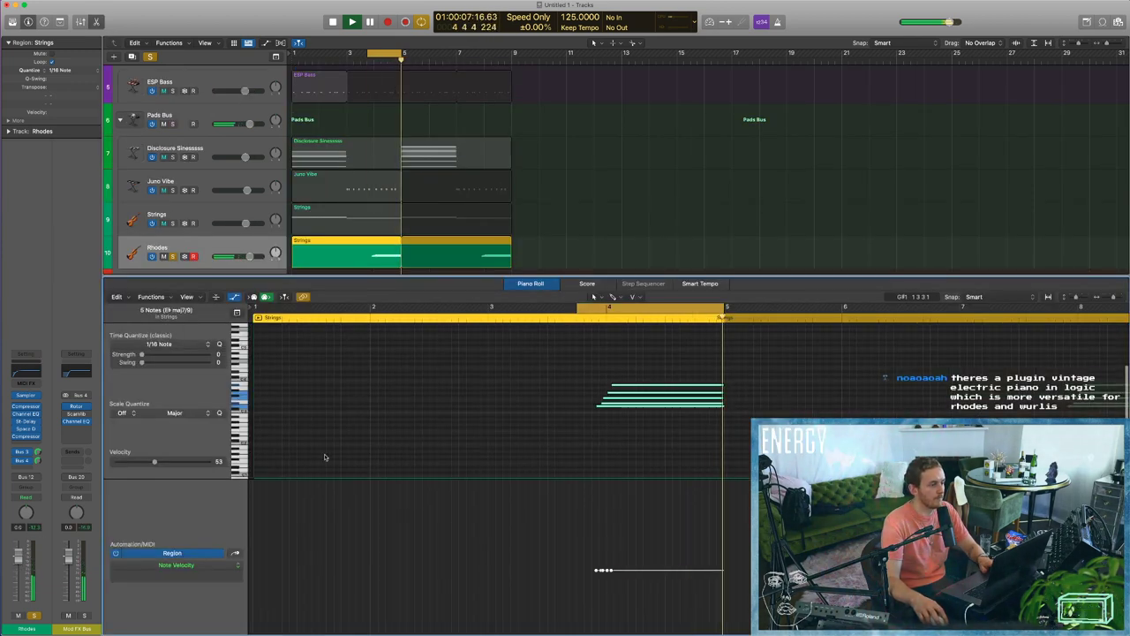
pyautogui.moveTo(175, 469)
pyautogui.mouseDown()
pyautogui.moveTo(206, 461)
pyautogui.moveTo(164, 464)
pyautogui.mouseUp()
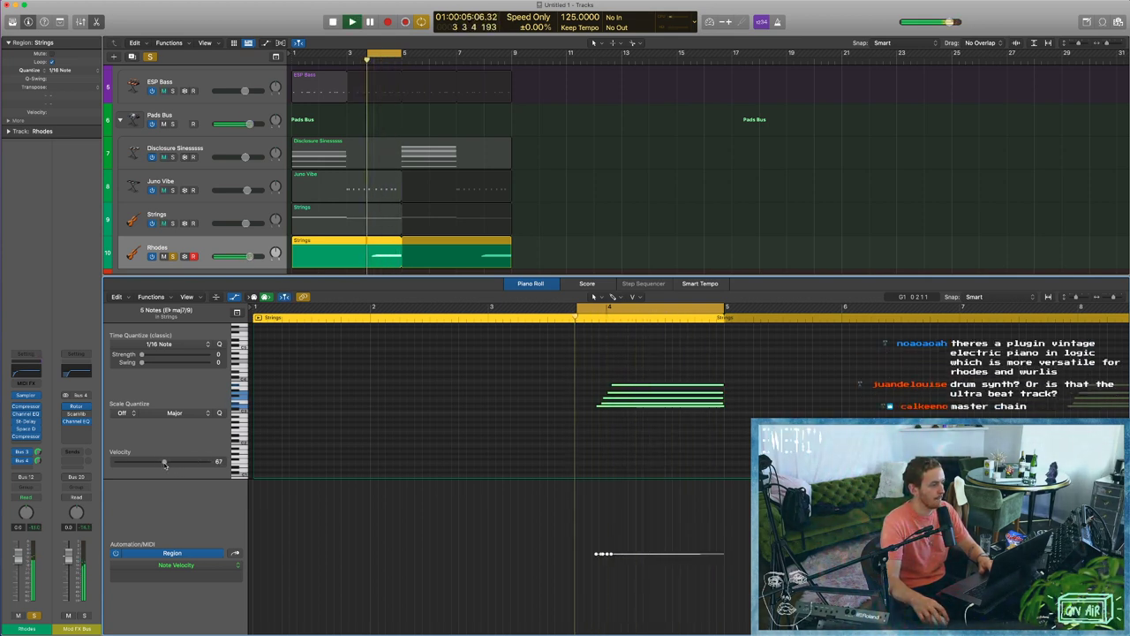
pyautogui.press('p')
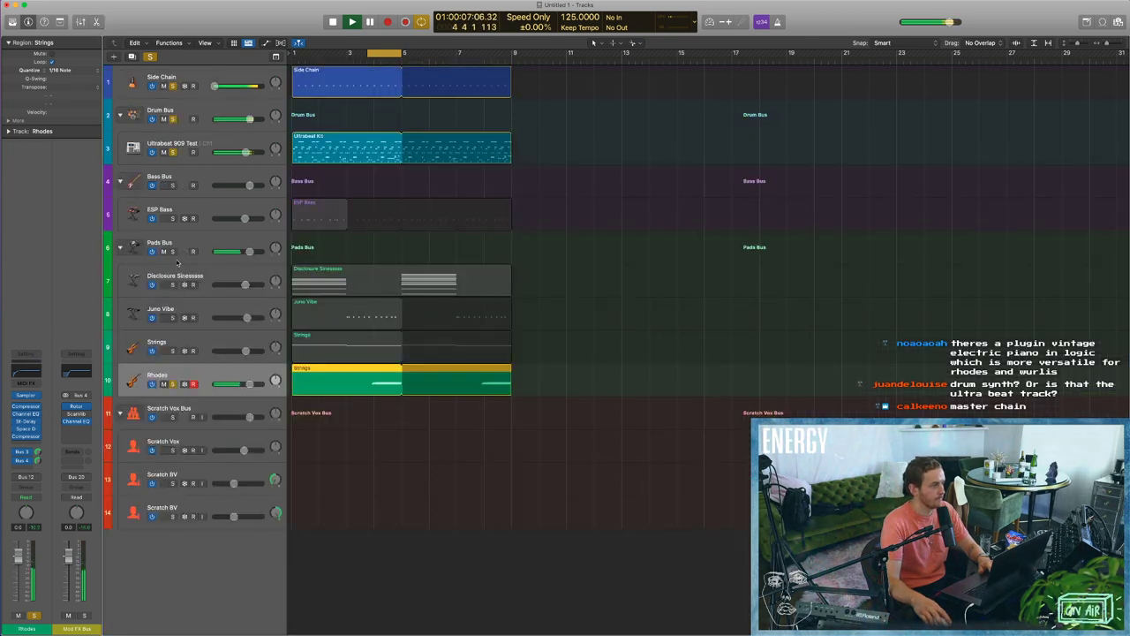
# Clear all track solos and loop playback of the full arrangement from bar 1 to bar 9.
pyautogui.click(150, 56)
pyautogui.moveTo(295, 53); pyautogui.dragTo(512, 57)
pyautogui.press('space')
pyautogui.click(589, 182)
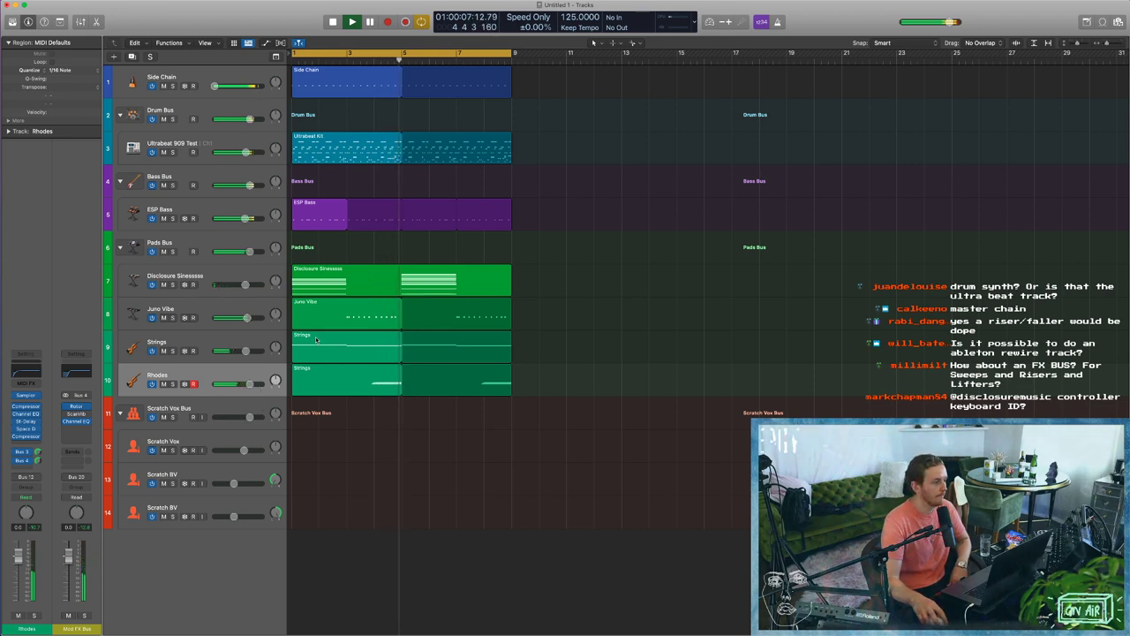
# Mute the Disclosure Sinesssss, Juno Vibe and Strings regions to hear the loop without them, and unmute them.
pyautogui.click(323, 283)
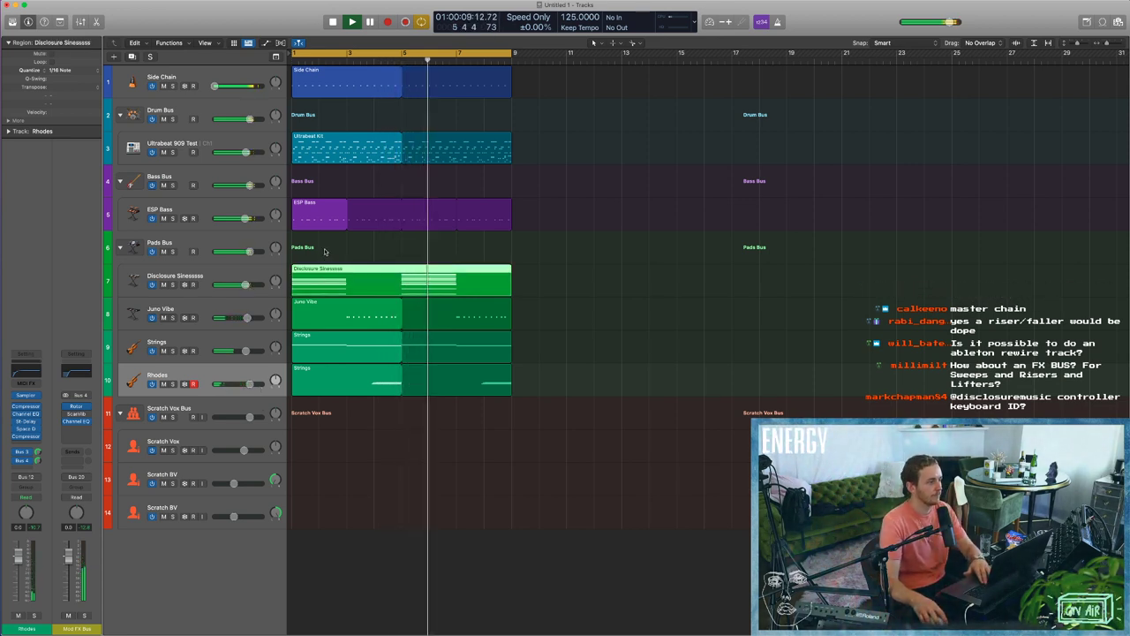
pyautogui.moveTo(326, 253); pyautogui.dragTo(326, 337)
pyautogui.hotkey('ctrl', 'm')
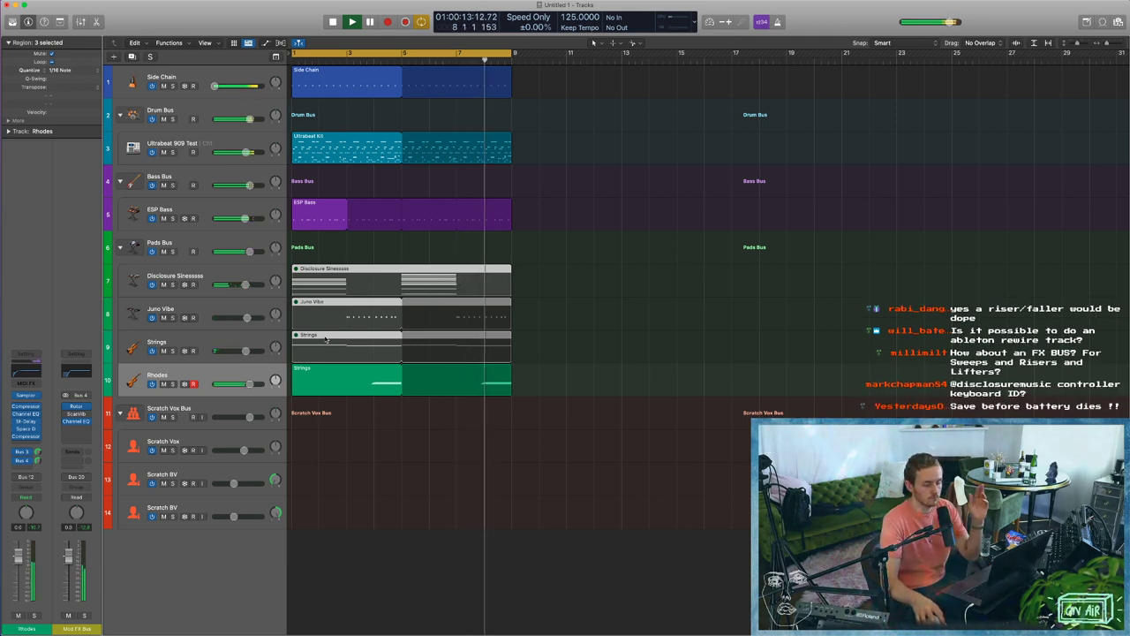
pyautogui.press('space')
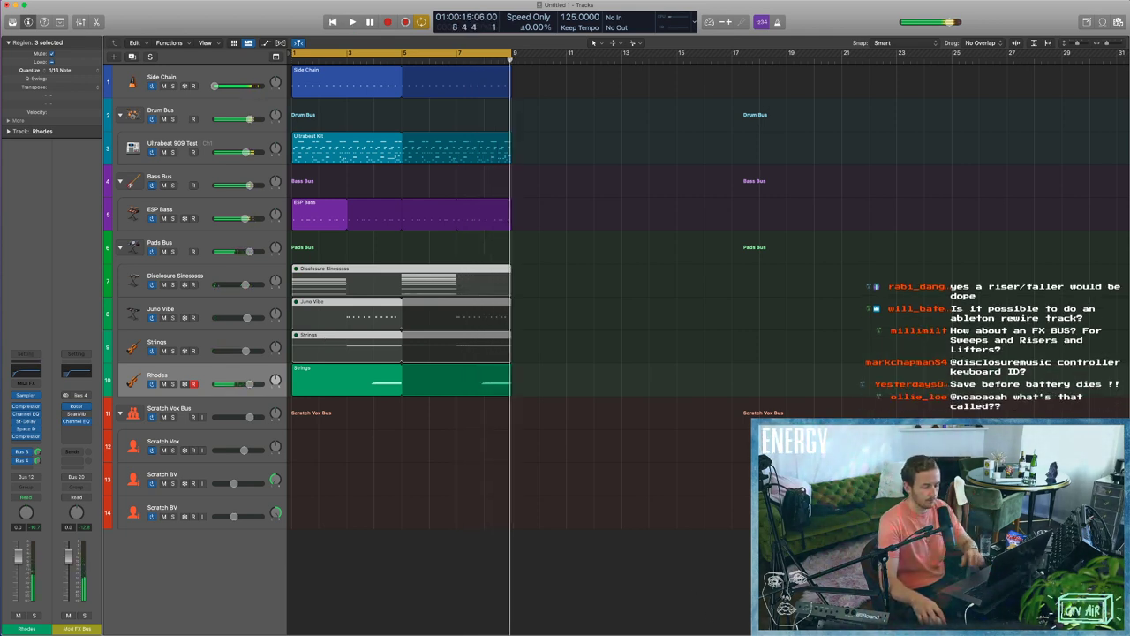
pyautogui.click(651, 403)
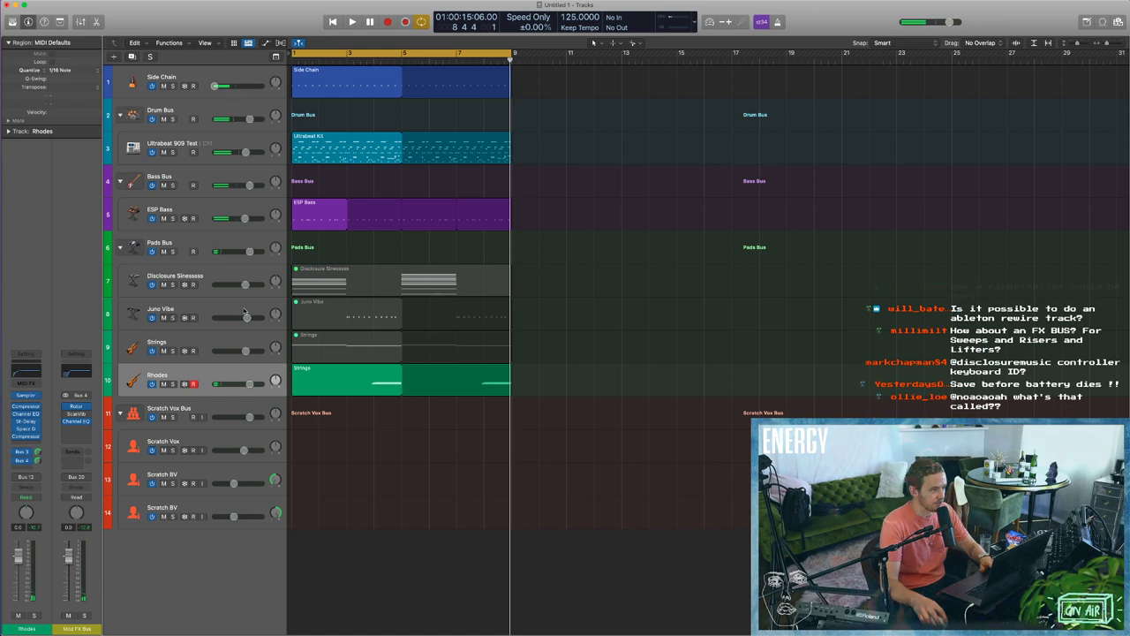
pyautogui.moveTo(324, 250); pyautogui.dragTo(337, 346)
pyautogui.hotkey('ctrl', 'm')
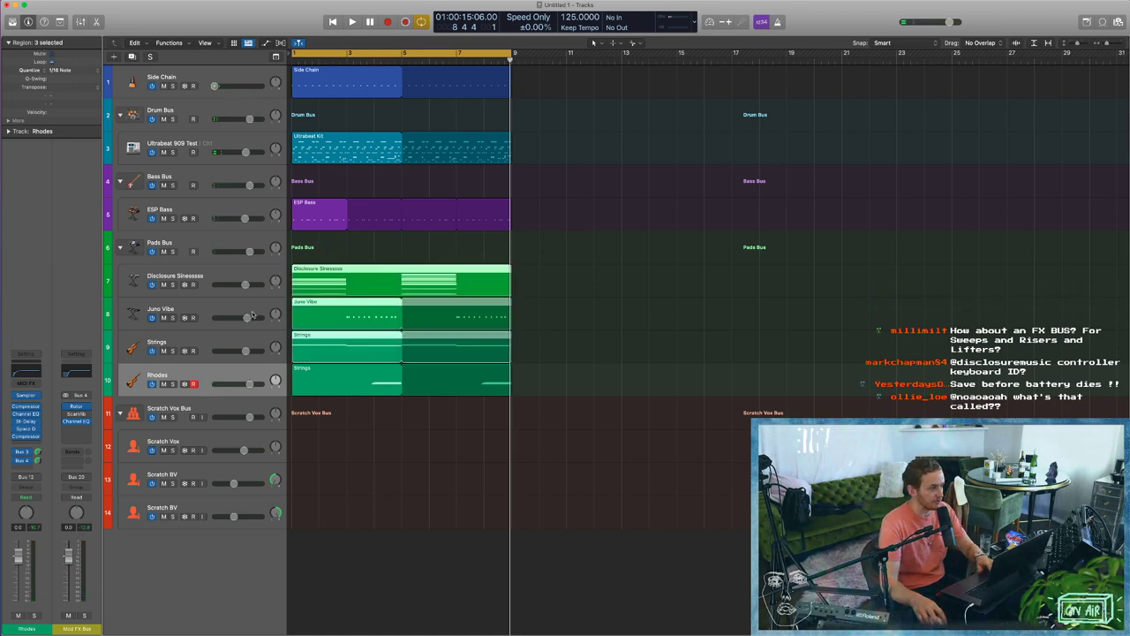
# Examine the ES P synth settings on the Juno Vibe track and play the loop.
pyautogui.click(133, 317)
pyautogui.click(26, 403)
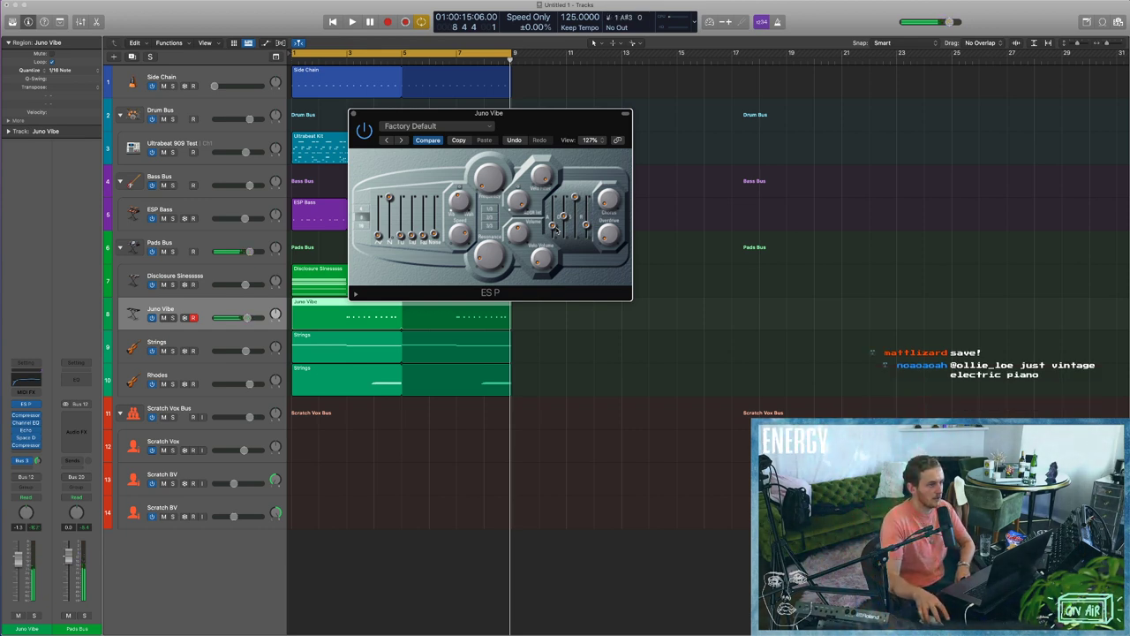
pyautogui.click(428, 140)
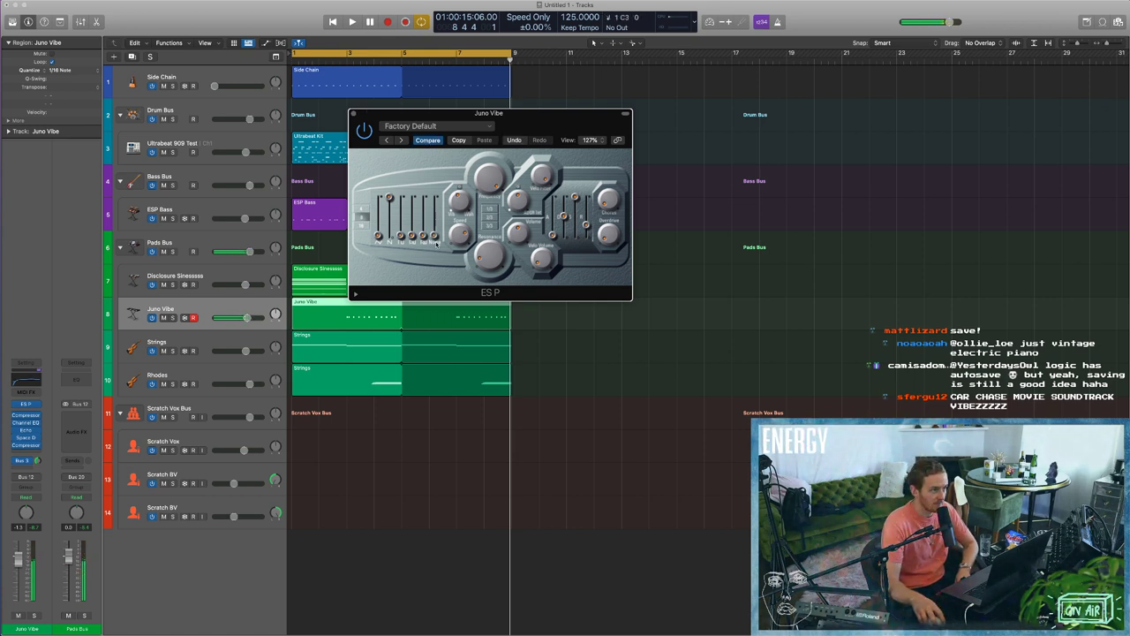
pyautogui.click(353, 114)
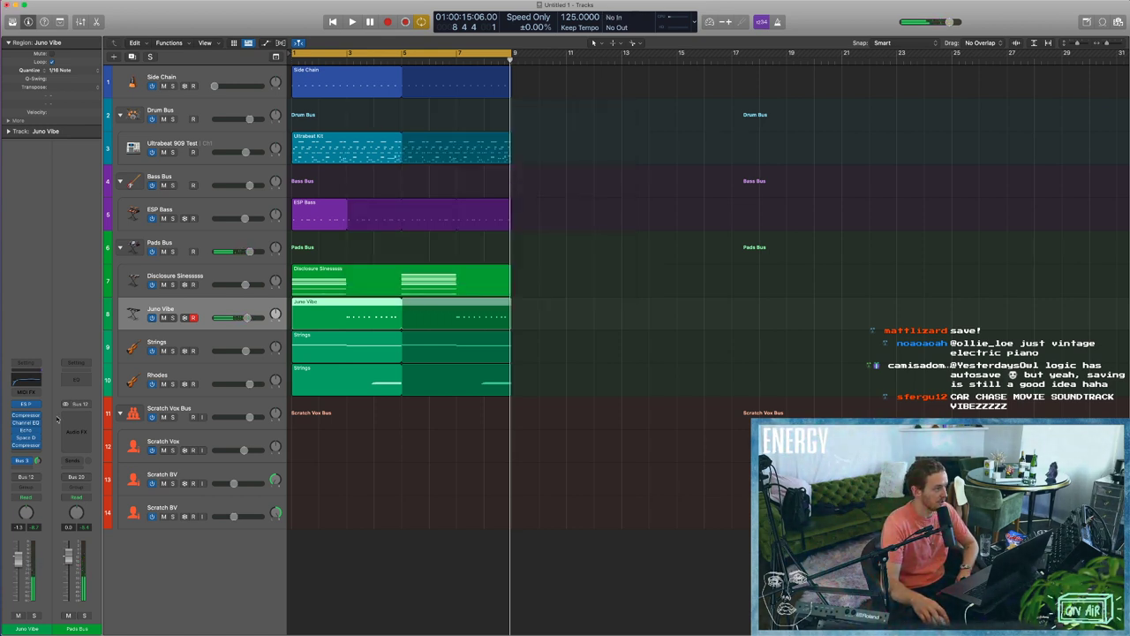
pyautogui.click(34, 383)
pyautogui.moveTo(753, 185)
pyautogui.mouseDown()
pyautogui.moveTo(828, 143)
pyautogui.moveTo(748, 160)
pyautogui.moveTo(750, 182)
pyautogui.mouseUp()
pyautogui.click(353, 113)
pyautogui.click(741, 242)
pyautogui.press('space')
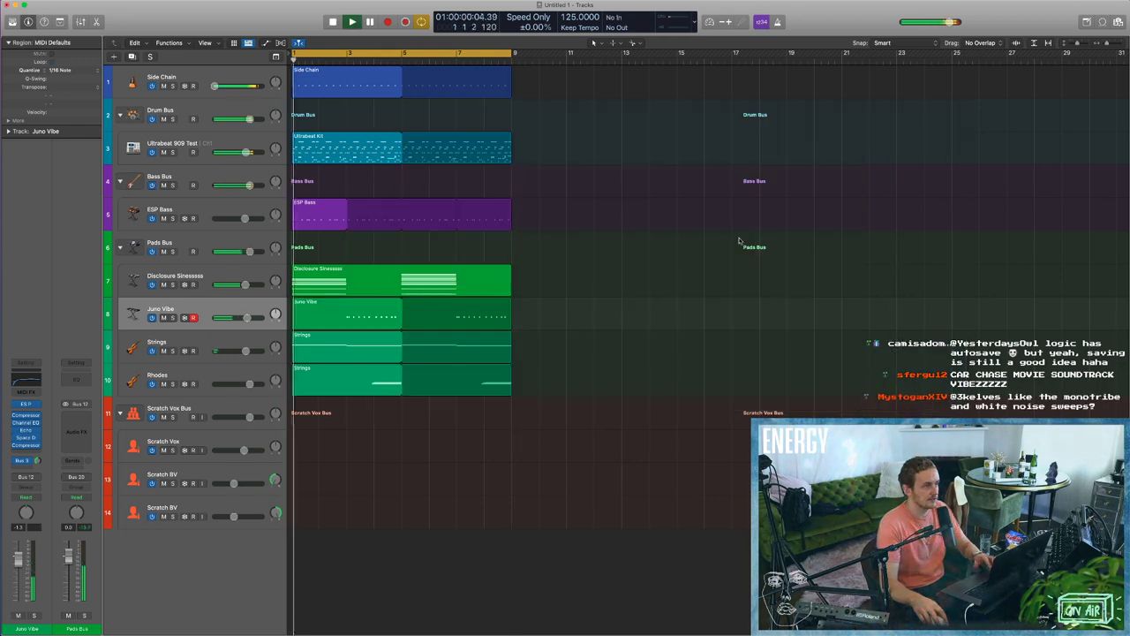
# Rename the Juno Vibe track to "Juno/Poly Vibe" and play the loop briefly.
pyautogui.doubleClick(149, 308)
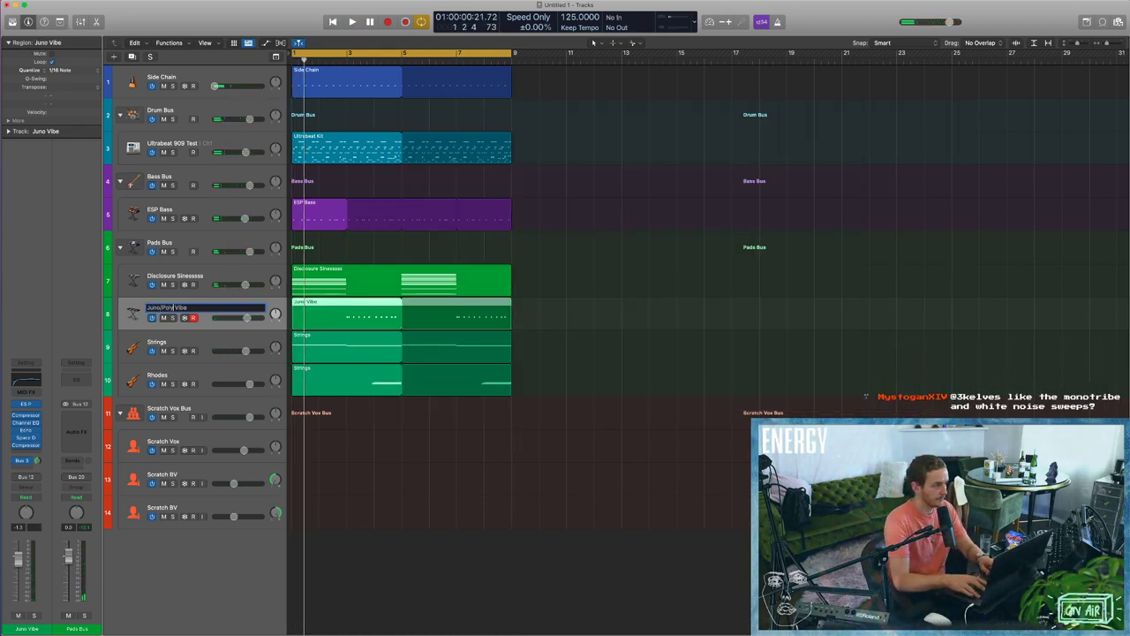
pyautogui.write('/Poly')
pyautogui.press('Return')
pyautogui.click(327, 442)
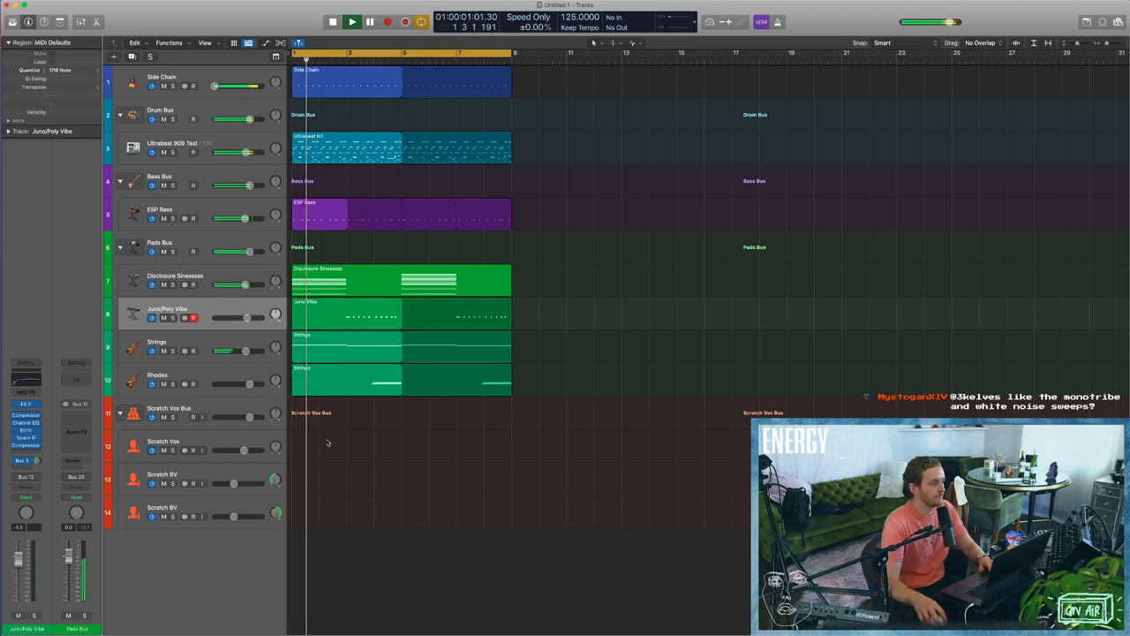
pyautogui.press('space')
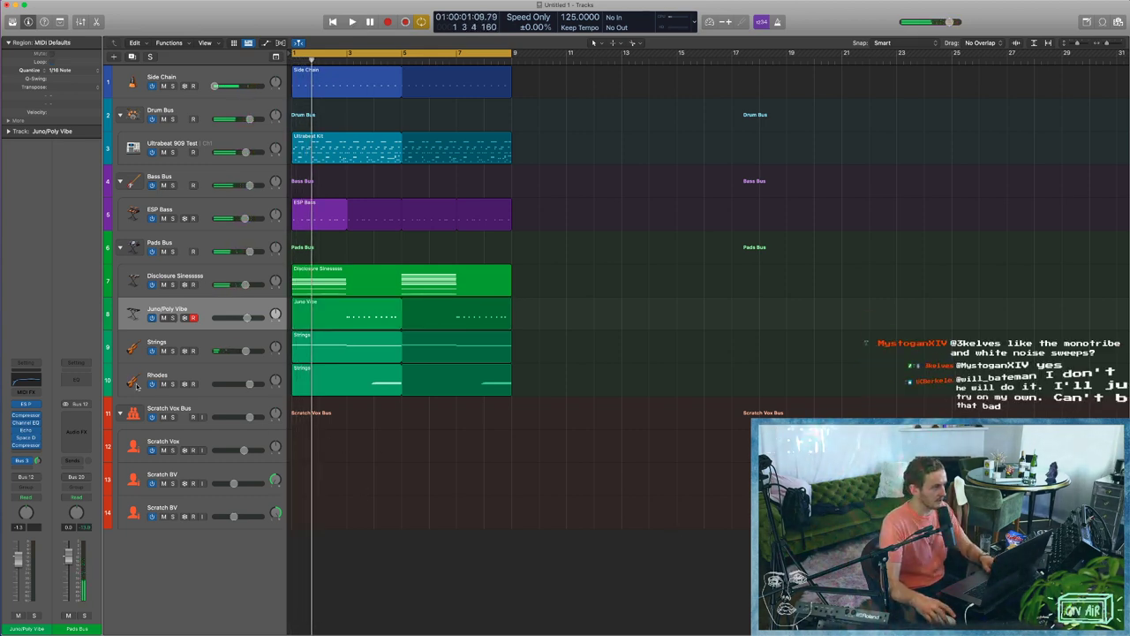
# Change the Rhodes track's icon to the electric piano from the Keyboards category.
pyautogui.click(134, 382)
pyautogui.click(174, 346)
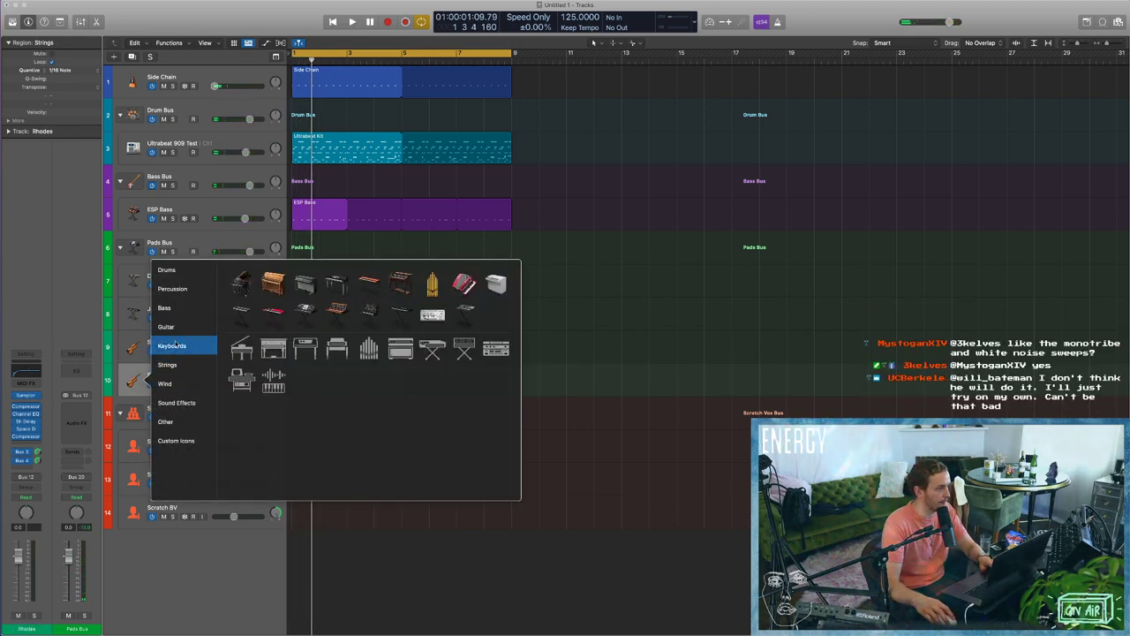
pyautogui.click(305, 283)
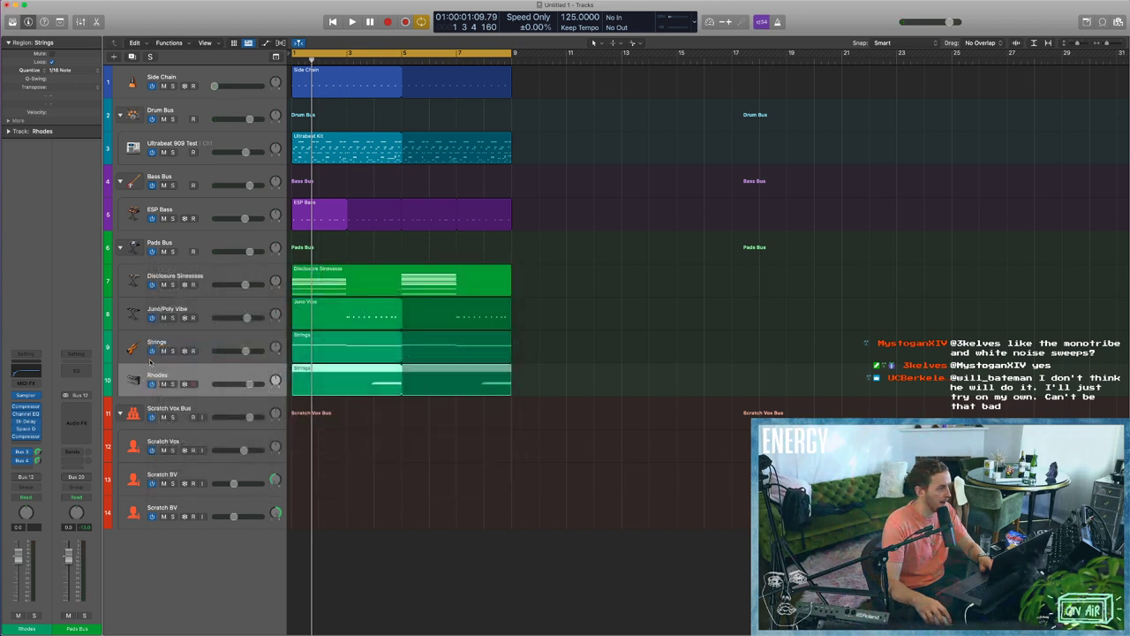
# Open the colour palette, compare the colours of the Strings and Rhodes tracks, and close it.
pyautogui.hotkey('alt', 'c')
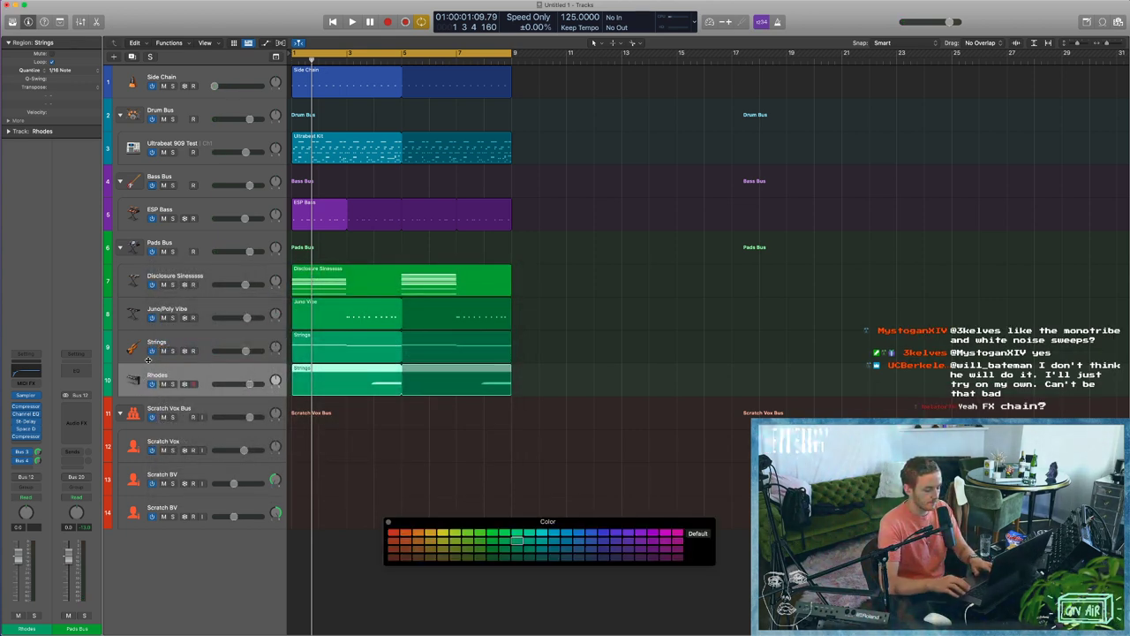
pyautogui.press('Up')
pyautogui.press('Up')
pyautogui.press('Down')
pyautogui.press('Down')
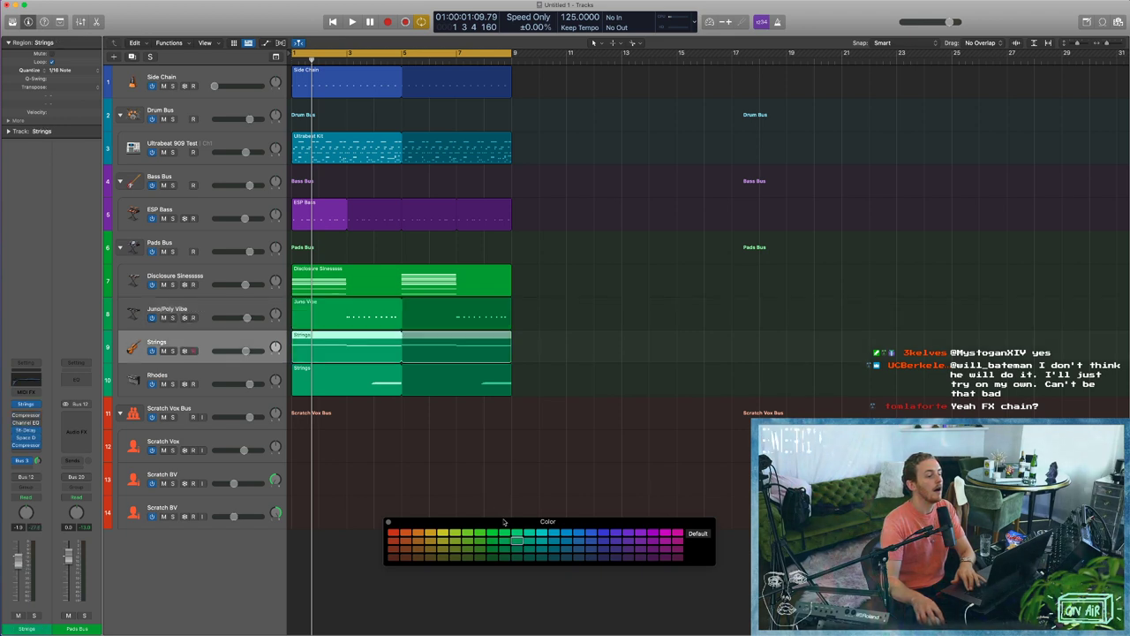
pyautogui.click(530, 477)
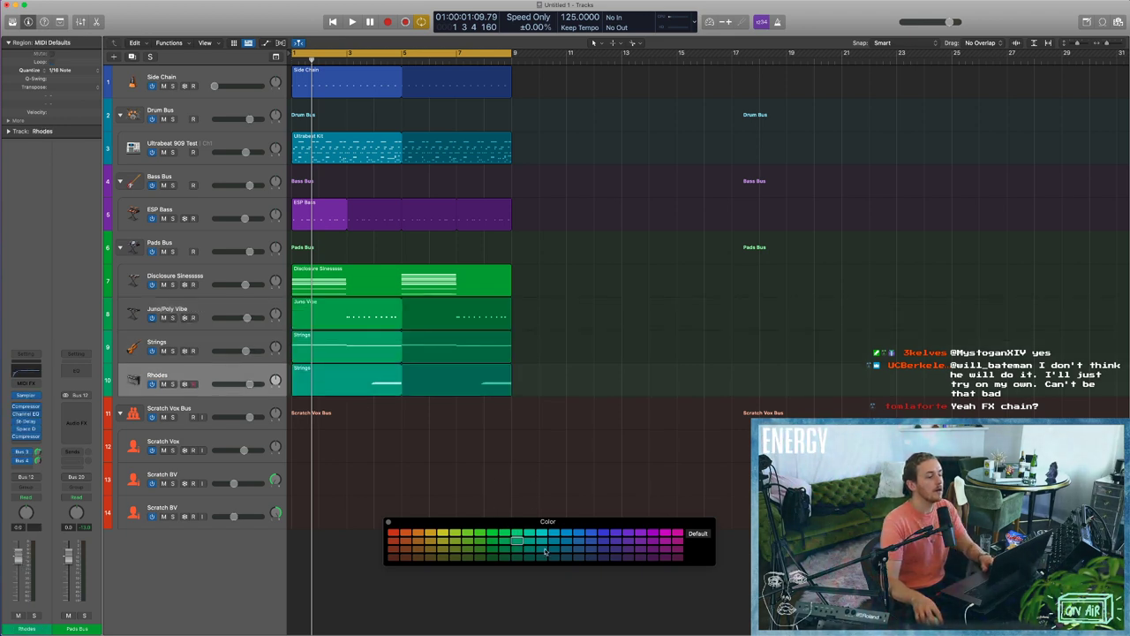
pyautogui.click(389, 522)
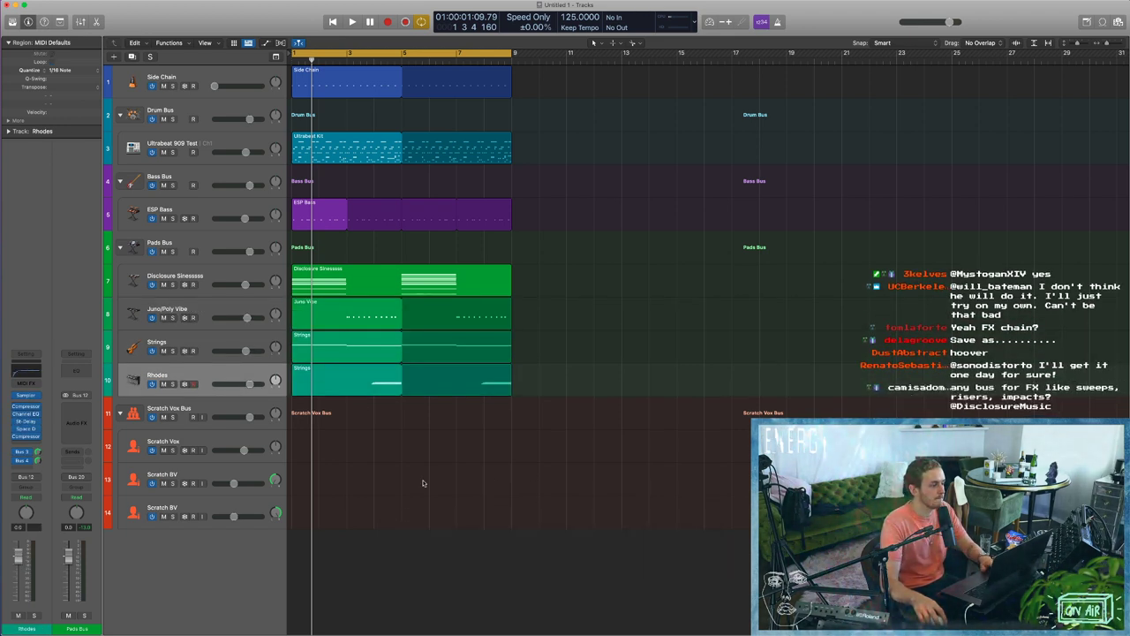
# Name all seven regions after their tracks and play the loop briefly from the start.
pyautogui.press('super+a')
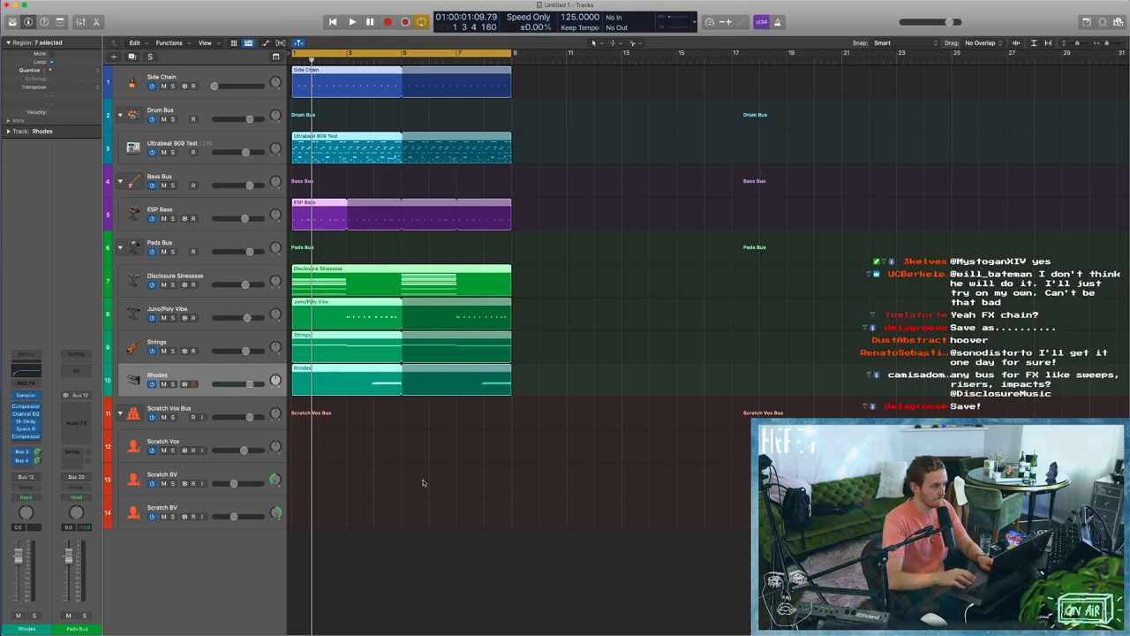
pyautogui.click(423, 483)
pyautogui.press('Return')
pyautogui.press('space')
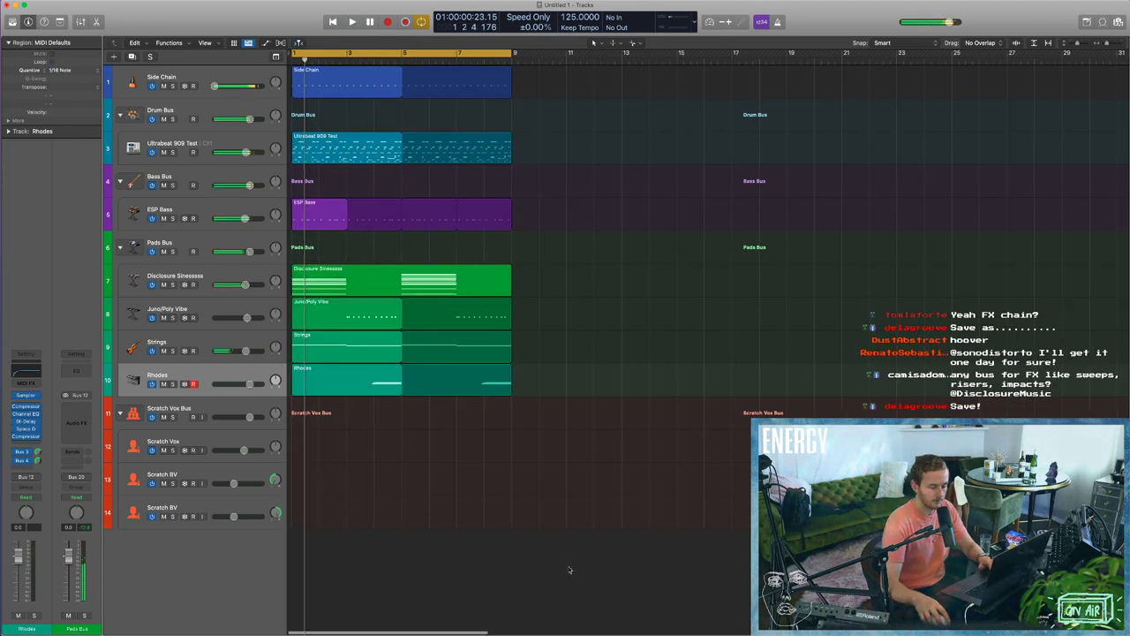
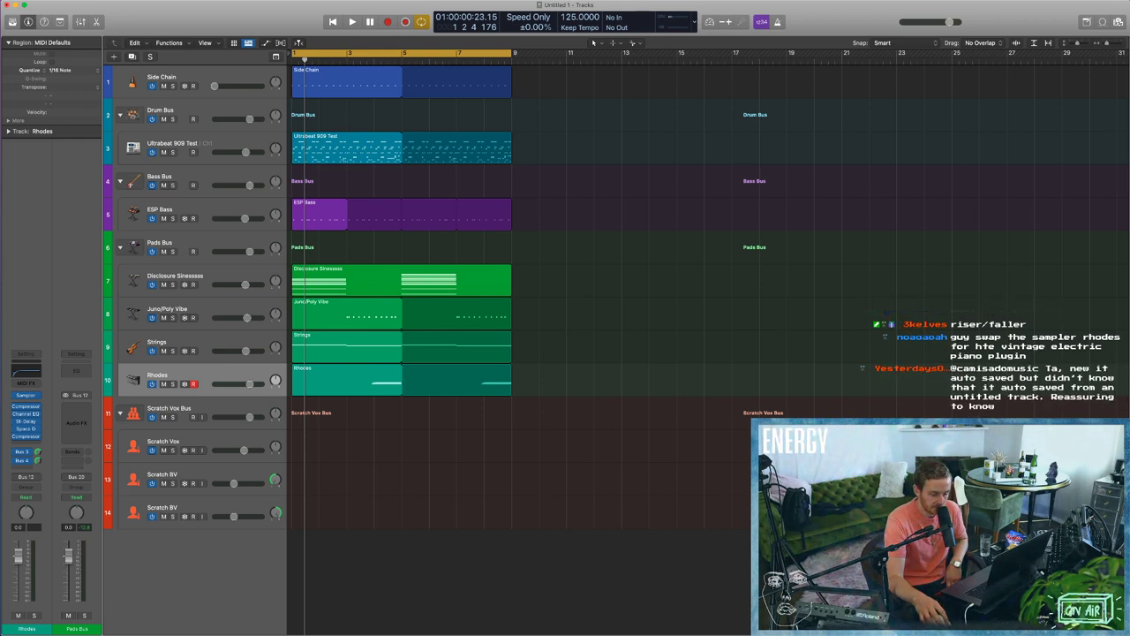
# Replace the Sampler on the Rhodes track with the Vintage Electric Piano and move its window aside.
pyautogui.click(37, 395)
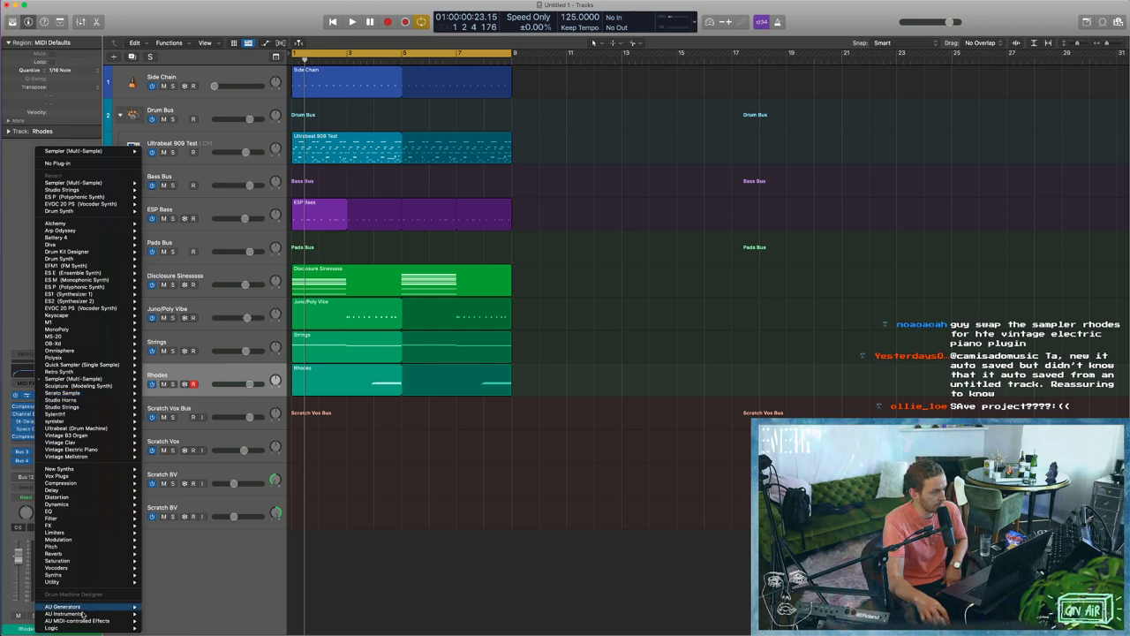
pyautogui.moveTo(84, 628)
pyautogui.moveTo(156, 628)
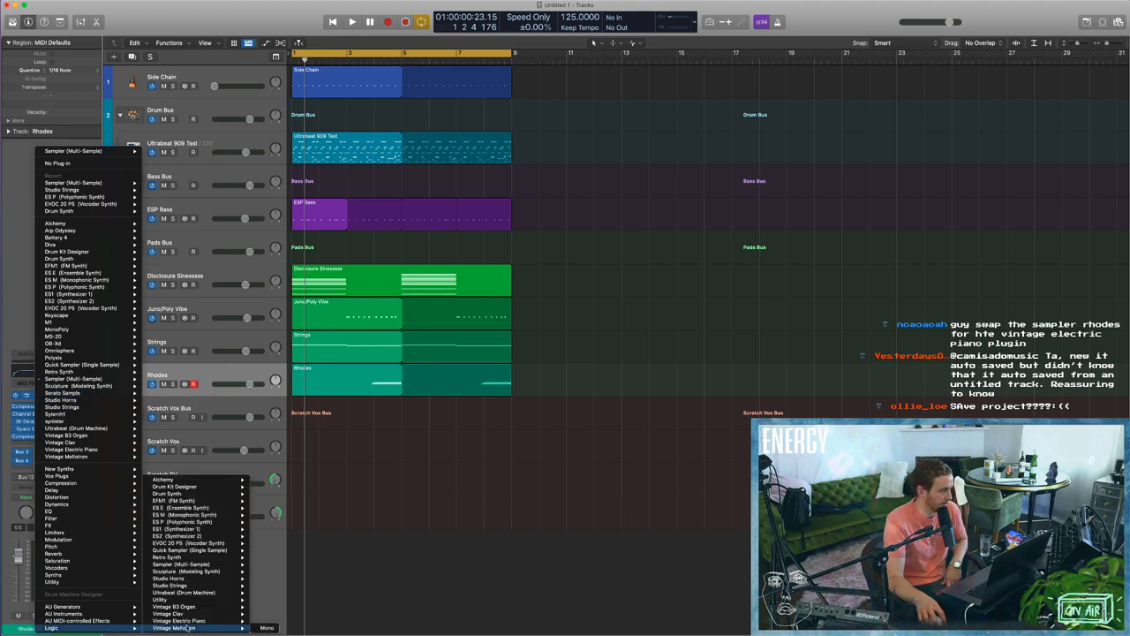
pyautogui.click(188, 623)
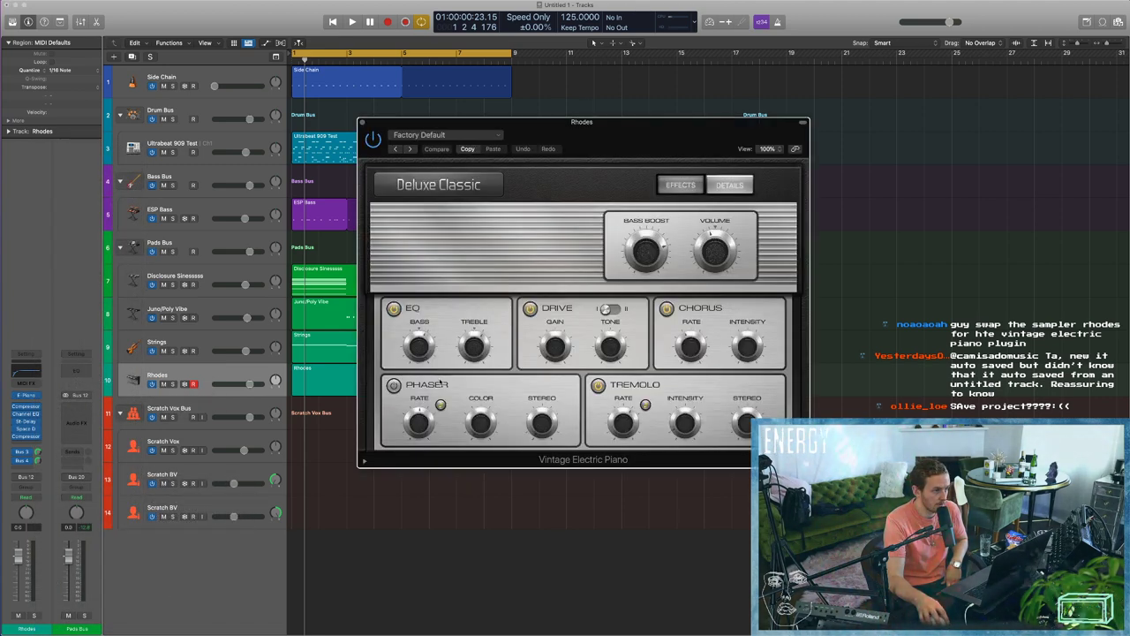
pyautogui.moveTo(582, 121); pyautogui.dragTo(511, 115)
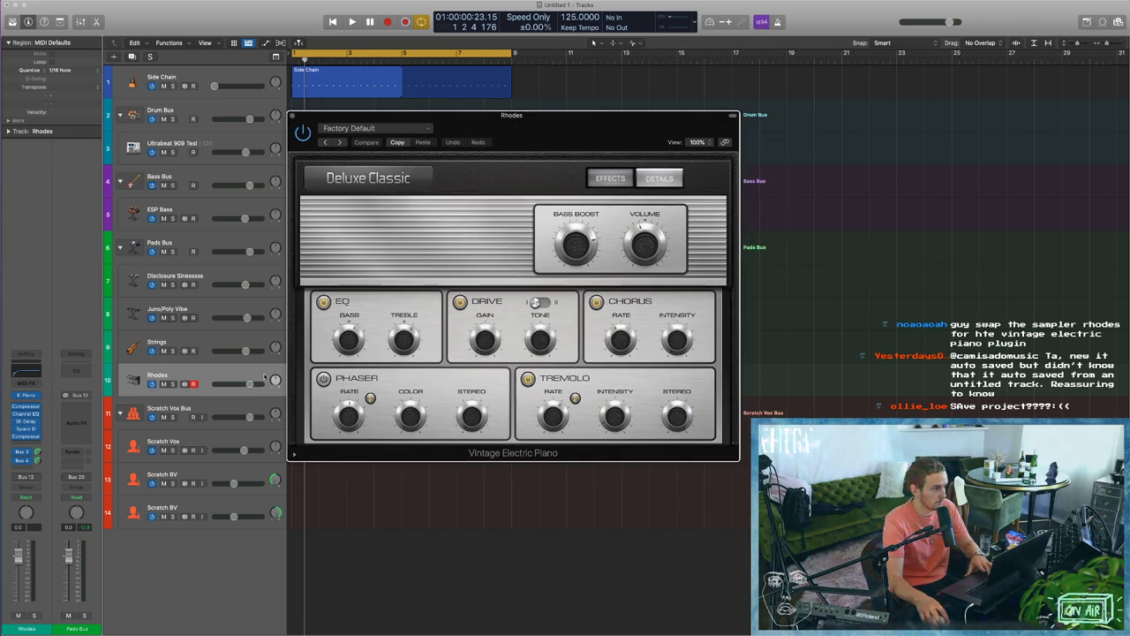
# Set the cycle range to bars 3 to 5 and play the Rhodes track soloed.
pyautogui.click(369, 54)
pyautogui.moveTo(349, 54); pyautogui.dragTo(404, 54)
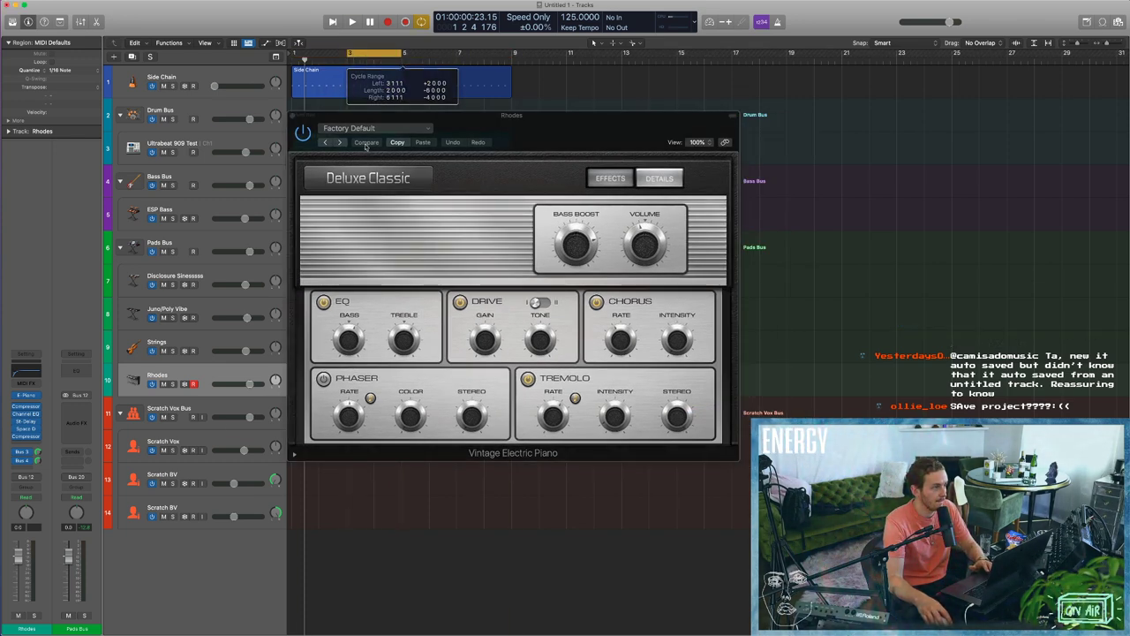
pyautogui.press('space')
pyautogui.click(172, 384)
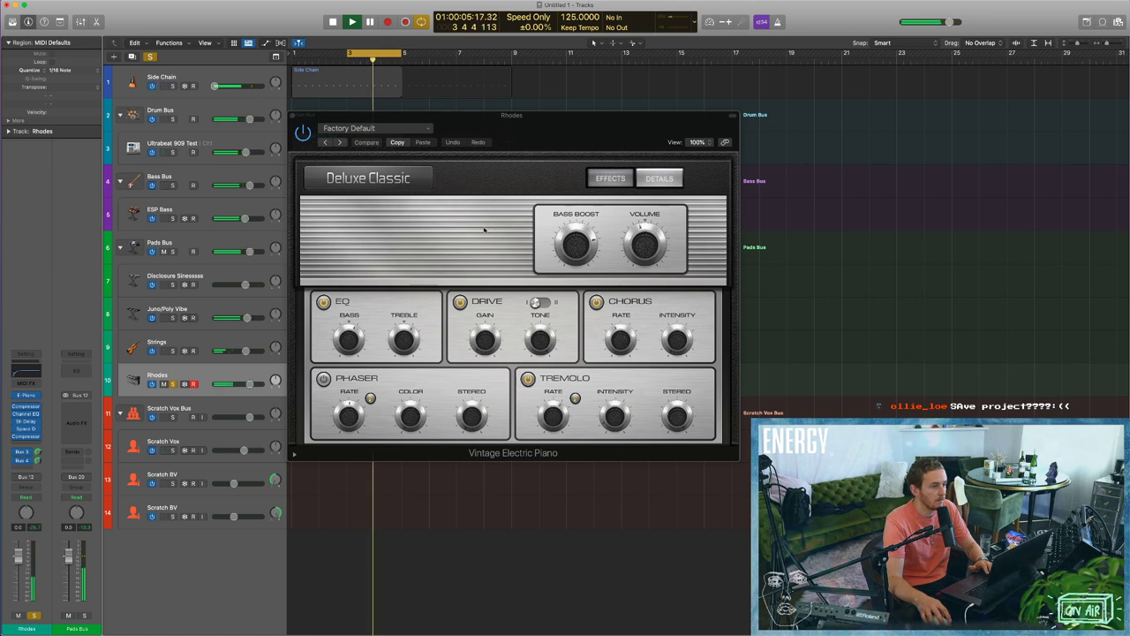
# Examine the effects and details settings of the Vintage Electric Piano during playback, and close the instrument.
pyautogui.moveTo(586, 247)
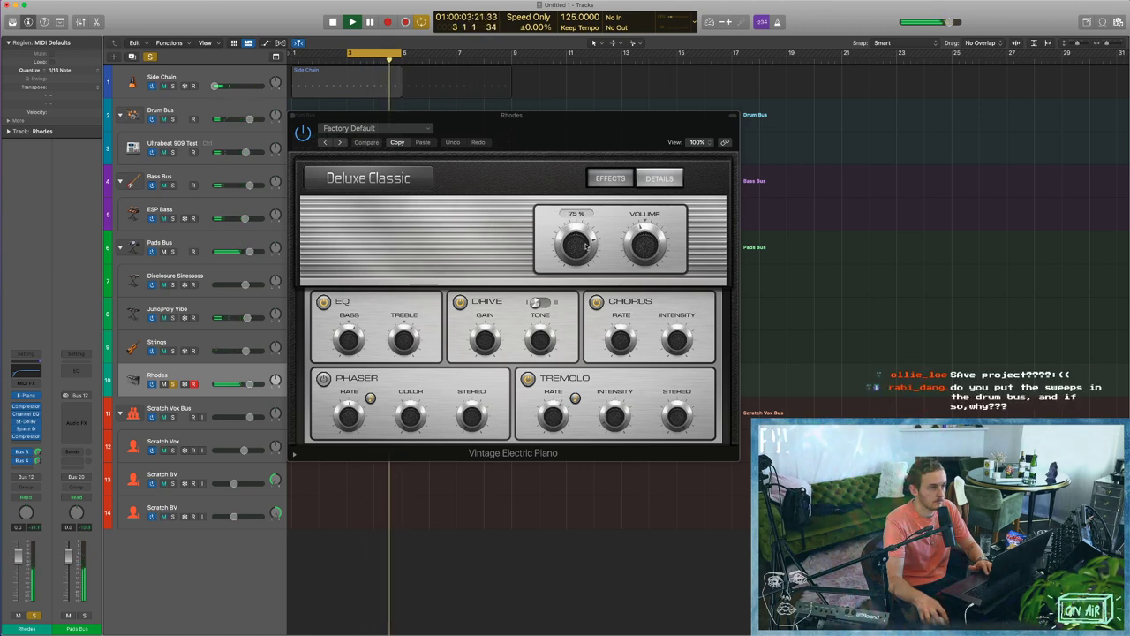
pyautogui.click(658, 179)
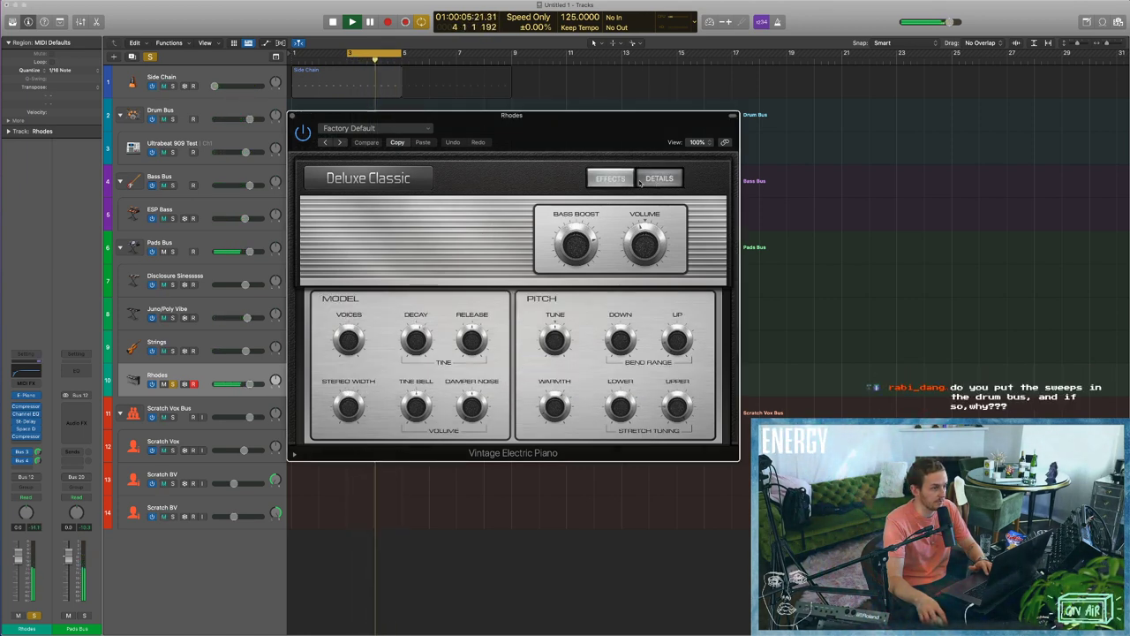
pyautogui.click(611, 178)
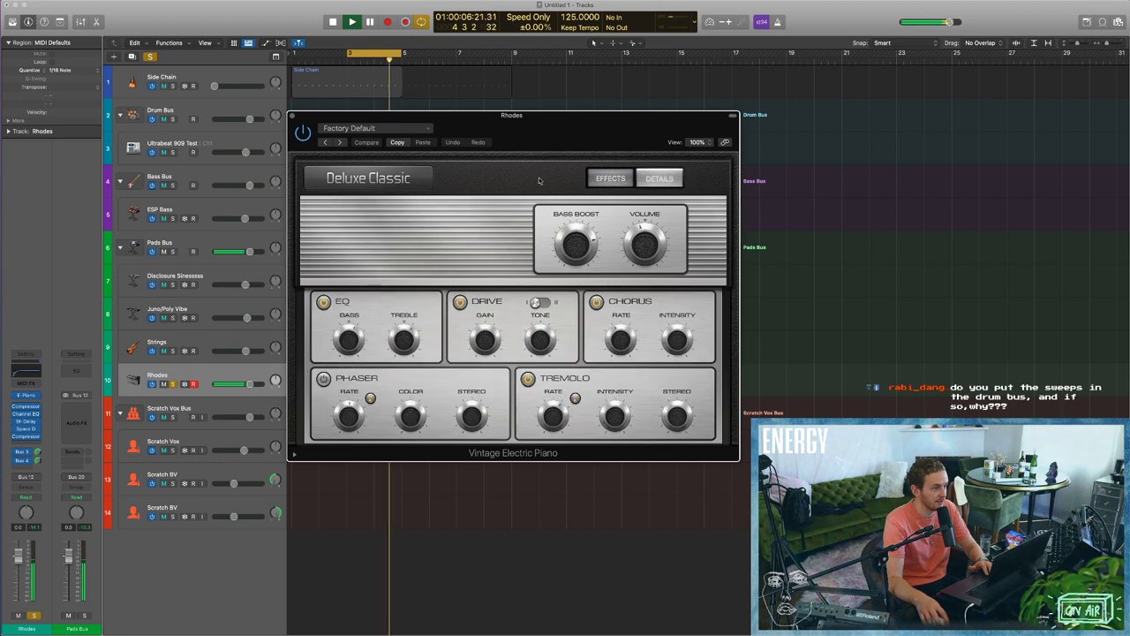
pyautogui.click(293, 115)
# In the Rhodes region's piano roll, start the cycle just before the chord and raise the five notes' velocity to 100.
pyautogui.doubleClick(462, 379)
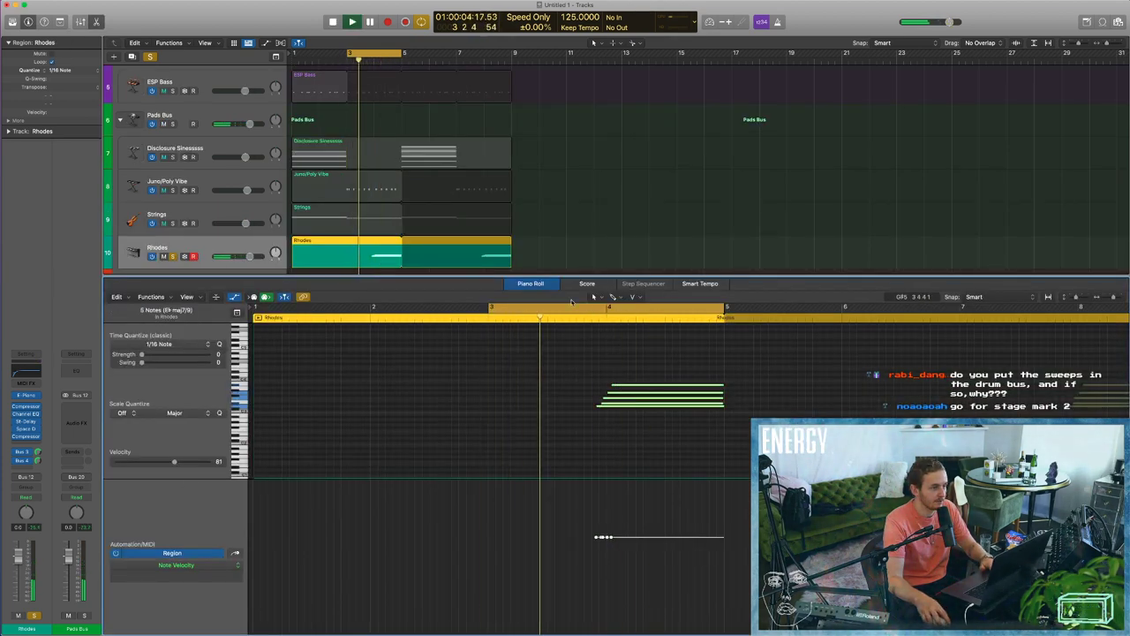
pyautogui.moveTo(492, 311); pyautogui.dragTo(581, 312)
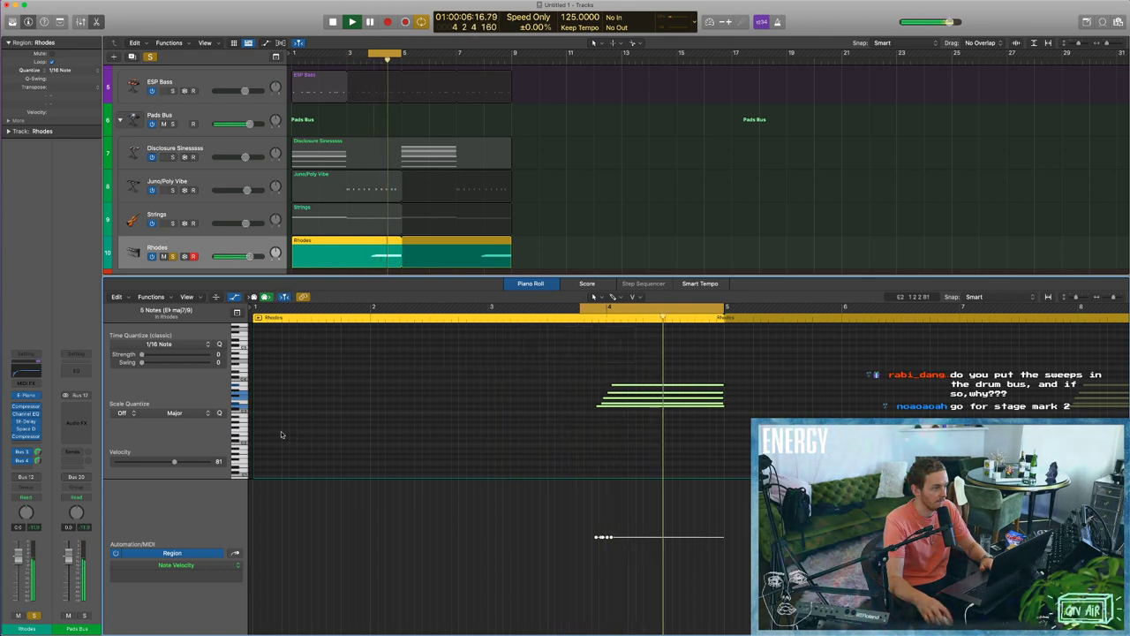
pyautogui.moveTo(174, 461); pyautogui.dragTo(188, 462)
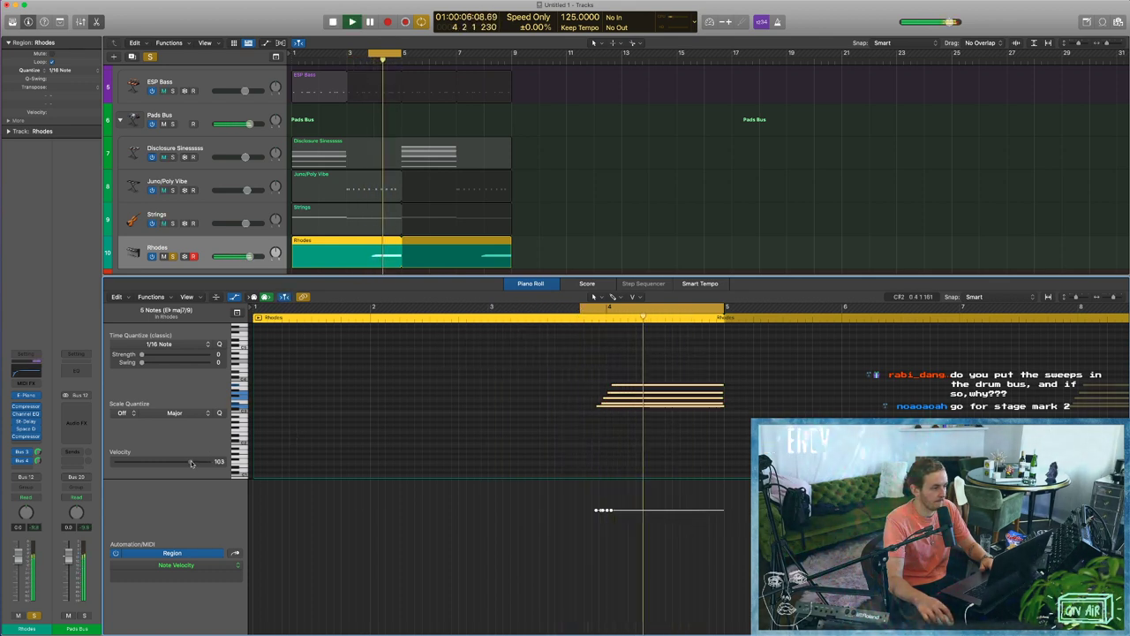
# Turn off Drive and Tremolo and turn on the Phaser in the Rhodes track's Vintage Electric Piano.
pyautogui.click(33, 394)
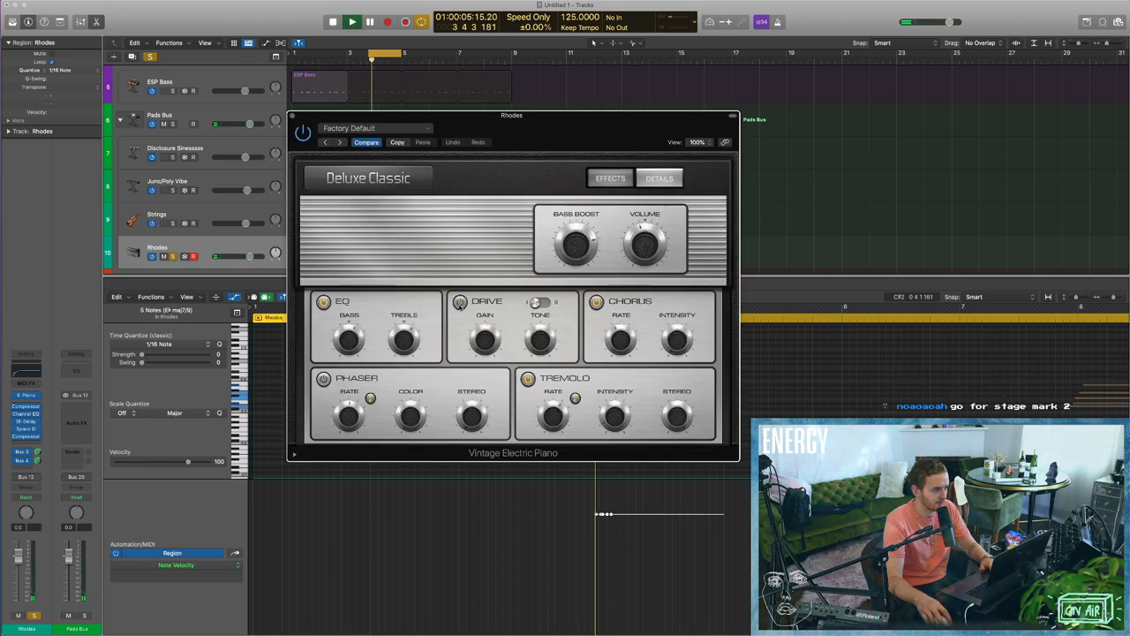
pyautogui.moveTo(477, 309); pyautogui.dragTo(412, 321)
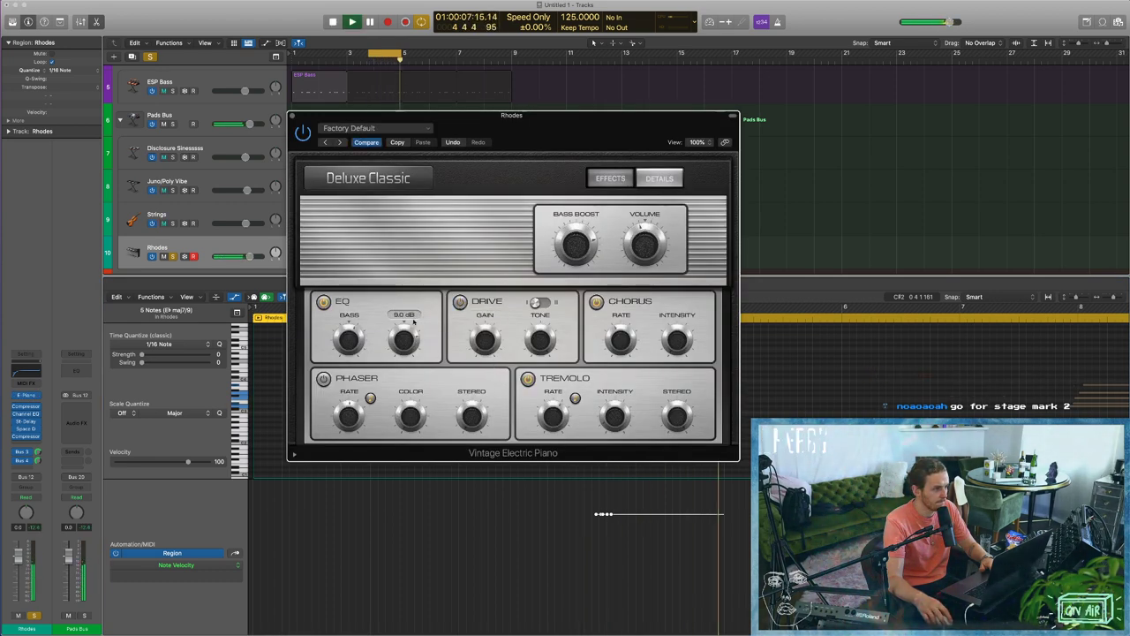
pyautogui.click(347, 405)
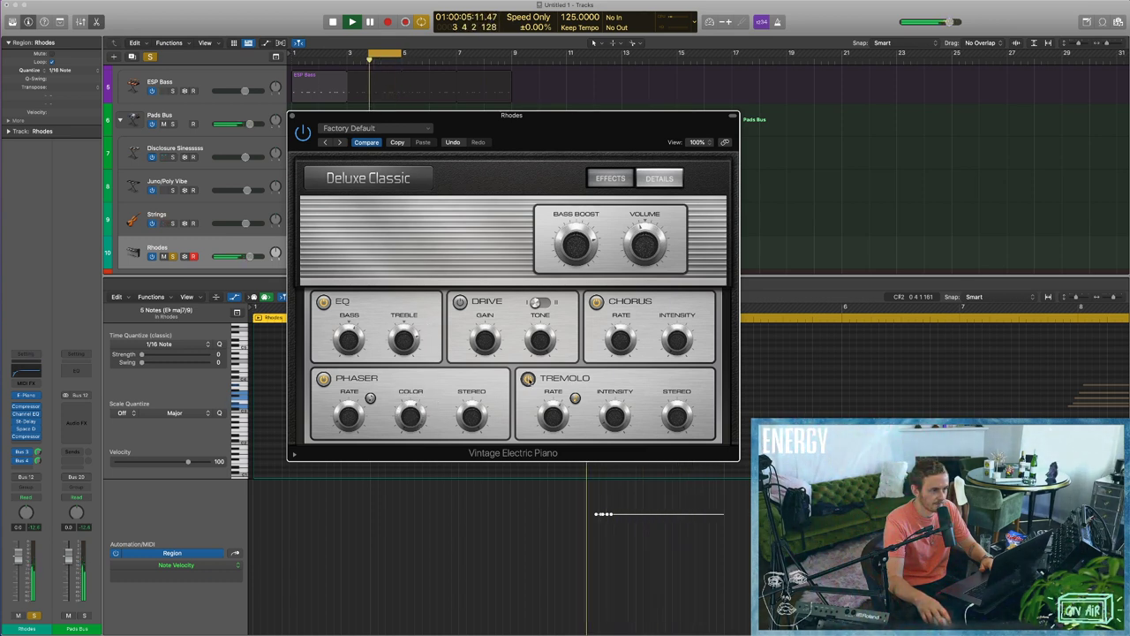
pyautogui.moveTo(630, 339); pyautogui.dragTo(627, 345)
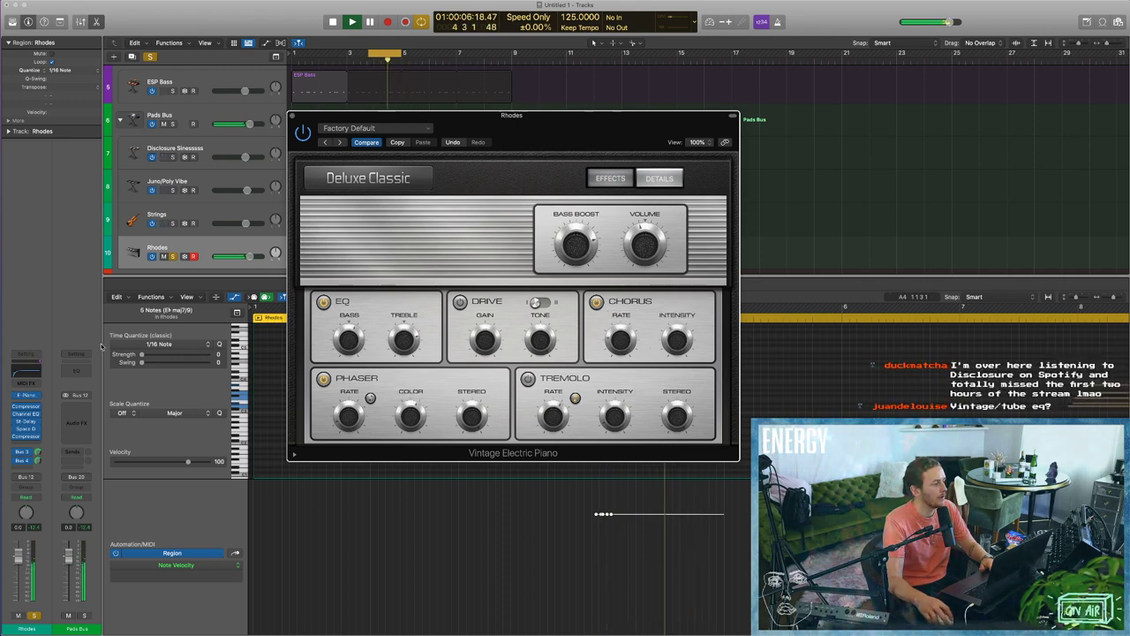
pyautogui.press('space')
pyautogui.click(293, 115)
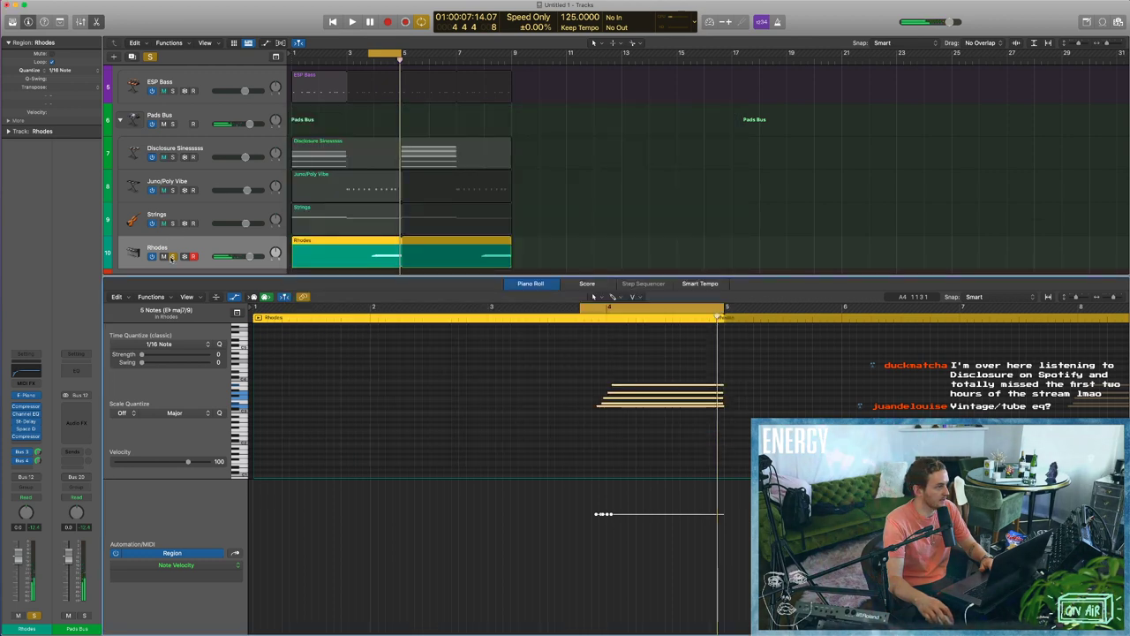
# Unsolo the Rhodes track, close the piano roll, and restore the cycle range to bars 1 to 9 during playback.
pyautogui.press('space')
pyautogui.press('e')
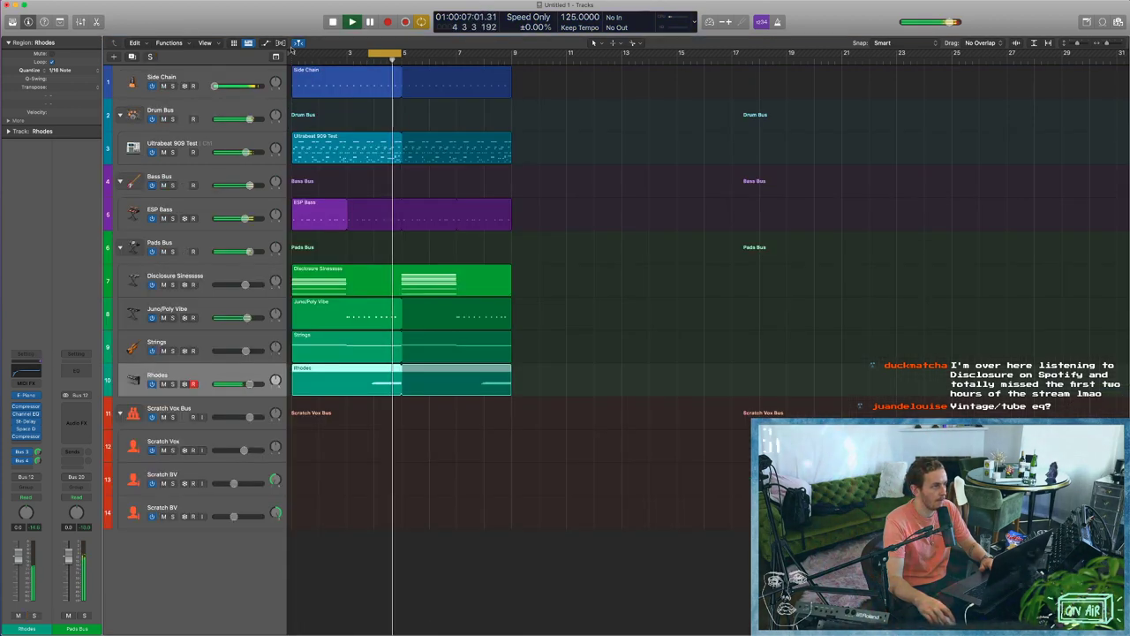
pyautogui.moveTo(293, 52); pyautogui.dragTo(514, 55)
pyautogui.click(410, 94)
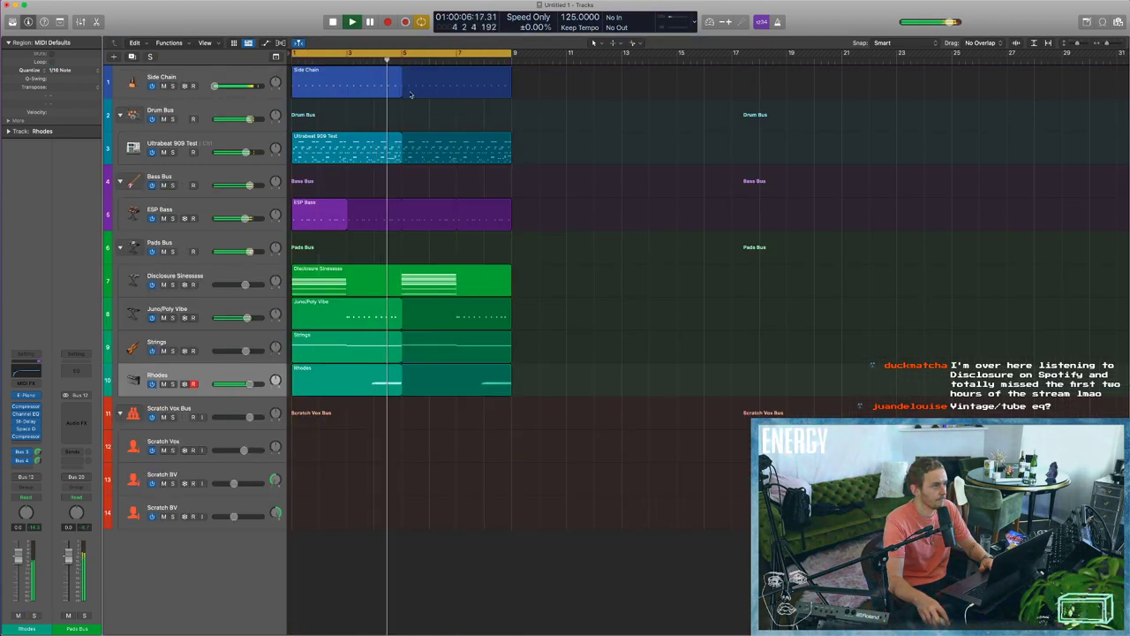
# Move the project start one bar earlier, ahead of bar 1.
pyautogui.moveTo(292, 59)
pyautogui.mouseDown()
pyautogui.moveTo(229, 64)
pyautogui.moveTo(260, 68)
pyautogui.mouseUp()
pyautogui.click(809, 196)
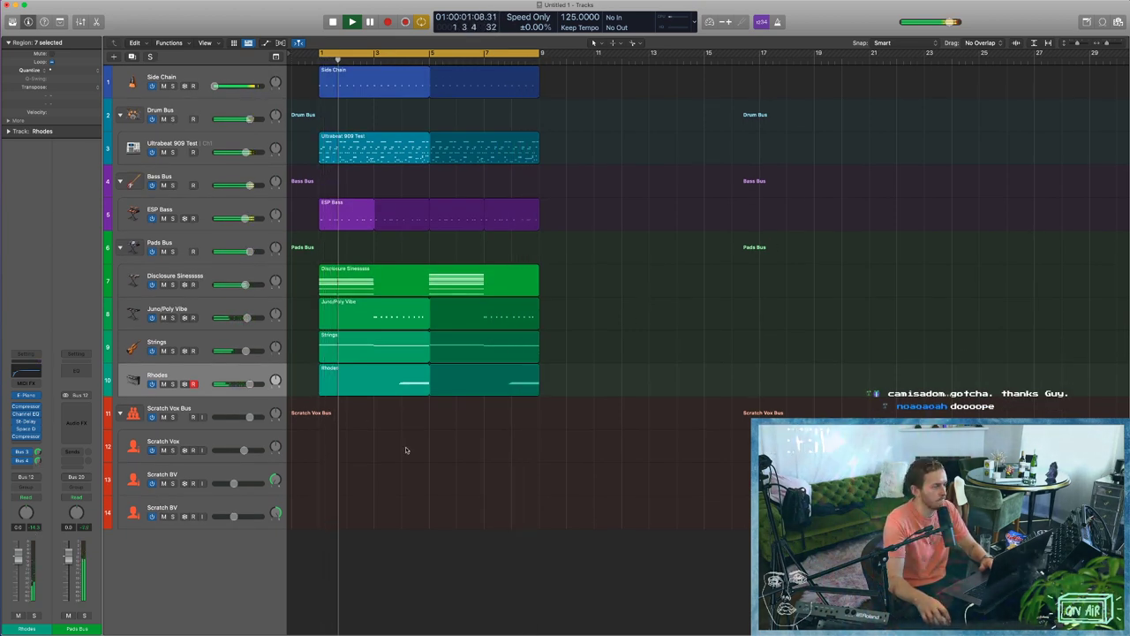
# Mute the Juno/Poly Vibe region to hear the loop without it, unmute it and stop playback.
pyautogui.click(351, 320)
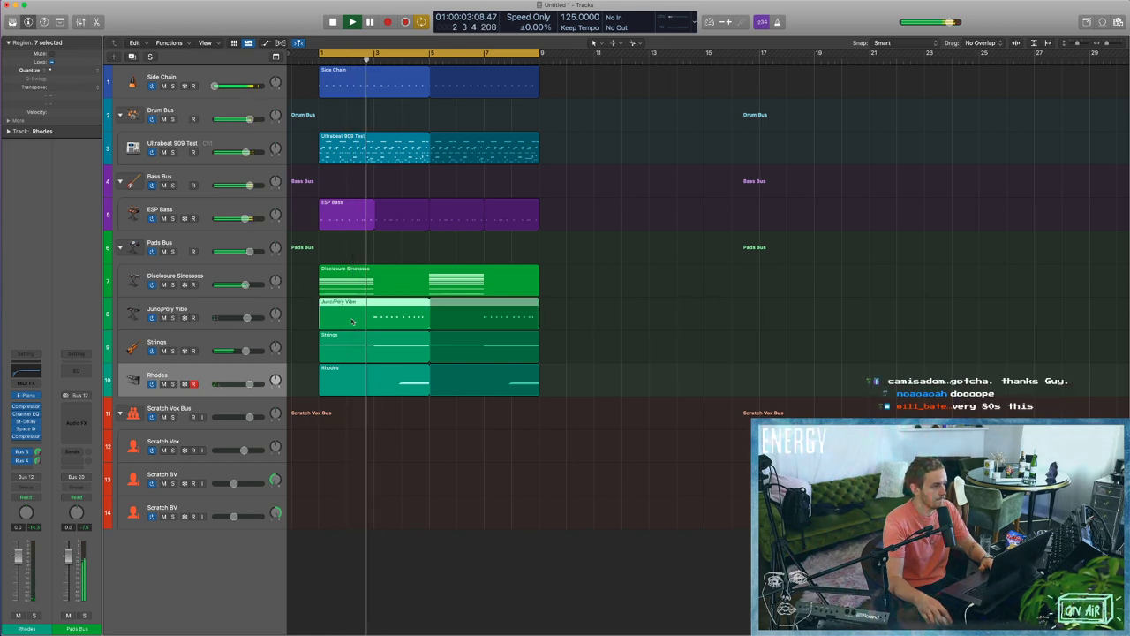
pyautogui.hotkey('ctrl', 'm')
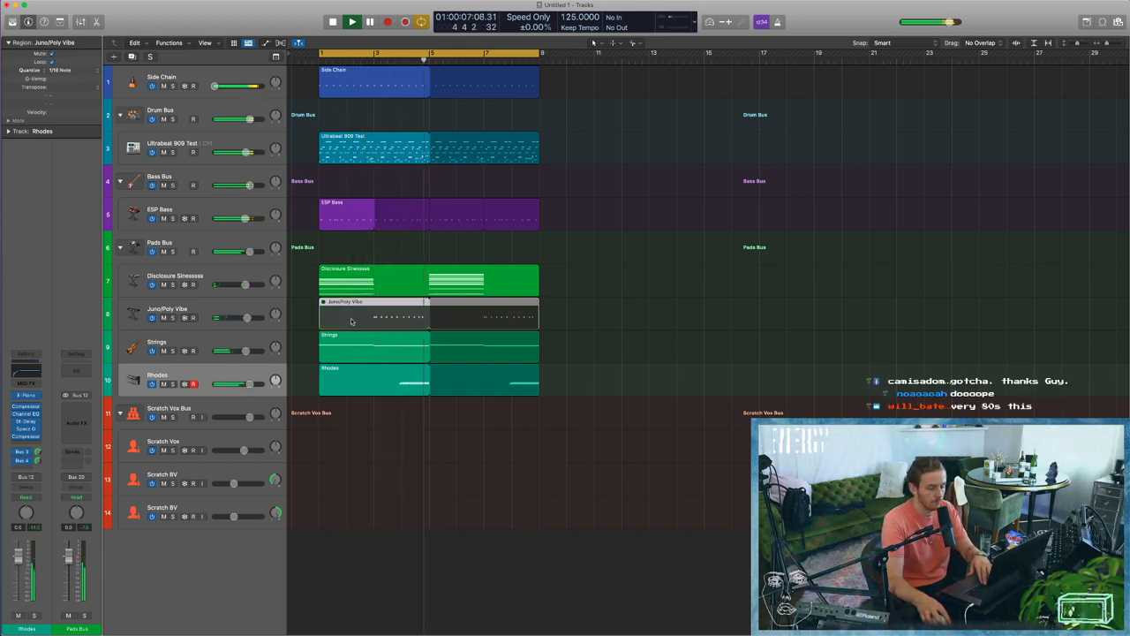
pyautogui.hotkey('ctrl', 'm')
pyautogui.press('space')
pyautogui.click(686, 324)
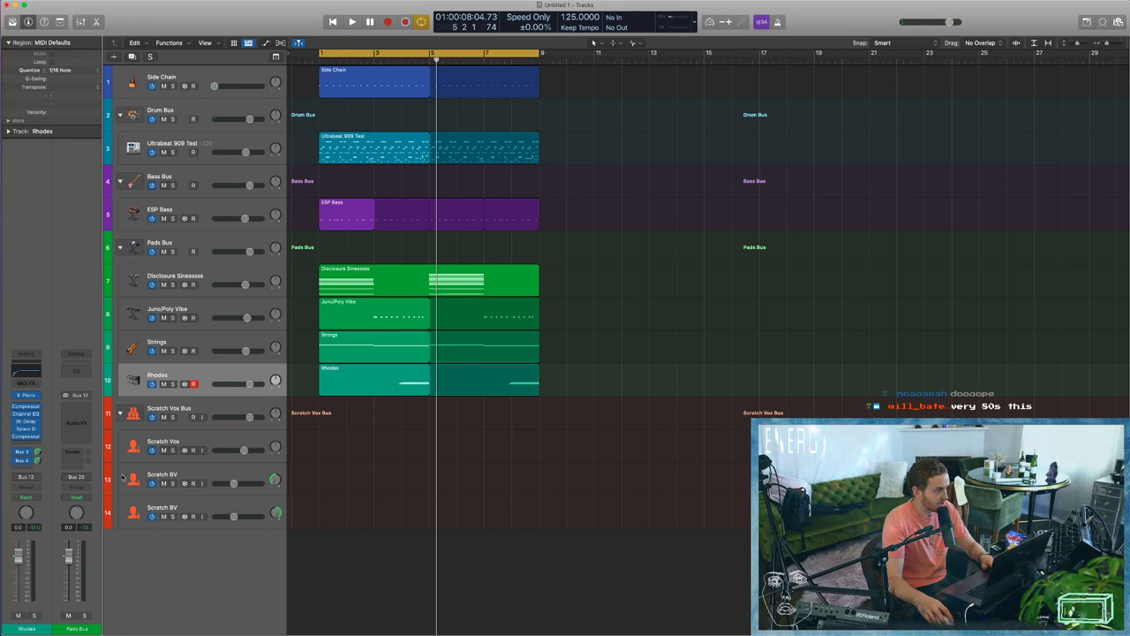
# Check the Strings and Juno/Poly Vibe tracks, and examine the Vintage Console EQ on the Scratch Vox track.
pyautogui.click(172, 347)
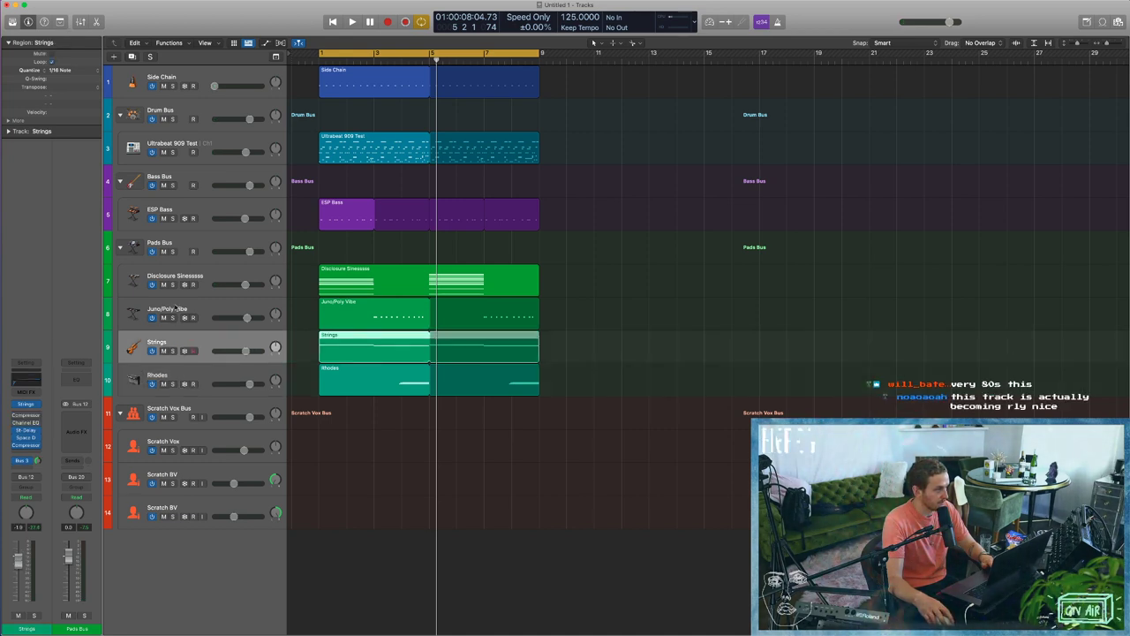
pyautogui.click(177, 308)
pyautogui.click(199, 438)
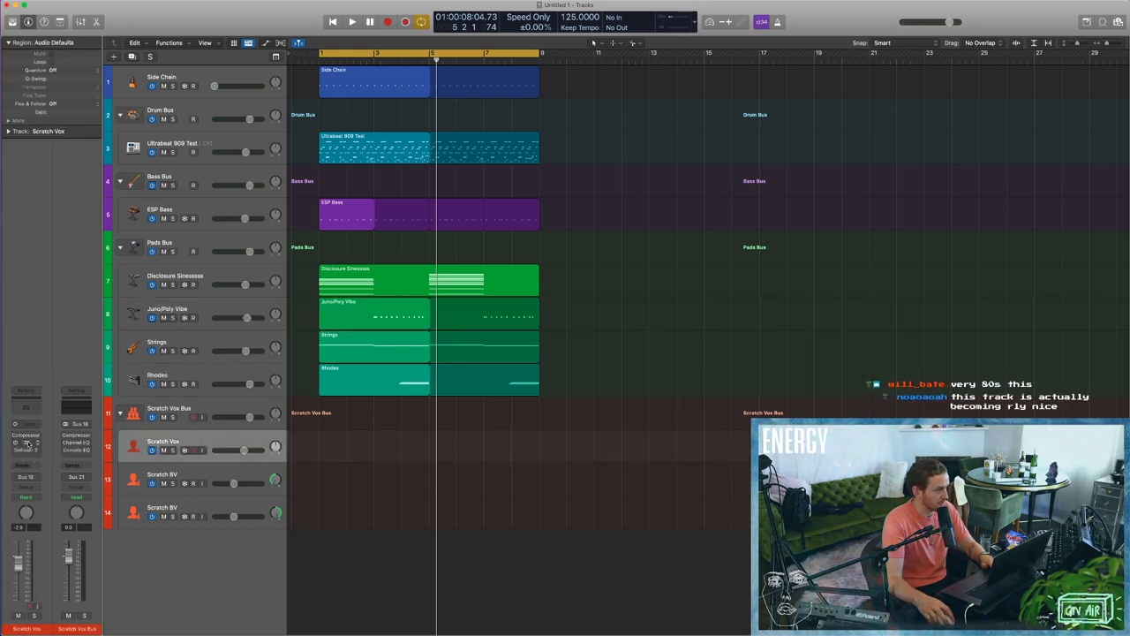
pyautogui.click(27, 447)
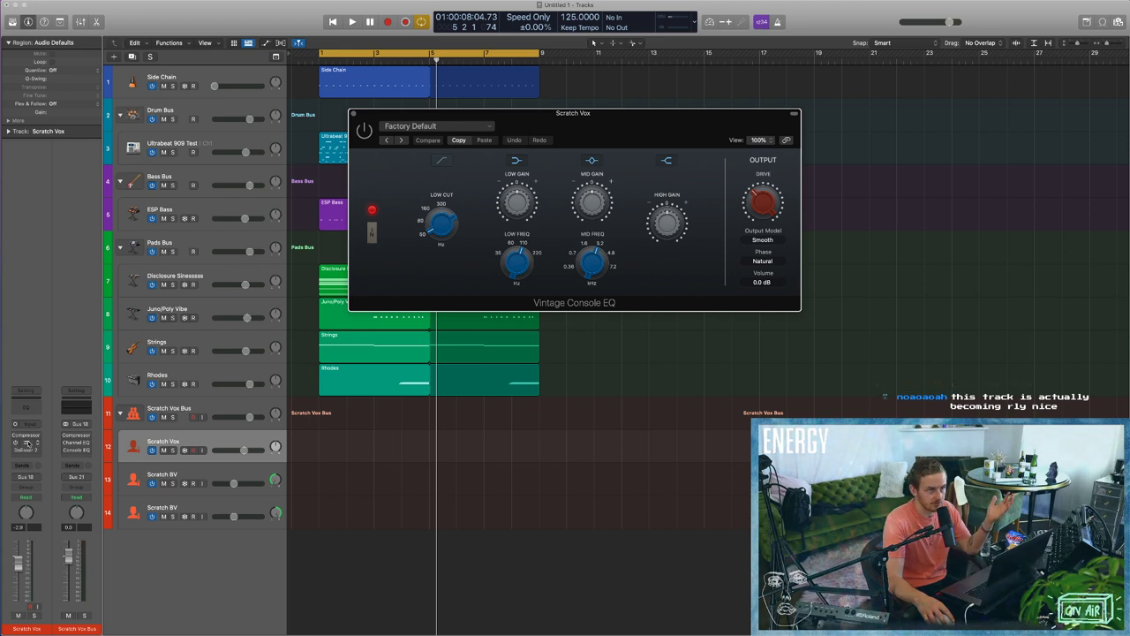
pyautogui.click(353, 114)
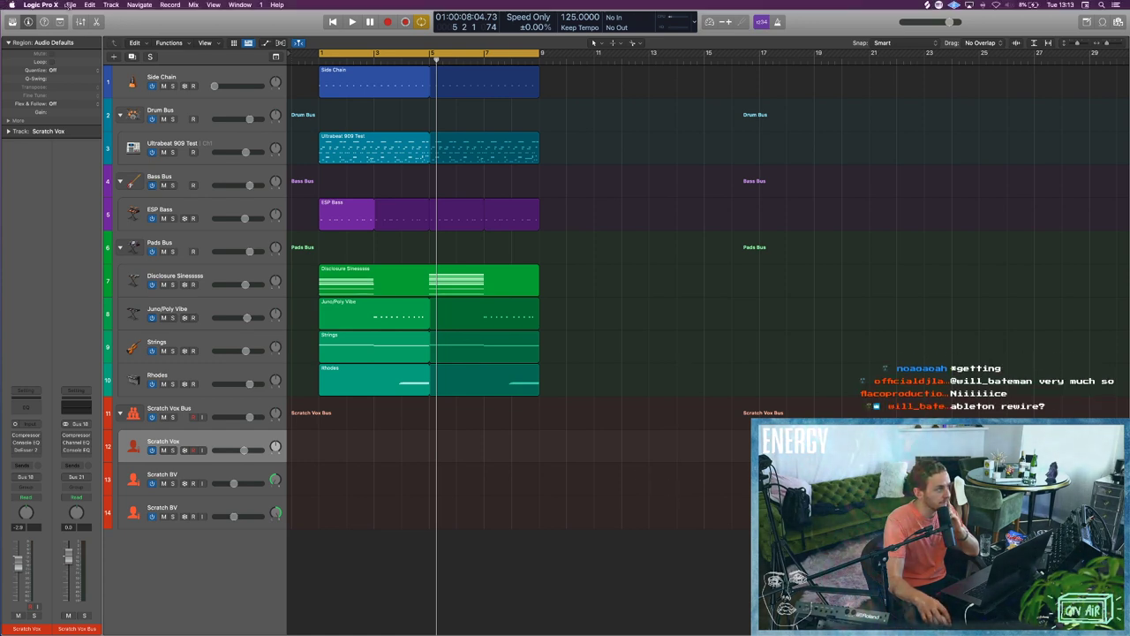
# Save the project as a template named "Disclosure '1000 Sub Template Givaway'" in the Project Templates folder.
pyautogui.click(70, 4)
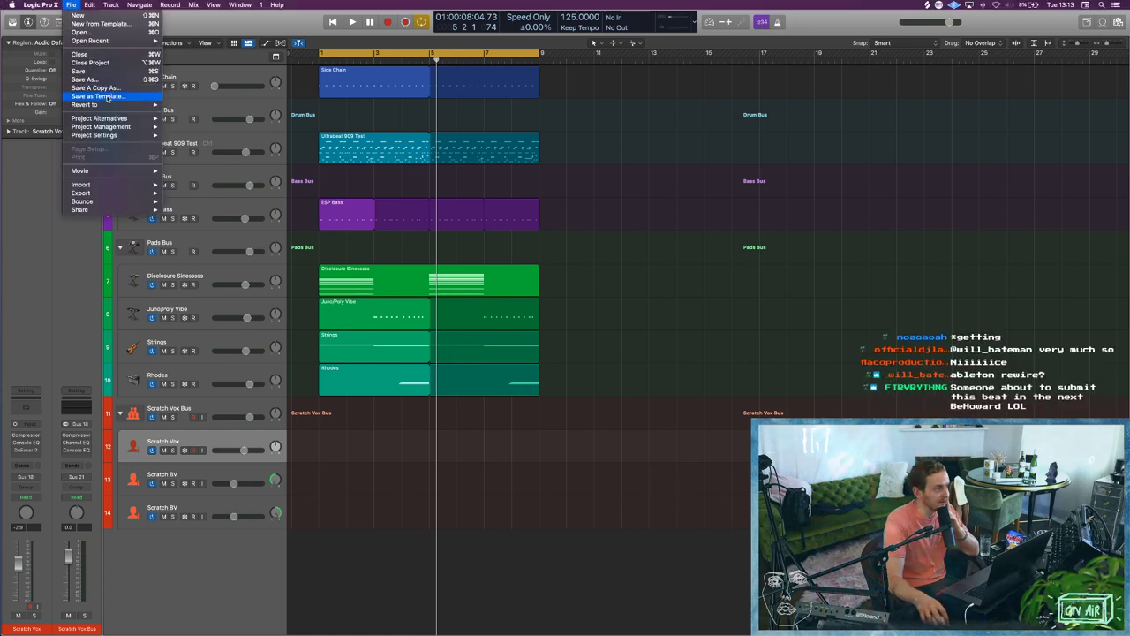
pyautogui.click(547, 195)
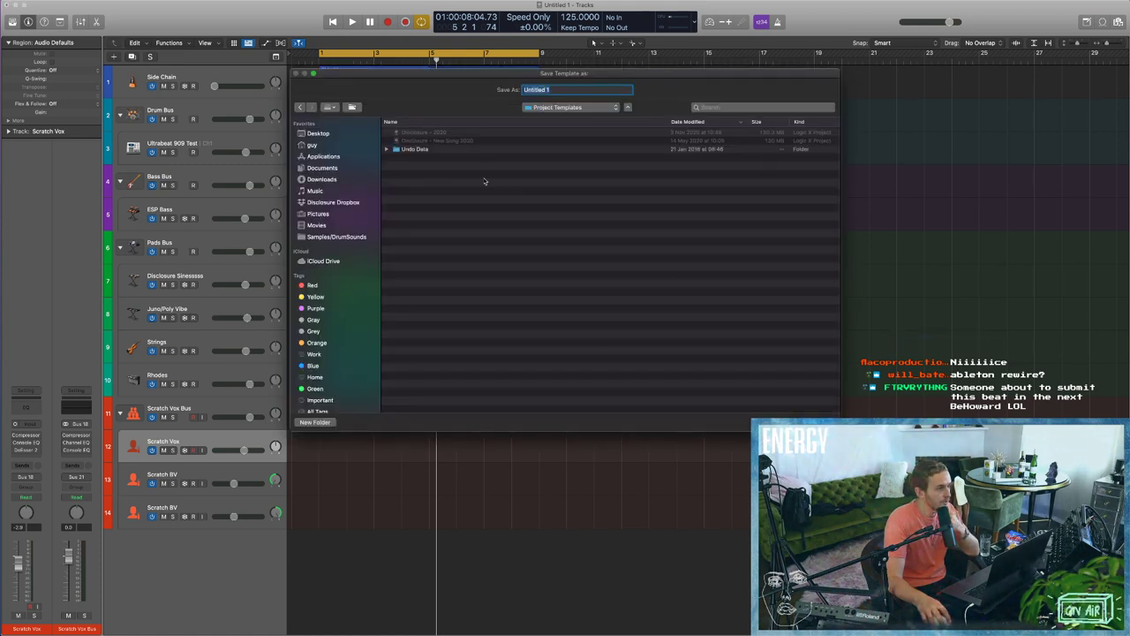
pyautogui.write('D')
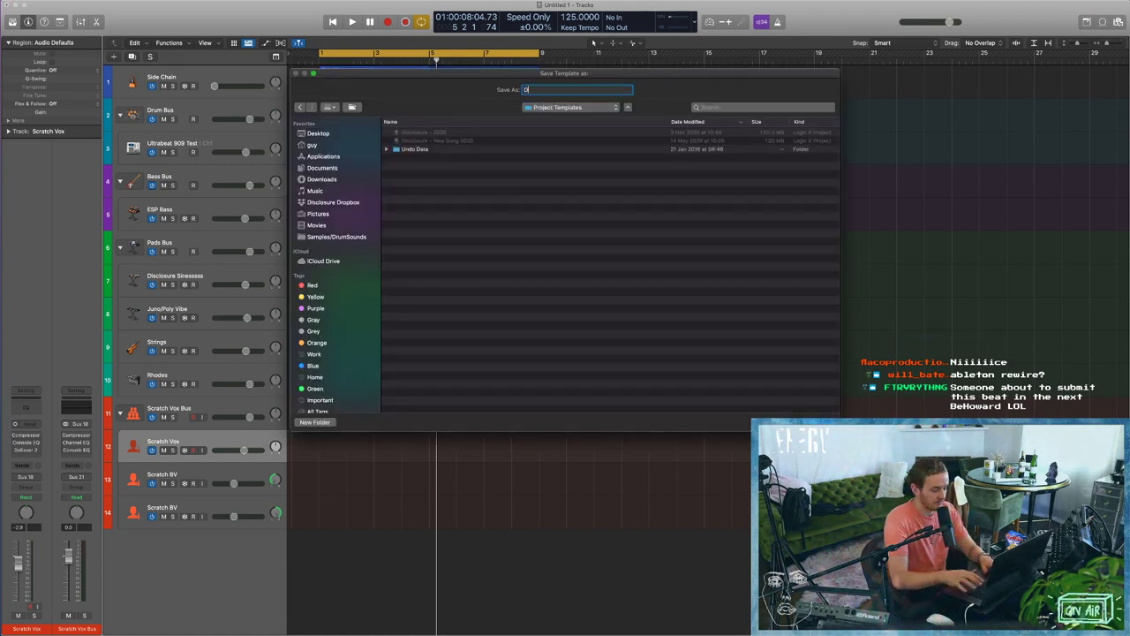
pyautogui.write('isclosure ')
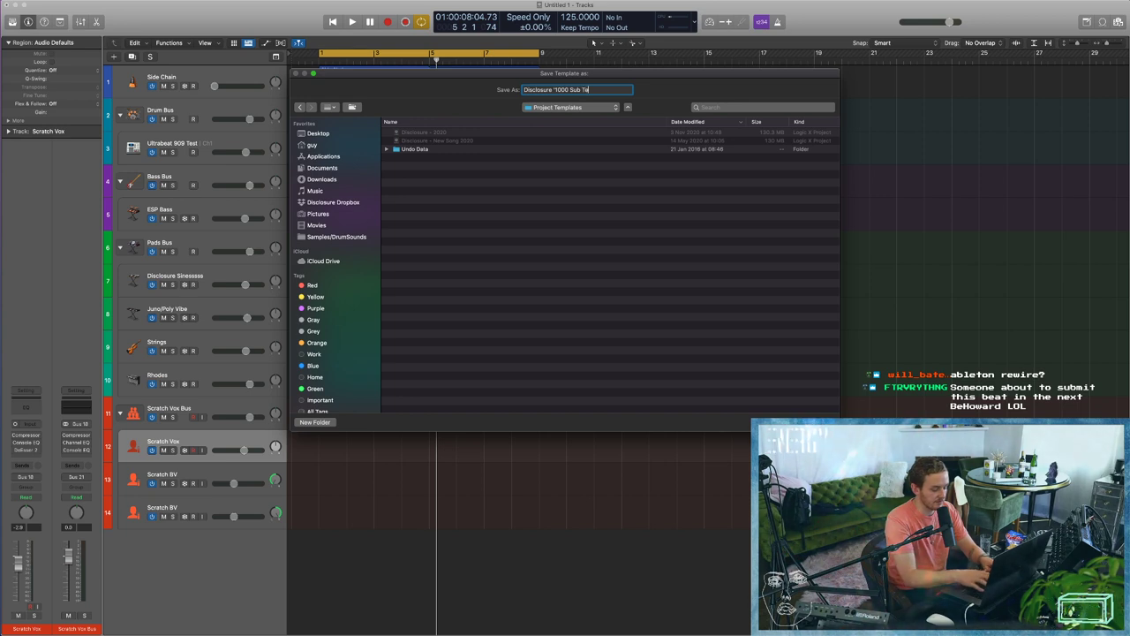
pyautogui.write("'1000 Sub Template Giva")
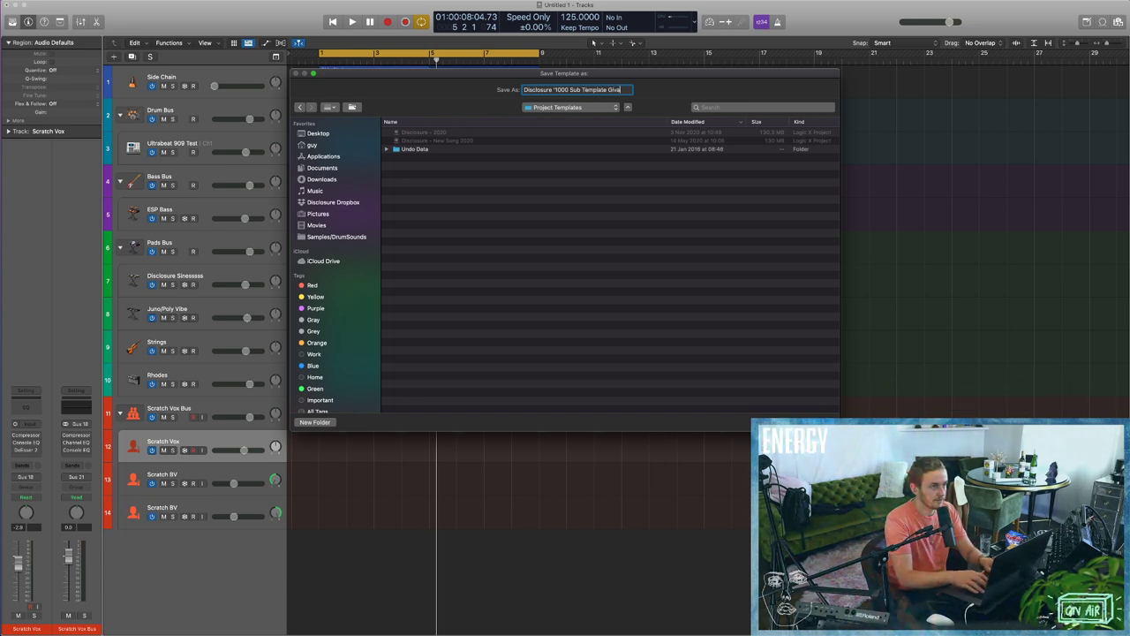
pyautogui.write('wa')
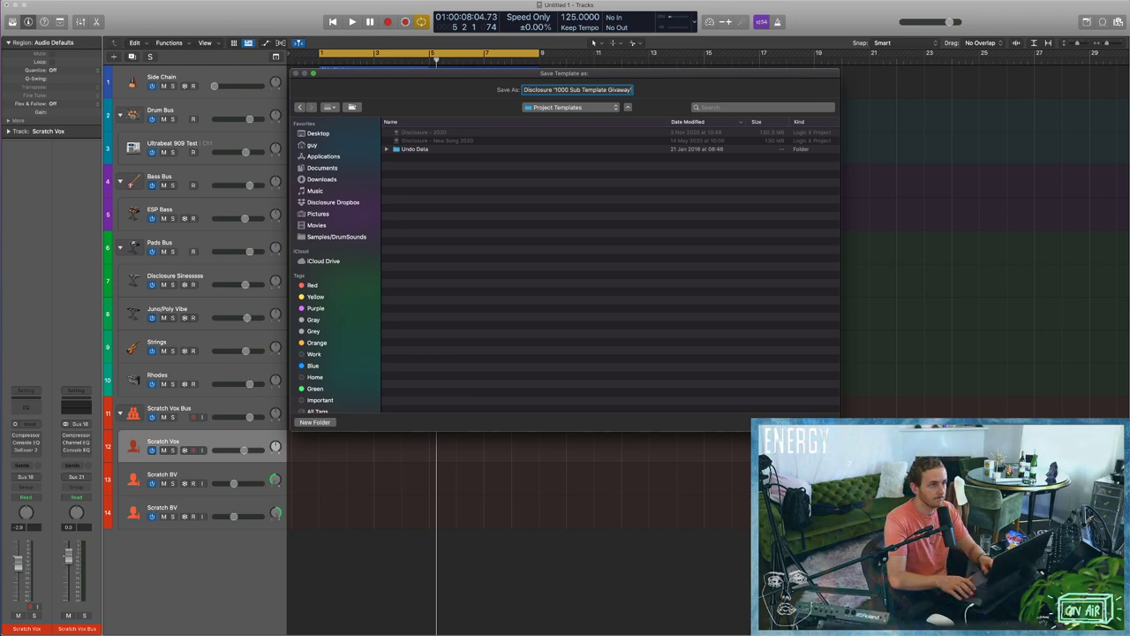
pyautogui.write('y!')
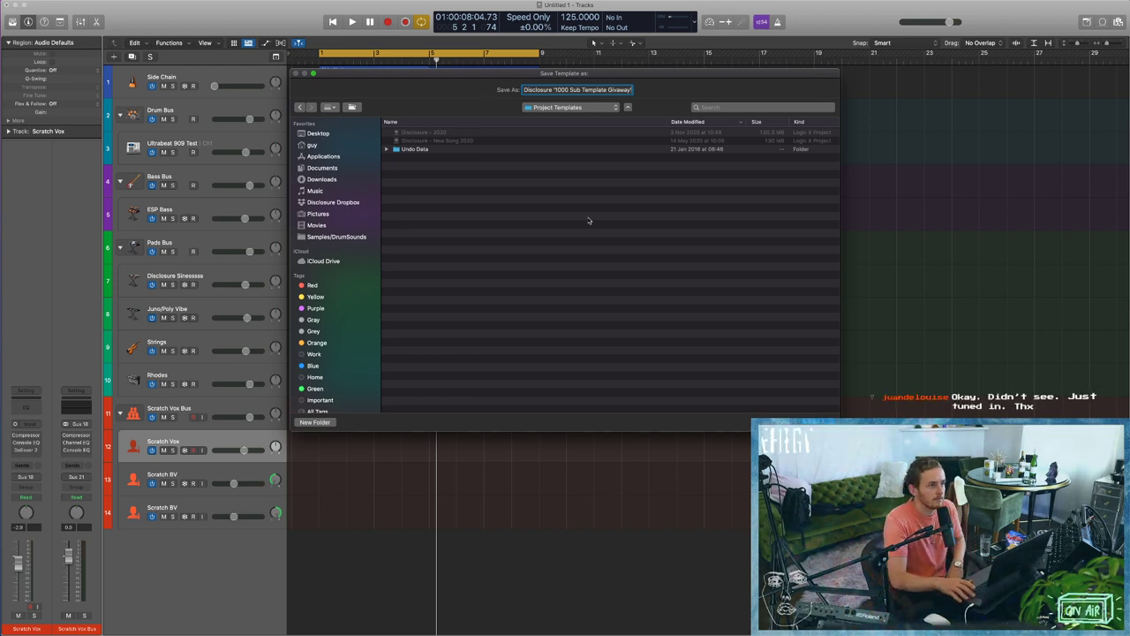
pyautogui.press('Return')
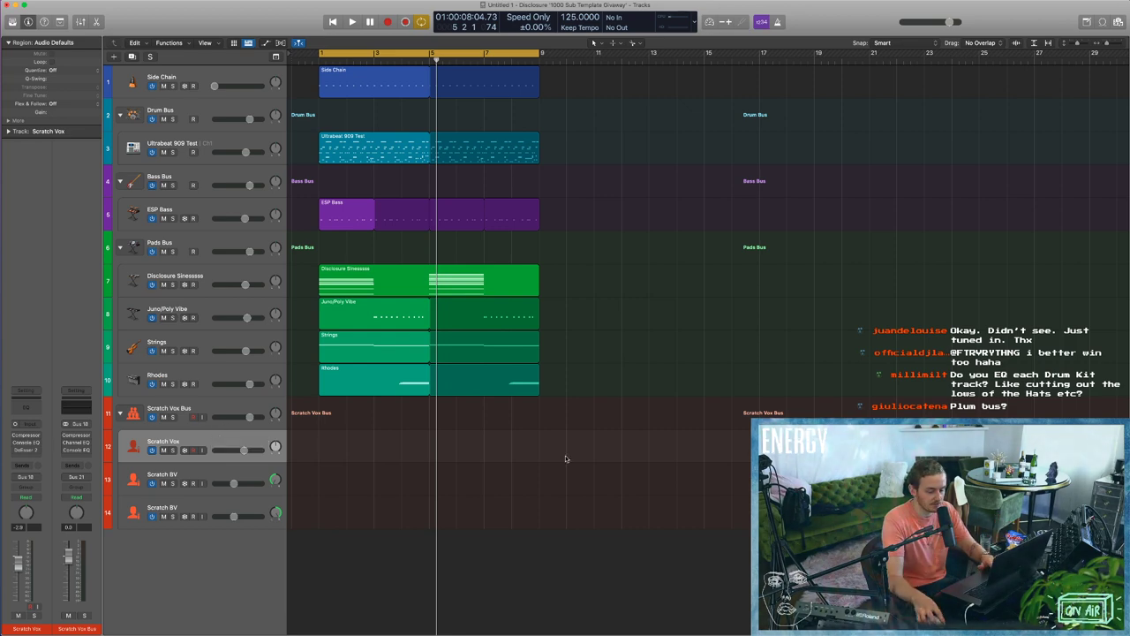
# Open the mixer in its own separate window.
pyautogui.press('x')
pyautogui.press('x')
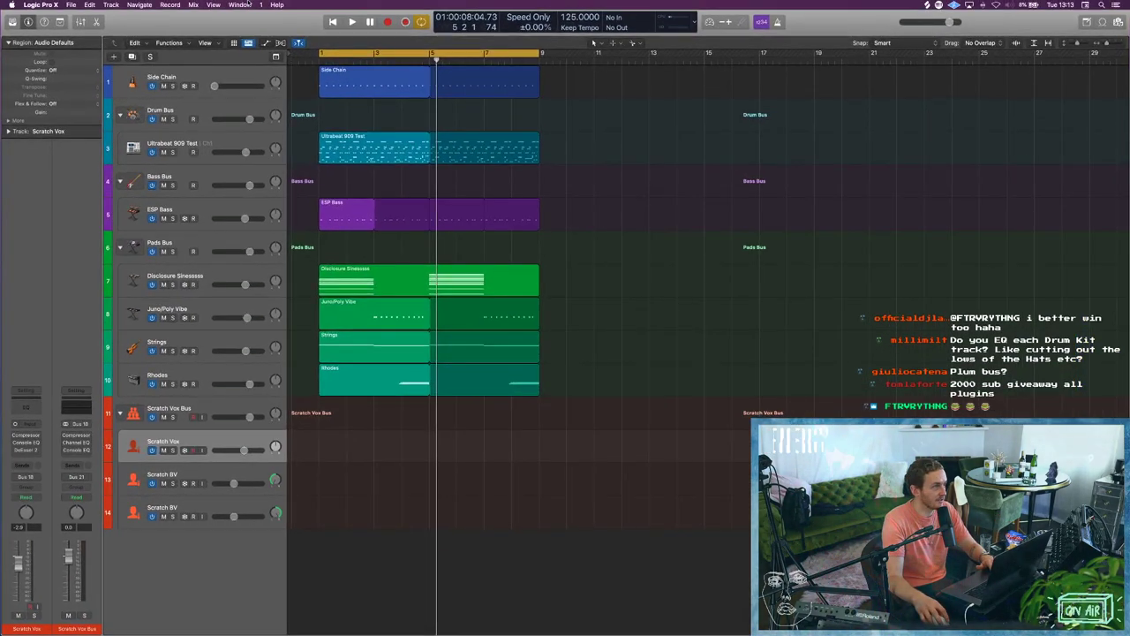
pyautogui.click(250, 5)
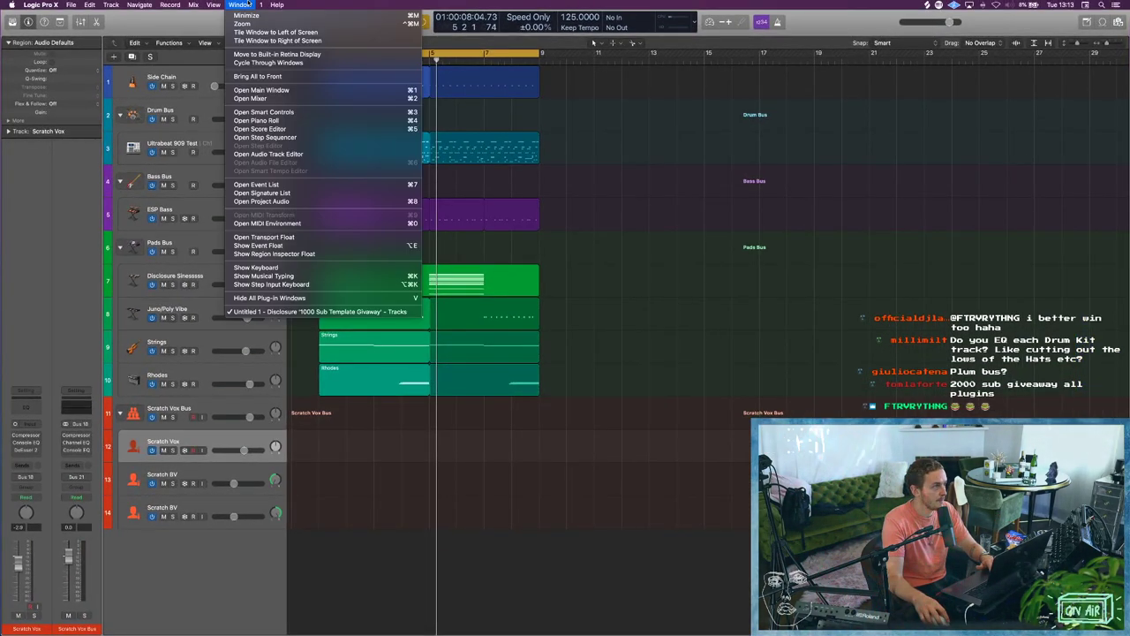
pyautogui.click(273, 100)
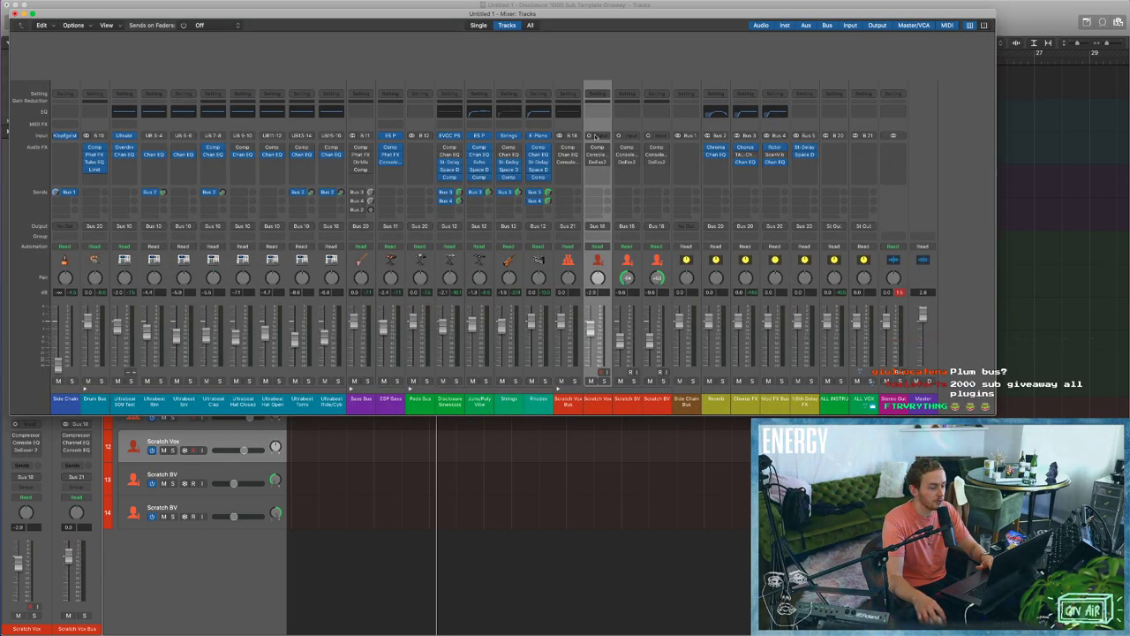
# Move the mixer window to the second desktop space, align it with the screen corner and make it narrower.
pyautogui.hotkey('ctrl', 'Up')
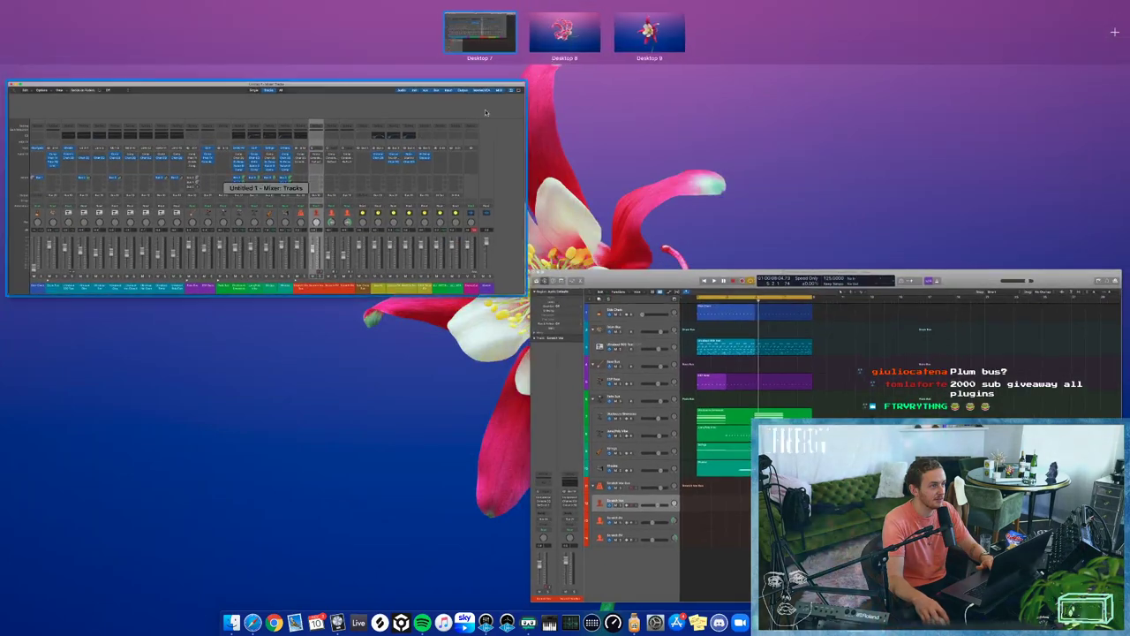
pyautogui.moveTo(488, 113); pyautogui.dragTo(568, 41)
pyautogui.click(569, 42)
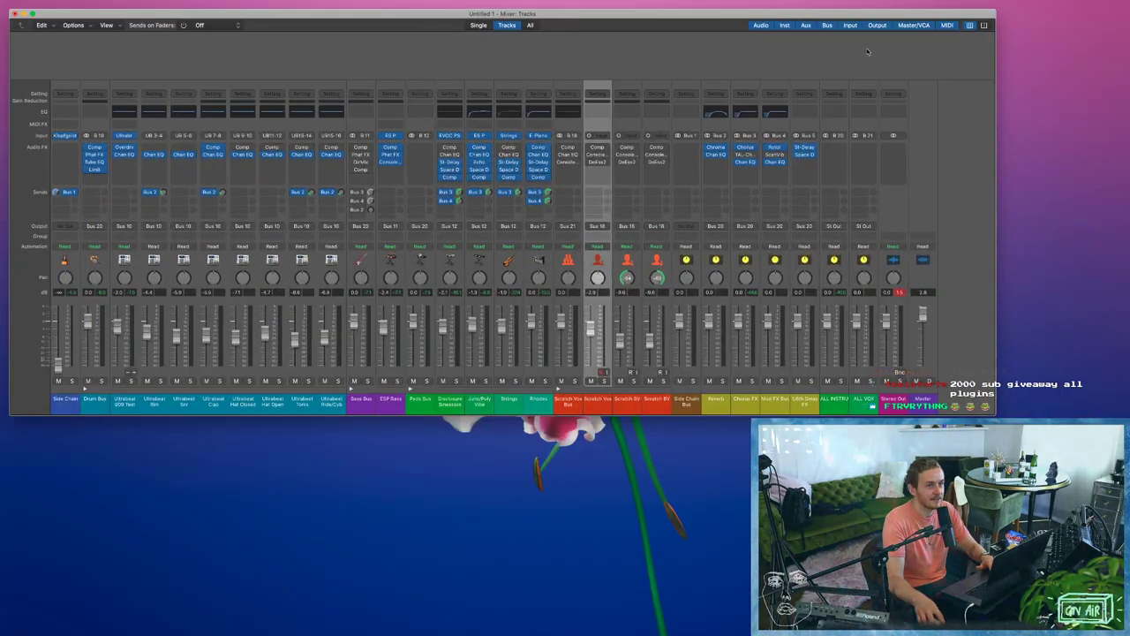
pyautogui.moveTo(774, 15); pyautogui.dragTo(765, 6)
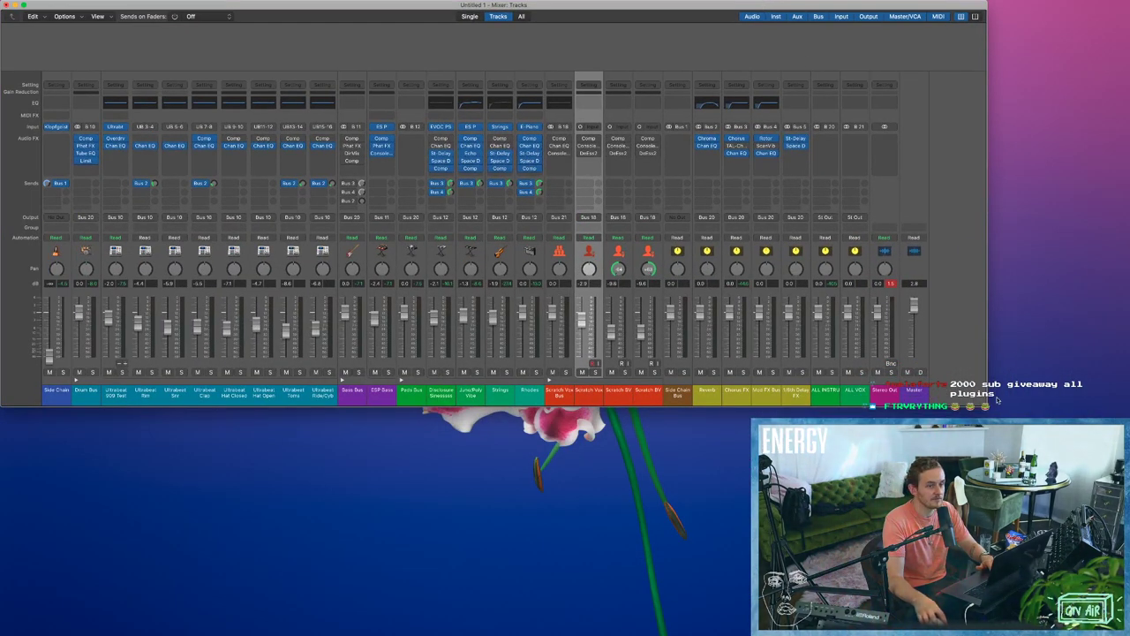
pyautogui.moveTo(998, 400); pyautogui.dragTo(747, 416)
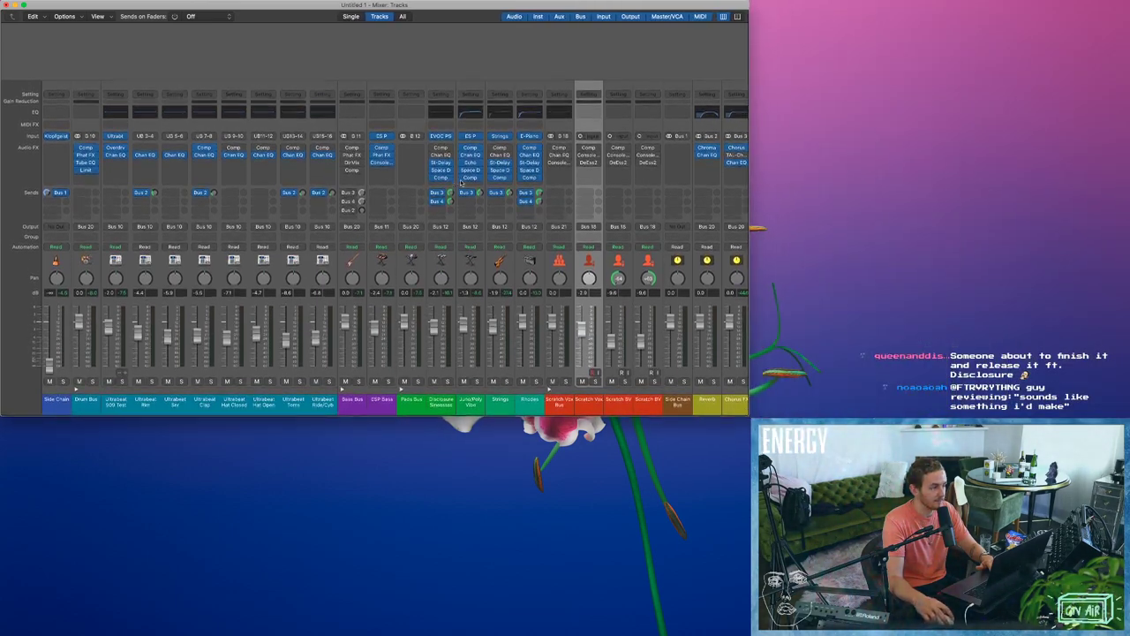
# Reset the Master fader to 0.0 dB and start playback of the loop.
pyautogui.hscroll(5, 460, 183)
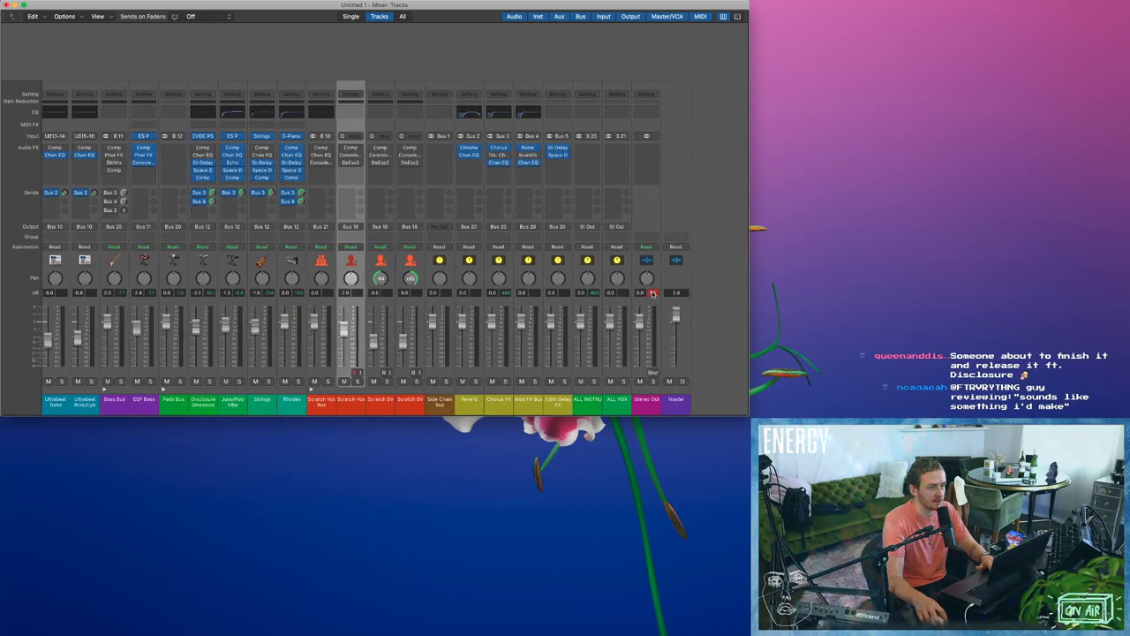
pyautogui.keyDown('alt'); pyautogui.click(678, 323); pyautogui.keyUp('alt')
pyautogui.press('space')
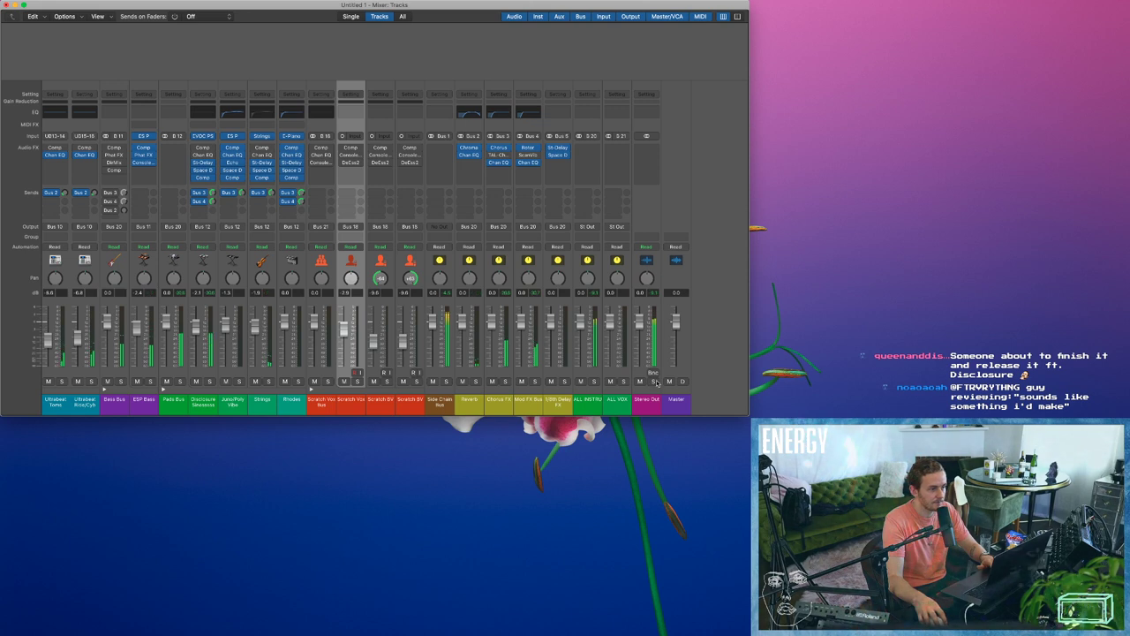
# Lower the ESP Bass fader to about -5 dB, Strings to about -3.9 dB and Rhodes to about -1.5 dB during playback.
pyautogui.hscroll(-1, 505, 343)
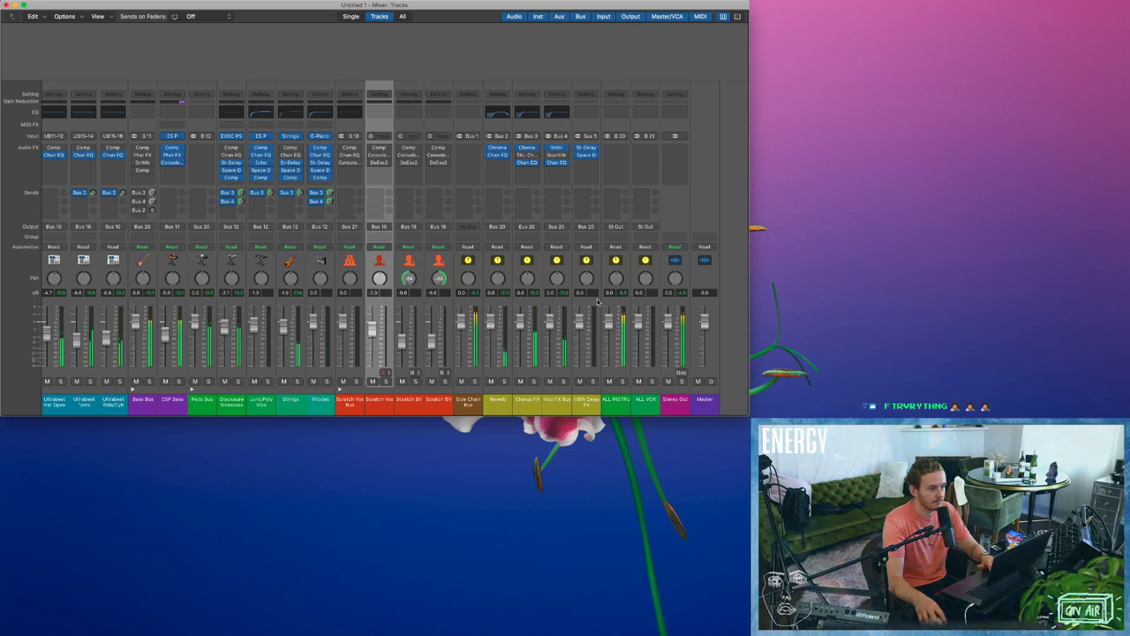
pyautogui.hscroll(-6, 222, 360)
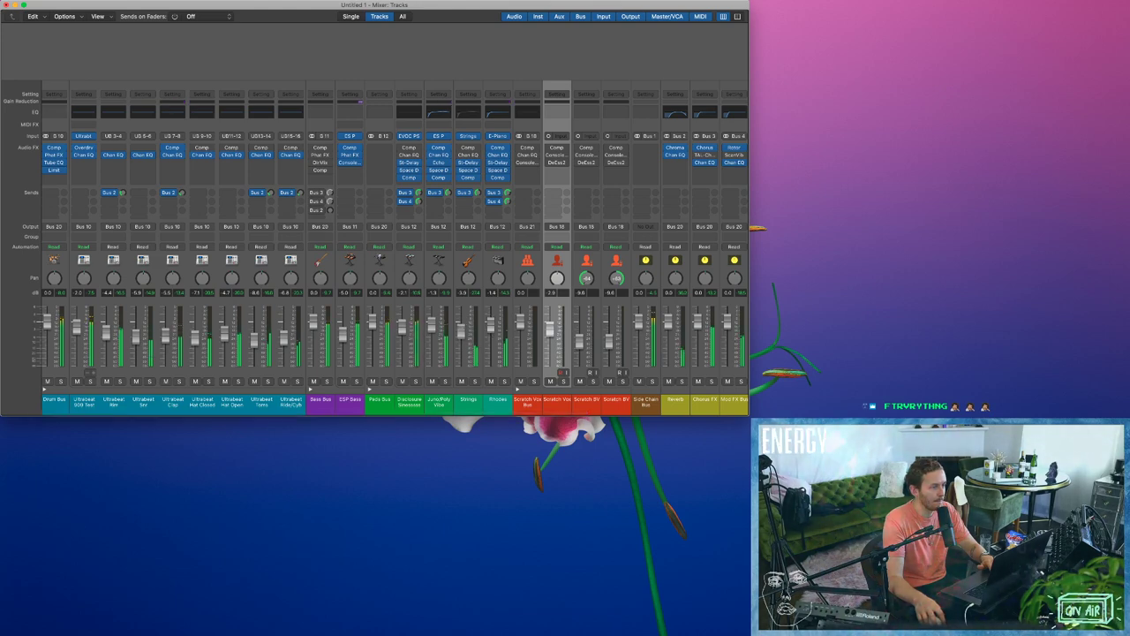
pyautogui.hscroll(7, 471, 172)
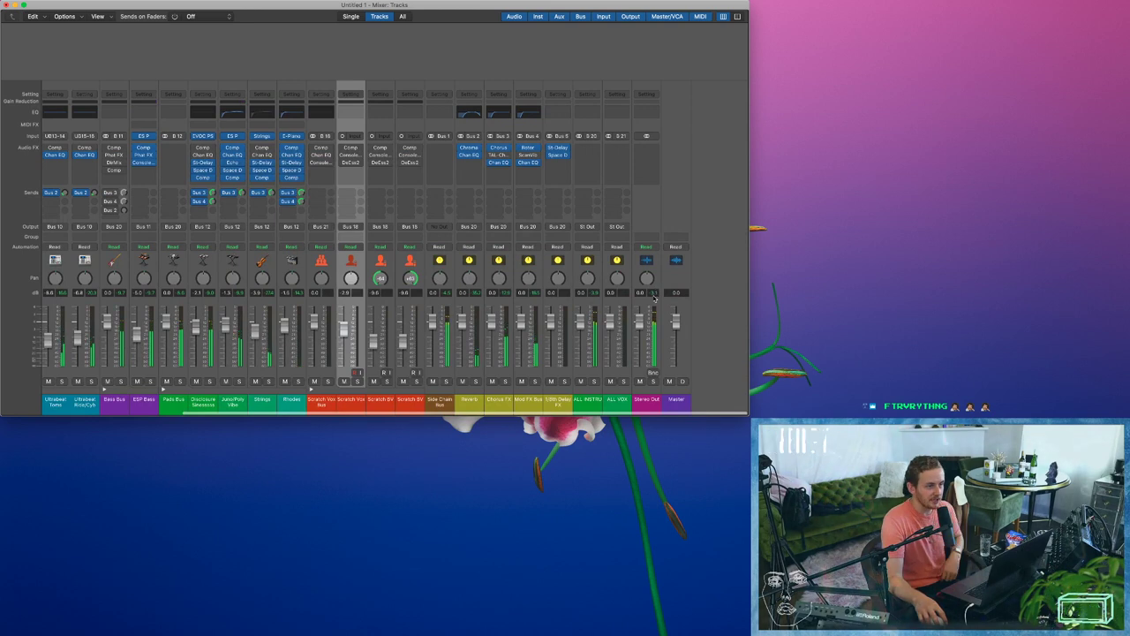
# Try adjusting the ALL INSTRU and ALL VOX bus faders together.
pyautogui.moveTo(589, 403); pyautogui.dragTo(616, 404)
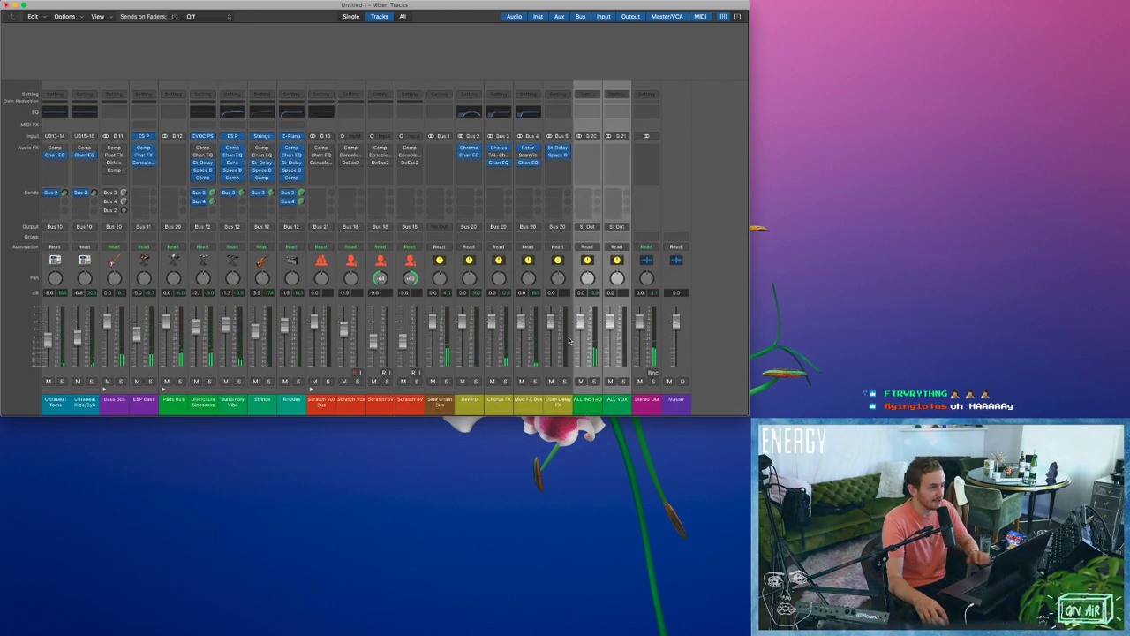
pyautogui.moveTo(580, 325)
pyautogui.mouseDown()
pyautogui.moveTo(587, 402)
pyautogui.moveTo(580, 320)
pyautogui.mouseUp()
pyautogui.click(580, 320)
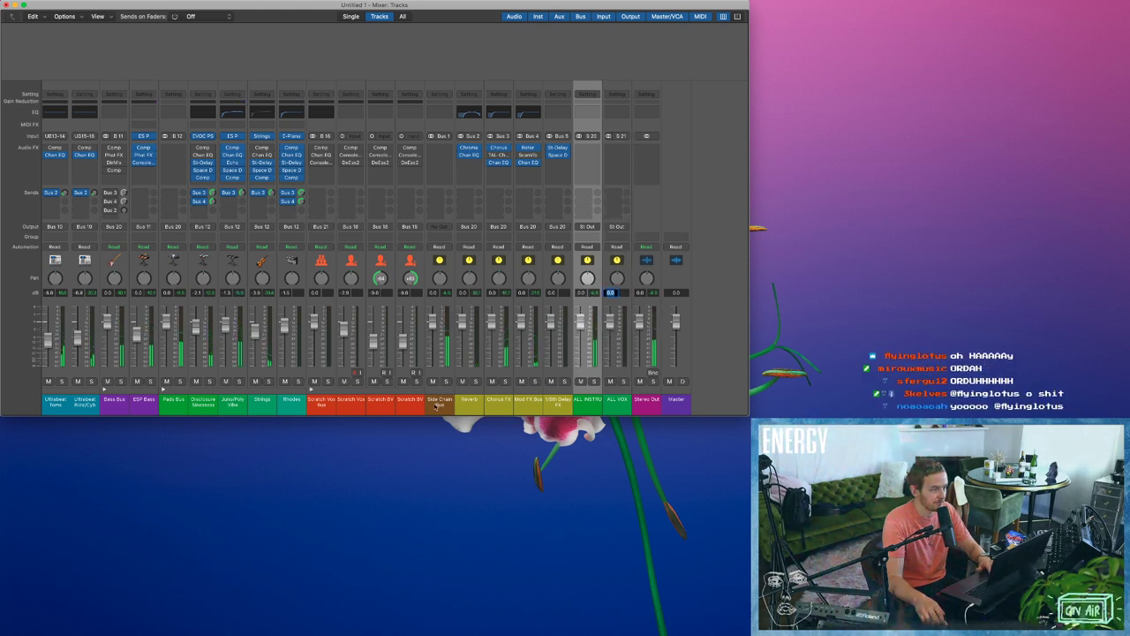
# Select the Pads Bus, Bass Bus and Drum Bus channels together and lower their faders to -1.0 dB.
pyautogui.hscroll(-3, 437, 404)
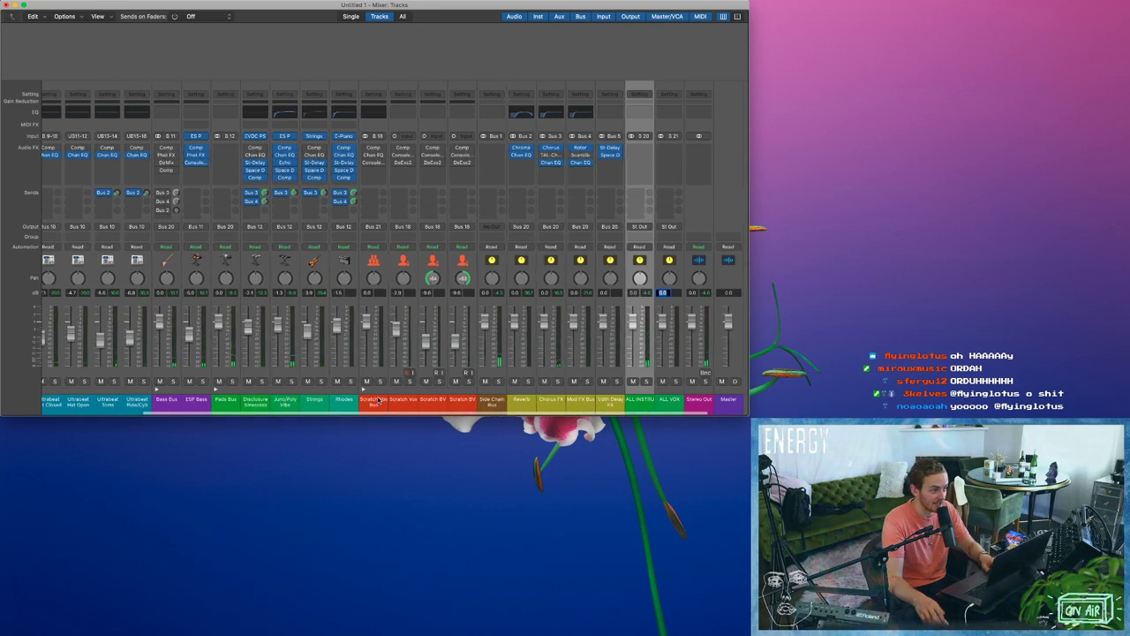
pyautogui.hscroll(-3, 371, 402)
pyautogui.click(319, 405)
pyautogui.hscroll(-3, 319, 406)
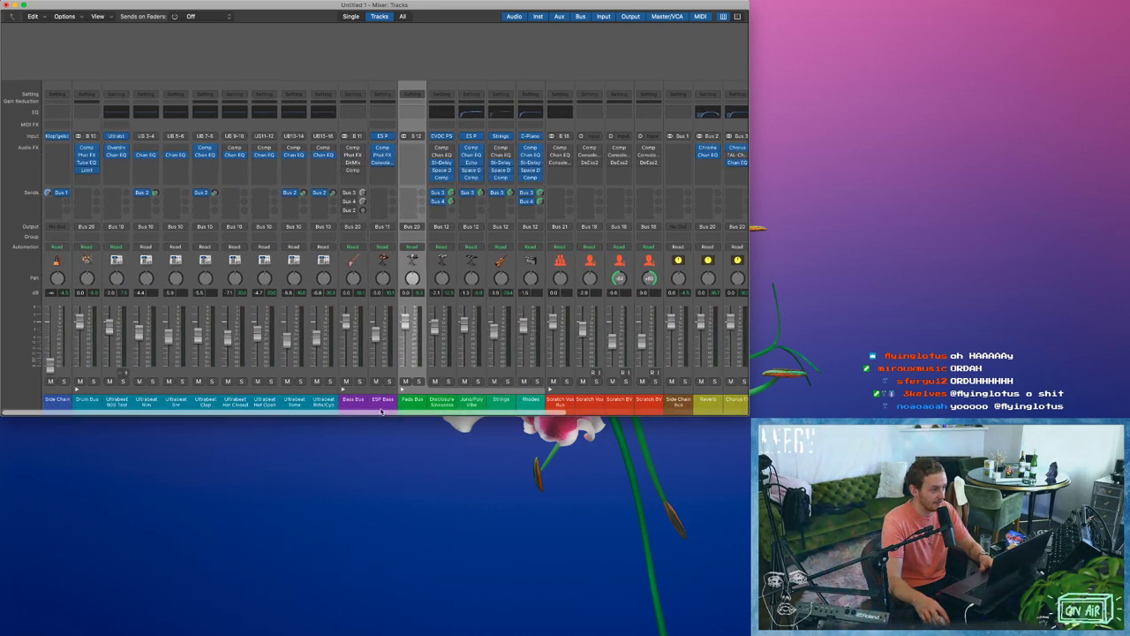
pyautogui.keyDown('super'); pyautogui.click(351, 403); pyautogui.keyUp('super')
pyautogui.hscroll(-1, 351, 402)
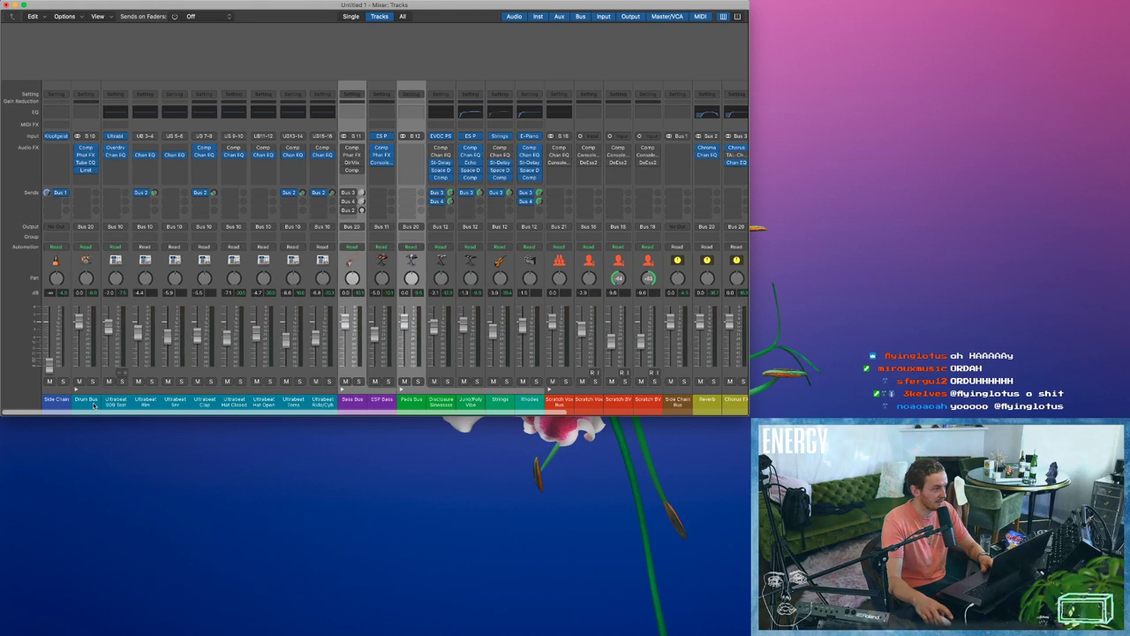
pyautogui.keyDown('shift'); pyautogui.click(77, 338); pyautogui.keyUp('shift')
pyautogui.moveTo(77, 325)
pyautogui.mouseDown()
pyautogui.moveTo(78, 364)
pyautogui.moveTo(78, 327)
pyautogui.mouseUp()
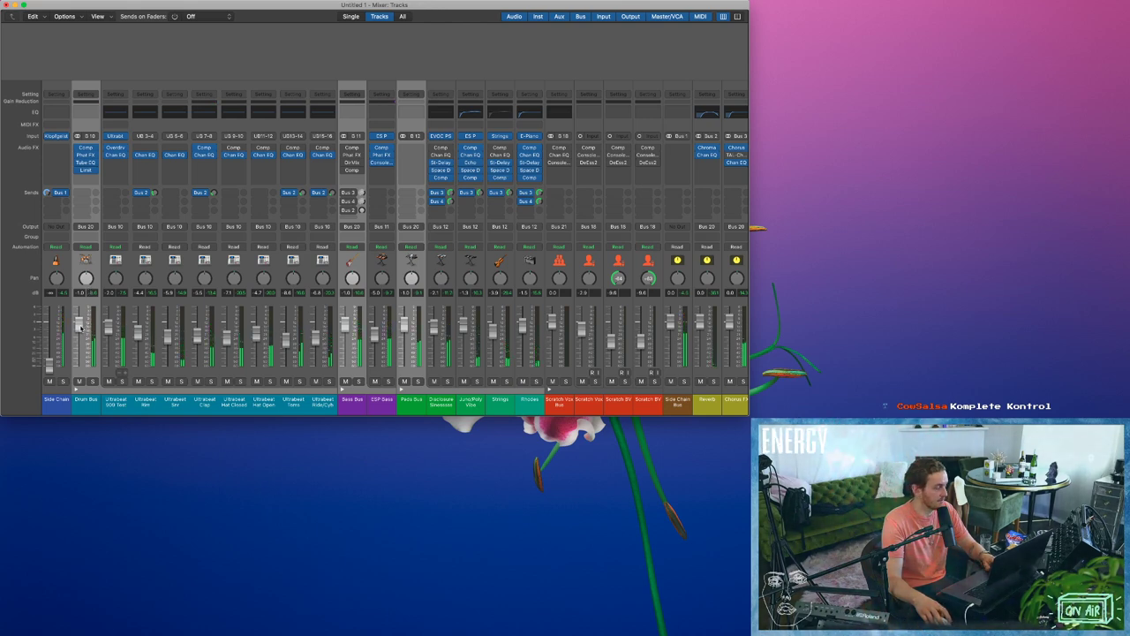
# Solo and unsolo the ALL INSTRU bus while the loop plays.
pyautogui.hscroll(10, 688, 316)
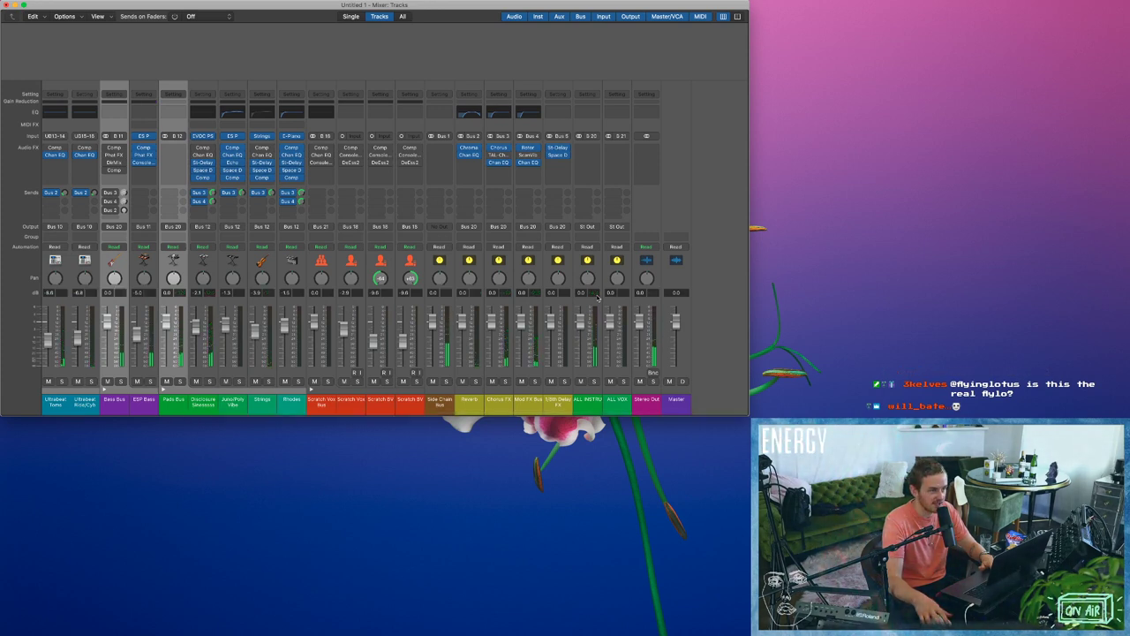
pyautogui.click(593, 381)
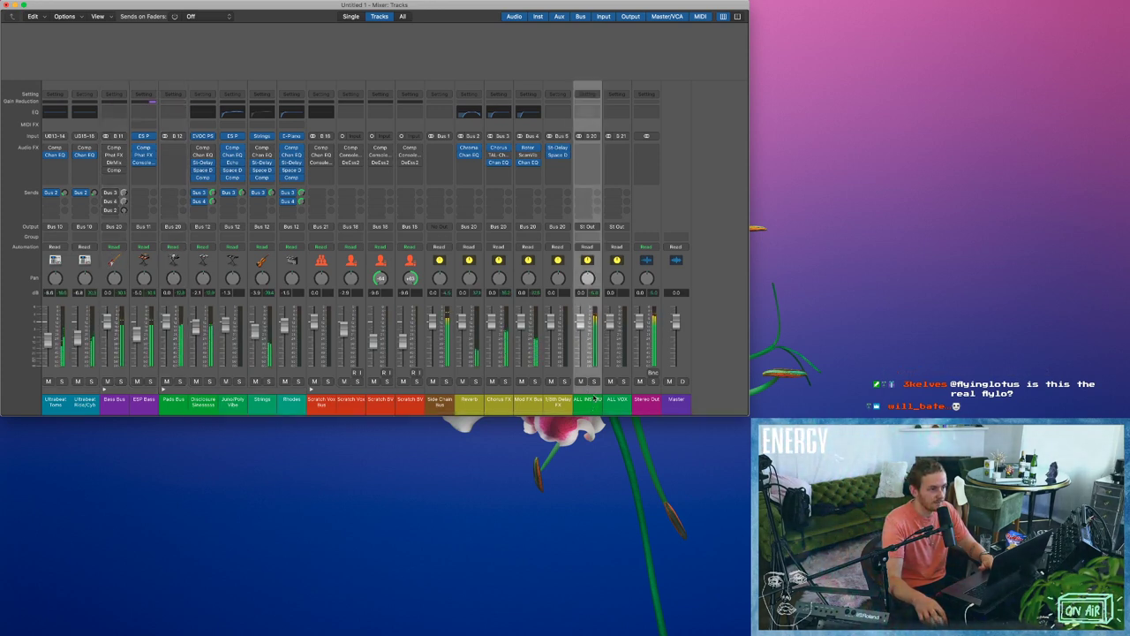
pyautogui.click(594, 383)
# Select the ALL INSTRU and ALL VOX buses and check their output routing options without changing them.
pyautogui.moveTo(593, 407); pyautogui.dragTo(610, 406)
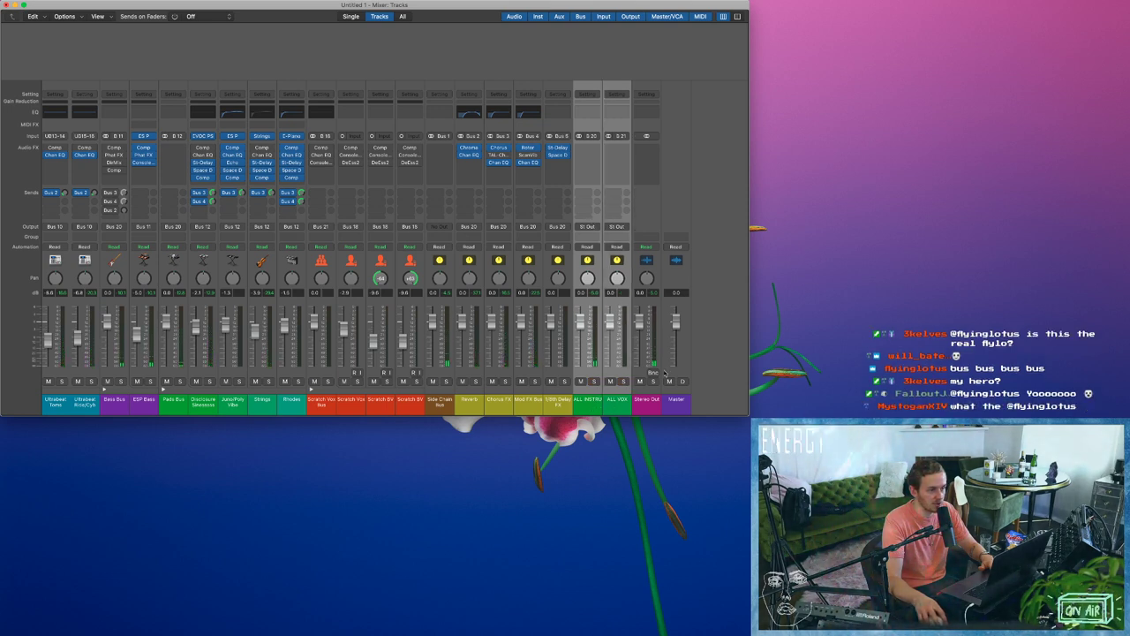
pyautogui.click(592, 227)
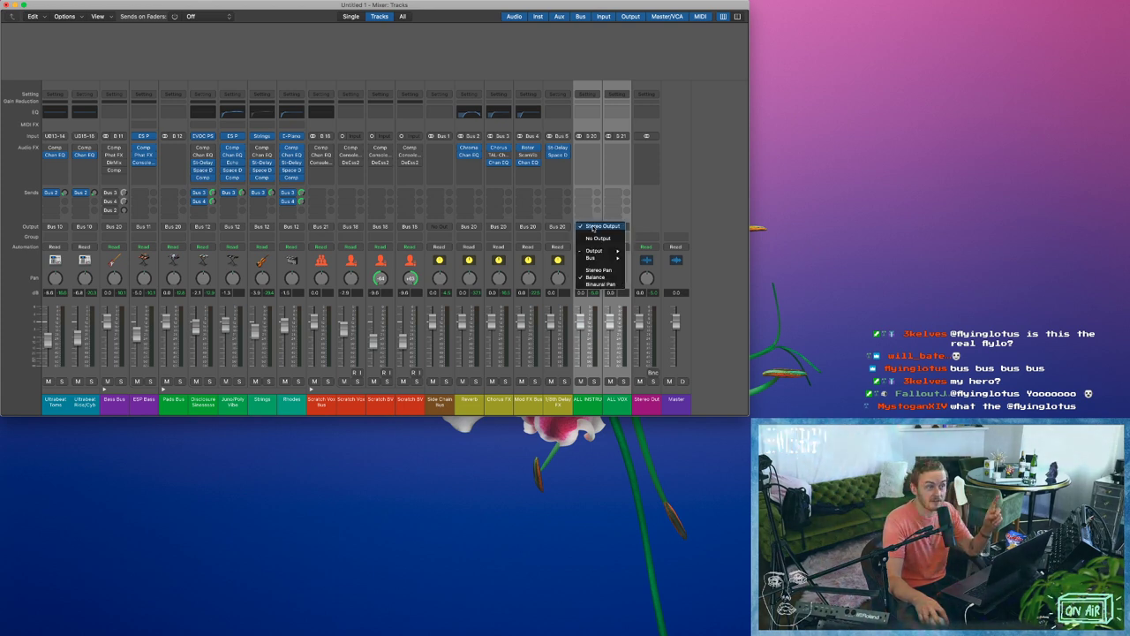
pyautogui.click(492, 208)
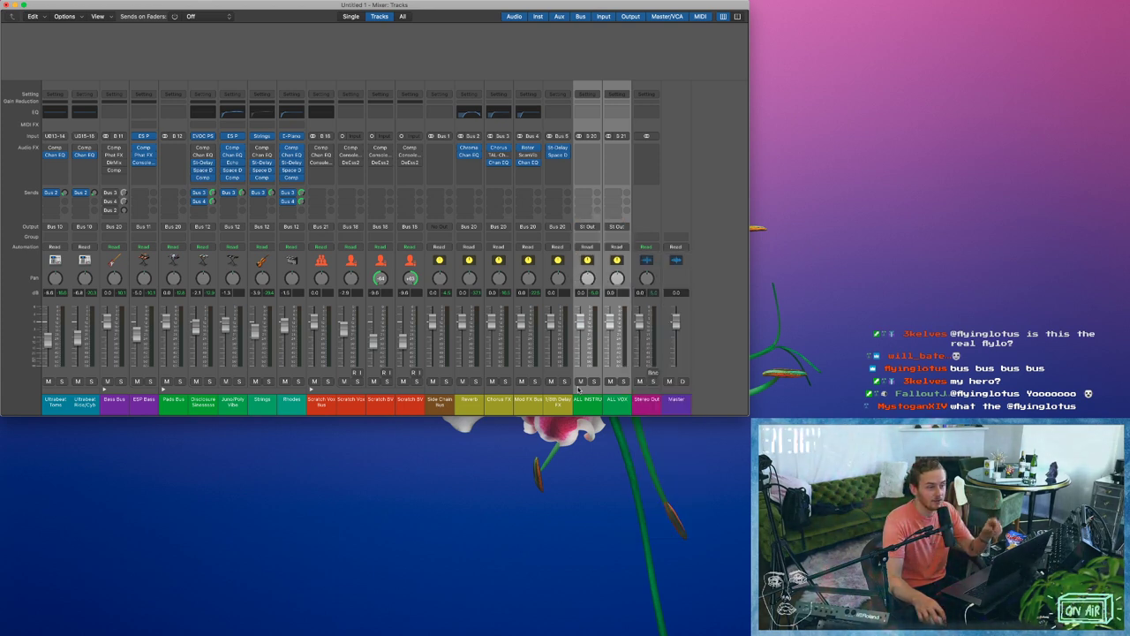
# Solo the ALL INSTRU and ALL VOX buses in turn to hear each group, and clear the solos.
pyautogui.click(594, 382)
pyautogui.click(596, 382)
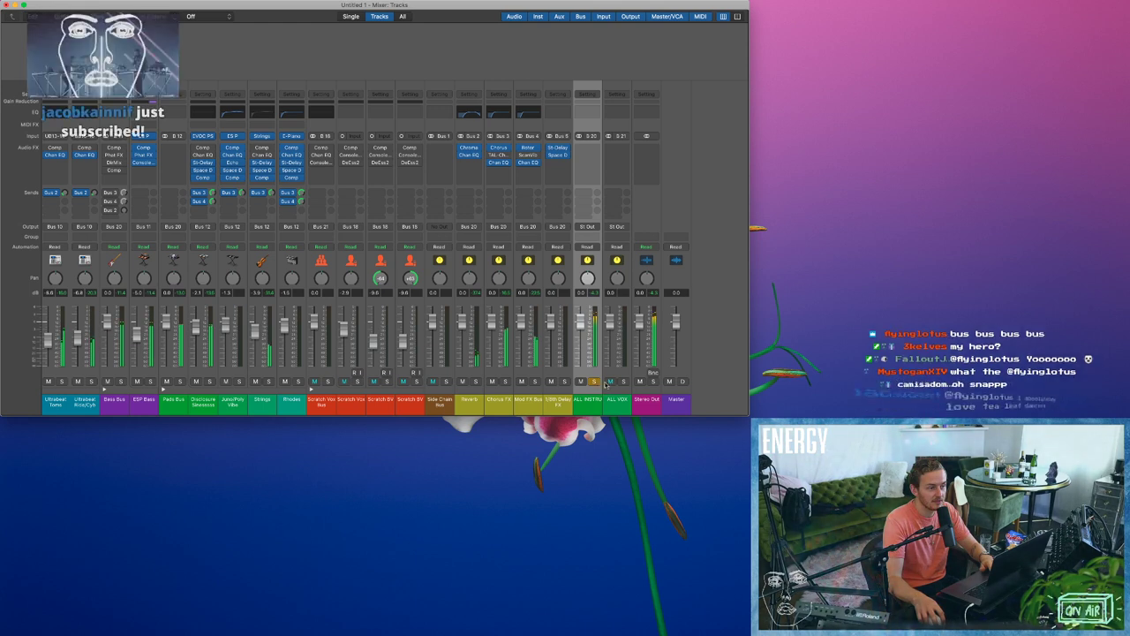
pyautogui.click(623, 382)
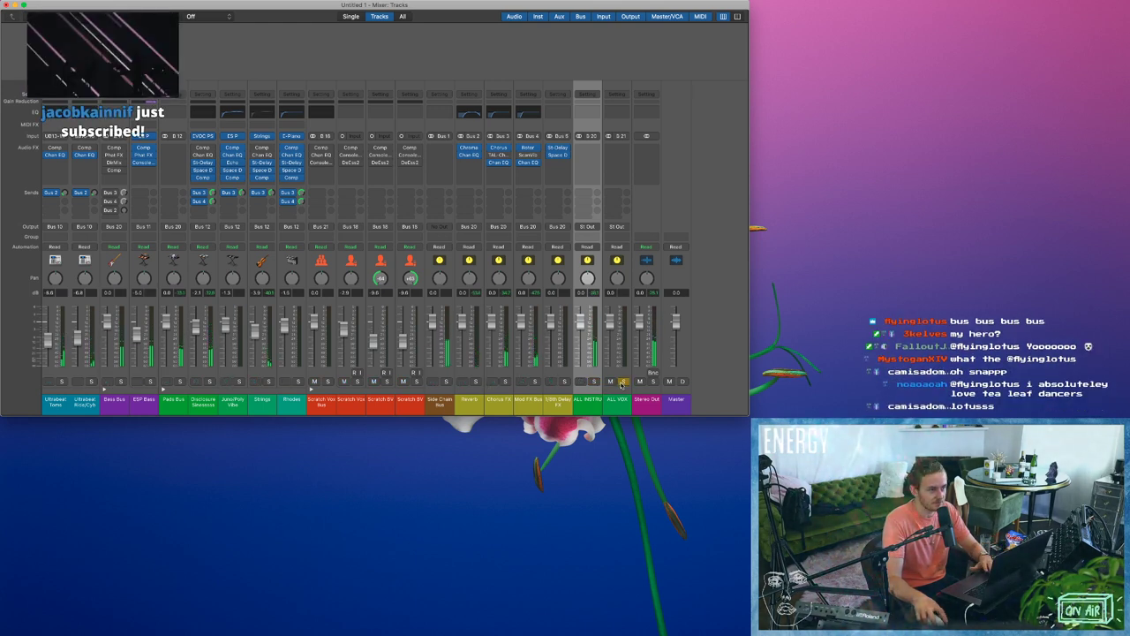
pyautogui.click(623, 382)
# Select the ALL INSTRU and ALL VOX bus channels together in the mixer.
pyautogui.click(612, 258)
pyautogui.click(595, 257)
pyautogui.keyDown('shift'); pyautogui.click(607, 257); pyautogui.keyUp('shift')
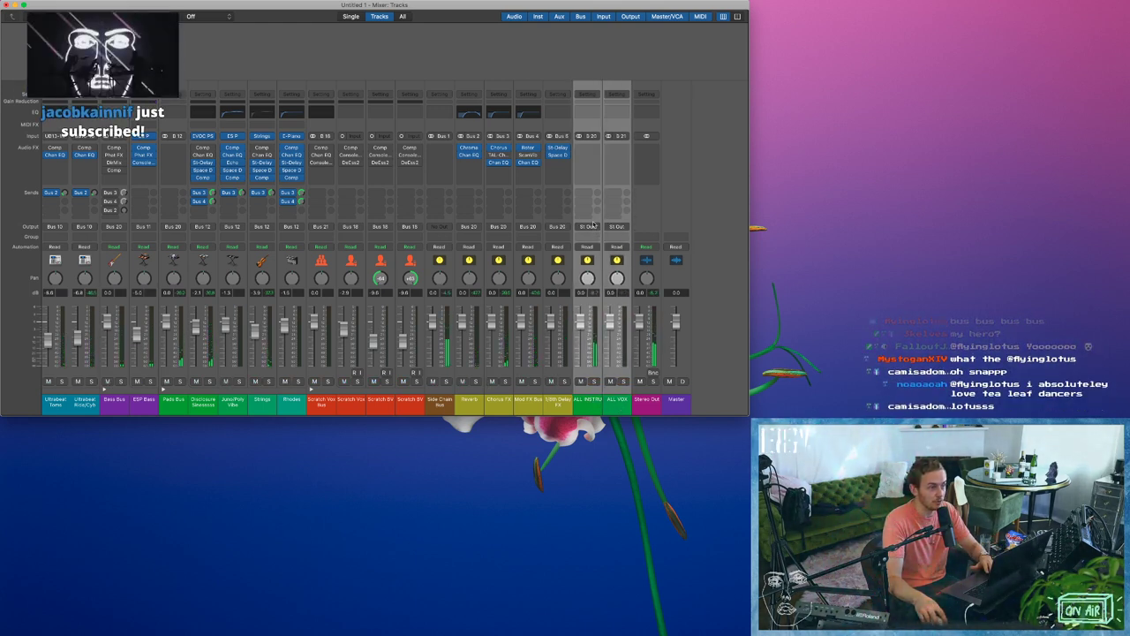
pyautogui.click(593, 409)
pyautogui.keyDown('shift'); pyautogui.click(607, 410); pyautogui.keyUp('shift')
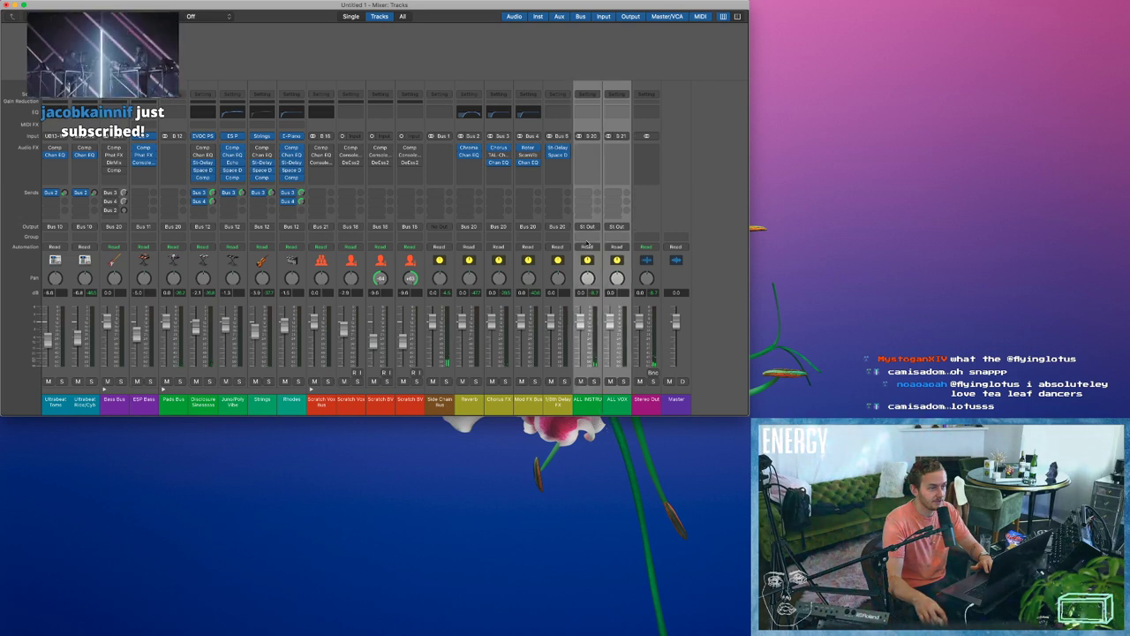
# Route the ALL INSTRU and ALL VOX buses to Bus 22 and name the new aux channel MASTER FX.
pyautogui.click(587, 227)
pyautogui.moveTo(601, 259)
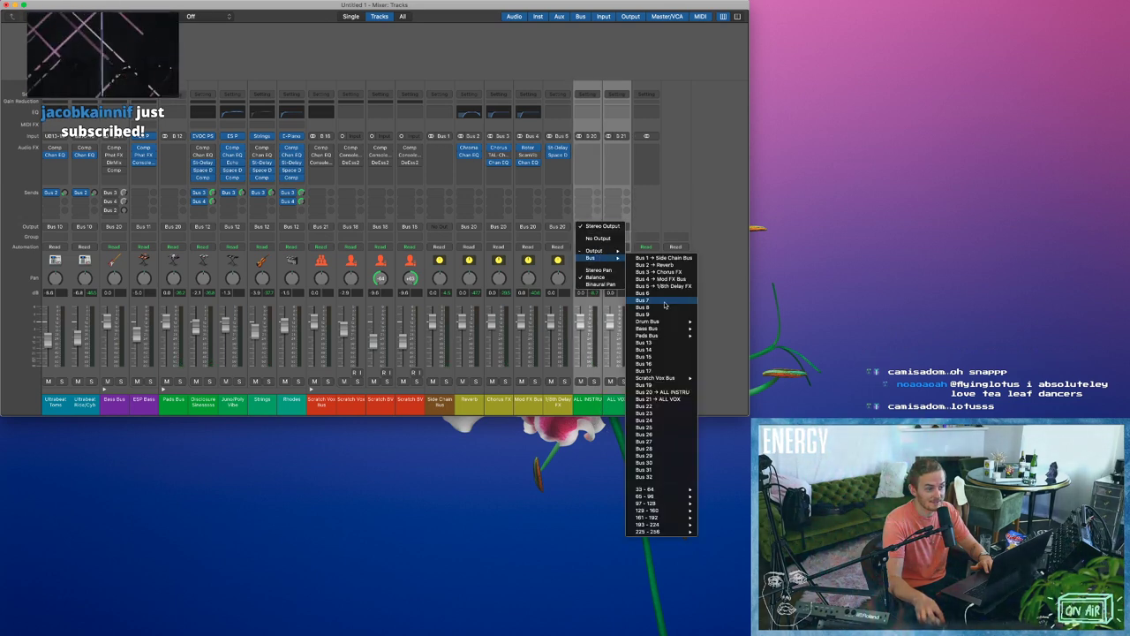
pyautogui.click(665, 407)
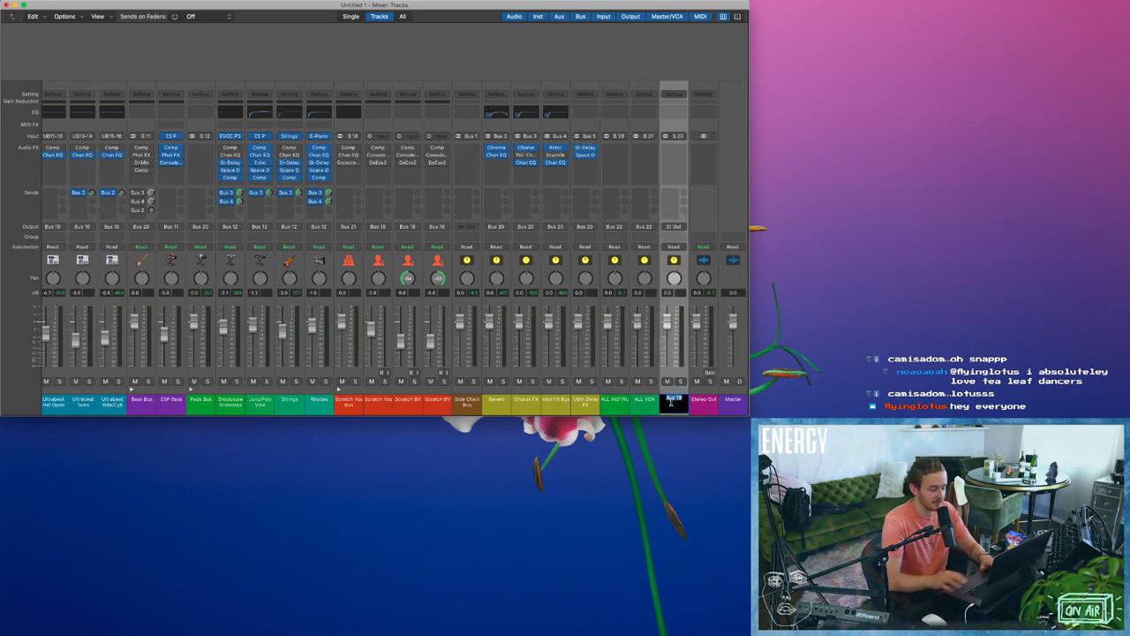
pyautogui.write('MASTER FX')
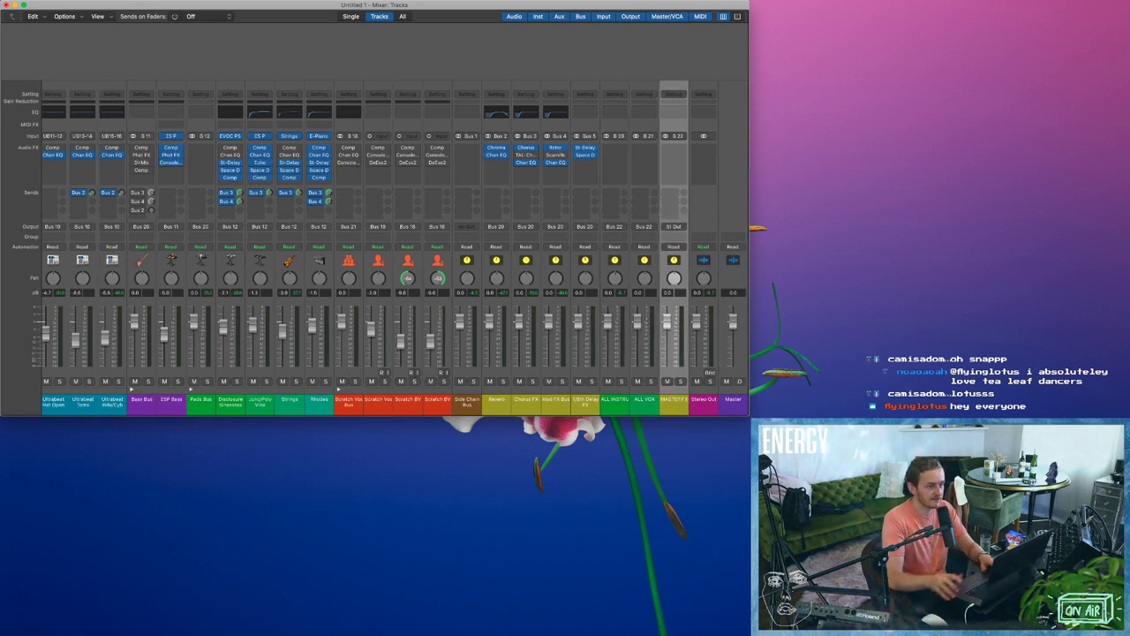
# Color the MASTER FX channel orange.
pyautogui.hotkey('alt', 'c')
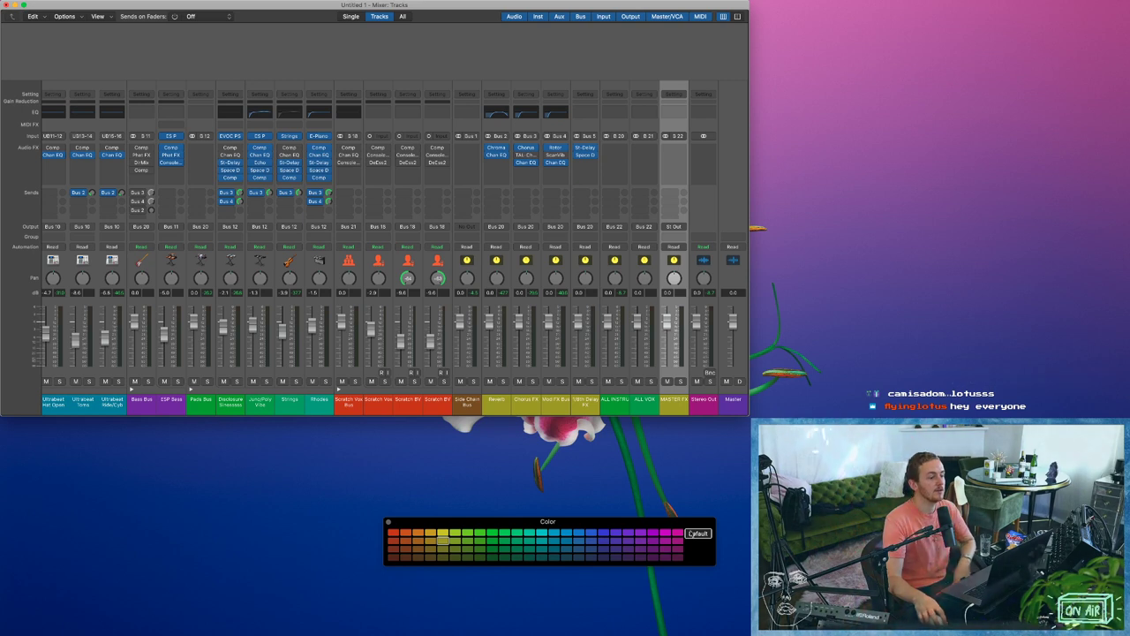
pyautogui.click(417, 536)
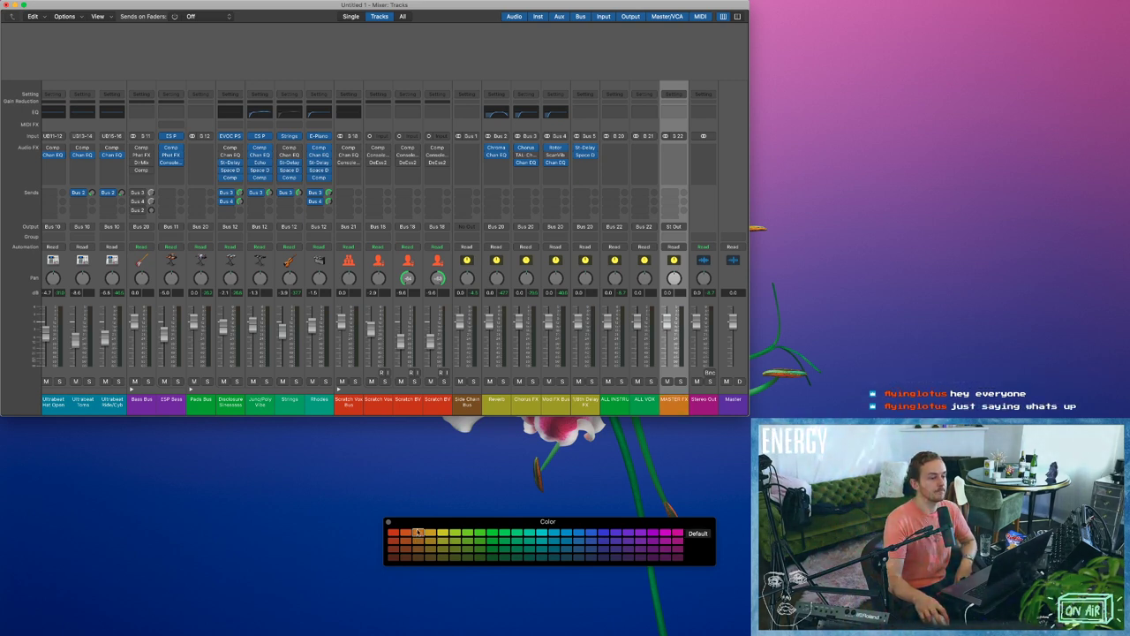
pyautogui.click(390, 522)
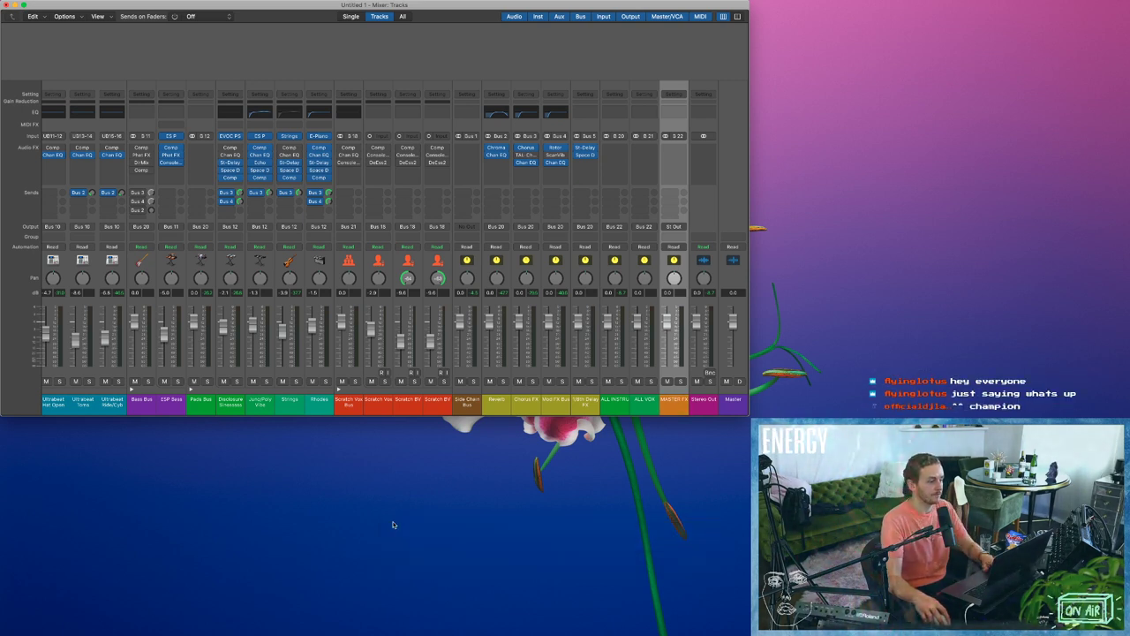
# Insert Remix FX on the MASTER FX channel and move its plug-in window clear of the bus channels.
pyautogui.click(676, 148)
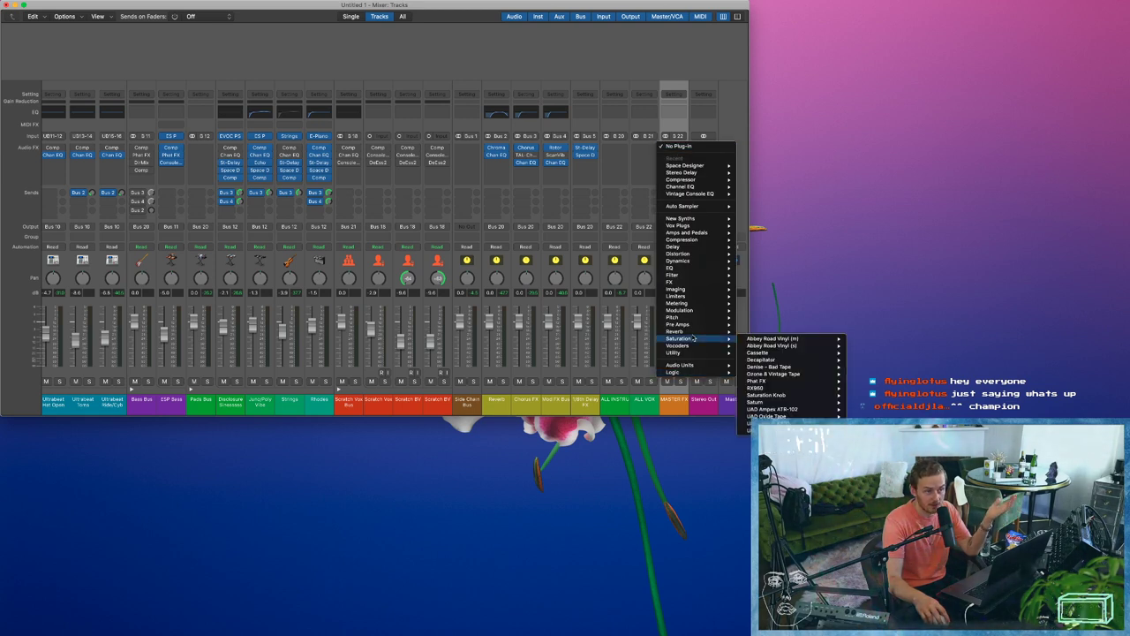
pyautogui.moveTo(696, 312)
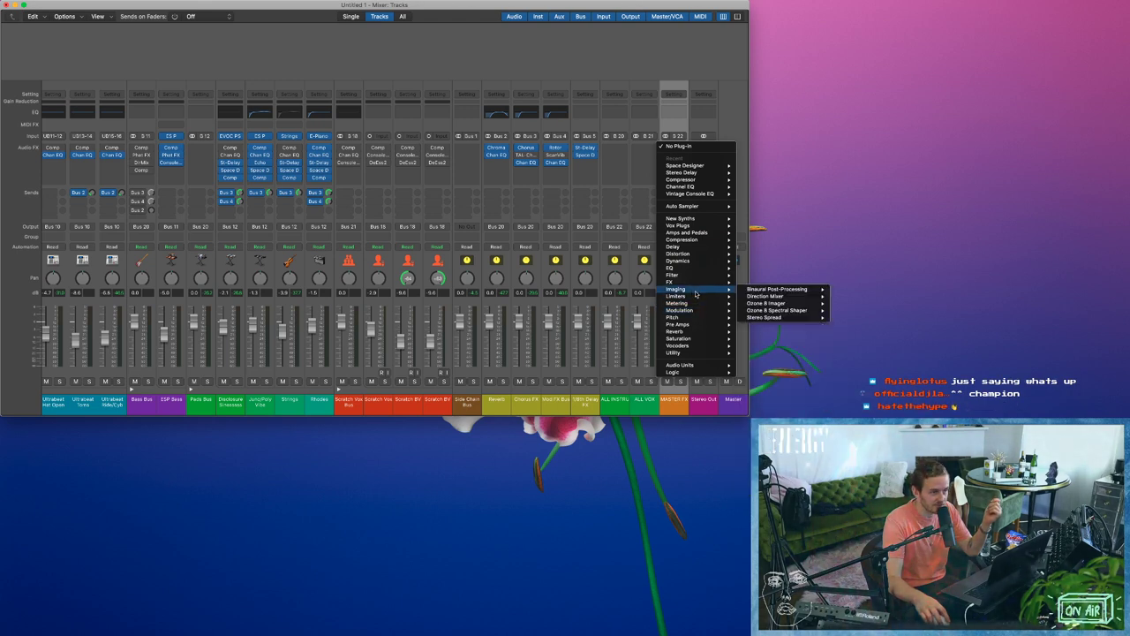
pyautogui.moveTo(706, 282)
pyautogui.moveTo(768, 283)
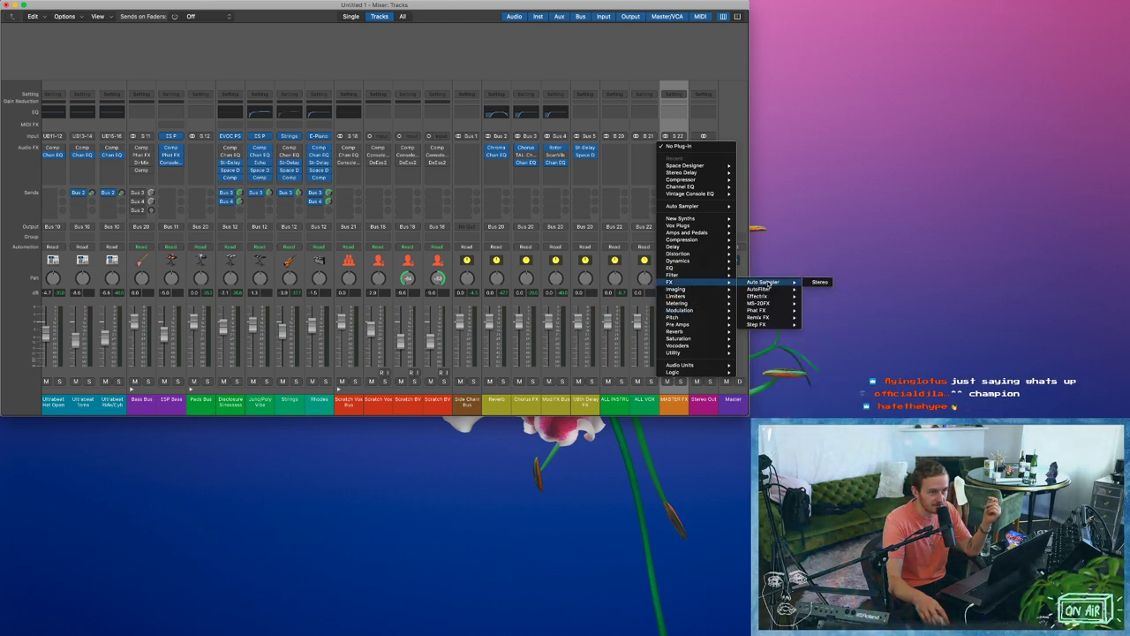
pyautogui.click(760, 317)
pyautogui.moveTo(687, 157); pyautogui.dragTo(479, 129)
pyautogui.click(624, 409)
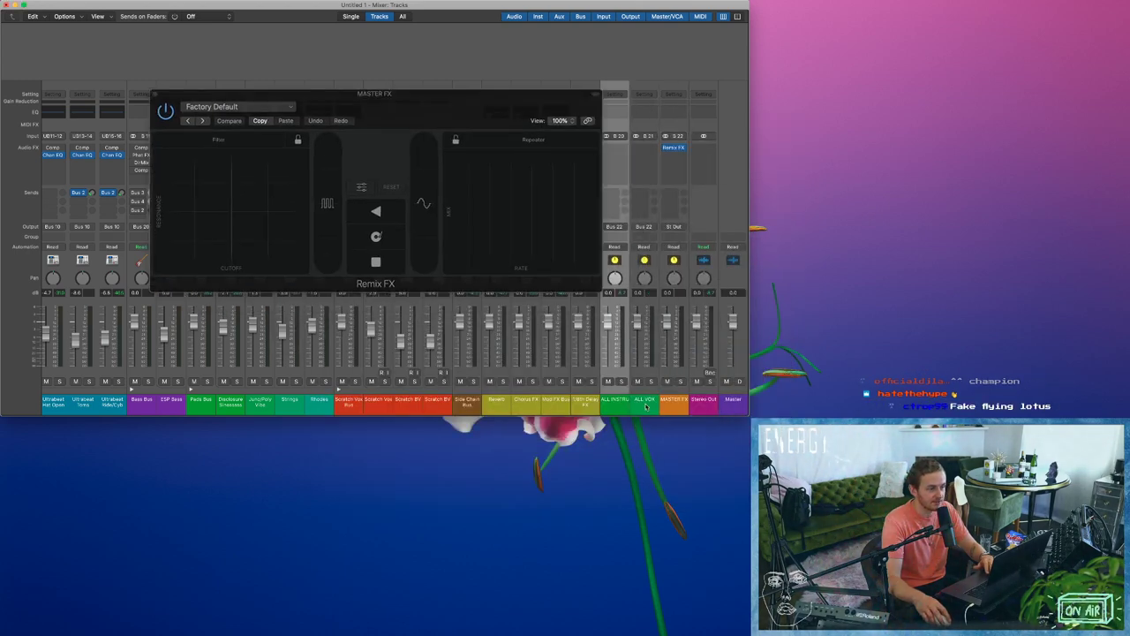
pyautogui.click(647, 407)
pyautogui.click(622, 408)
pyautogui.click(636, 407)
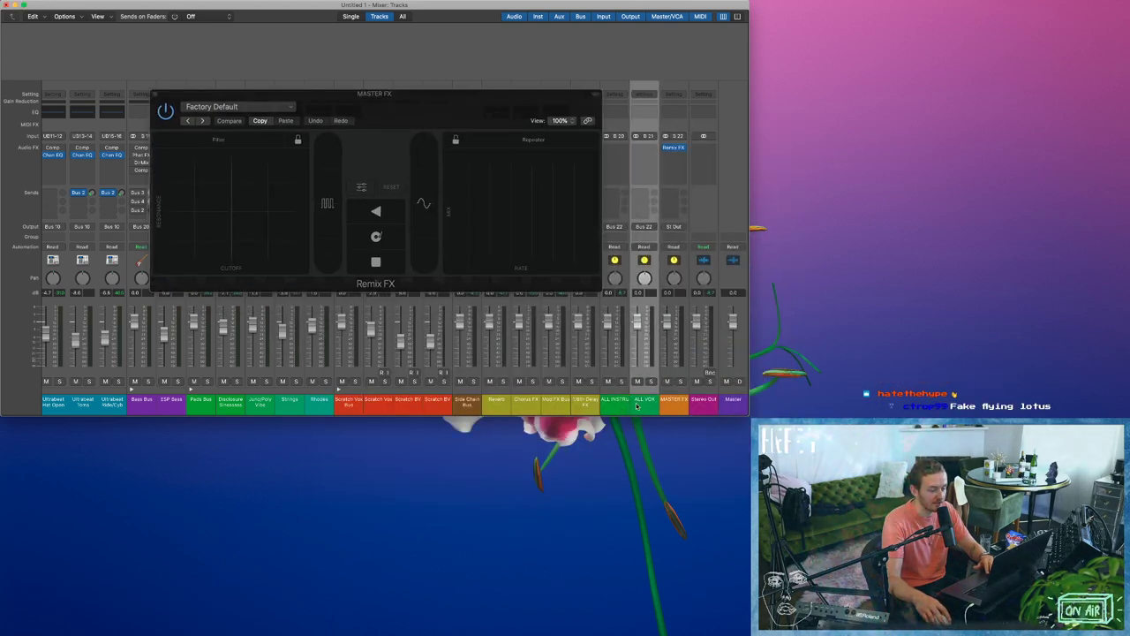
# Close the Remix FX window and return to the track arrangement.
pyautogui.hotkey('ctrl', 'Left')
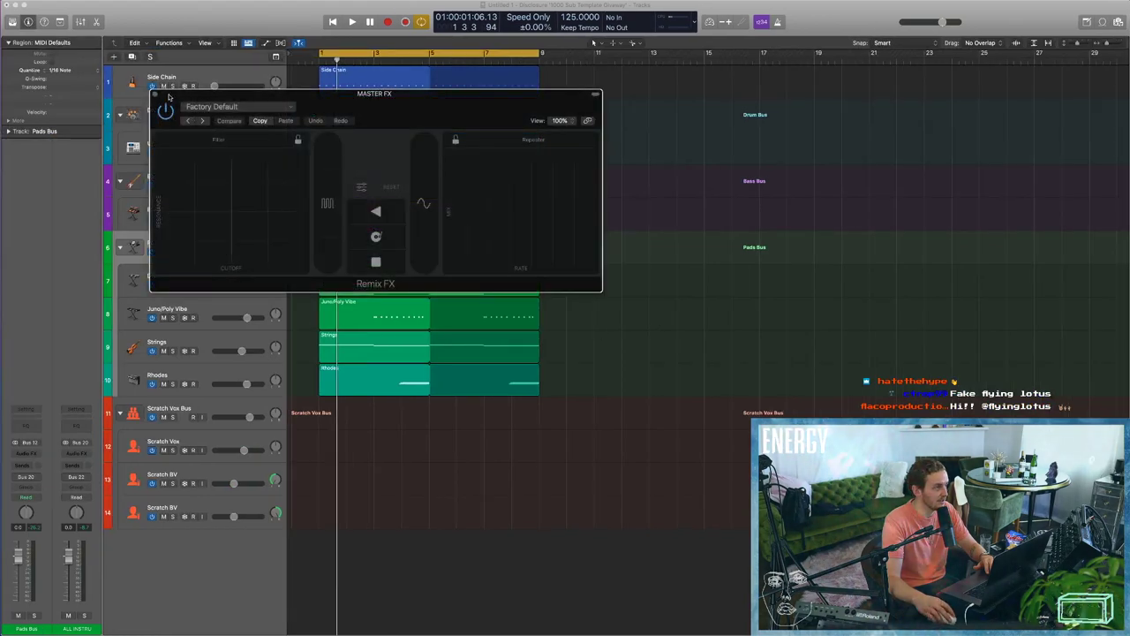
pyautogui.click(155, 93)
pyautogui.hotkey('ctrl', 'Right')
pyautogui.hscroll(-2, 311, 388)
pyautogui.hotkey('ctrl', 'Left')
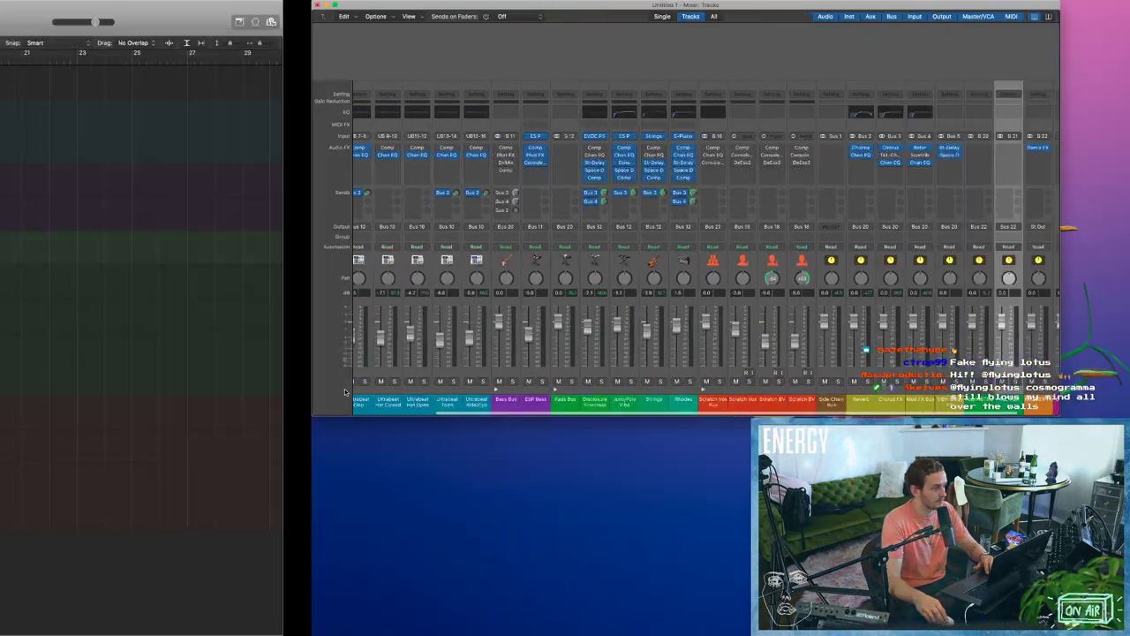
# Assign Input 1 to the Scratch Vox track and arm it for recording with its fader fully down.
pyautogui.click(239, 432)
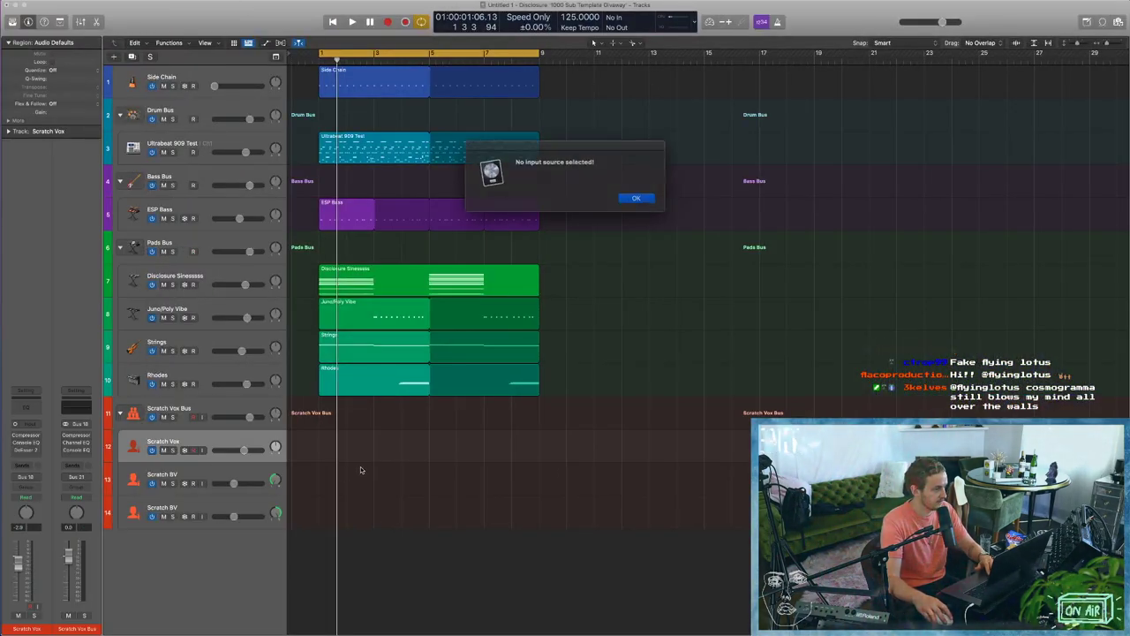
pyautogui.click(627, 198)
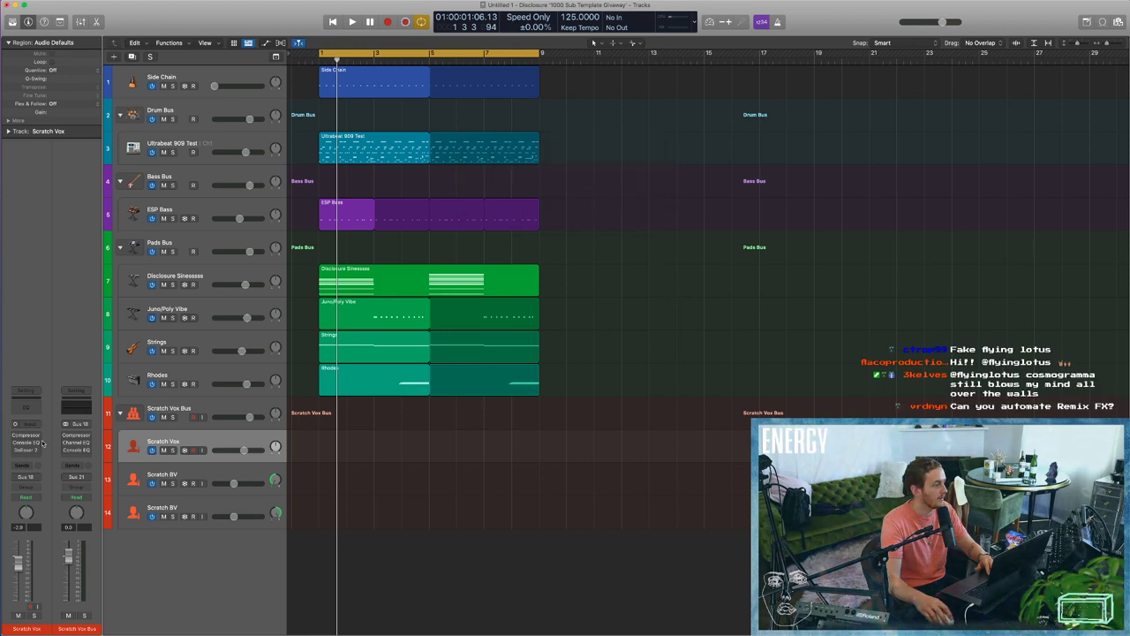
pyautogui.click(42, 433)
pyautogui.click(79, 432)
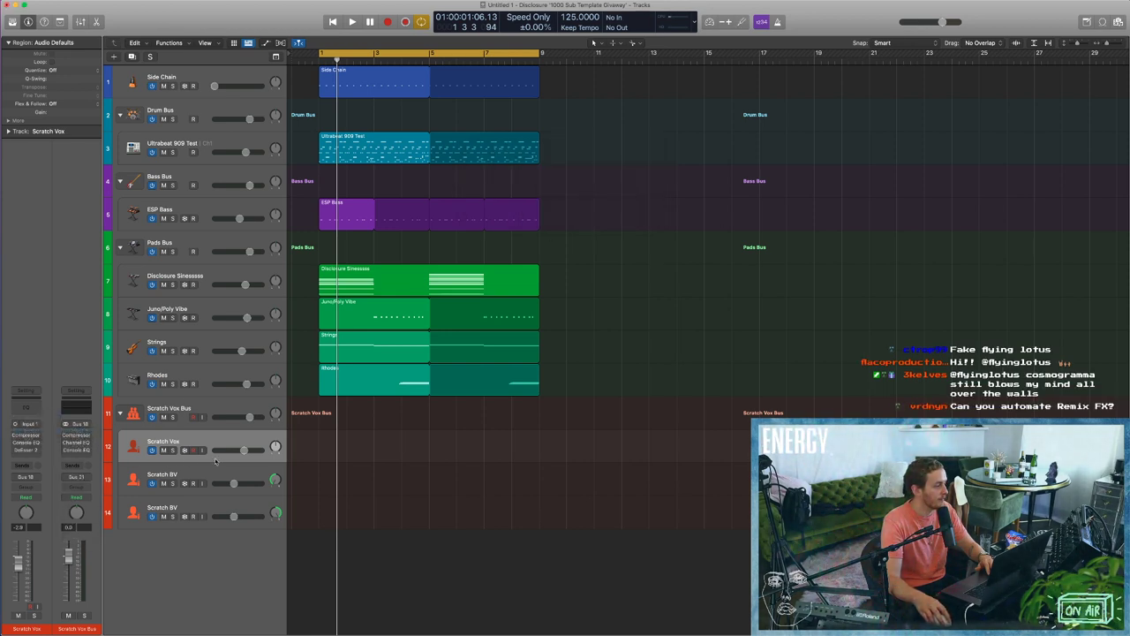
pyautogui.moveTo(215, 451); pyautogui.dragTo(195, 448)
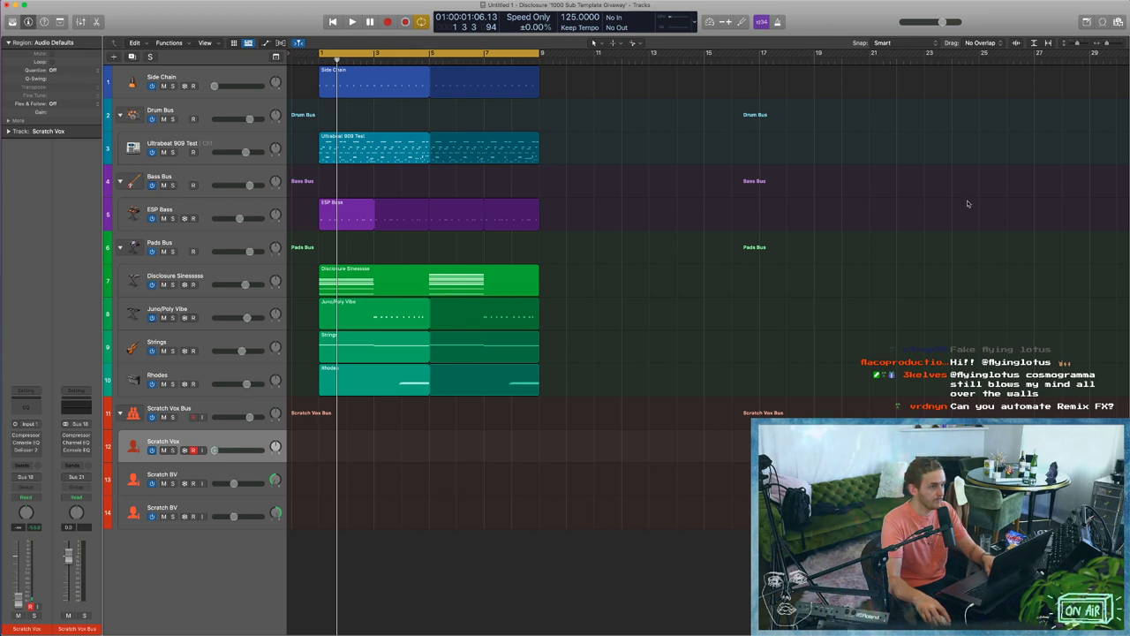
# Record a vocal take about two bars long on Scratch Vox and play it back with the fader at -4.2 dB.
pyautogui.press('r')
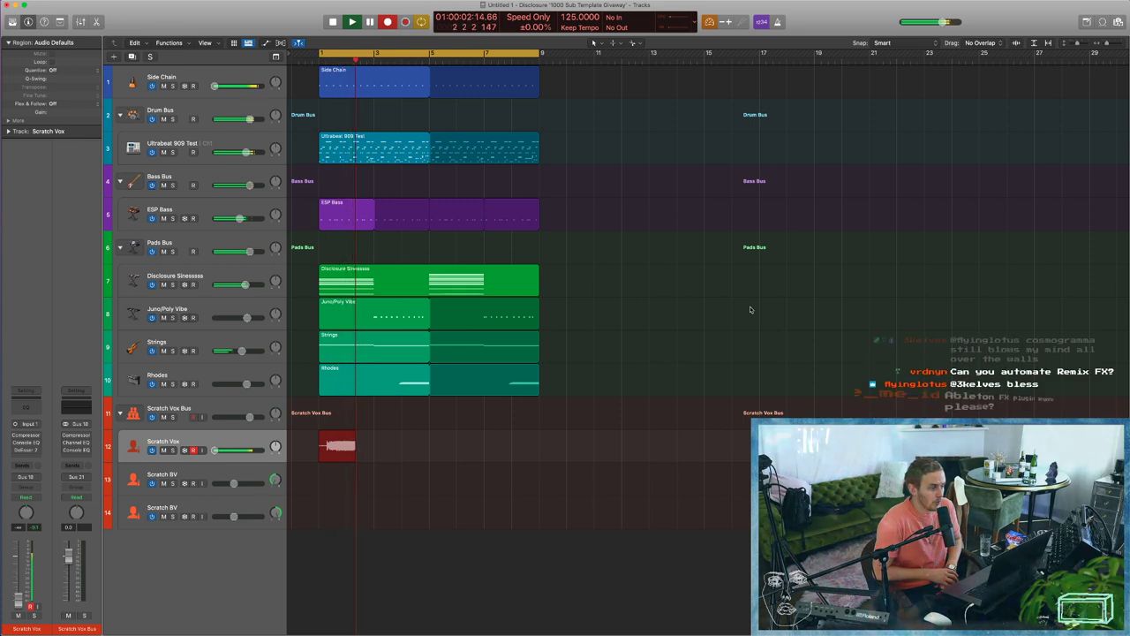
pyautogui.press('space')
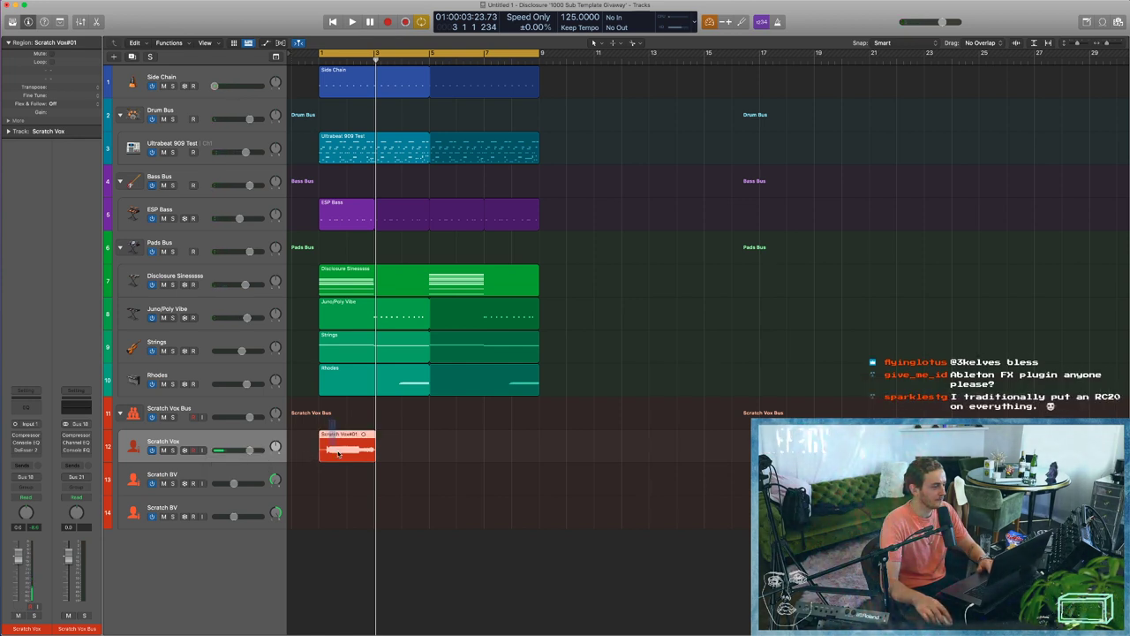
pyautogui.press('Return')
pyautogui.press('space')
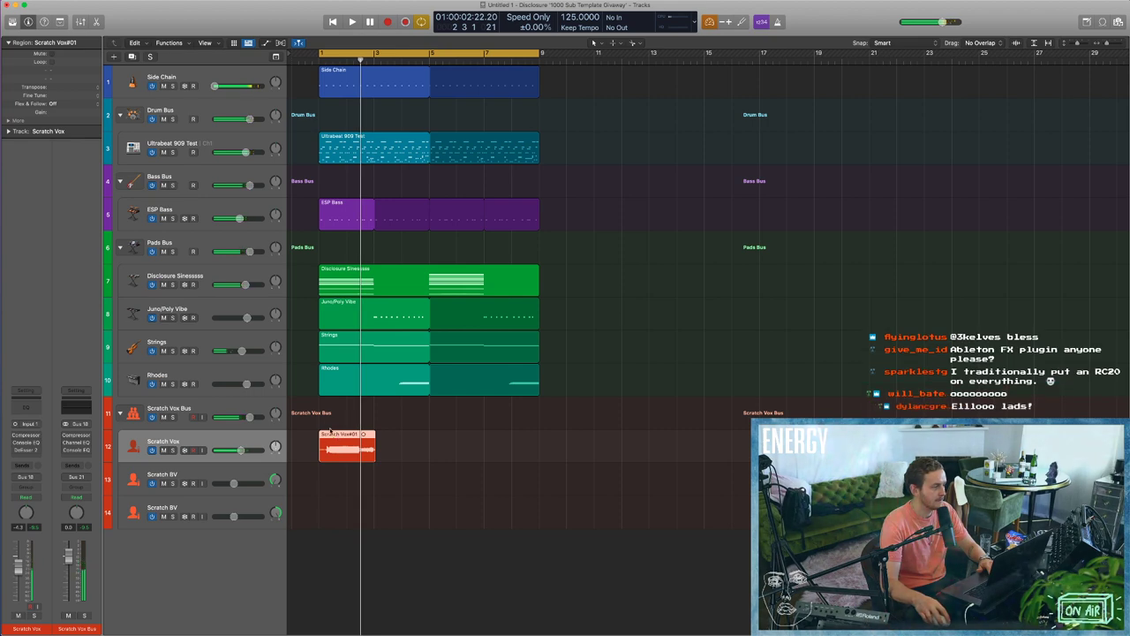
# Turn on Flex editing for the Scratch Vox track and set its mode to Flex Pitch.
pyautogui.press('super+f')
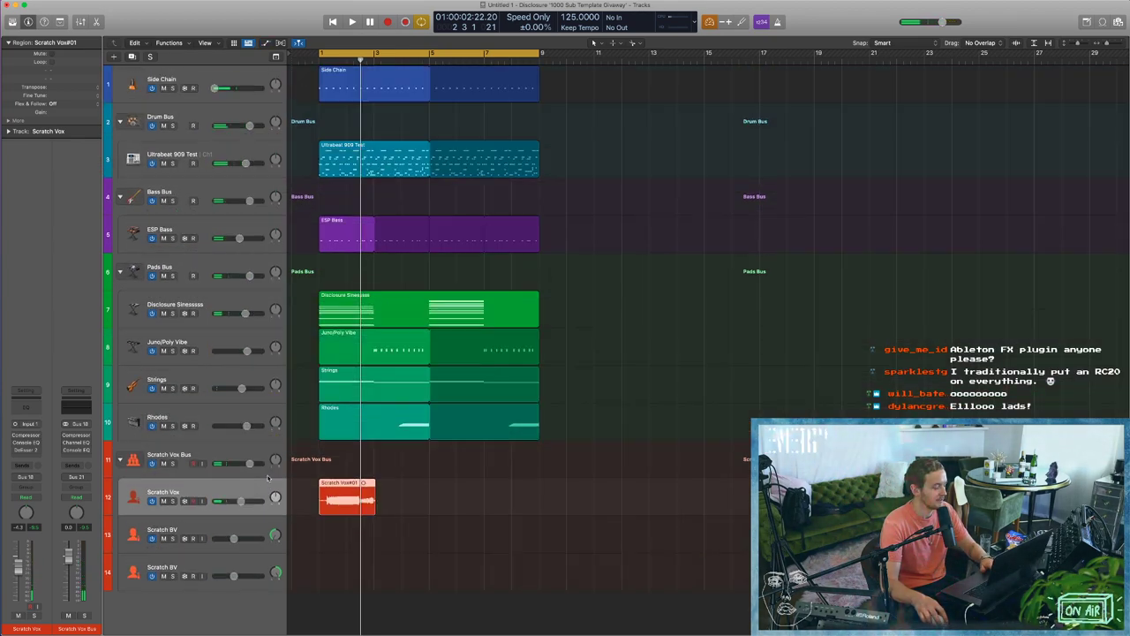
pyautogui.click(205, 506)
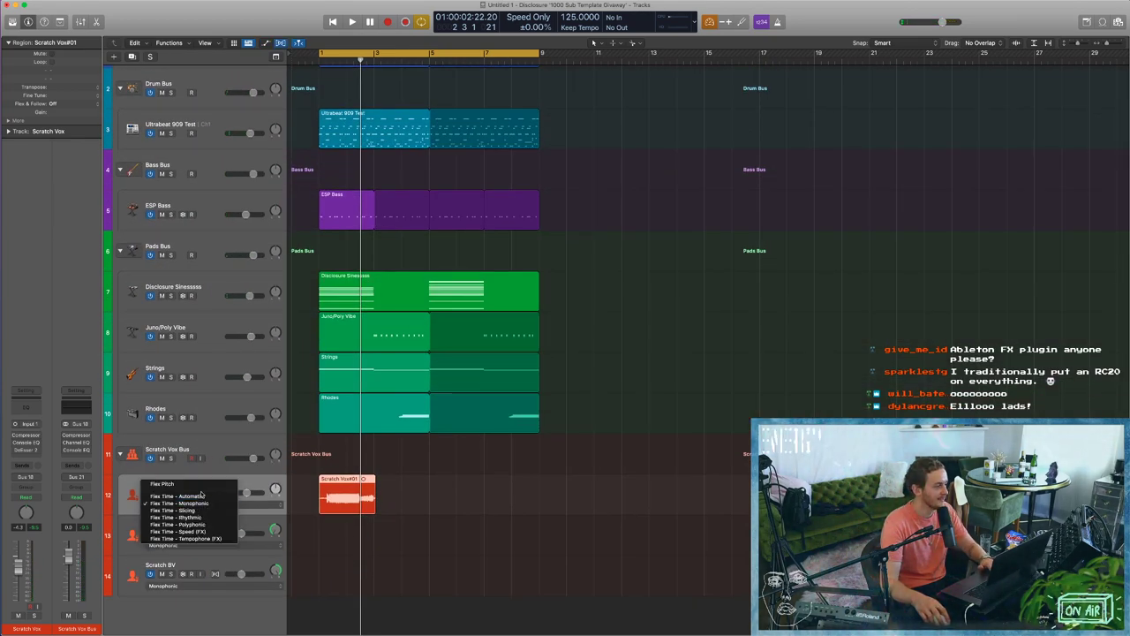
pyautogui.click(168, 484)
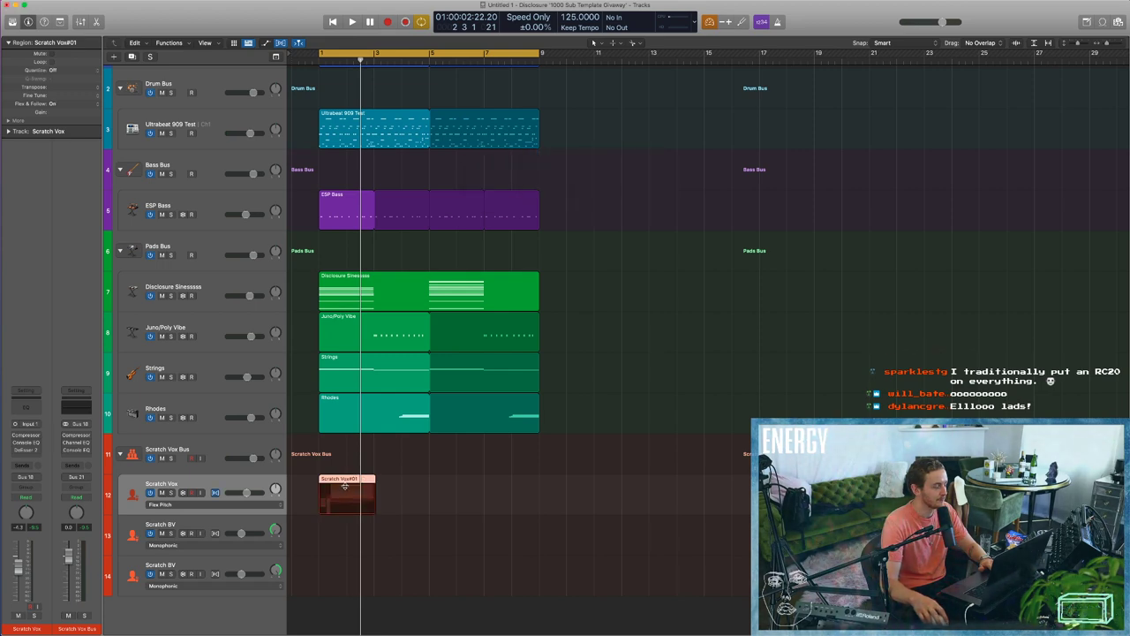
# Adjust the pitch of the long sung note in the Scratch Vox recording while the loop plays.
pyautogui.press('super+Down')
pyautogui.press('super+Down')
pyautogui.press('super+Right')
pyautogui.press('super+Right')
pyautogui.press('super+Right')
pyautogui.press('super+Right')
pyautogui.hscroll(-4, 438, 487)
pyautogui.press('space')
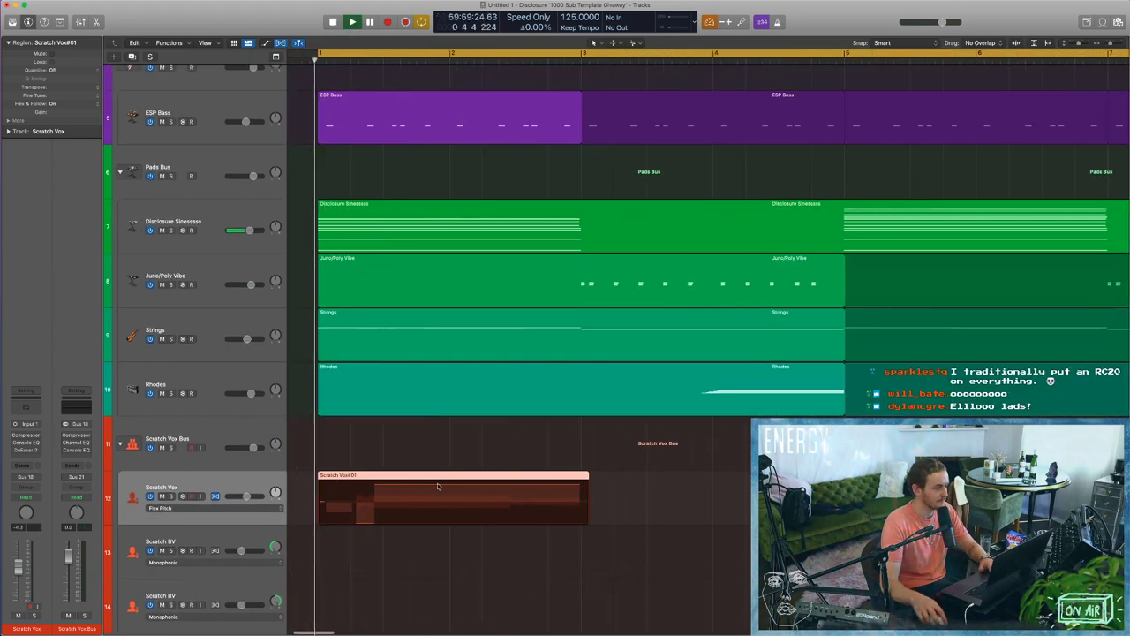
pyautogui.moveTo(436, 485); pyautogui.dragTo(402, 564)
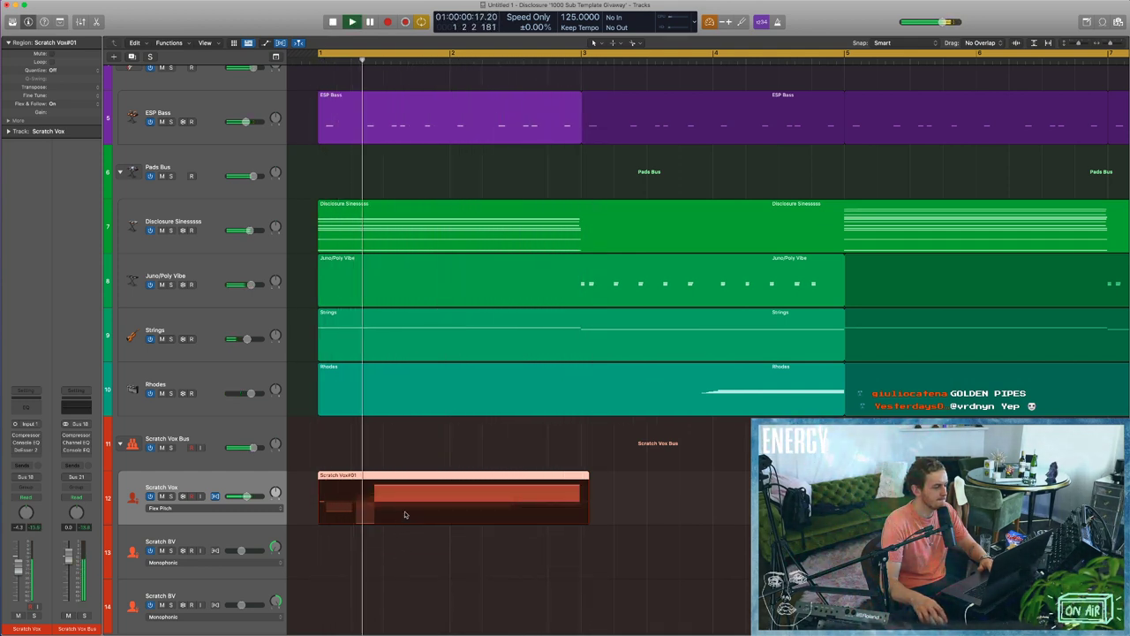
# Move the Scratch Vox recording about one beat earlier and play the loop to check its timing.
pyautogui.press('space')
pyautogui.moveTo(339, 477); pyautogui.dragTo(306, 478)
pyautogui.press('space')
pyautogui.hscroll(-3, 361, 481)
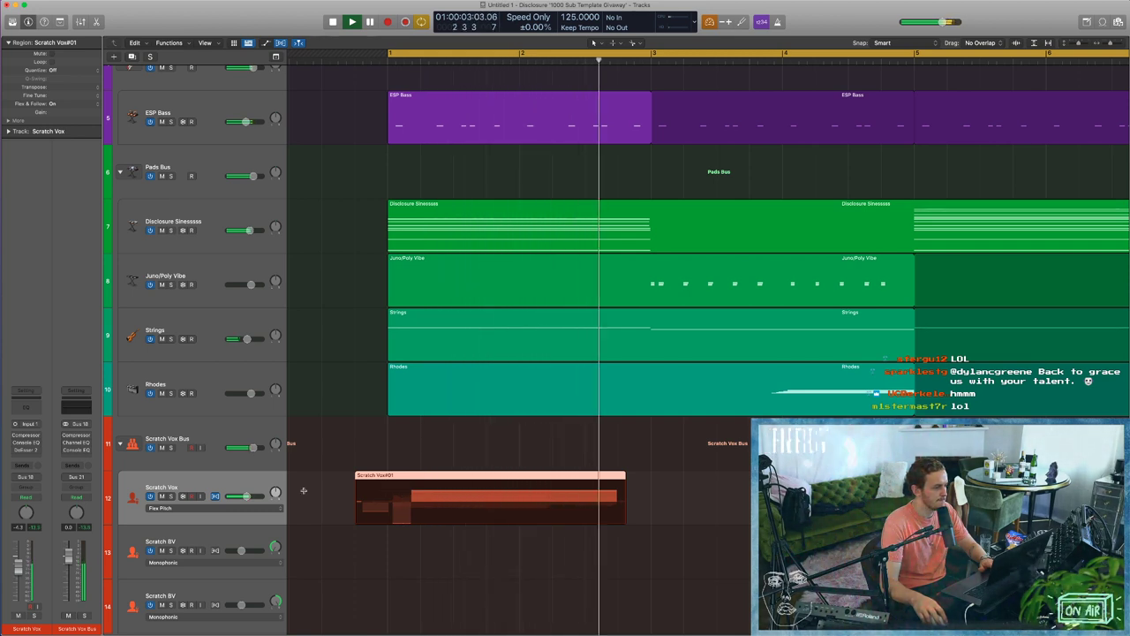
pyautogui.press('space')
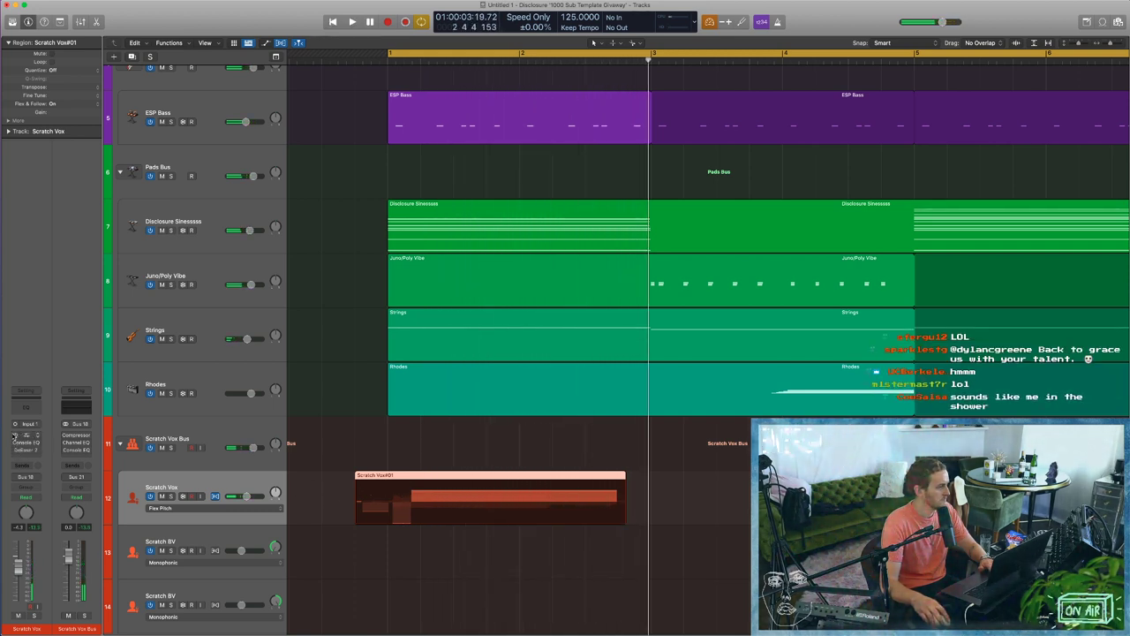
# Enable the Compressor and Console EQ on Scratch Vox and add a Stereo Delay insert.
pyautogui.press('space')
pyautogui.click(26, 452)
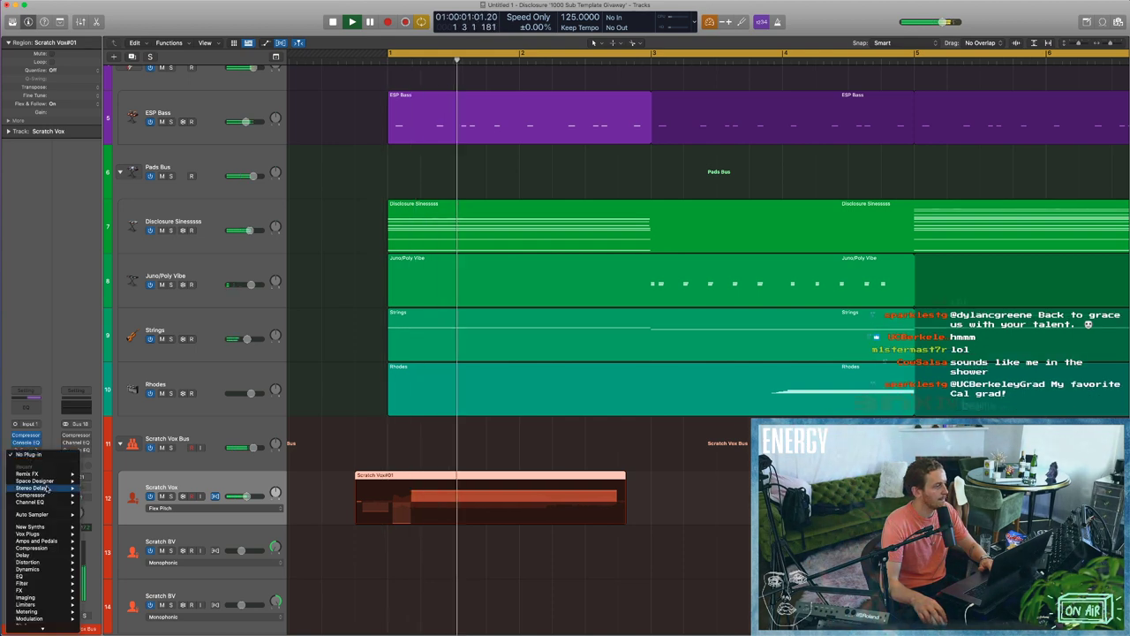
pyautogui.click(99, 488)
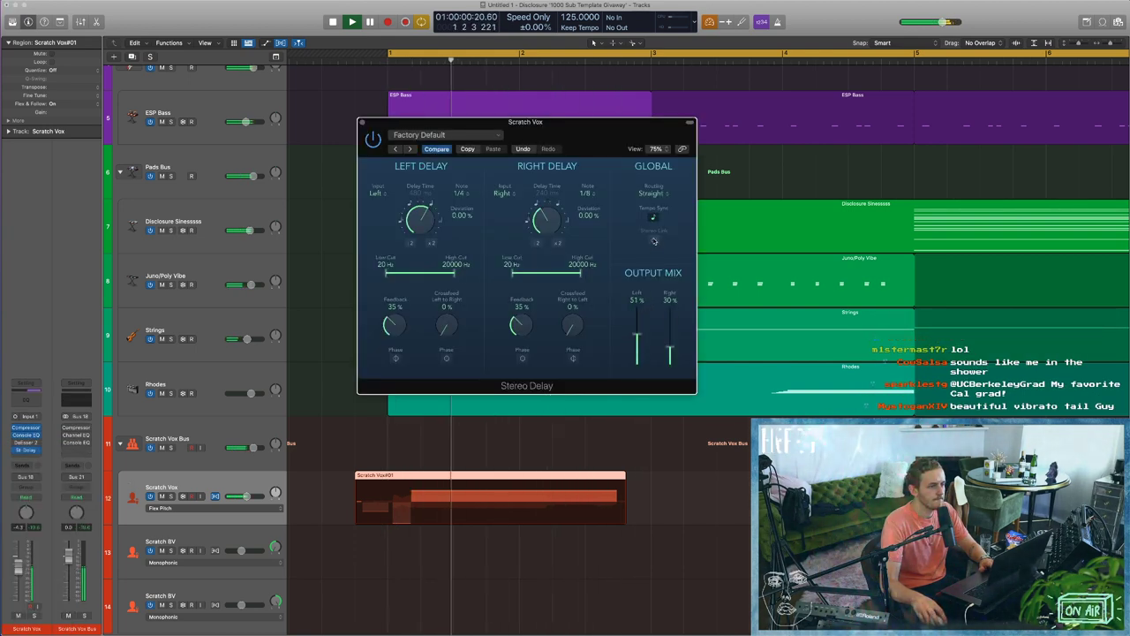
pyautogui.press('super+w')
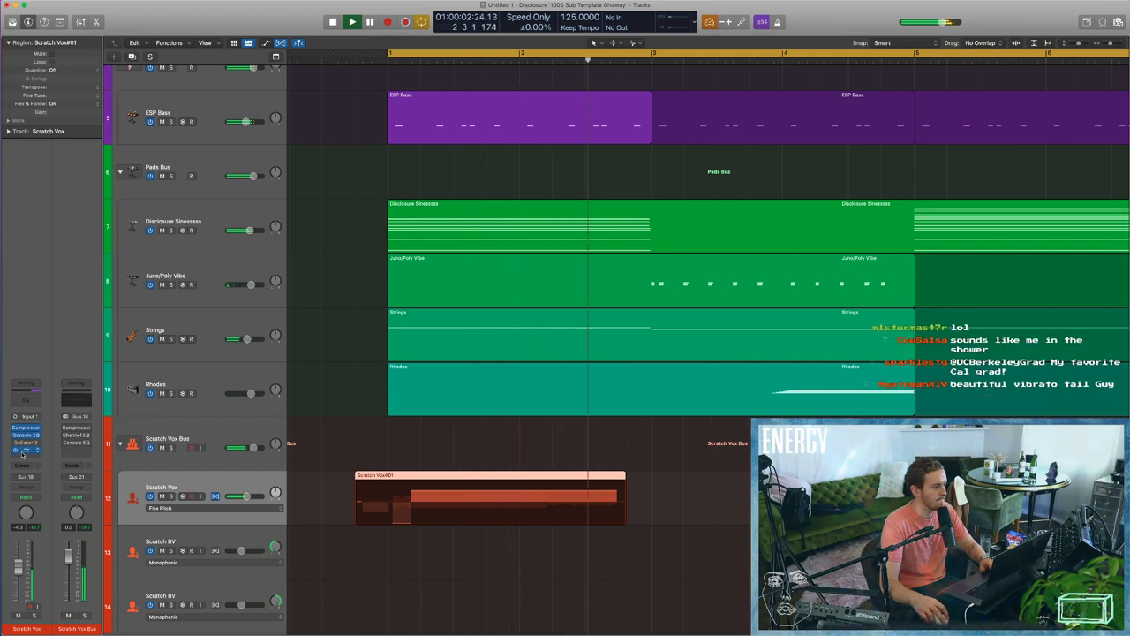
# Set the Scratch Vox delay to dotted 1/4 and 1/8 notes, -1.33% deviation, 49% feedback, 690 Hz low cut and 50% output mix on both sides.
pyautogui.click(24, 450)
pyautogui.moveTo(642, 335); pyautogui.dragTo(676, 387)
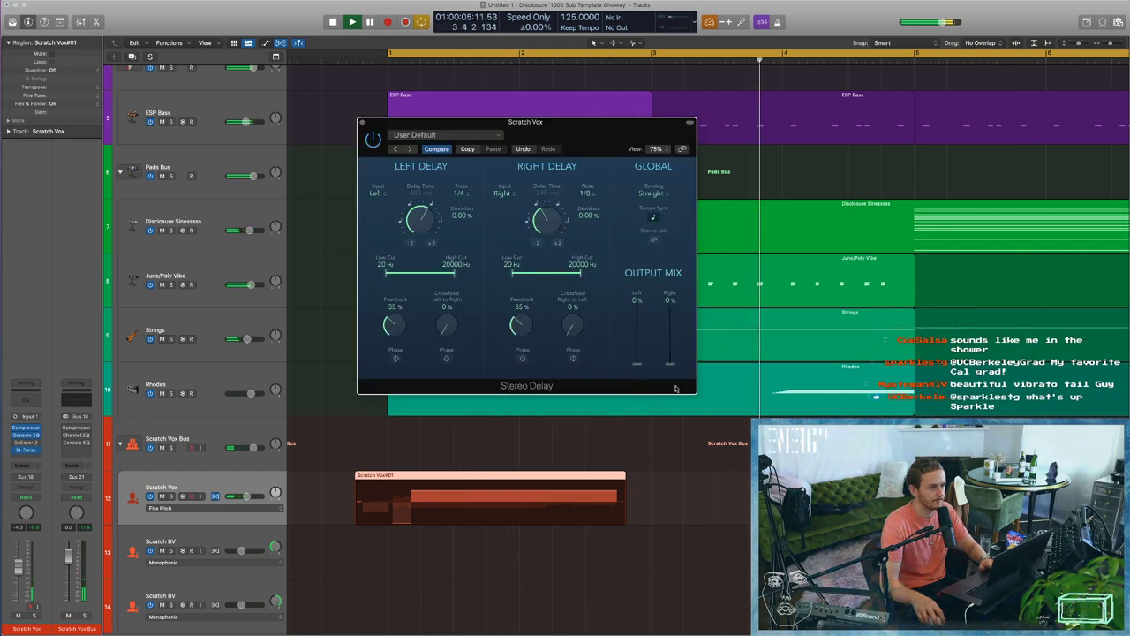
pyautogui.keyDown('alt'); pyautogui.click(637, 300); pyautogui.keyUp('alt')
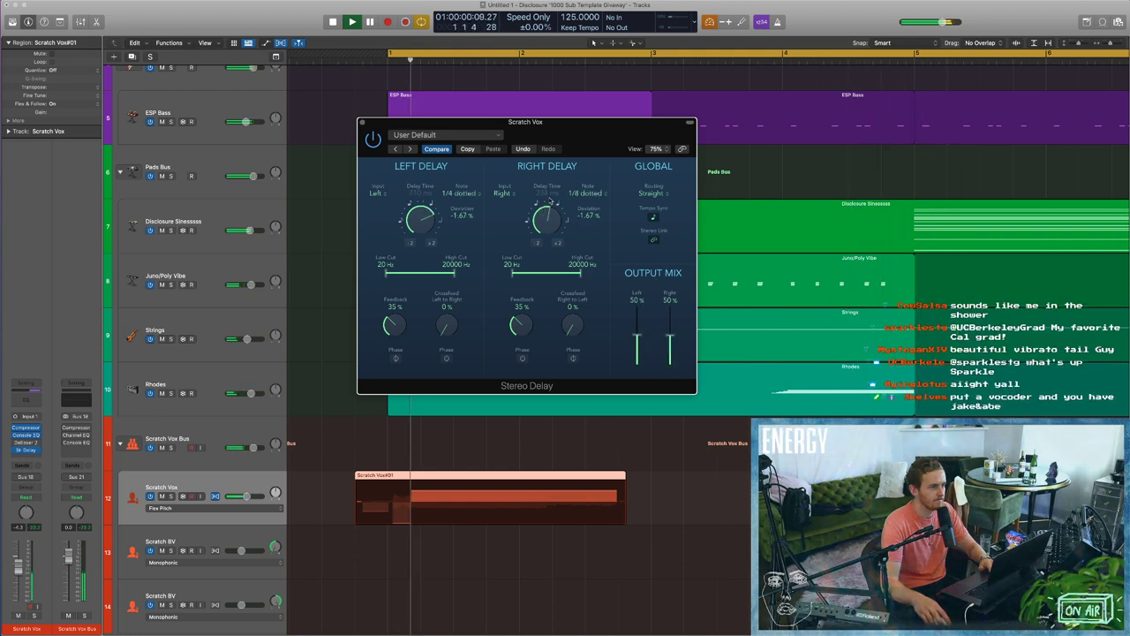
pyautogui.moveTo(549, 201); pyautogui.dragTo(551, 198)
pyautogui.moveTo(519, 325); pyautogui.dragTo(549, 275)
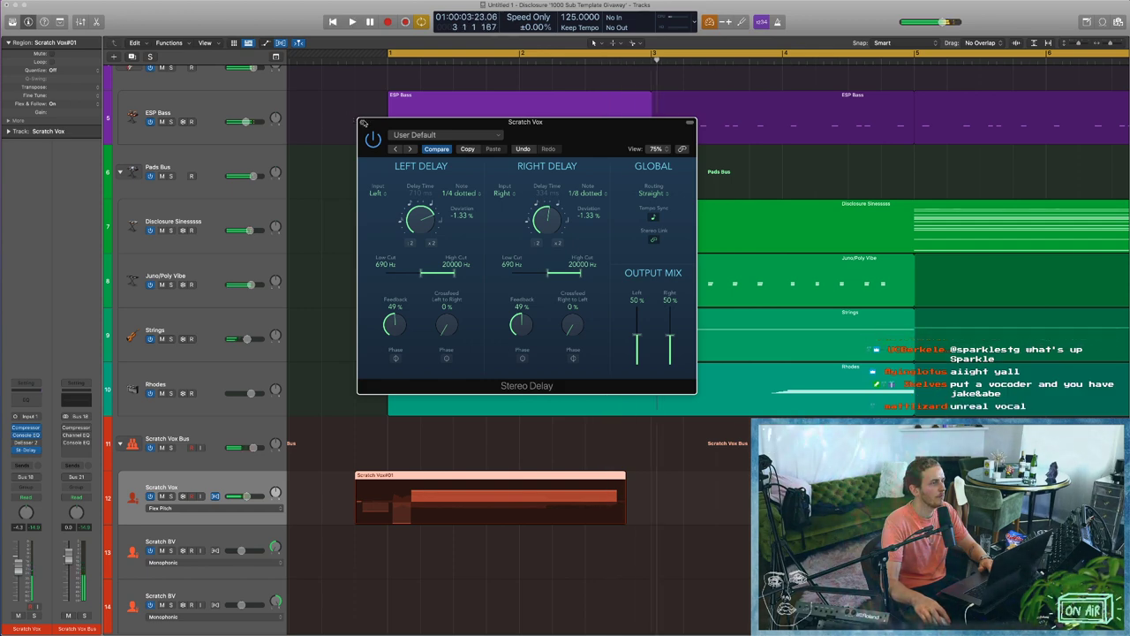
pyautogui.click(363, 122)
# Add a mono-to-stereo Space Designer reverb after the delay on Scratch Vox.
pyautogui.click(27, 450)
pyautogui.moveTo(50, 488)
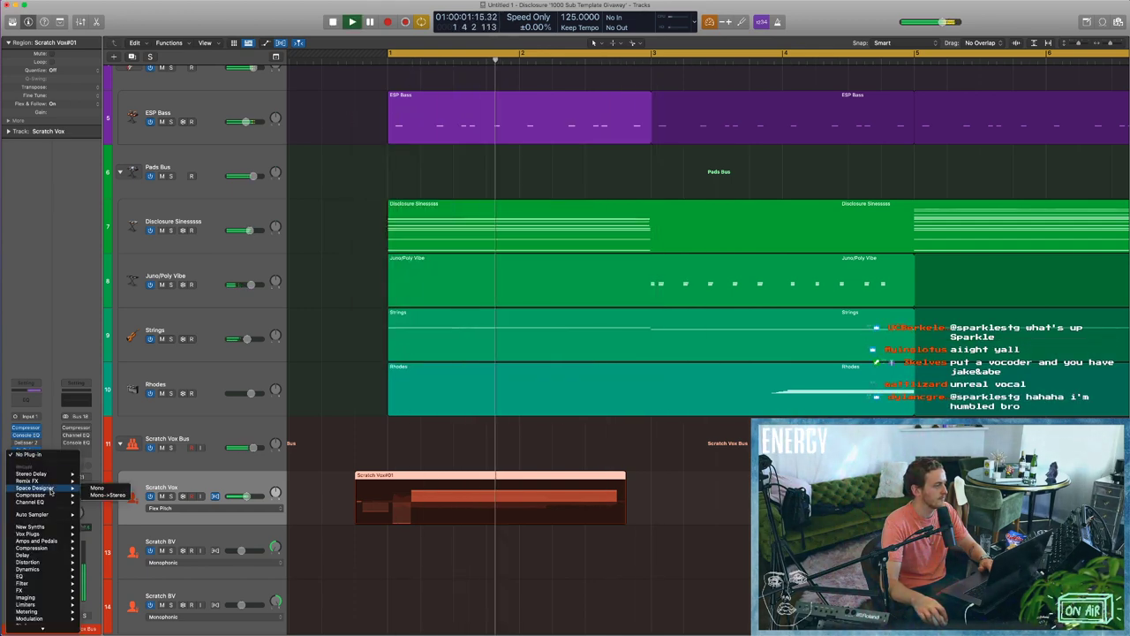
pyautogui.click(106, 495)
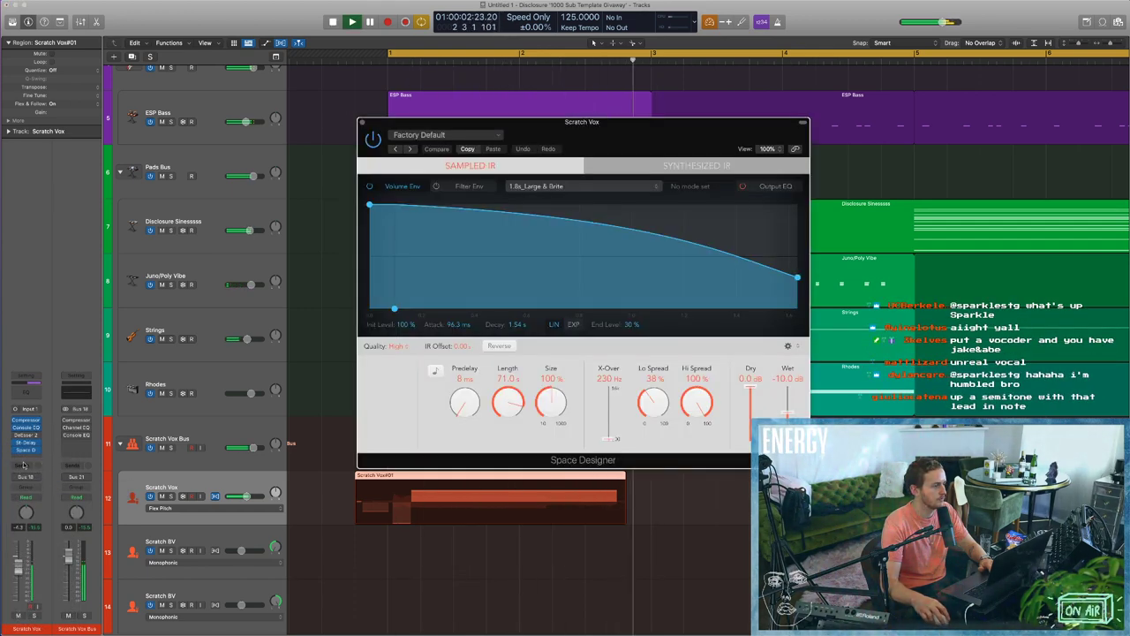
pyautogui.press('space')
pyautogui.click(37, 450)
pyautogui.click(37, 451)
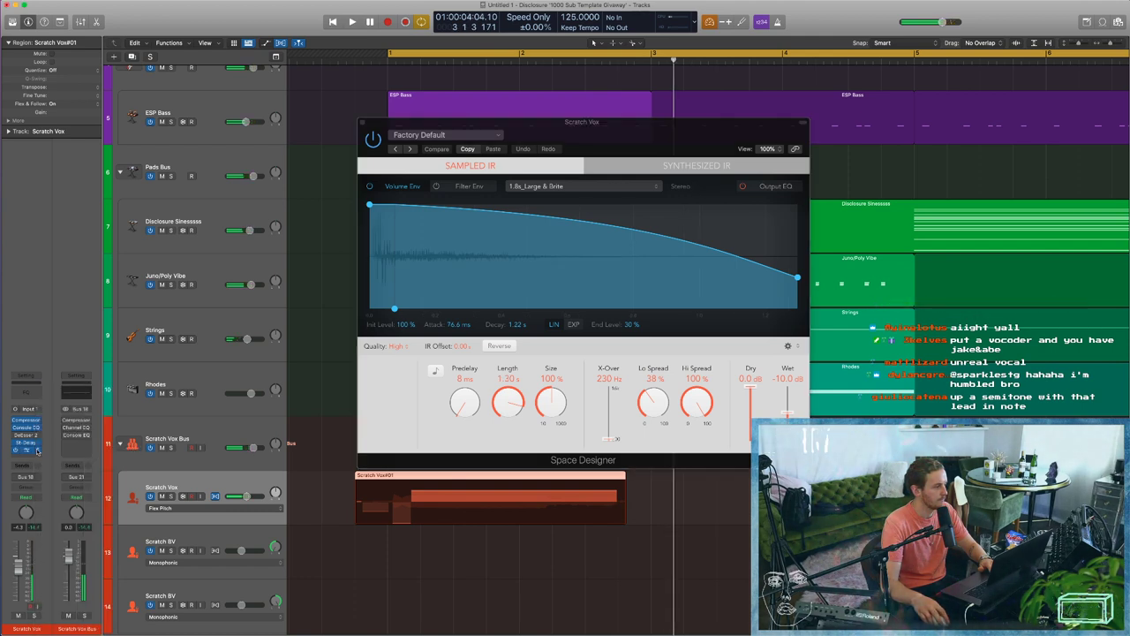
pyautogui.click(40, 442)
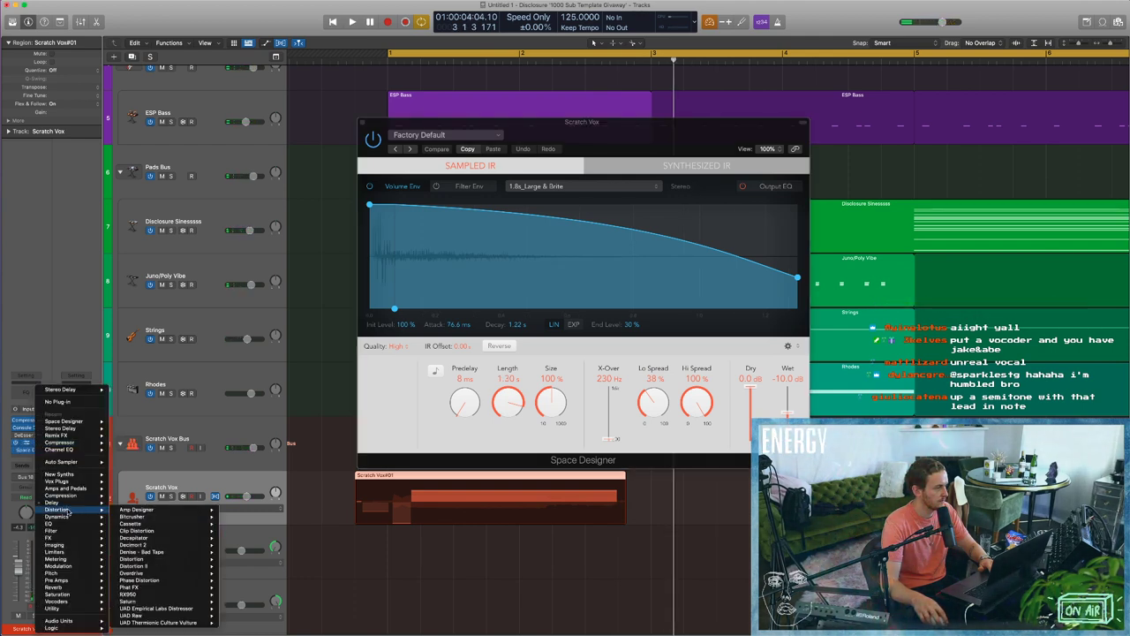
pyautogui.moveTo(53, 502)
pyautogui.moveTo(131, 552)
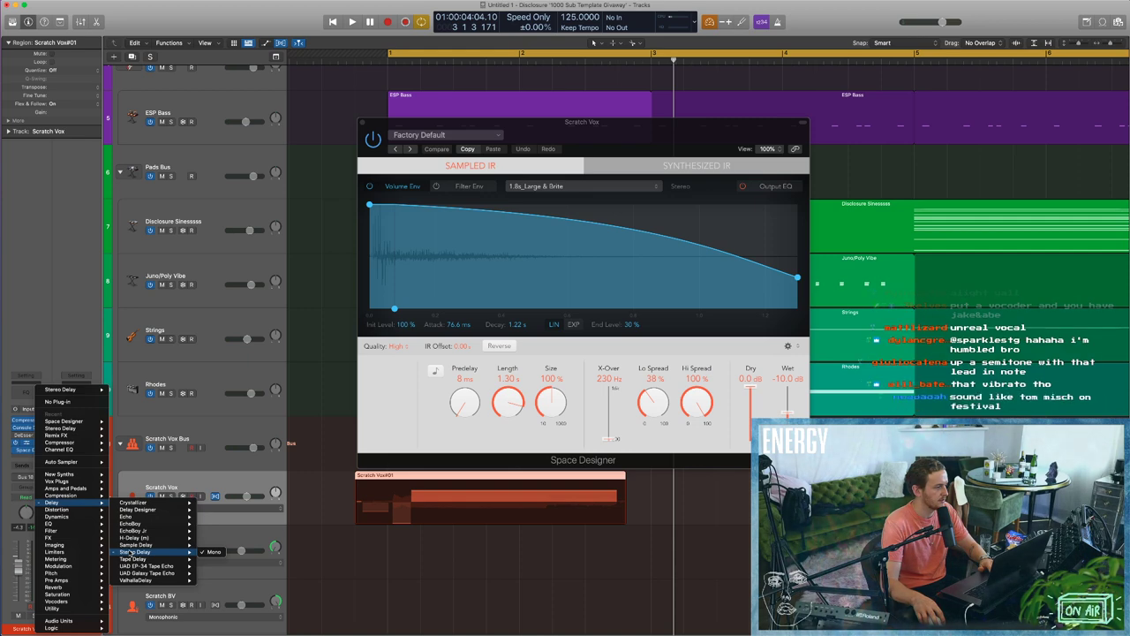
pyautogui.click(29, 454)
pyautogui.click(40, 451)
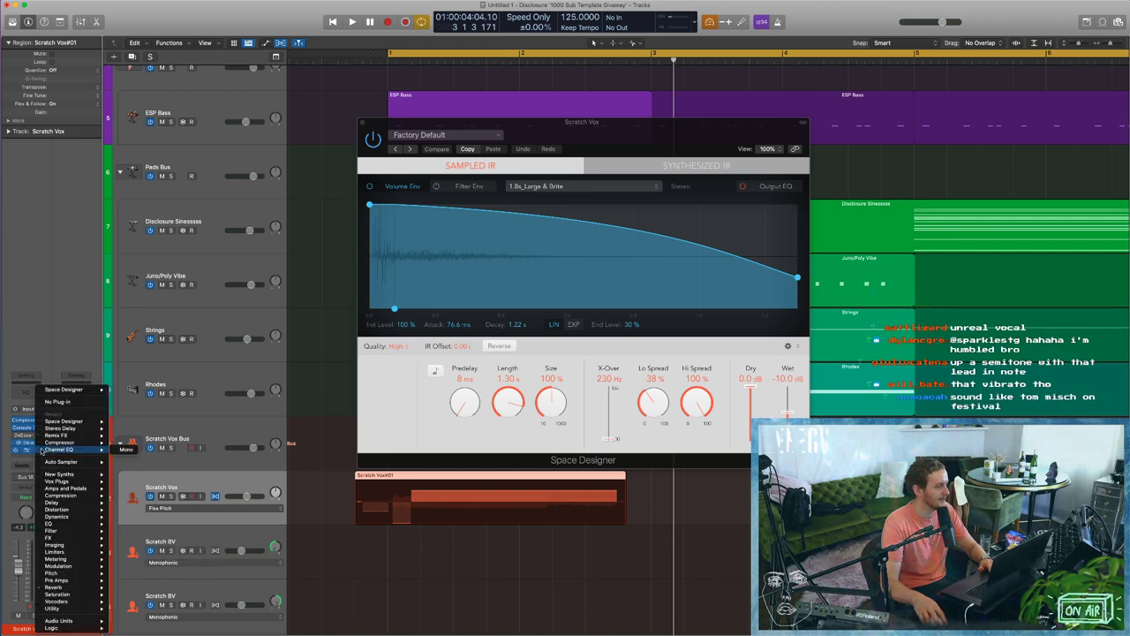
pyautogui.click(59, 403)
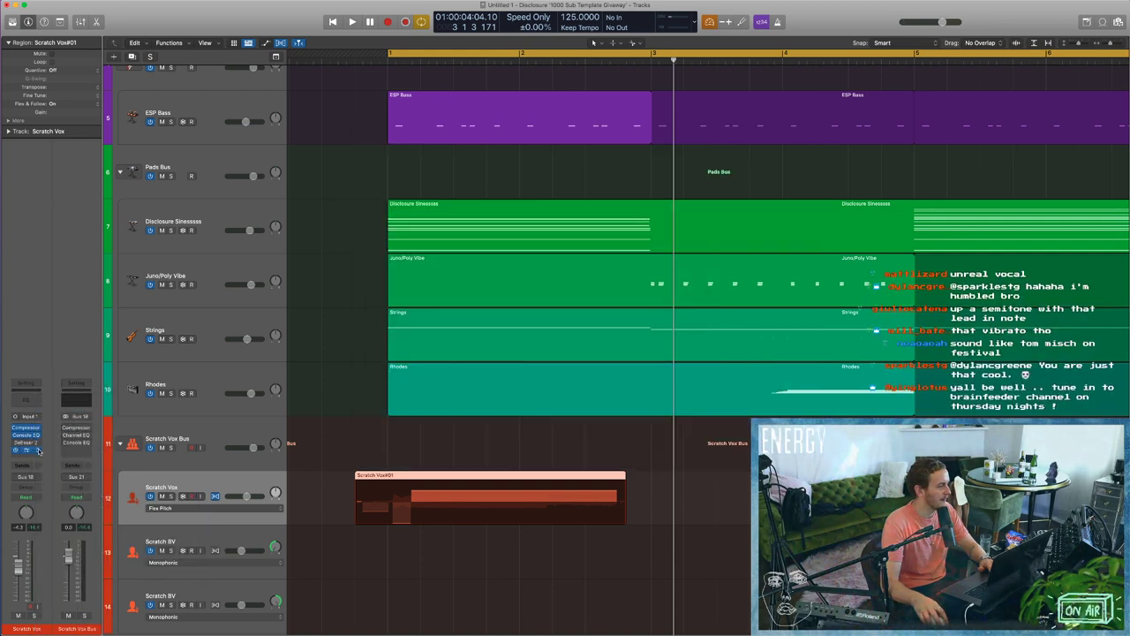
# Switch the Scratch Vox Stereo Delay to mono-to-stereo, add a stereo Space Designer after it and play the loop.
pyautogui.click(38, 450)
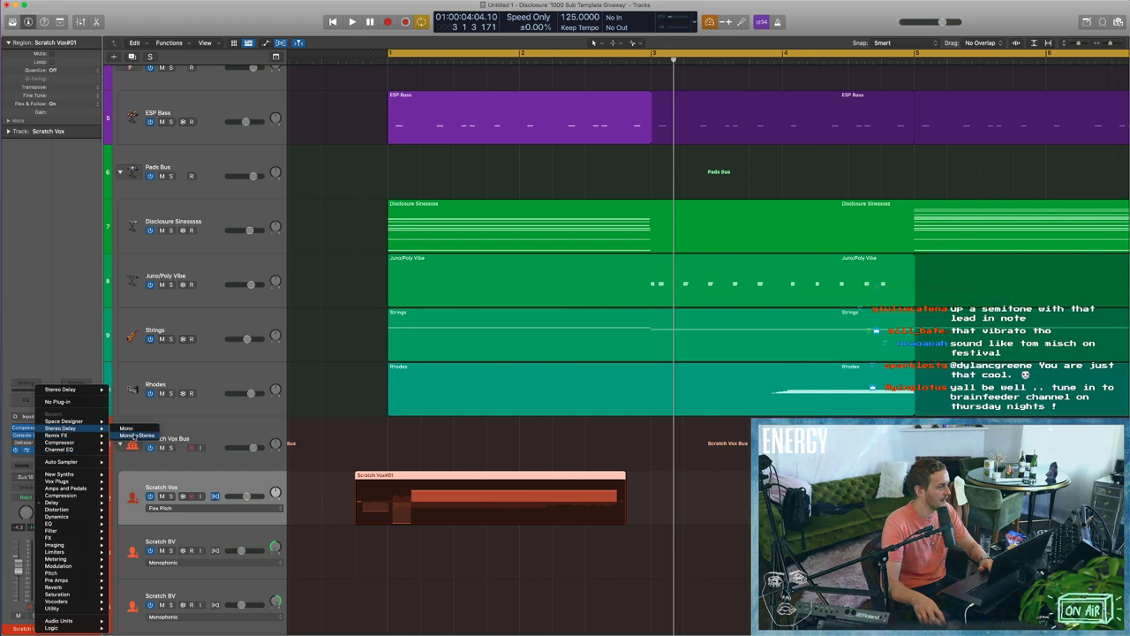
pyautogui.click(134, 436)
pyautogui.click(38, 454)
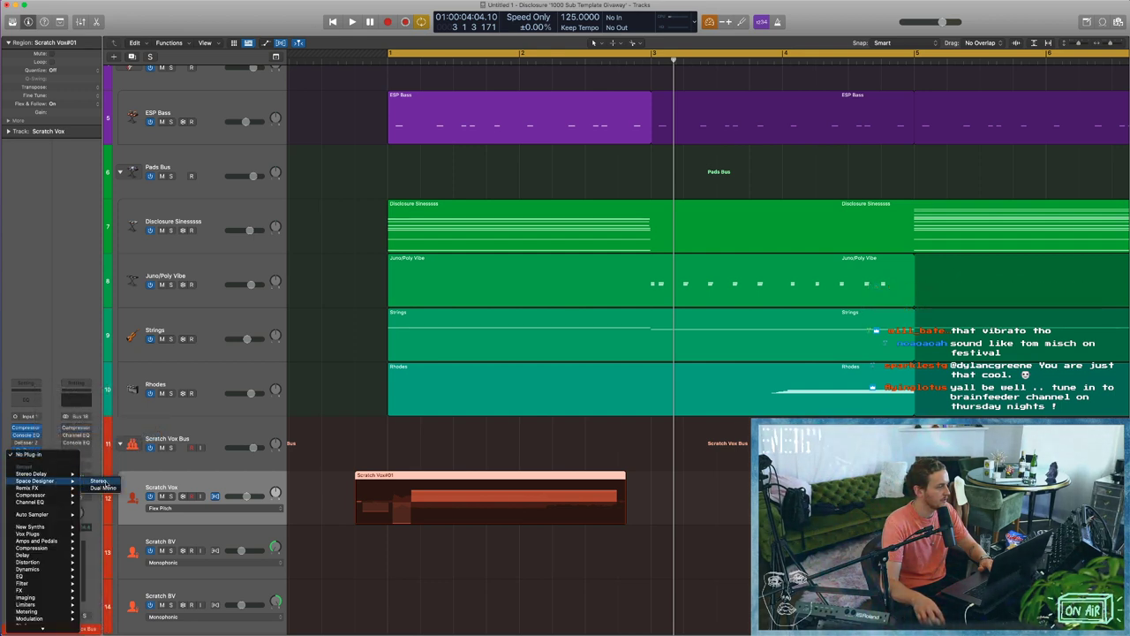
pyautogui.click(103, 484)
pyautogui.press('space')
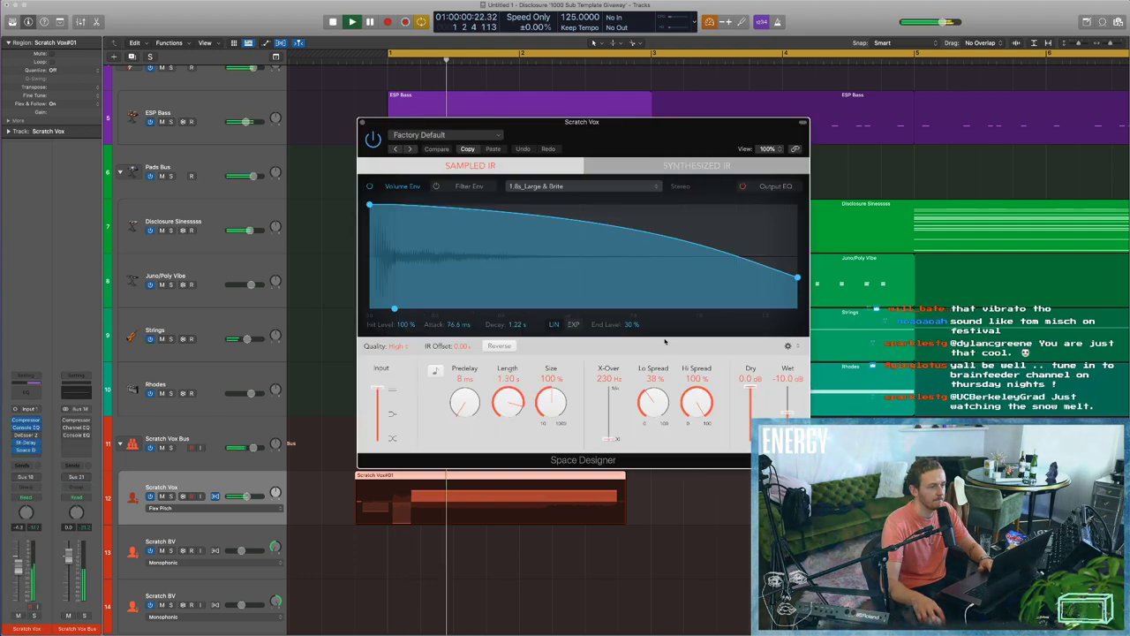
# Load the large-space plate preset 02.3s Nice Plate in the Scratch Vox Space Designer and set its predelay to 90 ms.
pyautogui.click(458, 135)
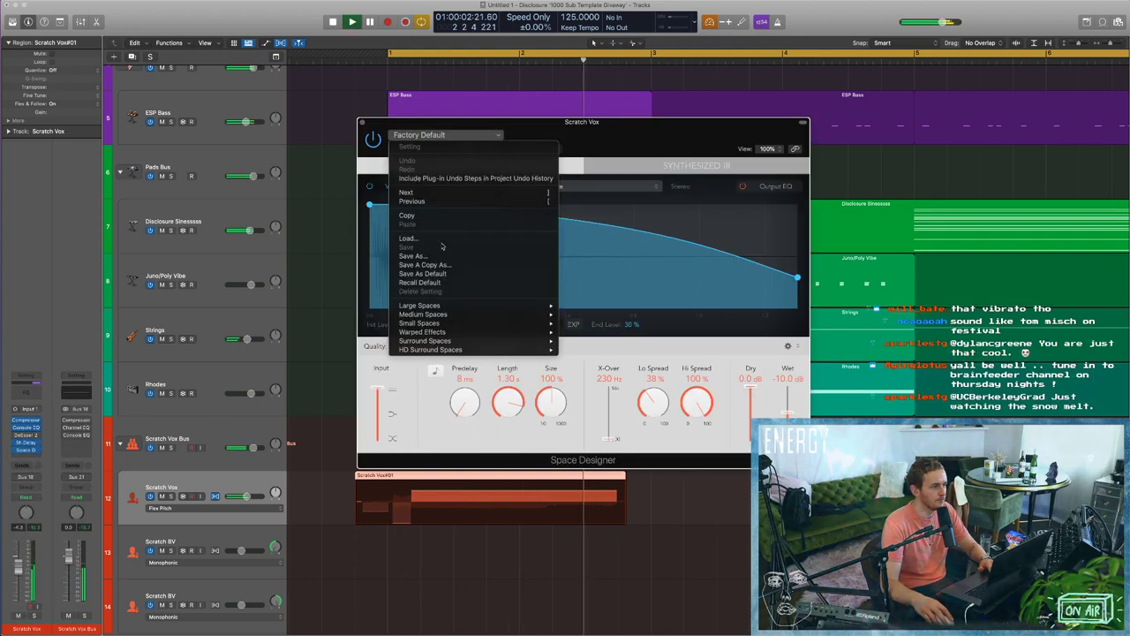
pyautogui.moveTo(495, 306)
pyautogui.moveTo(590, 323)
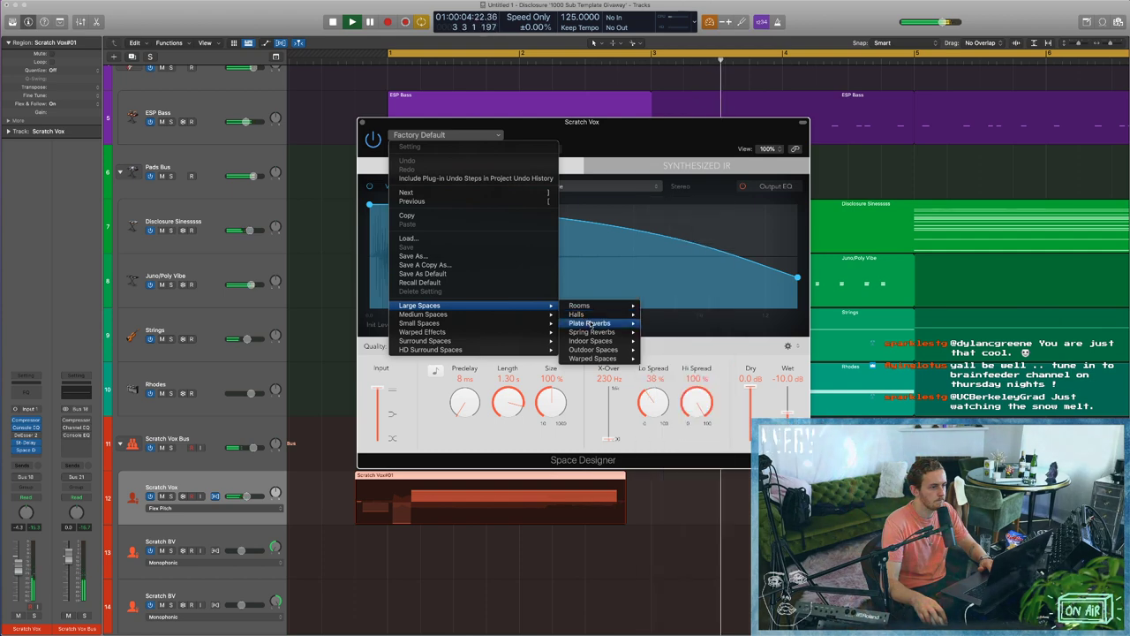
pyautogui.click(689, 344)
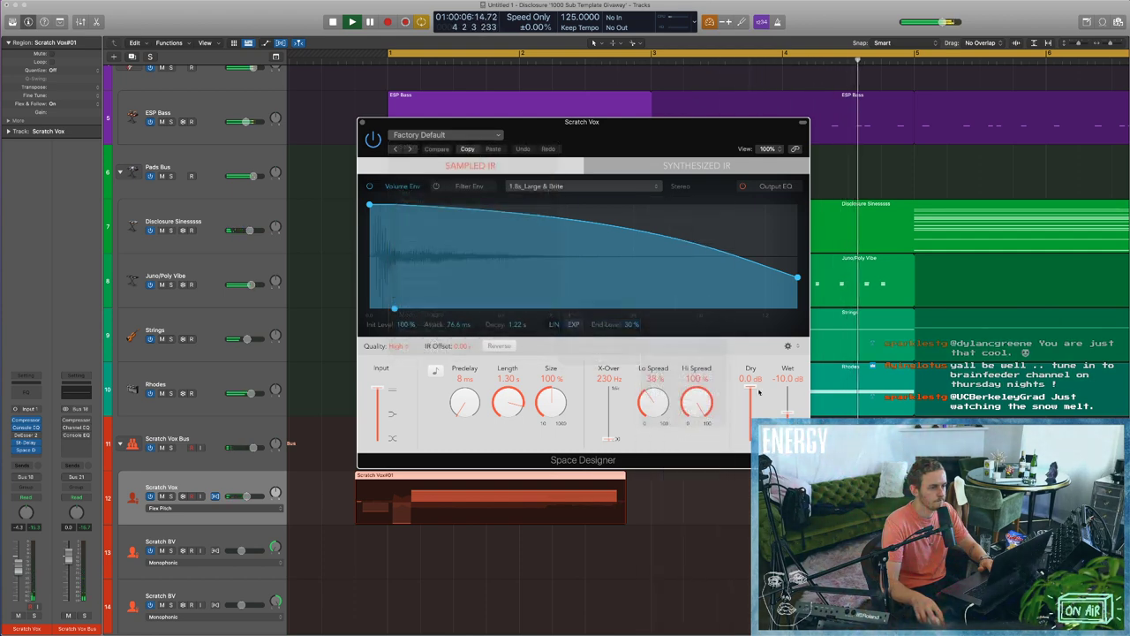
pyautogui.press('Return')
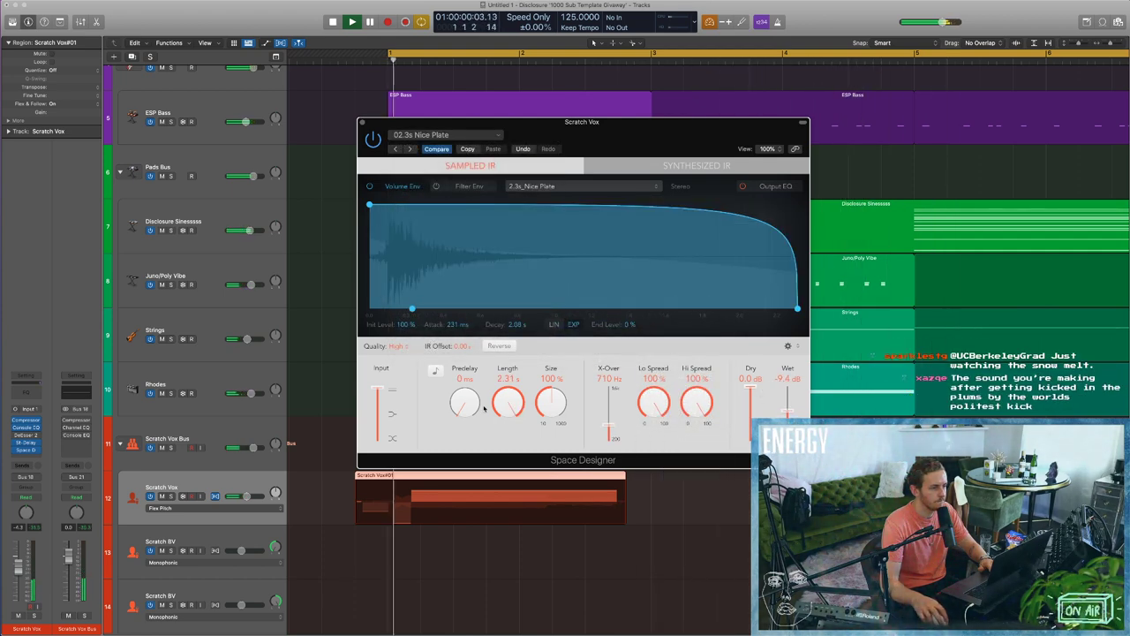
pyautogui.moveTo(464, 391); pyautogui.dragTo(463, 396)
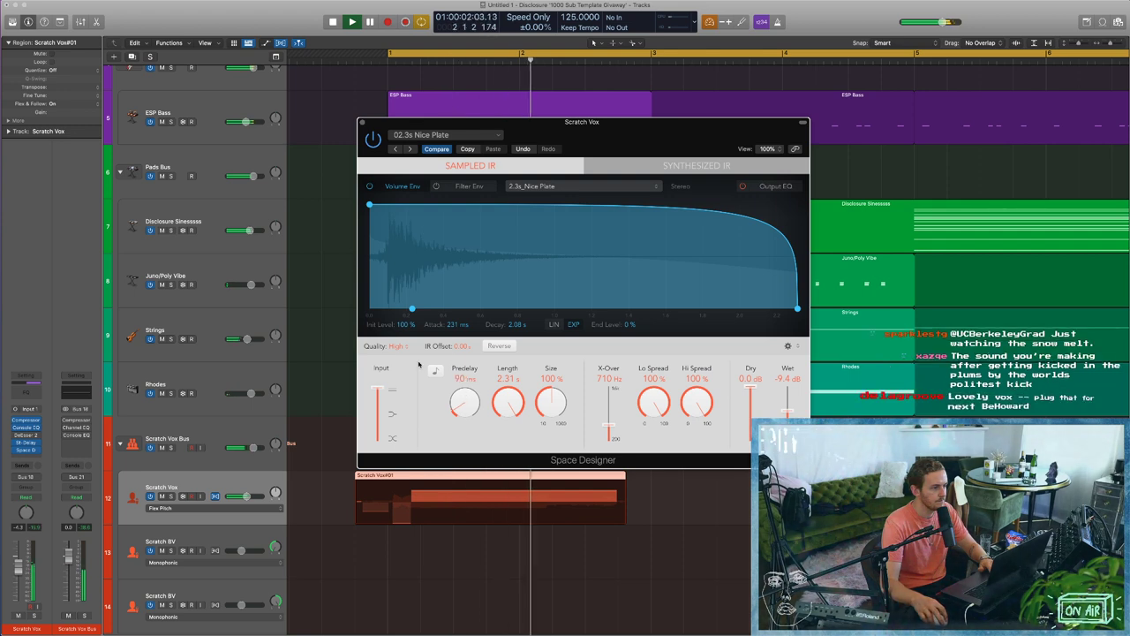
pyautogui.click(362, 123)
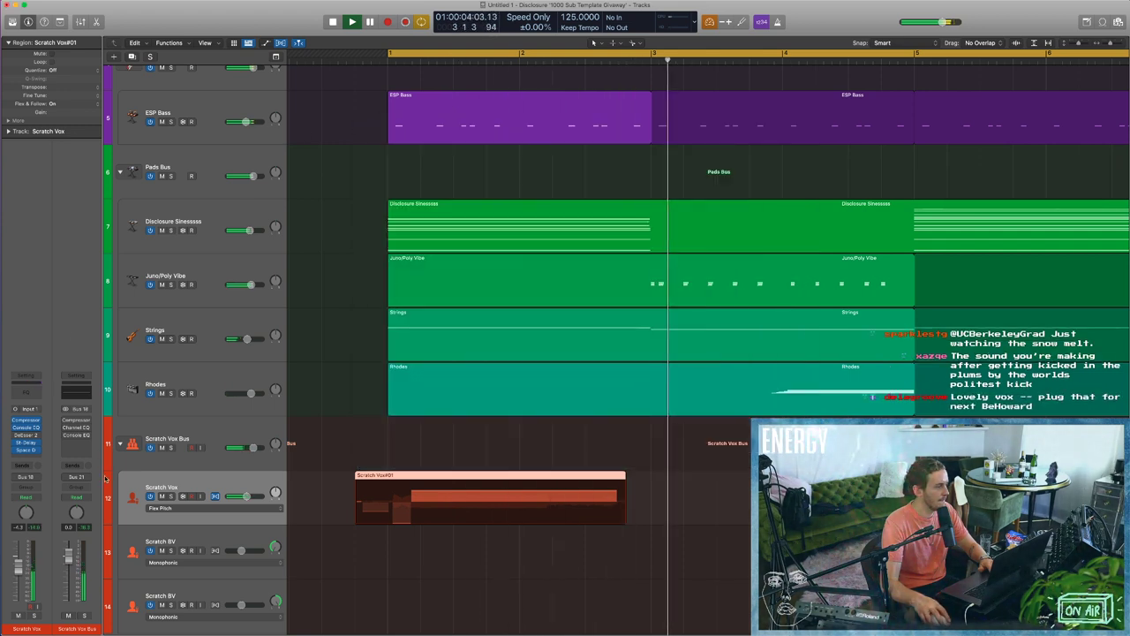
# Add a Compressor to Scratch Vox Bus and load its SideChain preset with Bus 1 as the side chain source.
pyautogui.press('Return')
pyautogui.click(68, 456)
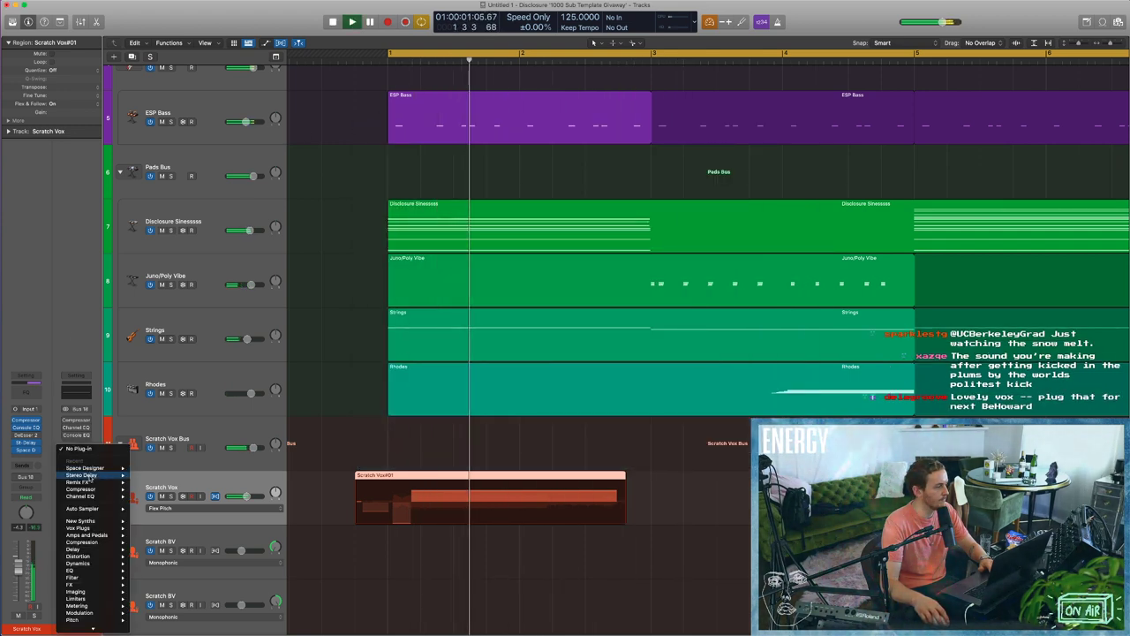
pyautogui.click(448, 284)
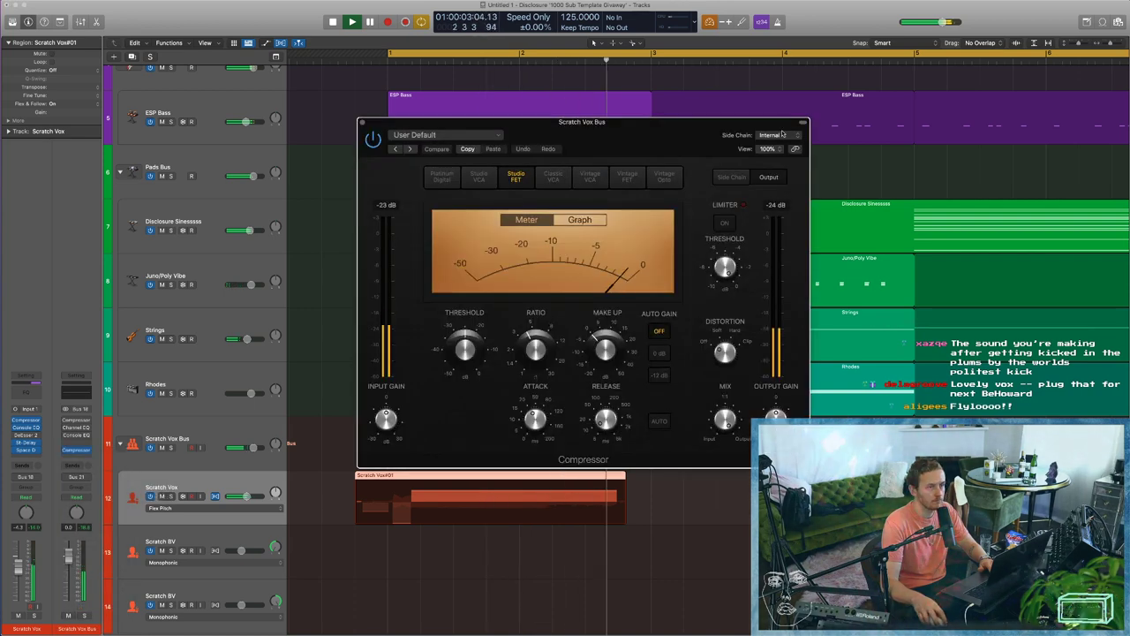
pyautogui.press('space')
pyautogui.click(782, 135)
pyautogui.click(490, 138)
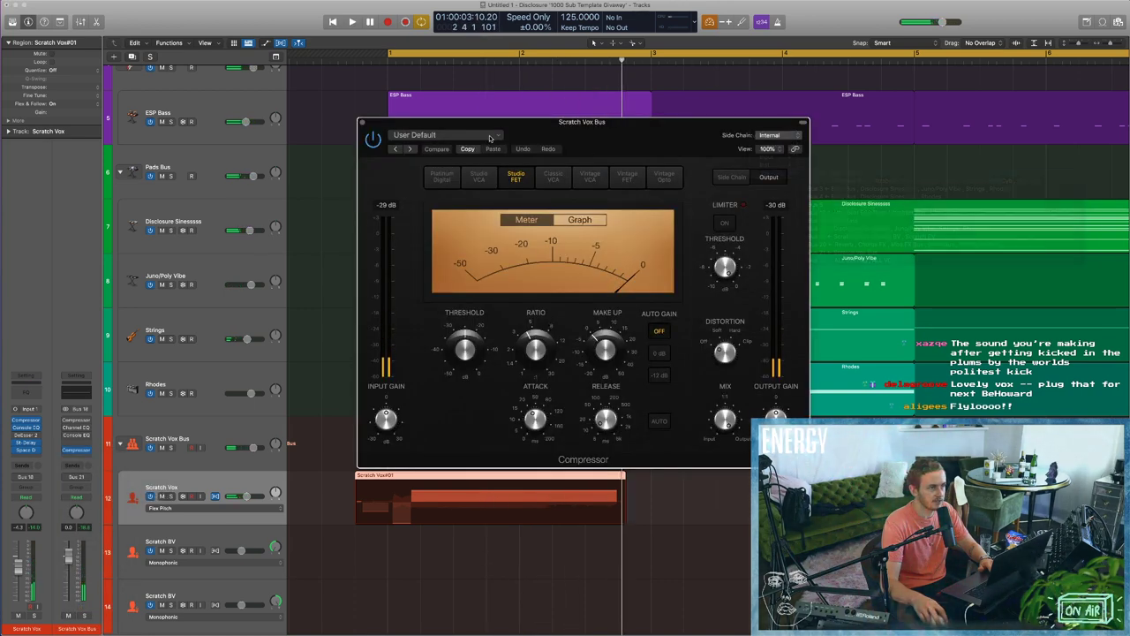
pyautogui.click(490, 137)
pyautogui.click(442, 306)
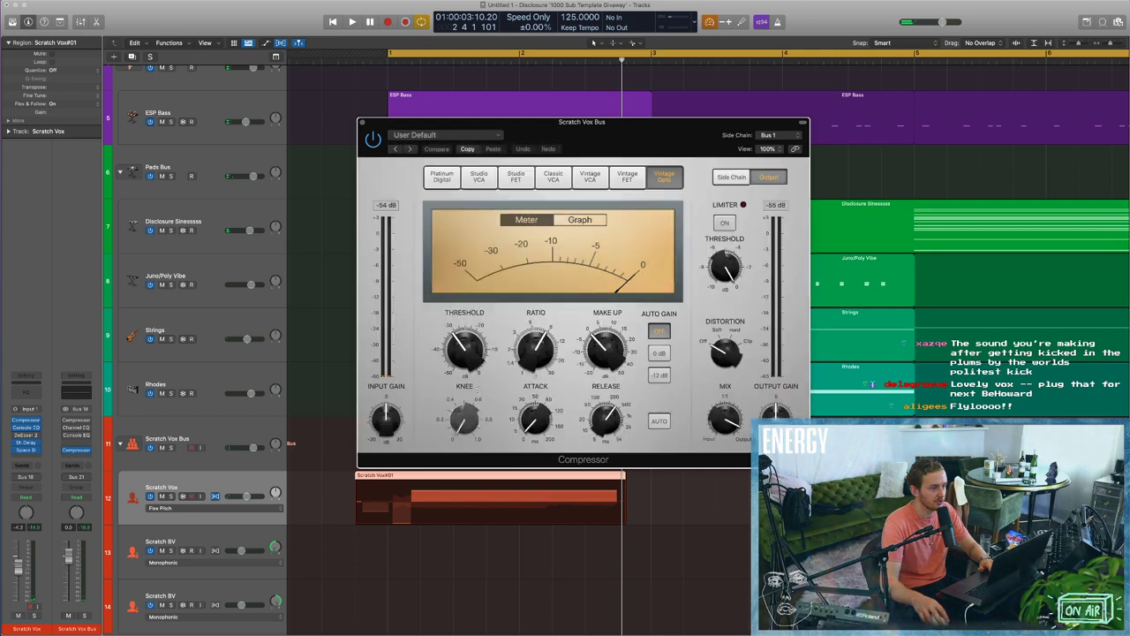
# Adjust the mix of the Scratch Vox Bus compressor during playback and close its window.
pyautogui.press('space')
pyautogui.moveTo(727, 419); pyautogui.dragTo(697, 377)
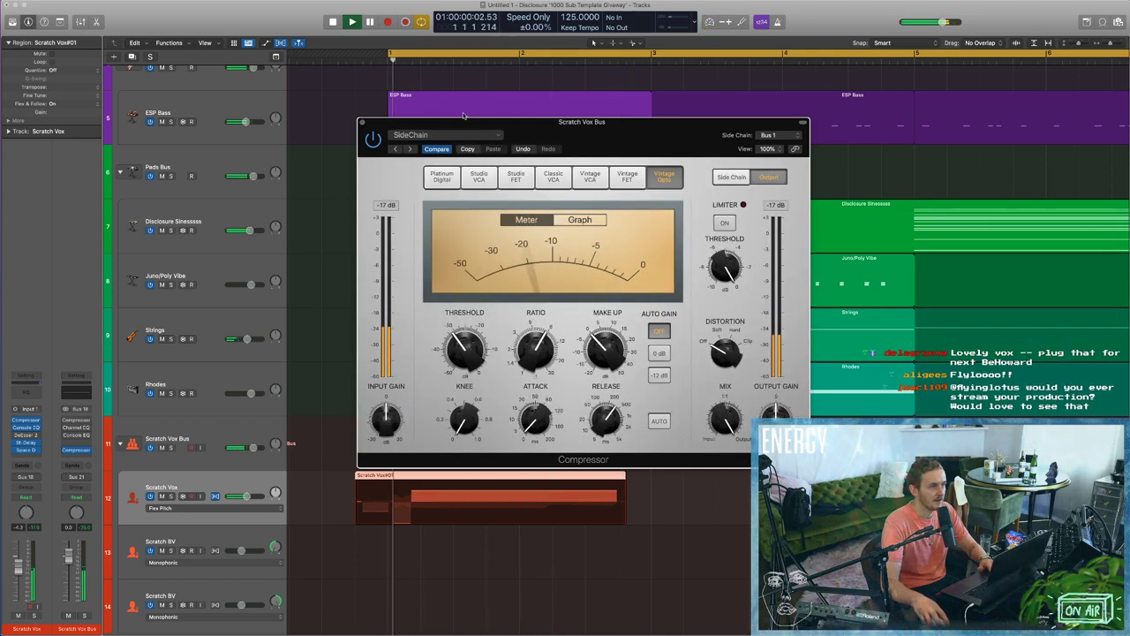
pyautogui.click(362, 123)
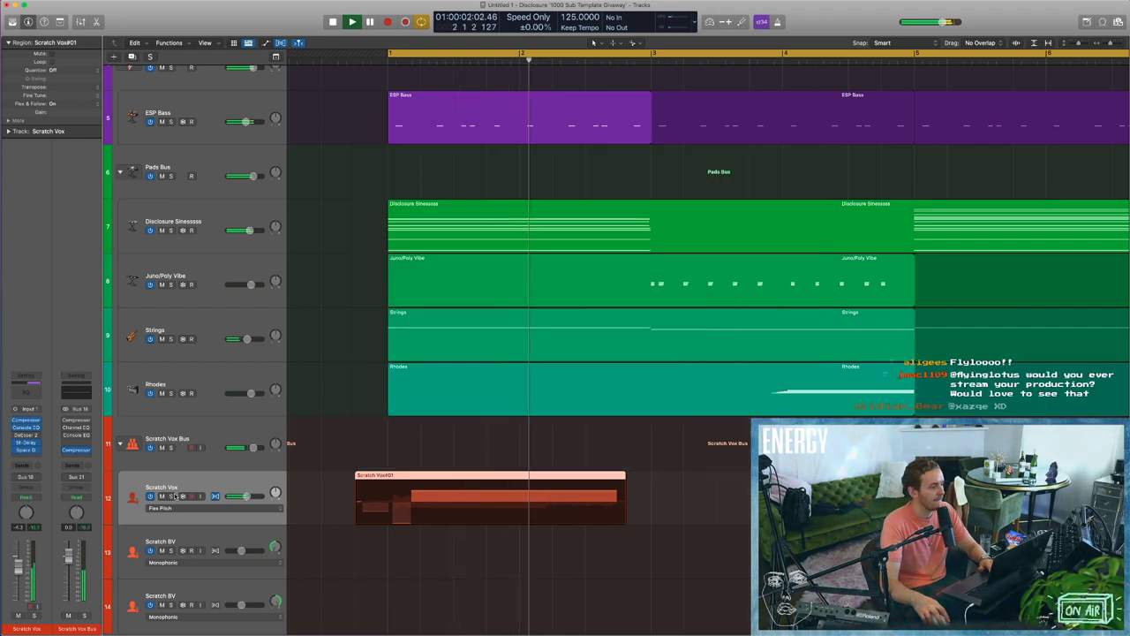
# Solo Scratch Vox Bus together with the Side Chain track and play the loop to hear the ducking.
pyautogui.click(171, 449)
pyautogui.press('space')
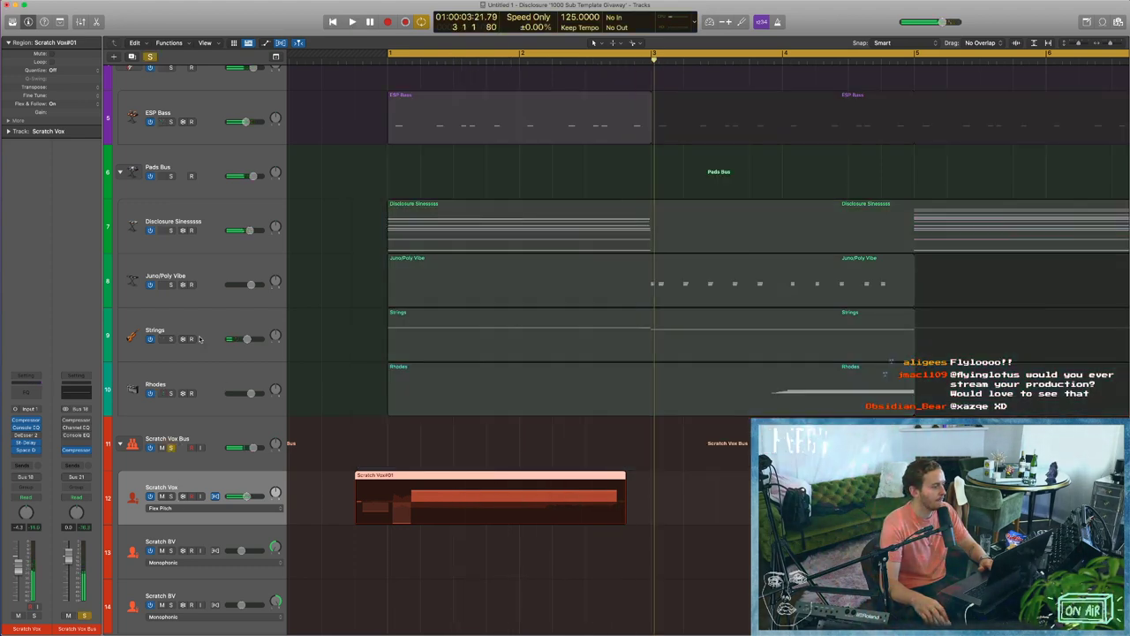
pyautogui.press('super+Up')
pyautogui.press('super+Up')
pyautogui.press('super+Up')
pyautogui.press('super+Up')
pyautogui.press('super+Down')
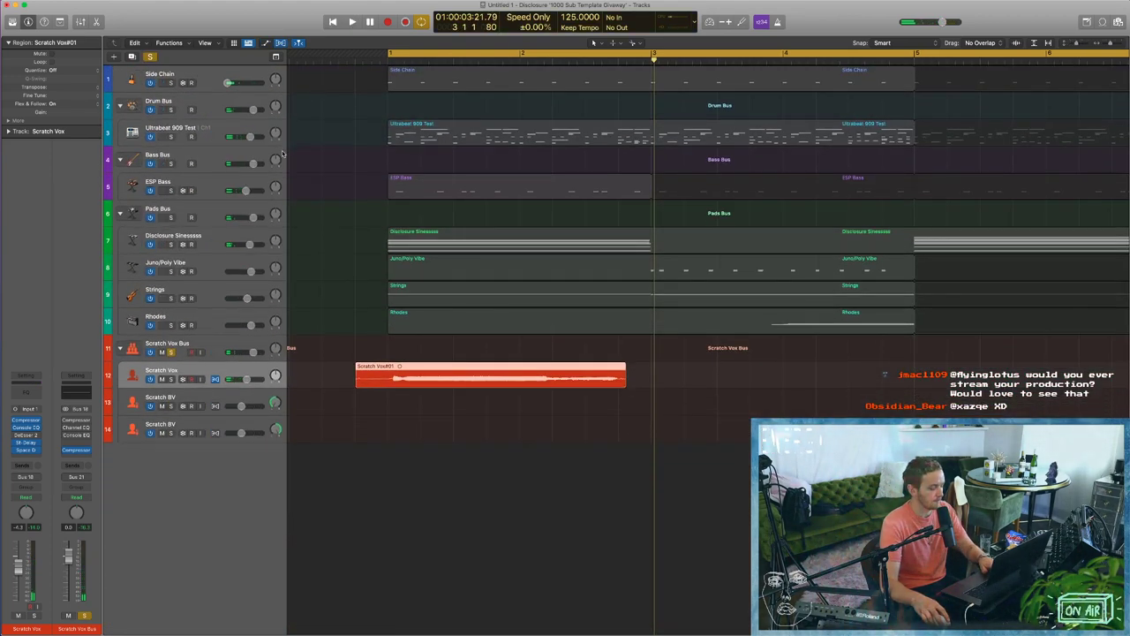
pyautogui.click(171, 83)
pyautogui.press('space')
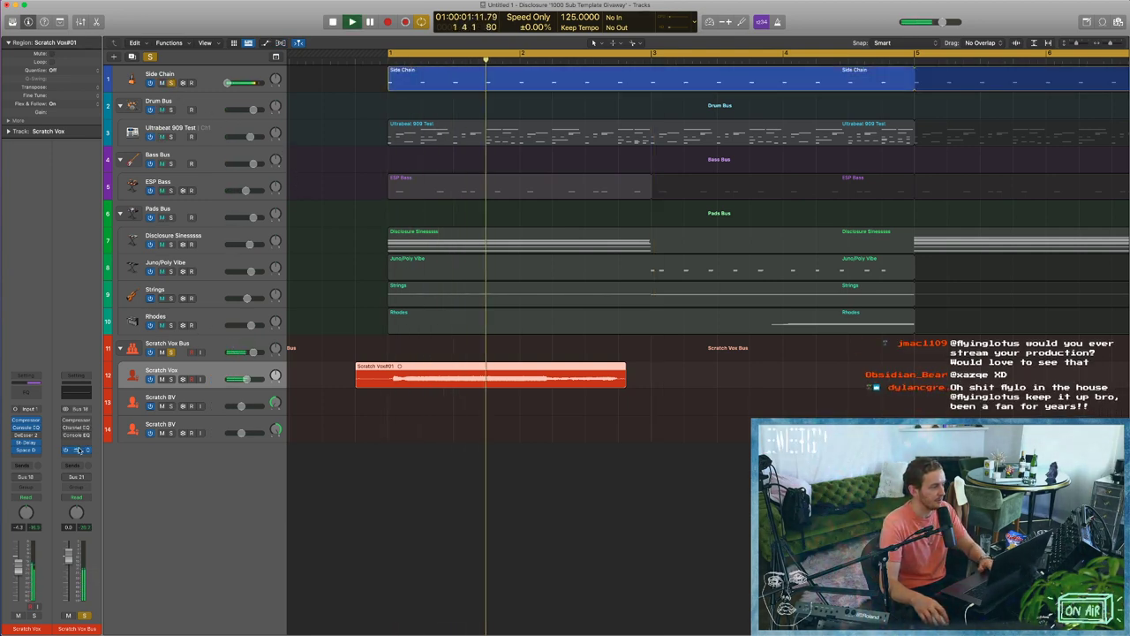
# Move the sidechain Compressor from Scratch Vox Bus to the last insert of Scratch Vox and replay the loop.
pyautogui.press('space')
pyautogui.moveTo(28, 459); pyautogui.dragTo(28, 456)
pyautogui.press('space')
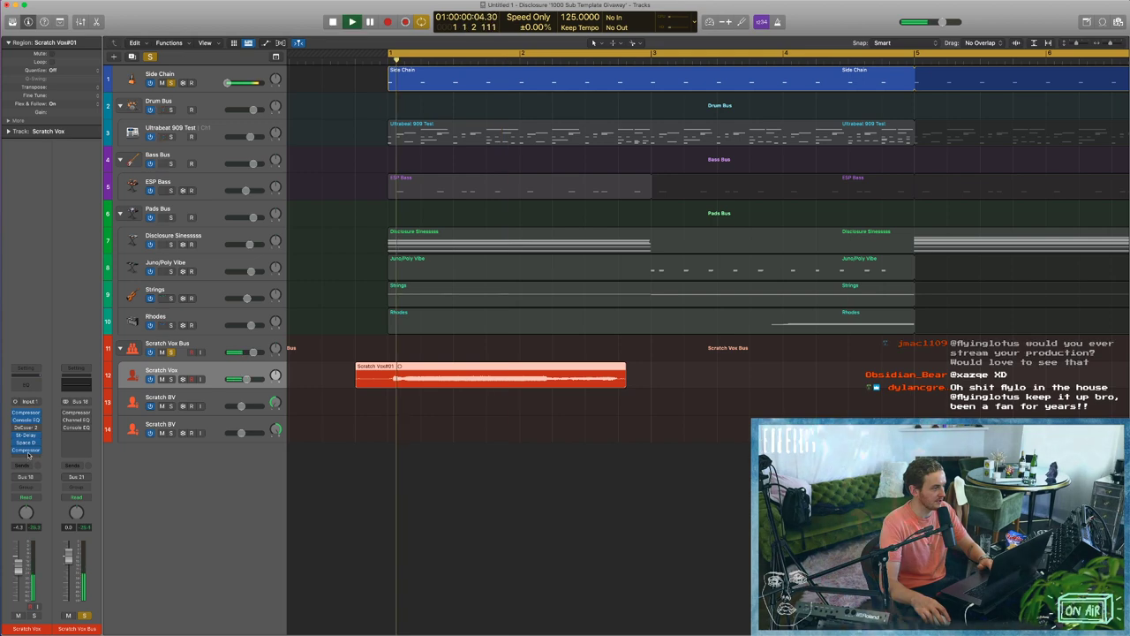
# Add a Bus 3 send to the Chorus FX channel on Scratch Vox and raise its level to about -1.4 dB.
pyautogui.click(26, 465)
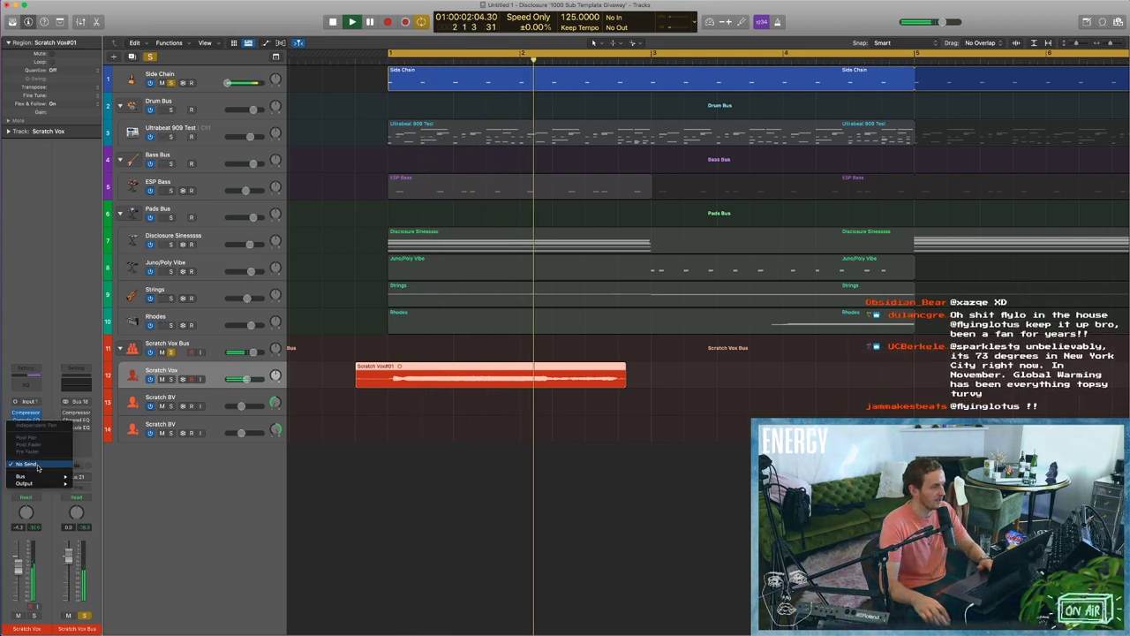
pyautogui.moveTo(26, 477)
pyautogui.click(112, 367)
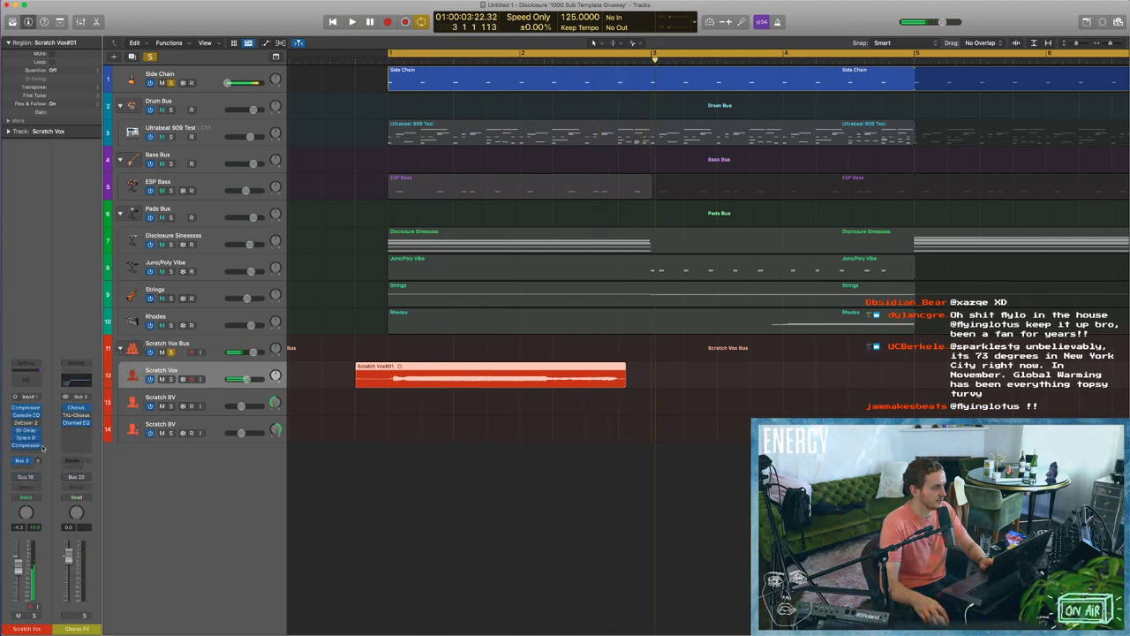
pyautogui.press('space')
pyautogui.moveTo(39, 461); pyautogui.dragTo(39, 473)
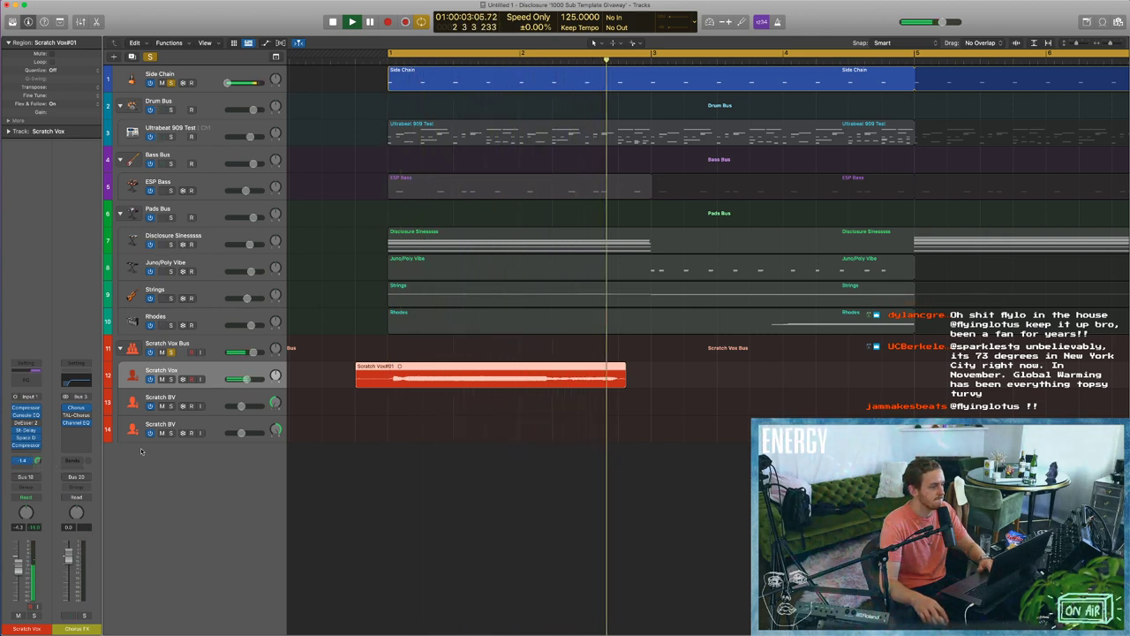
# Replay the loop with the Chorus FX channel soloed, and clear all solos to hear the full mix.
pyautogui.press('space')
pyautogui.press('space')
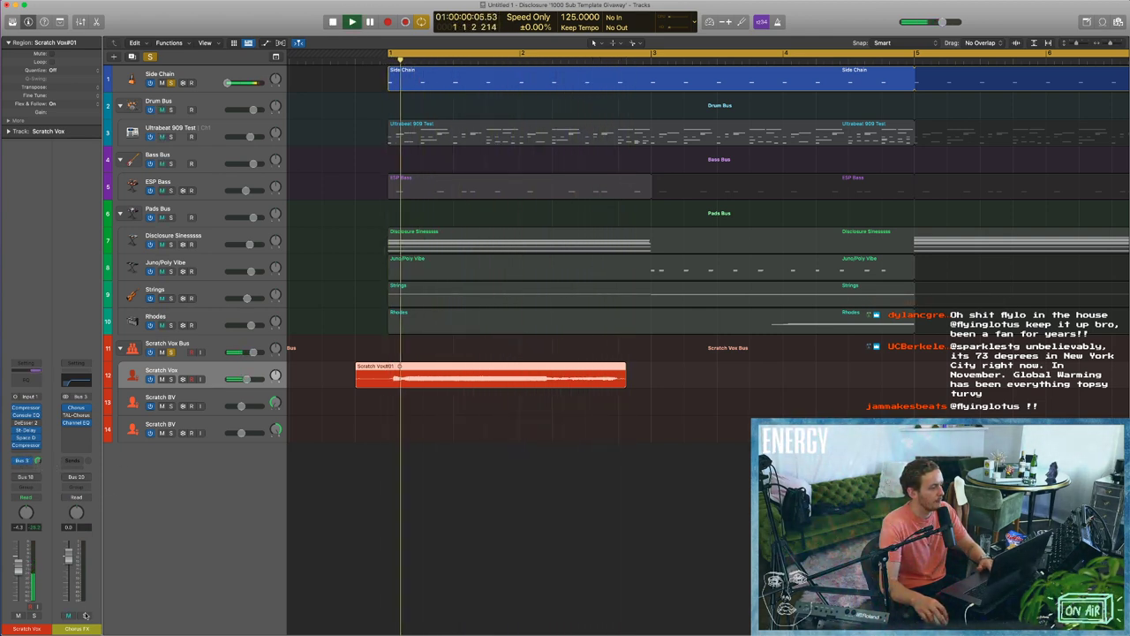
pyautogui.click(85, 614)
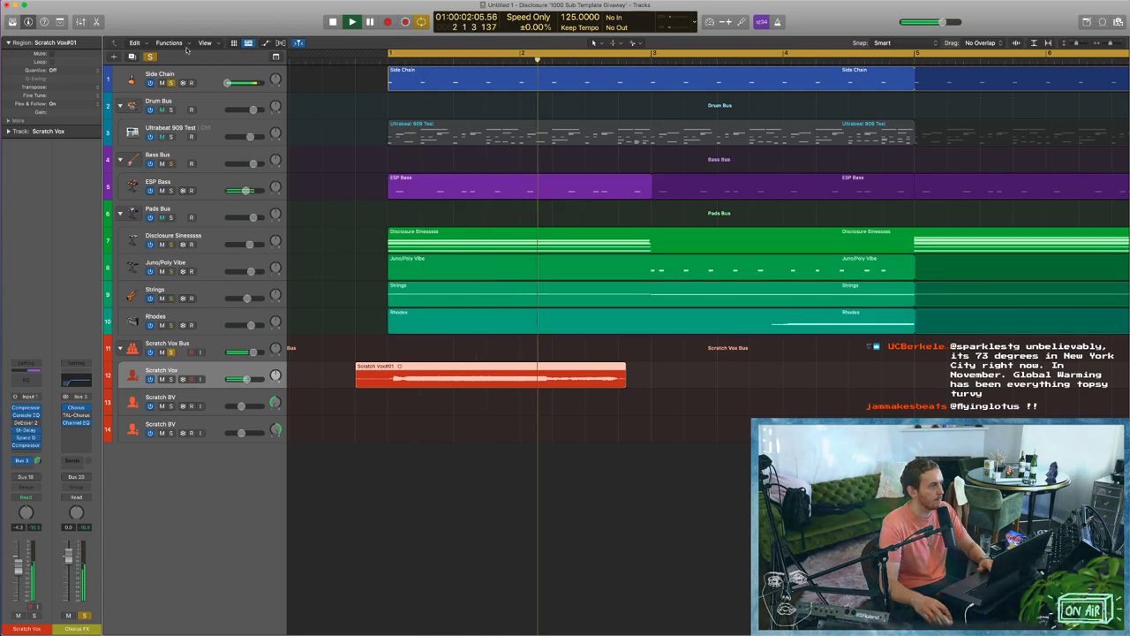
pyautogui.click(150, 57)
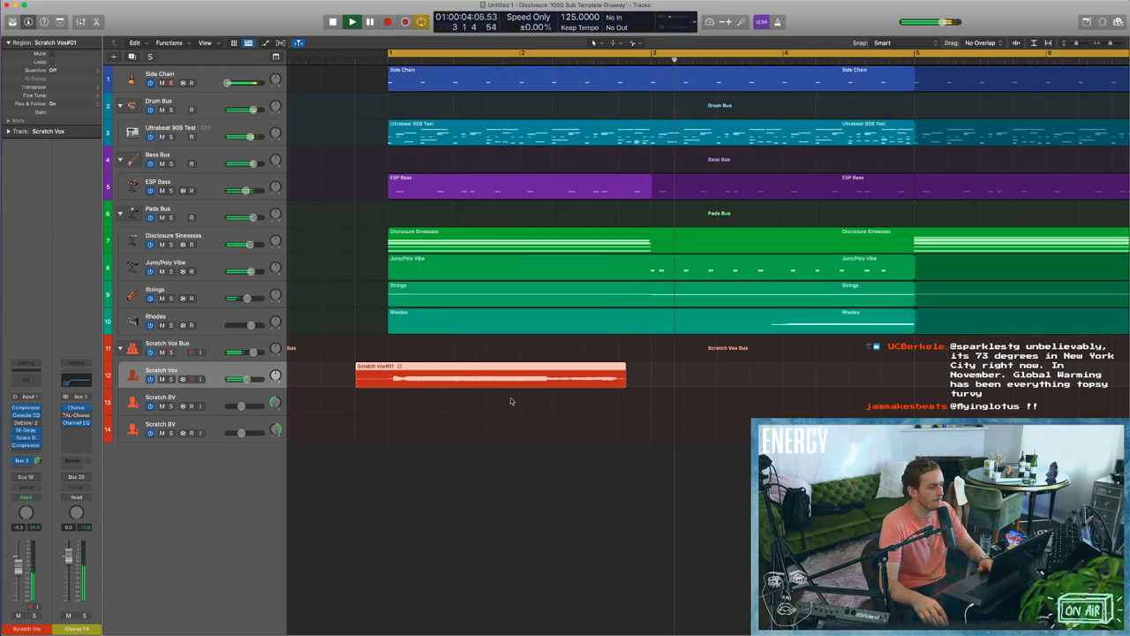
# Cut away the part of the Scratch Vox region before bar 1 so that it starts on the bar line.
pyautogui.press('super+Left')
pyautogui.press('super+Left')
pyautogui.press('super+Left')
pyautogui.press('super+Left')
pyautogui.moveTo(325, 377); pyautogui.dragTo(301, 379)
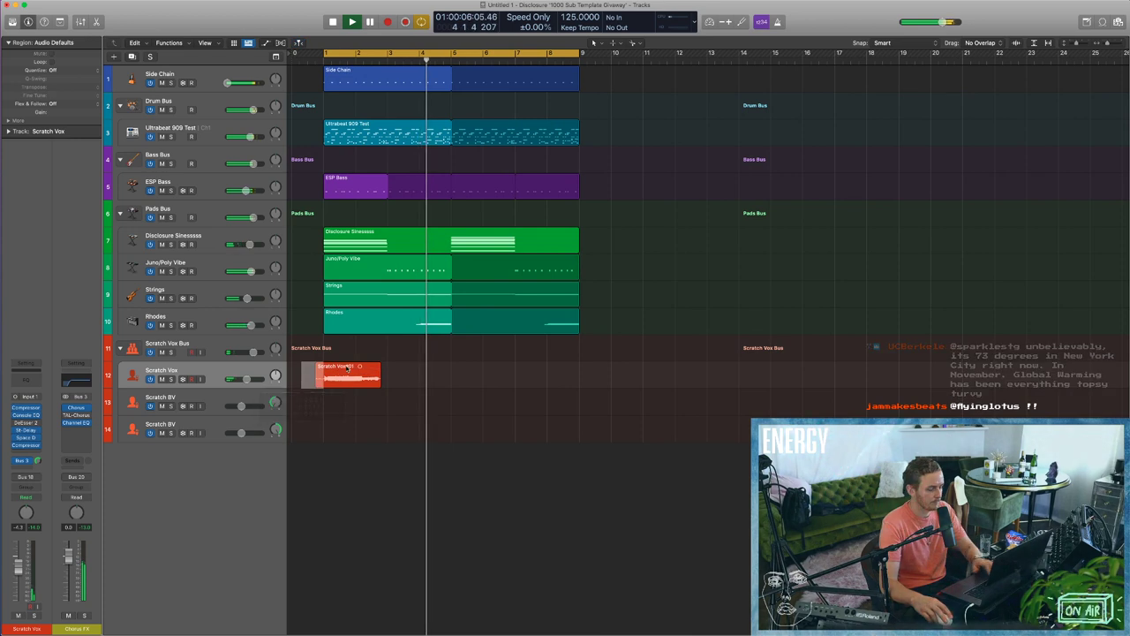
pyautogui.press('Delete')
pyautogui.click(380, 378)
pyautogui.click(389, 378)
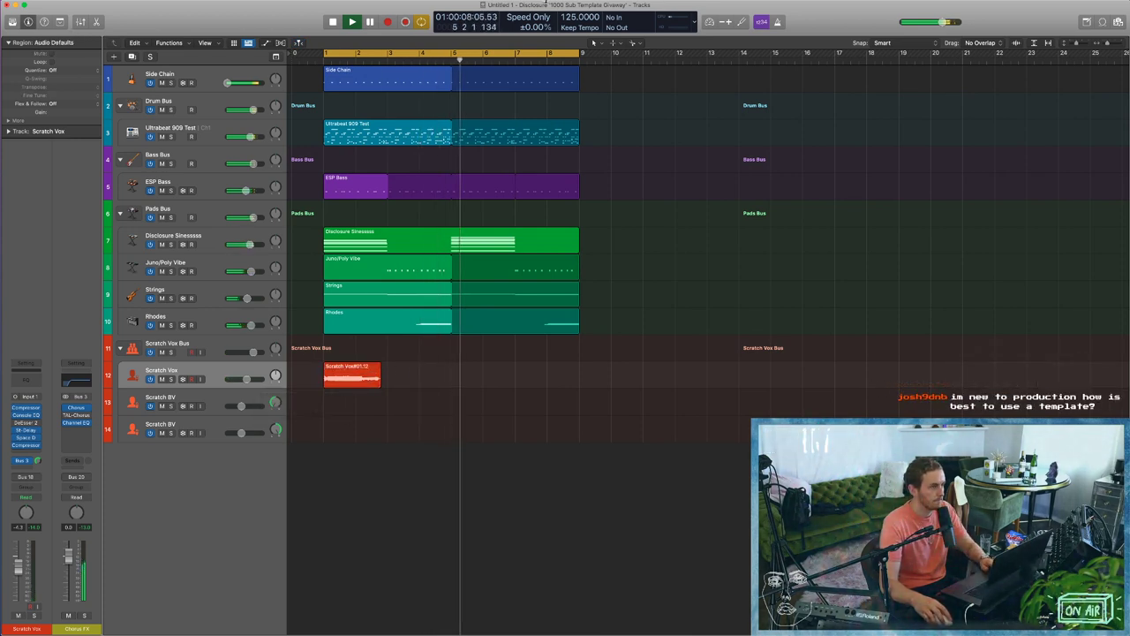
# Fade out the end of the Scratch Vox region with the Fade tool and have a copy of it at bar 5.
pyautogui.press('space')
pyautogui.click(634, 44)
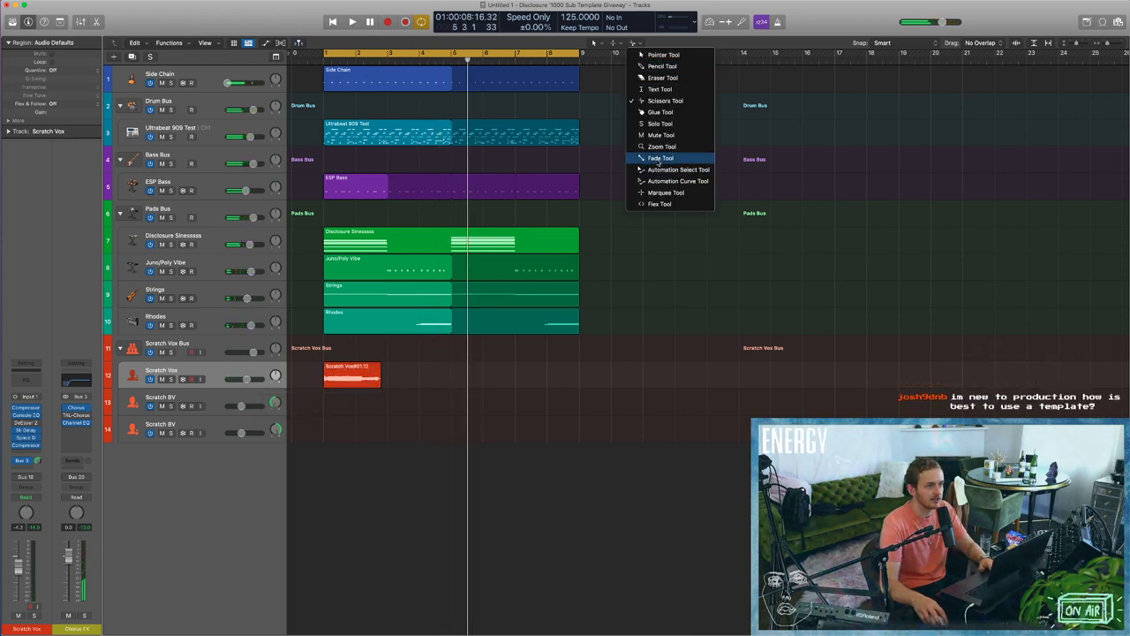
pyautogui.click(669, 157)
pyautogui.press('space')
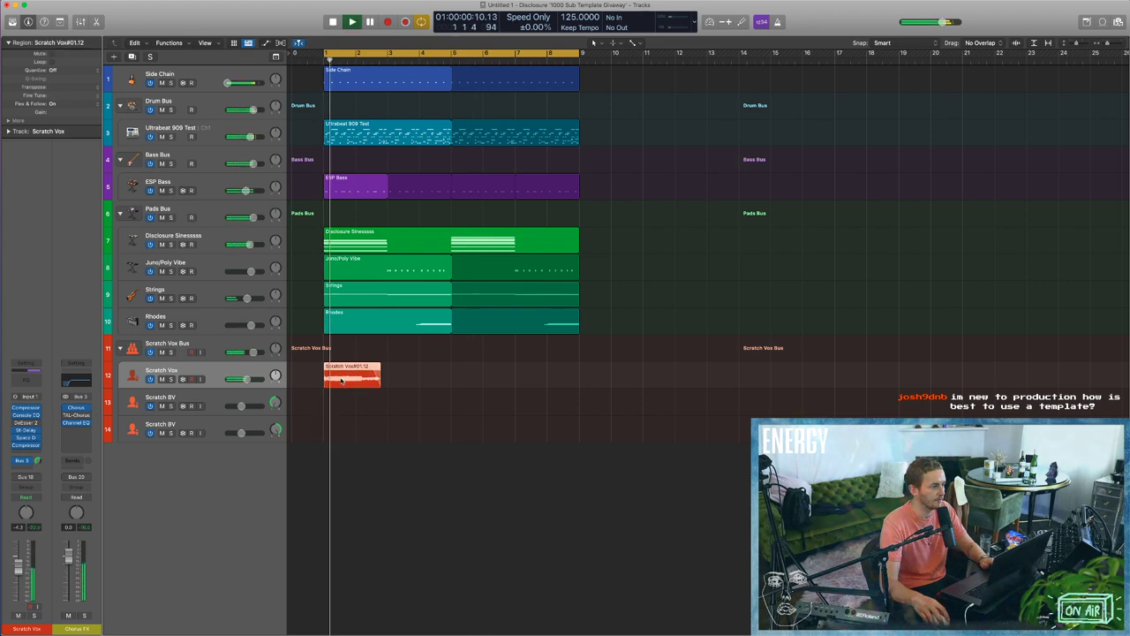
pyautogui.moveTo(375, 370); pyautogui.dragTo(318, 378)
pyautogui.press('super+Right')
pyautogui.press('super+Right')
pyautogui.press('super+Right')
pyautogui.hscroll(-3, 330, 380)
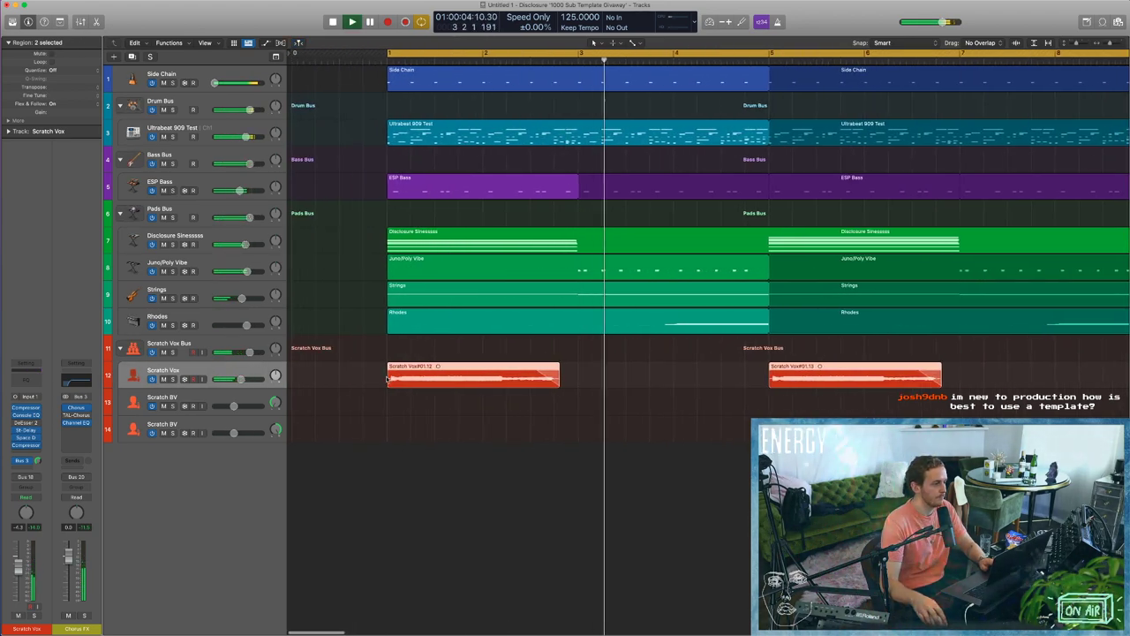
# Open the mixer and compare the ALL VOX bus on its own with the full mix.
pyautogui.press('super+Left')
pyautogui.press('super+Up')
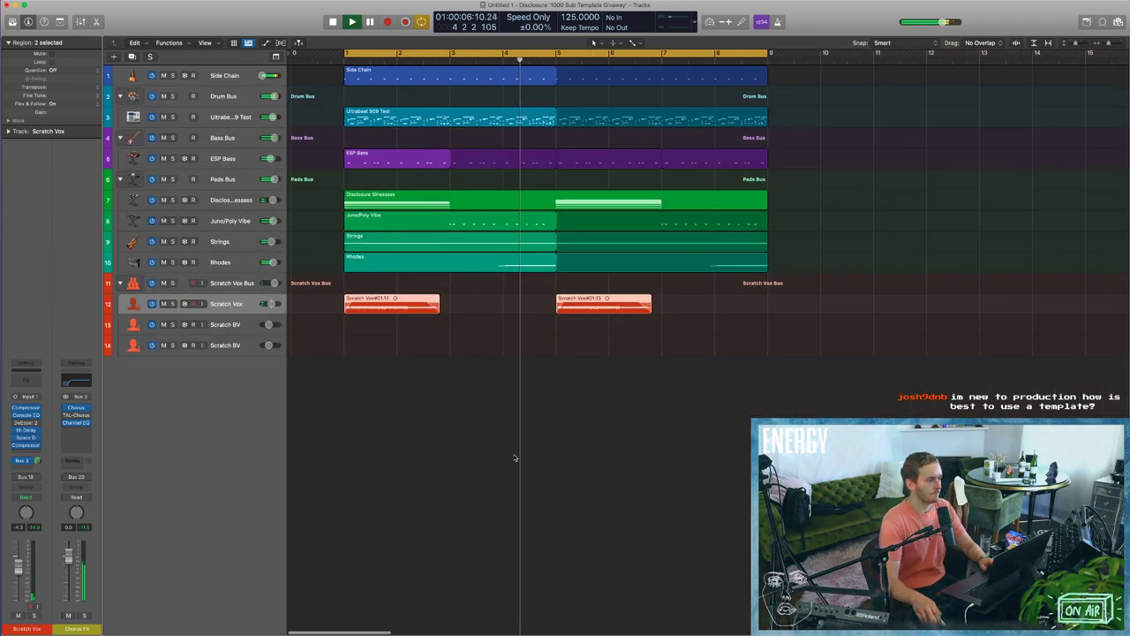
pyautogui.press('super+2')
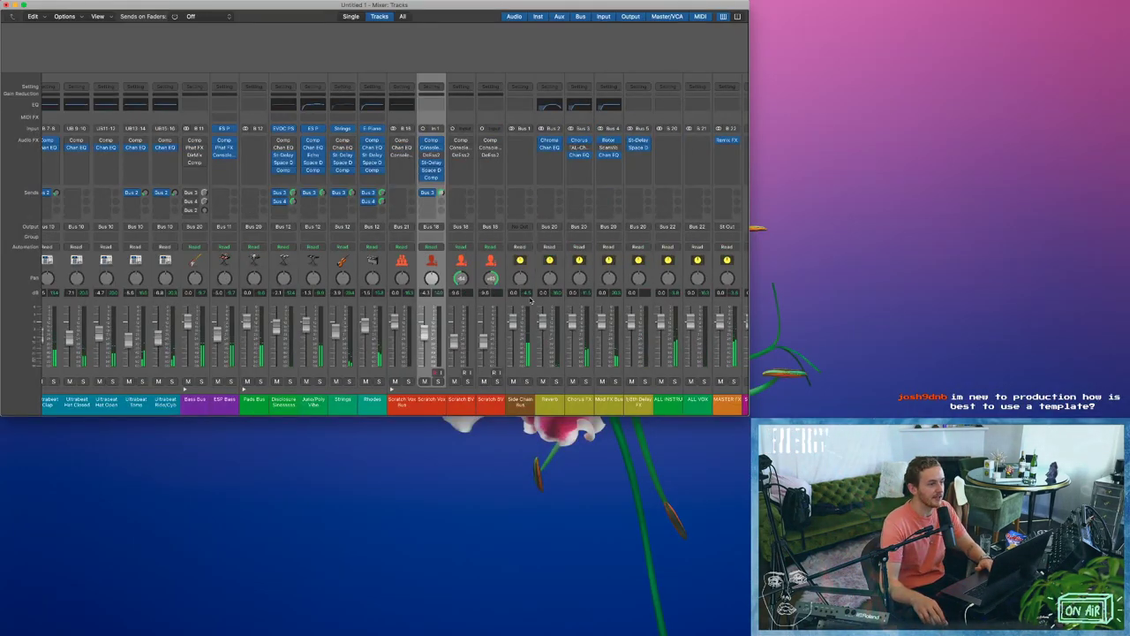
pyautogui.hscroll(4, 531, 300)
pyautogui.click(616, 403)
pyautogui.click(641, 403)
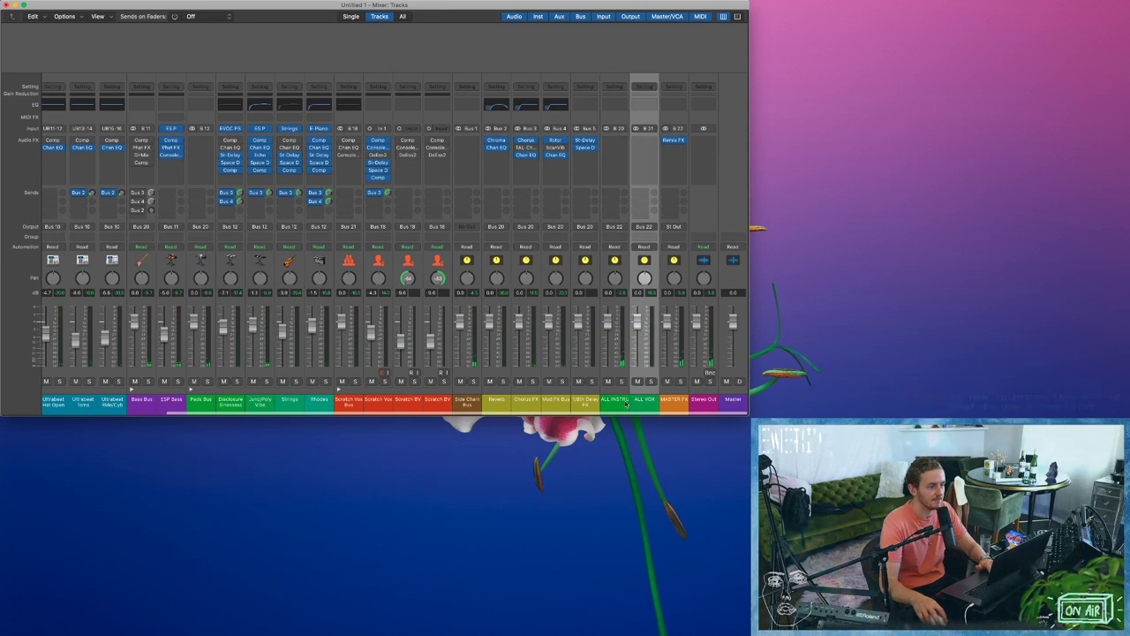
pyautogui.click(624, 402)
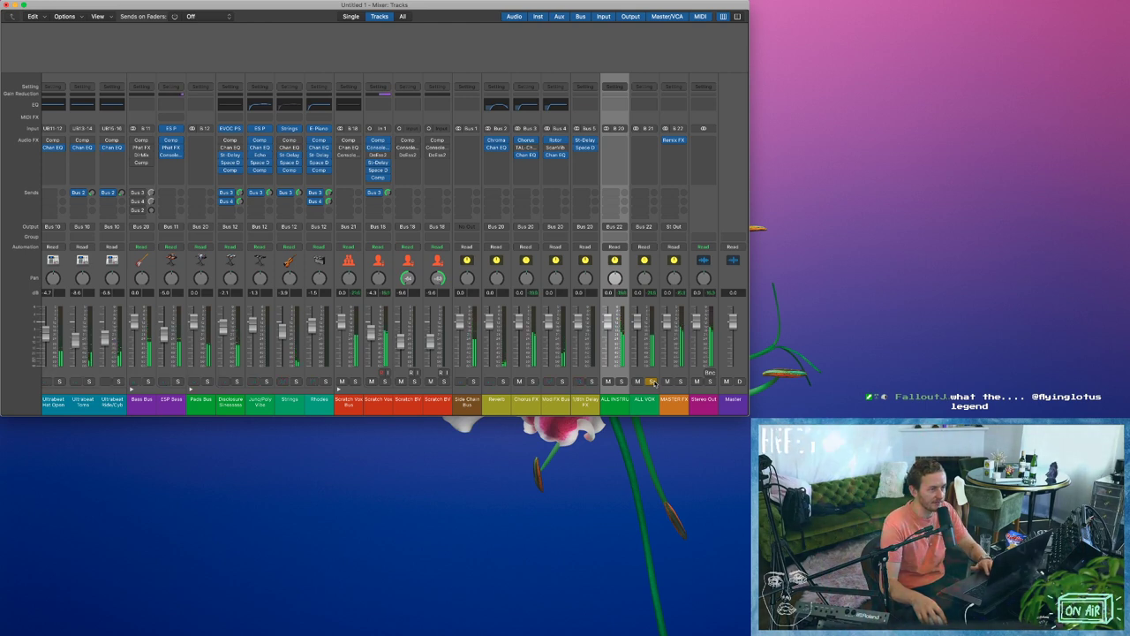
pyautogui.click(652, 381)
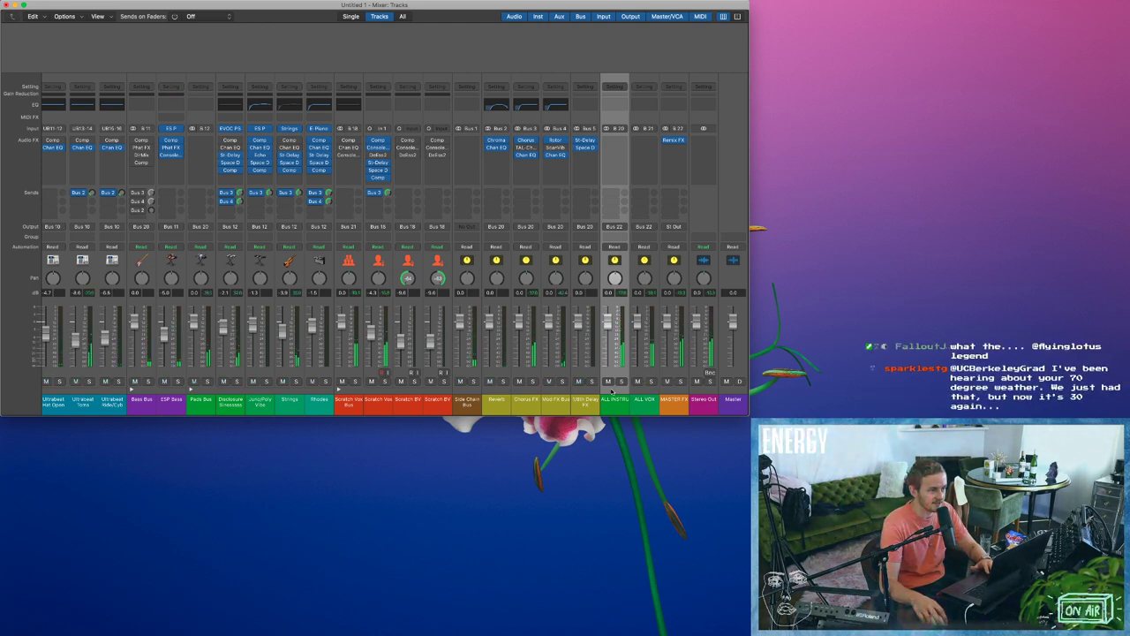
# Go over the ALL INSTRU, ALL VOX and MASTER FX channels and the four effect return channels in the mixer.
pyautogui.click(643, 401)
pyautogui.click(618, 401)
pyautogui.click(634, 328)
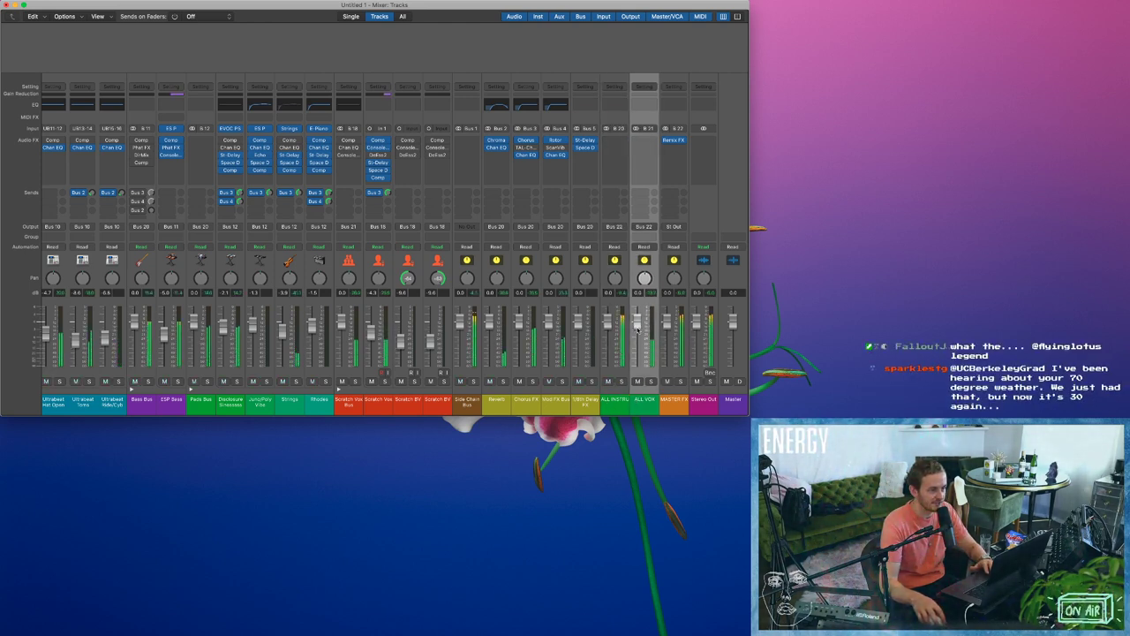
pyautogui.moveTo(615, 406); pyautogui.dragTo(643, 404)
pyautogui.click(671, 406)
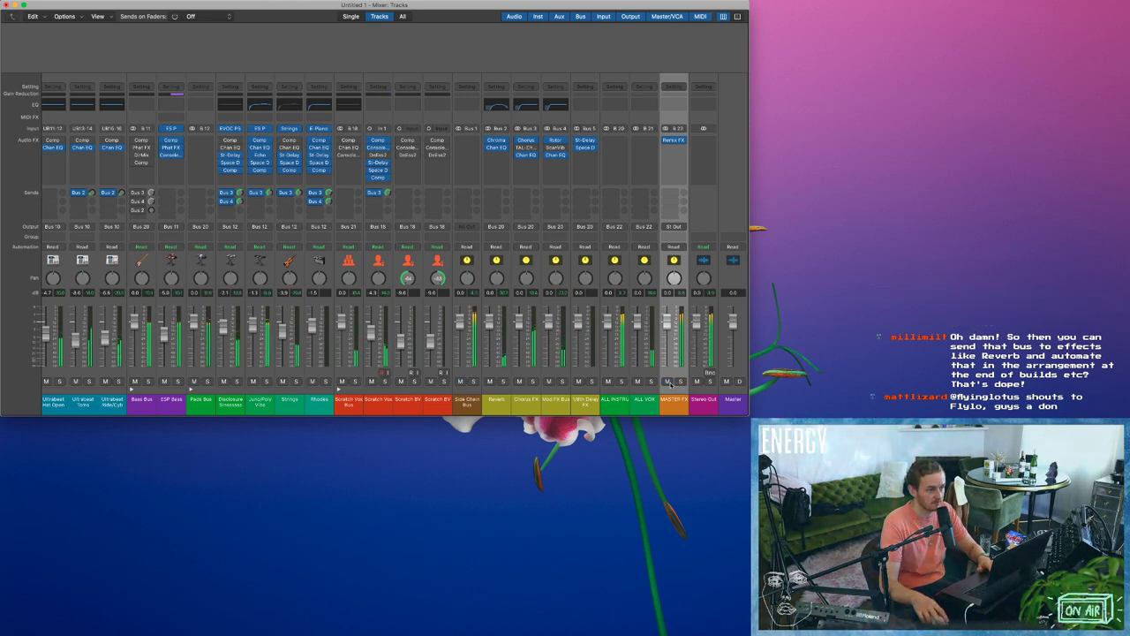
pyautogui.moveTo(601, 401); pyautogui.dragTo(505, 406)
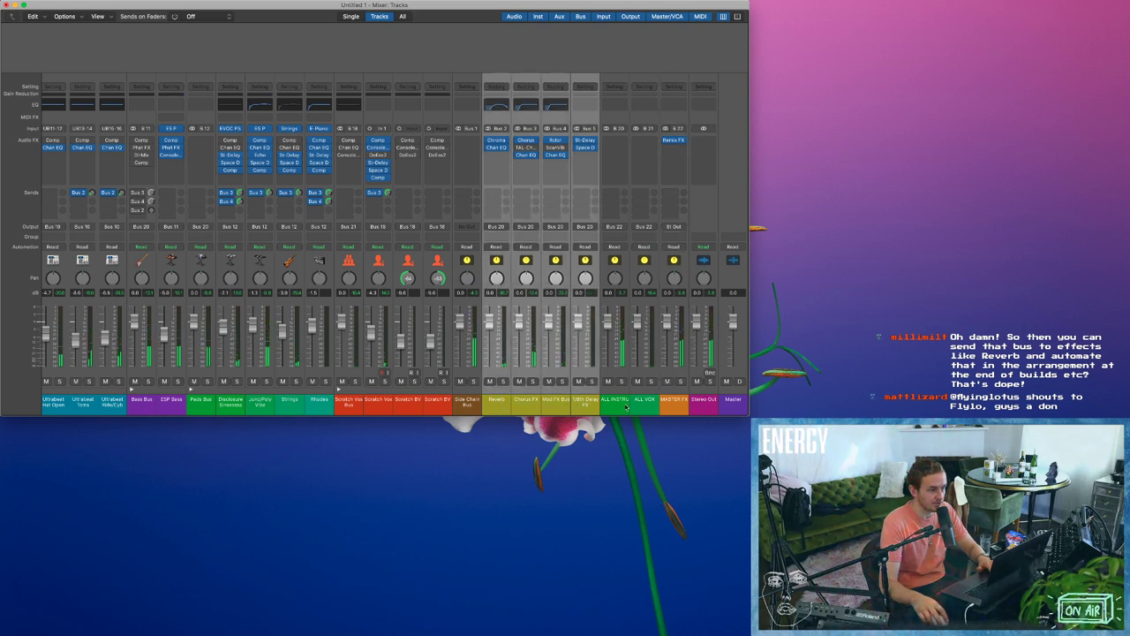
pyautogui.click(623, 404)
pyautogui.click(639, 401)
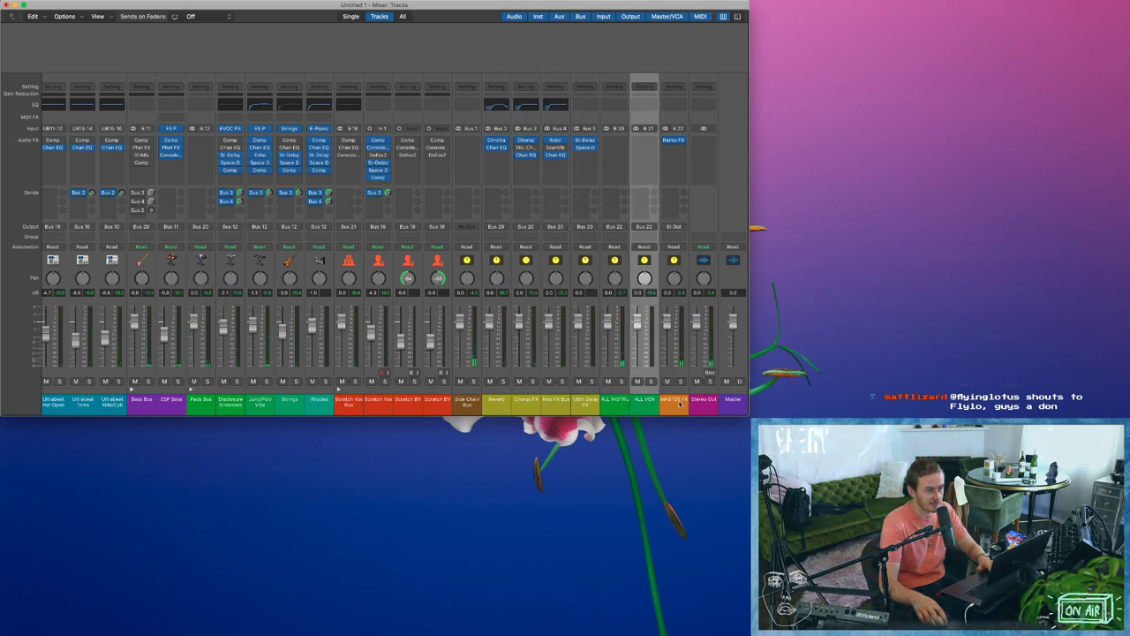
pyautogui.click(679, 404)
# Route the Reverb, Chorus FX, Mod FX Bus and 1/8th Delay FX outputs to Bus 22 (MASTER FX).
pyautogui.moveTo(584, 404); pyautogui.dragTo(510, 407)
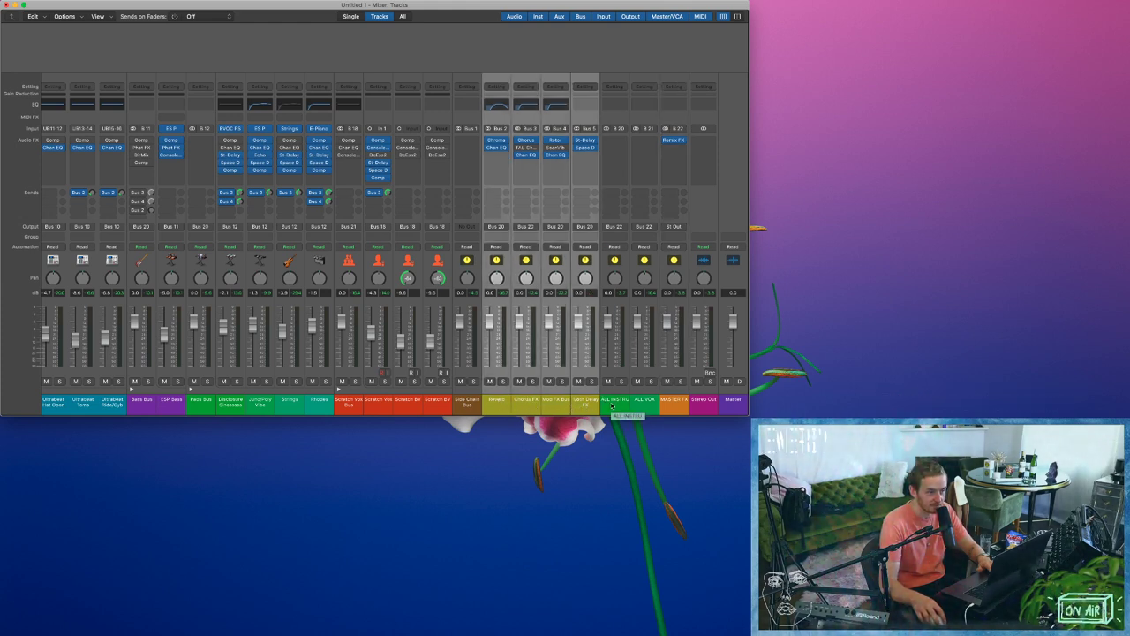
pyautogui.click(509, 231)
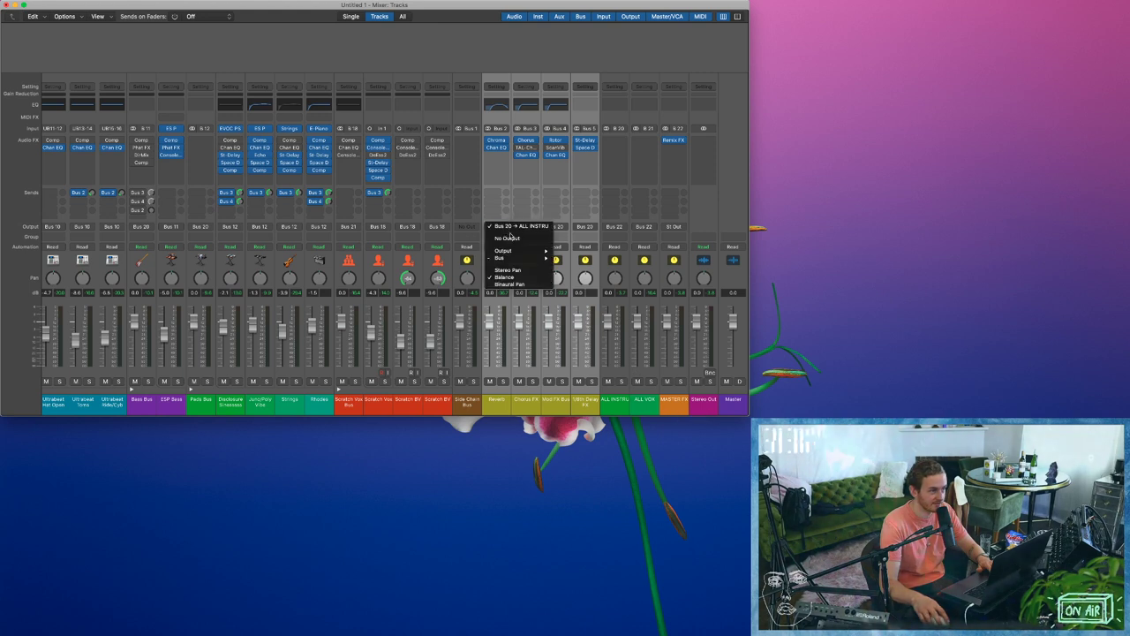
pyautogui.moveTo(514, 259)
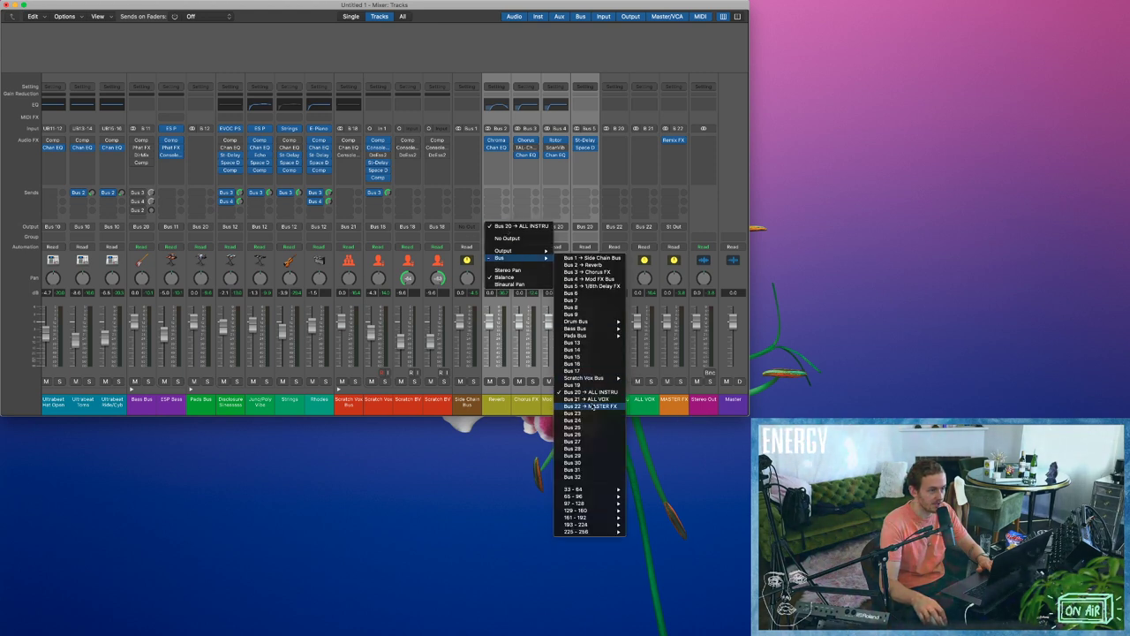
pyautogui.click(593, 407)
# Mute the ALL INSTRU and ALL VOX buses to hear what still passes through, and unmute both.
pyautogui.moveTo(614, 389); pyautogui.dragTo(638, 385)
pyautogui.click(638, 383)
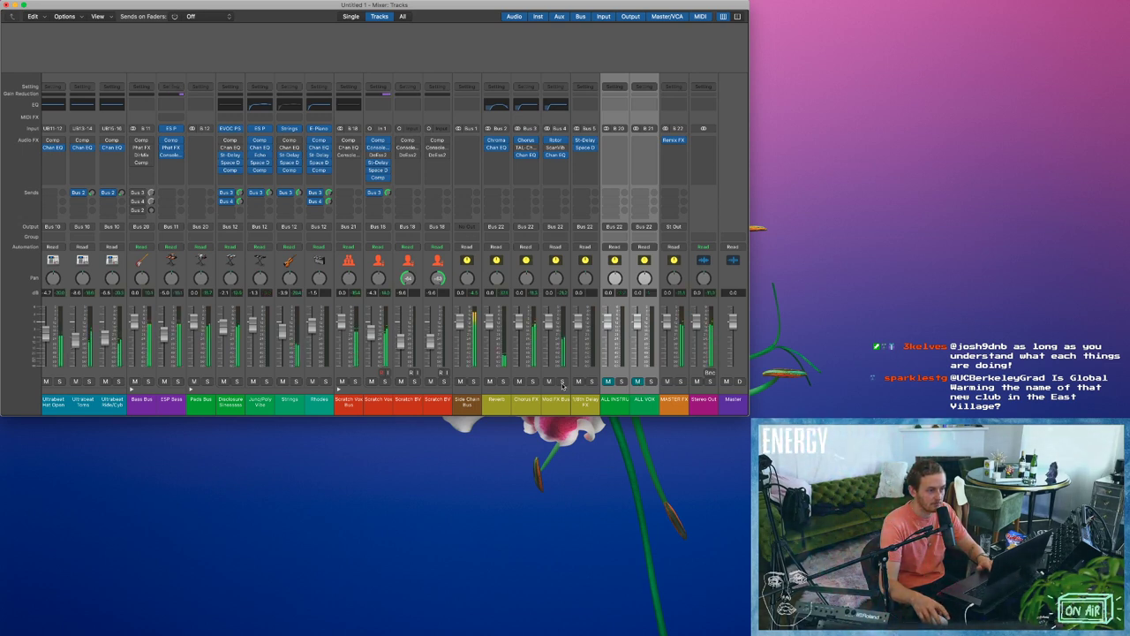
pyautogui.click(608, 381)
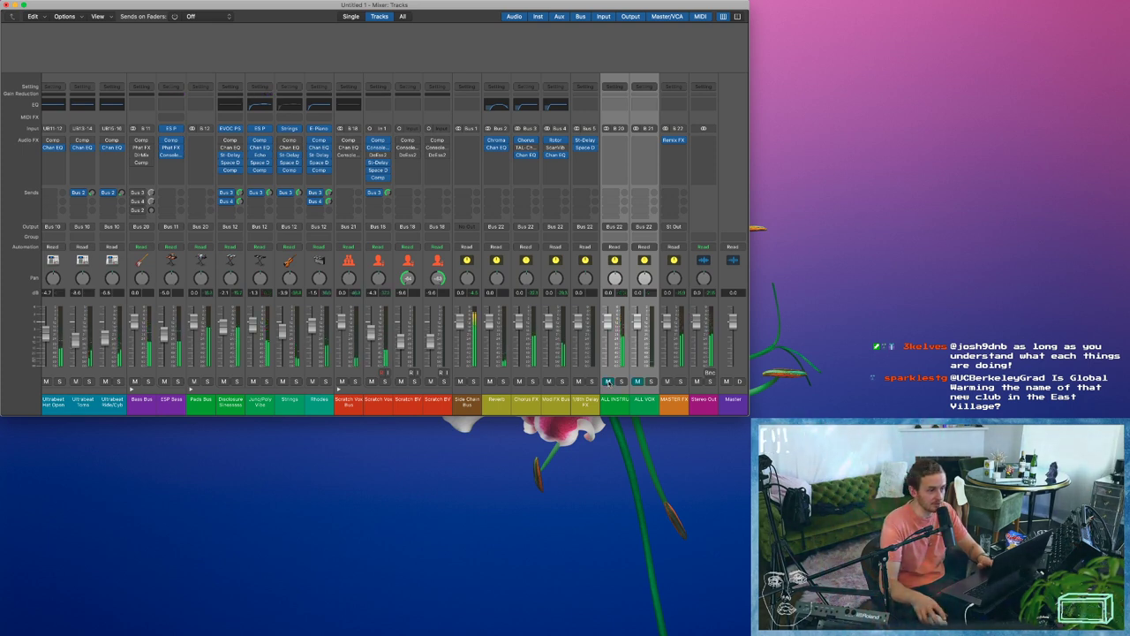
pyautogui.click(608, 382)
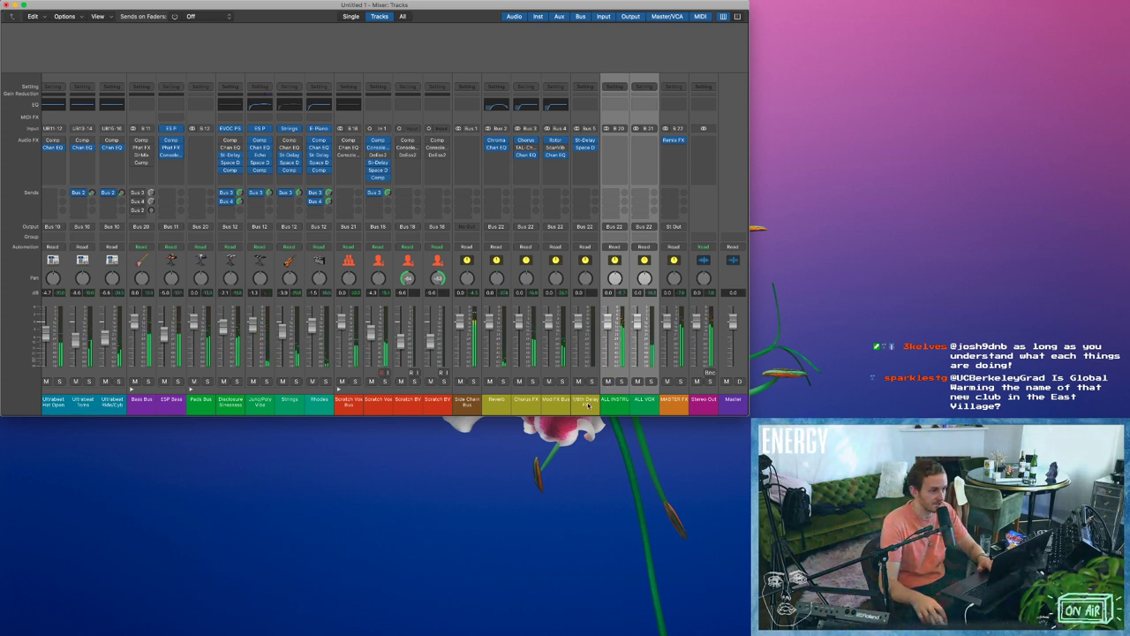
# Route the four effect return outputs back to Bus 20 (ALL INSTRU) and mute MASTER FX briefly to check the routing.
pyautogui.moveTo(587, 403); pyautogui.dragTo(500, 402)
pyautogui.click(502, 228)
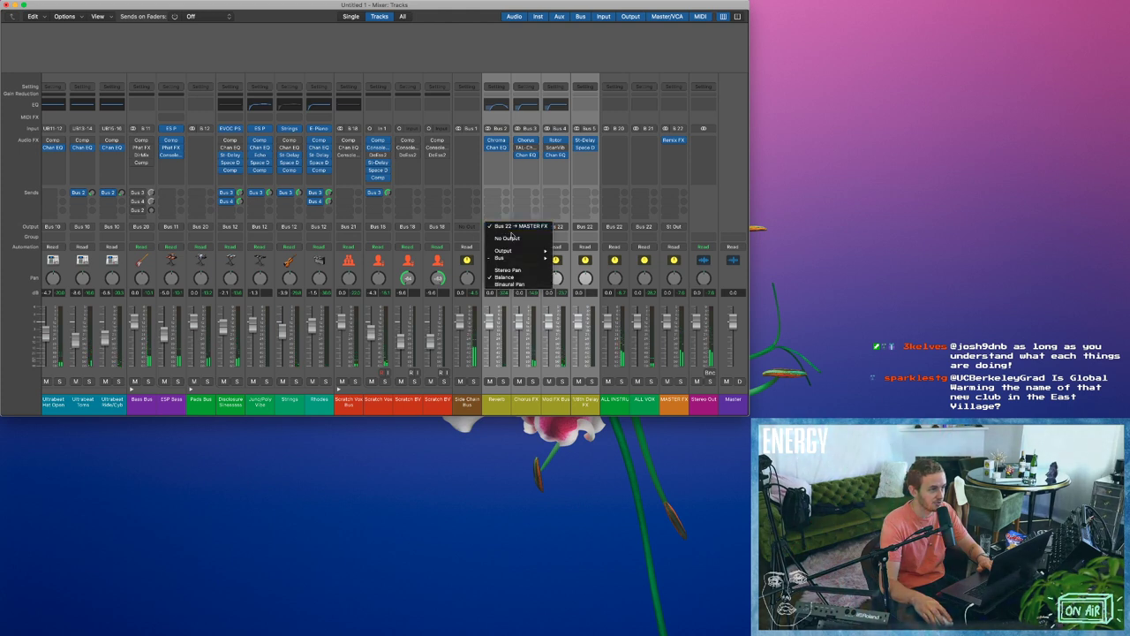
pyautogui.moveTo(509, 260)
pyautogui.click(590, 391)
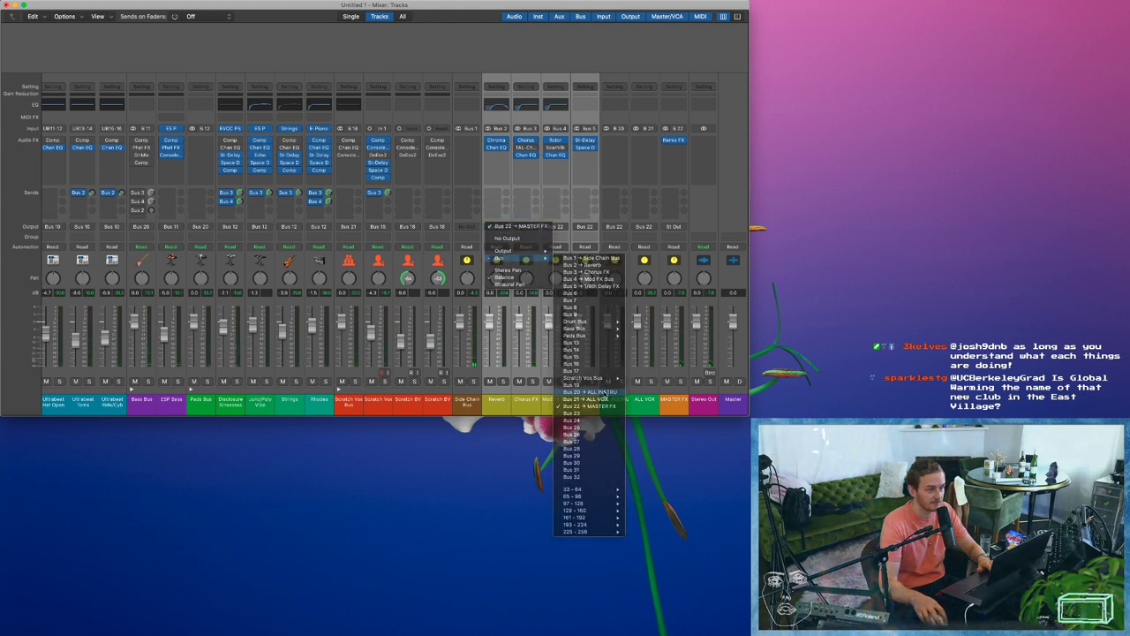
pyautogui.click(667, 389)
pyautogui.click(669, 381)
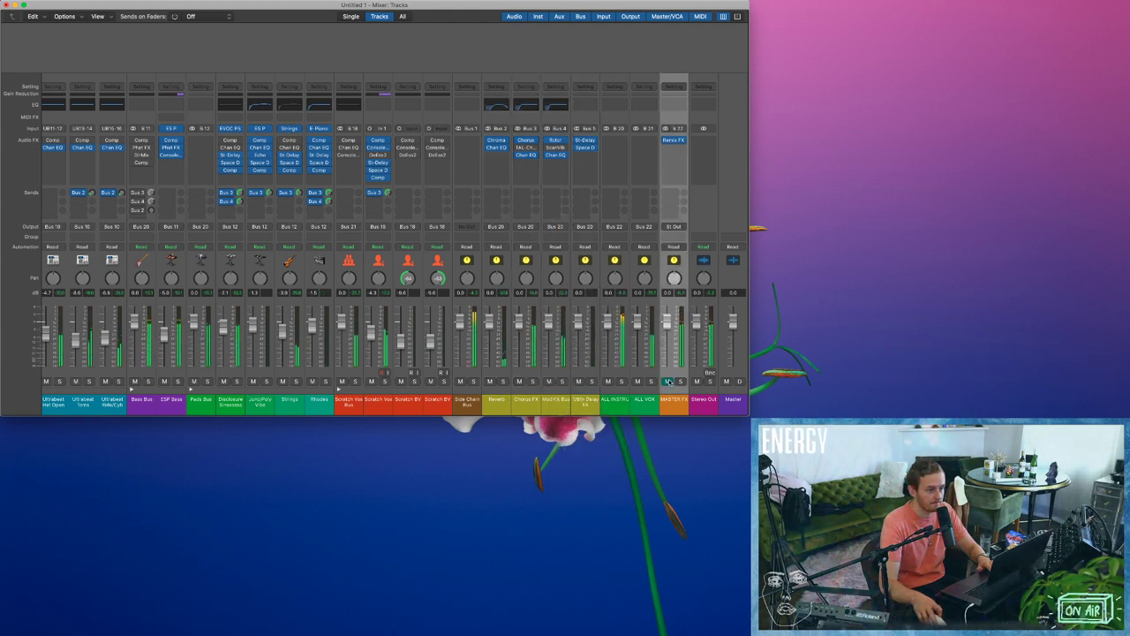
# Open Remix FX on the MASTER FX channel and try out its Repeater pad and sine-wave effect strip during playback.
pyautogui.click(675, 141)
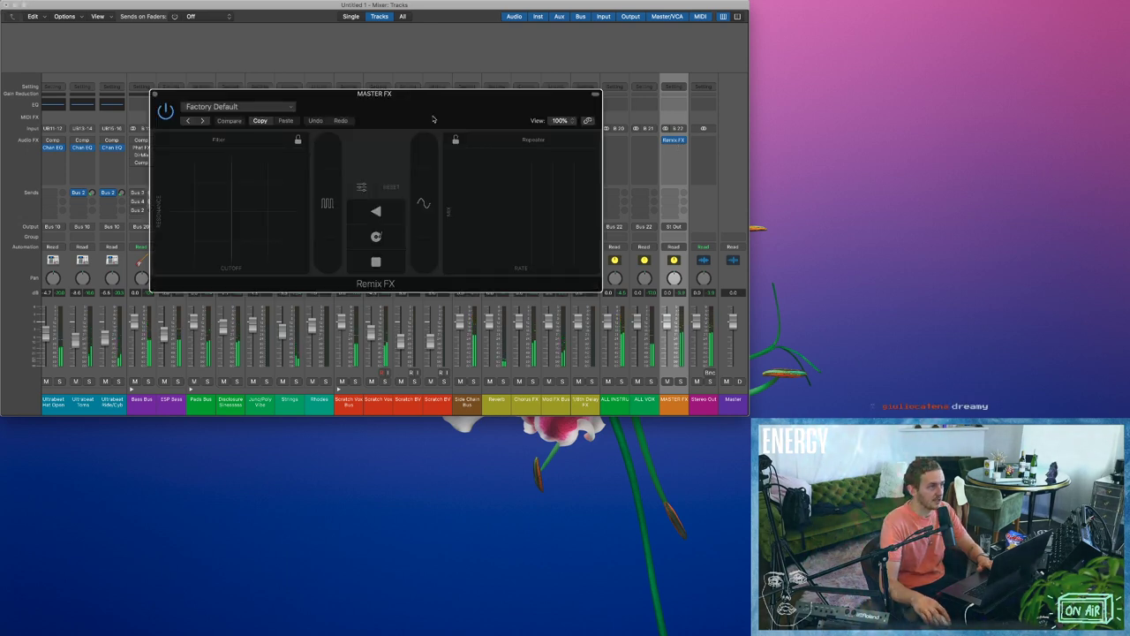
pyautogui.moveTo(433, 119); pyautogui.dragTo(411, 118)
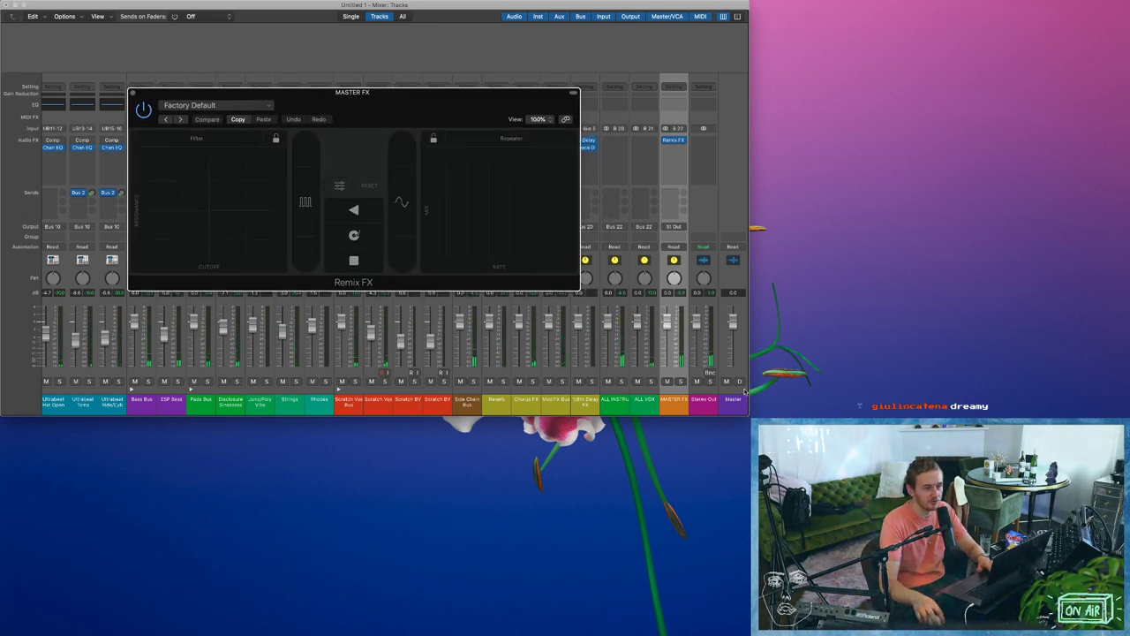
pyautogui.click(512, 179)
pyautogui.click(530, 175)
pyautogui.moveTo(500, 176); pyautogui.dragTo(500, 177)
pyautogui.click(402, 201)
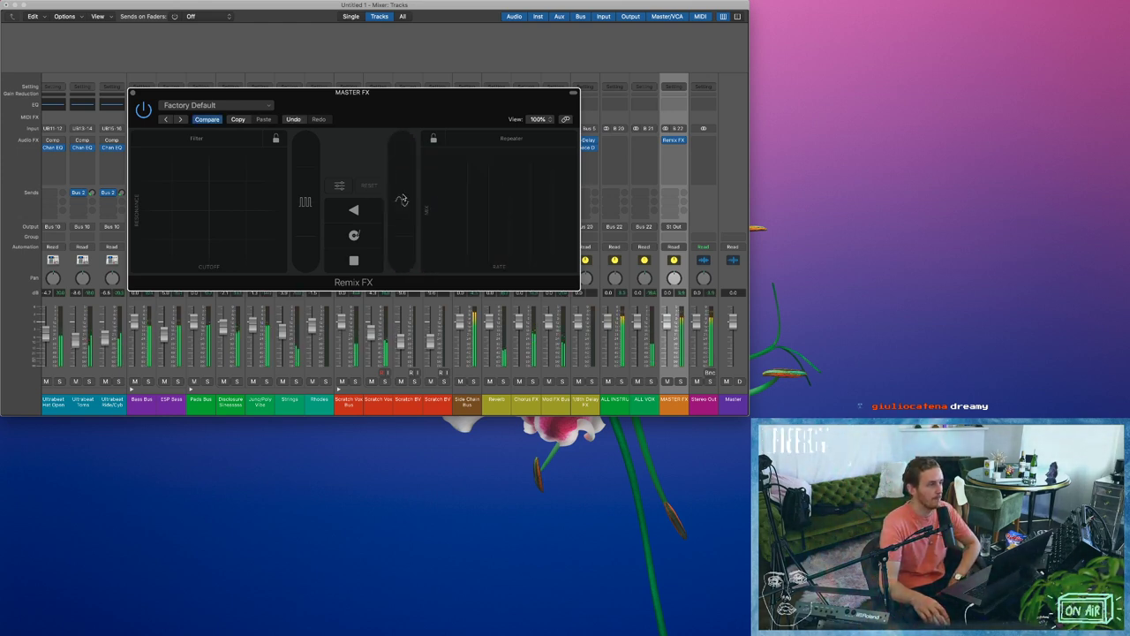
pyautogui.click(402, 231)
pyautogui.moveTo(402, 216); pyautogui.dragTo(403, 176)
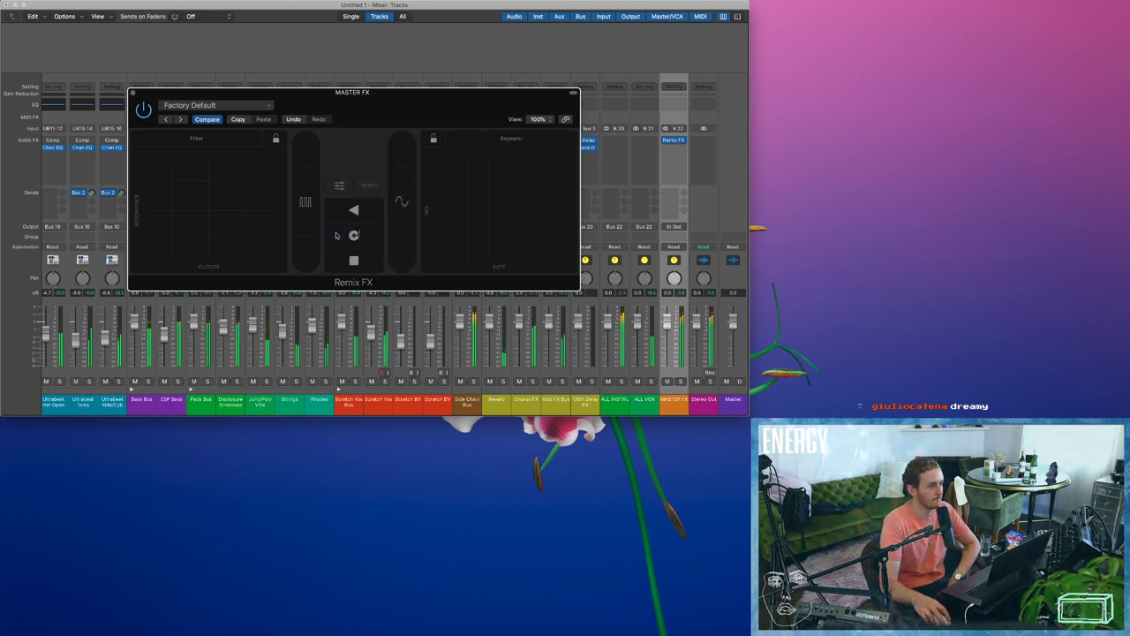
# Try out the scratch control, square-wave effect strip and Filter pad of Remix FX, and close the plug-in.
pyautogui.click(343, 236)
pyautogui.click(342, 236)
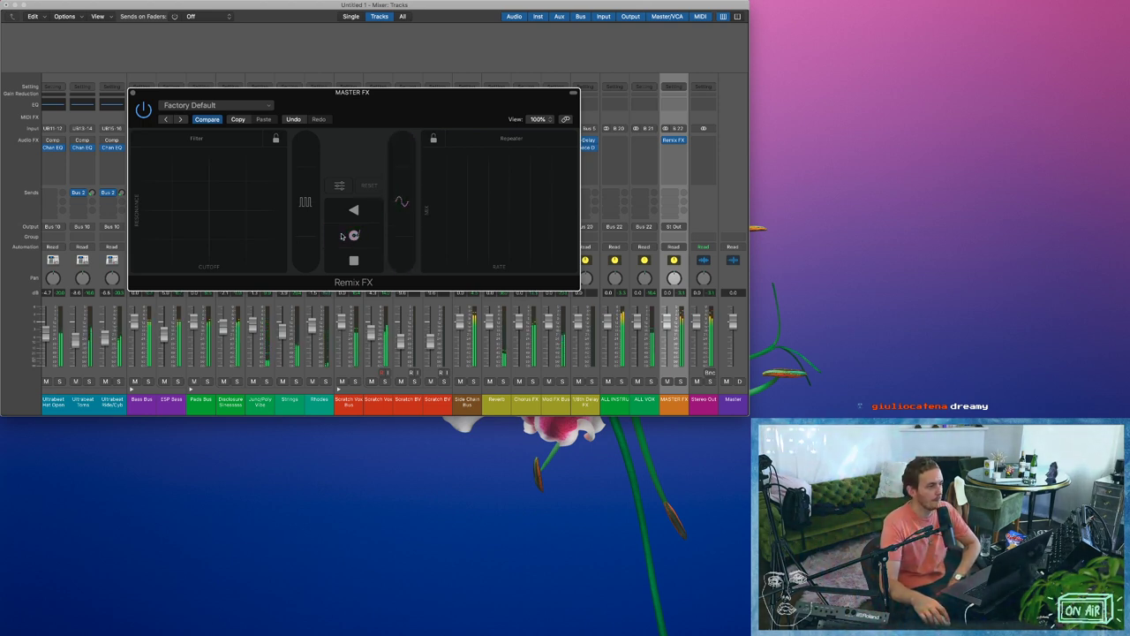
pyautogui.moveTo(342, 237); pyautogui.dragTo(370, 238)
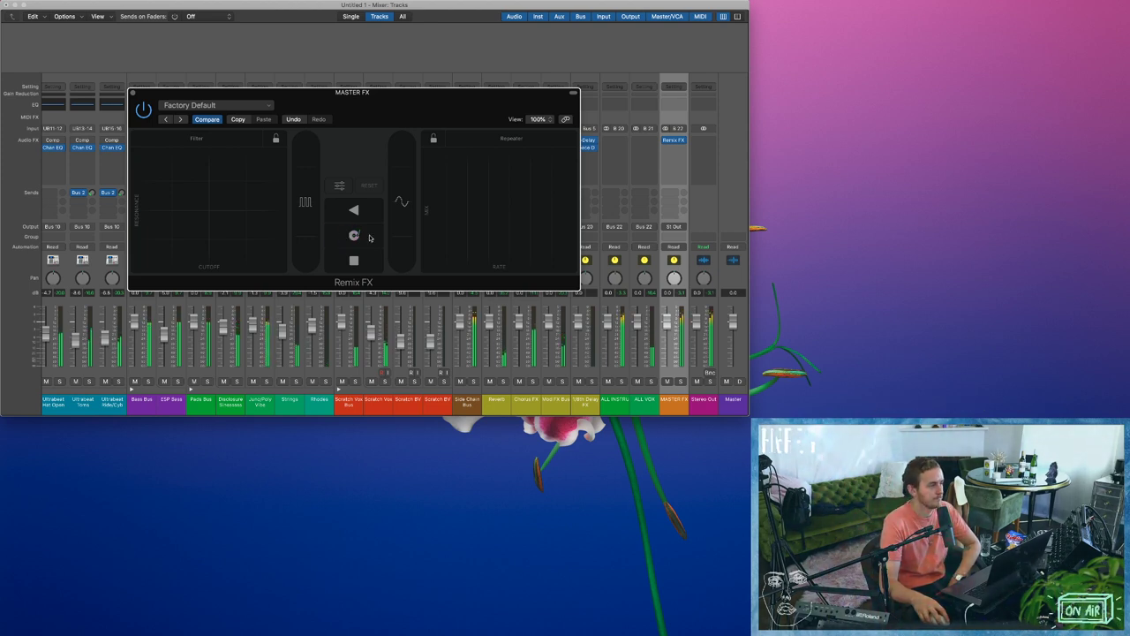
pyautogui.click(370, 238)
pyautogui.click(278, 242)
pyautogui.moveTo(302, 242); pyautogui.dragTo(308, 174)
pyautogui.click(303, 178)
pyautogui.click(310, 187)
pyautogui.moveTo(158, 191); pyautogui.dragTo(252, 192)
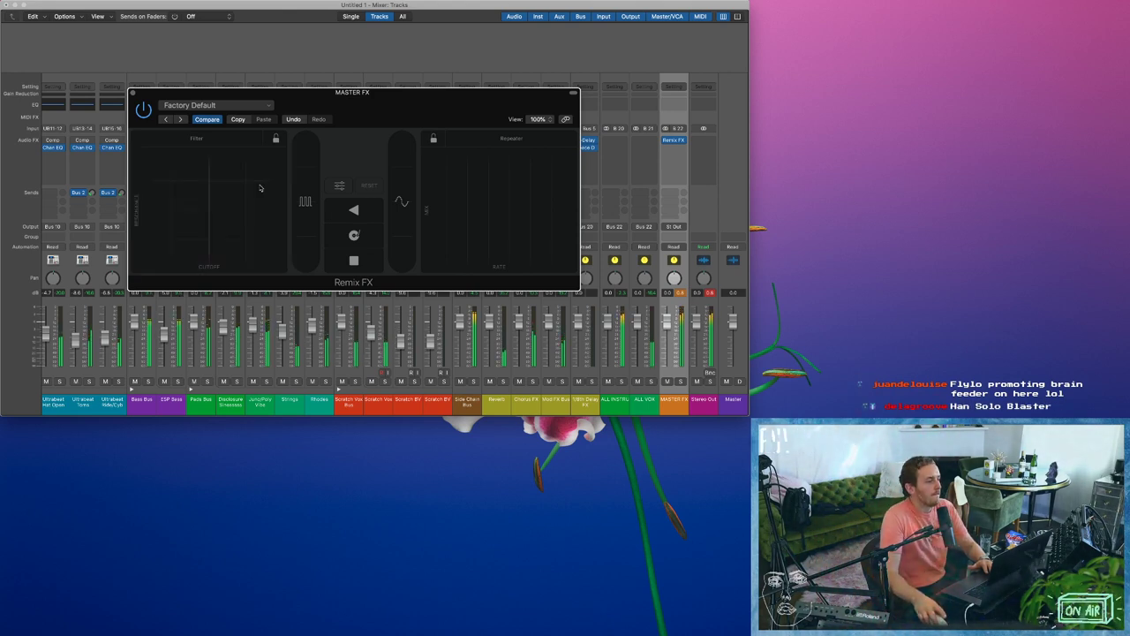
pyautogui.click(134, 93)
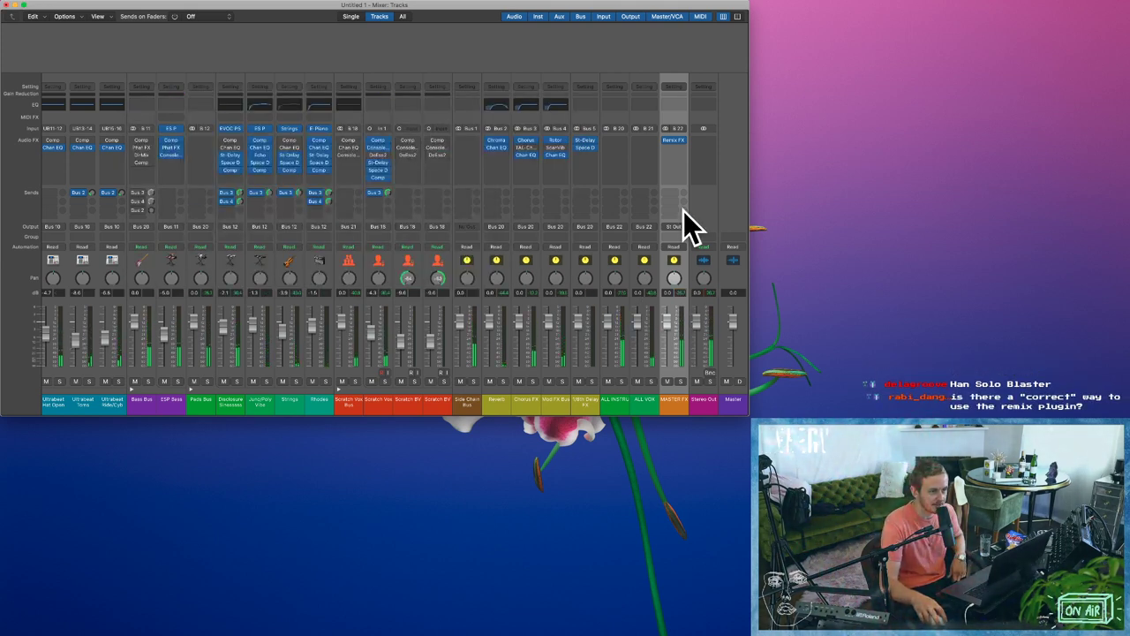
# Audition the Remix FX Repeater on MASTER FX once more, close the plug-in and bypass it.
pyautogui.click(675, 148)
pyautogui.click(675, 139)
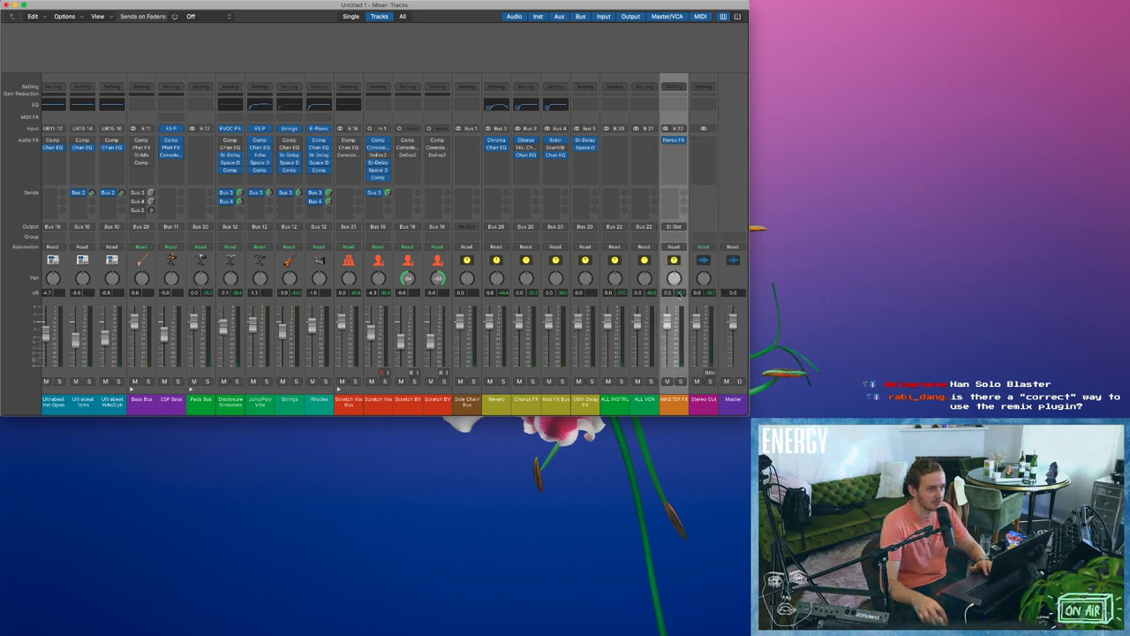
pyautogui.click(674, 140)
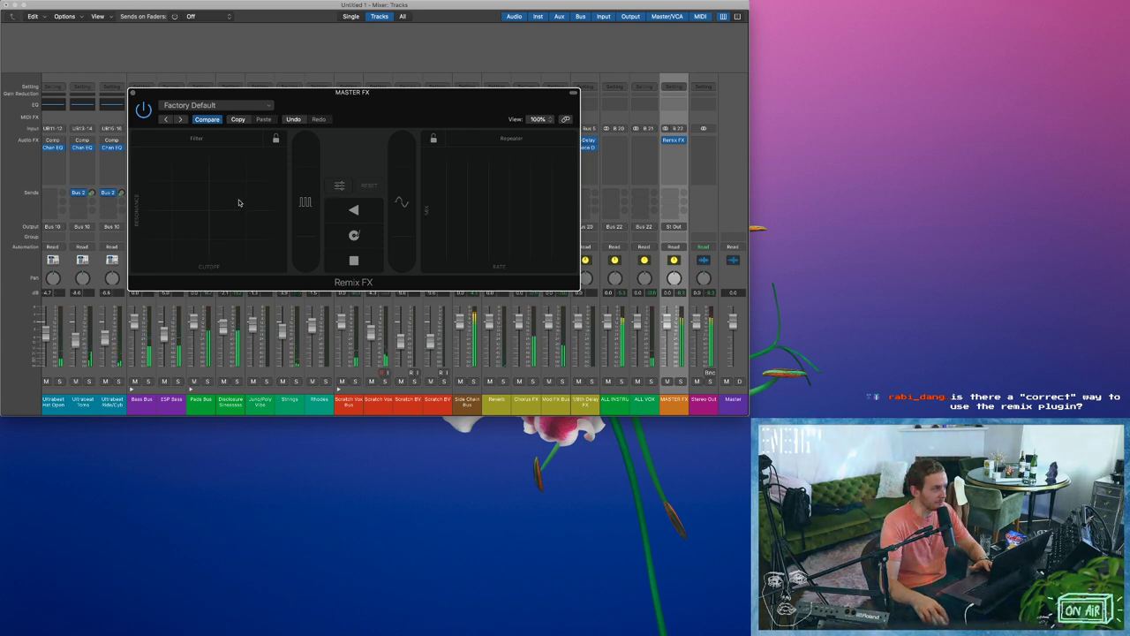
pyautogui.moveTo(462, 190); pyautogui.dragTo(517, 189)
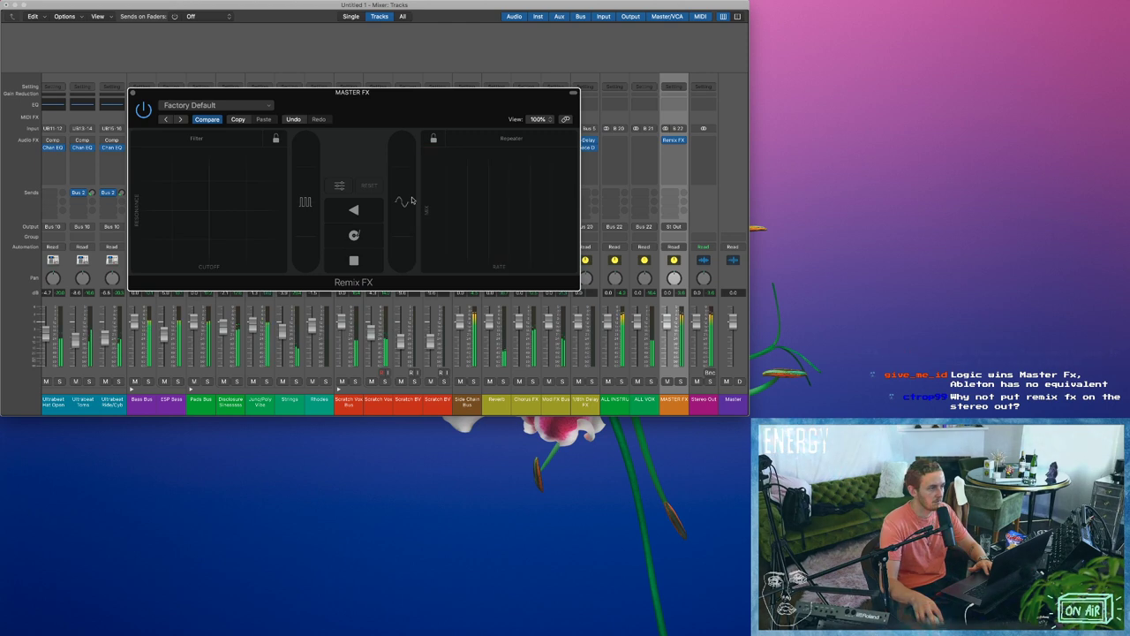
pyautogui.click(135, 92)
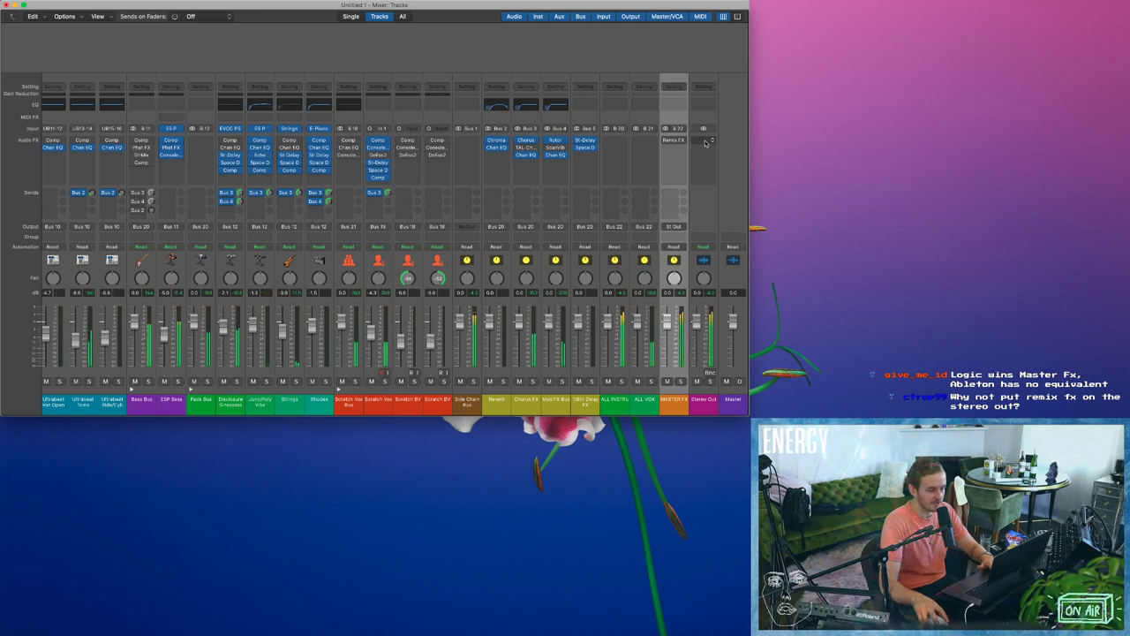
pyautogui.click(706, 141)
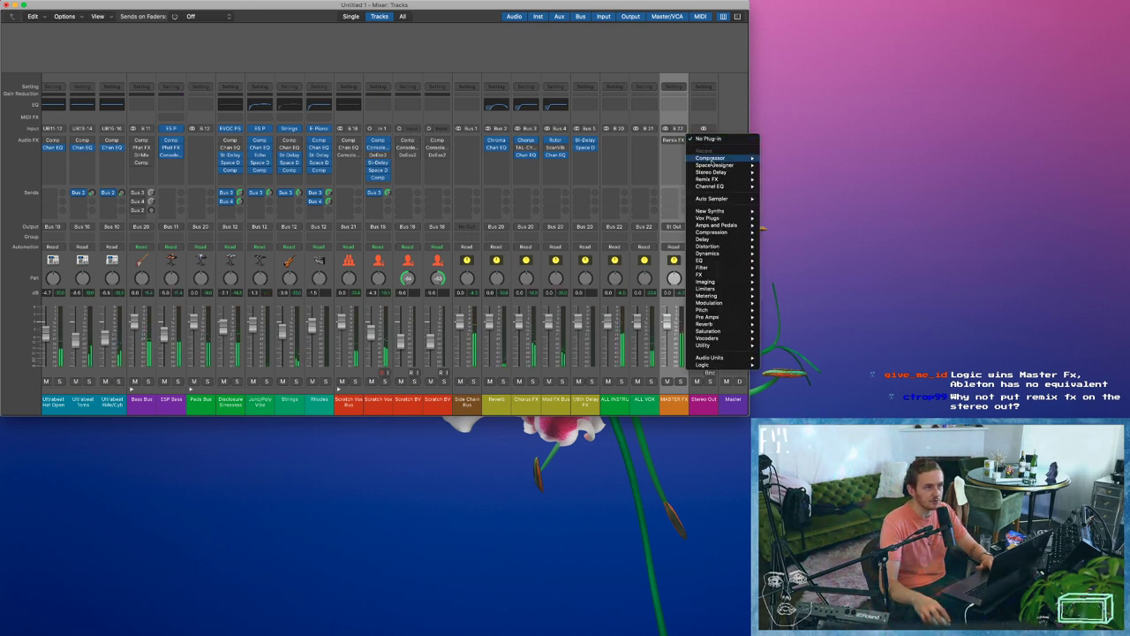
pyautogui.moveTo(709, 219)
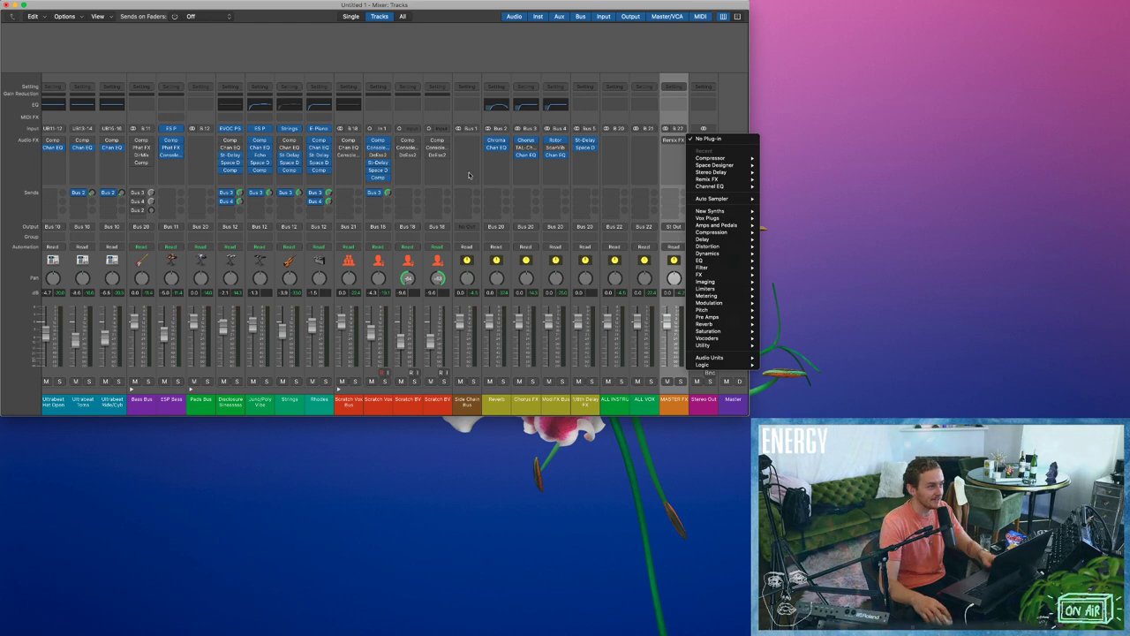
pyautogui.click(385, 160)
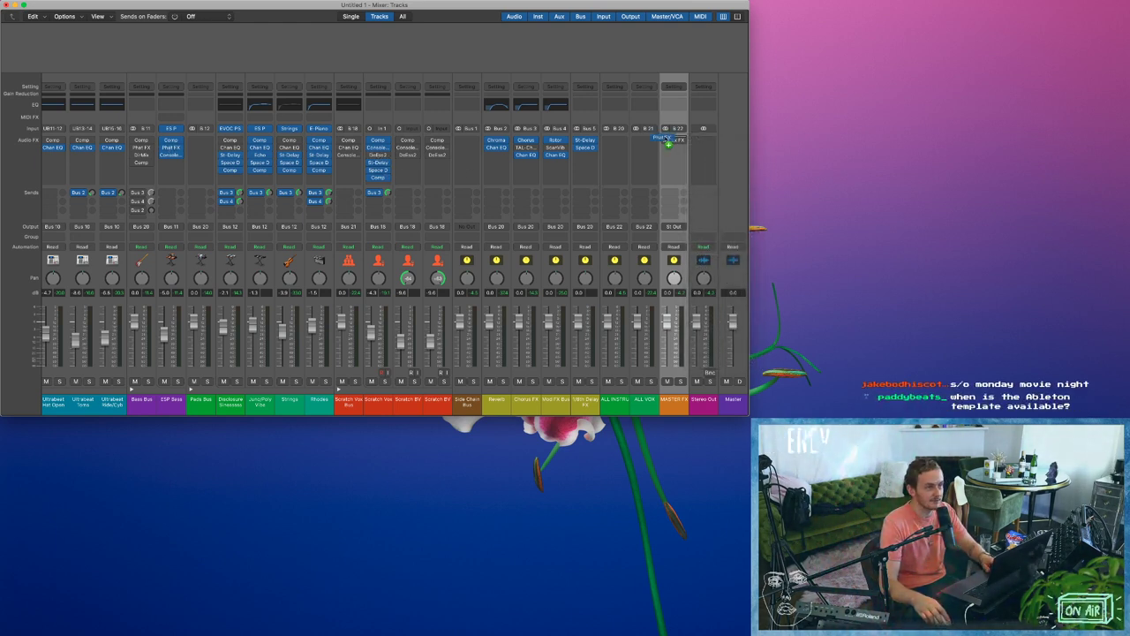
# Copy the Phat FX insert onto Stereo Out, open it and keep Soft Saturation as its first distortion type.
pyautogui.moveTo(669, 143); pyautogui.dragTo(712, 147)
pyautogui.click(705, 141)
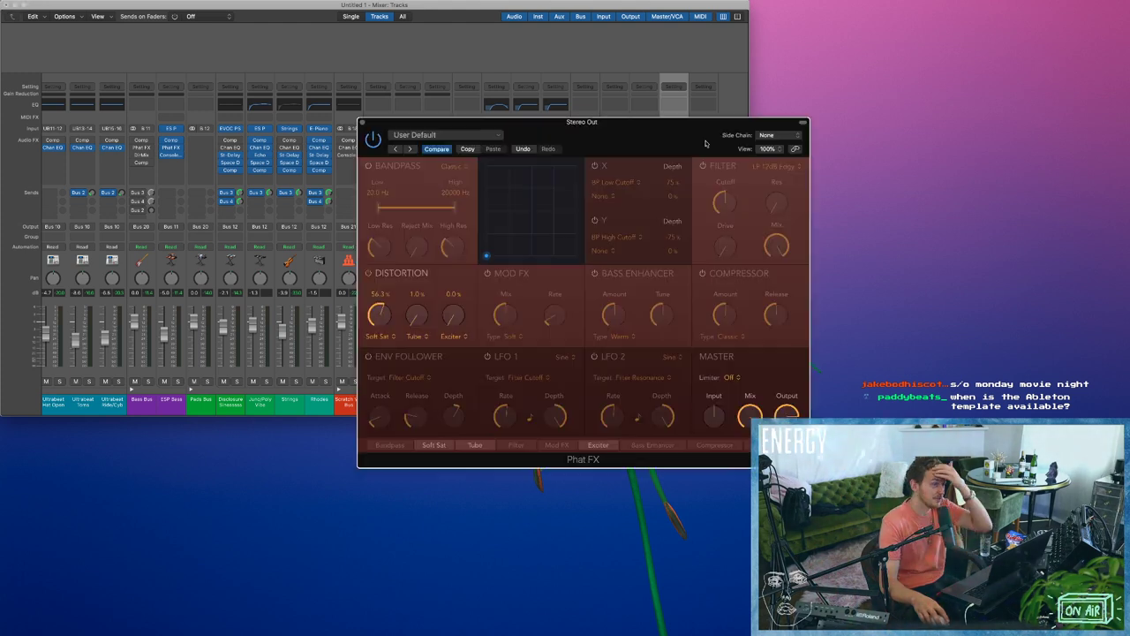
pyautogui.click(379, 336)
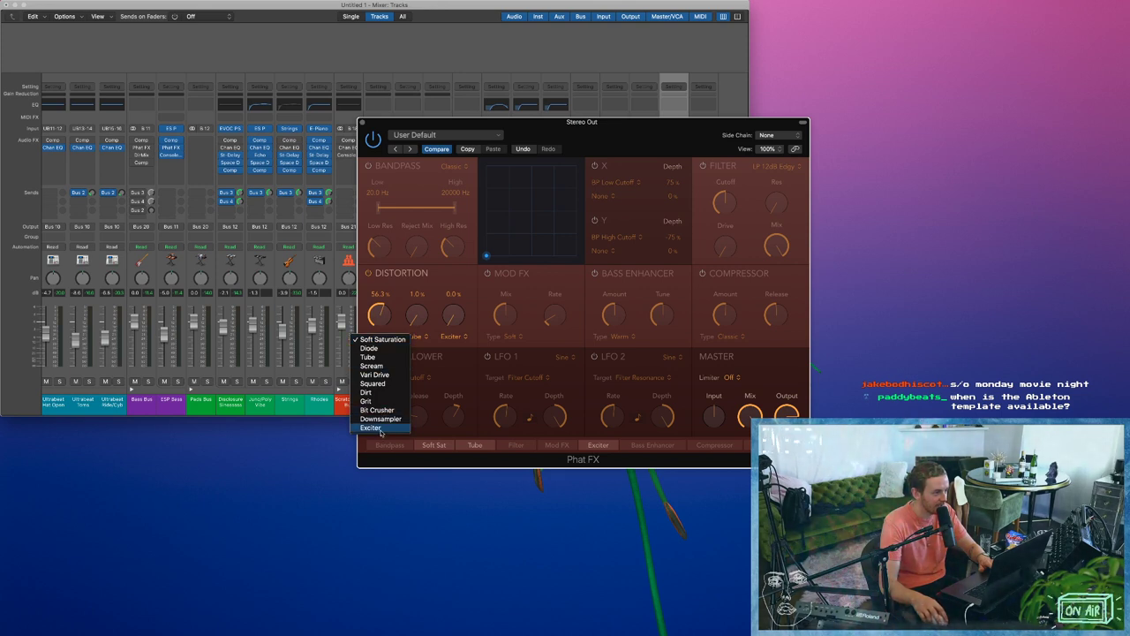
pyautogui.click(379, 339)
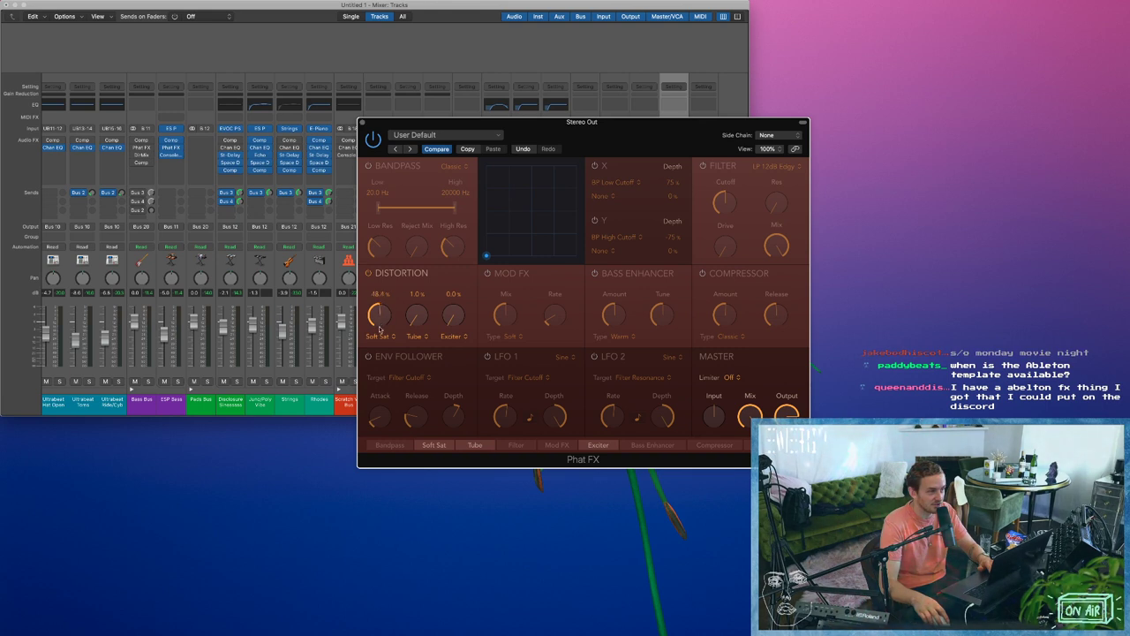
# Set the Soft Saturation amount in Stereo Out's Phat FX to 20.1% during playback and close the plug-in.
pyautogui.moveTo(379, 330); pyautogui.dragTo(381, 380)
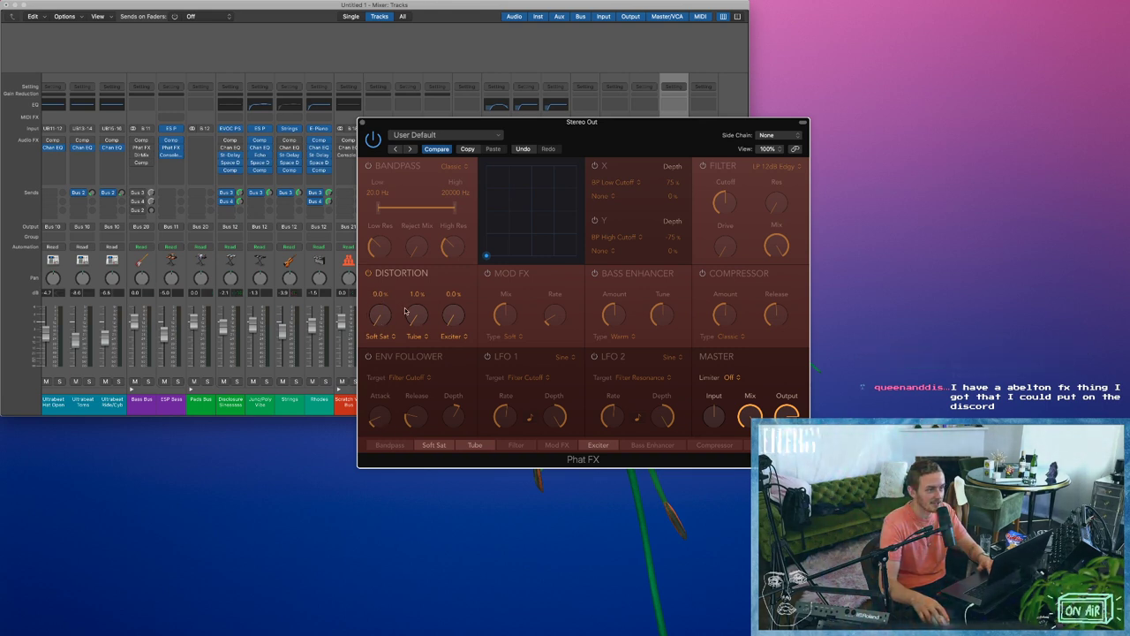
pyautogui.moveTo(380, 315); pyautogui.dragTo(376, 253)
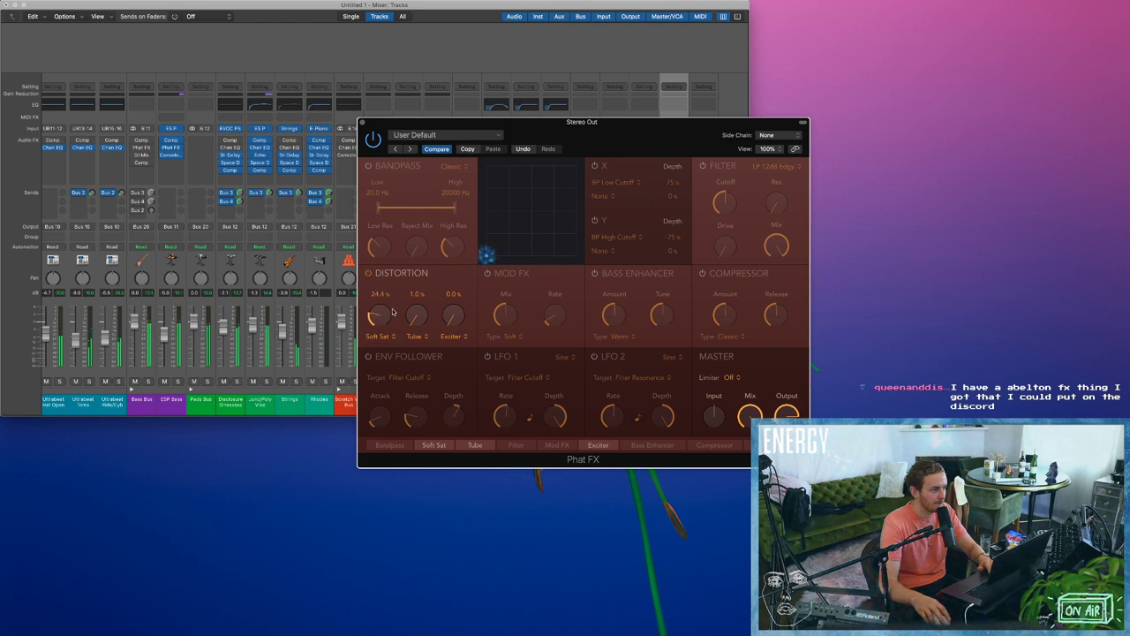
pyautogui.moveTo(383, 322); pyautogui.dragTo(383, 323)
pyautogui.moveTo(772, 395)
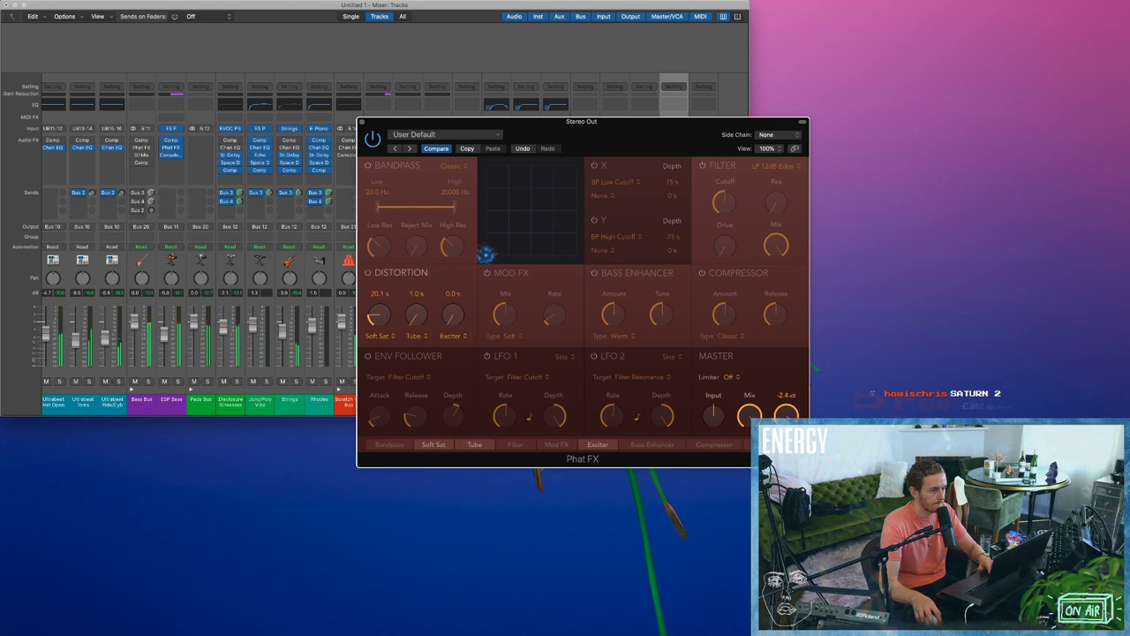
pyautogui.click(361, 122)
# Bypass Phat FX on Stereo Out and insert a Compressor above it, switched to the Vintage VCA model.
pyautogui.click(700, 149)
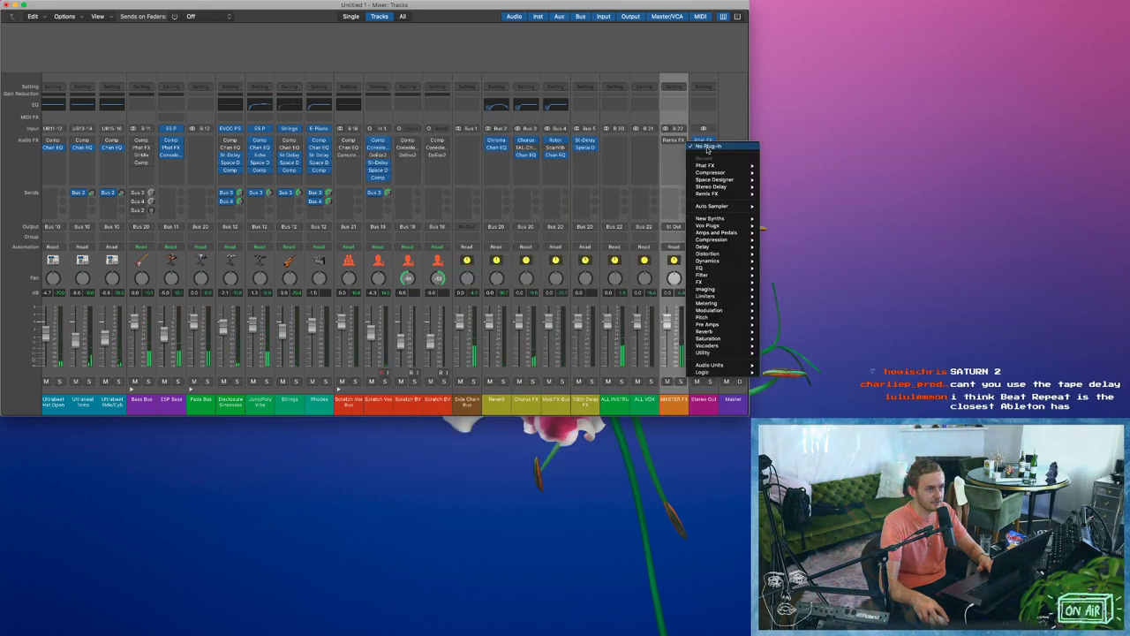
pyautogui.moveTo(714, 175)
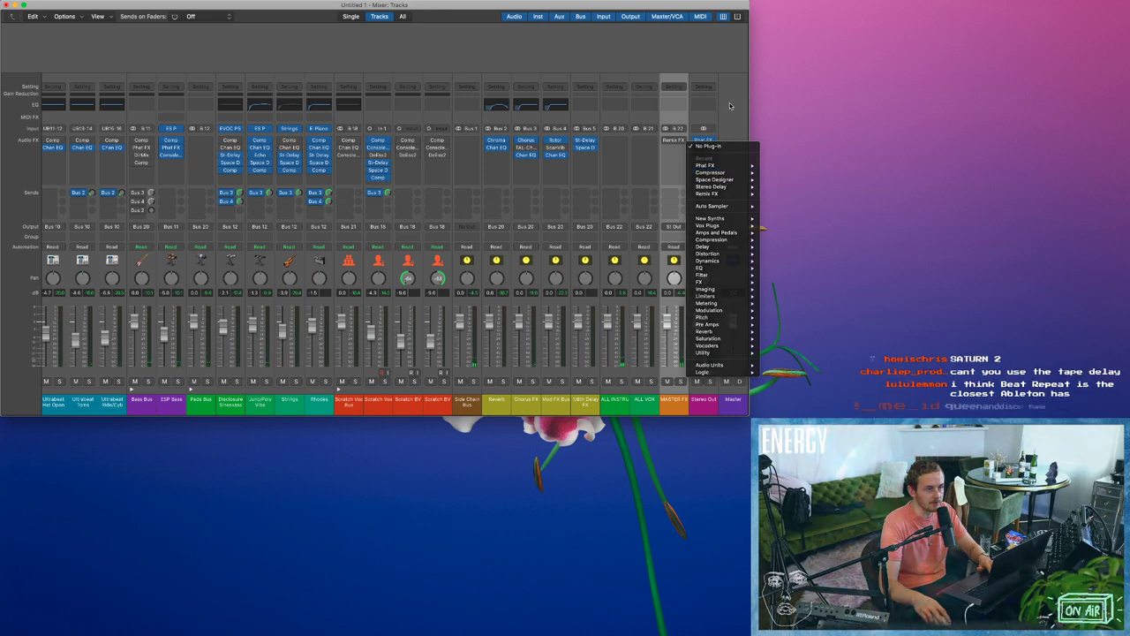
pyautogui.click(705, 165)
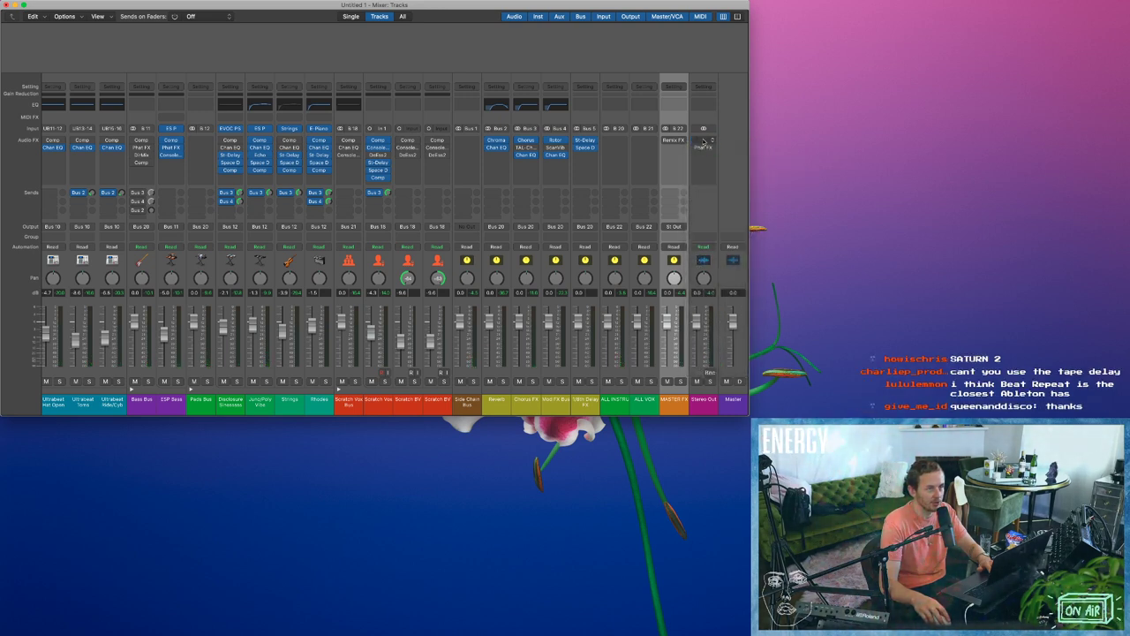
pyautogui.click(696, 149)
pyautogui.click(713, 166)
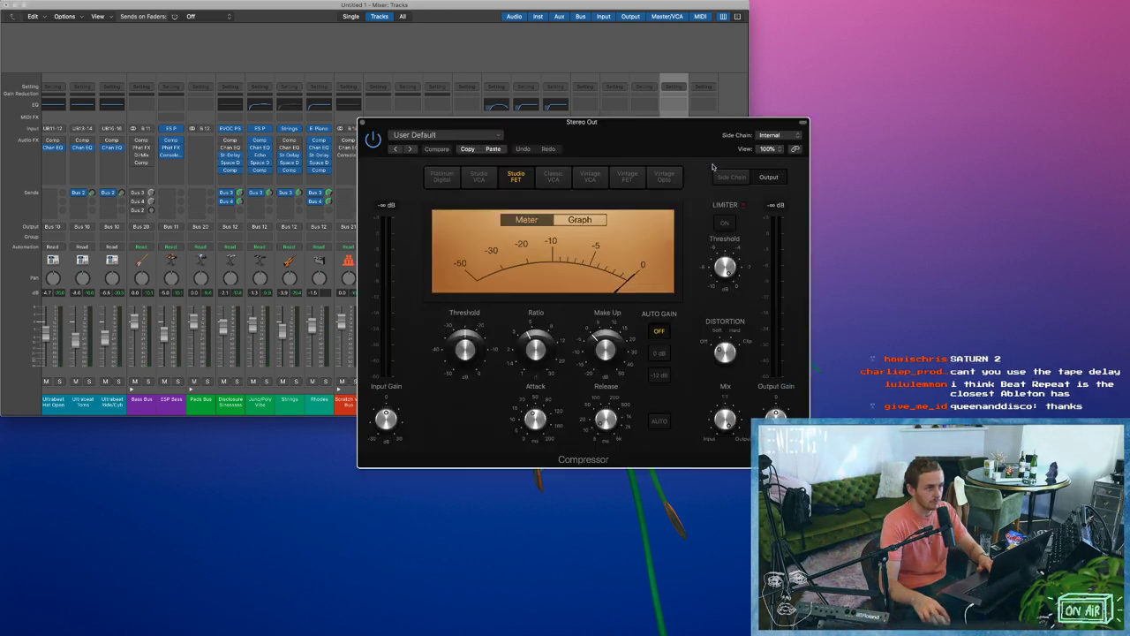
pyautogui.moveTo(578, 128); pyautogui.dragTo(523, 131)
pyautogui.click(536, 186)
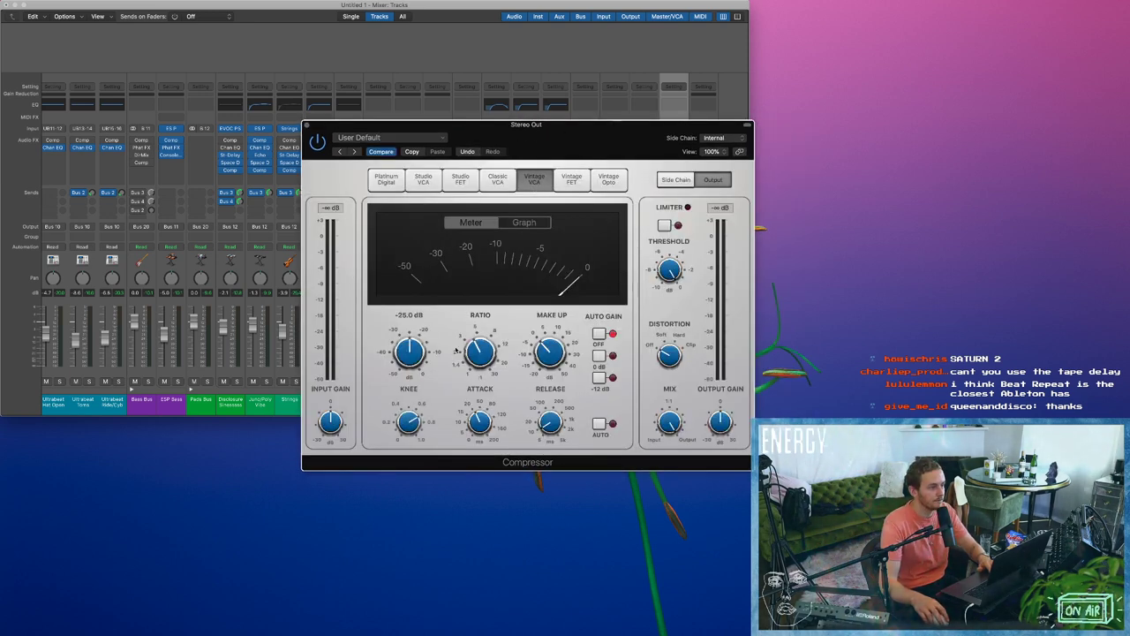
# Lower the Stereo Out compressor's ratio, knee and attack, fine-tune its threshold and mix during playback, and close it.
pyautogui.moveTo(478, 353); pyautogui.dragTo(458, 368)
pyautogui.press('space')
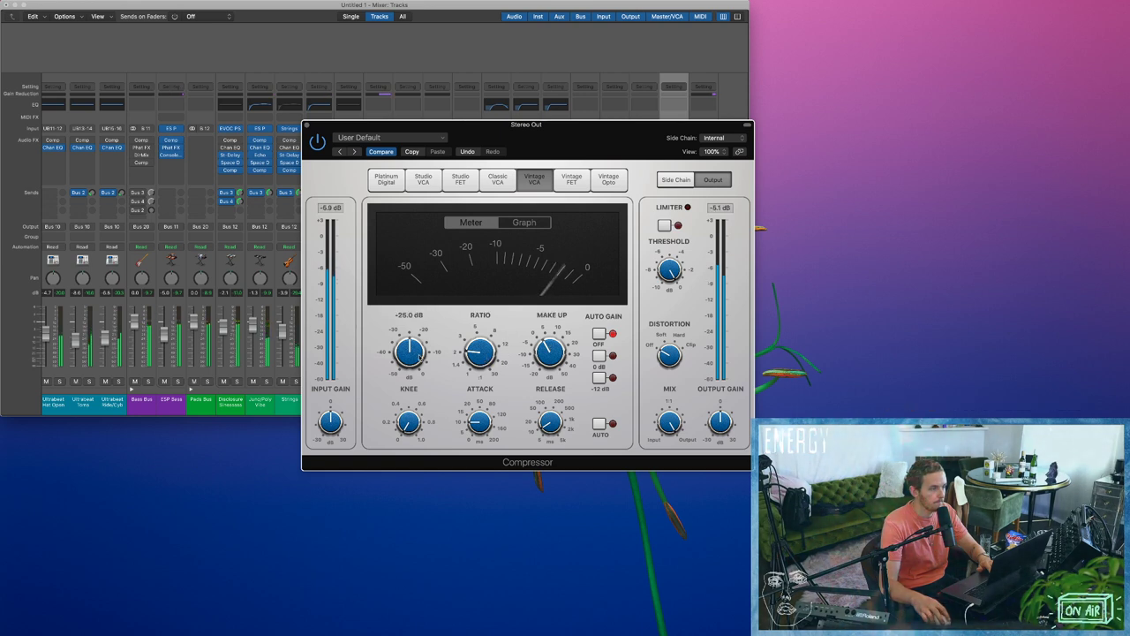
pyautogui.moveTo(424, 375)
pyautogui.mouseDown()
pyautogui.moveTo(425, 325)
pyautogui.moveTo(426, 357)
pyautogui.mouseUp()
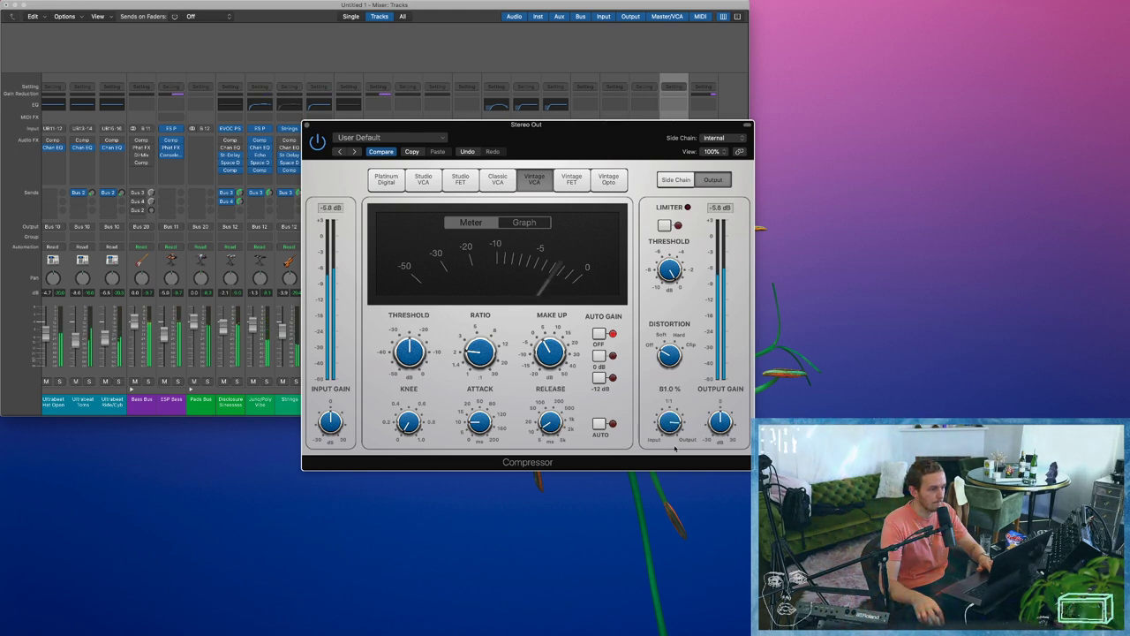
pyautogui.moveTo(676, 449); pyautogui.dragTo(674, 426)
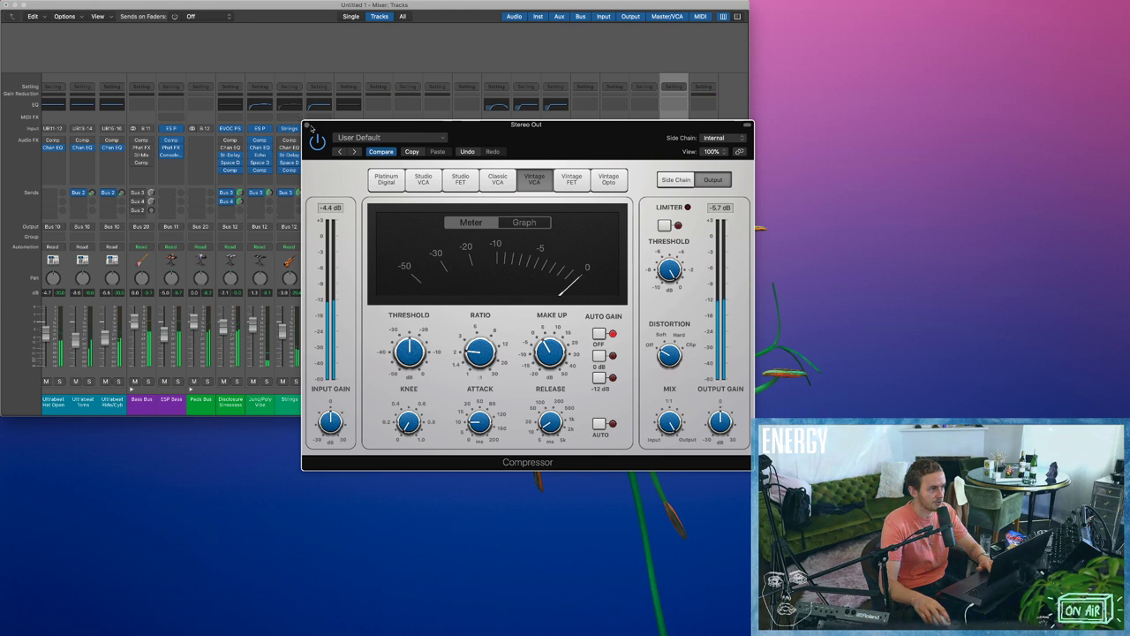
pyautogui.click(306, 127)
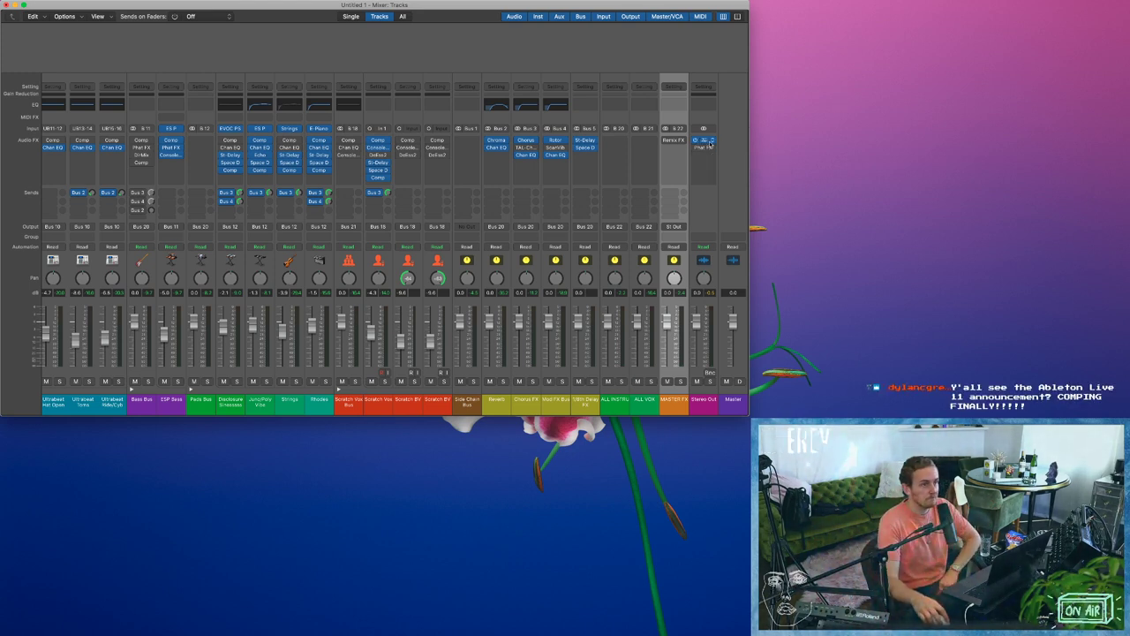
# Review the Phat FX settings on Stereo Out, close the plug-in and bypass the Compressor above it.
pyautogui.click(704, 148)
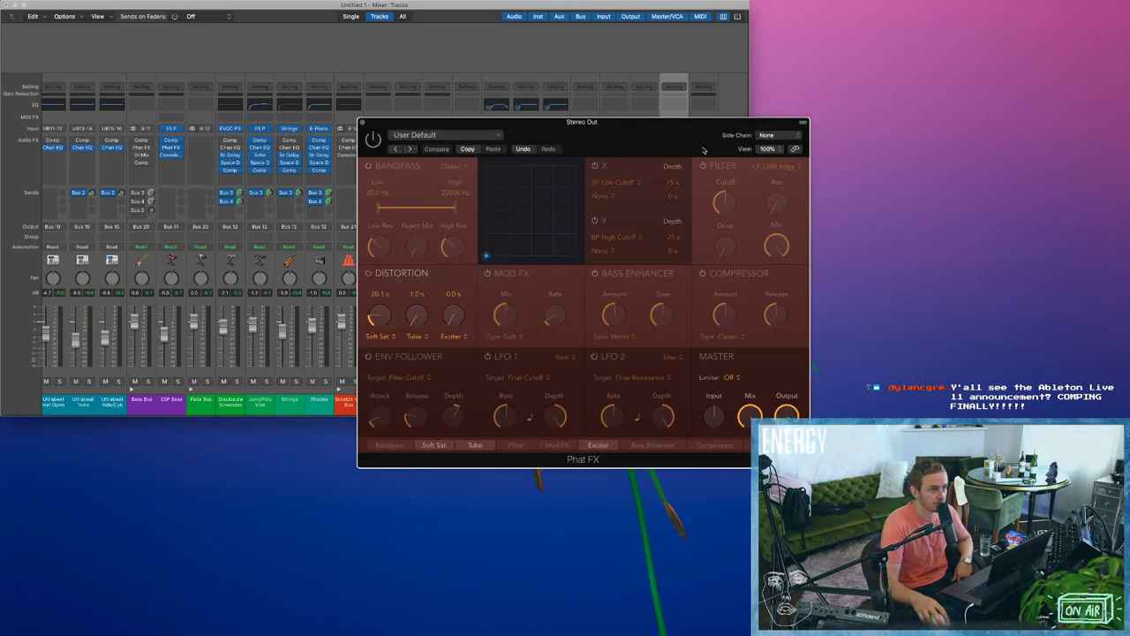
pyautogui.moveTo(365, 123); pyautogui.dragTo(297, 94)
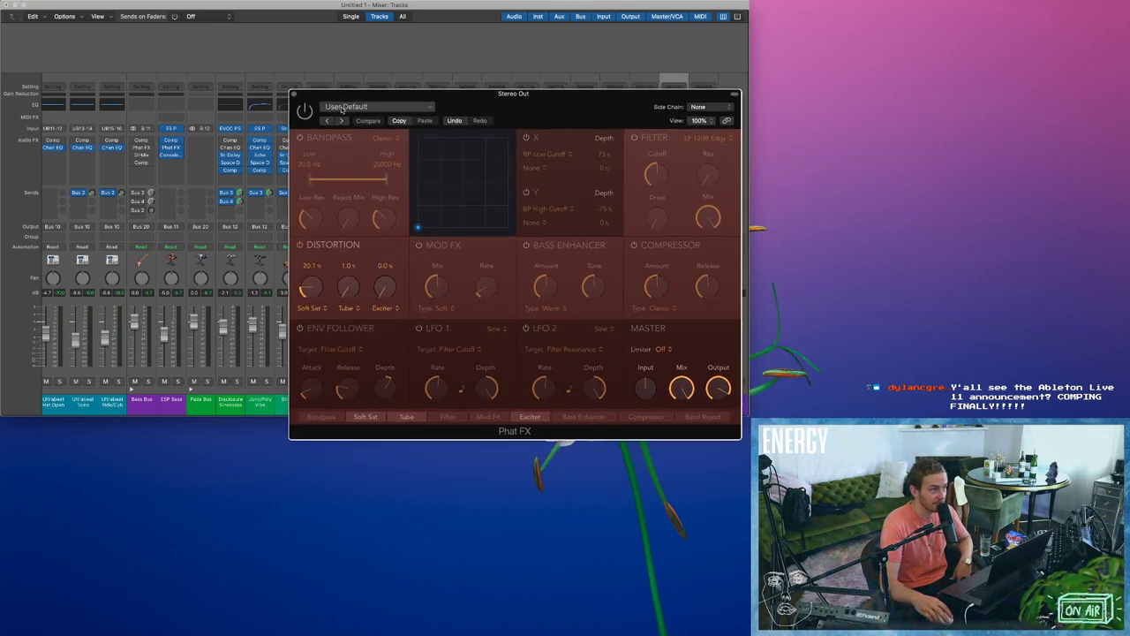
pyautogui.click(294, 93)
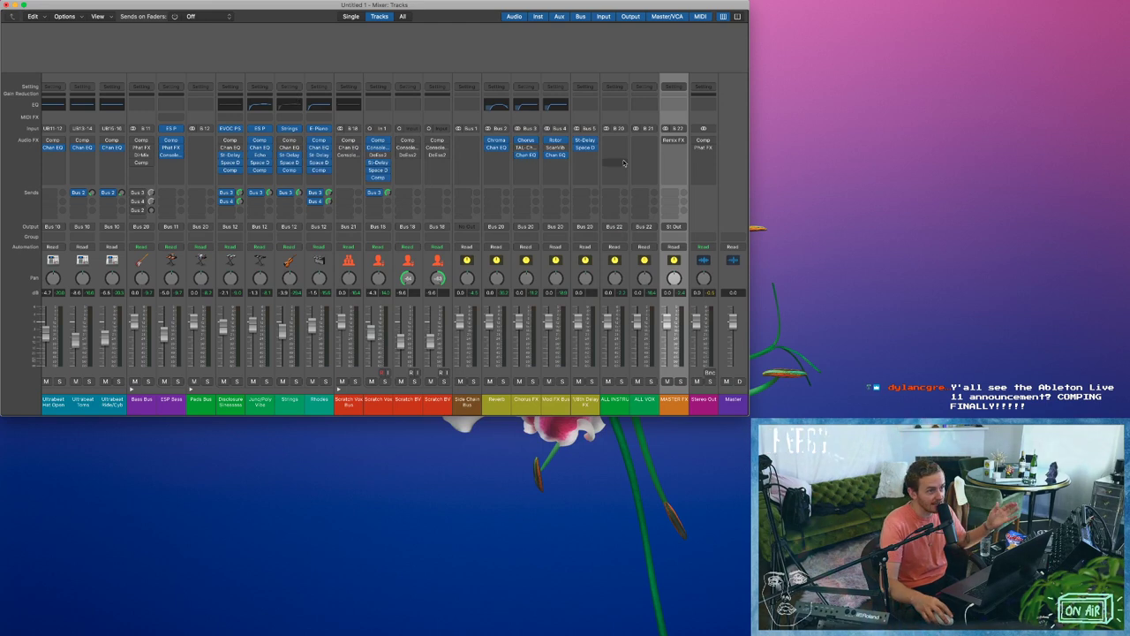
# Insert the stereo Abbey Road Vinyl plug-in below Phat FX on Stereo Out and adjust its crackle.
pyautogui.click(704, 155)
pyautogui.moveTo(730, 373)
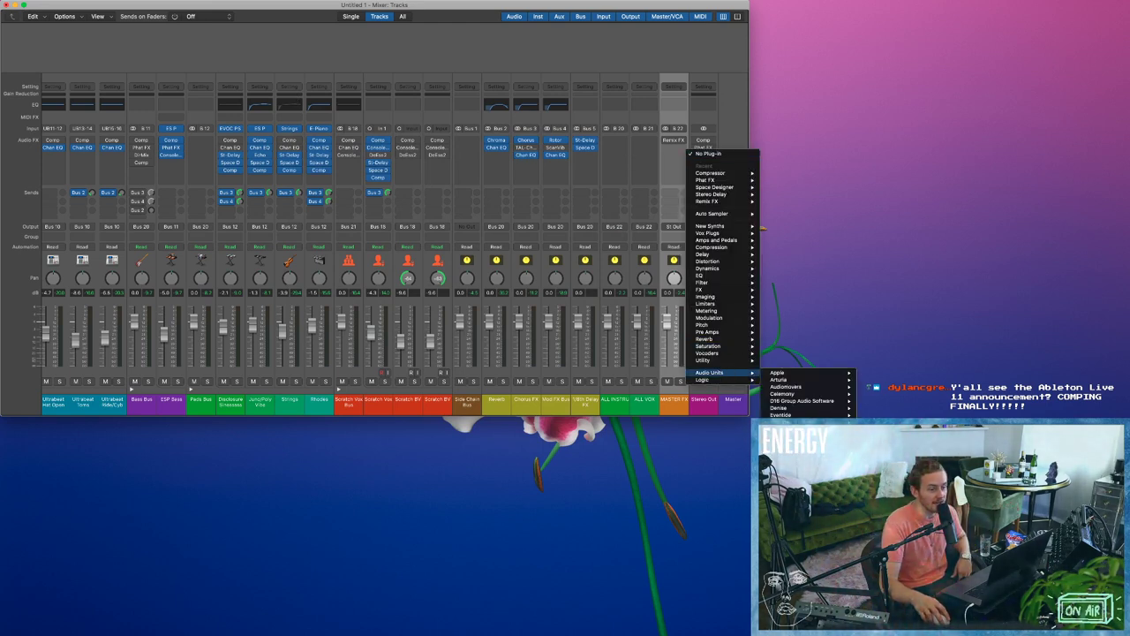
pyautogui.moveTo(785, 507)
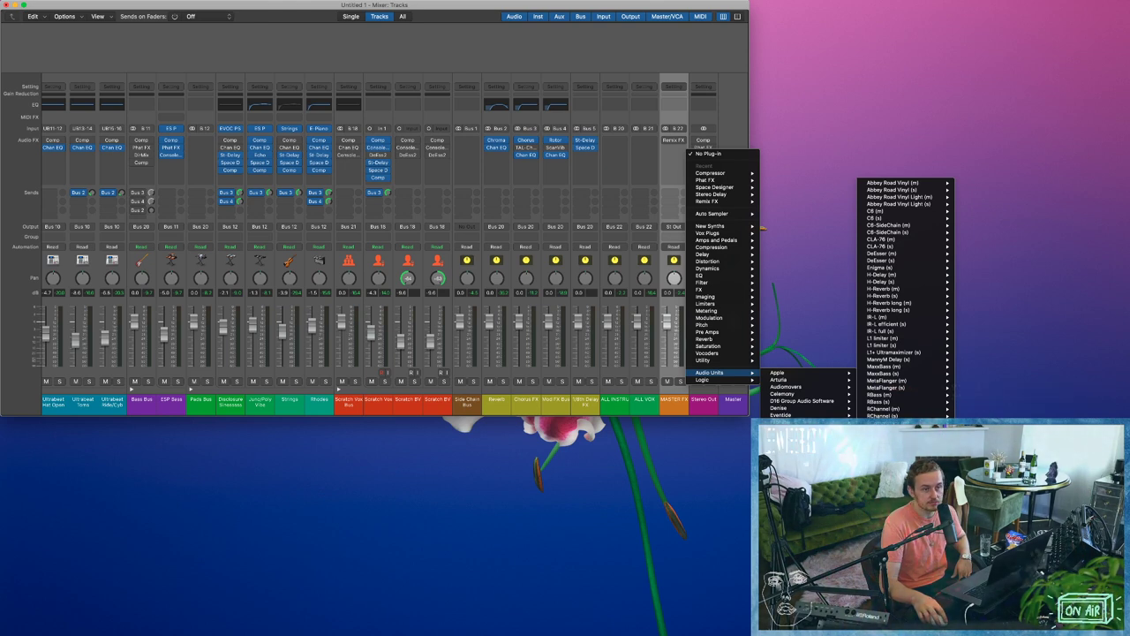
pyautogui.moveTo(907, 191)
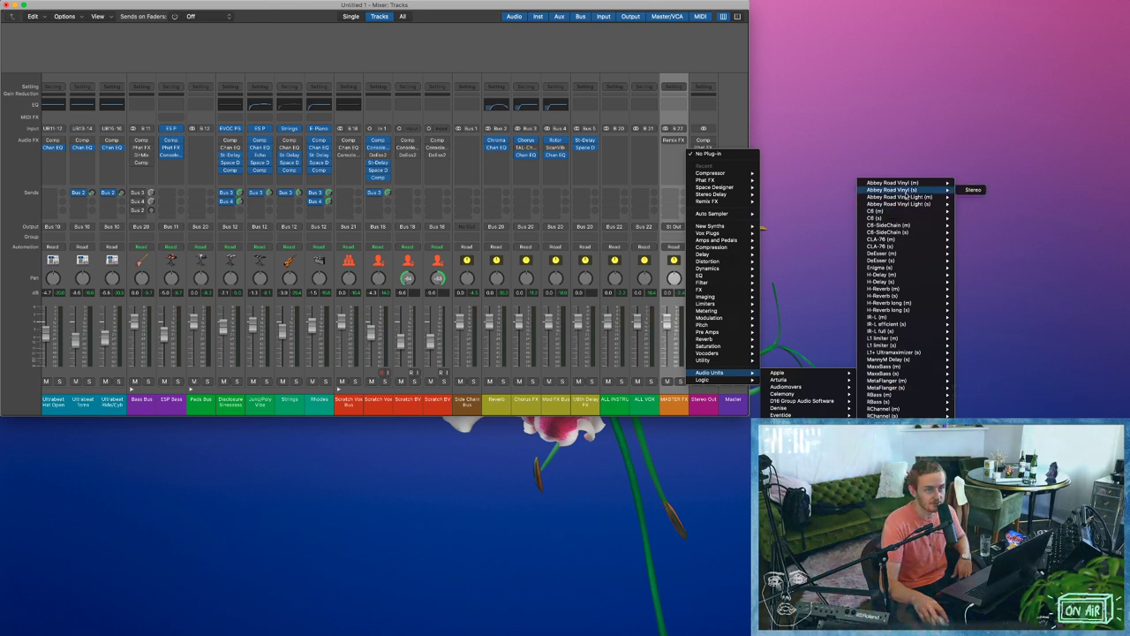
pyautogui.click(766, 206)
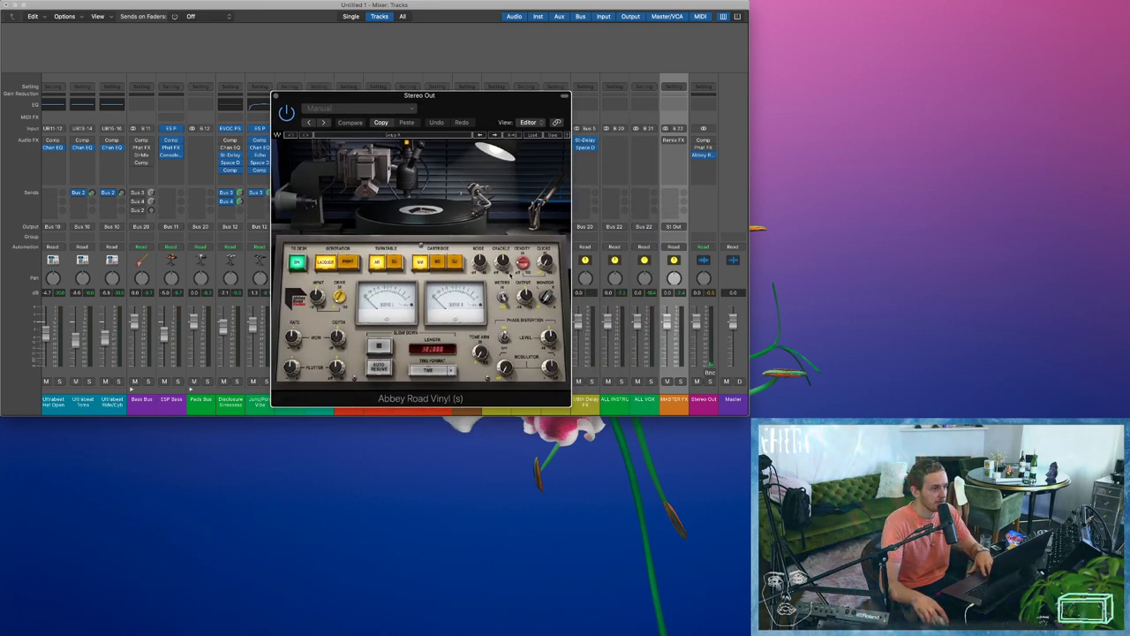
pyautogui.moveTo(503, 264); pyautogui.dragTo(504, 254)
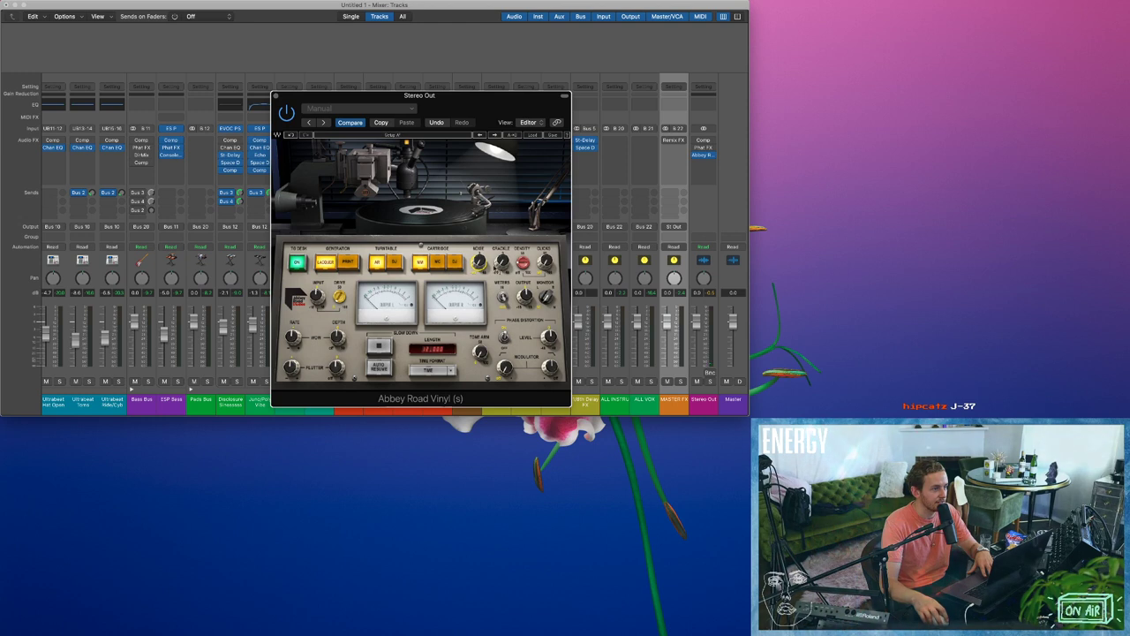
# Audition Abbey Road Vinyl during playback, adjusting its drive and switching the turntable and cartridge to DJ.
pyautogui.press('space')
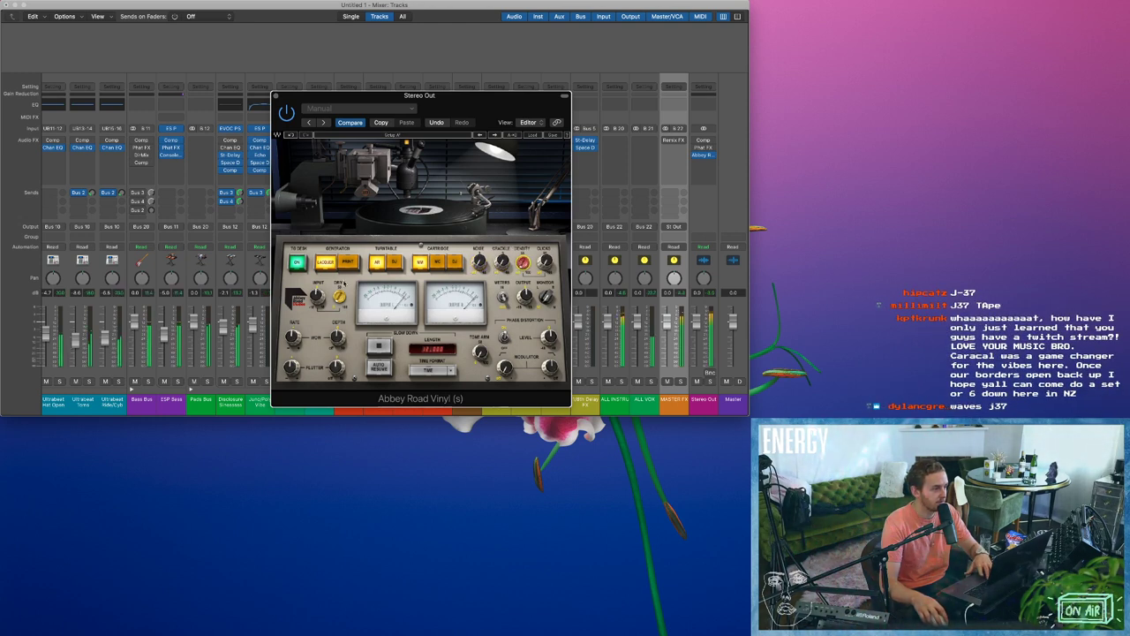
pyautogui.moveTo(340, 298); pyautogui.dragTo(340, 294)
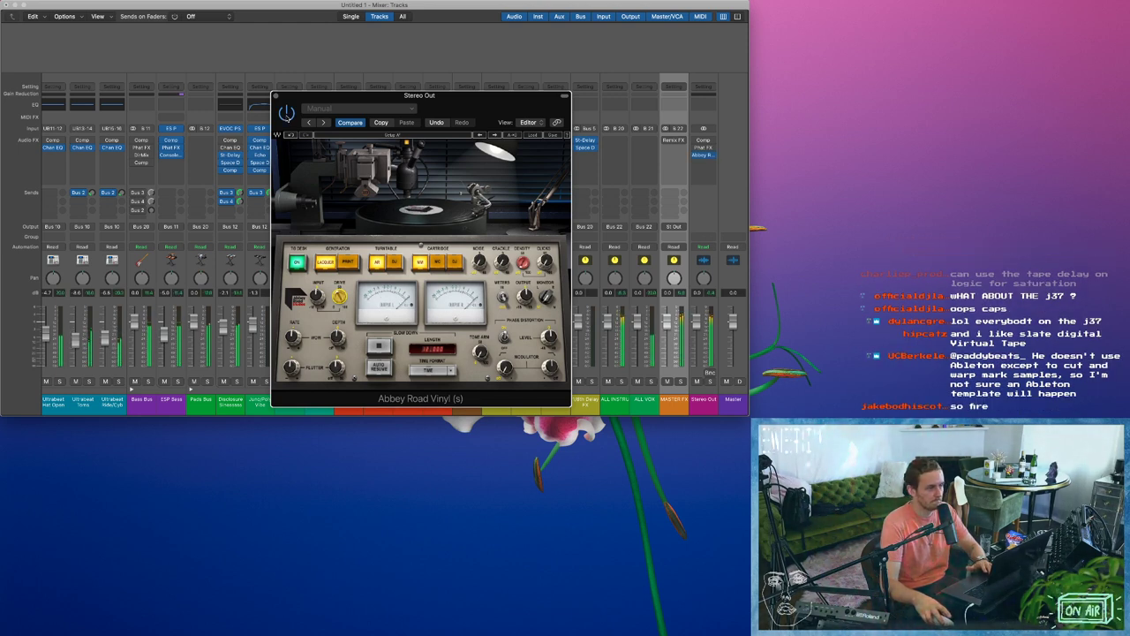
pyautogui.click(393, 262)
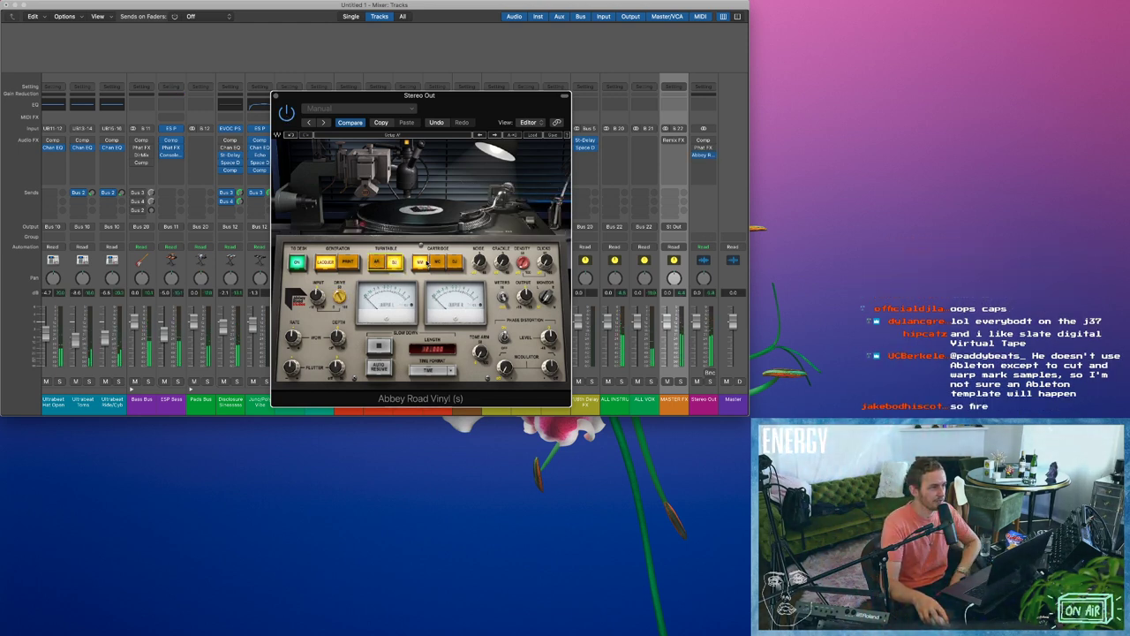
pyautogui.click(454, 263)
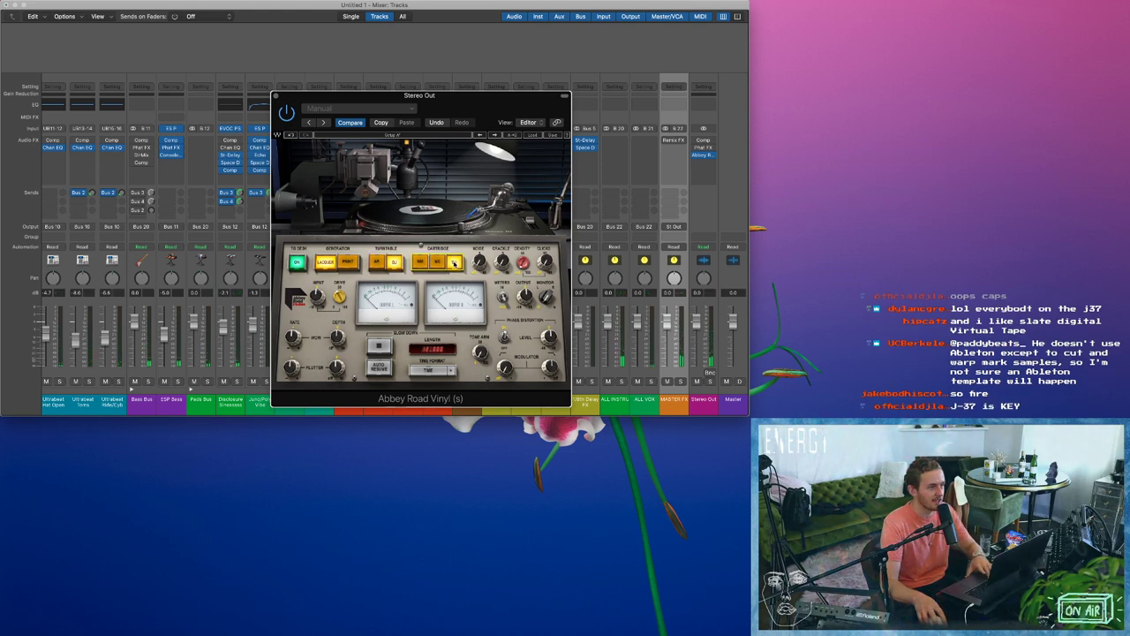
pyautogui.moveTo(341, 304); pyautogui.dragTo(341, 297)
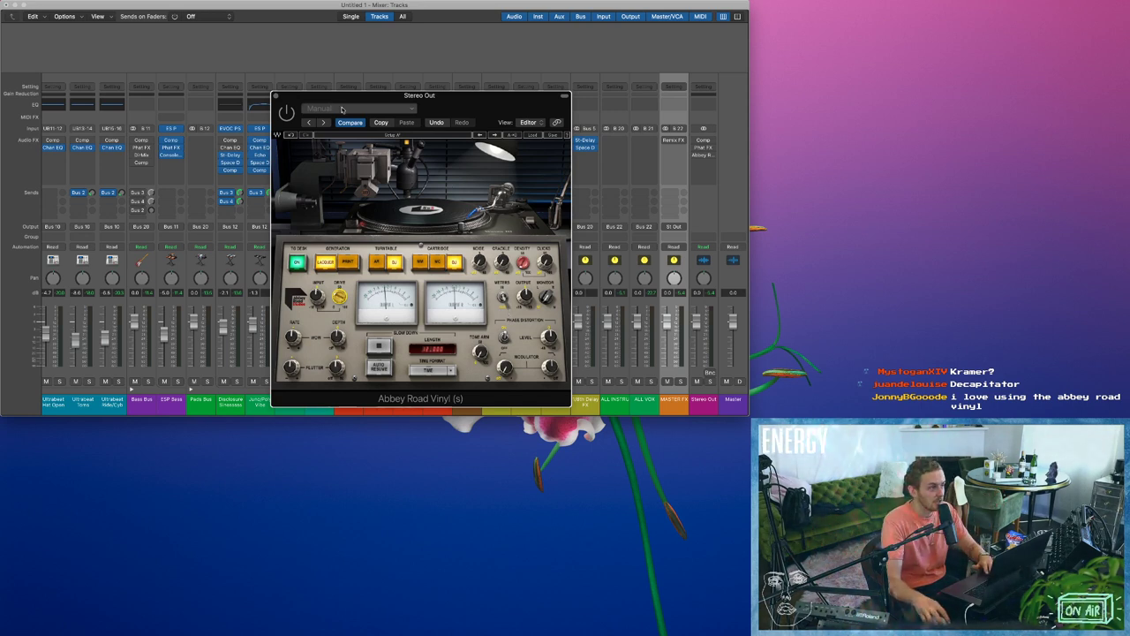
# Close Abbey Road Vinyl and remove it from Stereo Out's inserts.
pyautogui.click(275, 97)
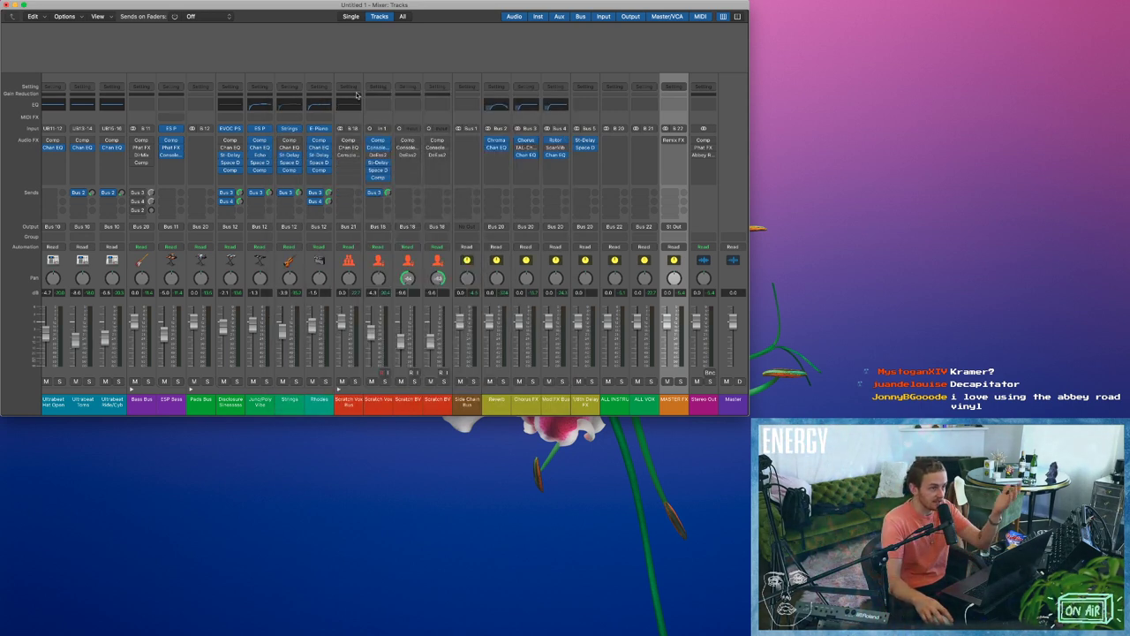
pyautogui.click(712, 155)
pyautogui.click(725, 168)
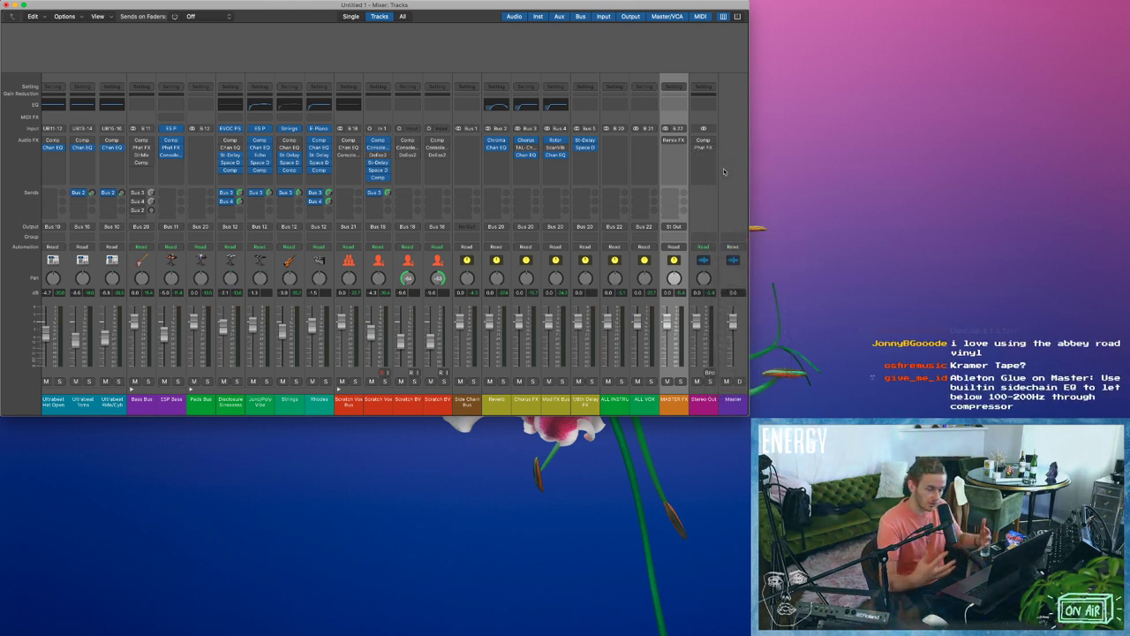
# Insert the Multipressor multiband compressor from Logic's Dynamics plug-ins into the slot below Phat FX on Stereo Out.
pyautogui.click(704, 153)
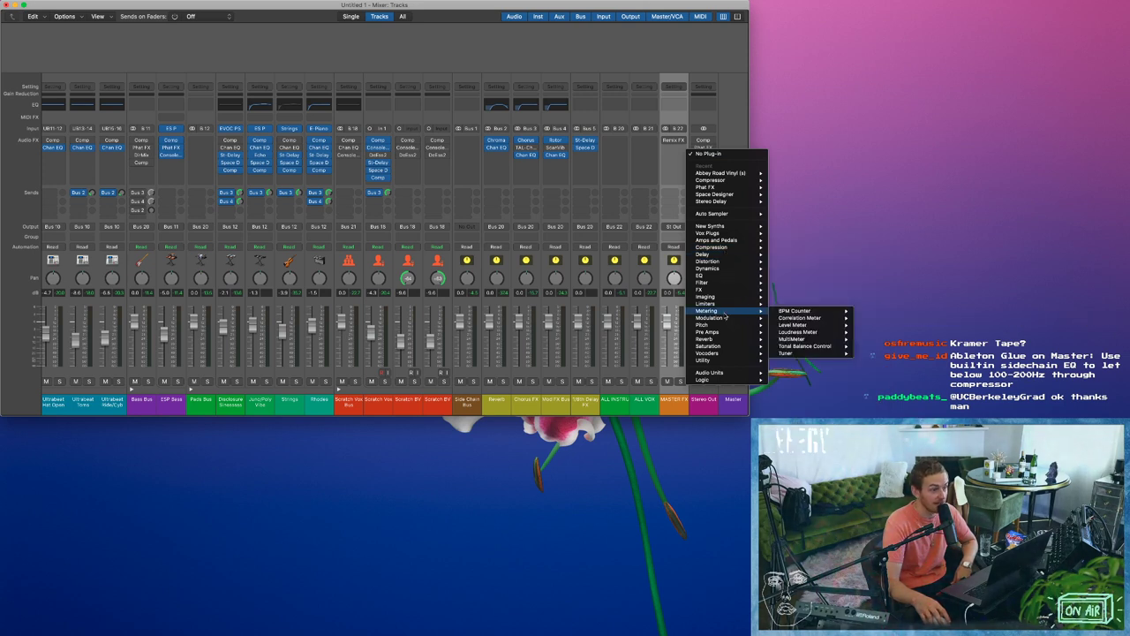
pyautogui.moveTo(725, 319)
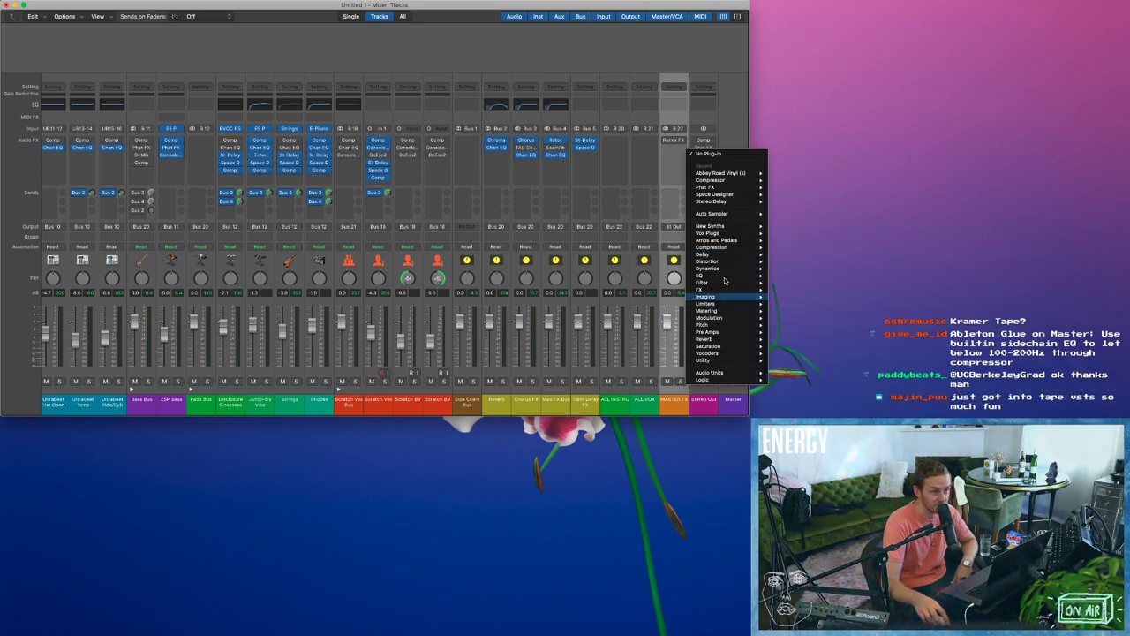
pyautogui.moveTo(724, 268)
pyautogui.moveTo(838, 285)
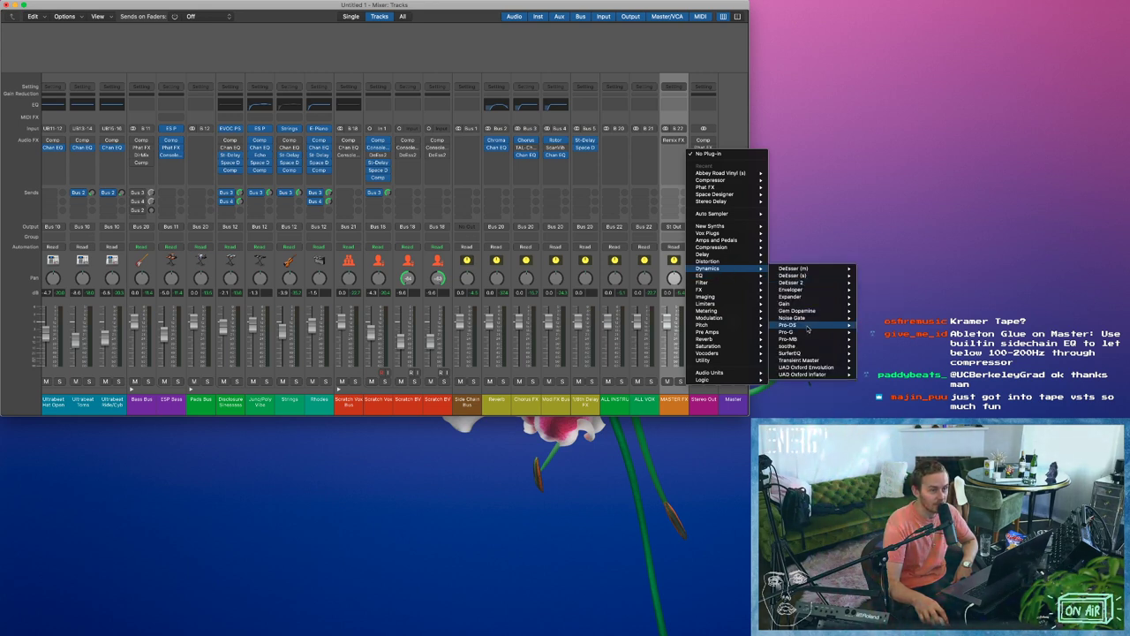
pyautogui.moveTo(807, 327)
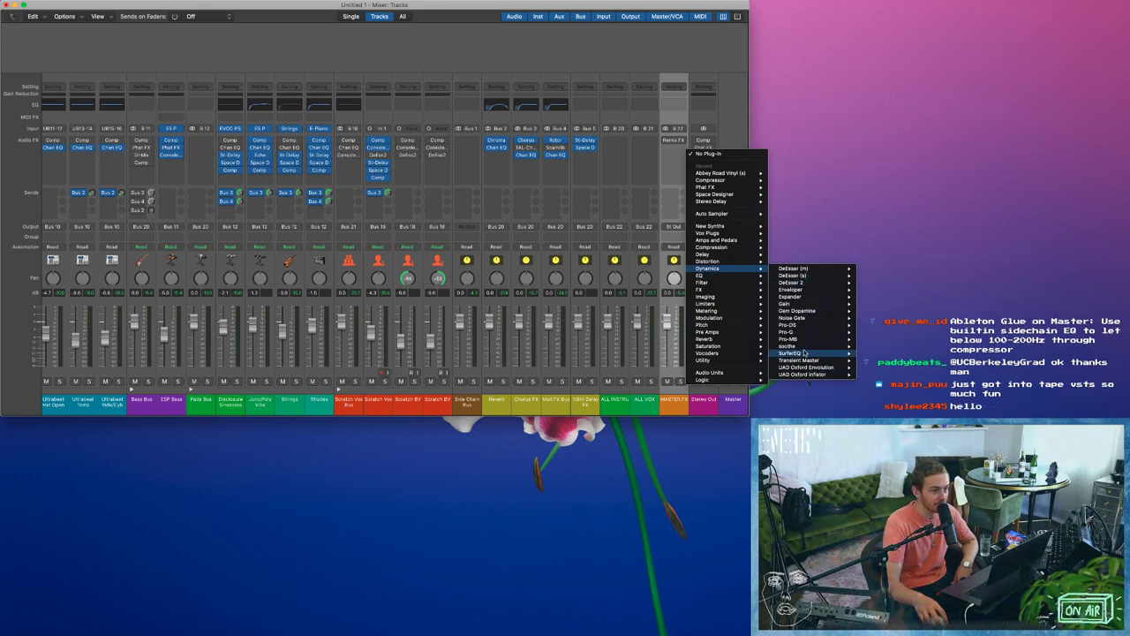
pyautogui.moveTo(803, 348)
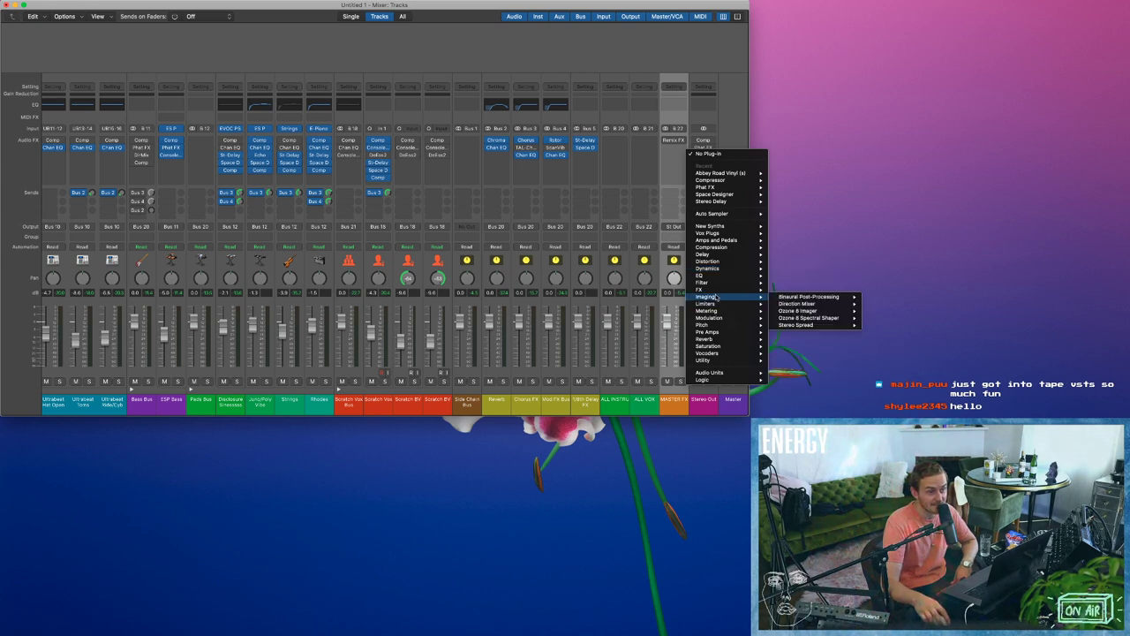
pyautogui.moveTo(733, 297)
pyautogui.moveTo(834, 311)
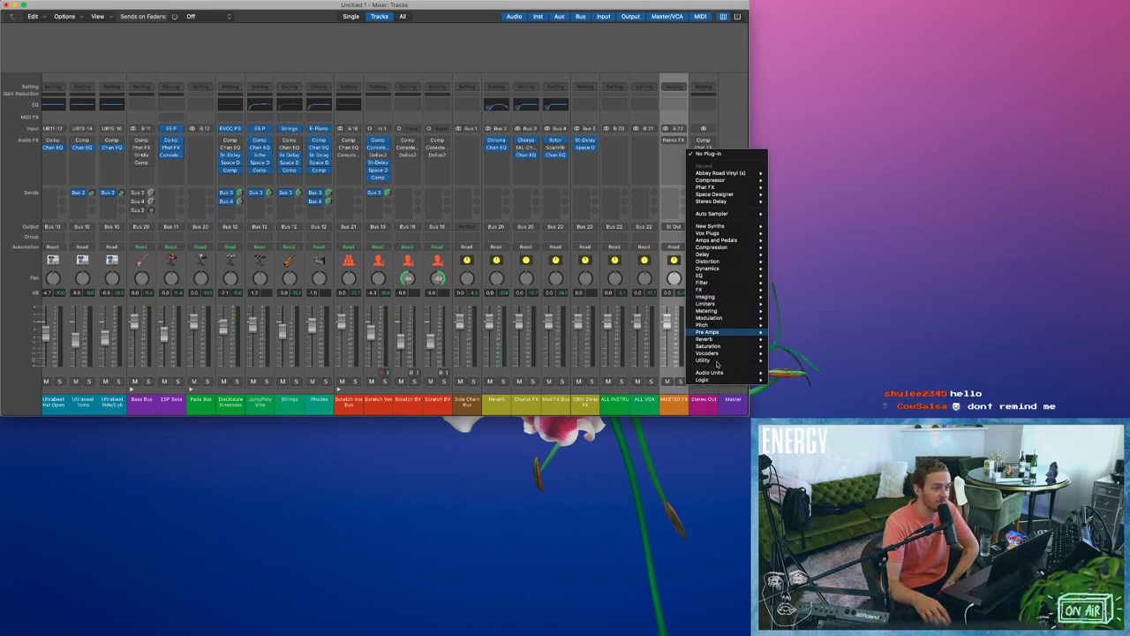
pyautogui.moveTo(719, 374)
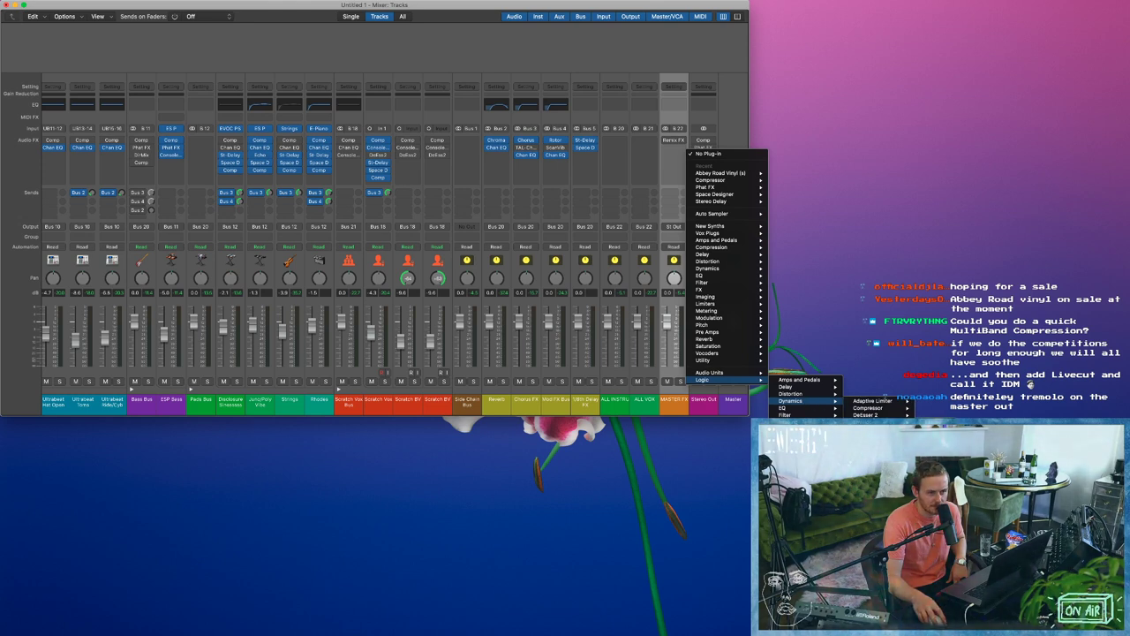
pyautogui.click(872, 444)
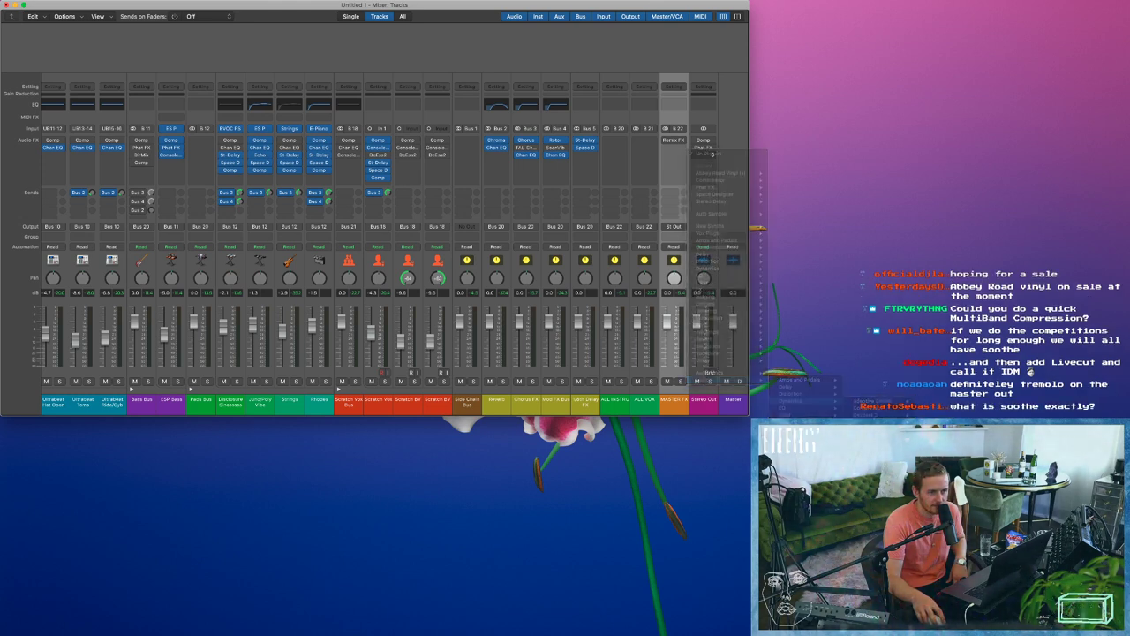
# Lower the four Multipressor bands' compressor thresholds during playback, compare against bypass, and close the plug-in with it bypassed.
pyautogui.press('space')
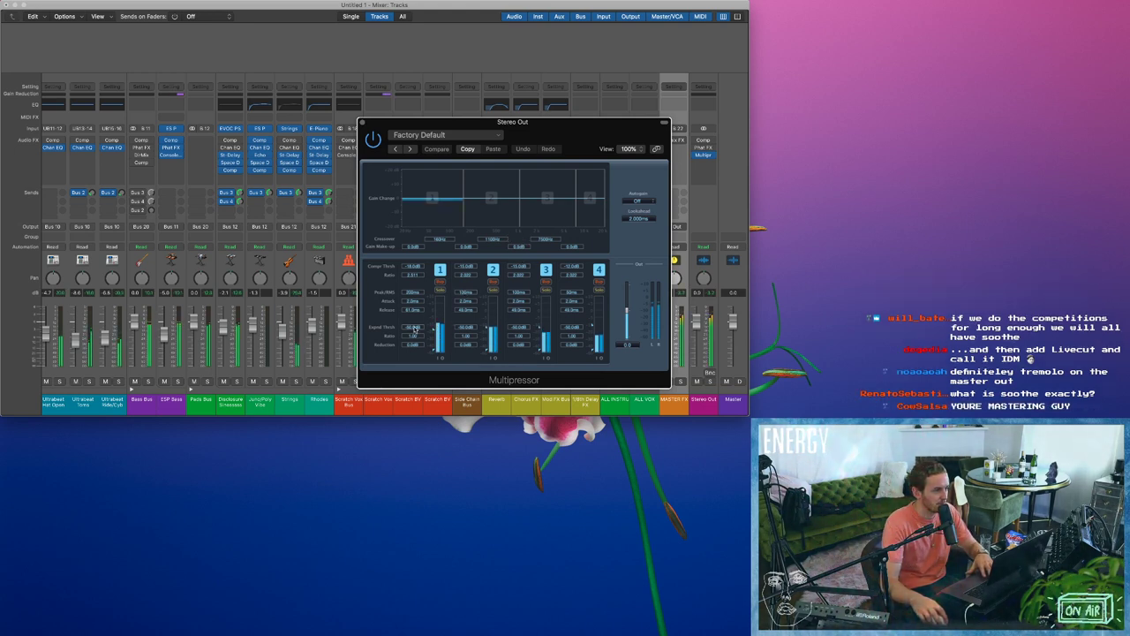
pyautogui.moveTo(415, 329); pyautogui.dragTo(416, 379)
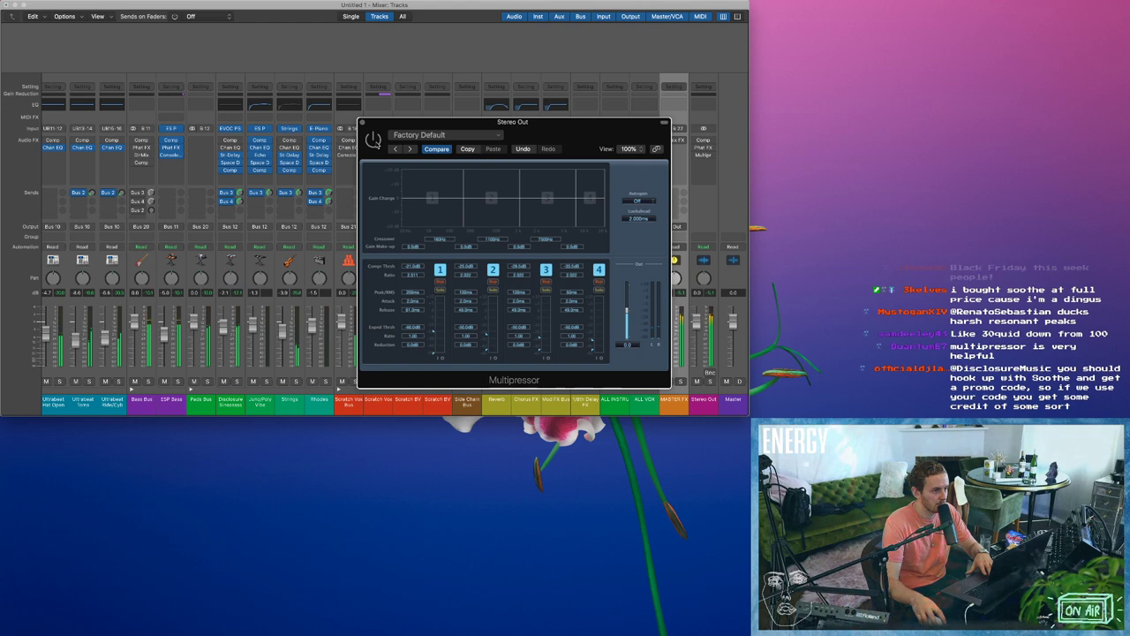
pyautogui.click(372, 140)
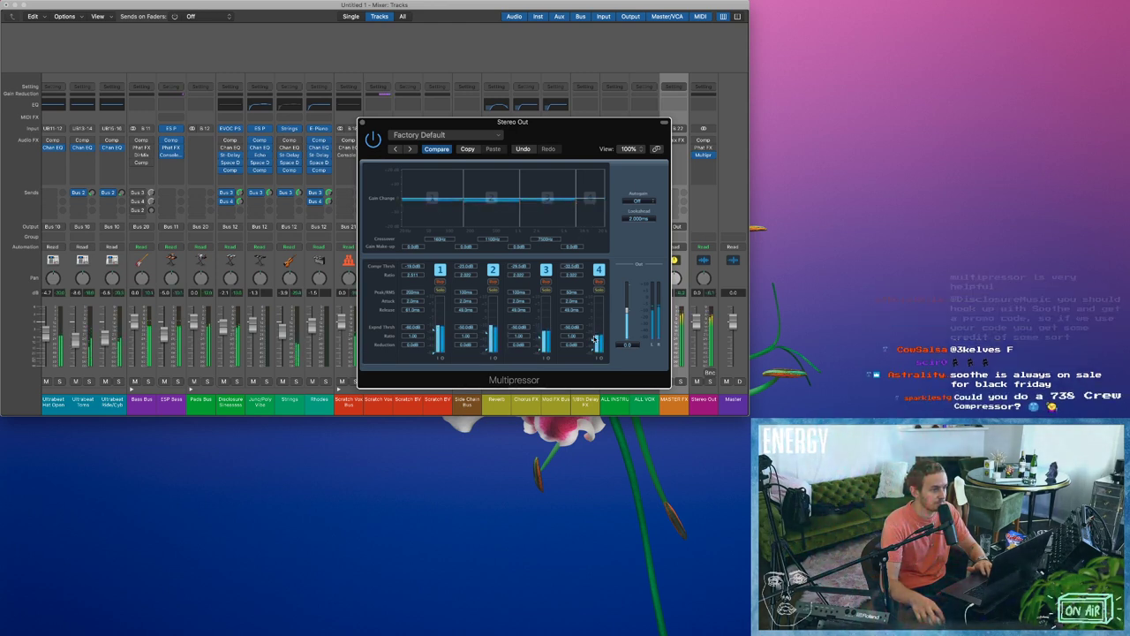
pyautogui.click(372, 139)
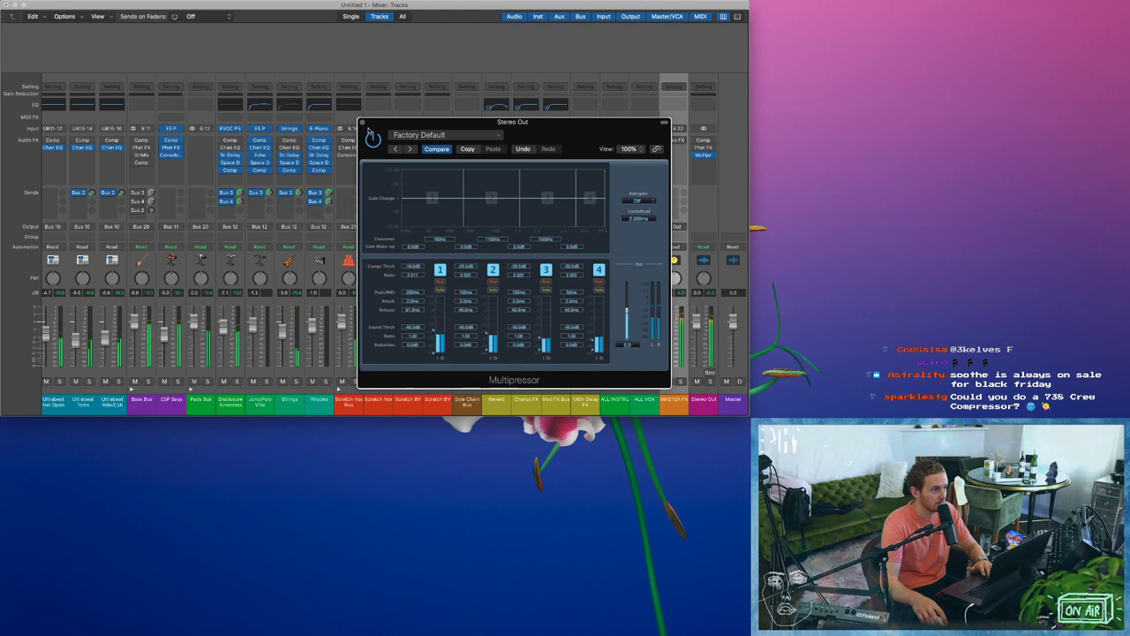
pyautogui.click(363, 123)
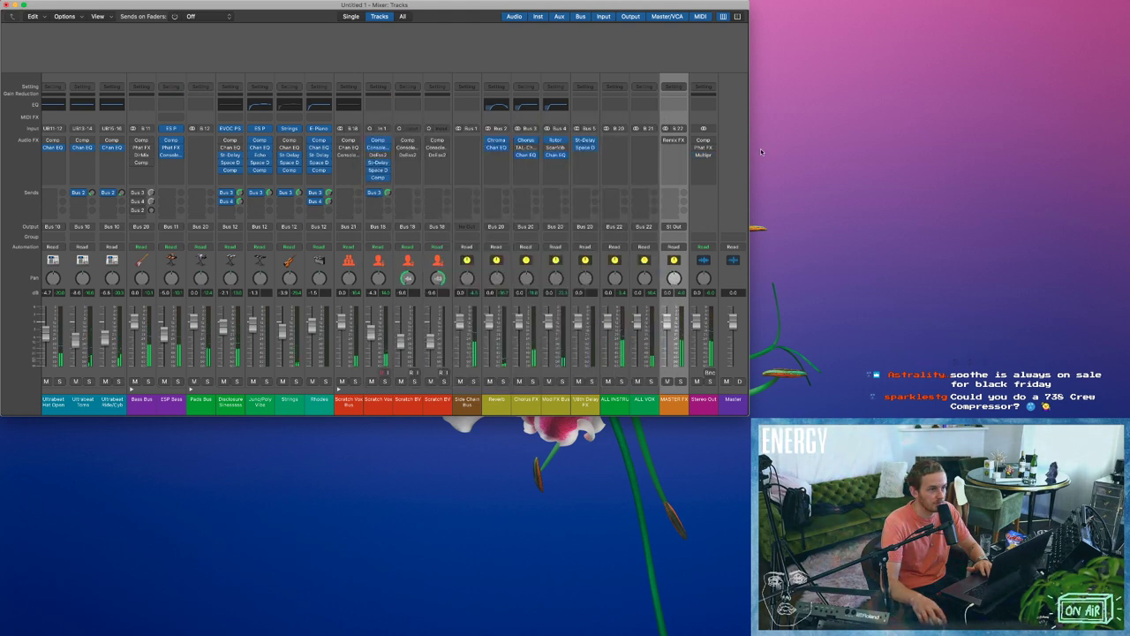
# Insert MultiMeter below the Multipressor on Stereo Out and view its goniometer and analyzer during playback.
pyautogui.click(700, 165)
pyautogui.moveTo(720, 354)
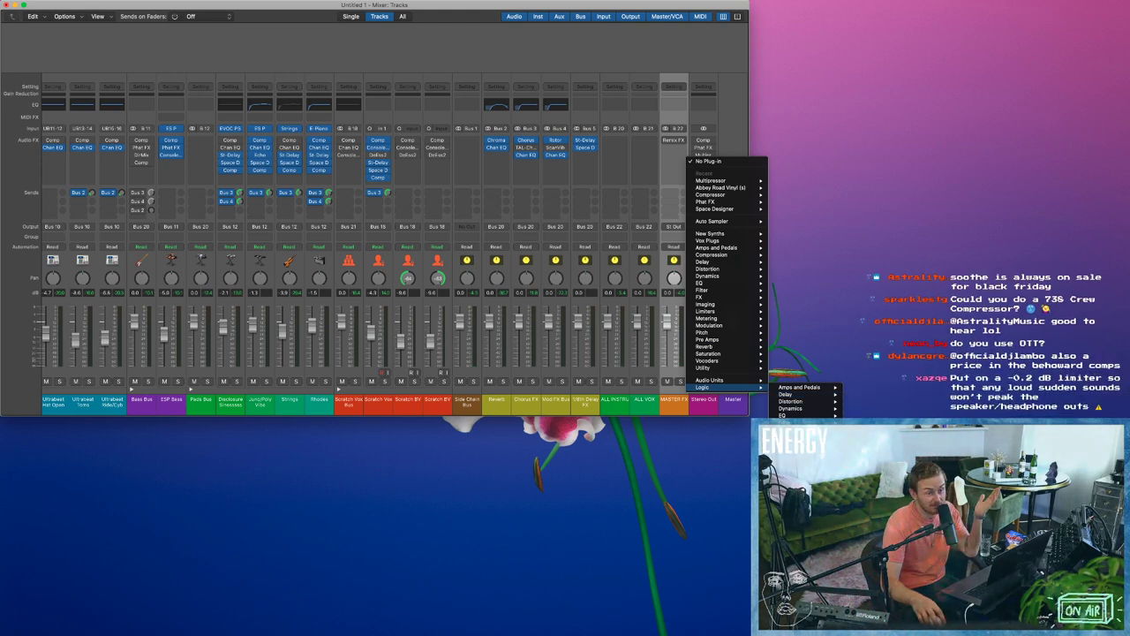
pyautogui.click(874, 465)
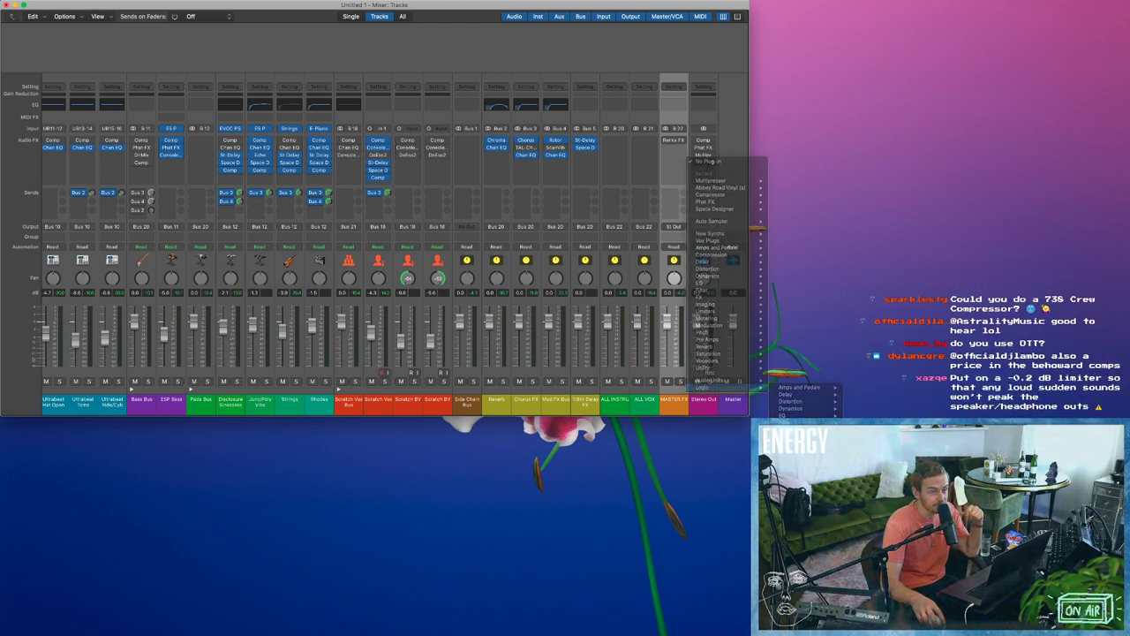
pyautogui.press('space')
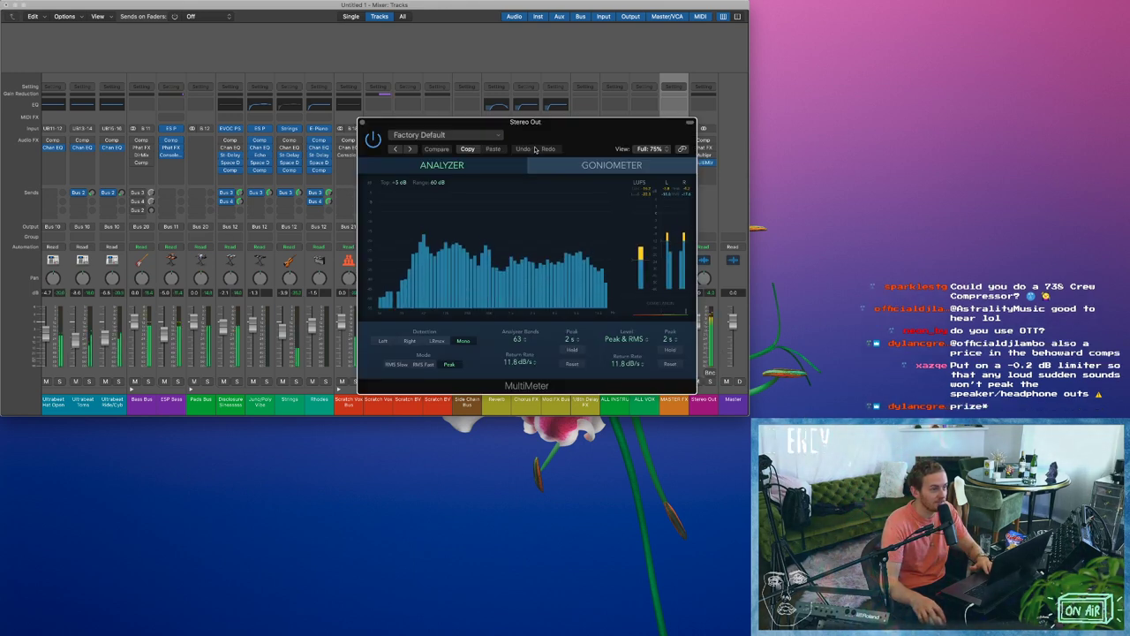
pyautogui.moveTo(518, 121); pyautogui.dragTo(414, 117)
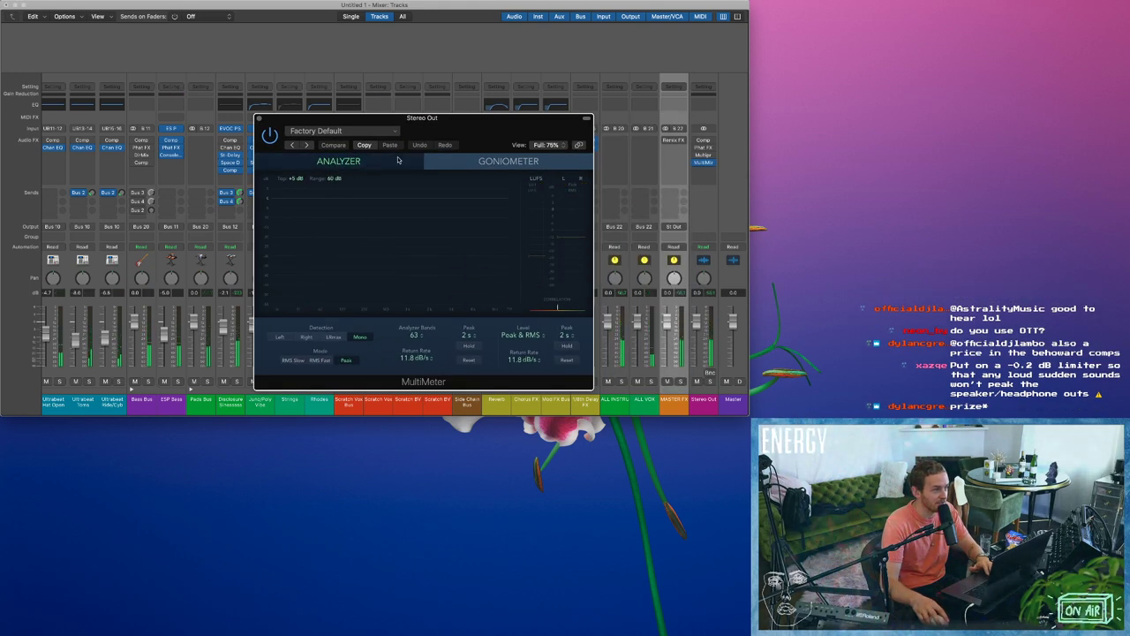
pyautogui.click(508, 162)
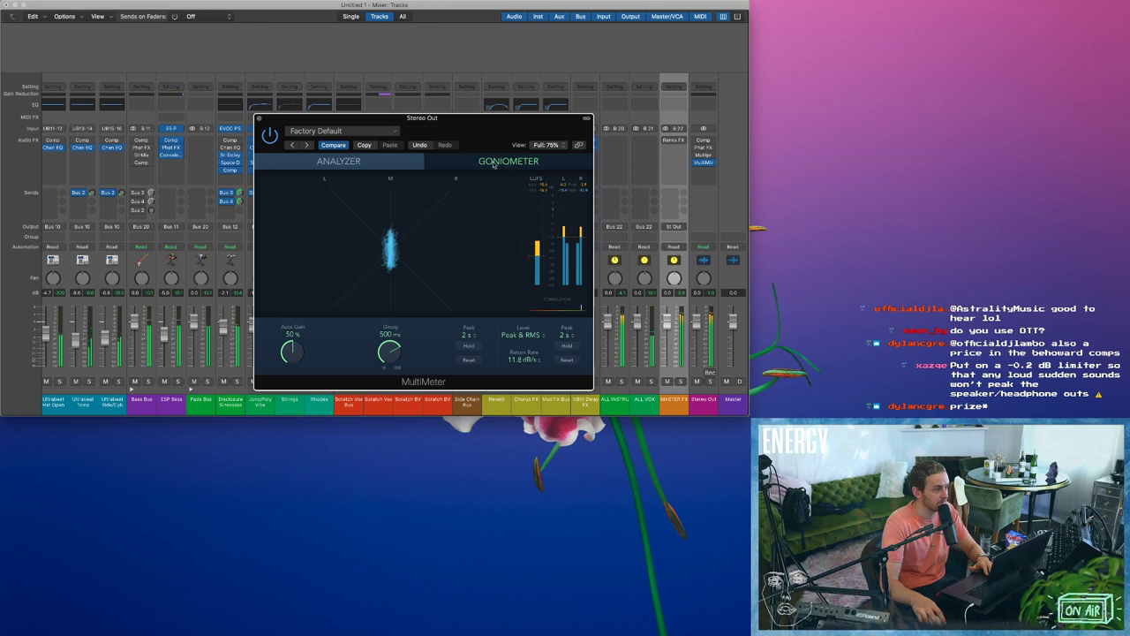
pyautogui.click(396, 163)
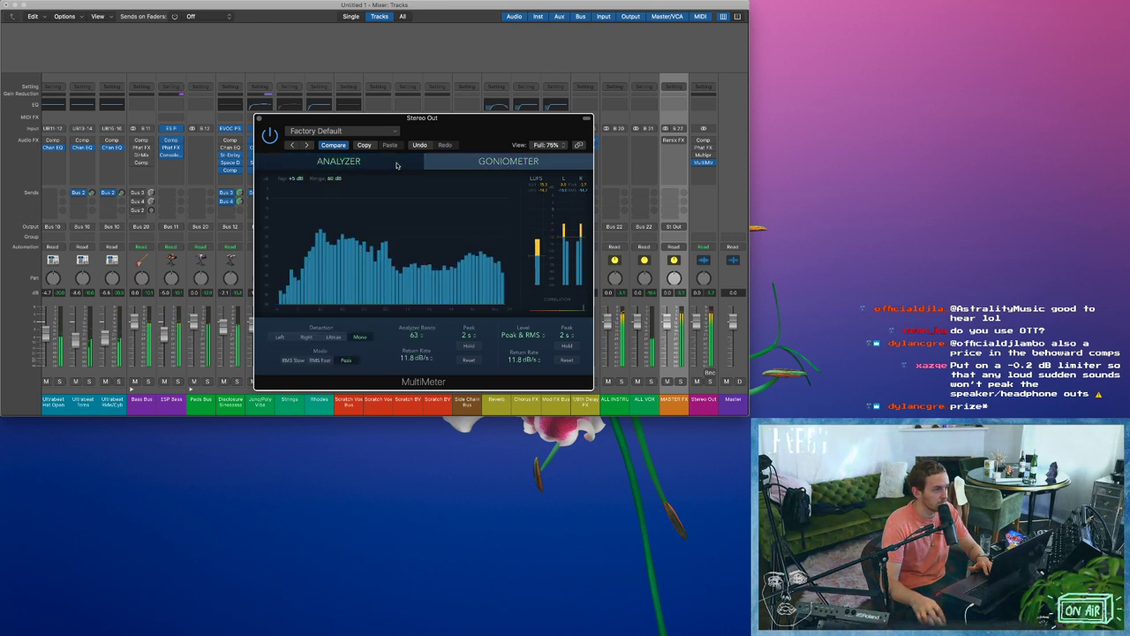
# Close MultiMeter and remove it from Stereo Out's inserts.
pyautogui.click(260, 119)
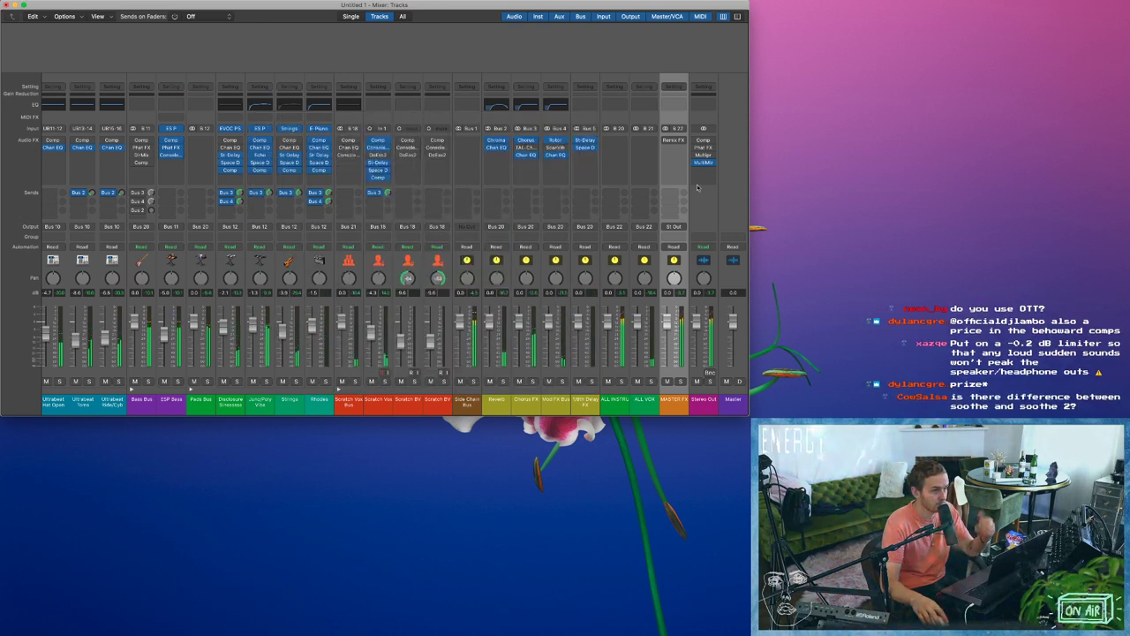
pyautogui.click(704, 161)
pyautogui.click(724, 162)
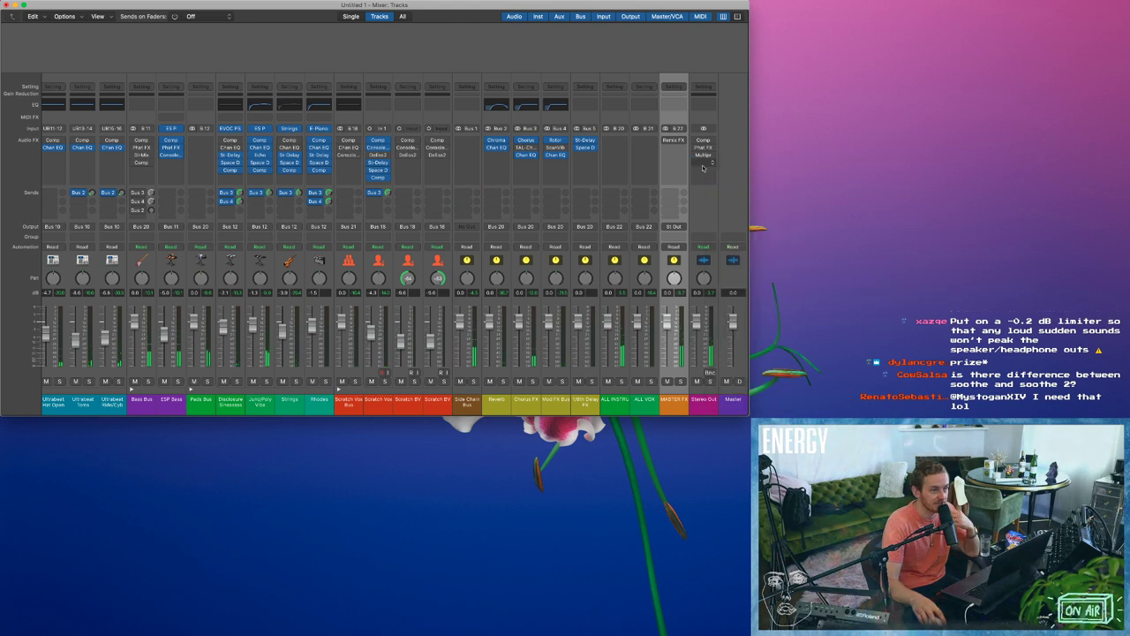
pyautogui.click(704, 166)
pyautogui.moveTo(724, 318)
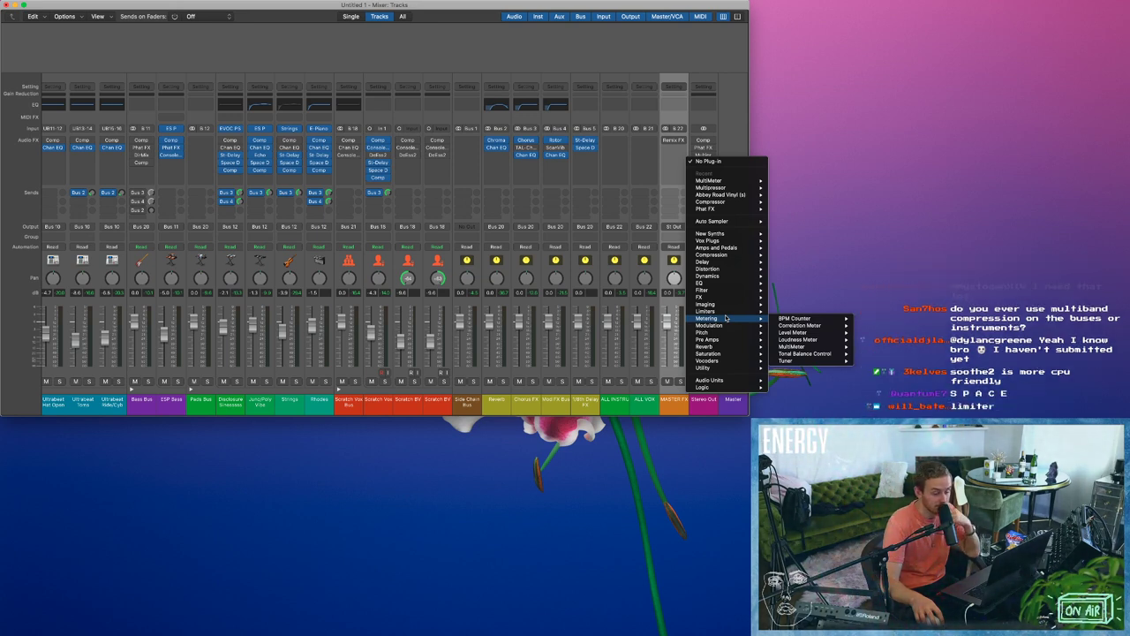
pyautogui.click(661, 297)
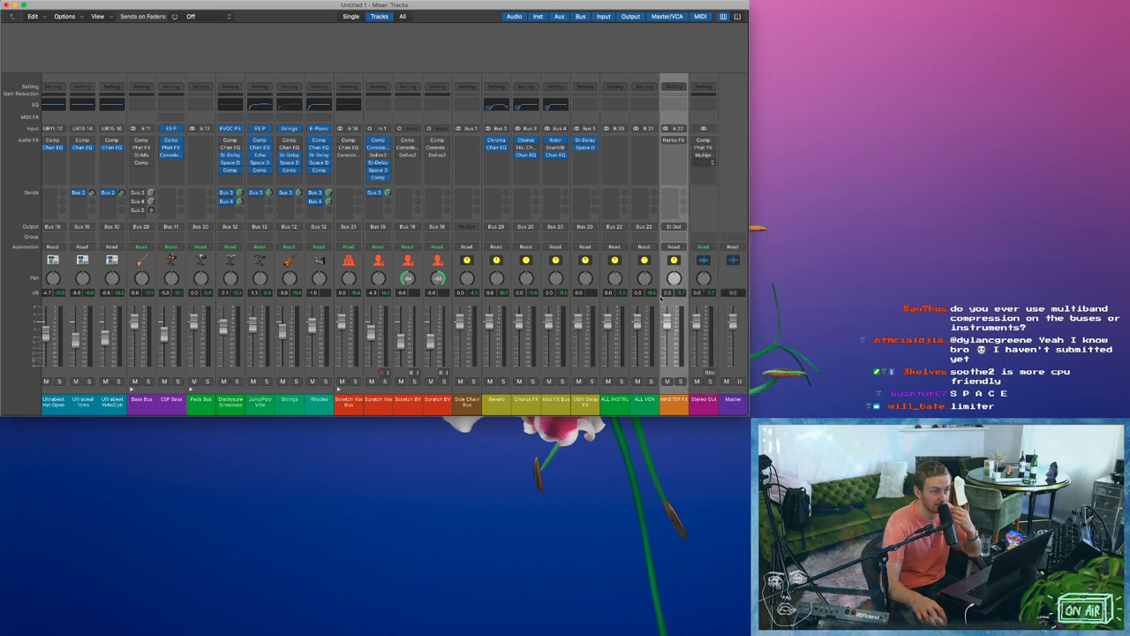
# Reset the peak level reading on Stereo Out and play the loop to check its output level.
pyautogui.click(711, 293)
pyautogui.press('space')
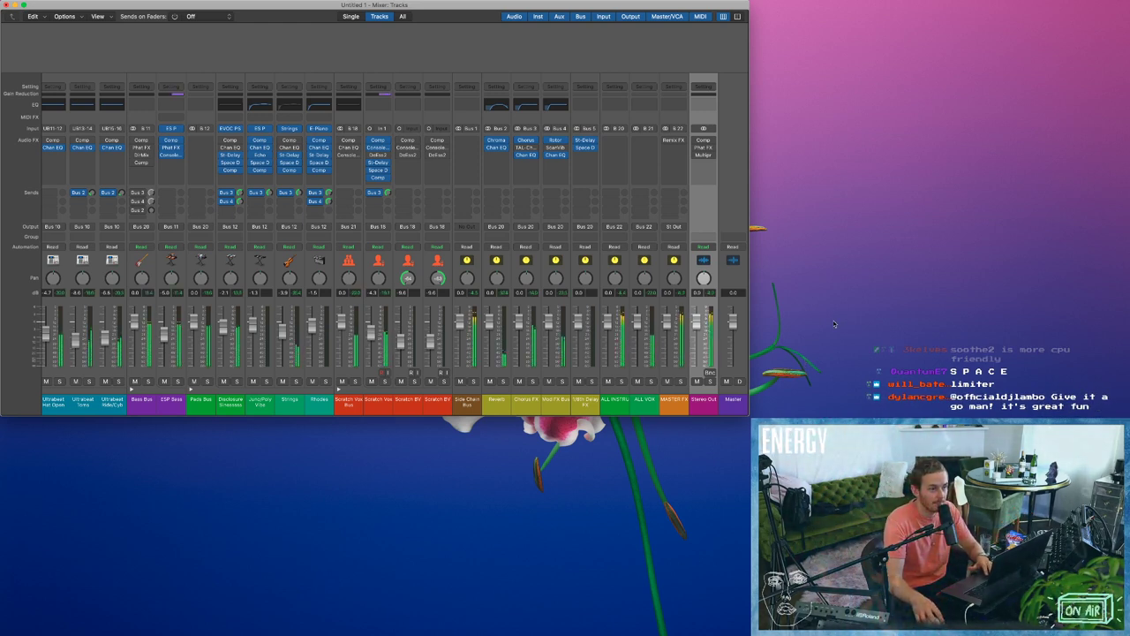
# Insert the Ozone 8 Imager below the Multipressor on Stereo Out and decline reopening the Updater's windows.
pyautogui.click(705, 165)
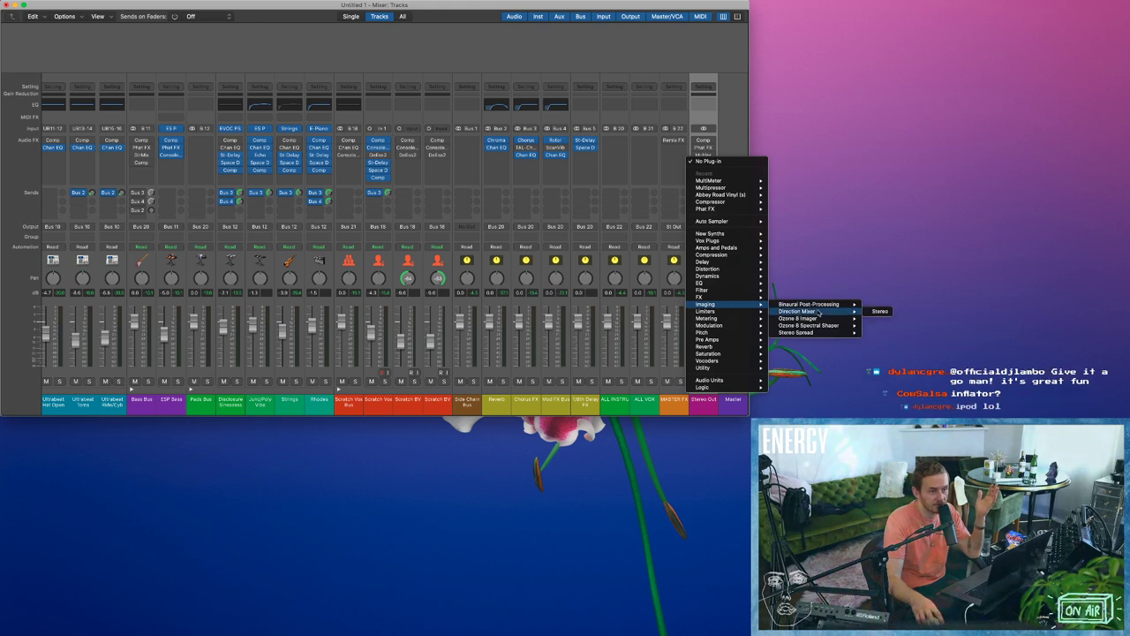
pyautogui.click(874, 318)
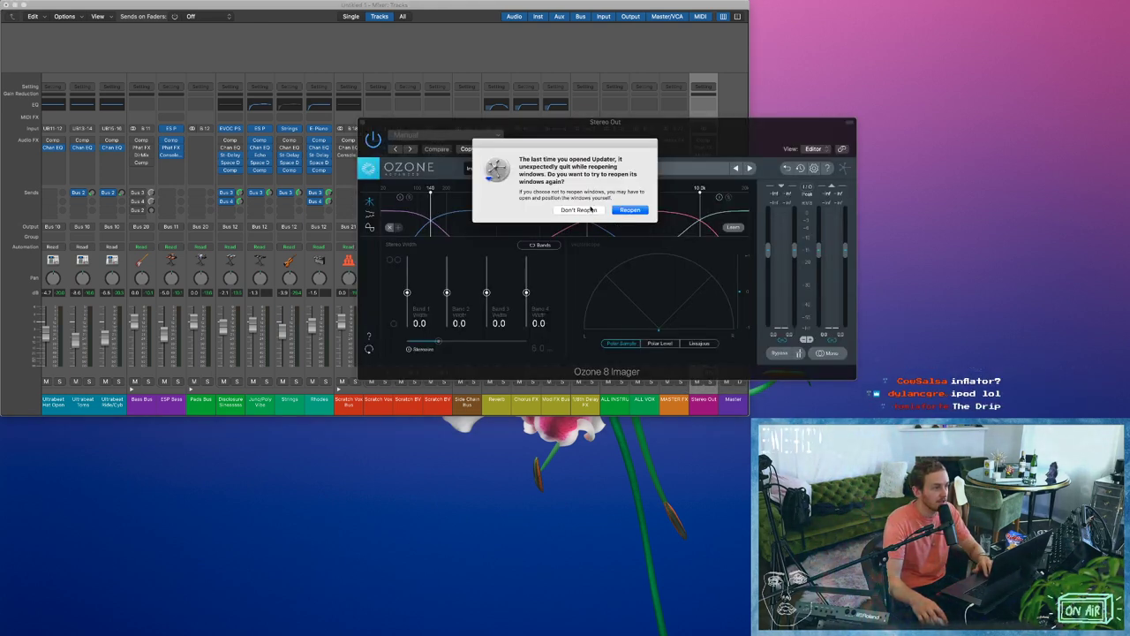
pyautogui.click(602, 210)
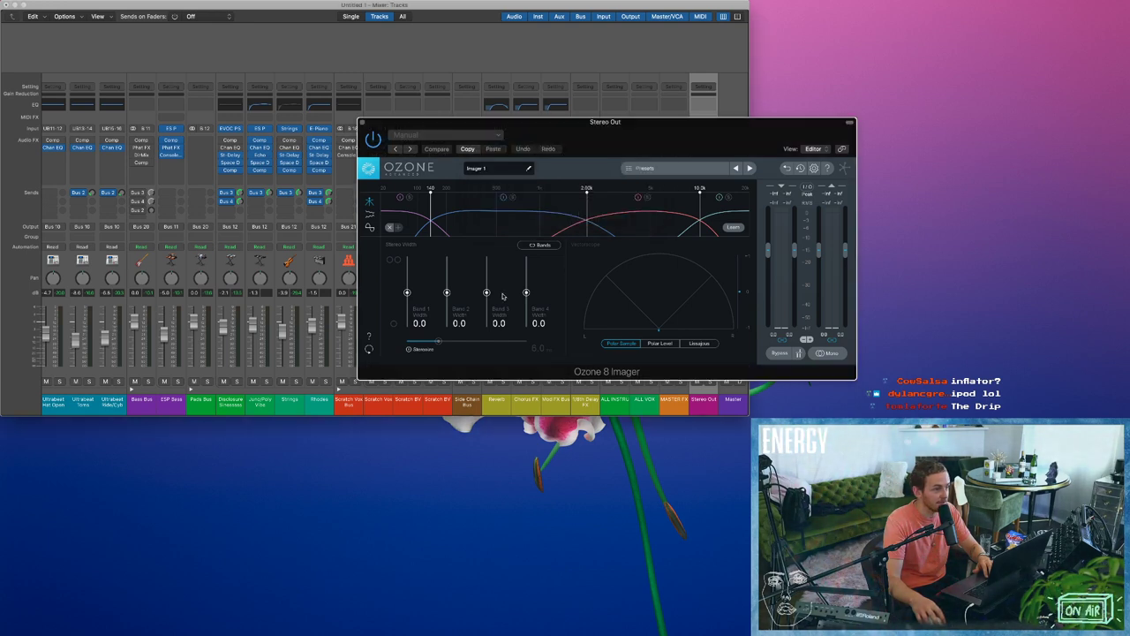
# Set Imager widths to 29.1 for band 2, 43.0 for band 3 and 50.6 for band 4, and enable Stereoize at 14.3 ms.
pyautogui.press('space')
pyautogui.moveTo(486, 292); pyautogui.dragTo(526, 275)
pyautogui.click(382, 444)
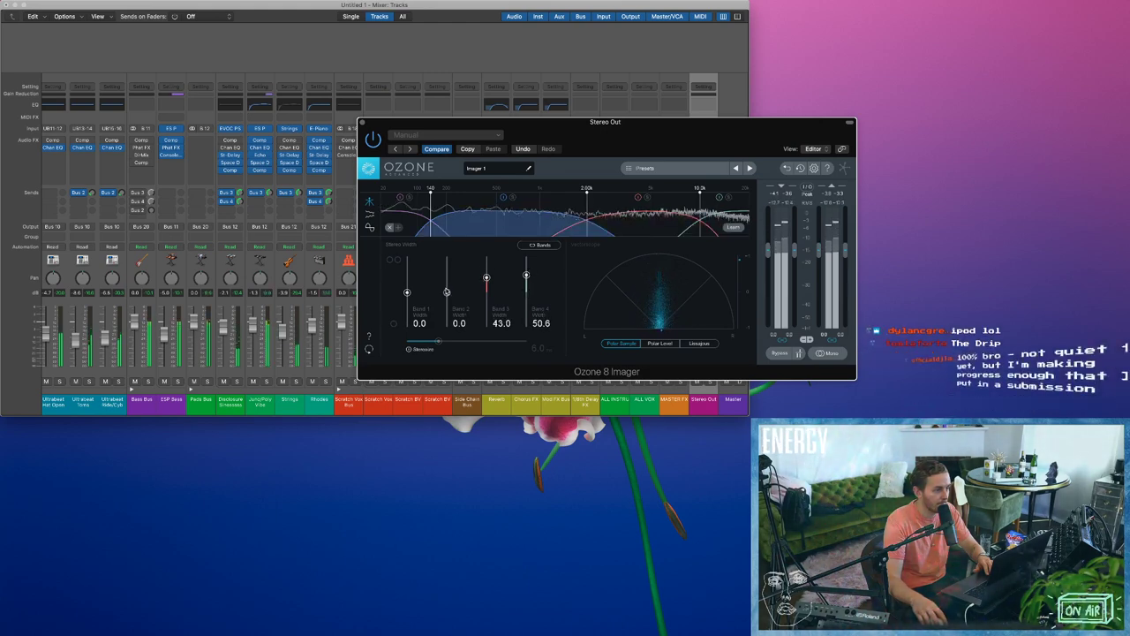
pyautogui.moveTo(447, 292); pyautogui.dragTo(446, 283)
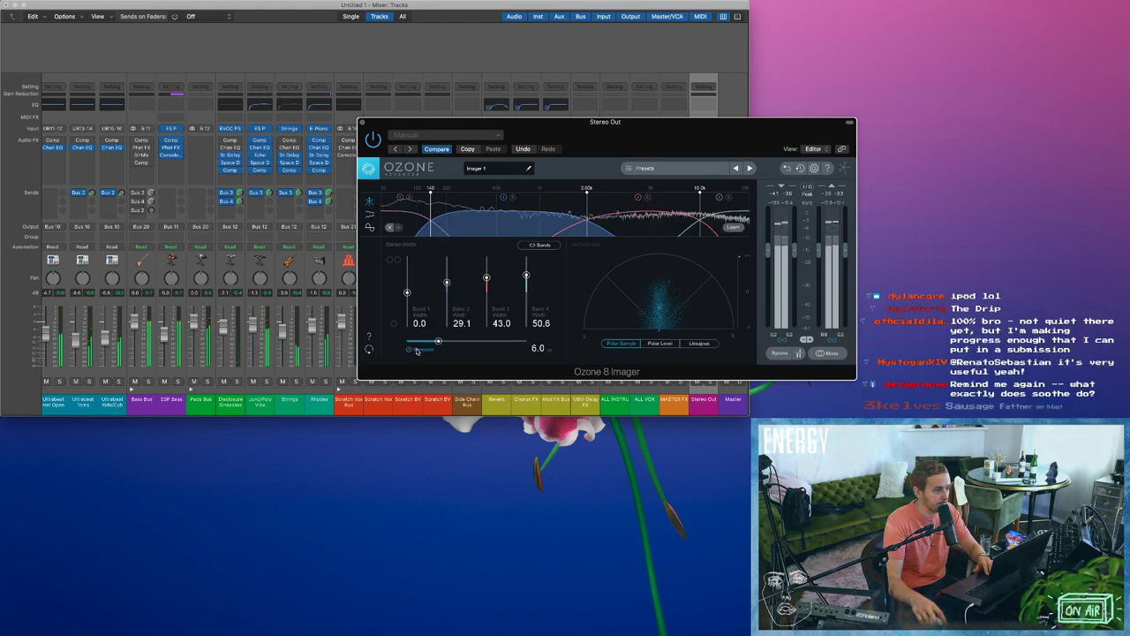
pyautogui.click(441, 344)
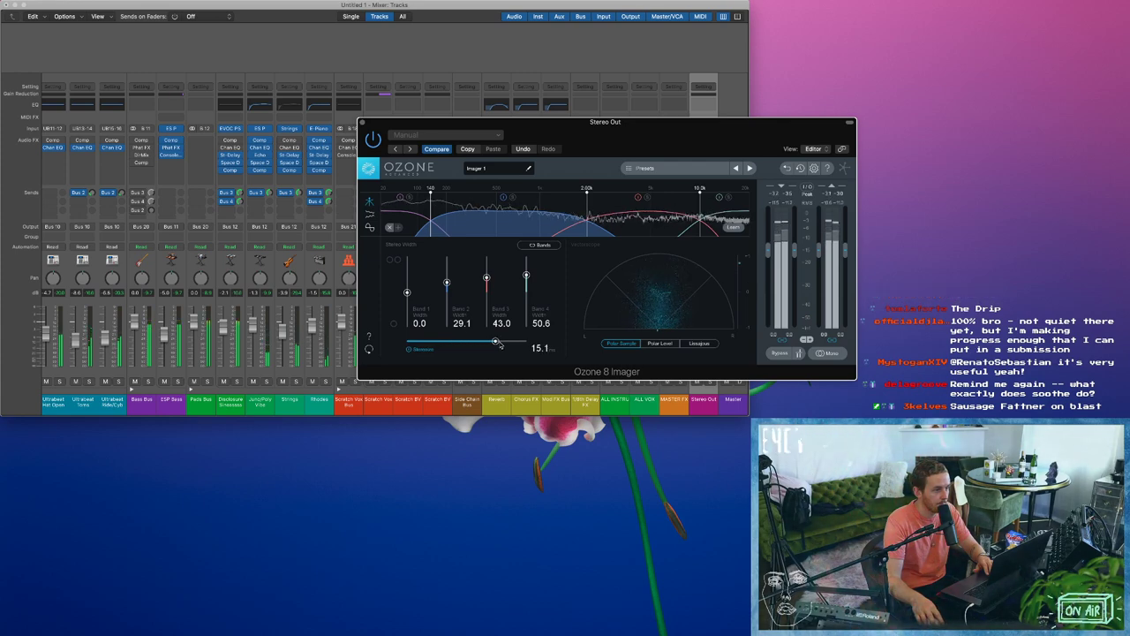
pyautogui.moveTo(645, 121); pyautogui.dragTo(525, 101)
# Compare the mix with the Ozone 8 Imager bypassed and active during playback, and close its window with the effect active.
pyautogui.click(658, 333)
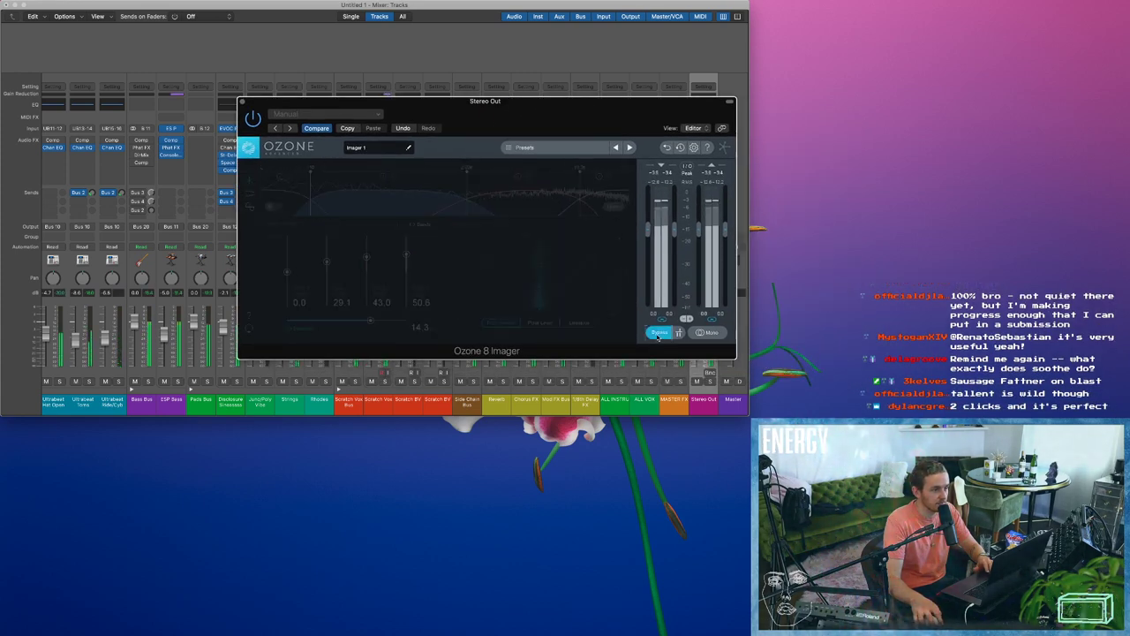
pyautogui.click(658, 333)
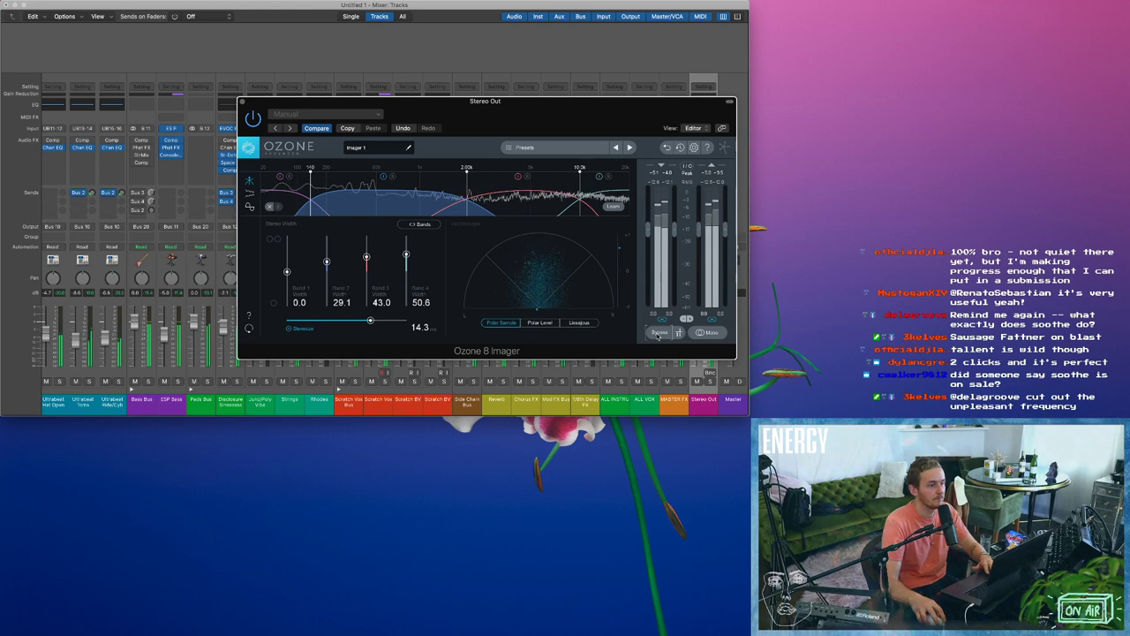
pyautogui.click(658, 333)
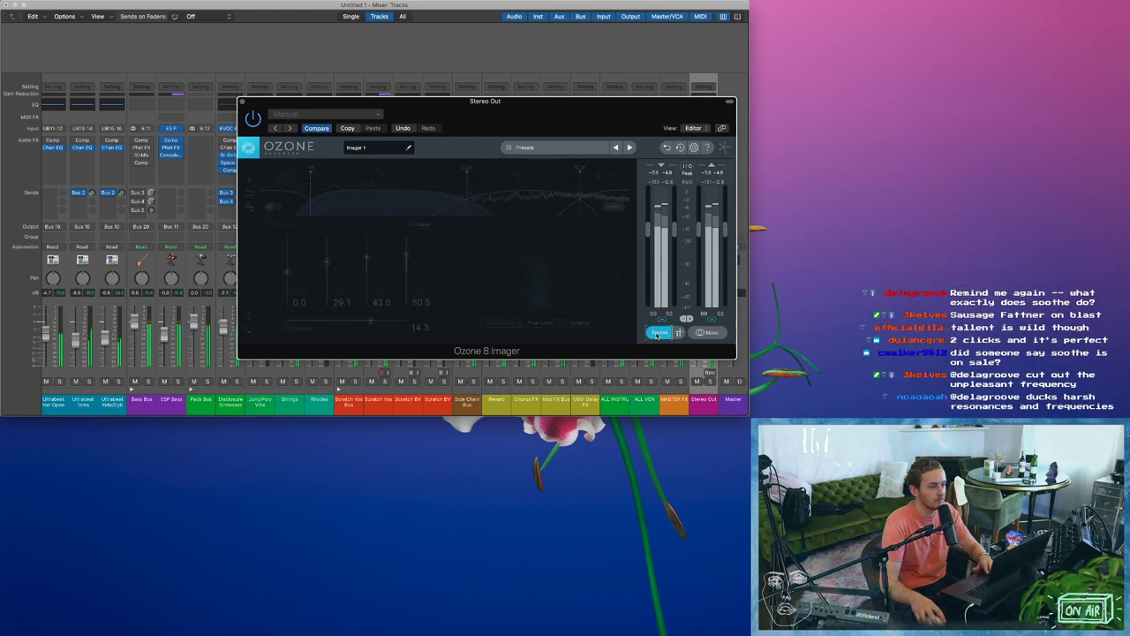
pyautogui.click(658, 332)
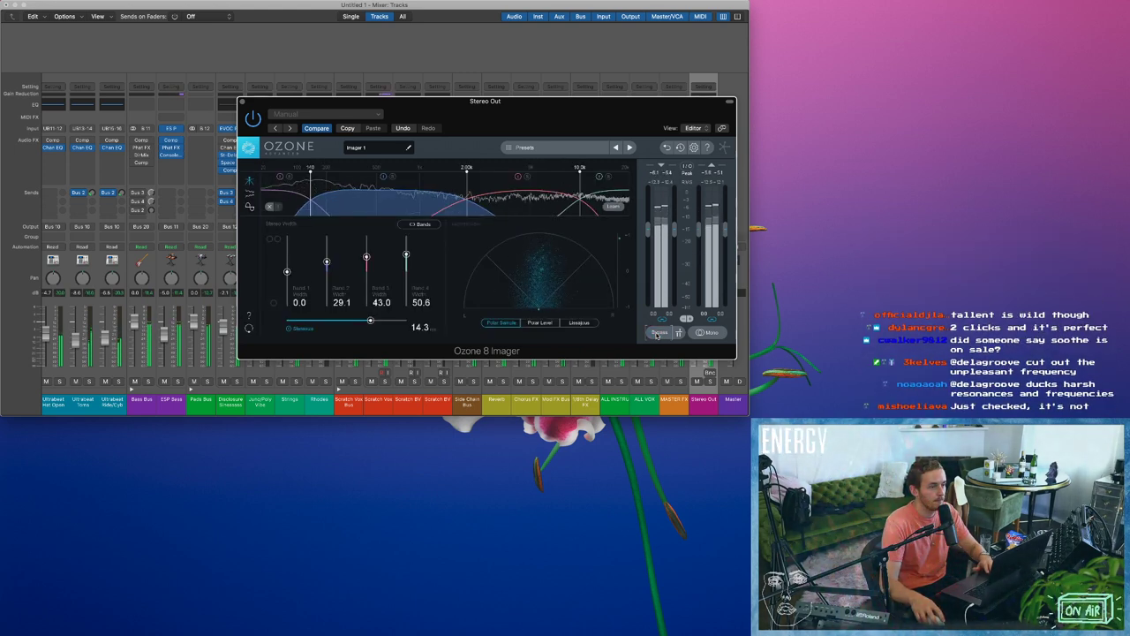
pyautogui.click(244, 102)
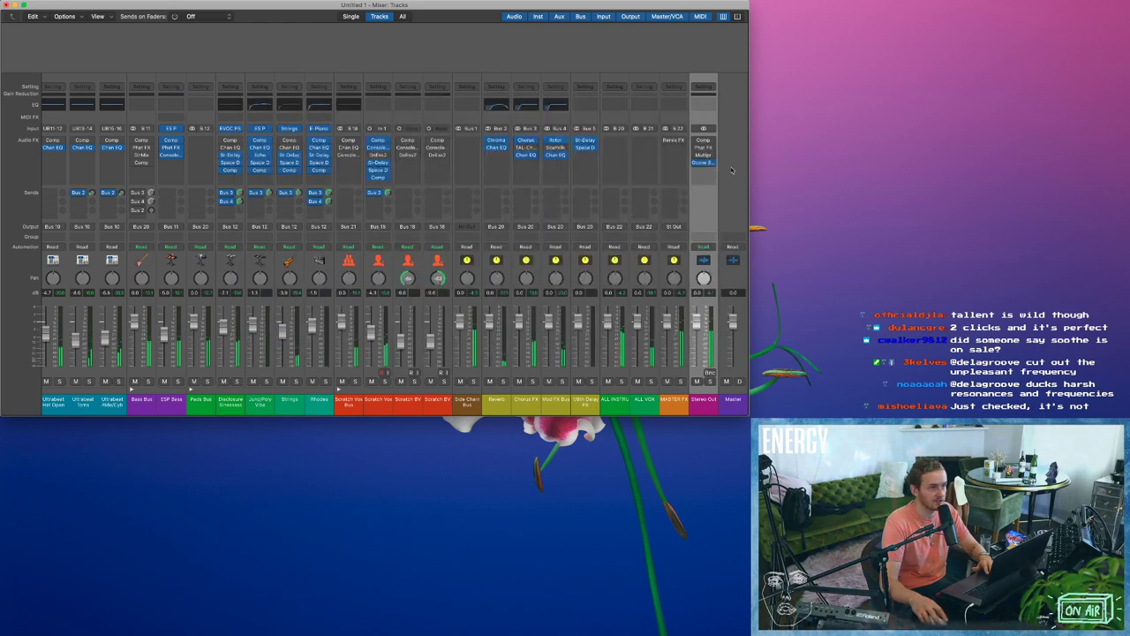
# Remove the Ozone 8 Imager from Stereo Out, insert a Pro-L 2 limiter in a lower slot and close its window.
pyautogui.click(709, 162)
pyautogui.click(733, 175)
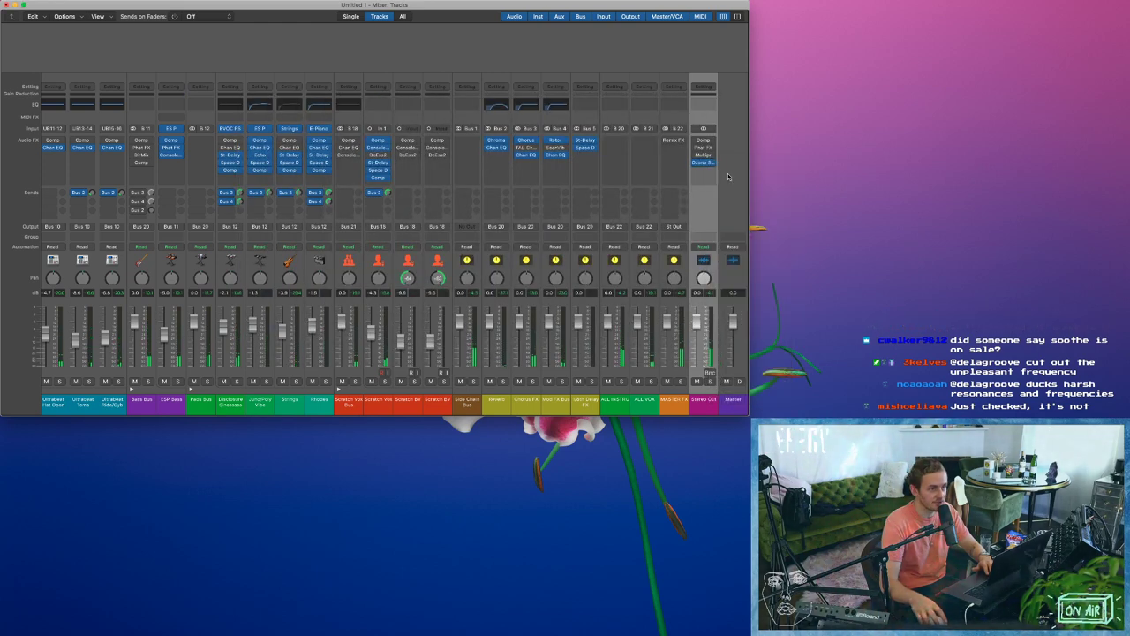
pyautogui.click(705, 178)
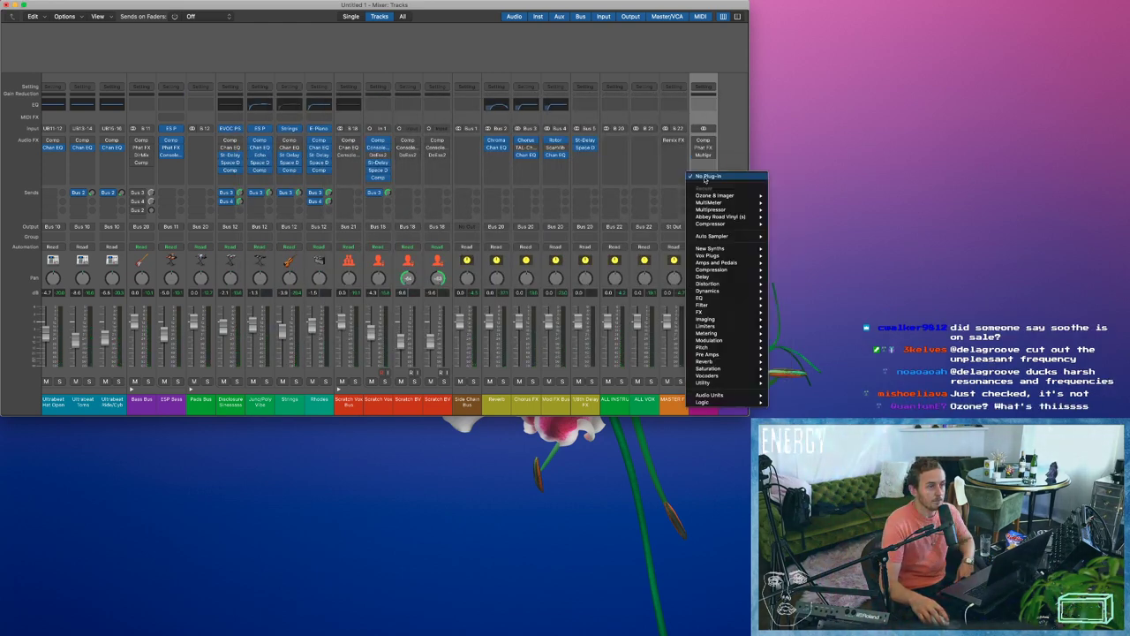
pyautogui.moveTo(726, 311)
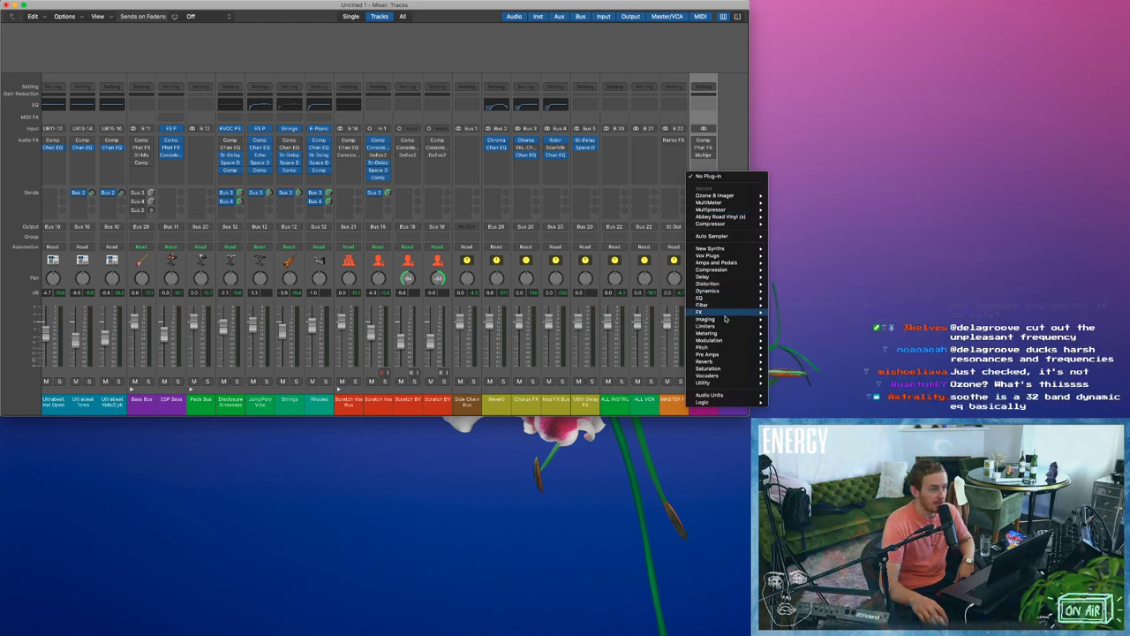
pyautogui.moveTo(831, 342)
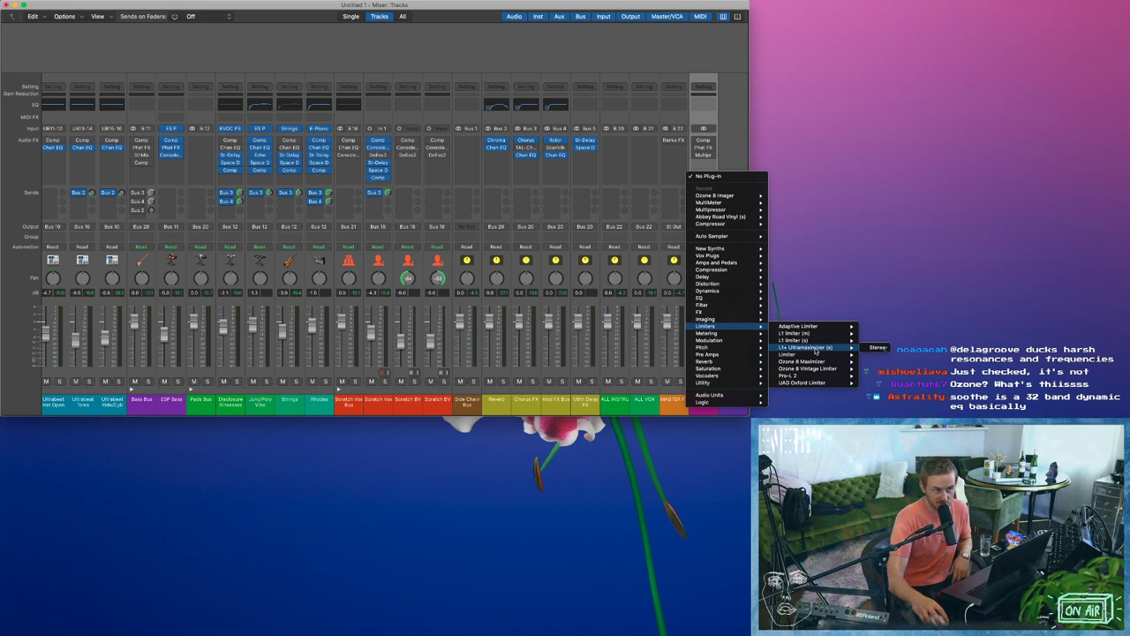
pyautogui.click(849, 368)
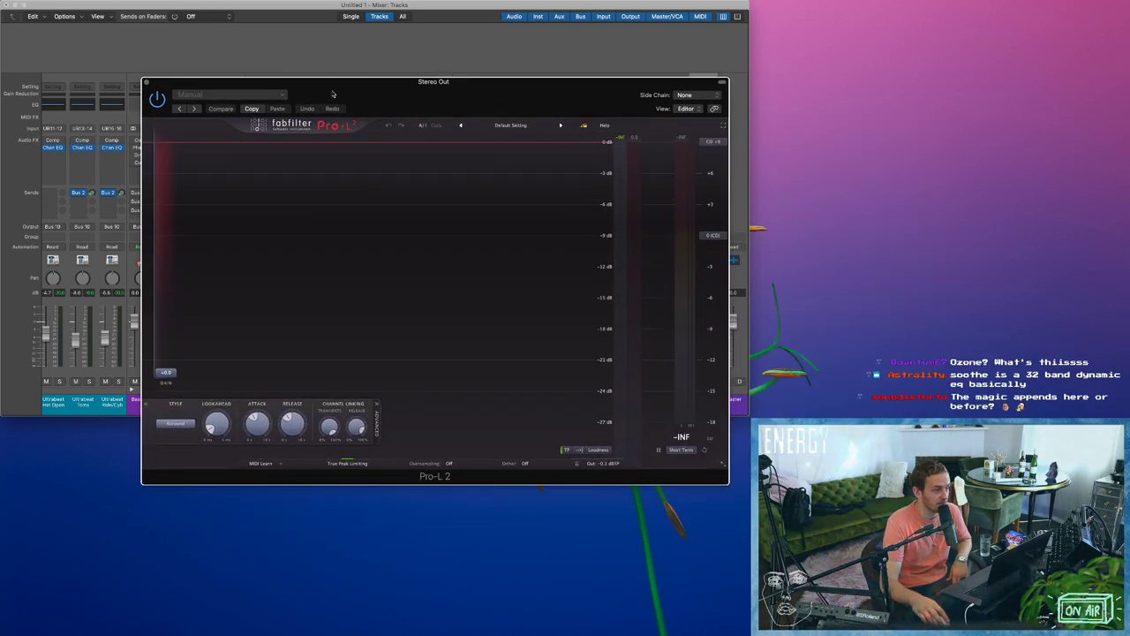
pyautogui.click(148, 83)
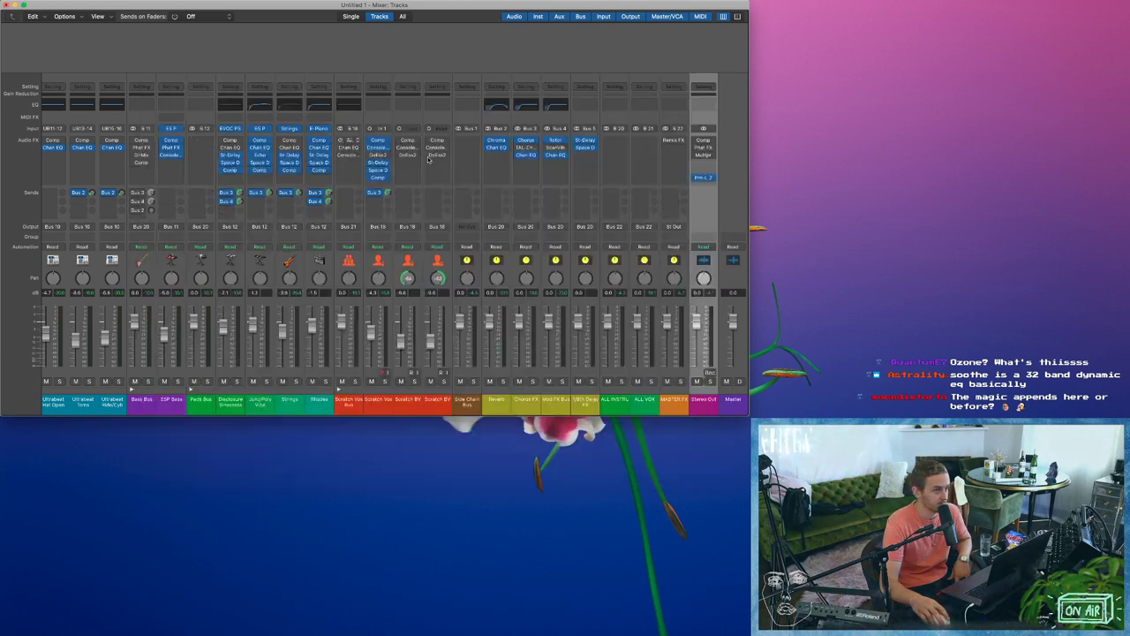
# Replace the Pro-L 2 on Stereo Out with Logic's own Adaptive Limiter.
pyautogui.click(712, 179)
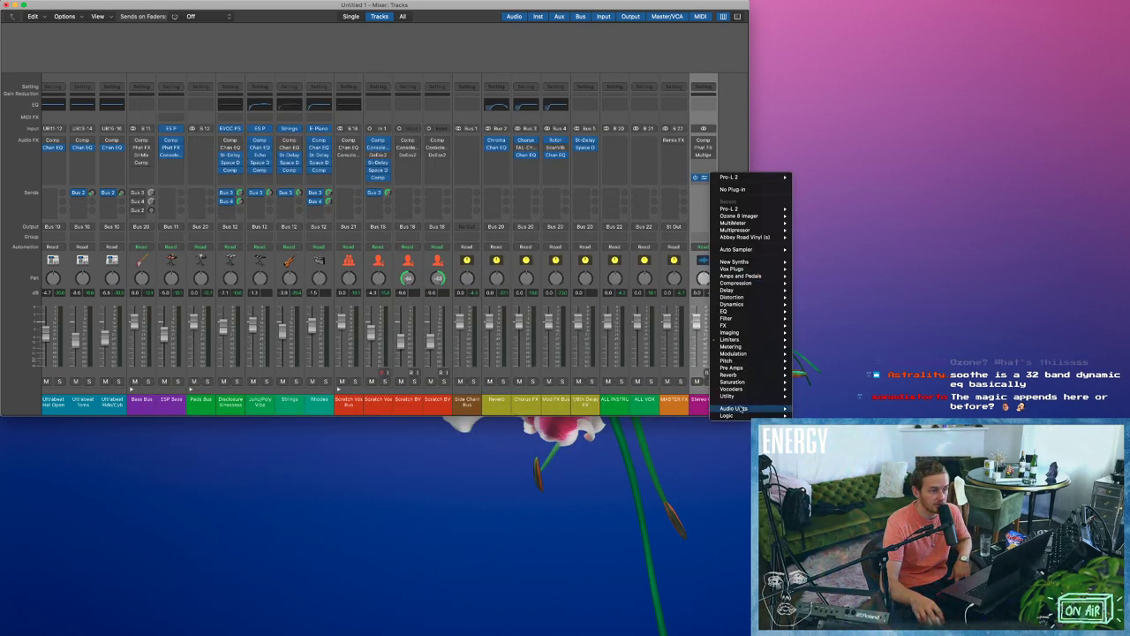
pyautogui.moveTo(727, 415)
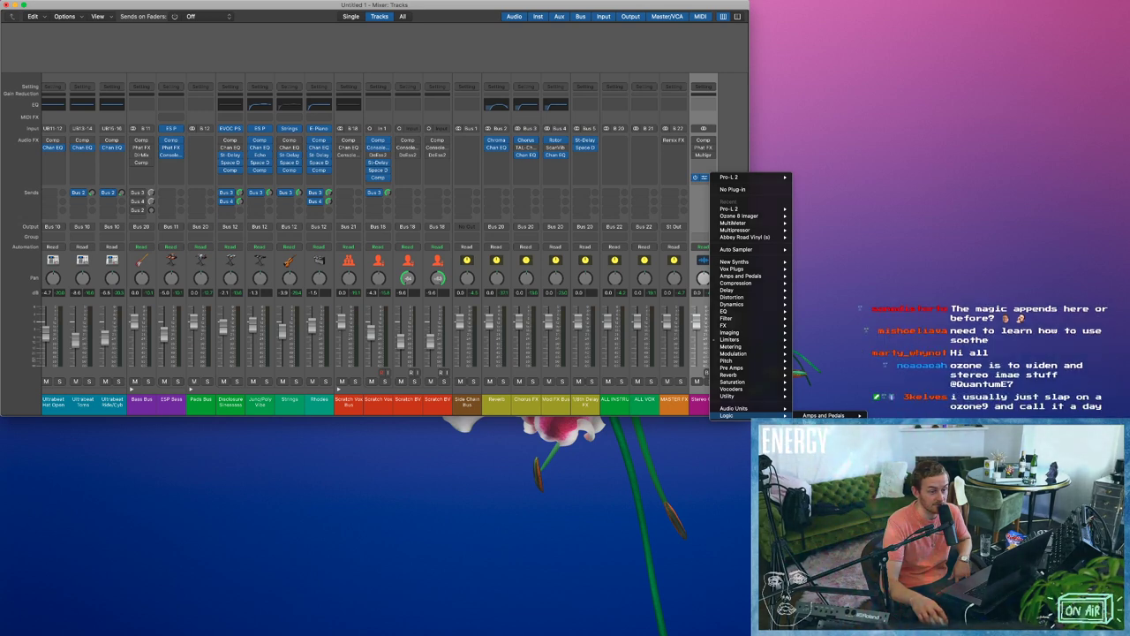
pyautogui.click(829, 396)
# Set the Adaptive Limiter's out ceiling to -0.1 dB, lookahead to 40 ms and gain to 0.0 dB, with True Peak Detection and Remove DC Offset on.
pyautogui.moveTo(567, 199); pyautogui.dragTo(567, 204)
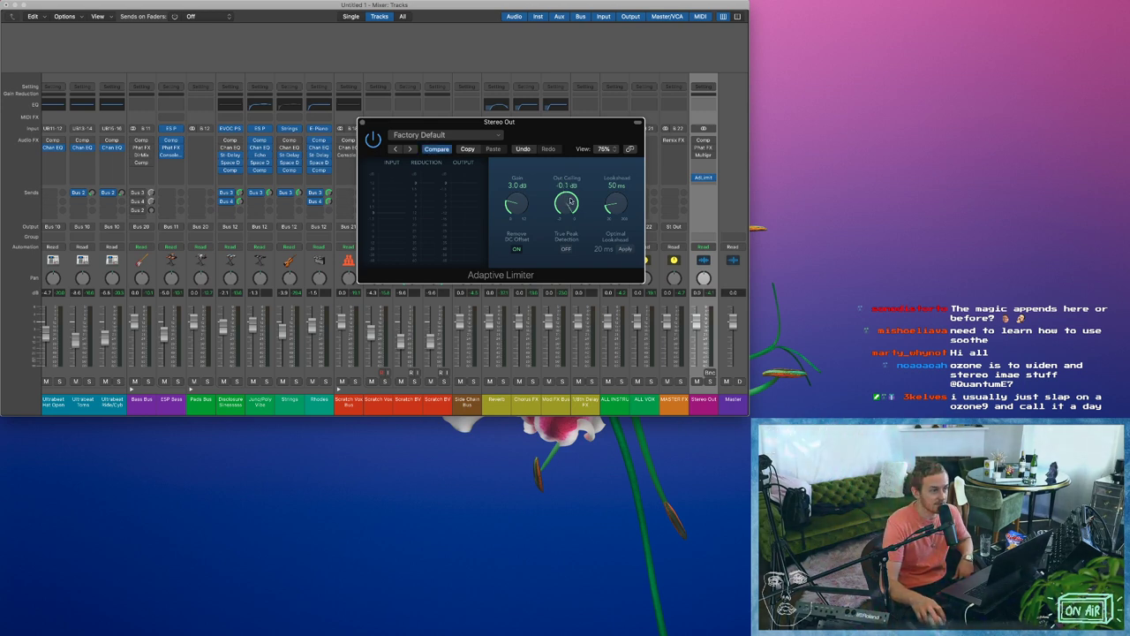
pyautogui.moveTo(567, 201); pyautogui.dragTo(563, 152)
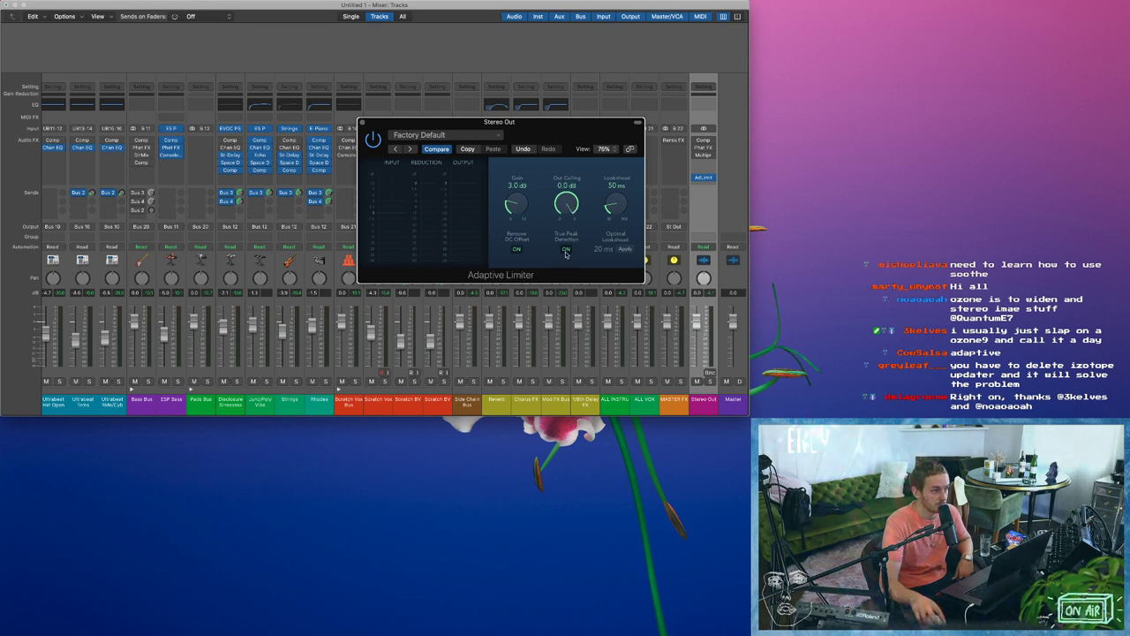
pyautogui.moveTo(567, 204); pyautogui.dragTo(569, 210)
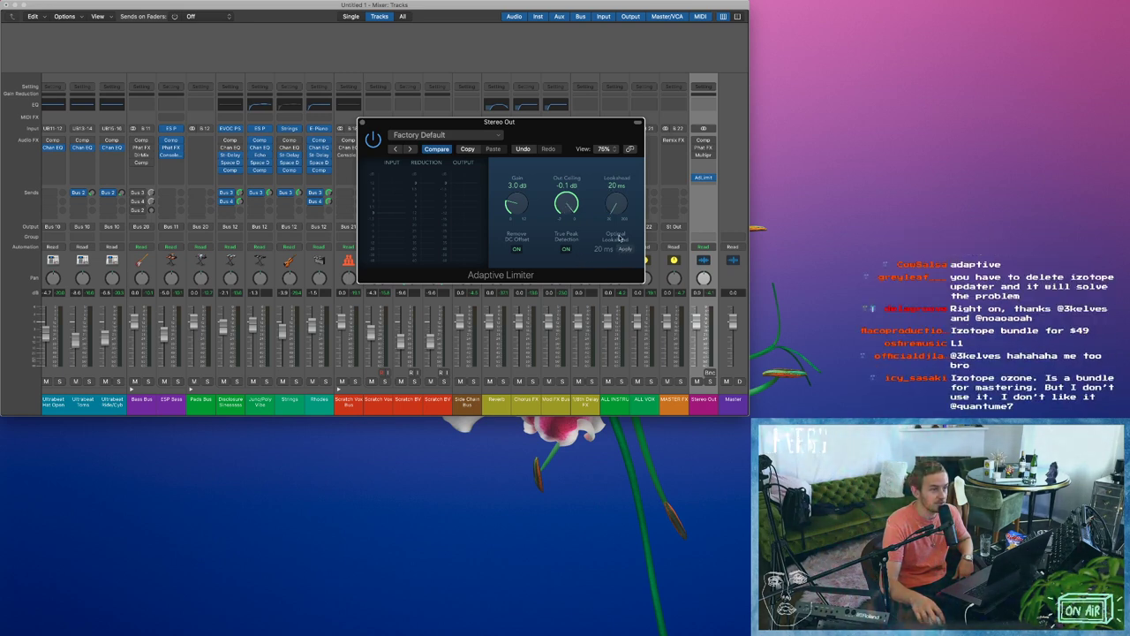
pyautogui.moveTo(618, 203); pyautogui.dragTo(623, 195)
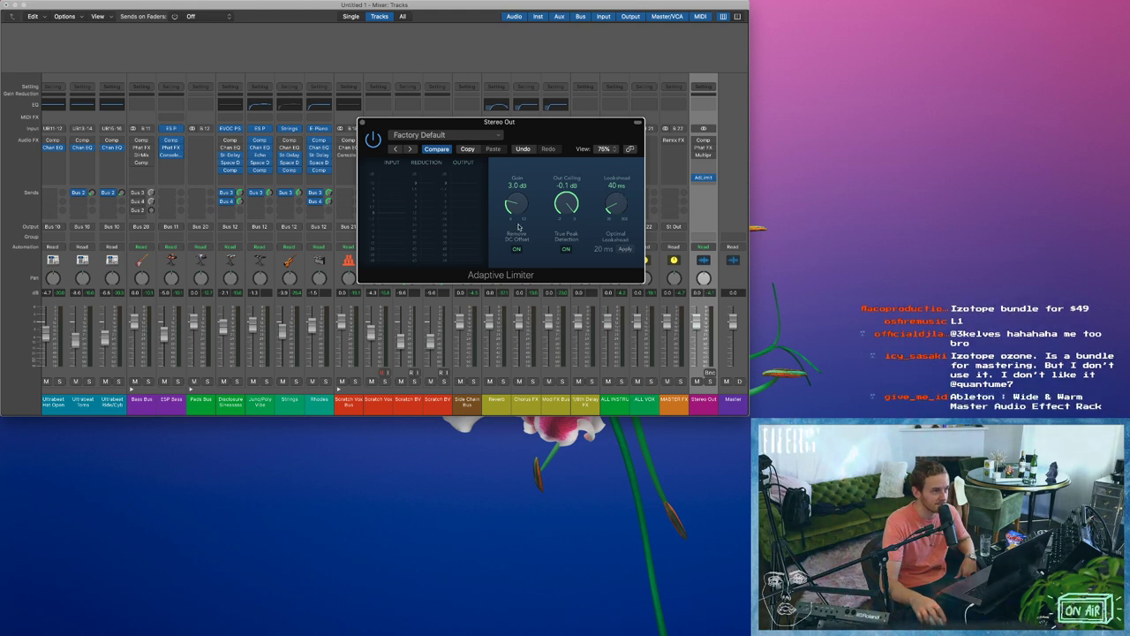
pyautogui.moveTo(518, 227); pyautogui.dragTo(518, 292)
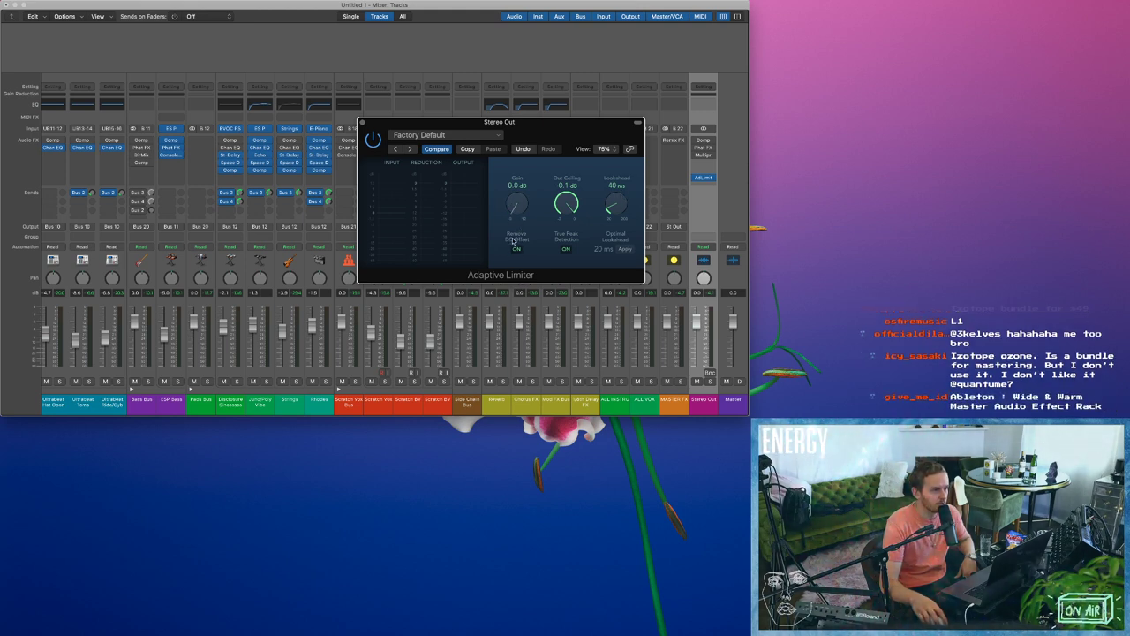
pyautogui.click(516, 250)
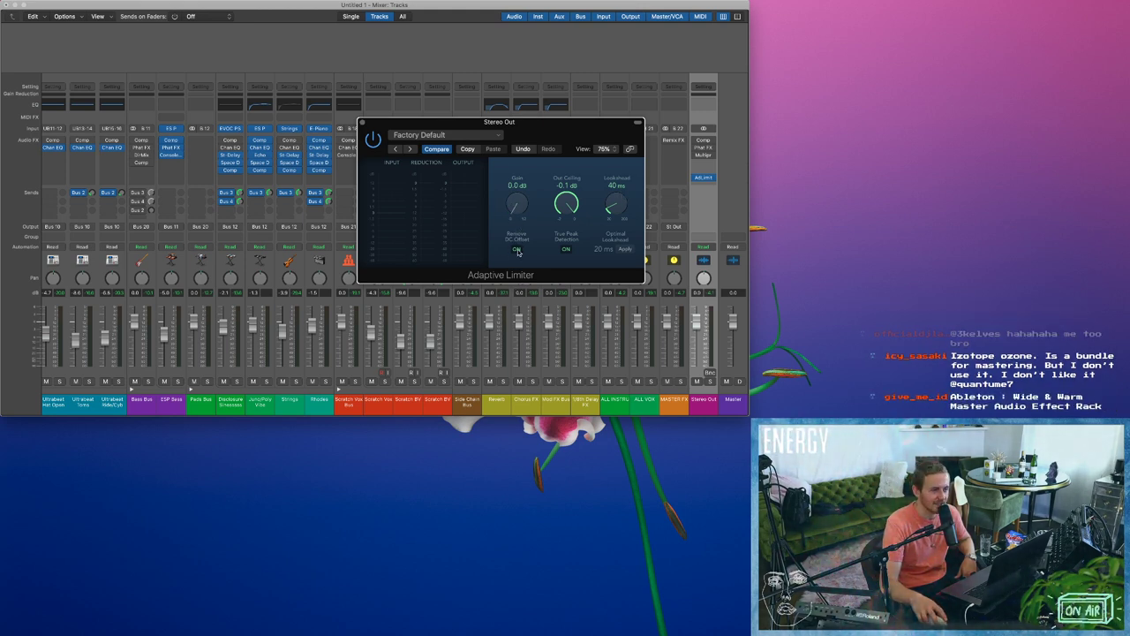
pyautogui.click(517, 250)
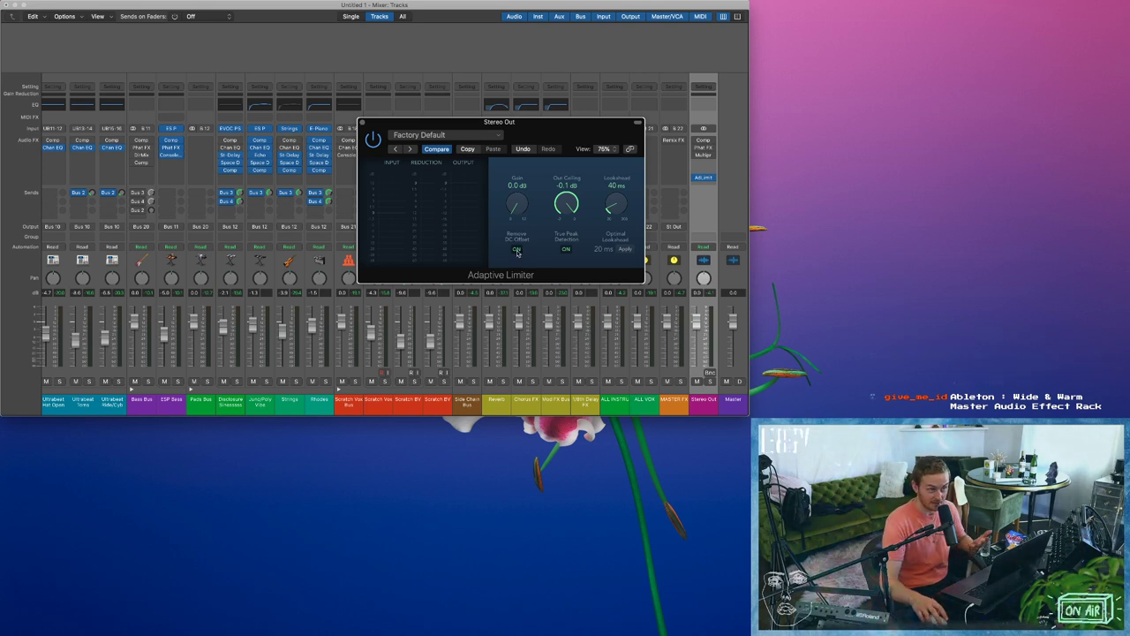
# Play the loop and raise the Adaptive Limiter's gain to 8.5 dB.
pyautogui.press('space')
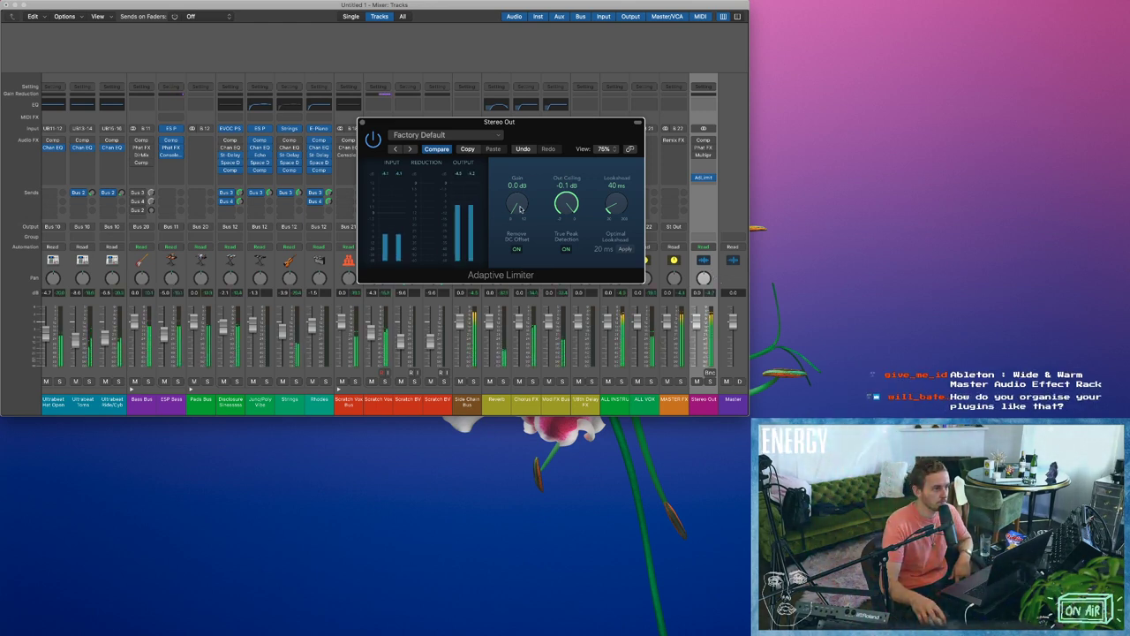
pyautogui.moveTo(520, 209); pyautogui.dragTo(520, 208)
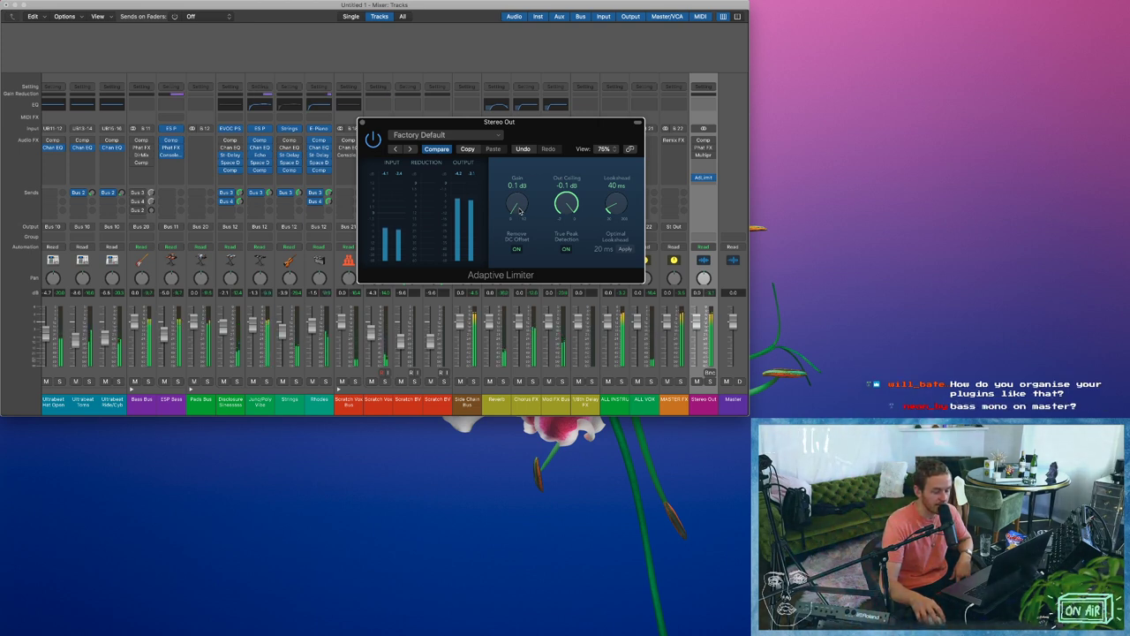
pyautogui.moveTo(521, 210); pyautogui.dragTo(523, 151)
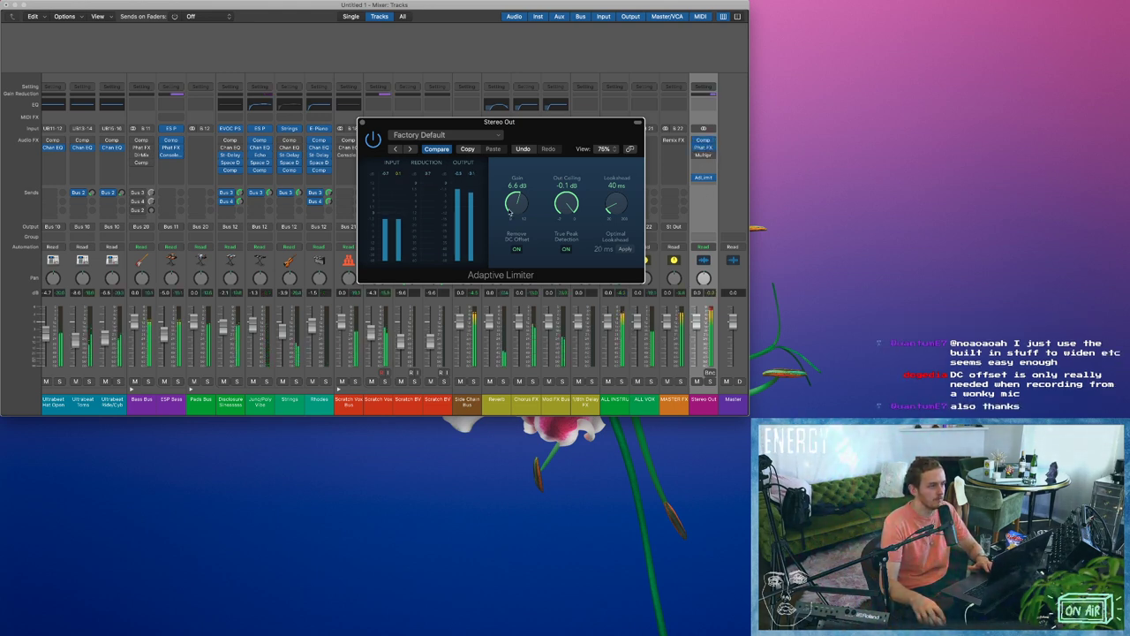
pyautogui.moveTo(517, 204); pyautogui.dragTo(521, 179)
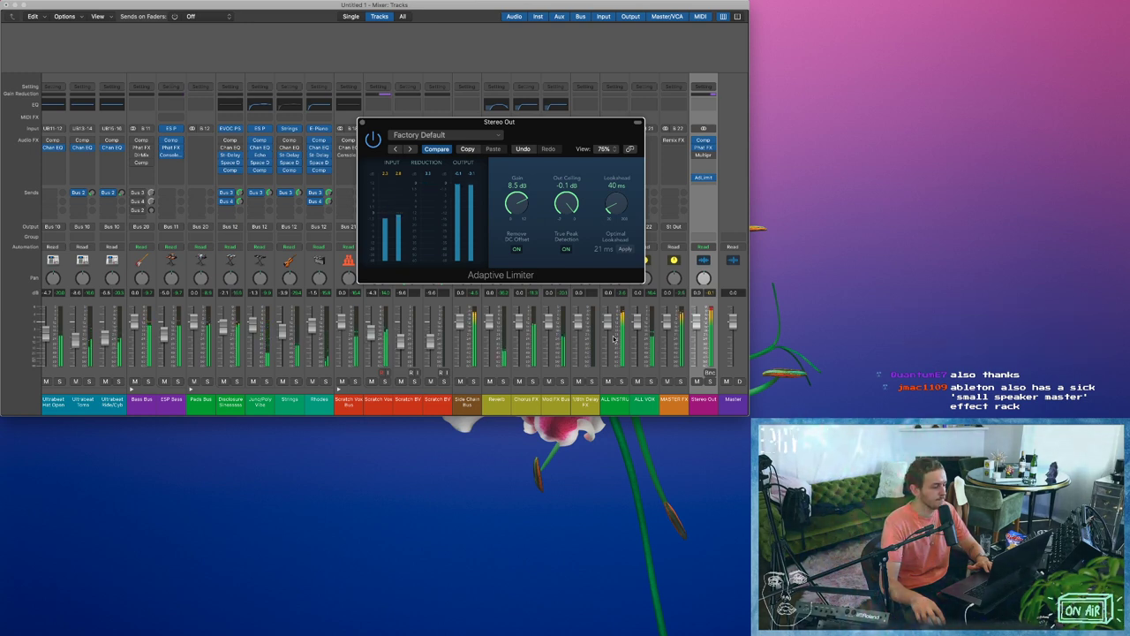
# Compare the mix with the Adaptive Limiter bypassed and active during playback, and reset the peak level reading on Stereo Out.
pyautogui.click(374, 141)
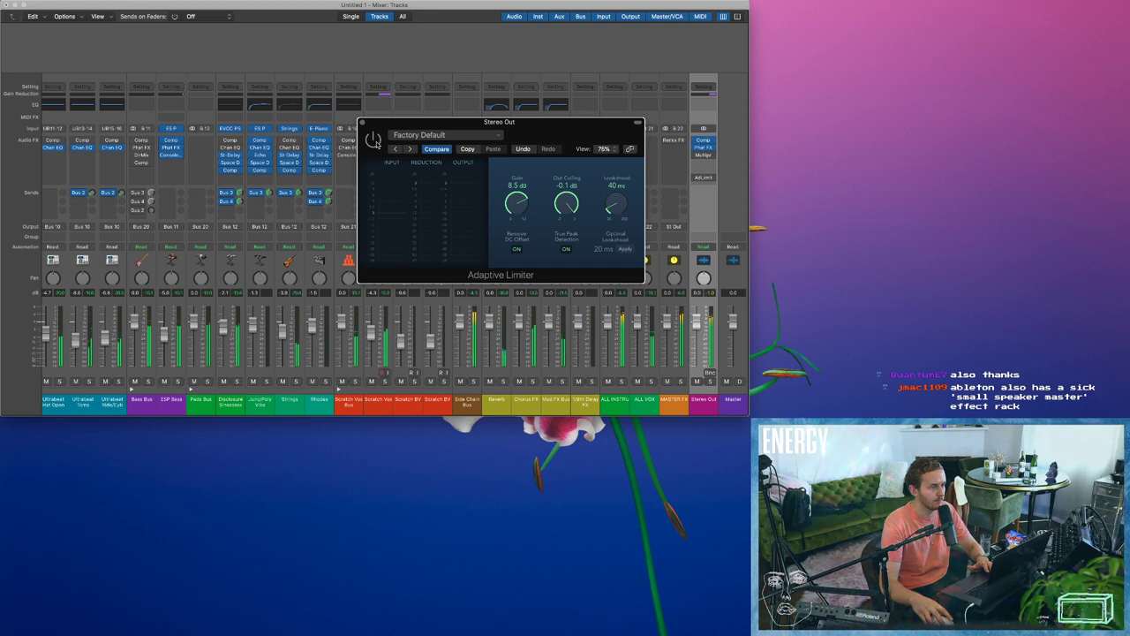
pyautogui.click(374, 141)
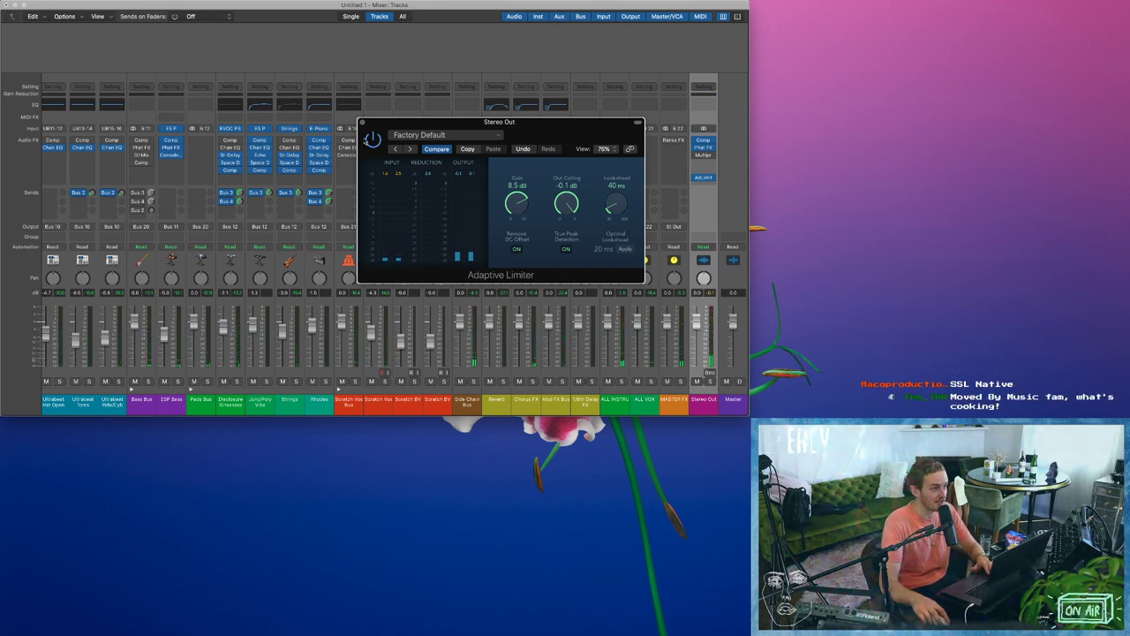
pyautogui.moveTo(391, 125); pyautogui.dragTo(378, 121)
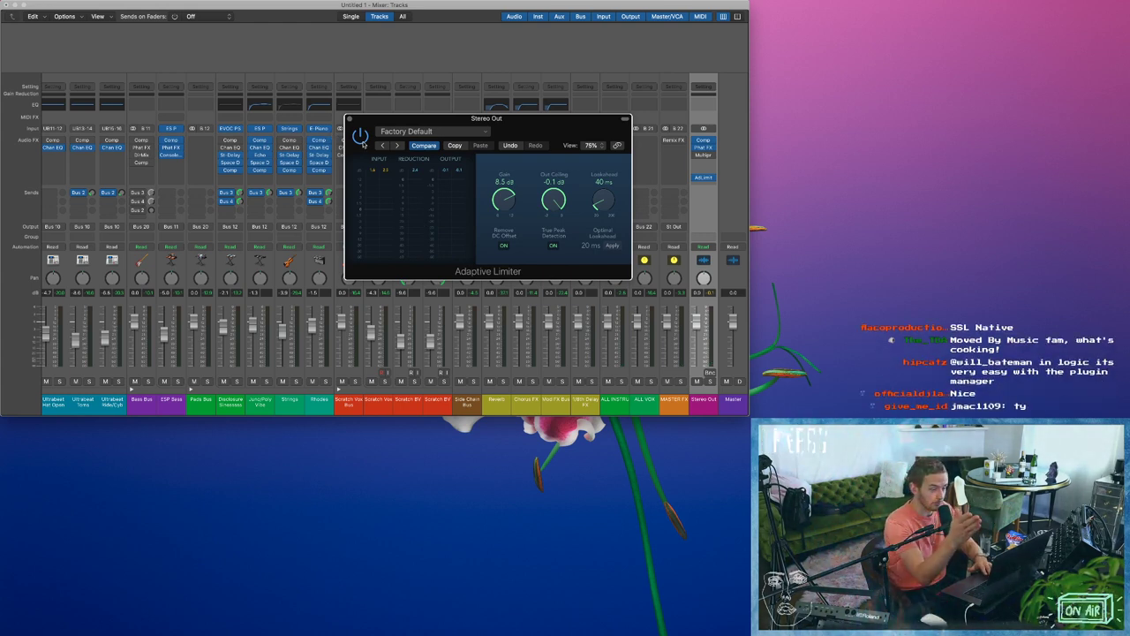
pyautogui.press('space')
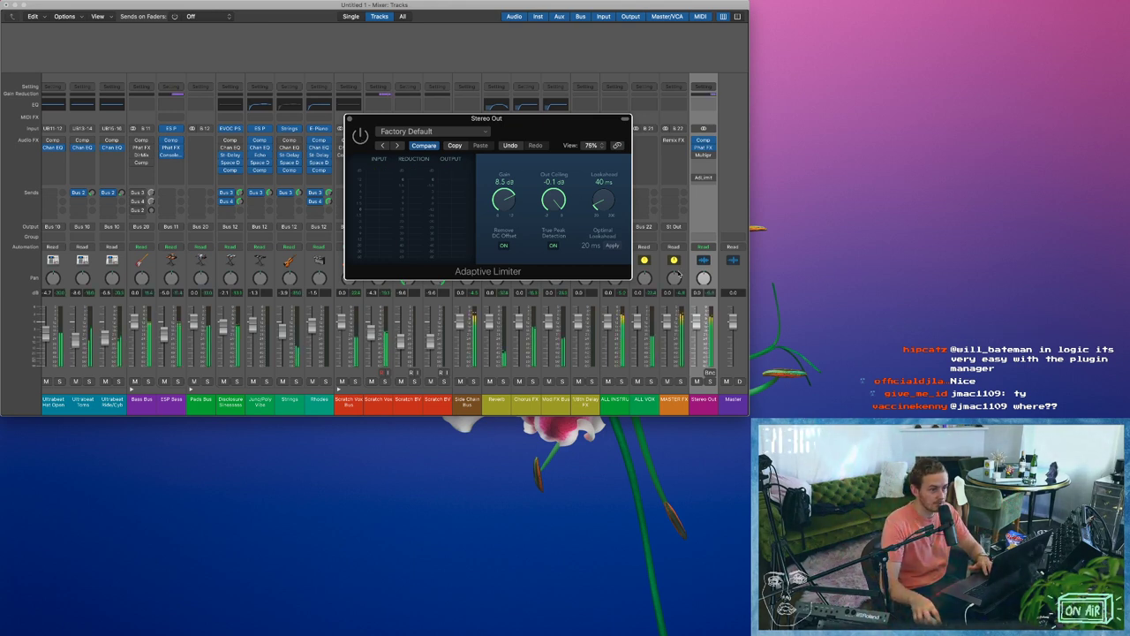
pyautogui.click(709, 297)
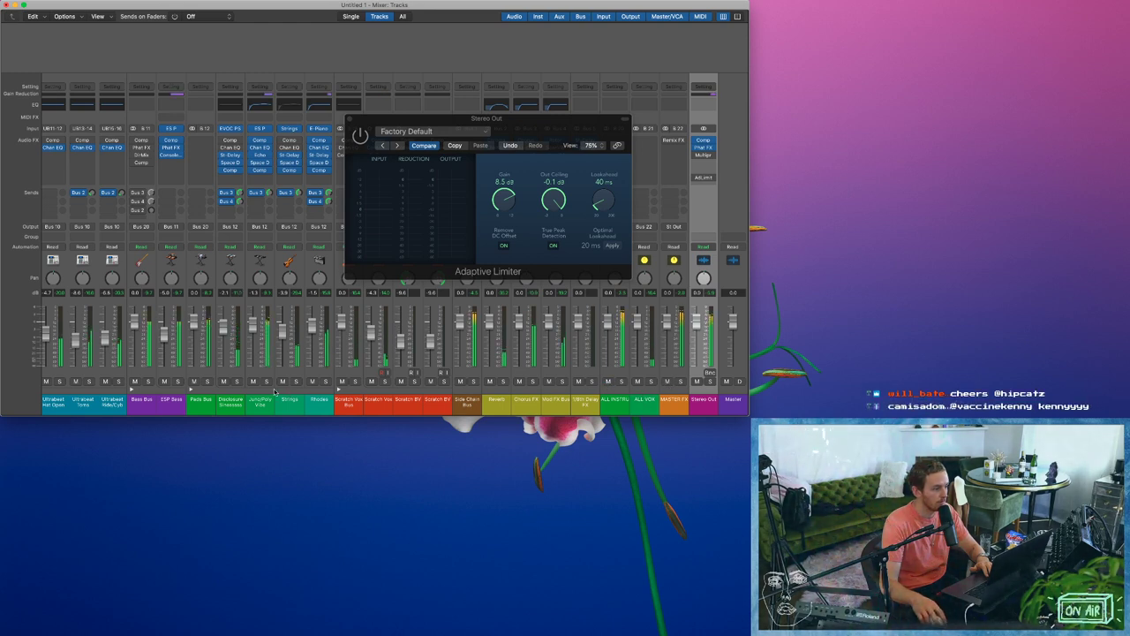
# Check the limited mix with the Disclosure, Juno/Poly Vibe and Strings tracks muted and unmuted, leaving the limiter on and its window closed.
pyautogui.moveTo(224, 382); pyautogui.dragTo(283, 382)
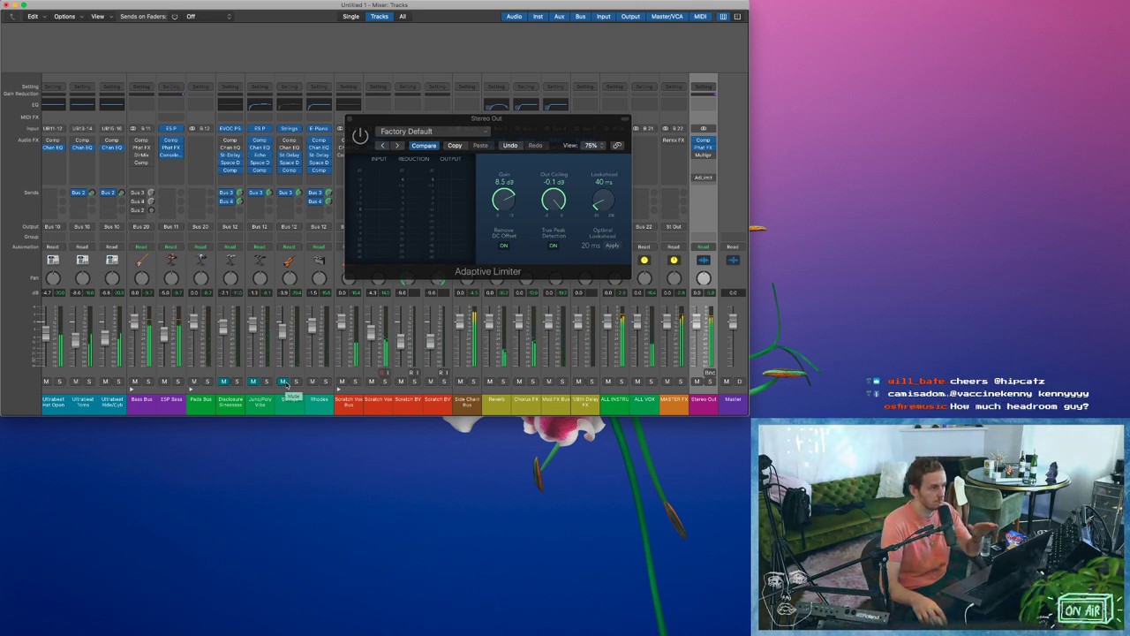
pyautogui.click(363, 141)
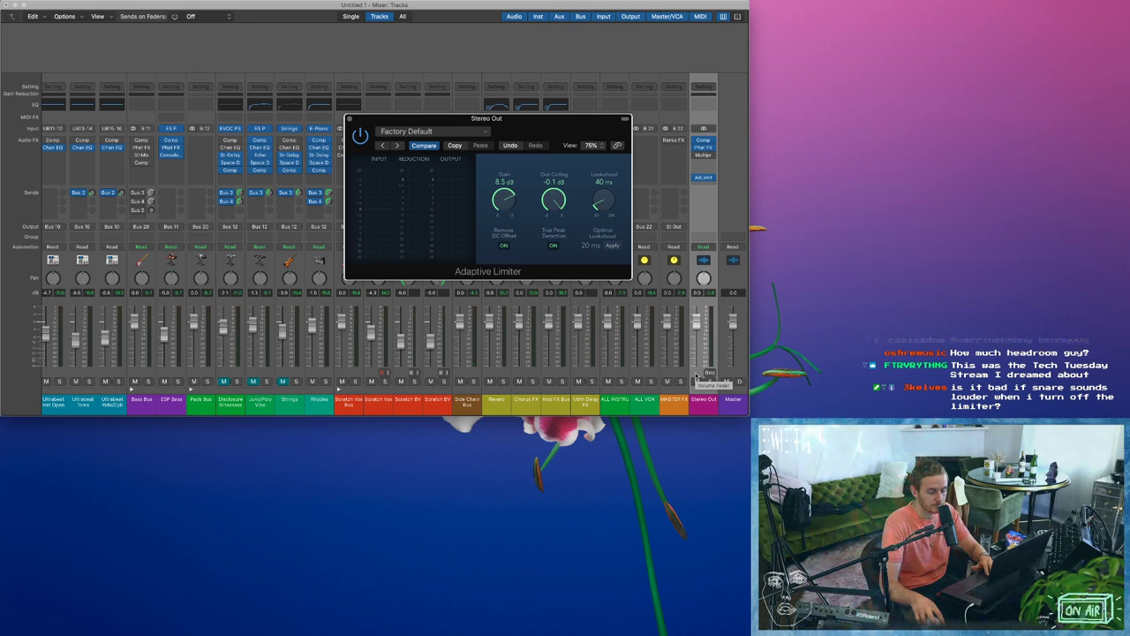
pyautogui.press('space')
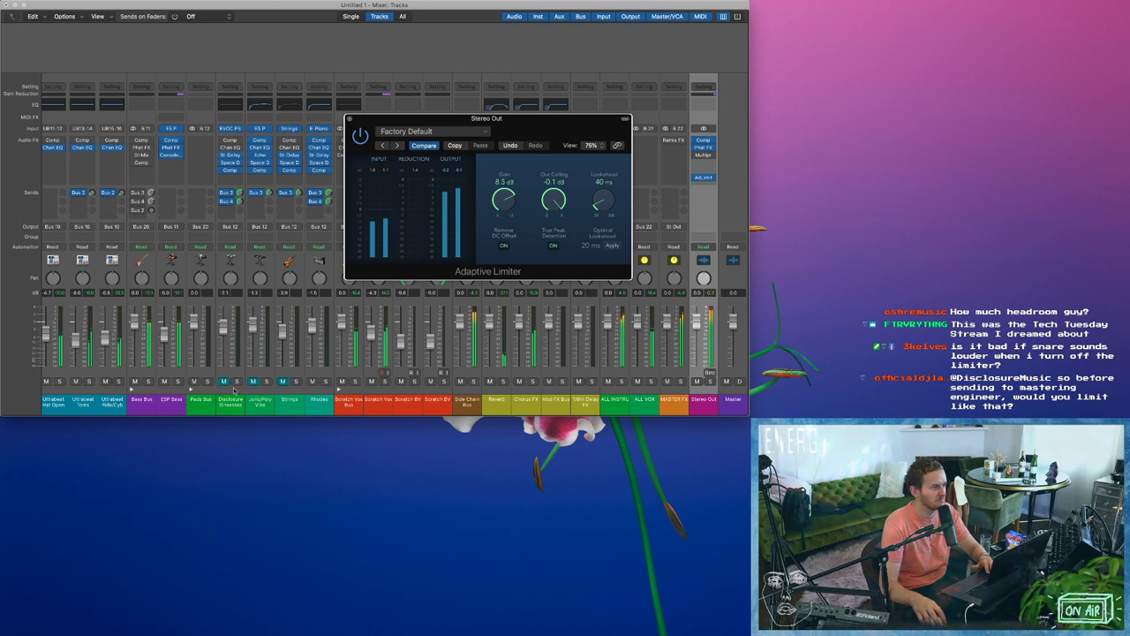
pyautogui.click(282, 382)
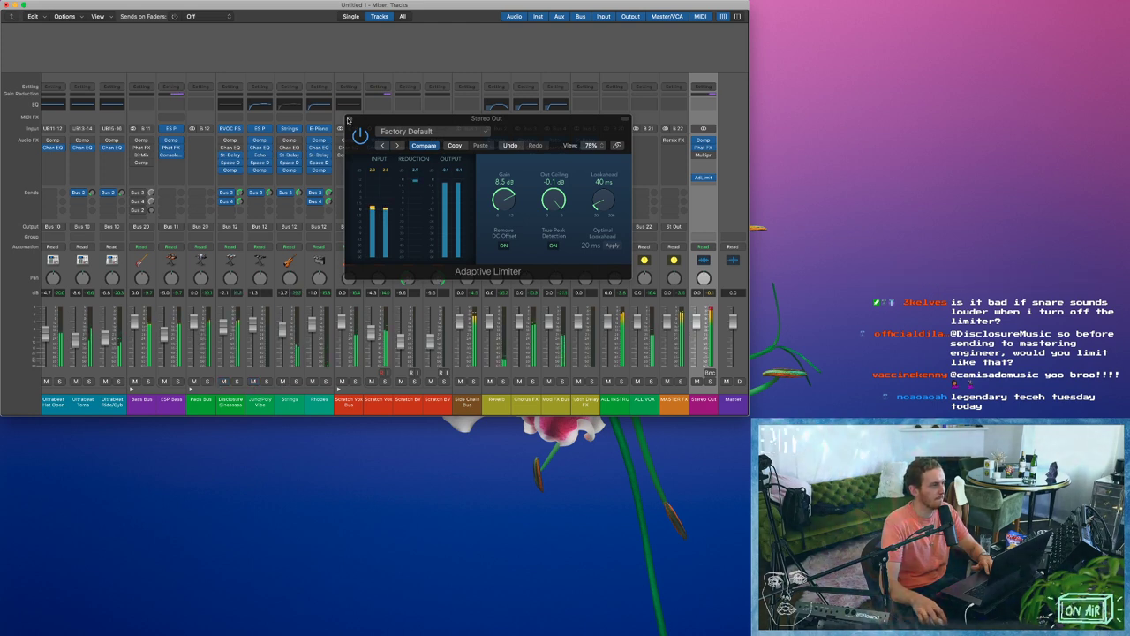
pyautogui.click(348, 119)
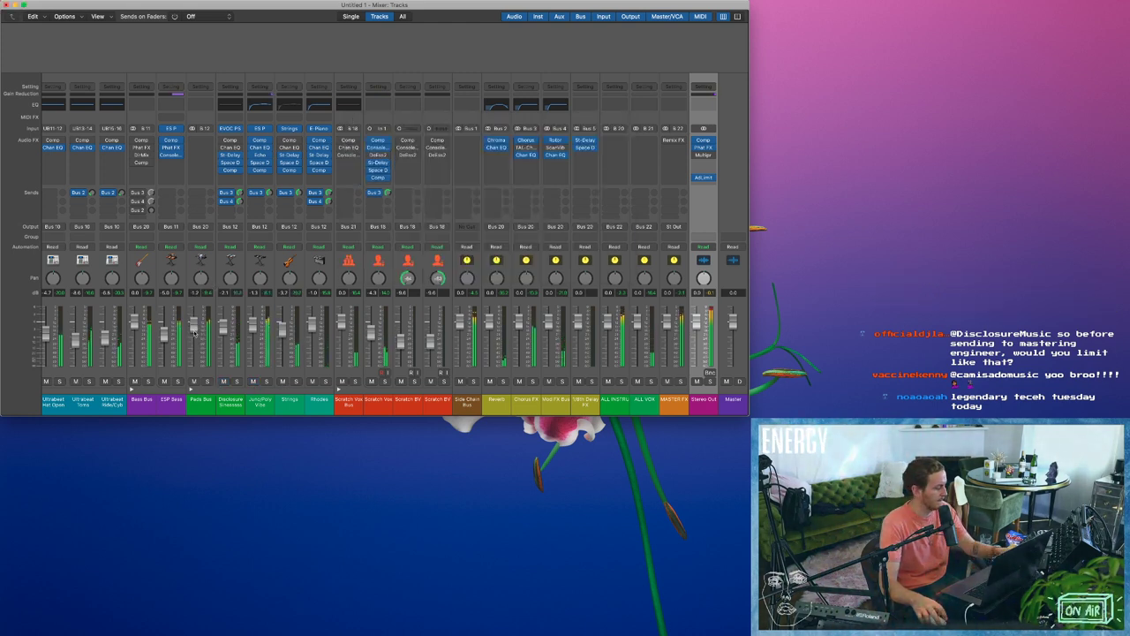
# Set the master Mix of the Drum Bus's Phat FX to 67.7% while checking it in playback, and close its window.
pyautogui.hscroll(-5, 228, 215)
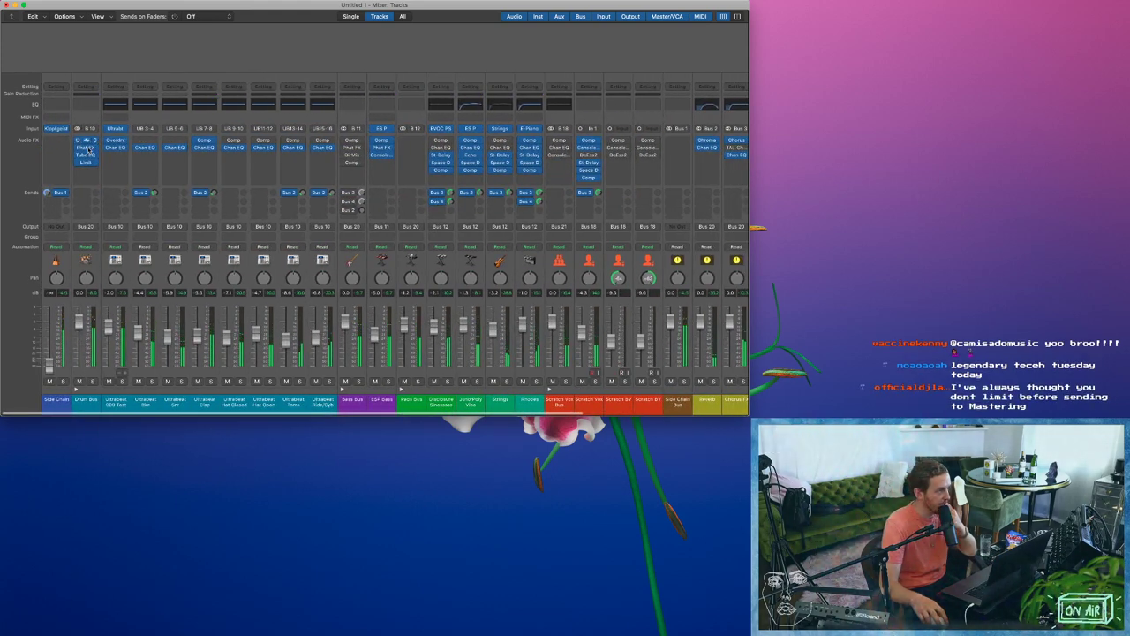
pyautogui.click(86, 147)
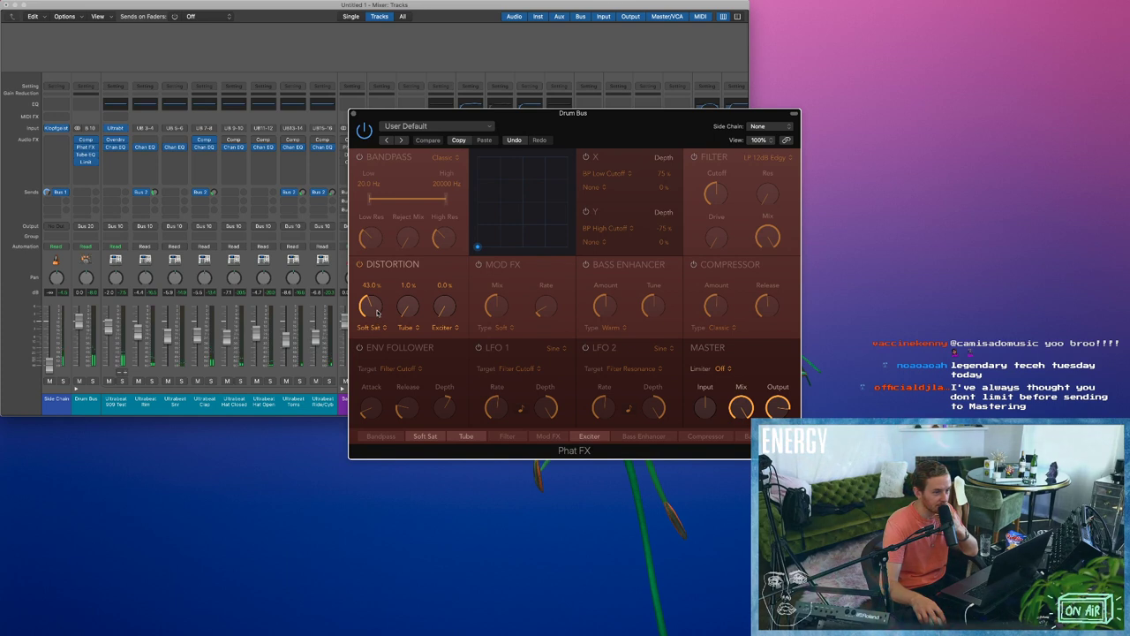
pyautogui.moveTo(741, 406); pyautogui.dragTo(740, 451)
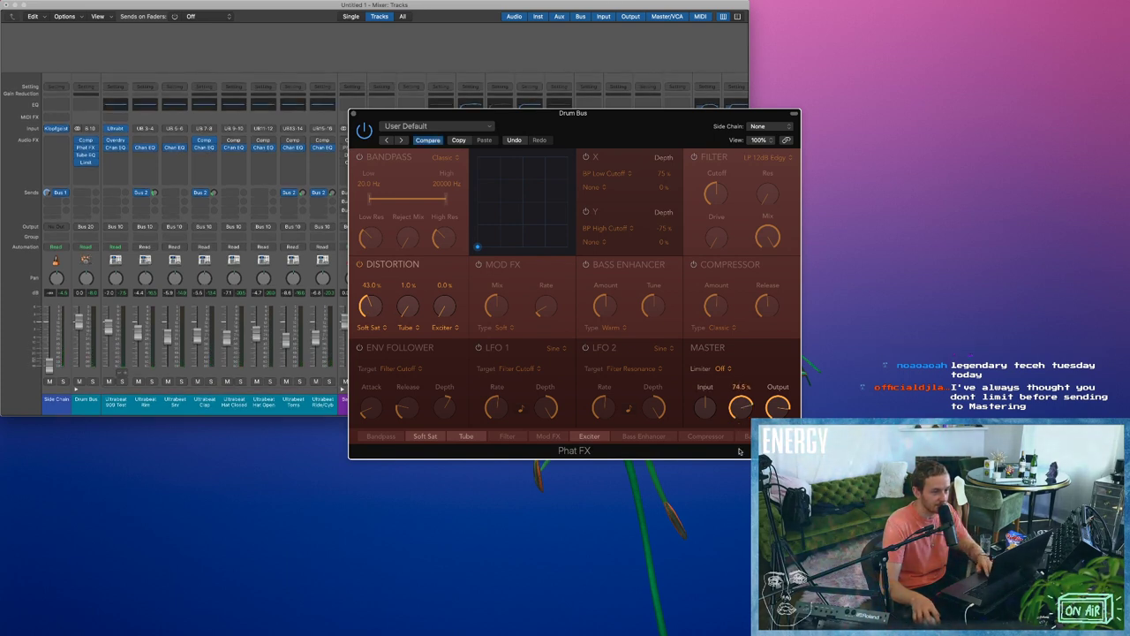
pyautogui.press('space')
pyautogui.moveTo(741, 406); pyautogui.dragTo(743, 371)
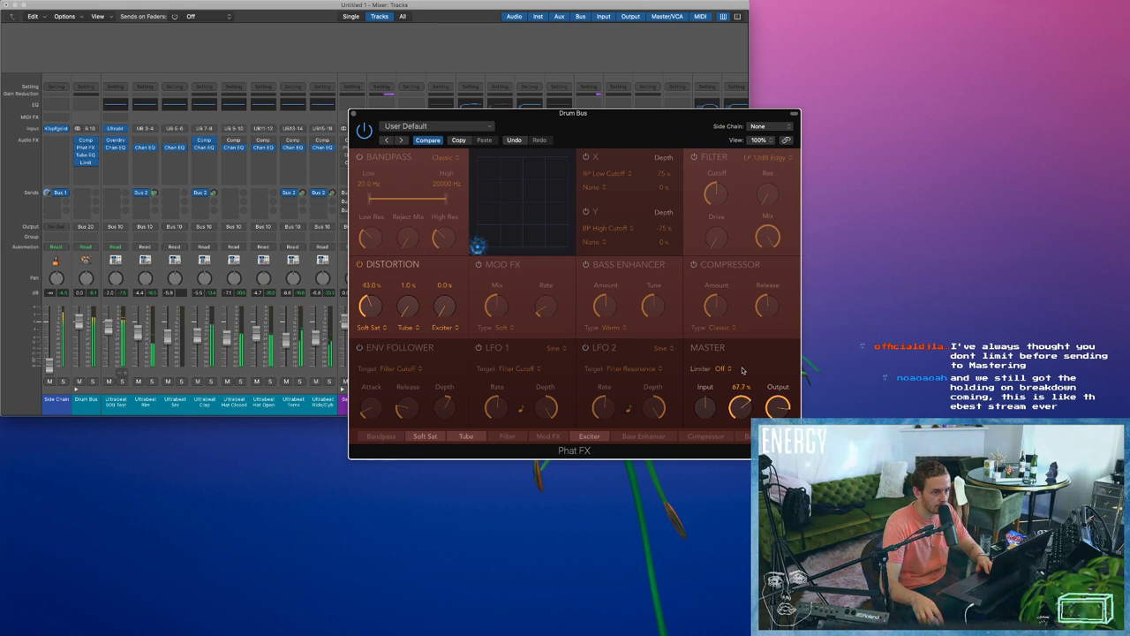
pyautogui.click(355, 113)
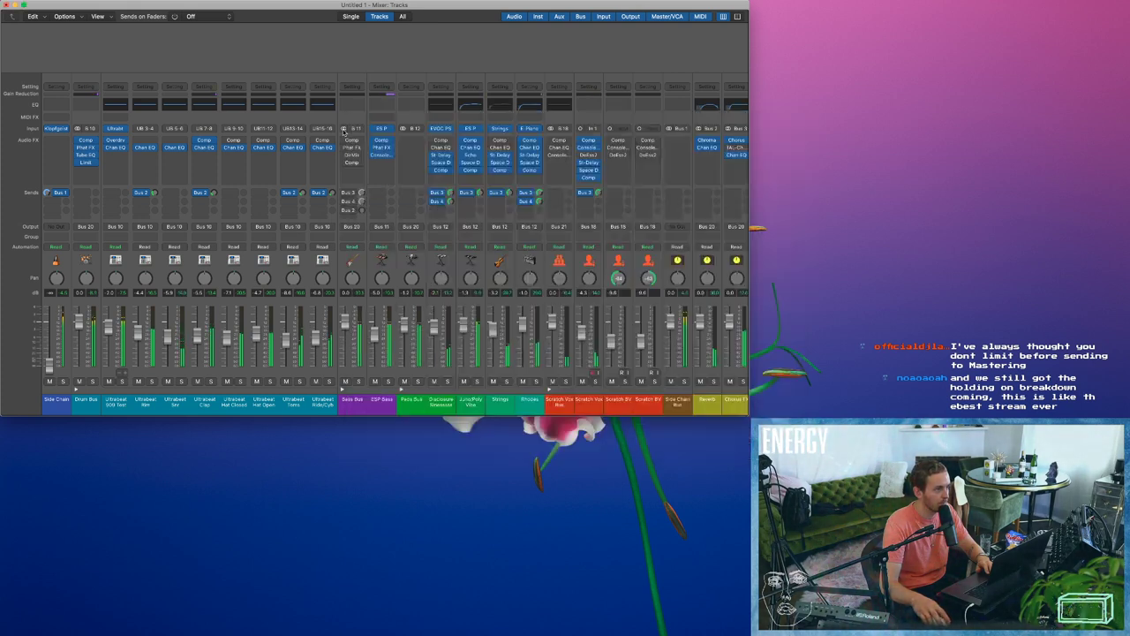
# Set the master output of the Drum Bus's Phat FX to -4.2 dB during playback and close its window.
pyautogui.click(85, 163)
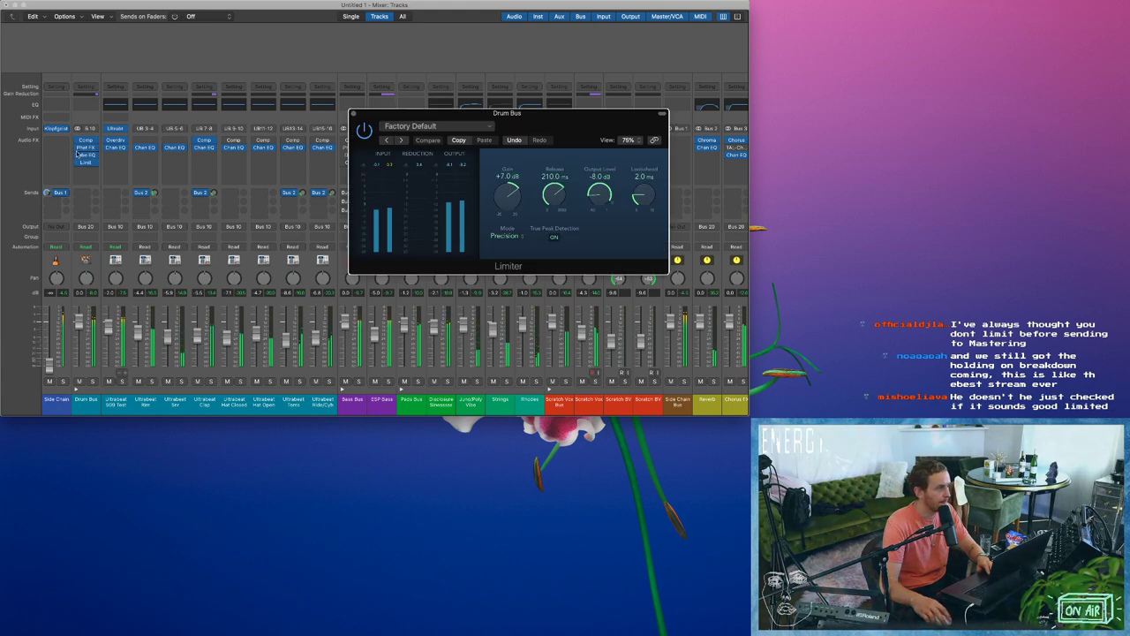
pyautogui.click(85, 148)
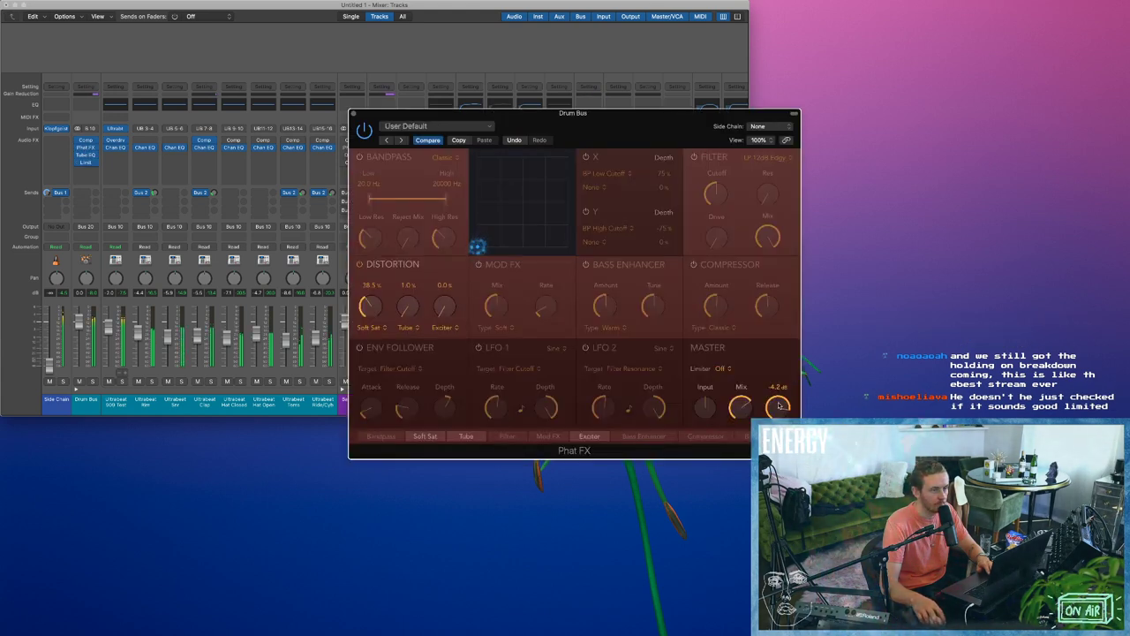
pyautogui.click(354, 114)
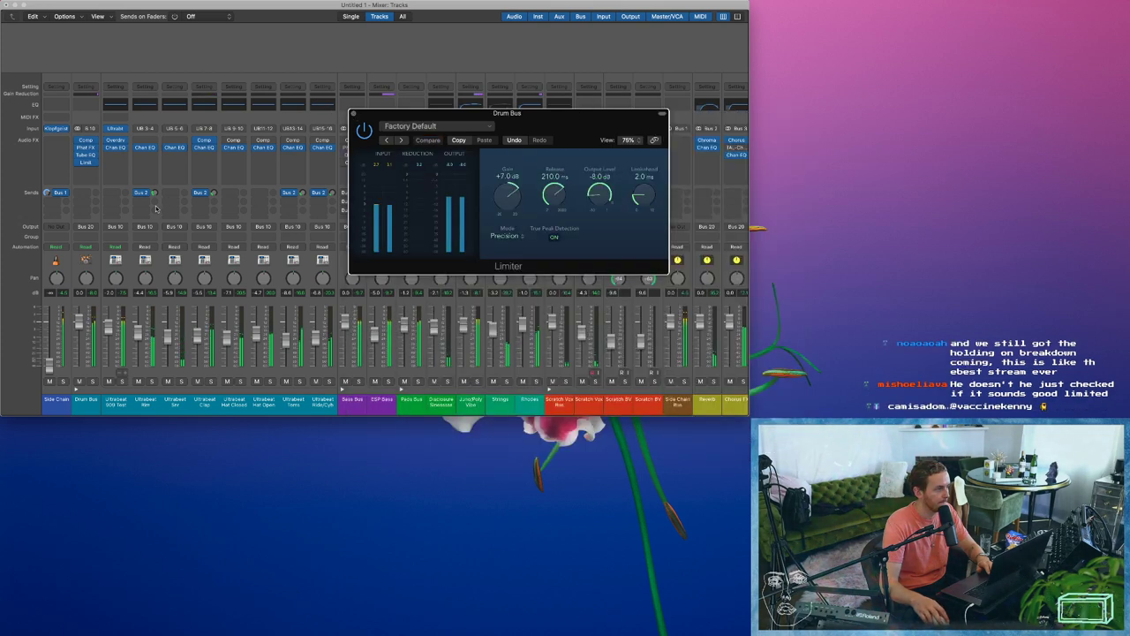
# Set the Drum Bus Limiter's gain to +7.2 dB during playback and close its window.
pyautogui.click(86, 163)
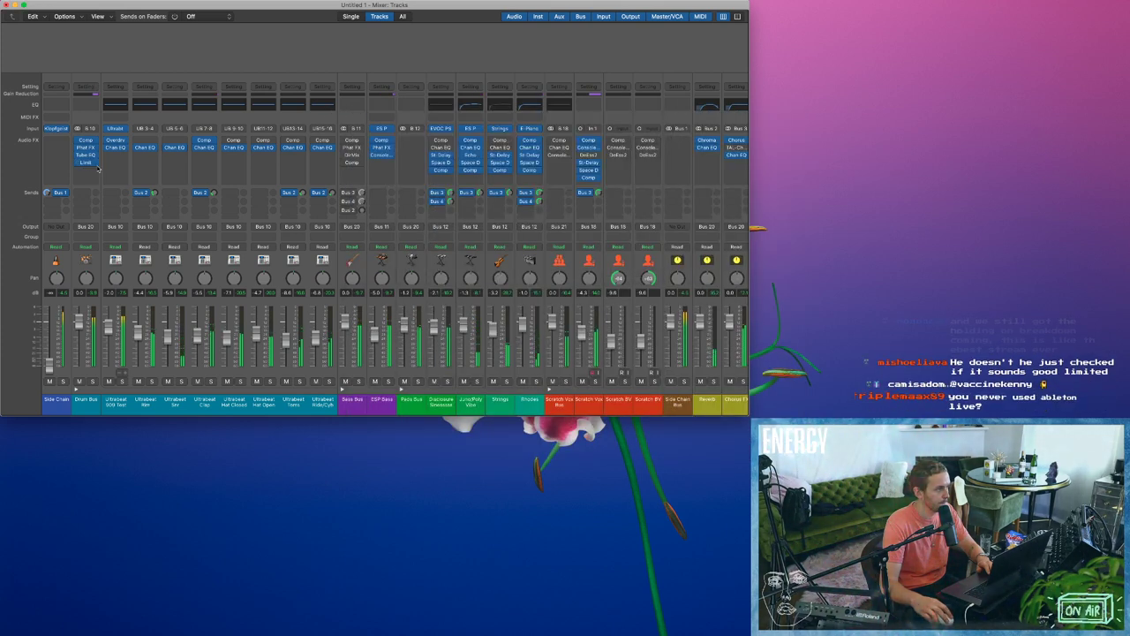
pyautogui.click(87, 162)
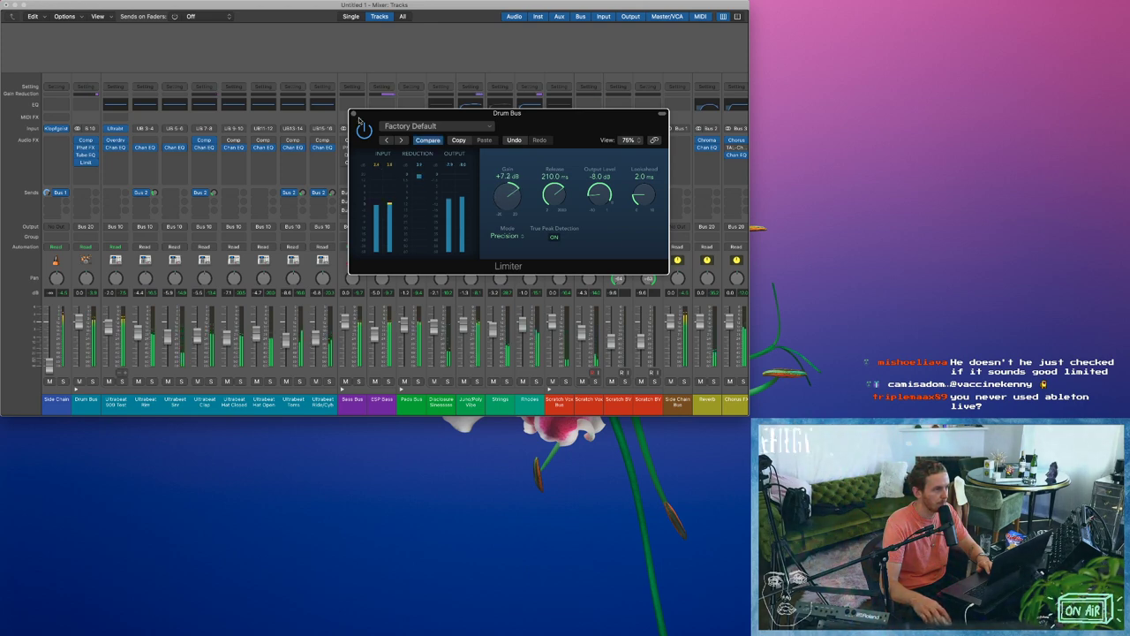
pyautogui.click(356, 116)
# Check the Adaptive Limiter on Stereo Out, close its window, stop playback and return to the arrangement.
pyautogui.hscroll(8, 626, 266)
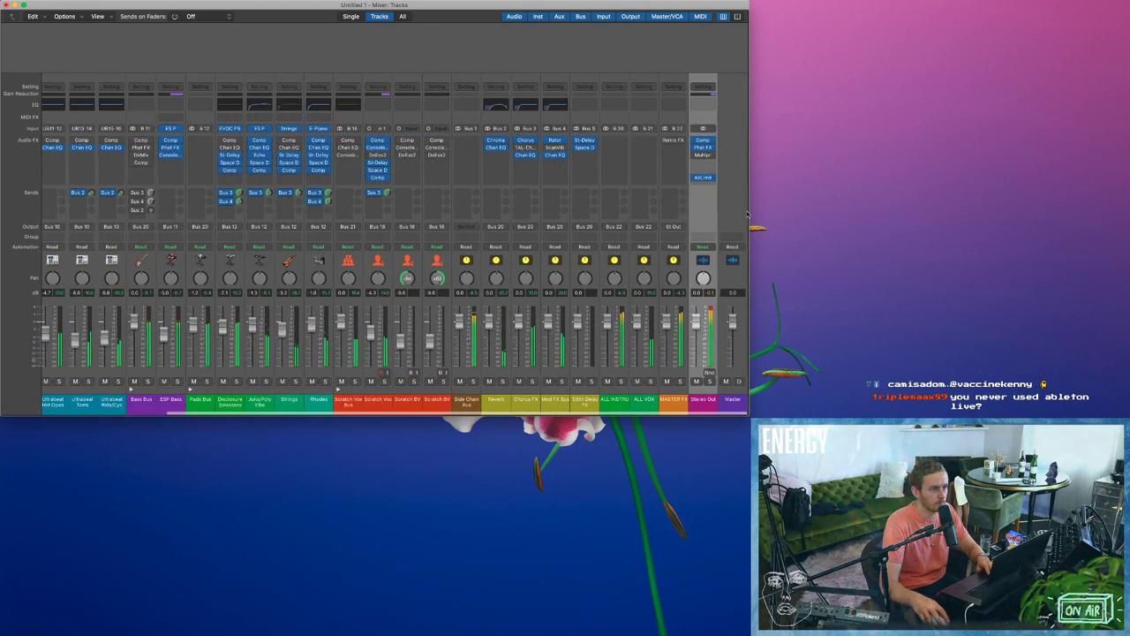
pyautogui.click(704, 179)
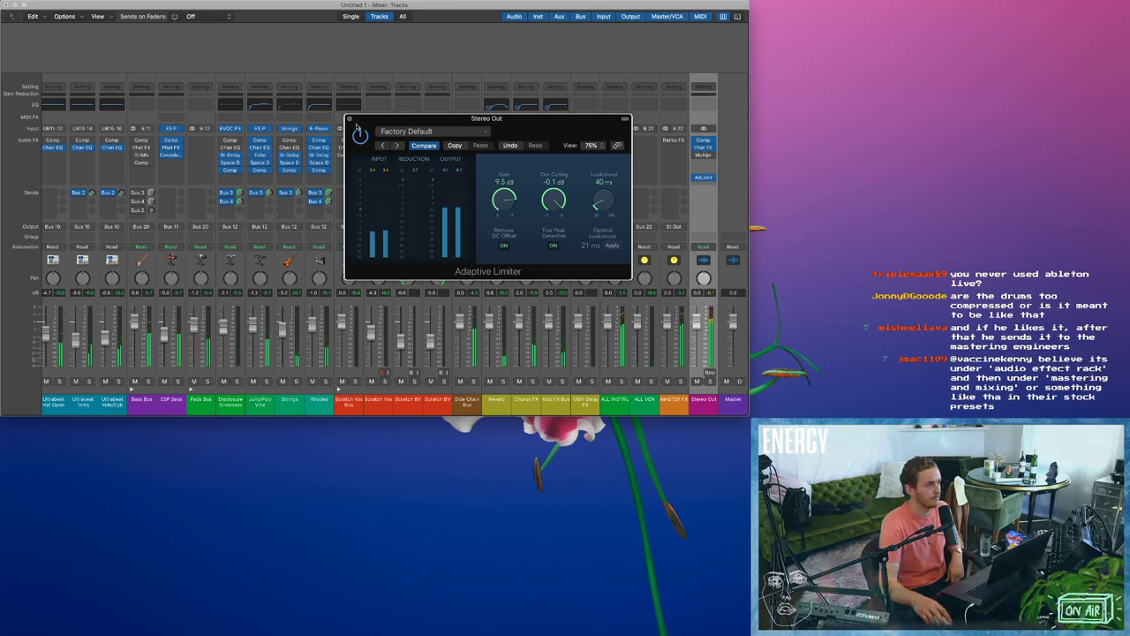
pyautogui.click(349, 118)
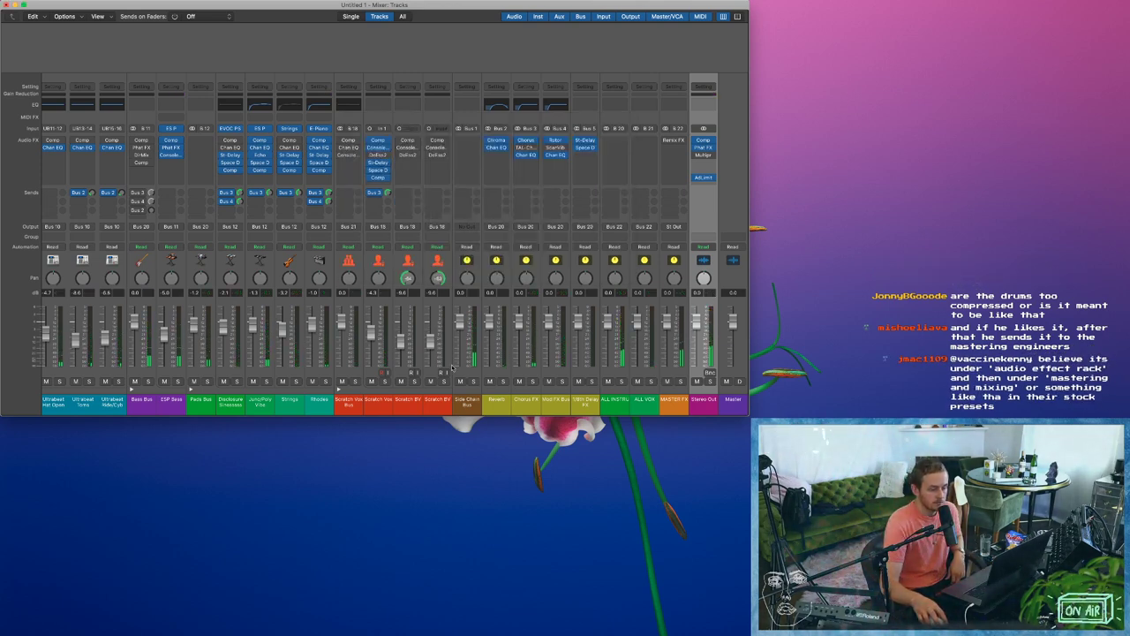
pyautogui.press('1')
pyautogui.click(540, 416)
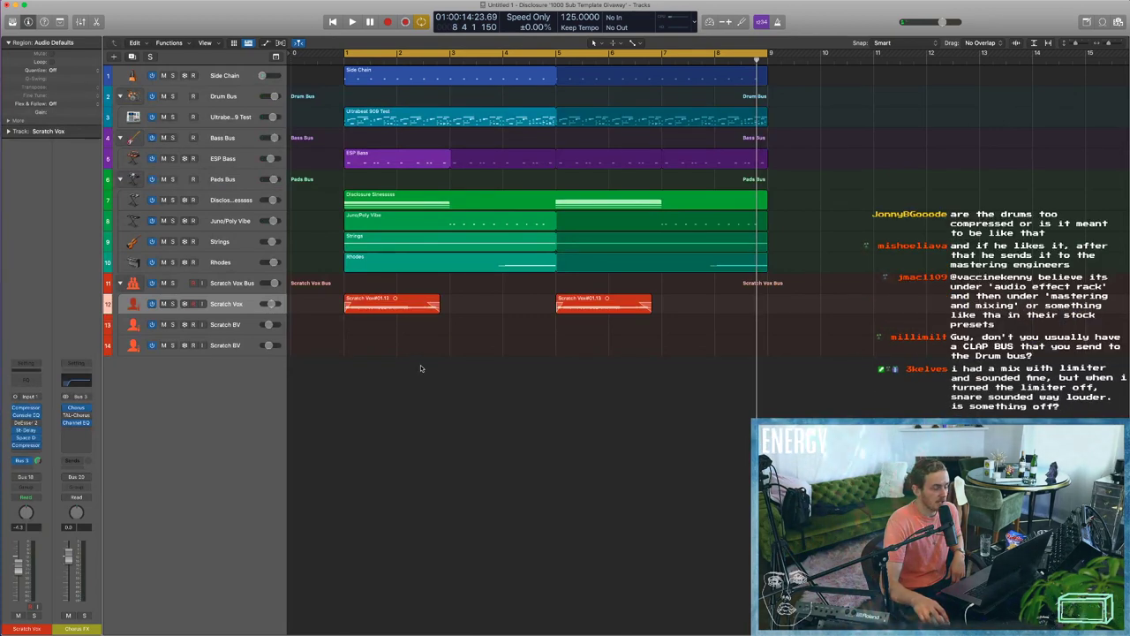
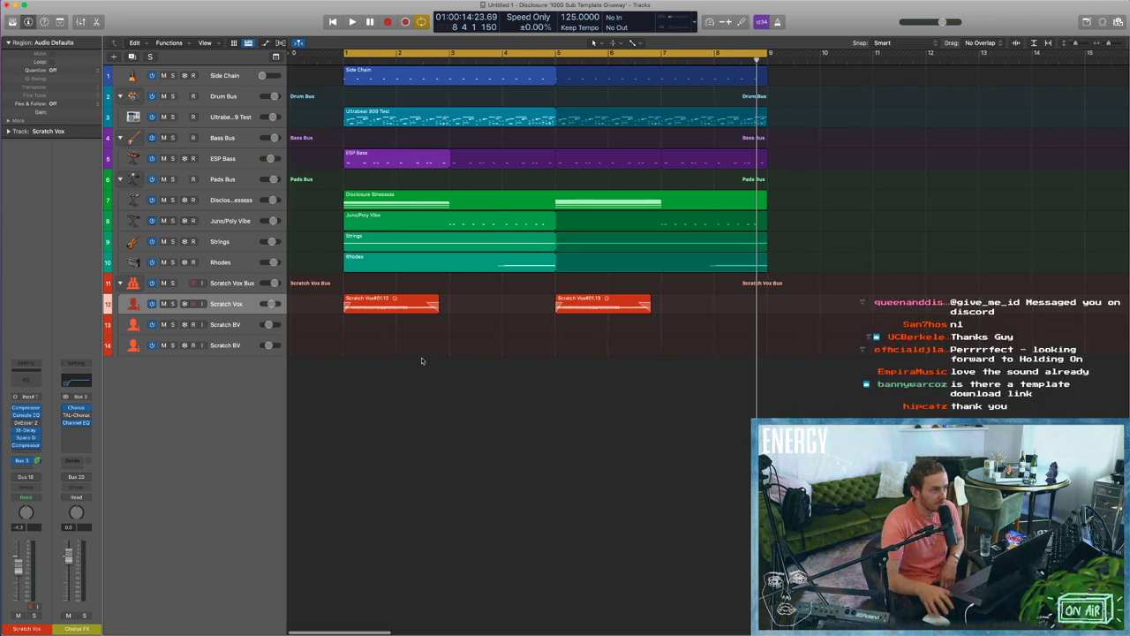
# Widen the track header column so the volume sliders get more room.
pyautogui.hscroll(2, 366, 278)
pyautogui.hscroll(-2, 310, 234)
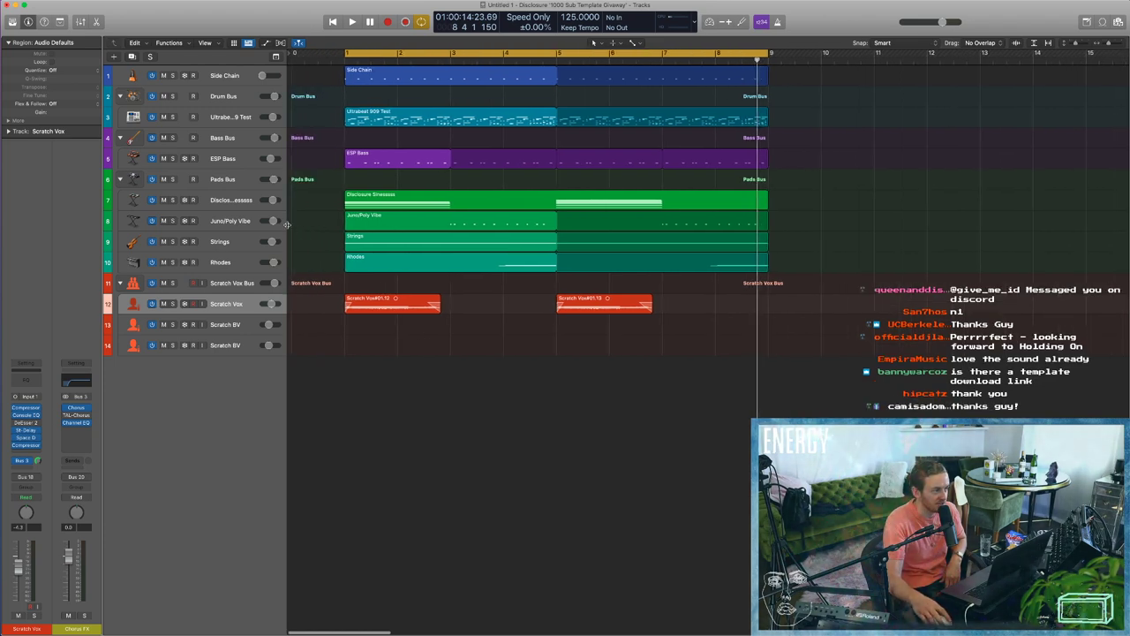
pyautogui.moveTo(287, 225); pyautogui.dragTo(319, 224)
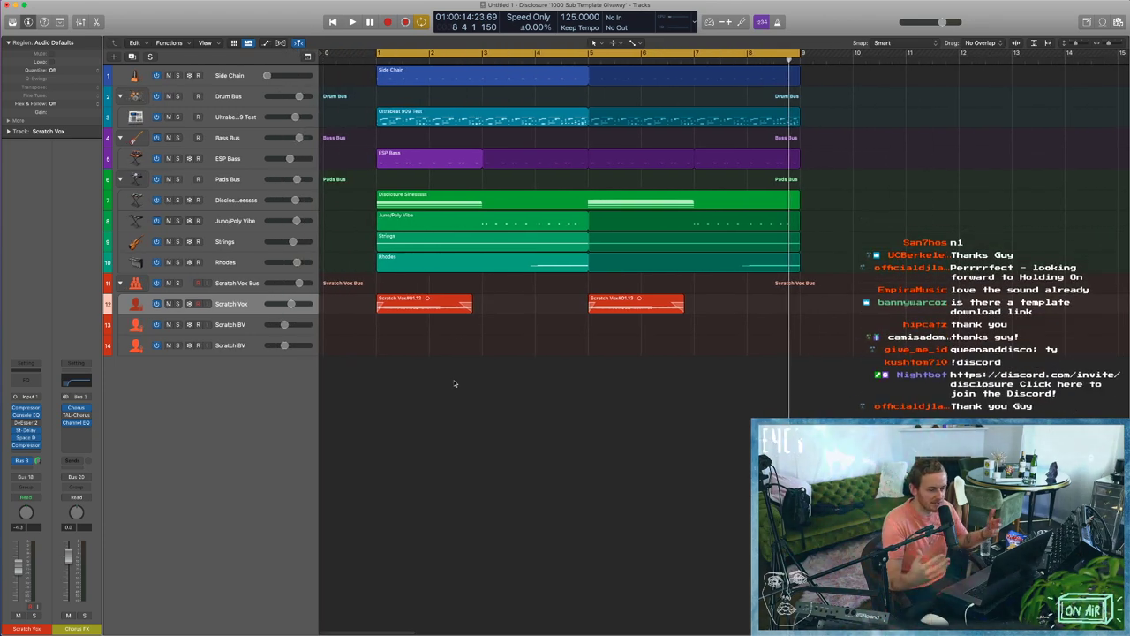
# Set the output Mix of the Drum Bus's Compressor to 74.0% and close the plug-in.
pyautogui.click(243, 126)
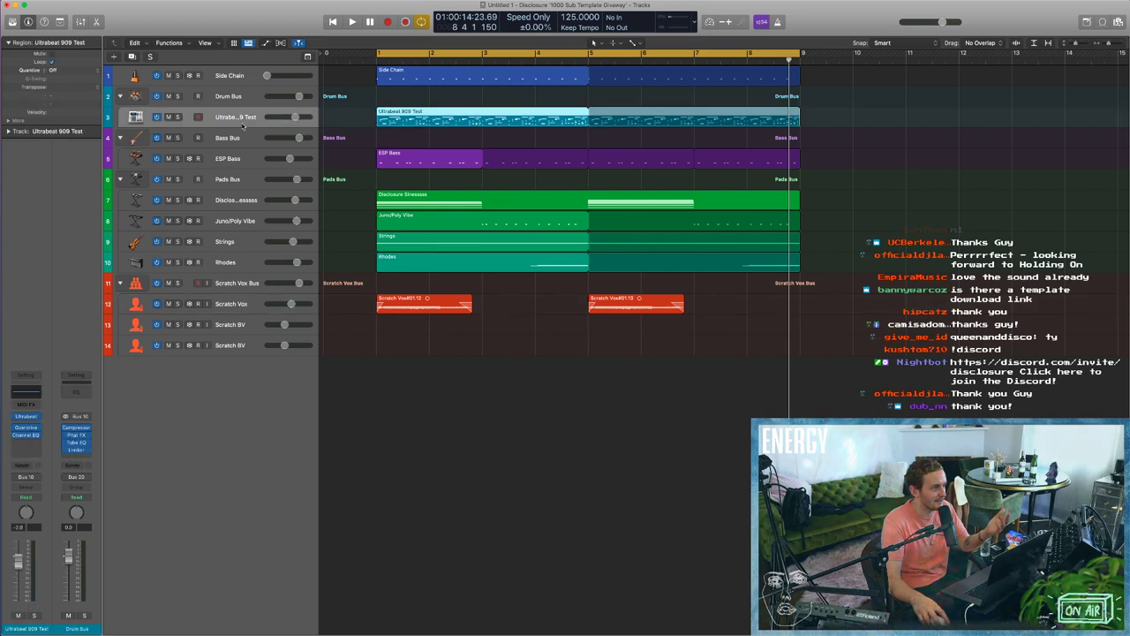
pyautogui.click(225, 99)
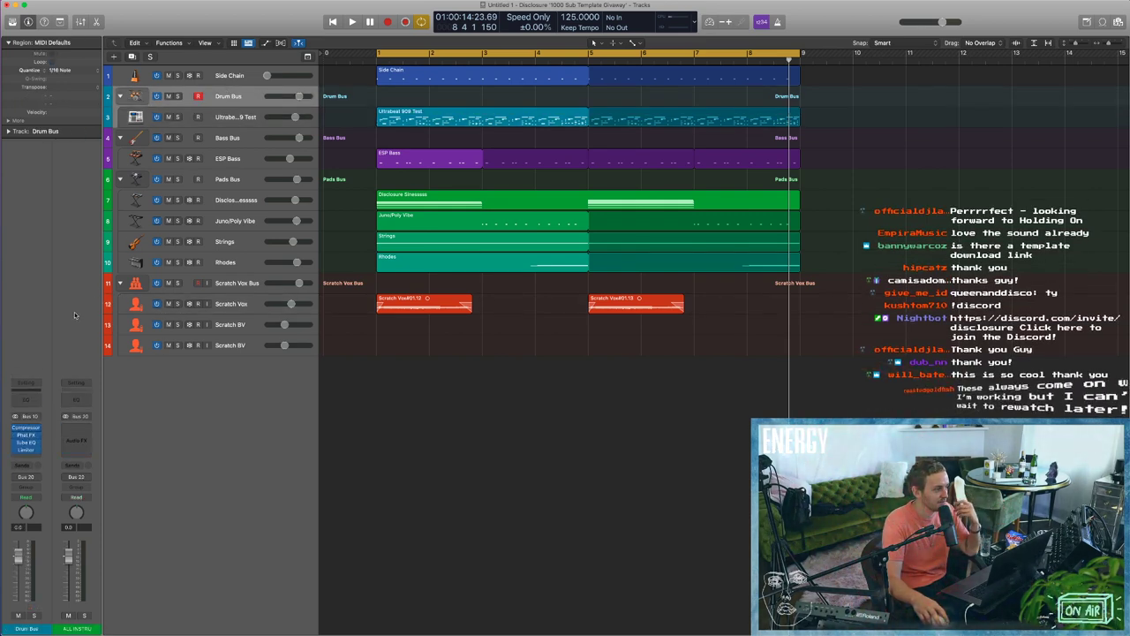
pyautogui.click(27, 429)
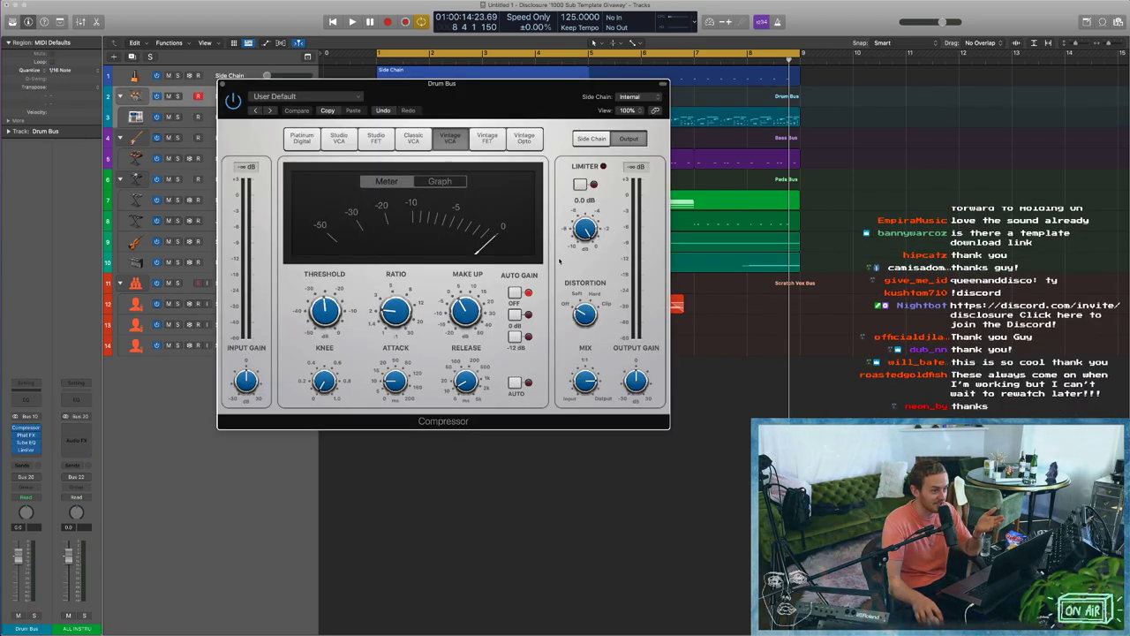
pyautogui.moveTo(584, 379); pyautogui.dragTo(584, 345)
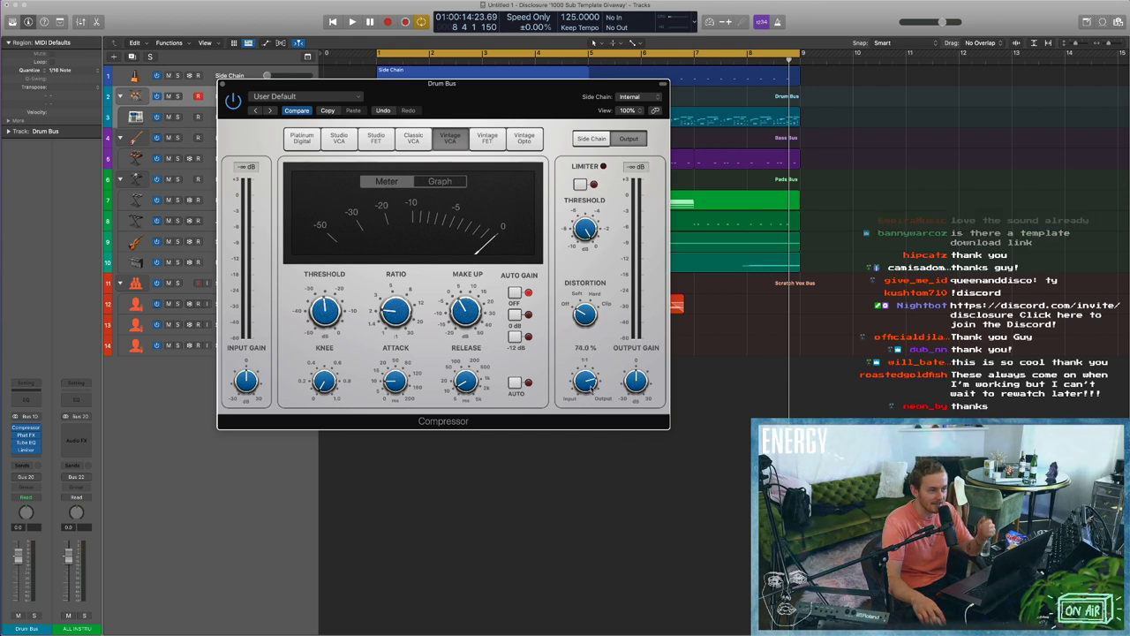
pyautogui.click(224, 85)
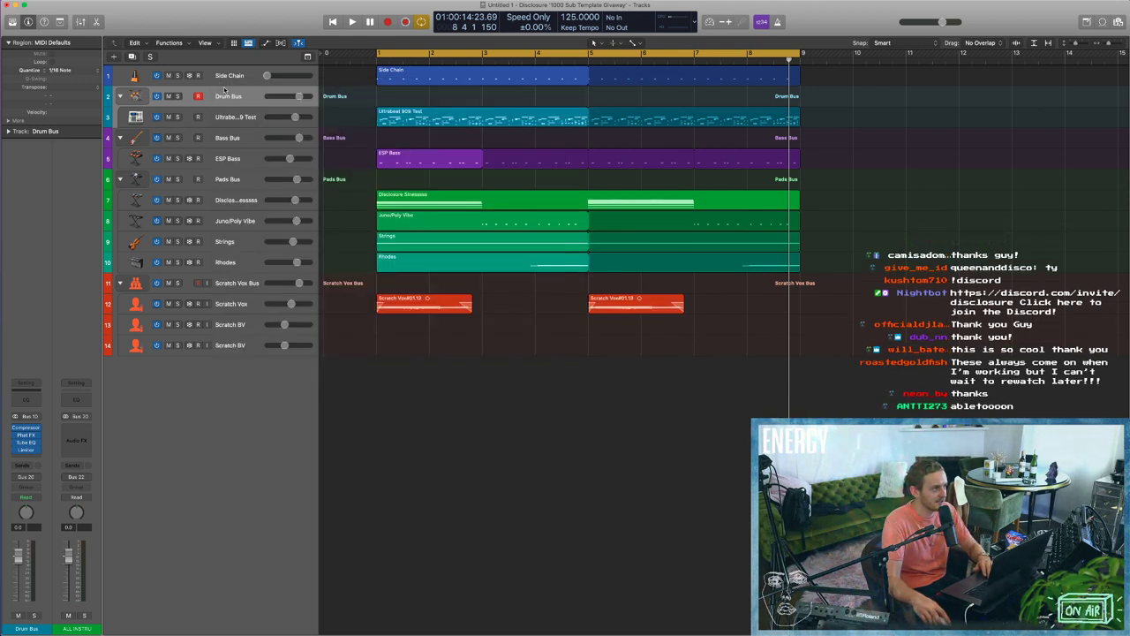
# Examine the Grimy 909 kit in Ultrabeat on the Ultrabeat 909 Test track and close the instrument.
pyautogui.click(236, 121)
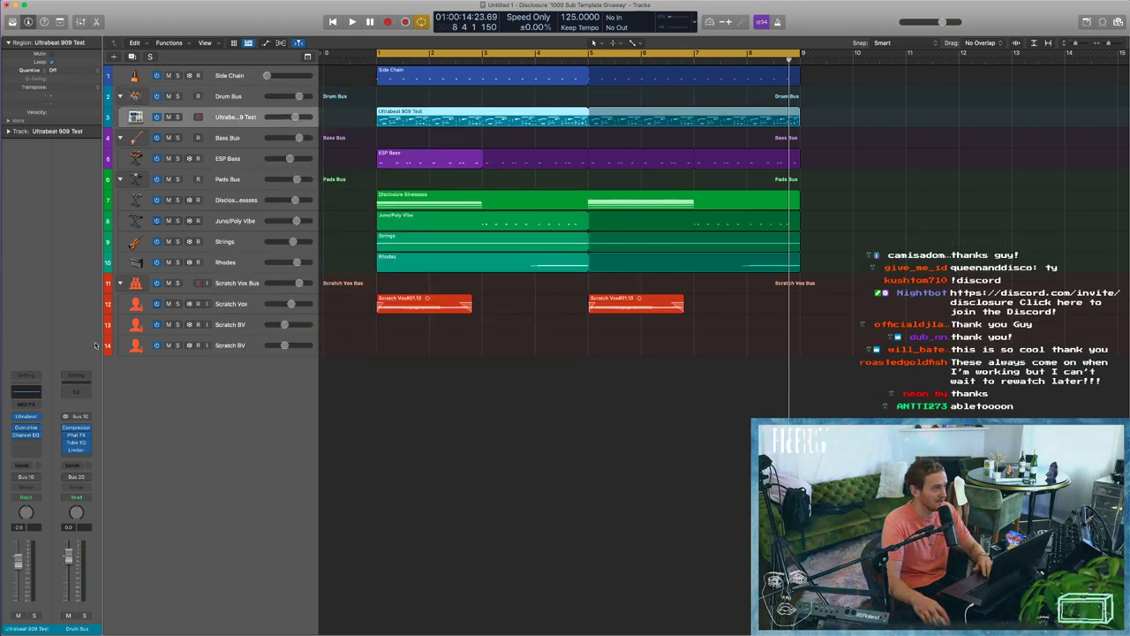
pyautogui.click(27, 416)
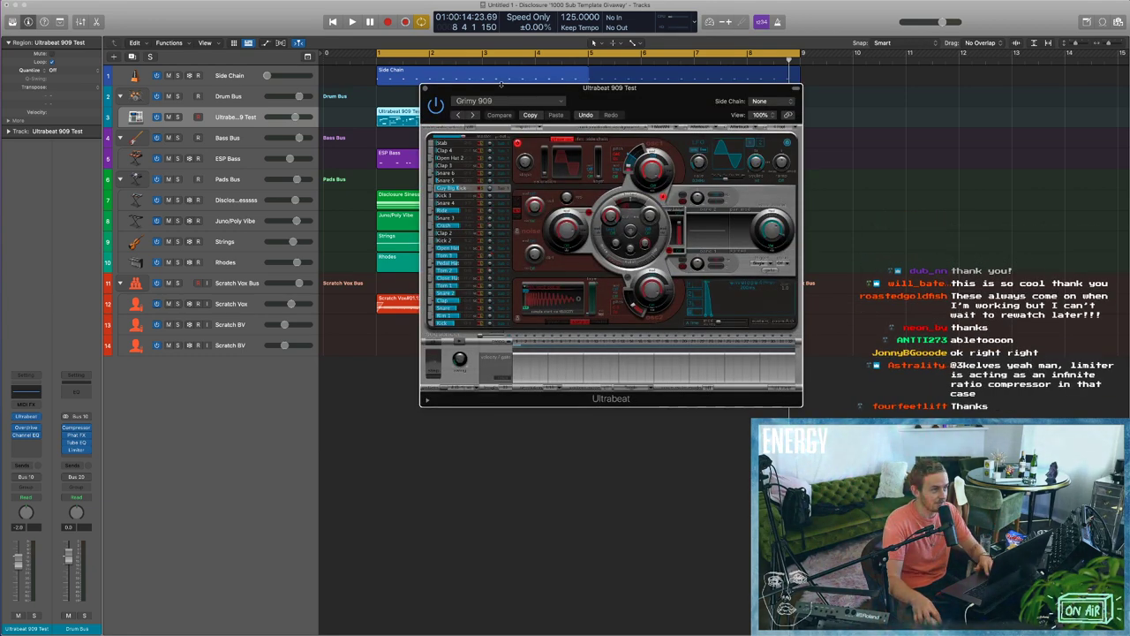
pyautogui.moveTo(501, 84); pyautogui.dragTo(297, 91)
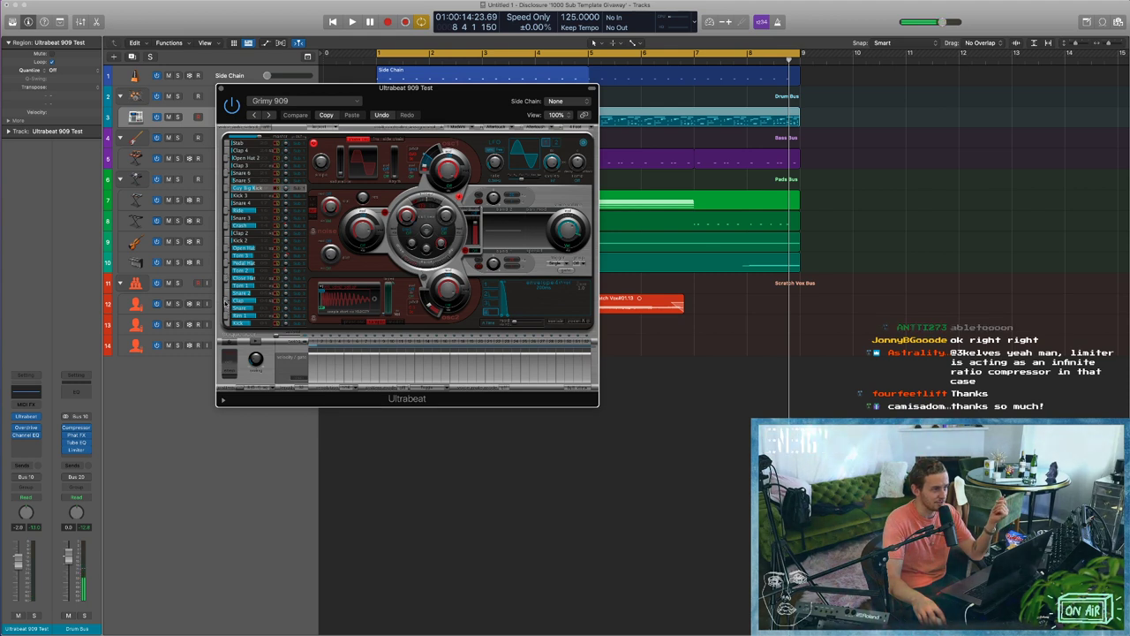
pyautogui.click(221, 89)
# Play the loop and set the Scratch Vox track's volume to -4.8 dB.
pyautogui.press('space')
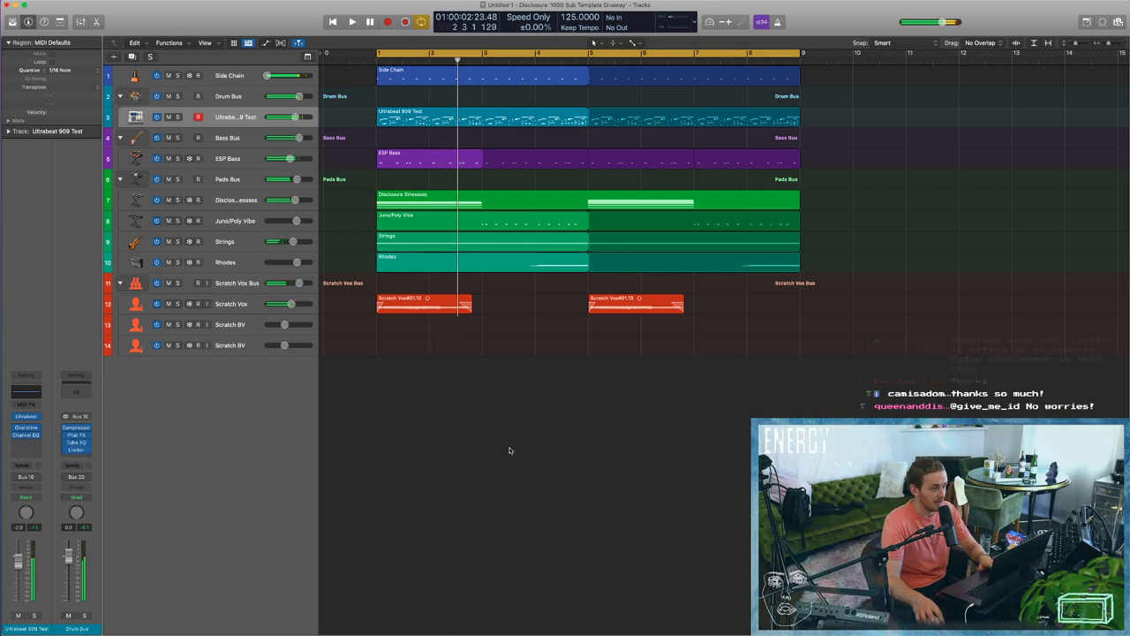
pyautogui.press('x')
pyautogui.press('x')
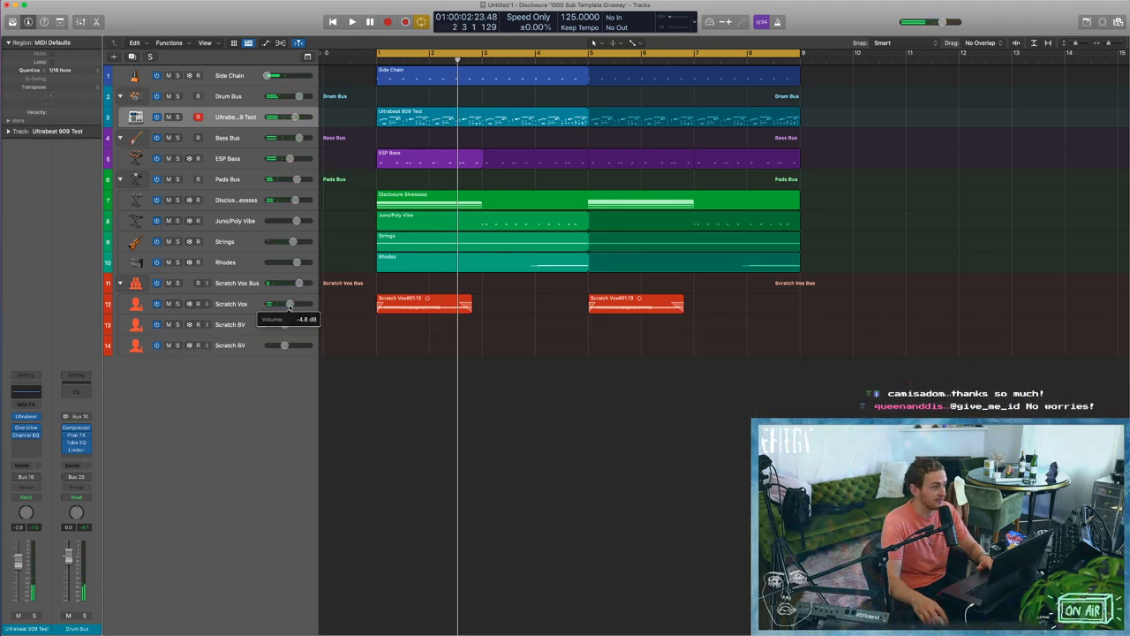
# Copy all regions of the 8-bar loop to bar 9 and start playback from bar 1.
pyautogui.scroll(-3, 598, 412)
pyautogui.press('super+a')
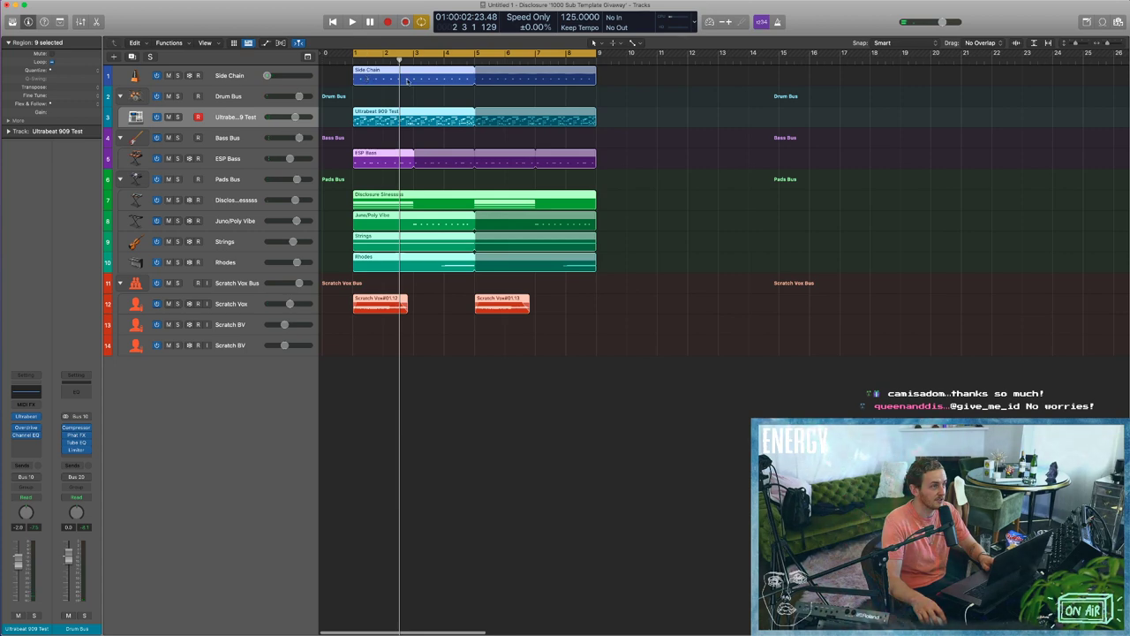
pyautogui.moveTo(371, 79); pyautogui.dragTo(613, 79)
pyautogui.press('space')
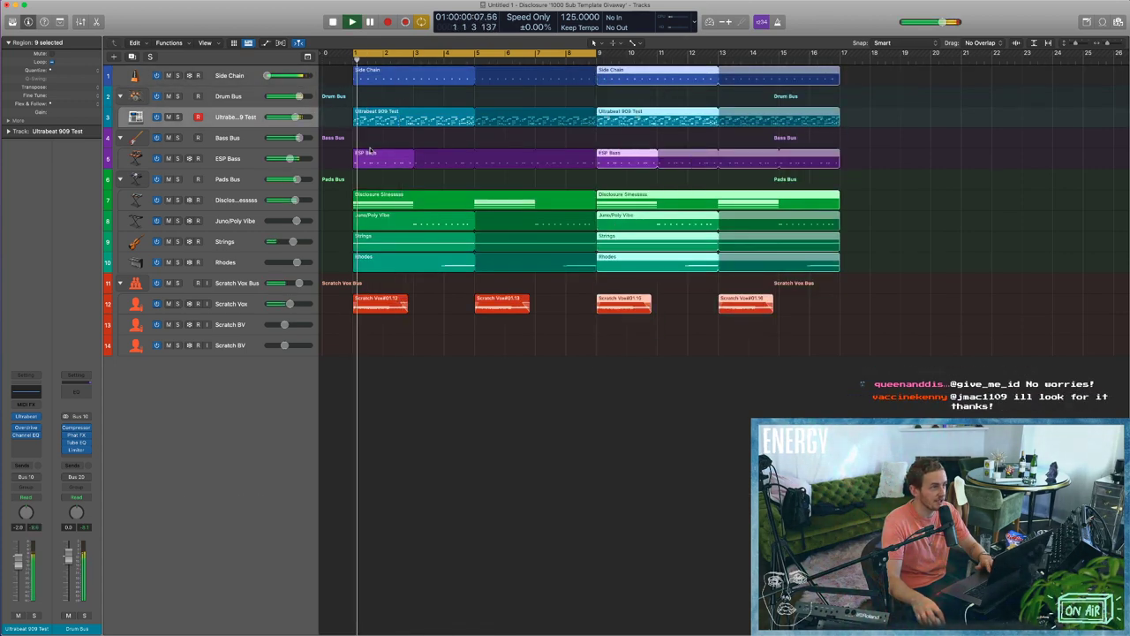
# Mute the Side Chain notes and the Ultrabeat 909 Test kick notes in the regions starting at bar 1.
pyautogui.moveTo(372, 140); pyautogui.dragTo(381, 79)
pyautogui.press('p')
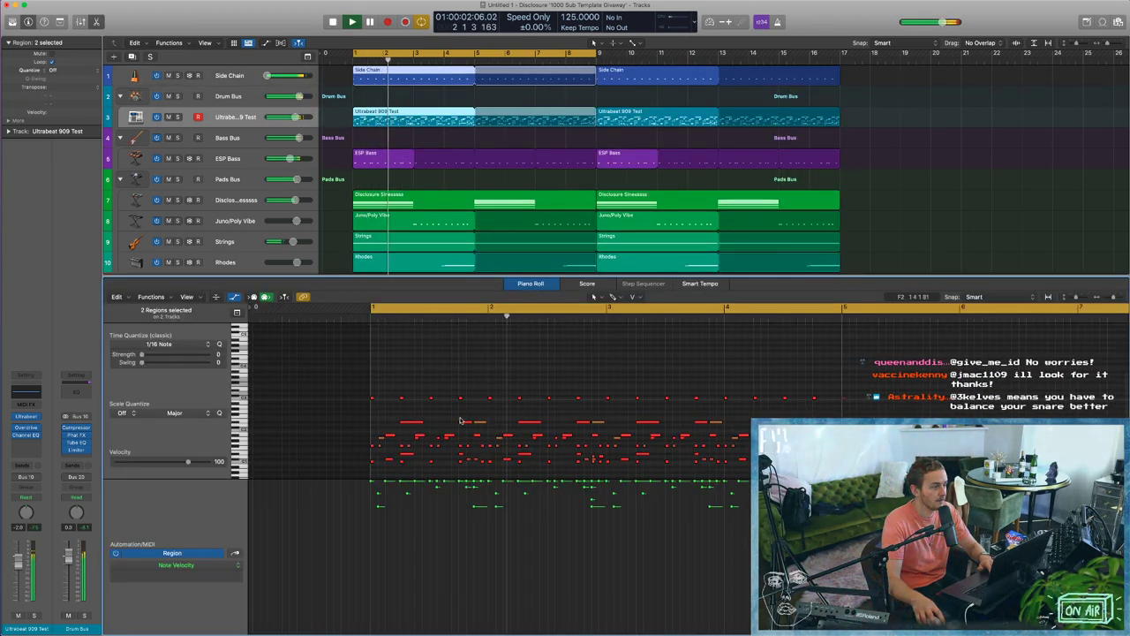
pyautogui.scroll(-2, 441, 424)
pyautogui.scroll(-3, 379, 431)
pyautogui.press('space')
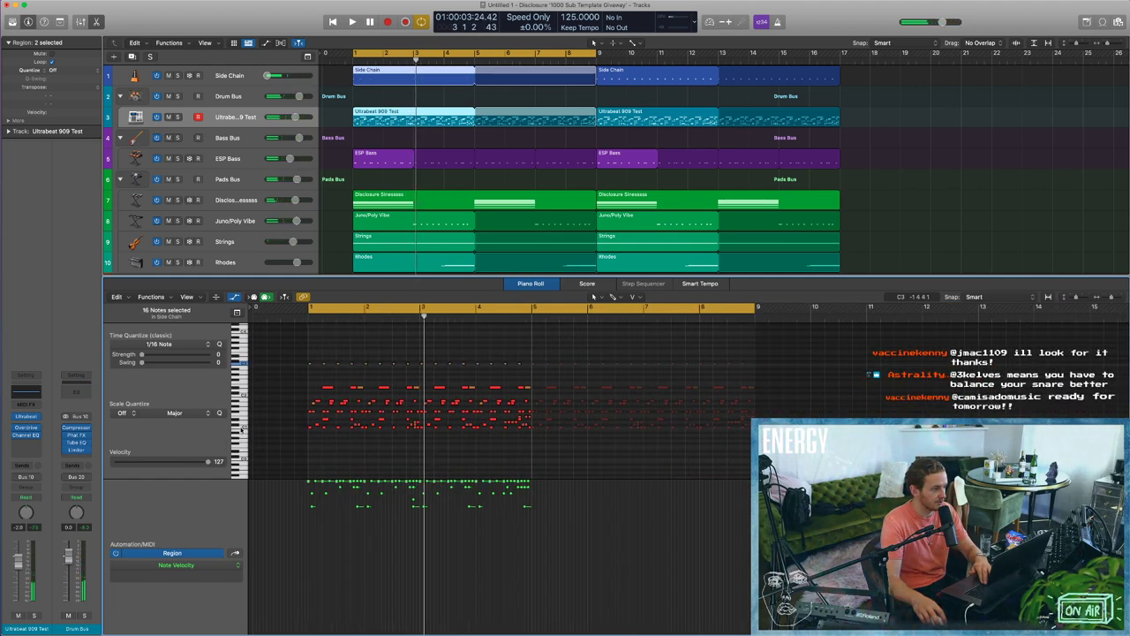
pyautogui.click(238, 428)
pyautogui.press('space')
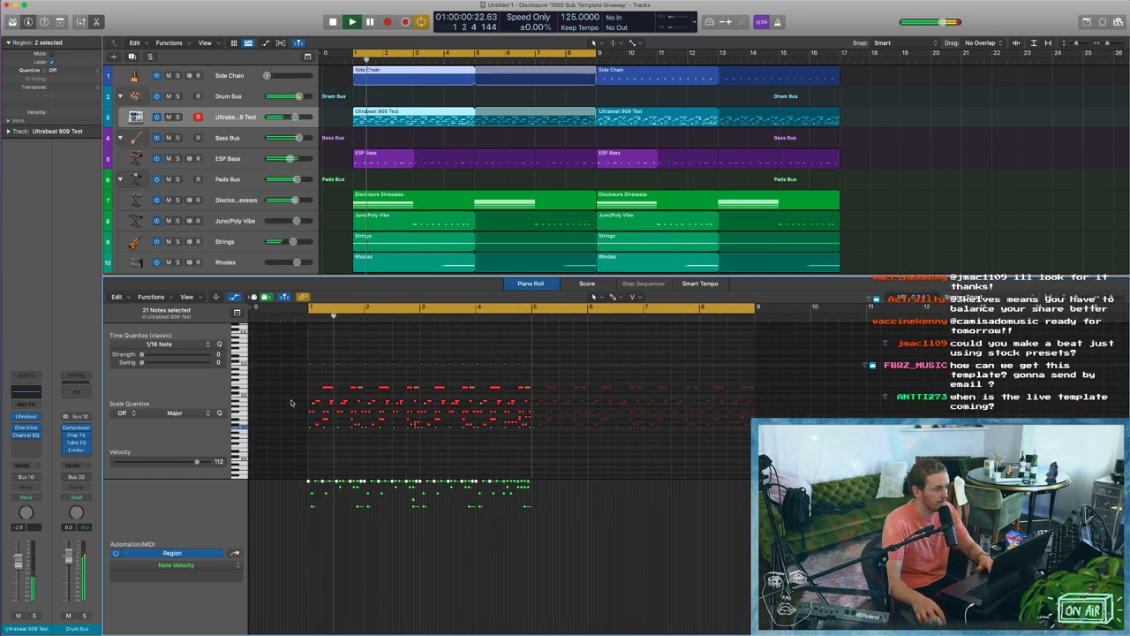
pyautogui.press('p')
# Delete the ESP Bass region at bar 1 and copy all the regions of bars 9 to 16 to bar 17.
pyautogui.click(388, 158)
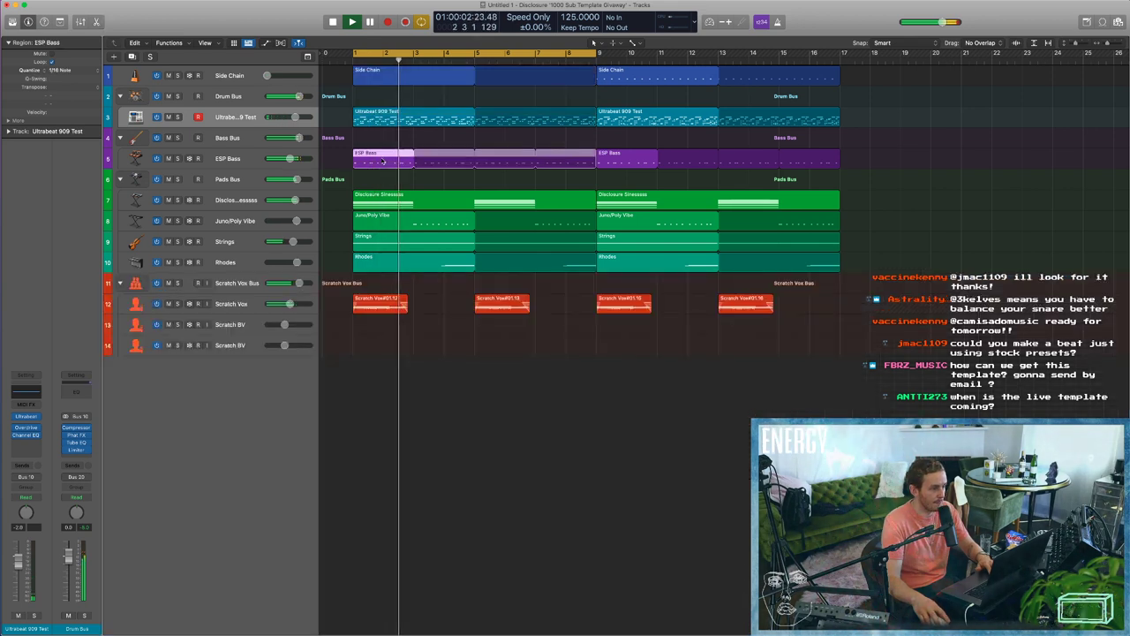
pyautogui.press('Delete')
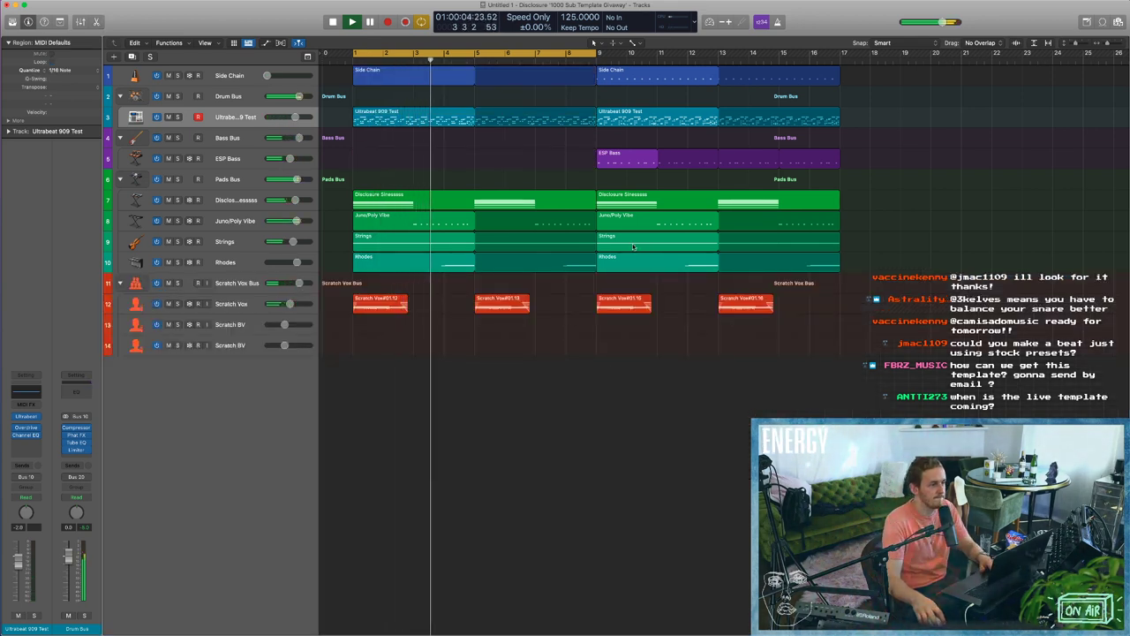
pyautogui.moveTo(880, 340); pyautogui.dragTo(853, 78)
# Mute the Disclosure synth region at bar 9 and turn off cycle playback.
pyautogui.click(618, 202)
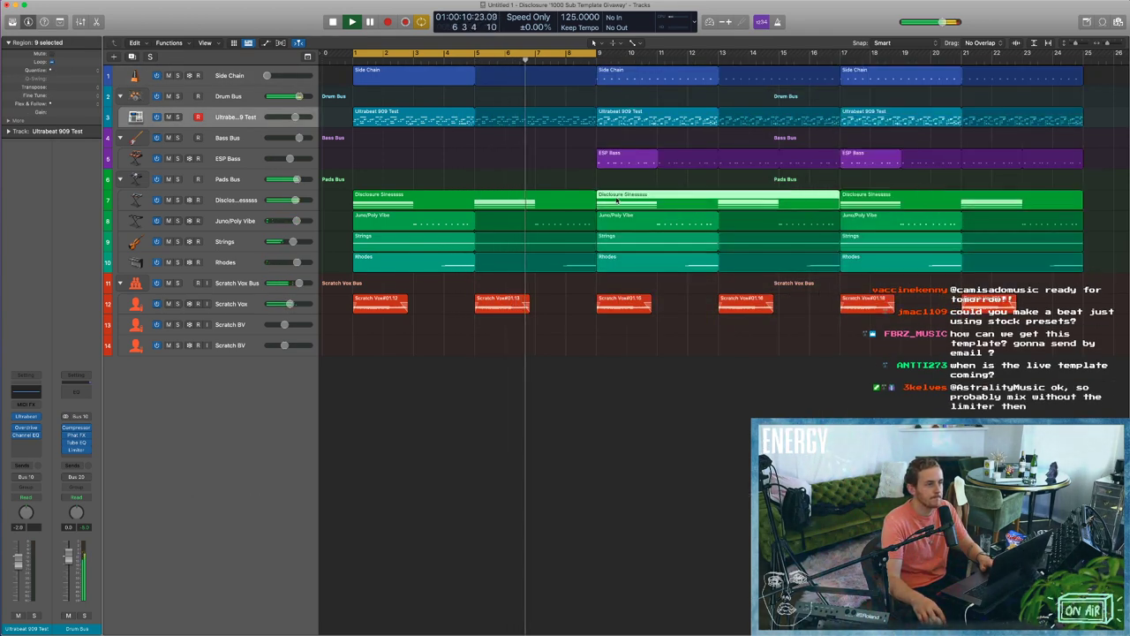
pyautogui.hotkey('ctrl', 'm')
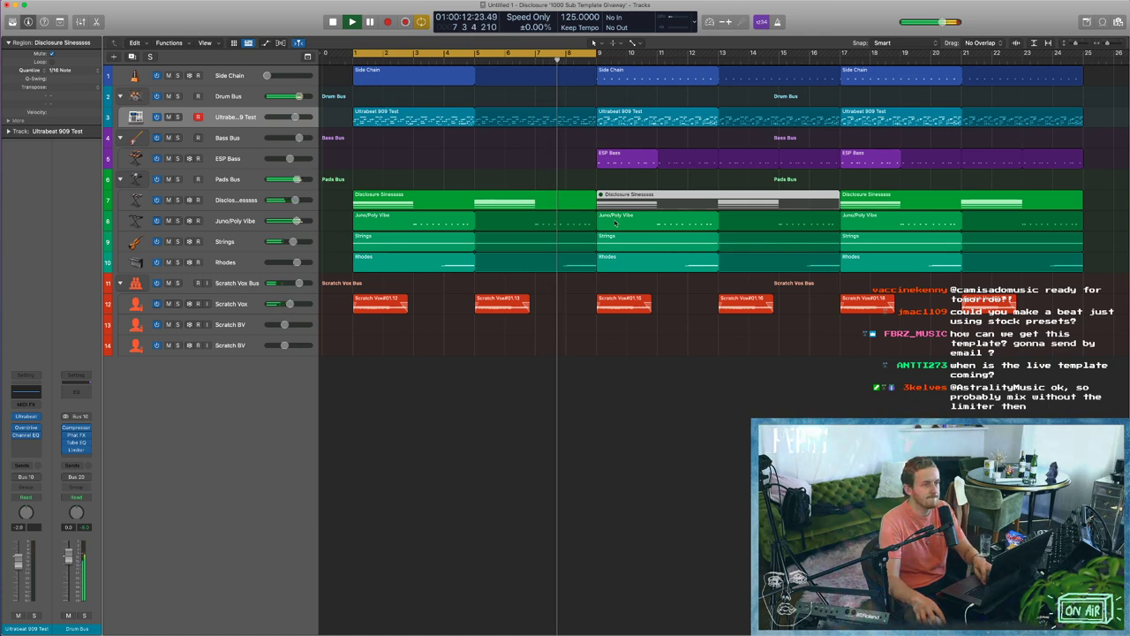
pyautogui.click(560, 179)
# Mute the Juno/Poly Vibe region starting at bar 17 while the arrangement plays.
pyautogui.hscroll(3, 570, 212)
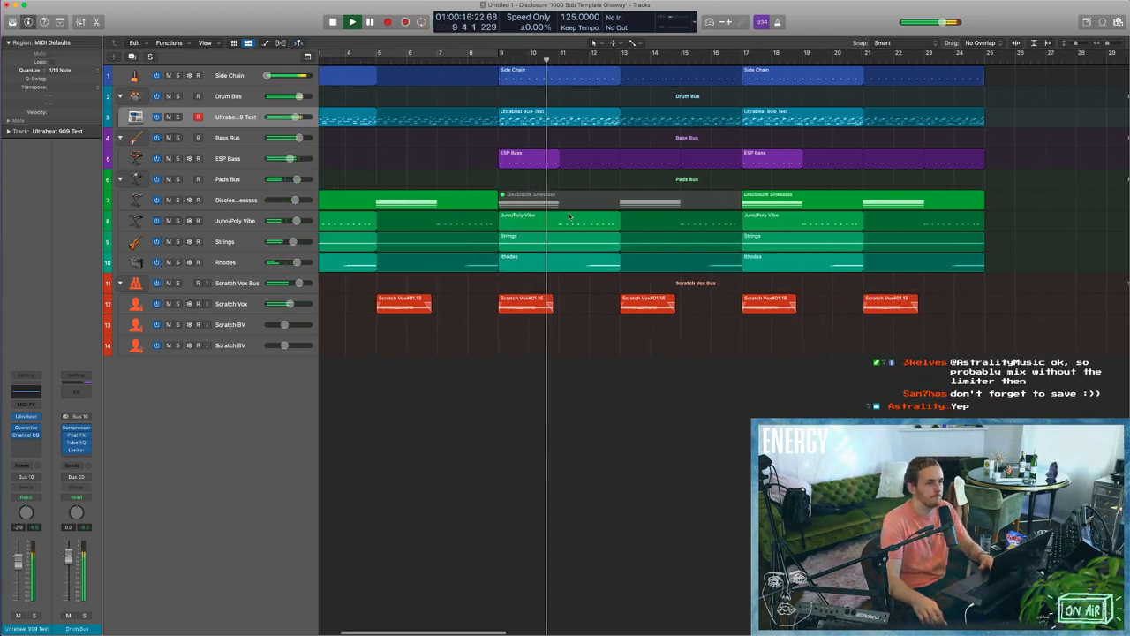
pyautogui.scroll(-4, 579, 244)
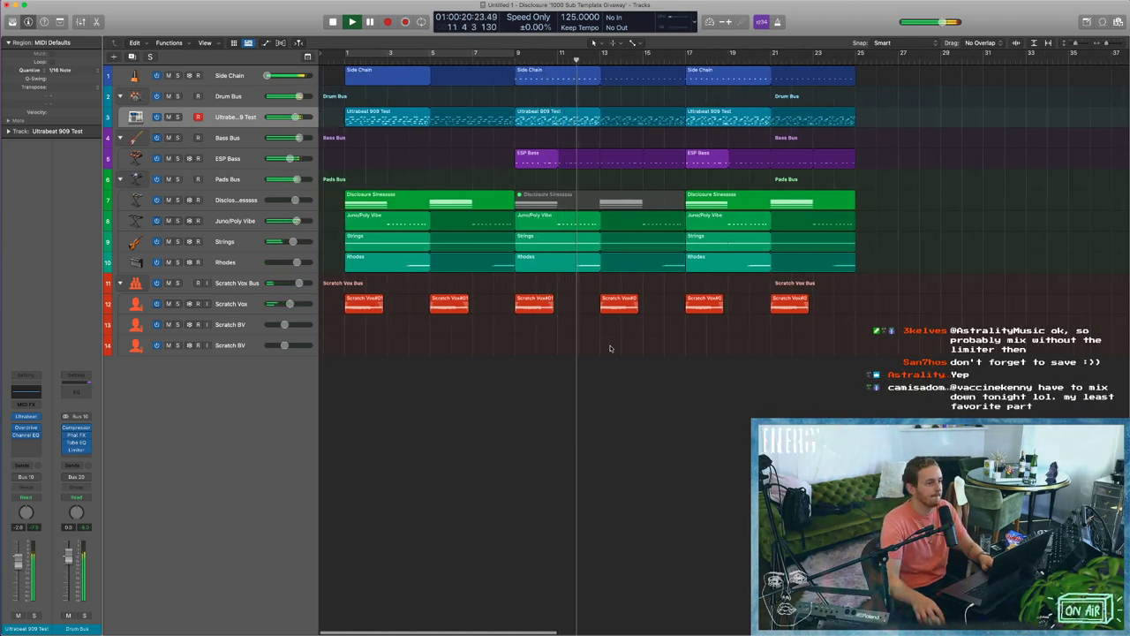
pyautogui.click(719, 225)
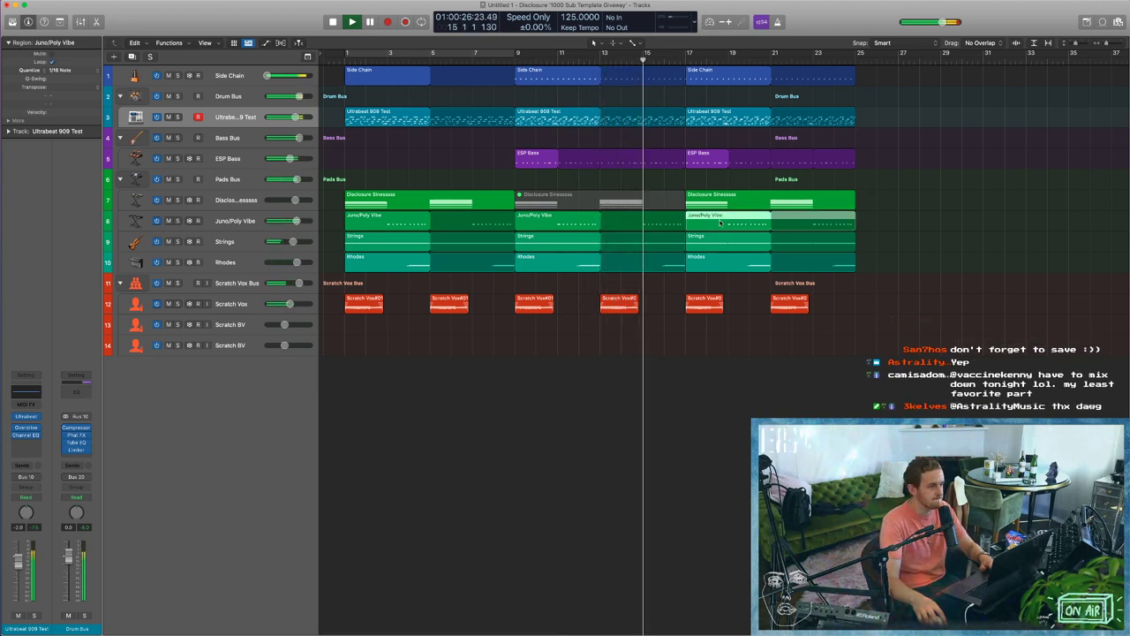
pyautogui.hotkey('ctrl', 'm')
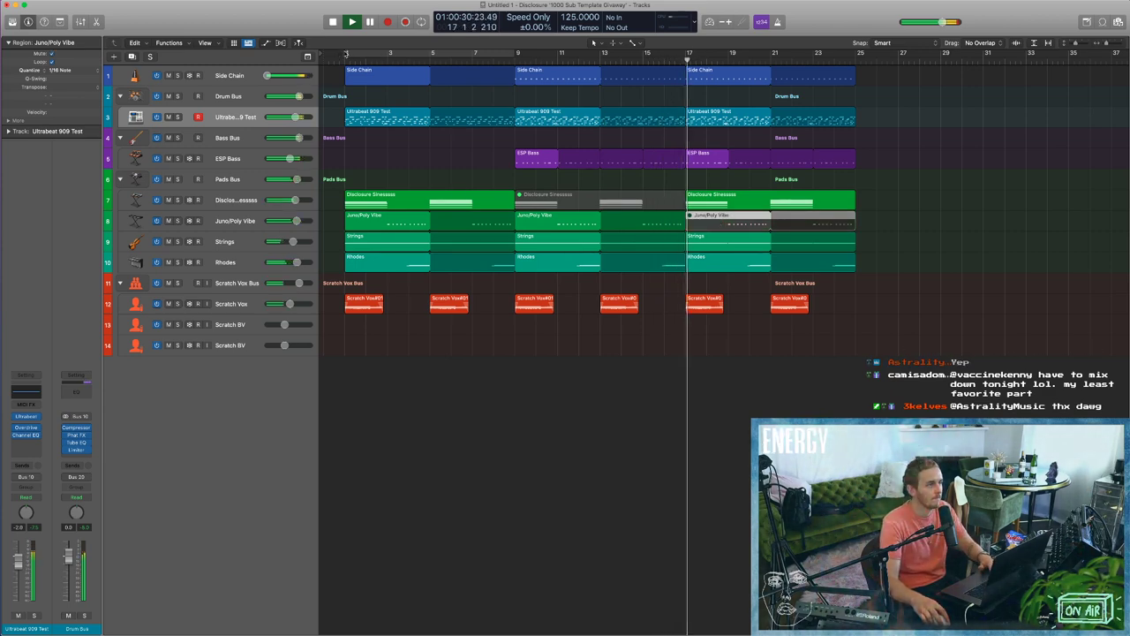
# Set the cycle range to bars 1 to 25 and mute the Strings region starting at bar 9.
pyautogui.moveTo(347, 55); pyautogui.dragTo(854, 77)
pyautogui.scroll(-1, 932, 230)
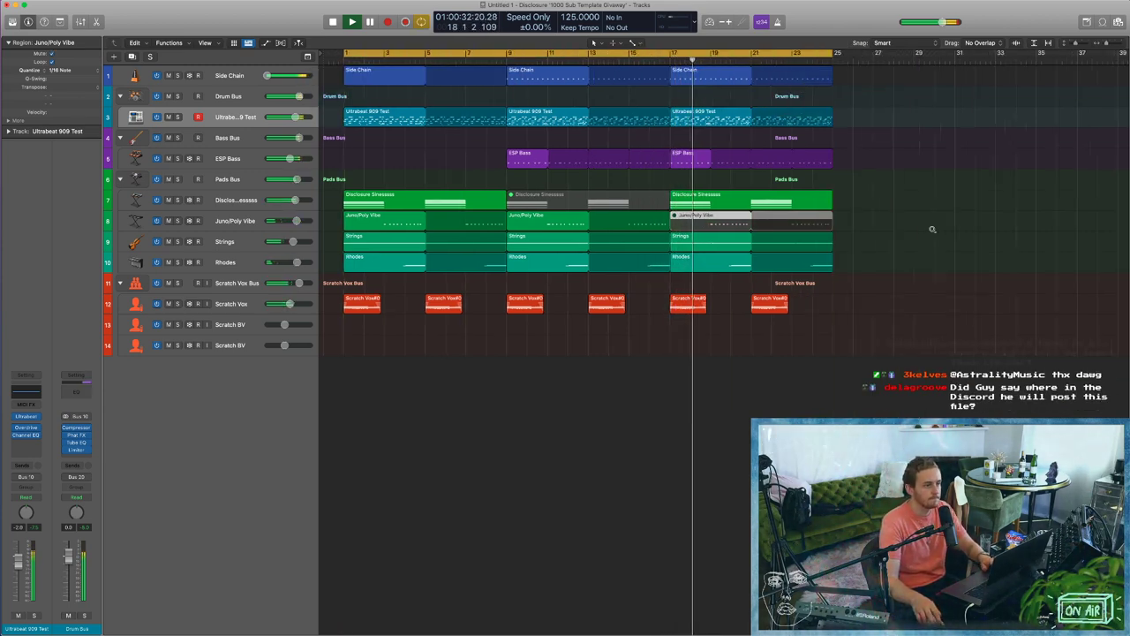
pyautogui.keyDown('ctrl'); pyautogui.keyDown('alt'); pyautogui.click(933, 230); pyautogui.keyUp('alt'); pyautogui.keyUp('ctrl')
pyautogui.click(485, 247)
pyautogui.hotkey('ctrl', 'm')
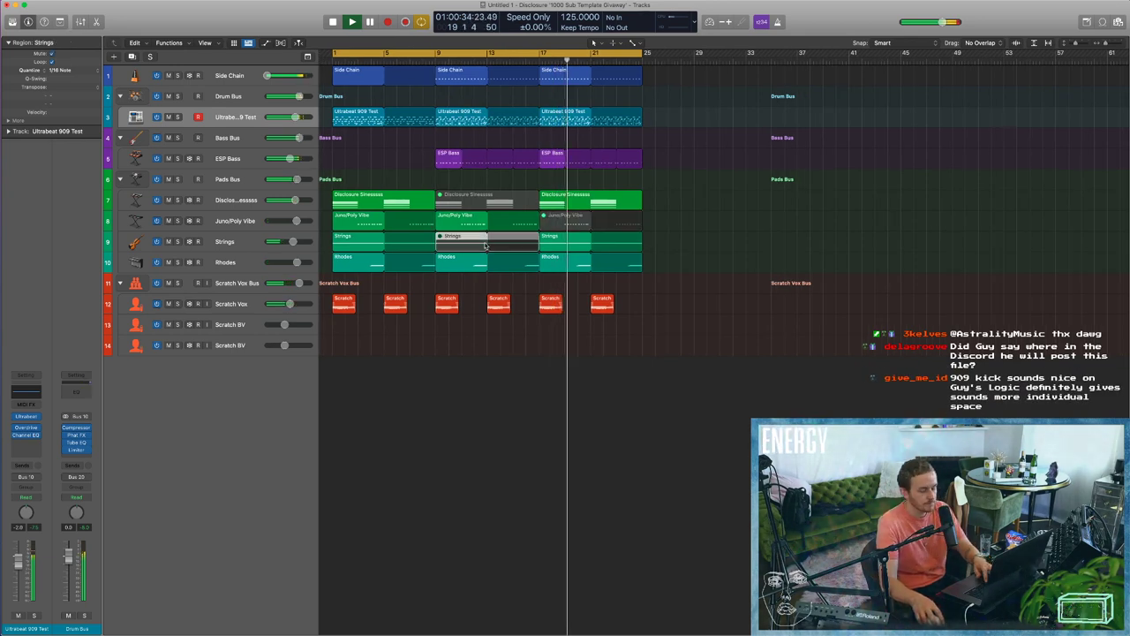
# Copy all the regions of bars 17 to 24 to bar 25 and extend the cycle range to bar 33.
pyautogui.click(573, 248)
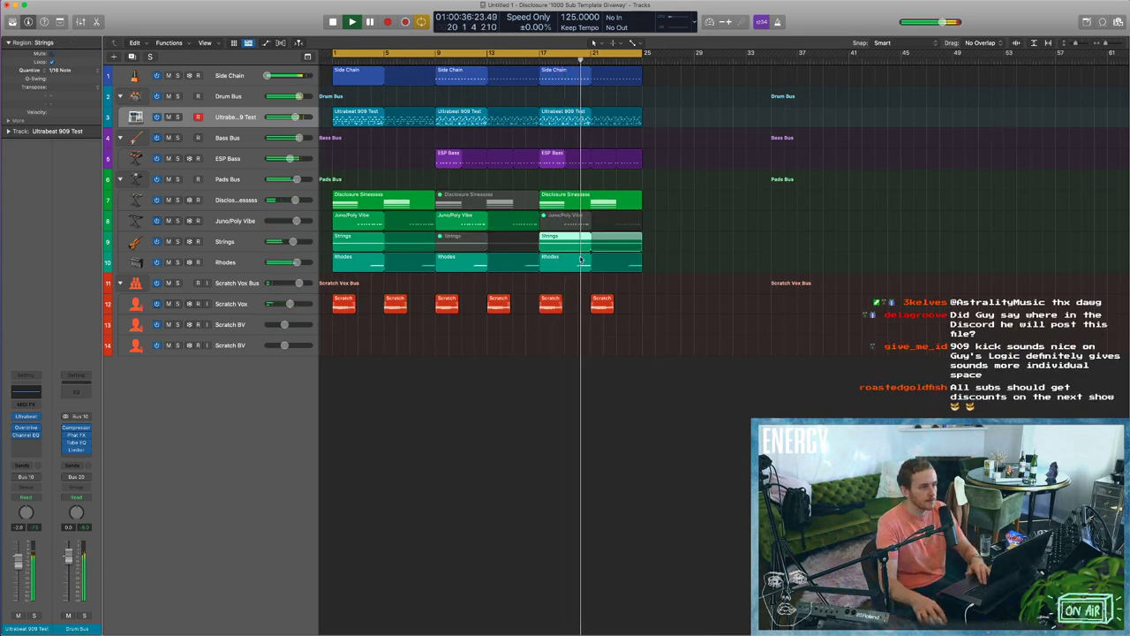
pyautogui.moveTo(673, 334); pyautogui.dragTo(725, 80)
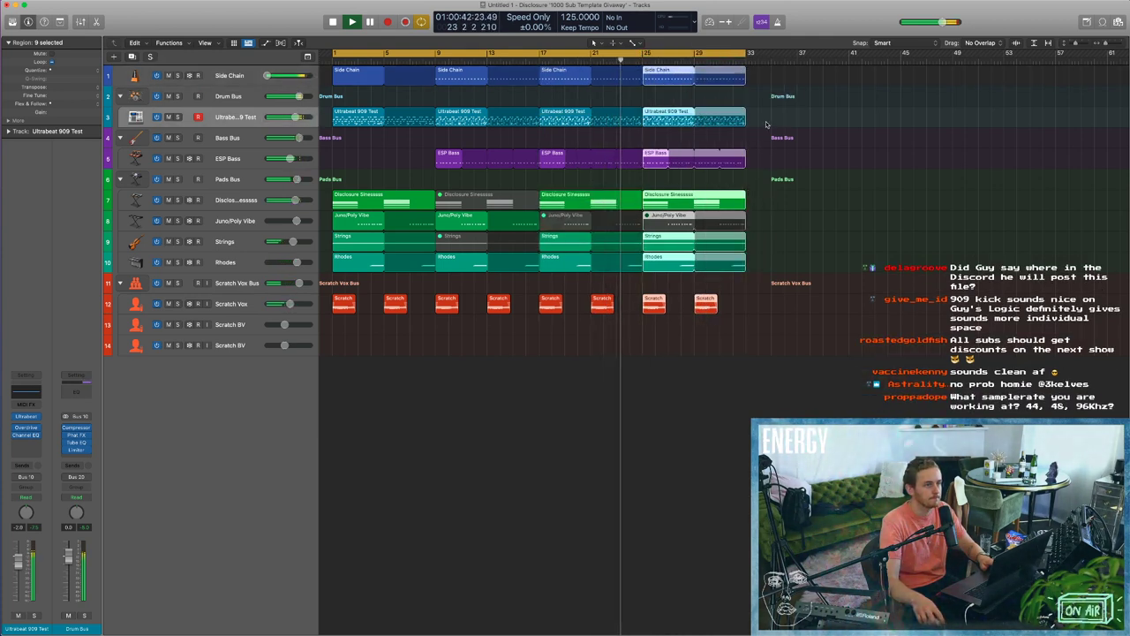
# Delete the Side Chain, Ultrabeat 909 Test, ESP Bass, Strings and Juno/Poly Vibe regions at bar 25, plus the muted Juno/Poly Vibe region at bar 17.
pyautogui.moveTo(766, 125); pyautogui.dragTo(629, 66)
pyautogui.hotkey('ctrl', 'm')
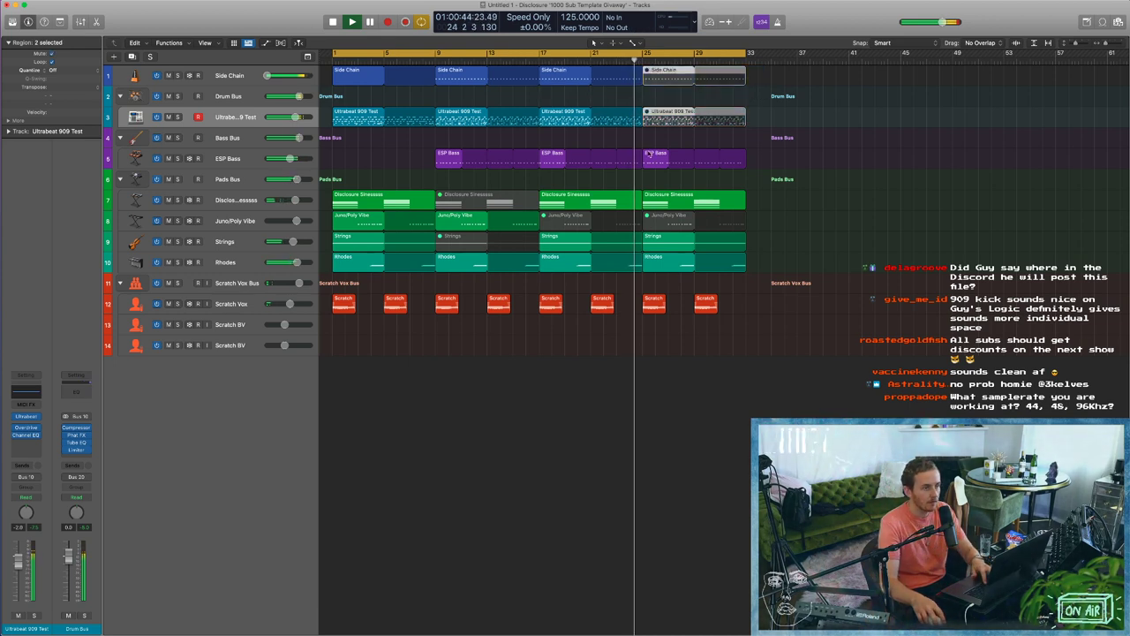
pyautogui.click(649, 155)
pyautogui.press('Delete')
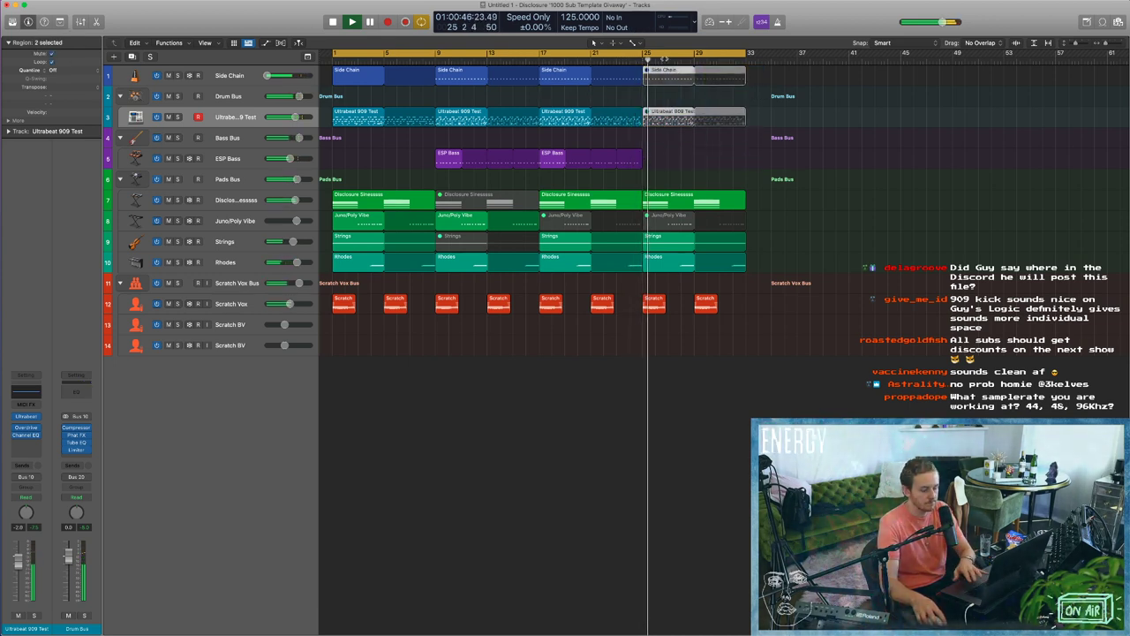
pyautogui.press('Delete')
pyautogui.click(712, 241)
pyautogui.press('Delete')
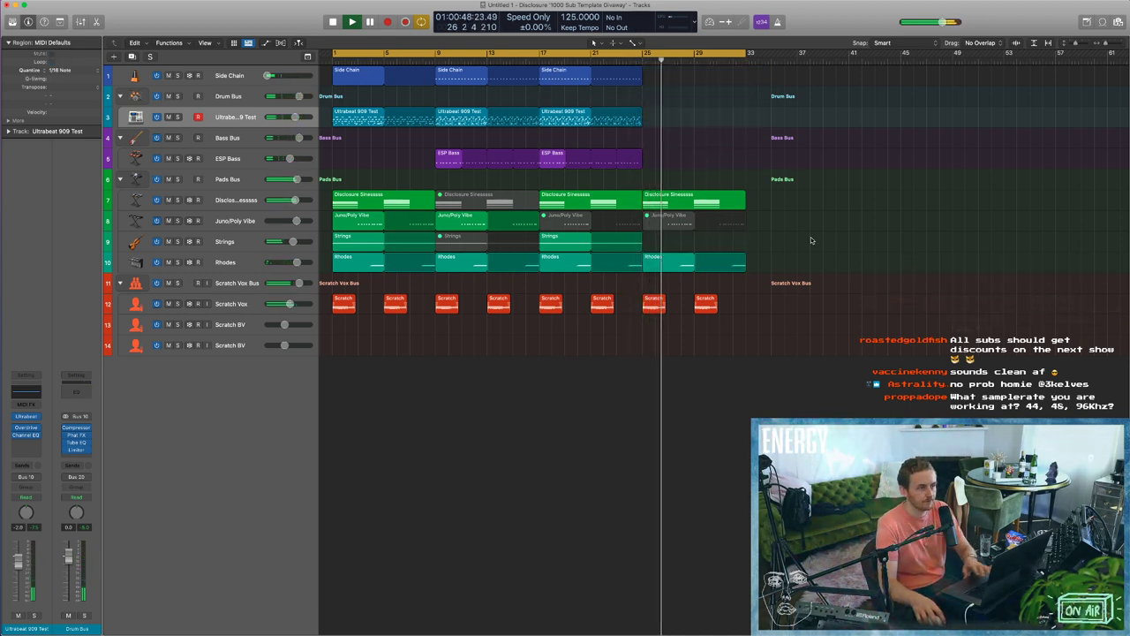
pyautogui.click(693, 221)
pyautogui.press('Delete')
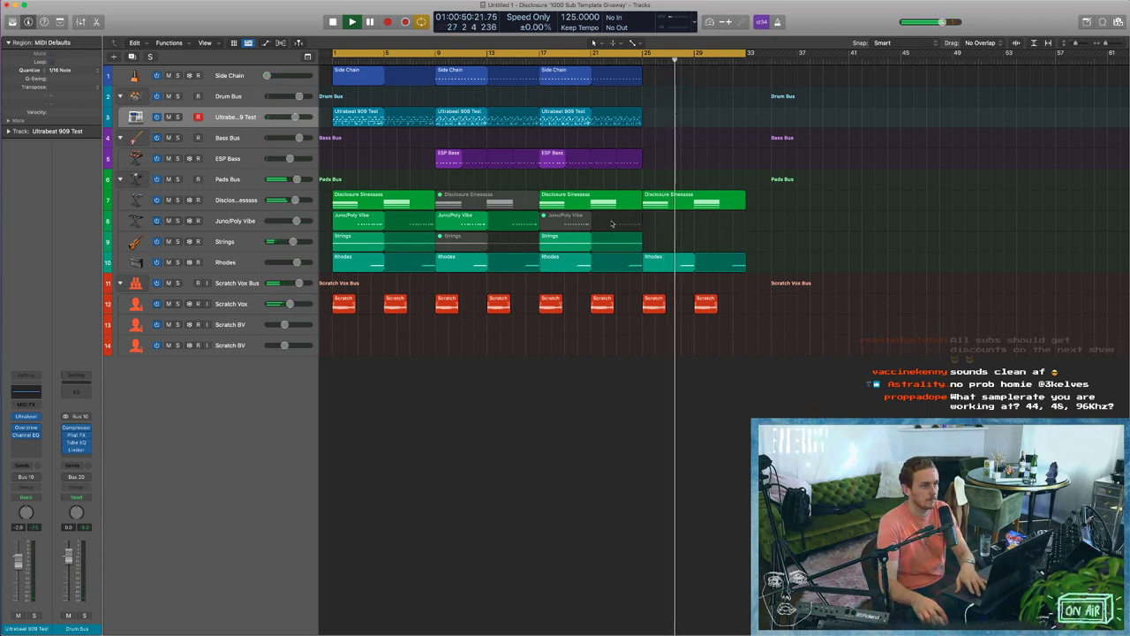
pyautogui.click(611, 223)
pyautogui.press('Delete')
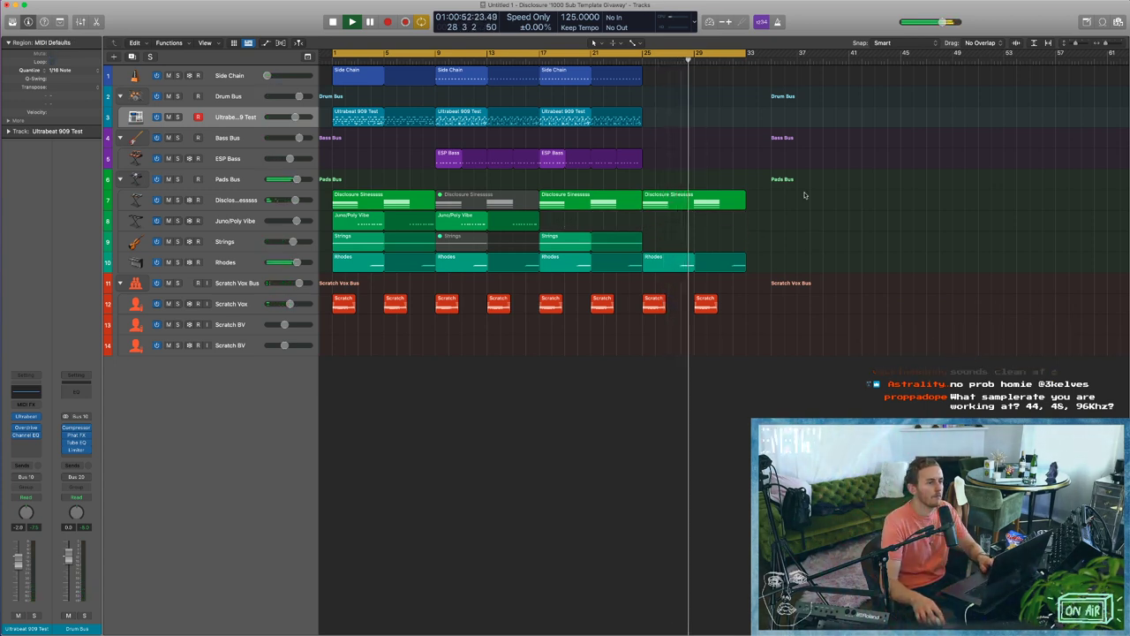
# Copy the ESP Bass region from bar 17 to bar 29, ending it at bar 33, and extend the cycle range to bar 35.
pyautogui.click(553, 159)
pyautogui.moveTo(554, 159); pyautogui.dragTo(704, 159)
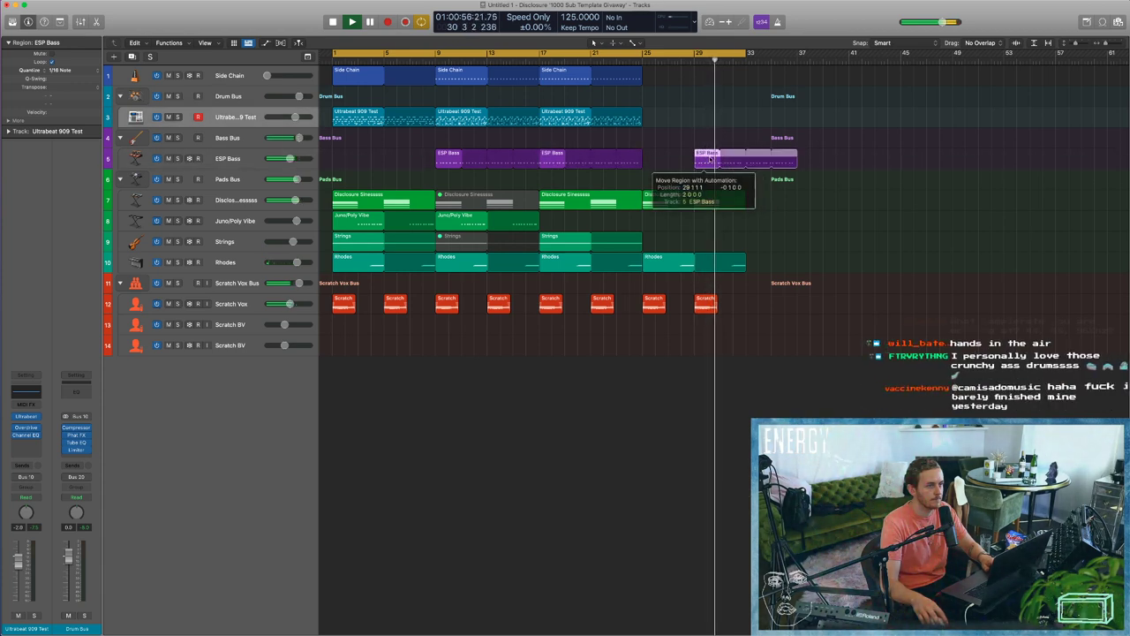
pyautogui.click(750, 153)
pyautogui.click(833, 156)
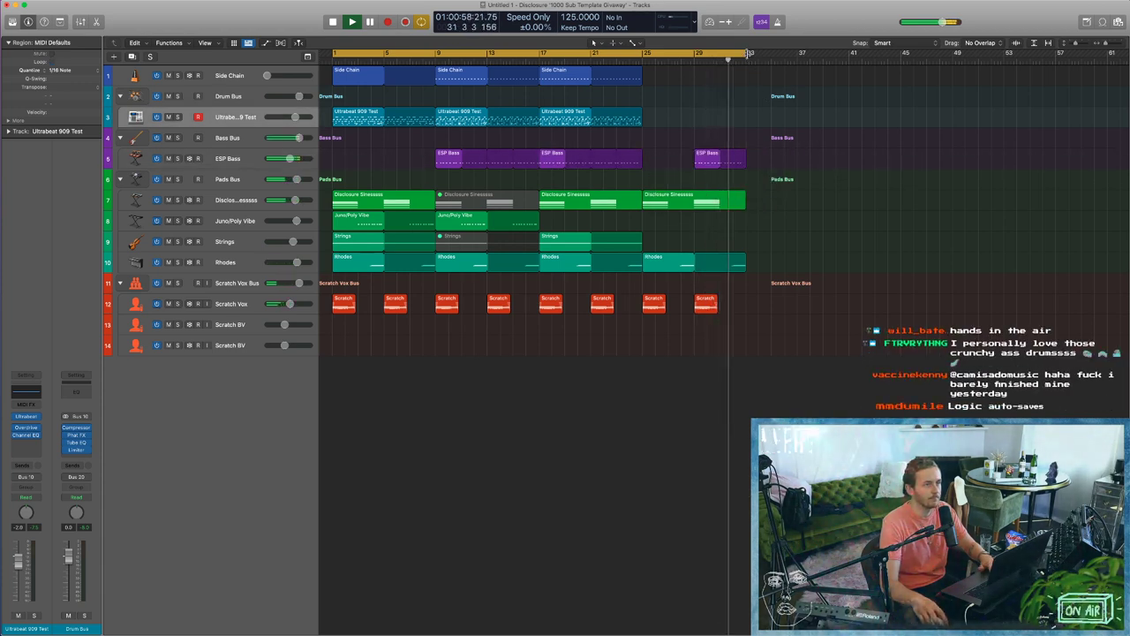
pyautogui.moveTo(745, 54); pyautogui.dragTo(772, 54)
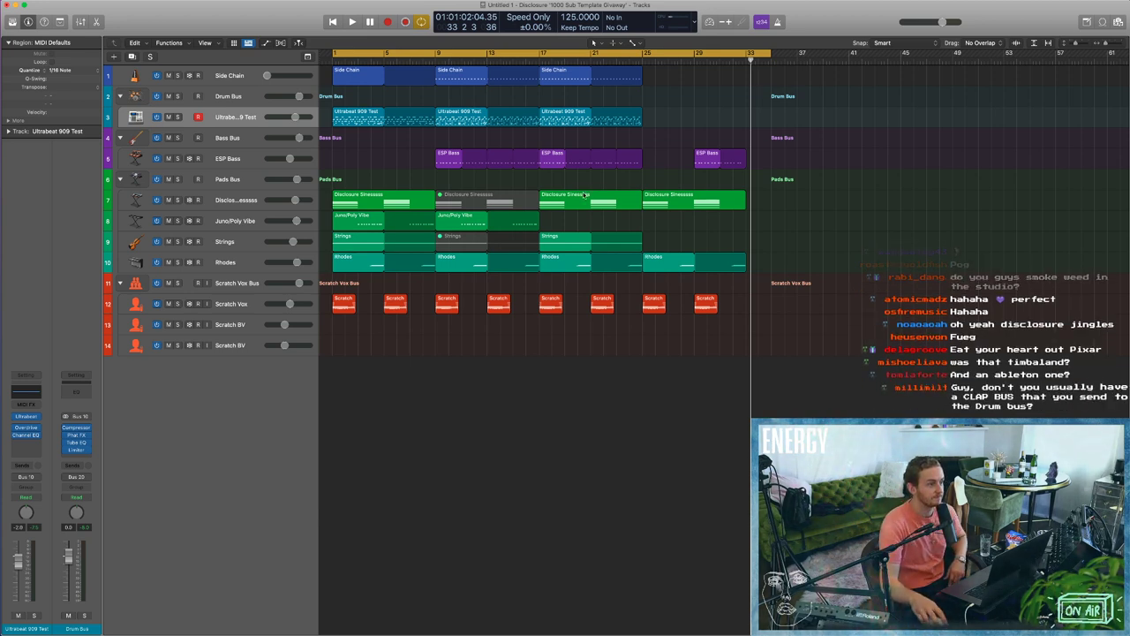
# Delete the muted Disclosure synth and Strings regions starting at bar 9.
pyautogui.click(508, 199)
pyautogui.press('Delete')
pyautogui.click(477, 241)
pyautogui.press('Delete')
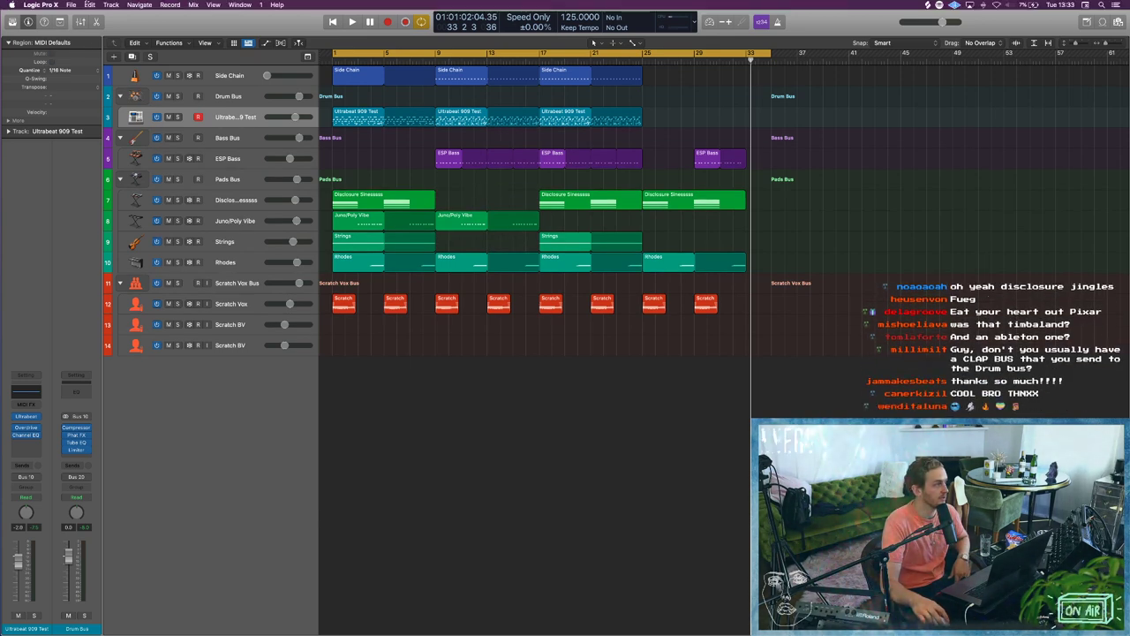
# Save the project as a template, replacing the existing "Disclosure '1000 Sub Template Giveway'" in Project Templates.
pyautogui.click(75, 4)
pyautogui.click(106, 96)
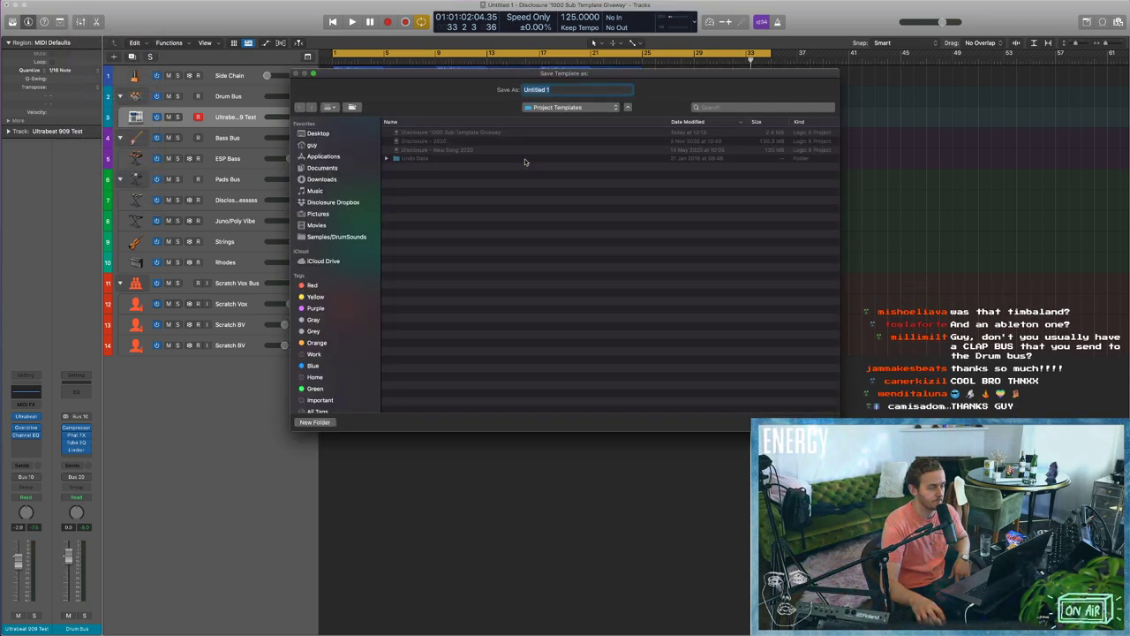
pyautogui.click(457, 133)
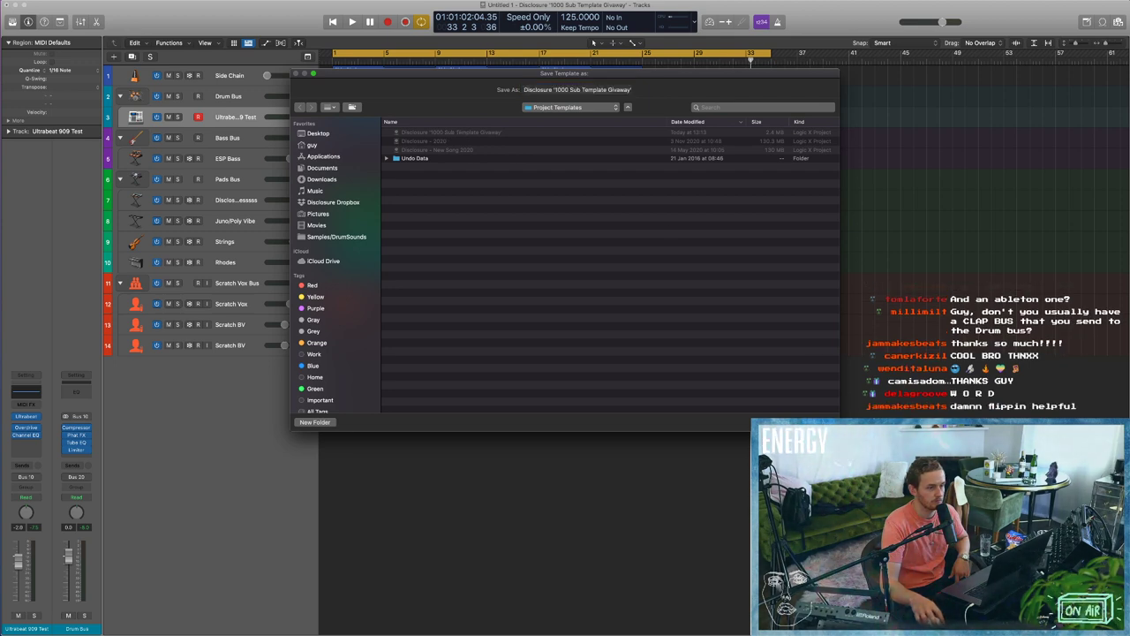
pyautogui.press('Return')
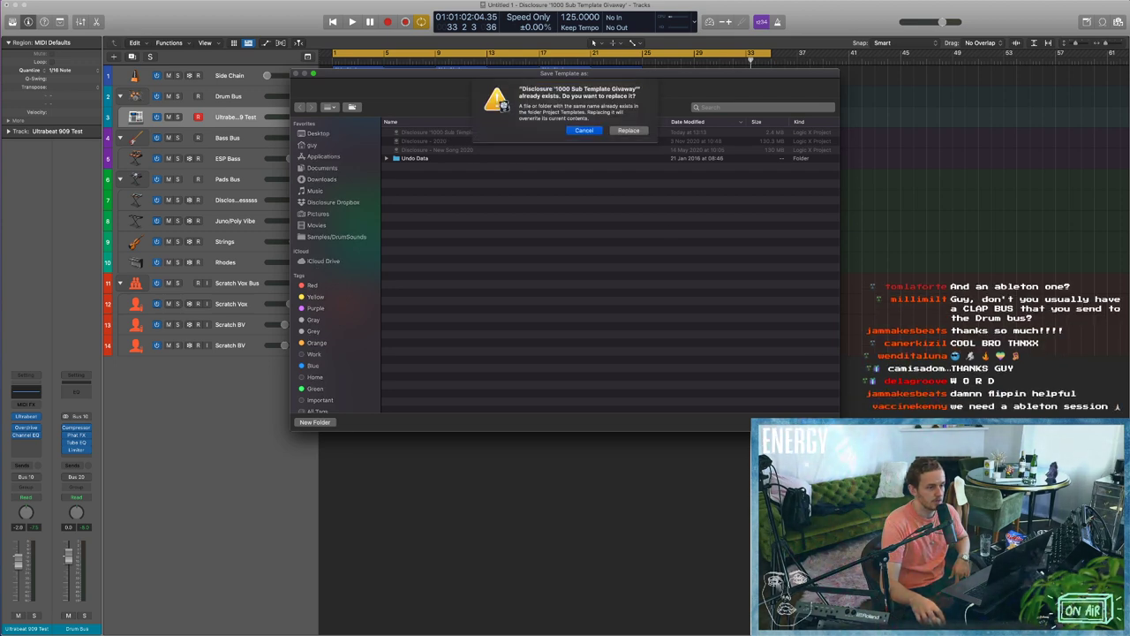
pyautogui.click(628, 130)
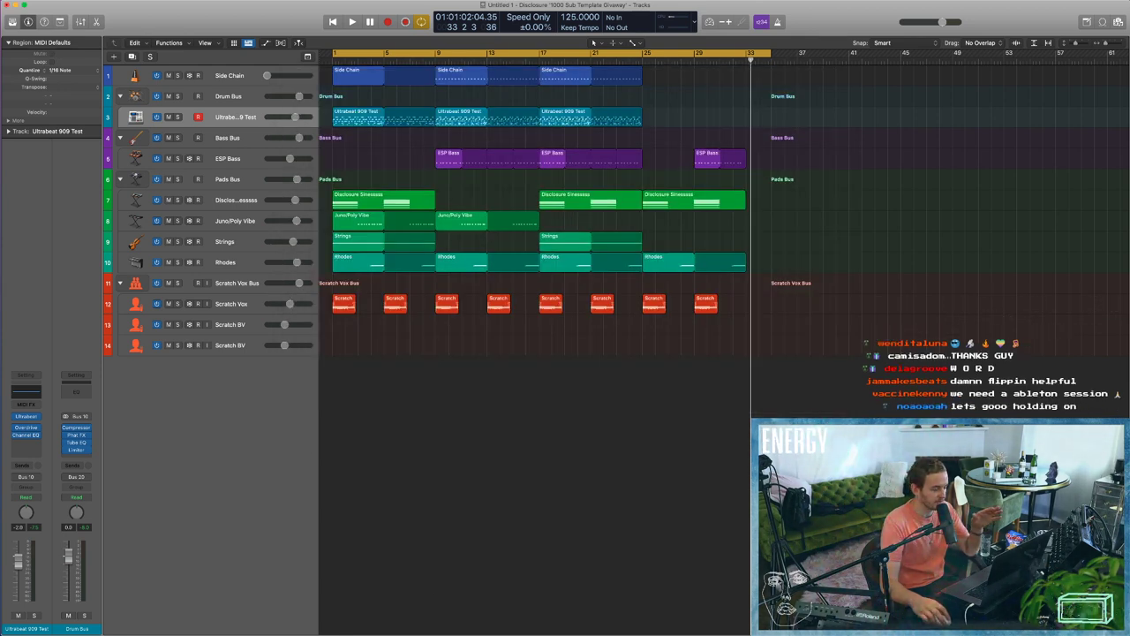
pyautogui.press('super+n')
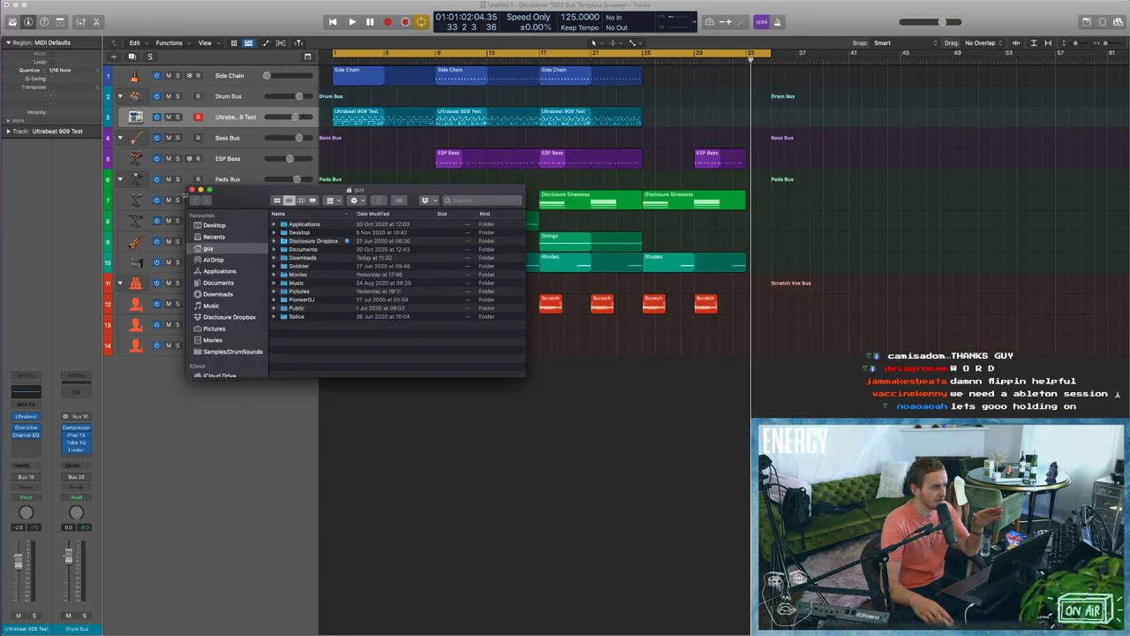
pyautogui.click(191, 189)
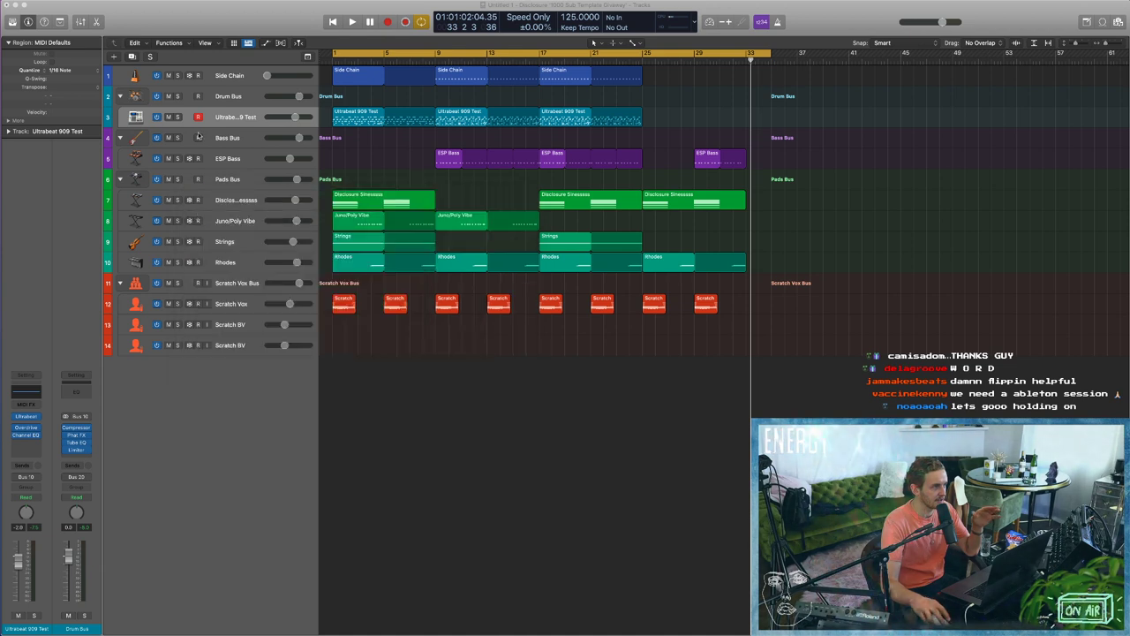
pyautogui.click(70, 27)
pyautogui.click(71, 4)
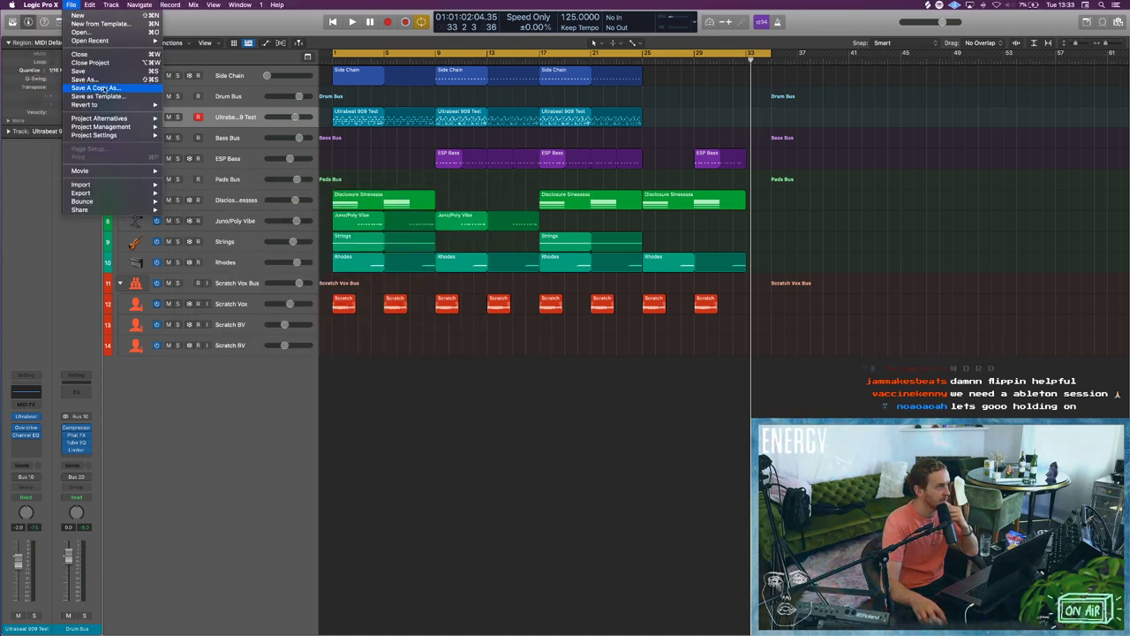
pyautogui.click(78, 15)
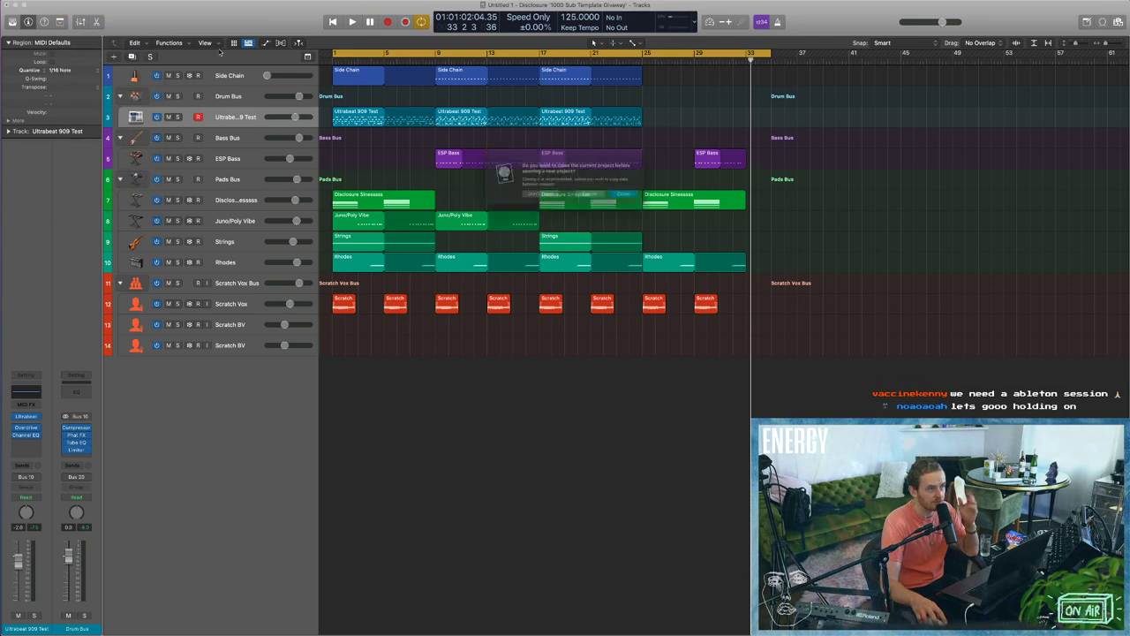
pyautogui.click(638, 198)
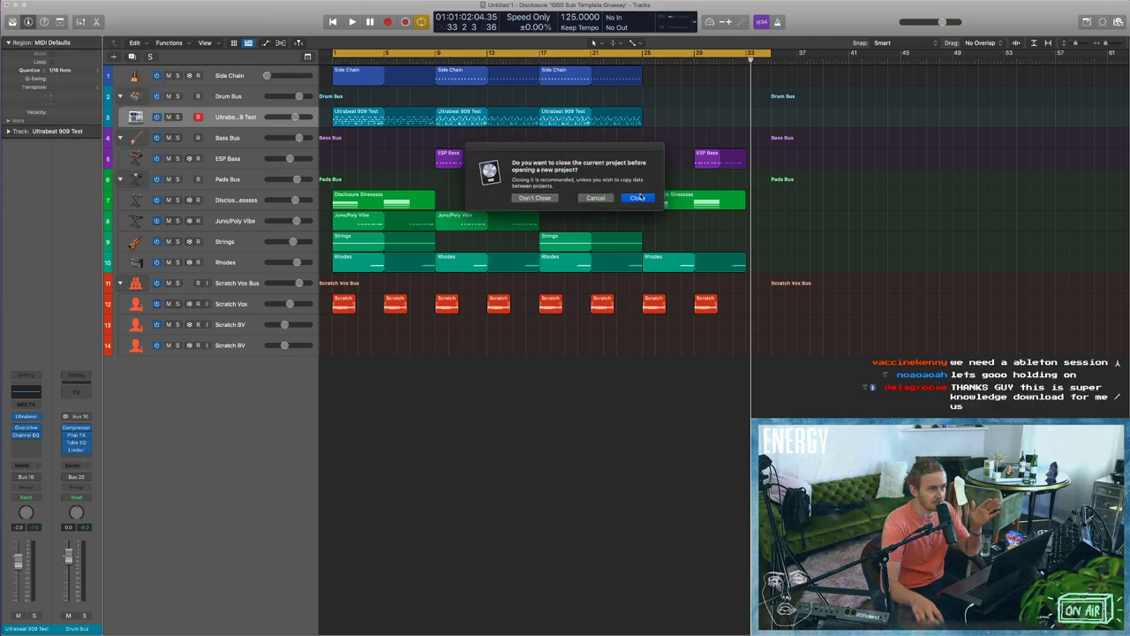
pyautogui.click(582, 199)
# Start a new project from a template, saving the changes to Twitch Template Giveaway.
pyautogui.click(71, 5)
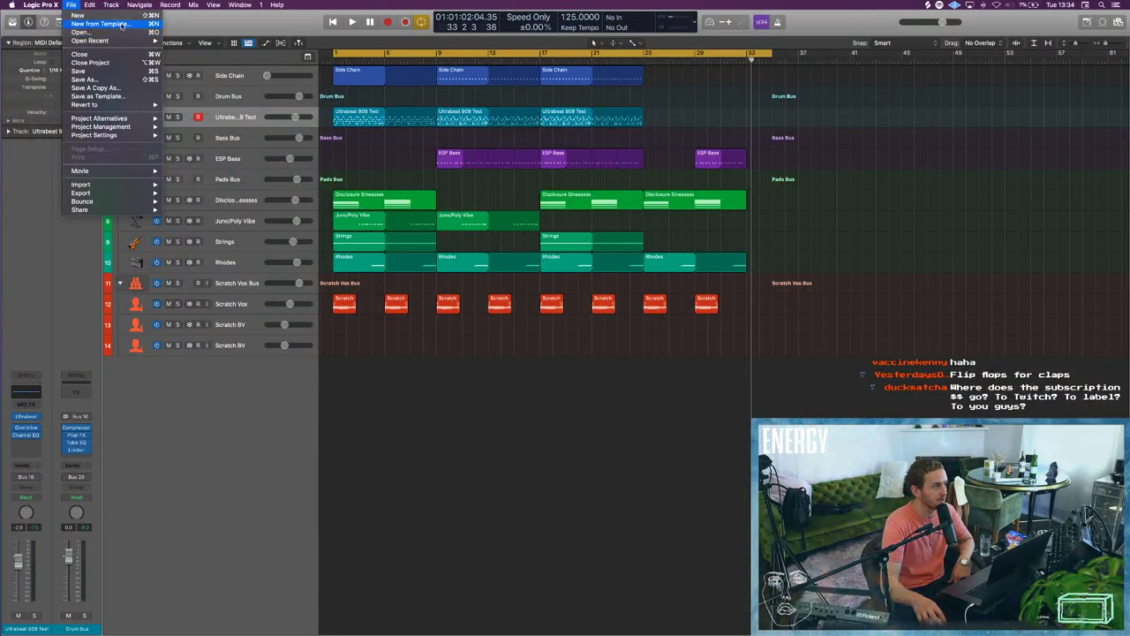
pyautogui.click(122, 25)
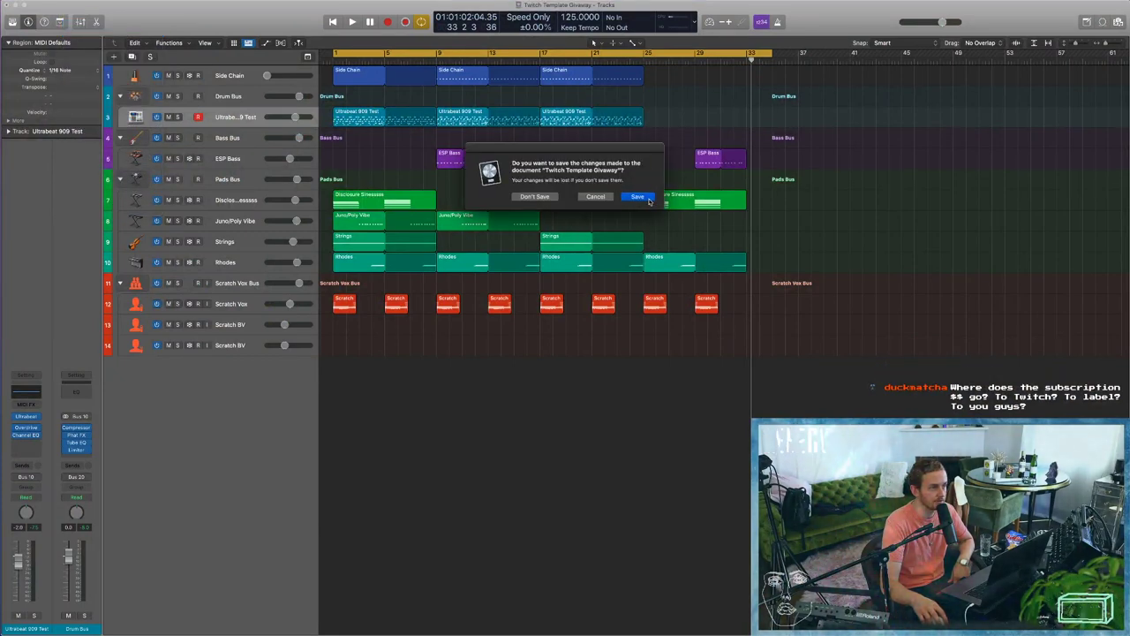
pyautogui.click(638, 196)
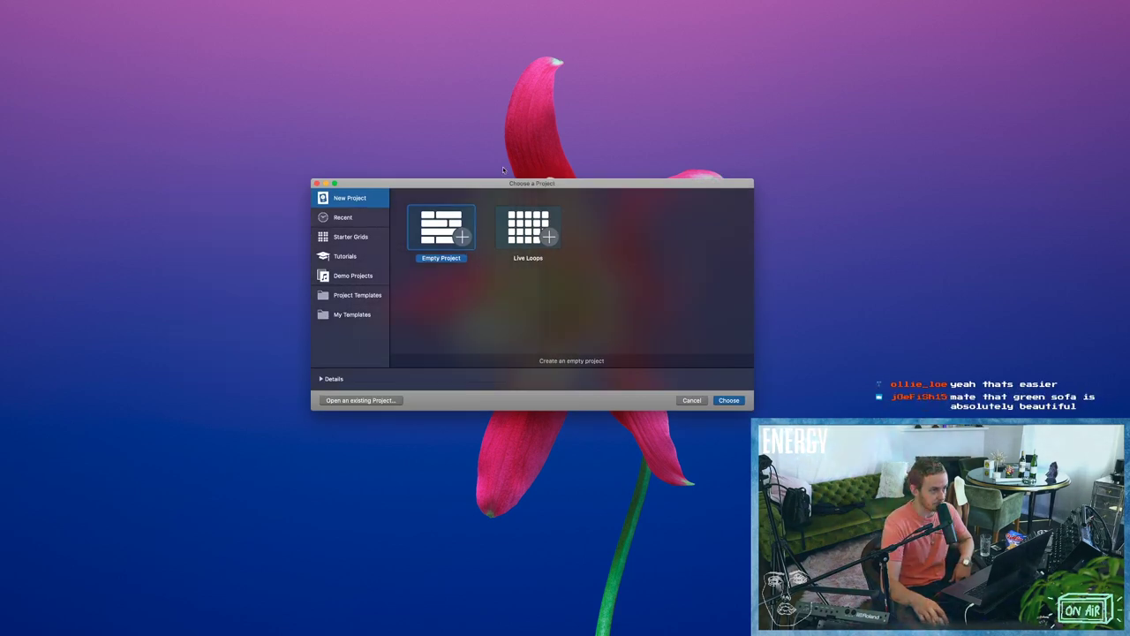
# Create a new project from the Disclosure '1000 Sub Template Giveway' template in My Templates.
pyautogui.moveTo(485, 183); pyautogui.dragTo(376, 128)
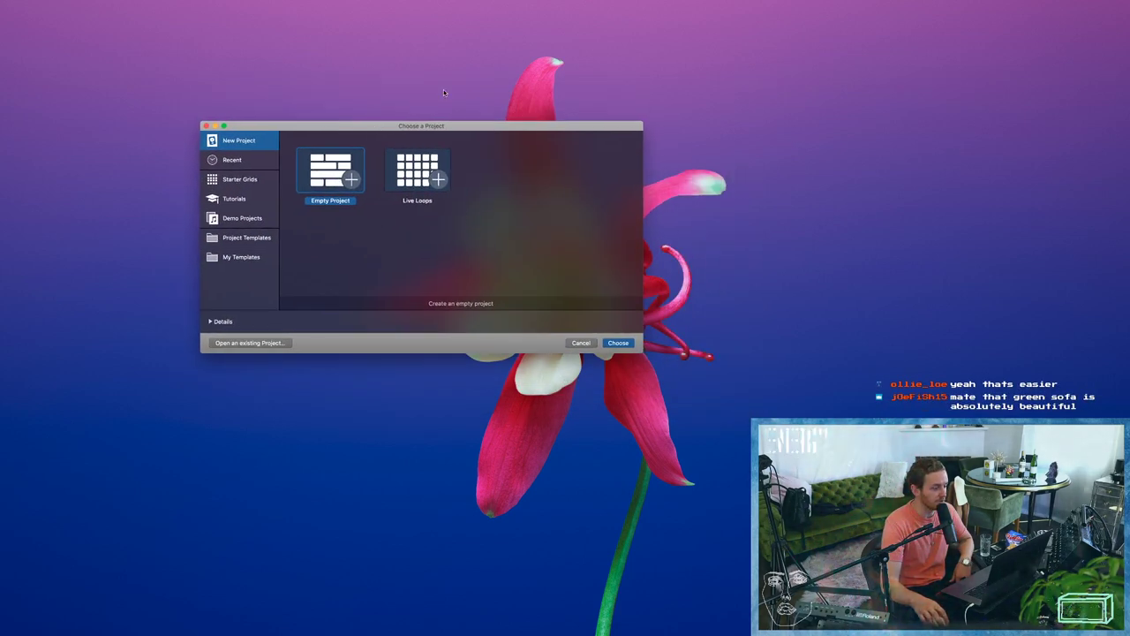
pyautogui.click(235, 256)
pyautogui.click(417, 174)
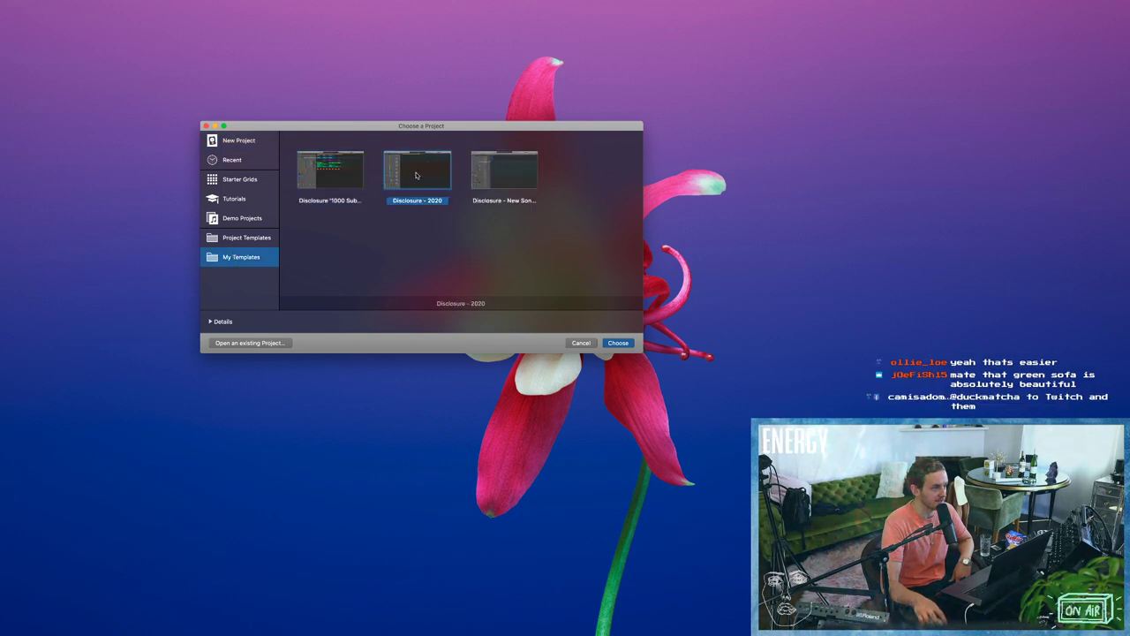
pyautogui.click(520, 178)
pyautogui.click(418, 174)
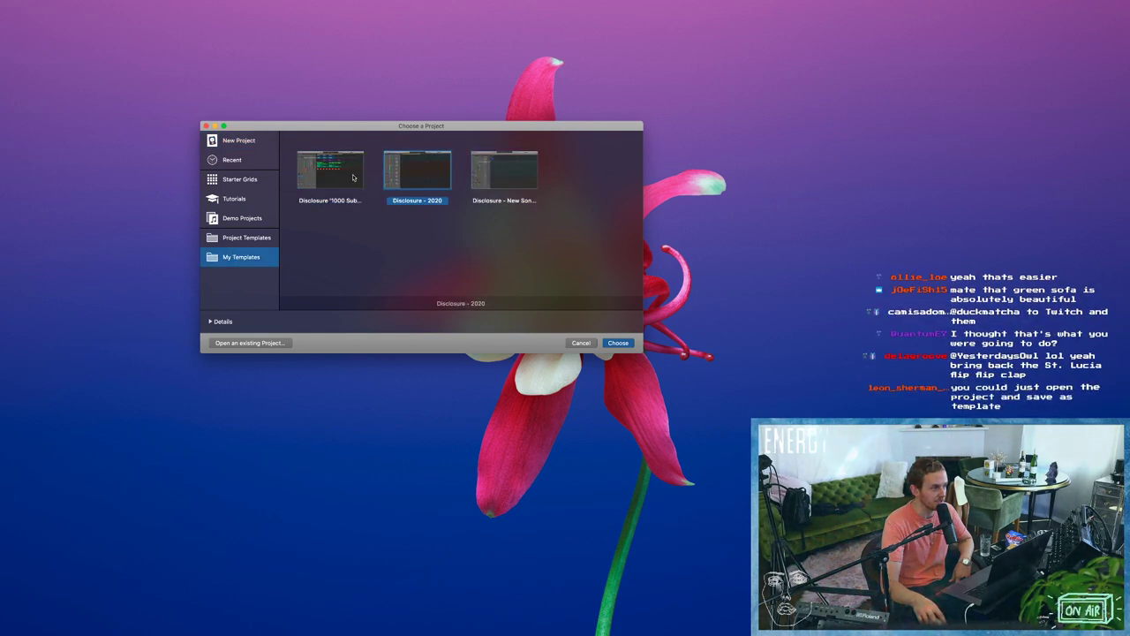
pyautogui.click(353, 177)
pyautogui.doubleClick(345, 183)
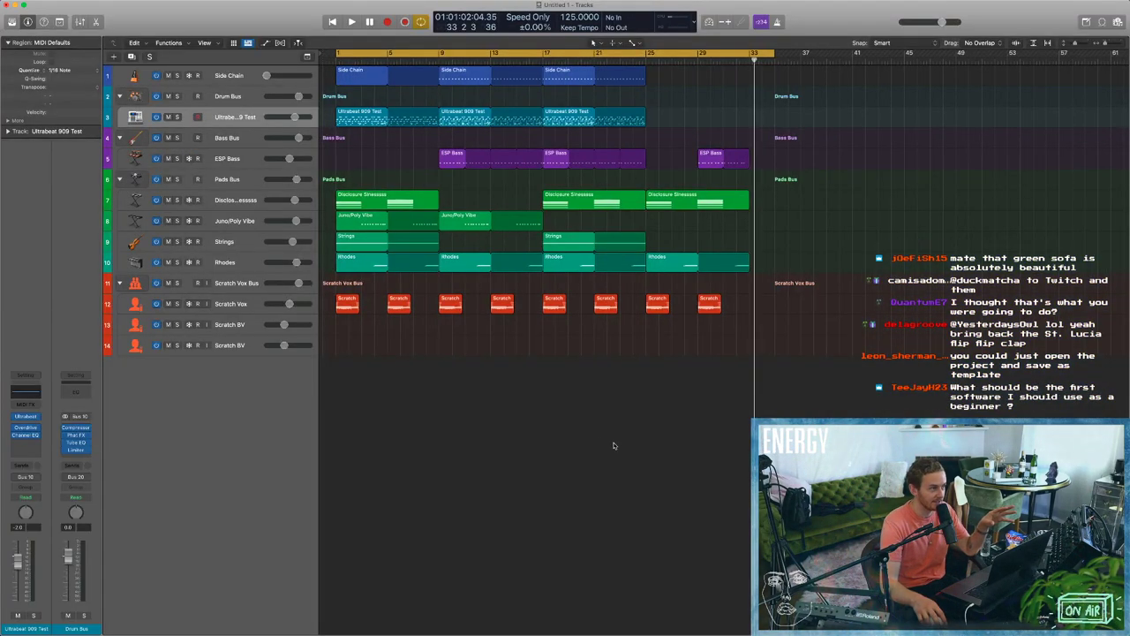
# Examine the folder path where templates are saved in the template saving dialog, leaving without saving.
pyautogui.click(71, 5)
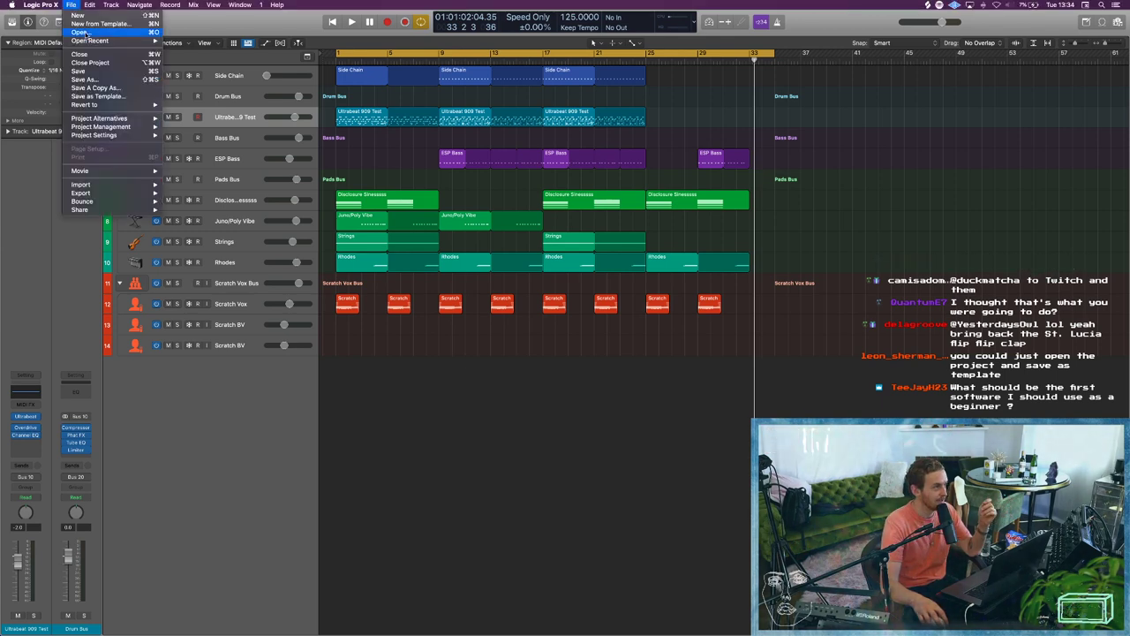
pyautogui.click(98, 97)
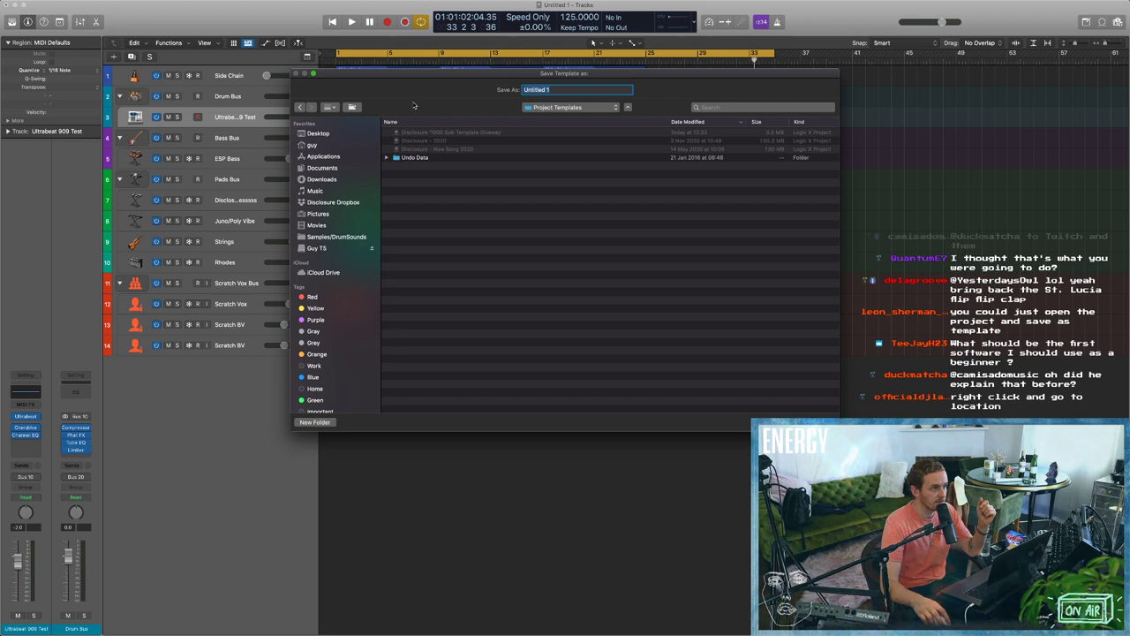
pyautogui.click(543, 107)
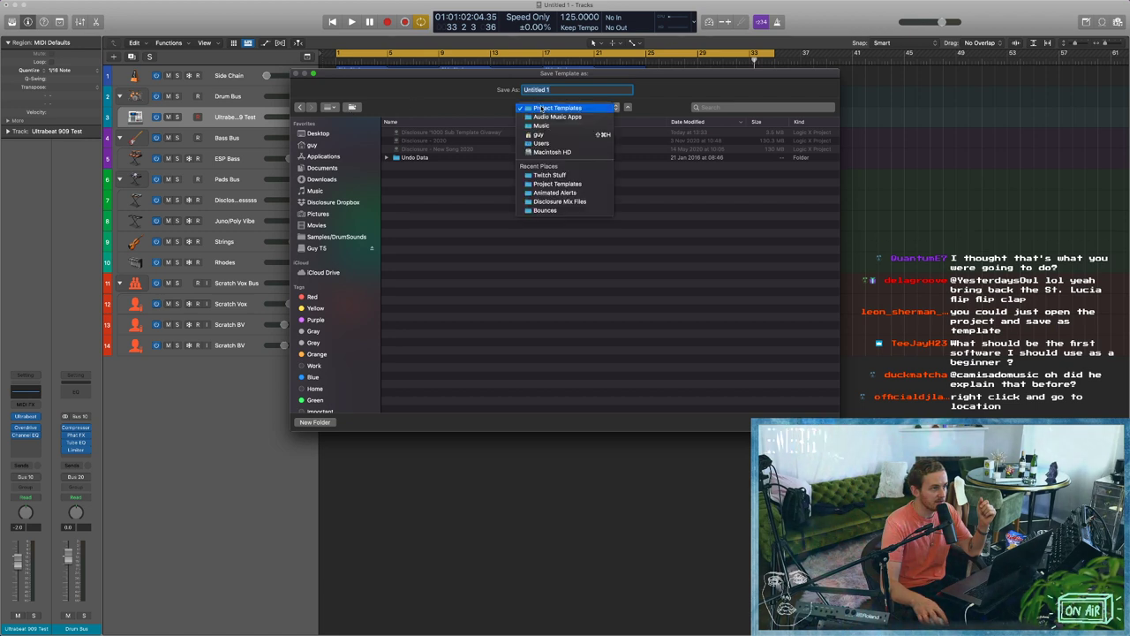
pyautogui.click(550, 107)
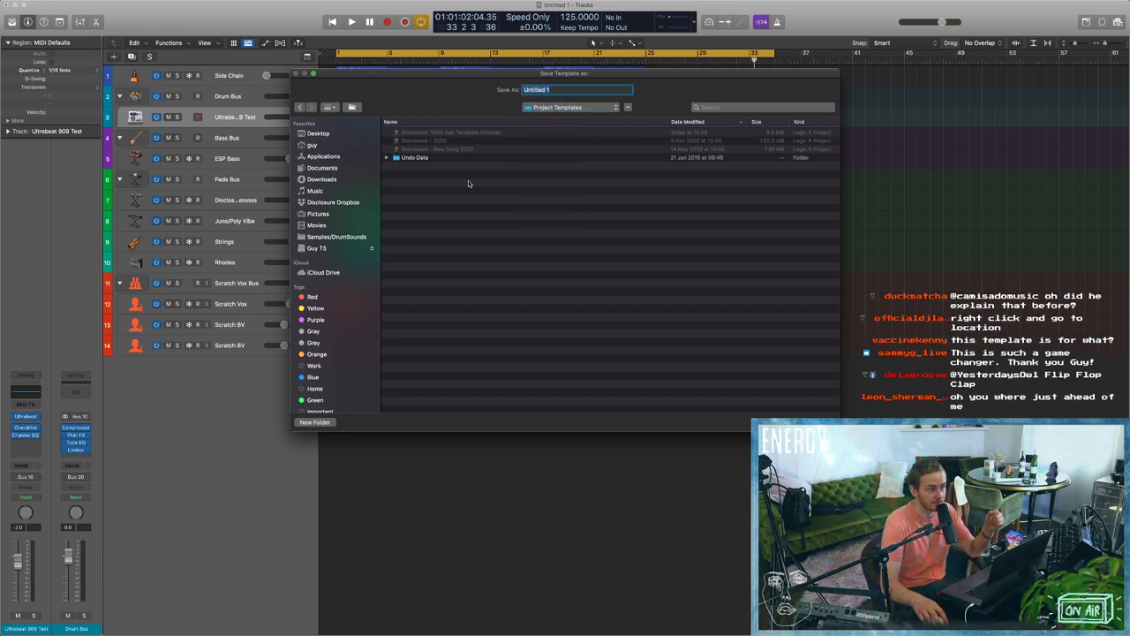
pyautogui.click(538, 107)
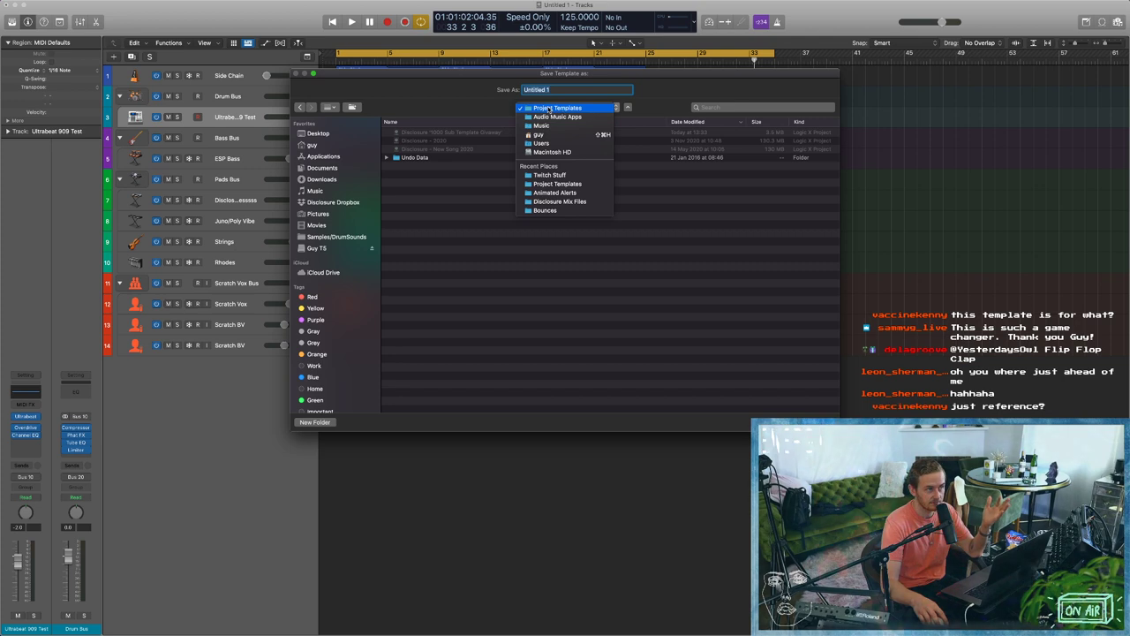
pyautogui.click(549, 108)
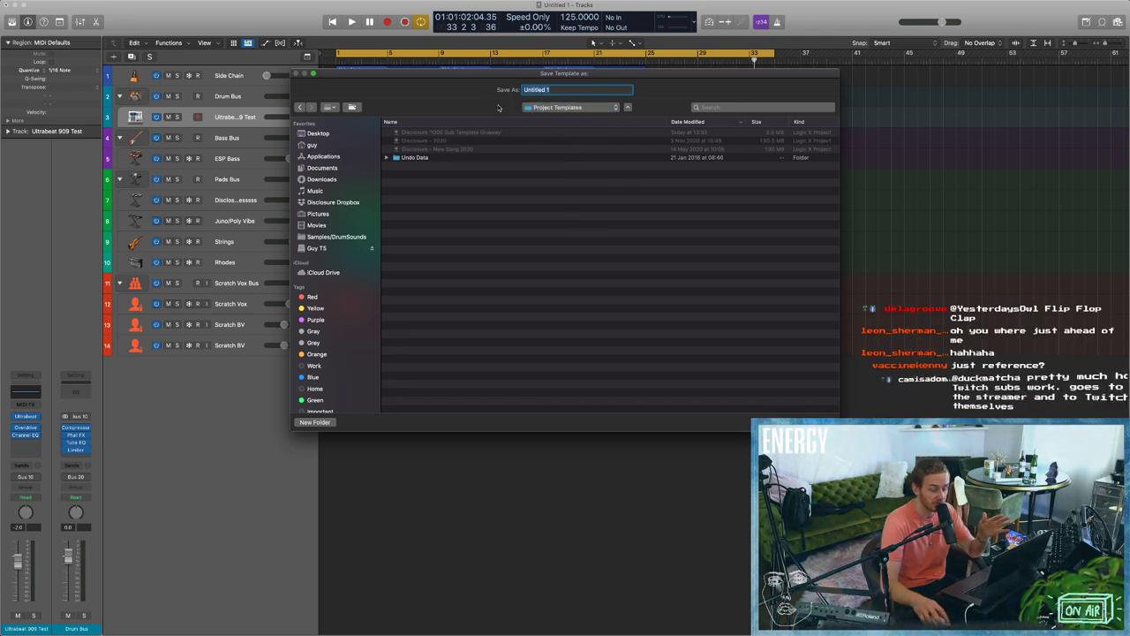
pyautogui.click(800, 415)
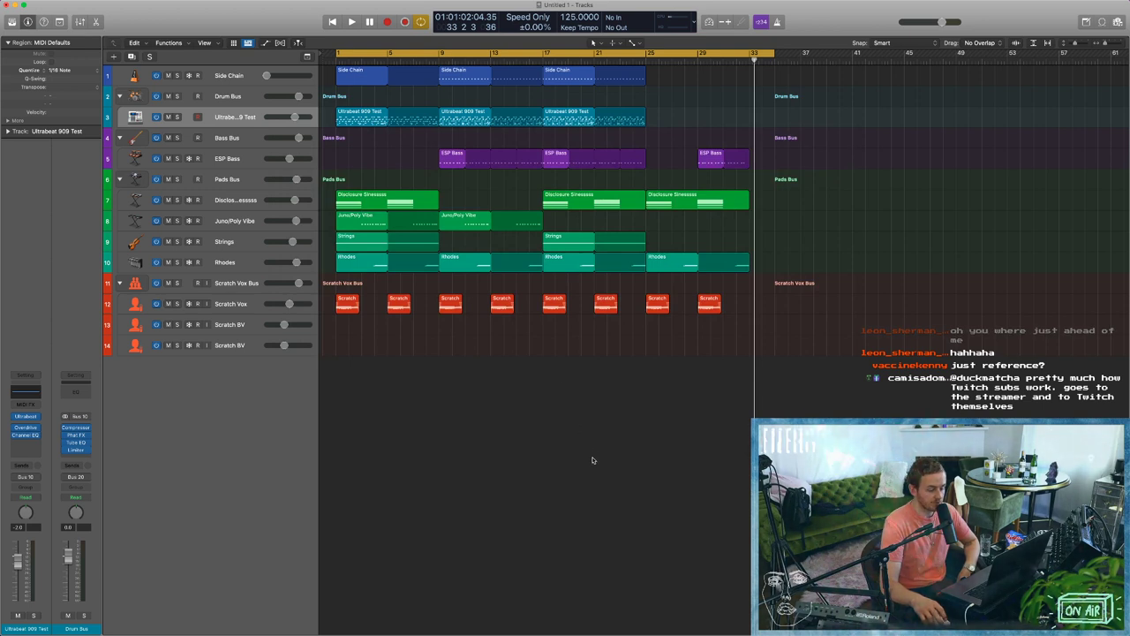
# Check the computer's battery status.
pyautogui.moveTo(601, 4)
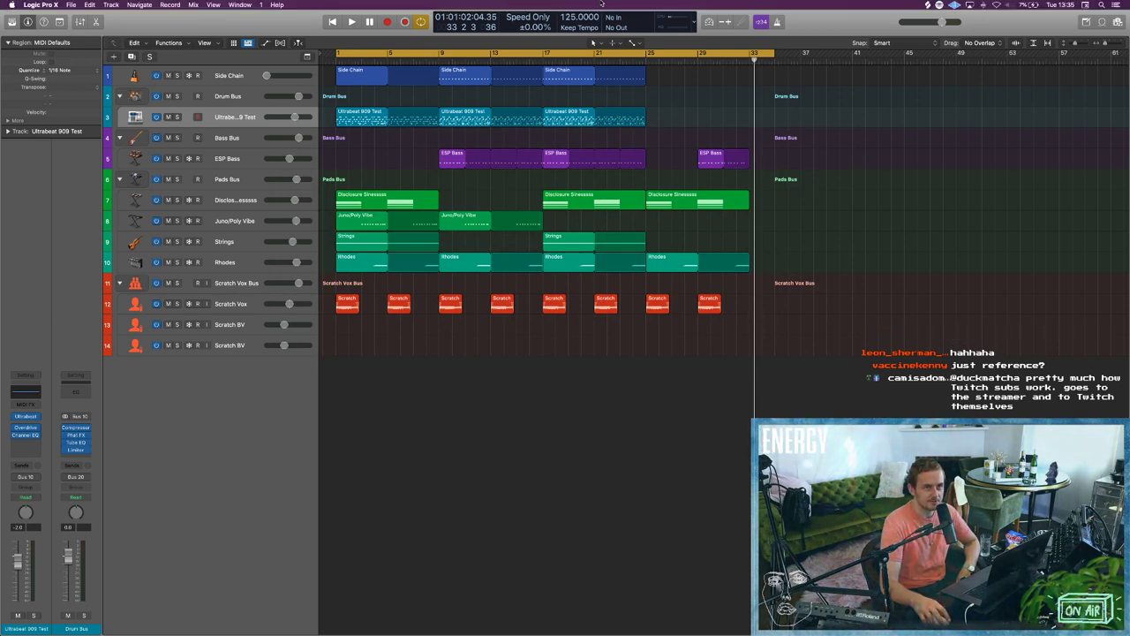
pyautogui.click(1027, 4)
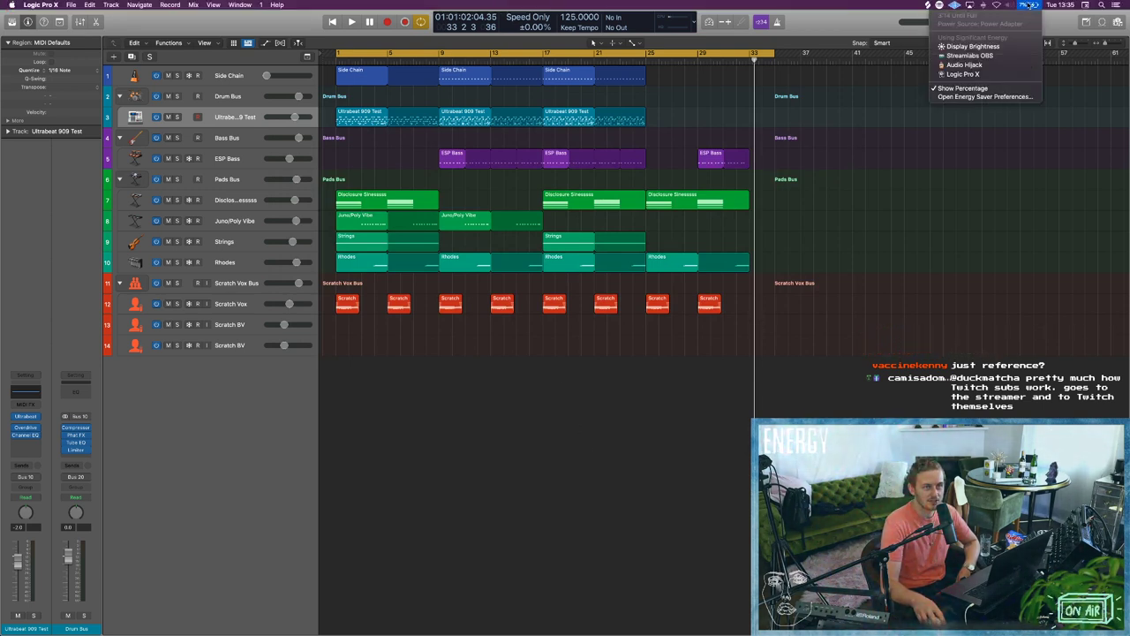